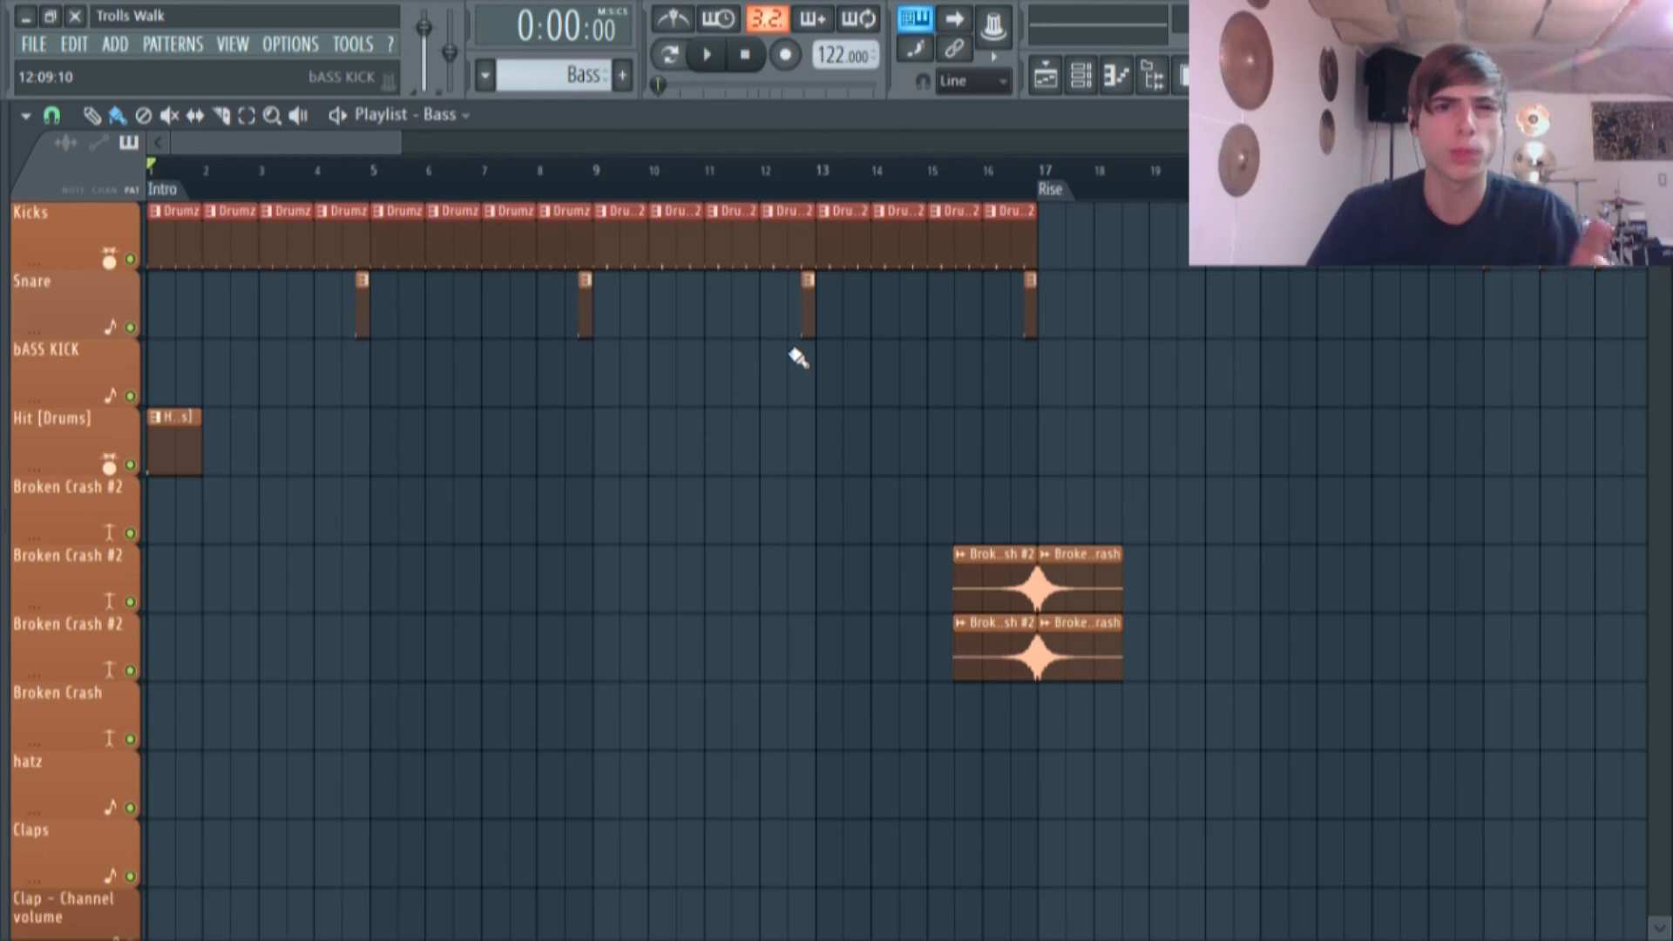
# Look over the playlist arrangement from the drum tracks down through the bass, lead and noise tracks.
pyautogui.scroll(-10, 657, 378)
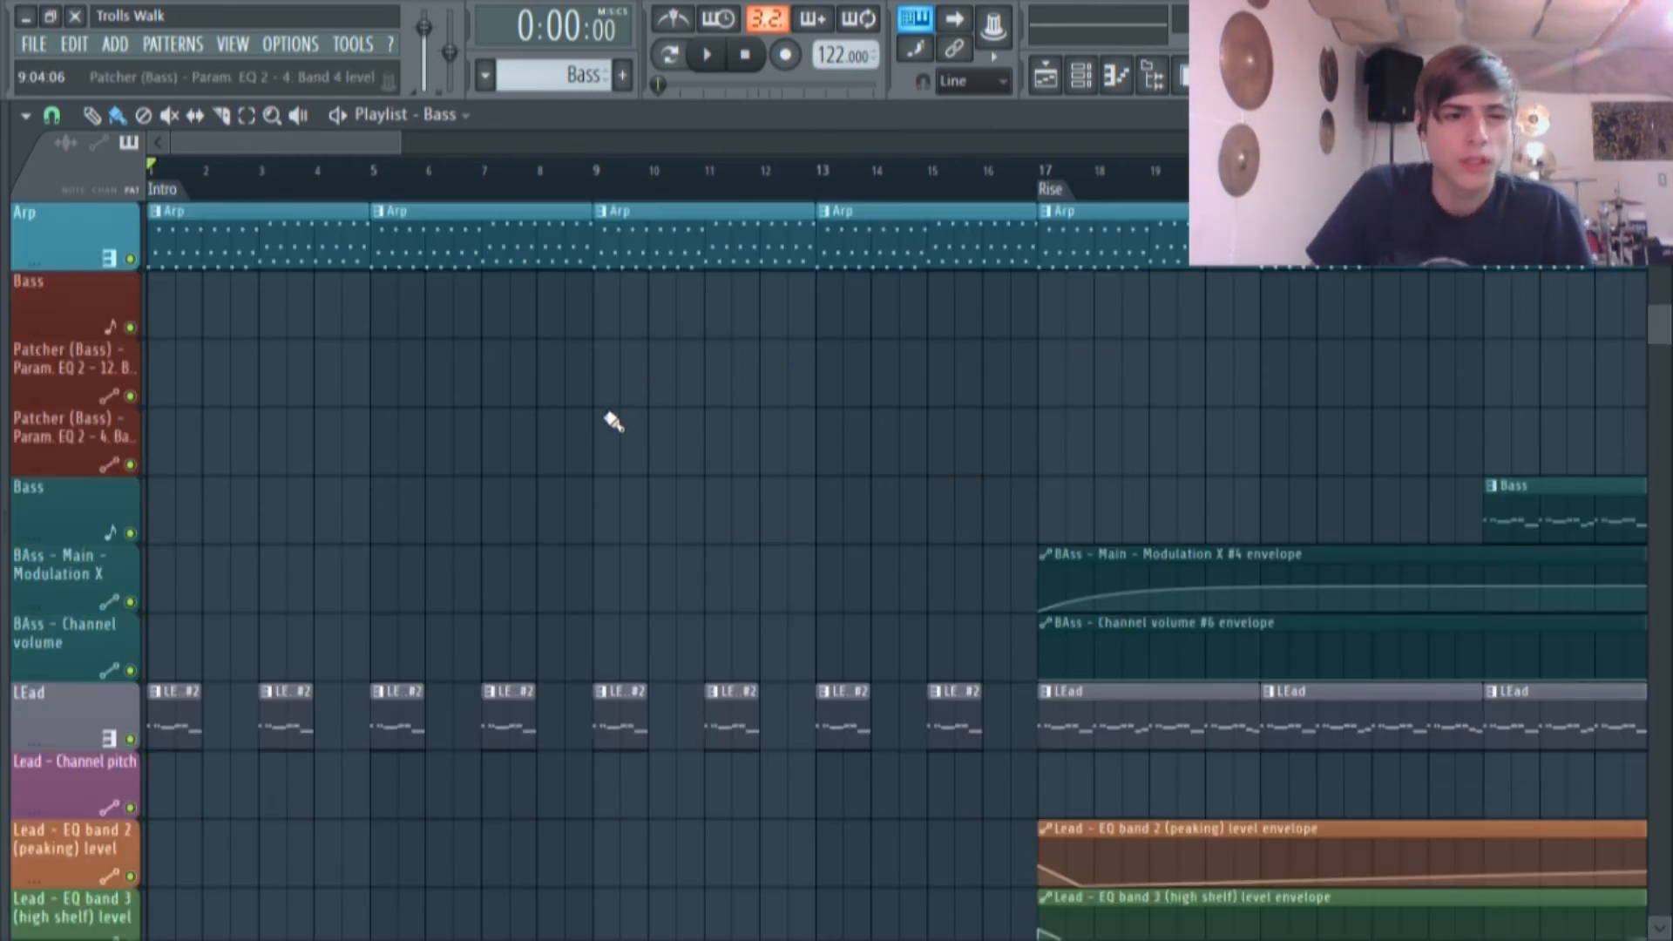
pyautogui.scroll(8, 598, 437)
pyautogui.scroll(4, 612, 476)
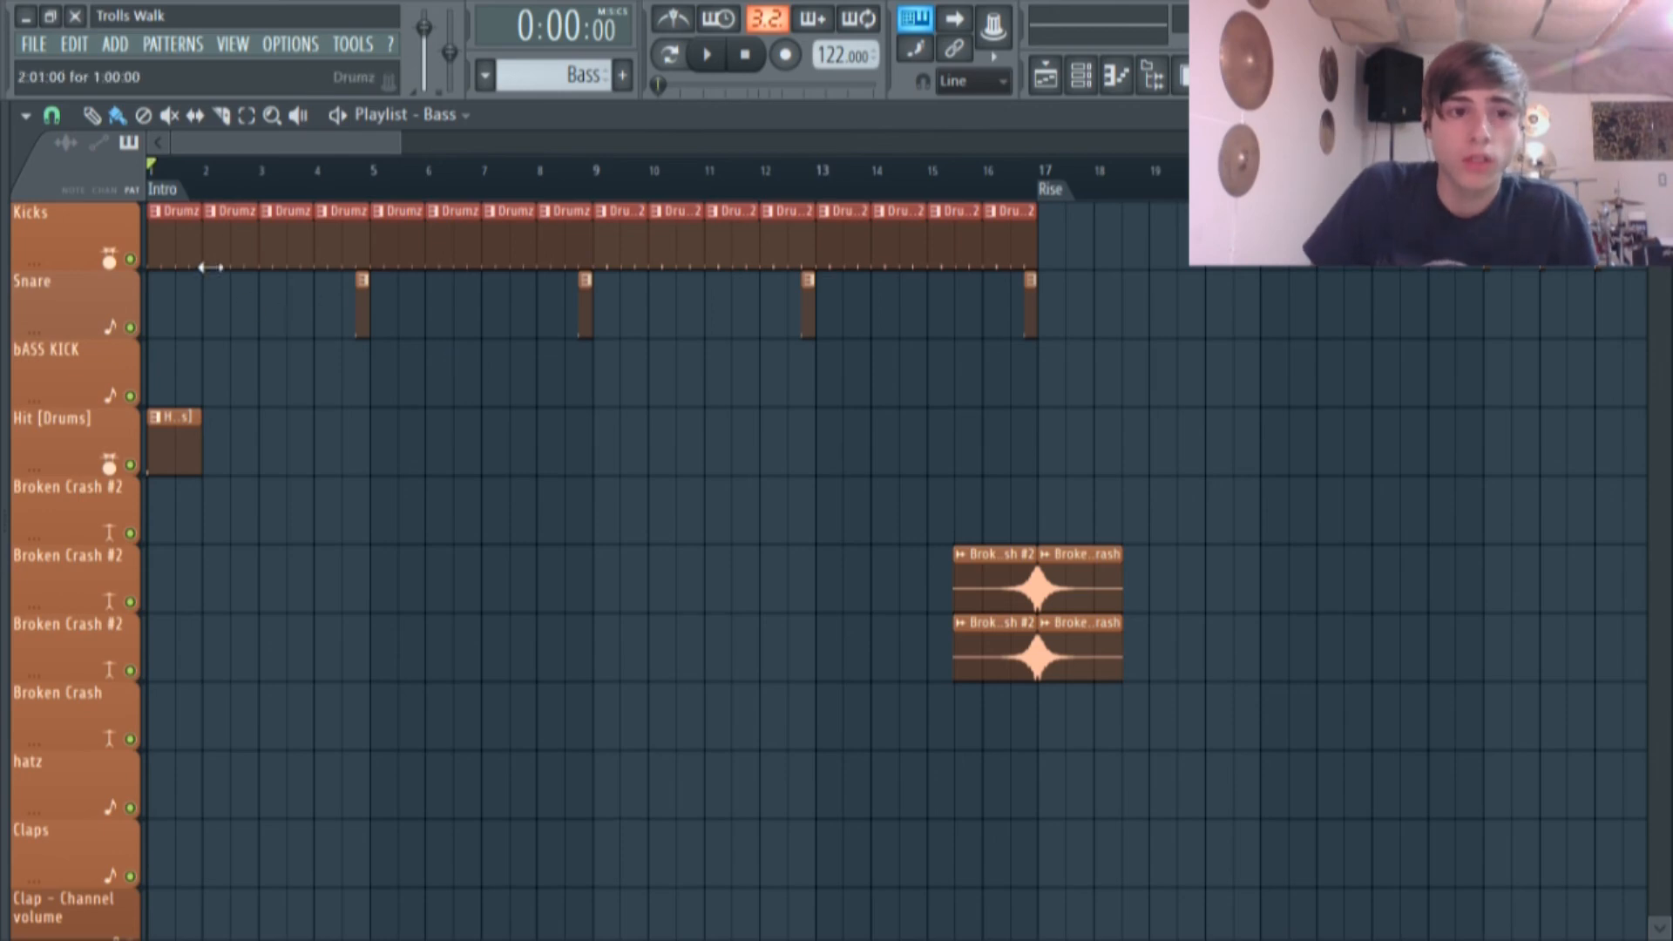
pyautogui.scroll(-15, 736, 477)
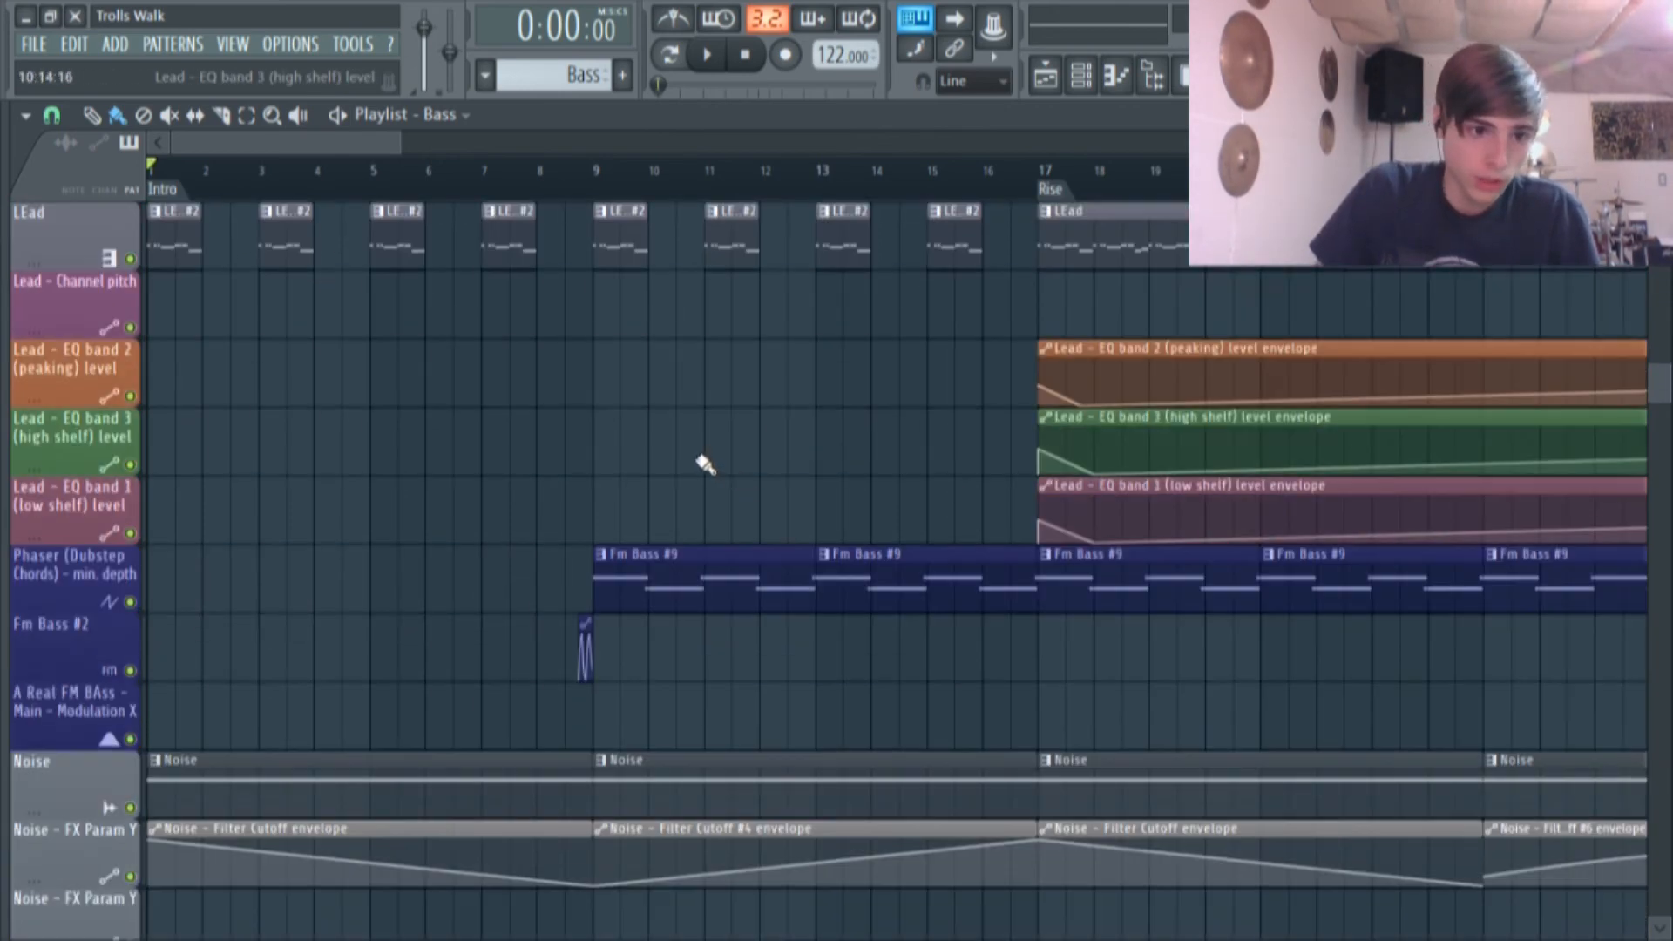
pyautogui.scroll(-6, 705, 464)
pyautogui.scroll(10, 708, 667)
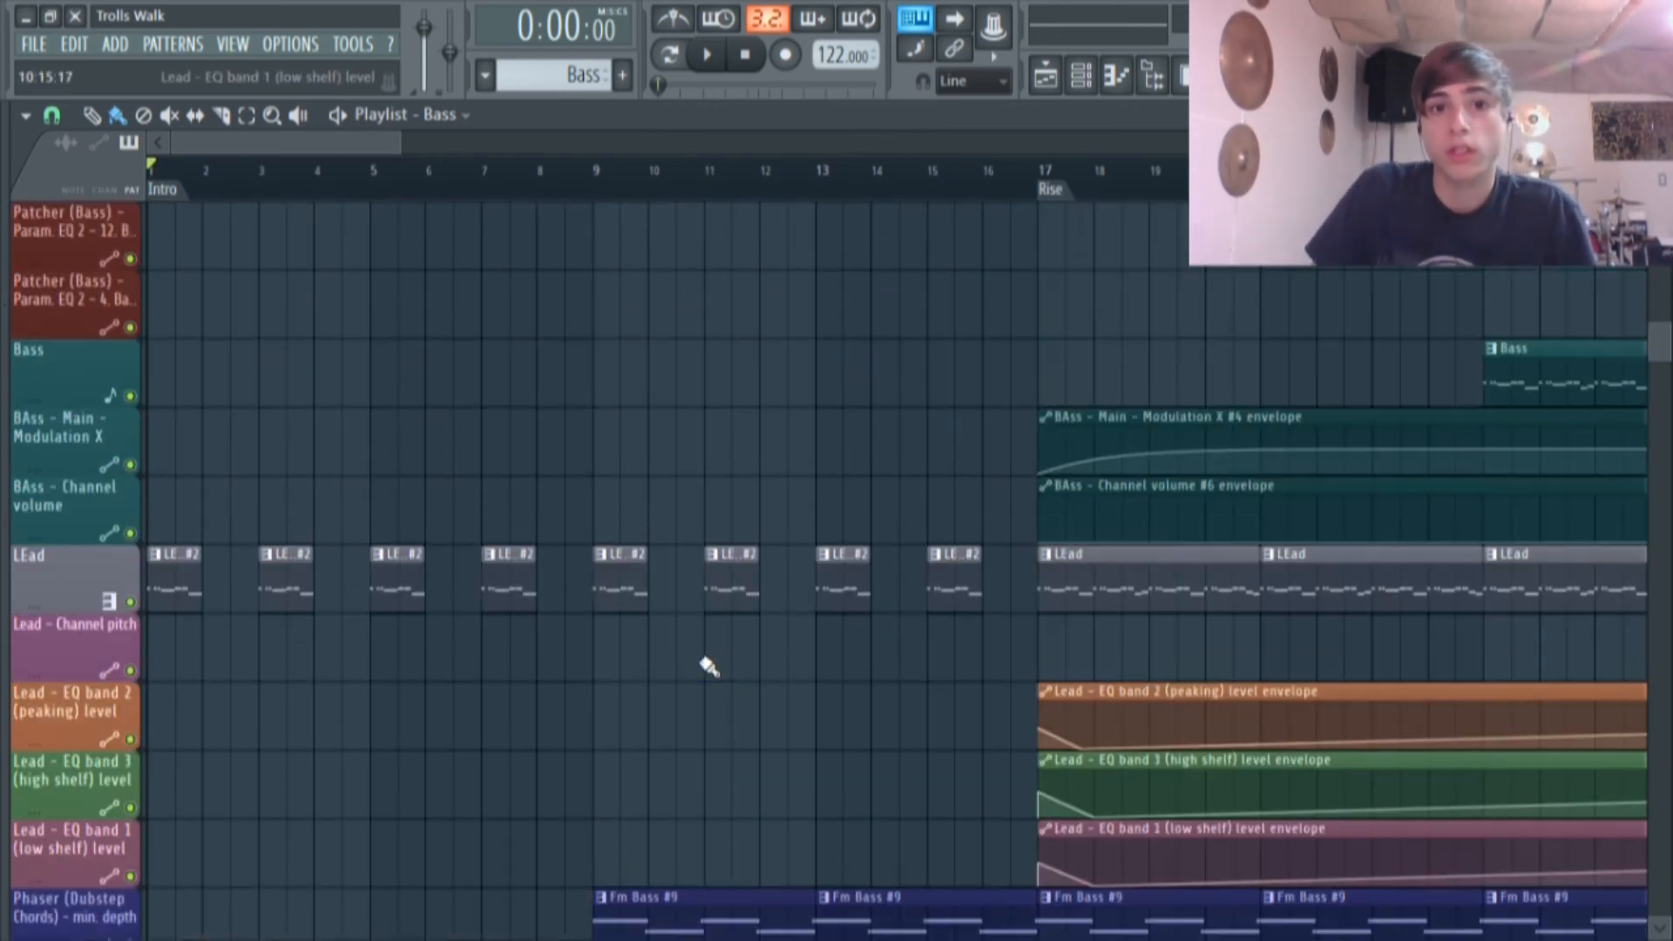
pyautogui.scroll(11, 709, 667)
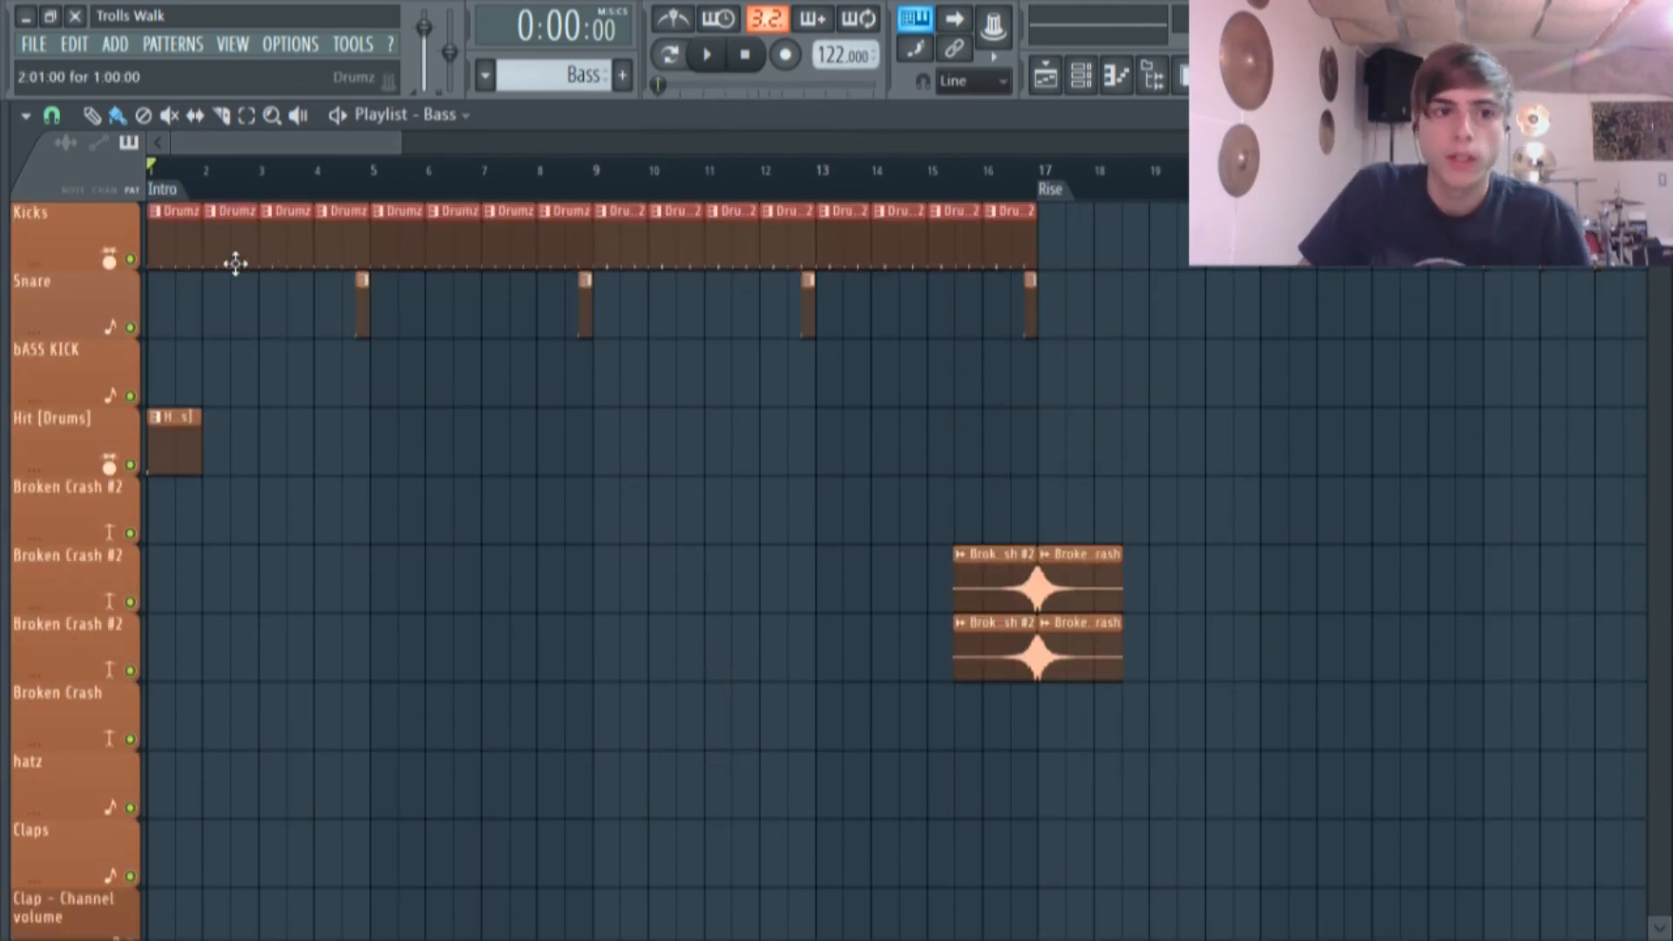
# Open the Drumz pattern's Kick channel from the channel rack and show its sample settings.
pyautogui.doubleClick(173, 236)
pyautogui.click(1096, 78)
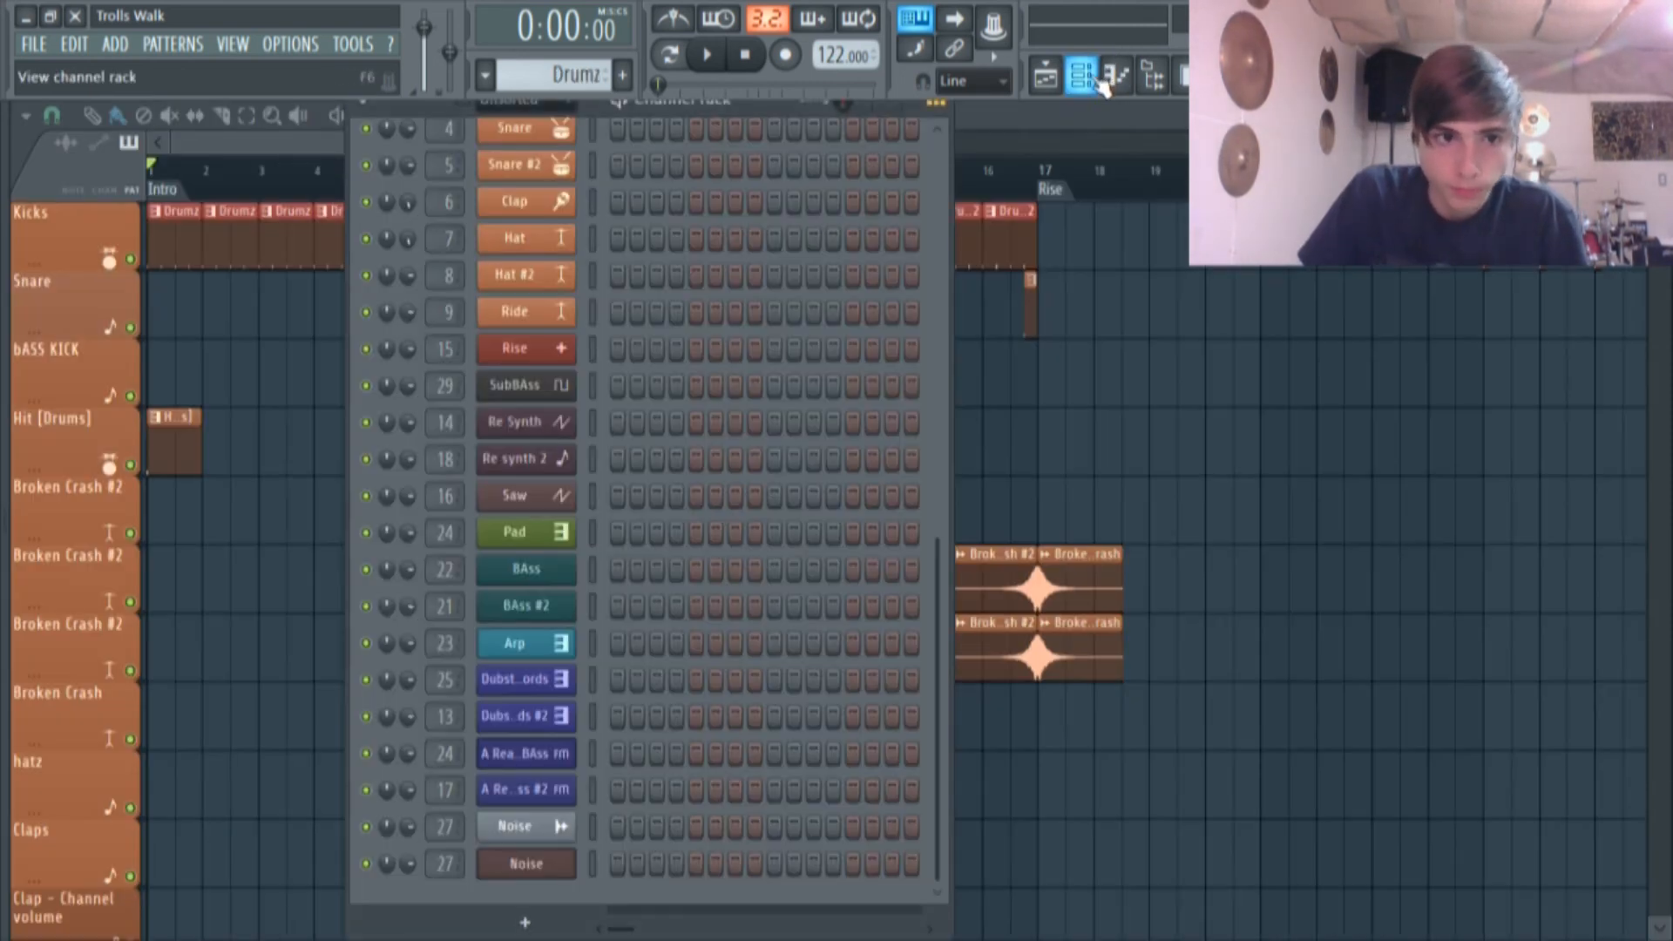
pyautogui.scroll(6, 750, 374)
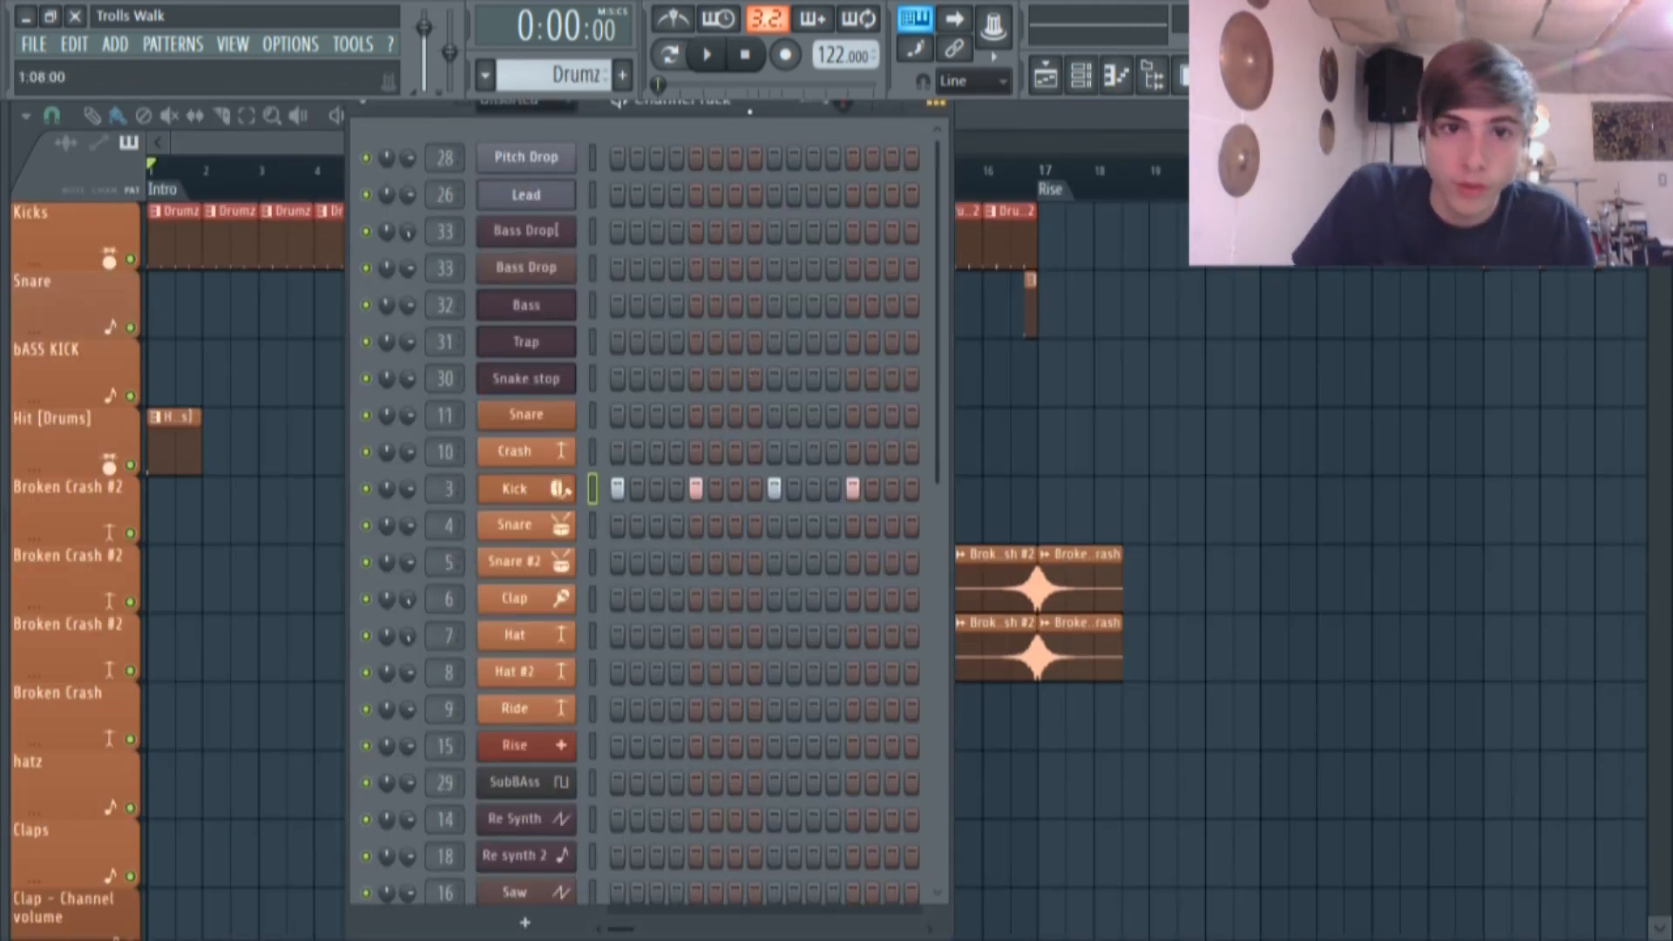
pyautogui.moveTo(750, 112); pyautogui.dragTo(747, 140)
pyautogui.click(545, 519)
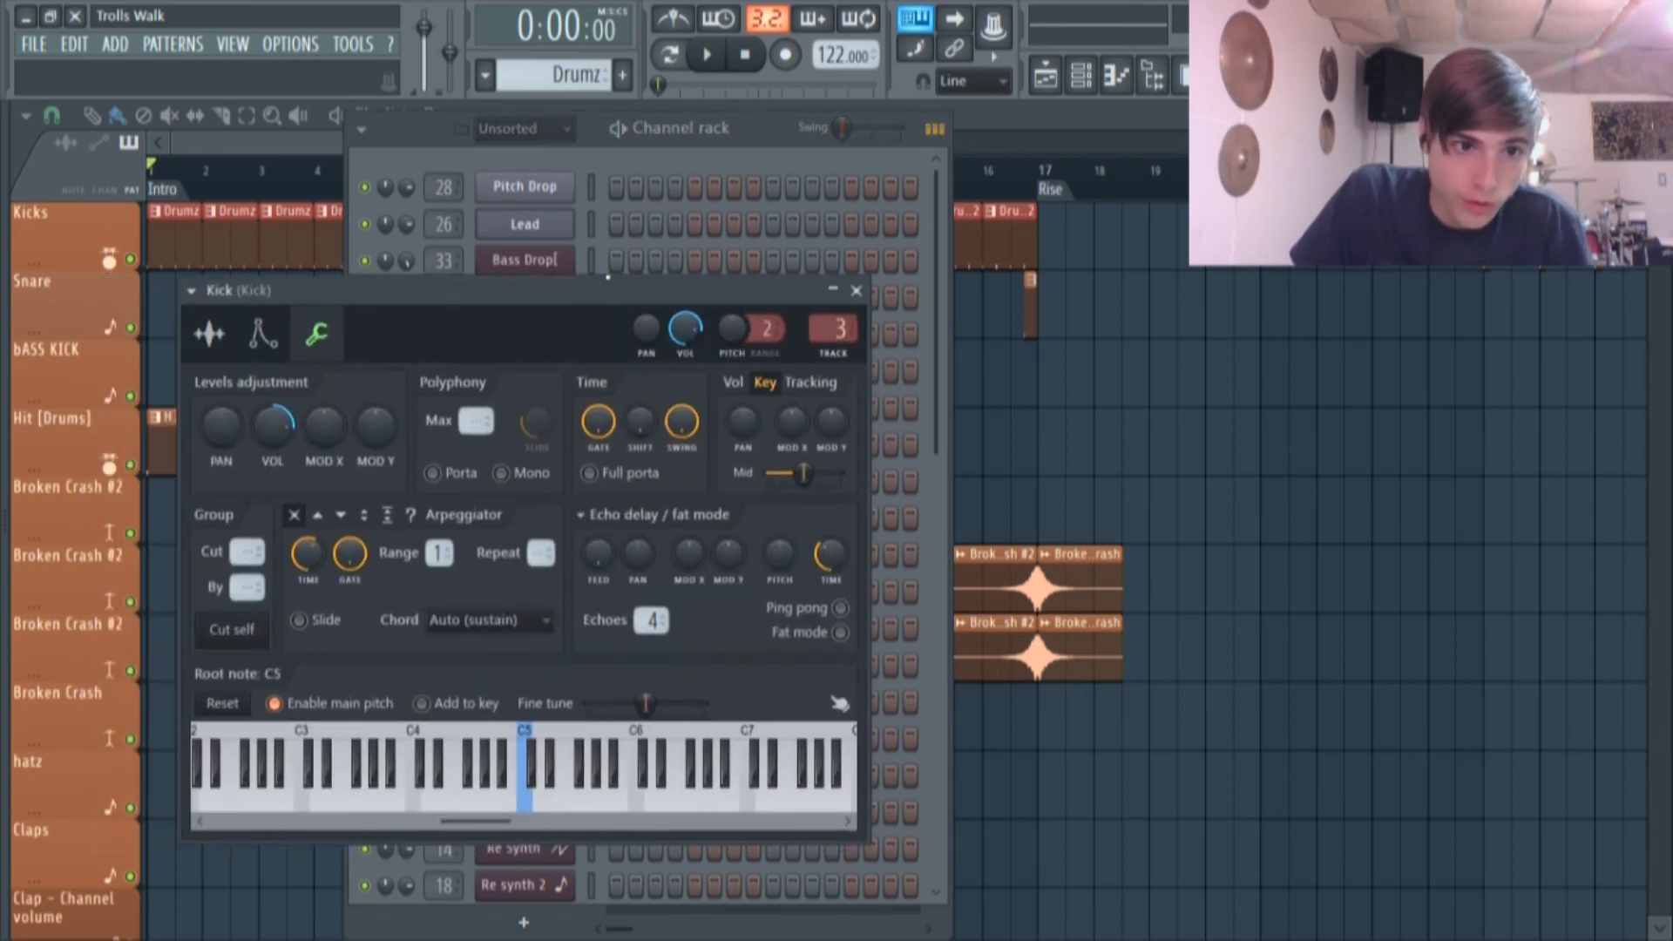
pyautogui.click(209, 333)
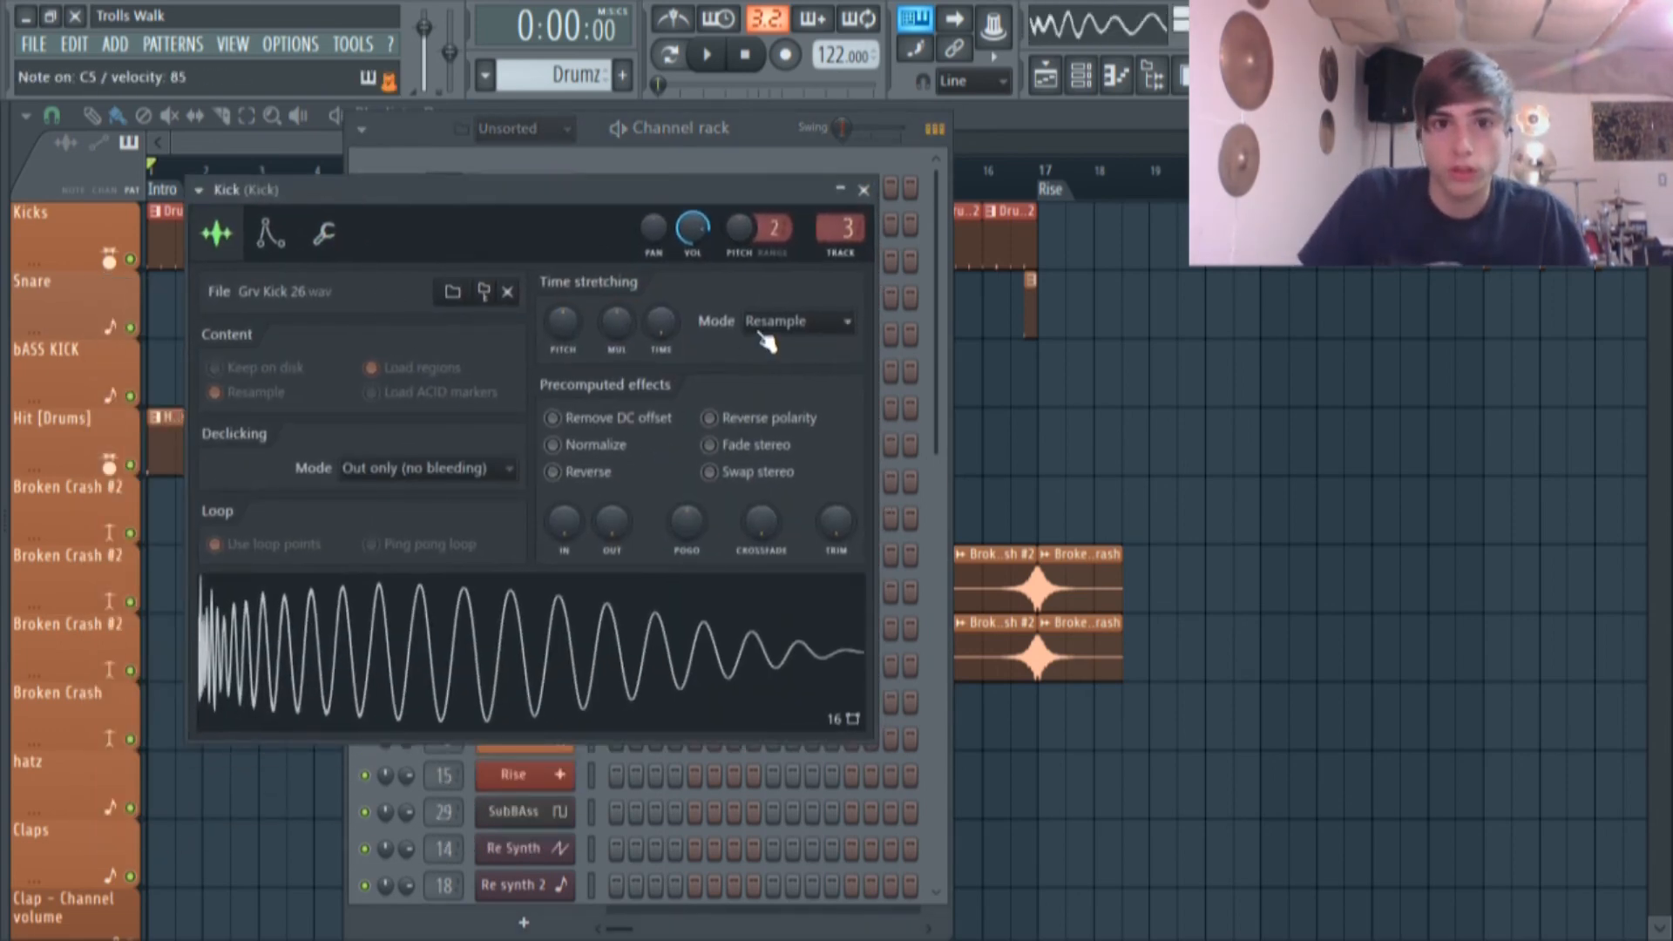
# Compare the Kick channel routed to the master with its normal routing on mixer track 3.
pyautogui.moveTo(838, 229); pyautogui.dragTo(838, 331)
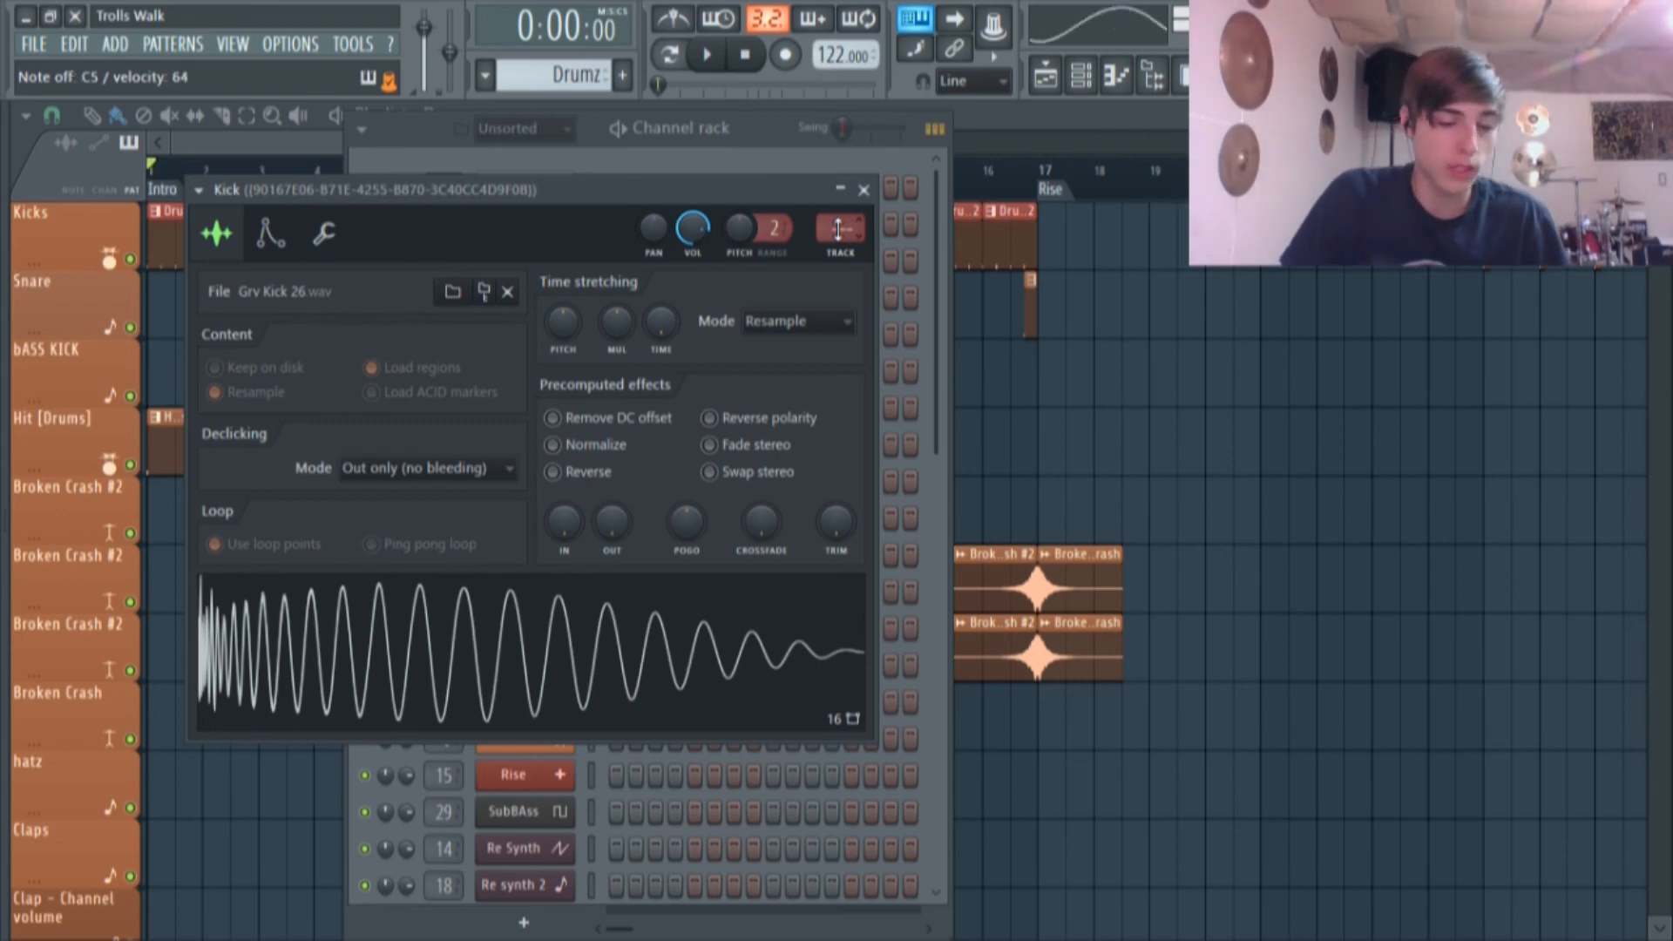
pyautogui.moveTo(841, 229); pyautogui.dragTo(841, 211)
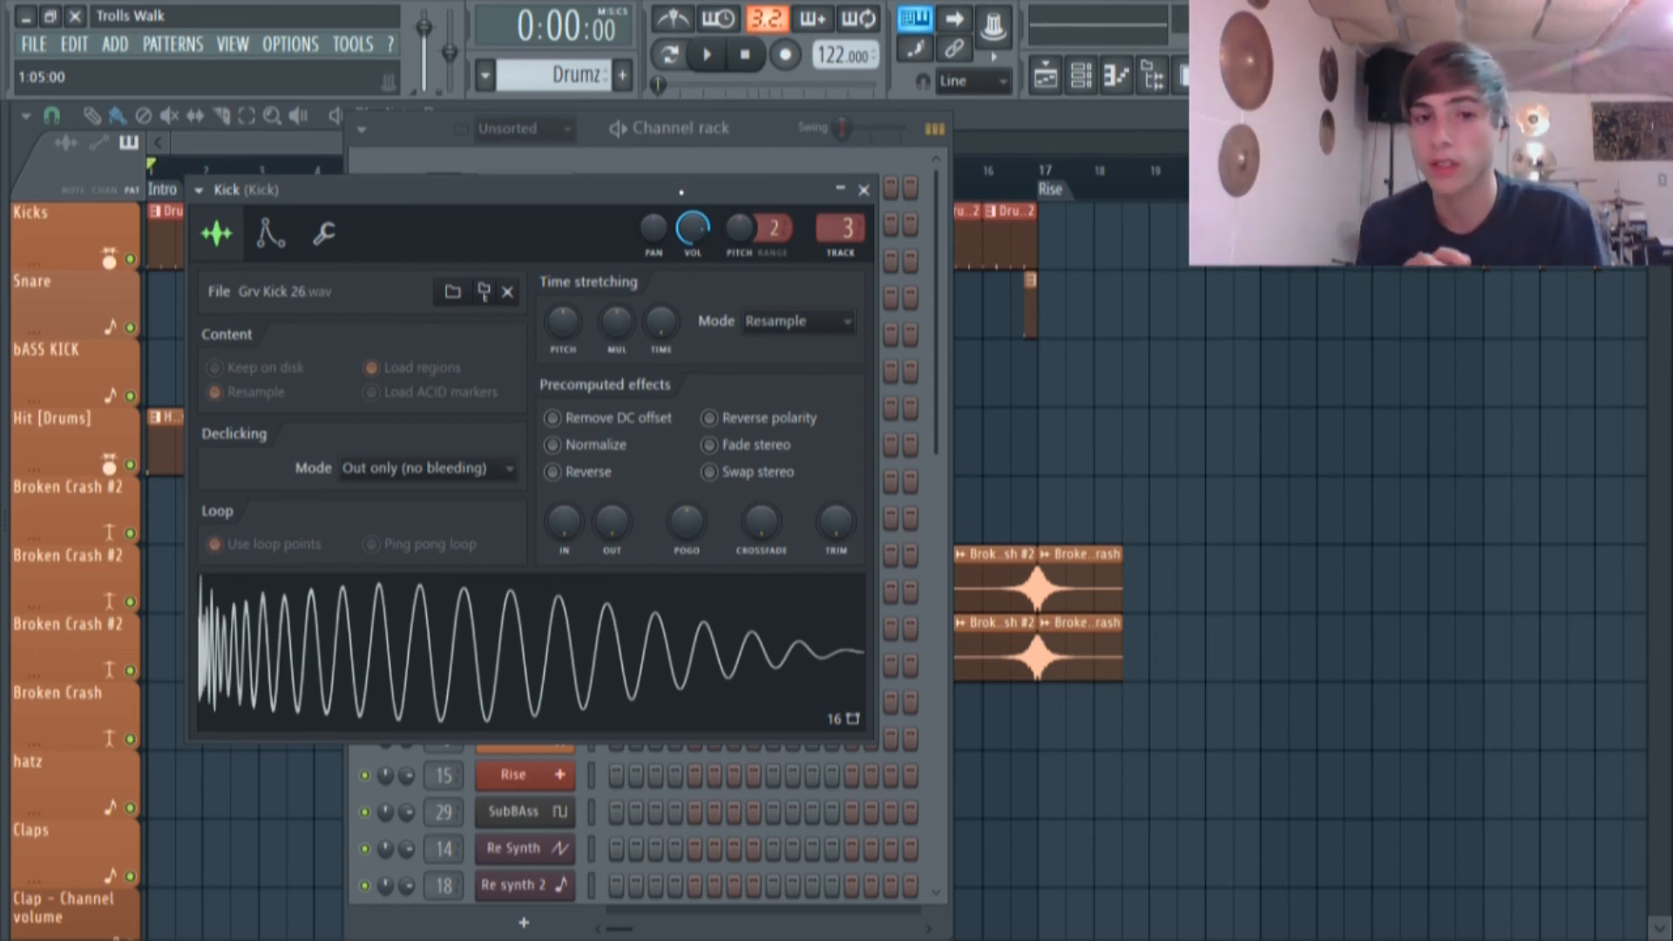
pyautogui.moveTo(681, 192); pyautogui.dragTo(672, 182)
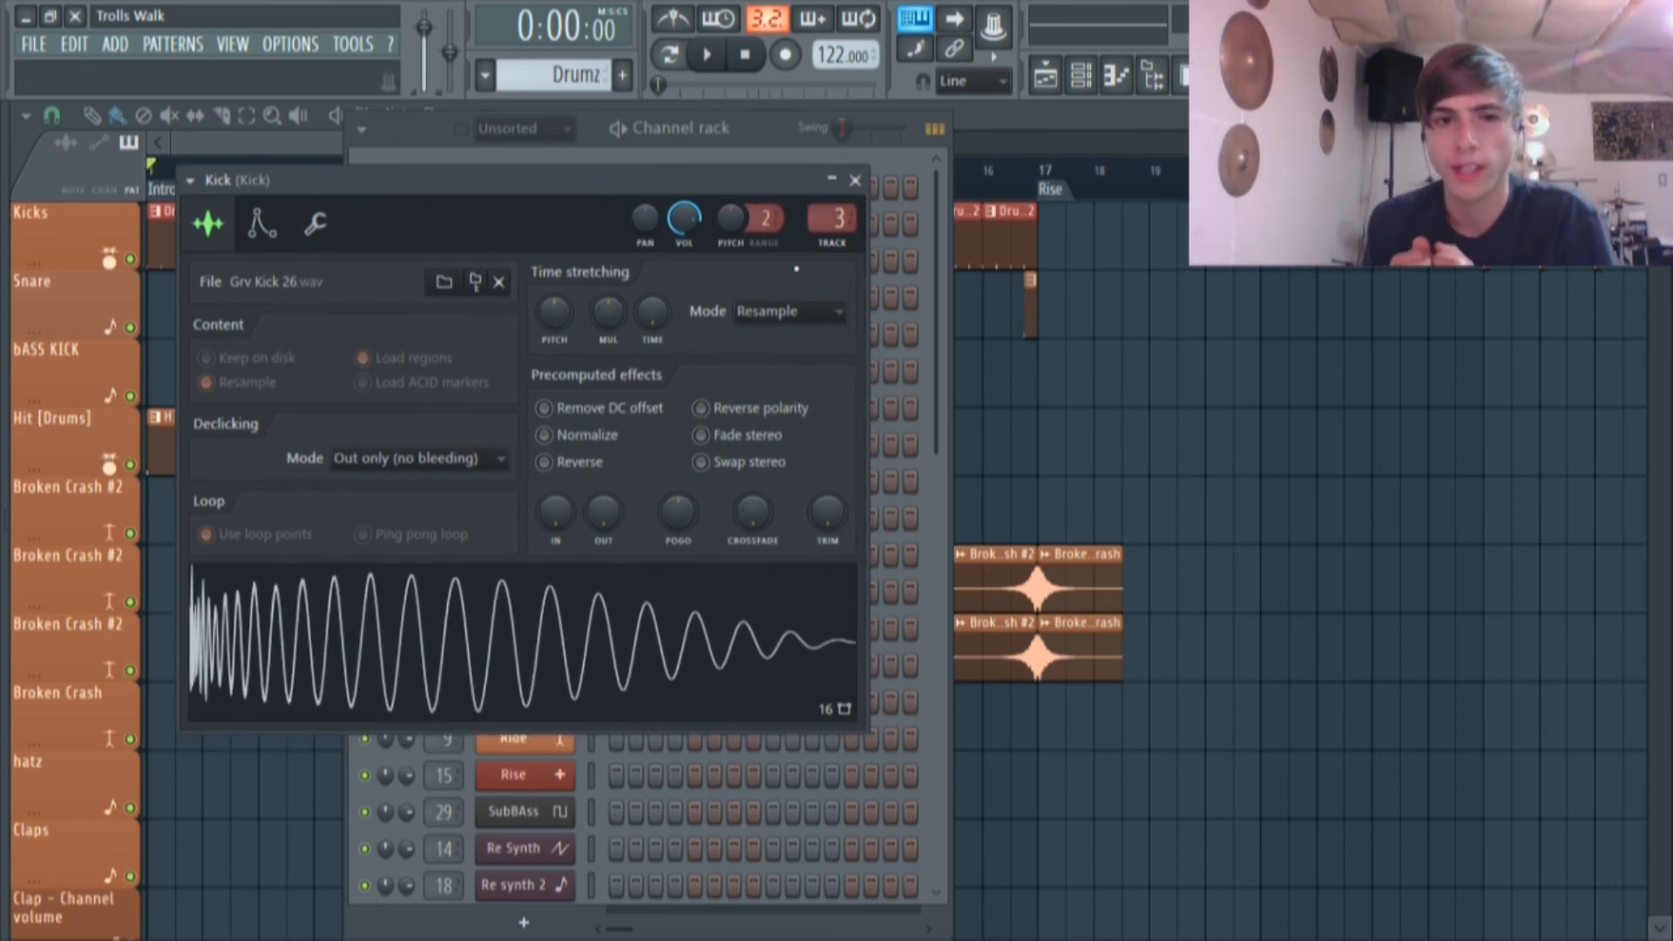
pyautogui.moveTo(655, 190); pyautogui.dragTo(687, 179)
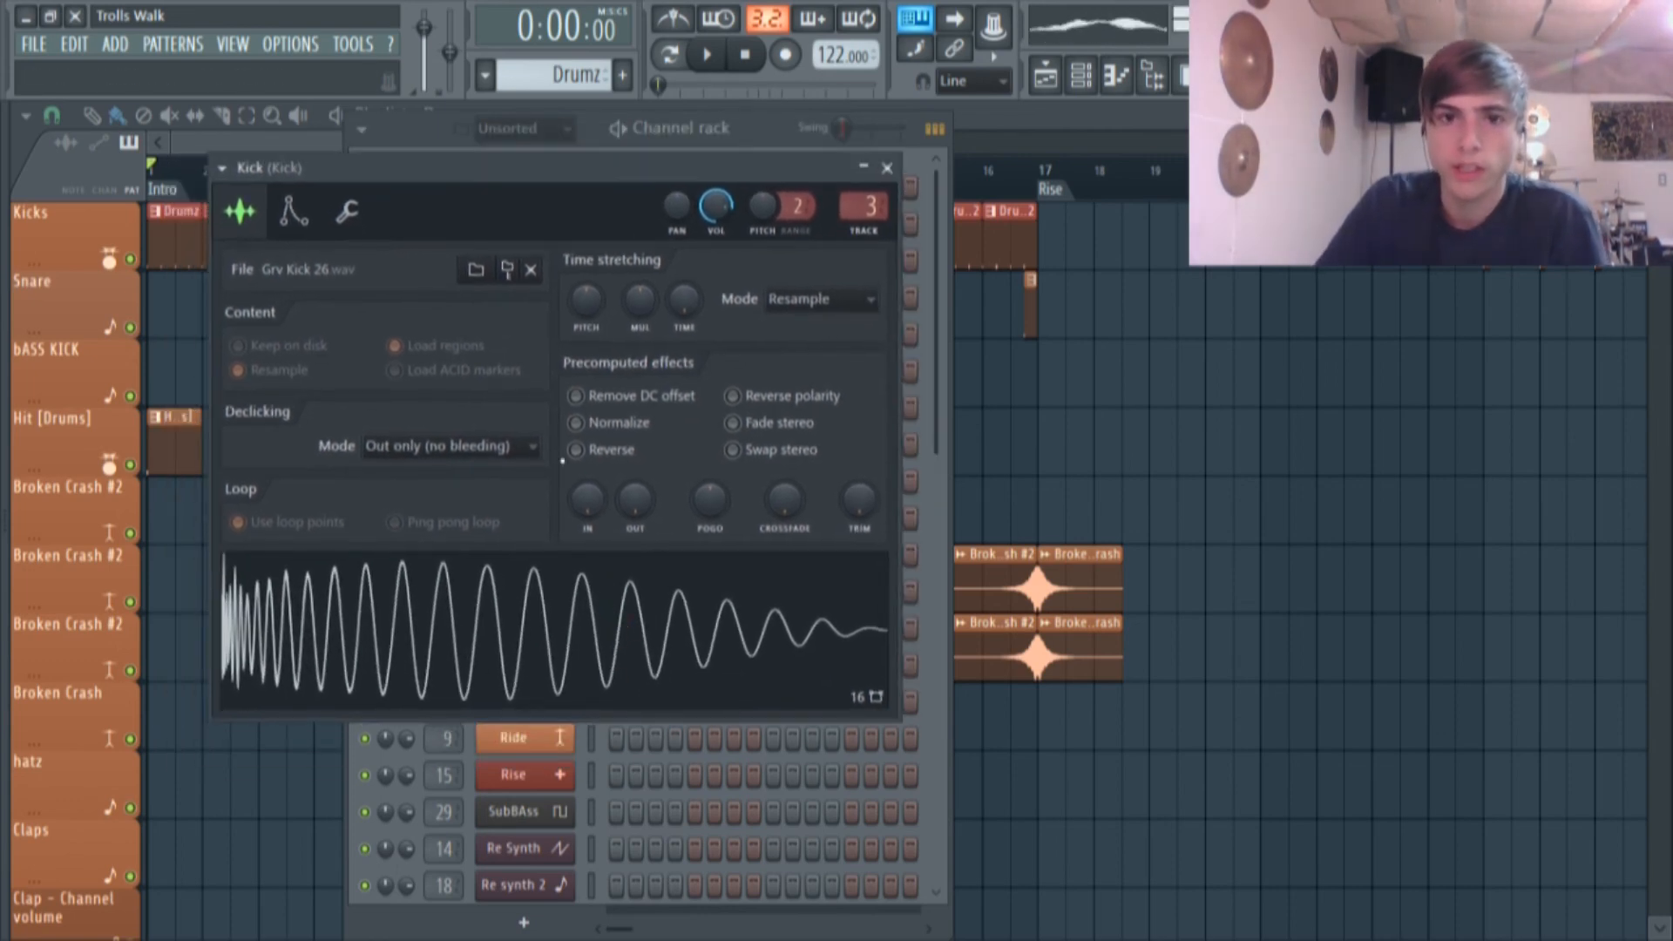
# Show the Fruity Reeverb 2 settings on the Kick mixer track and audition the kick.
pyautogui.click(1188, 77)
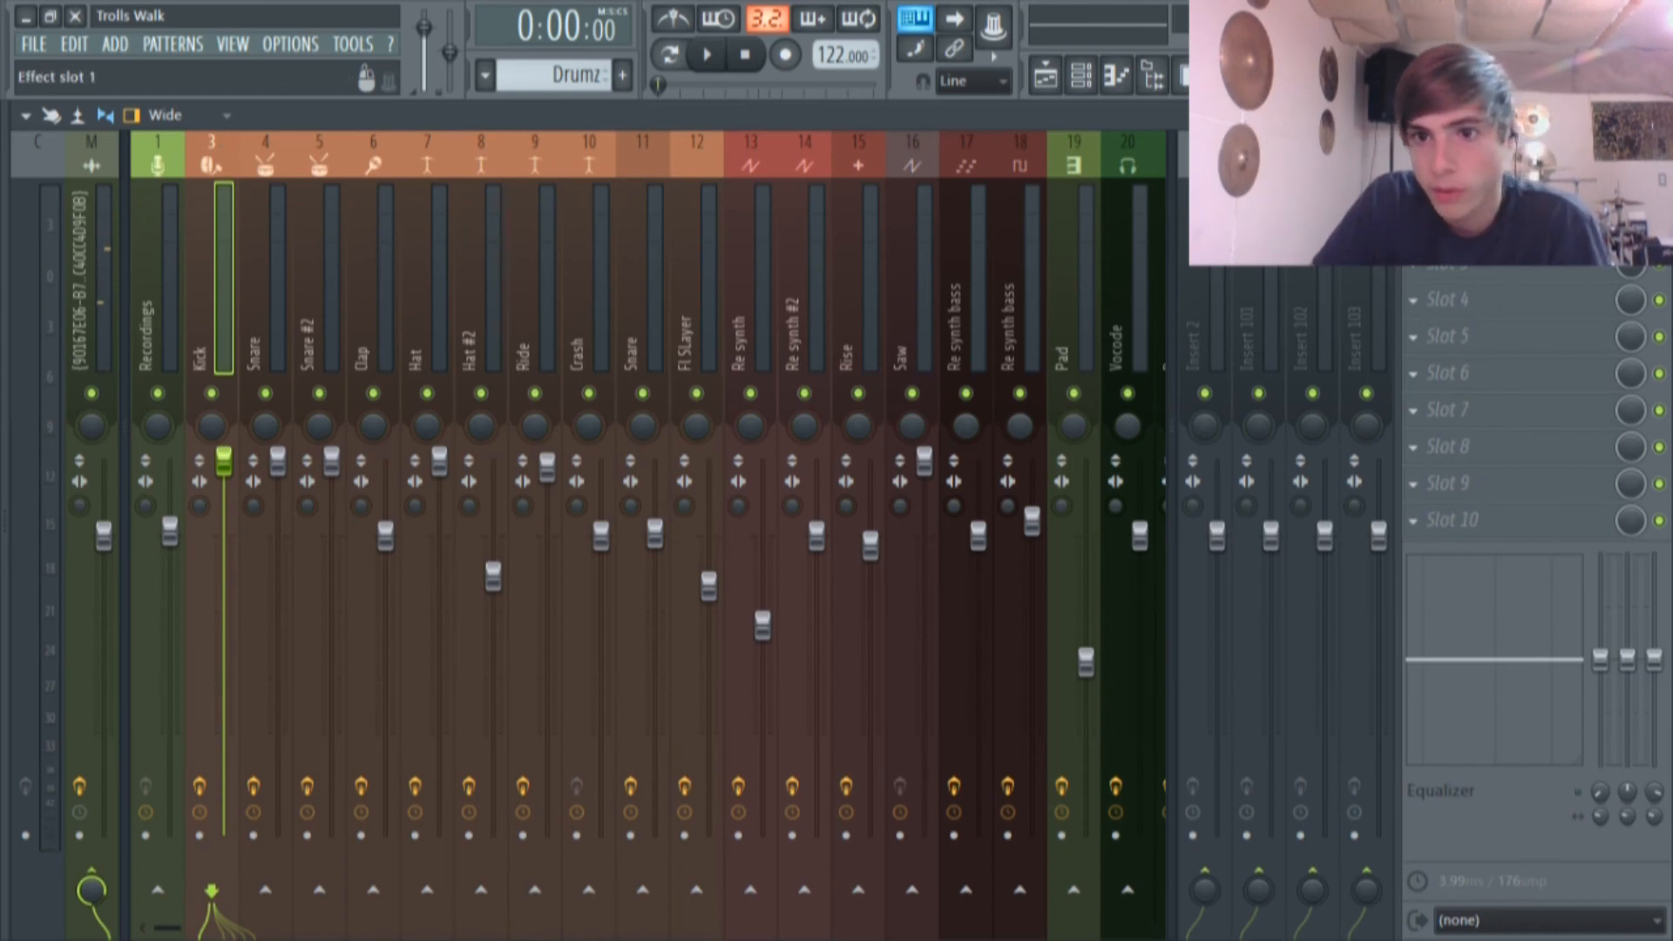
pyautogui.click(1481, 189)
pyautogui.moveTo(563, 357); pyautogui.dragTo(927, 280)
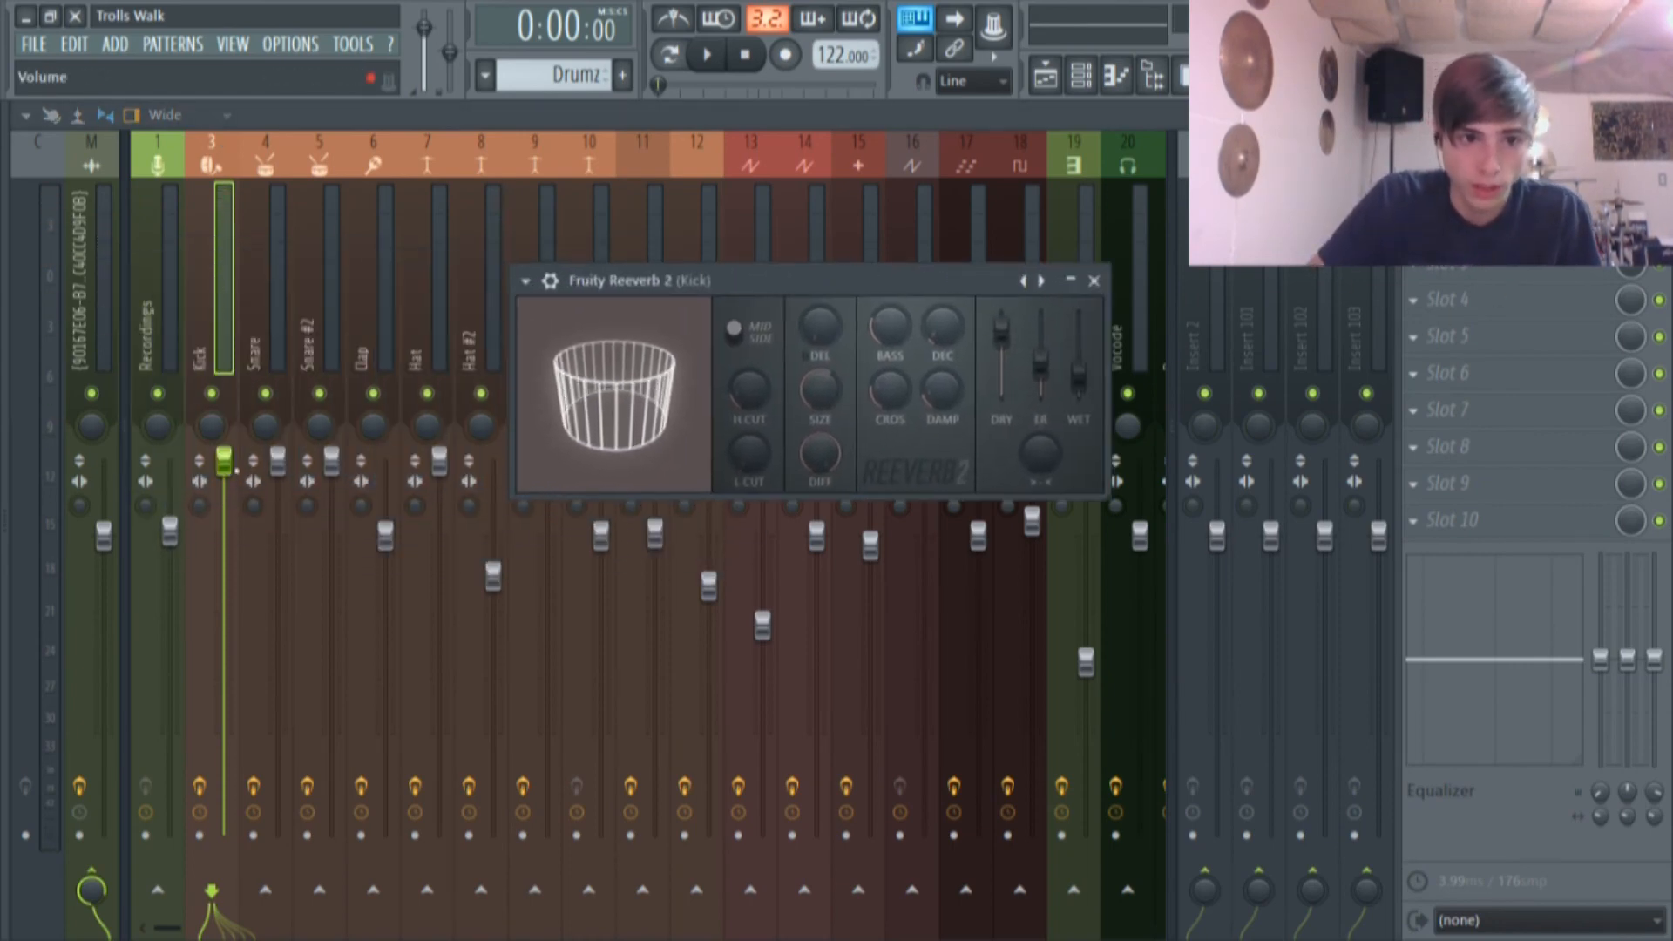
pyautogui.press('q')
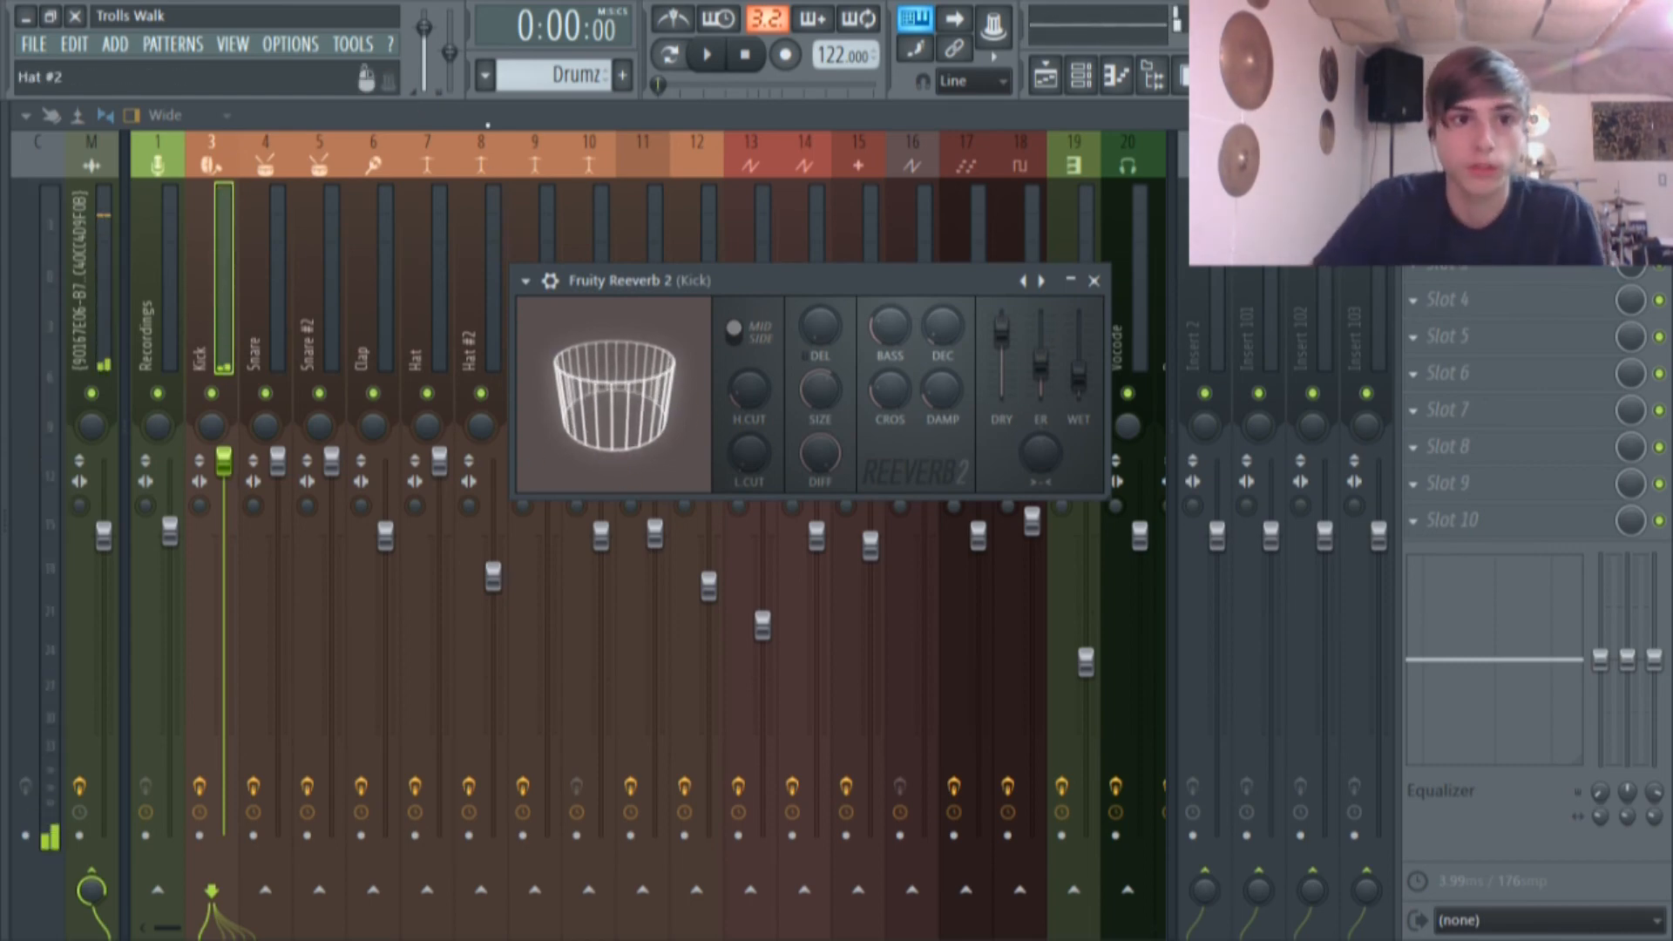
# Open the Snare channel on track 4, show its sample waveform and audition it several times.
pyautogui.click(1082, 77)
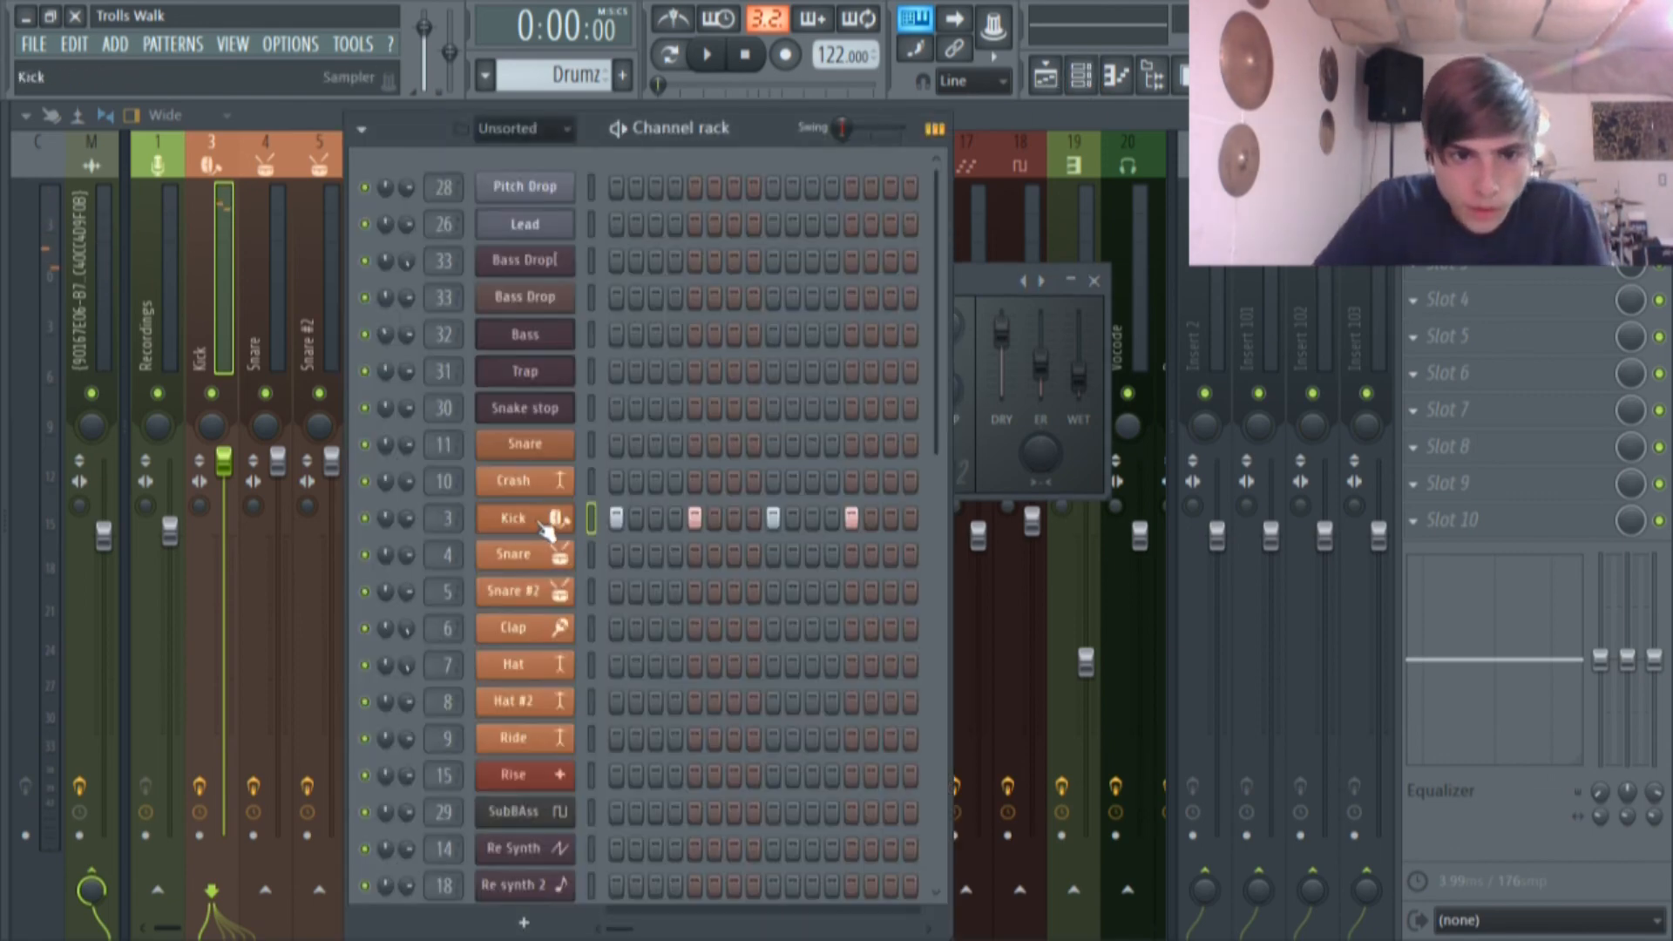
pyautogui.click(552, 552)
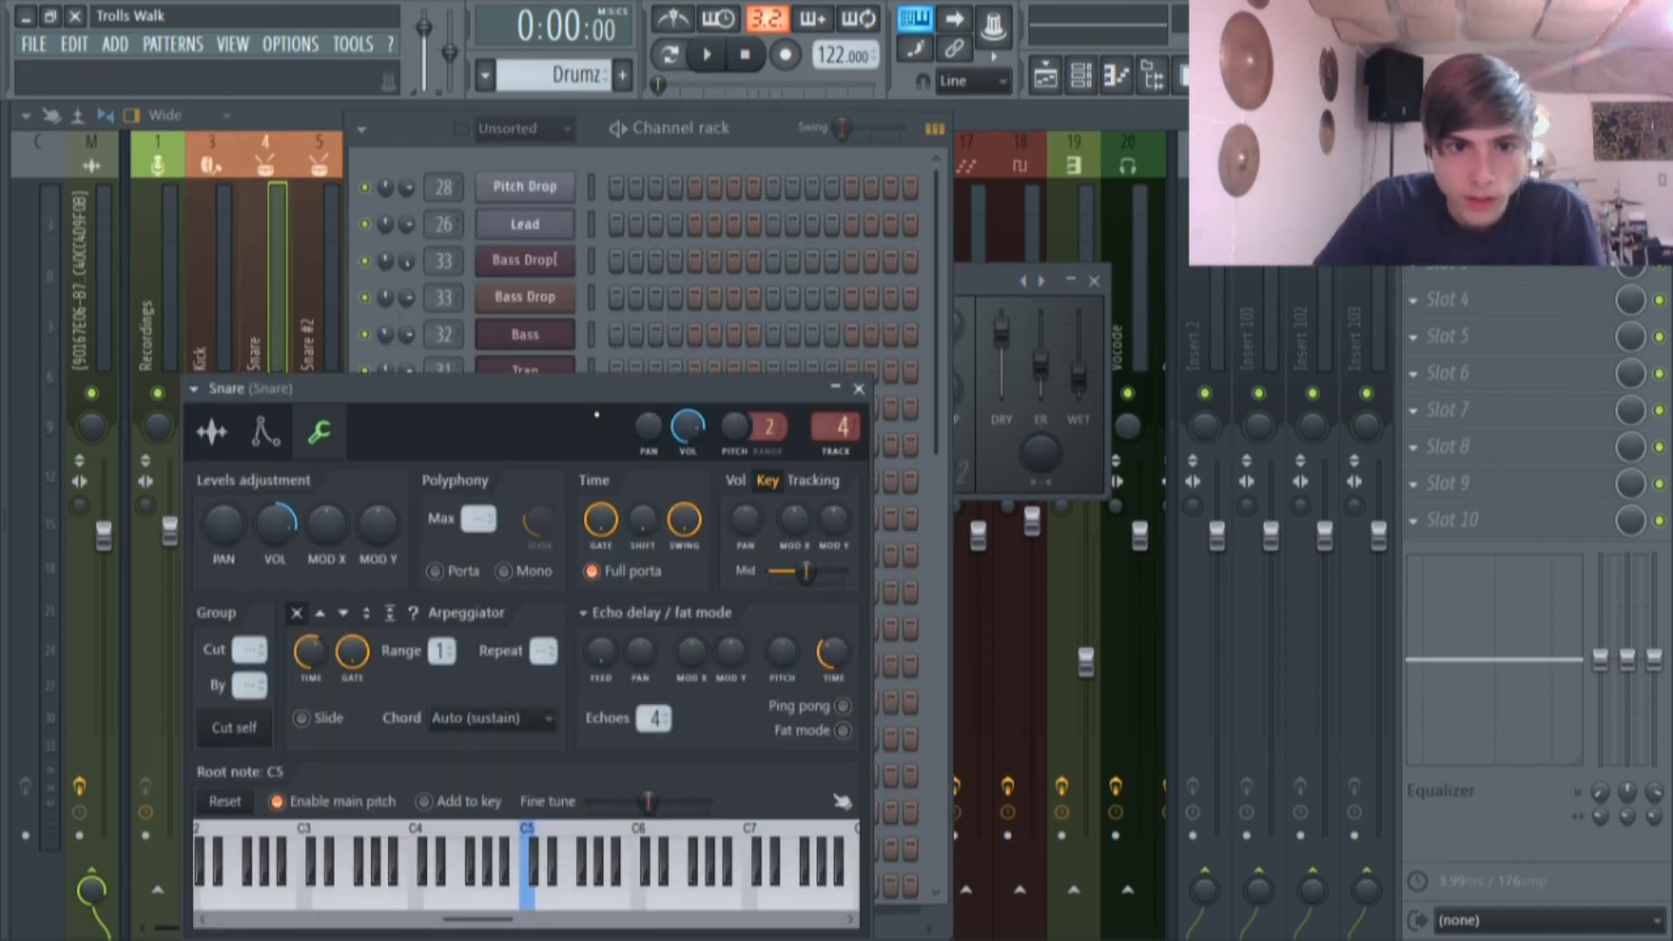
pyautogui.moveTo(261, 387); pyautogui.dragTo(416, 255)
pyautogui.click(366, 299)
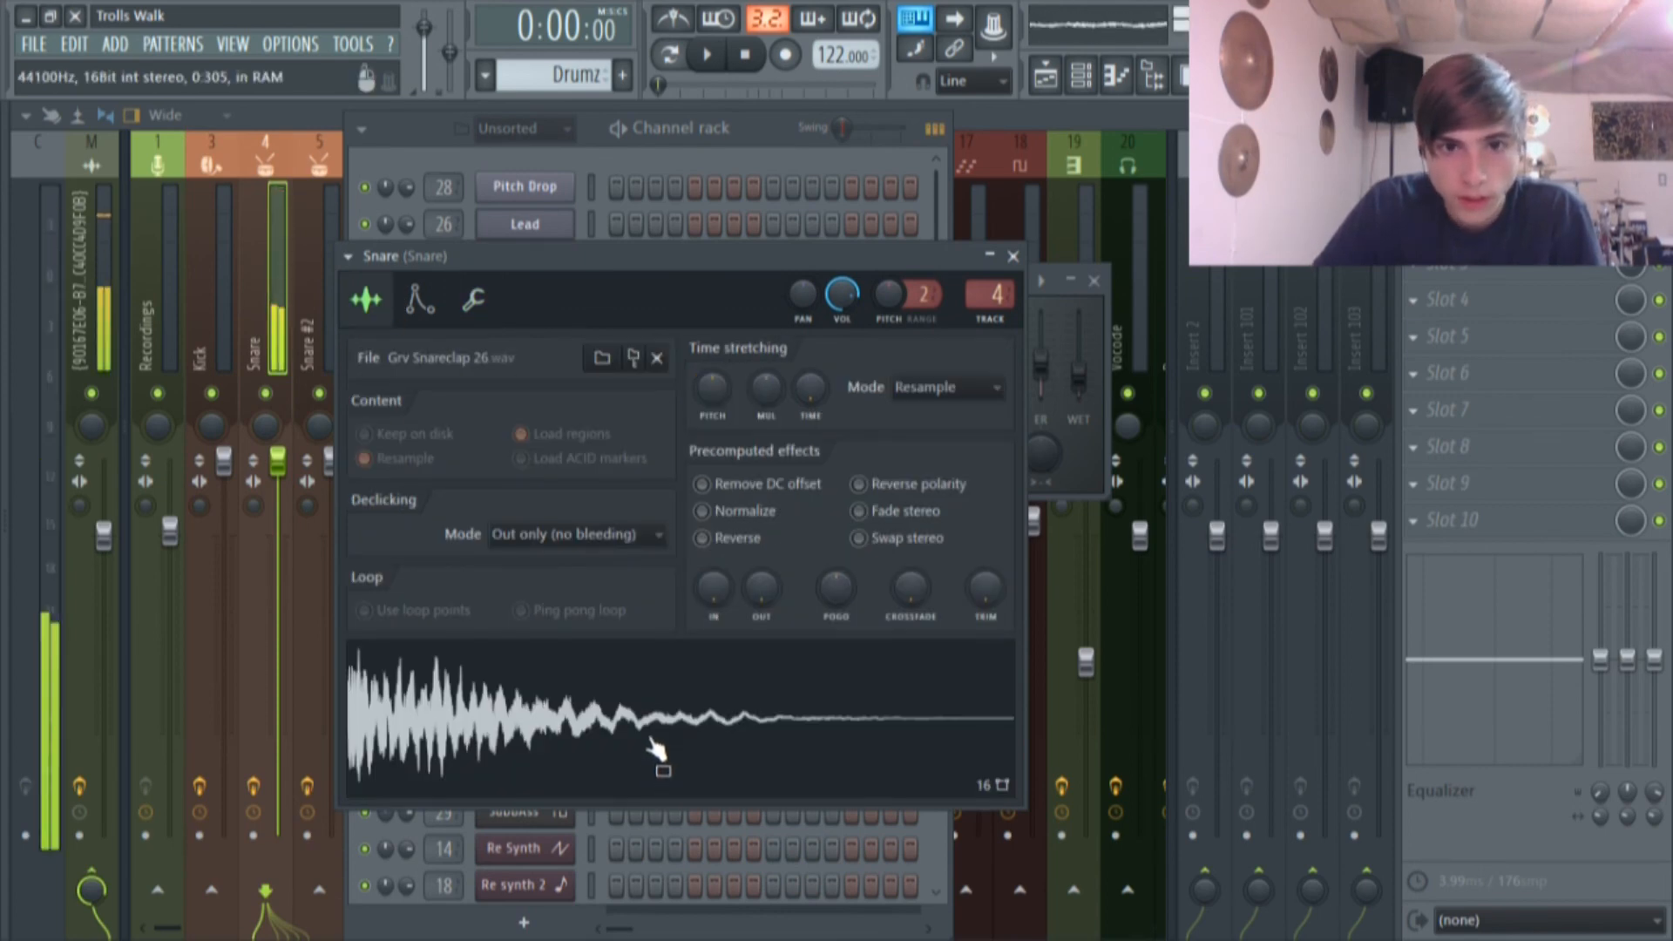
pyautogui.click(651, 729)
pyautogui.click(651, 724)
pyautogui.click(651, 723)
pyautogui.click(651, 723)
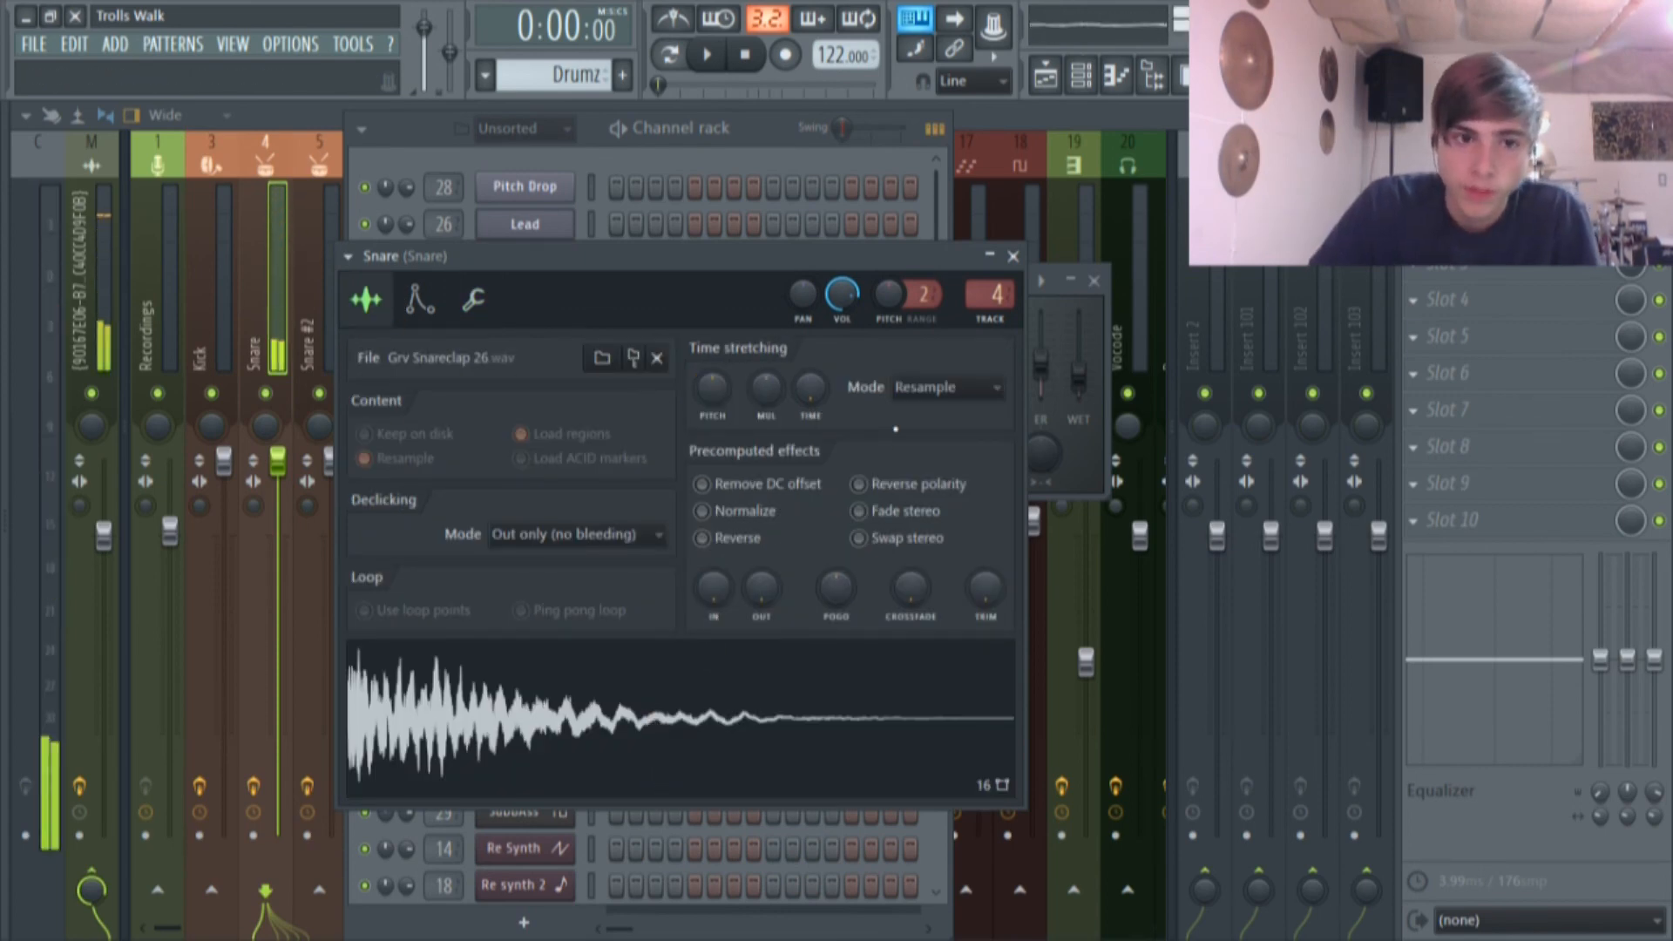
# Compare the snare sample routed to the master with its normal routing on mixer track 4.
pyautogui.moveTo(990, 296); pyautogui.dragTo(990, 327)
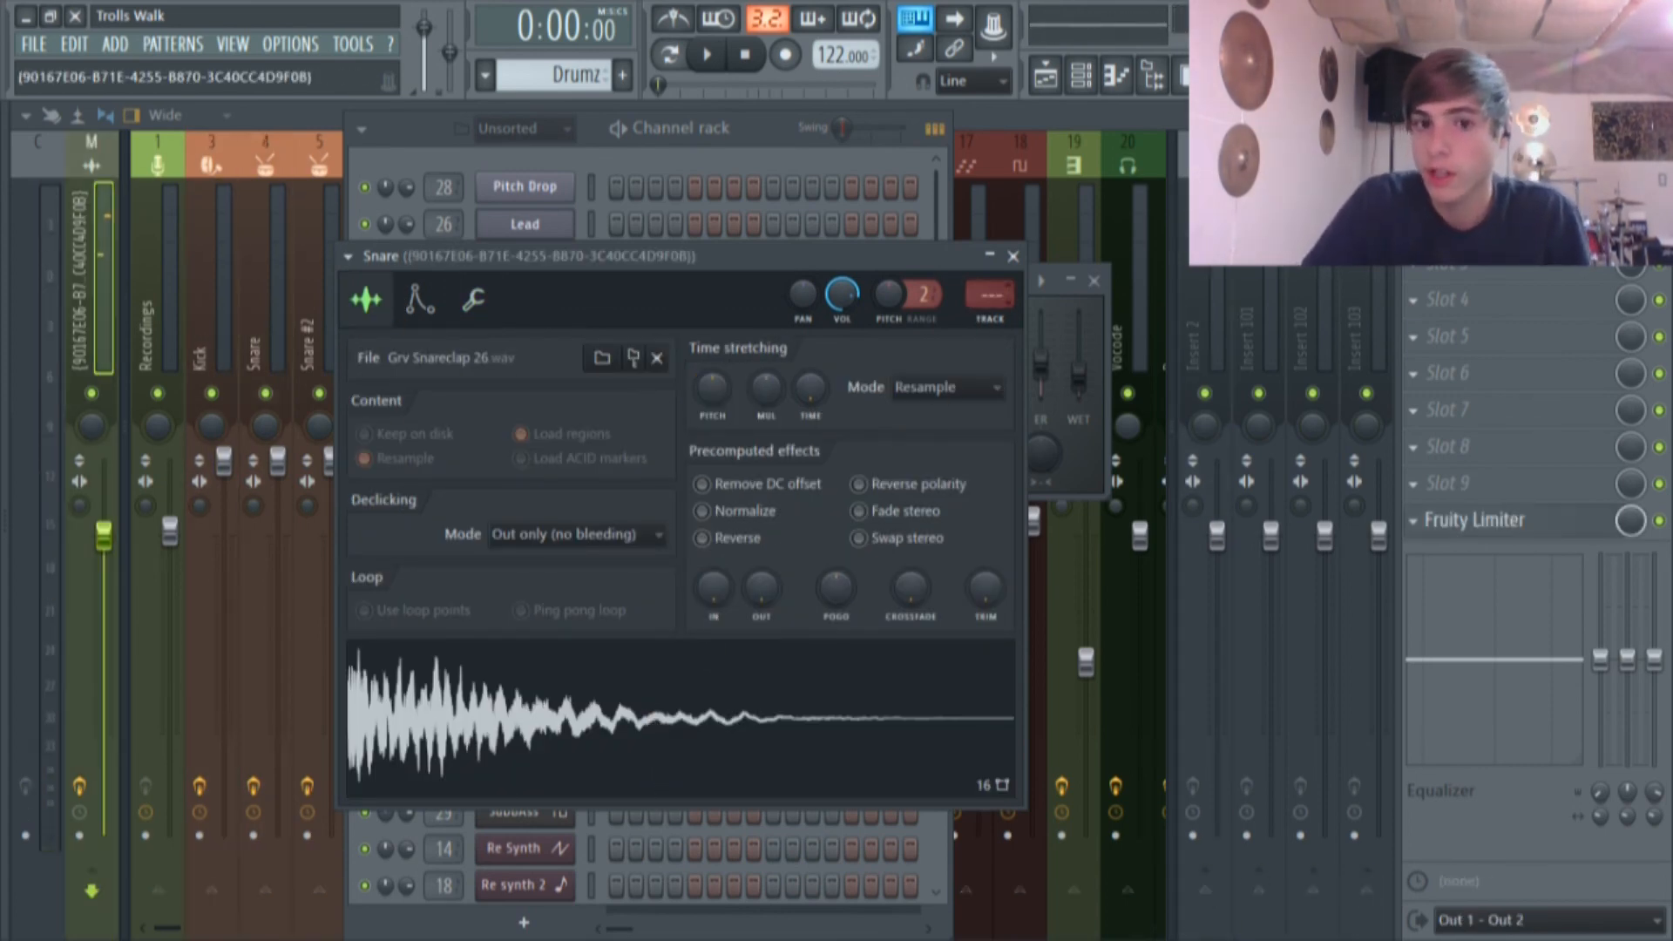
pyautogui.click(720, 739)
pyautogui.click(720, 739)
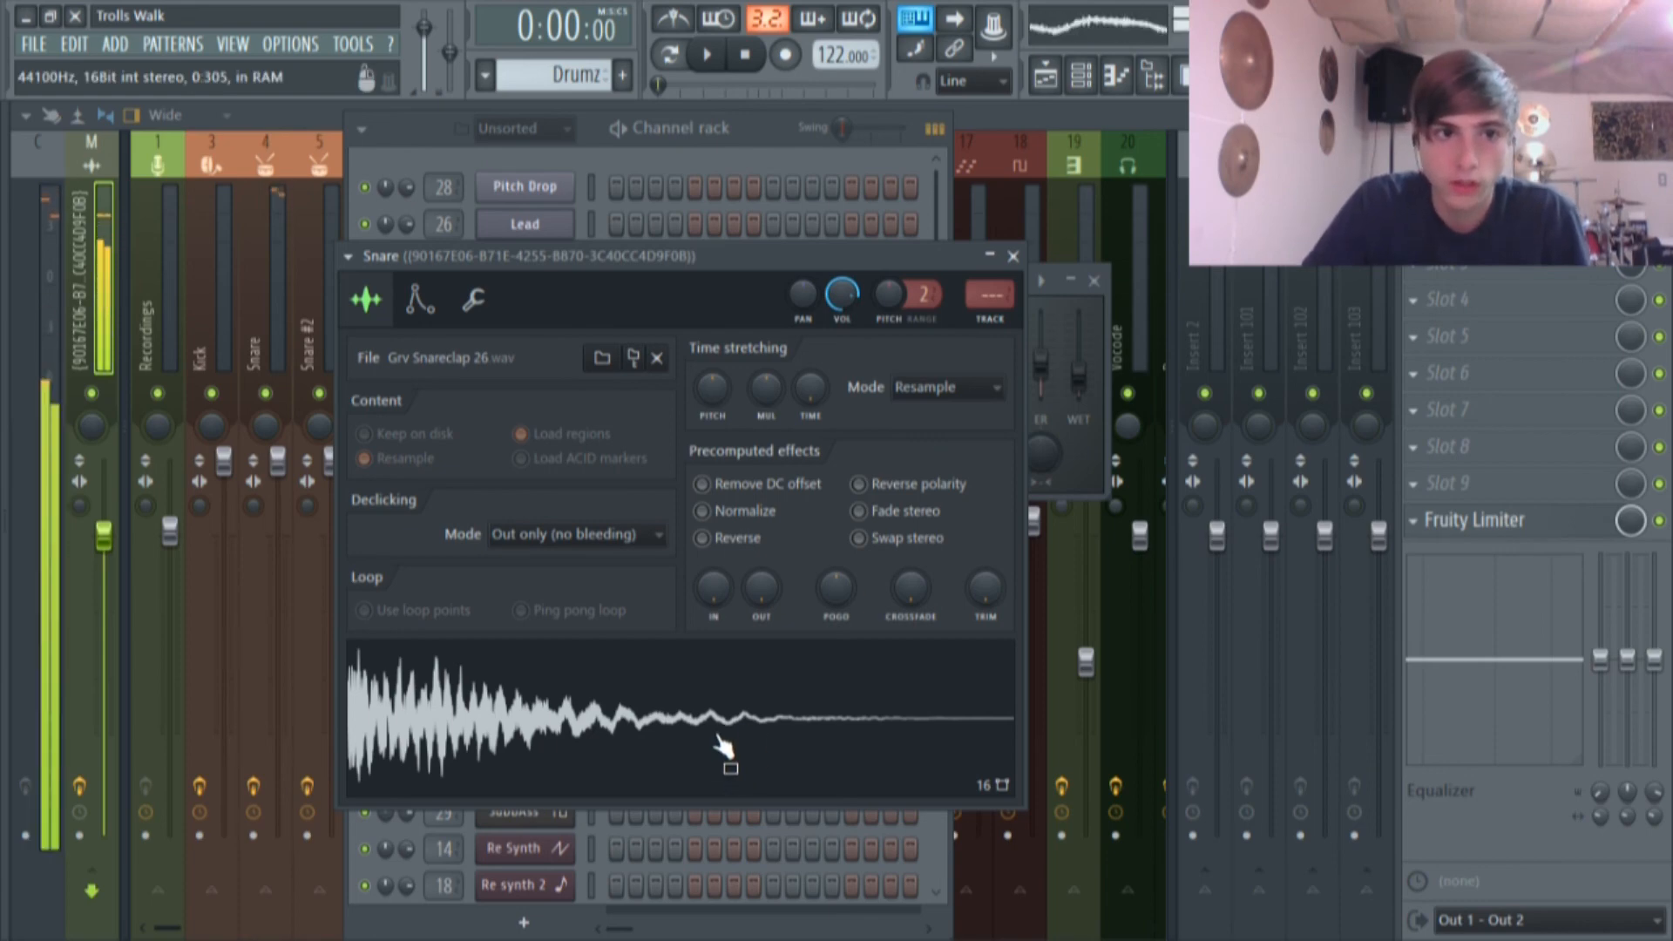
pyautogui.click(720, 739)
pyautogui.click(720, 739)
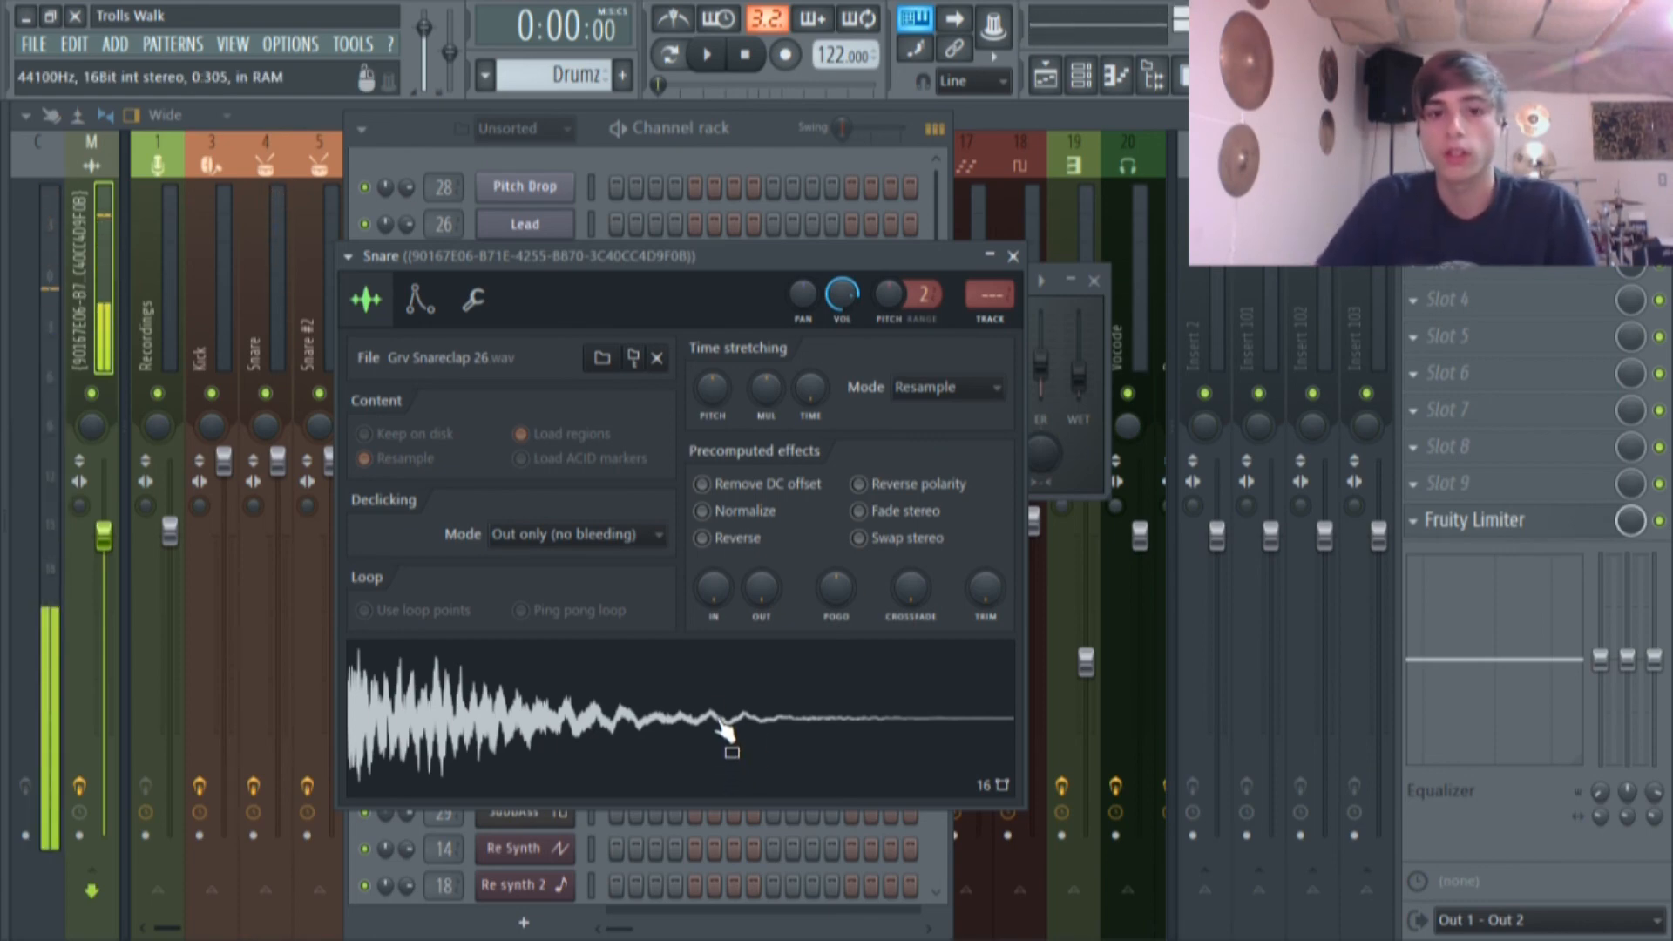
pyautogui.click(728, 715)
pyautogui.click(730, 724)
pyautogui.moveTo(973, 305); pyautogui.dragTo(973, 283)
pyautogui.click(875, 687)
# Check the effect in the first slot of the Snare mixer track.
pyautogui.click(1481, 189)
pyautogui.click(1481, 190)
pyautogui.click(1482, 189)
# Reopen the Snare channel on track 4 from the channel rack and audition its sample.
pyautogui.click(1082, 77)
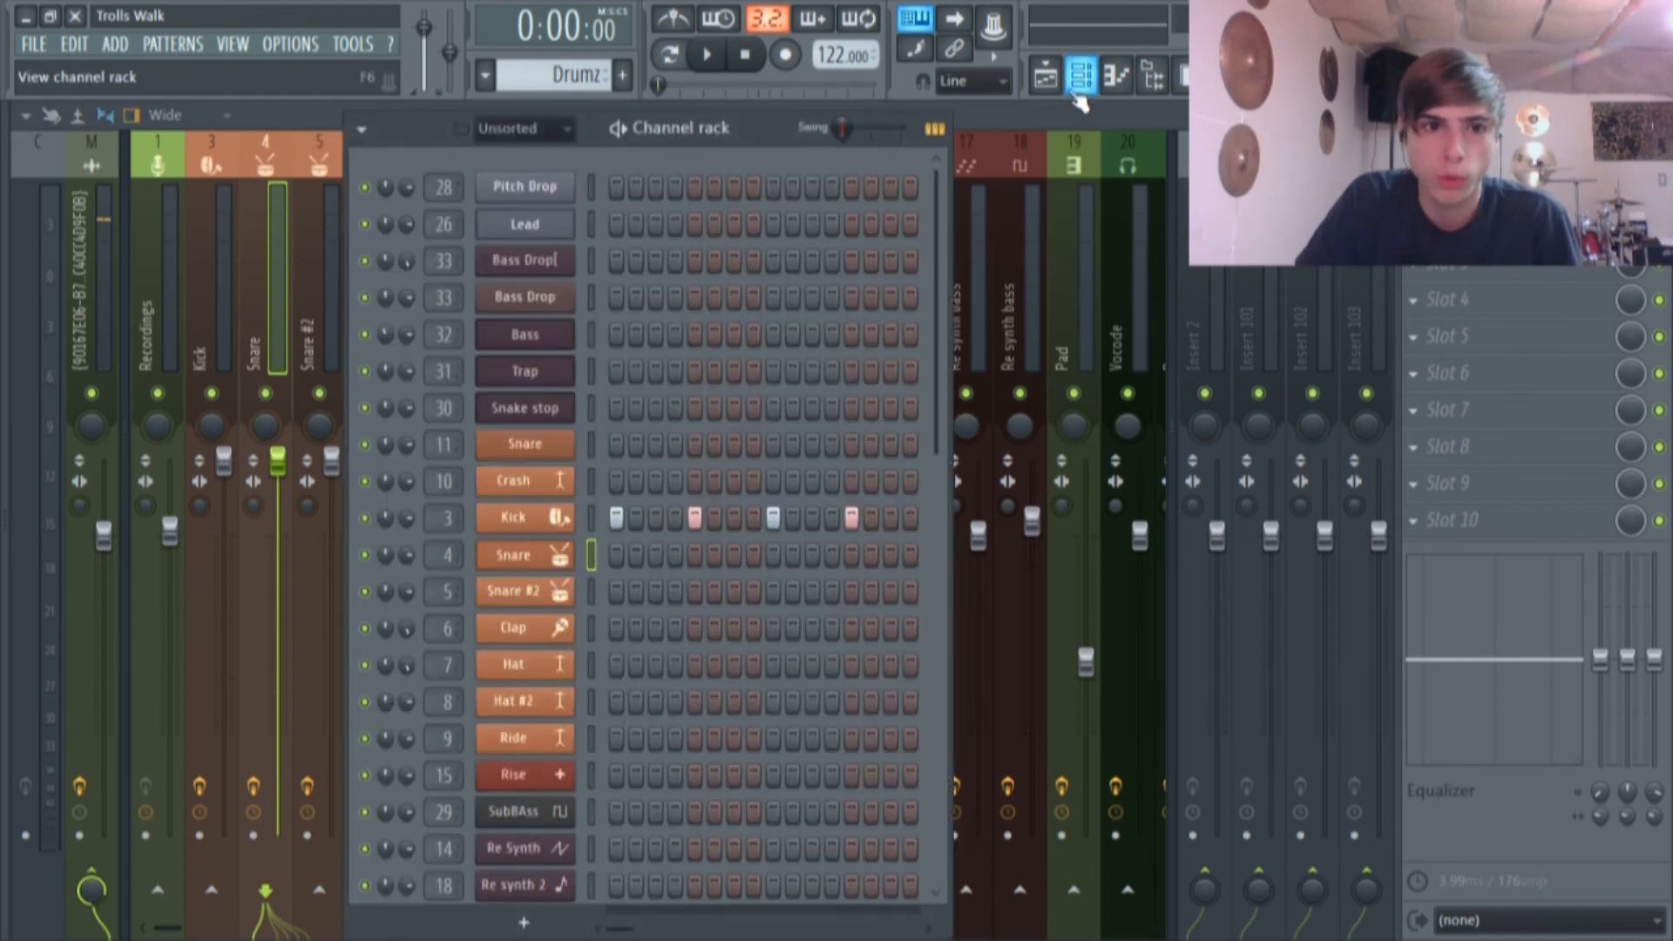
pyautogui.click(523, 555)
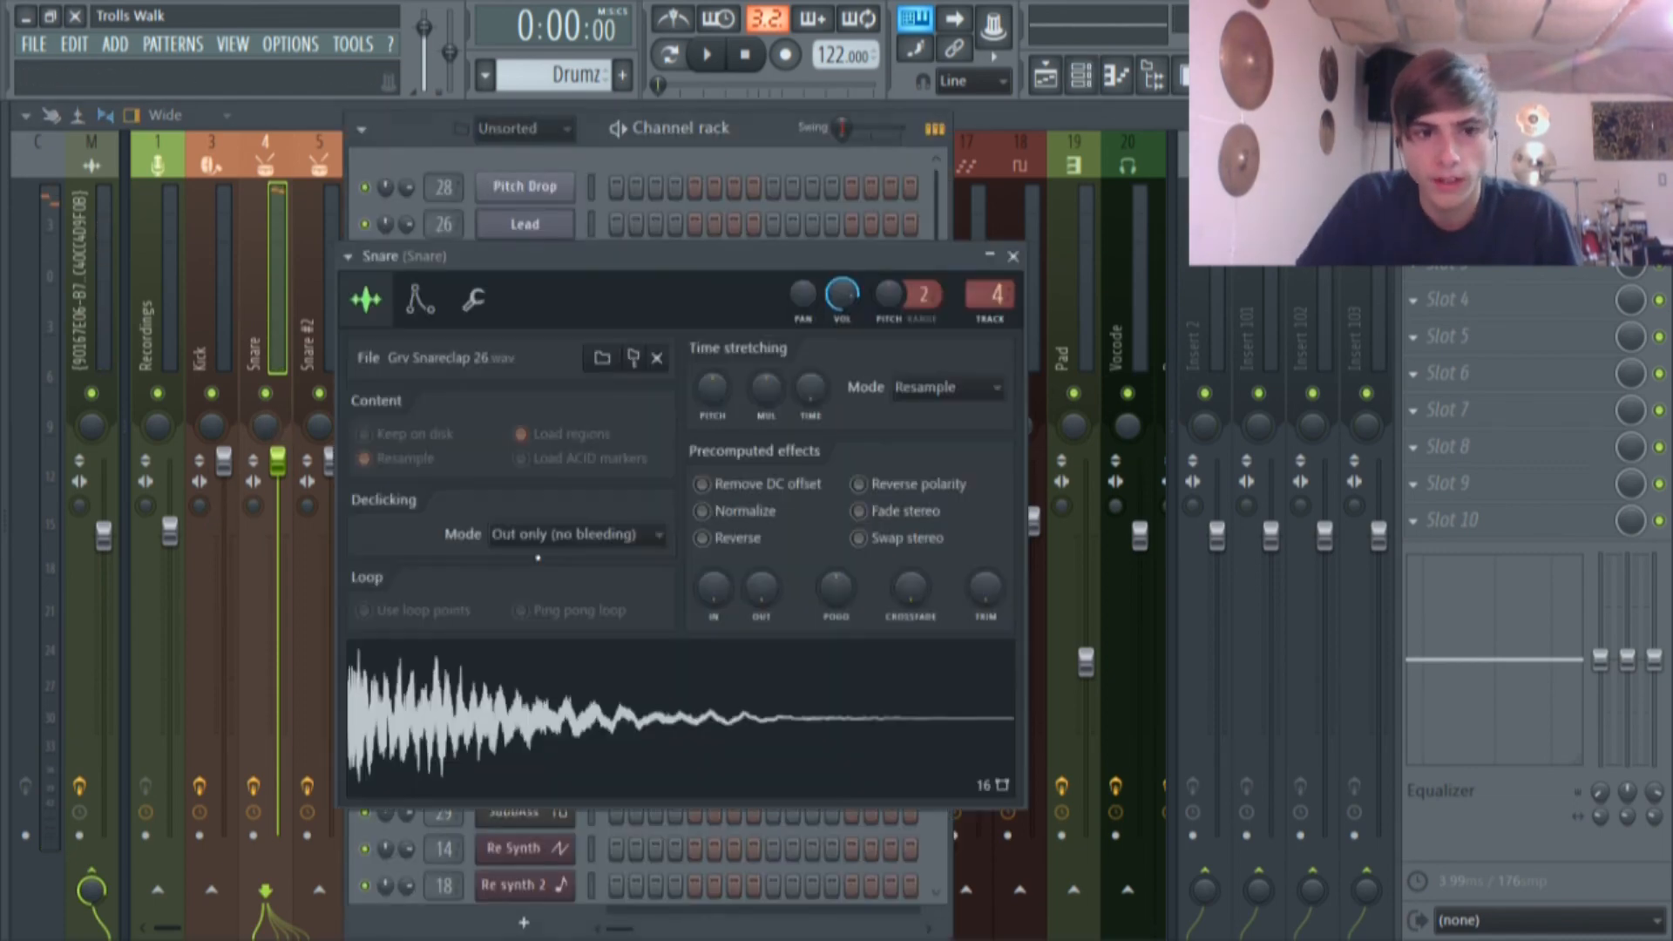
pyautogui.click(687, 760)
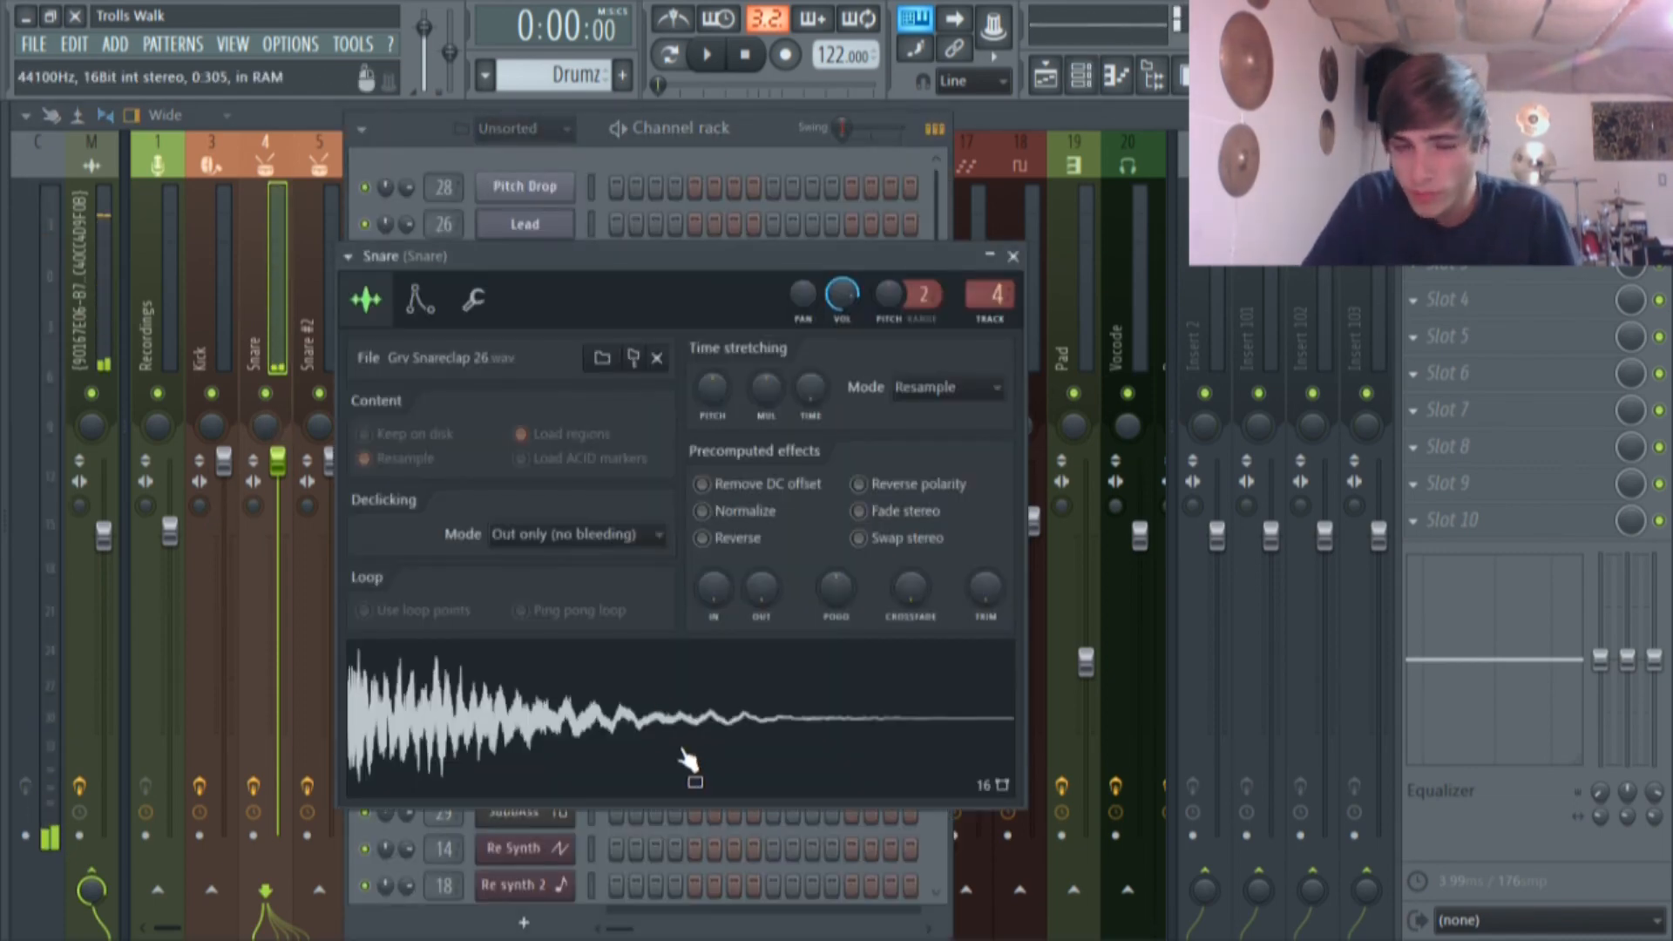
pyautogui.click(685, 743)
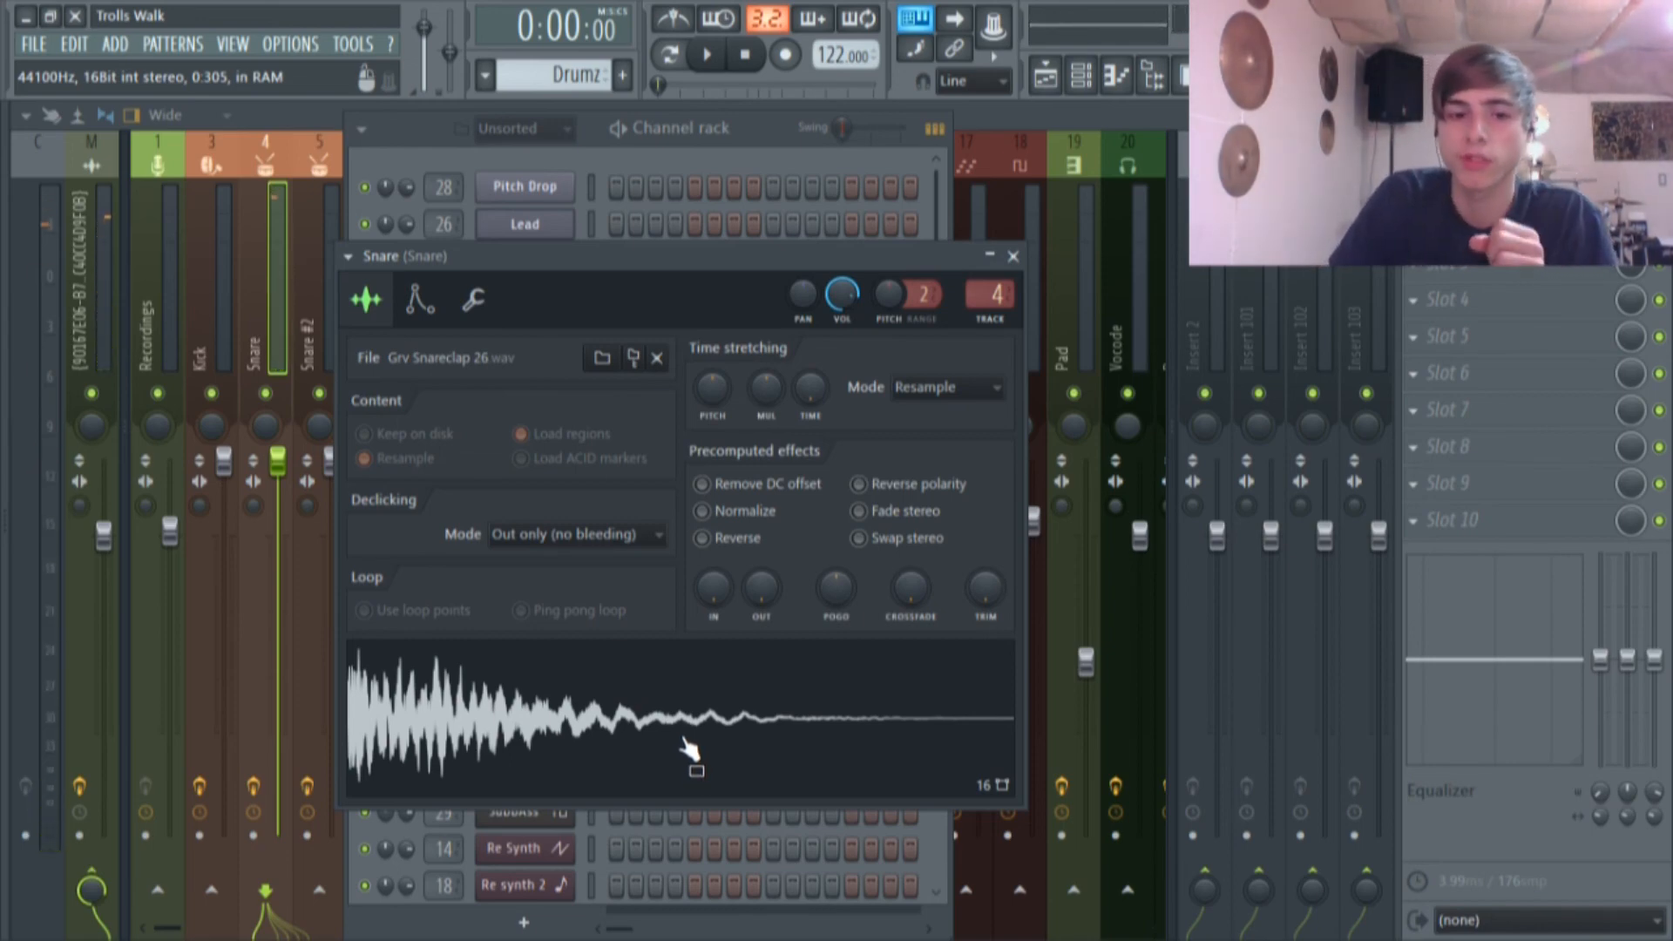
pyautogui.click(685, 743)
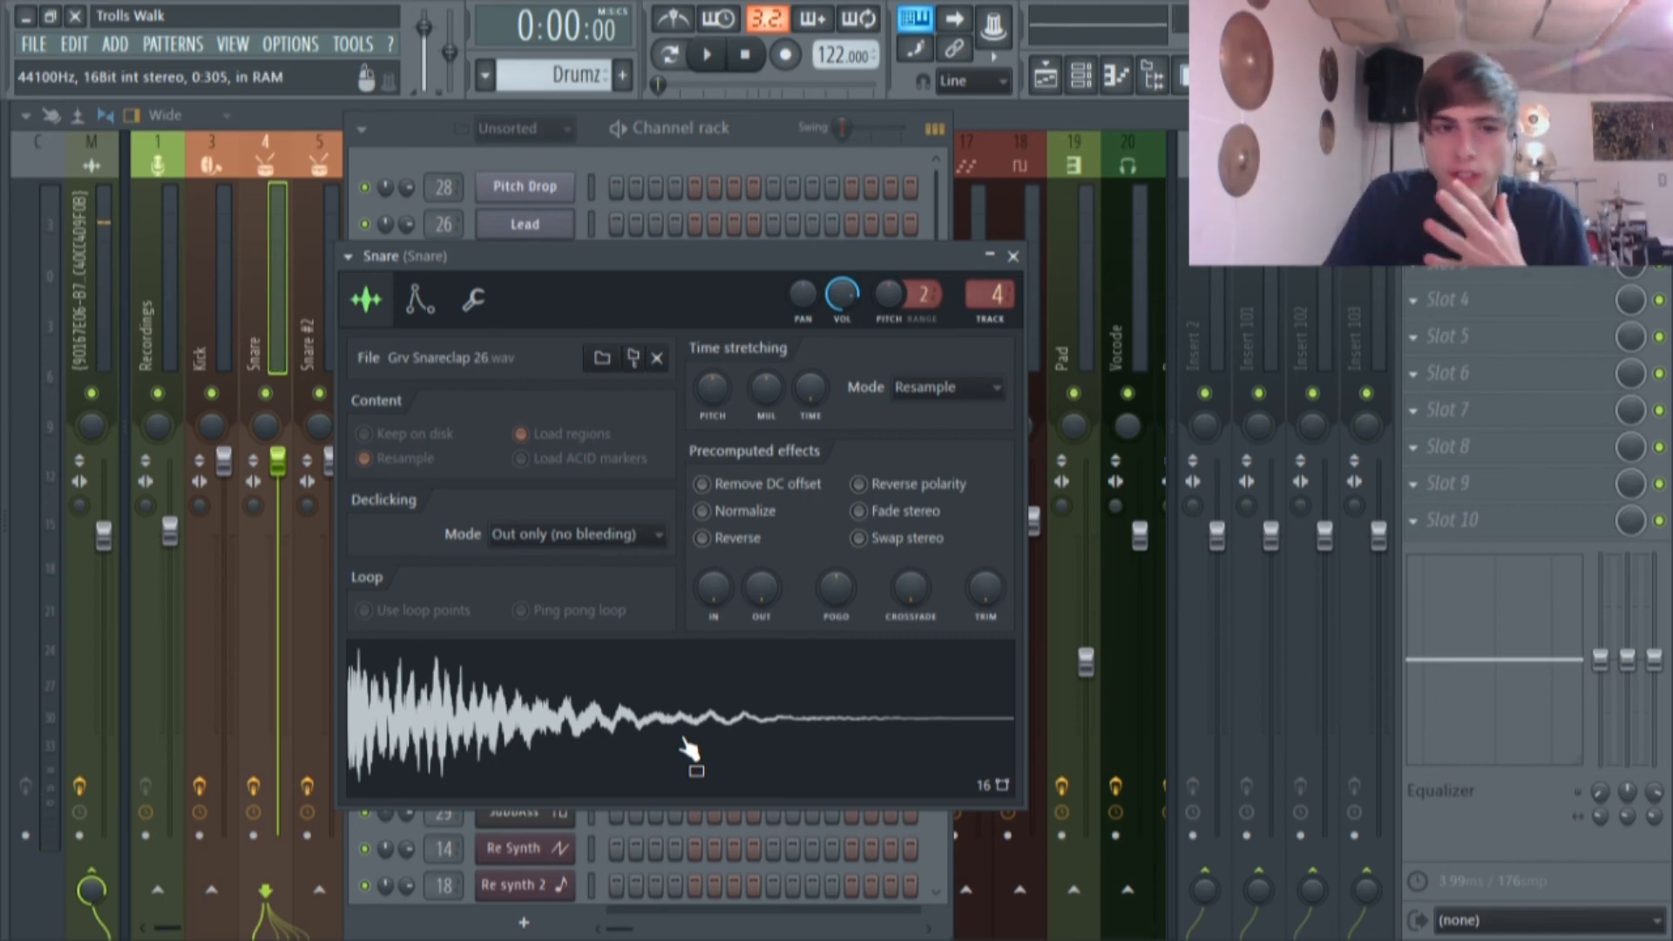
pyautogui.click(686, 739)
pyautogui.click(687, 739)
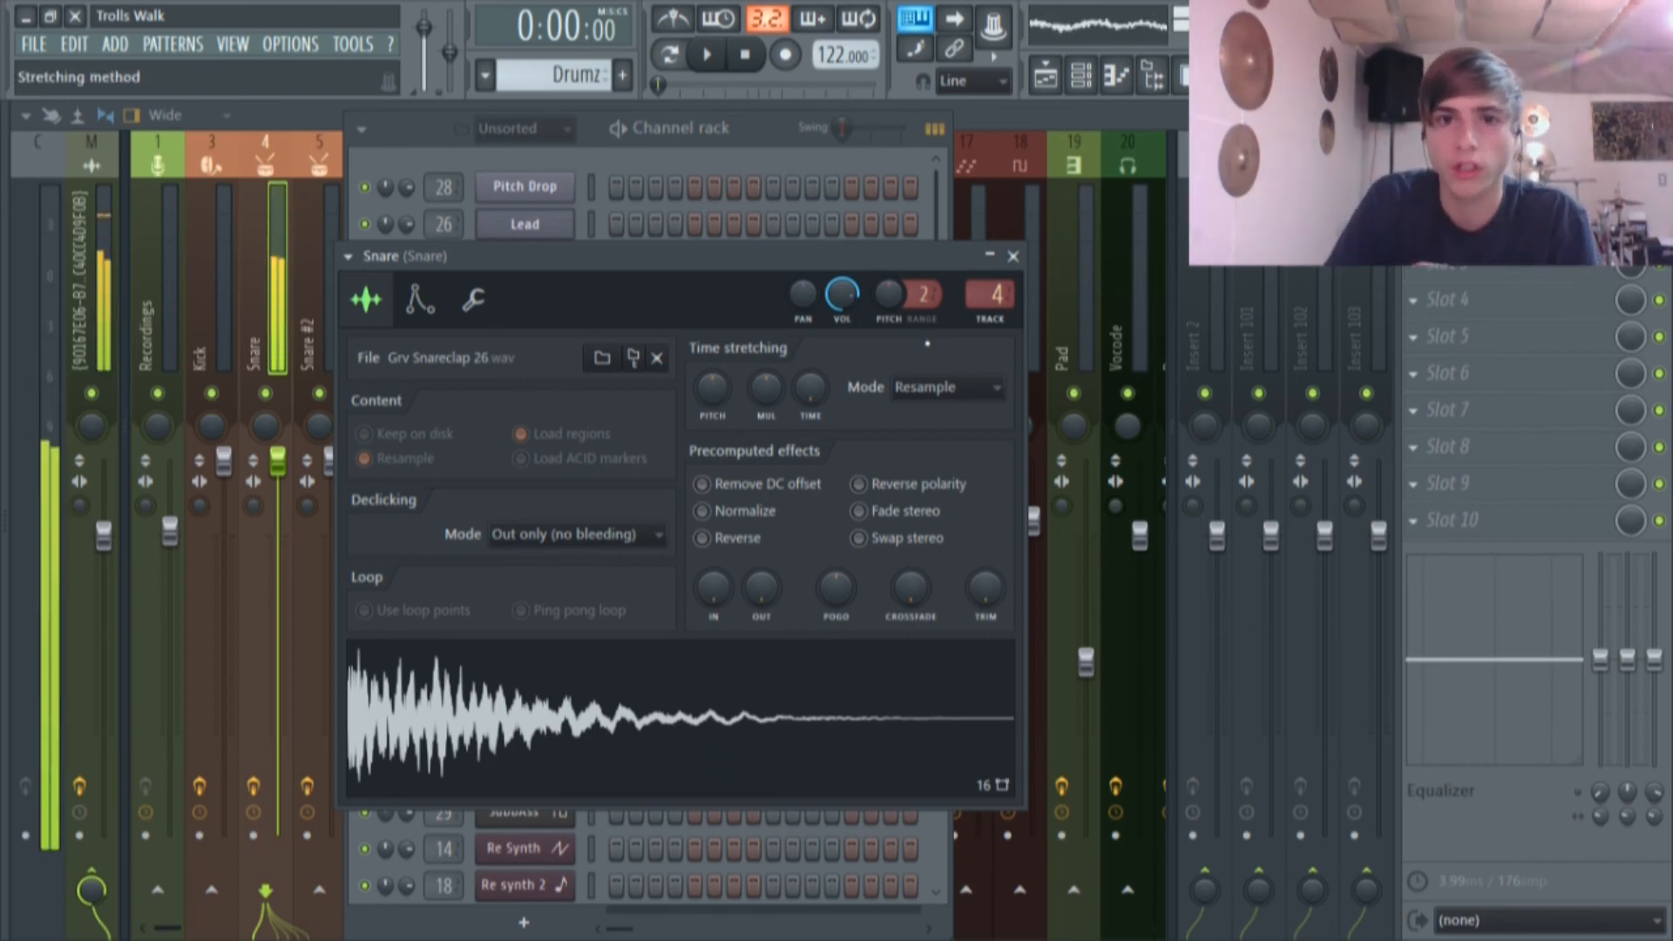
# Return to the playlist and open the first Drumz clip on the Kicks track in the piano roll.
pyautogui.click(1046, 77)
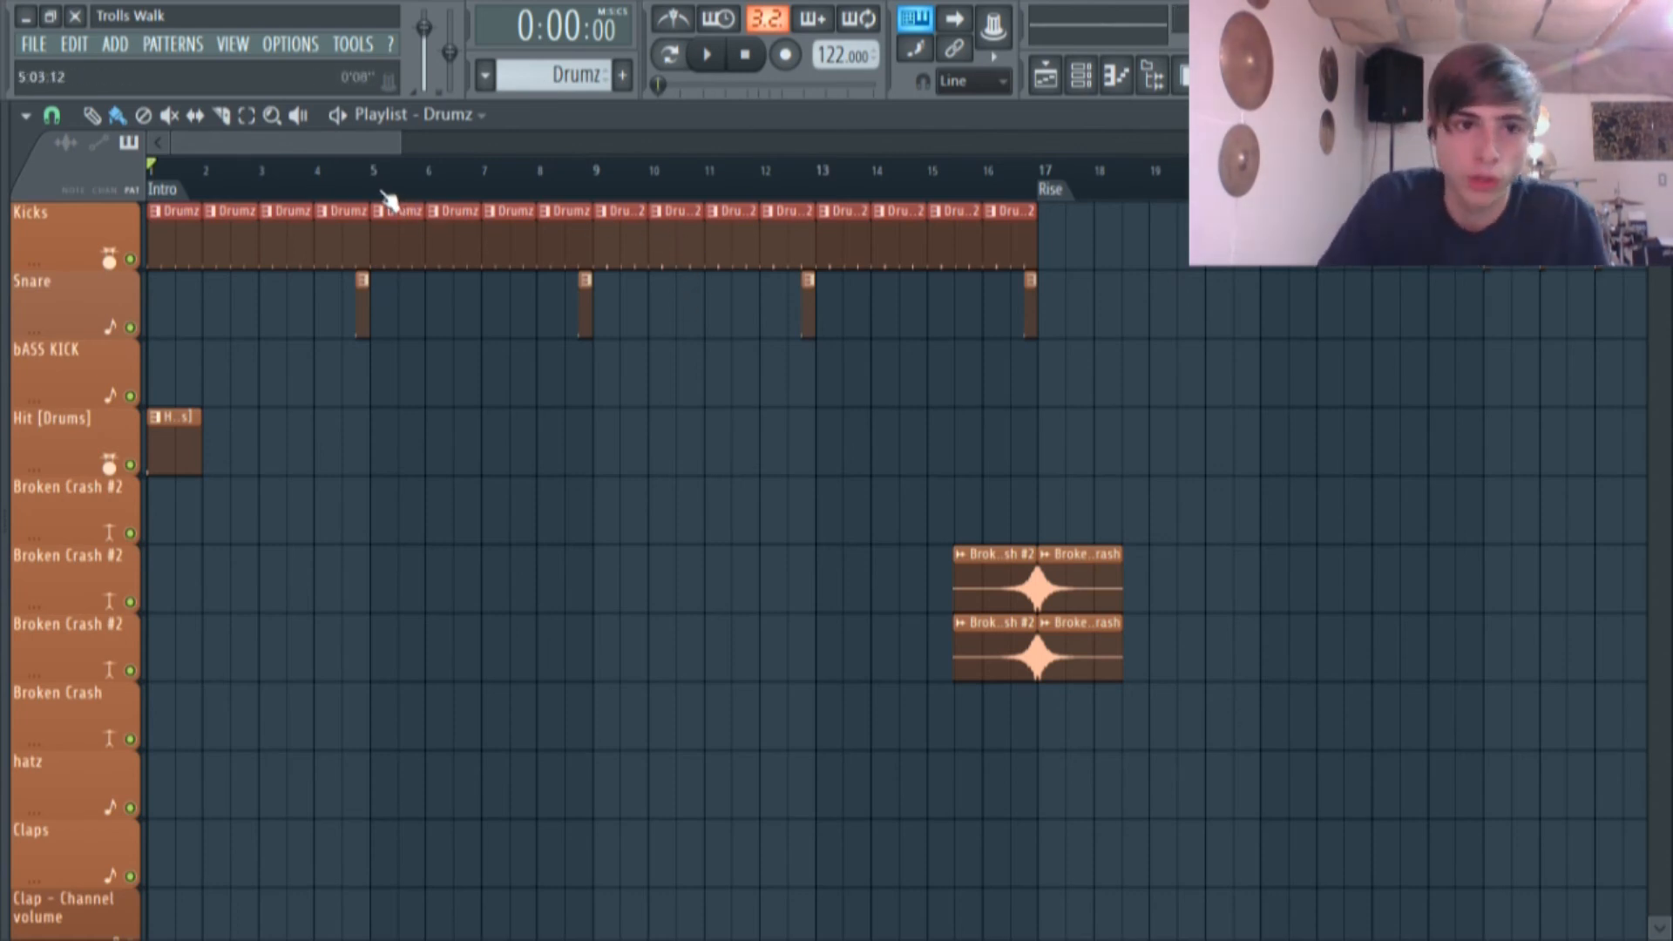
pyautogui.scroll(-1, 383, 289)
pyautogui.scroll(1, 381, 297)
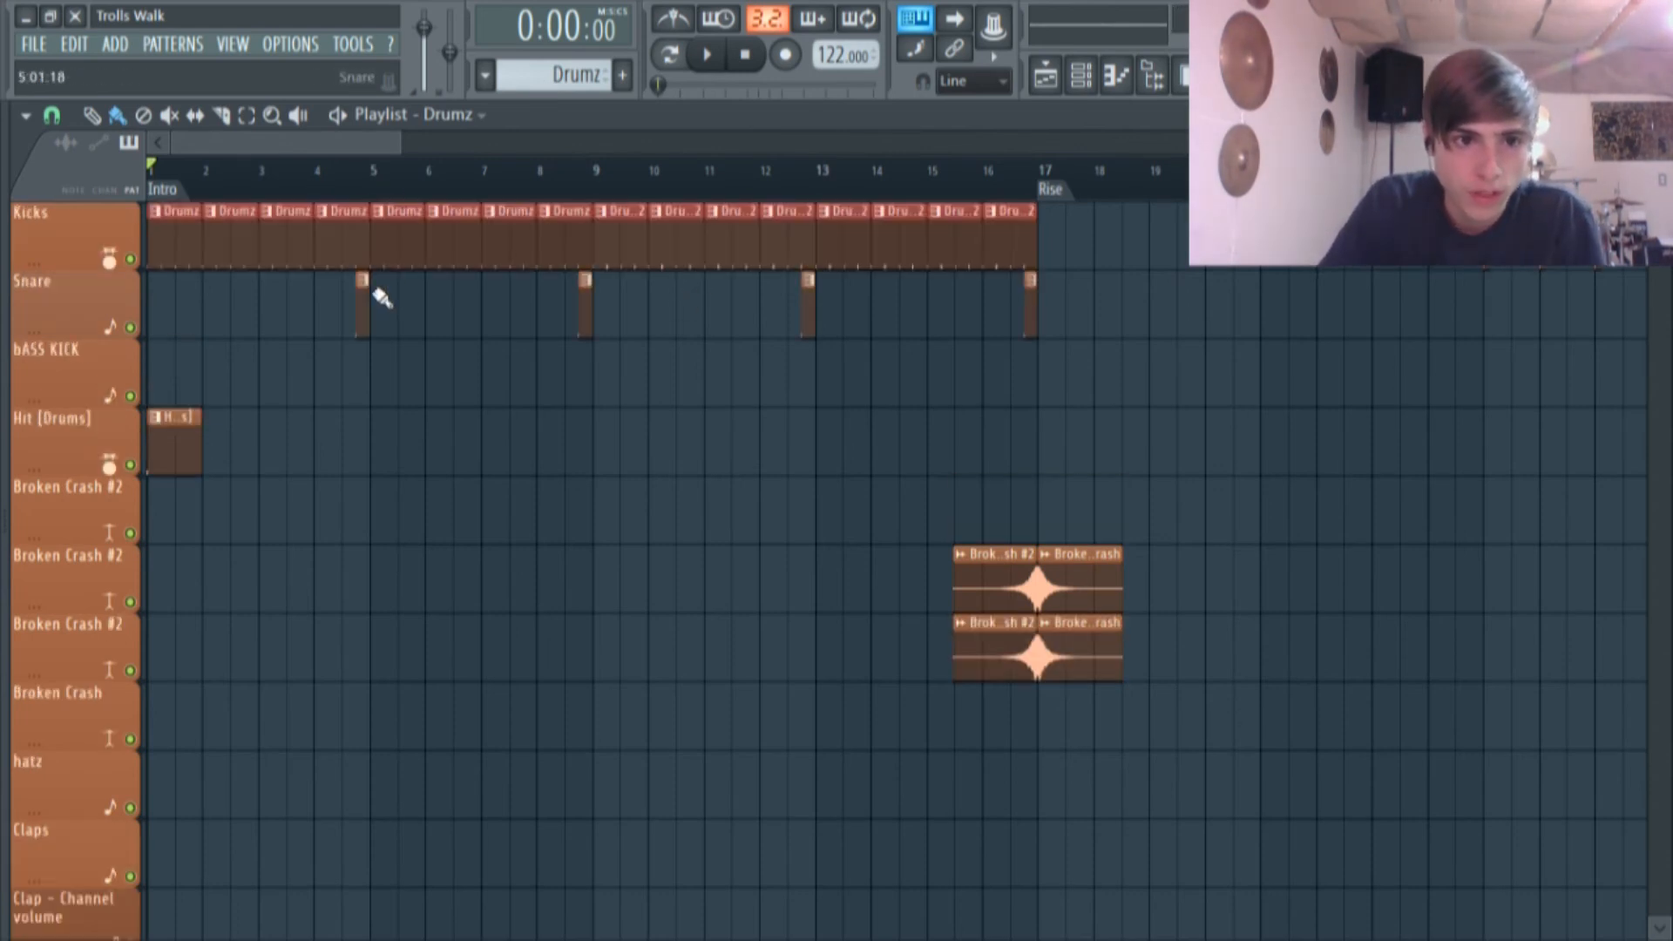
pyautogui.click(1080, 76)
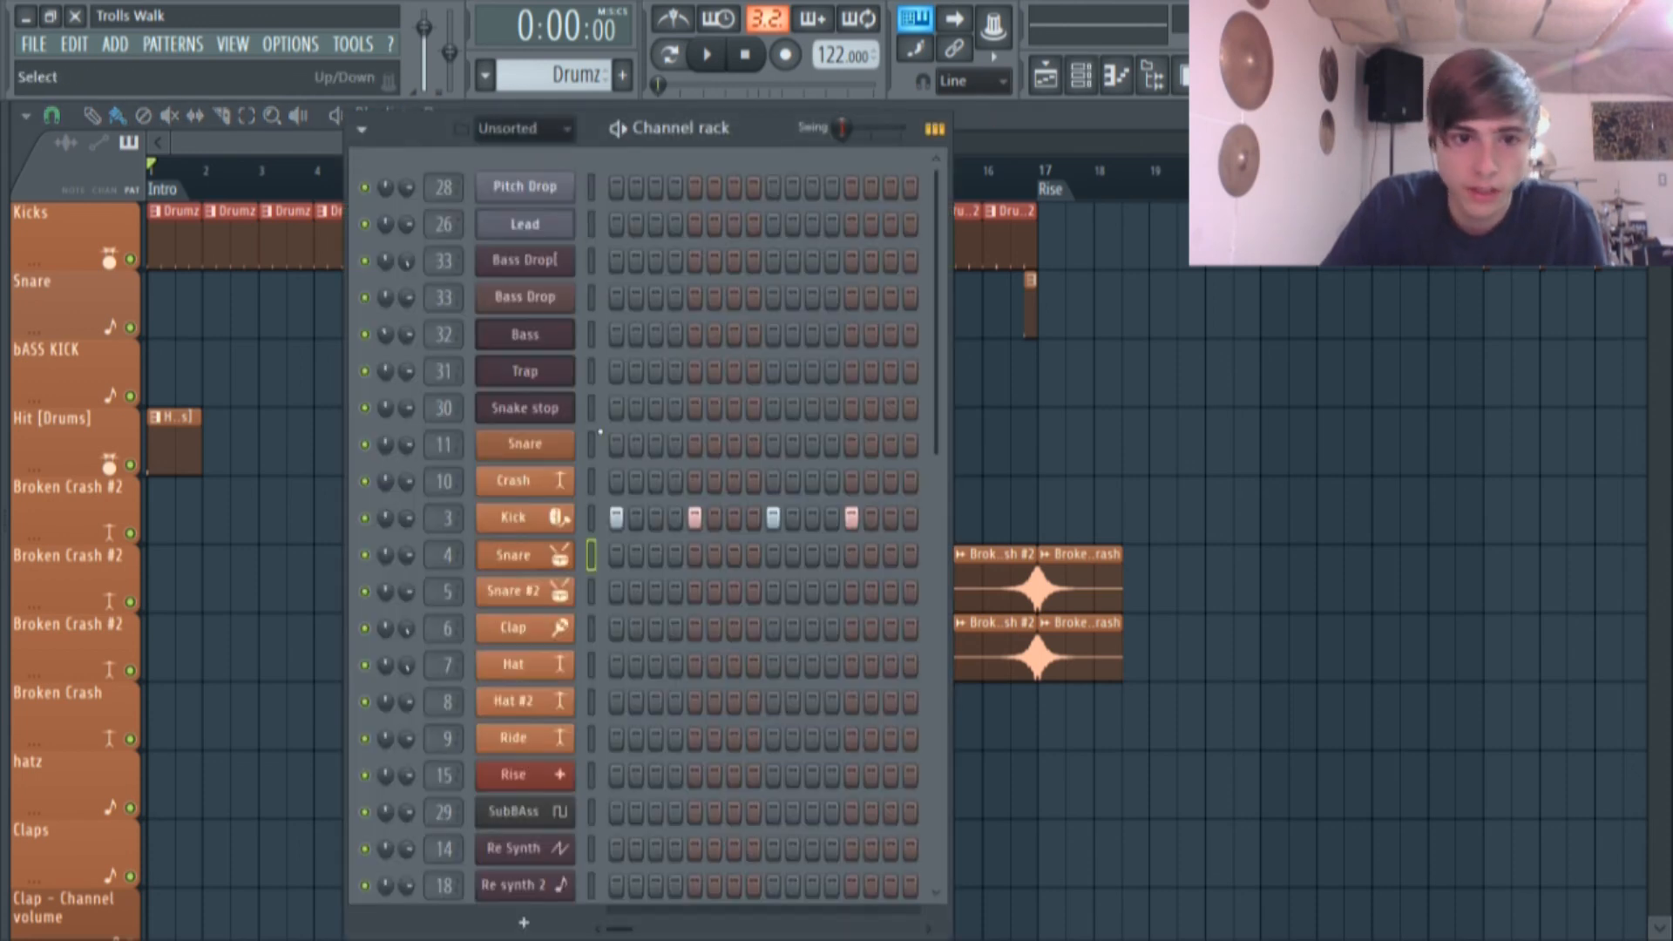
pyautogui.rightClick(1157, 402)
pyautogui.doubleClick(171, 214)
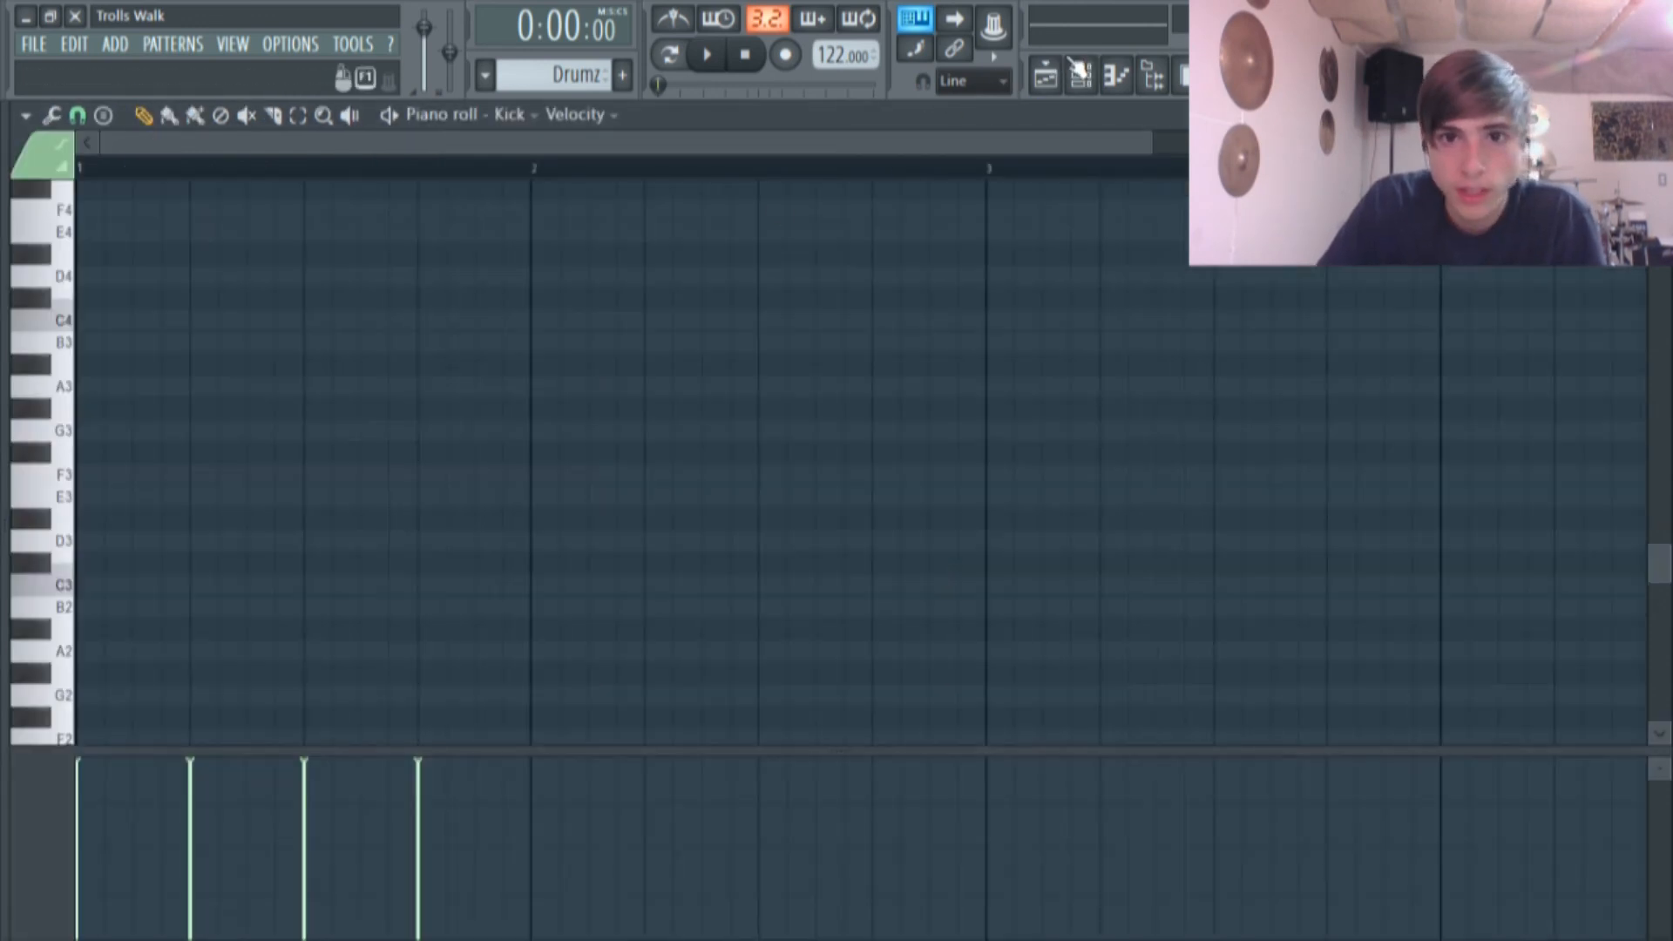
# Show the Drumz pattern's steps in the channel rack, play the kick pattern and pause it.
pyautogui.press('F6')
pyautogui.click(707, 54)
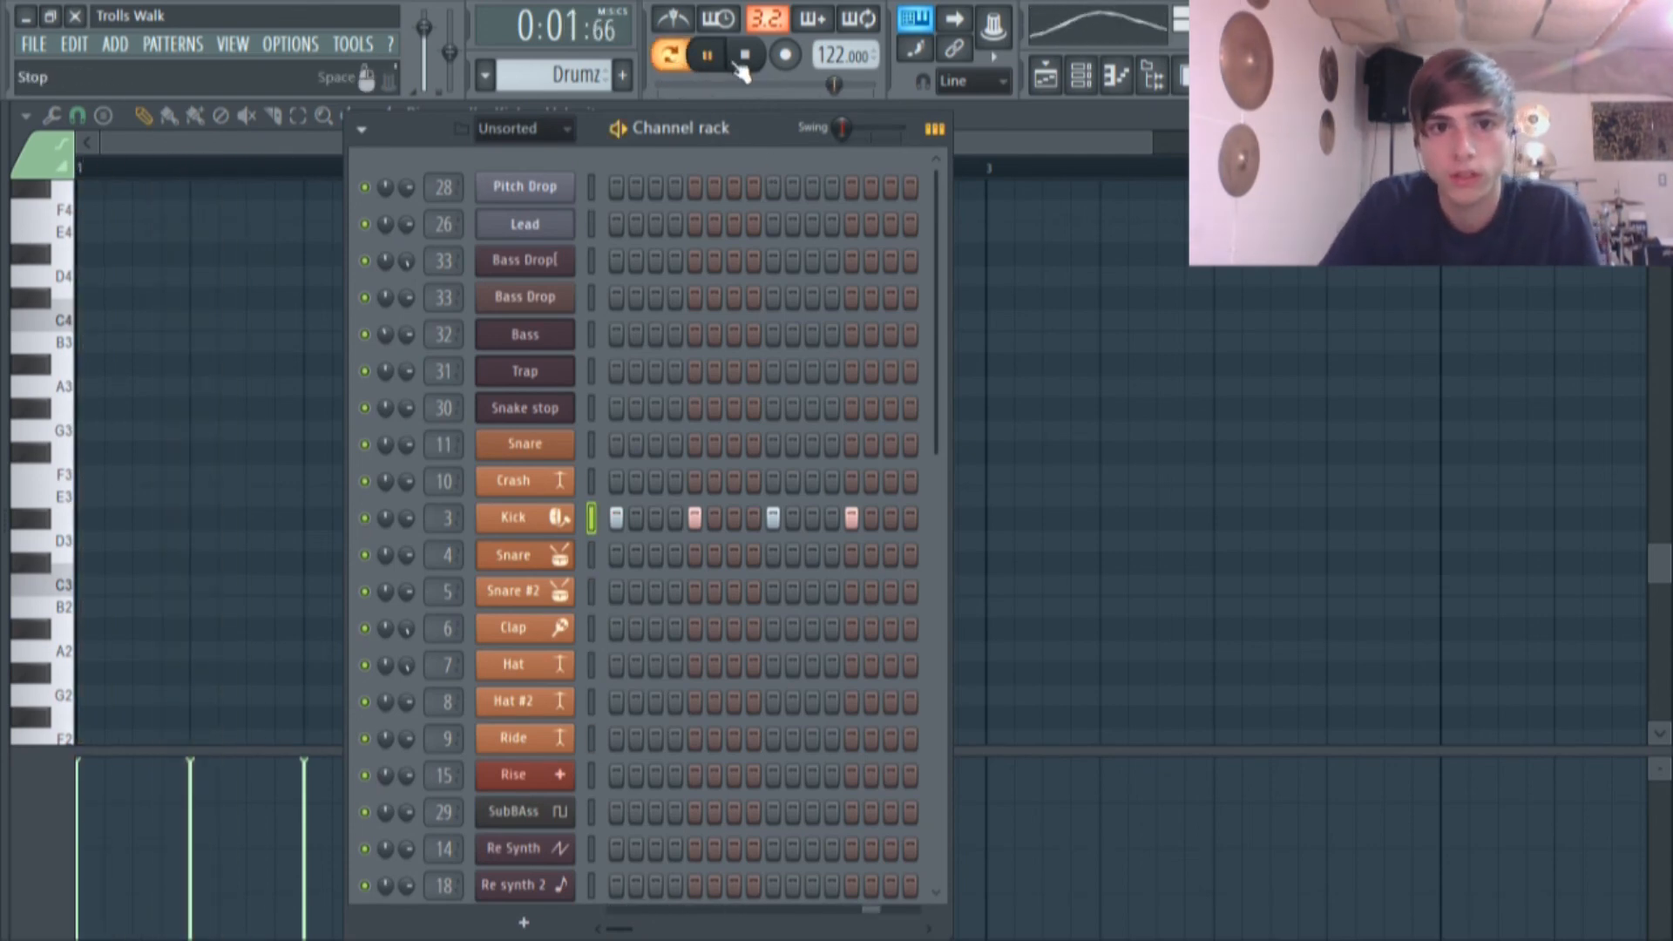
pyautogui.click(724, 57)
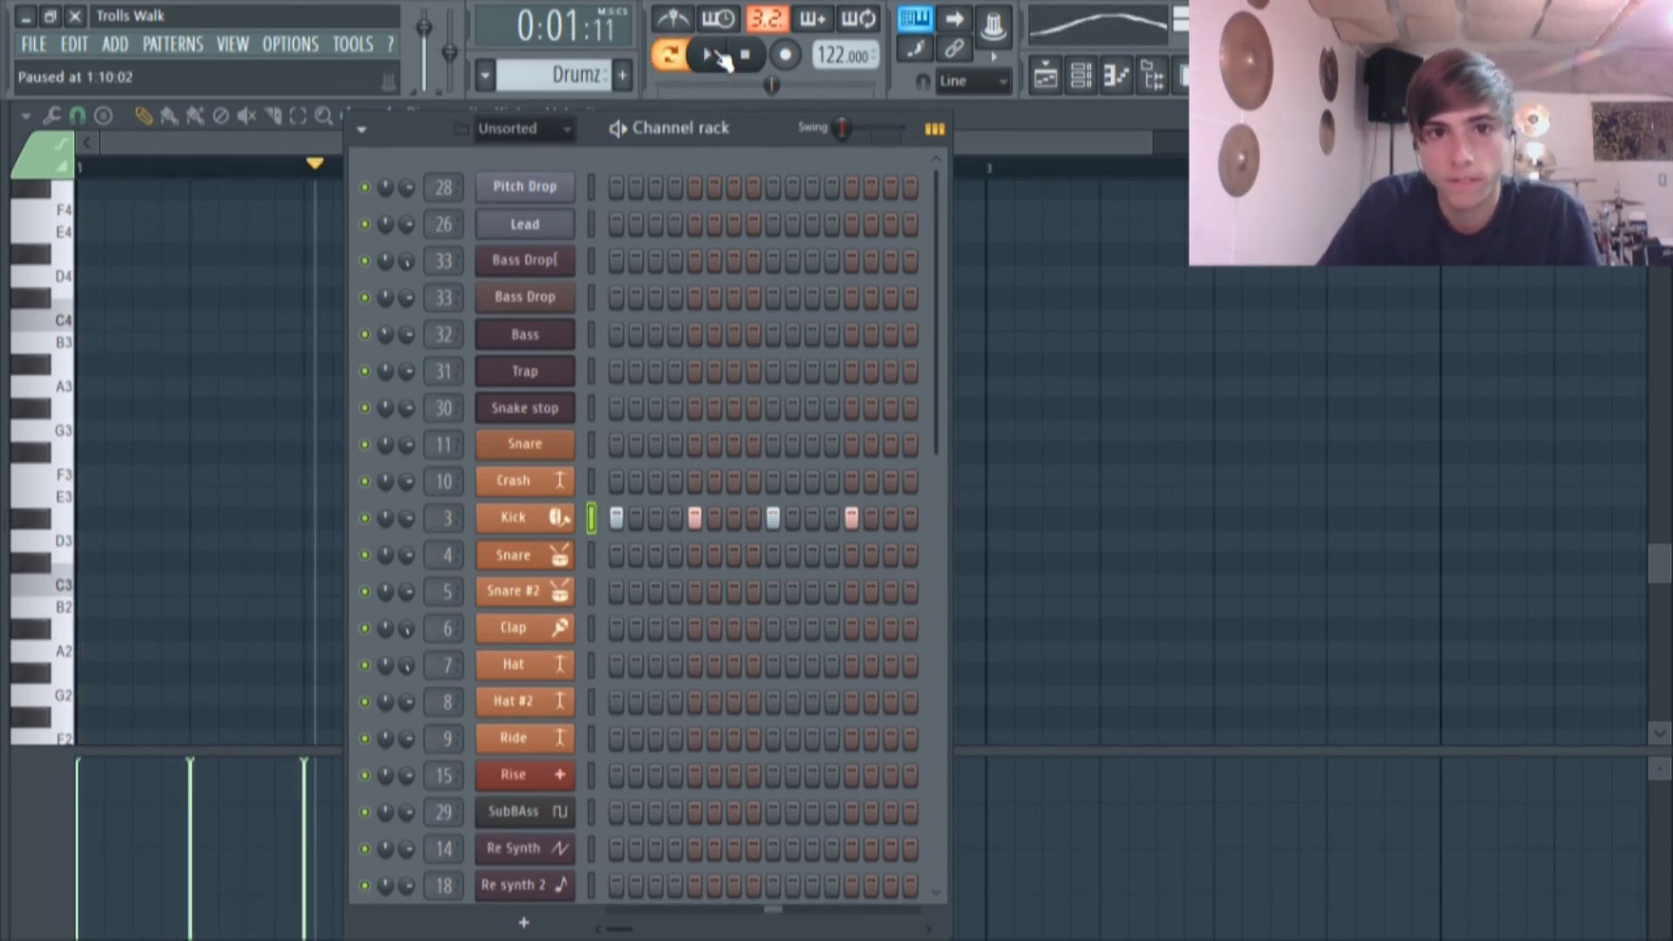
# Open the Hit [Drums] clip from the playlist and show its steps in the channel rack.
pyautogui.click(1045, 77)
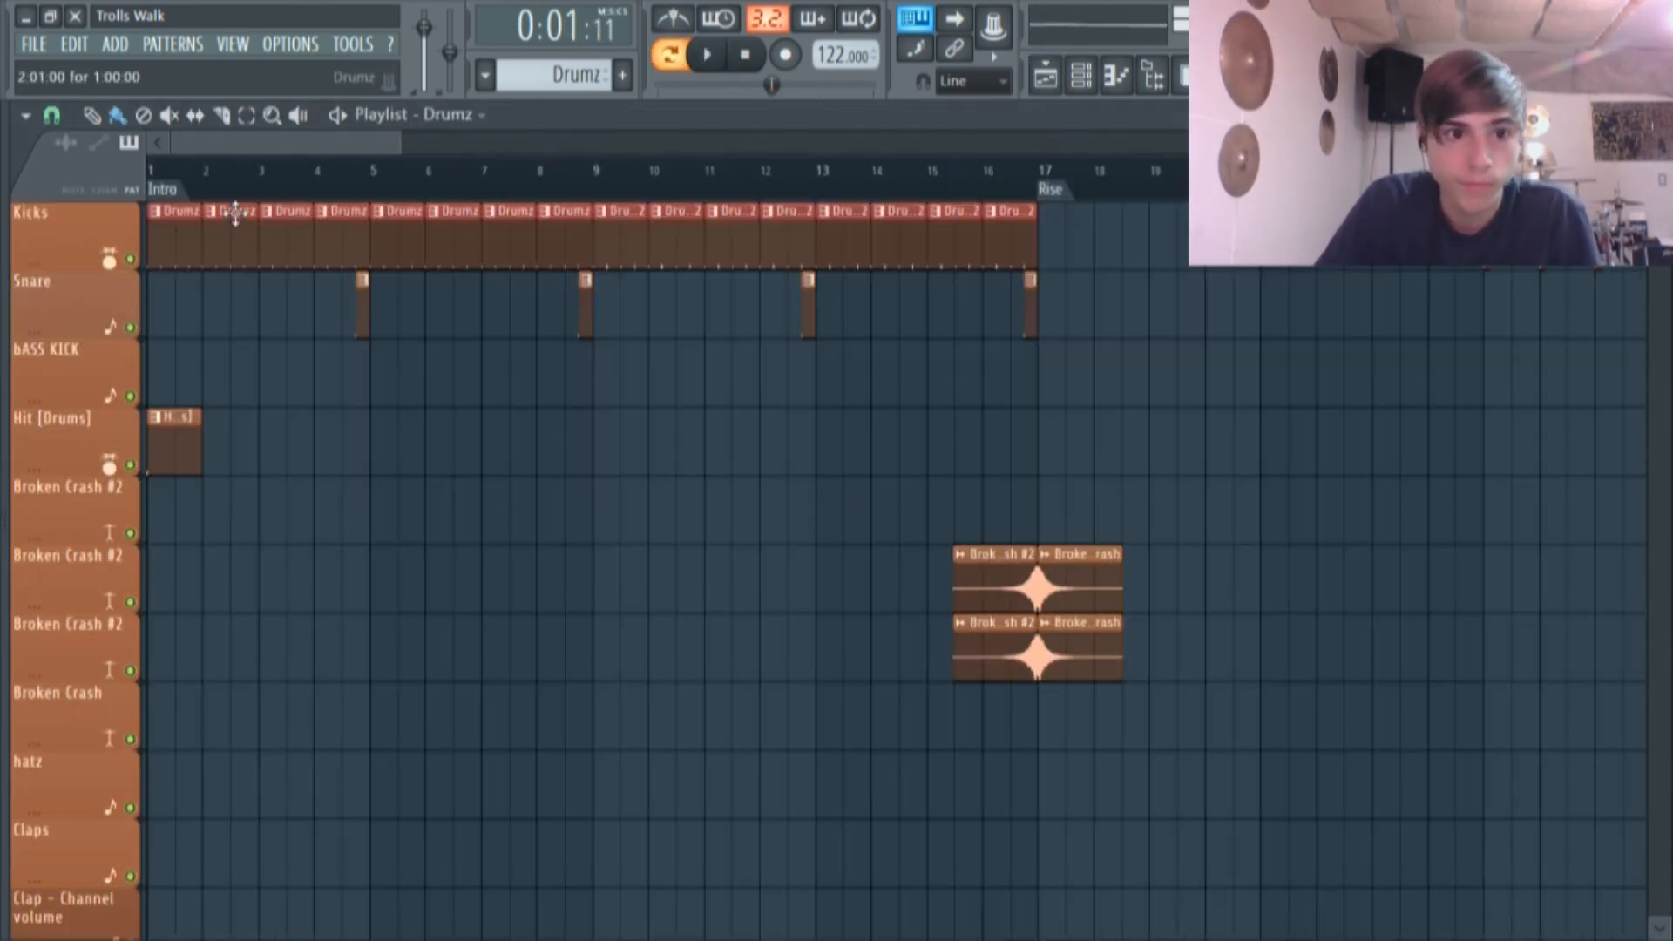
pyautogui.doubleClick(186, 433)
pyautogui.click(1080, 77)
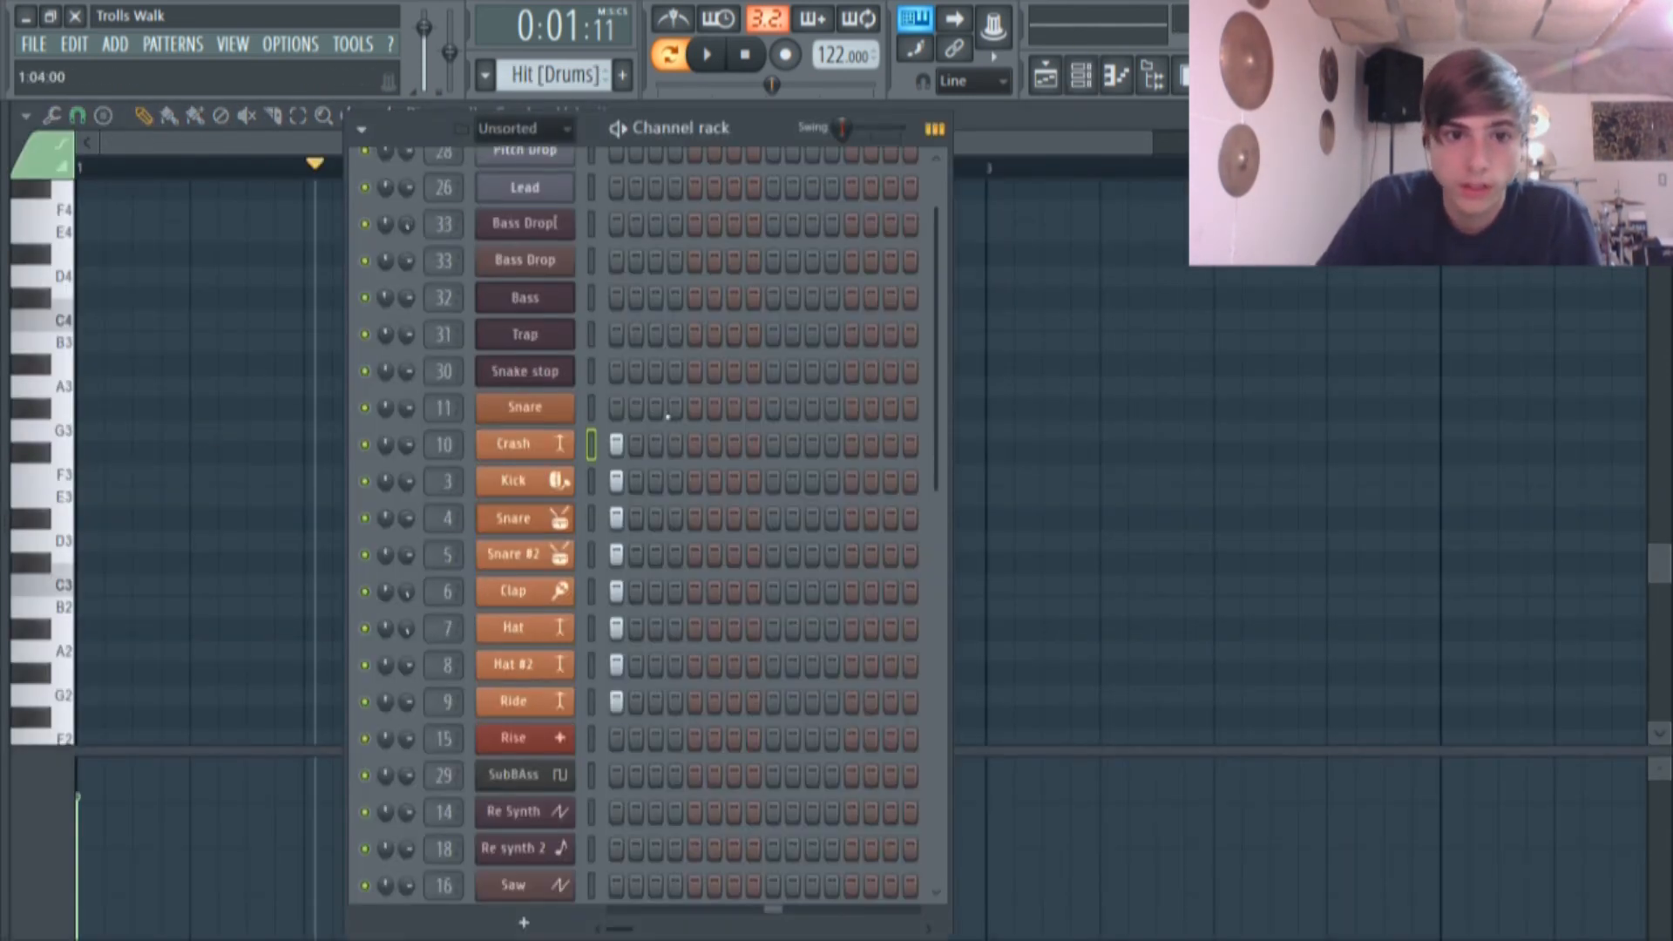
# Examine the Crash channel's sample settings and its mixer track, looking over the neighbouring tracks as well.
pyautogui.click(549, 447)
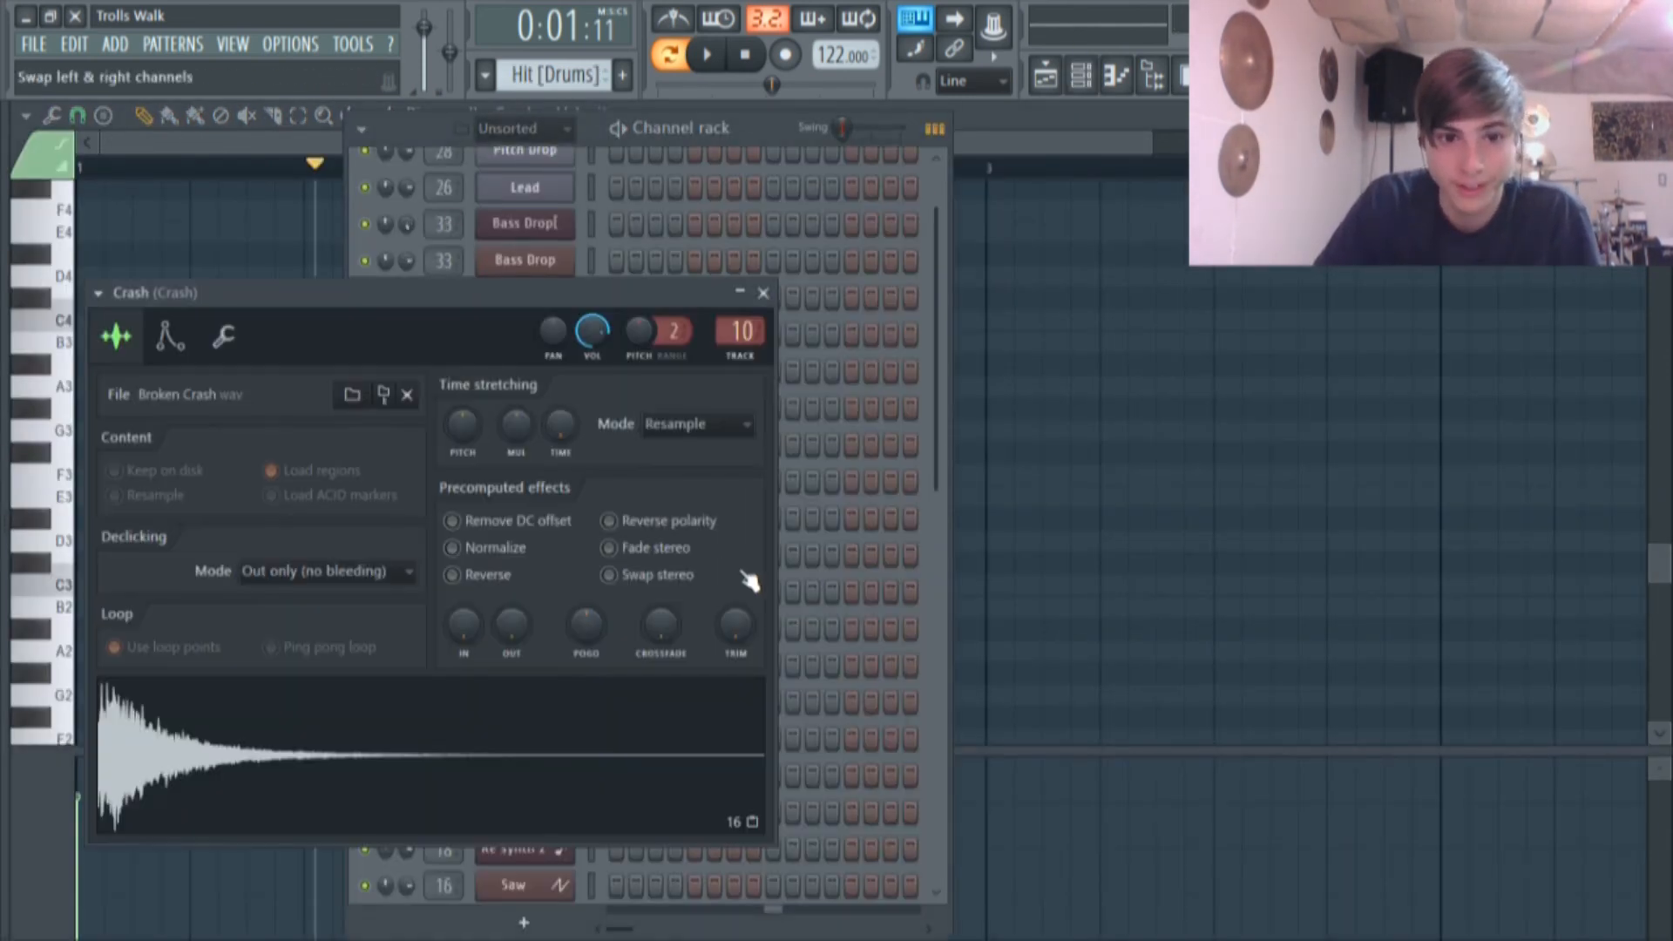
pyautogui.moveTo(372, 340); pyautogui.dragTo(540, 268)
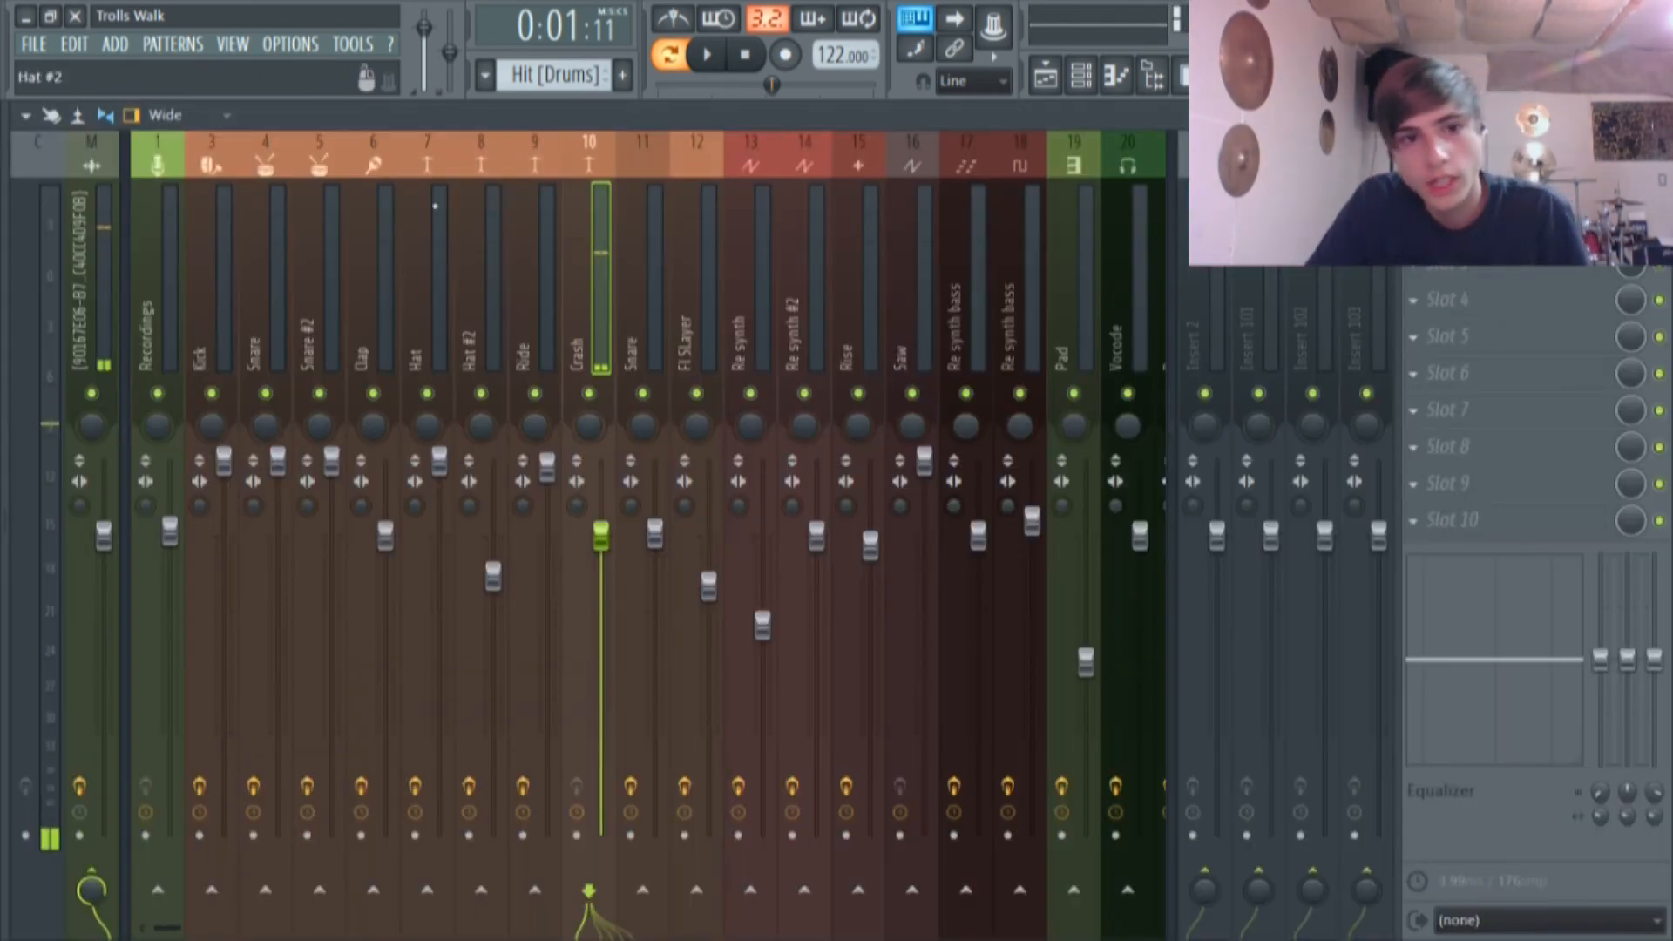
pyautogui.press('F9')
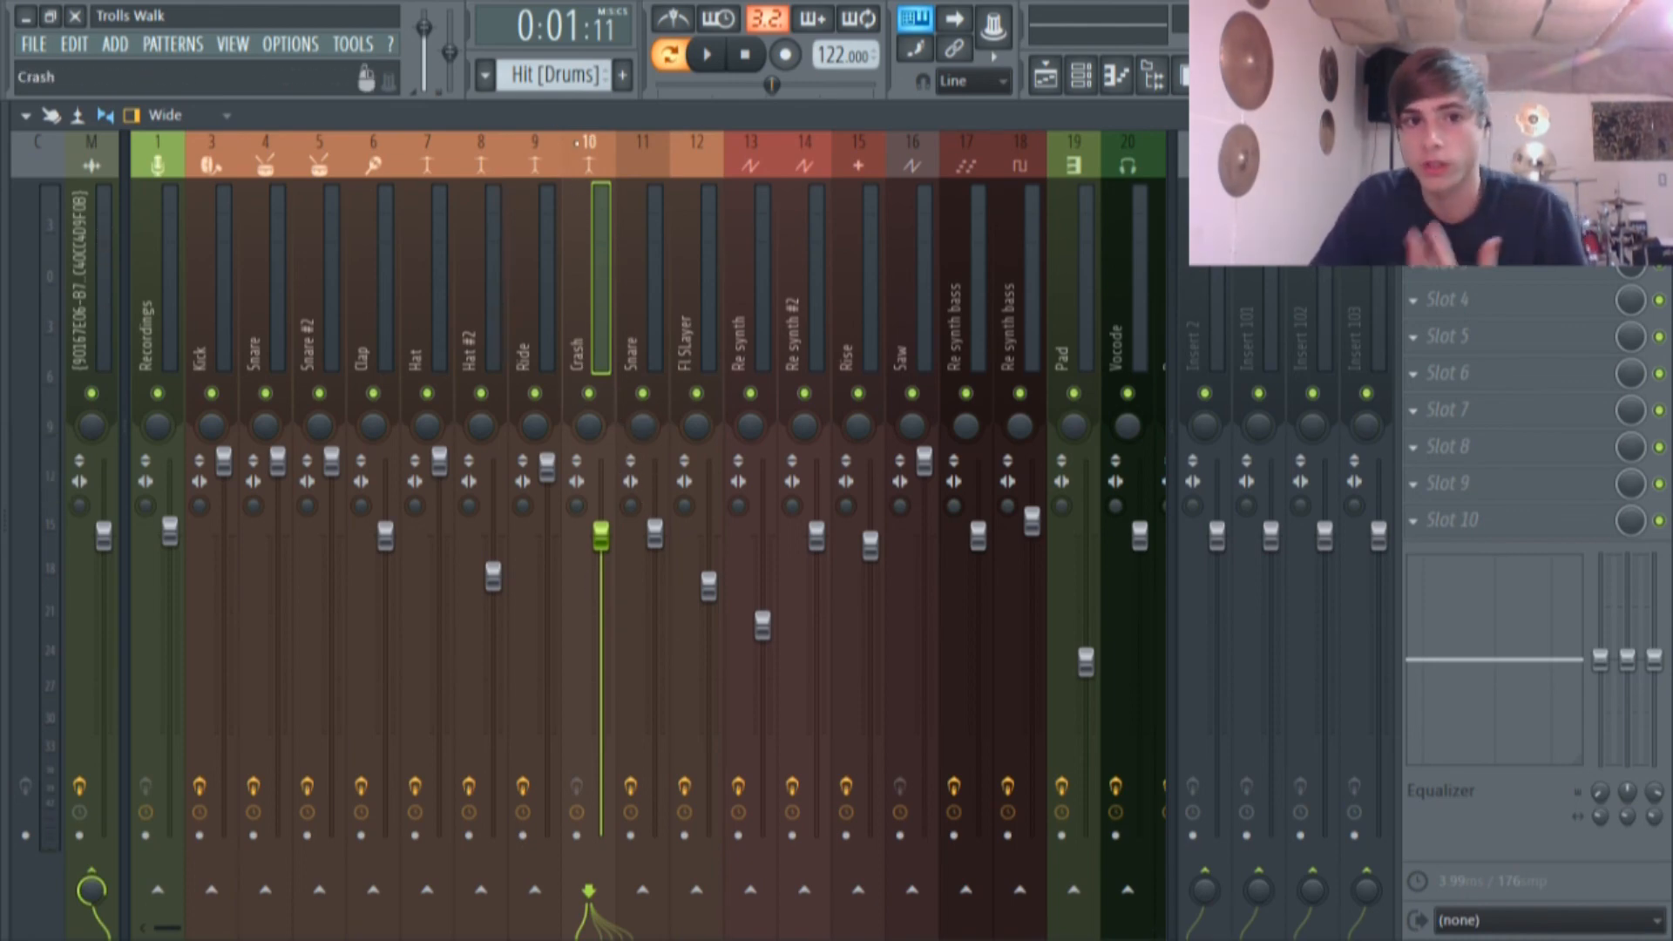
pyautogui.hscroll(8, 515, 184)
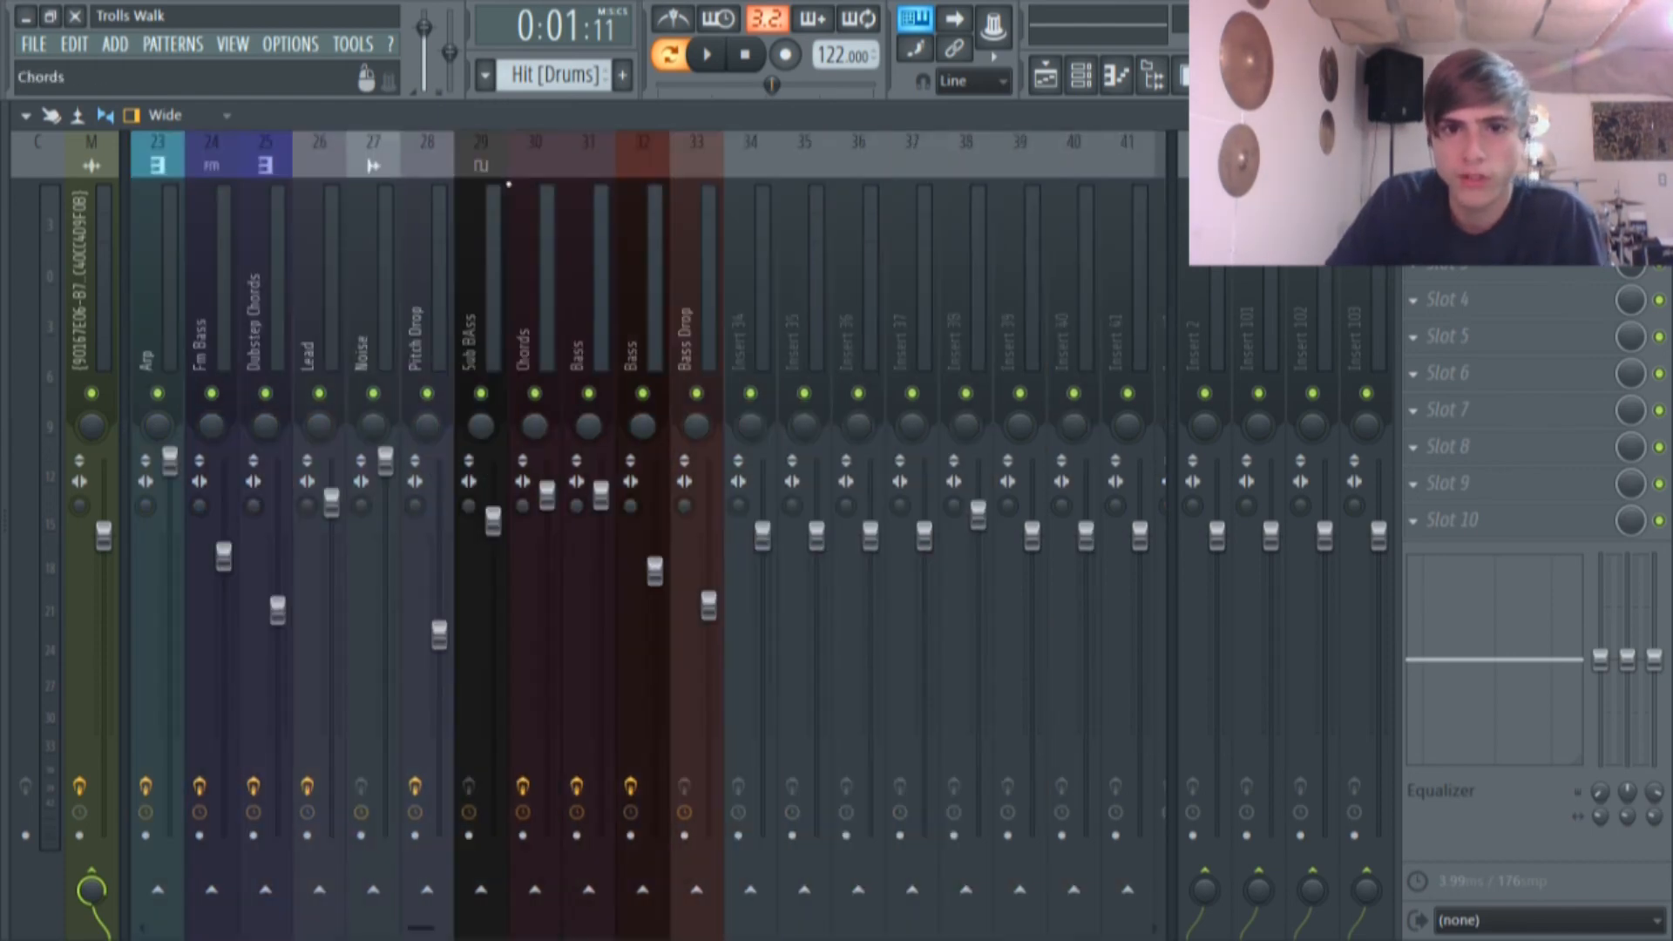
pyautogui.hscroll(-8, 700, 150)
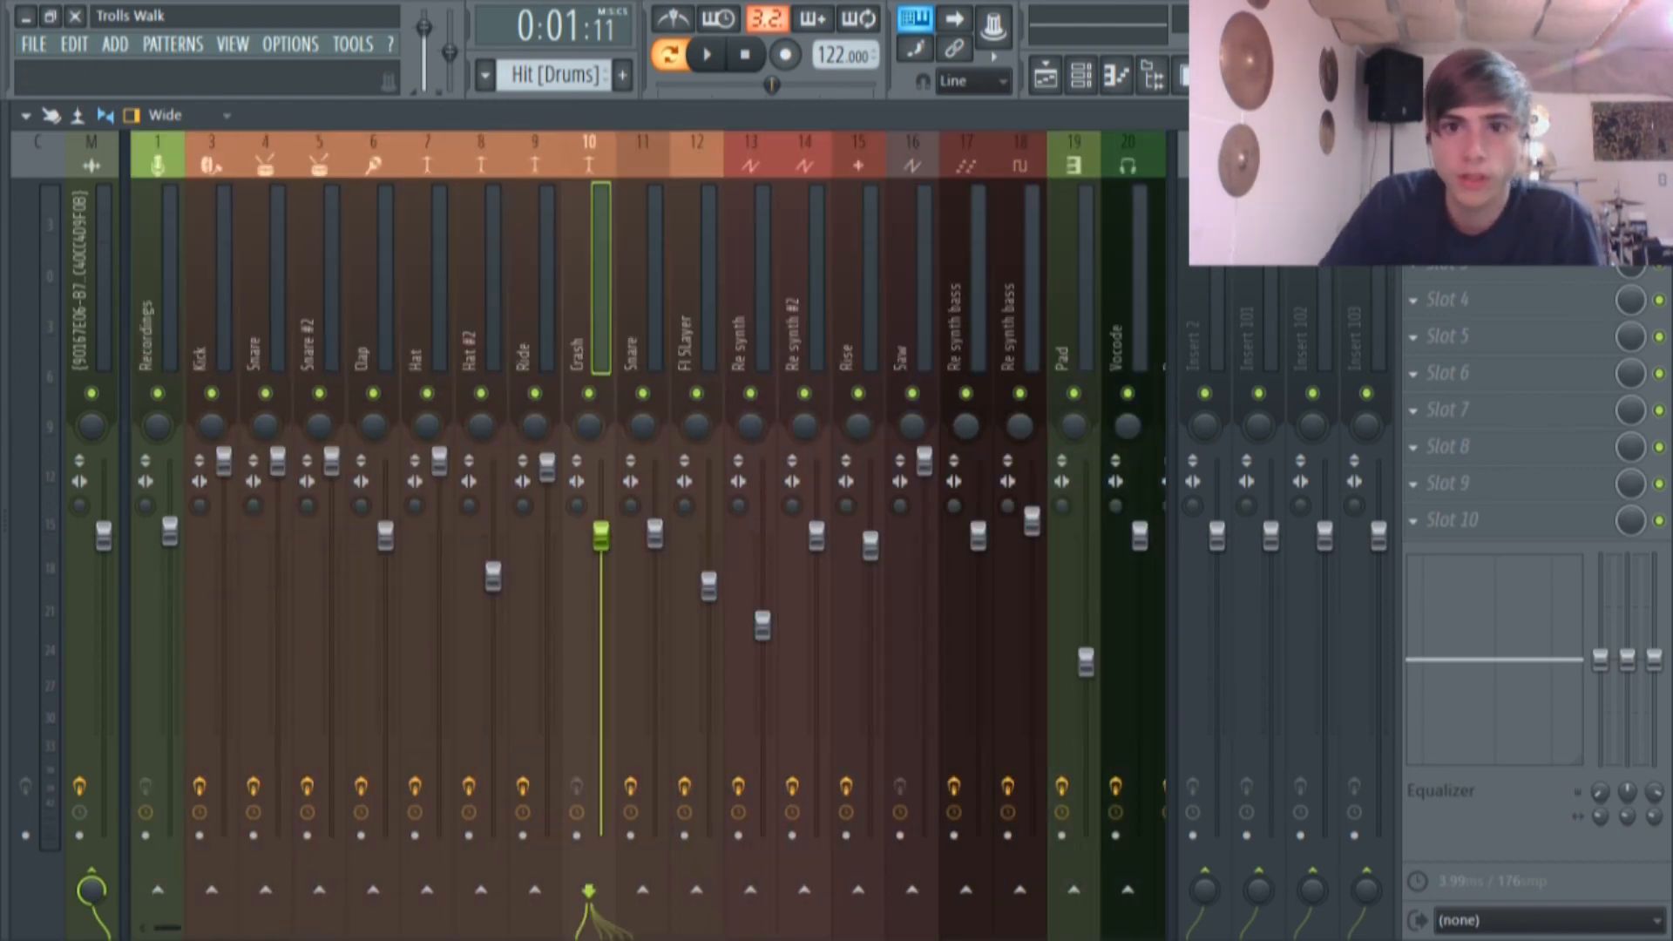
pyautogui.press('F9')
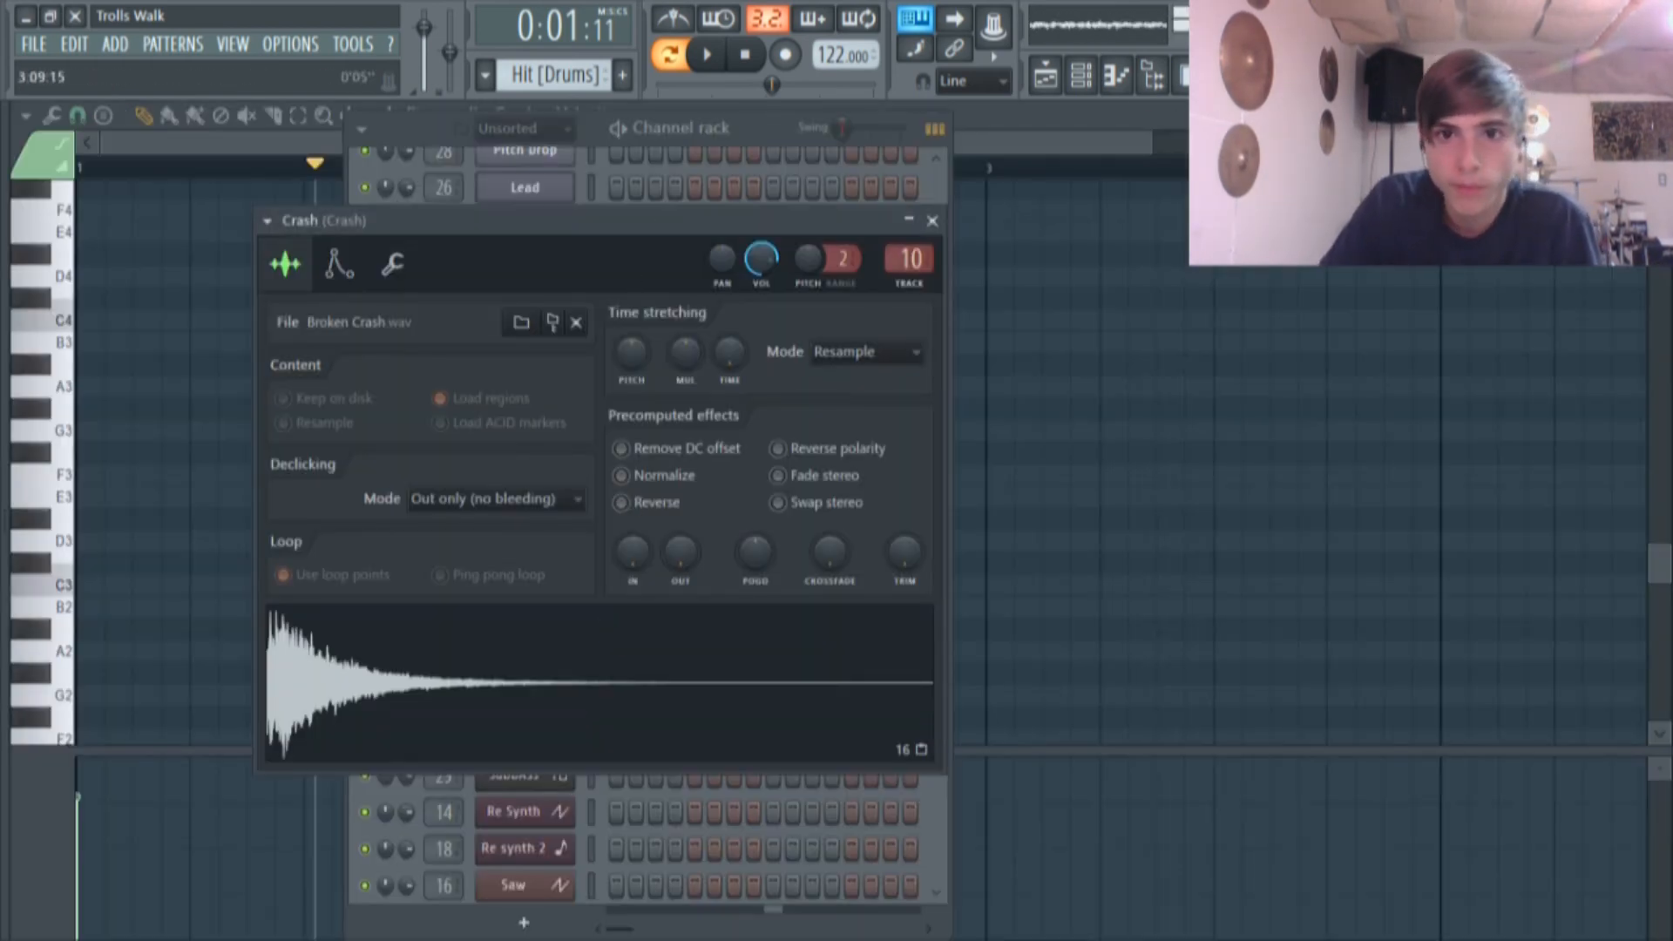
# Inspect the samples of the Snare channels on tracks 4 and 11 from the channel rack.
pyautogui.click(1089, 74)
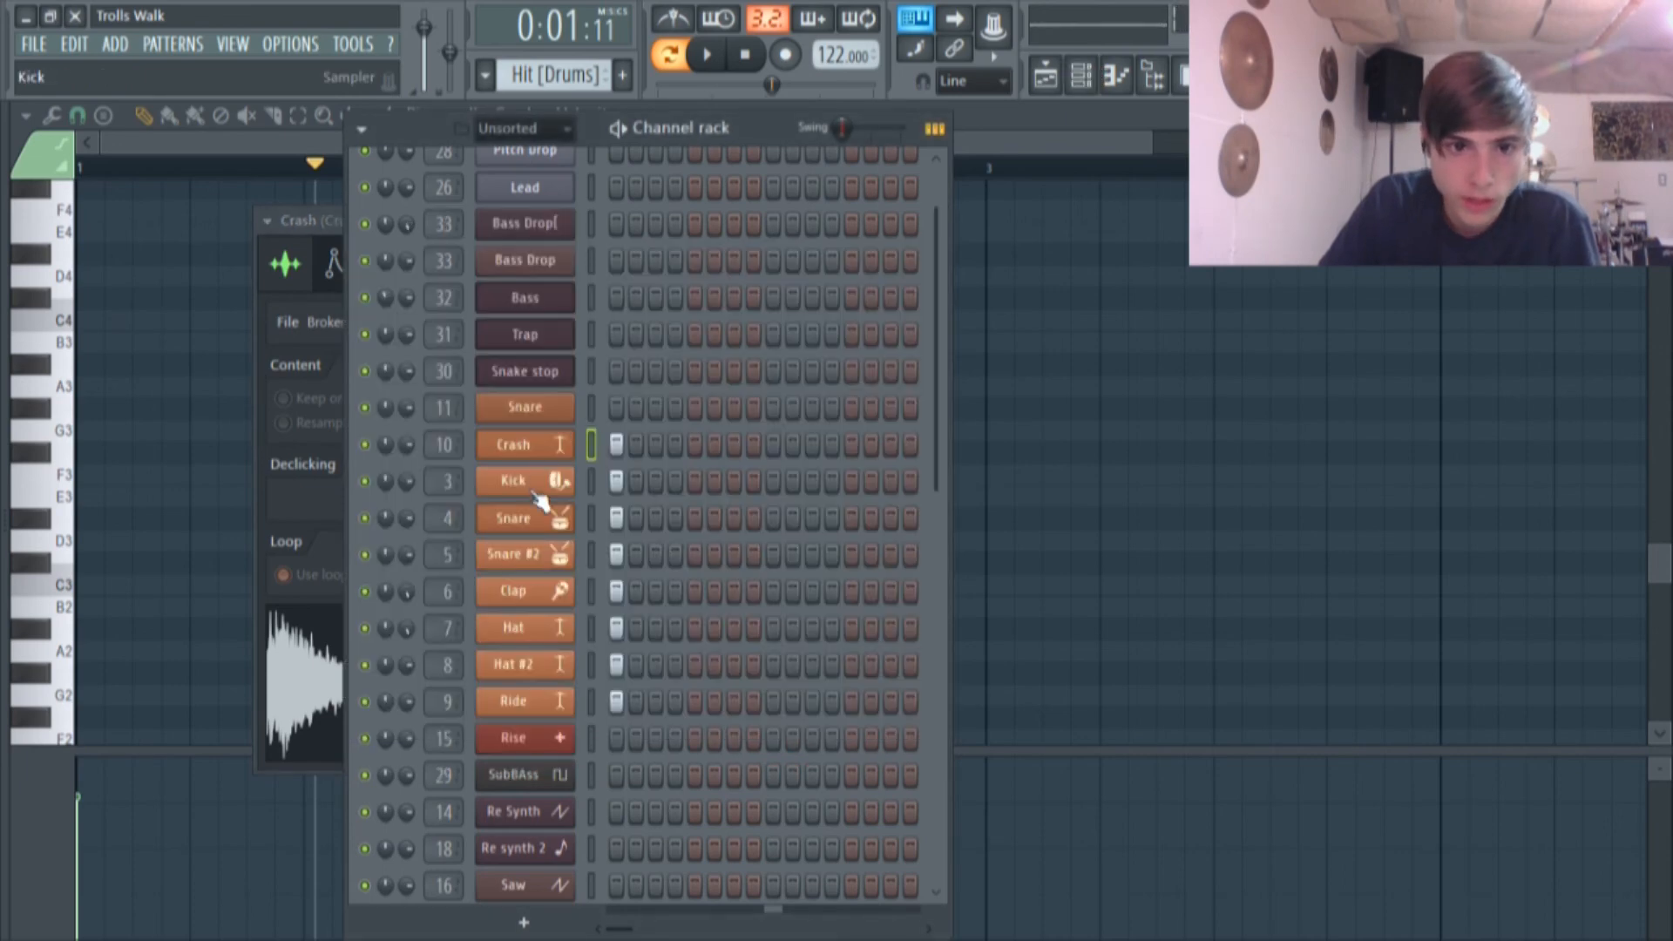
pyautogui.click(565, 528)
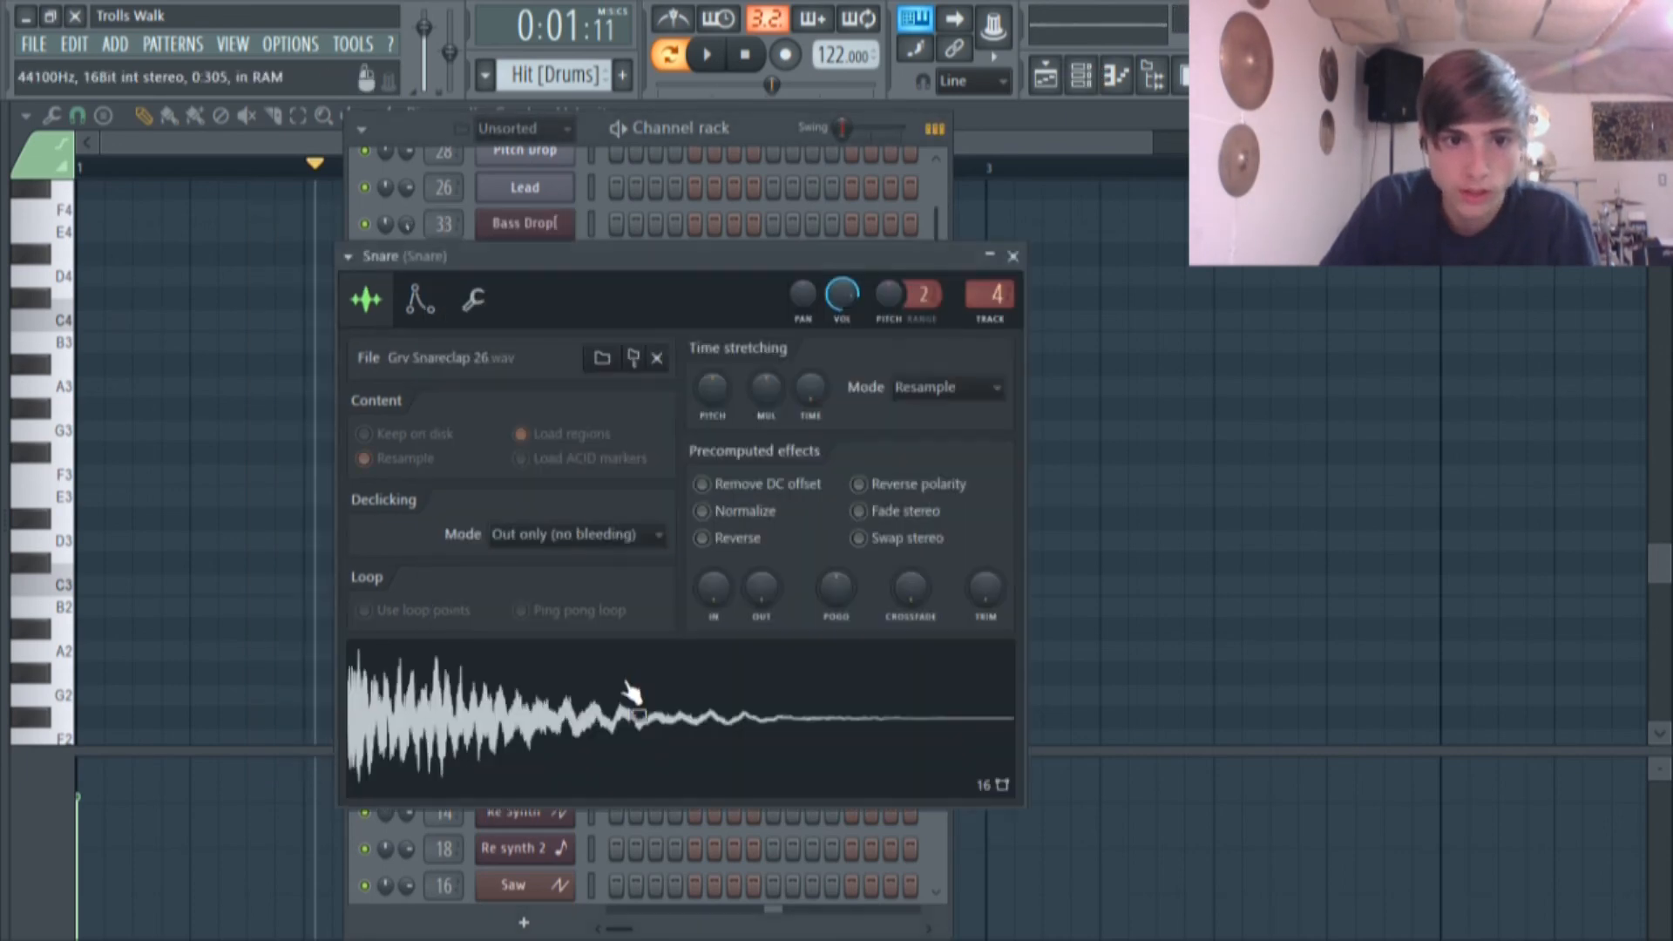
pyautogui.click(1016, 253)
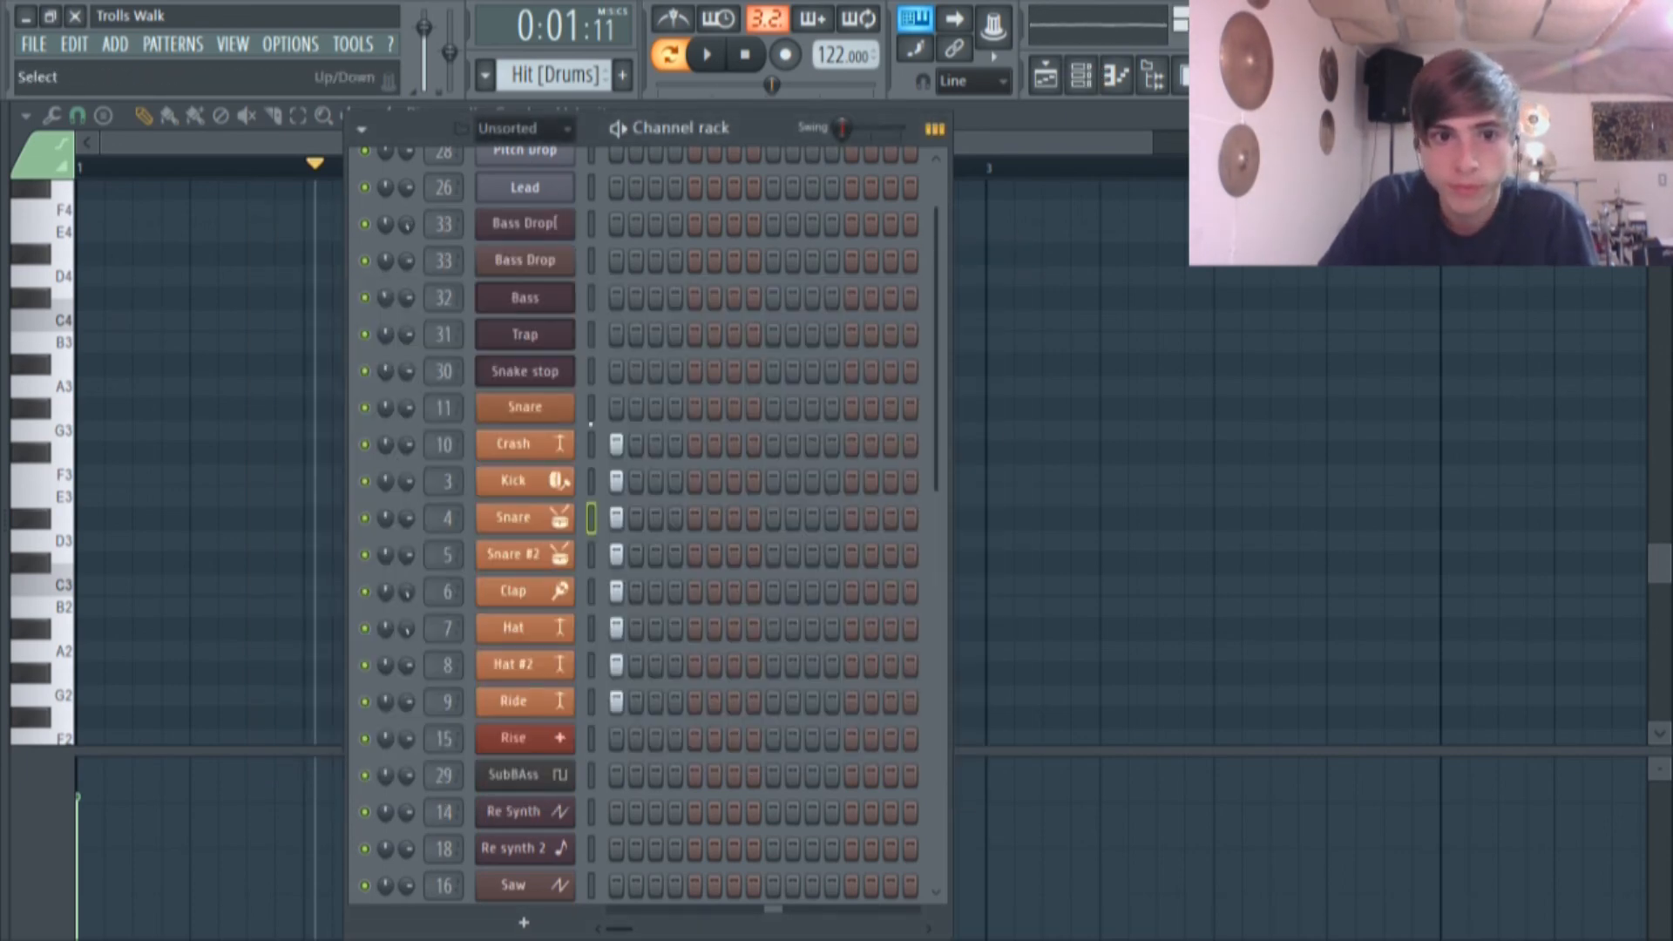
pyautogui.click(527, 413)
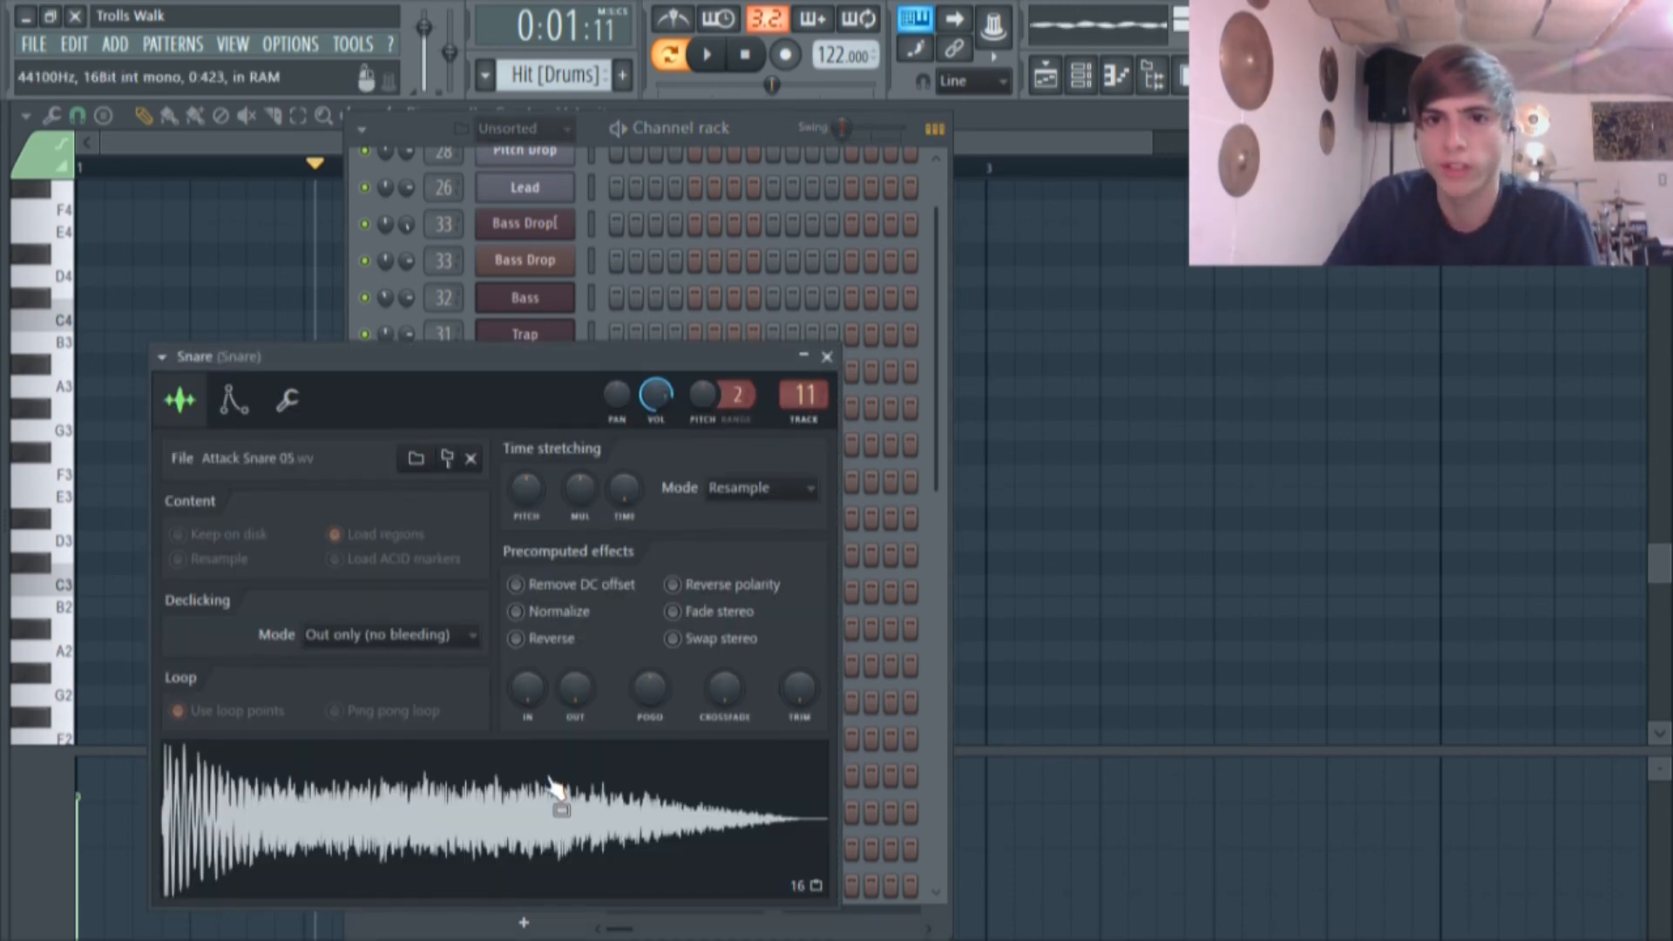
pyautogui.click(825, 357)
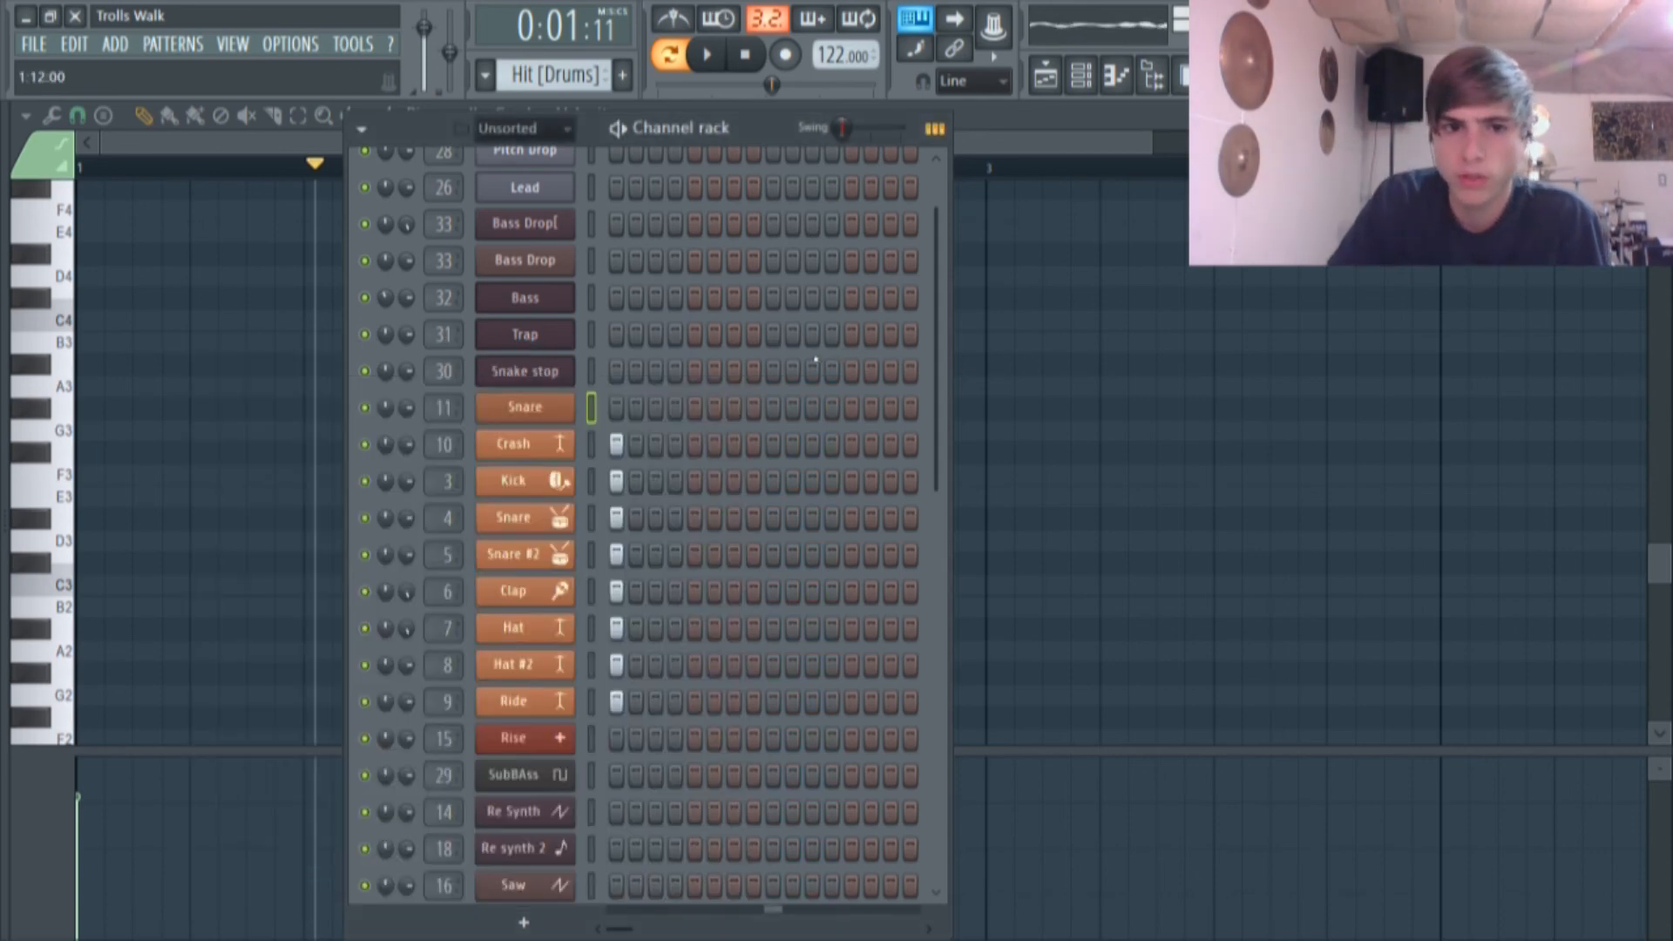
# Open the second clip on the playlist's Snare track and bring up the channel rack.
pyautogui.click(1045, 76)
pyautogui.doubleClick(583, 306)
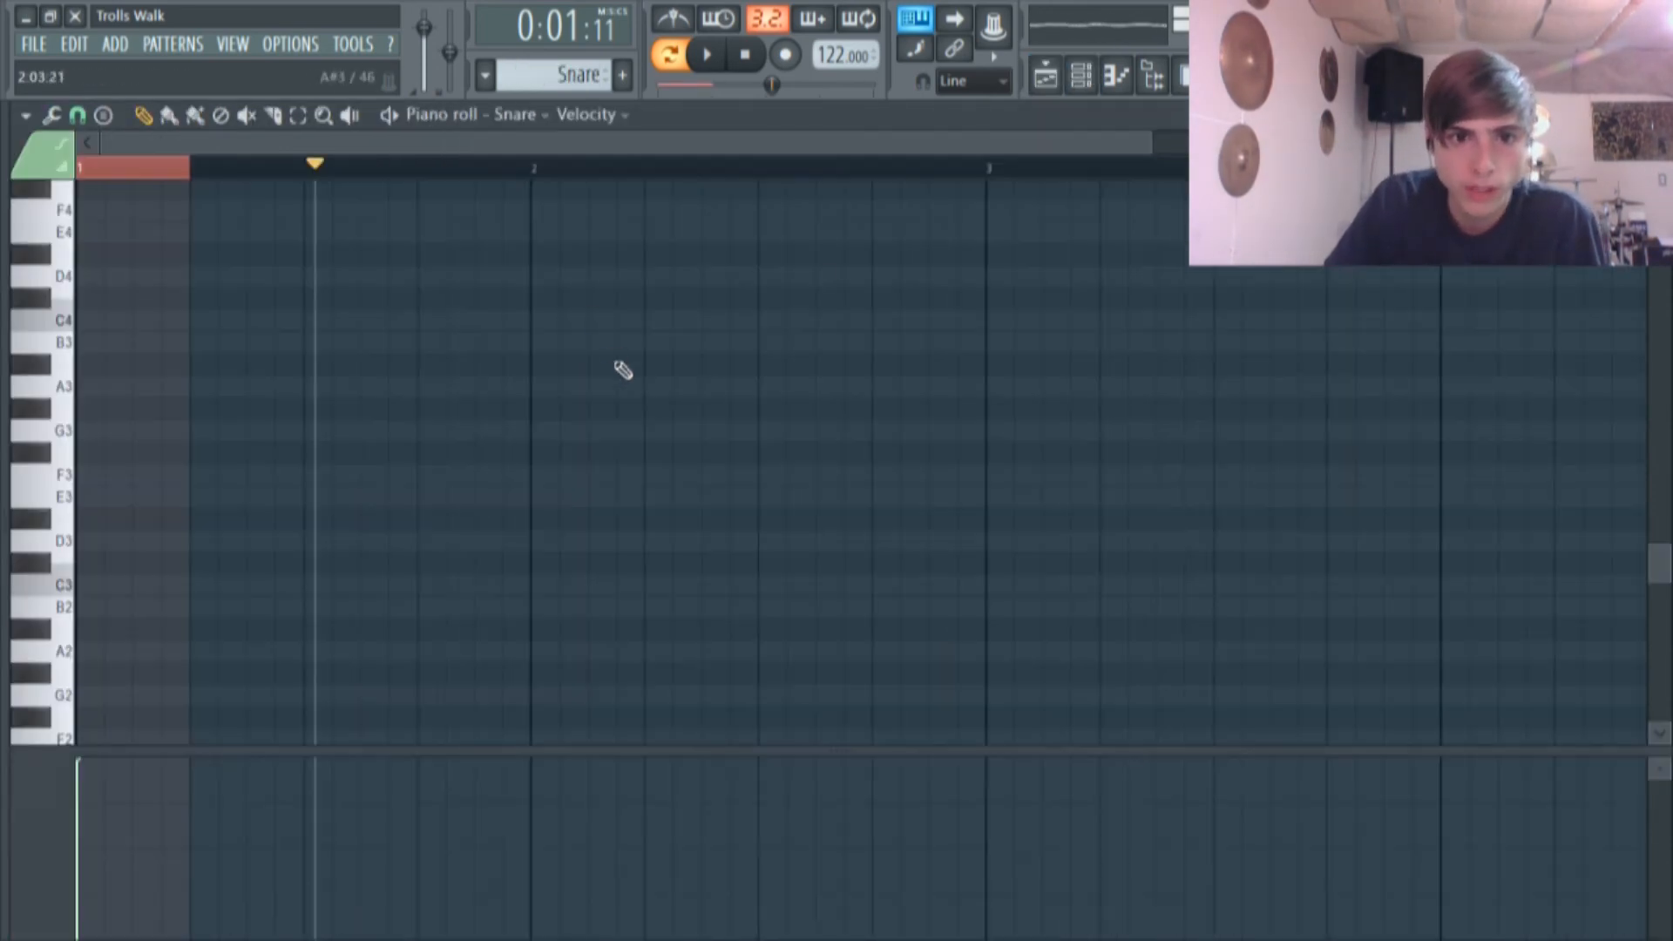
pyautogui.click(1081, 76)
# Audition the track 11 Snare sample with its mixer routing and with no track assigned, and restore the routing to track 11.
pyautogui.click(557, 405)
pyautogui.click(677, 796)
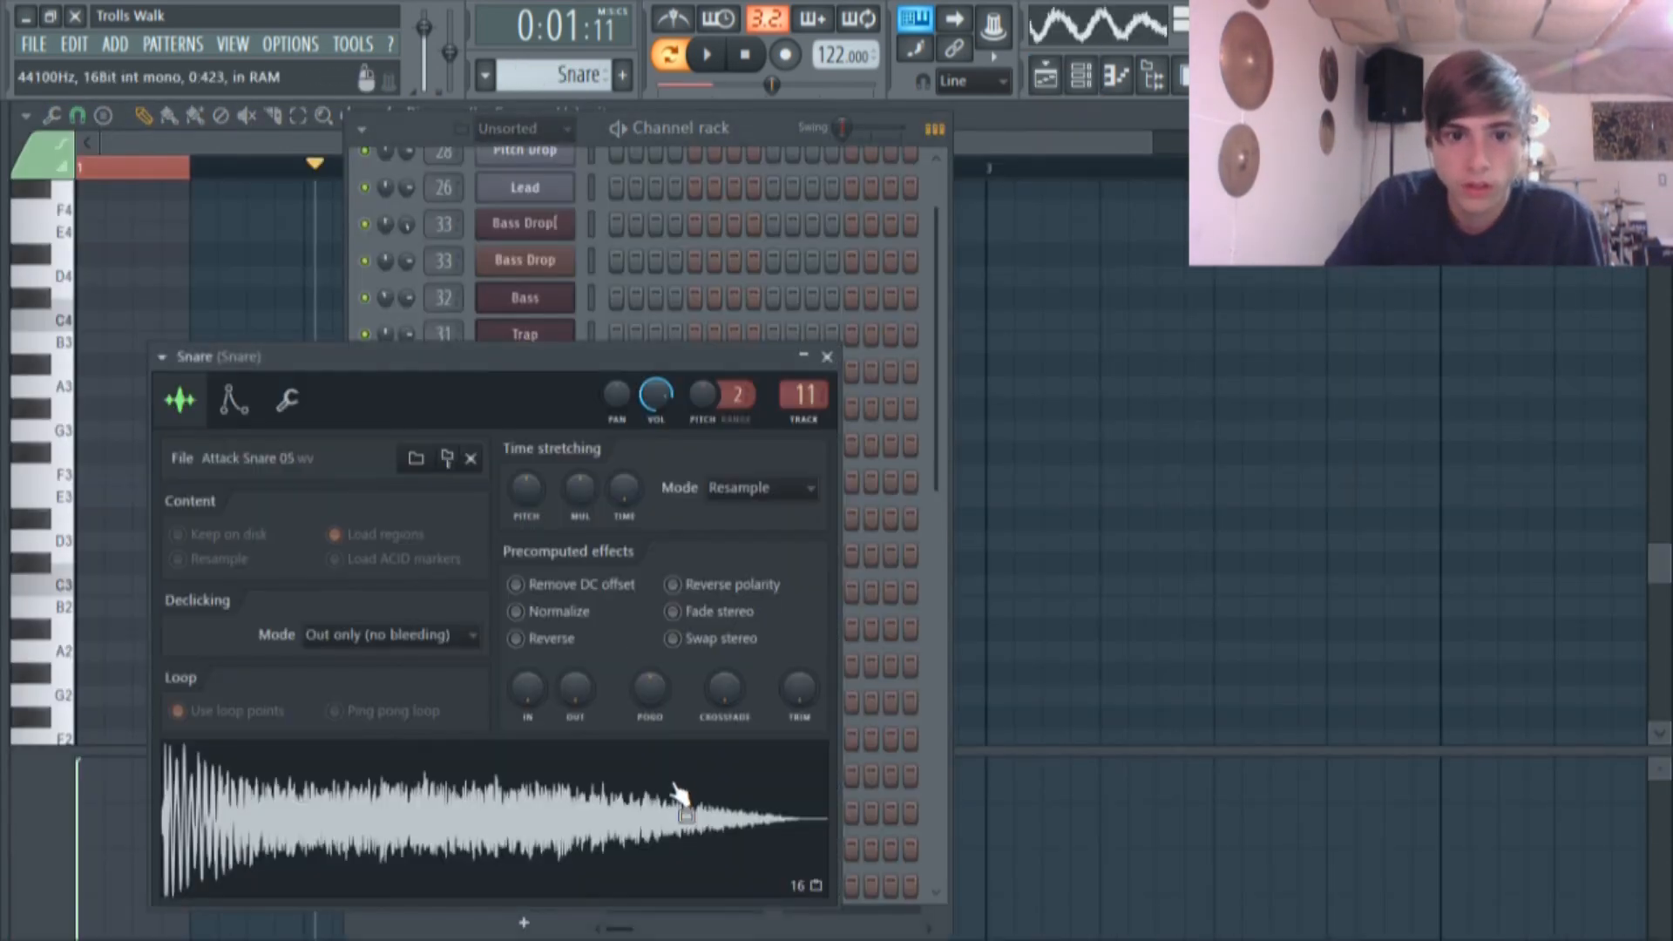
pyautogui.moveTo(824, 392); pyautogui.dragTo(823, 444)
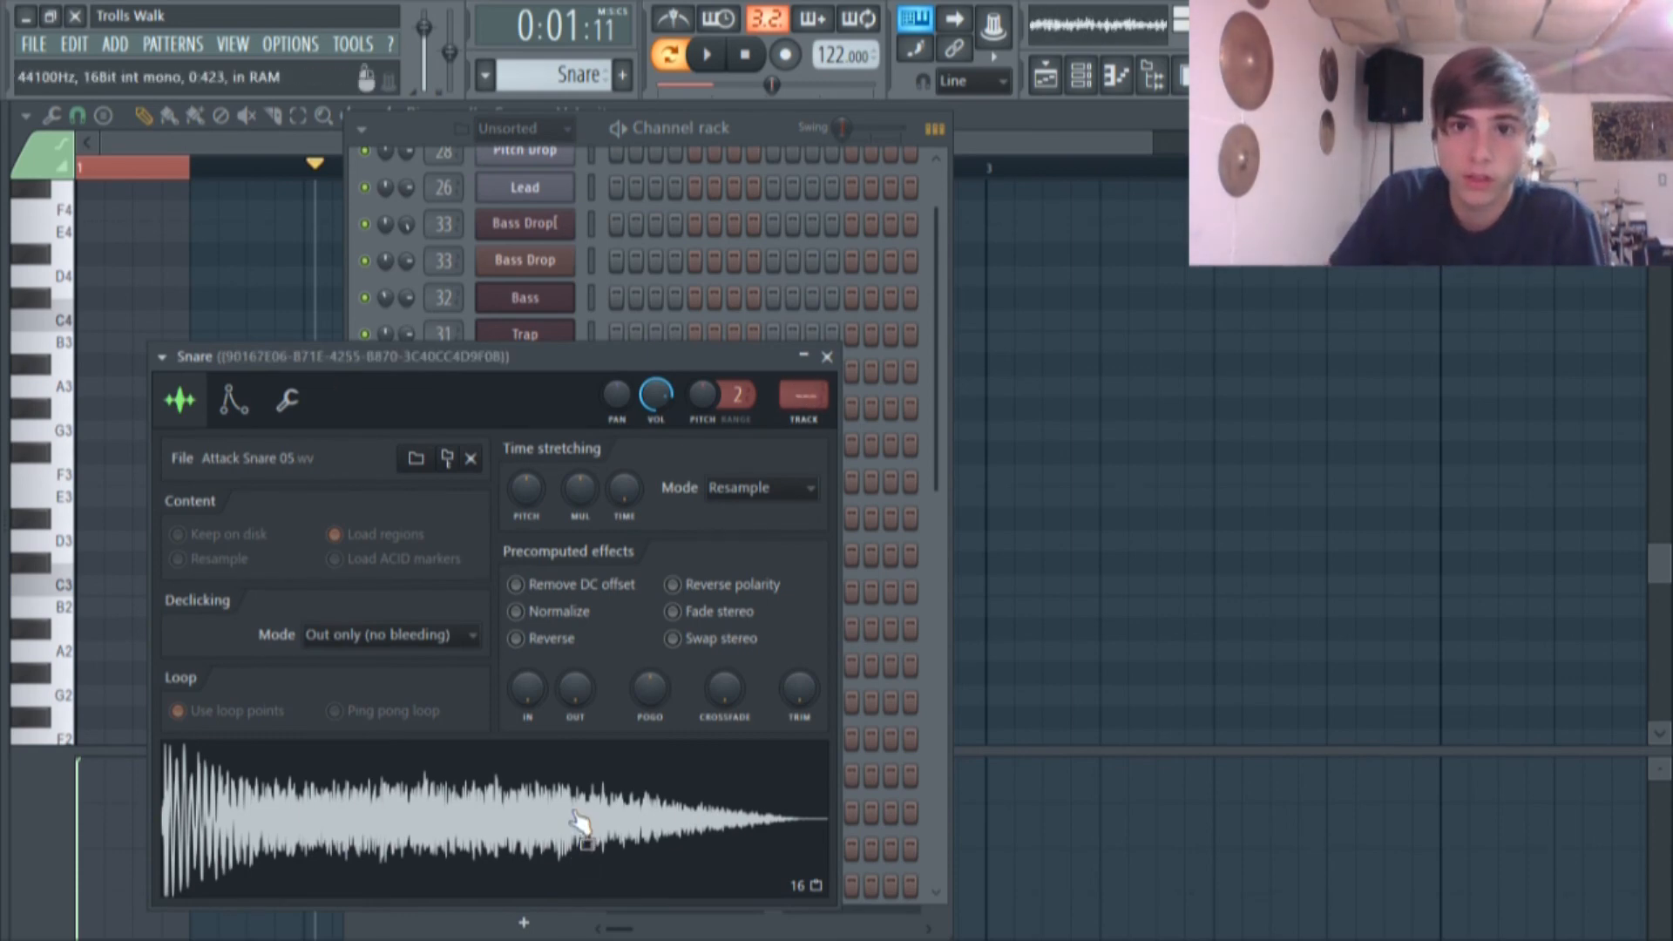
pyautogui.moveTo(805, 395)
pyautogui.mouseDown()
pyautogui.moveTo(805, 369)
pyautogui.moveTo(793, 392)
pyautogui.mouseUp()
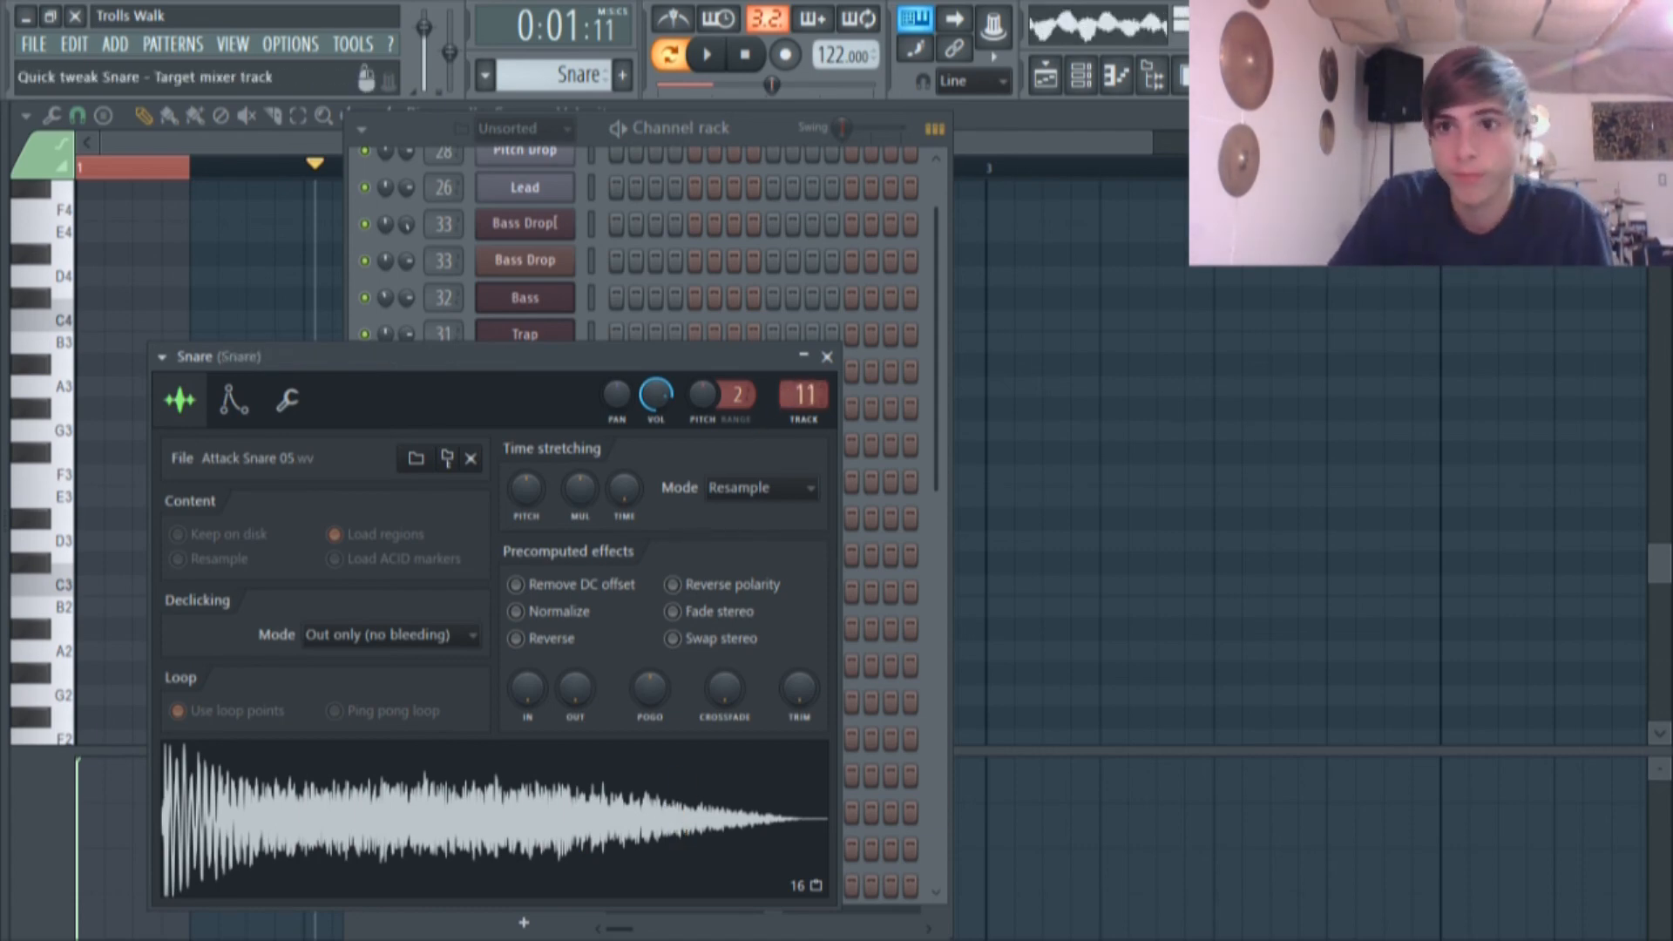
# Open the Patcher effect in the first slot of mixer track 11, Snare, and maximize its window.
pyautogui.press('F9')
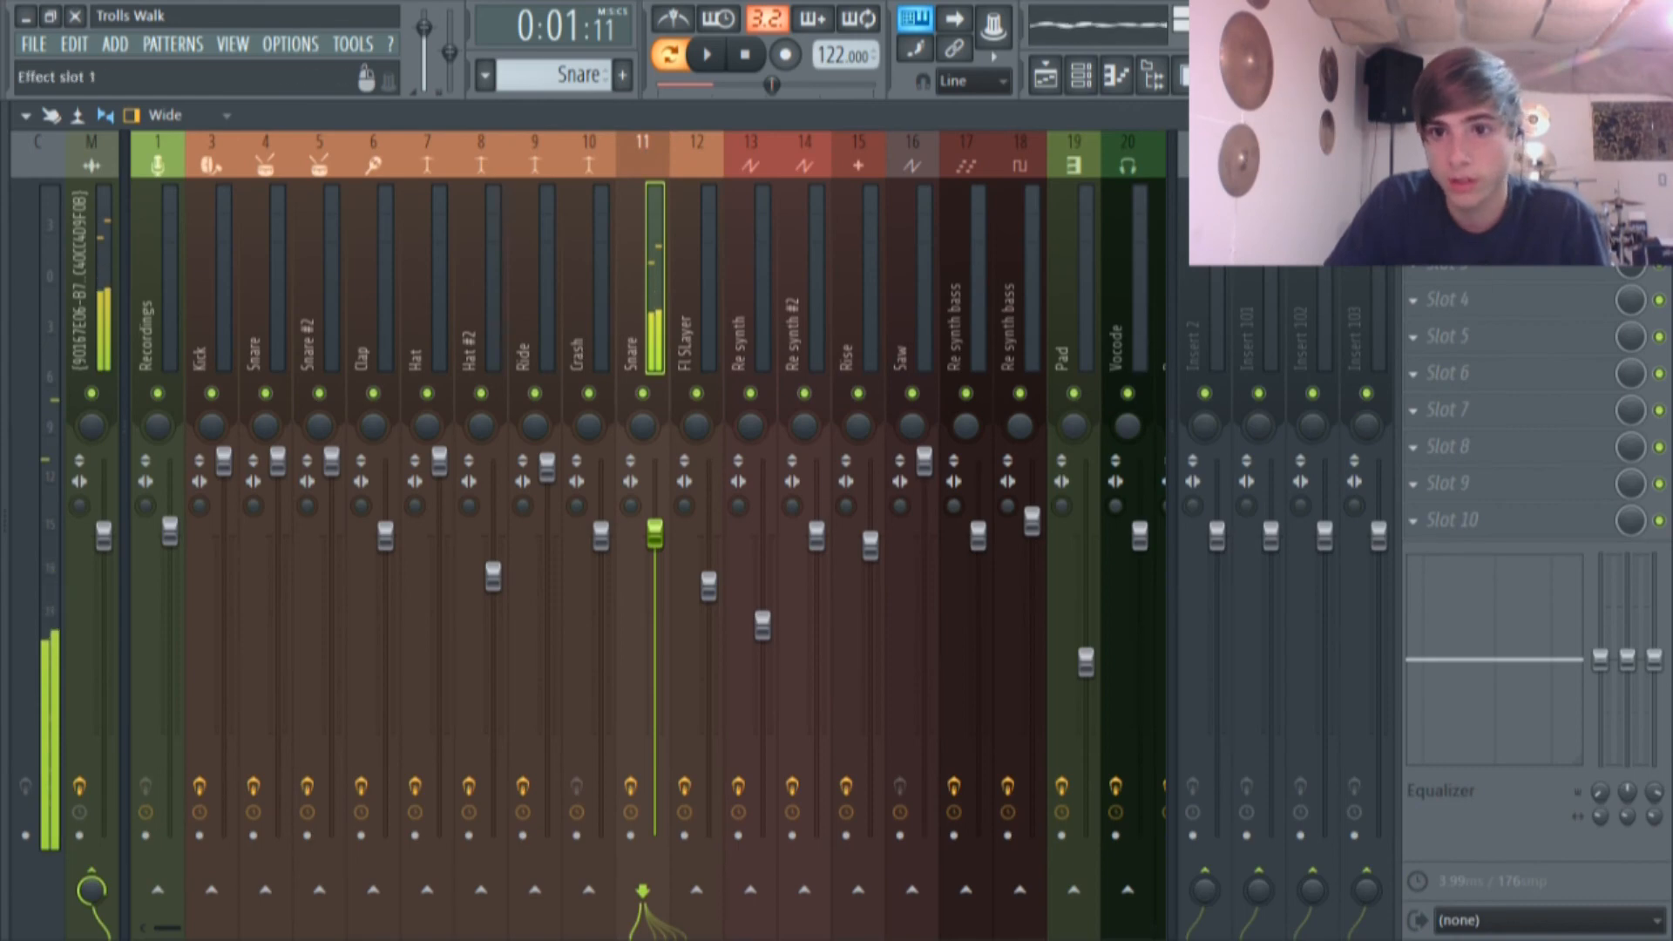
pyautogui.click(1481, 190)
pyautogui.click(1482, 190)
pyautogui.click(1481, 190)
pyautogui.click(864, 358)
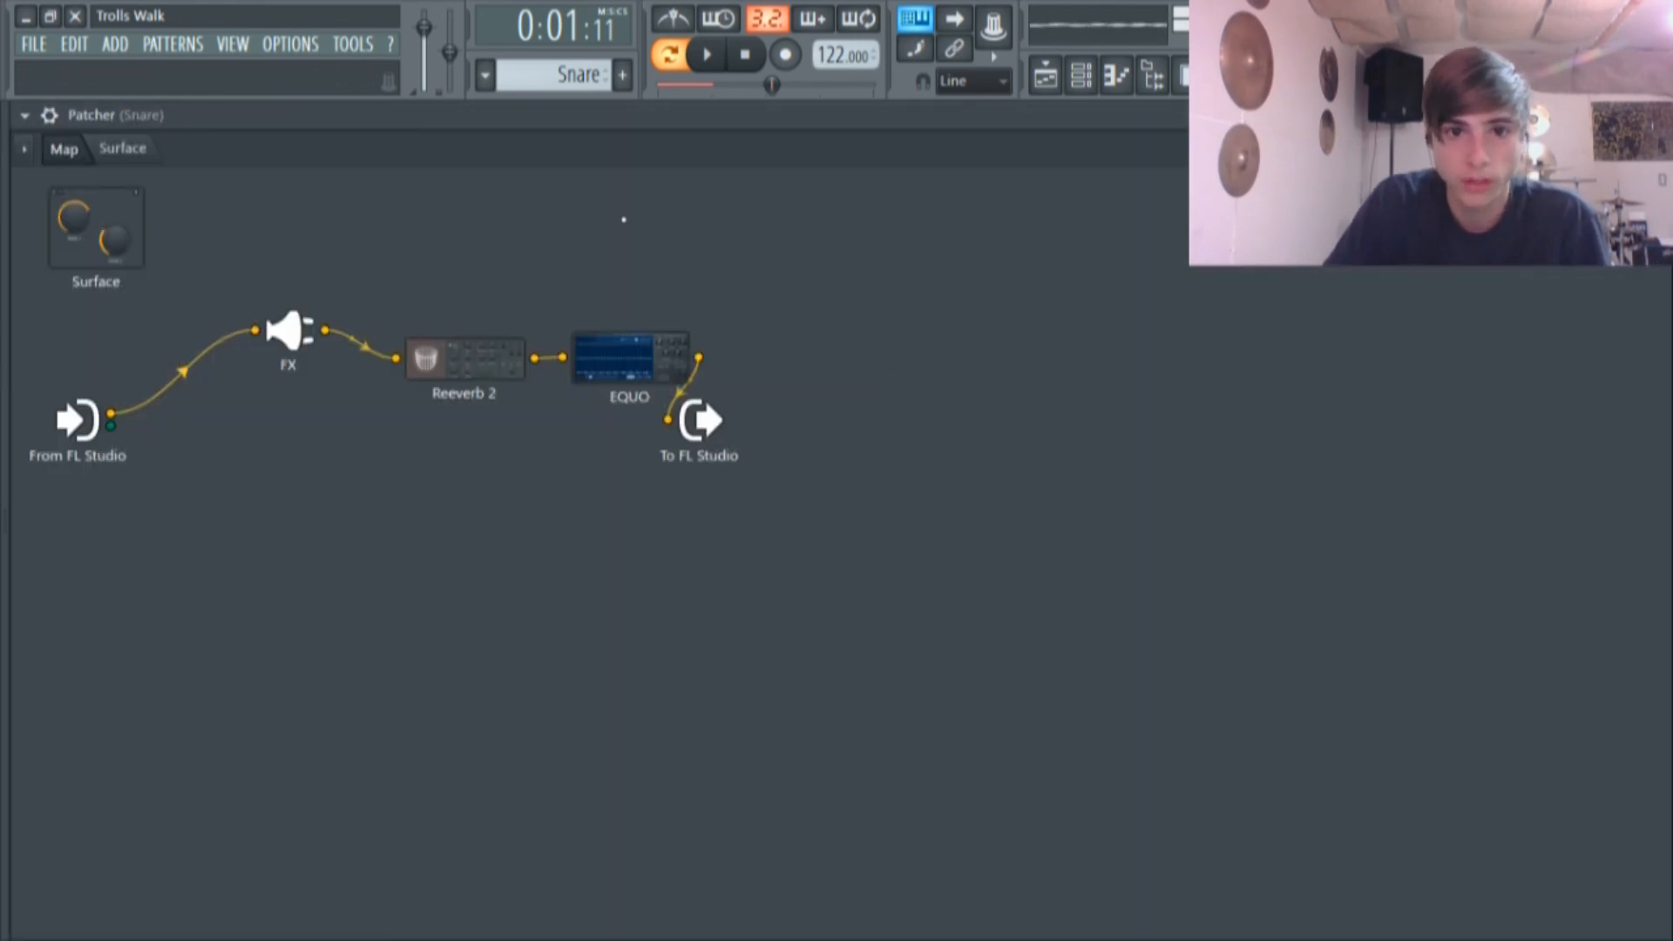
# Spread the To FL Studio, EQUO and Reeverb 2 modules farther apart on the Patcher map.
pyautogui.moveTo(699, 420); pyautogui.dragTo(1429, 374)
pyautogui.moveTo(629, 358); pyautogui.dragTo(822, 440)
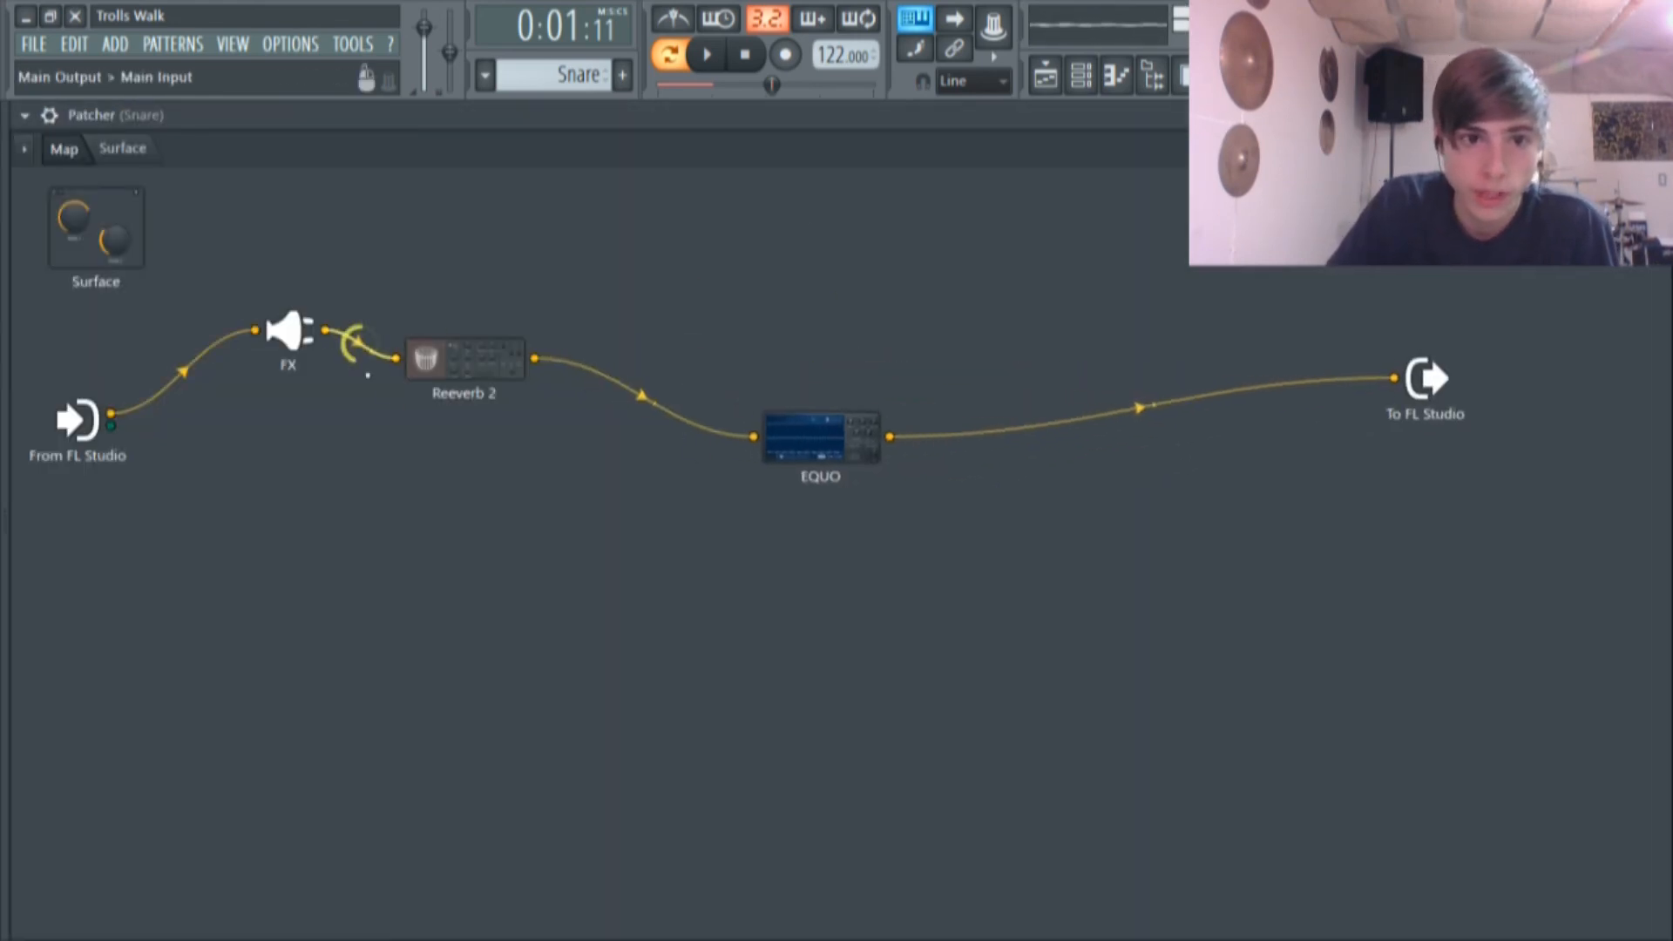
pyautogui.moveTo(466, 358); pyautogui.dragTo(525, 456)
# Inspect the settings of the FX and Reeverb 2 modules in the Snare's Patcher chain.
pyautogui.doubleClick(289, 332)
pyautogui.moveTo(613, 547); pyautogui.dragTo(500, 233)
pyautogui.moveTo(625, 228); pyautogui.dragTo(582, 224)
pyautogui.click(807, 232)
pyautogui.doubleClick(583, 466)
pyautogui.moveTo(649, 550); pyautogui.dragTo(492, 225)
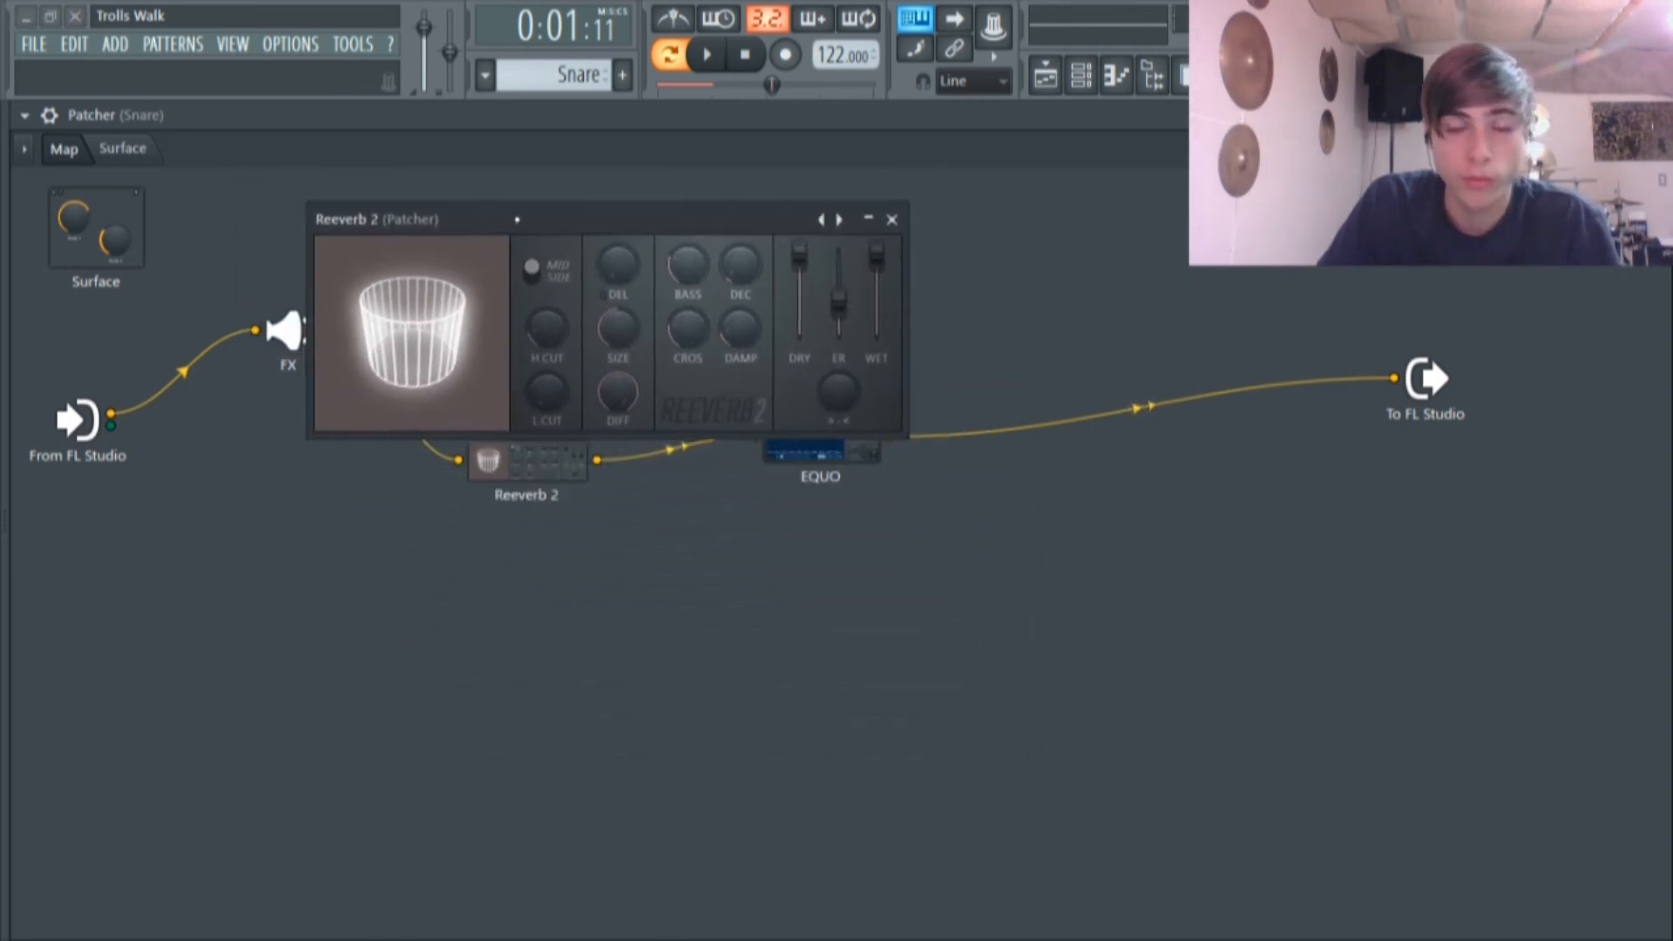
pyautogui.click(869, 224)
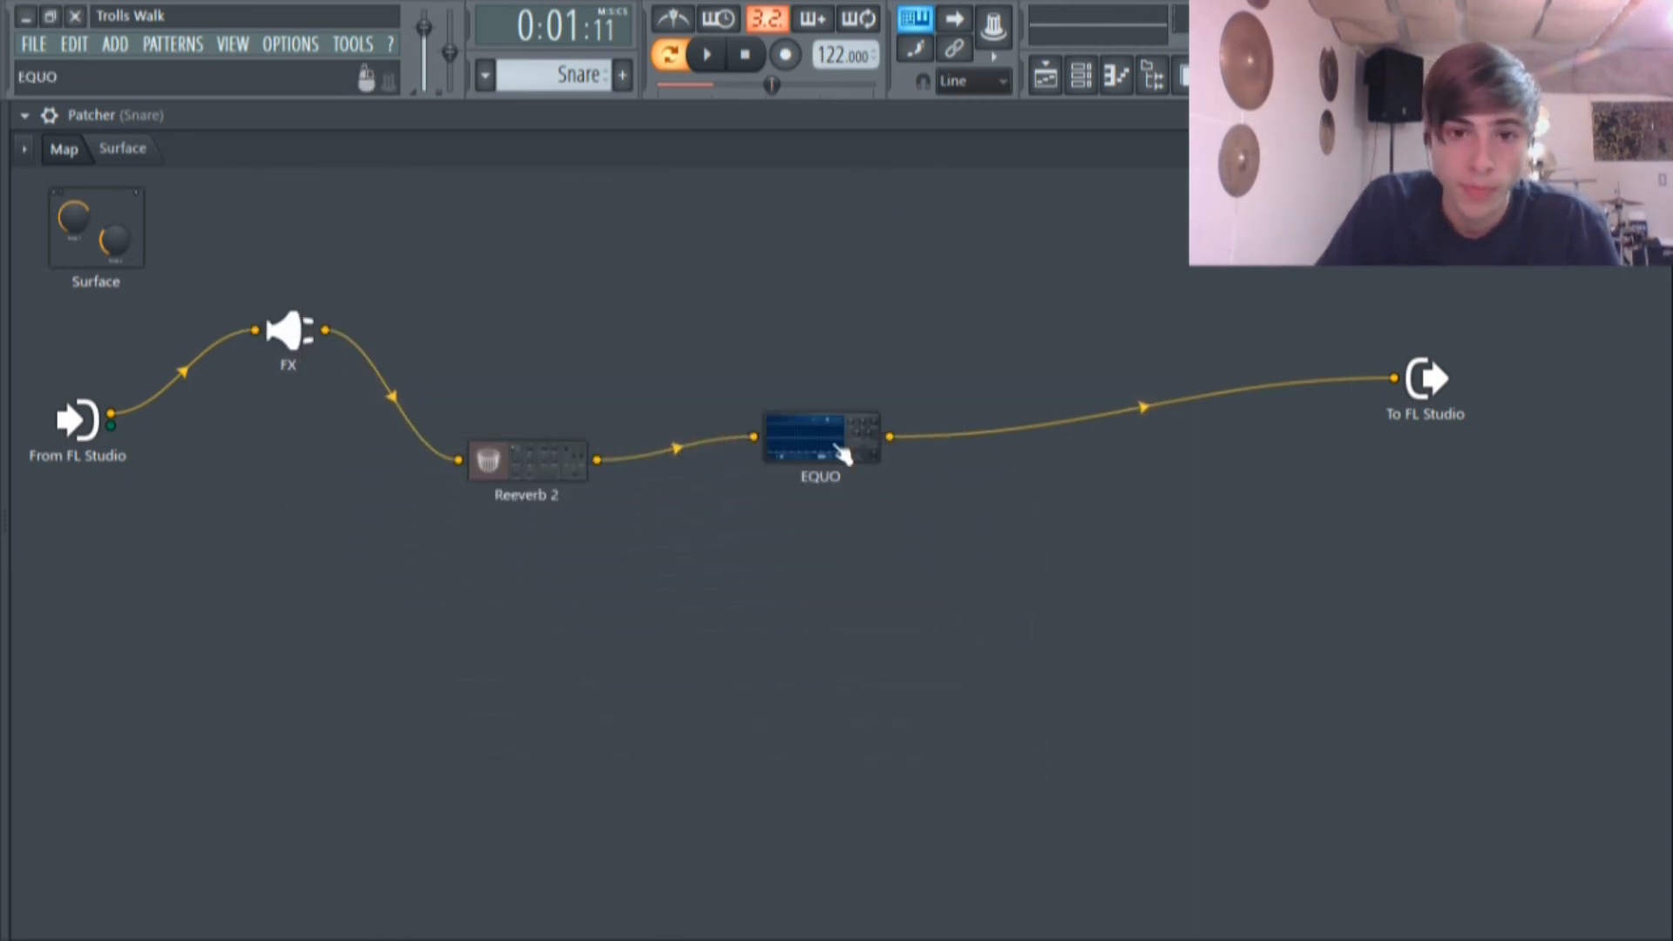
# Examine the EQUO module's graphic EQ curve and close its window.
pyautogui.doubleClick(820, 440)
pyautogui.moveTo(495, 586); pyautogui.dragTo(359, 345)
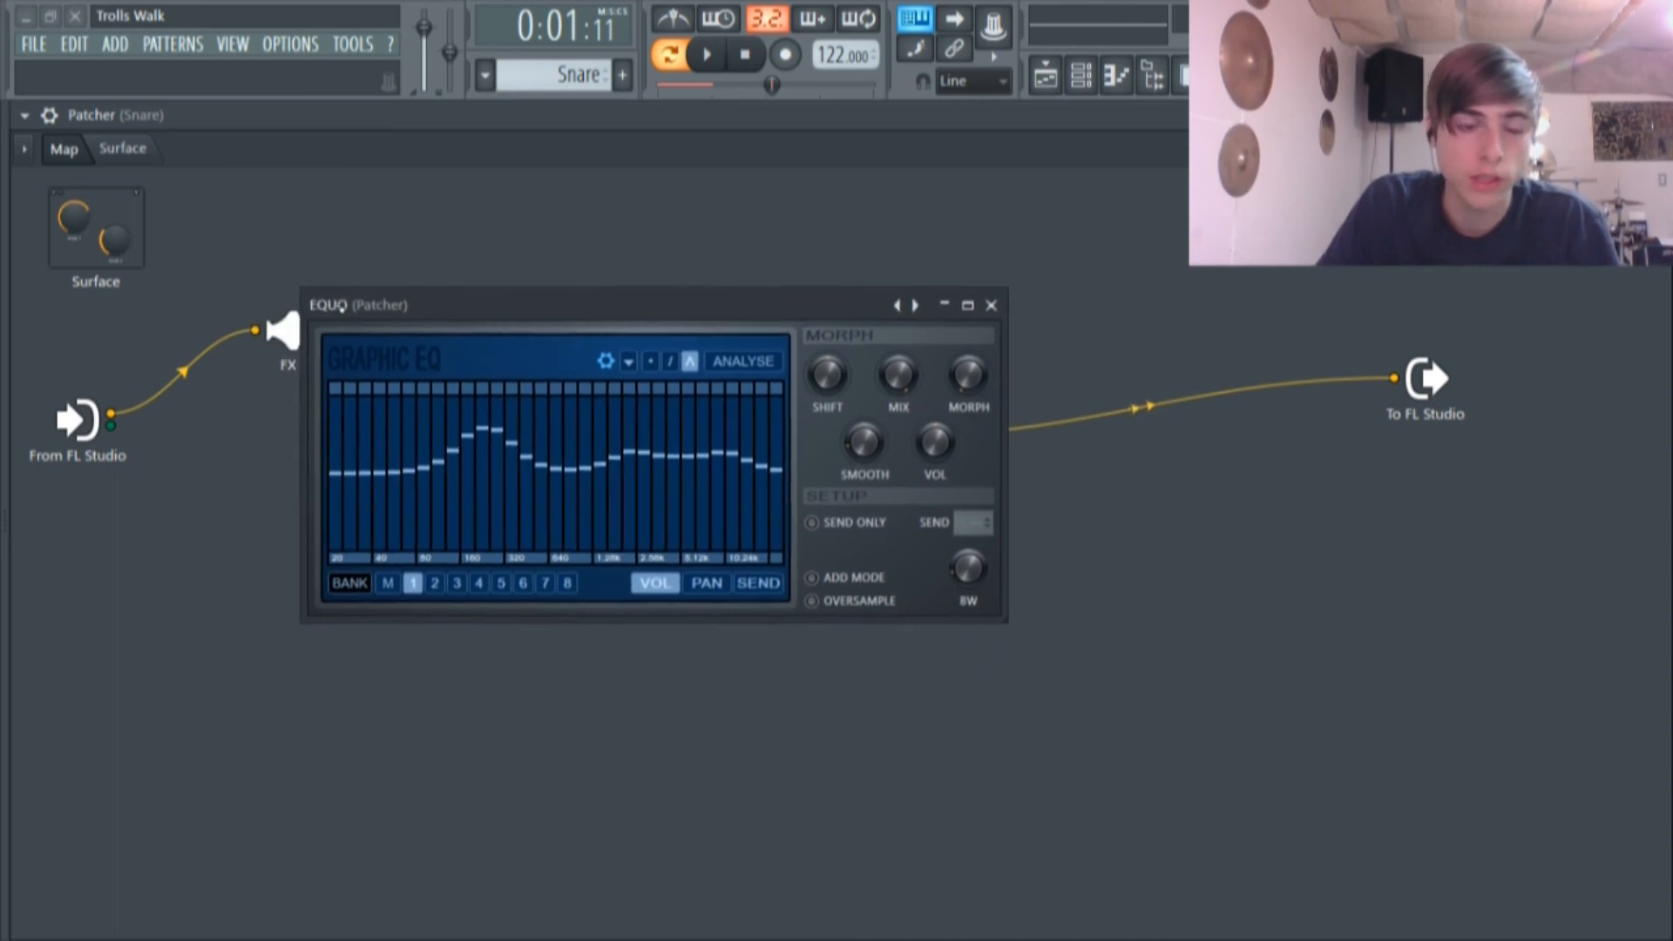
pyautogui.moveTo(473, 294); pyautogui.dragTo(421, 248)
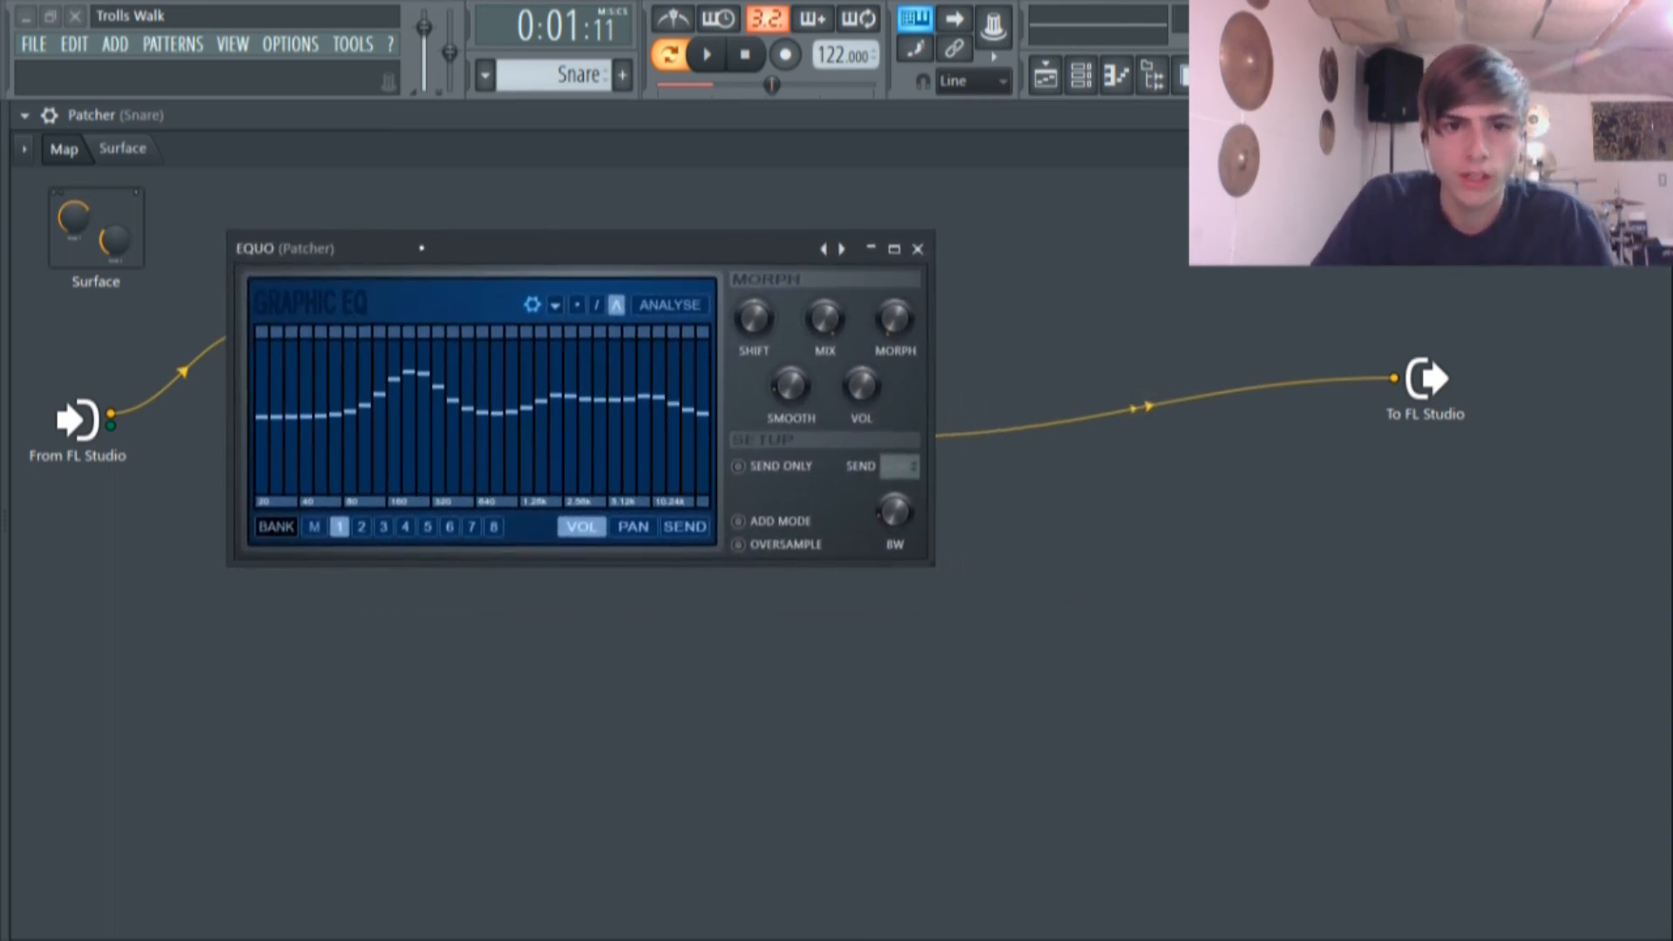
pyautogui.click(918, 248)
# Add a Fruity Parametric EQ 2 module below EQUO on the Patcher map and open its interface.
pyautogui.rightClick(876, 571)
pyautogui.click(961, 585)
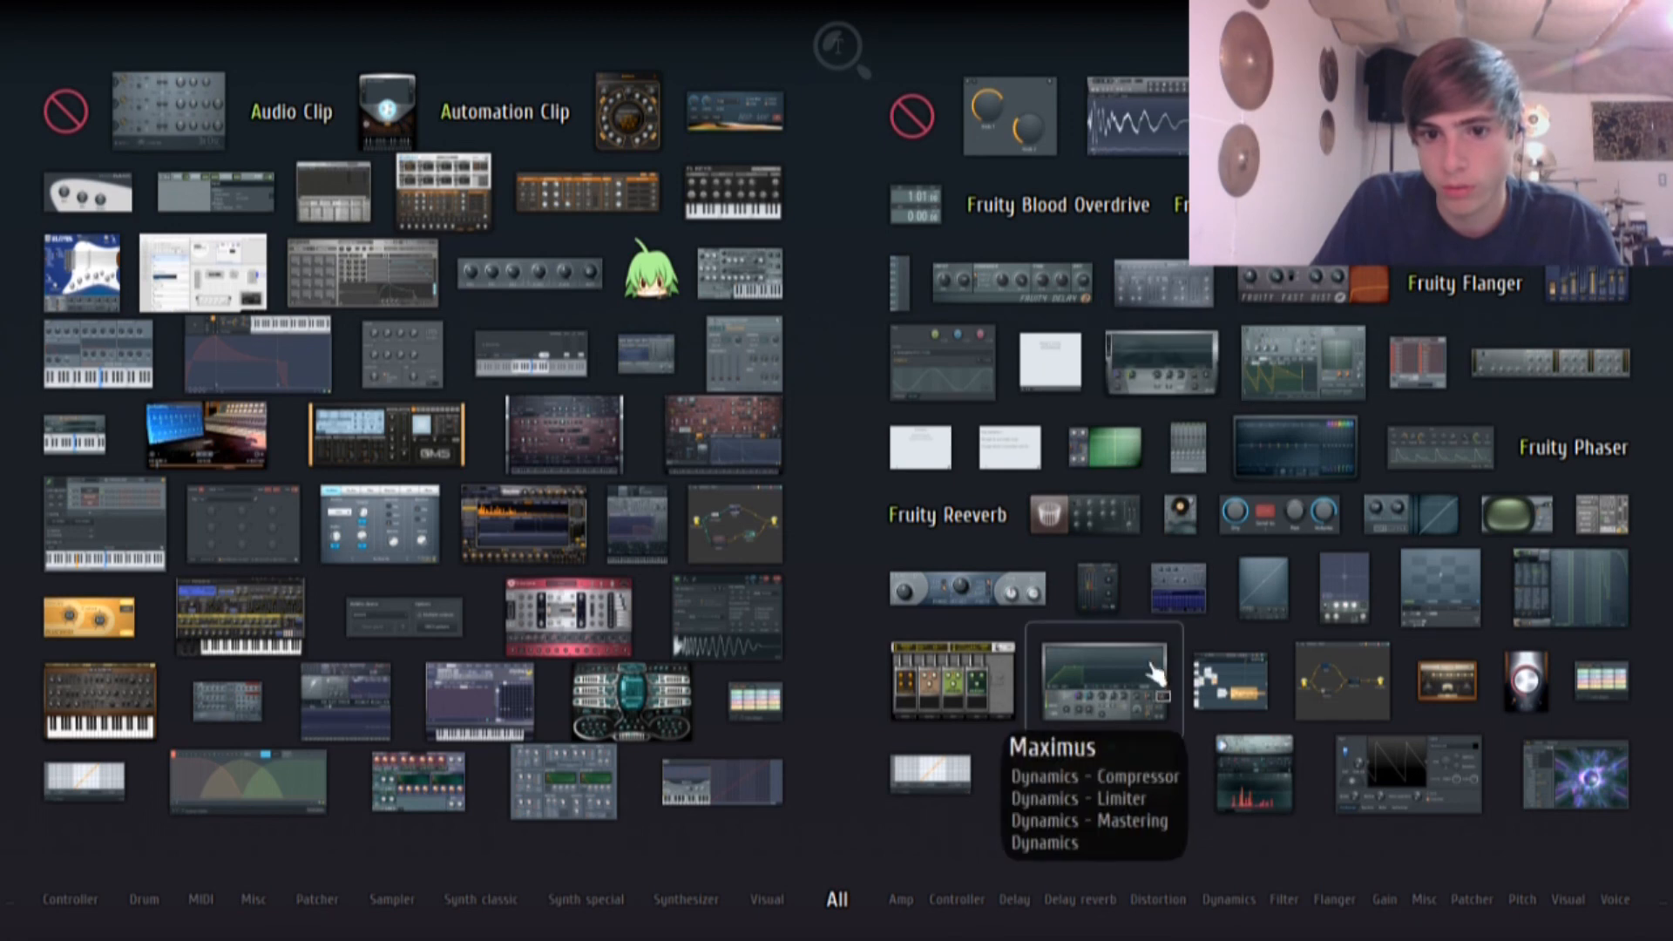
pyautogui.click(1290, 449)
pyautogui.click(834, 617)
pyautogui.moveTo(845, 554); pyautogui.dragTo(480, 234)
# Compare the EQUO interface with Param. EQ 2, and delete the Param. EQ 2 module from the Patcher map.
pyautogui.click(875, 456)
pyautogui.moveTo(686, 244); pyautogui.dragTo(731, 158)
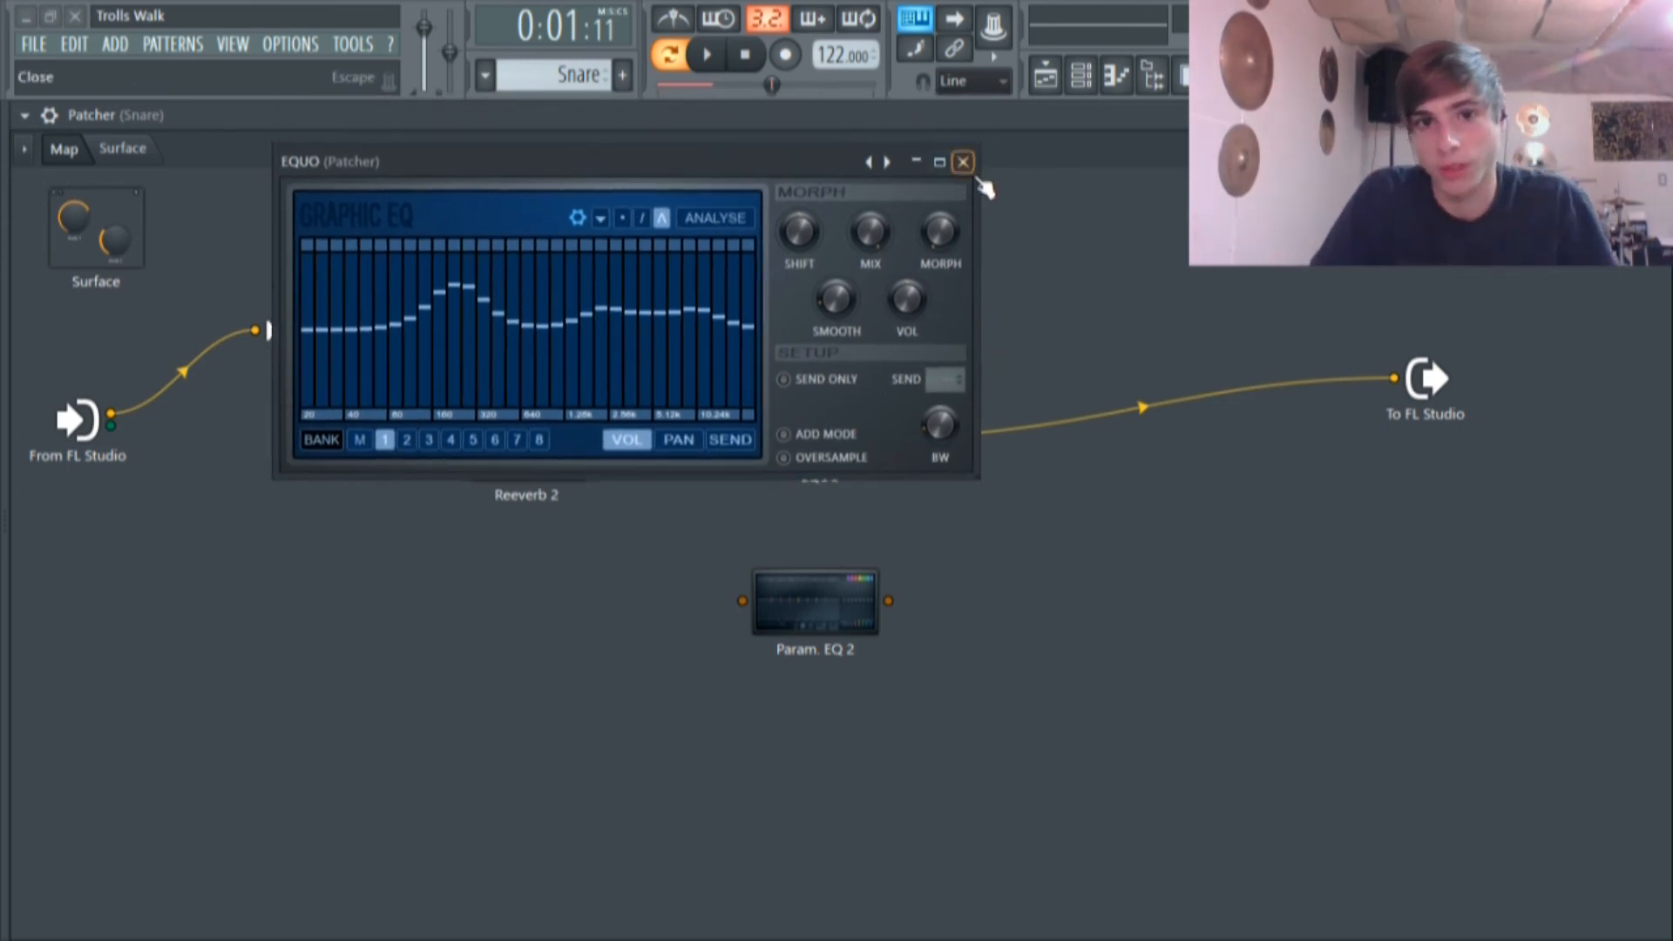
pyautogui.click(813, 602)
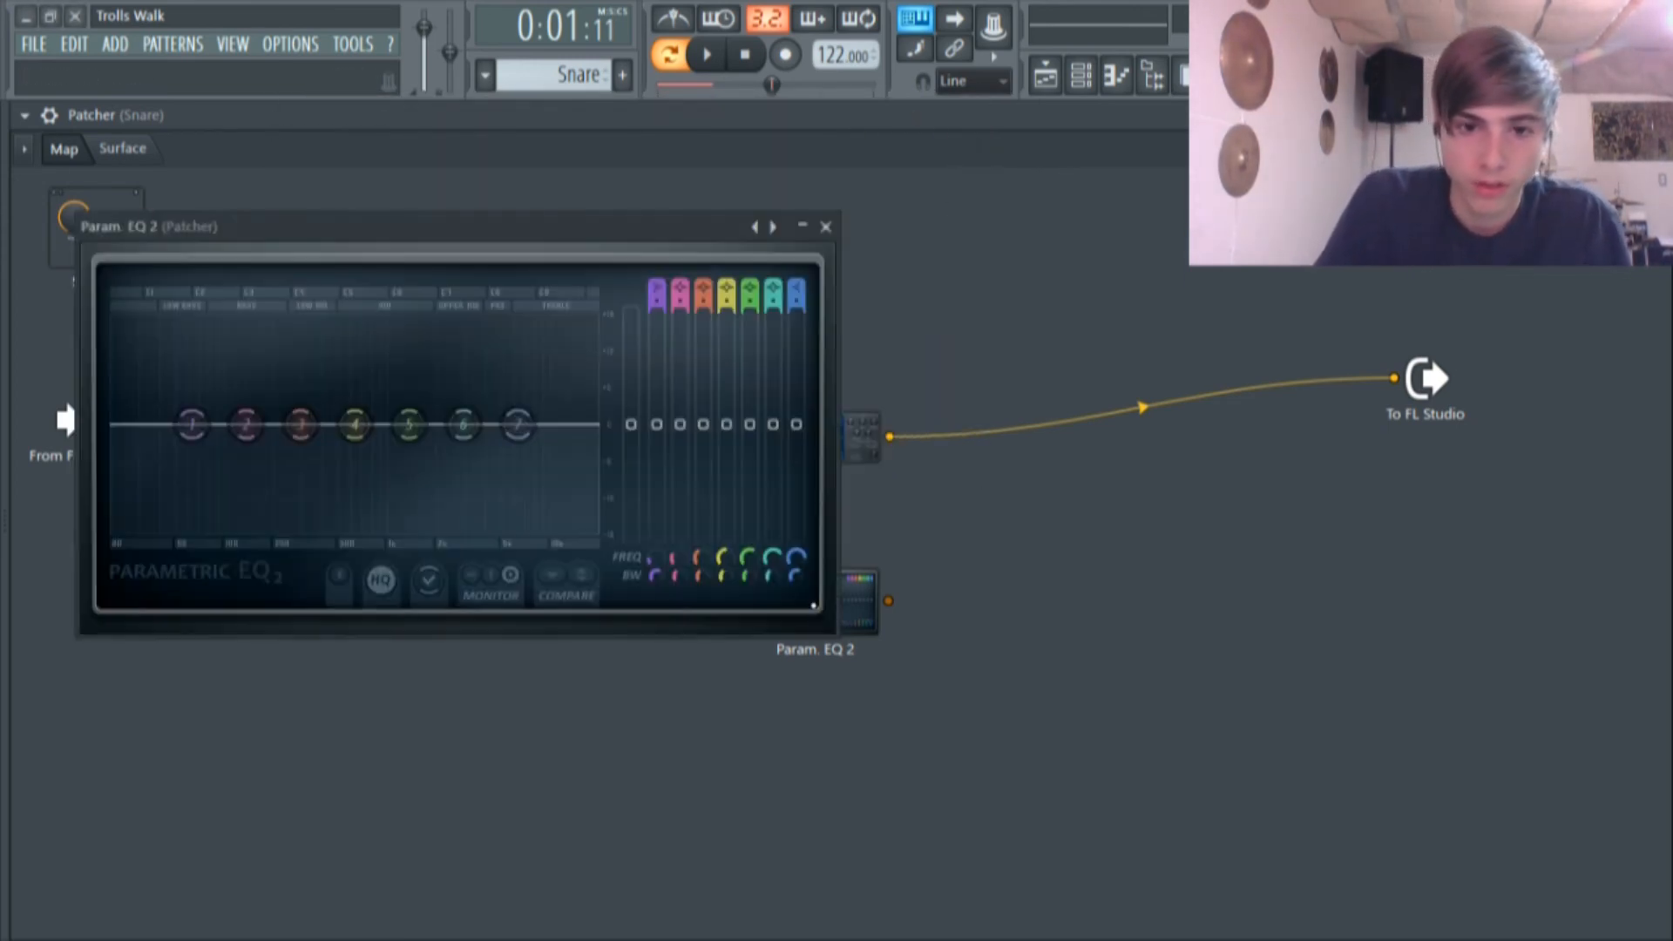
pyautogui.click(833, 228)
pyautogui.rightClick(827, 601)
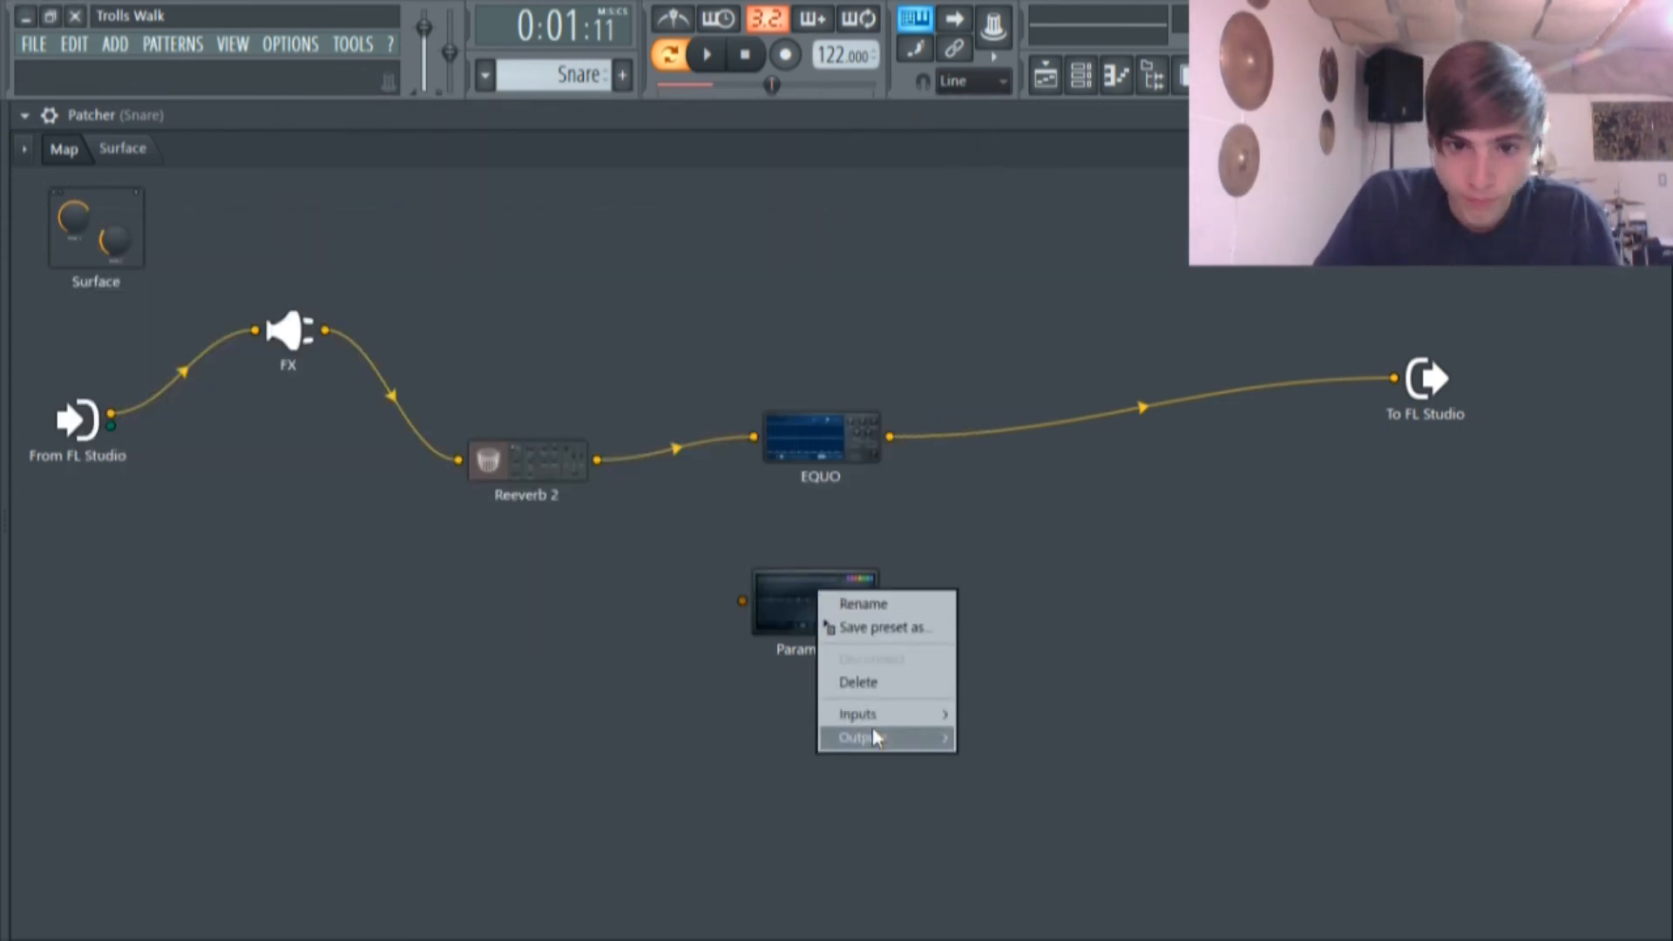
pyautogui.click(861, 682)
# Close Patcher, reopen the Snare channel on track 11 and audition its Attack Snare 05 sample.
pyautogui.click(1633, 115)
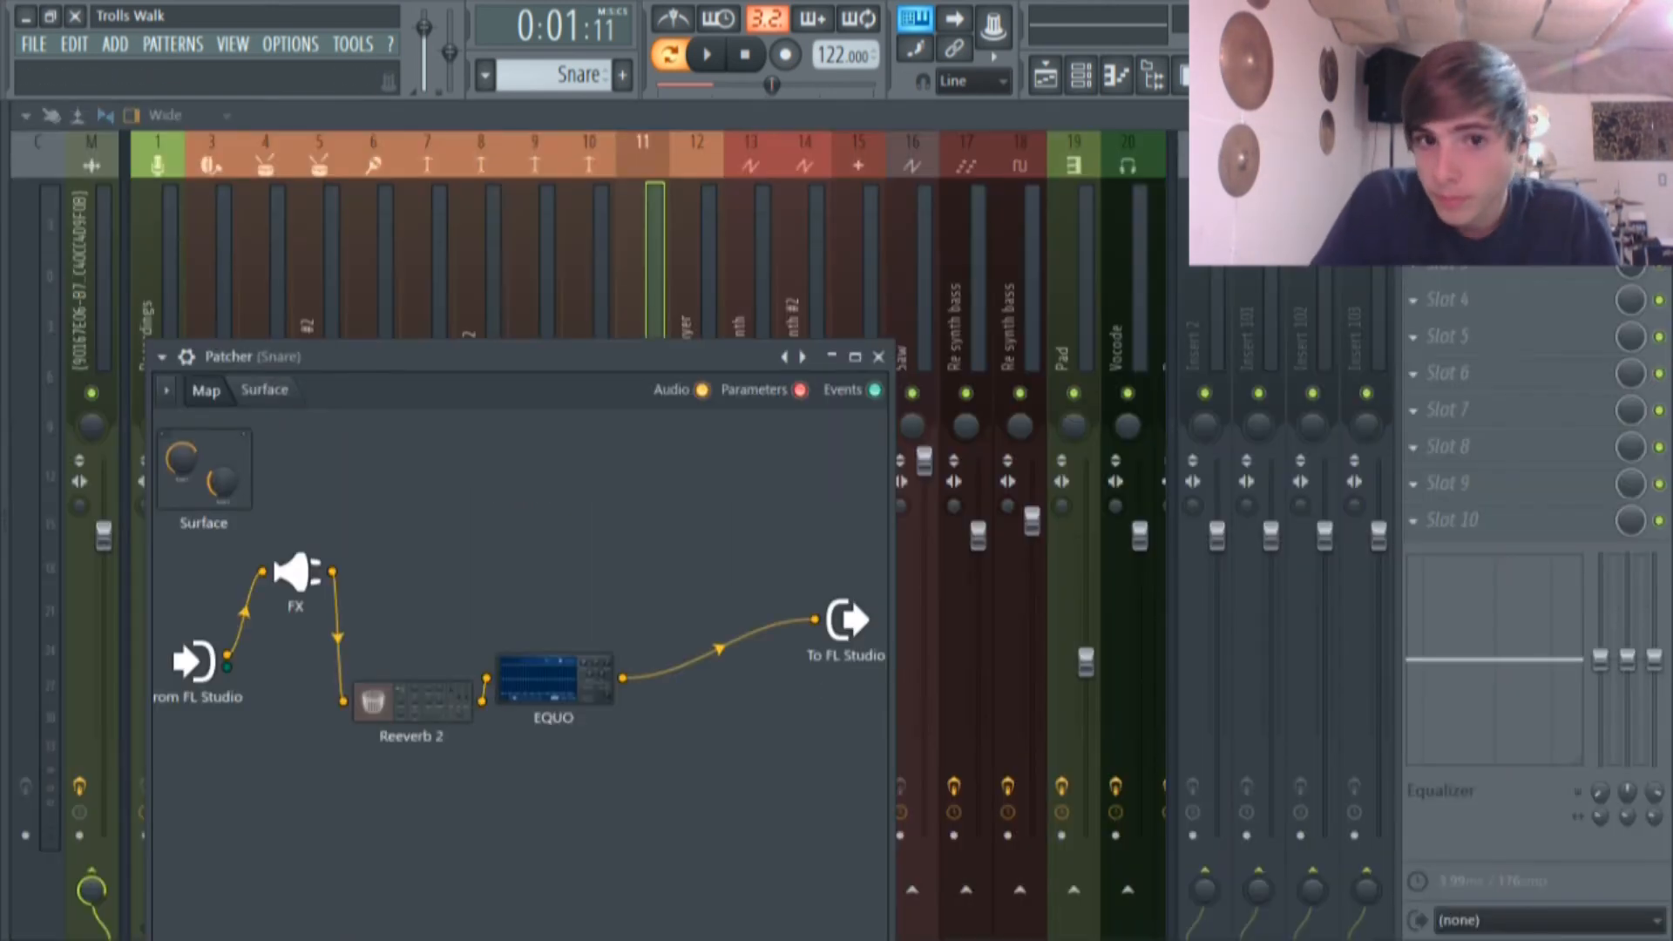
pyautogui.click(879, 356)
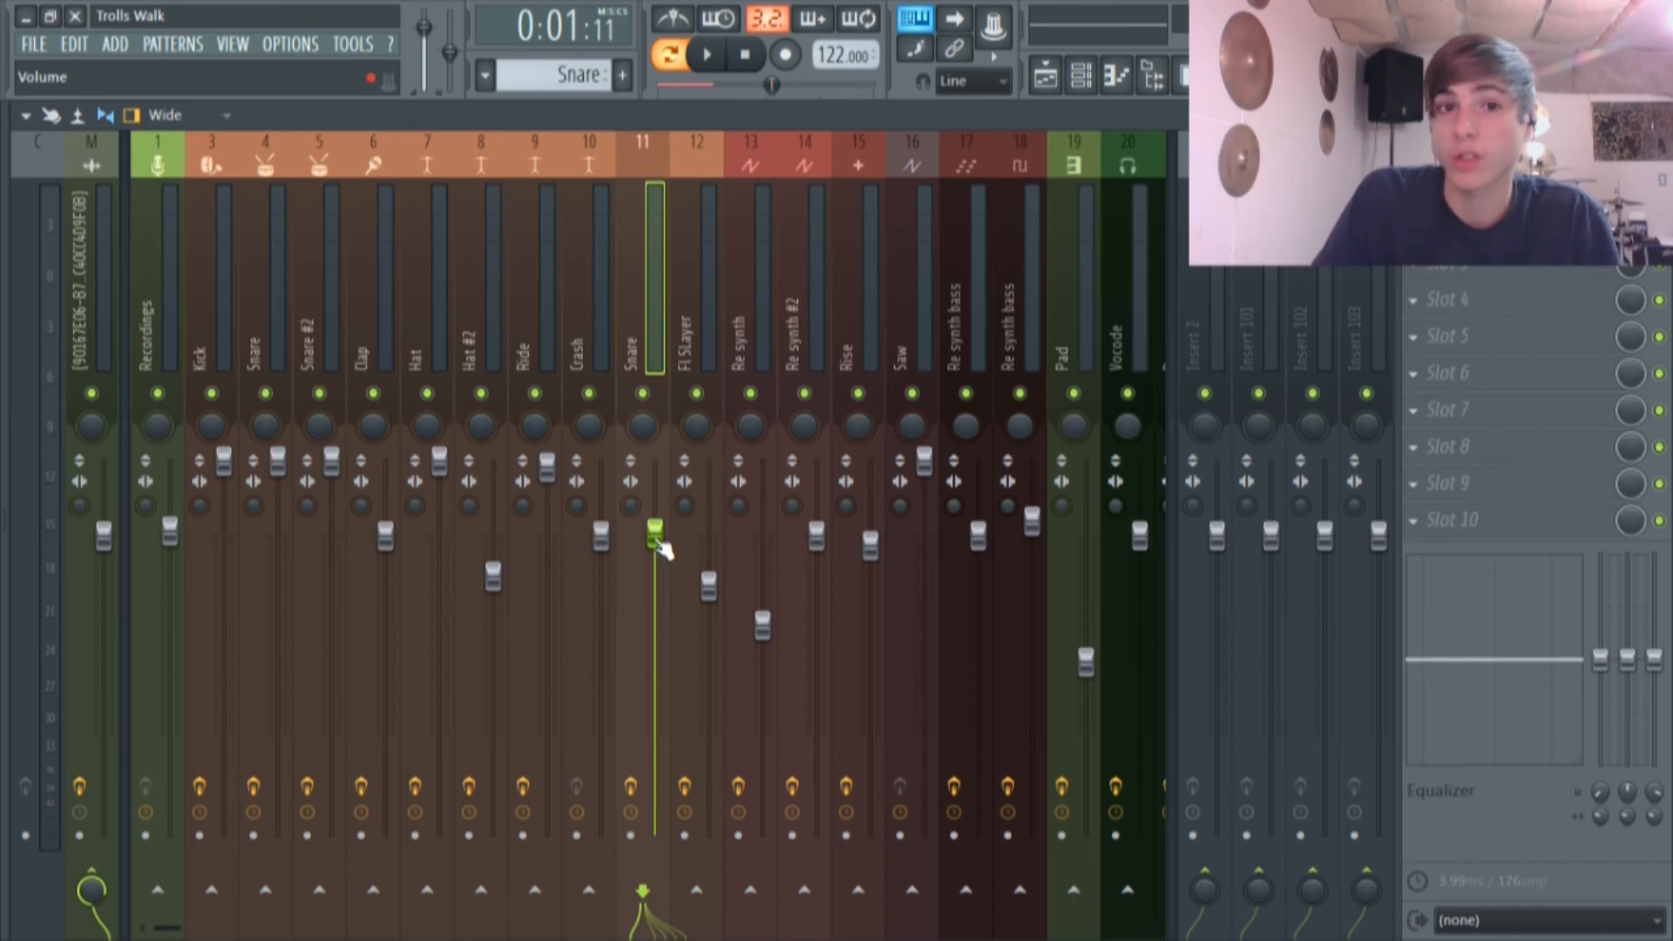
pyautogui.click(1081, 77)
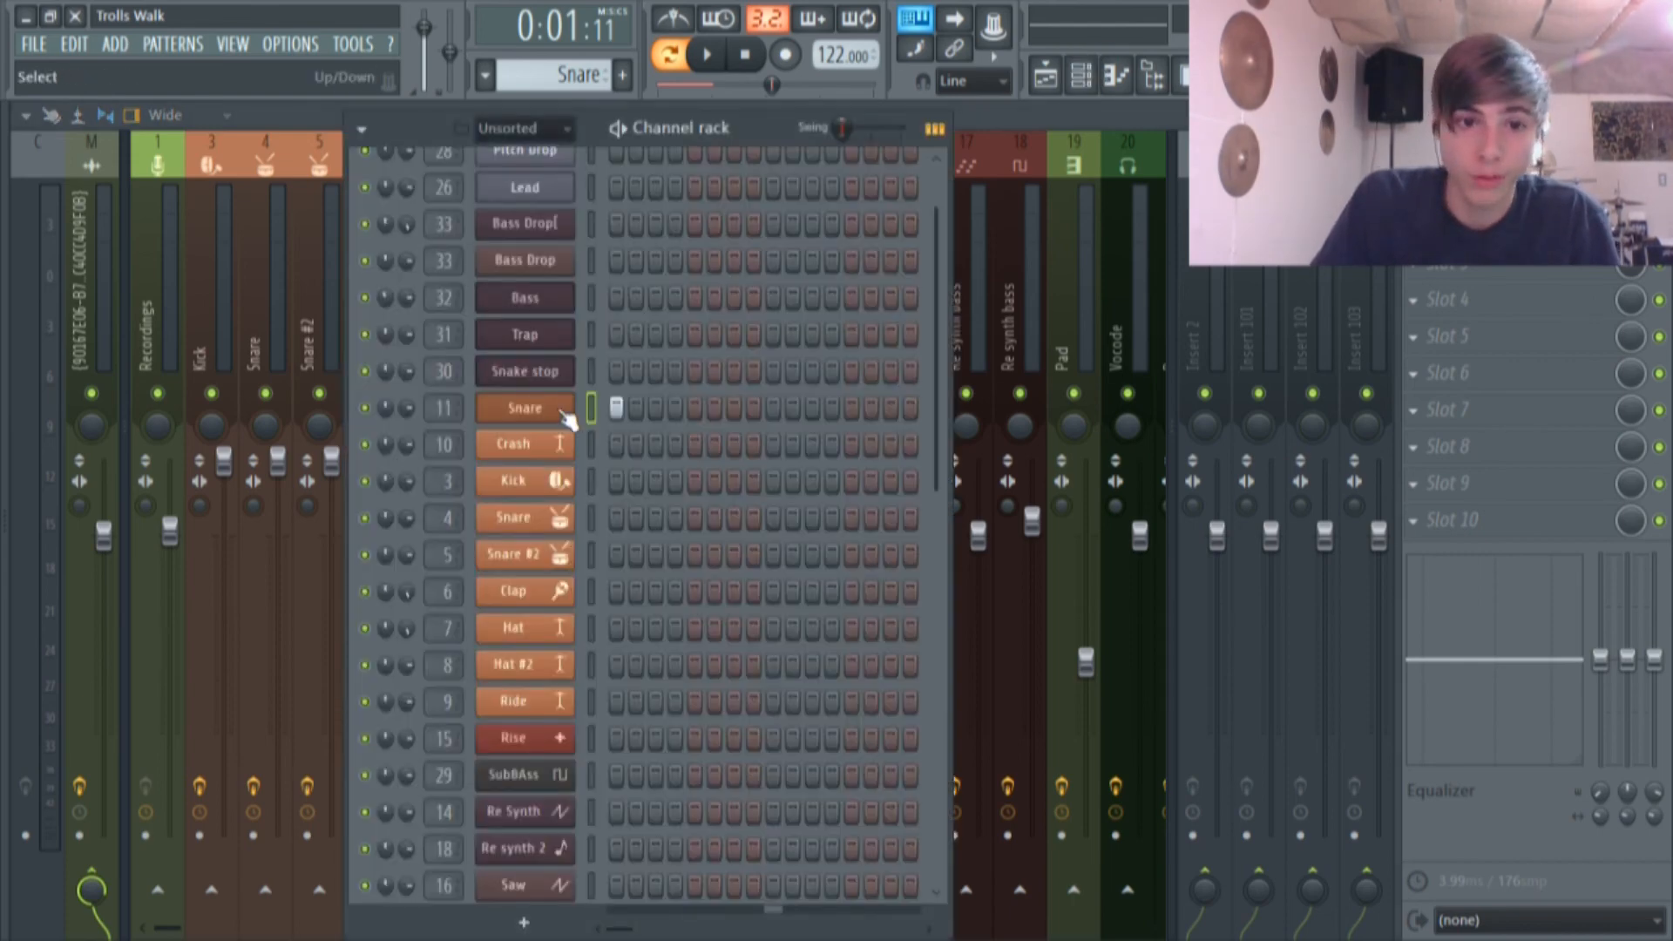
pyautogui.click(563, 414)
pyautogui.click(288, 399)
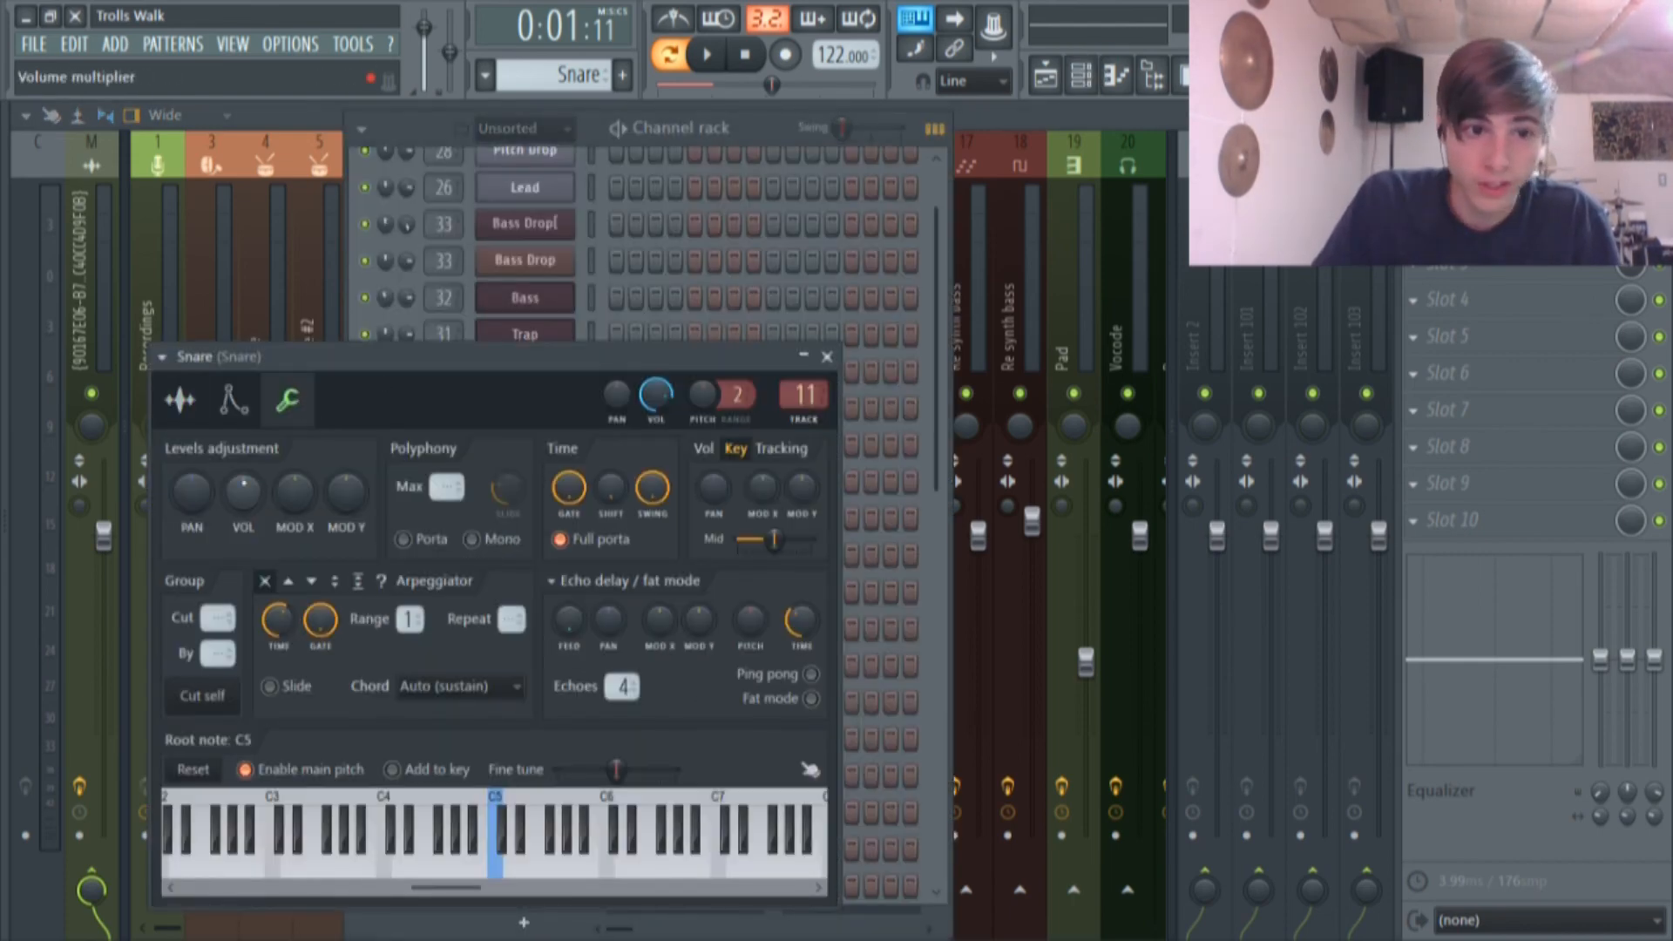
pyautogui.click(181, 400)
pyautogui.moveTo(434, 357); pyautogui.dragTo(443, 226)
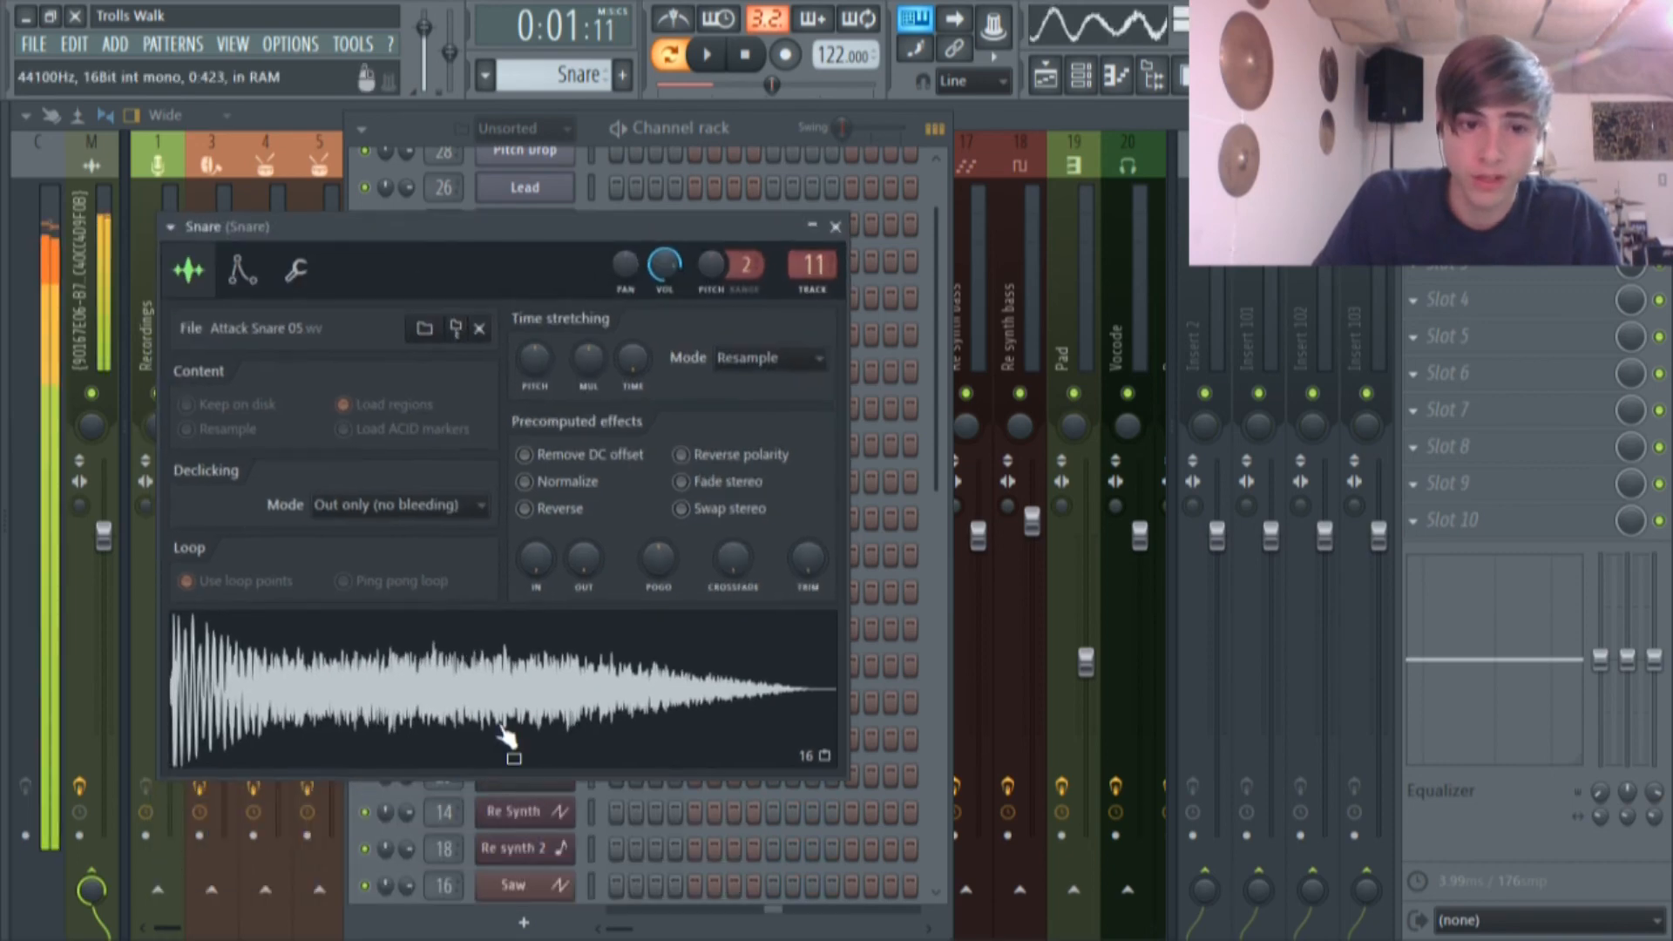
# Return to the playlist and view the drum clips across the Intro section.
pyautogui.click(1048, 83)
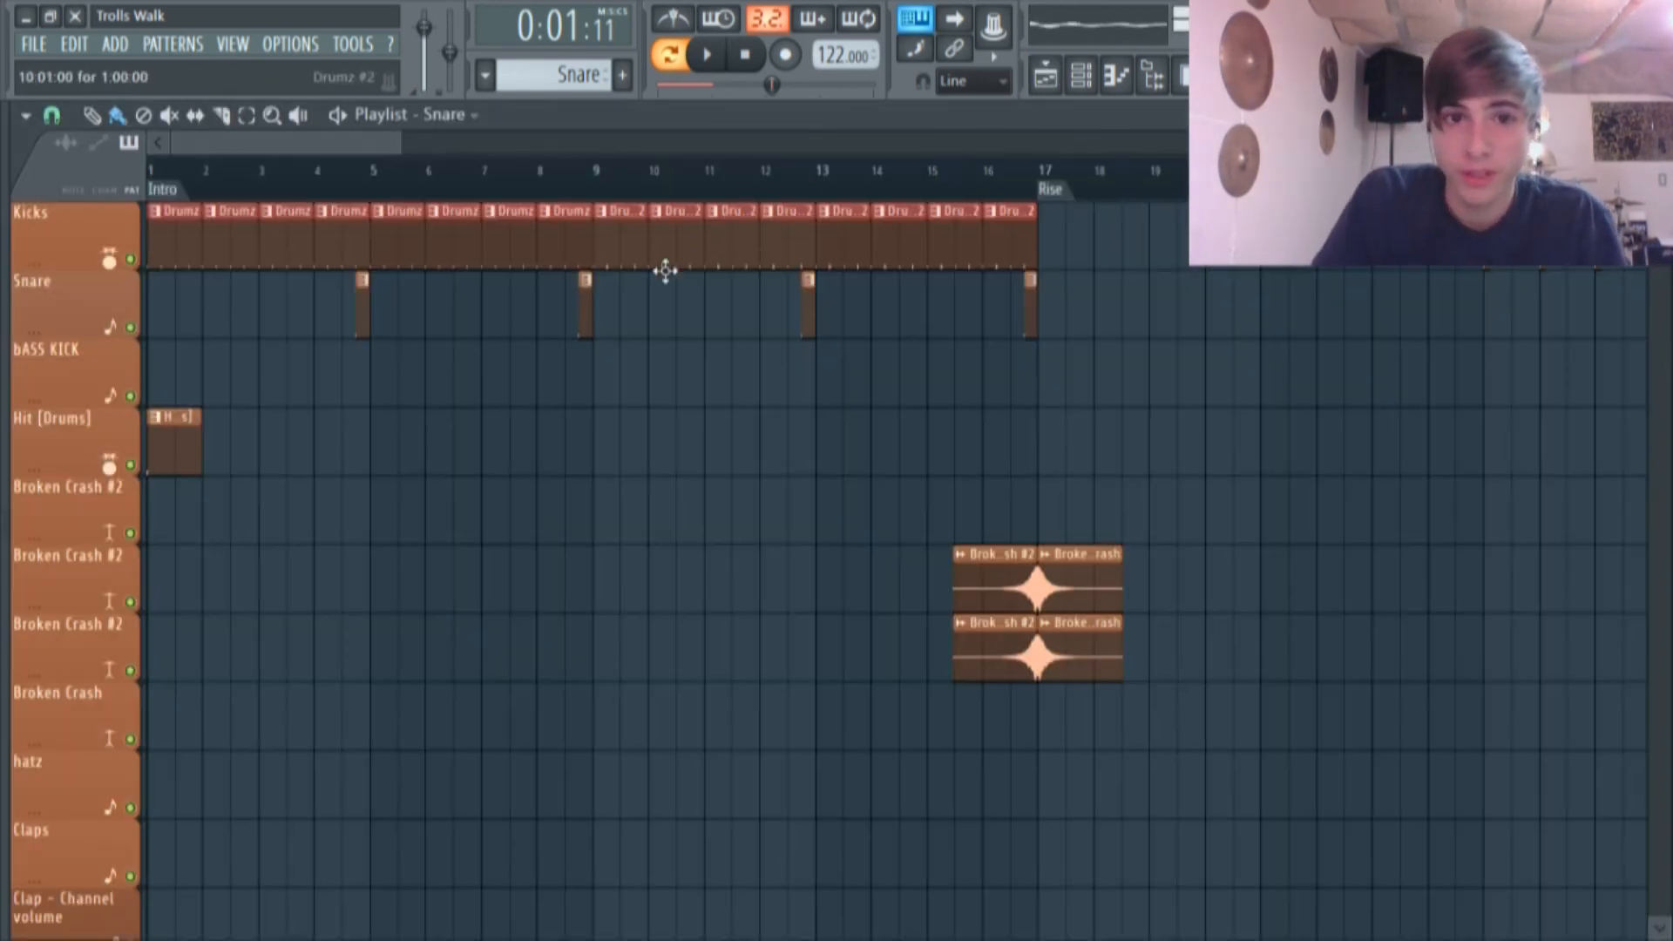
pyautogui.scroll(-1, 913, 349)
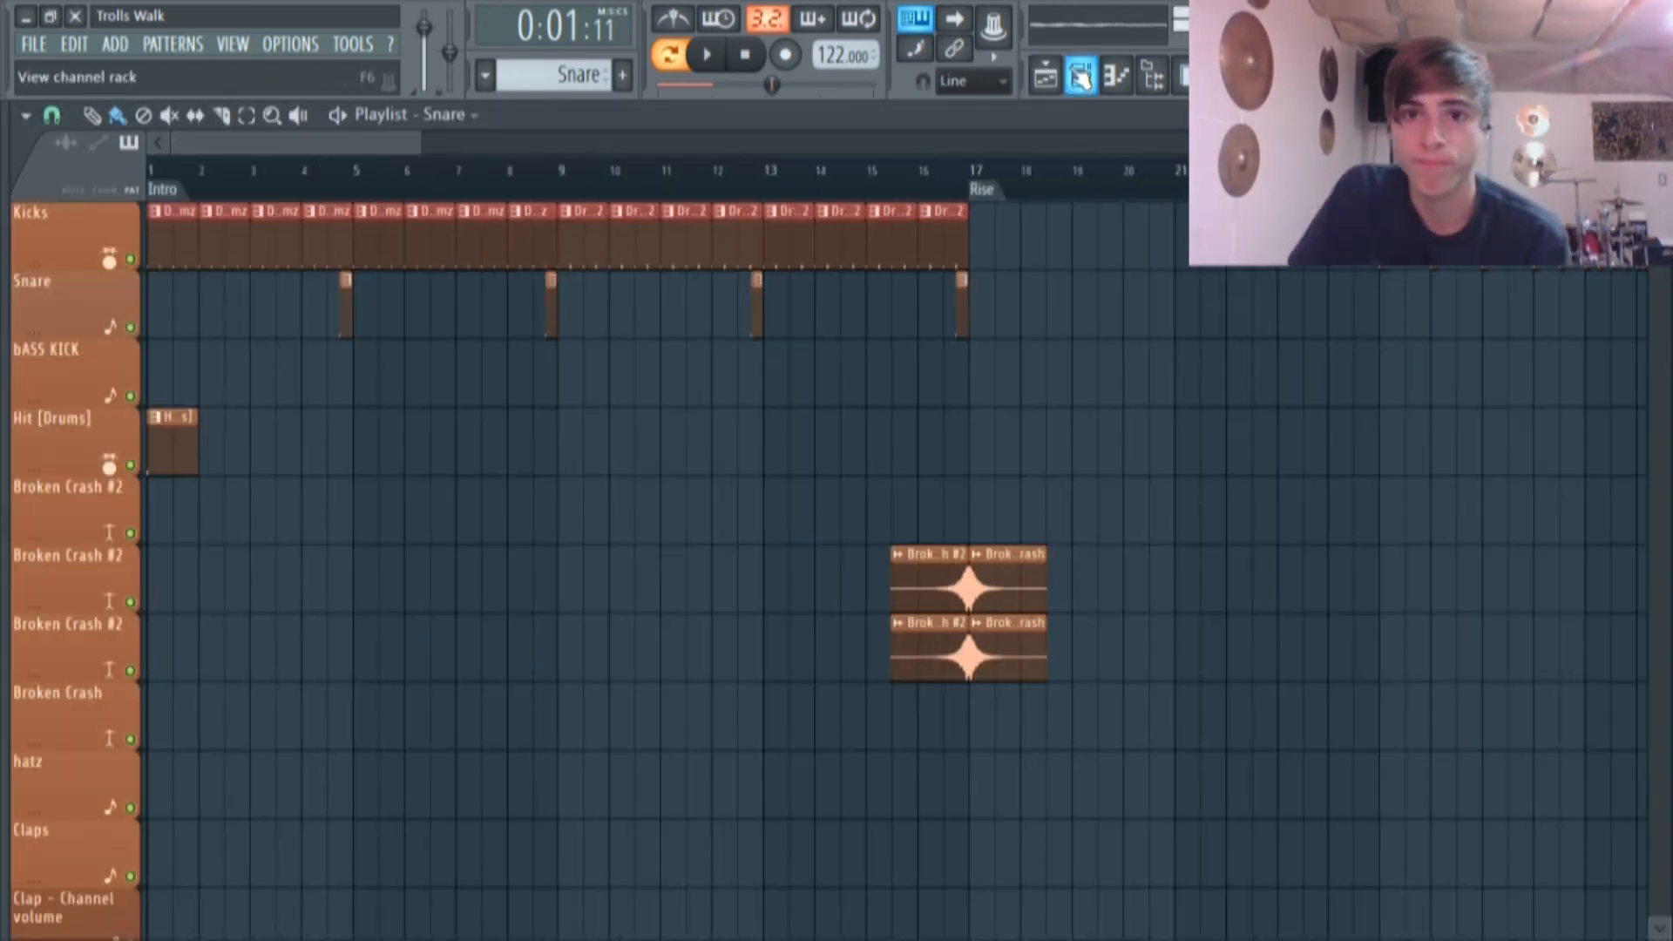
# Open the Hit [Drums] pattern, bring up the Snare #2 channel settings from the channel rack and audition its FPC Snare 2 sample.
pyautogui.doubleClick(159, 429)
pyautogui.click(1081, 78)
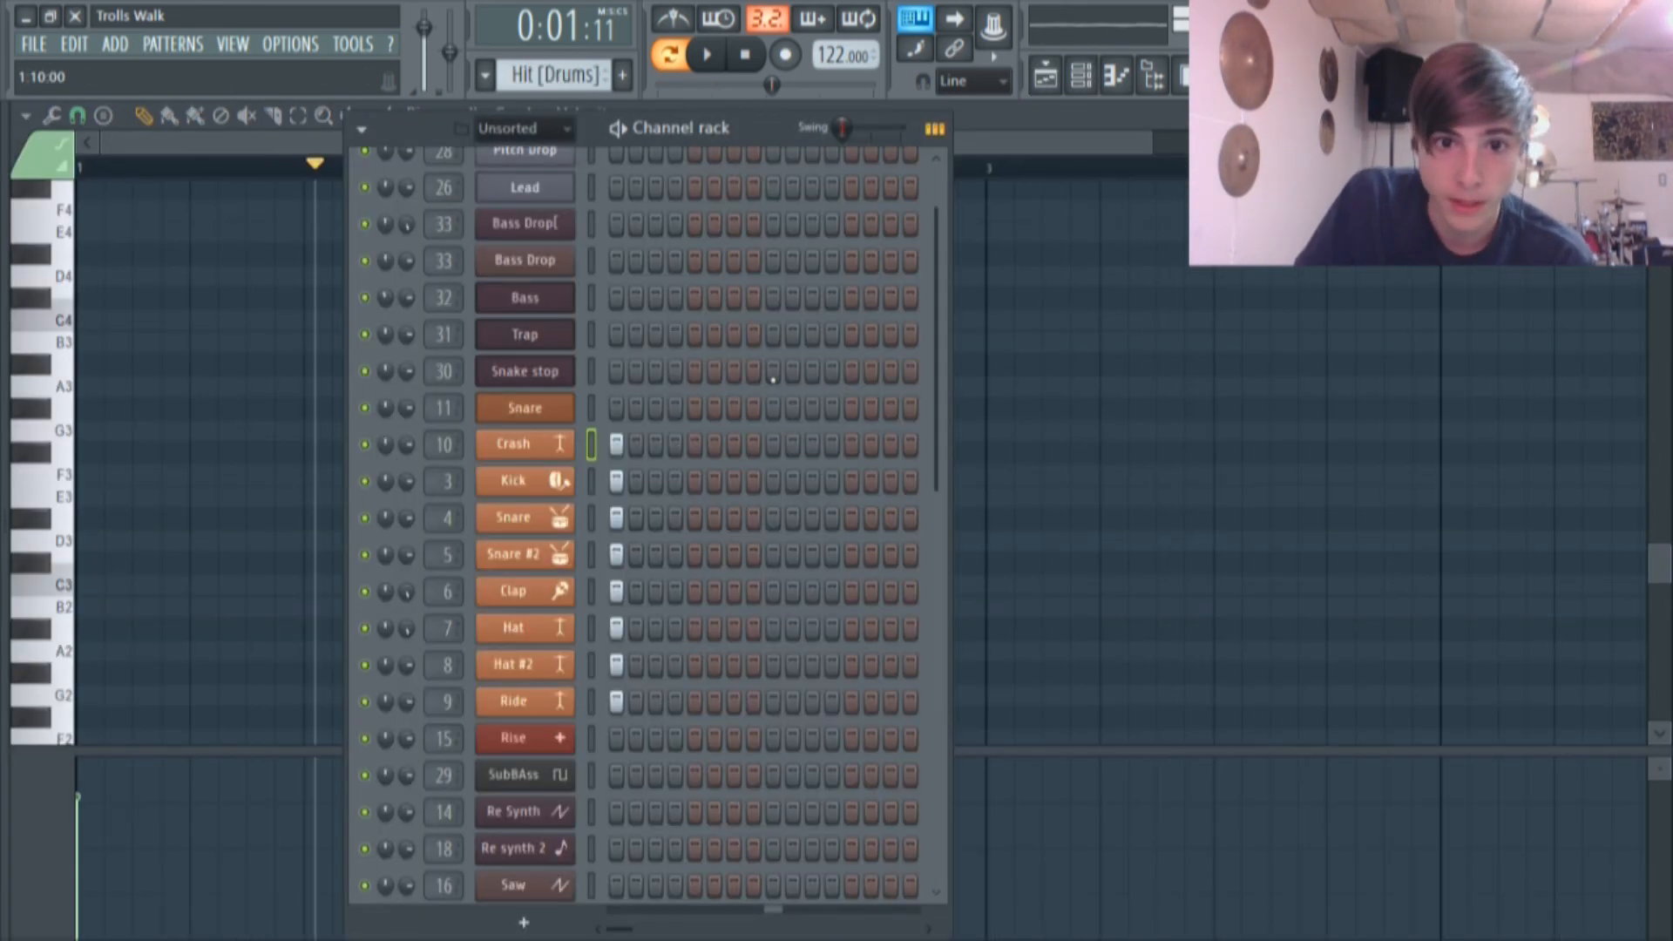
pyautogui.click(560, 554)
pyautogui.moveTo(647, 403); pyautogui.dragTo(695, 257)
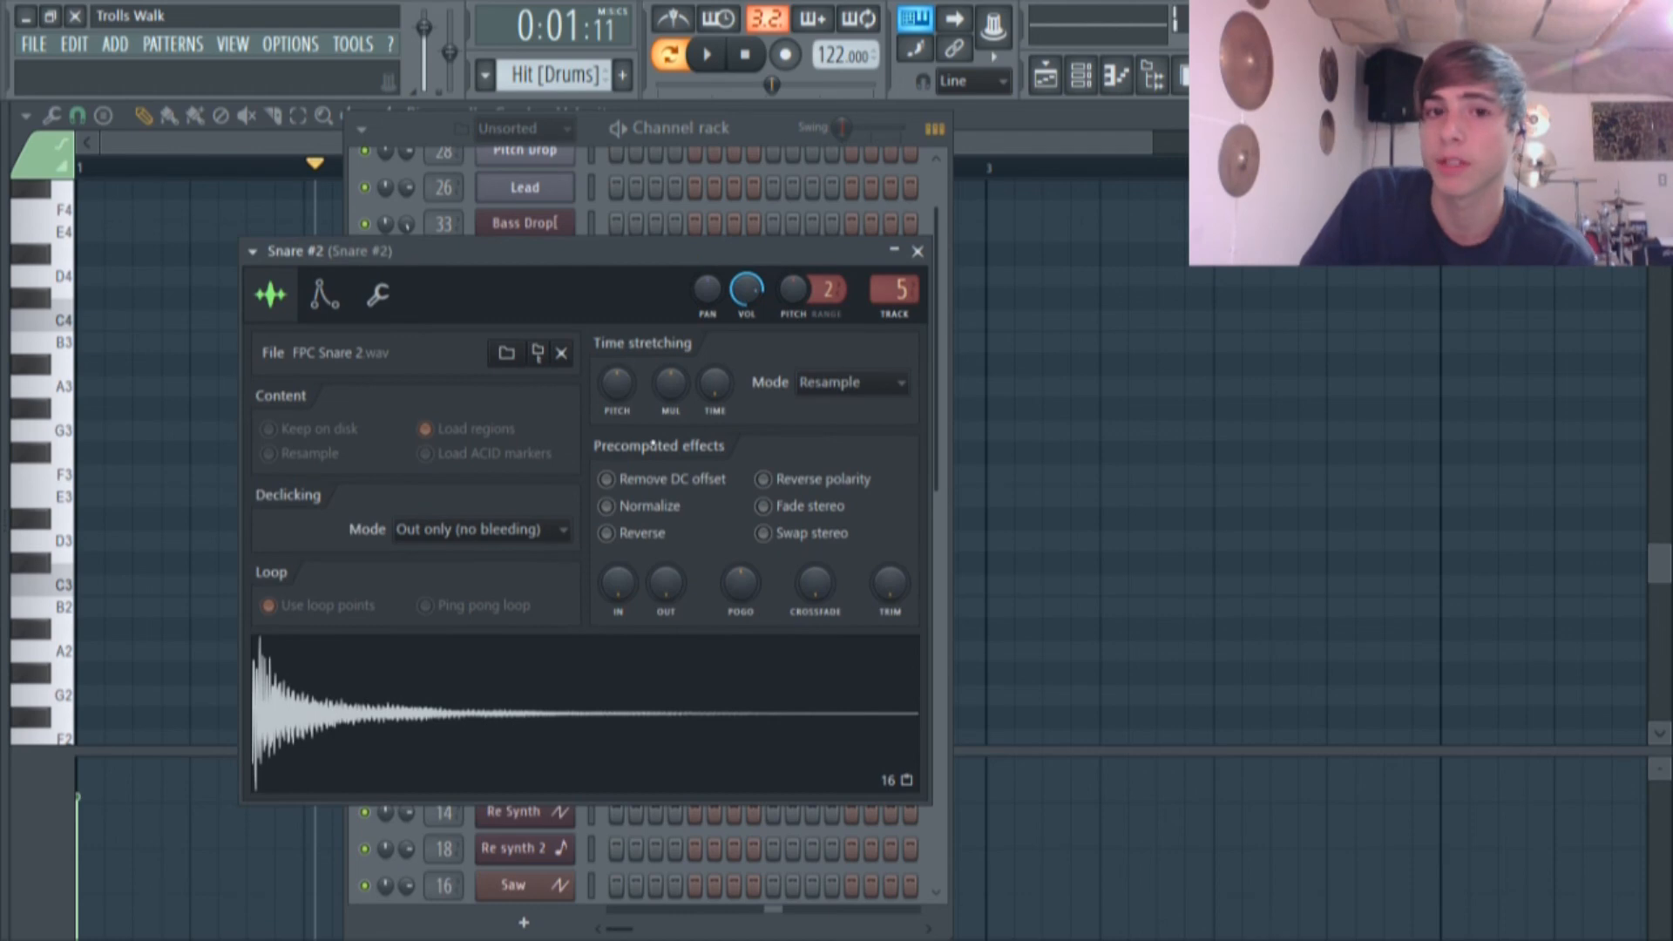
pyautogui.click(635, 745)
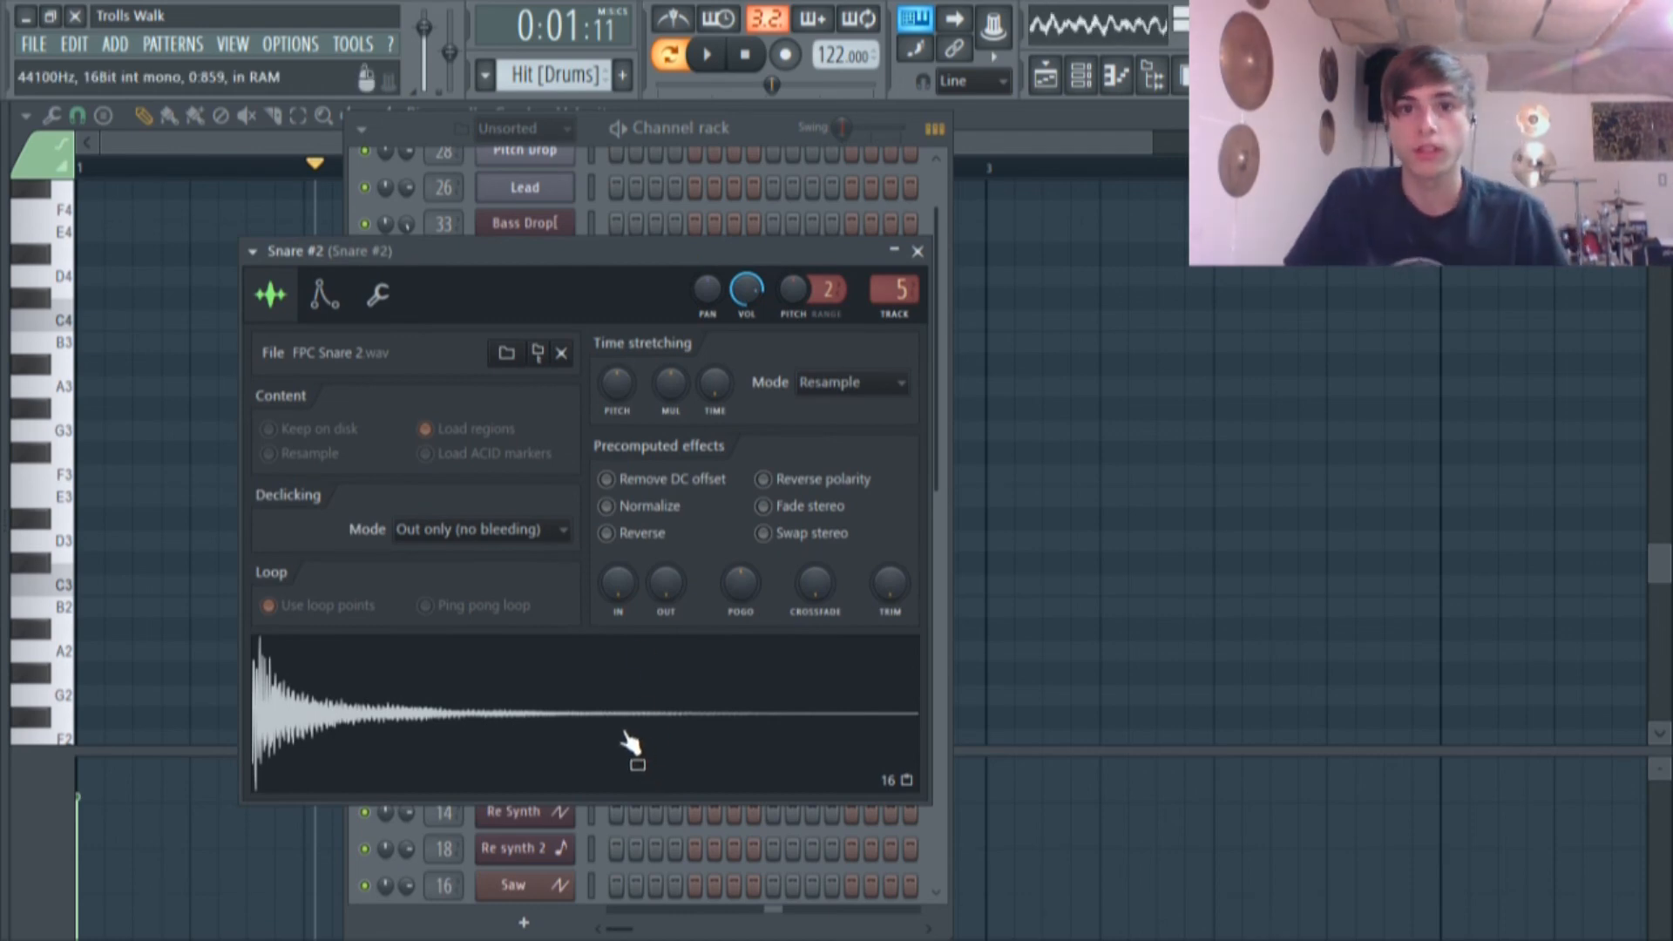
pyautogui.click(616, 716)
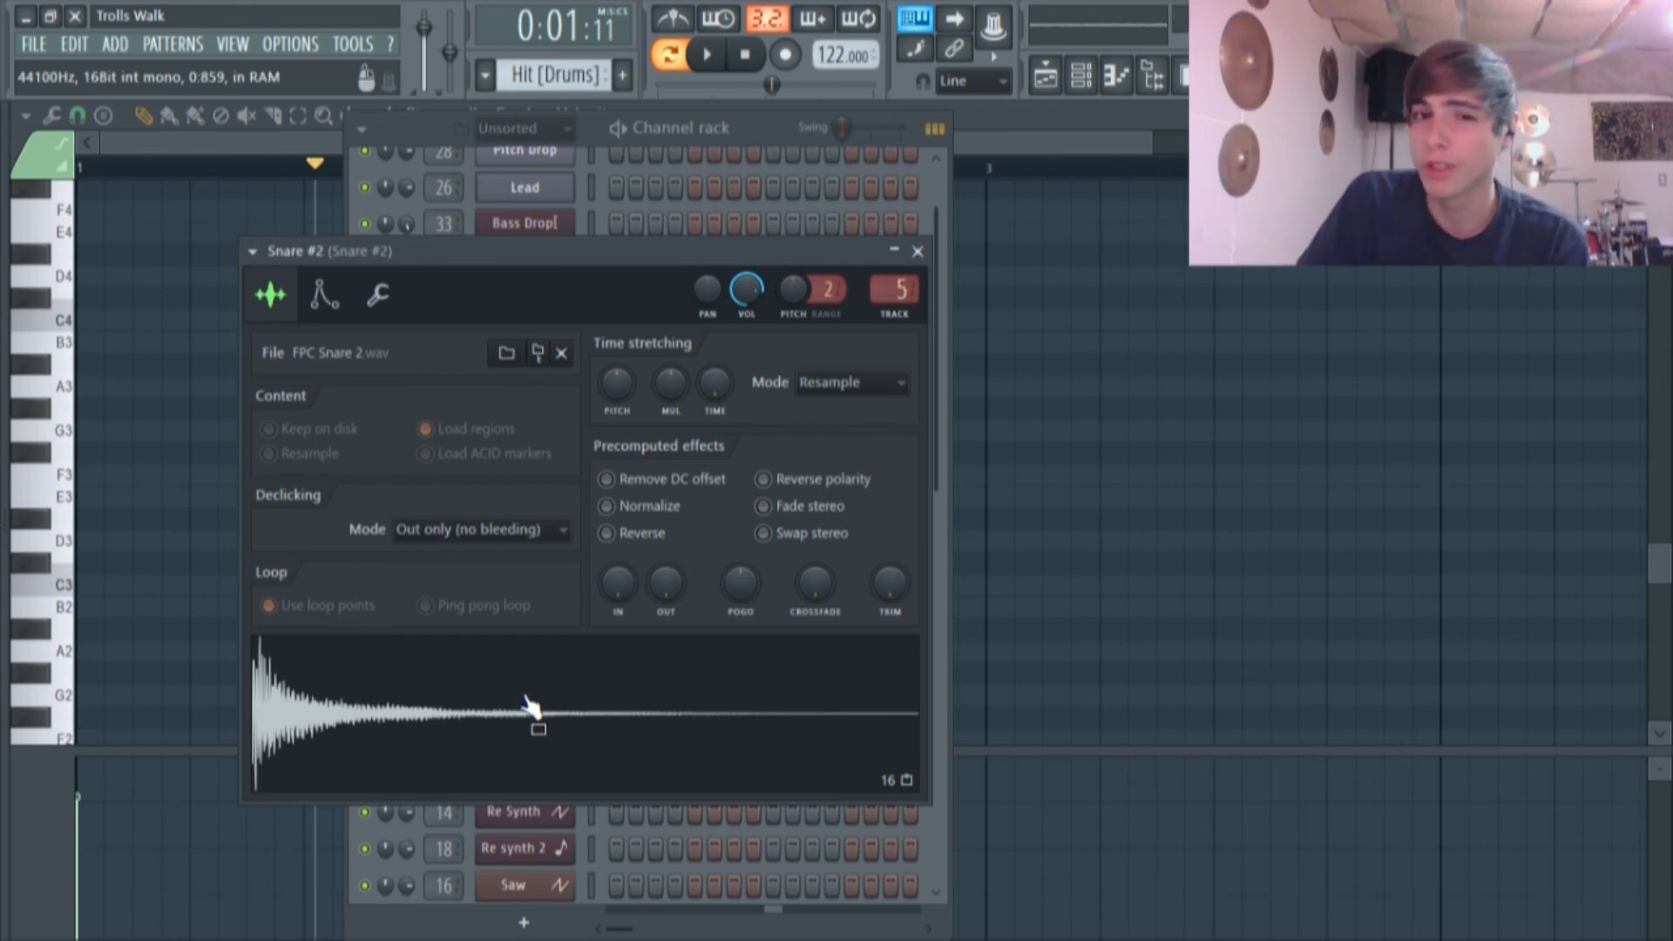
# Audition Snare #2 with its mixer track unassigned, and restore its routing to track 5.
pyautogui.moveTo(894, 286); pyautogui.dragTo(798, 464)
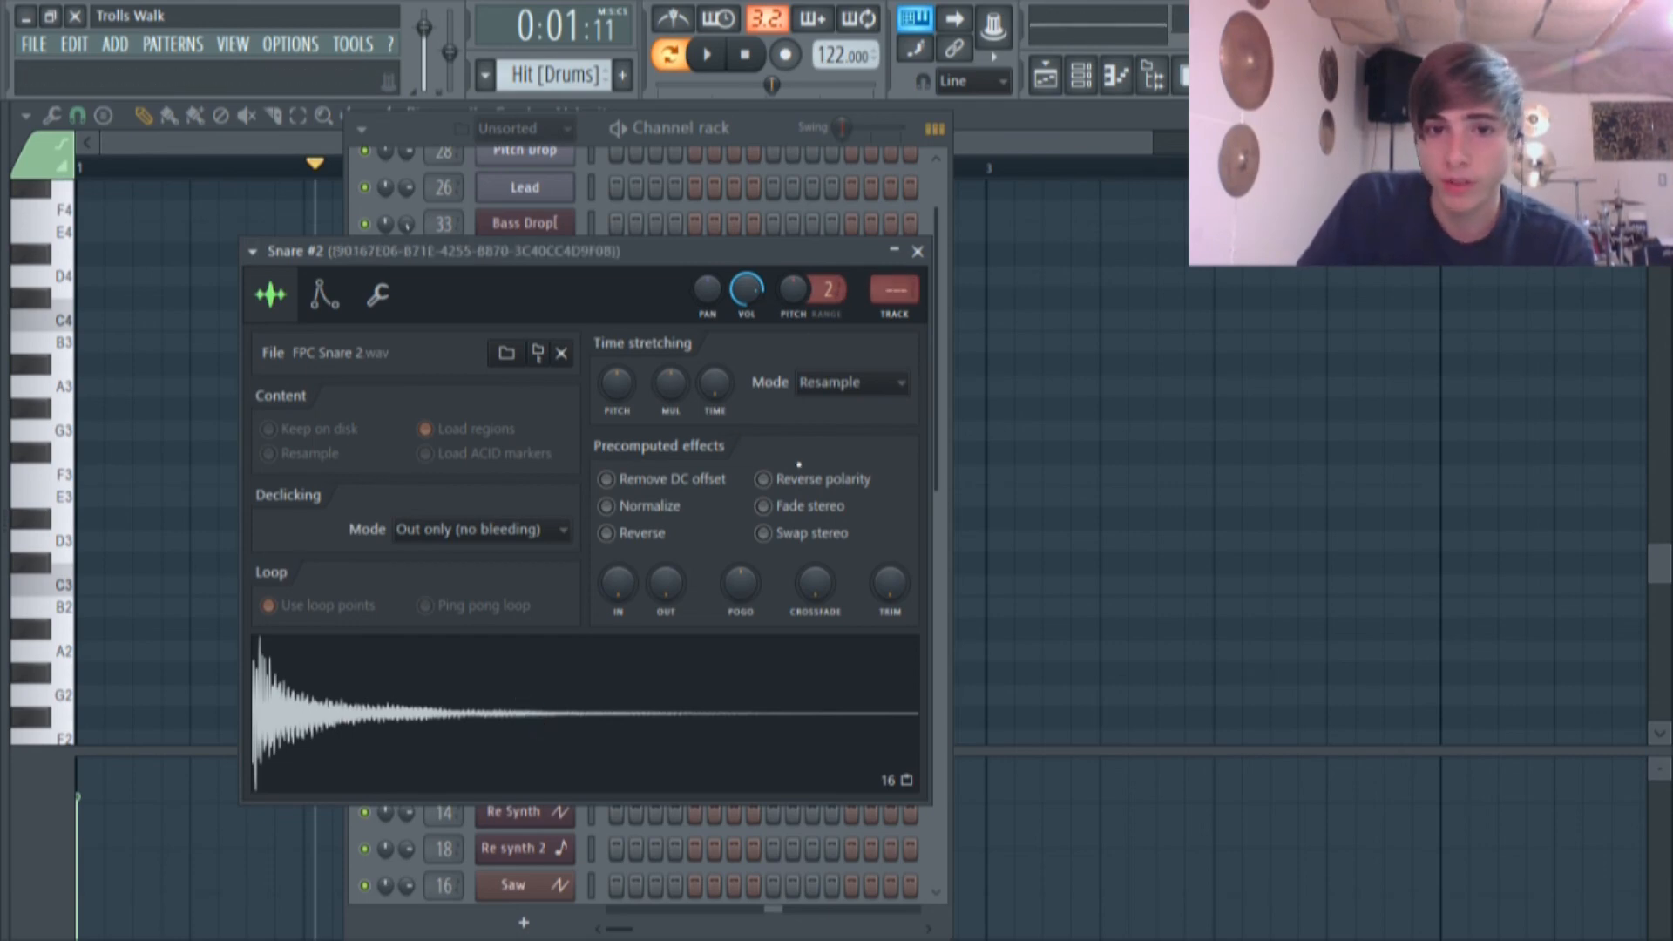
pyautogui.click(632, 704)
pyautogui.moveTo(892, 301); pyautogui.dragTo(892, 261)
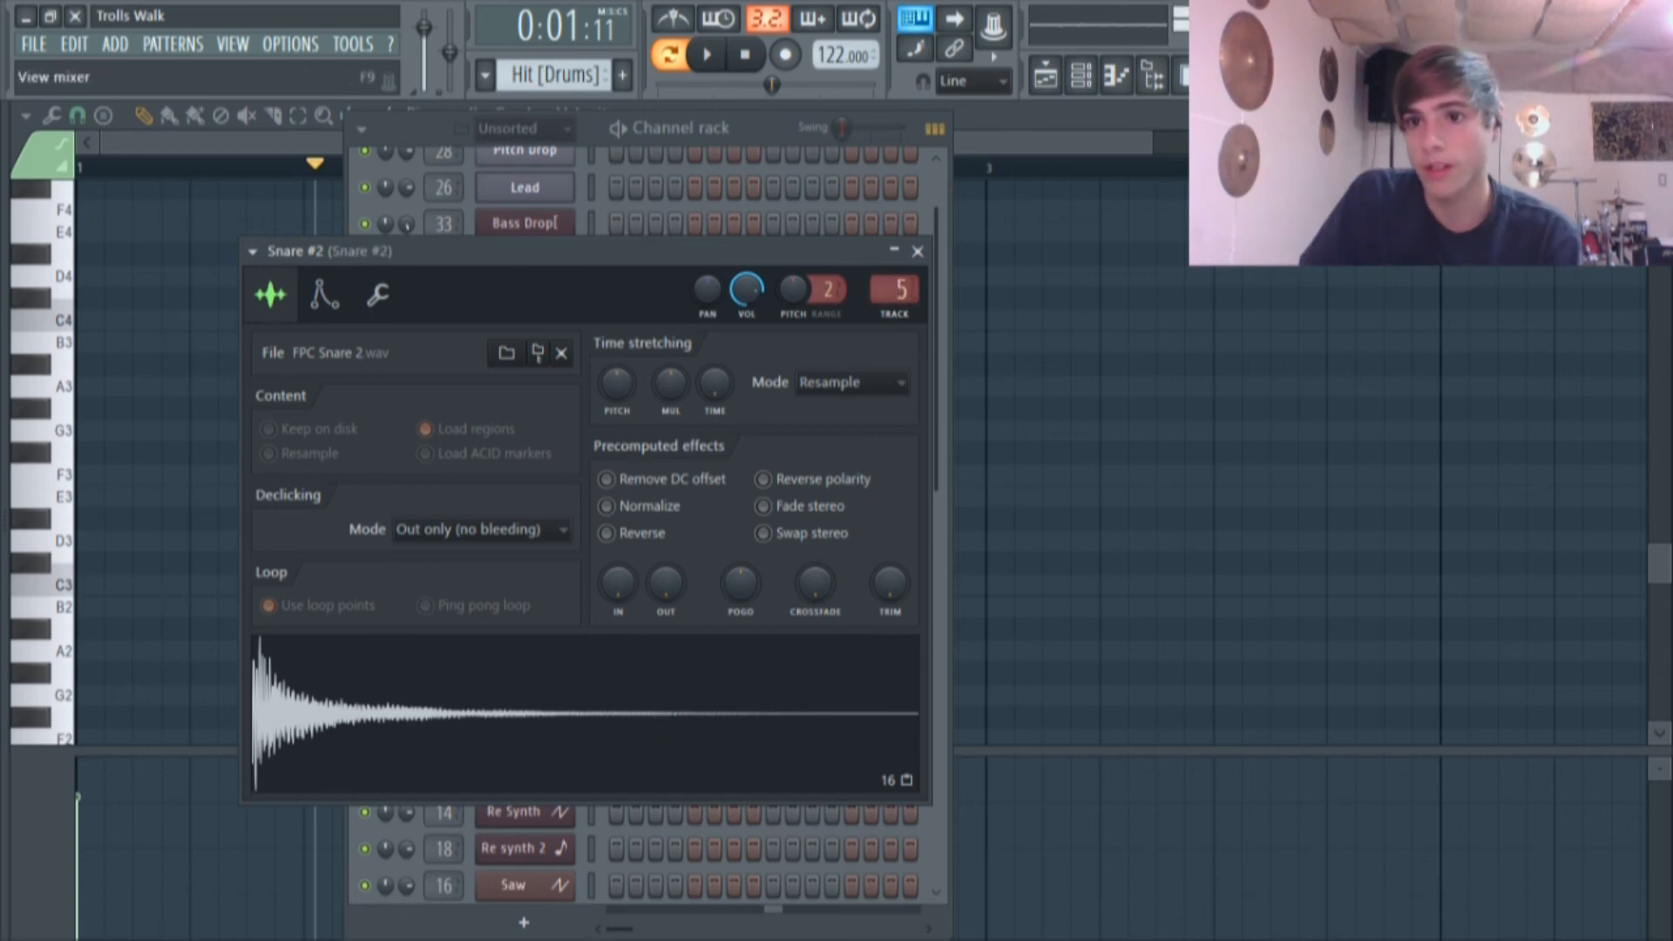
# Open the mixer at the Snare #2 track, display its Fruity Parametric EQ 2 and audition the snare through it.
pyautogui.press('F9')
pyautogui.click(1481, 190)
pyautogui.click(1481, 190)
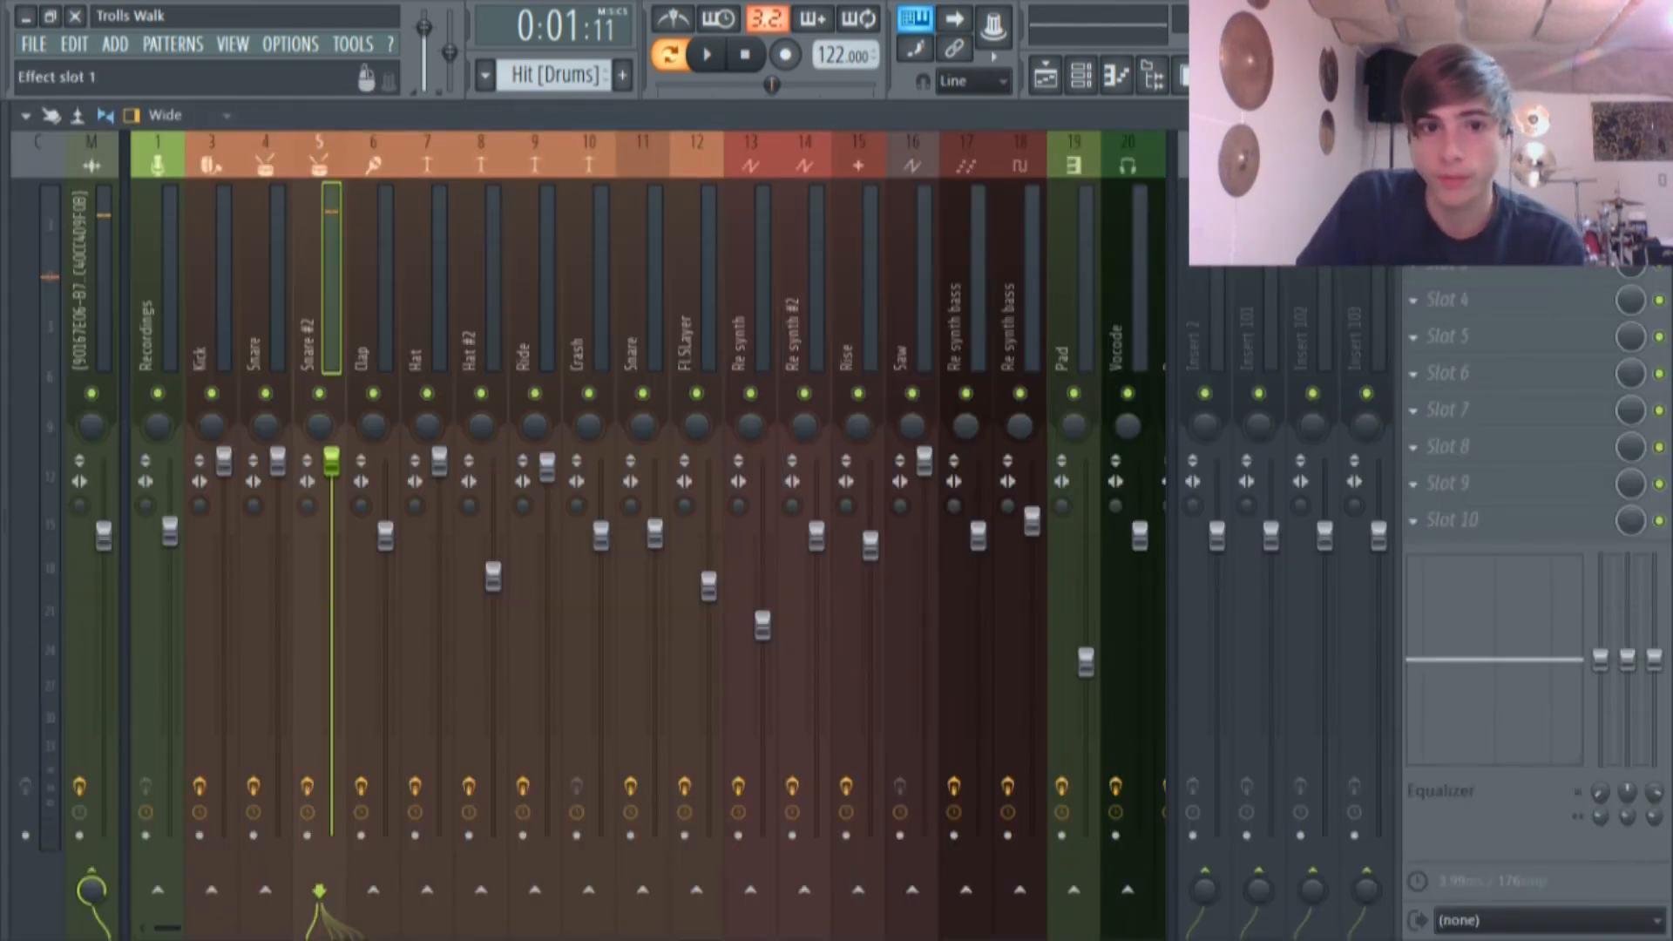
pyautogui.click(1481, 190)
pyautogui.moveTo(527, 230); pyautogui.dragTo(628, 200)
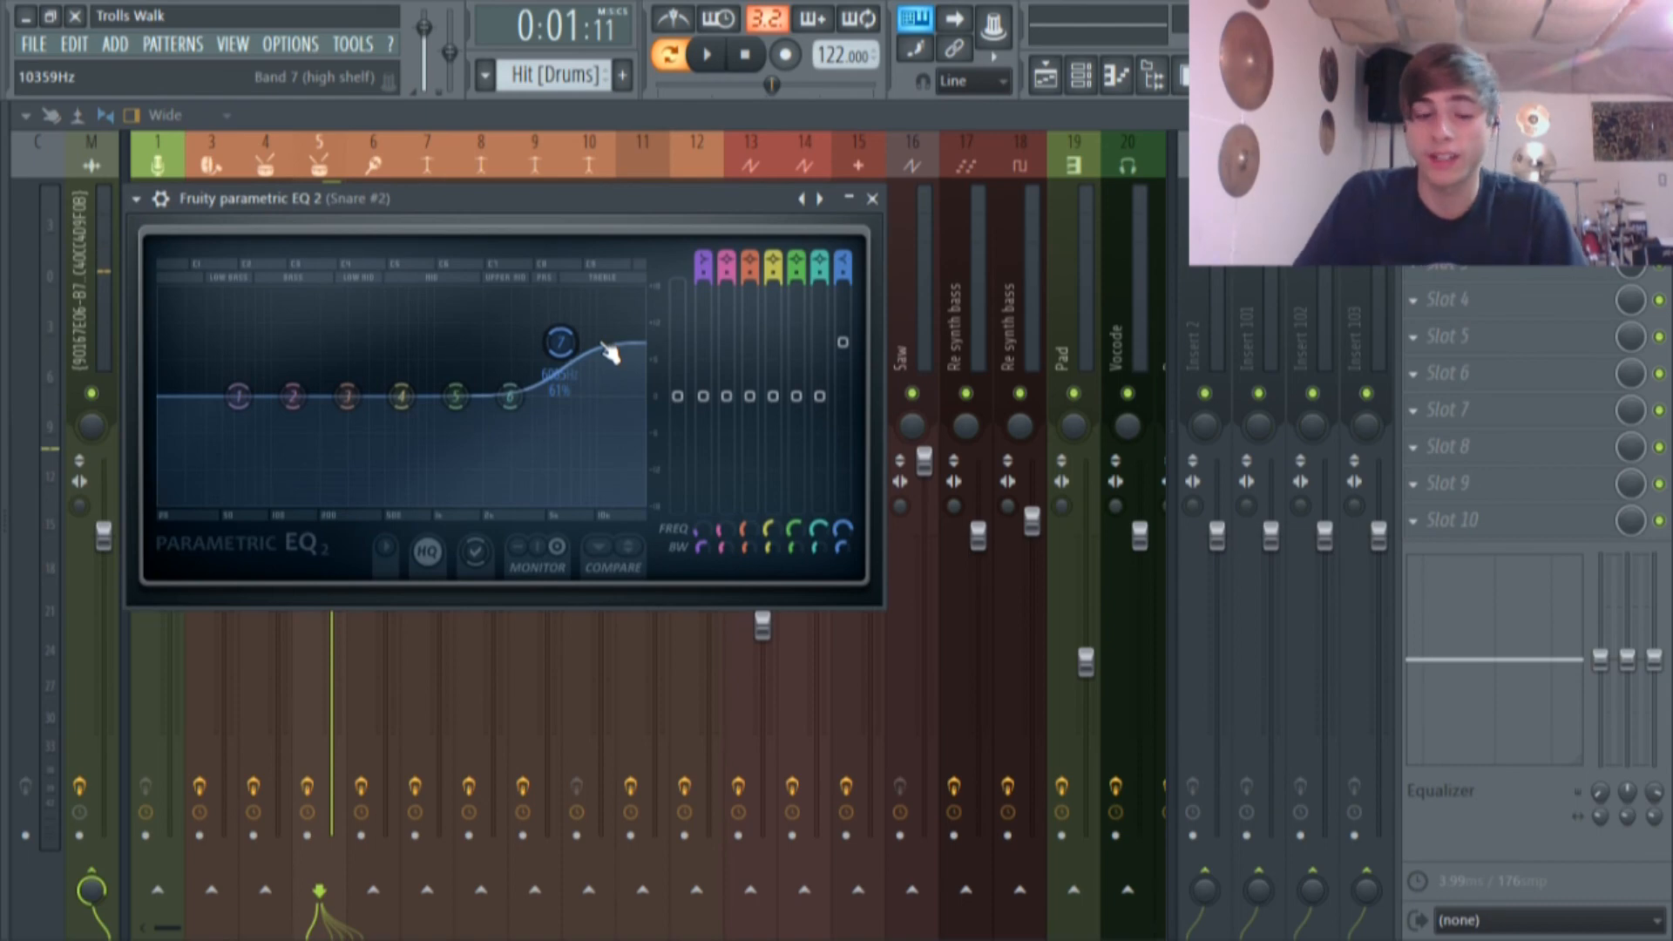
pyautogui.press('q')
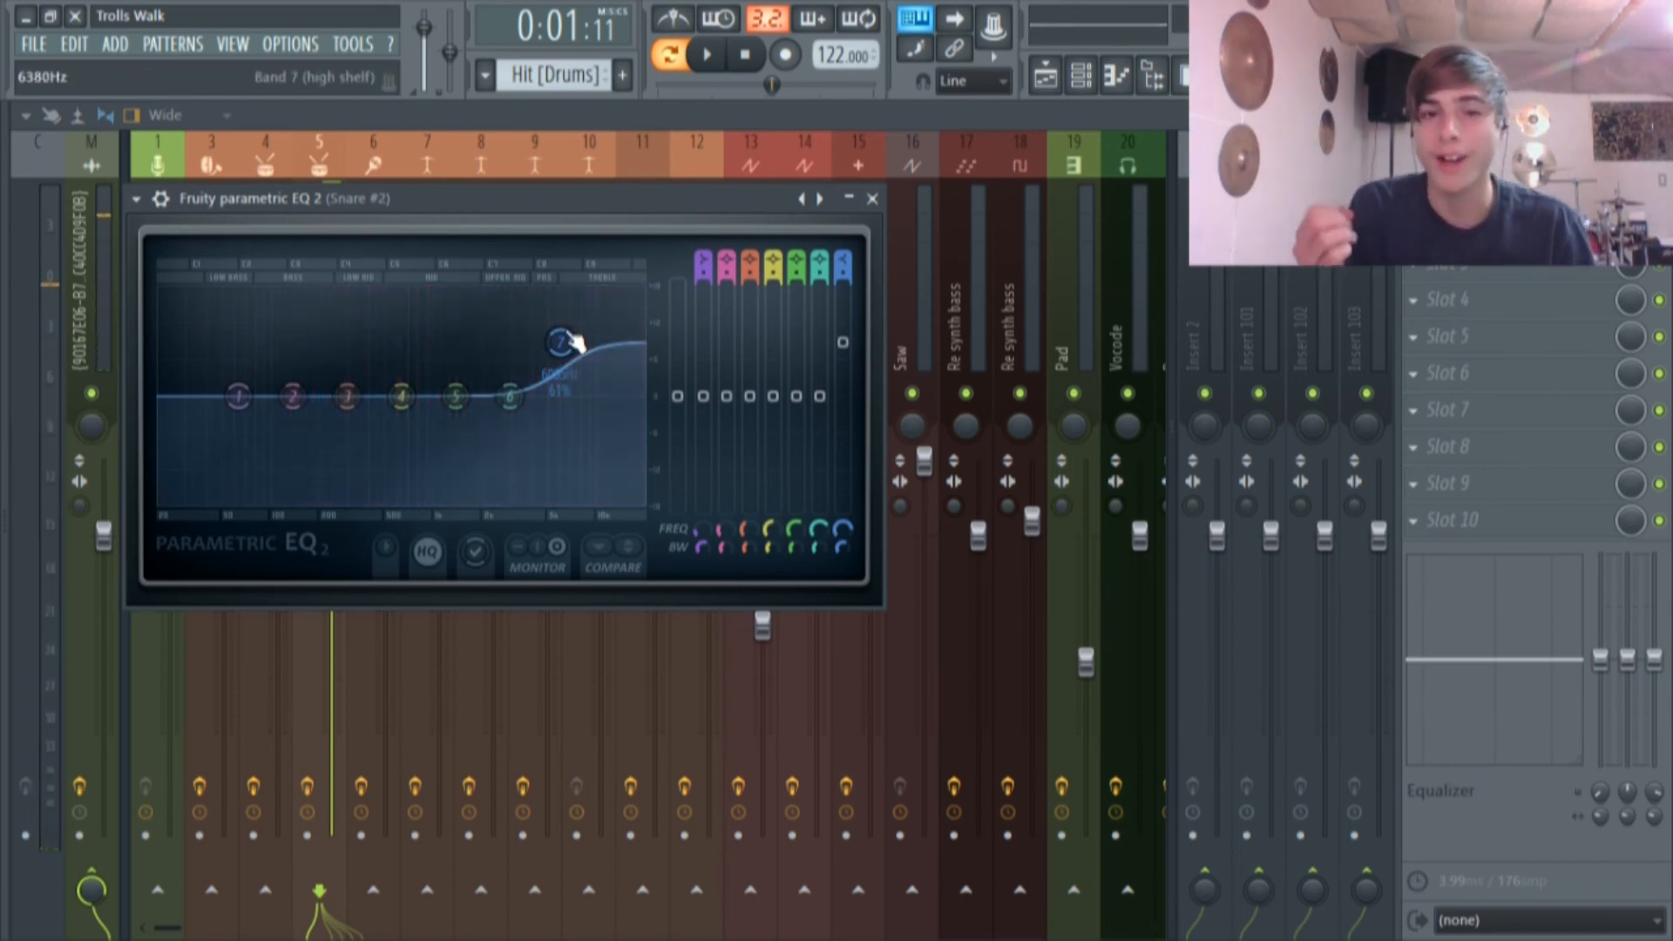
pyautogui.press('q')
pyautogui.press('q')
pyautogui.press('q')
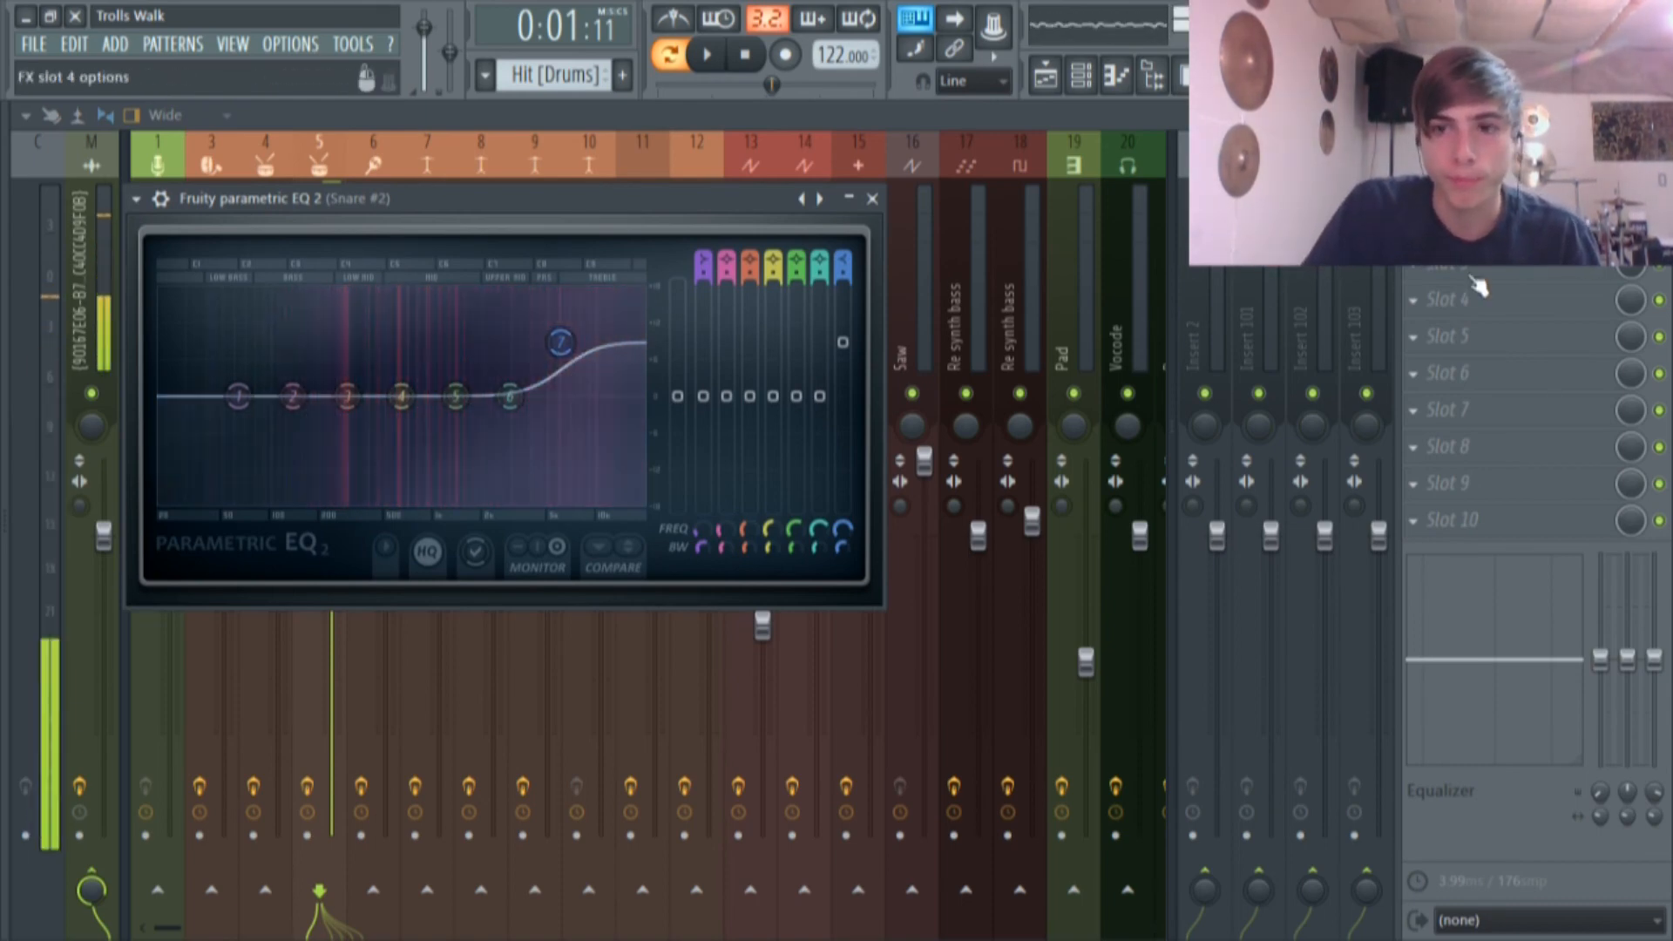
# Display the Fruity WaveShaper on the Snare #2 mixer track and audition the snare through it.
pyautogui.click(1477, 190)
pyautogui.click(1477, 227)
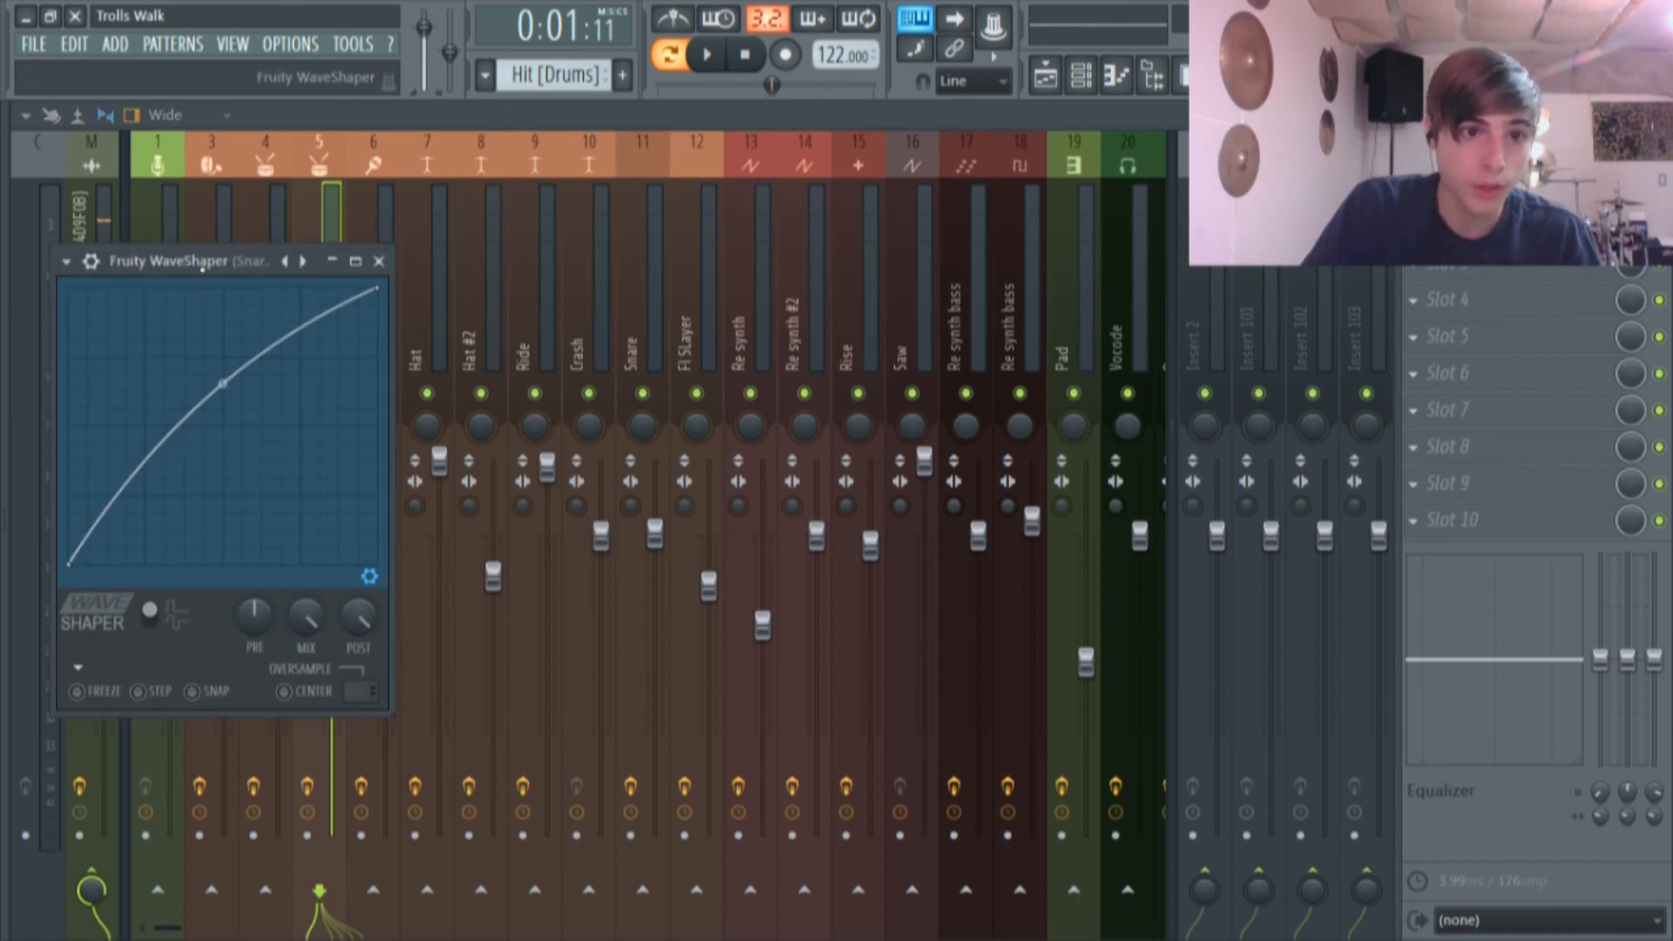
pyautogui.moveTo(202, 270); pyautogui.dragTo(494, 214)
pyautogui.press('q')
pyautogui.press('q')
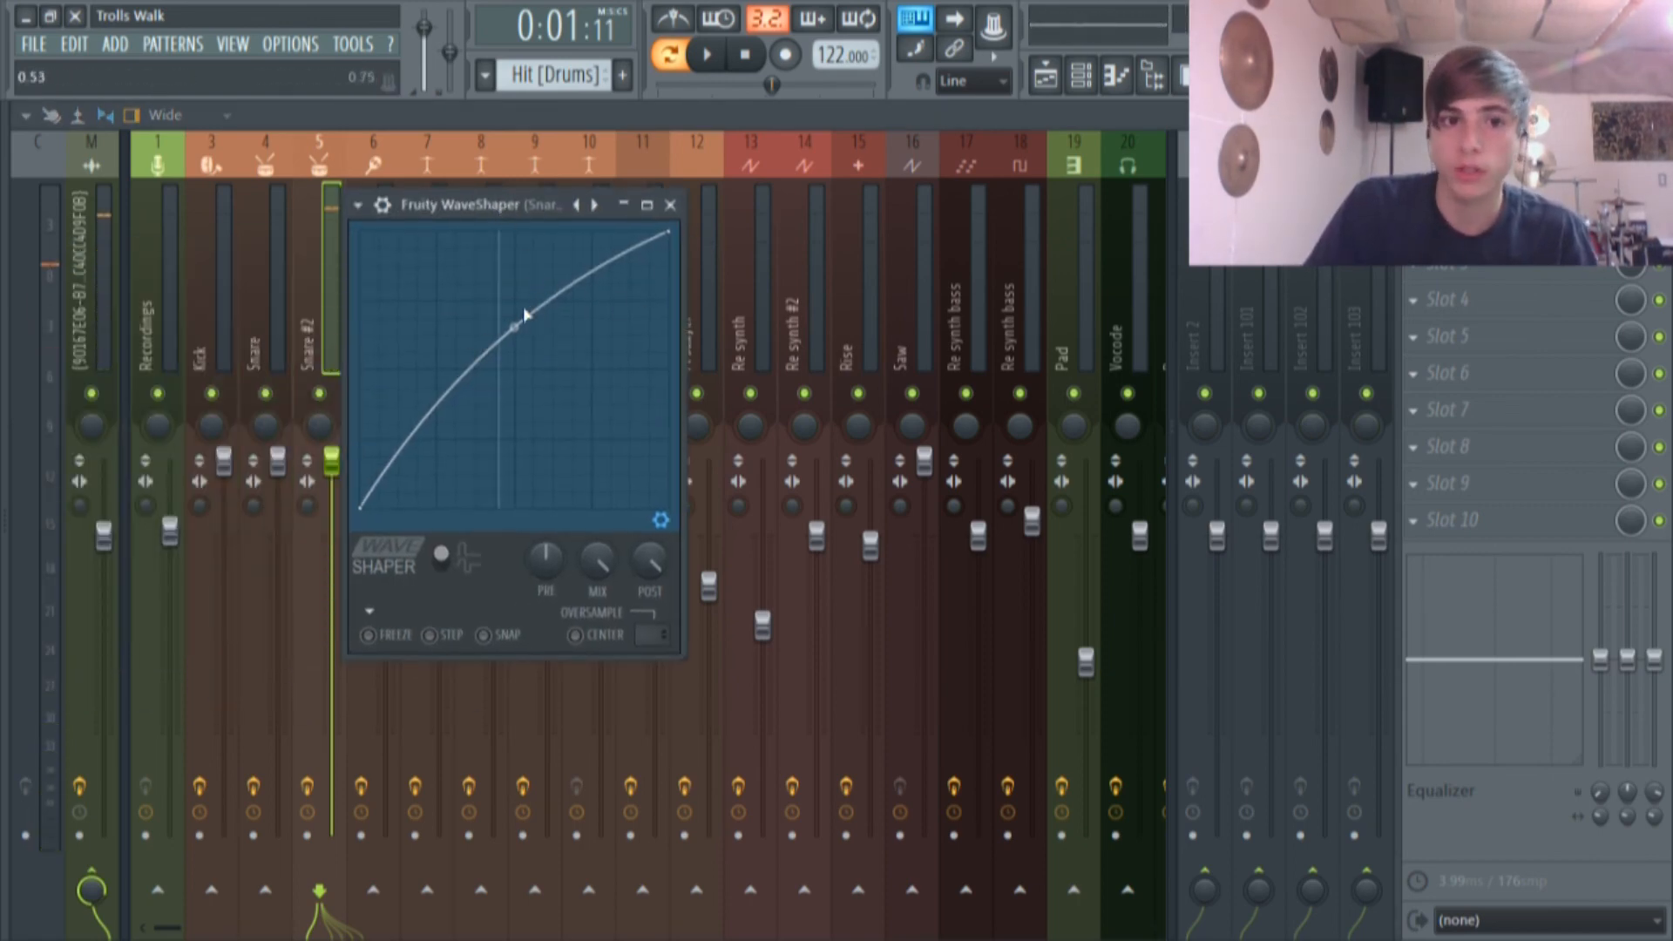
# Distort the Snare #2 WaveShaper curve with two extra control points and audition the changed sound.
pyautogui.moveTo(514, 327); pyautogui.dragTo(496, 374)
pyautogui.rightClick(458, 341)
pyautogui.rightClick(482, 282)
pyautogui.press('q')
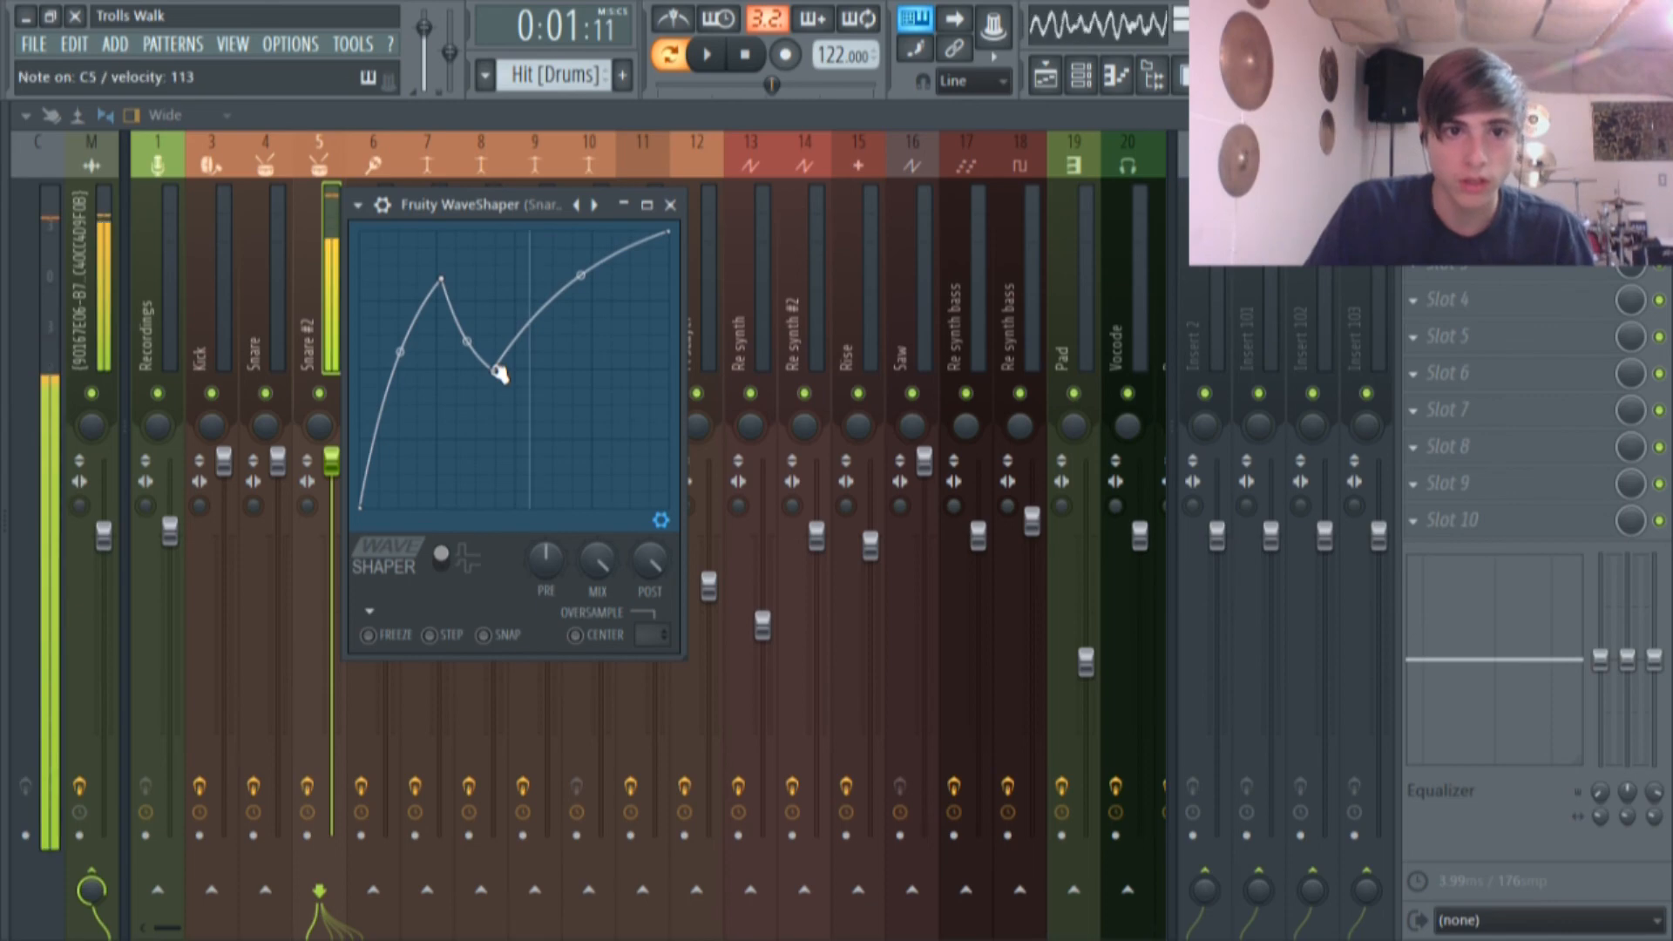
# Delete the two added control points from the Snare #2 WaveShaper curve.
pyautogui.rightClick(443, 279)
pyautogui.click(493, 311)
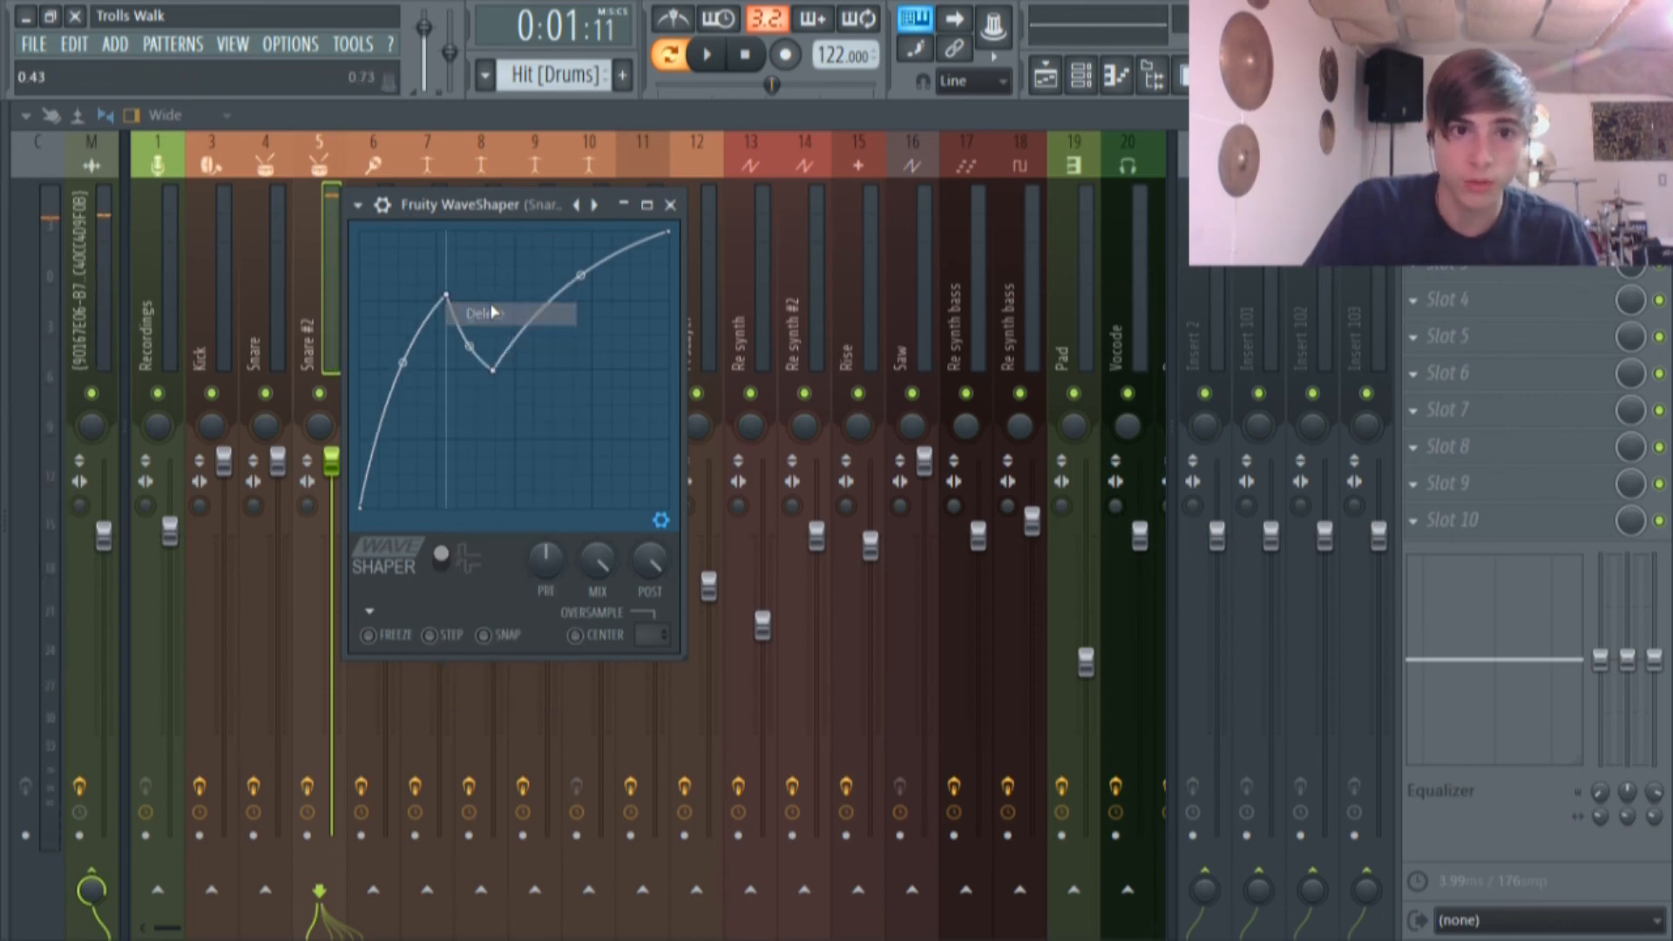
pyautogui.rightClick(448, 296)
pyautogui.click(485, 328)
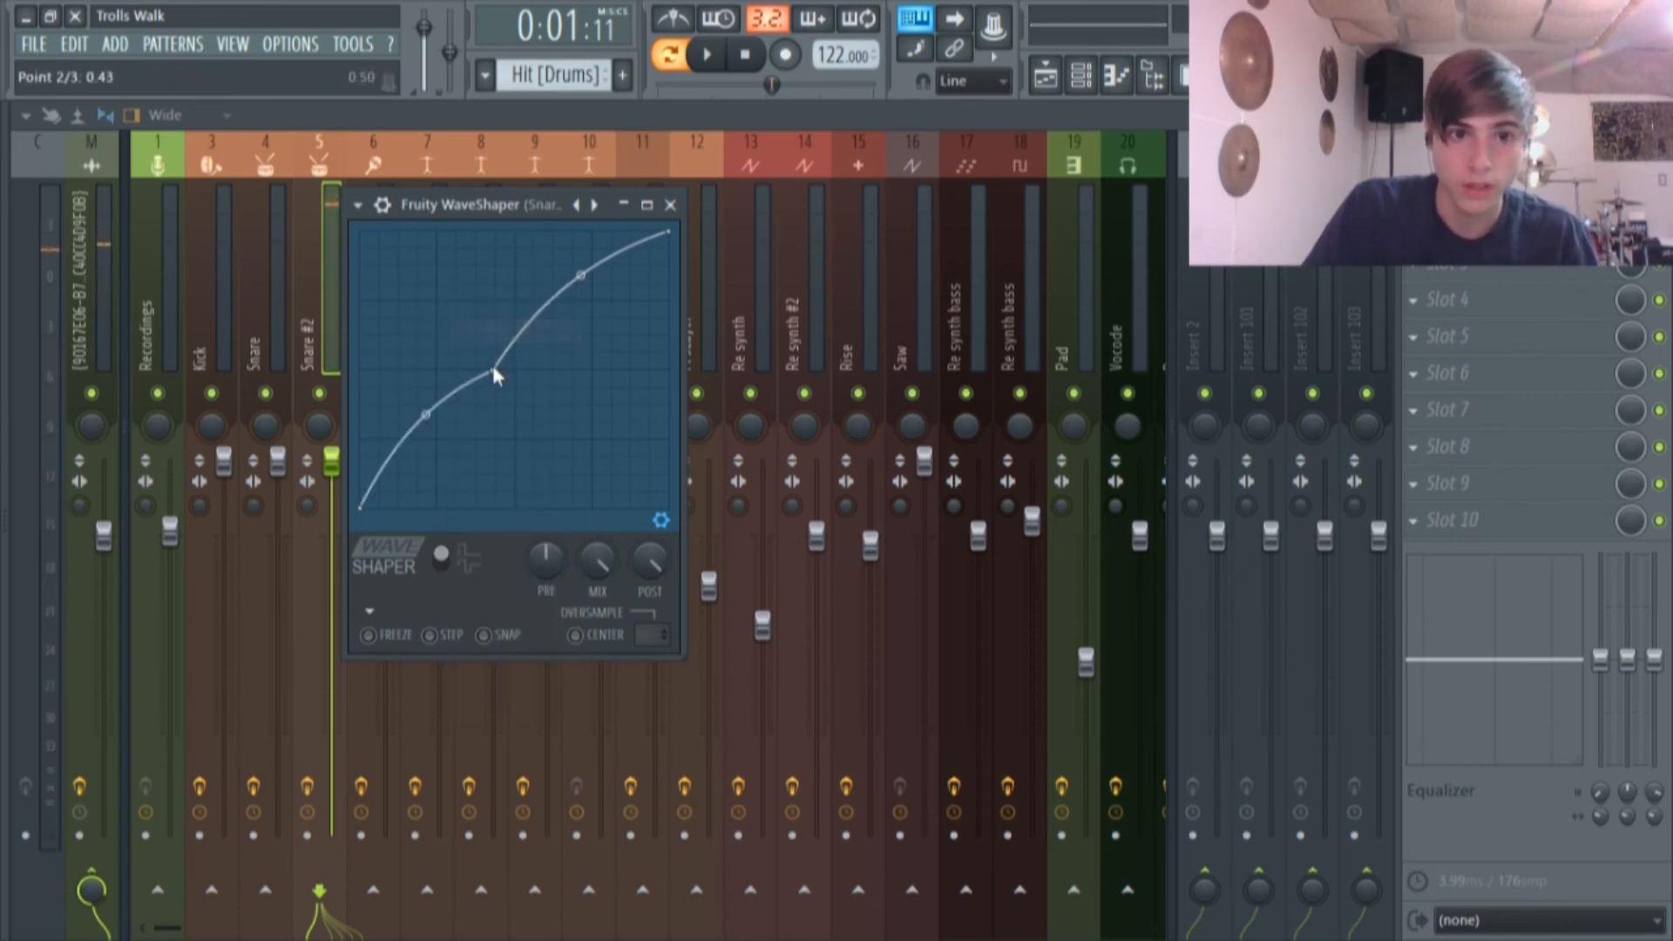
pyautogui.rightClick(494, 370)
pyautogui.click(523, 399)
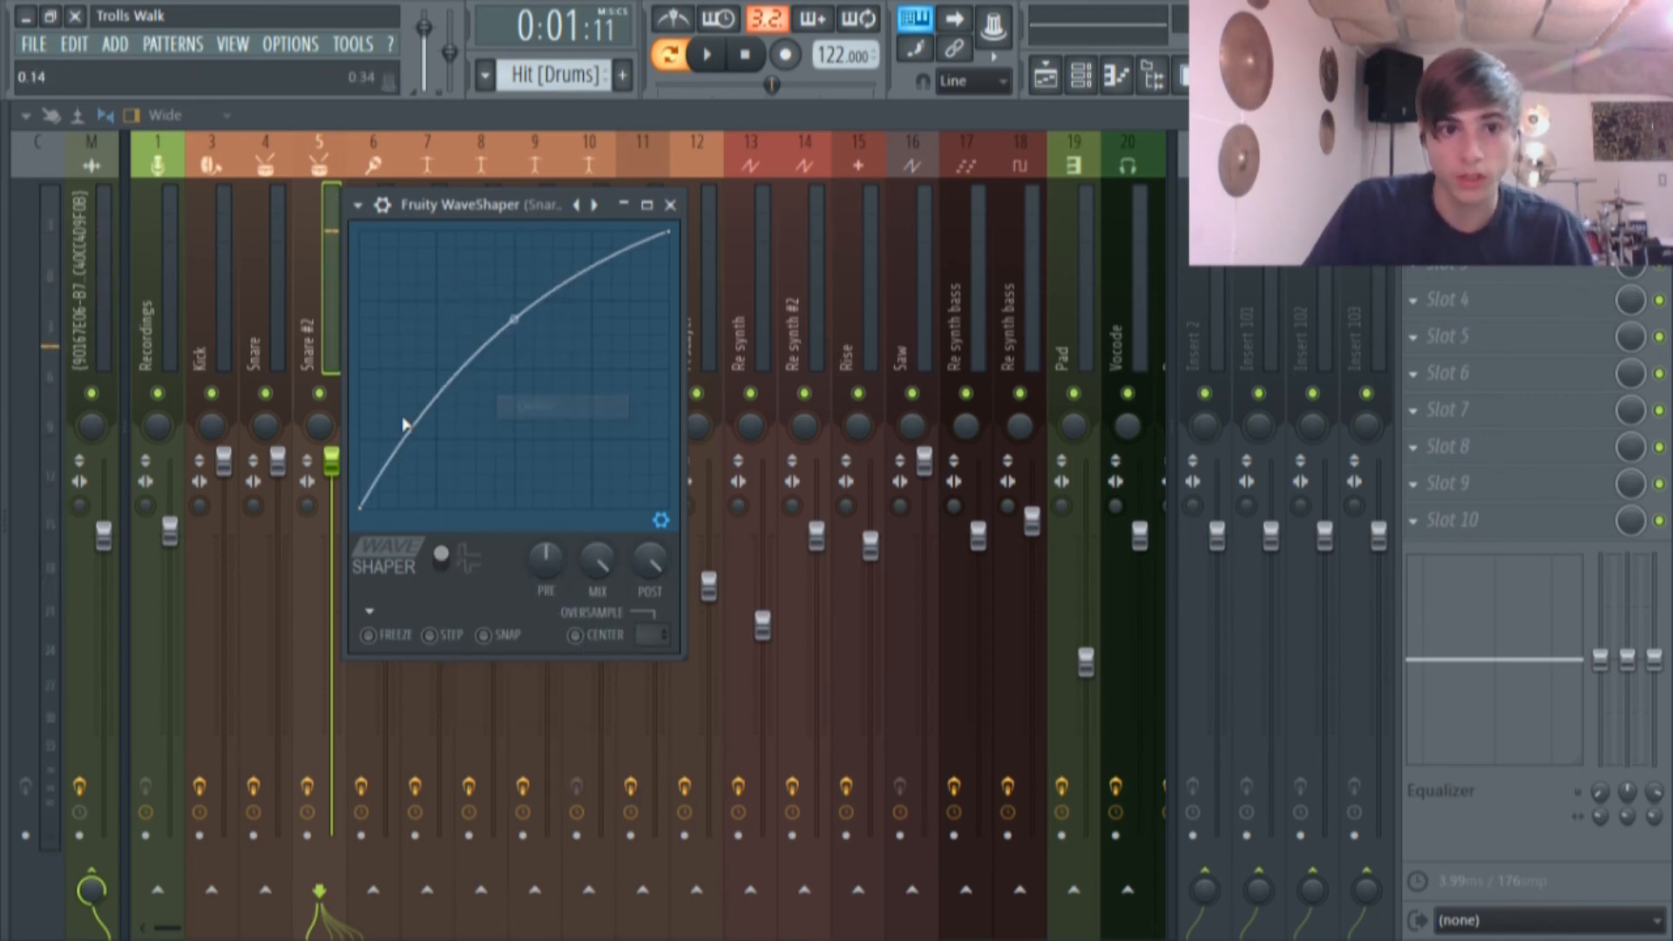
# Return to the playlist and look over the drum and bass tracks around the Hit [Drums] clip.
pyautogui.click(1045, 77)
pyautogui.scroll(-3, 552, 296)
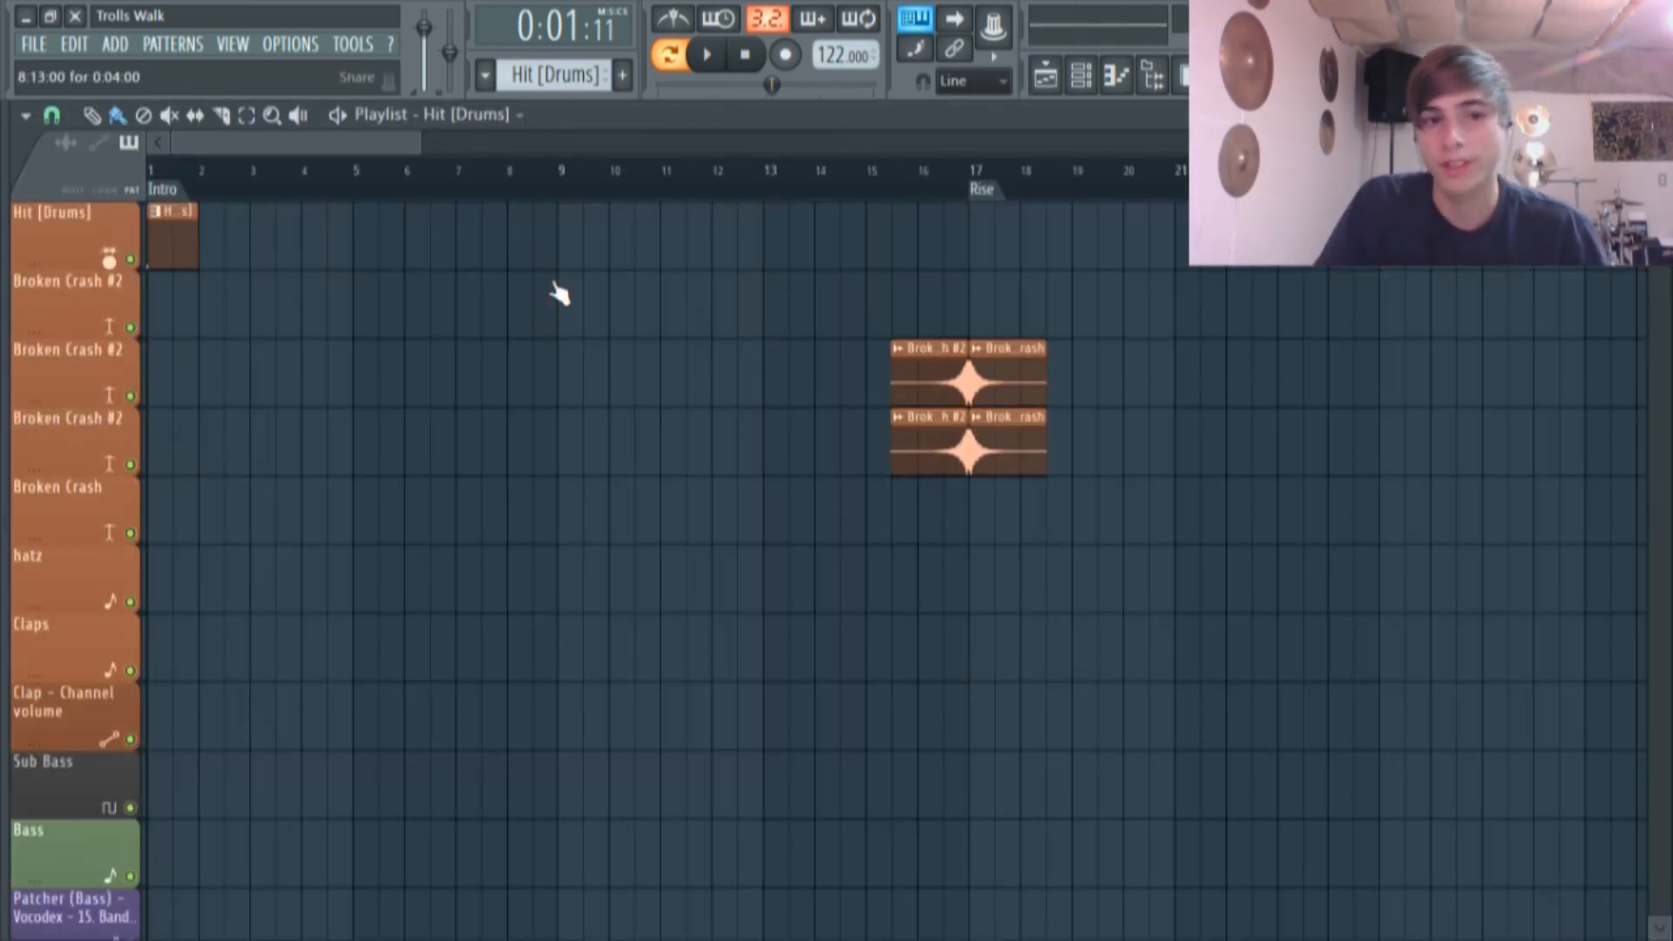
pyautogui.scroll(3, 503, 426)
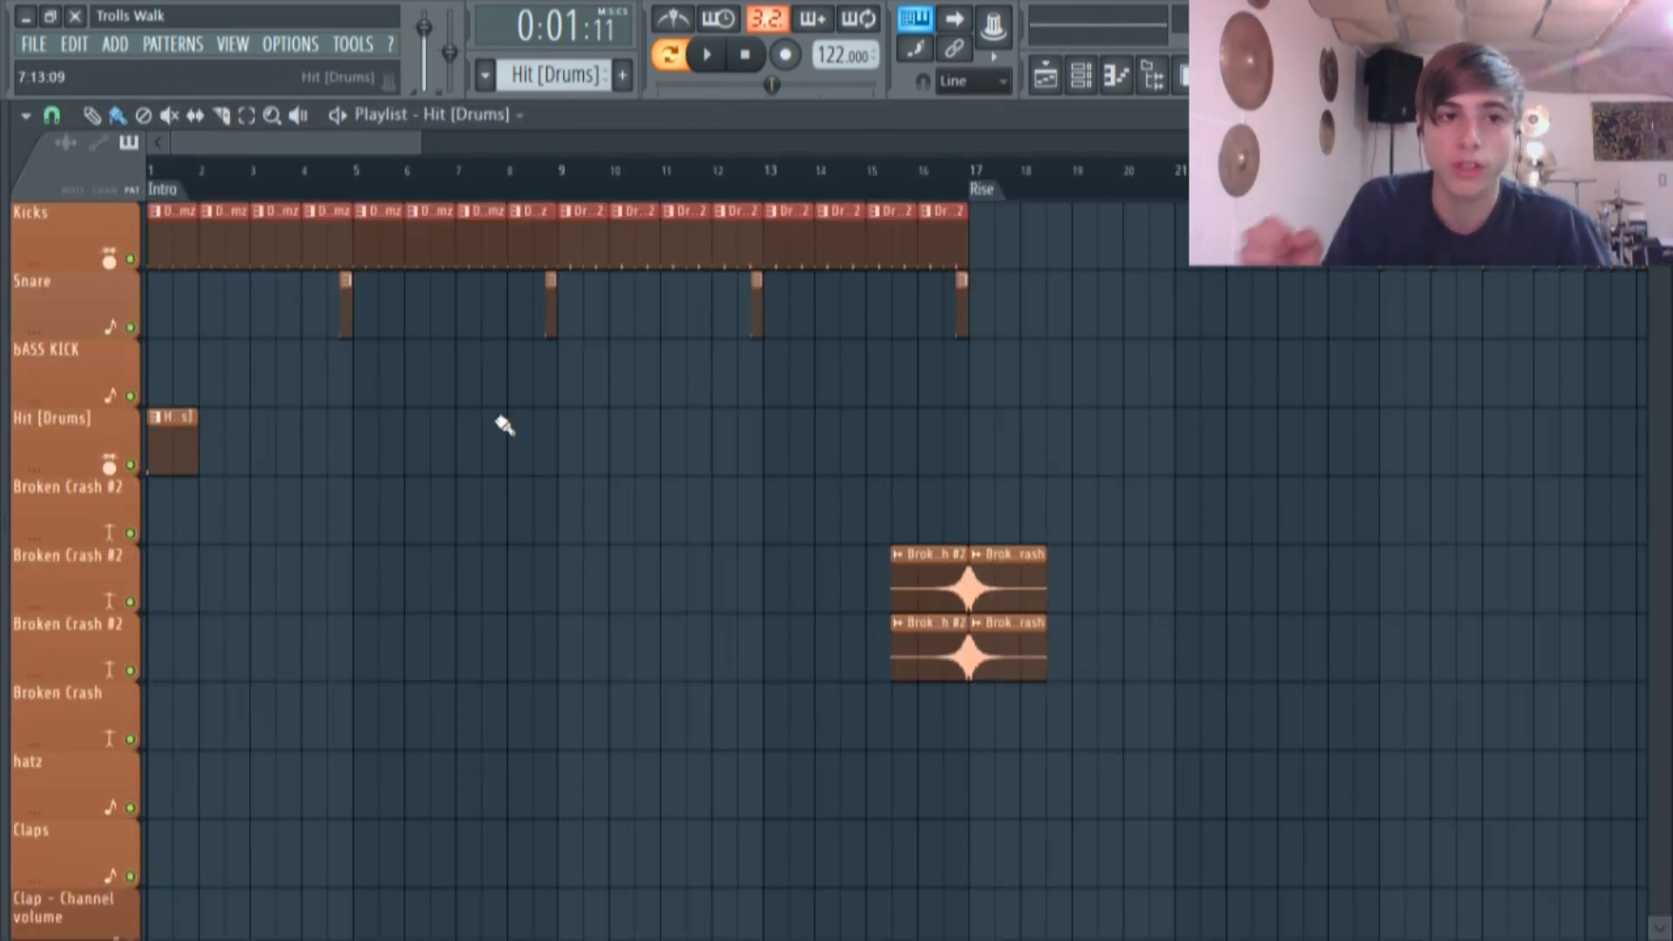
pyautogui.scroll(-3, 391, 485)
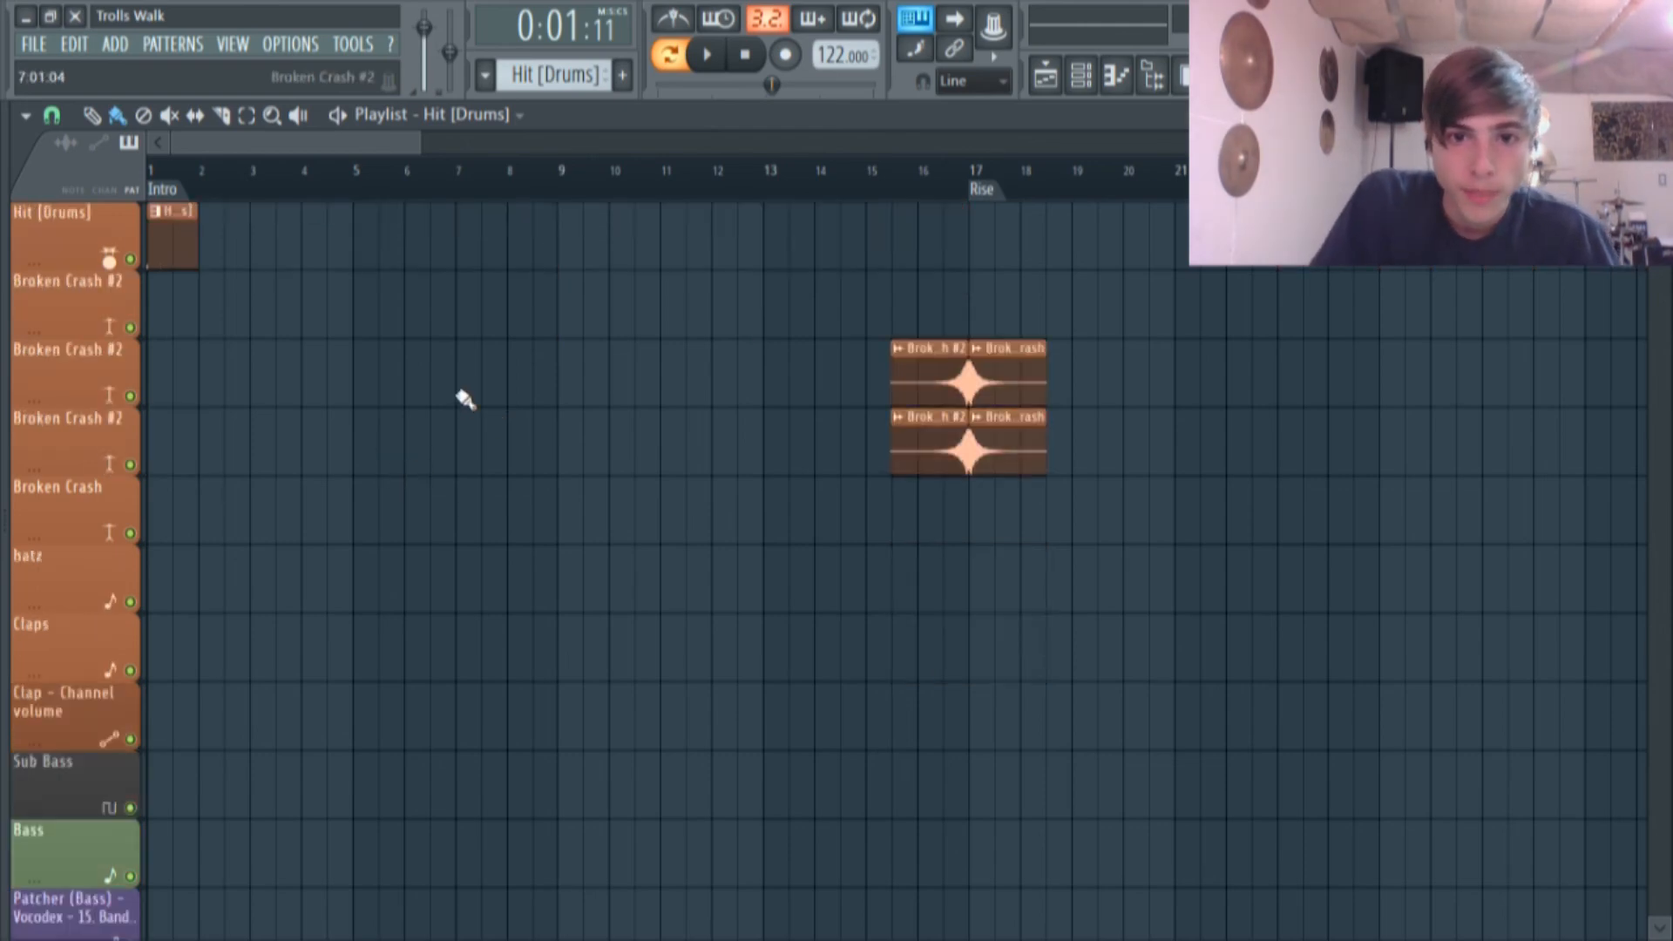
pyautogui.scroll(-6, 465, 399)
pyautogui.scroll(7, 475, 339)
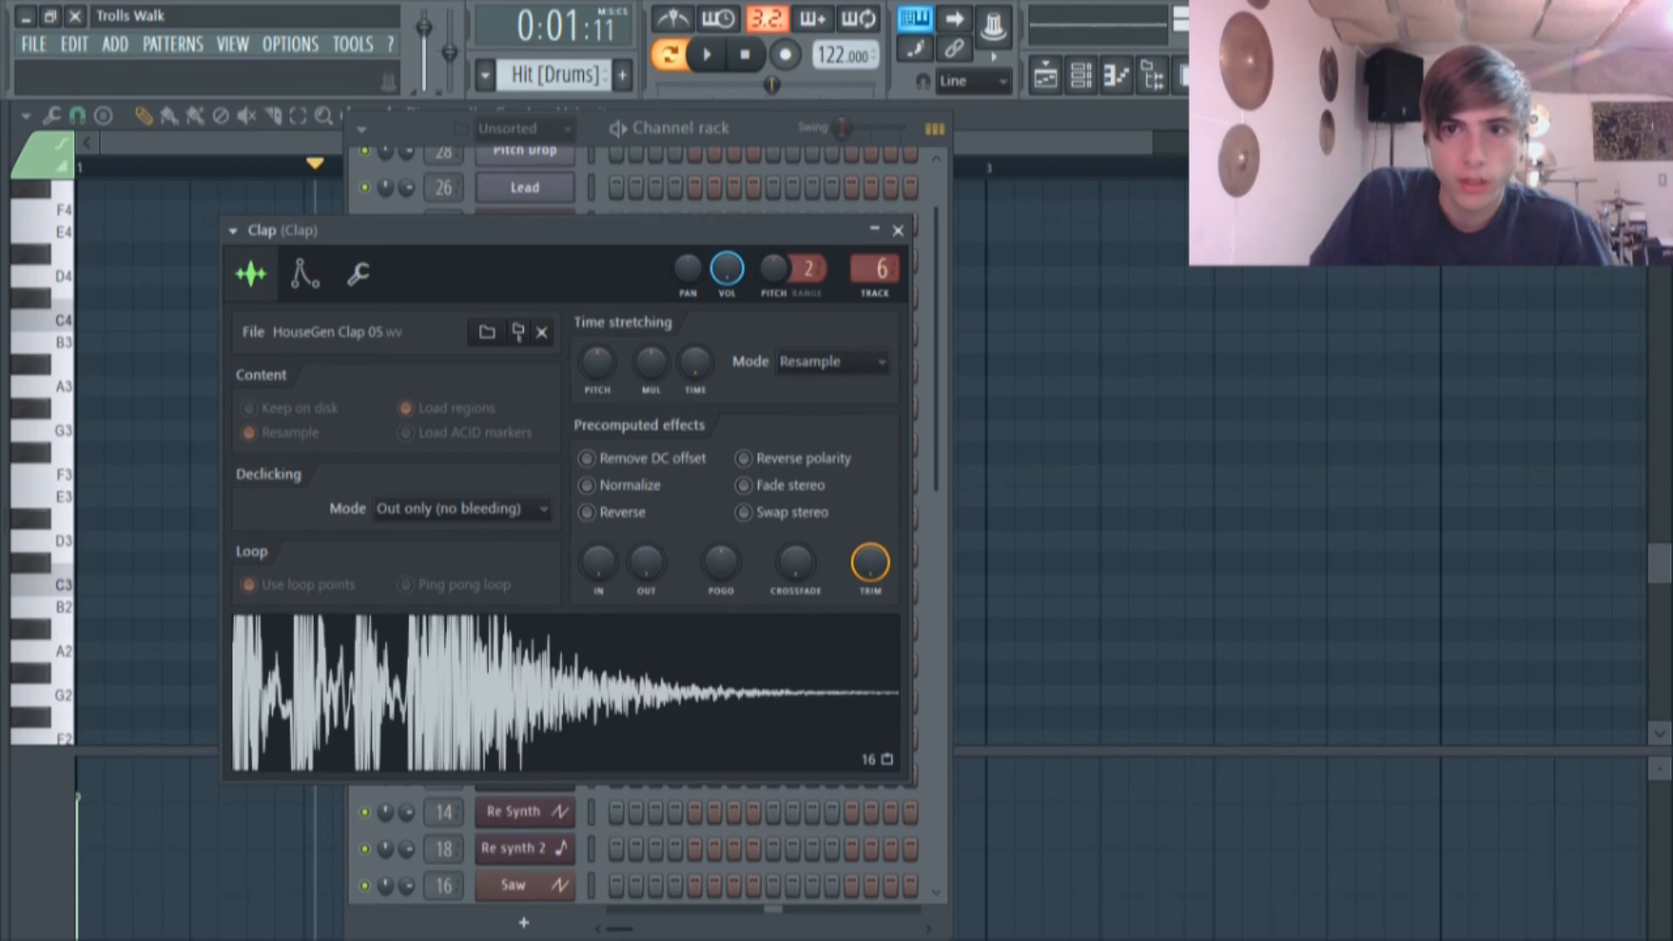
# Open the mixer at the Clap track, display its Fruity Reeverb 2 and audition the clap.
pyautogui.press('F9')
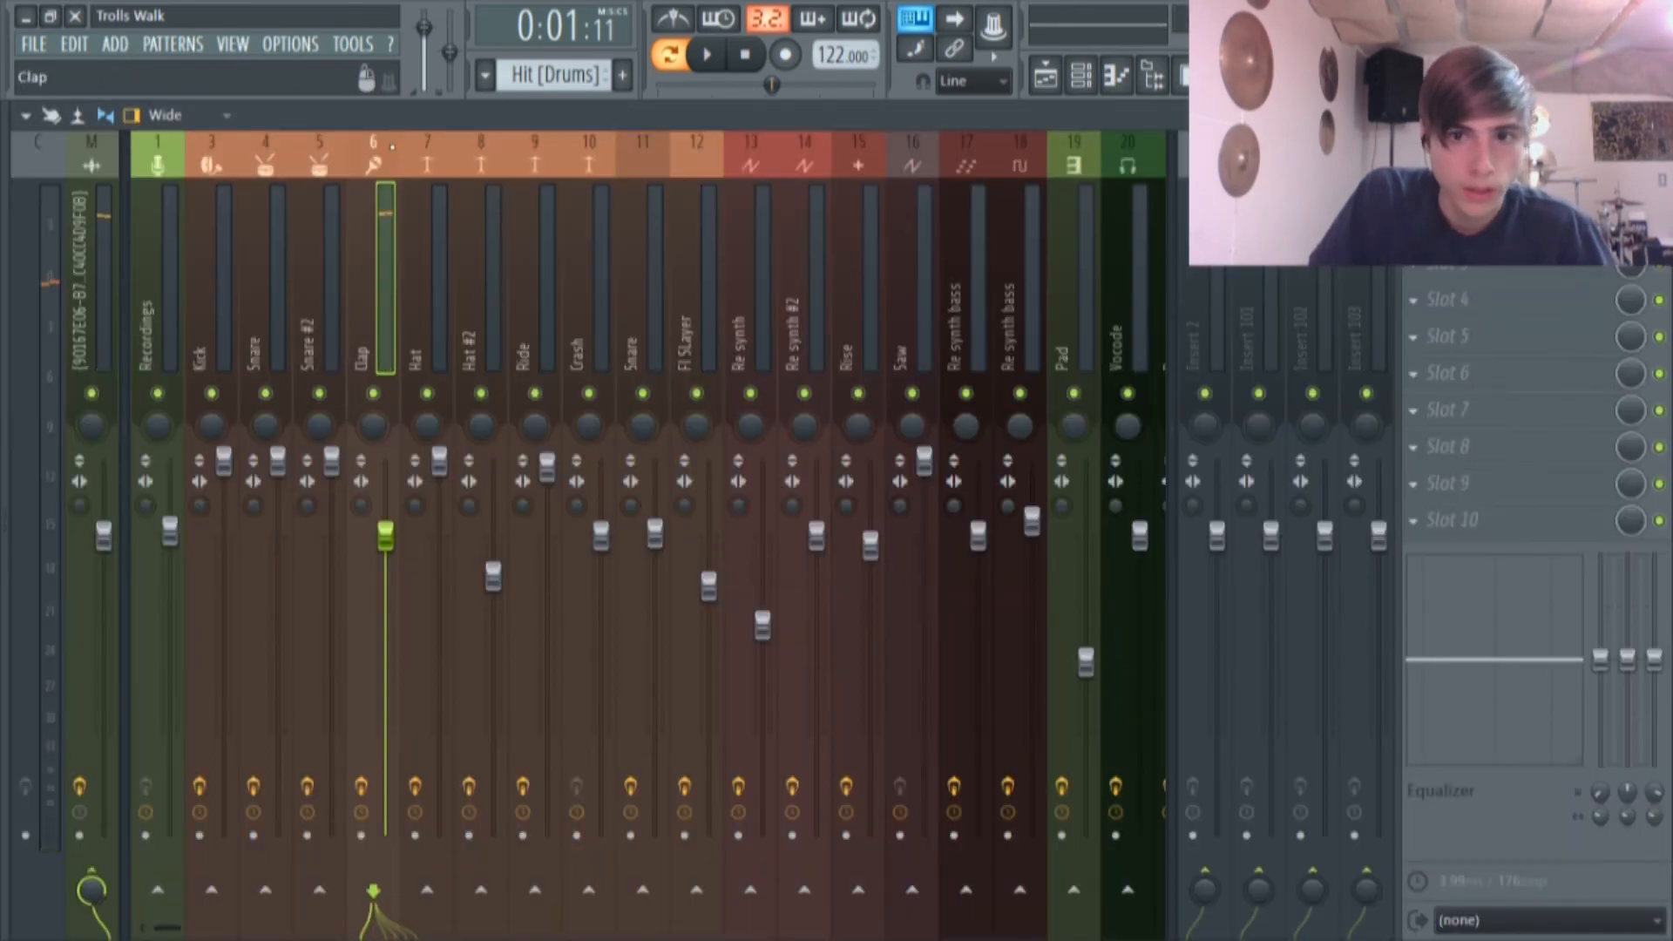
pyautogui.click(1473, 226)
pyautogui.click(1473, 226)
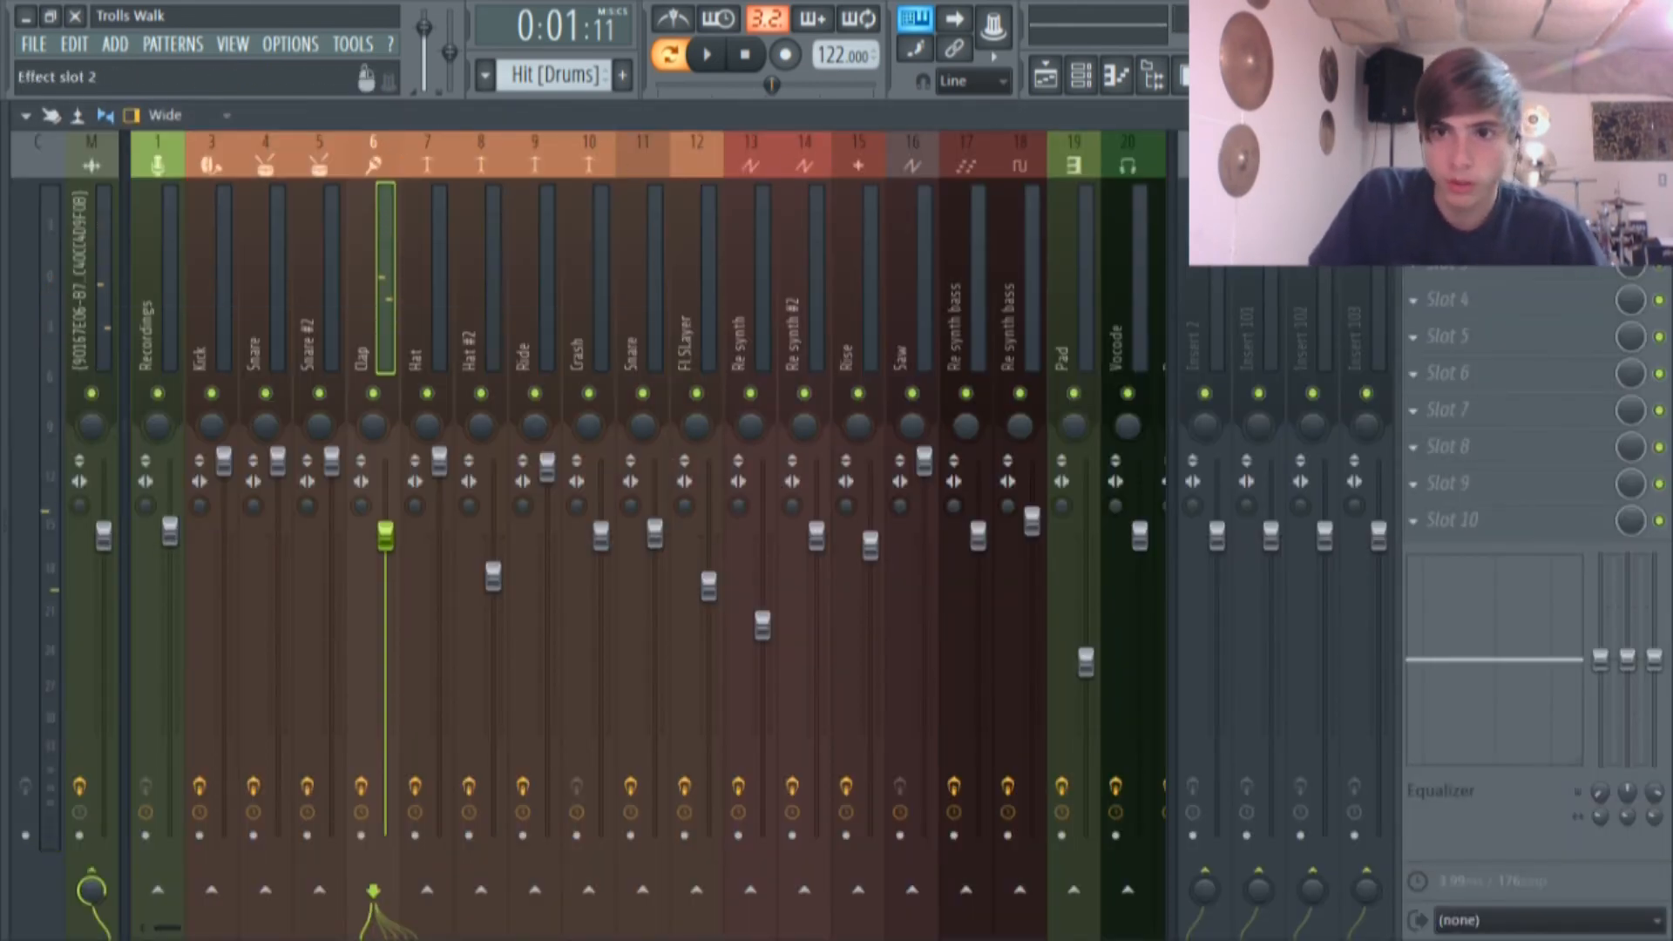
pyautogui.click(1472, 226)
pyautogui.press('q')
pyautogui.press('q')
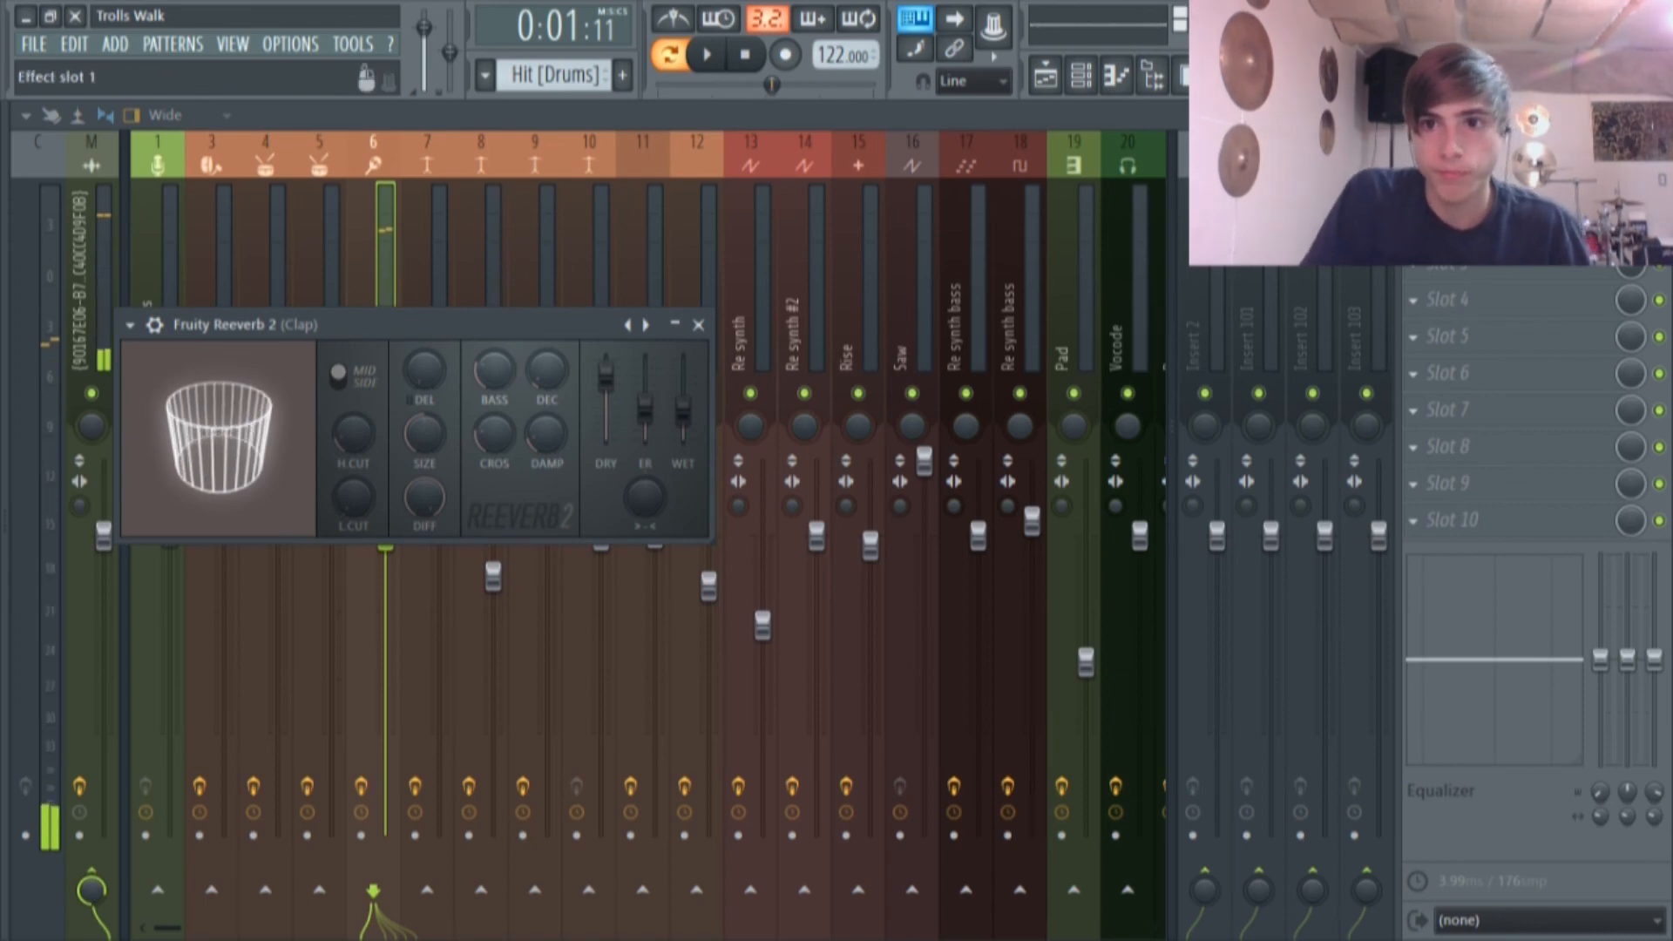
# Display the Fruity Parametric EQ 2 on the Clap mixer track and audition the clap through it.
pyautogui.click(1473, 190)
pyautogui.click(1473, 190)
pyautogui.click(1473, 190)
pyautogui.moveTo(486, 297); pyautogui.dragTo(556, 239)
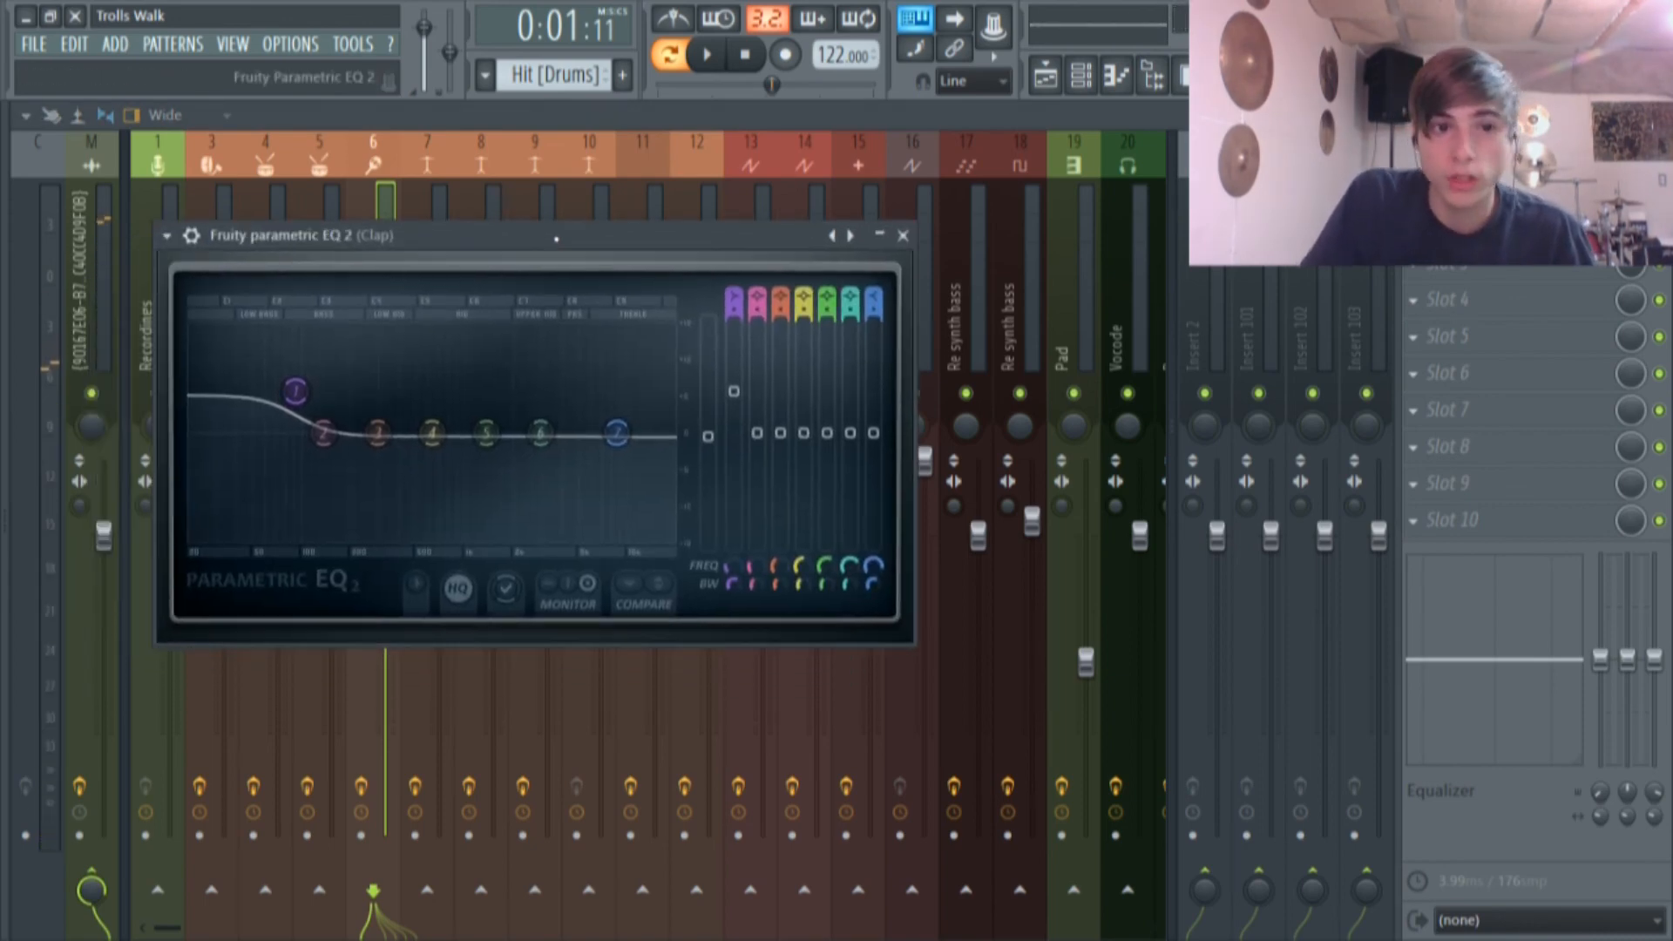
pyautogui.press('q')
# Boost band 1 of the Clap EQ further at a slightly higher frequency, audition it and close the EQ.
pyautogui.moveTo(297, 392)
pyautogui.mouseDown()
pyautogui.moveTo(277, 445)
pyautogui.moveTo(314, 373)
pyautogui.mouseUp()
pyautogui.press('q')
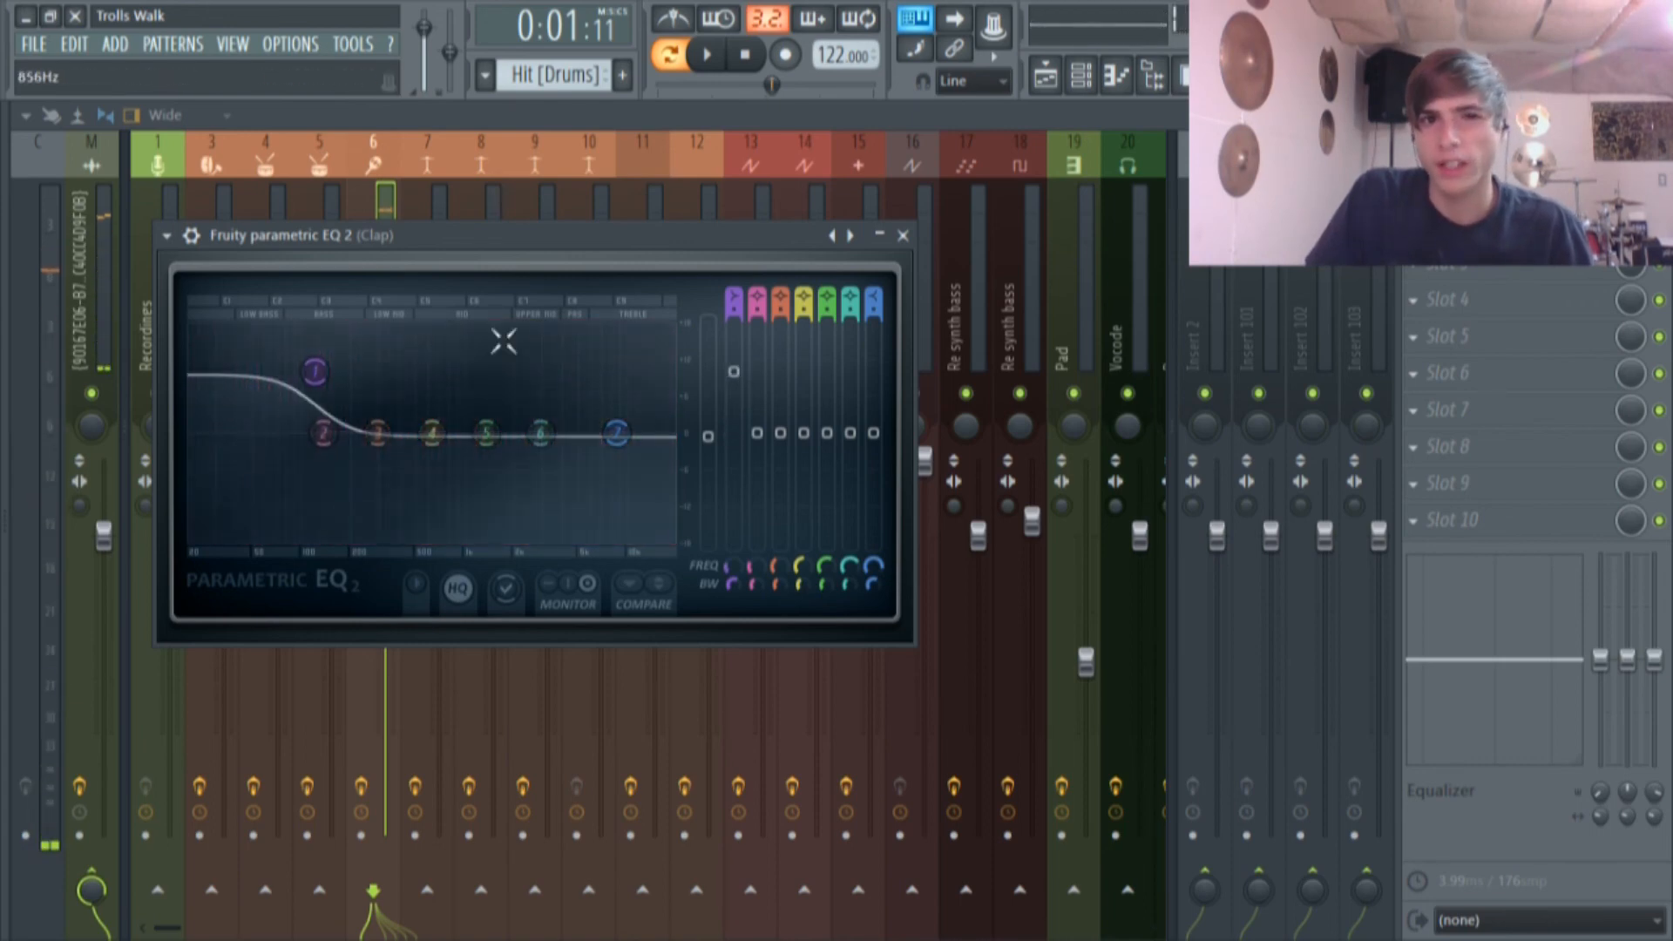
pyautogui.click(903, 236)
pyautogui.click(919, 236)
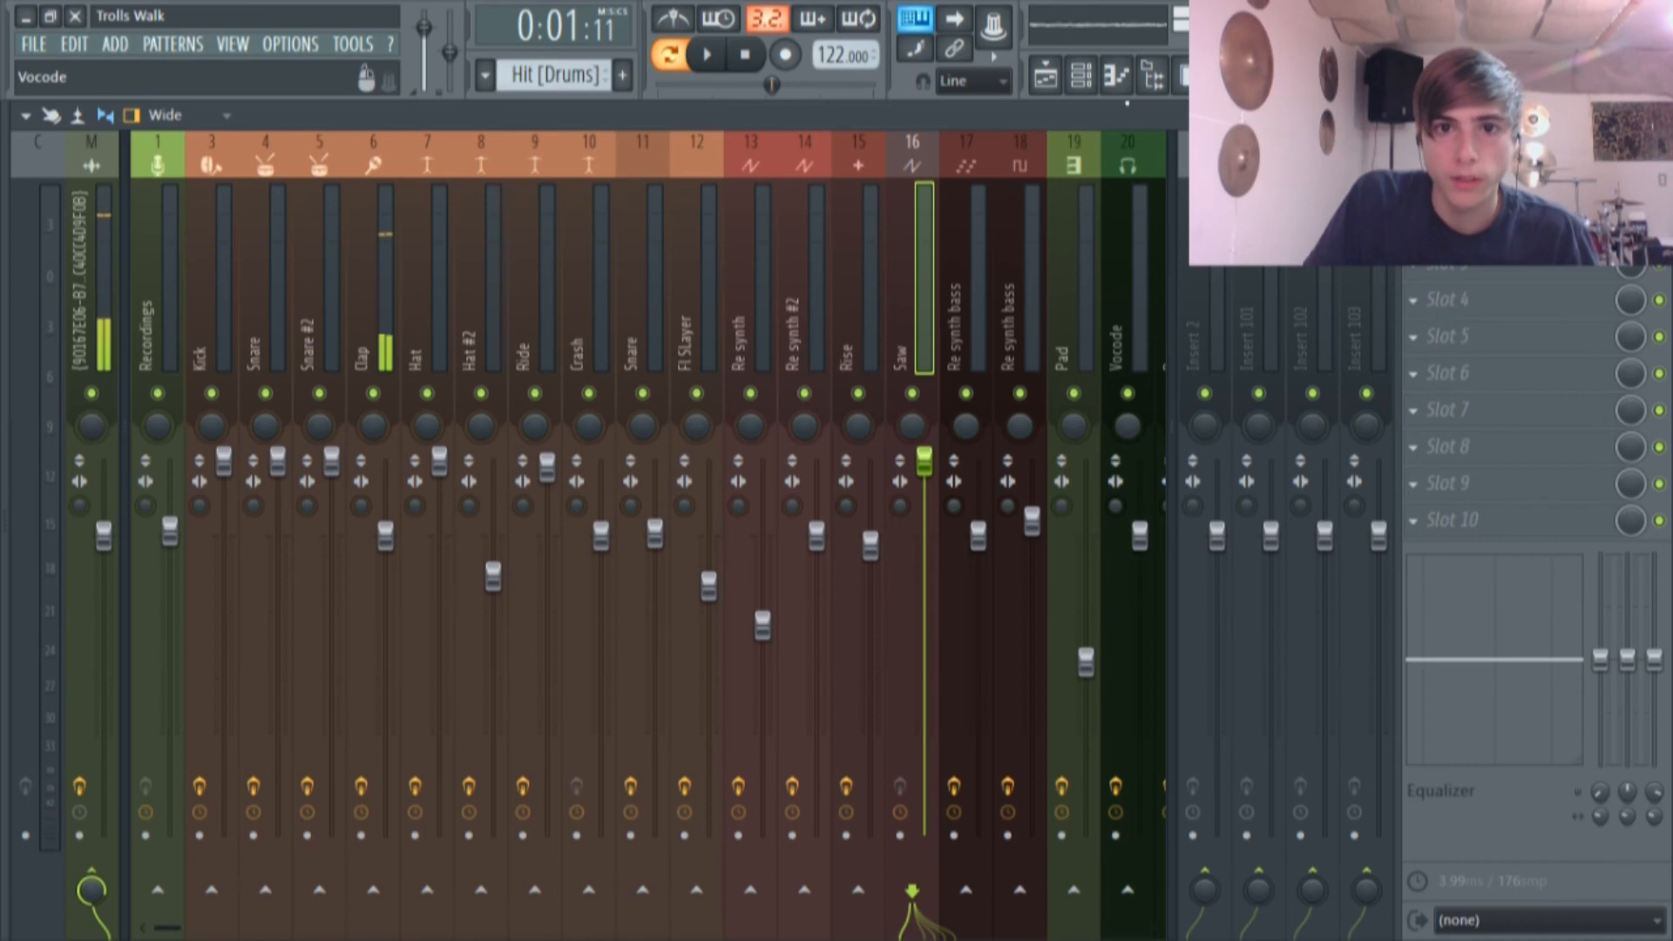
# Return to the playlist, reopen the Hit [Drums] pattern and bring up the Hat channel with its Attack Hat 09 sample.
pyautogui.click(1046, 77)
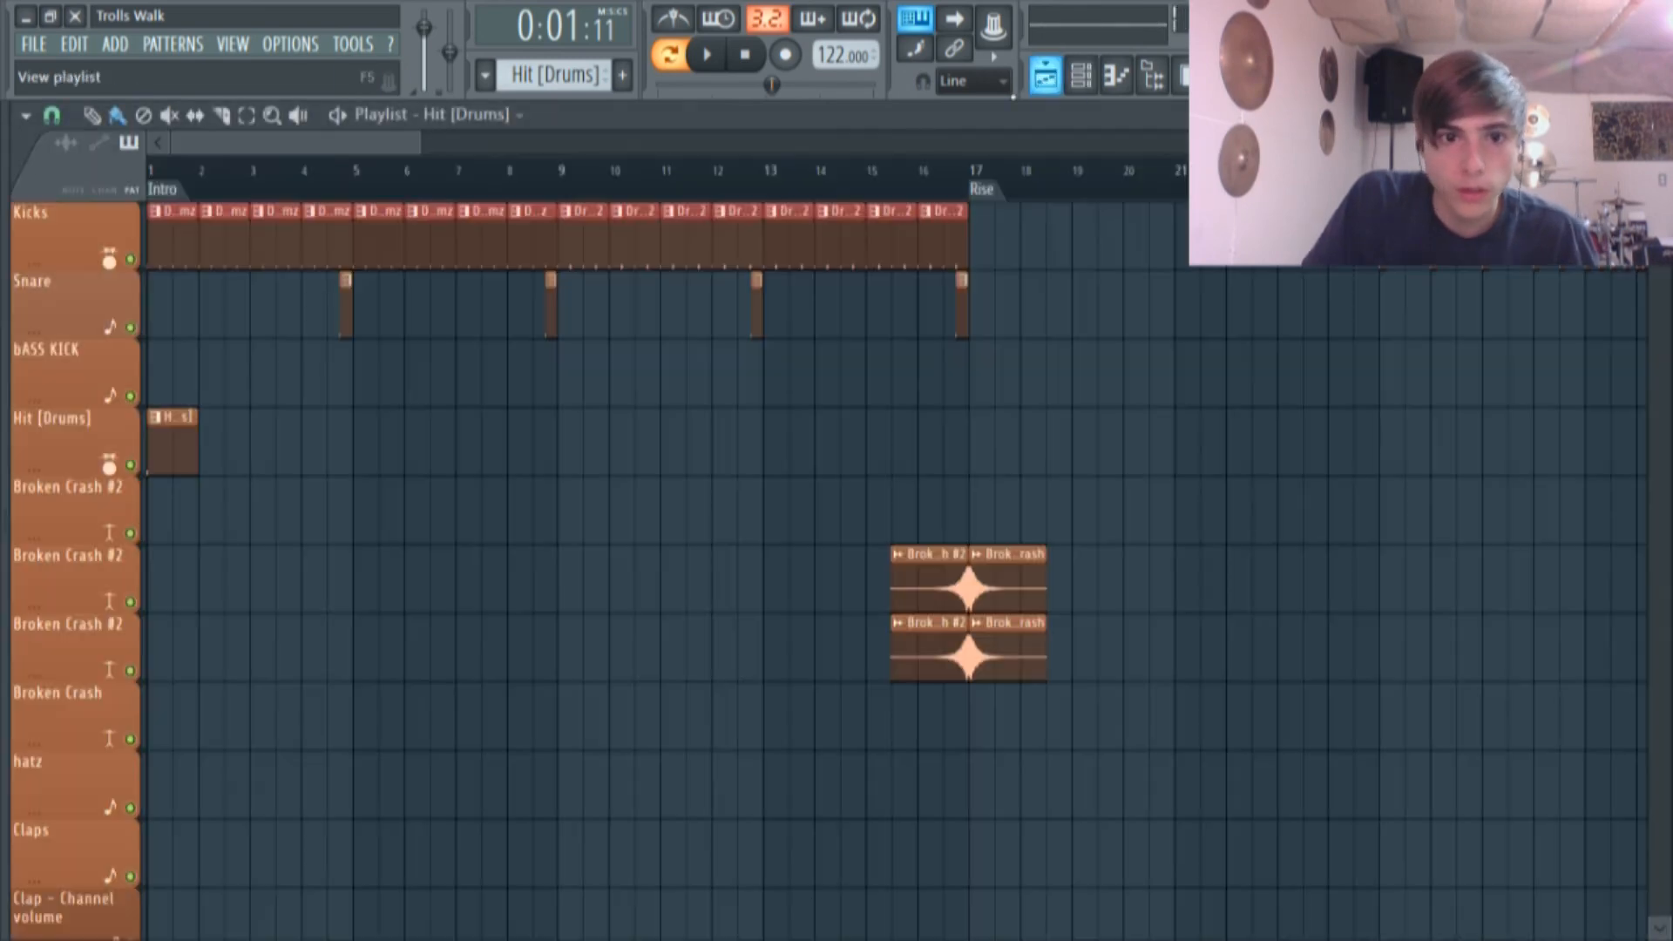
pyautogui.doubleClick(192, 428)
pyautogui.click(1083, 76)
pyautogui.click(561, 624)
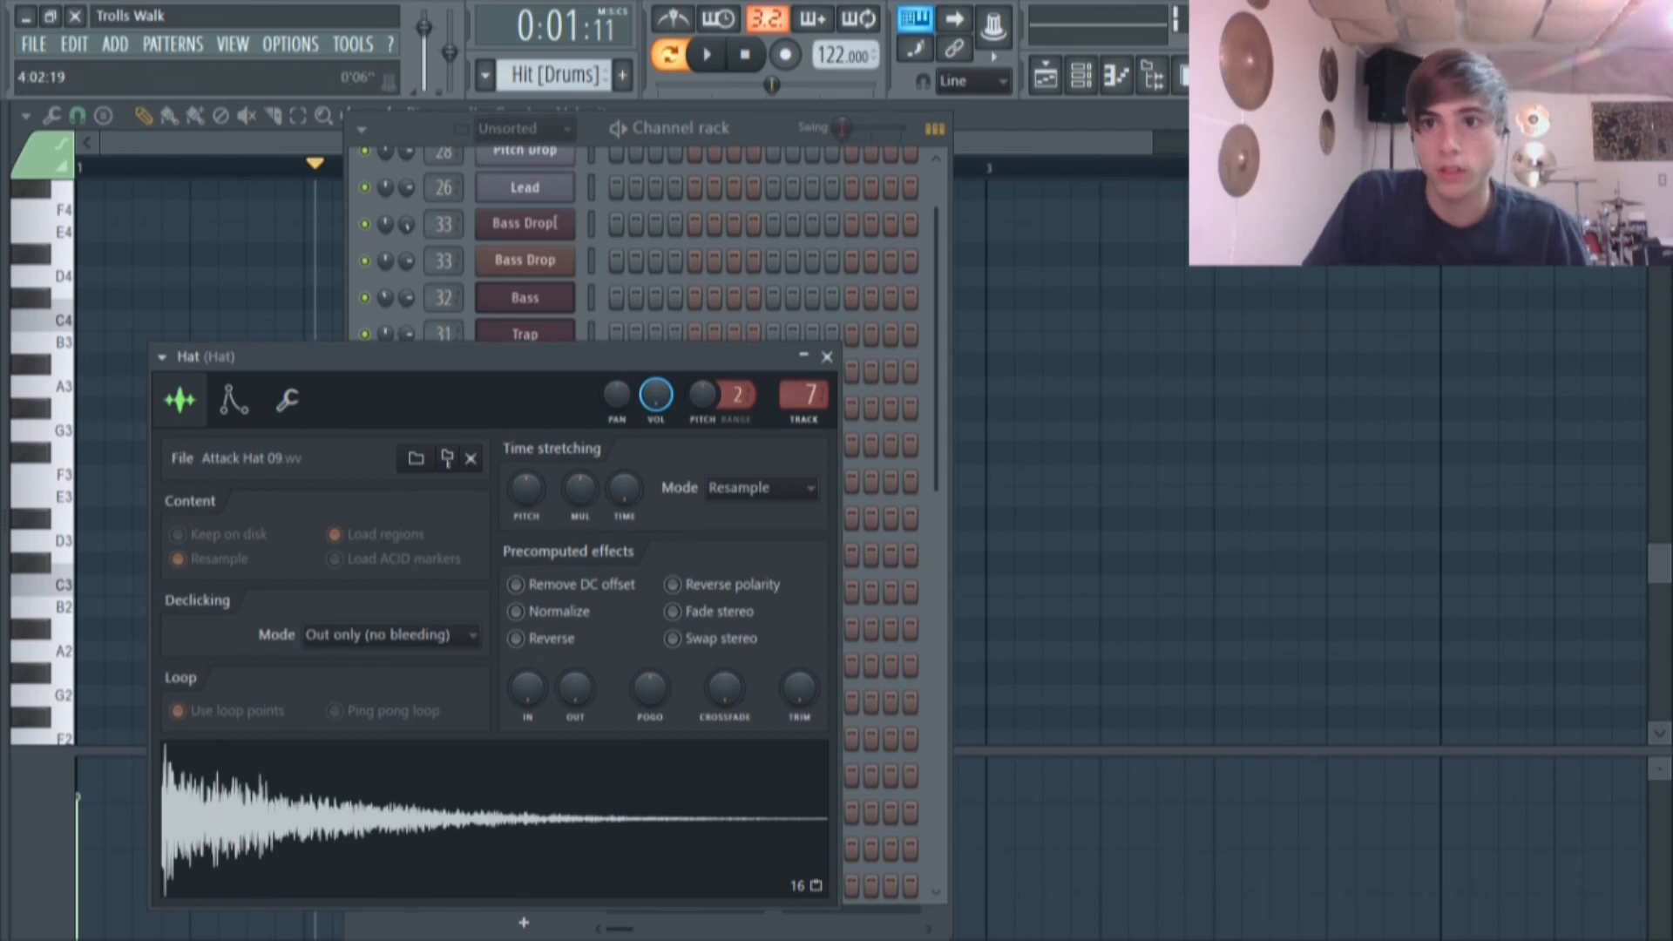
# Review Fruity Reeverb 2 and Parametric EQ 2 on the Hat mixer track, and nudge EQ band 7 to a slightly higher frequency.
pyautogui.click(1081, 77)
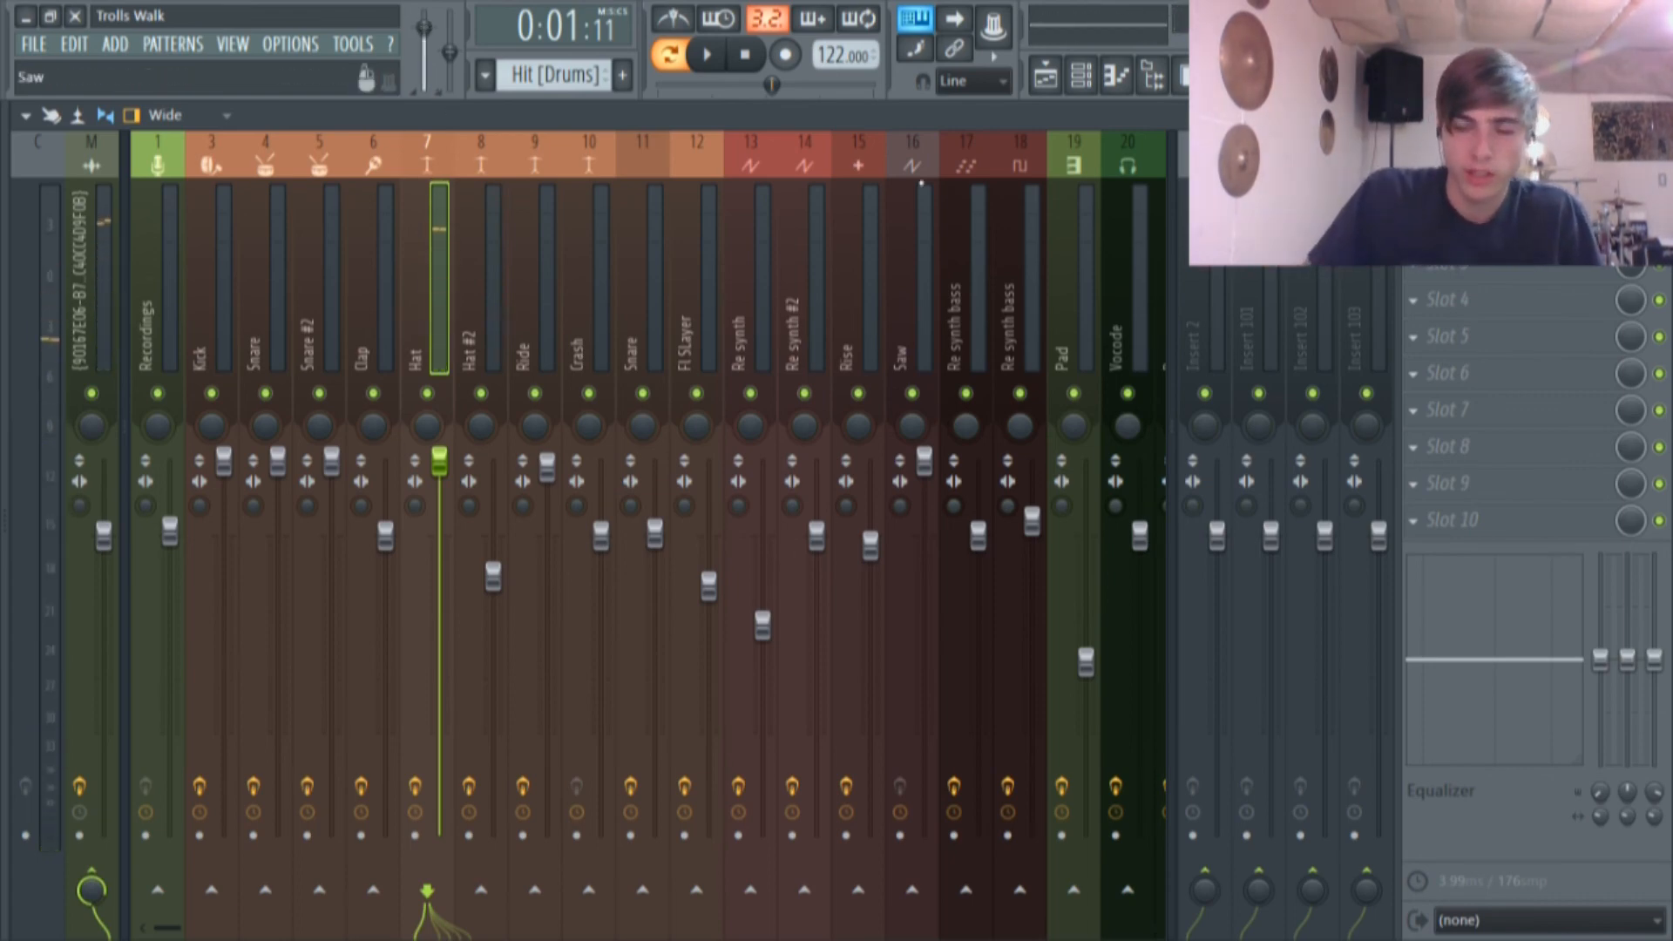
pyautogui.click(1482, 226)
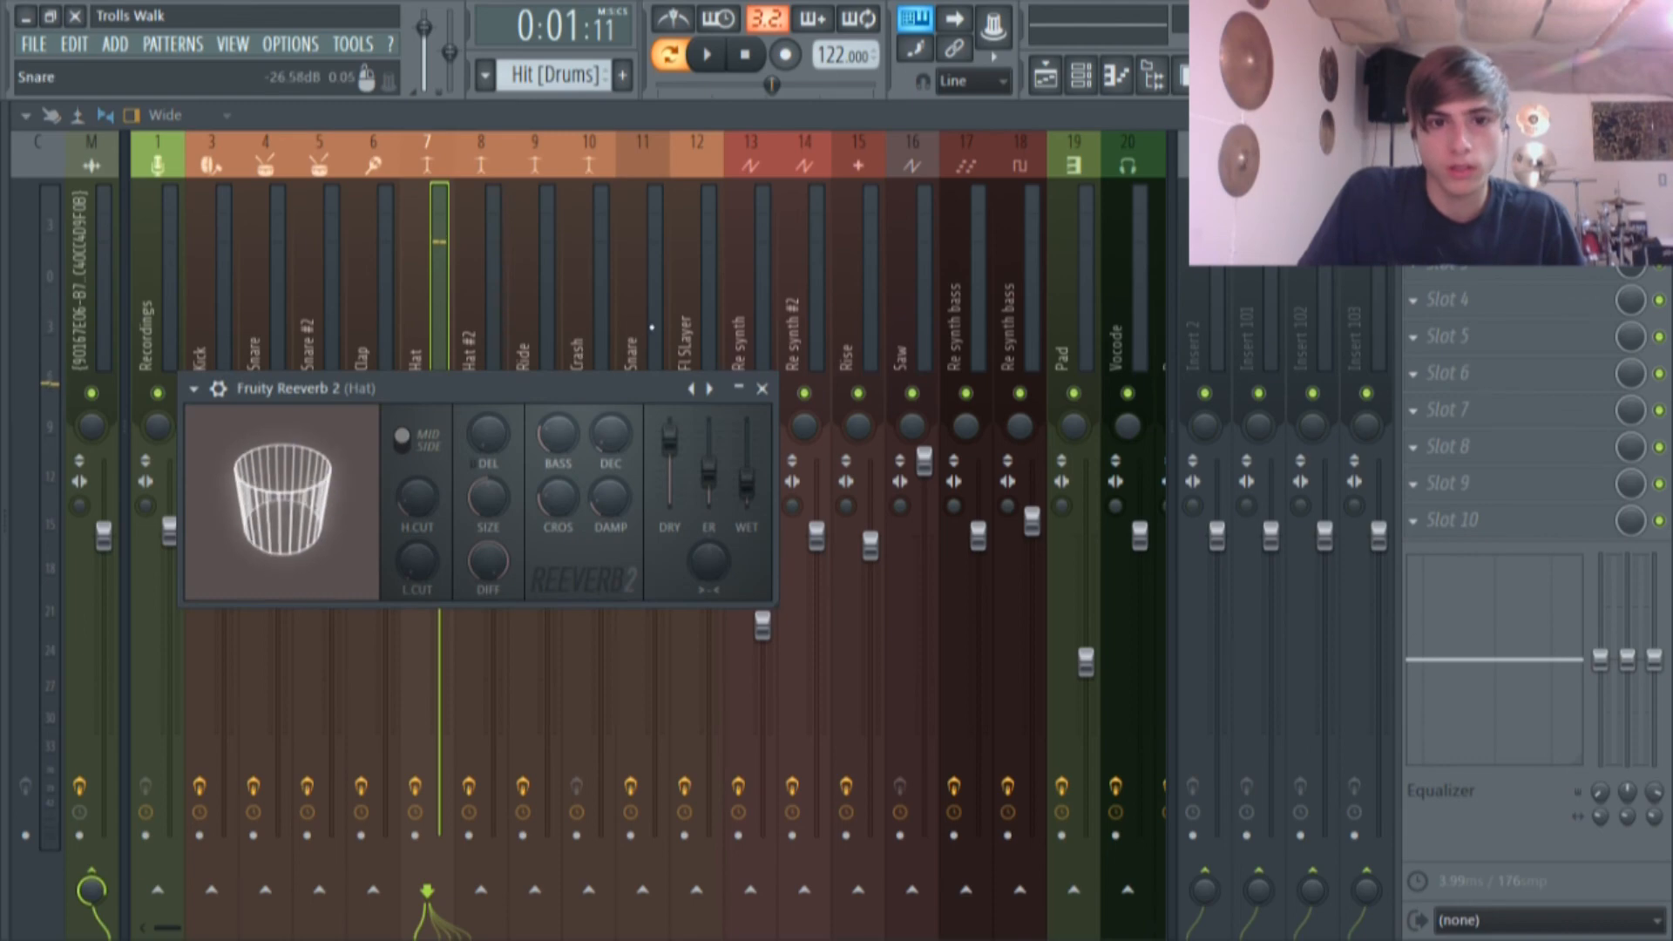
pyautogui.moveTo(602, 387); pyautogui.dragTo(614, 239)
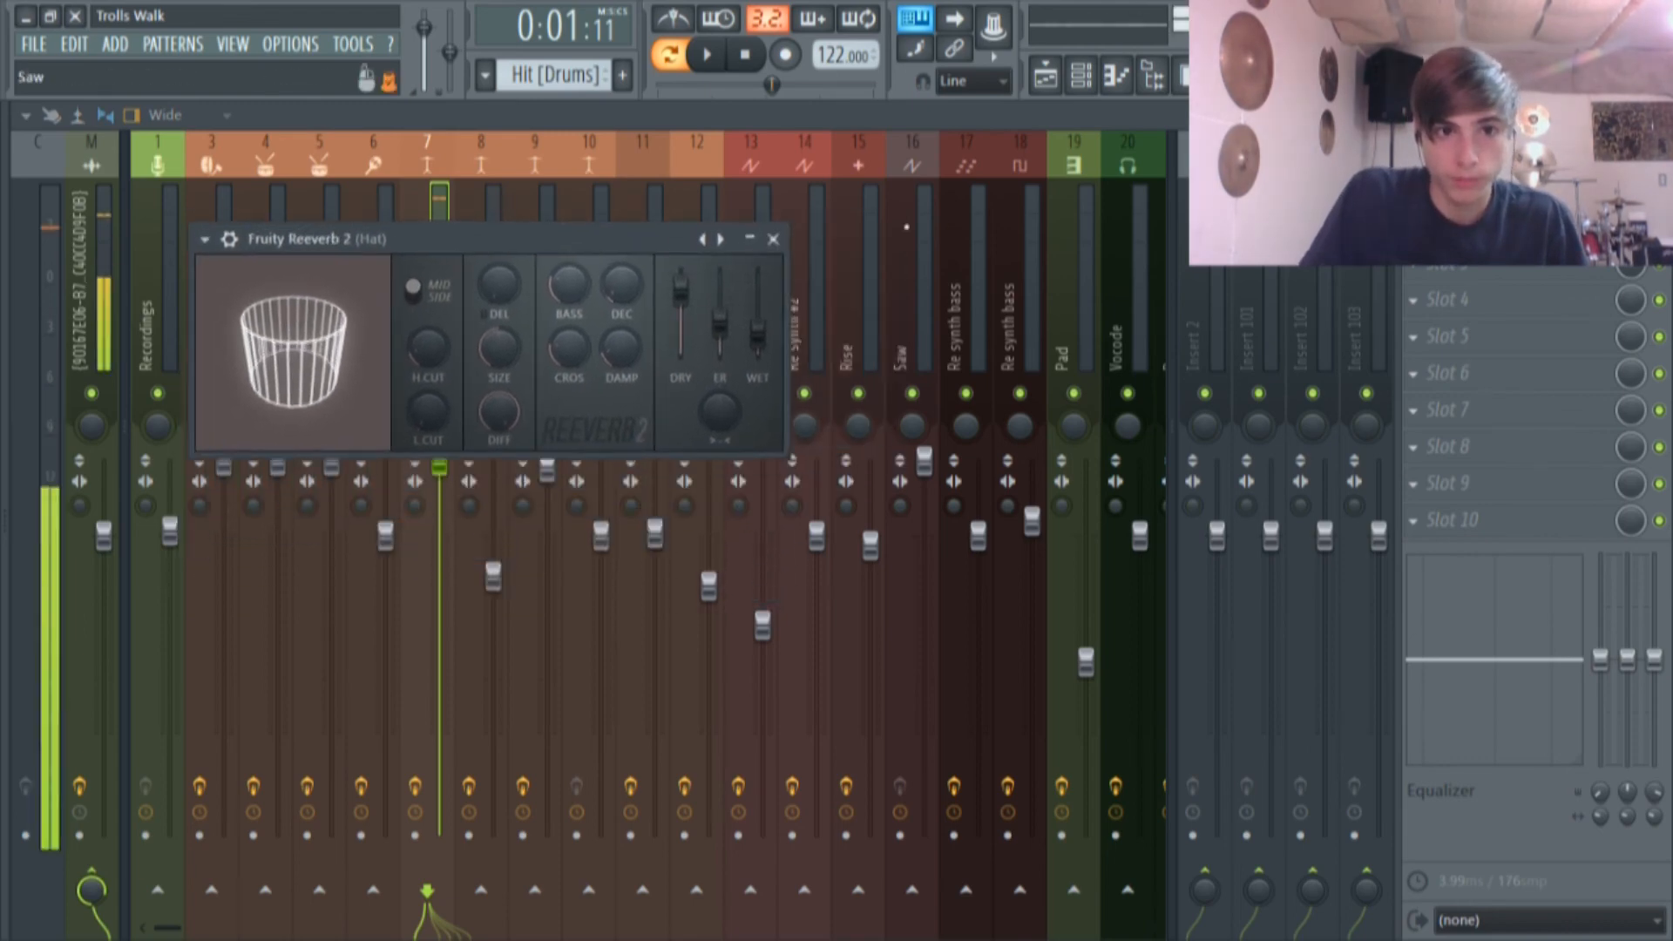
pyautogui.click(1481, 190)
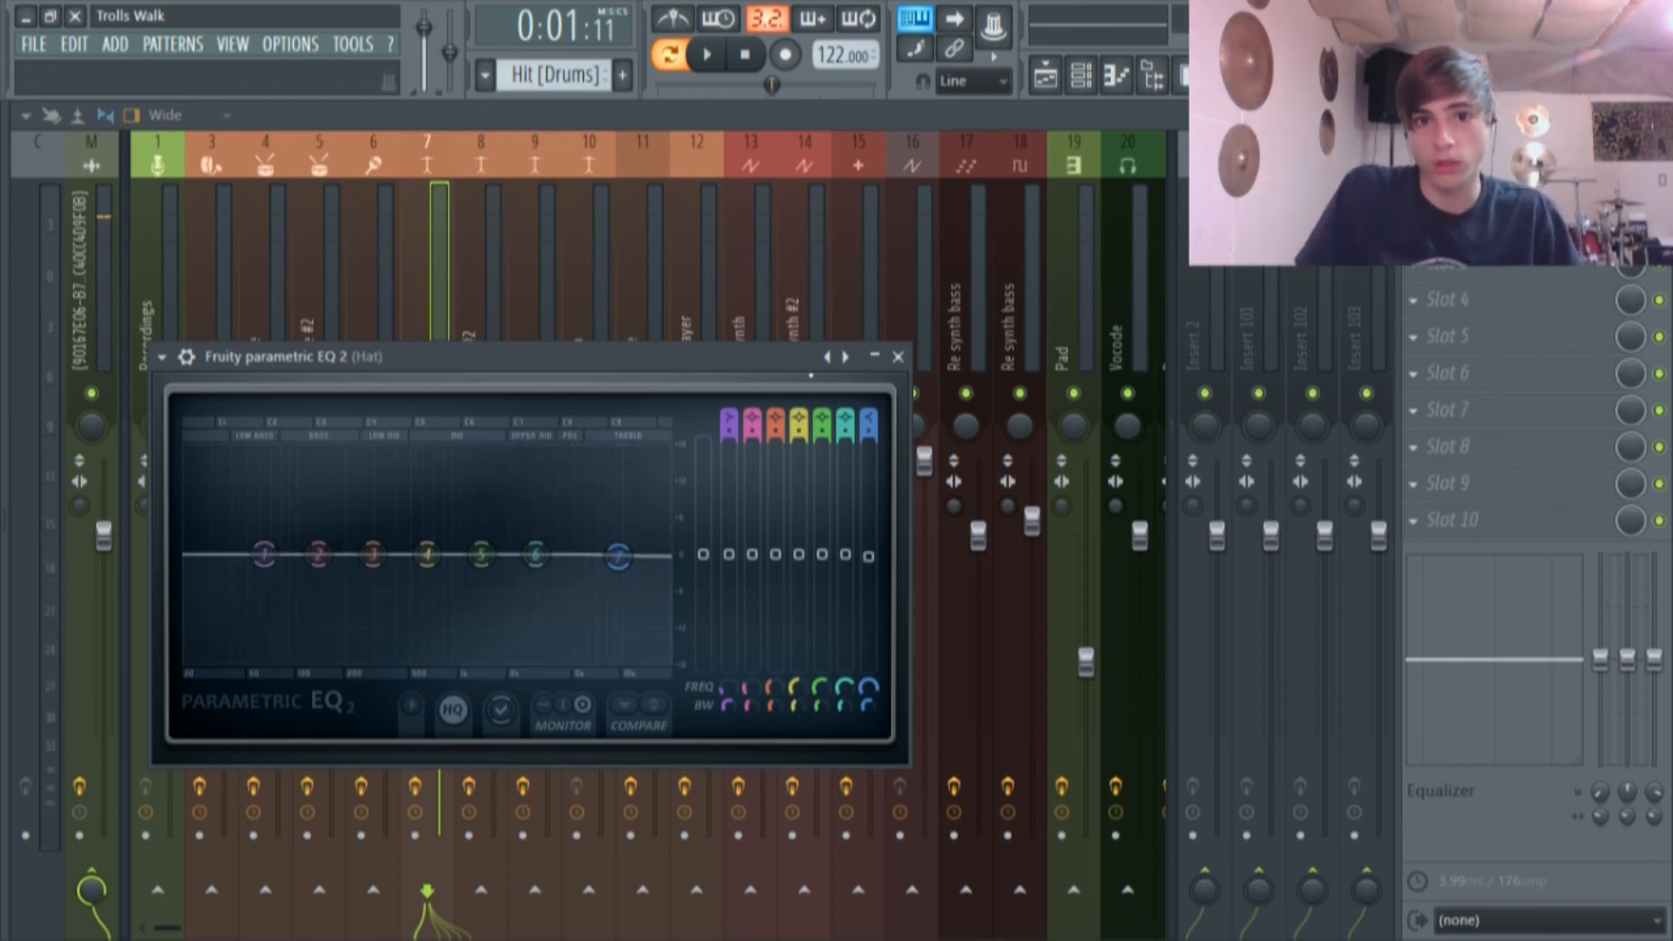
pyautogui.moveTo(618, 557)
pyautogui.mouseDown()
pyautogui.moveTo(603, 502)
pyautogui.moveTo(626, 554)
pyautogui.mouseUp()
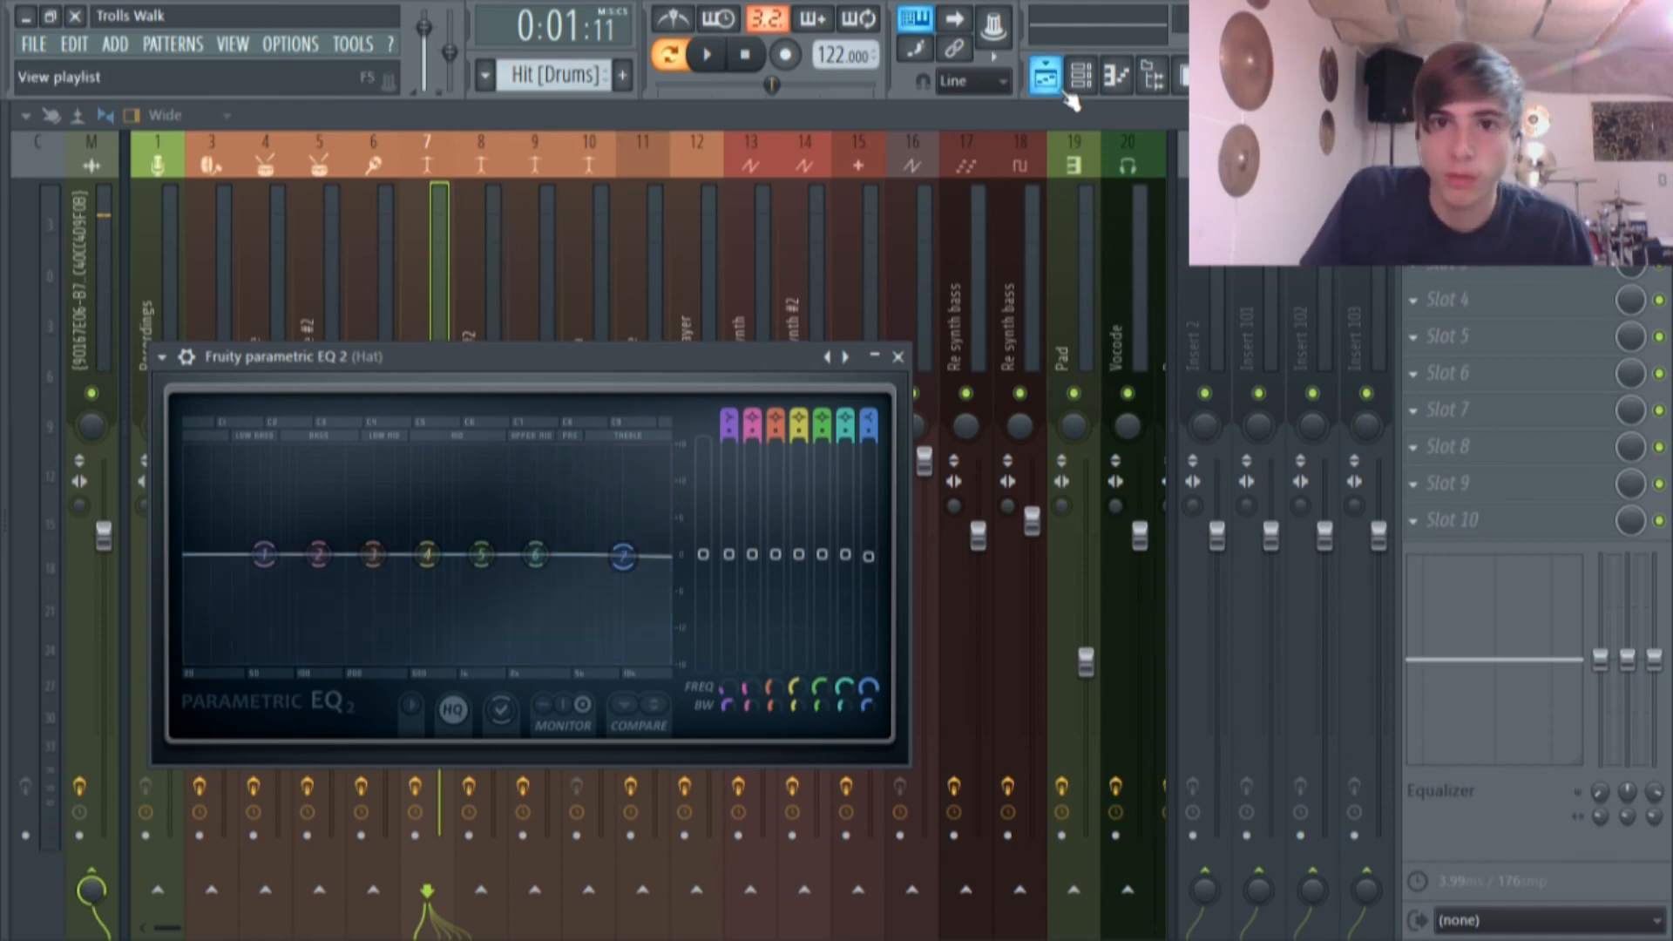
# Return to the playlist, reopen the Hit [Drums] pattern and bring up the Hat #2 channel settings.
pyautogui.click(1056, 77)
pyautogui.scroll(-5, 549, 288)
pyautogui.scroll(5, 551, 291)
pyautogui.doubleClick(163, 453)
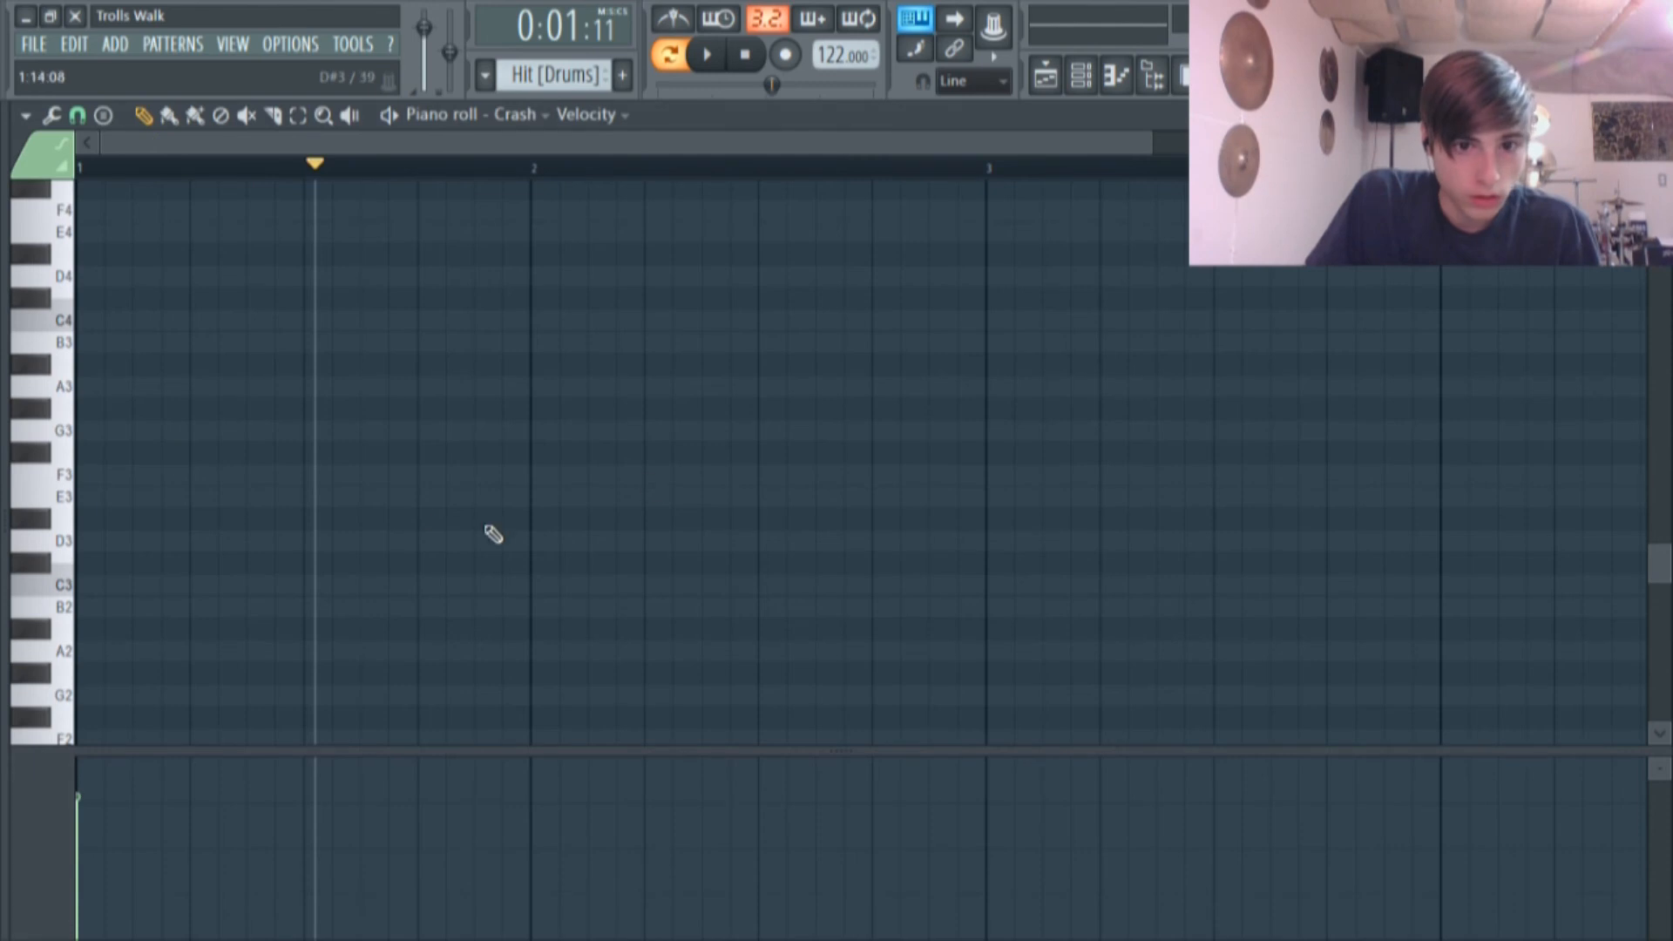
pyautogui.click(1114, 76)
pyautogui.click(519, 665)
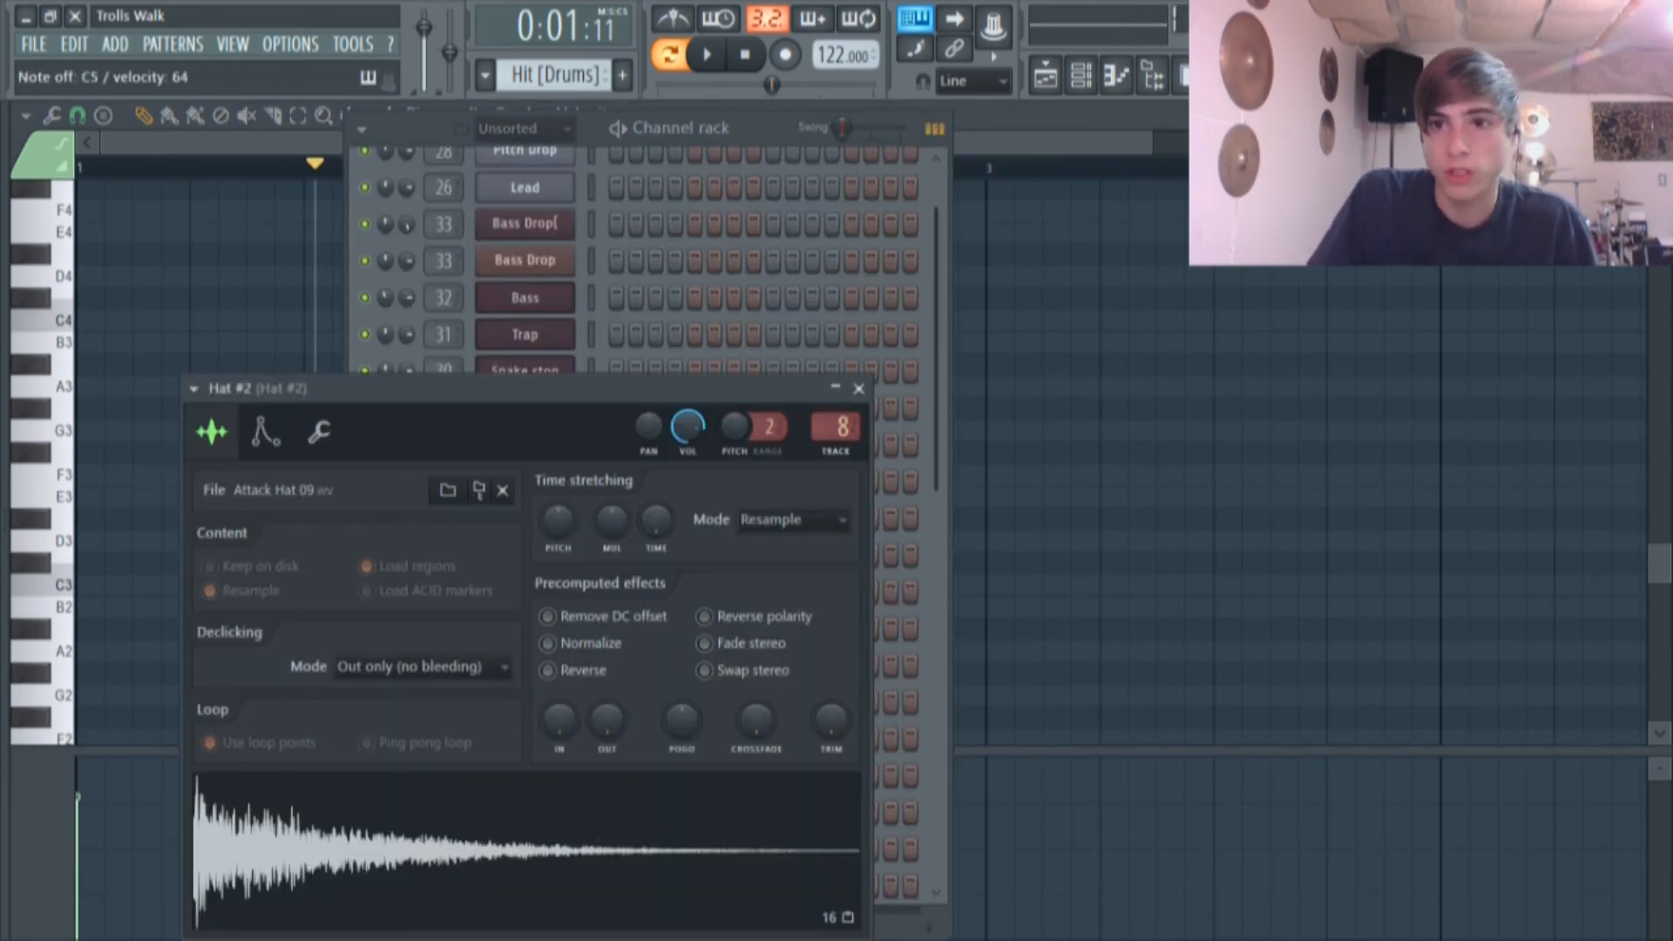
# Review the first two effects on the Hat #2 mixer track while auditioning the hat sound.
pyautogui.press('F9')
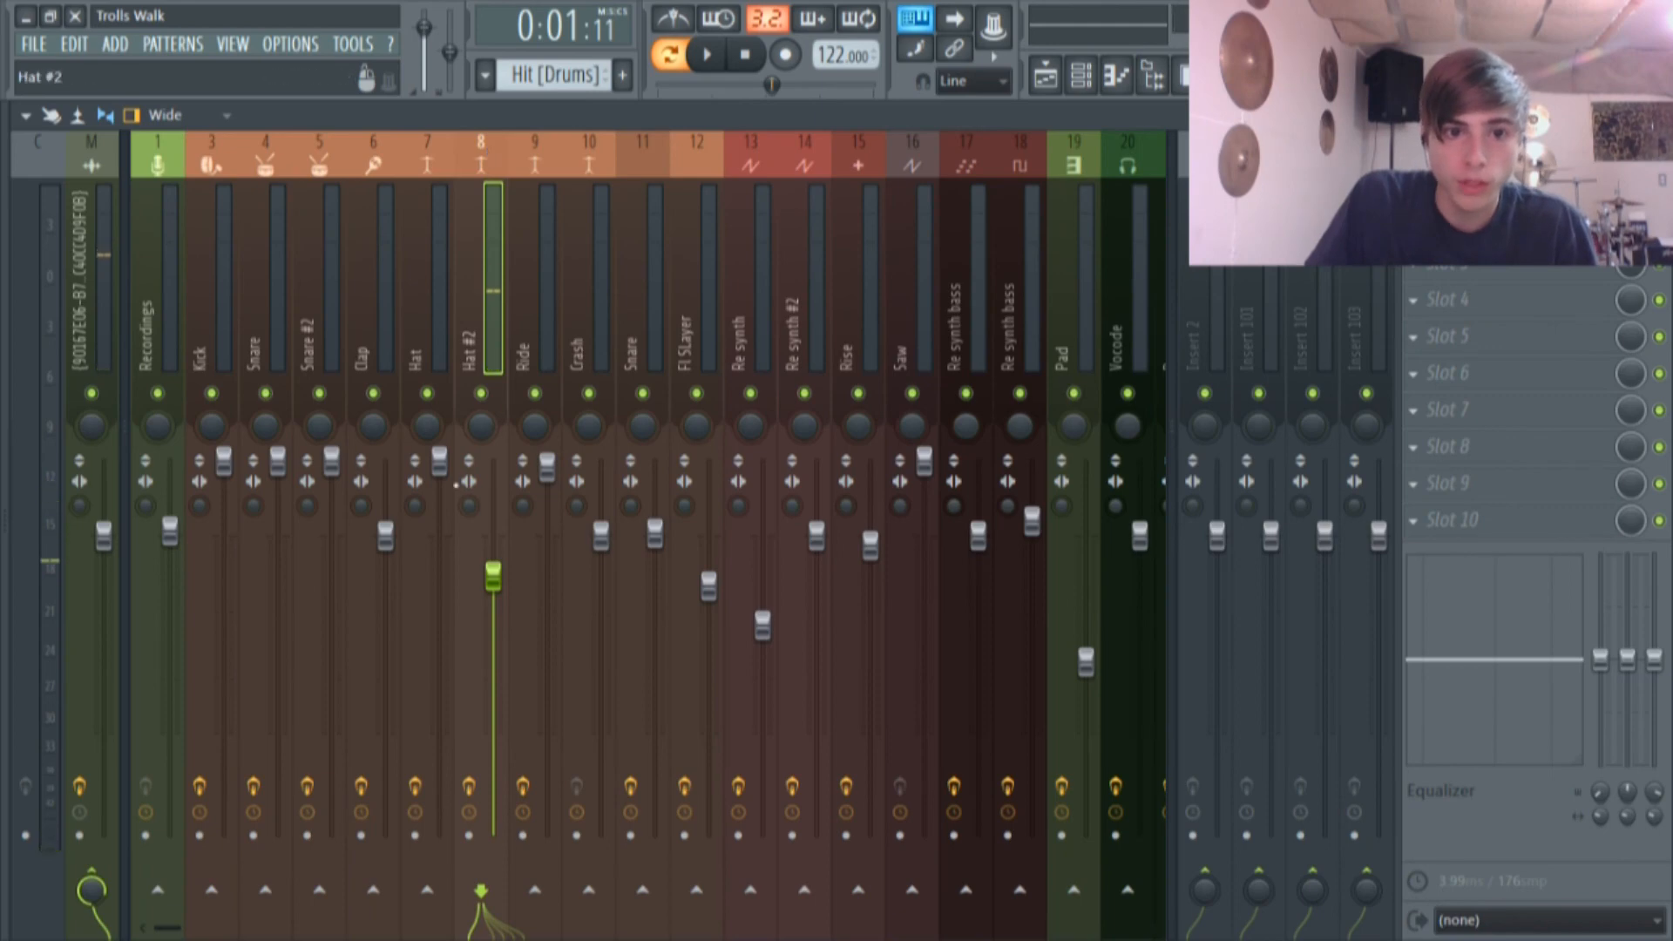
pyautogui.click(1482, 190)
pyautogui.press('q')
pyautogui.click(1481, 190)
pyautogui.click(1481, 227)
pyautogui.press('q')
# Return to the channel rack, bring up the Ride channel and audition its Grv Ride 04 sample.
pyautogui.click(1081, 77)
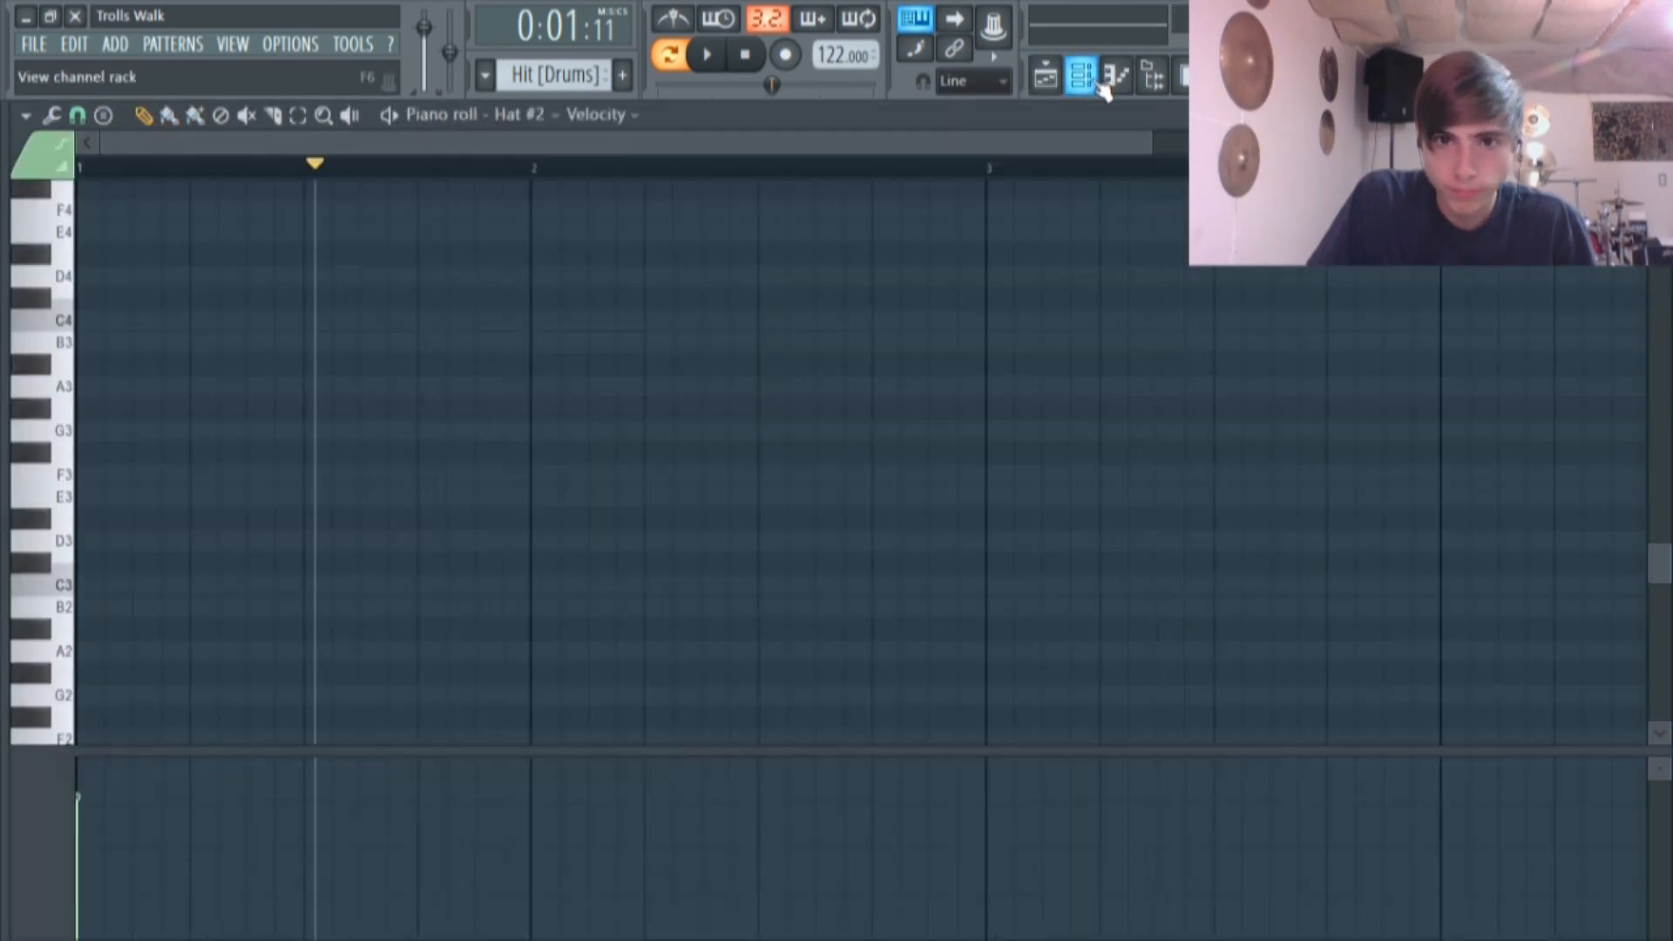
pyautogui.click(1117, 77)
pyautogui.click(553, 702)
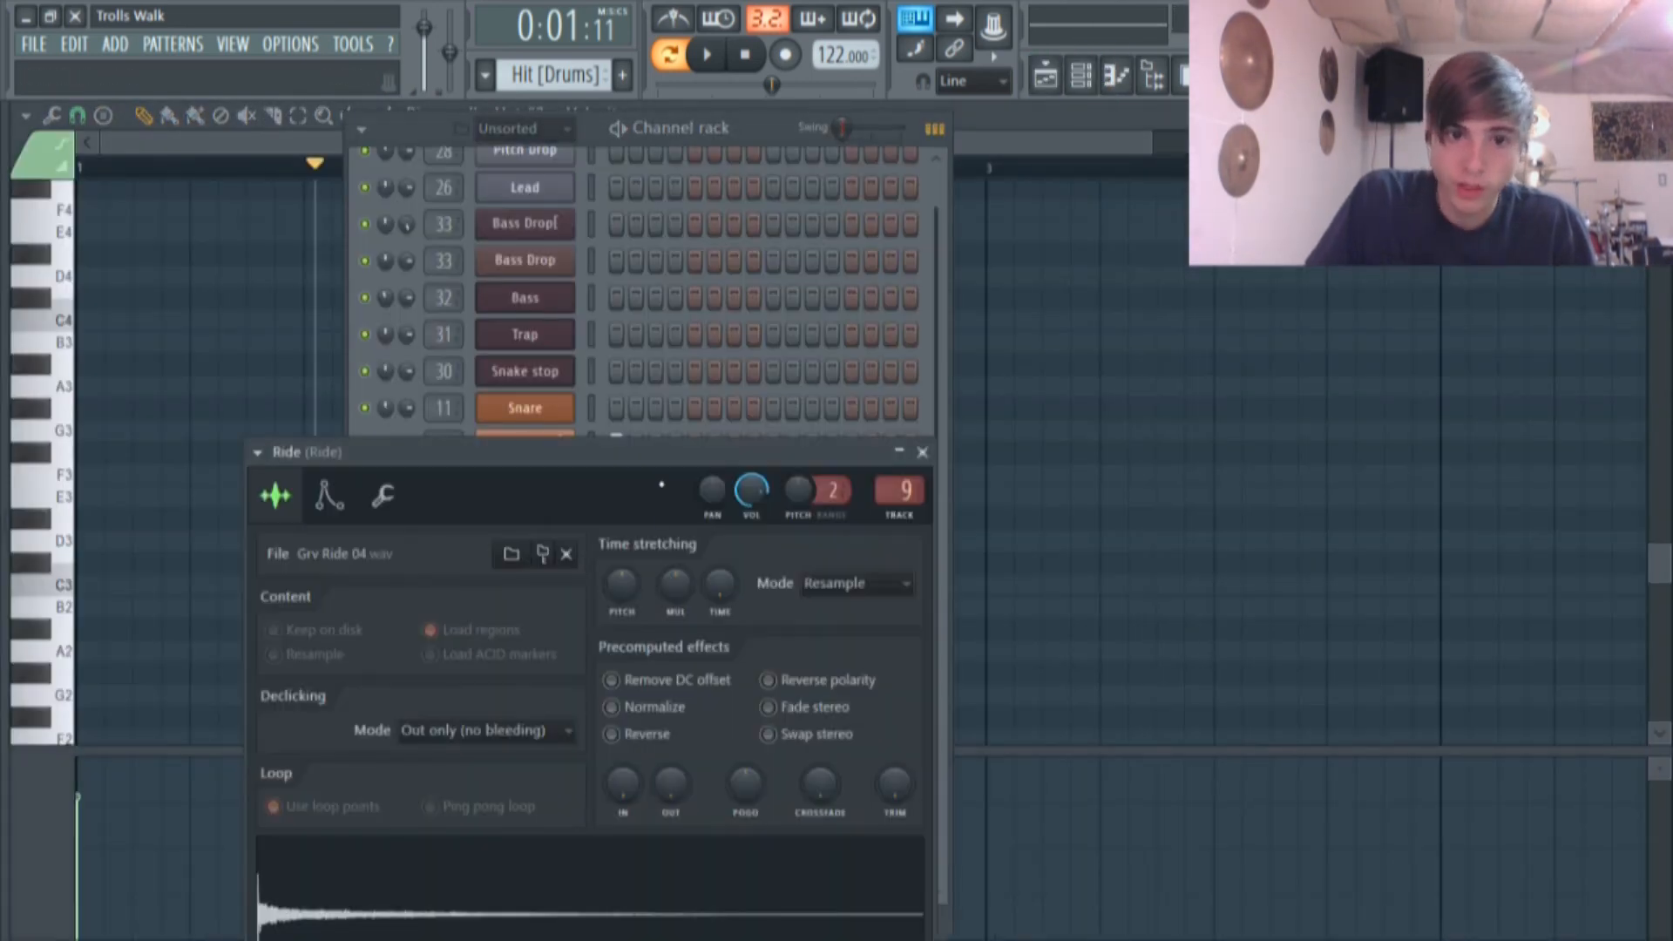
pyautogui.click(558, 788)
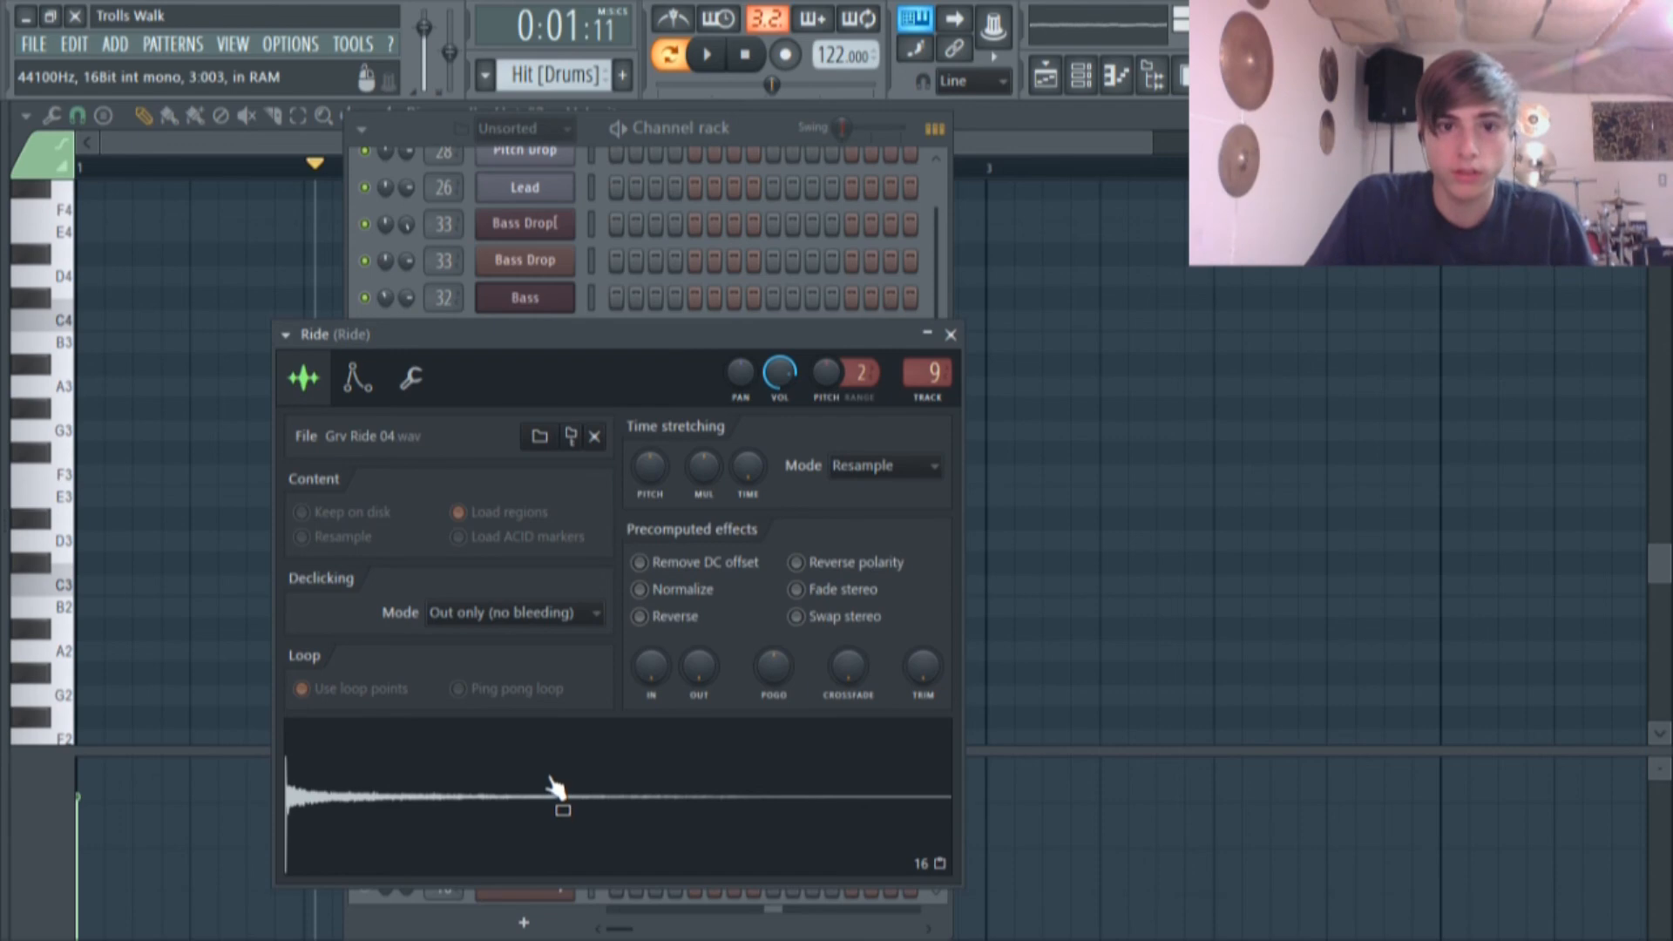
pyautogui.click(555, 791)
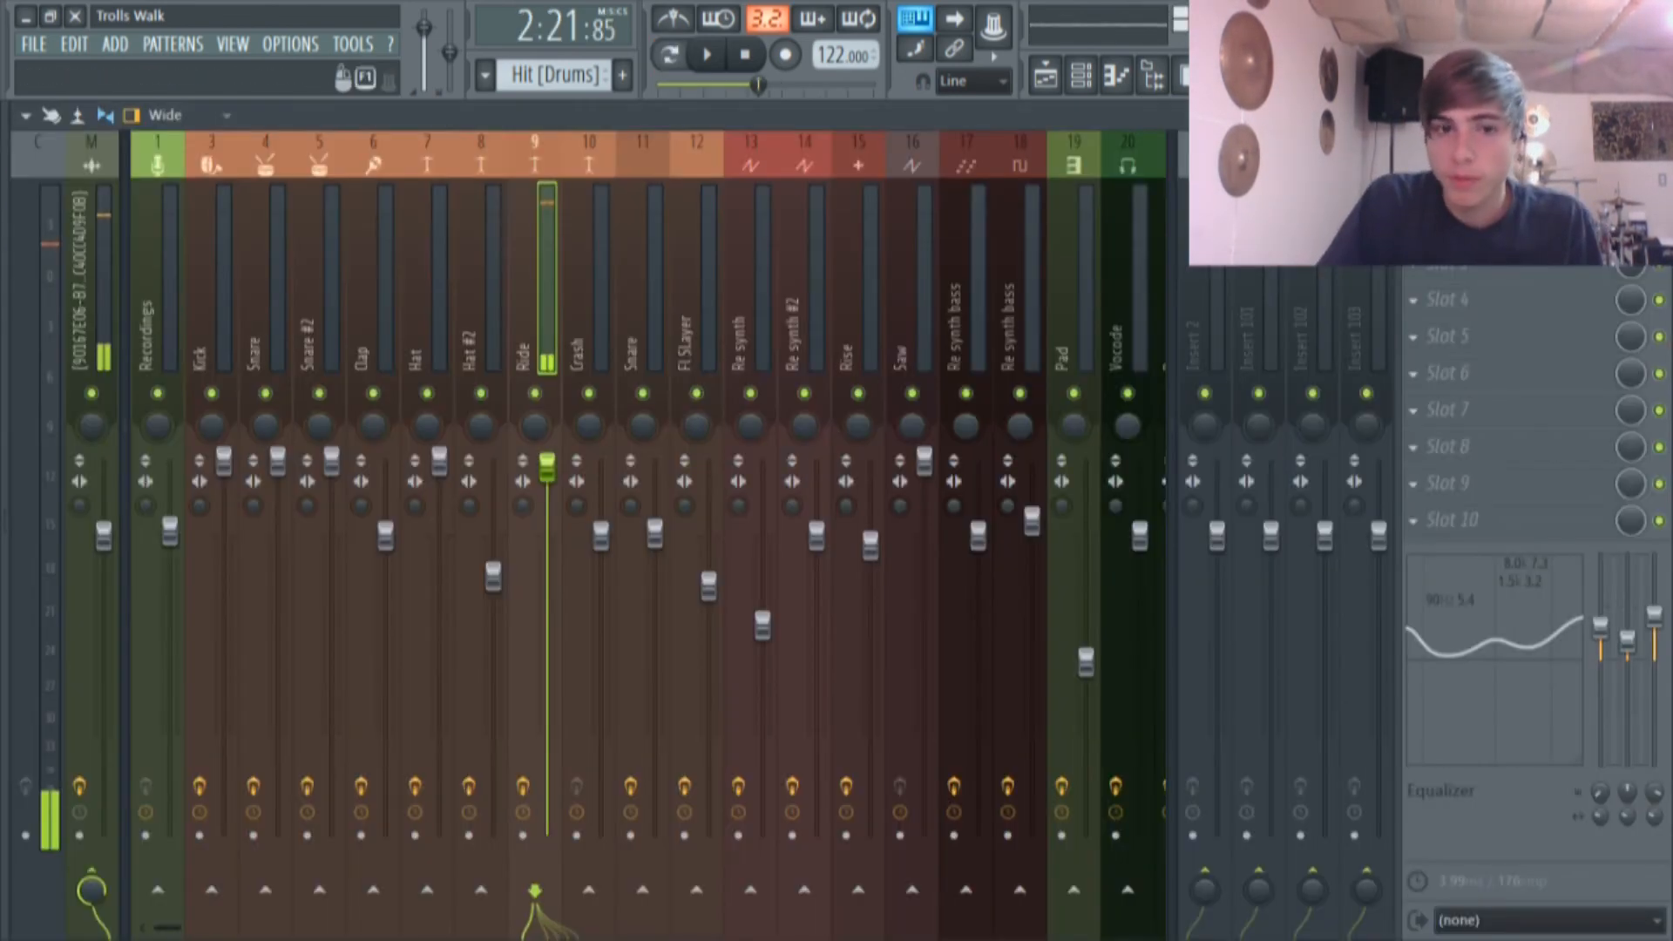
# Audition the Ride on its mixer track, review its Parametric EQ 2 boost and close the EQ.
pyautogui.click(1222, 77)
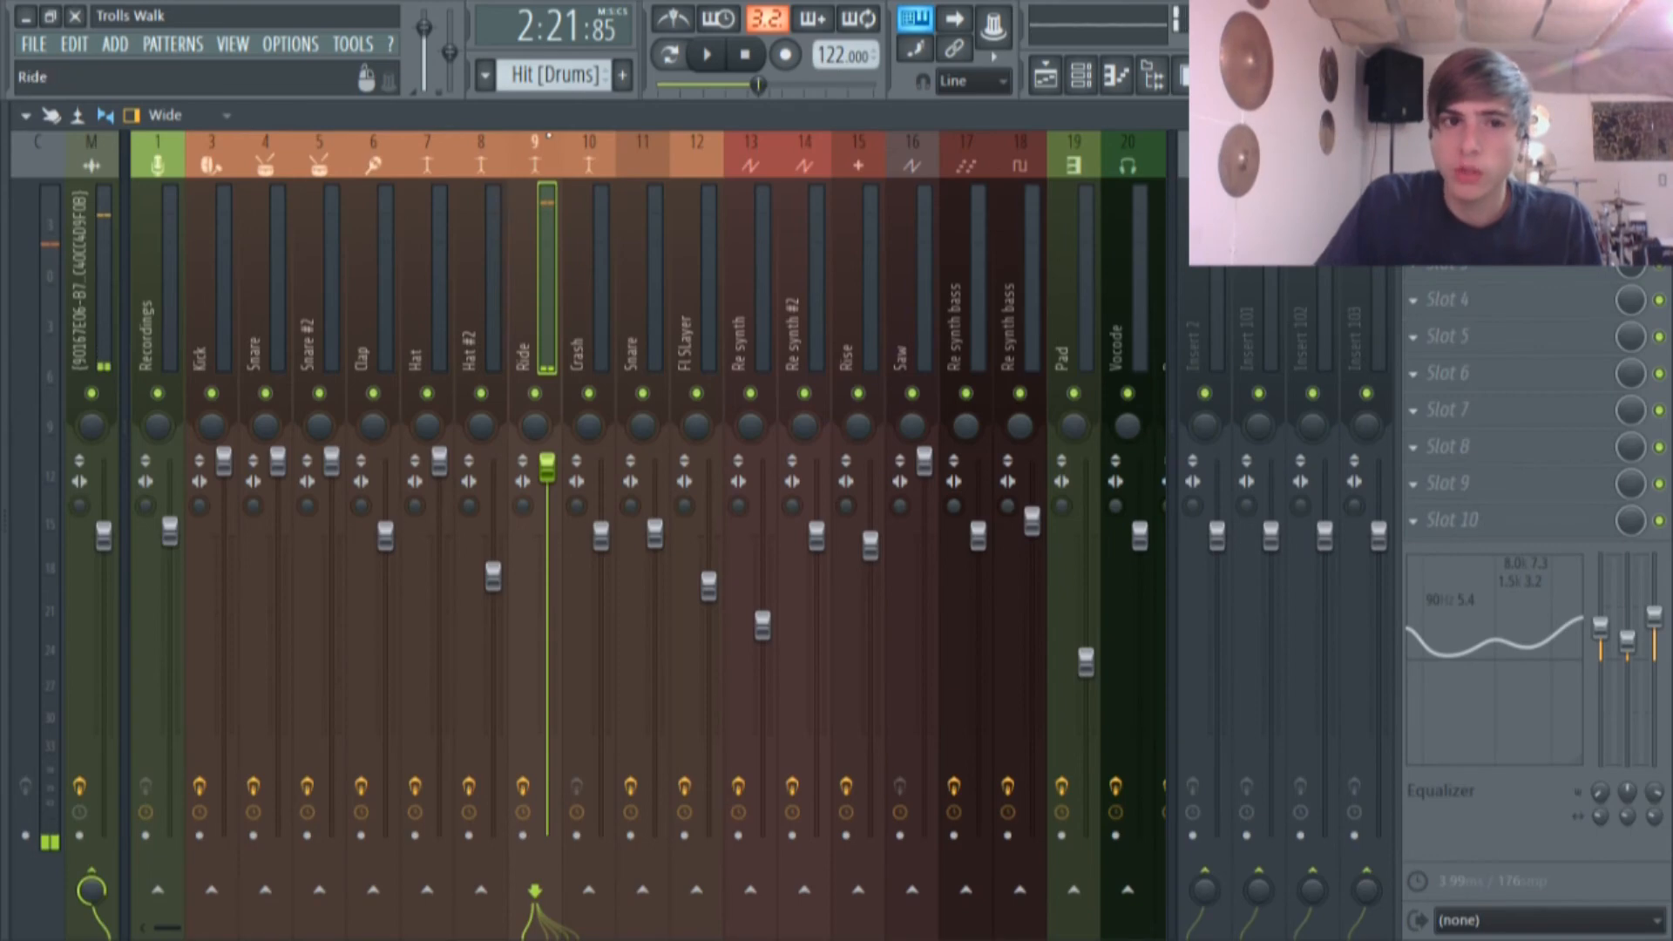
pyautogui.press('z')
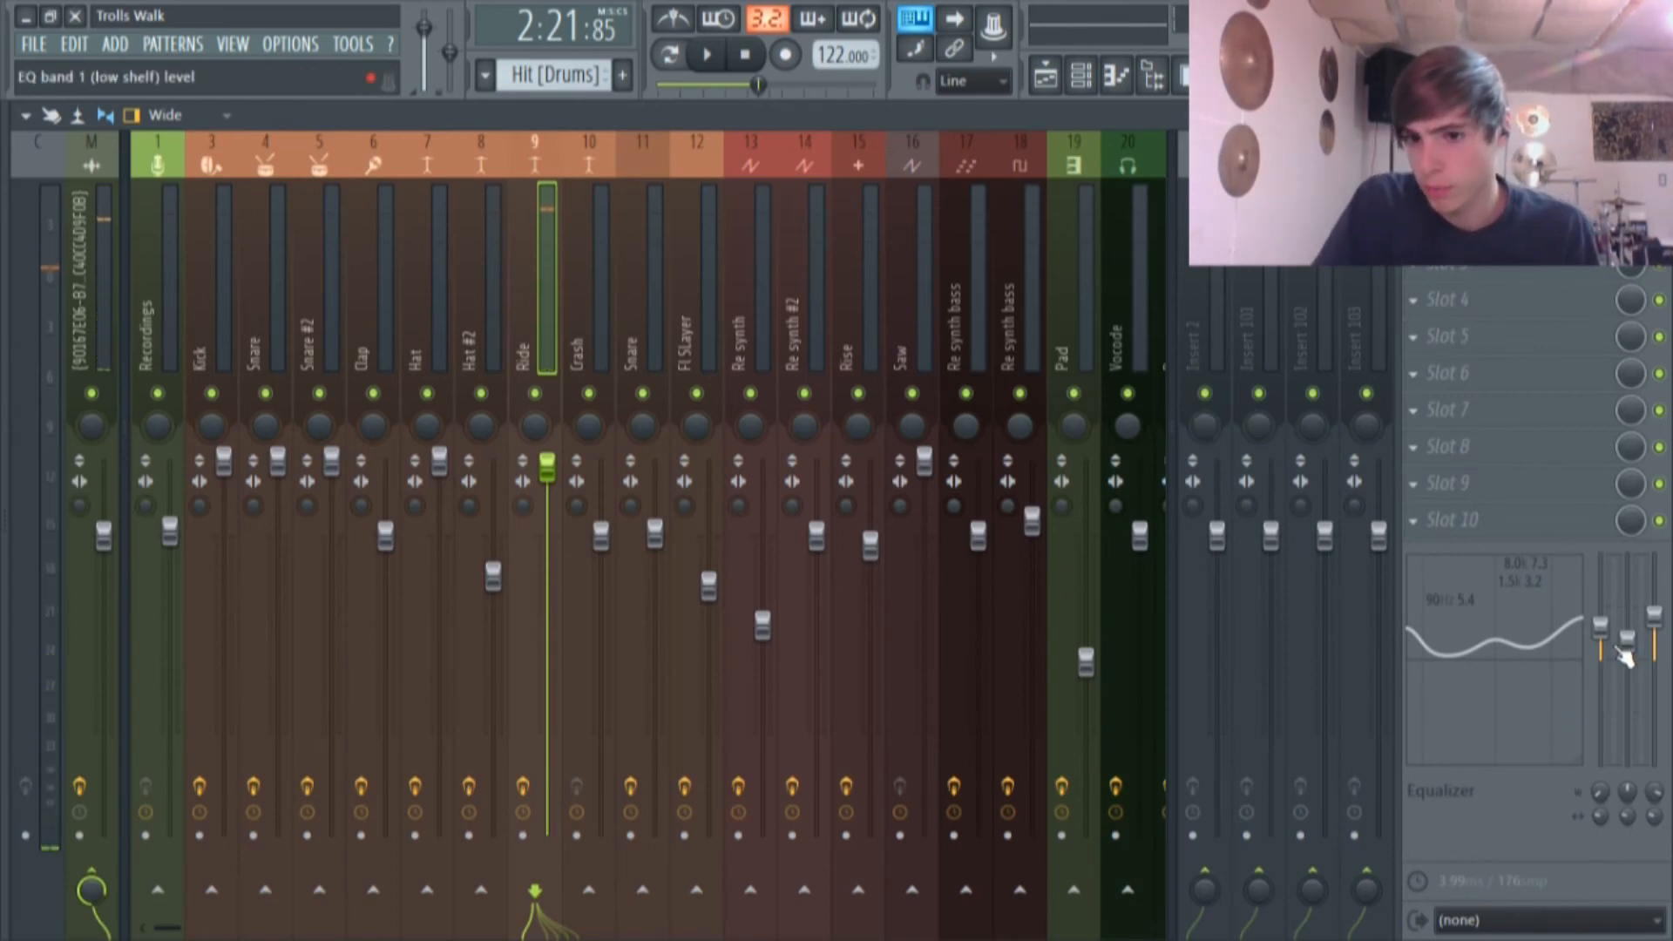
pyautogui.press('z')
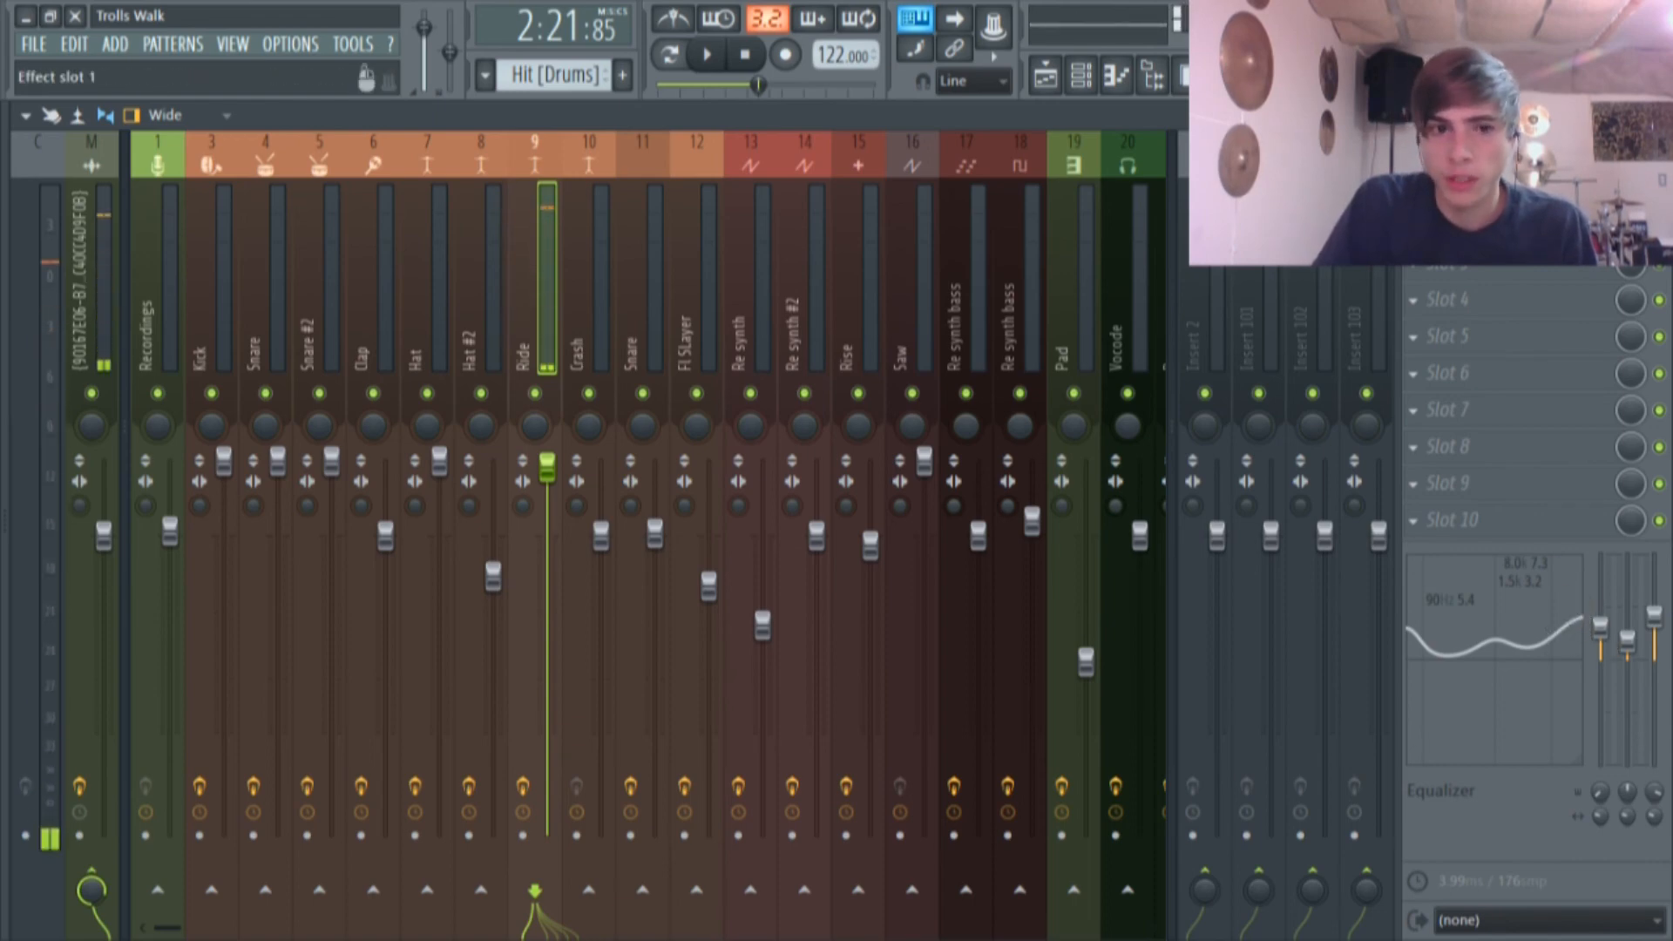
pyautogui.click(1481, 190)
pyautogui.press('z')
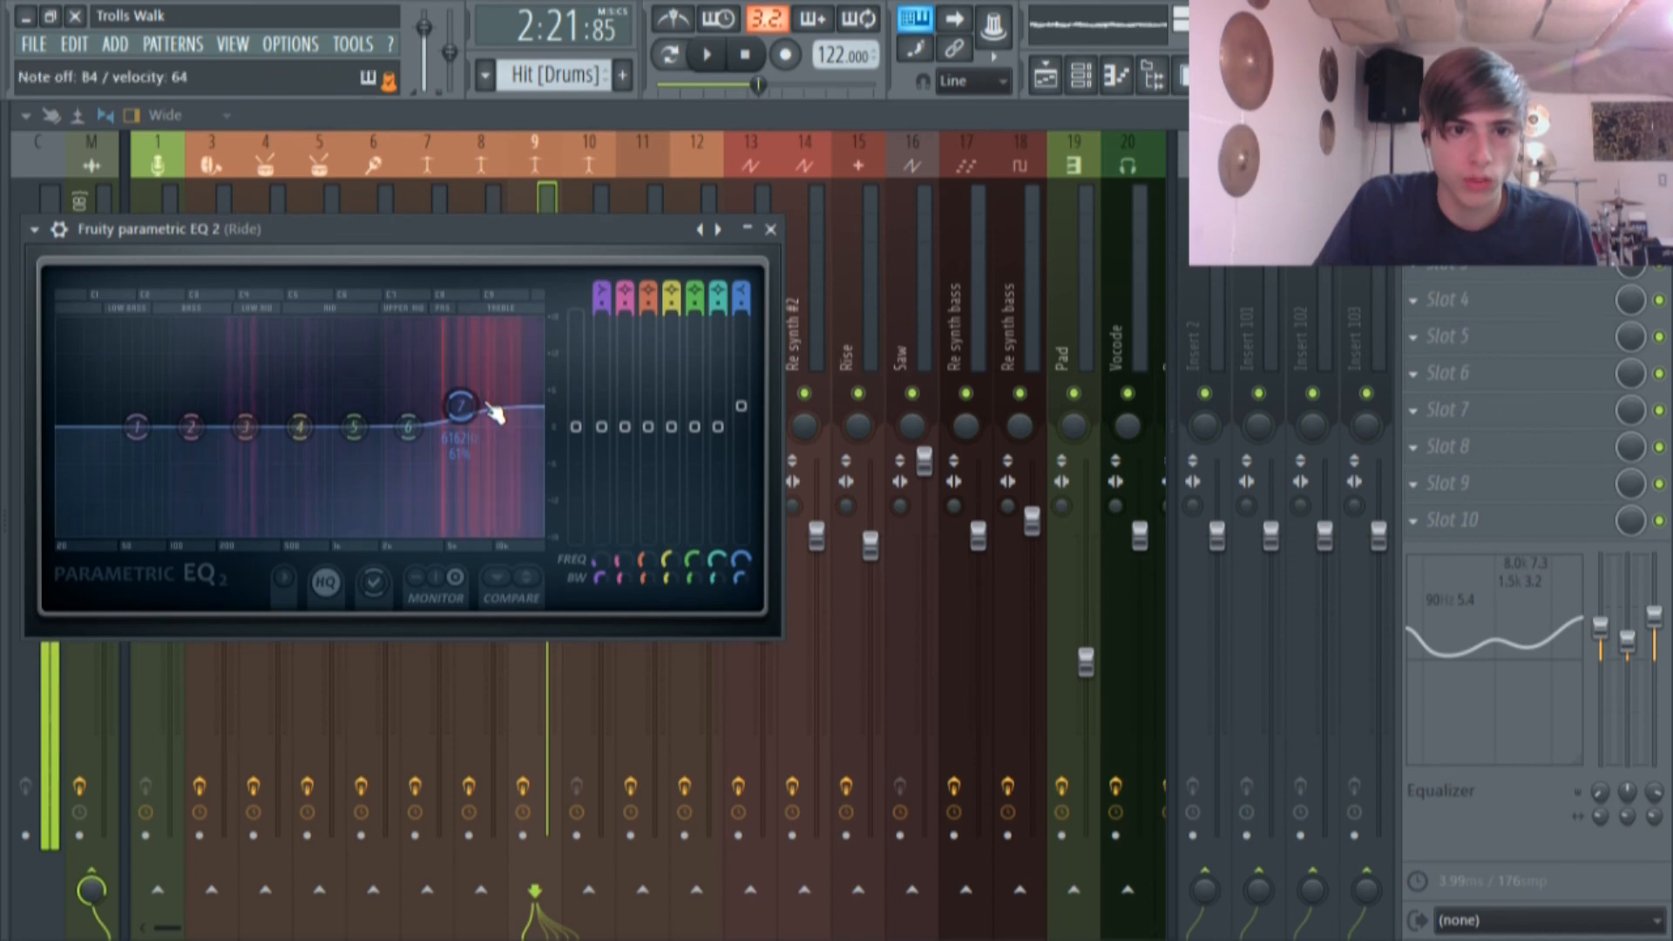
pyautogui.moveTo(653, 232); pyautogui.dragTo(1268, 478)
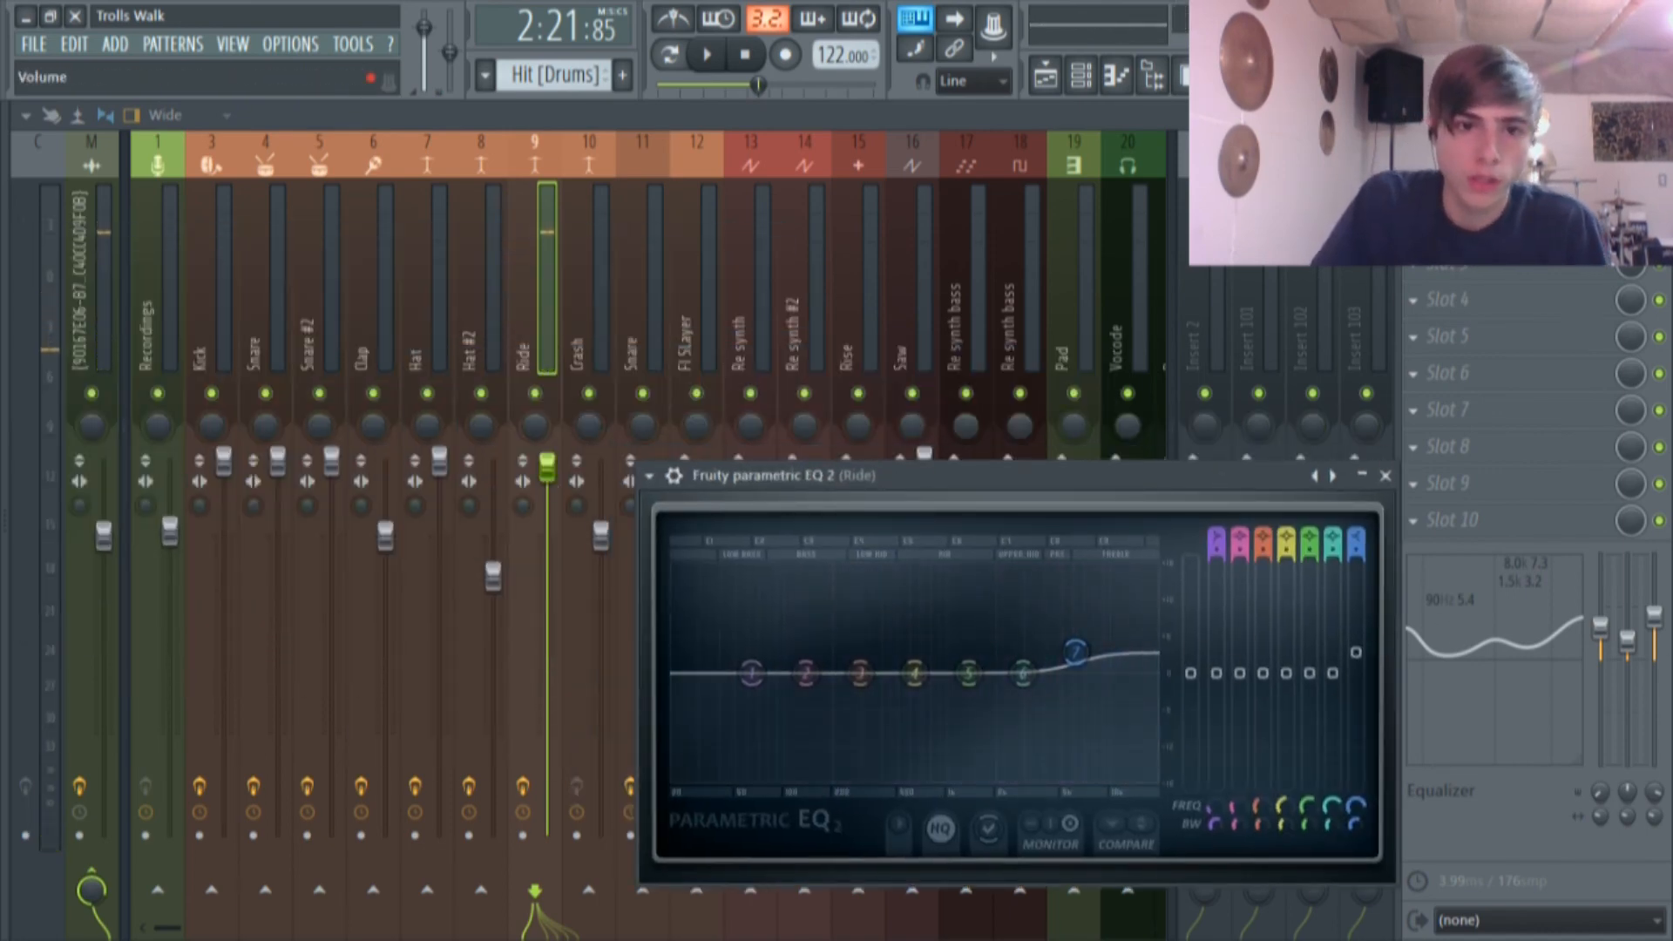
pyautogui.press('Escape')
# Return to the playlist and check the remaining Hit [Drums] channels in the channel rack and the mixer tracks.
pyautogui.click(1045, 76)
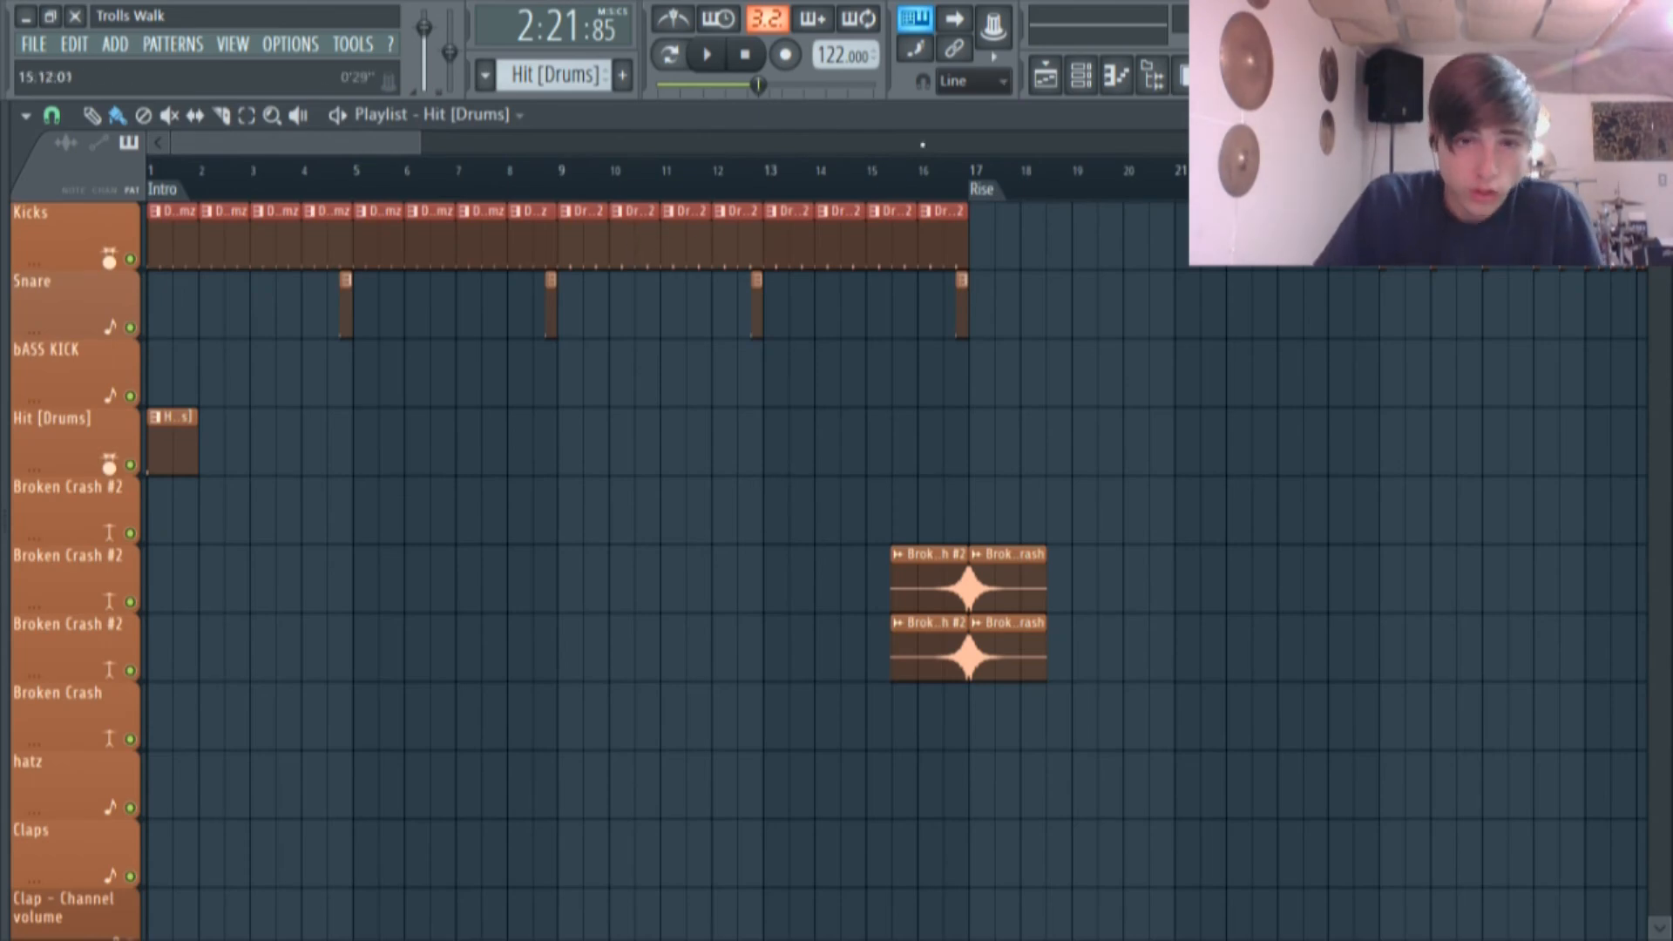
pyautogui.click(1081, 77)
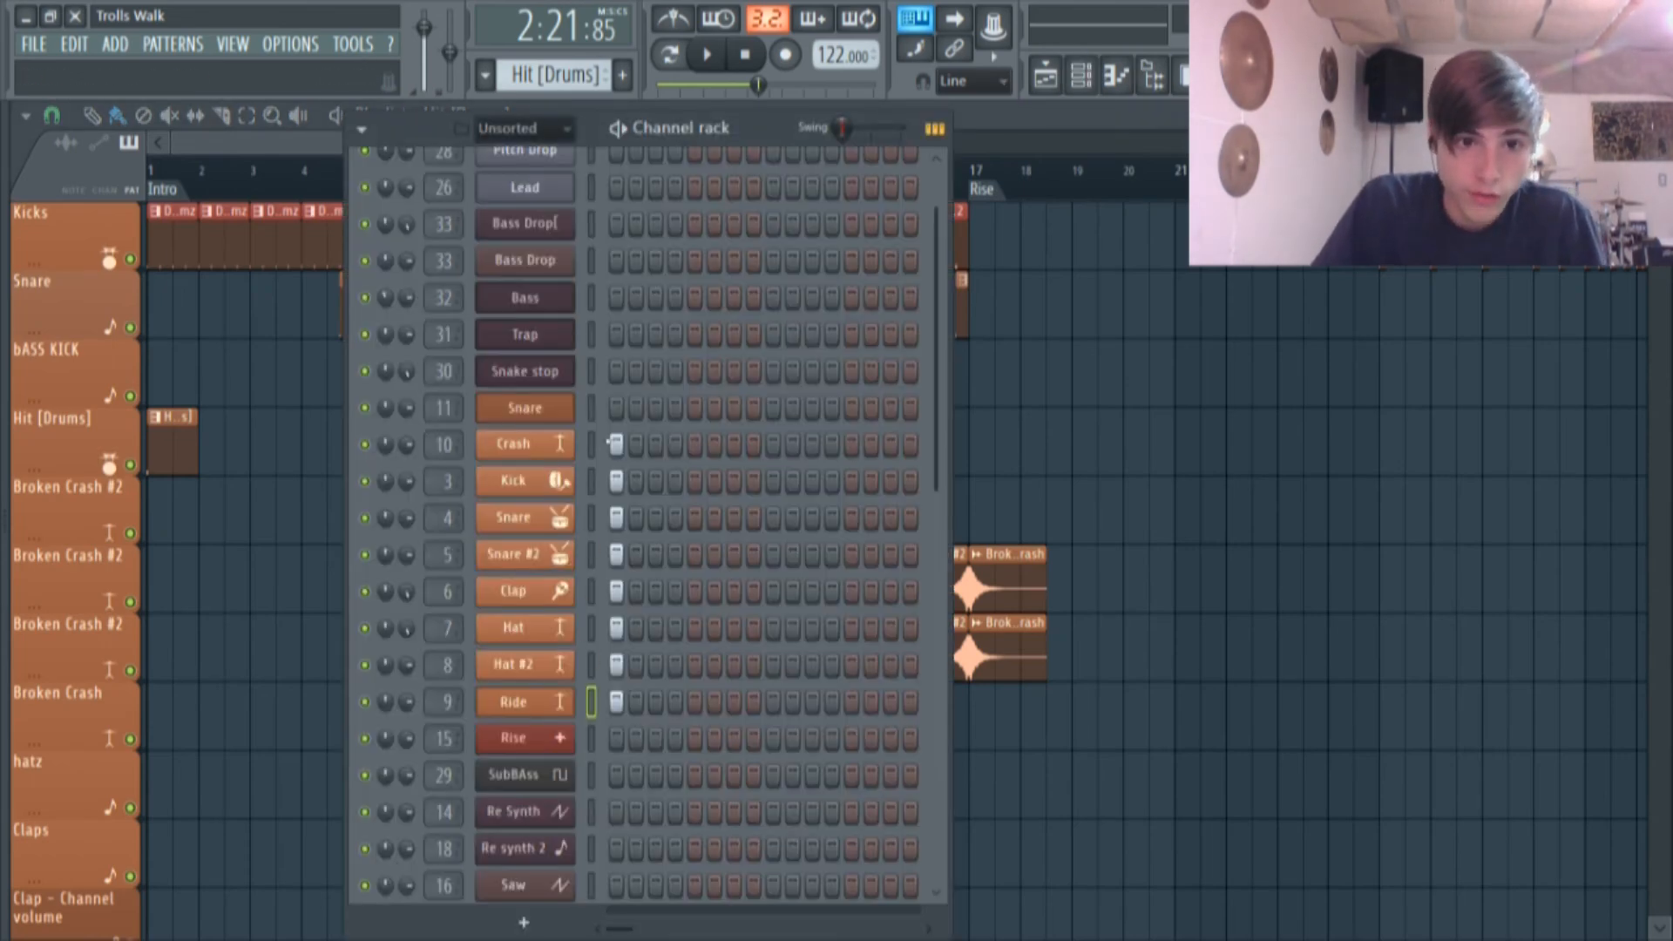
pyautogui.press('F6')
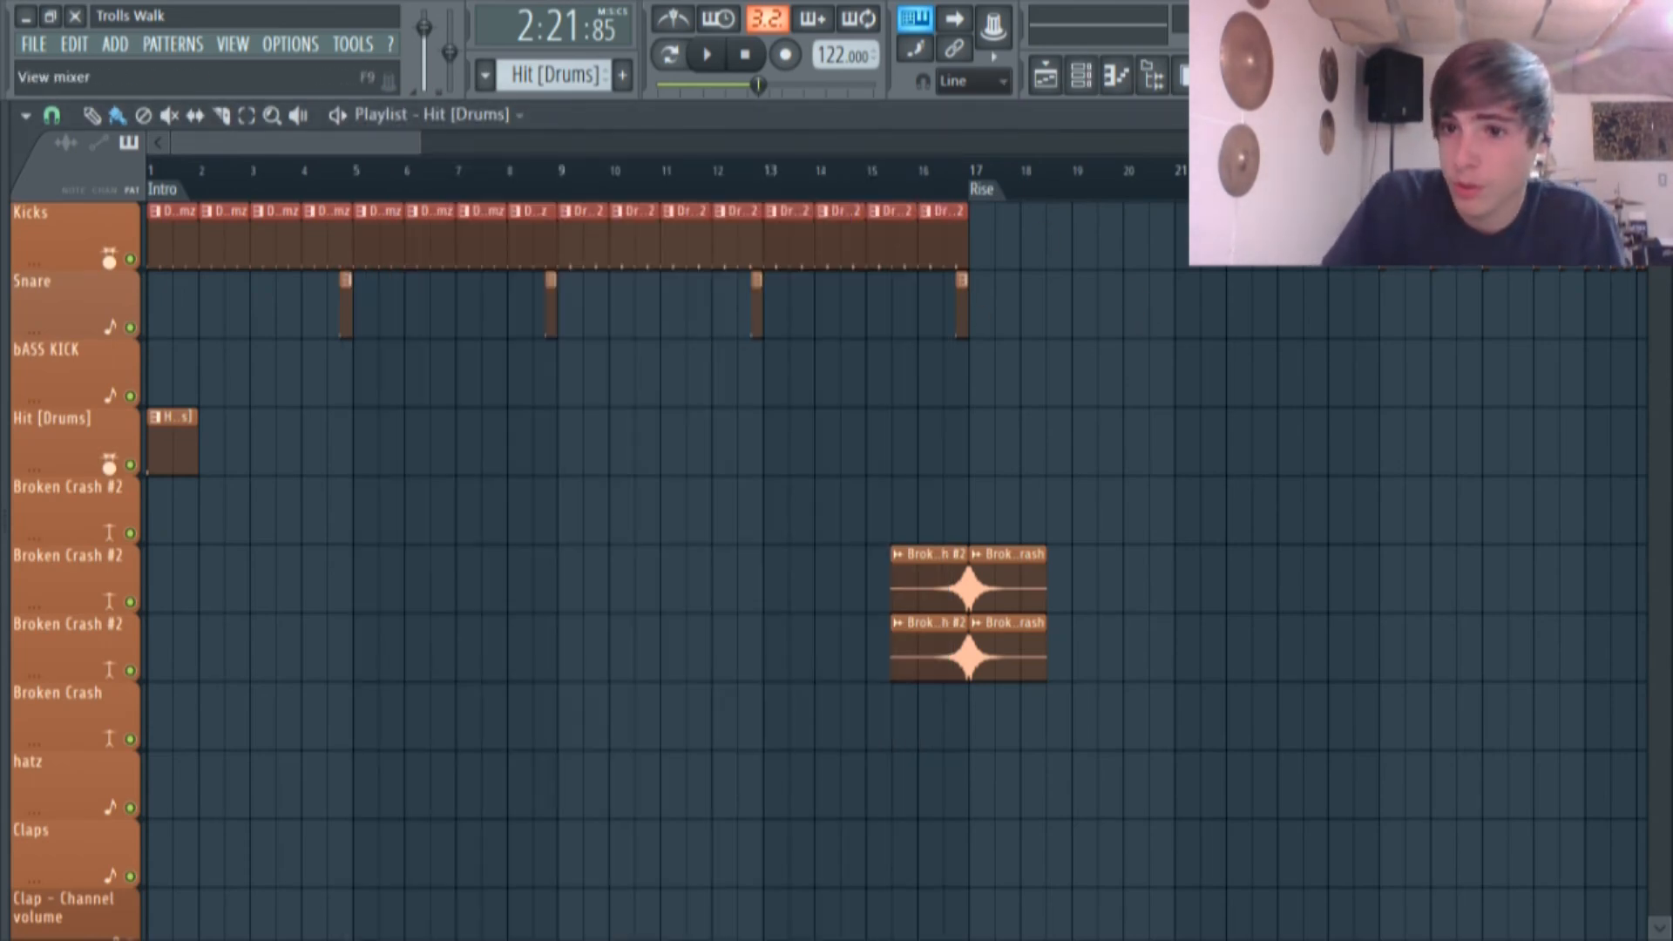
pyautogui.press('F9')
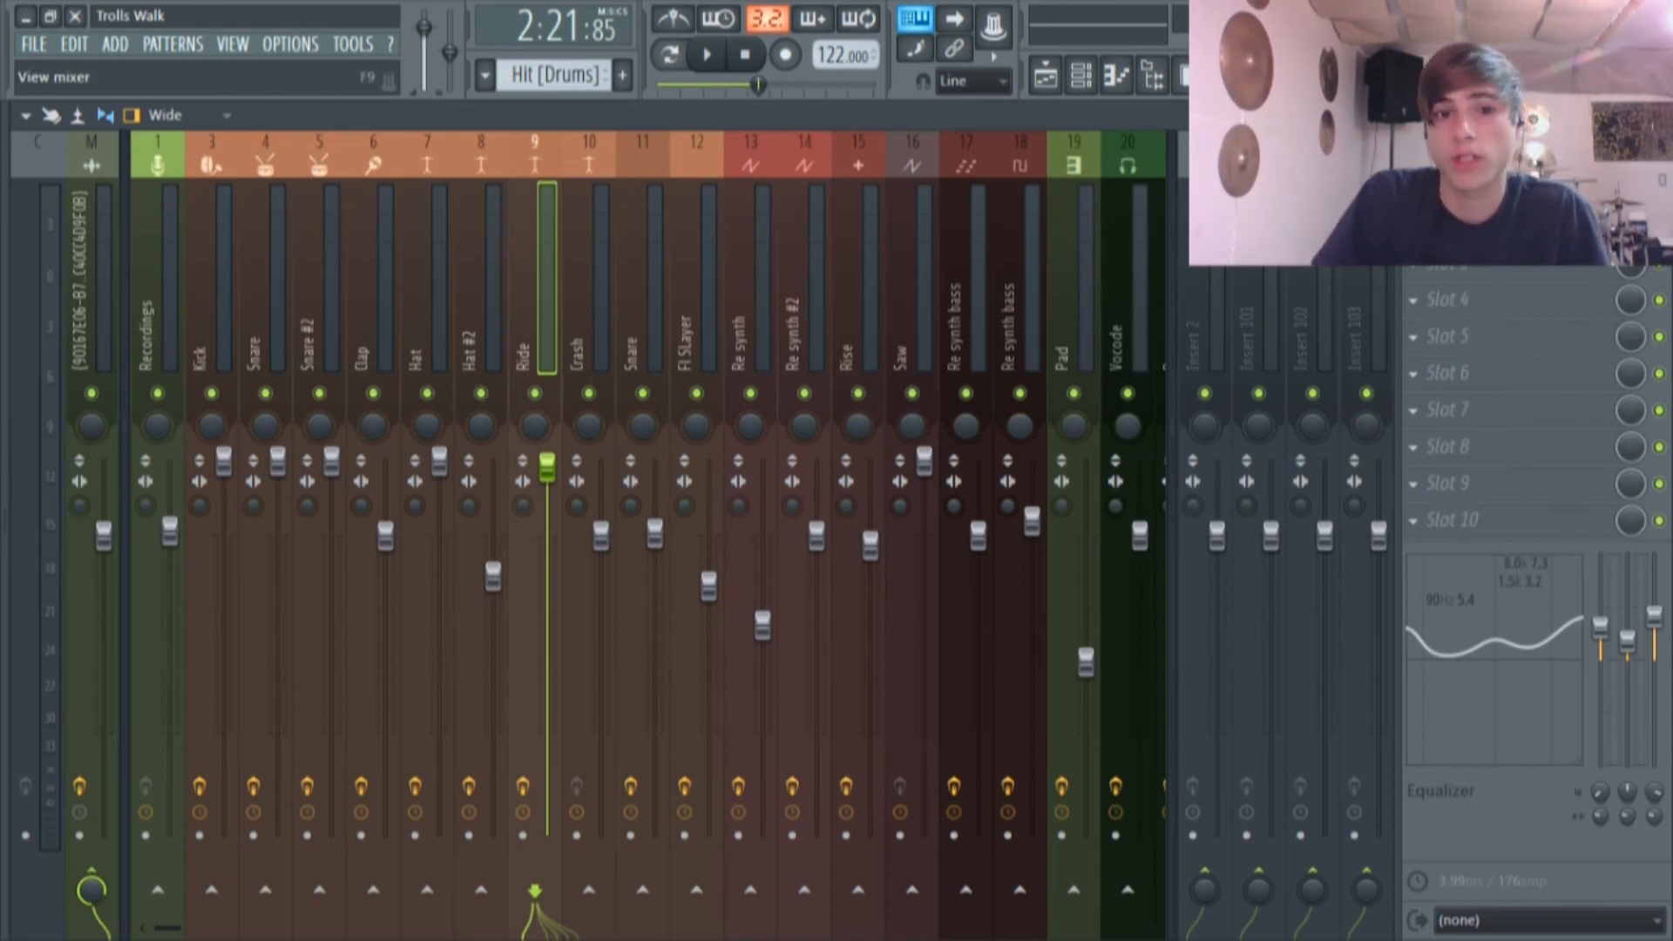
pyautogui.press('F9')
# Find the Arp track in the playlist and open its first Arp clip with the Sytrus instrument.
pyautogui.scroll(-8, 680, 474)
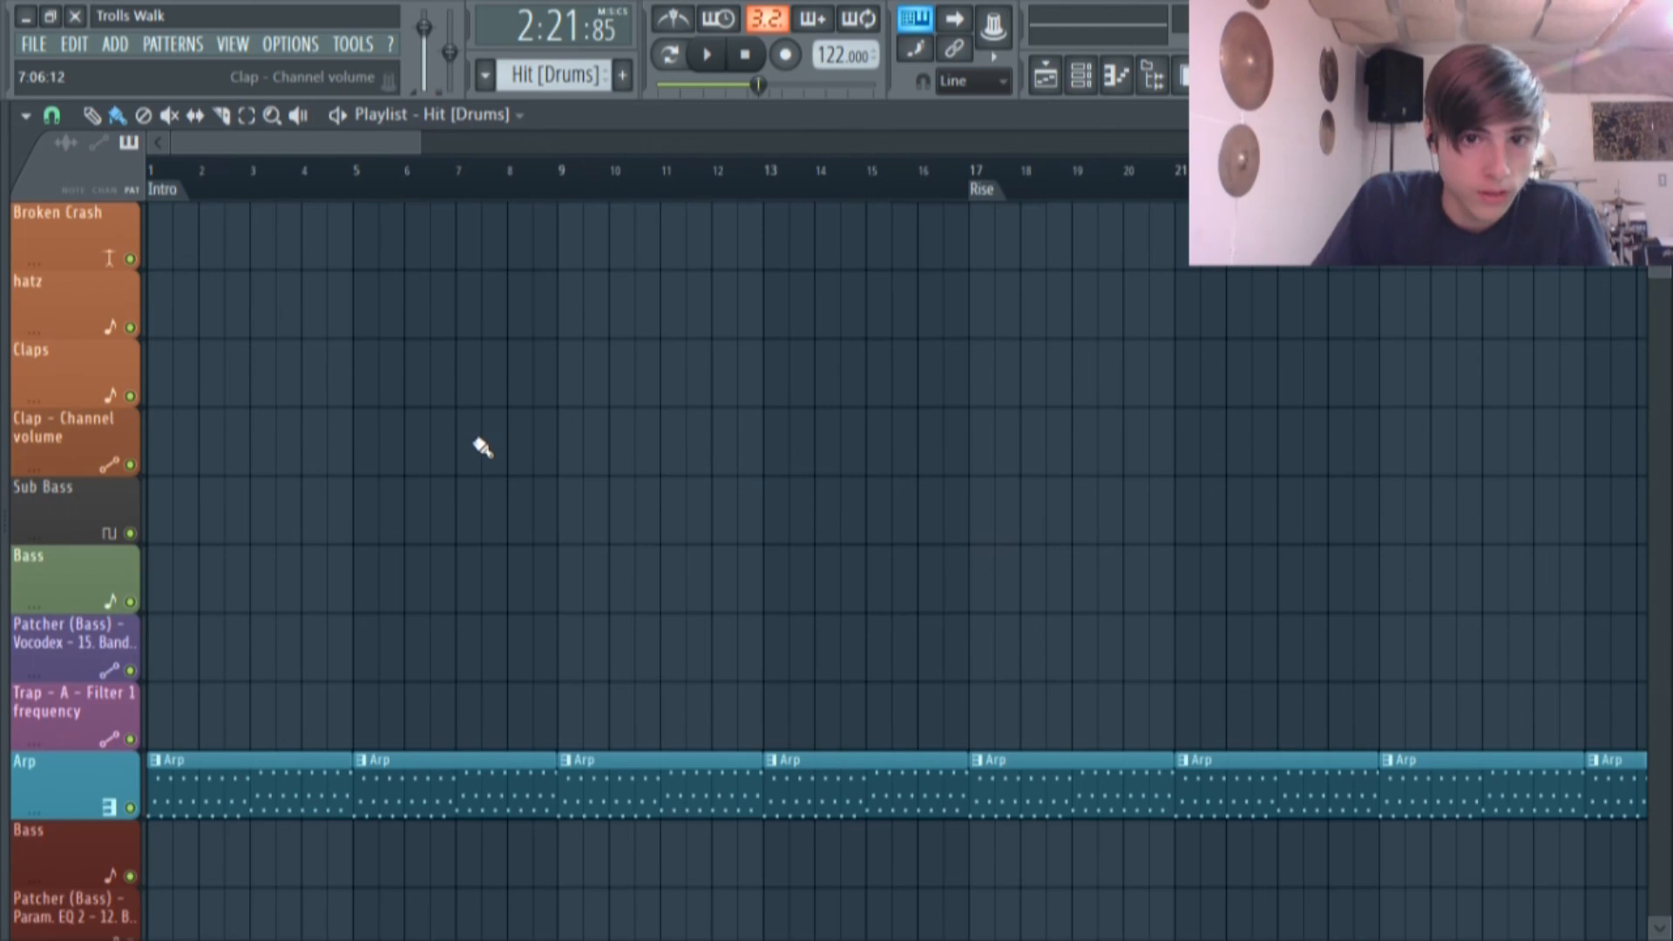
pyautogui.scroll(4, 484, 447)
pyautogui.scroll(-10, 475, 445)
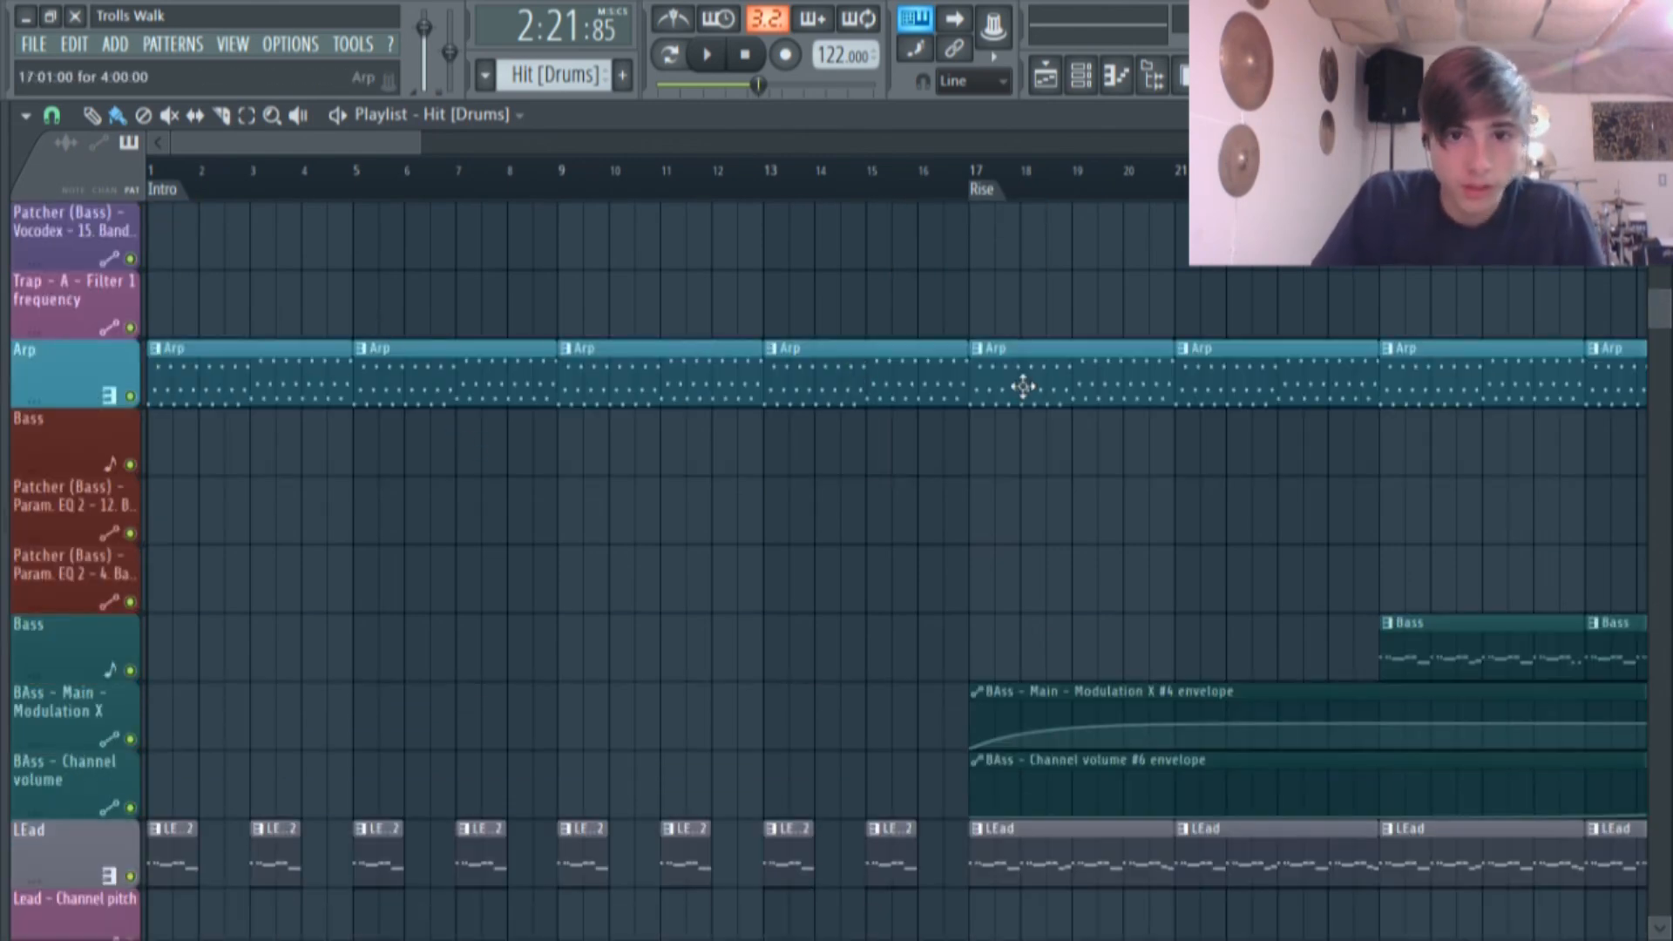
pyautogui.doubleClick(233, 374)
pyautogui.scroll(4, 621, 461)
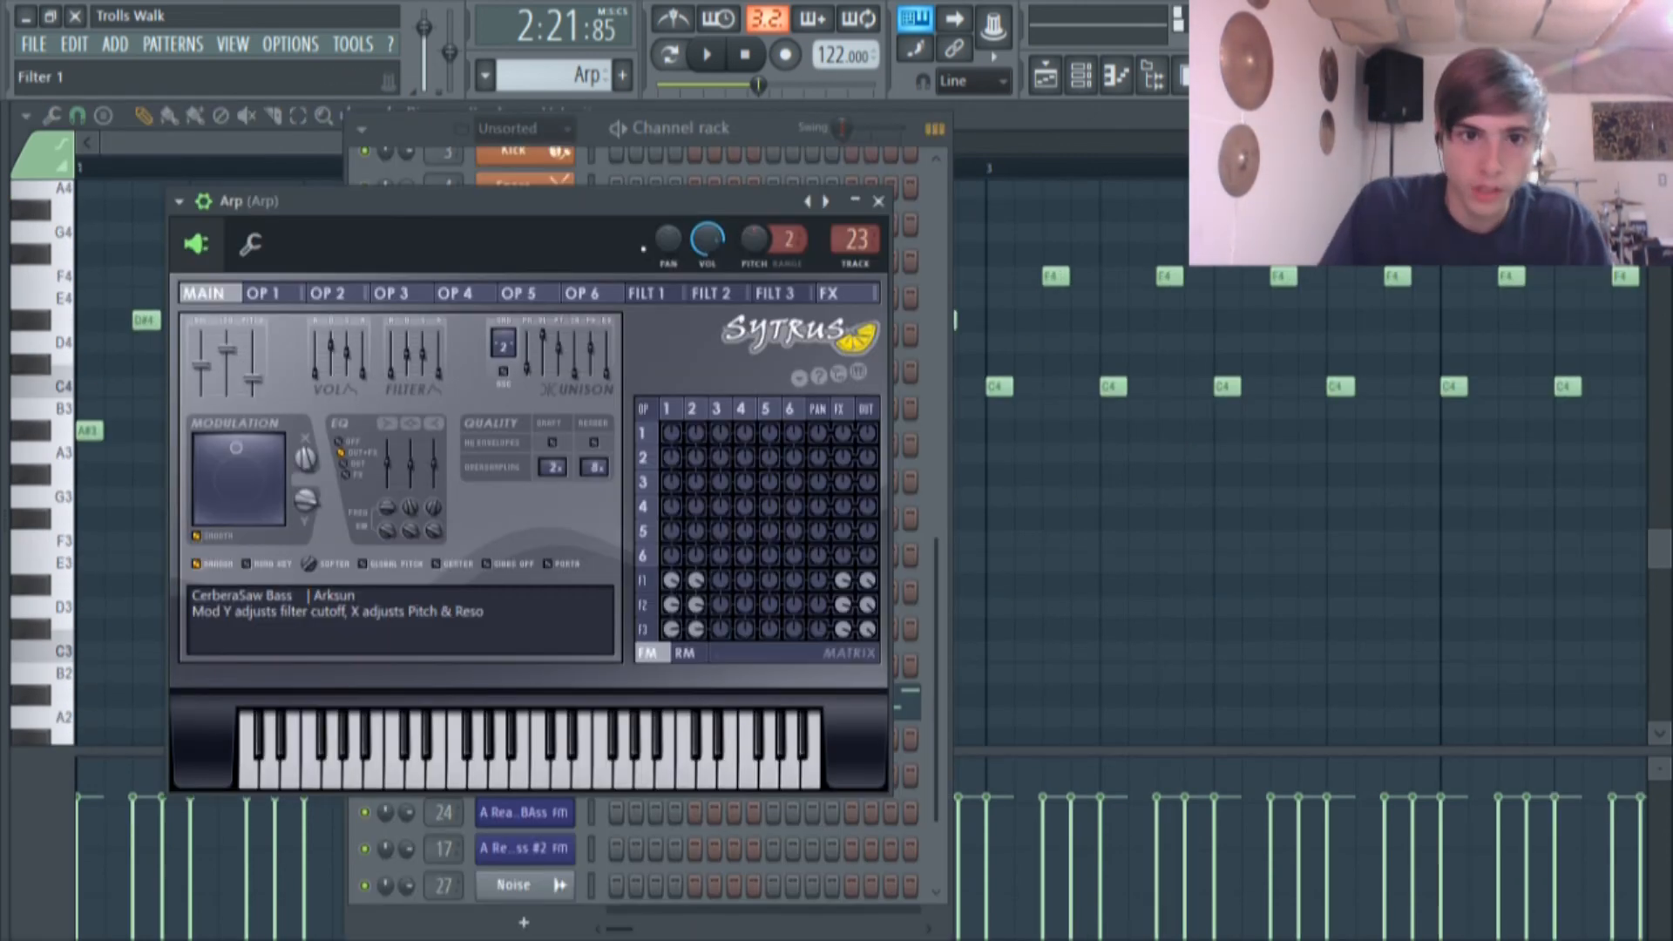
# Reposition the Arp's Sytrus window and try its master pitch slider.
pyautogui.moveTo(641, 203); pyautogui.dragTo(715, 199)
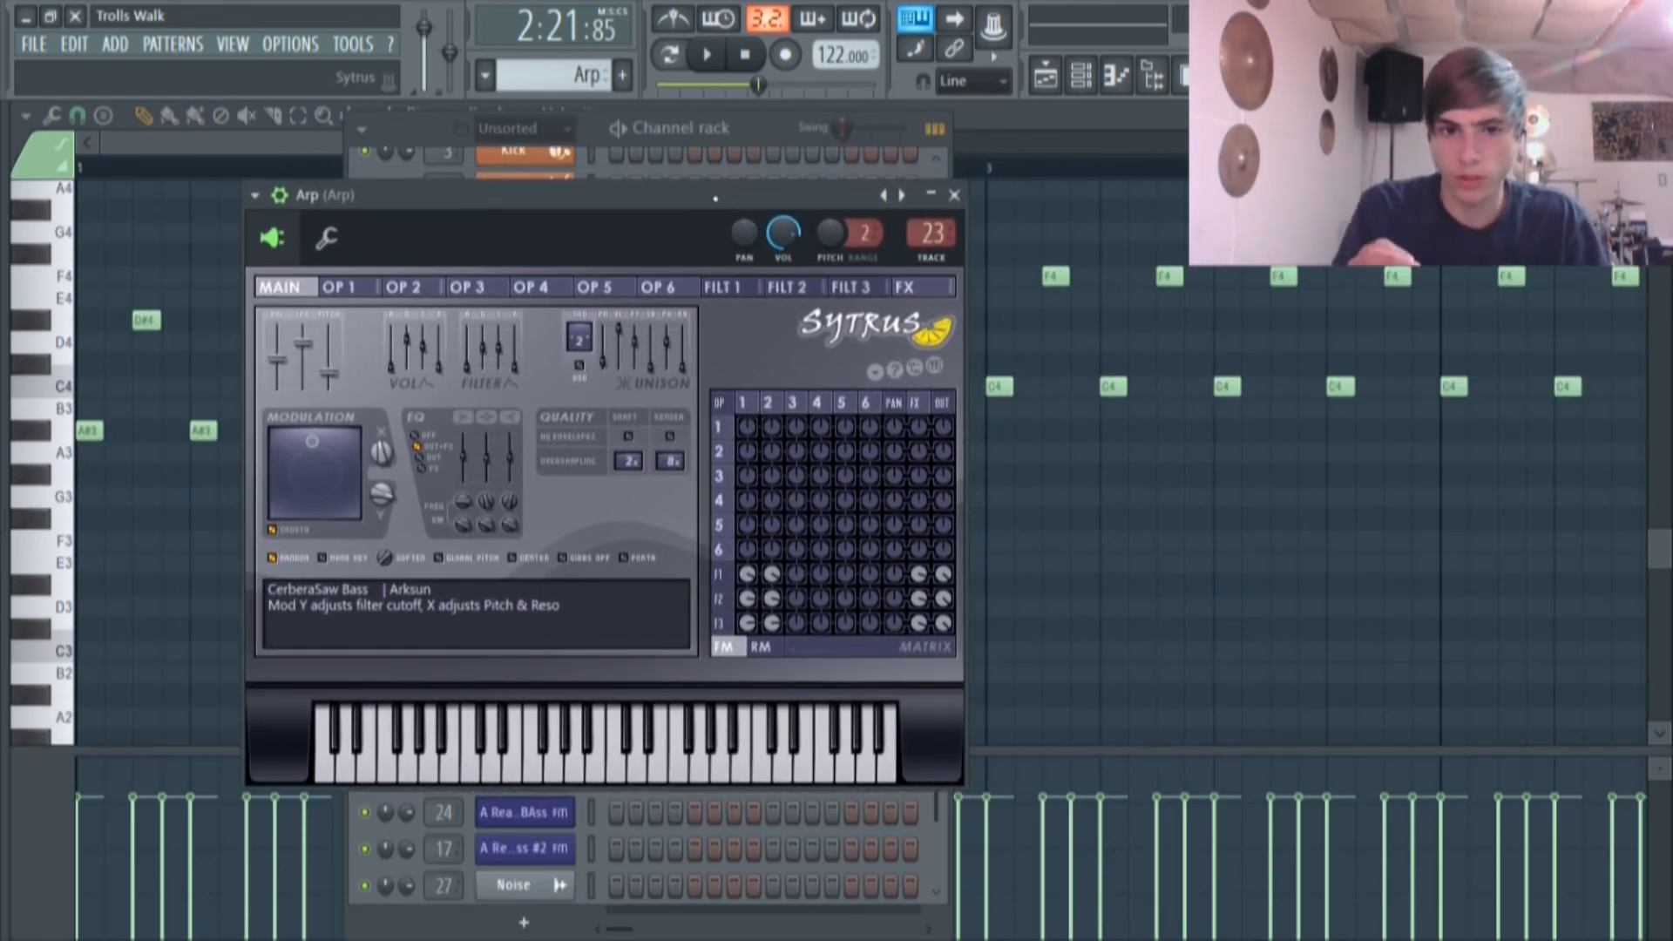
pyautogui.moveTo(554, 192); pyautogui.dragTo(587, 209)
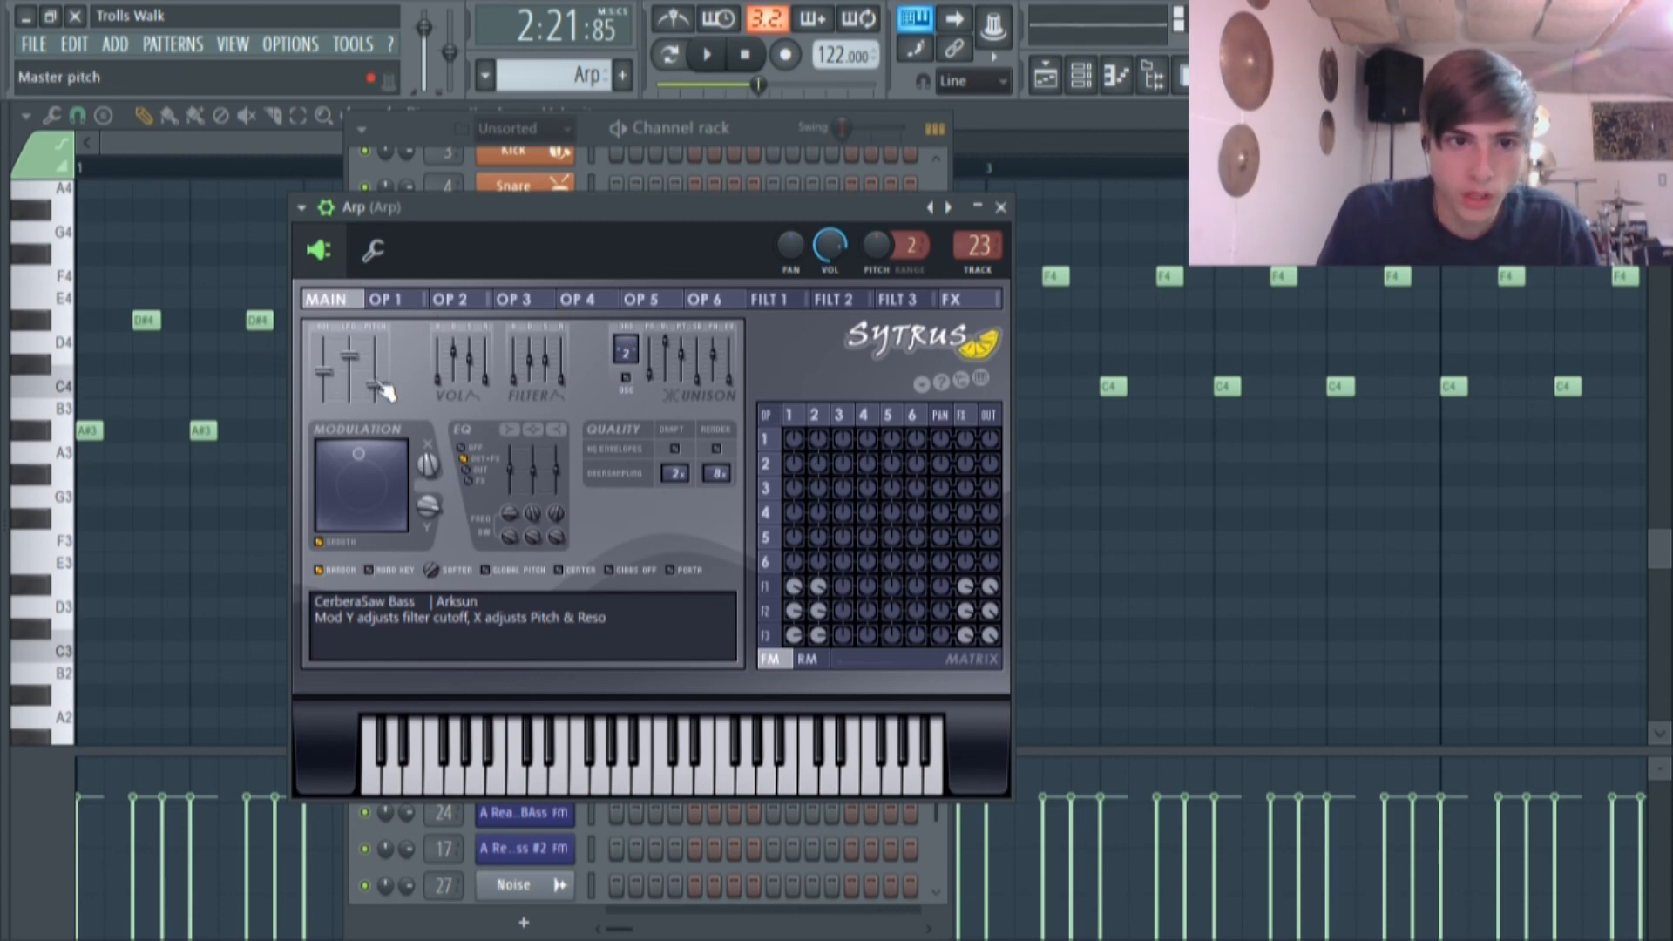
pyautogui.moveTo(375, 361); pyautogui.dragTo(375, 380)
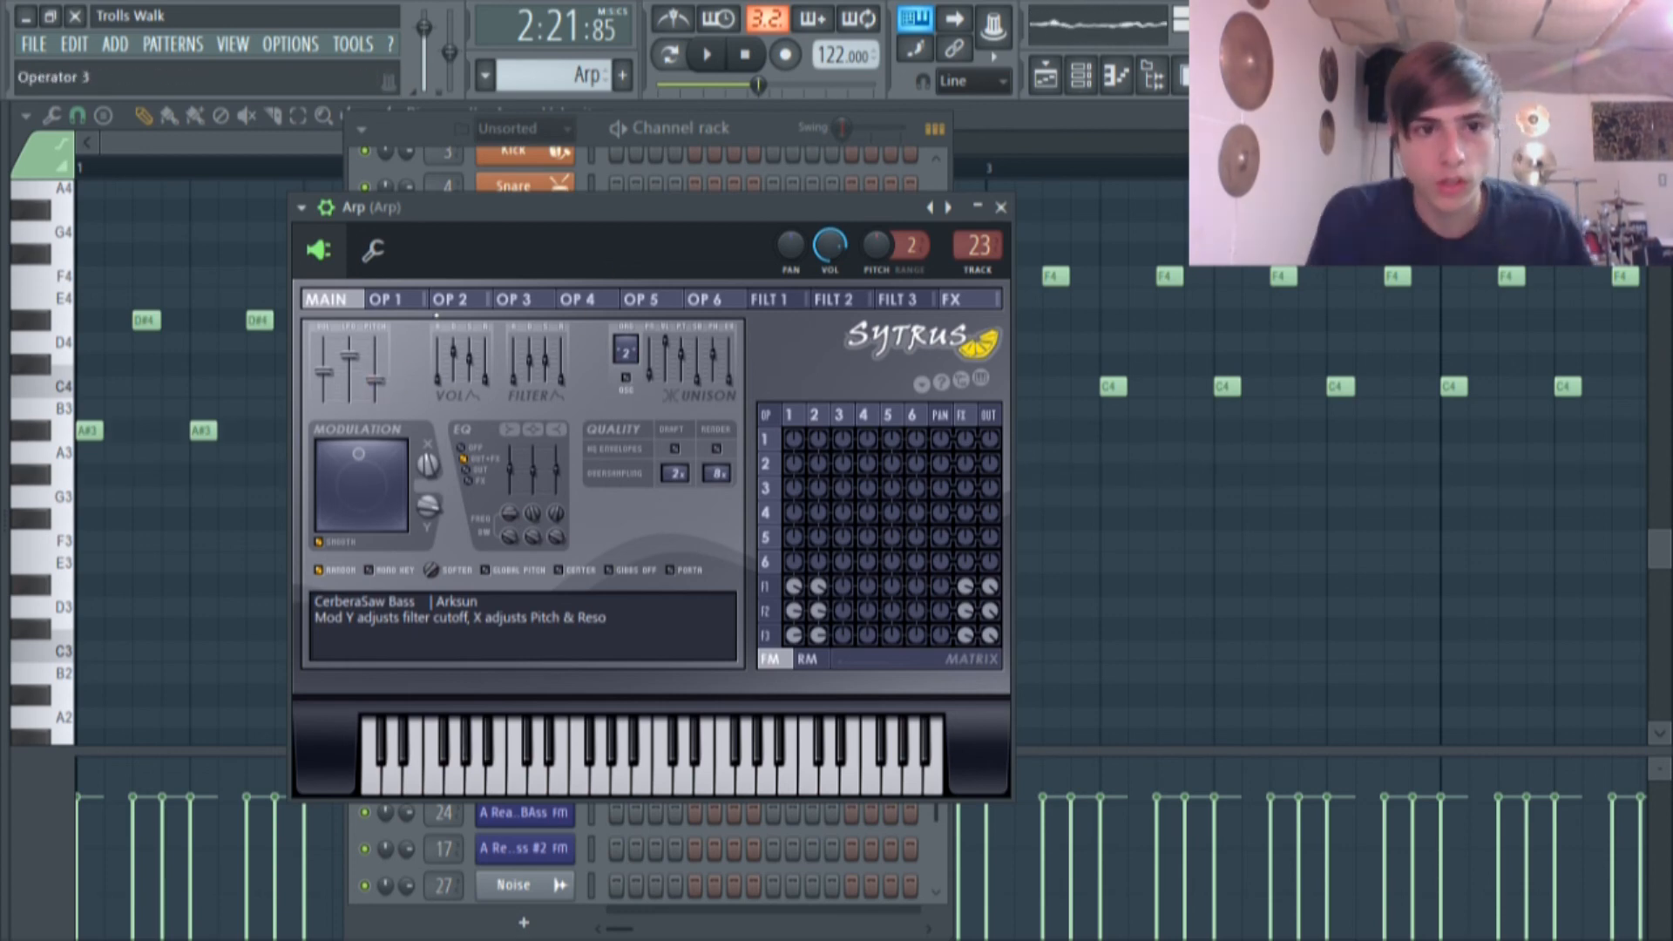
# Examine operator 1 and compare the settings of filters 1, 2 and 3 in the Arp's Sytrus patch.
pyautogui.click(384, 299)
pyautogui.click(767, 300)
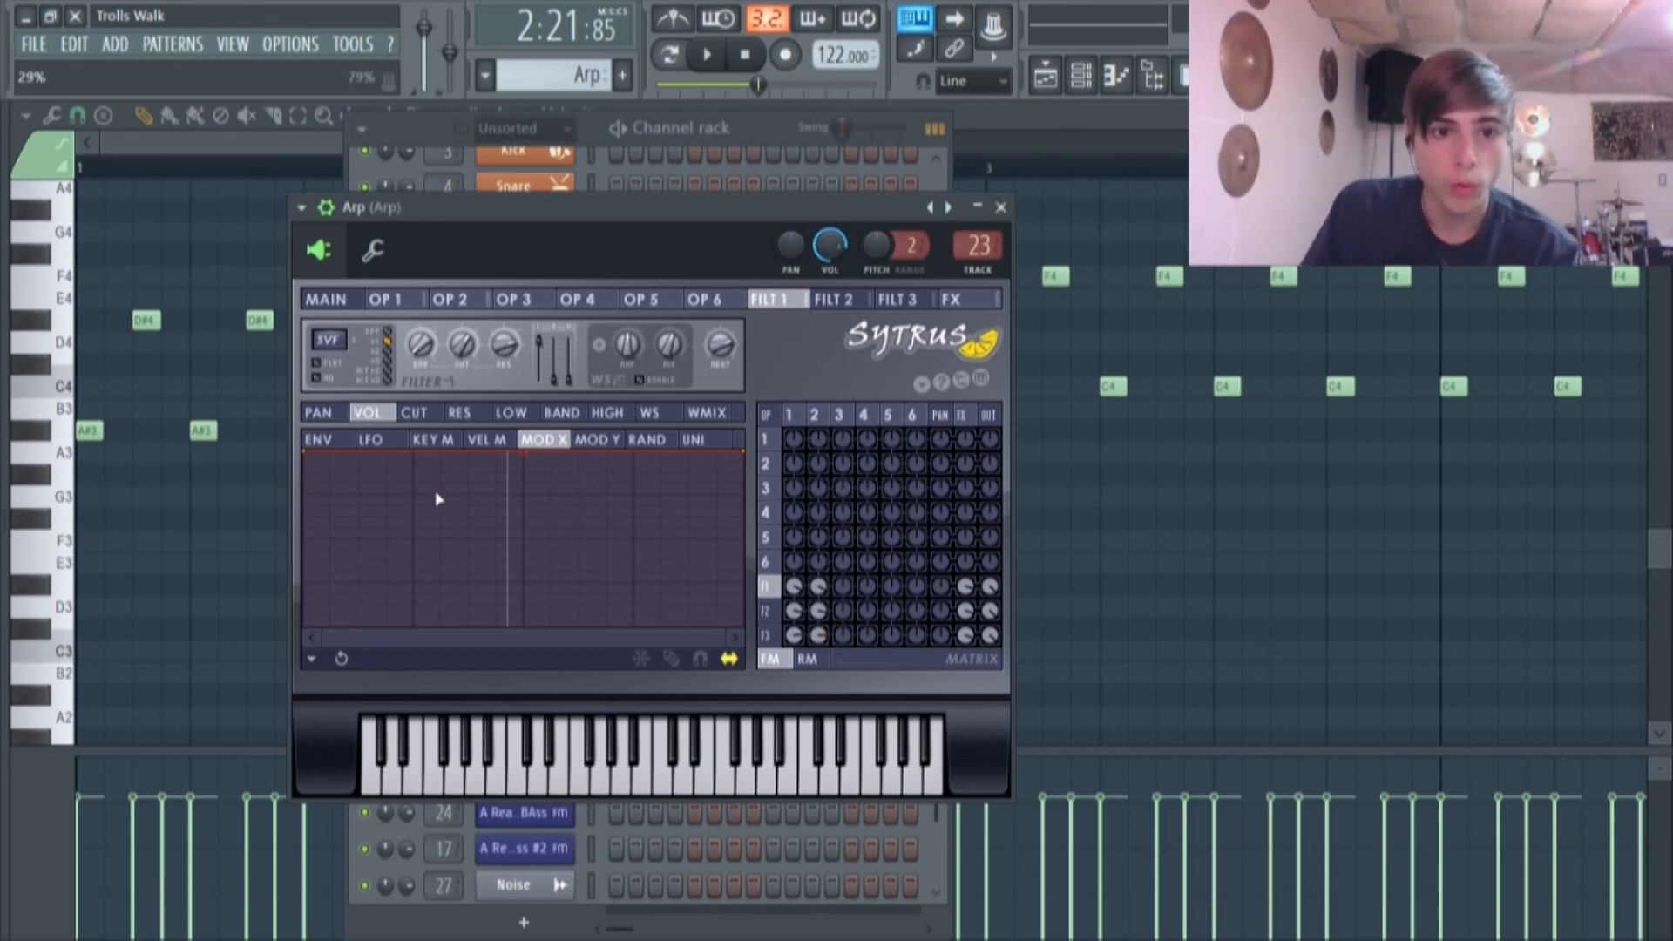
pyautogui.click(845, 305)
pyautogui.click(896, 302)
pyautogui.click(859, 300)
pyautogui.click(786, 299)
pyautogui.click(843, 301)
pyautogui.click(906, 299)
pyautogui.click(834, 299)
pyautogui.click(769, 300)
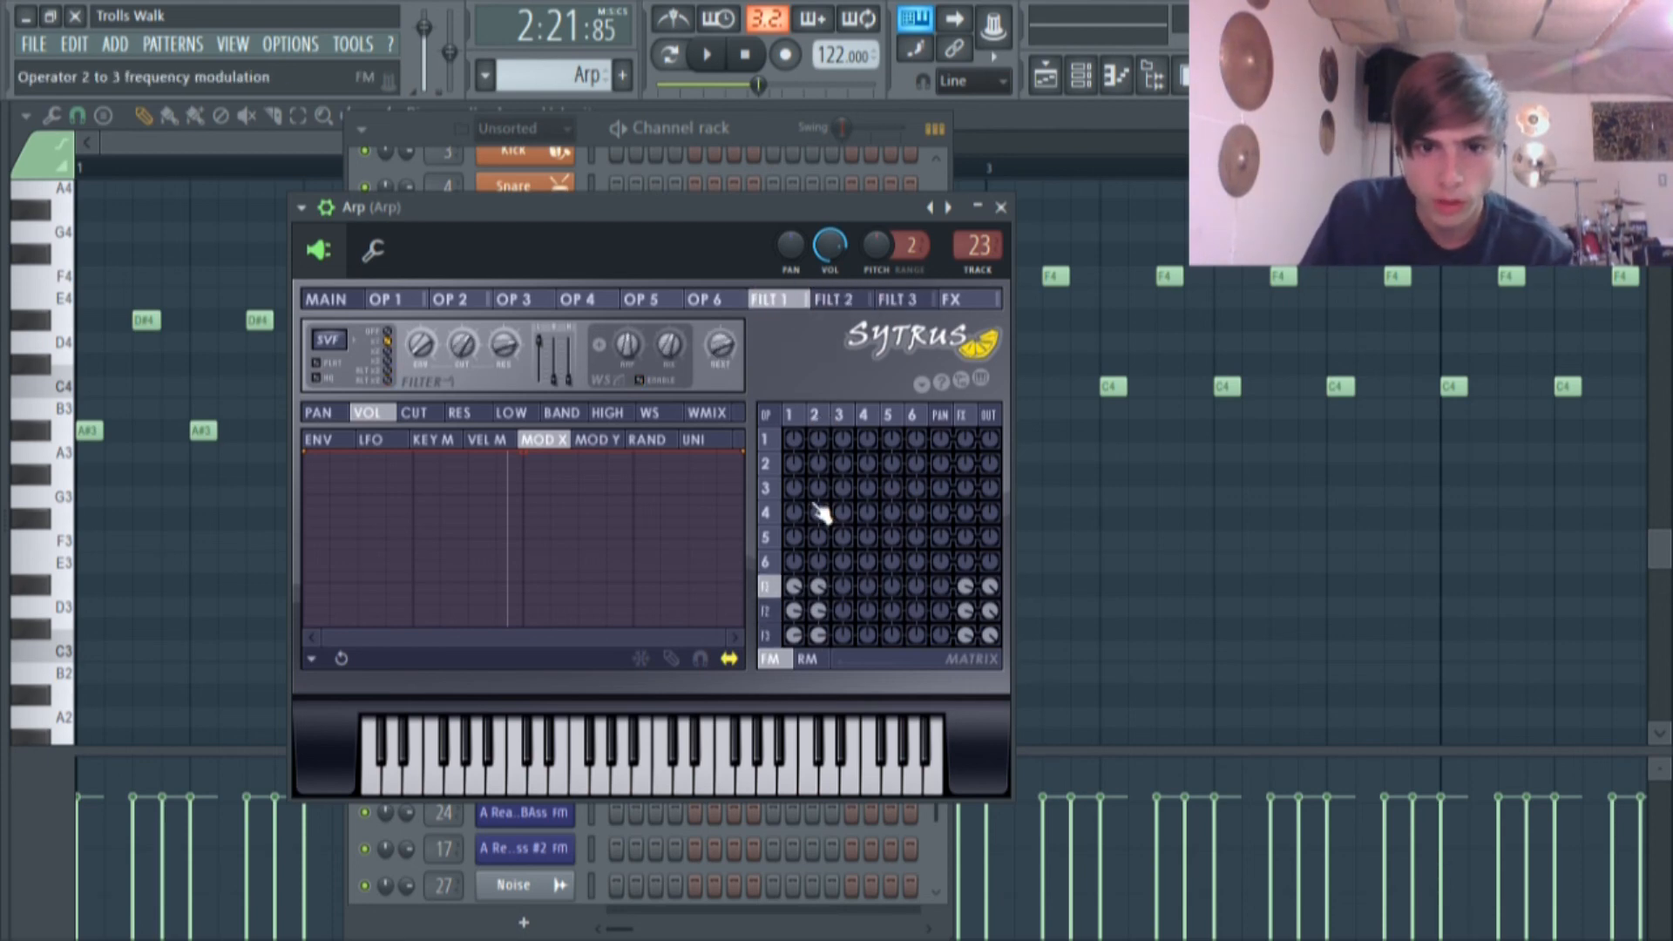
pyautogui.click(828, 301)
pyautogui.click(911, 301)
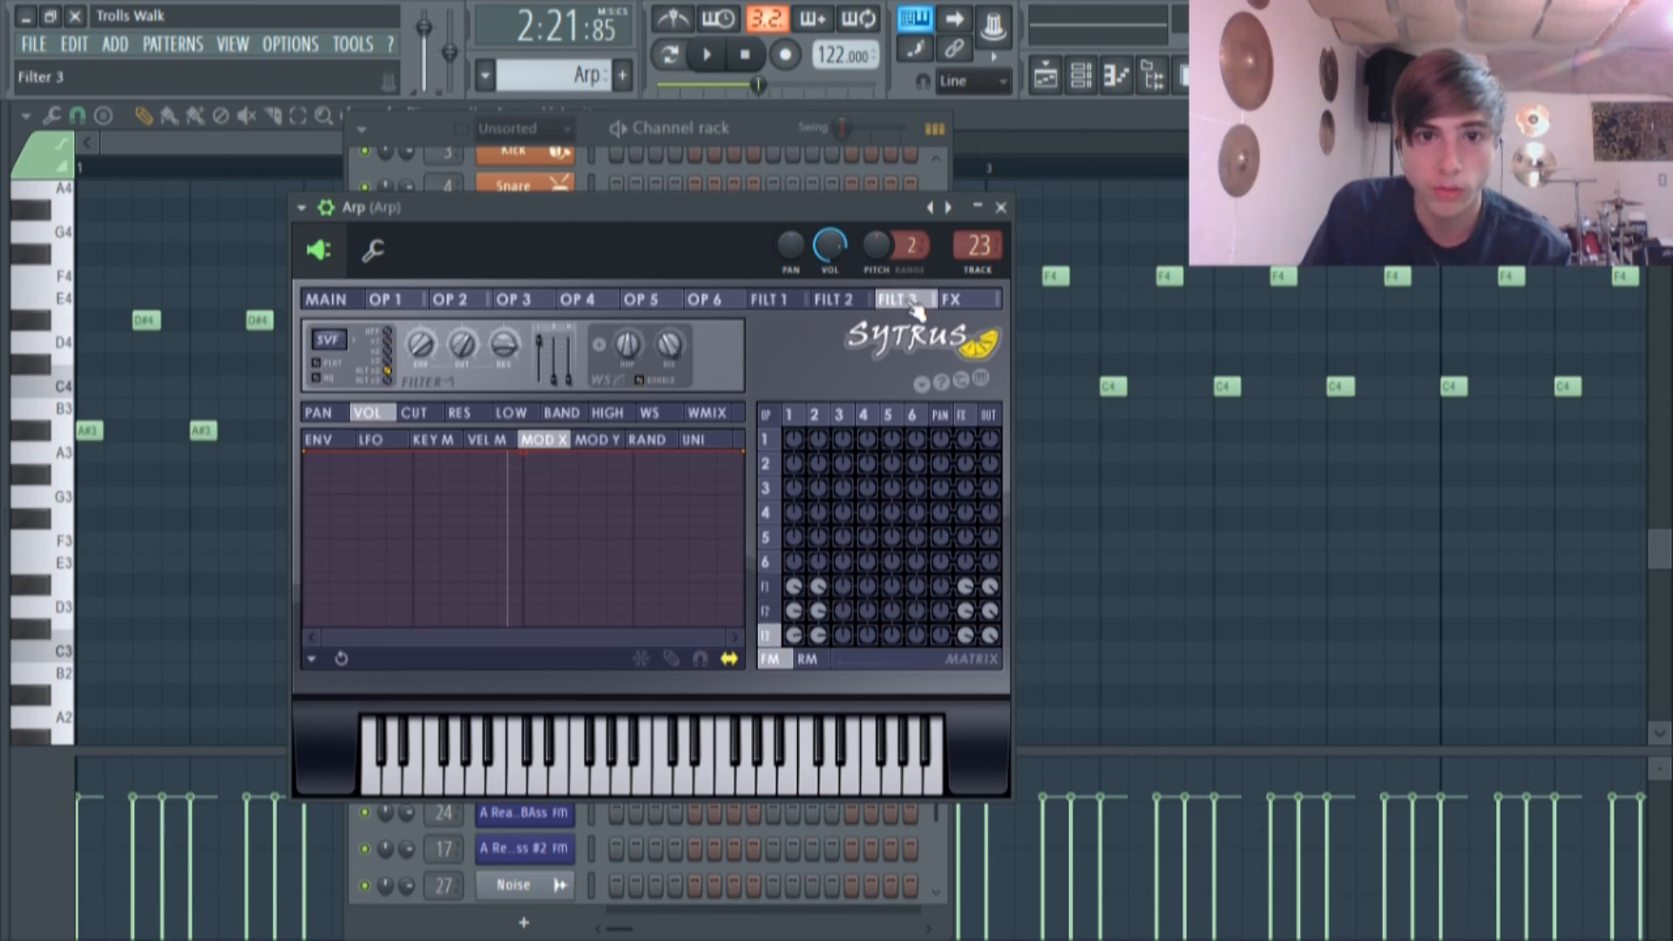
# Inspect operator 2, filter 3, the effects and the main settings of the Arp's Sytrus patch.
pyautogui.click(829, 415)
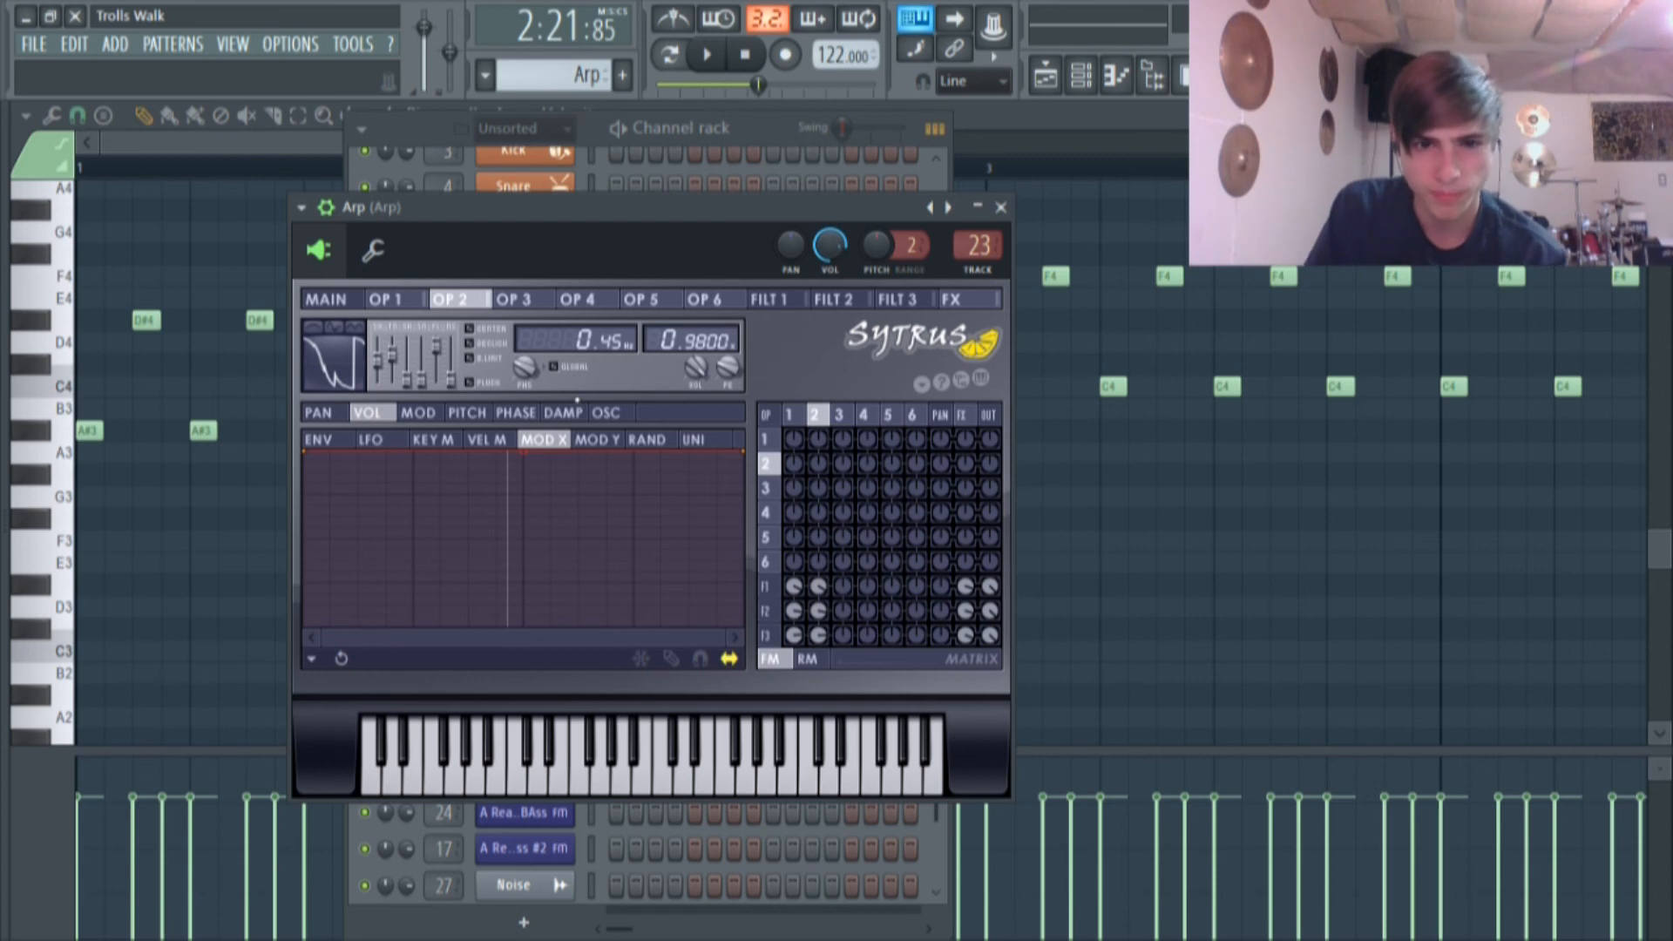
pyautogui.click(771, 638)
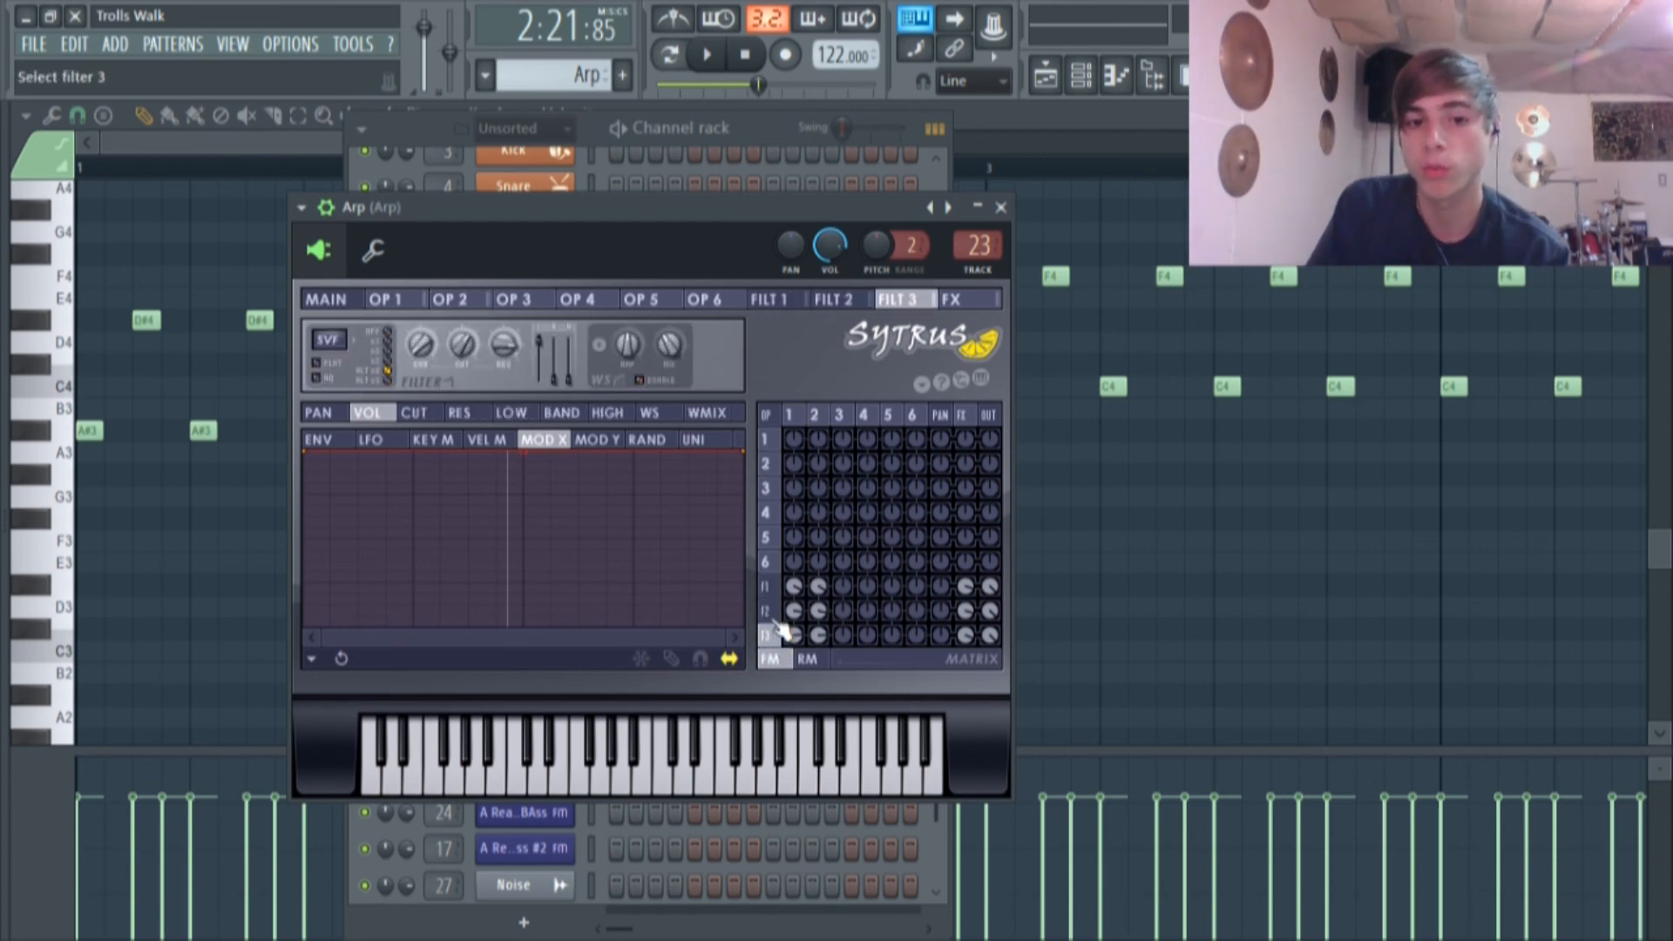
pyautogui.click(962, 416)
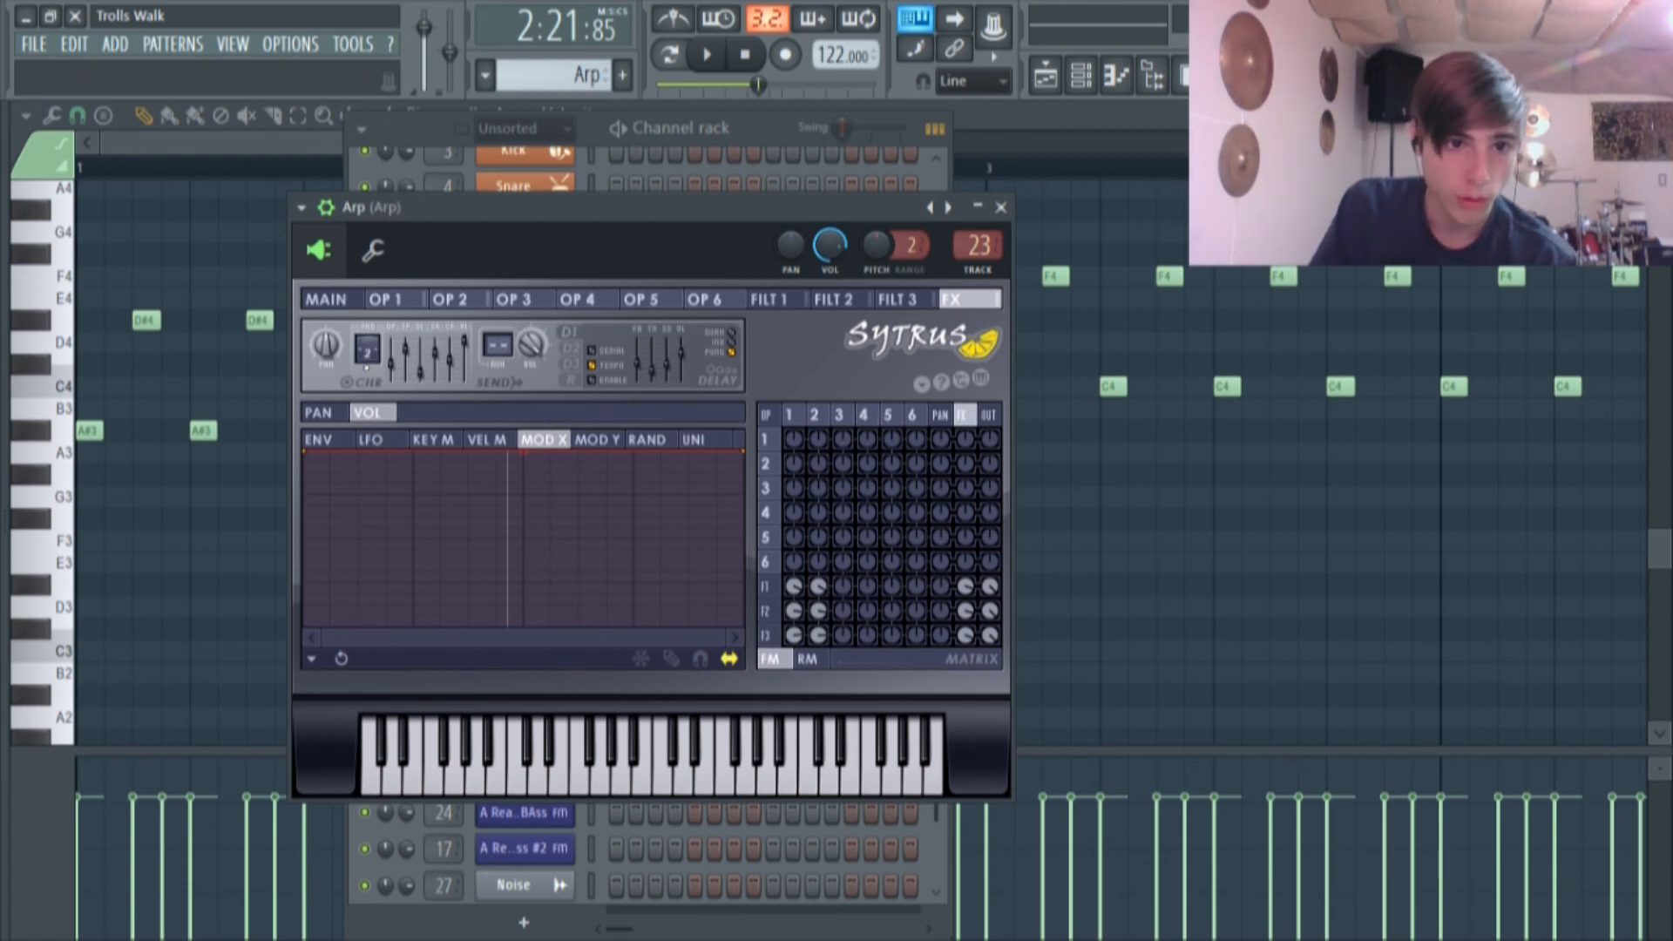
pyautogui.click(325, 299)
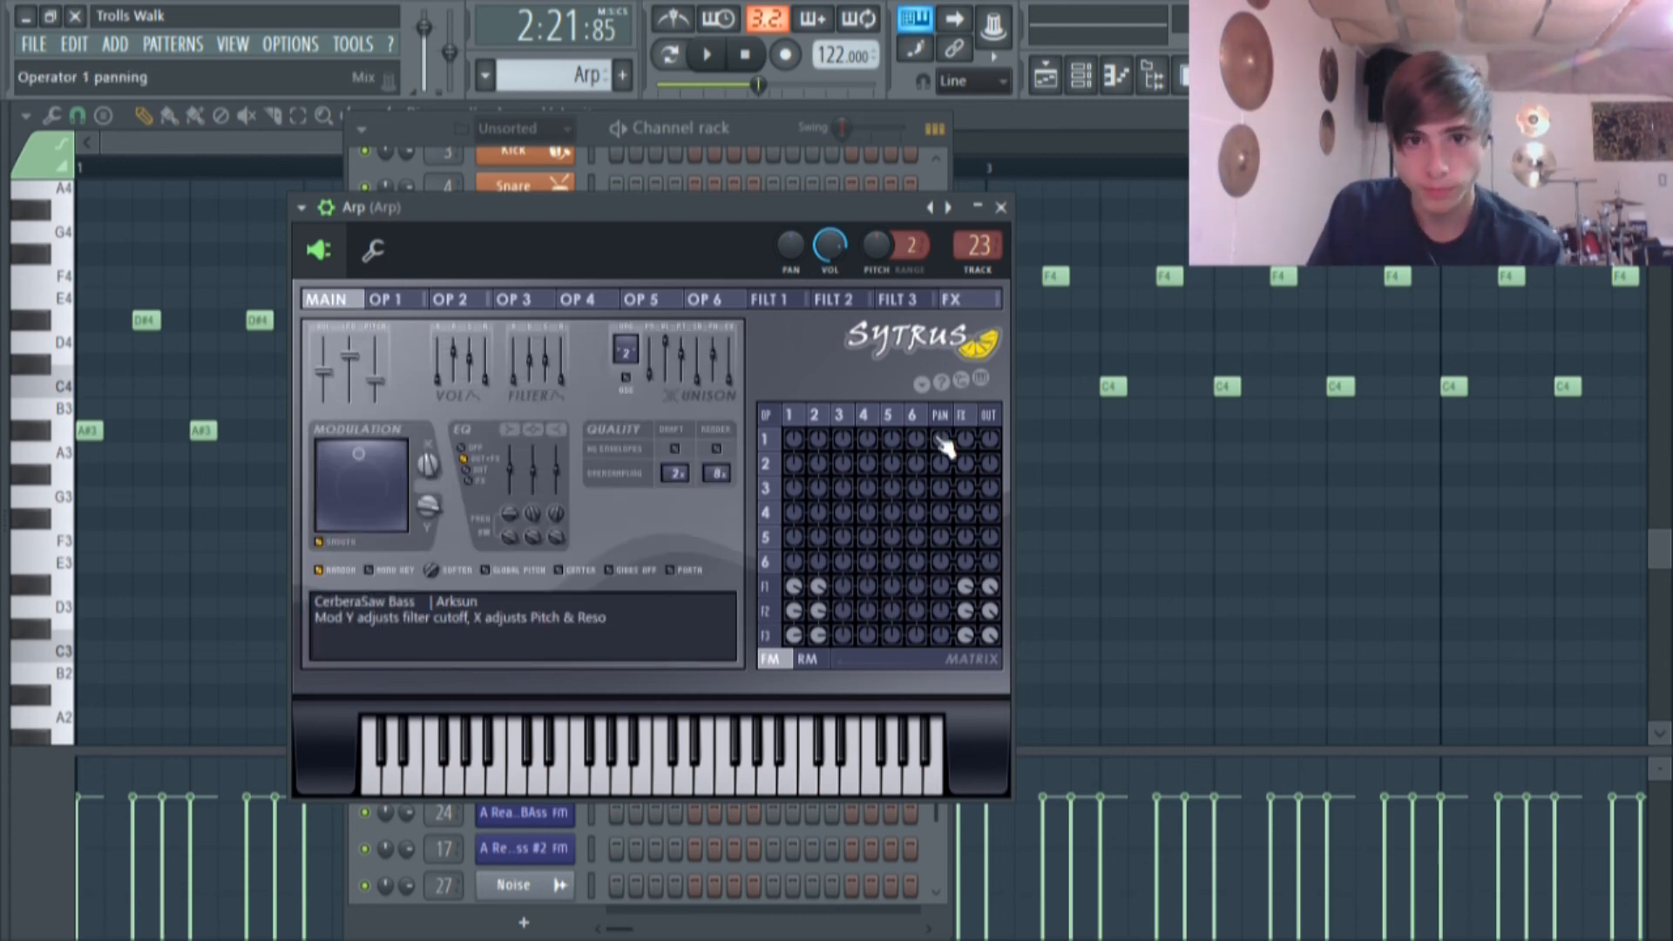
pyautogui.click(804, 300)
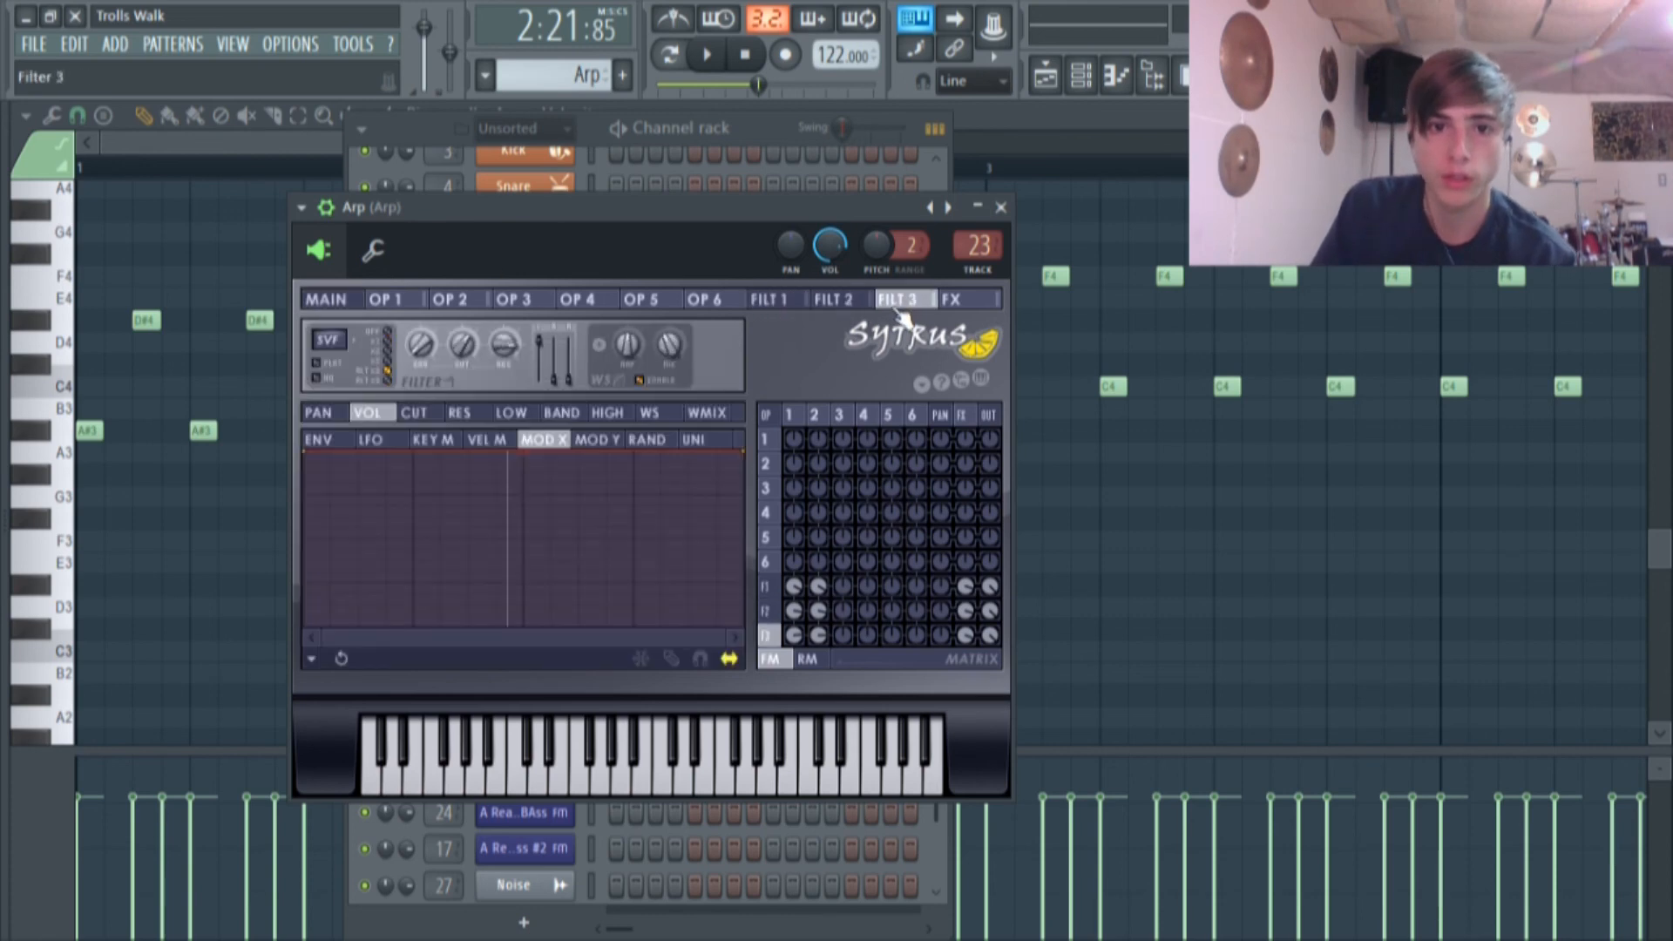
pyautogui.click(468, 302)
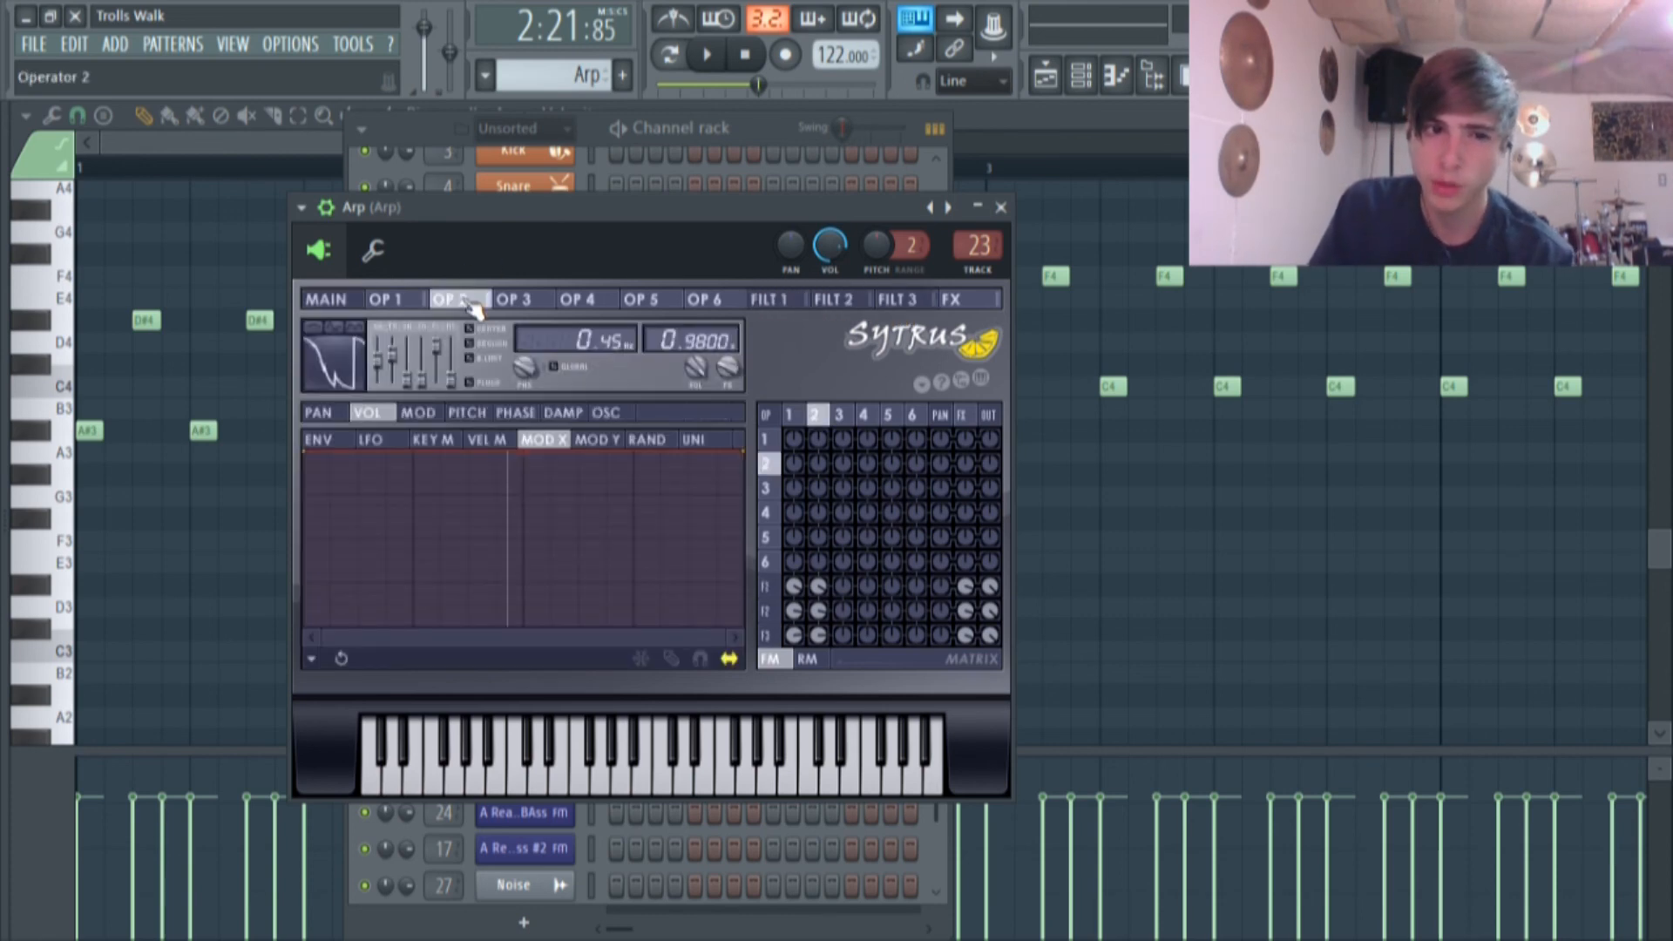
# Step through Sytrus filters 1 to 3 again to compare their settings.
pyautogui.click(769, 299)
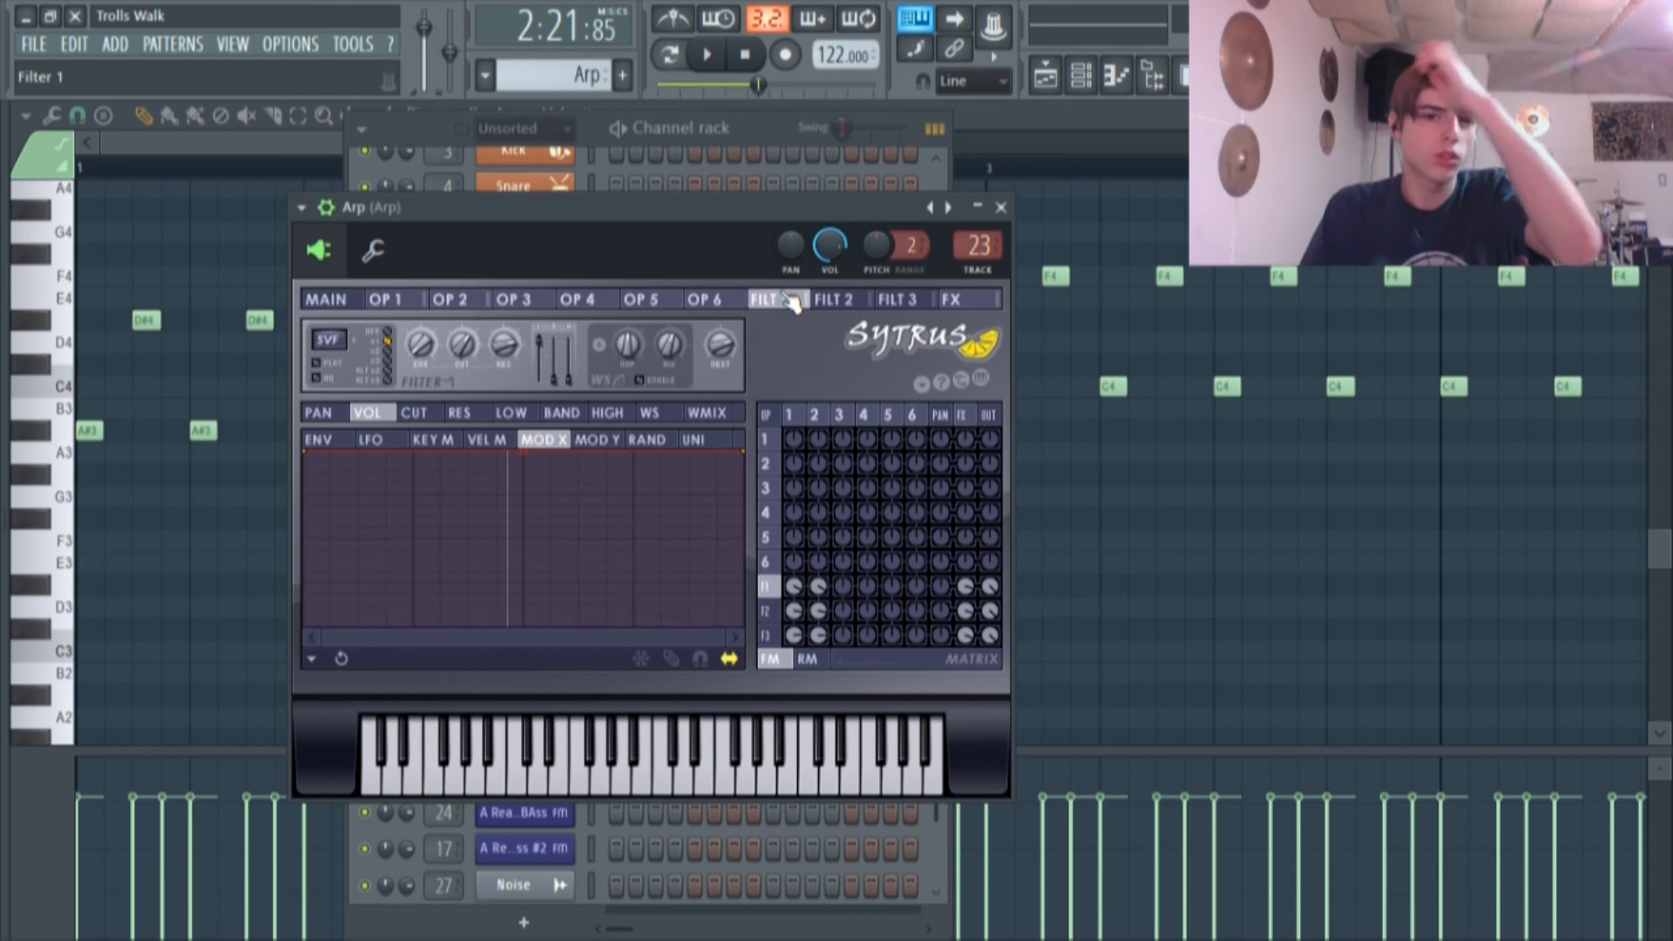
pyautogui.click(832, 299)
pyautogui.click(895, 299)
pyautogui.click(769, 299)
pyautogui.click(833, 299)
pyautogui.click(895, 299)
pyautogui.click(789, 299)
# Look at operator 2's waveform, then reopen the Arp channel from the channel rack and audition it.
pyautogui.click(473, 304)
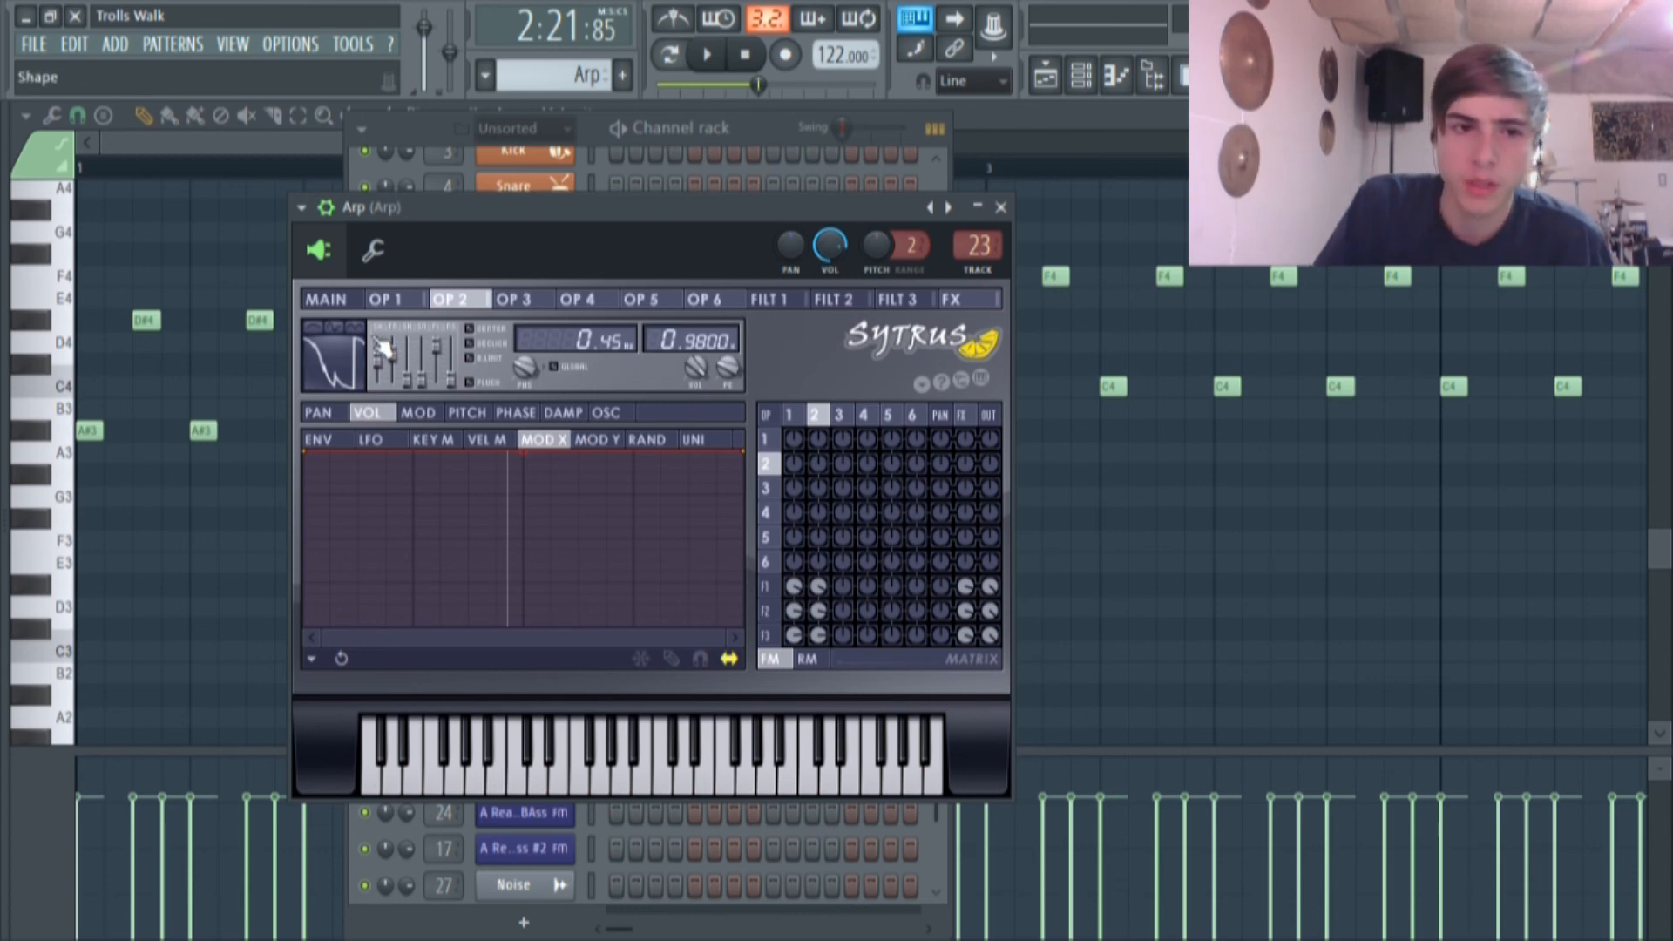
pyautogui.click(282, 361)
pyautogui.rightClick(303, 365)
pyautogui.click(1081, 77)
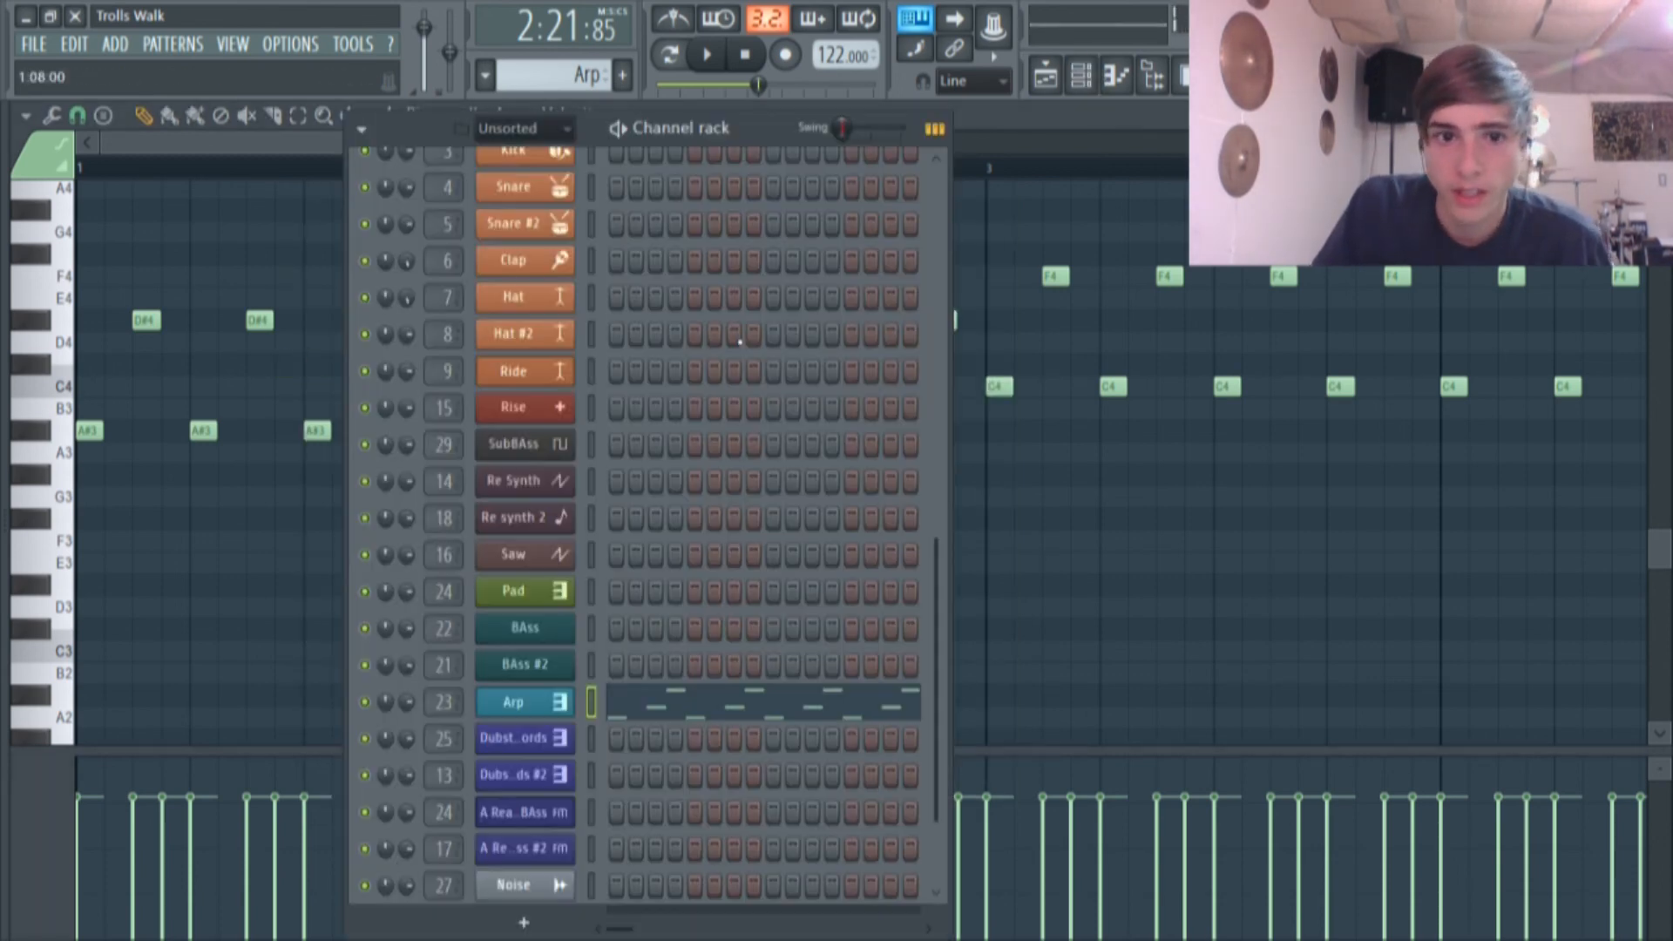
pyautogui.click(565, 701)
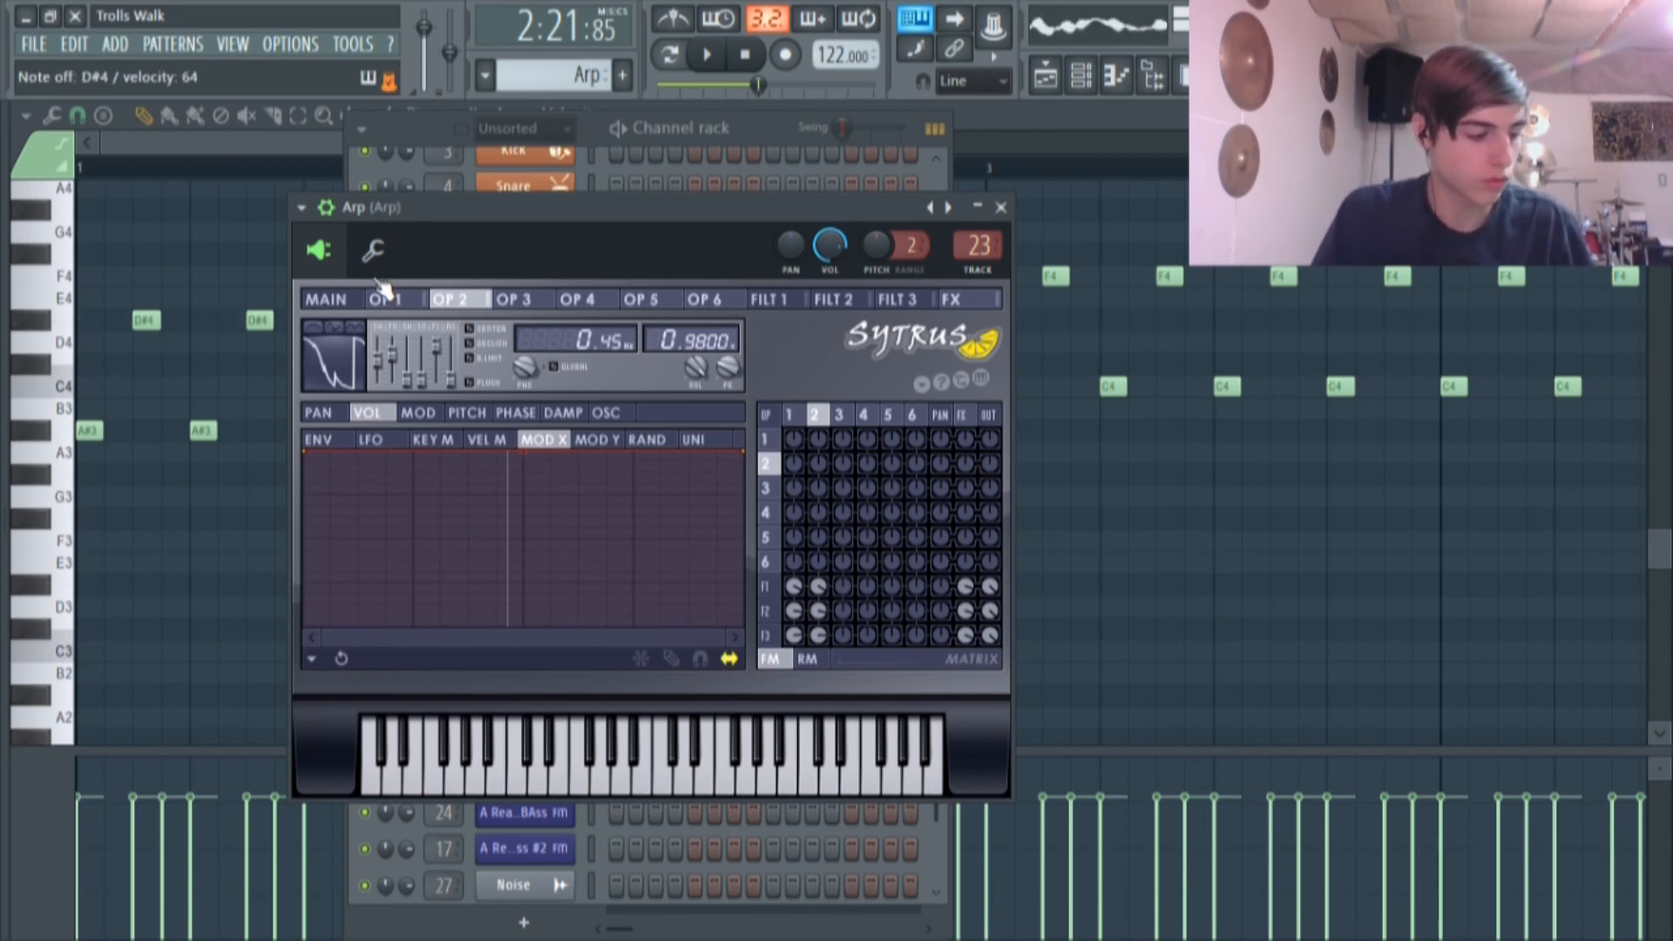
# Compare the main settings, filter 3 and the operators of the Arp's Sytrus patch, ending on operator 1.
pyautogui.click(361, 300)
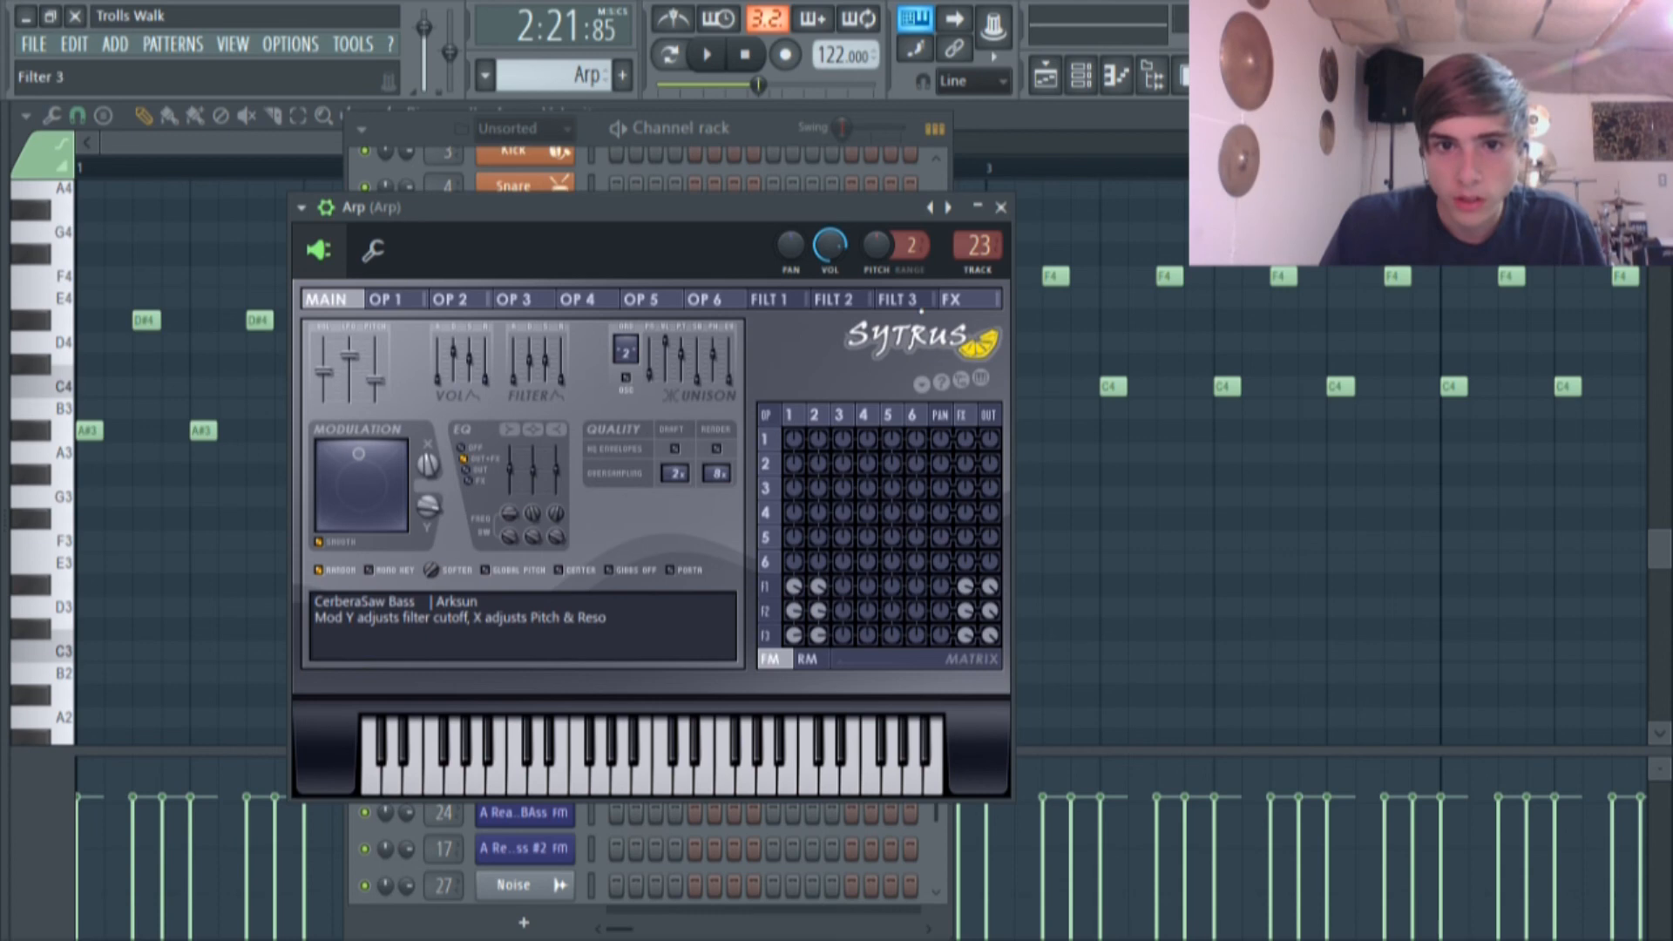
pyautogui.click(898, 300)
pyautogui.click(642, 300)
pyautogui.click(326, 300)
pyautogui.click(732, 300)
pyautogui.click(577, 300)
pyautogui.click(450, 300)
pyautogui.click(417, 300)
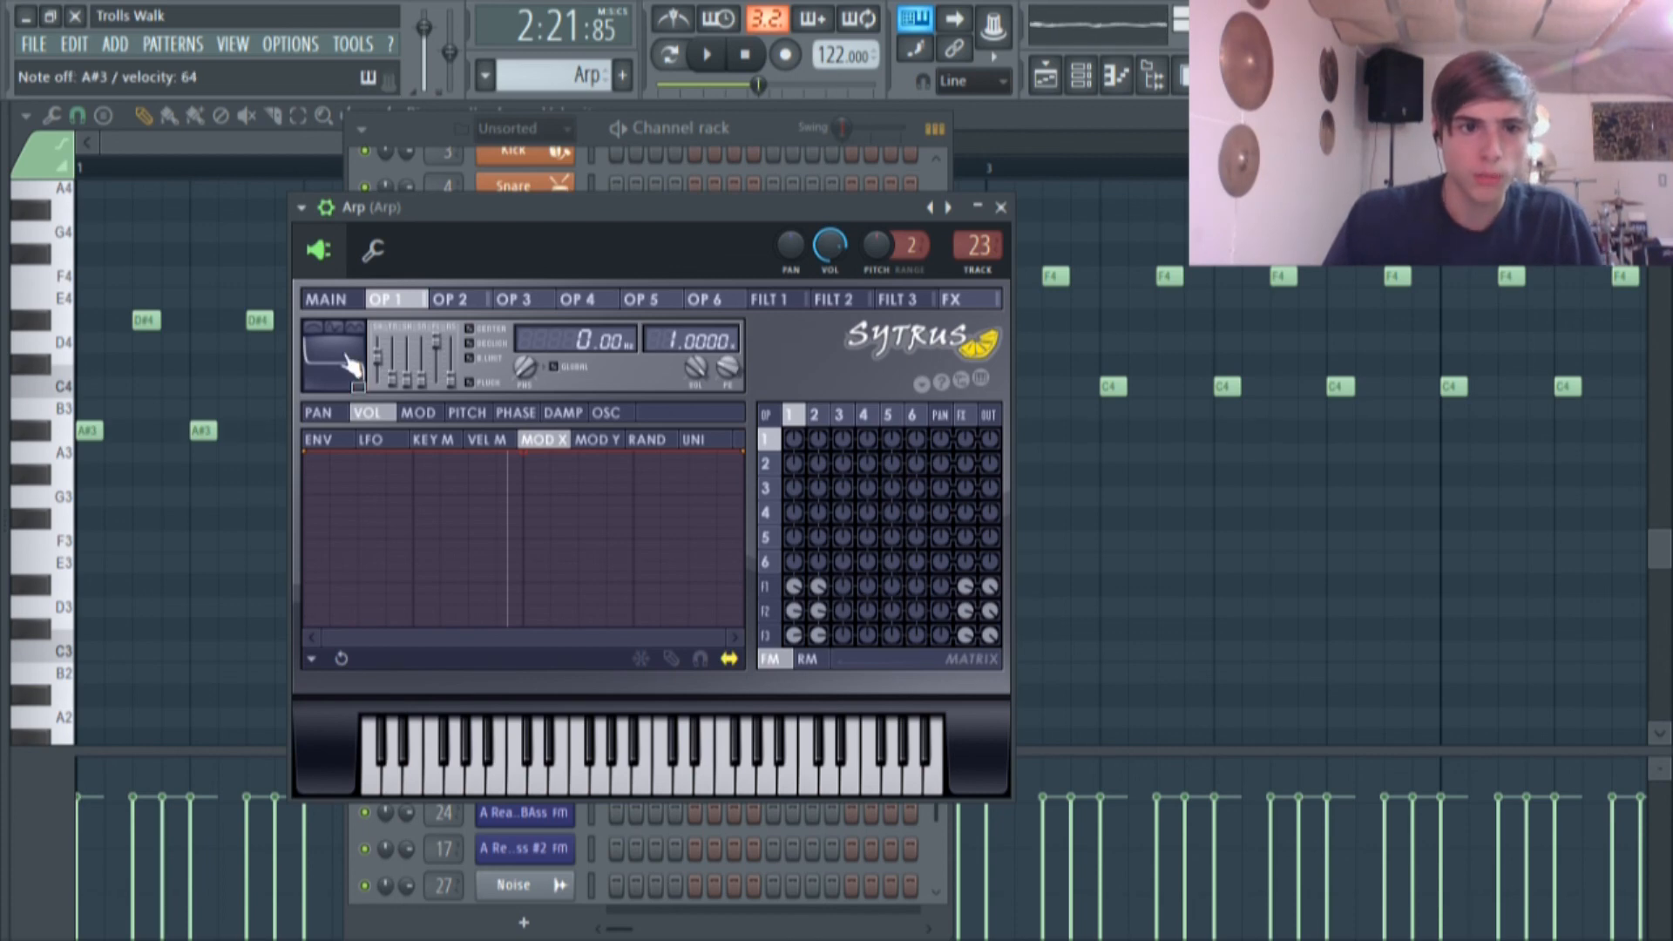
# Step through the Arp's Sytrus operators 3 to 6 and operator 2 to compare their oscillator shapes, ending on the main settings.
pyautogui.click(624, 412)
pyautogui.click(520, 300)
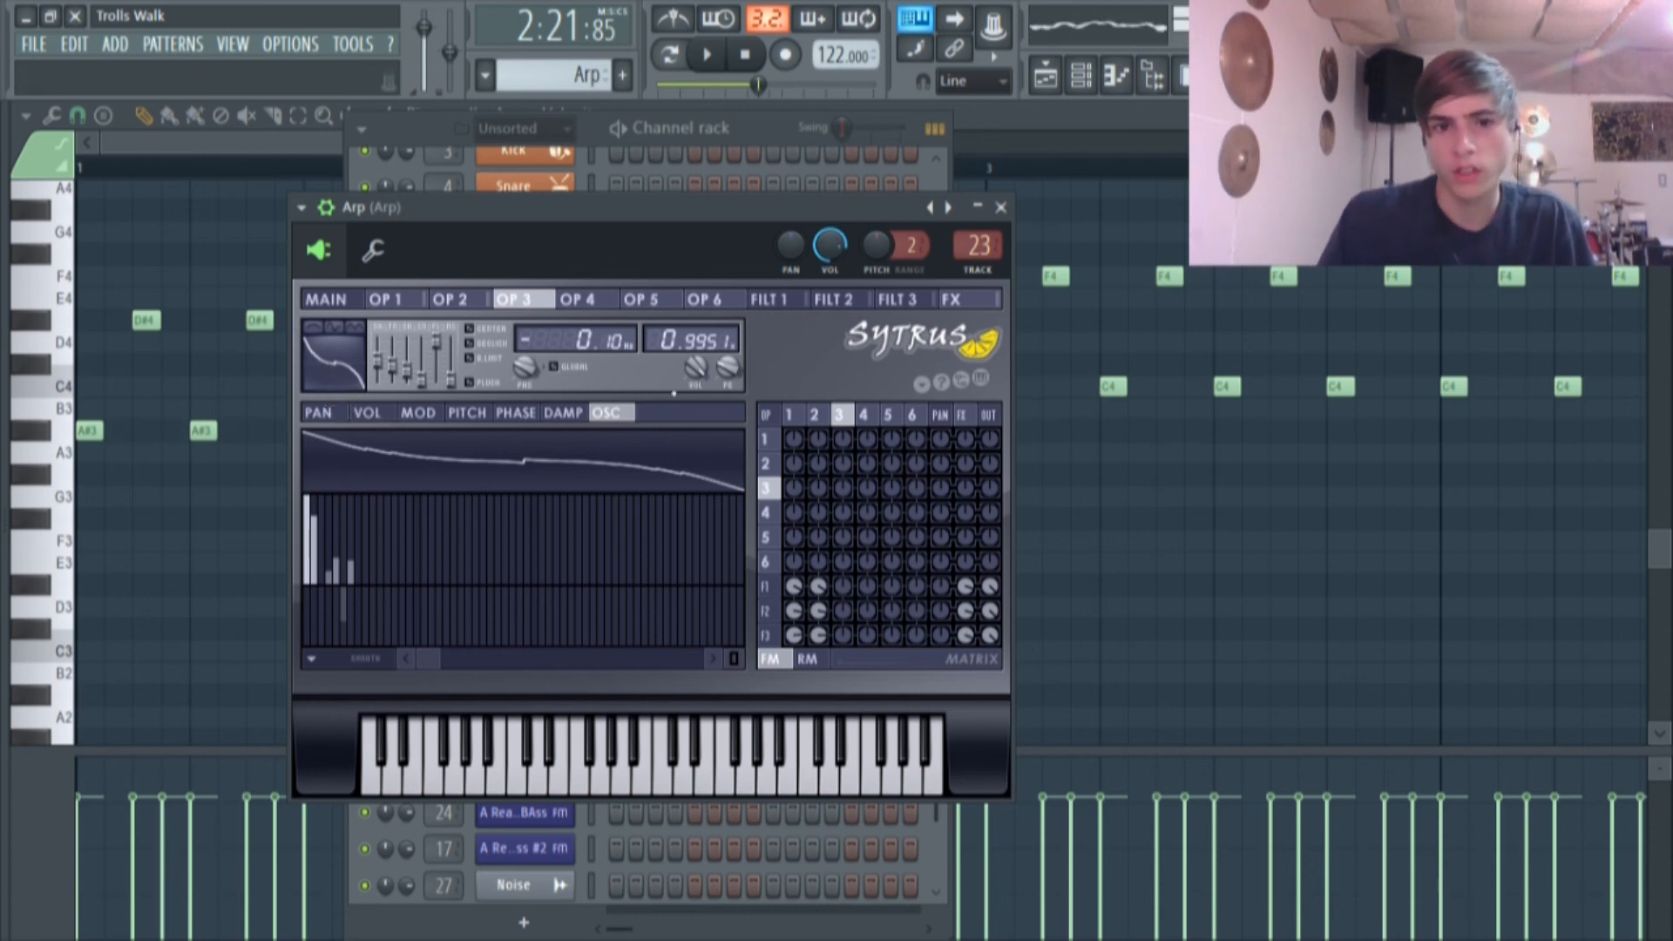
pyautogui.click(577, 298)
pyautogui.click(641, 299)
pyautogui.click(704, 299)
pyautogui.click(450, 299)
pyautogui.click(340, 298)
pyautogui.moveTo(392, 208); pyautogui.dragTo(258, 136)
# Open the Arp mixer track's first Parametric EQ 2 and shift its low-shelf band 1 slightly lower and to a higher frequency.
pyautogui.press('F9')
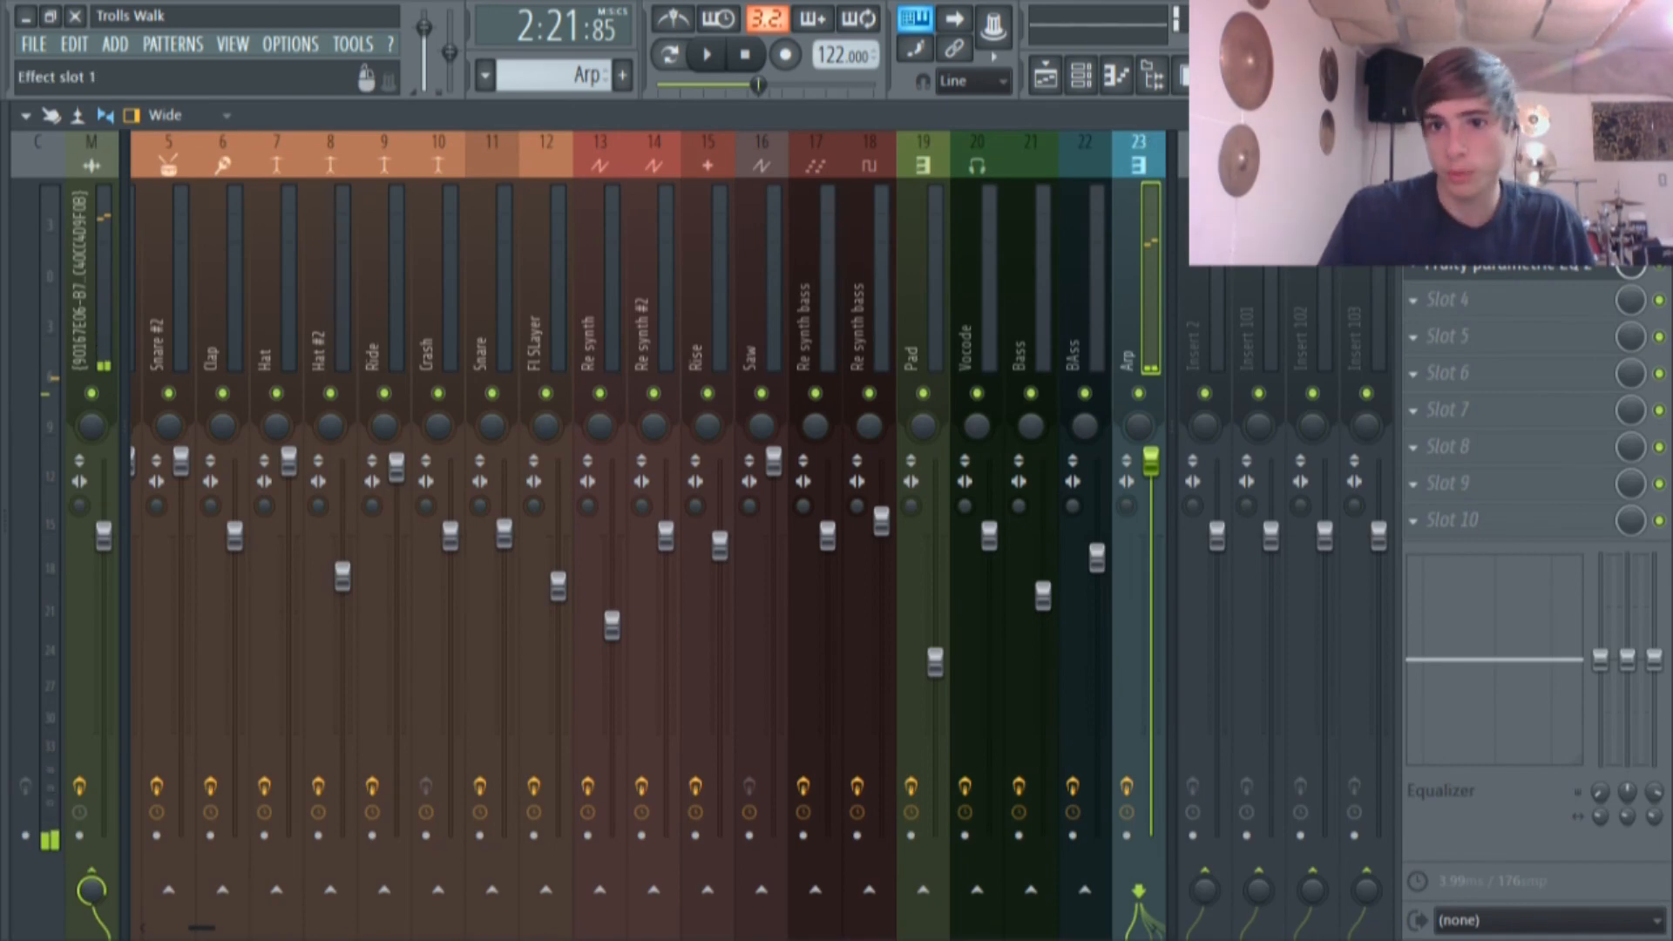
pyautogui.click(1508, 190)
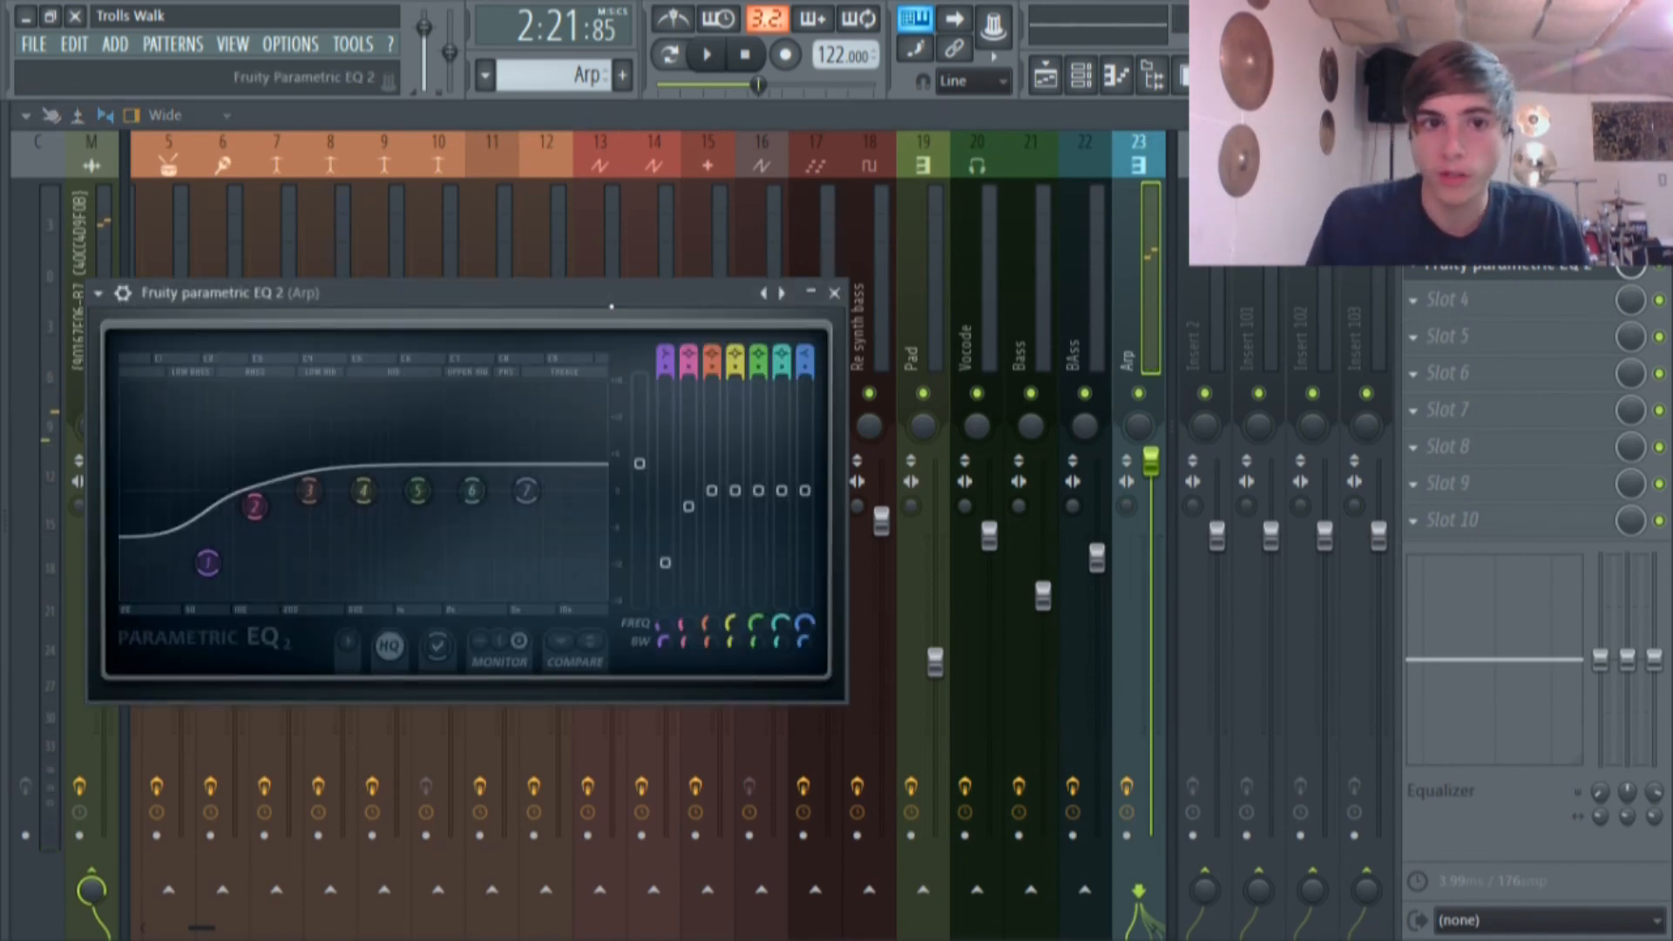
pyautogui.moveTo(612, 307); pyautogui.dragTo(649, 243)
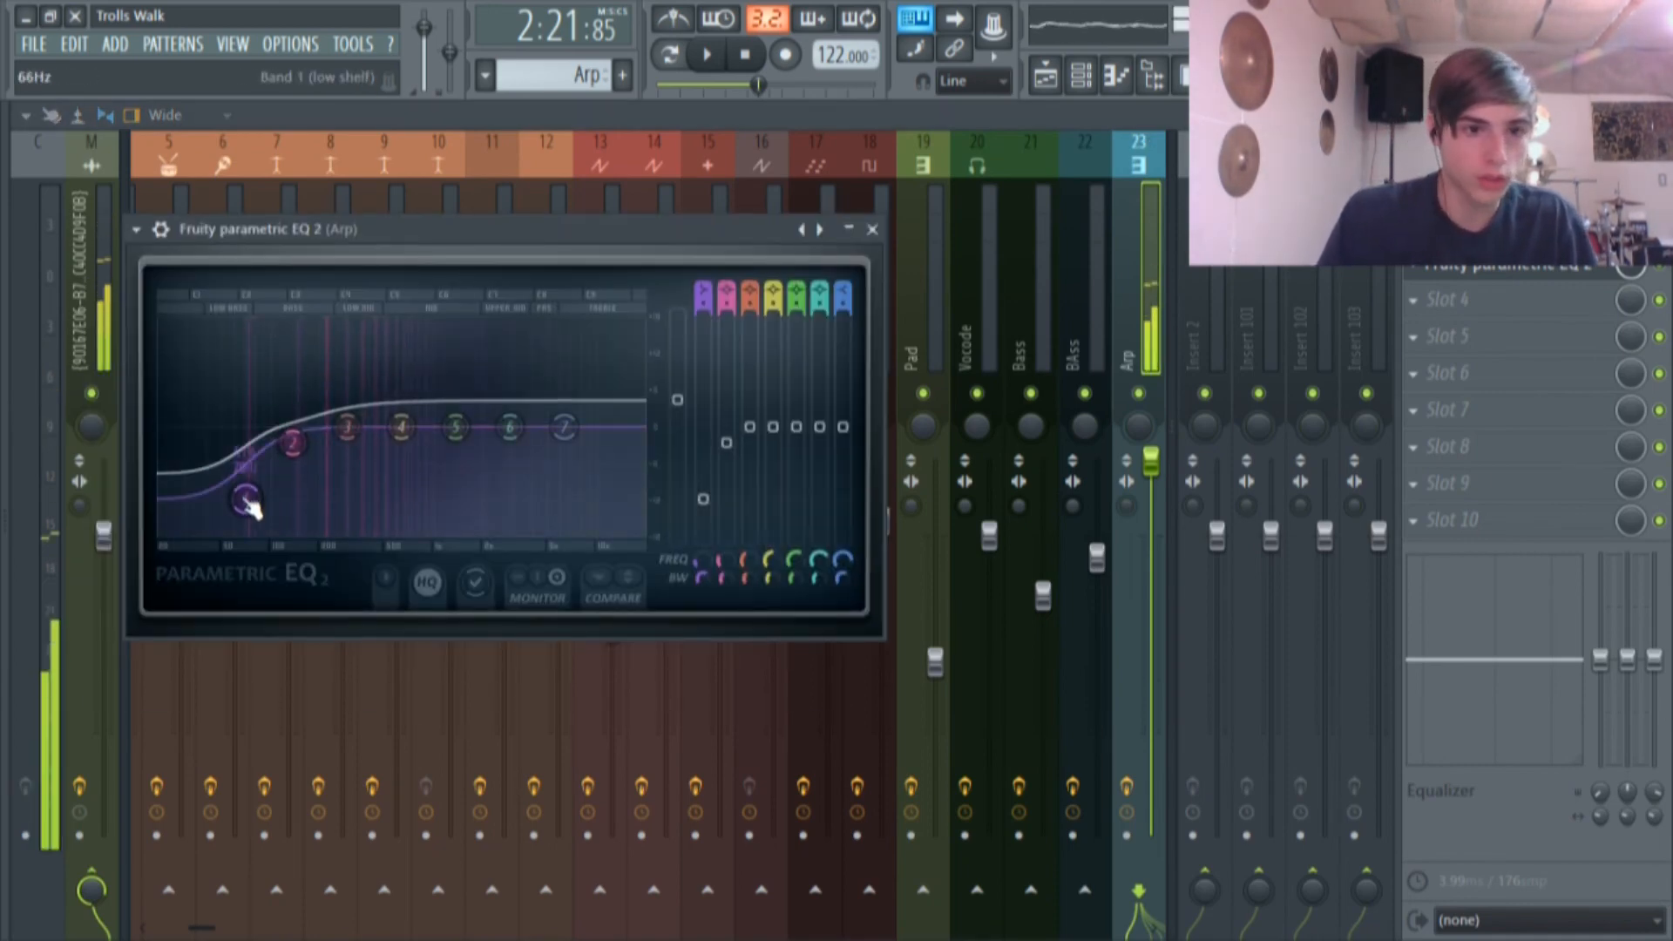
pyautogui.moveTo(245, 500)
pyautogui.mouseDown()
pyautogui.moveTo(239, 424)
pyautogui.moveTo(256, 508)
pyautogui.mouseUp()
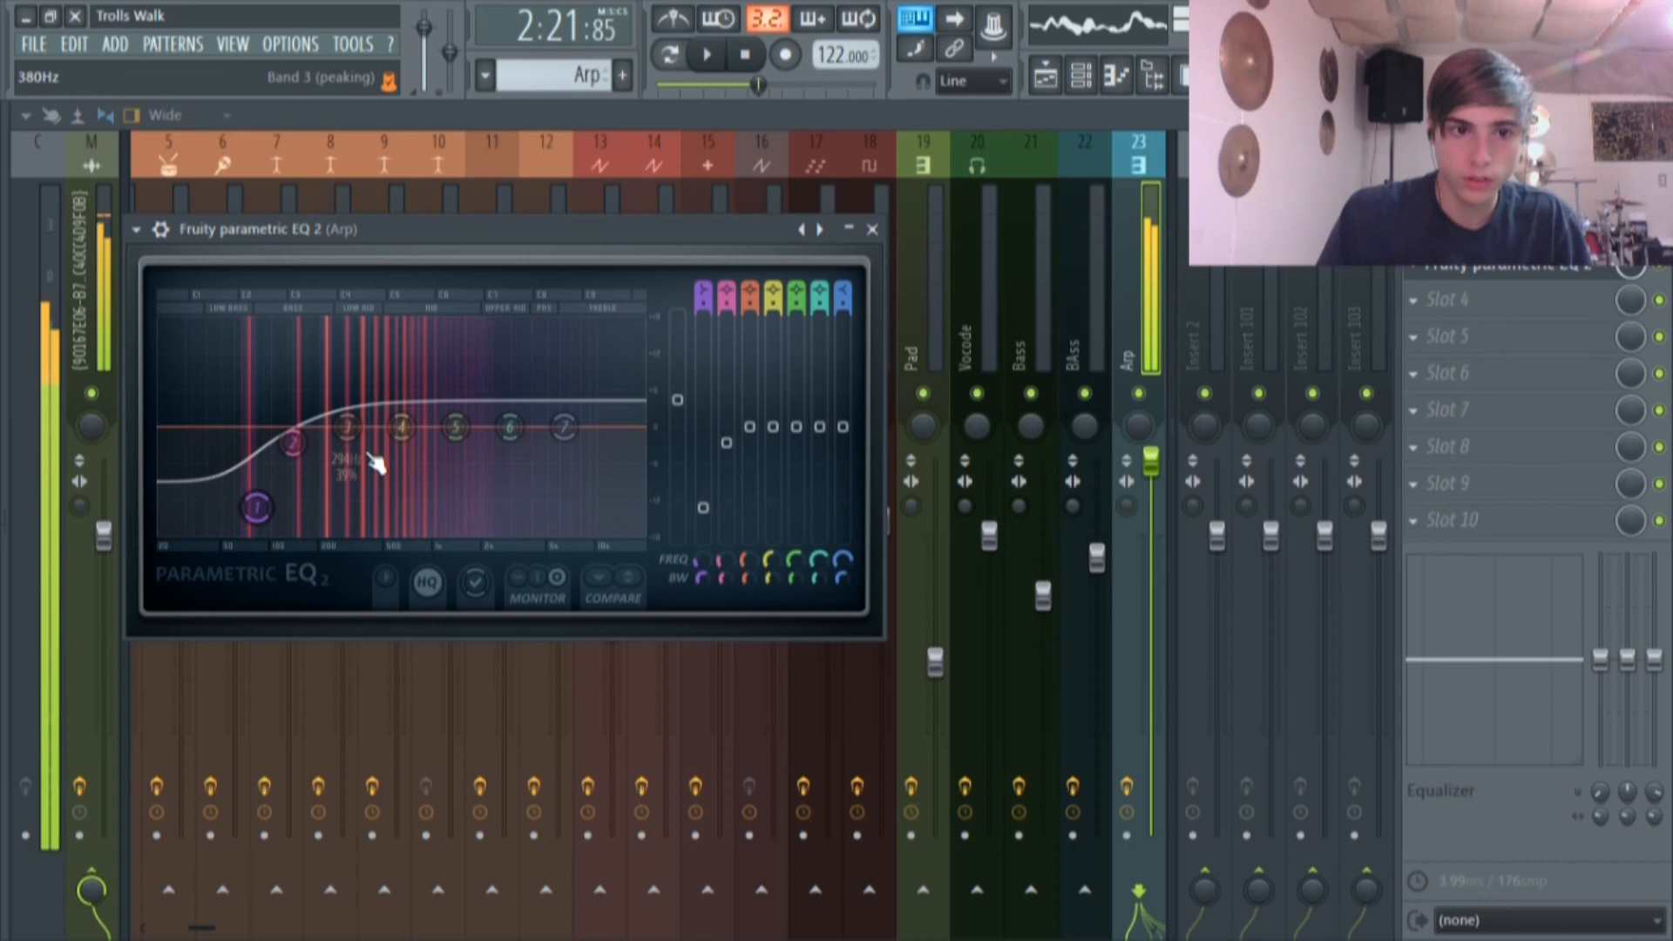
# Check the Arp track's Fruity Reeverb 2, and slightly lower-to-higher adjust the main level of its second Parametric EQ 2 upward.
pyautogui.click(1492, 265)
pyautogui.click(1492, 228)
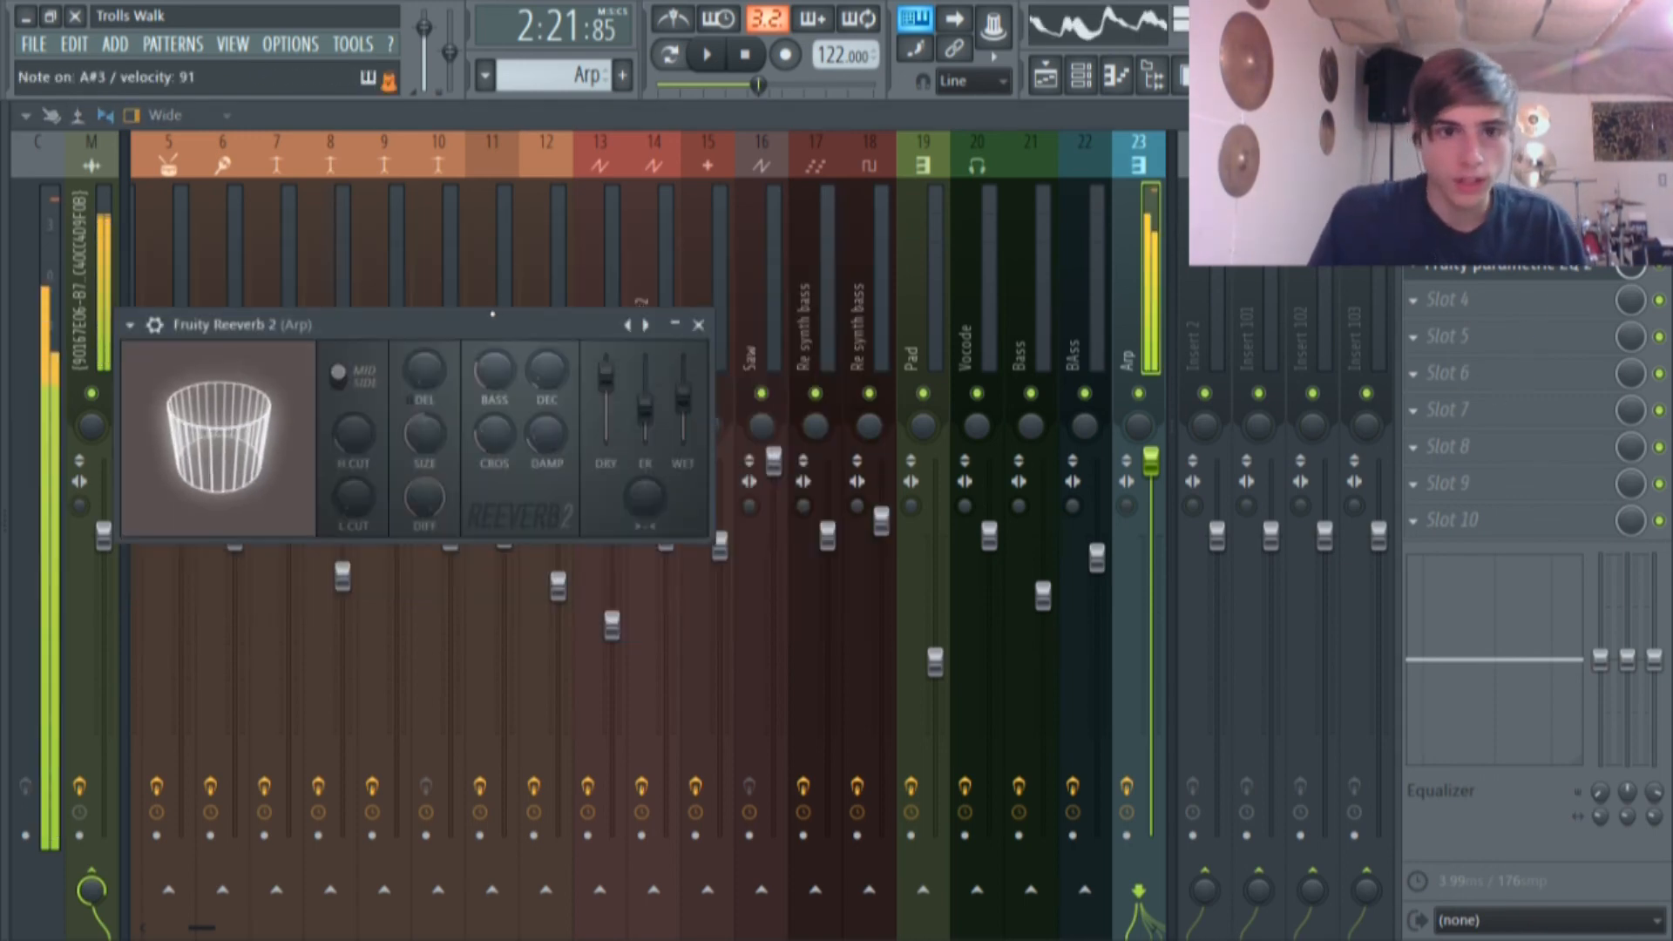
pyautogui.click(1531, 271)
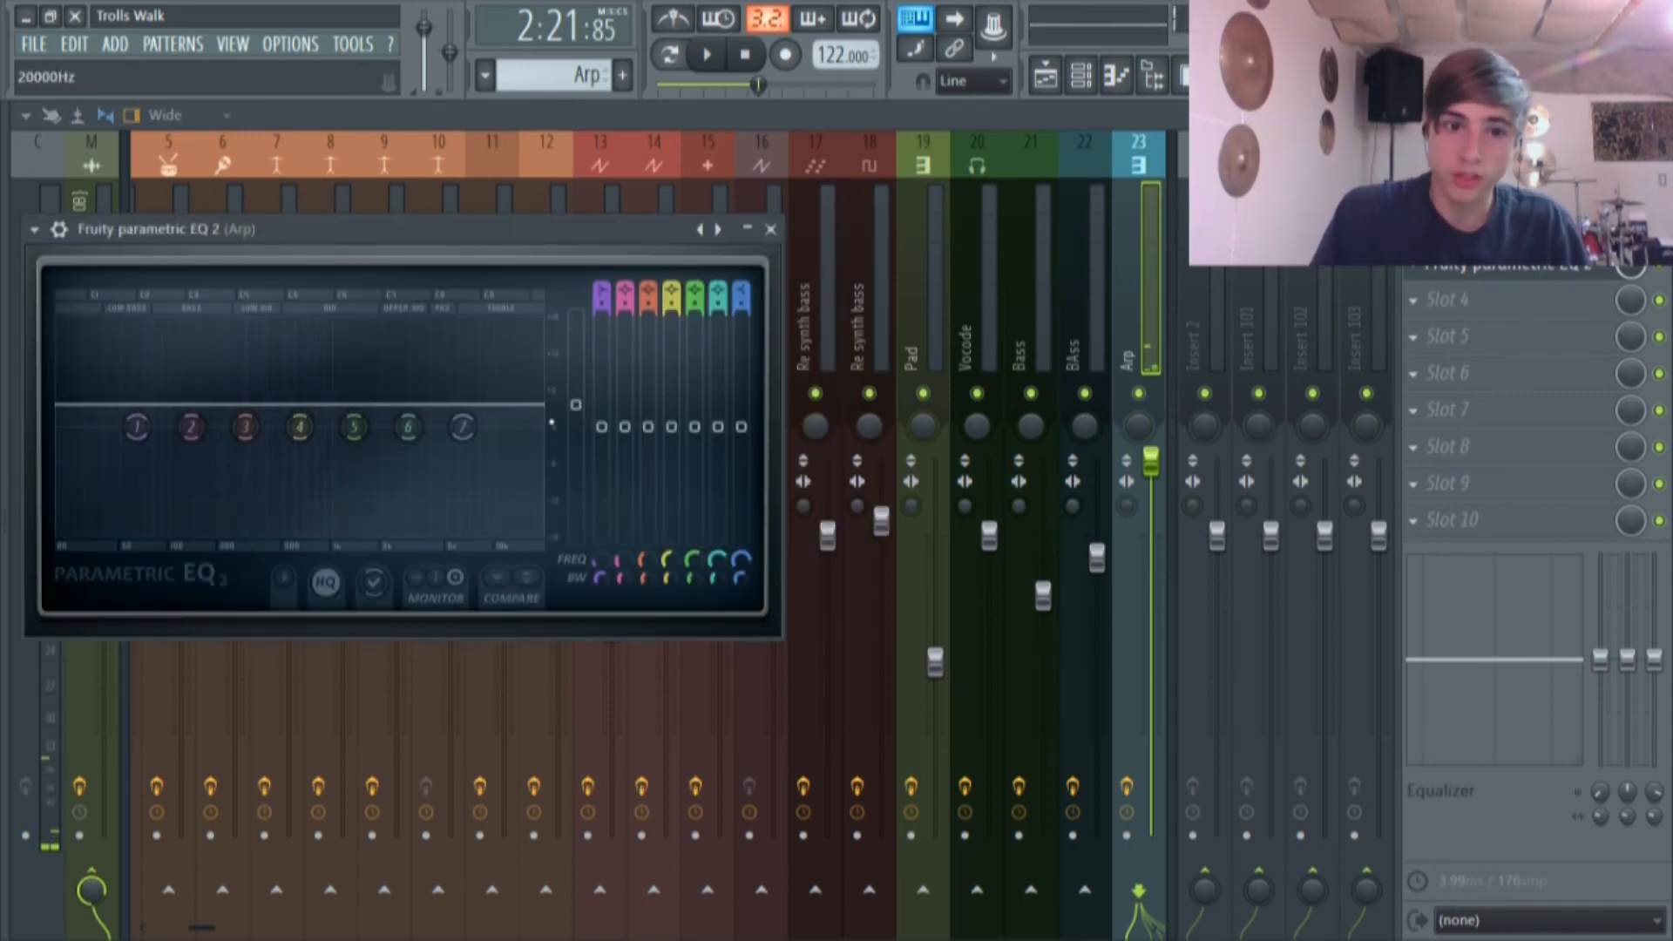
pyautogui.moveTo(578, 408)
pyautogui.mouseDown()
pyautogui.moveTo(576, 427)
pyautogui.moveTo(577, 404)
pyautogui.mouseUp()
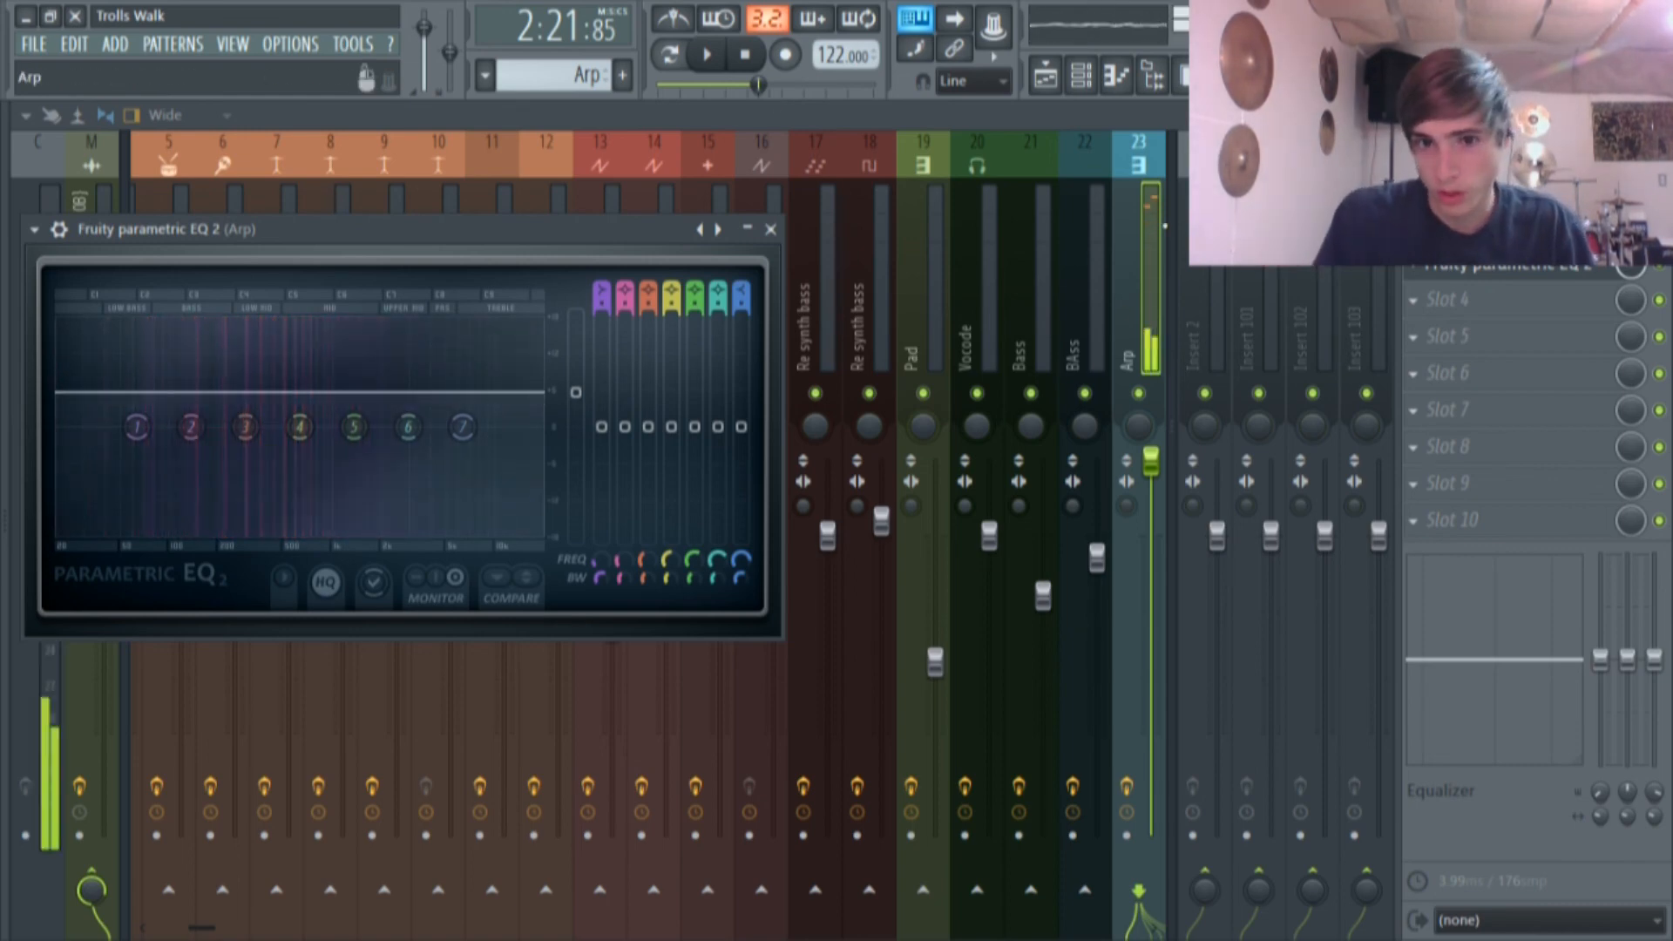
pyautogui.click(1150, 277)
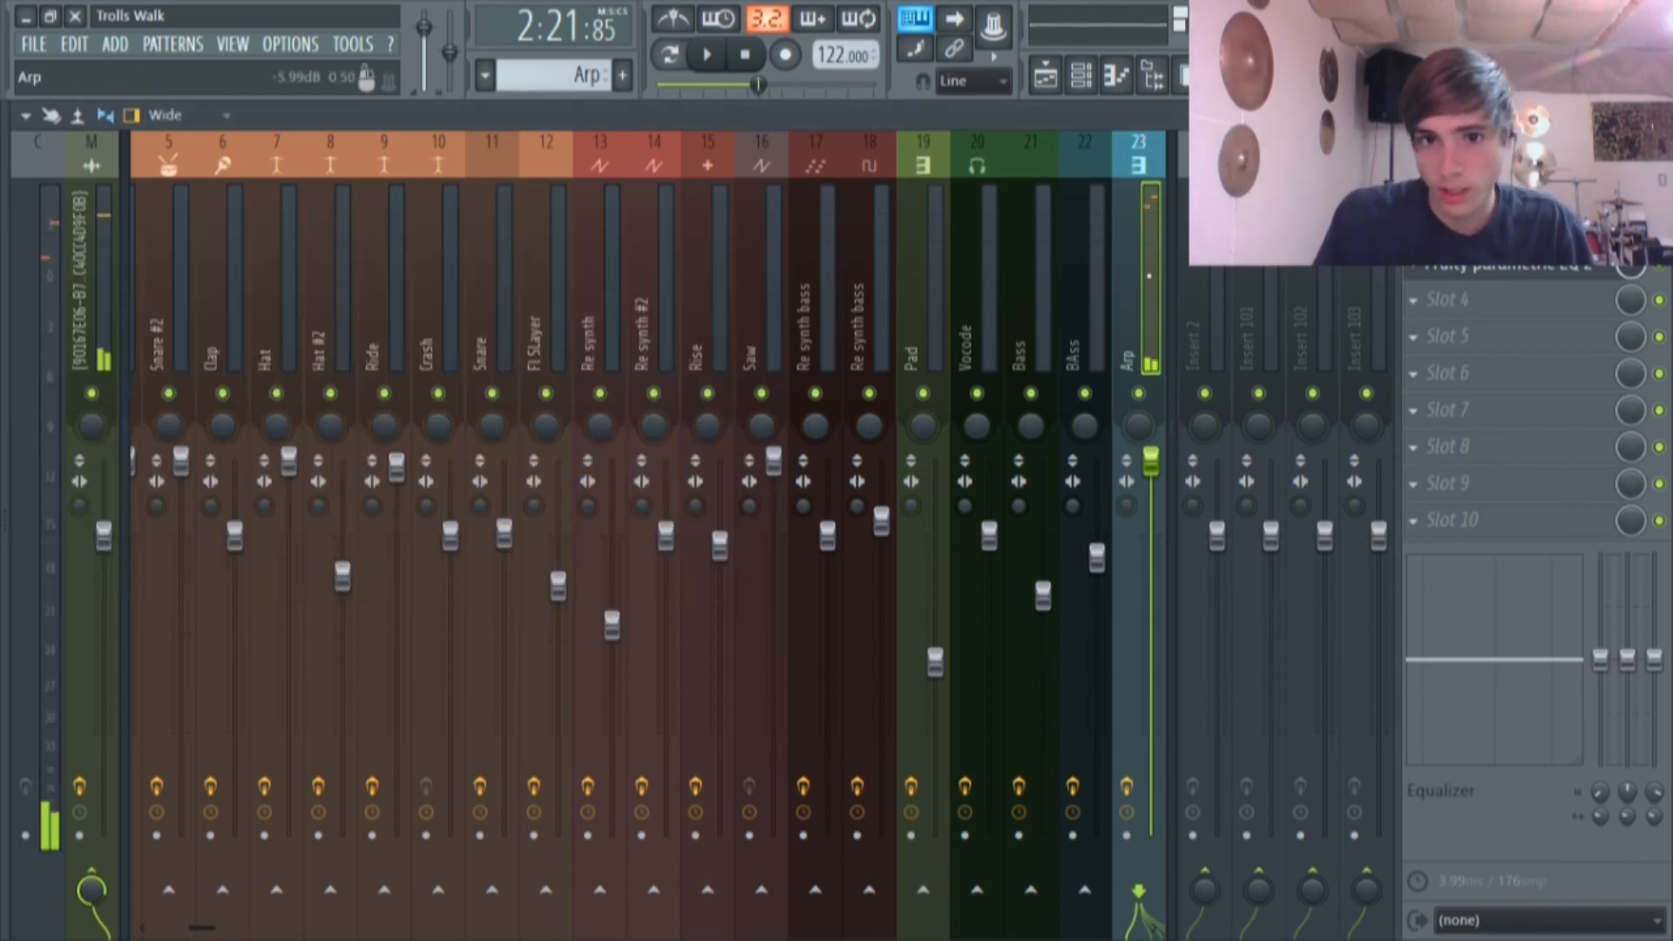
pyautogui.click(1520, 271)
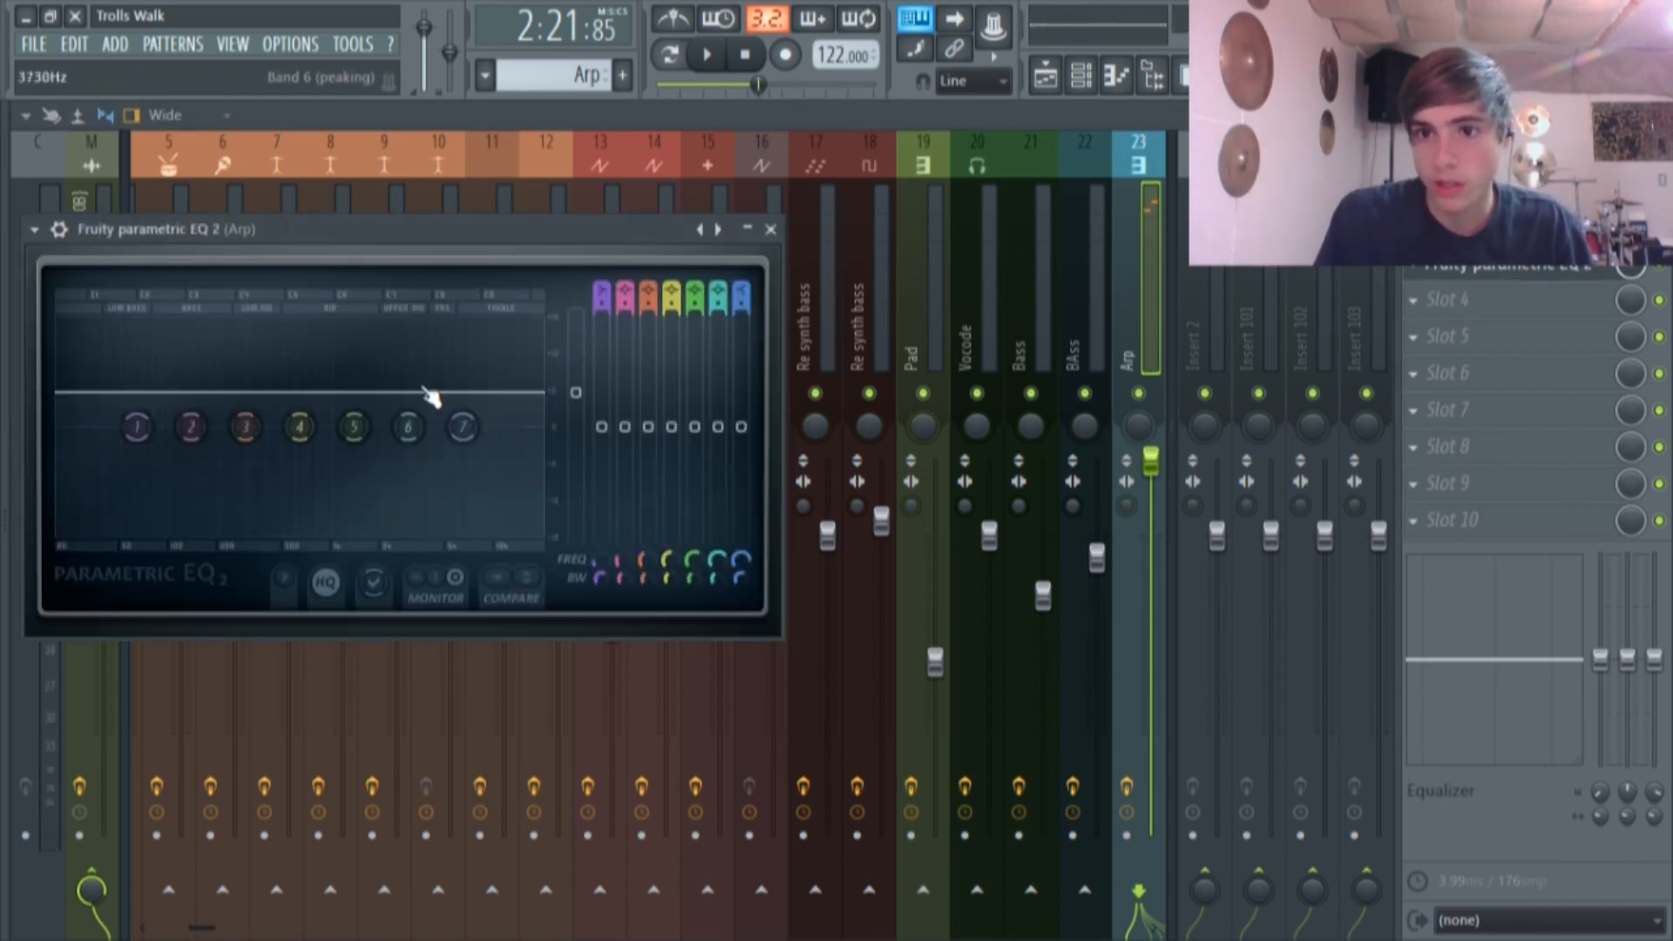
# Open the Arp pattern from the playlist in the piano roll, examine its notes and play it in pattern mode.
pyautogui.click(1045, 77)
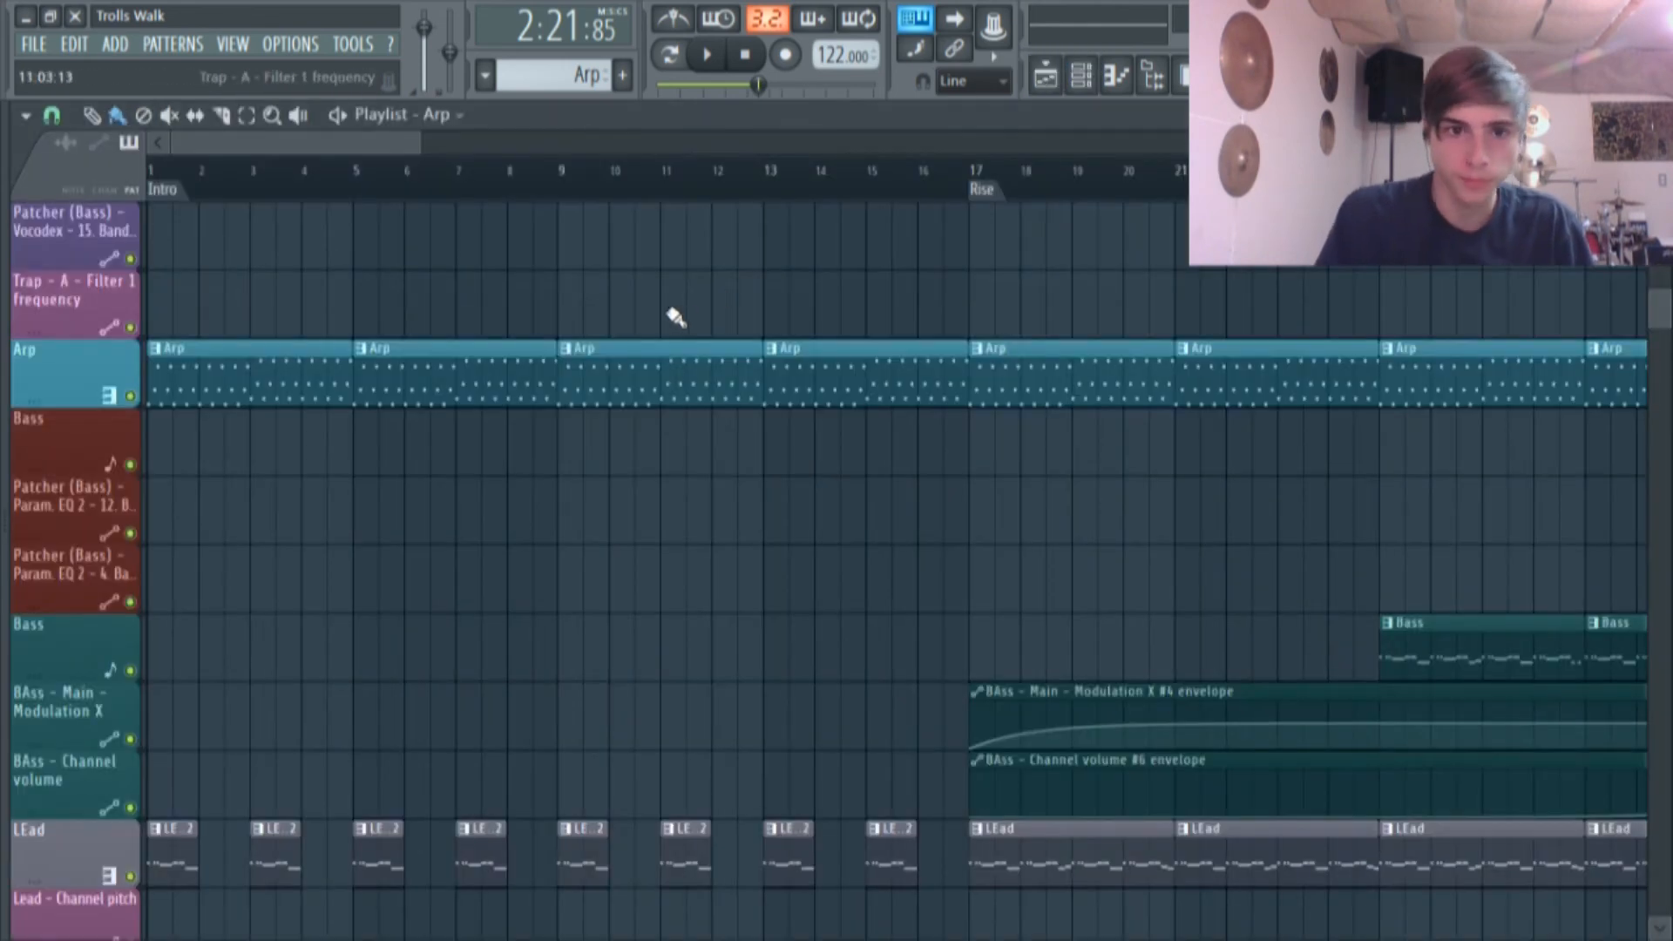
pyautogui.doubleClick(287, 373)
pyautogui.scroll(4, 555, 478)
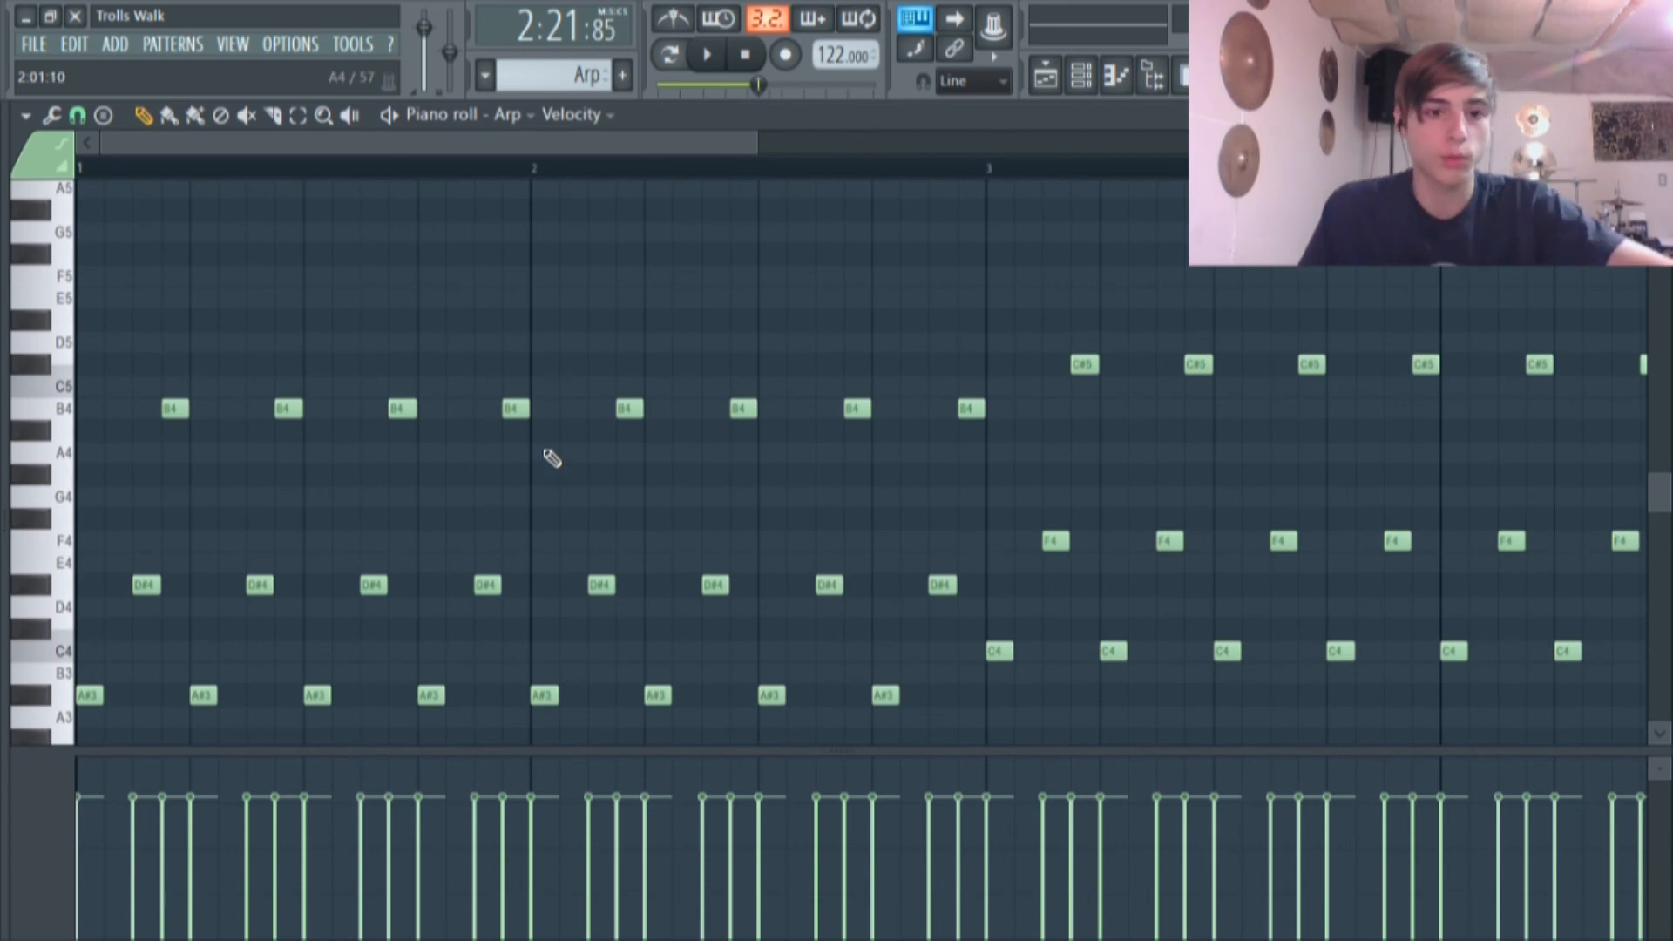
pyautogui.scroll(-6, 544, 453)
pyautogui.scroll(2, 645, 362)
pyautogui.click(682, 56)
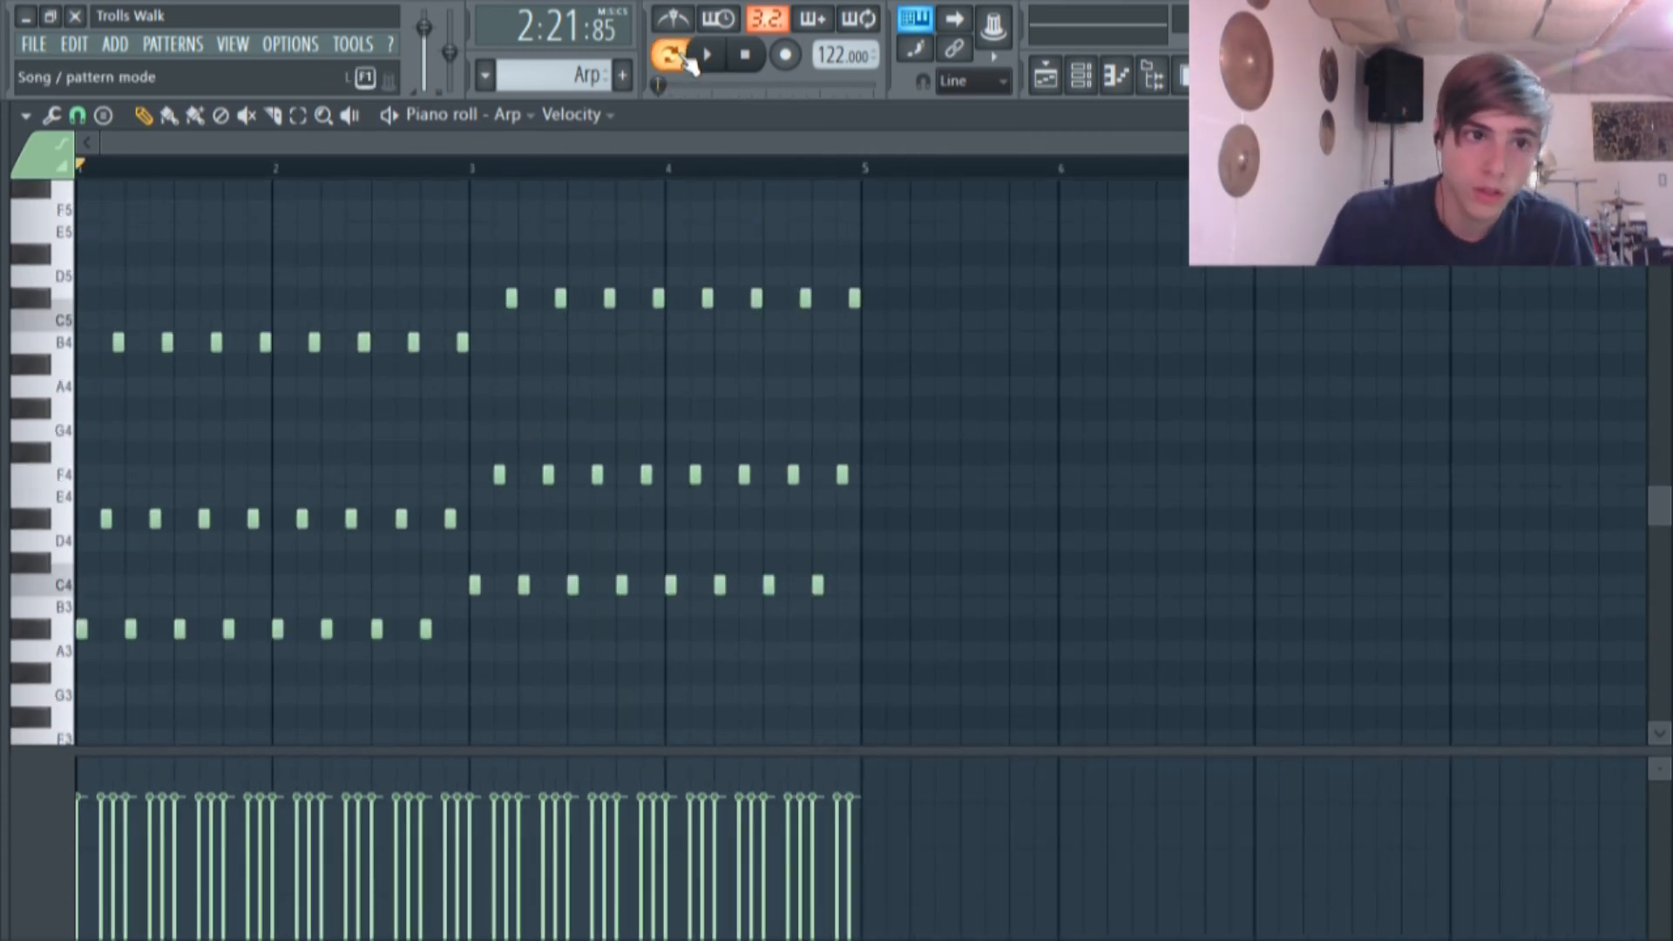
pyautogui.click(704, 56)
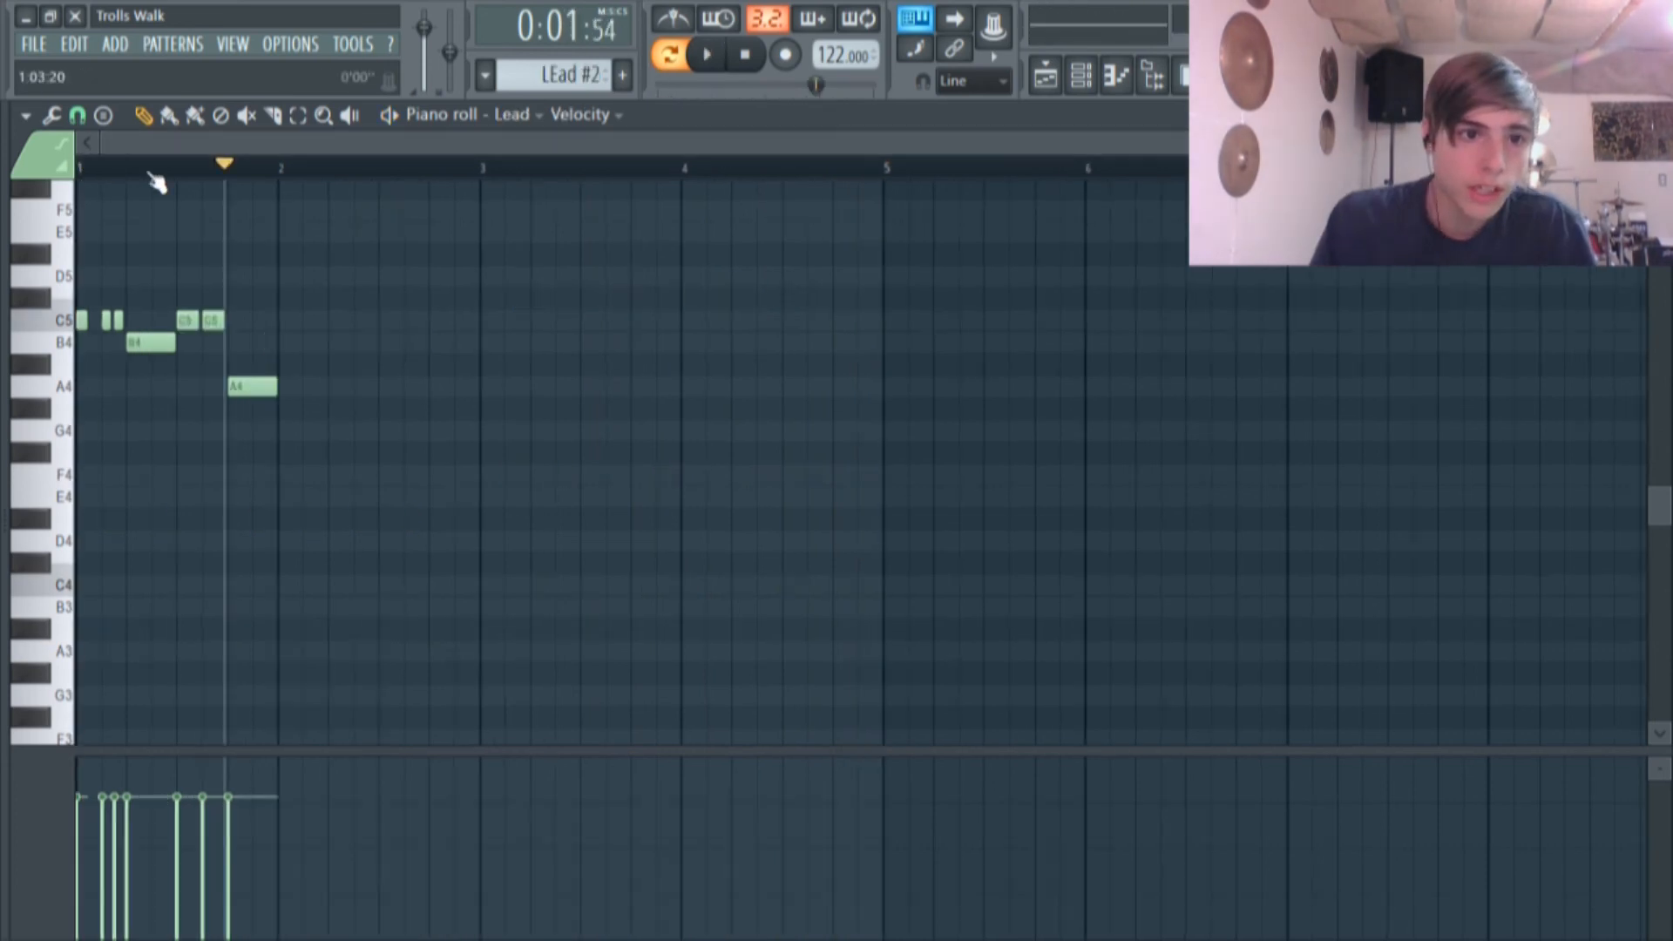
# Play the LEad #2 pattern in pattern mode to hear its melody, and pause it.
pyautogui.scroll(3, 157, 175)
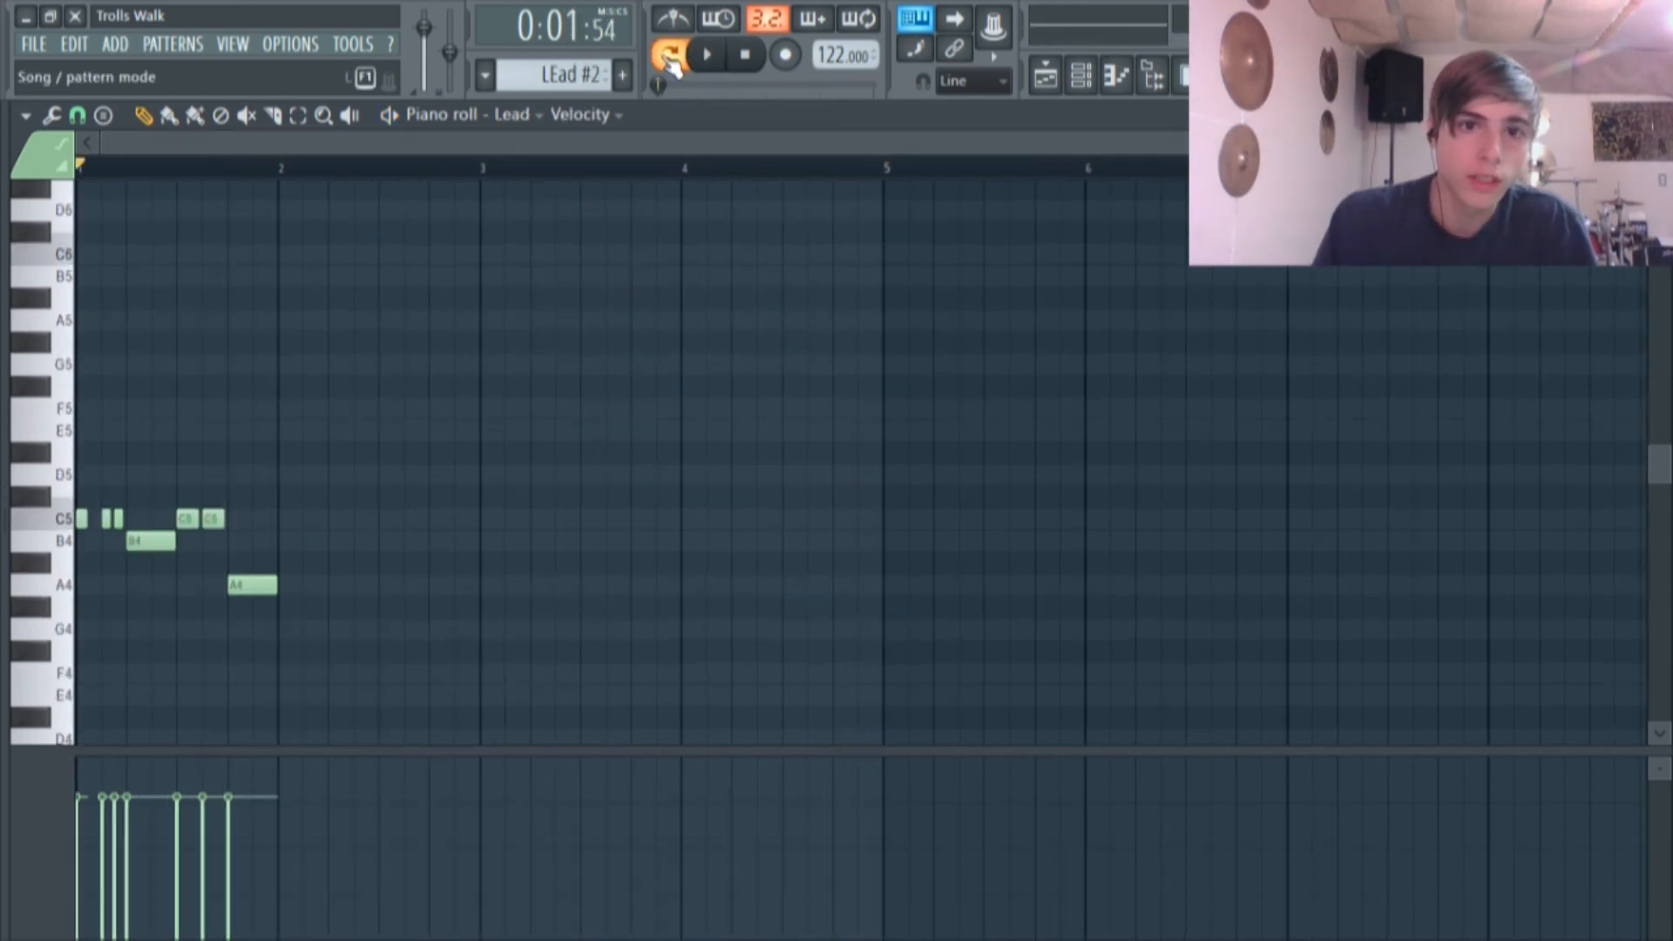
pyautogui.click(713, 57)
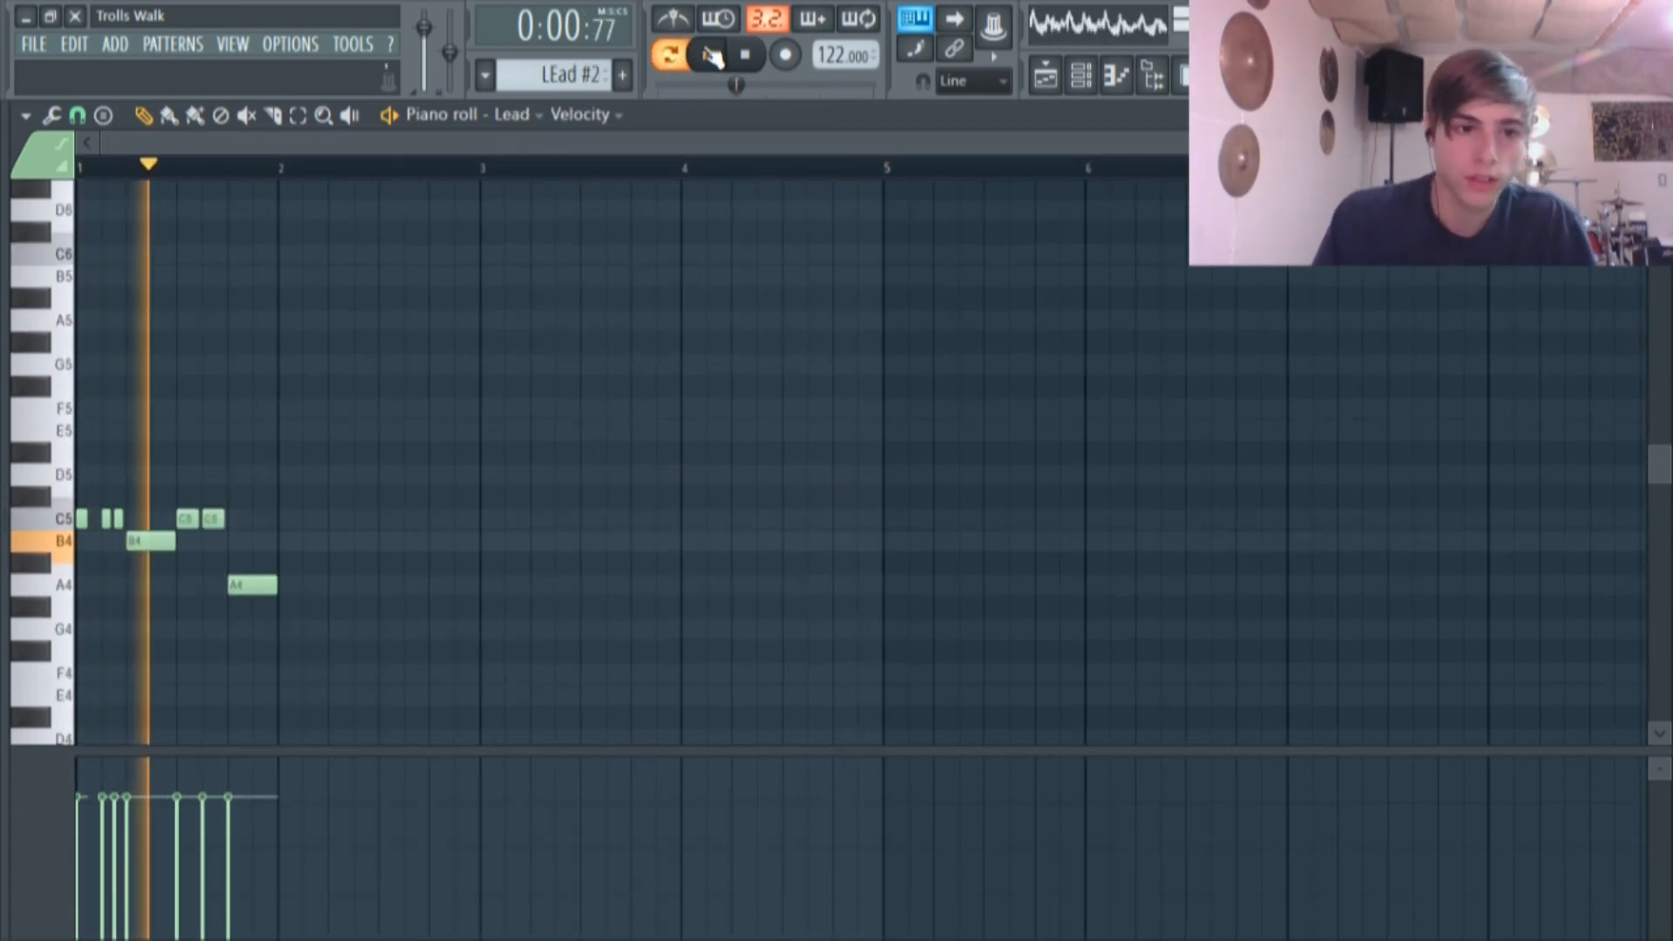
pyautogui.click(712, 56)
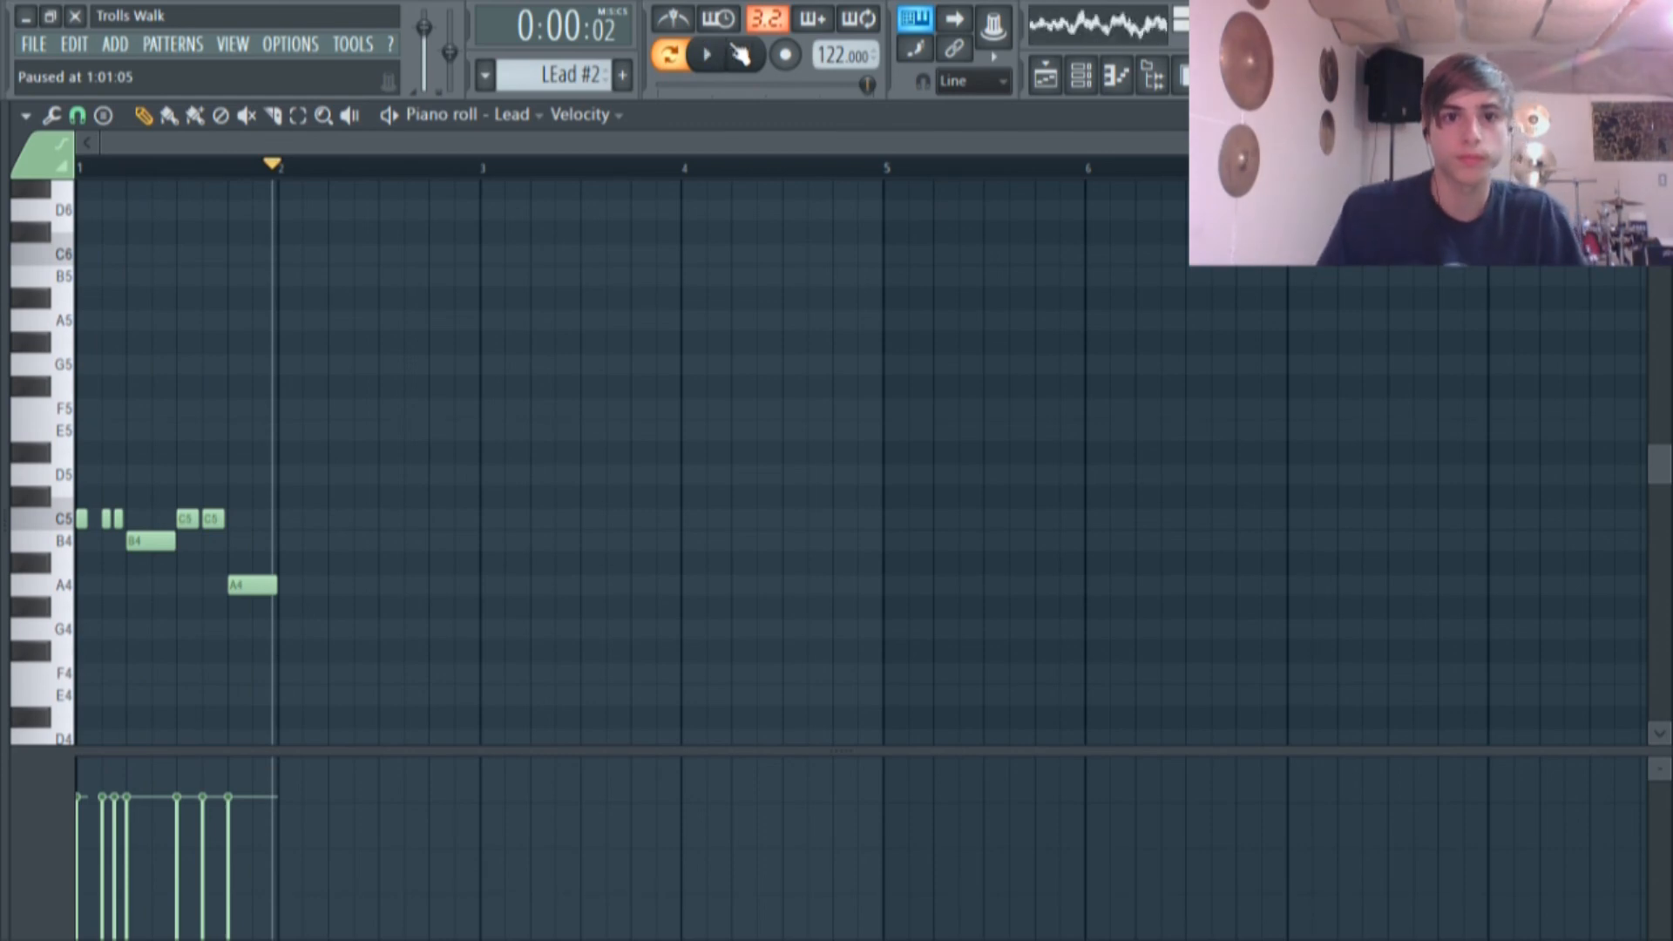
# Open the Lead channel's Sytrus instrument from the channel rack and audition its sound.
pyautogui.click(1080, 76)
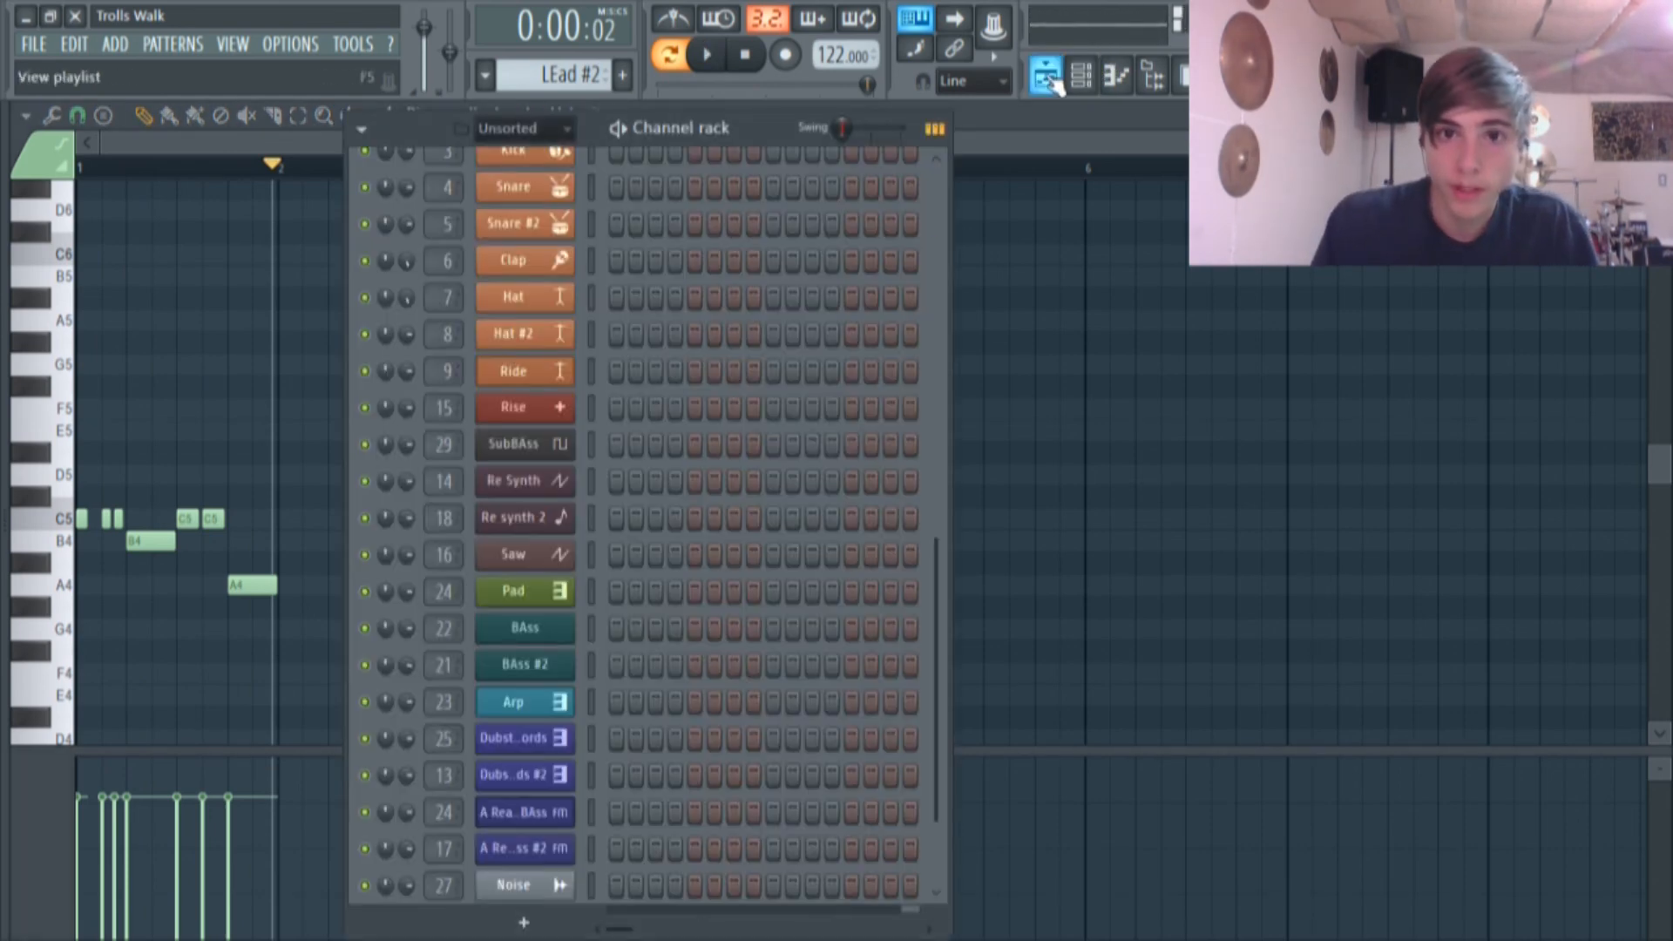
pyautogui.scroll(3, 770, 442)
pyautogui.scroll(7, 716, 338)
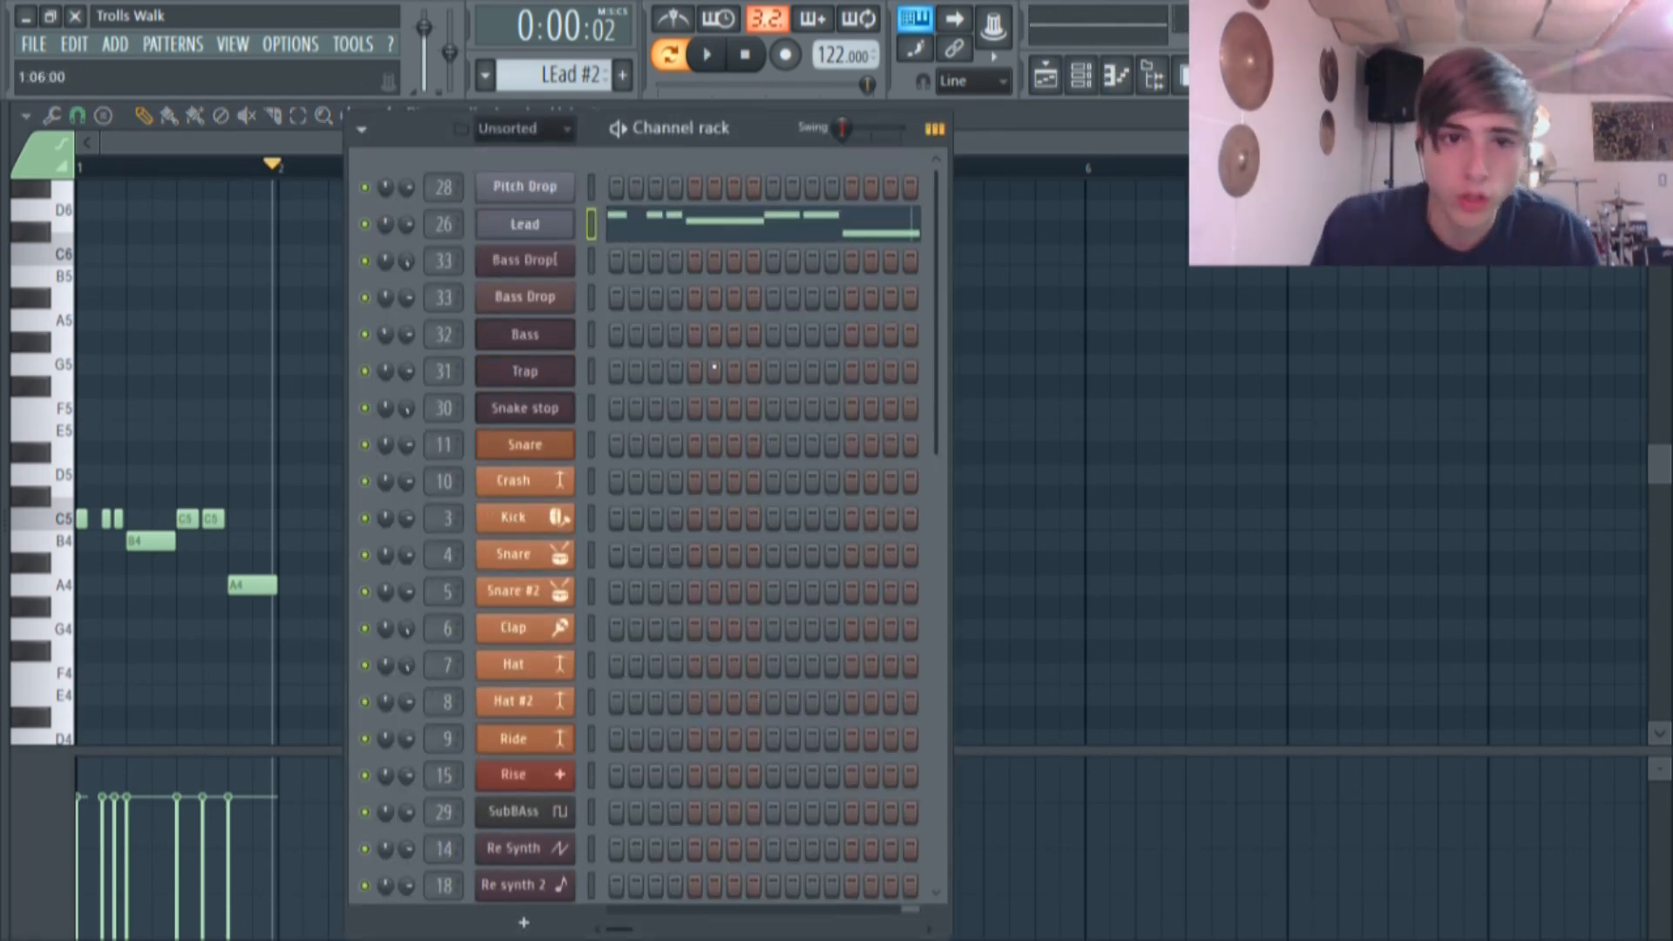
pyautogui.click(558, 231)
pyautogui.moveTo(676, 371); pyautogui.dragTo(585, 202)
pyautogui.click(408, 350)
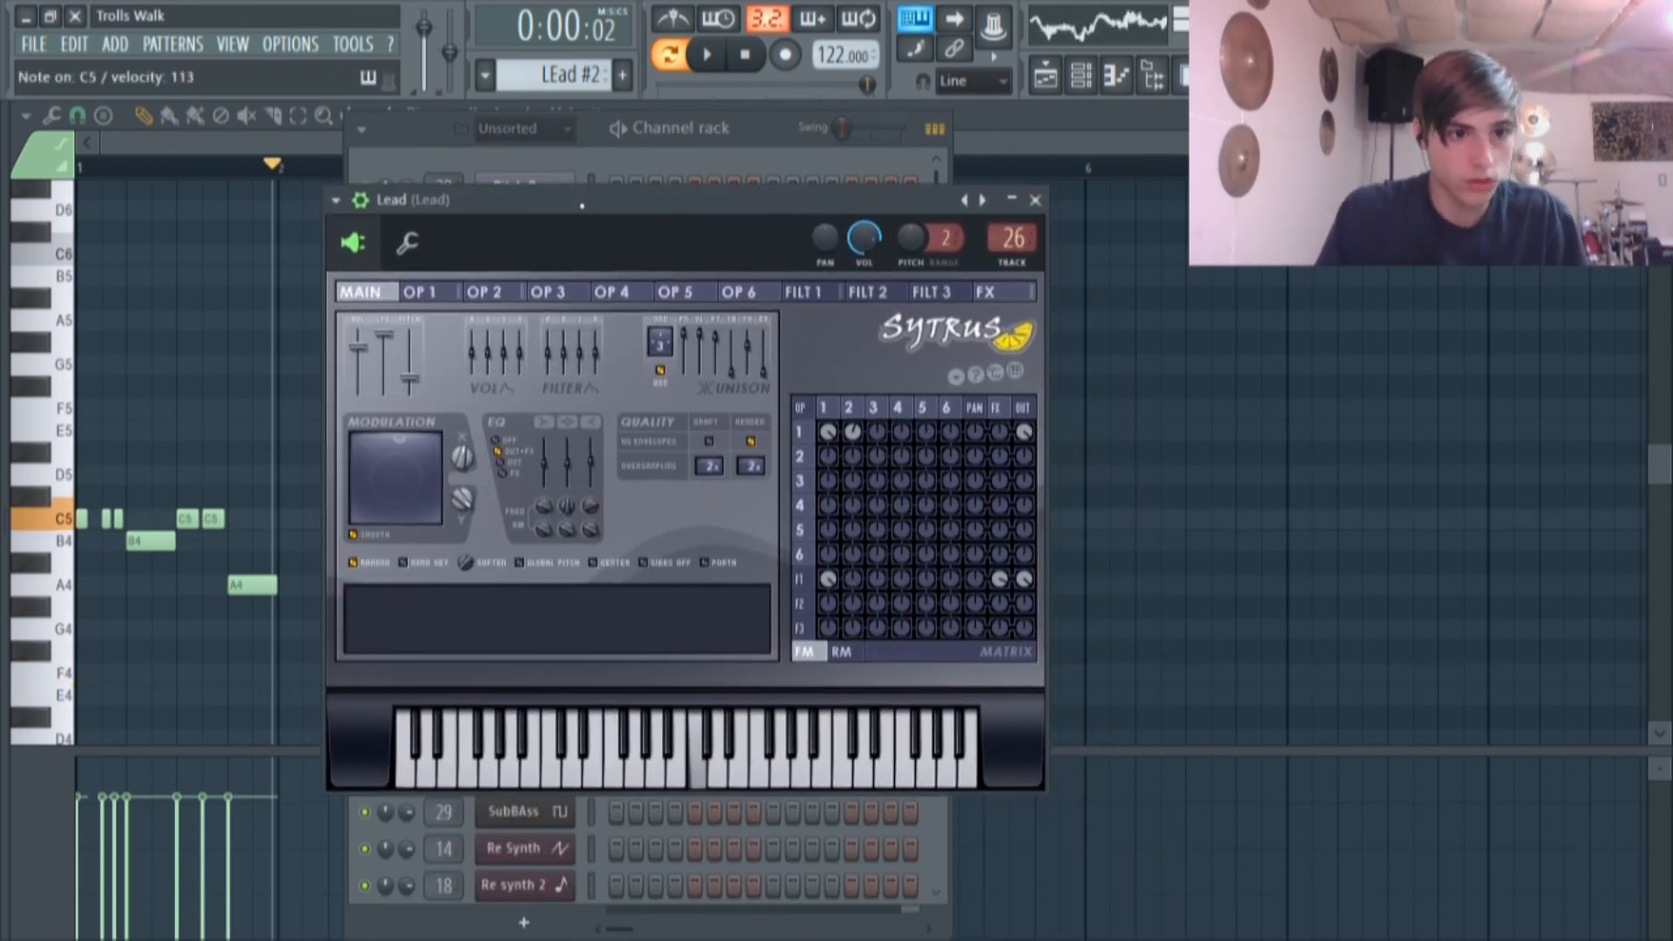
# Browse the Sytrus preset list for the Lead channel and close it without loading a preset.
pyautogui.click(360, 202)
pyautogui.moveTo(366, 260)
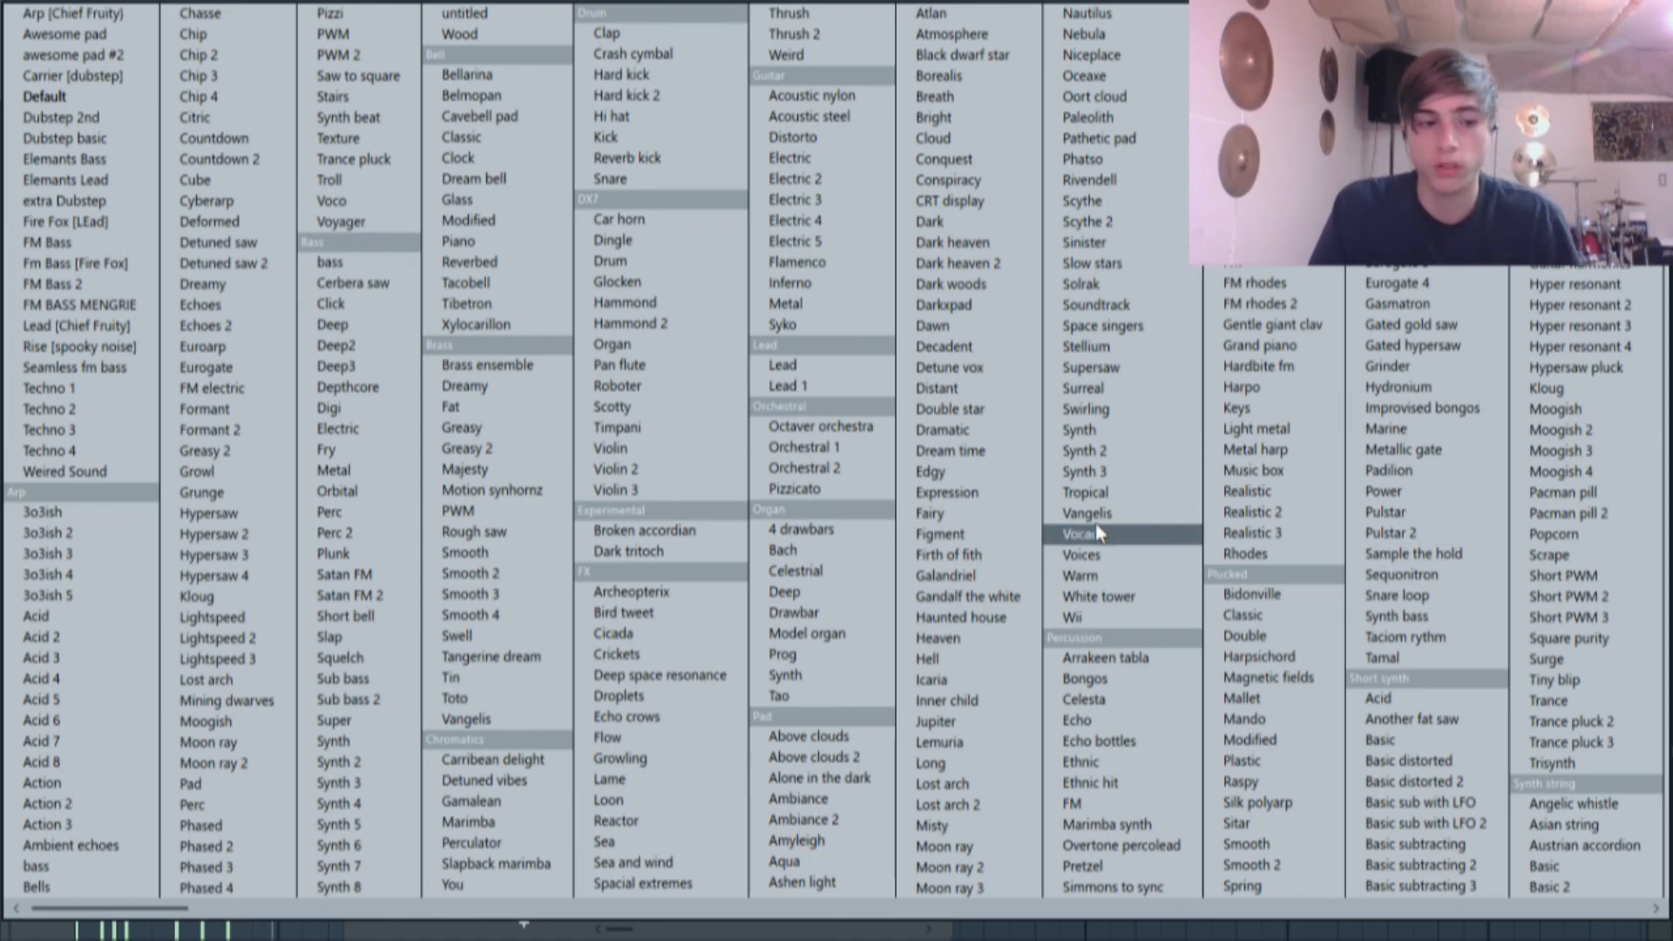
pyautogui.press('Escape')
pyautogui.click(809, 191)
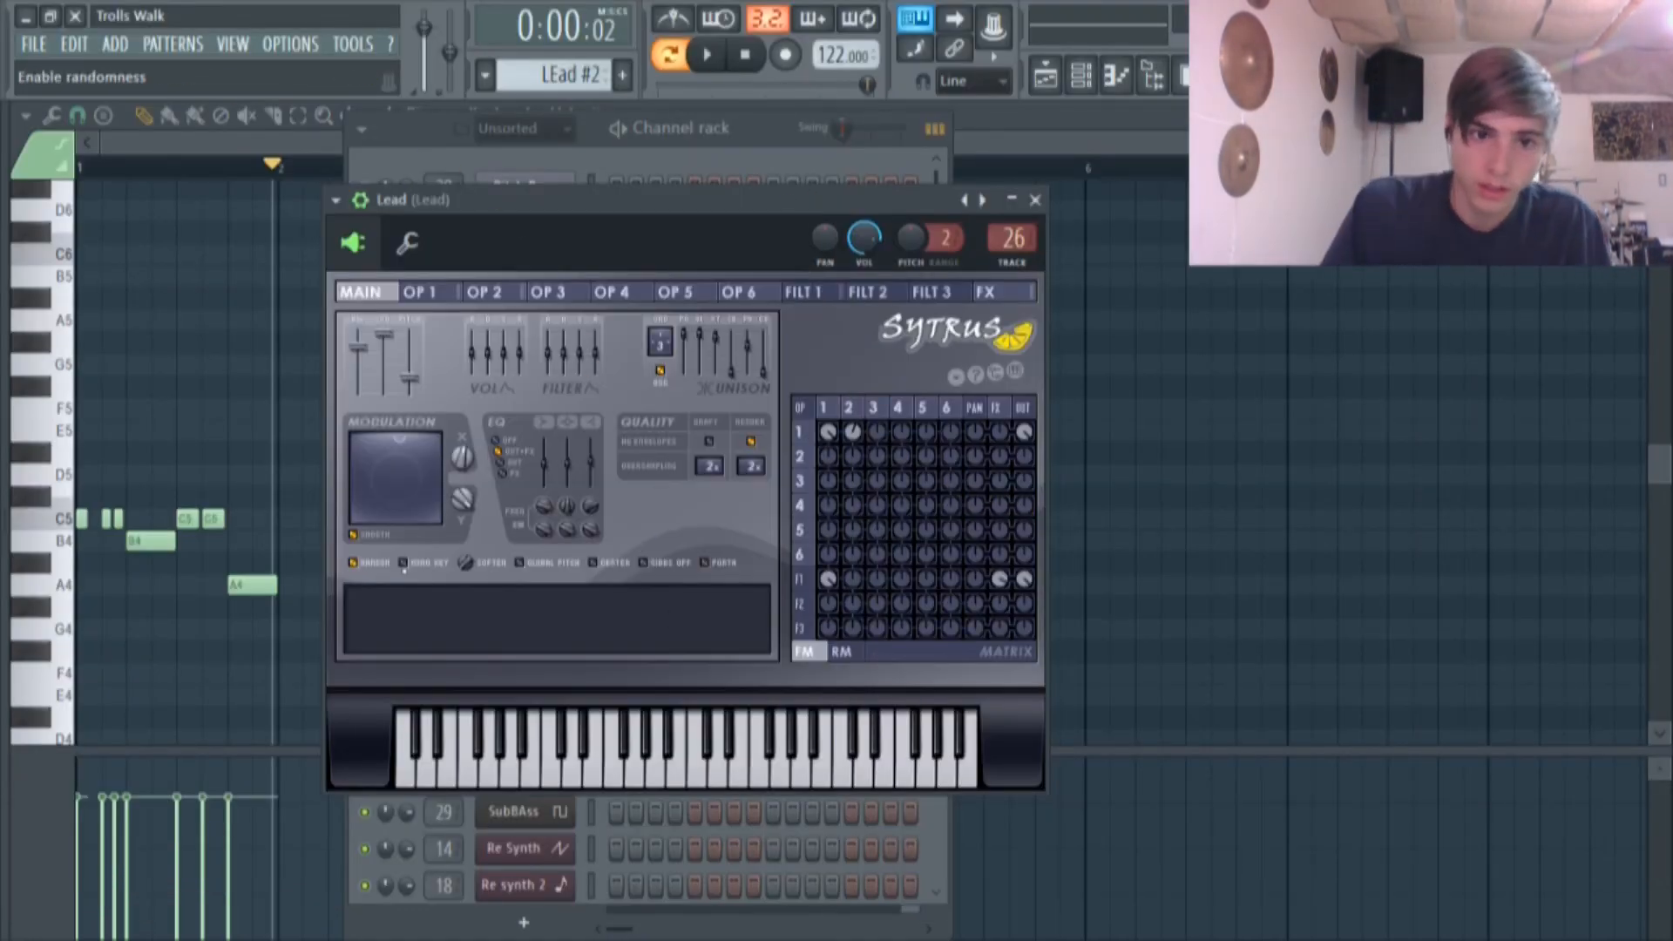
# Look at operators 1 and 2 of the Lead's Sytrus patch and return to its main settings.
pyautogui.moveTo(713, 203); pyautogui.dragTo(736, 176)
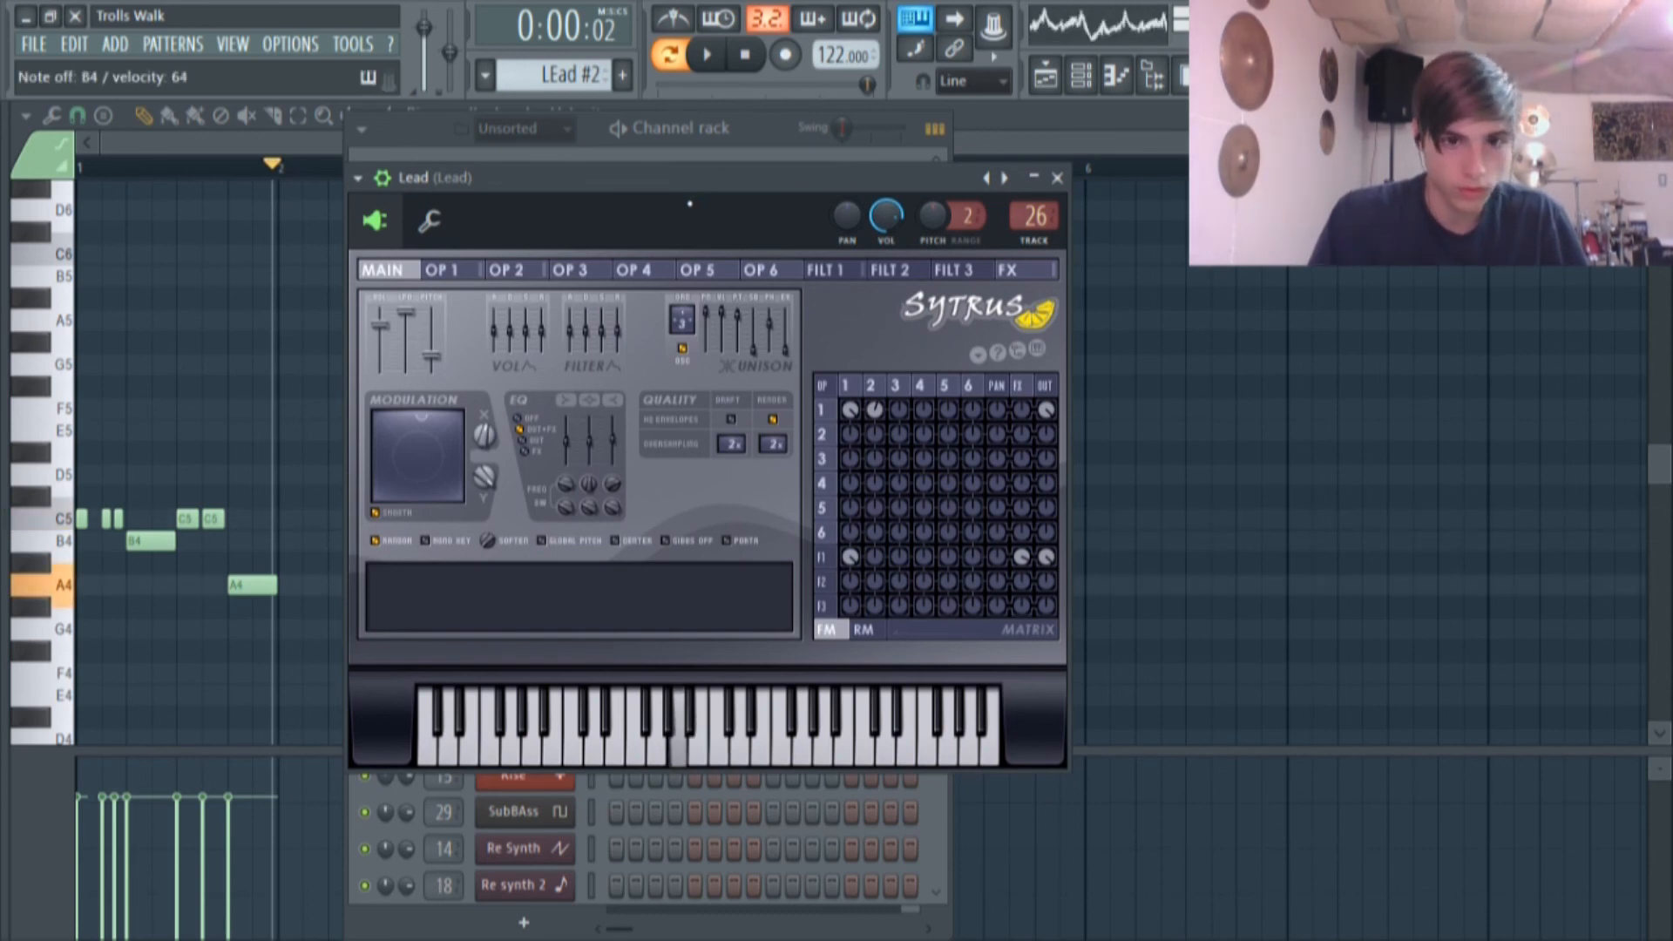
pyautogui.click(445, 272)
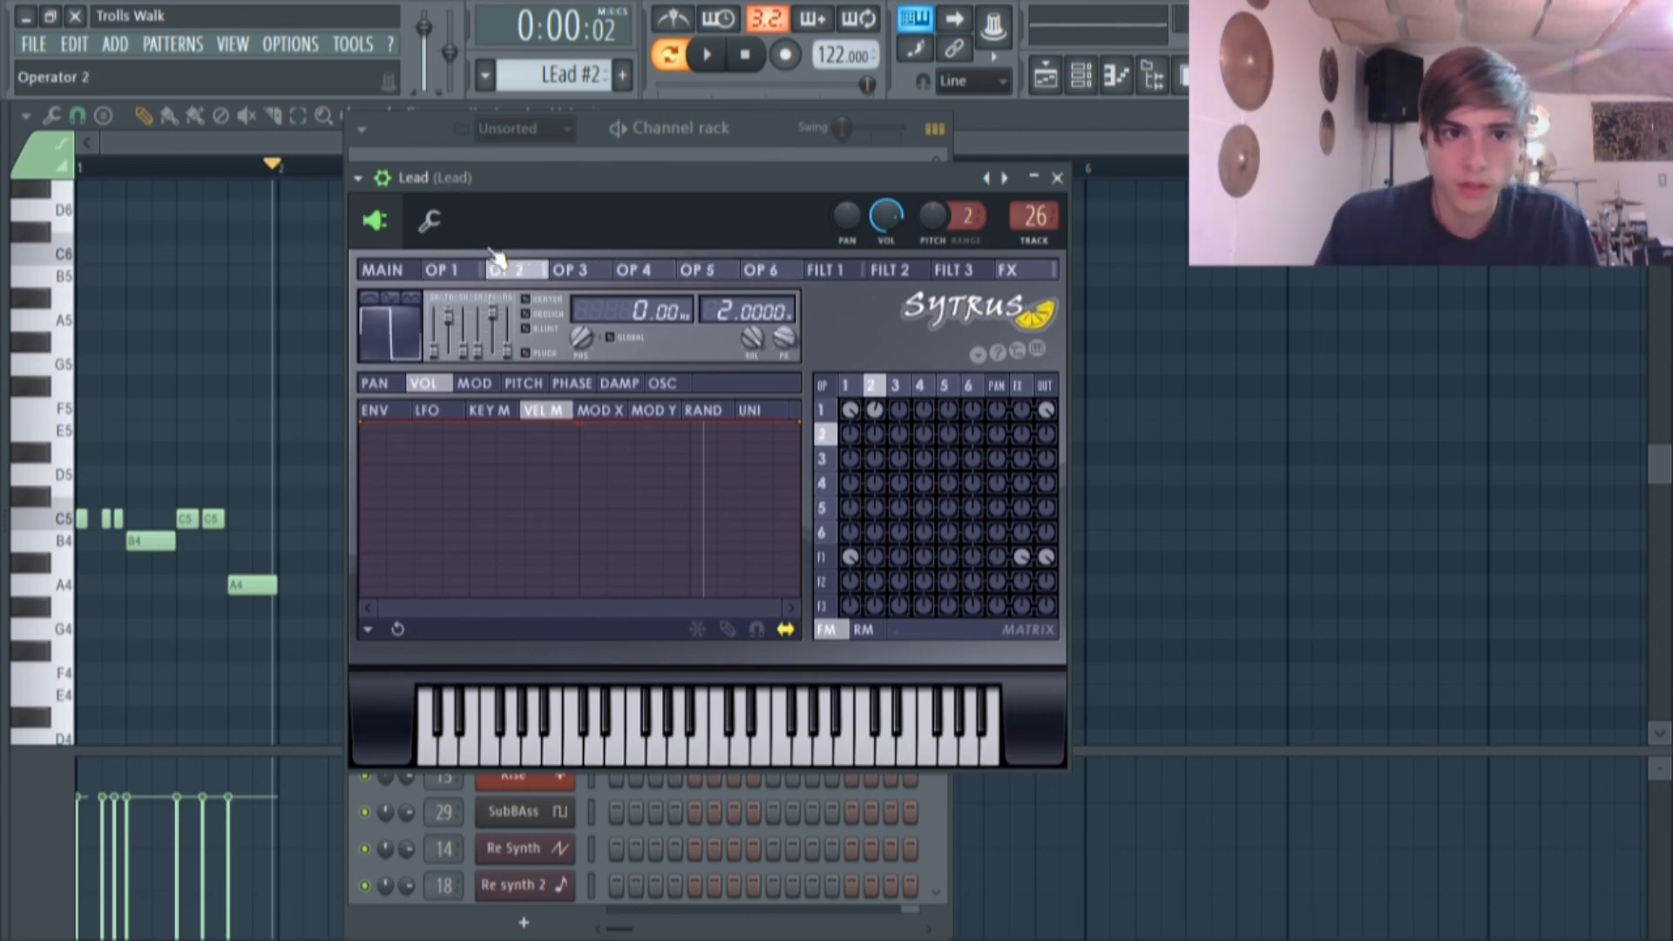
pyautogui.click(393, 266)
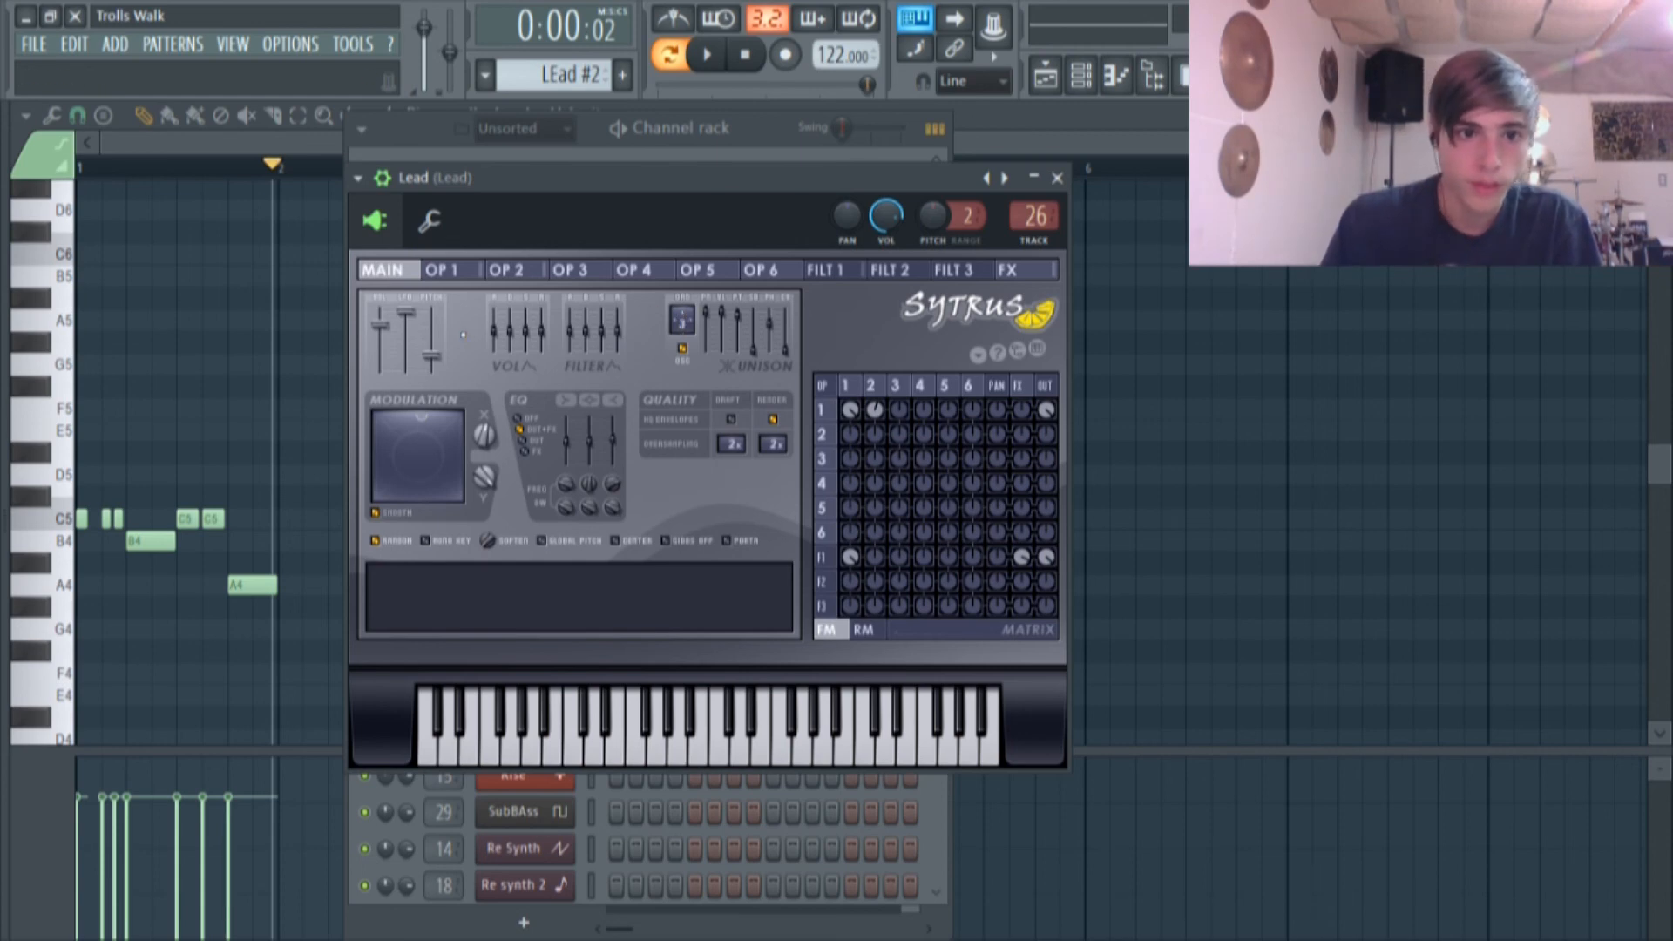
# Audition C5 on the Lead while moving the Sytrus main pitch, setting it to -11 semitones.
pyautogui.press('z')
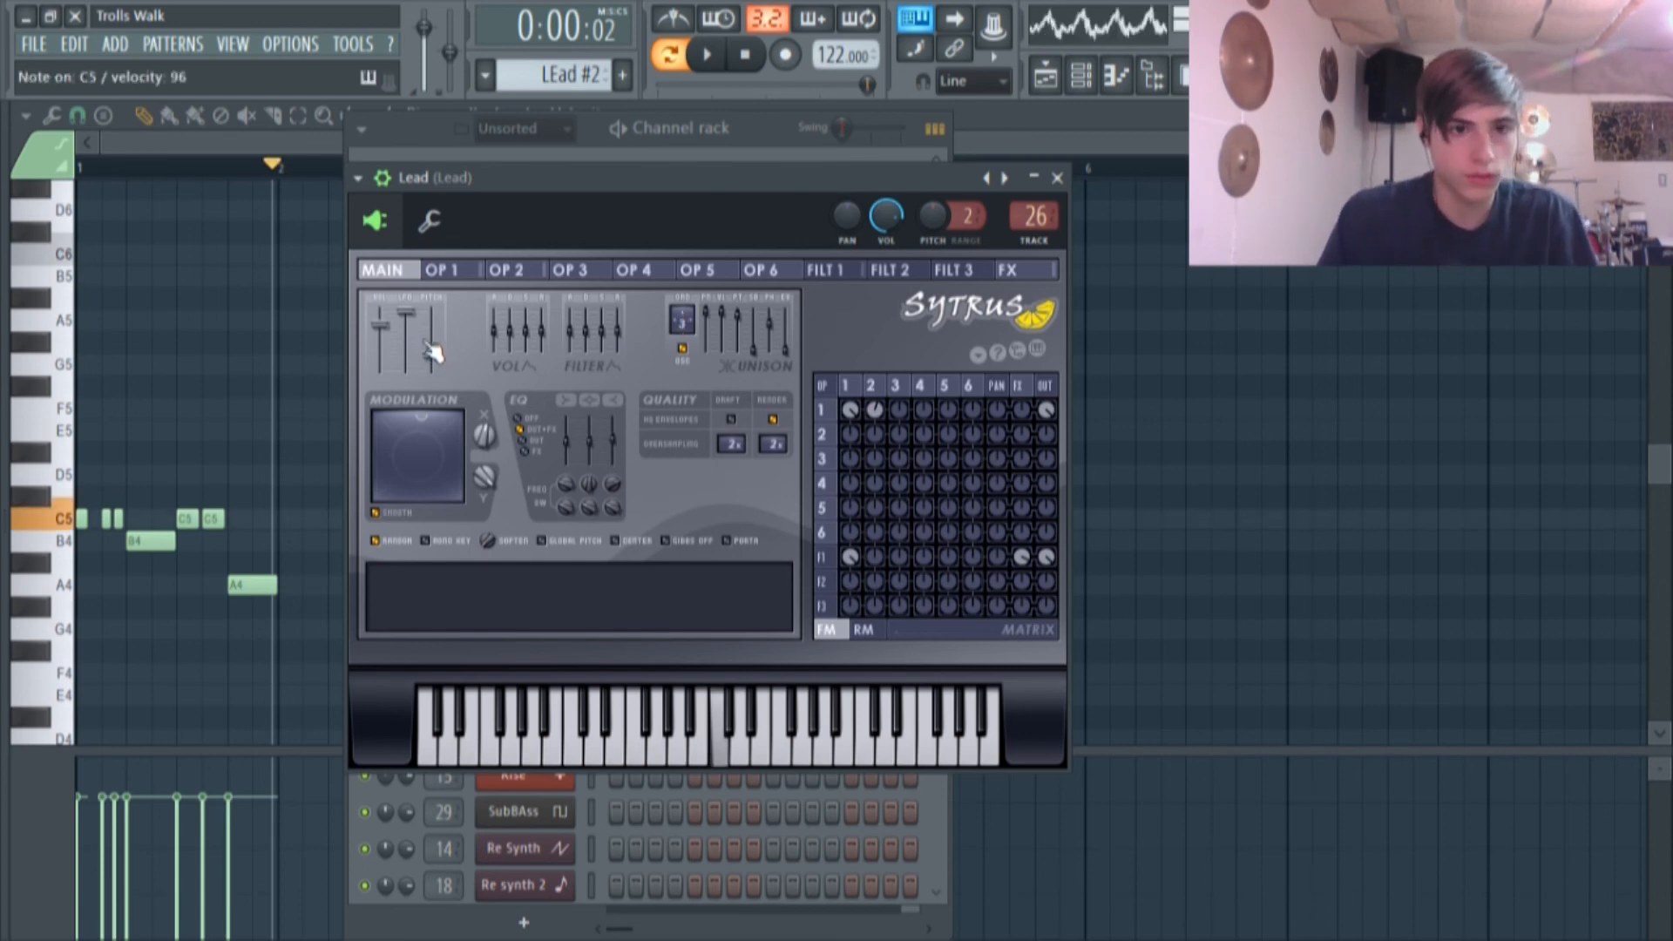
pyautogui.moveTo(428, 345); pyautogui.dragTo(429, 337)
pyautogui.press('z')
pyautogui.moveTo(432, 352); pyautogui.dragTo(434, 356)
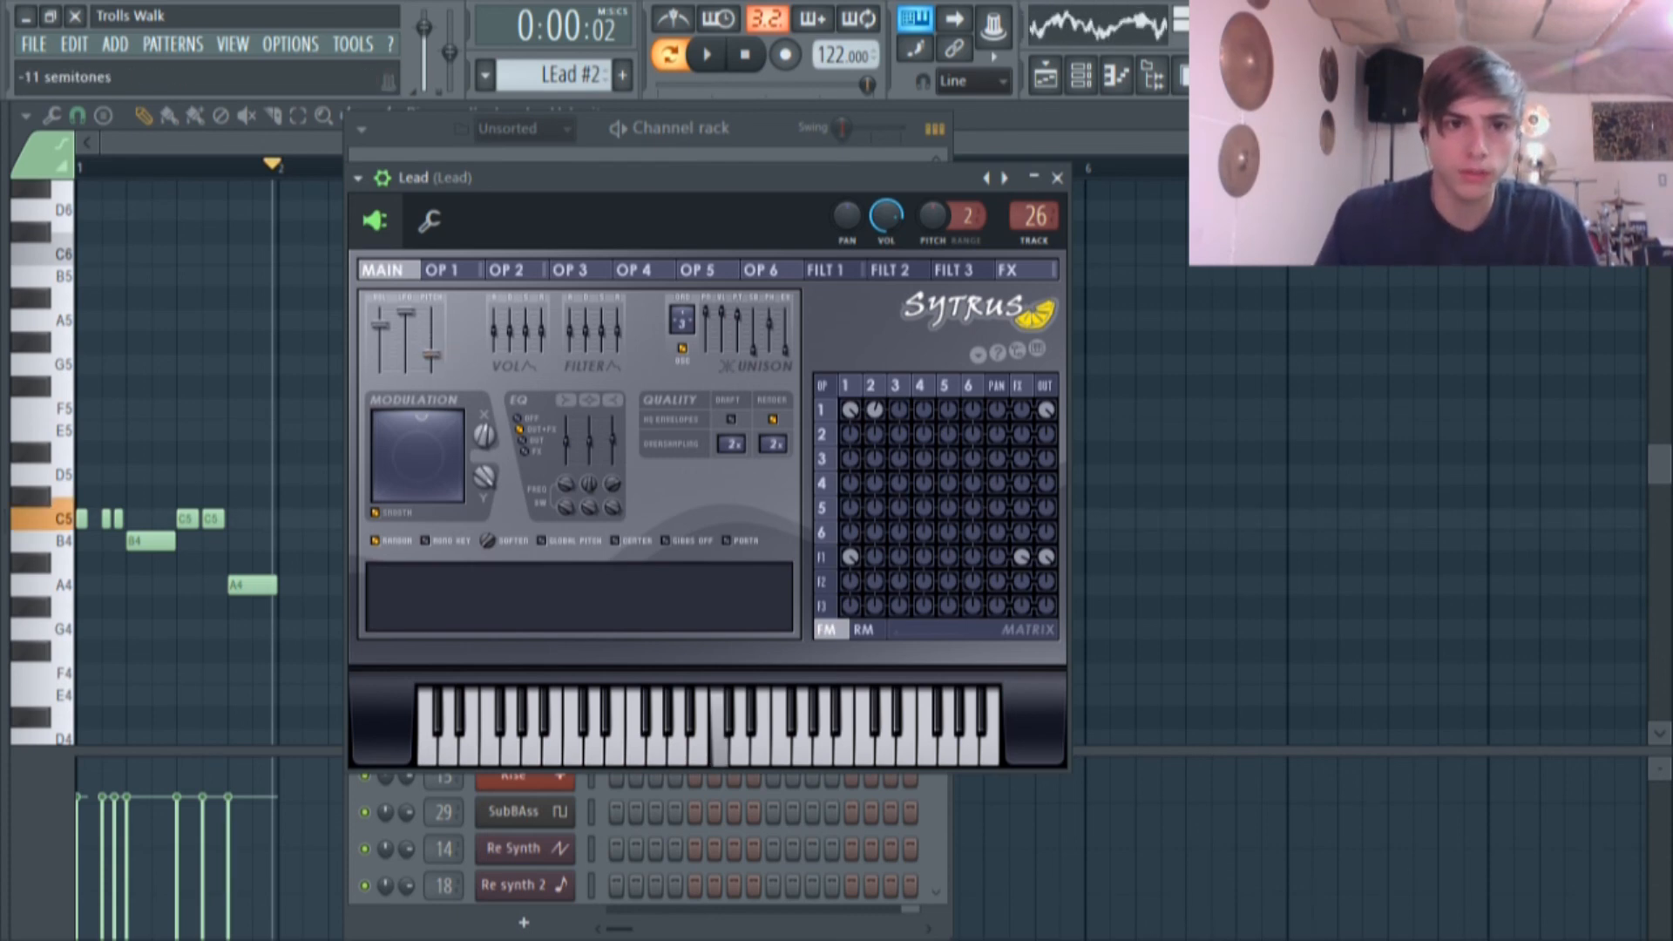
# Compare the oscillator waveforms of operators 1, 2 and 3 in the Lead's Sytrus patch, ending on operator 1.
pyautogui.click(471, 270)
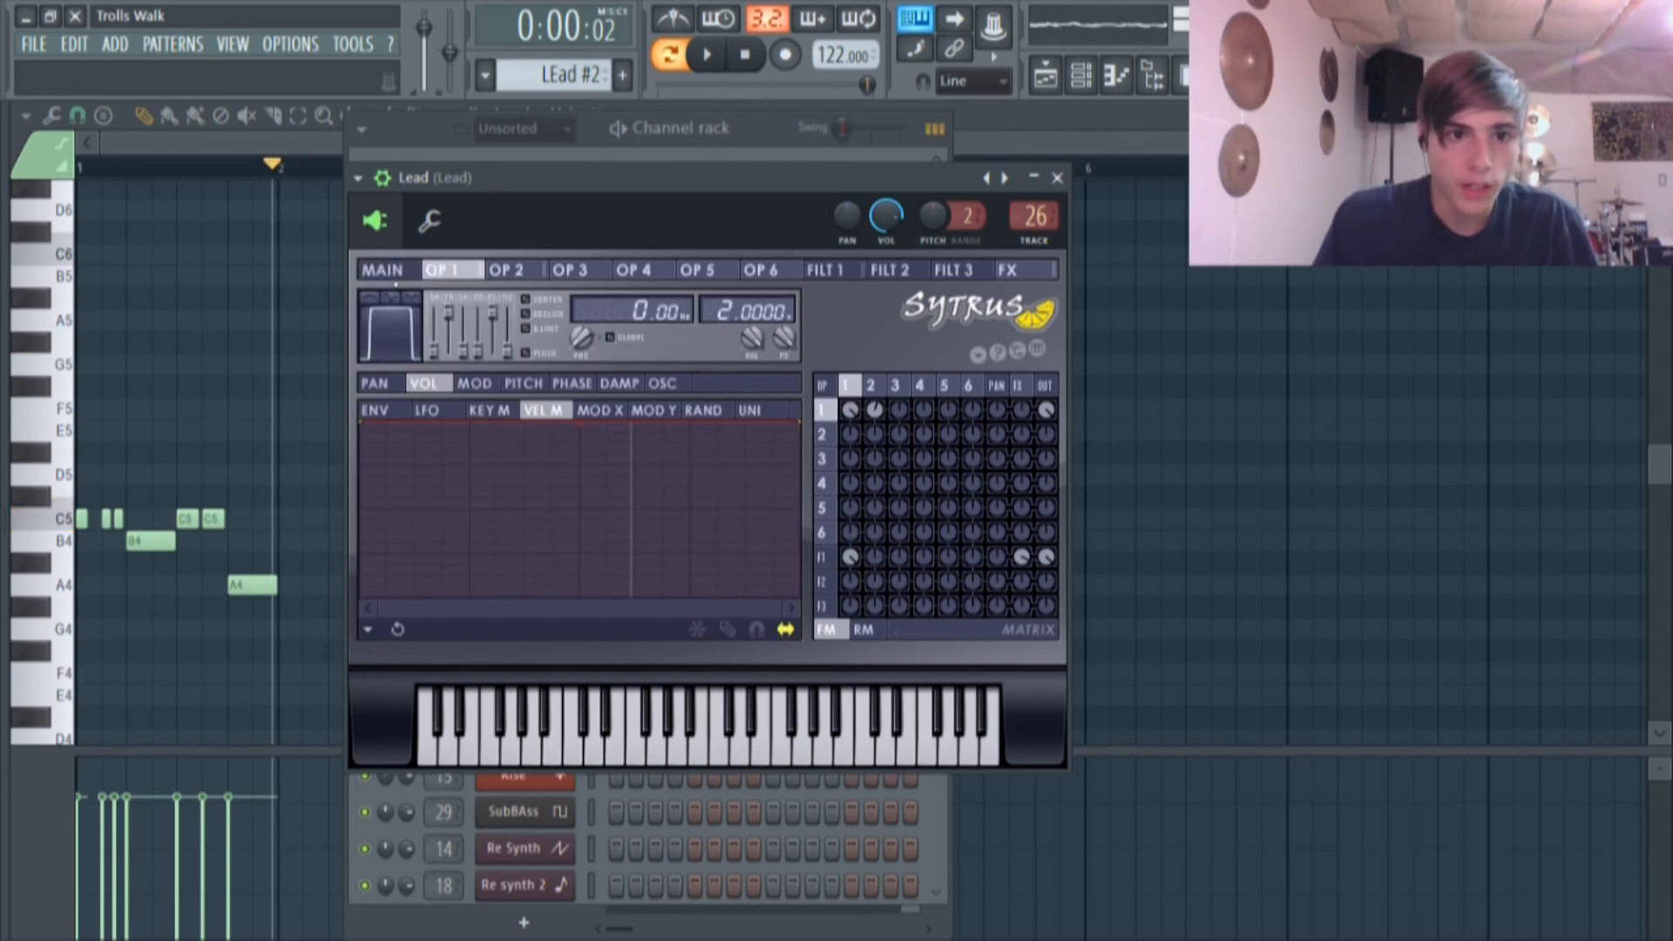
pyautogui.click(680, 384)
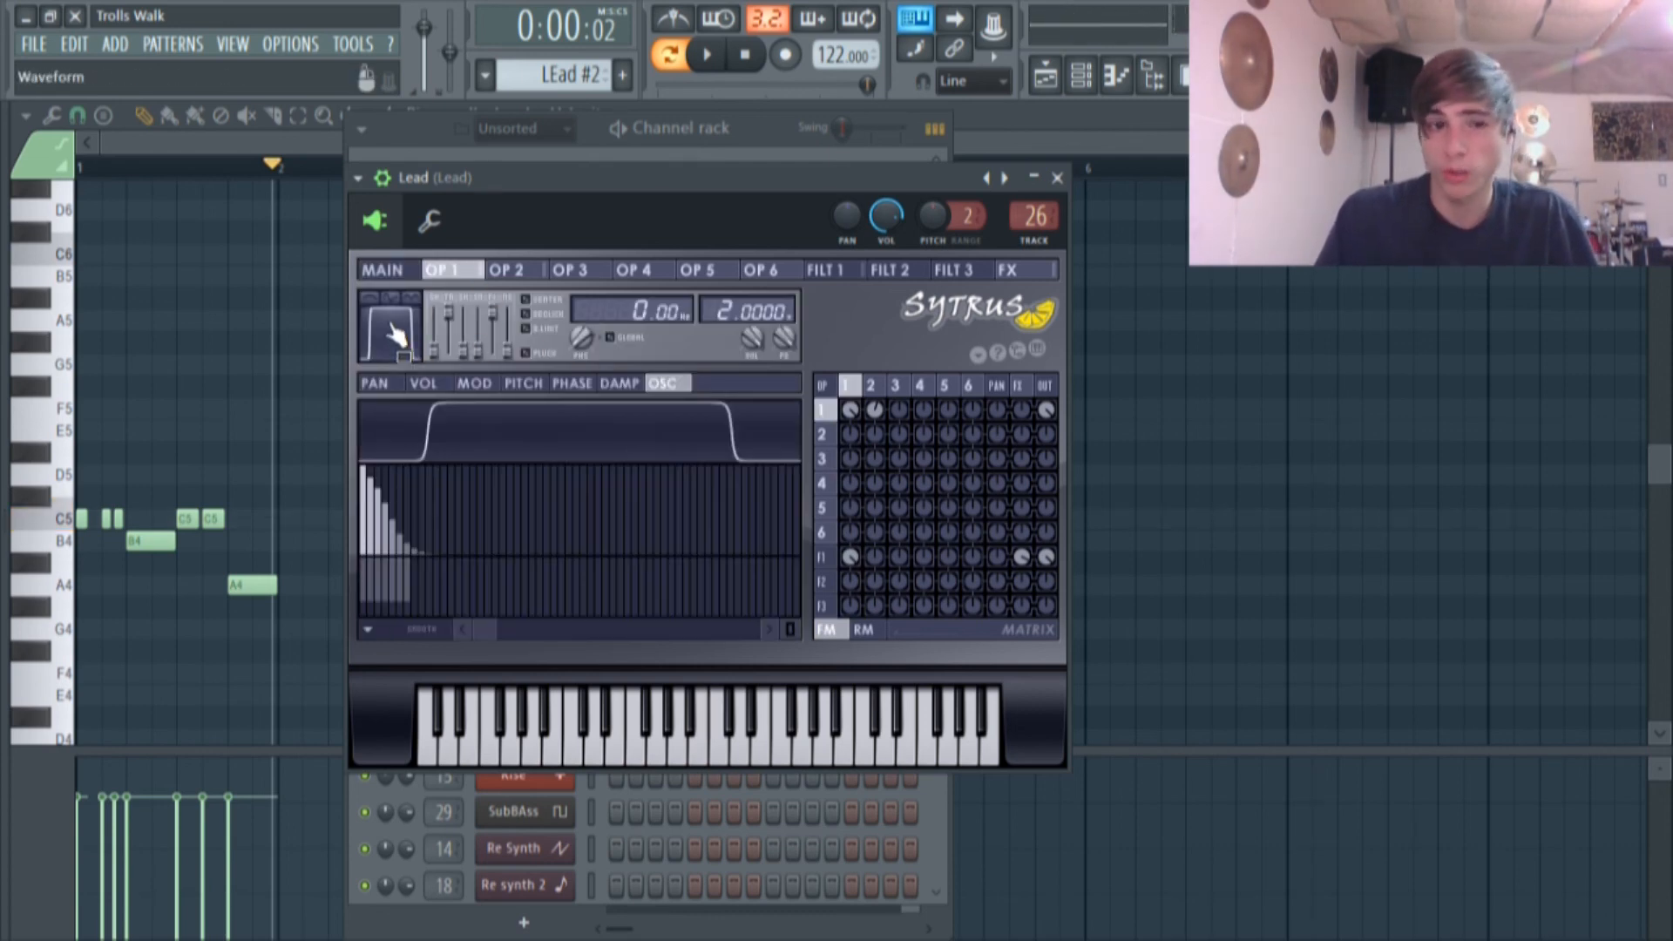
pyautogui.press('z')
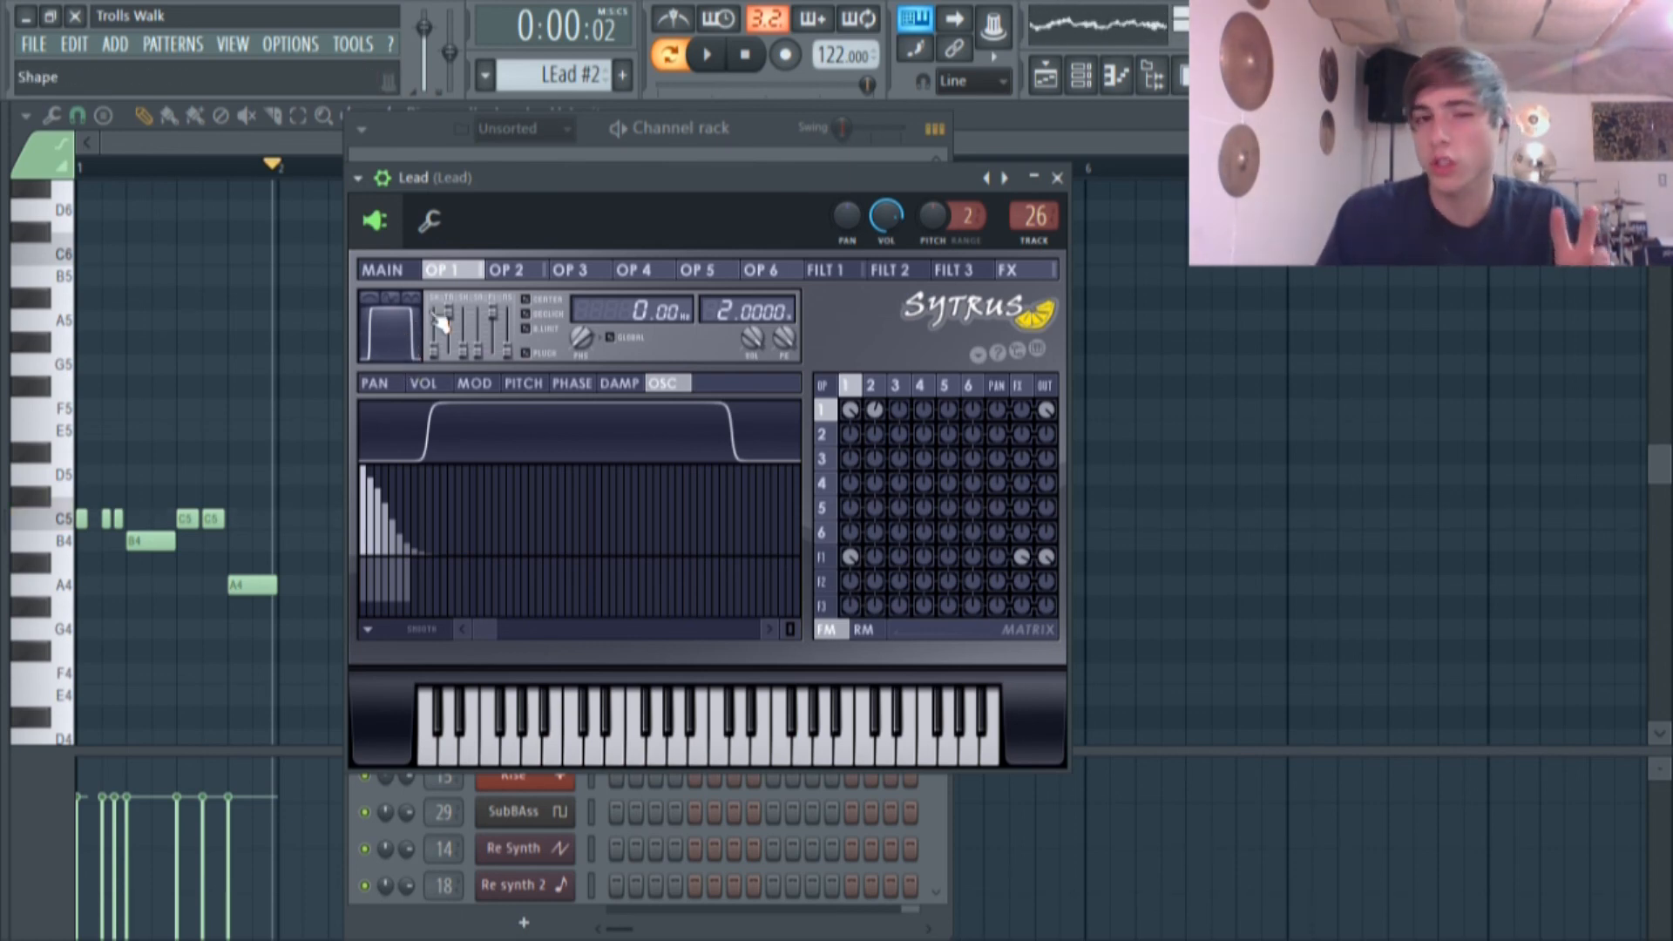
pyautogui.click(527, 271)
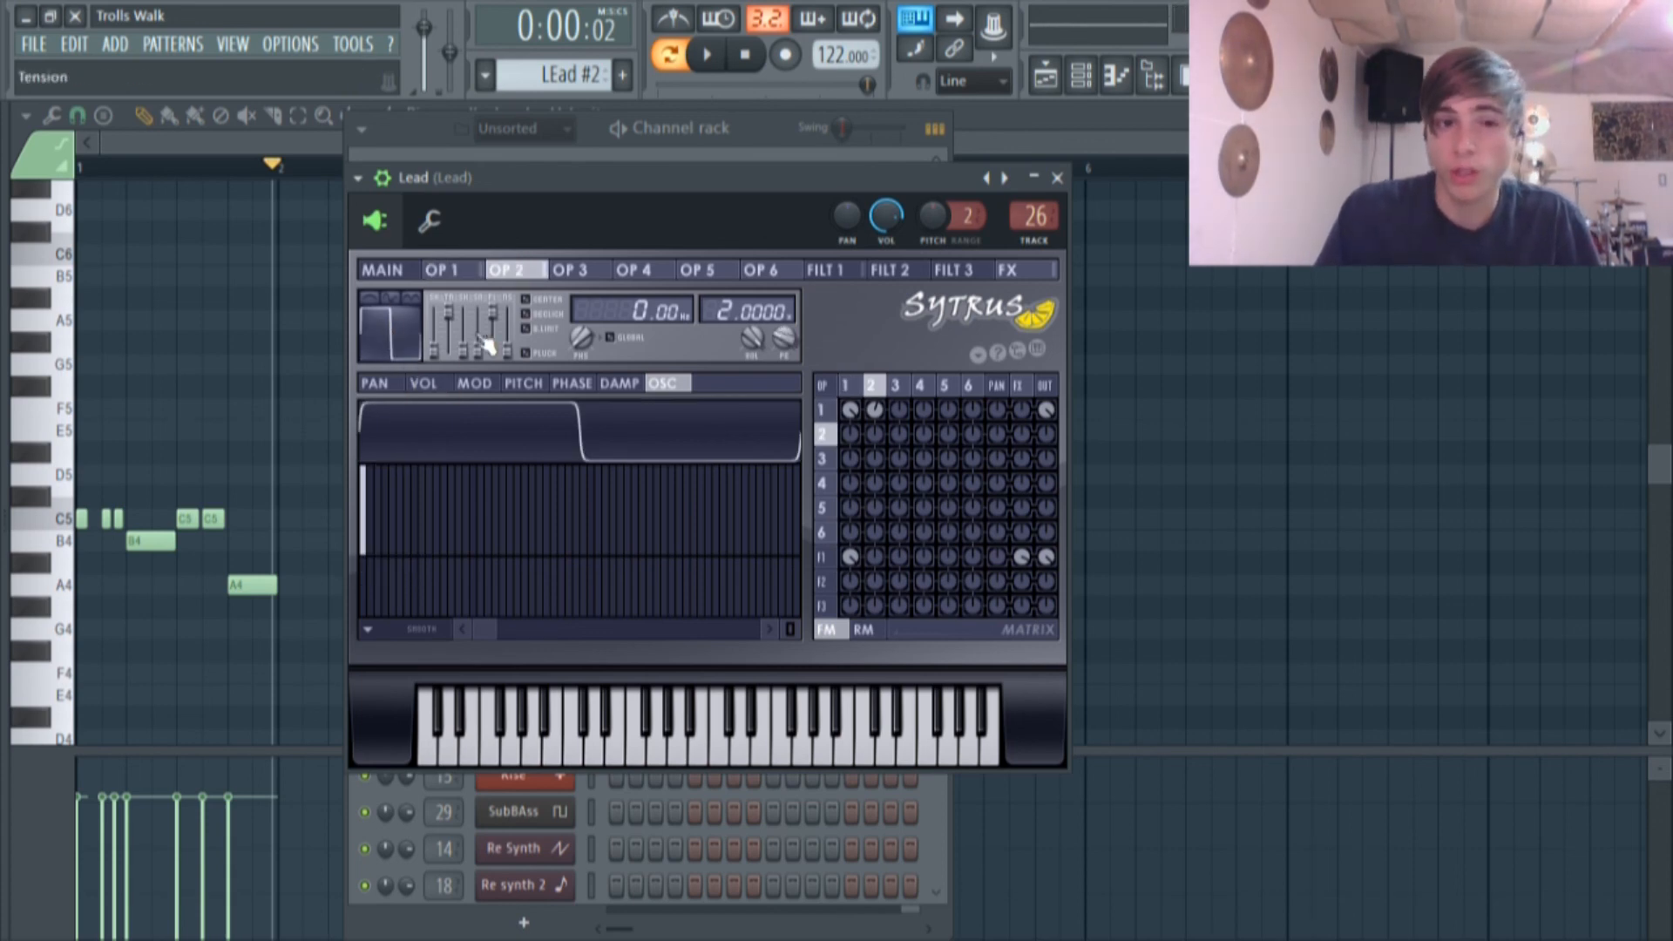
pyautogui.click(444, 271)
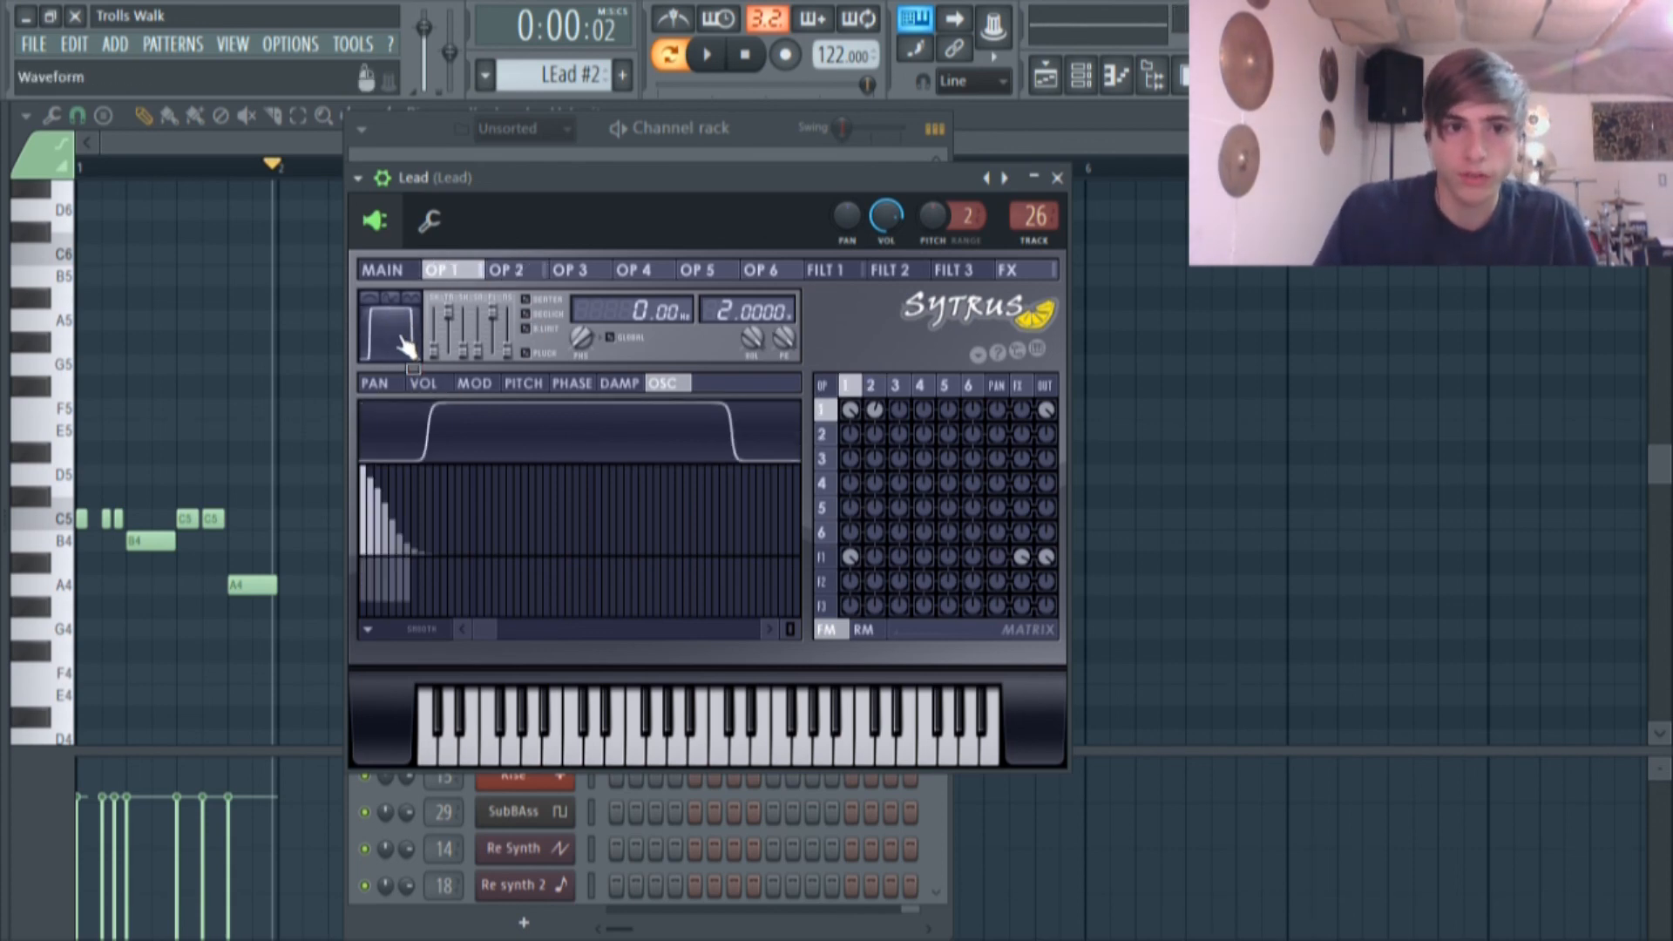
pyautogui.click(508, 271)
pyautogui.click(572, 271)
pyautogui.moveTo(582, 270); pyautogui.dragTo(460, 239)
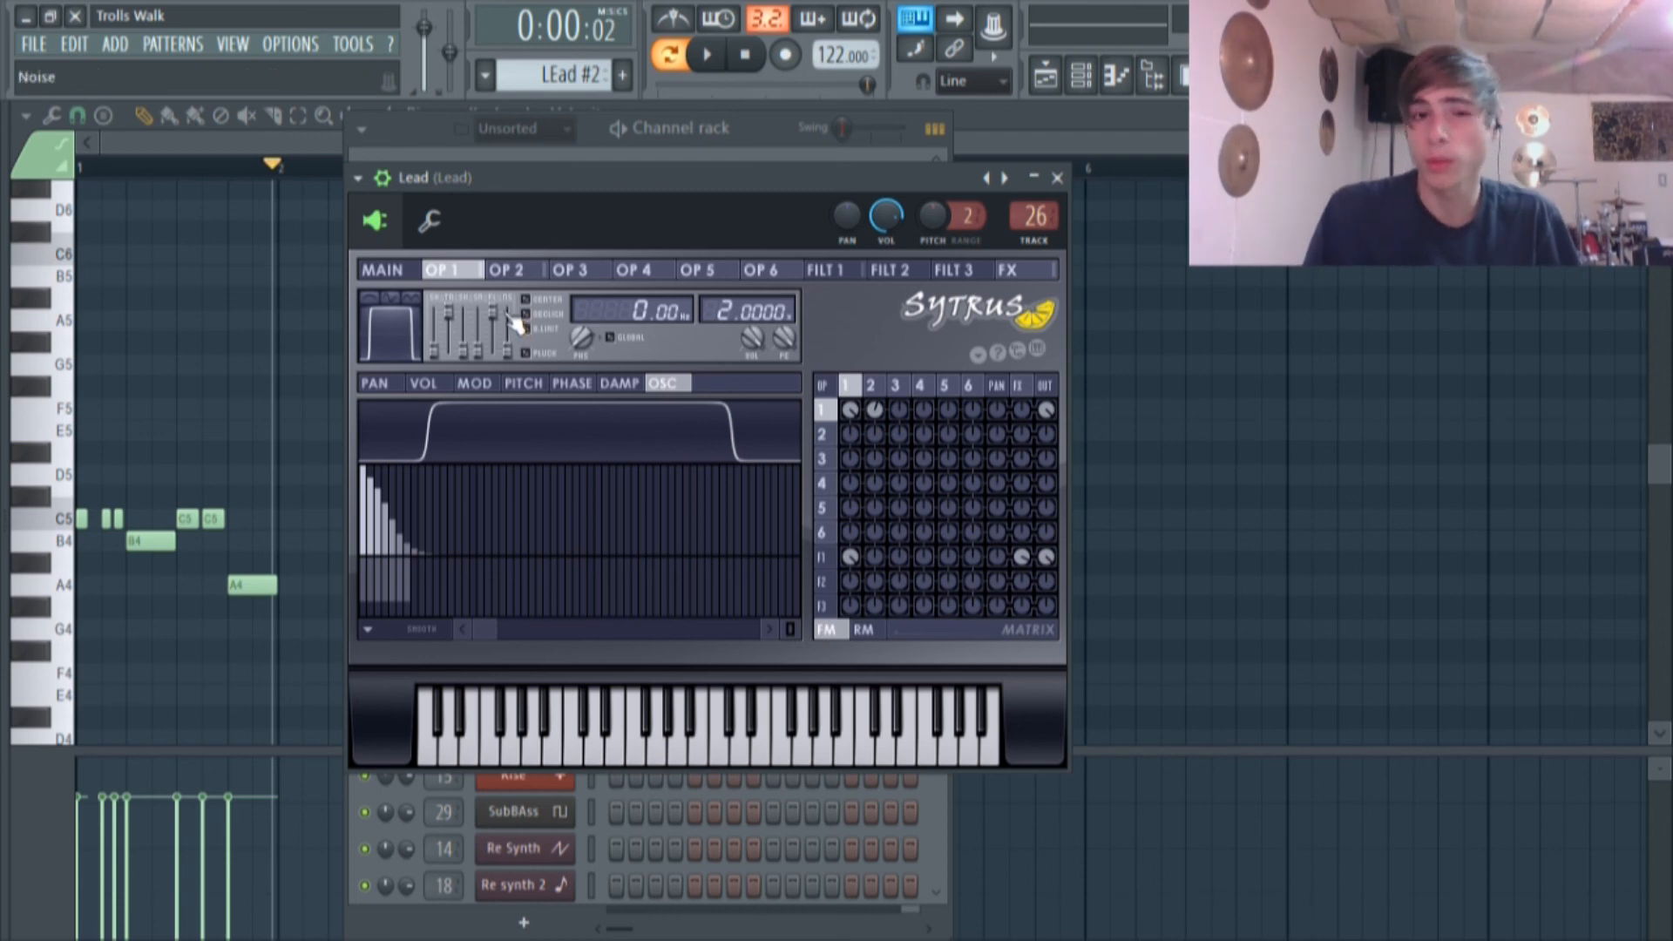
# Remove operator 1's self-modulation in the Lead's FM matrix and audition the resulting sound.
pyautogui.moveTo(849, 410); pyautogui.dragTo(850, 383)
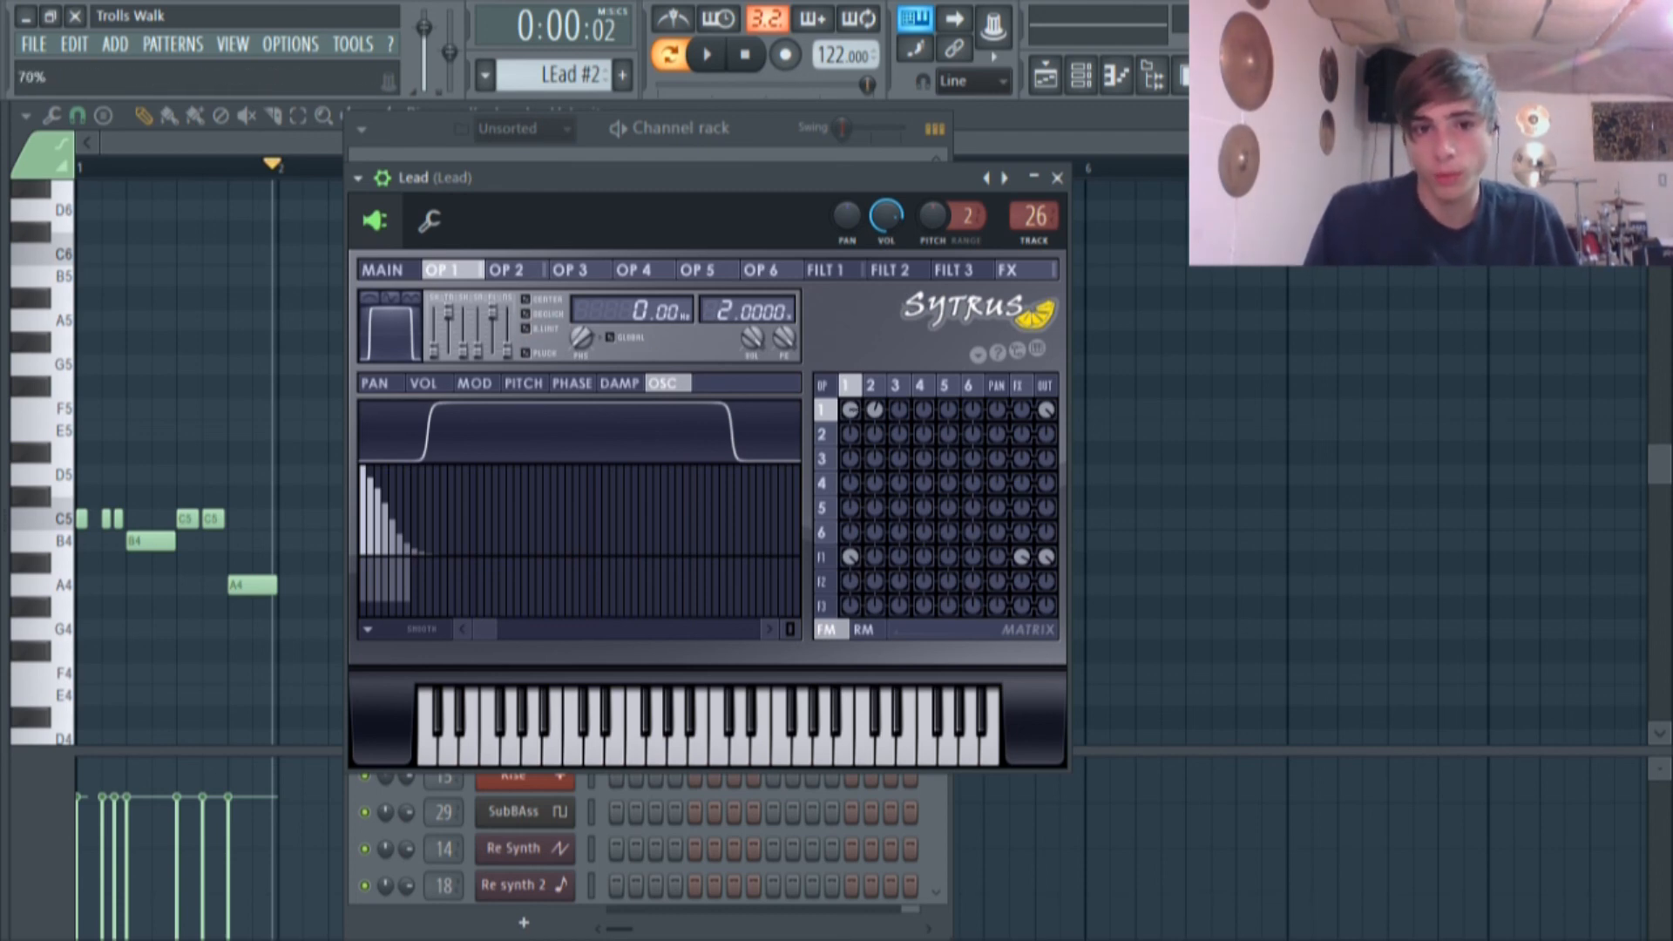
pyautogui.press('q')
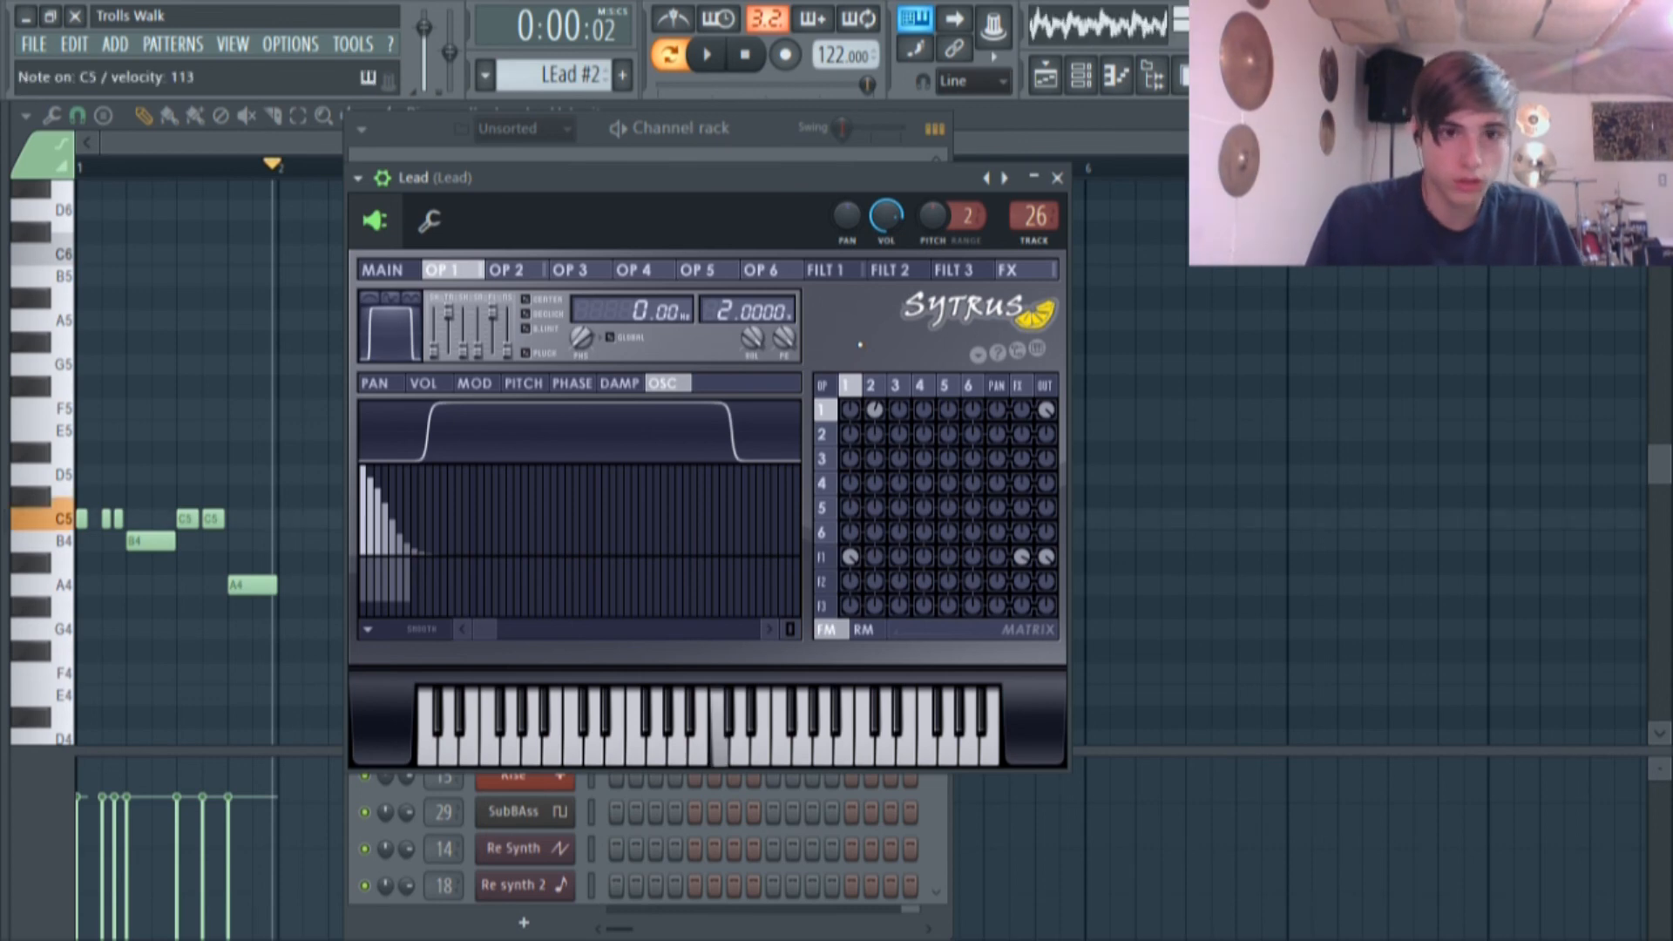
# Restore operator 1's self-modulation to 100% and set operator 2's modulation of operator 1 to 50% in the FM matrix, auditioning C5.
pyautogui.moveTo(850, 411); pyautogui.dragTo(851, 357)
pyautogui.press('q')
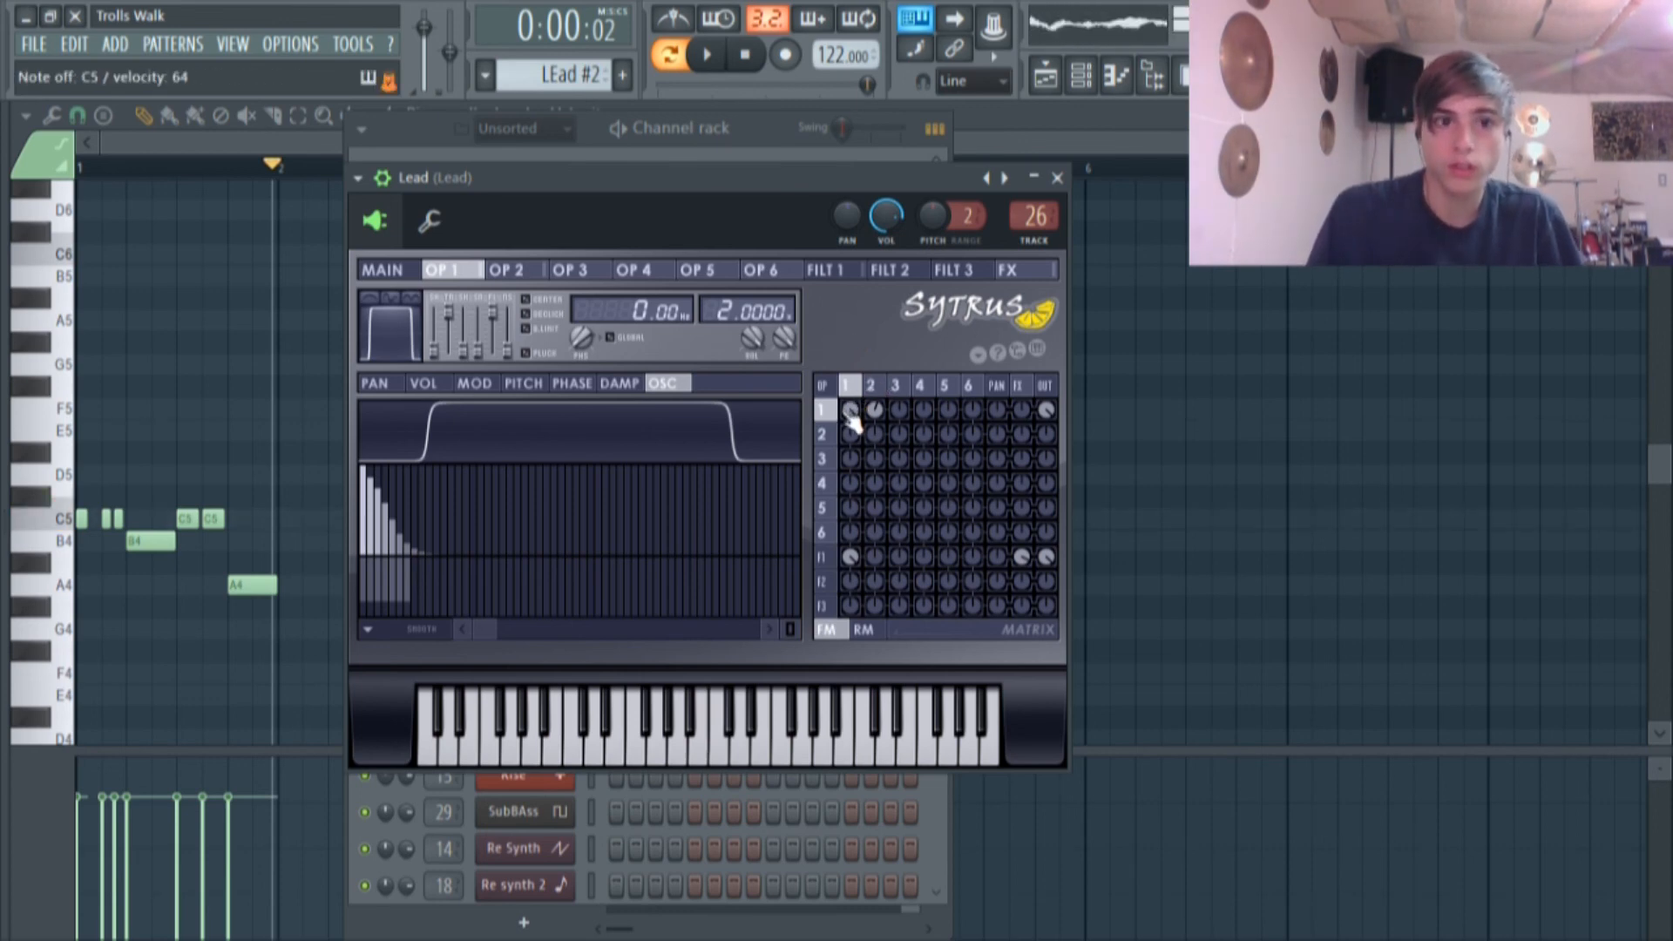
pyautogui.moveTo(887, 416); pyautogui.dragTo(887, 413)
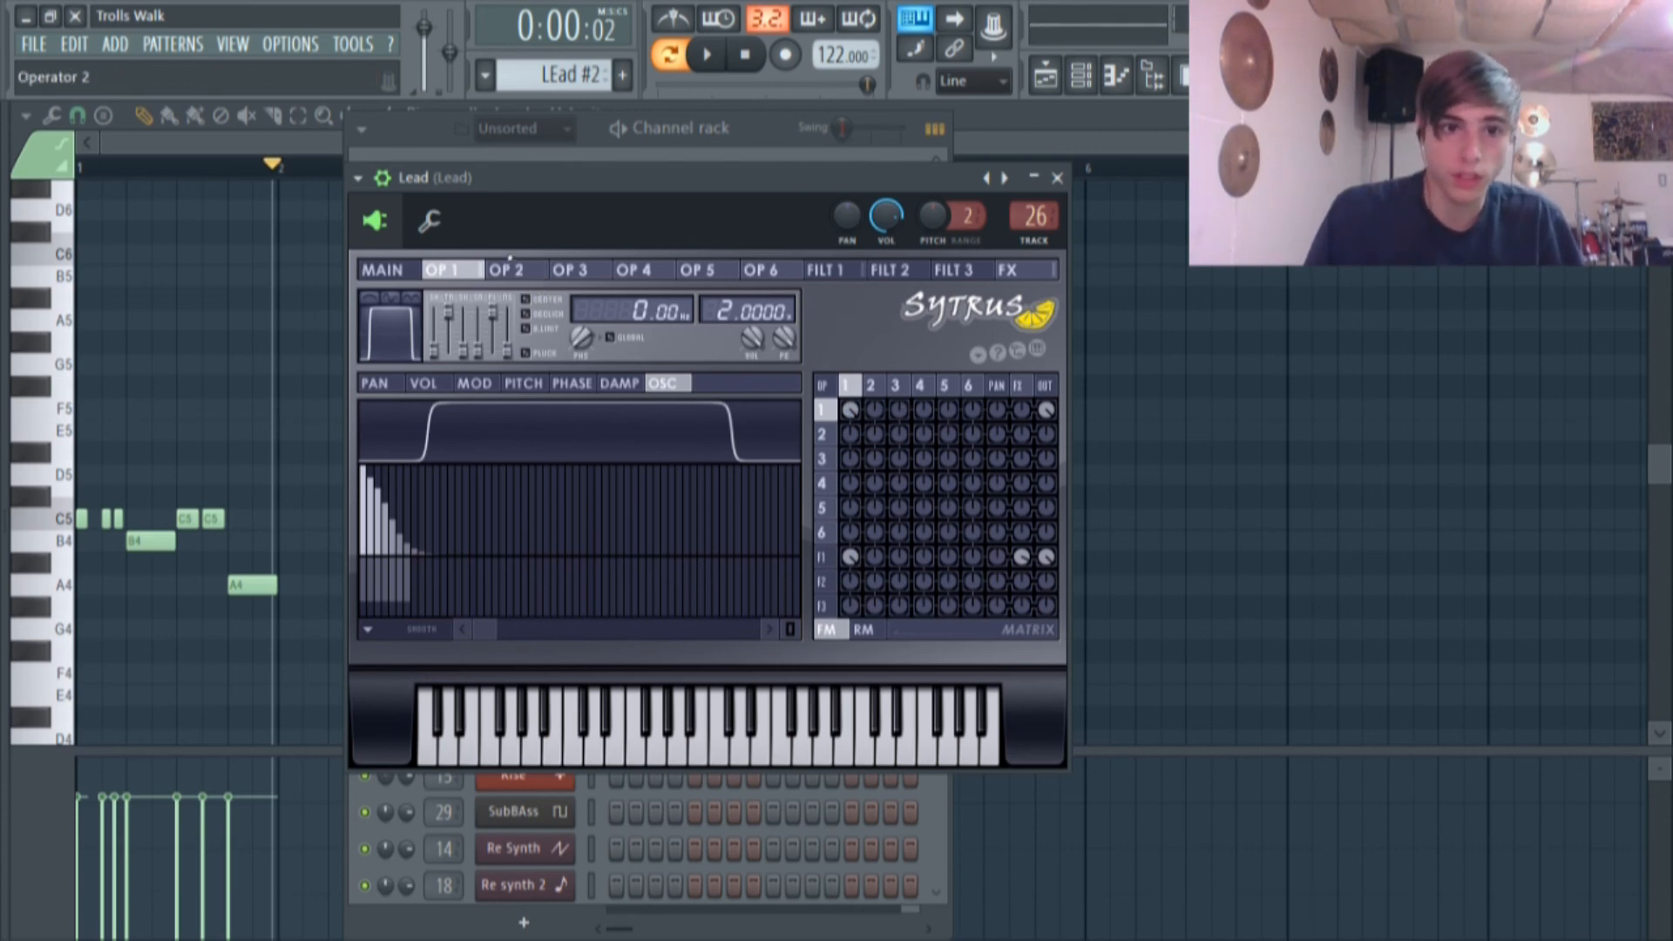
pyautogui.click(510, 266)
pyautogui.moveTo(874, 410); pyautogui.dragTo(874, 403)
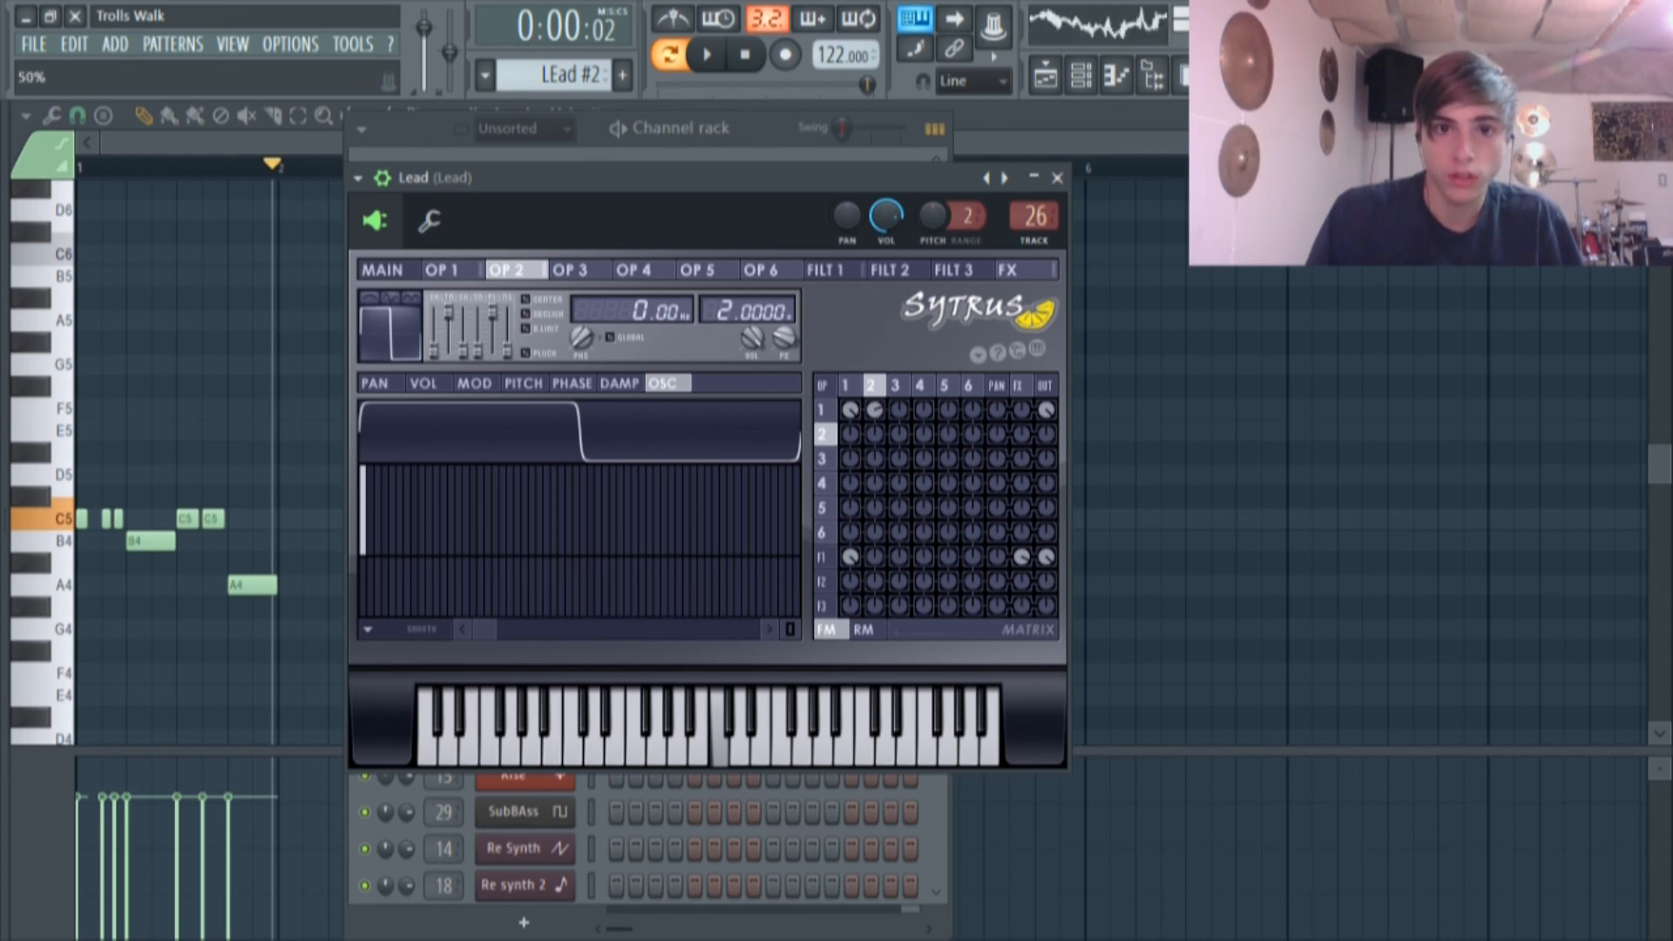
pyautogui.moveTo(874, 403); pyautogui.dragTo(873, 406)
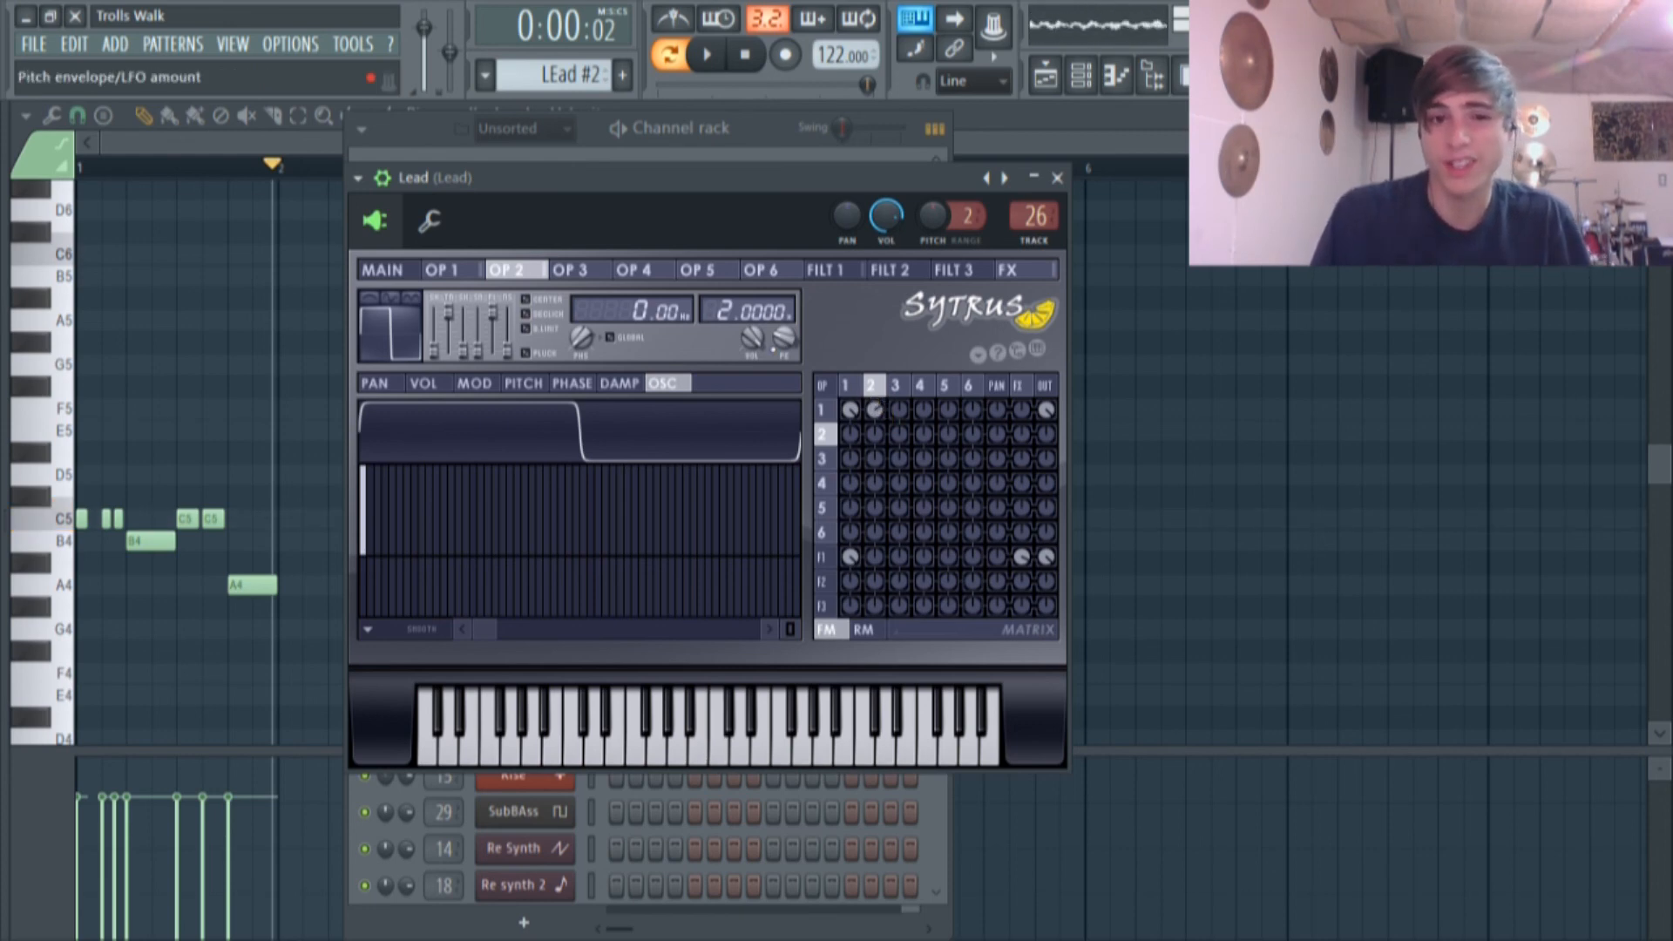
pyautogui.moveTo(850, 409); pyautogui.dragTo(849, 410)
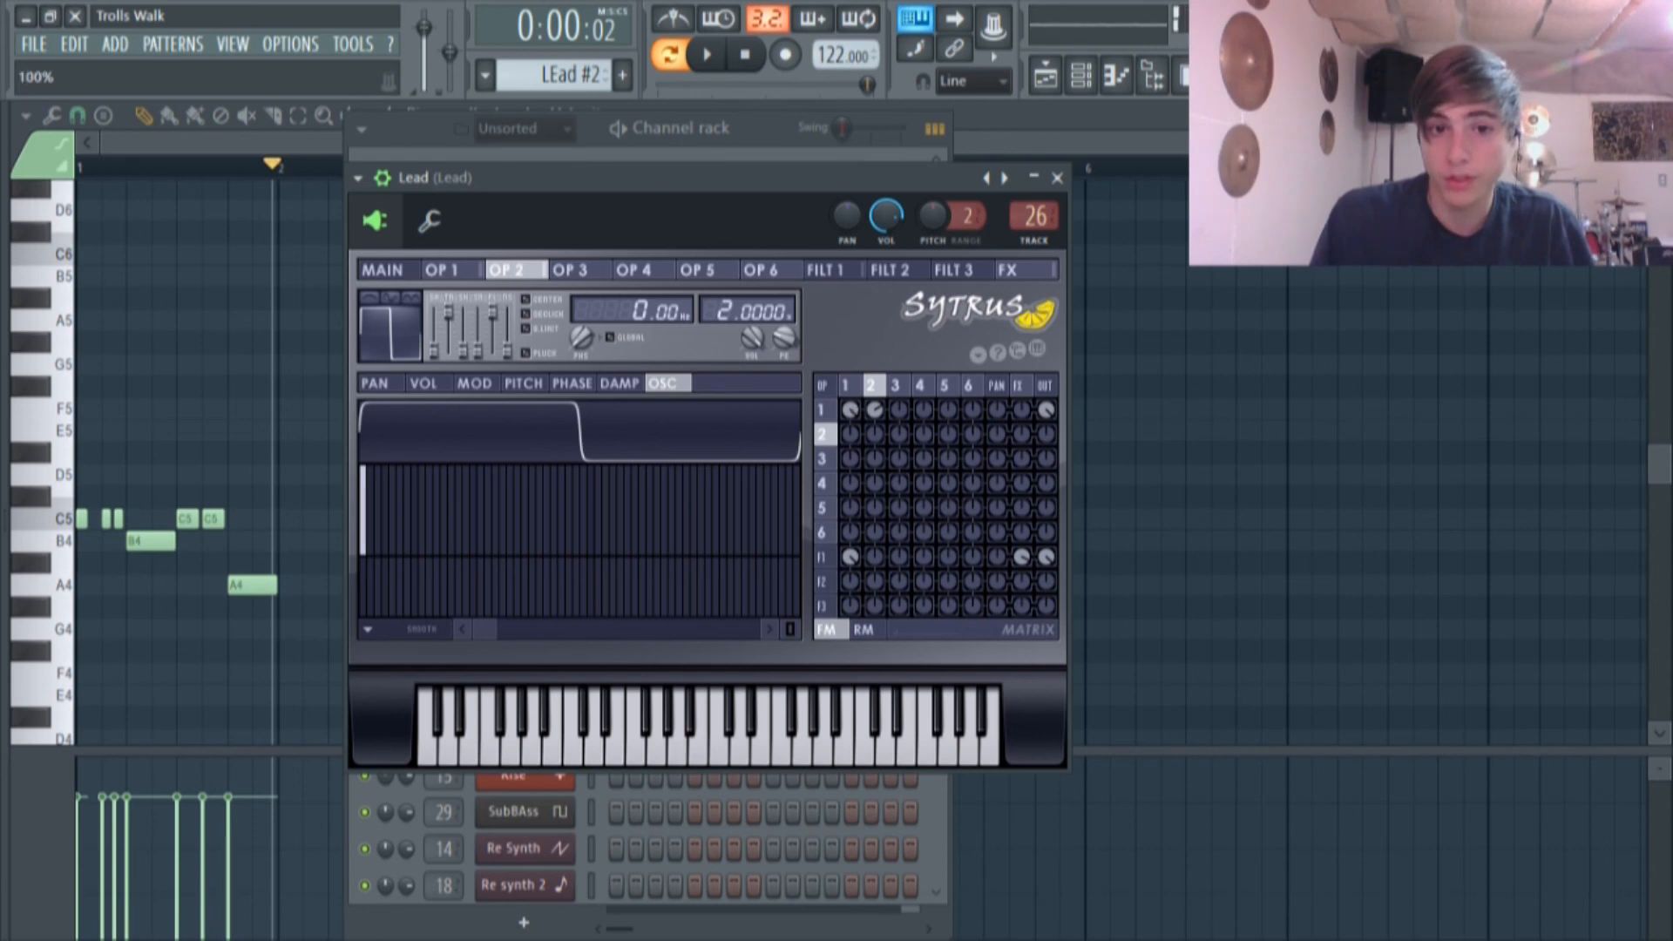
# Bypass operator 1's self-modulation and operator 2's modulation of operator 1 to compare the sound, and re-enable both.
pyautogui.rightClick(856, 410)
pyautogui.rightClick(872, 407)
pyautogui.rightClick(851, 408)
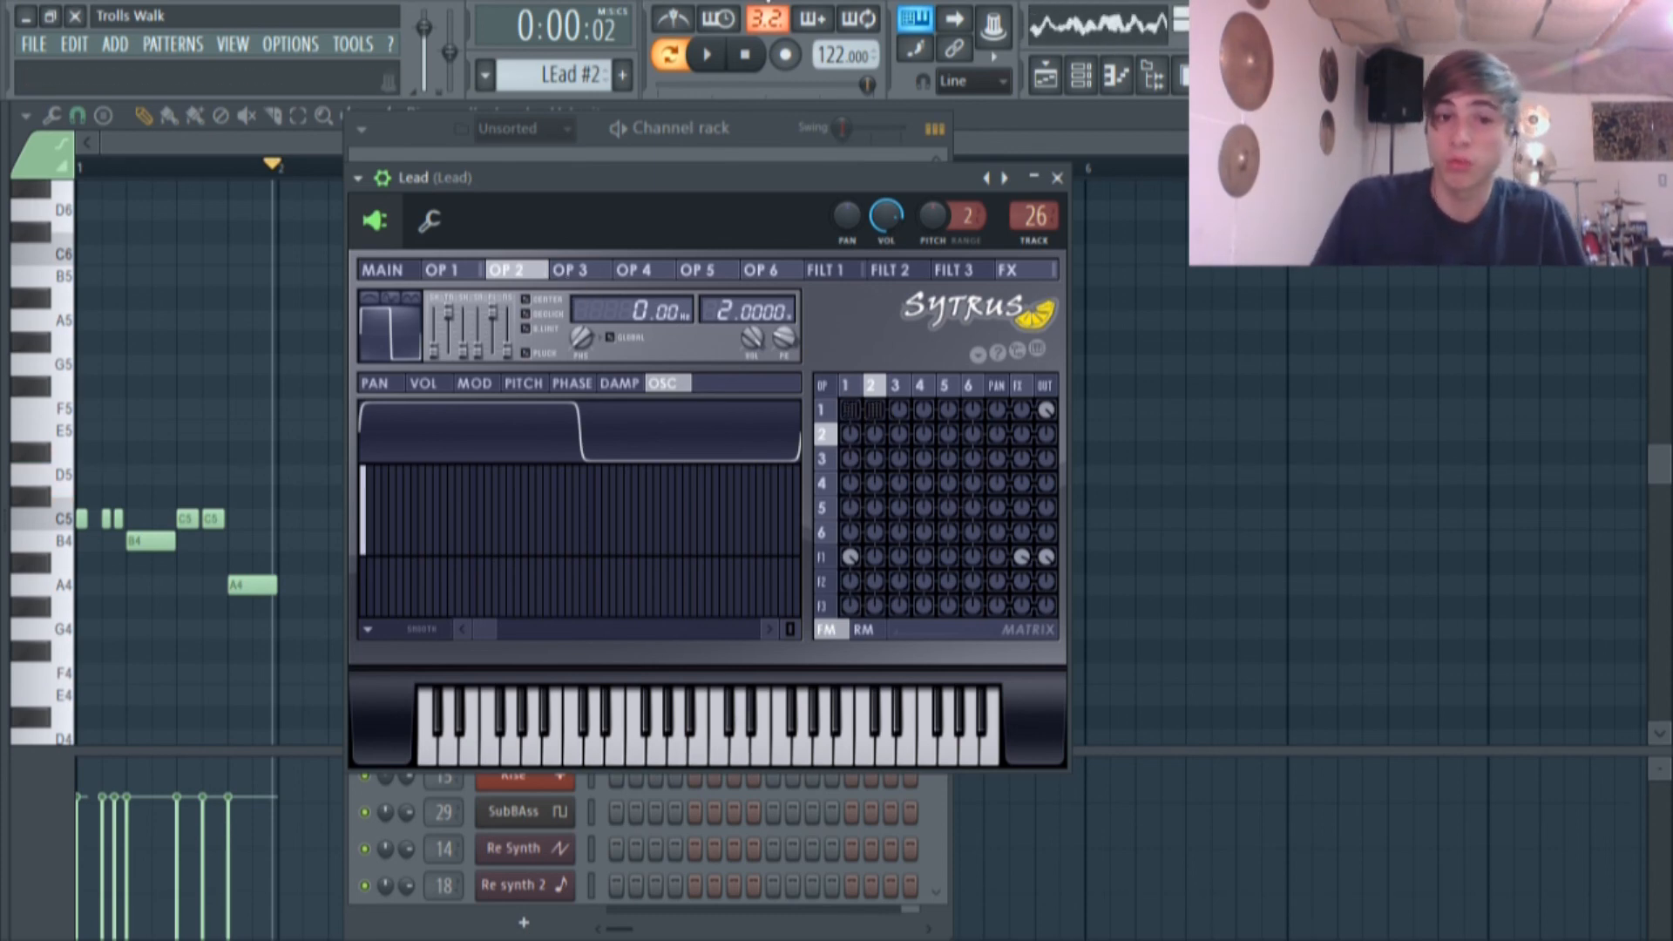
pyautogui.rightClick(871, 413)
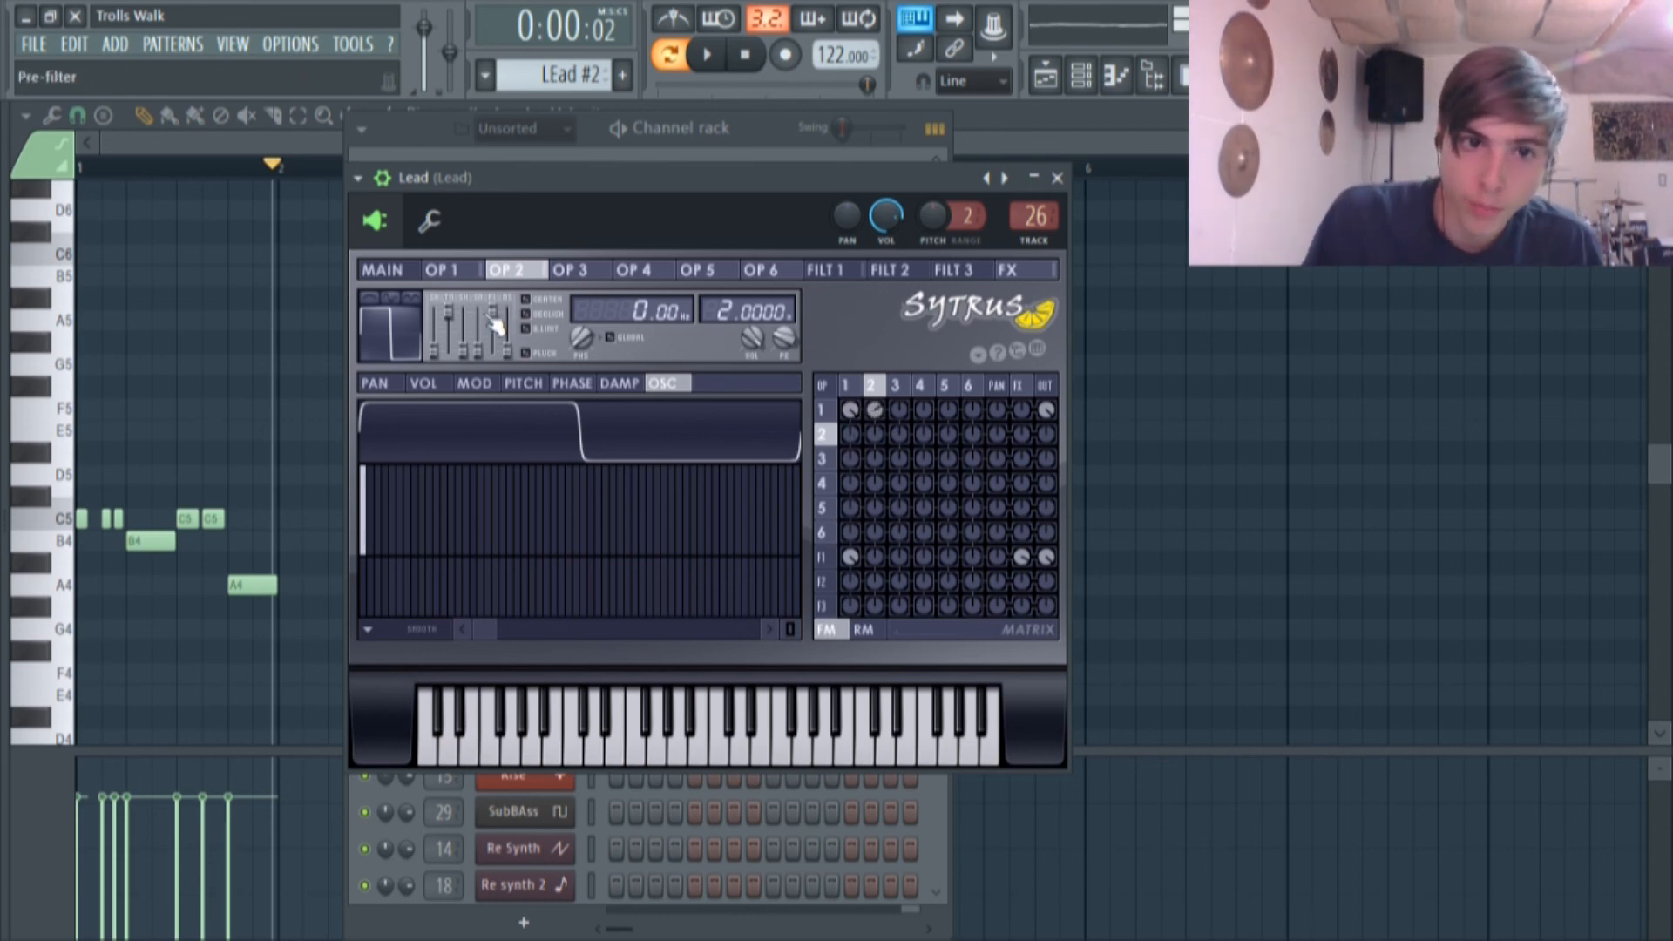
# Try modulating operator 1 with operator 3 in the Lead's FM matrix and take that modulation out again.
pyautogui.rightClick(899, 409)
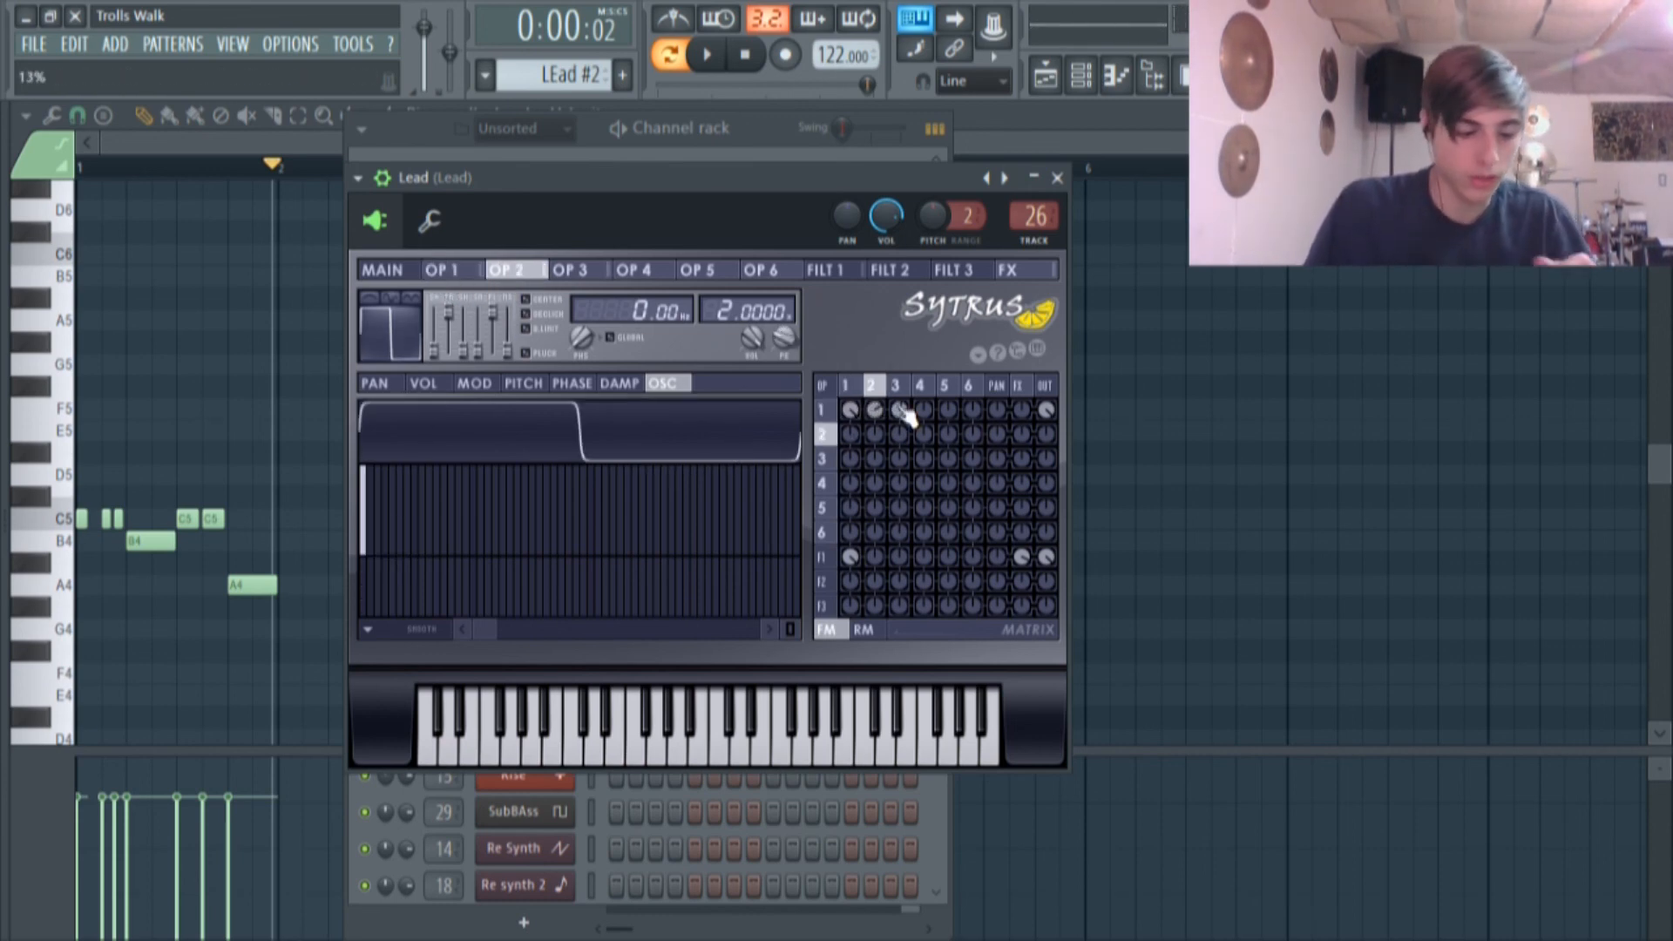
pyautogui.moveTo(902, 410)
pyautogui.mouseDown()
pyautogui.moveTo(903, 349)
pyautogui.moveTo(902, 420)
pyautogui.moveTo(903, 396)
pyautogui.mouseUp()
pyautogui.rightClick(901, 408)
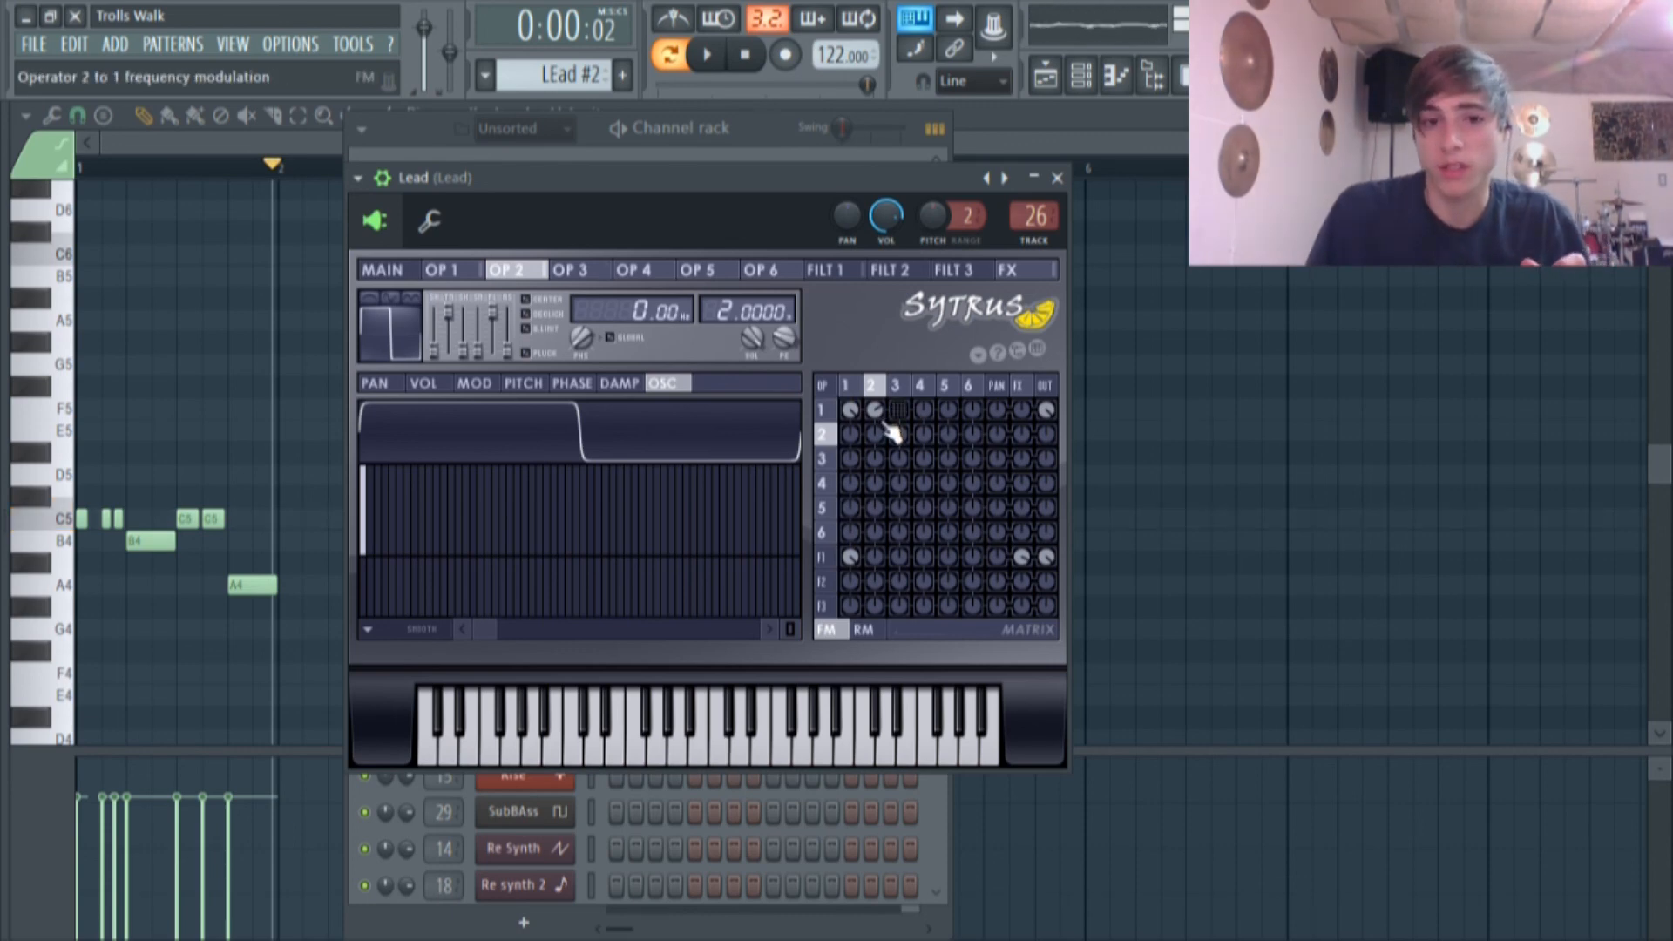
pyautogui.rightClick(902, 408)
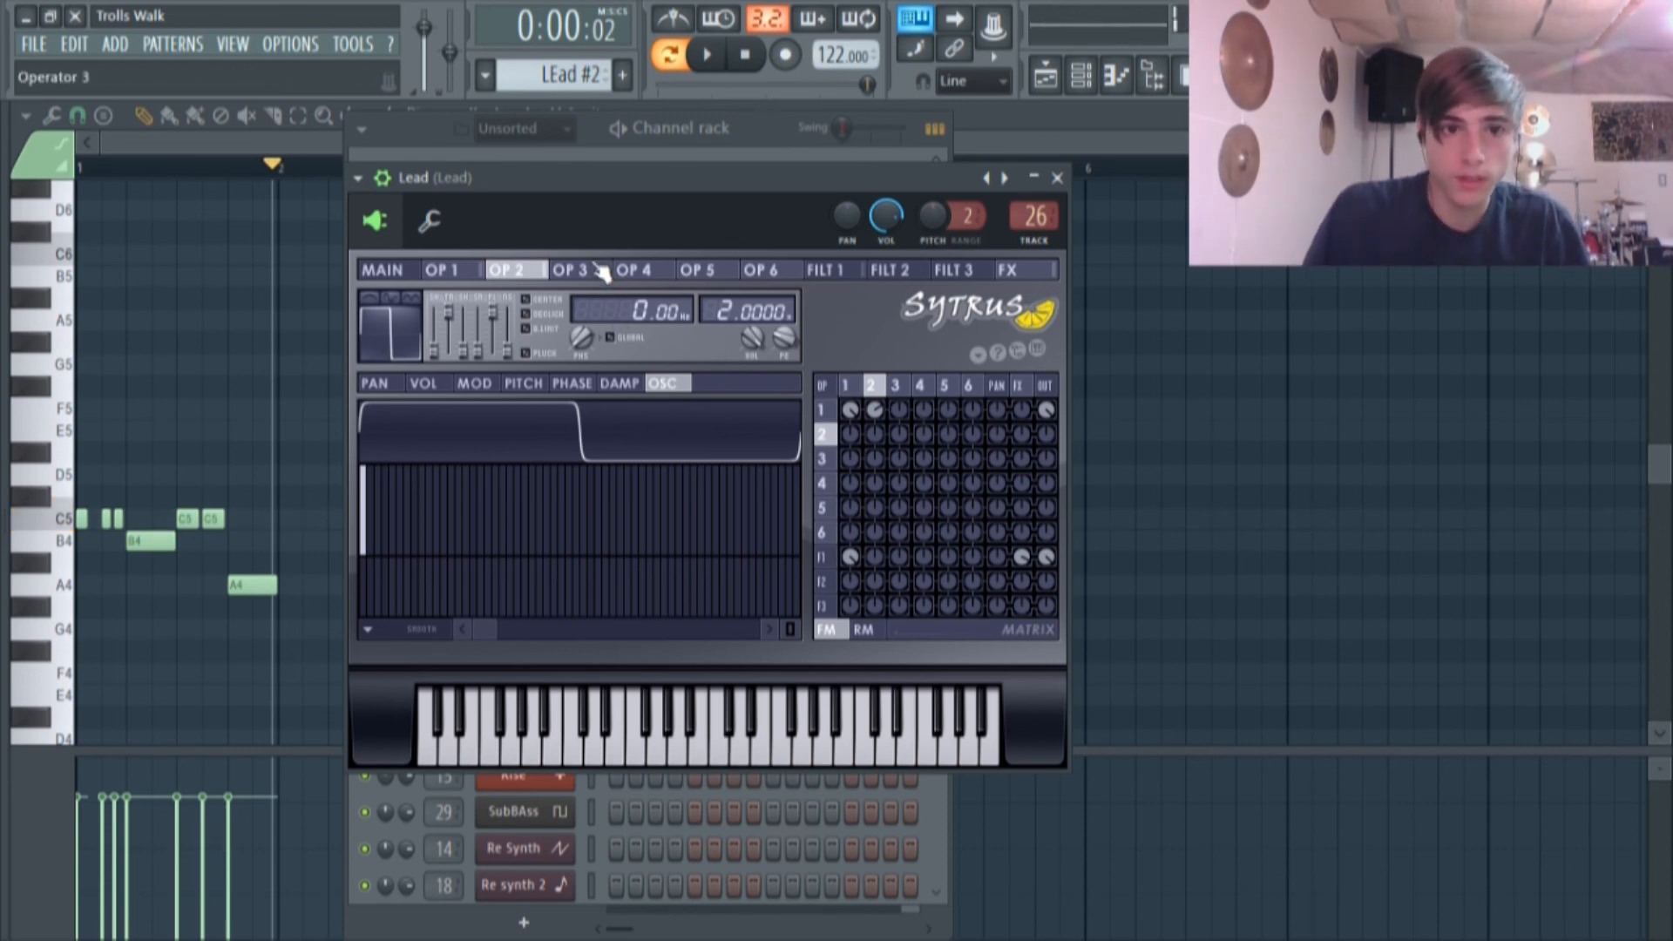
# Look through the oscillator shapes of operators 3, 1 and 2 again, alternating between operators 1 and 2.
pyautogui.click(601, 272)
pyautogui.click(441, 270)
pyautogui.click(528, 273)
pyautogui.click(477, 270)
pyautogui.click(508, 272)
pyautogui.click(477, 270)
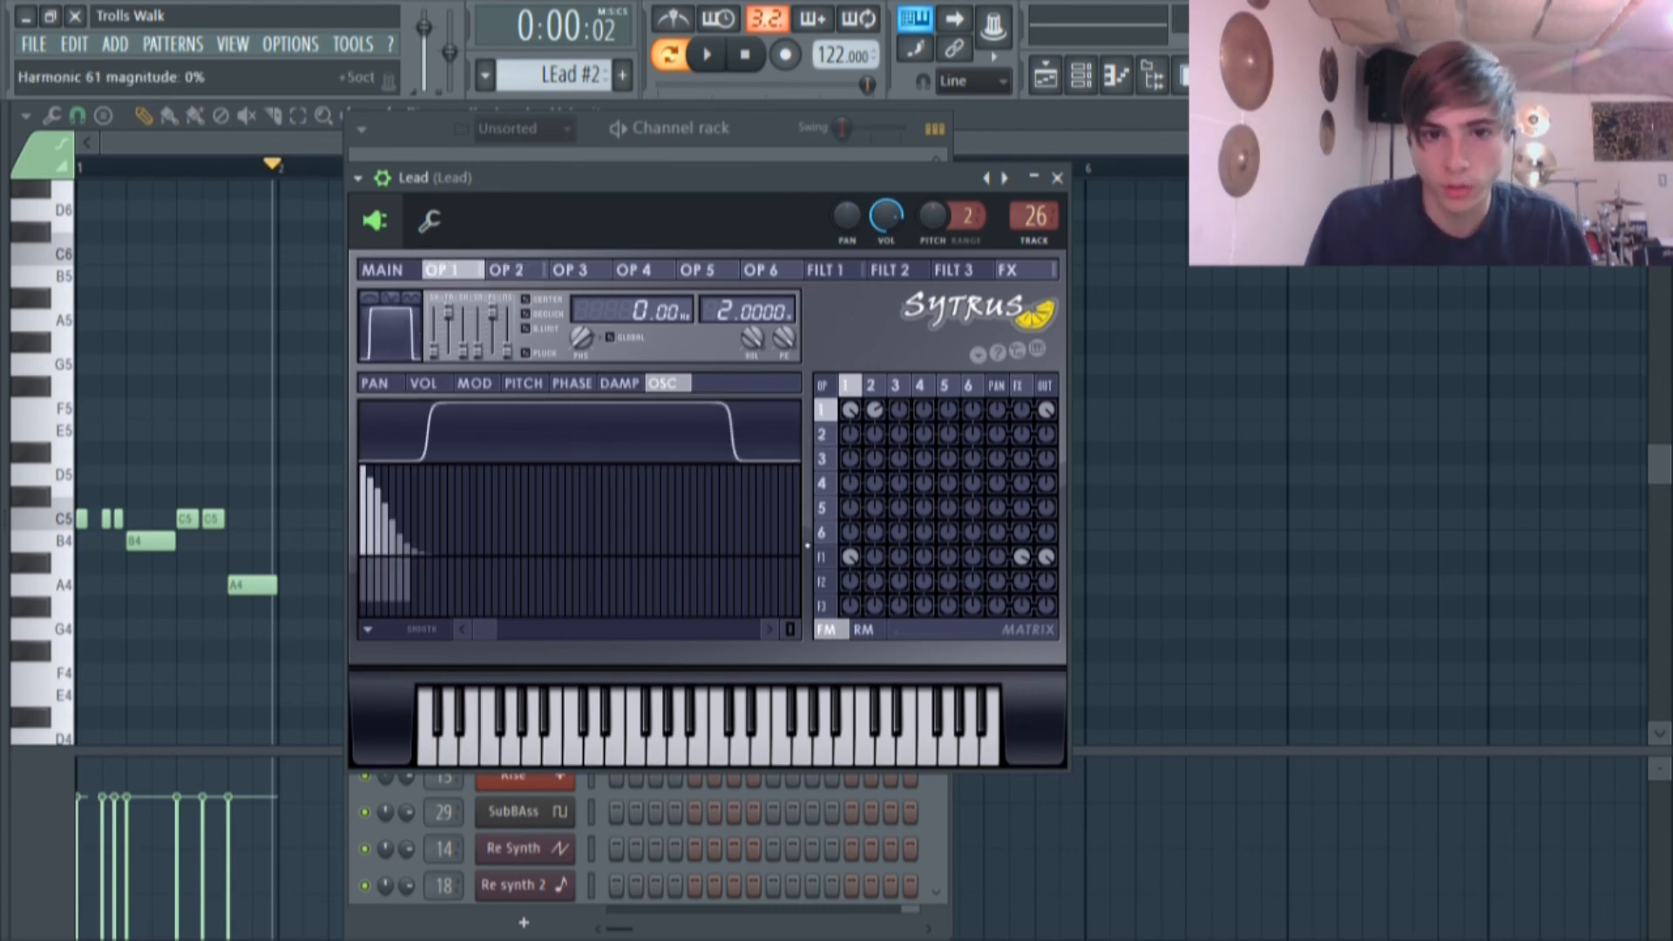
# Look at the Lead's filter 1, effects, operator 1 and operator 3 settings and return to the main settings.
pyautogui.click(824, 271)
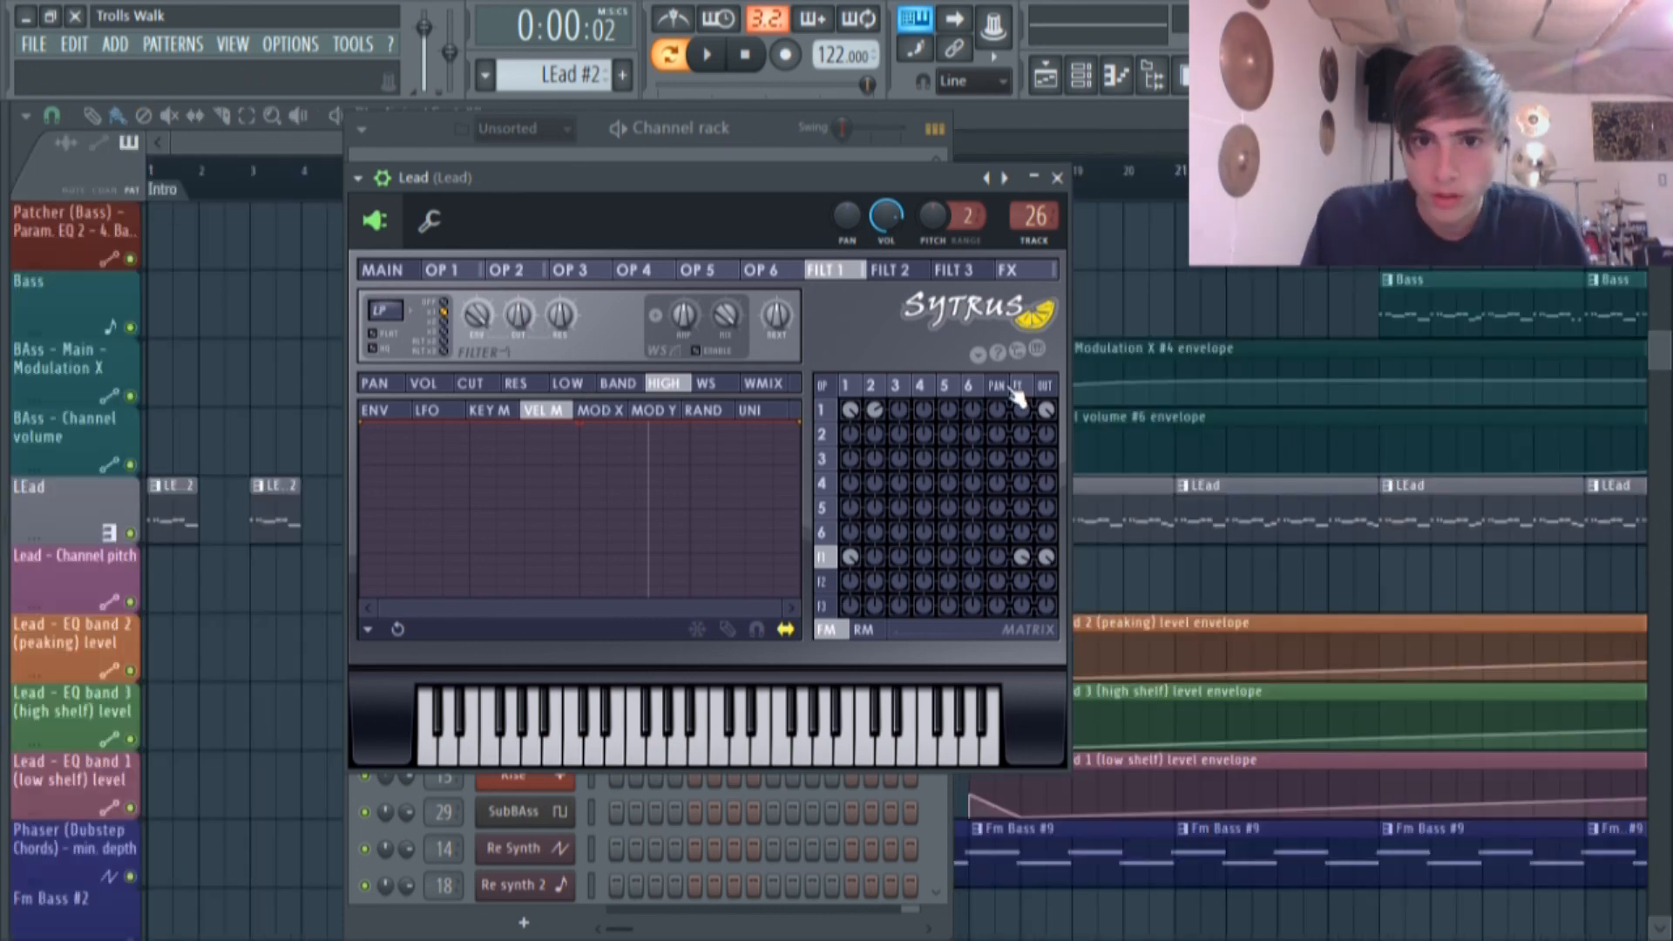
pyautogui.click(1019, 387)
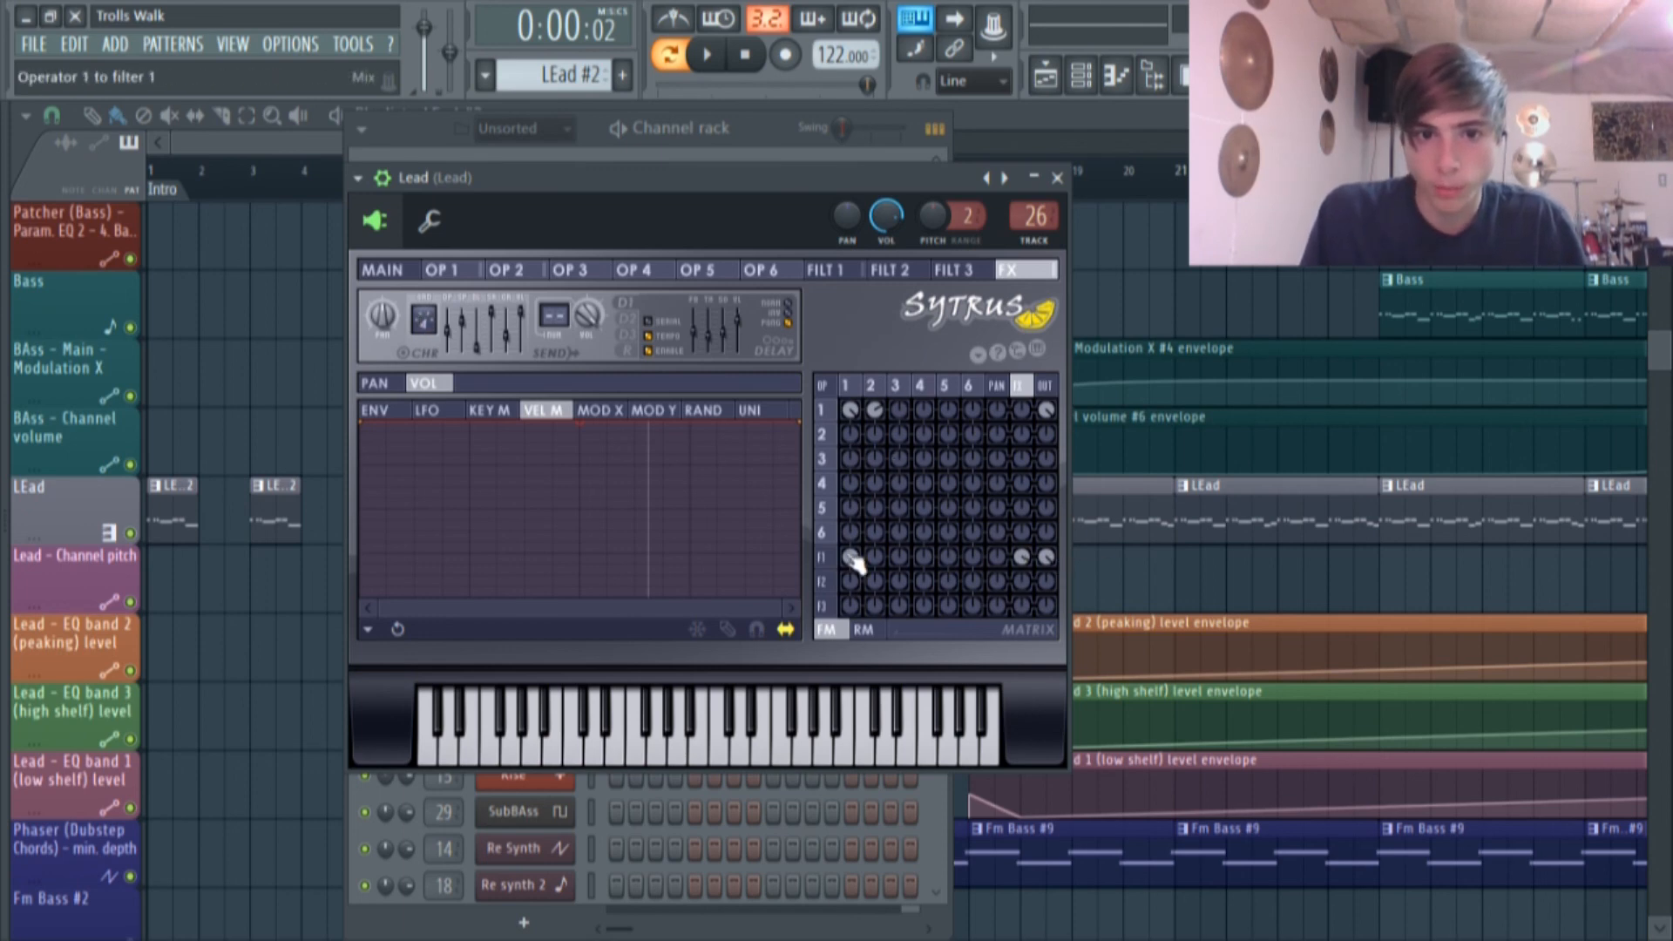
pyautogui.click(832, 415)
pyautogui.click(826, 459)
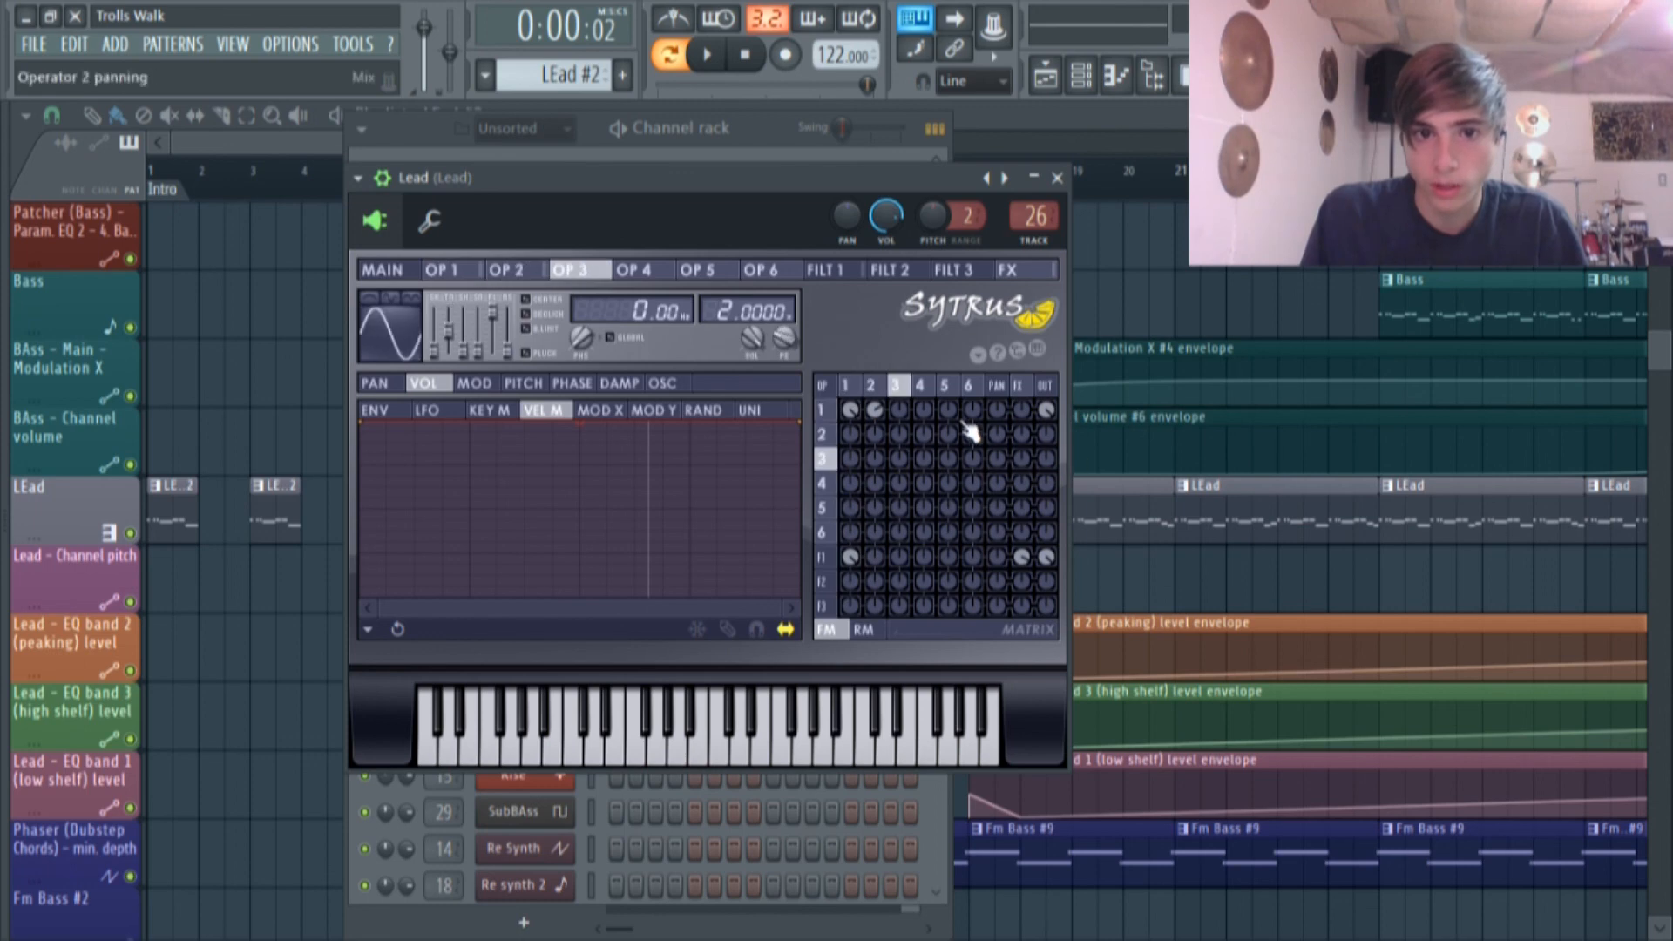
pyautogui.click(406, 271)
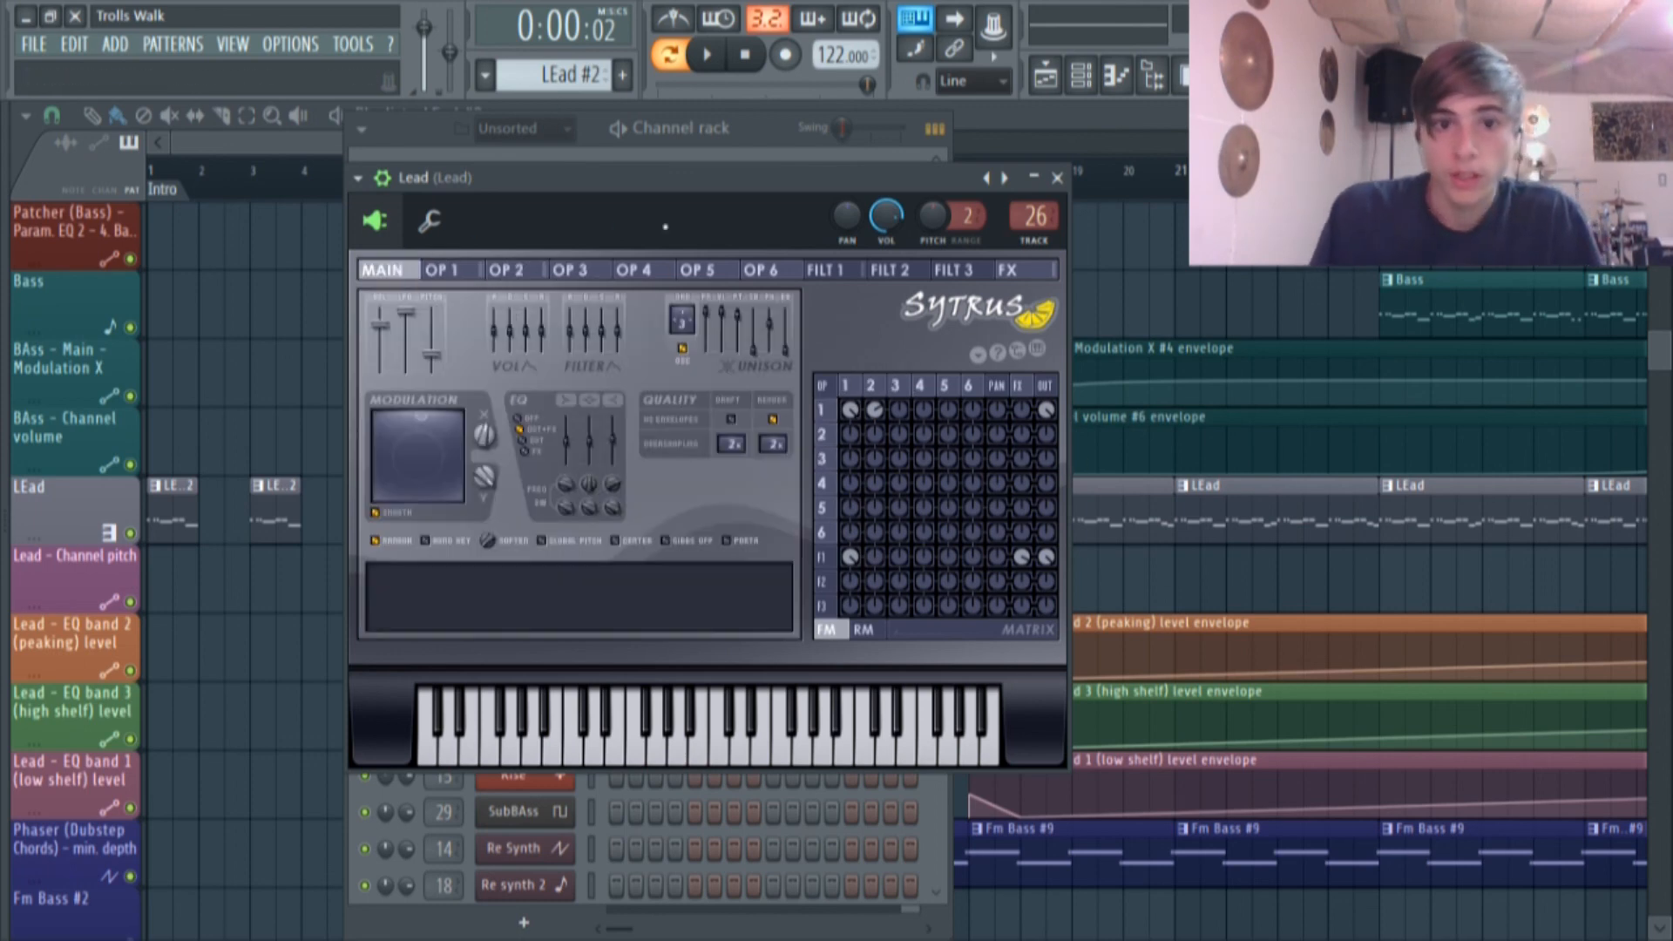
# Open the Patcher effect on the Lead's mixer track and look at its Reeverb 2 settings.
pyautogui.moveTo(793, 172); pyautogui.dragTo(747, 180)
pyautogui.press('F9')
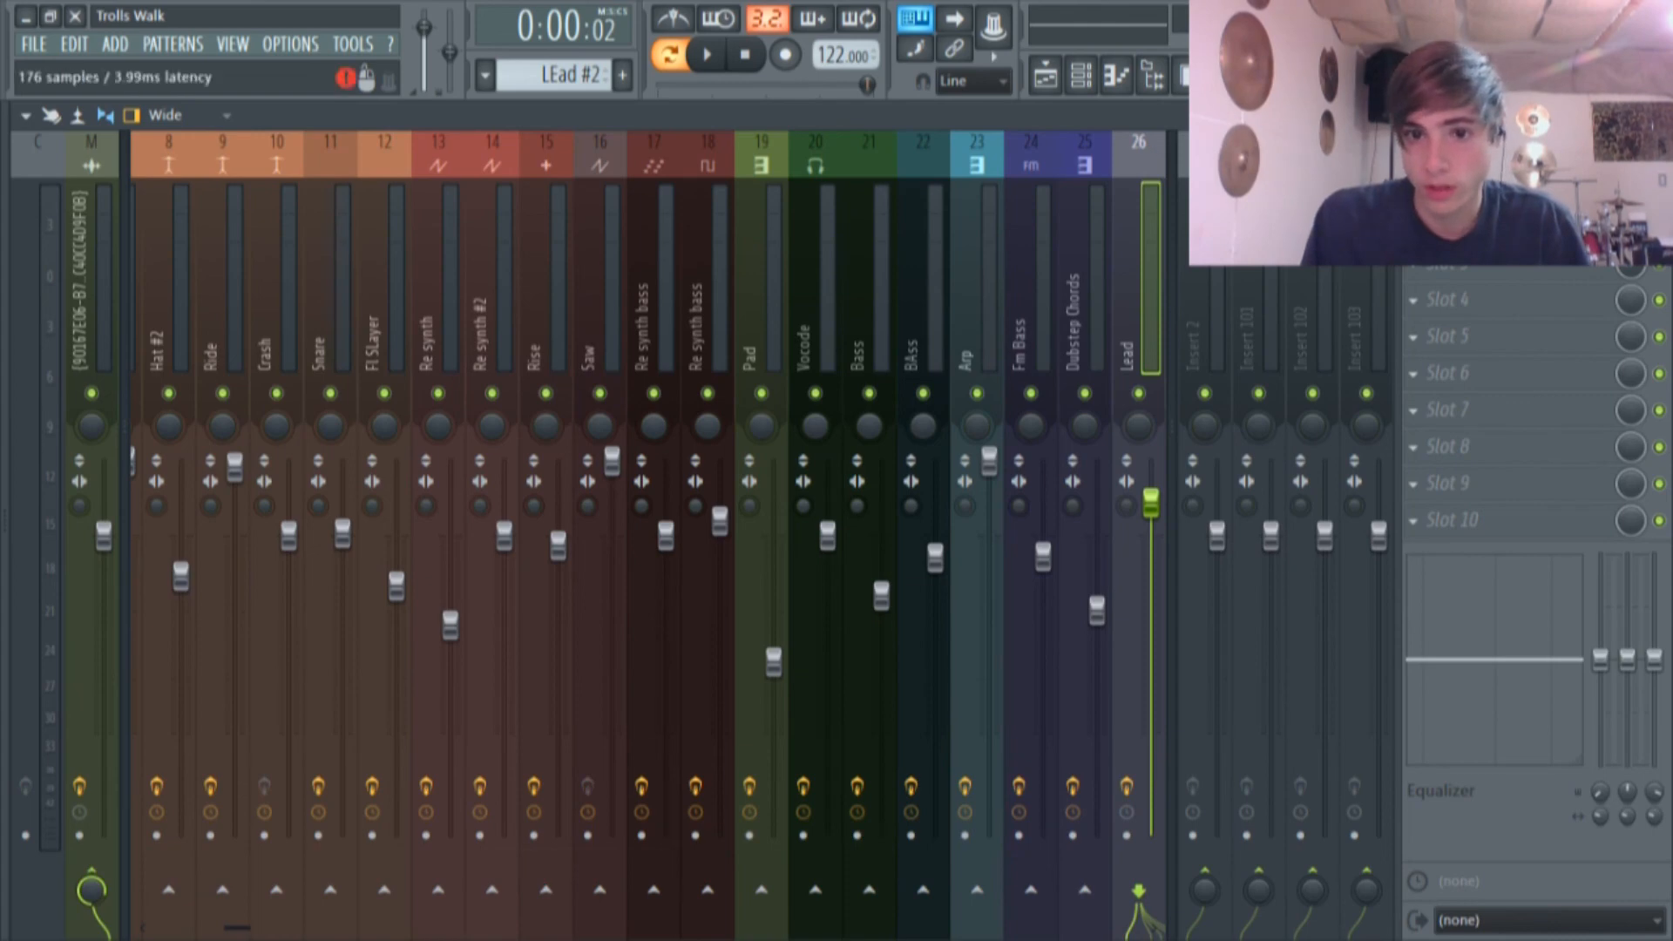
pyautogui.click(1473, 190)
pyautogui.click(728, 229)
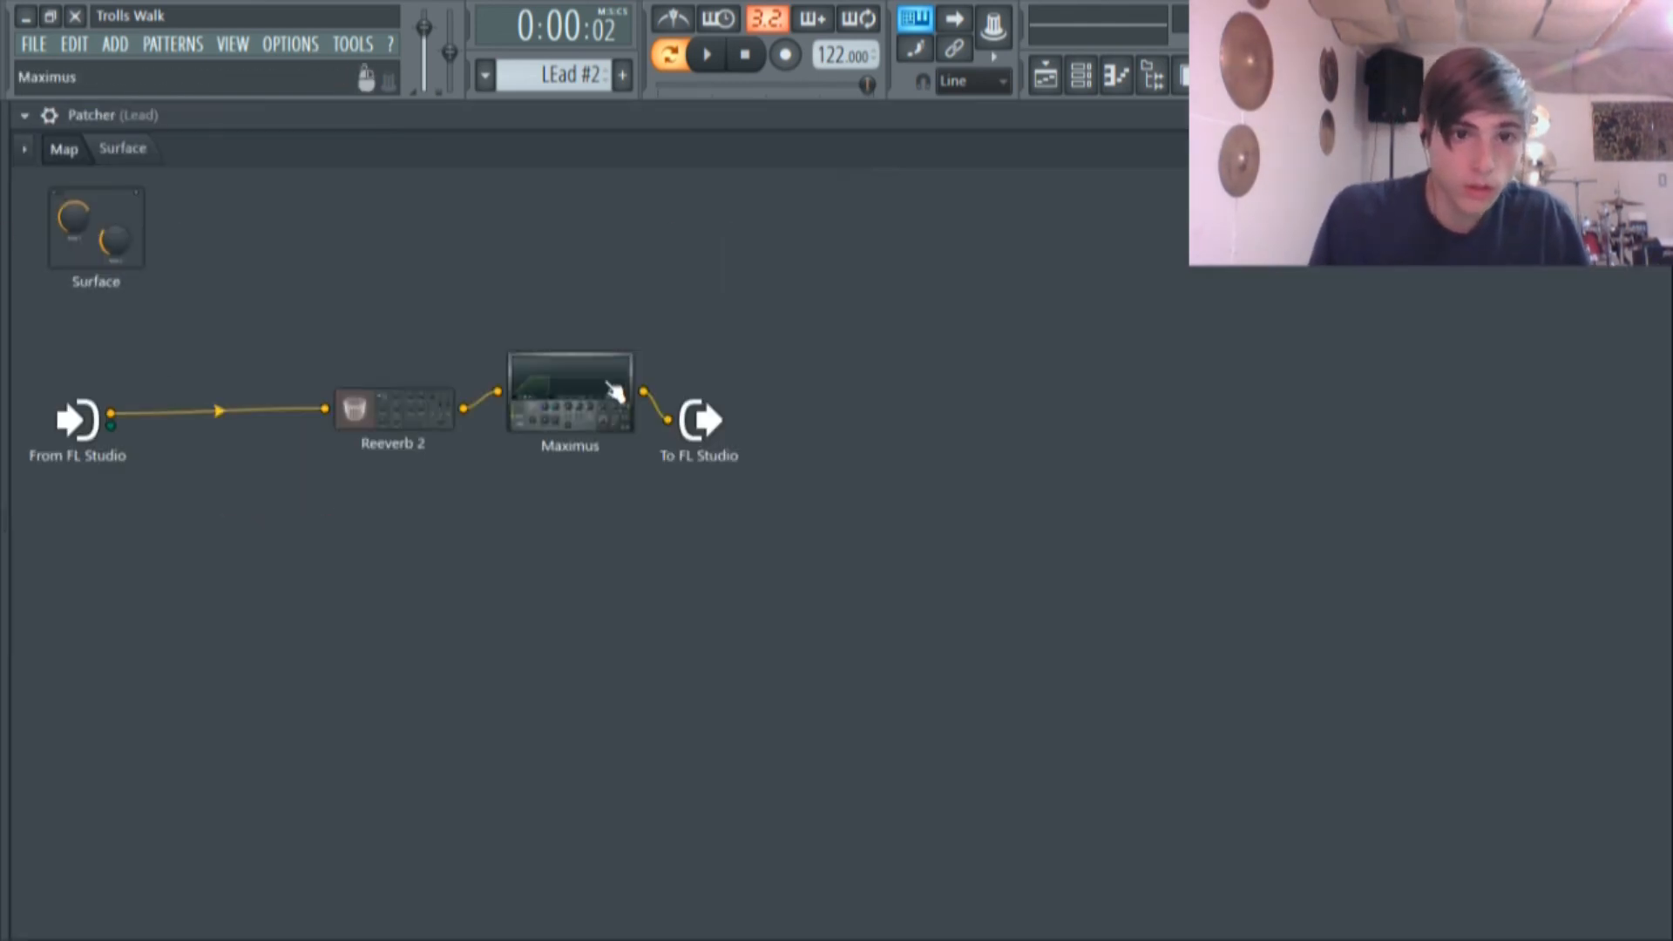
pyautogui.doubleClick(415, 394)
pyautogui.moveTo(724, 545); pyautogui.dragTo(387, 350)
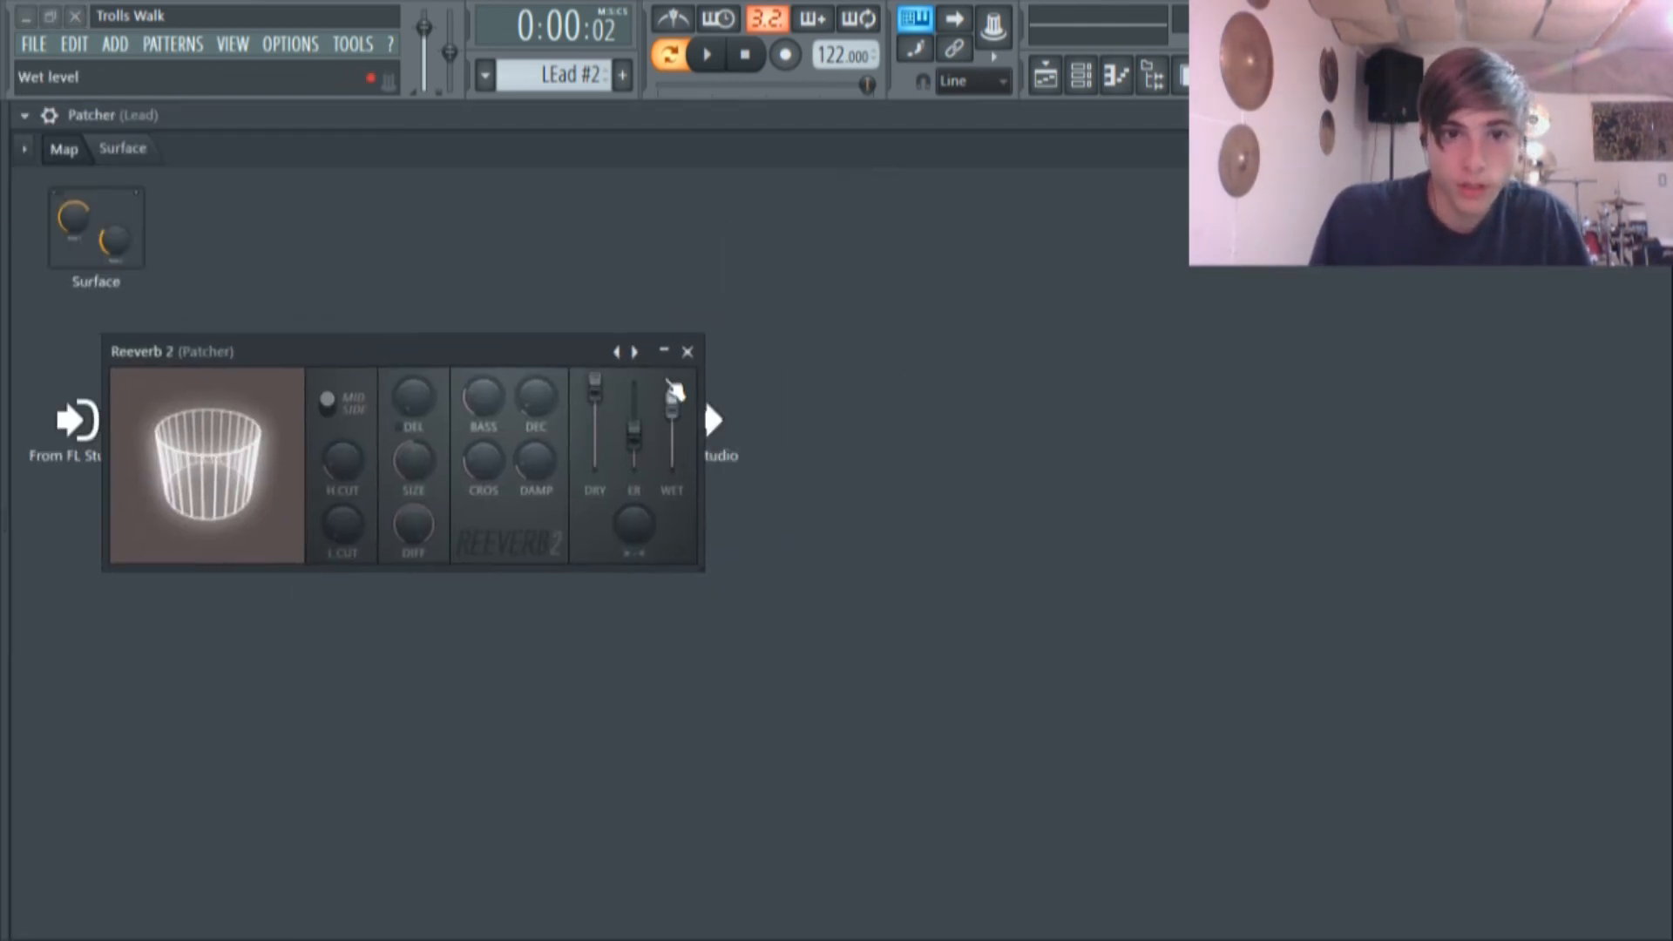
pyautogui.click(687, 352)
# Open Maximus in the Lead's Patcher, compare its low, mid and high band curves while auditioning, and close it.
pyautogui.doubleClick(621, 414)
pyautogui.moveTo(700, 531); pyautogui.dragTo(538, 209)
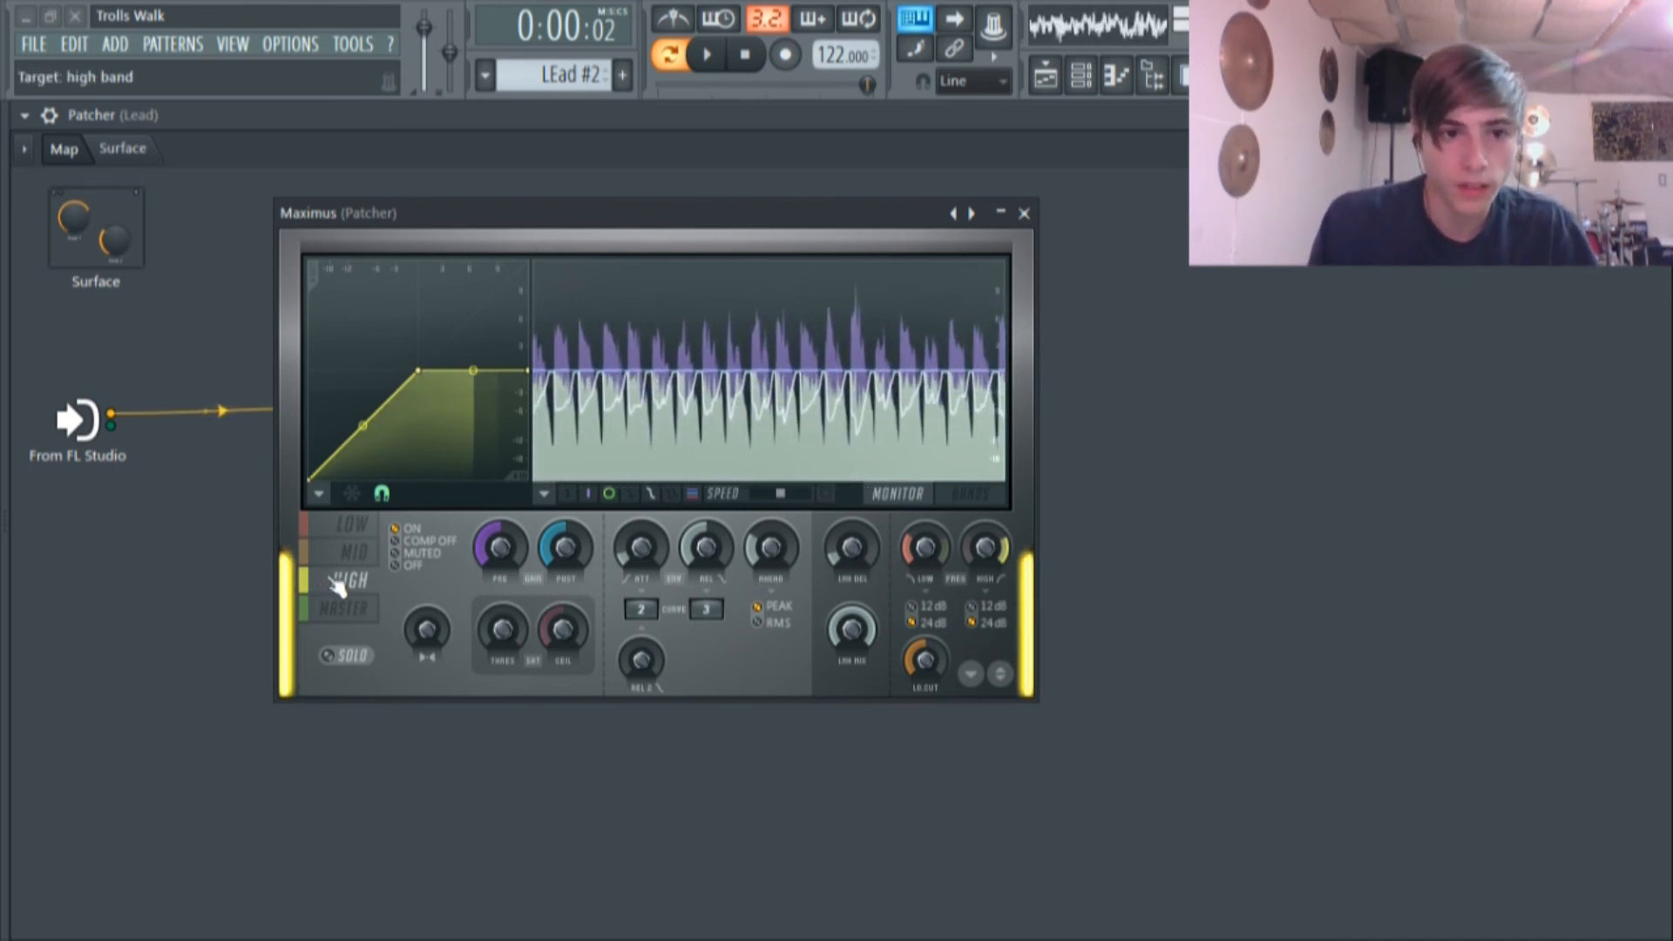
pyautogui.click(351, 525)
pyautogui.click(351, 552)
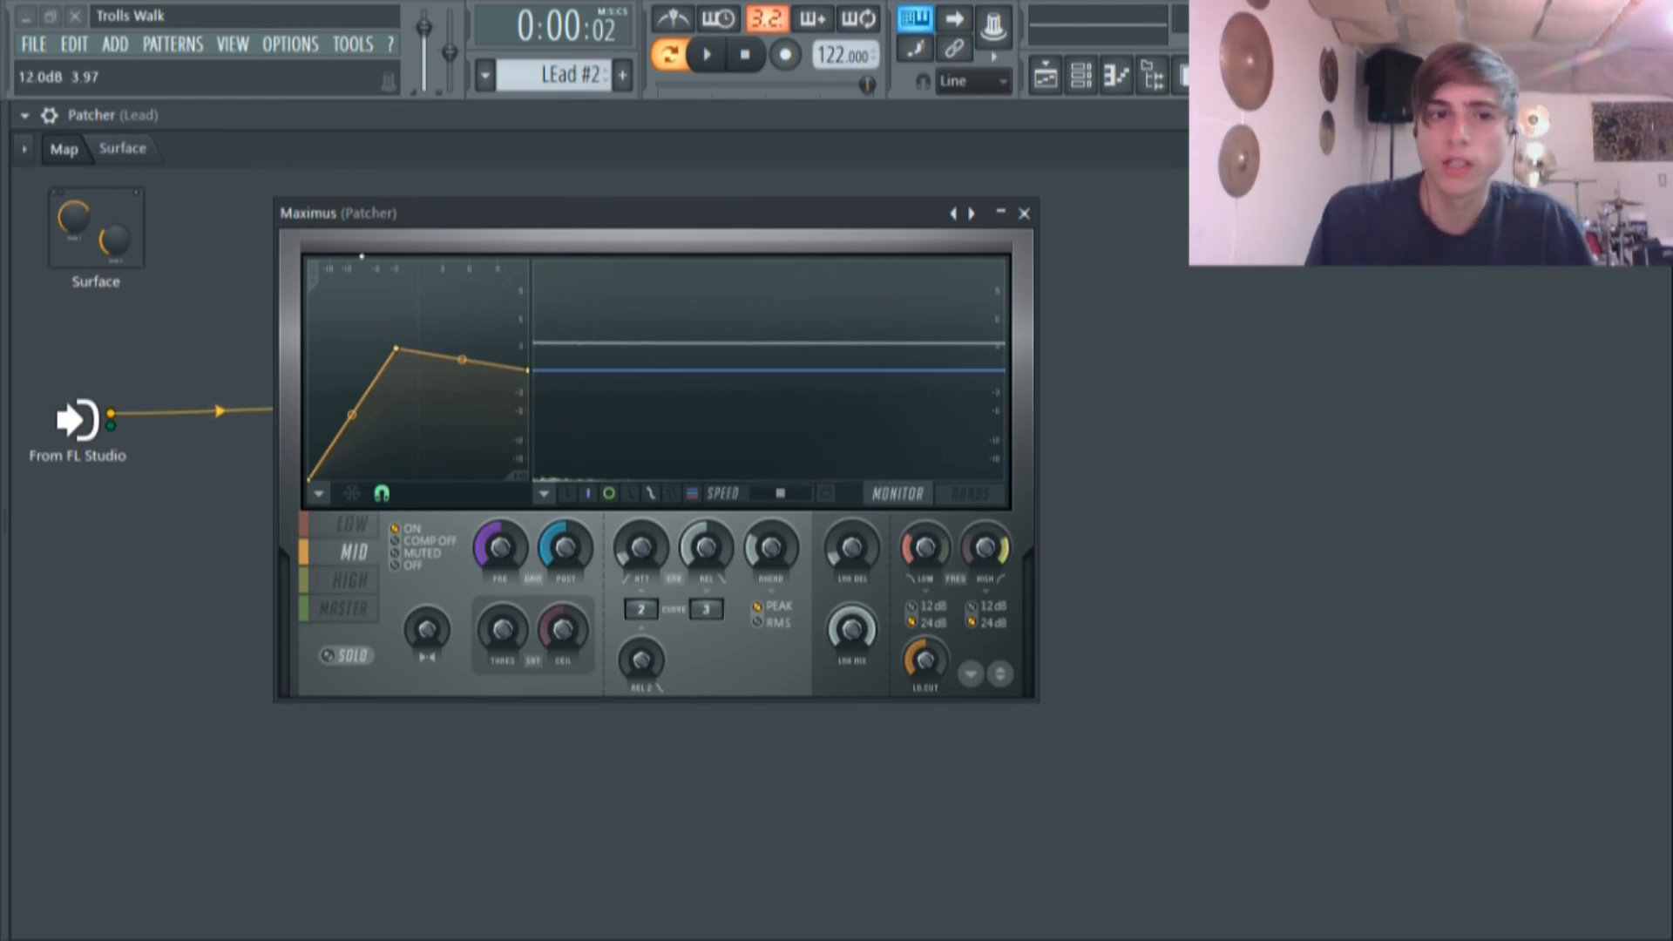
pyautogui.click(358, 526)
pyautogui.click(353, 580)
pyautogui.click(1024, 213)
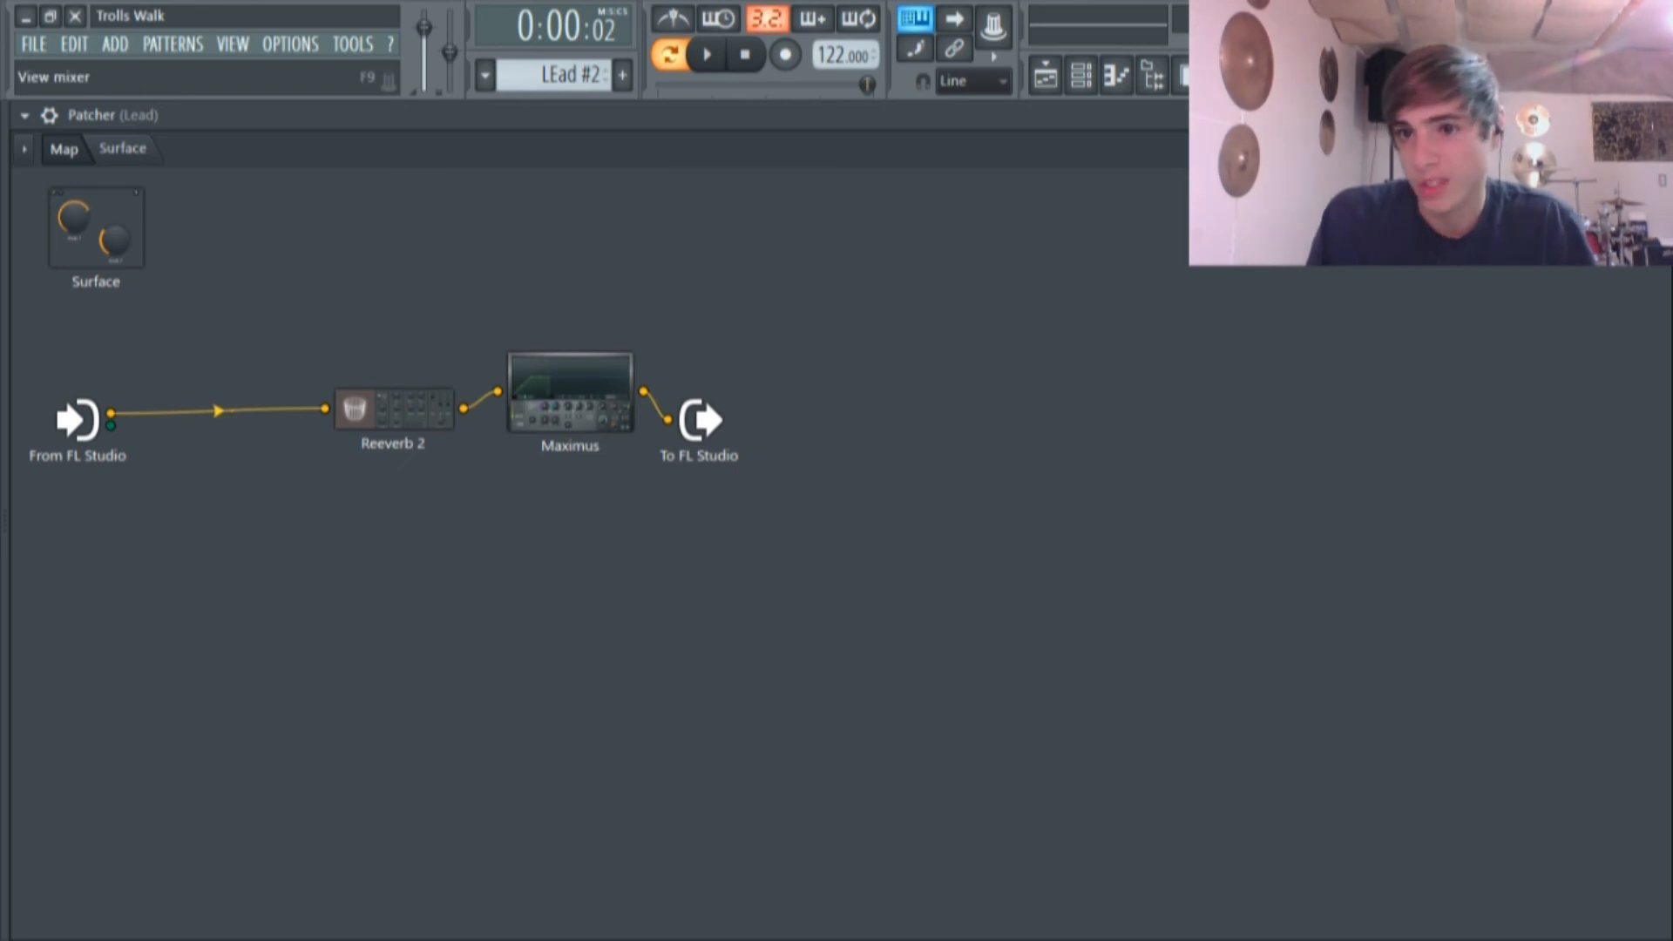
# Check the Lead track's level and equalizer in the mixer, glance at Maximus again, and return to the playlist.
pyautogui.press('F9')
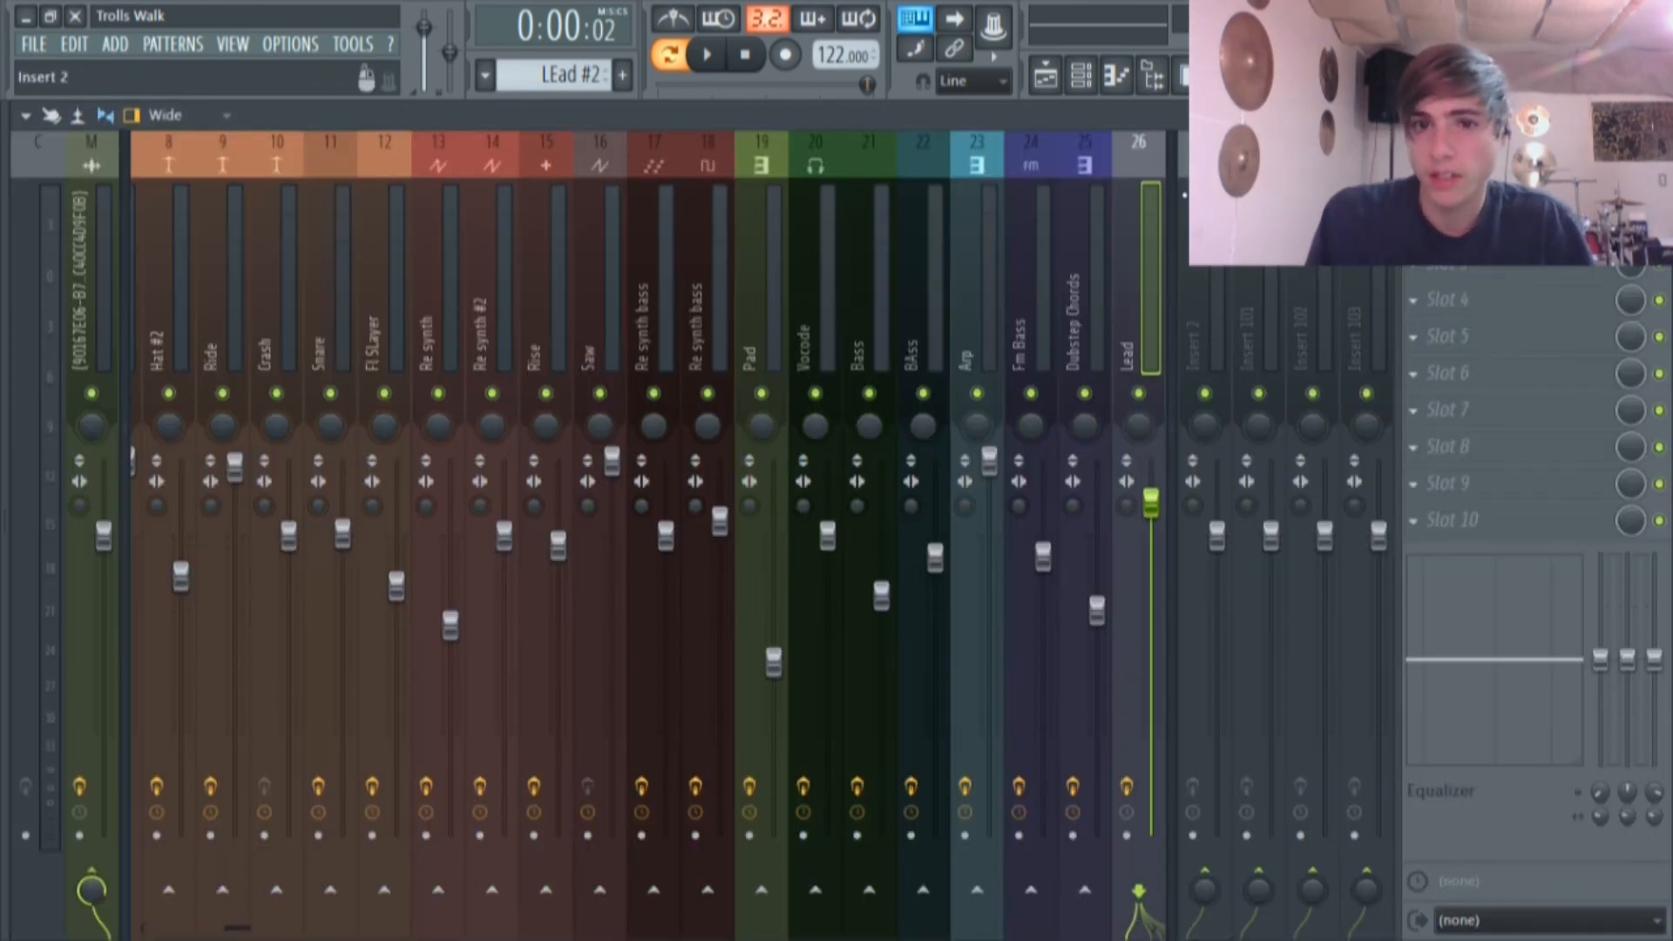
pyautogui.moveTo(1647, 655)
pyautogui.mouseDown()
pyautogui.moveTo(1647, 640)
pyautogui.moveTo(1628, 660)
pyautogui.mouseUp()
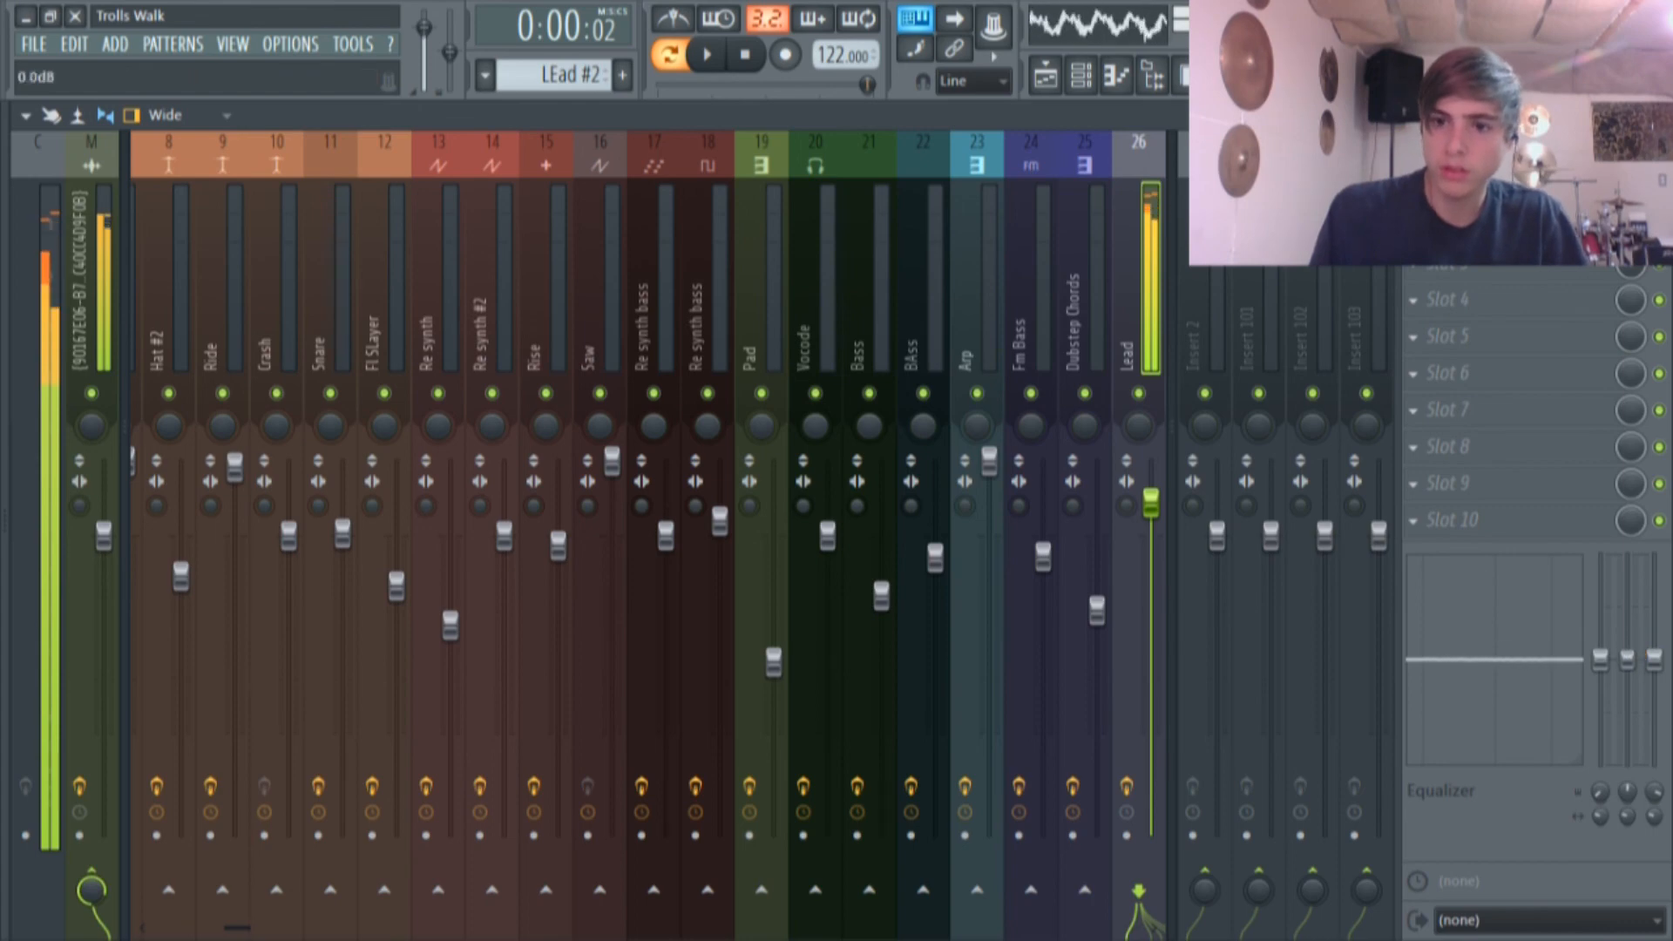
pyautogui.press('F9')
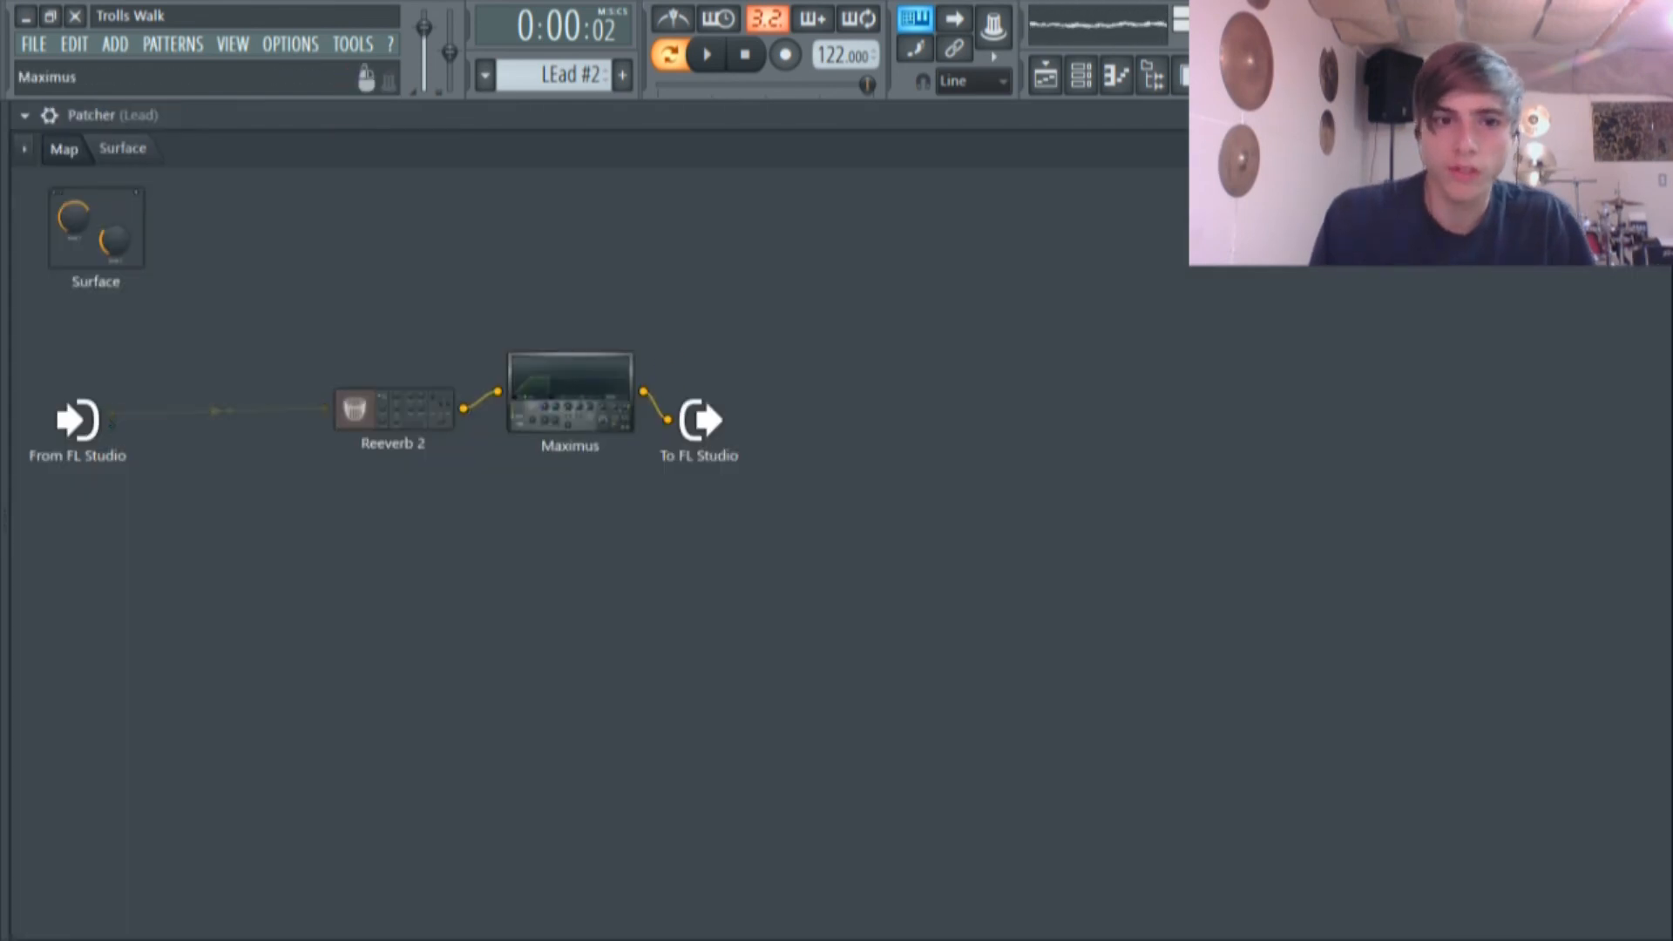
pyautogui.doubleClick(576, 396)
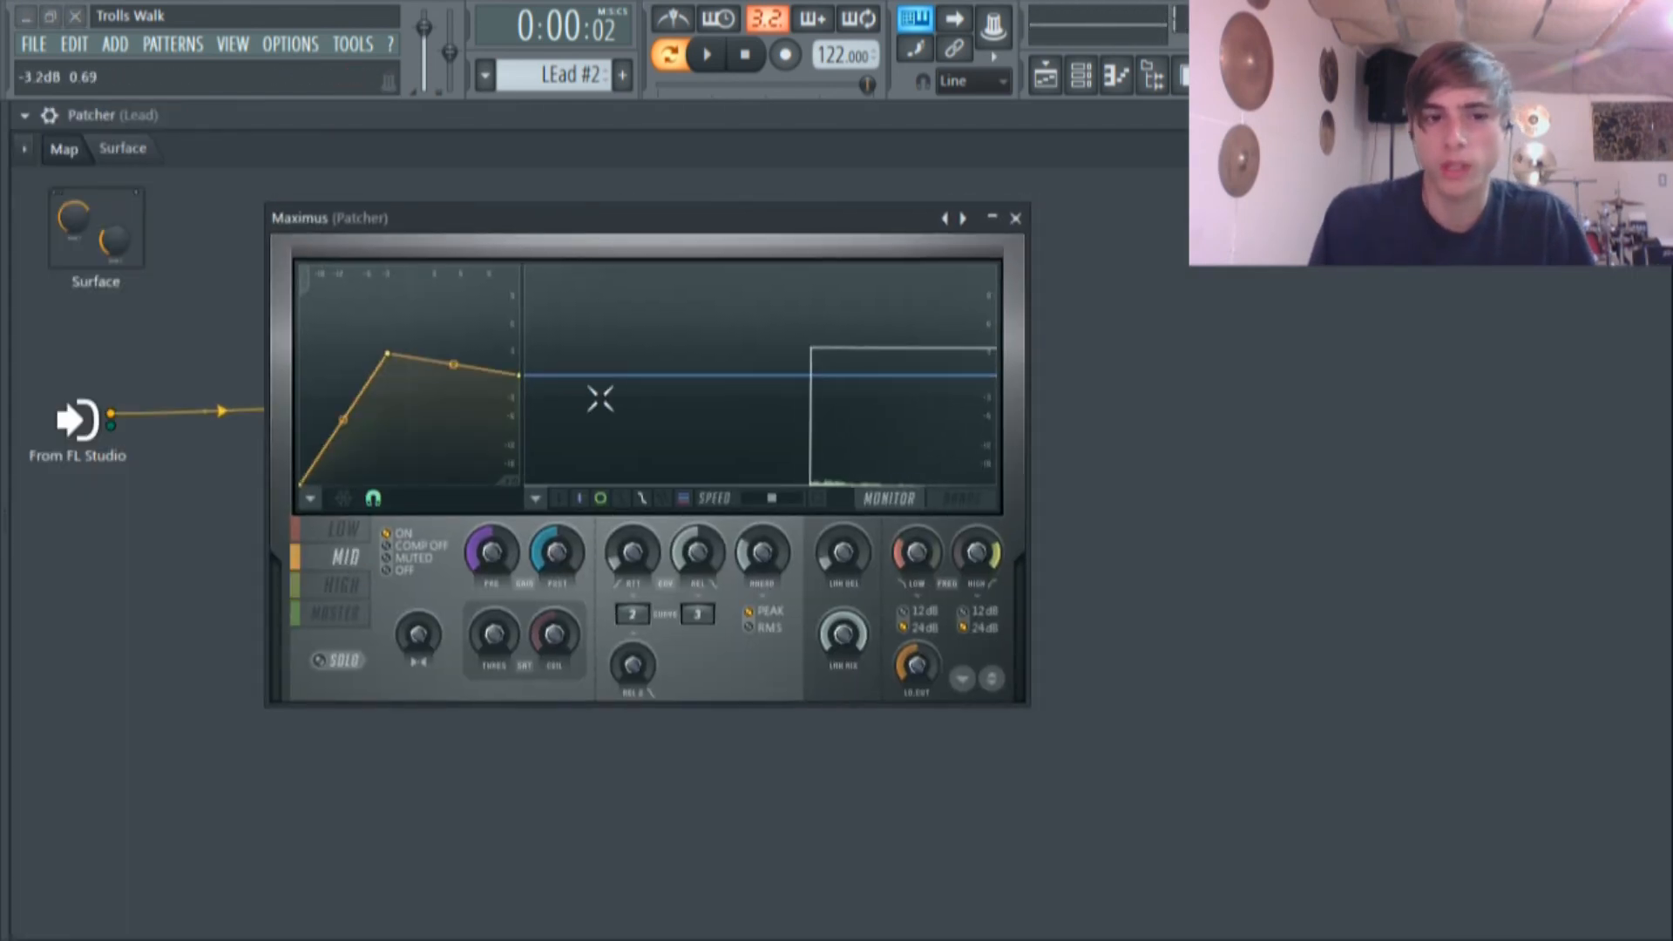
pyautogui.click(1045, 77)
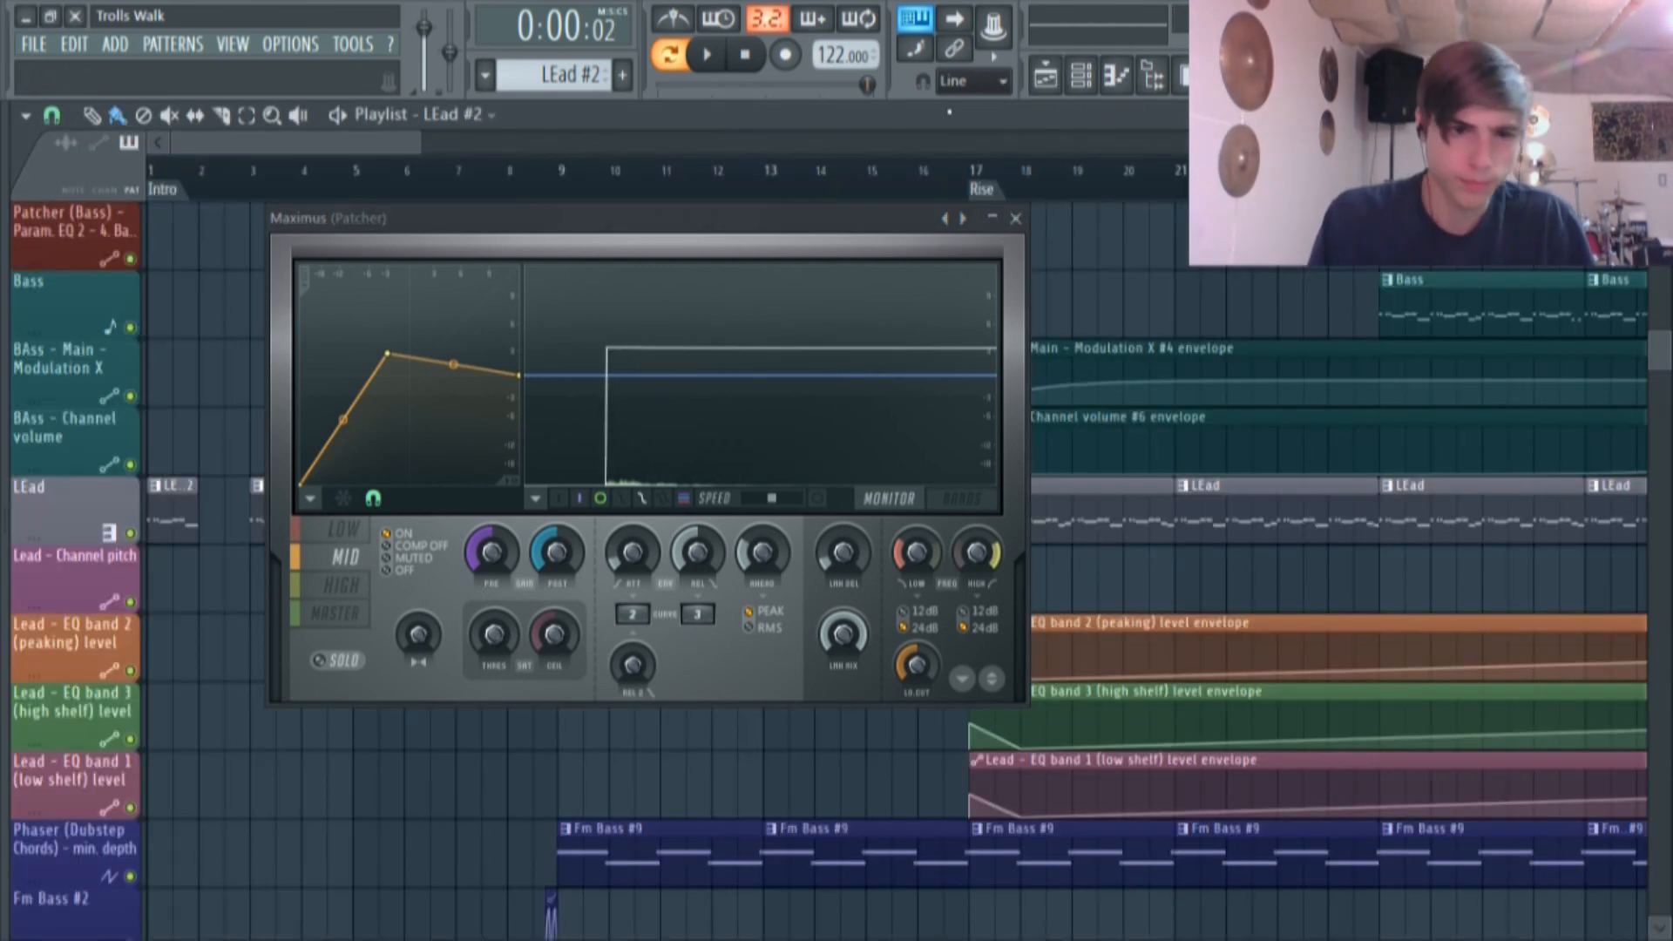
pyautogui.click(1016, 218)
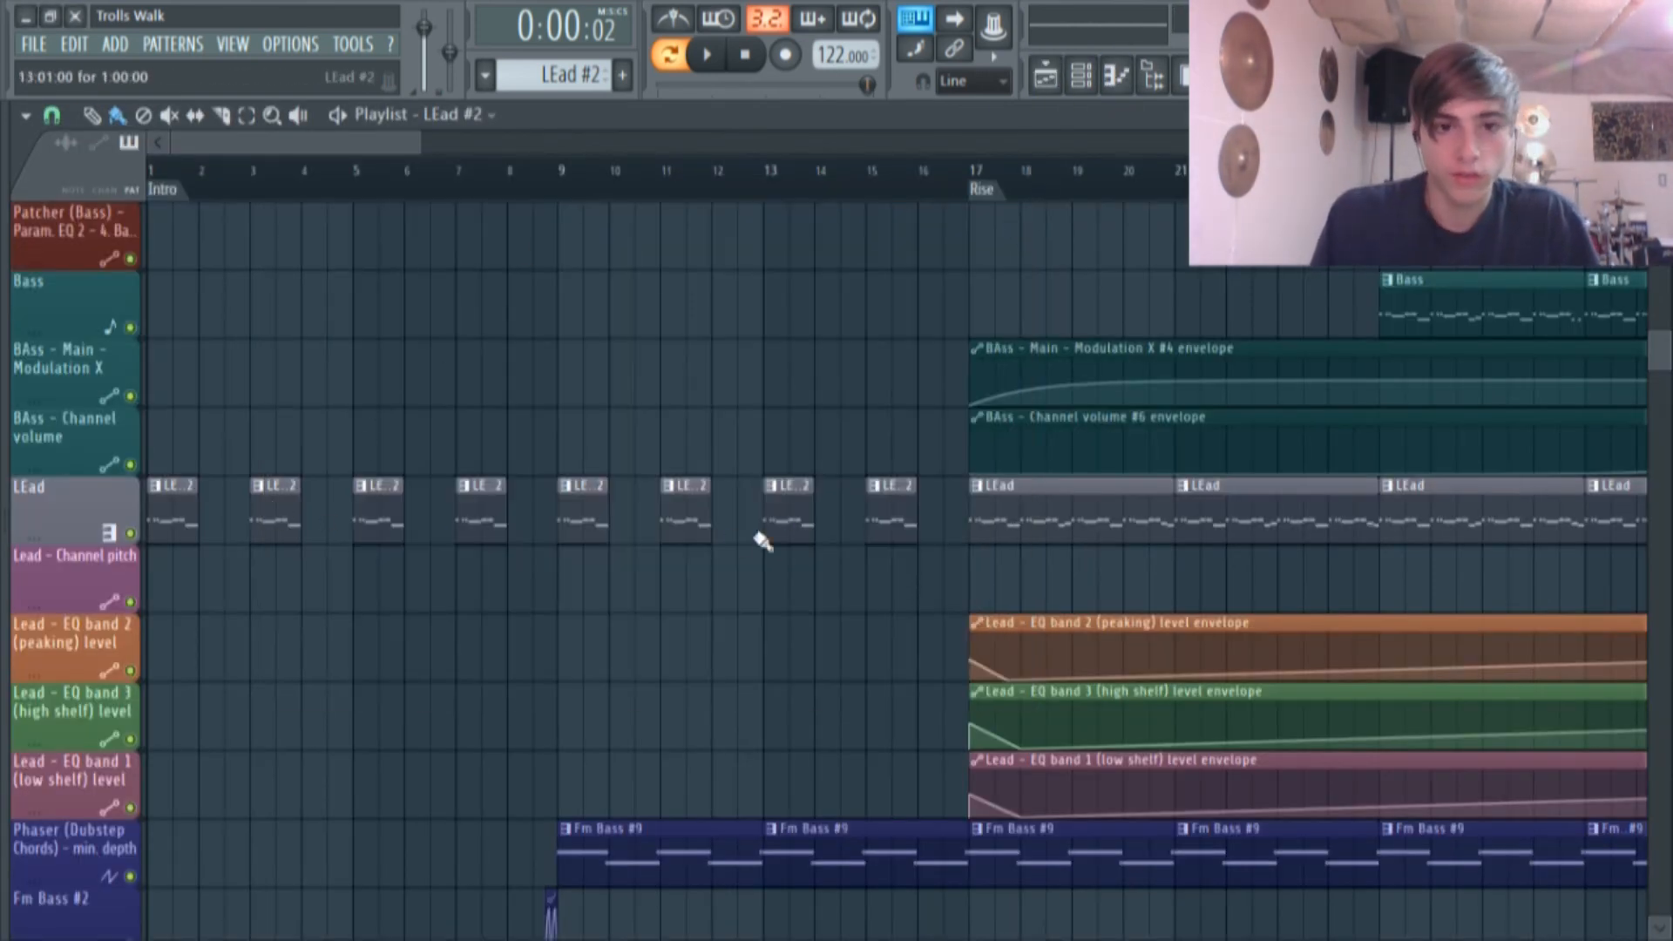
# Open the first LEad #2 clip's notes in the piano roll and play the pattern.
pyautogui.doubleClick(172, 518)
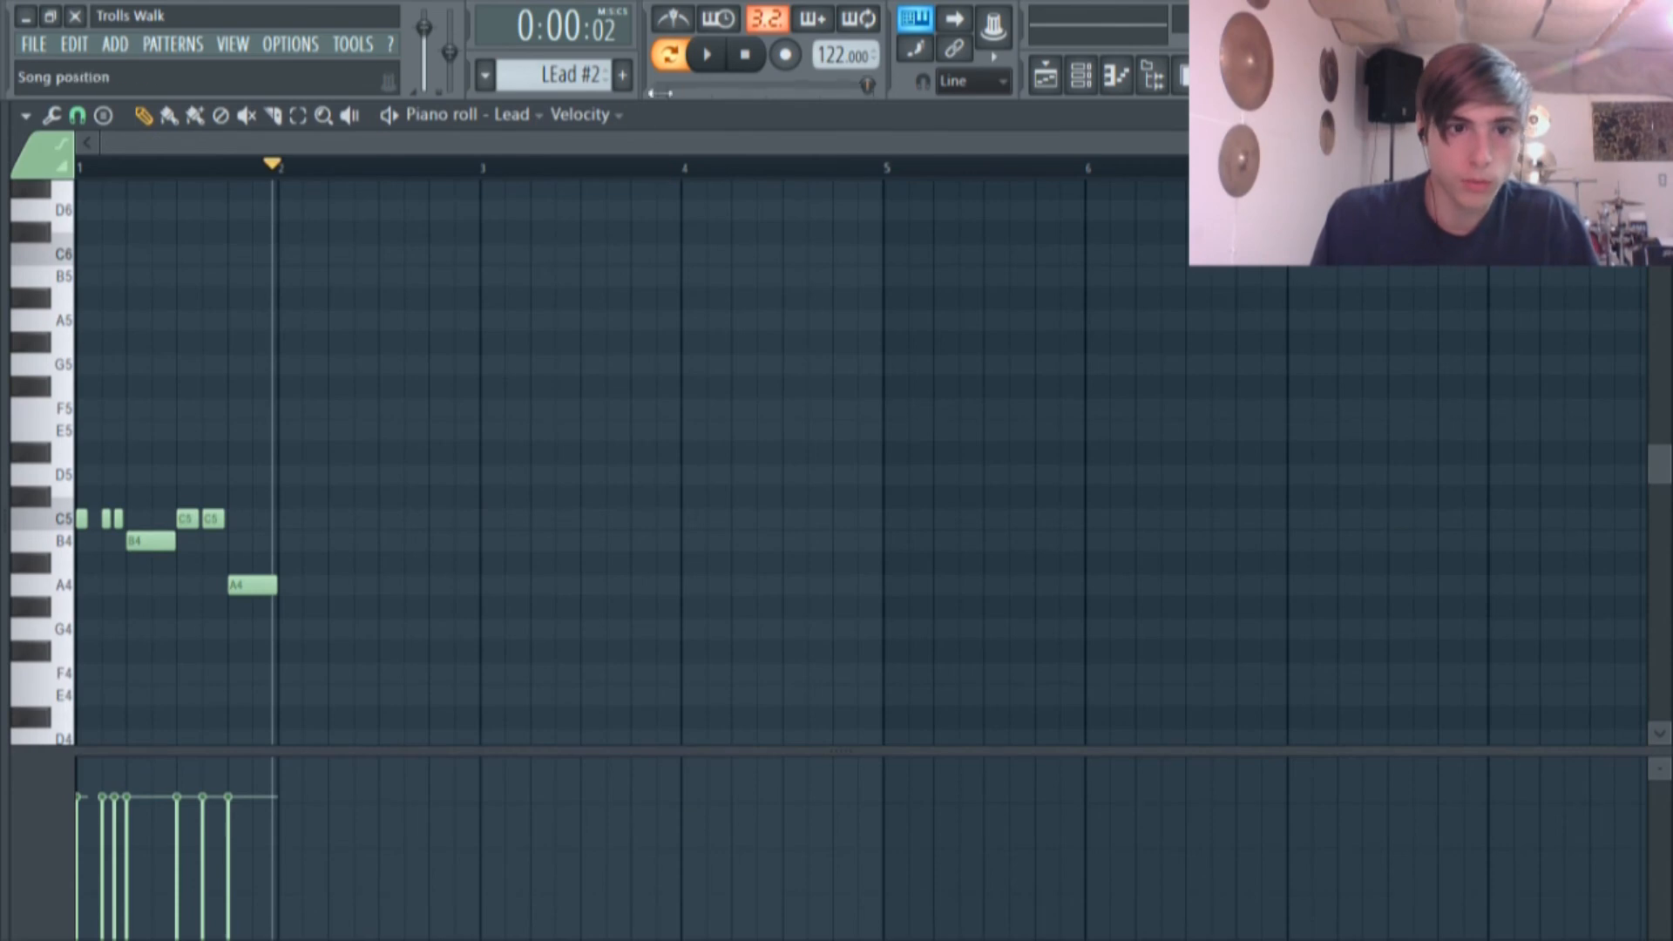
pyautogui.click(707, 55)
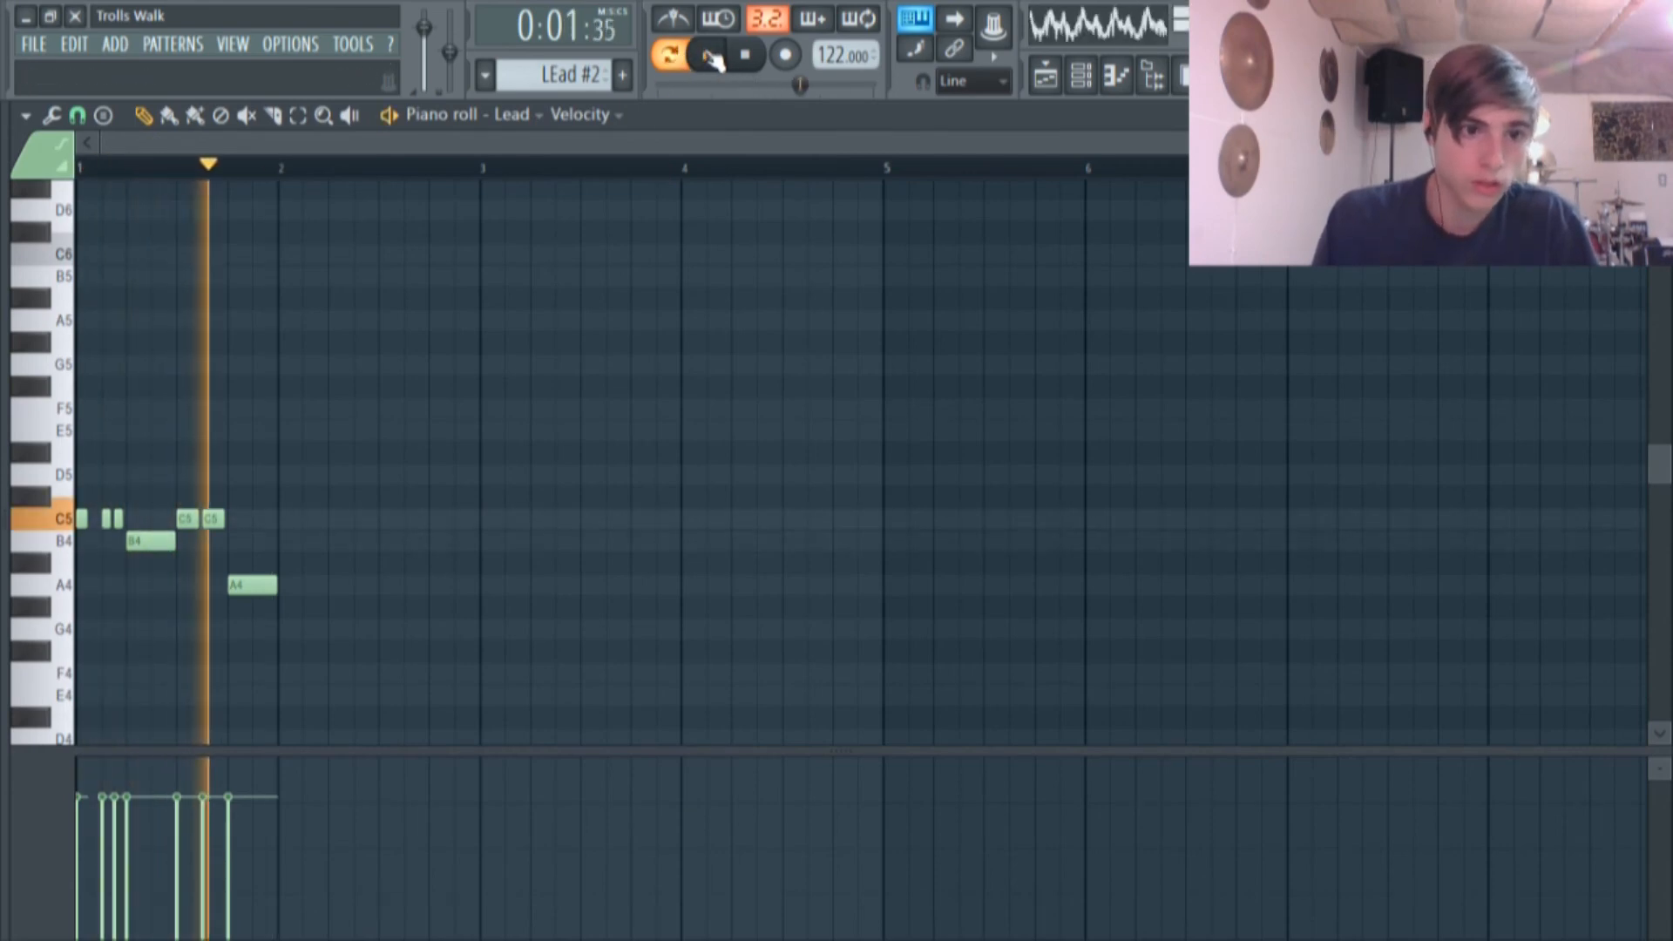
pyautogui.click(744, 55)
# Reopen the Lead's Sytrus from the channel rack to look at its main pitch, and return to the playlist.
pyautogui.click(1045, 79)
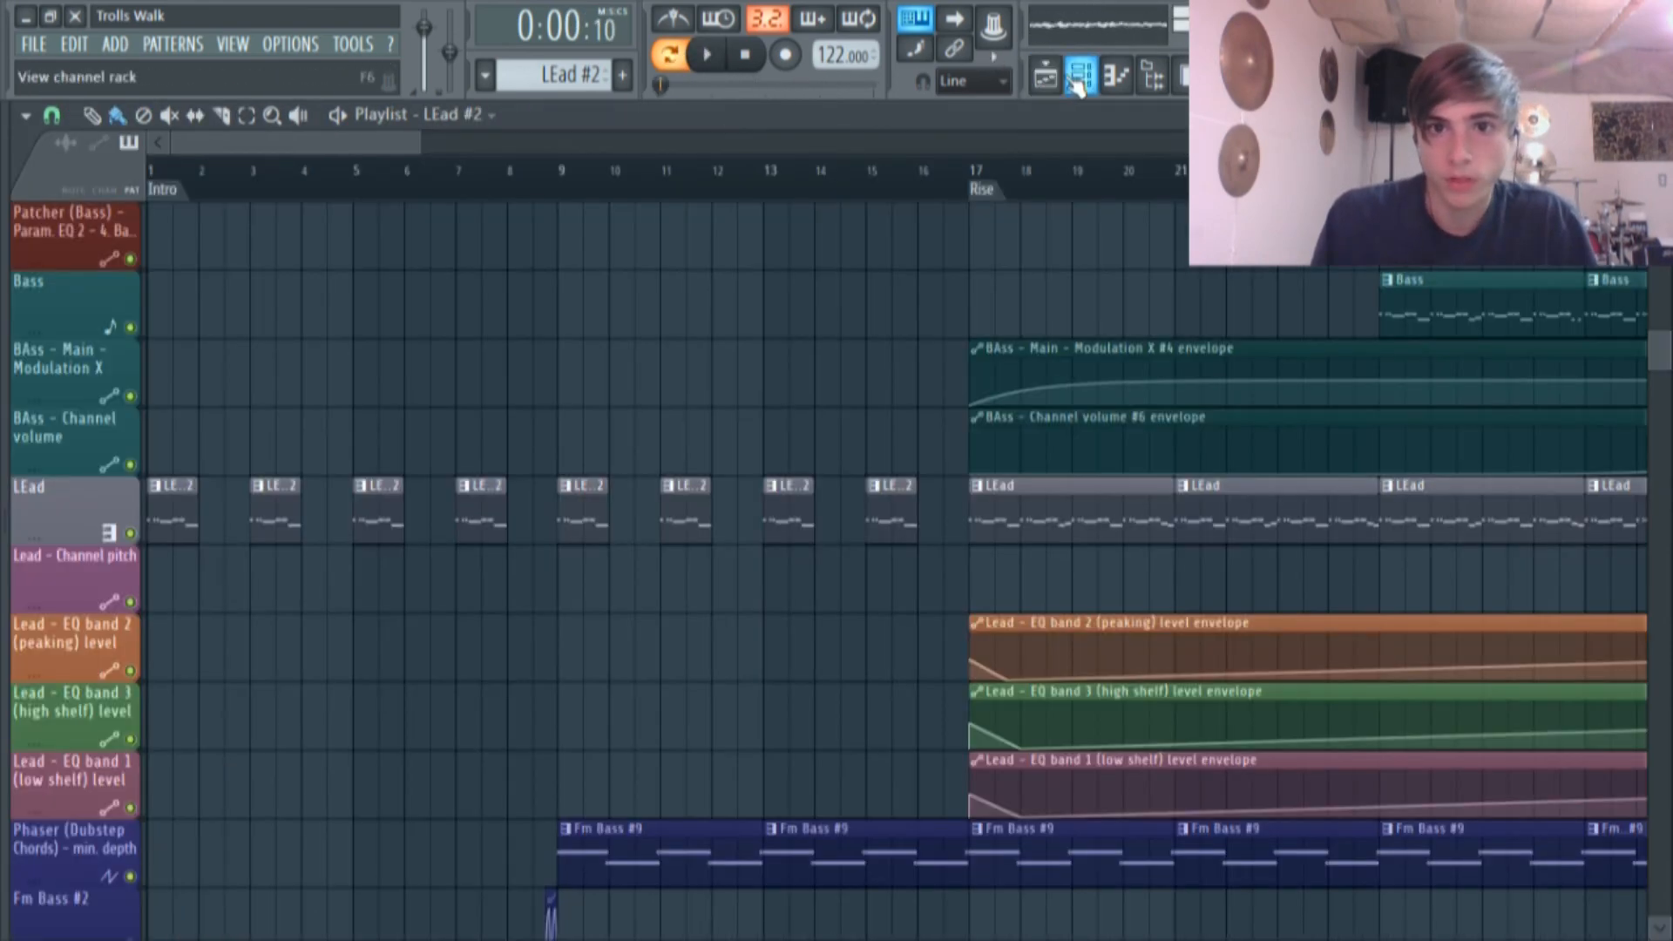
pyautogui.click(1079, 78)
pyautogui.click(553, 234)
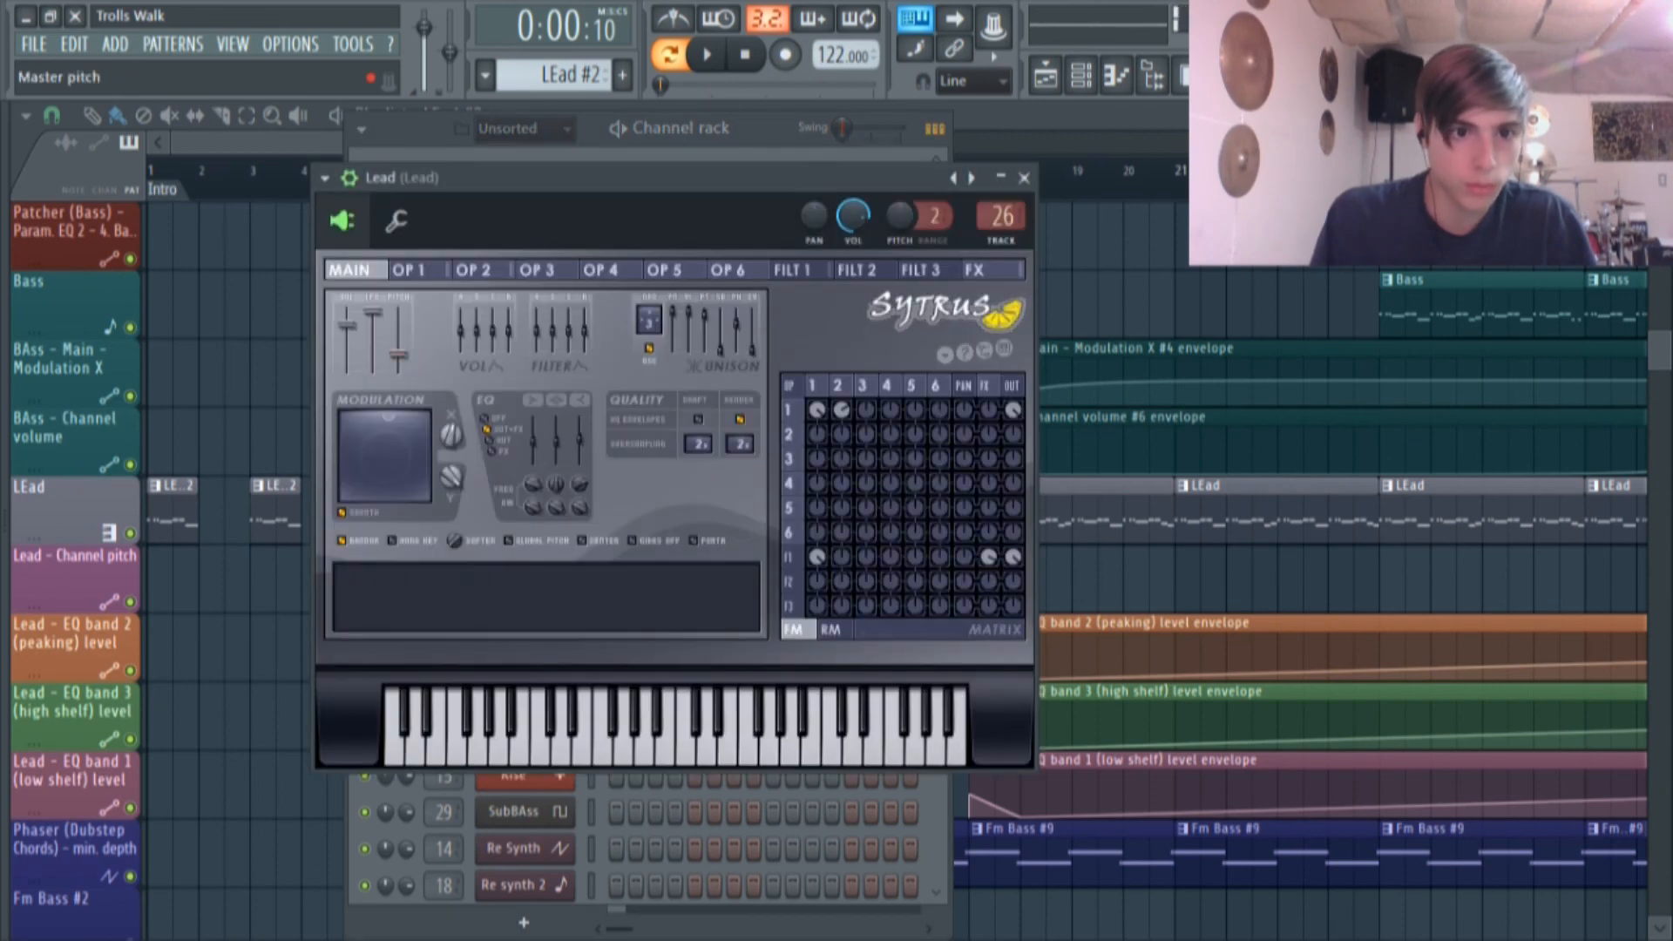
pyautogui.click(213, 445)
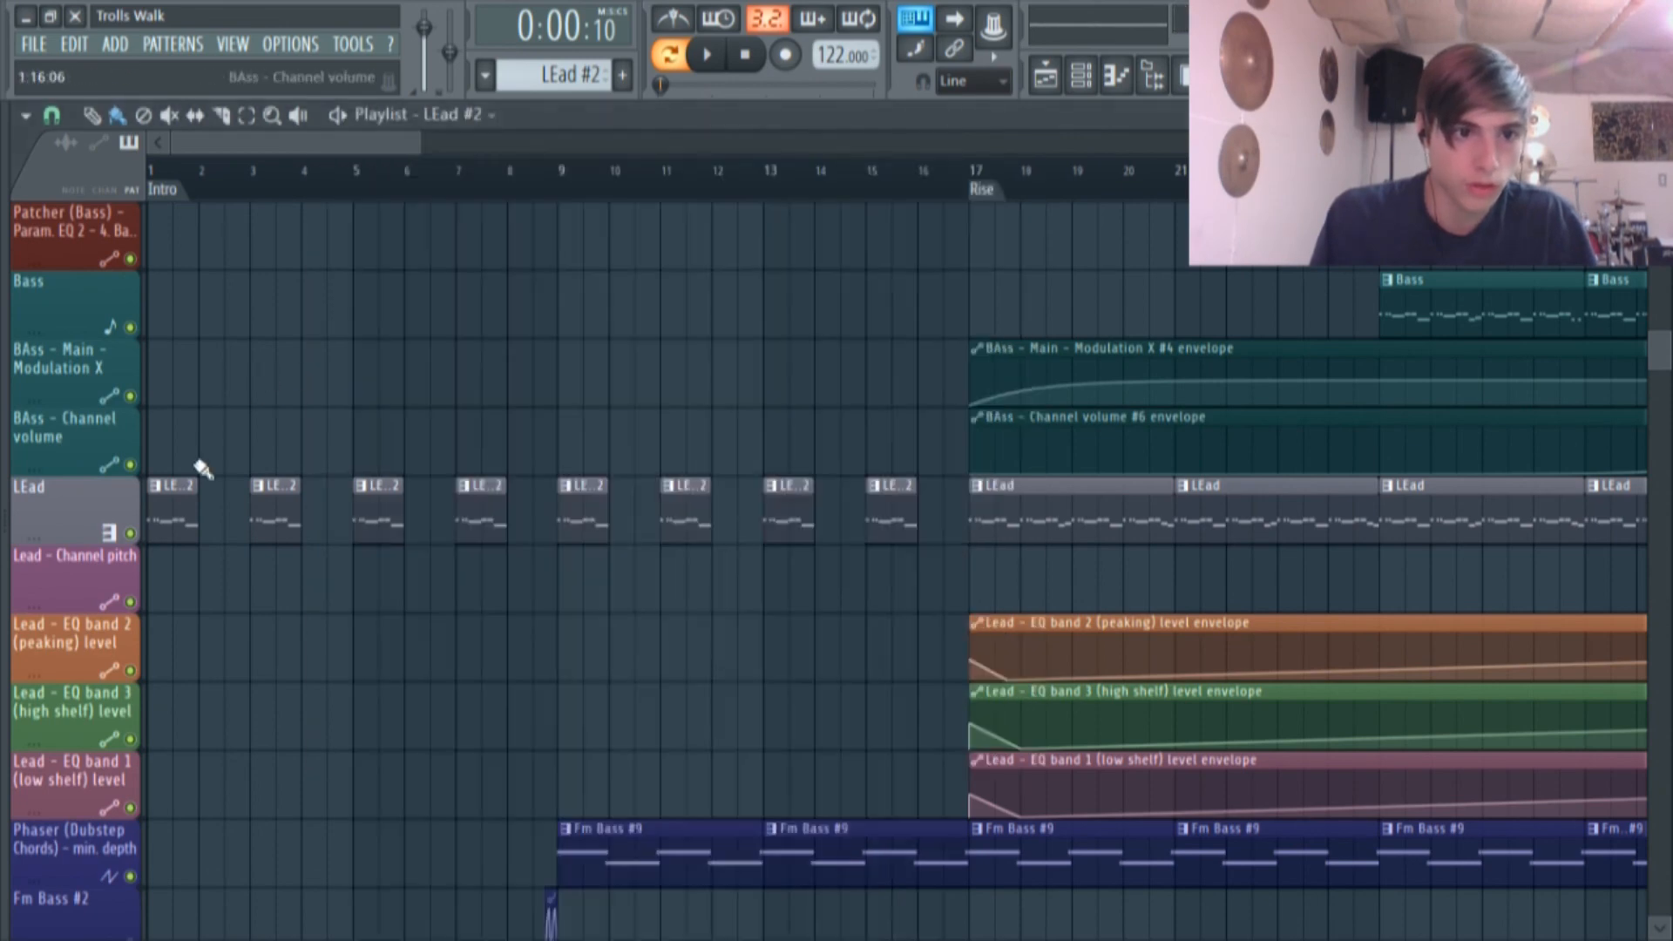
# Open the LEad #2 clip at bar 3 in the piano roll and play its melody again.
pyautogui.doubleClick(265, 499)
pyautogui.click(673, 58)
pyautogui.click(672, 58)
pyautogui.click(709, 56)
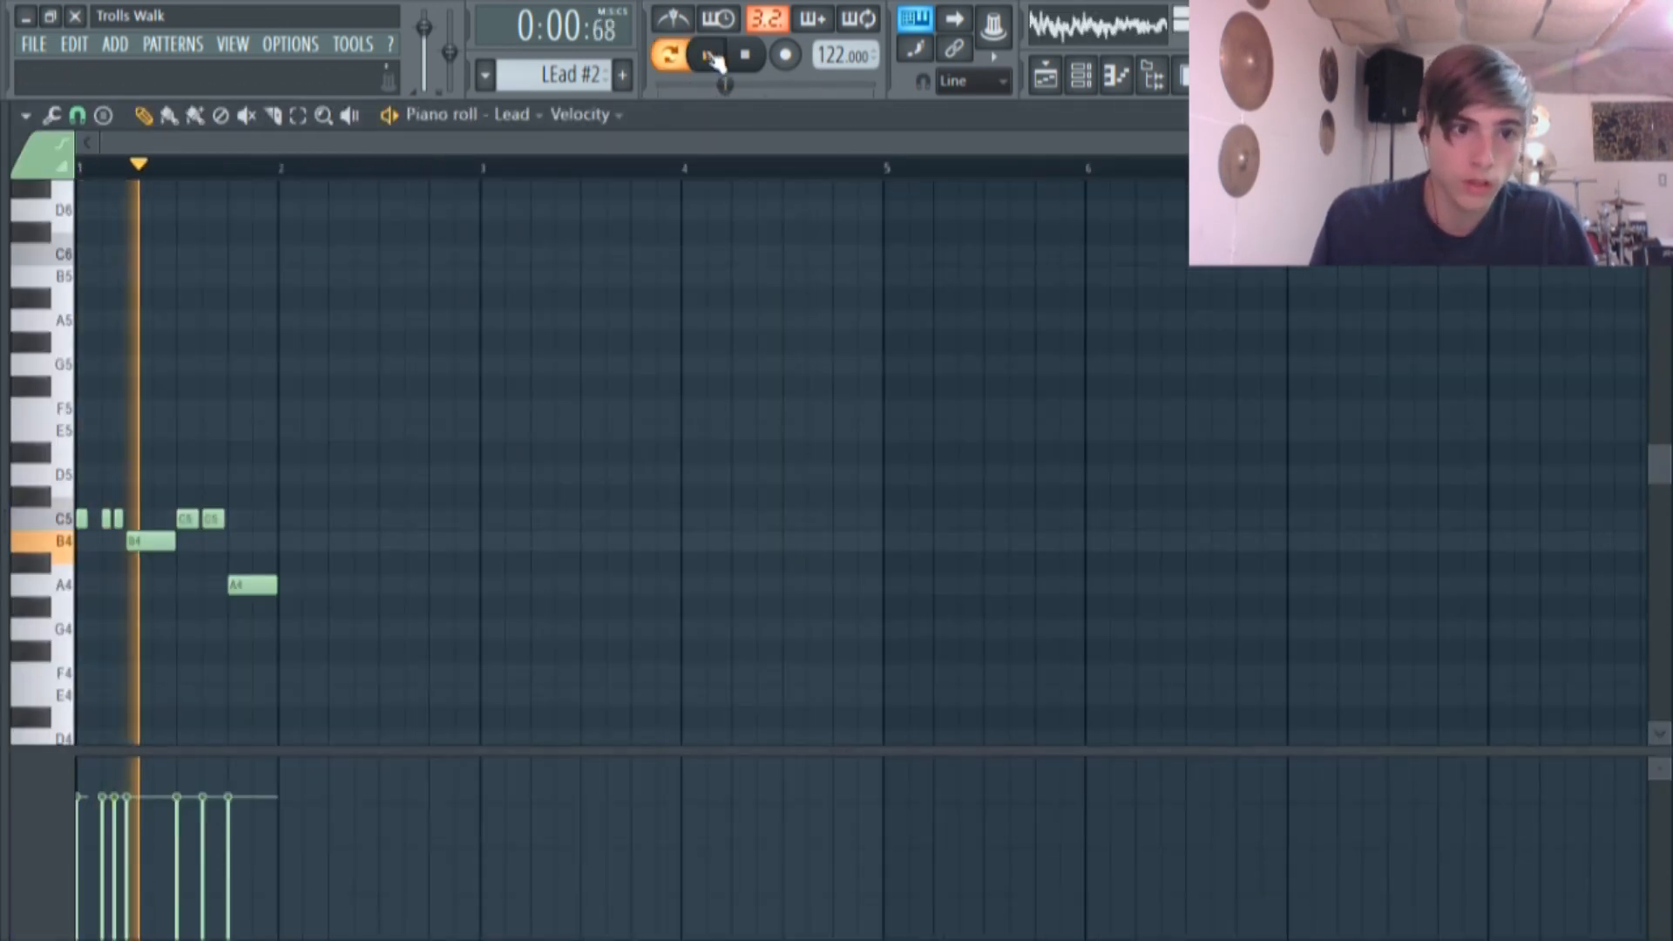
# Return to the playlist and open the first Noise clip's notes in the piano roll.
pyautogui.click(1067, 78)
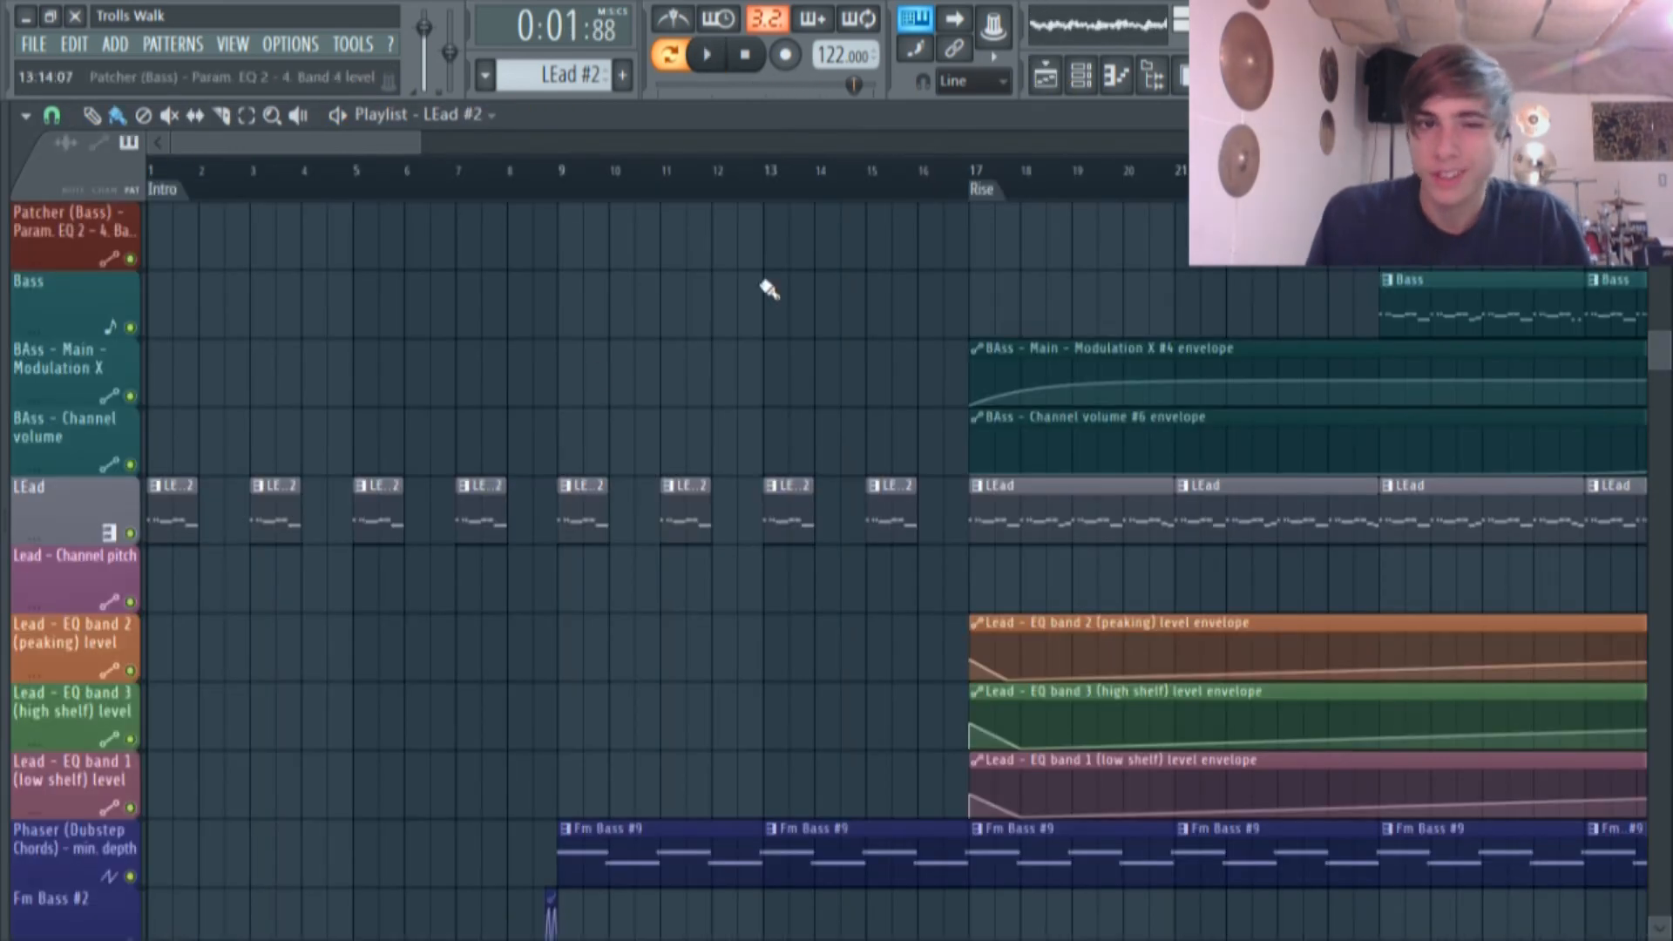
pyautogui.scroll(-6, 561, 395)
pyautogui.scroll(-3, 414, 293)
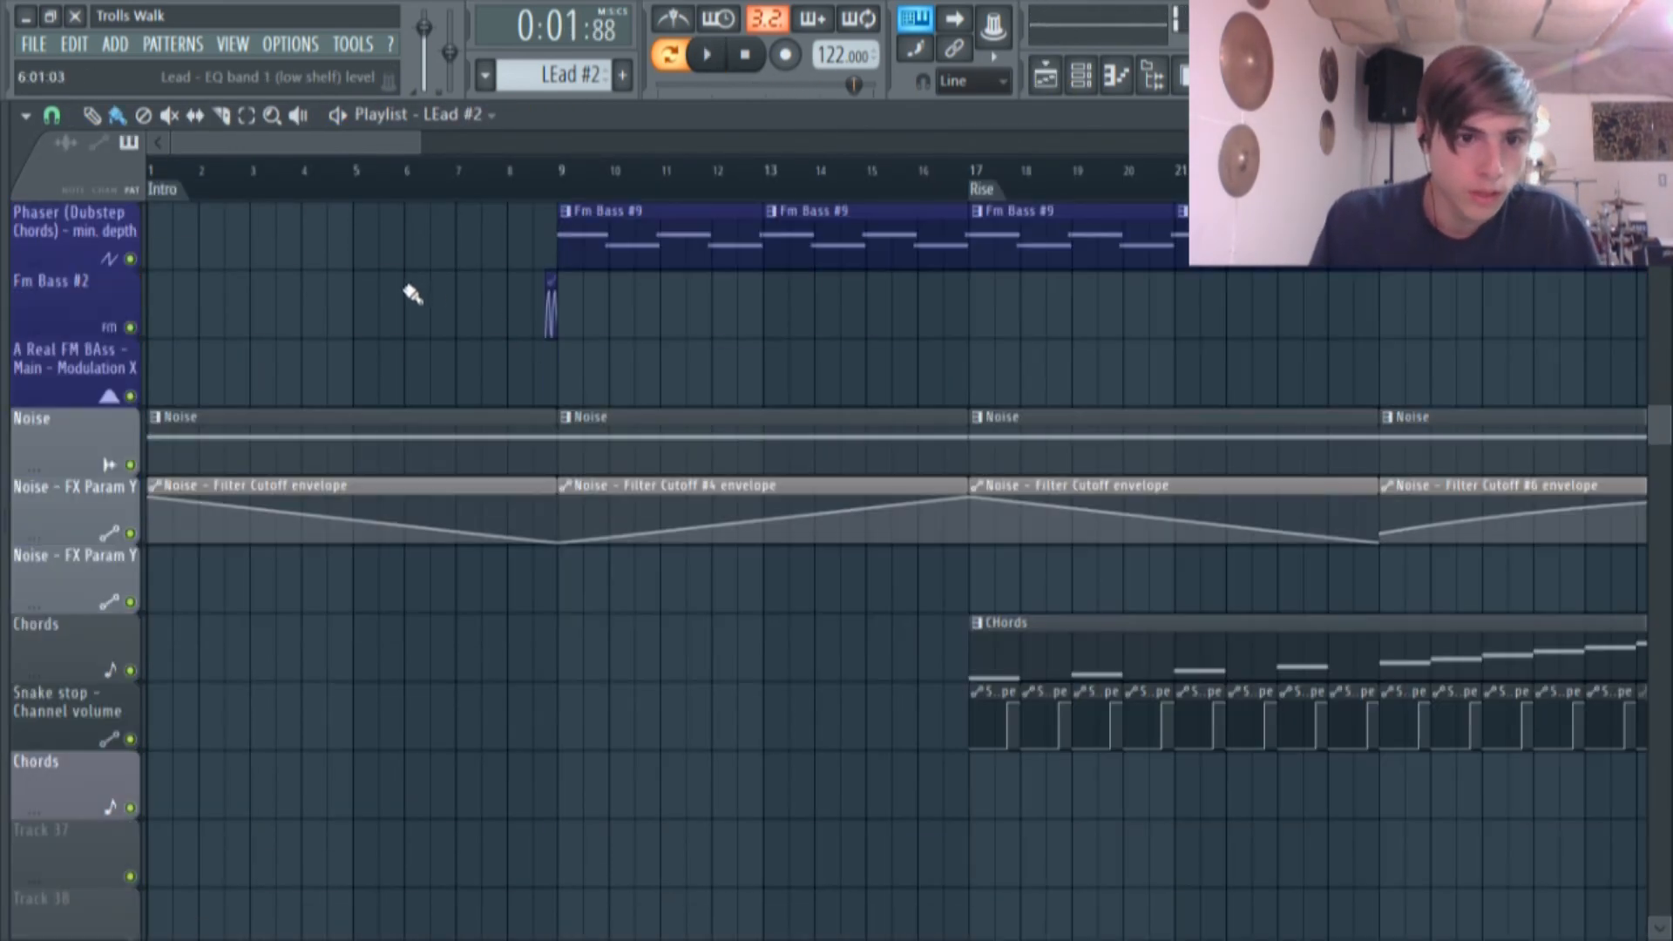
pyautogui.doubleClick(332, 455)
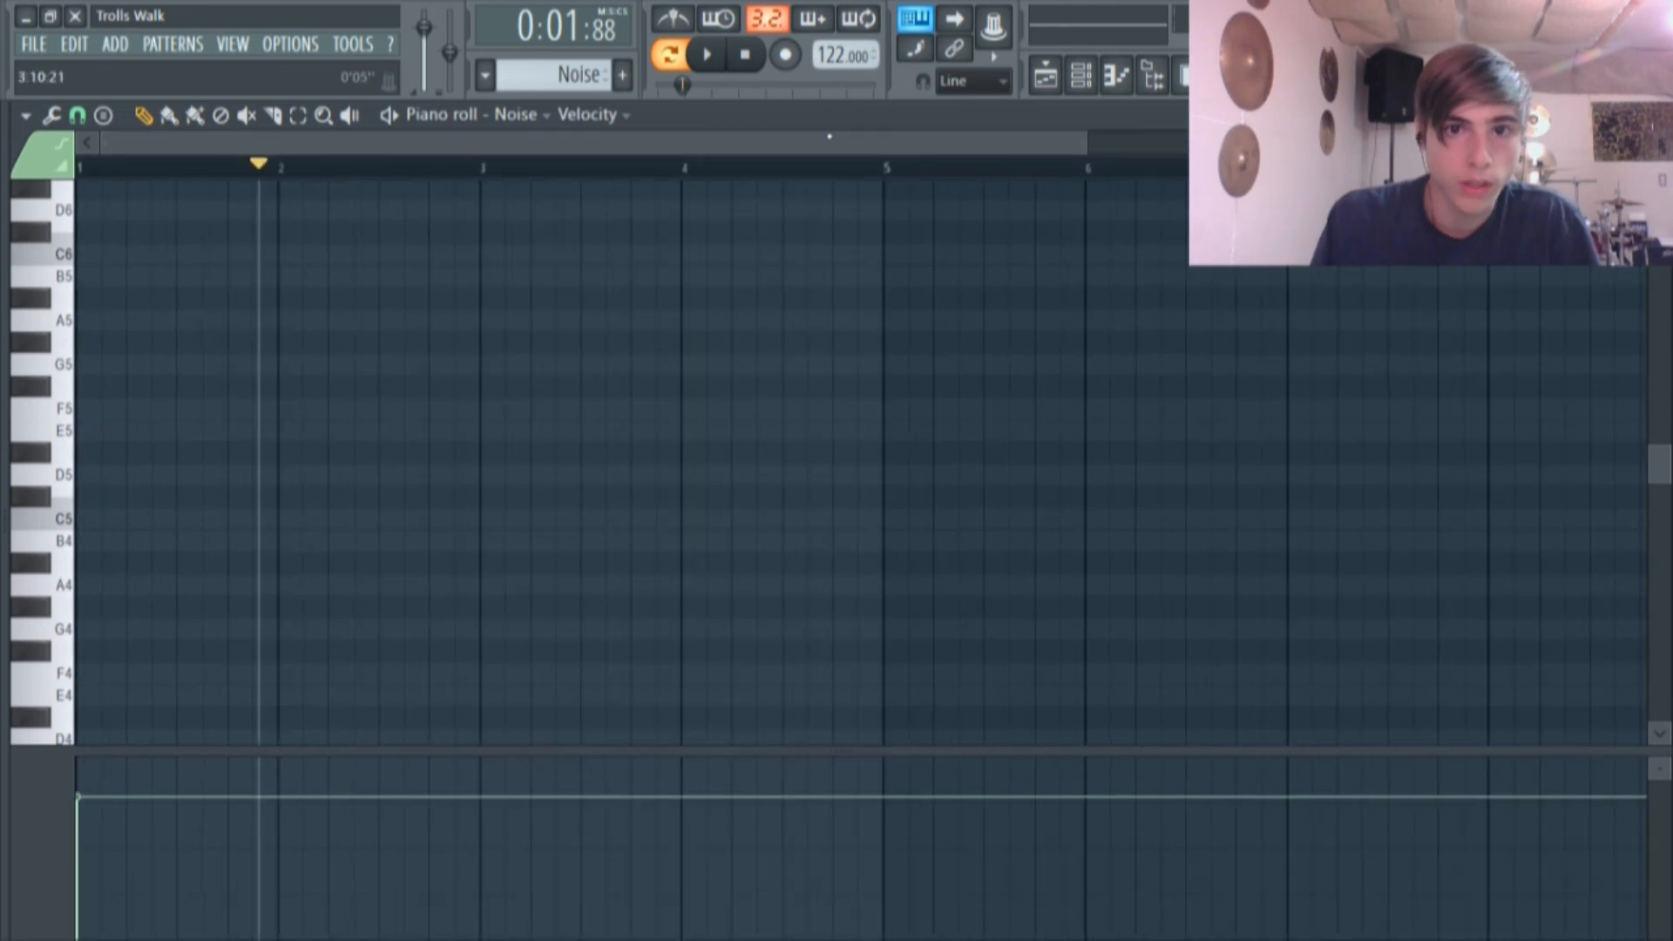
# Open the highlighted Noise channel's GMS synth from the channel rack and play C5 to hear its sound.
pyautogui.click(1080, 77)
pyautogui.scroll(-3, 579, 453)
pyautogui.scroll(-3, 575, 378)
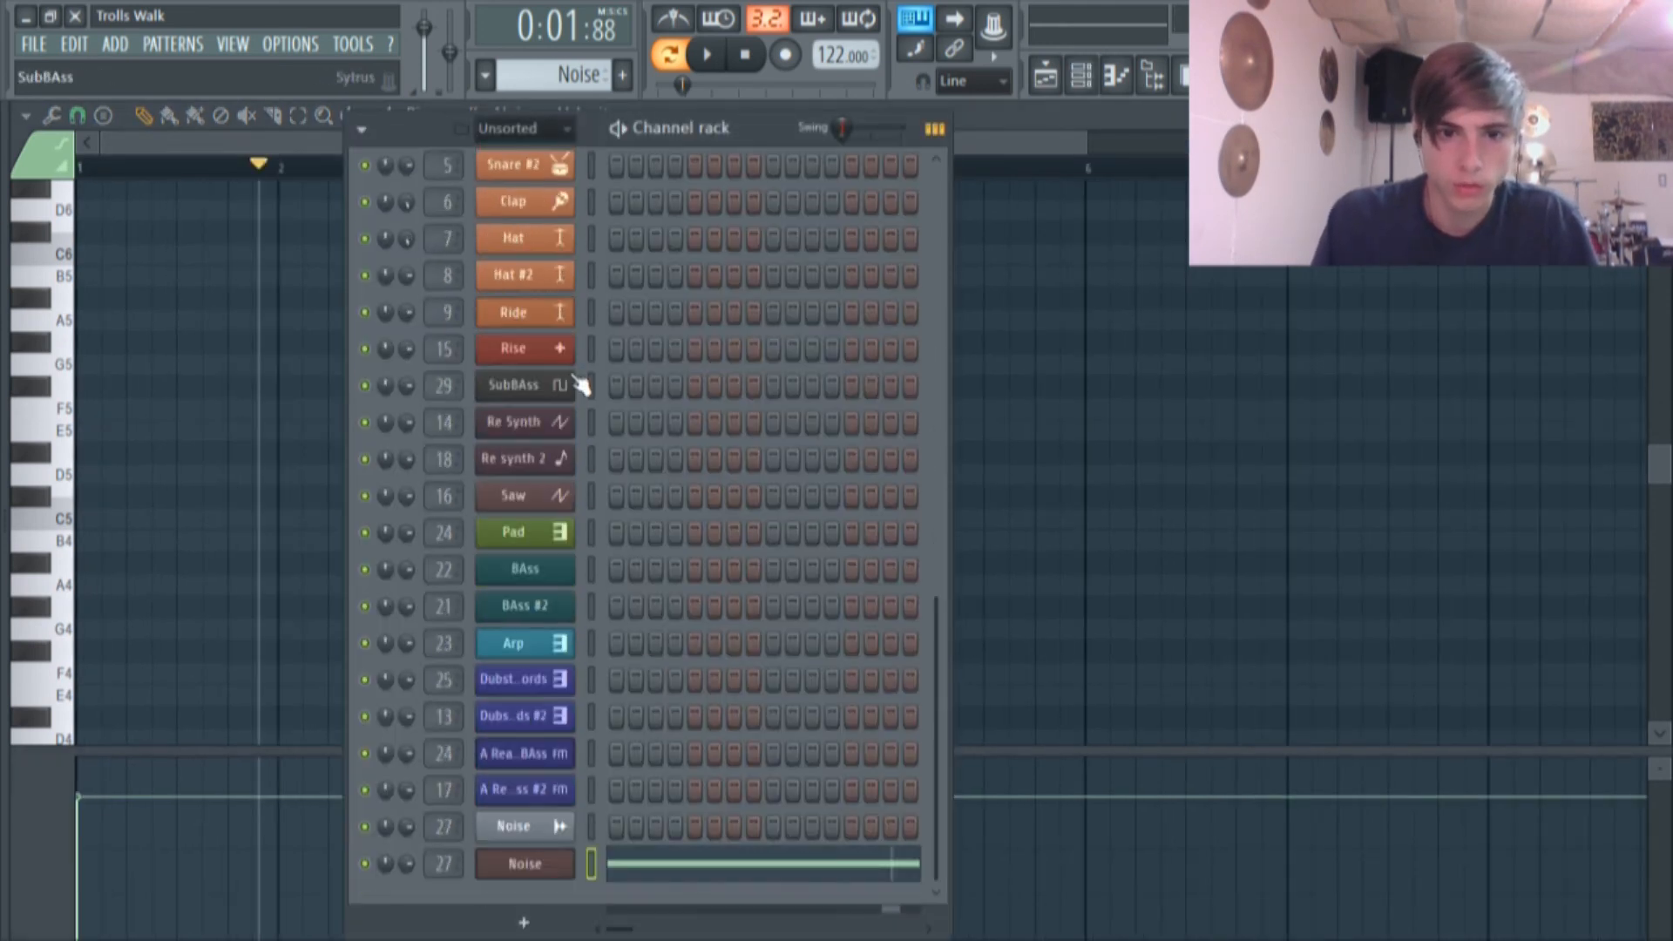
pyautogui.click(519, 868)
pyautogui.moveTo(637, 262); pyautogui.dragTo(671, 199)
pyautogui.press('q')
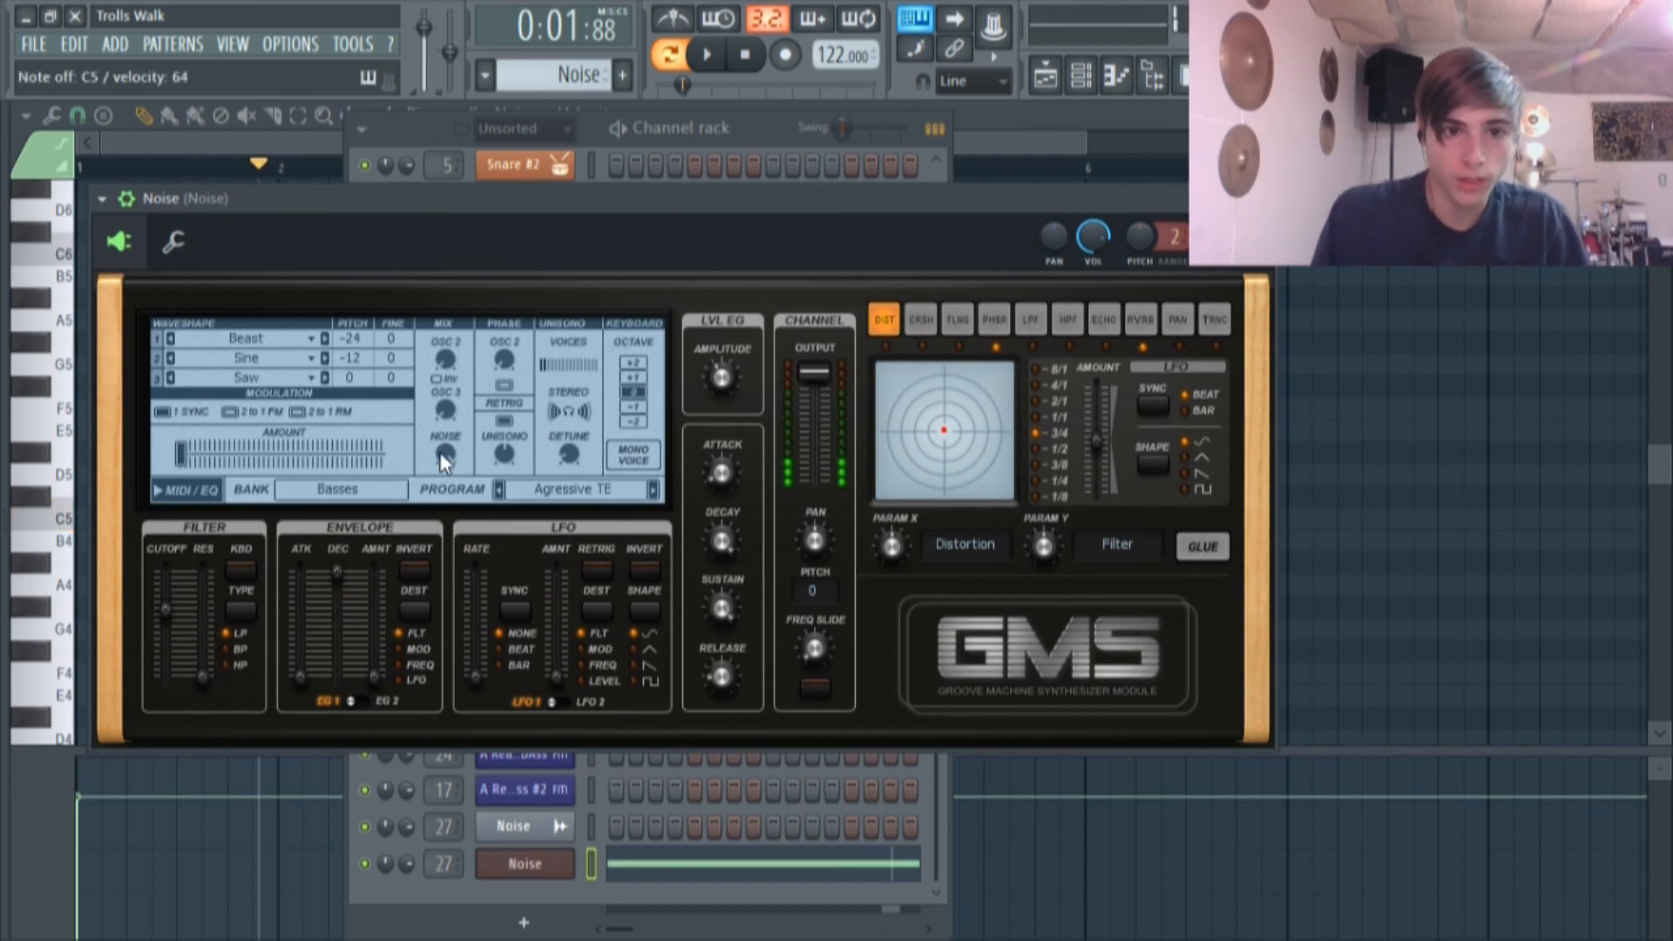
# Vary the Noise synth's noise mix, including 0%, and play C5 to compare the sound.
pyautogui.moveTo(442, 456); pyautogui.dragTo(442, 456)
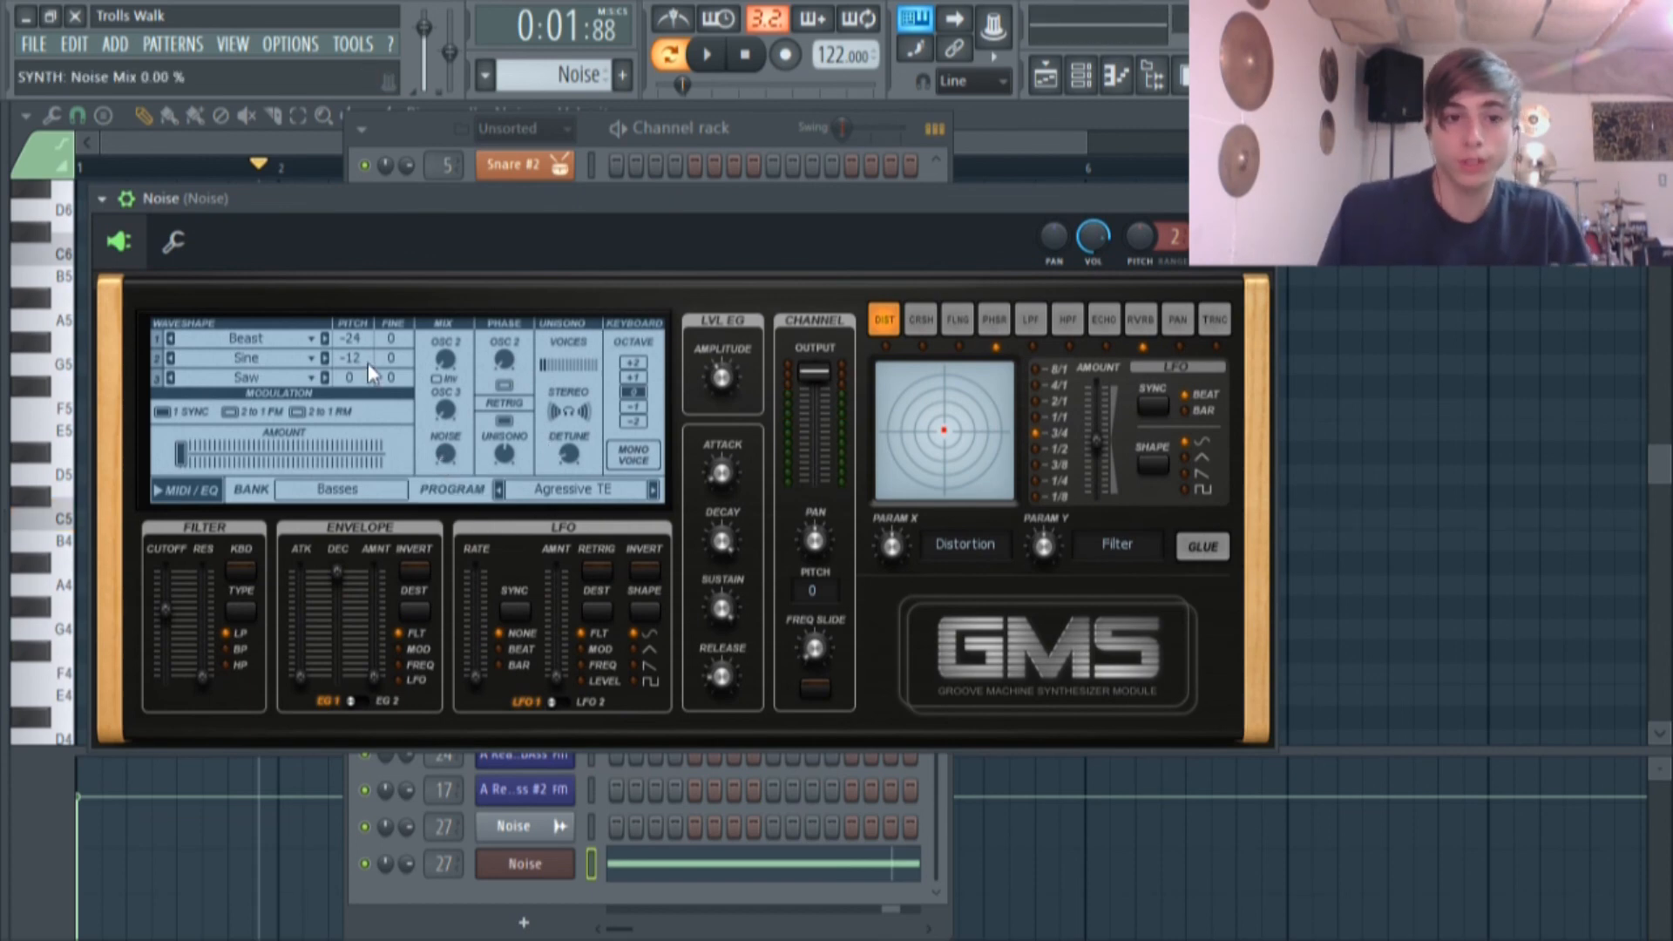
pyautogui.press('q')
pyautogui.moveTo(442, 454); pyautogui.dragTo(442, 466)
pyautogui.press('q')
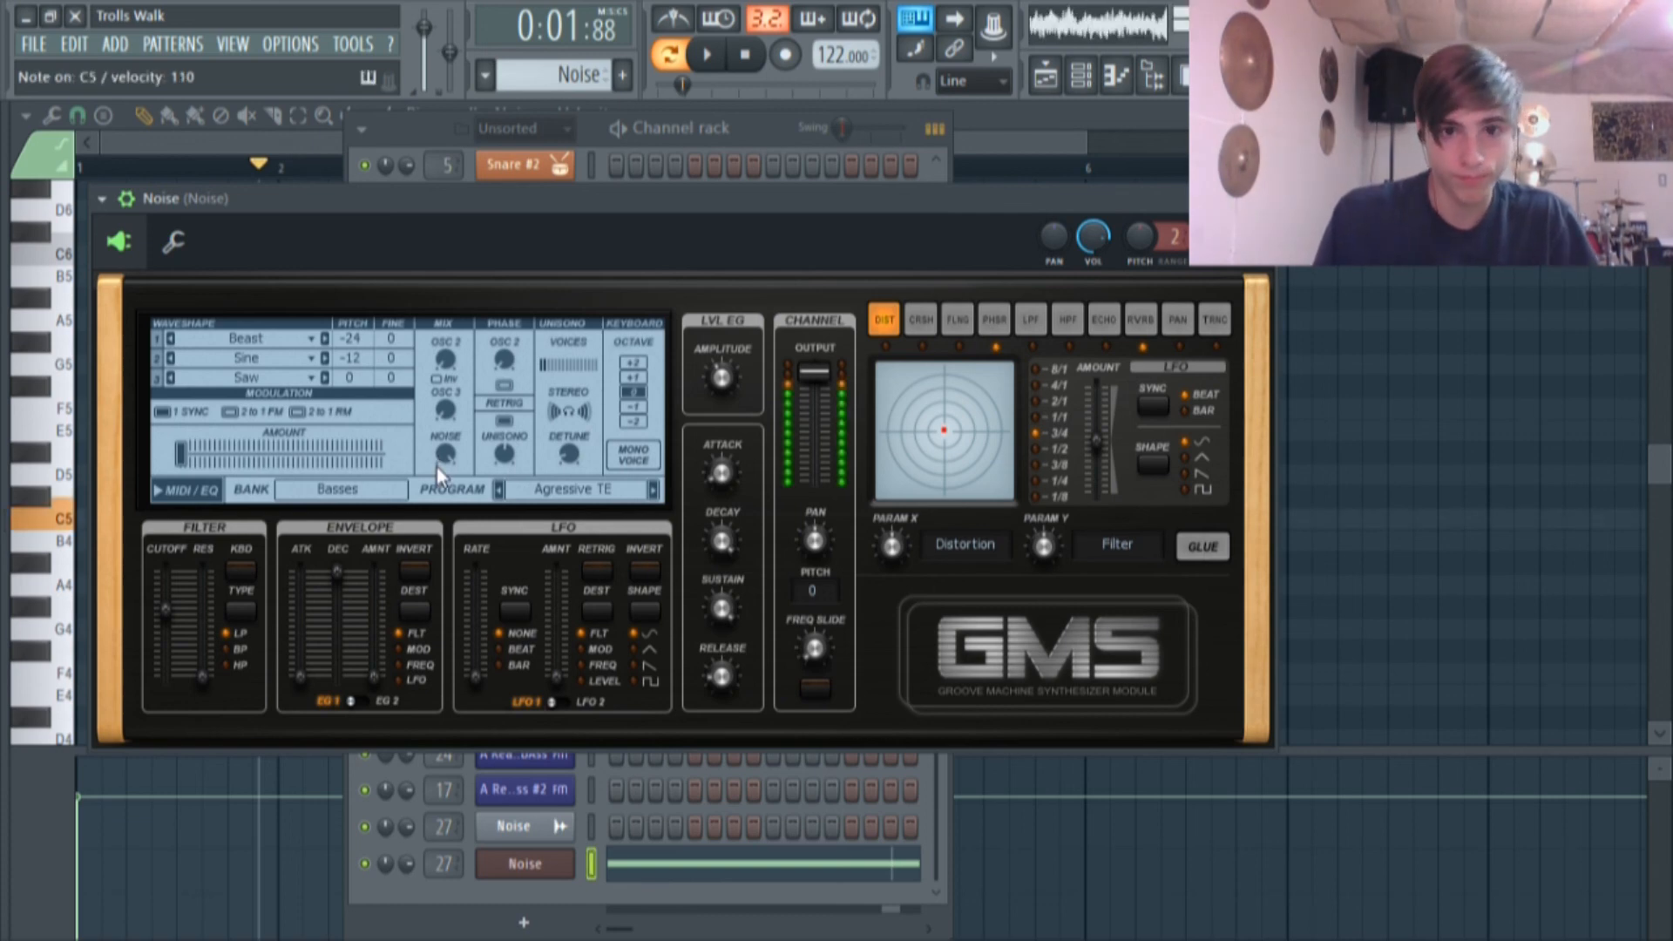
# Check the controller link on the Noise synth's filter cutoff, leave it unchanged, and return to the playlist.
pyautogui.rightClick(172, 601)
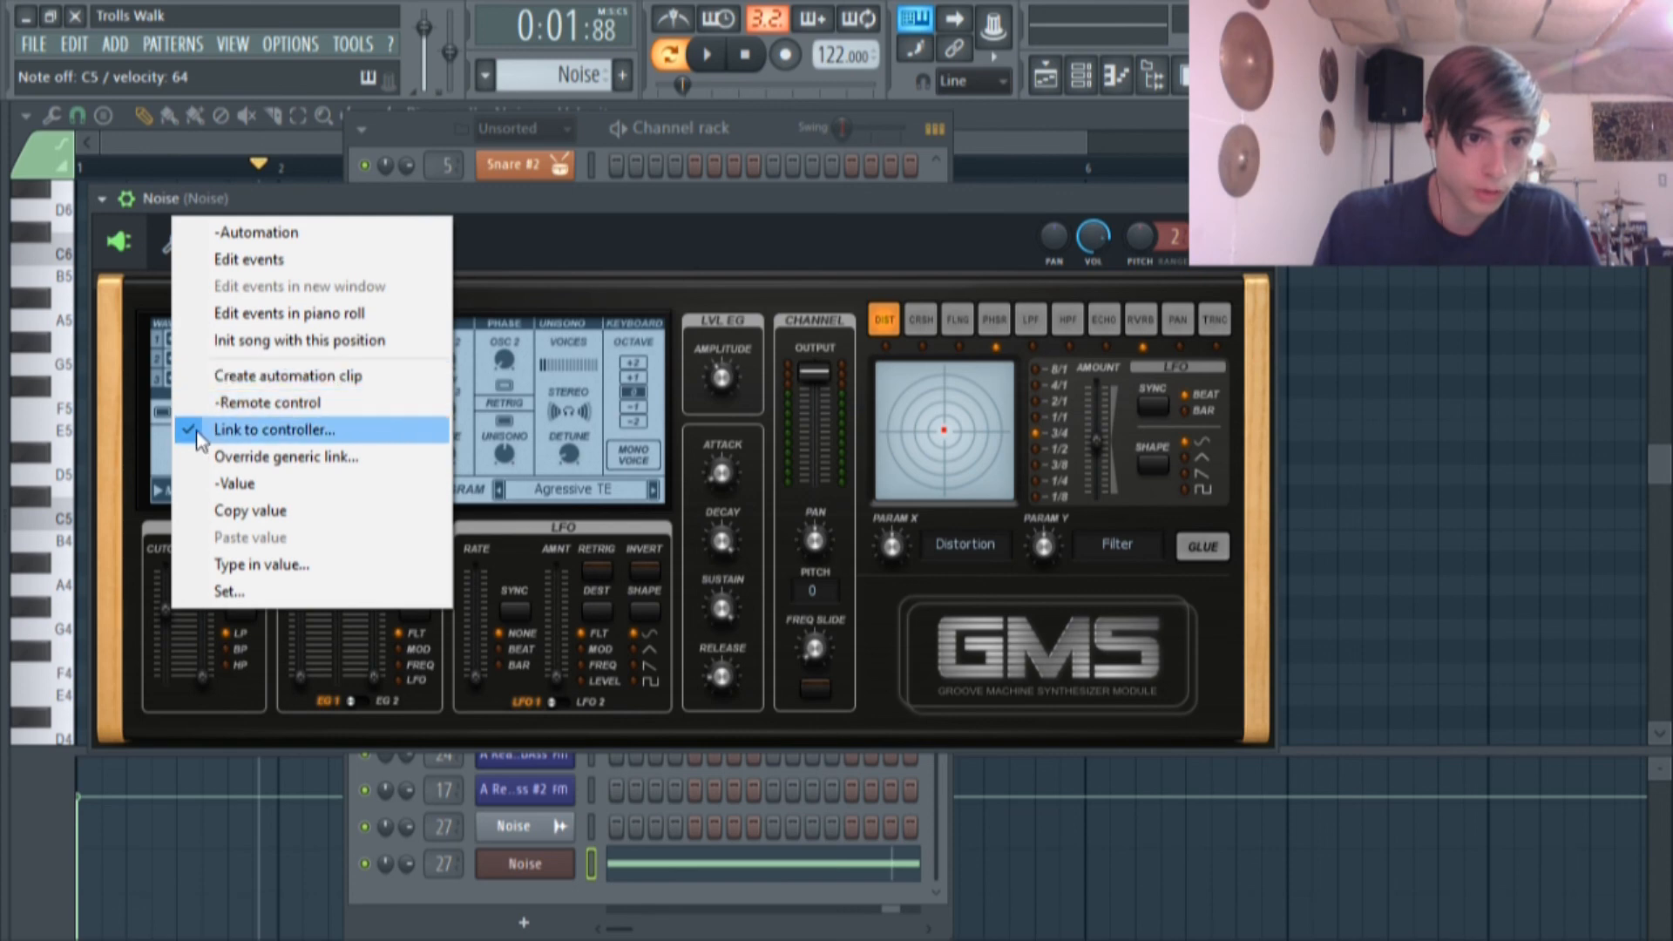
pyautogui.click(123, 476)
pyautogui.click(1045, 77)
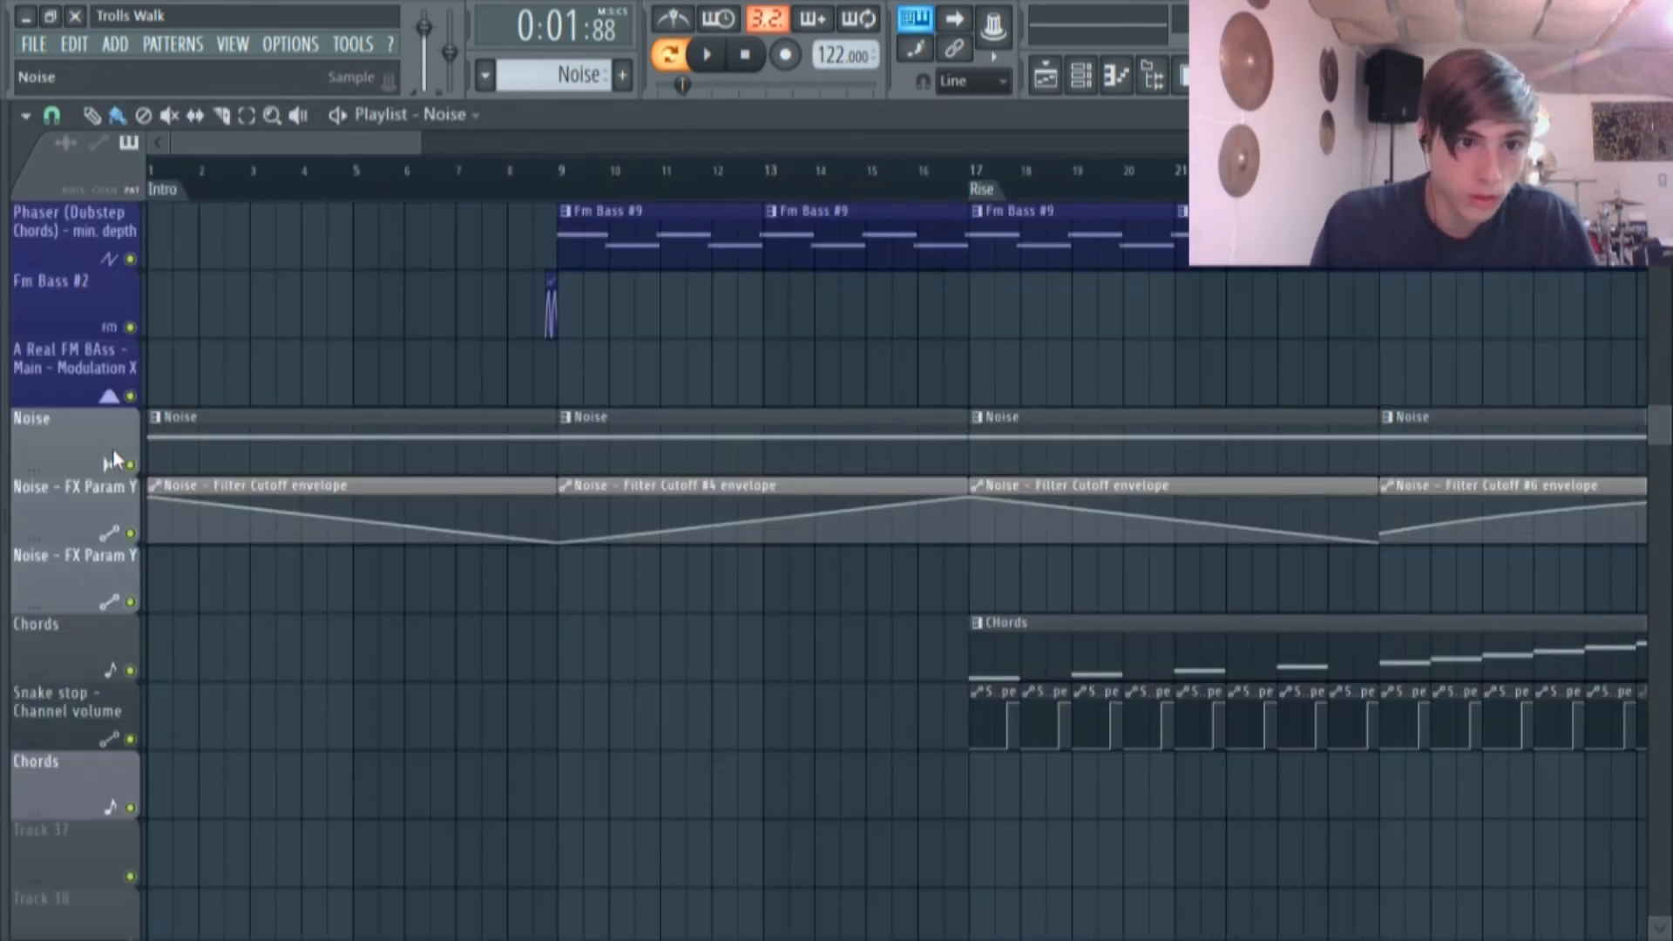
# Solo the Noise track with its Filter Cutoff automation track and play the intro from several positions, then stop playback.
pyautogui.rightClick(130, 466)
pyautogui.click(131, 534)
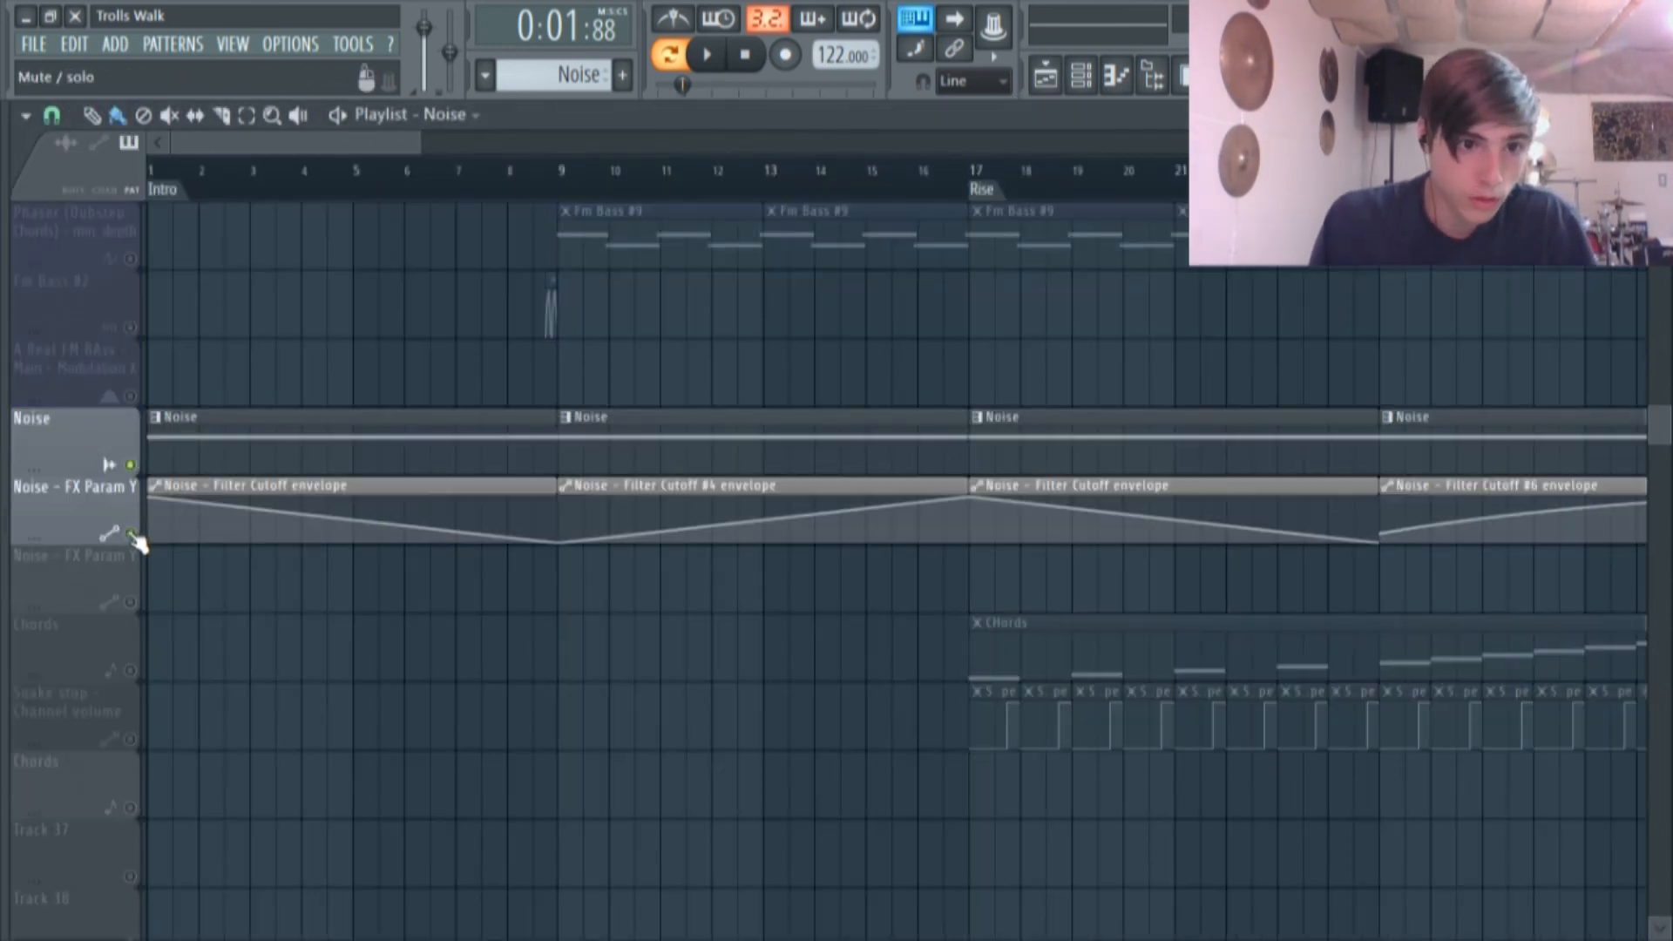
pyautogui.click(704, 57)
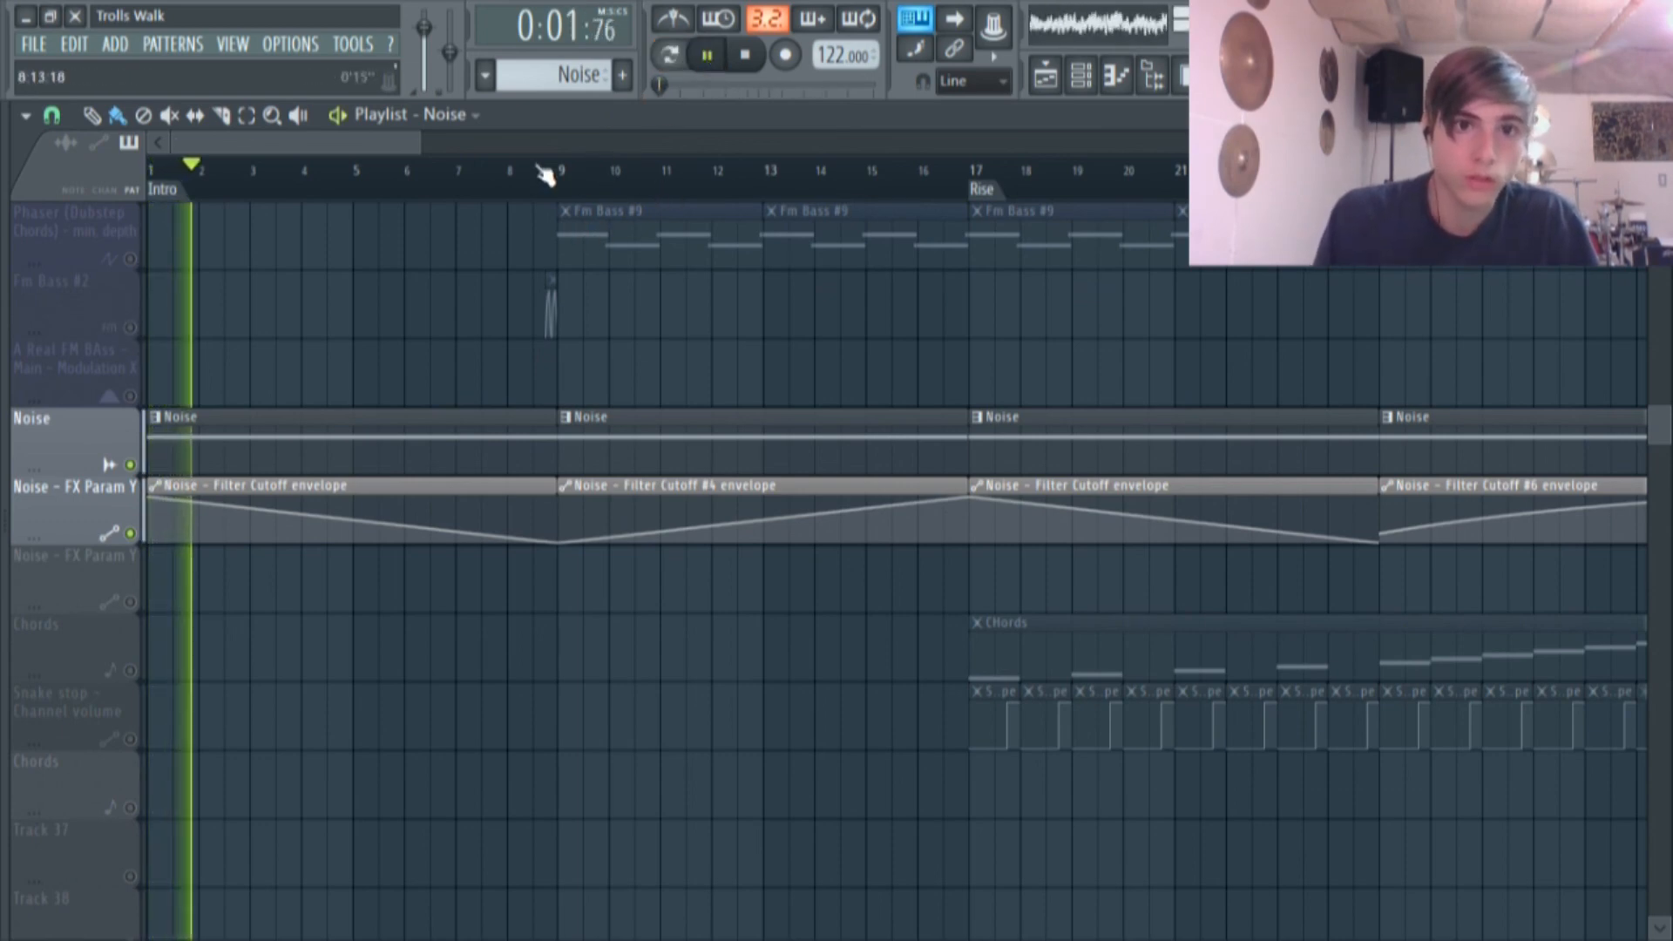
pyautogui.click(373, 172)
pyautogui.click(476, 170)
pyautogui.click(304, 172)
pyautogui.click(401, 175)
pyautogui.click(466, 181)
pyautogui.click(502, 184)
pyautogui.click(709, 58)
pyautogui.click(741, 57)
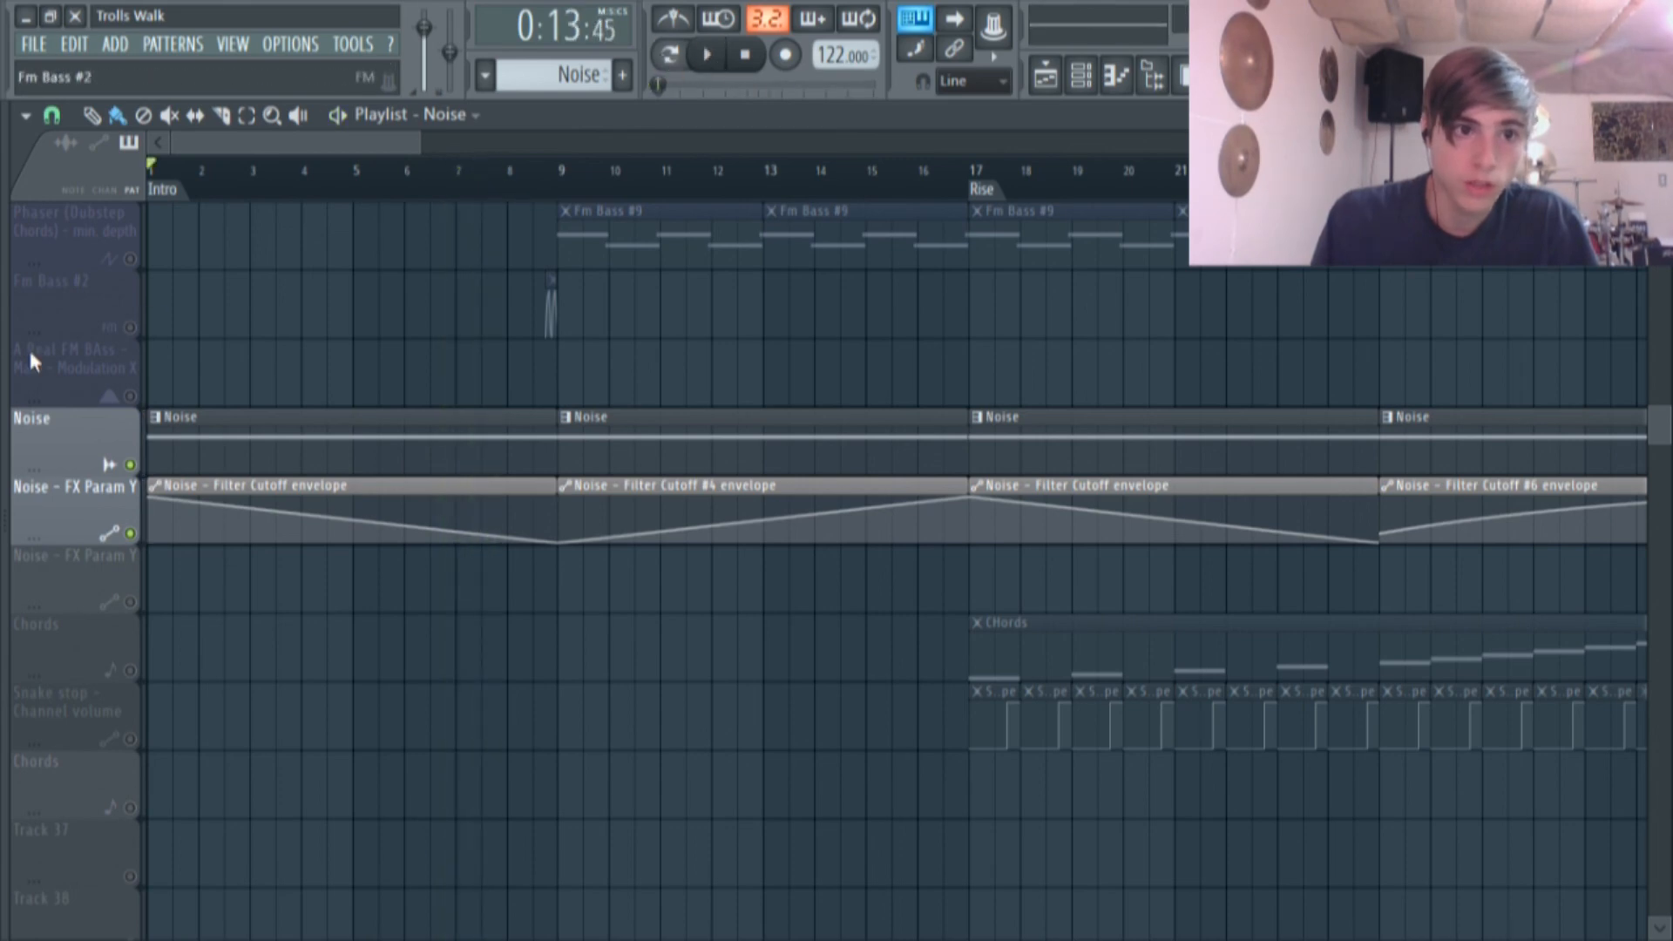
# Take the Noise and Filter Cutoff tracks out of solo to re-enable all playlist tracks.
pyautogui.rightClick(131, 465)
pyautogui.rightClick(131, 533)
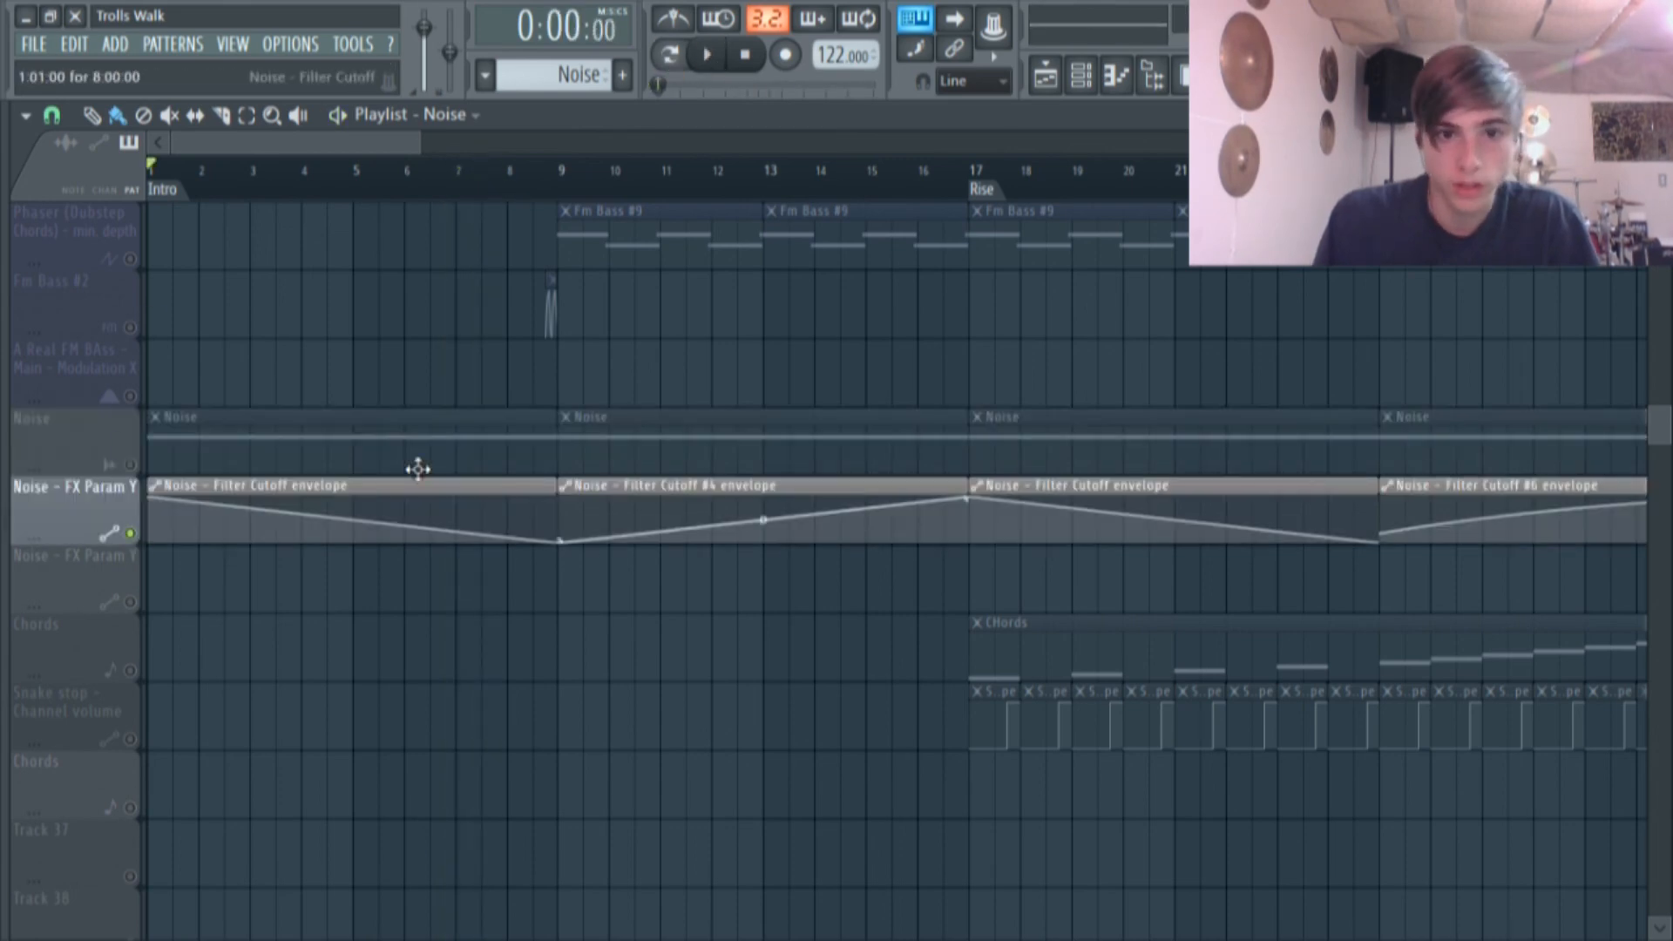
pyautogui.rightClick(130, 464)
pyautogui.rightClick(131, 465)
pyautogui.scroll(2, 567, 400)
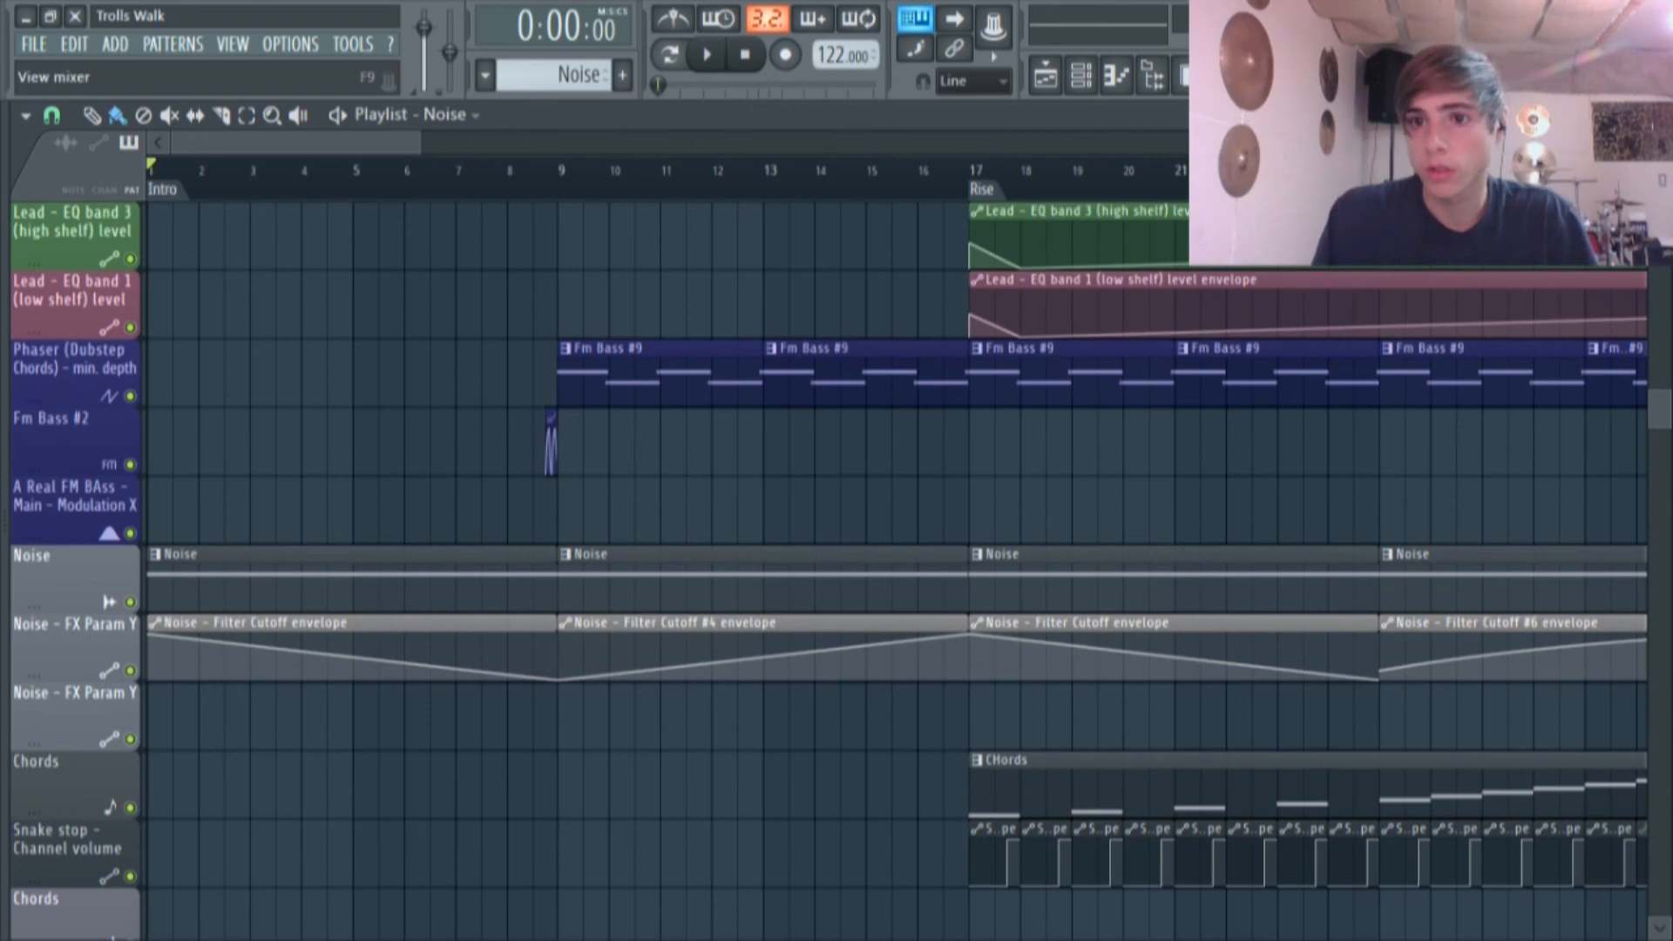
# Look through the mixer tracks from the drums to Noise and glance at the channel rack.
pyautogui.press('F9')
pyautogui.scroll(-3, 866, 204)
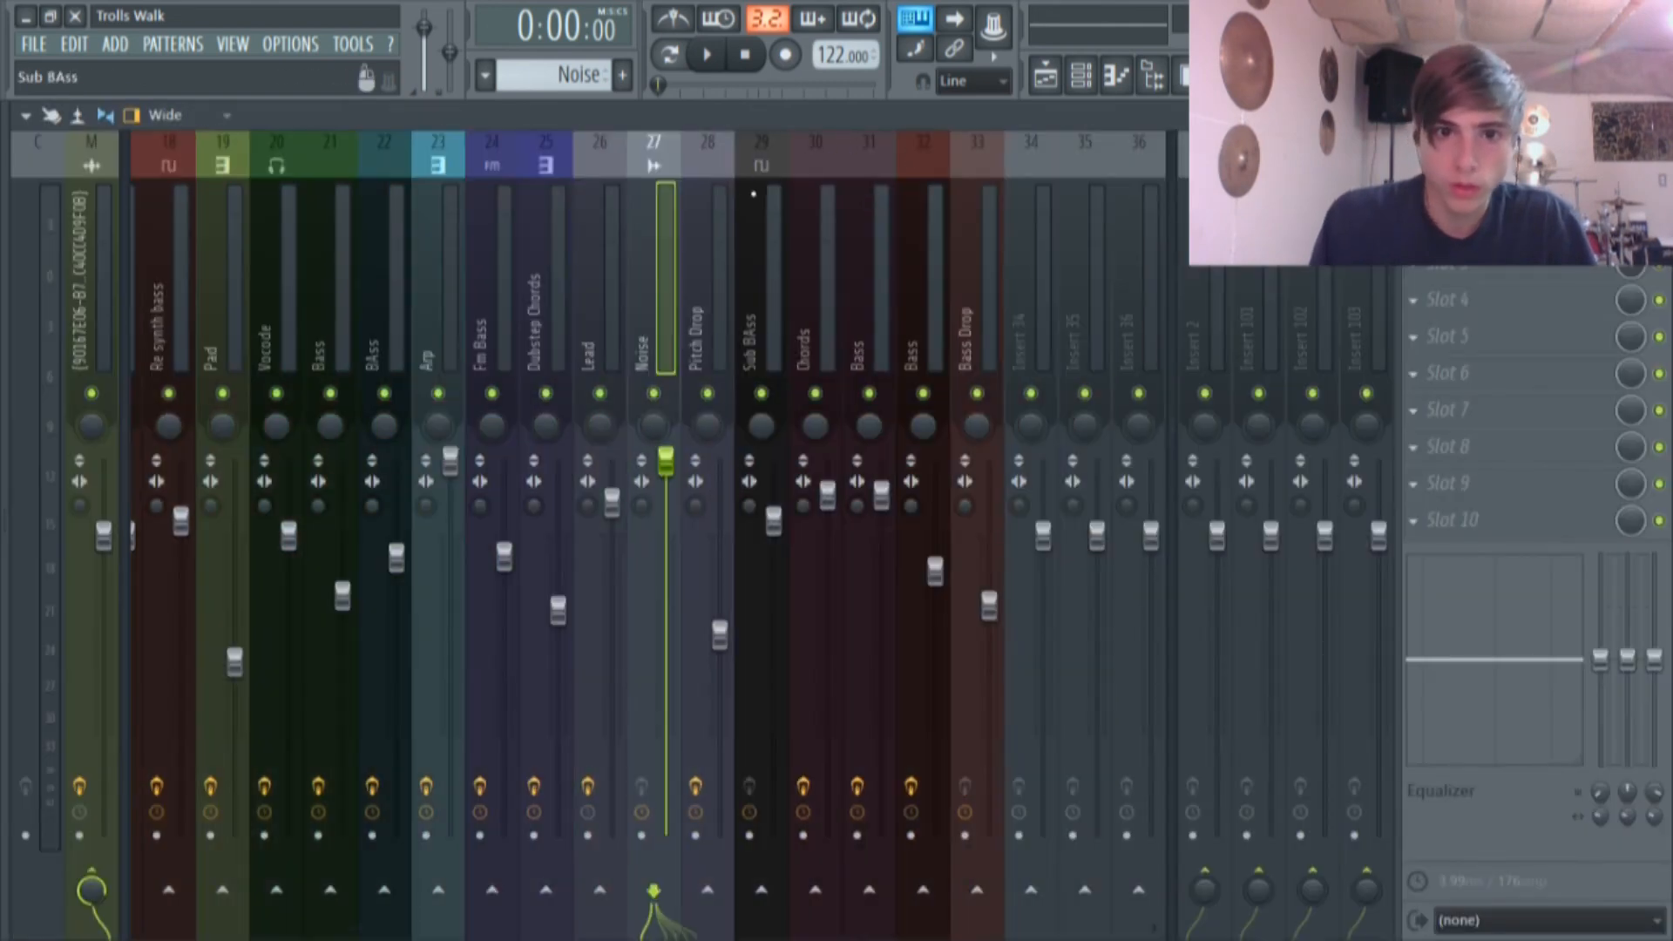
pyautogui.scroll(6, 757, 190)
pyautogui.scroll(10, 664, 225)
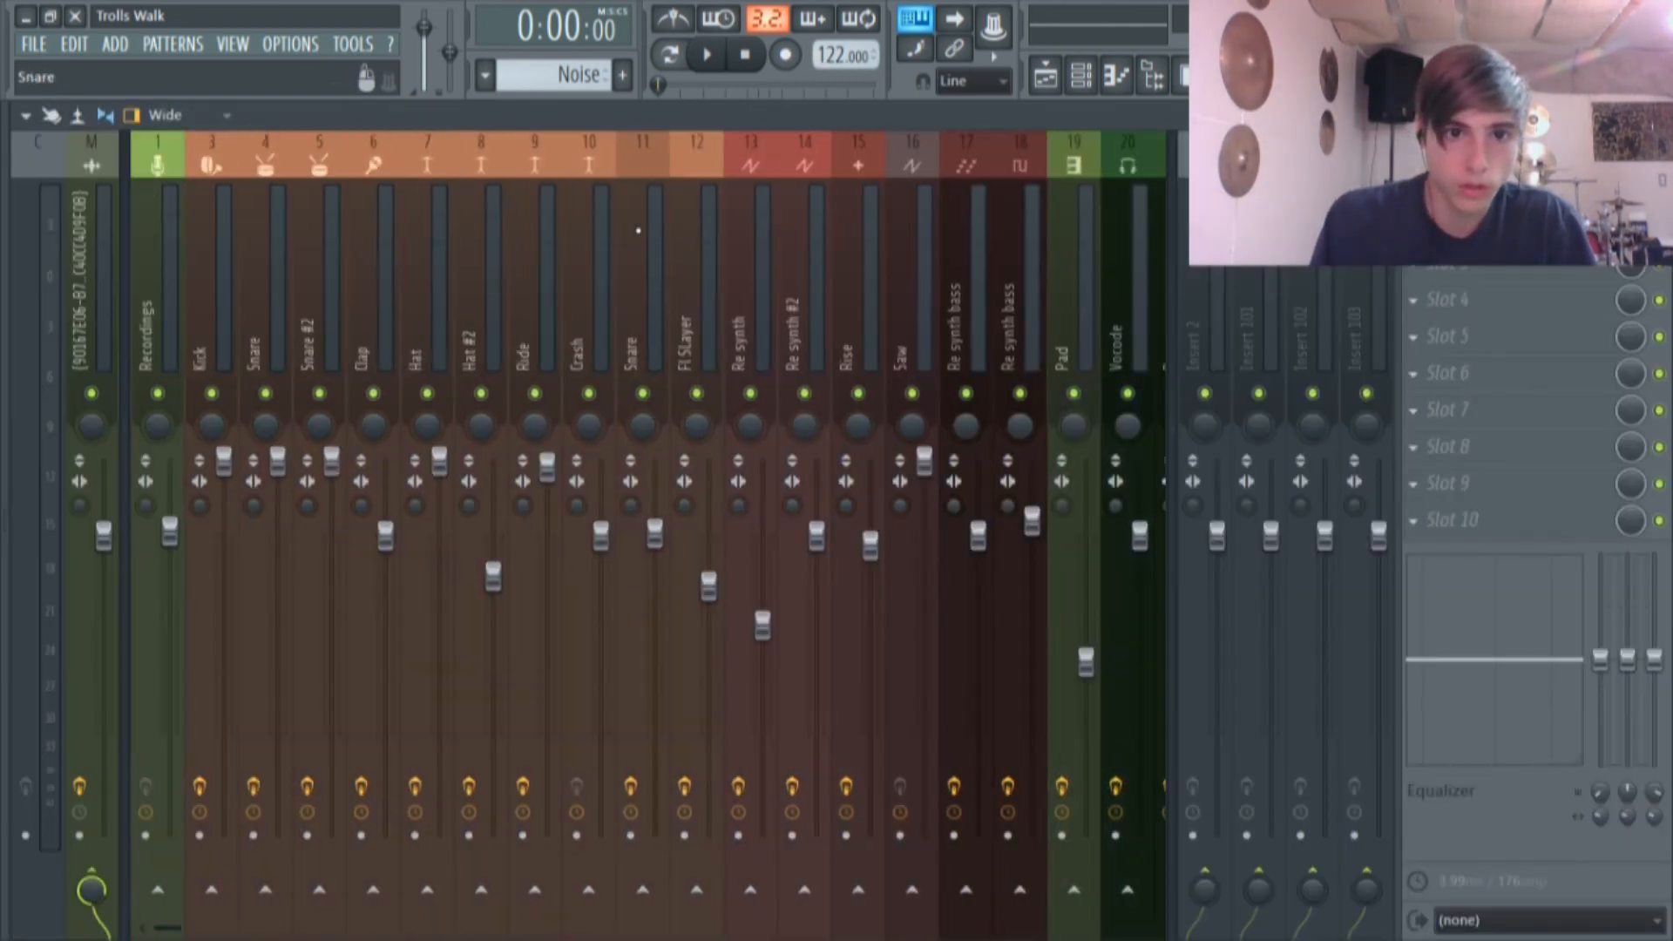
pyautogui.click(1081, 77)
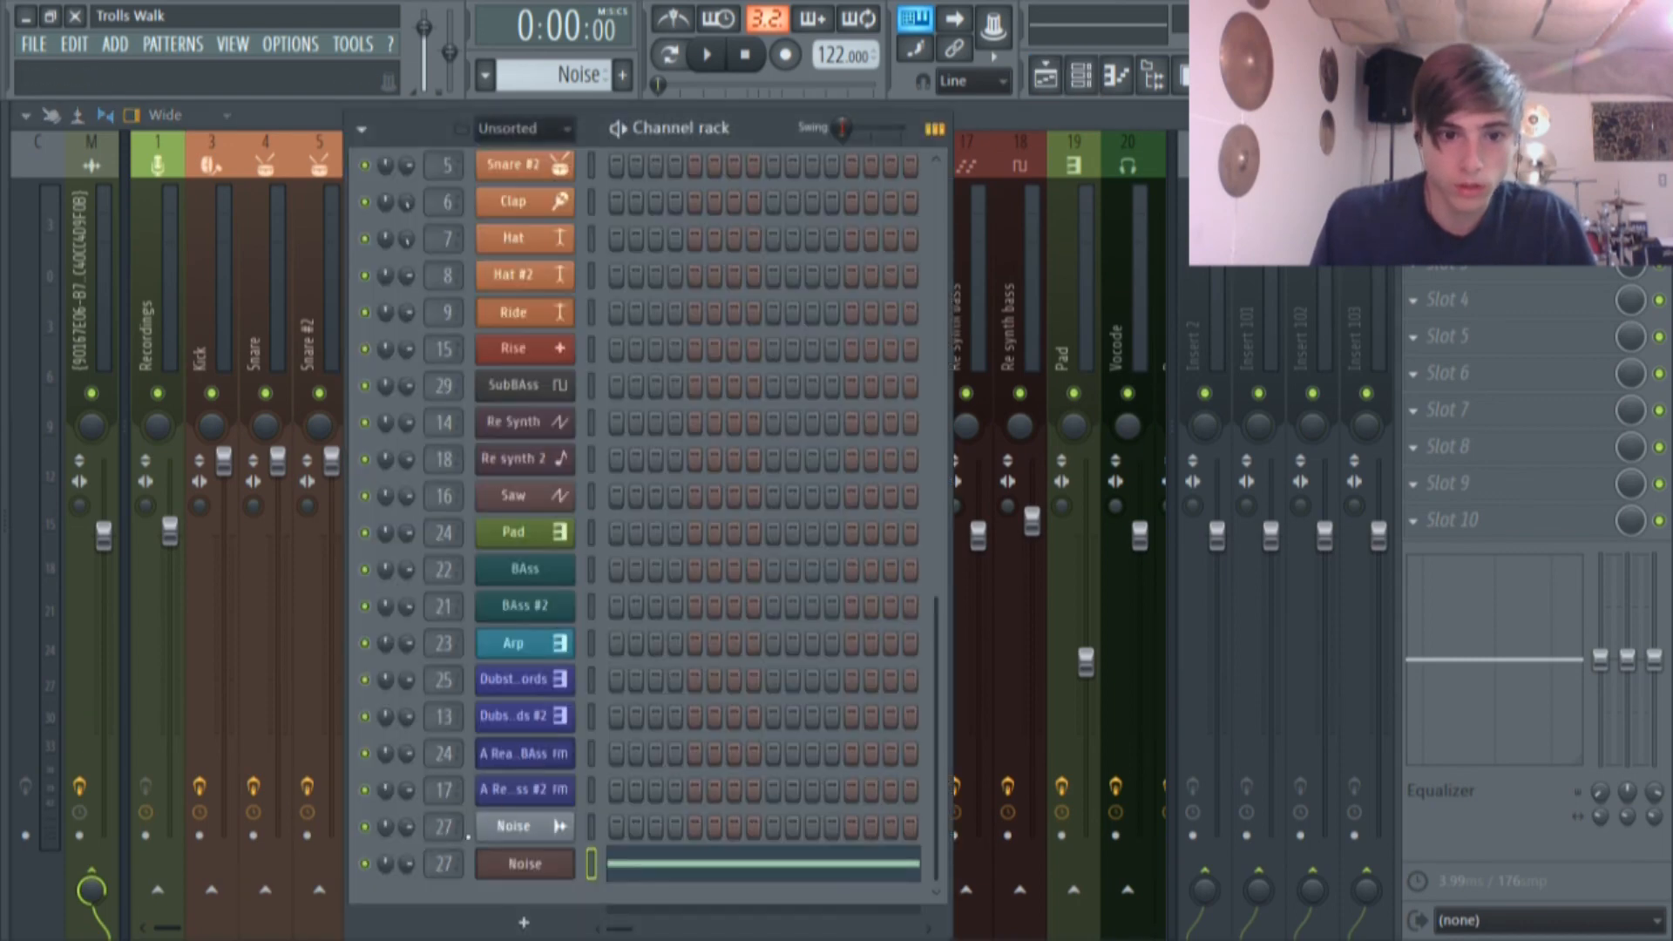
pyautogui.press('F6')
pyautogui.scroll(-6, 748, 402)
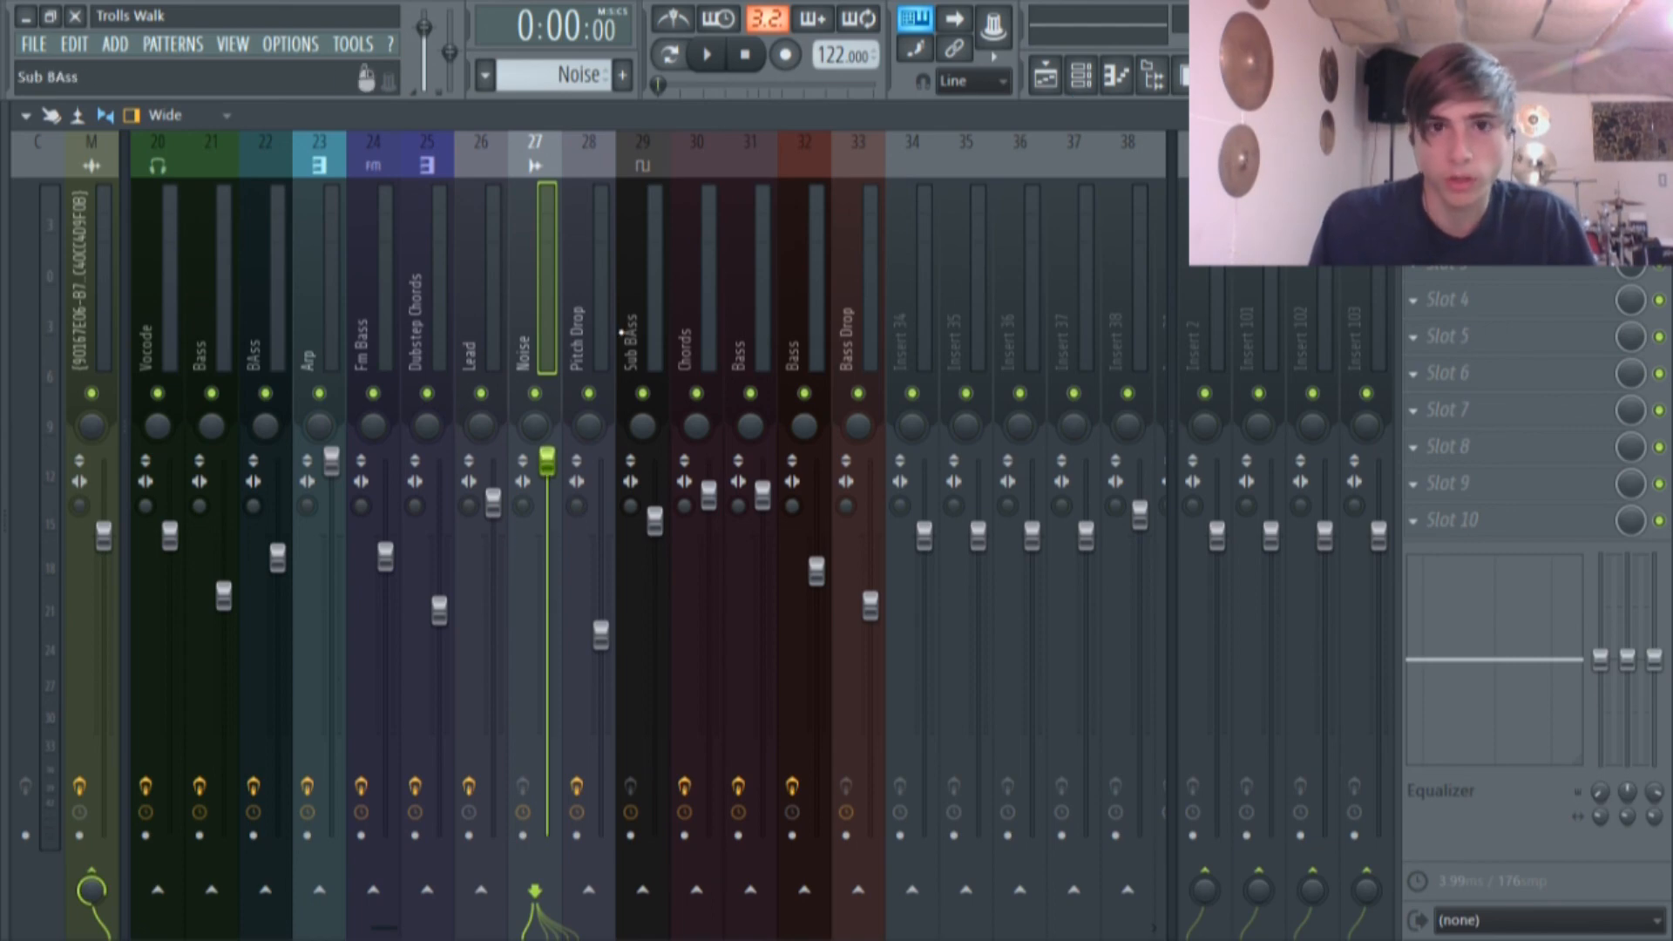
# Return to the playlist and open the first Fm Bass #9 clip's notes in the piano roll.
pyautogui.click(1048, 78)
pyautogui.scroll(2, 844, 395)
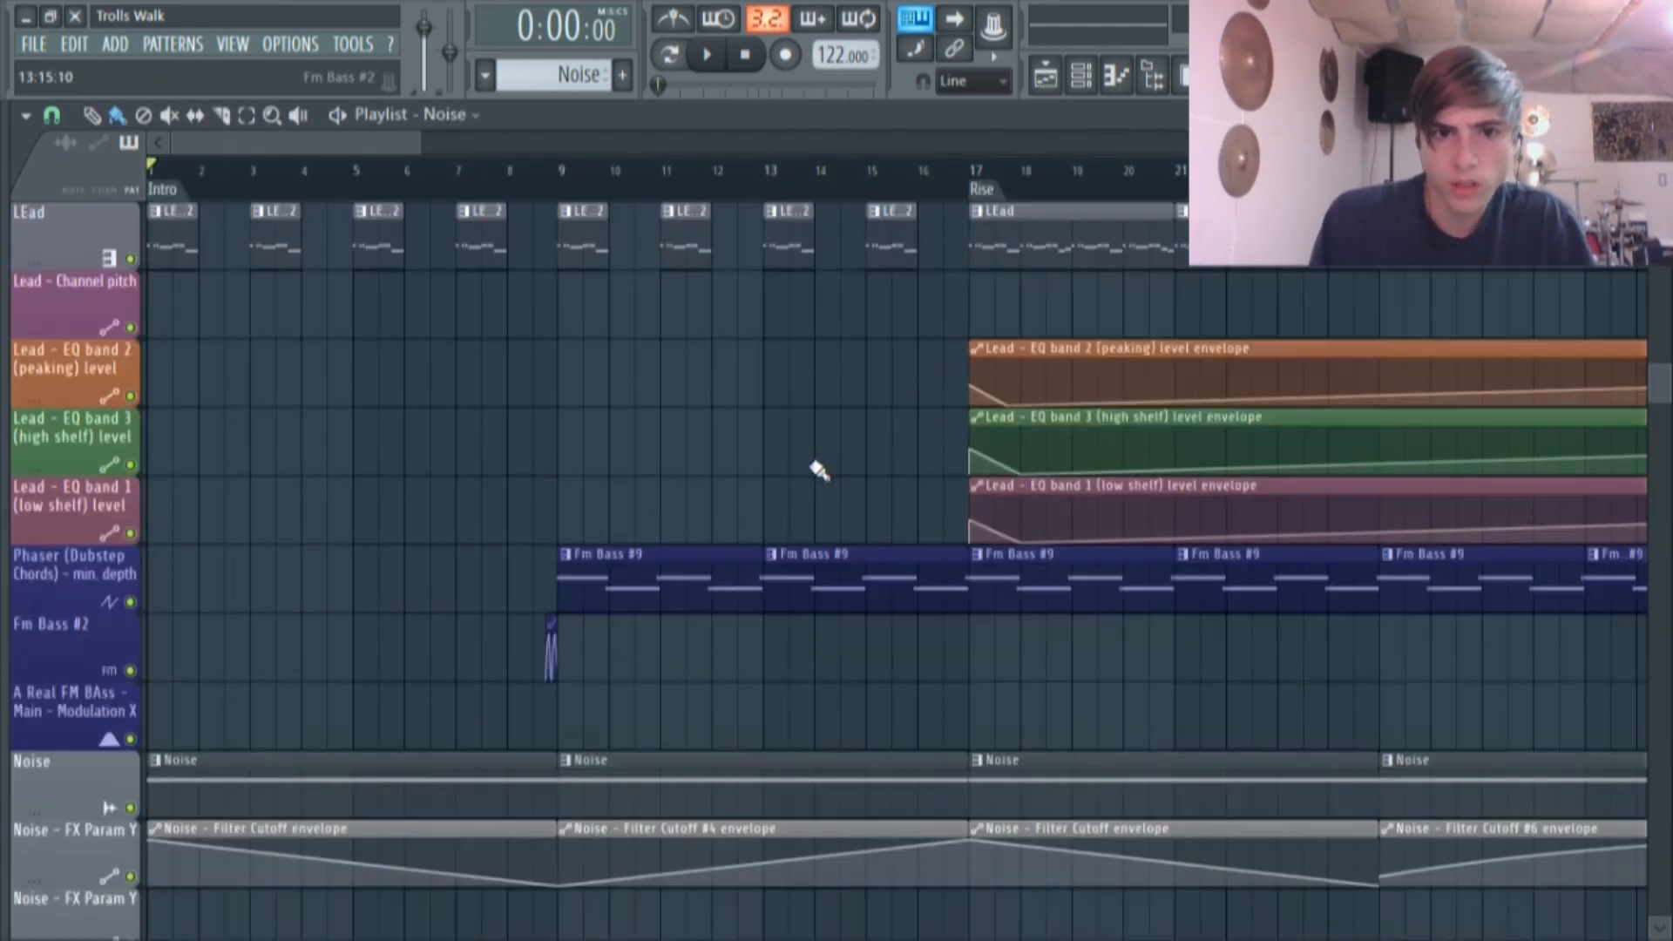
pyautogui.scroll(-8, 814, 474)
pyautogui.scroll(10, 767, 506)
pyautogui.scroll(-2, 617, 572)
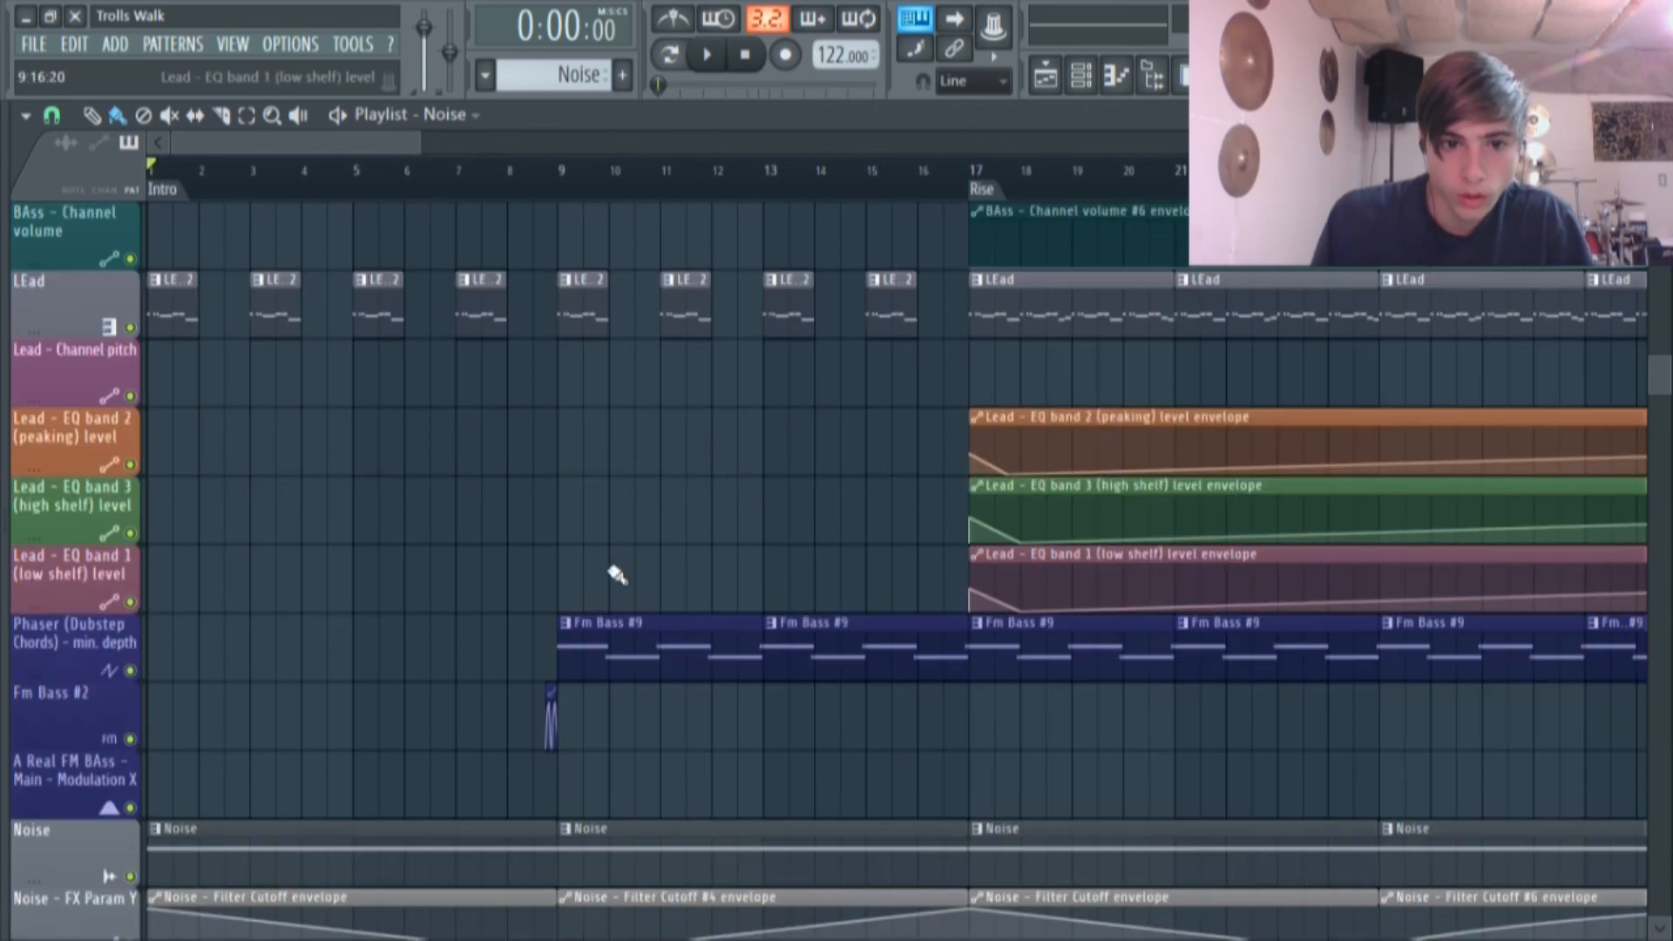
pyautogui.doubleClick(628, 656)
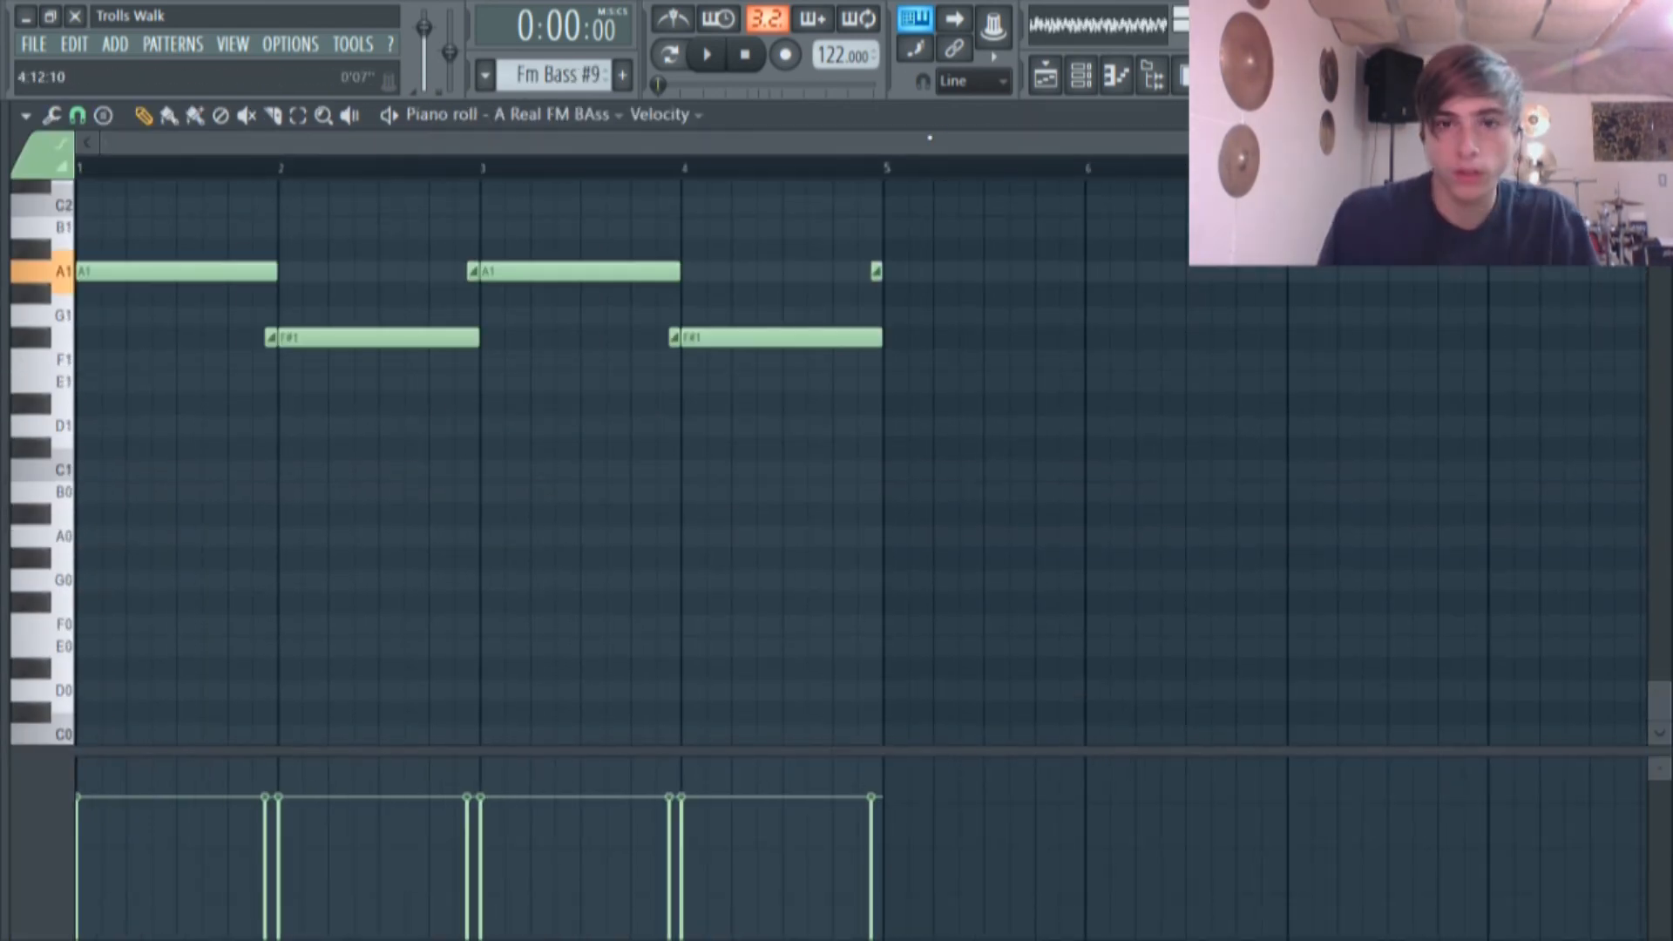
pyautogui.scroll(3, 1019, 250)
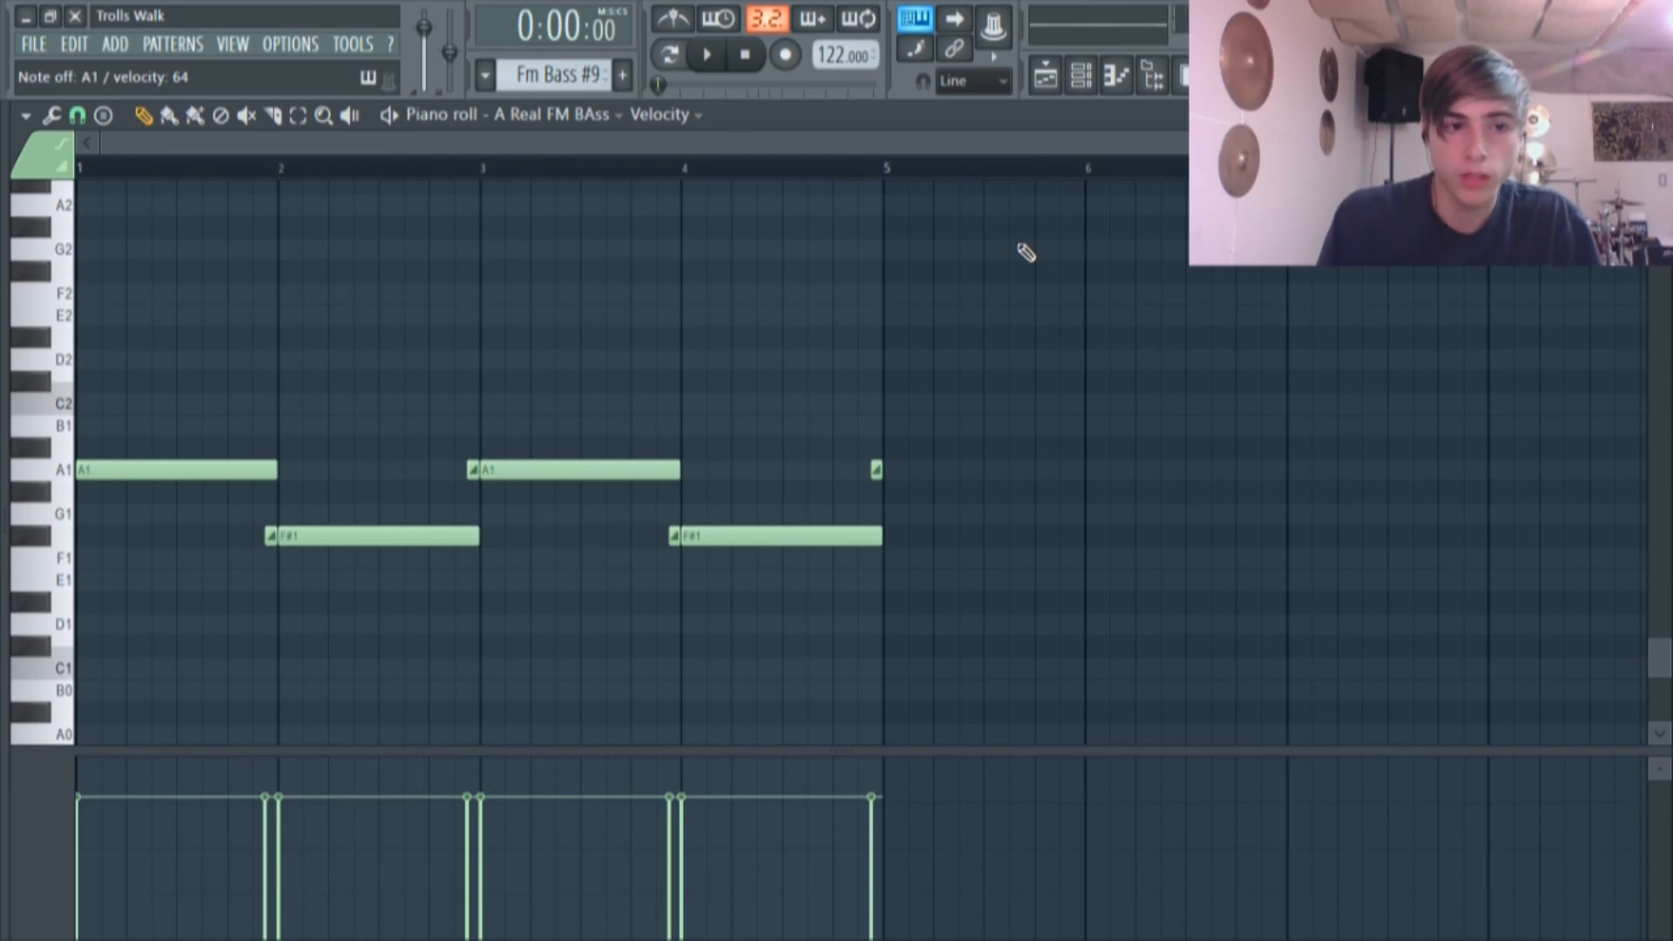
# Open the A Real FM BAss channel's Sytrus and sweep Modulation X to 54% while playing notes.
pyautogui.click(1081, 76)
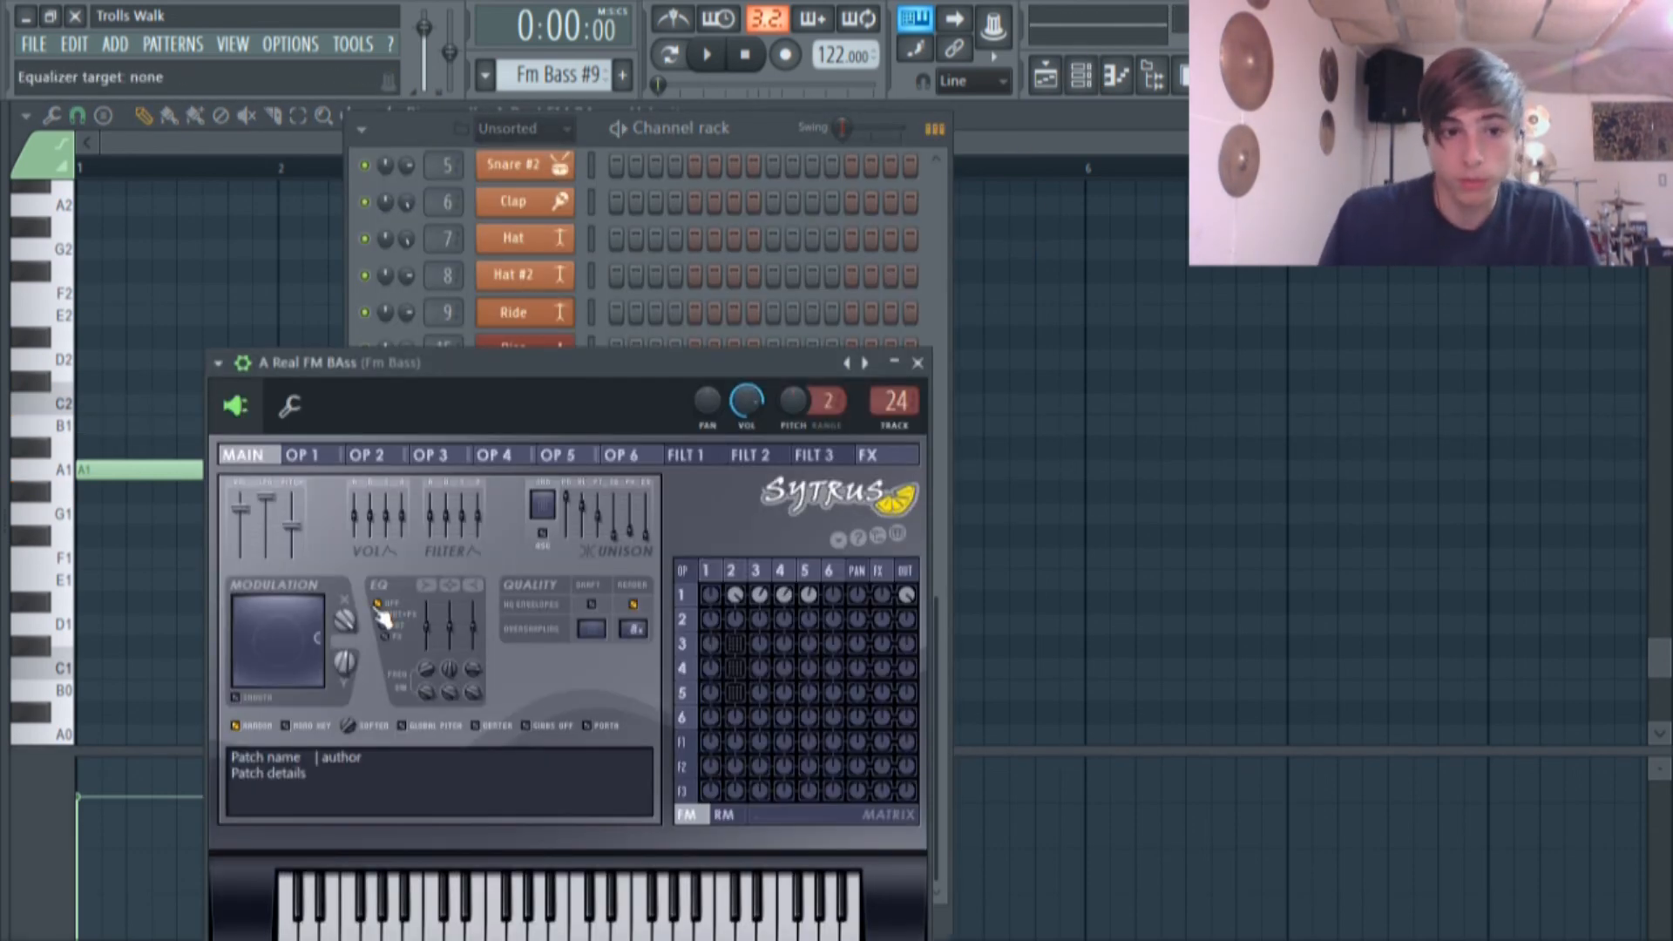
pyautogui.moveTo(346, 619); pyautogui.dragTo(346, 698)
pyautogui.moveTo(346, 620); pyautogui.dragTo(346, 610)
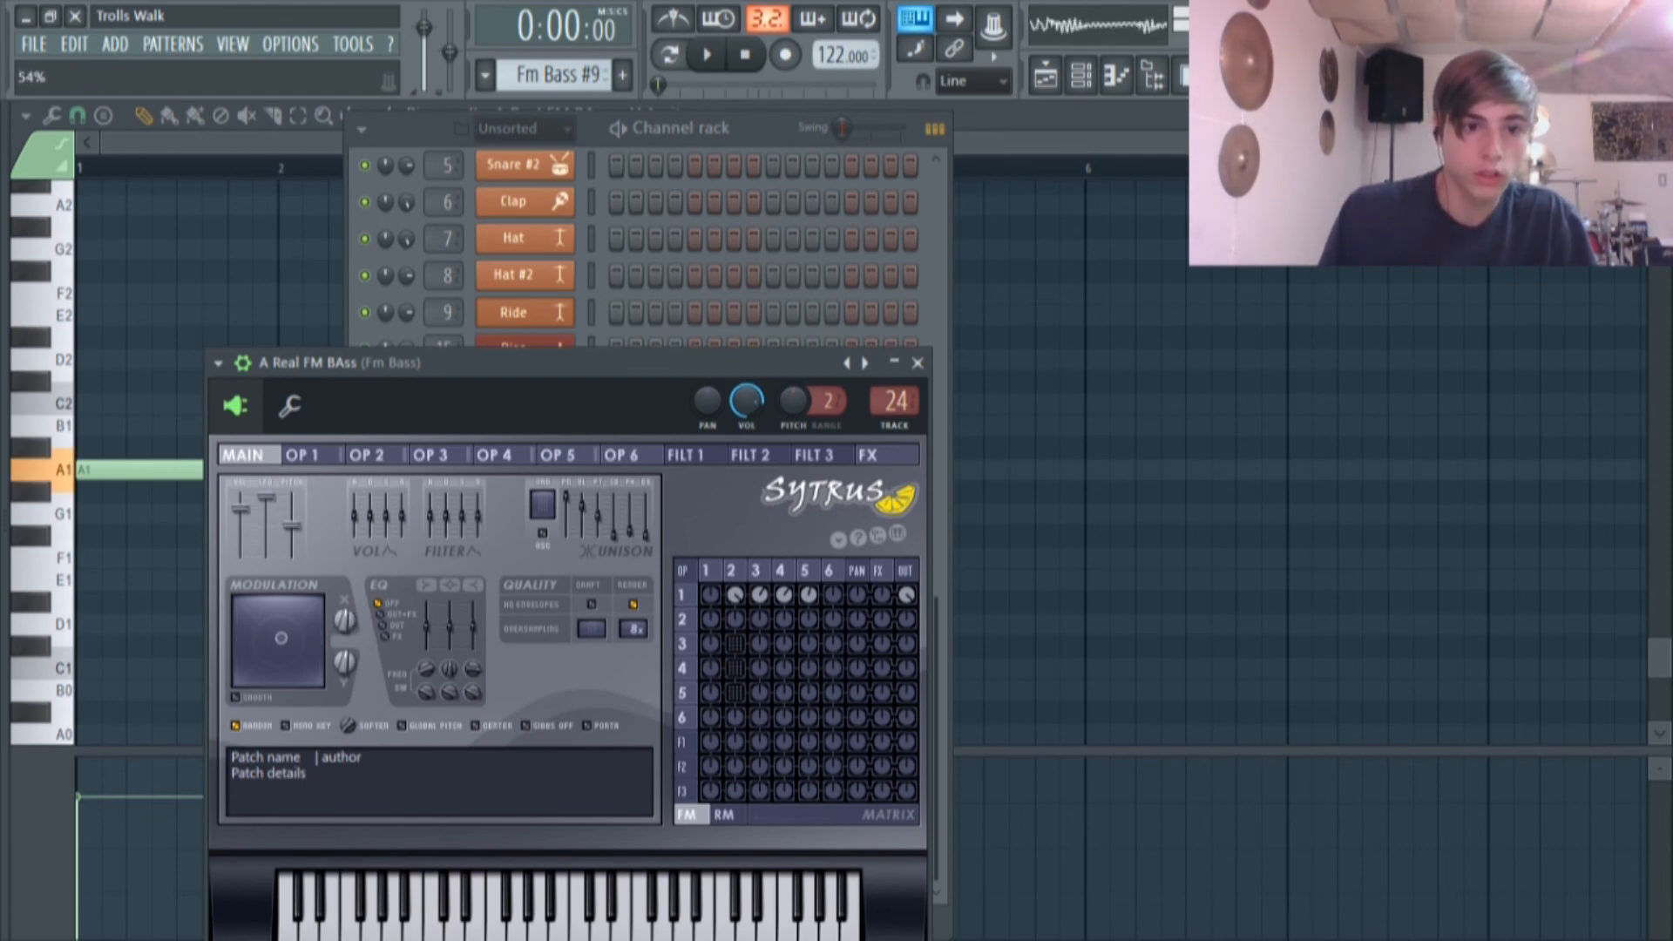
# Solo the three Fm Bass tracks in the playlist, play from just before bar 9, and pause the playback.
pyautogui.click(1046, 77)
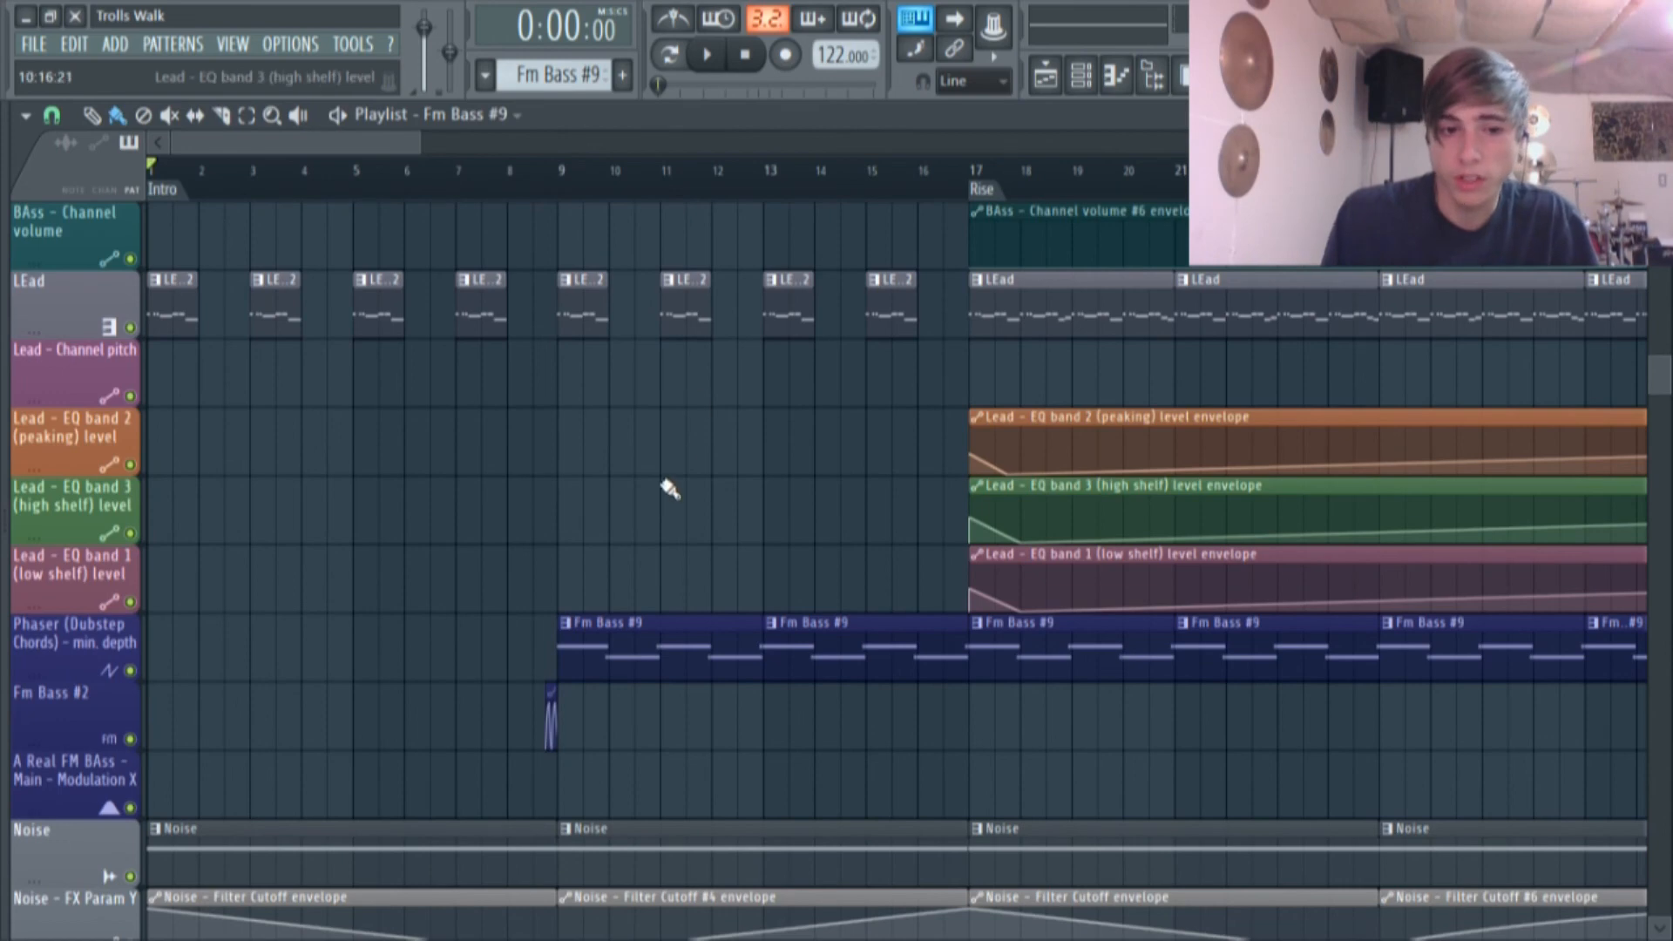
pyautogui.rightClick(130, 671)
pyautogui.click(129, 739)
pyautogui.click(130, 808)
pyautogui.click(534, 170)
pyautogui.press('space')
pyautogui.scroll(5, 667, 442)
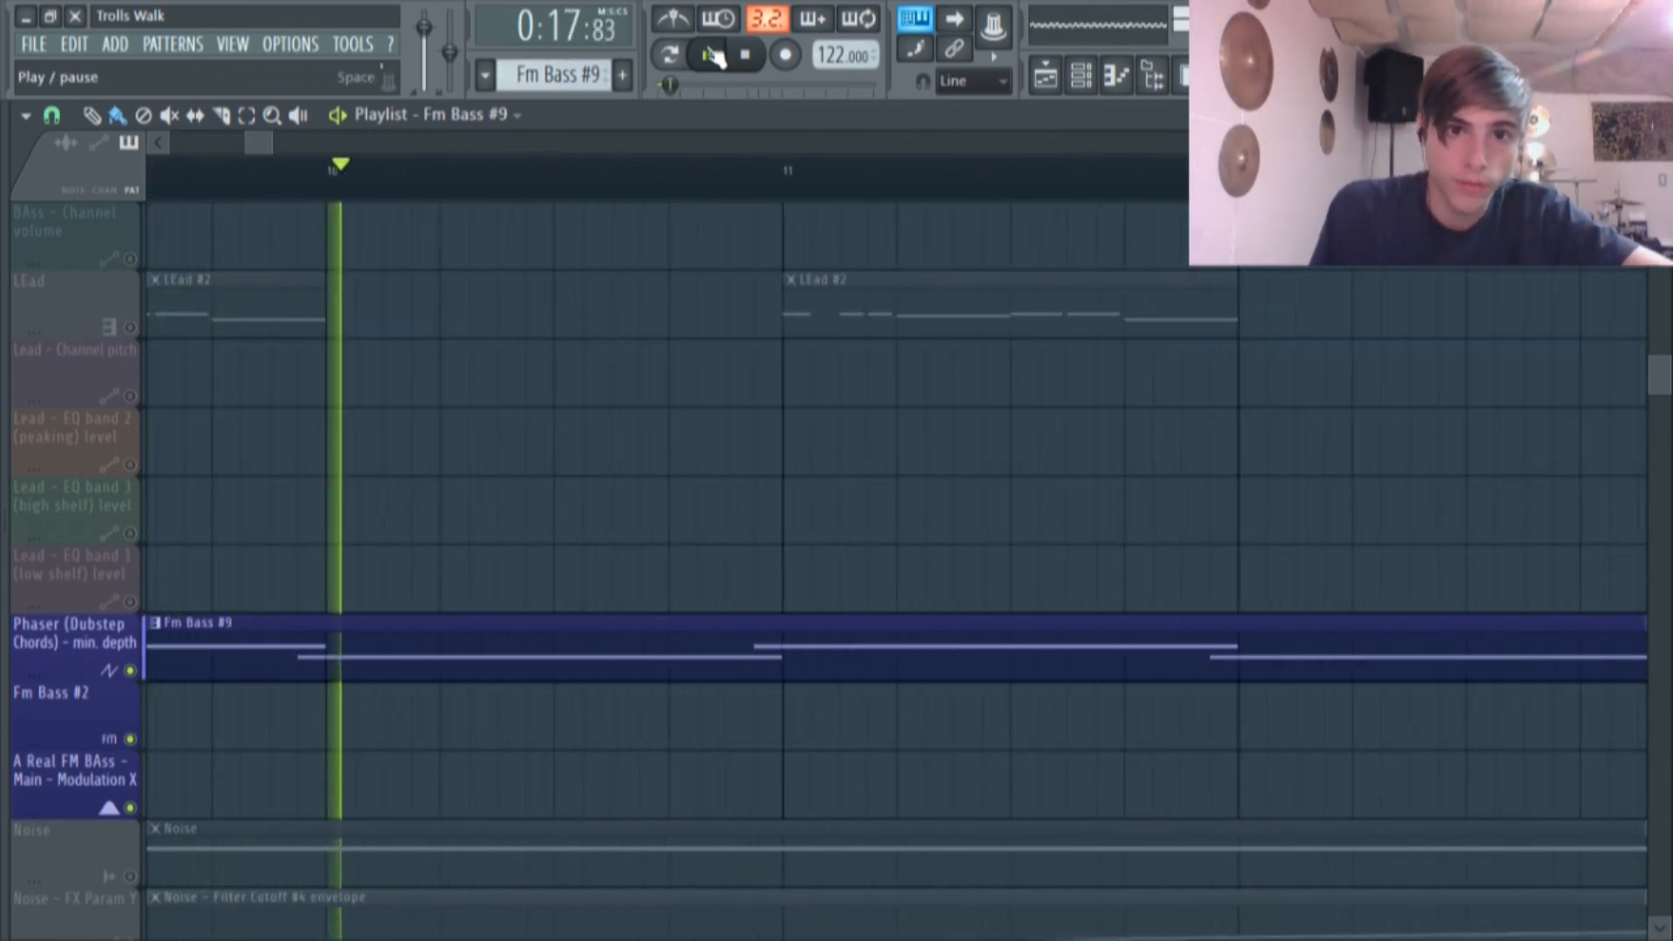
pyautogui.click(714, 56)
# Place the playhead at the start of the Modulation X #2 envelope before bar 9 and extend the clip to beat 2 of bar 9.
pyautogui.scroll(-5, 456, 492)
pyautogui.scroll(6, 408, 540)
pyautogui.scroll(2, 412, 440)
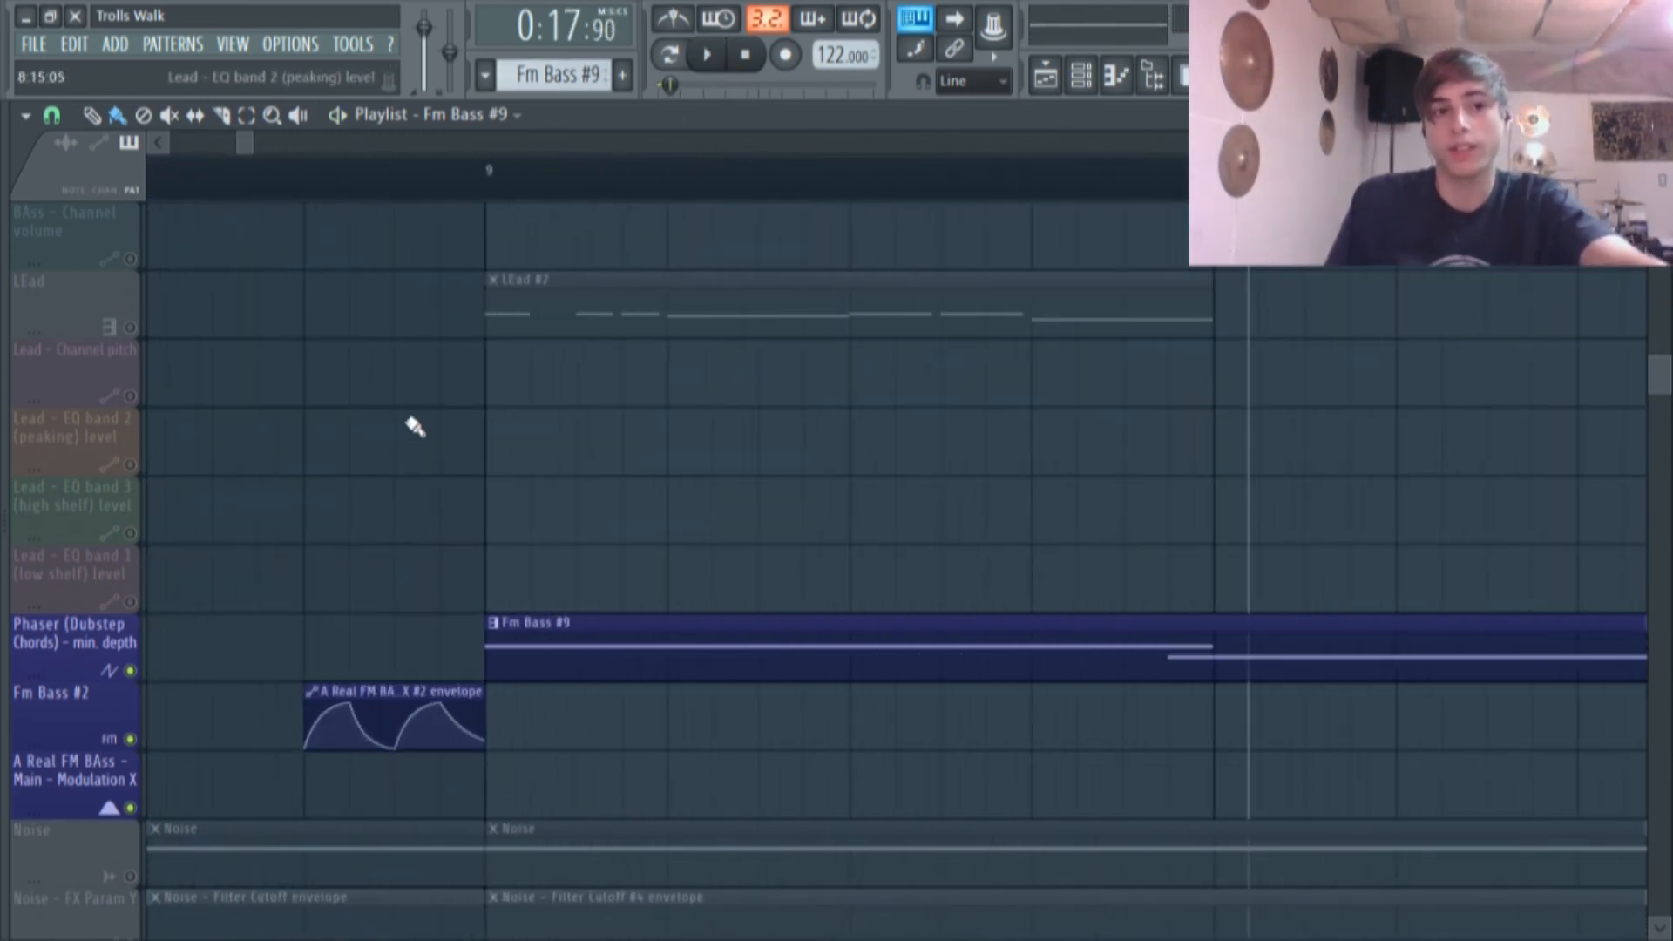
pyautogui.click(316, 185)
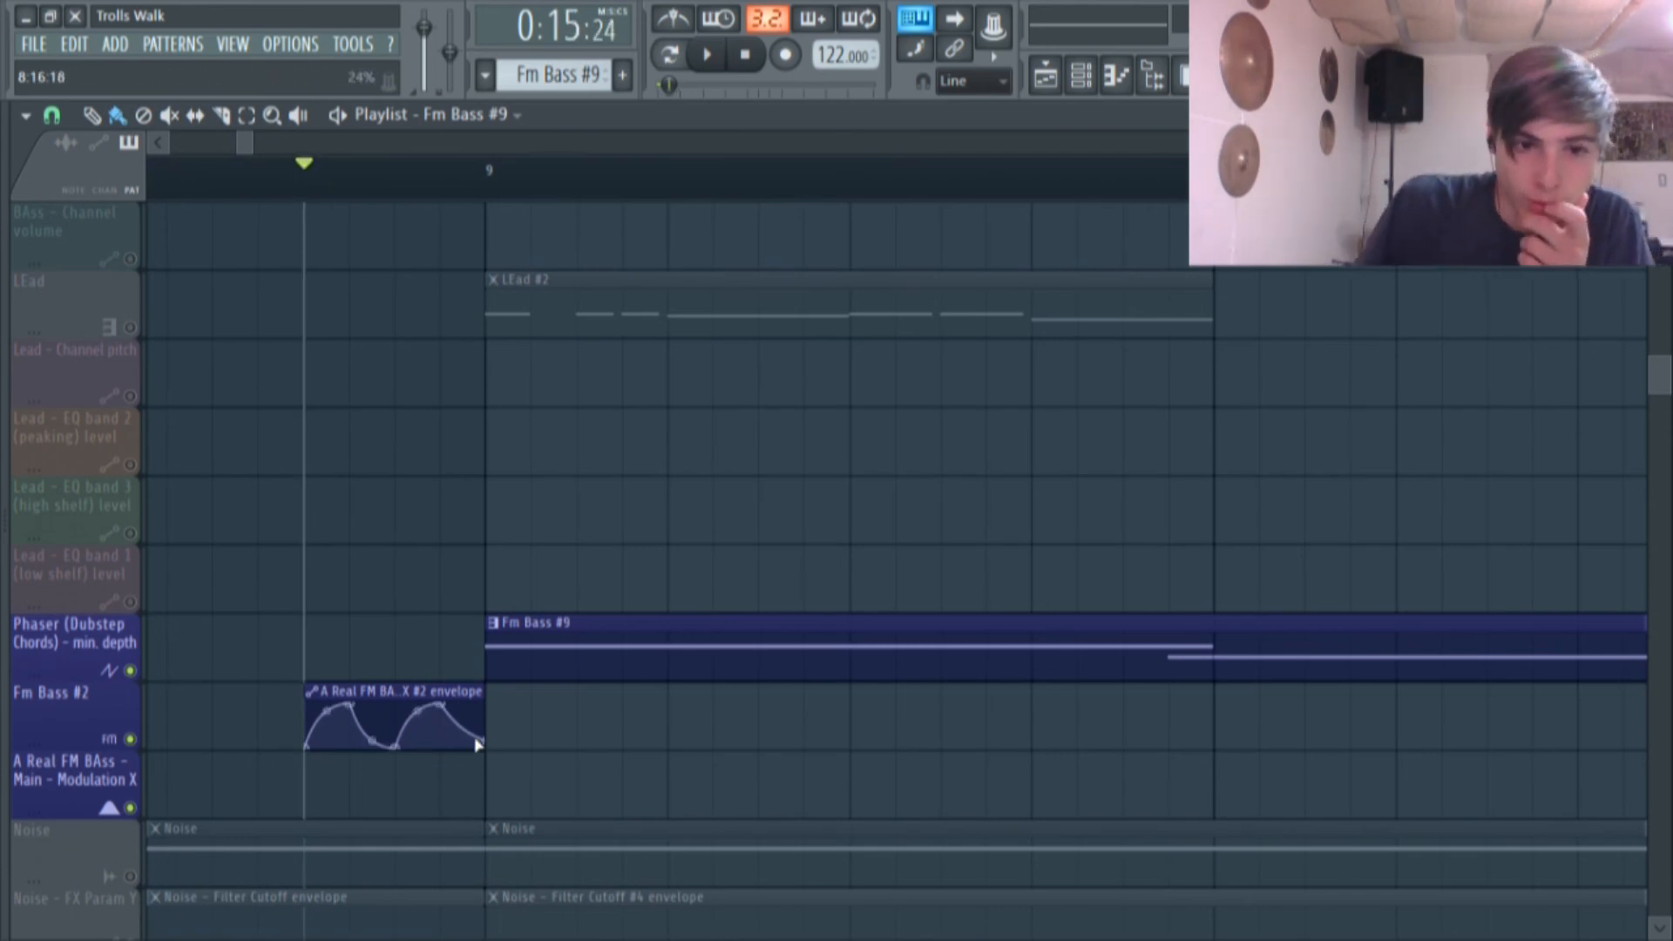
pyautogui.moveTo(484, 715); pyautogui.dragTo(712, 732)
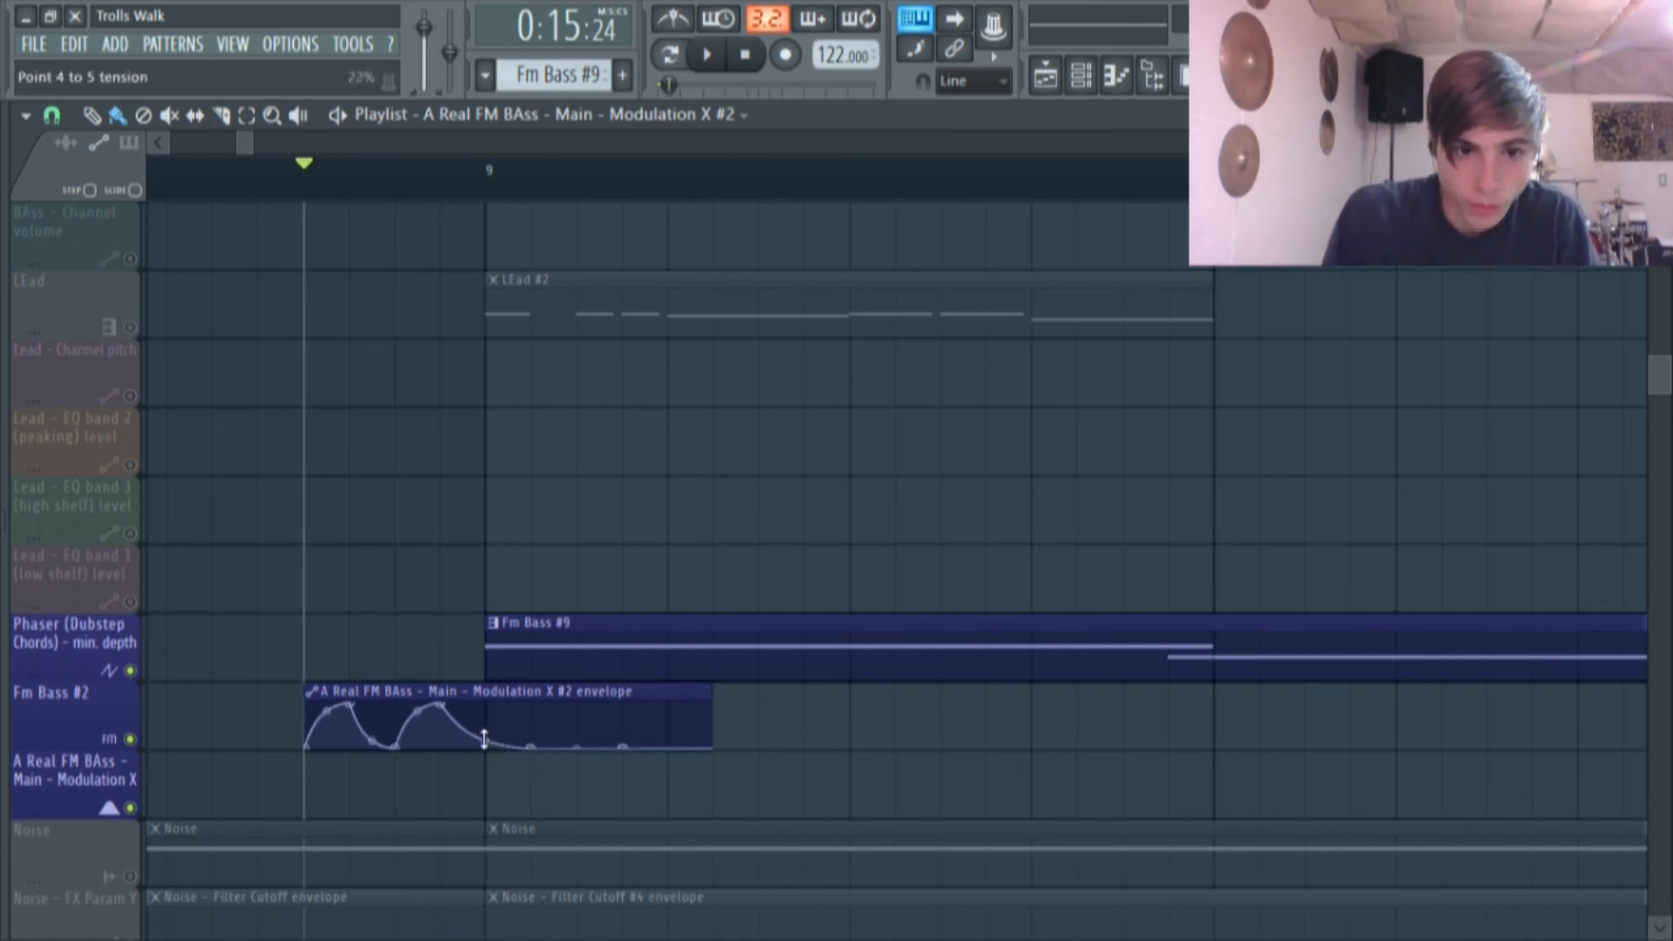
# Reopen the A Real FM BAss Sytrus, examine its X/Y modulation pad while playing notes, and return to the playlist.
pyautogui.click(1081, 83)
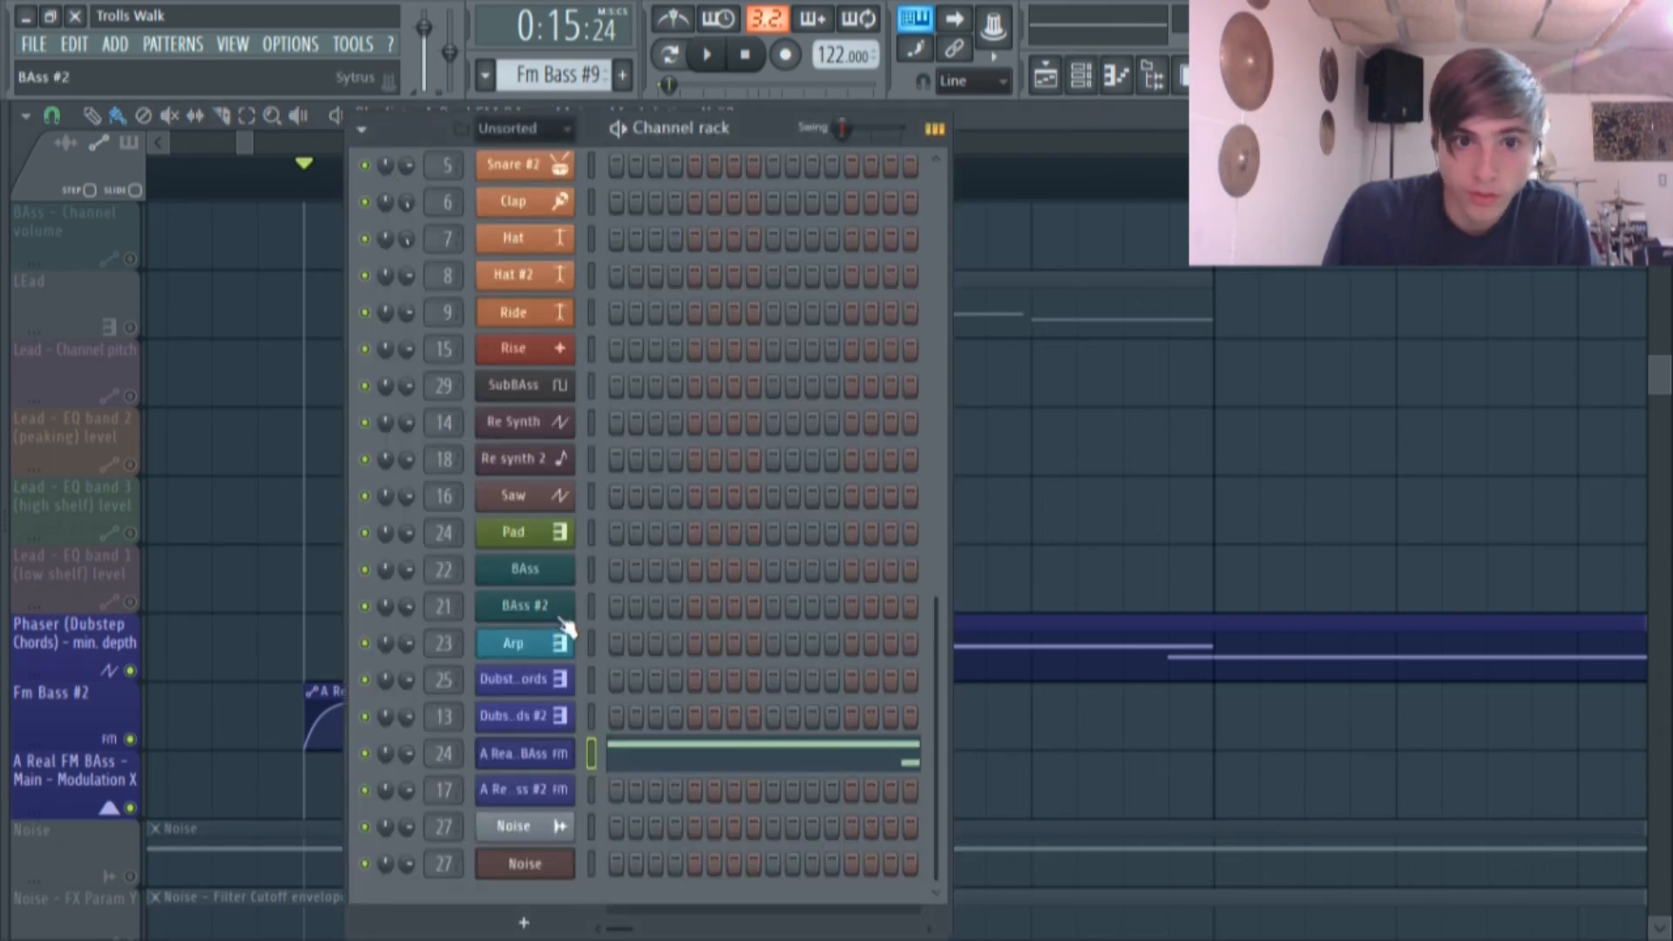
pyautogui.click(523, 753)
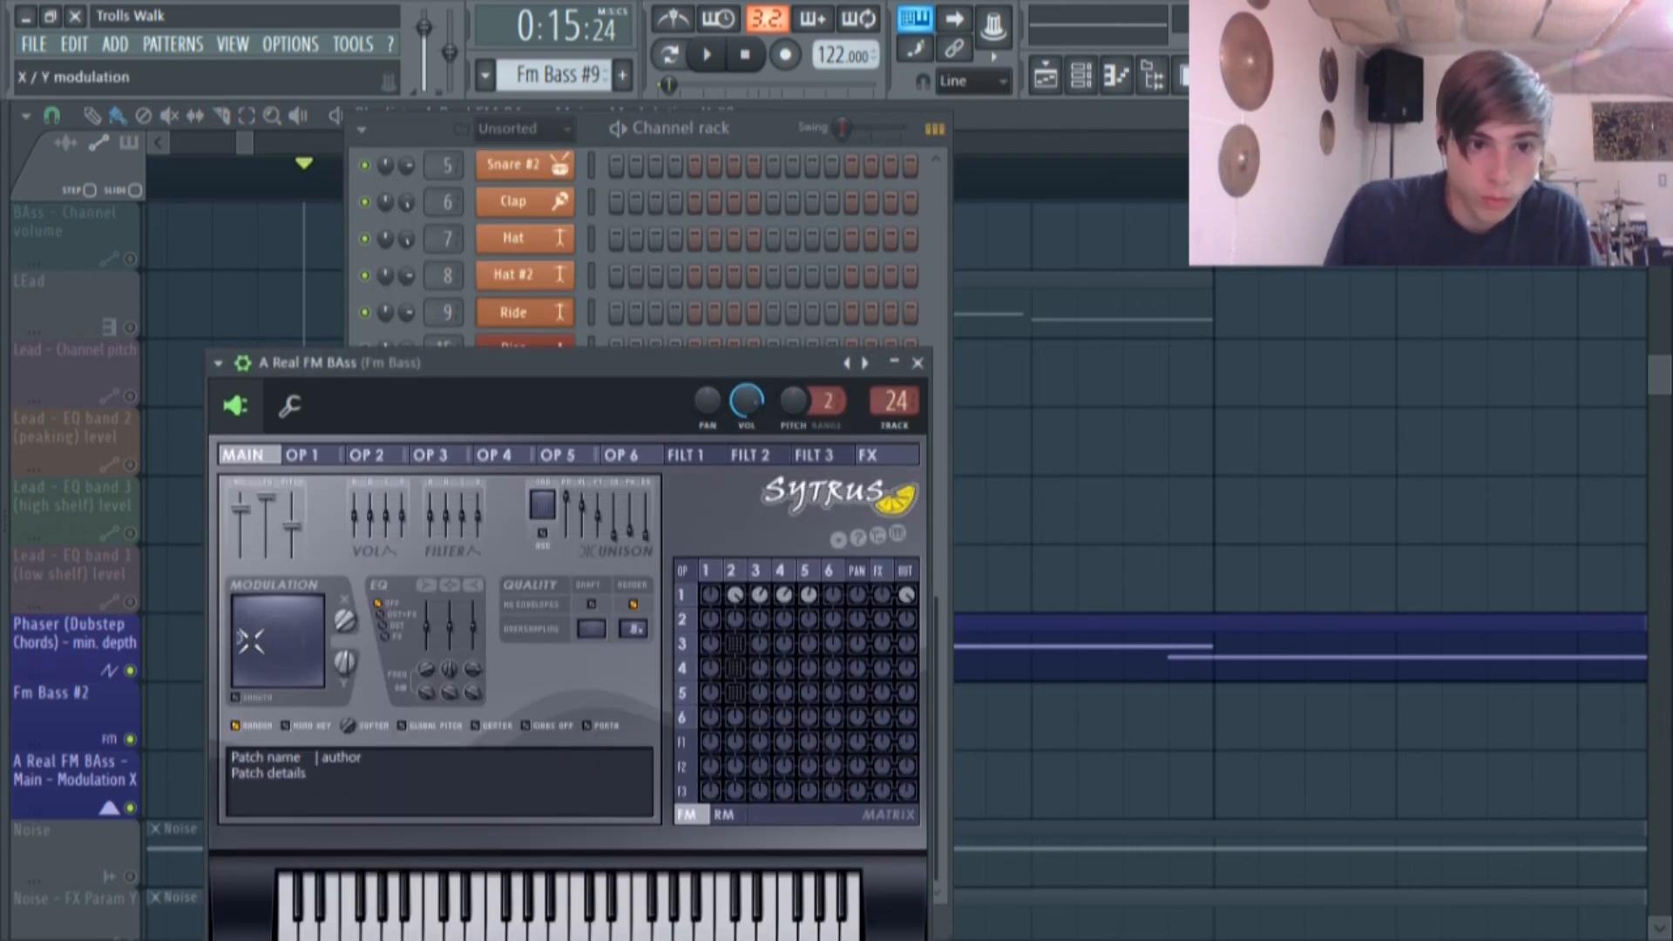
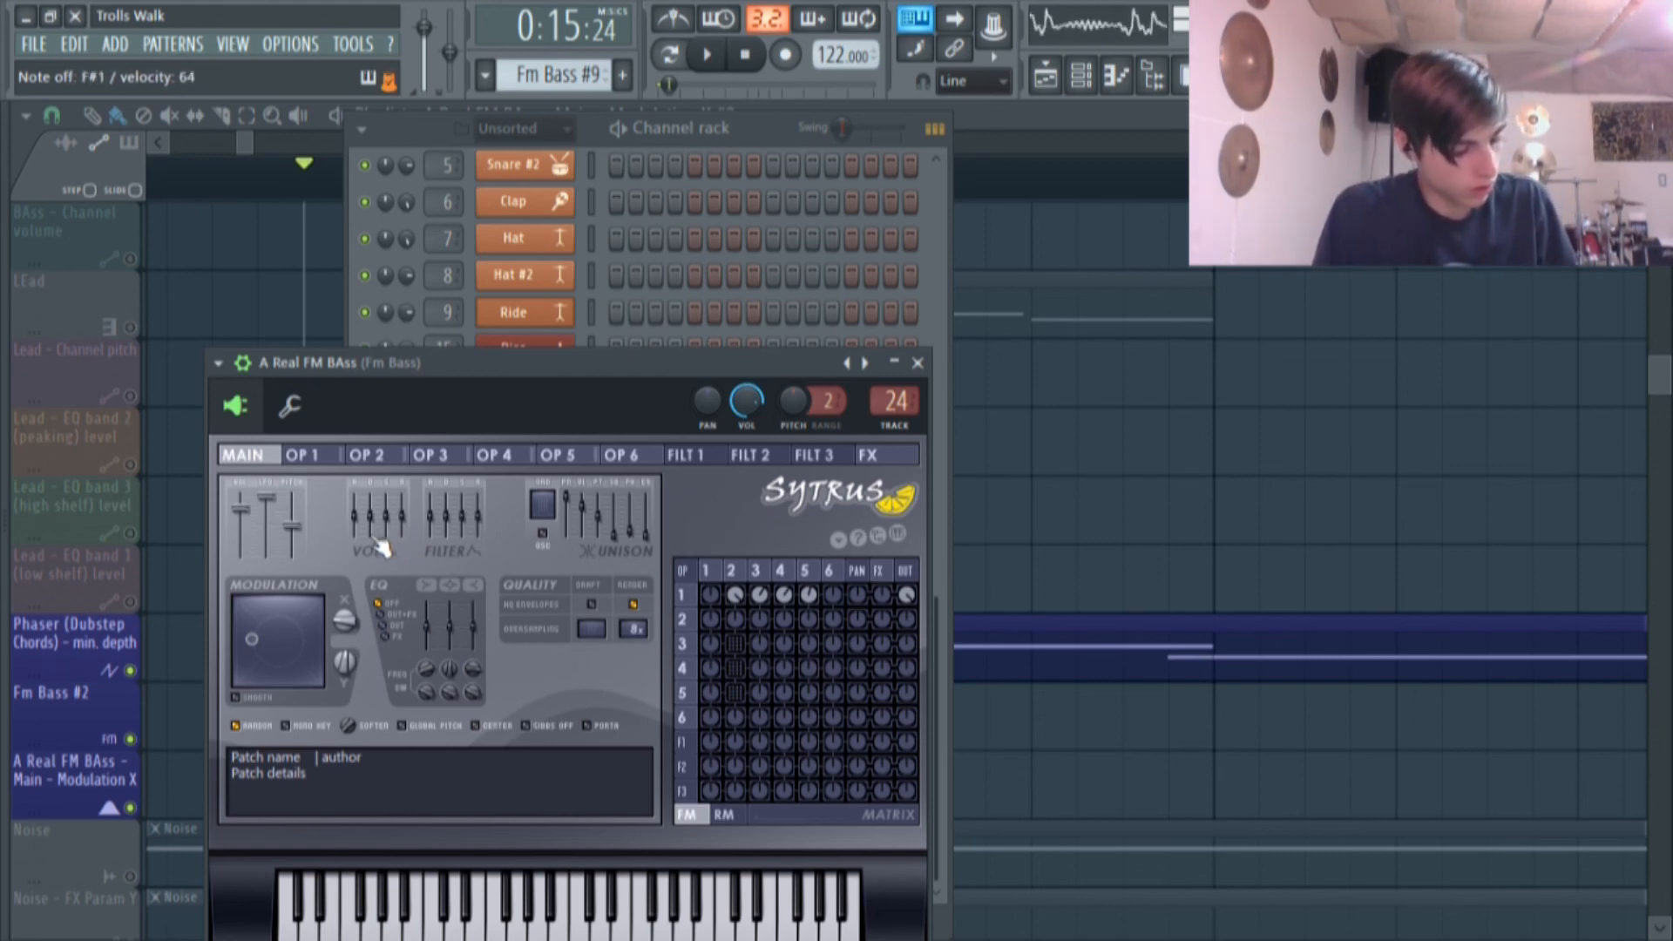
pyautogui.rightClick(1105, 508)
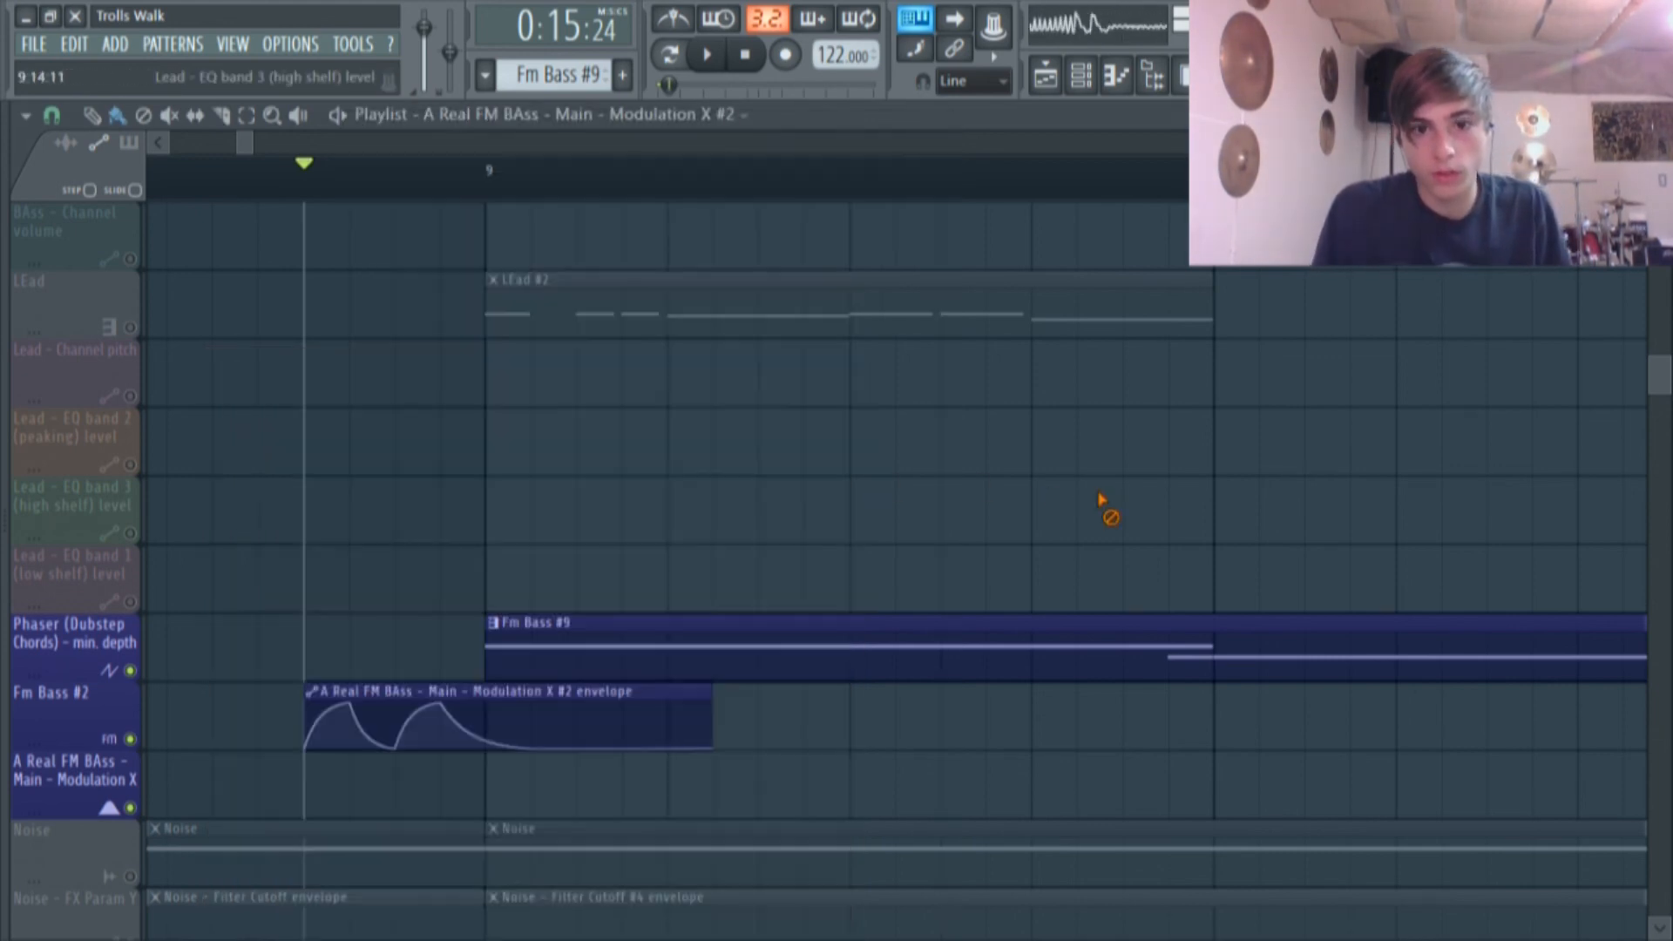
# Resize the Modulation X #2 envelope clip to end one step past the start of bar 9, and place the playhead at bar 9.
pyautogui.moveTo(705, 712); pyautogui.dragTo(485, 697)
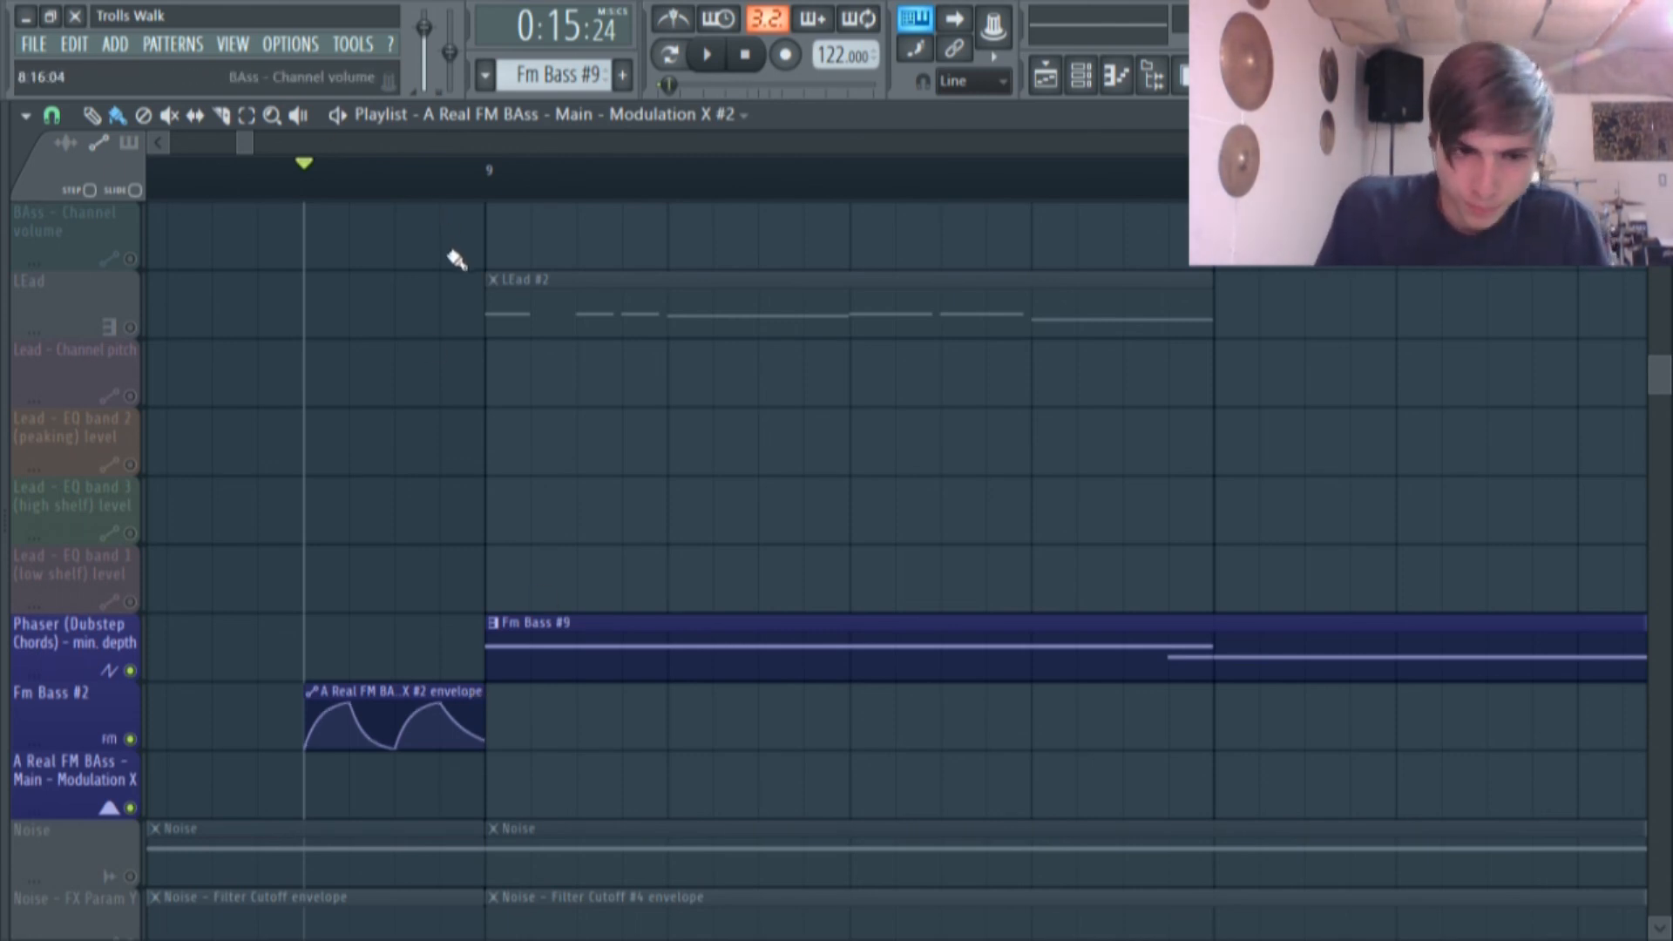
pyautogui.moveTo(488, 693); pyautogui.dragTo(530, 693)
pyautogui.click(494, 178)
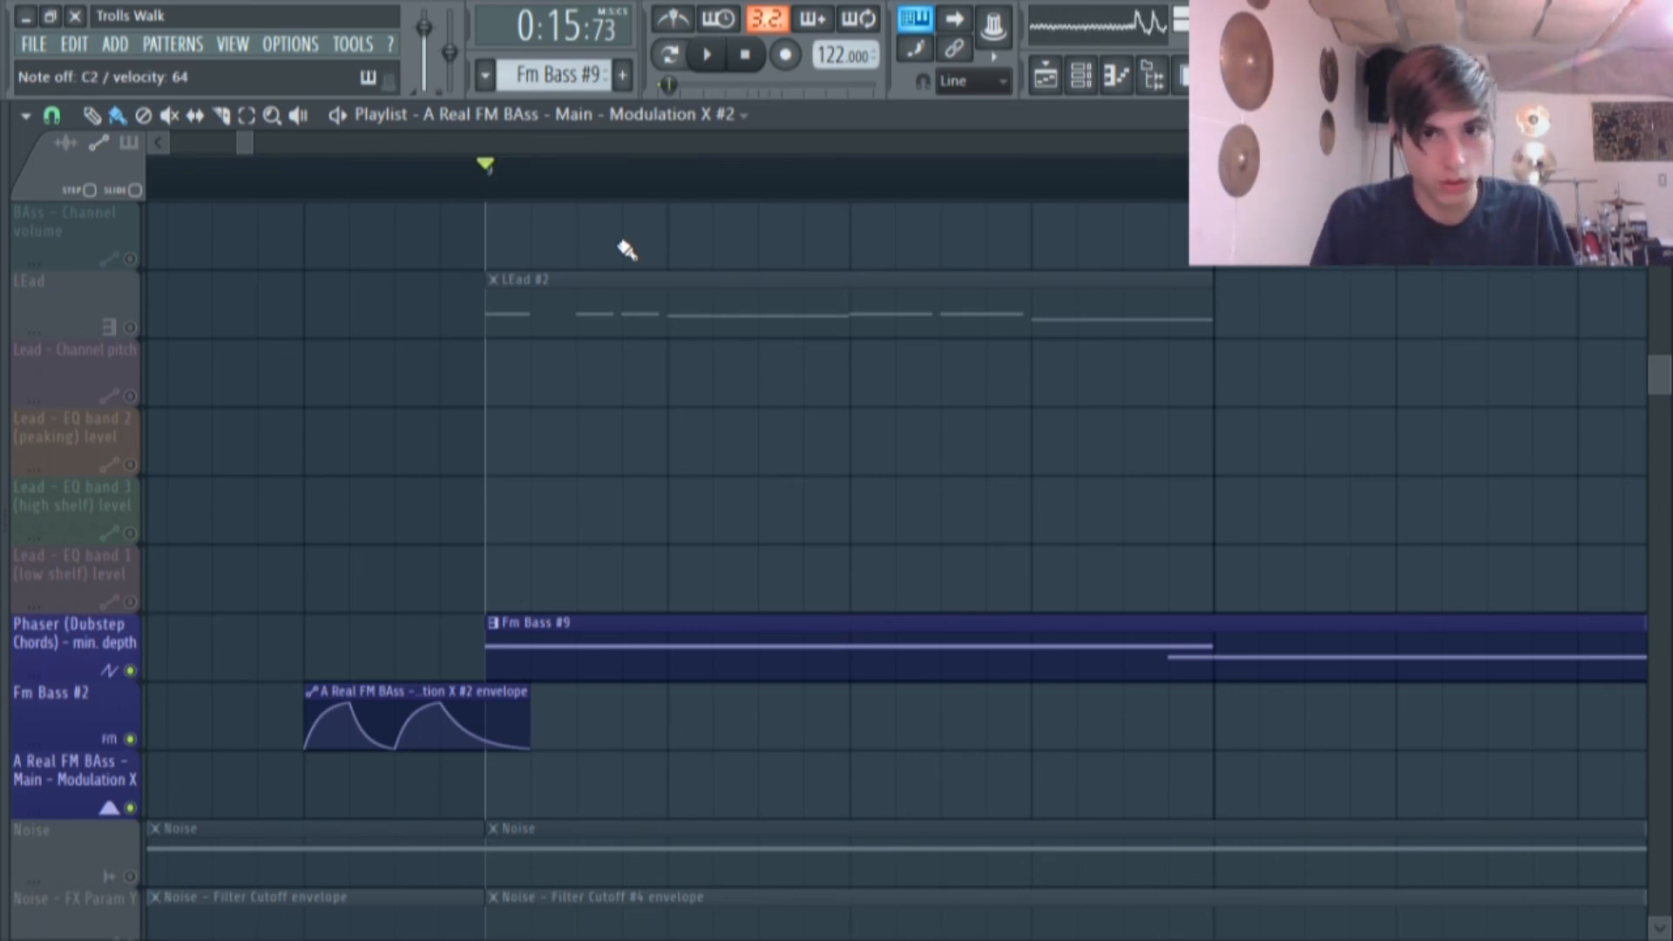
# Open the Fm Bass #9 pattern's notes in the piano roll, play them, pause, and return to the playlist.
pyautogui.doubleClick(586, 639)
pyautogui.click(701, 59)
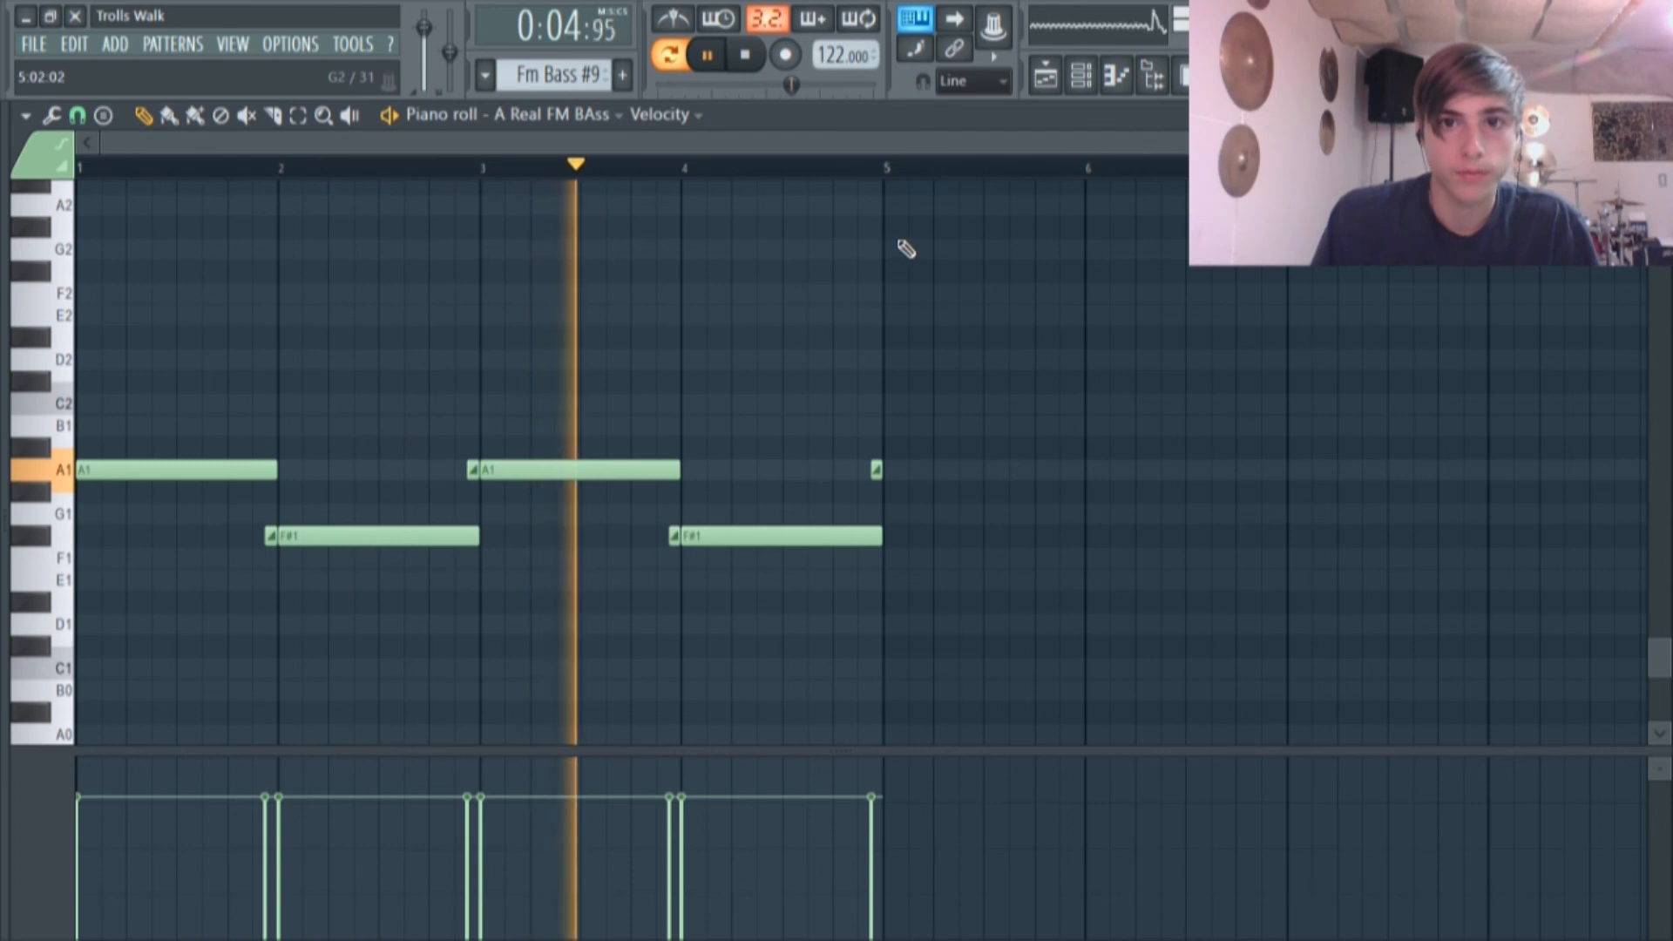
pyautogui.click(707, 55)
pyautogui.click(1049, 77)
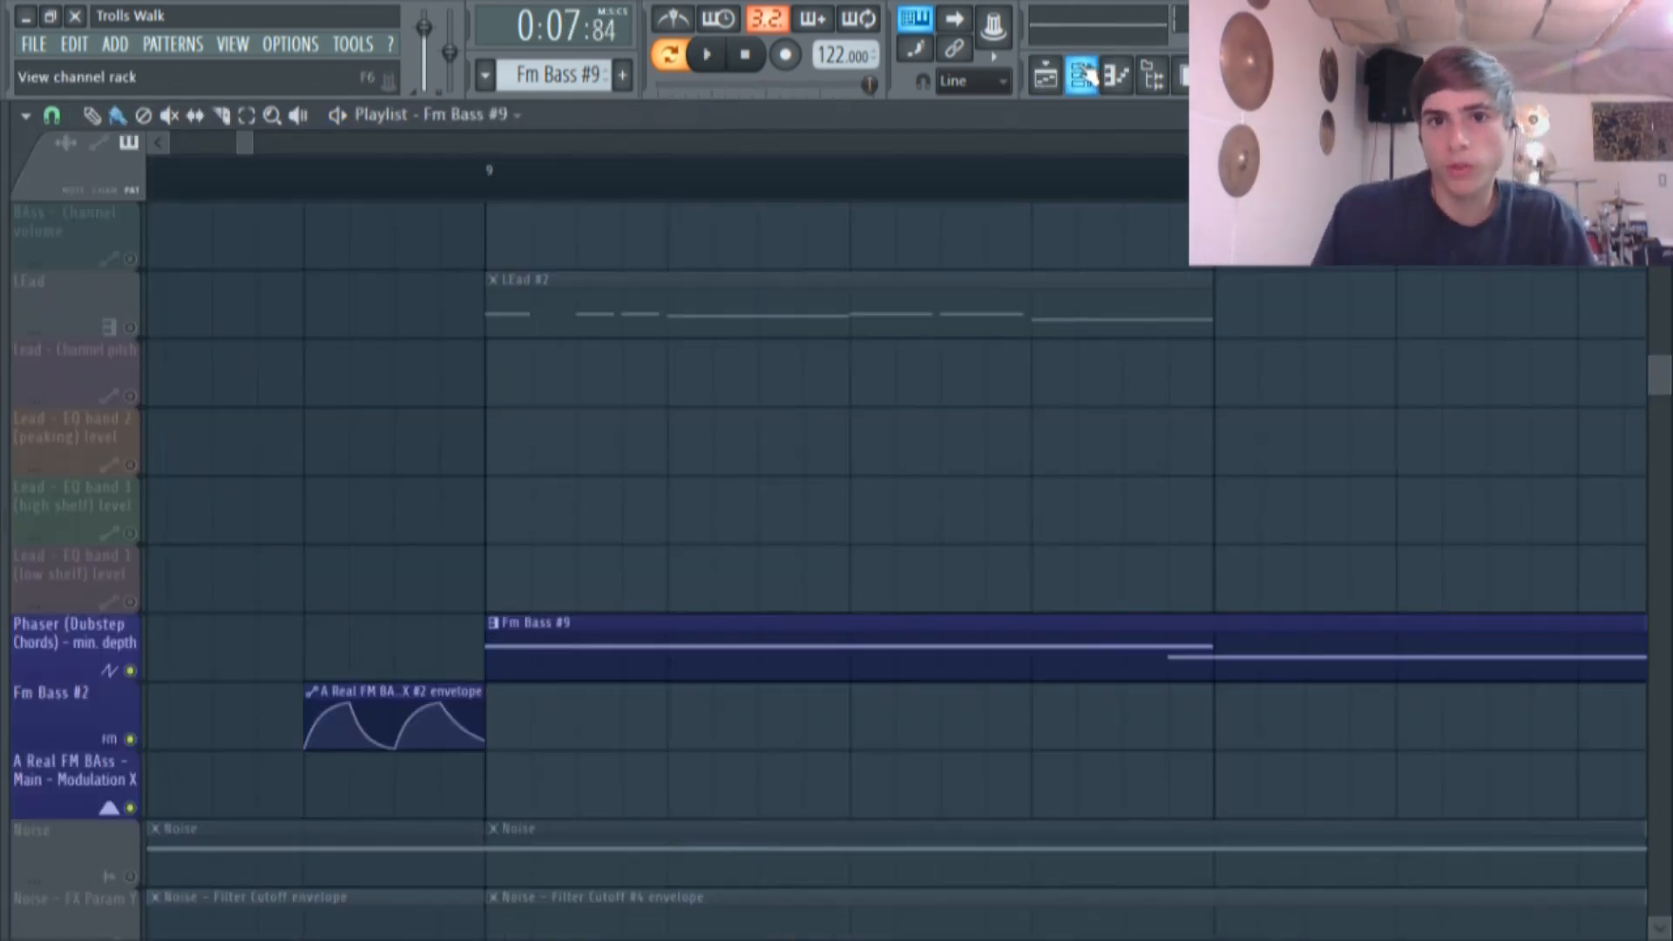
# Open the A Real FM BAss Sytrus from the channel rack and examine the settings of operators 1 through 6.
pyautogui.click(1081, 77)
pyautogui.click(511, 762)
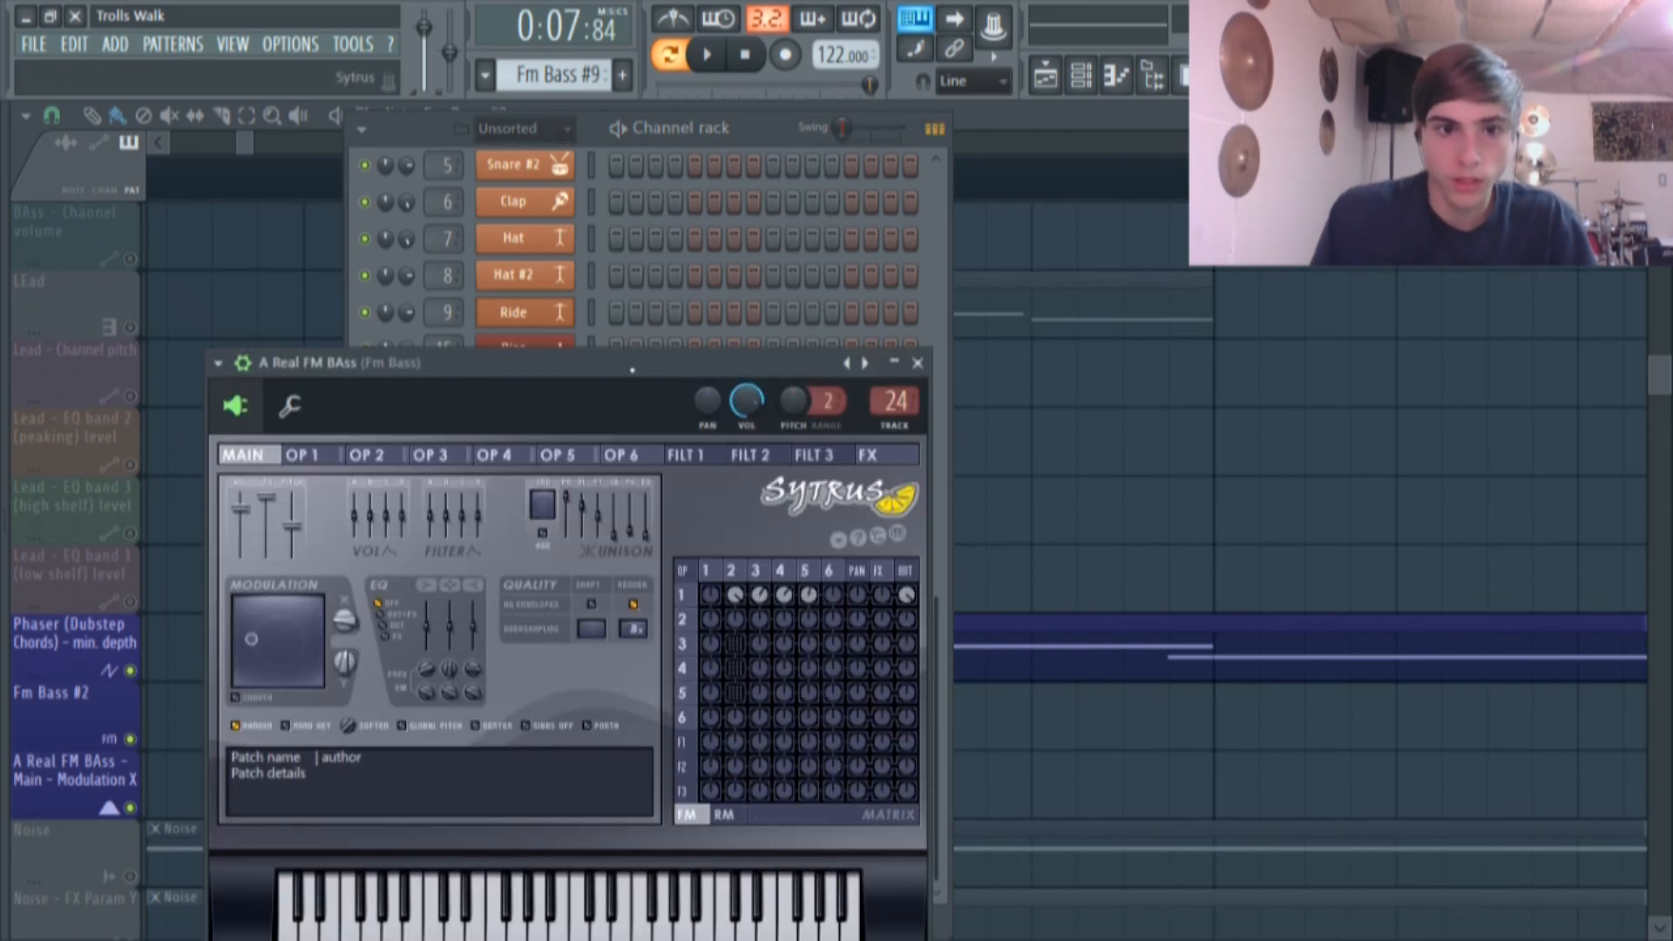
pyautogui.click(348, 373)
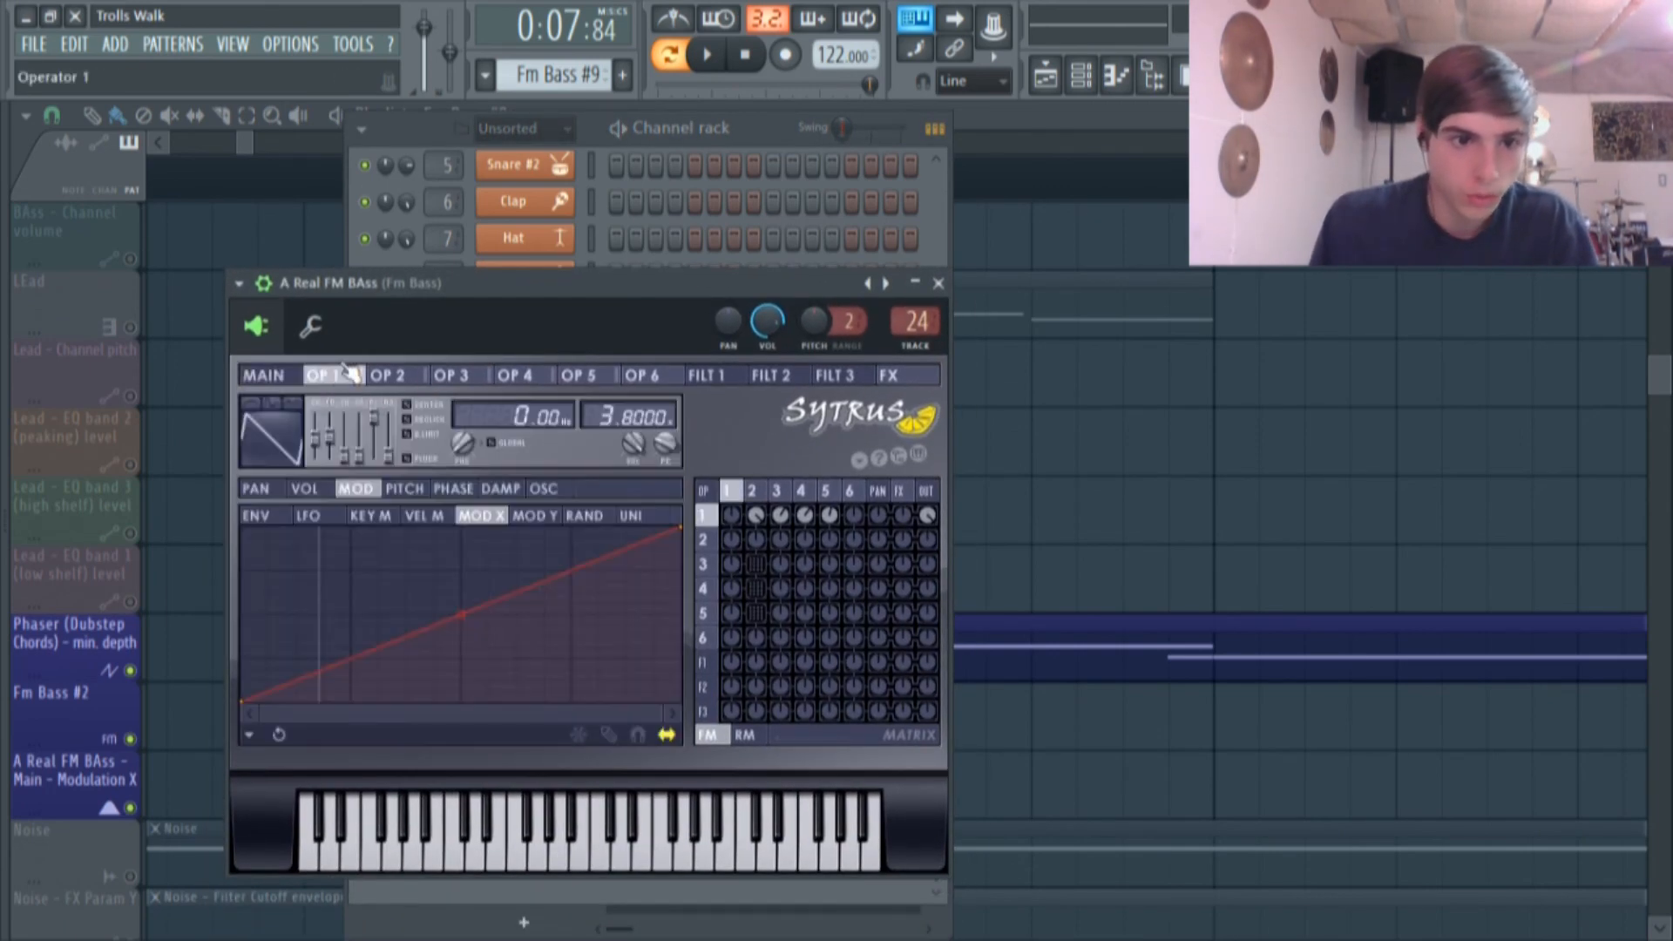
pyautogui.moveTo(345, 373)
pyautogui.mouseDown()
pyautogui.moveTo(581, 356)
pyautogui.moveTo(659, 369)
pyautogui.moveTo(264, 374)
pyautogui.moveTo(350, 375)
pyautogui.mouseUp()
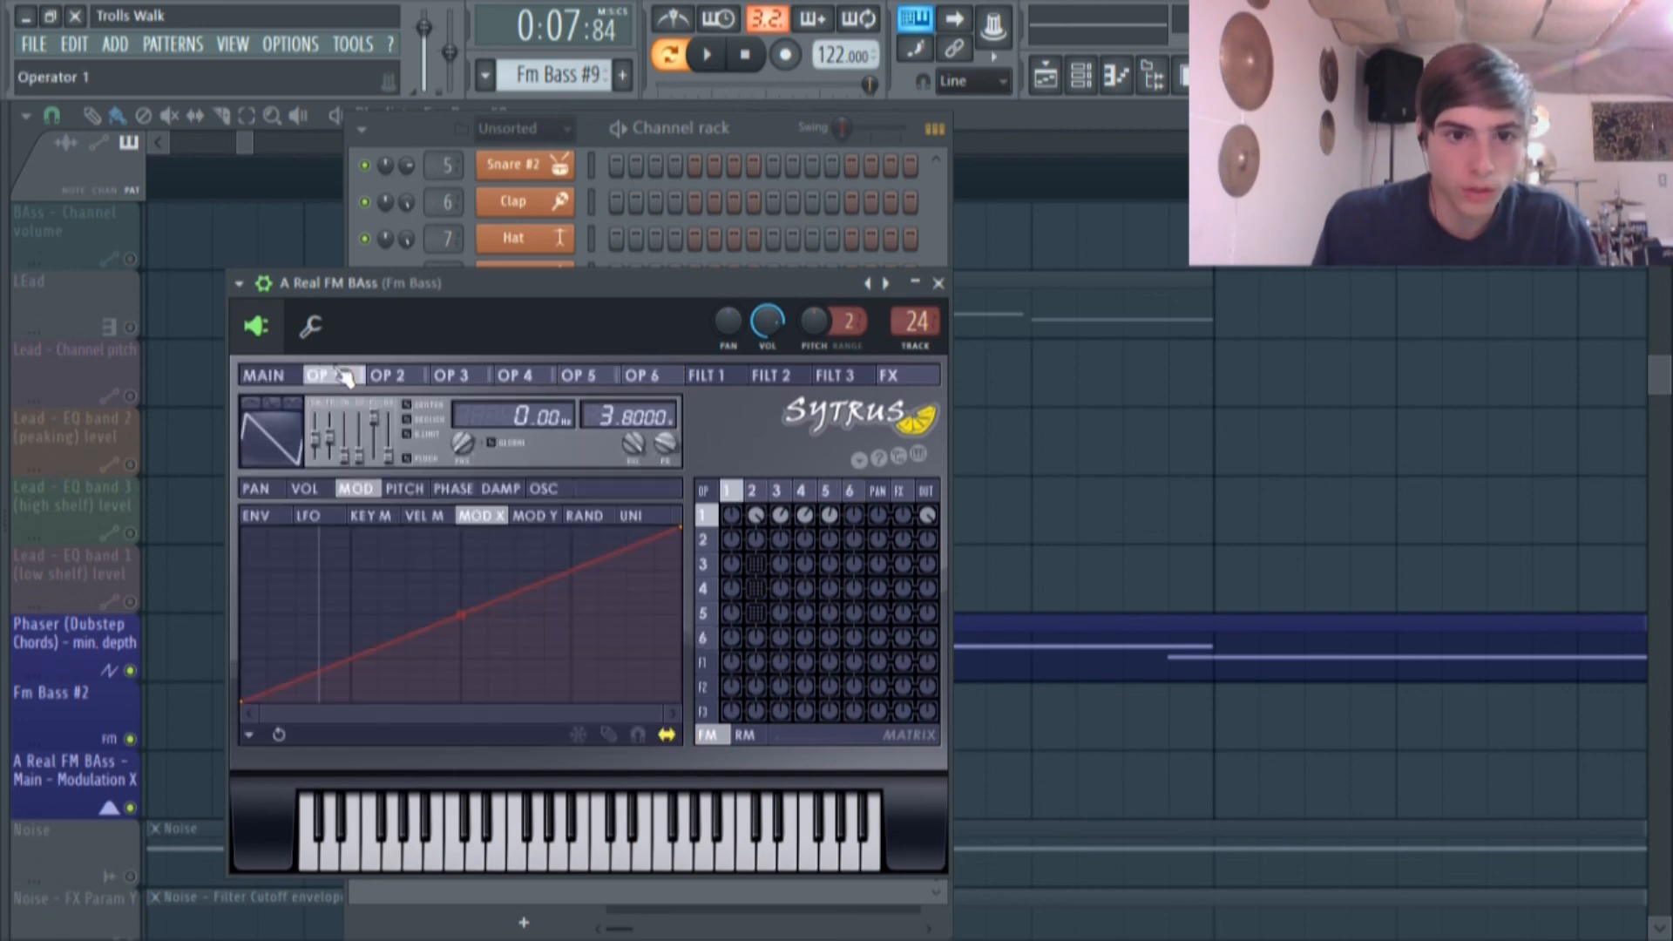
pyautogui.click(418, 377)
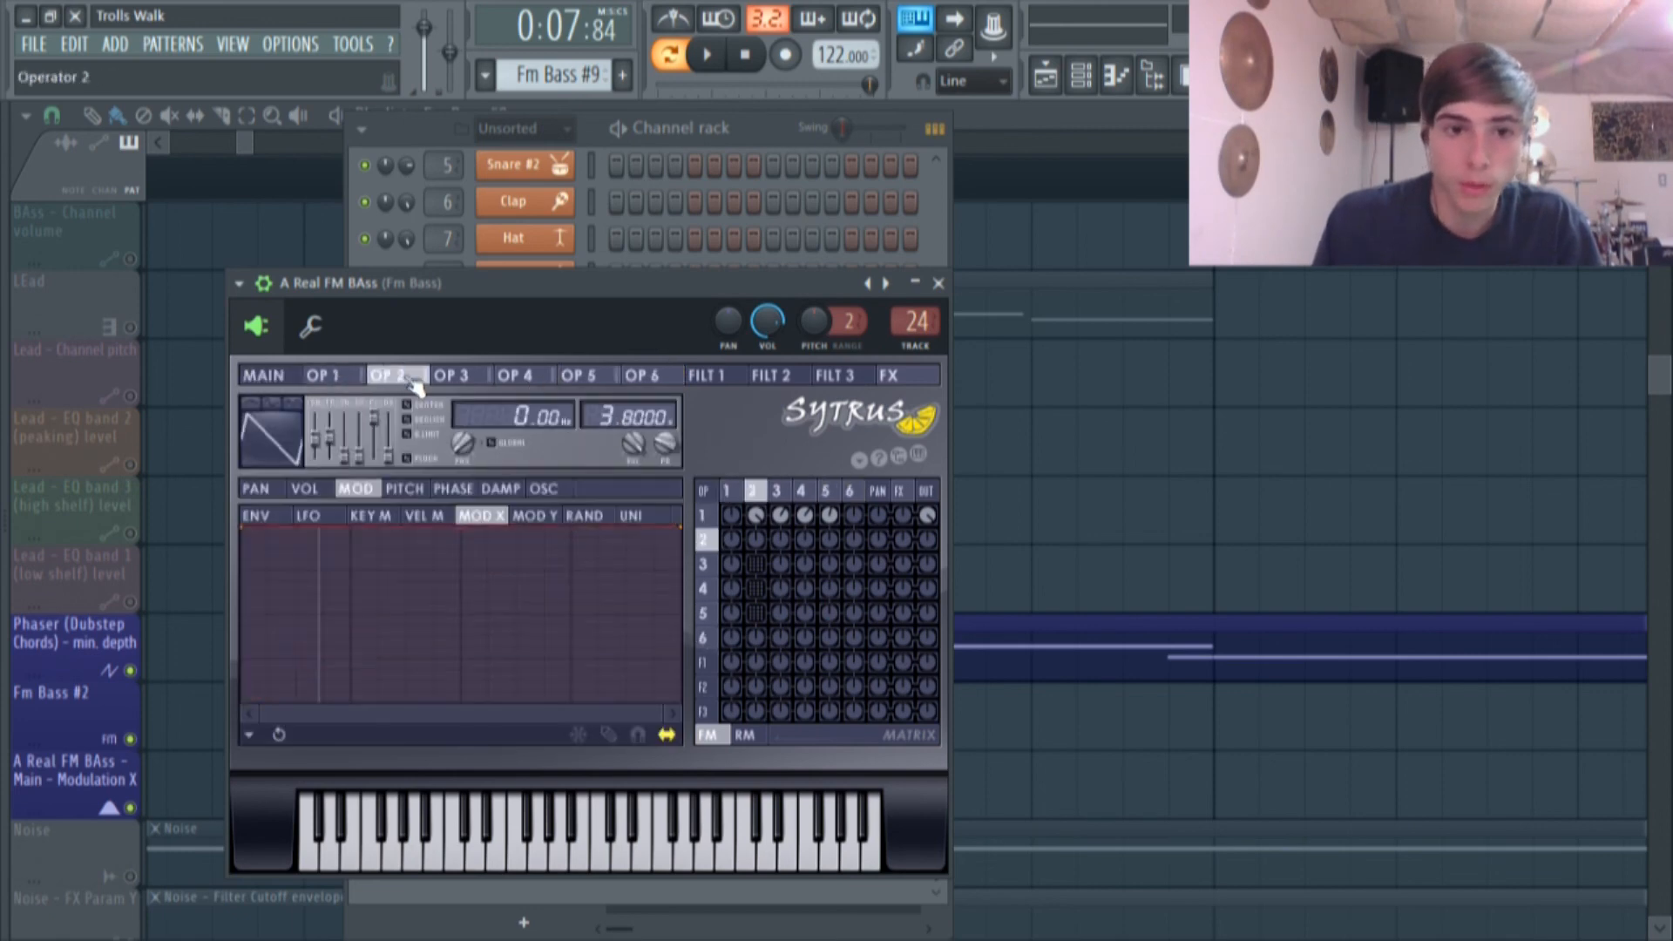
pyautogui.moveTo(429, 390); pyautogui.dragTo(652, 401)
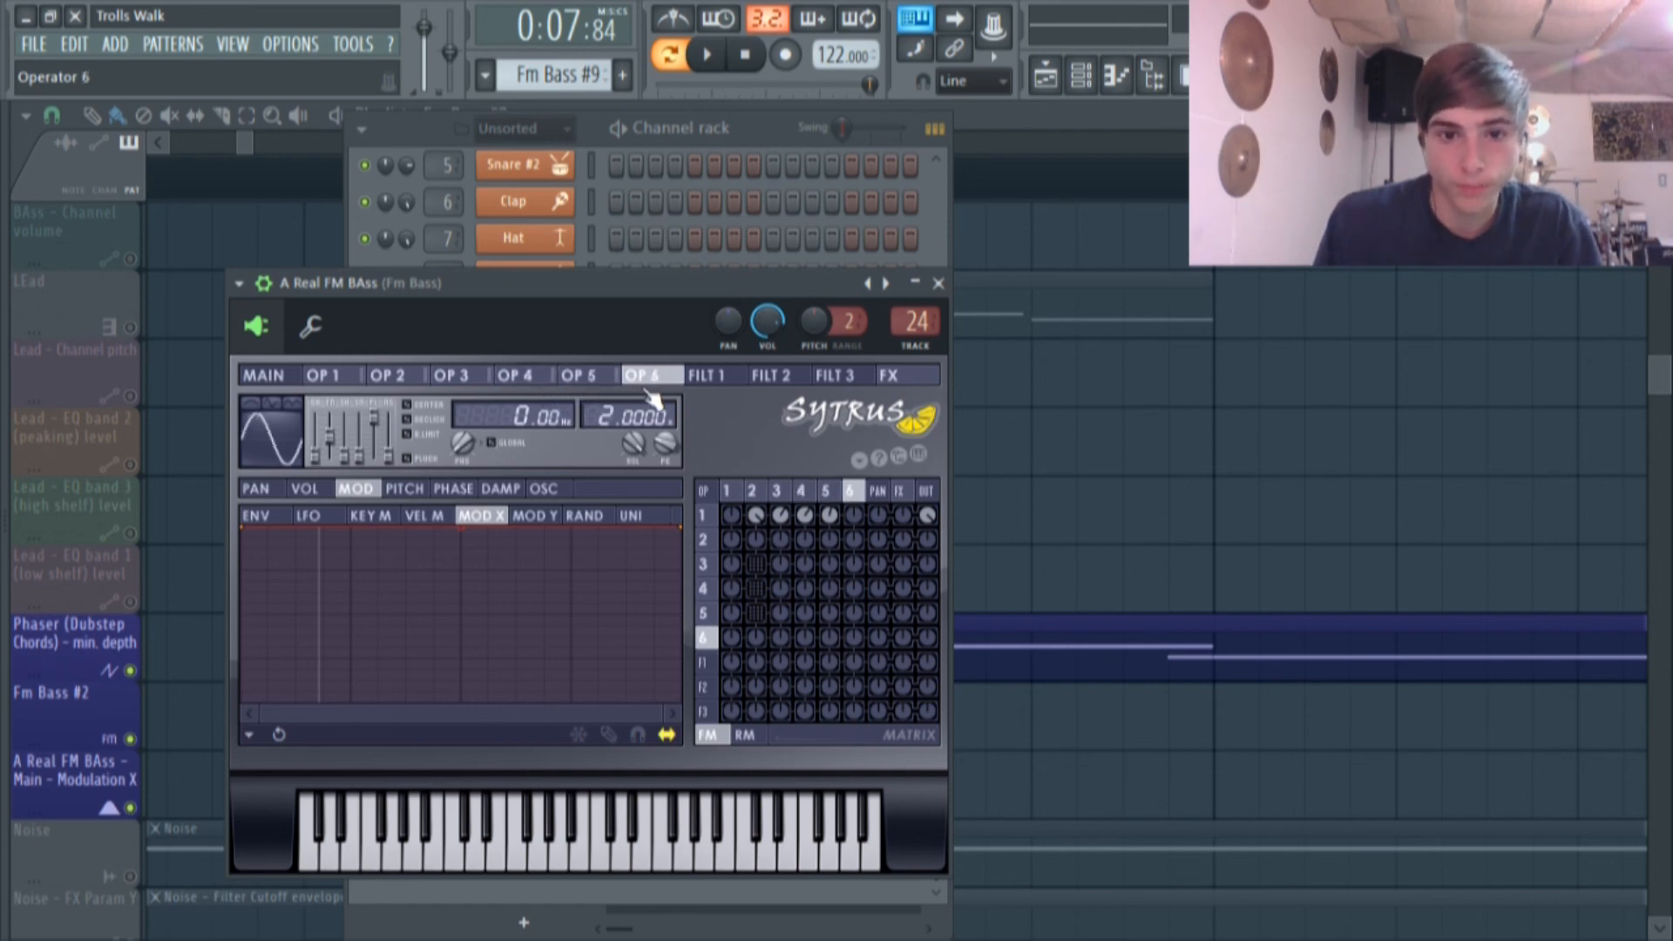
# Examine the operators feeding operator 1 in the FM matrix, from 2 to 5, plus the main page of Sytrus.
pyautogui.moveTo(763, 494); pyautogui.dragTo(802, 493)
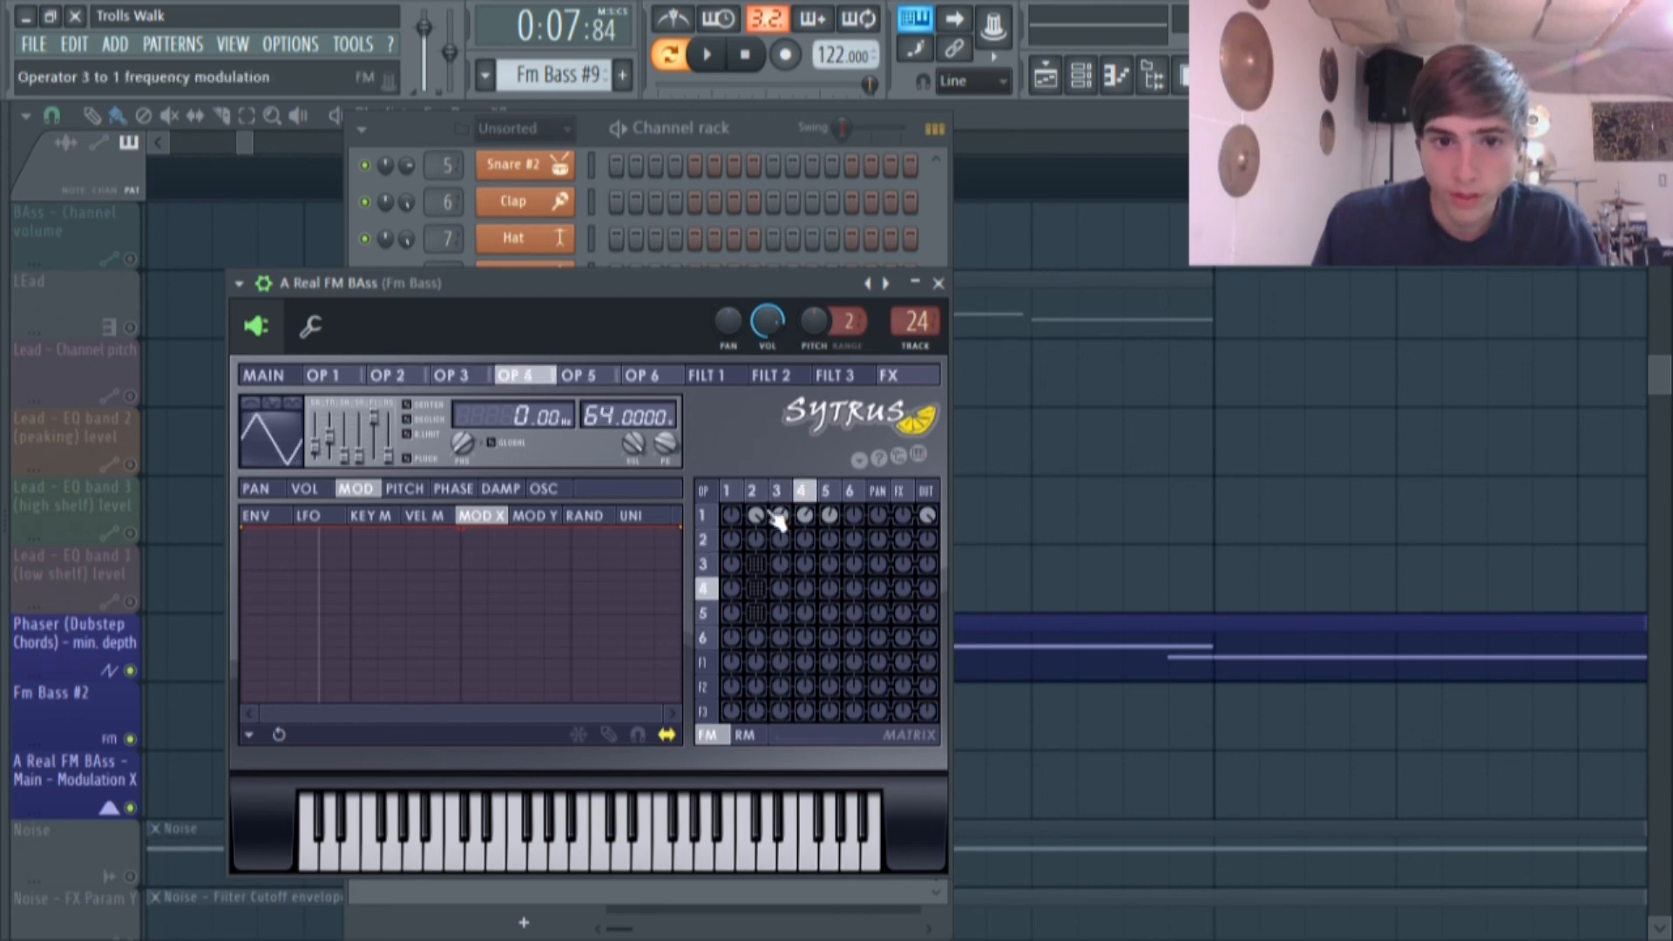
pyautogui.click(755, 491)
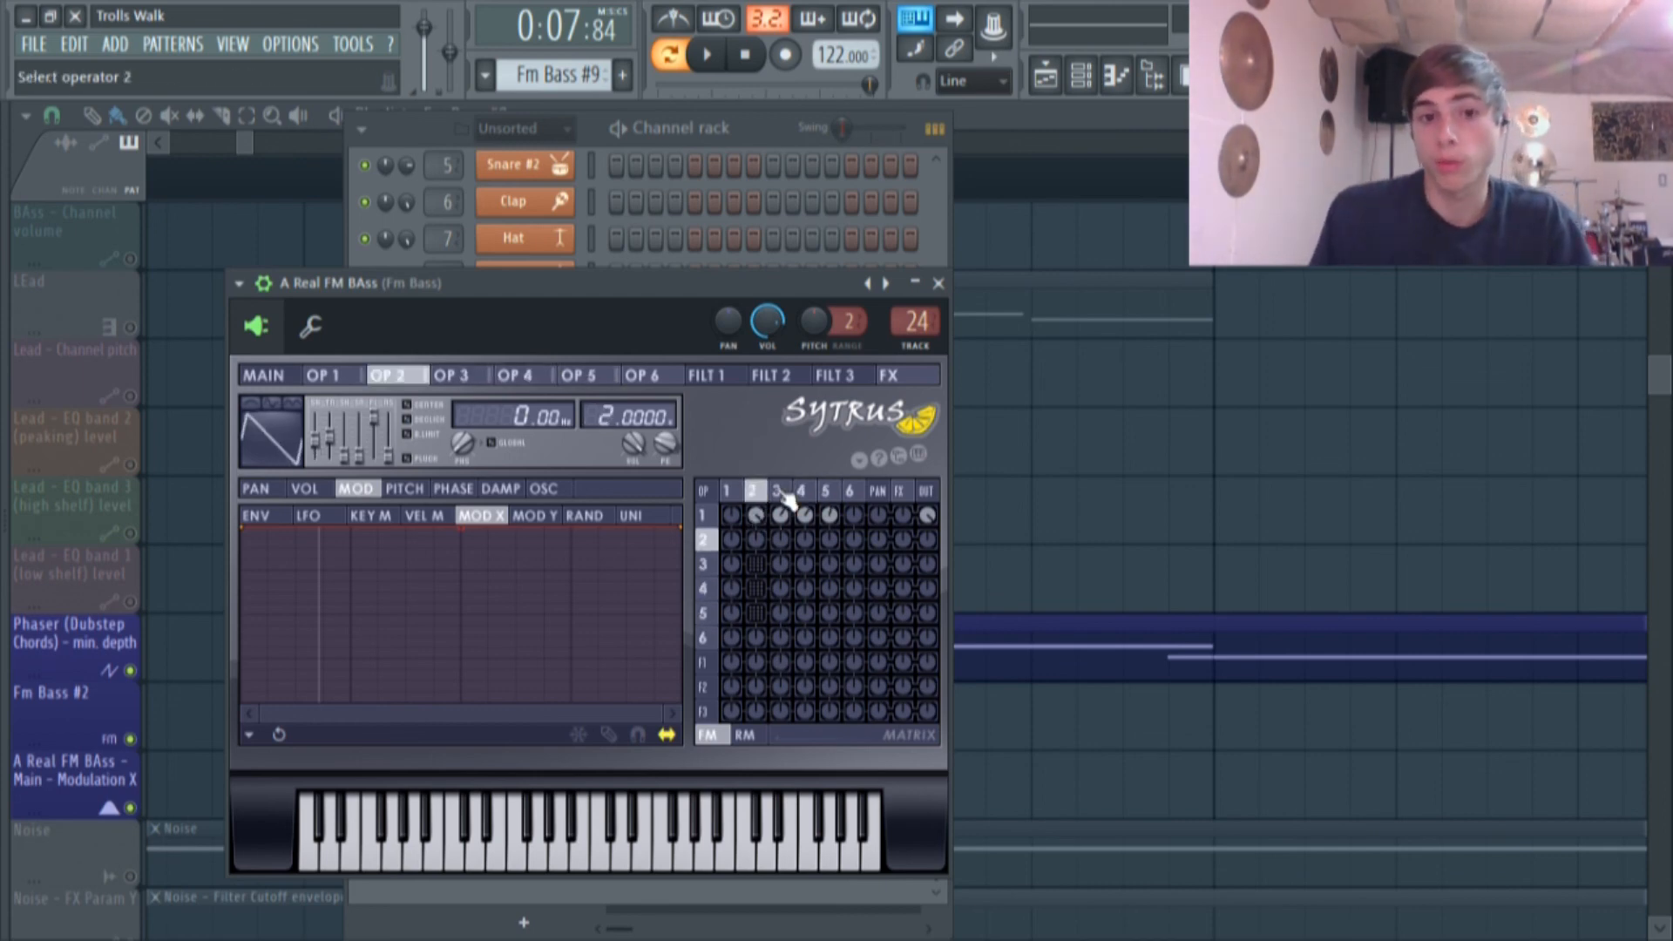
pyautogui.click(778, 493)
pyautogui.click(803, 492)
pyautogui.click(825, 492)
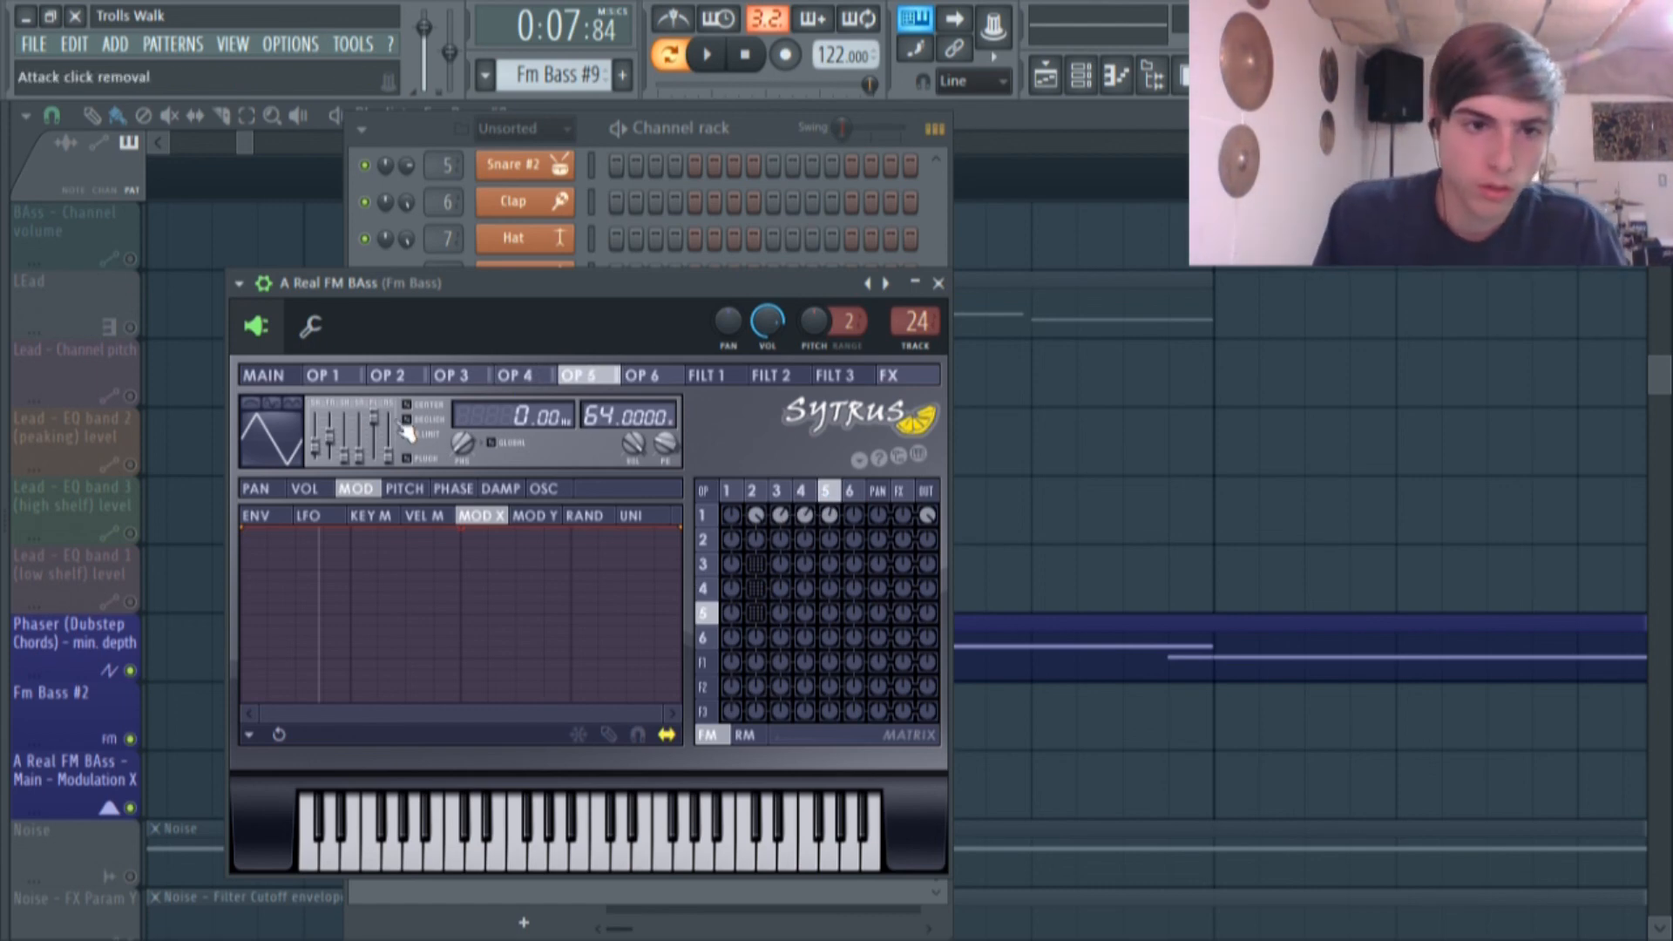
pyautogui.click(264, 375)
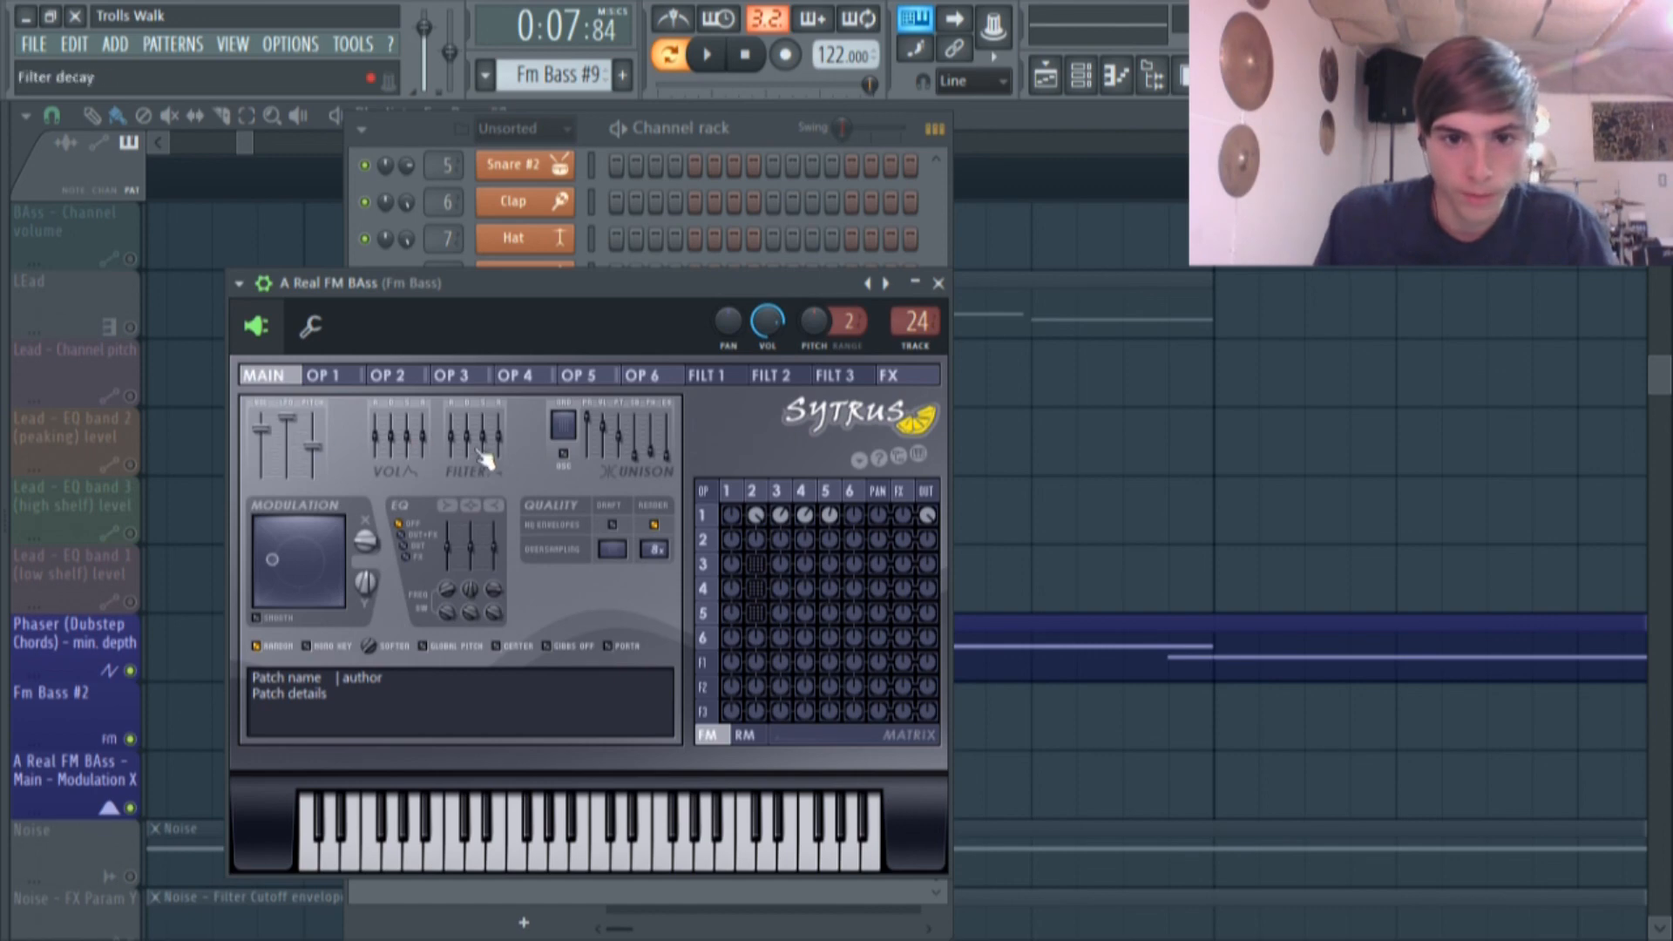
pyautogui.click(389, 376)
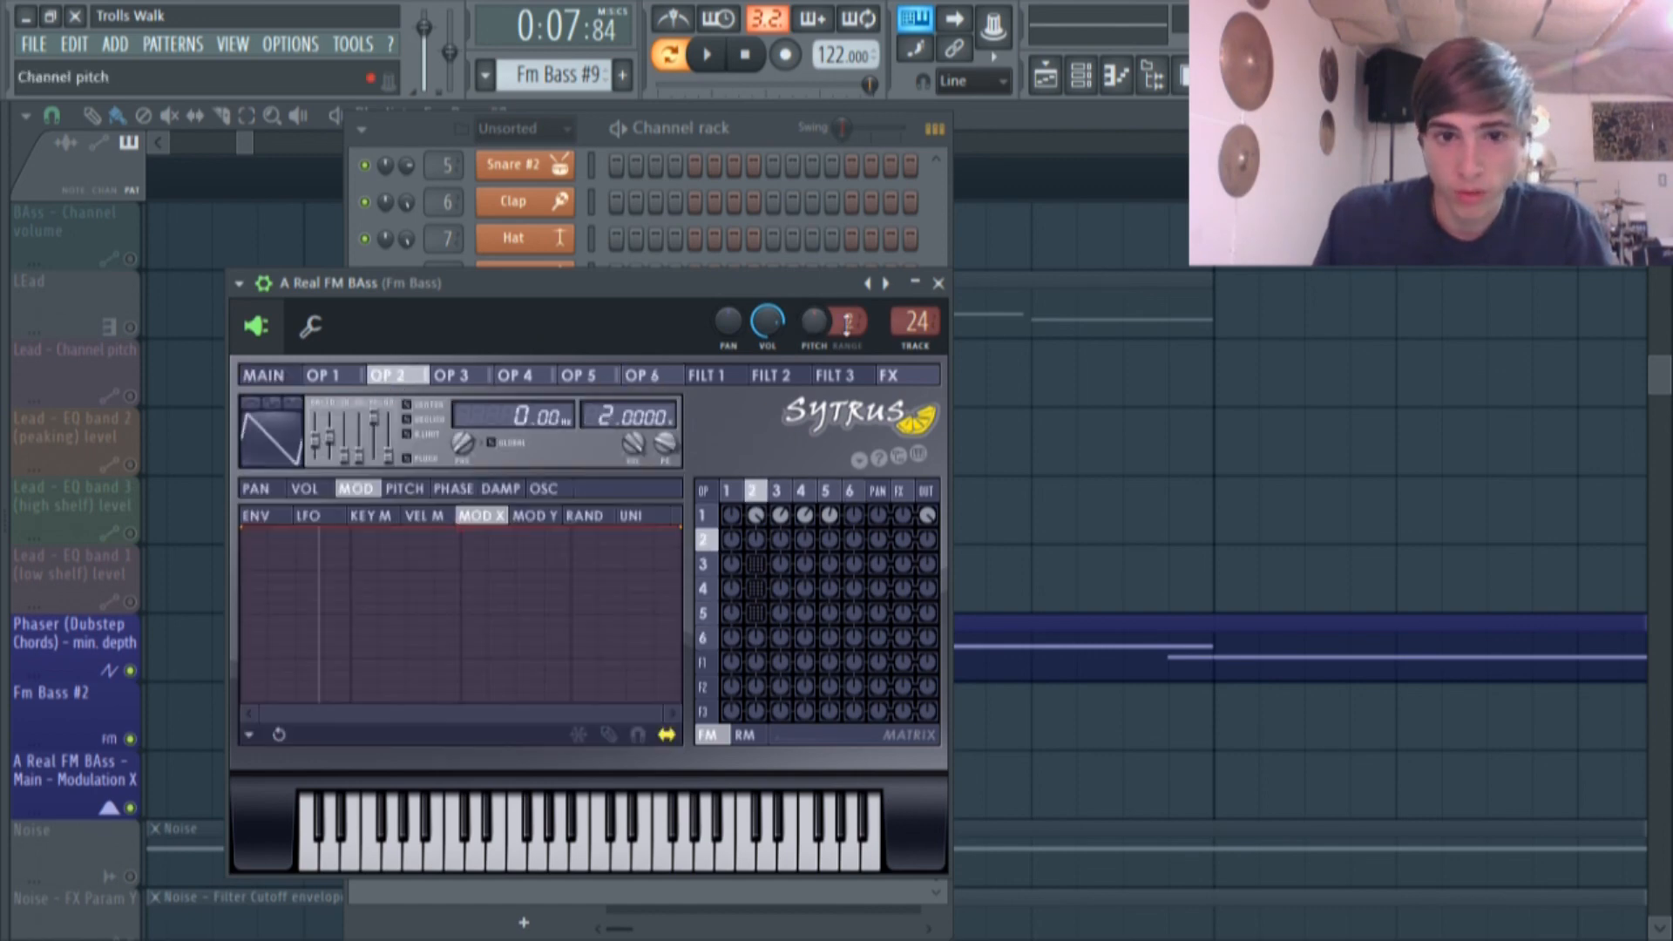
# Show the Fm Bass mixer track and view its Fruity Reeverb 2 and Fruity parametric EQ 2 effects.
pyautogui.press('F9')
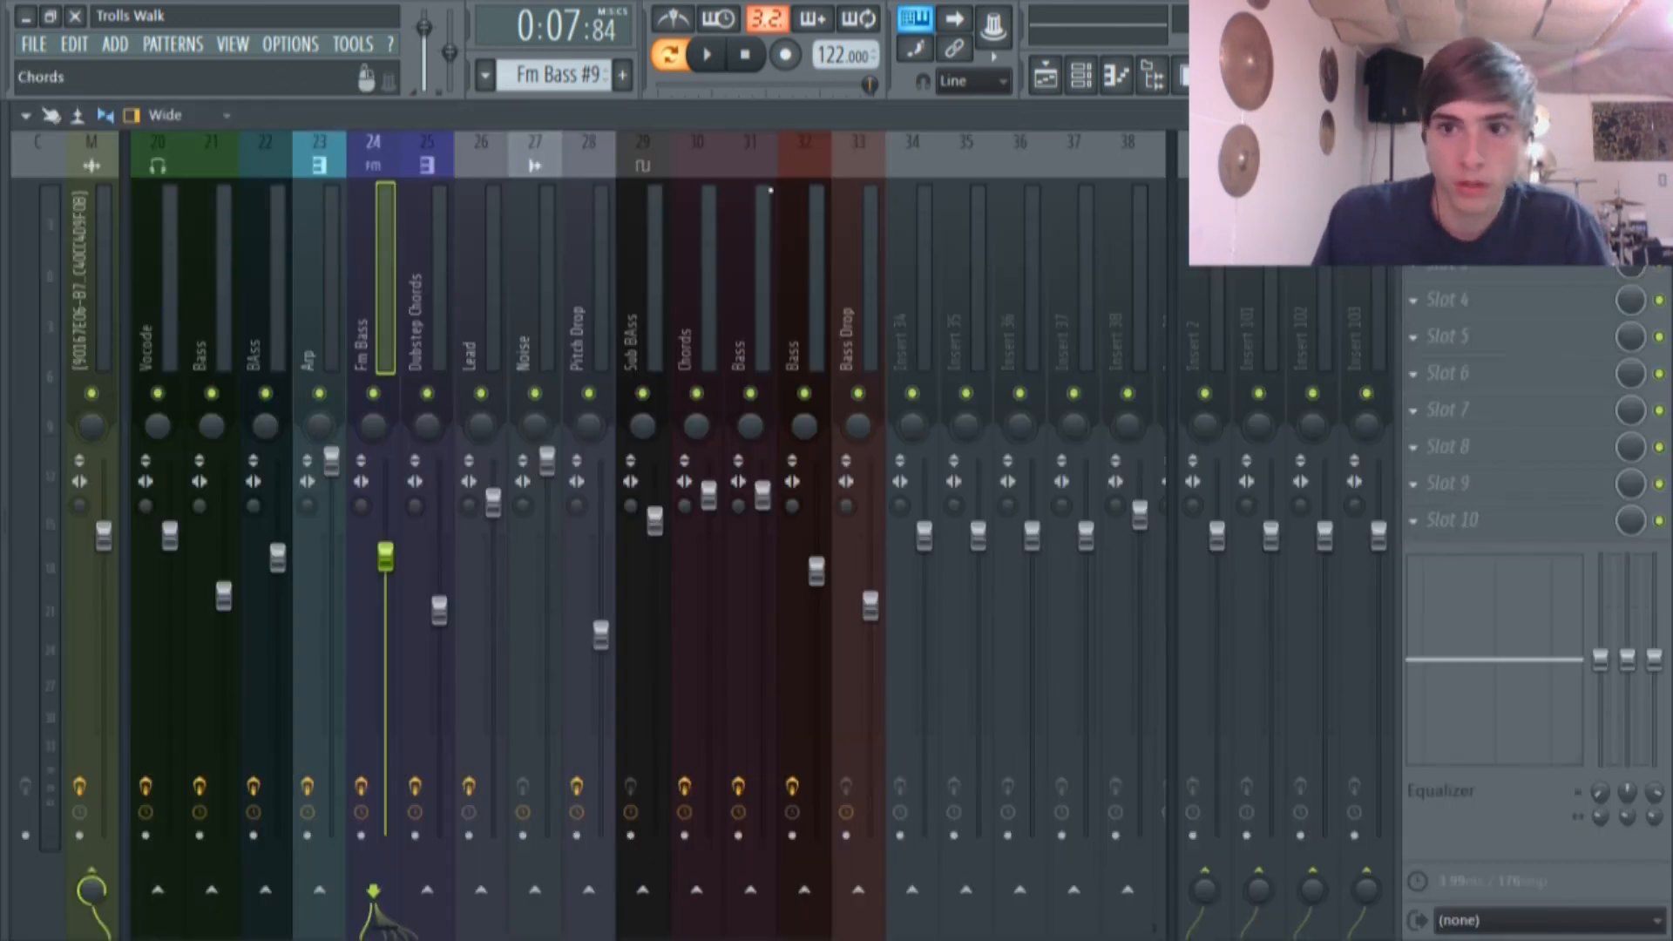
pyautogui.click(1482, 190)
pyautogui.click(1482, 190)
pyautogui.click(1481, 190)
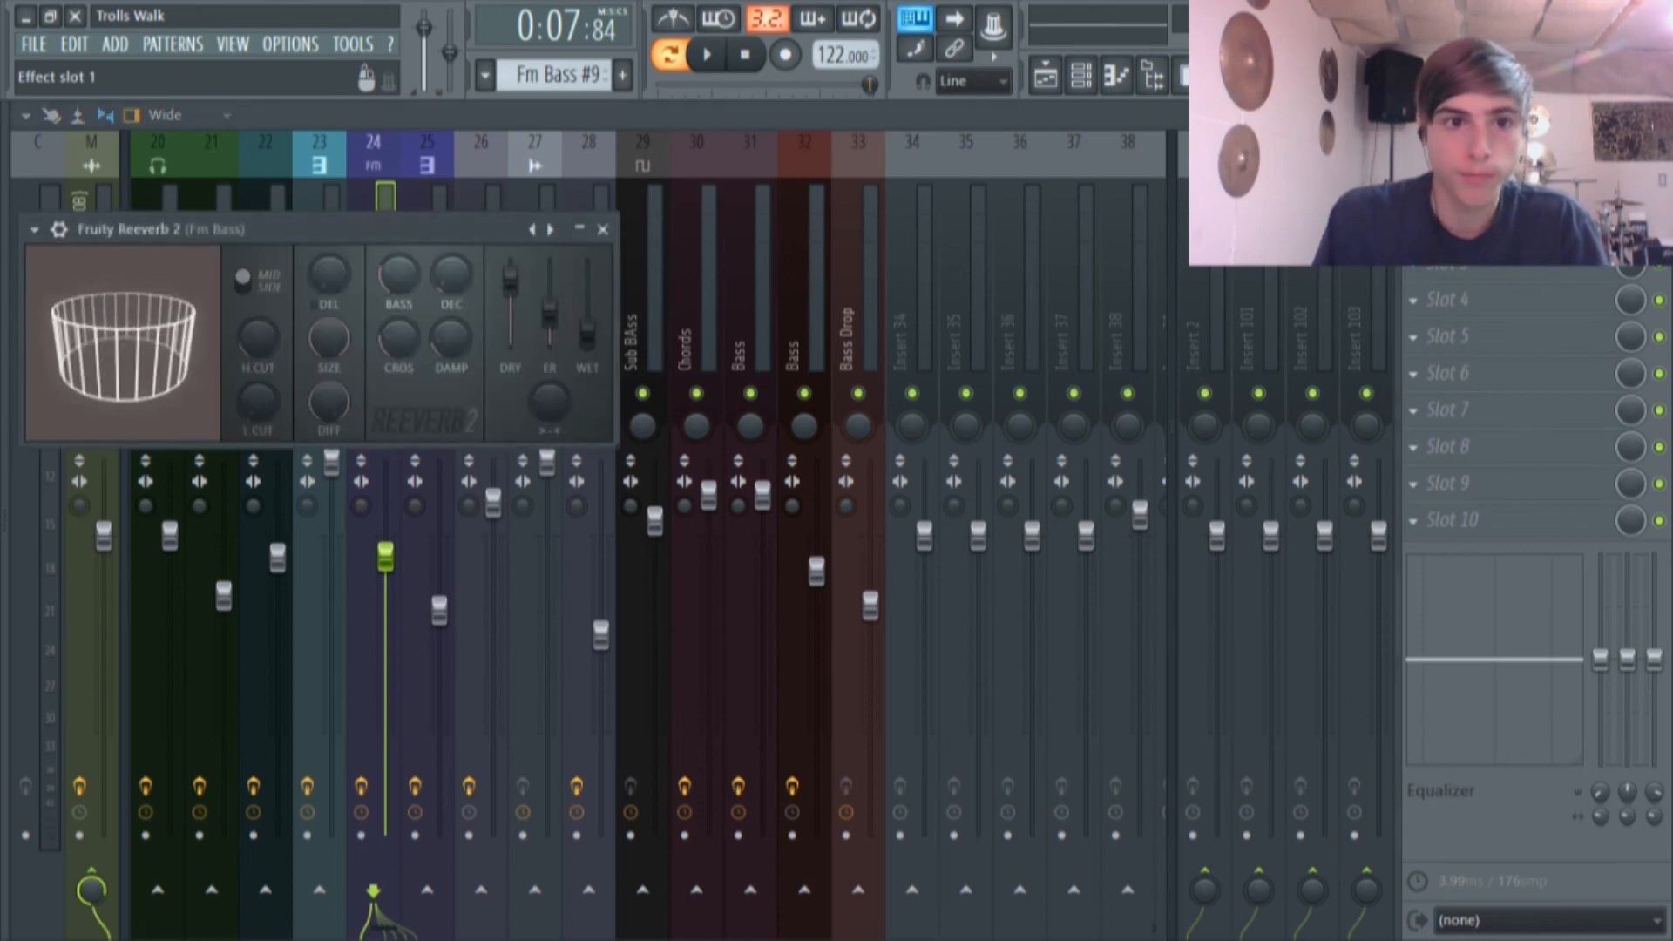
pyautogui.click(1481, 227)
pyautogui.click(1481, 226)
pyautogui.click(1481, 227)
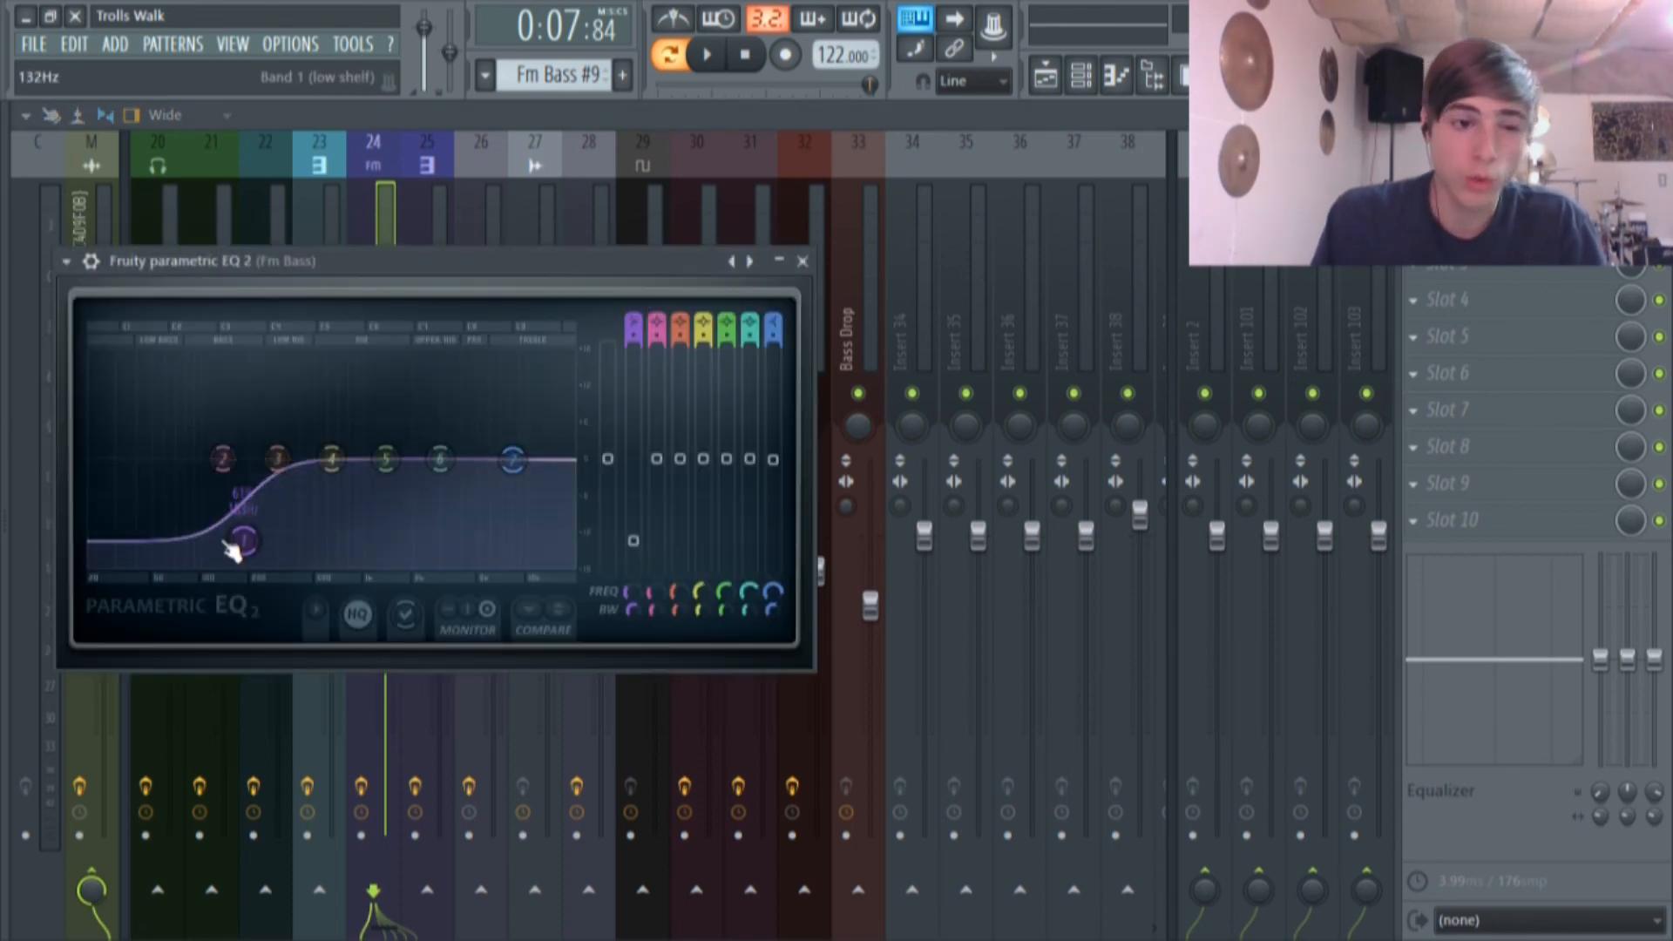
# Raise the low shelf band of the Fm Bass EQ to the flat line and play the Fm Bass #9 pattern.
pyautogui.moveTo(243, 542); pyautogui.dragTo(223, 456)
pyautogui.click(1046, 78)
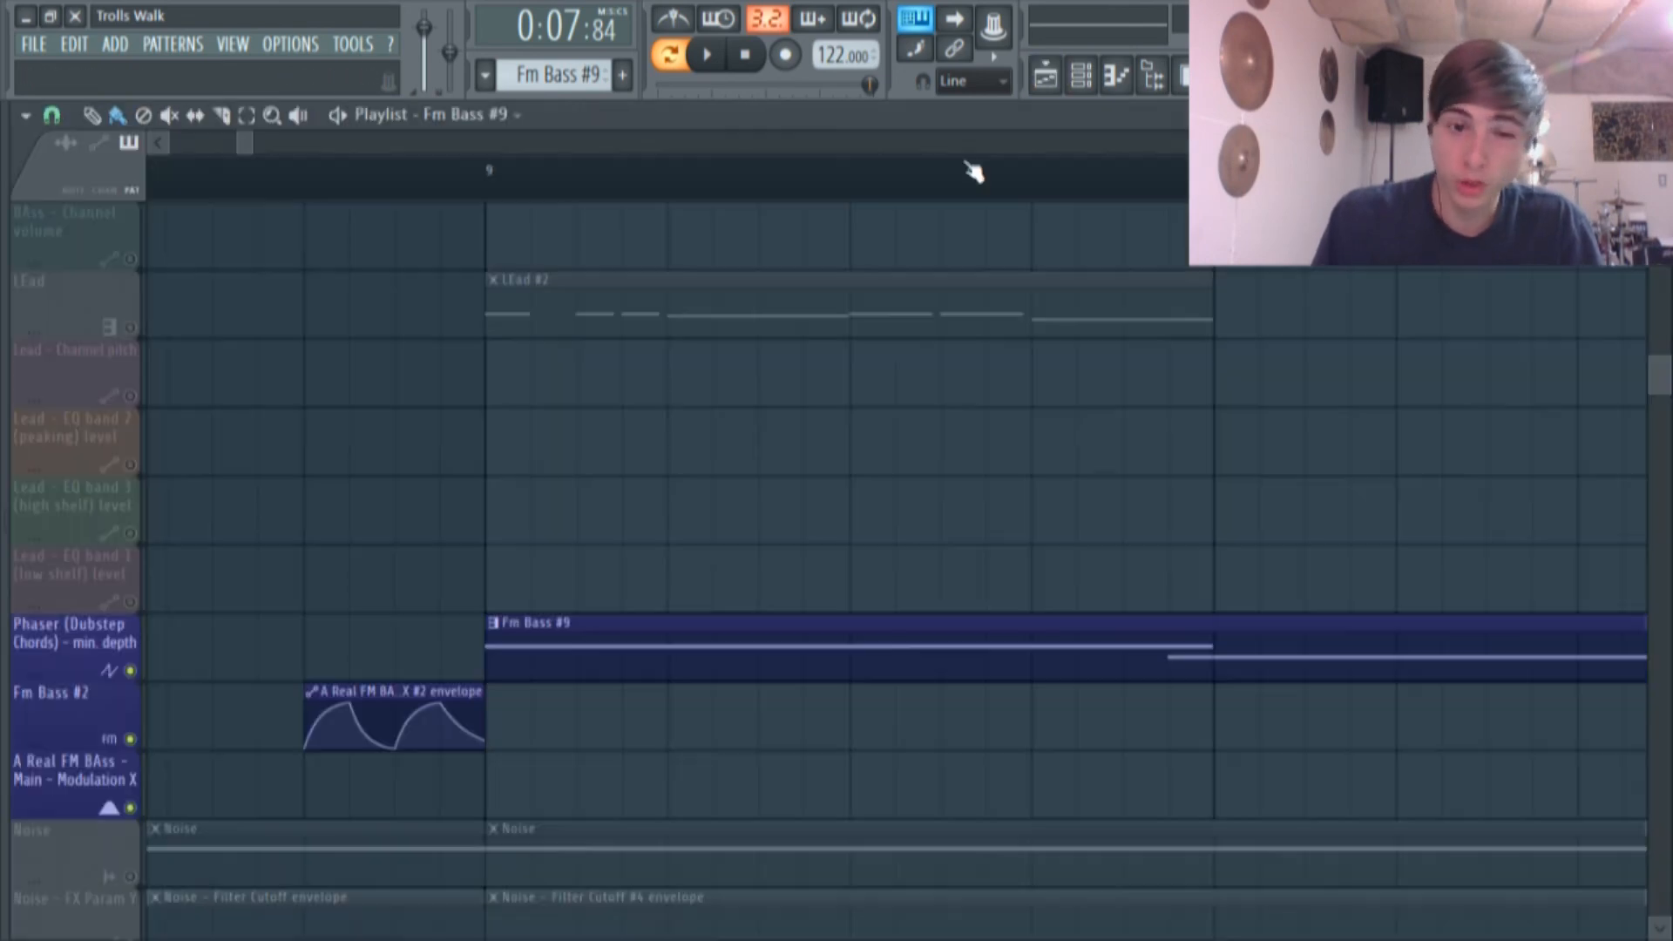
pyautogui.doubleClick(552, 642)
pyautogui.click(690, 54)
pyautogui.click(697, 57)
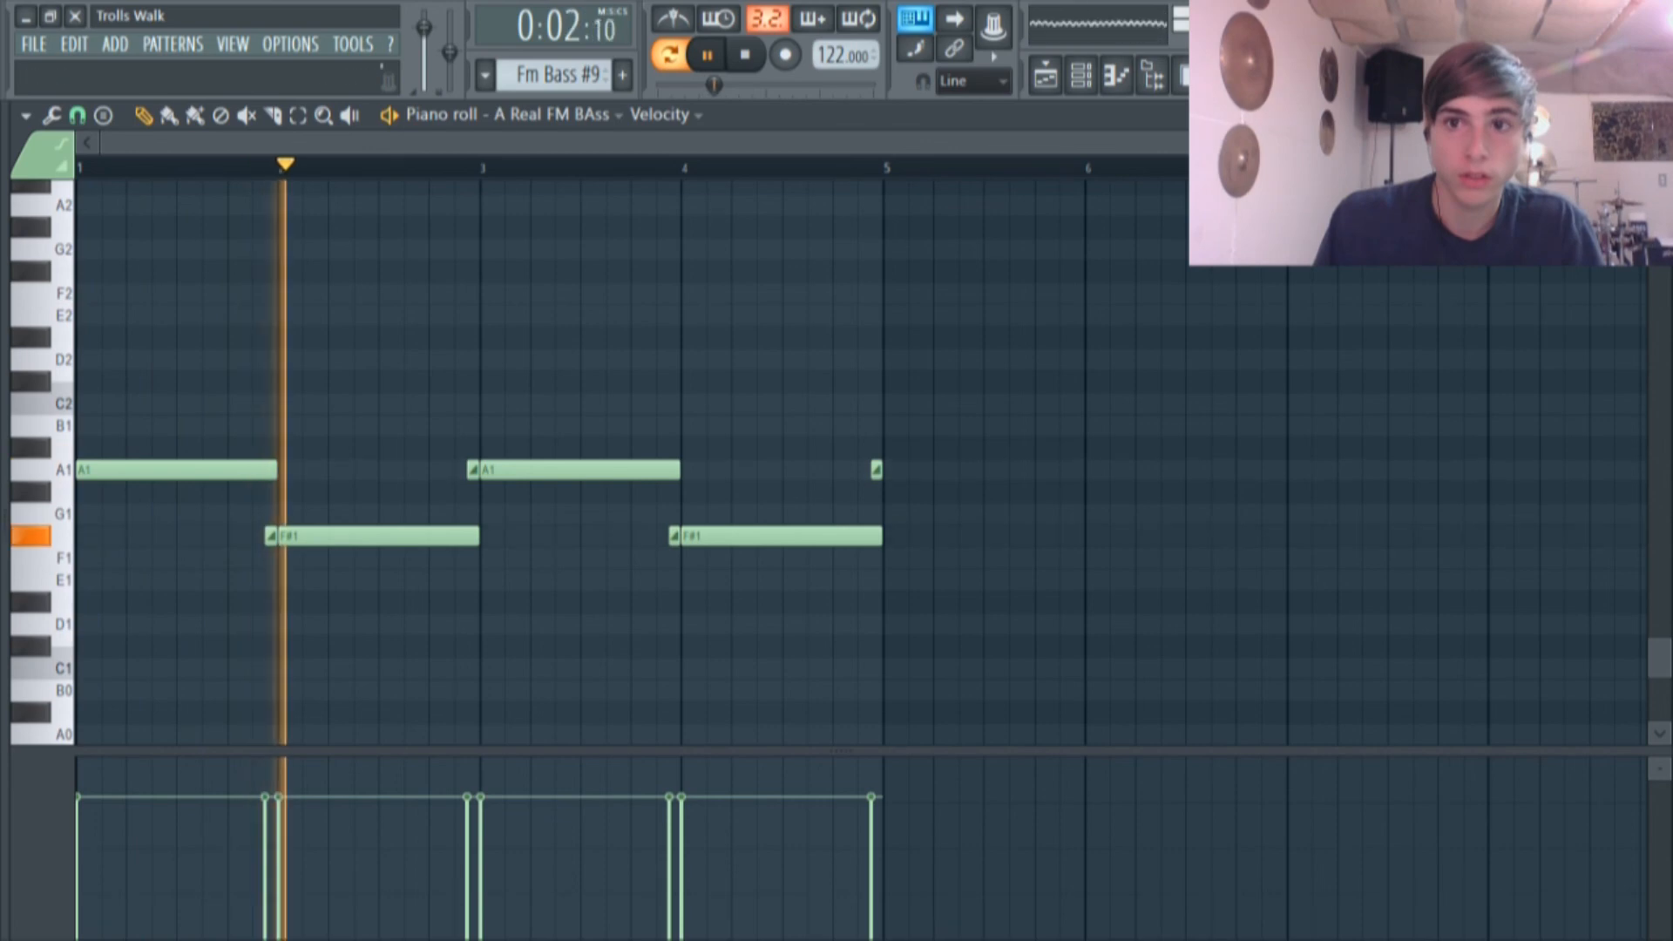
pyautogui.click(707, 55)
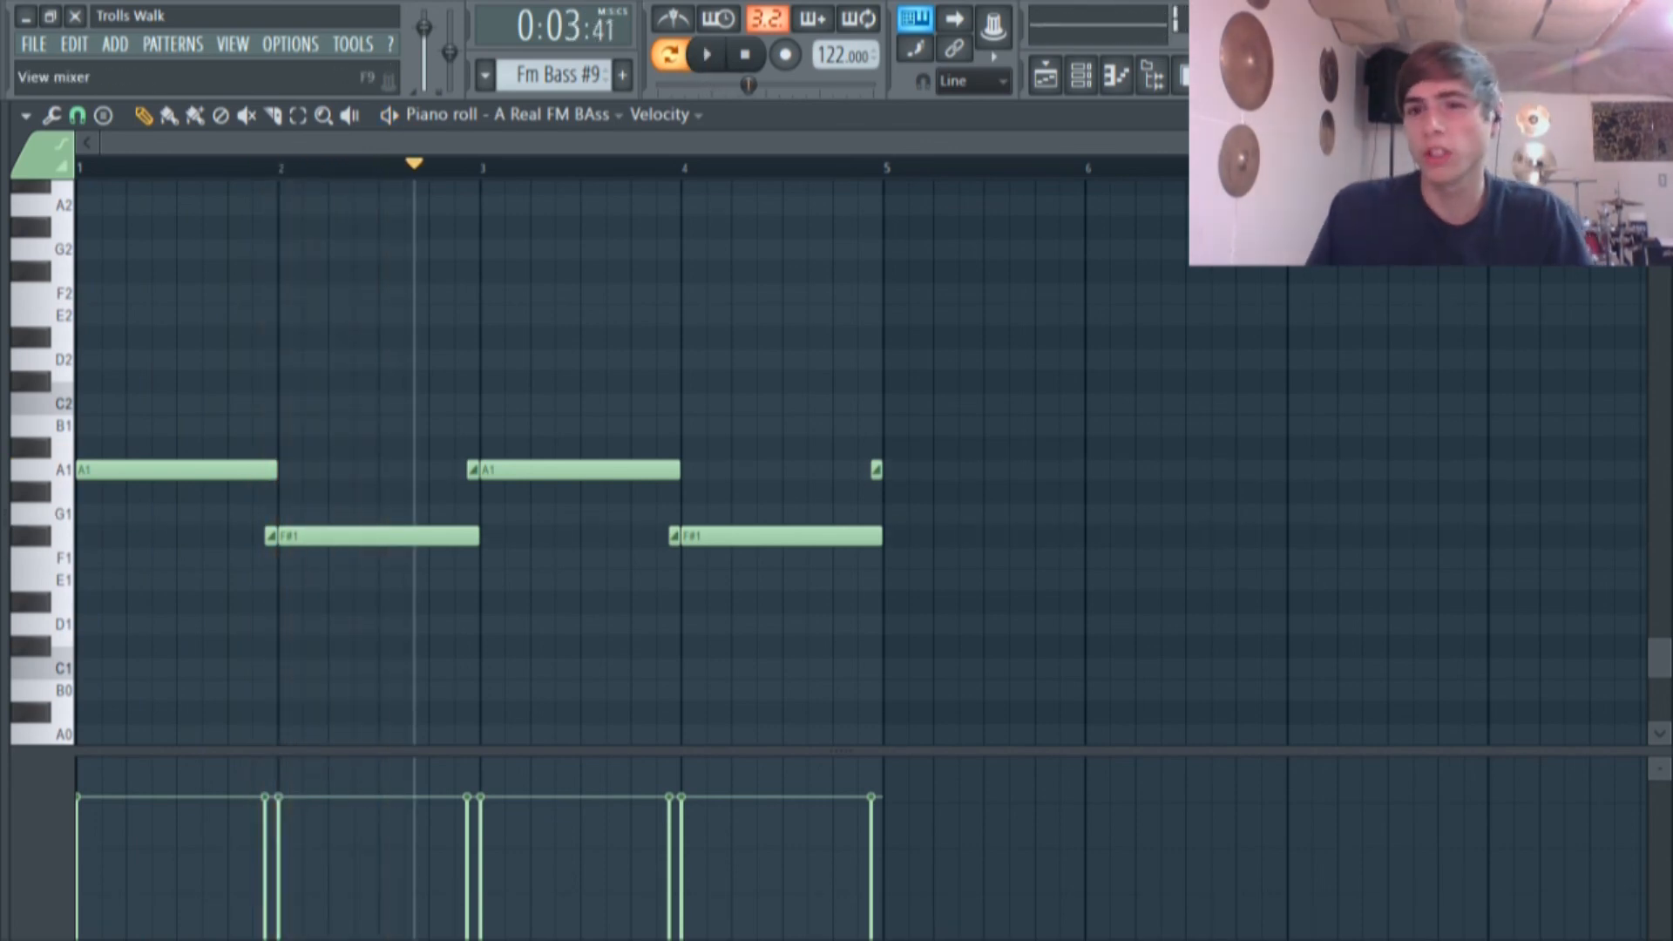
# Lower the low shelf band of the Fm Bass EQ to cut the lows again and replay the Fm Bass #9 pattern.
pyautogui.click(1187, 77)
pyautogui.click(1481, 227)
pyautogui.moveTo(224, 459); pyautogui.dragTo(234, 528)
pyautogui.click(1045, 76)
pyautogui.click(707, 54)
pyautogui.doubleClick(755, 644)
pyautogui.click(745, 54)
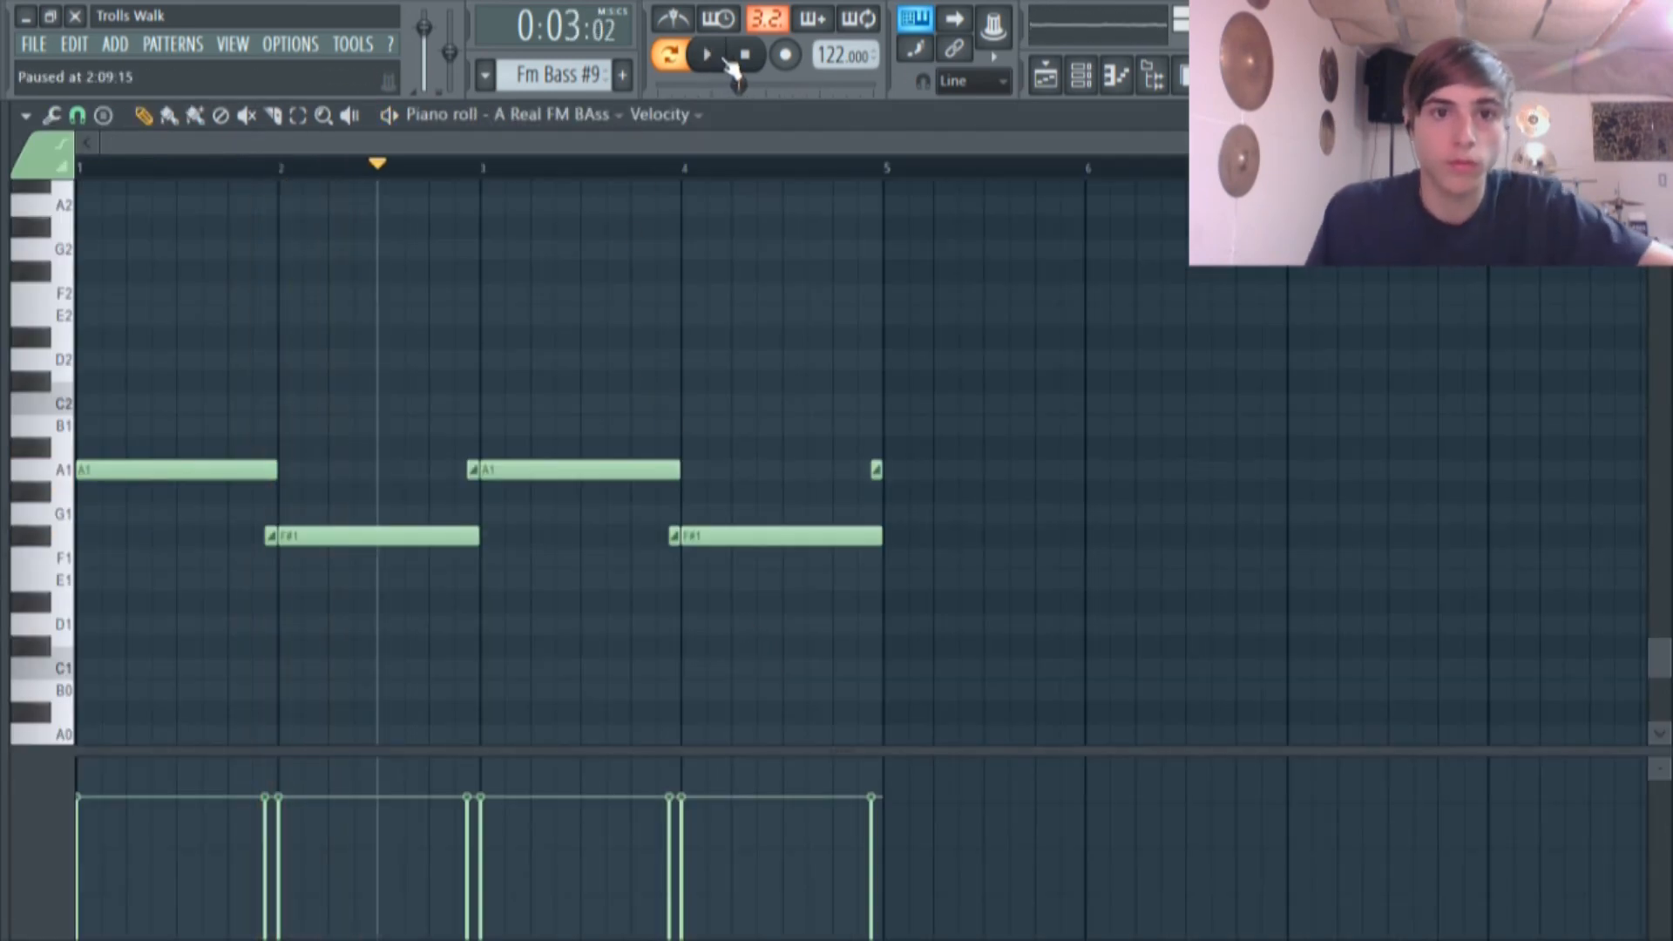
# Look over the playlist's Intro arrangement across all tracks and place the playhead at the Rise marker on bar 17.
pyautogui.click(1045, 76)
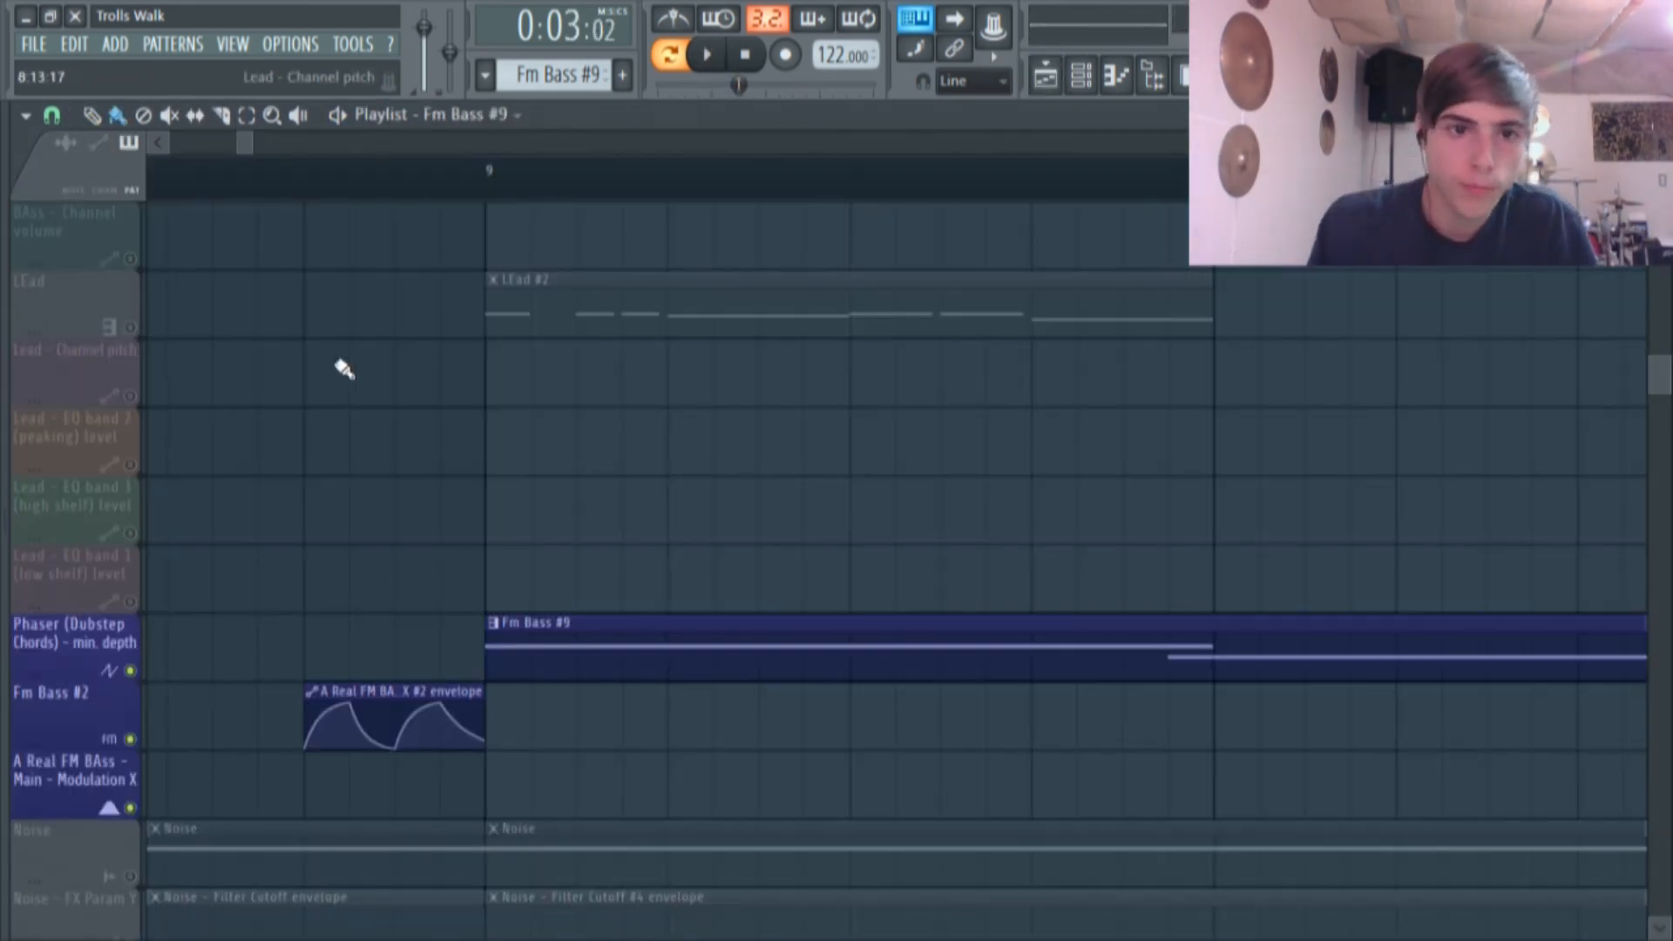
pyautogui.scroll(-5, 523, 417)
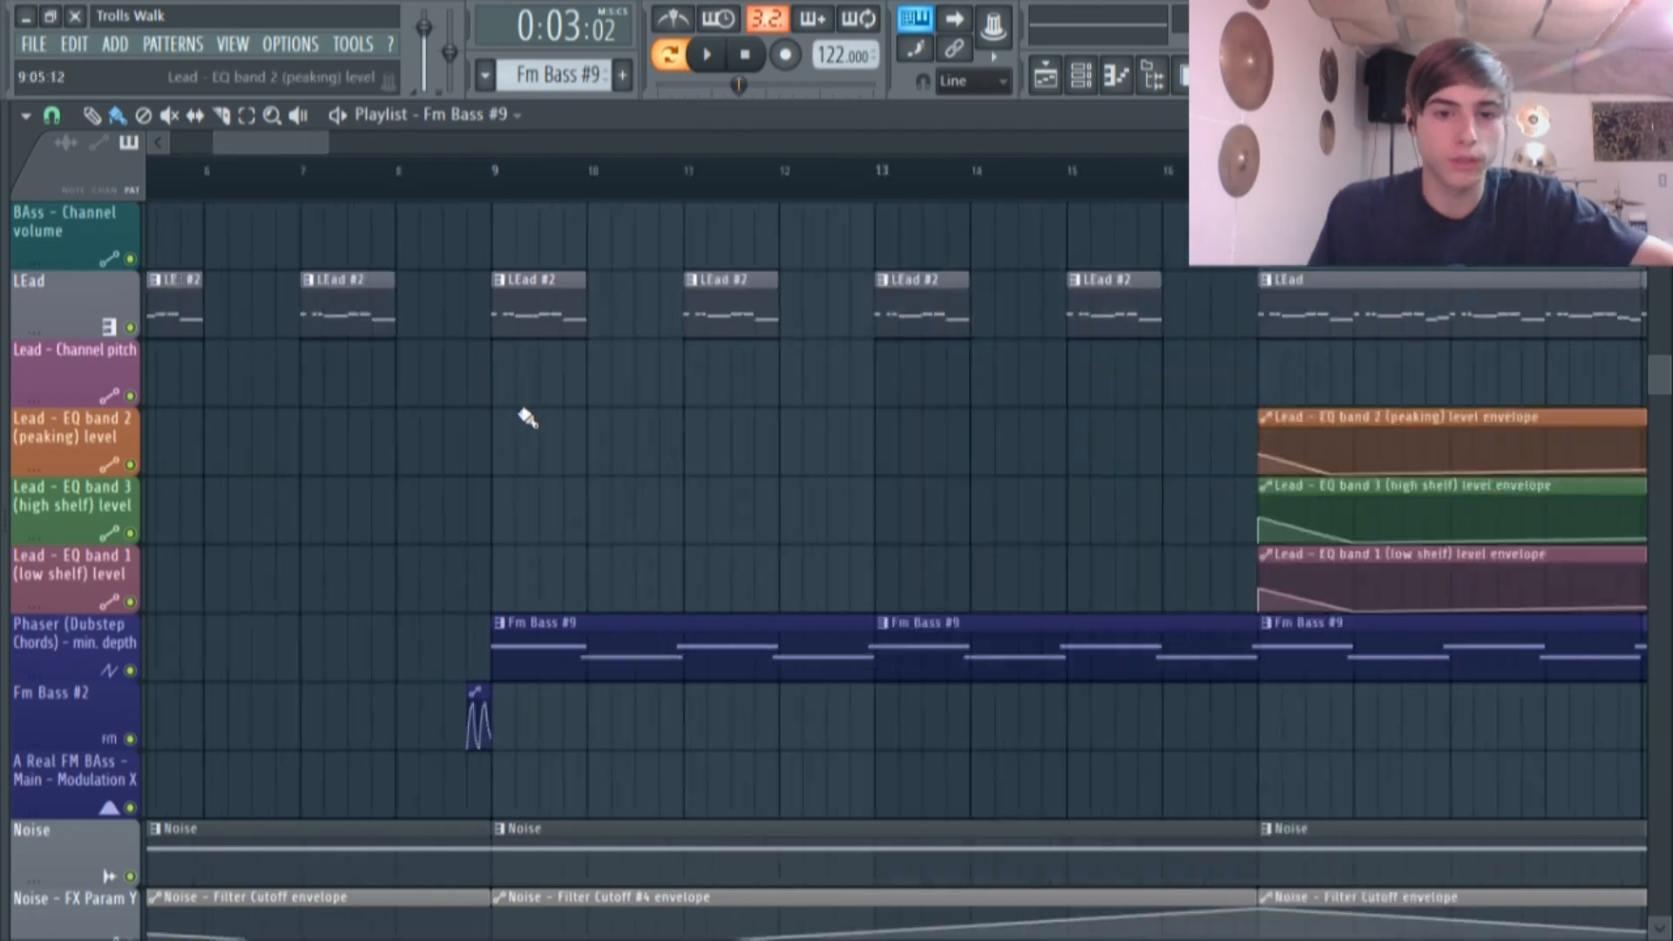
pyautogui.scroll(15, 609, 418)
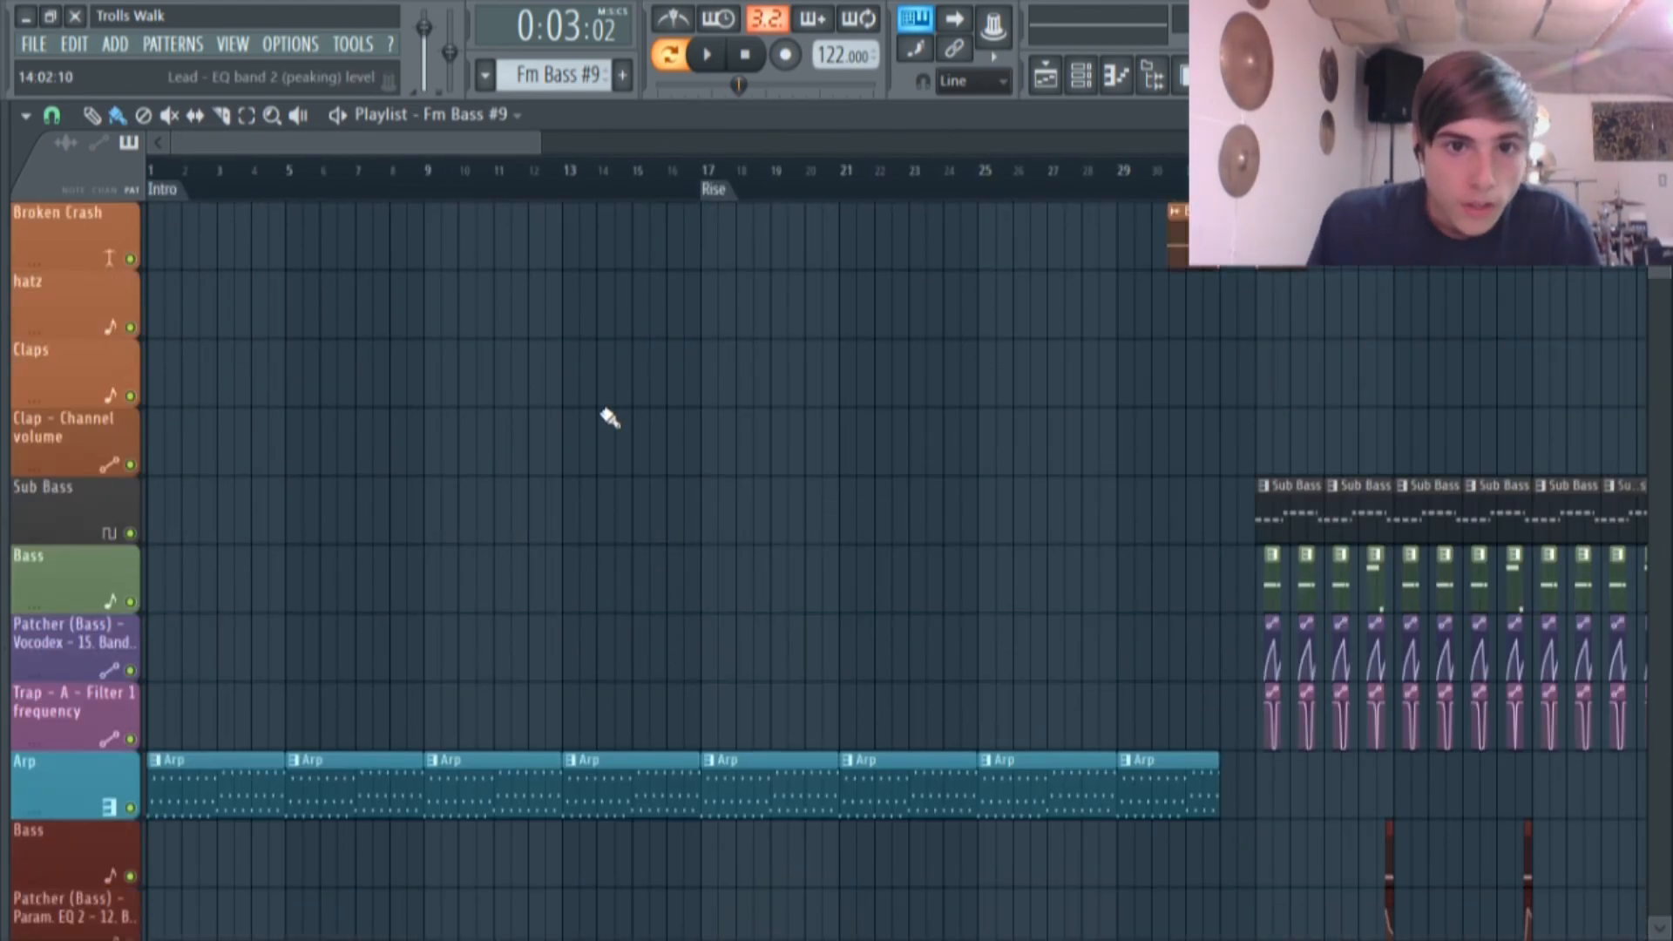
pyautogui.scroll(-12, 602, 364)
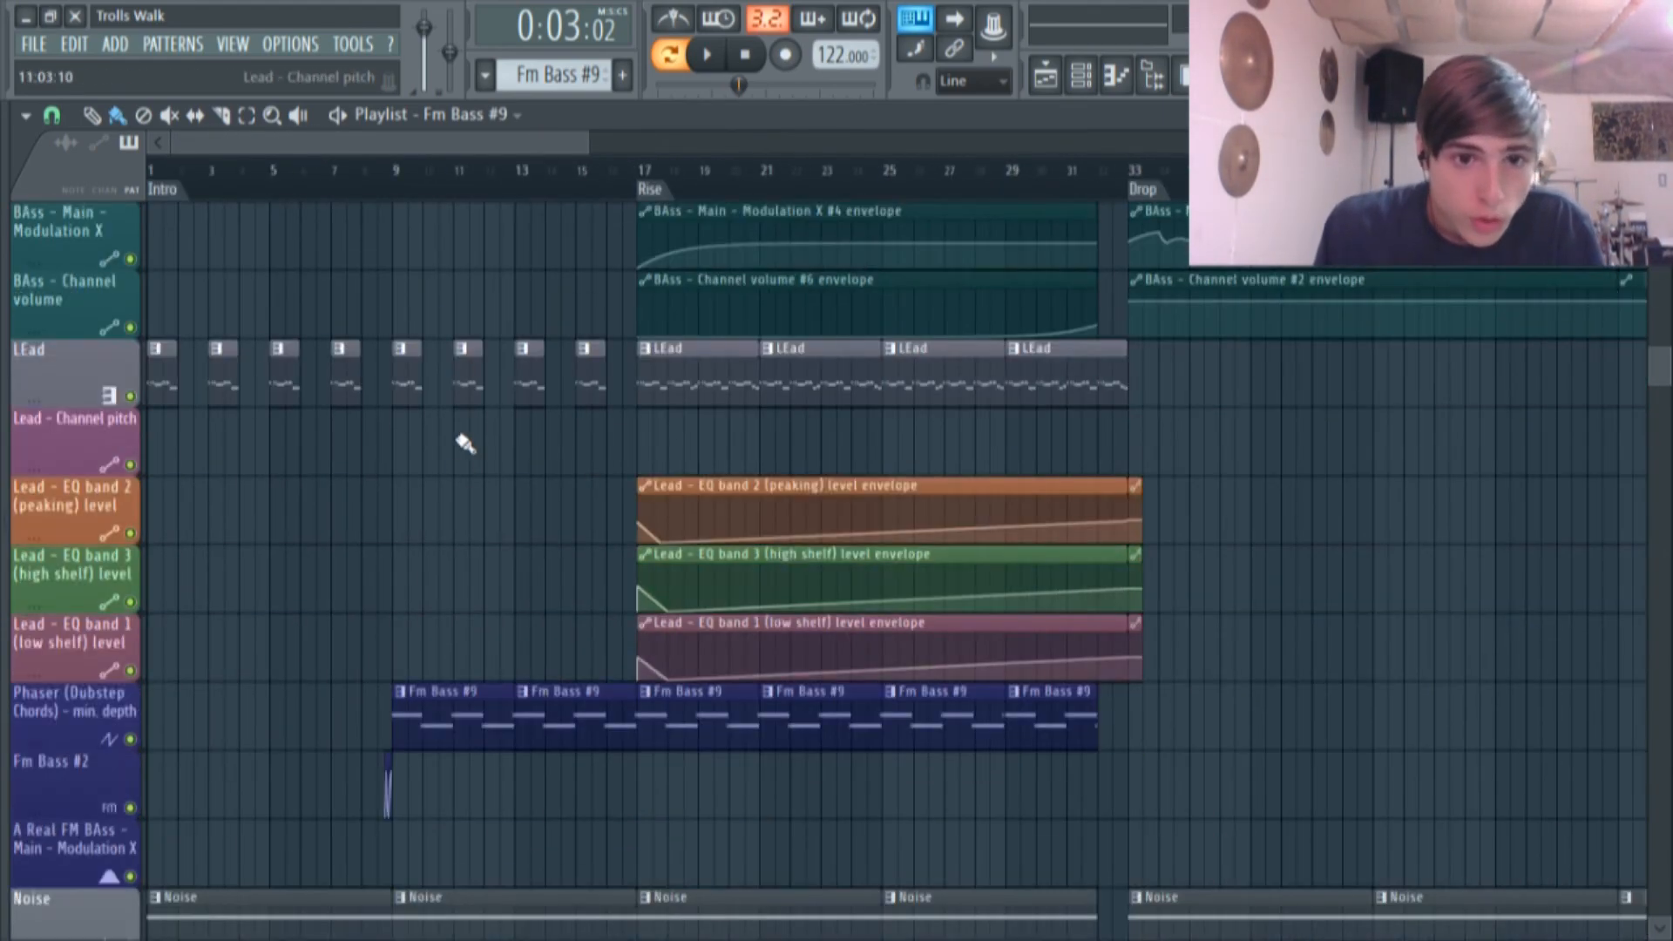
pyautogui.scroll(12, 410, 381)
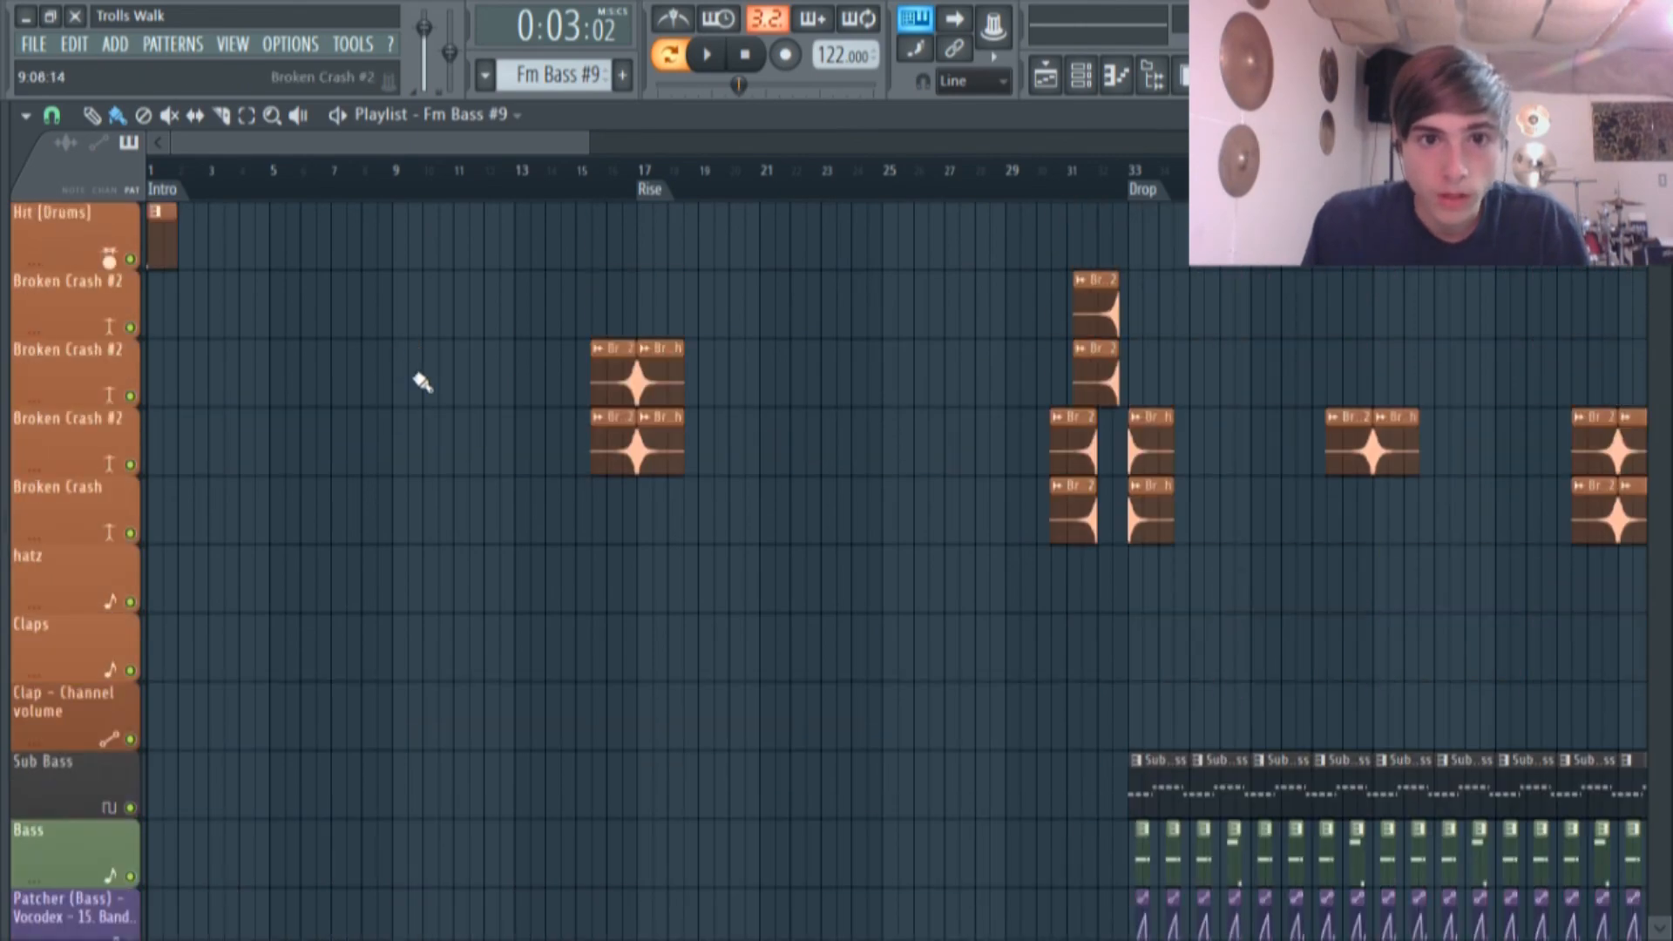
pyautogui.scroll(-15, 728, 299)
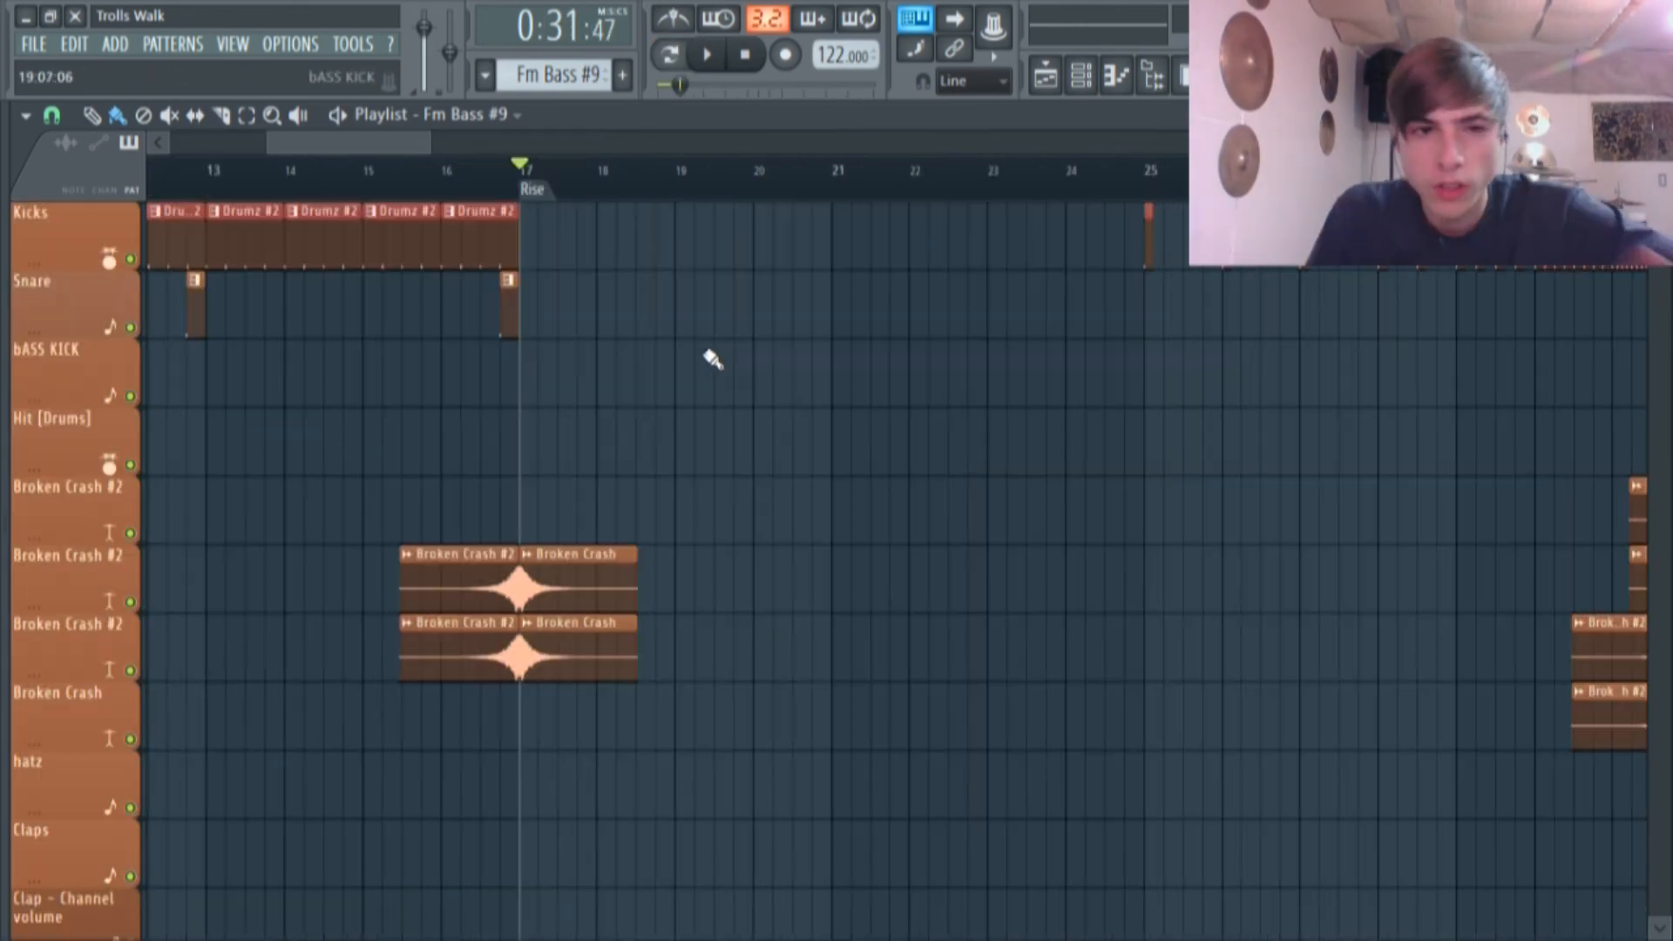
# View the sampler settings of the Broken Crash clip at bar 17 and close them.
pyautogui.scroll(-2, 689, 383)
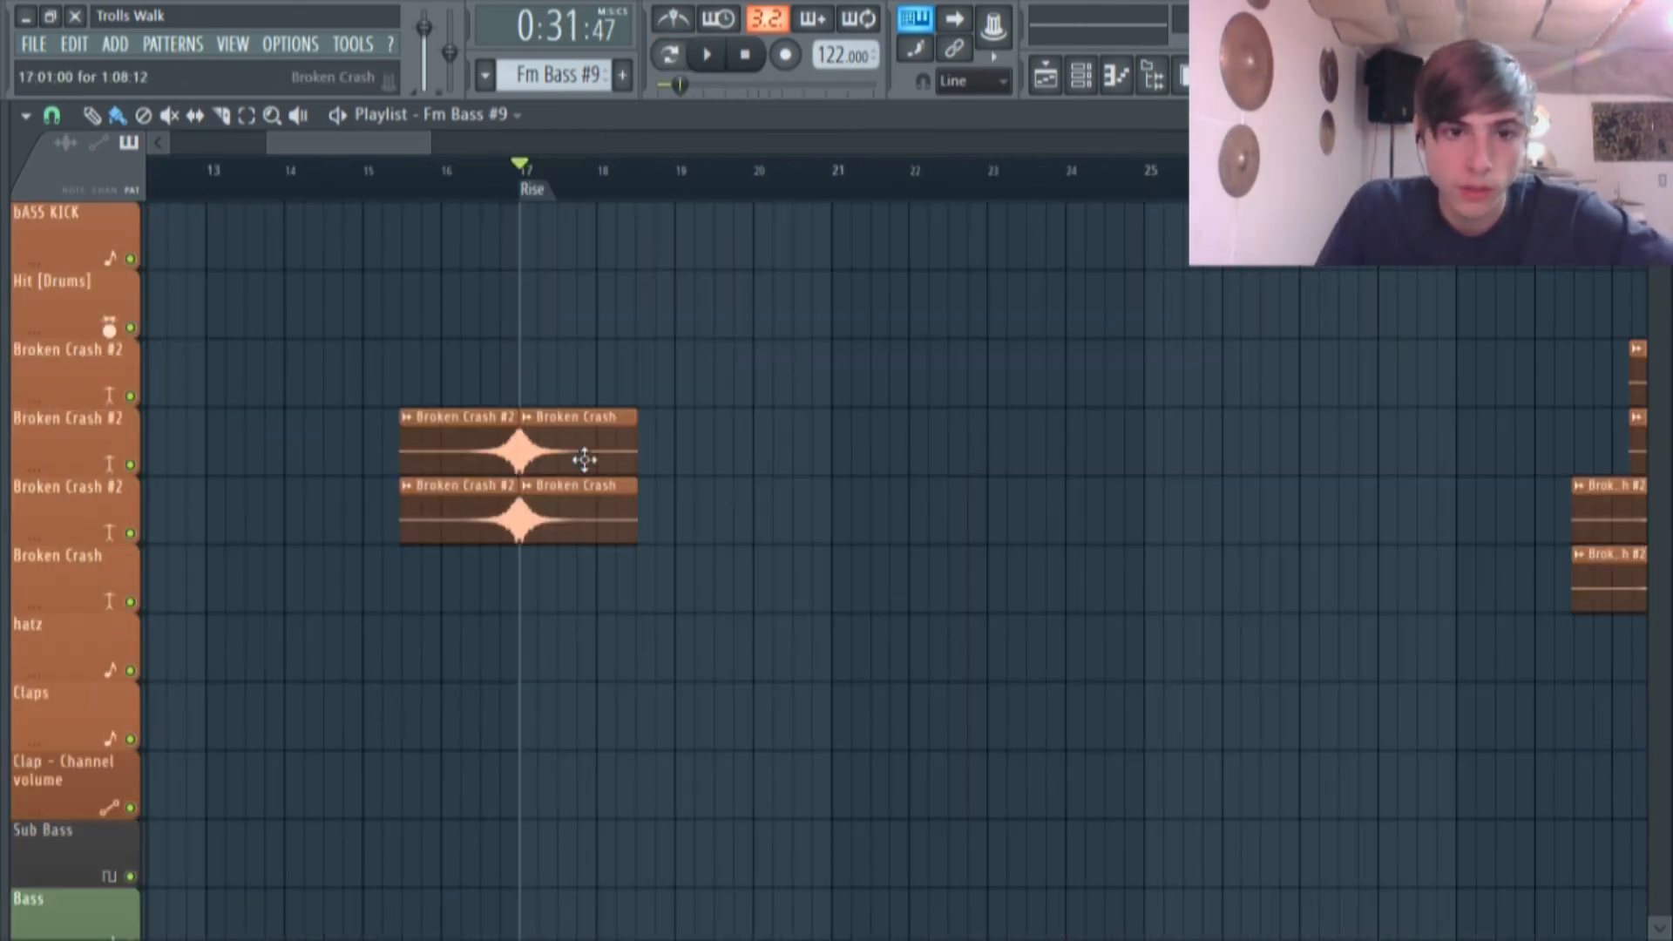
pyautogui.doubleClick(558, 443)
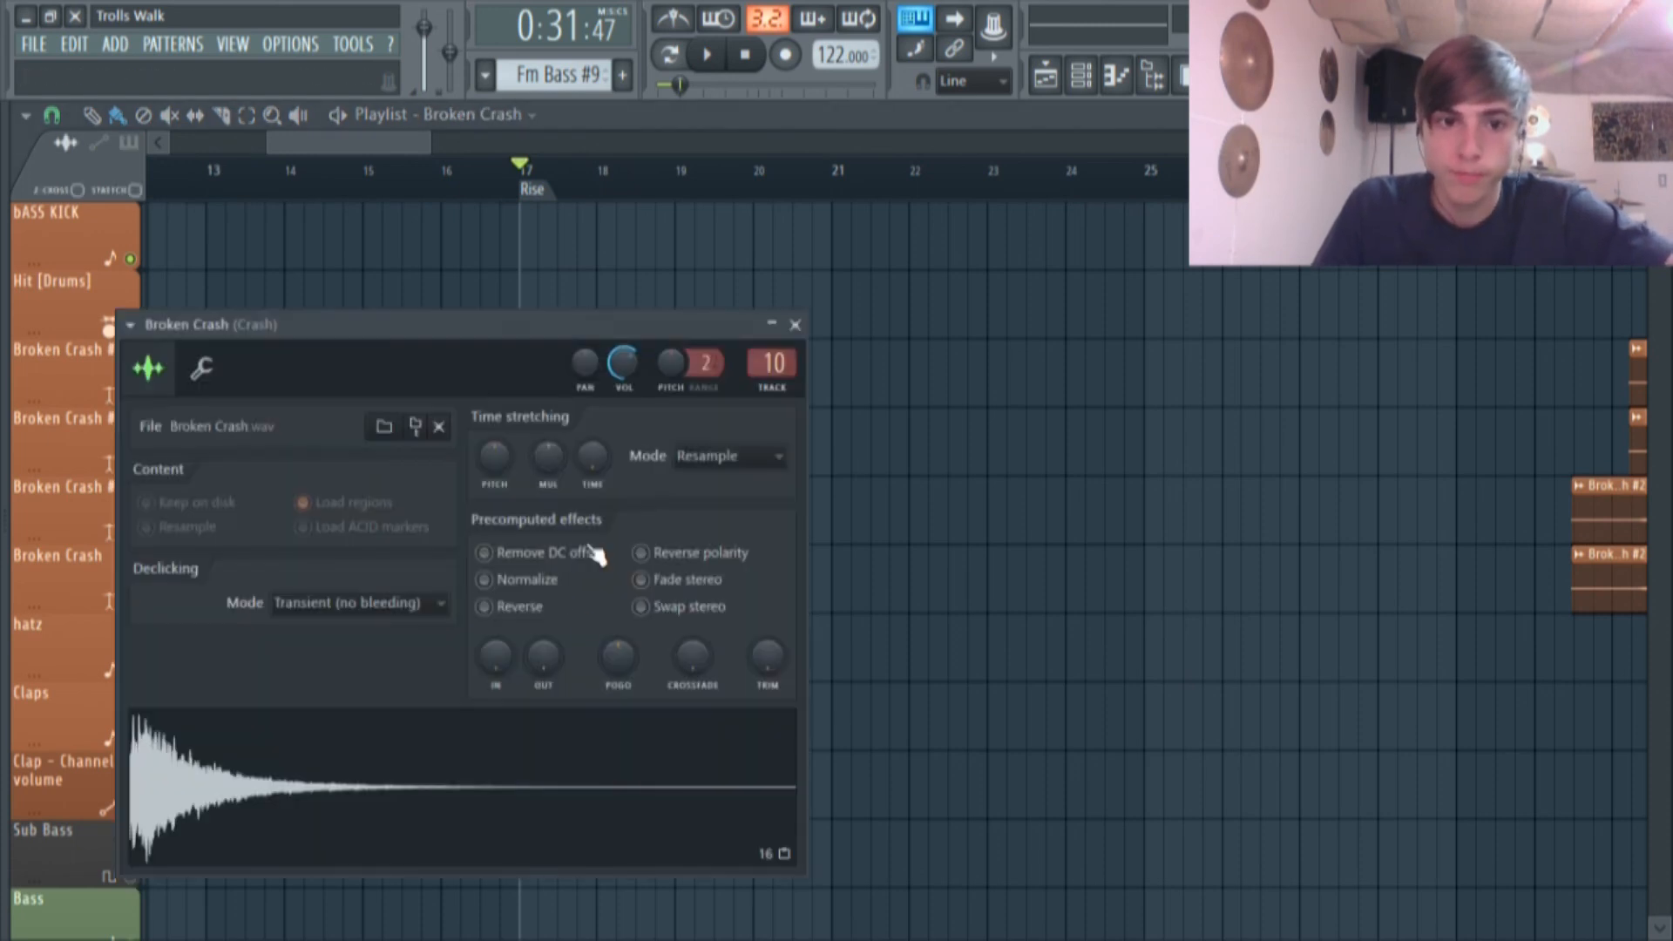
pyautogui.click(794, 324)
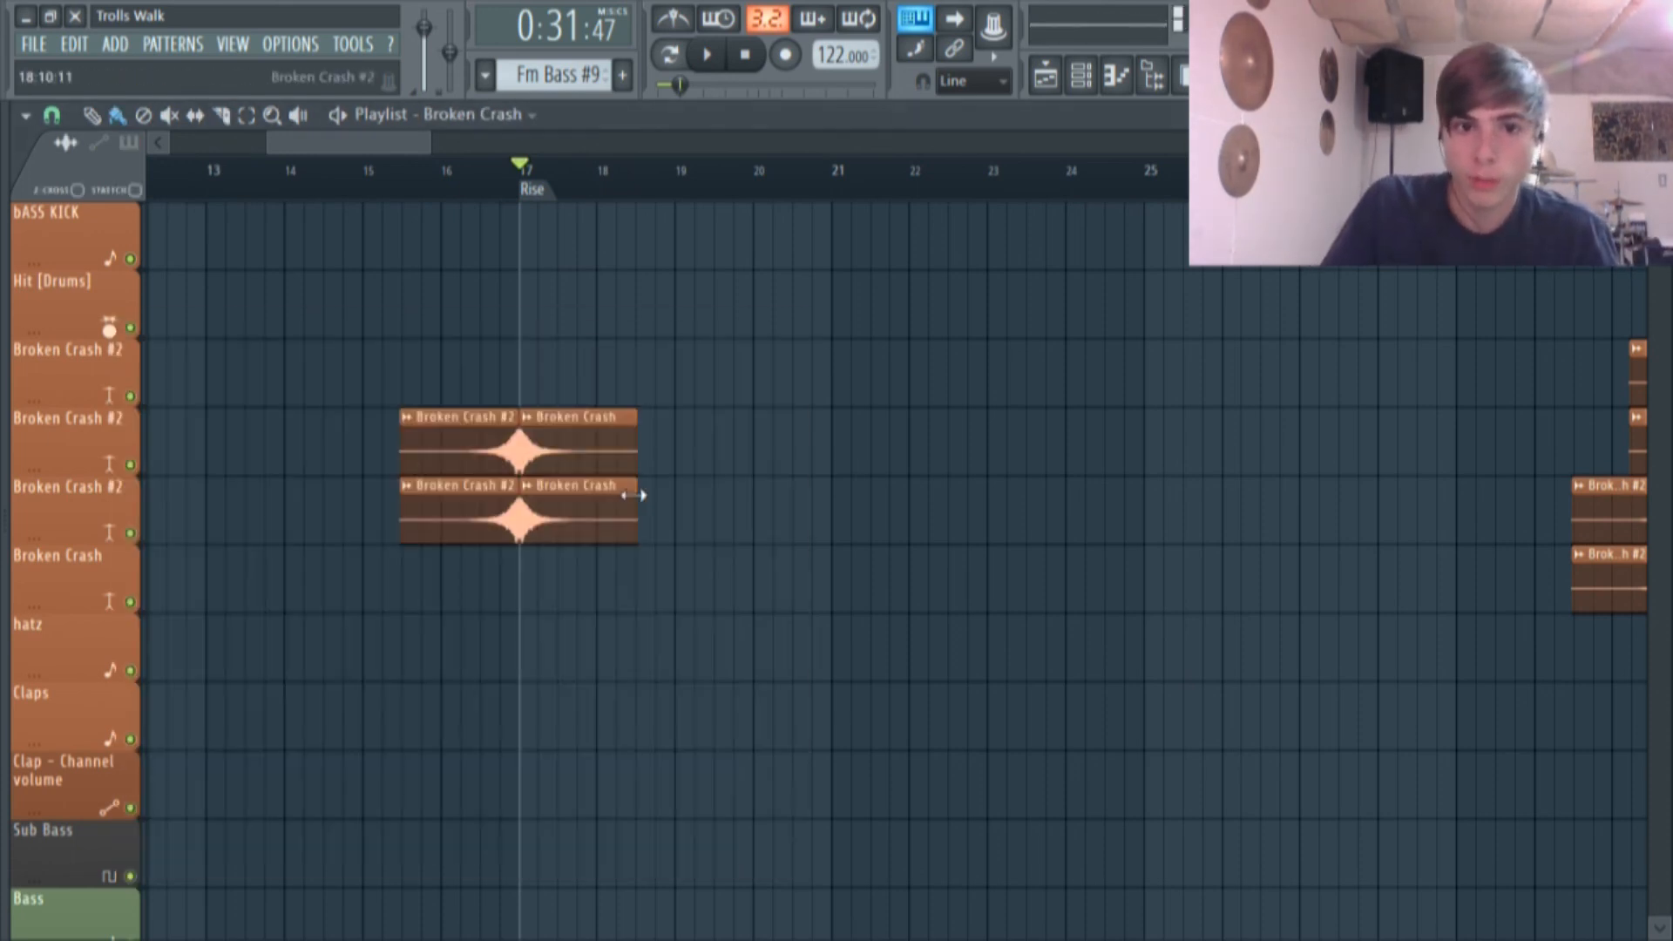
# Open the LEad #2 pattern before the Rise in the piano roll, play its notes, stop, and return to the playlist.
pyautogui.scroll(-2, 582, 433)
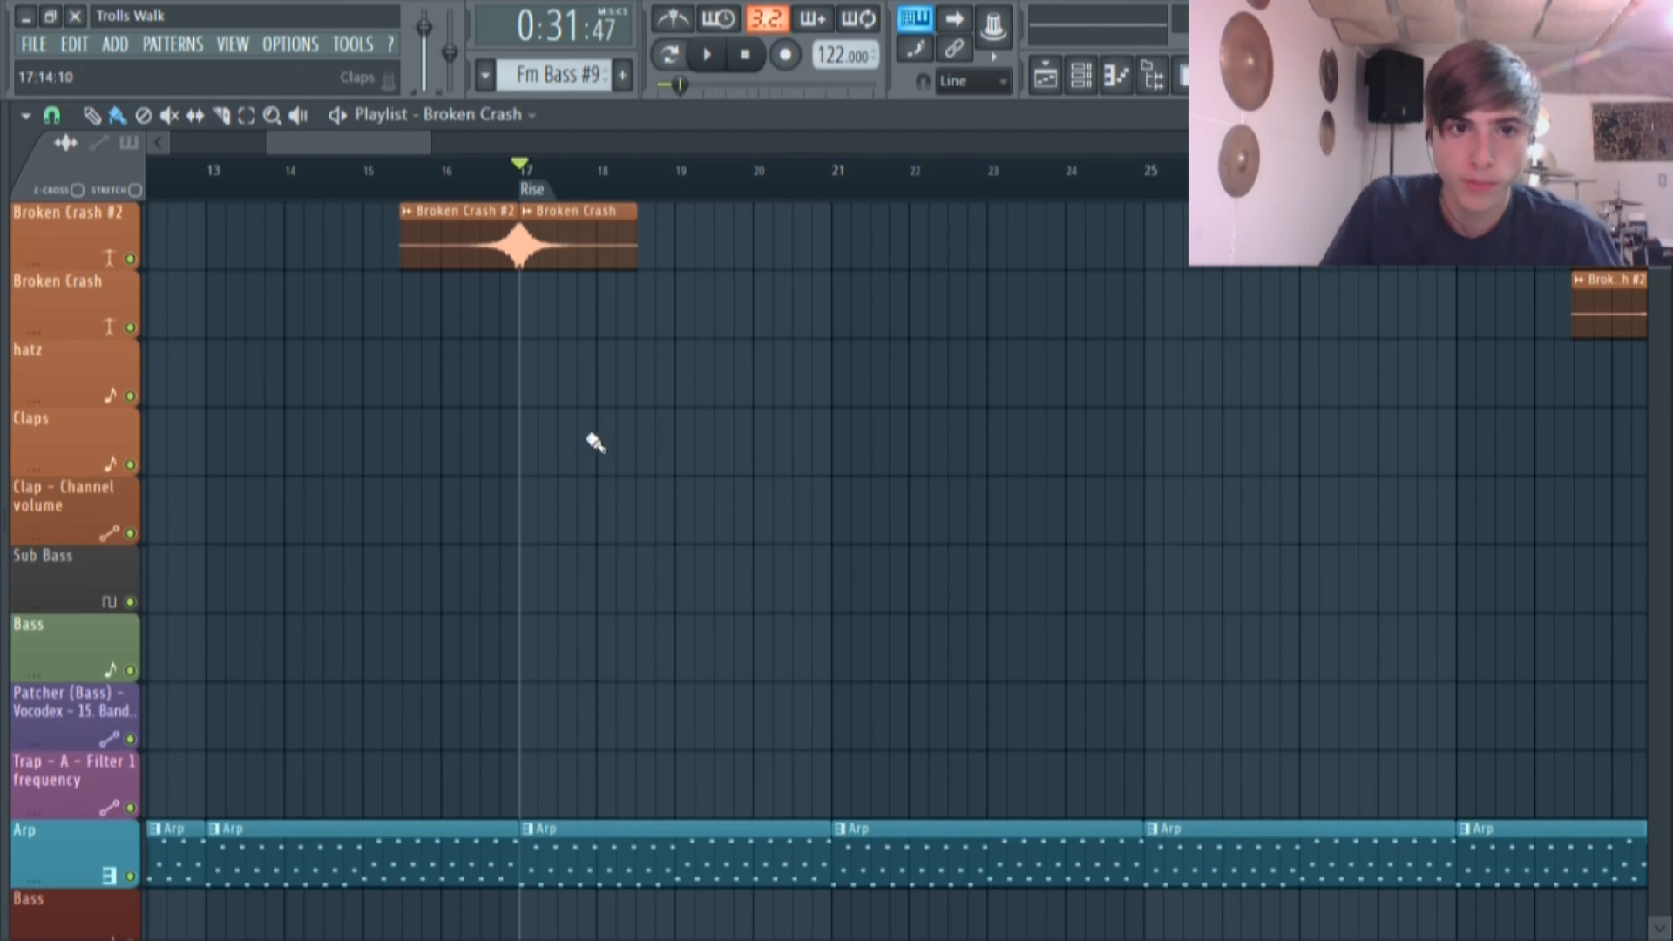
pyautogui.scroll(-7, 872, 470)
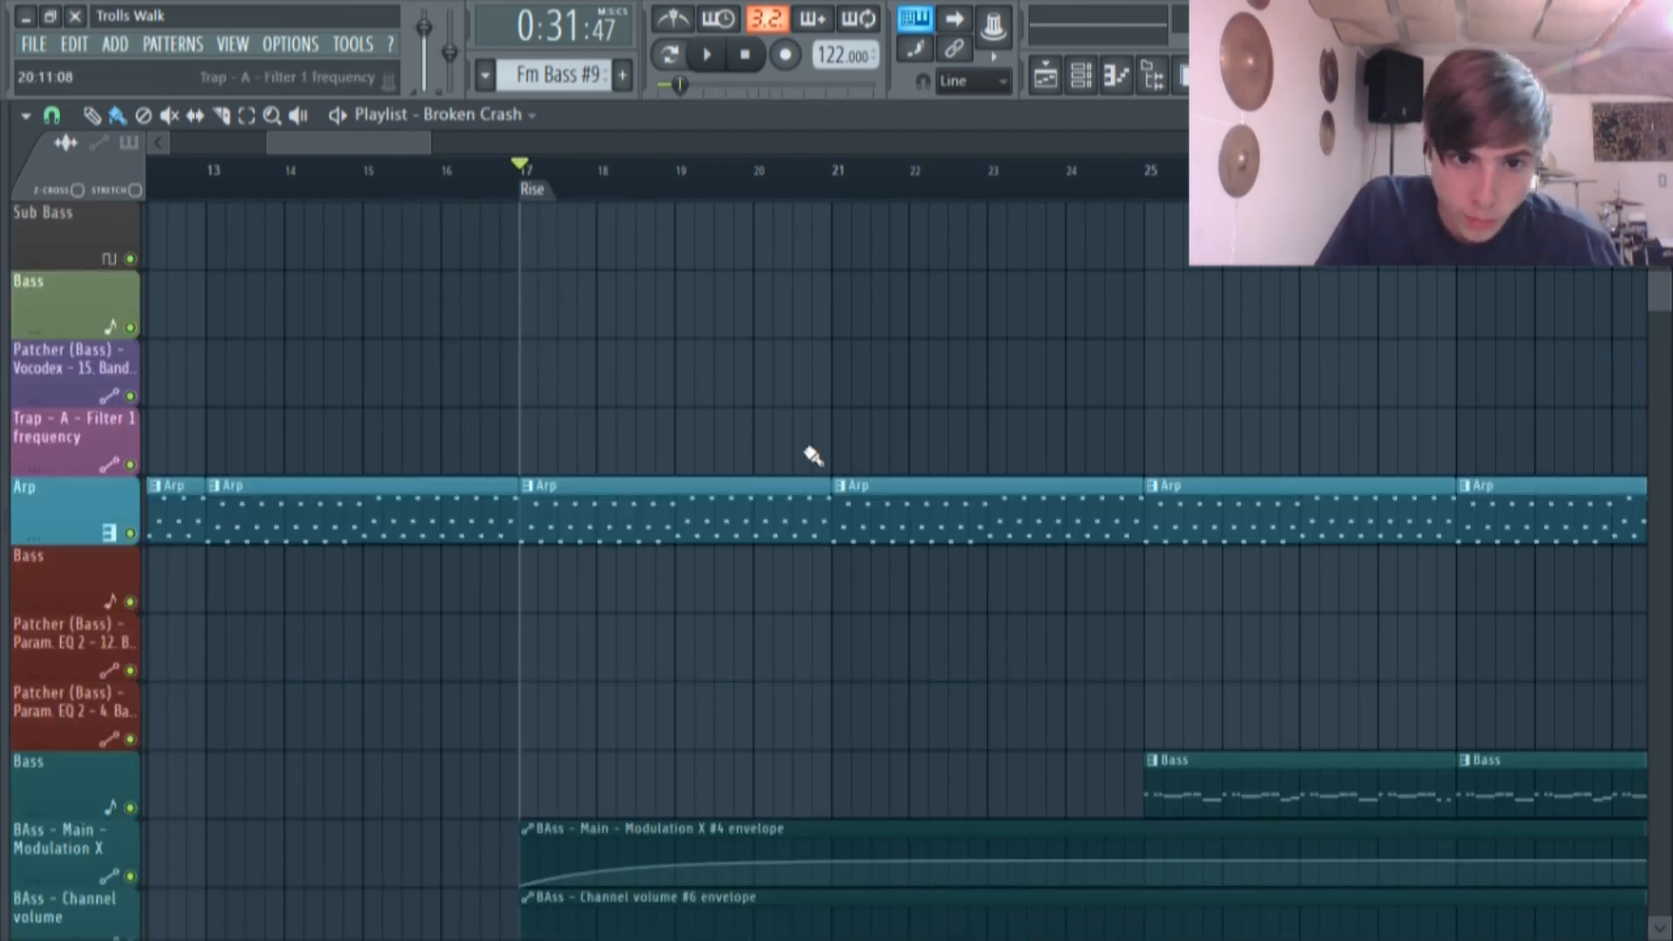
pyautogui.scroll(-5, 1025, 440)
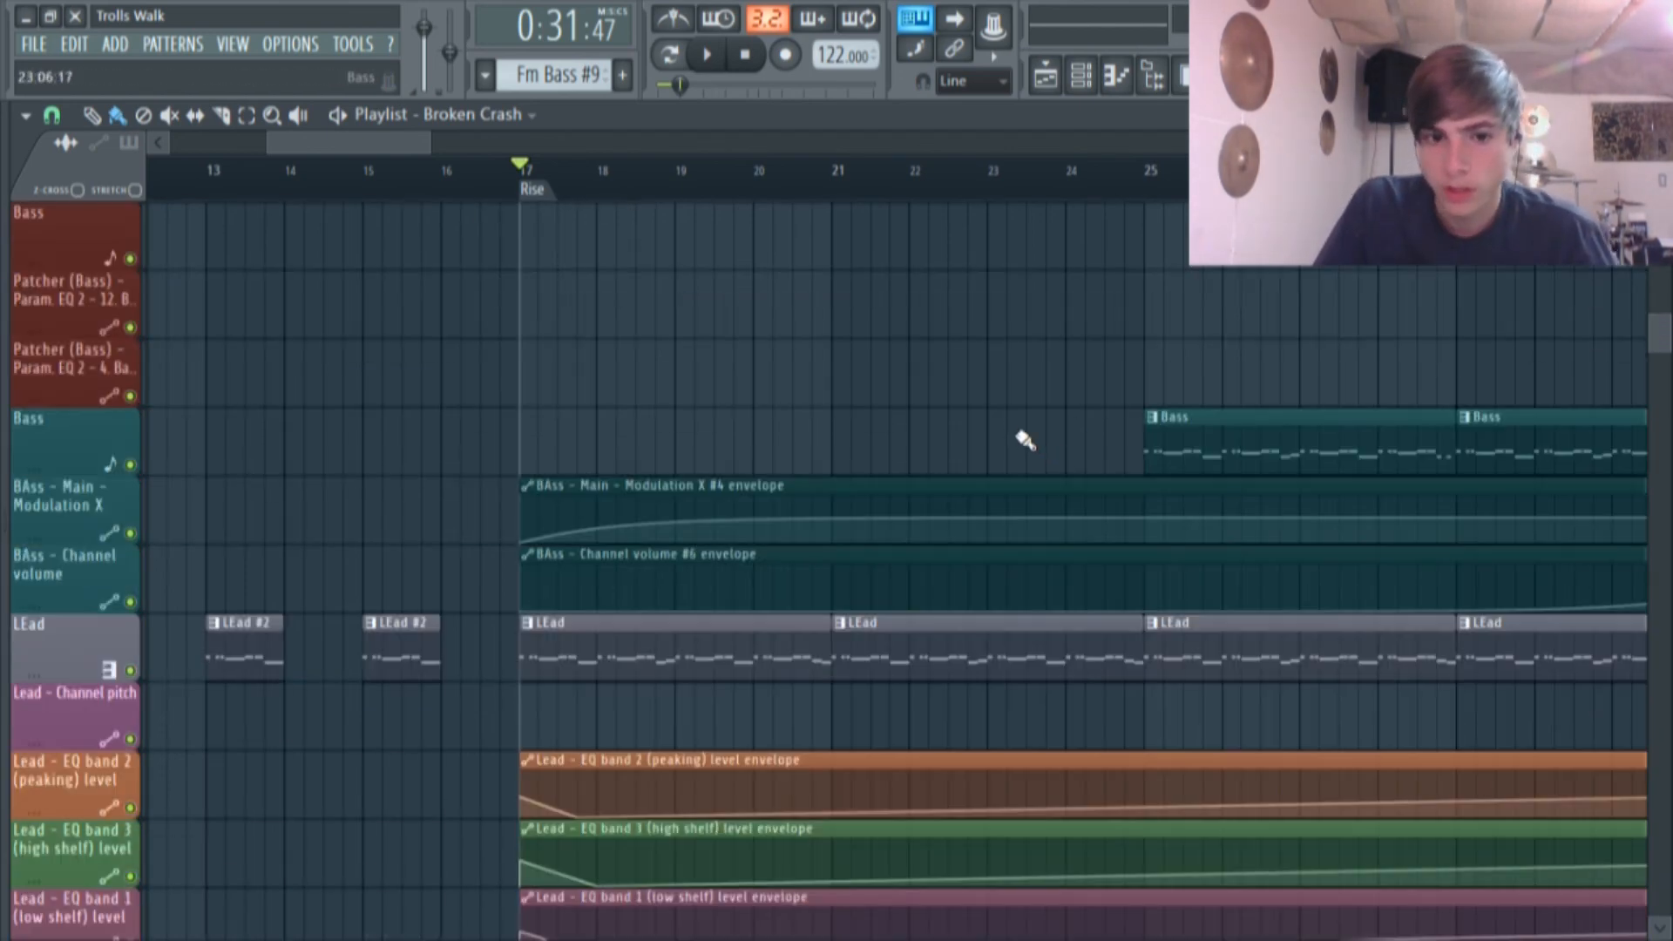
pyautogui.doubleClick(399, 646)
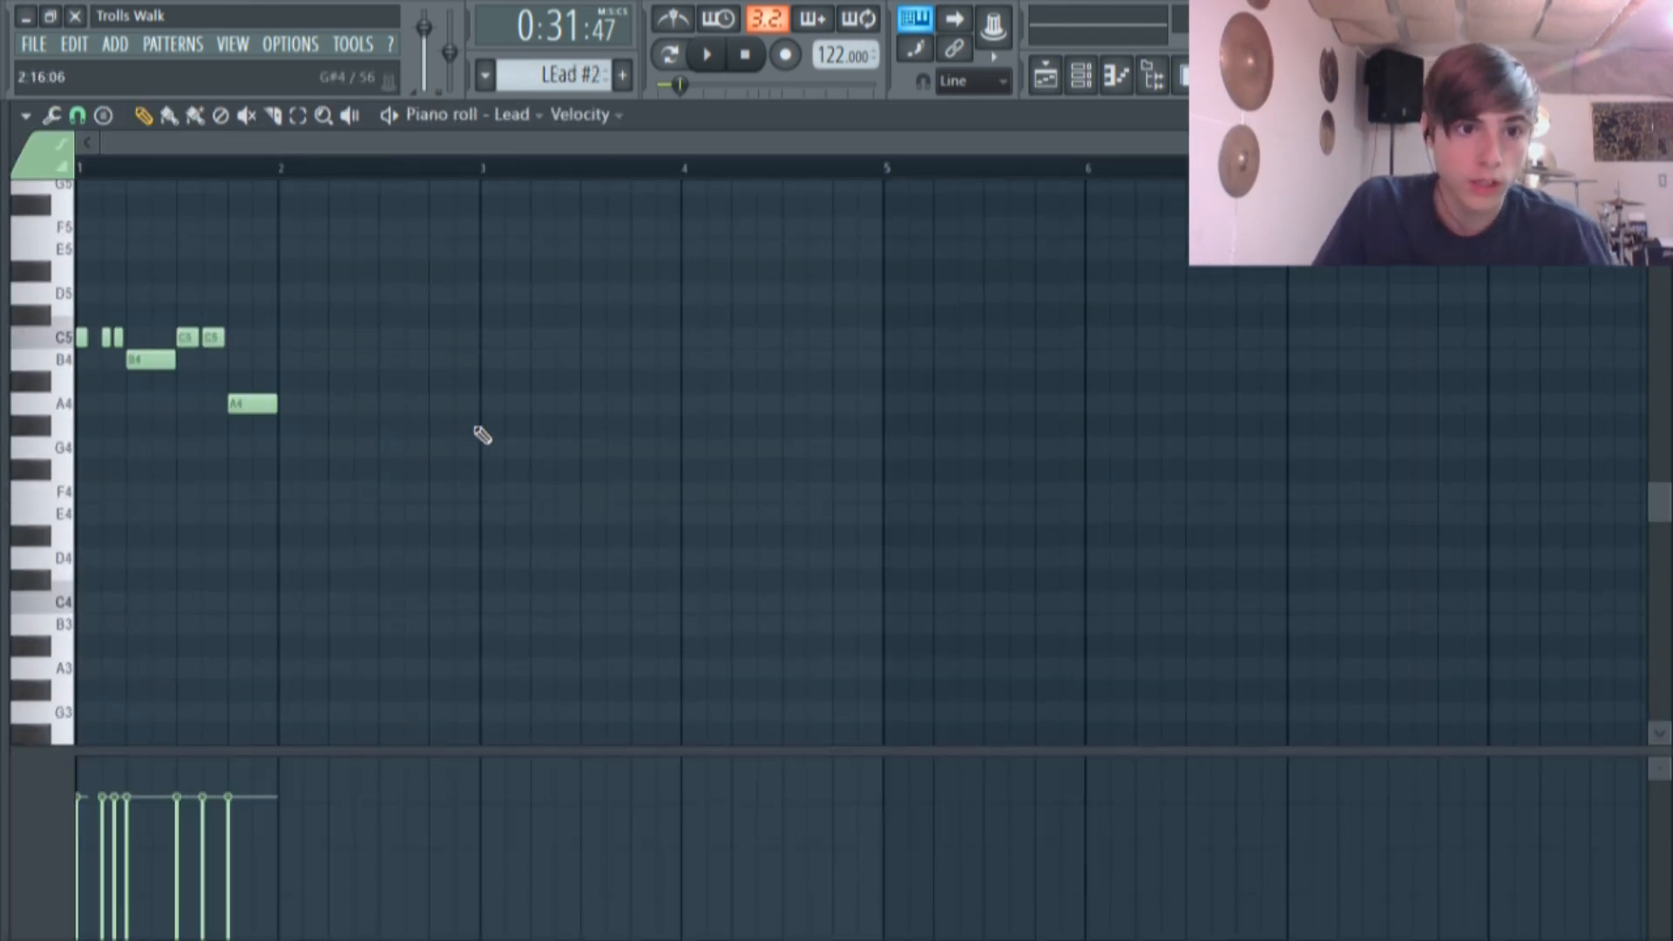
pyautogui.click(704, 56)
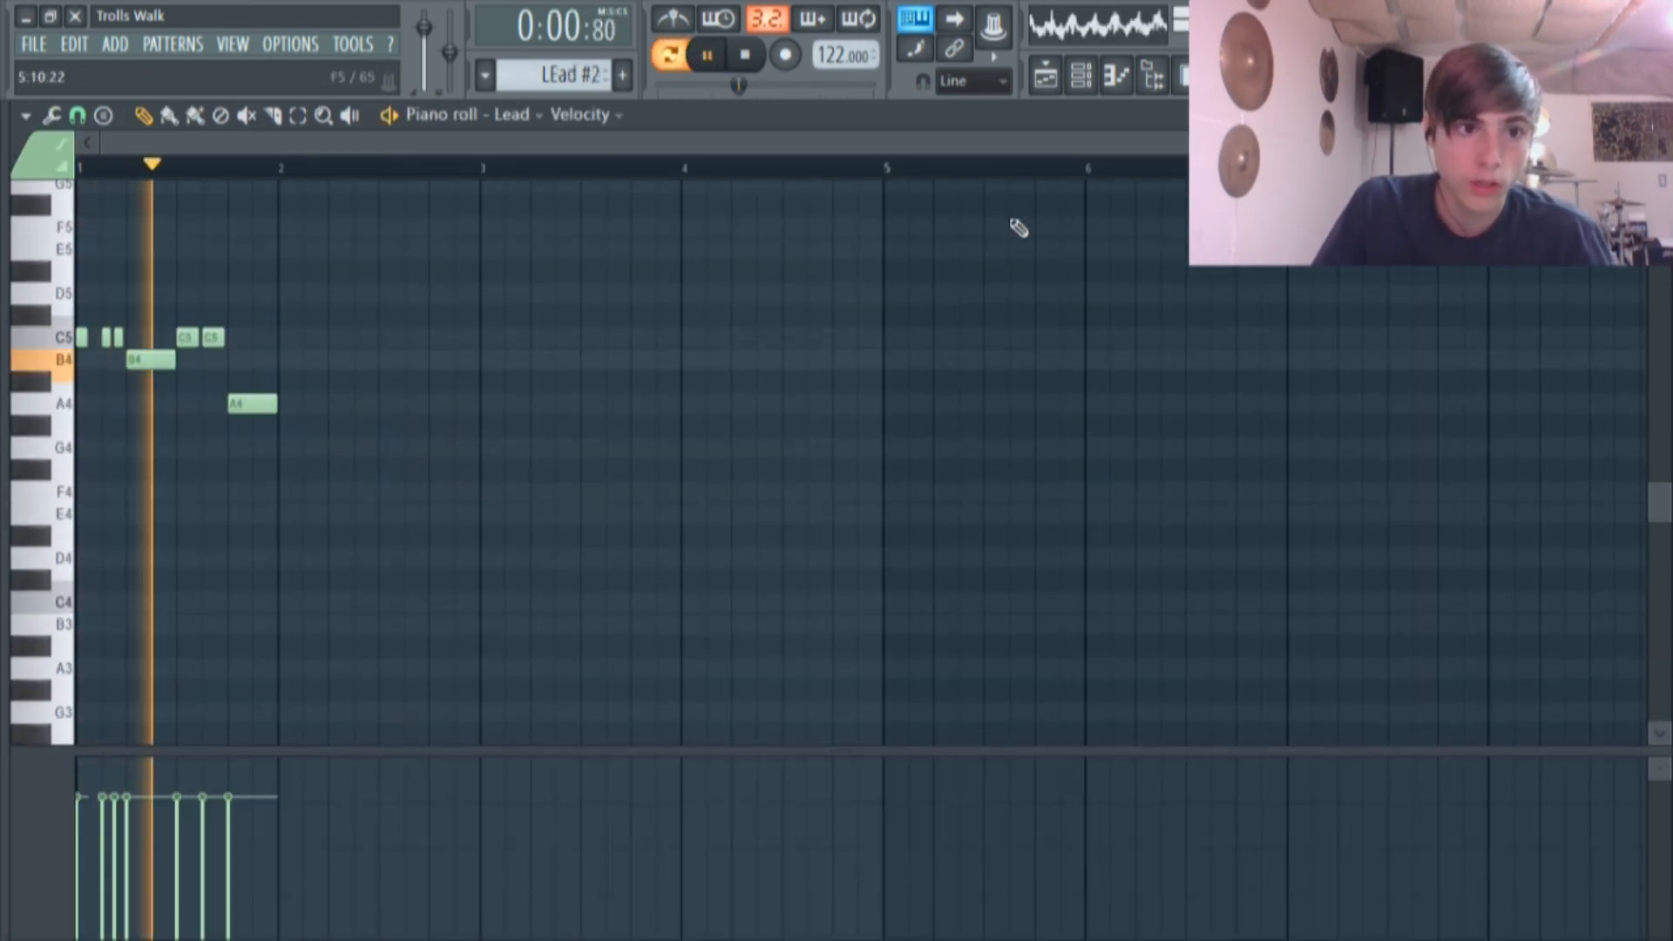
pyautogui.click(704, 58)
pyautogui.click(1046, 76)
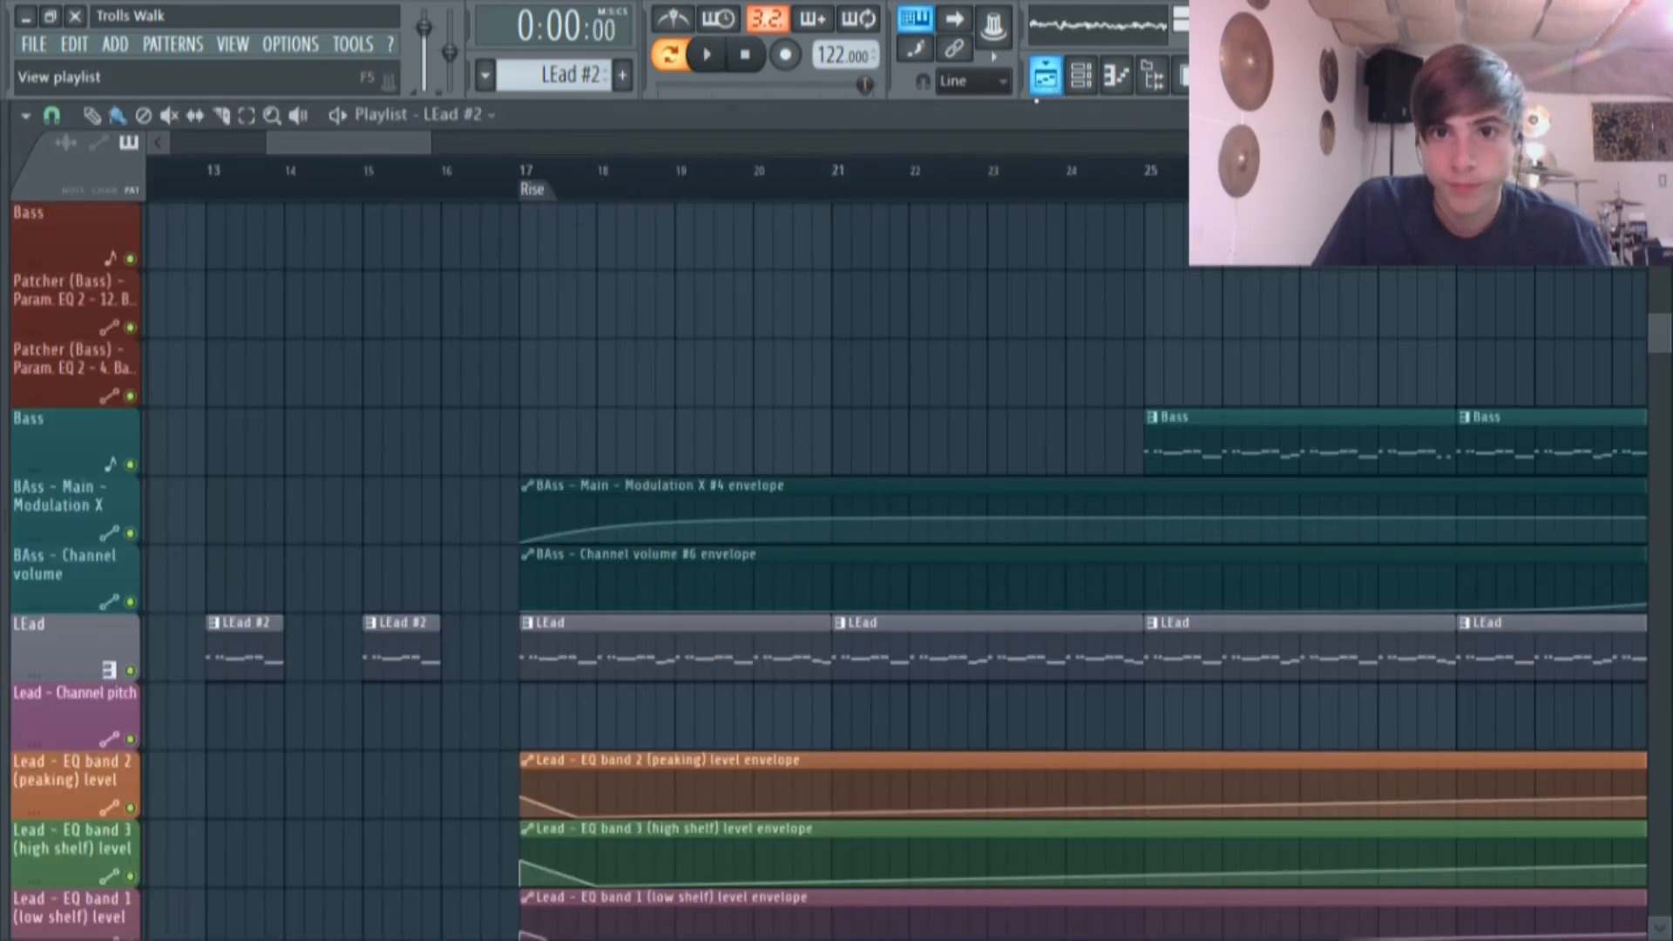
# Open the LEad pattern at bar 17 in the piano roll, play its notes through, and stop playback.
pyautogui.doubleClick(688, 654)
pyautogui.moveTo(617, 144); pyautogui.dragTo(21, 228)
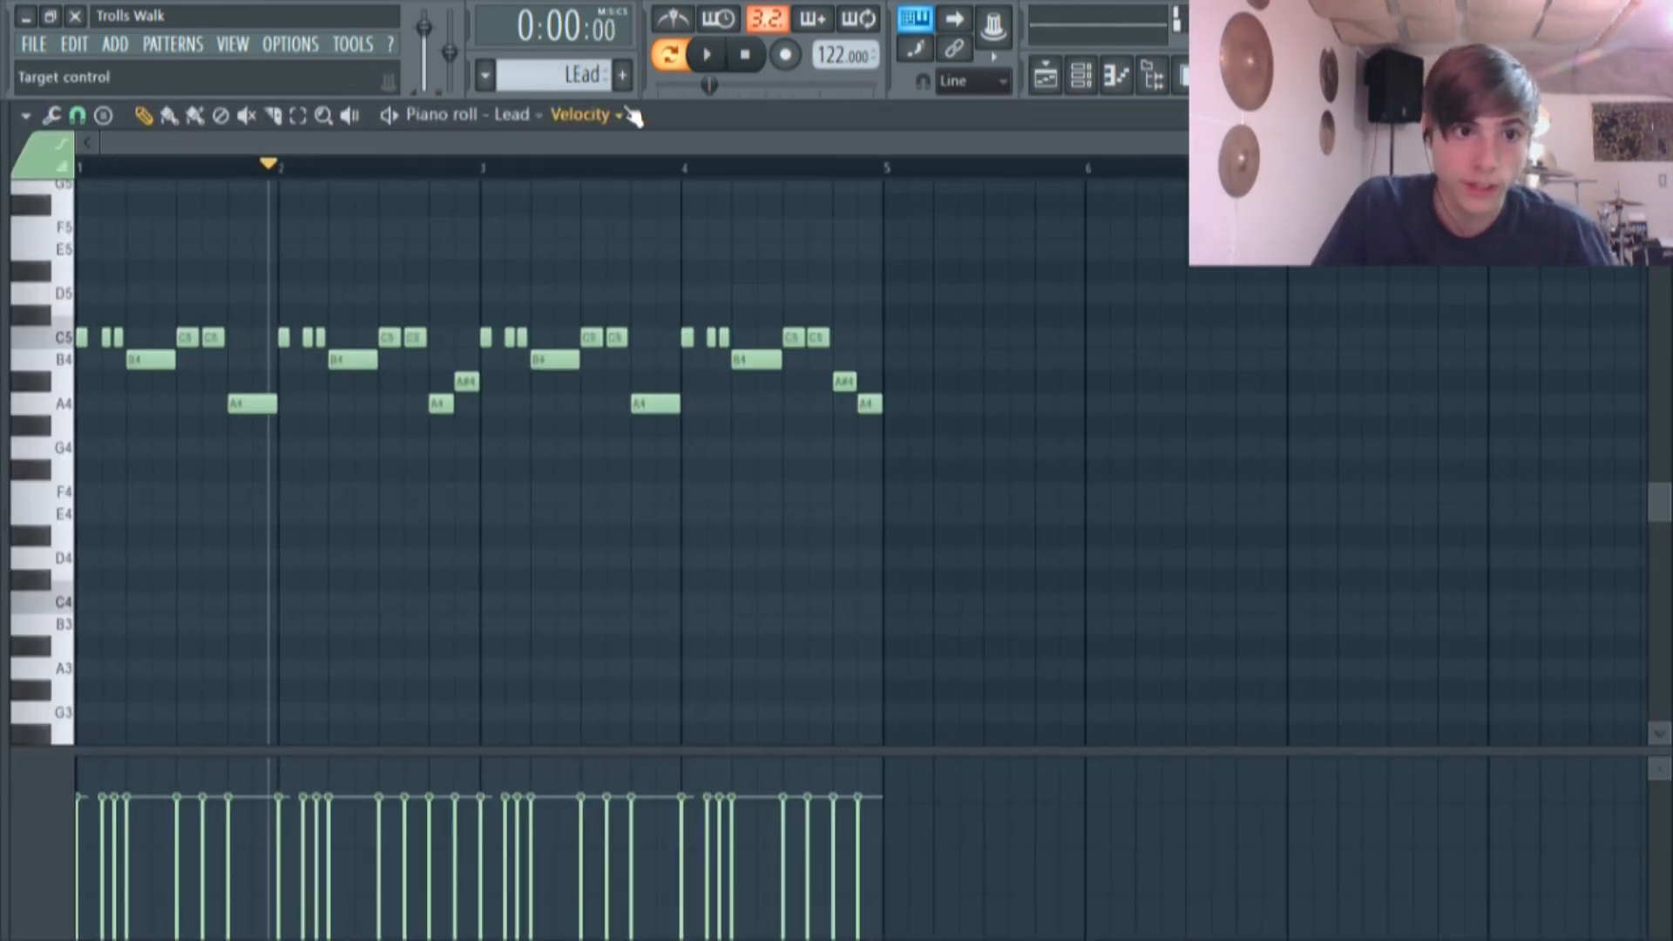
pyautogui.click(700, 63)
pyautogui.click(708, 59)
pyautogui.click(708, 60)
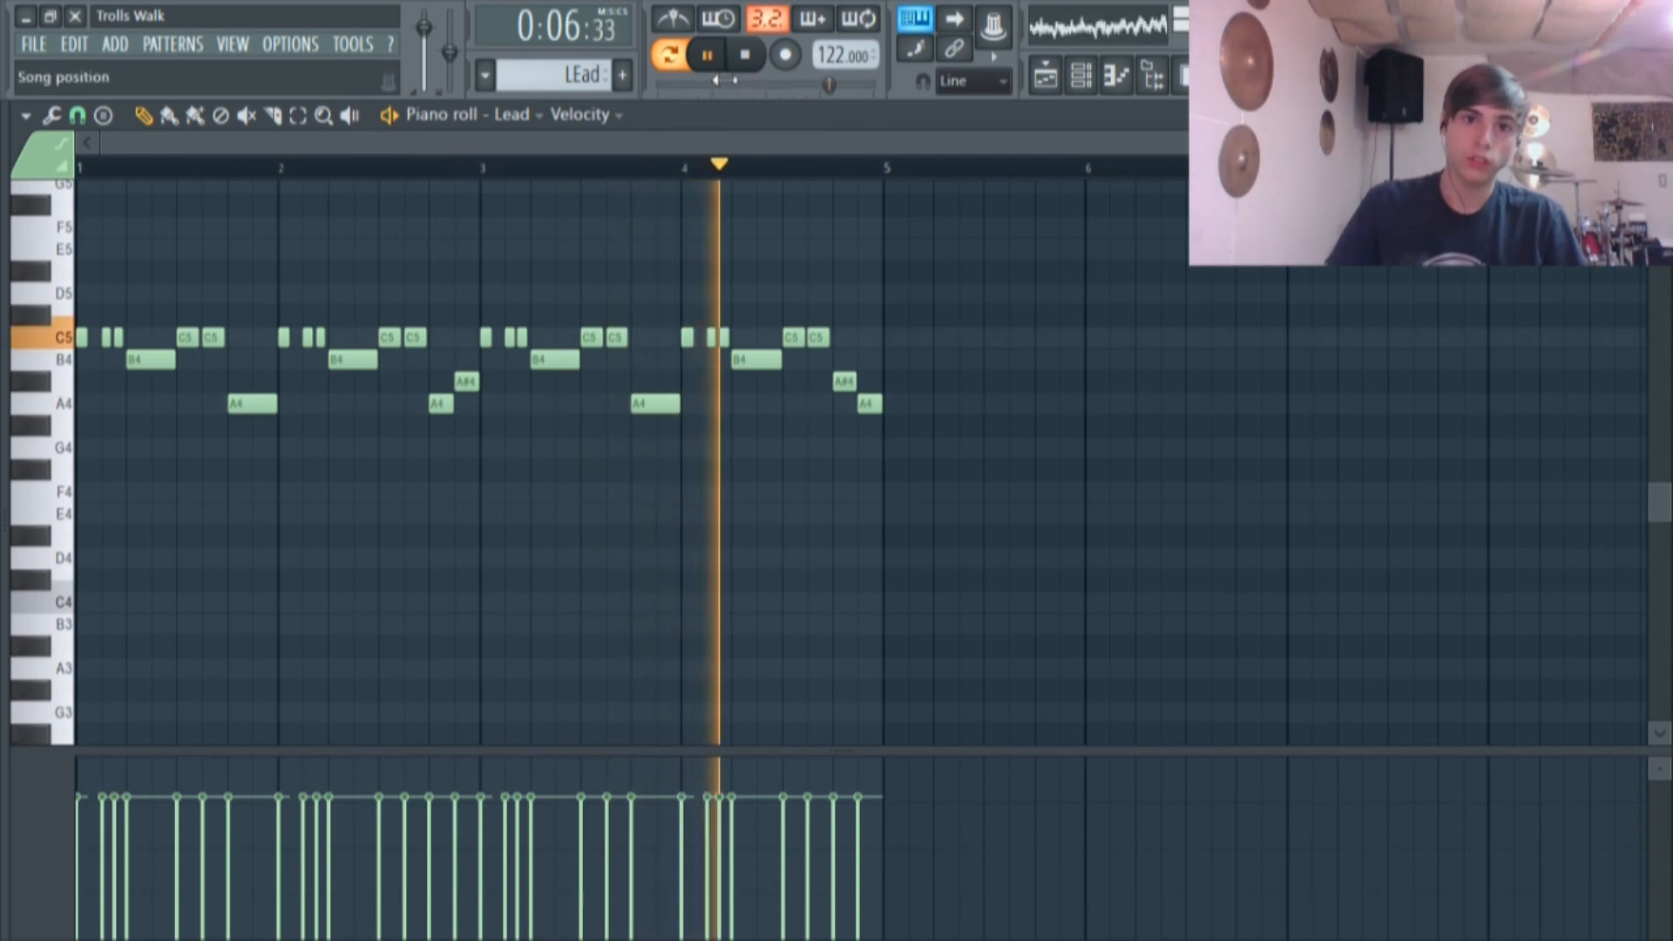
pyautogui.click(707, 56)
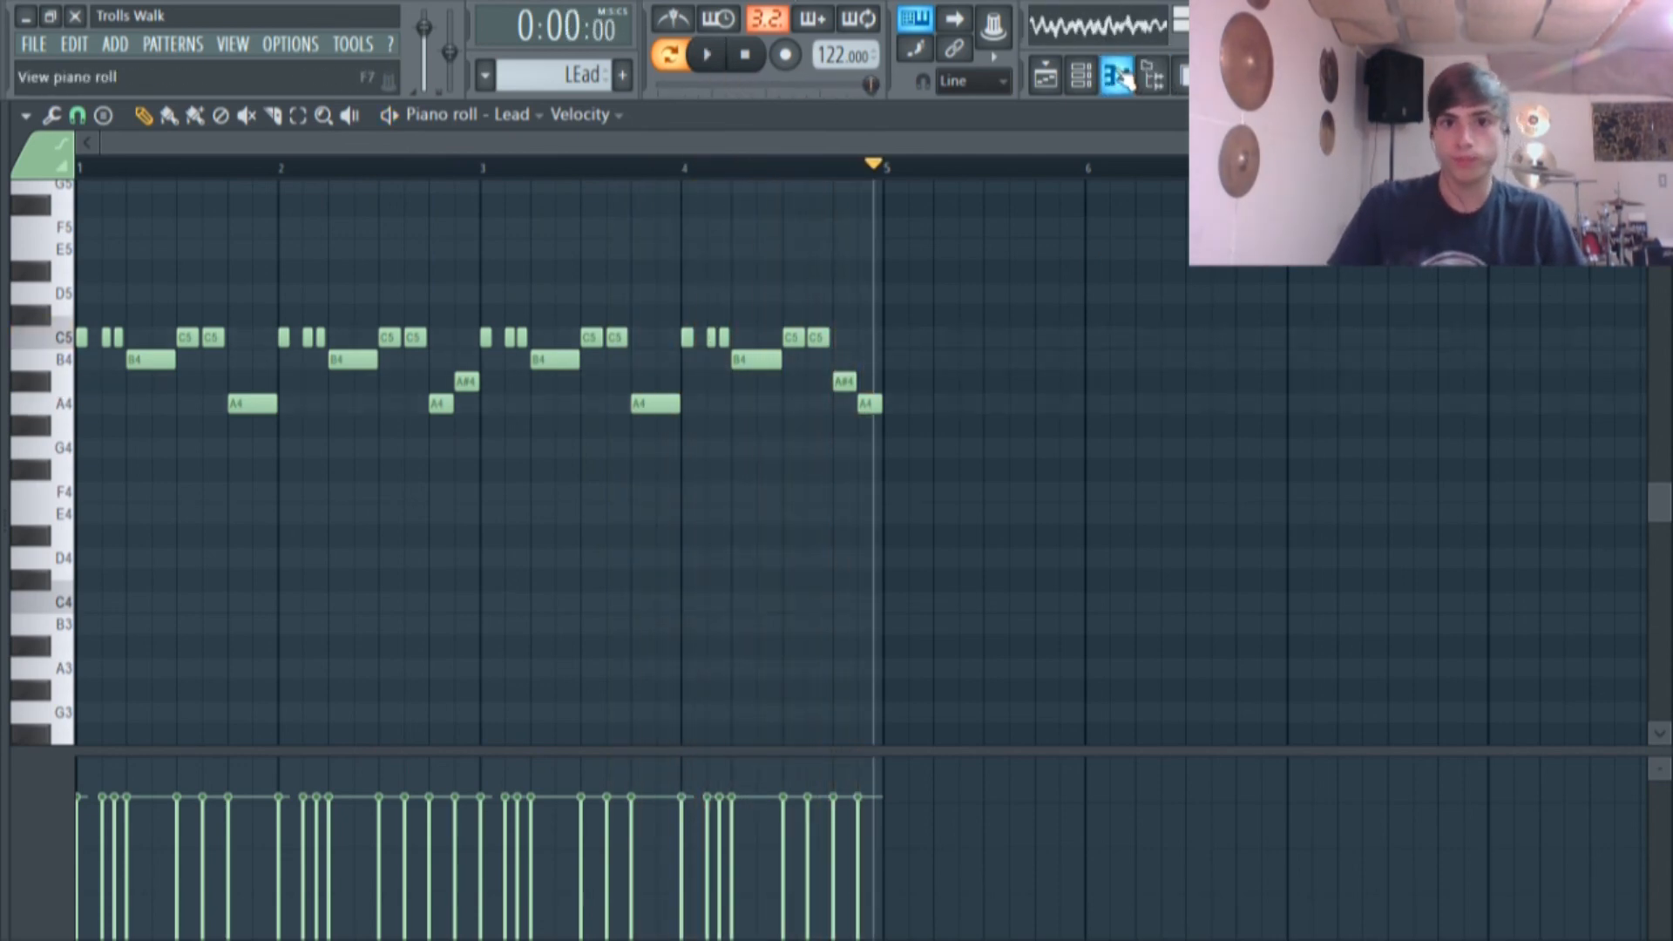
# View the Lead channel's Sytrus settings and close them.
pyautogui.click(1080, 76)
pyautogui.scroll(4, 628, 446)
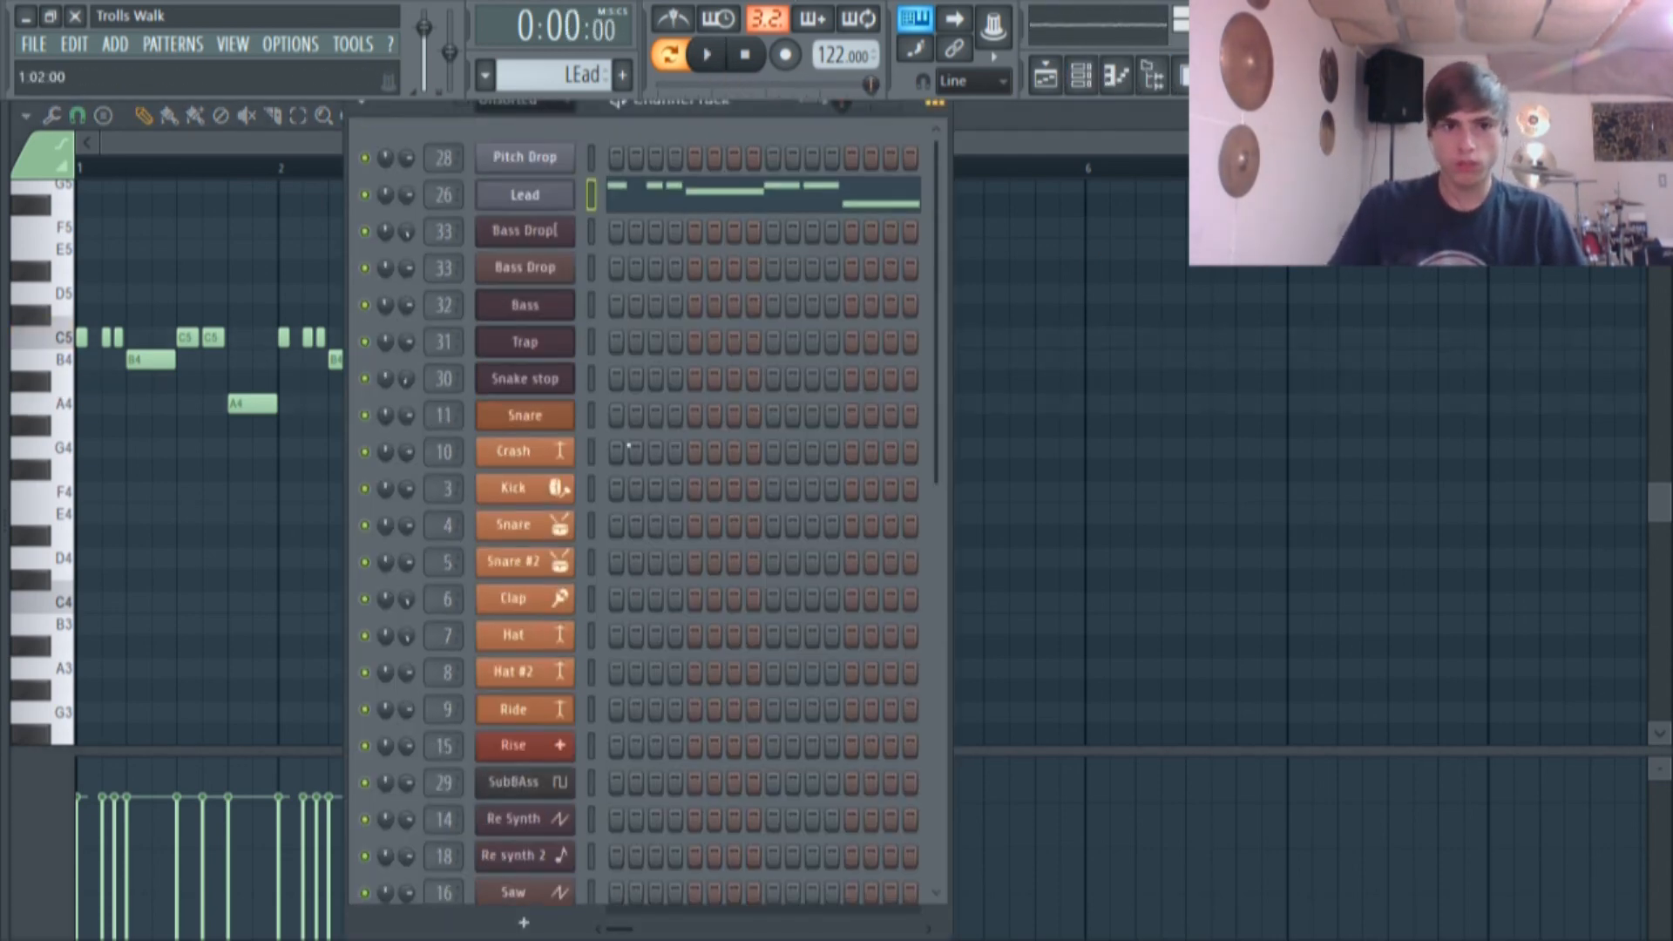
pyautogui.click(562, 203)
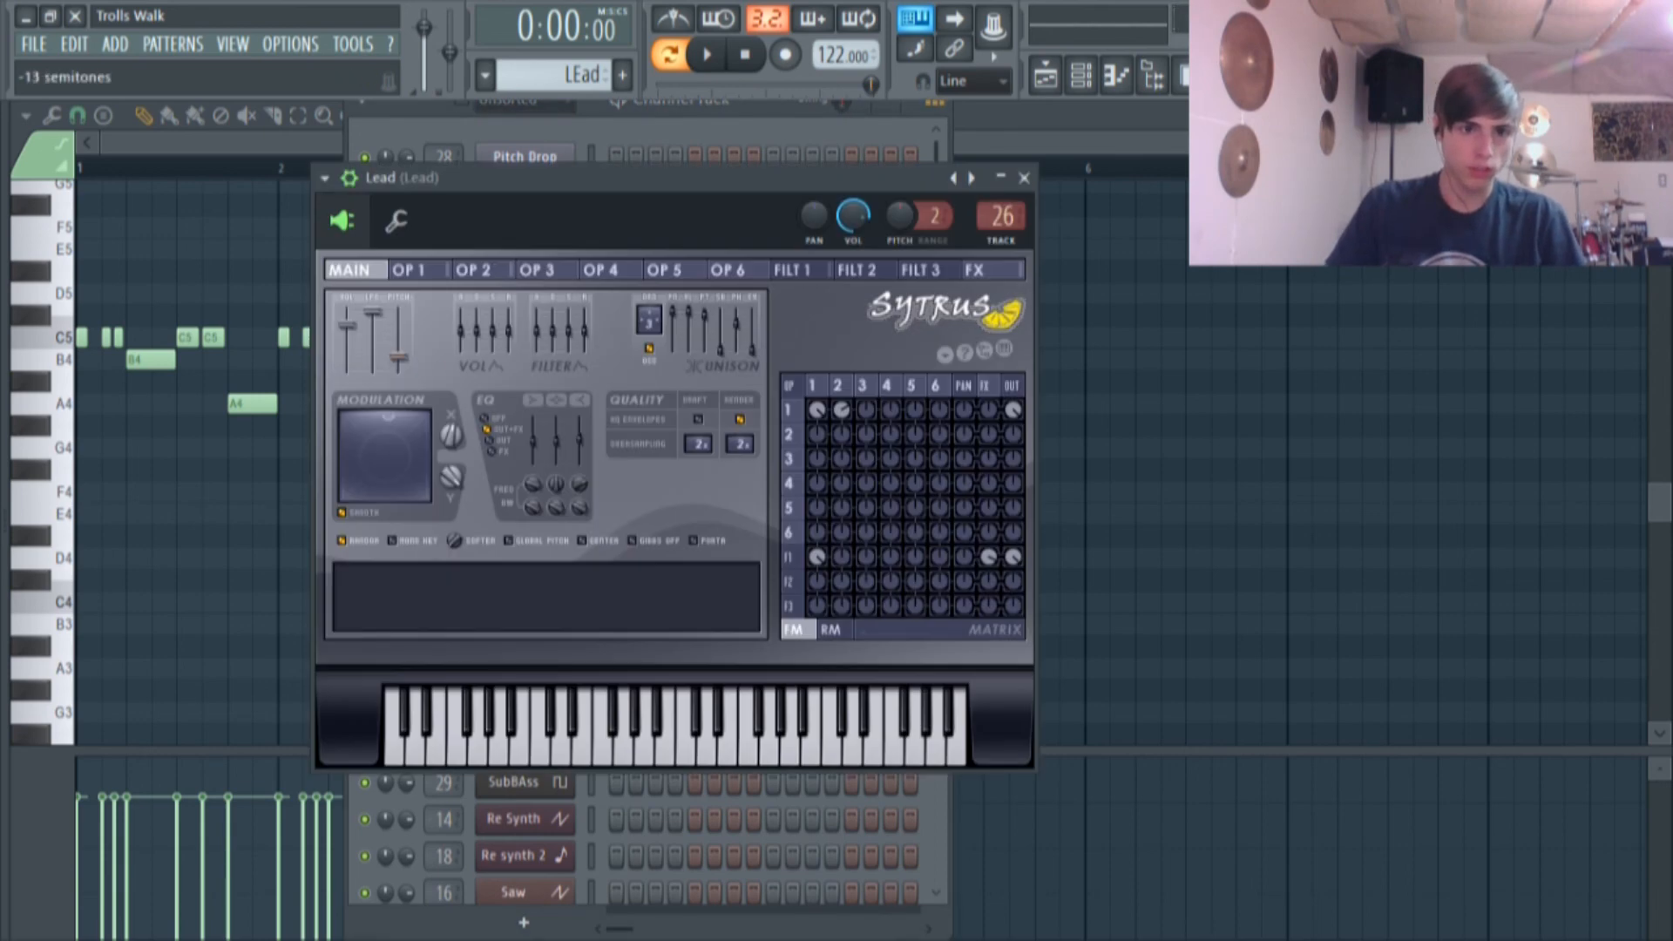
pyautogui.click(1113, 381)
# Replay the LEad pattern, return to the playlist, and stop playback.
pyautogui.click(670, 58)
pyautogui.click(670, 58)
pyautogui.click(709, 63)
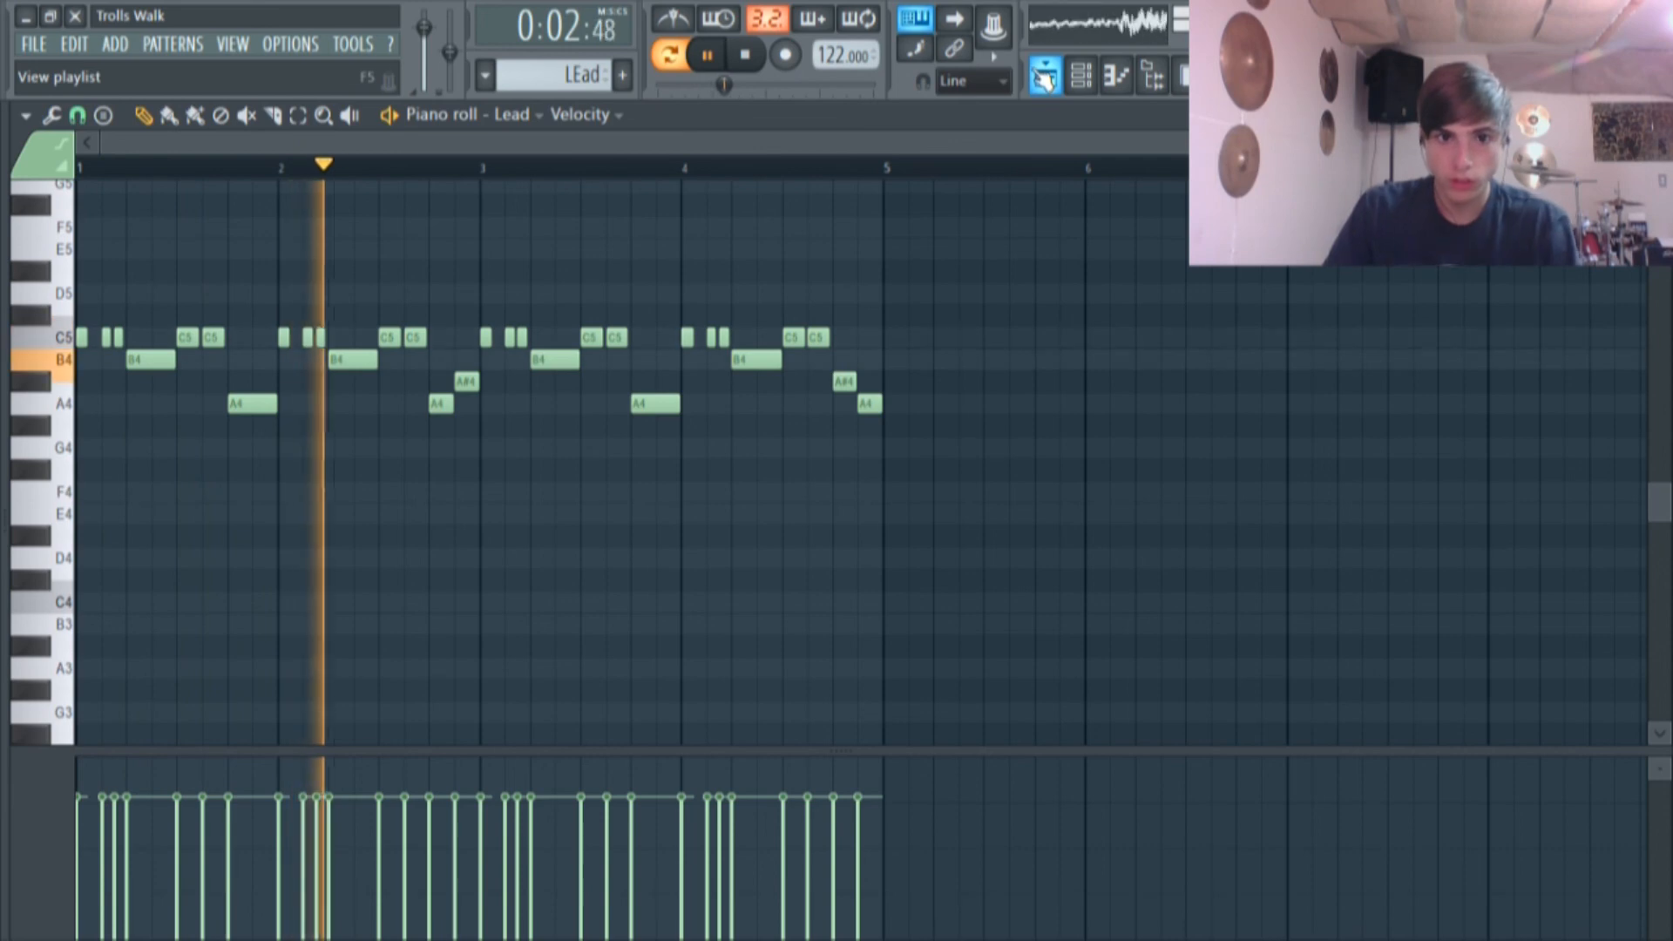
pyautogui.click(1043, 76)
pyautogui.click(707, 55)
# Look over the Rise section's lead EQ envelopes, Fm Bass, Noise and Chords tracks from bar 17 on.
pyautogui.scroll(-3, 712, 286)
pyautogui.scroll(-2, 730, 345)
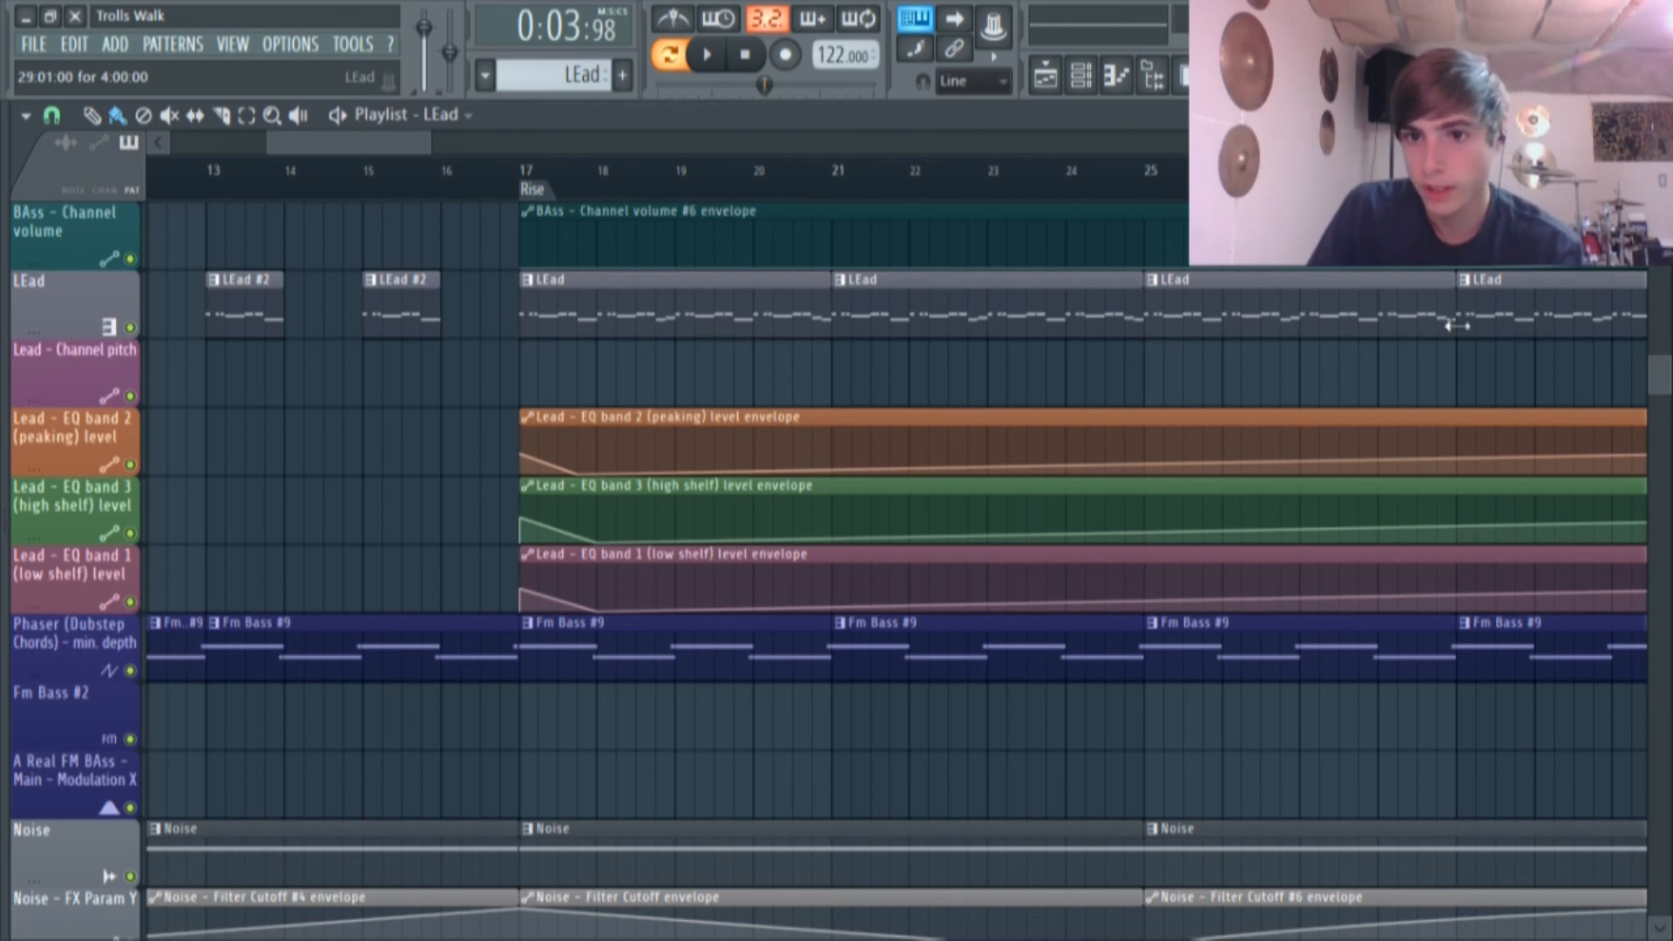
pyautogui.scroll(-2, 1169, 329)
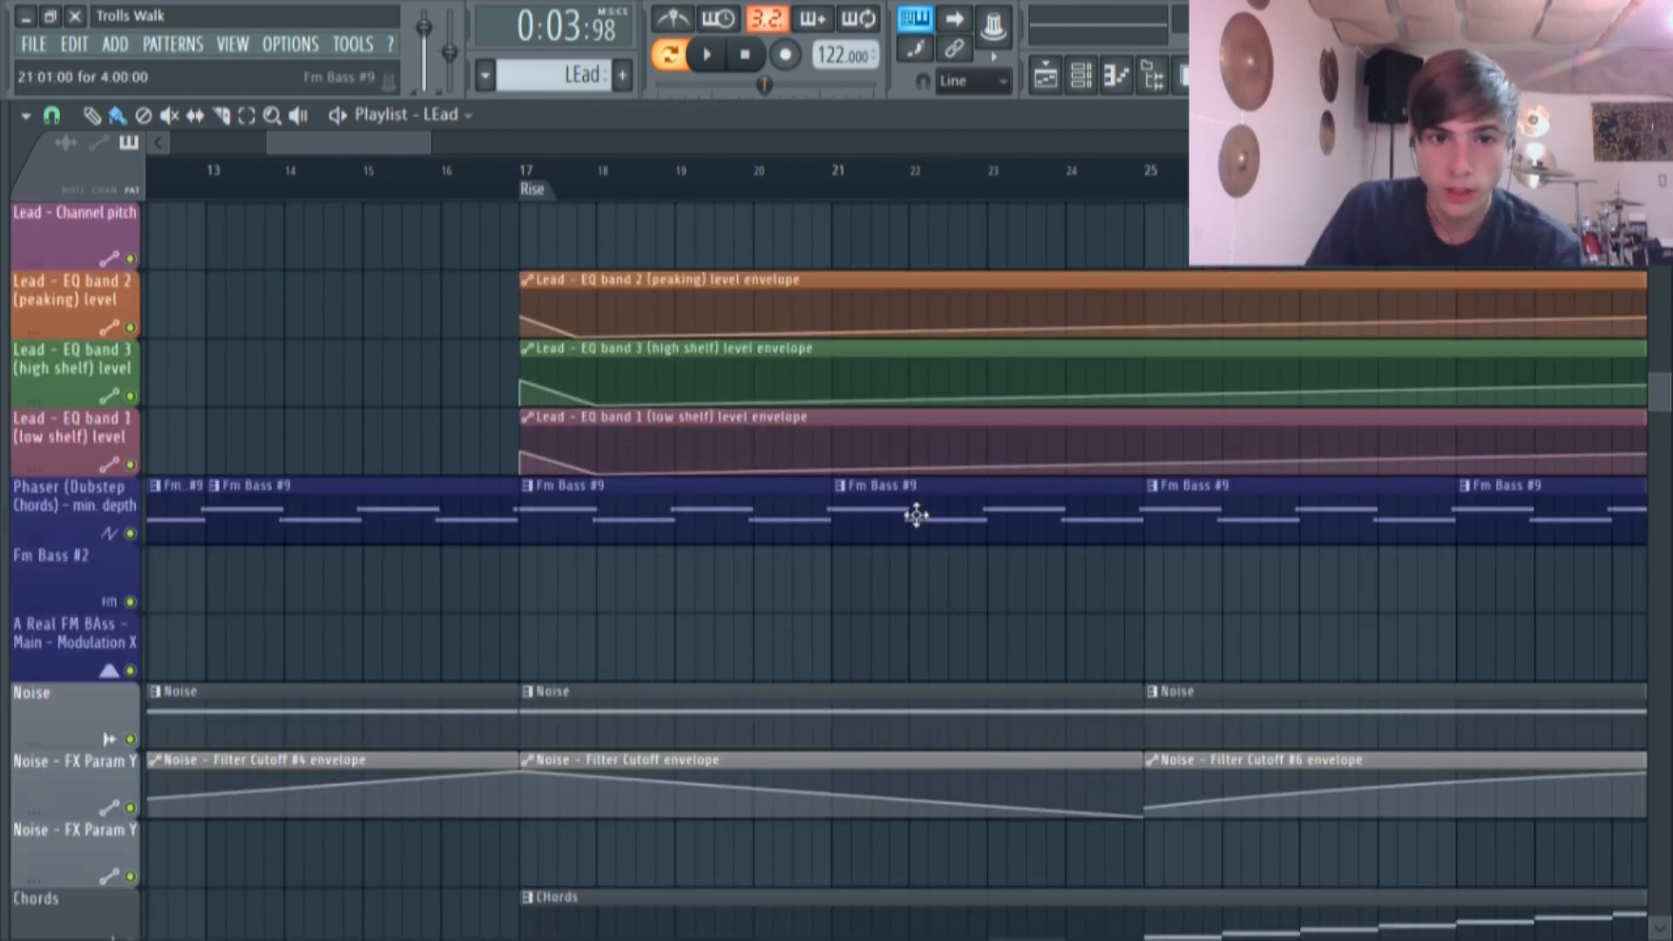
pyautogui.scroll(-2, 779, 478)
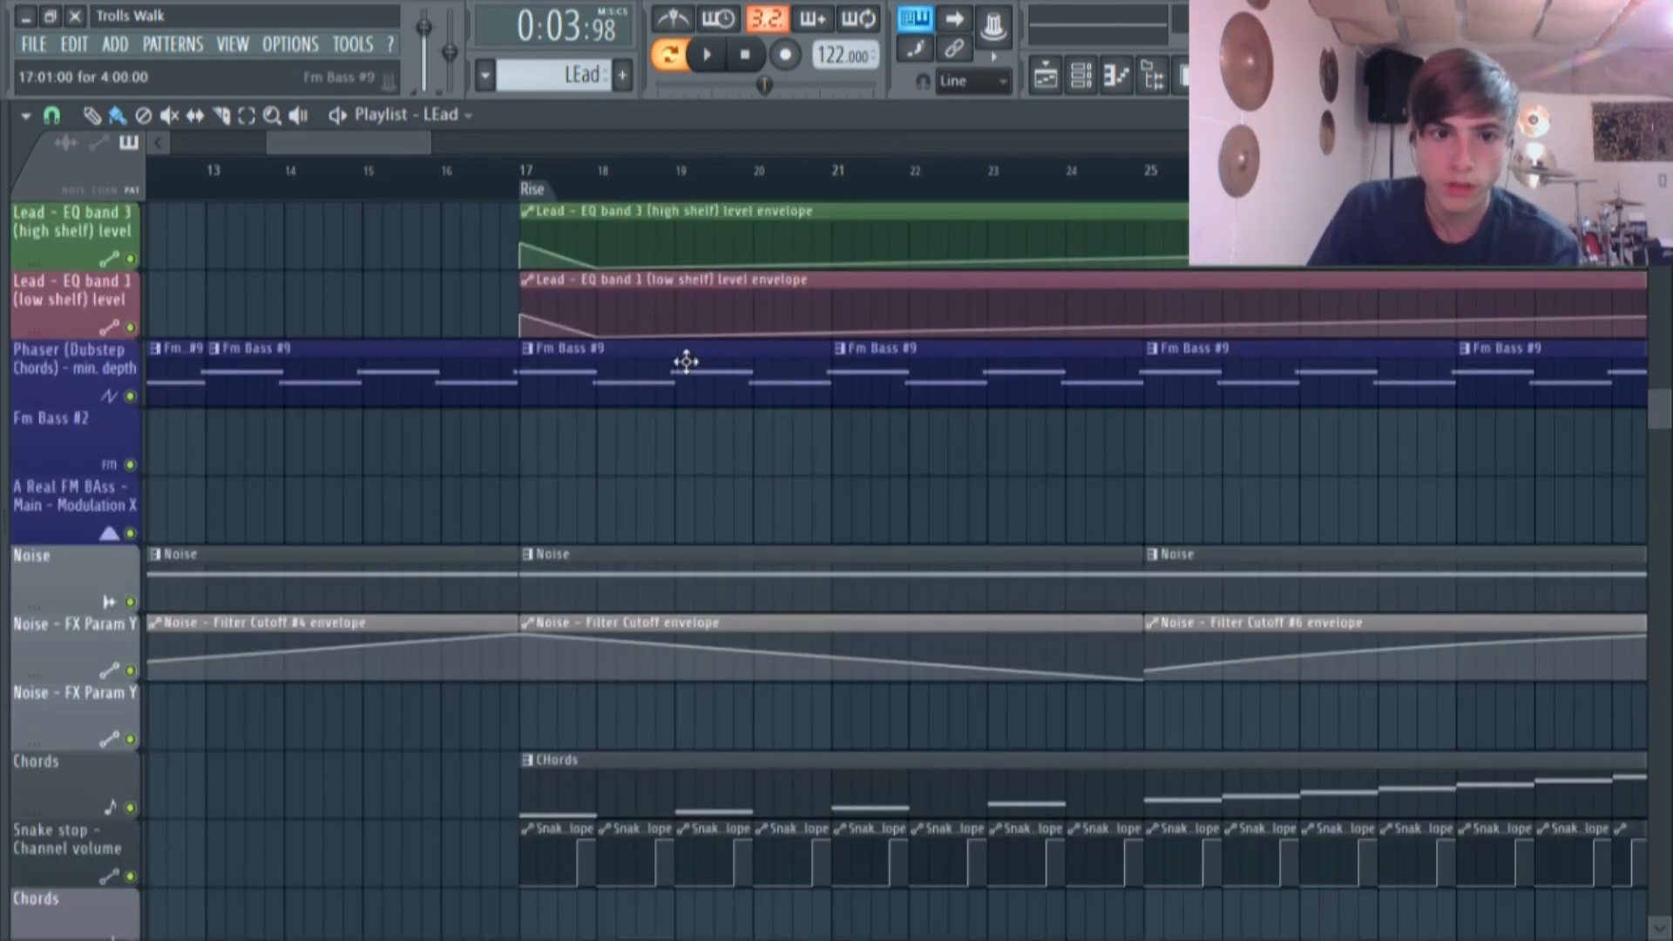
pyautogui.scroll(-7, 916, 542)
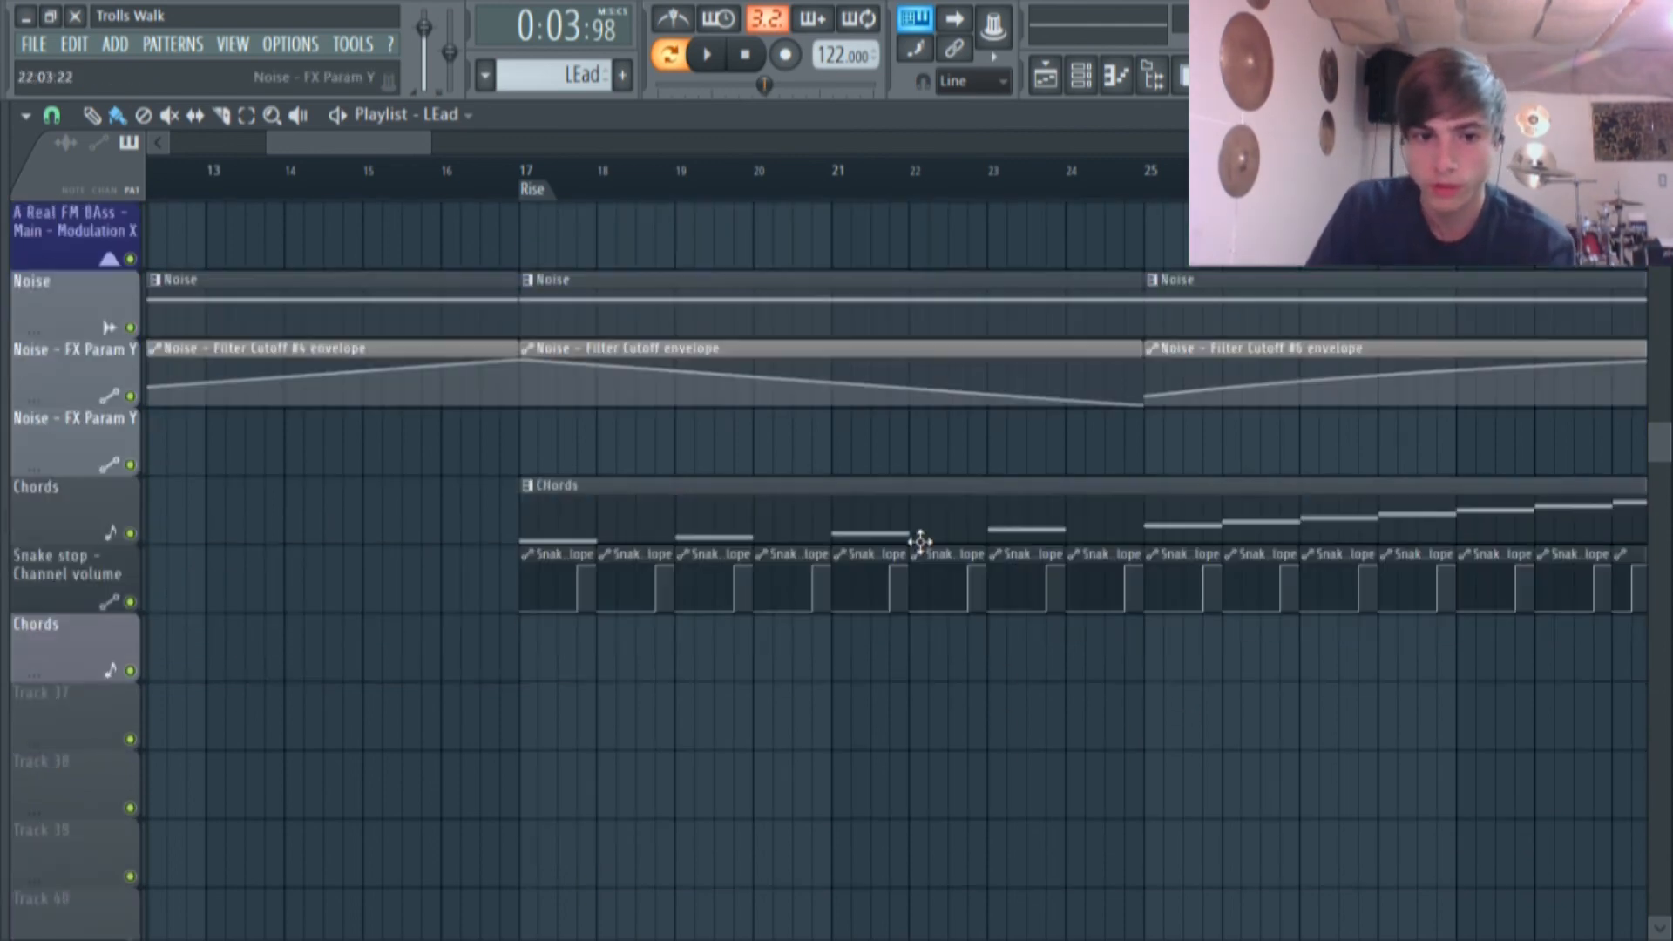
pyautogui.scroll(-1, 1356, 355)
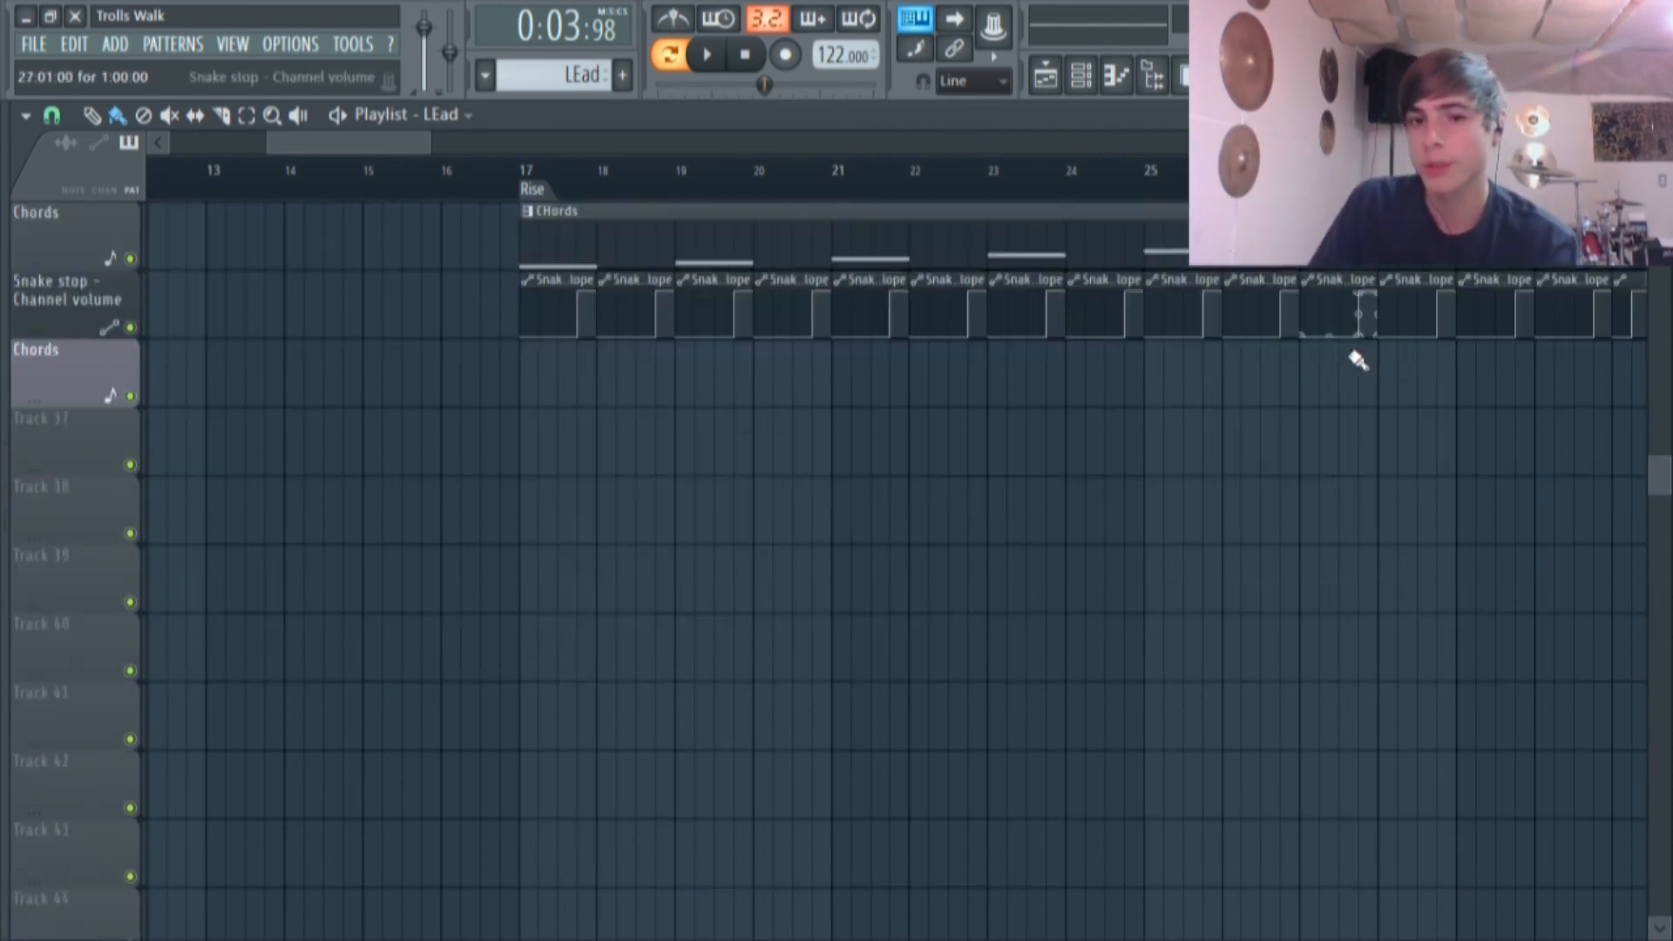
pyautogui.scroll(2, 1166, 332)
pyautogui.hscroll(4, 302, 336)
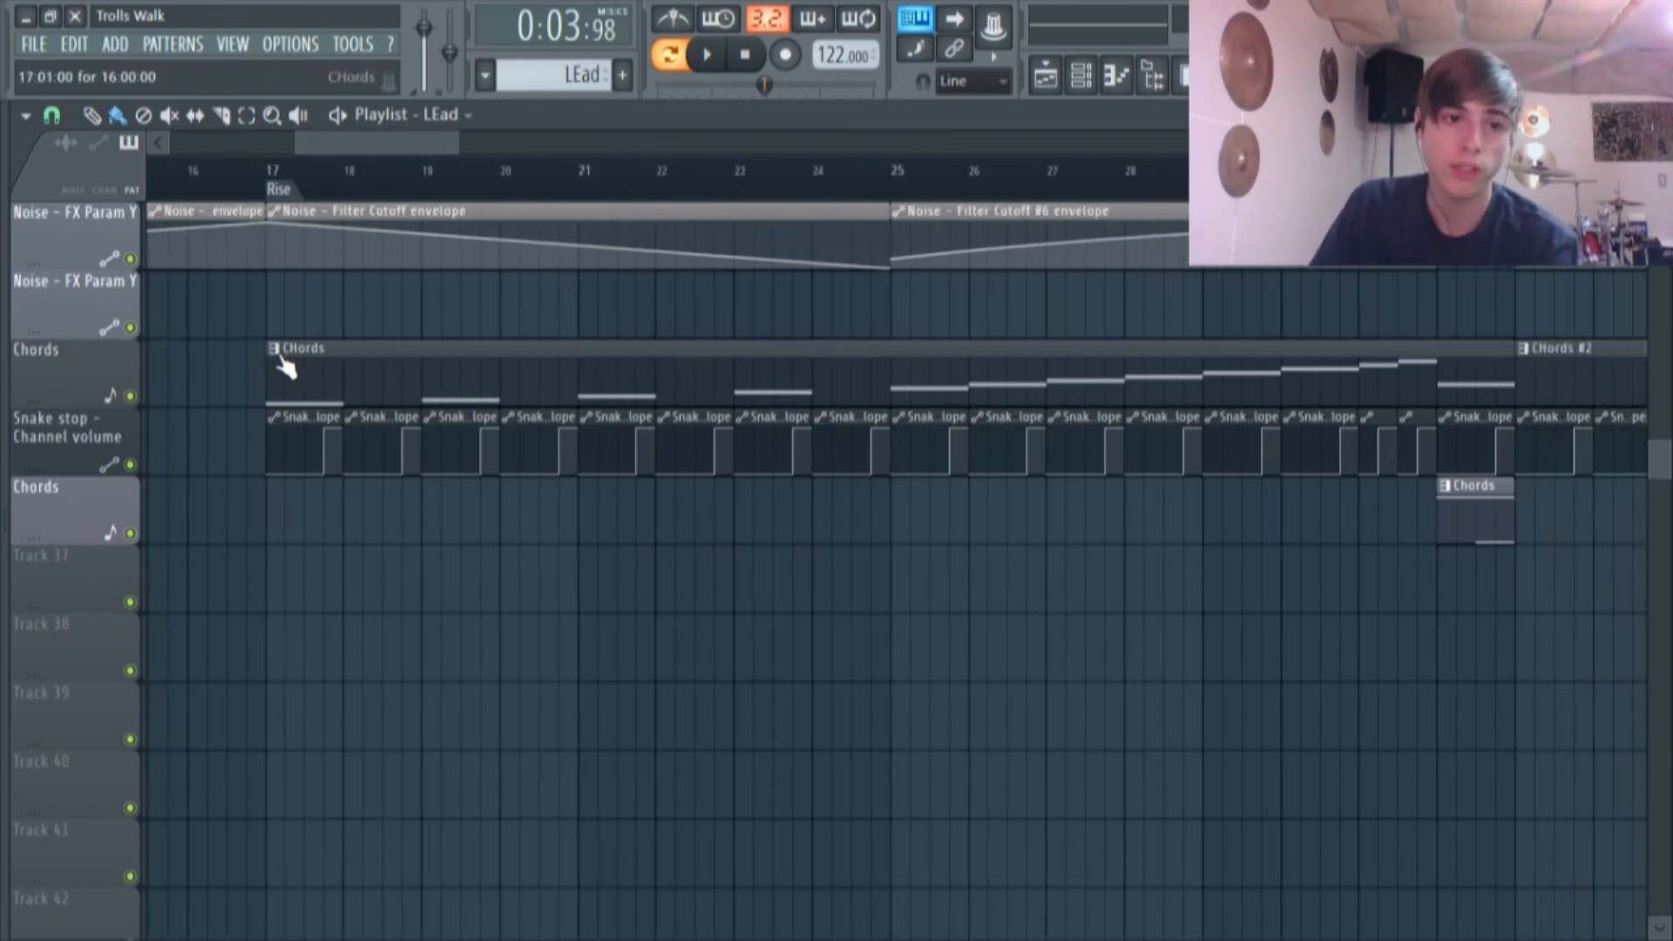
pyautogui.scroll(8, 285, 353)
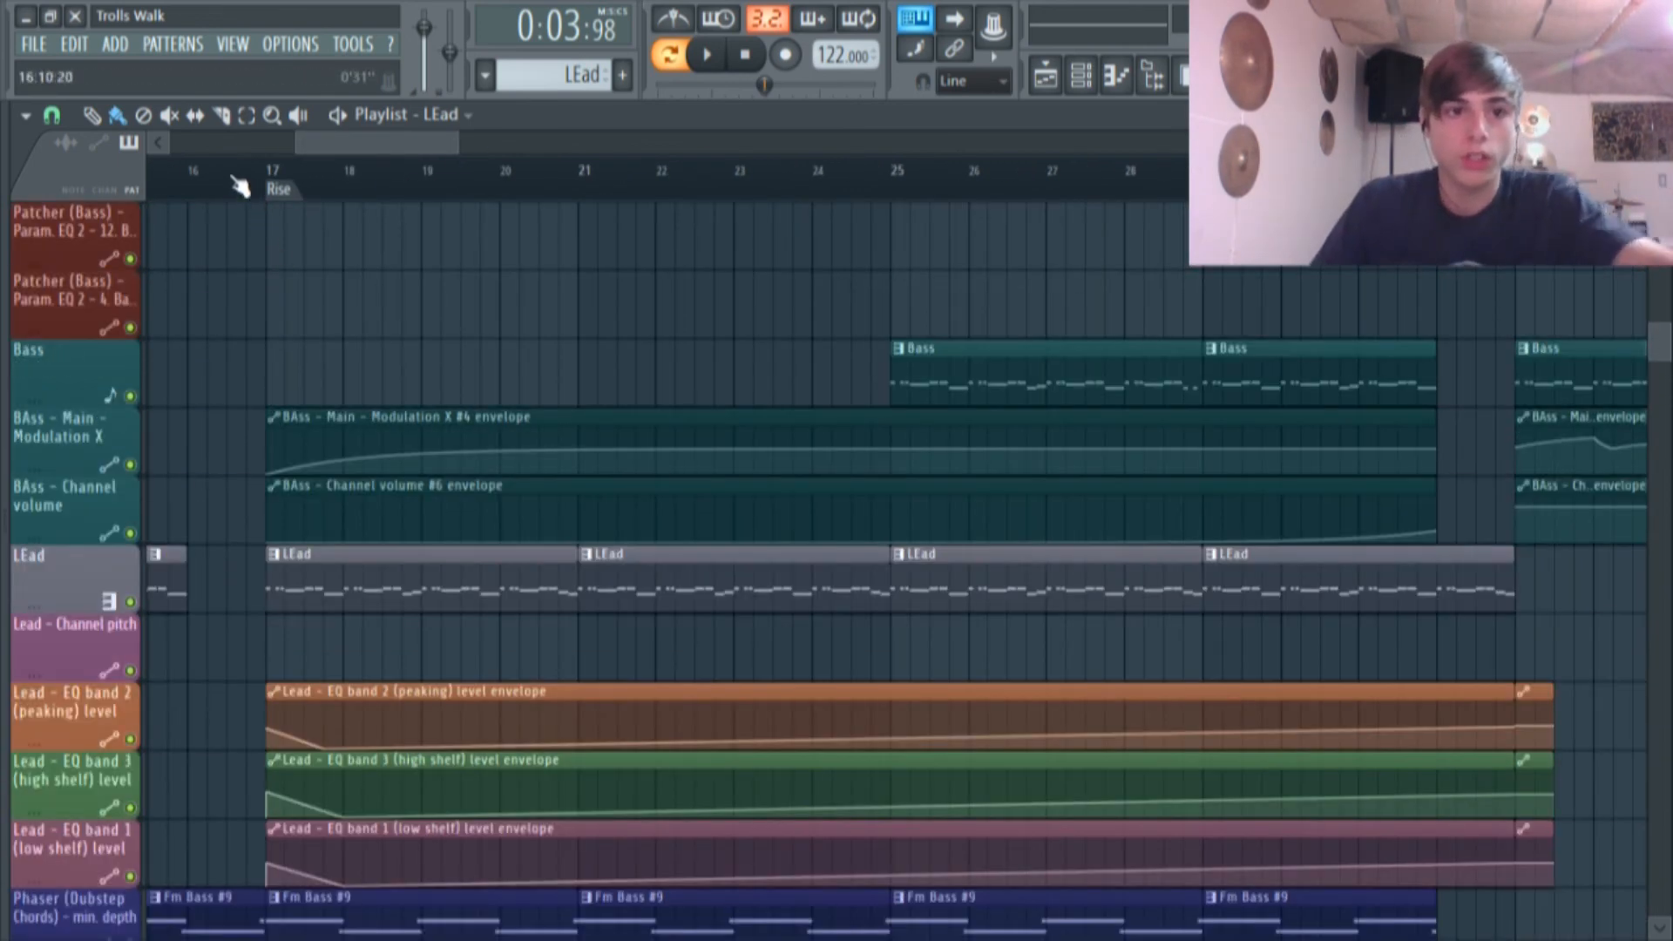
# Place the playhead in bar 16 just before the Rise marker and compare all tracks from the drums down to Chords.
pyautogui.click(233, 179)
pyautogui.scroll(7, 237, 241)
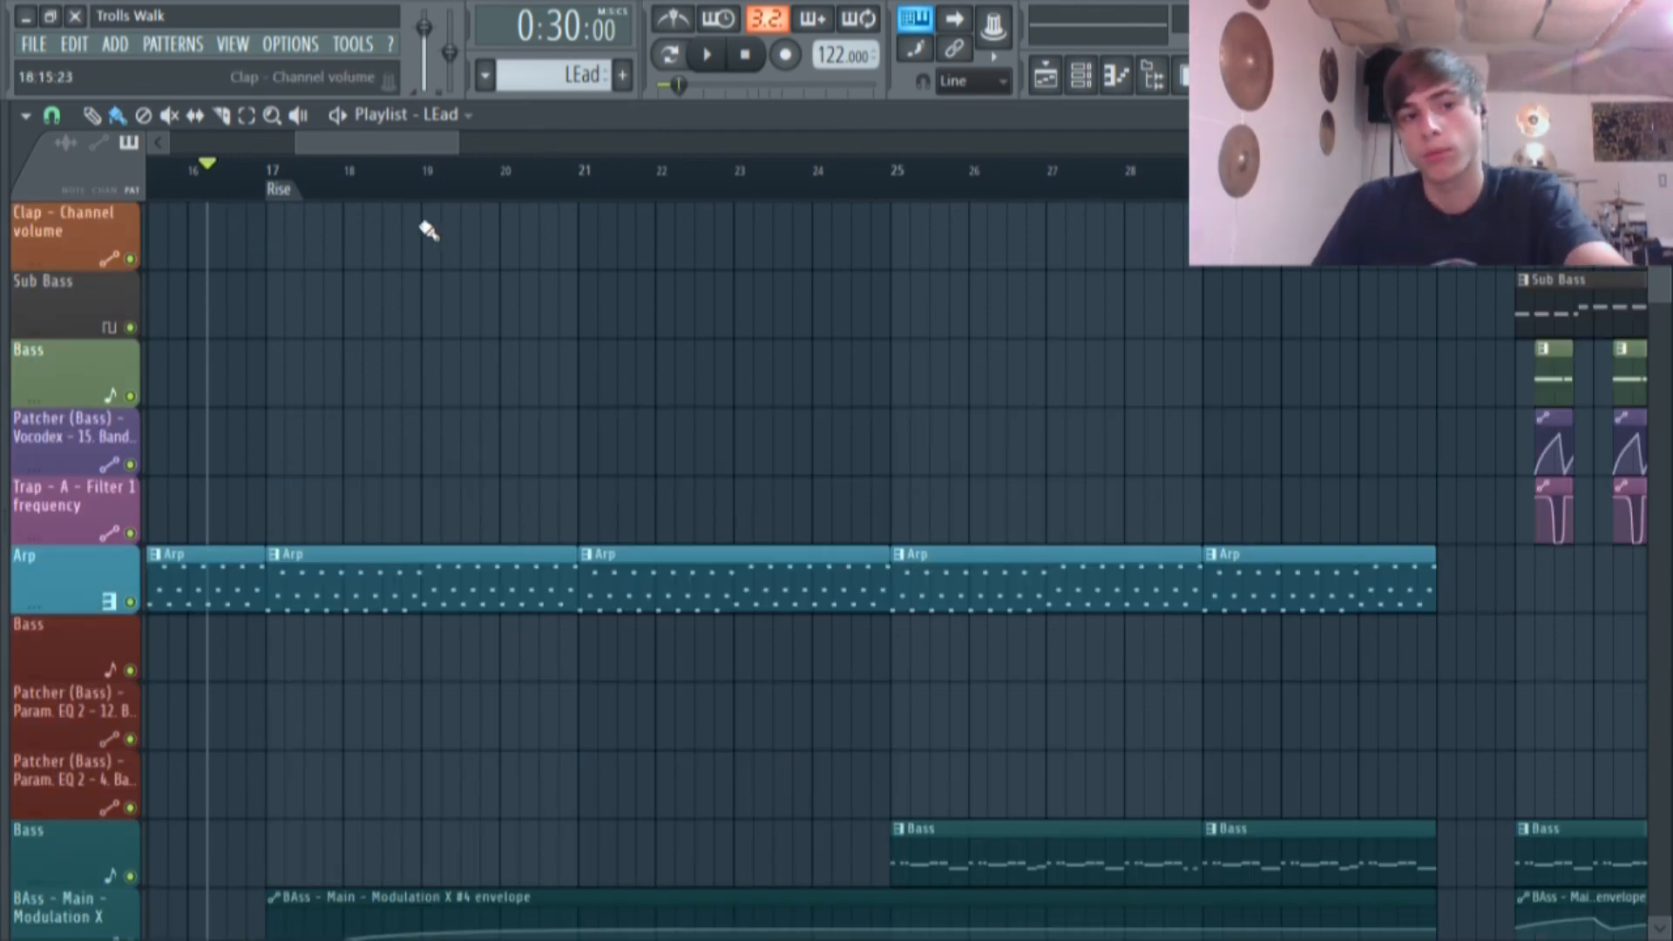
pyautogui.scroll(-14, 452, 262)
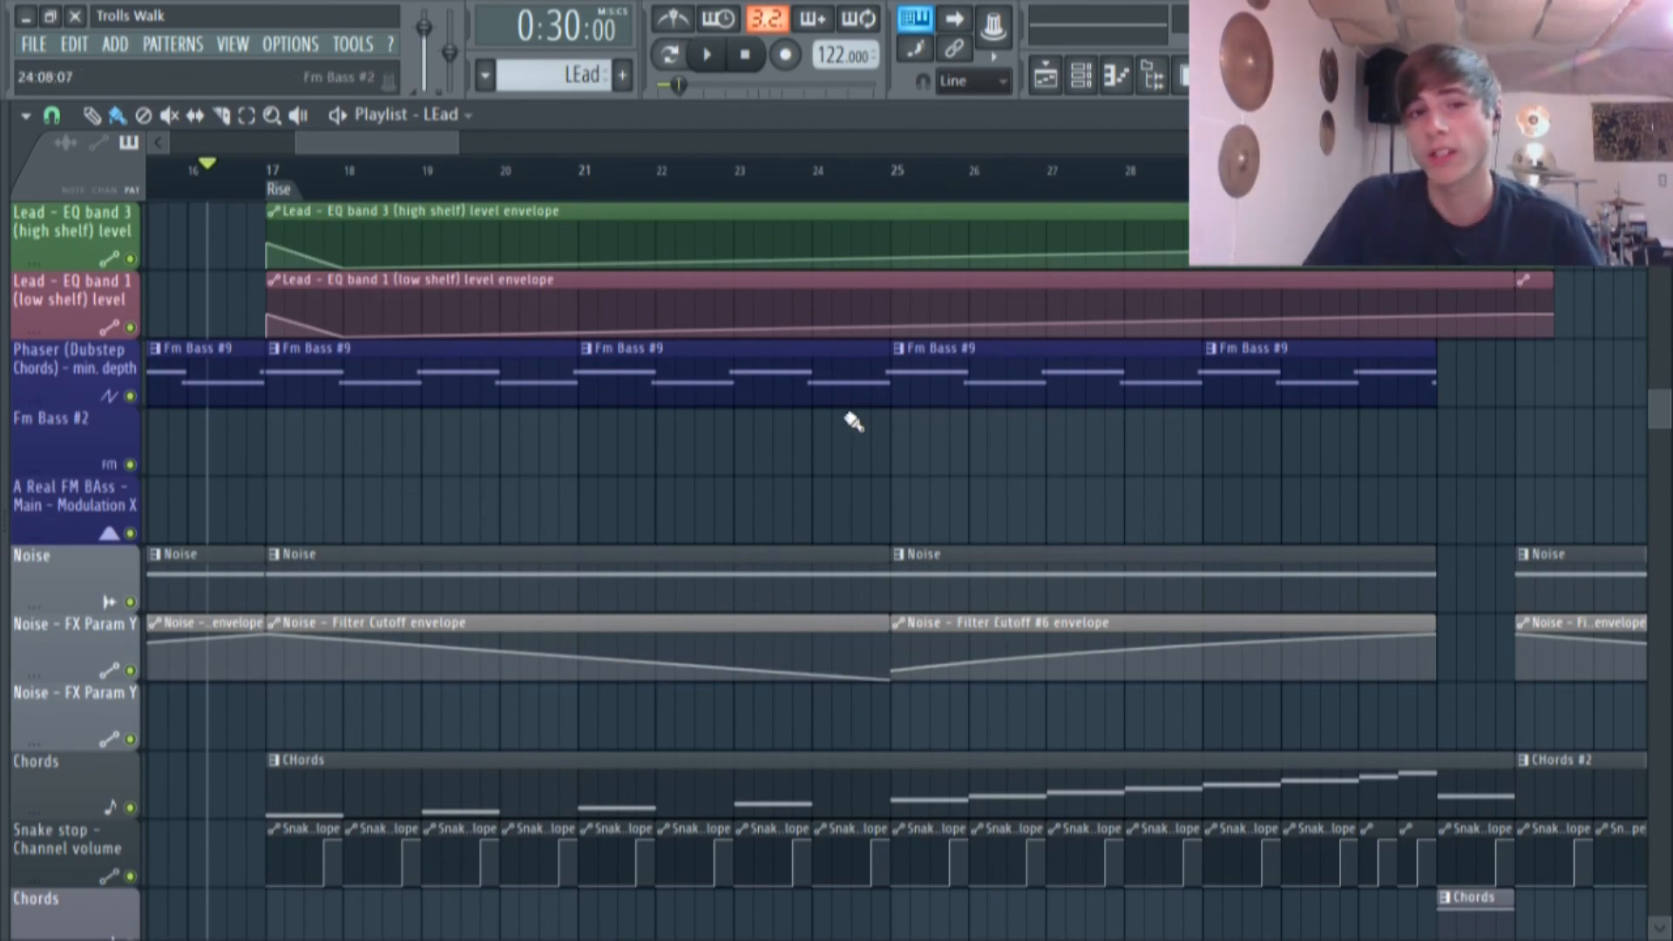
pyautogui.scroll(20, 776, 482)
pyautogui.scroll(-20, 785, 485)
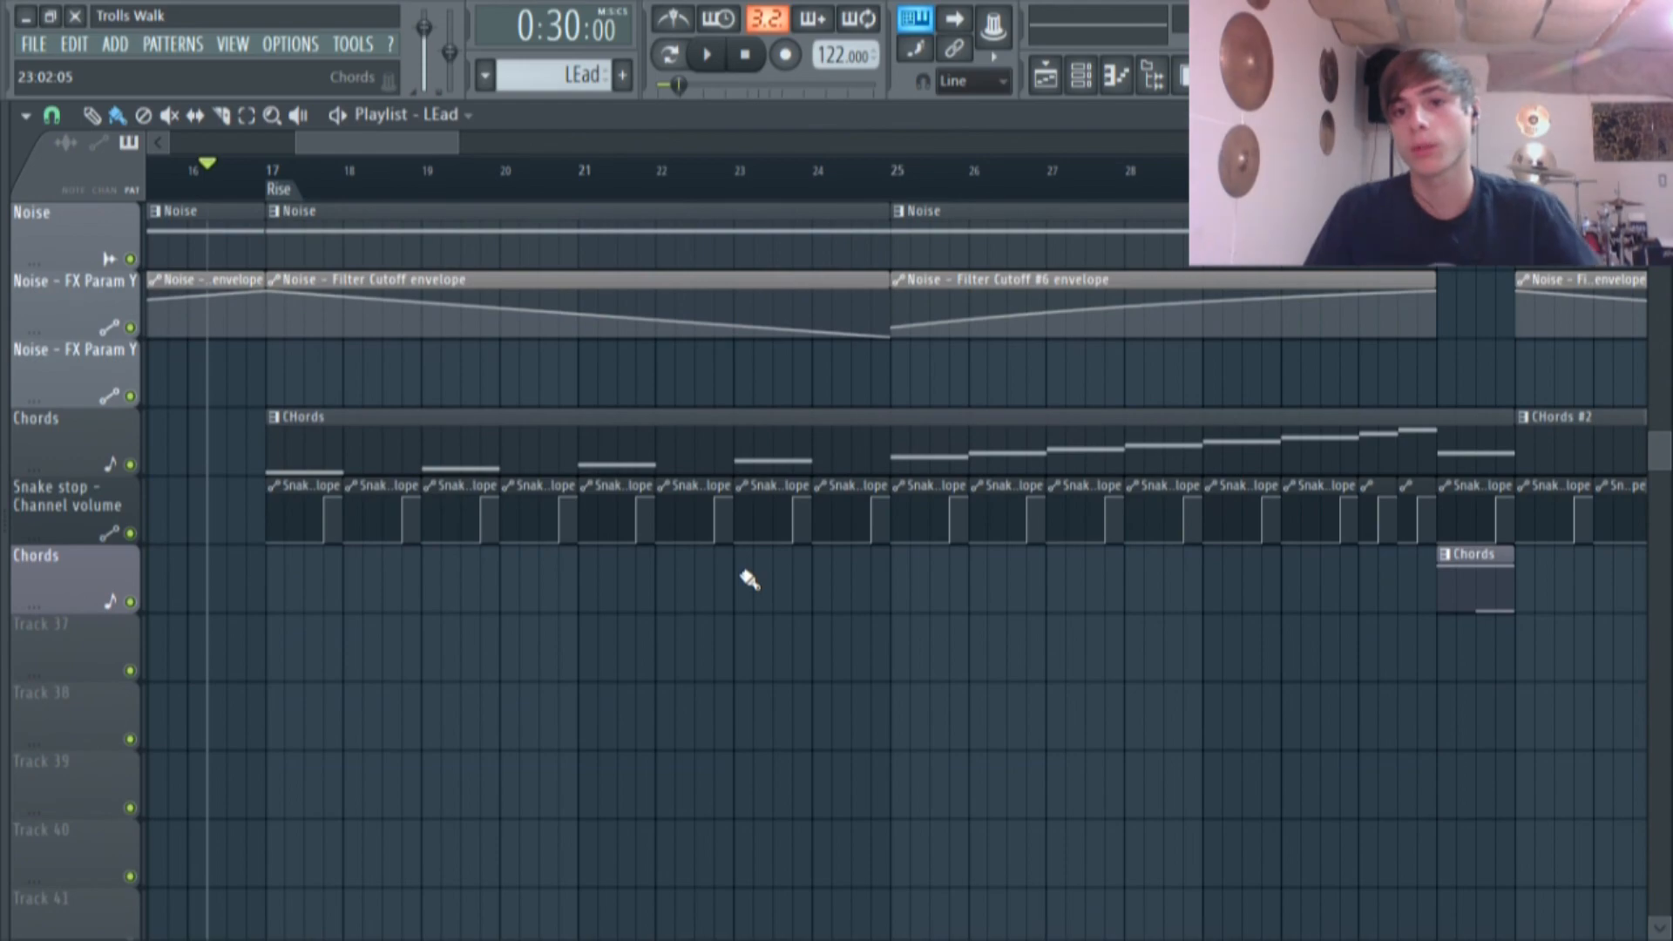
pyautogui.scroll(18, 749, 579)
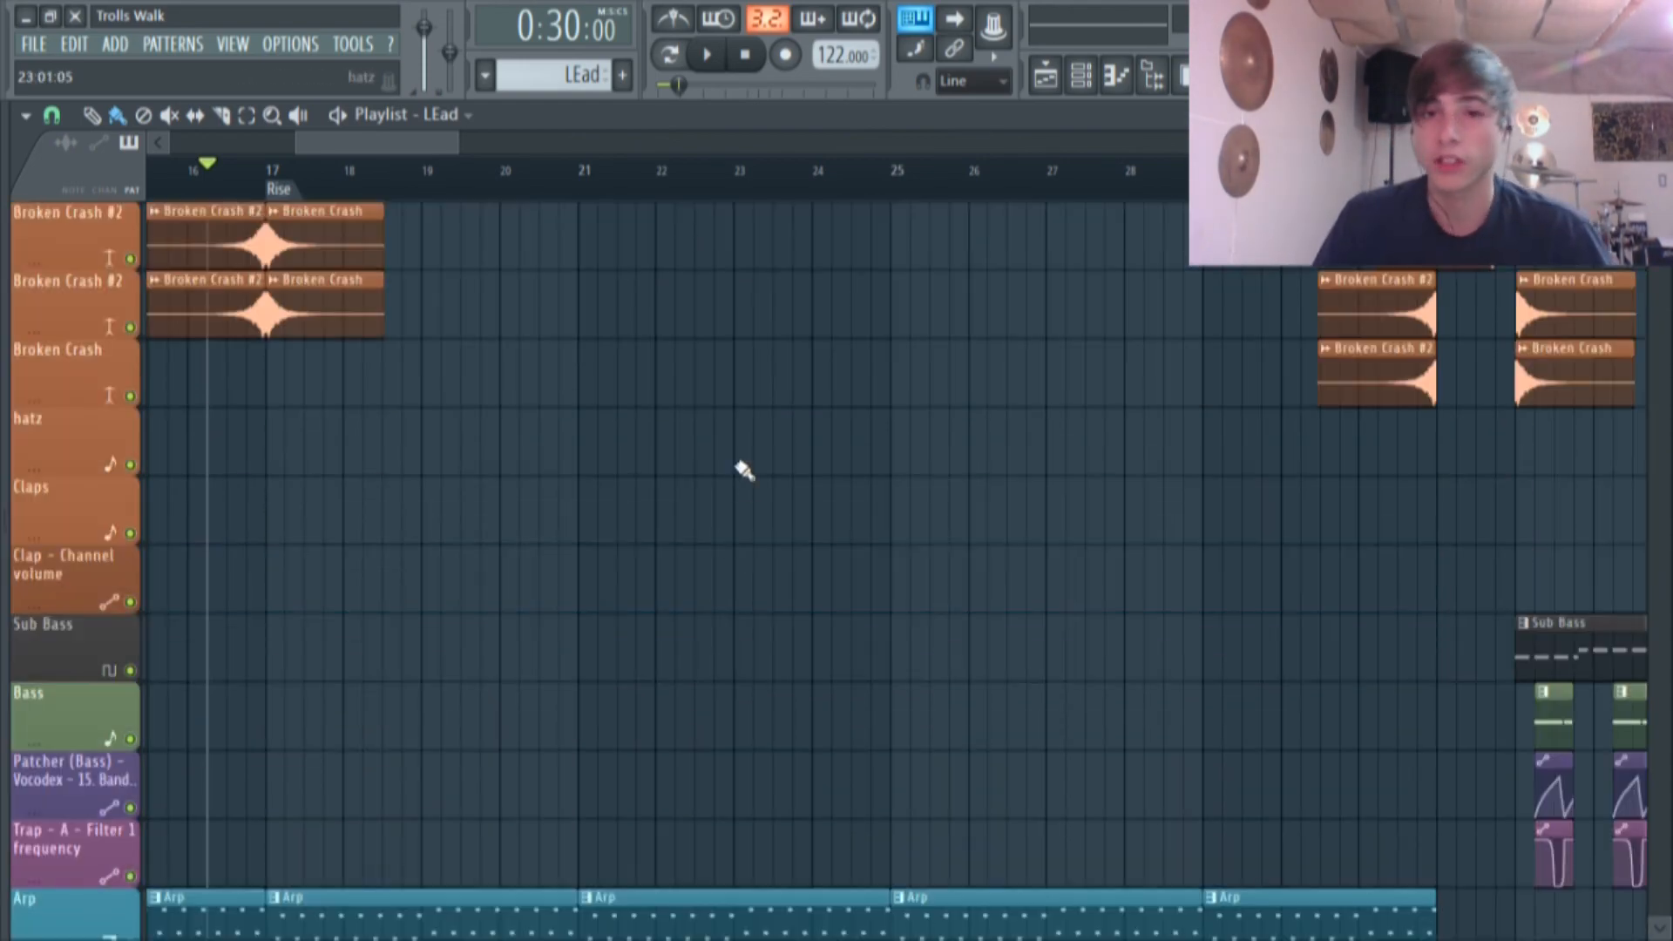
pyautogui.scroll(-12, 750, 521)
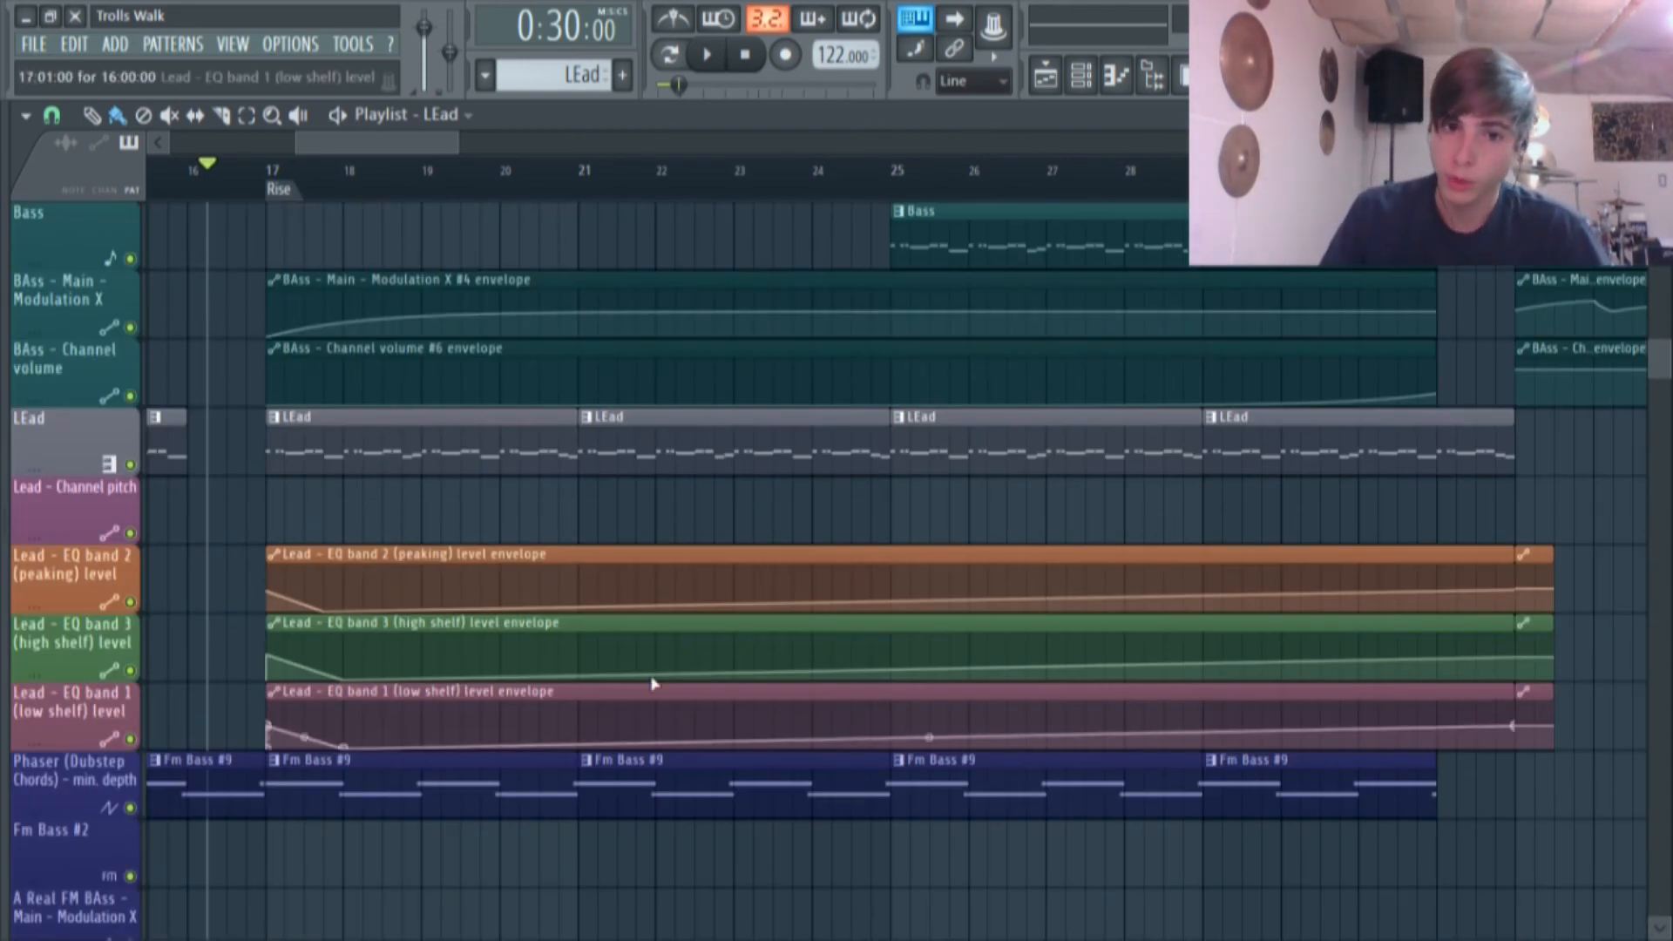
pyautogui.scroll(6, 370, 810)
pyautogui.scroll(15, 399, 632)
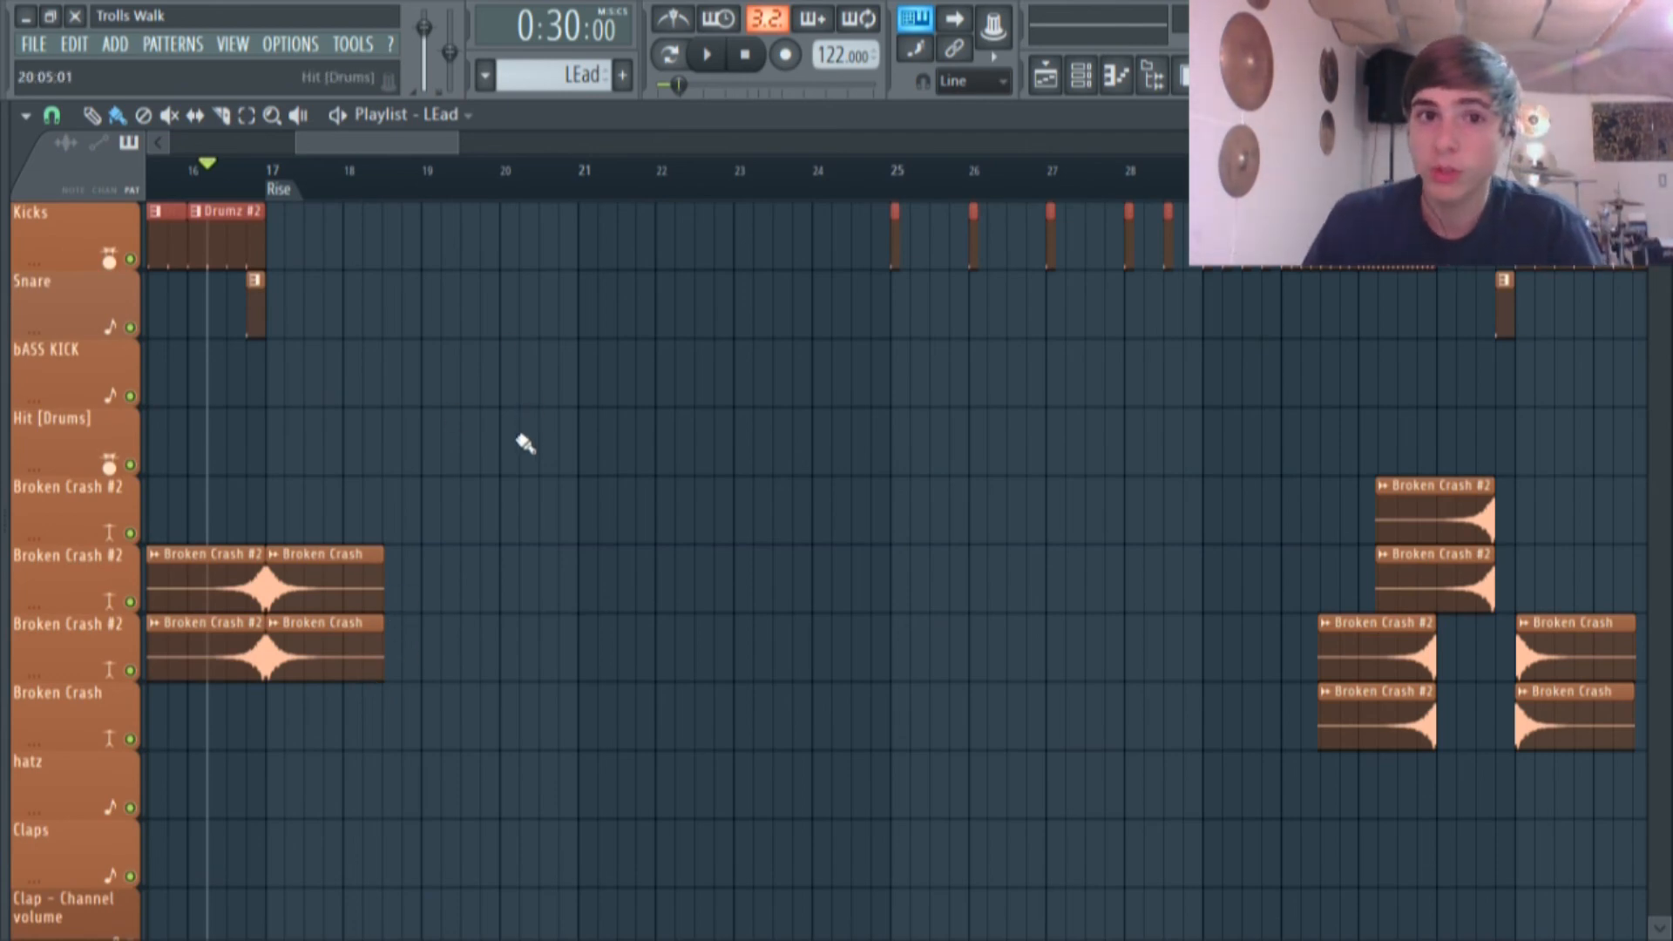
pyautogui.scroll(-7, 526, 445)
pyautogui.scroll(-20, 531, 435)
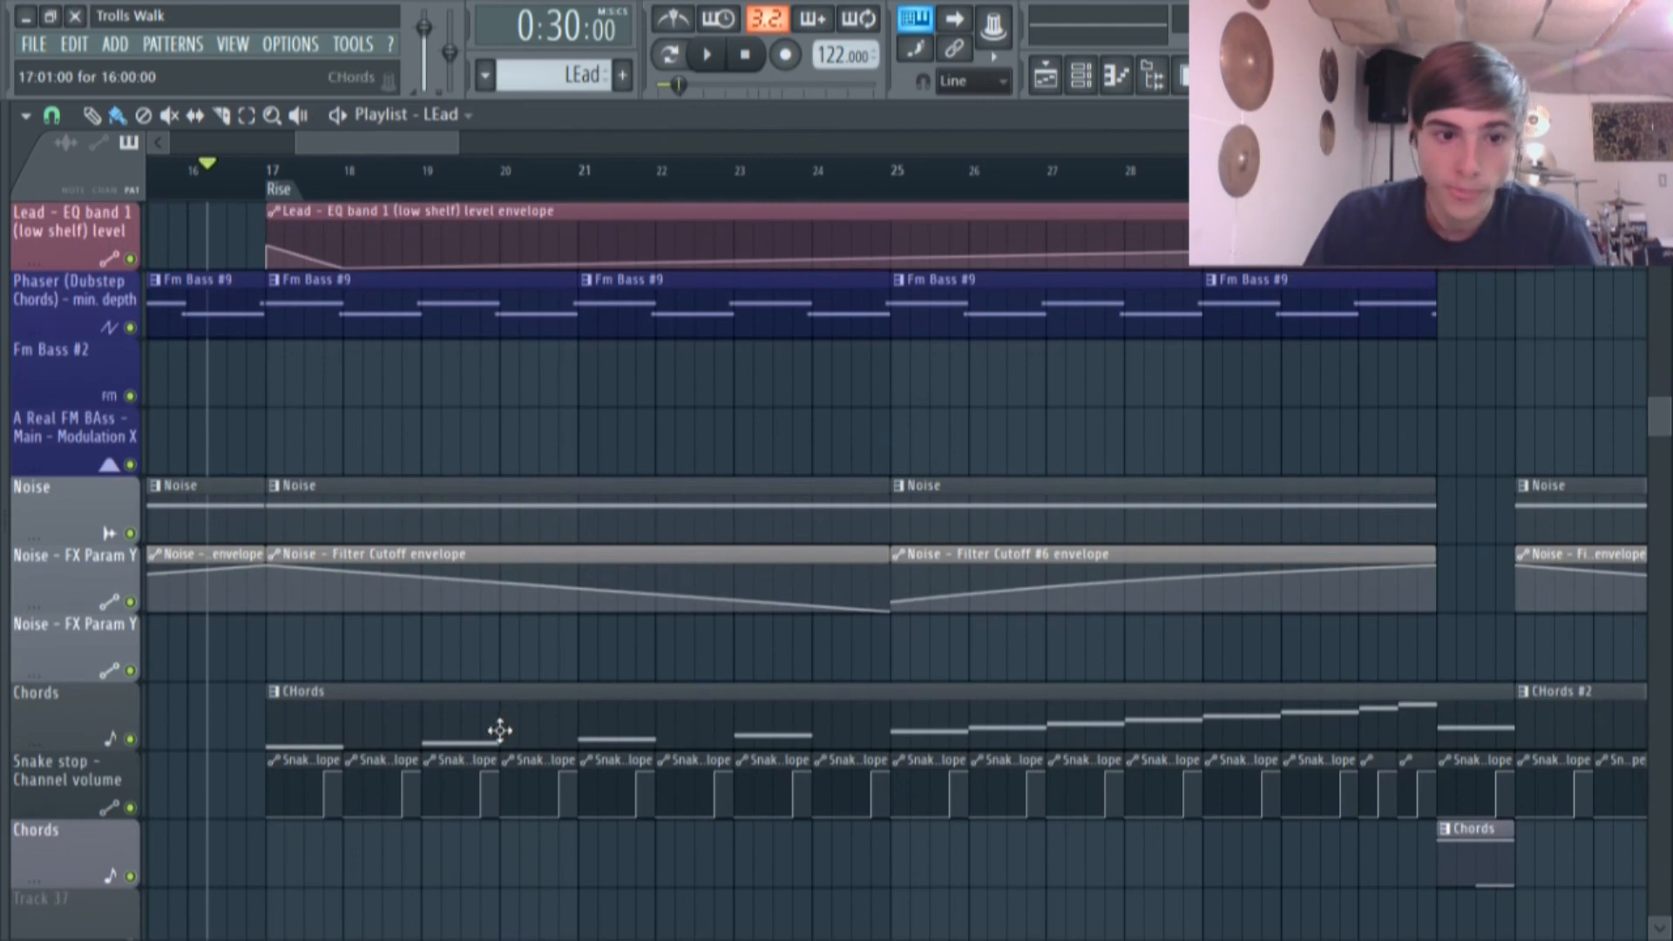
# Open the CHords pattern at bar 17 in the piano roll and bring up the Snake stop channel's Harmor settings.
pyautogui.doubleClick(499, 730)
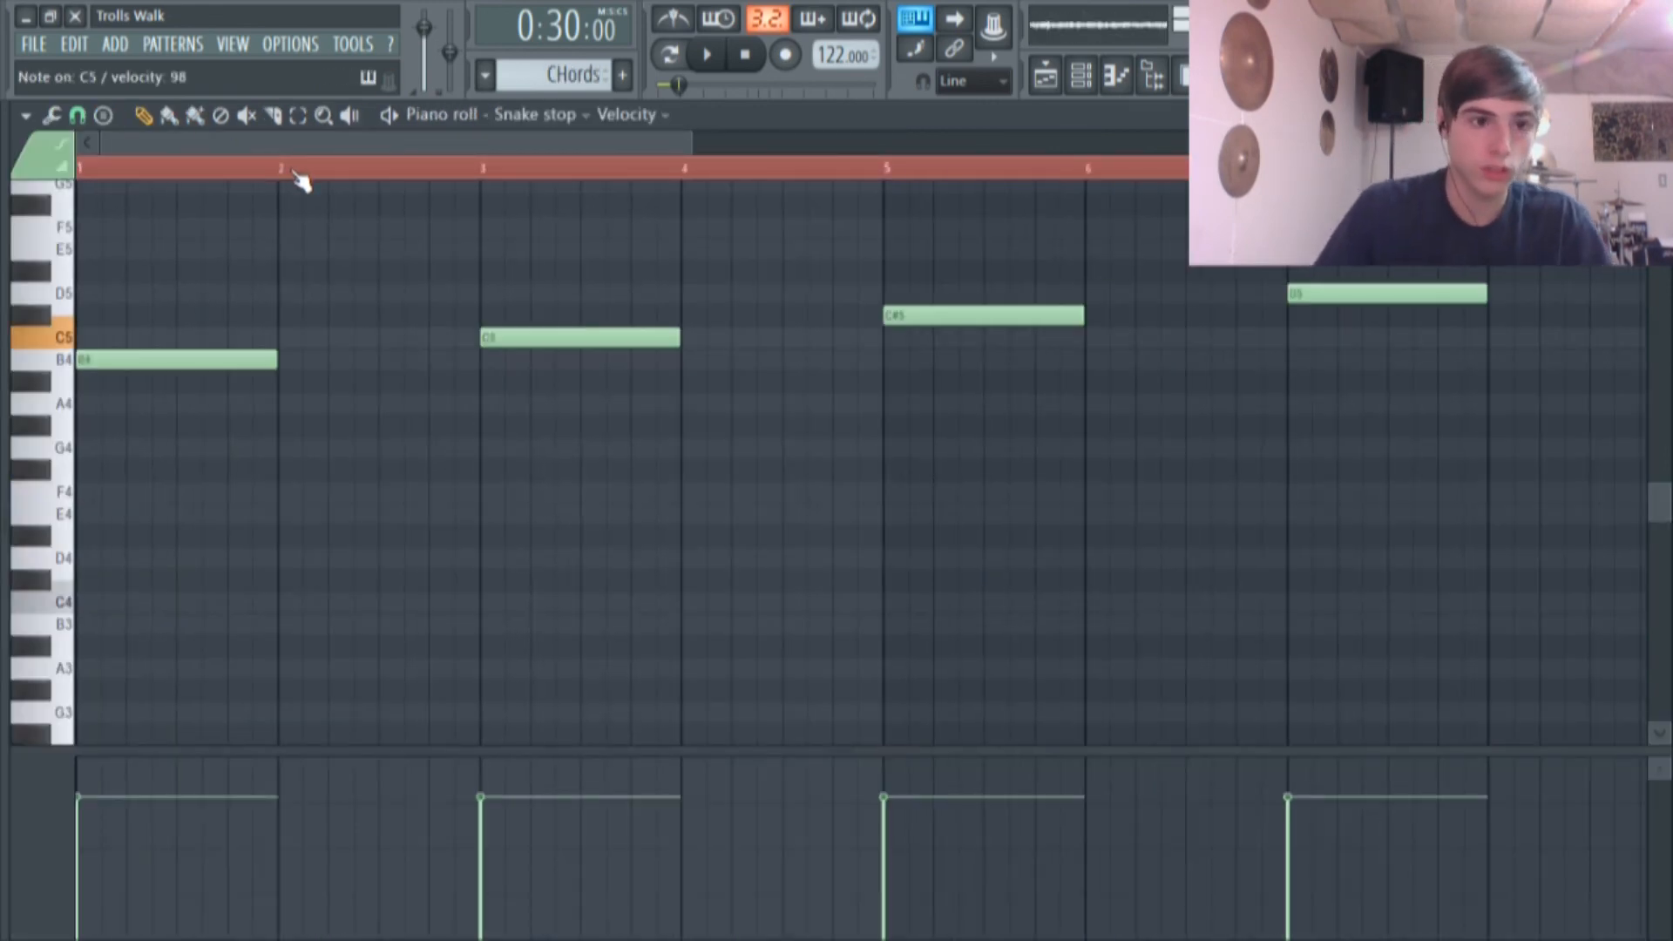
pyautogui.click(1079, 80)
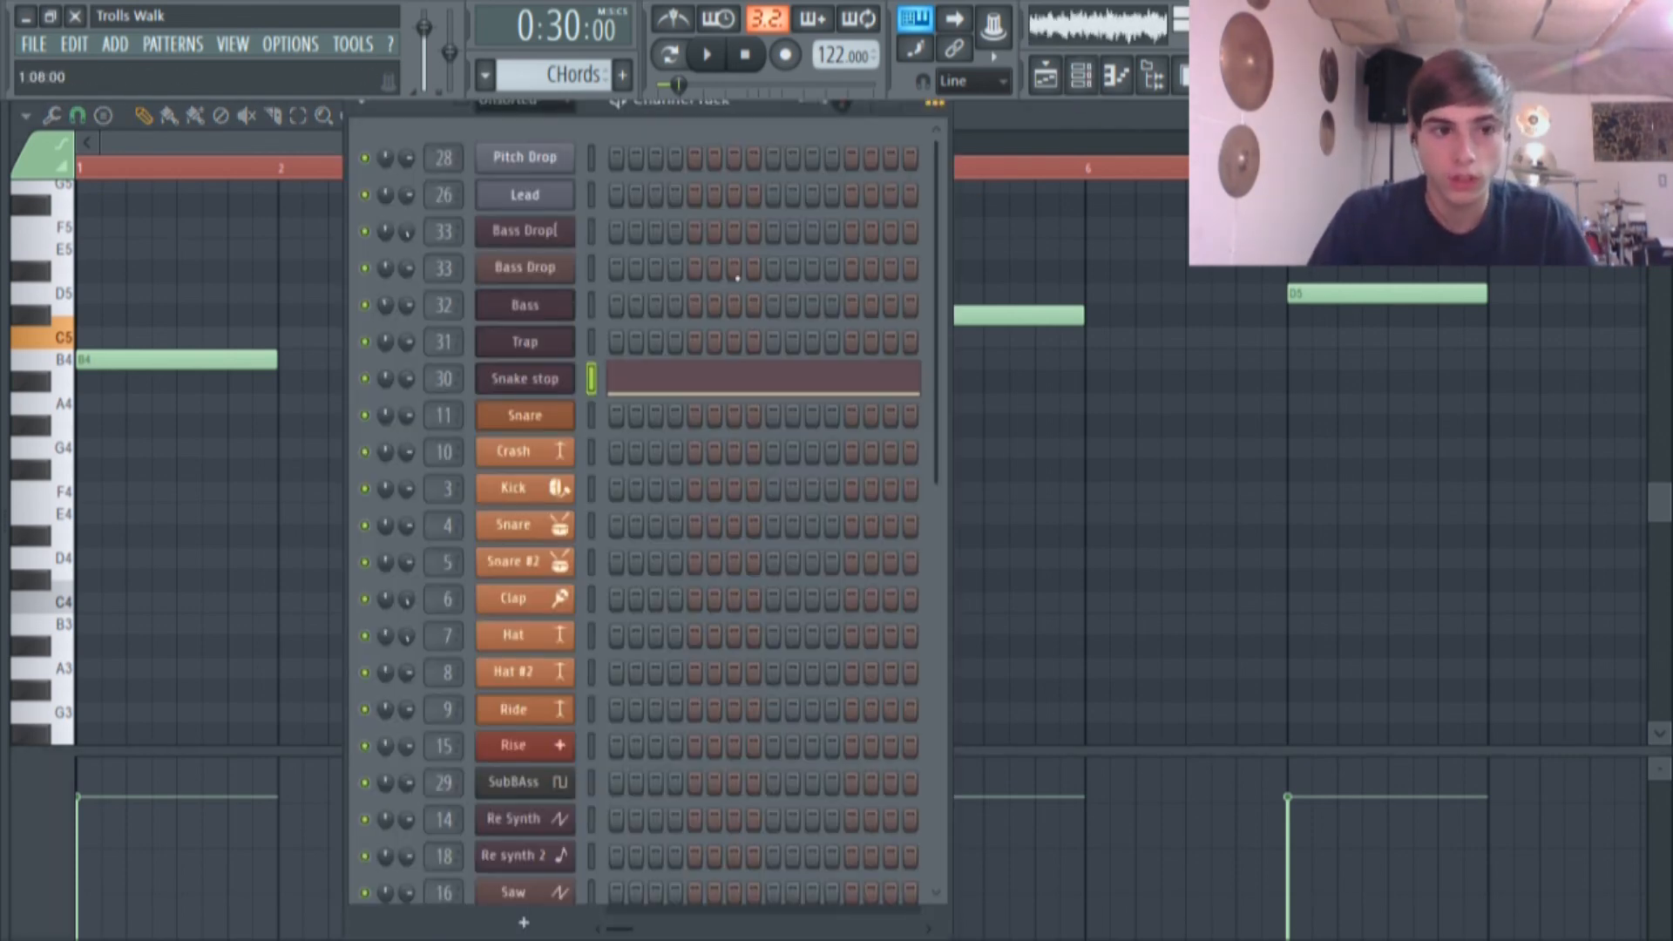
pyautogui.click(547, 378)
pyautogui.moveTo(228, 116); pyautogui.dragTo(253, 168)
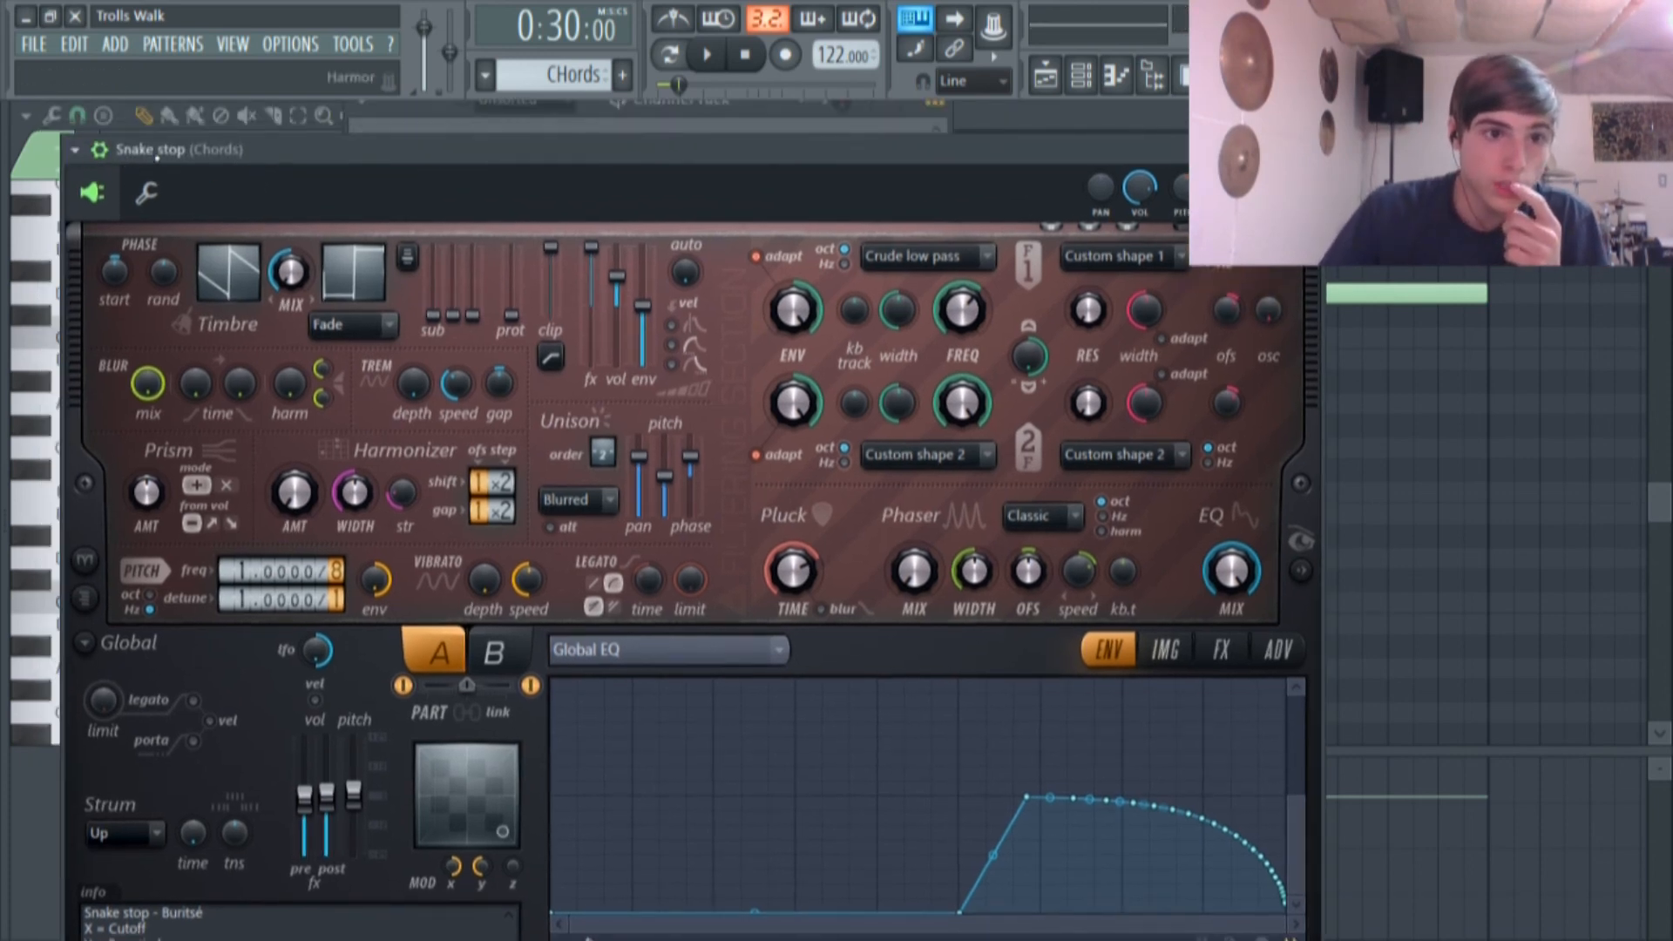
# Look through Snake stop's Harmor preset list without loading a preset and reposition the plugin window.
pyautogui.click(73, 149)
pyautogui.moveTo(109, 219)
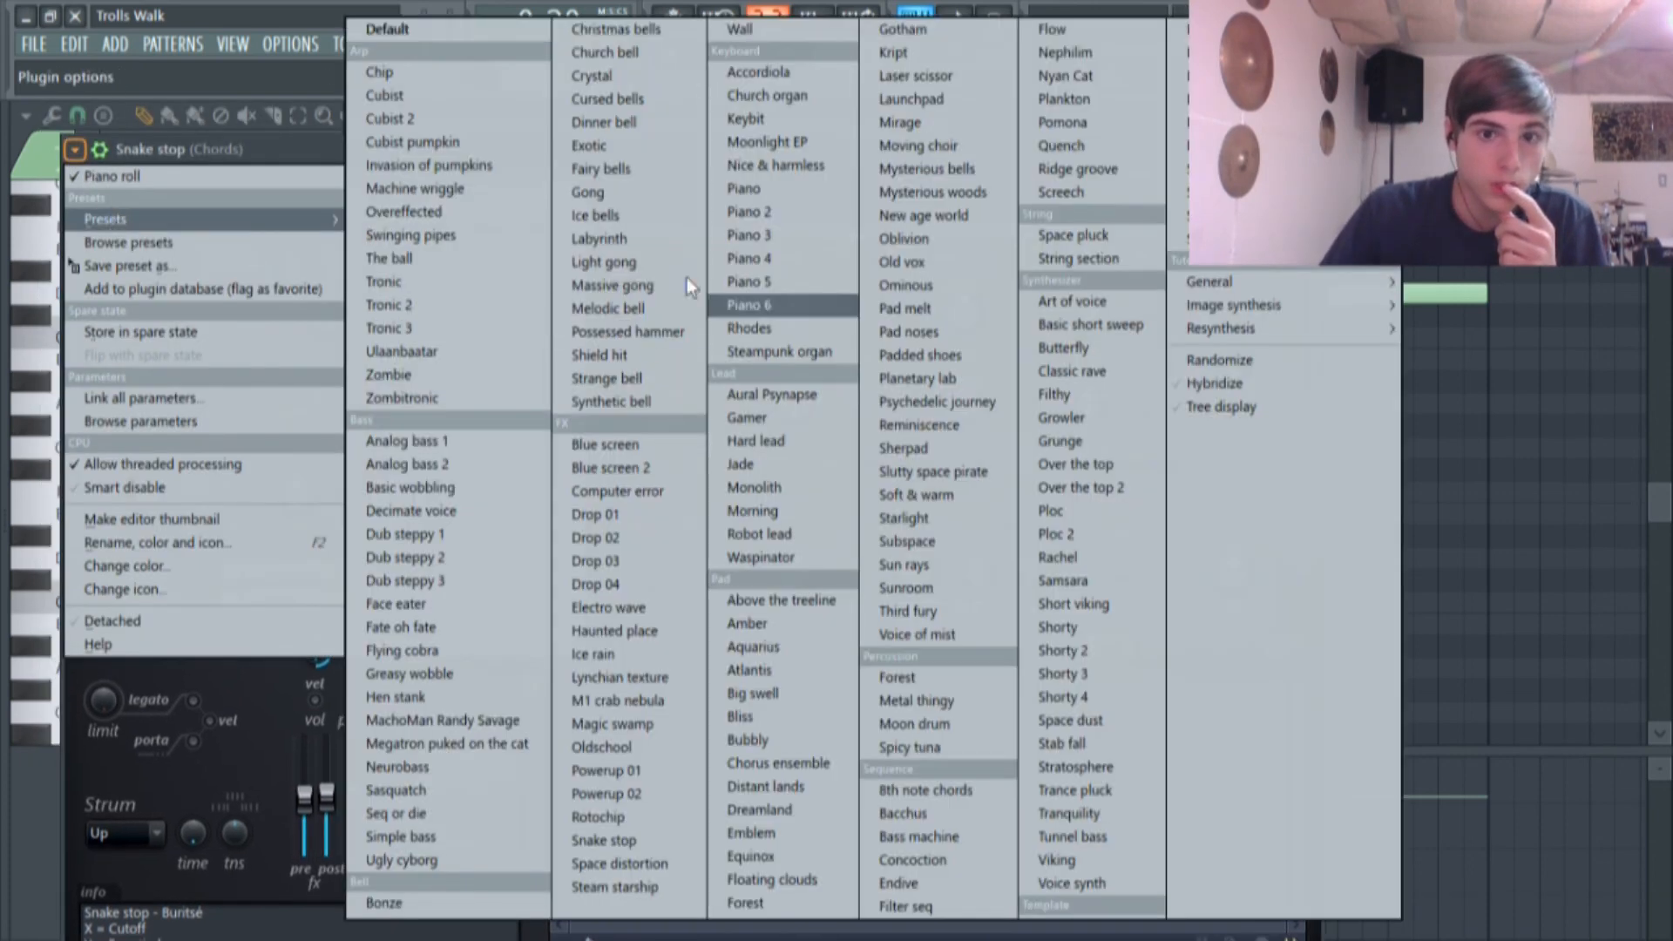
pyautogui.click(291, 114)
pyautogui.moveTo(296, 148); pyautogui.dragTo(262, 96)
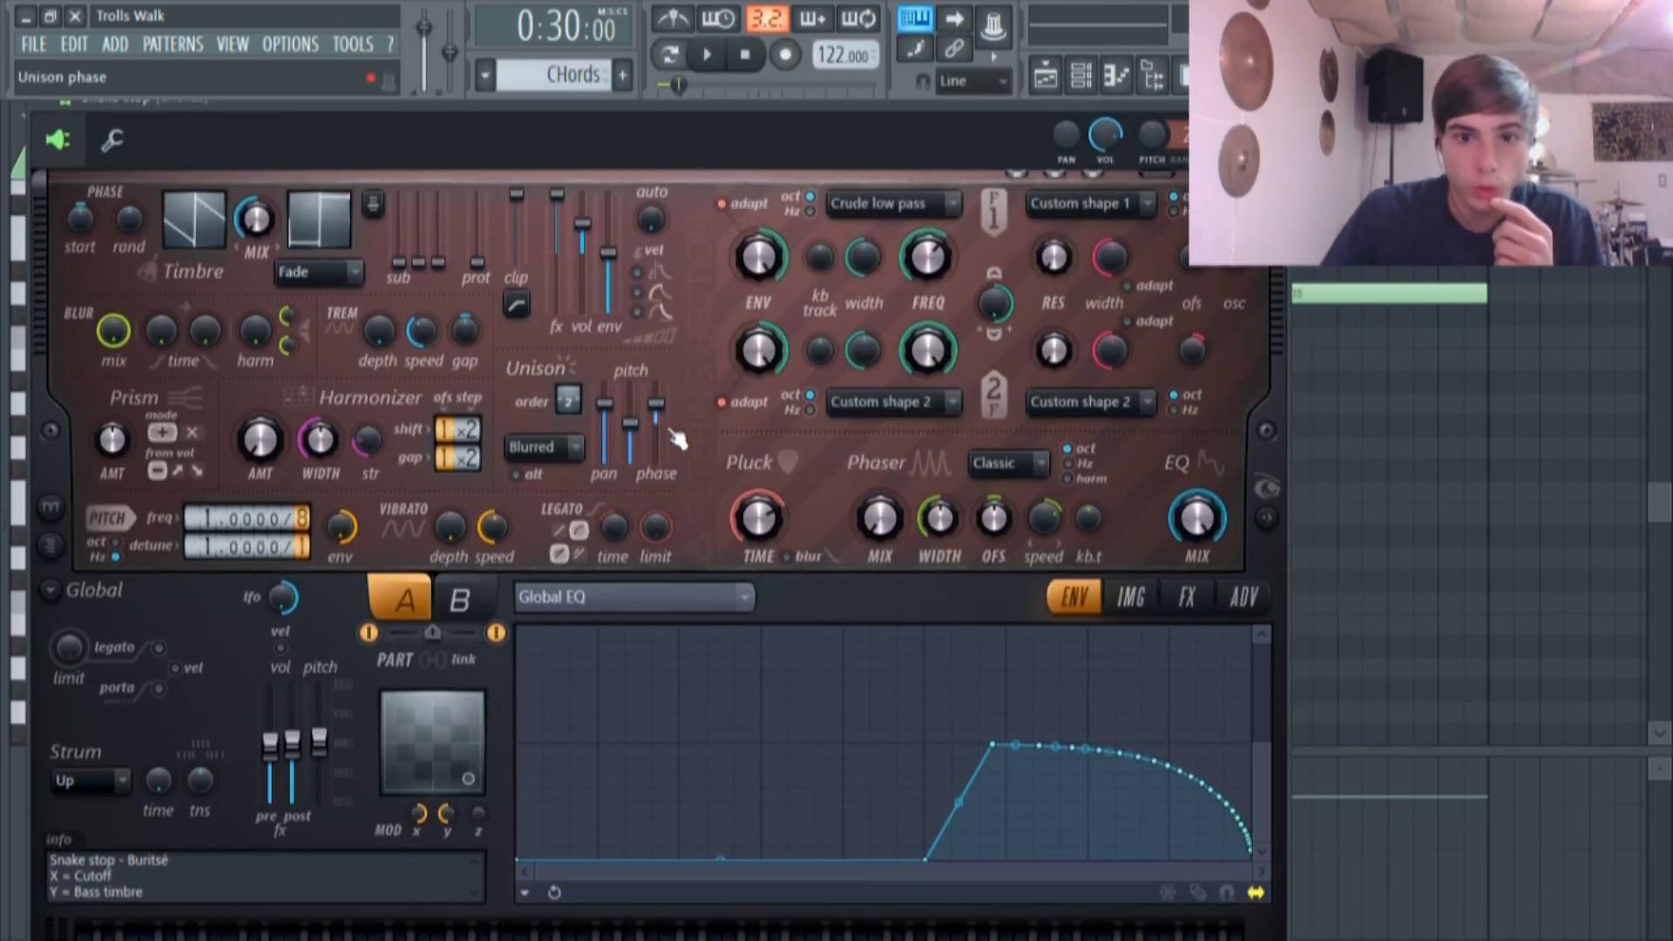
# View the FX page of Snake stop's Harmor, return to the ENV page, and show the spectral display.
pyautogui.click(1187, 598)
pyautogui.click(1223, 596)
pyautogui.click(1207, 596)
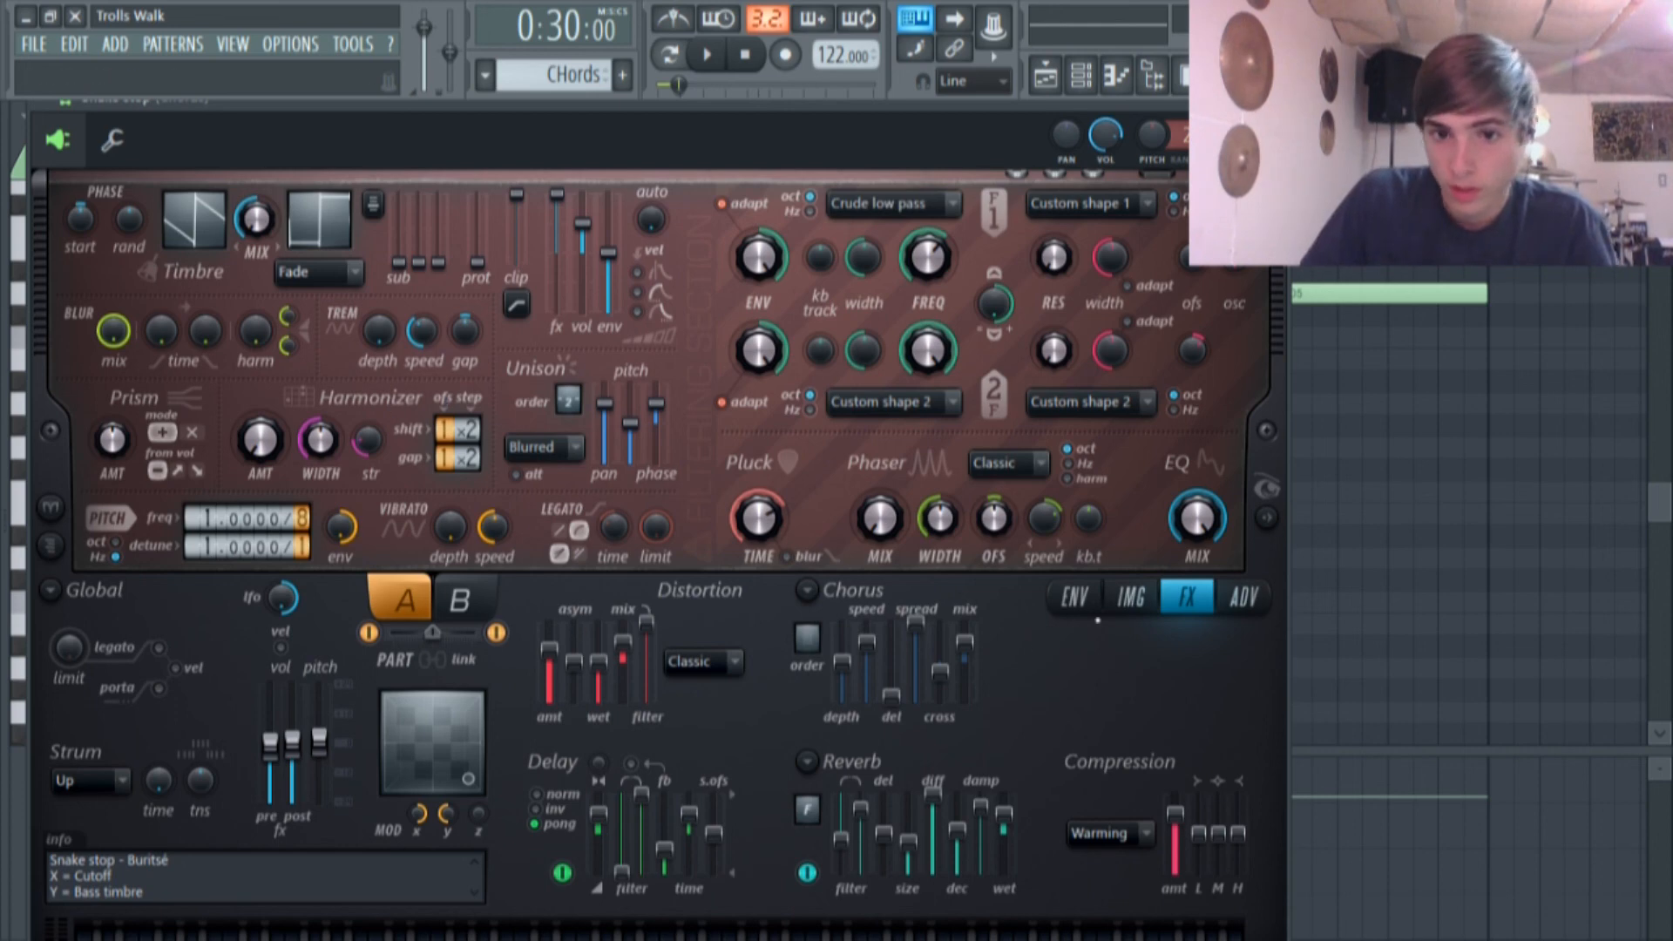
pyautogui.click(1074, 597)
pyautogui.click(1267, 518)
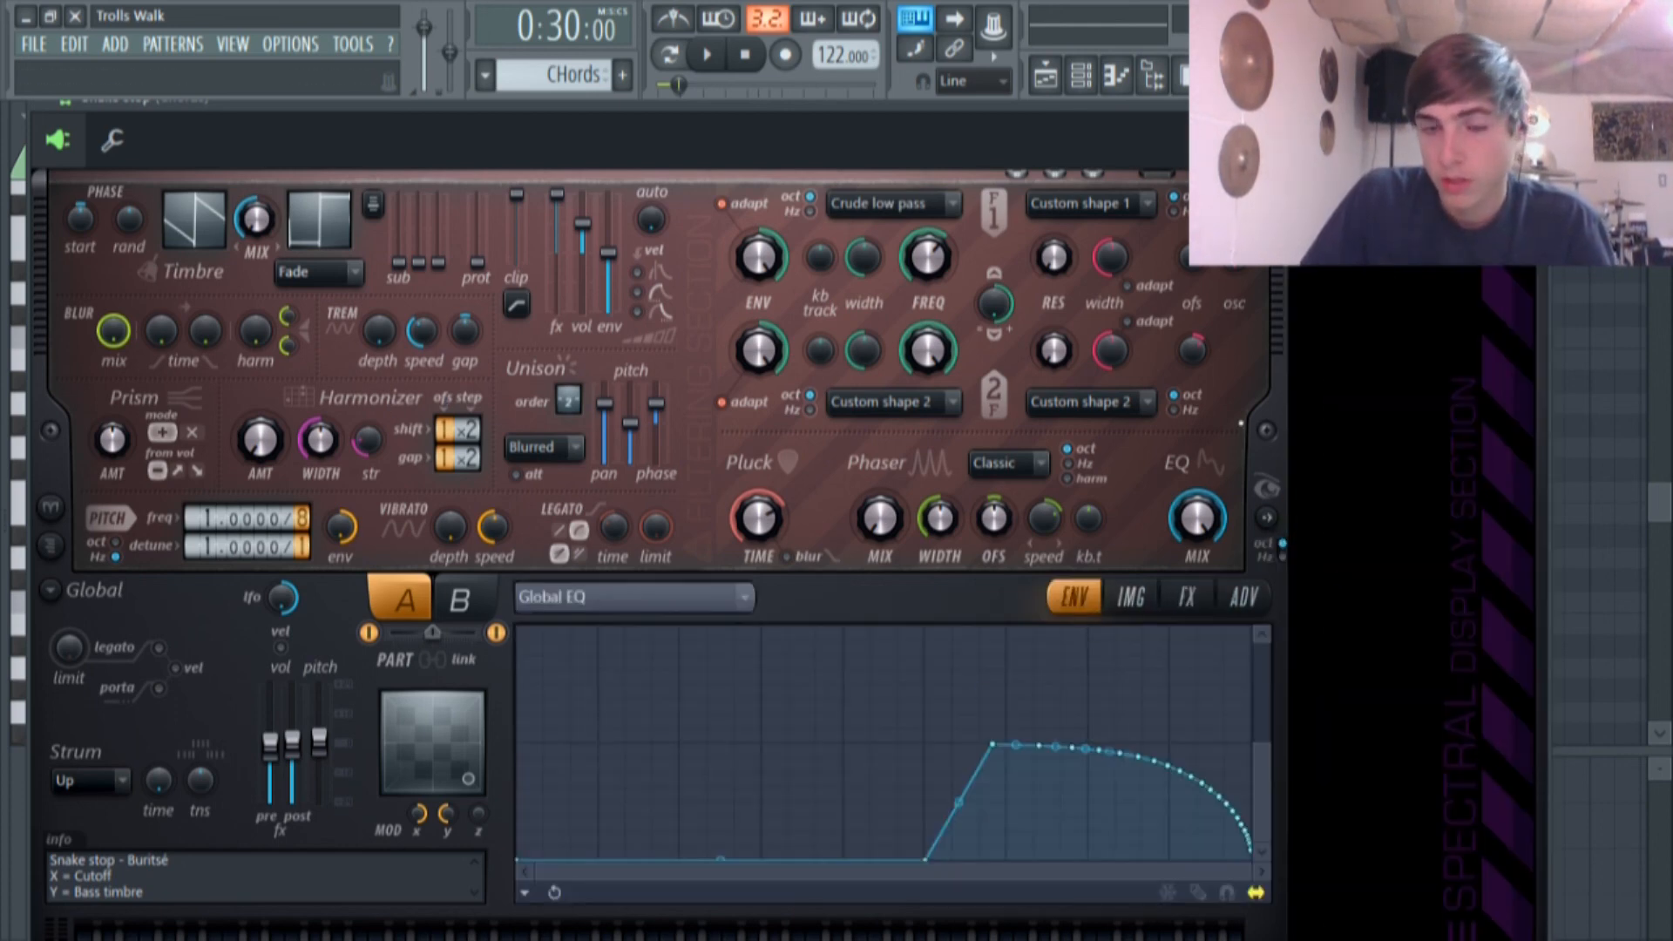
# Try a lower unison order on Snake stop while playing notes, and restore it to 2.
pyautogui.moveTo(1089, 109); pyautogui.dragTo(1073, 112)
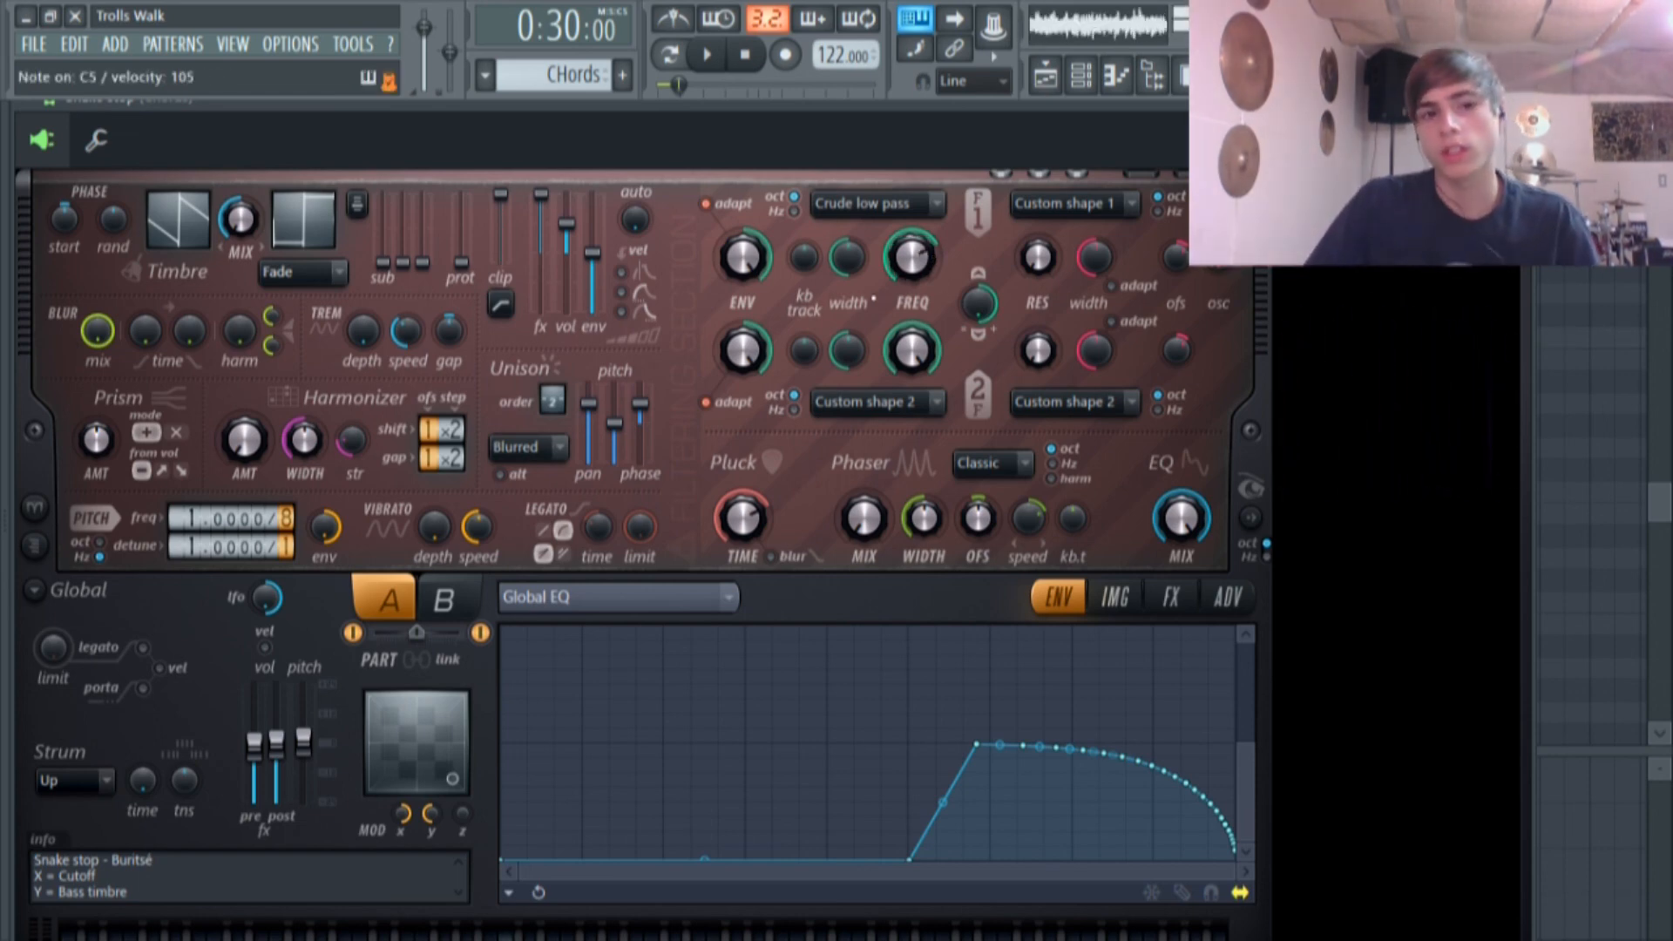
pyautogui.moveTo(553, 401); pyautogui.dragTo(553, 419)
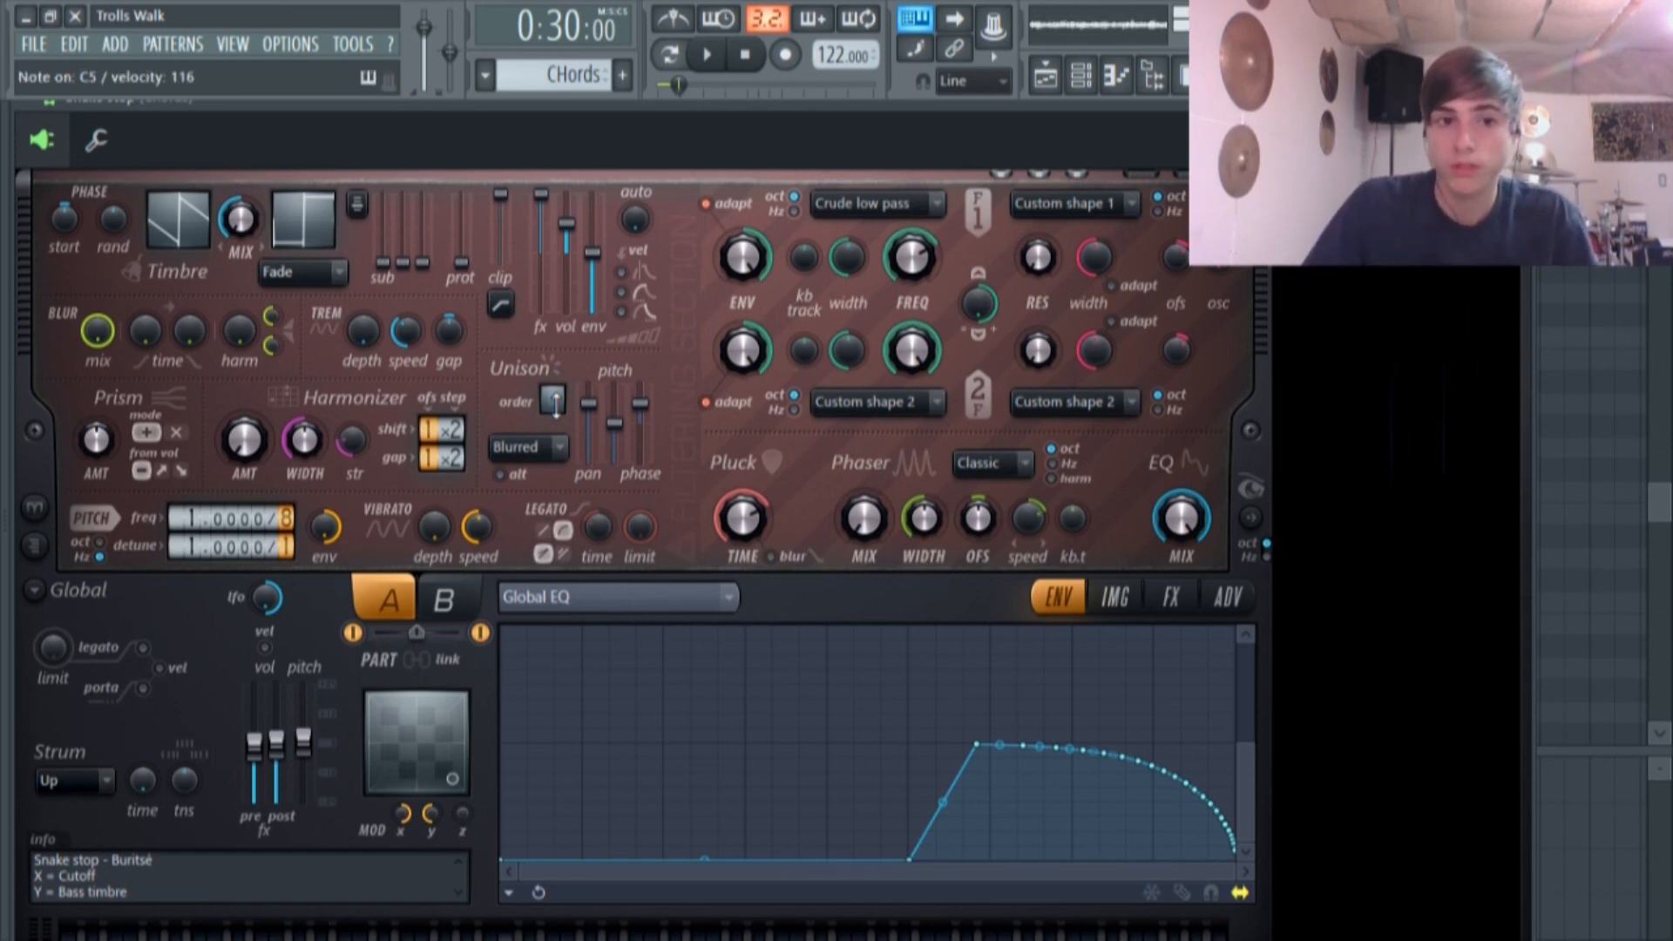
pyautogui.moveTo(556, 403); pyautogui.dragTo(556, 386)
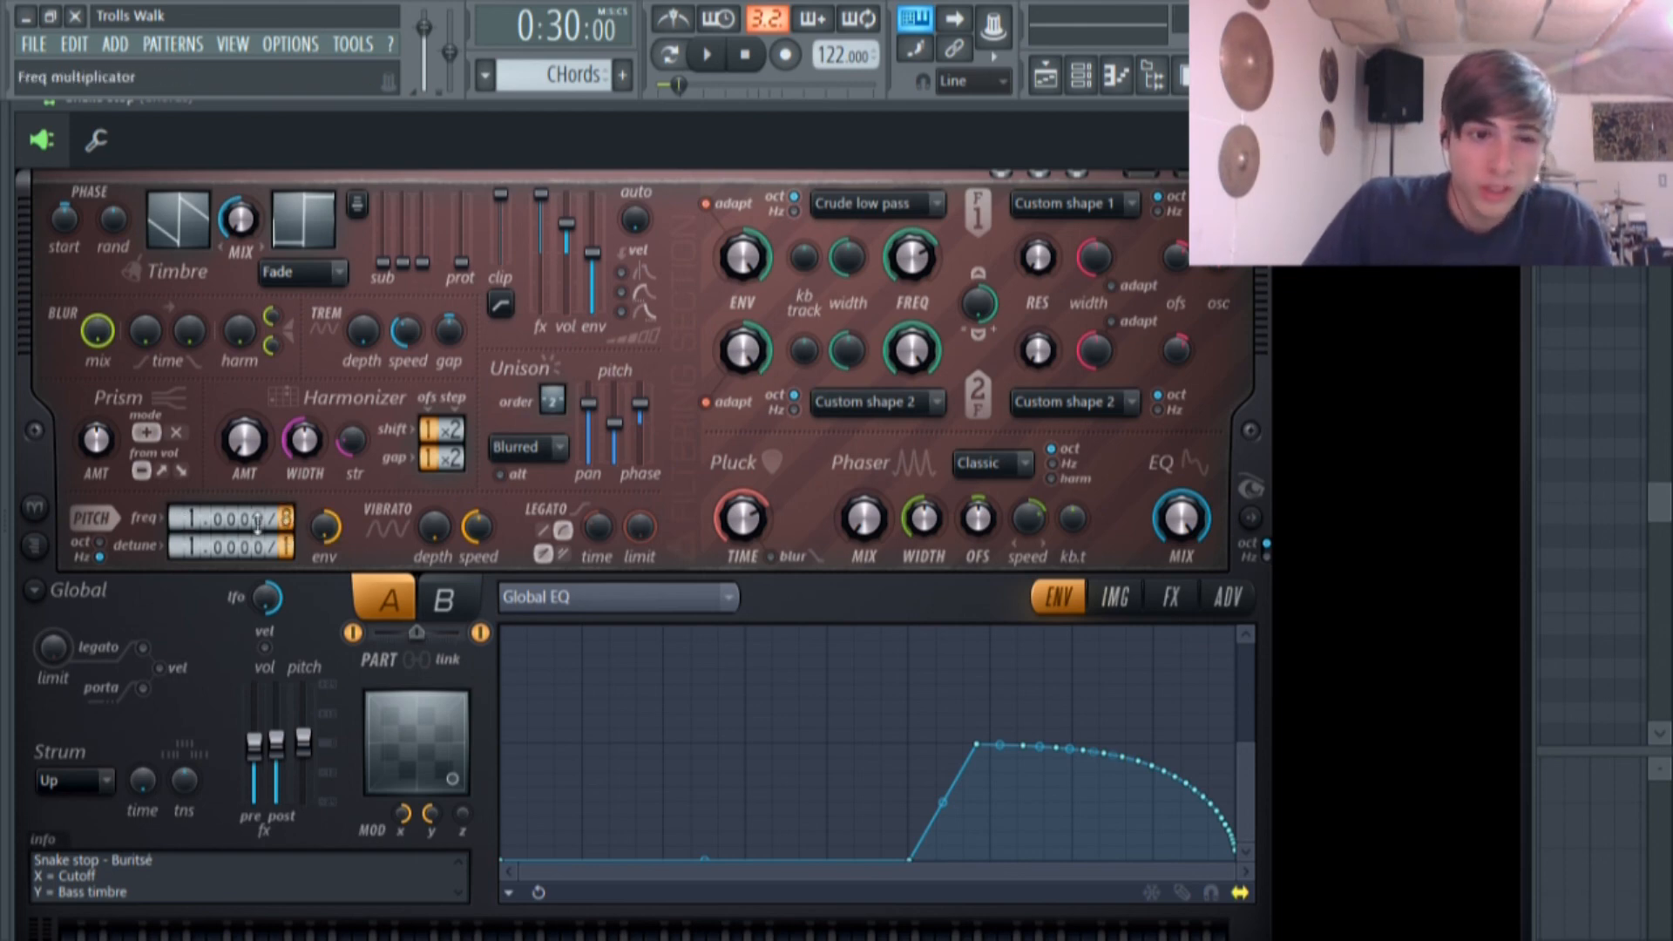
# Try changing Snake stop's pitch frequency divider and pluck time while playing notes, restoring each setting.
pyautogui.moveTo(286, 513); pyautogui.dragTo(286, 498)
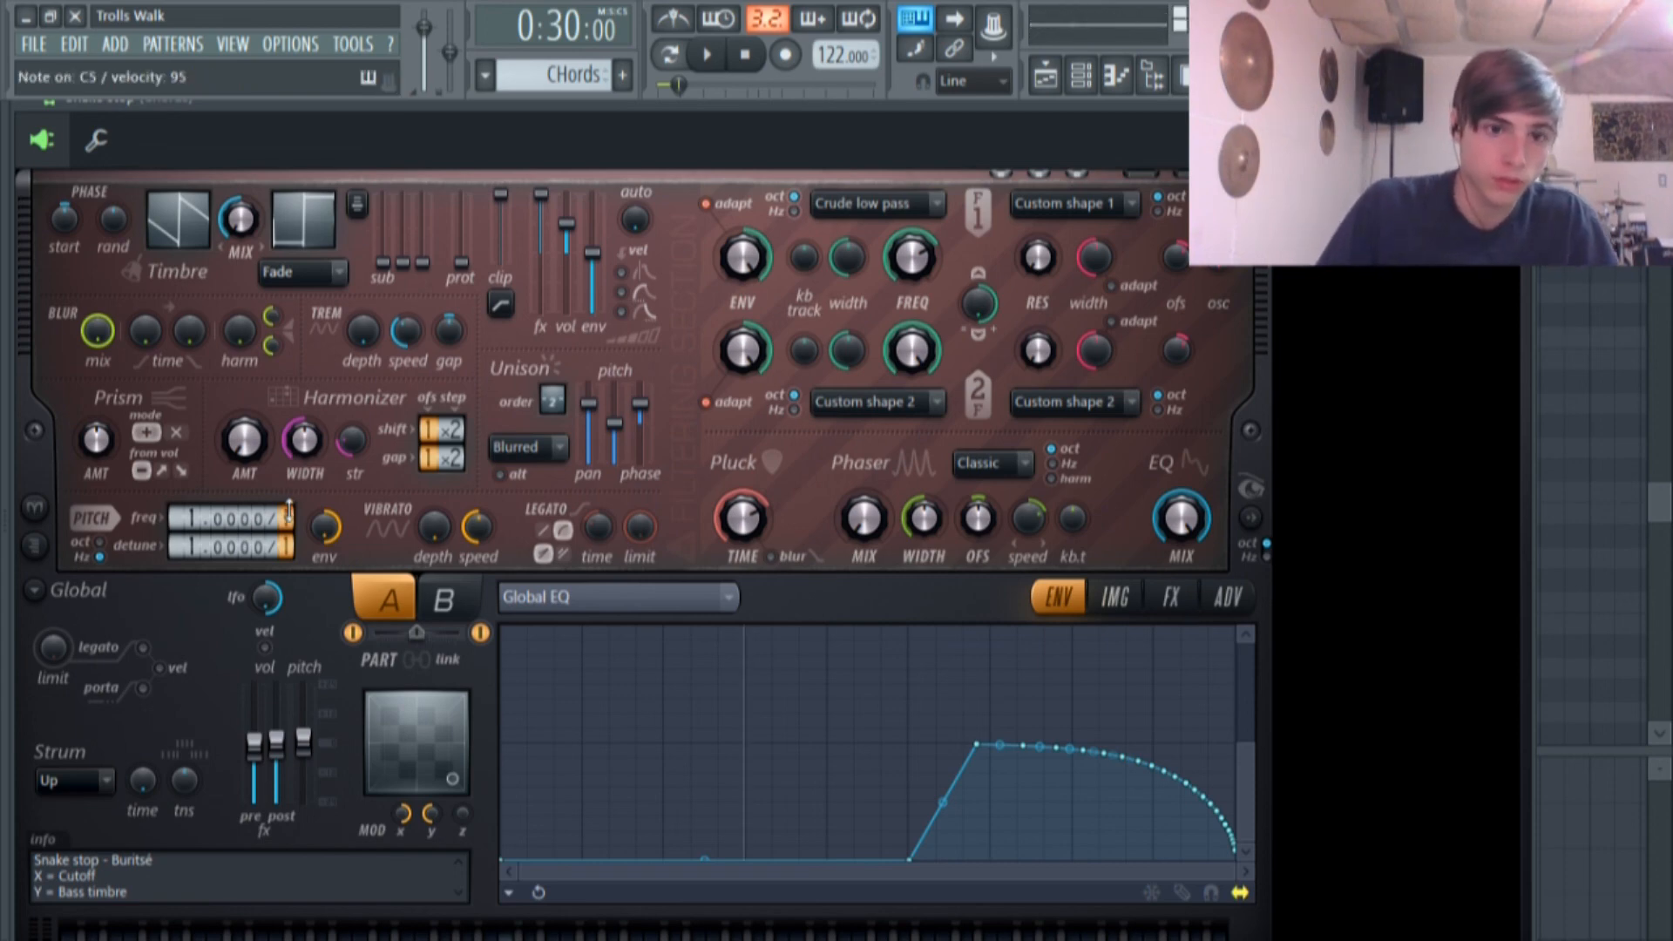
pyautogui.moveTo(289, 510); pyautogui.dragTo(289, 497)
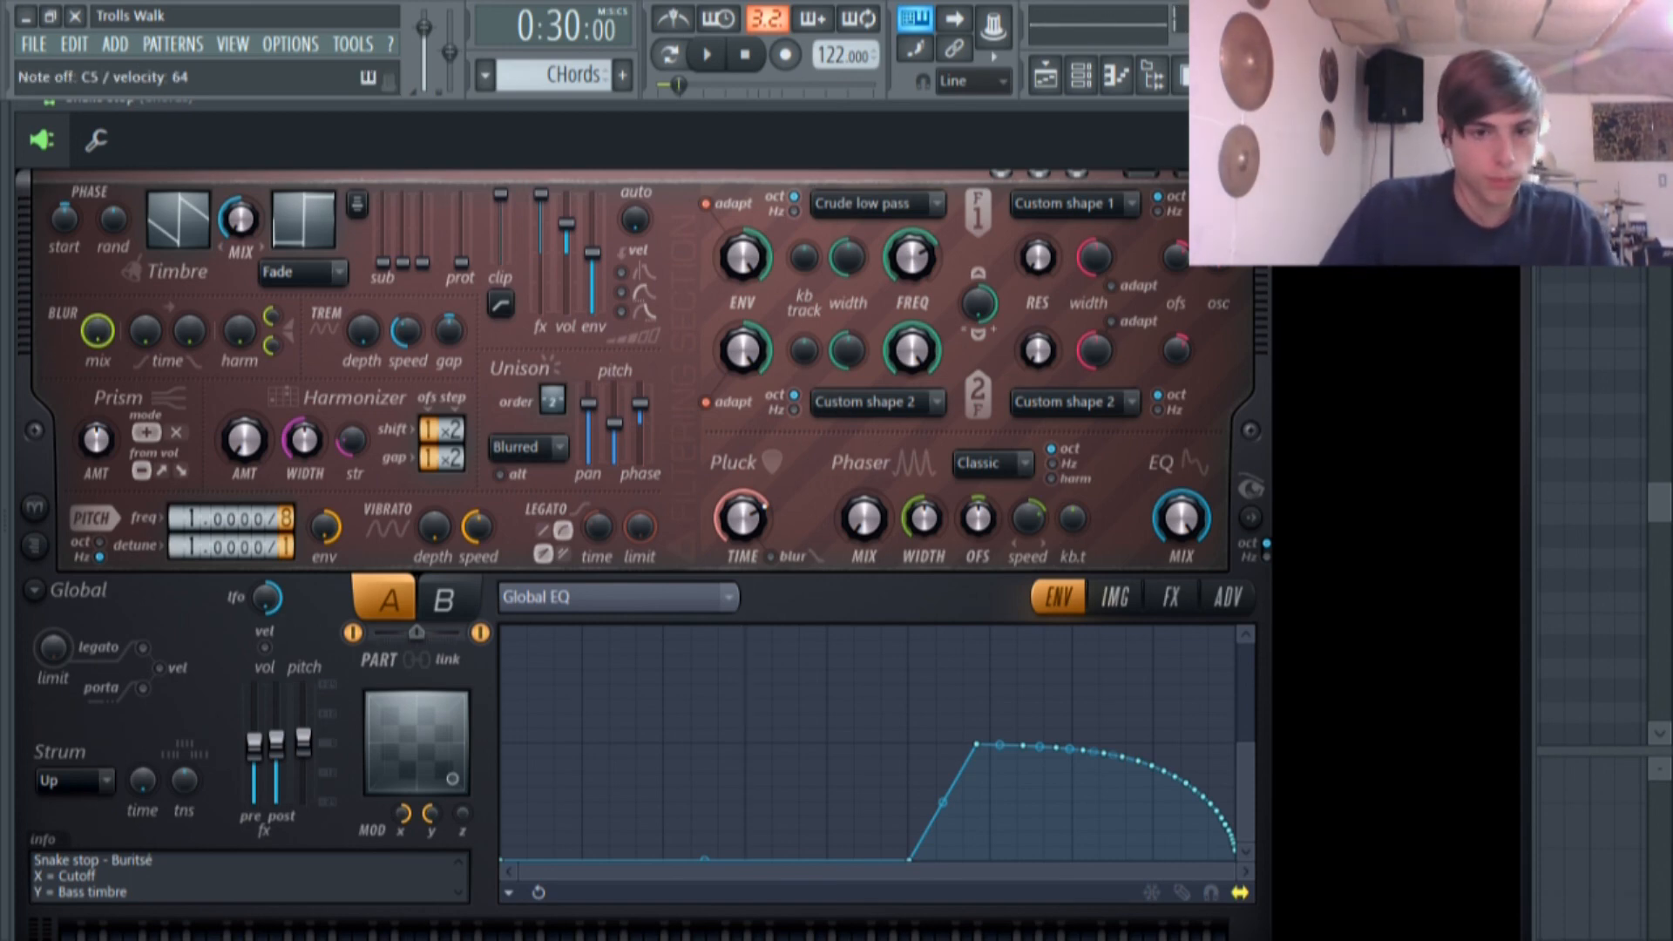
pyautogui.moveTo(743, 518); pyautogui.dragTo(743, 488)
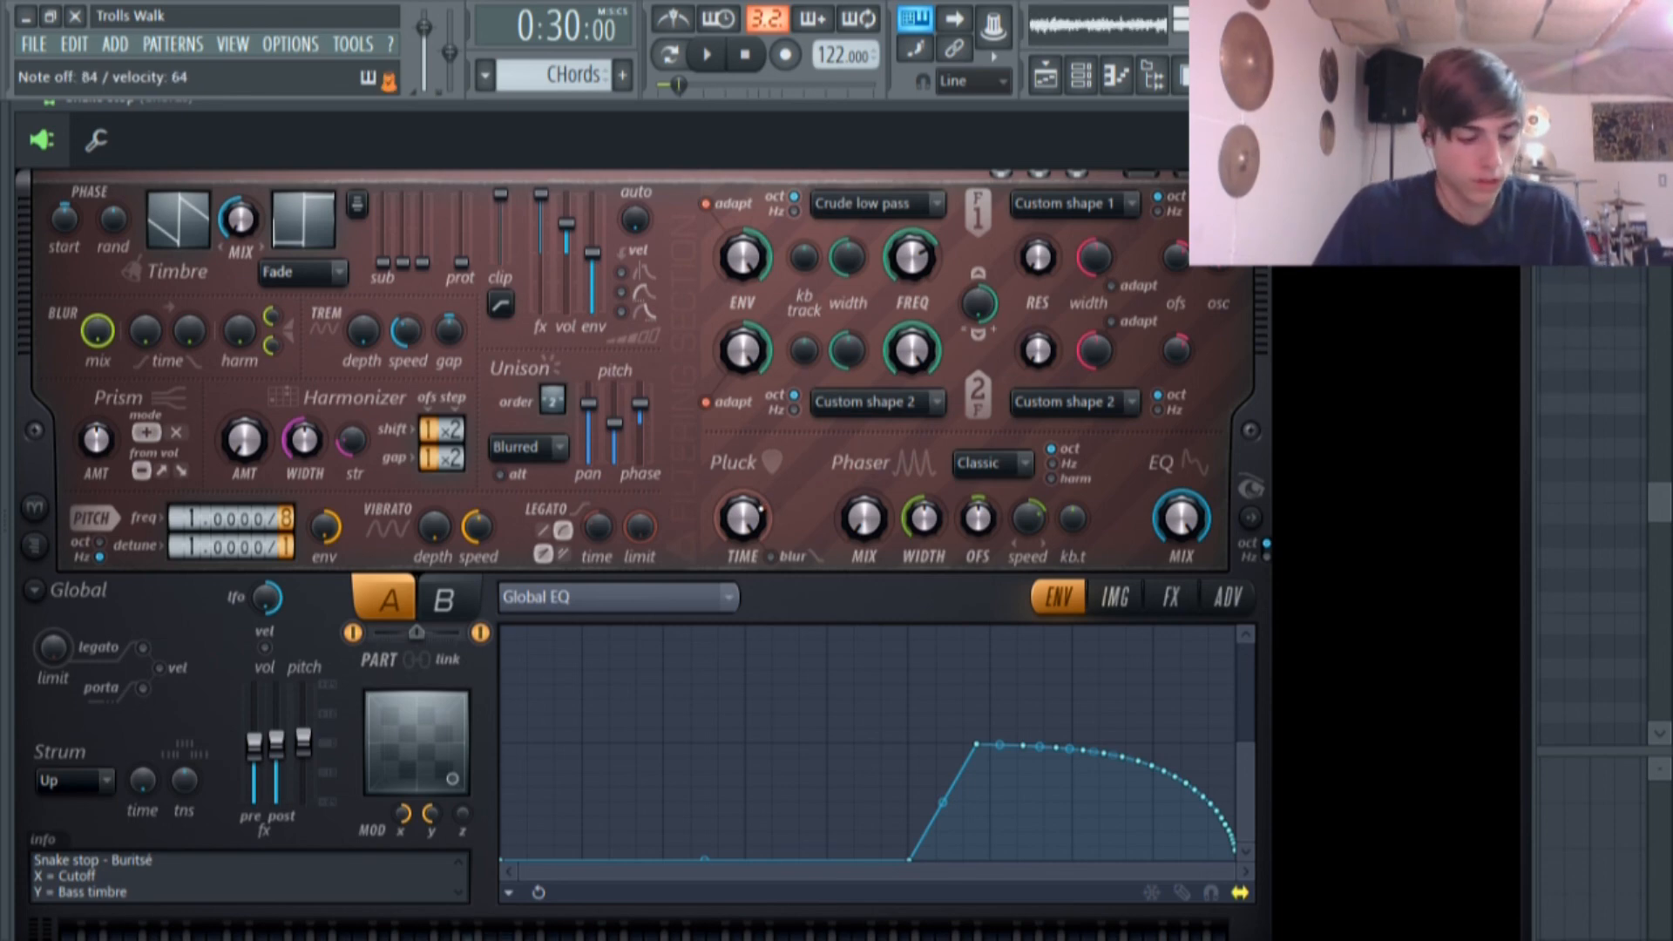
pyautogui.moveTo(743, 519); pyautogui.dragTo(744, 540)
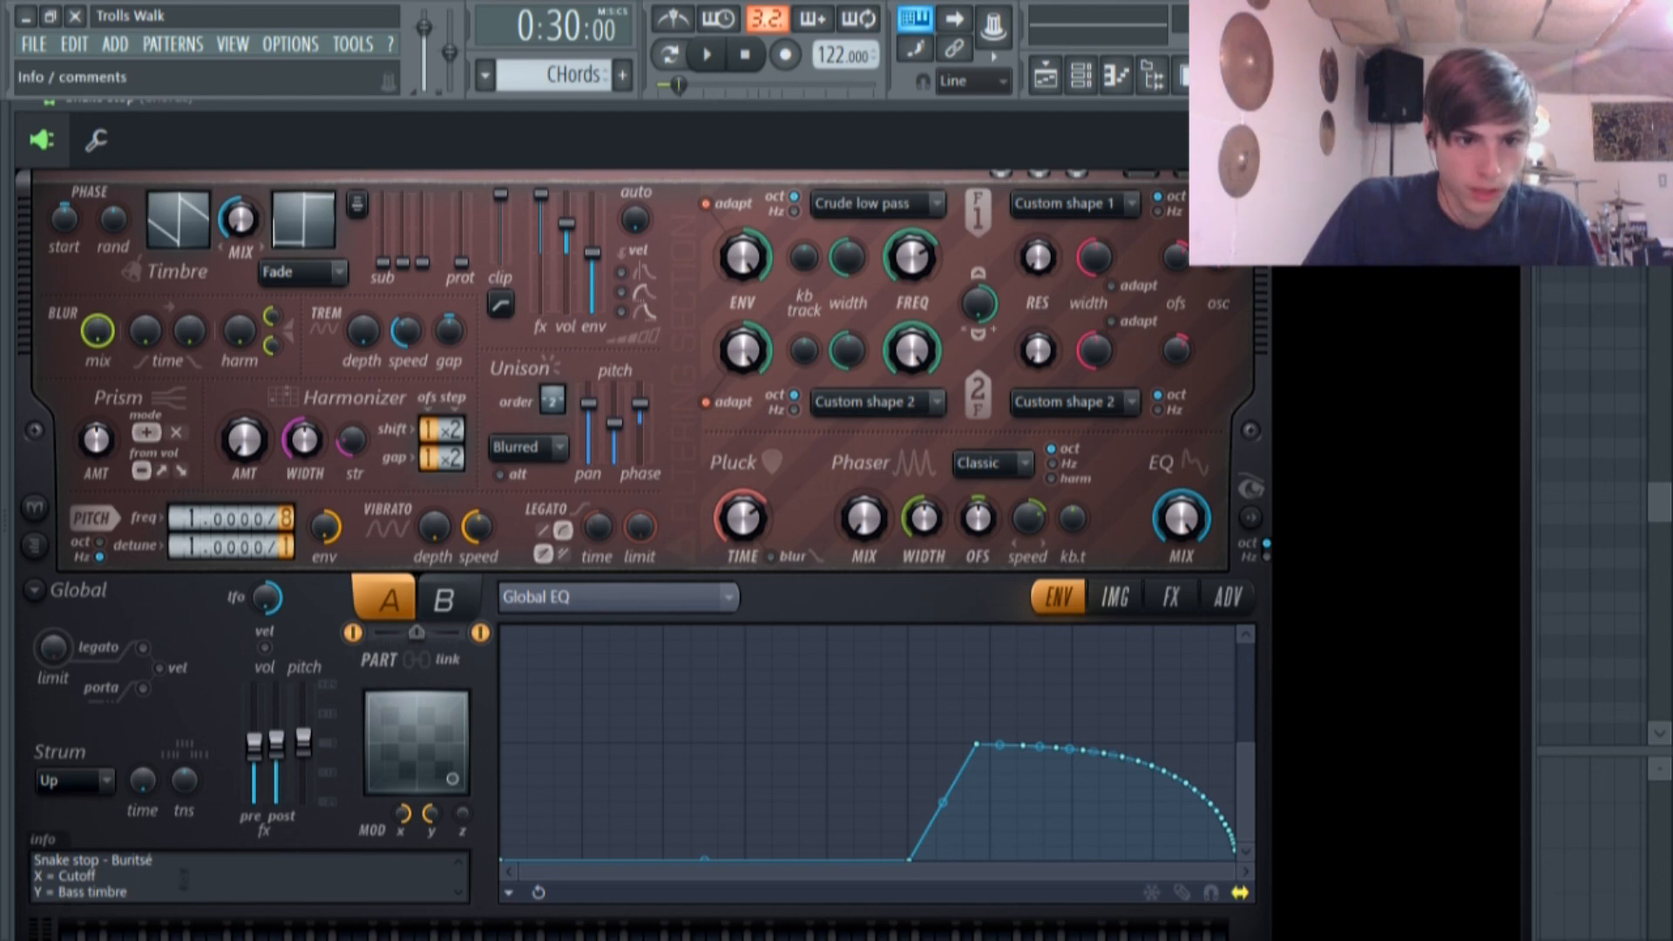
# Try Snake stop's Y and X modulation amounts in Harmor while playing notes.
pyautogui.moveTo(430, 813)
pyautogui.mouseDown()
pyautogui.moveTo(431, 758)
pyautogui.moveTo(430, 824)
pyautogui.mouseUp()
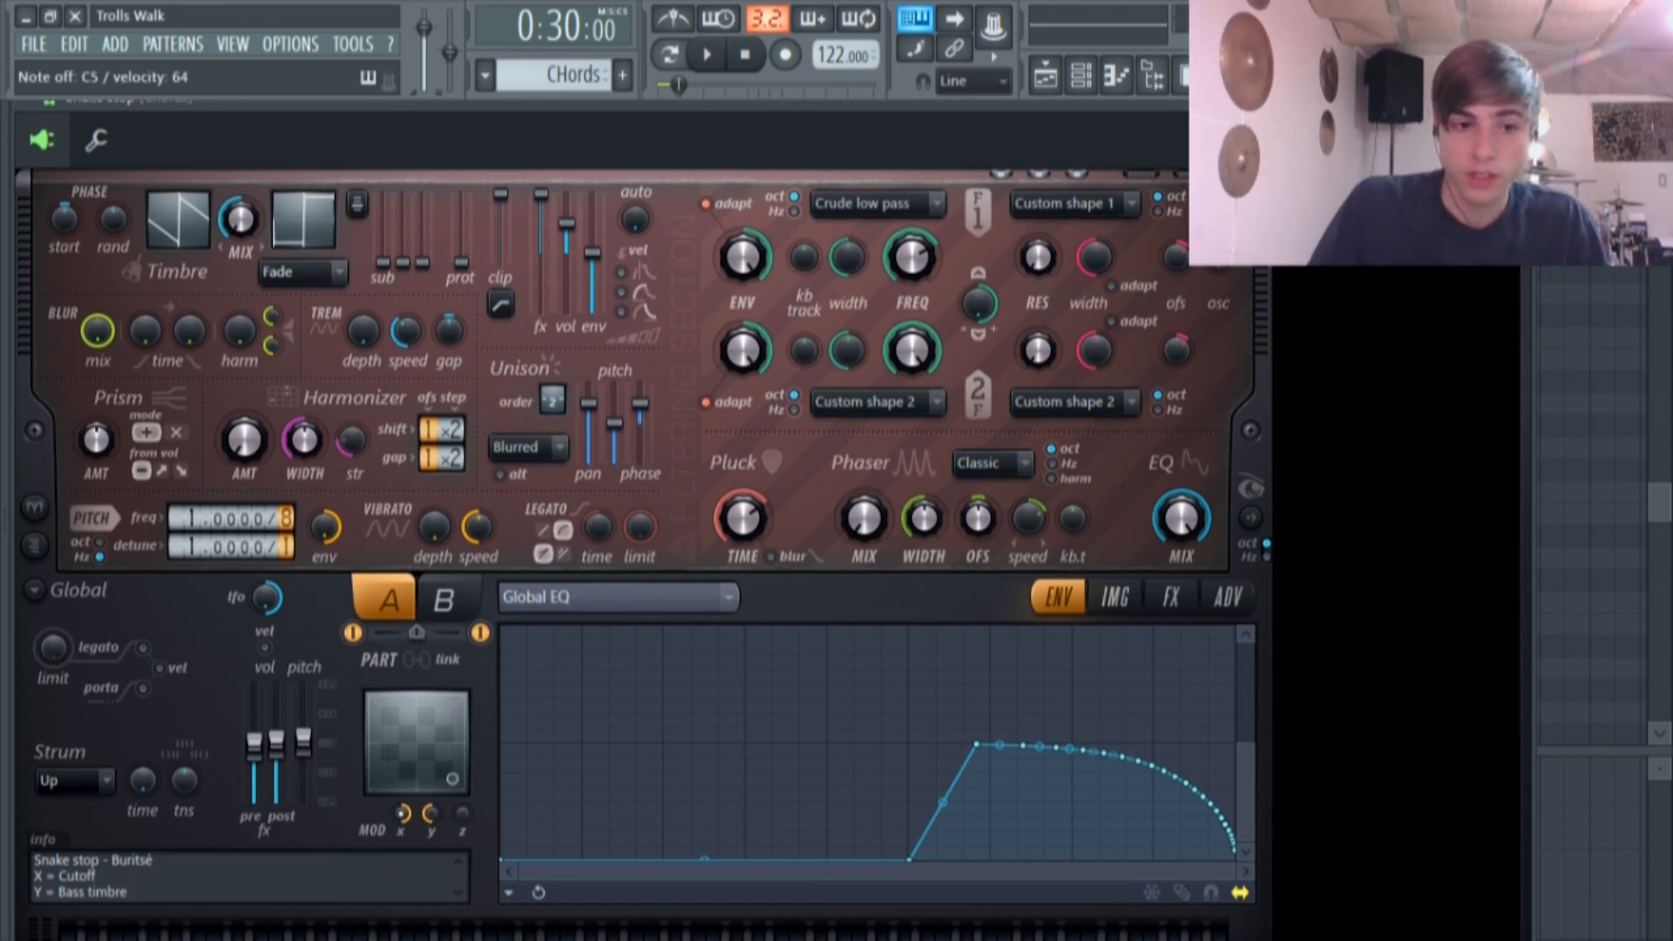
pyautogui.moveTo(401, 813); pyautogui.dragTo(401, 858)
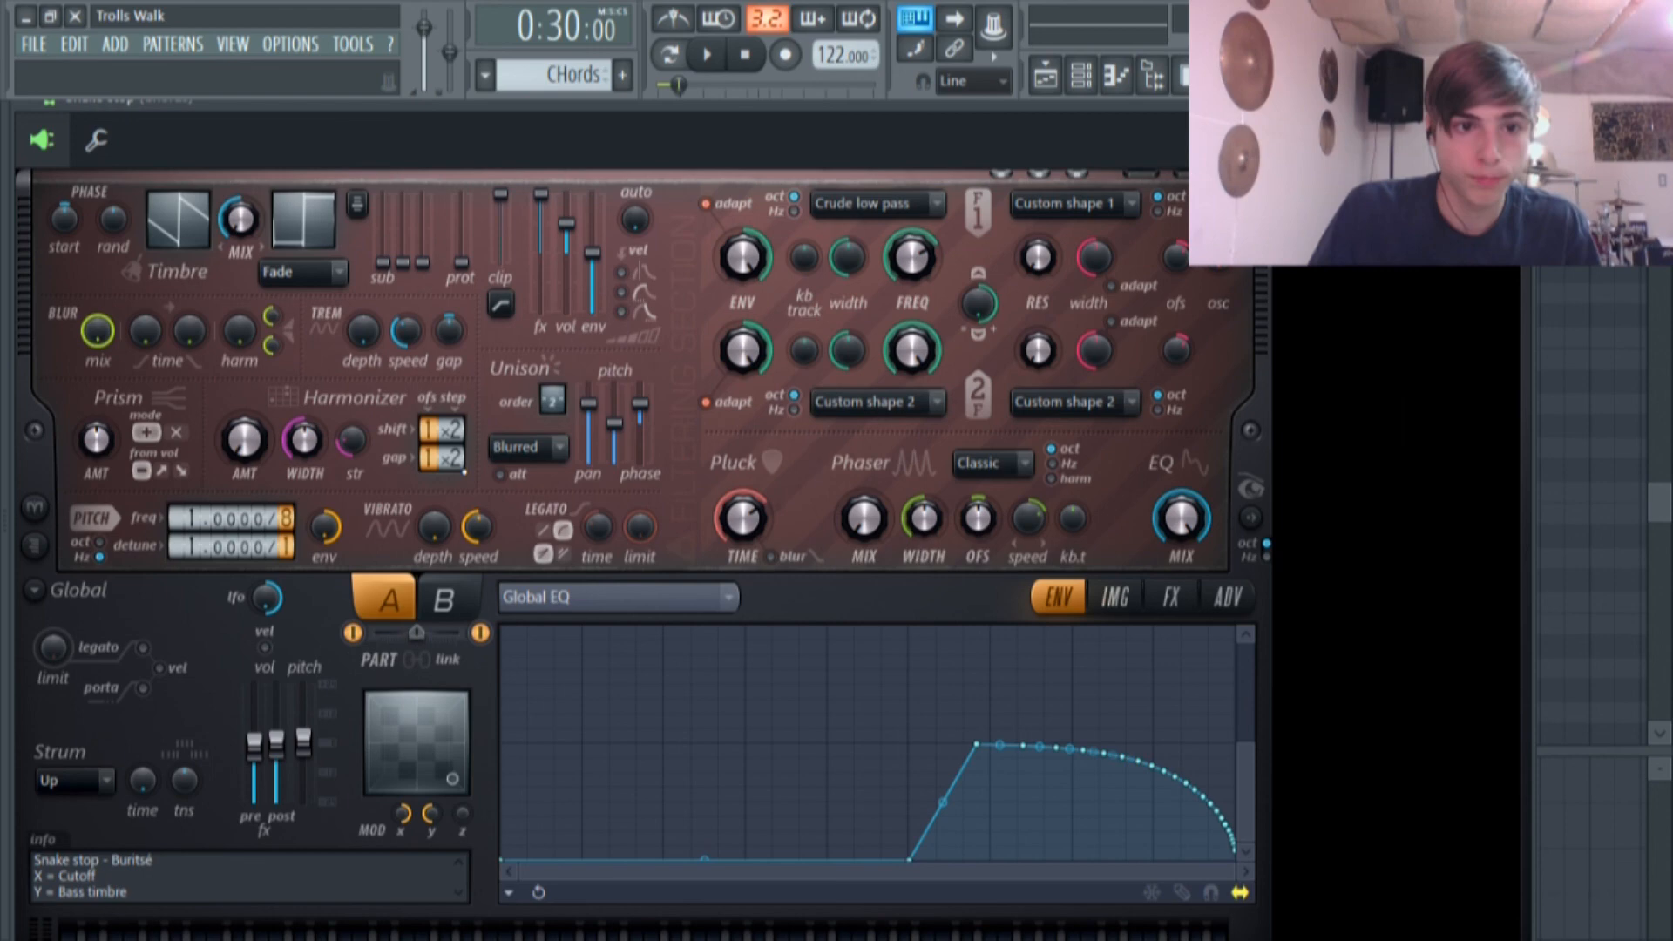
# View Snake stop's Volume envelope, Filter 1 frequency envelope, and Pluck amount velocity mapping in Harmor.
pyautogui.click(704, 597)
pyautogui.click(542, 154)
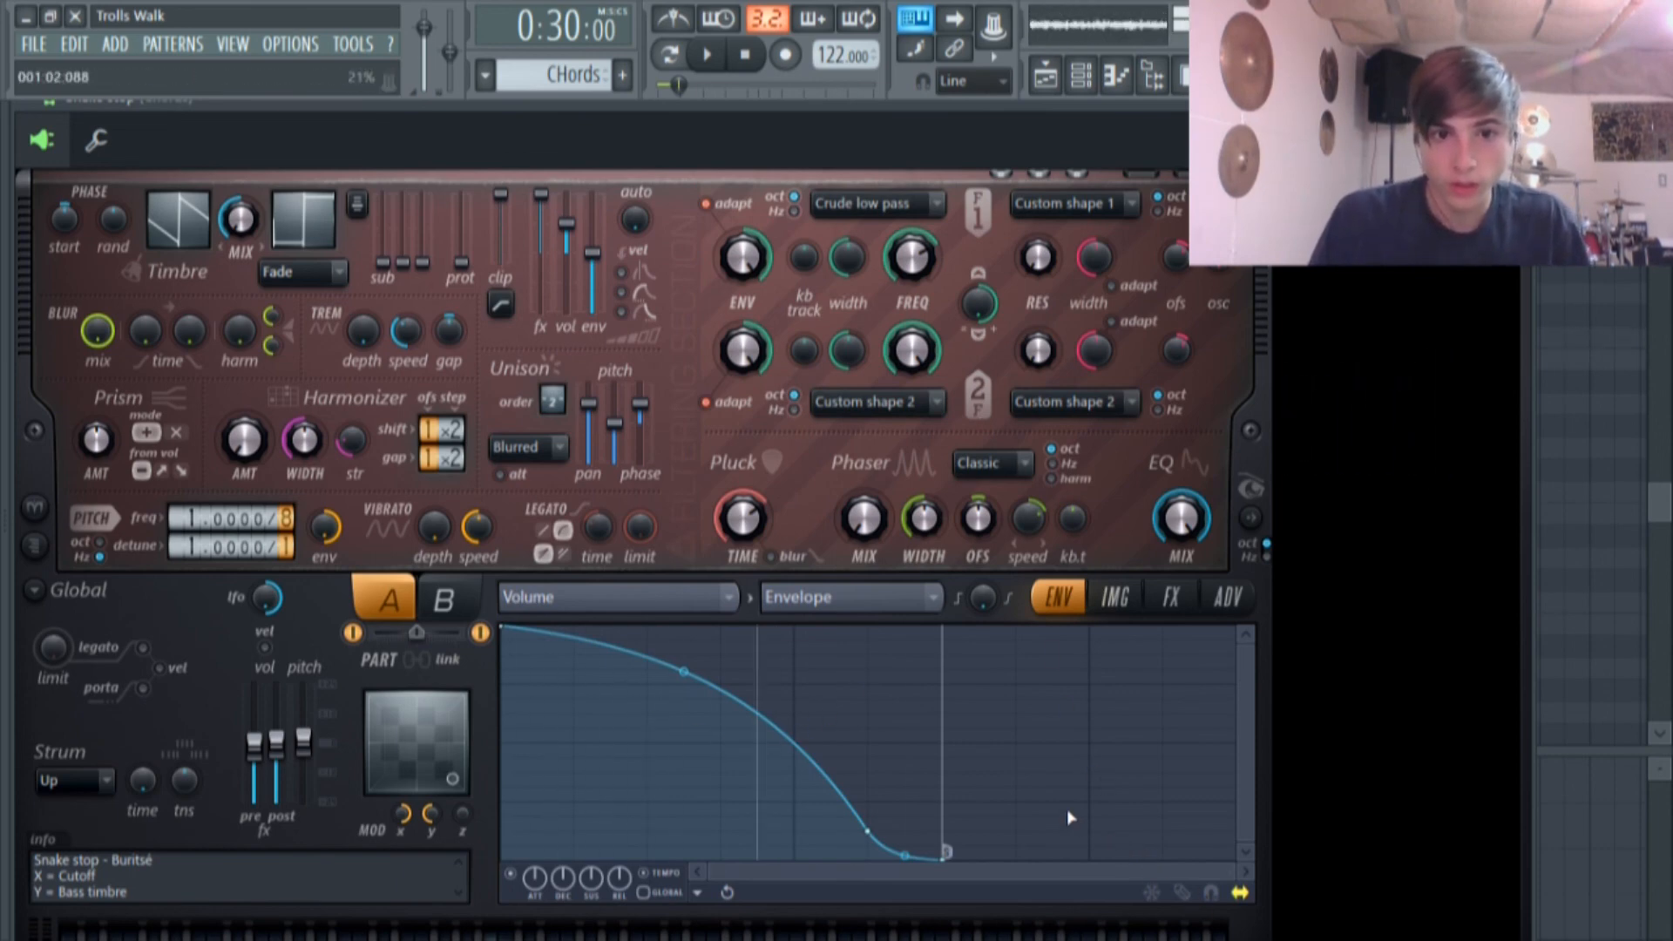
pyautogui.click(700, 606)
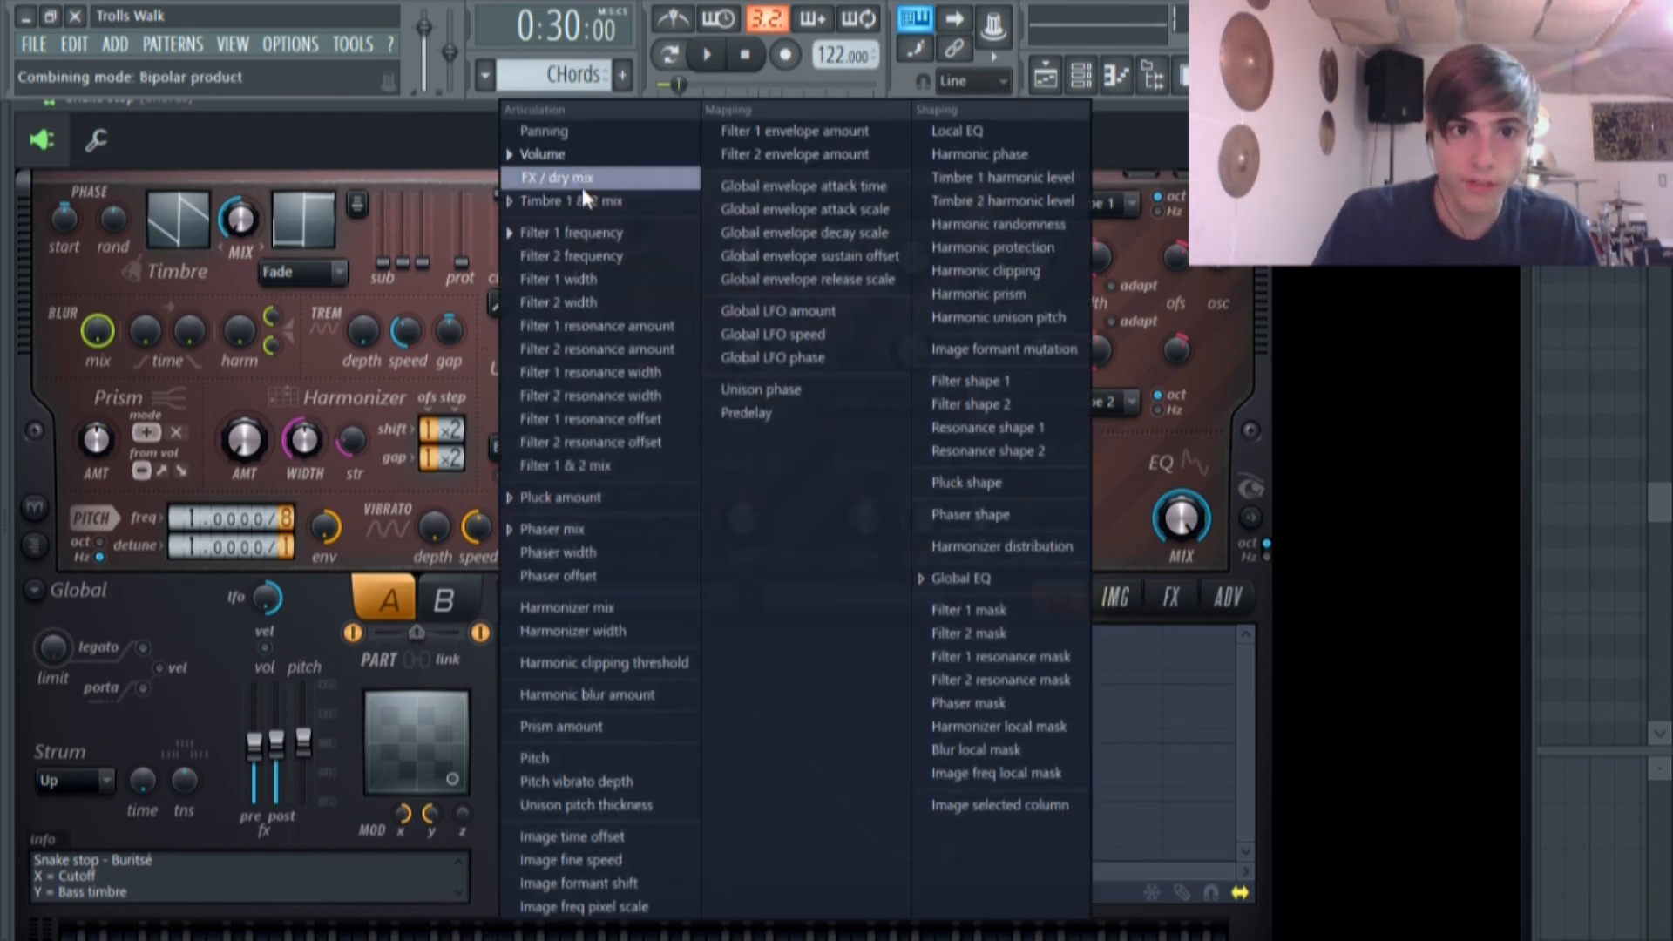
pyautogui.click(581, 232)
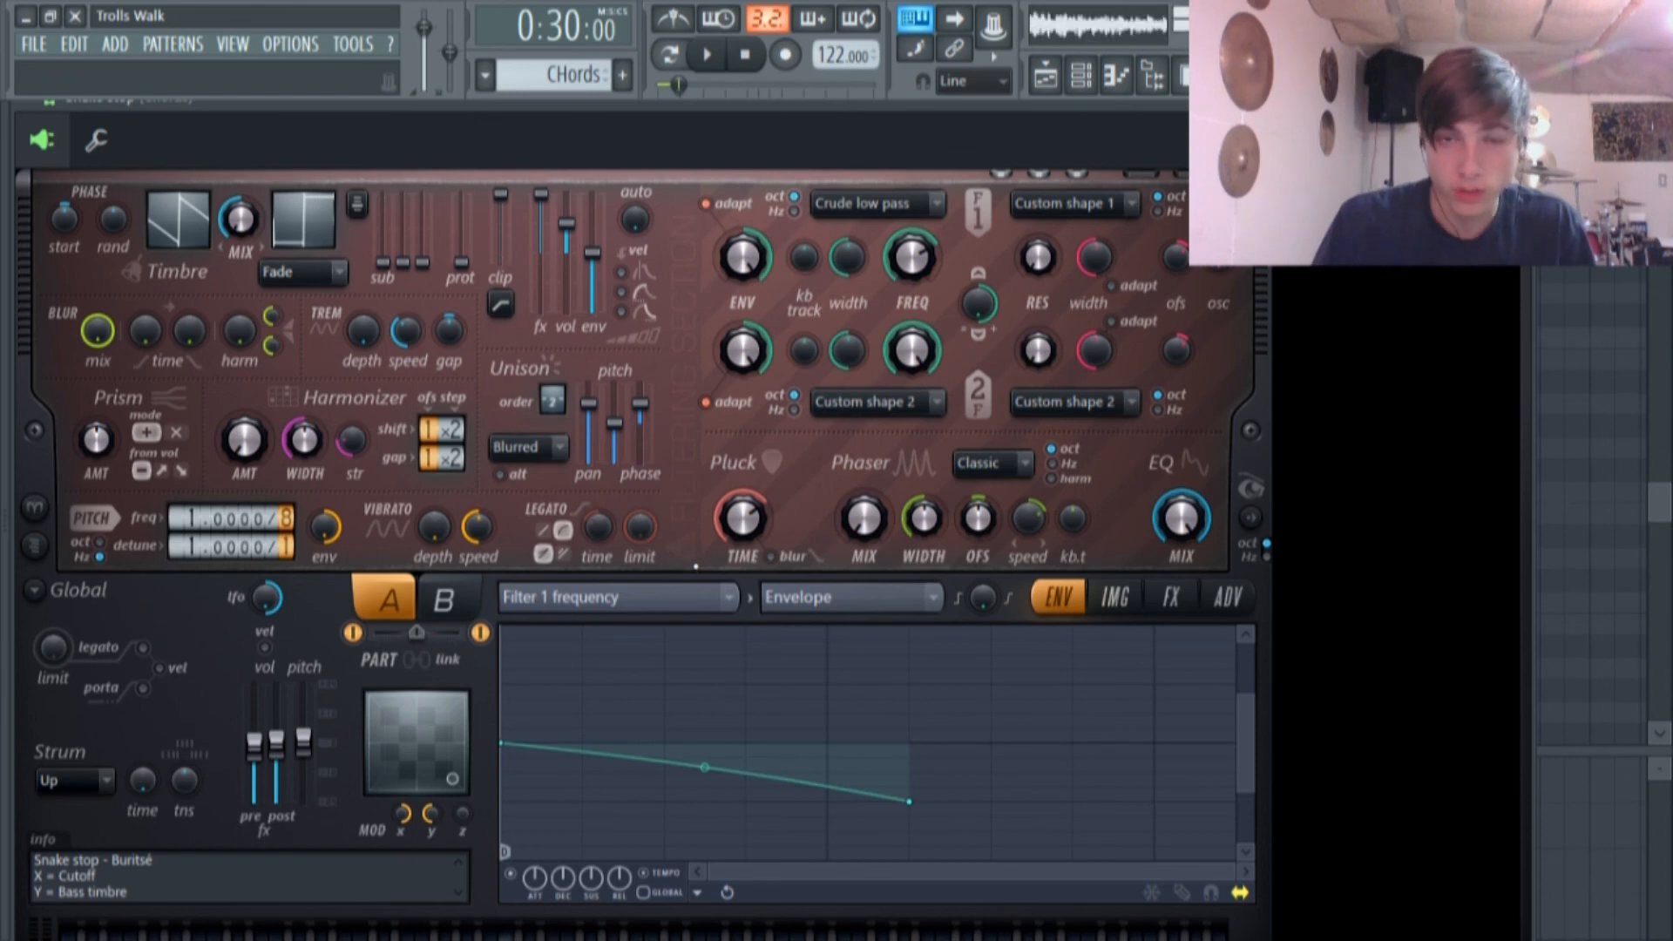
pyautogui.click(671, 598)
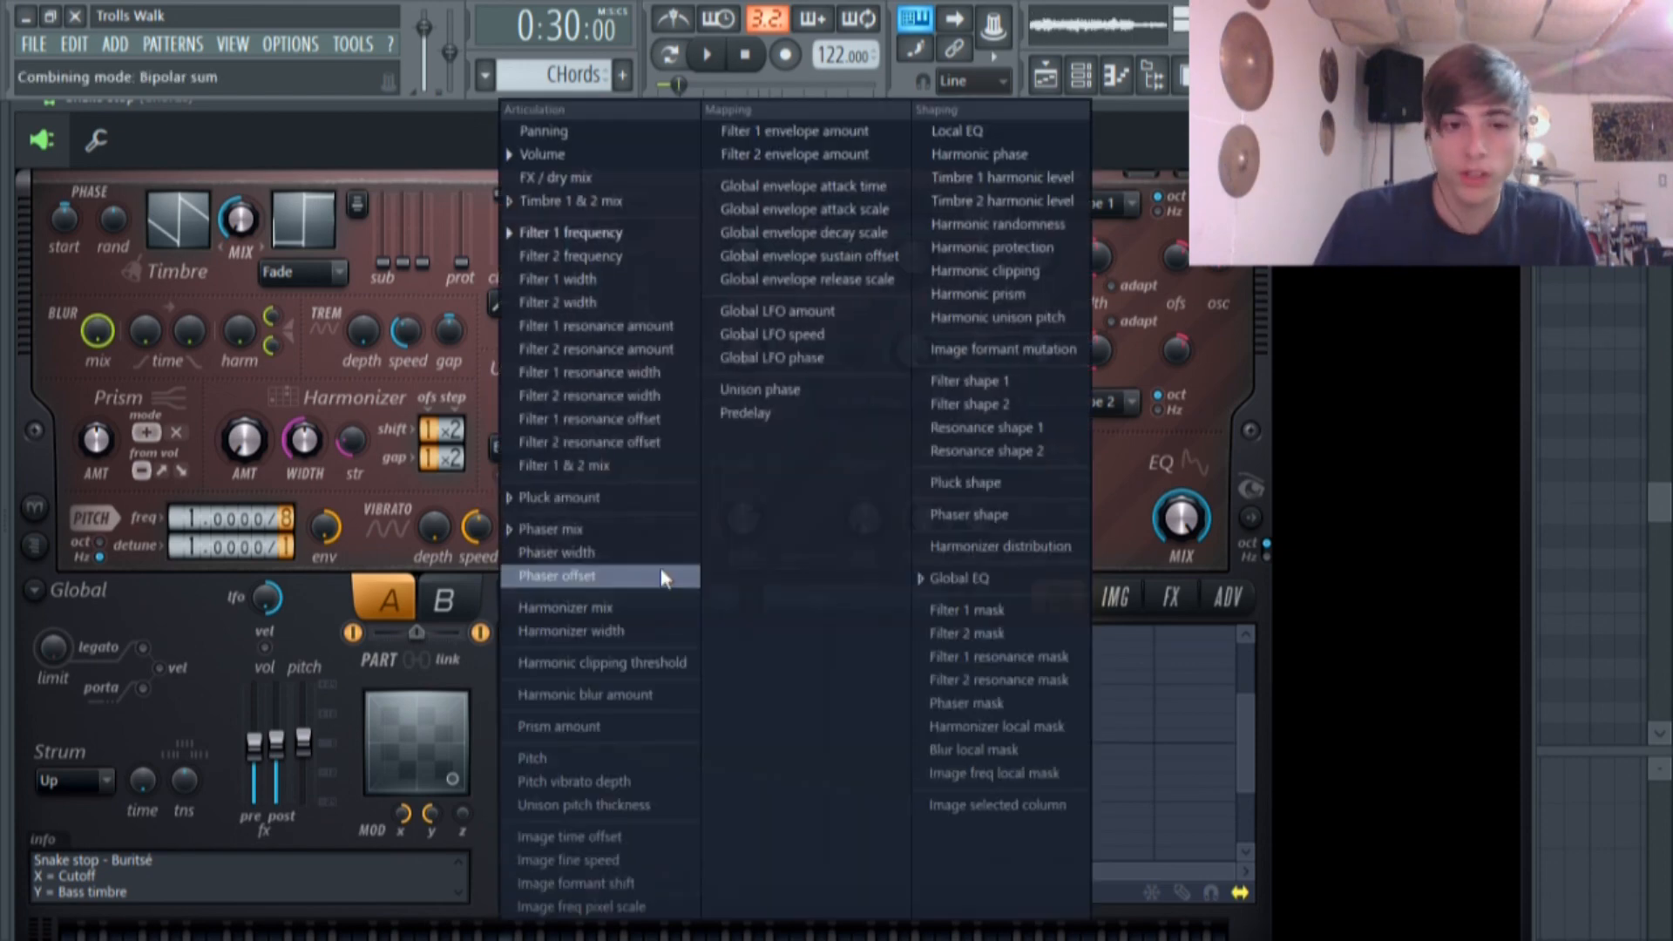
pyautogui.click(582, 497)
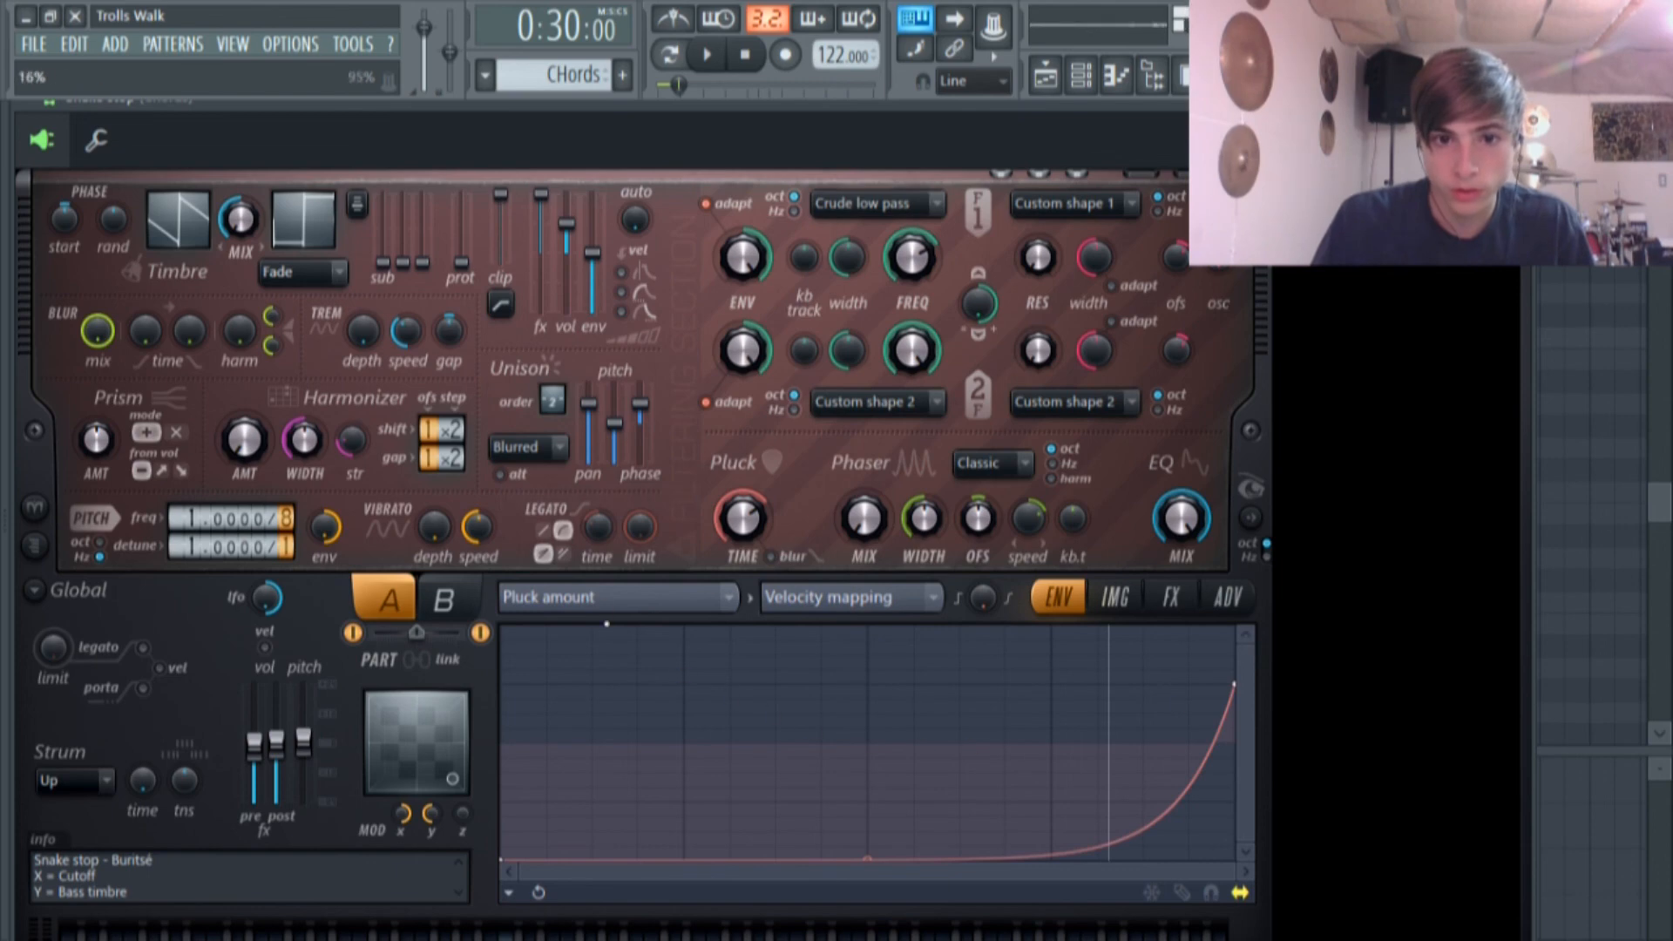
pyautogui.click(614, 595)
pyautogui.click(1147, 693)
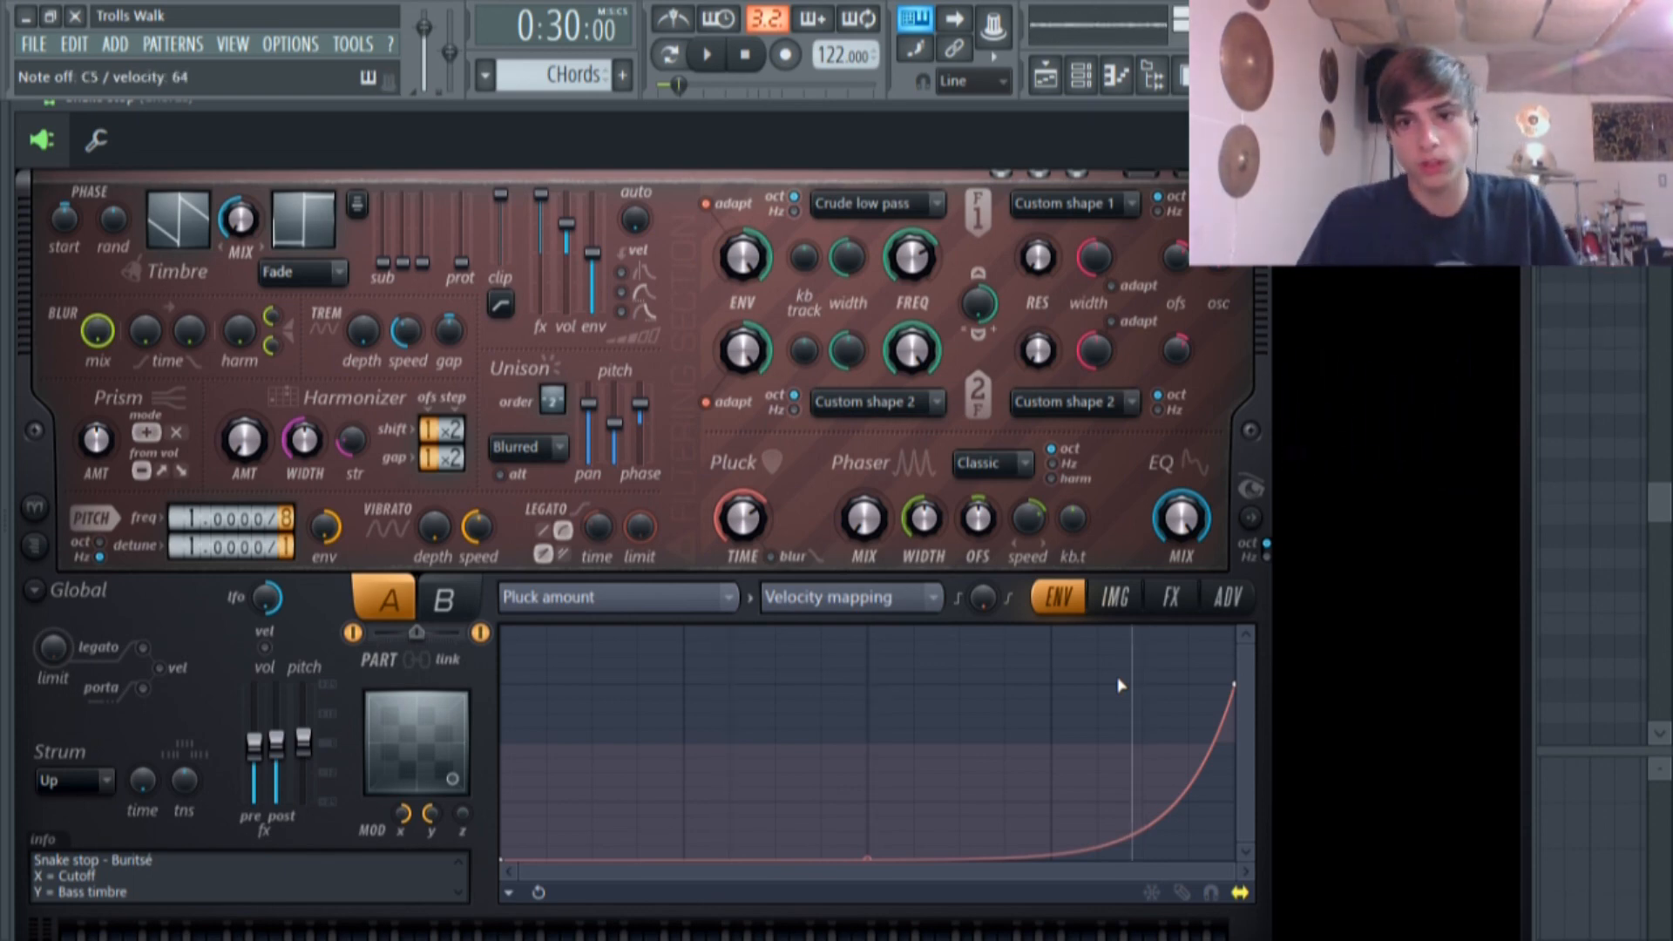
# Open Snake stop's piano roll and add a short A#4 note under the B4 note in bar 1.
pyautogui.click(1080, 77)
pyautogui.click(542, 388)
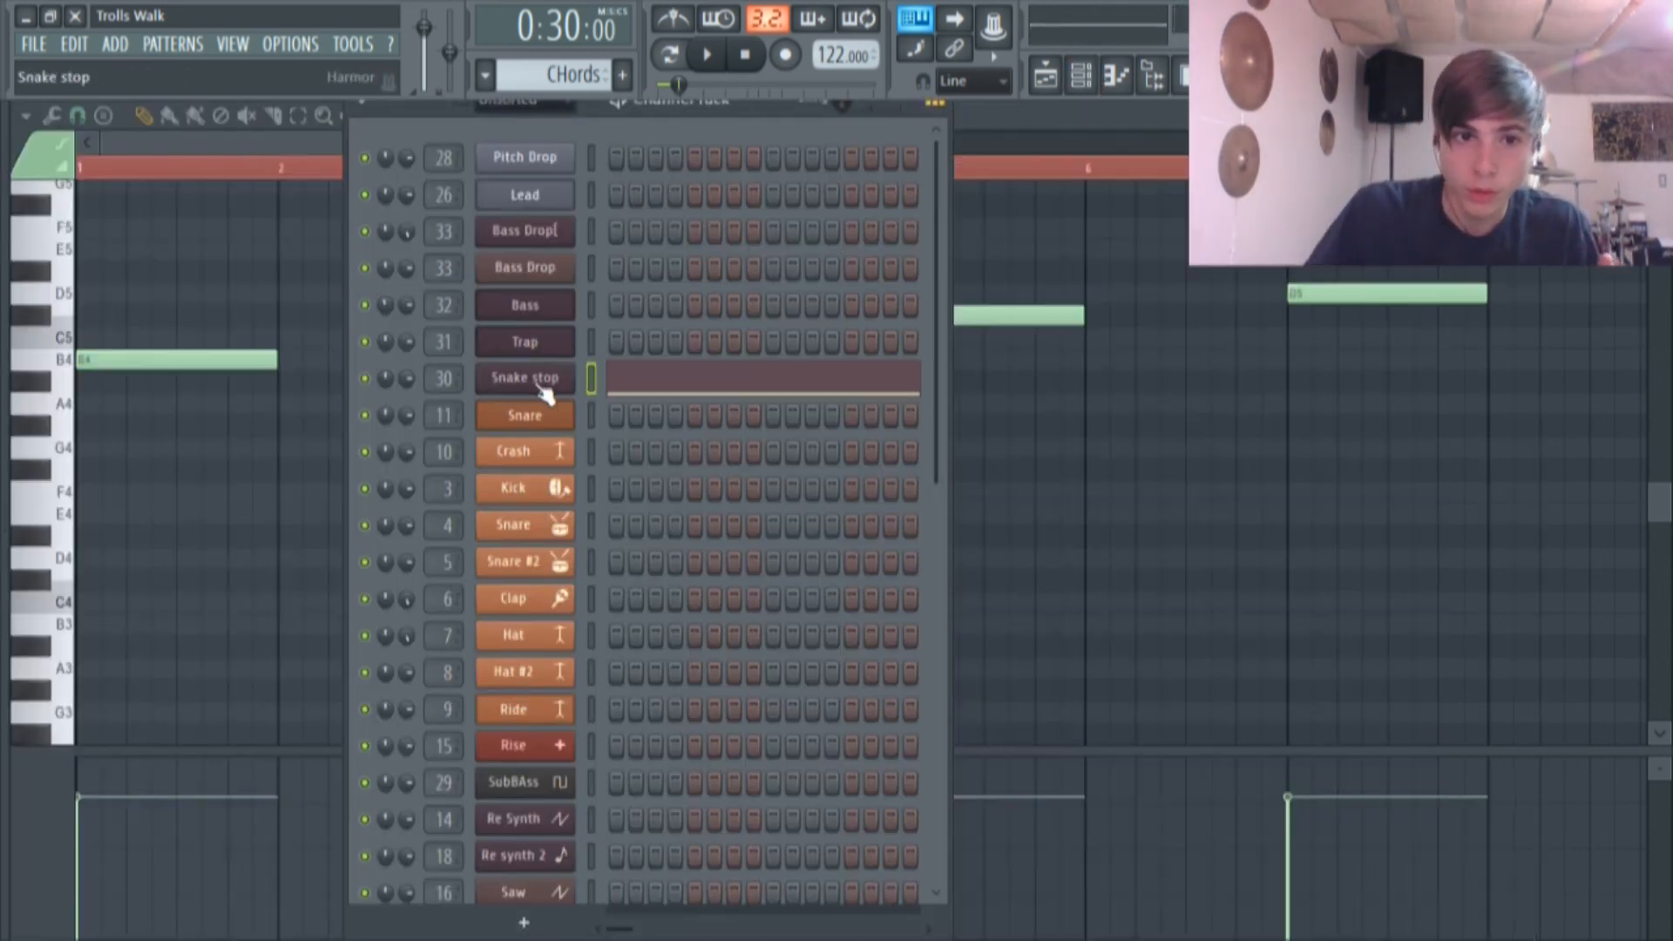
pyautogui.click(542, 388)
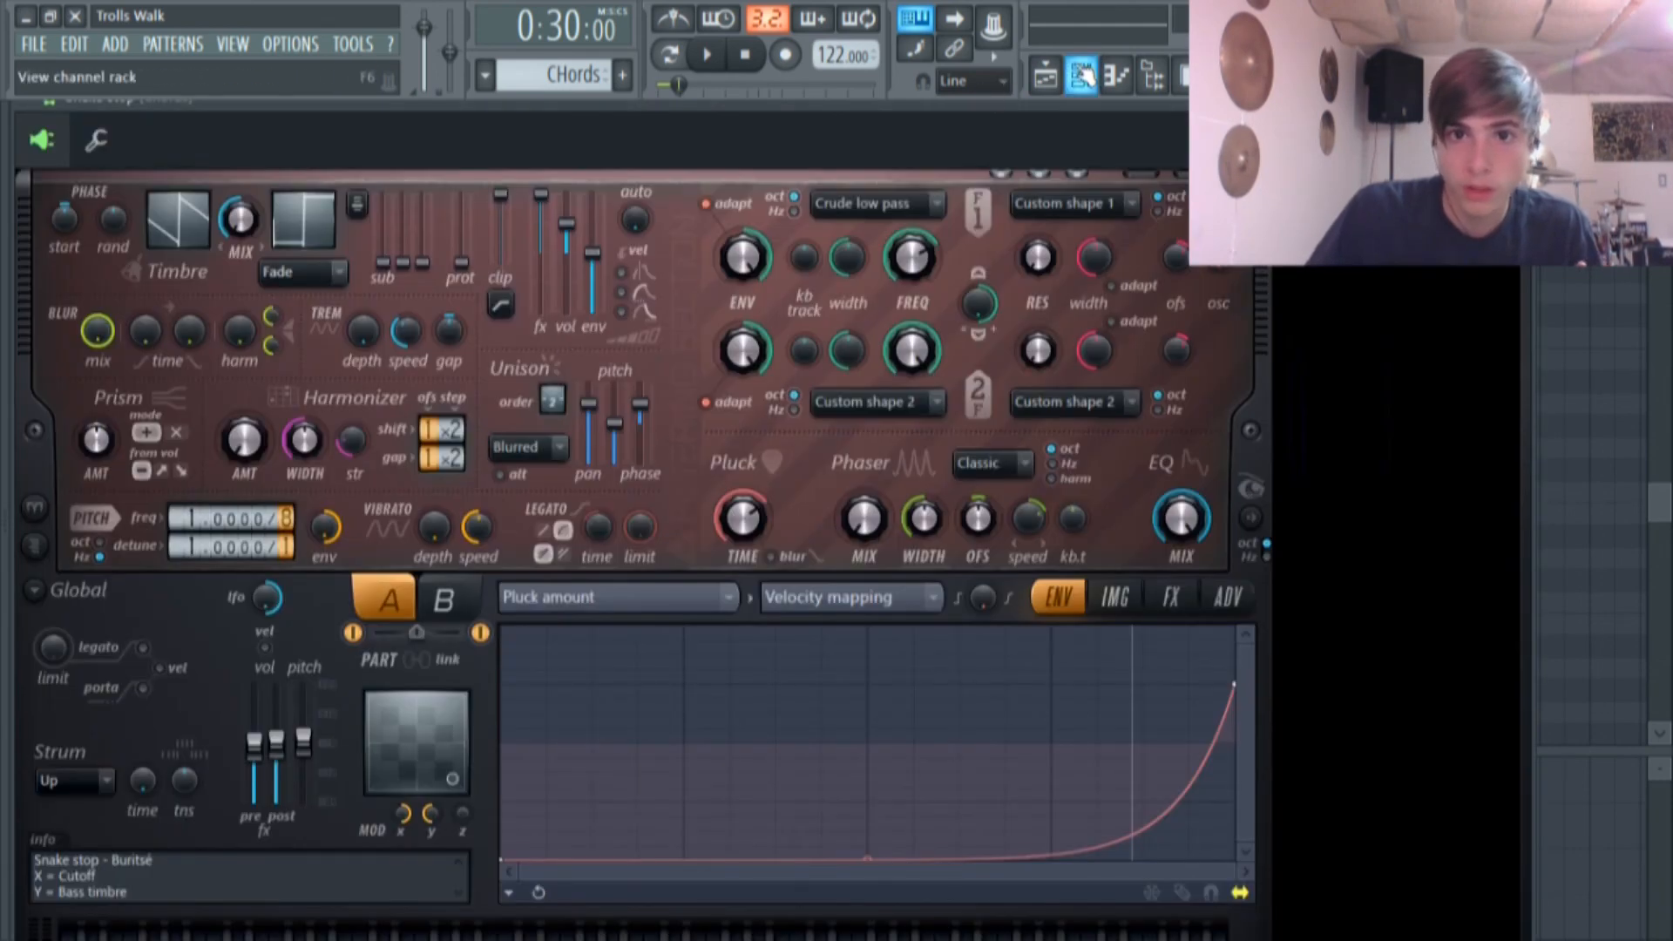
pyautogui.click(1081, 76)
pyautogui.click(691, 387)
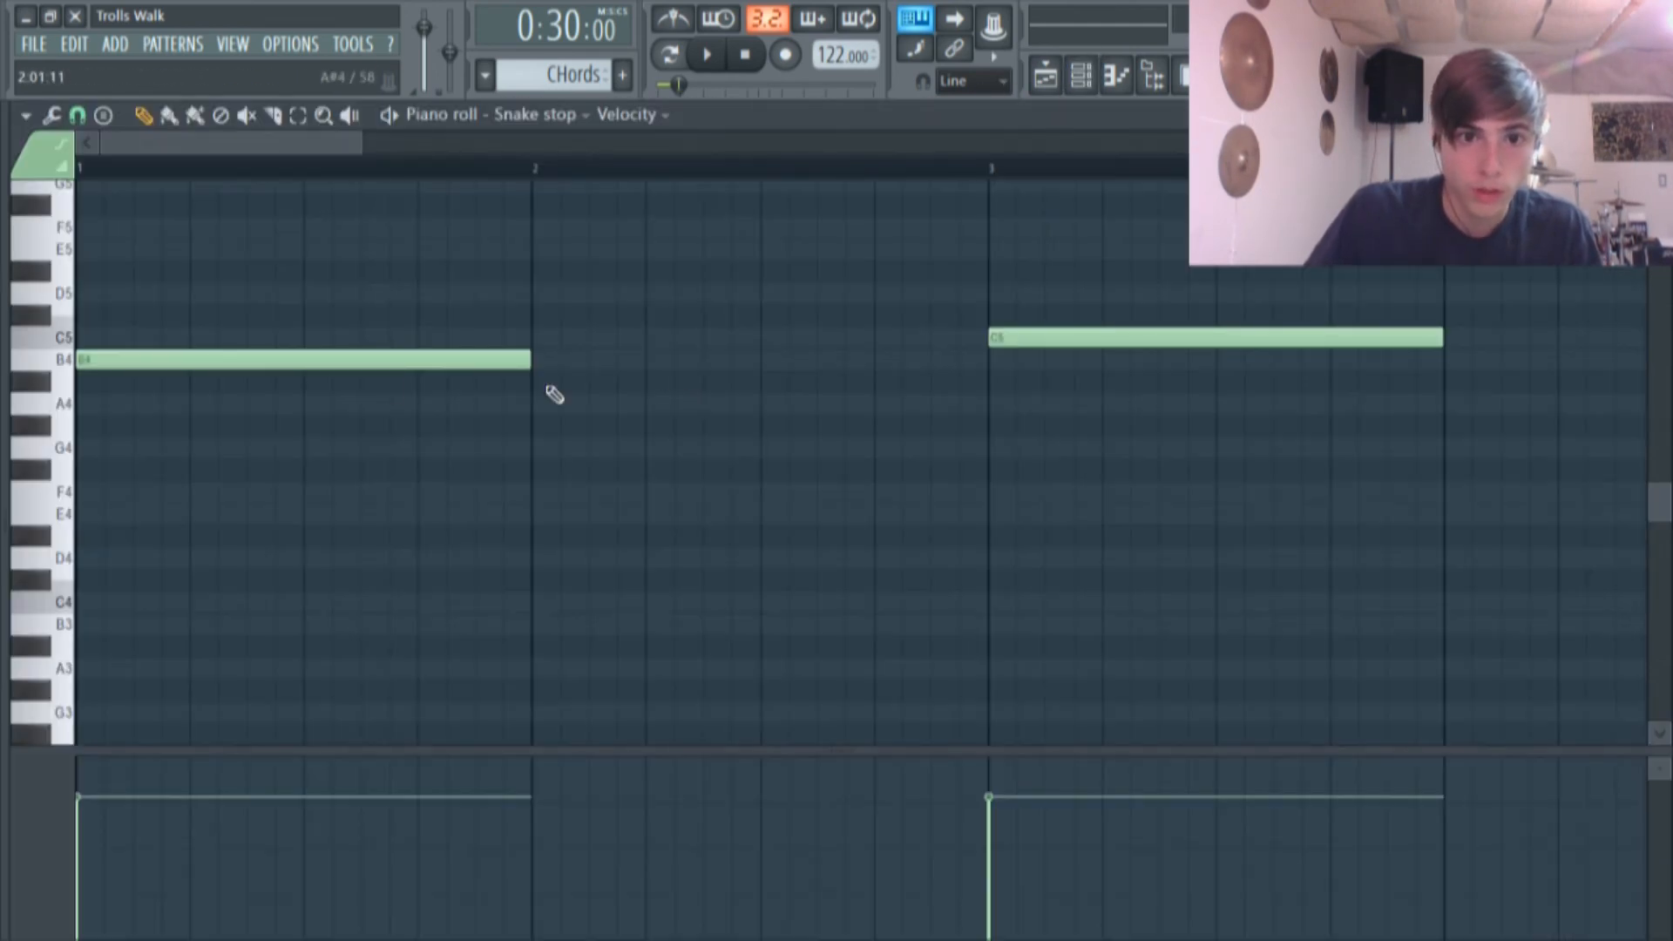
pyautogui.click(375, 381)
pyautogui.doubleClick(386, 384)
pyautogui.press('Escape')
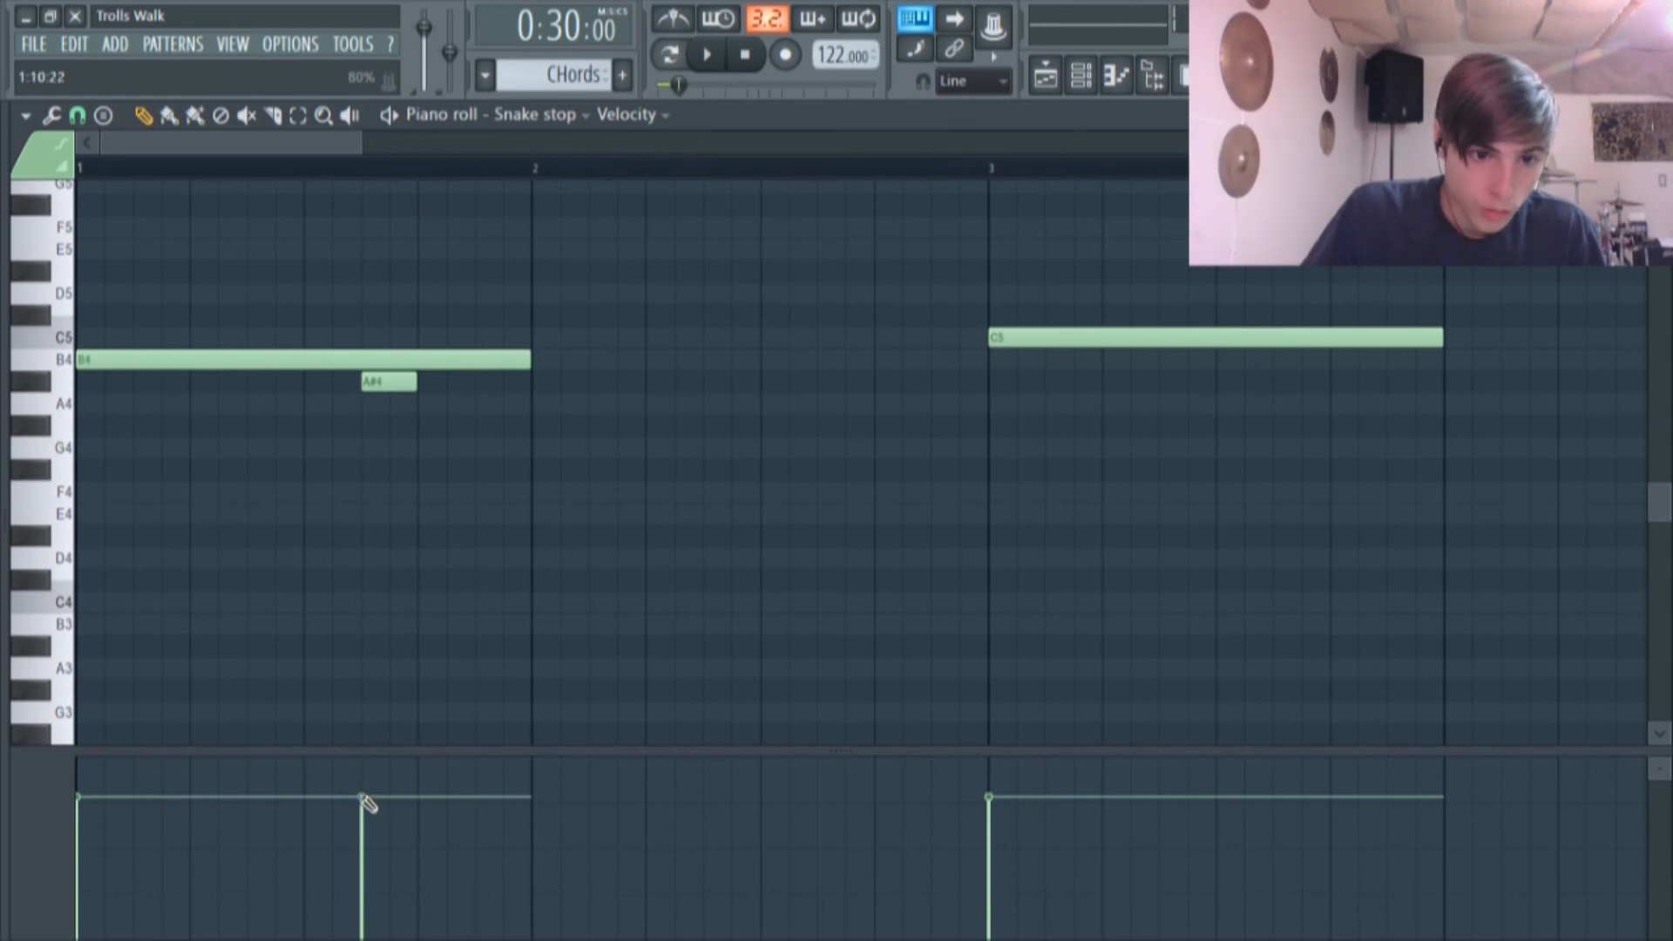
# Try the A#4 note's velocity at about 1% and 16%, and raise it to about 77%.
pyautogui.moveTo(376, 794); pyautogui.dragTo(379, 859)
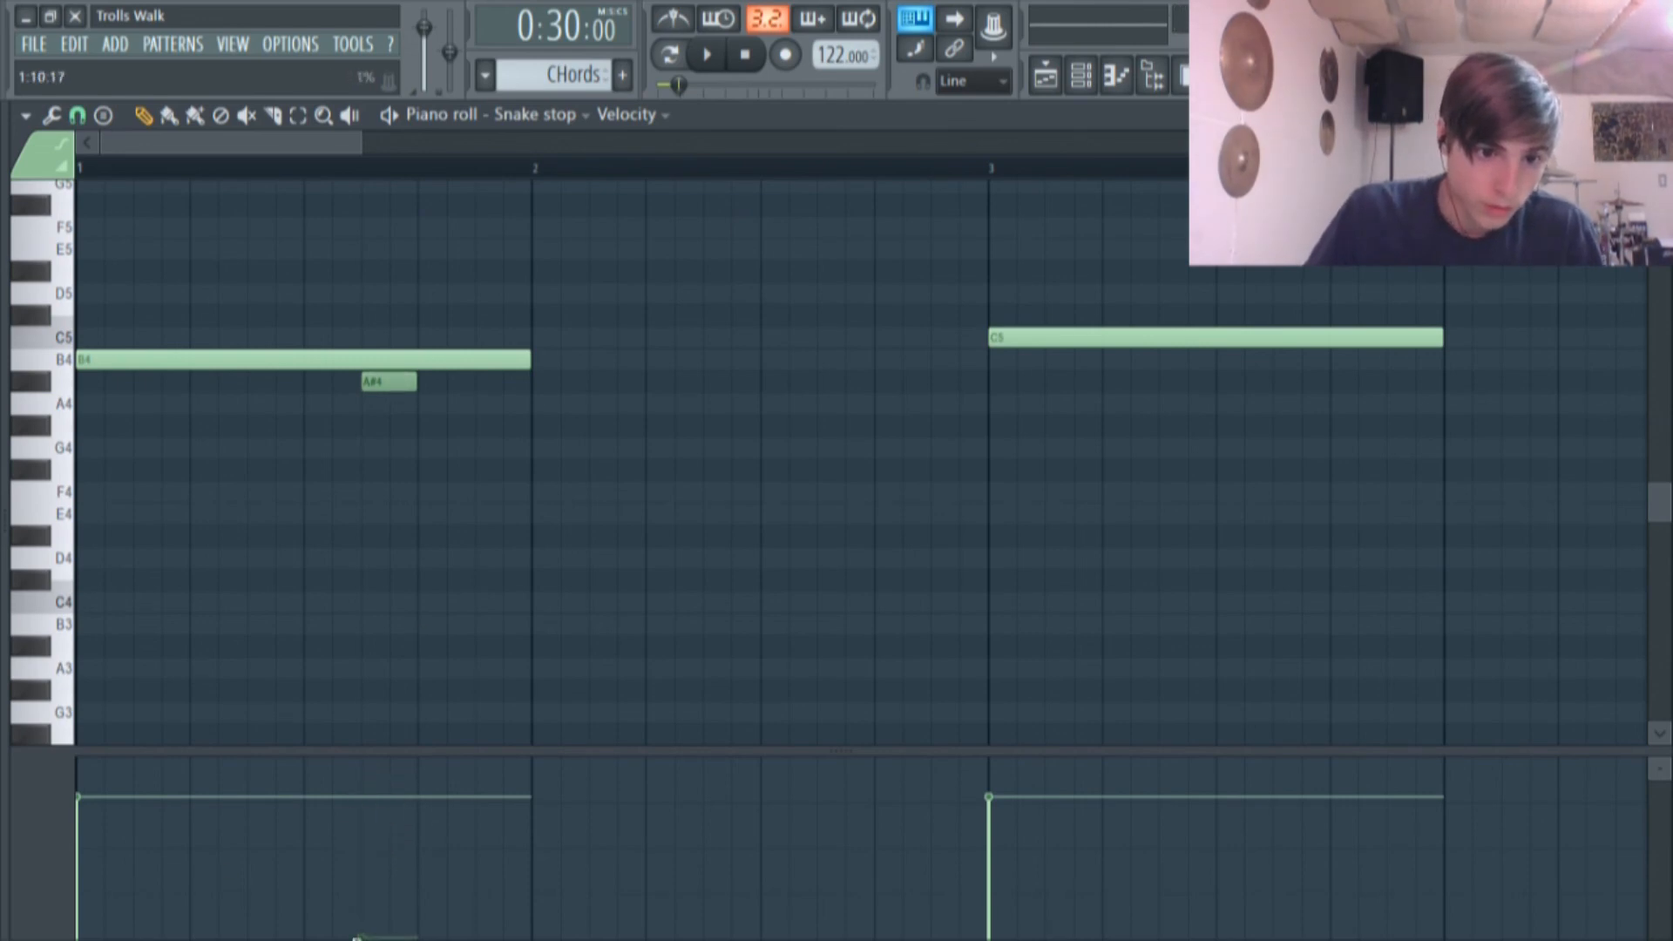
pyautogui.moveTo(357, 937); pyautogui.dragTo(383, 850)
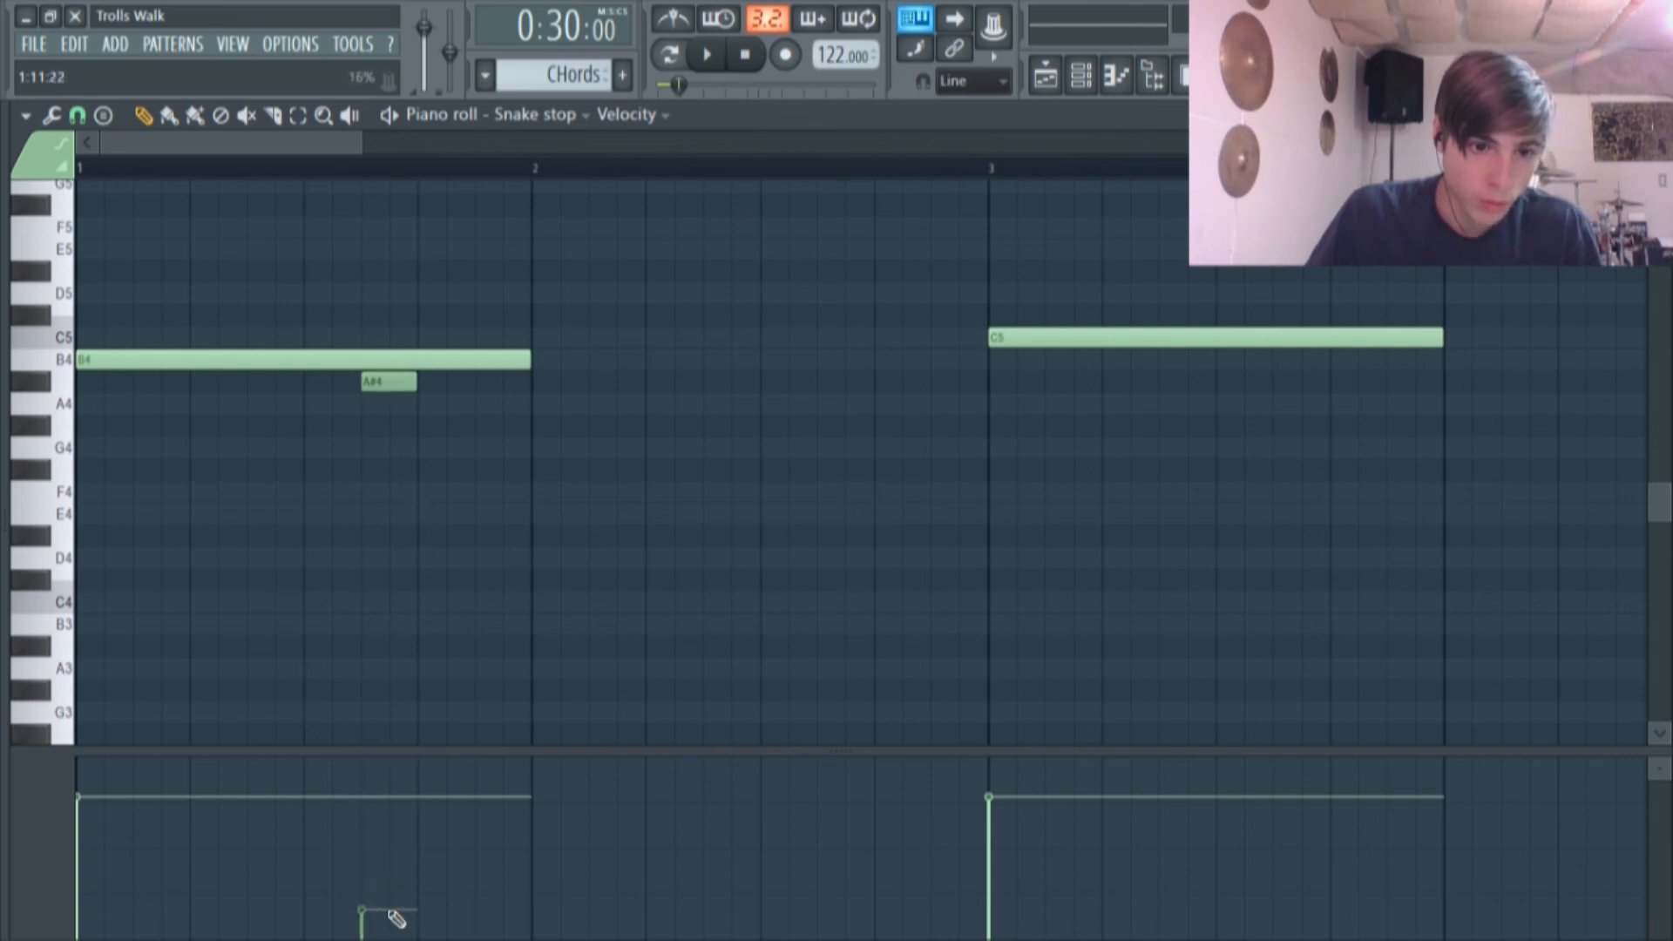
pyautogui.moveTo(431, 785); pyautogui.dragTo(376, 802)
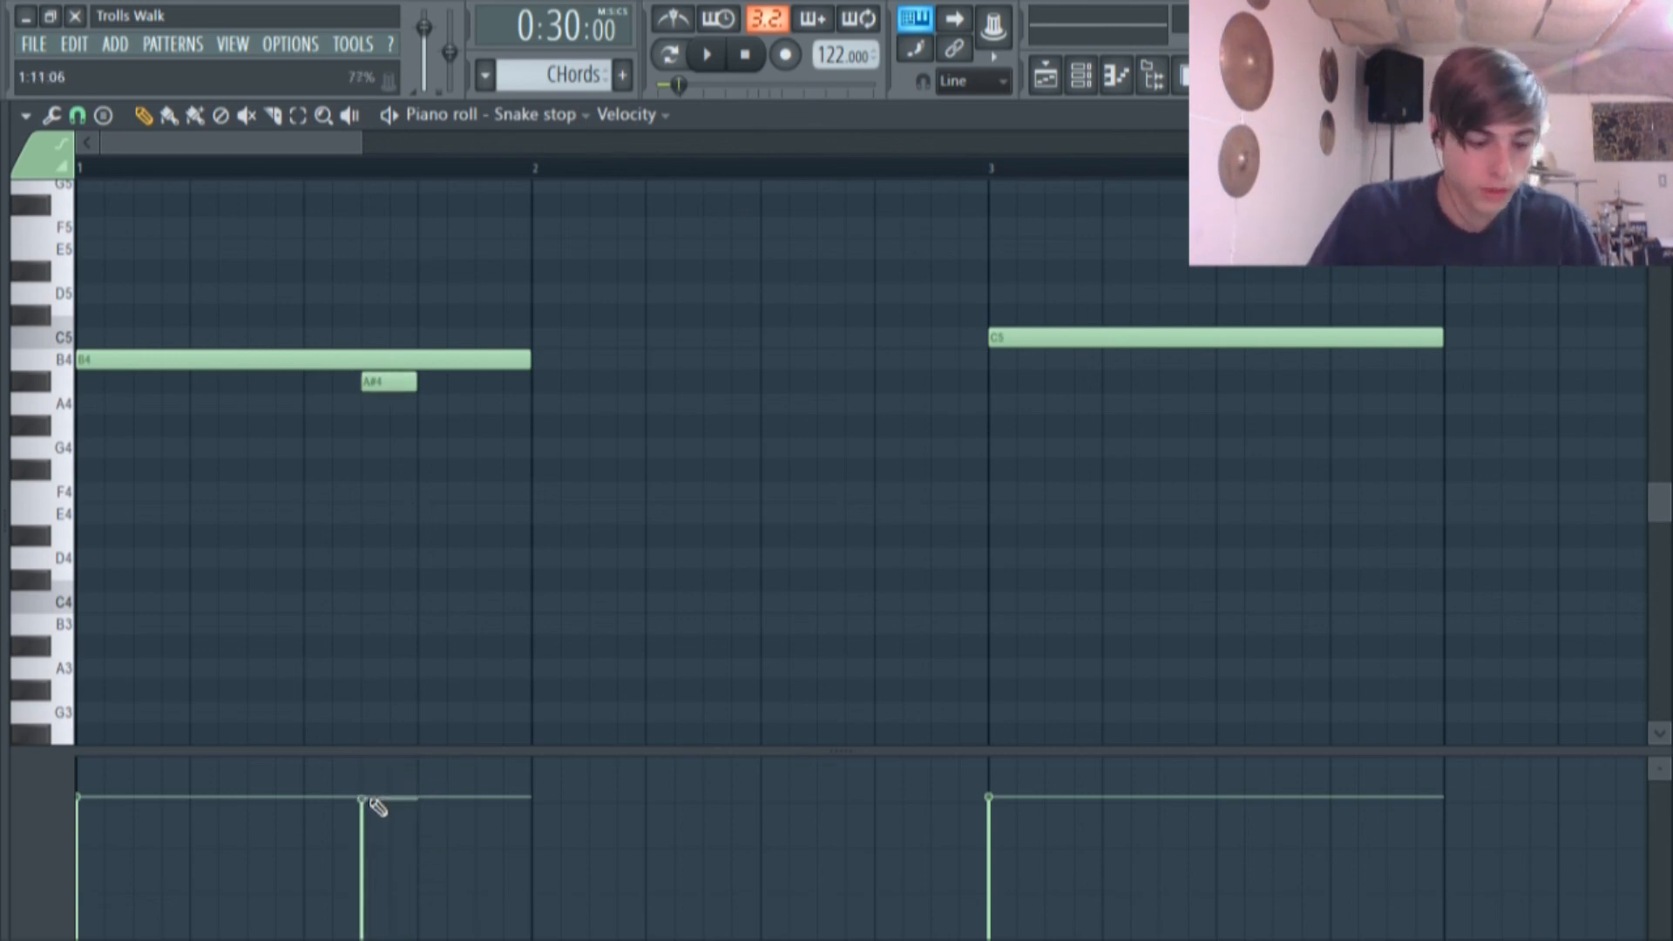
# Reopen Snake stop's Harmor and view its Phaser mix velocity mapping and Global EQ curve, playing a few notes.
pyautogui.click(1081, 76)
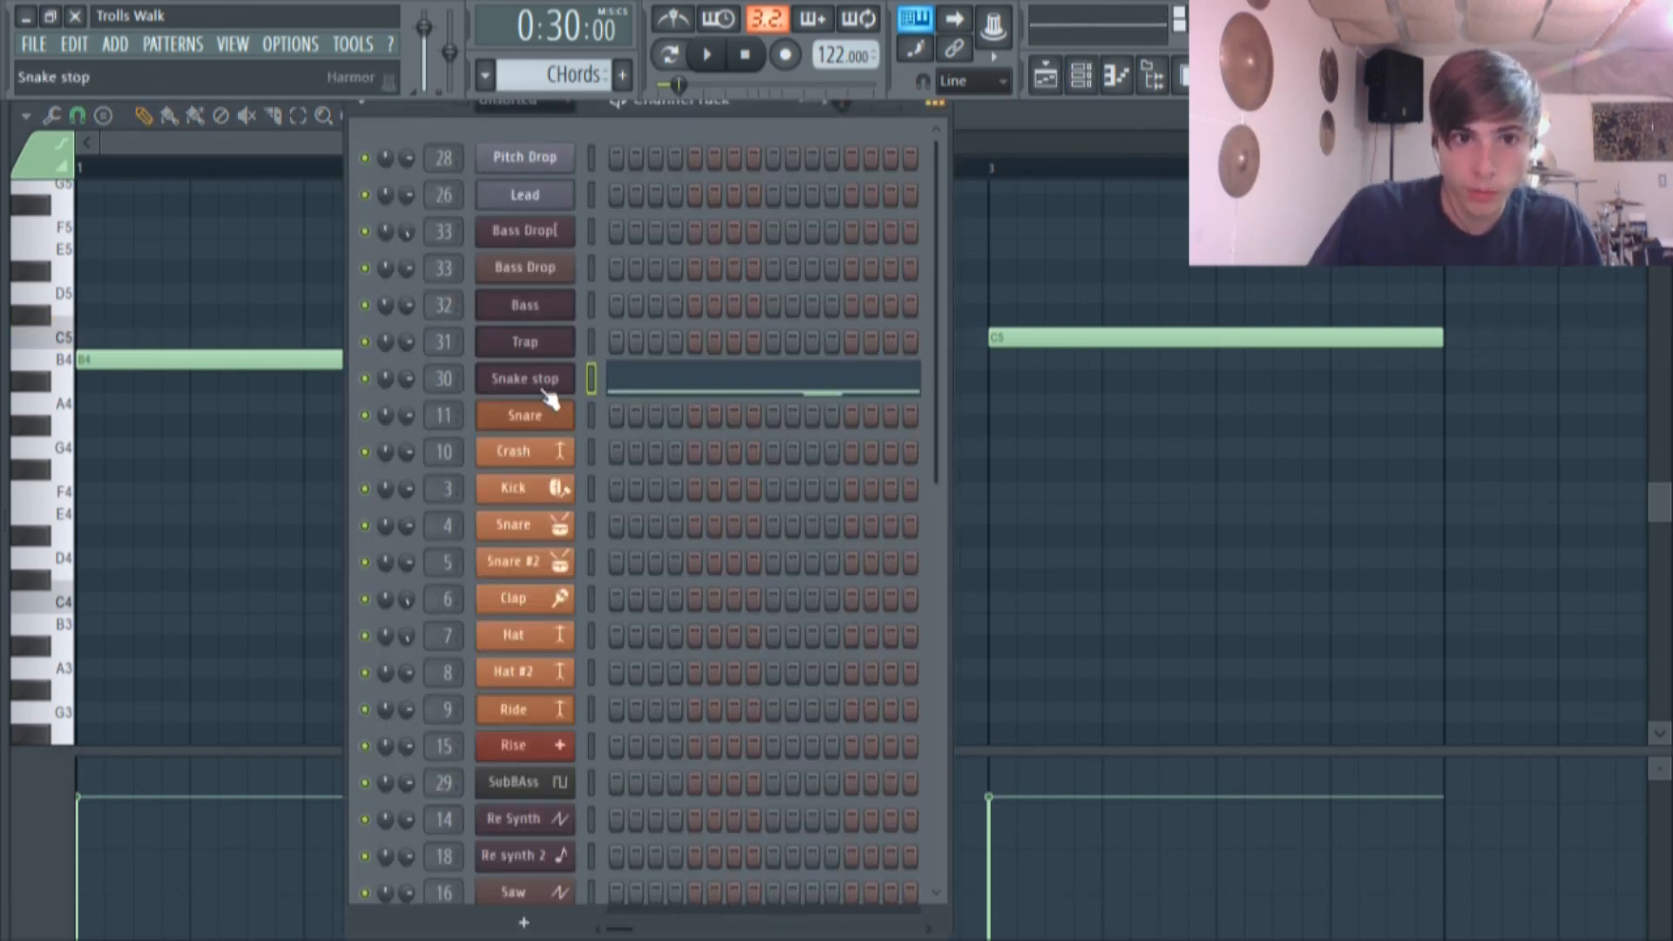
pyautogui.click(540, 385)
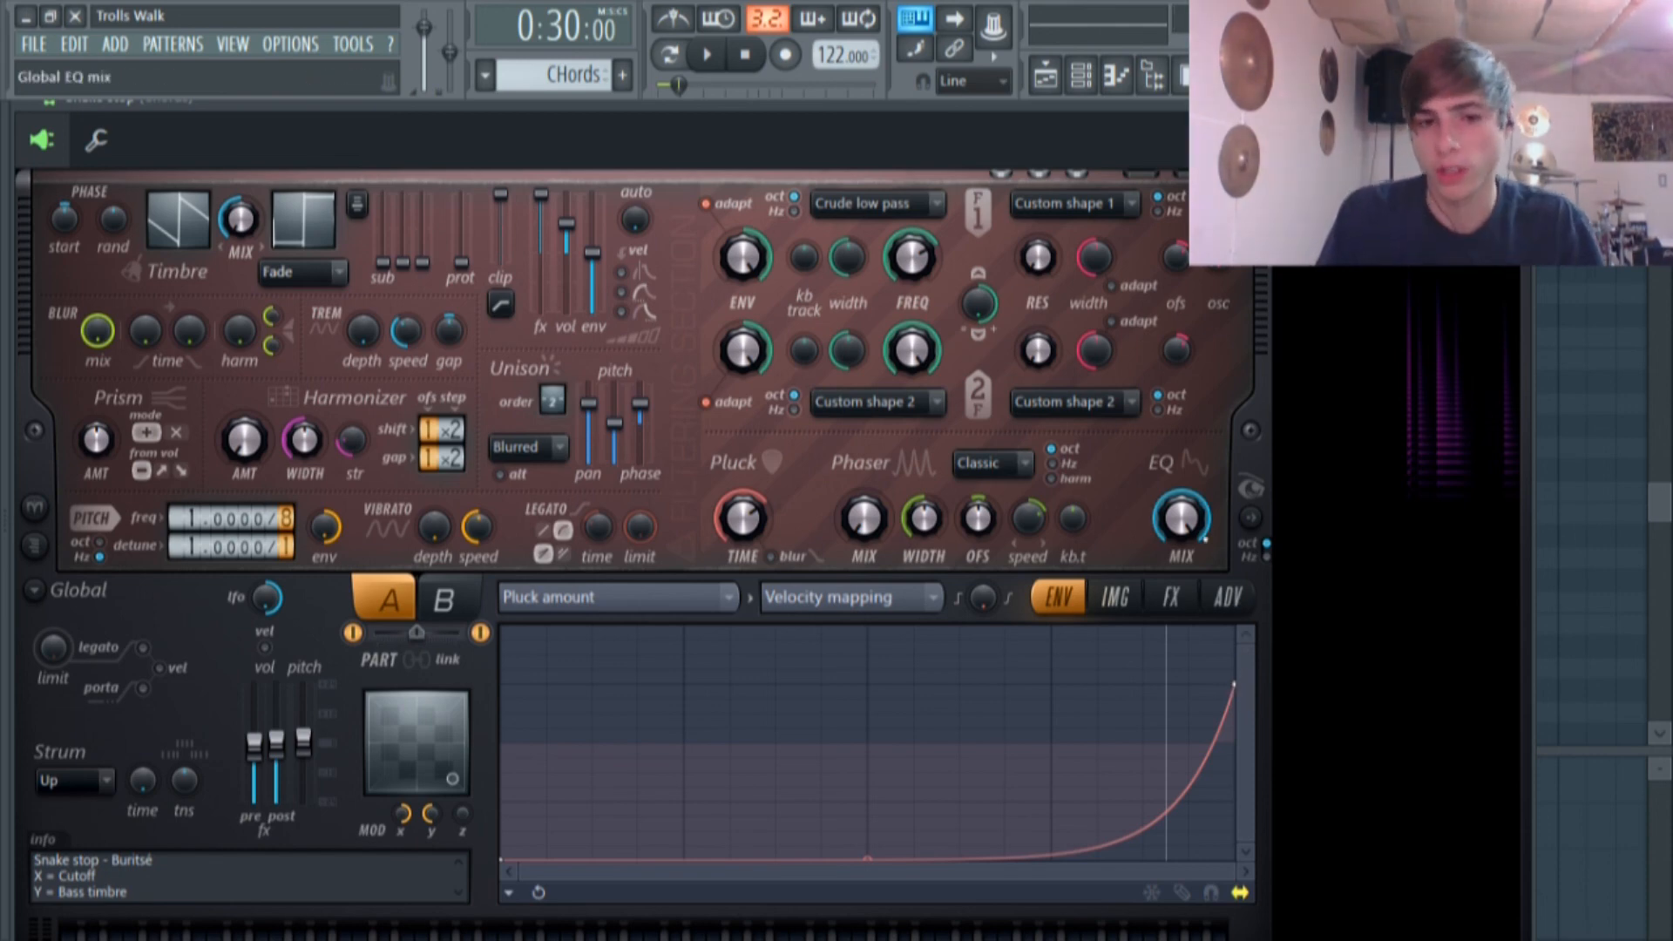
pyautogui.click(727, 597)
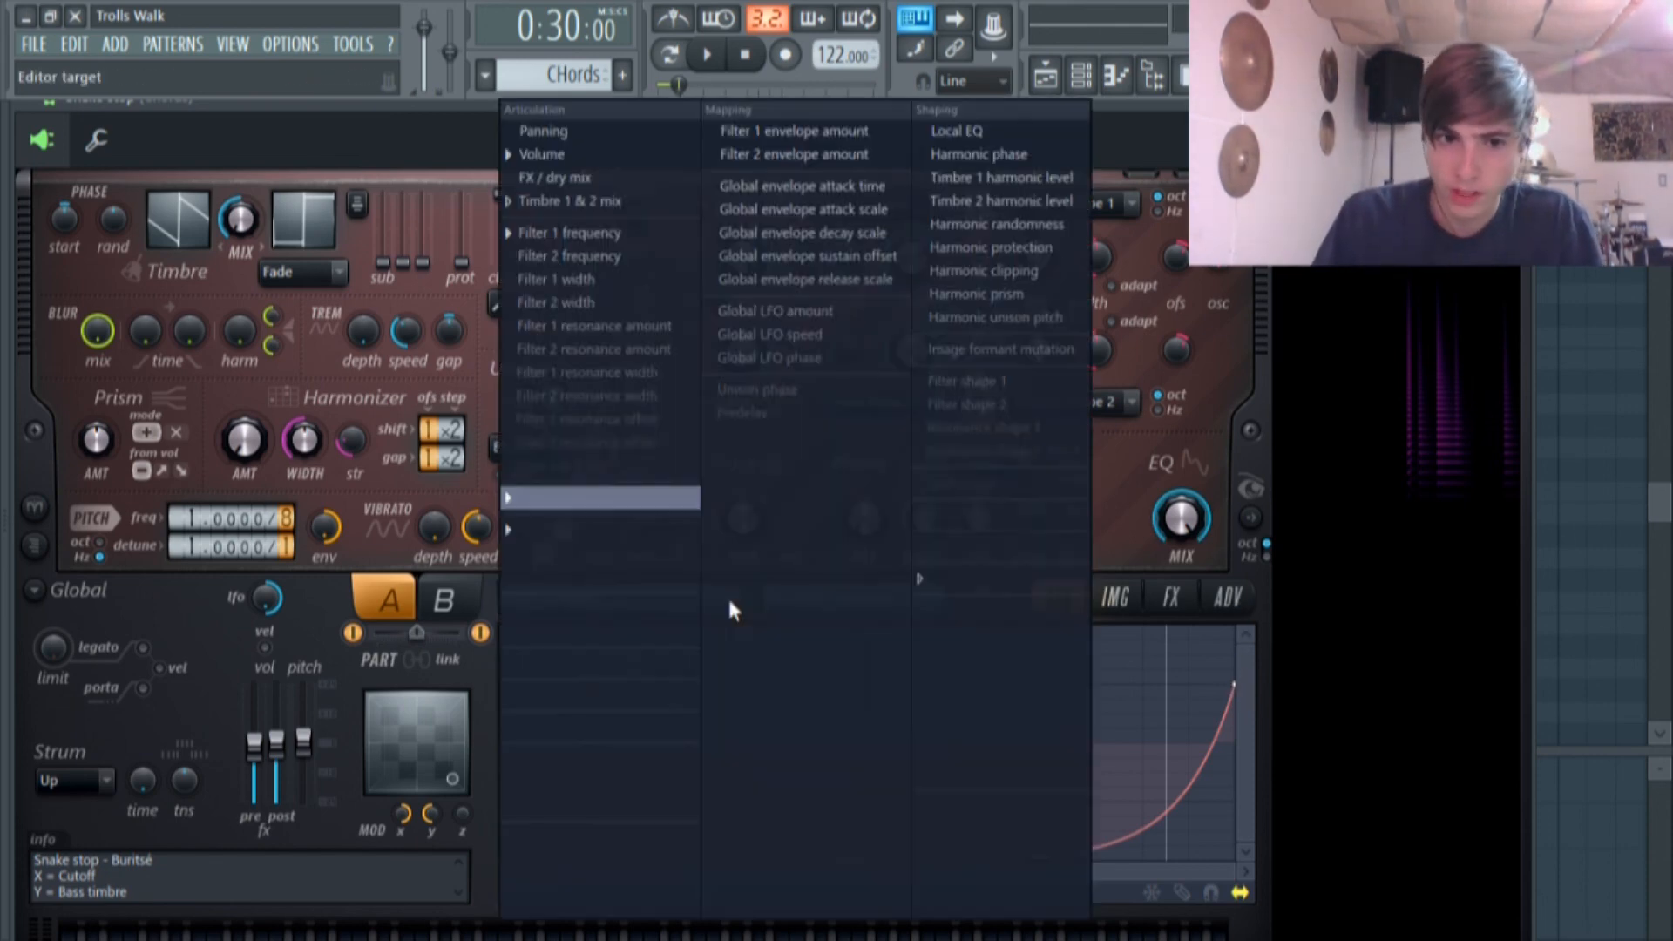
pyautogui.click(610, 523)
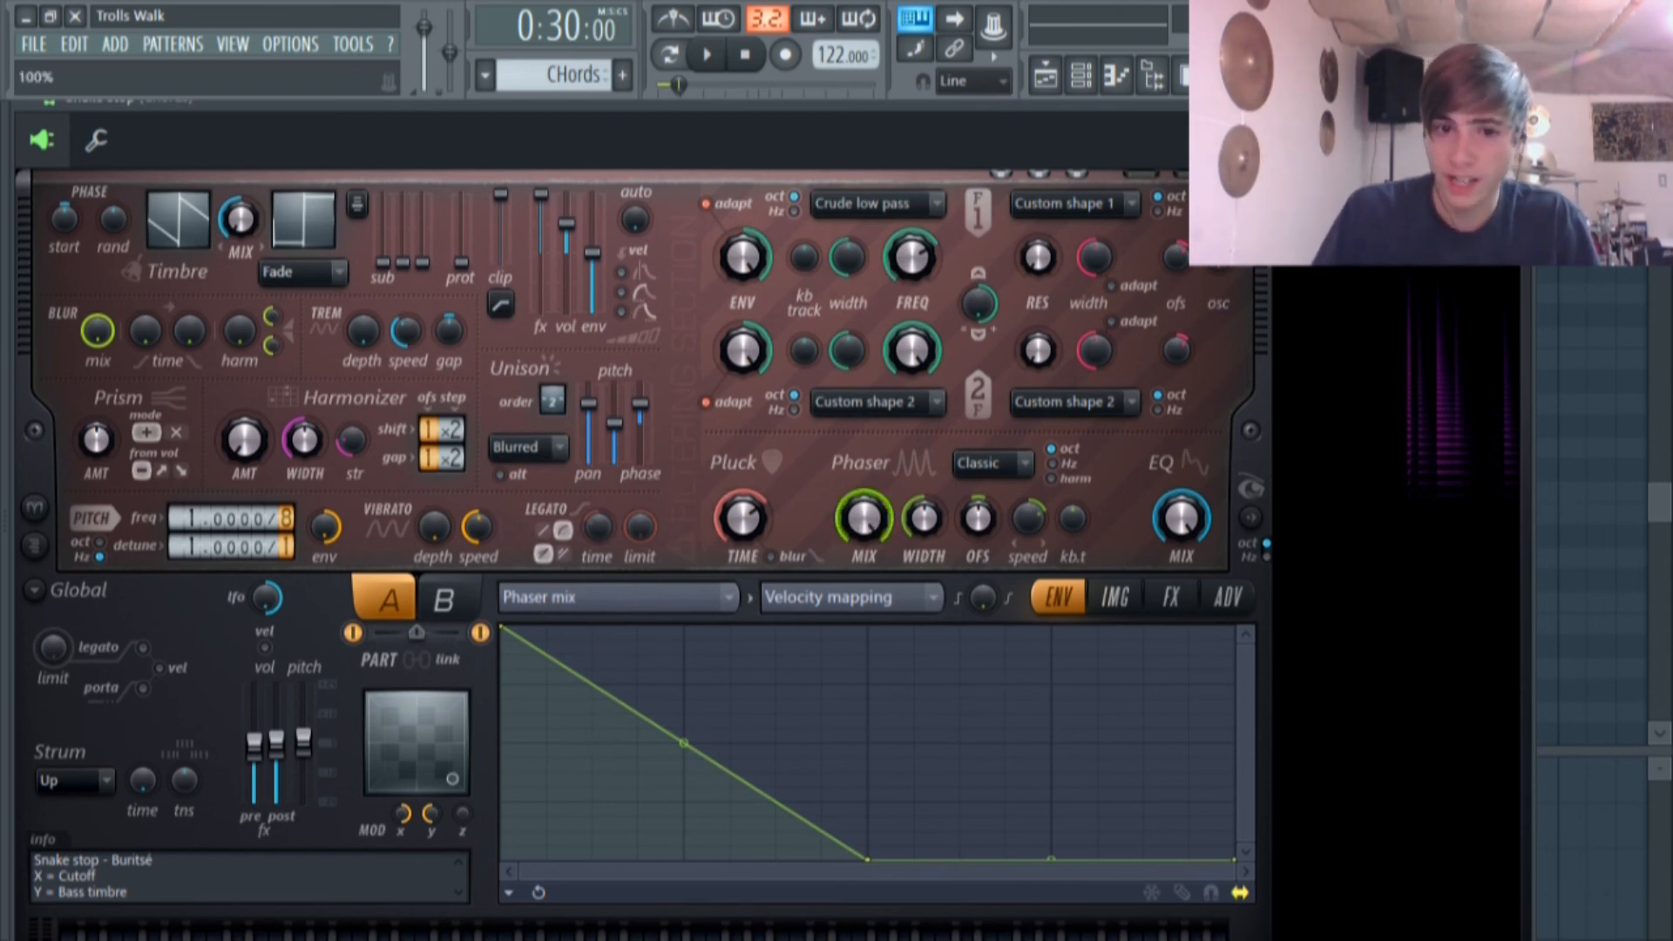
pyautogui.press('z')
pyautogui.press('z')
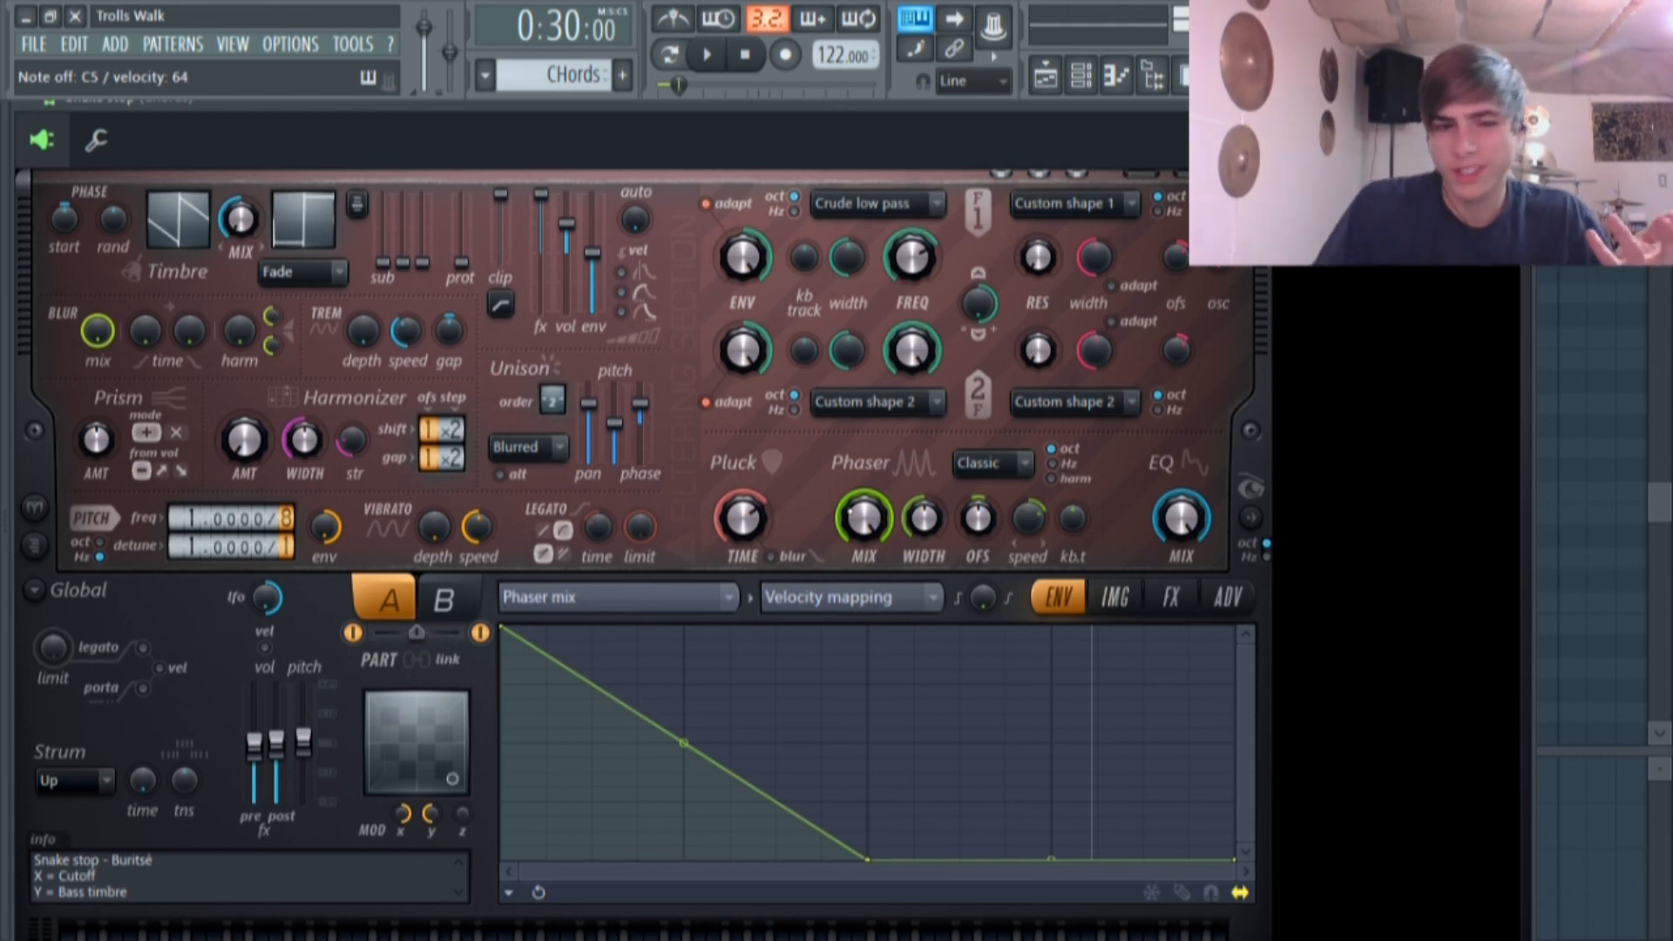
pyautogui.click(671, 610)
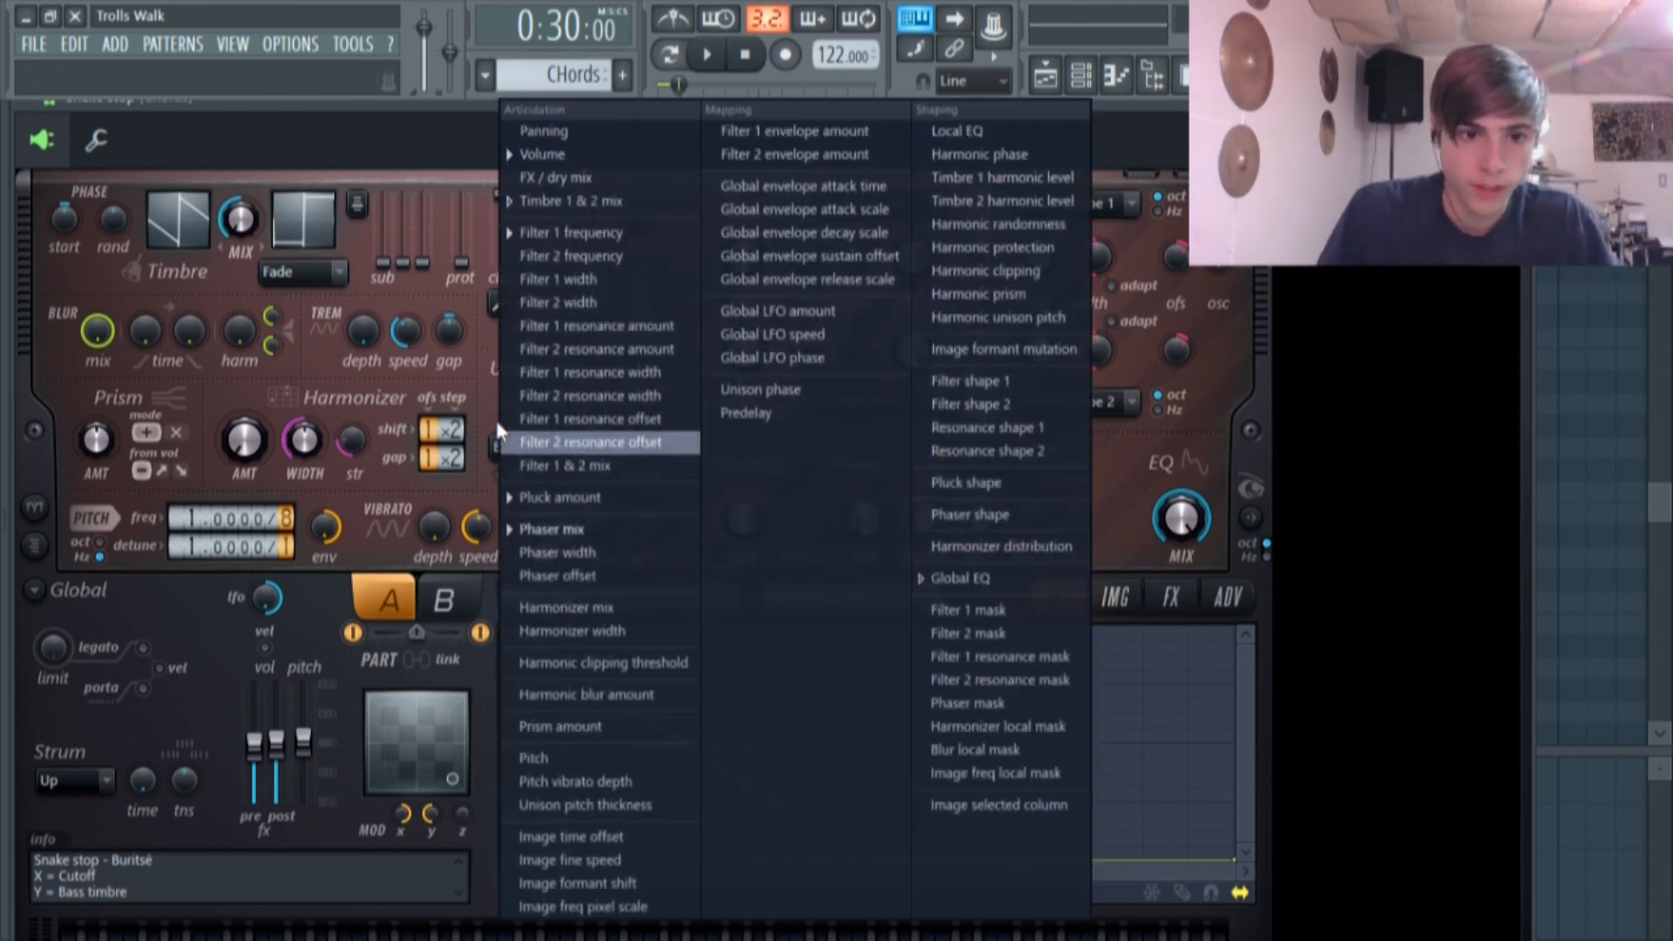
pyautogui.click(1006, 578)
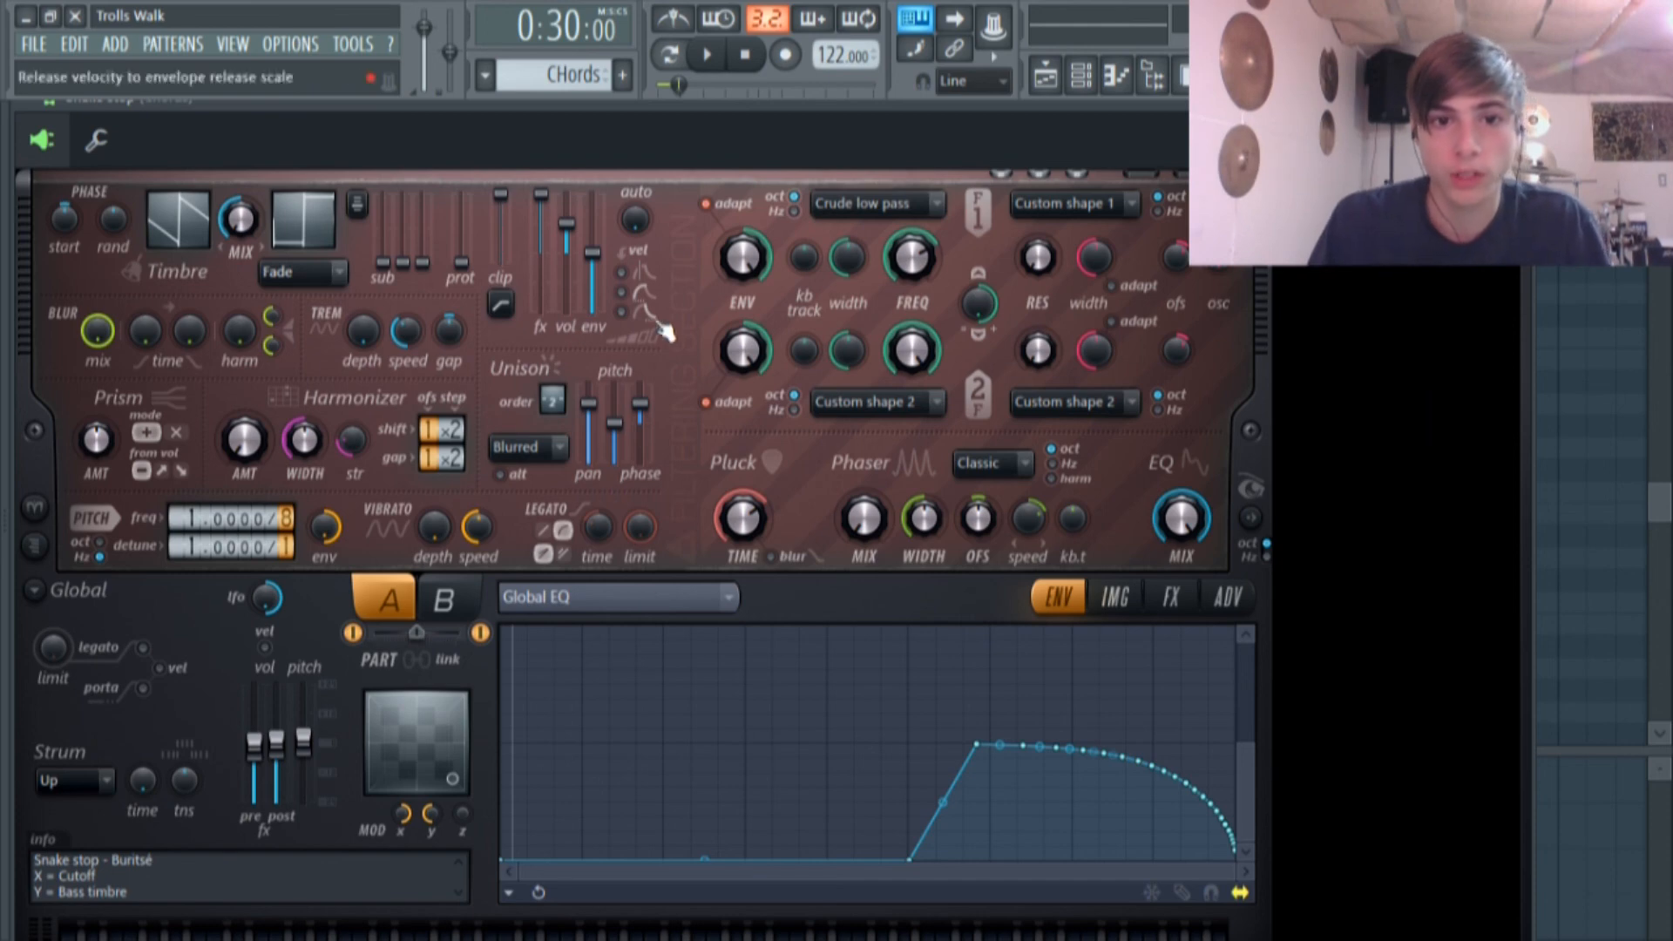
# Show the mixer and inspect the first Fruity Reeverb 2 on the Chords track while playing notes.
pyautogui.moveTo(755, 113); pyautogui.dragTo(767, 133)
pyautogui.click(1187, 76)
pyautogui.scroll(-3, 792, 133)
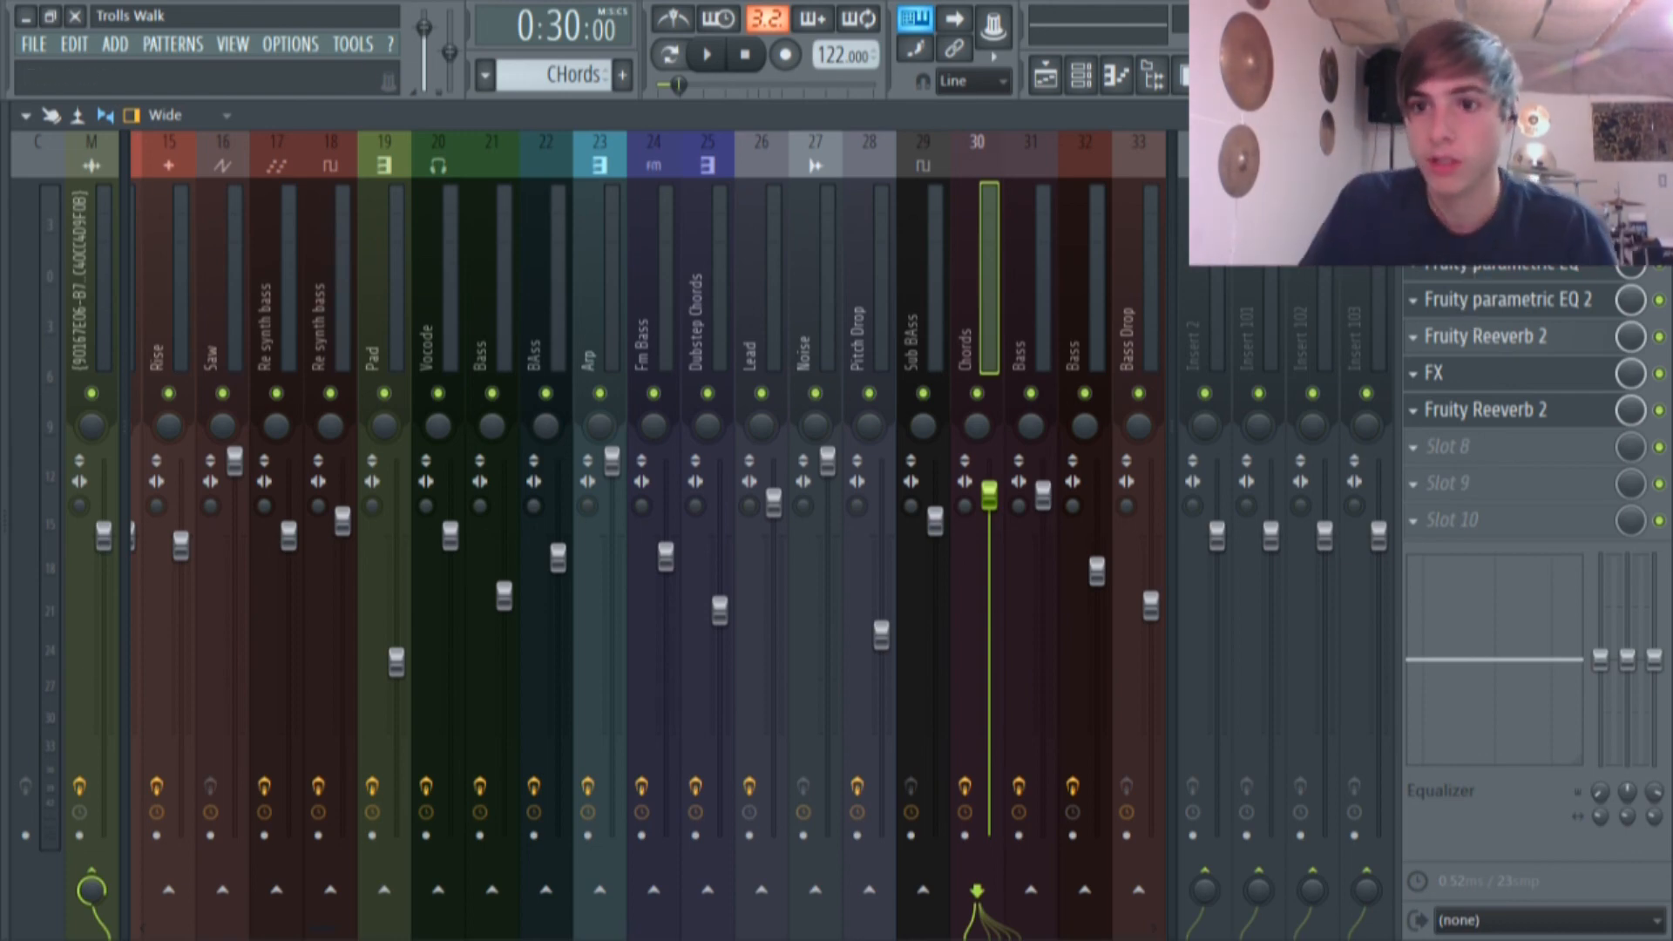
pyautogui.click(1500, 190)
pyautogui.moveTo(464, 226); pyautogui.dragTo(580, 203)
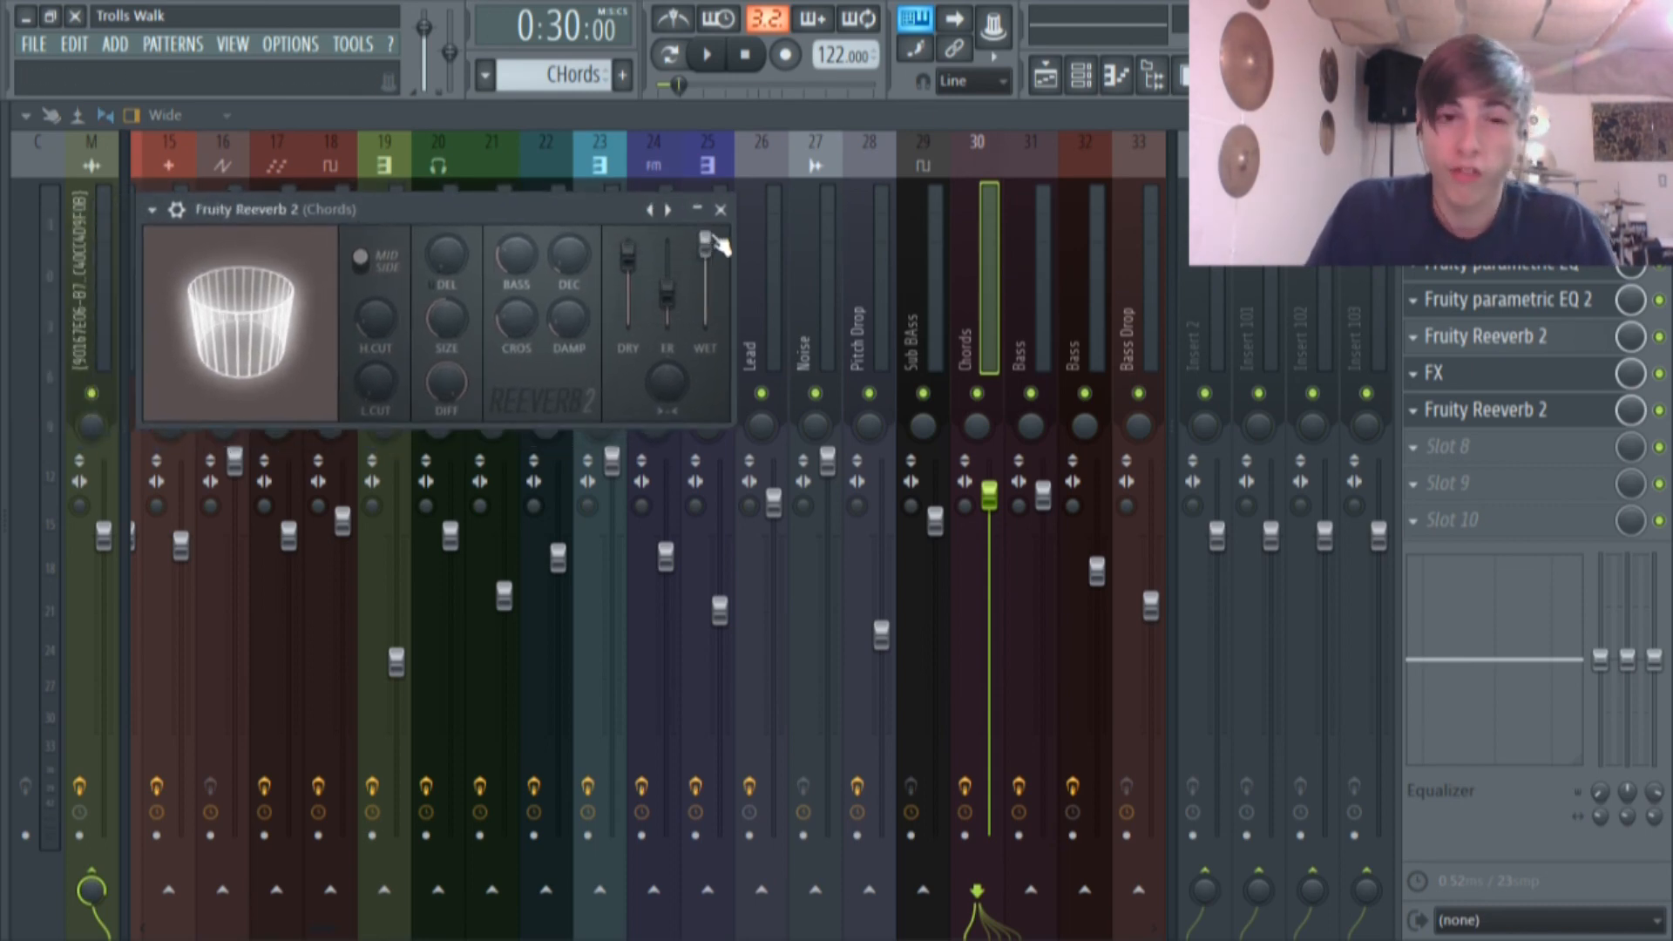
pyautogui.press('z')
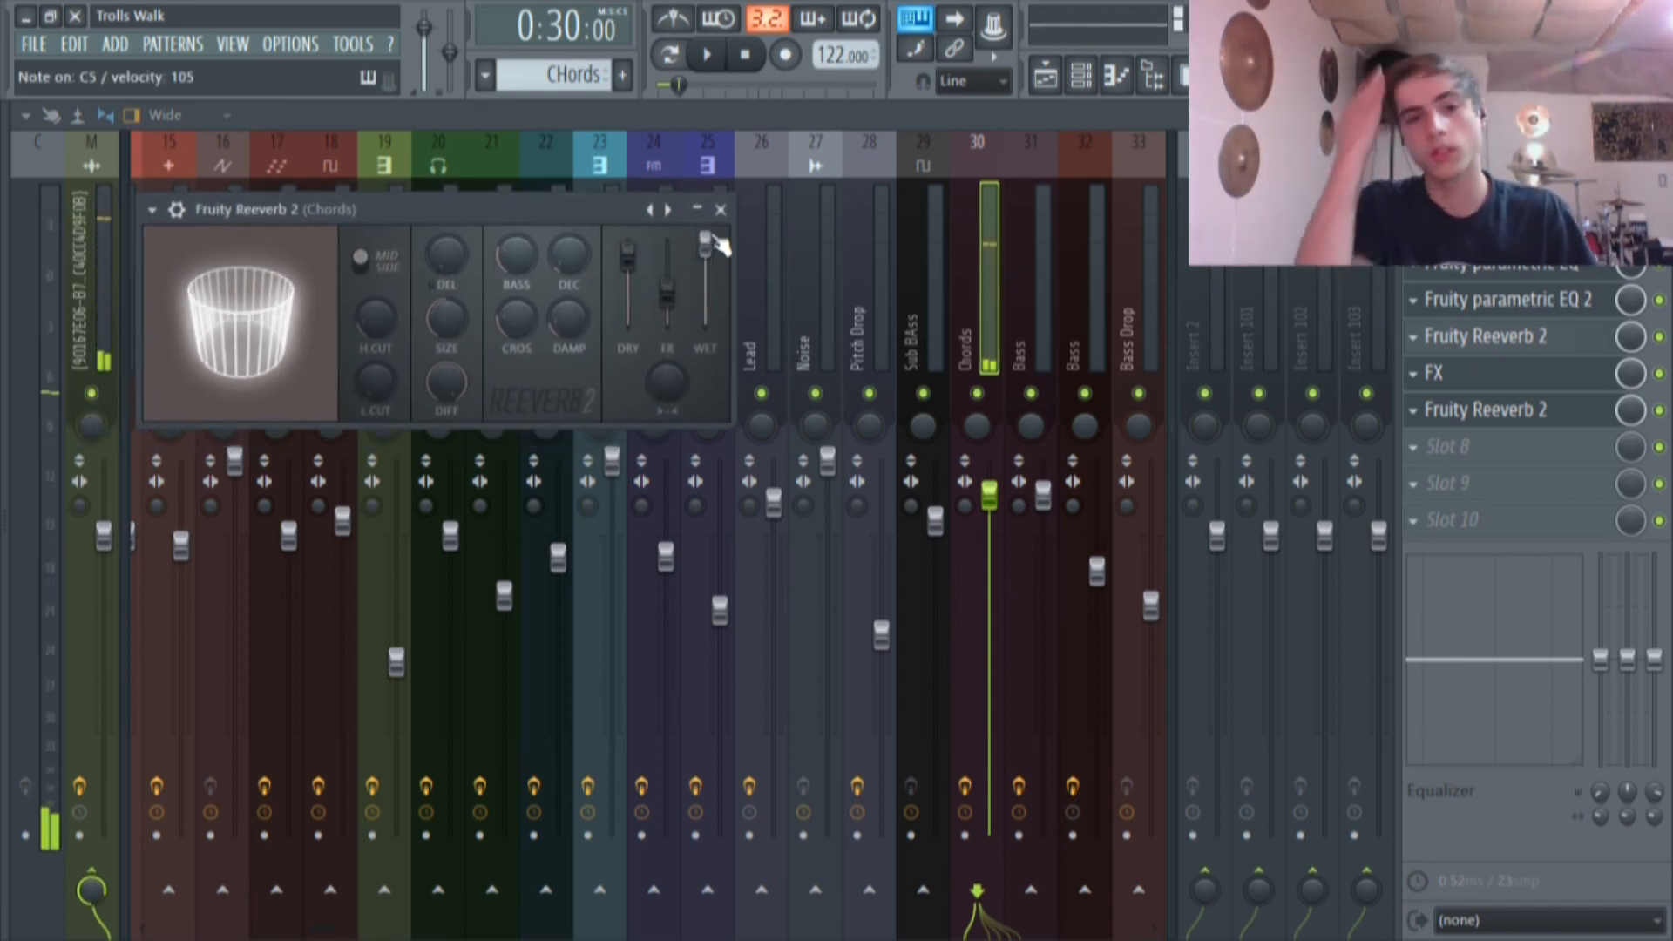
pyautogui.press('z')
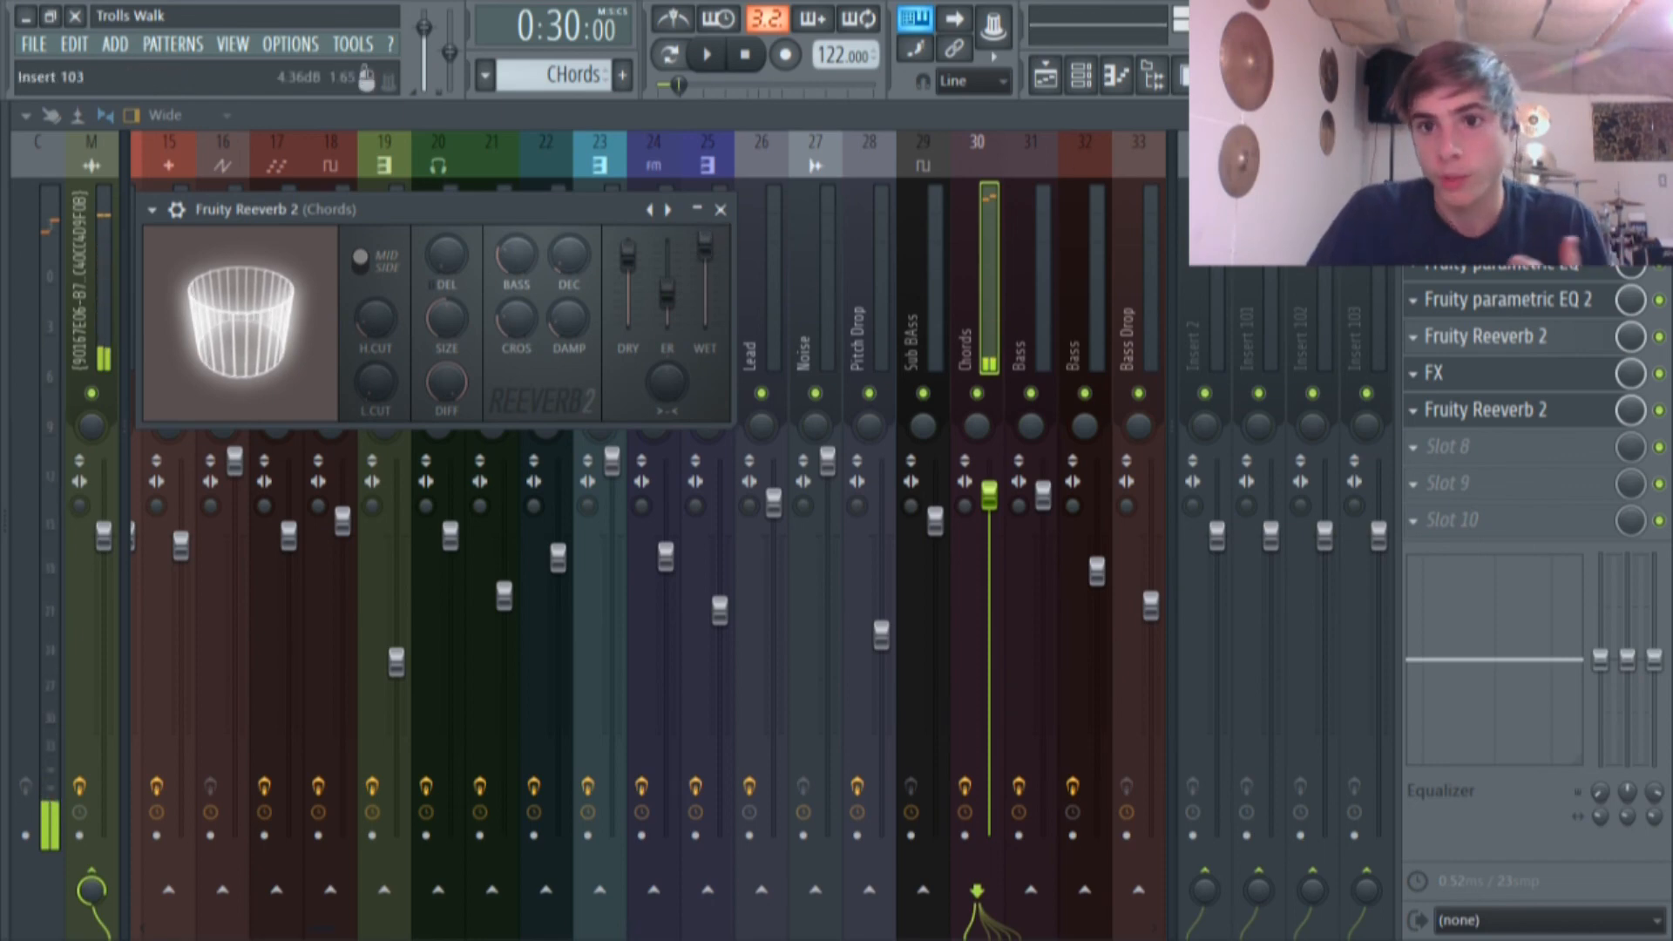
# Inspect the Fruity parametric EQ 2 in the Chords track's second effect slot while playing notes.
pyautogui.click(1500, 190)
pyautogui.click(1501, 227)
pyautogui.moveTo(562, 271); pyautogui.dragTo(582, 189)
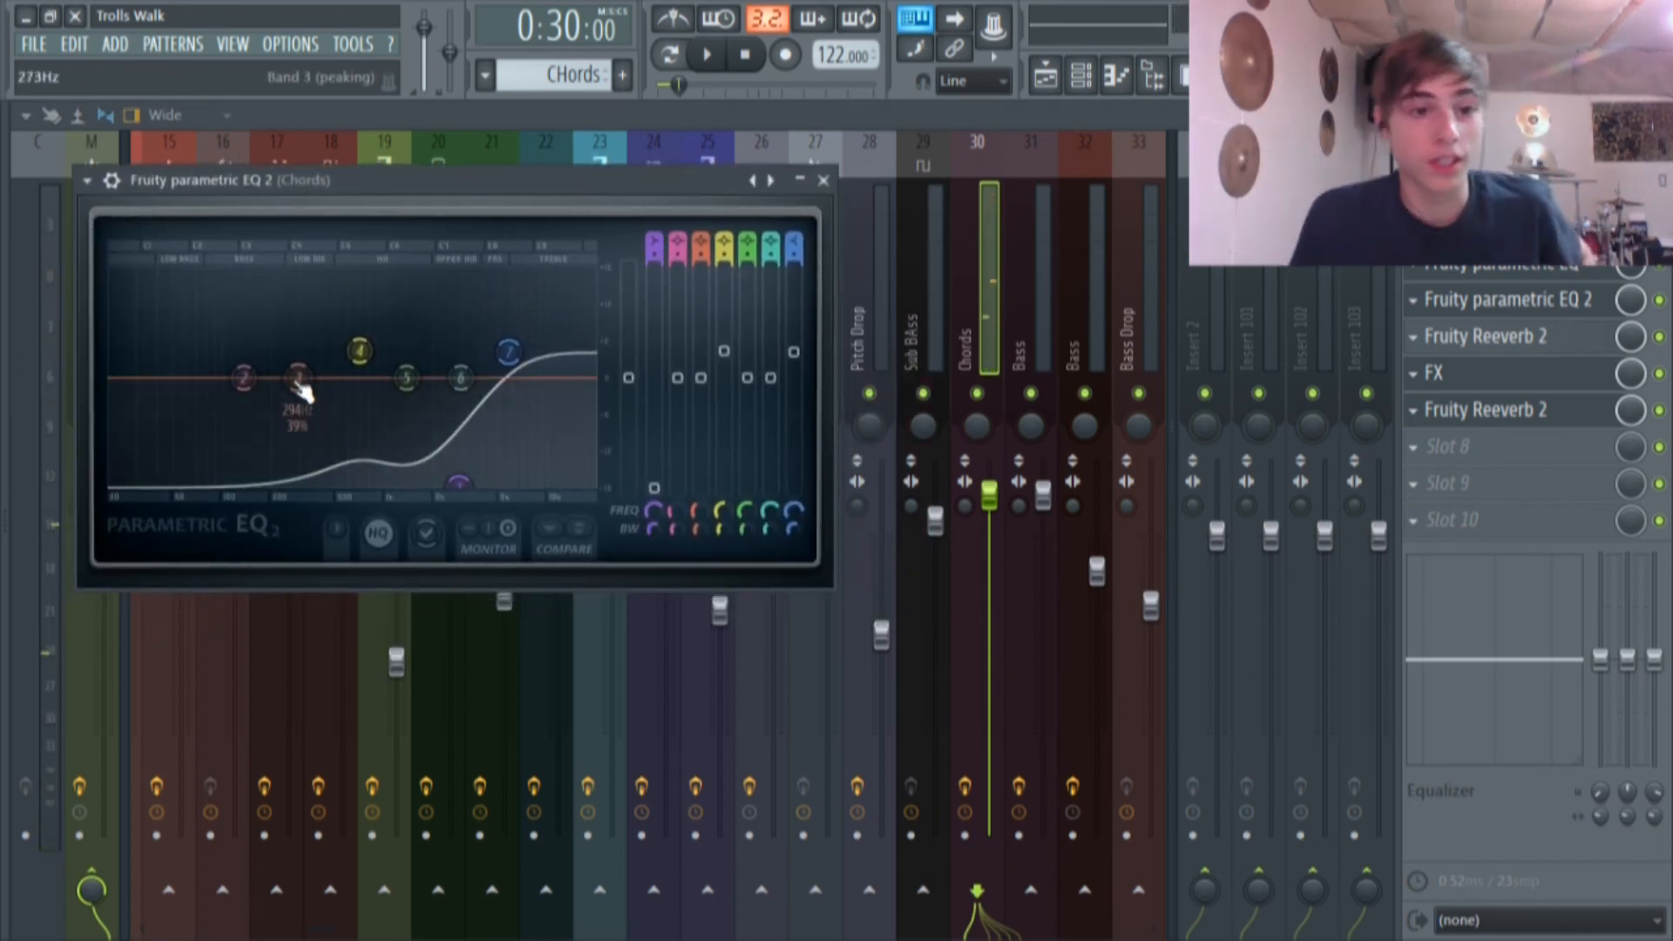
pyautogui.press('q')
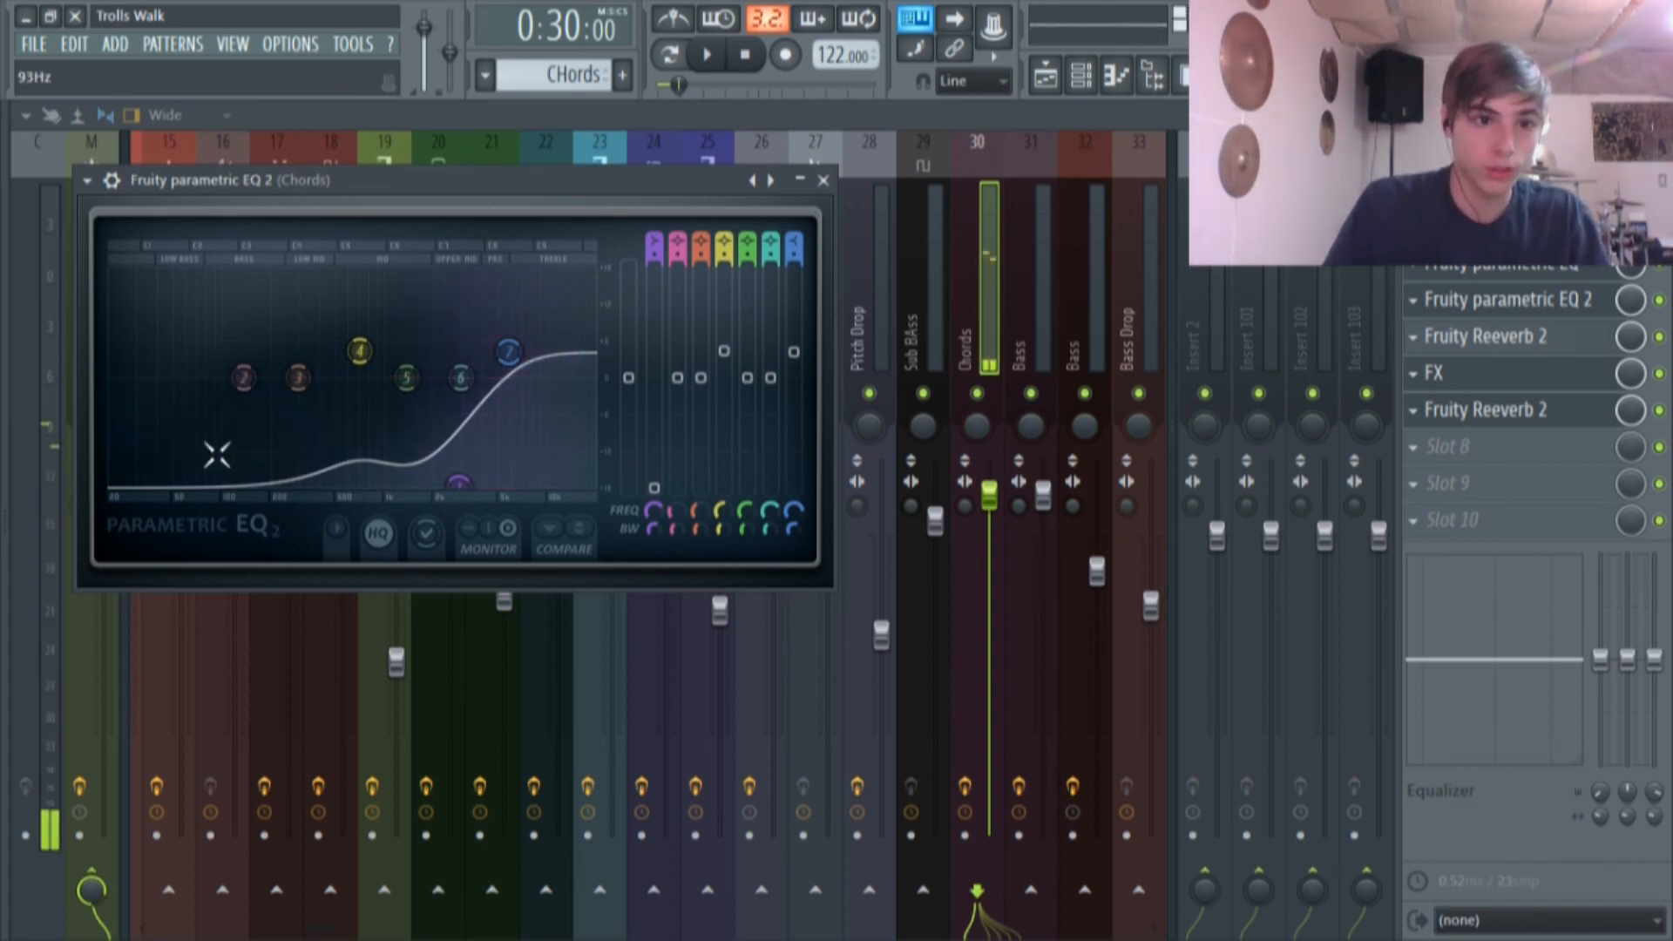
pyautogui.press('q')
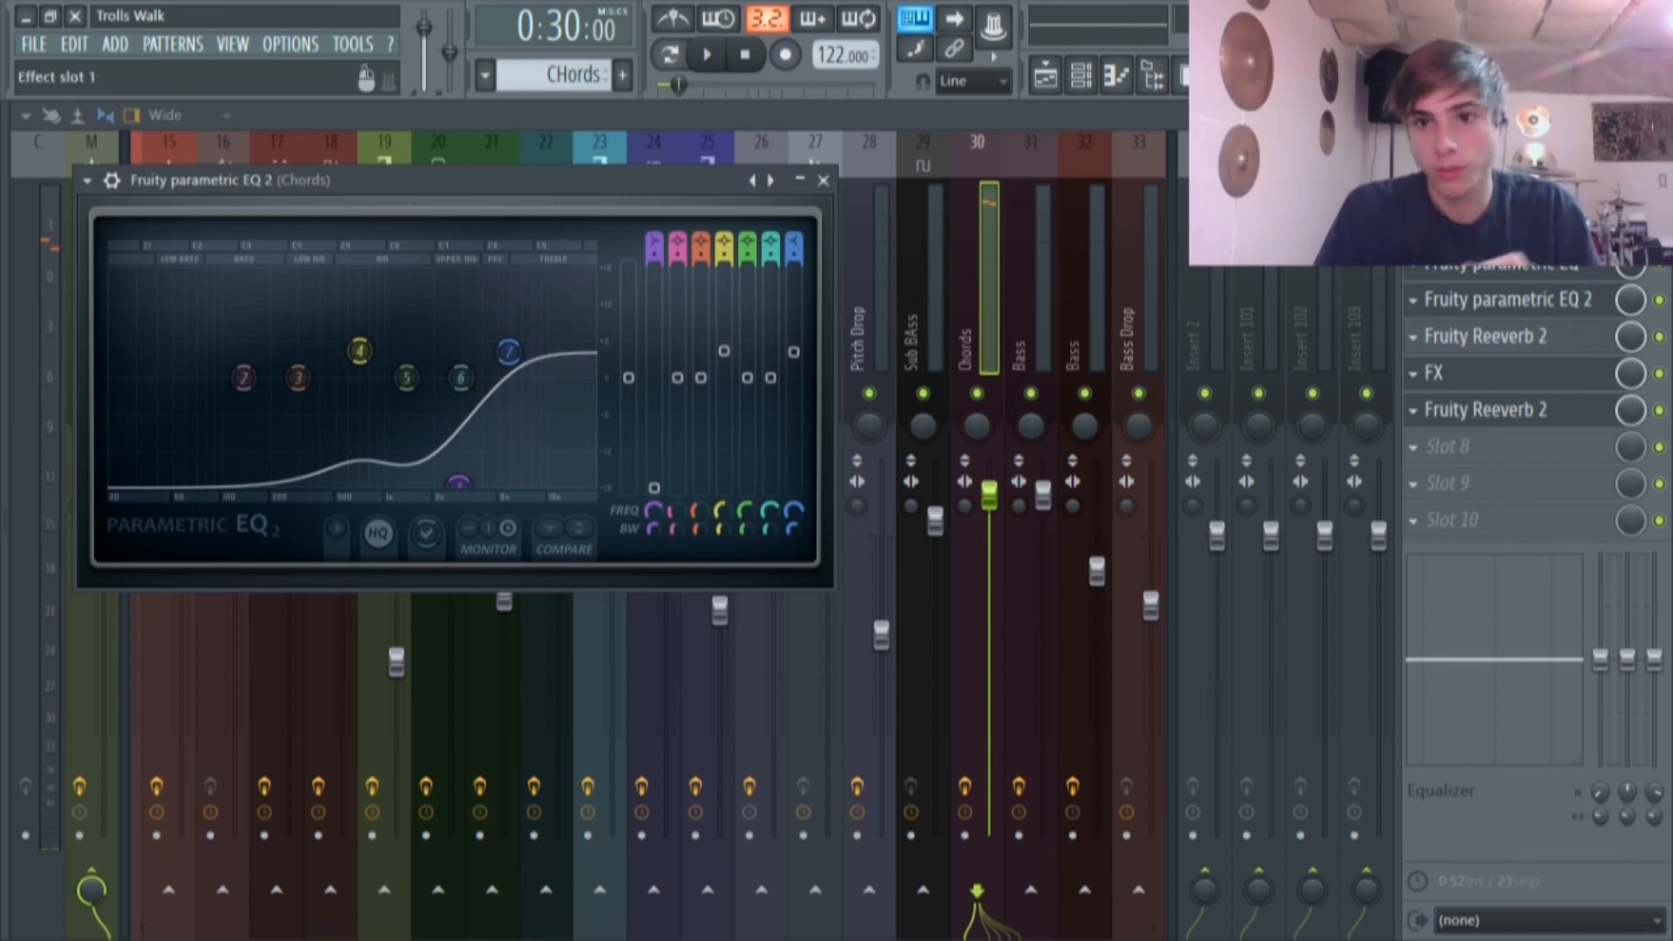
# Inspect the Chords track's Fruity parametric EQ and the Fruity parametric EQ 2 in effect slot 4.
pyautogui.click(1512, 228)
pyautogui.click(1518, 264)
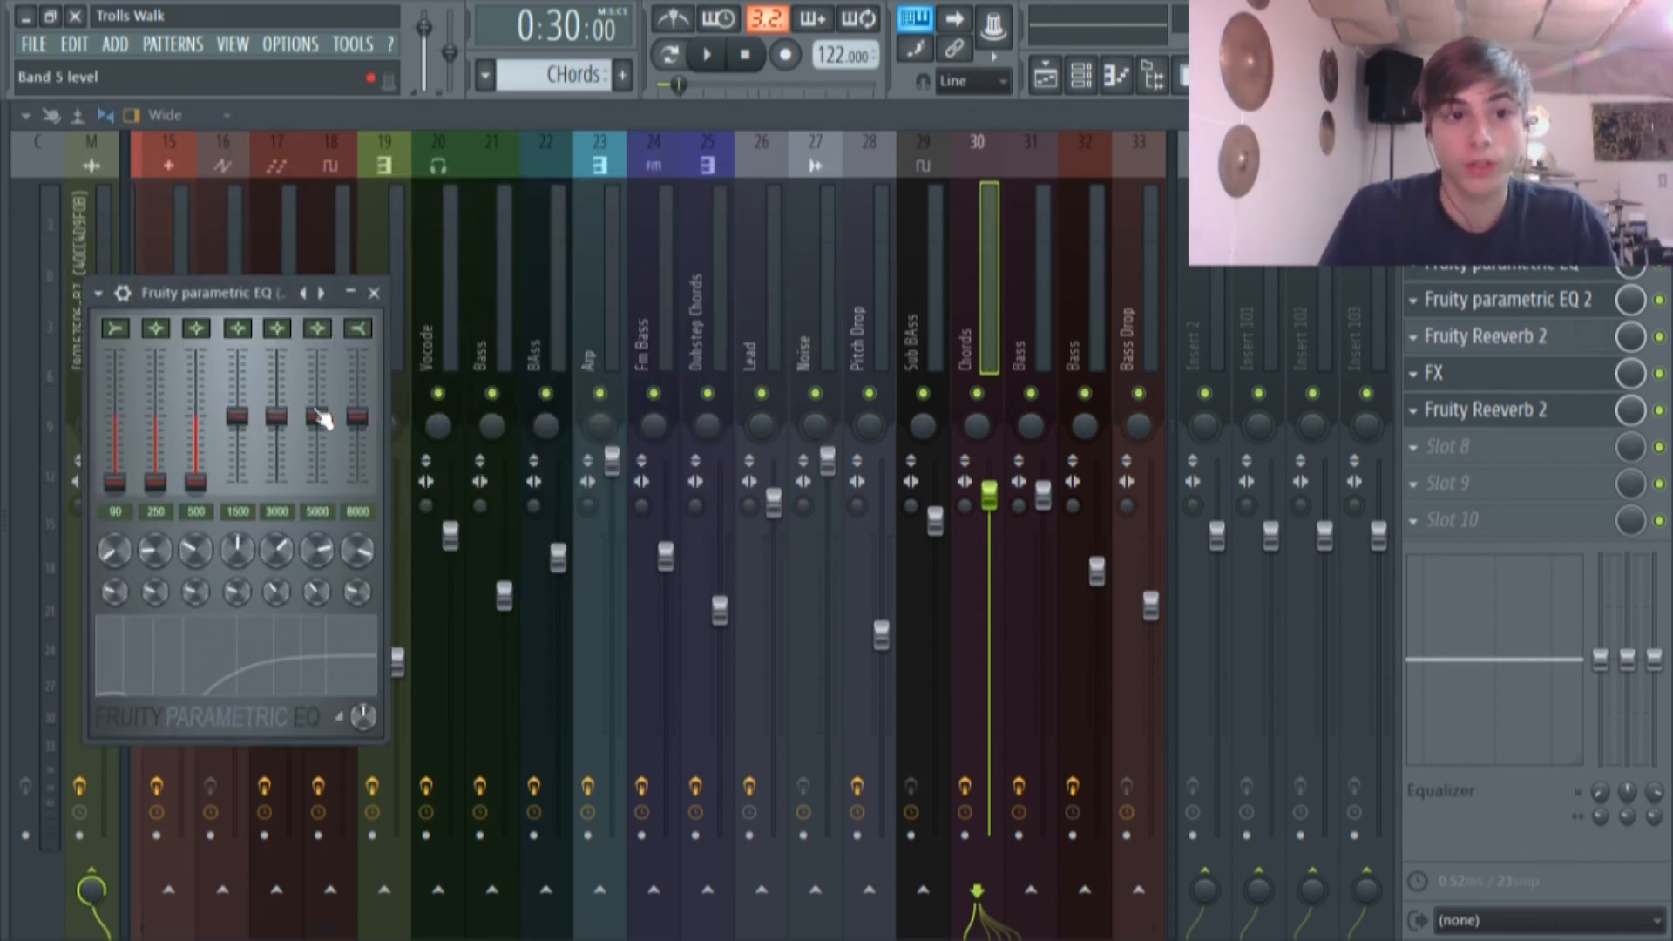
pyautogui.click(1521, 305)
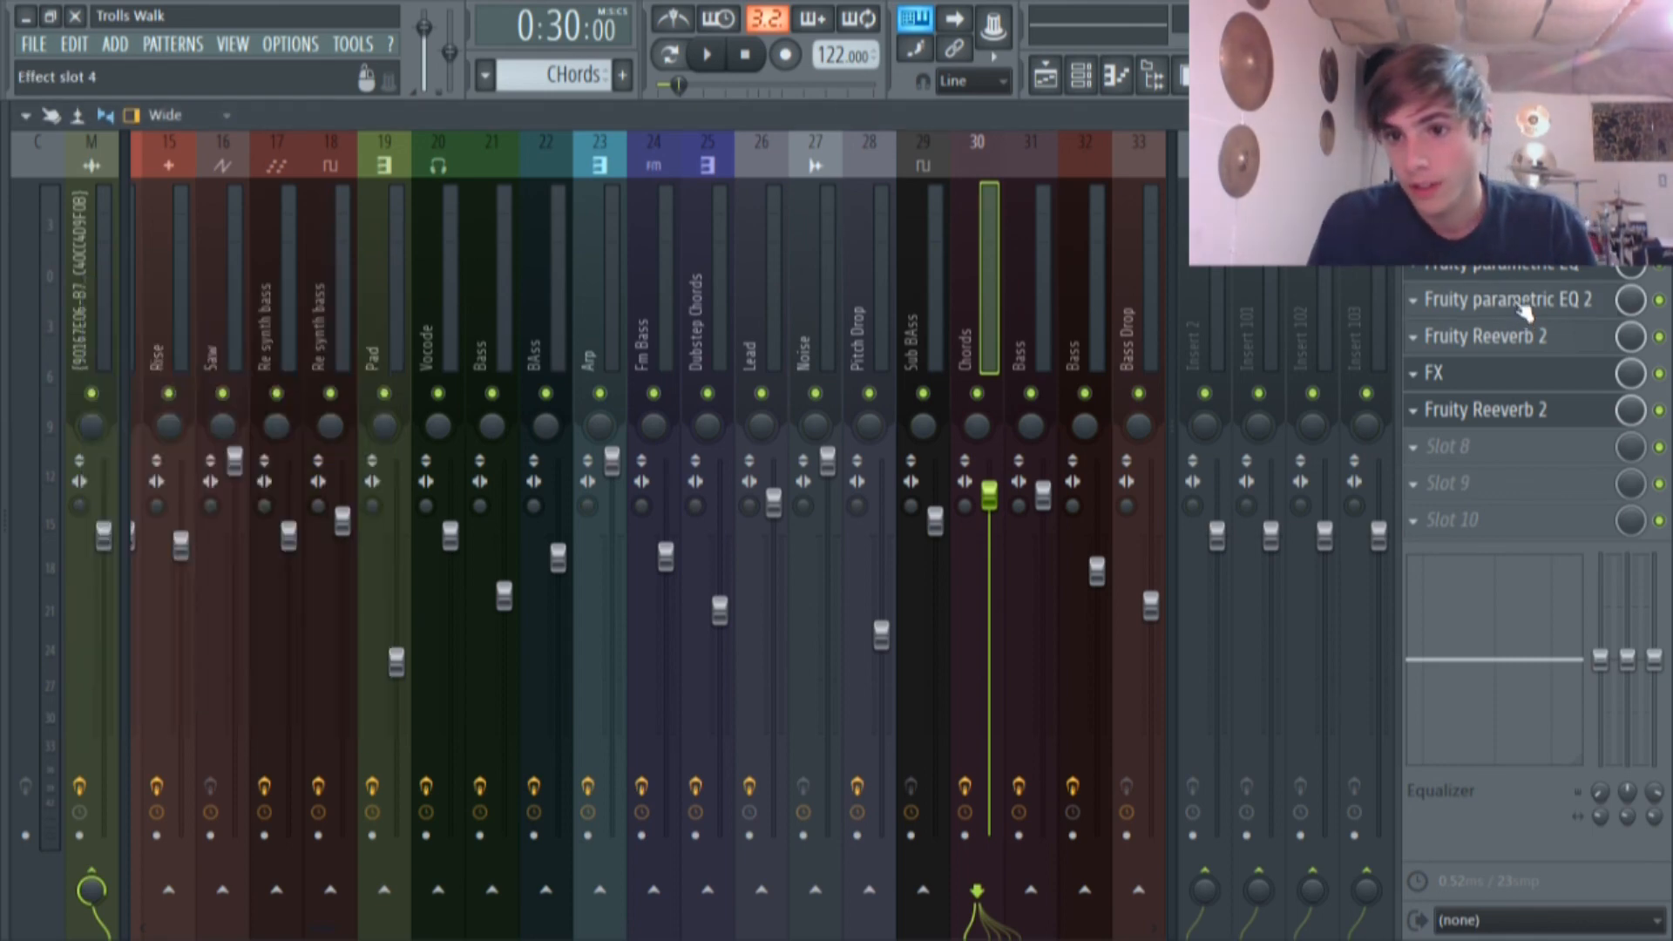
pyautogui.click(1521, 273)
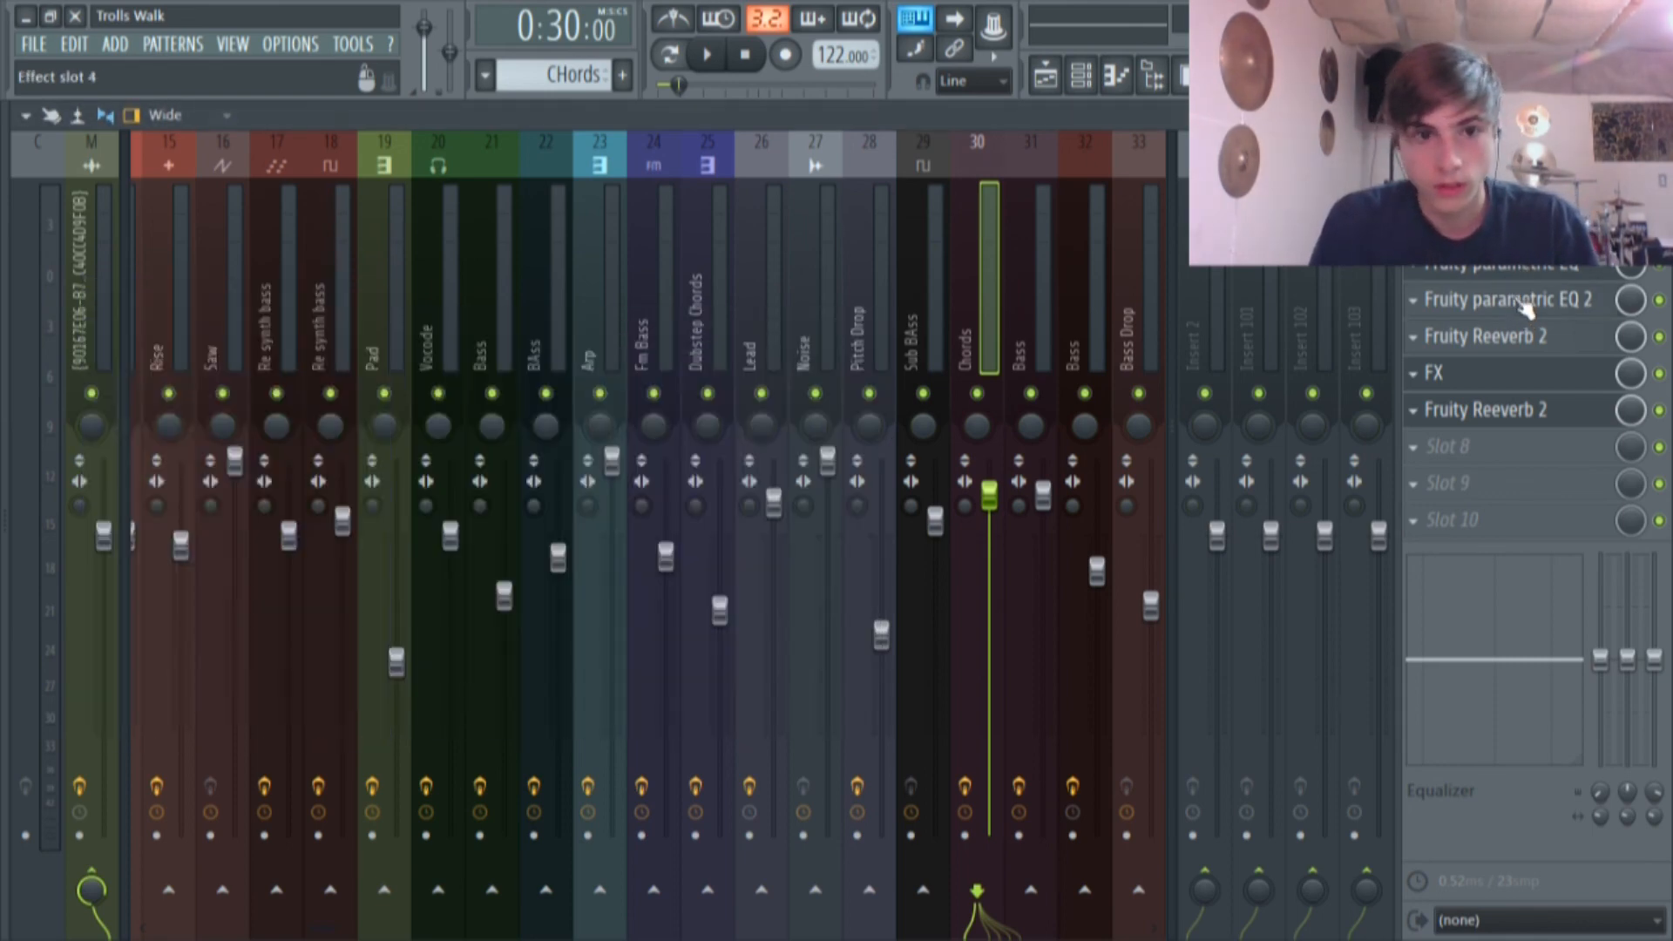
pyautogui.click(1520, 301)
pyautogui.moveTo(418, 601); pyautogui.dragTo(333, 593)
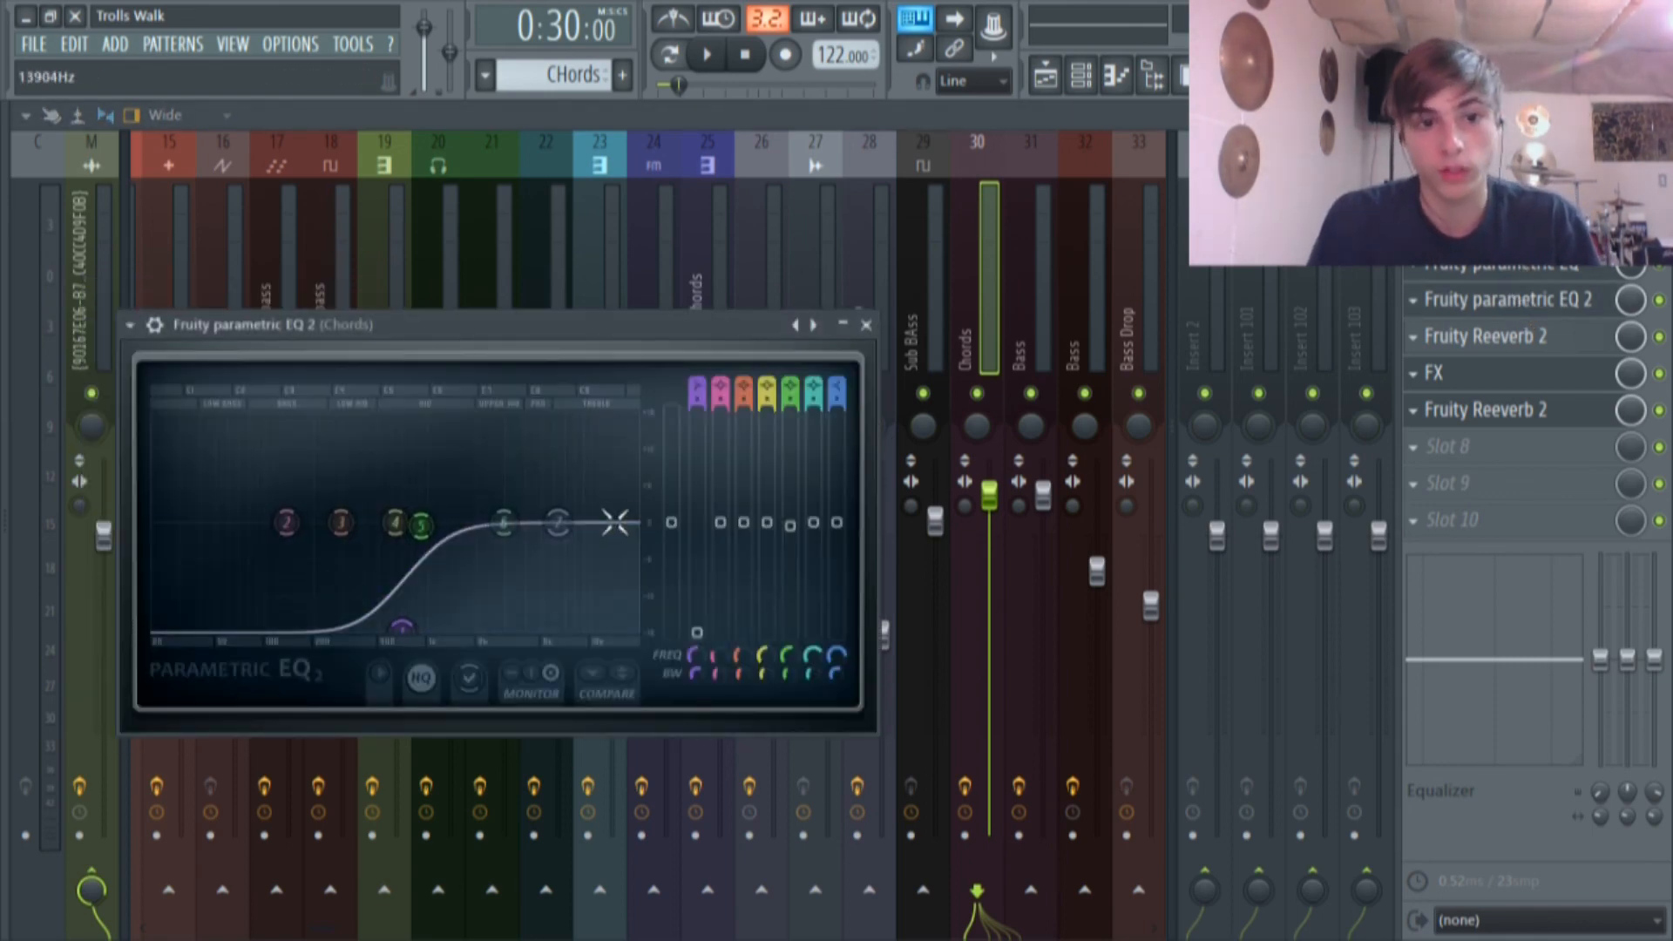
# View the Fruity Reeverb 2 in the Chords track's fifth effect slot and the FX Effector module after it.
pyautogui.click(1503, 338)
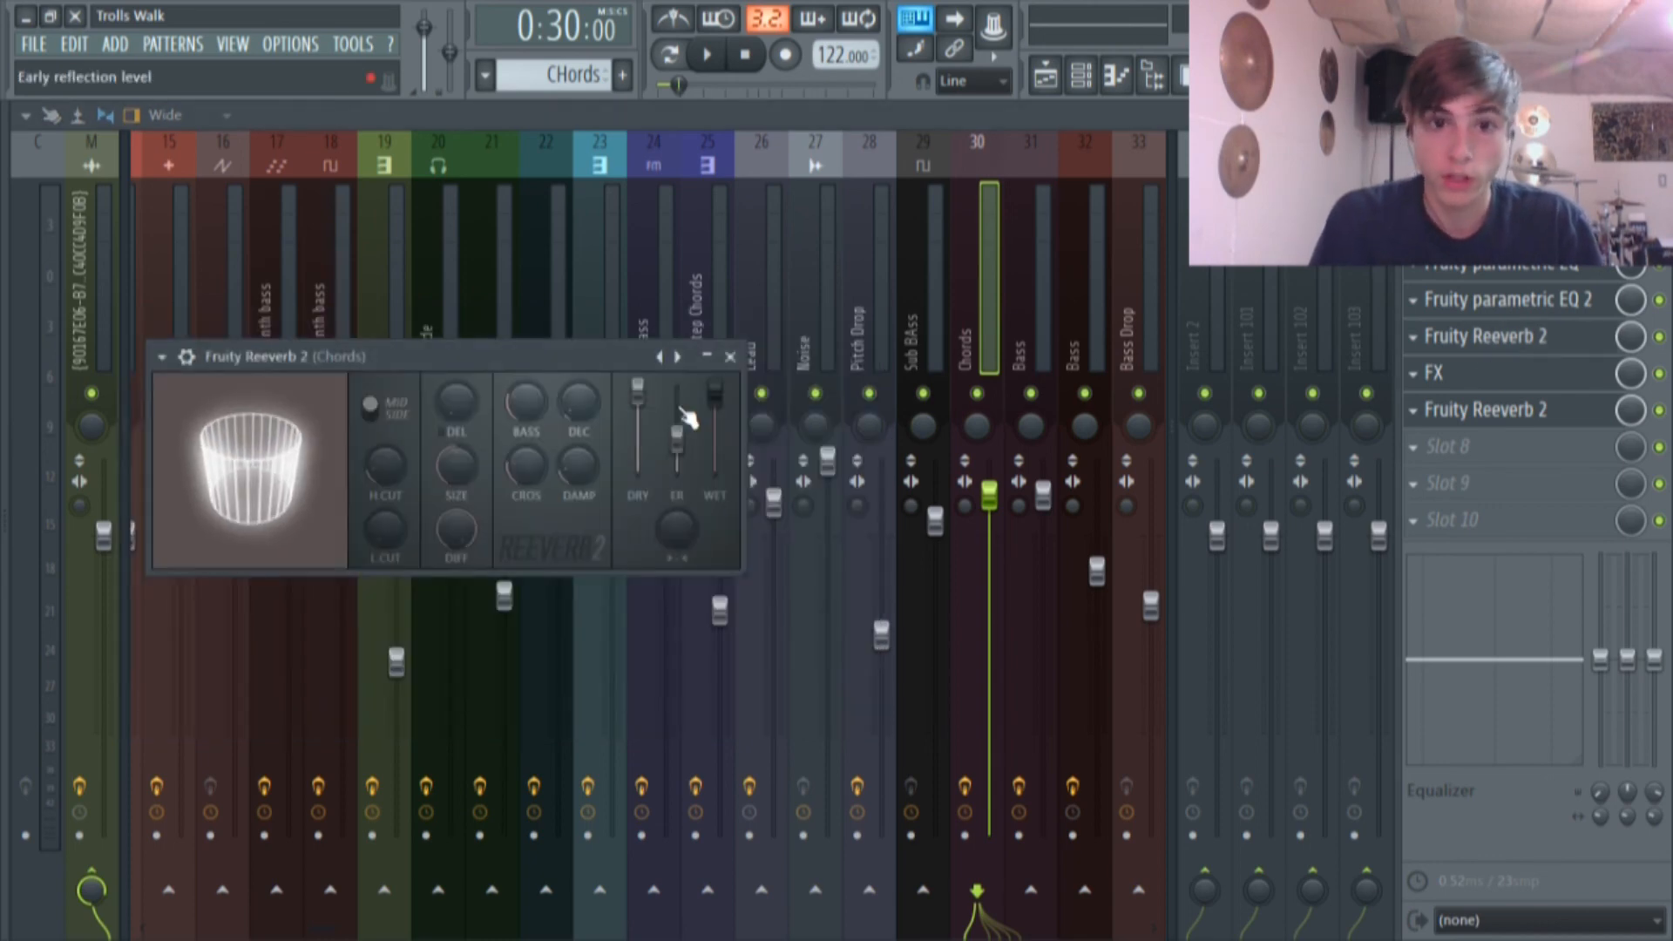
pyautogui.click(1438, 375)
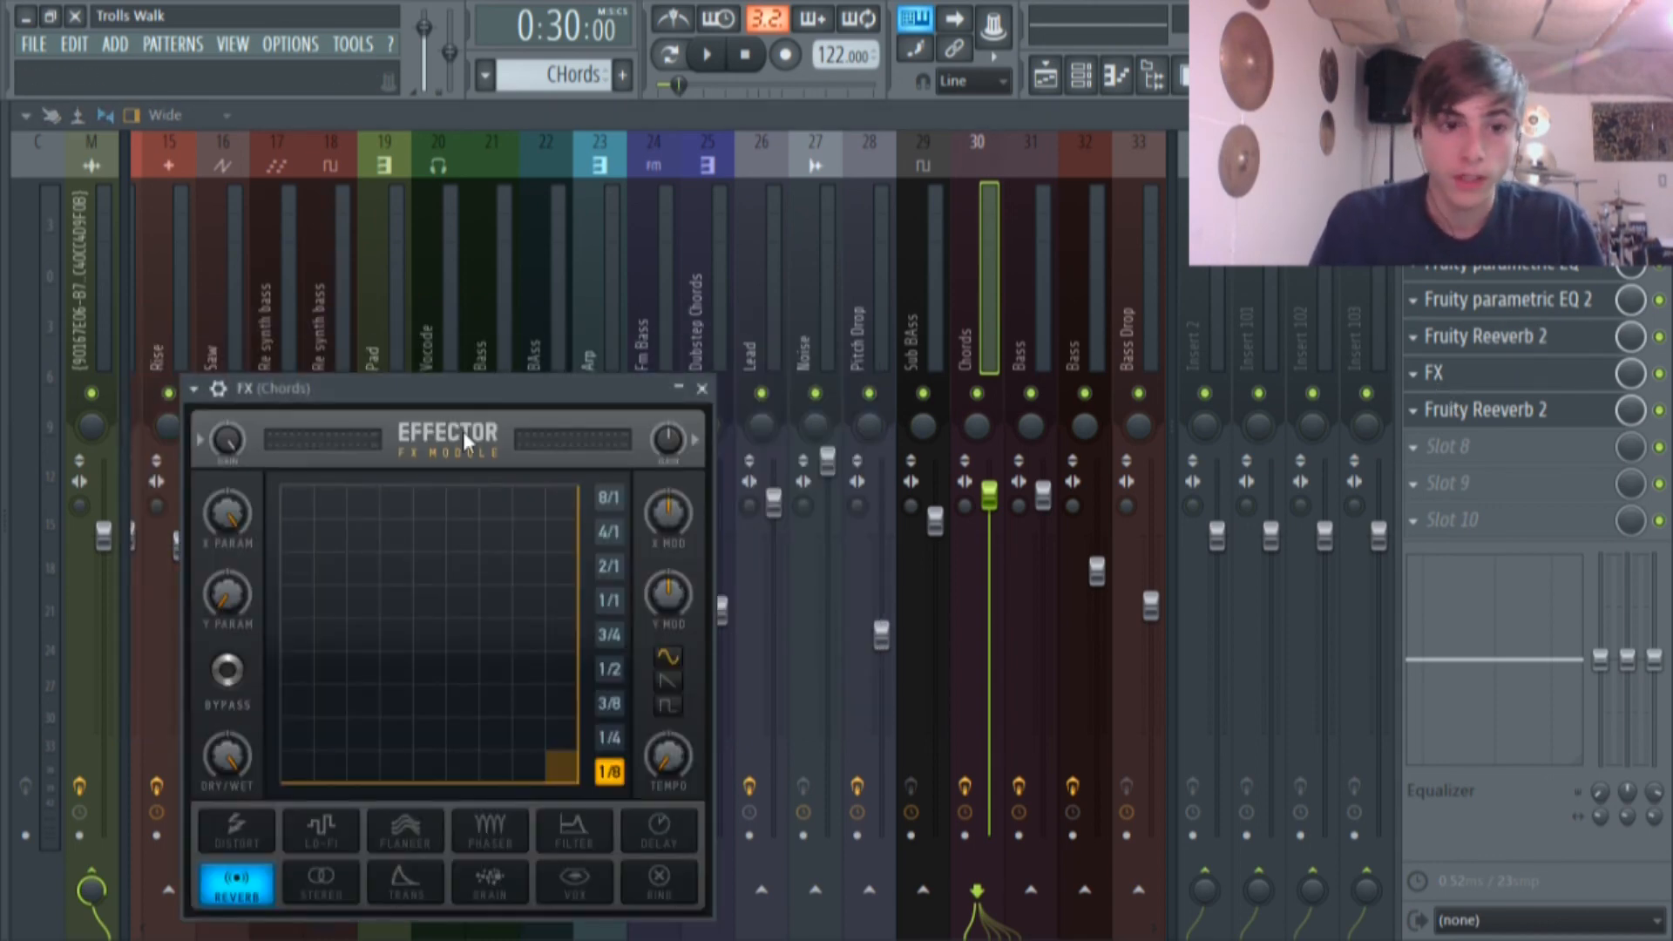
# View the FX Effector module and compare the Fruity Reeverb 2 instances on the Chords mixer track.
pyautogui.moveTo(465, 388); pyautogui.dragTo(505, 298)
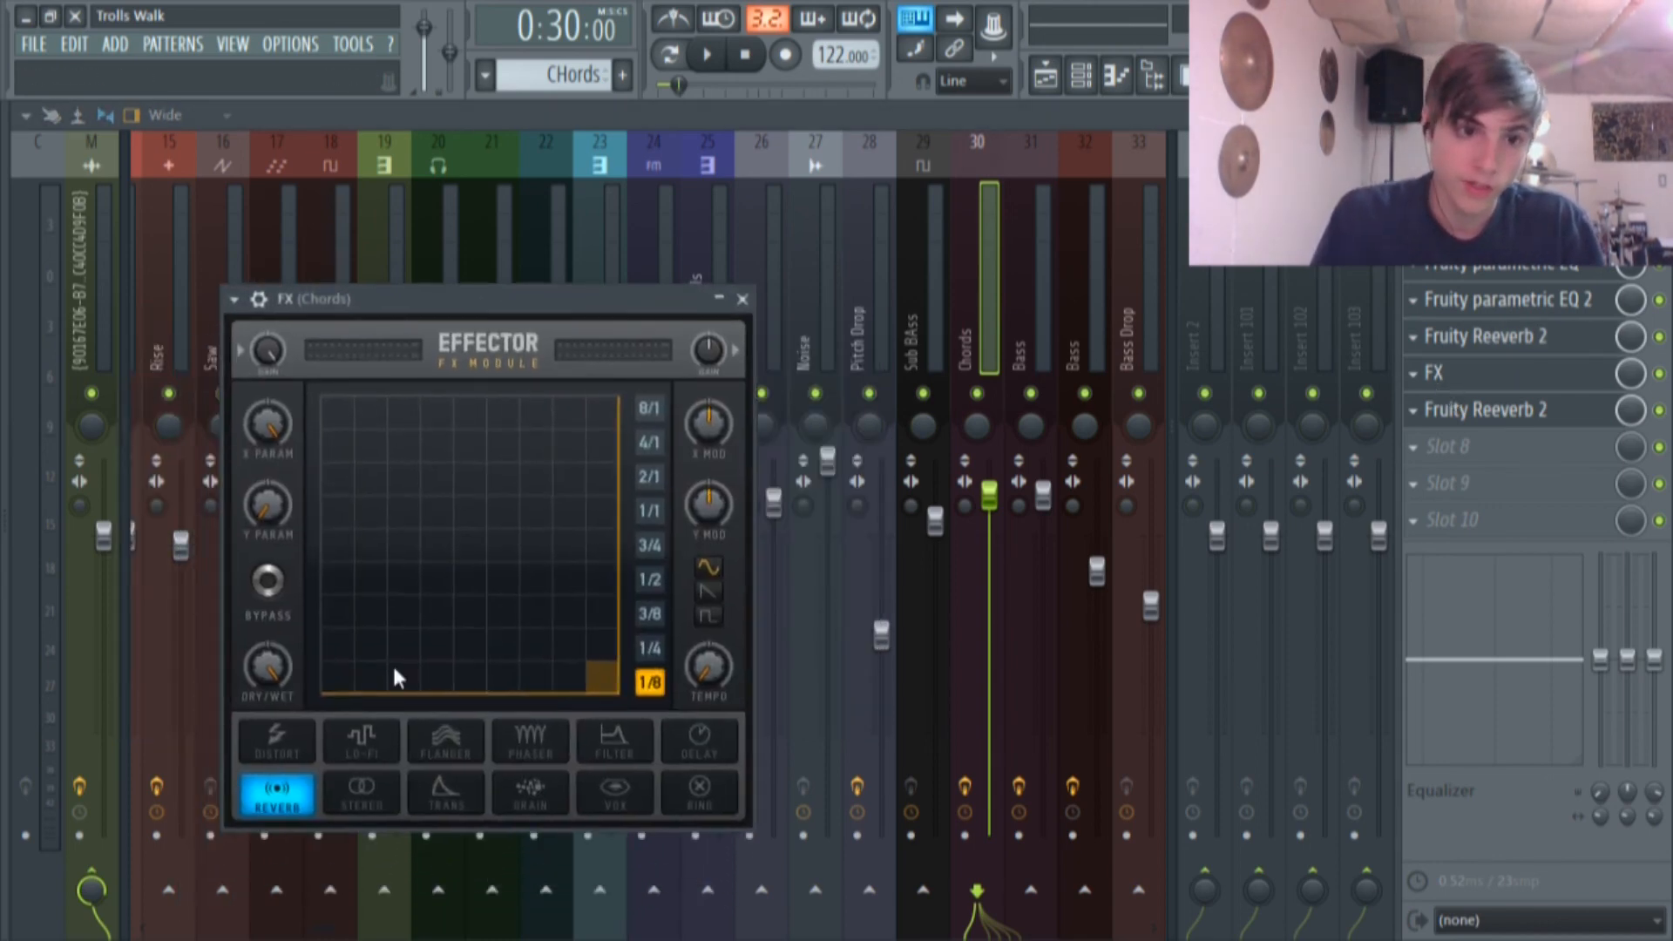
pyautogui.click(1545, 420)
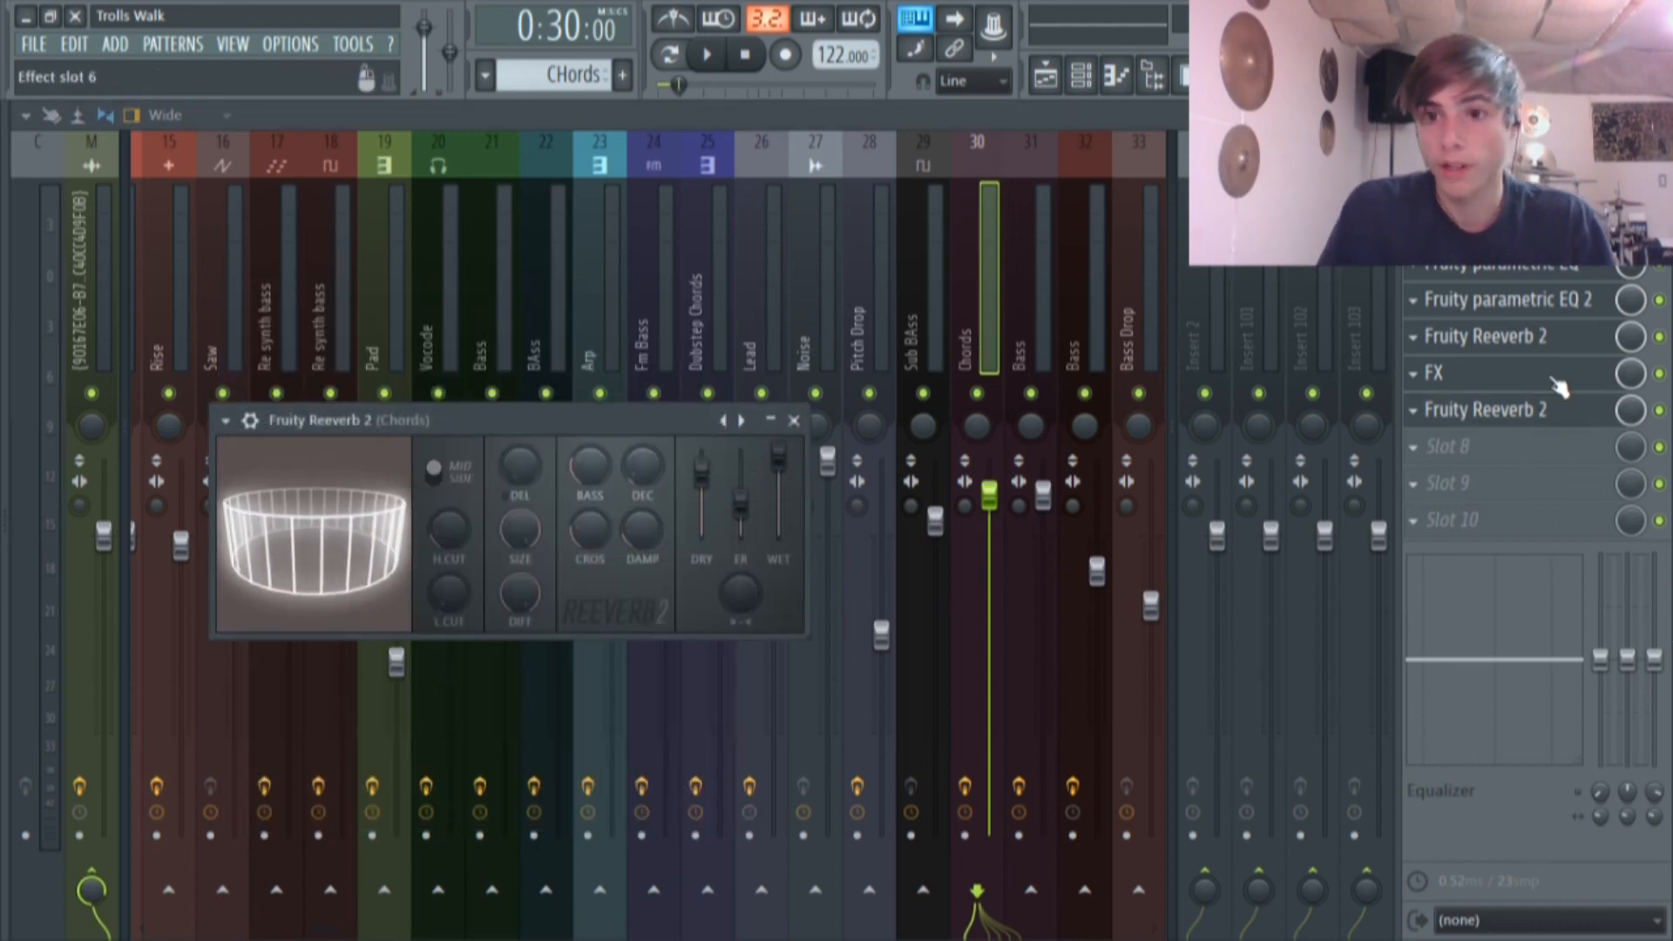
pyautogui.click(1551, 336)
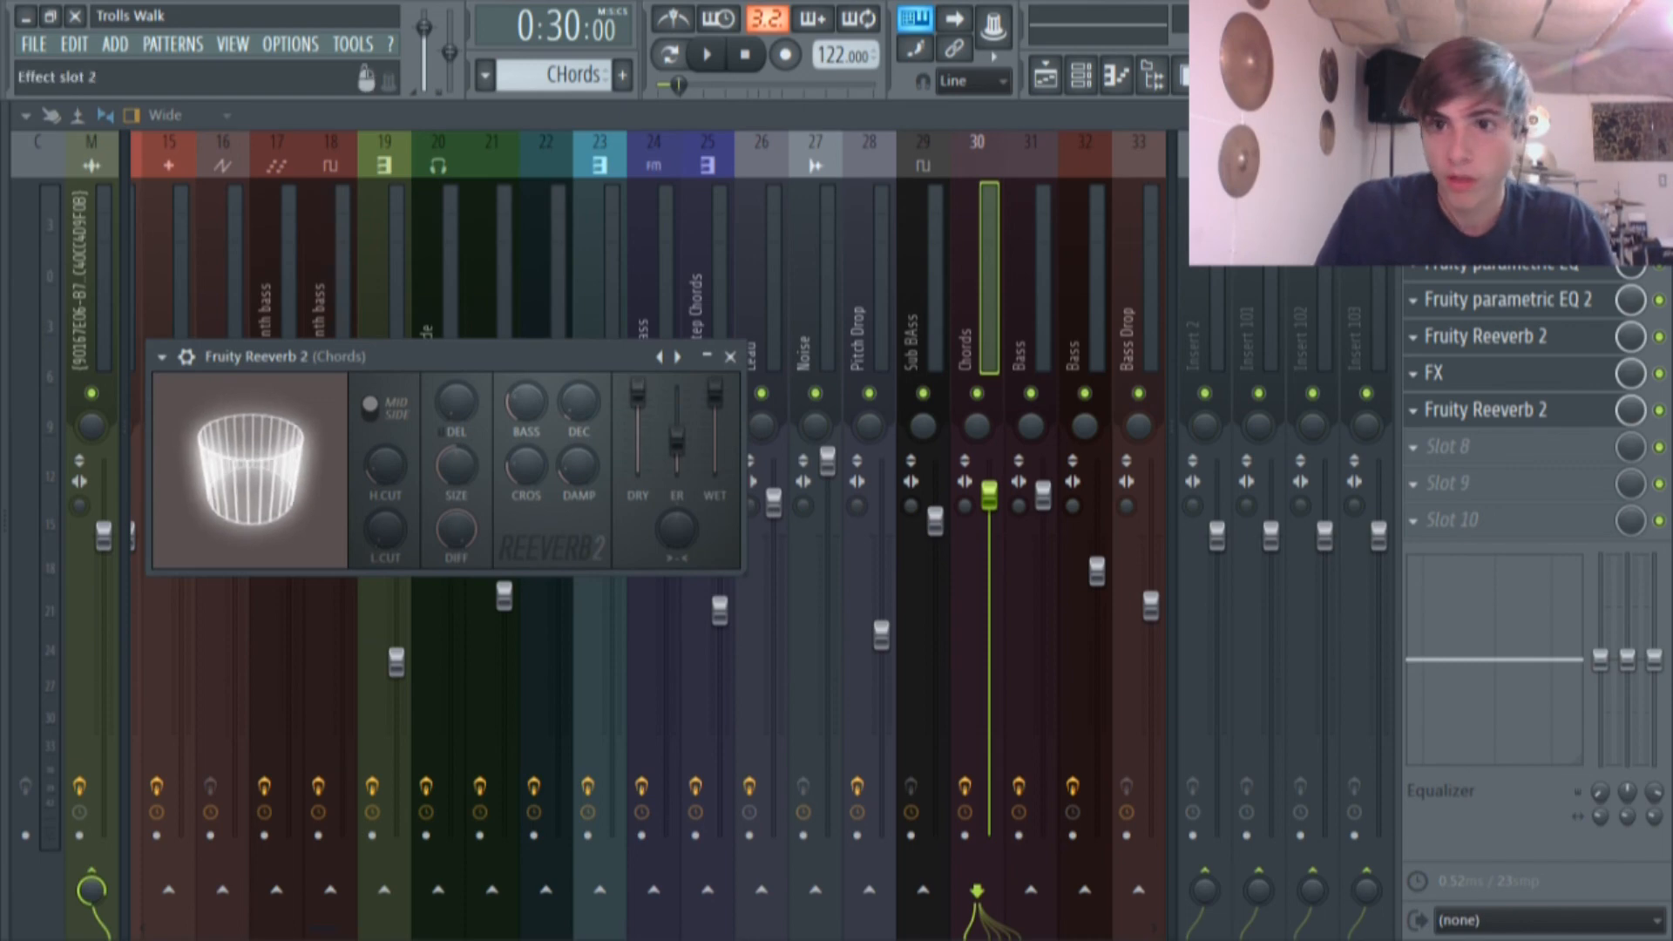
pyautogui.click(1534, 226)
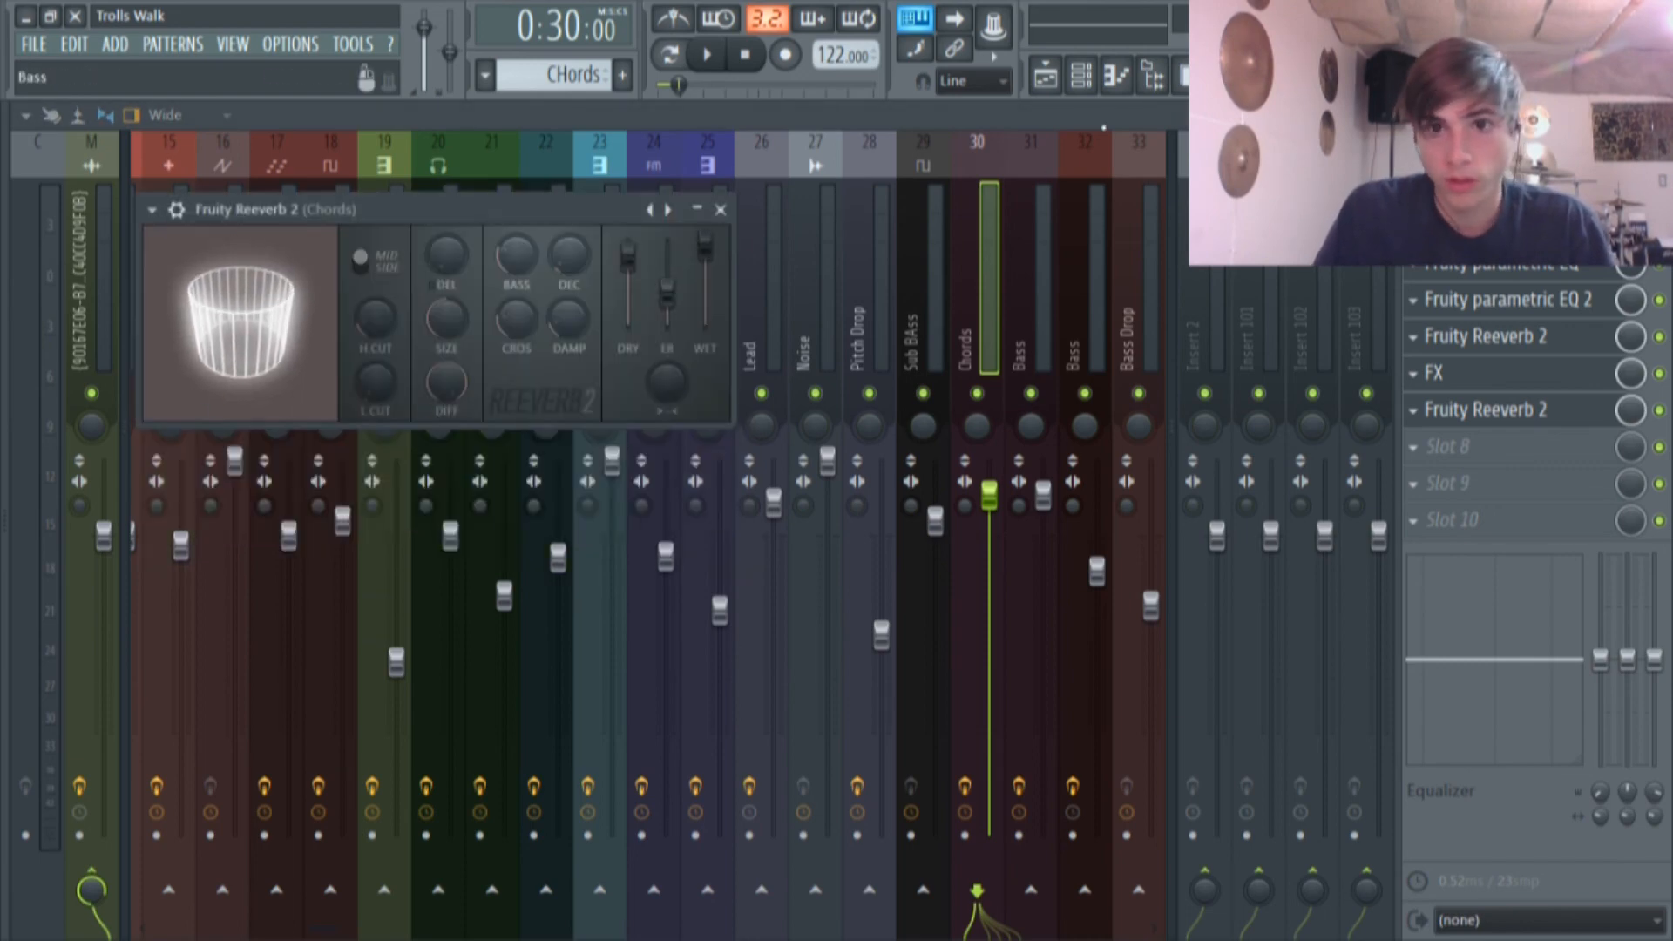
pyautogui.click(1104, 128)
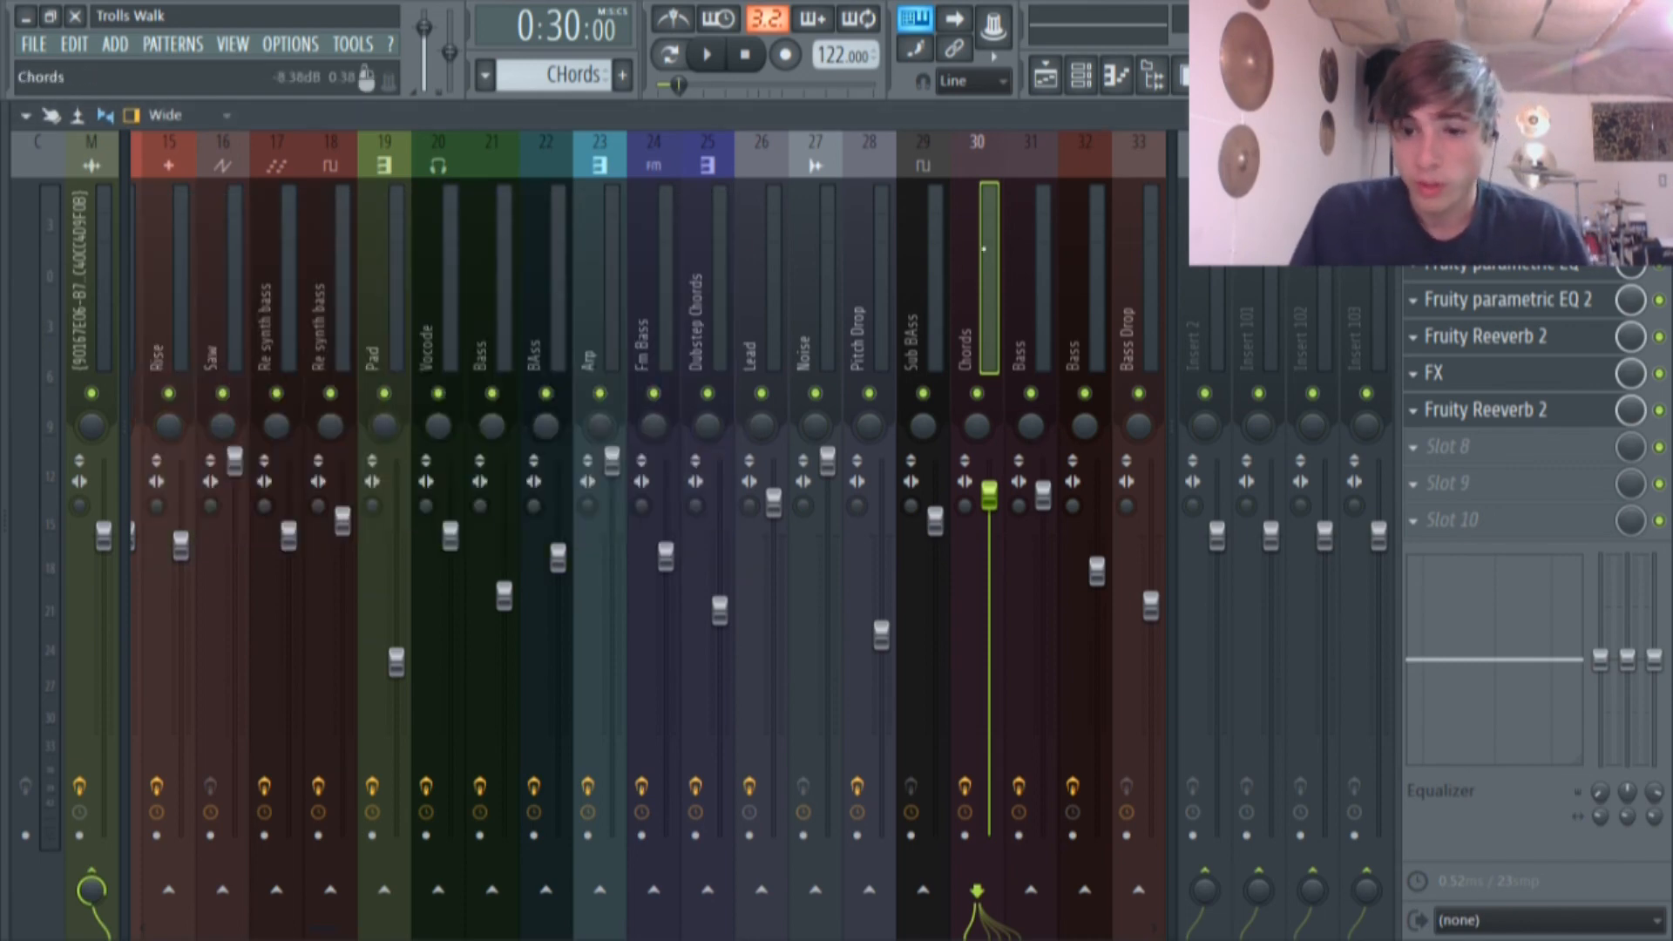
# Inspect the curves of the Fruity parametric EQ 2 instances on the Chords track again.
pyautogui.click(1493, 272)
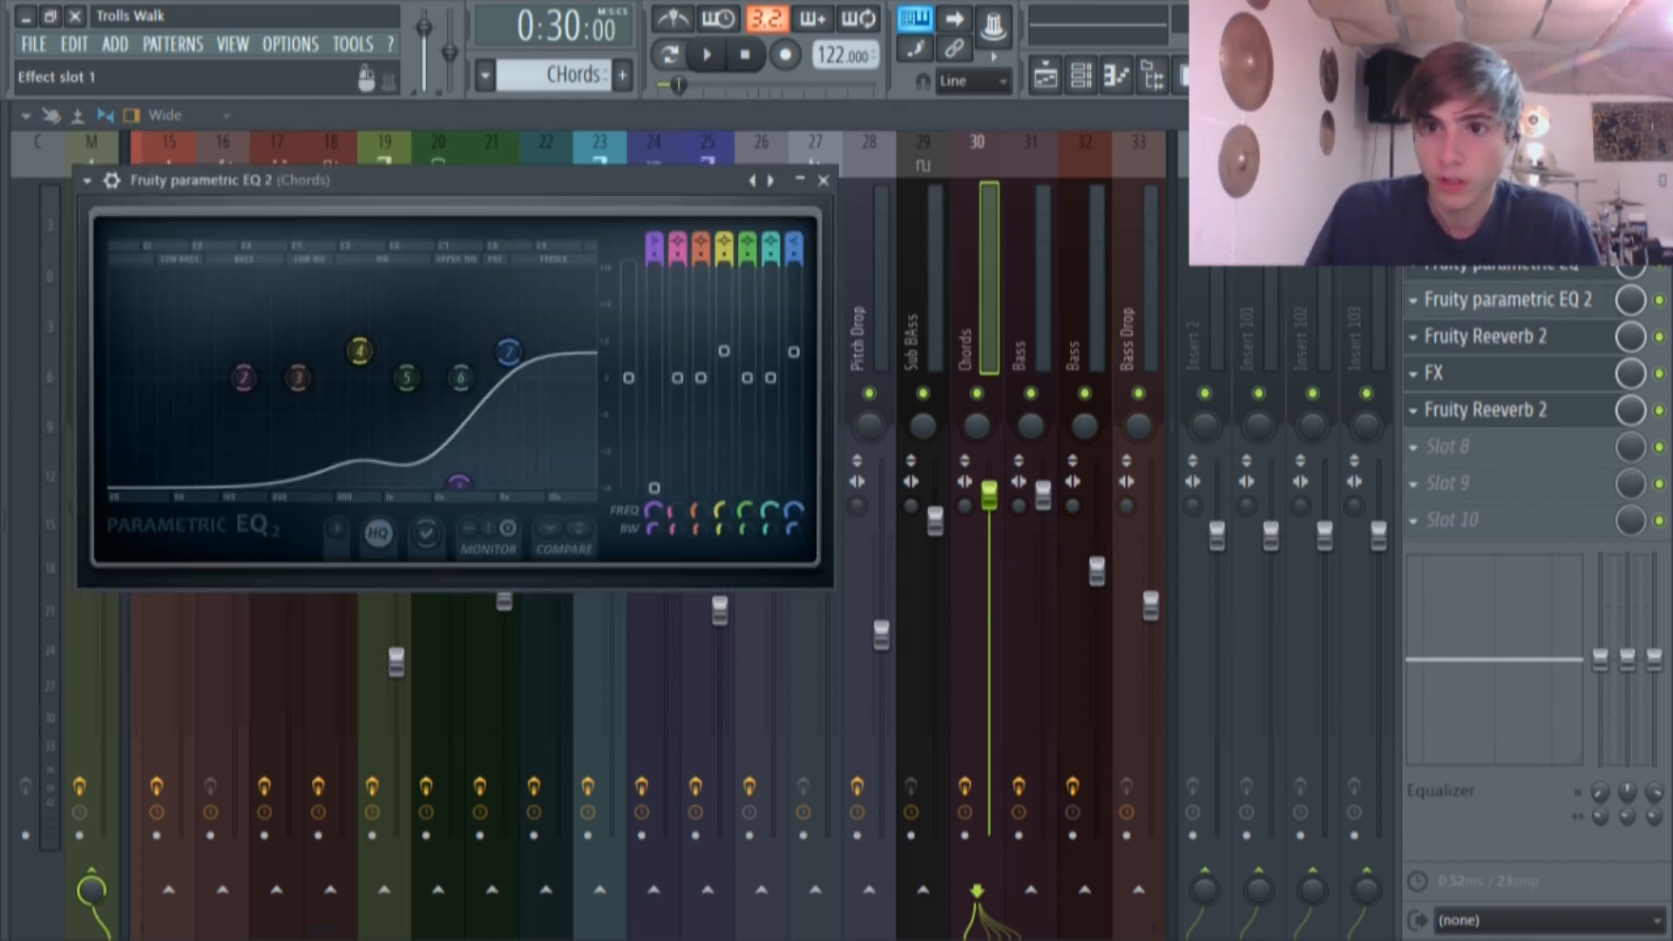
pyautogui.click(1497, 231)
pyautogui.click(1512, 302)
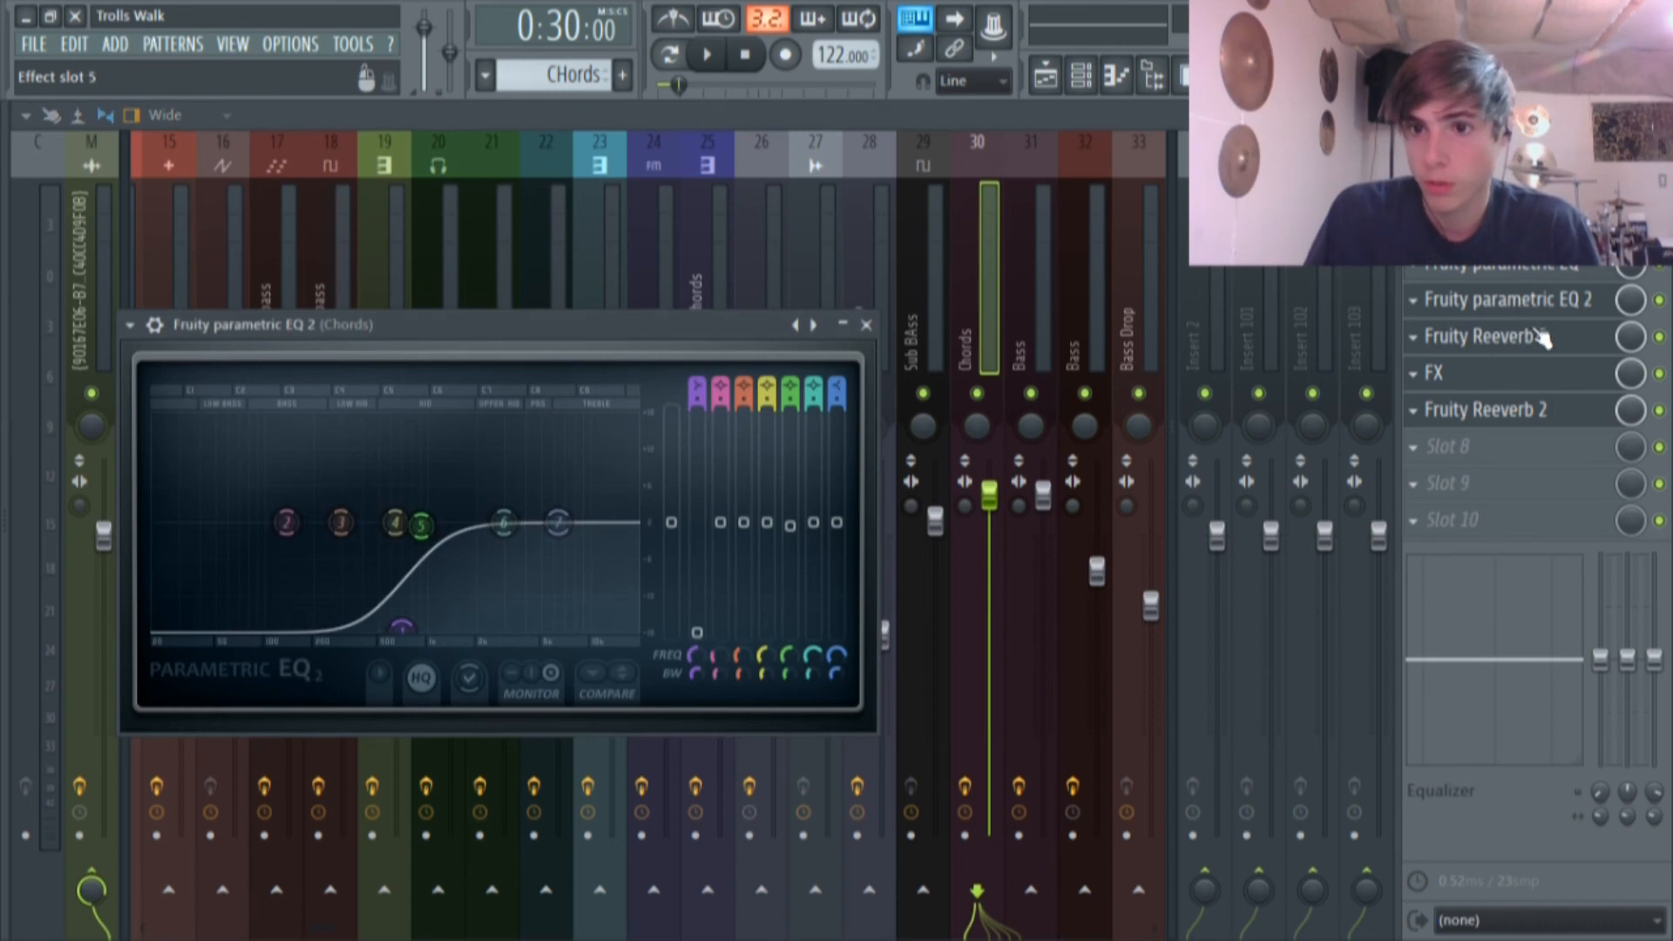
# Check the Snake stop channel in the channel rack and return to the Chords clips at bar 17 of the playlist.
pyautogui.click(1081, 77)
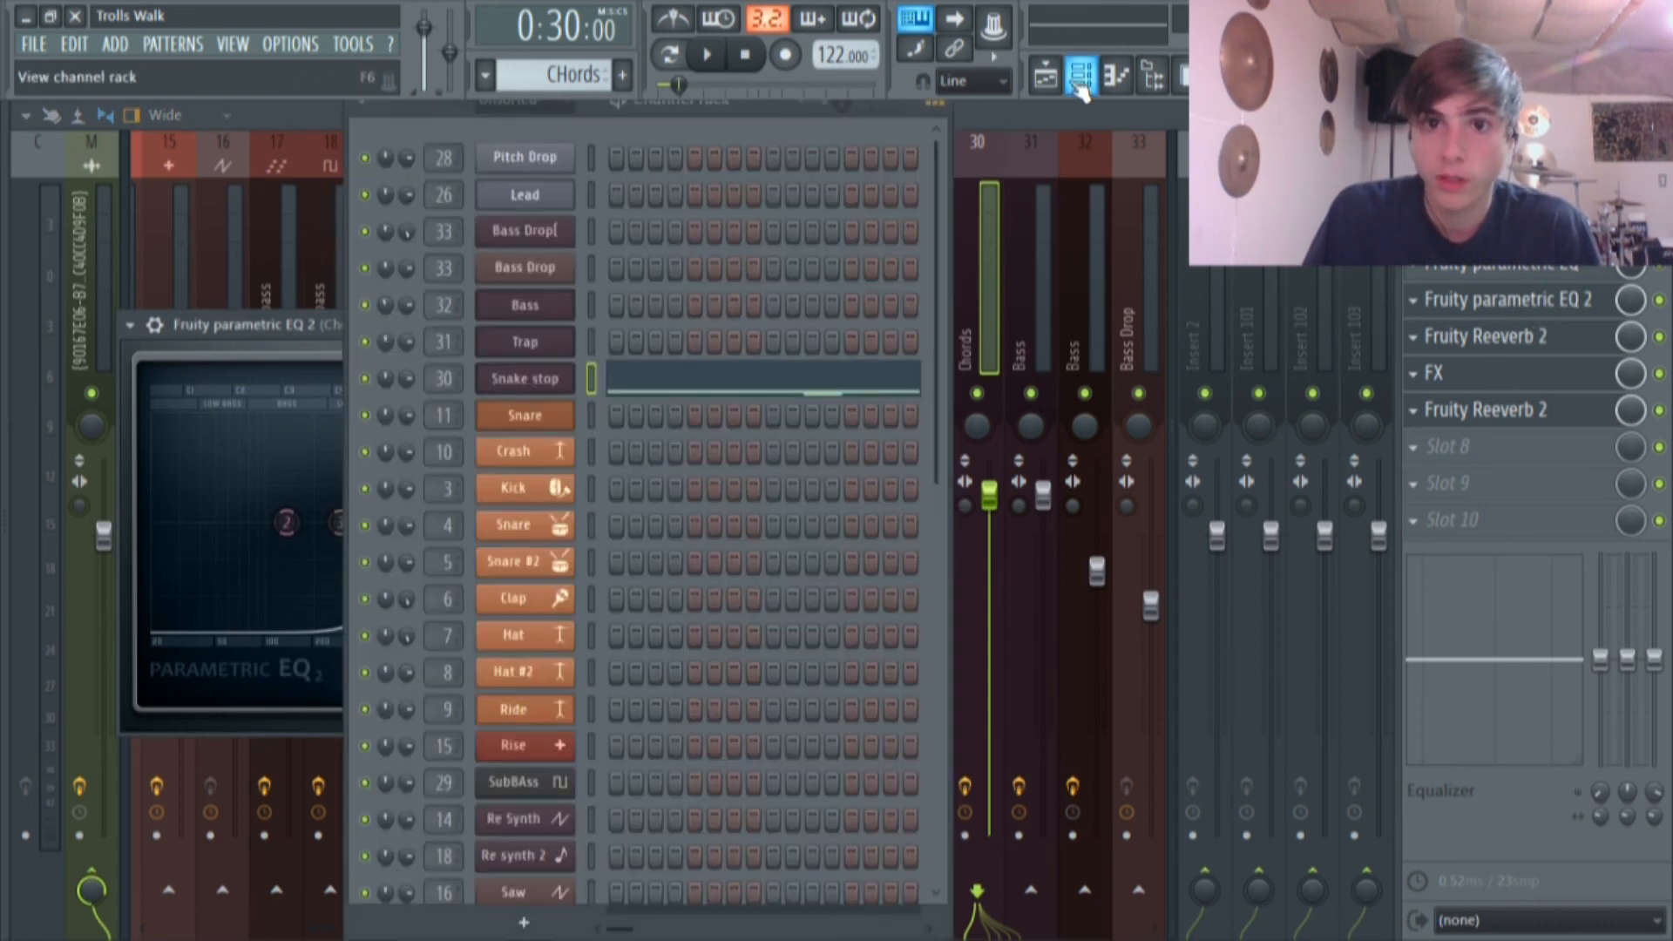
pyautogui.click(521, 380)
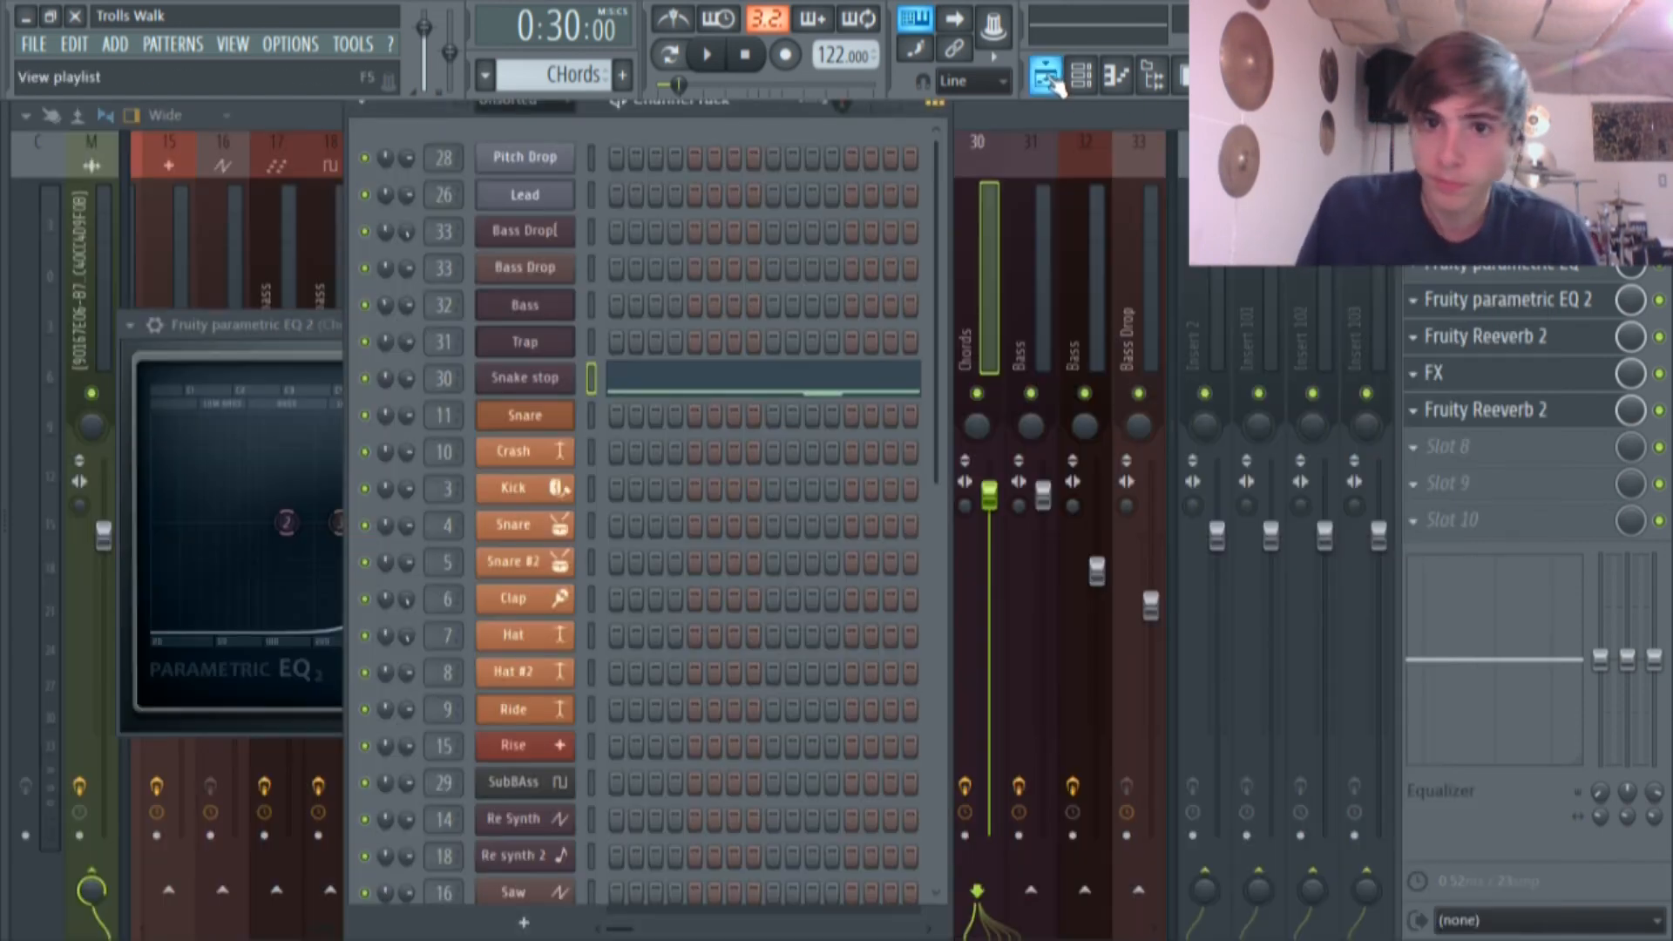
pyautogui.click(1046, 77)
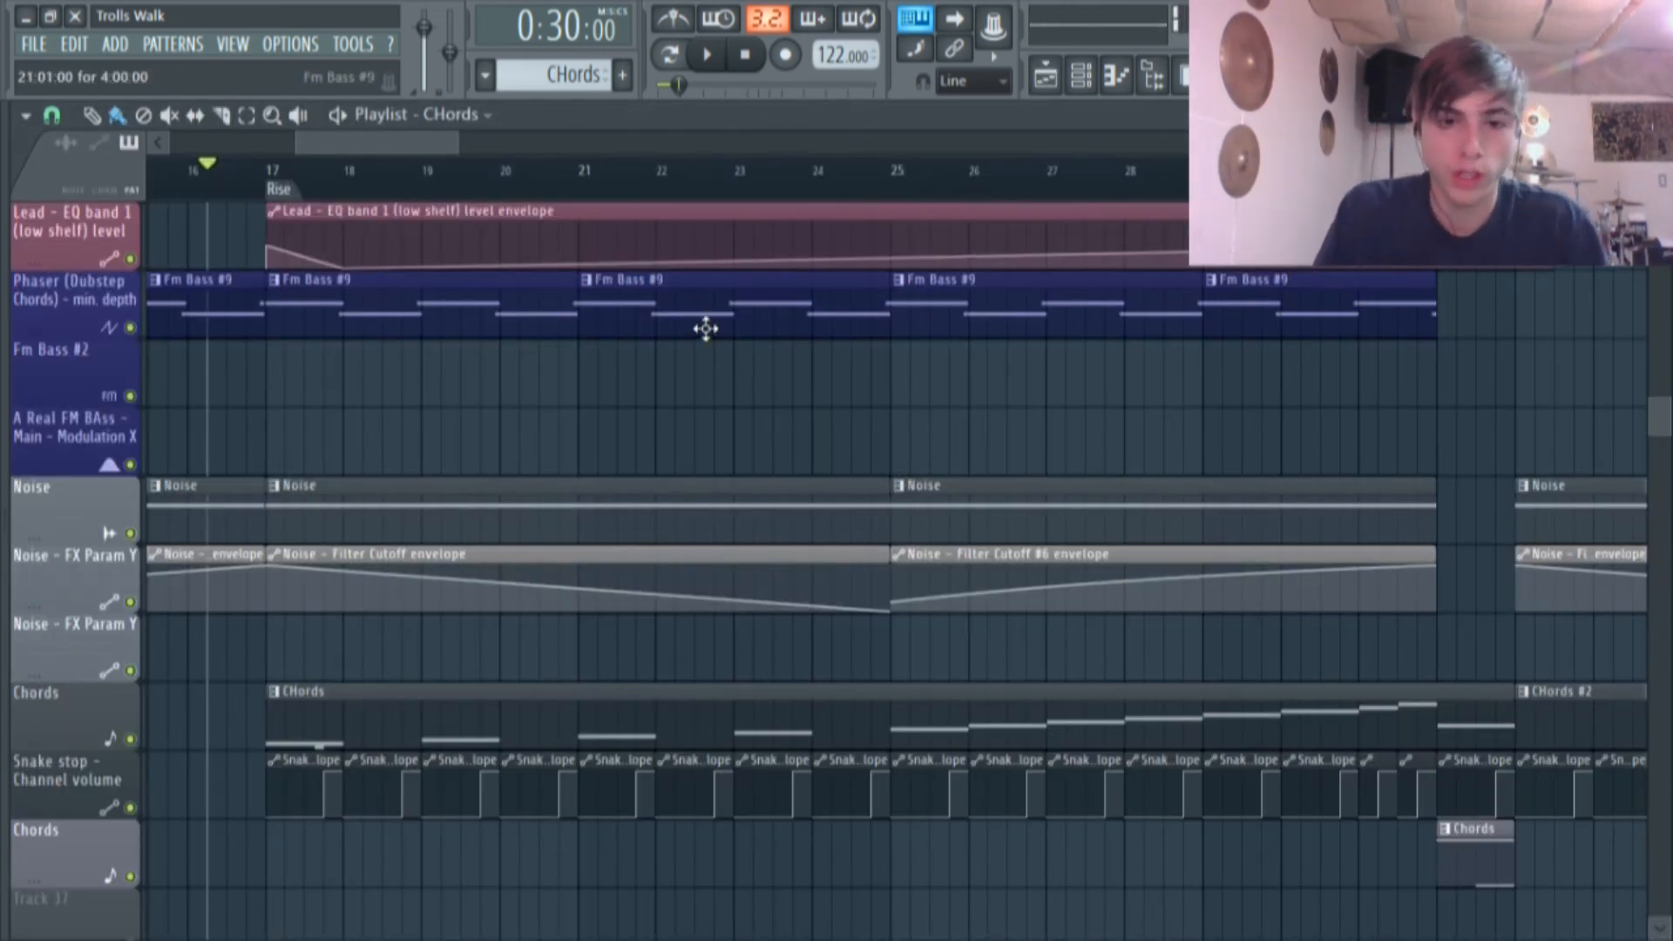
pyautogui.scroll(-4, 662, 349)
pyautogui.scroll(4, 288, 526)
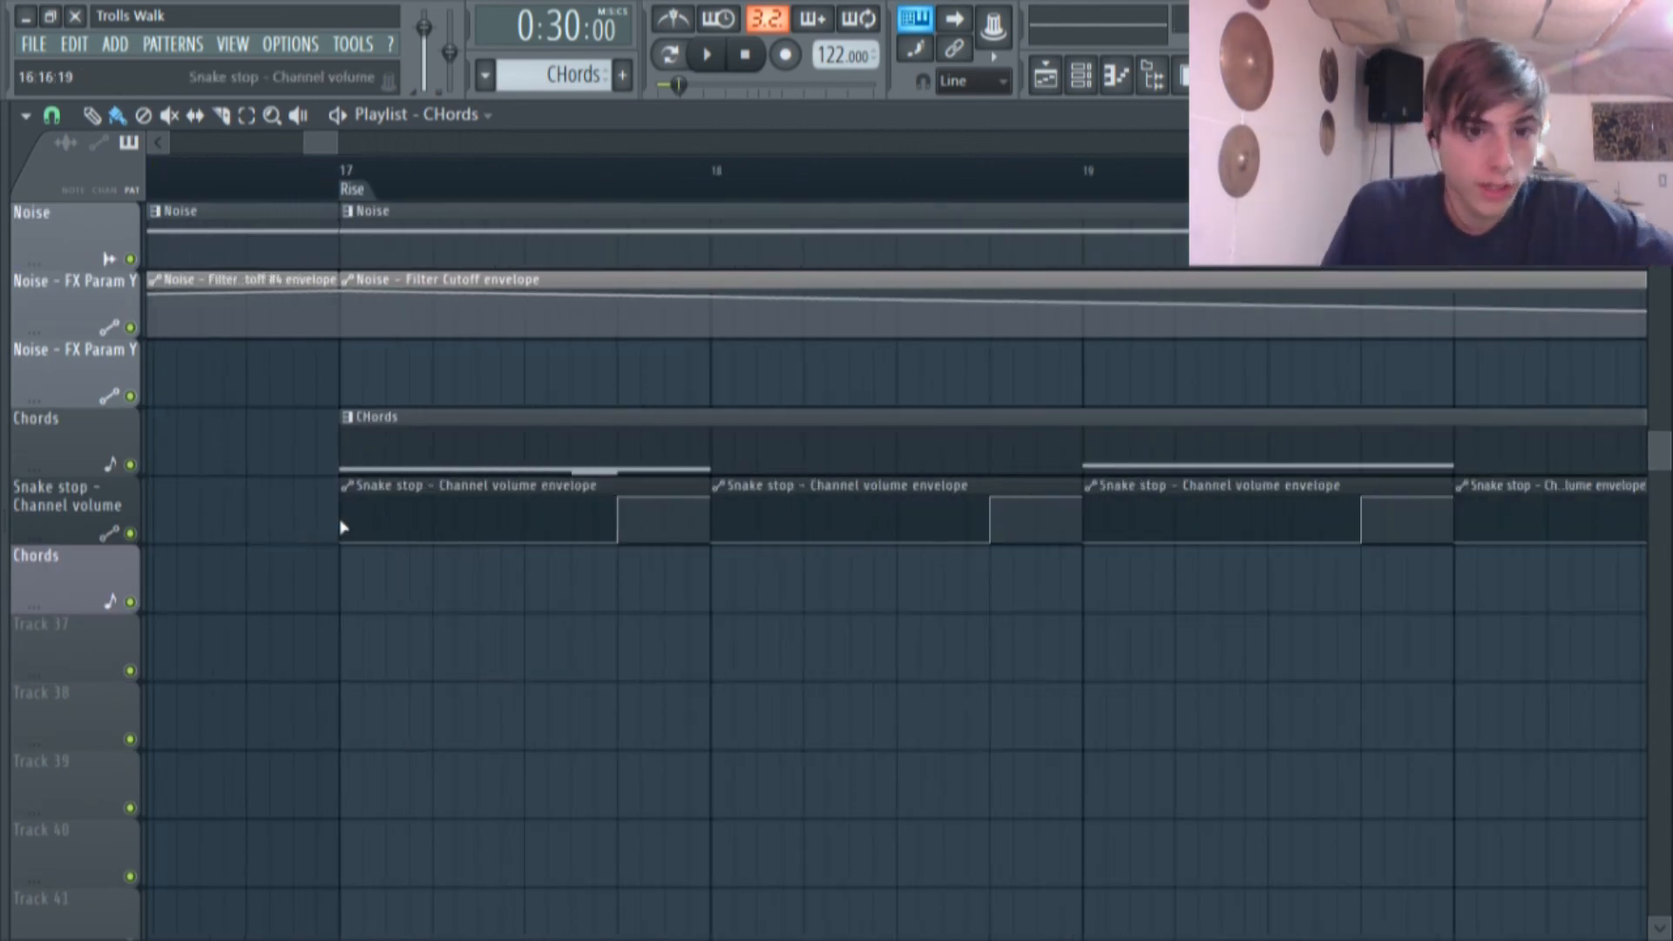
# Solo the Chords track with the Snake stop channel volume automation and play the song from bar 17.
pyautogui.rightClick(130, 465)
pyautogui.click(131, 533)
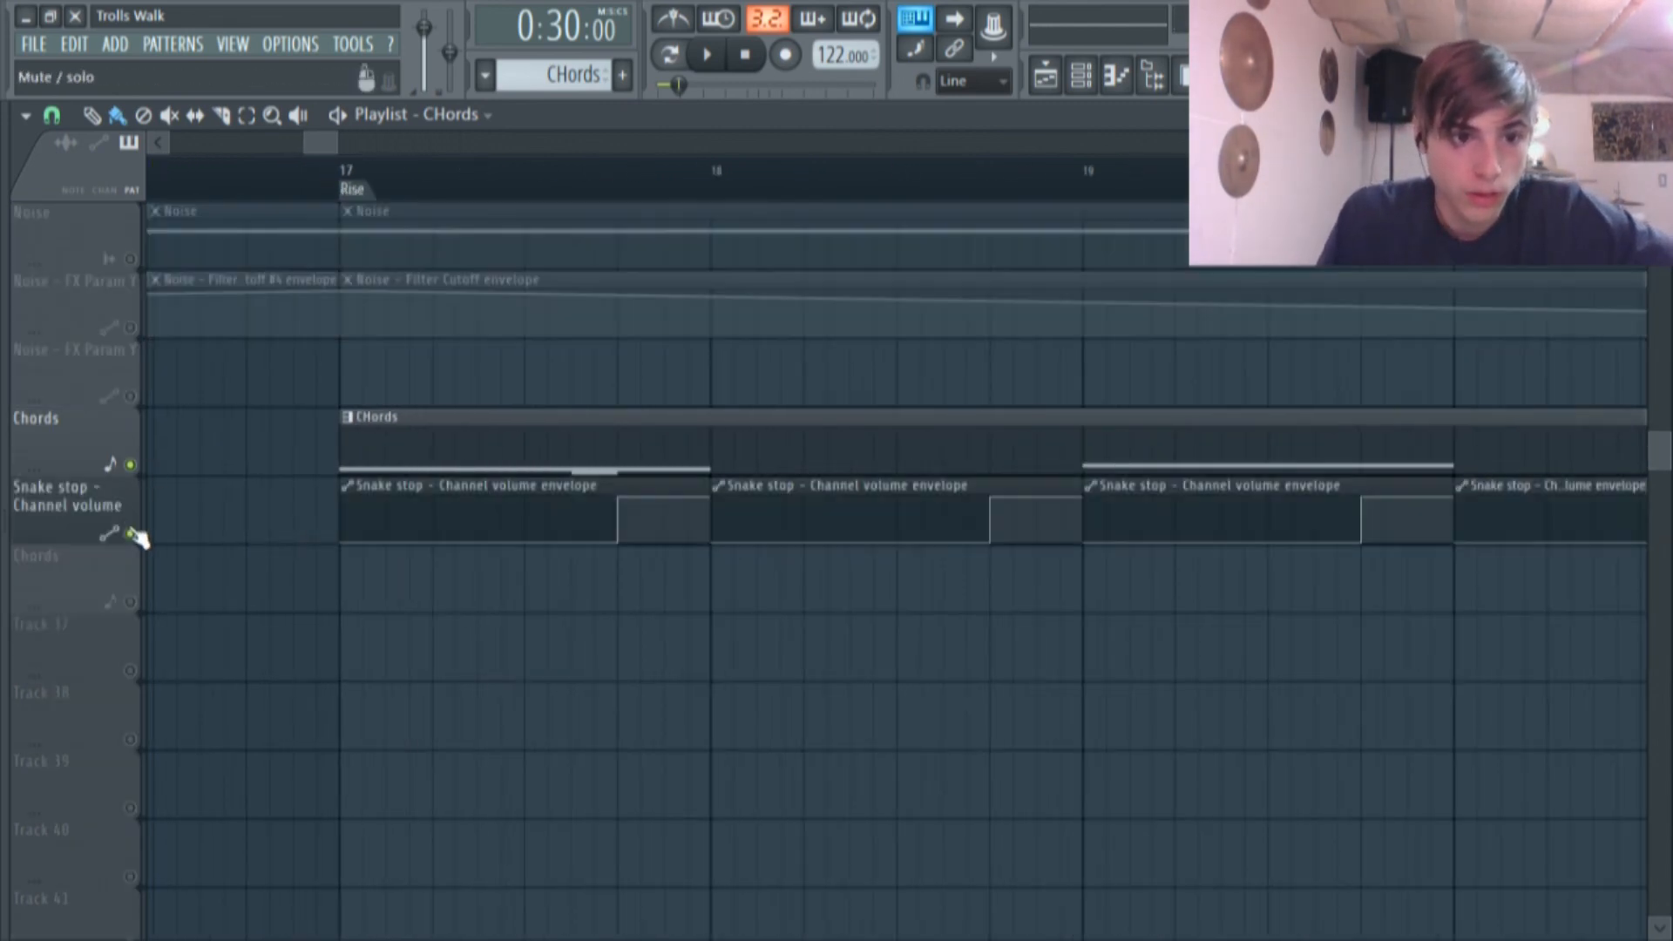
pyautogui.click(348, 180)
pyautogui.scroll(-4, 357, 180)
pyautogui.click(708, 55)
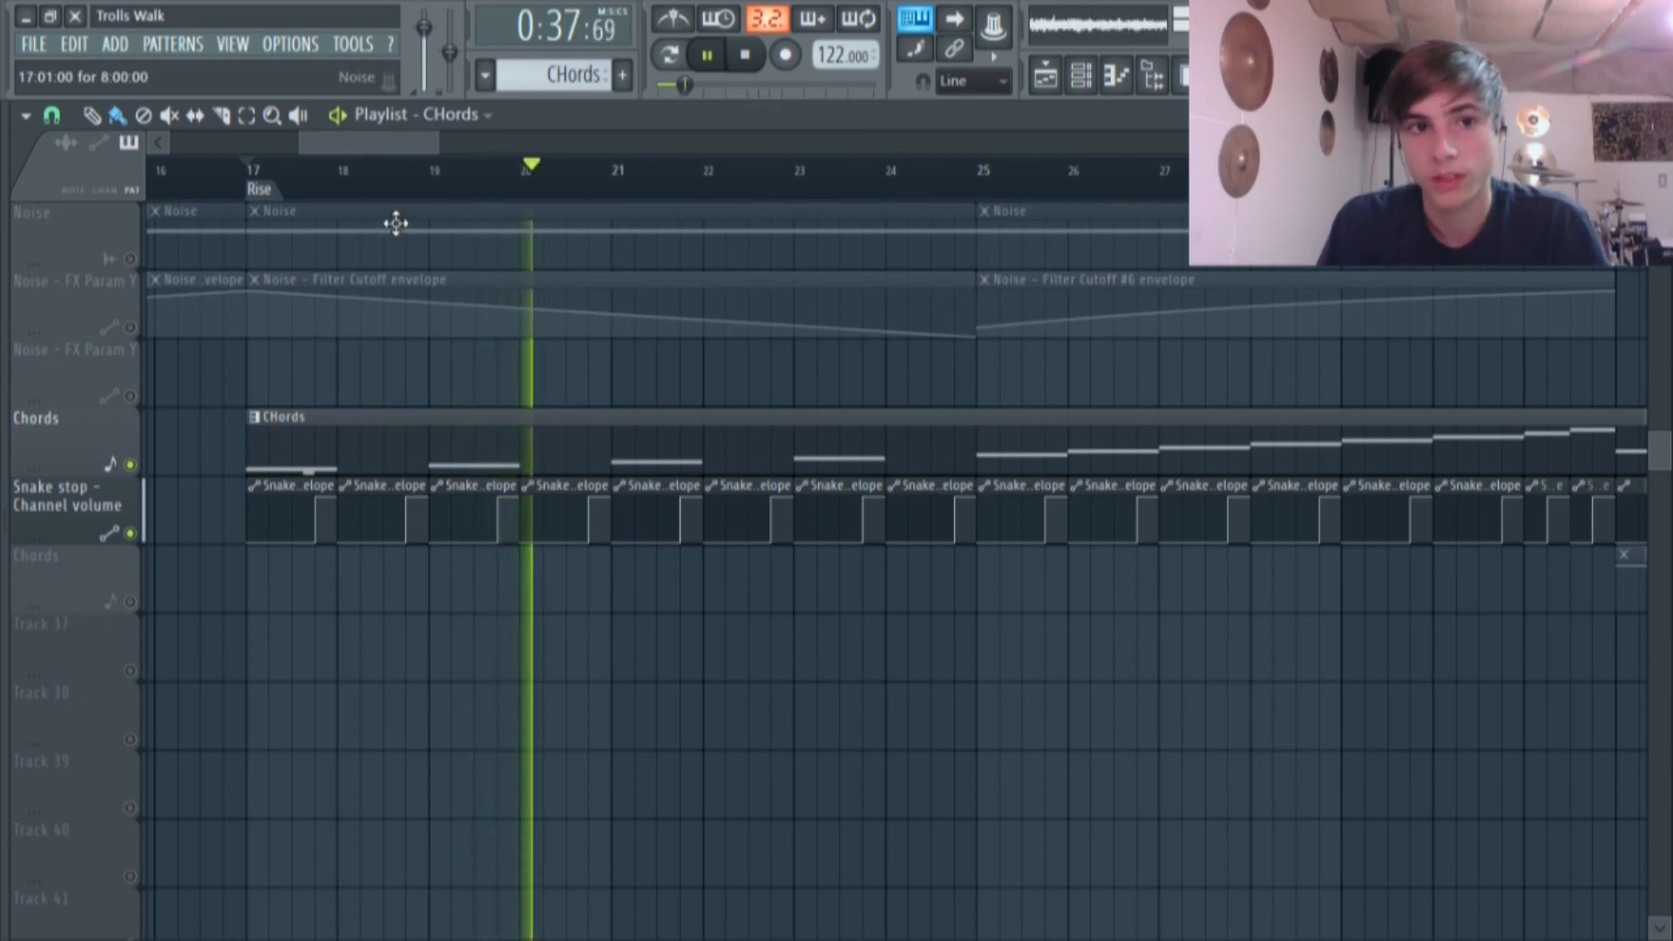
# Listen to the soloed Chords at bars 25 and 29 and on up to the Drop.
pyautogui.click(403, 170)
pyautogui.click(976, 170)
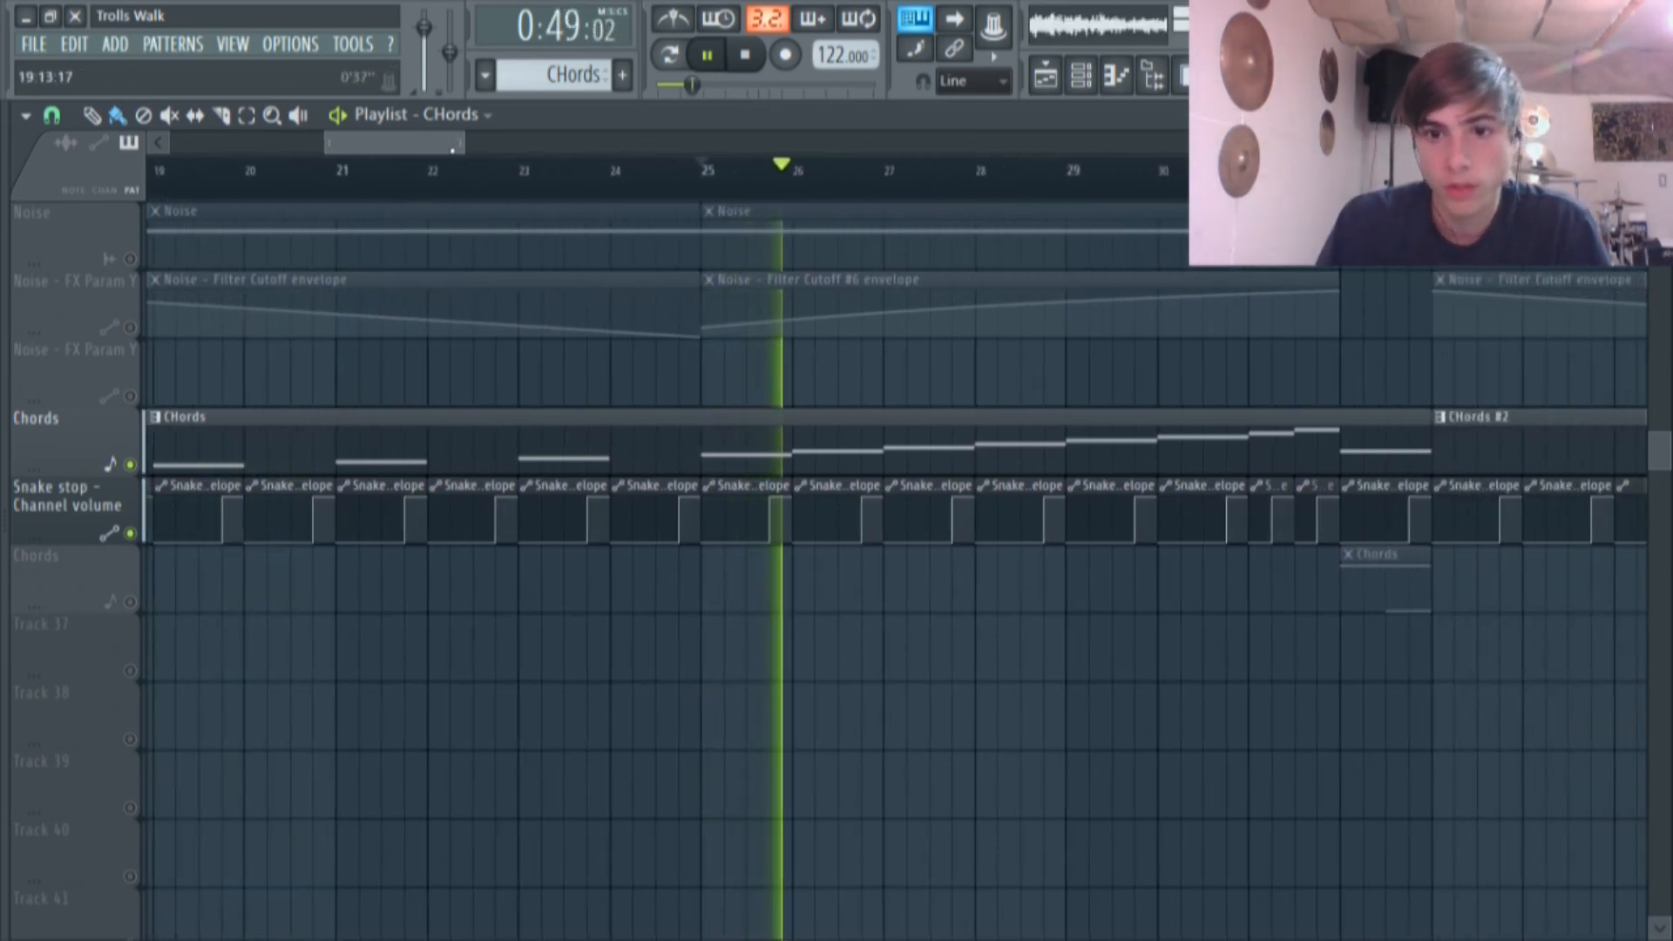
pyautogui.click(936, 169)
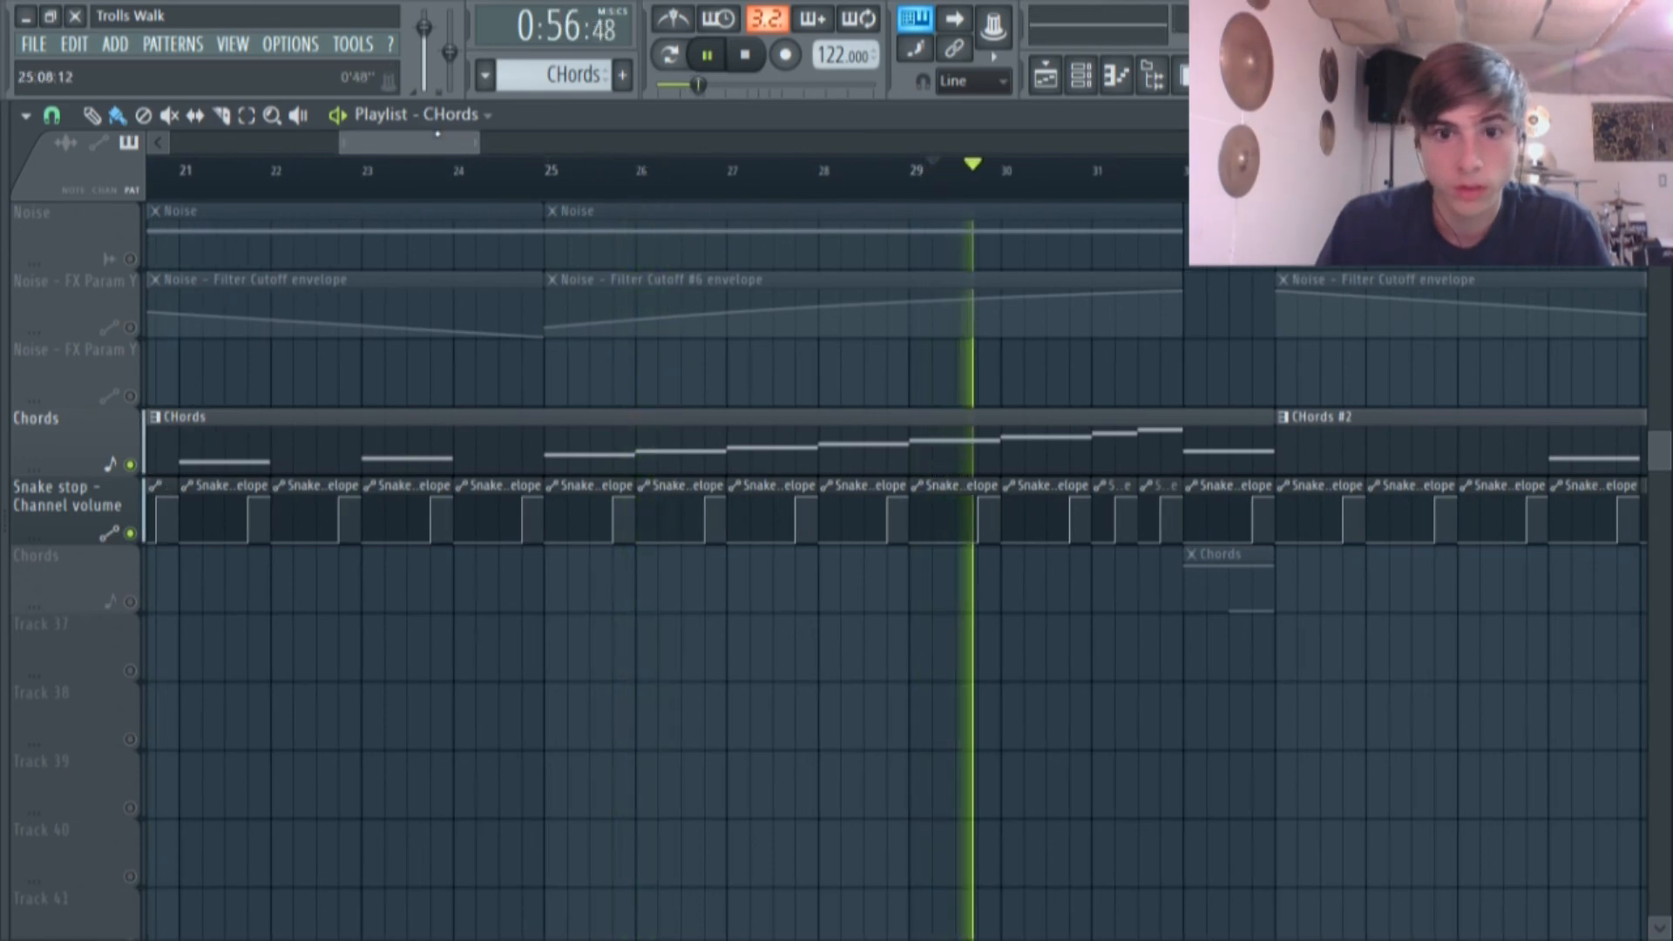
pyautogui.moveTo(438, 136); pyautogui.dragTo(465, 138)
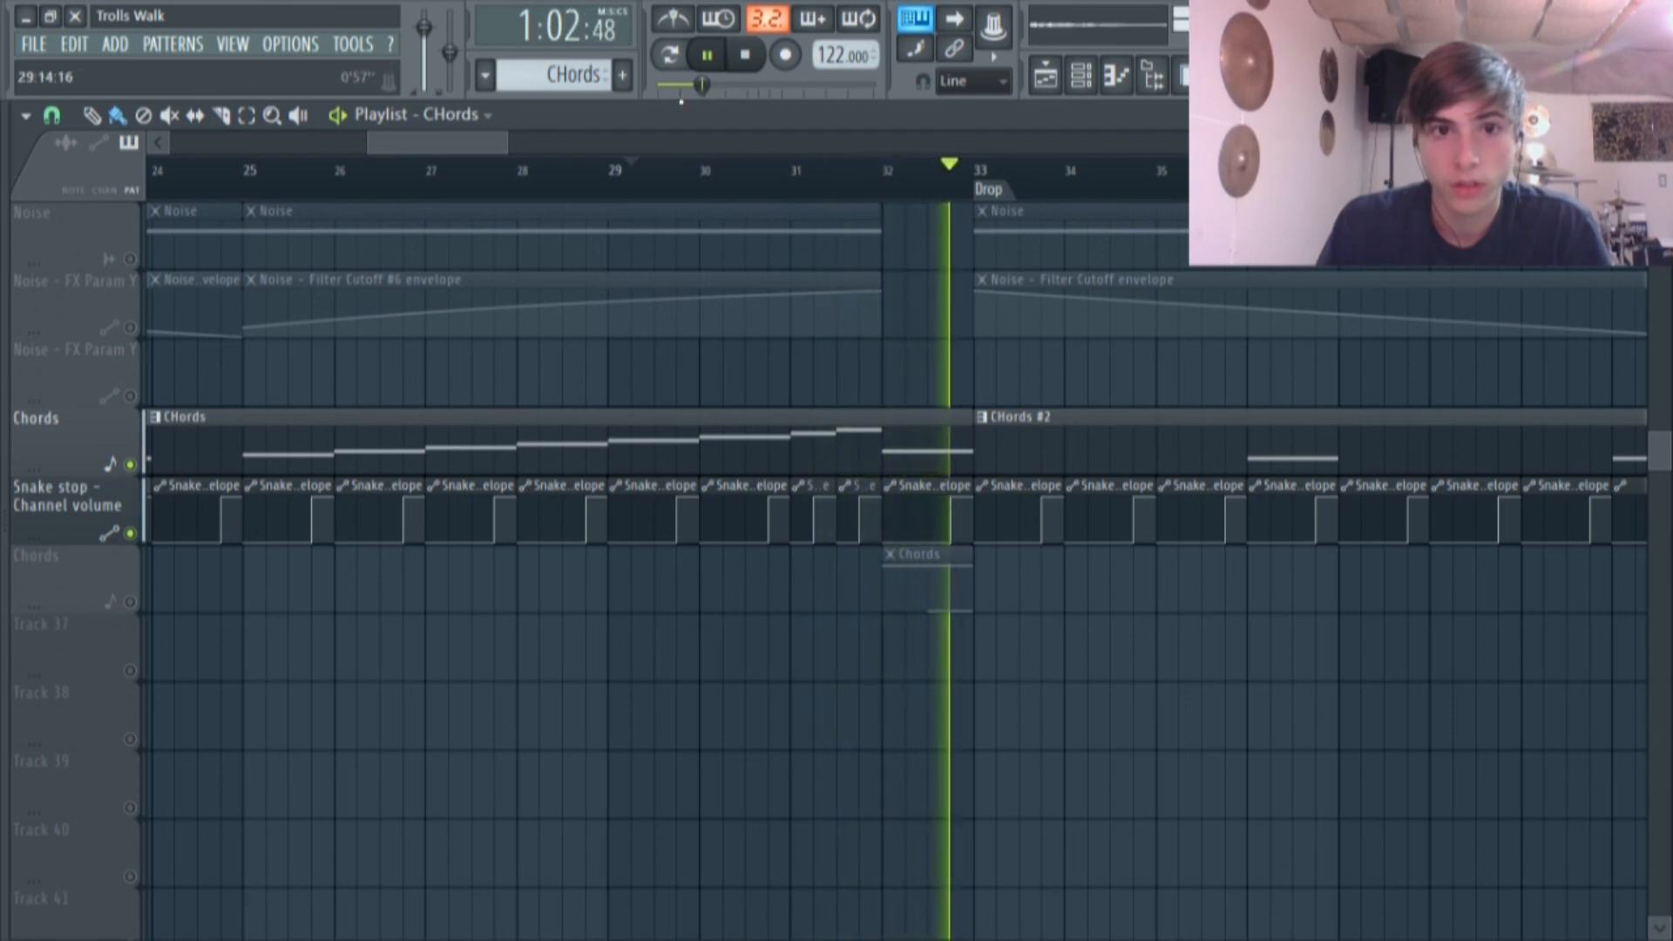
# Stop playback and unsolo the Chords and Snake stop tracks so all playlist tracks are enabled.
pyautogui.click(707, 55)
pyautogui.click(486, 116)
pyautogui.click(520, 196)
pyautogui.moveTo(444, 142); pyautogui.dragTo(398, 142)
pyautogui.rightClick(131, 533)
pyautogui.rightClick(131, 534)
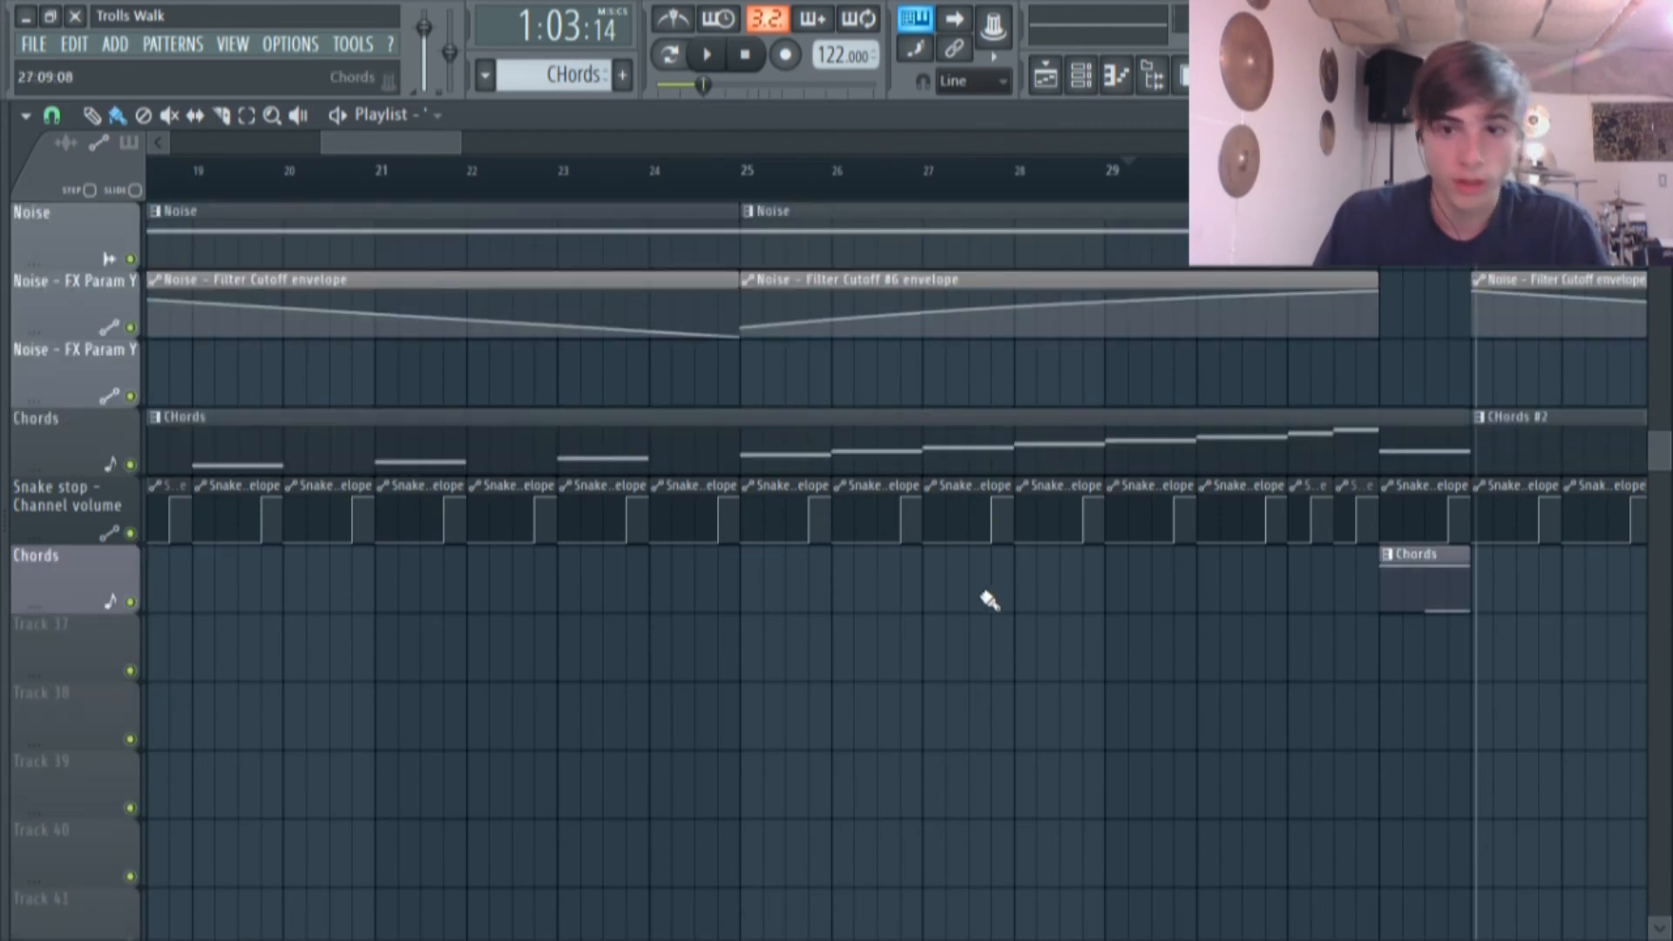
# Open the first LEad clip of the Rise section in the piano roll and play it in pattern mode.
pyautogui.scroll(3, 950, 601)
pyautogui.hscroll(-3, 497, 370)
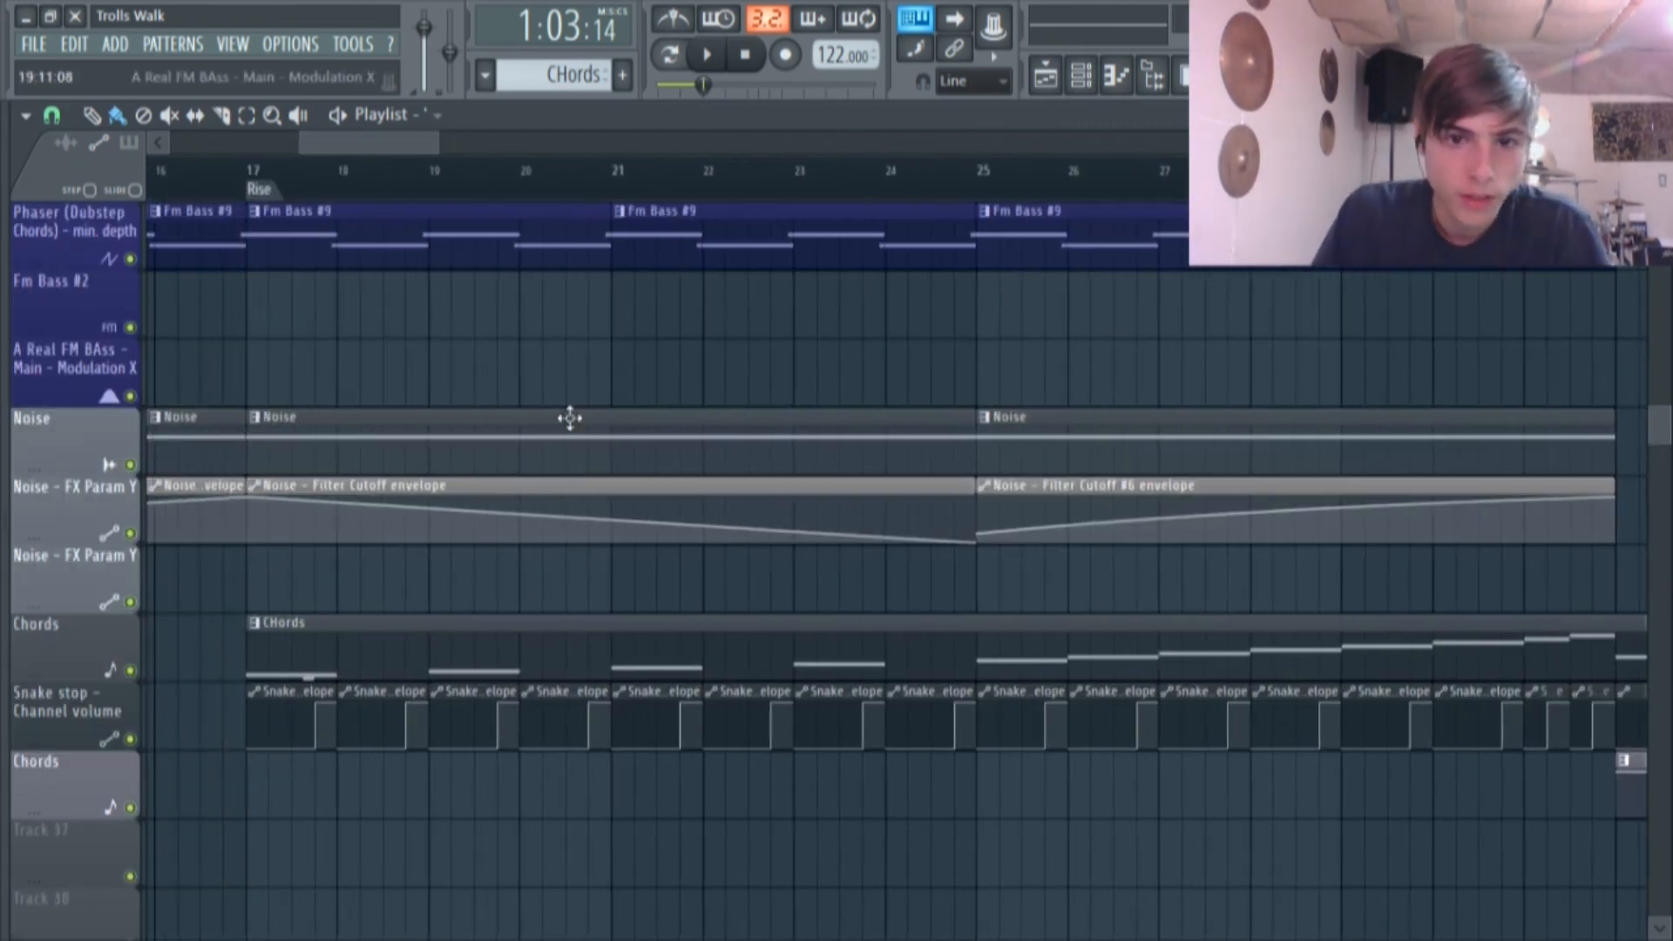
pyautogui.scroll(3, 426, 459)
pyautogui.scroll(5, 426, 459)
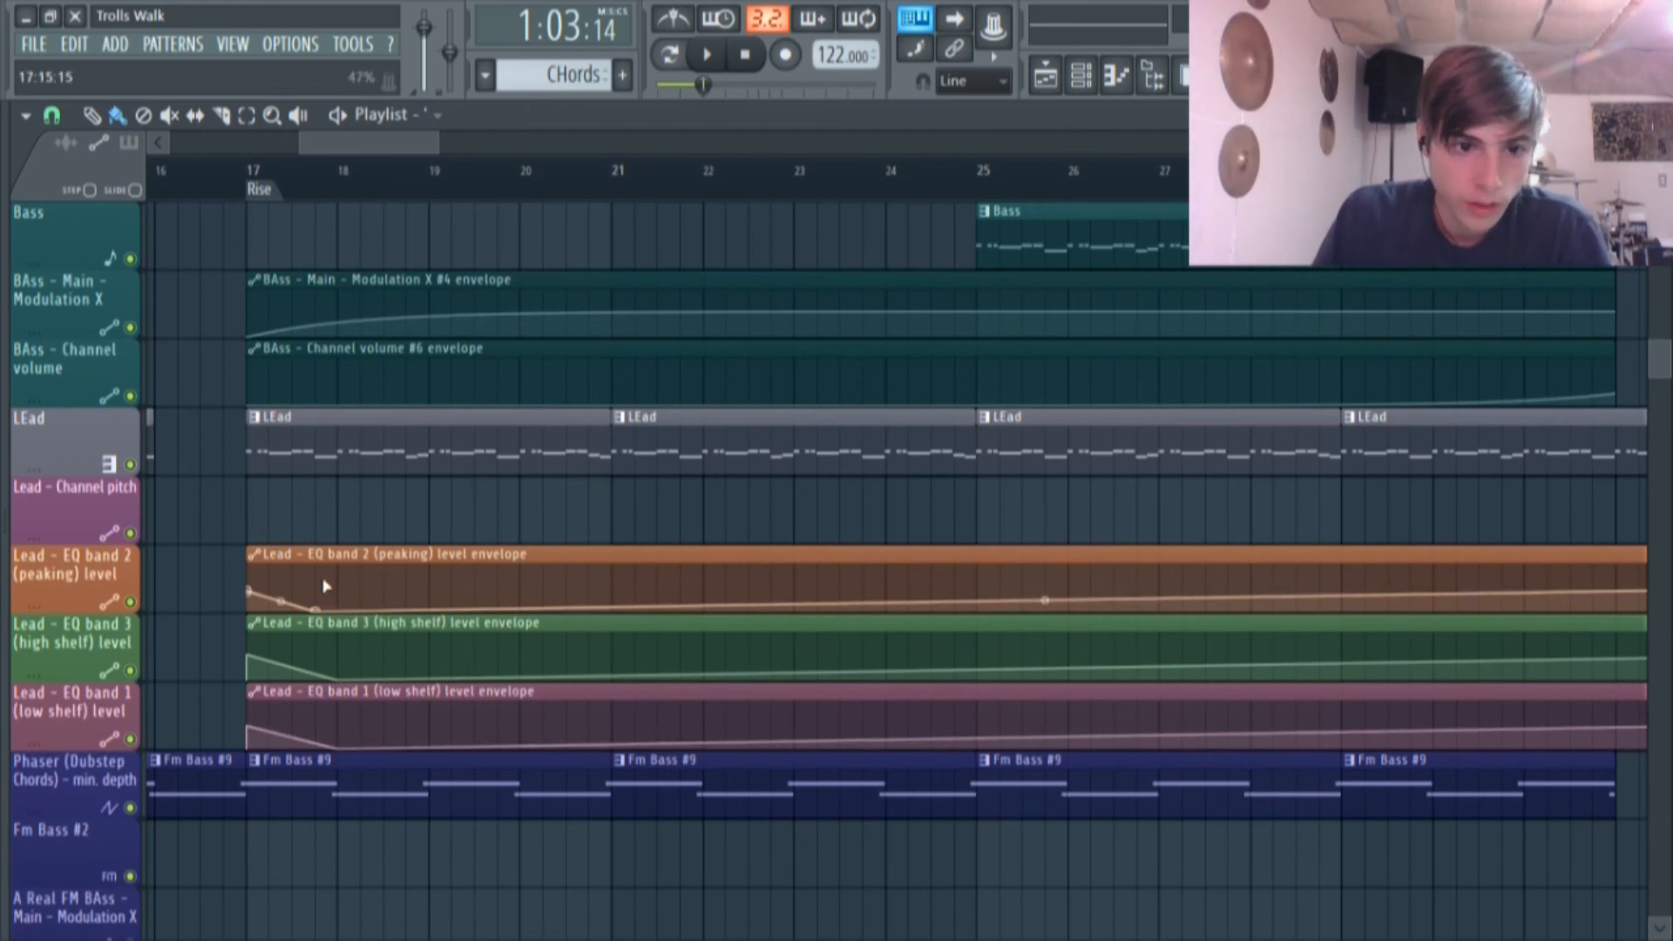
pyautogui.doubleClick(426, 437)
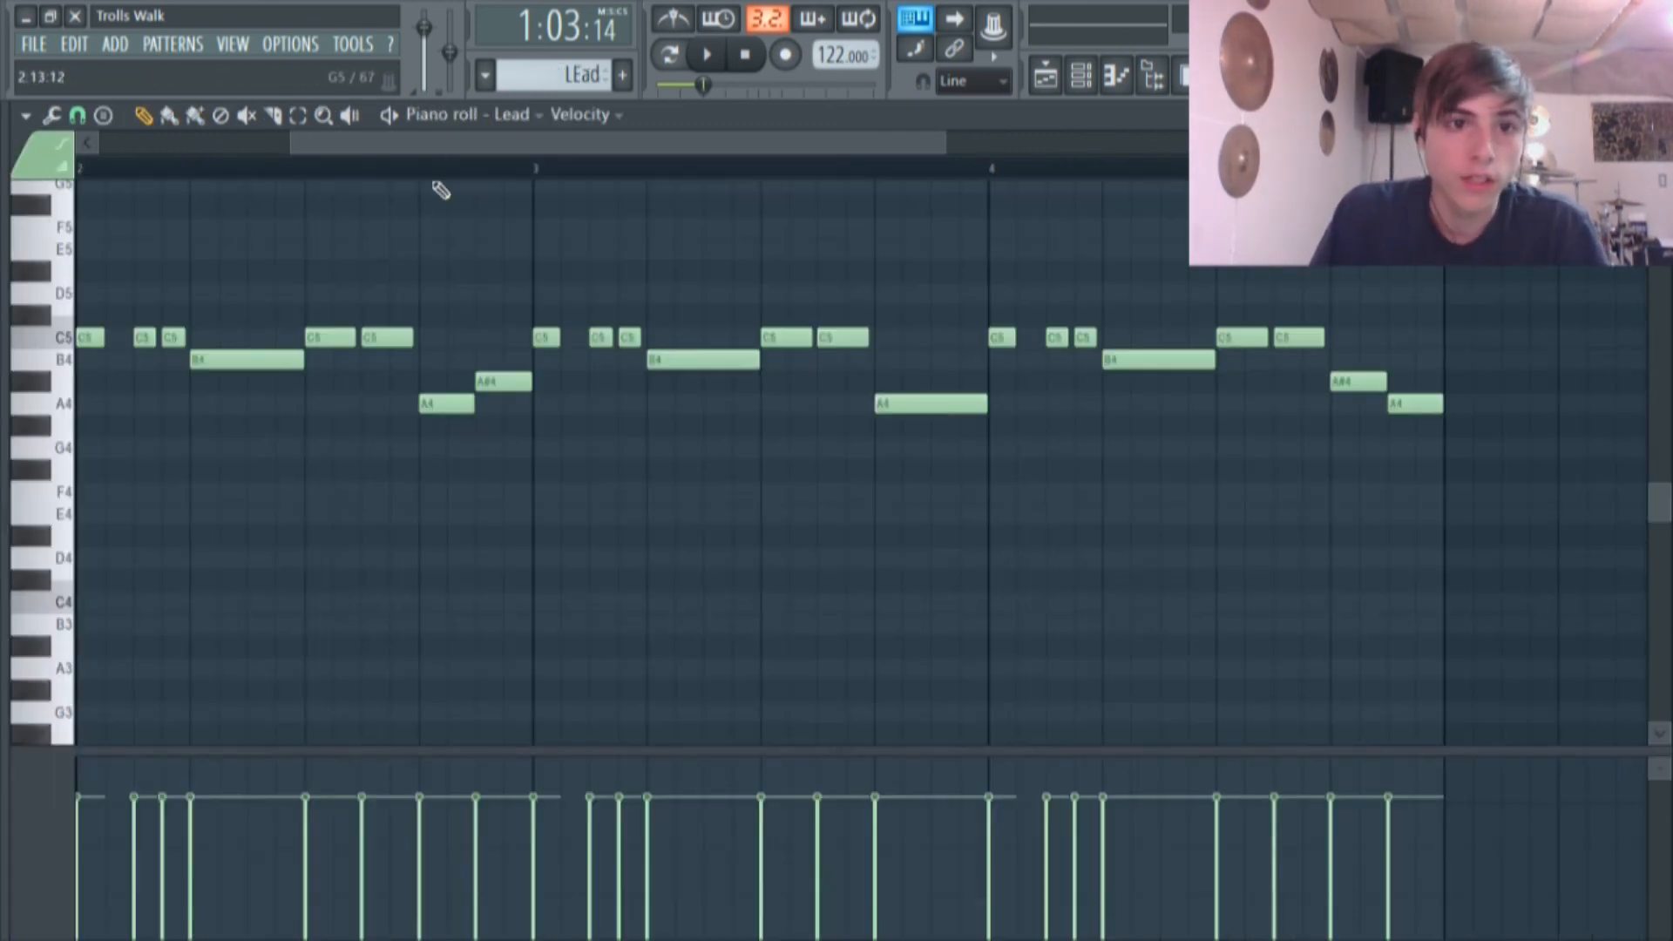
pyautogui.click(670, 54)
pyautogui.click(708, 55)
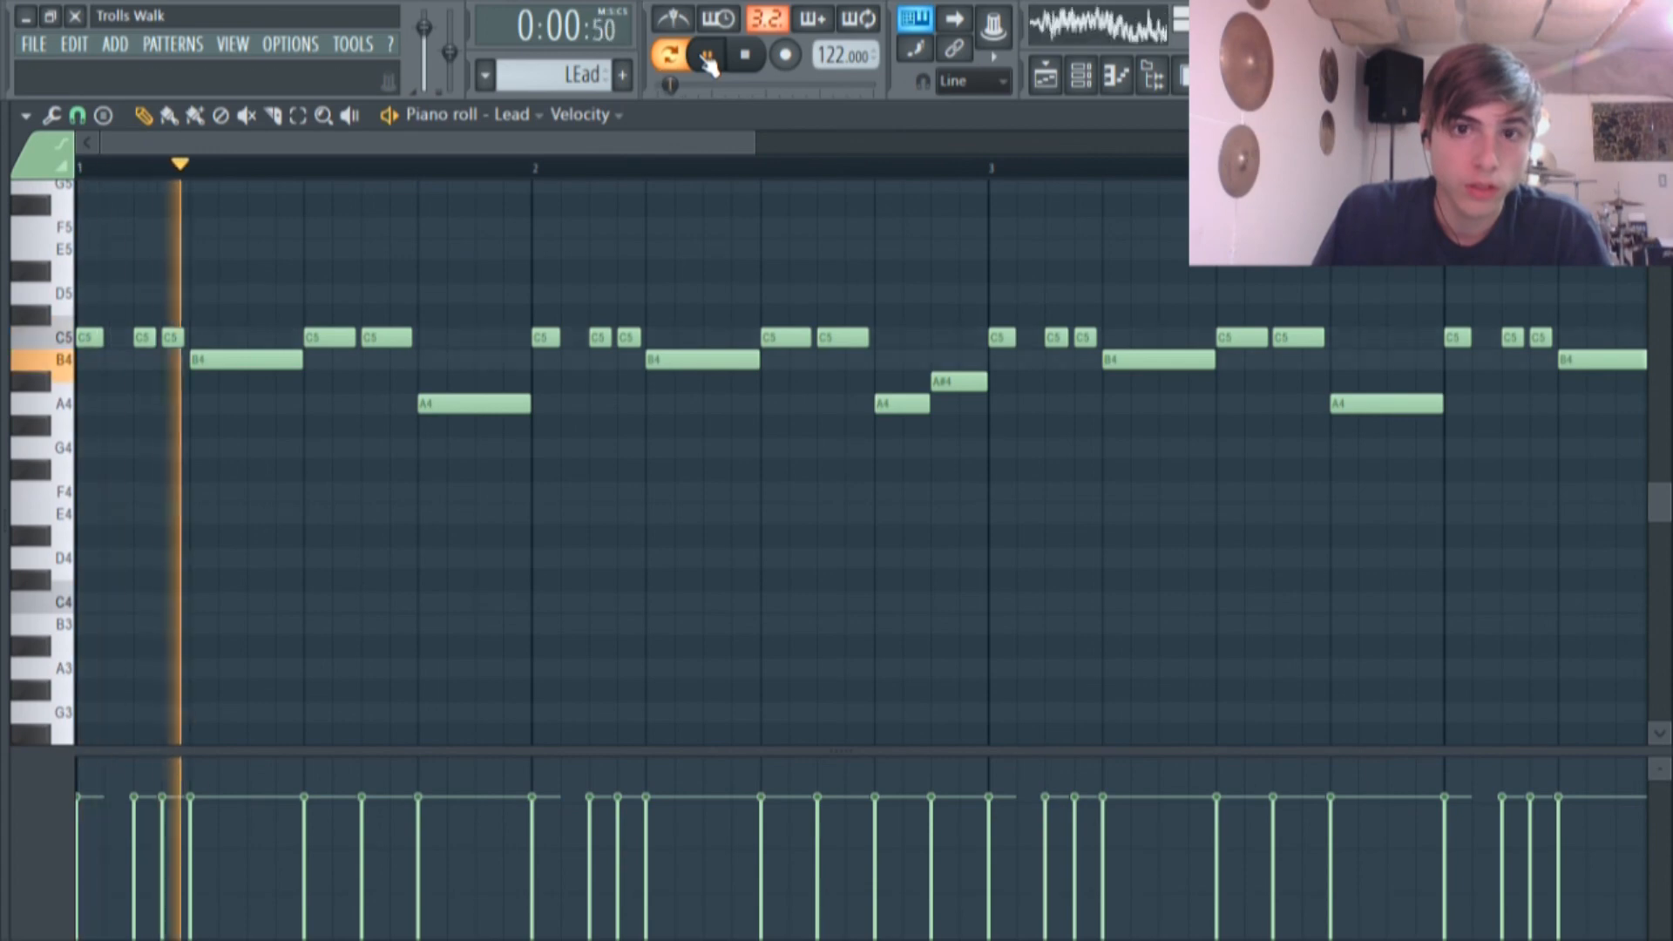
# Solo the LEad playlist track together with its Channel pitch and EQ band 1, 2 and 3 level automation tracks.
pyautogui.click(1047, 76)
pyautogui.keyDown('ctrl'); pyautogui.click(130, 464); pyautogui.keyUp('ctrl')
pyautogui.click(130, 534)
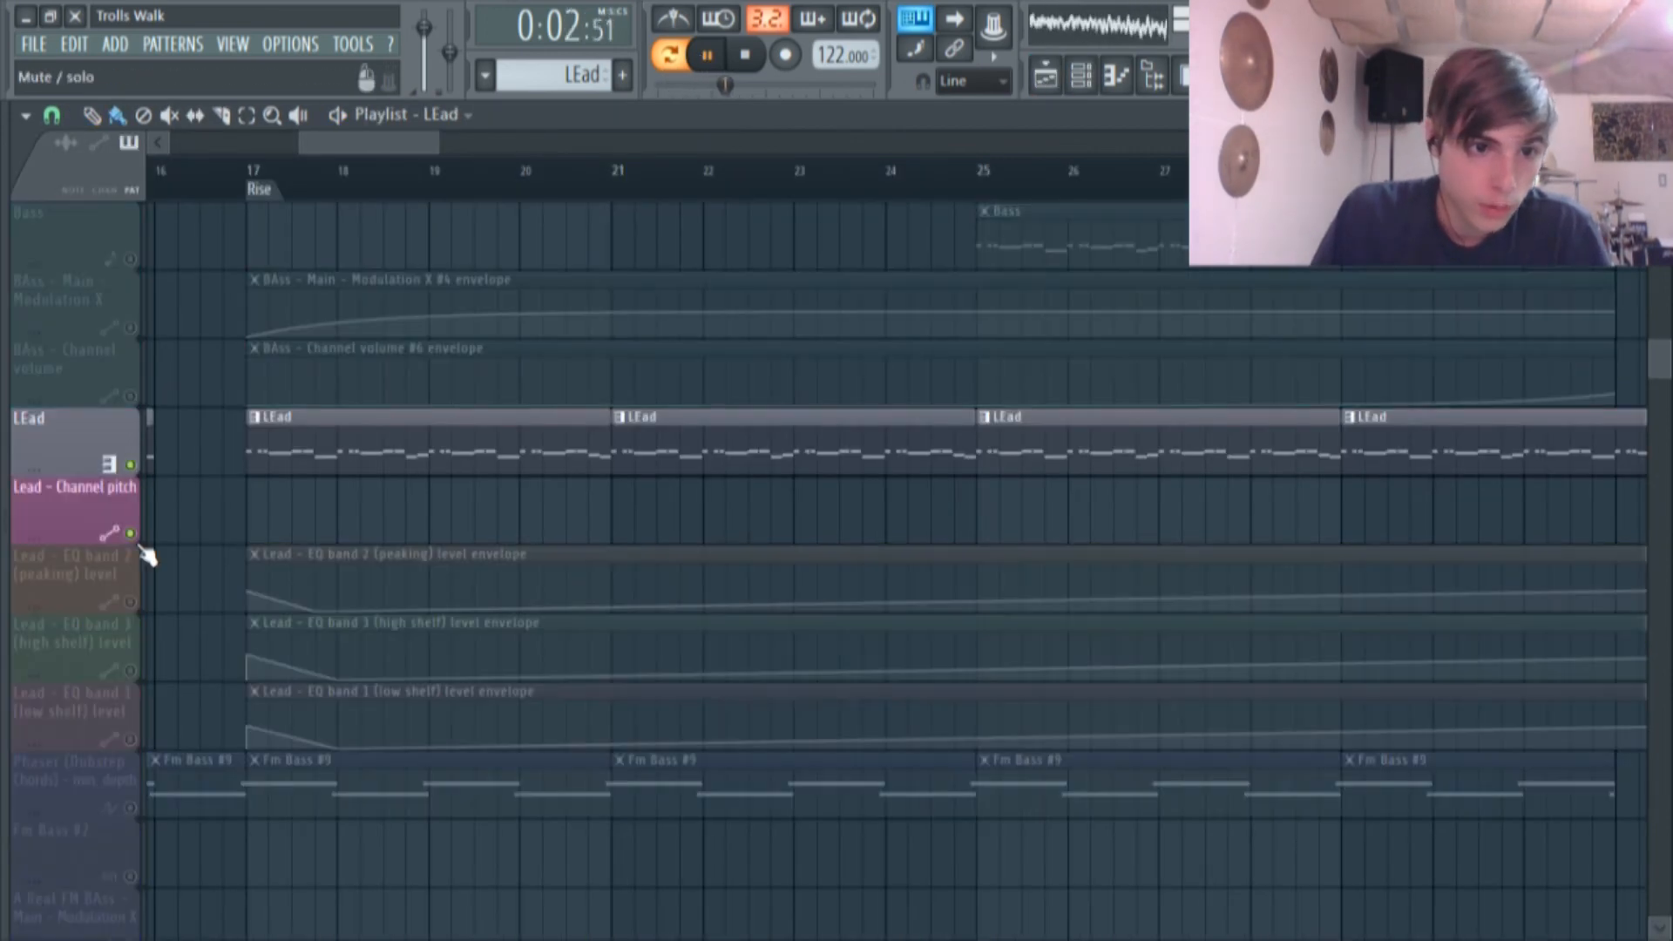
pyautogui.click(130, 602)
pyautogui.click(130, 671)
pyautogui.click(130, 739)
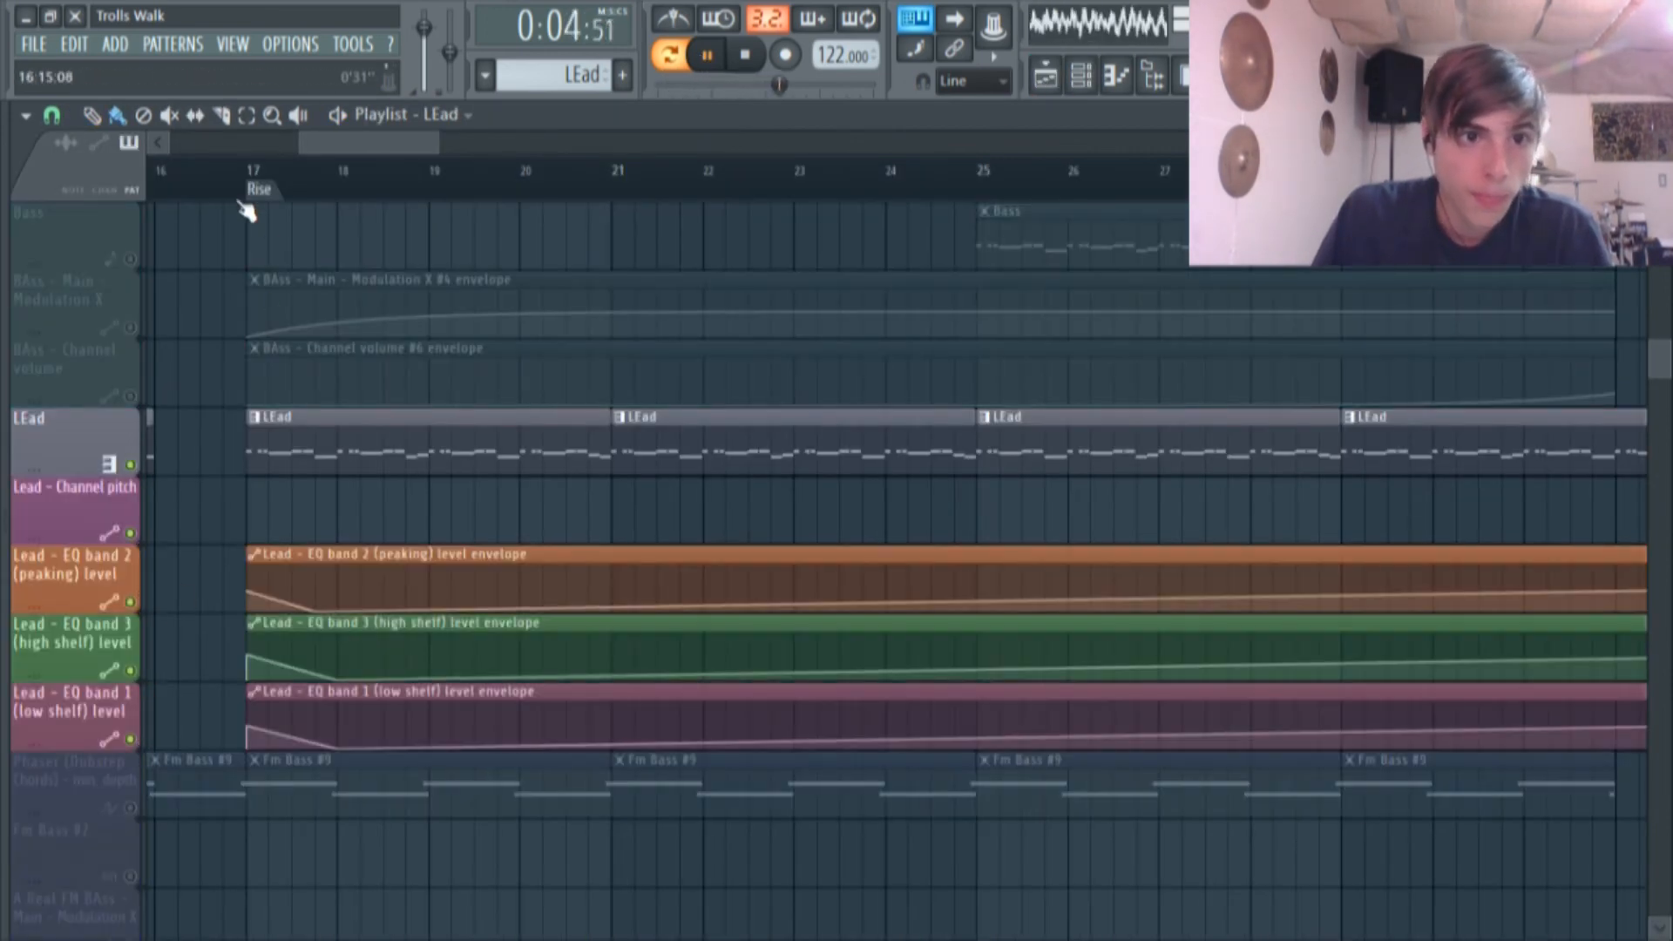
# Play the soloed Lead and its EQ automation in song mode from the start of the Rise section, then stop.
pyautogui.press('l')
pyautogui.scroll(-2, 514, 259)
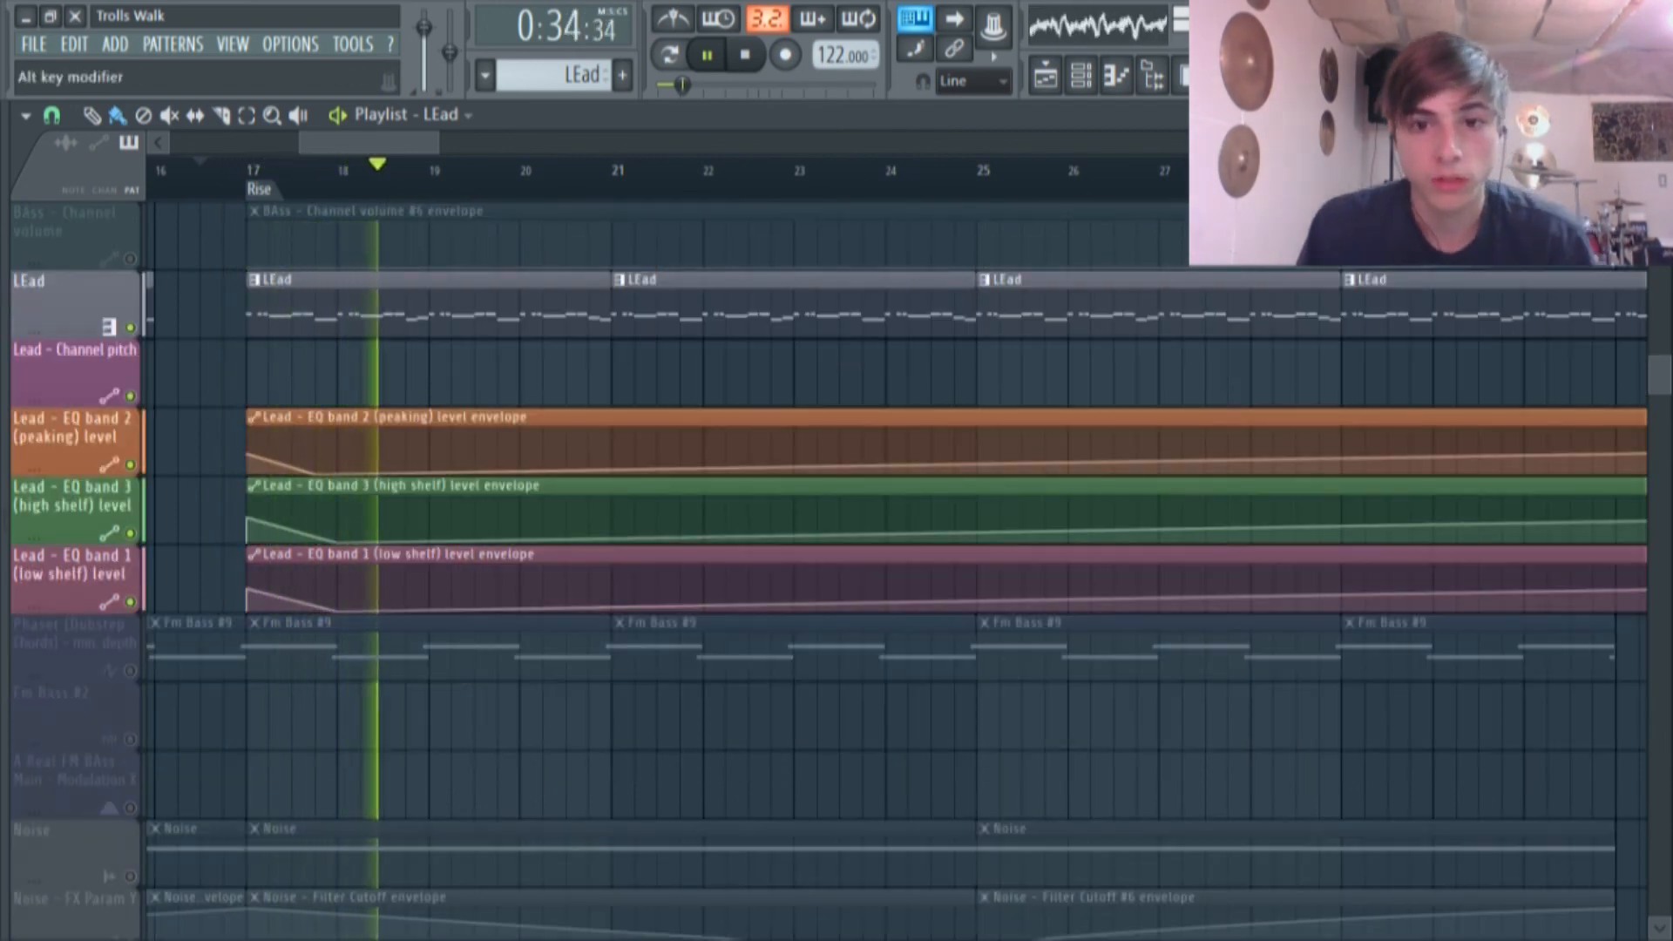
pyautogui.click(707, 55)
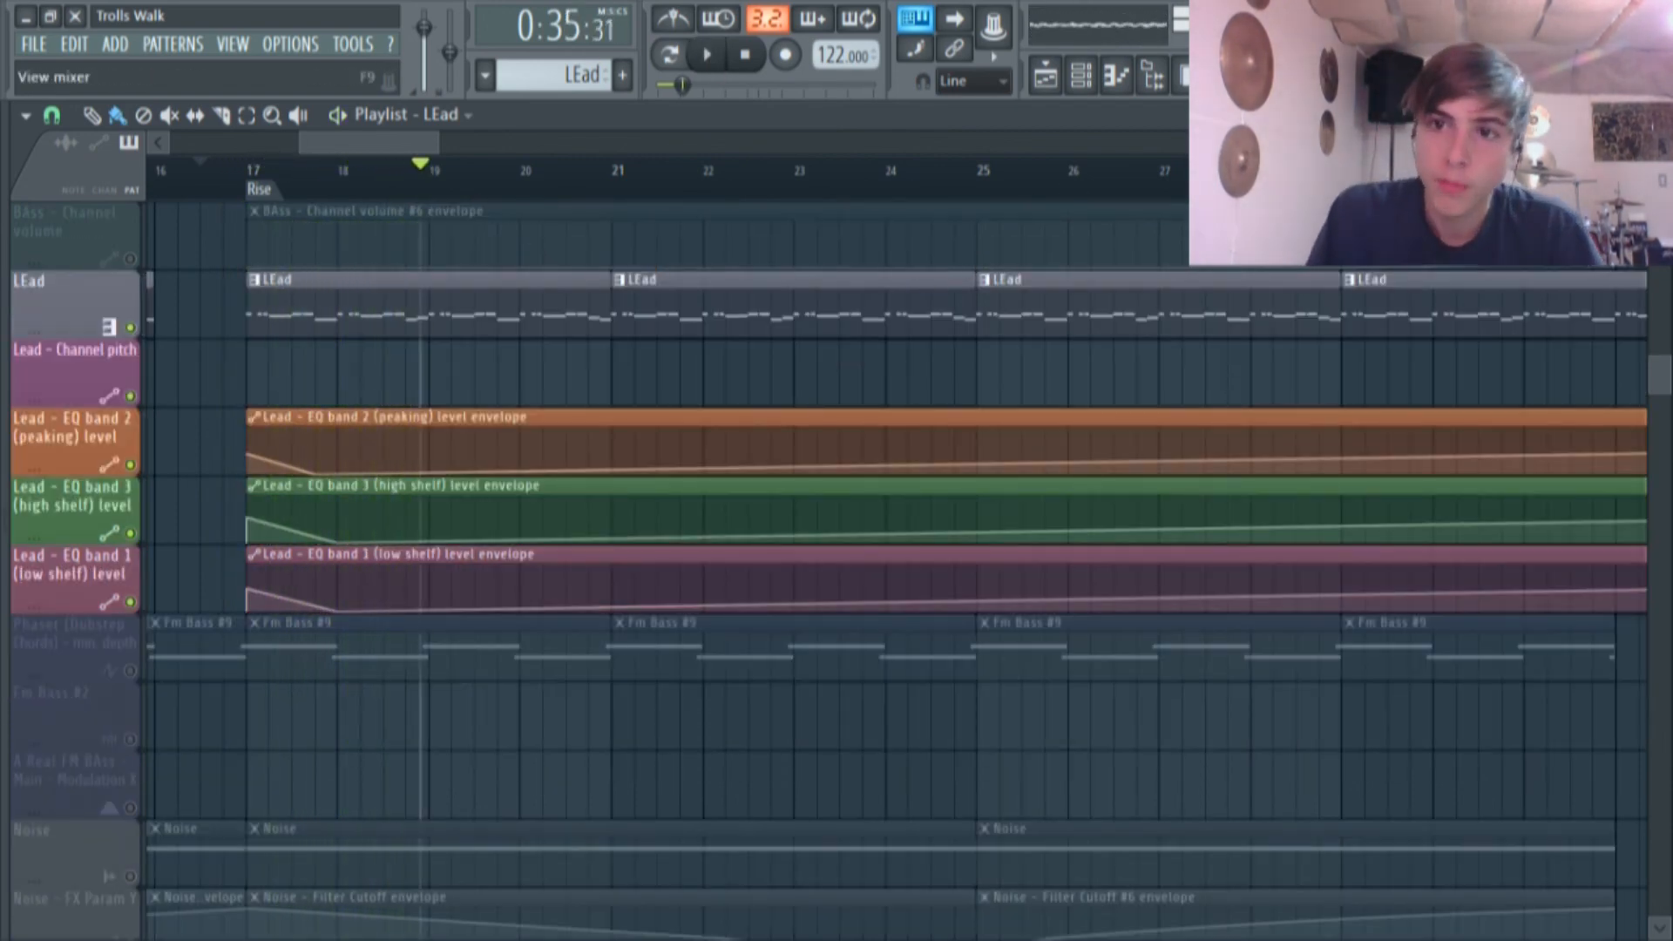
# Open the LEad clip's notes and look up the Lead channel in the channel rack.
pyautogui.press('F9')
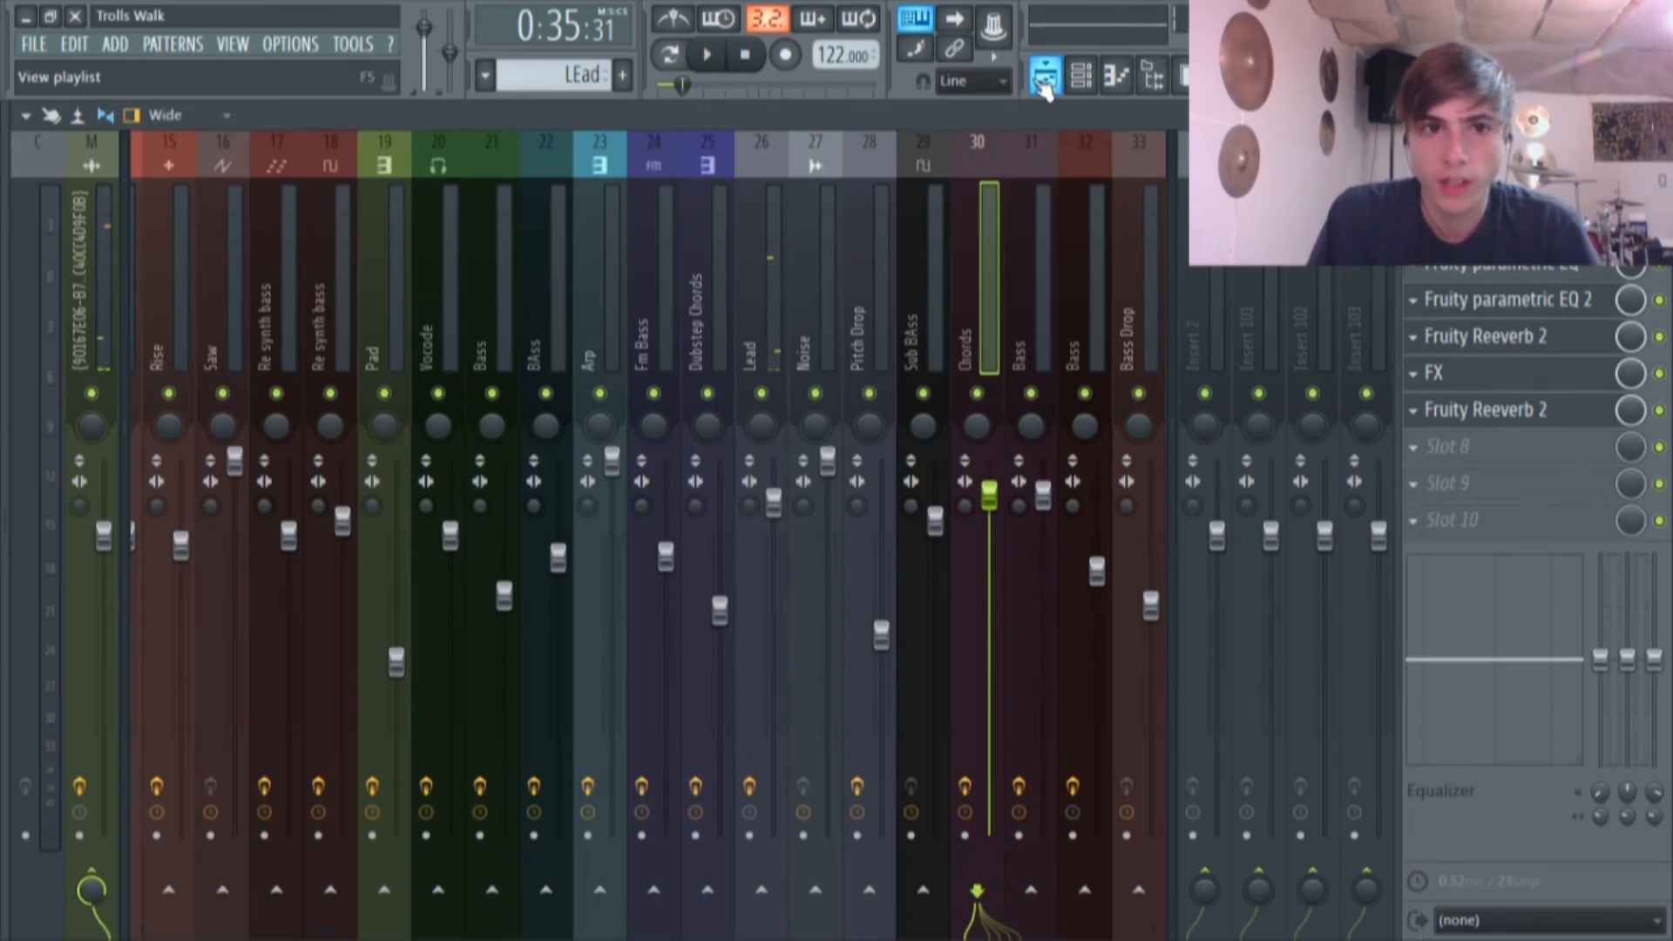
pyautogui.press('F5')
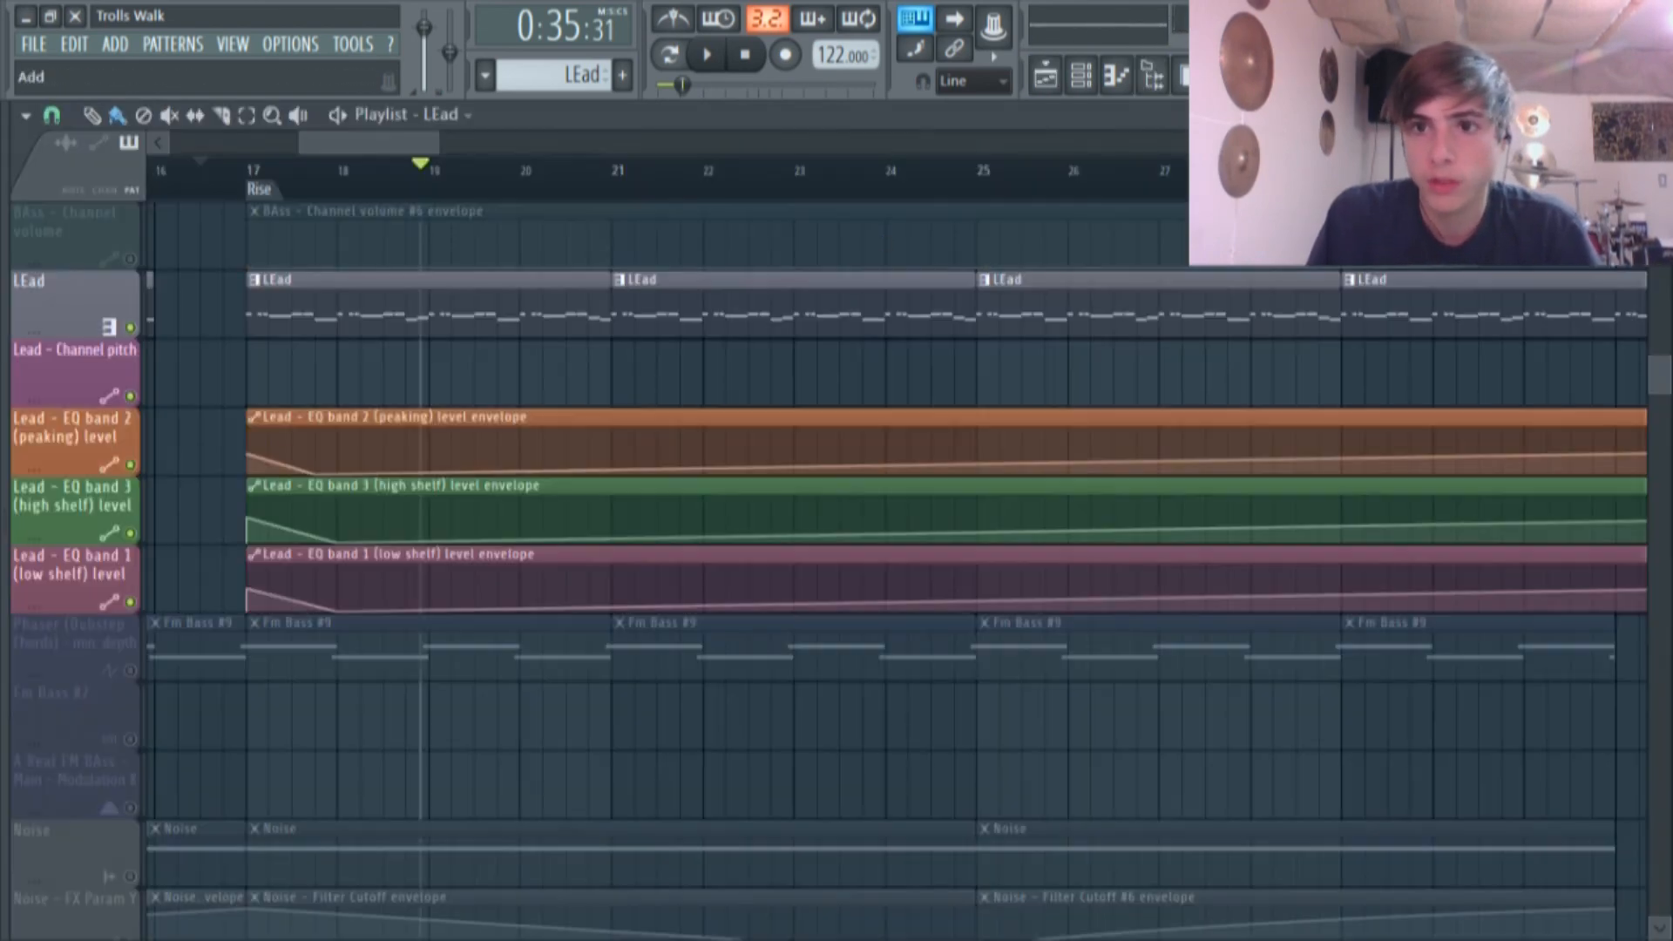
pyautogui.doubleClick(692, 304)
pyautogui.click(1081, 78)
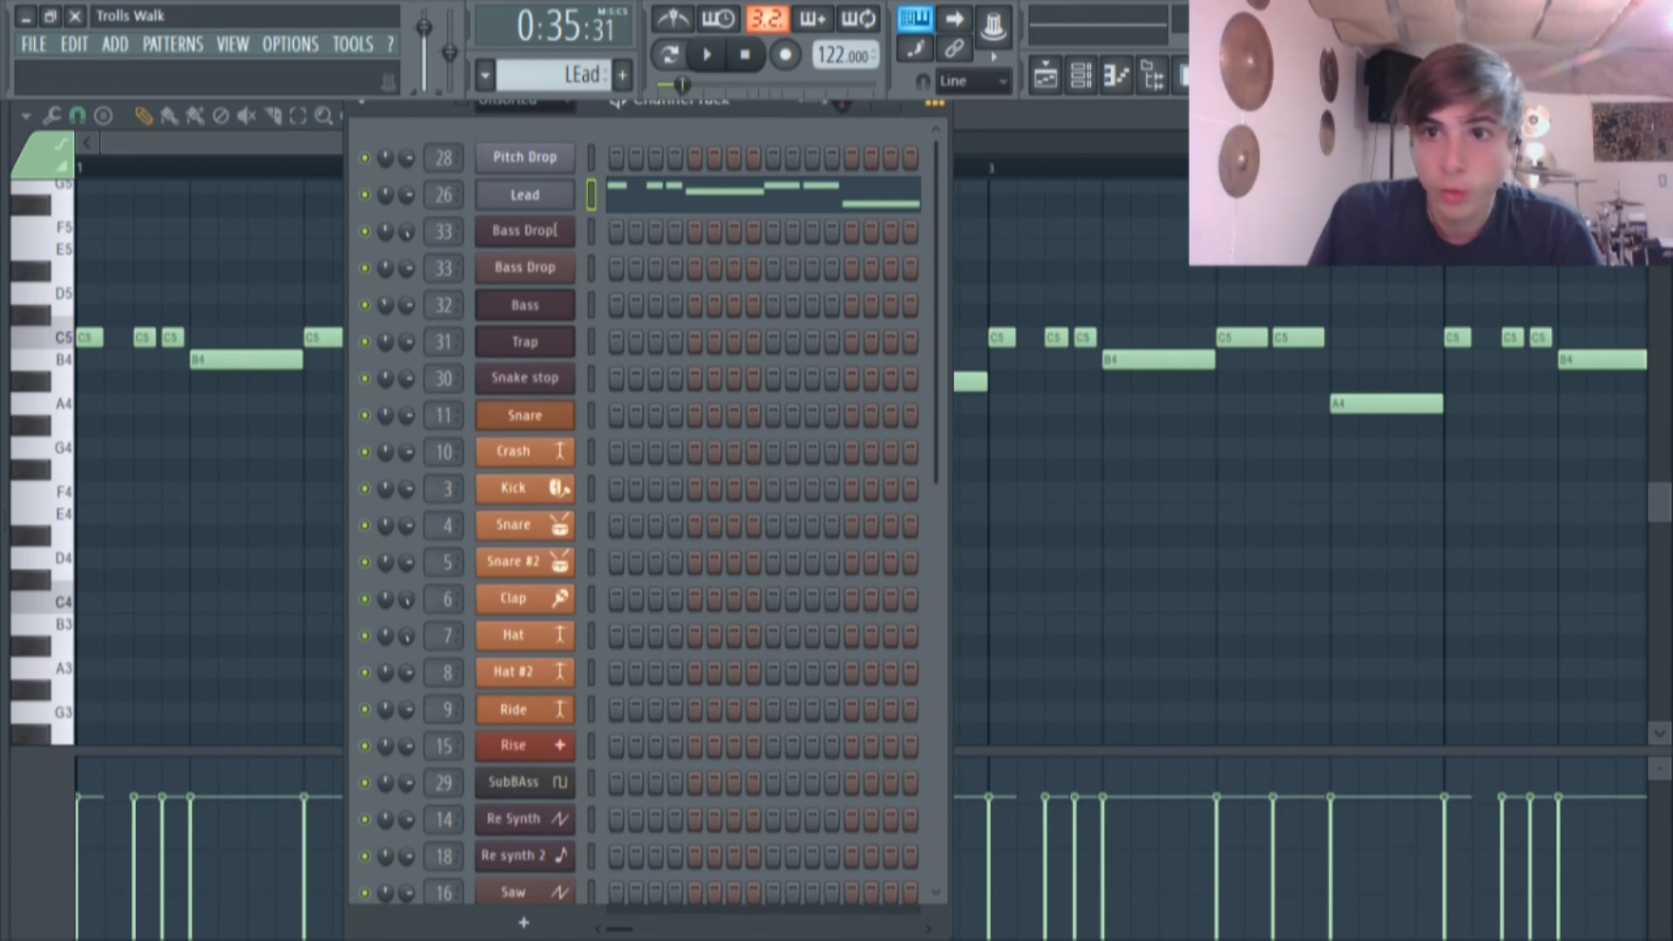
# Select the Lead mixer track and lower its equalizer's 90 Hz and 1.5k bands to -18.0.
pyautogui.press('F9')
pyautogui.click(761, 157)
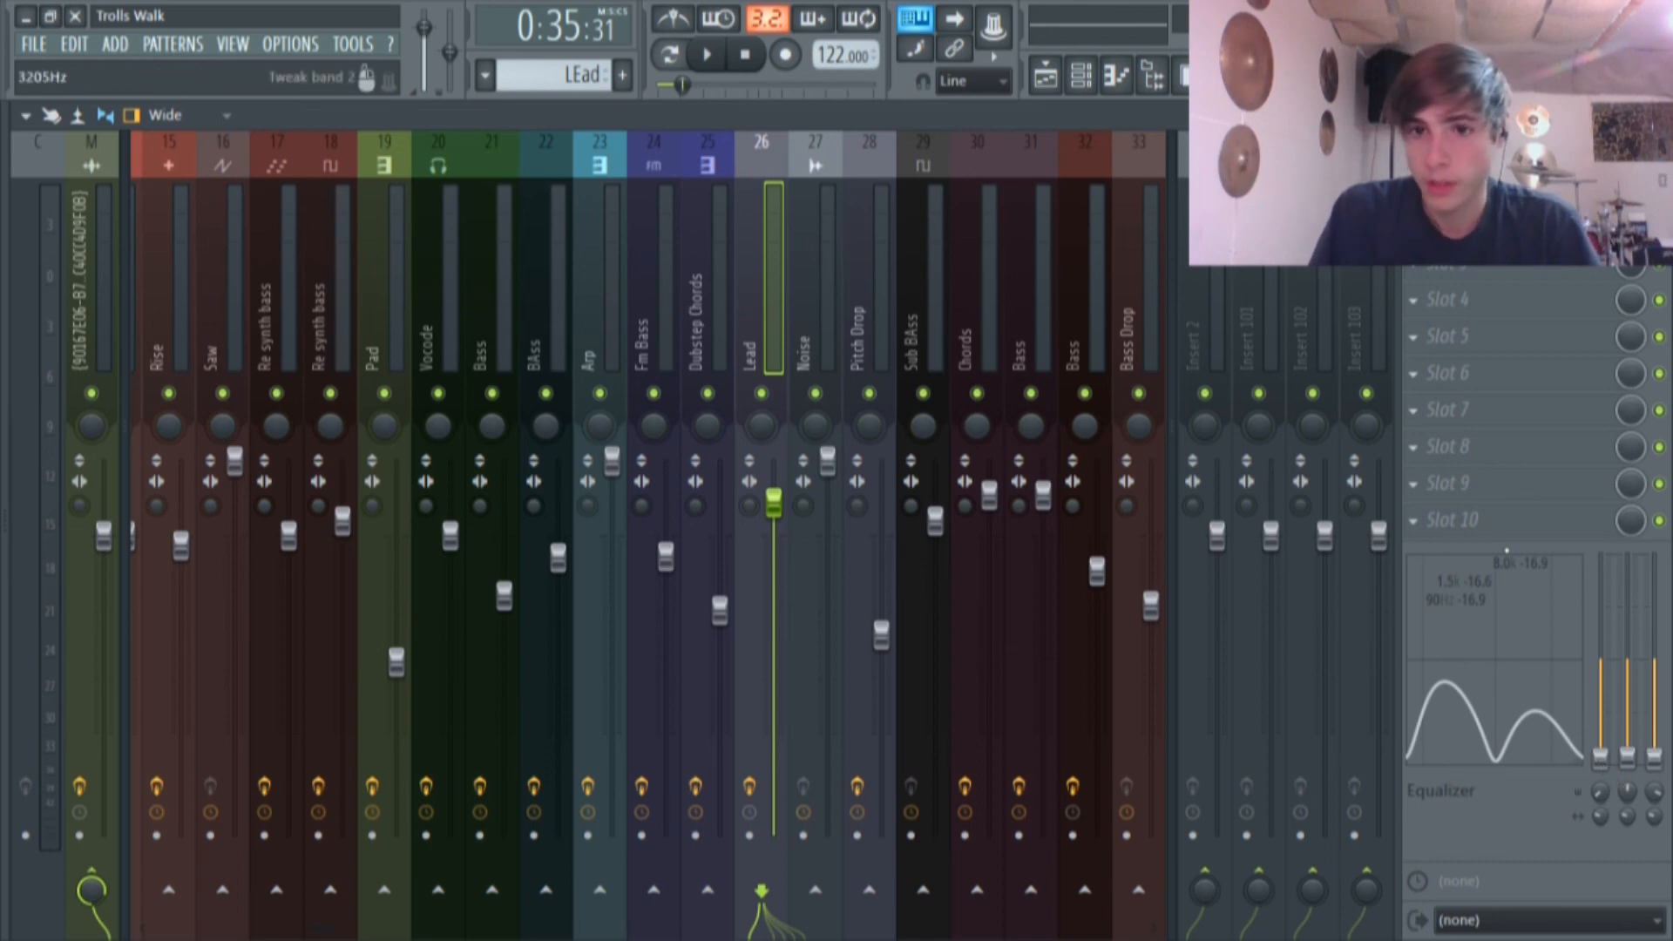
pyautogui.moveTo(1601, 649); pyautogui.dragTo(1643, 778)
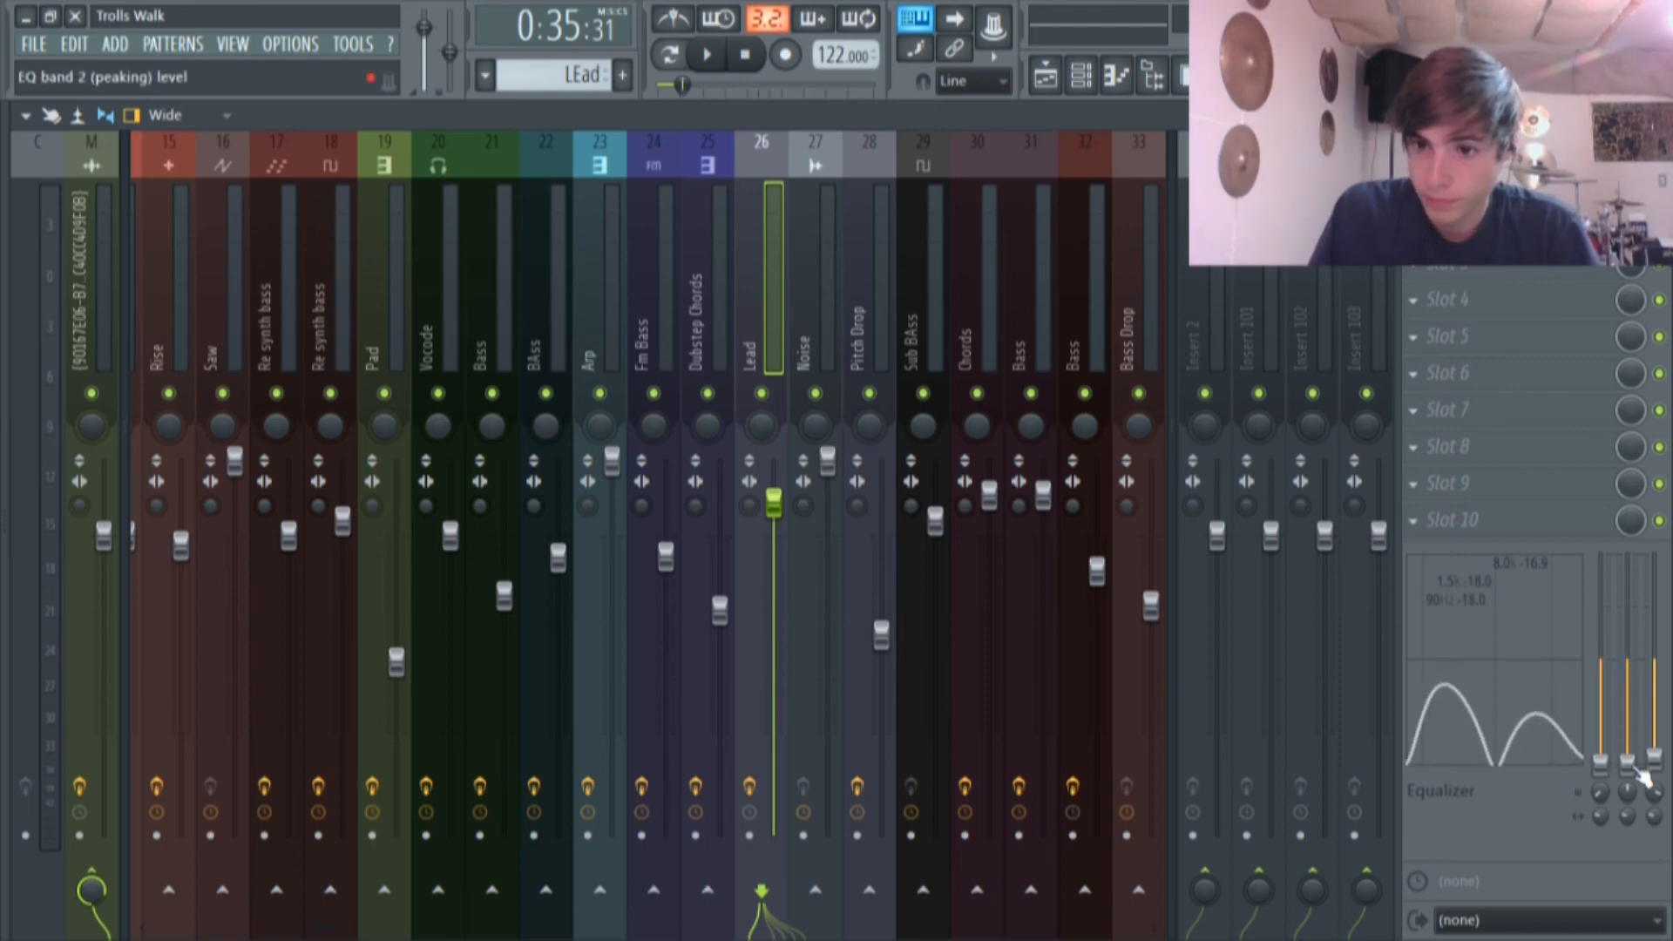
# Review the Lead's three EQ level envelopes across the Rise section alongside the equalizer on its mixer track.
pyautogui.click(1046, 77)
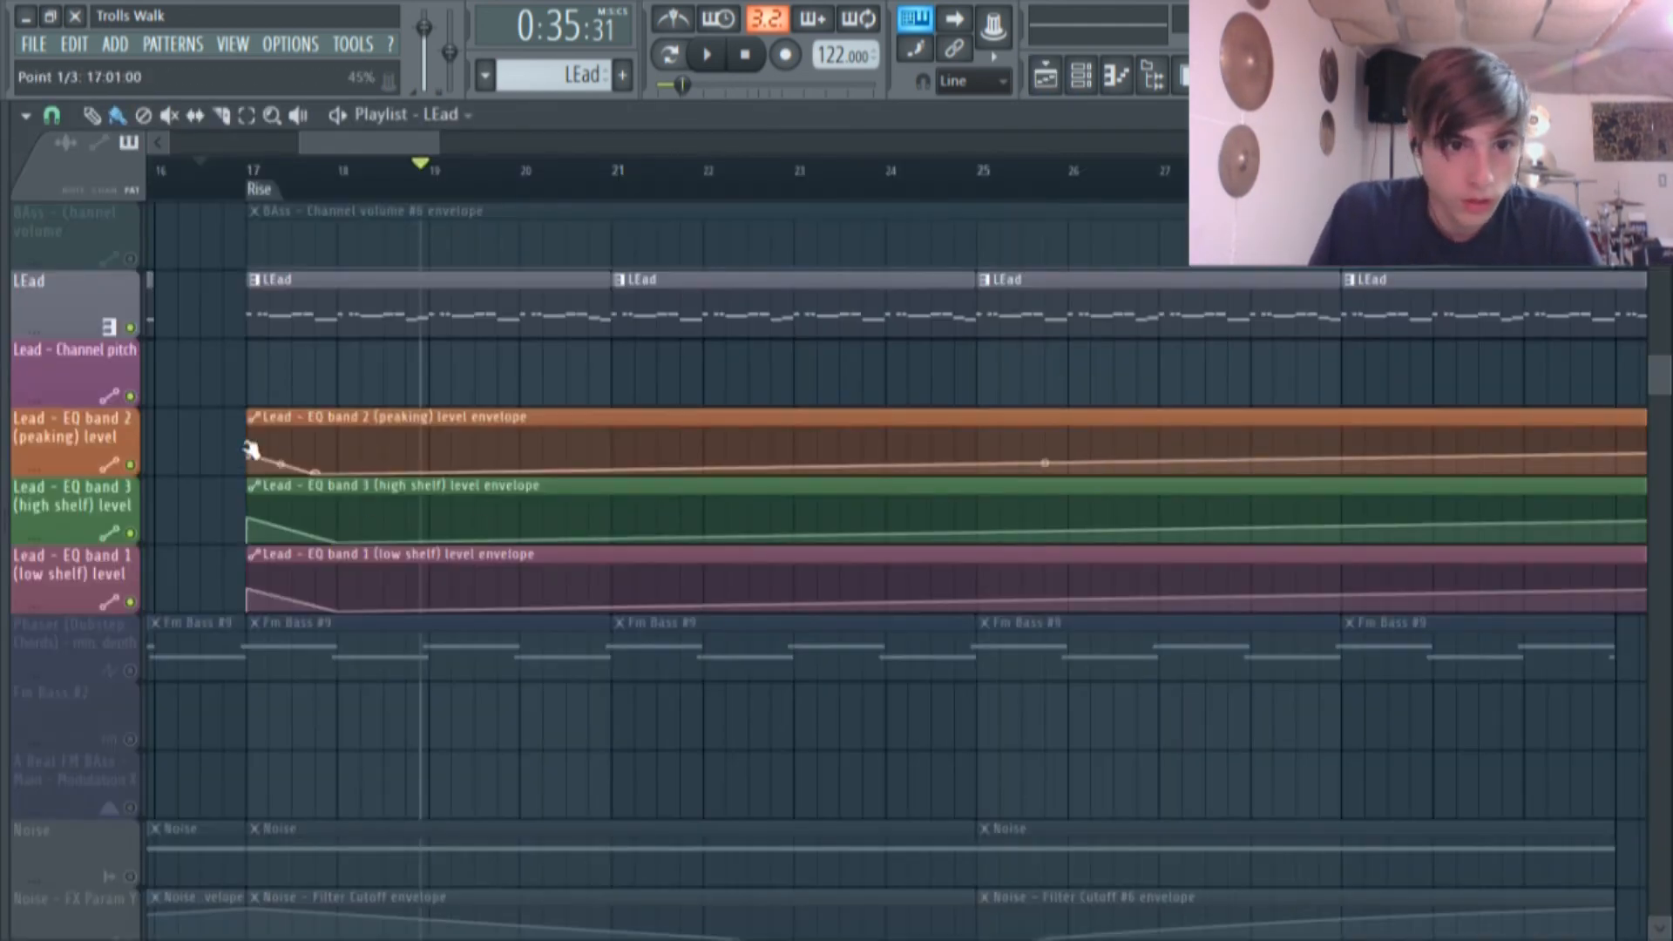
pyautogui.hscroll(3, 854, 556)
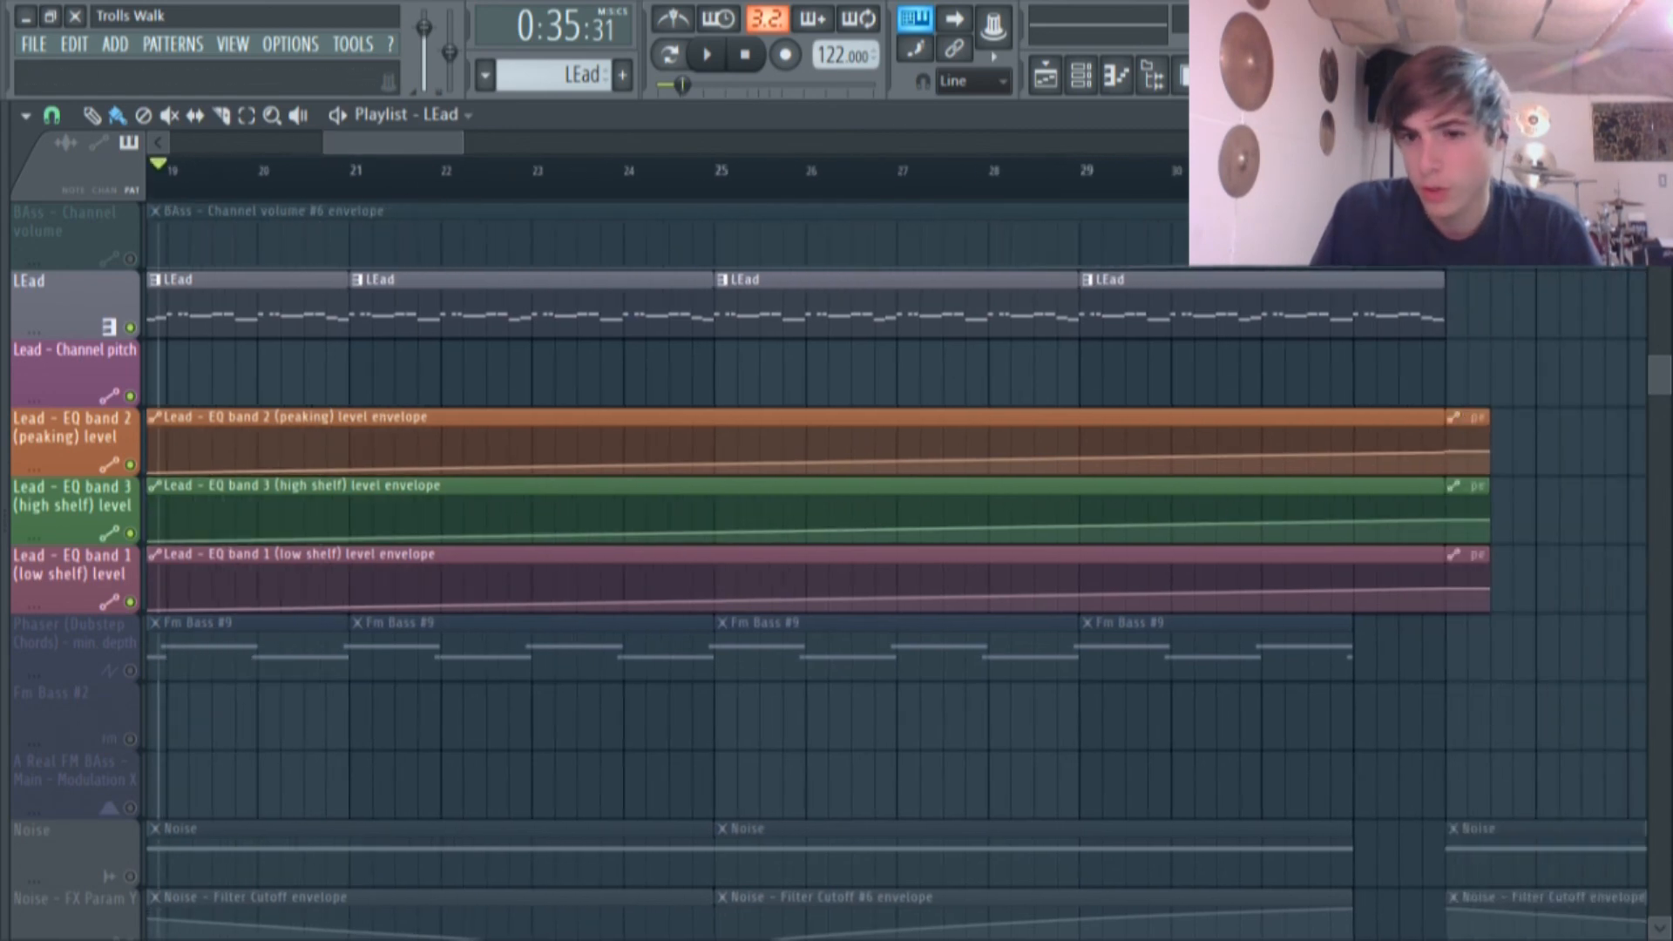
pyautogui.press('F9')
pyautogui.moveTo(1633, 786); pyautogui.dragTo(1633, 776)
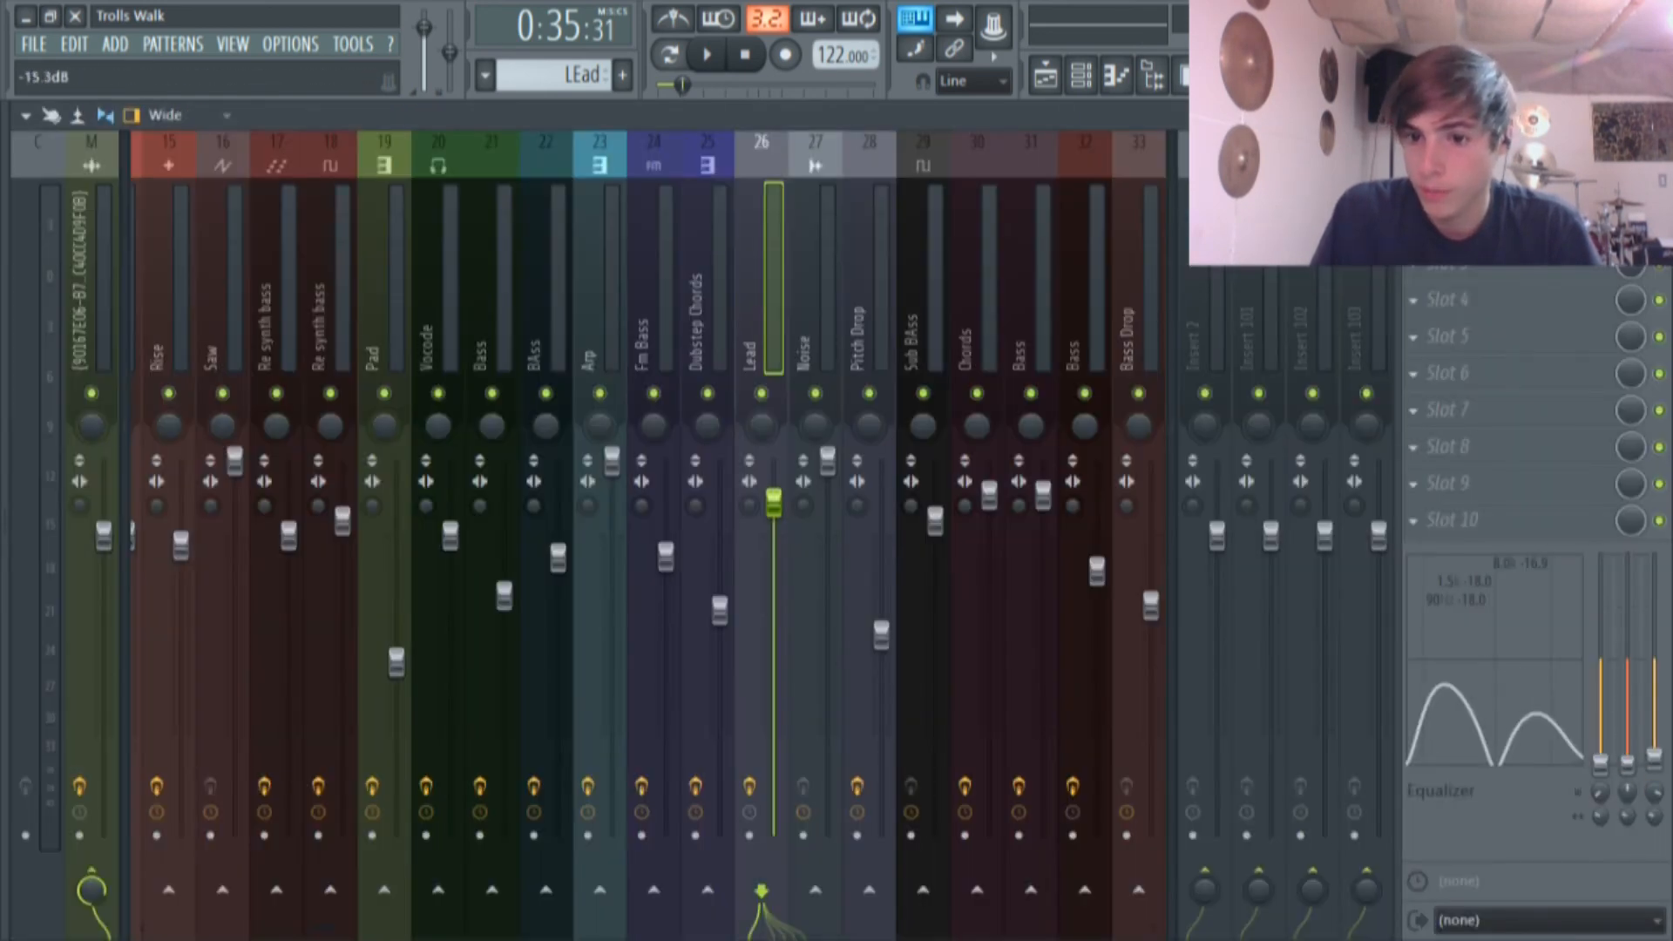
pyautogui.click(1048, 92)
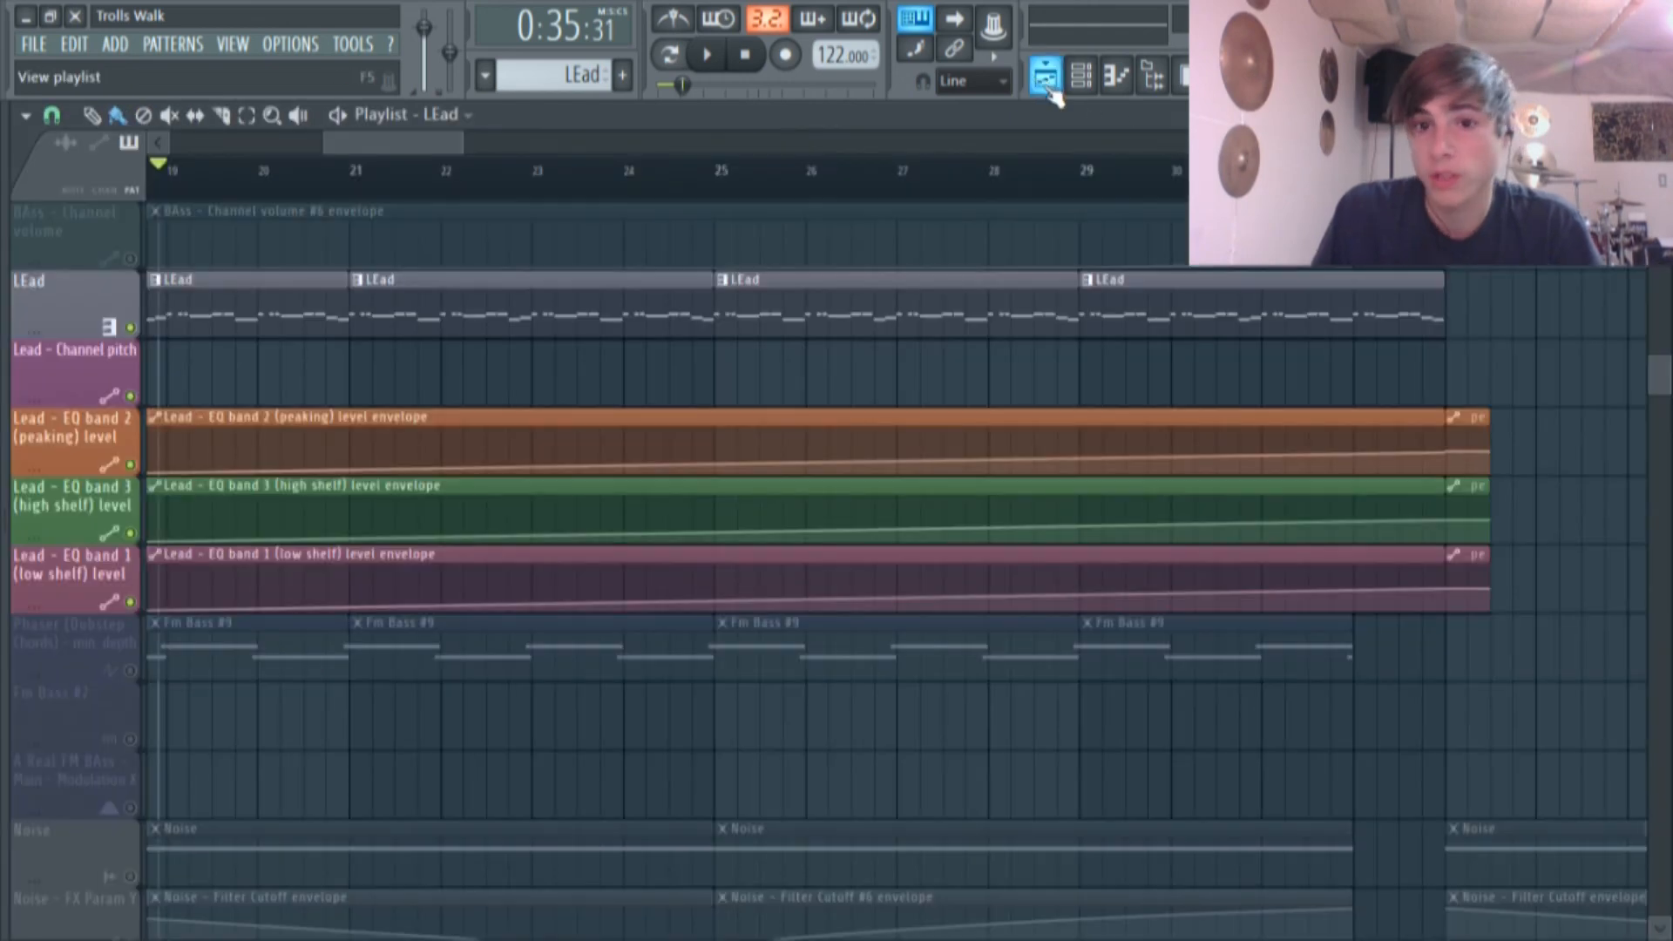
pyautogui.moveTo(438, 148); pyautogui.dragTo(391, 174)
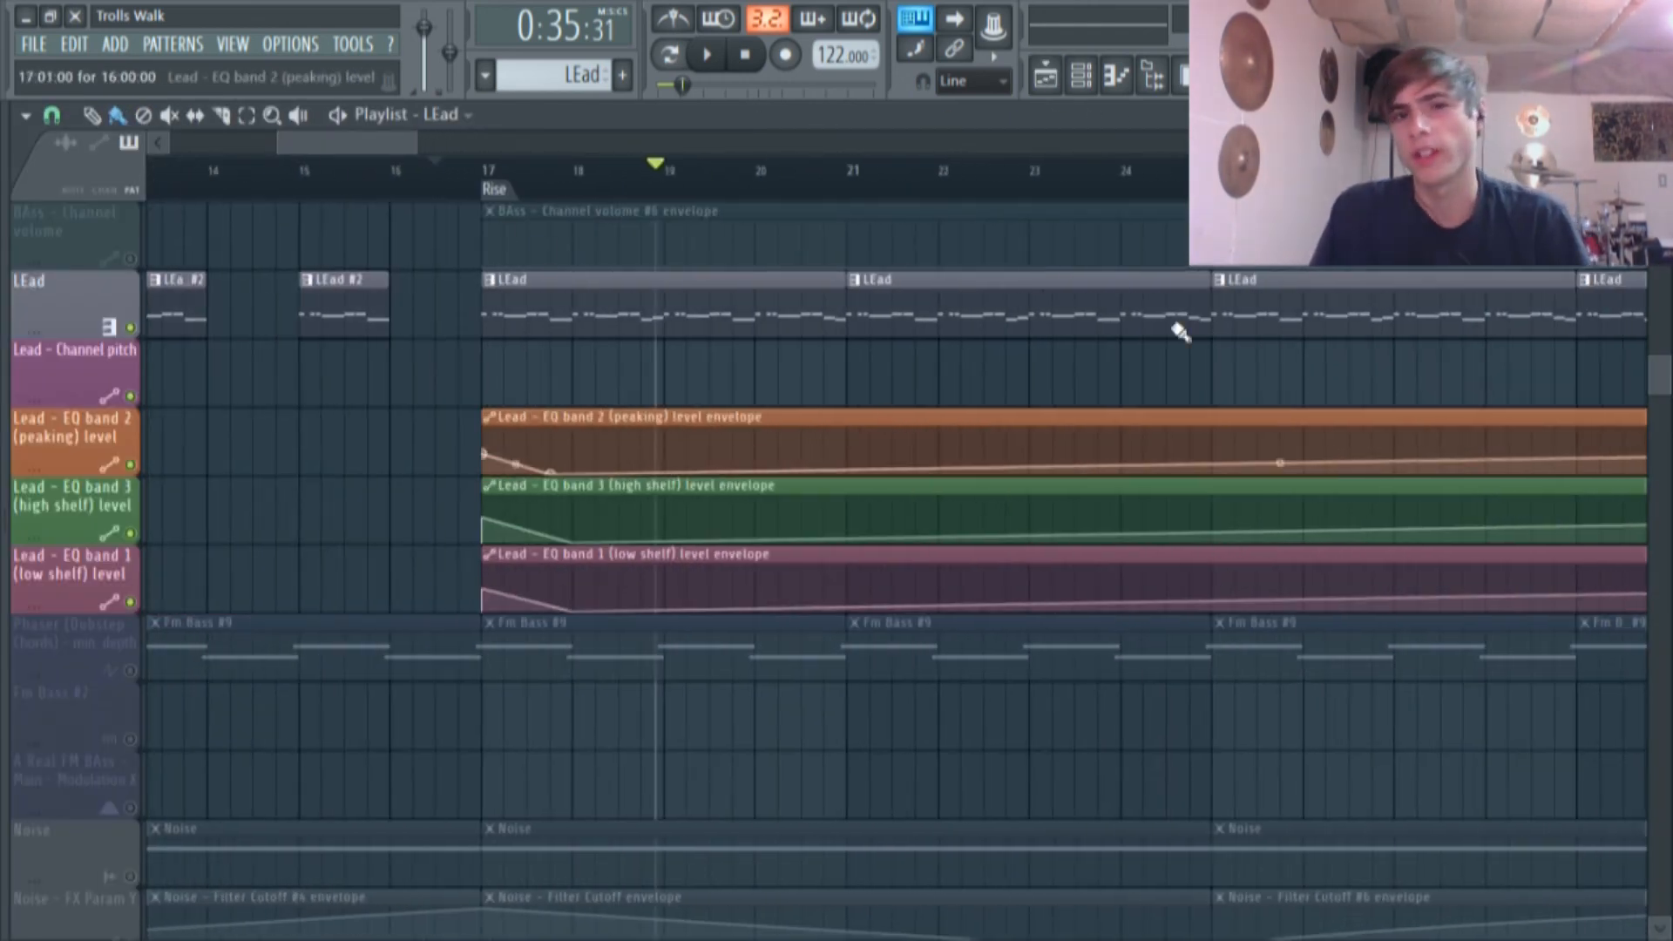
# Open the Lead channel's Sytrus plugin from the channel rack, nudge its modulation X knob upward, and close the plugin.
pyautogui.click(1080, 76)
pyautogui.click(526, 194)
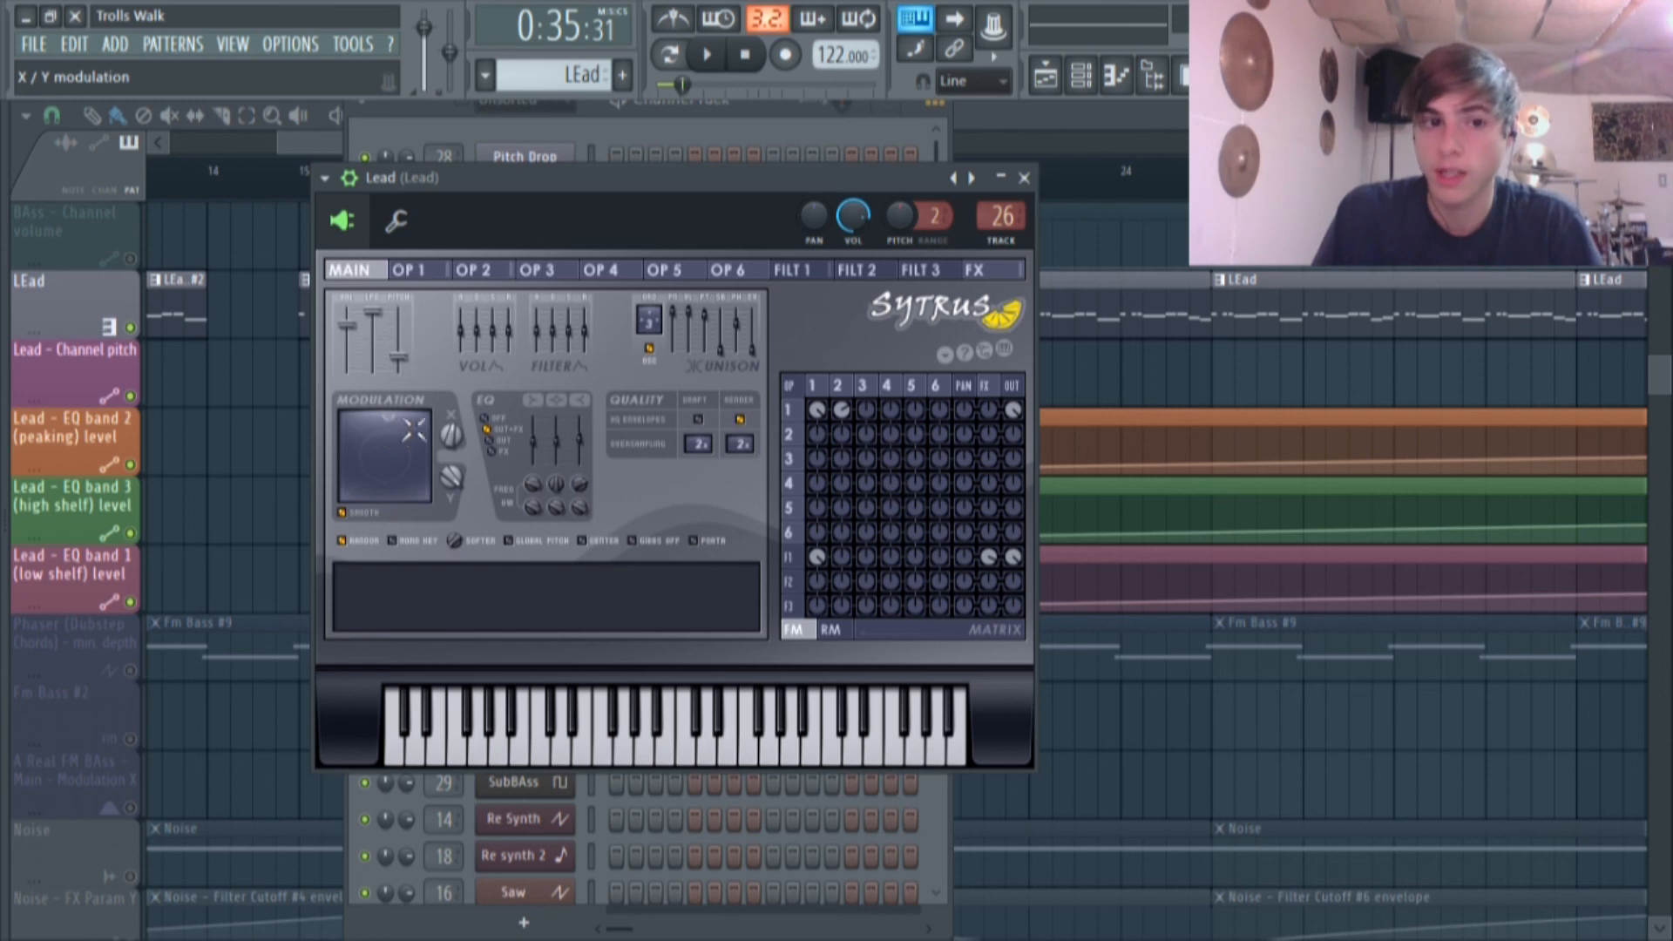
pyautogui.moveTo(450, 435)
pyautogui.mouseDown()
pyautogui.moveTo(451, 490)
pyautogui.moveTo(451, 389)
pyautogui.moveTo(451, 422)
pyautogui.mouseUp()
pyautogui.click(1103, 366)
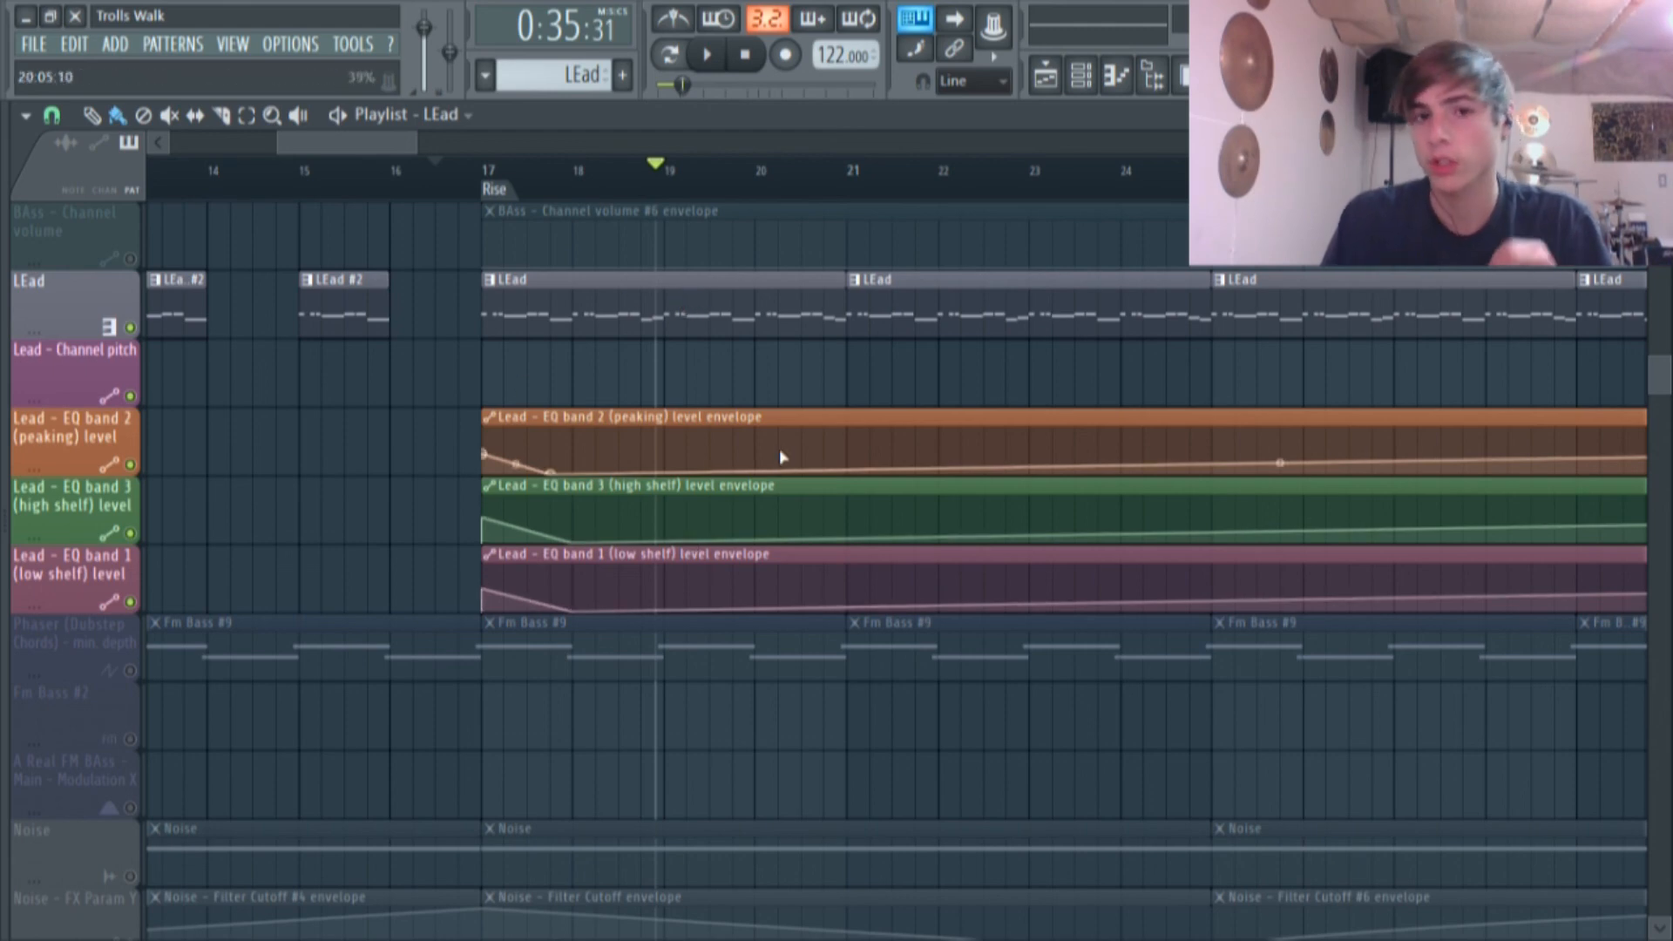
# Review the Bass clips with their Modulation X and channel volume envelopes from the Rise marker to the Drop.
pyautogui.hscroll(2, 555, 197)
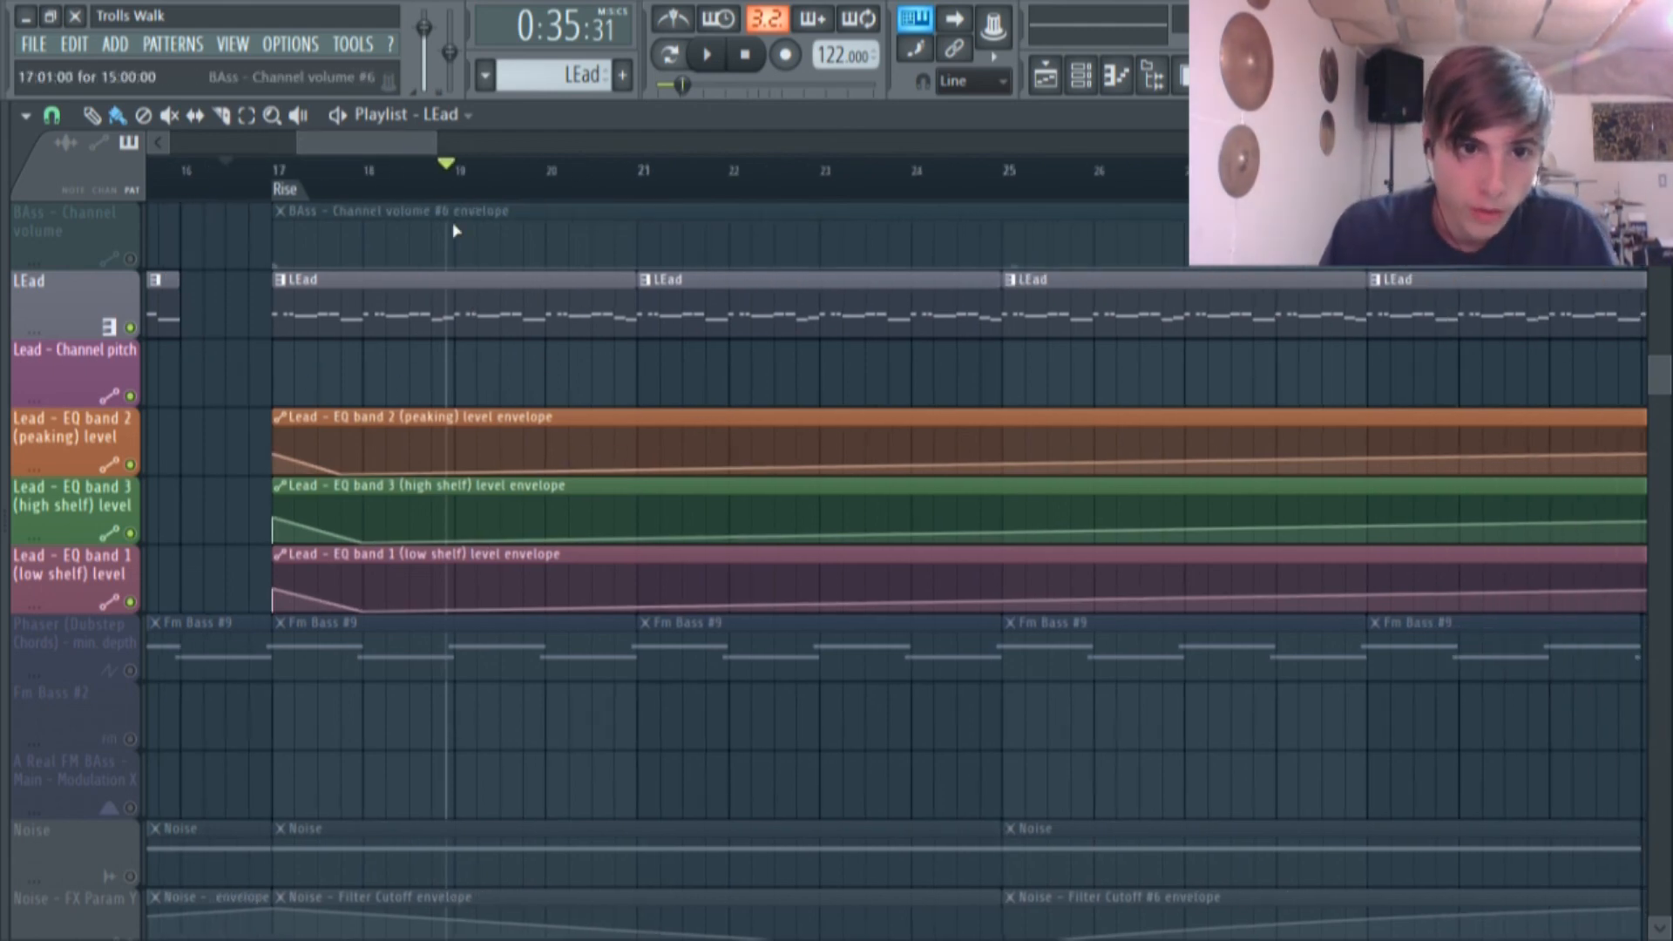
pyautogui.scroll(2, 485, 382)
pyautogui.scroll(-2, 484, 382)
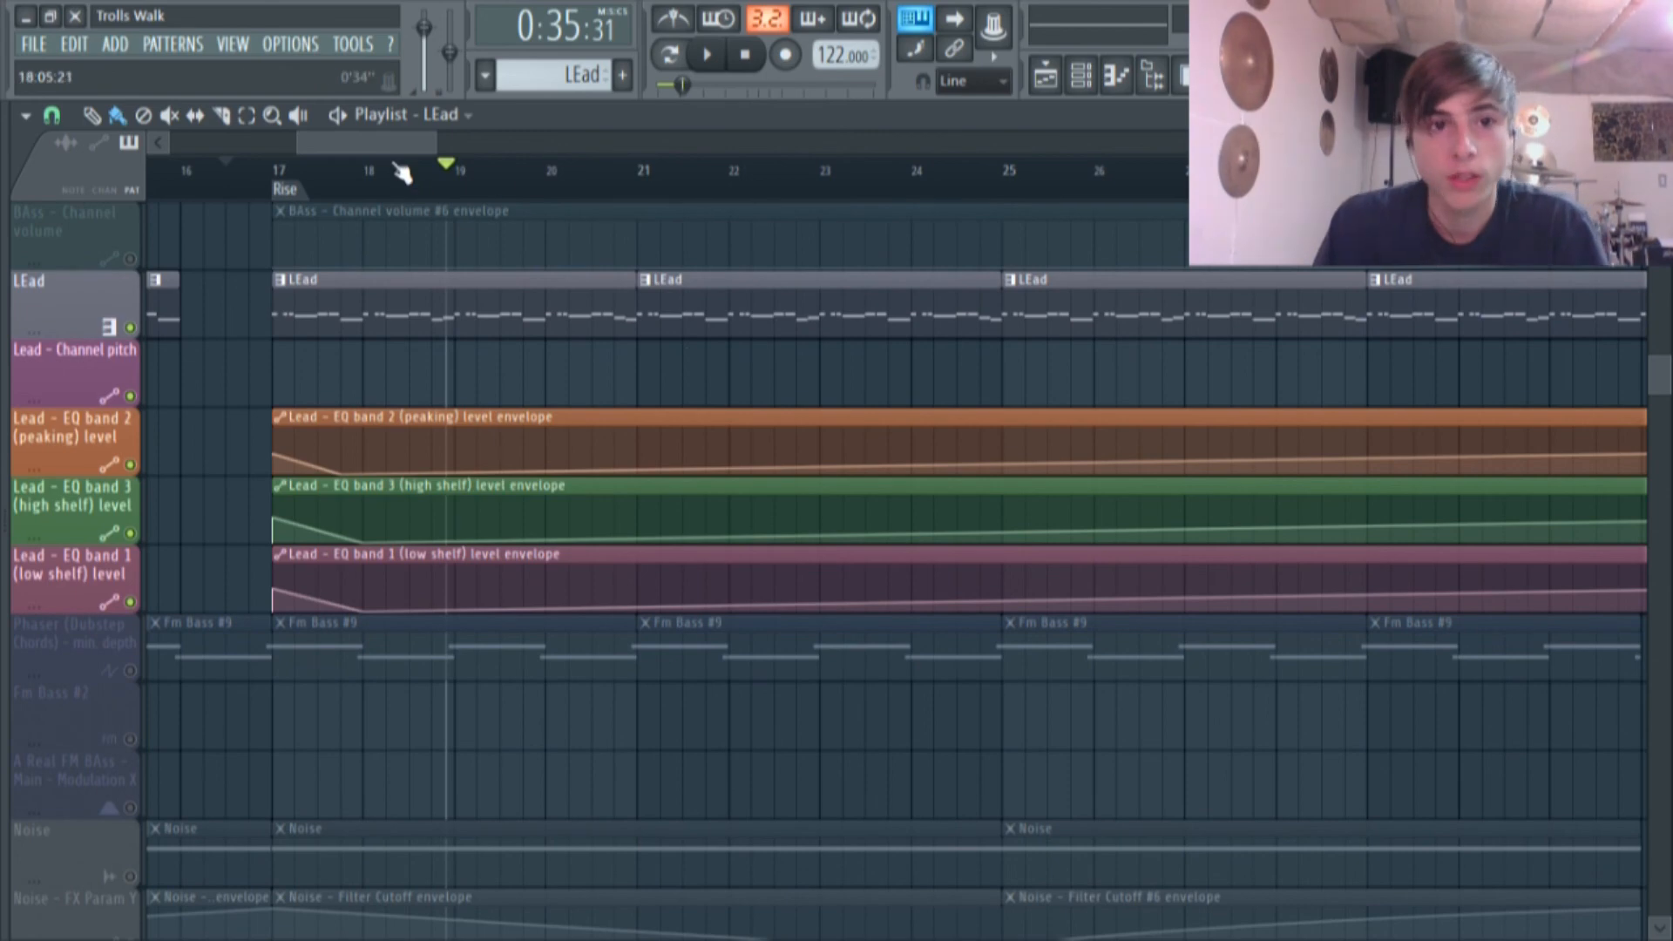
pyautogui.moveTo(400, 146); pyautogui.dragTo(410, 147)
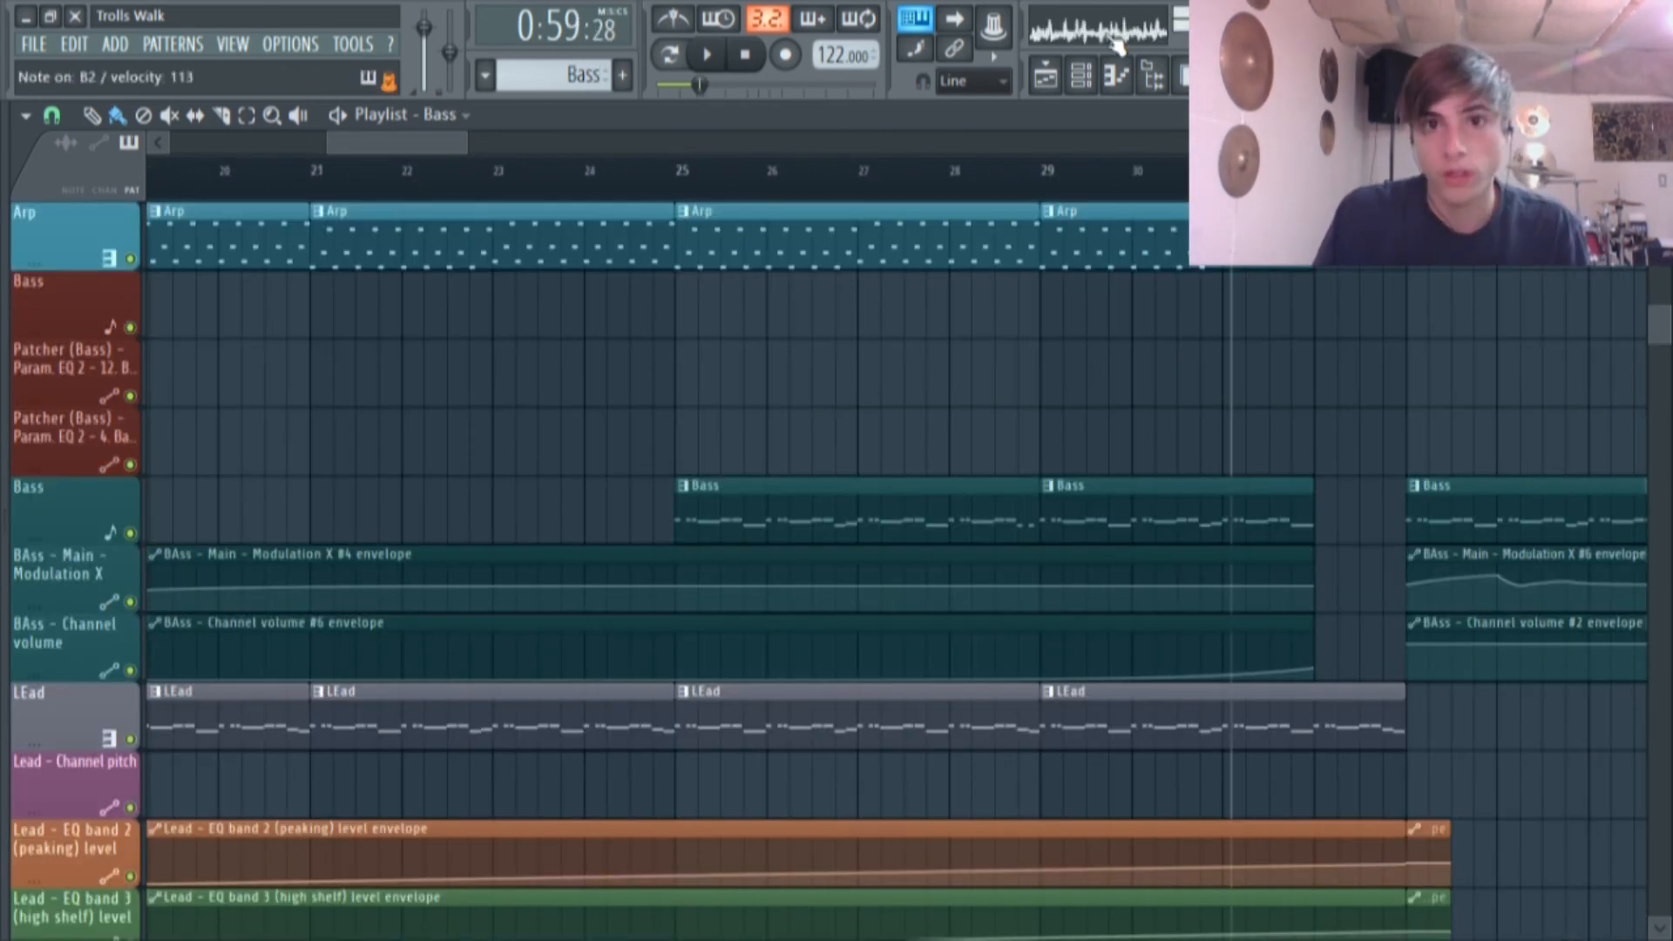
pyautogui.hscroll(-2, 403, 254)
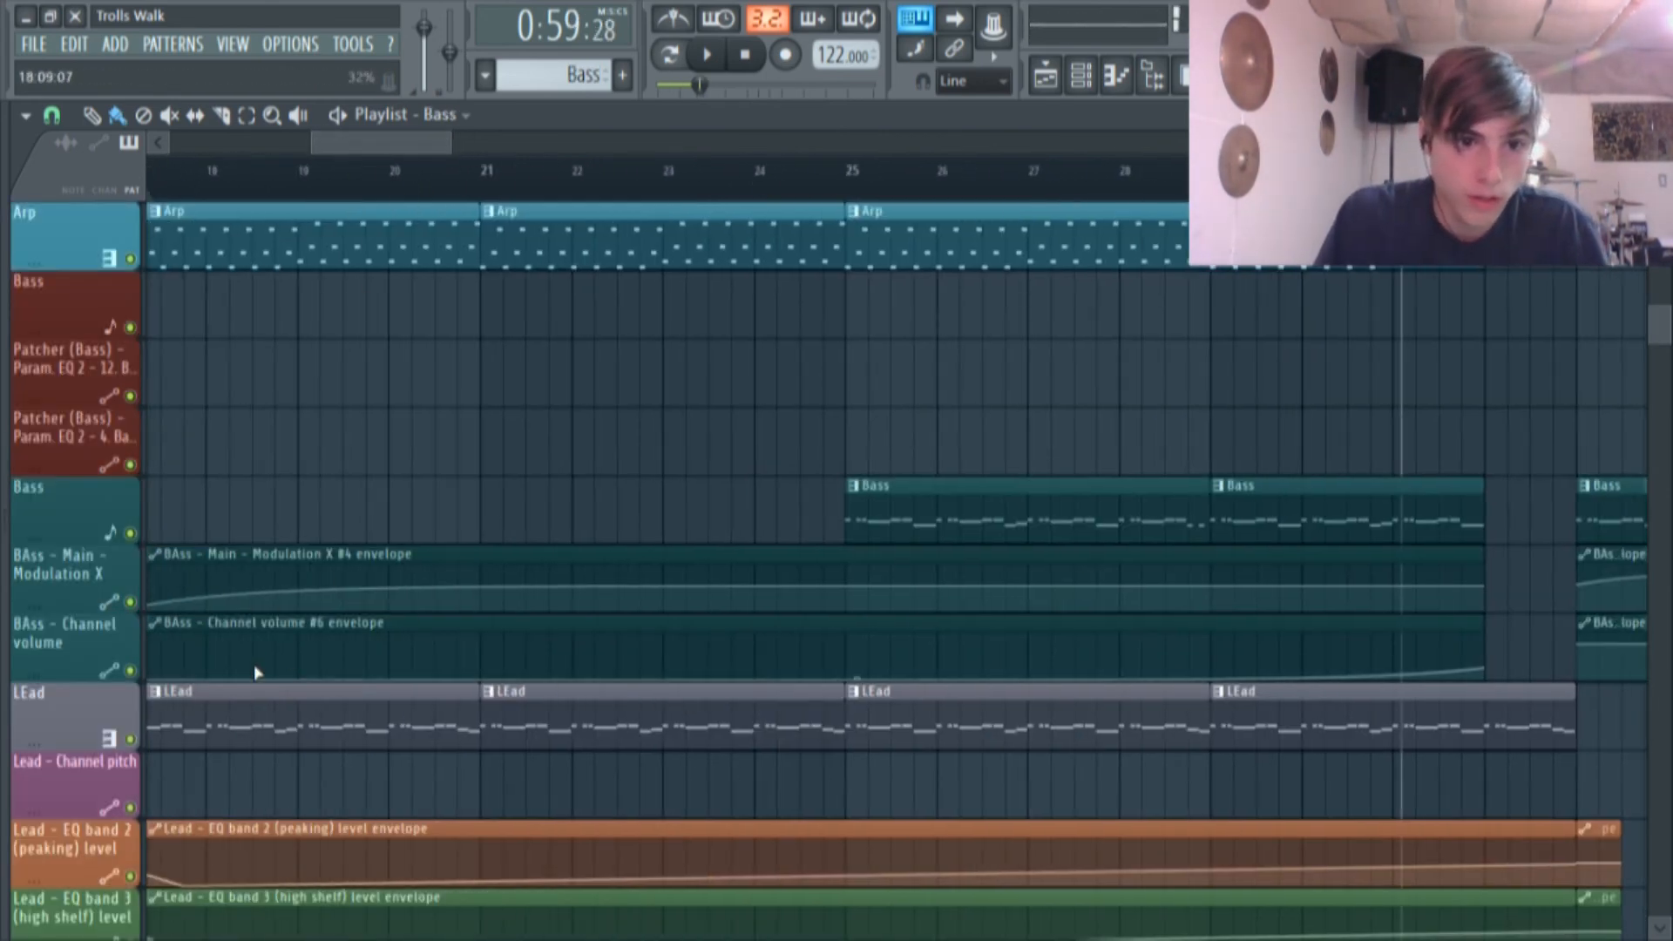
pyautogui.hscroll(-2, 388, 619)
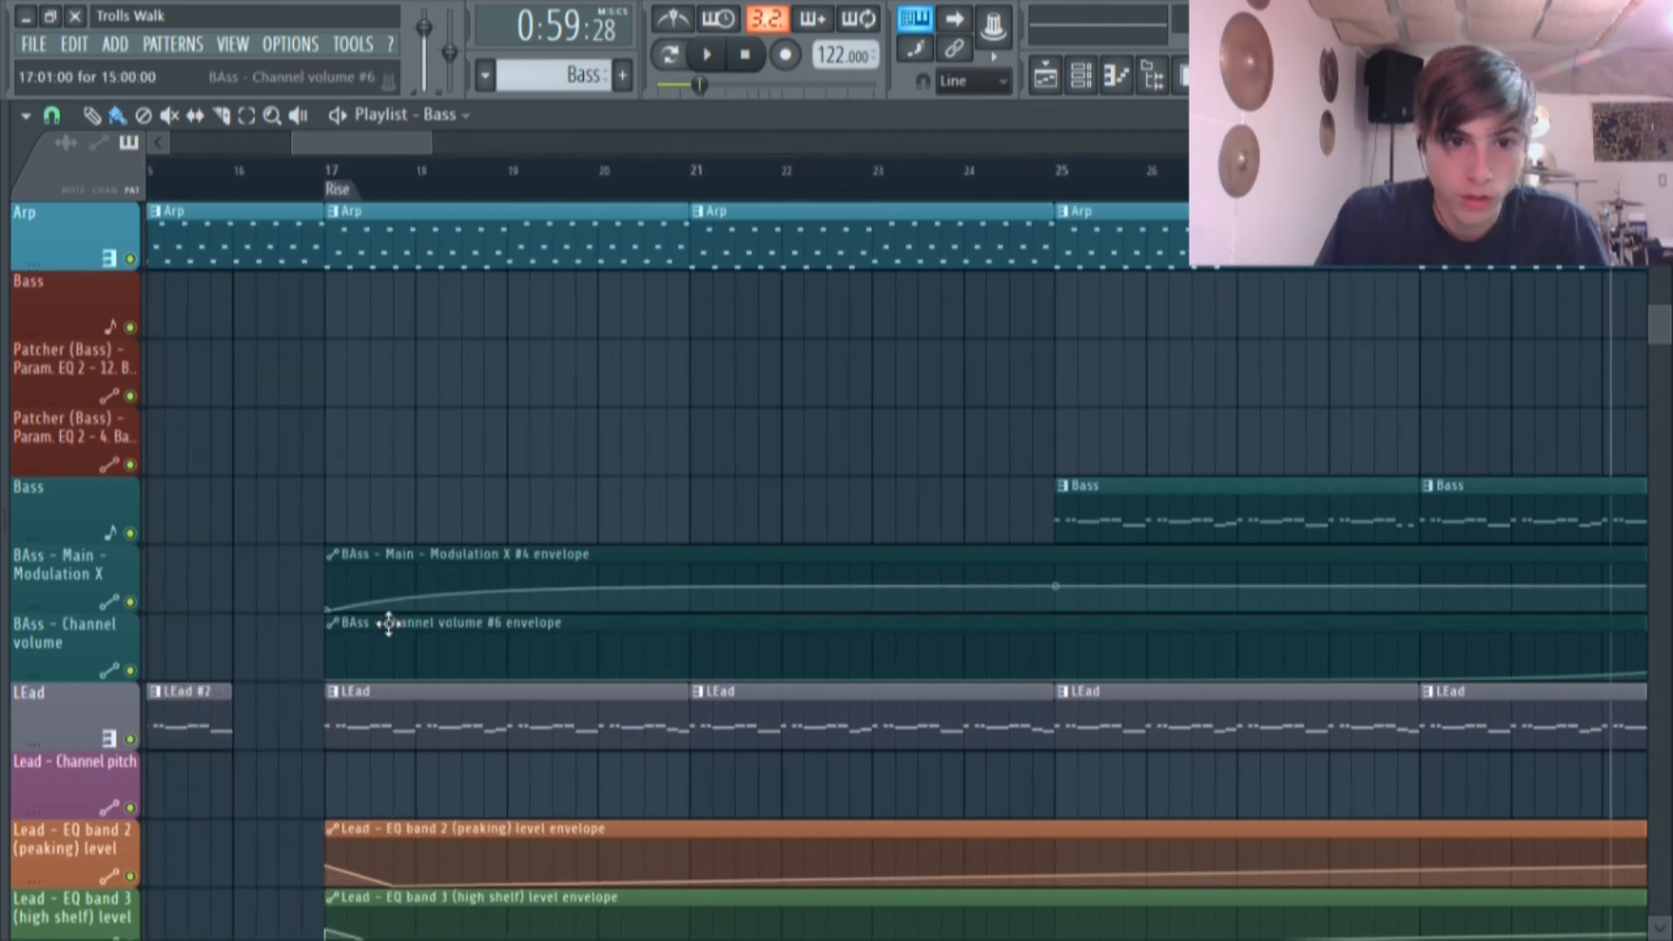
pyautogui.moveTo(413, 146); pyautogui.dragTo(462, 164)
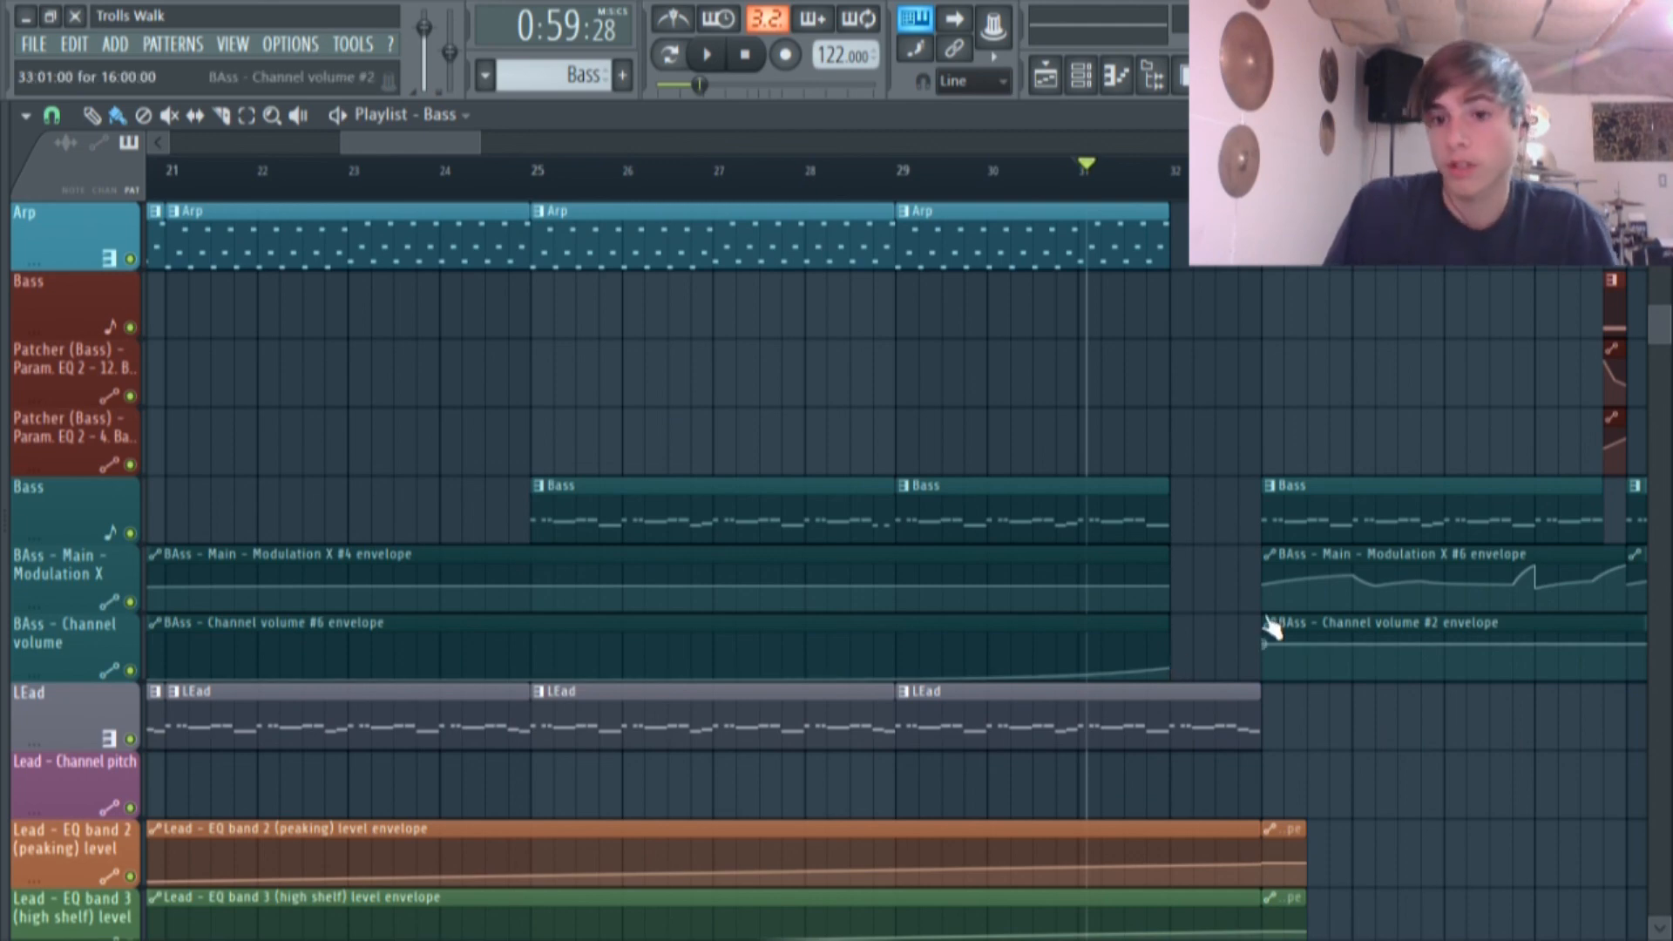
pyautogui.moveTo(394, 142); pyautogui.dragTo(418, 142)
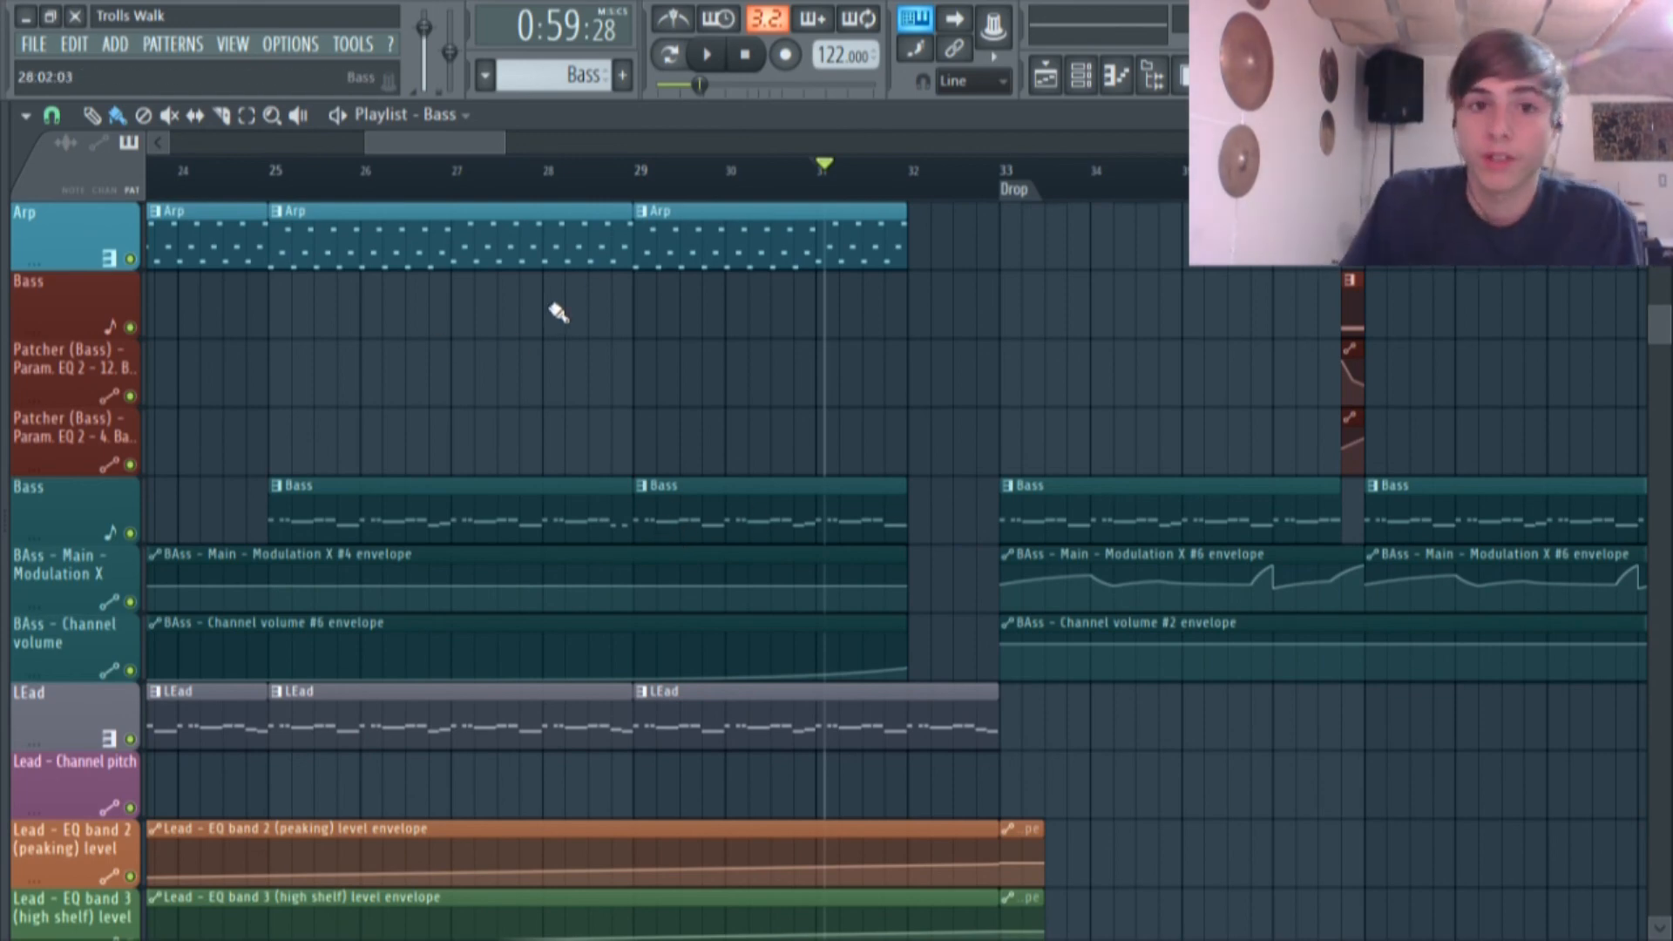
# Open the notes of the LEad clip starting at bar 25 and return to the playlist.
pyautogui.scroll(-3, 558, 312)
pyautogui.doubleClick(542, 506)
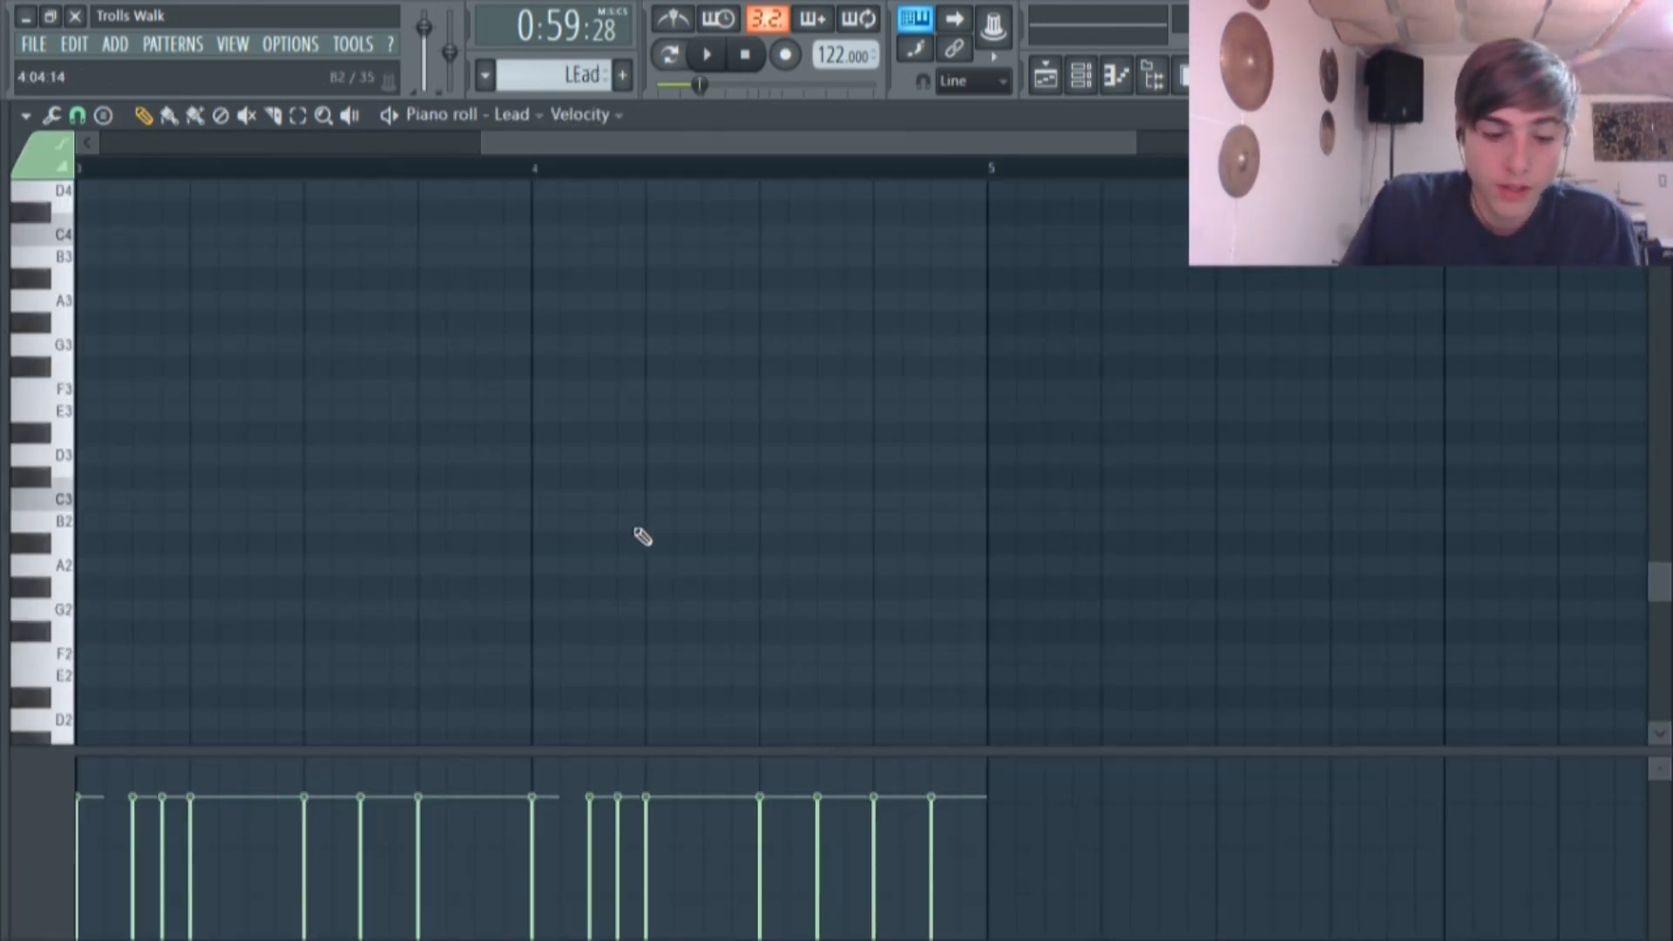
pyautogui.press('F5')
# Examine the kick and Broken Crash clips leading into the Drop alongside the Rise section's Arp, Bass and LEad tracks.
pyautogui.scroll(6, 622, 446)
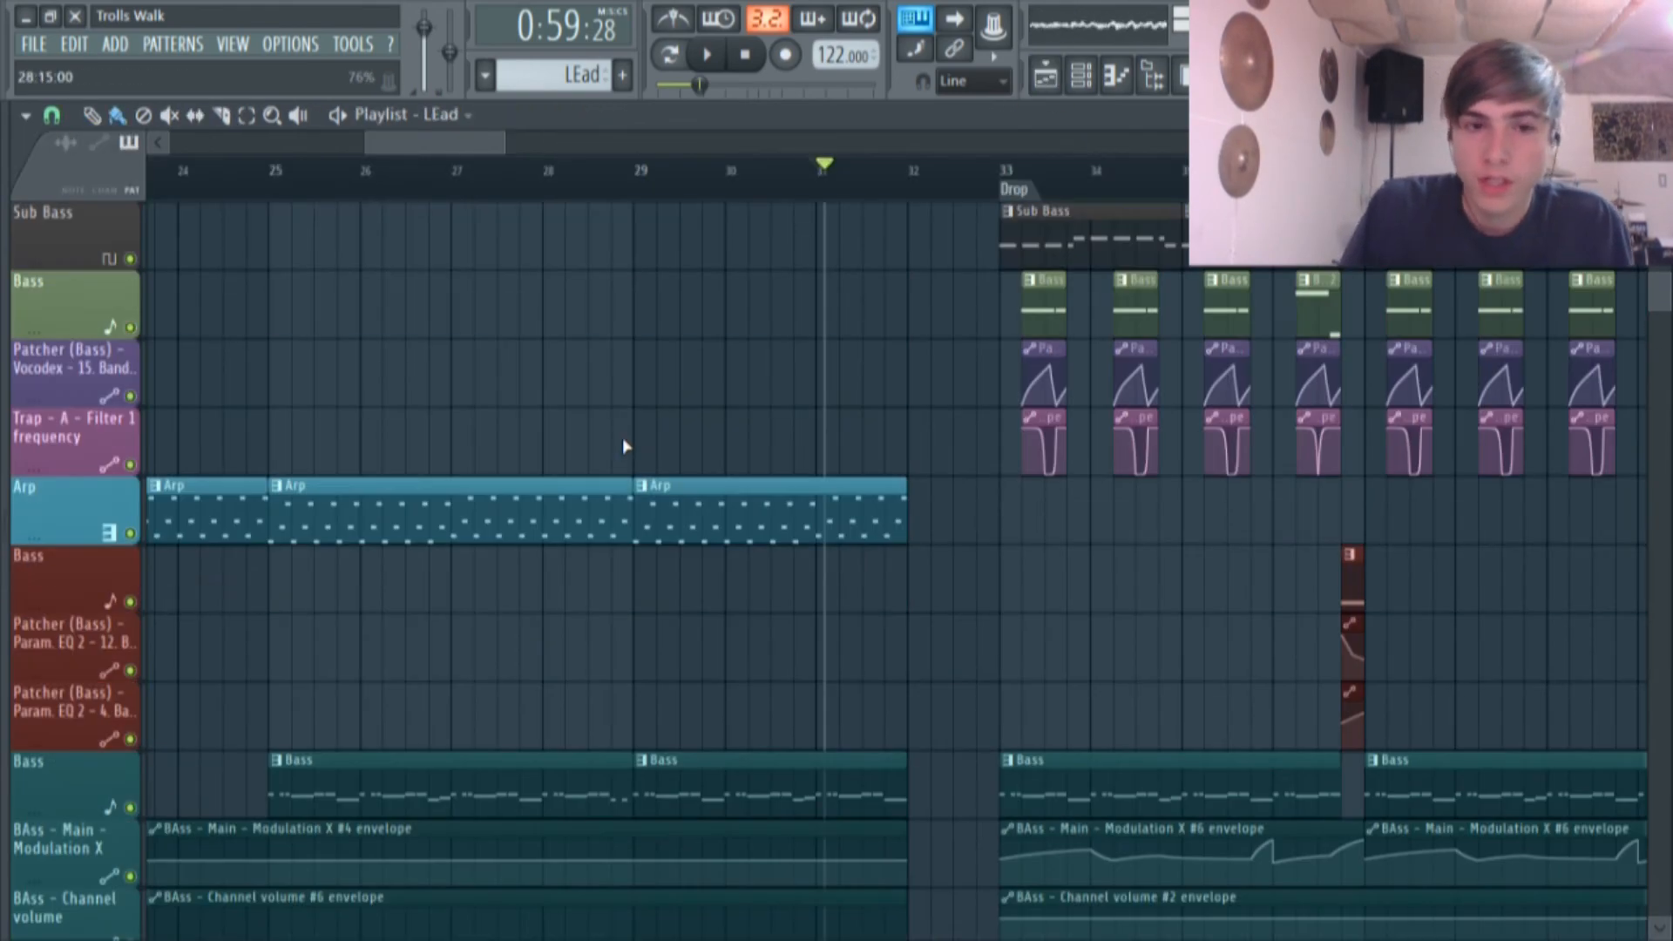
pyautogui.scroll(7, 623, 444)
pyautogui.scroll(3, 627, 422)
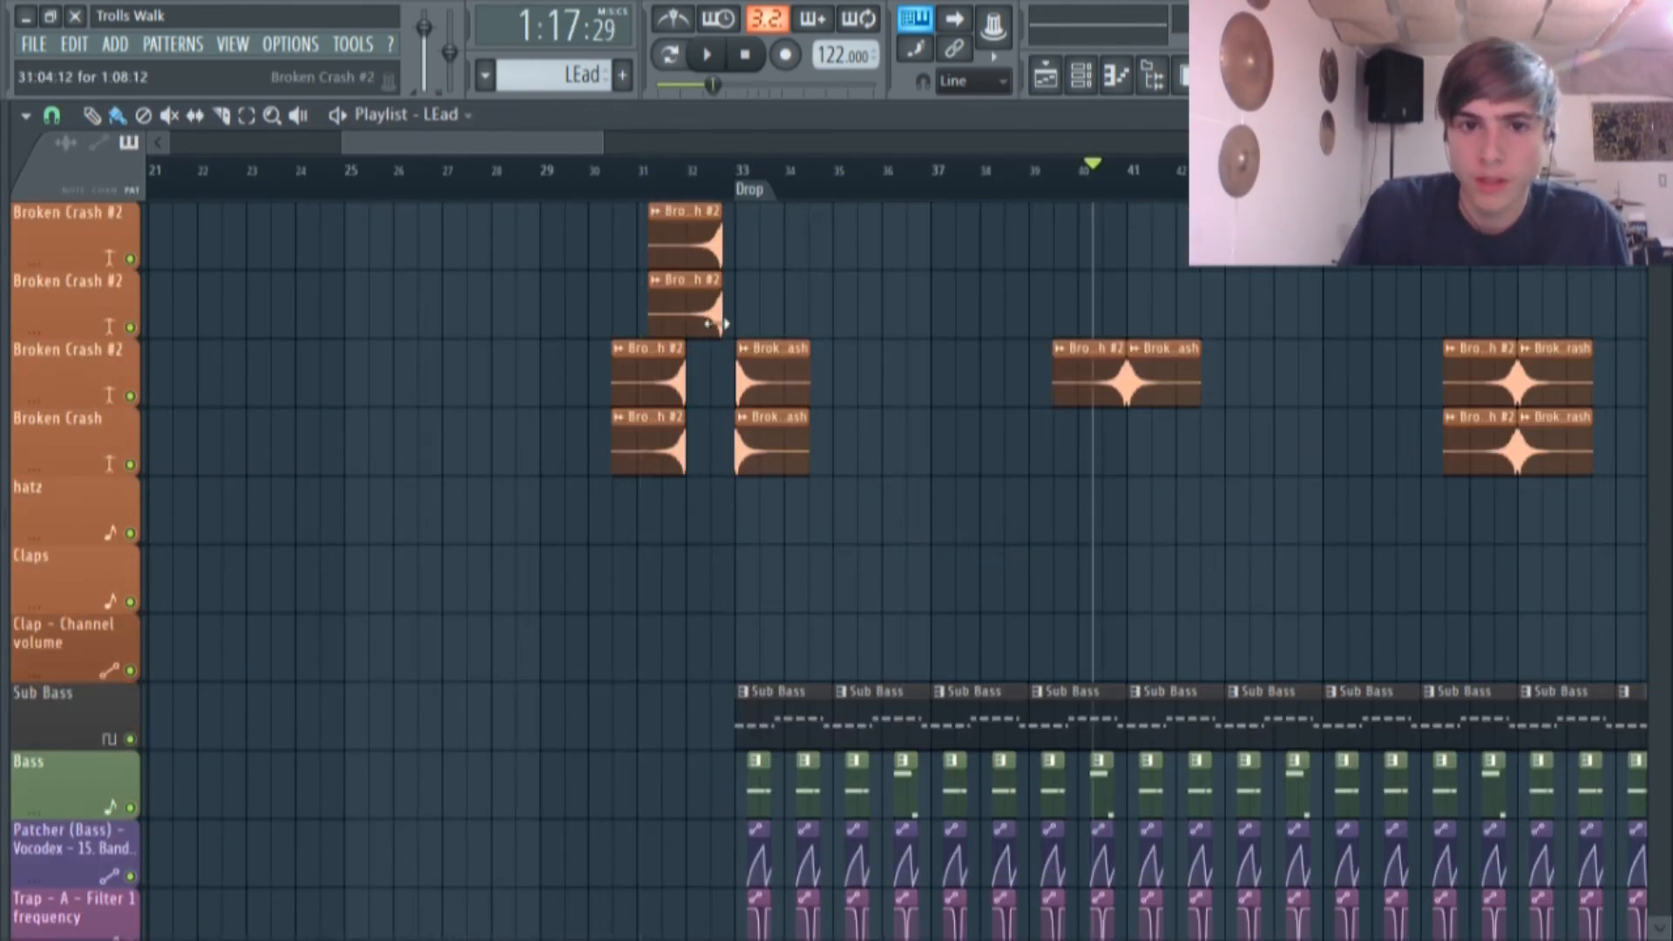
pyautogui.scroll(-12, 643, 347)
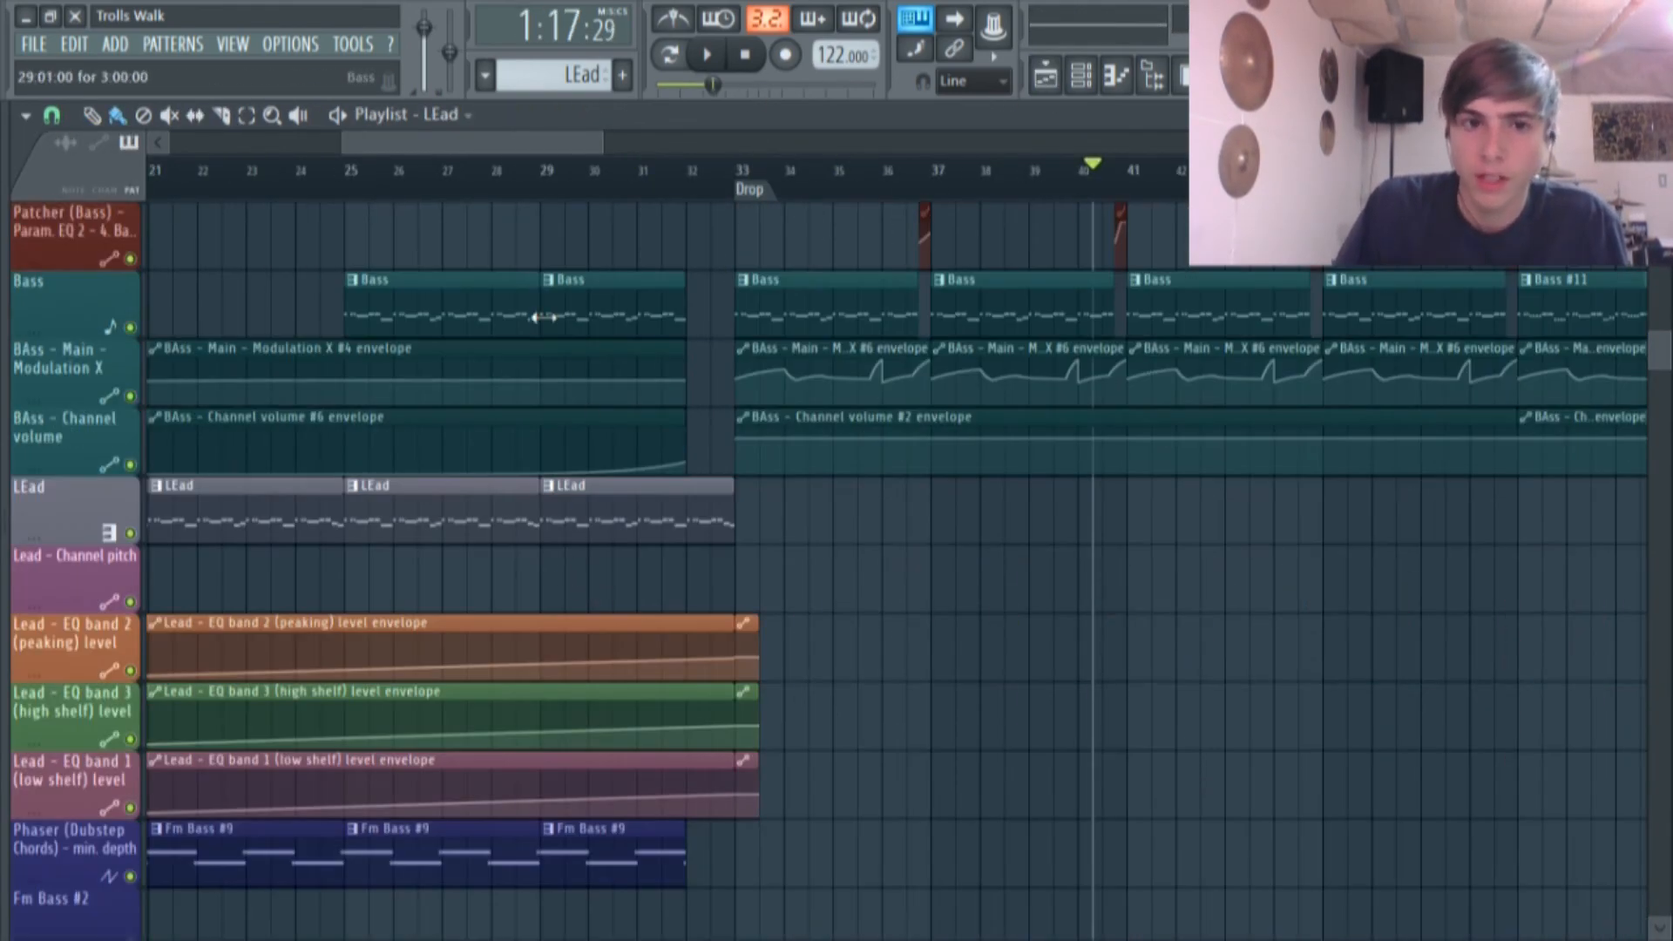
pyautogui.scroll(12, 300, 297)
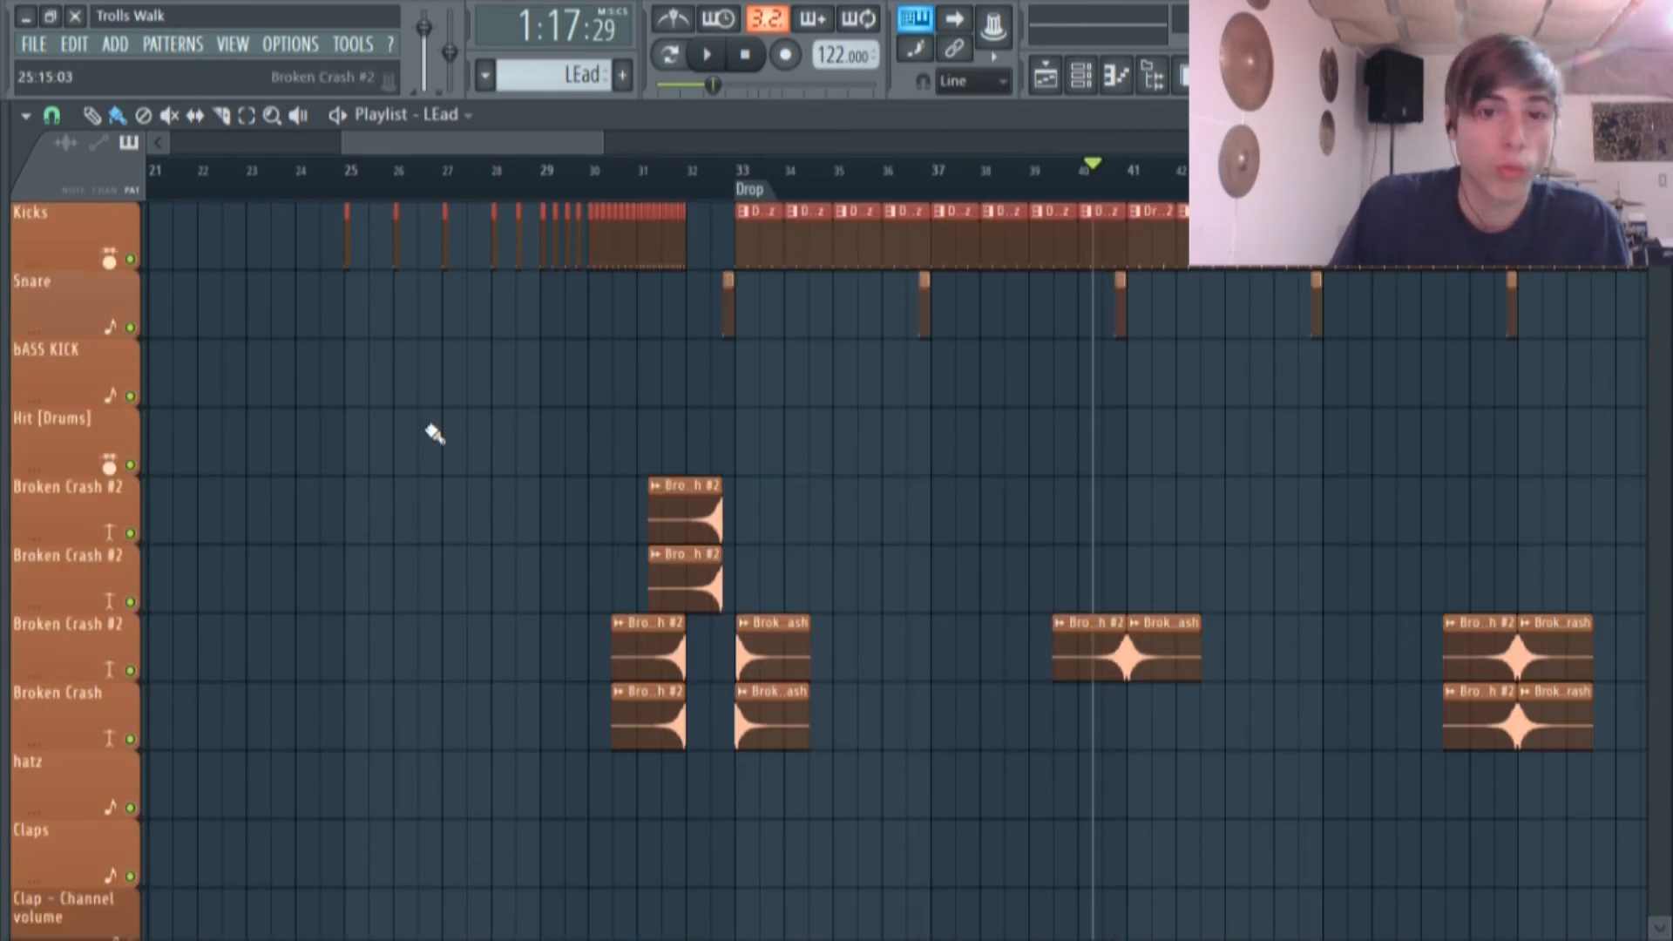
pyautogui.hscroll(-8, 747, 700)
pyautogui.scroll(-10, 1098, 377)
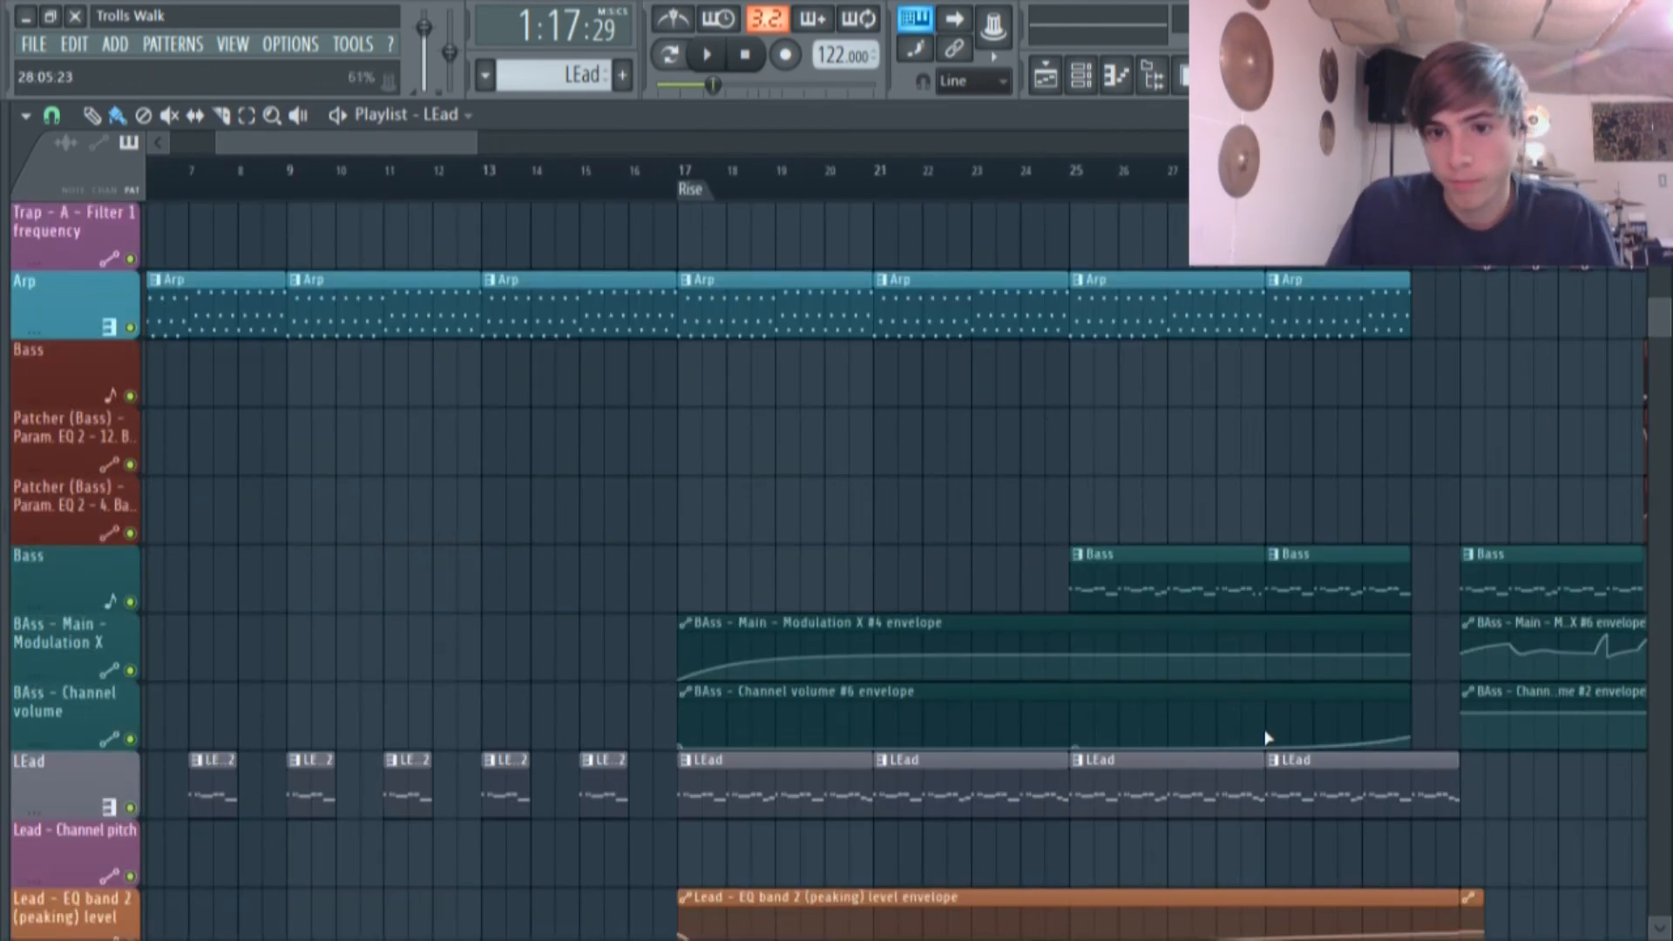
# Solo the teal Bass track together with its Modulation X and Channel volume automation tracks in the playlist.
pyautogui.moveTo(1409, 685)
pyautogui.mouseDown()
pyautogui.moveTo(1434, 681)
pyautogui.moveTo(1409, 665)
pyautogui.mouseUp()
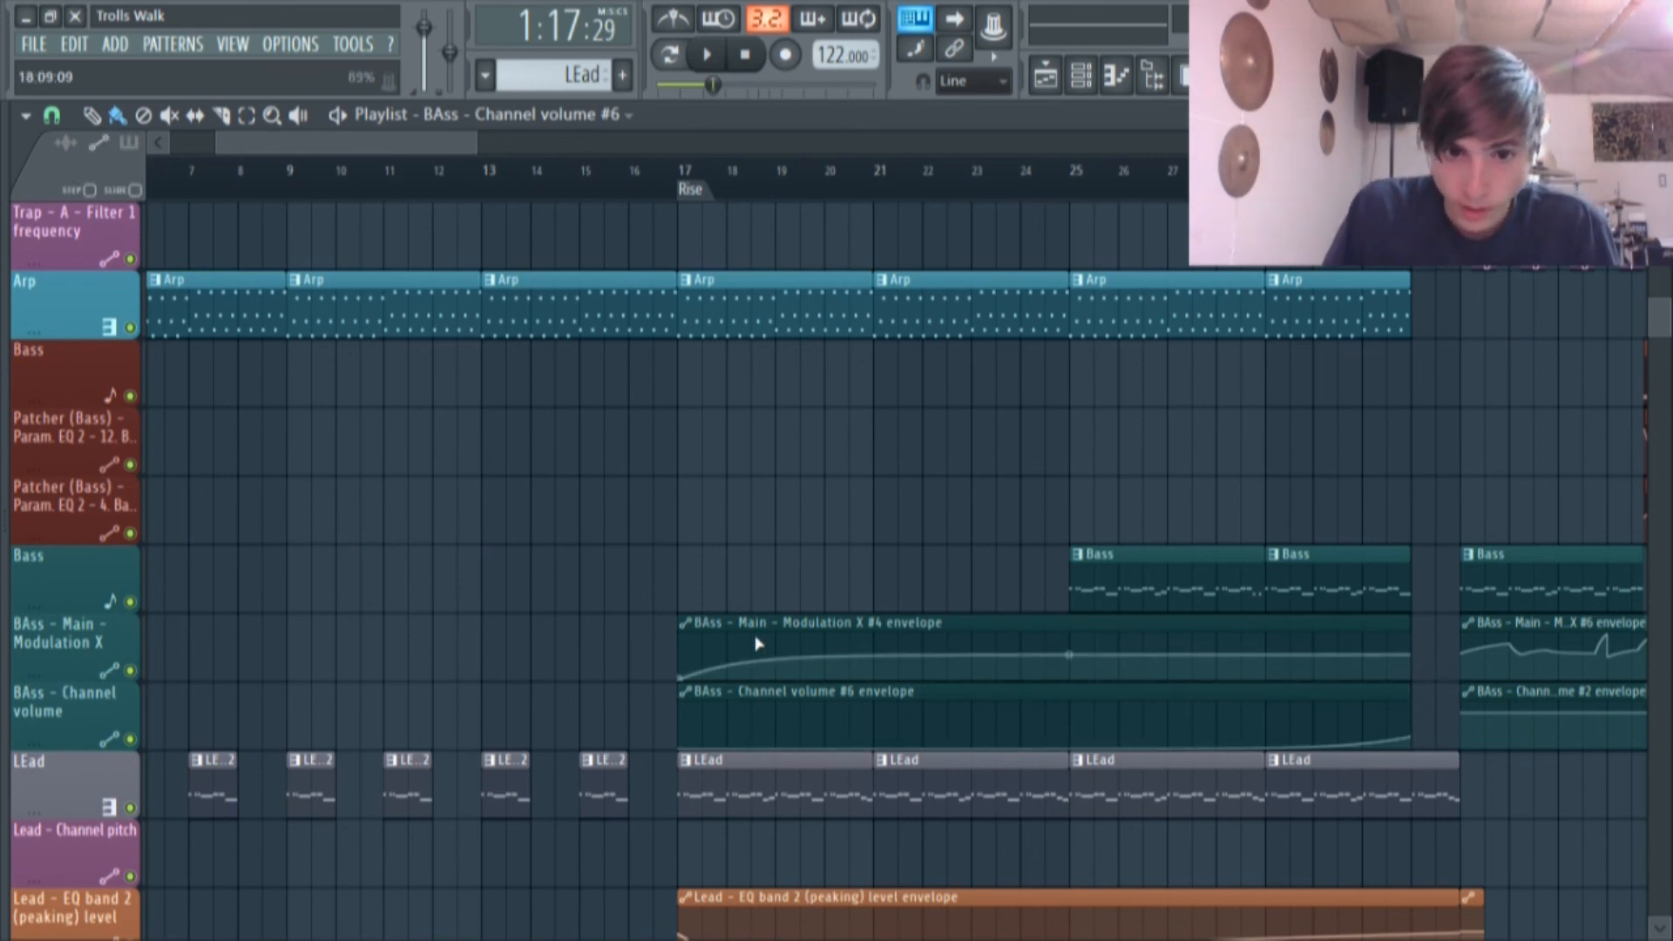
pyautogui.rightClick(136, 670)
pyautogui.click(134, 738)
pyautogui.click(134, 606)
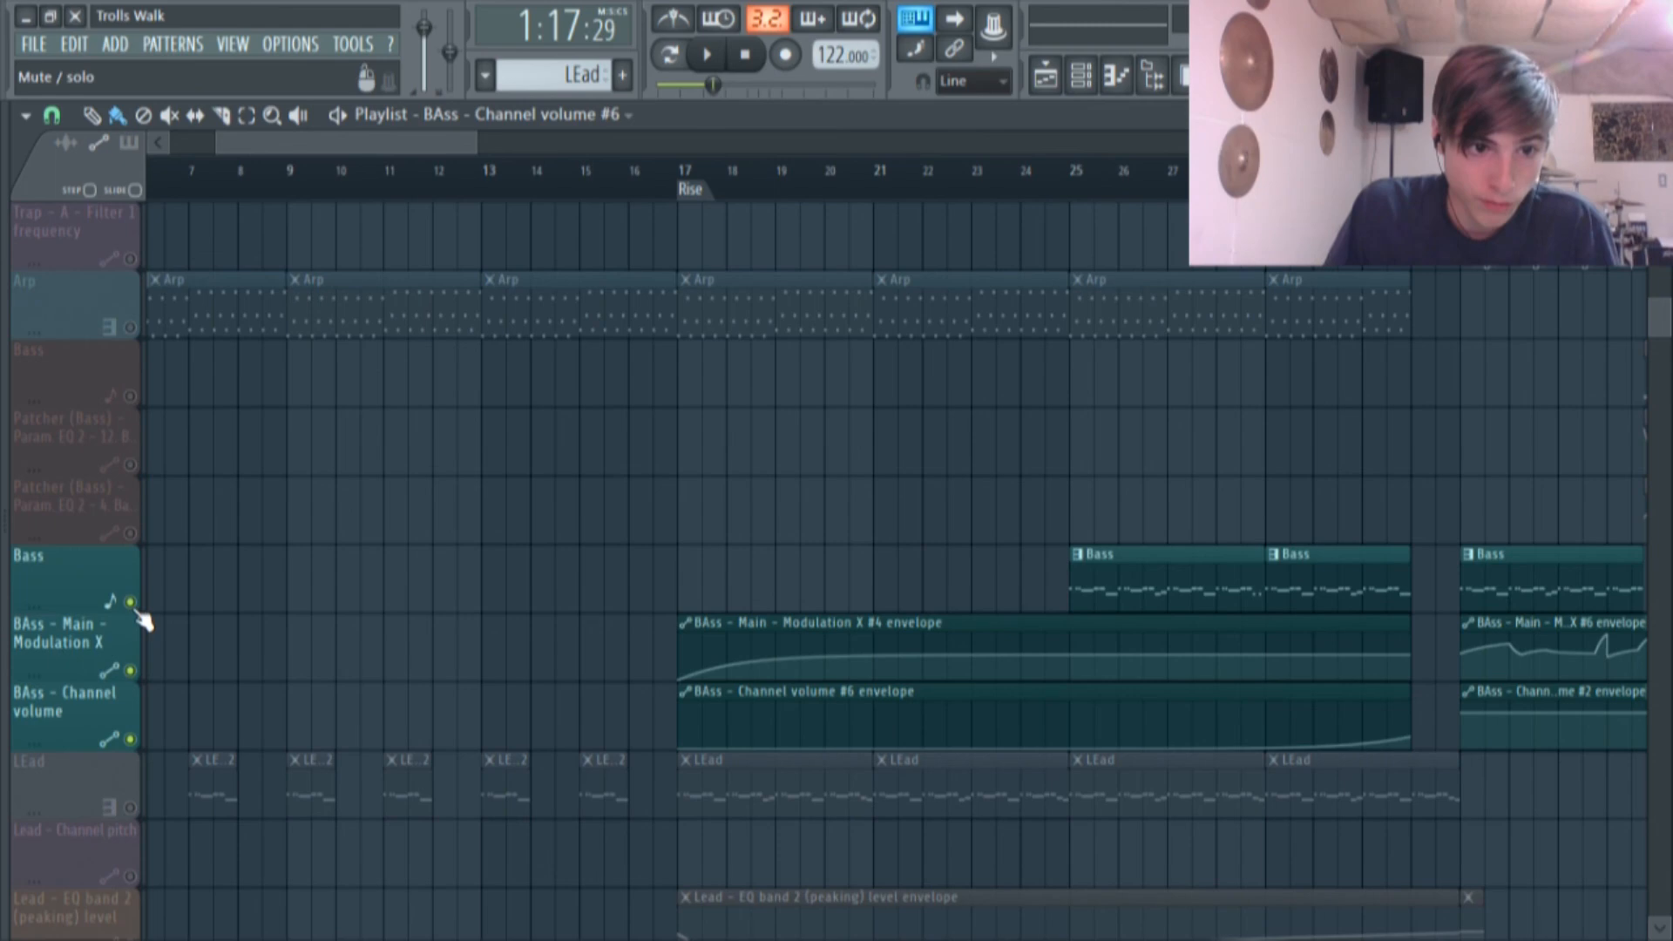
# Open the notes of the Bass pattern starting at bar 25 and bring up the BAss channel's Sytrus synth.
pyautogui.doubleClick(1142, 586)
pyautogui.click(1081, 77)
pyautogui.scroll(-5, 579, 620)
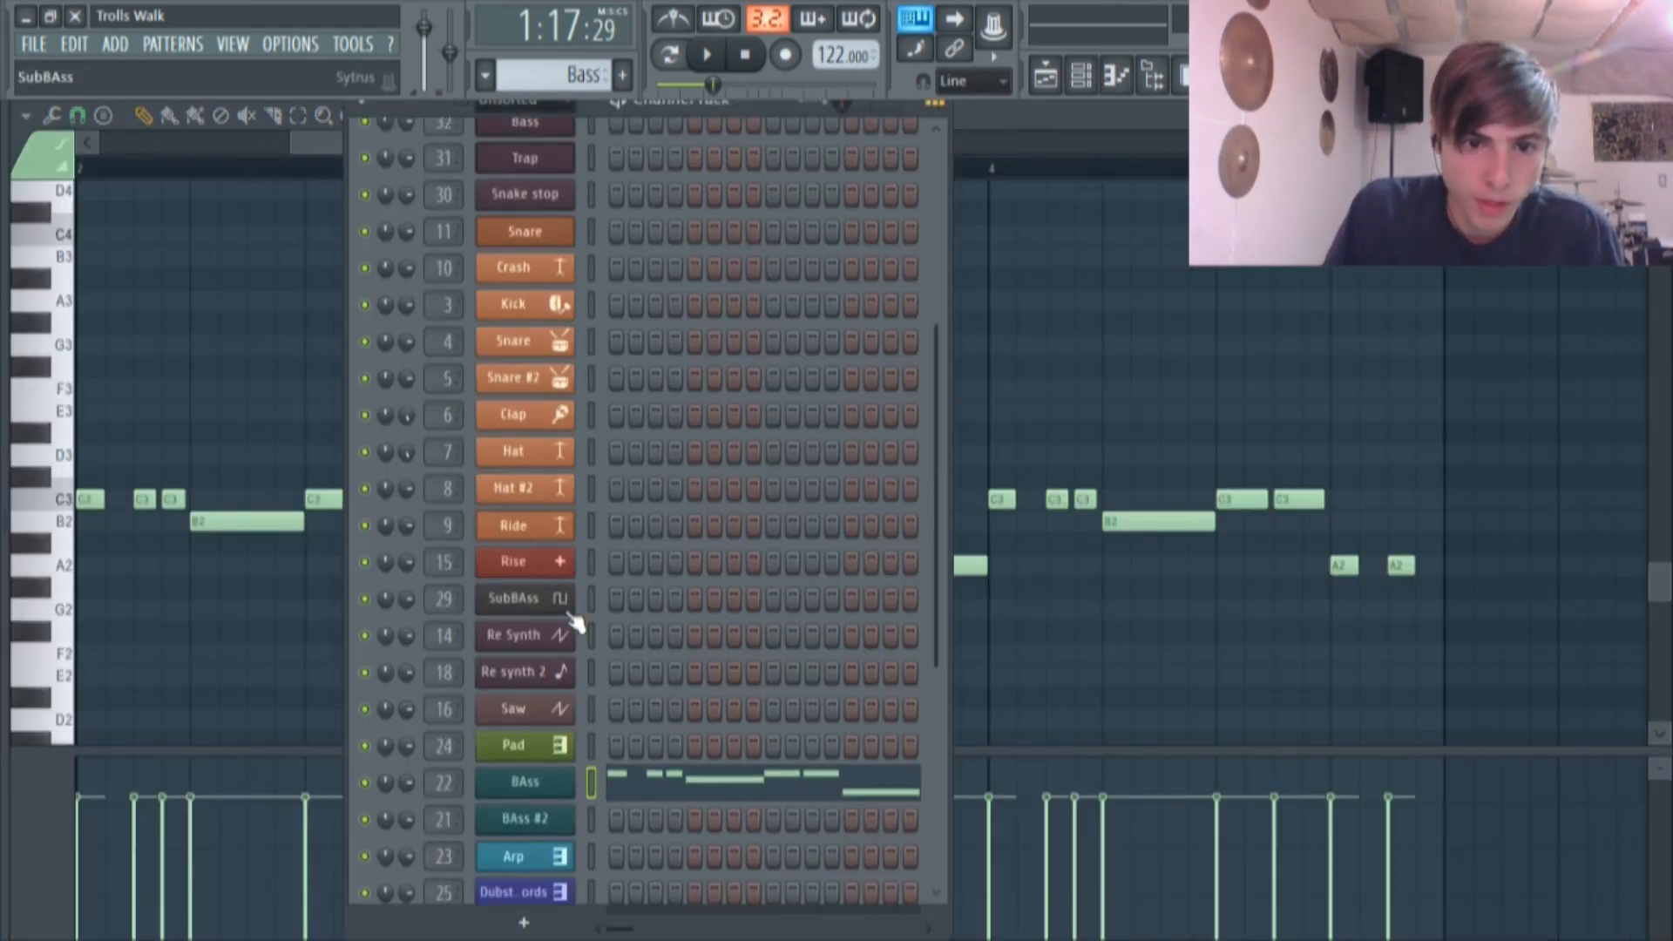
pyautogui.click(561, 656)
pyautogui.moveTo(595, 299); pyautogui.dragTo(637, 233)
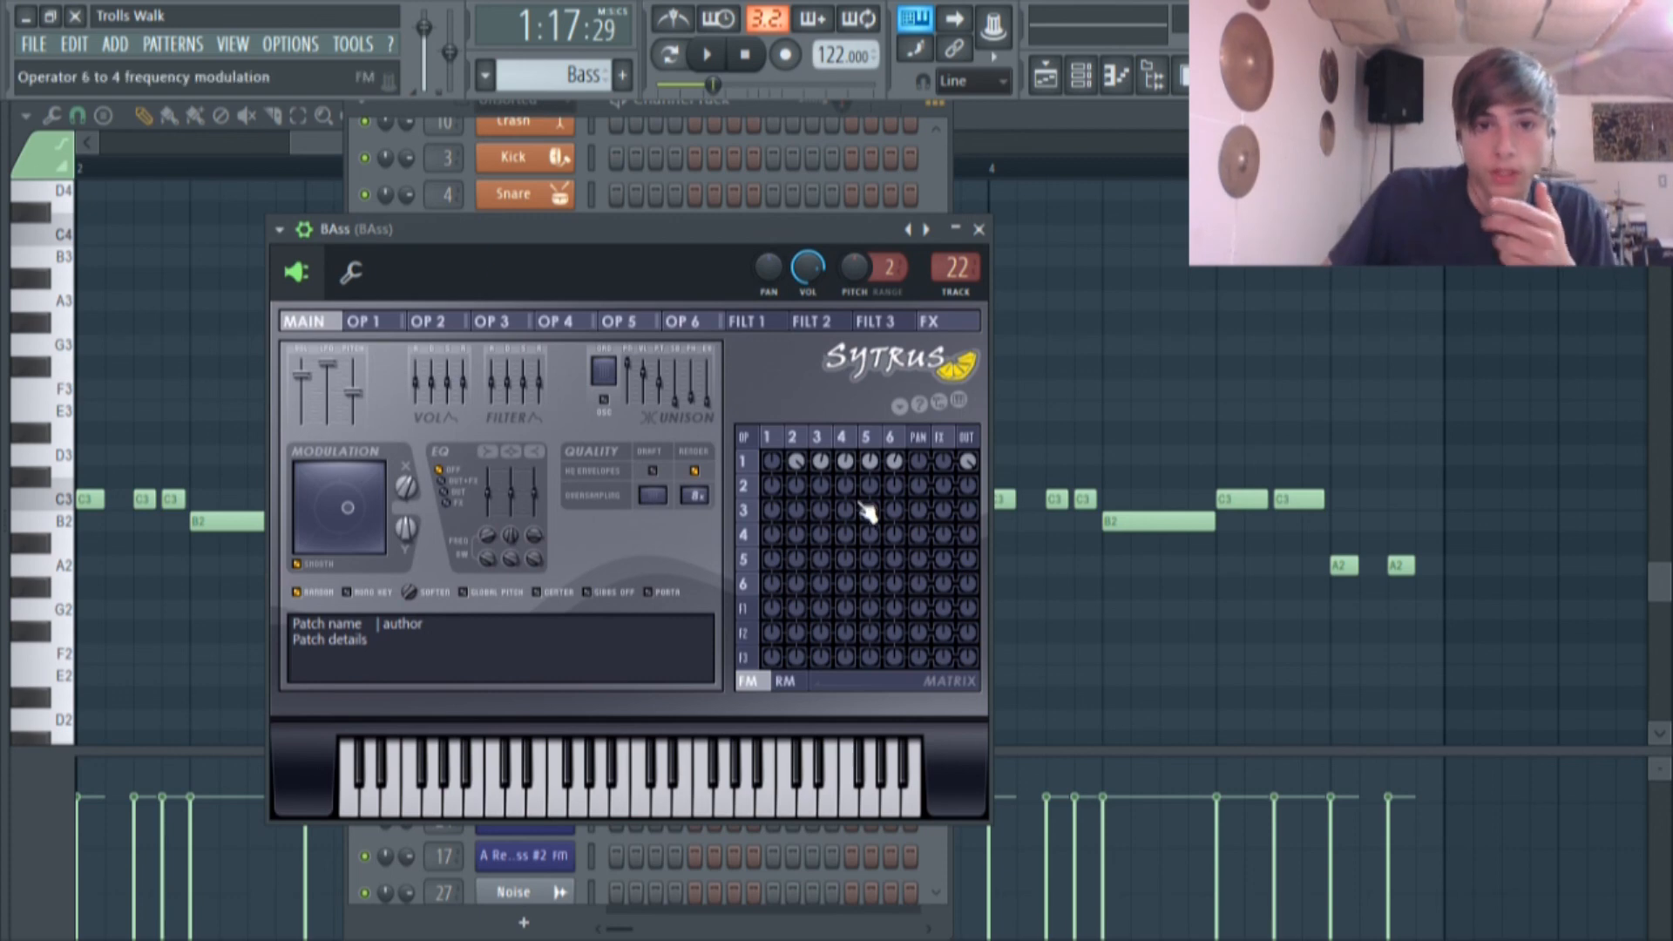
# Examine the settings of Sytrus operators 1 to 6 and their frequency modulation of operator 1 in the matrix.
pyautogui.click(397, 324)
pyautogui.click(430, 323)
pyautogui.click(499, 324)
pyautogui.click(562, 325)
pyautogui.click(621, 322)
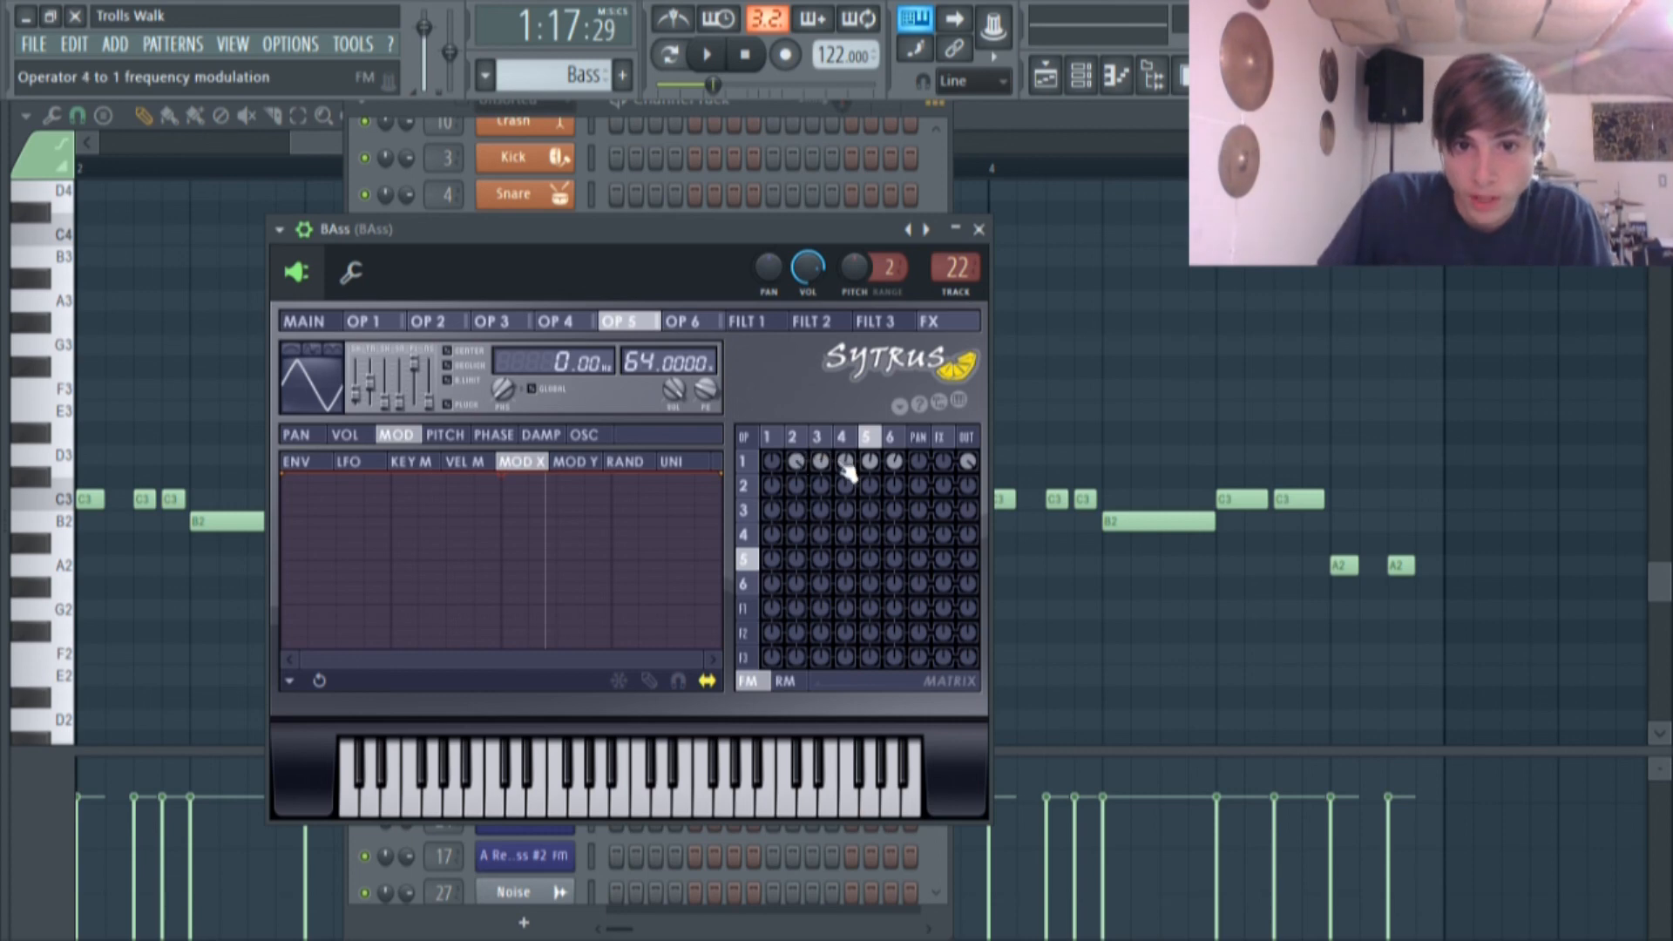
pyautogui.click(816, 436)
pyautogui.click(841, 436)
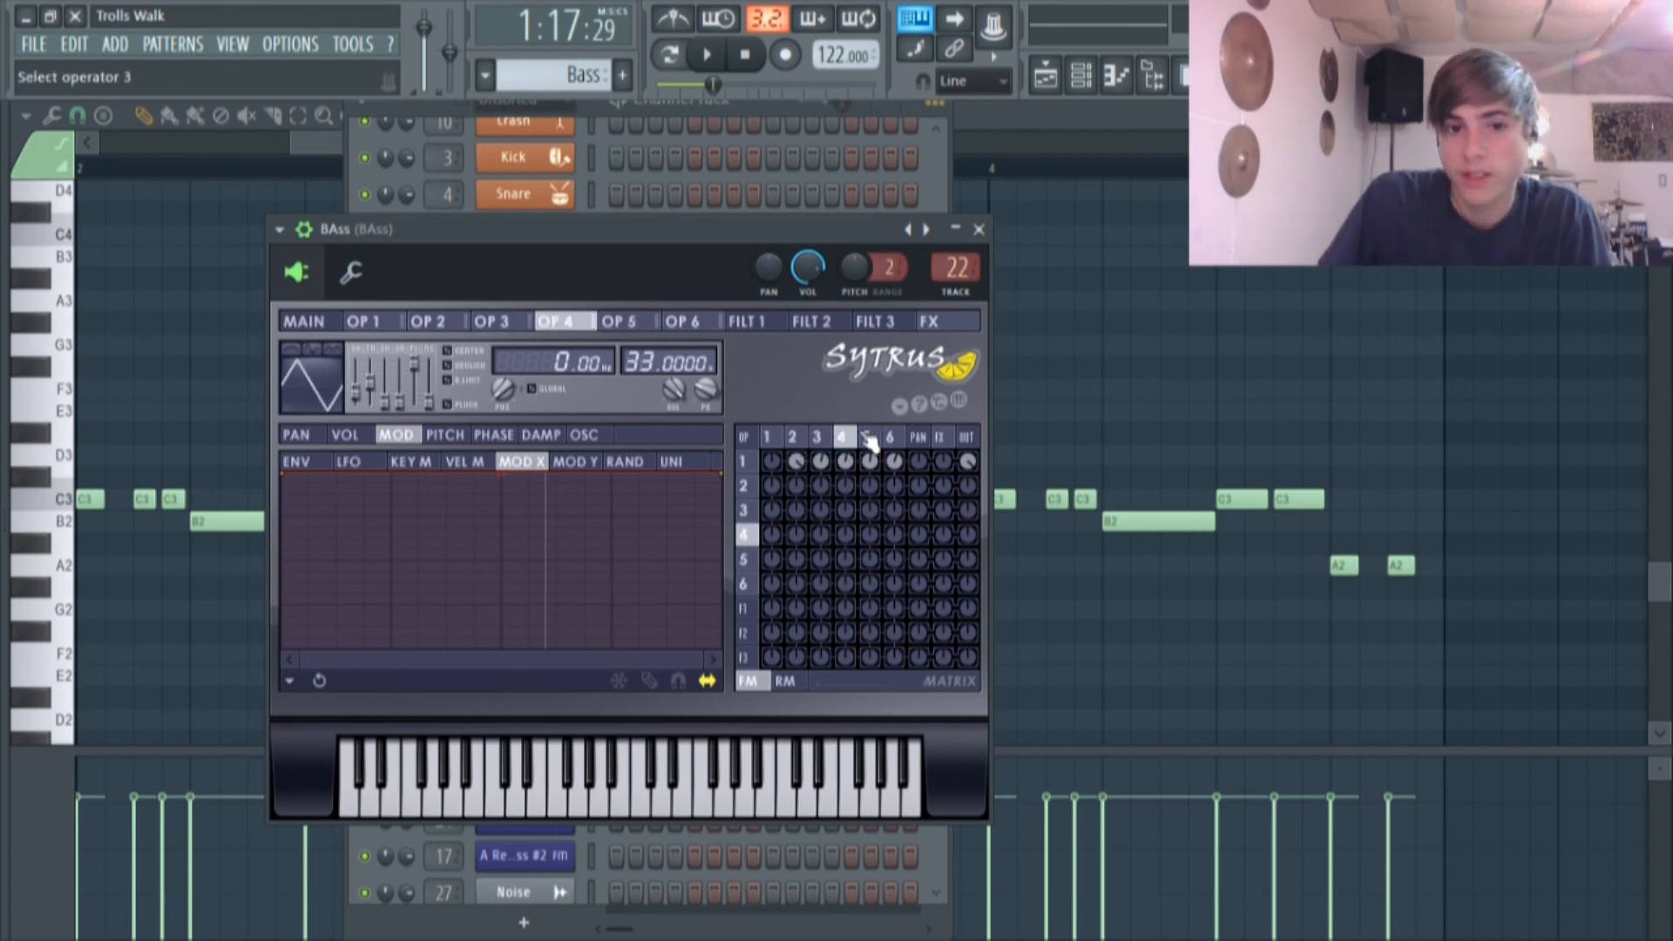
pyautogui.click(865, 437)
pyautogui.click(890, 436)
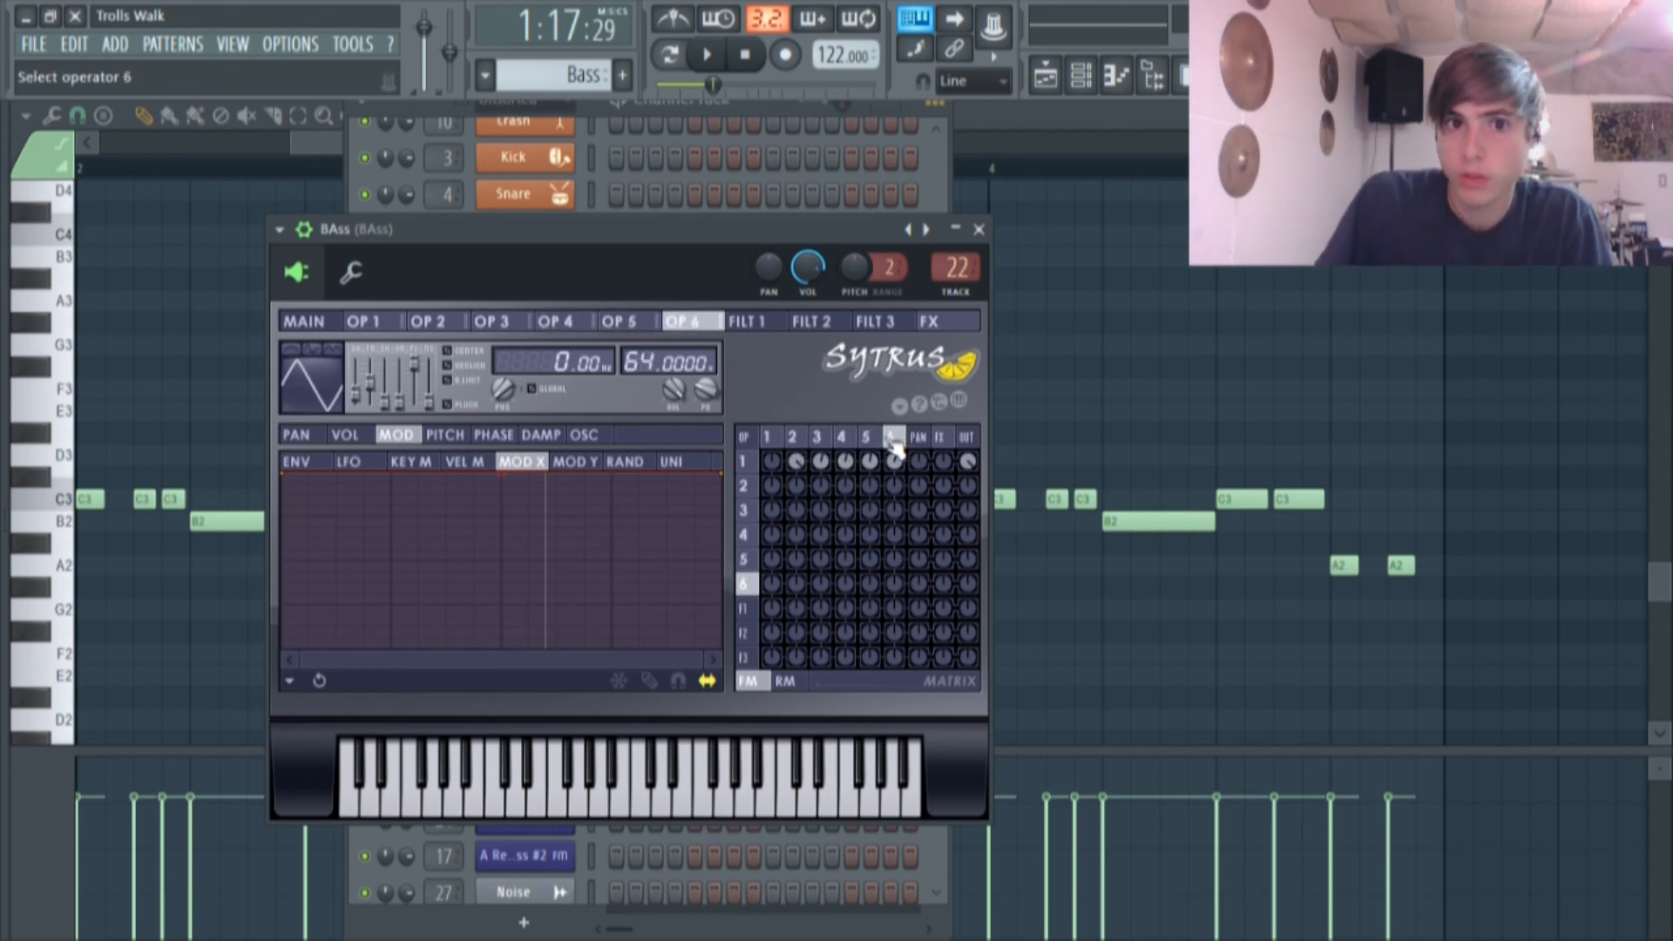
# Examine operator 1's waveform and shape sliders and compare them with the waveforms and frequency ratios of operators 2 to 4.
pyautogui.click(307, 322)
pyautogui.click(364, 322)
pyautogui.moveTo(355, 363); pyautogui.dragTo(355, 372)
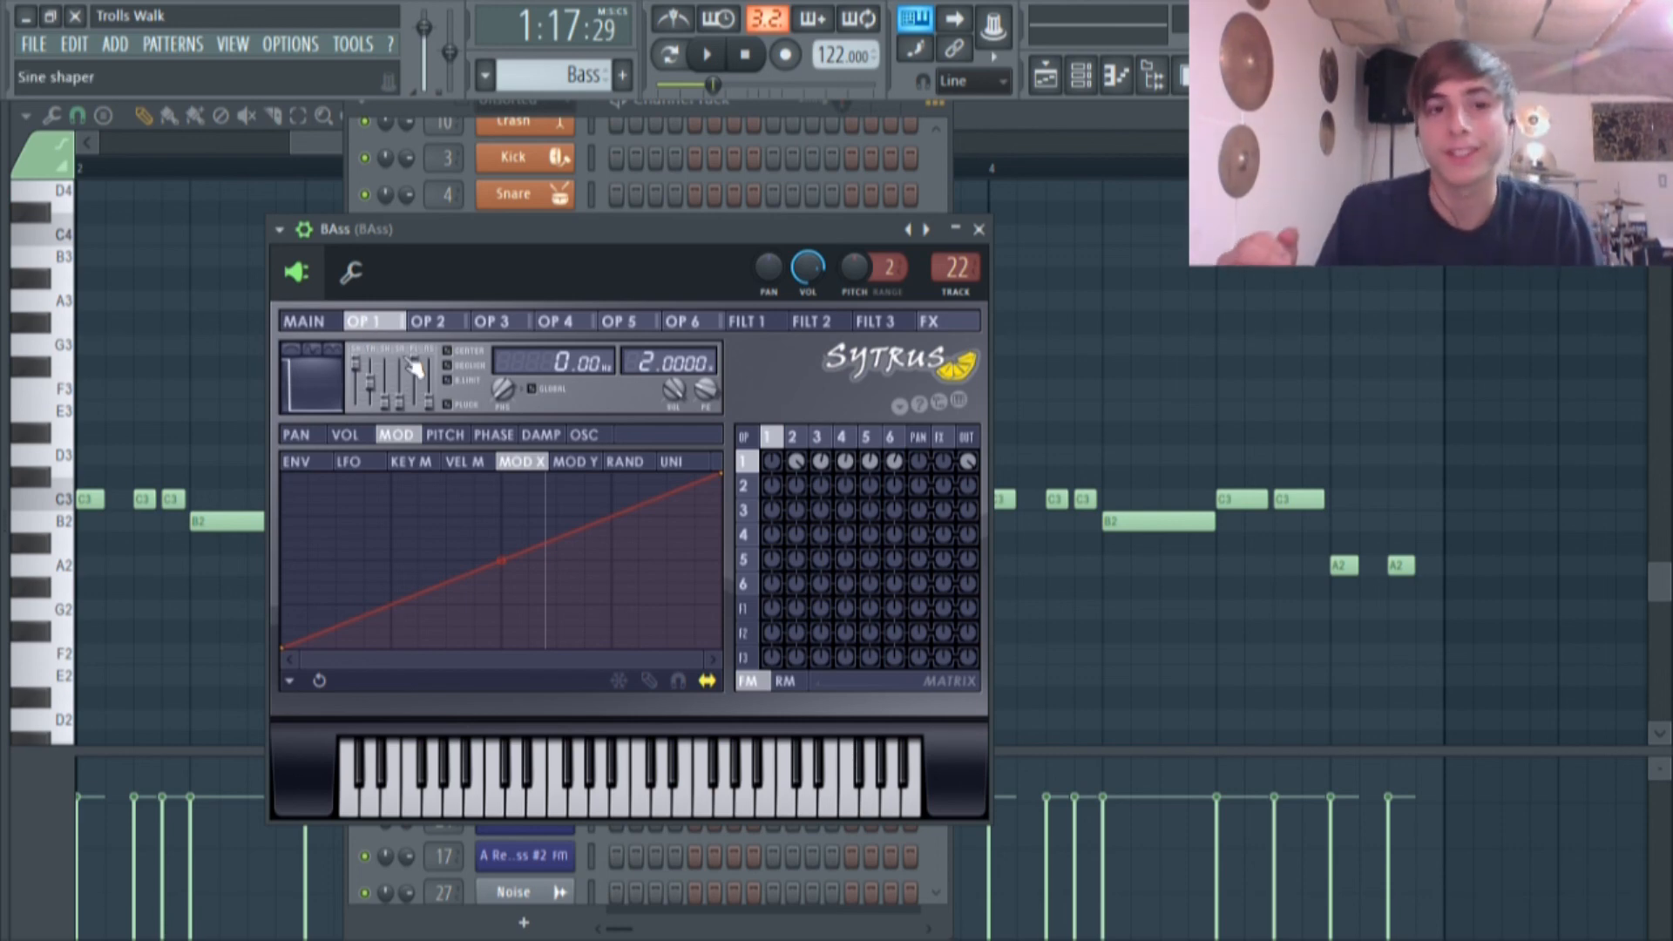
pyautogui.click(440, 322)
pyautogui.click(497, 324)
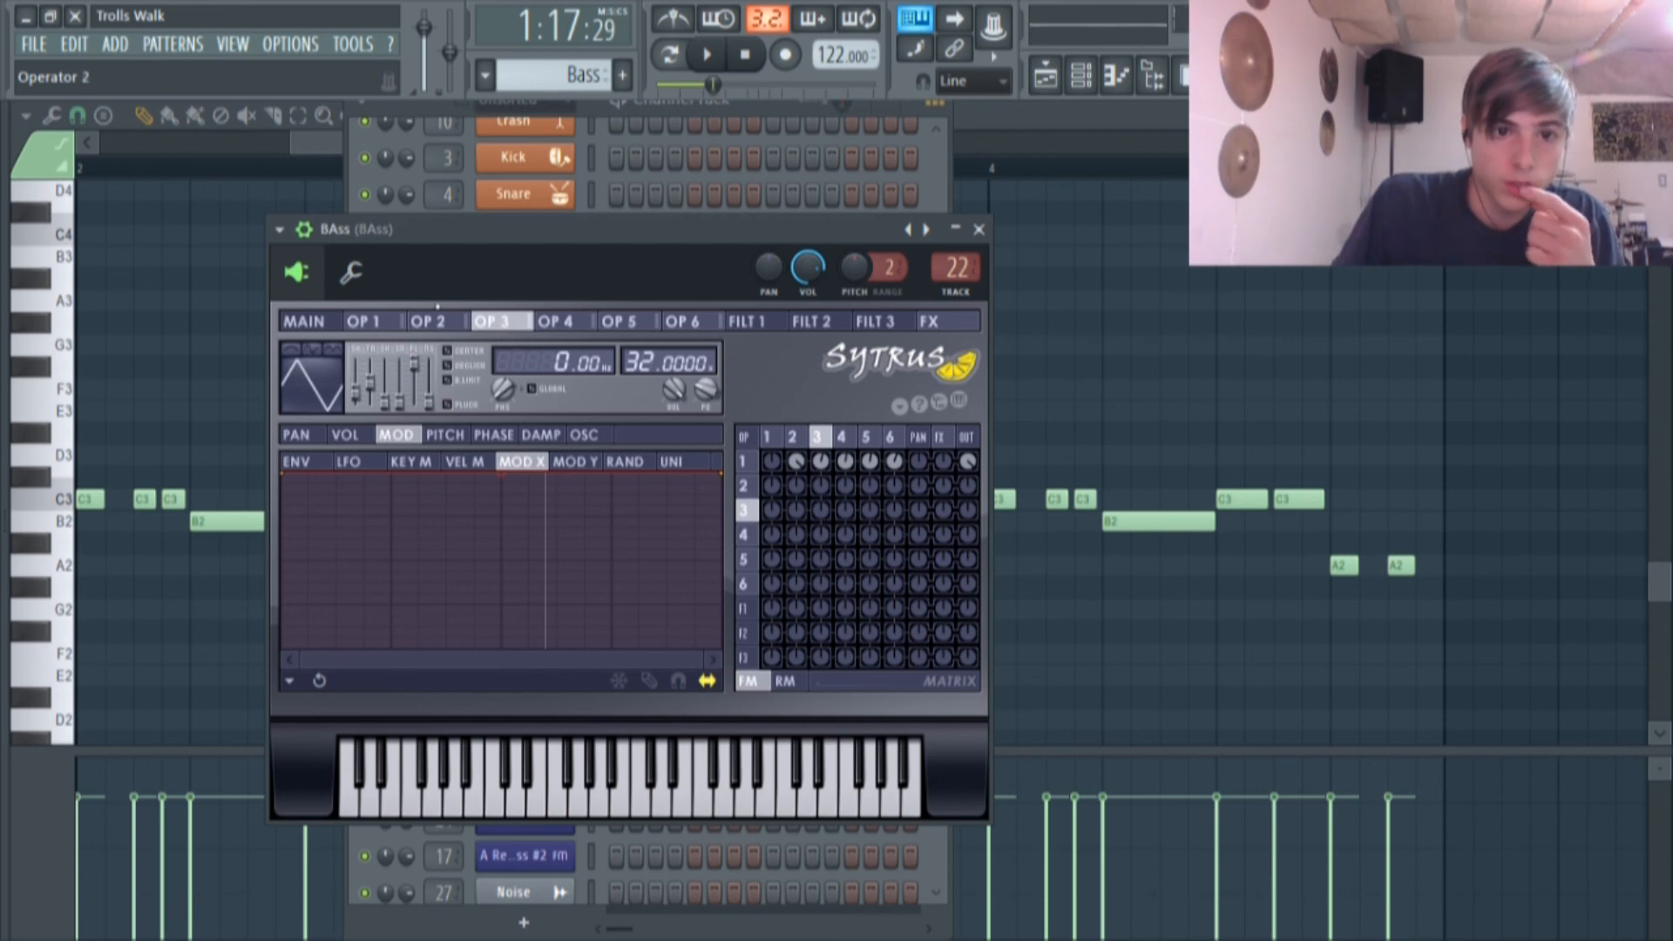
pyautogui.click(450, 323)
pyautogui.click(397, 322)
pyautogui.click(421, 324)
pyautogui.click(394, 323)
pyautogui.click(434, 326)
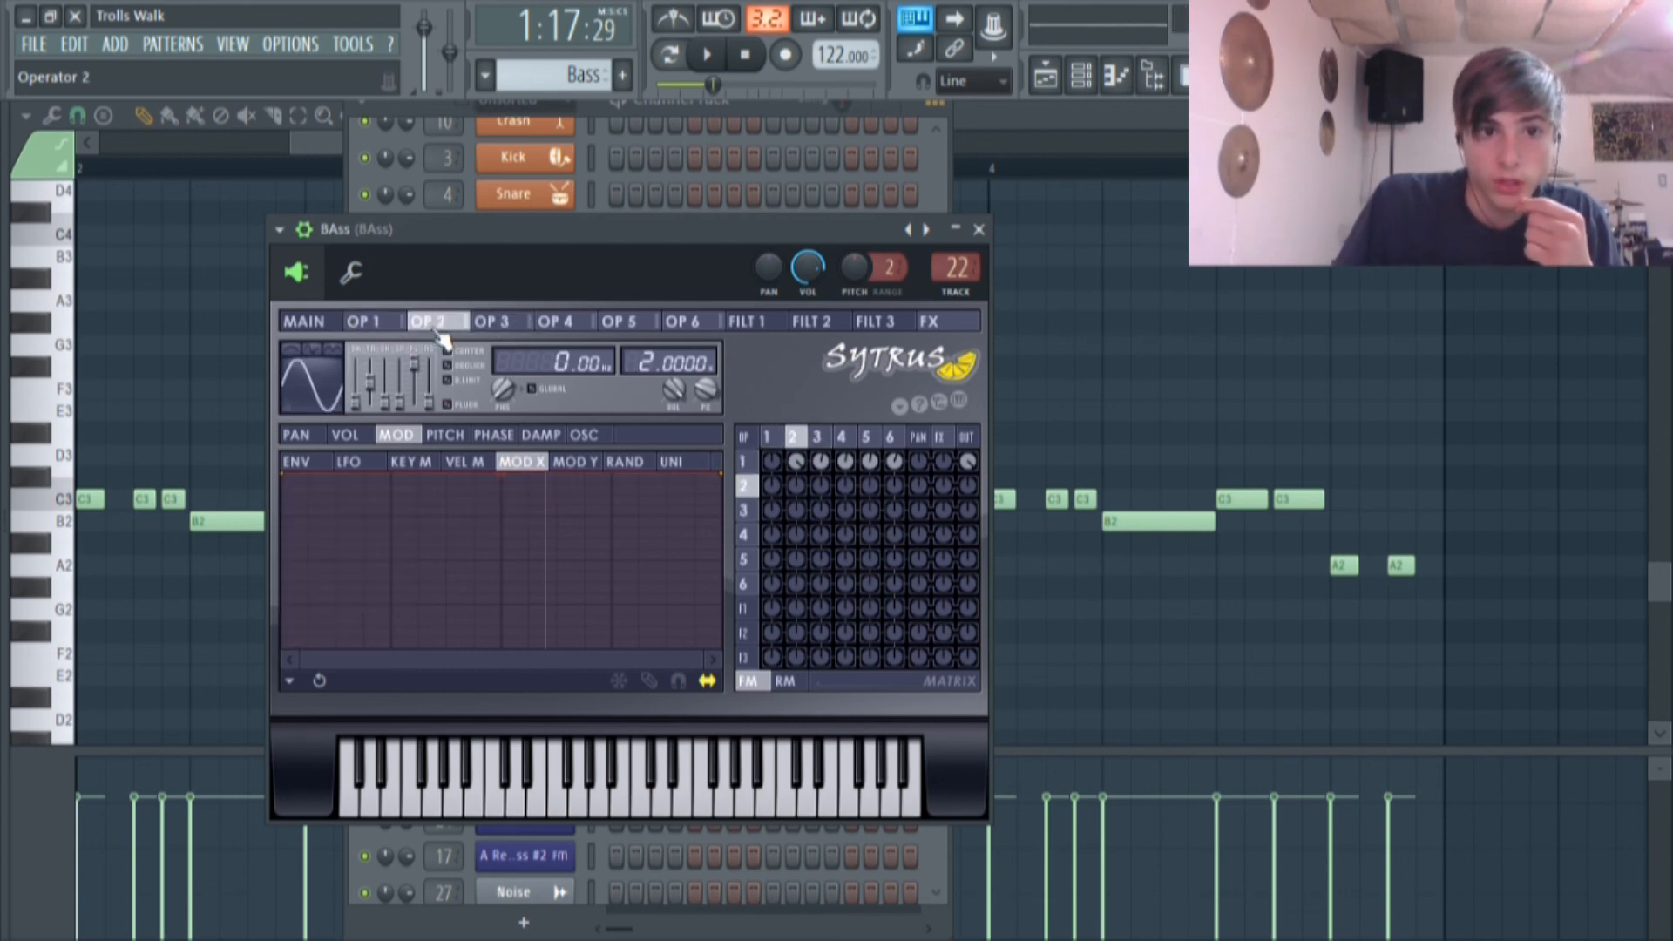
pyautogui.click(501, 324)
pyautogui.click(562, 327)
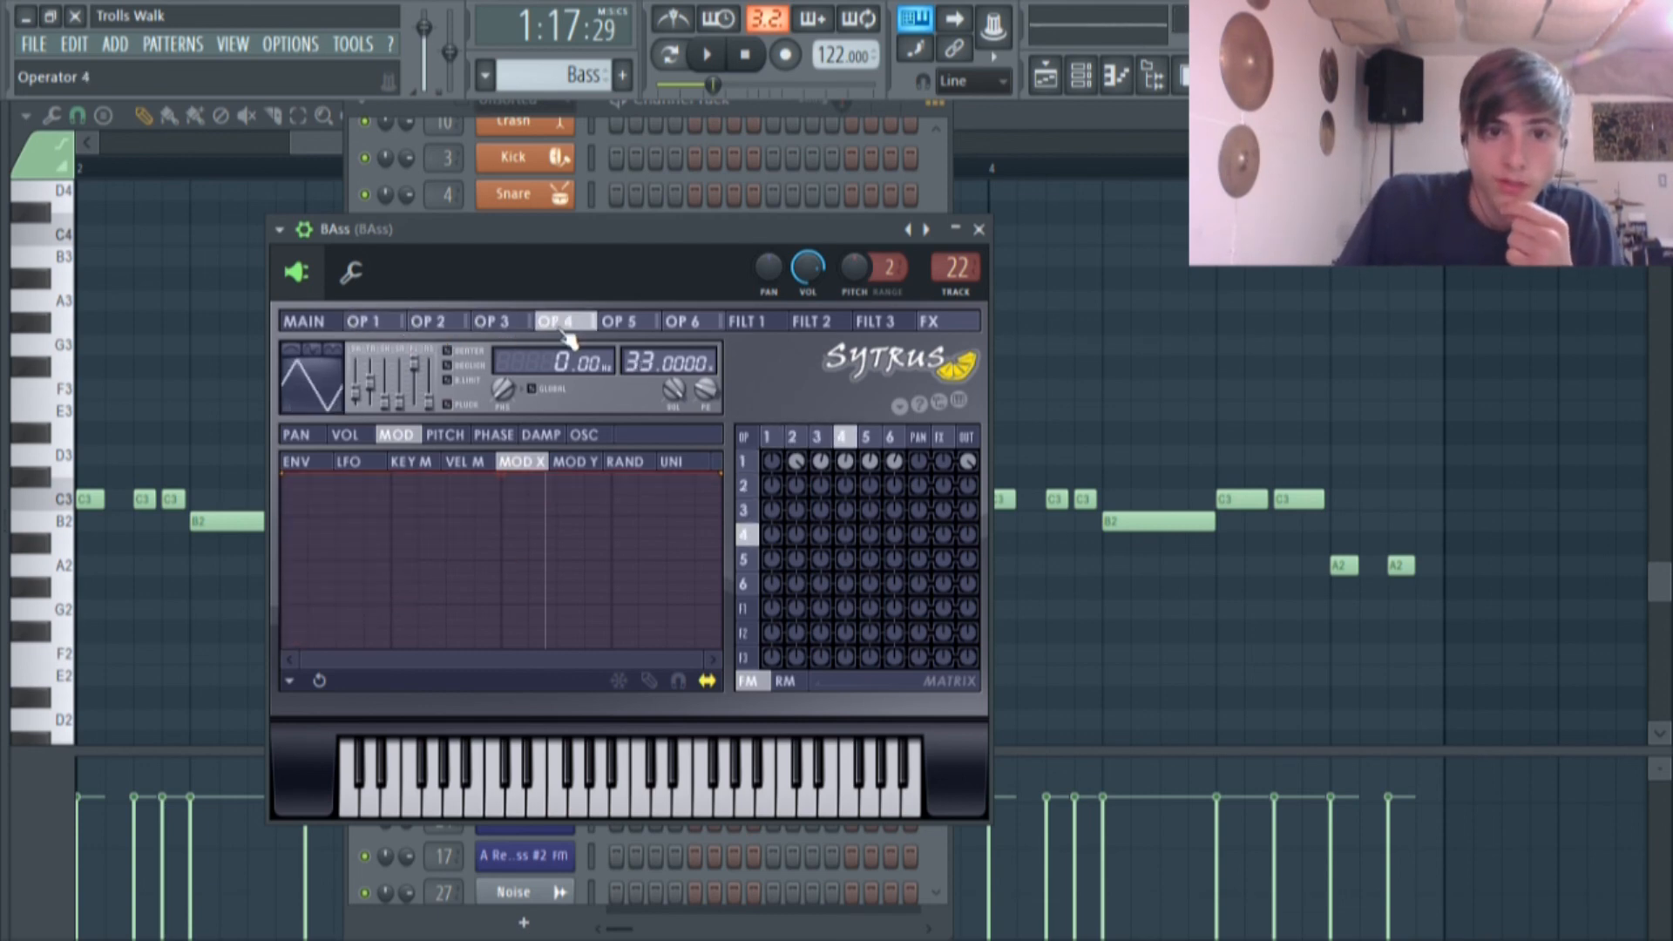
pyautogui.click(509, 326)
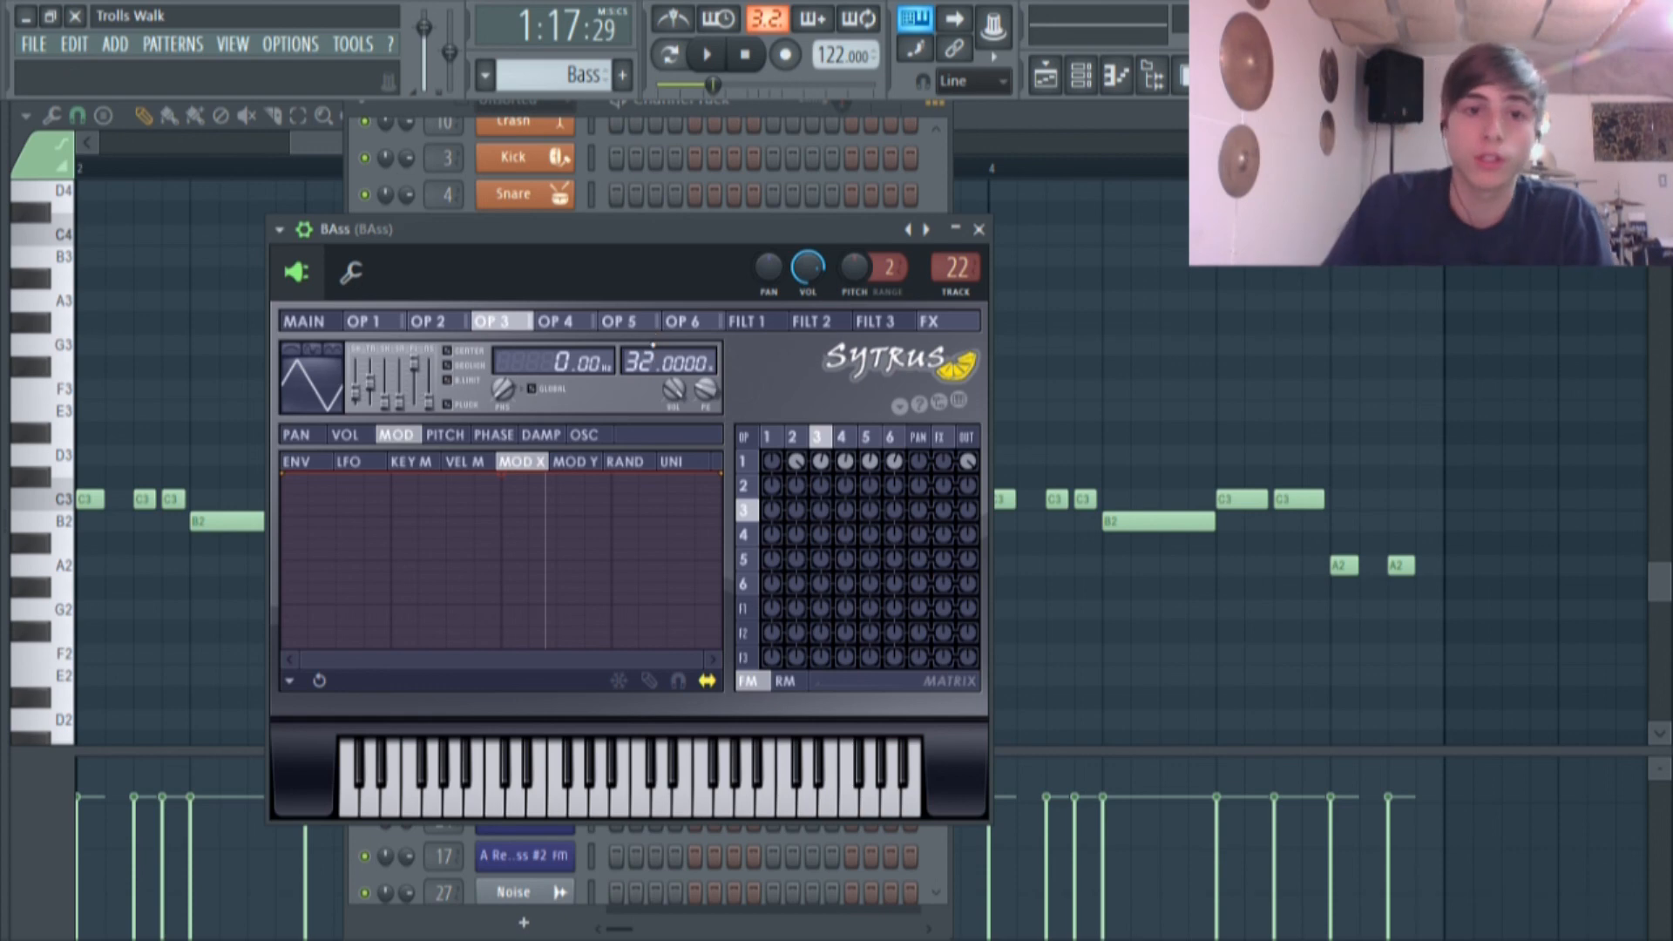
pyautogui.scroll(-1, 629, 363)
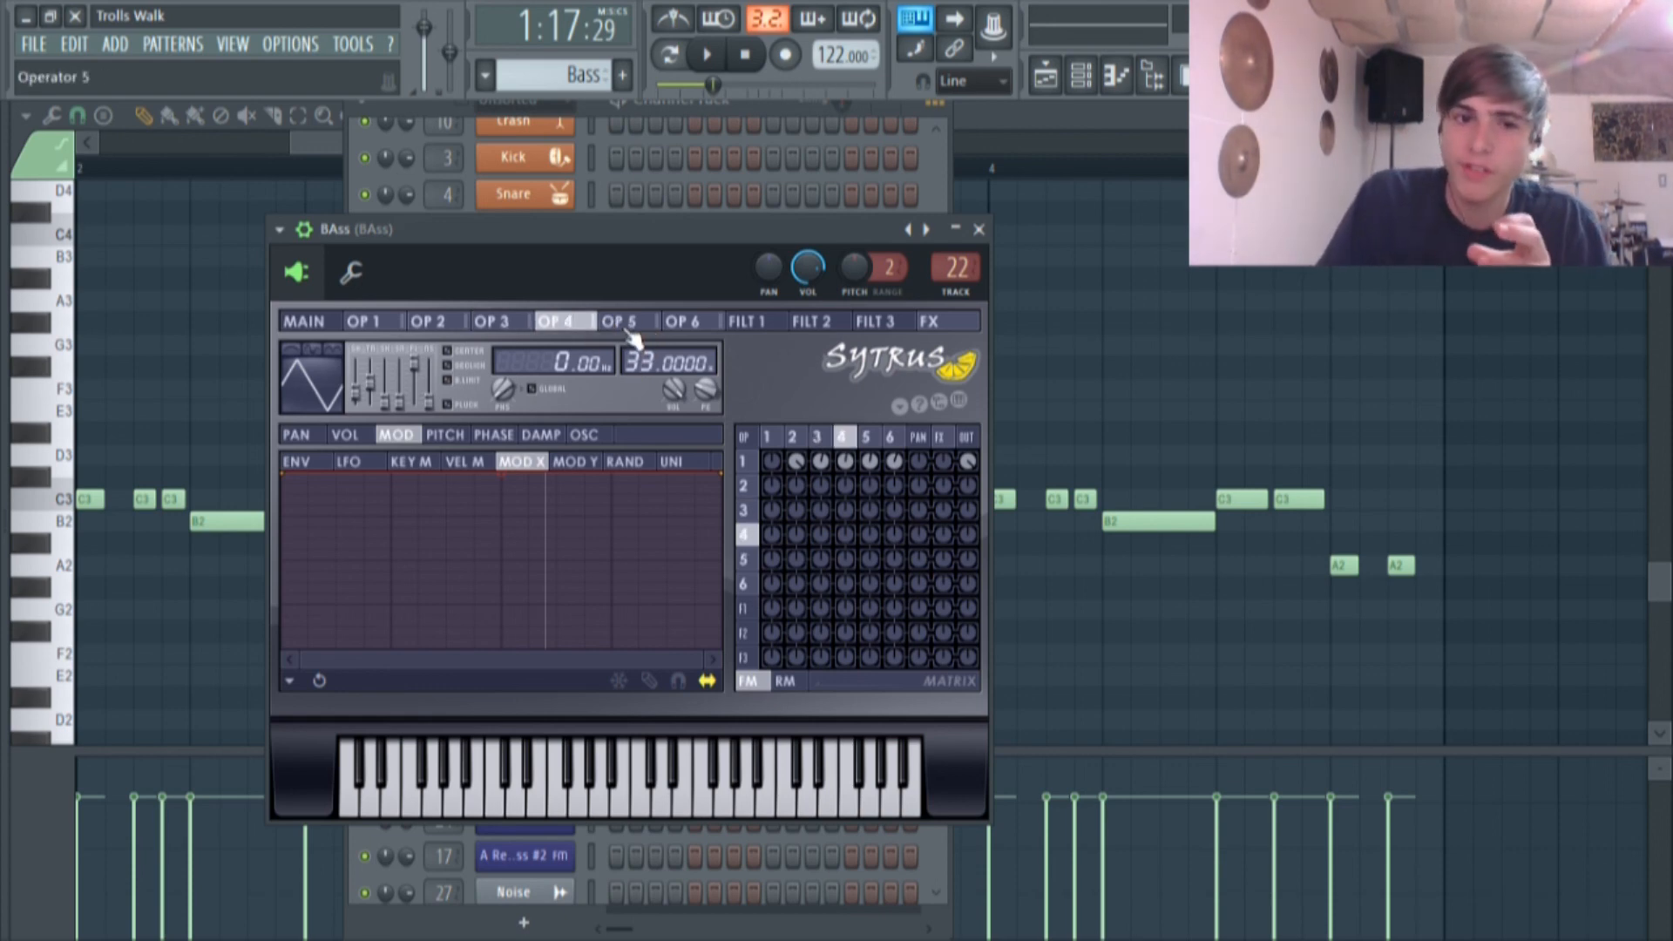
# Compare the frequency ratios of operators 4, 5 and 6, ending on the synth's main settings.
pyautogui.click(627, 329)
pyautogui.click(669, 324)
pyautogui.click(647, 321)
pyautogui.click(670, 322)
pyautogui.click(566, 326)
pyautogui.click(641, 319)
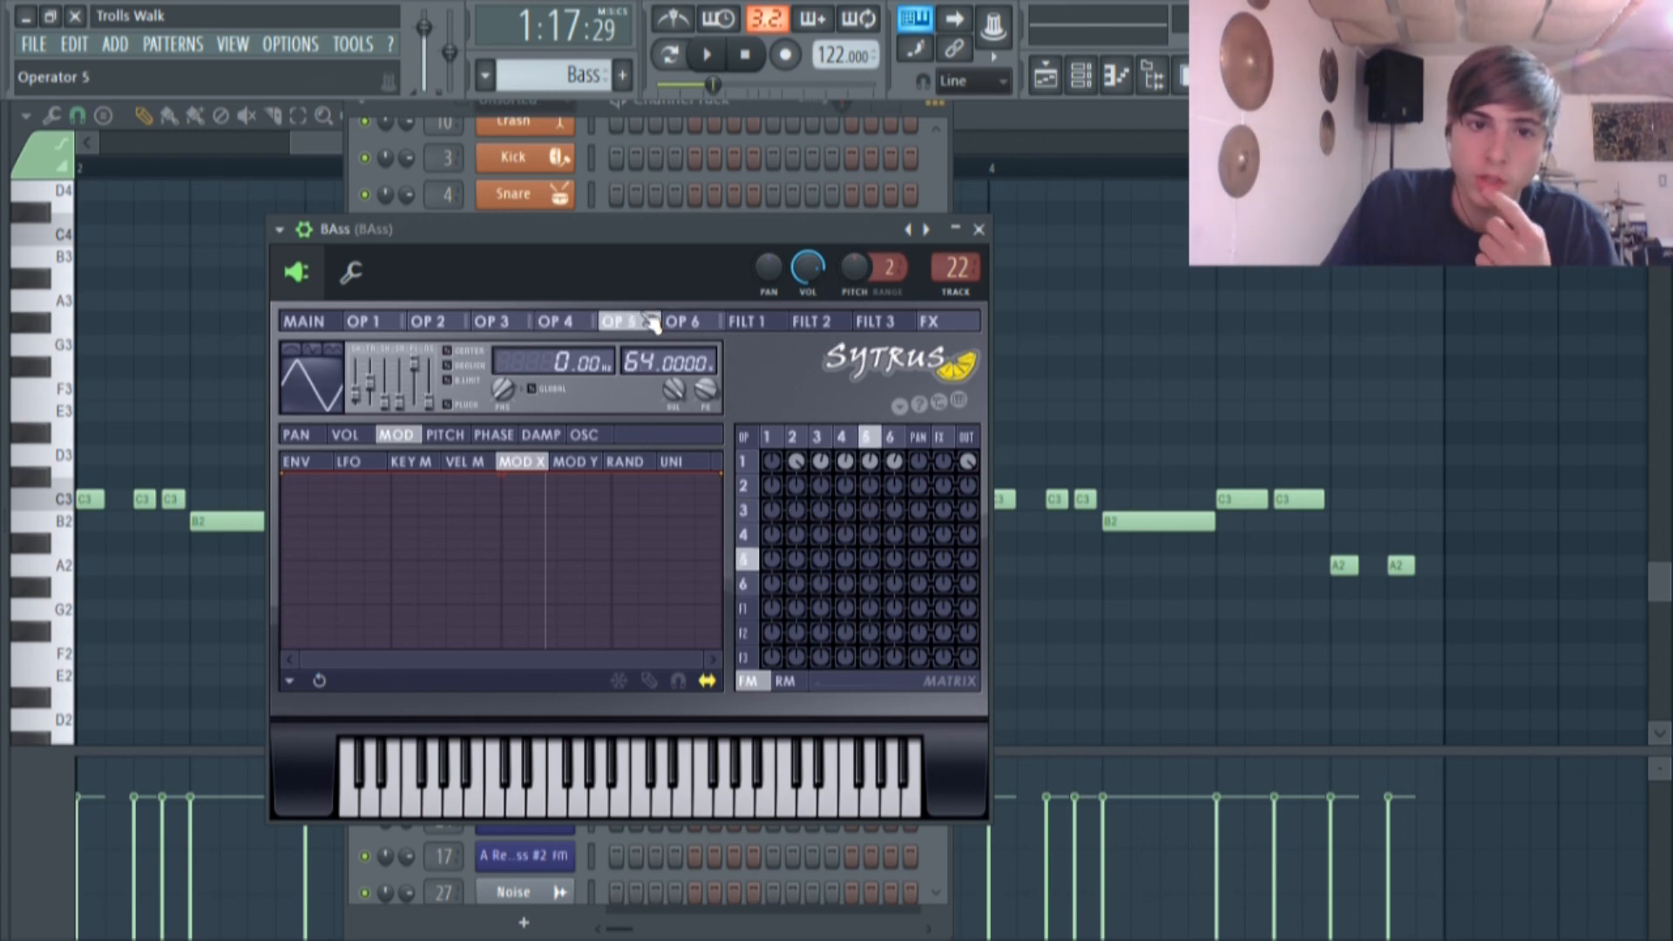
pyautogui.click(669, 322)
pyautogui.click(647, 321)
pyautogui.click(669, 322)
pyautogui.click(305, 322)
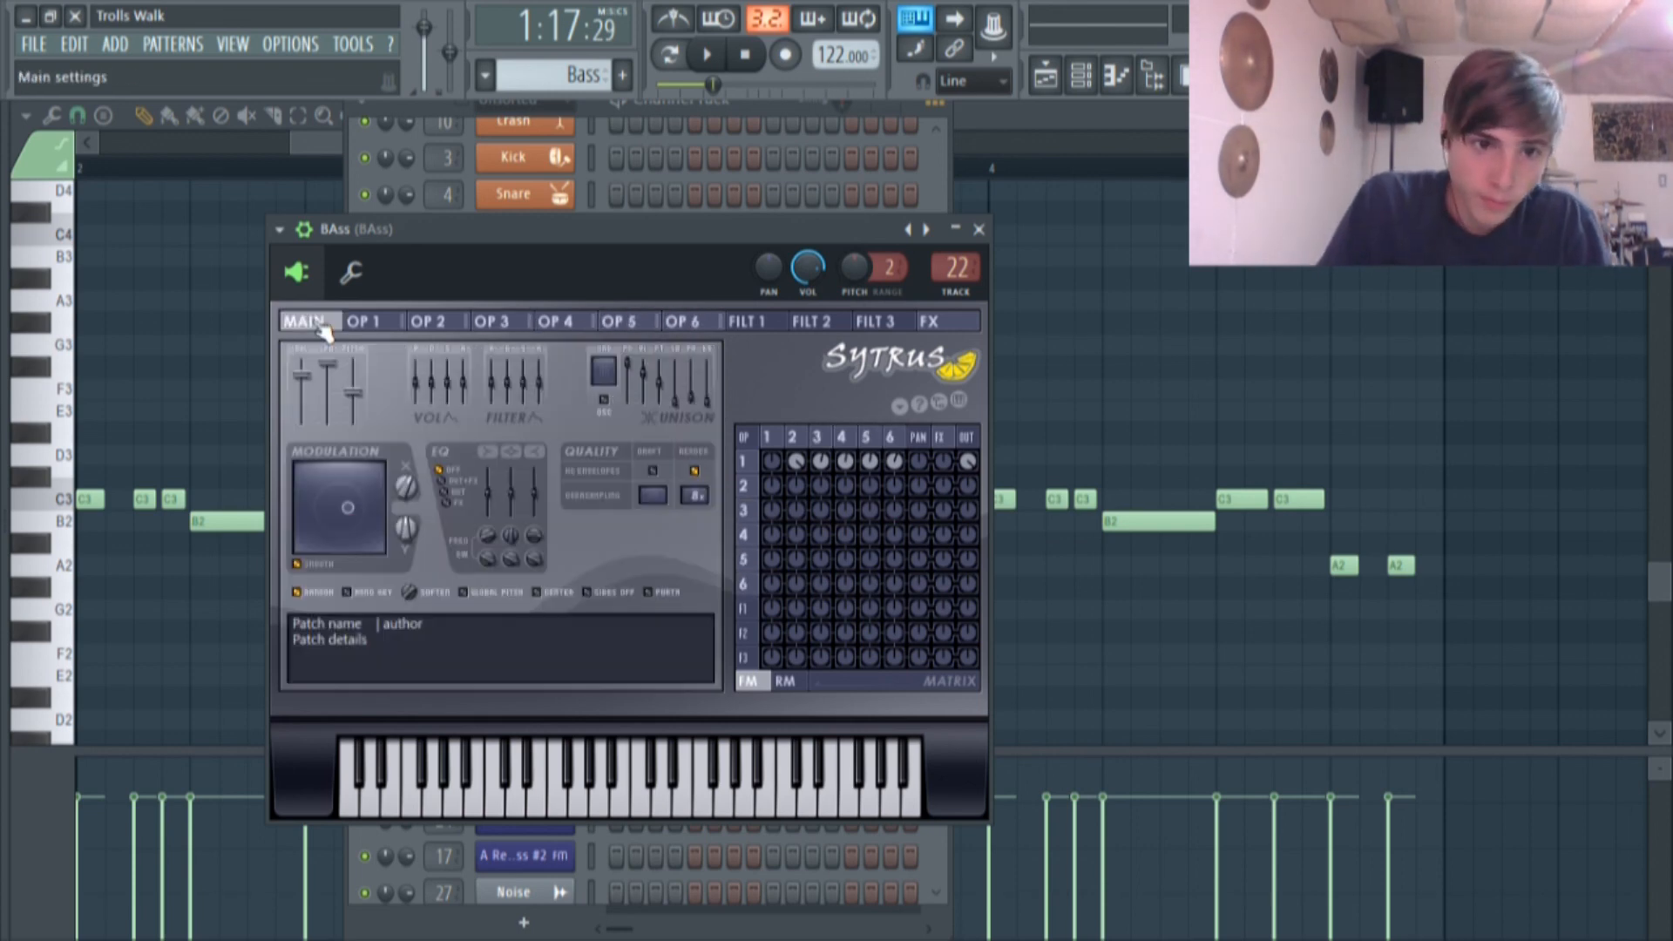
# Try a short C1 note at the start of bar 2 in the BAss piano roll.
pyautogui.click(148, 482)
pyautogui.scroll(-5, 186, 466)
pyautogui.moveTo(130, 477); pyautogui.dragTo(111, 475)
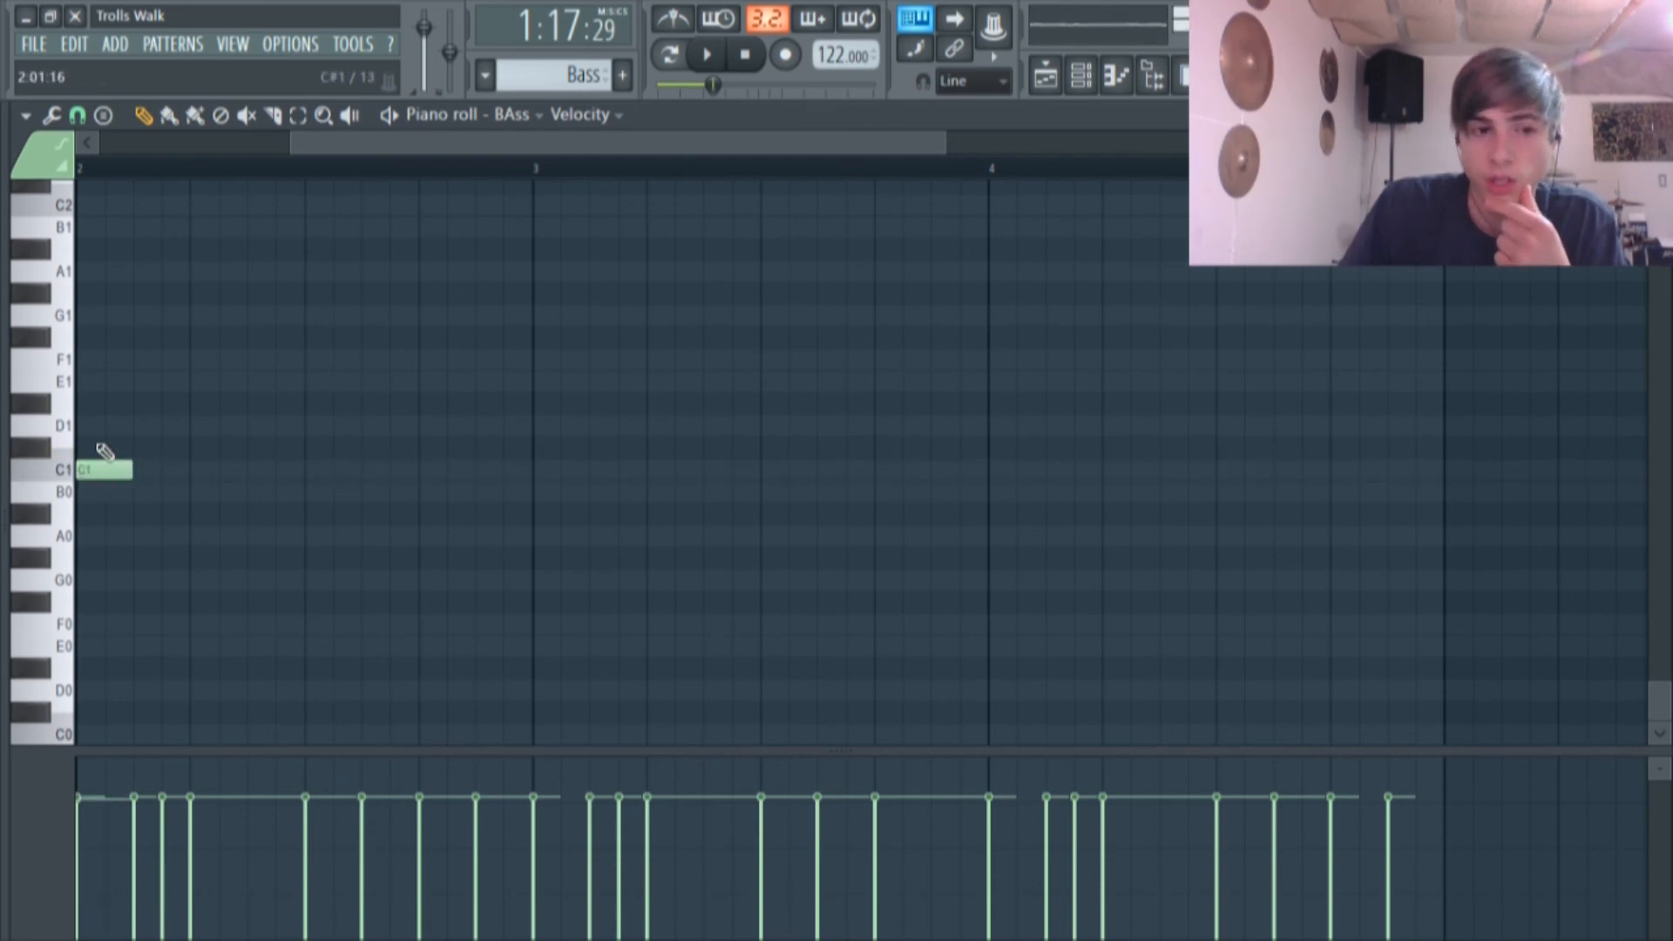
pyautogui.scroll(6, 104, 451)
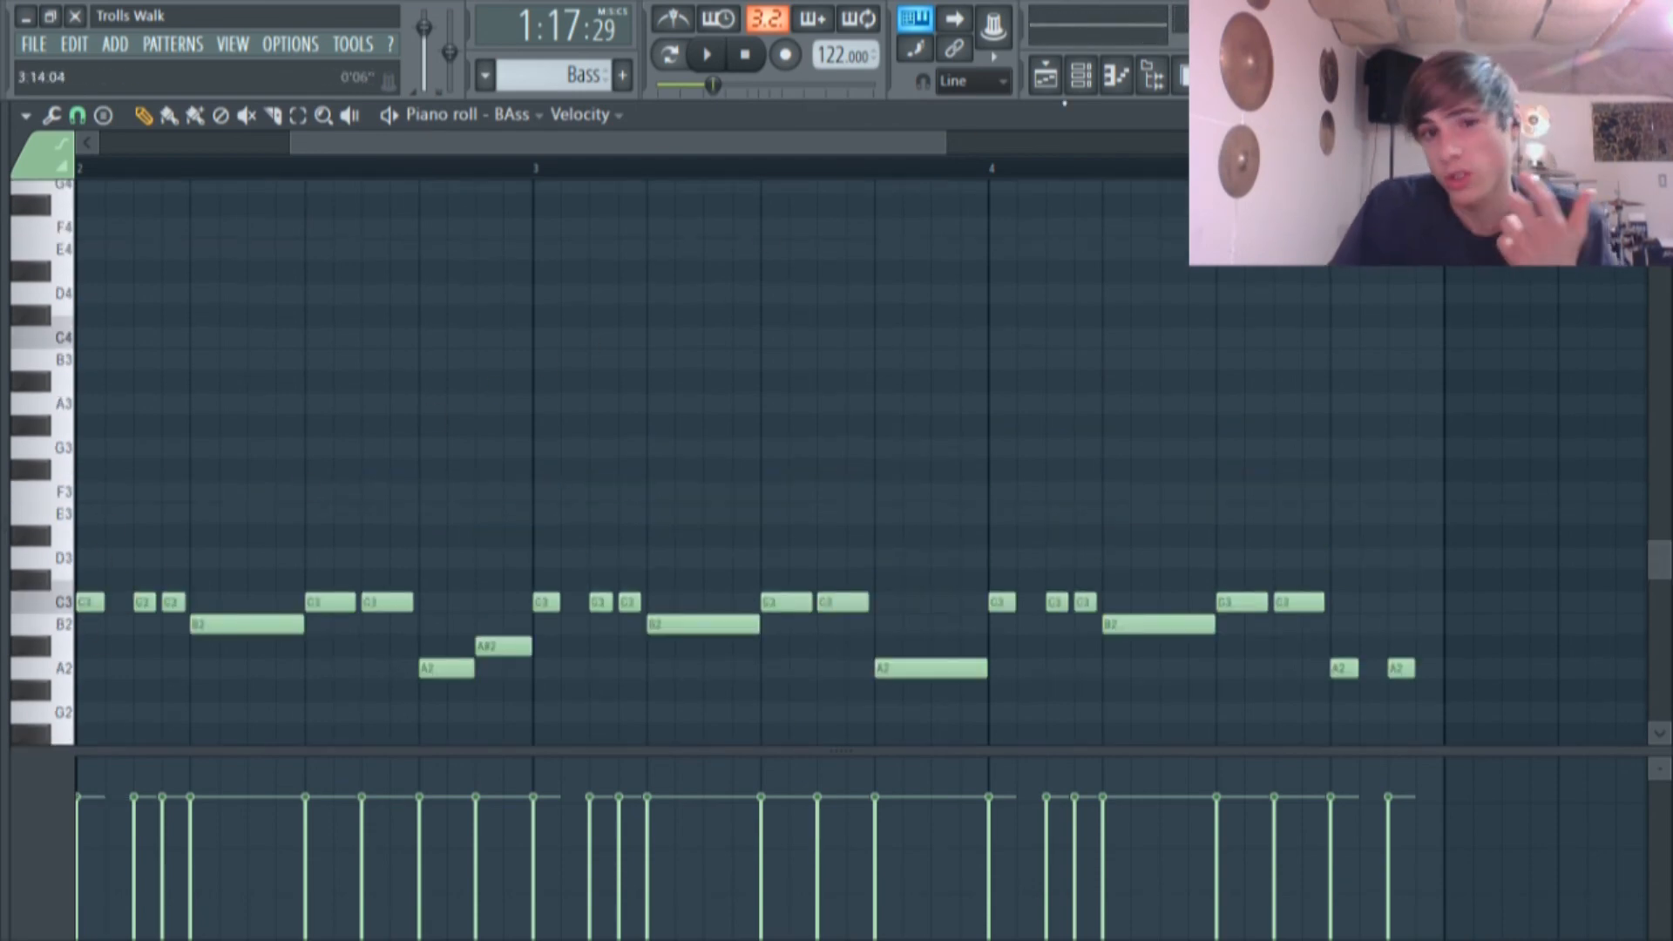
# Reopen the BAss synth, check operator 1's waveform, and sweep Modulation X while auditioning C3, leaving it slightly above its middle position.
pyautogui.click(1080, 76)
pyautogui.click(558, 638)
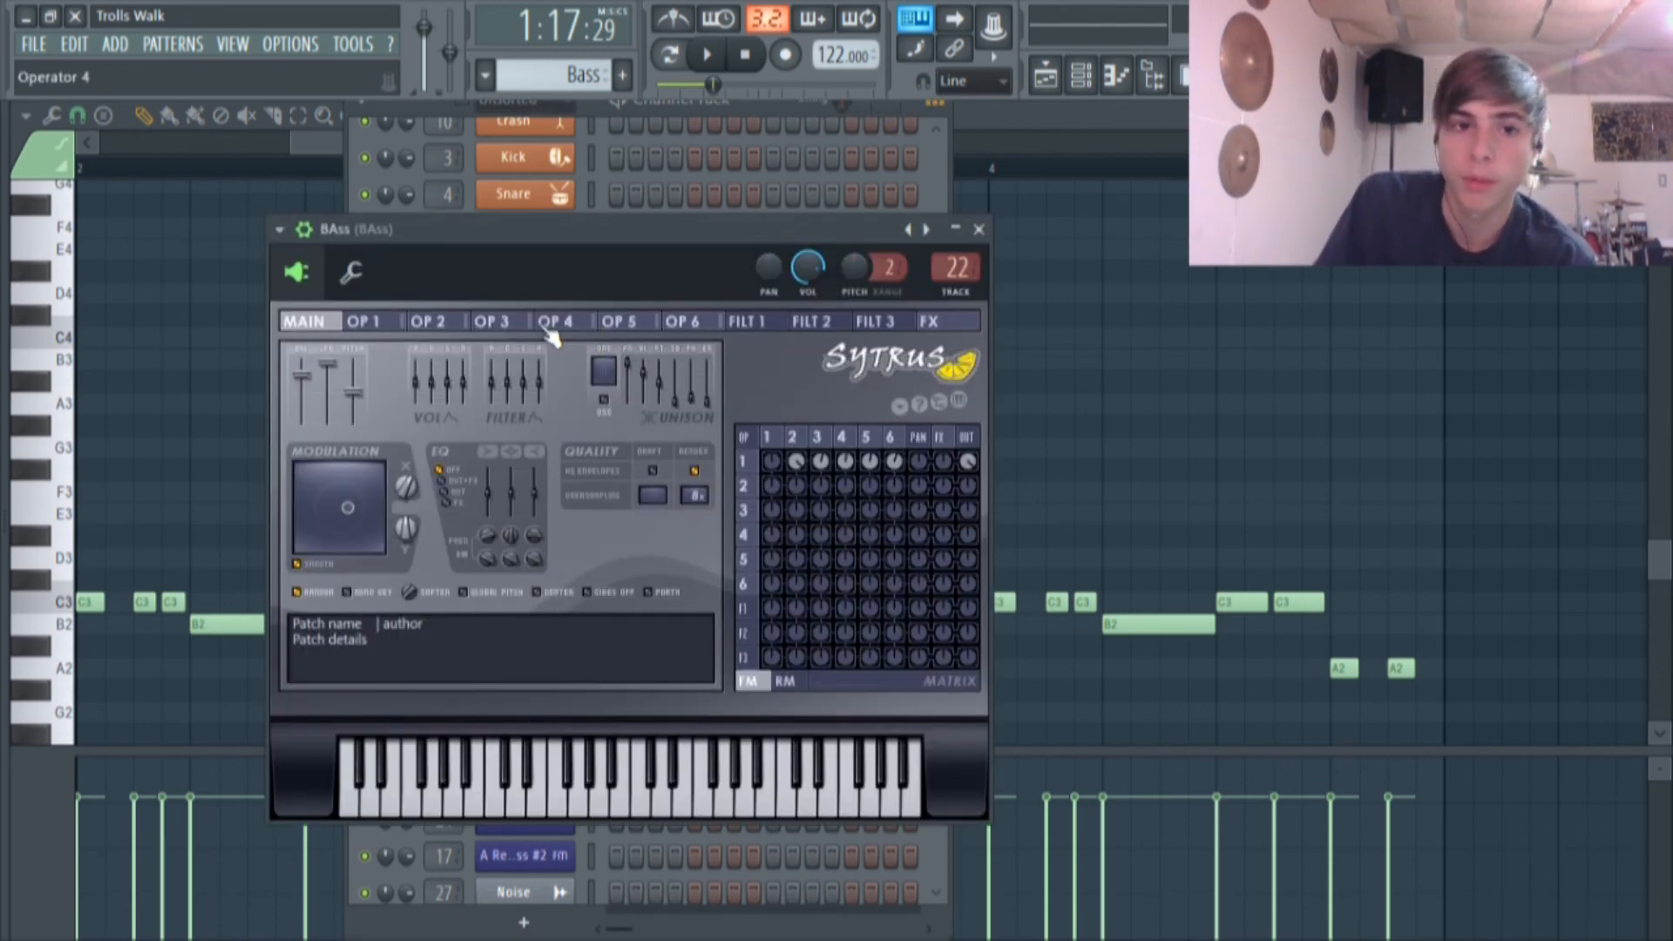
pyautogui.click(370, 323)
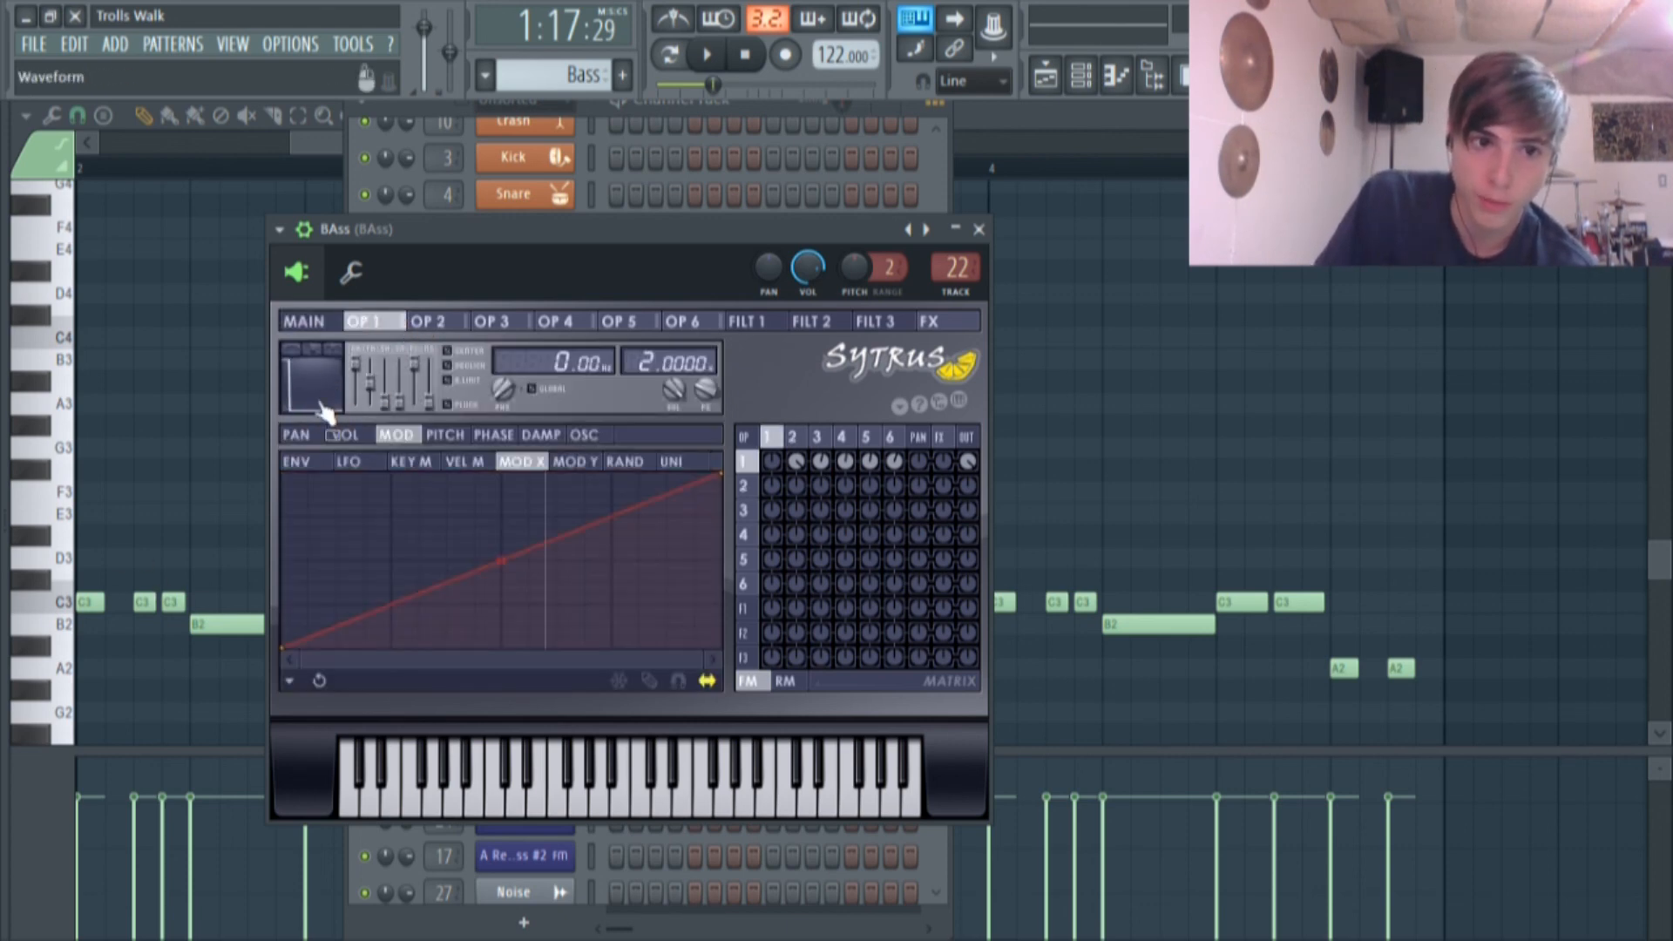
pyautogui.click(307, 322)
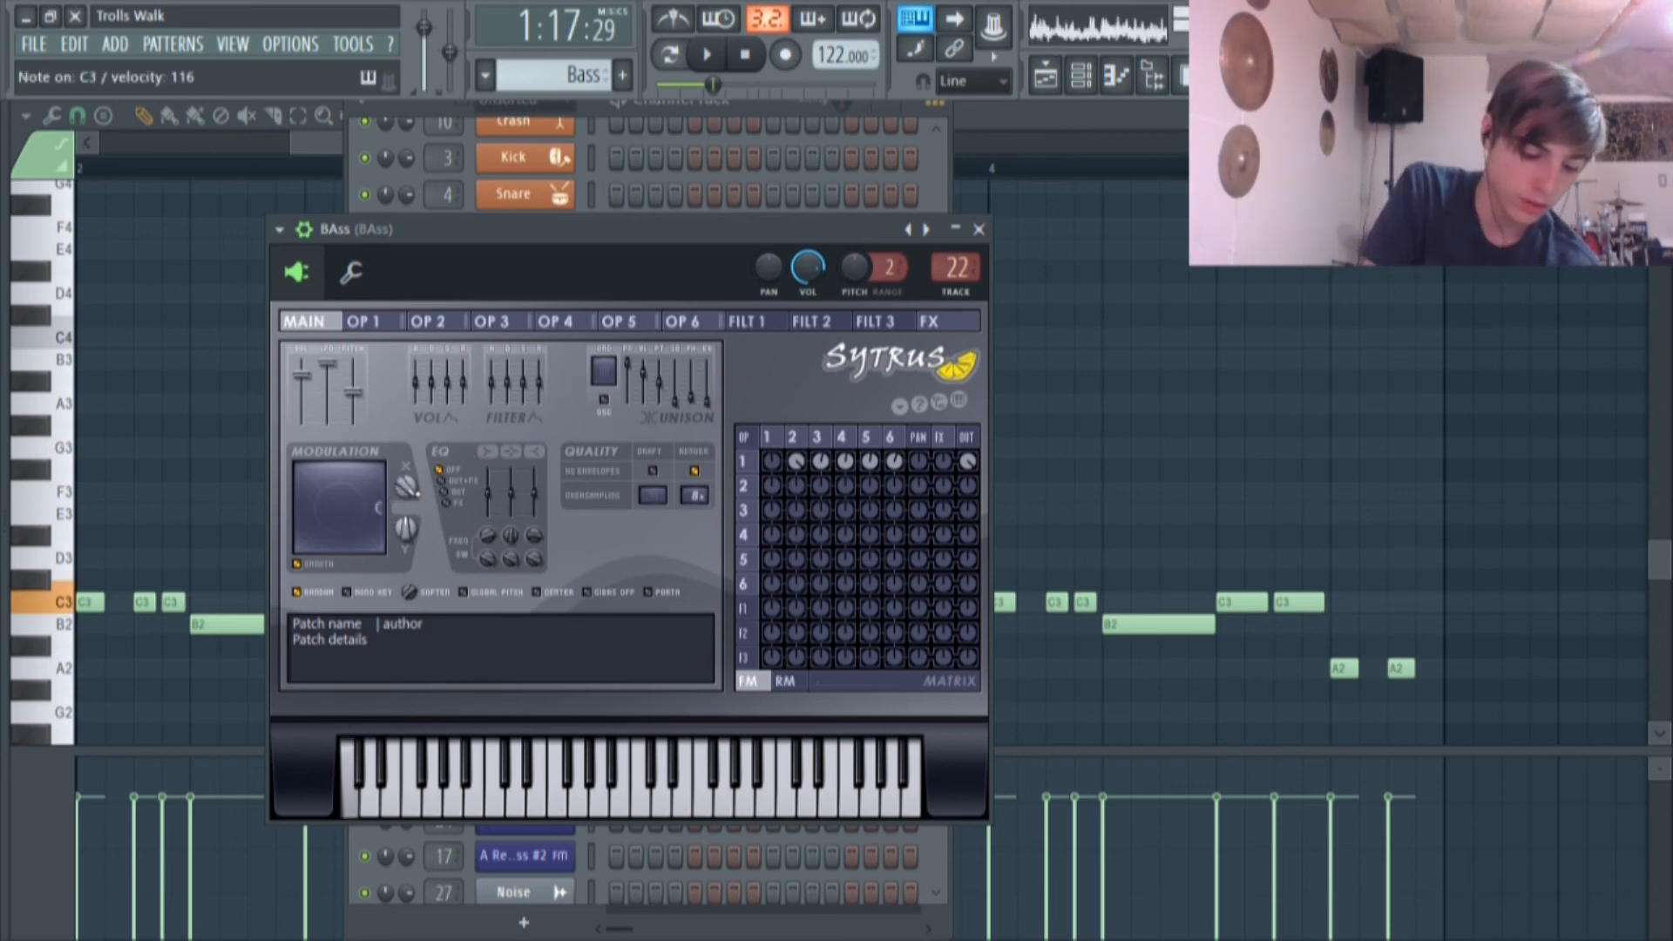
pyautogui.moveTo(407, 486); pyautogui.dragTo(406, 503)
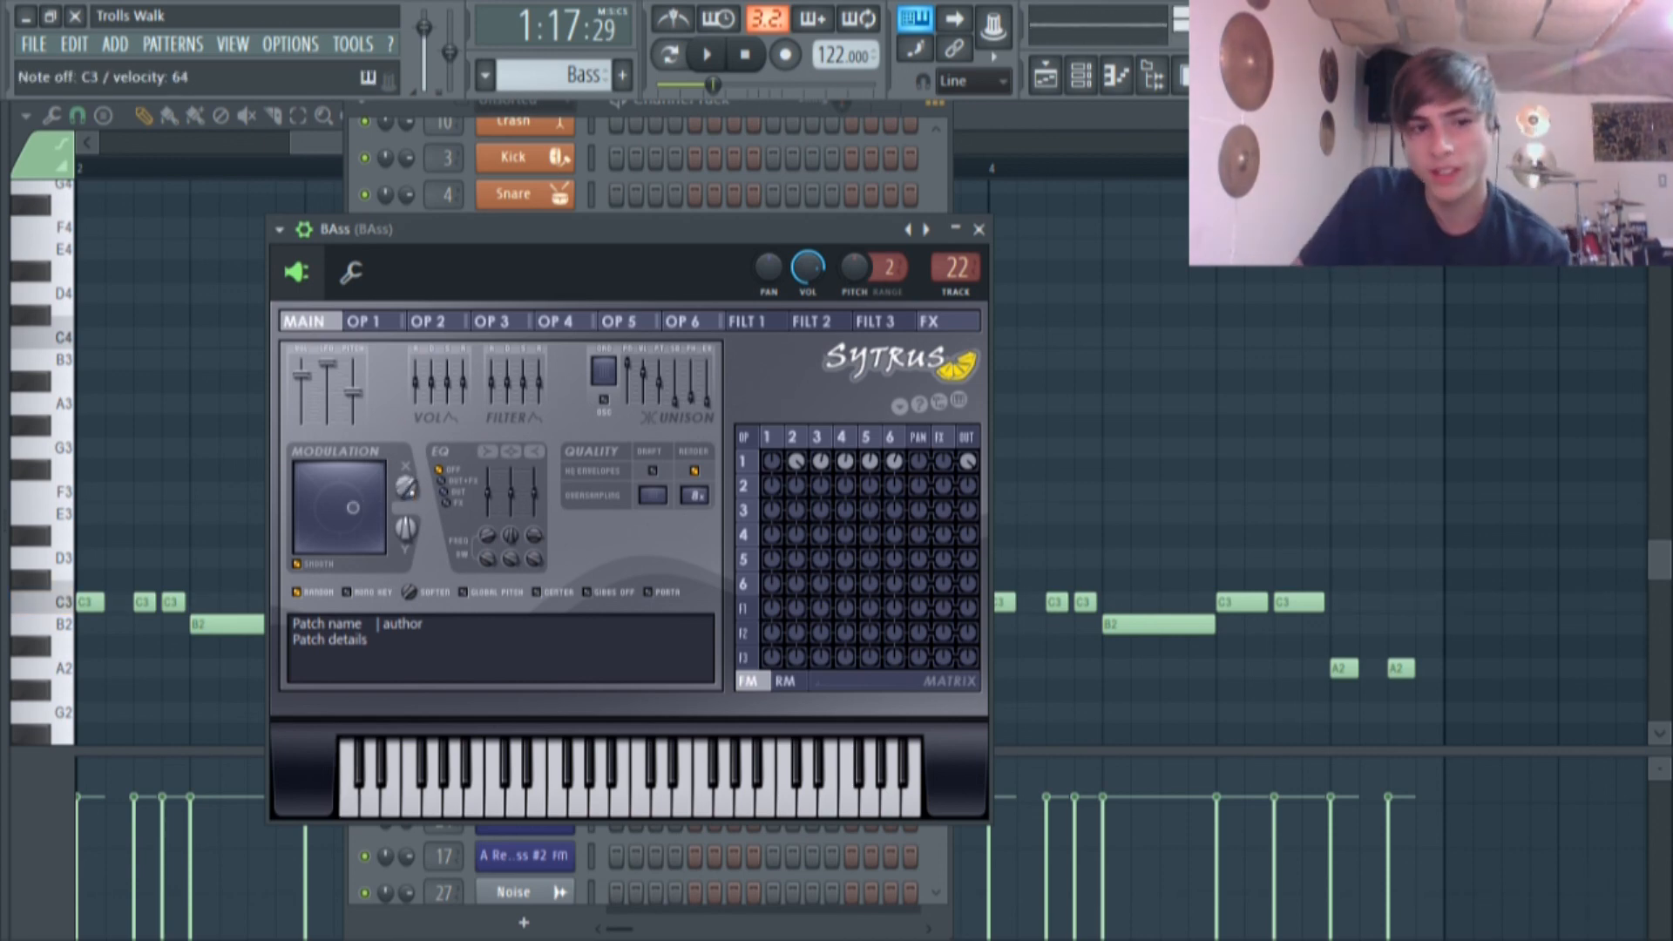
pyautogui.moveTo(406, 486)
pyautogui.mouseDown()
pyautogui.moveTo(406, 458)
pyautogui.moveTo(406, 539)
pyautogui.moveTo(406, 462)
pyautogui.moveTo(406, 485)
pyautogui.mouseUp()
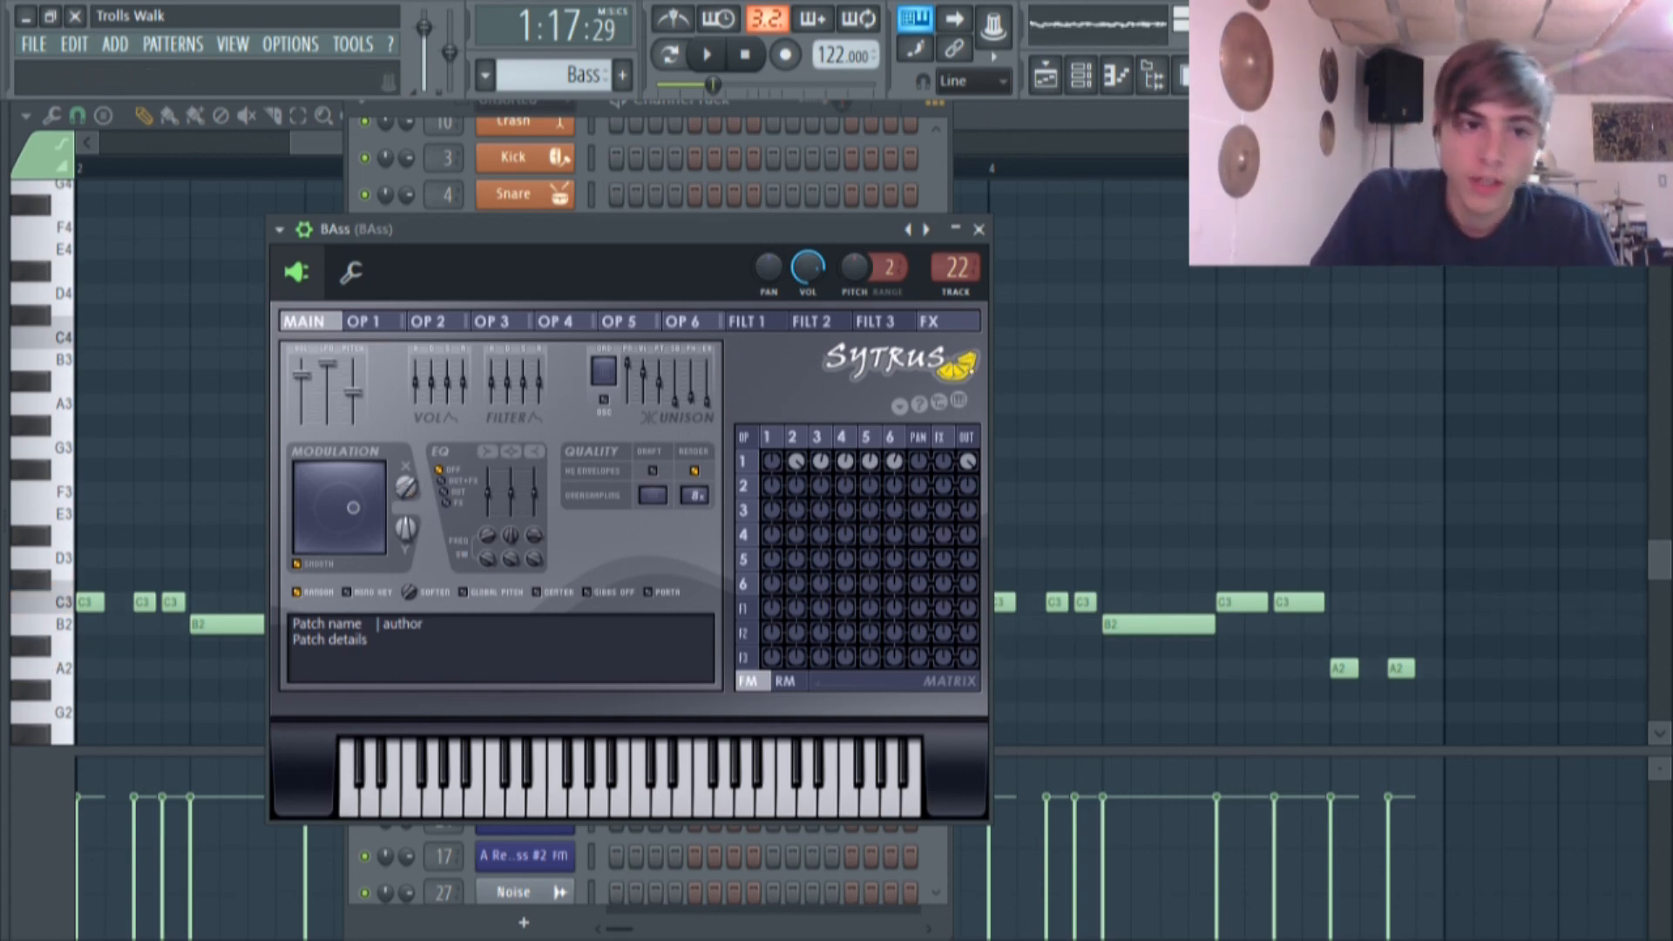
pyautogui.press('Escape')
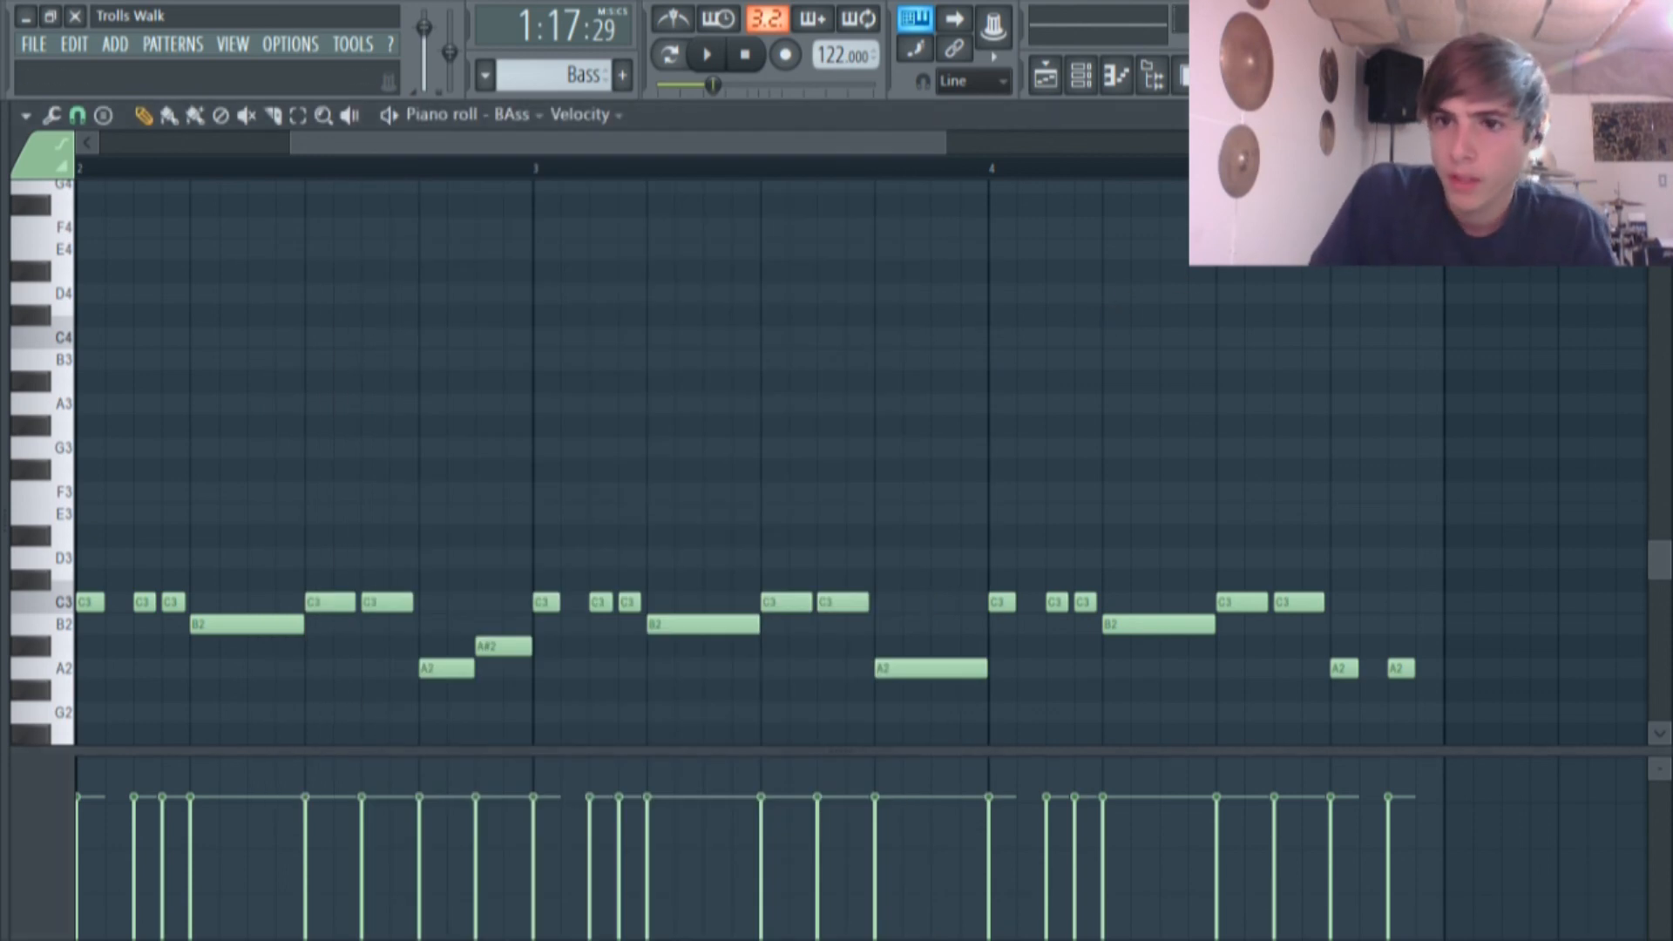
# Open the Effector distortion on the BAss mixer track and compare the sound with the effect bypassed and active.
pyautogui.press('F9')
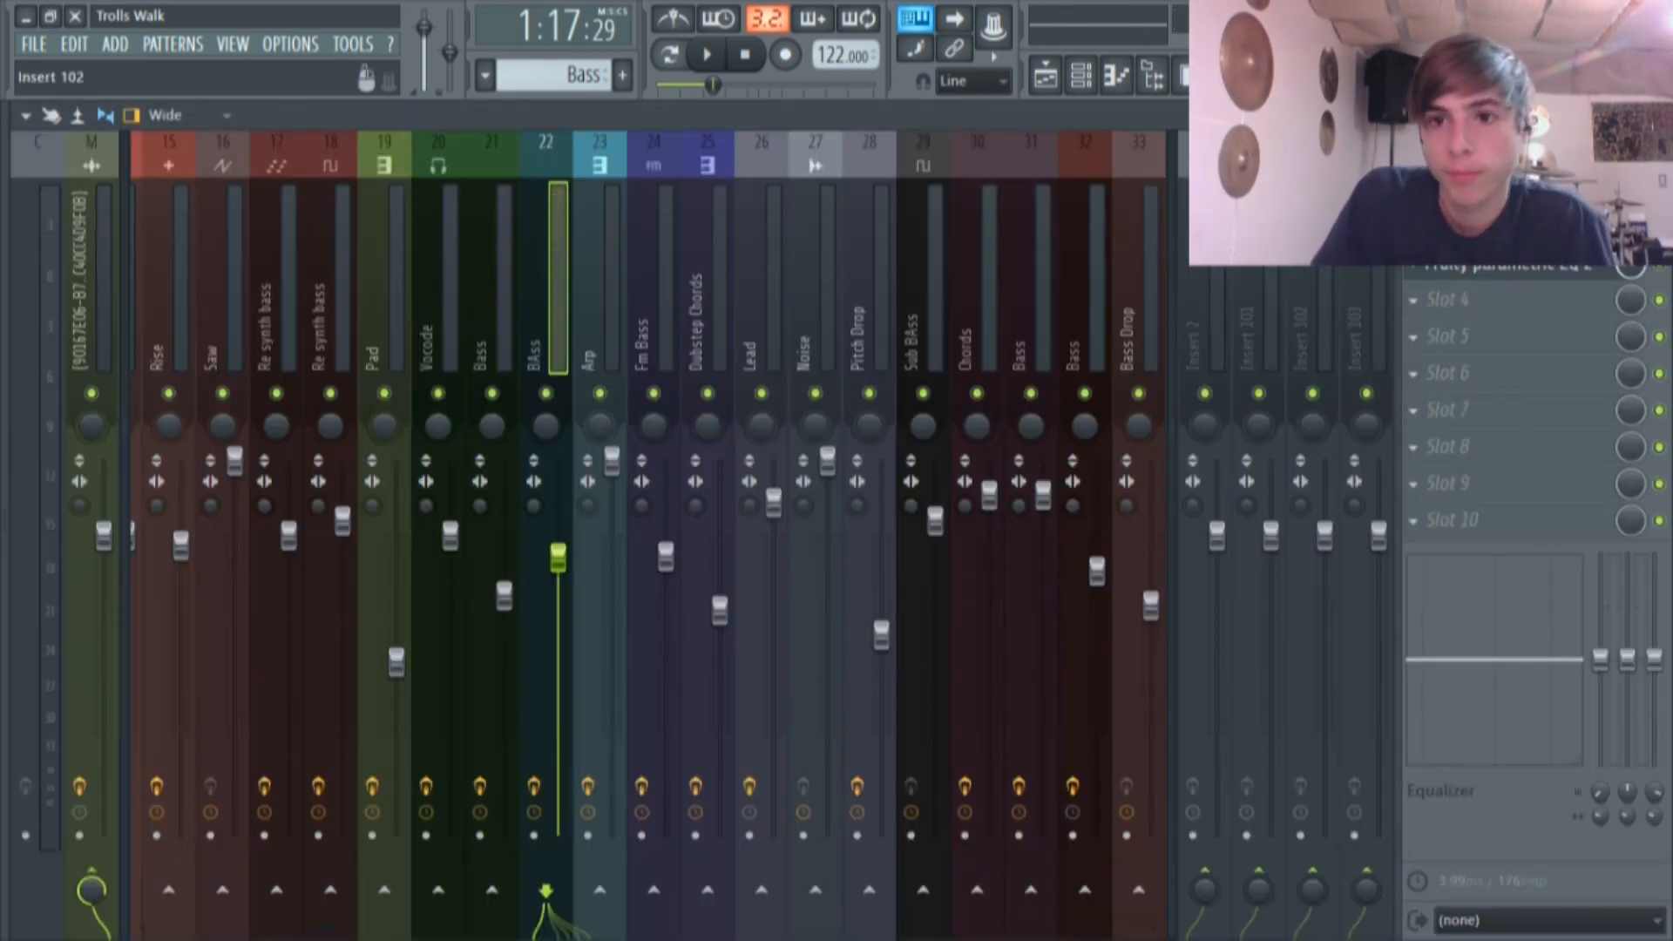
pyautogui.click(1494, 190)
pyautogui.moveTo(427, 295); pyautogui.dragTo(457, 206)
pyautogui.moveTo(389, 335); pyautogui.dragTo(392, 280)
pyautogui.click(161, 485)
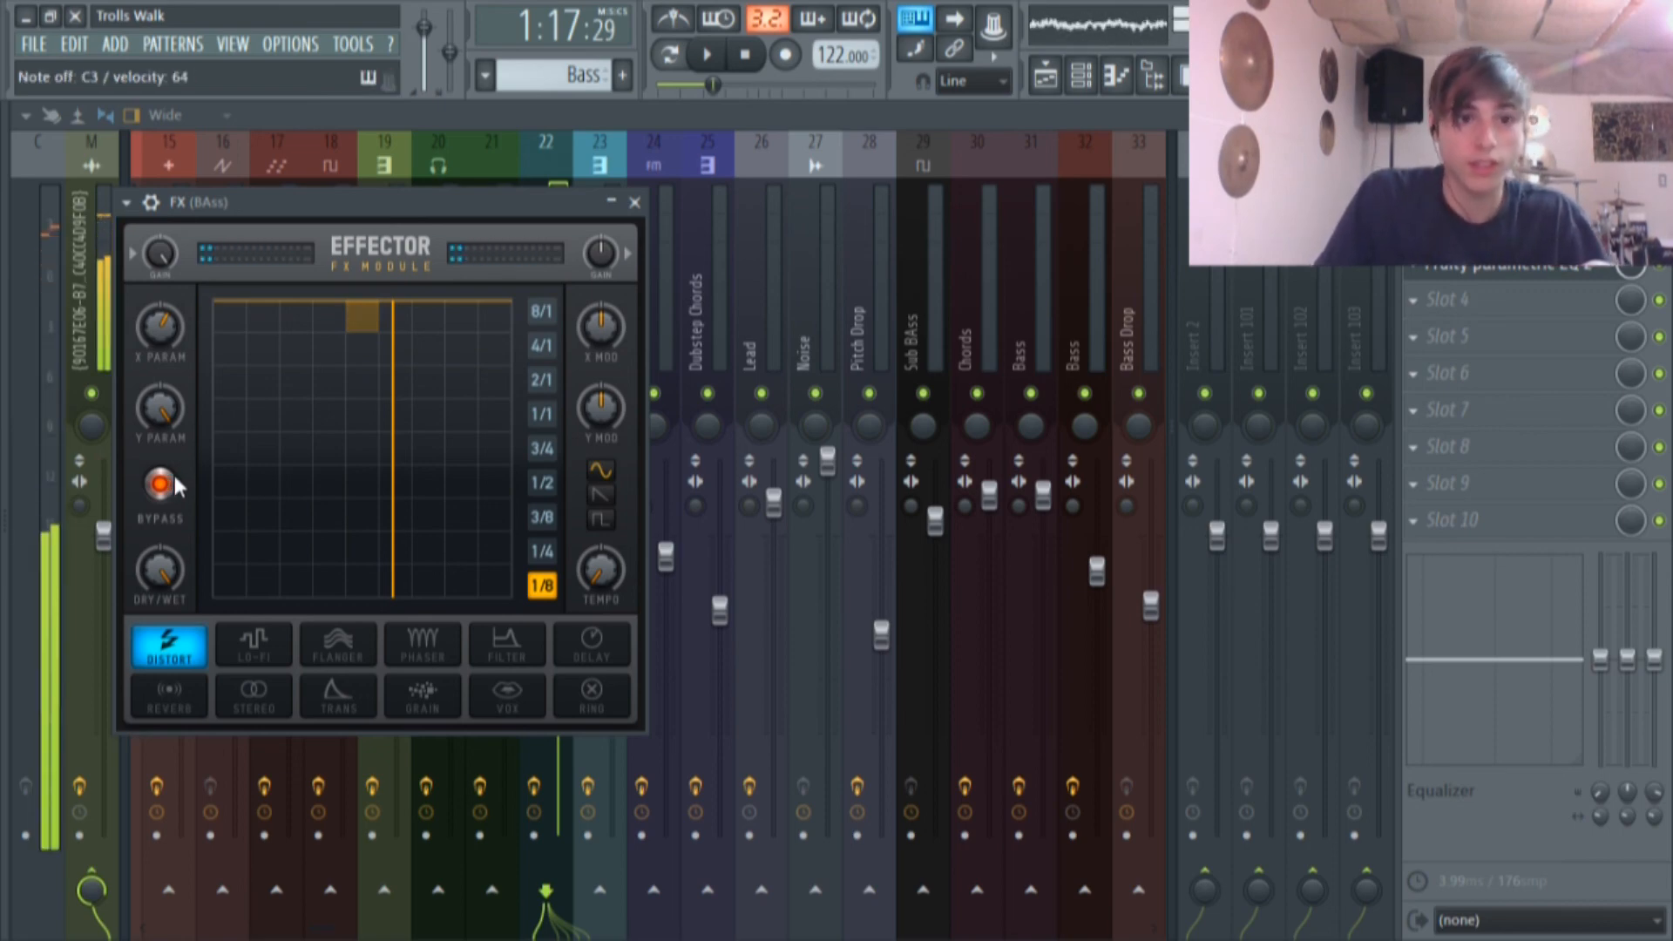
pyautogui.click(161, 484)
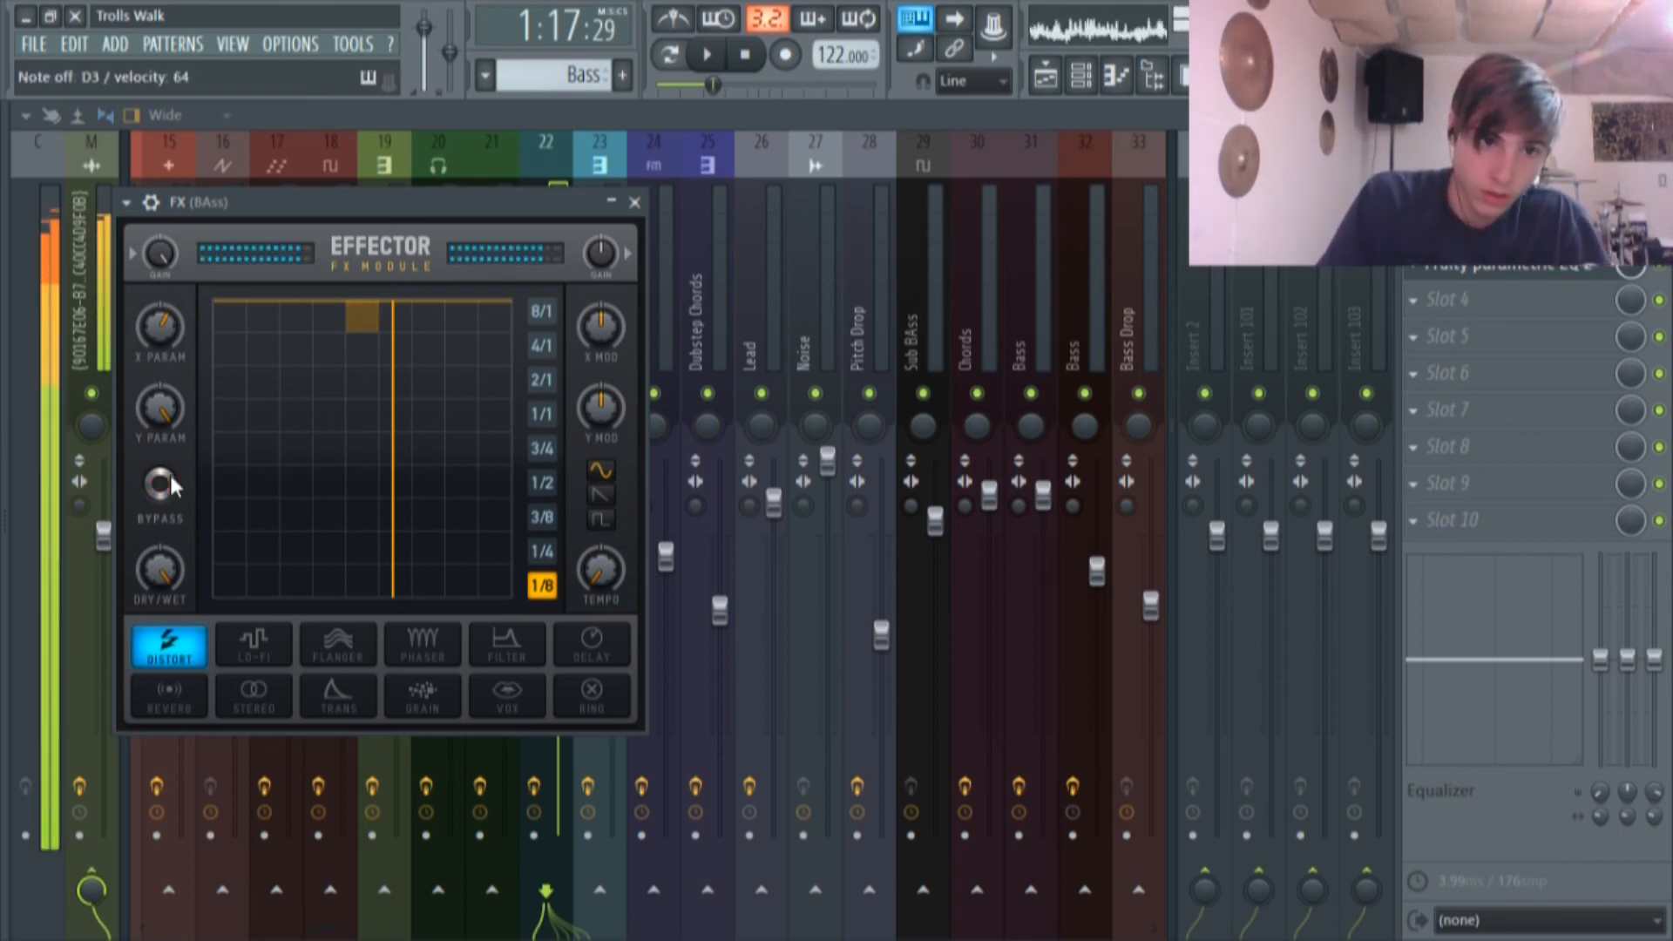
# Check operator 1's waveform in the BAss synth again and return to the Effector distortion settings.
pyautogui.click(1080, 77)
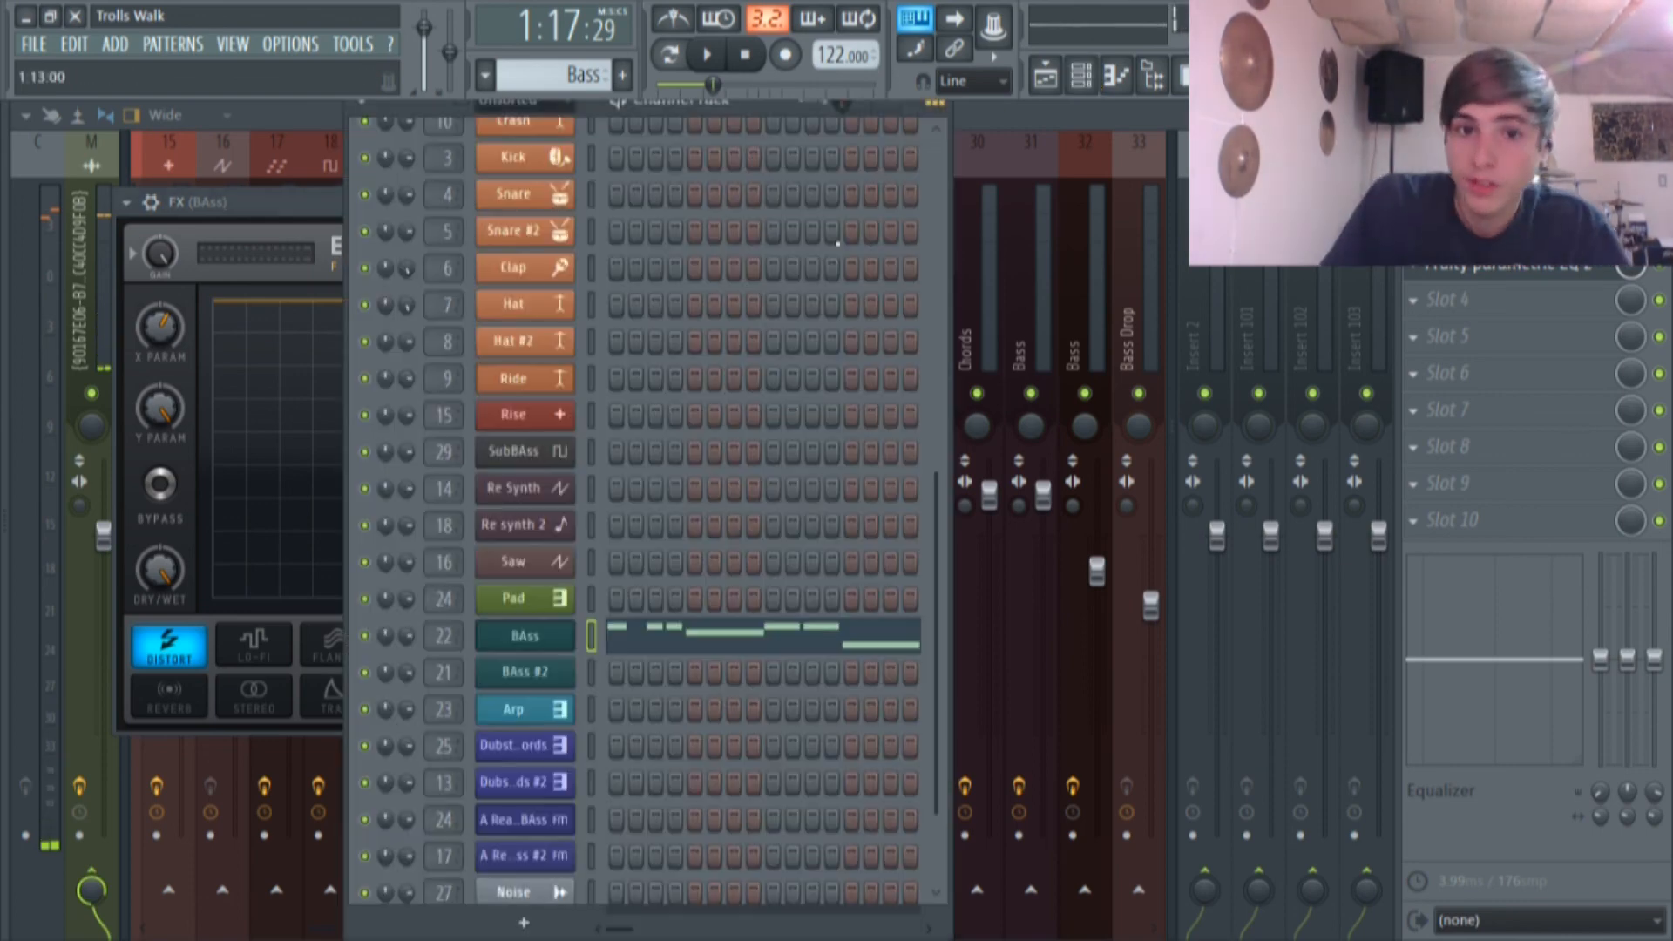
pyautogui.click(528, 649)
pyautogui.click(383, 321)
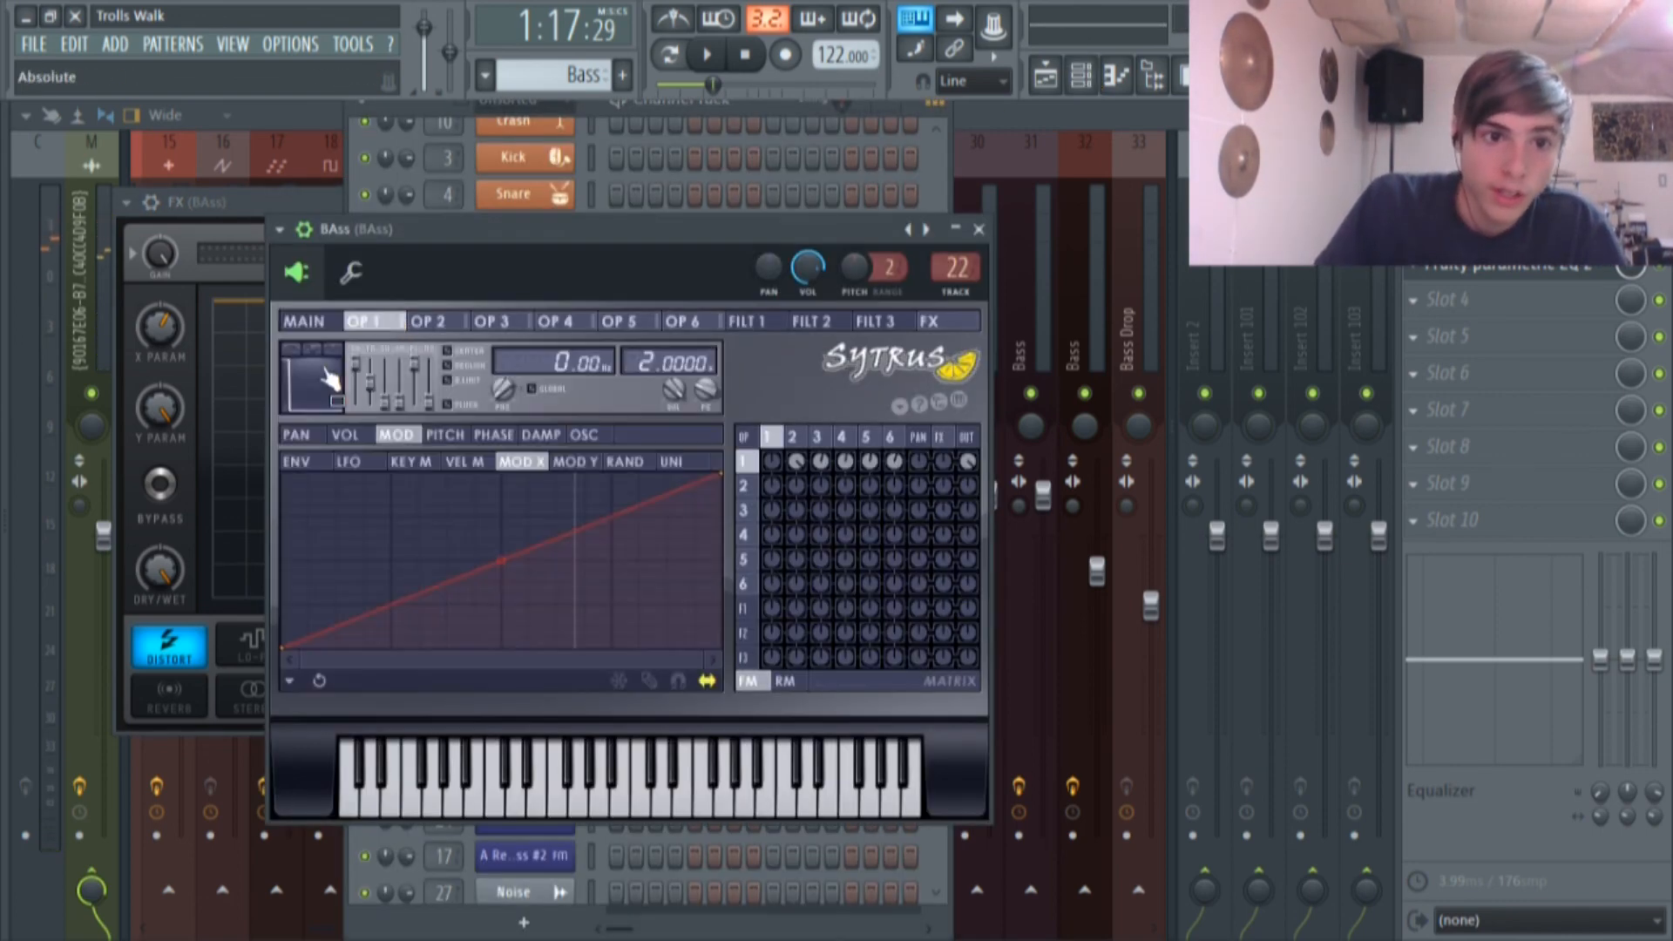
pyautogui.click(979, 230)
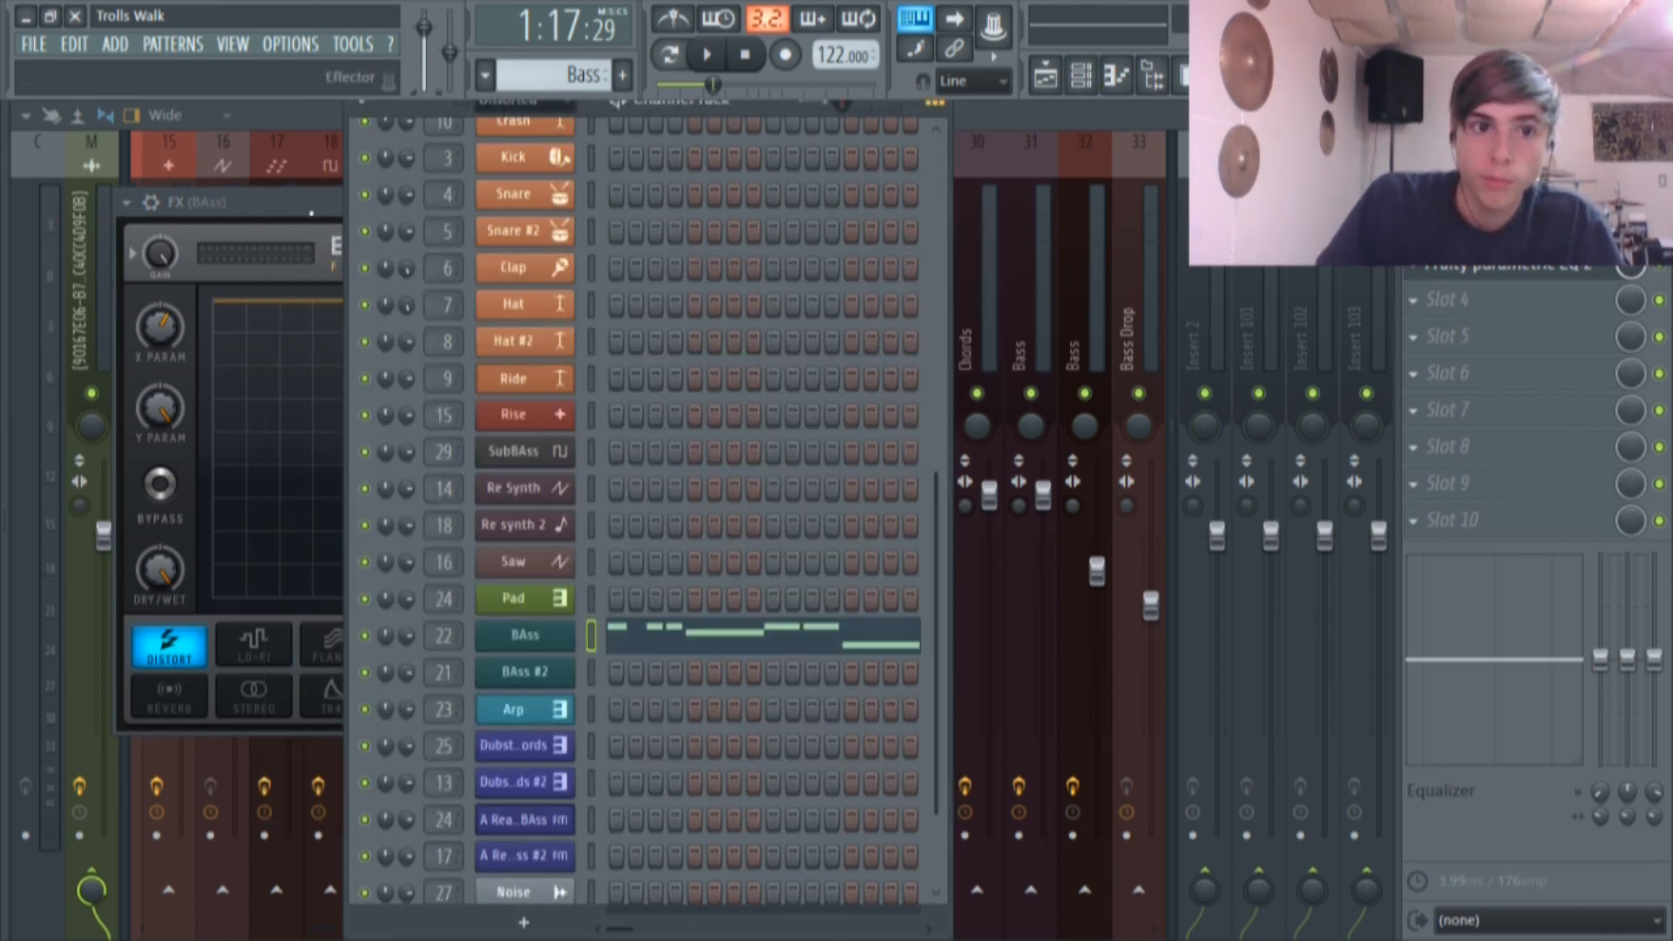
pyautogui.click(293, 274)
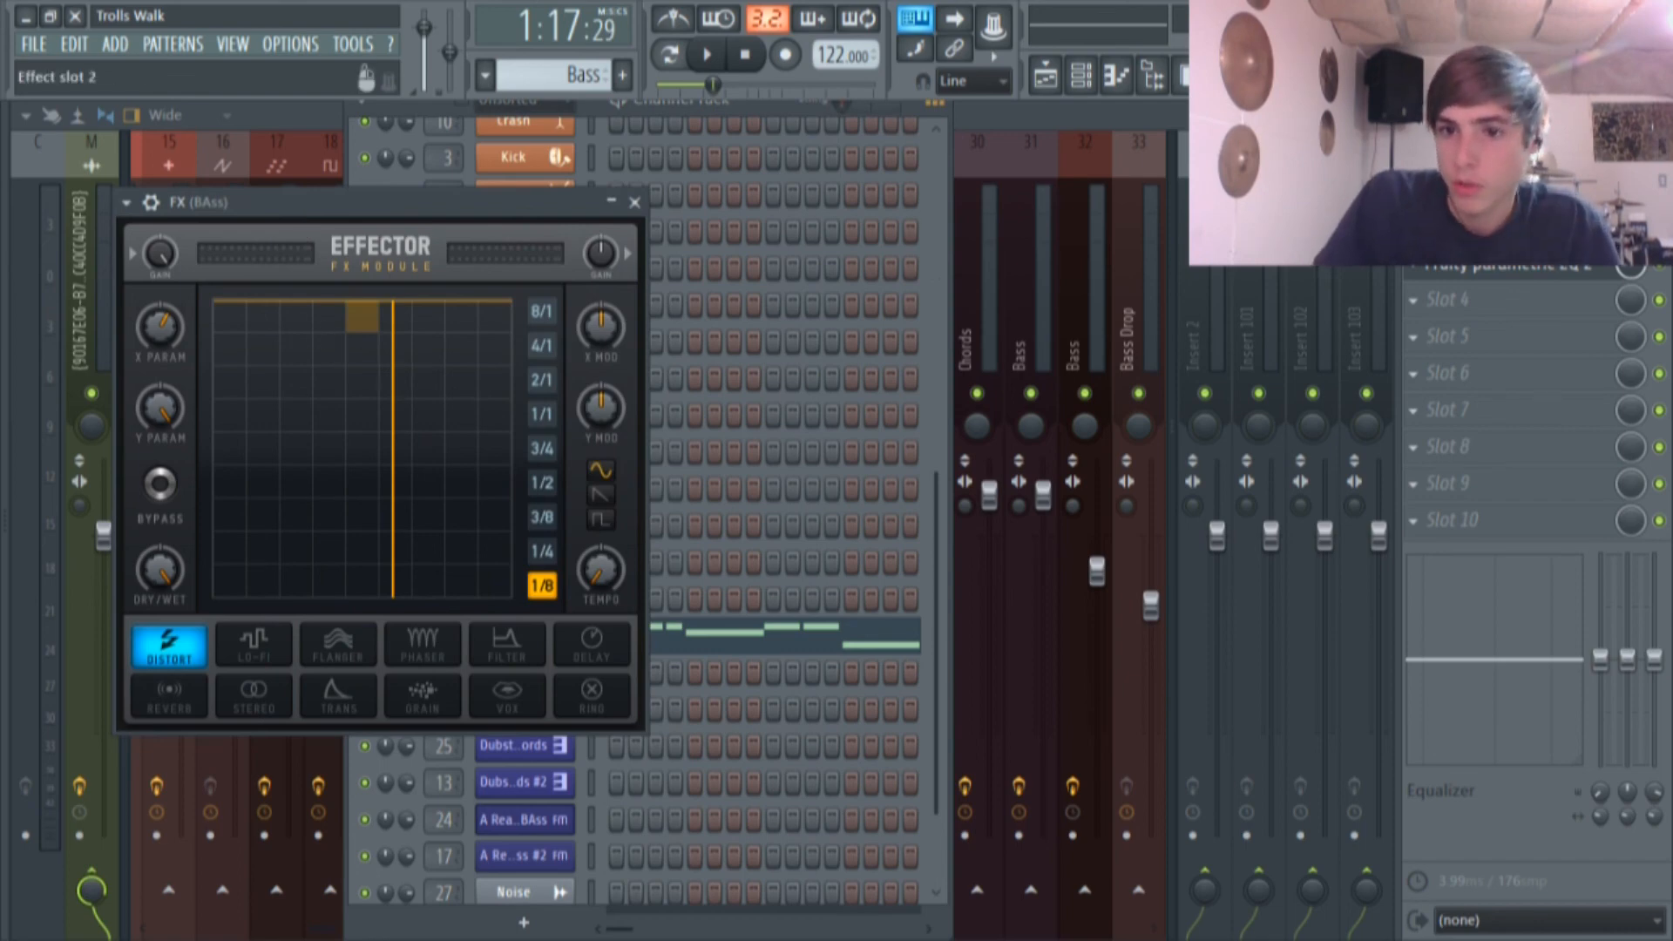
# Examine the BAss track's Fruity Reeverb 2 settings while auditioning C3, and its Fruity parametric EQ 2 low-shelf curve.
pyautogui.click(1512, 227)
pyautogui.moveTo(566, 325); pyautogui.dragTo(608, 258)
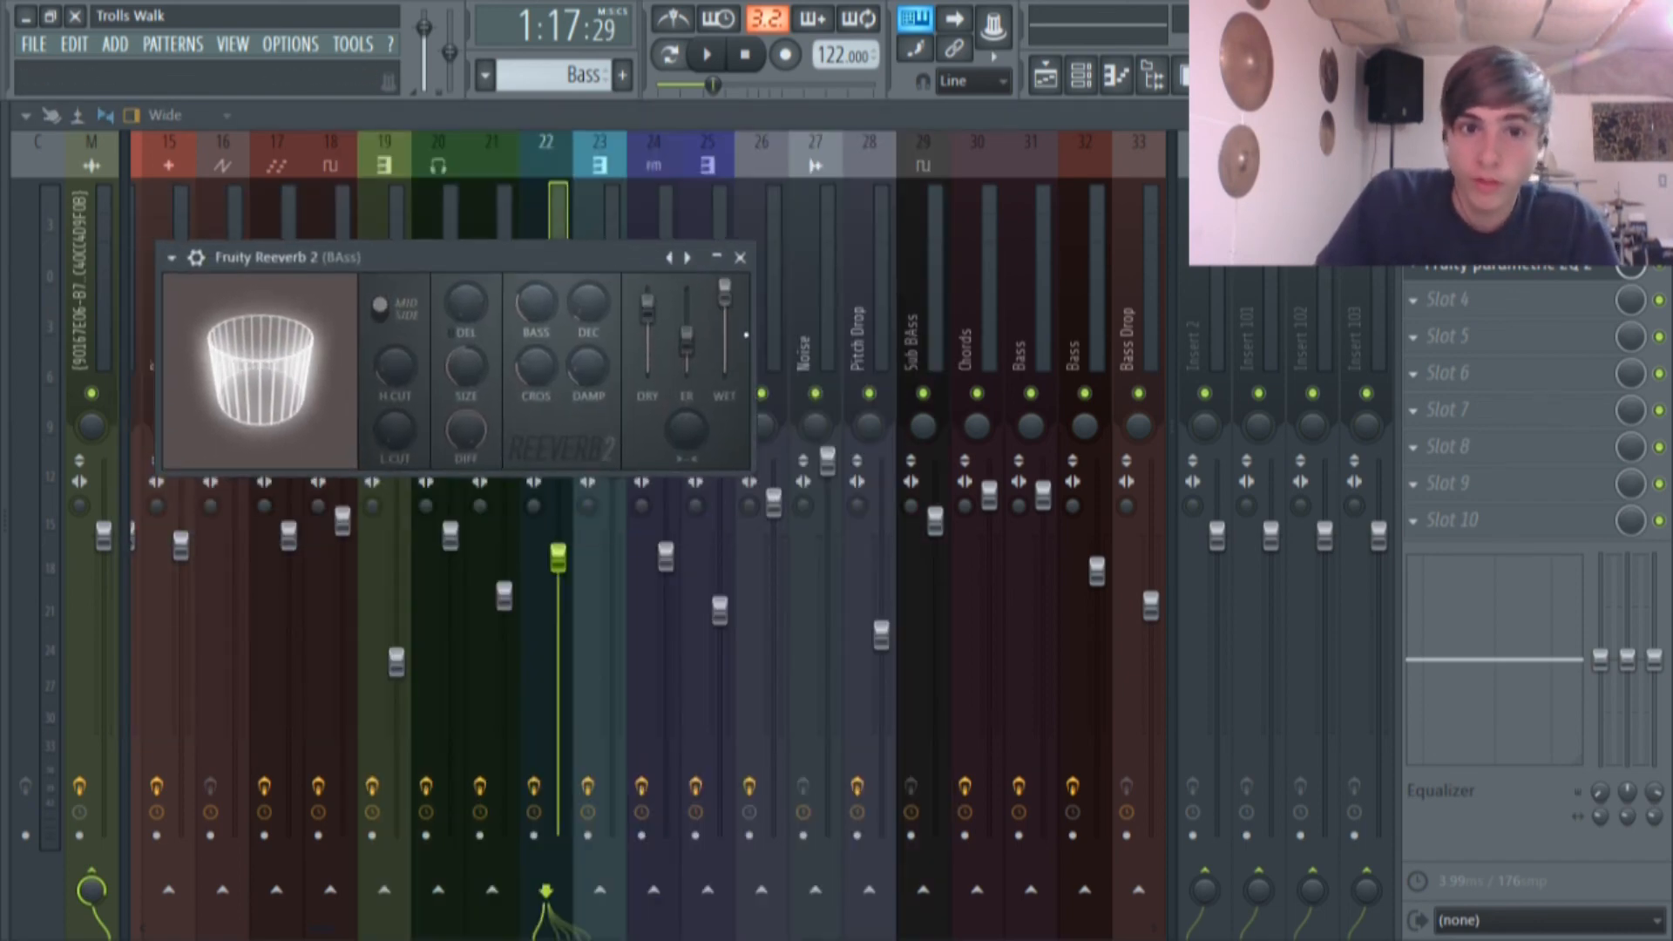
pyautogui.press('z')
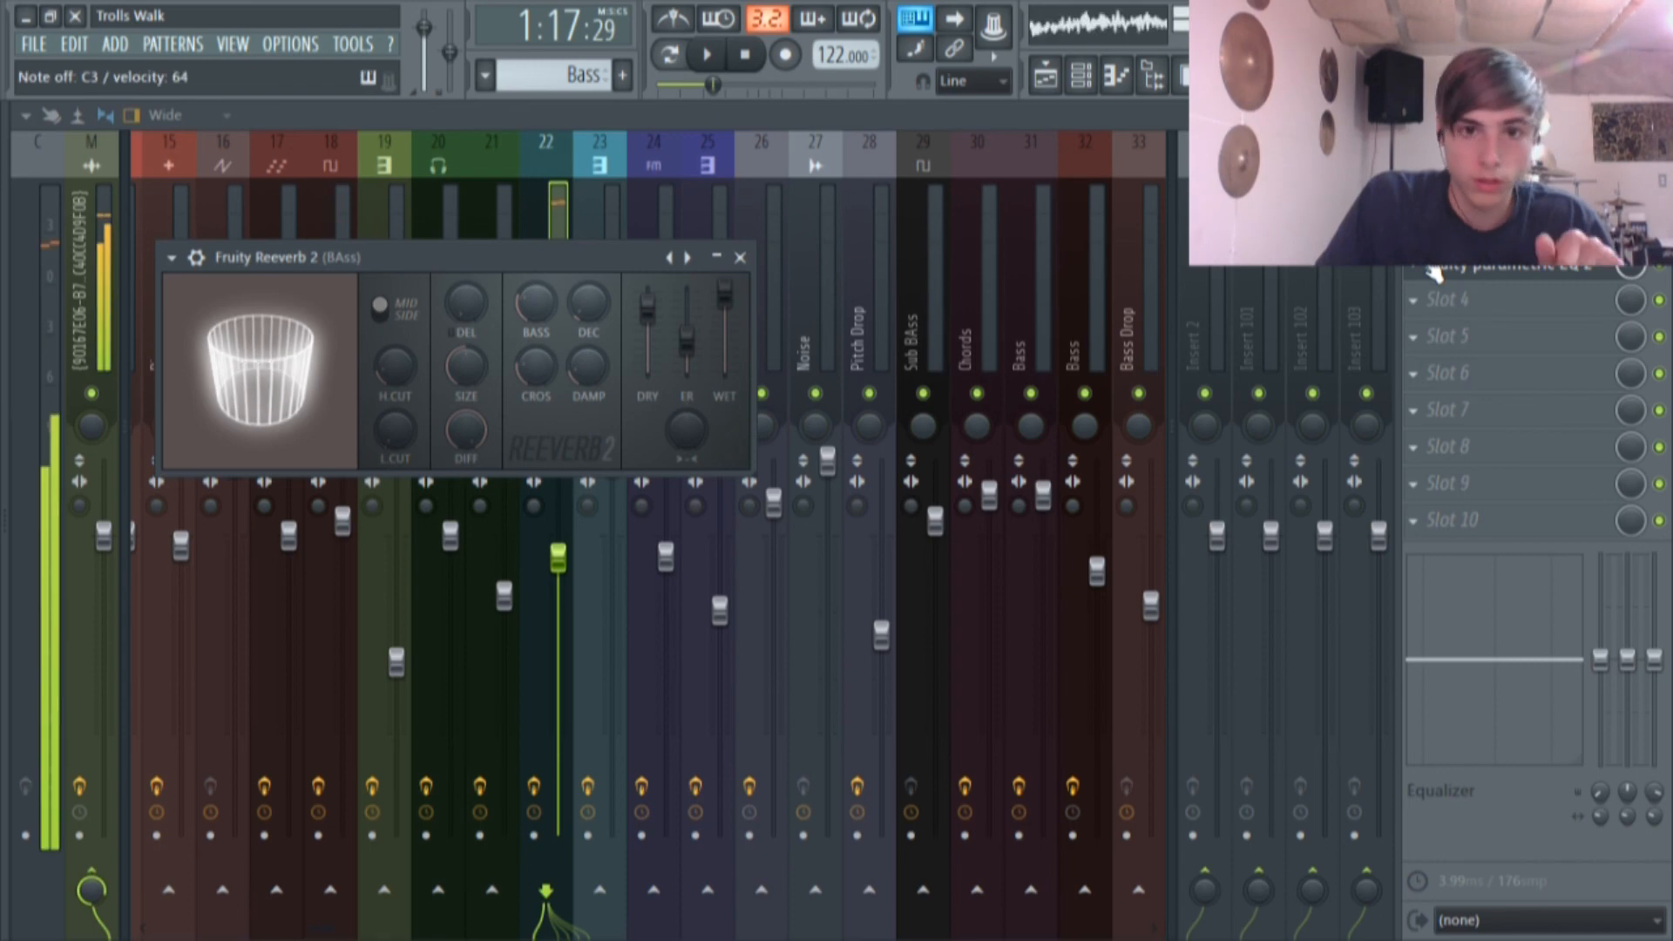
pyautogui.click(1513, 276)
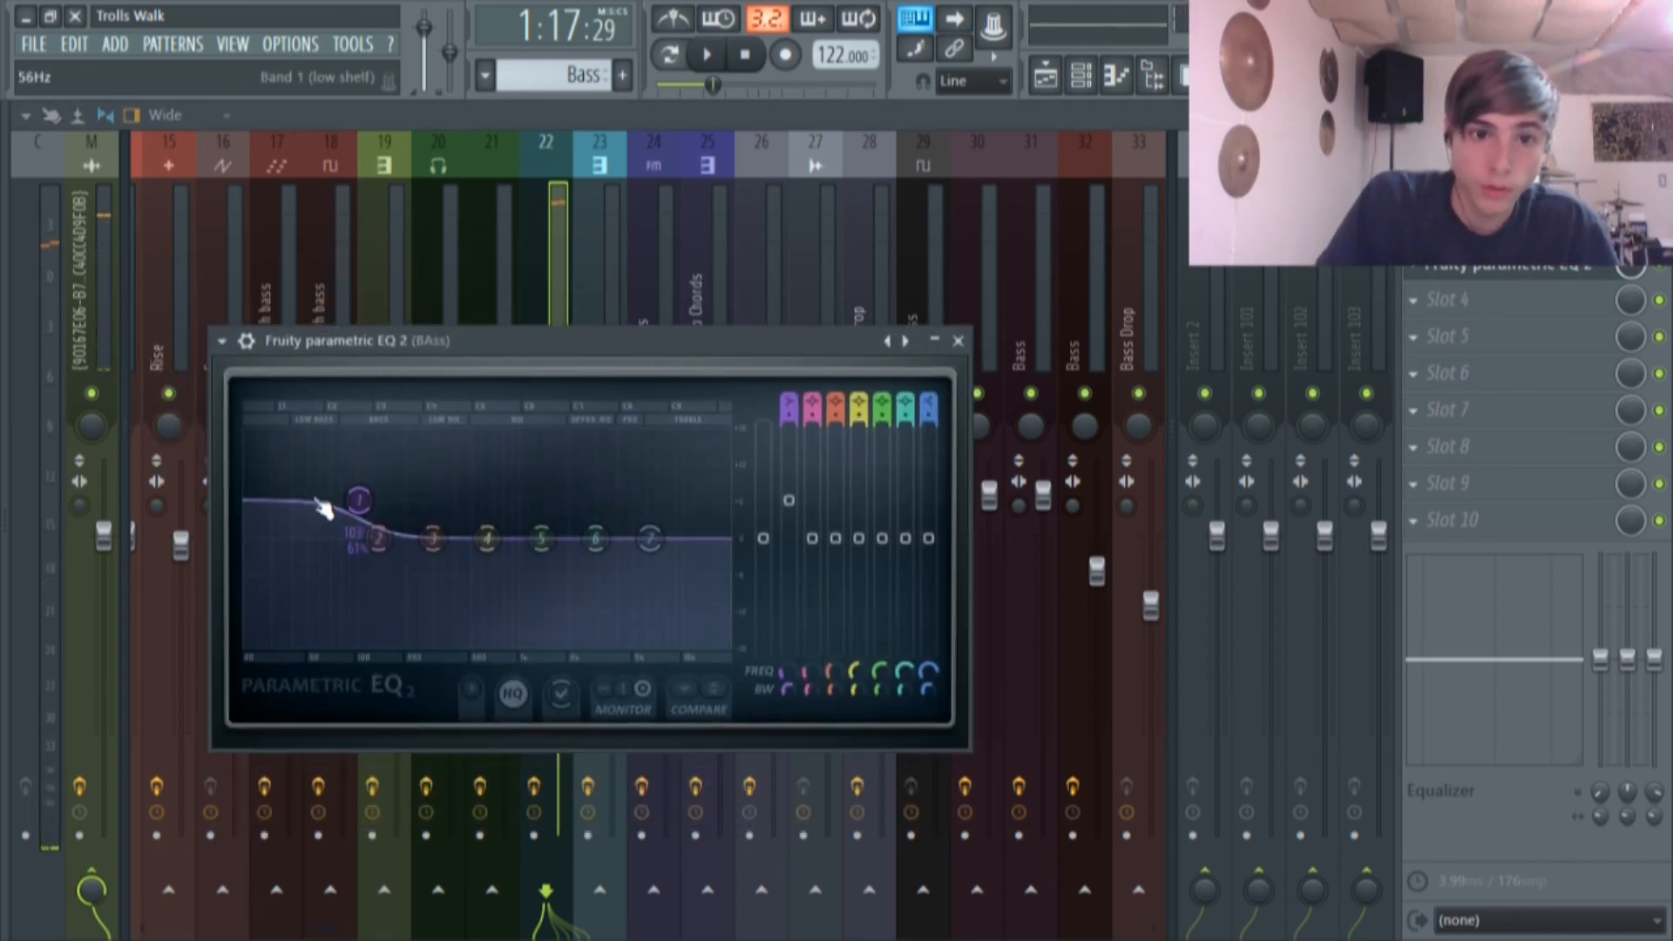
pyautogui.click(958, 341)
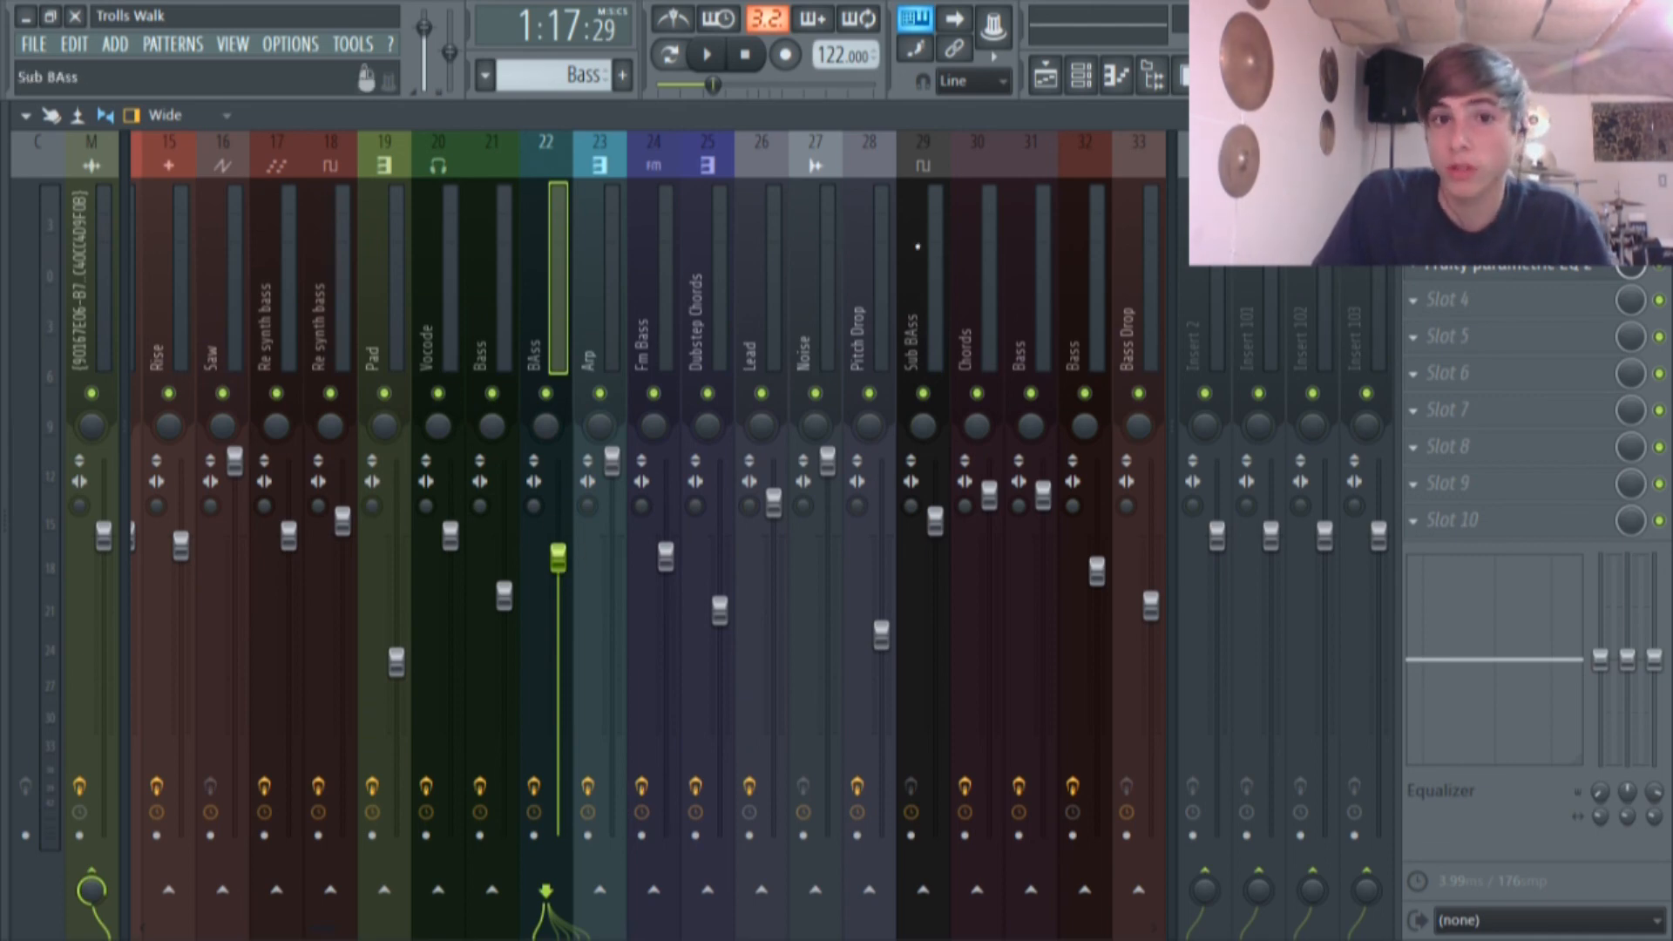
# Reopen the BAss synth to check operator 1's Modulation X curve and return to the mixer.
pyautogui.click(1080, 76)
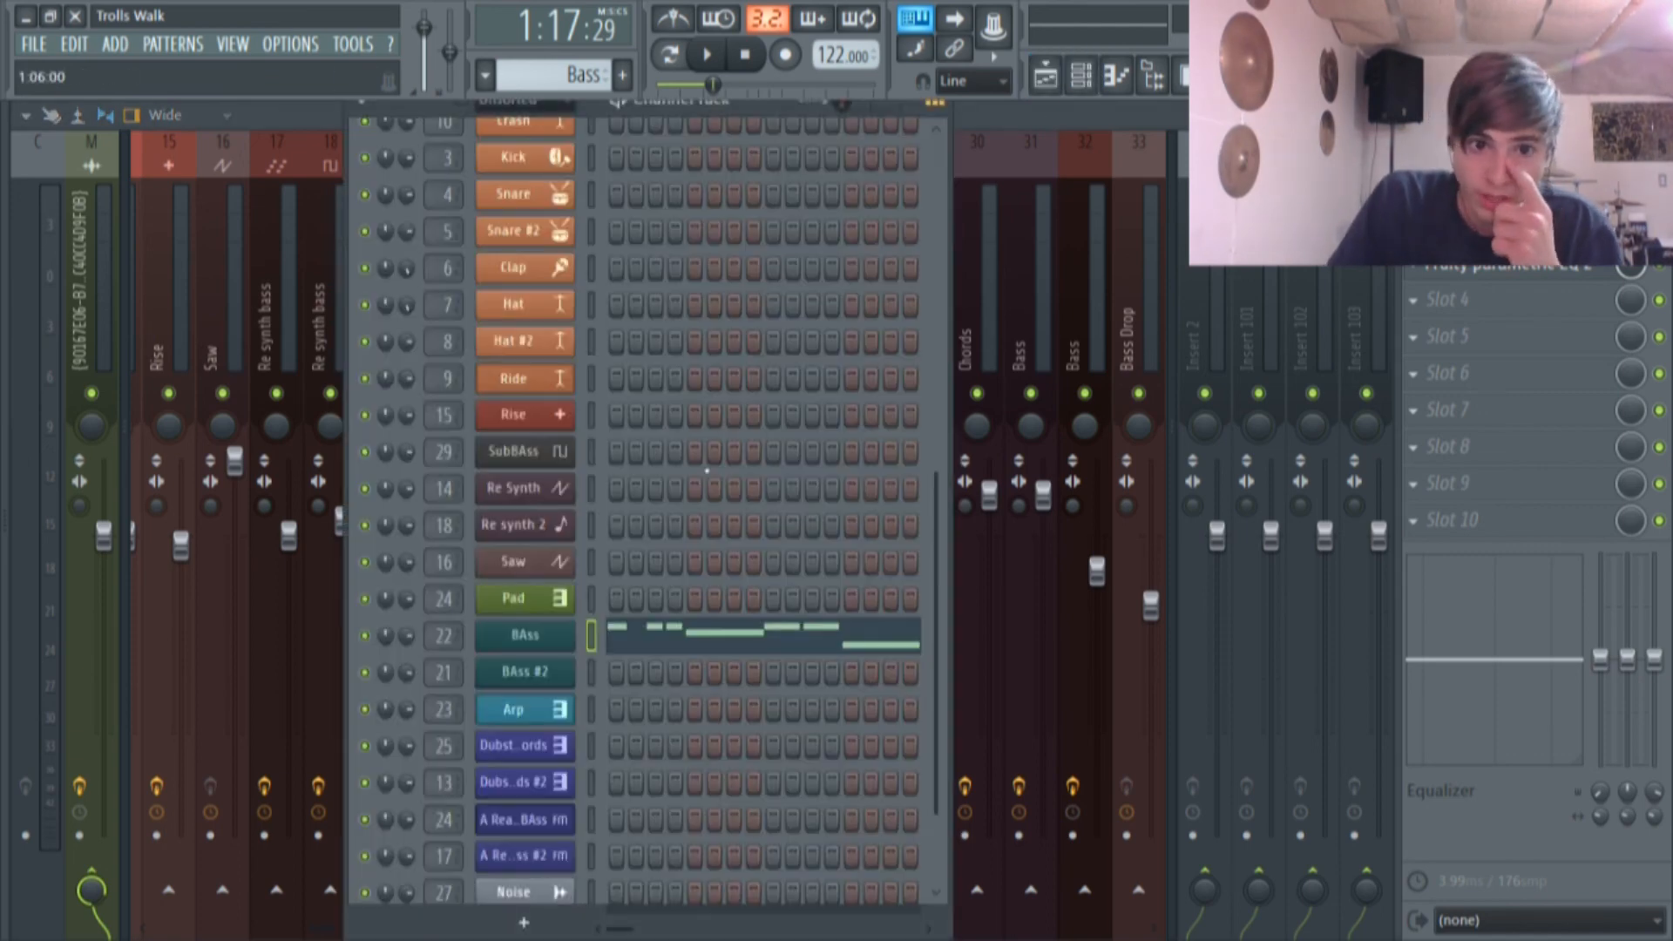
pyautogui.click(545, 636)
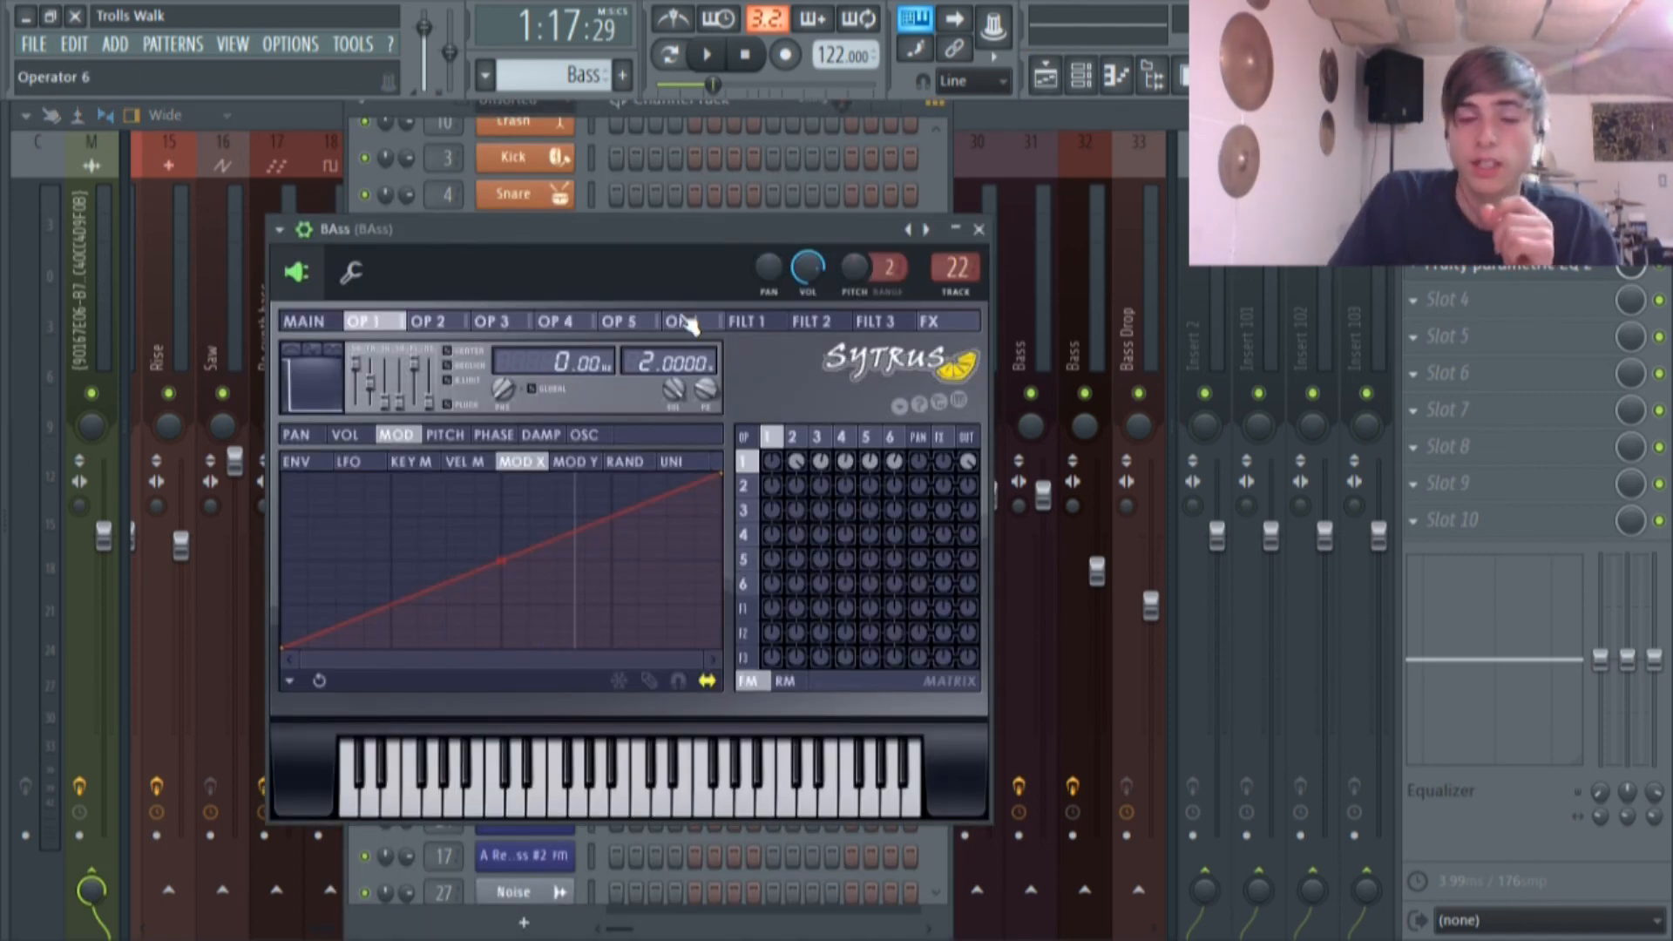
pyautogui.moveTo(721, 229); pyautogui.dragTo(745, 216)
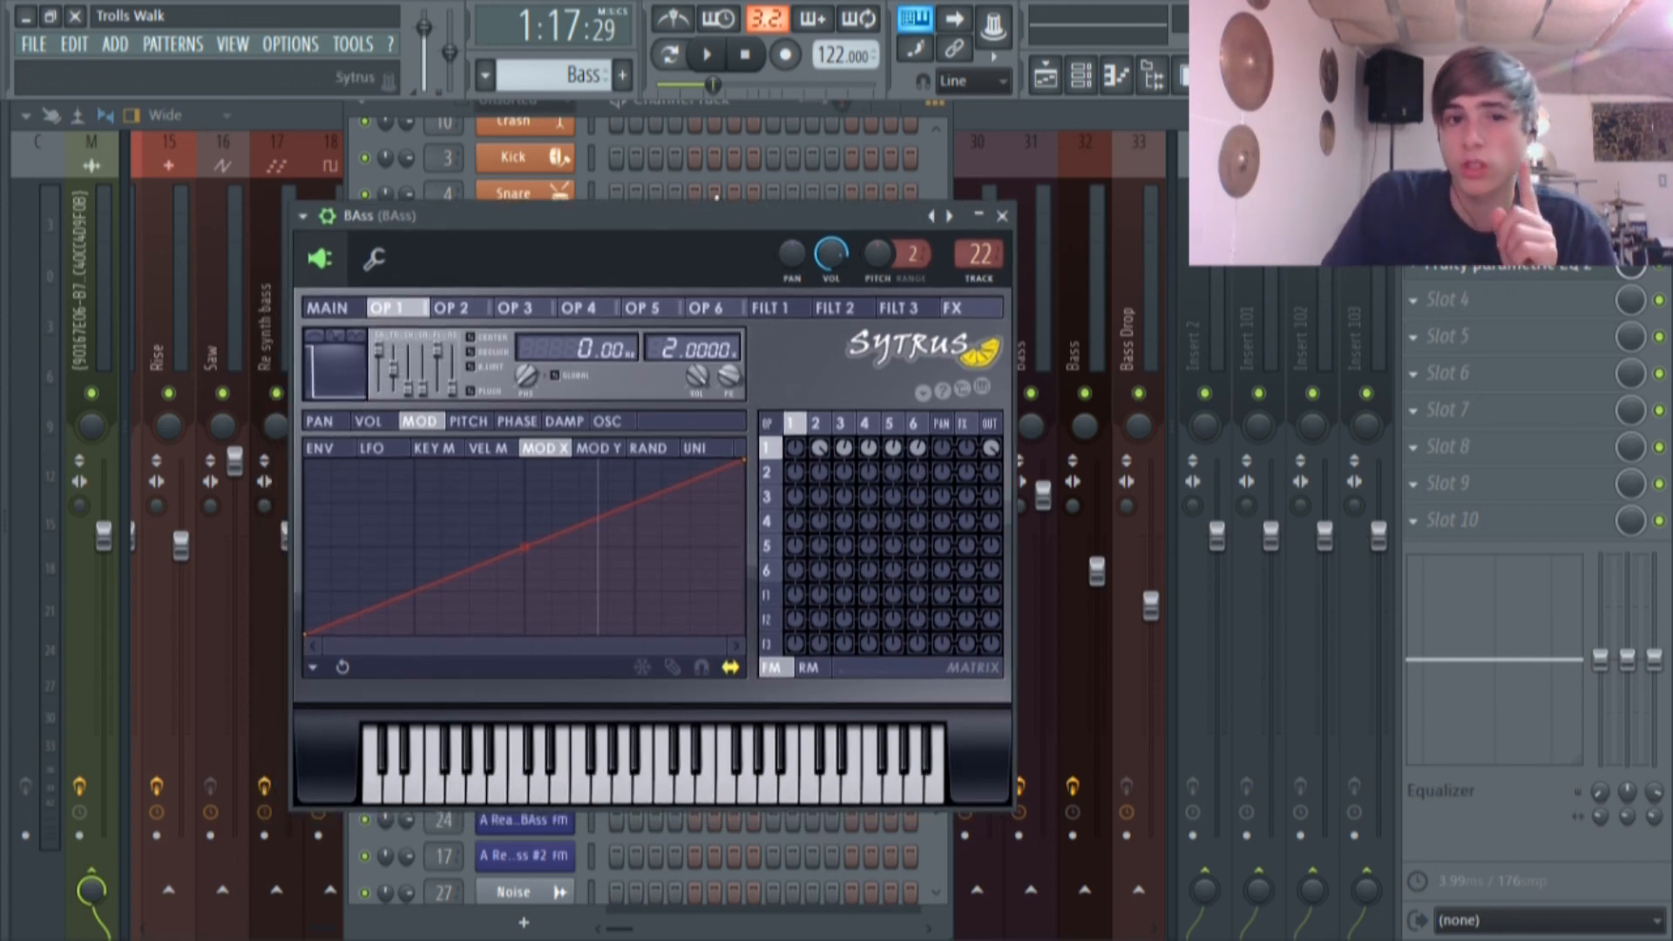
pyautogui.click(1507, 191)
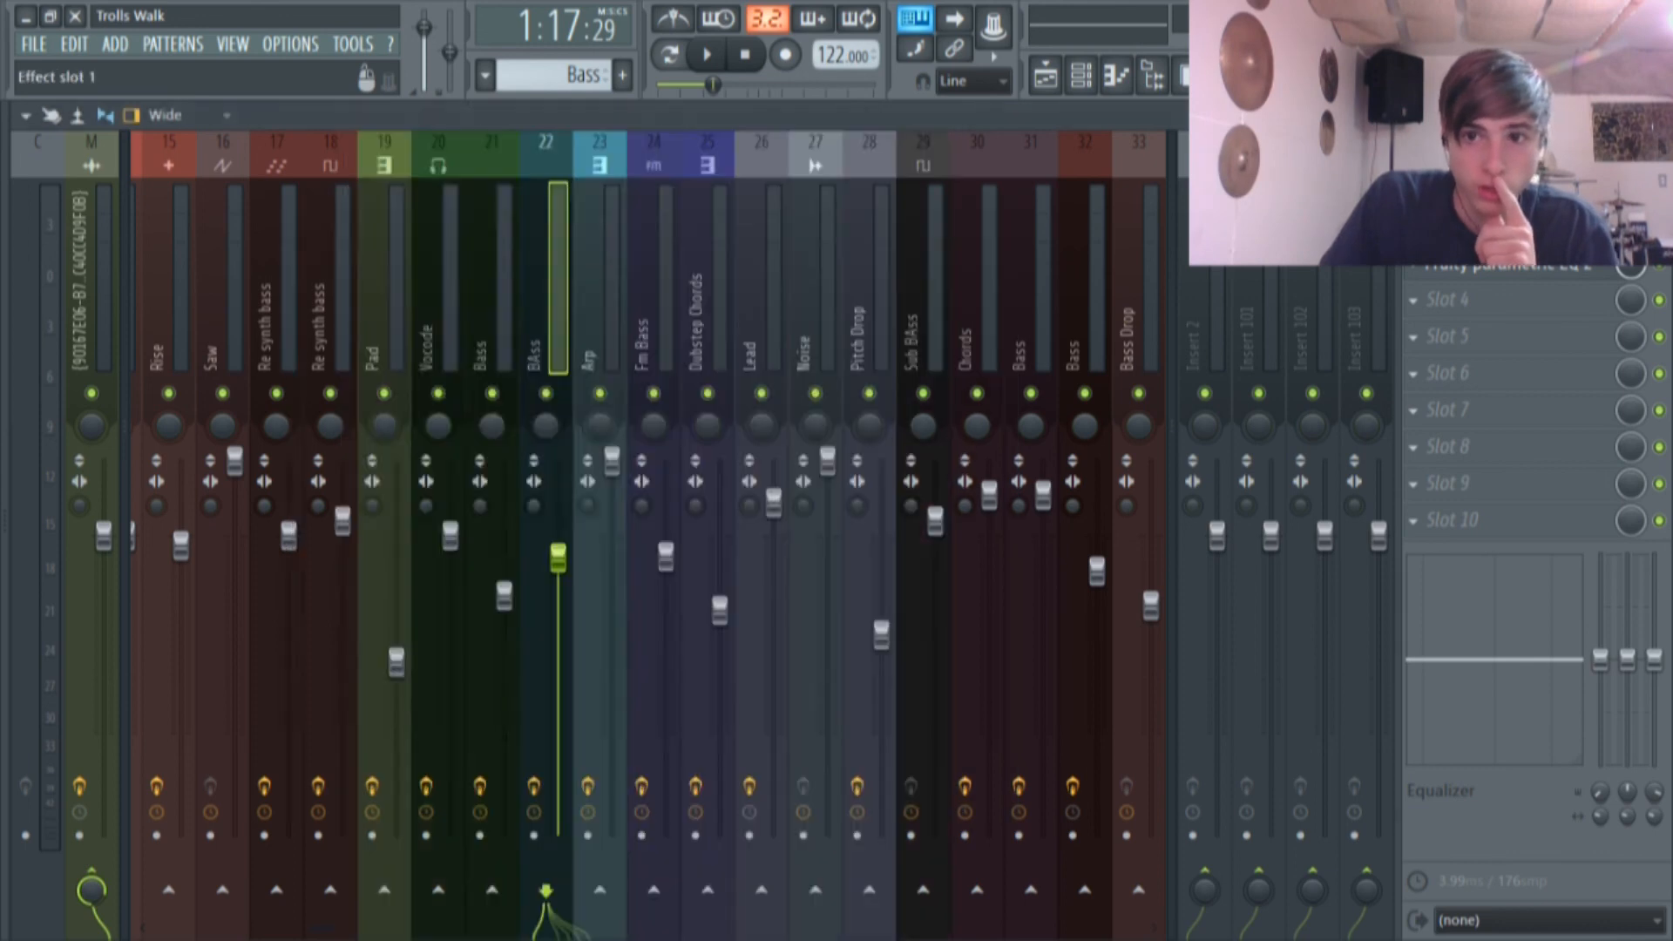
# Take the Bass track out of solo in the playlist so all tracks are active again.
pyautogui.click(1045, 80)
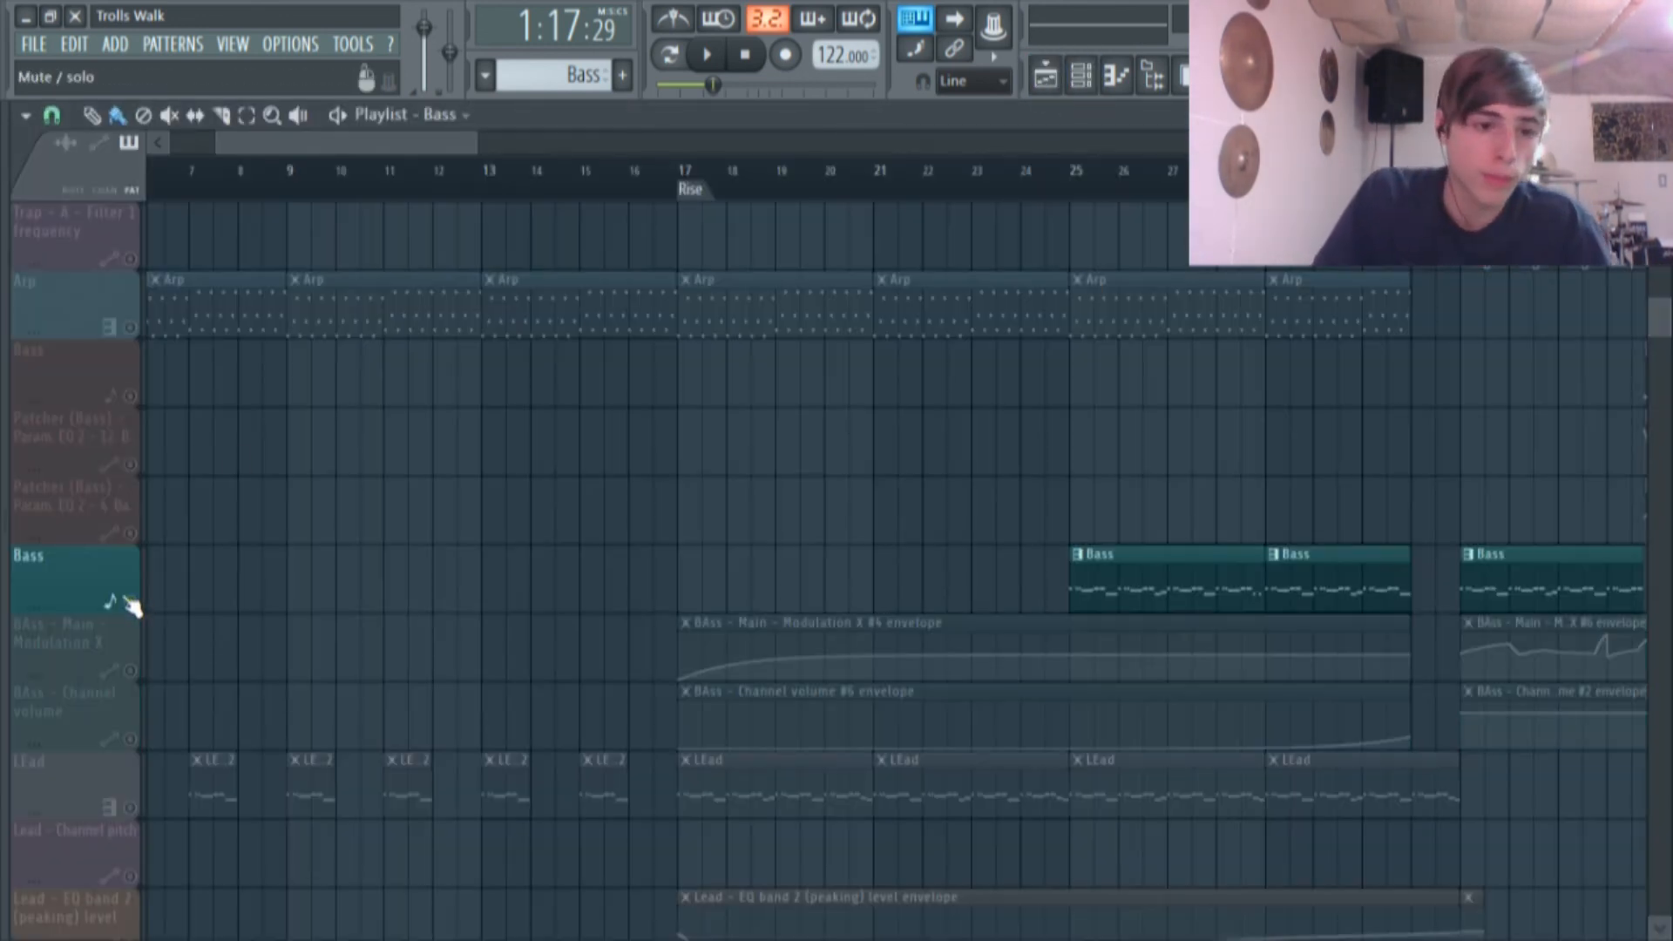
pyautogui.keyDown('ctrl'); pyautogui.click(130, 601); pyautogui.keyUp('ctrl')
pyautogui.hscroll(3, 686, 401)
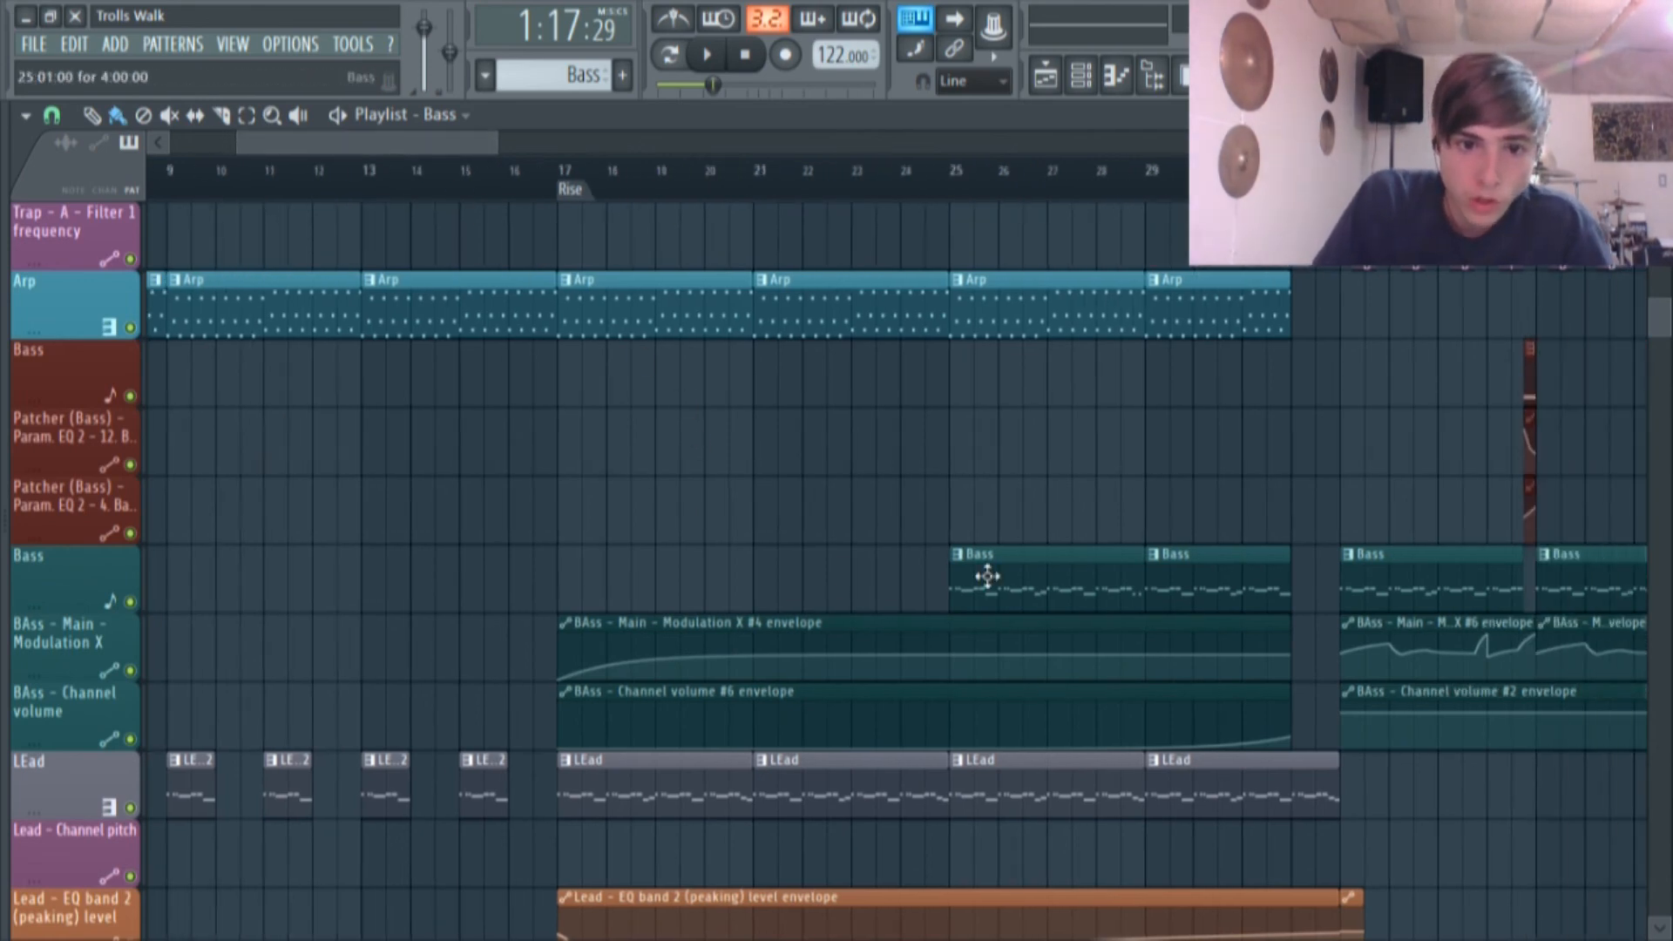
pyautogui.scroll(-2, 723, 549)
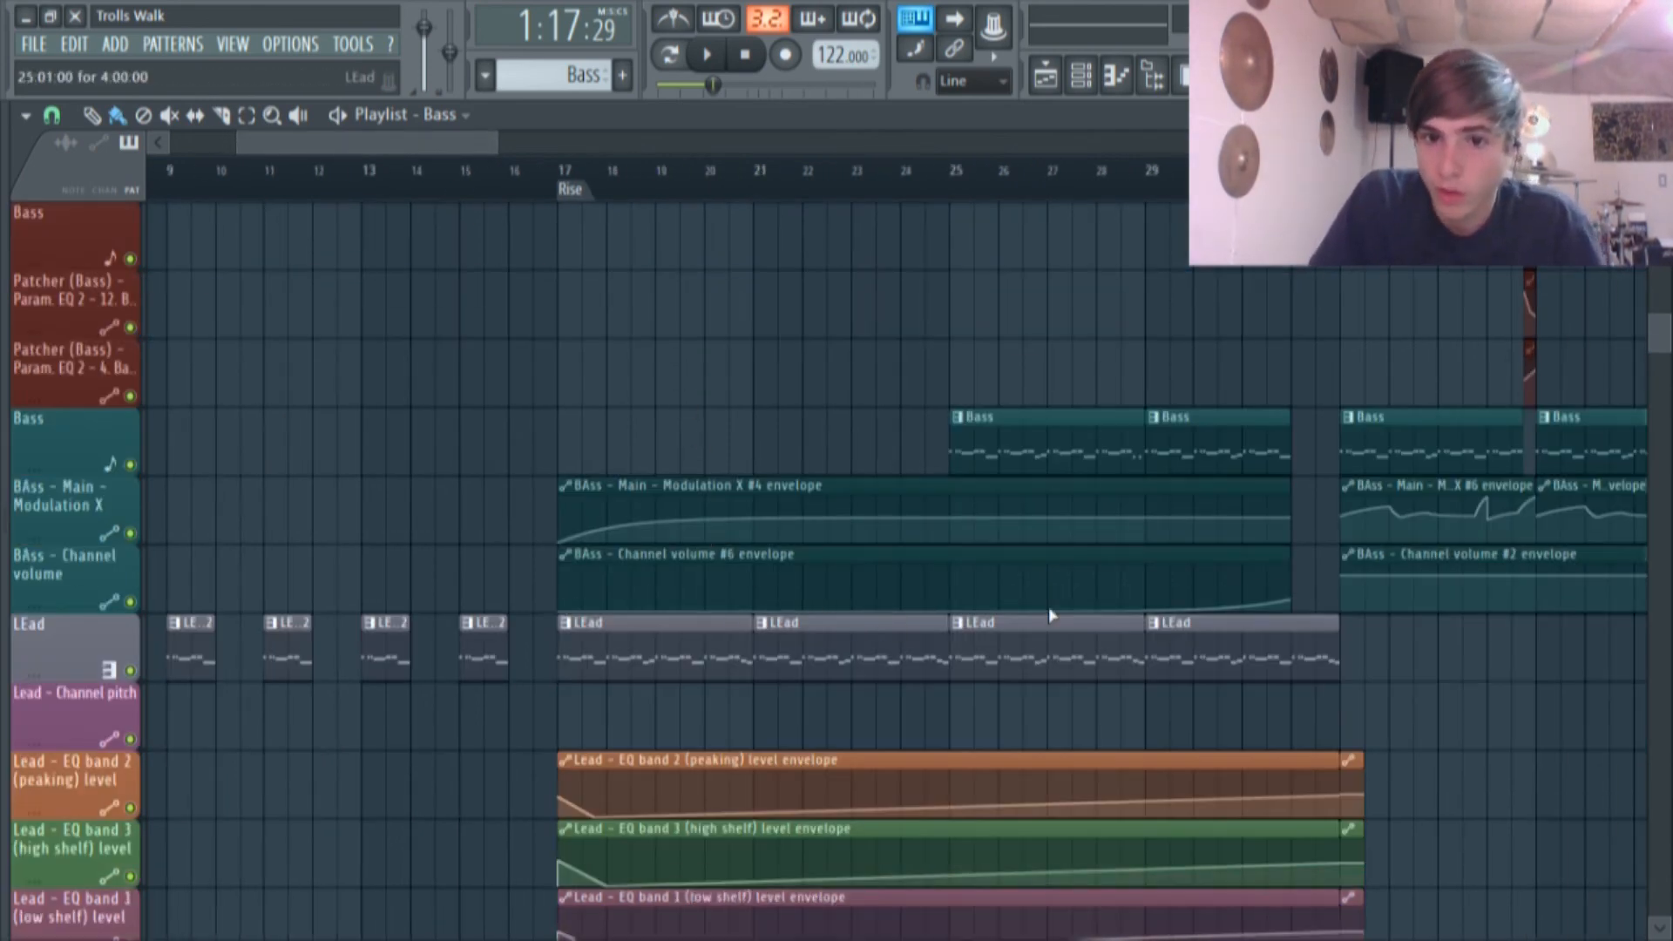
# Examine the BAss notes of the Bass pattern in the piano roll while it loops in pattern mode, and return to the playlist.
pyautogui.doubleClick(1084, 430)
pyautogui.click(707, 55)
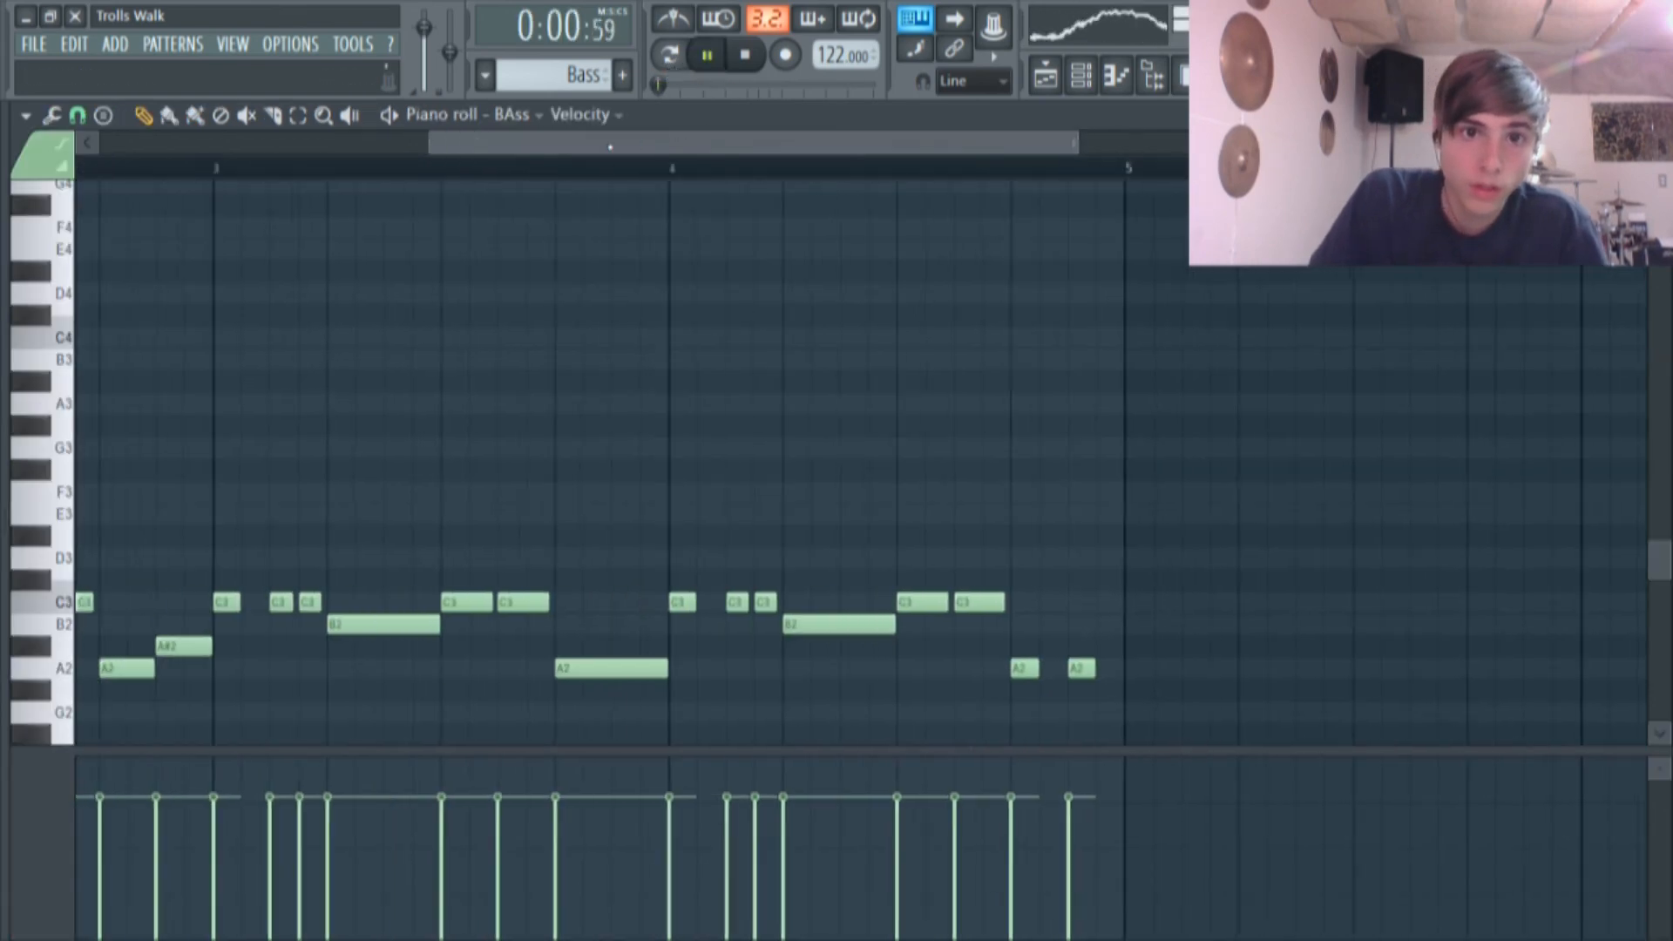
pyautogui.click(668, 55)
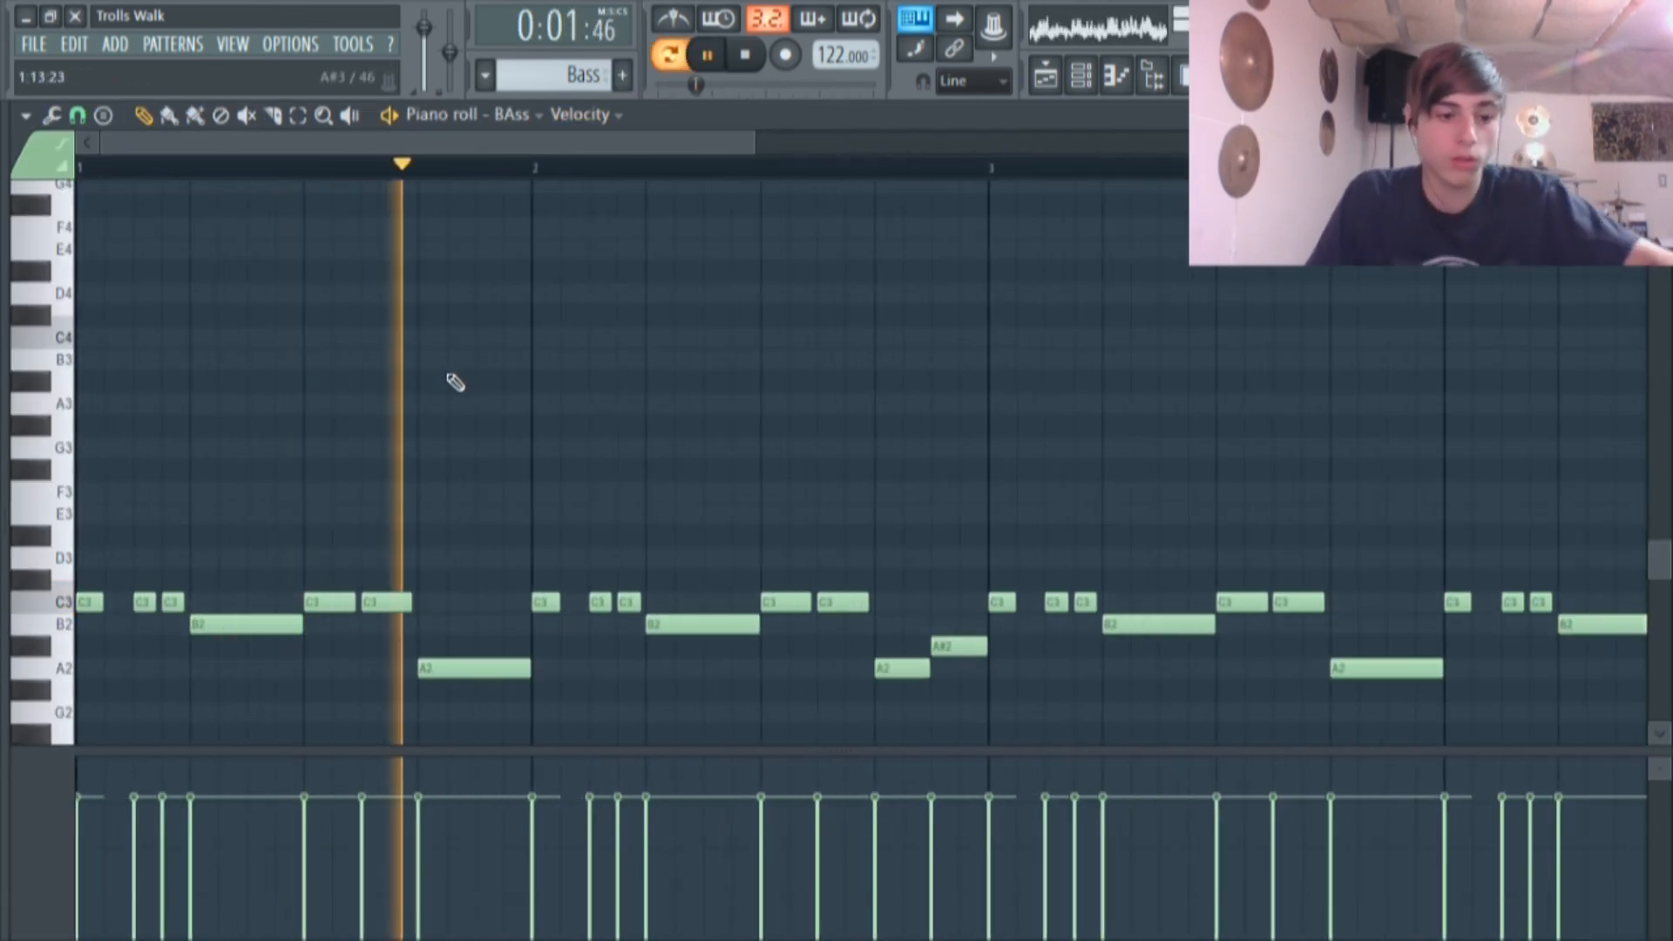
pyautogui.scroll(-4, 453, 379)
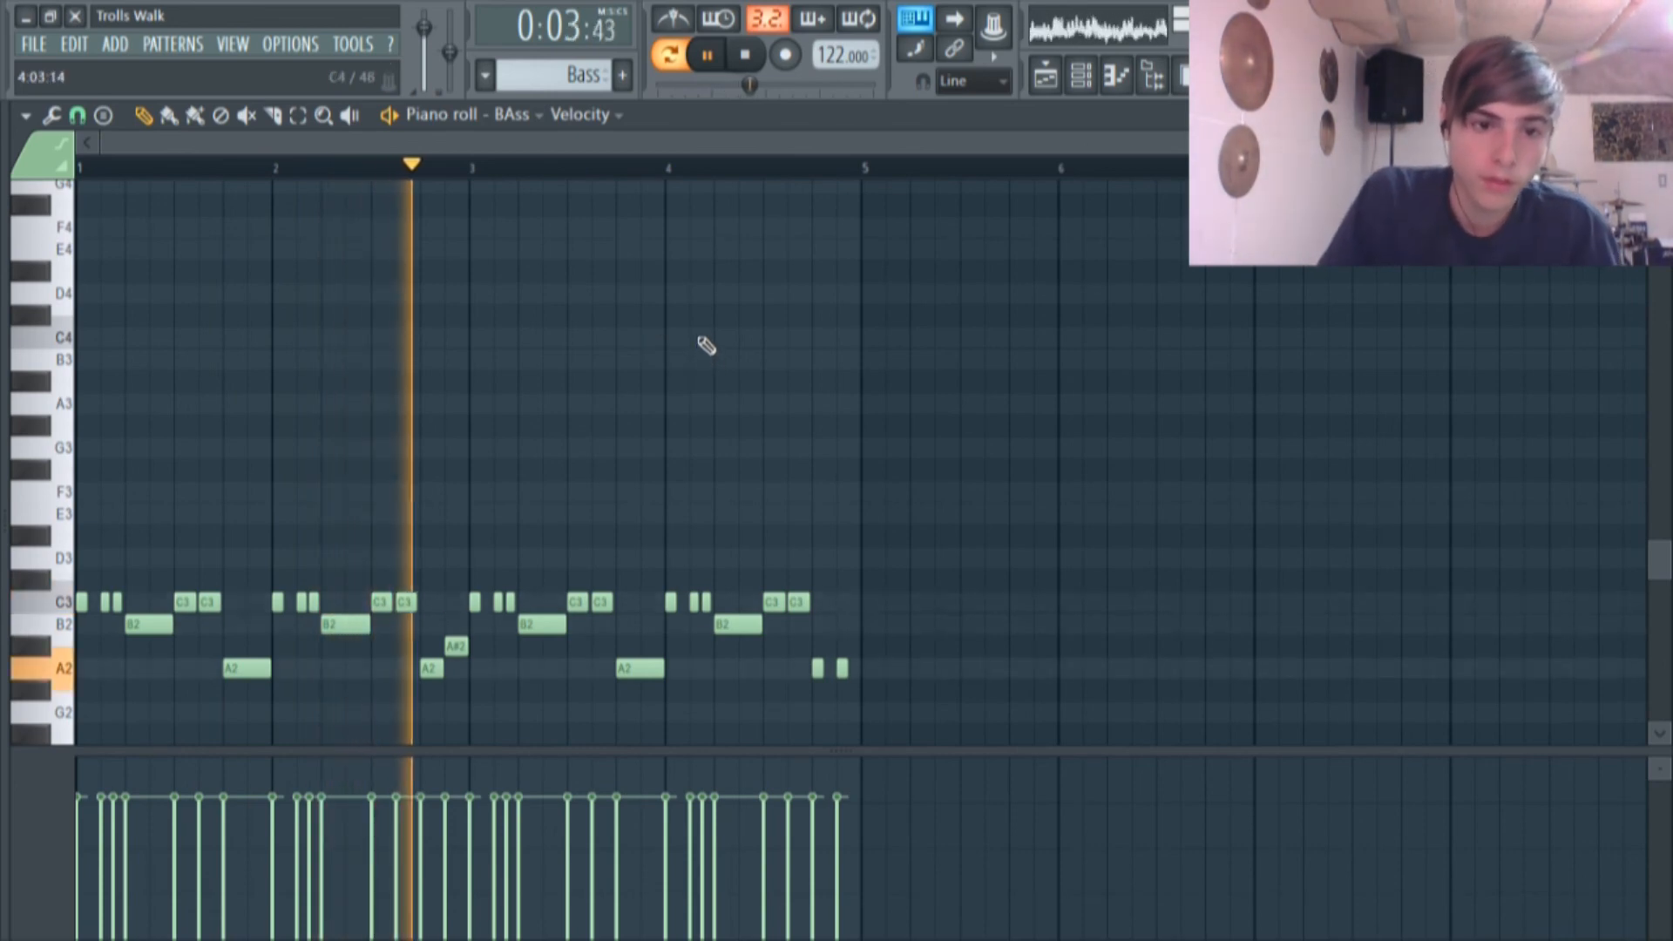
pyautogui.scroll(-3, 708, 331)
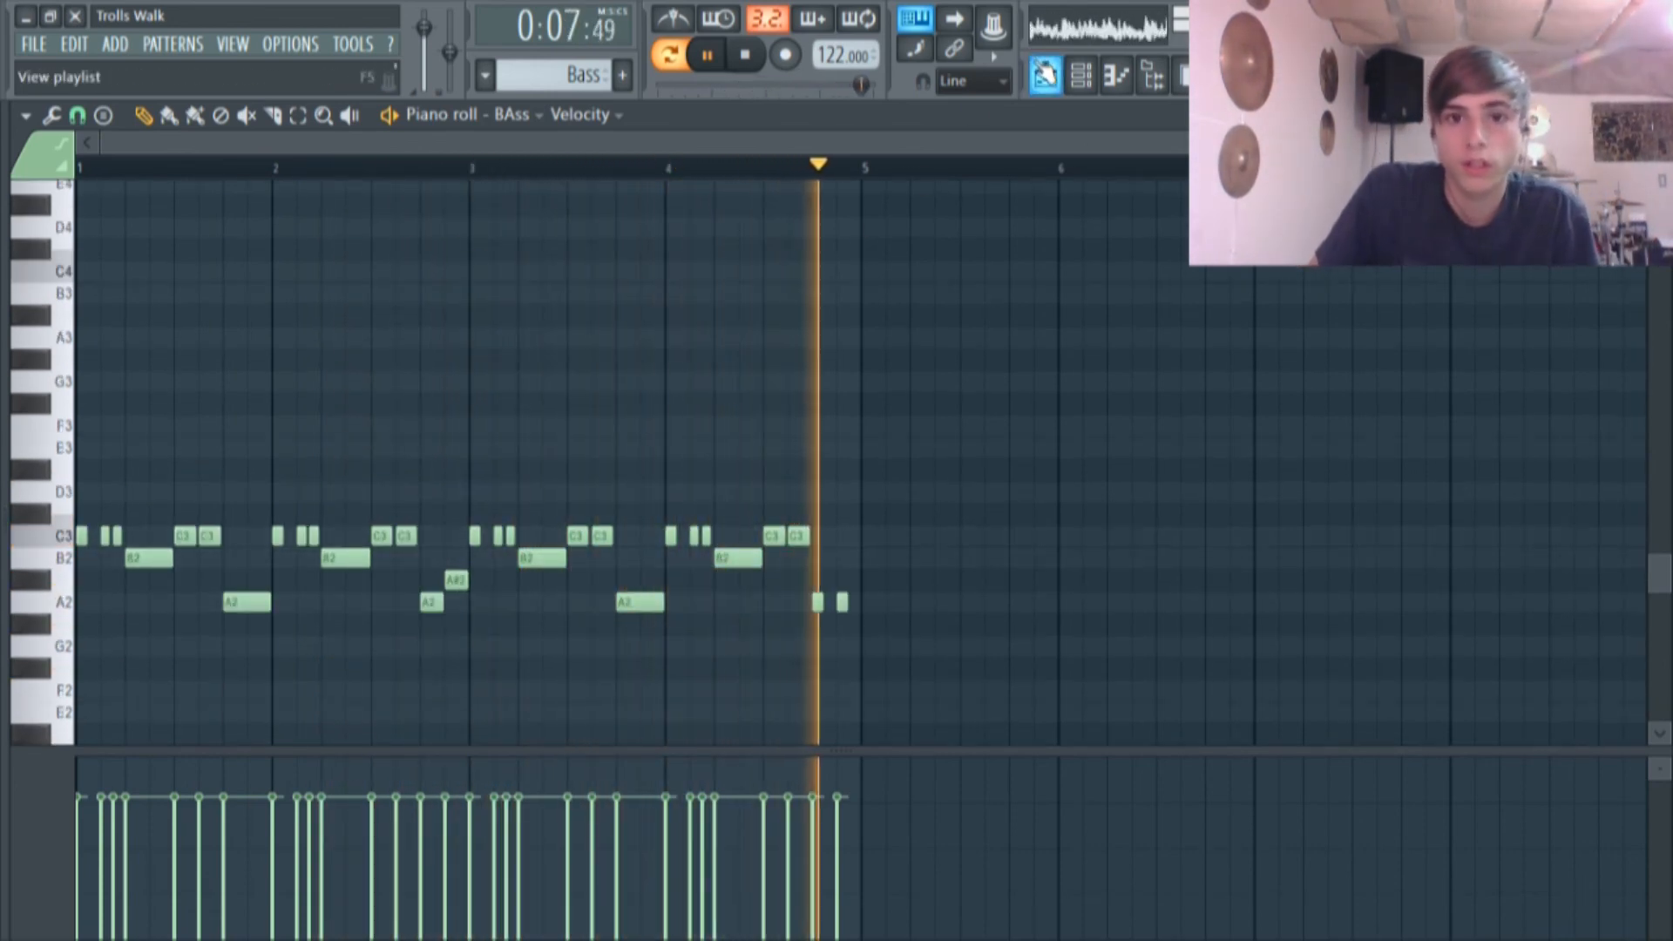
pyautogui.click(1045, 75)
pyautogui.press('space')
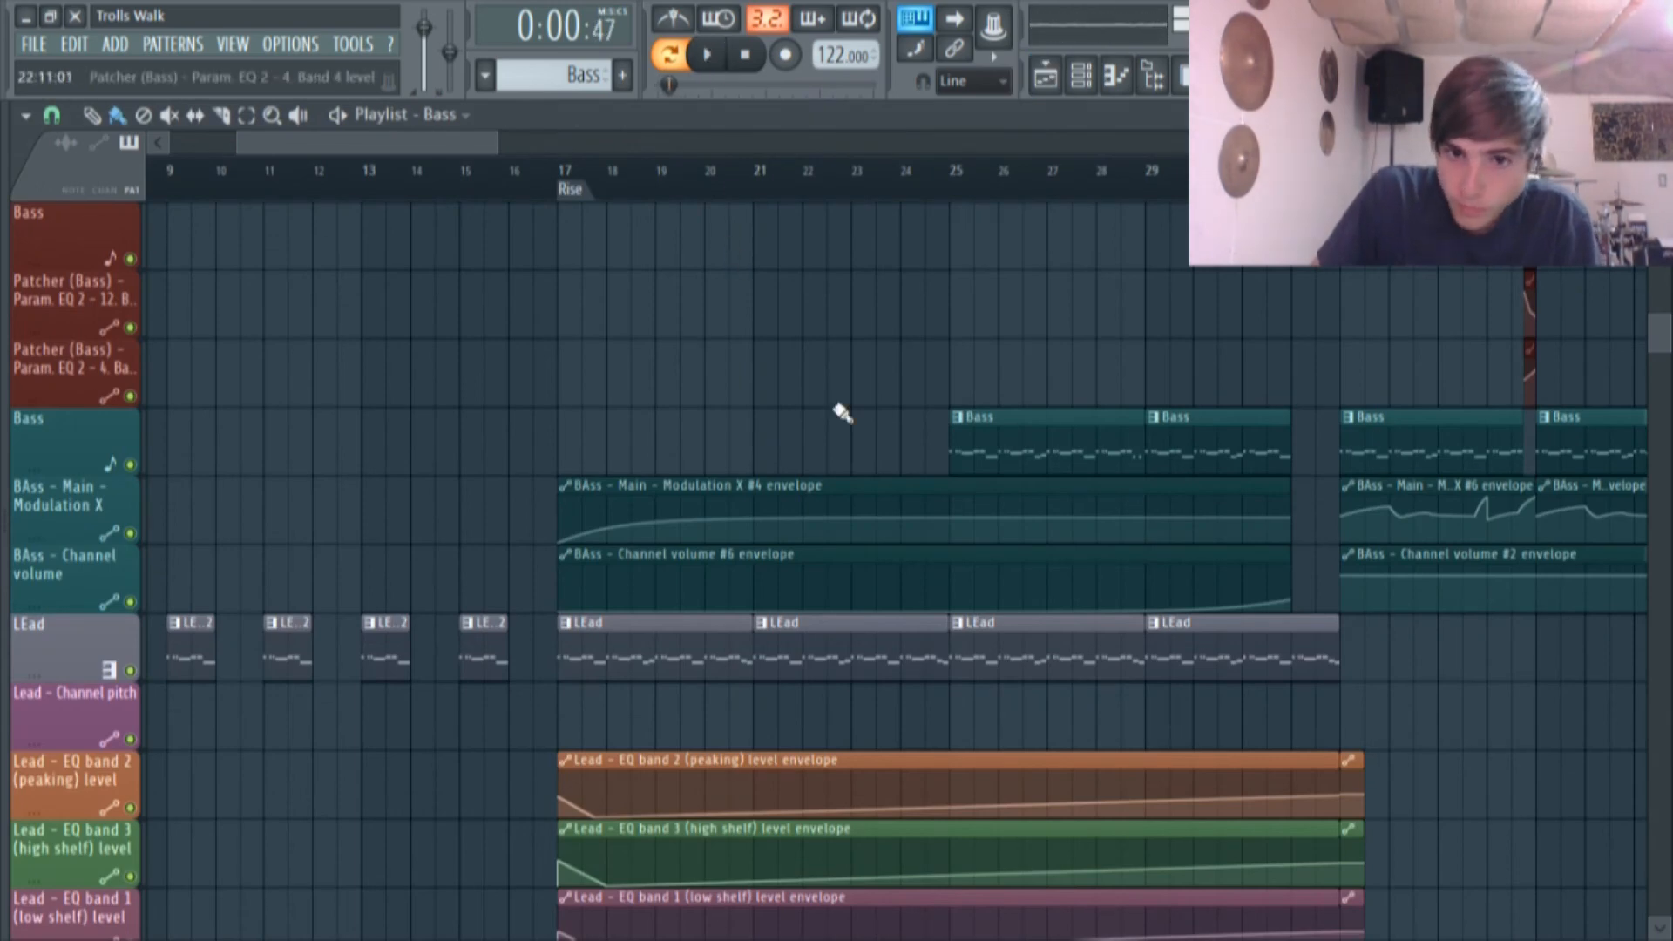
# Solo the Bass track together with its Modulation X and Channel volume automation and audition the song from bar 25.
pyautogui.rightClick(131, 465)
pyautogui.click(131, 533)
pyautogui.click(130, 603)
pyautogui.click(949, 171)
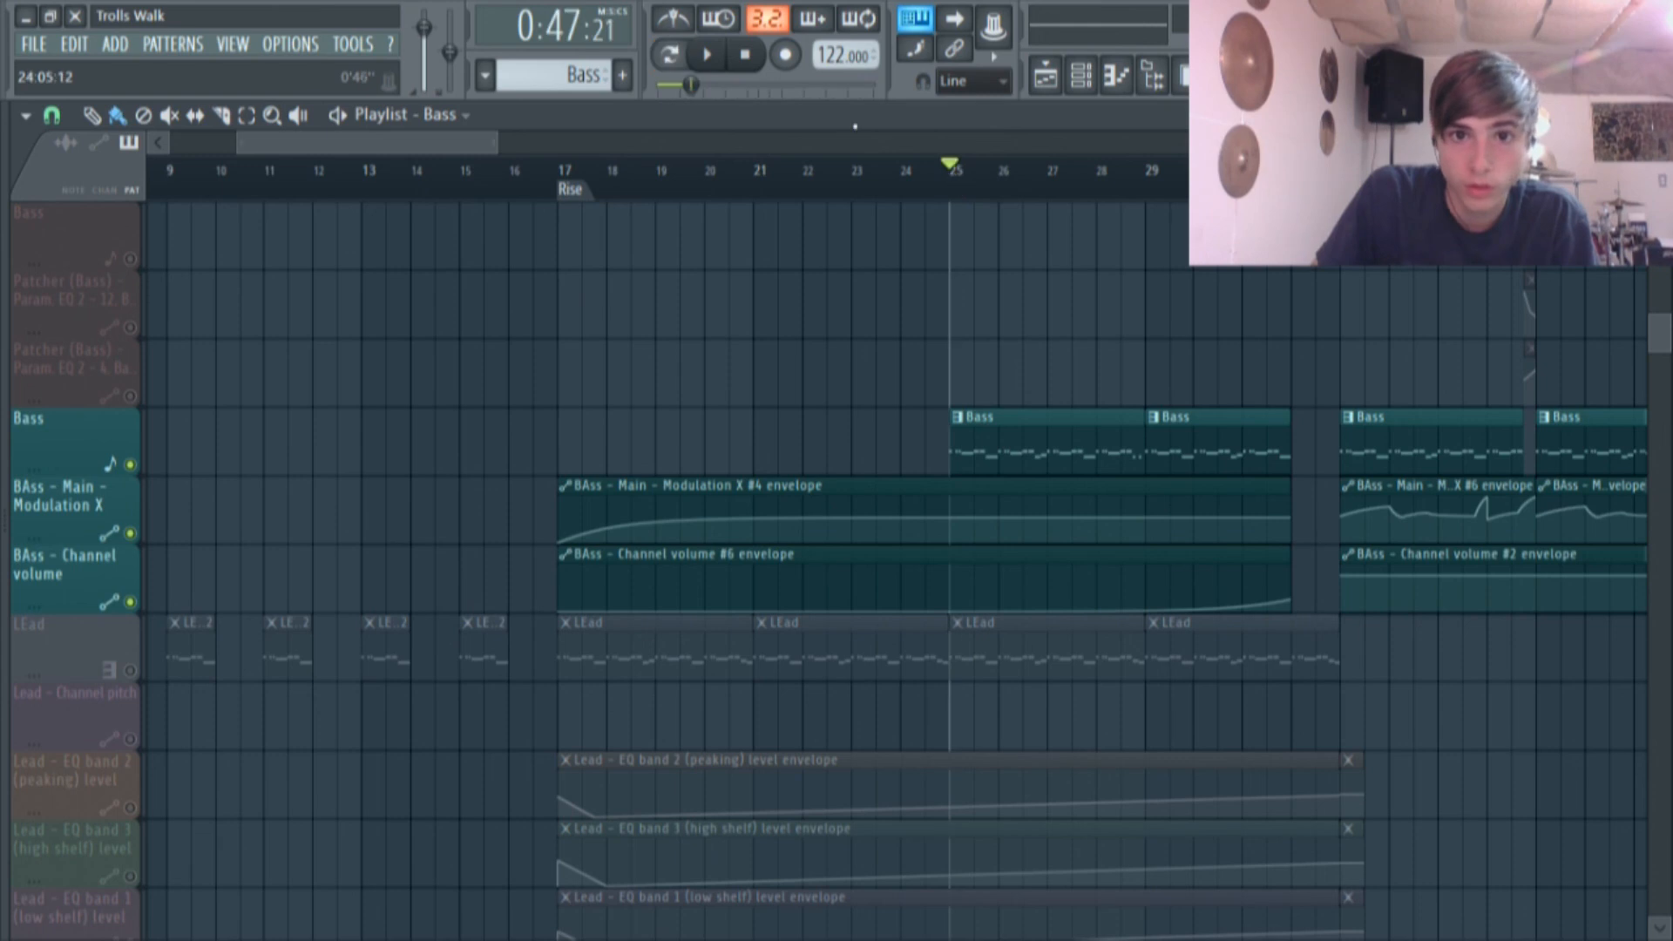
pyautogui.click(707, 54)
pyautogui.moveTo(443, 143); pyautogui.dragTo(484, 143)
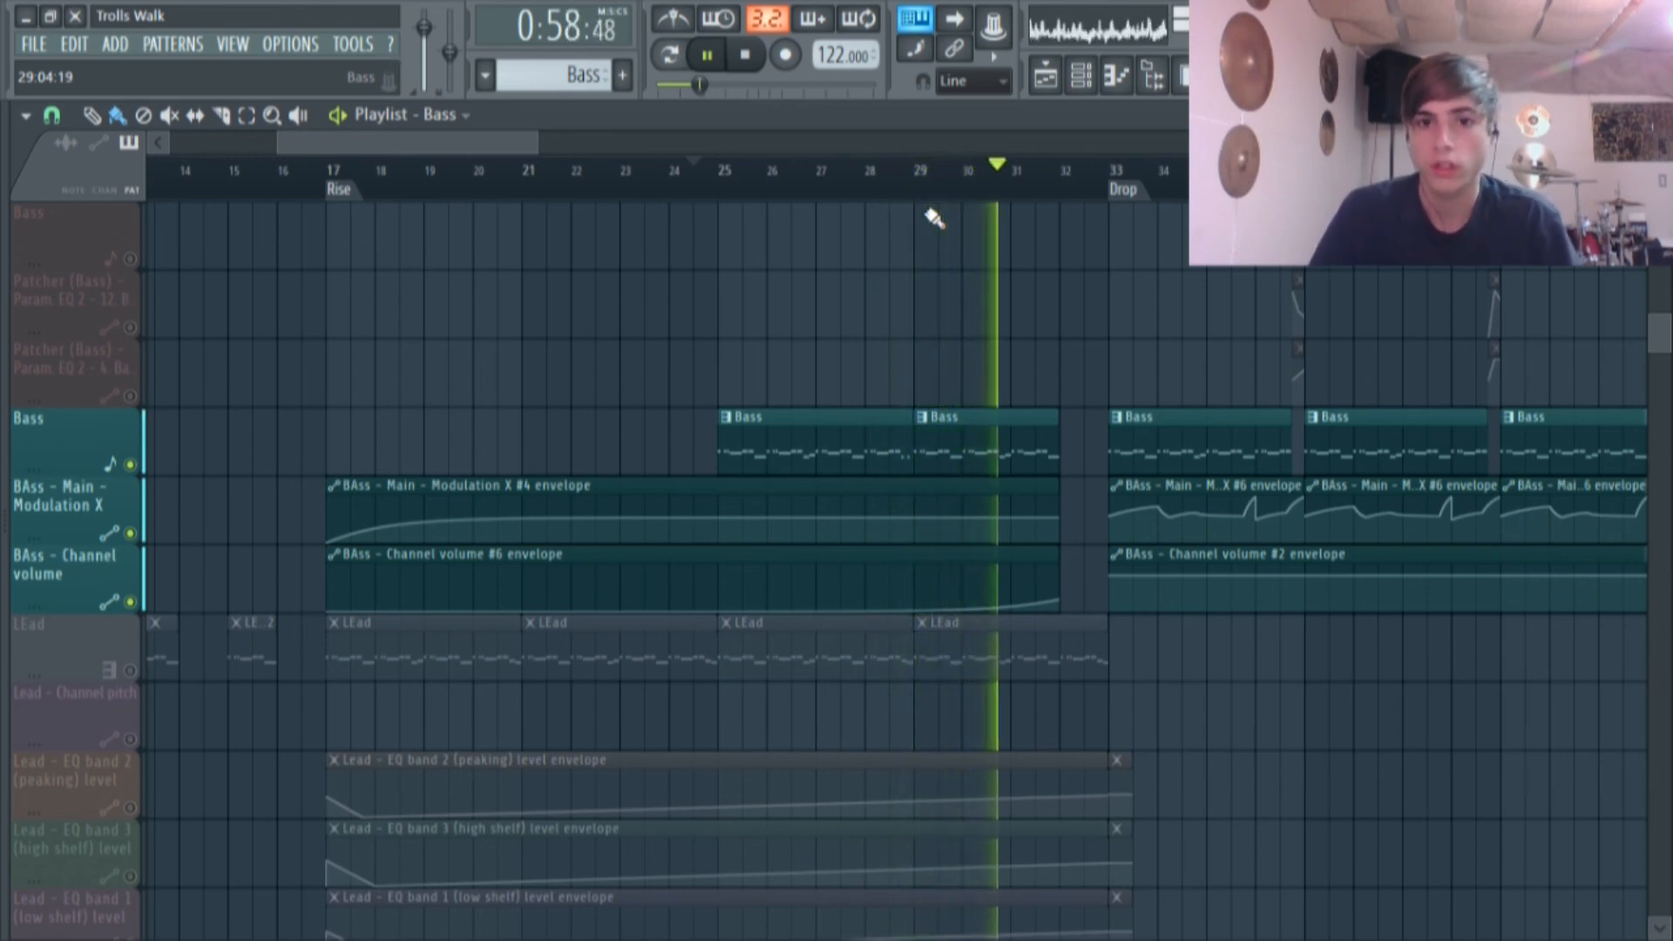
pyautogui.scroll(4, 977, 234)
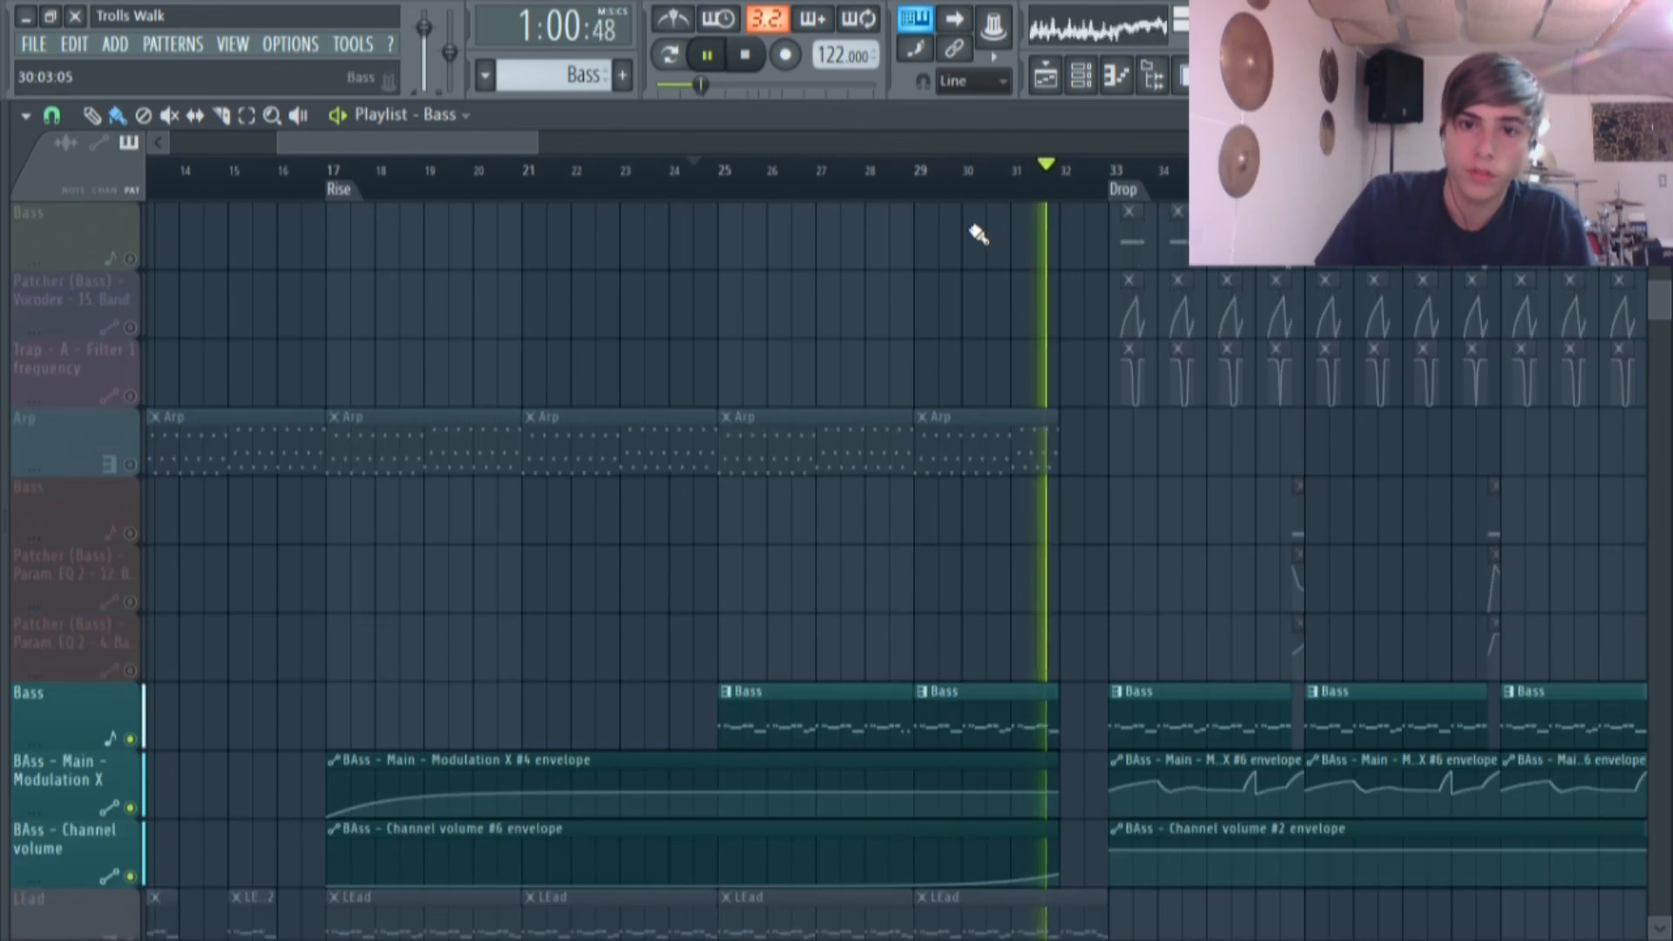
pyautogui.click(706, 55)
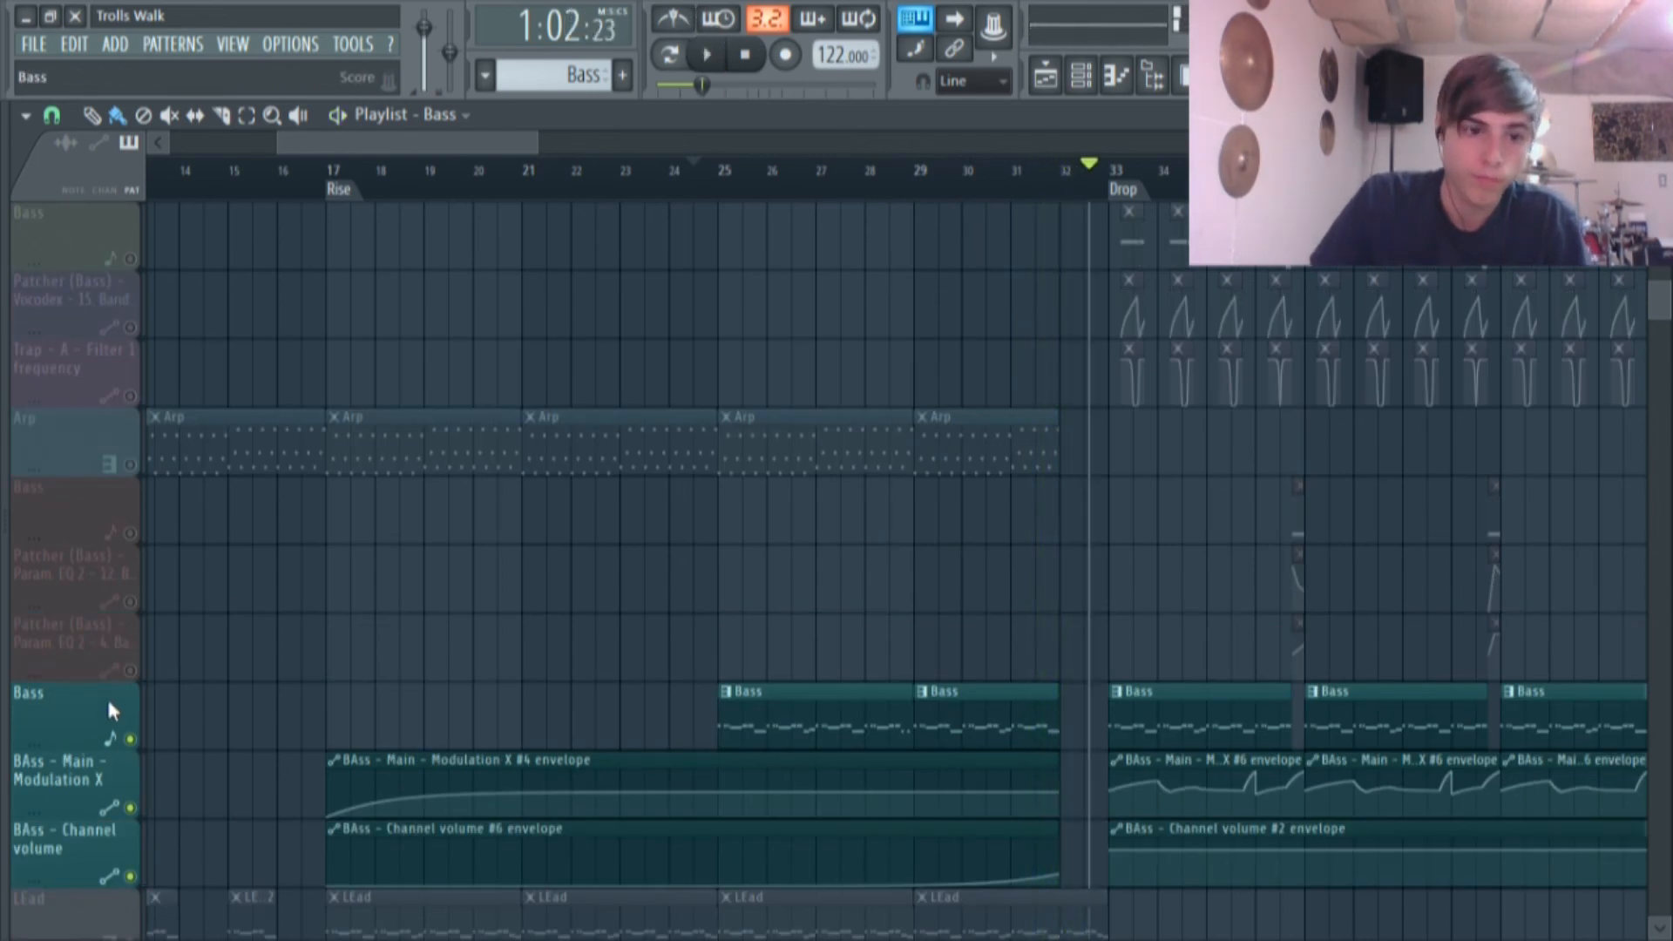
# Reactivate all playlist tracks and open the Pitch Drop notes of the Chords pattern in the piano roll to audition them.
pyautogui.scroll(10, 553, 373)
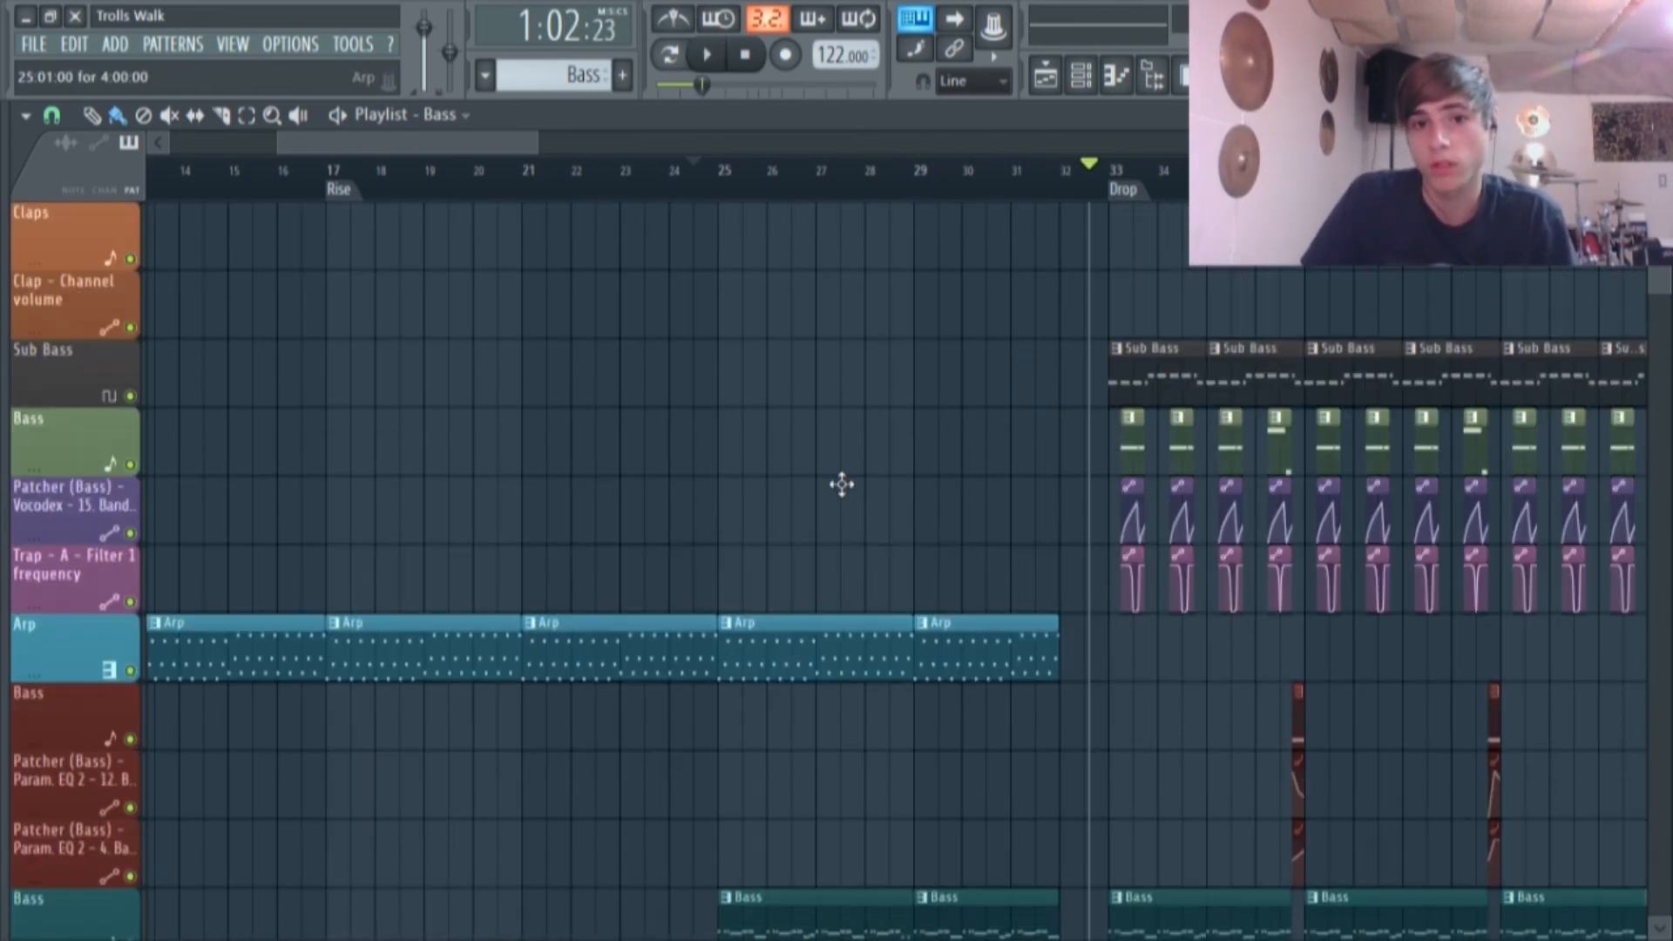
pyautogui.hscroll(3, 863, 373)
pyautogui.scroll(-12, 863, 373)
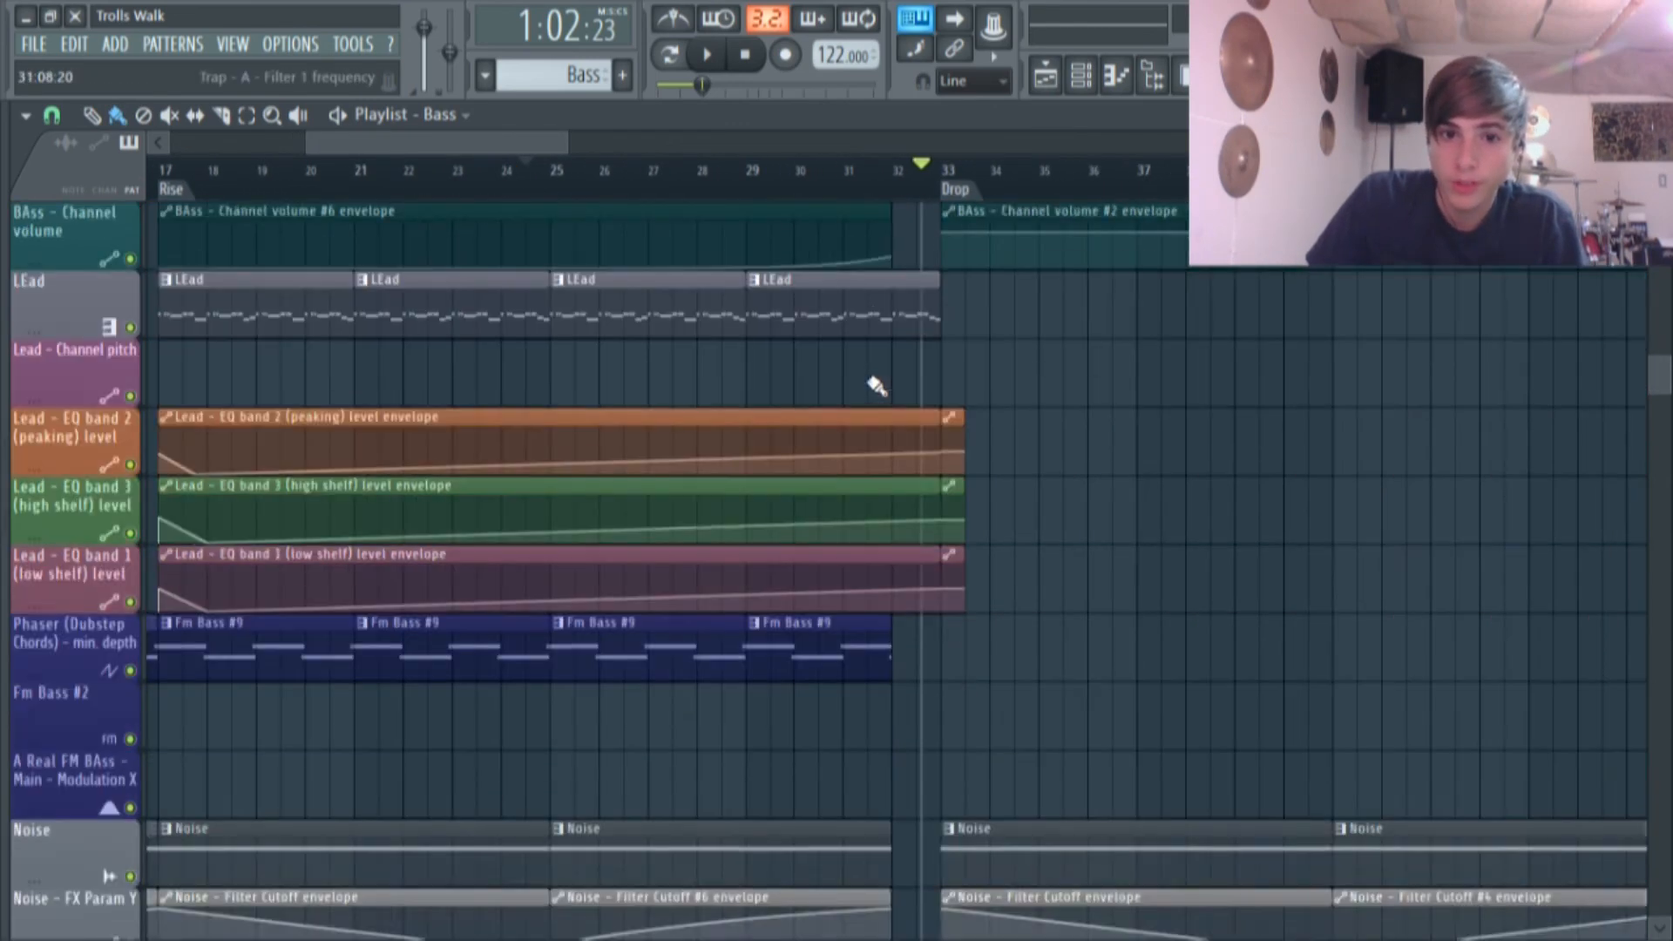
pyautogui.scroll(-8, 897, 474)
pyautogui.doubleClick(912, 594)
pyautogui.click(697, 57)
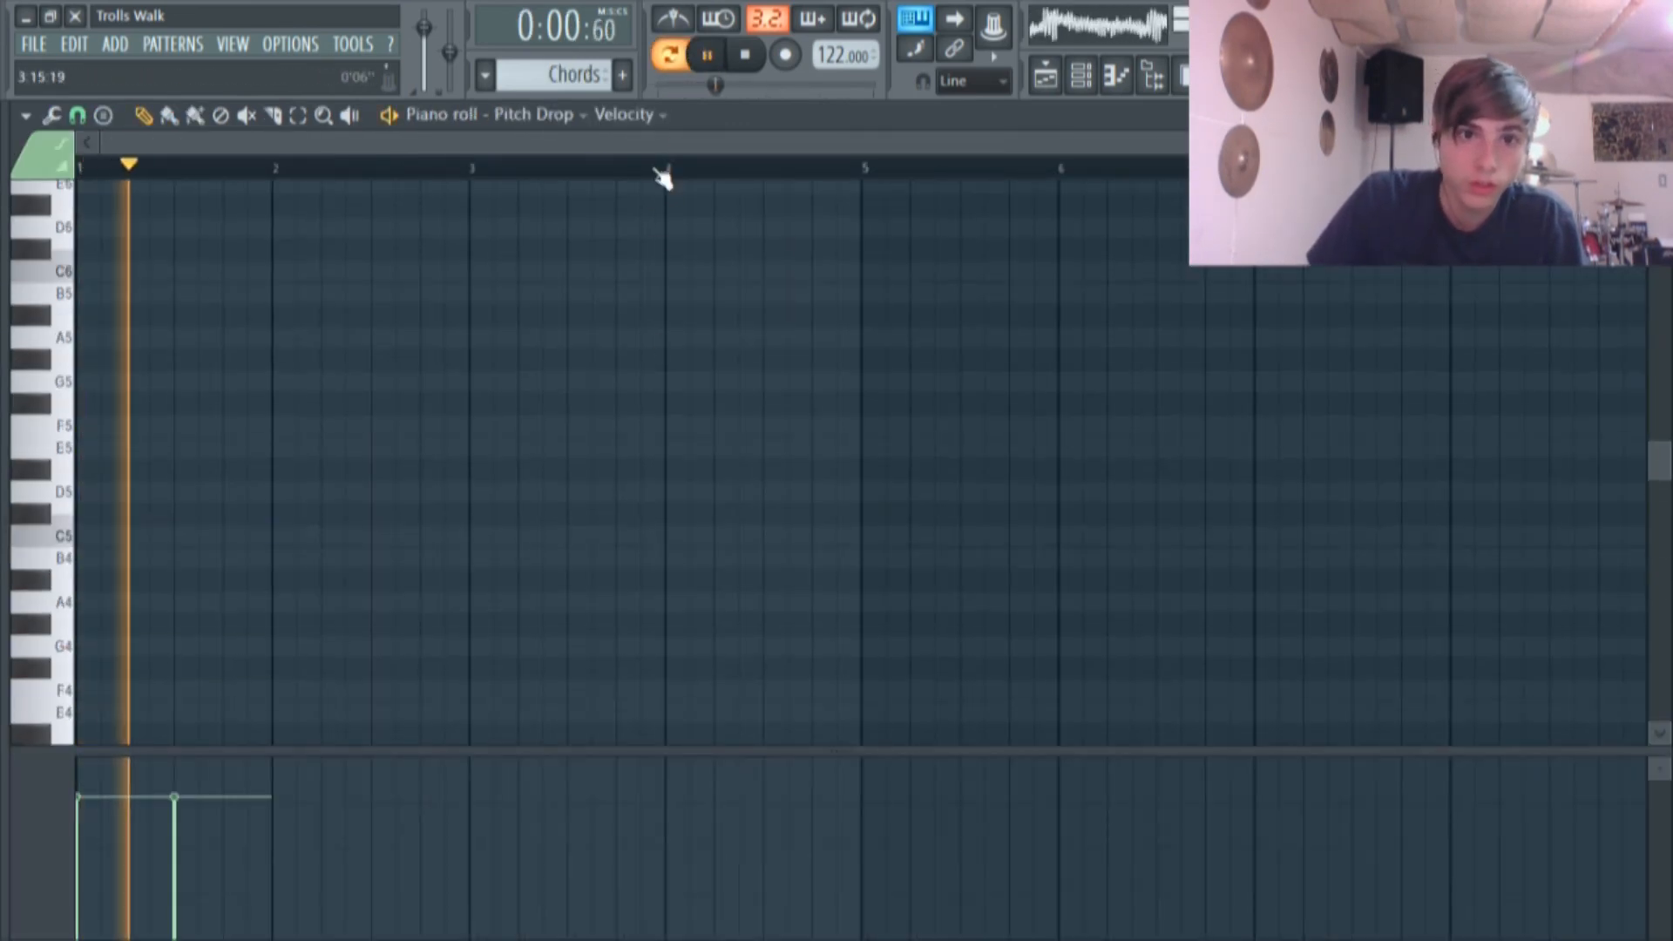
pyautogui.click(745, 56)
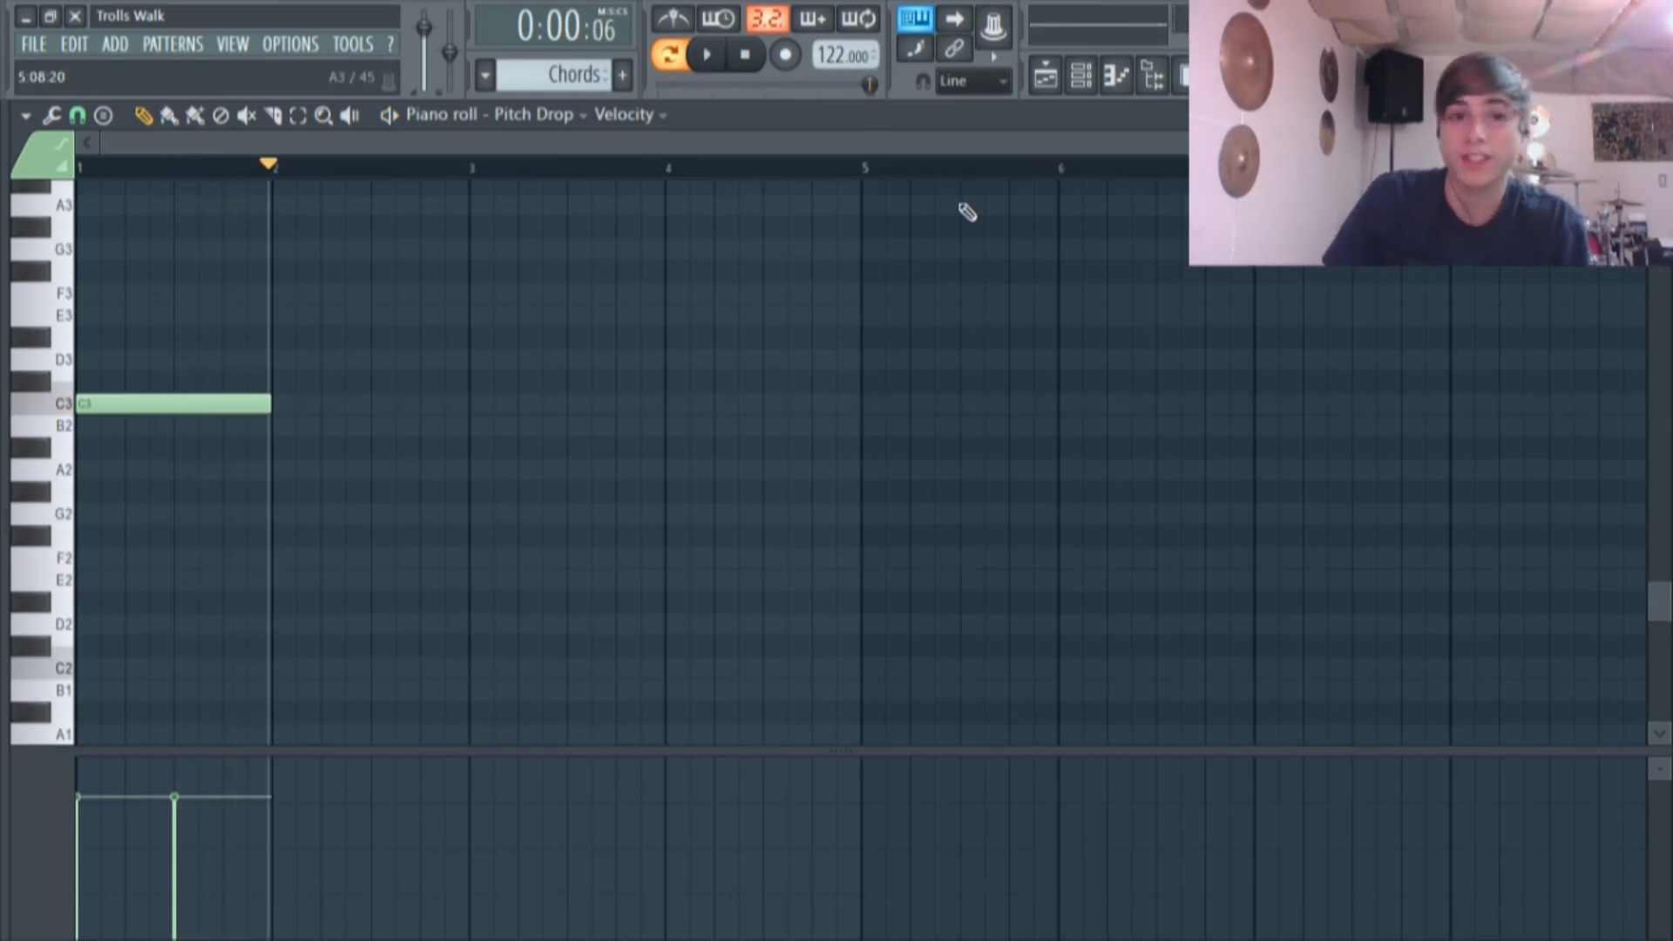
# Open the Pitch Drop channel's Sytrus synth from the channel rack and audition C3.
pyautogui.click(1081, 76)
pyautogui.scroll(5, 745, 474)
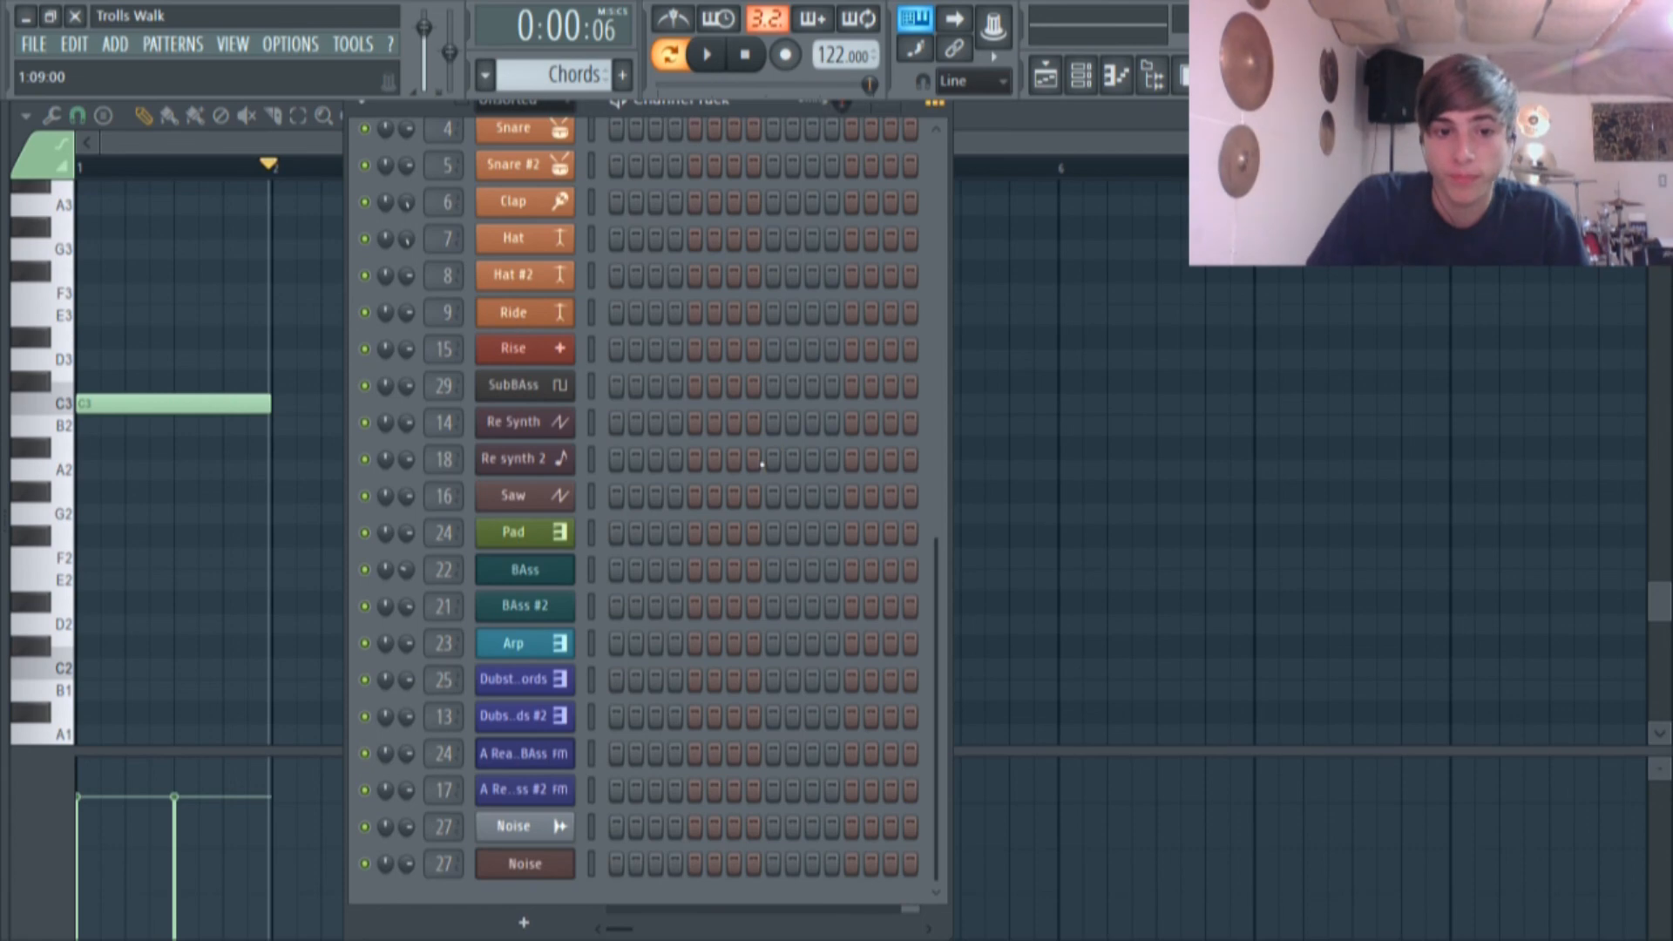
pyautogui.scroll(2, 745, 474)
pyautogui.click(569, 164)
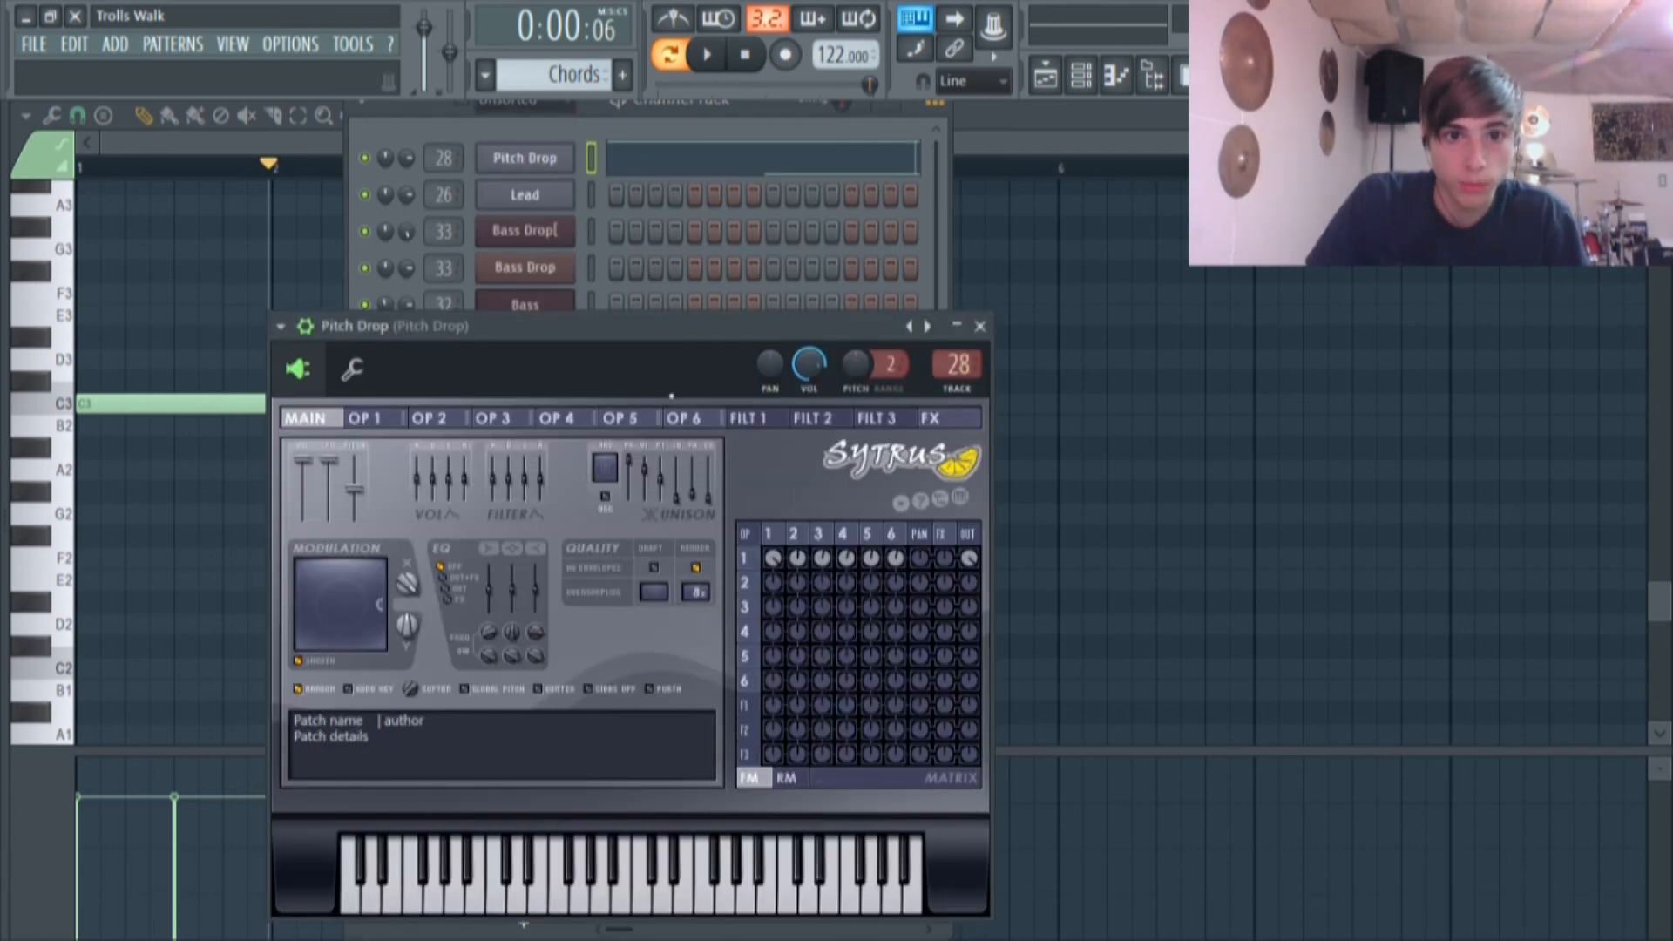
pyautogui.moveTo(654, 325); pyautogui.dragTo(667, 286)
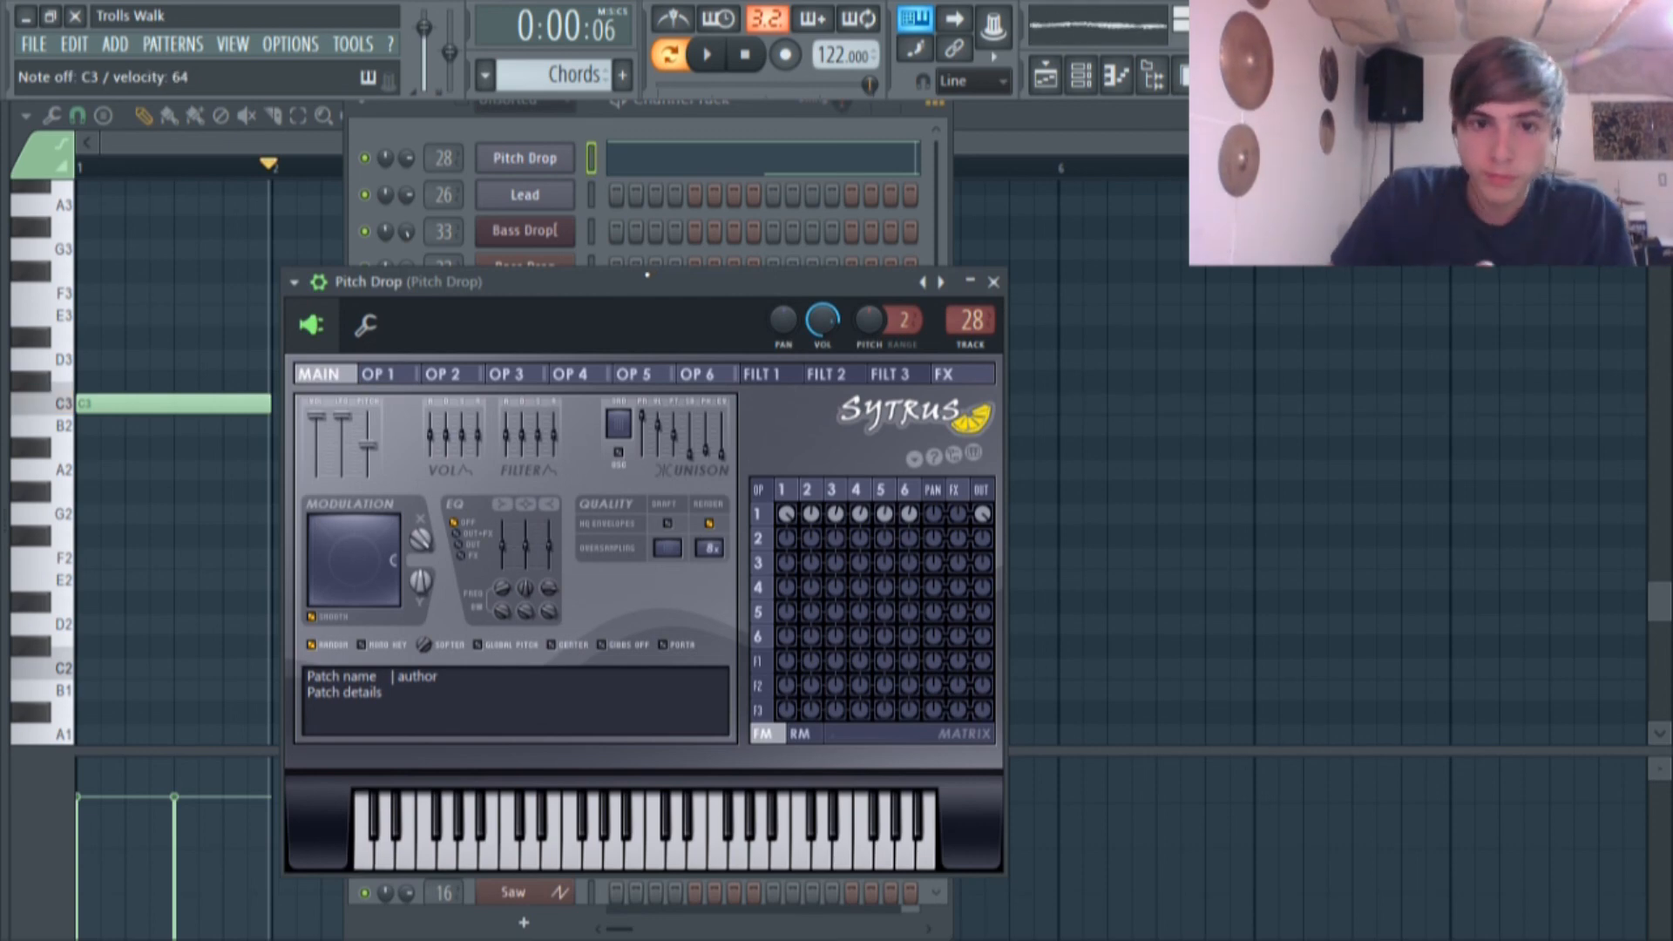
# Examine operator 1 of the Pitch Drop synth, including its Modulation X curve and its pitch envelope.
pyautogui.click(378, 374)
pyautogui.click(344, 381)
pyautogui.moveTo(339, 375)
pyautogui.mouseDown()
pyautogui.moveTo(442, 384)
pyautogui.moveTo(307, 376)
pyautogui.mouseUp()
pyautogui.click(394, 377)
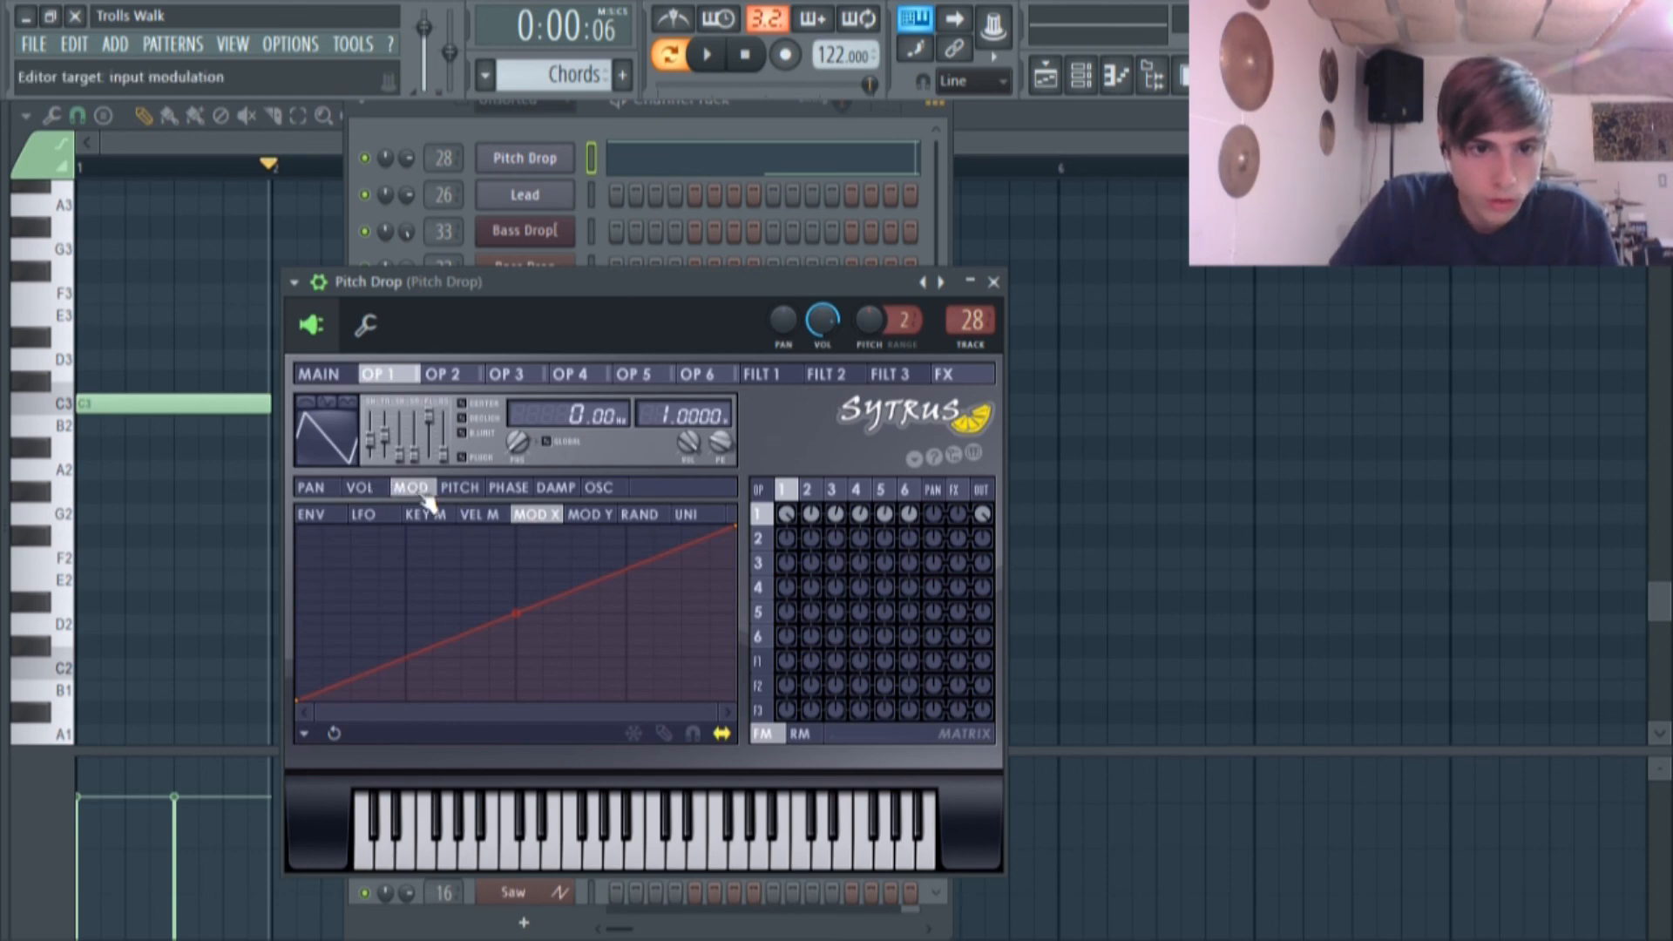
pyautogui.click(459, 488)
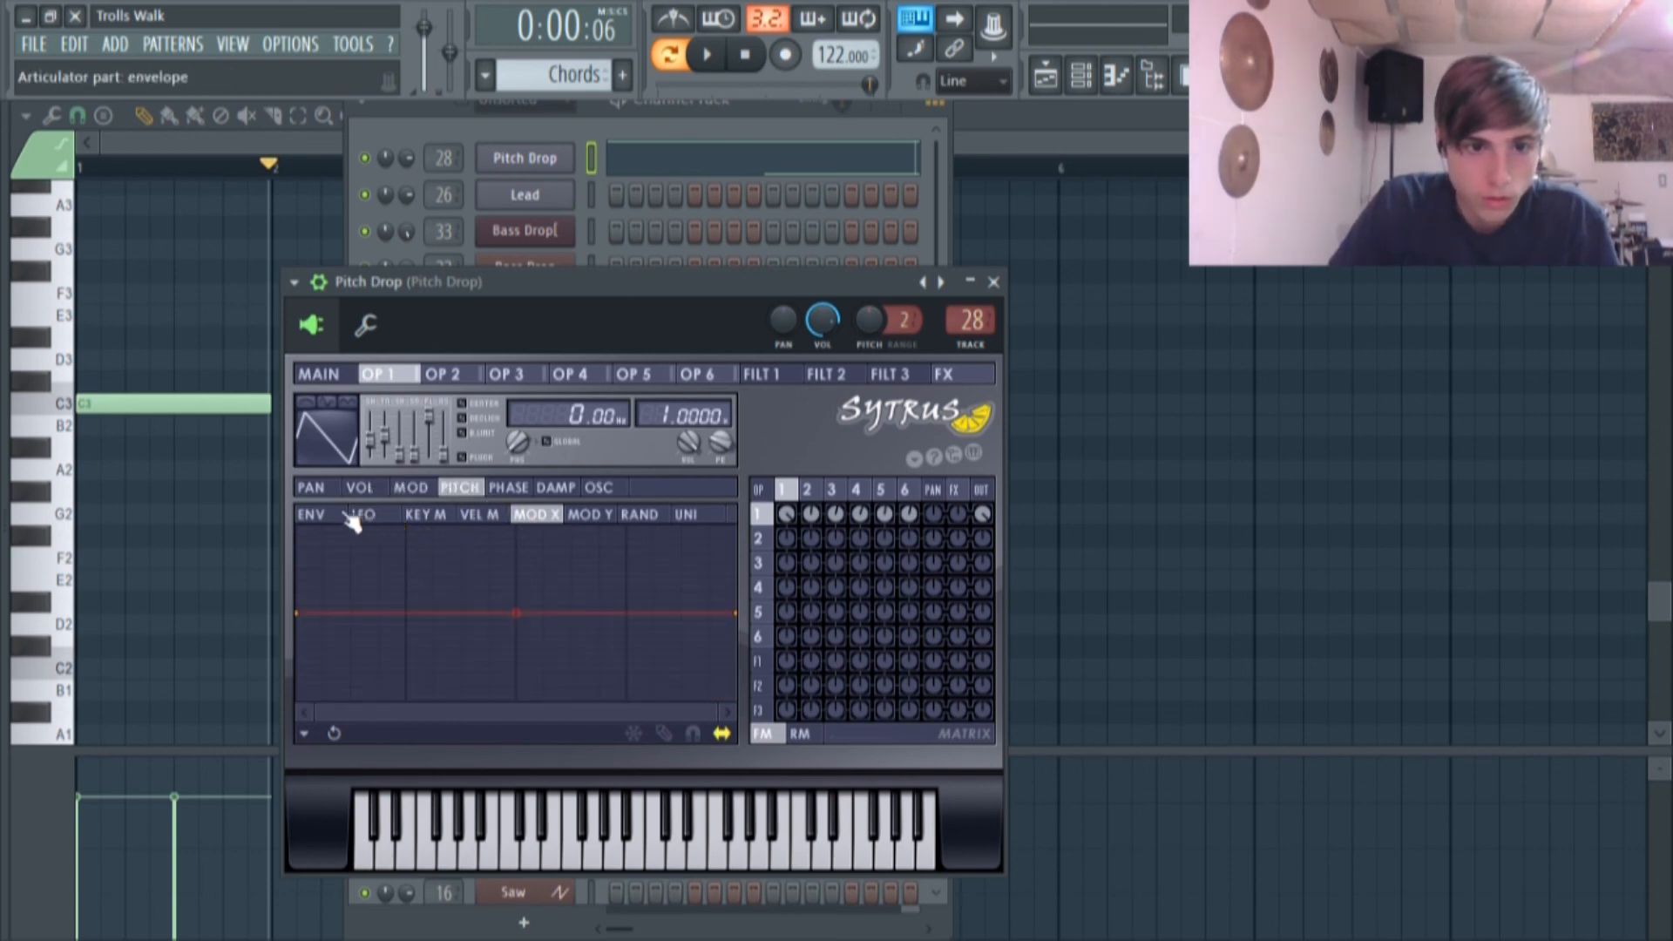
pyautogui.click(312, 515)
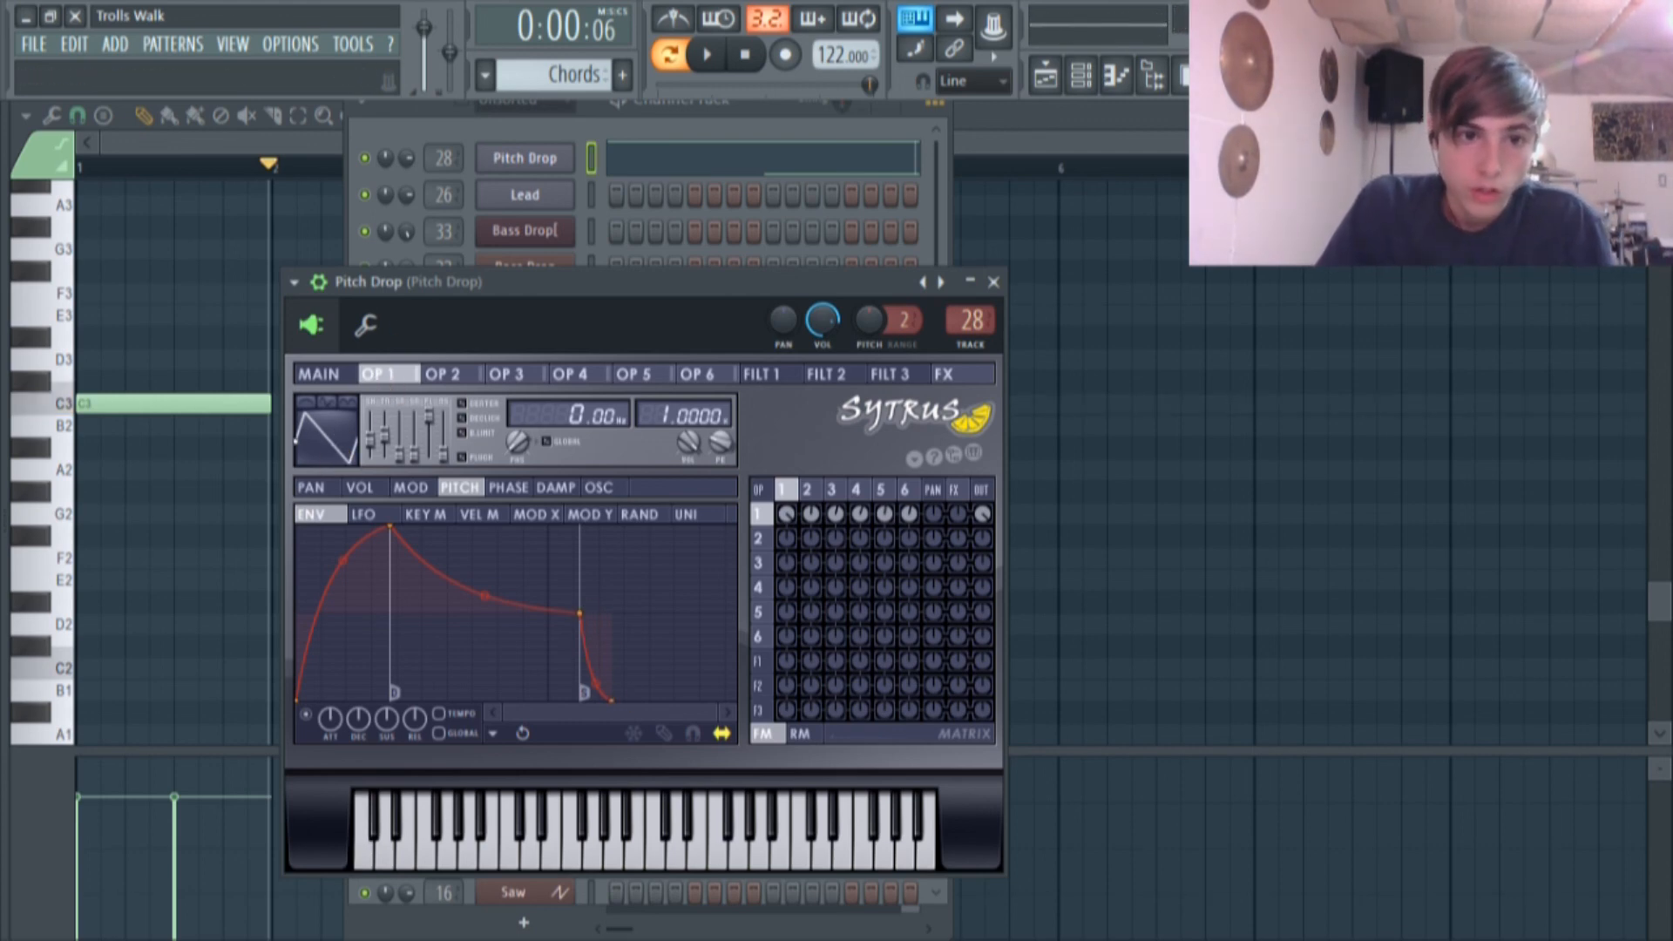
# Compare operators 1 and 2, trying a frequency ratio of 3 on operator 2 before restoring it to 1.
pyautogui.click(445, 374)
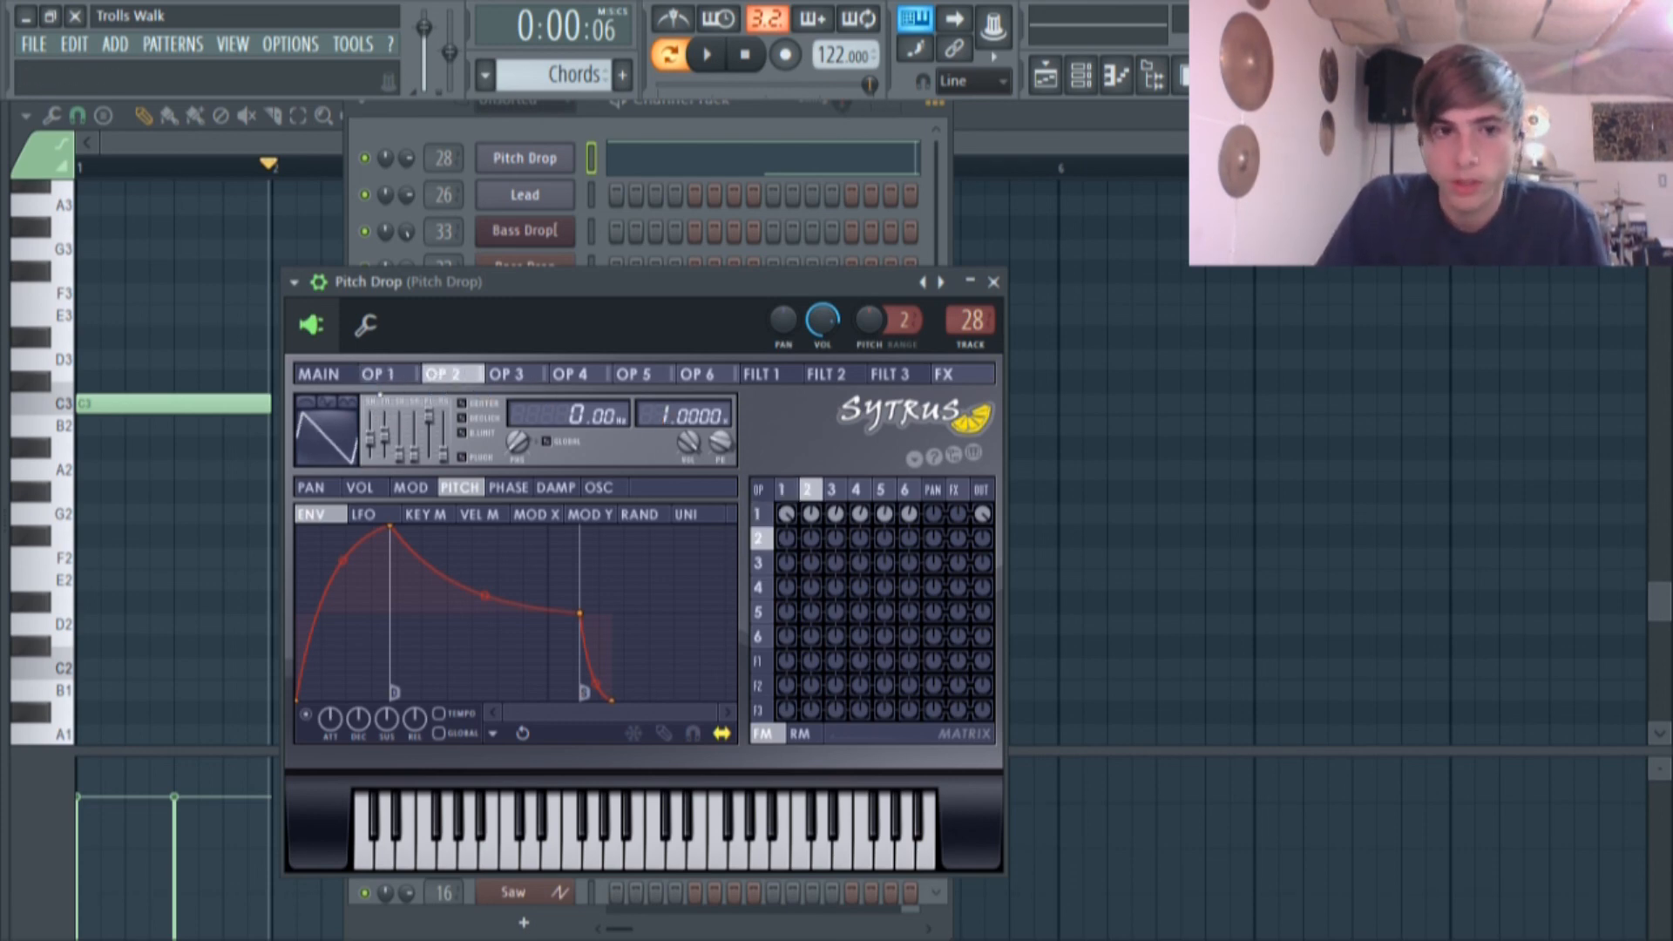
pyautogui.click(383, 375)
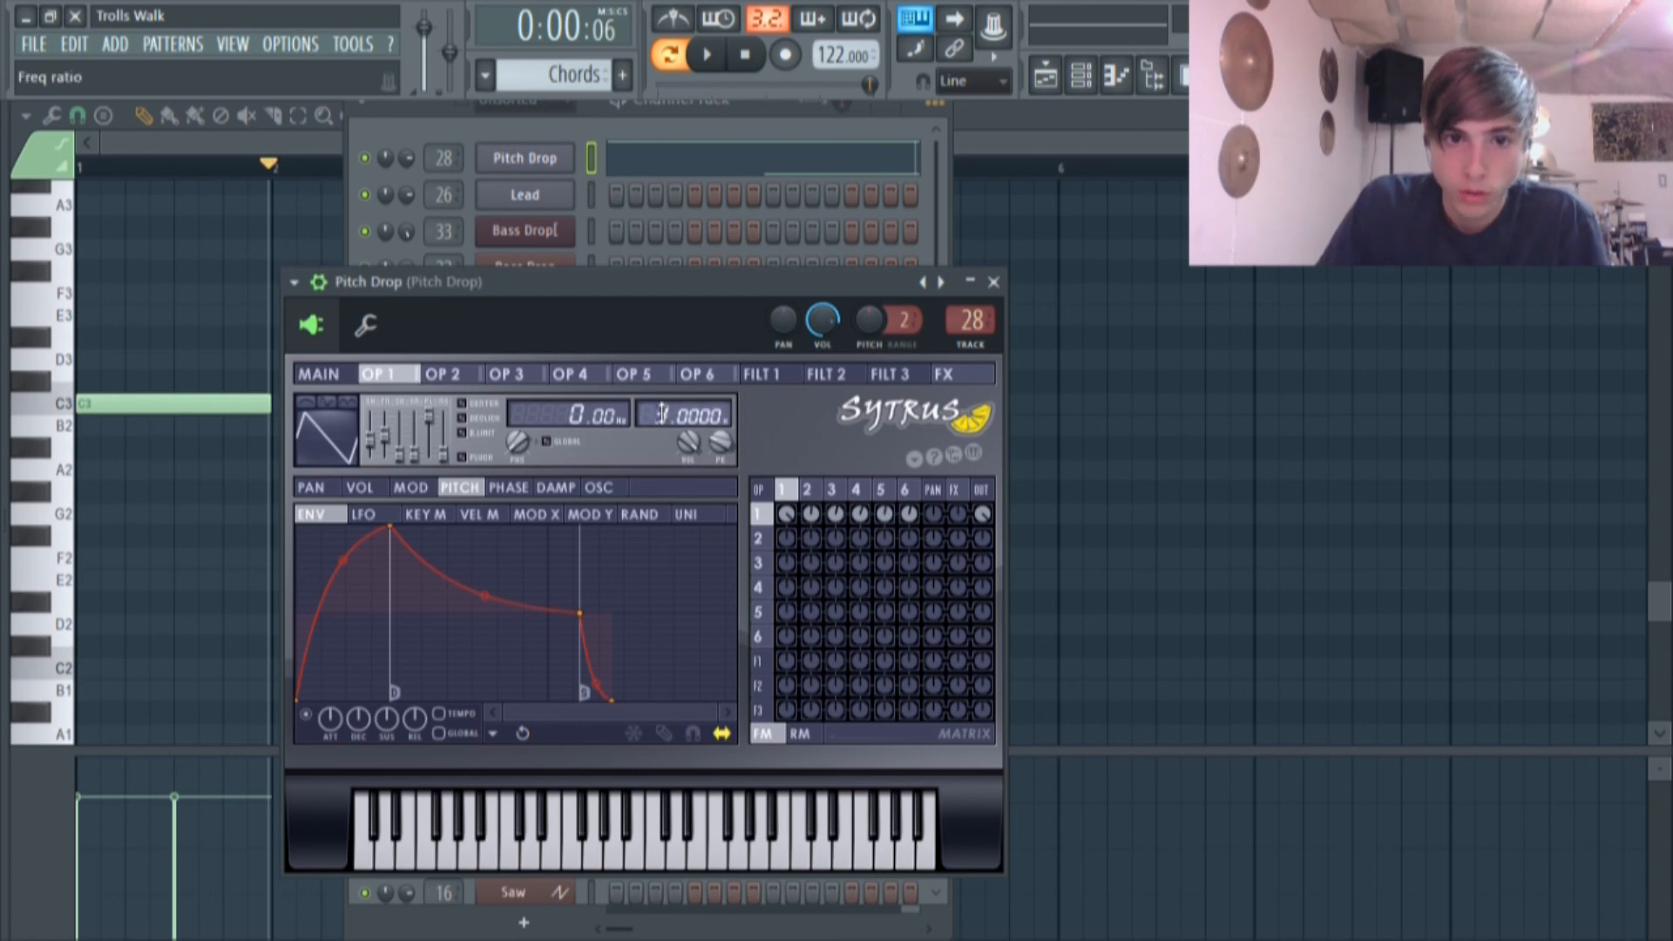
pyautogui.click(440, 375)
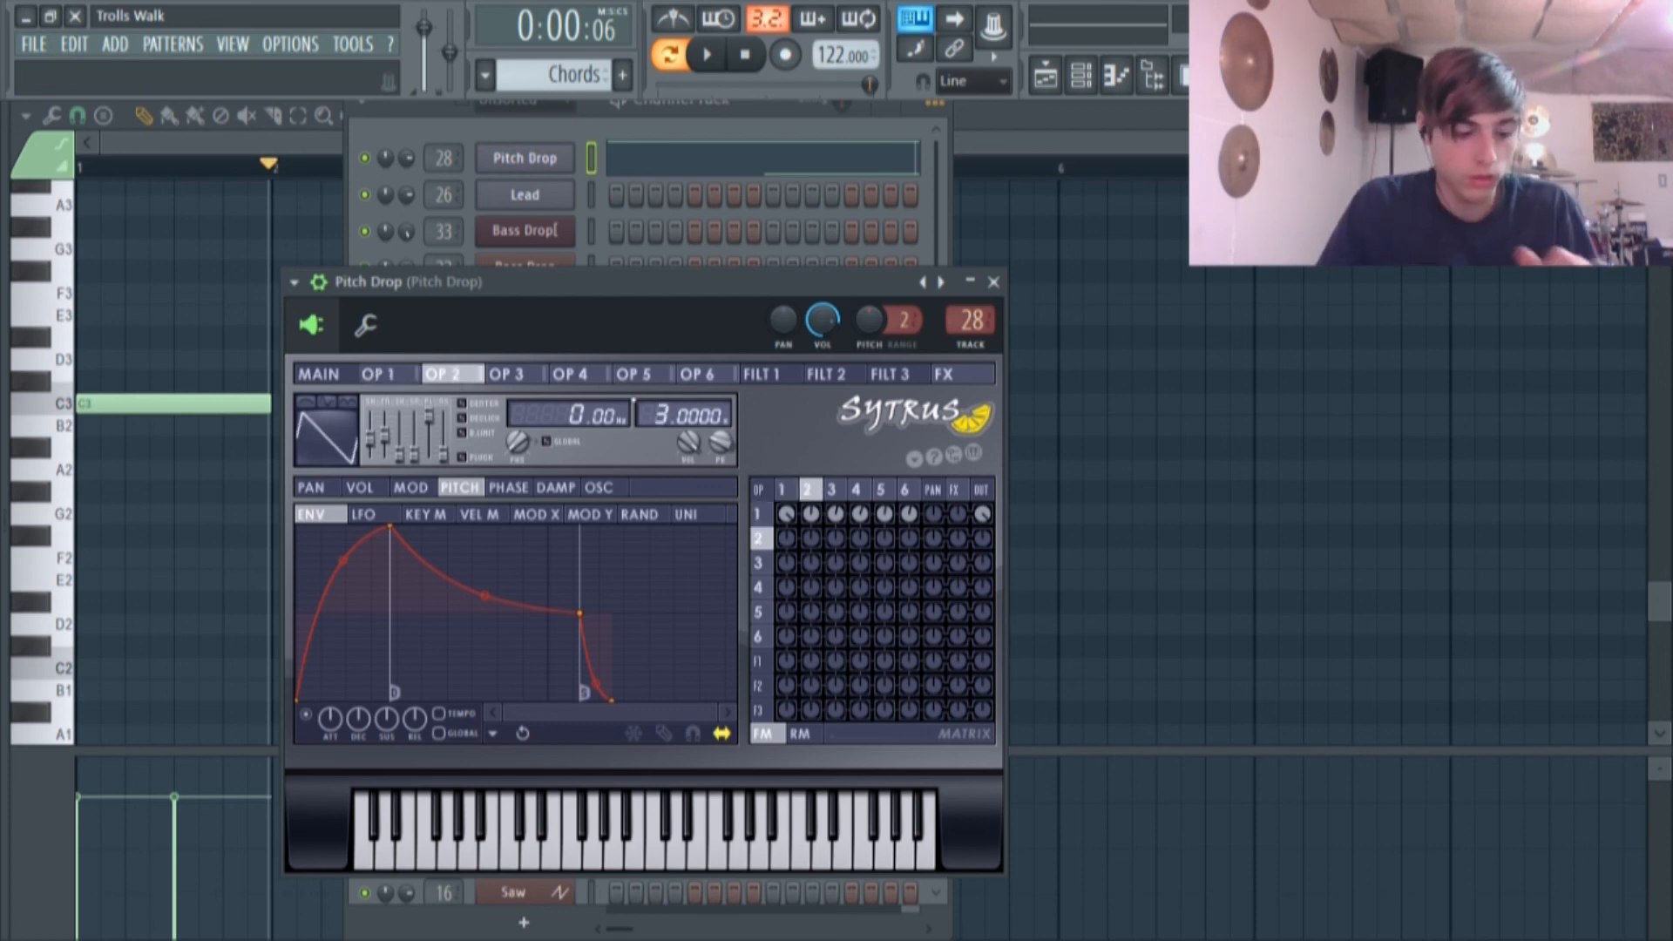
pyautogui.moveTo(660, 414); pyautogui.dragTo(660, 428)
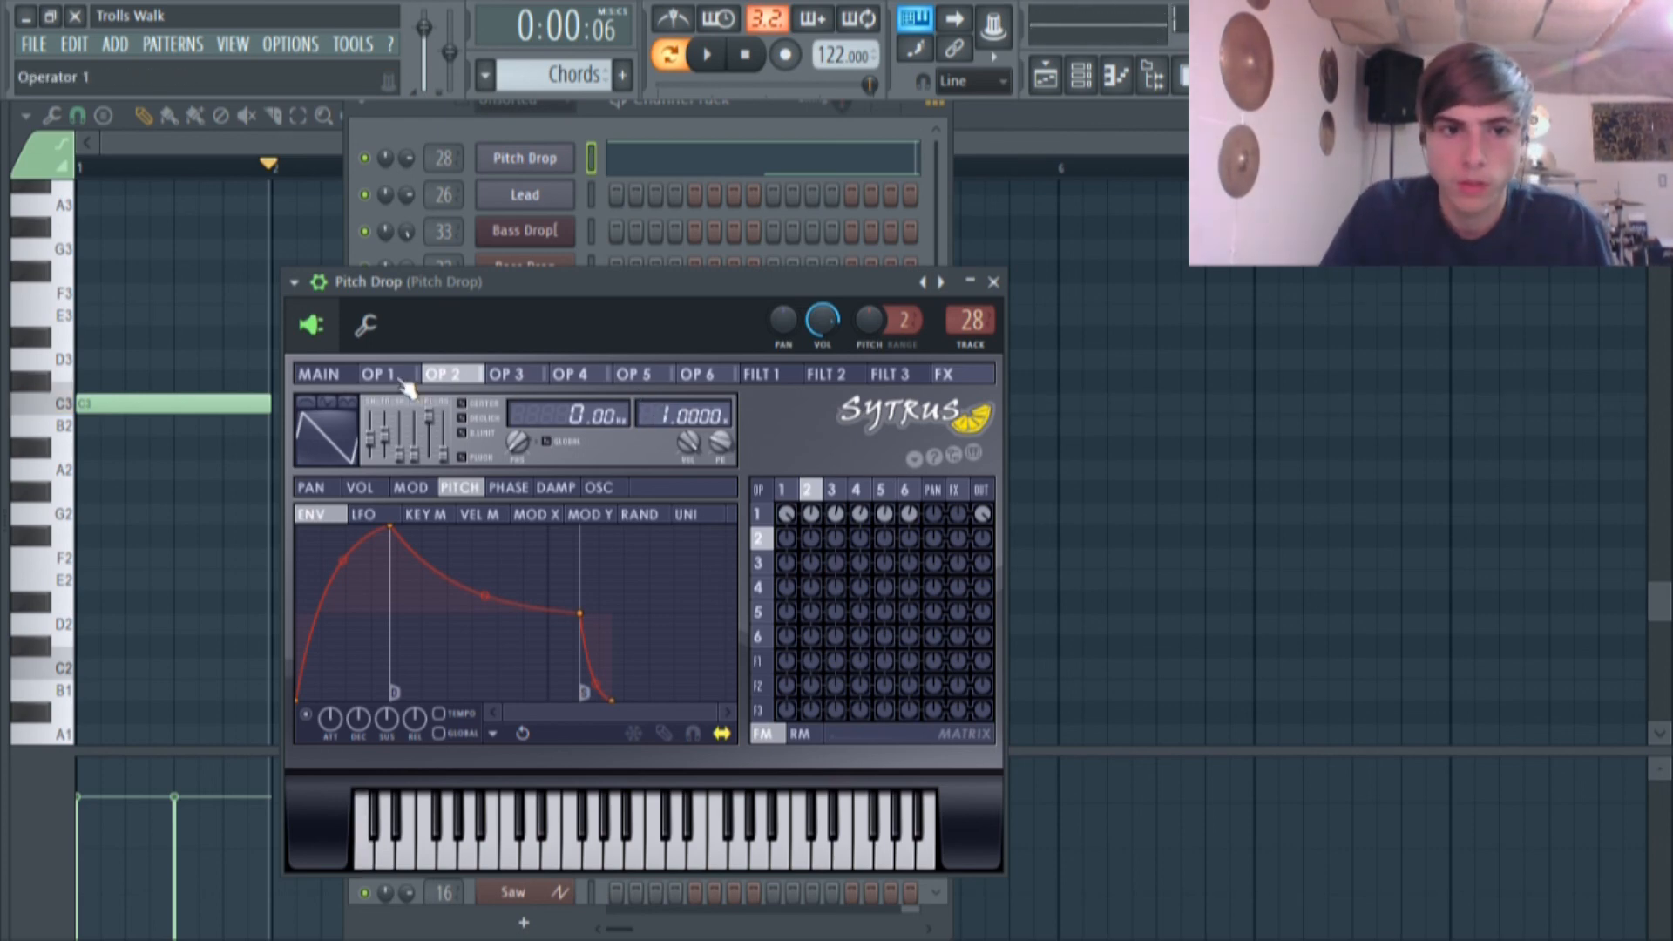
pyautogui.click(377, 374)
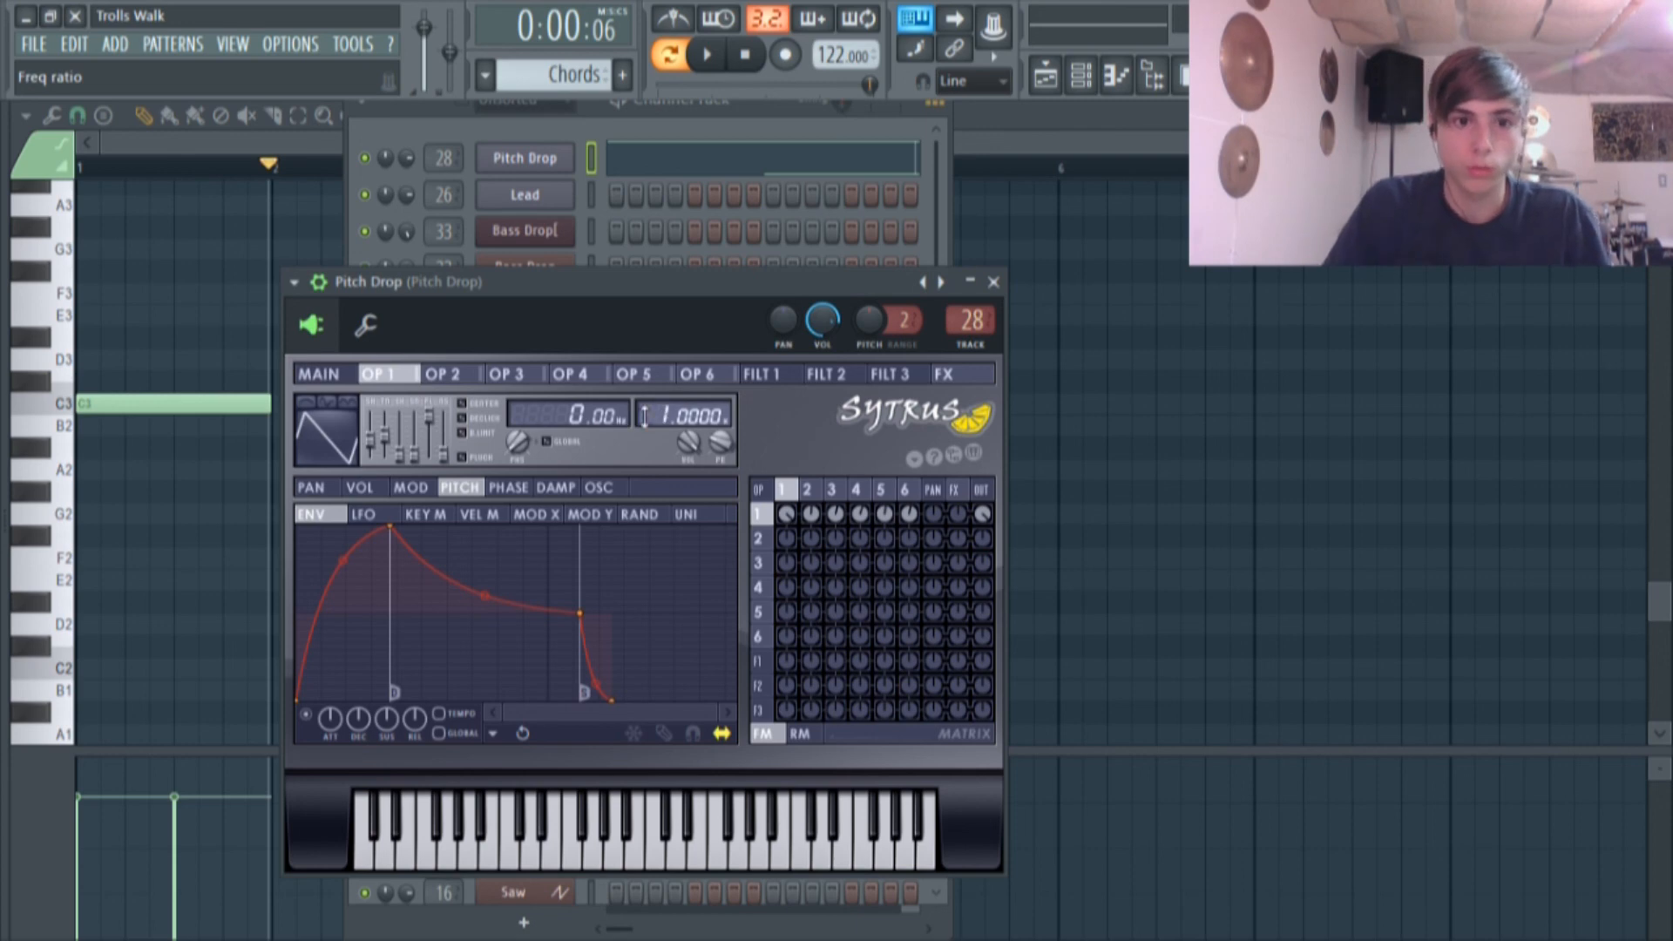
# Examine the frequency ratios and waveforms of operators 2 to 6 in the Pitch Drop synth.
pyautogui.click(453, 376)
pyautogui.click(512, 376)
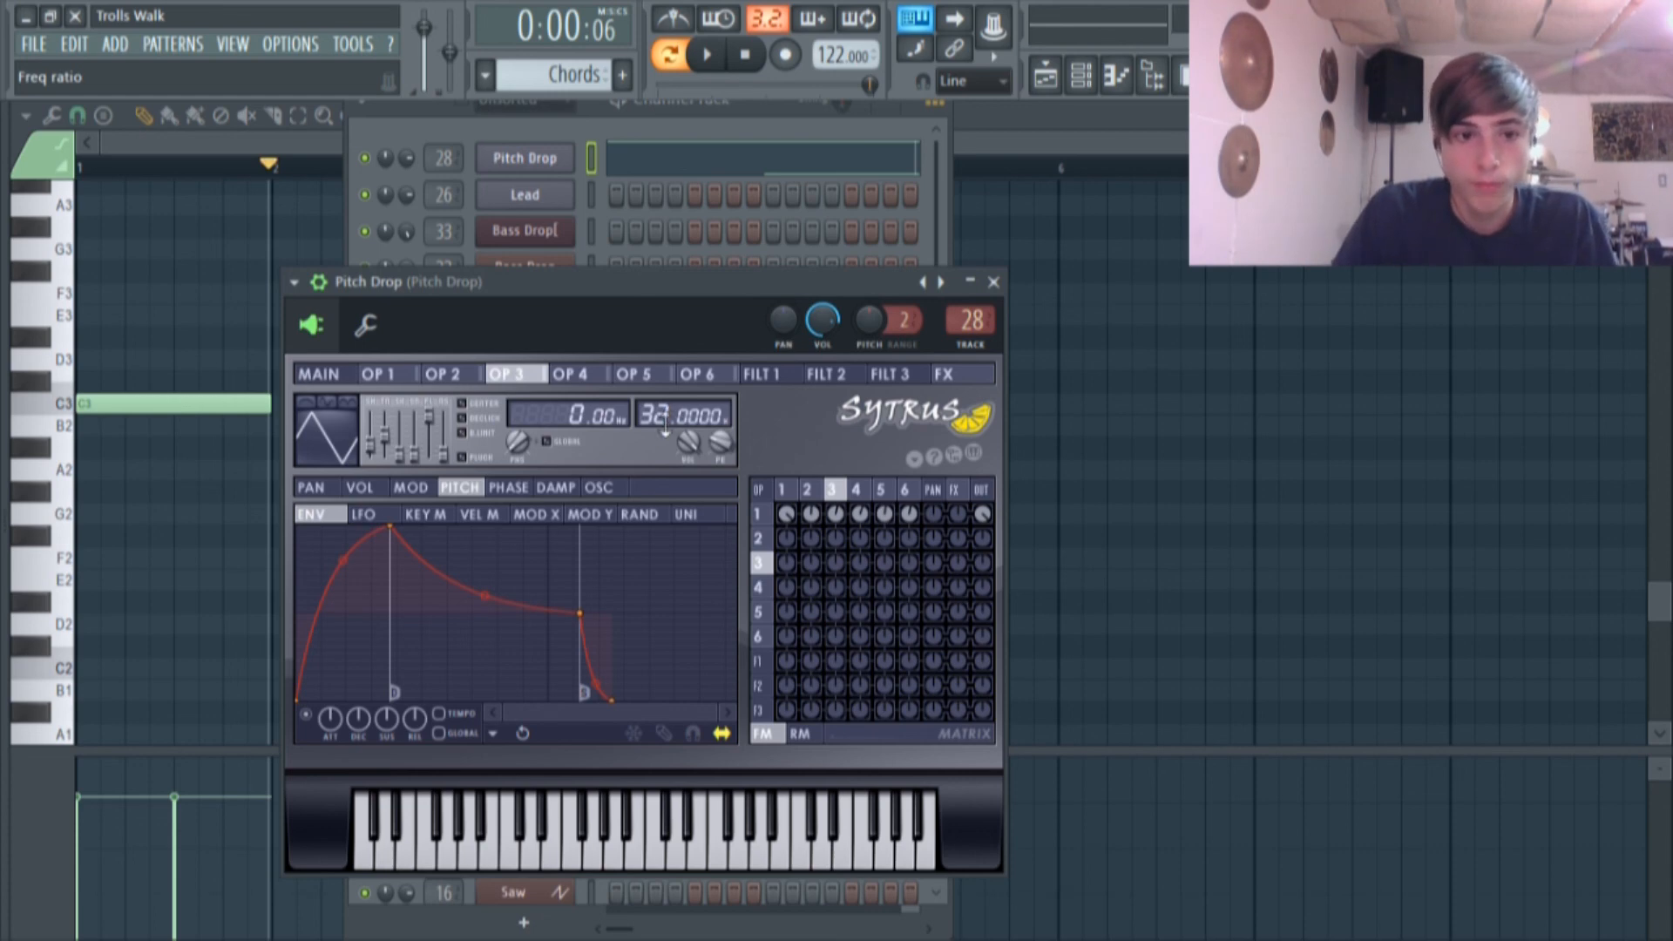
pyautogui.click(465, 376)
pyautogui.click(410, 377)
pyautogui.click(464, 377)
pyautogui.click(530, 377)
pyautogui.click(574, 376)
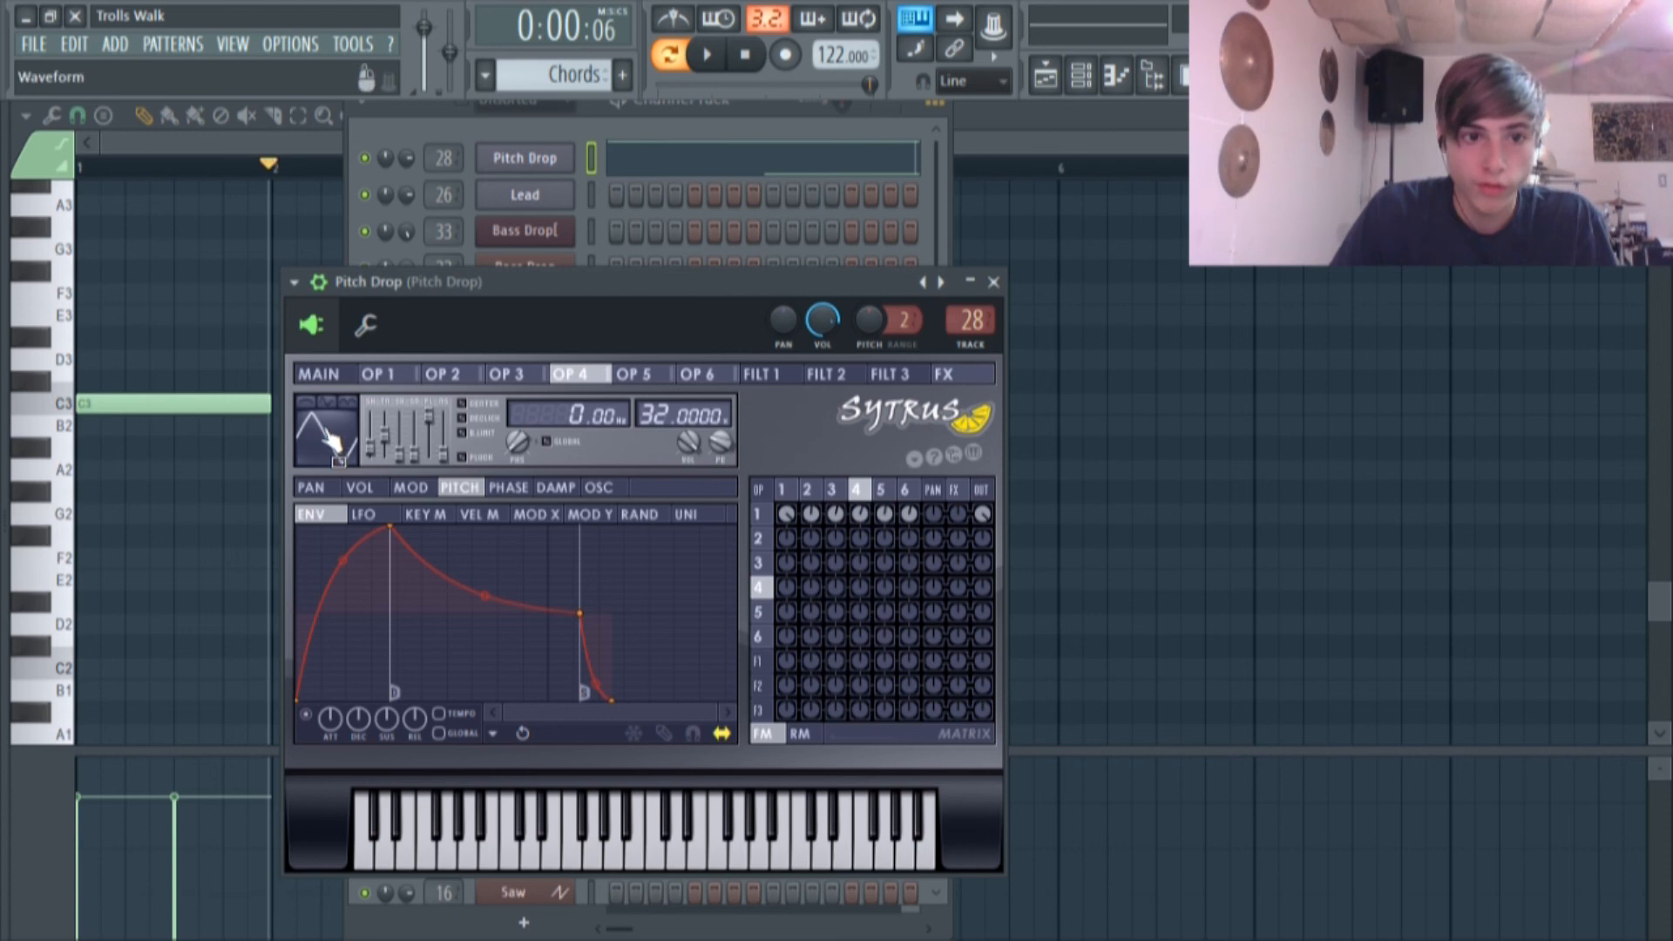
pyautogui.click(646, 377)
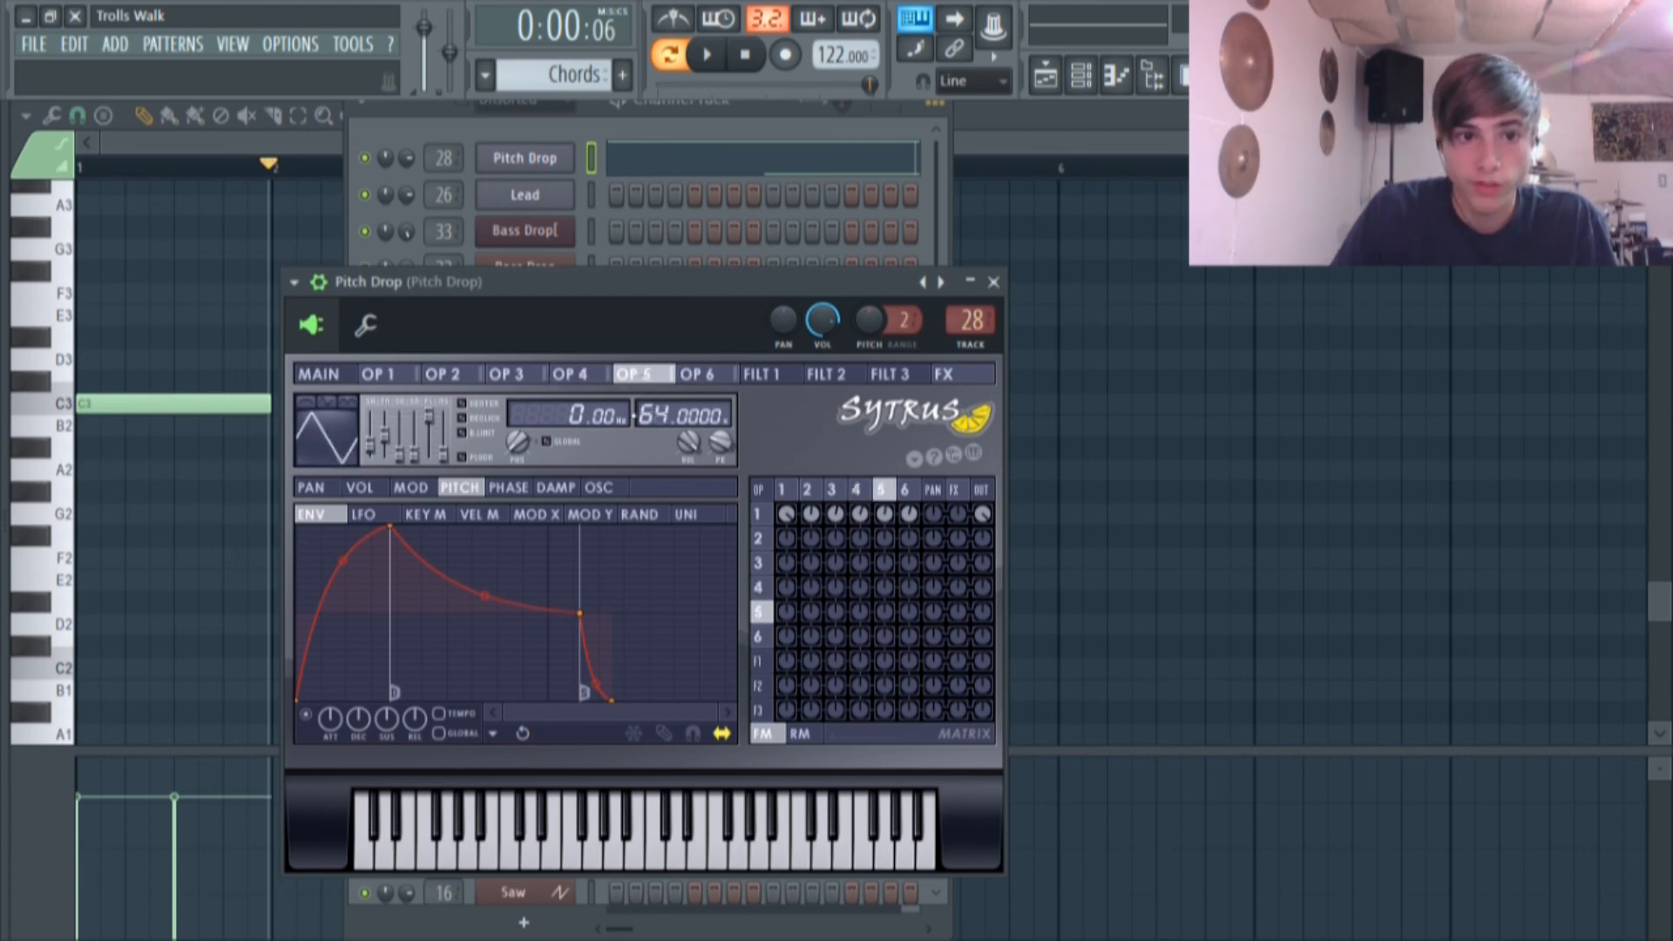
pyautogui.click(696, 376)
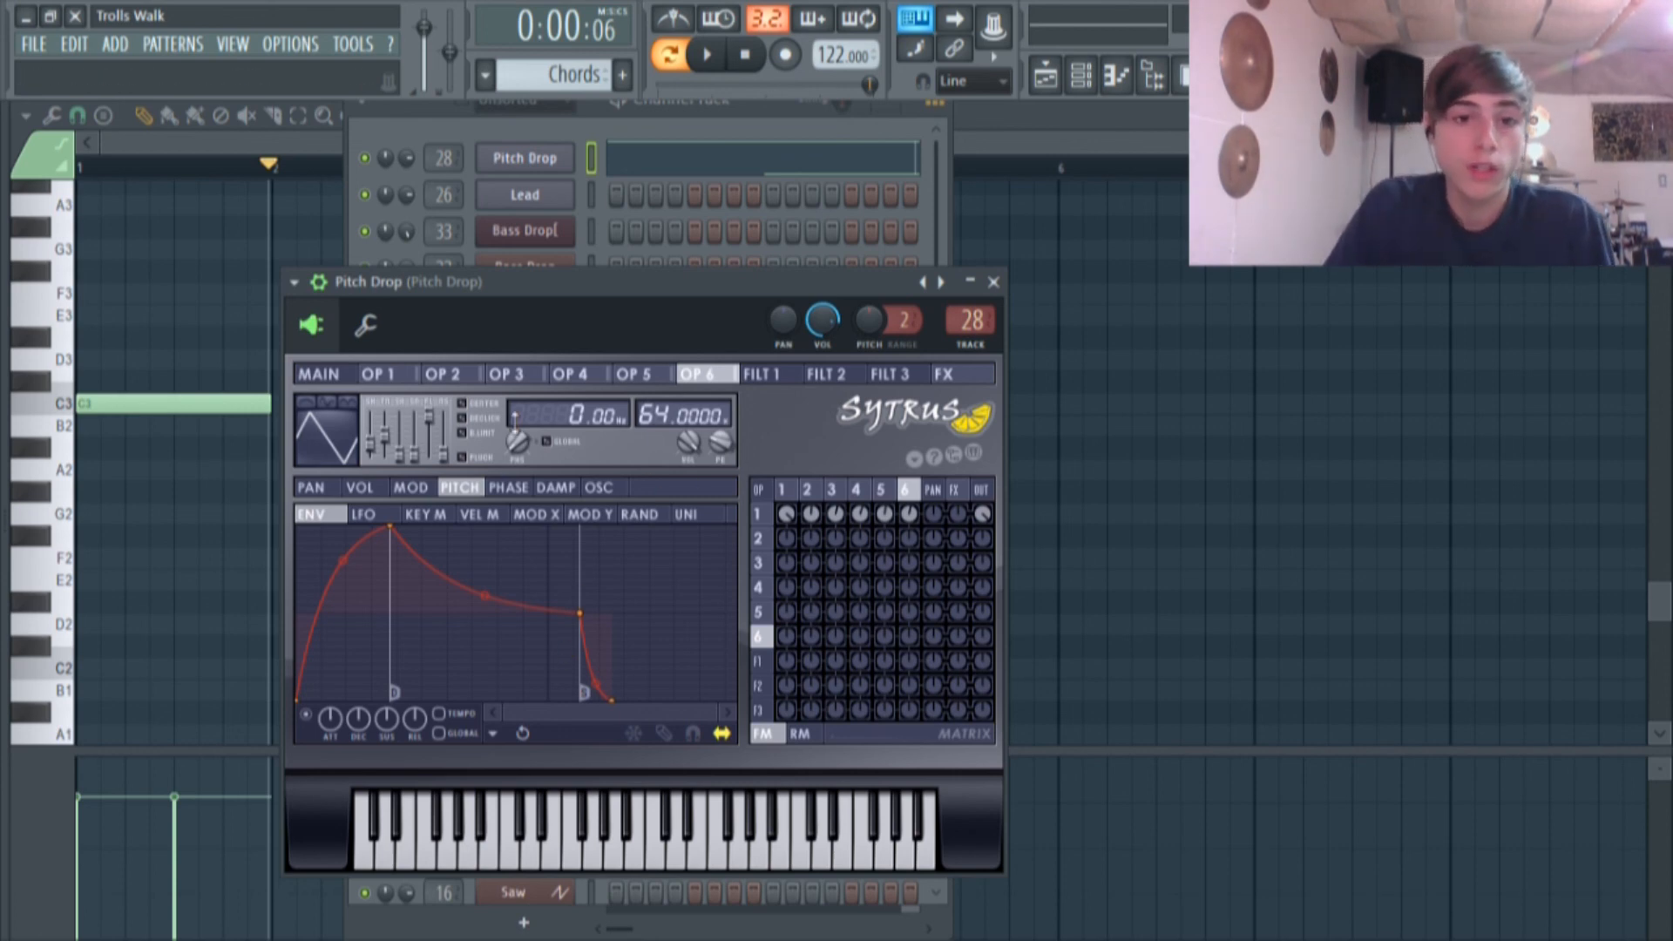
# Compare the pitch envelopes of operators 1, 3 and 6 in the Pitch Drop synth and audition a note.
pyautogui.click(644, 375)
pyautogui.moveTo(638, 370); pyautogui.dragTo(364, 357)
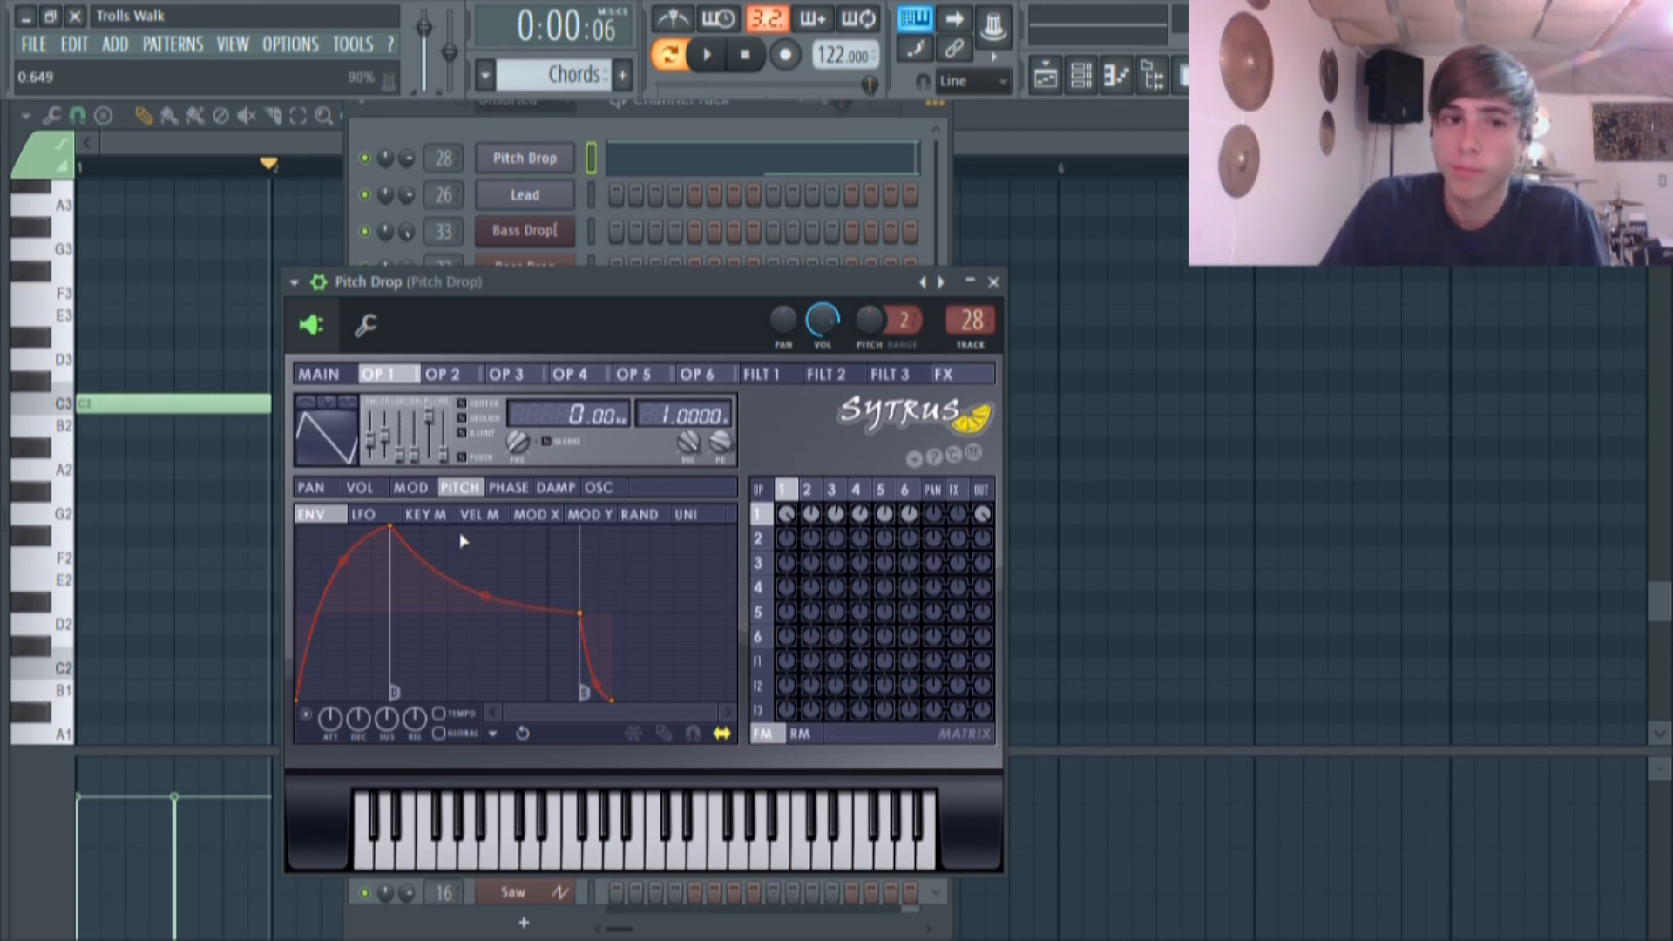
pyautogui.click(712, 378)
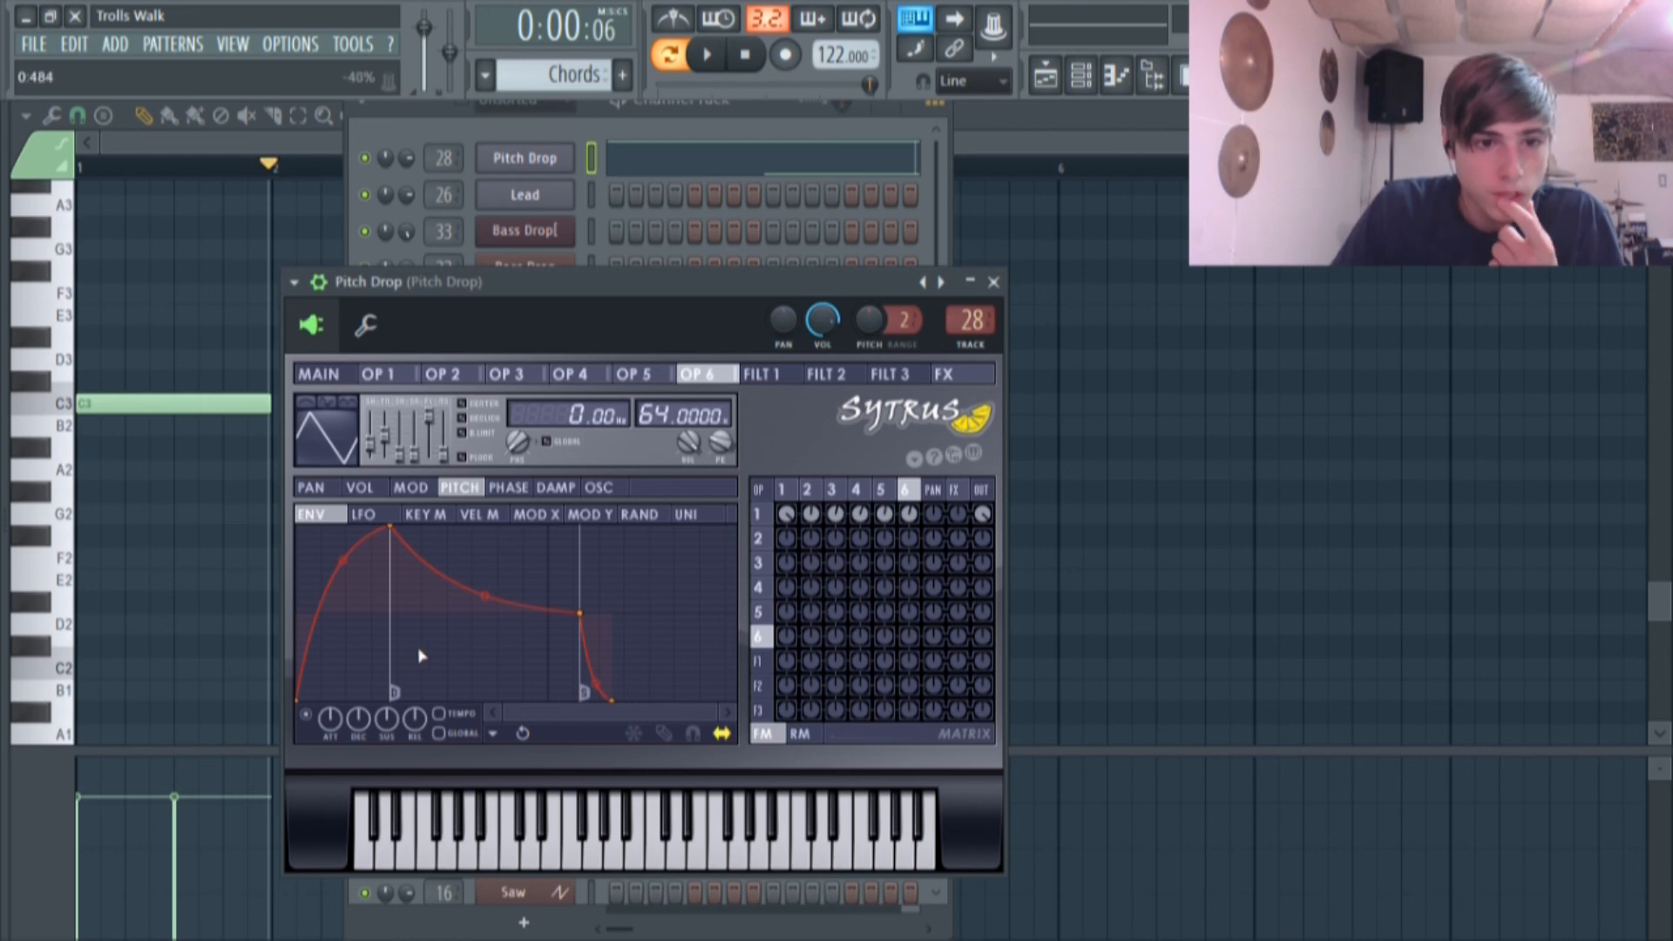
pyautogui.click(535, 374)
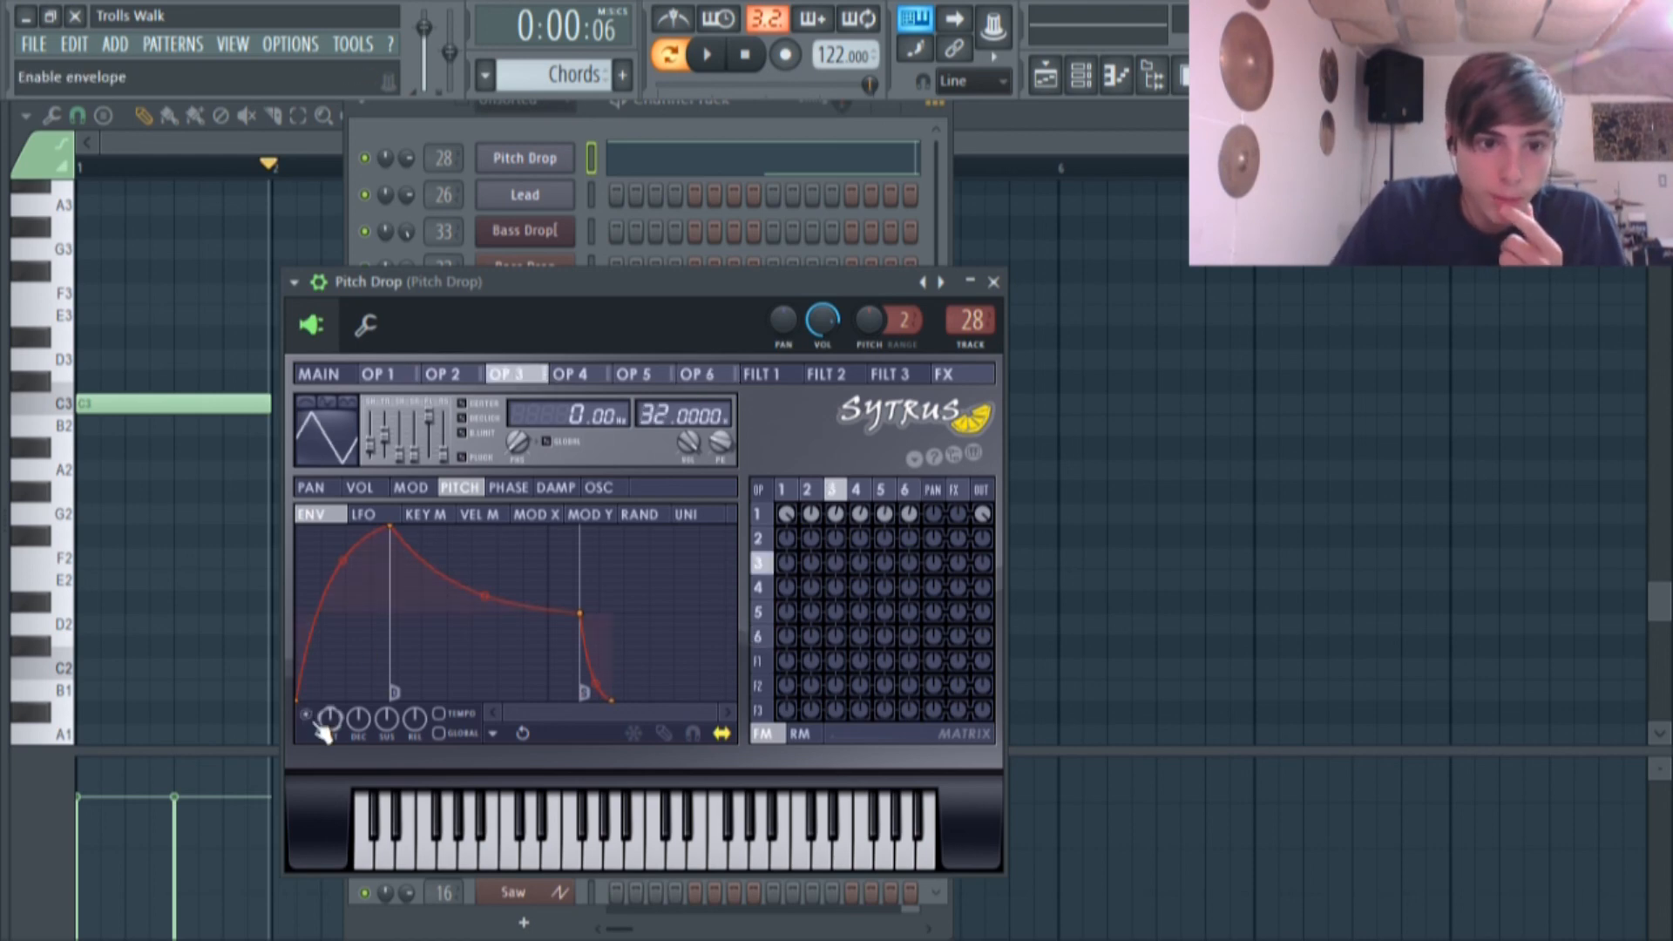
pyautogui.press('z')
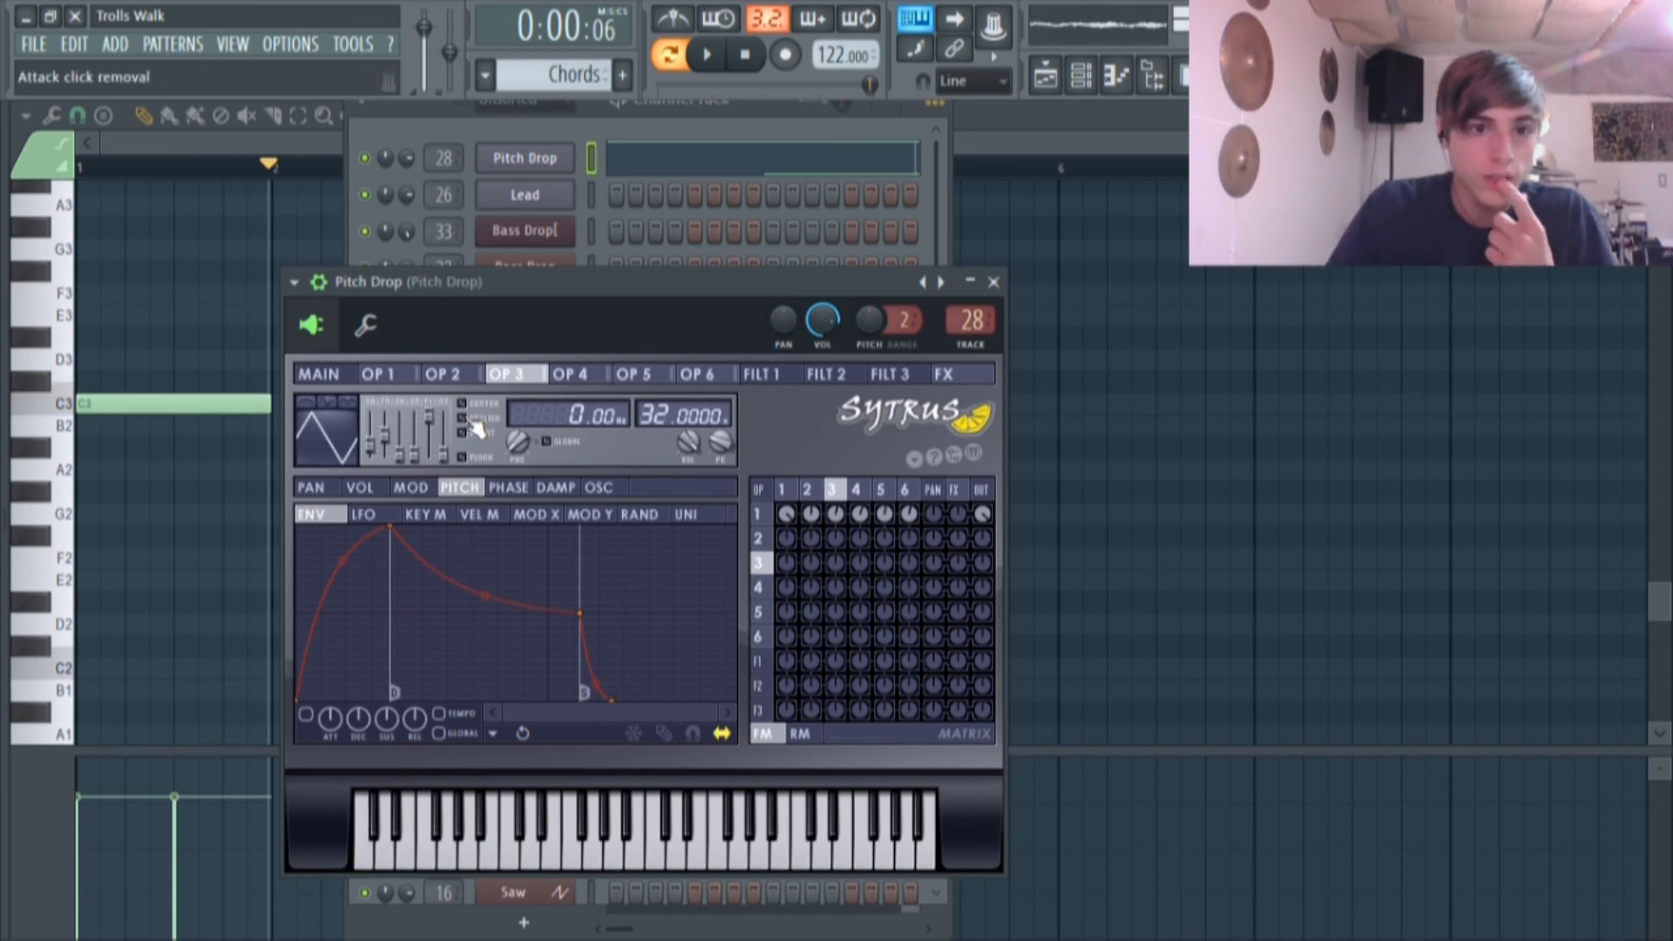
pyautogui.click(716, 373)
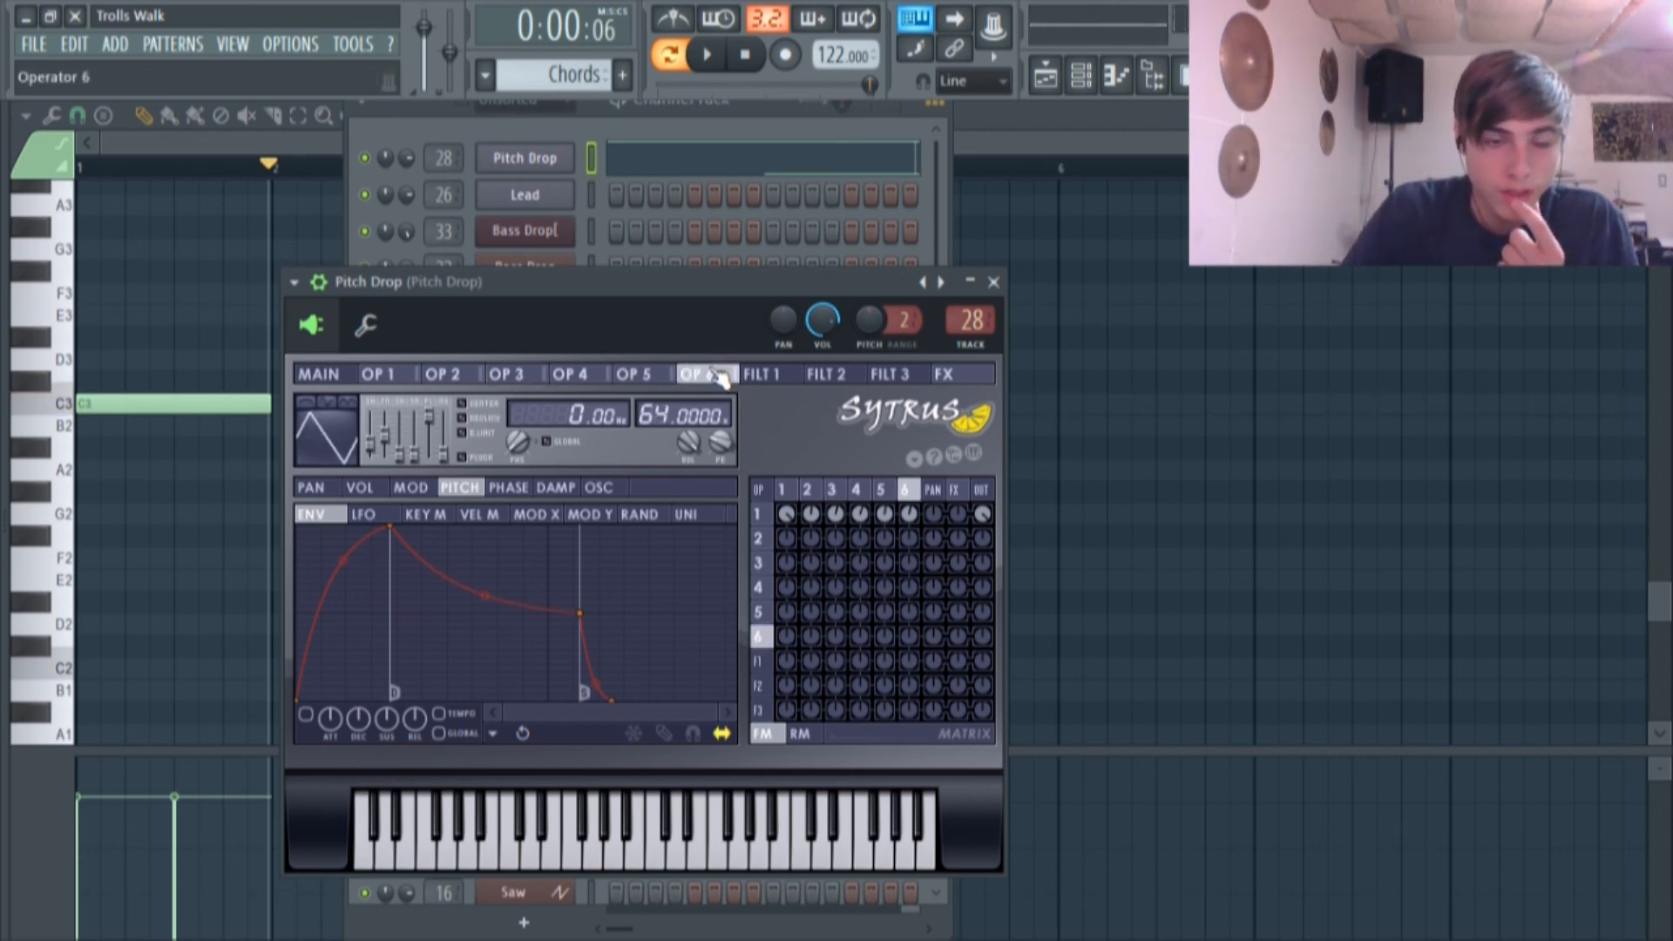
# Check the Pitch Drop synth's main settings against operators 1 to 6, auditioning C3.
pyautogui.click(321, 375)
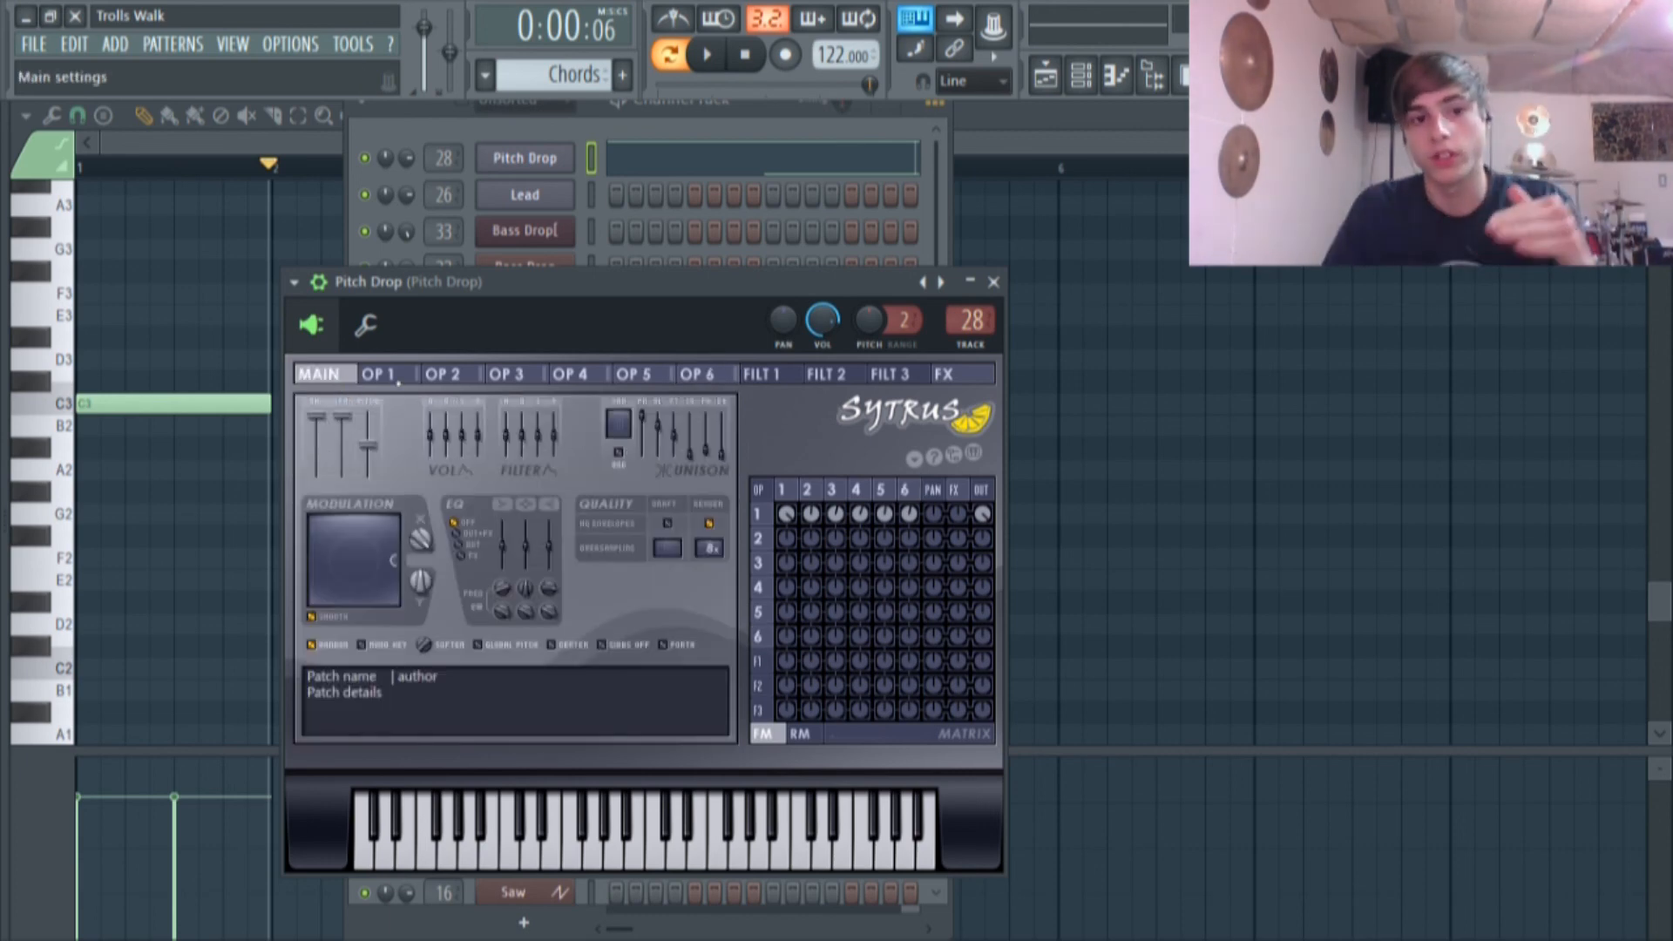
pyautogui.click(396, 383)
pyautogui.click(475, 385)
pyautogui.click(579, 384)
pyautogui.click(654, 384)
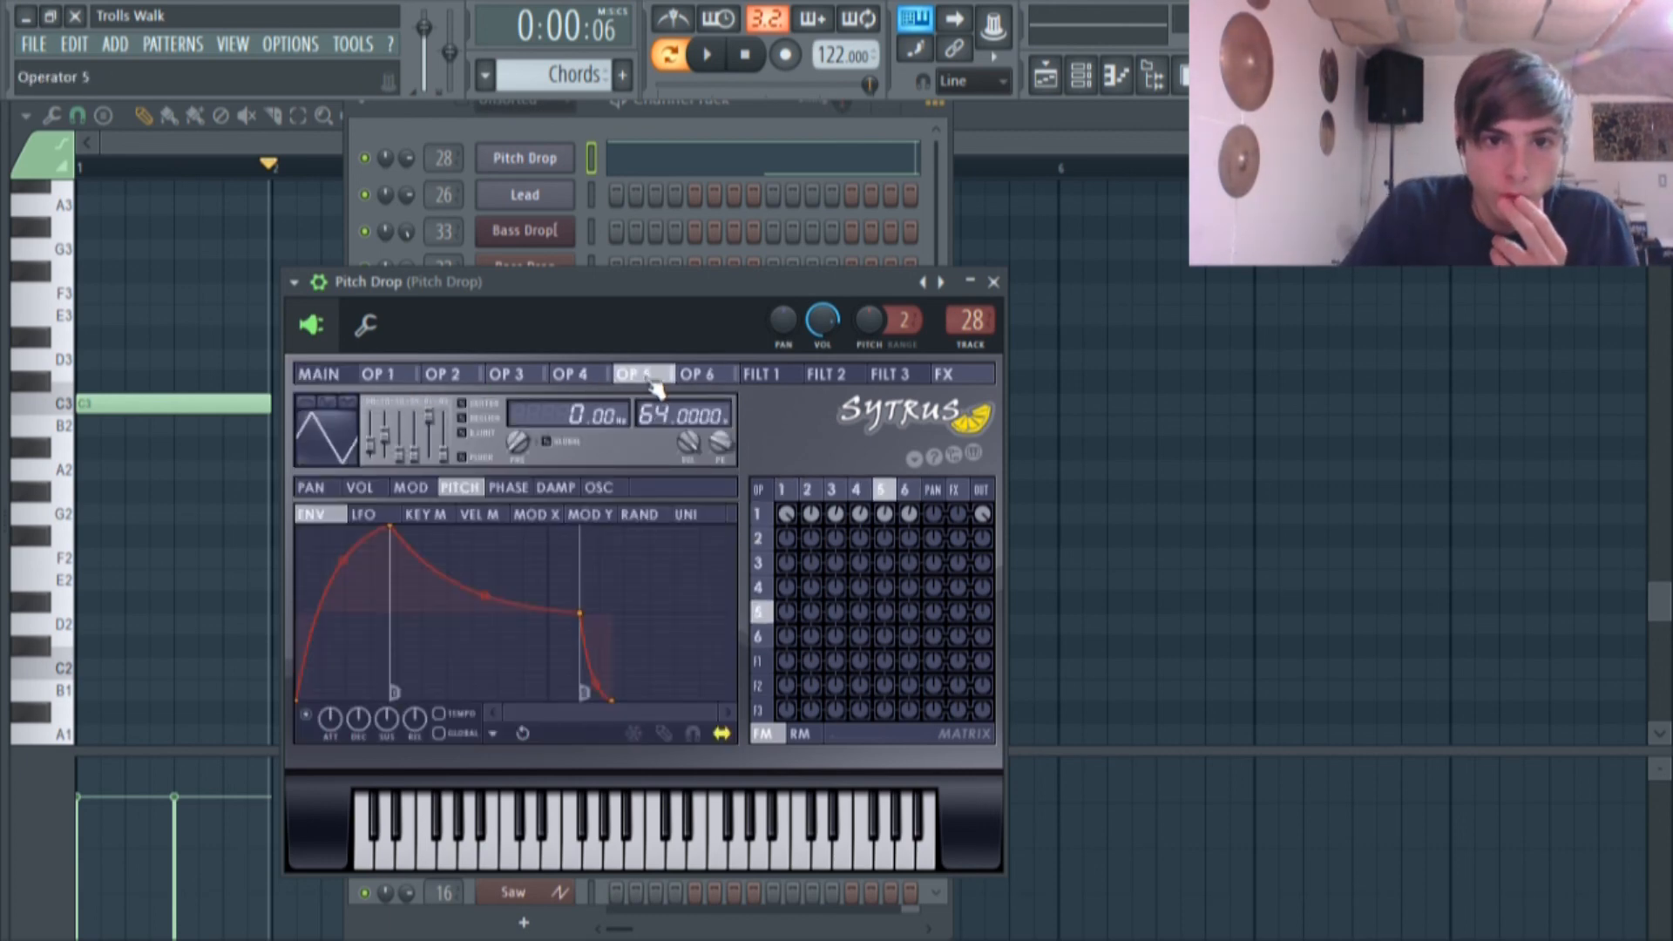
pyautogui.click(512, 376)
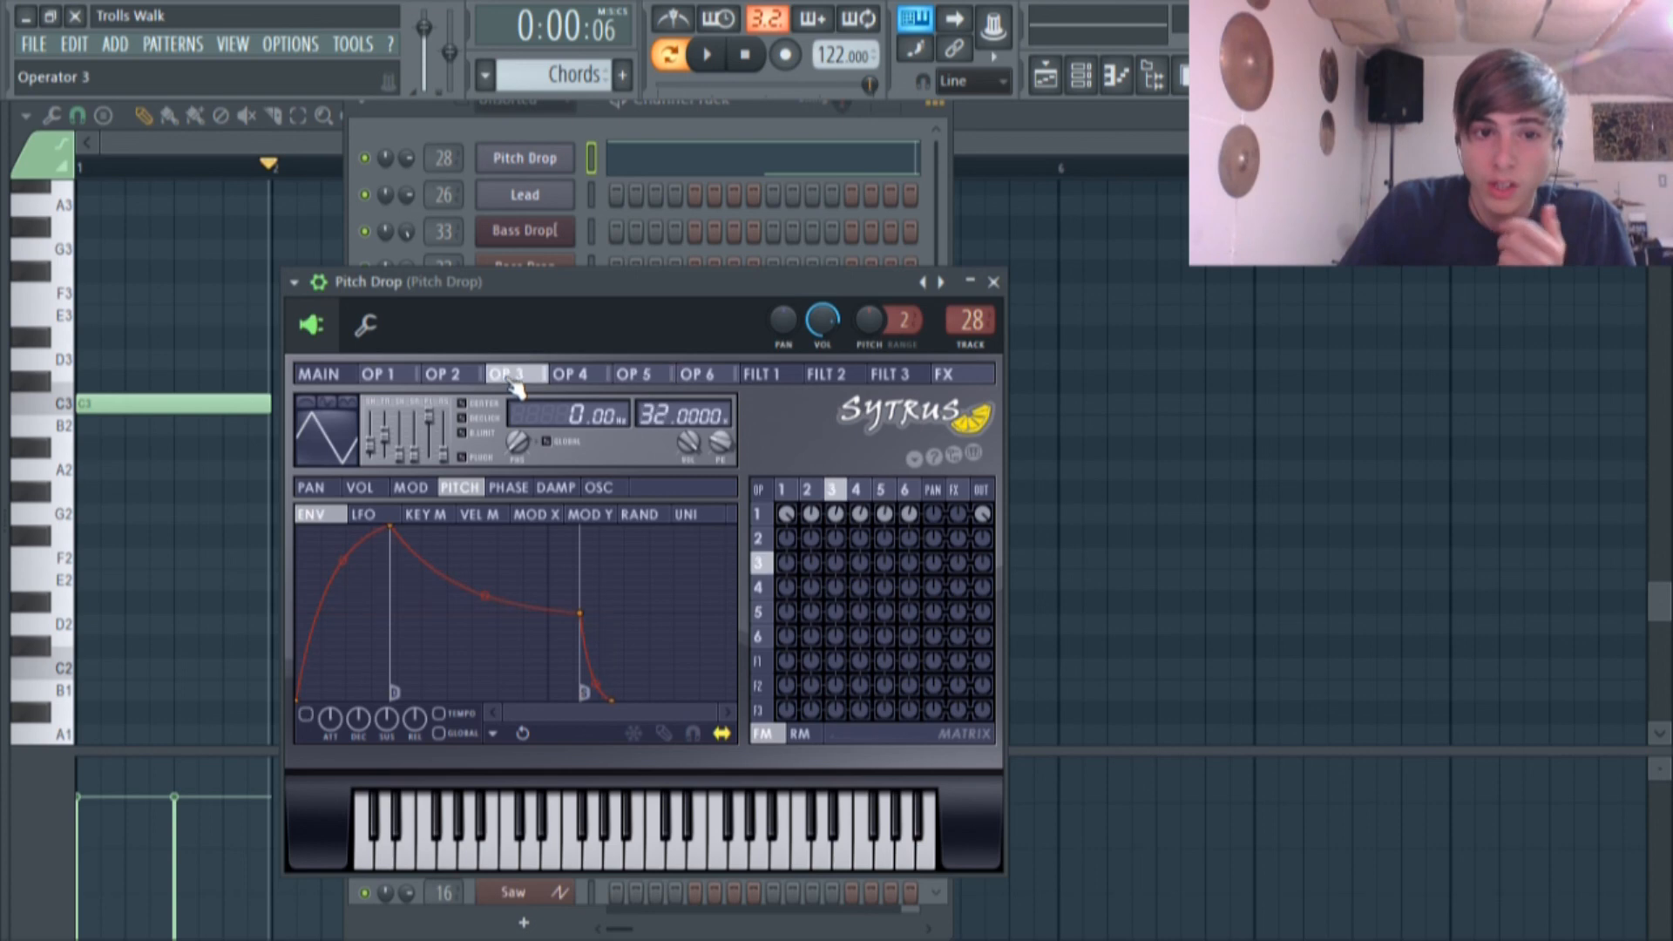
pyautogui.click(704, 374)
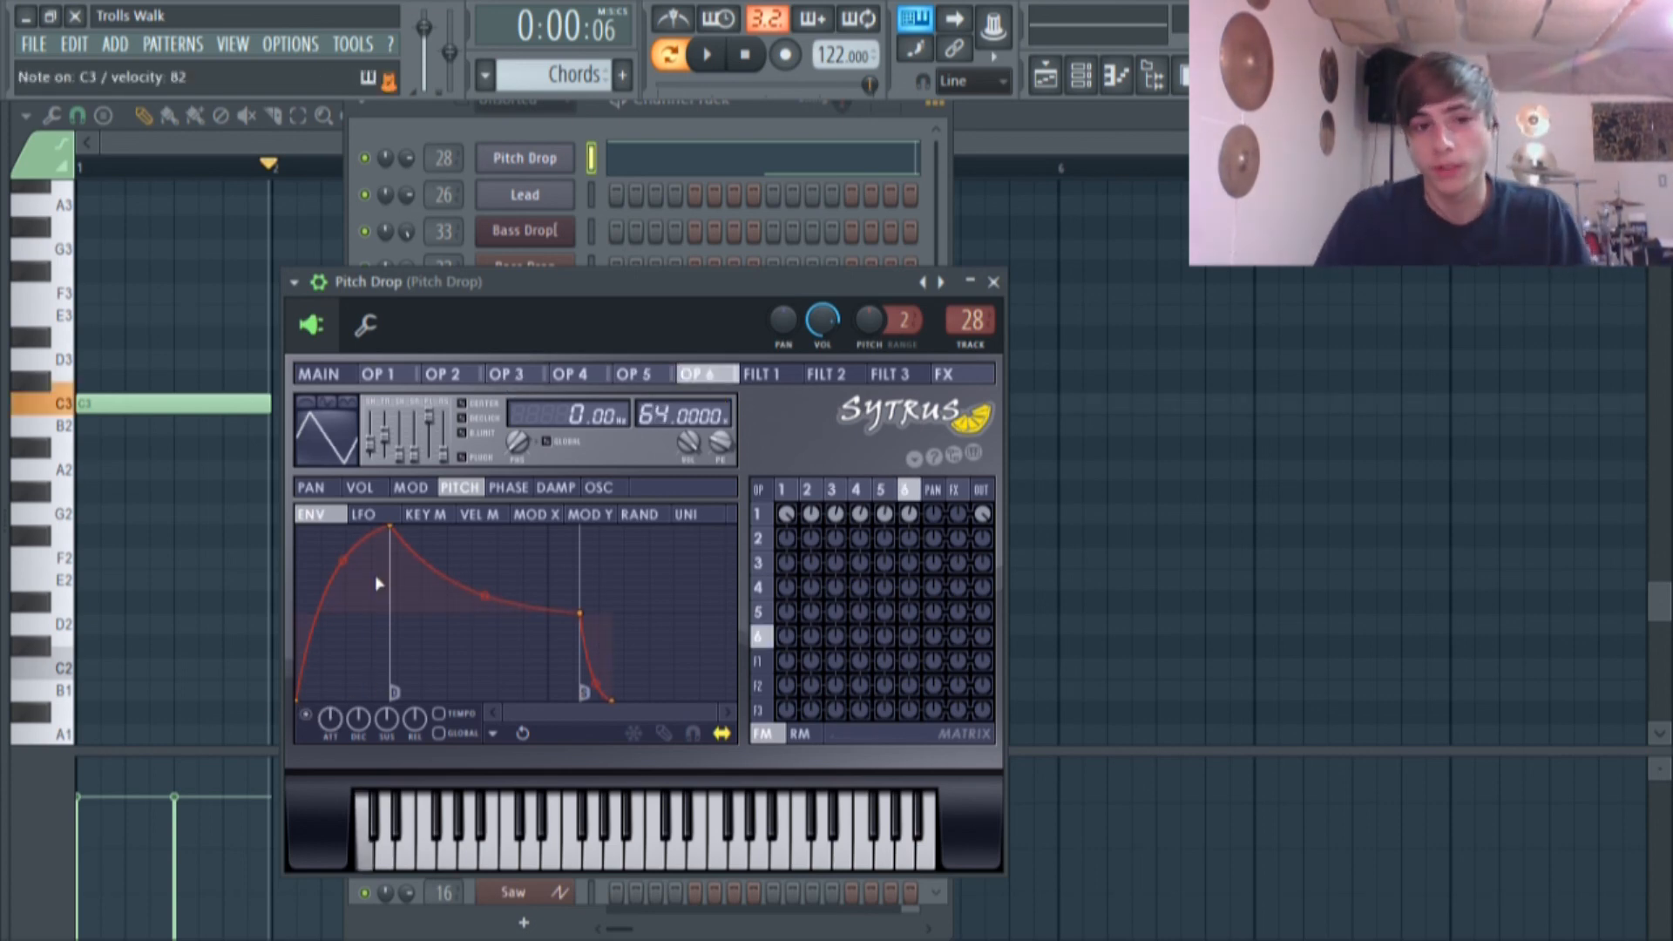
pyautogui.click(319, 374)
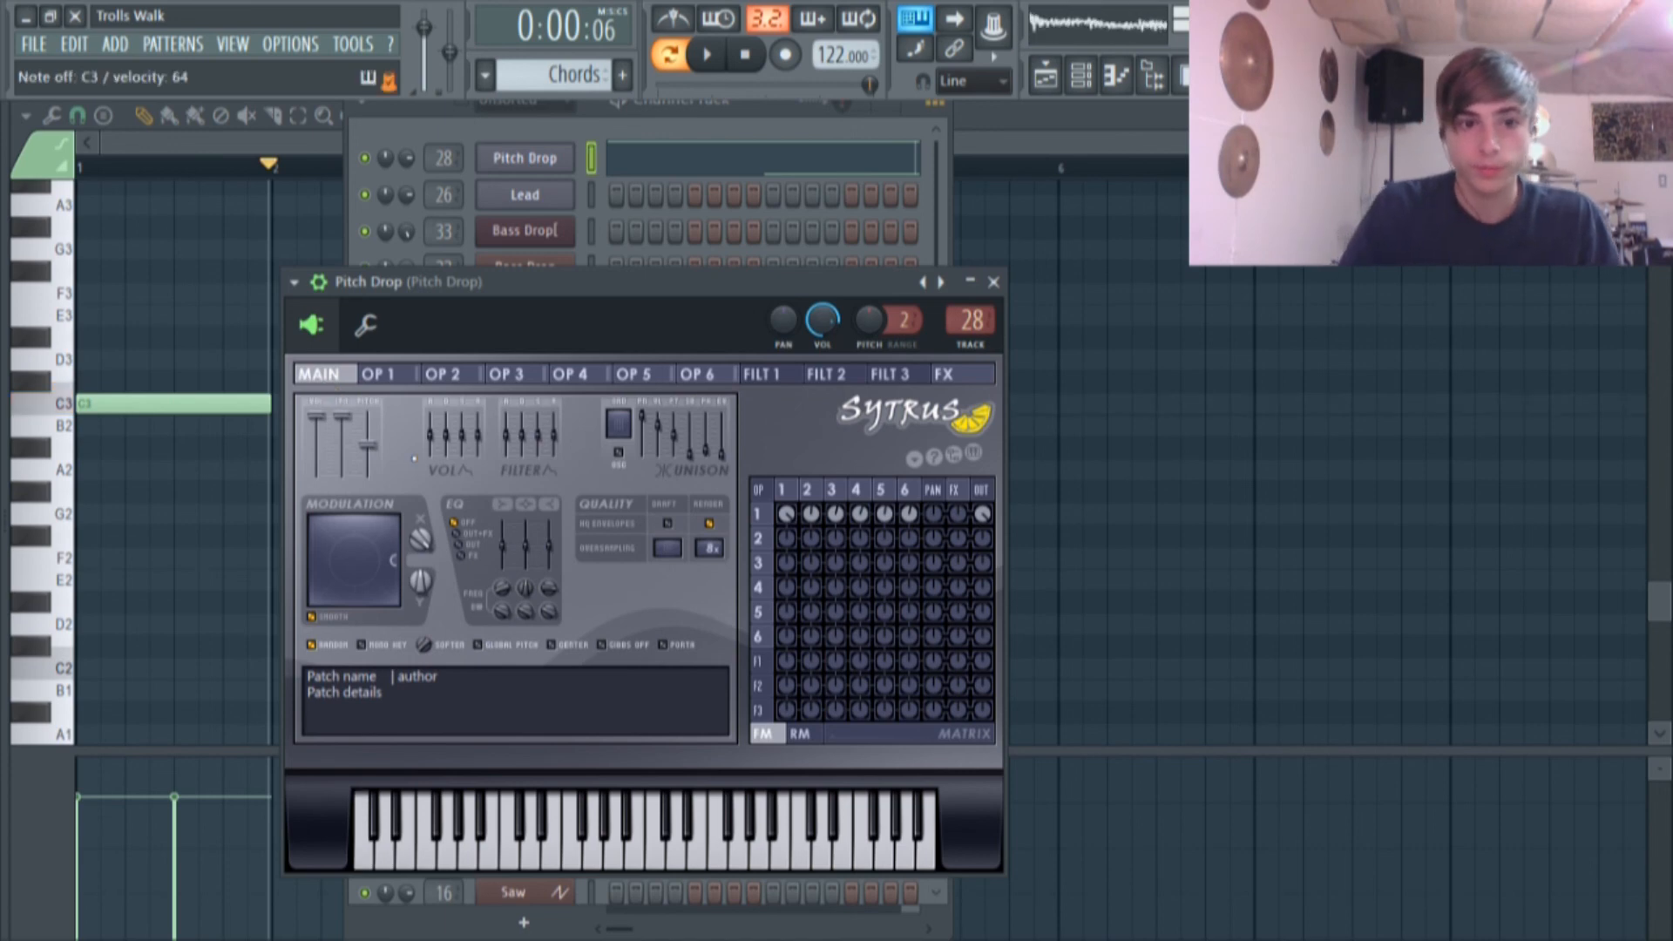
pyautogui.click(702, 375)
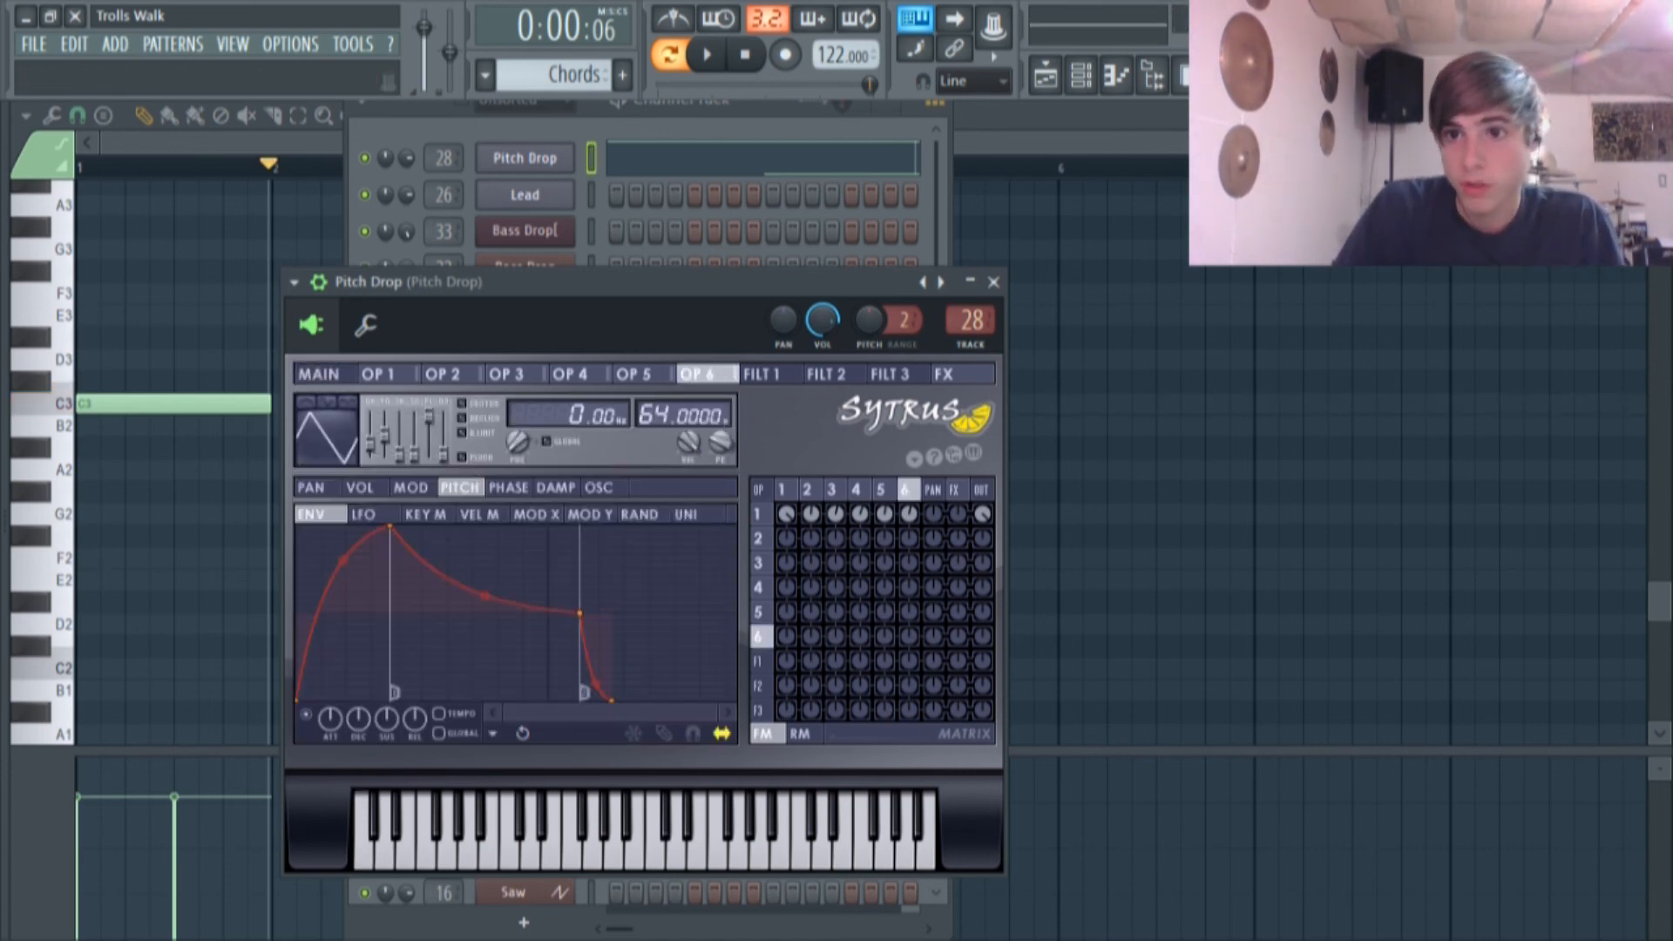
# Open the mixer and examine the Fruity parametric EQ 2 on the Pitch Drop track.
pyautogui.press('F9')
pyautogui.click(1481, 226)
pyautogui.click(1481, 226)
pyautogui.click(1482, 261)
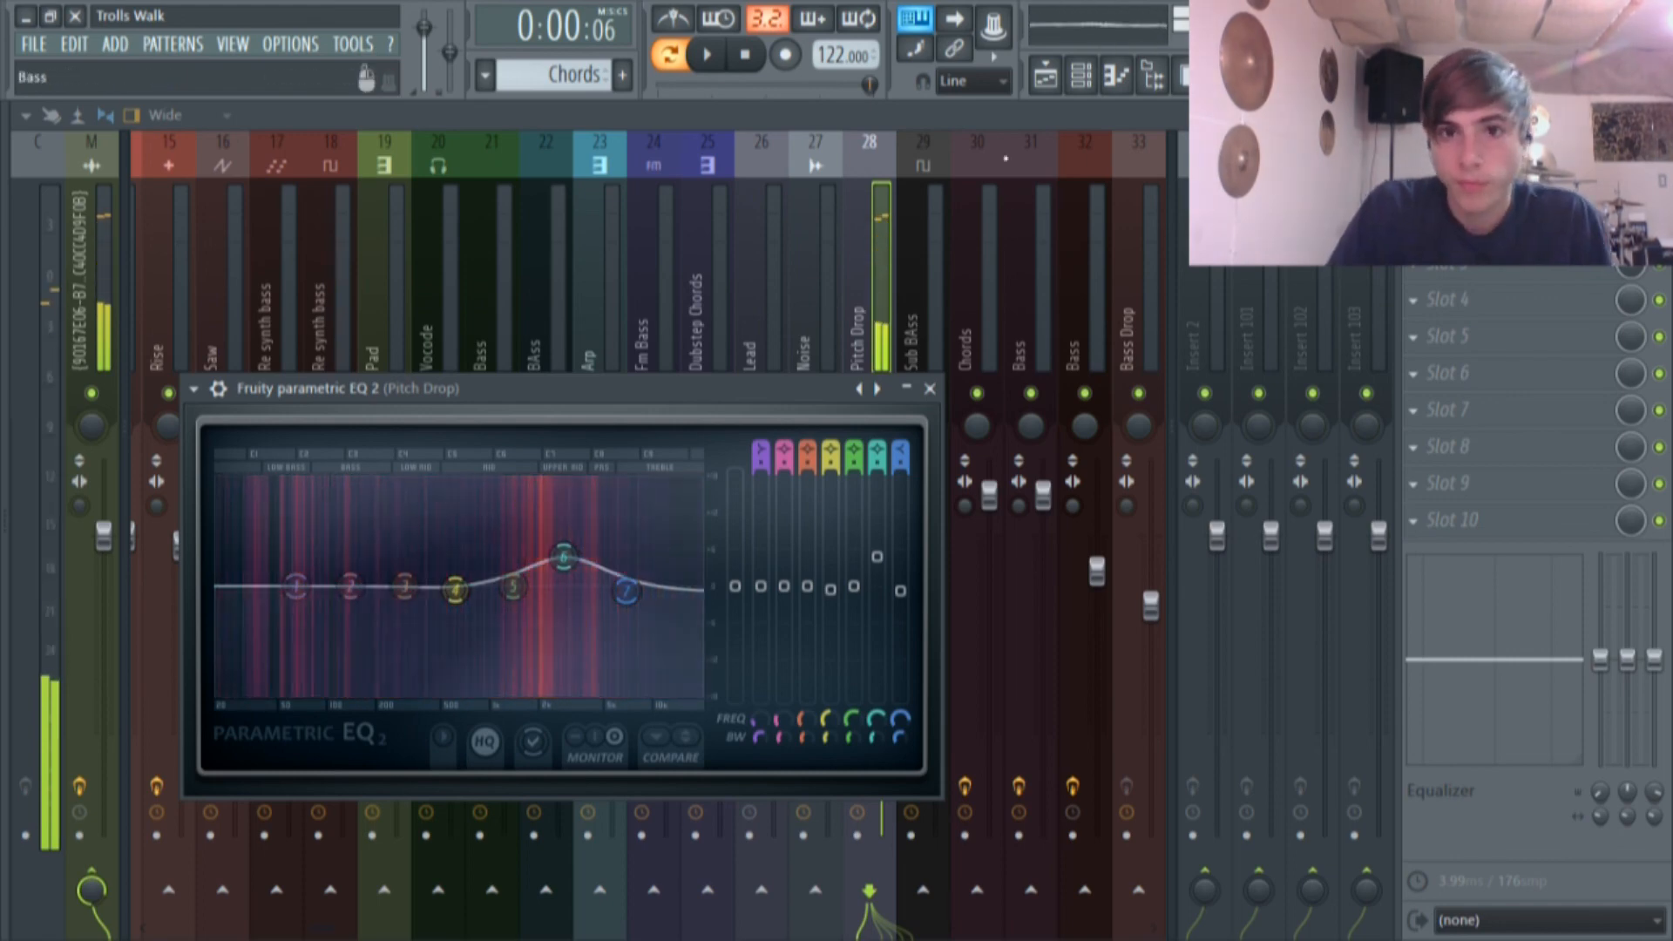
# Open the Pitch Drop notes from the short clip at bar 32 of the playlist and play them.
pyautogui.click(1054, 70)
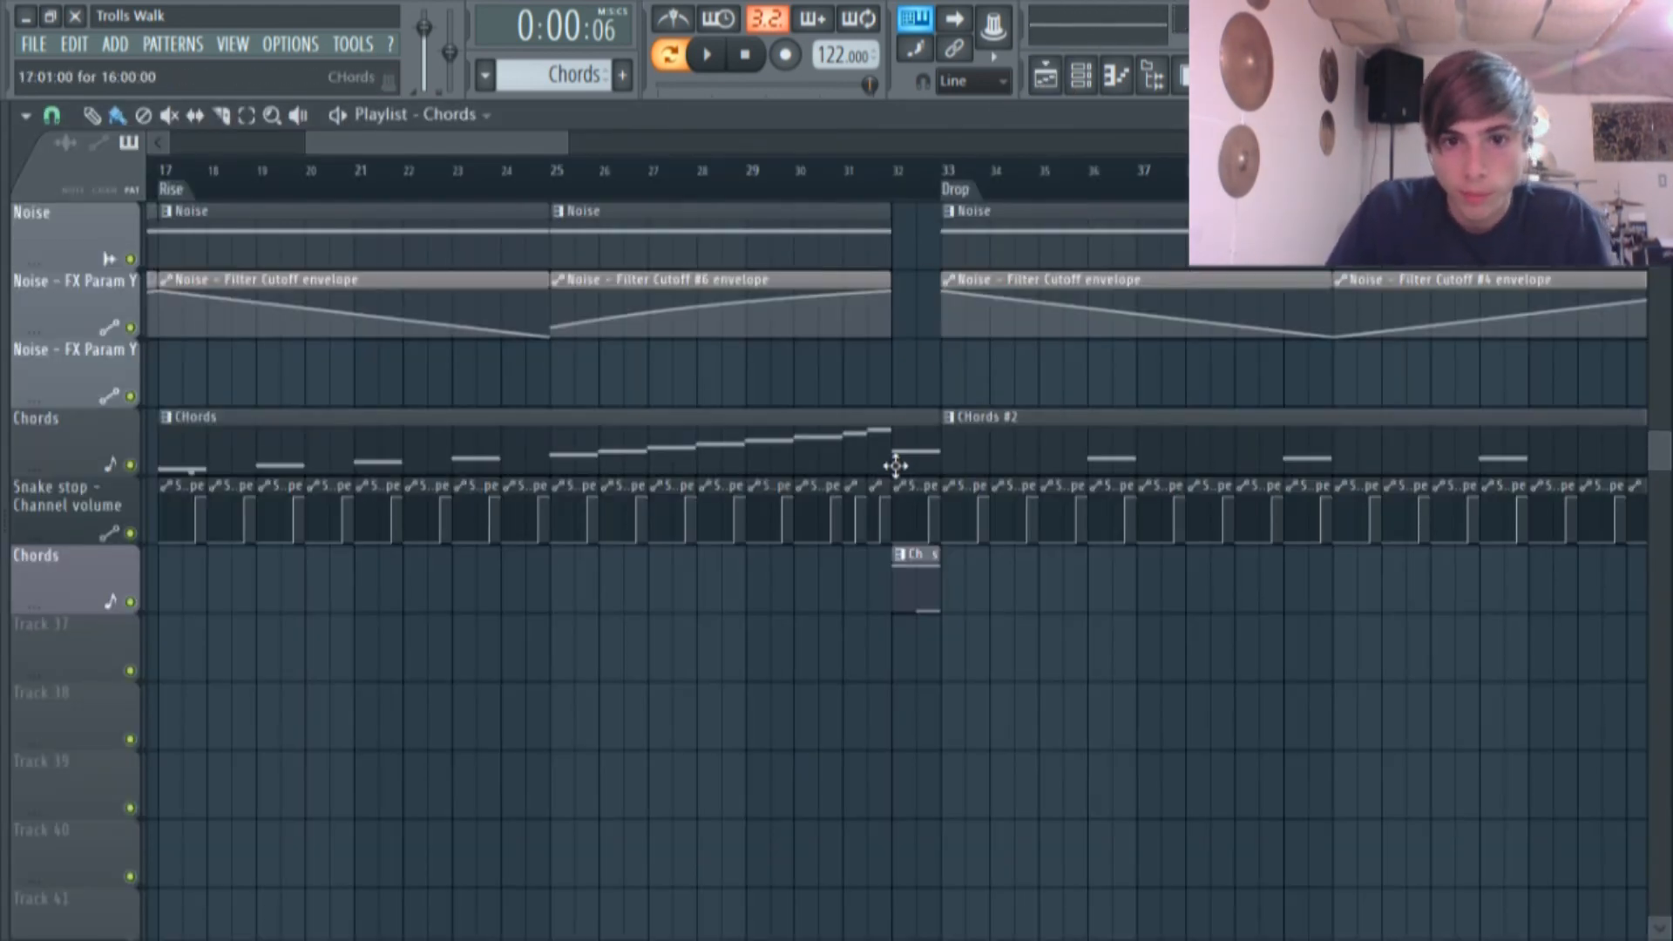
pyautogui.doubleClick(921, 554)
pyautogui.scroll(-4, 615, 218)
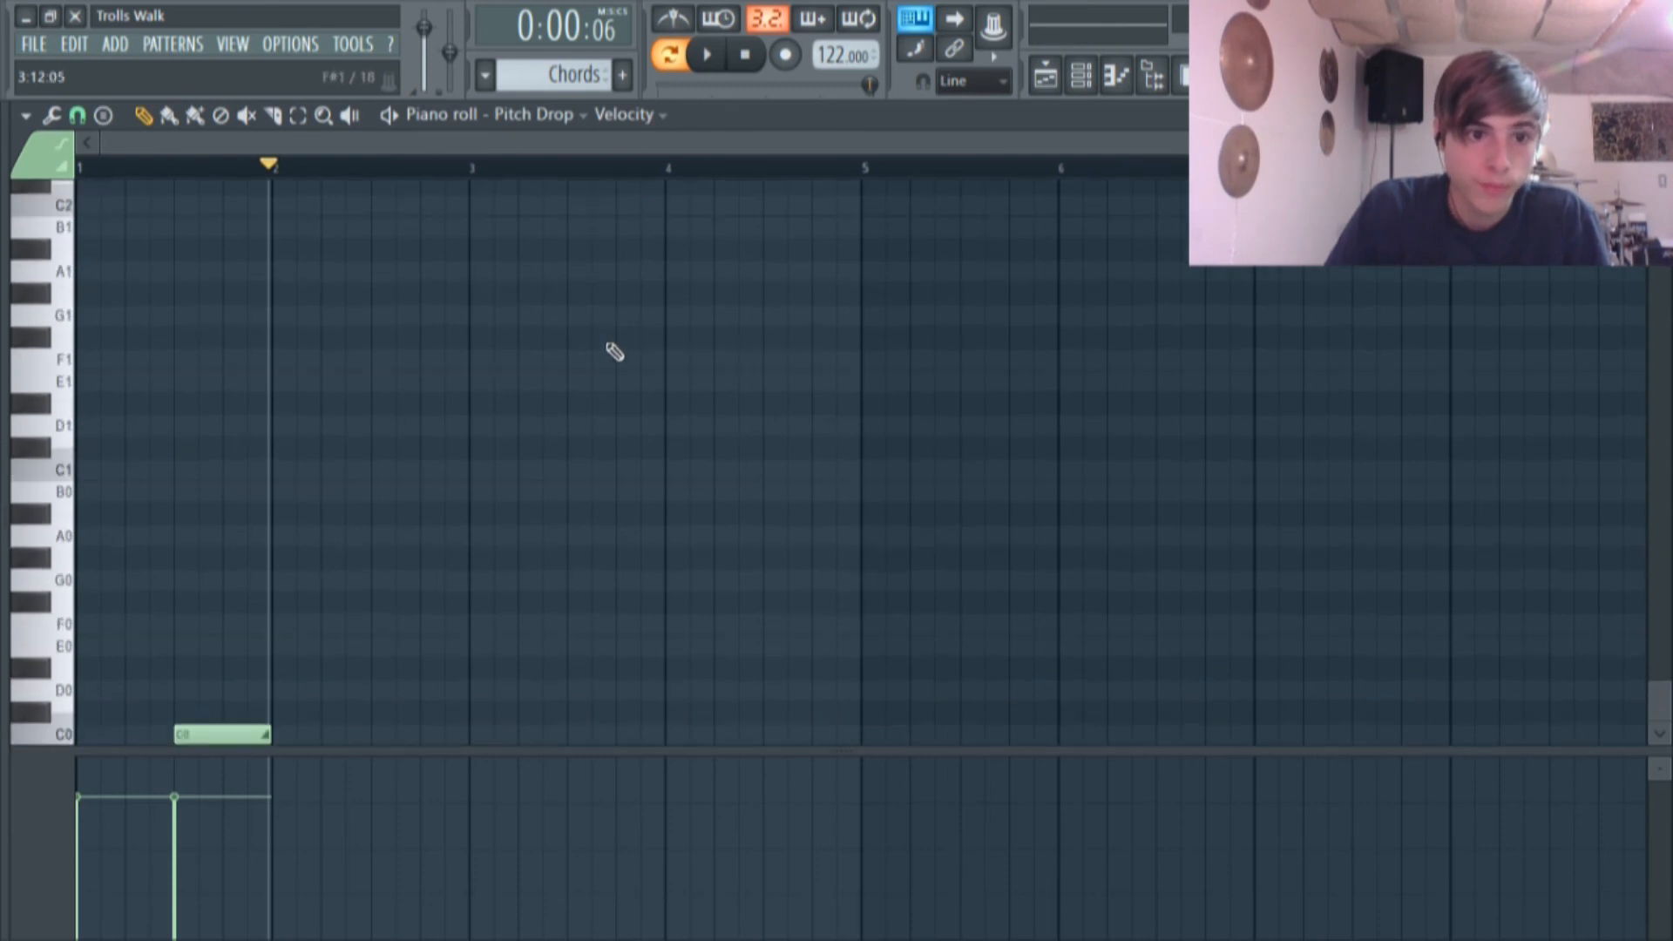
pyautogui.click(706, 54)
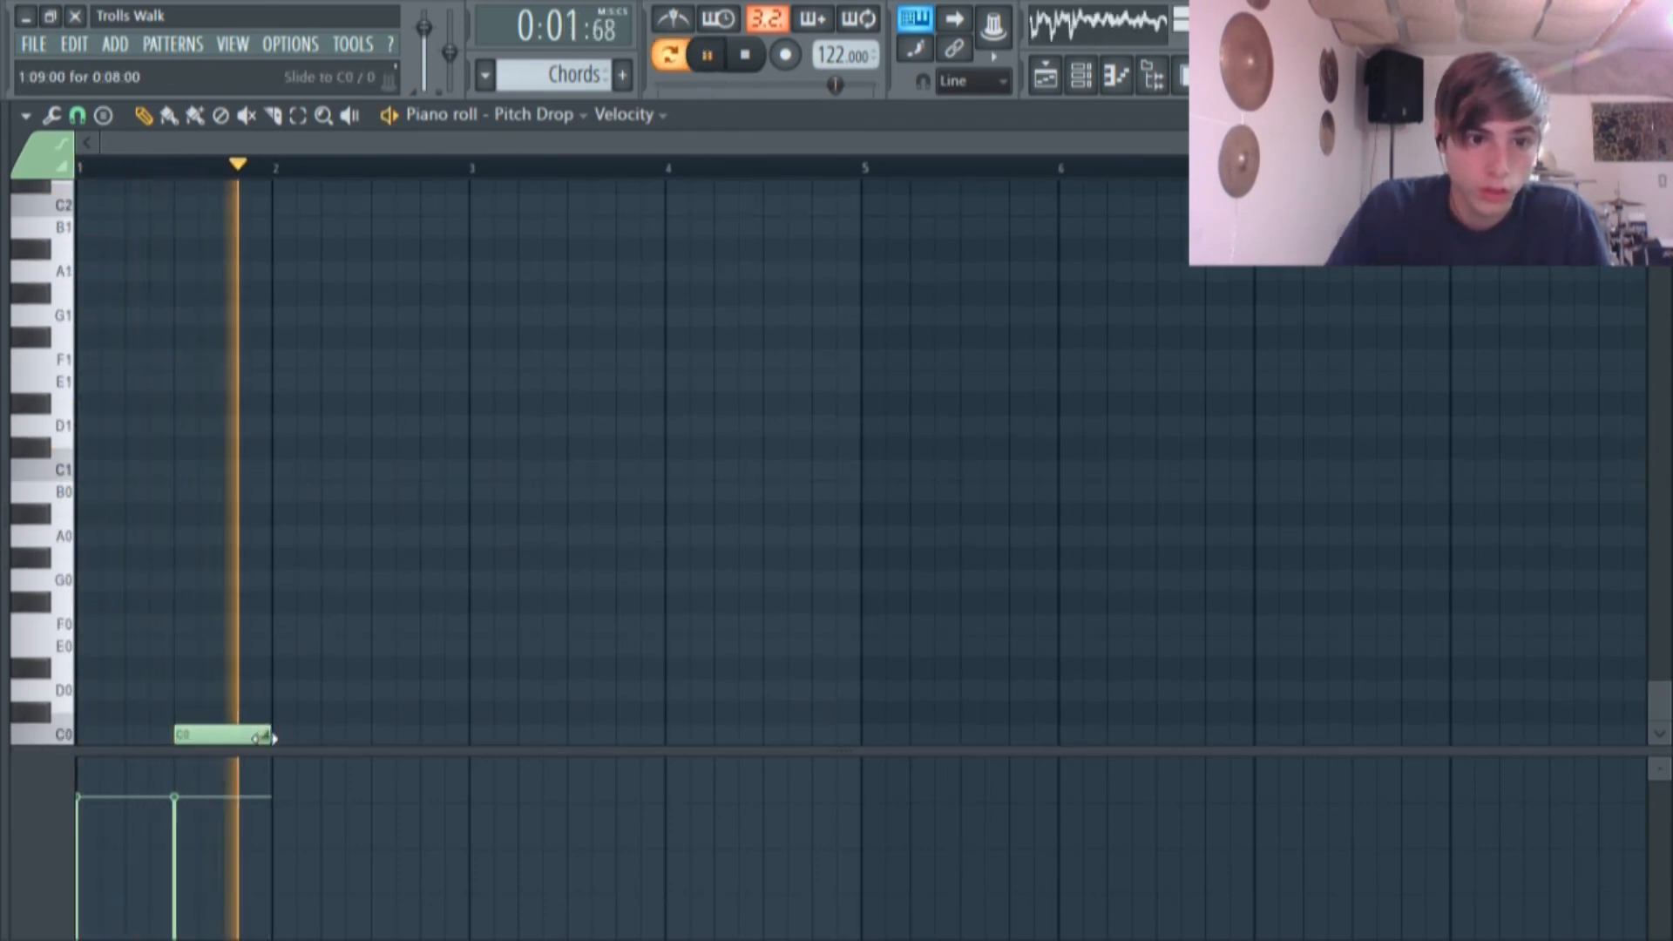
pyautogui.click(713, 54)
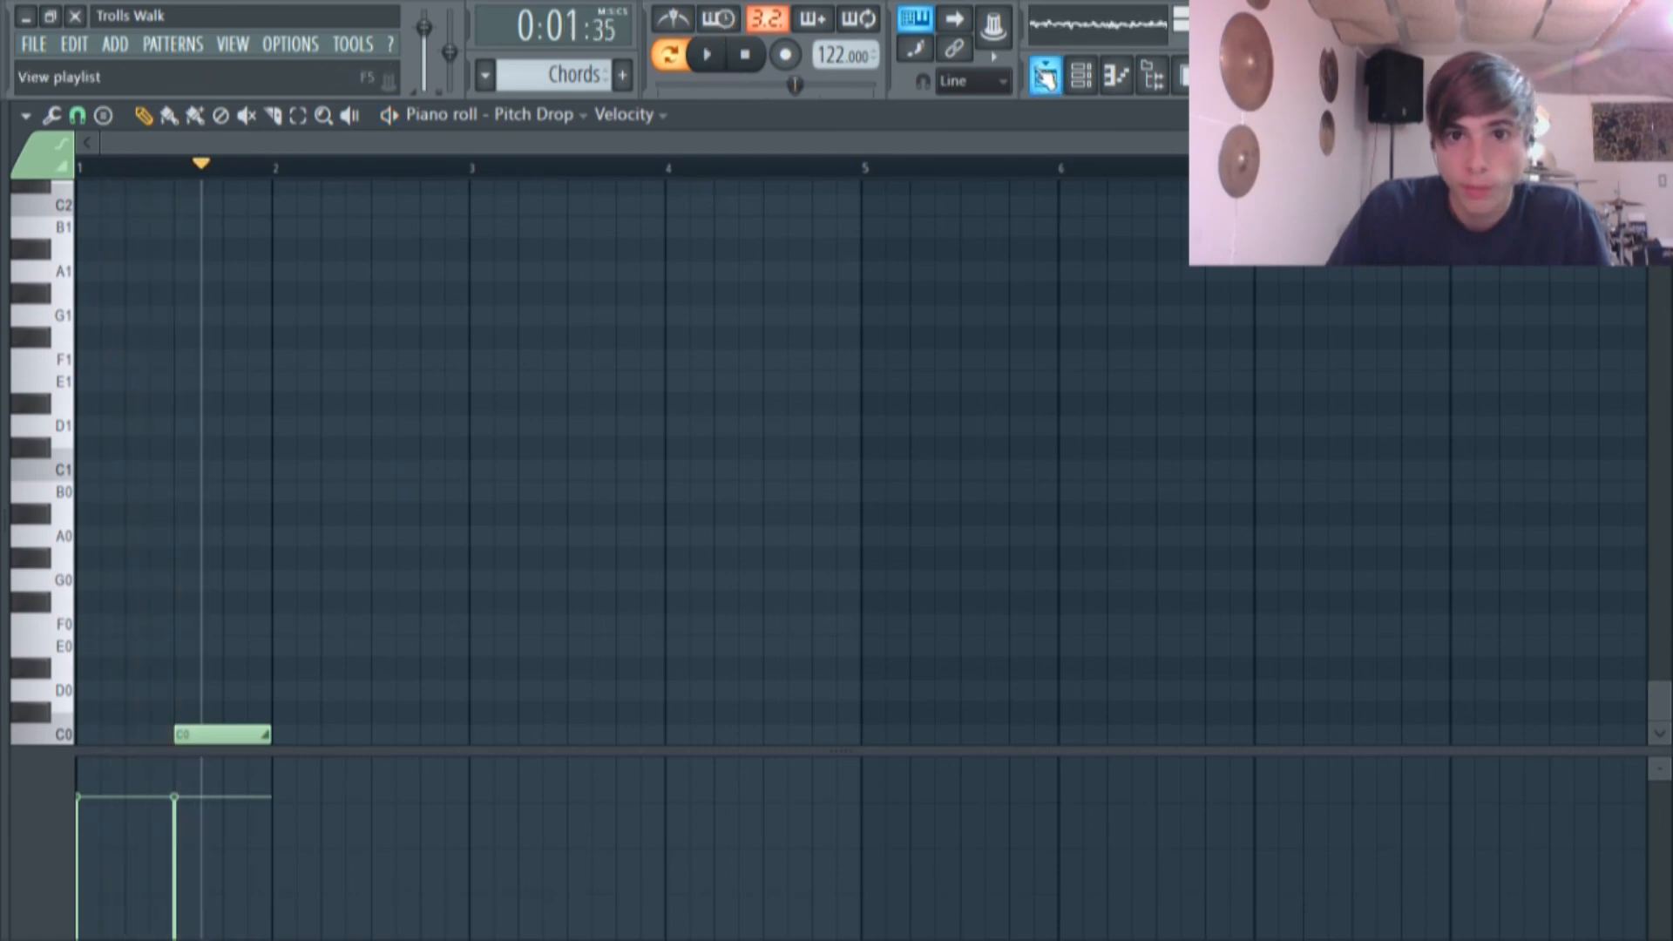
# Solo the Pitch Drop clip's playlist track, then unmute the Snare track and the main Chords track alongside it.
pyautogui.click(1046, 76)
pyautogui.scroll(4, 683, 422)
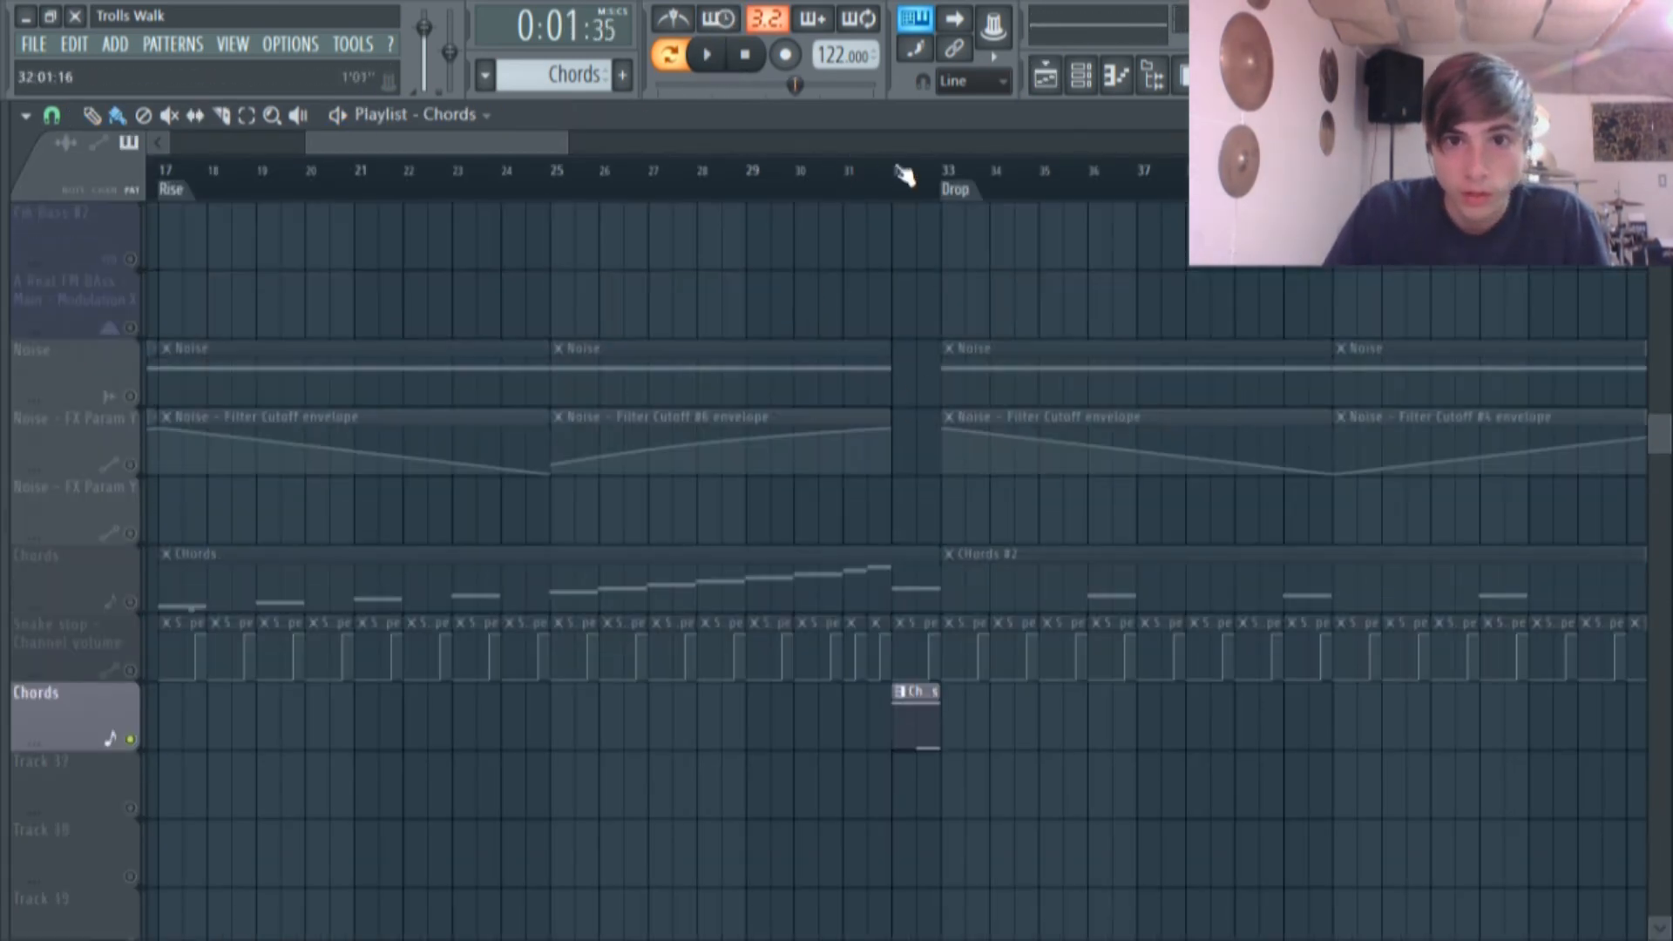
pyautogui.click(897, 170)
pyautogui.scroll(4, 841, 405)
pyautogui.scroll(6, 843, 409)
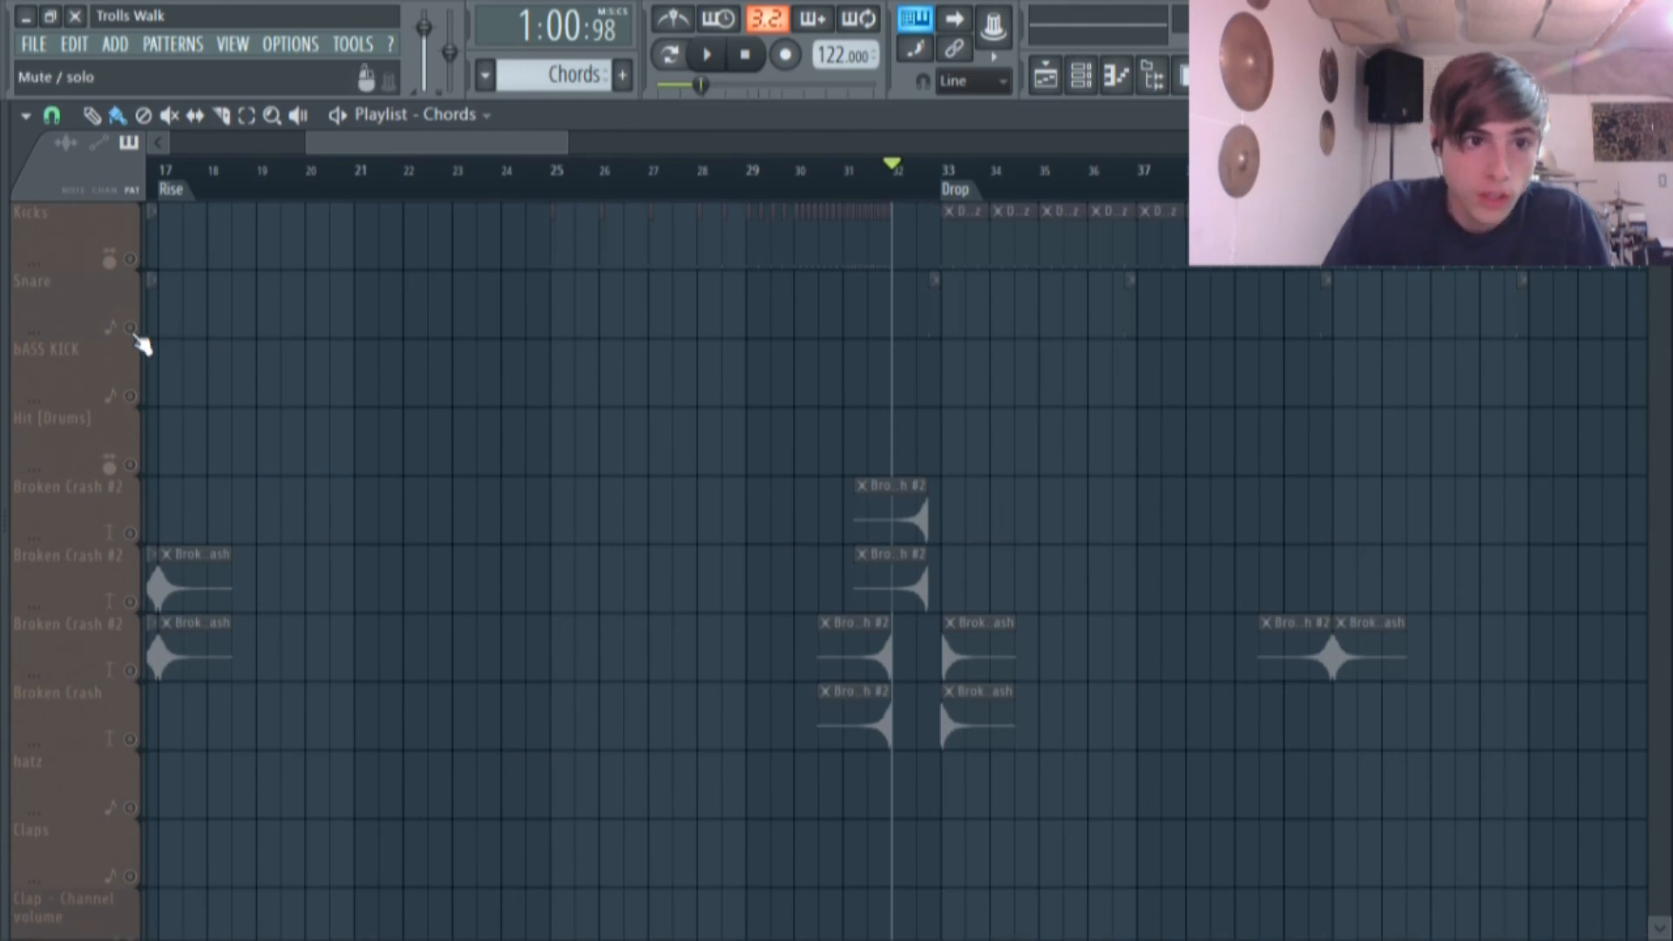
pyautogui.click(133, 330)
pyautogui.click(869, 171)
pyautogui.scroll(-6, 869, 331)
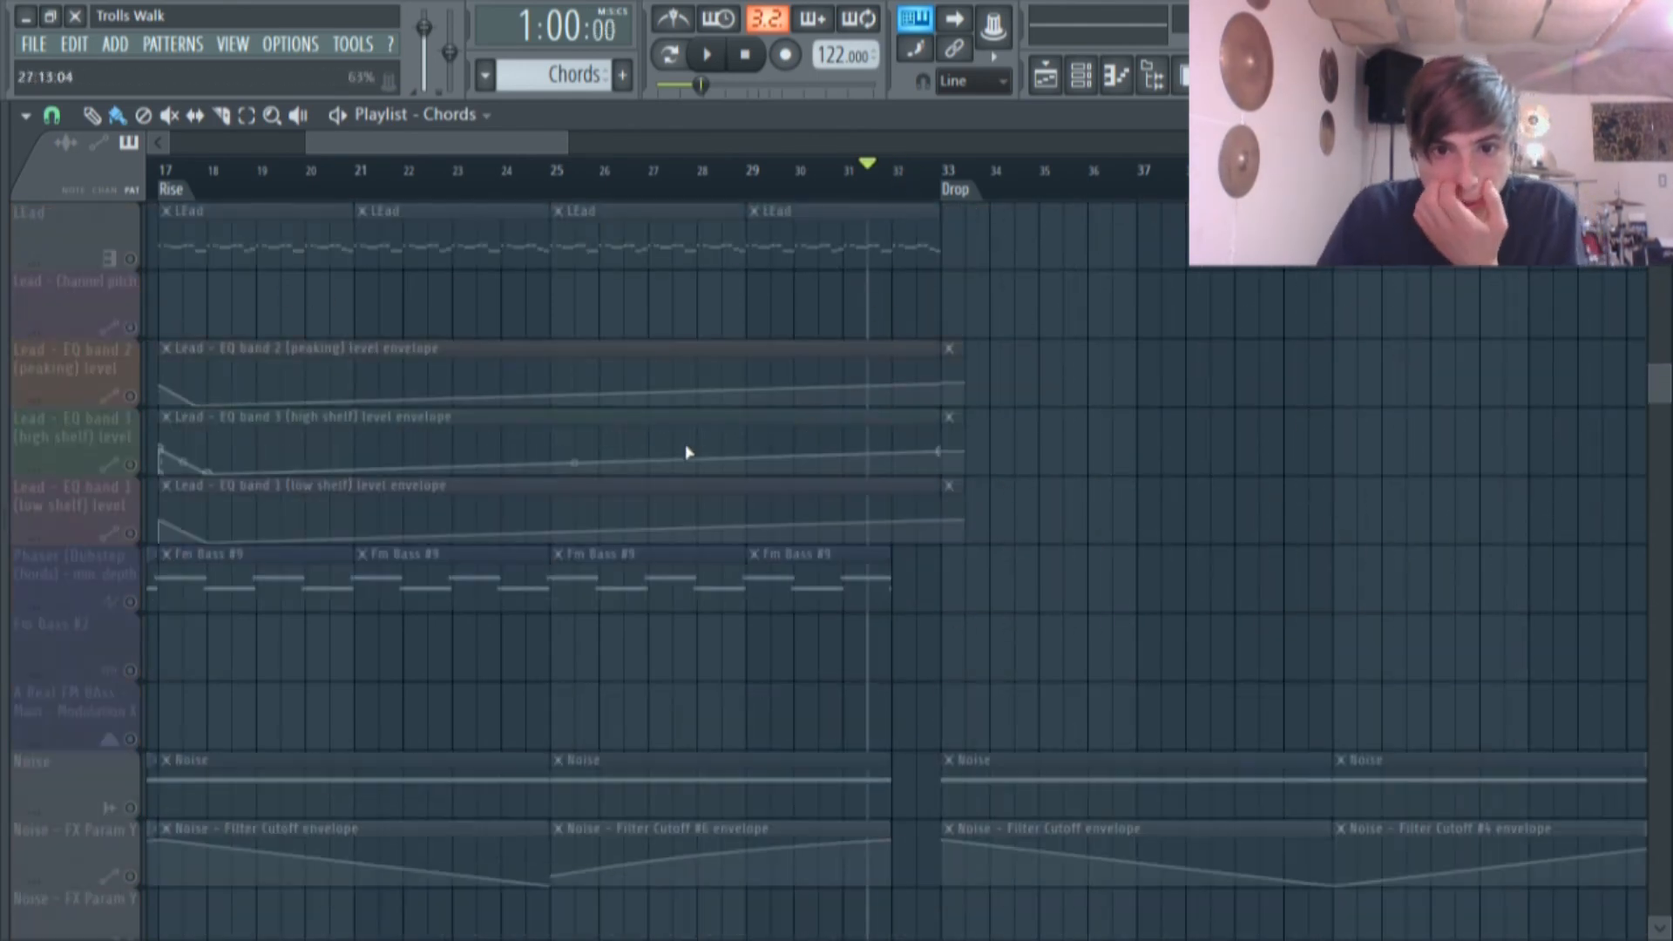
pyautogui.scroll(-4, 687, 452)
pyautogui.click(132, 739)
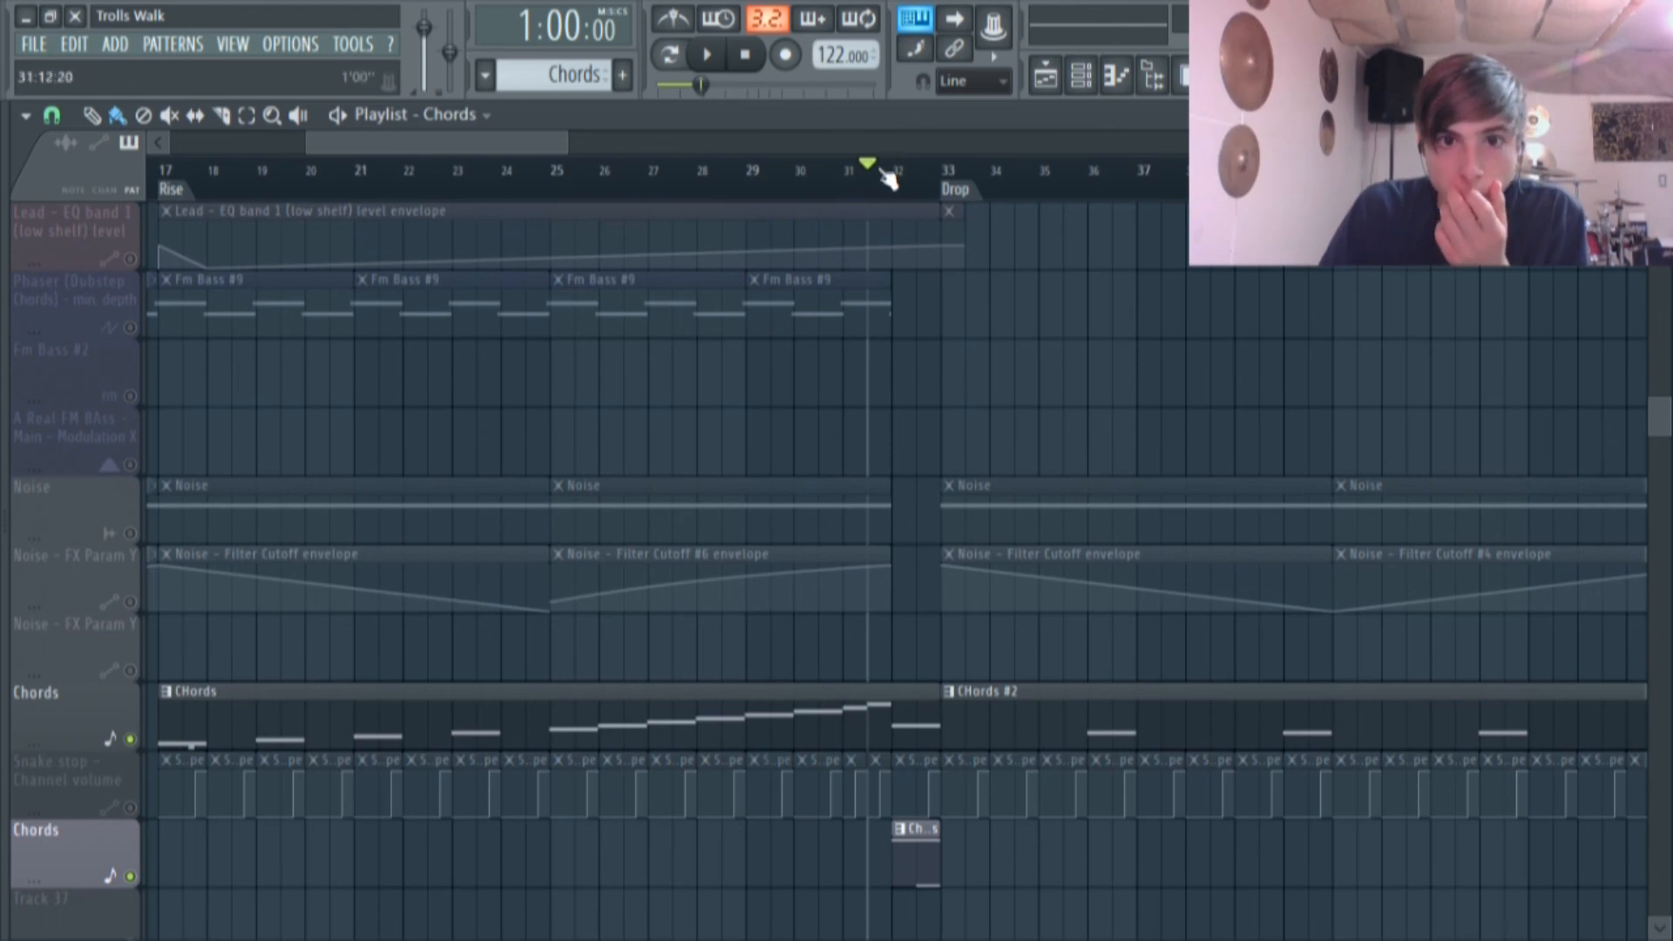
# Play the soloed tracks from just before bar 31 into the drop, then stop playback.
pyautogui.click(844, 181)
pyautogui.click(707, 55)
pyautogui.moveTo(527, 141); pyautogui.dragTo(537, 137)
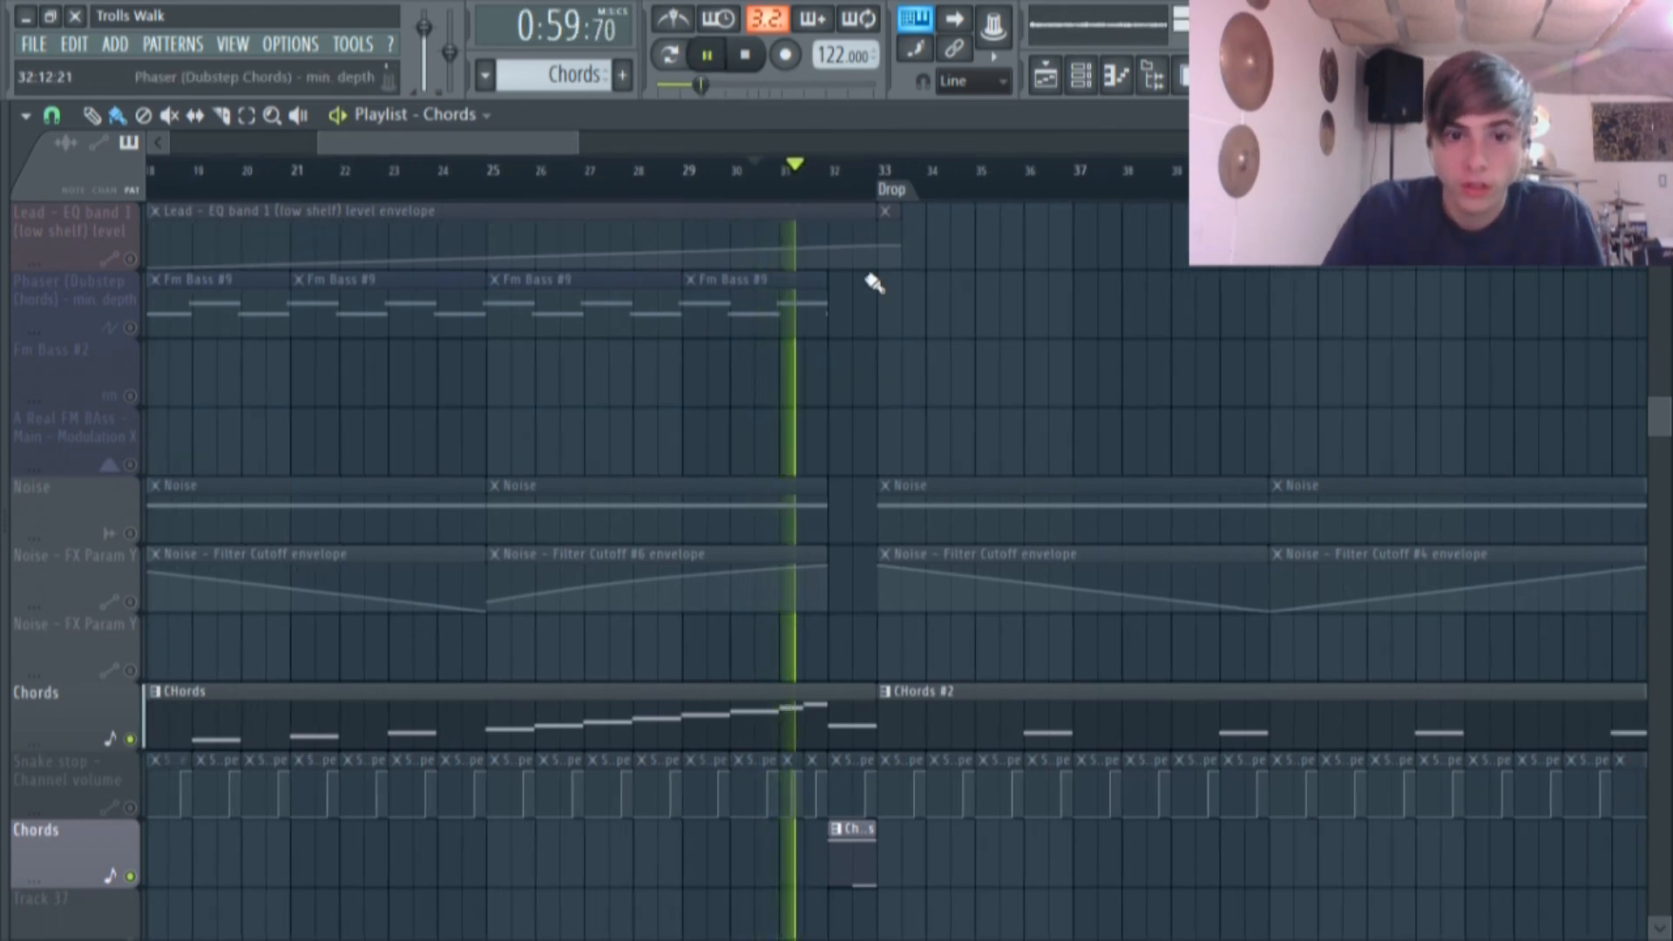
pyautogui.scroll(1, 876, 283)
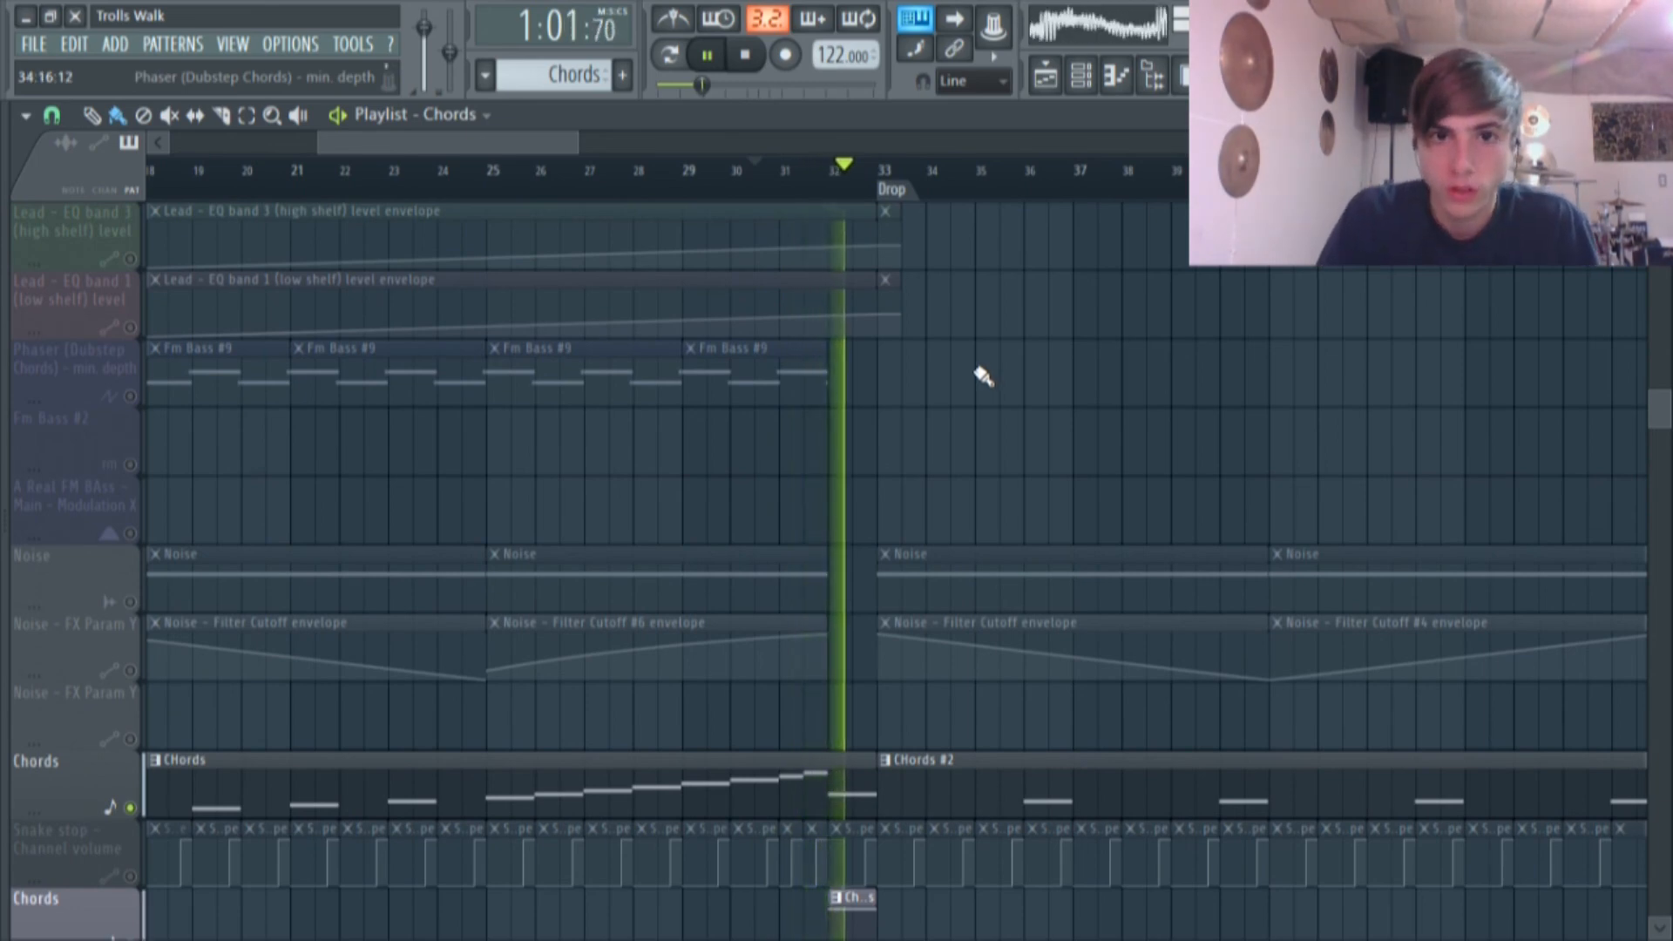
pyautogui.scroll(3, 983, 375)
pyautogui.click(707, 55)
# Check the CHords clip's Snake stop piano roll and unmute all playlist tracks again.
pyautogui.scroll(-7, 854, 482)
pyautogui.scroll(7, 866, 549)
pyautogui.scroll(-7, 866, 418)
pyautogui.doubleClick(851, 521)
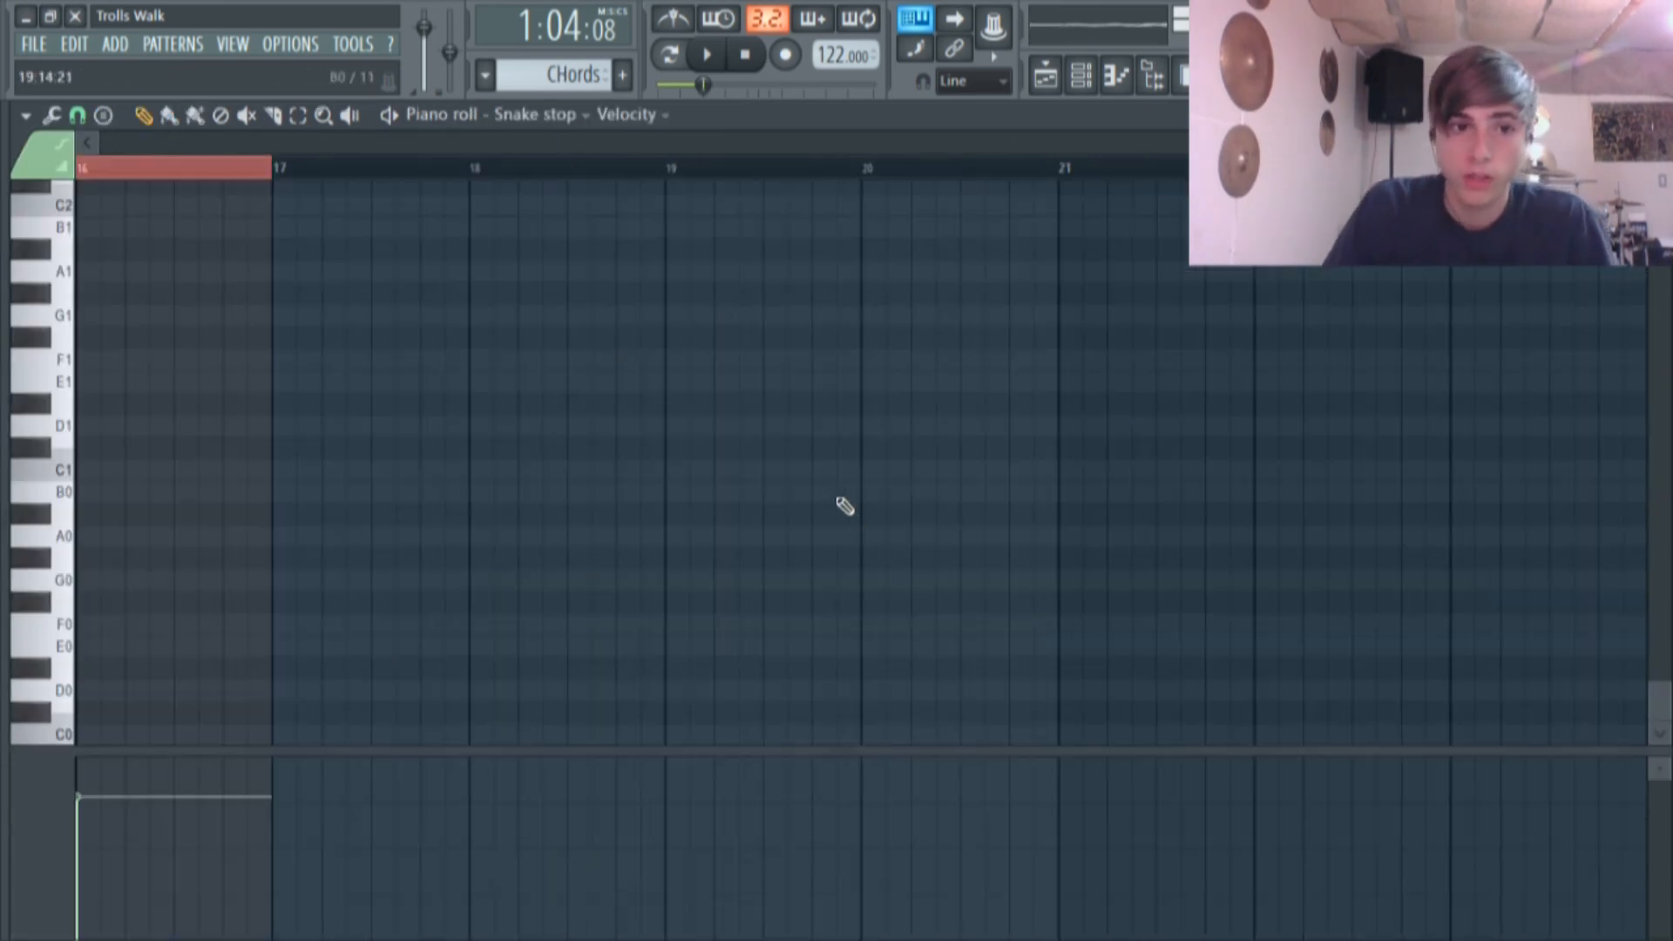
pyautogui.click(1063, 75)
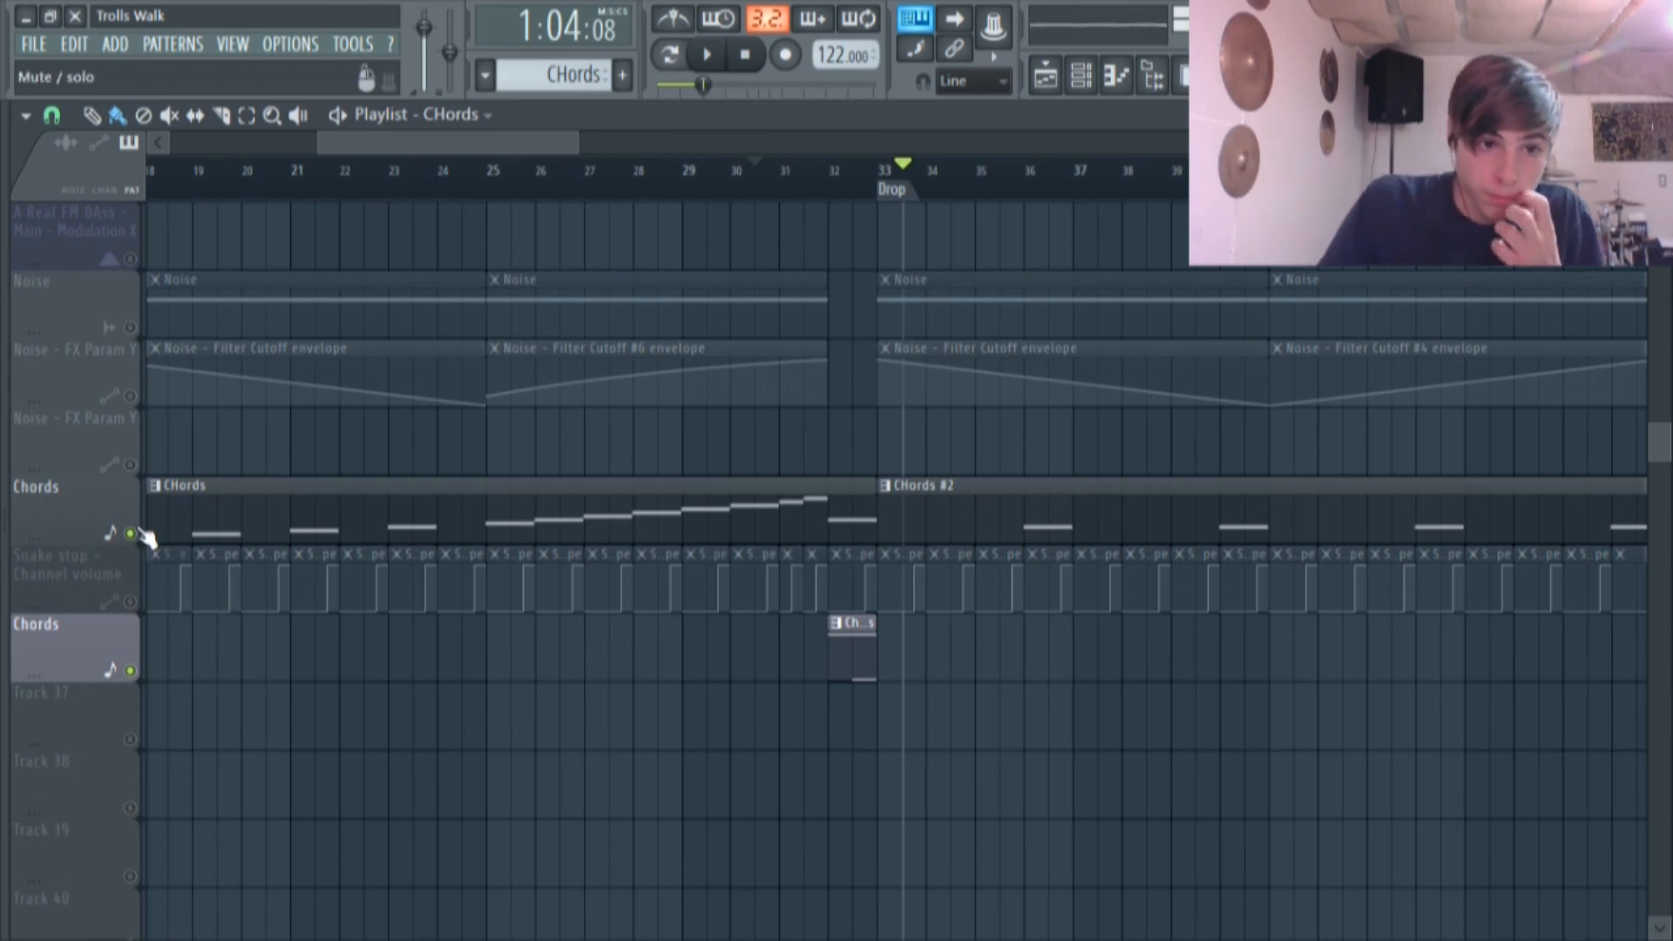
pyautogui.keyDown('ctrl'); pyautogui.click(131, 534); pyautogui.keyUp('ctrl')
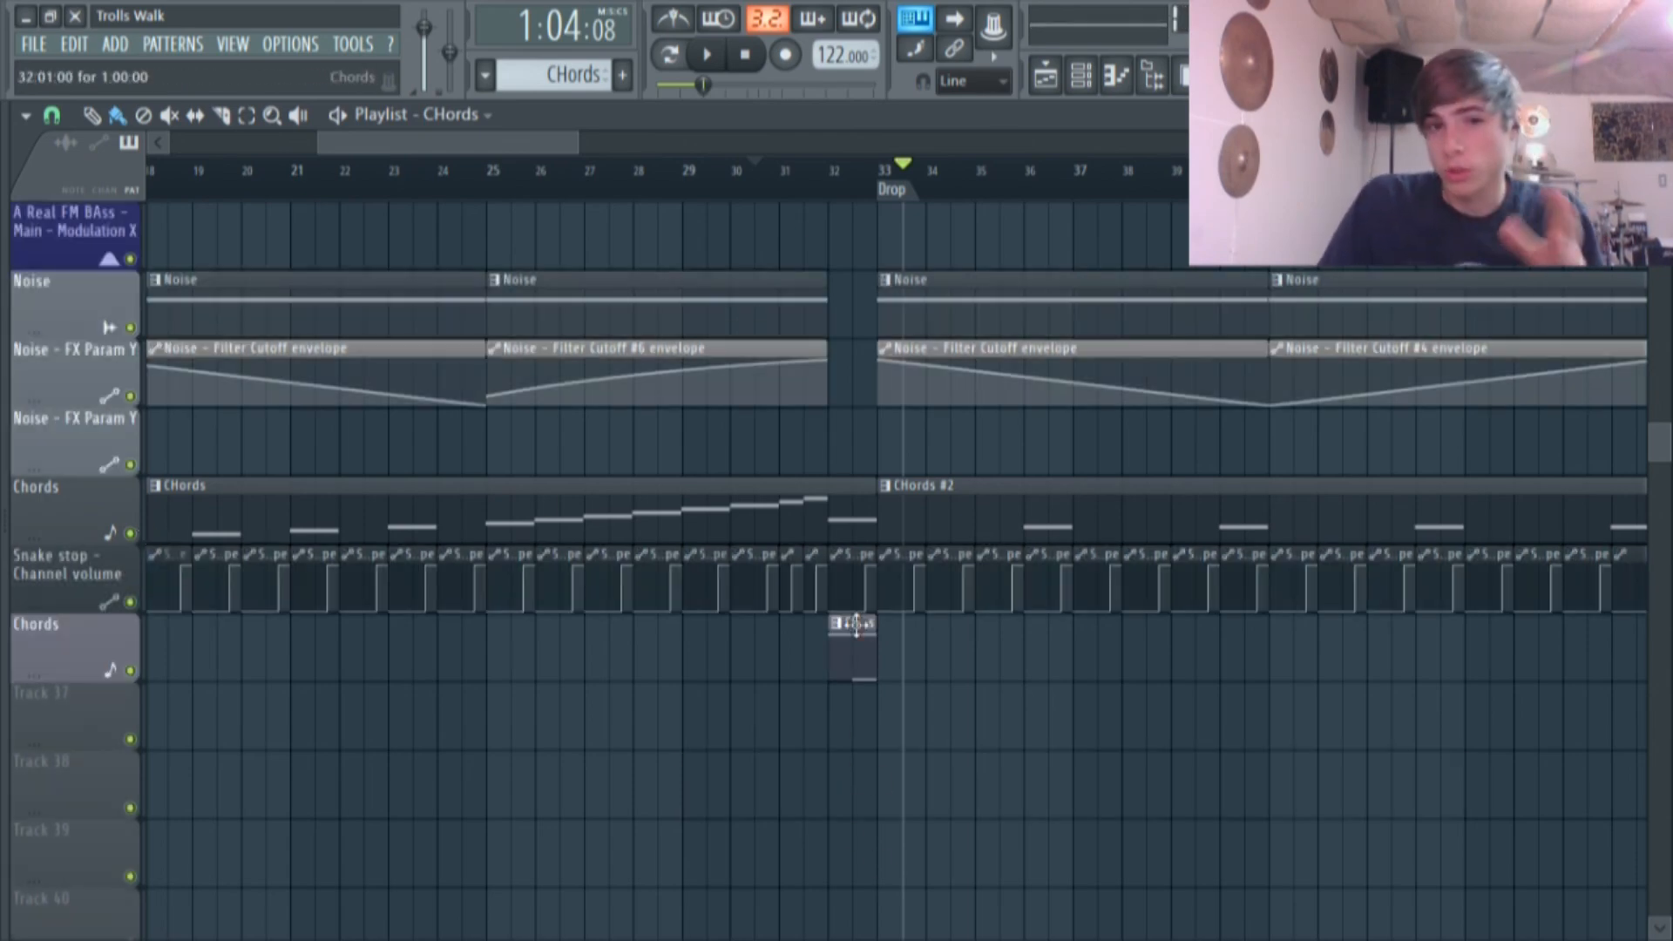
# Open the Drumz pattern at the Drop marker and play its Kick steps with the channel rack shown.
pyautogui.scroll(15, 889, 488)
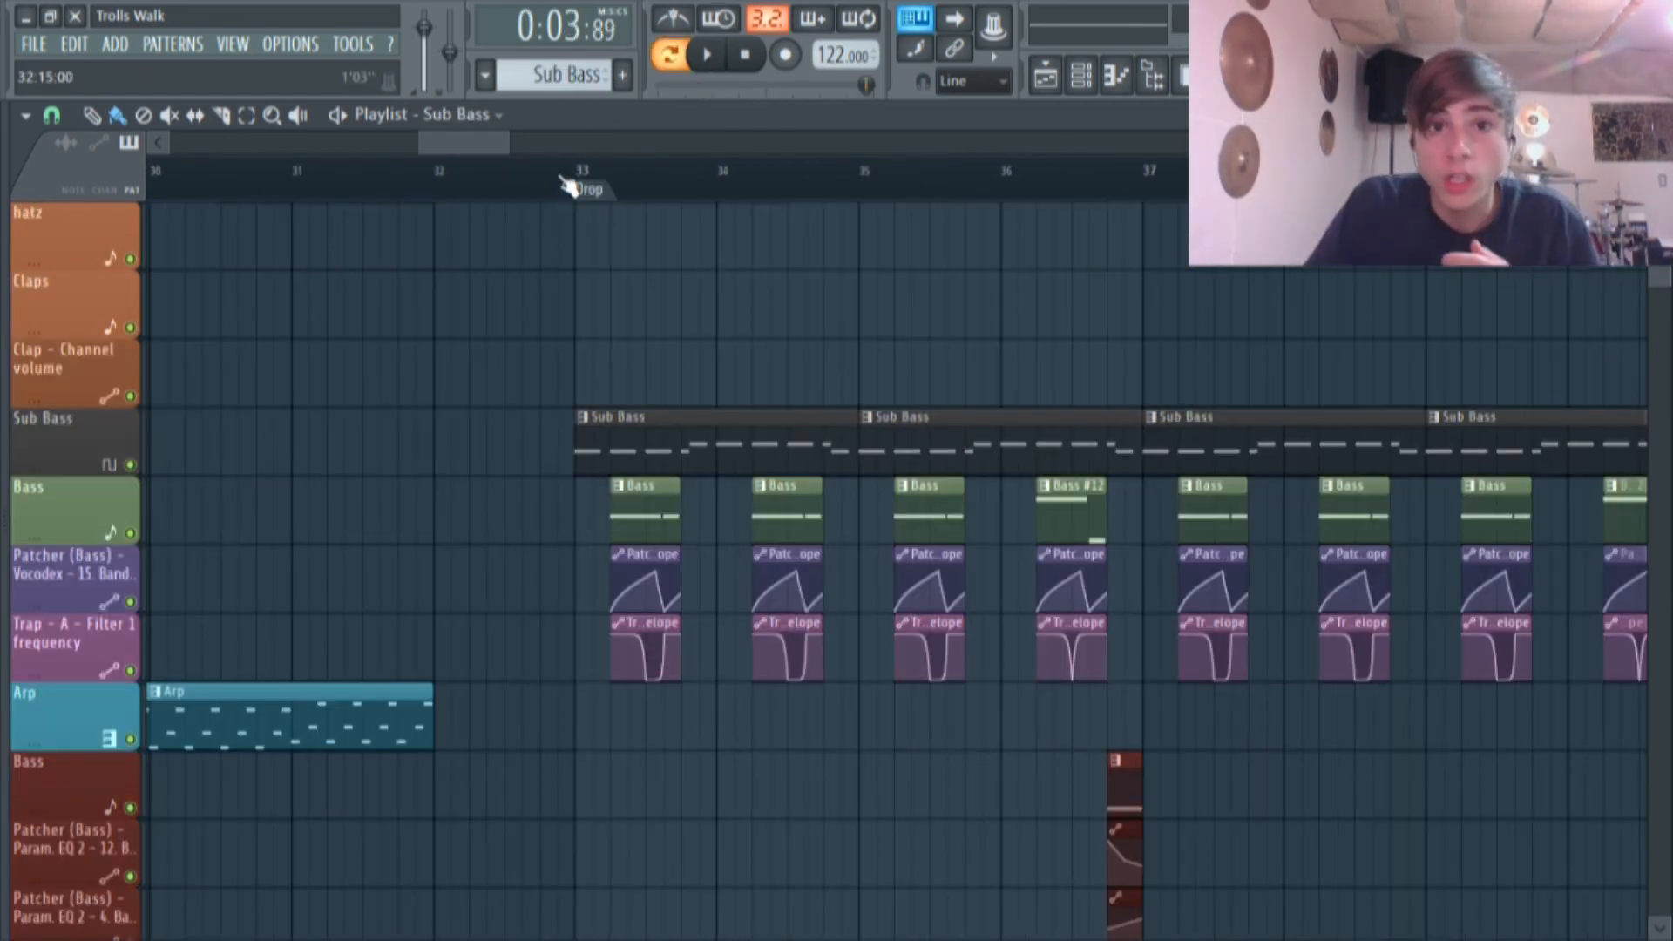
pyautogui.keyDown('ctrl'); pyautogui.scroll(2, 568, 189); pyautogui.keyUp('ctrl')
pyautogui.scroll(8, 568, 201)
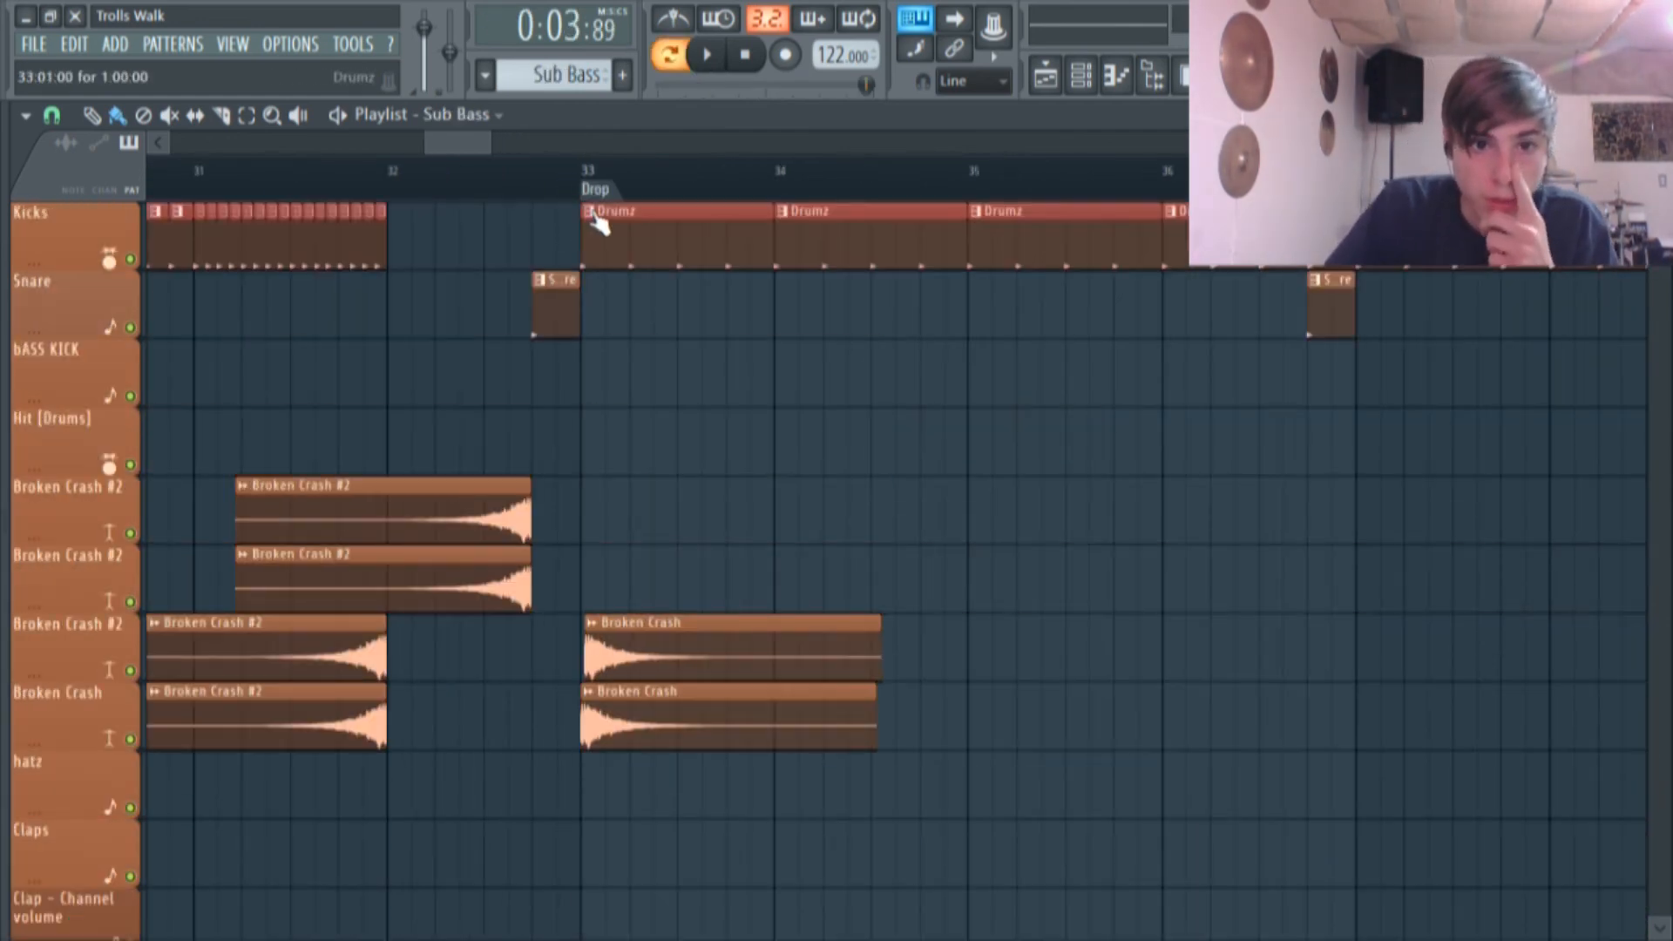
pyautogui.doubleClick(621, 211)
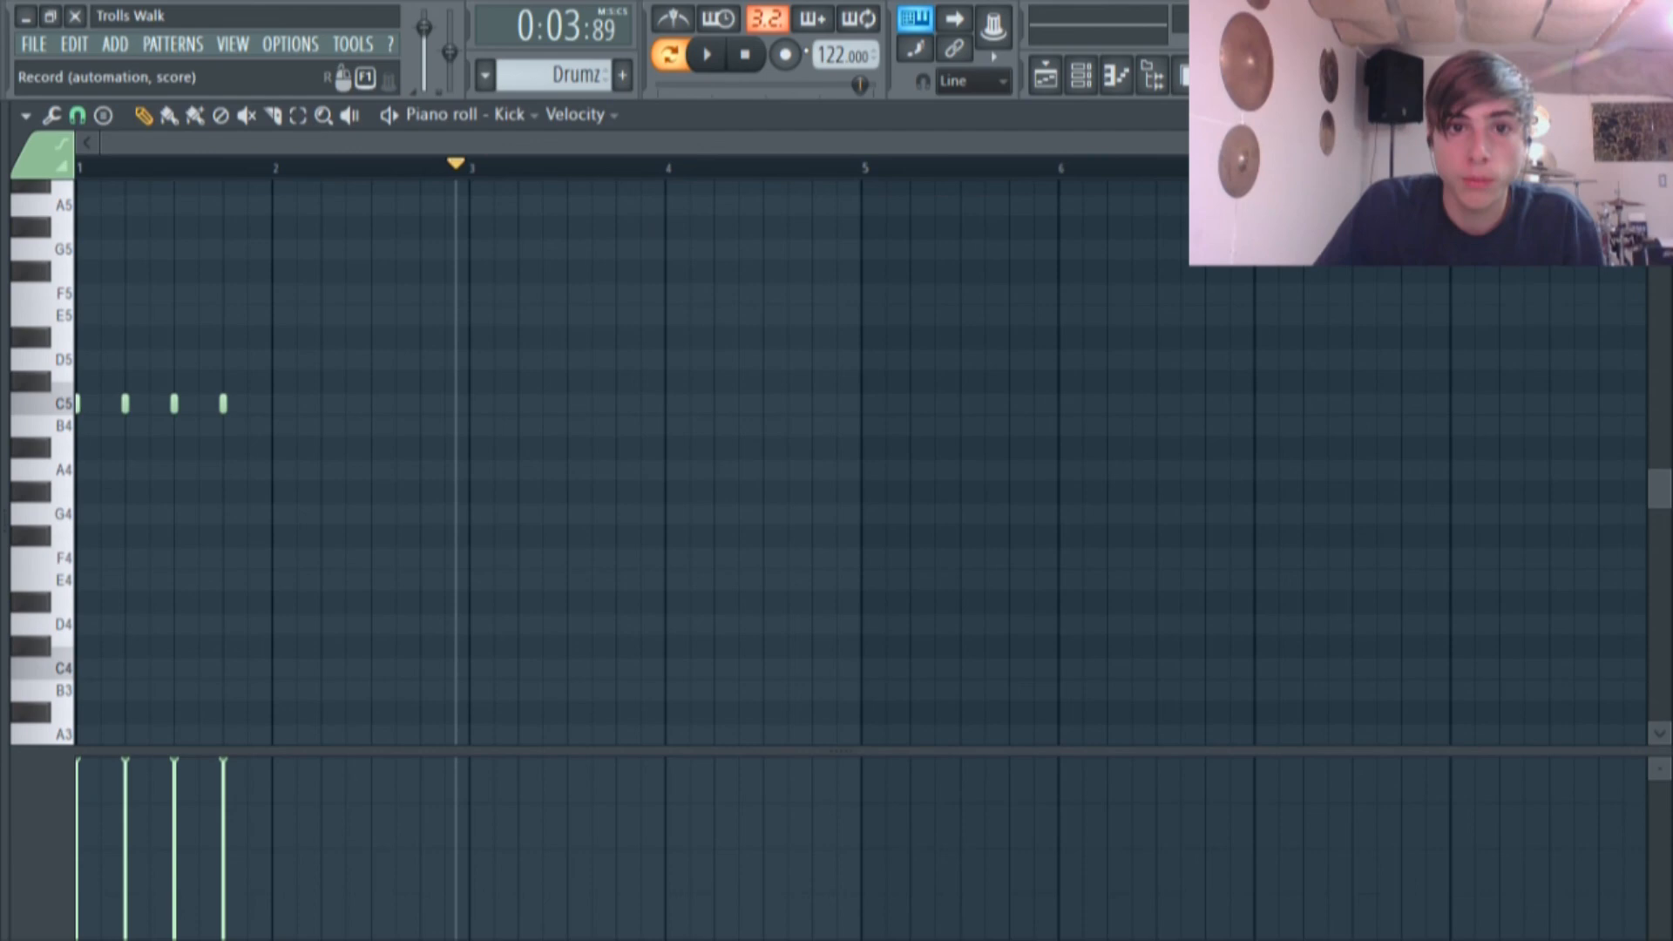
pyautogui.click(1080, 77)
pyautogui.click(707, 55)
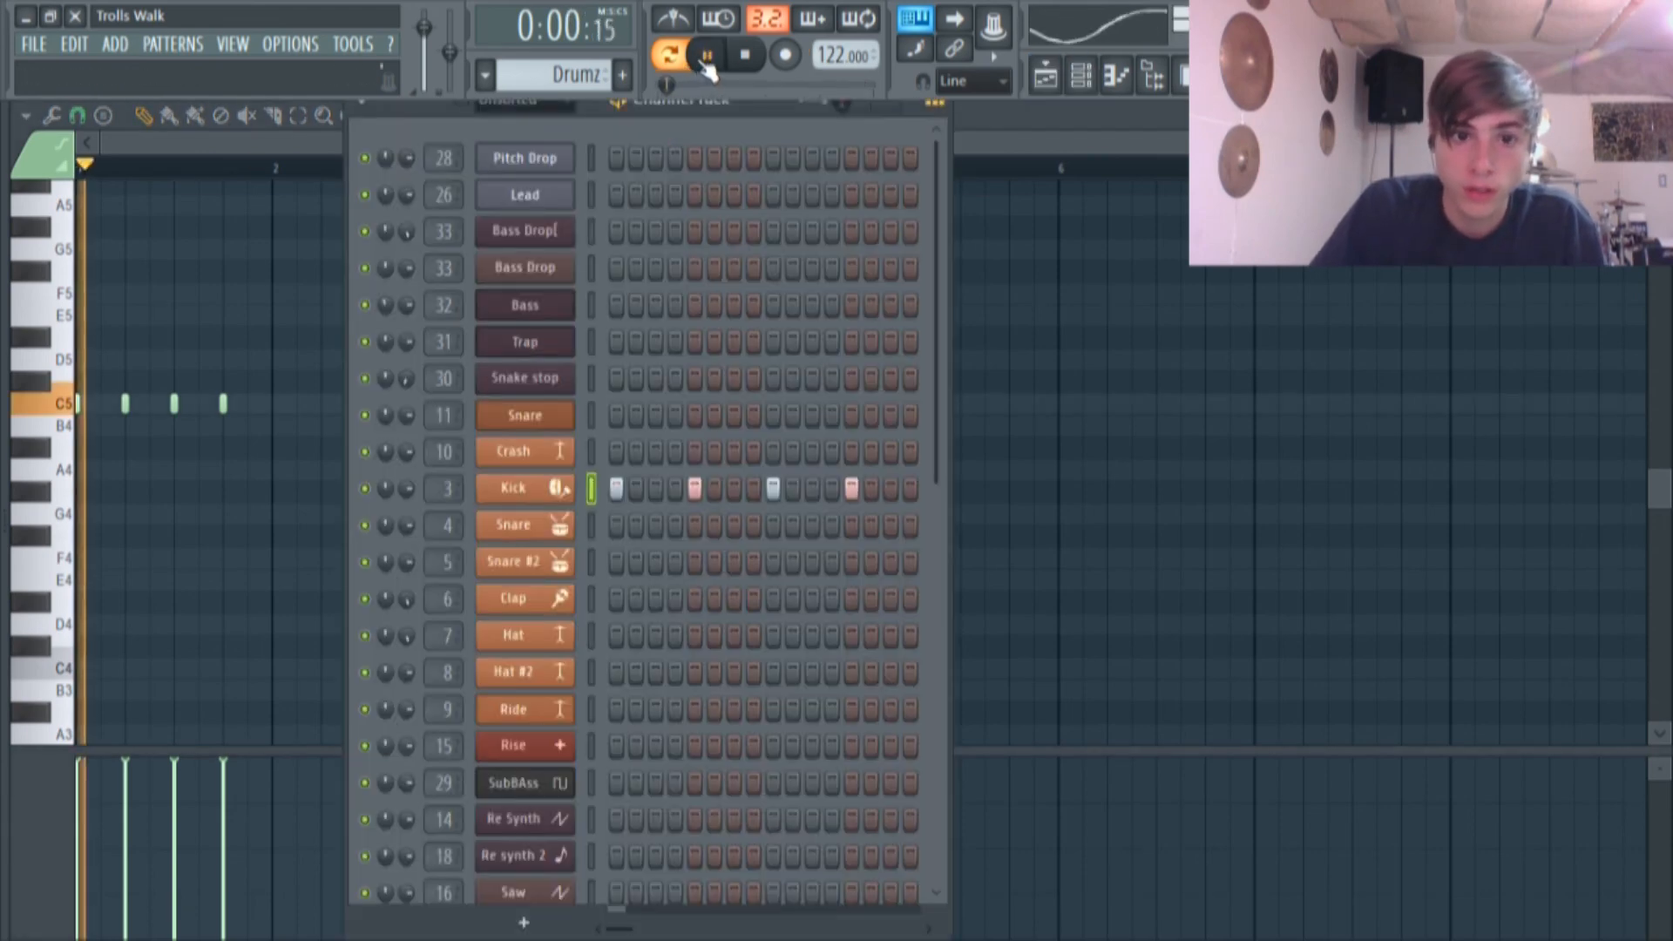
pyautogui.click(707, 56)
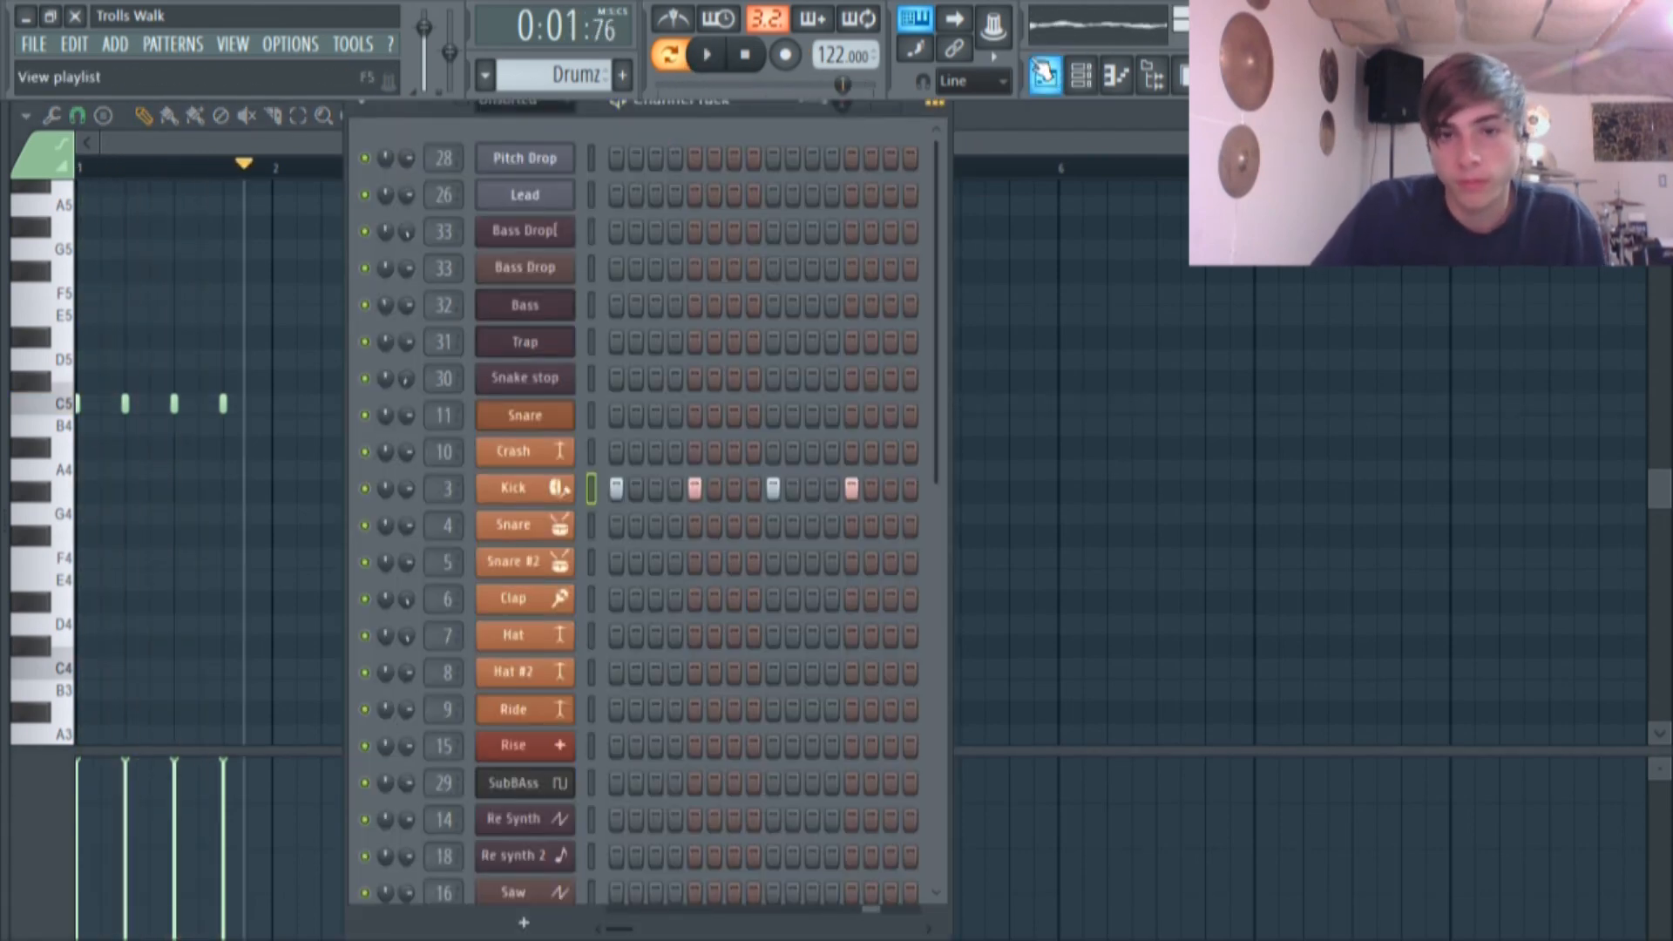
# Solo the two playlist tracks holding the Broken Crash clips at the drop.
pyautogui.click(1043, 74)
pyautogui.scroll(-3, 629, 296)
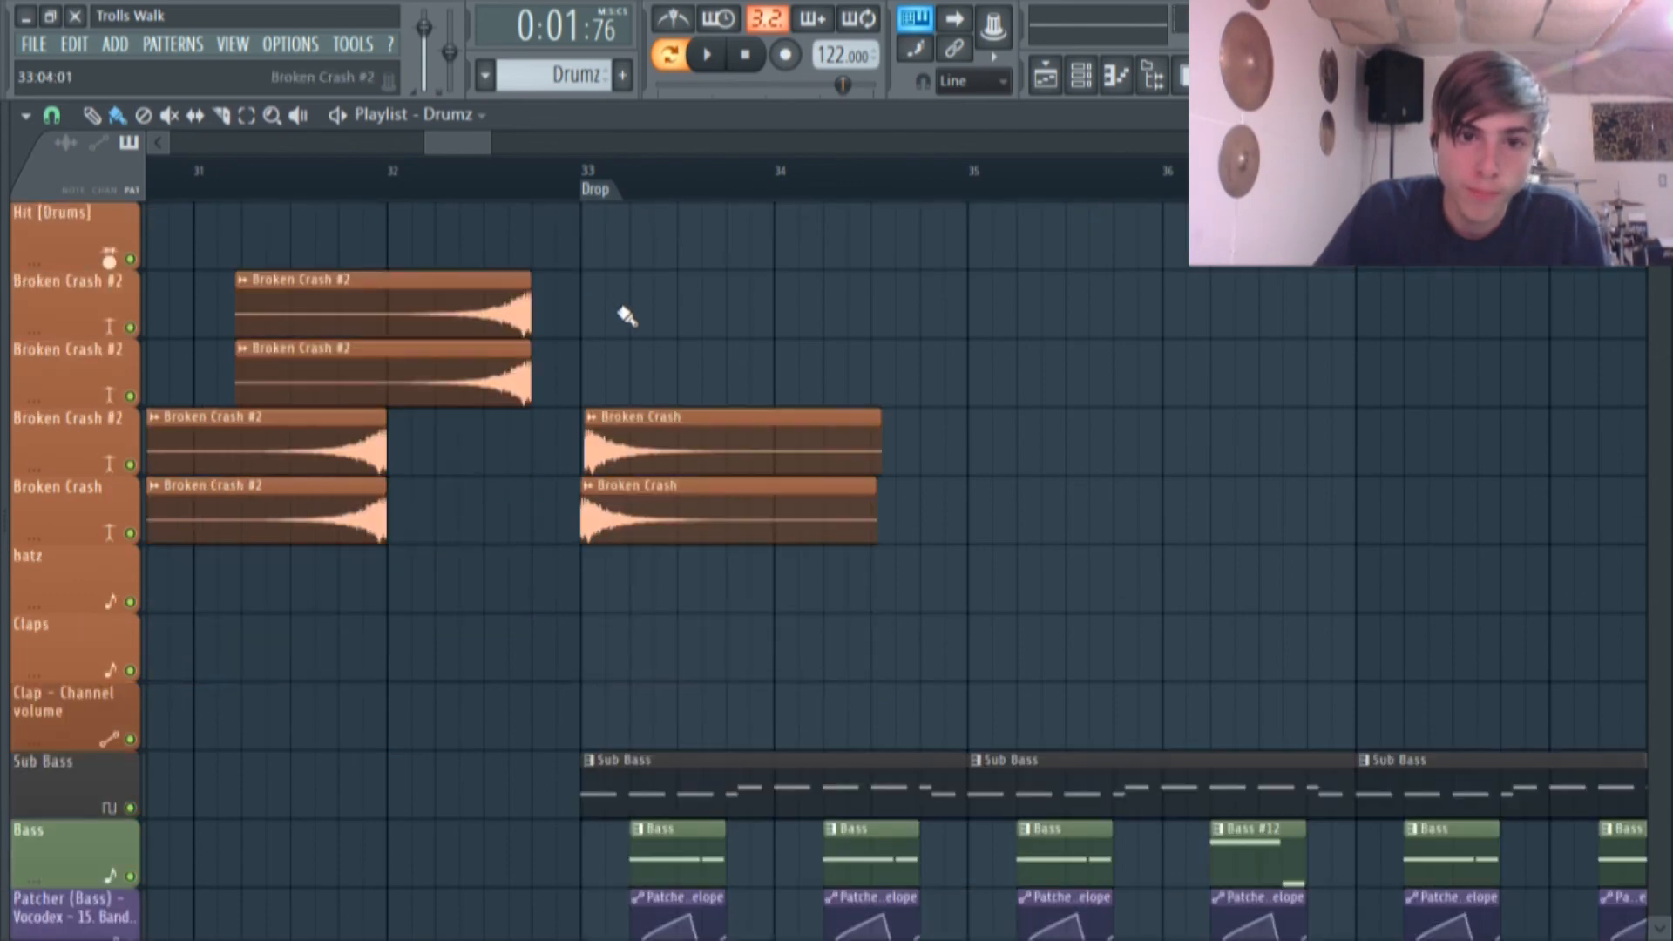
pyautogui.scroll(2, 569, 471)
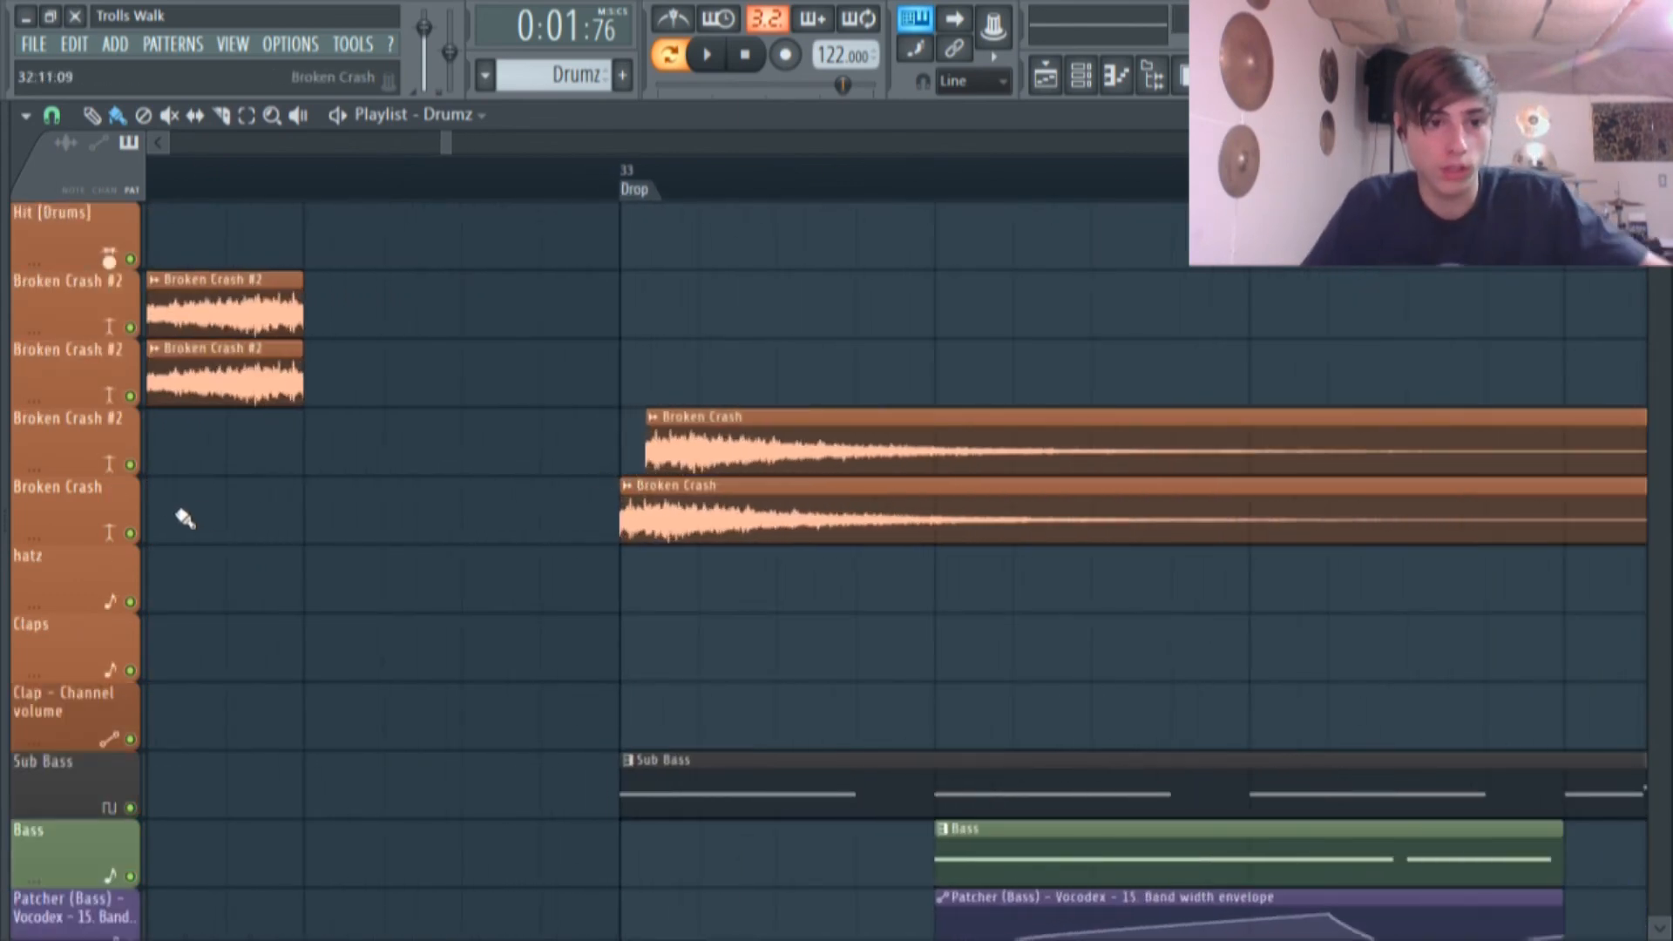
pyautogui.rightClick(132, 534)
pyautogui.click(131, 464)
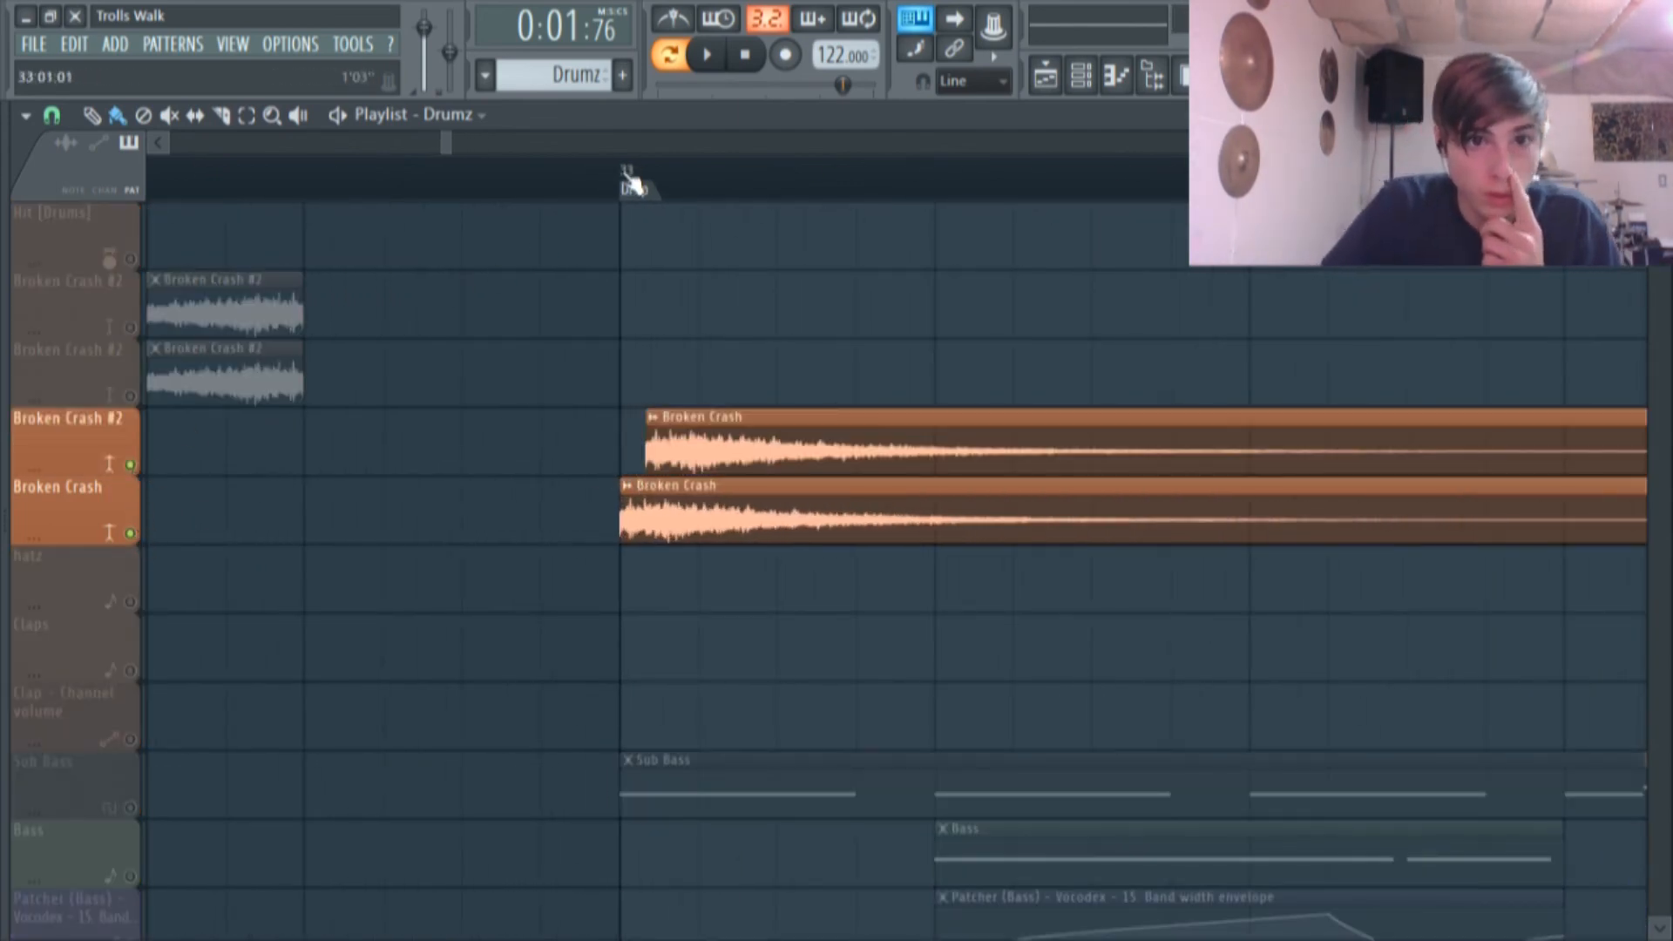
# Unmute the Kicks track alongside the crashes and play from the Drop marker at bar 33.
pyautogui.scroll(3, 536, 300)
pyautogui.click(130, 259)
pyautogui.scroll(-2, 956, 583)
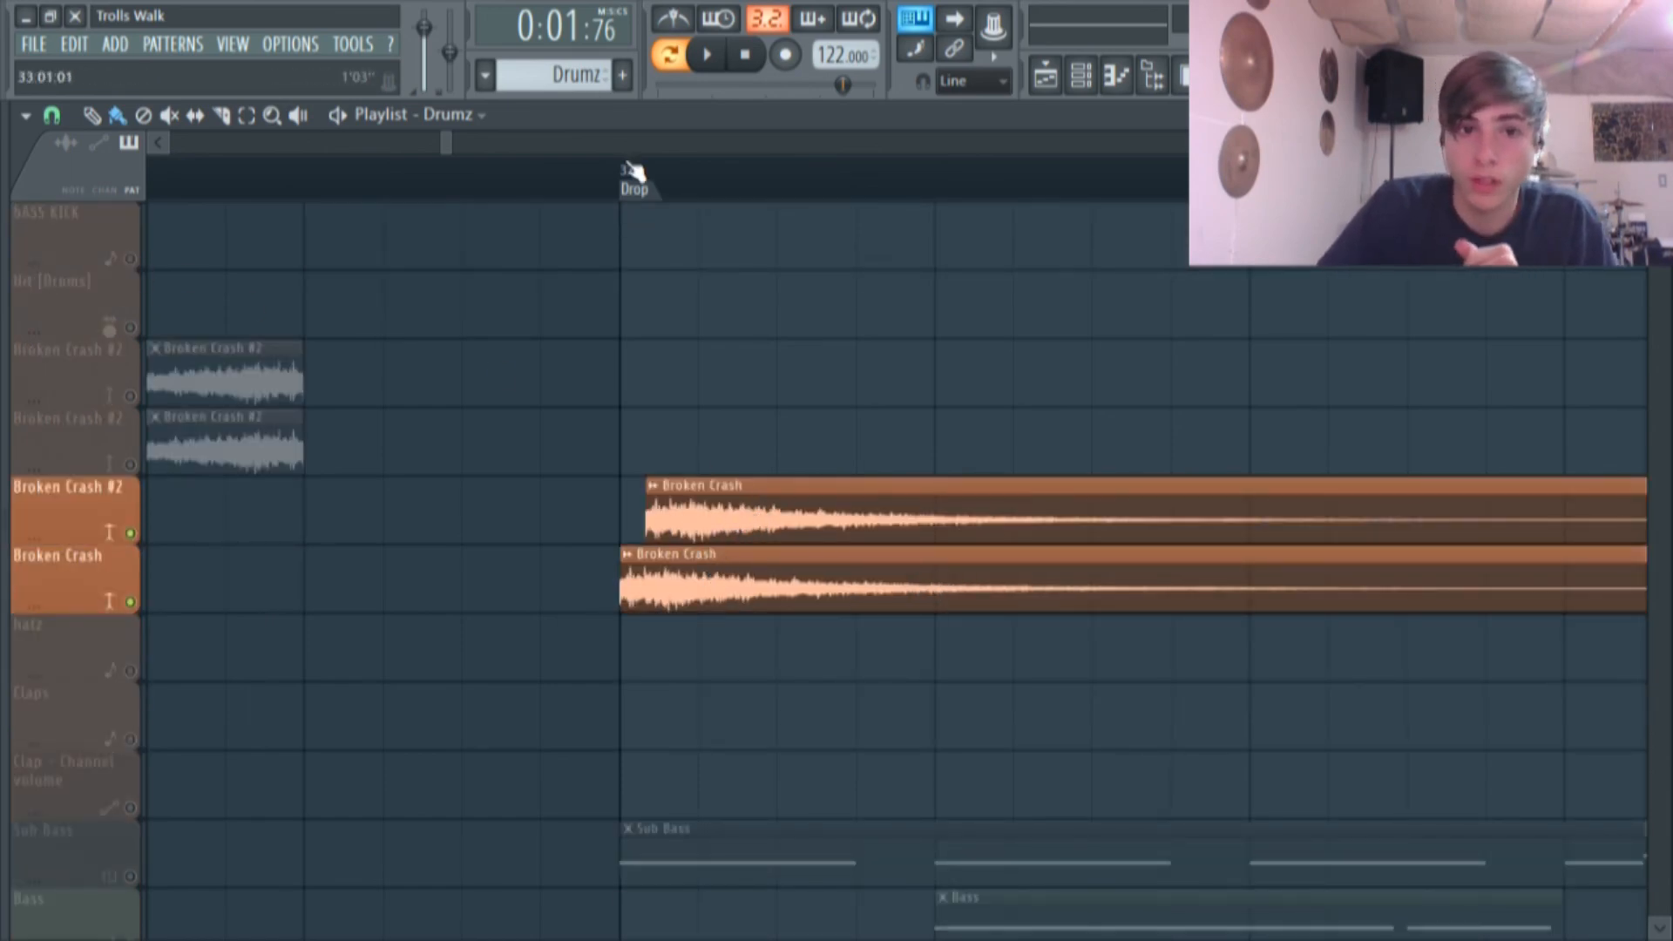
pyautogui.click(628, 166)
pyautogui.click(708, 55)
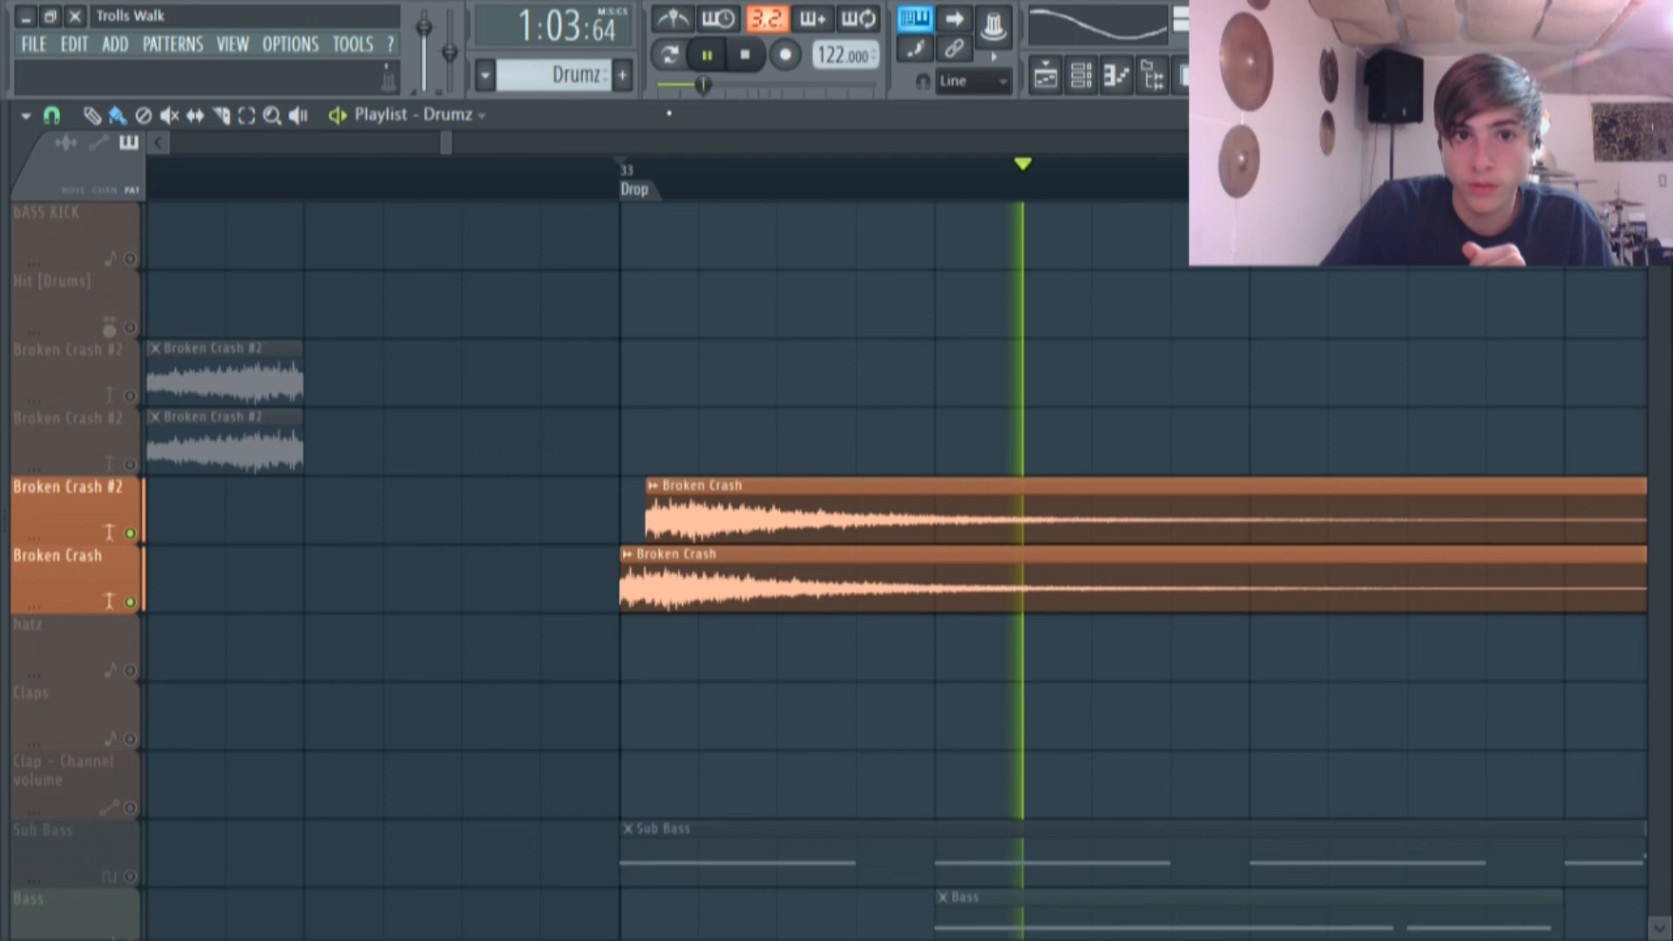
# Play the soloed Broken Crash clips from the Drop marker at bar 33 and unmute all playlist tracks again.
pyautogui.click(711, 57)
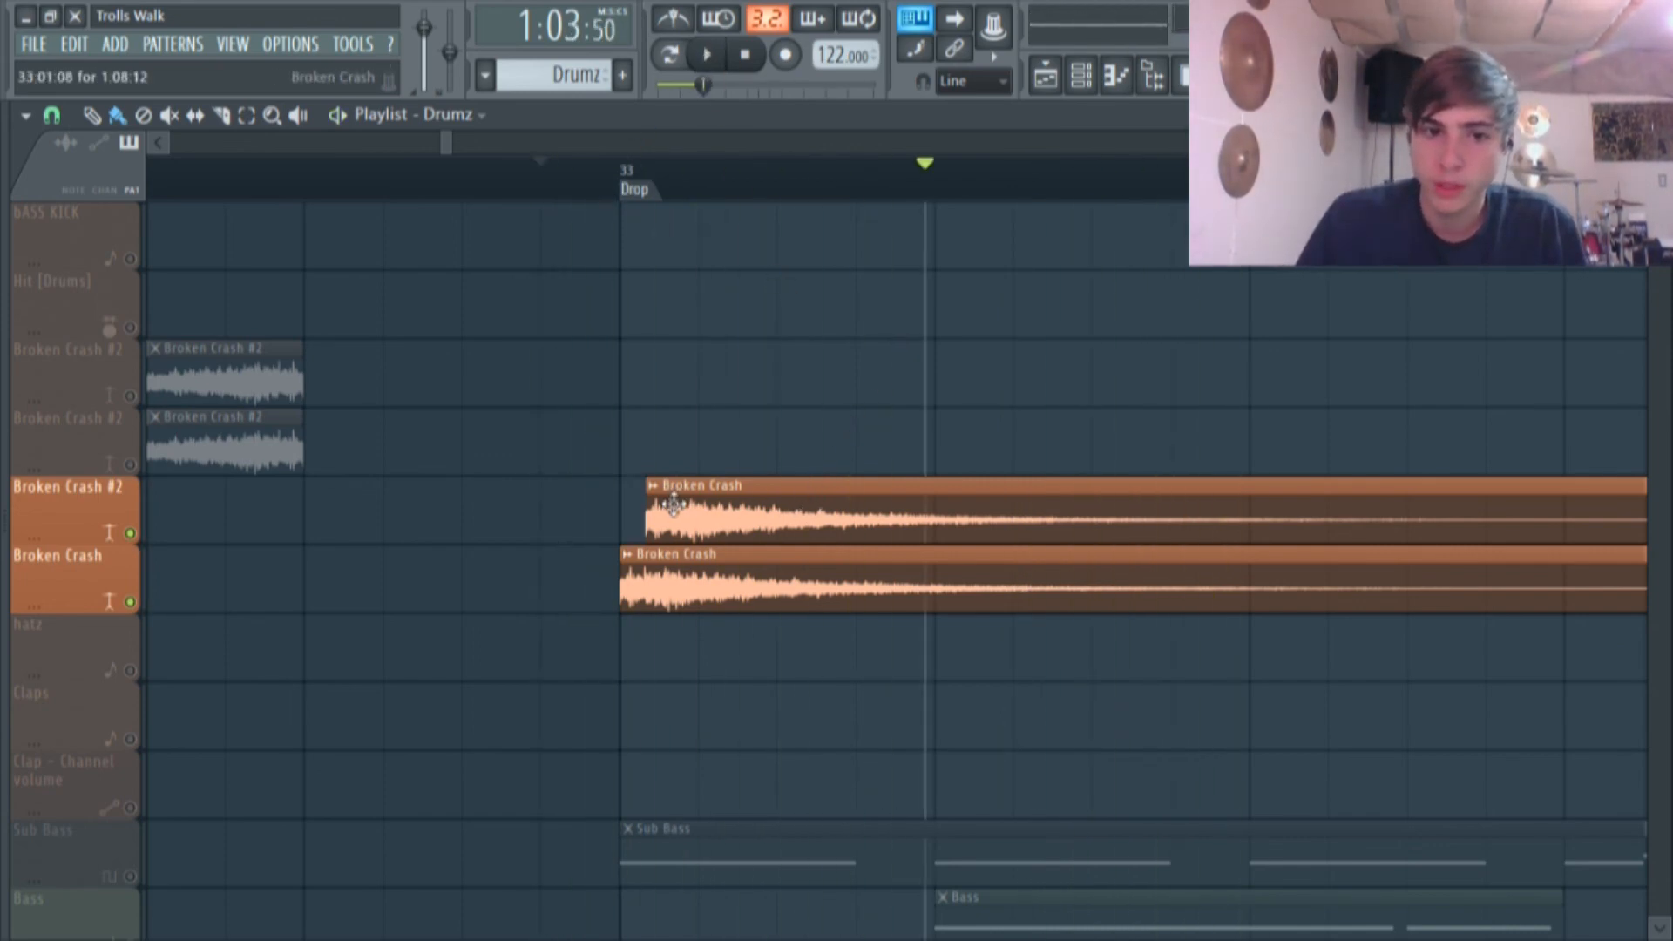
pyautogui.moveTo(450, 144); pyautogui.dragTo(630, 149)
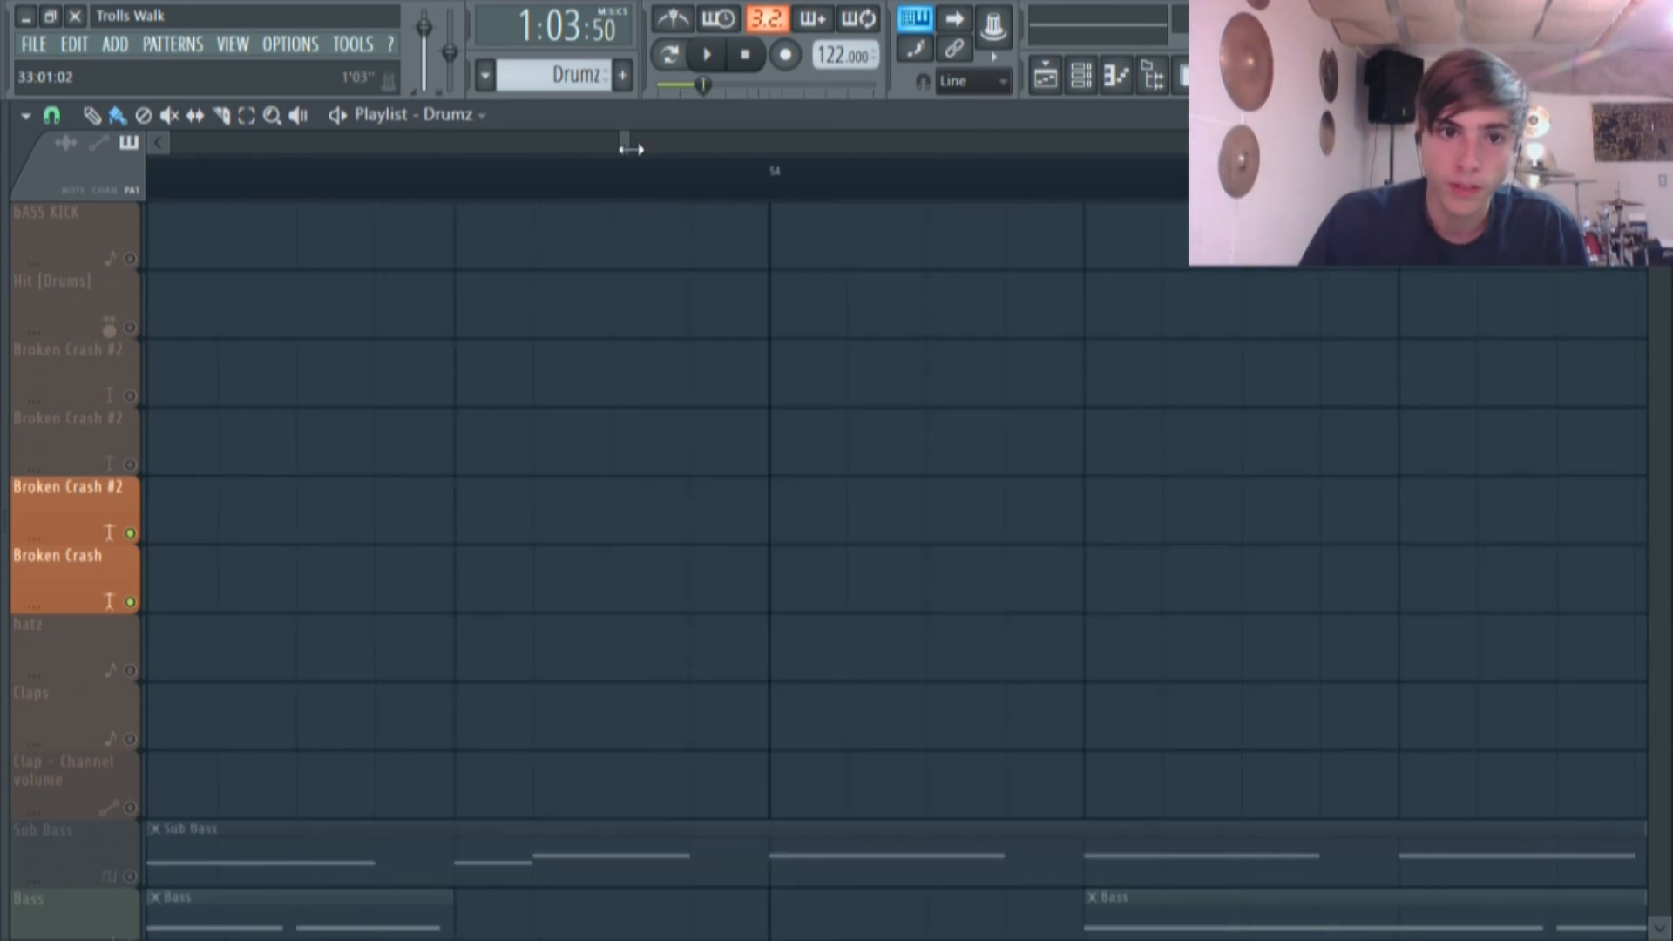
pyautogui.scroll(-6, 679, 307)
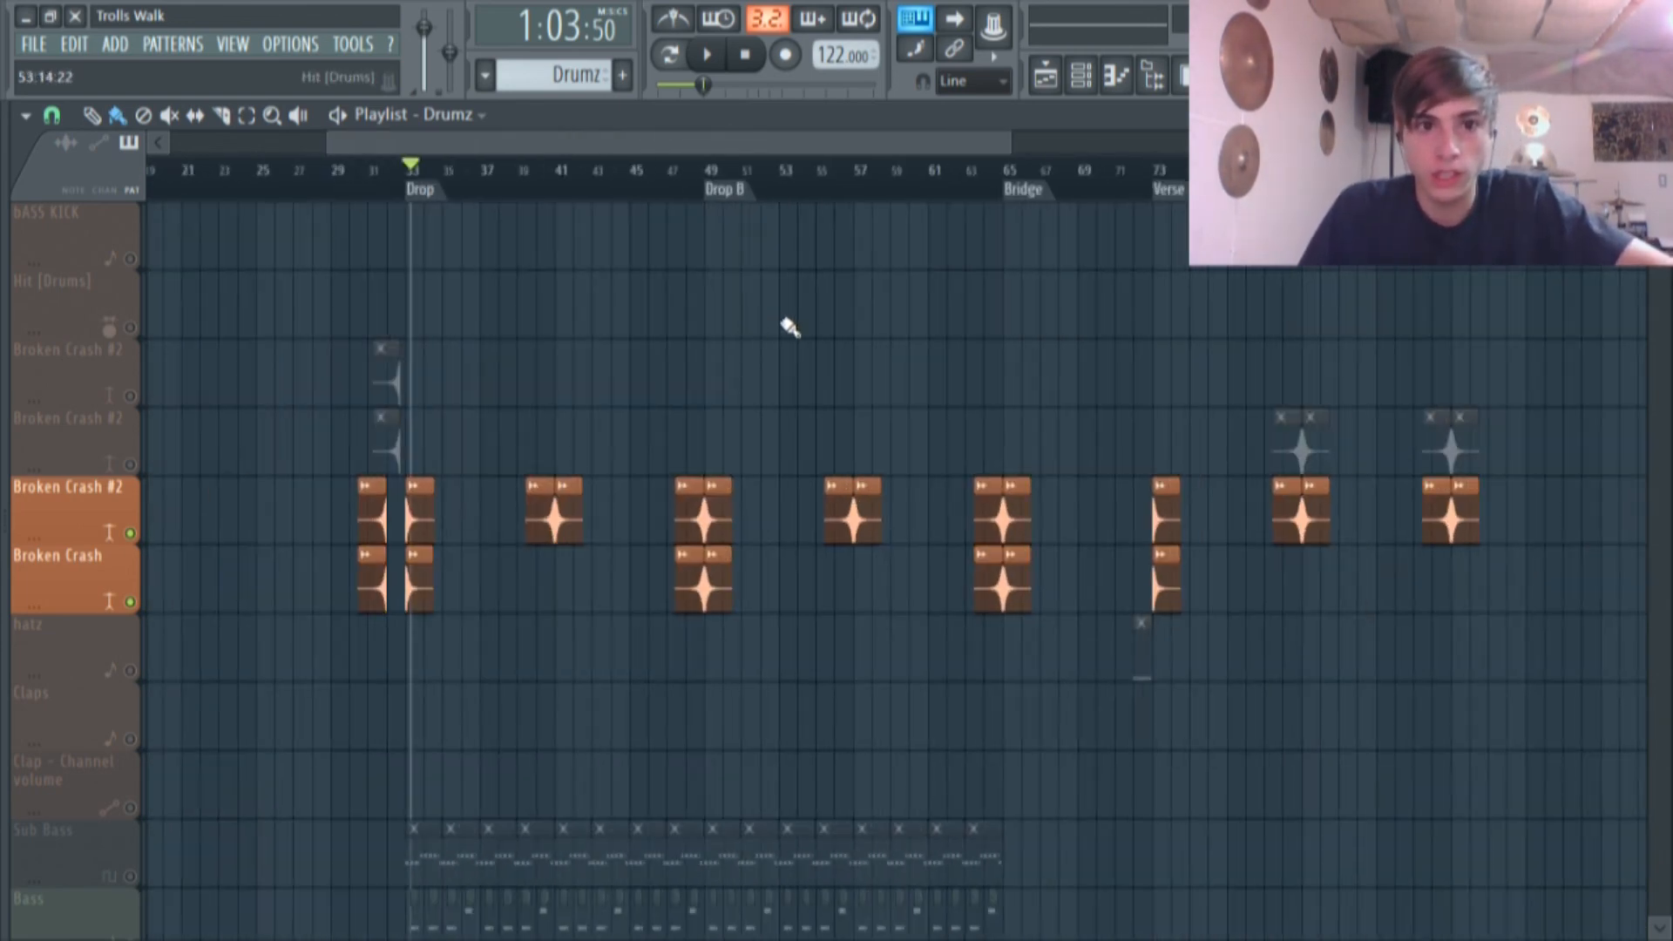
pyautogui.scroll(6, 422, 306)
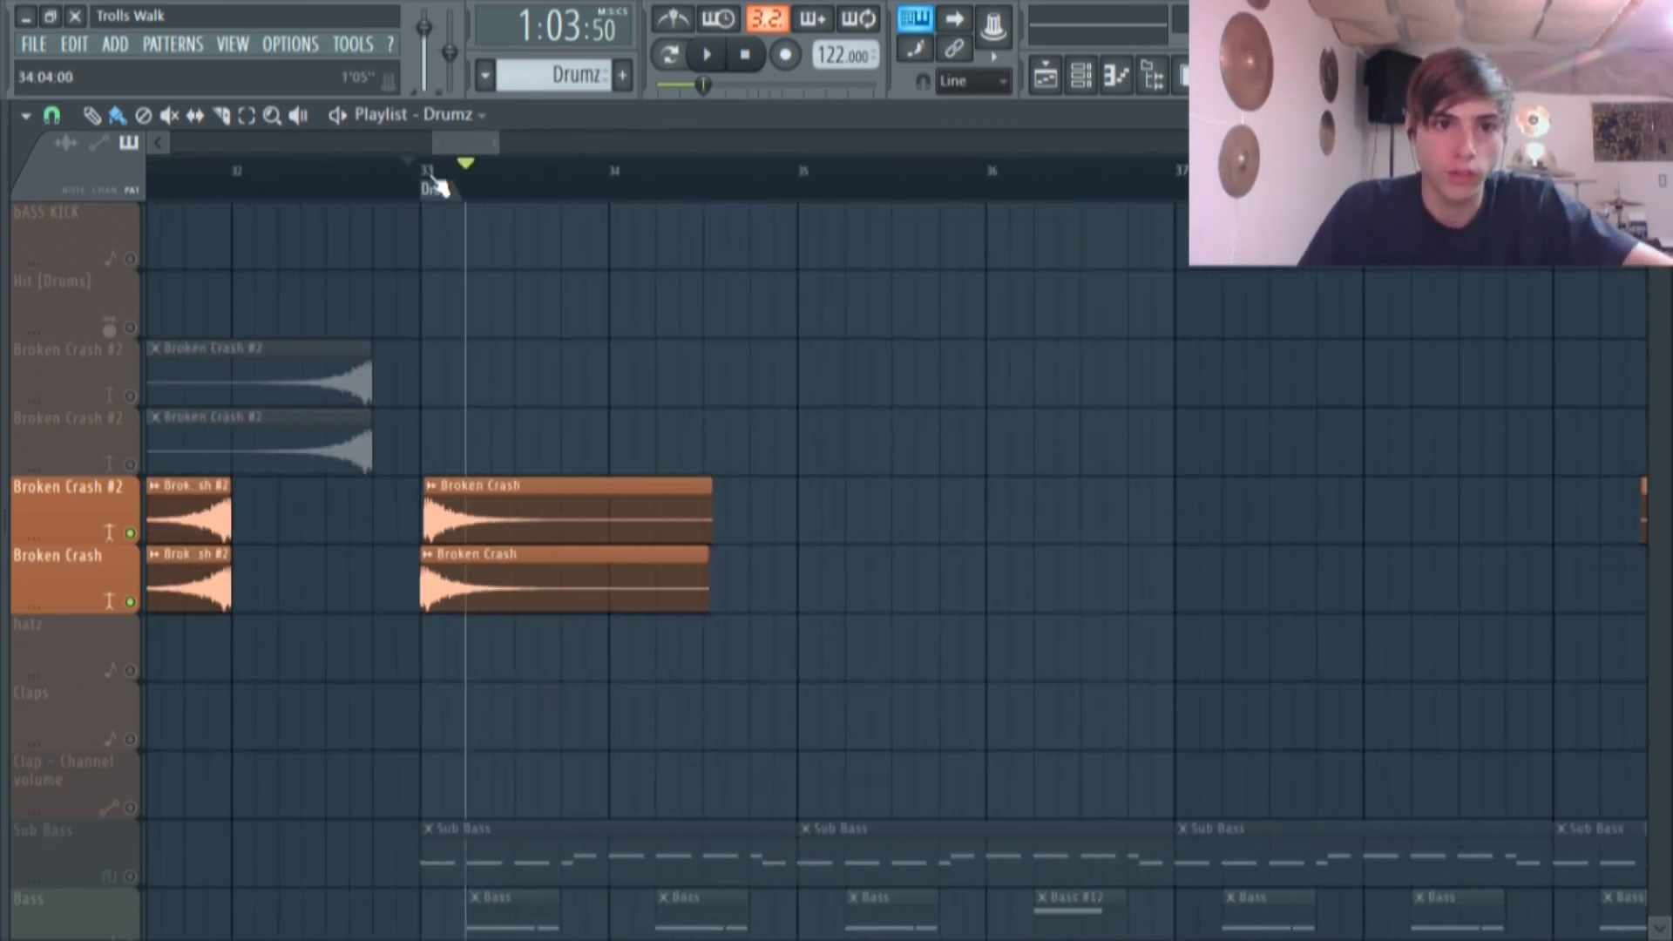
pyautogui.click(422, 174)
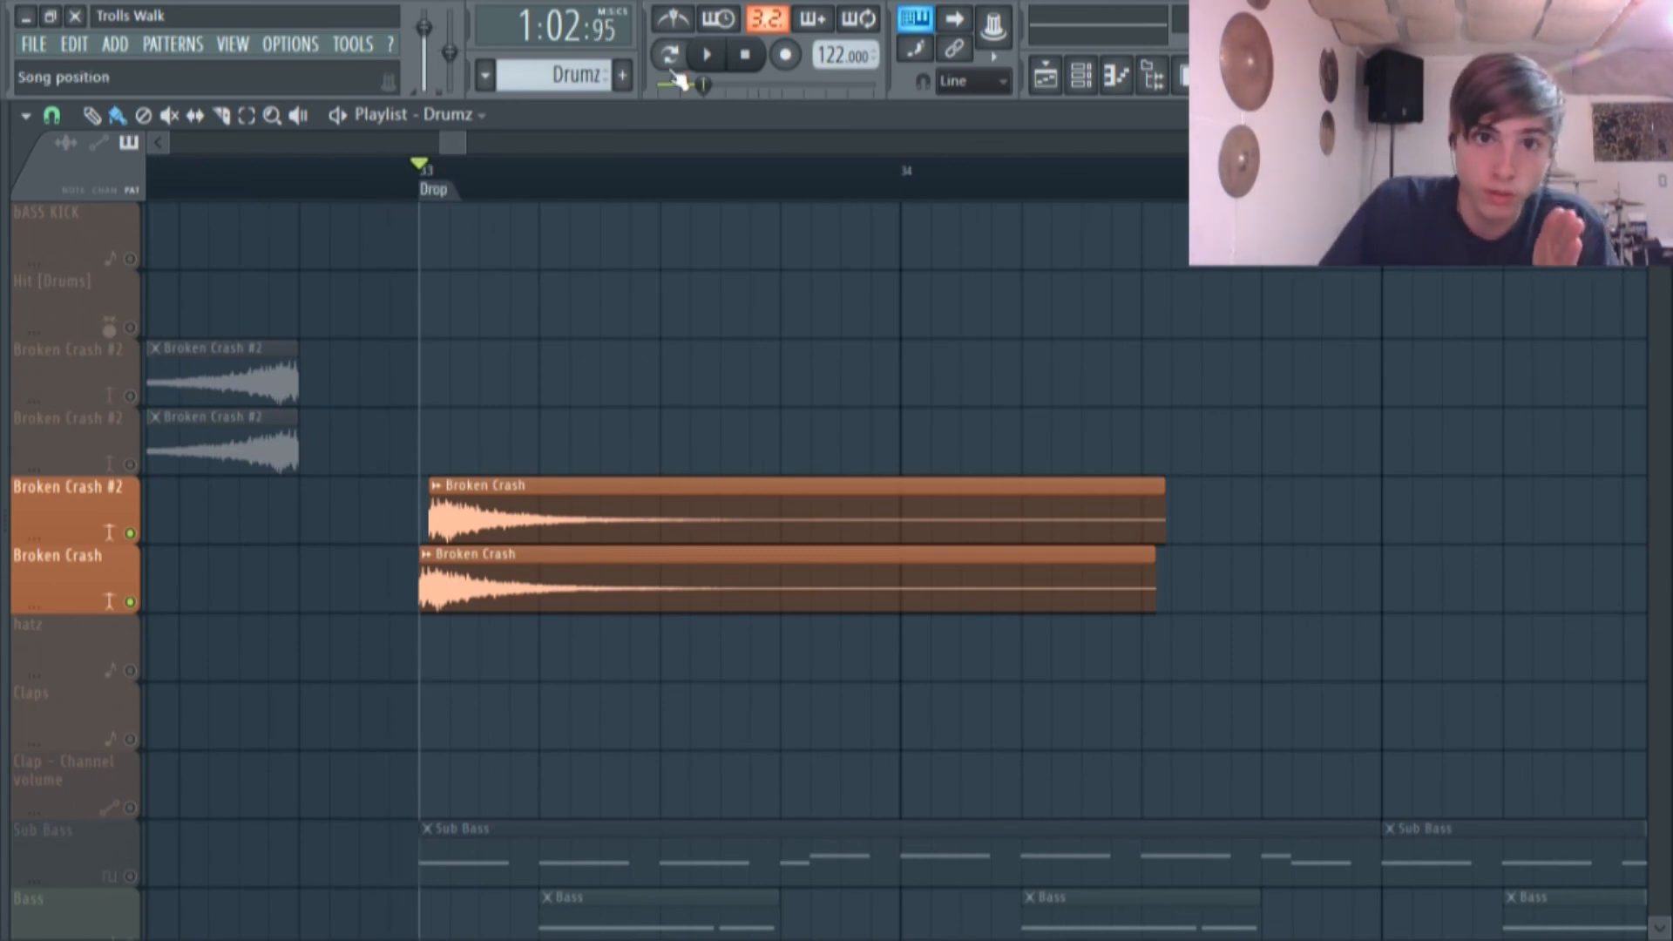
pyautogui.click(722, 53)
pyautogui.click(722, 52)
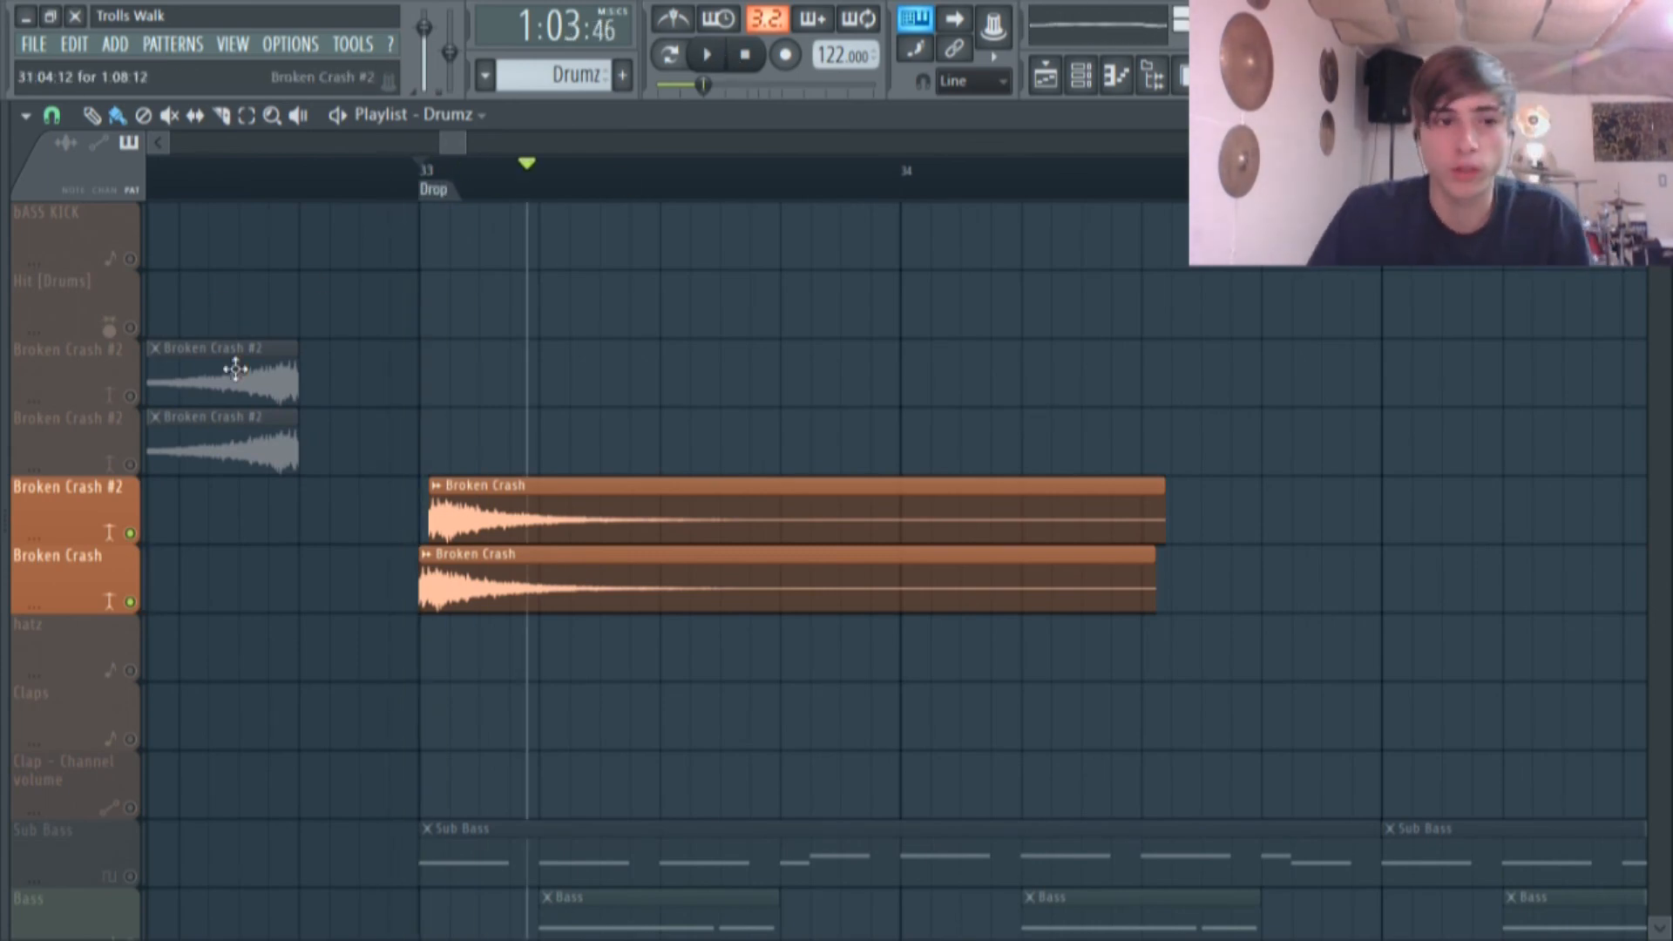
pyautogui.rightClick(136, 405)
pyautogui.scroll(2, 568, 397)
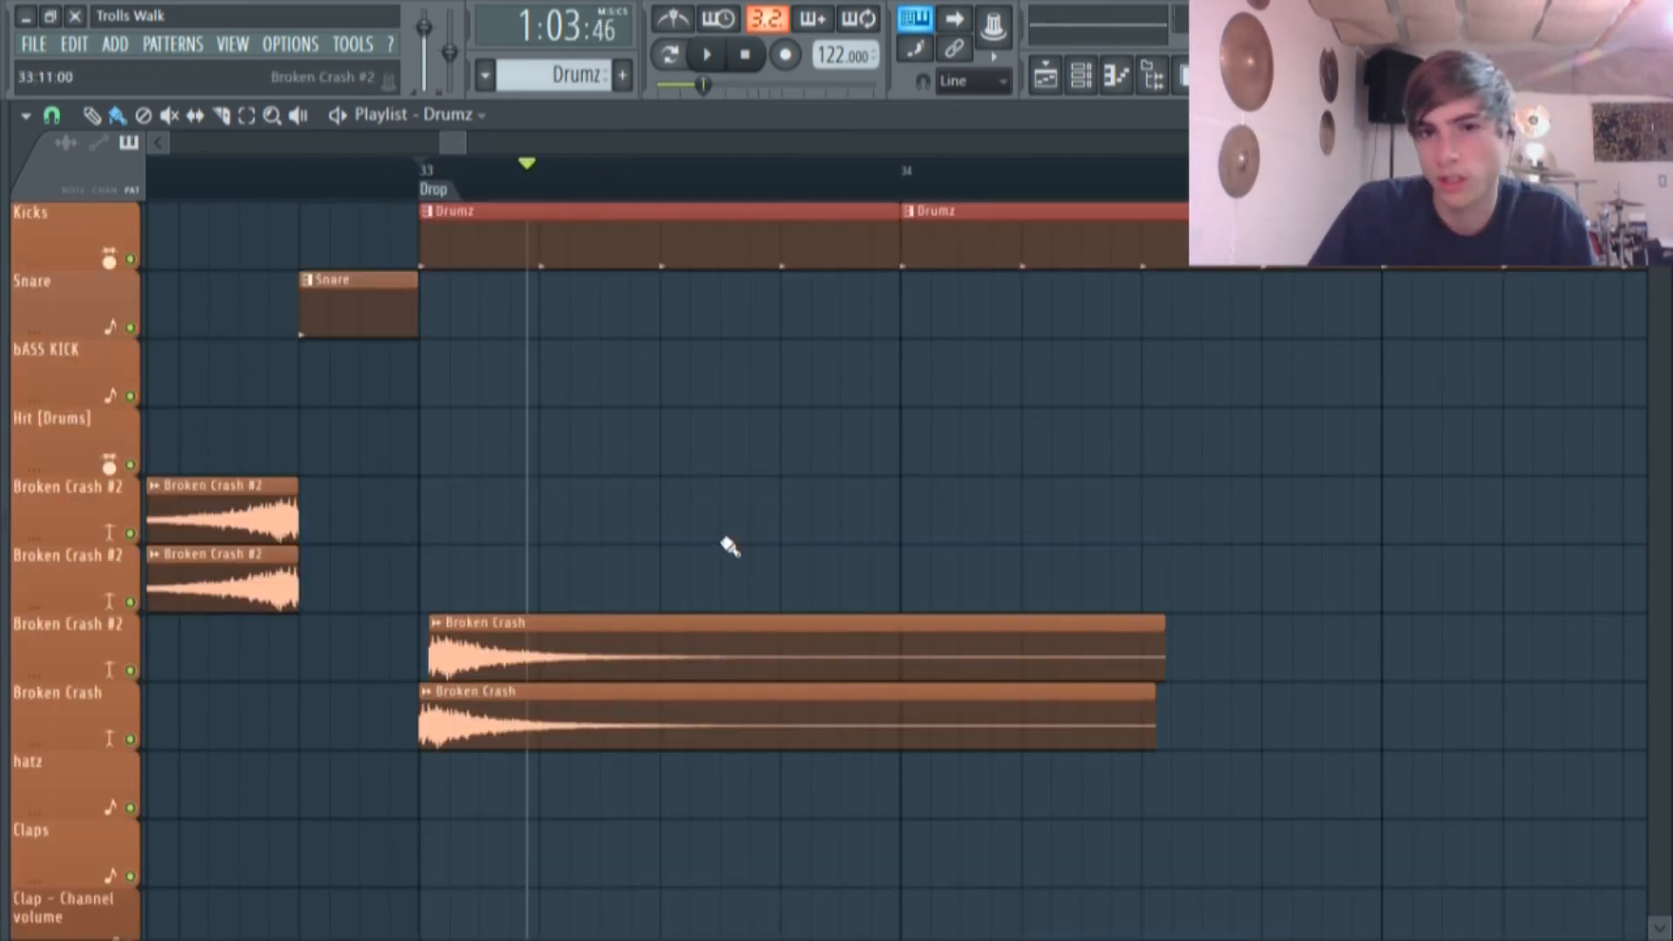
# Open the Sub Bass clip's piano roll at the drop and play the pattern on its own in pattern mode.
pyautogui.scroll(-6, 730, 547)
pyautogui.click(702, 584)
pyautogui.doubleClick(749, 551)
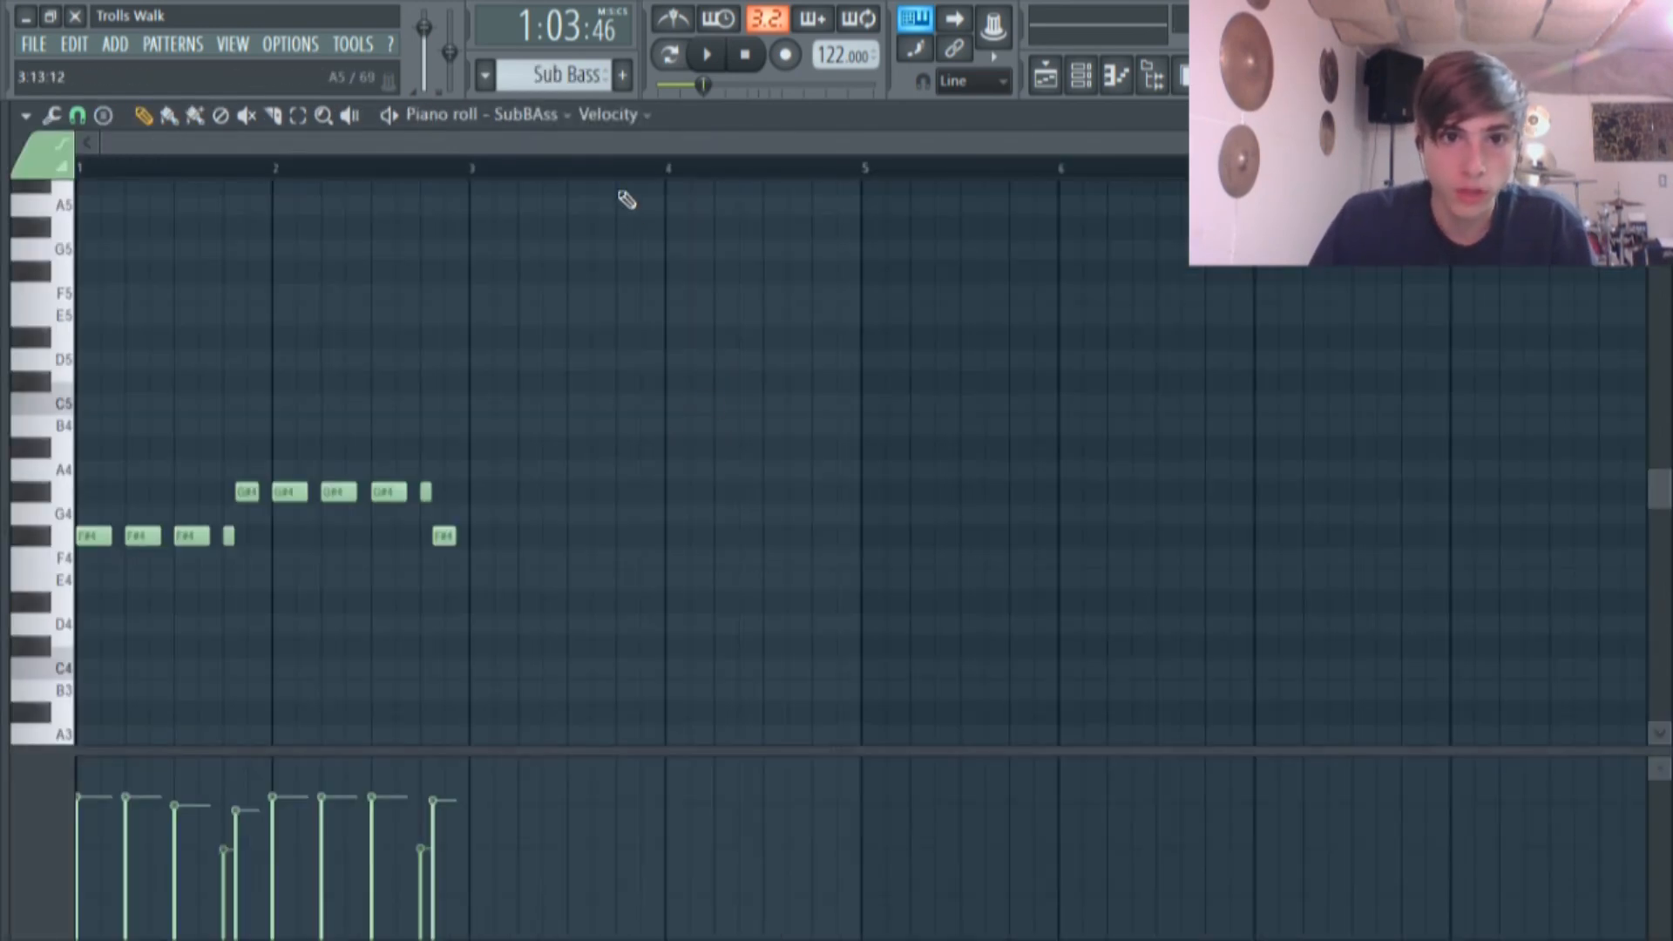
pyautogui.click(685, 45)
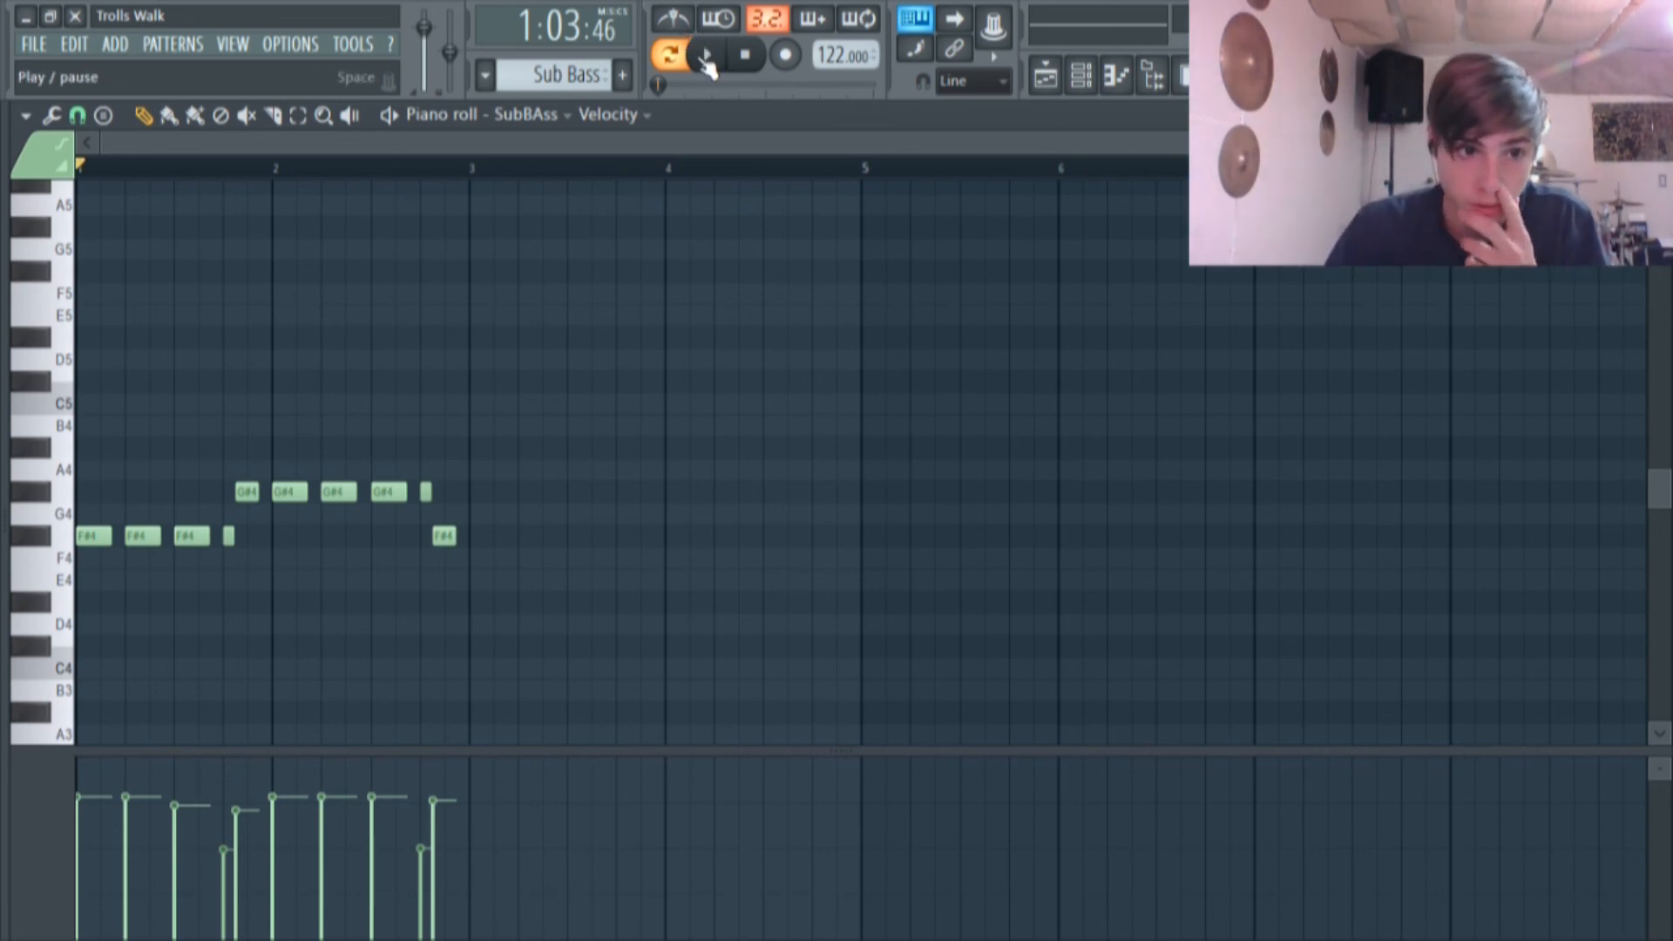
pyautogui.click(708, 61)
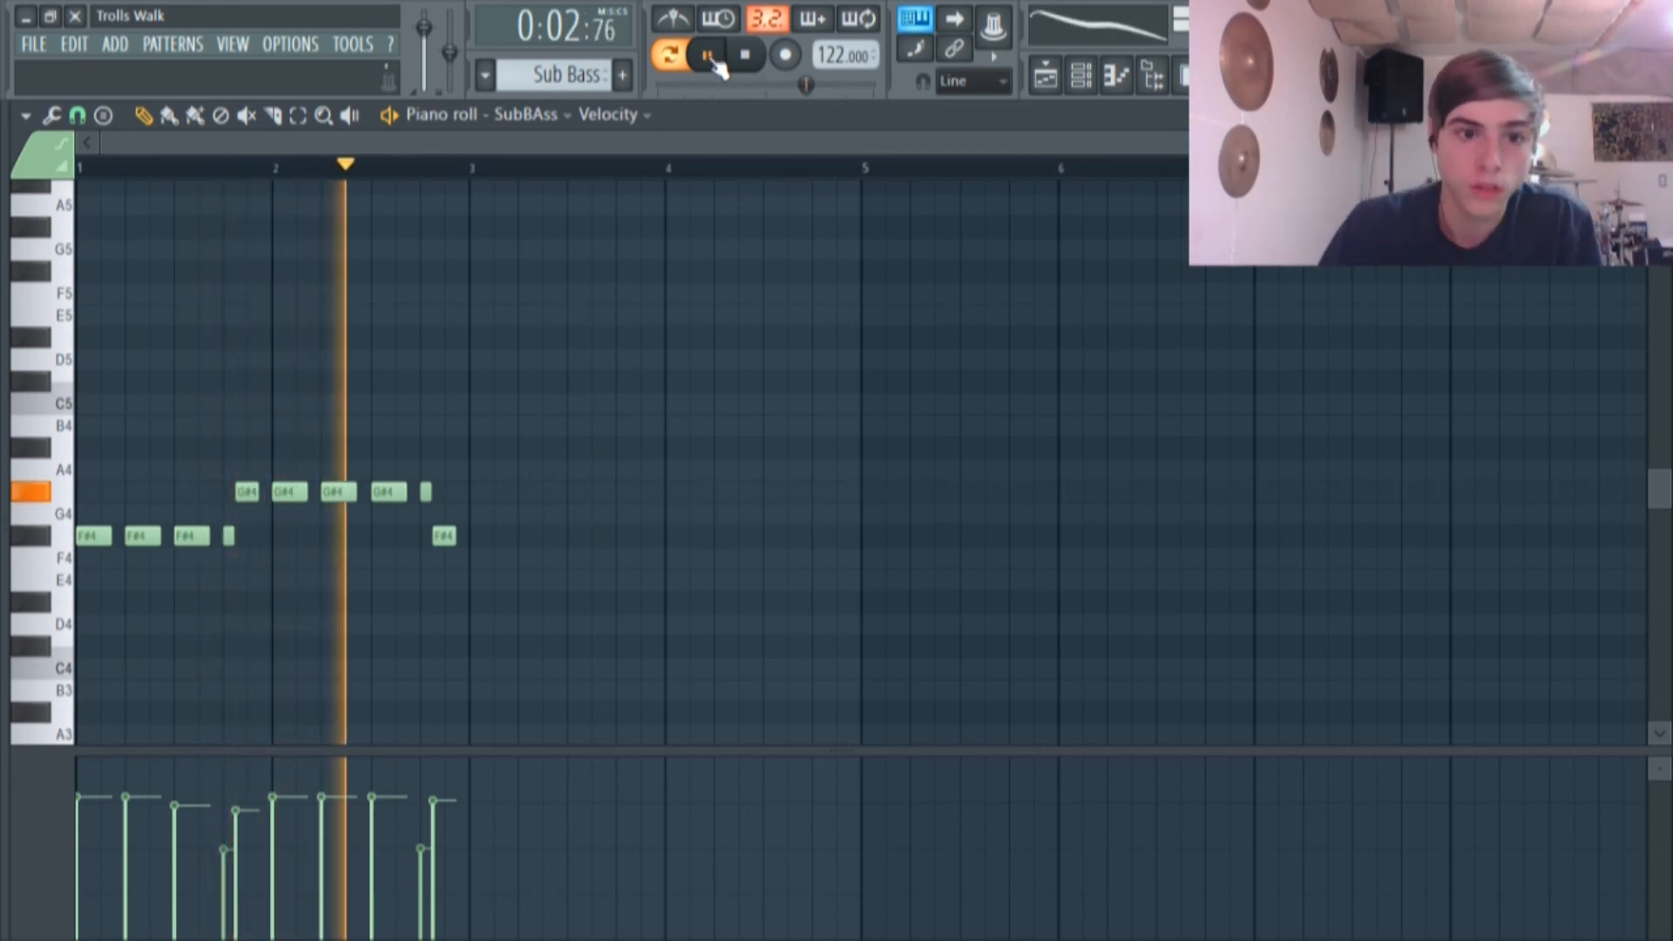
pyautogui.click(710, 58)
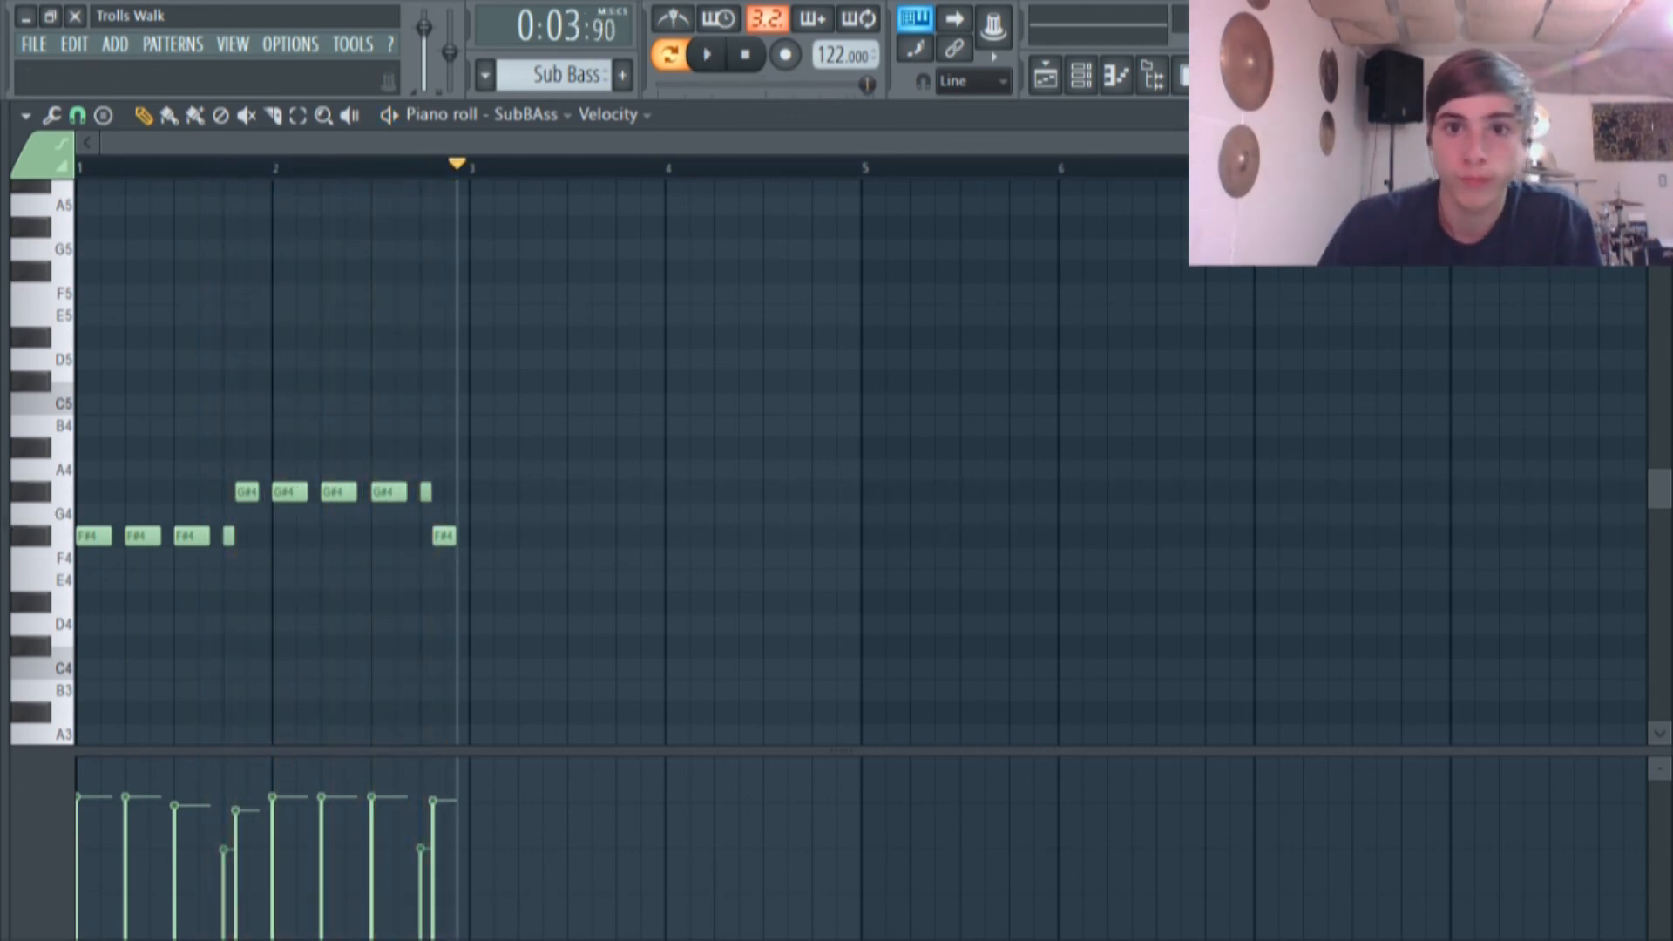
# Open the SubBAss channel's Sytrus from the channel rack and examine its Main and OP 1 pages and modulation matrix.
pyautogui.click(1087, 89)
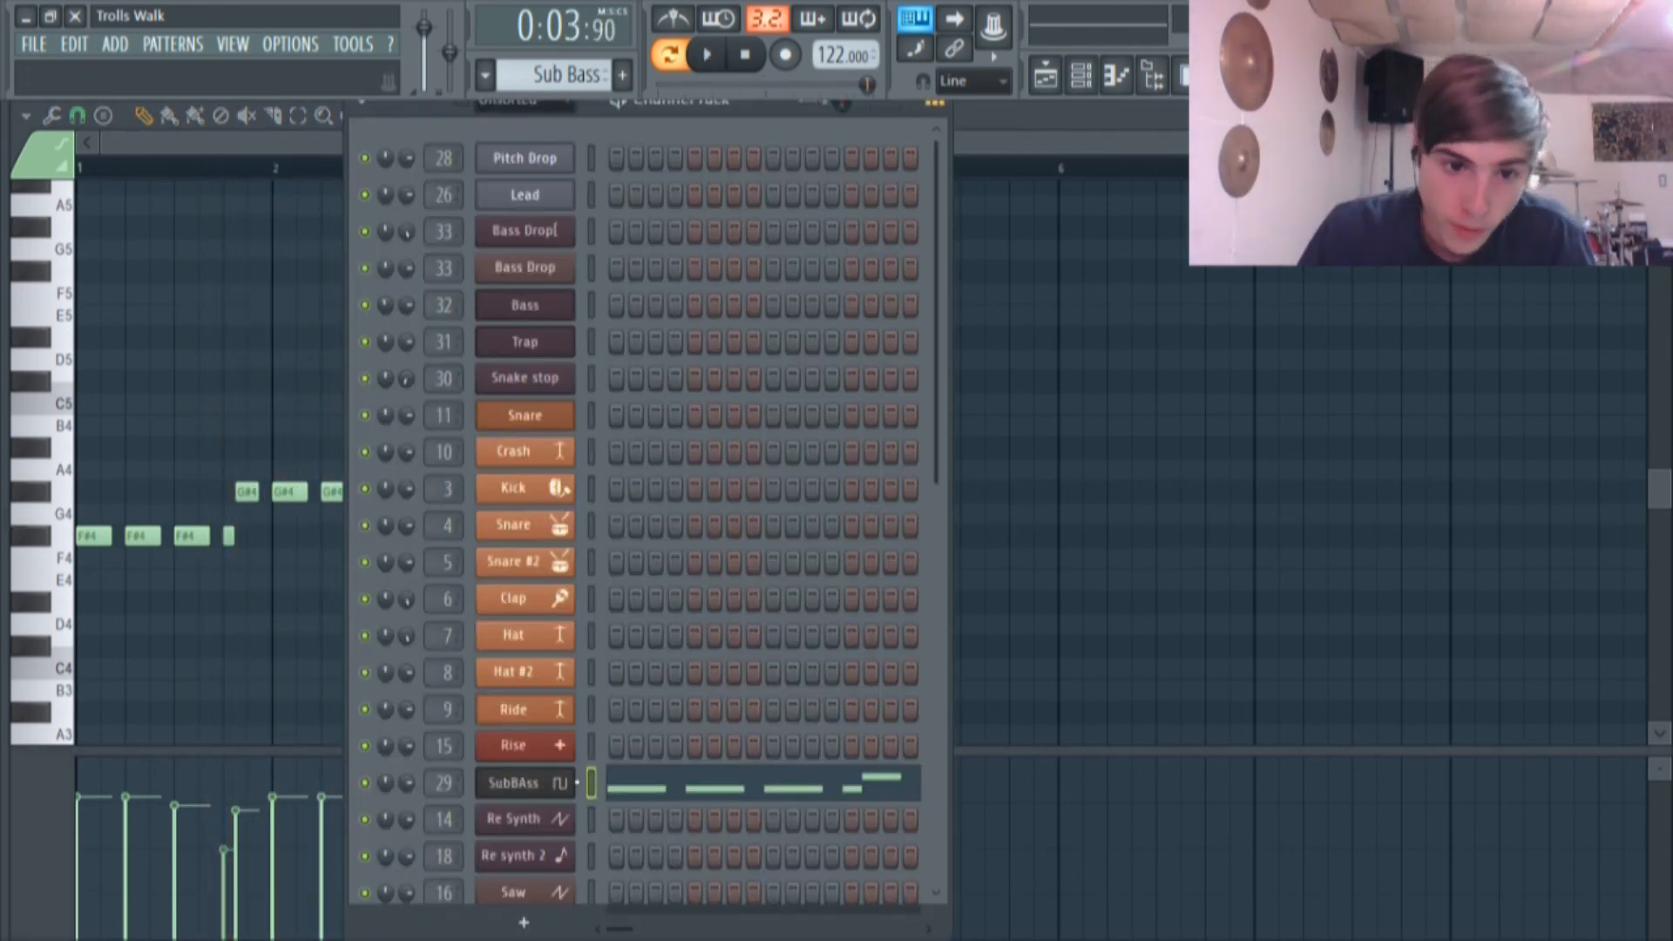
pyautogui.click(578, 795)
pyautogui.moveTo(611, 247); pyautogui.dragTo(605, 236)
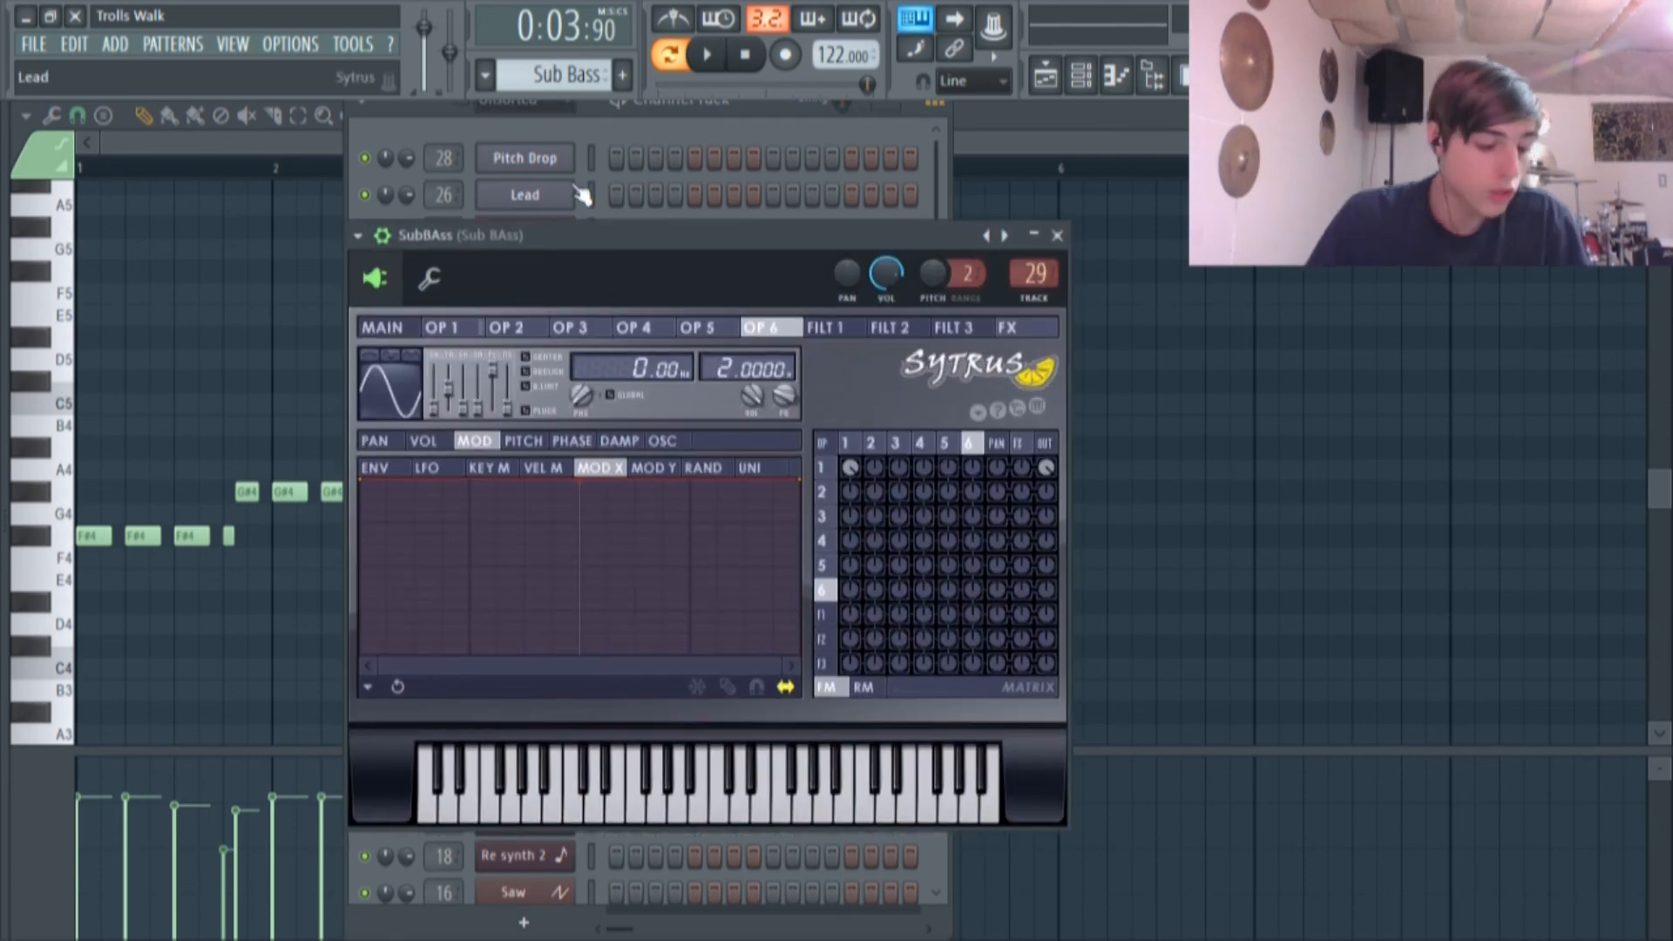
pyautogui.click(413, 329)
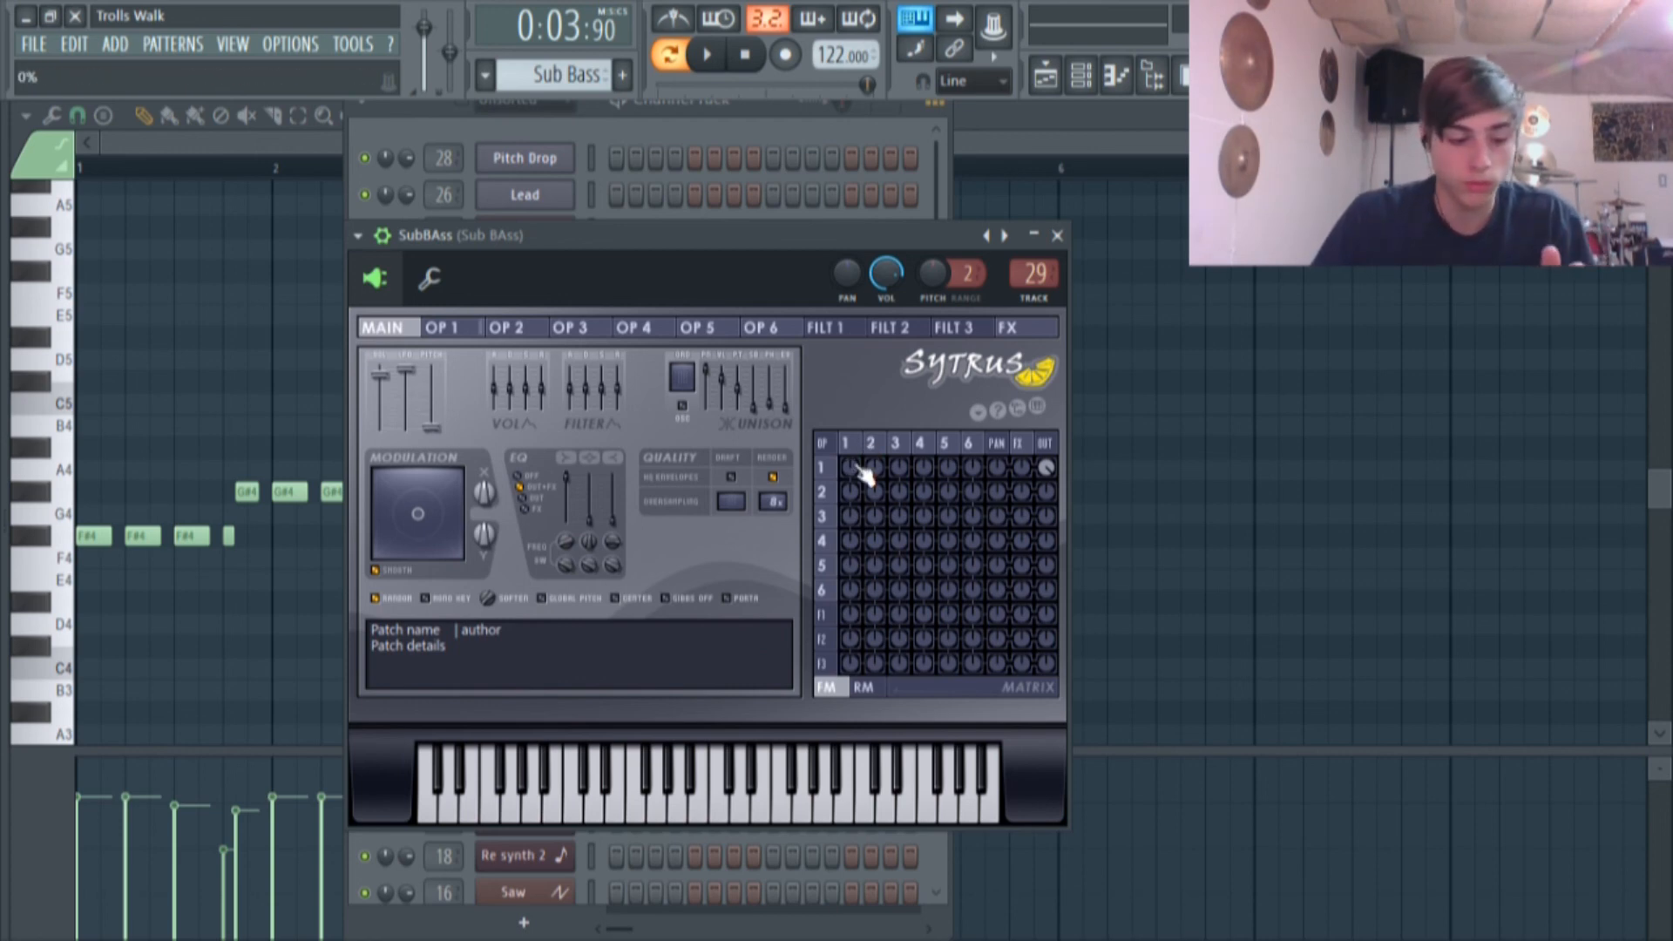
pyautogui.moveTo(856, 467); pyautogui.dragTo(855, 453)
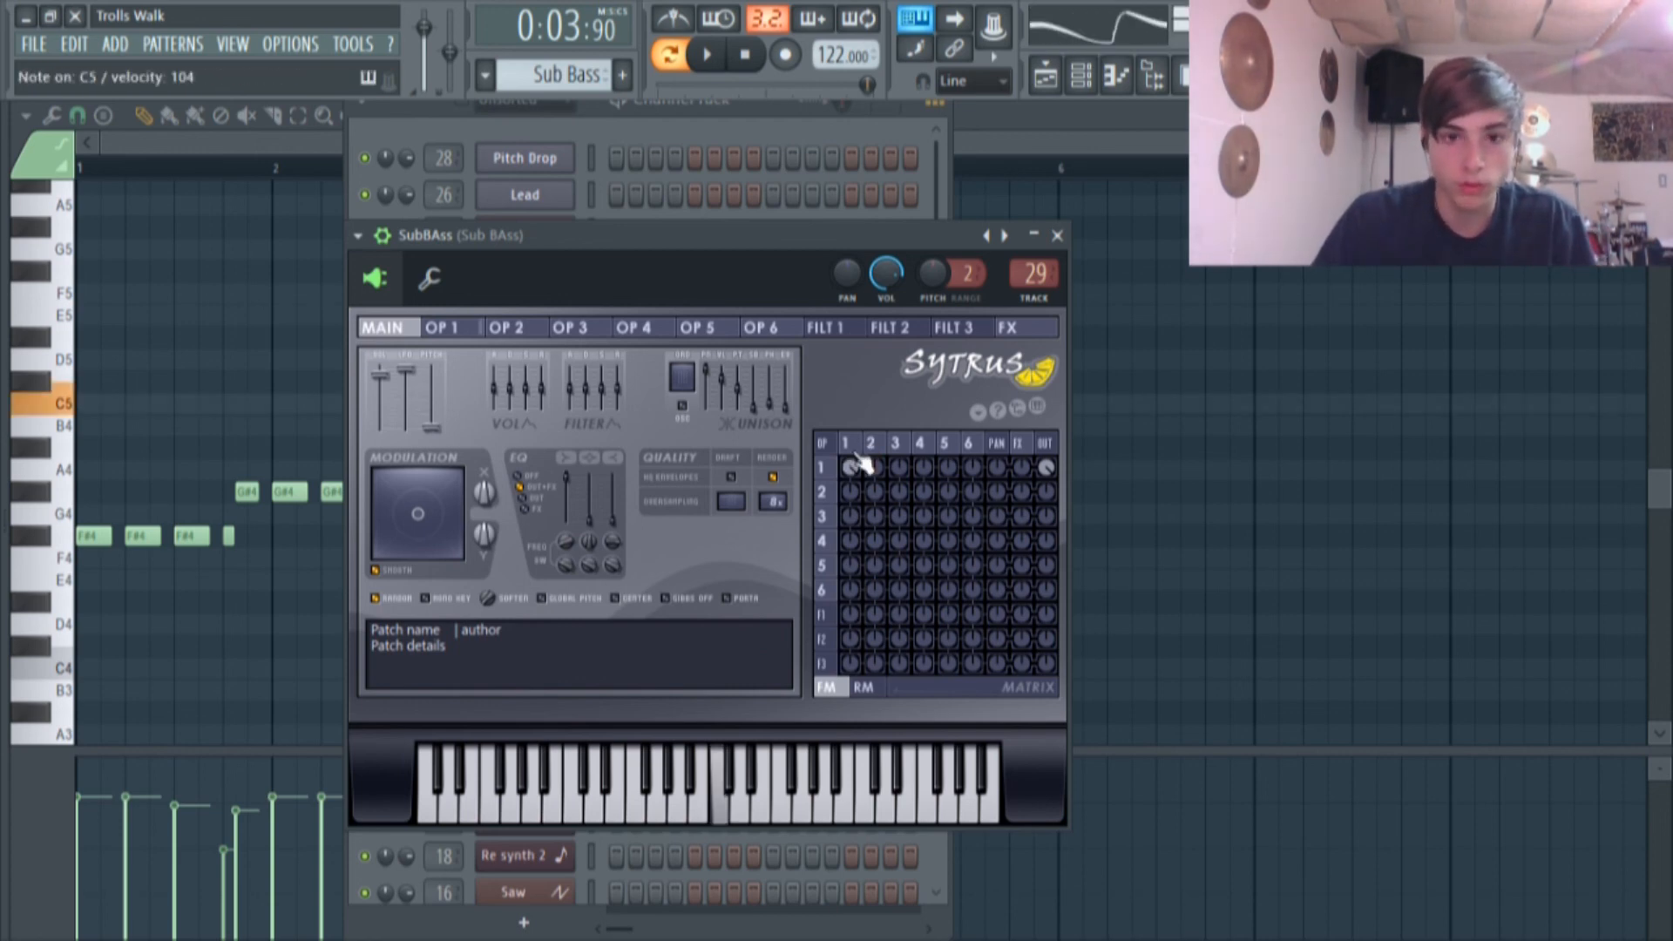
pyautogui.click(465, 331)
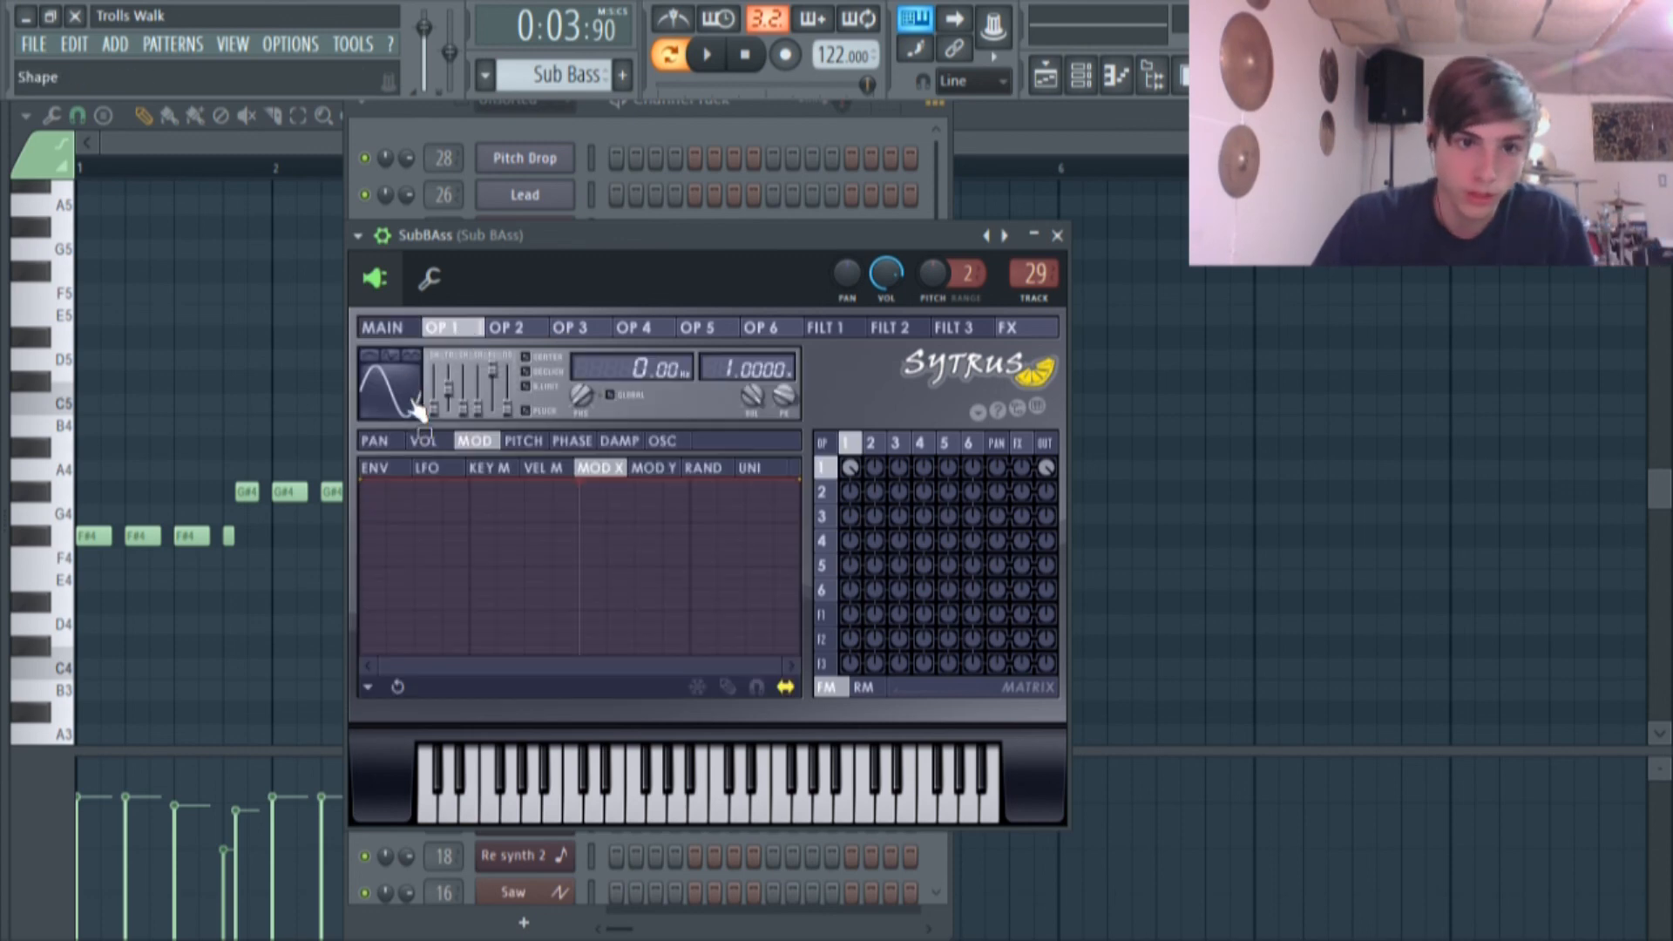
pyautogui.click(397, 329)
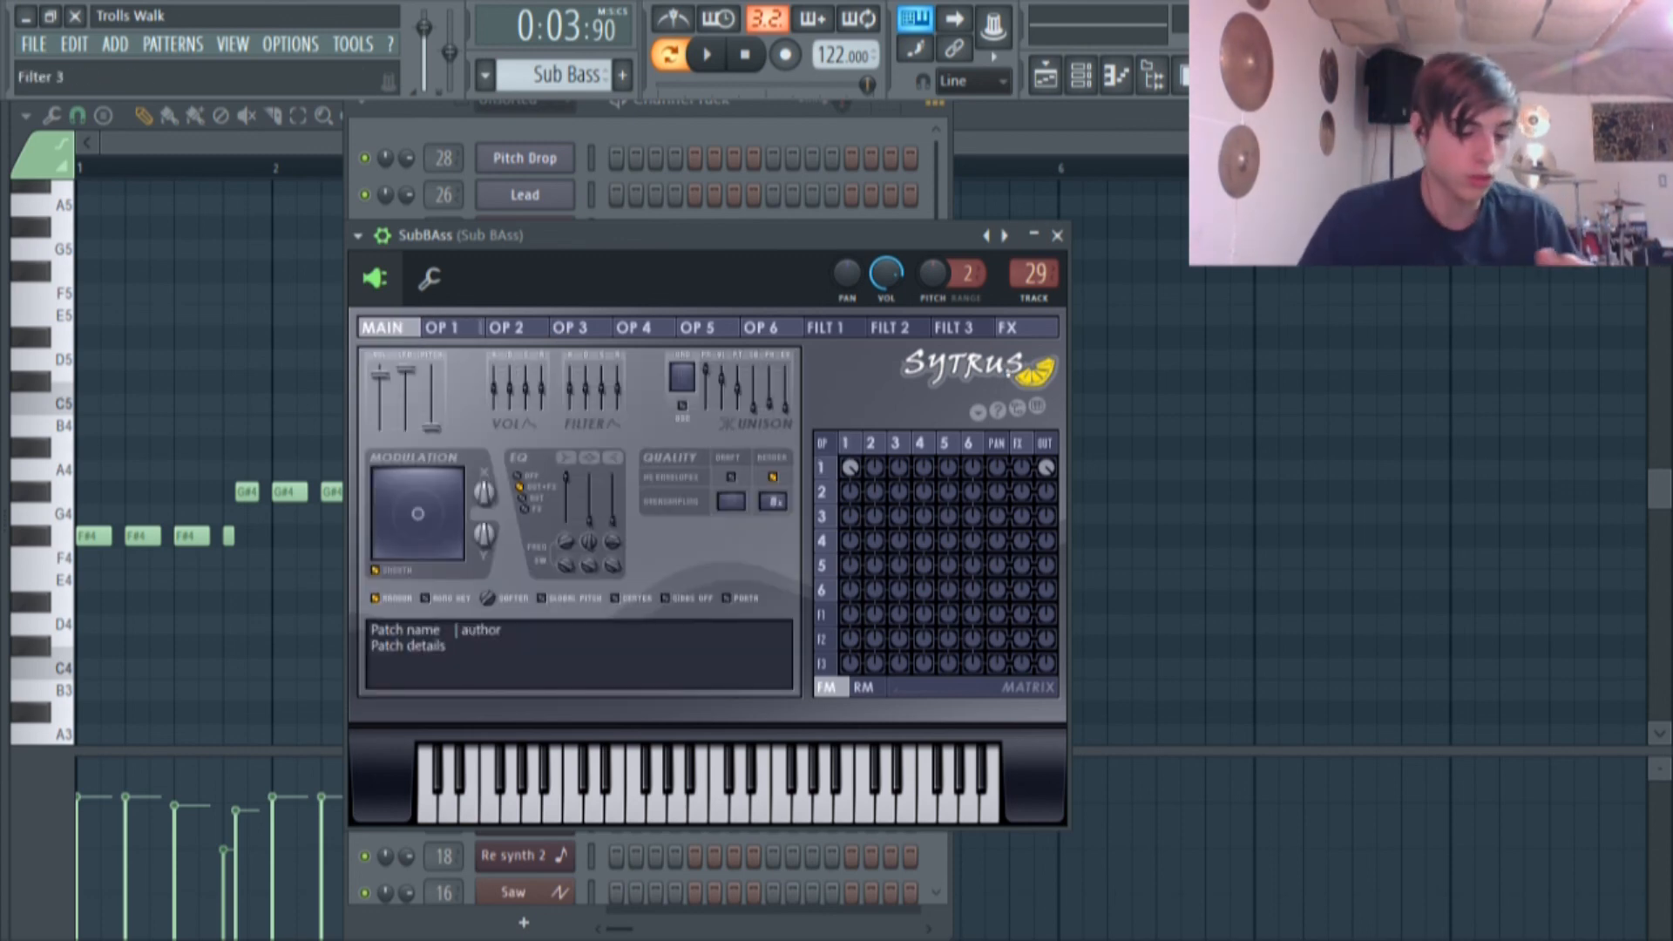
# Check the low-shelf EQ band on the Sub Bass mixer track and return to the playlist.
pyautogui.click(1196, 77)
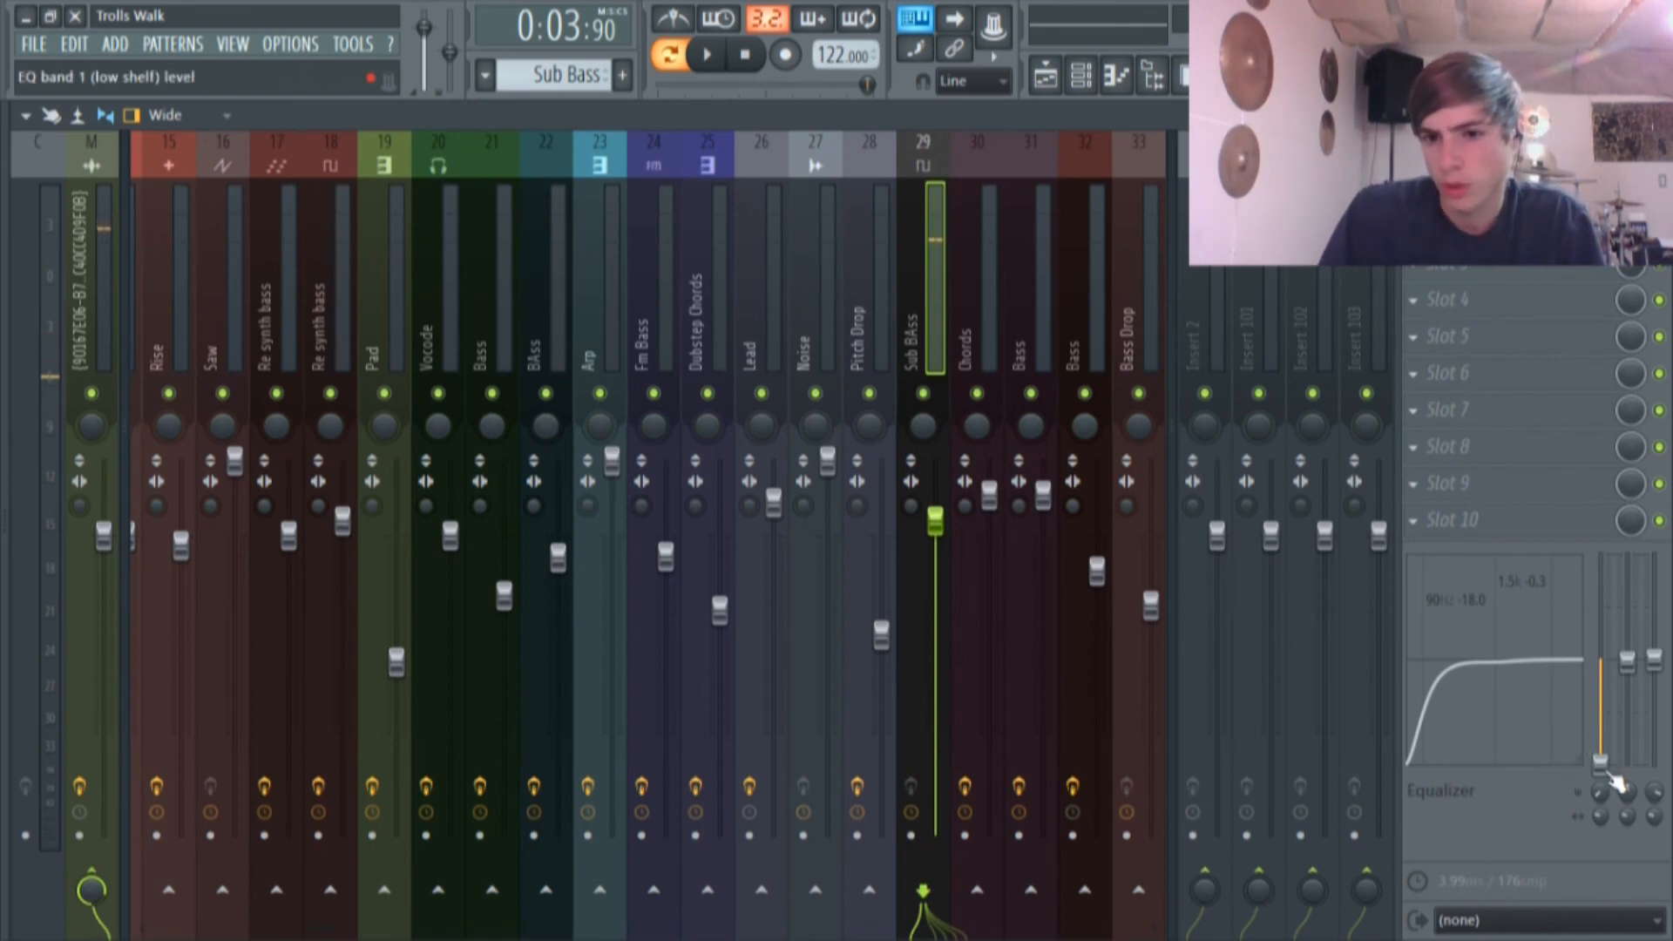
pyautogui.moveTo(1606, 779)
pyautogui.mouseDown()
pyautogui.moveTo(1606, 671)
pyautogui.moveTo(1605, 767)
pyautogui.mouseUp()
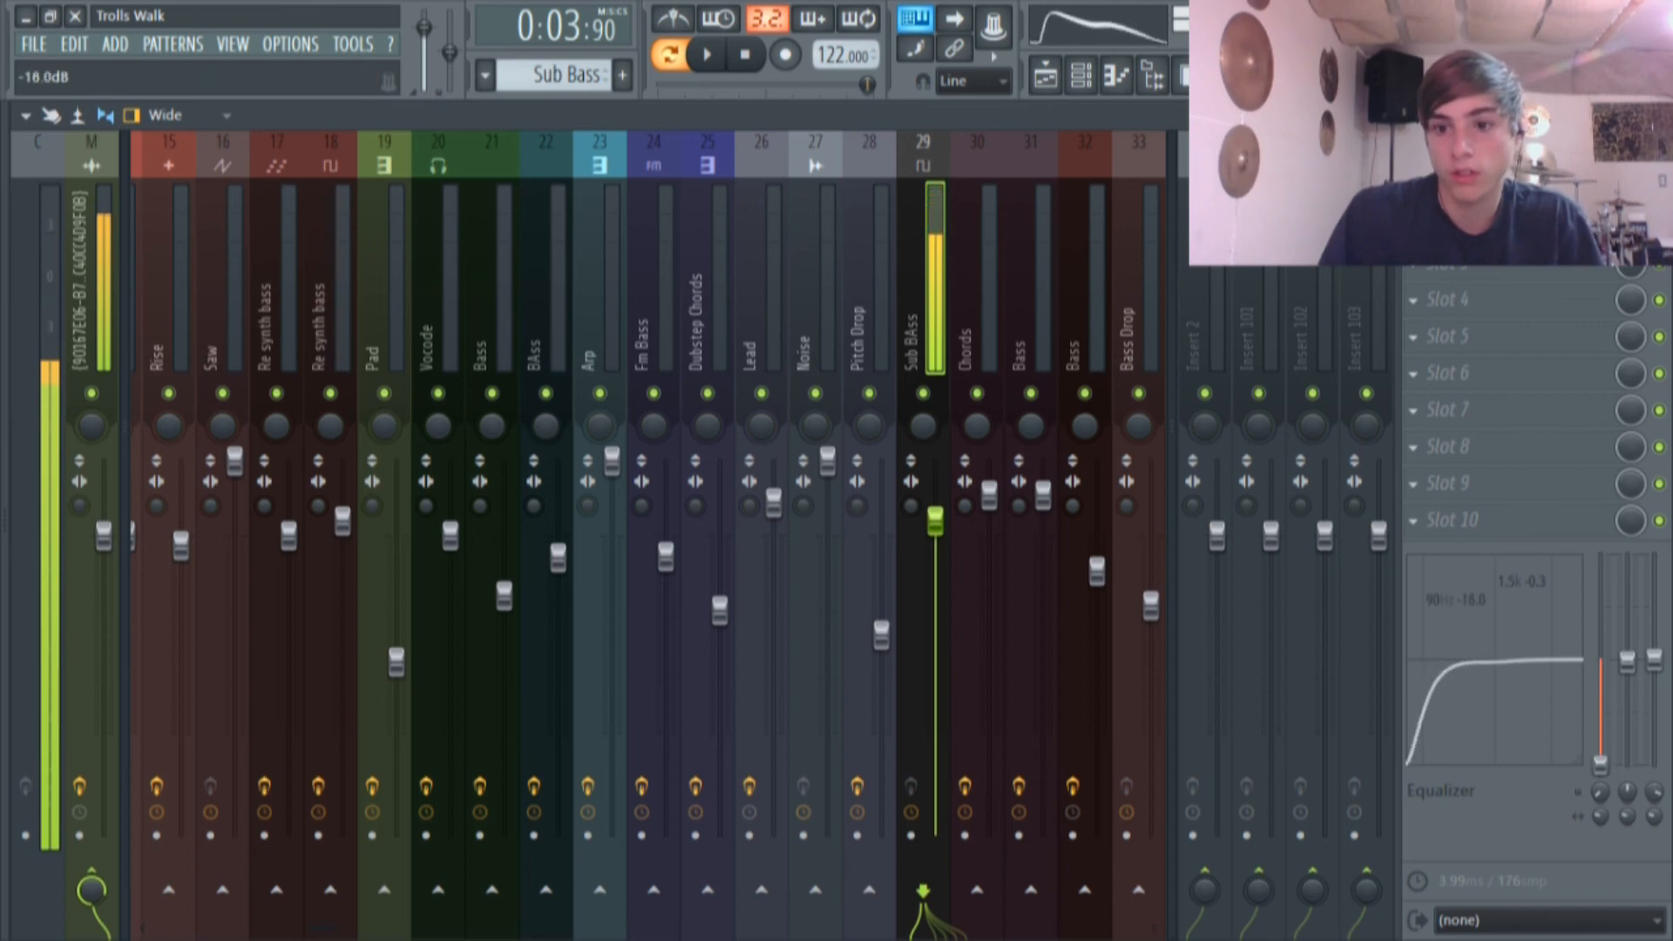
pyautogui.click(1045, 79)
# Open the piano roll of the teal Bass clip at the Drop marker and play its pattern in pattern mode.
pyautogui.scroll(-3, 765, 436)
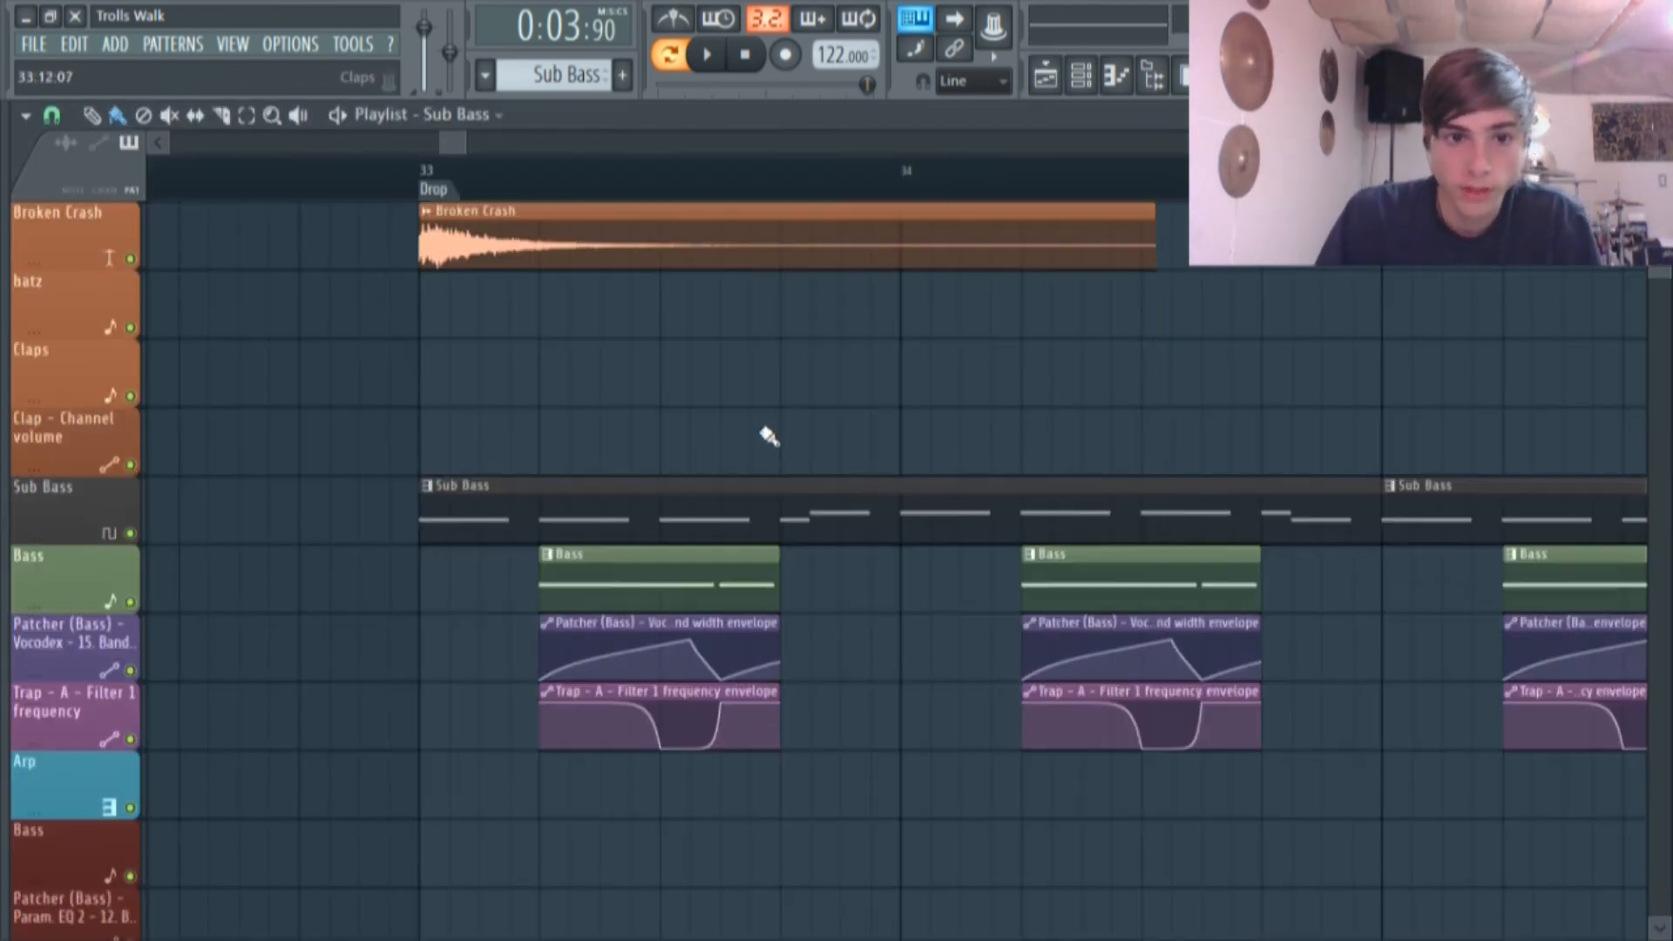
pyautogui.scroll(-5, 685, 447)
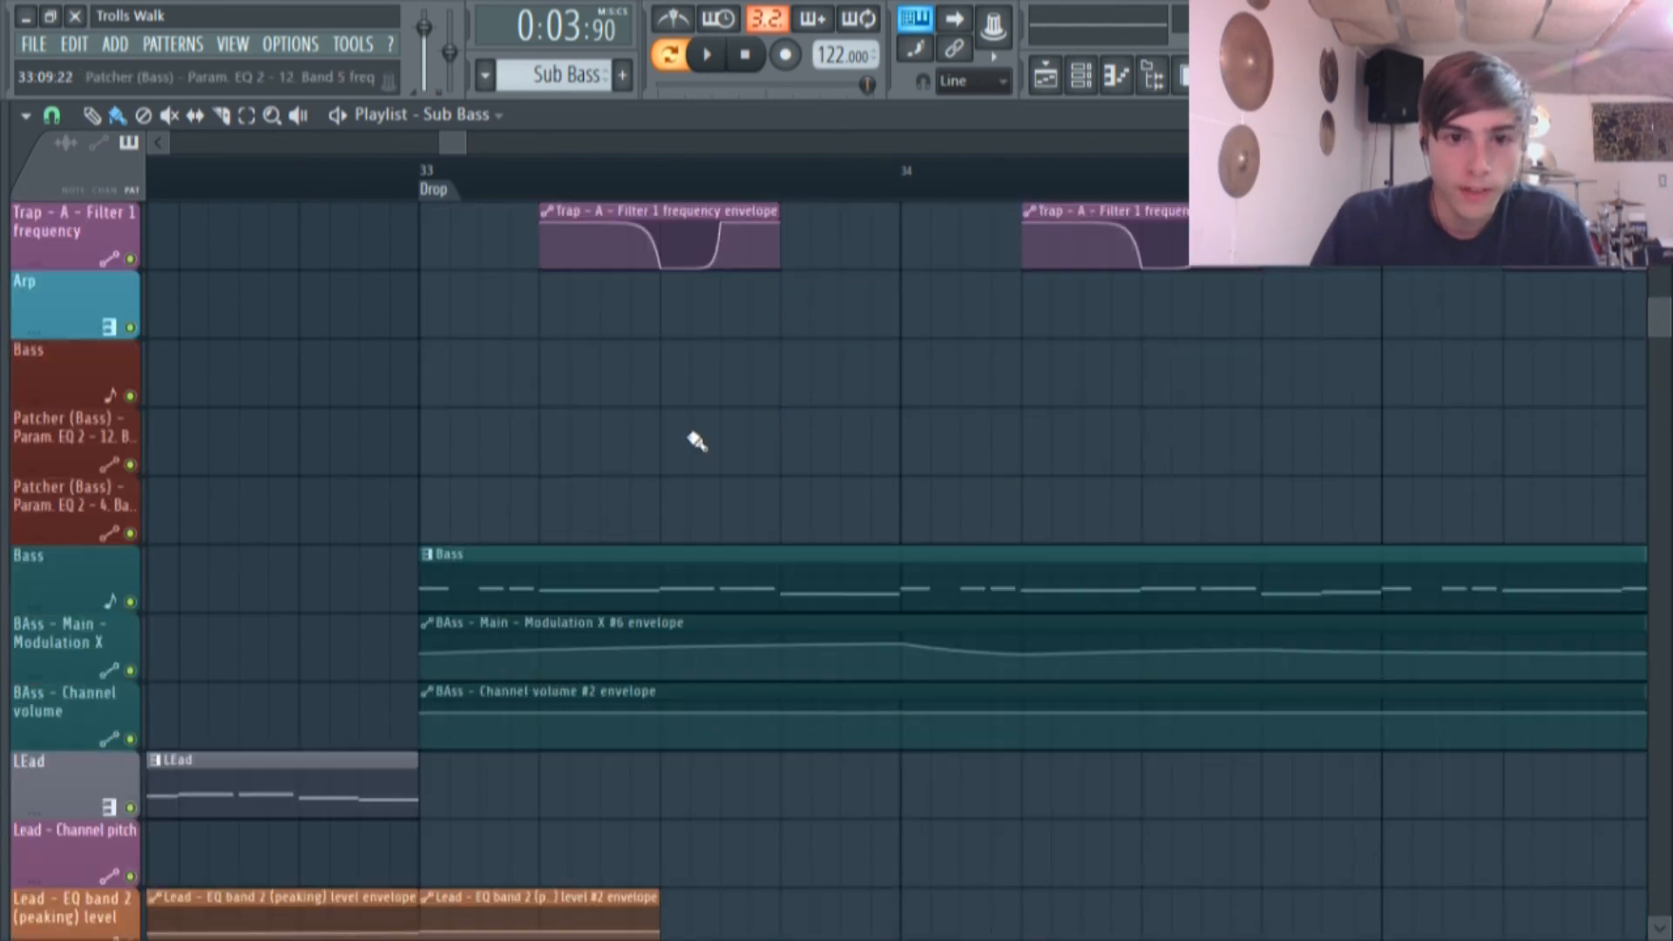
pyautogui.scroll(-5, 714, 599)
pyautogui.doubleClick(703, 587)
pyautogui.click(675, 57)
pyautogui.click(675, 58)
pyautogui.press('space')
pyautogui.scroll(-5, 717, 363)
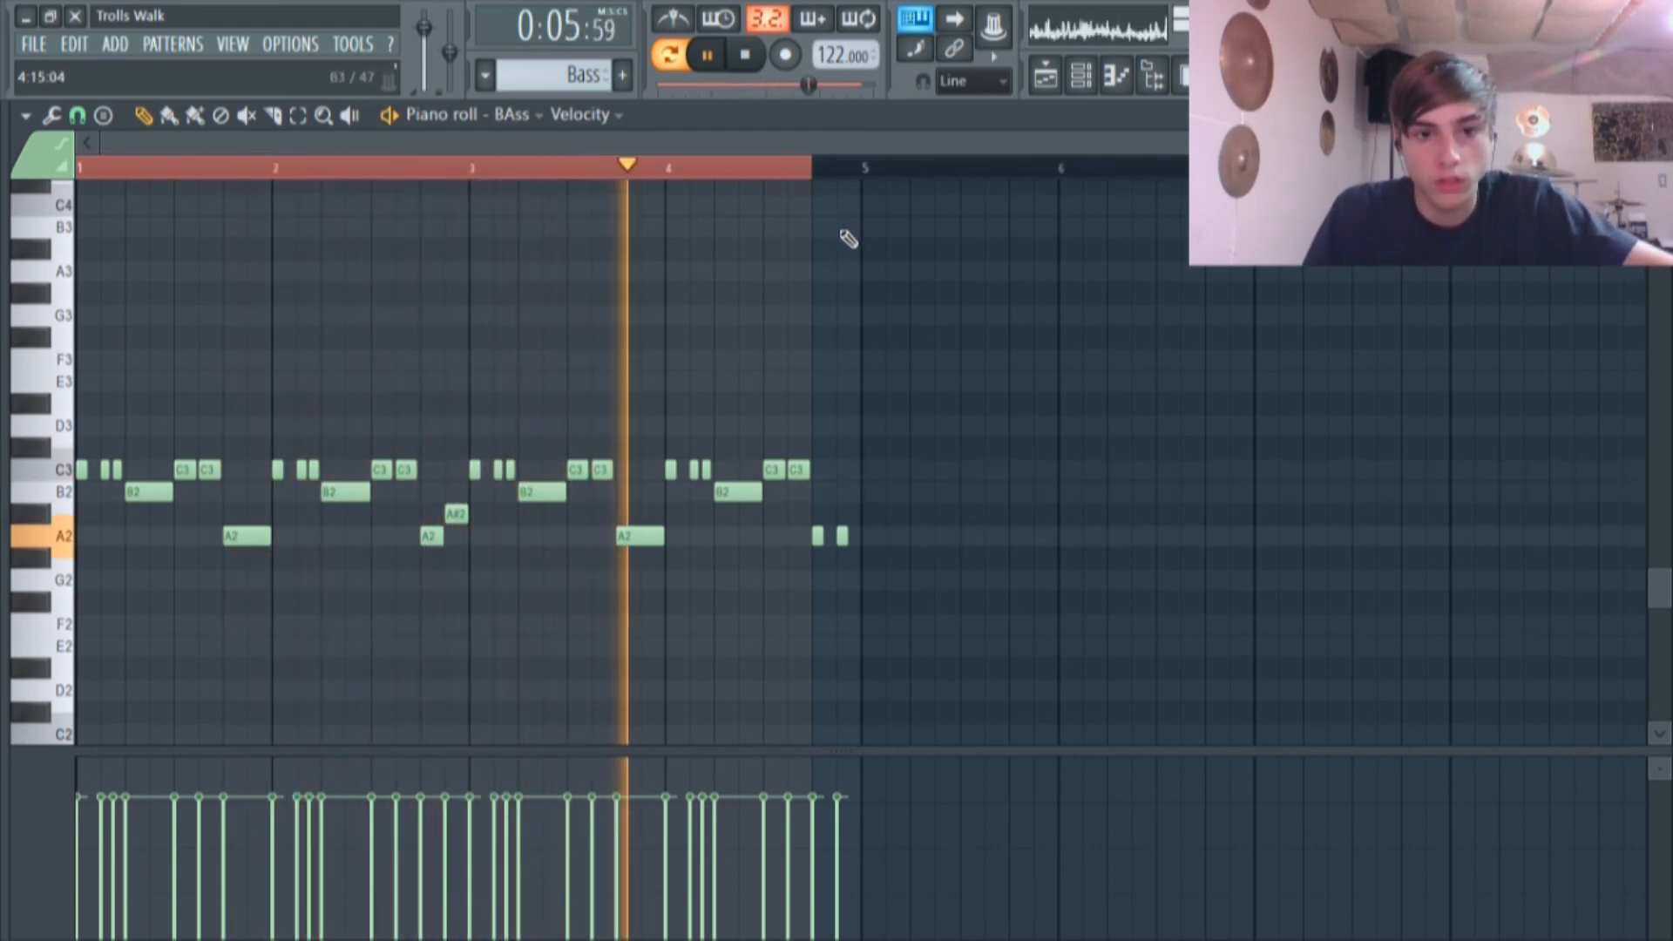
pyautogui.click(707, 55)
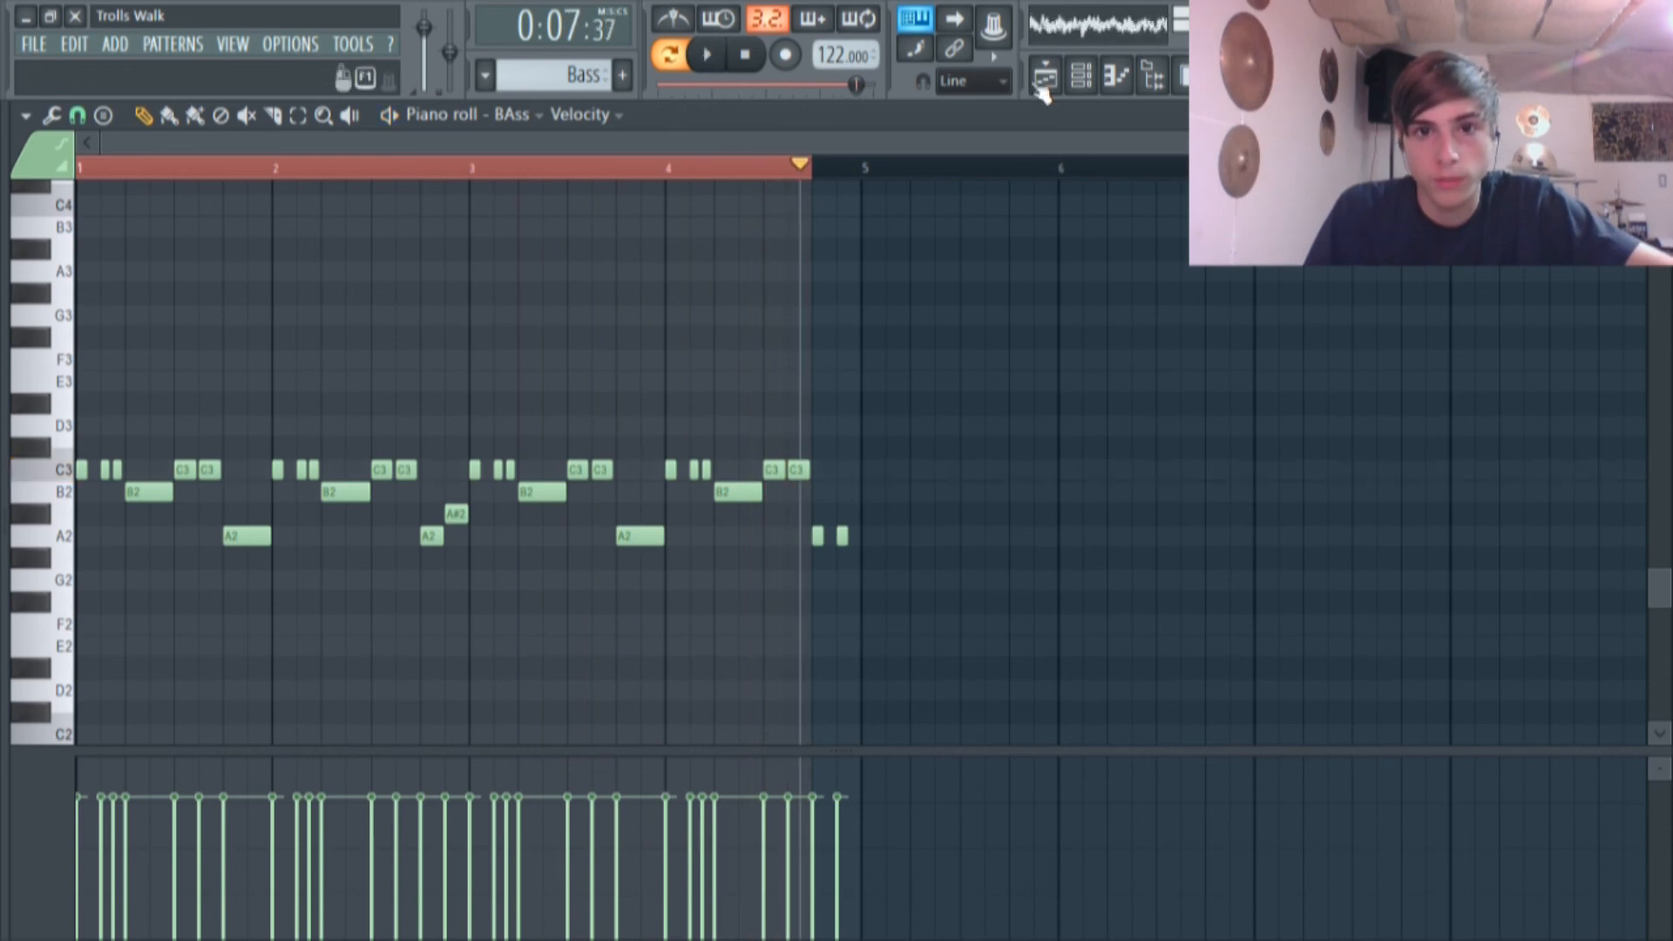
# Solo the teal Bass playlist track together with its Modulation X and Channel volume automation tracks.
pyautogui.click(1044, 78)
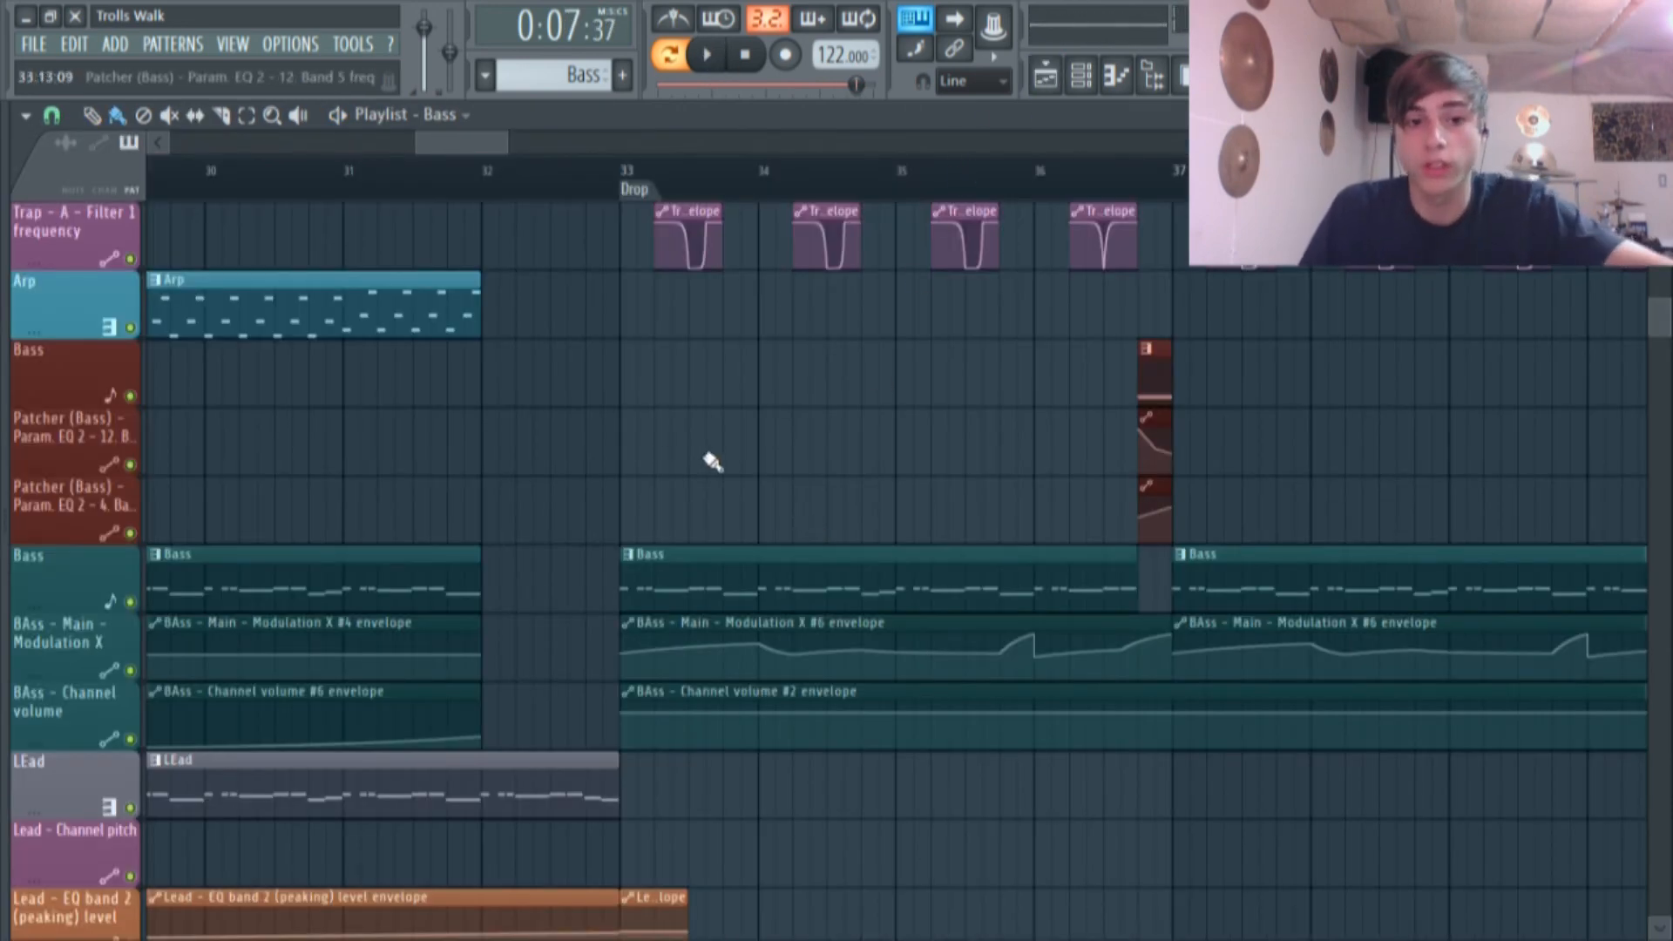
pyautogui.rightClick(130, 601)
pyautogui.click(130, 670)
pyautogui.click(130, 738)
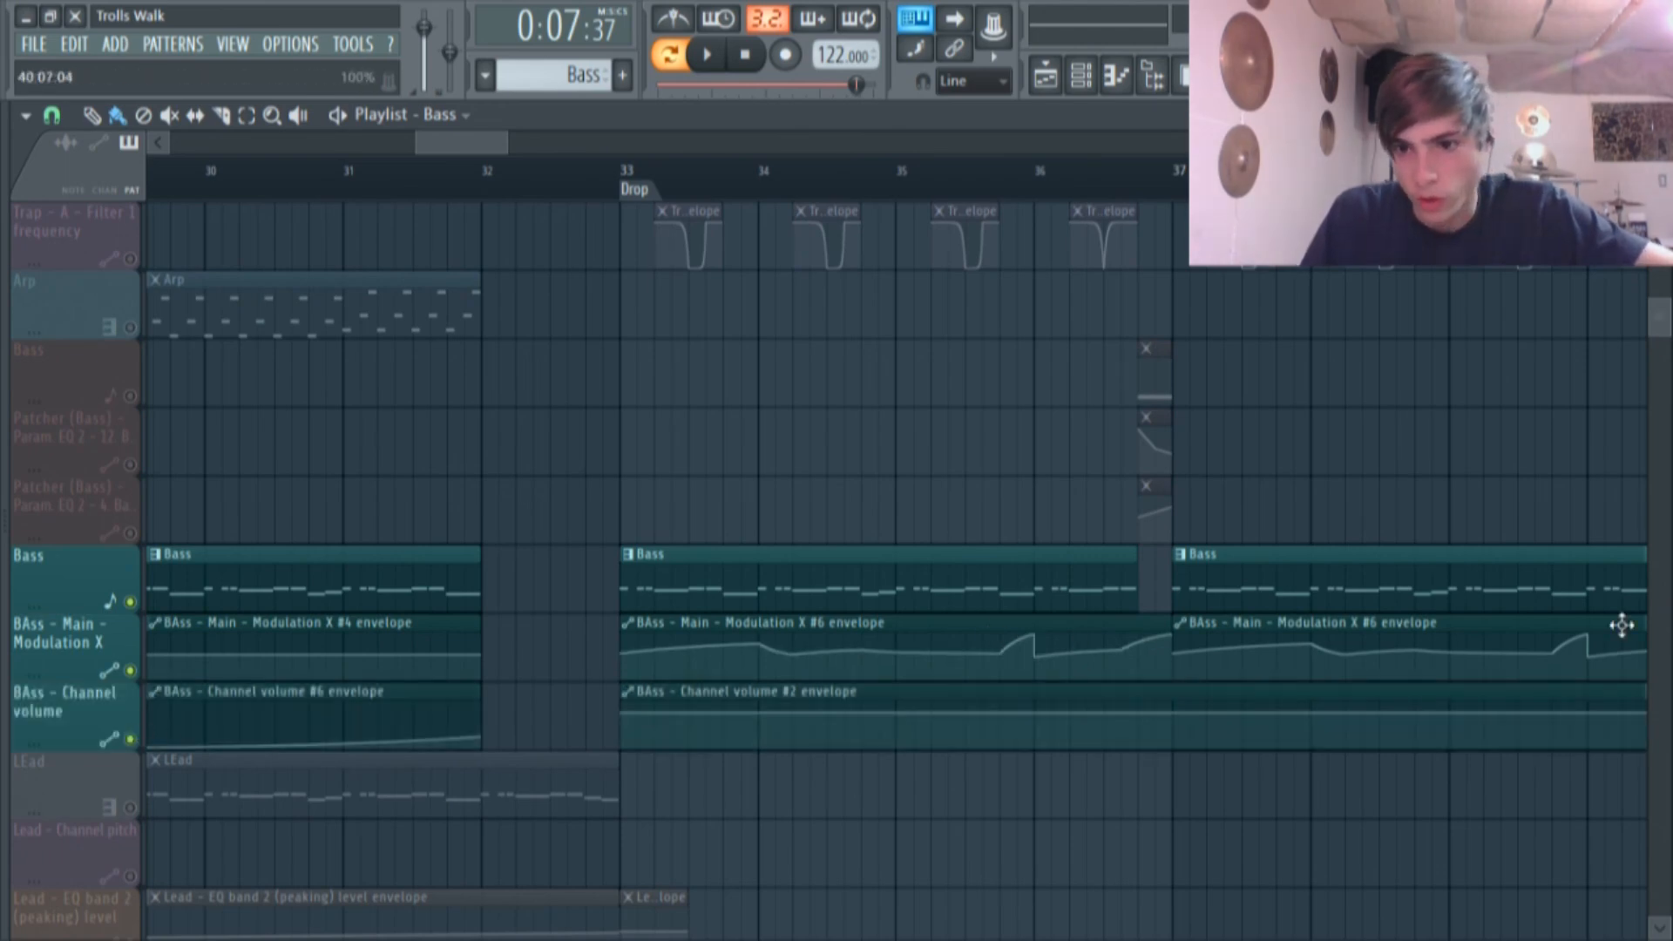
# Play the soloed Bass with its Modulation X and volume automation from the Drop marker in song mode.
pyautogui.scroll(-5, 1290, 716)
pyautogui.moveTo(524, 142); pyautogui.dragTo(750, 168)
pyautogui.scroll(-2, 858, 697)
pyautogui.scroll(3, 708, 737)
pyautogui.scroll(2, 430, 224)
pyautogui.scroll(2, 540, 174)
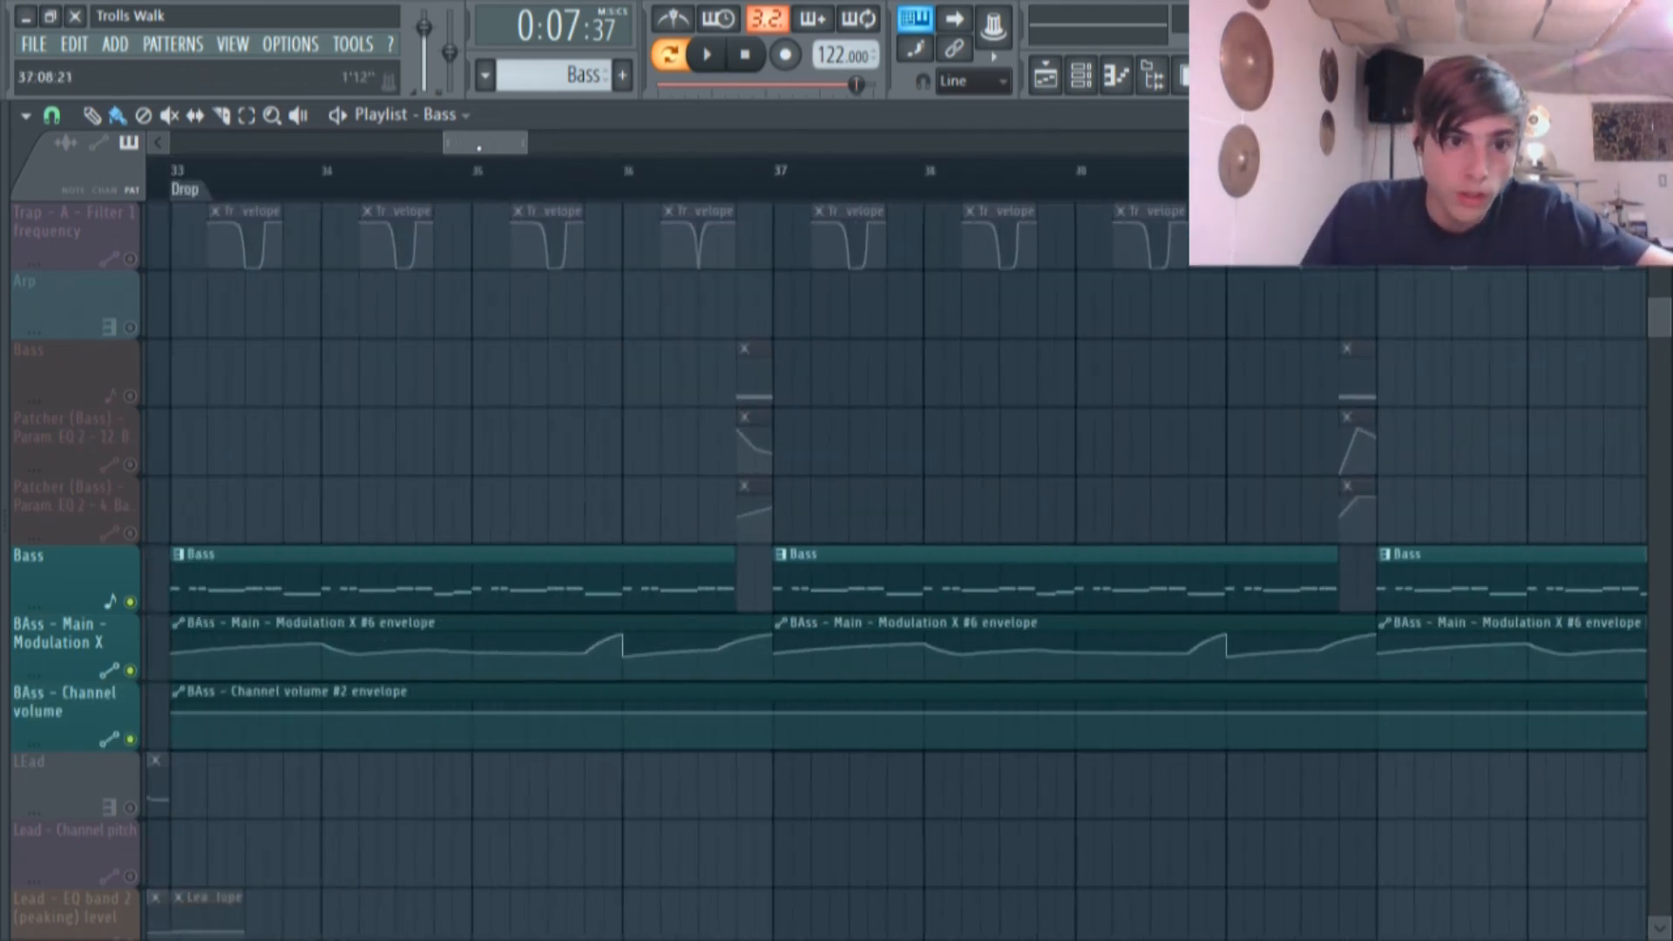
pyautogui.click(486, 189)
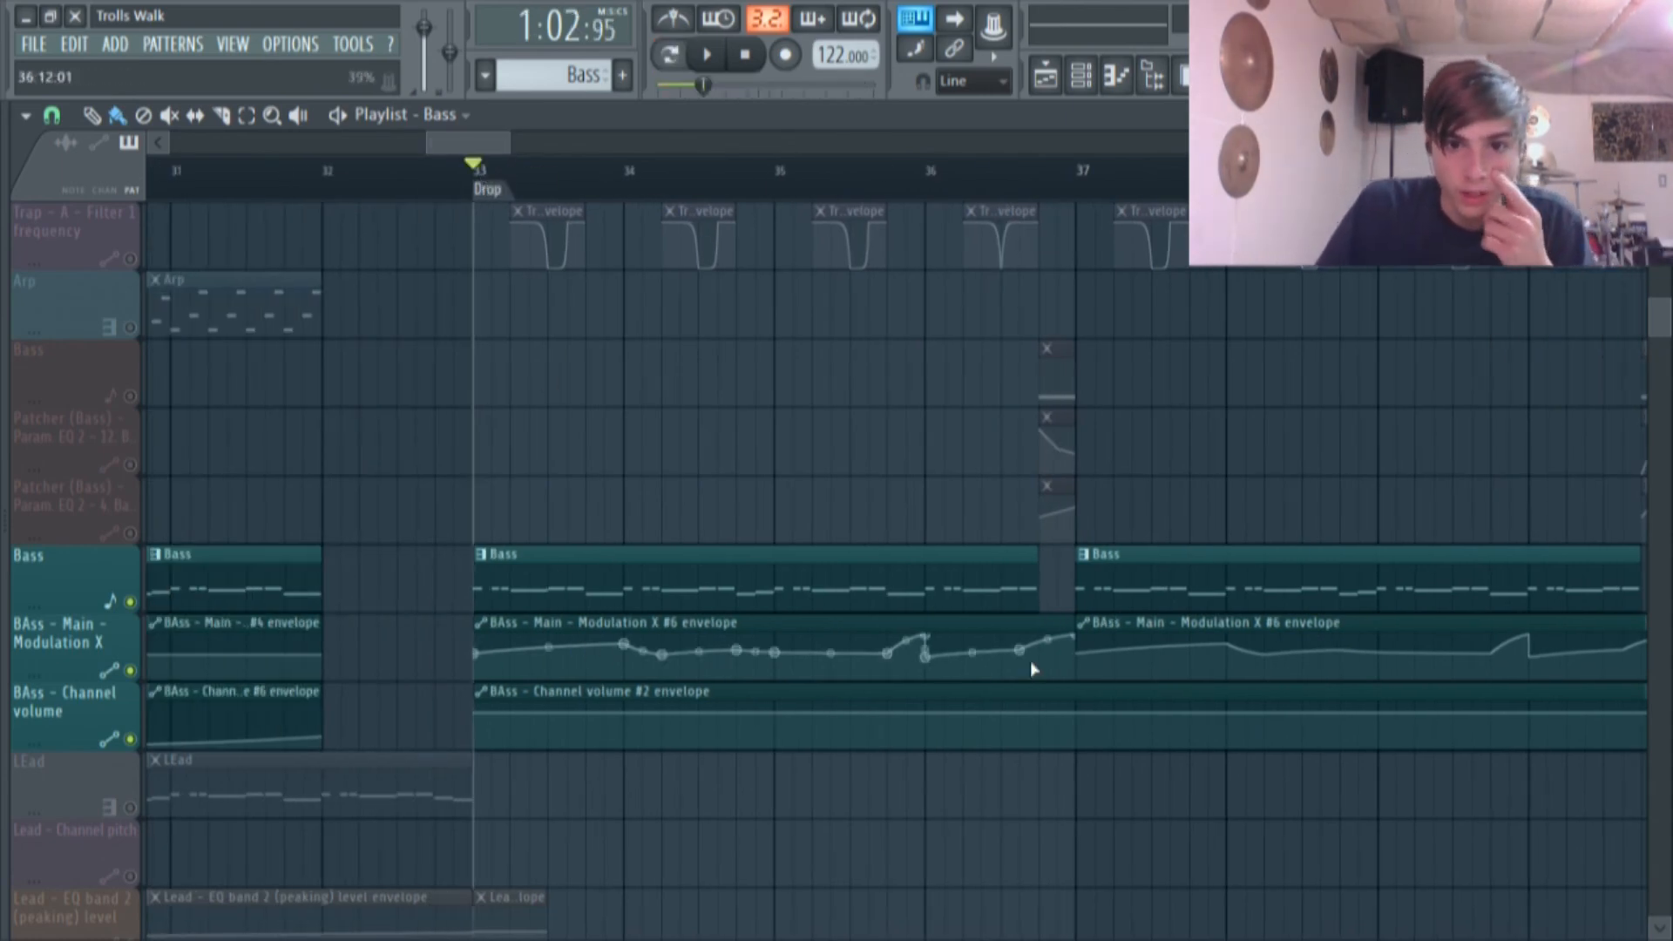
pyautogui.click(706, 55)
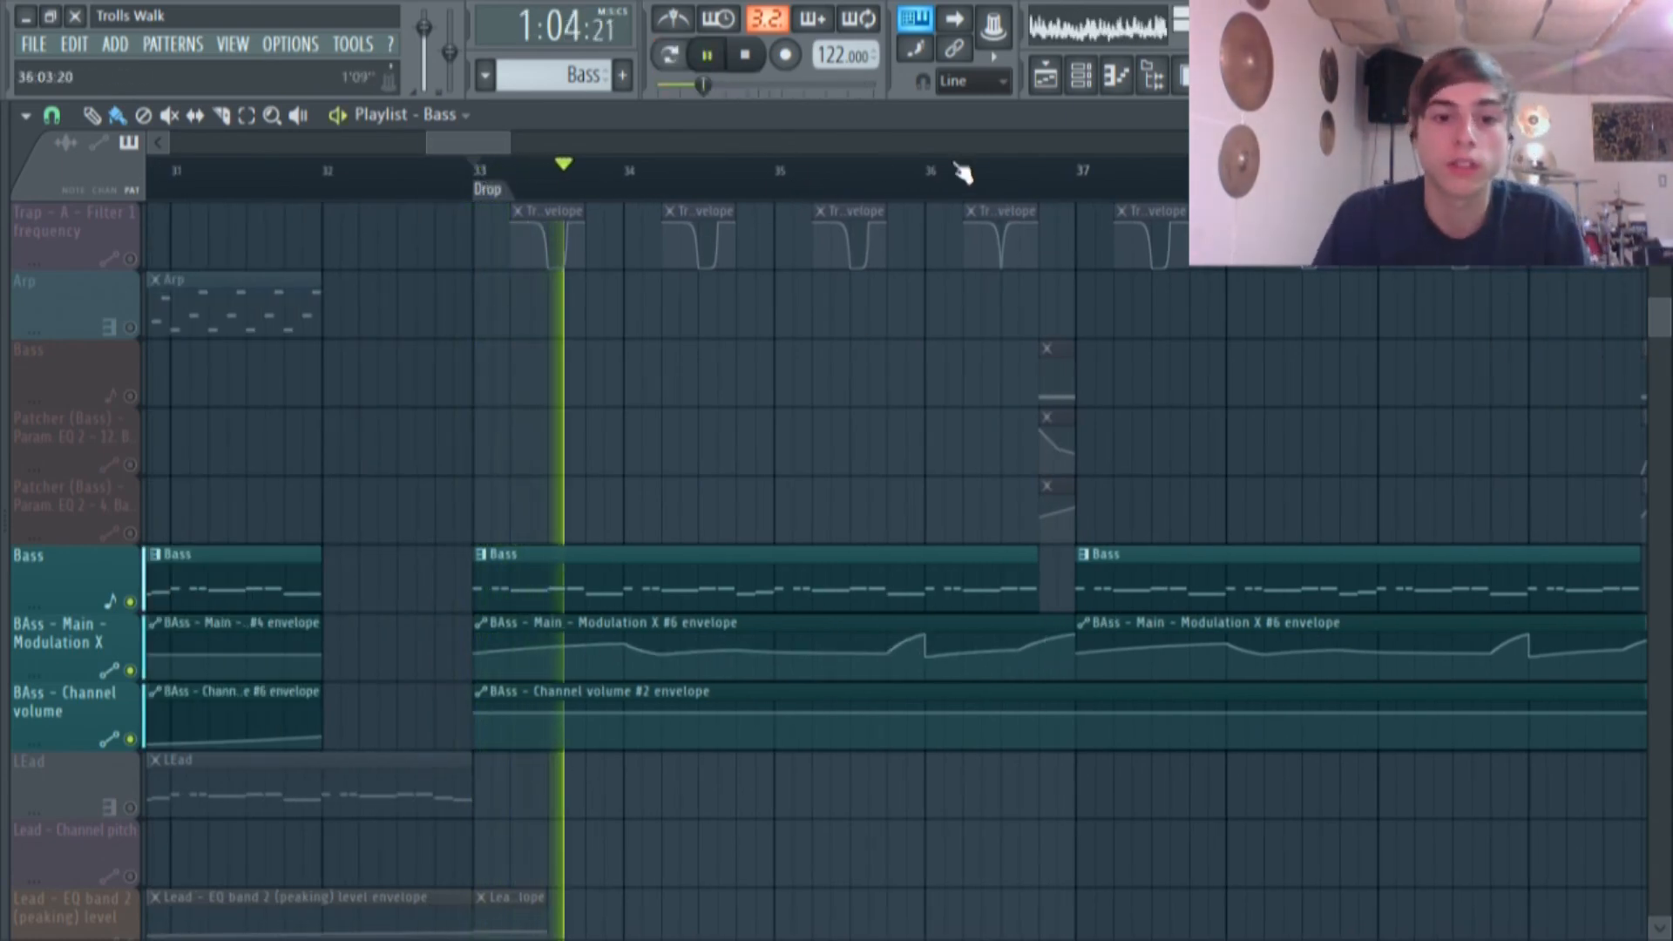
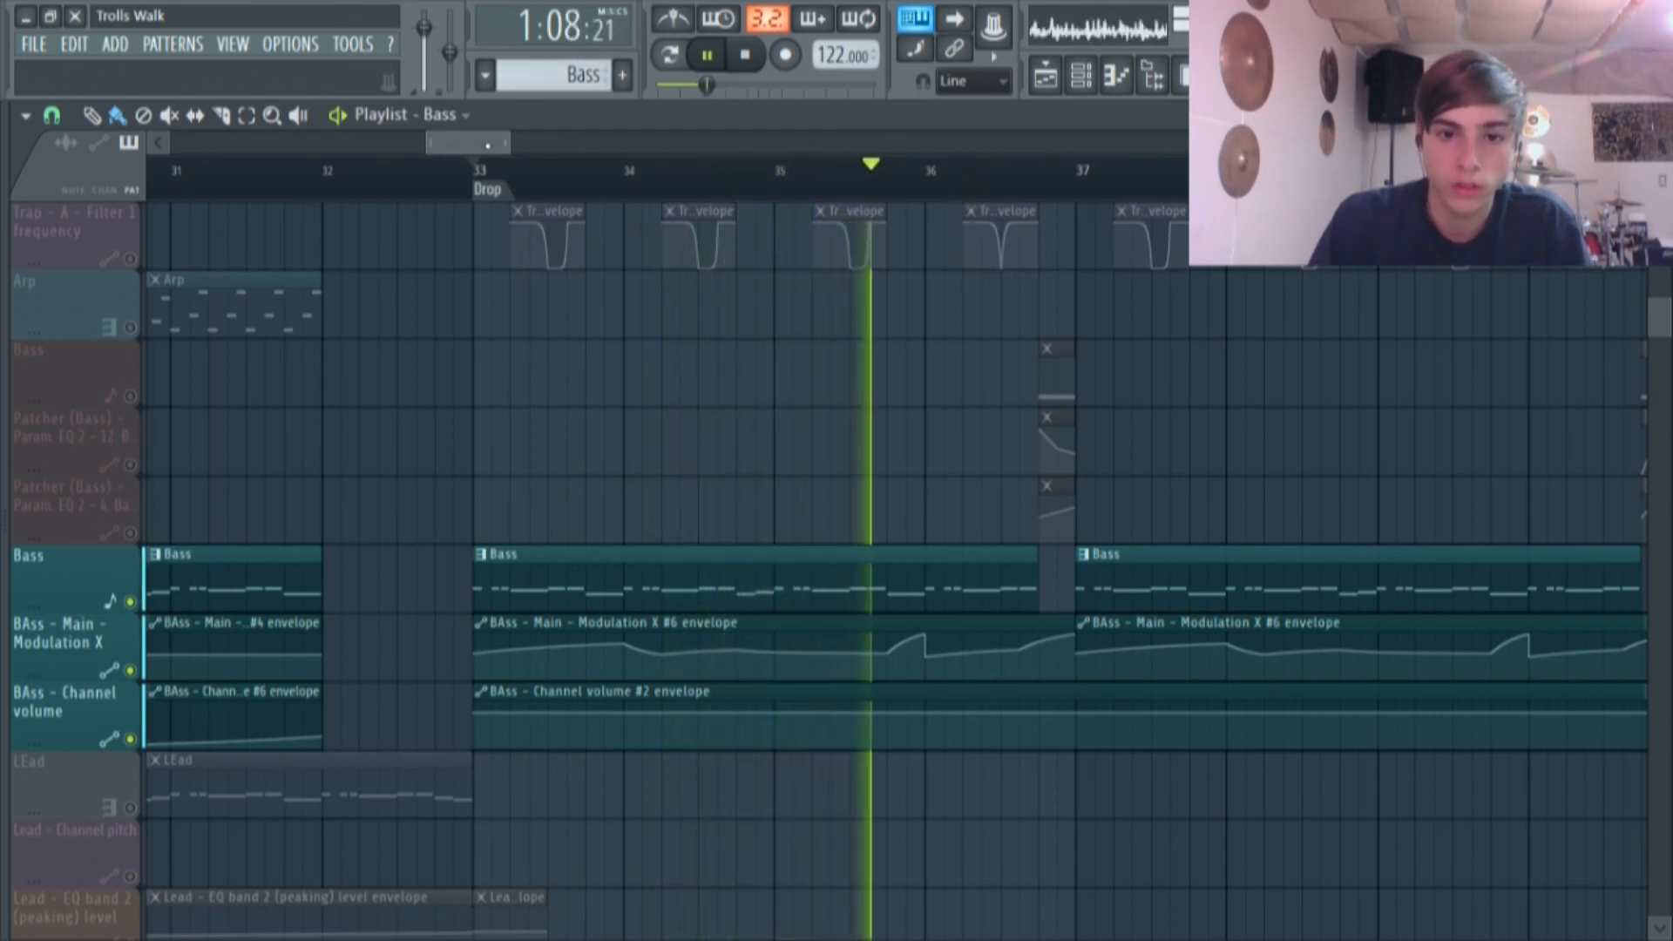
pyautogui.click(716, 59)
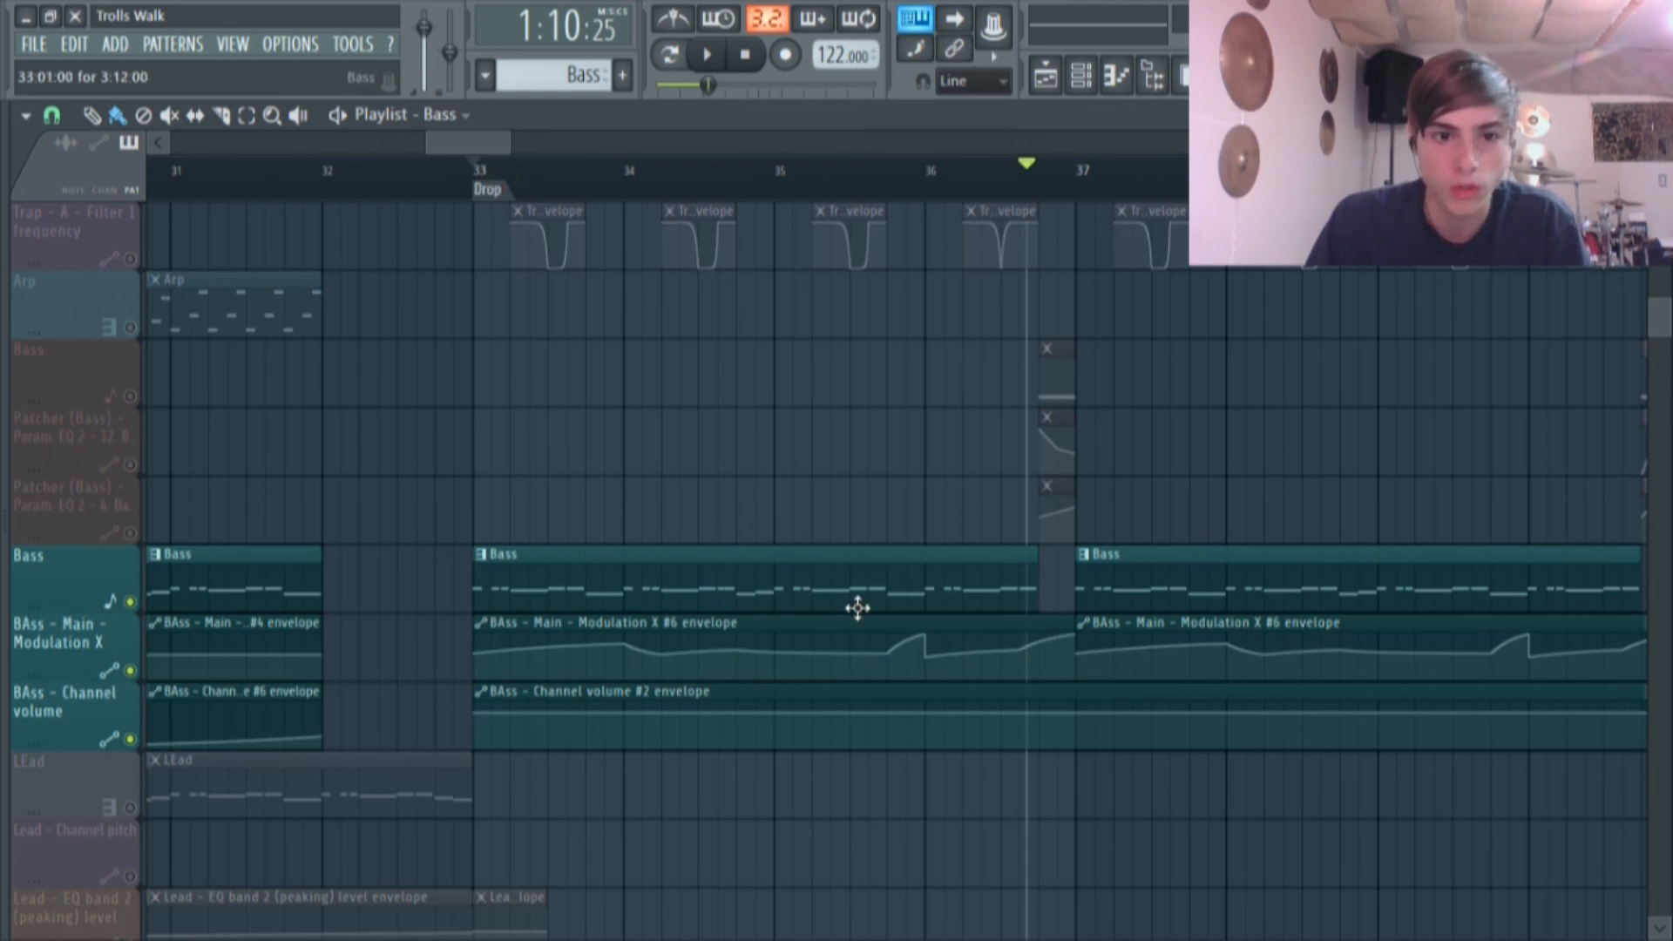
# Replay the Bass from the Modulation X rise just before bar 36 and unmute all playlist tracks again.
pyautogui.click(891, 175)
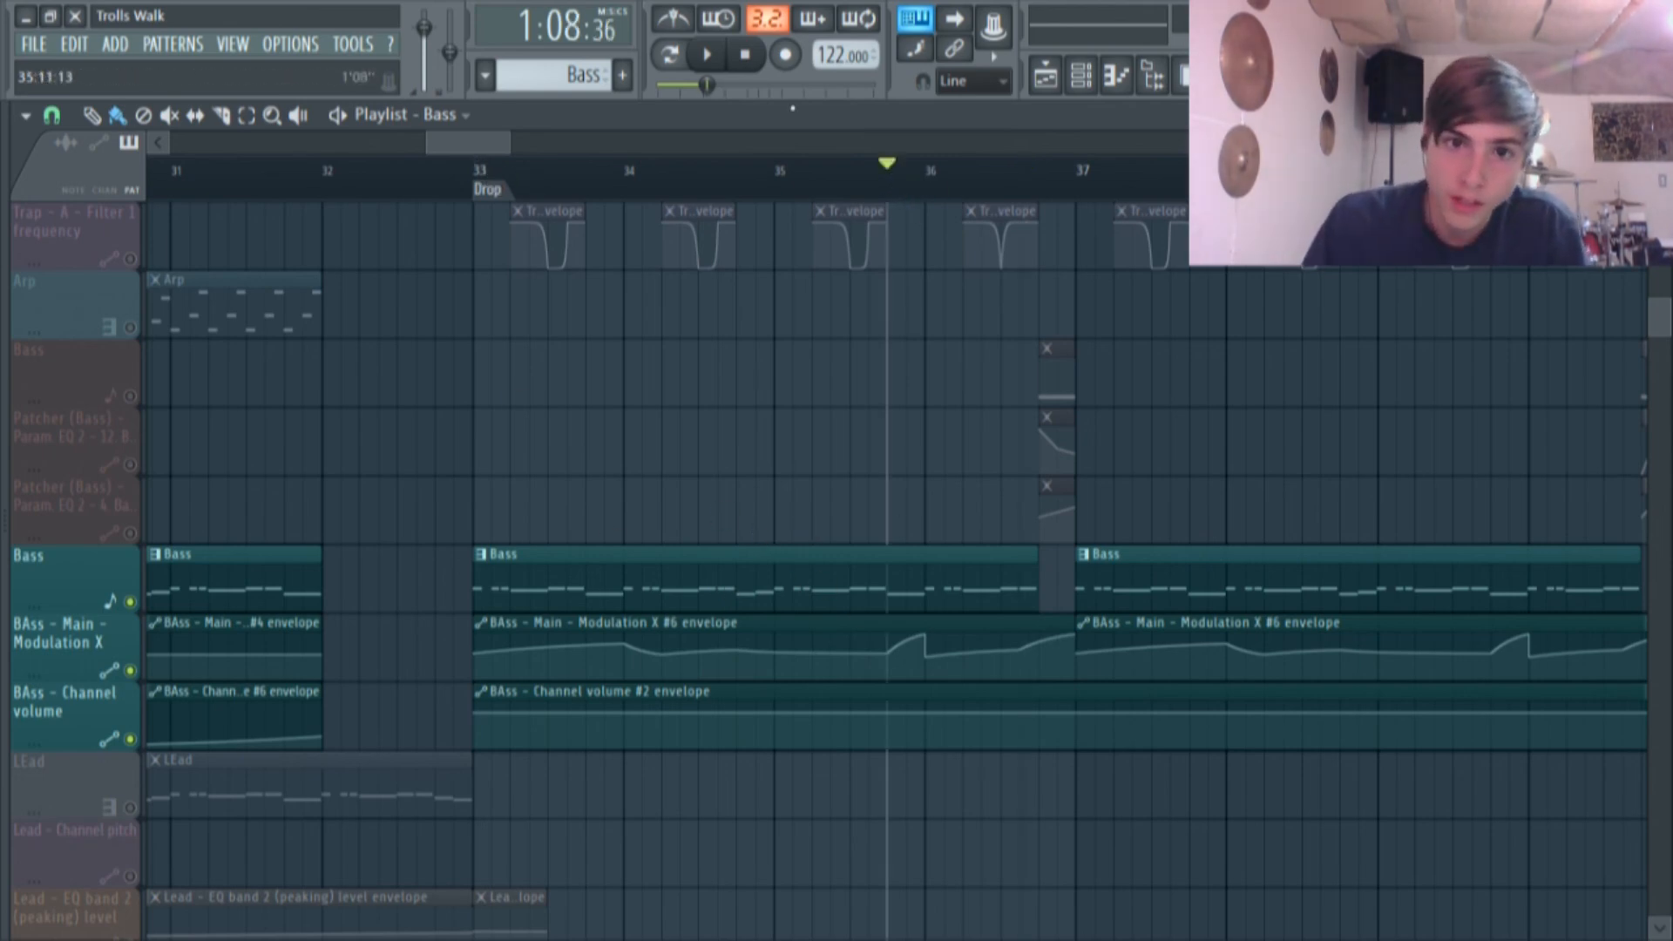
pyautogui.click(709, 57)
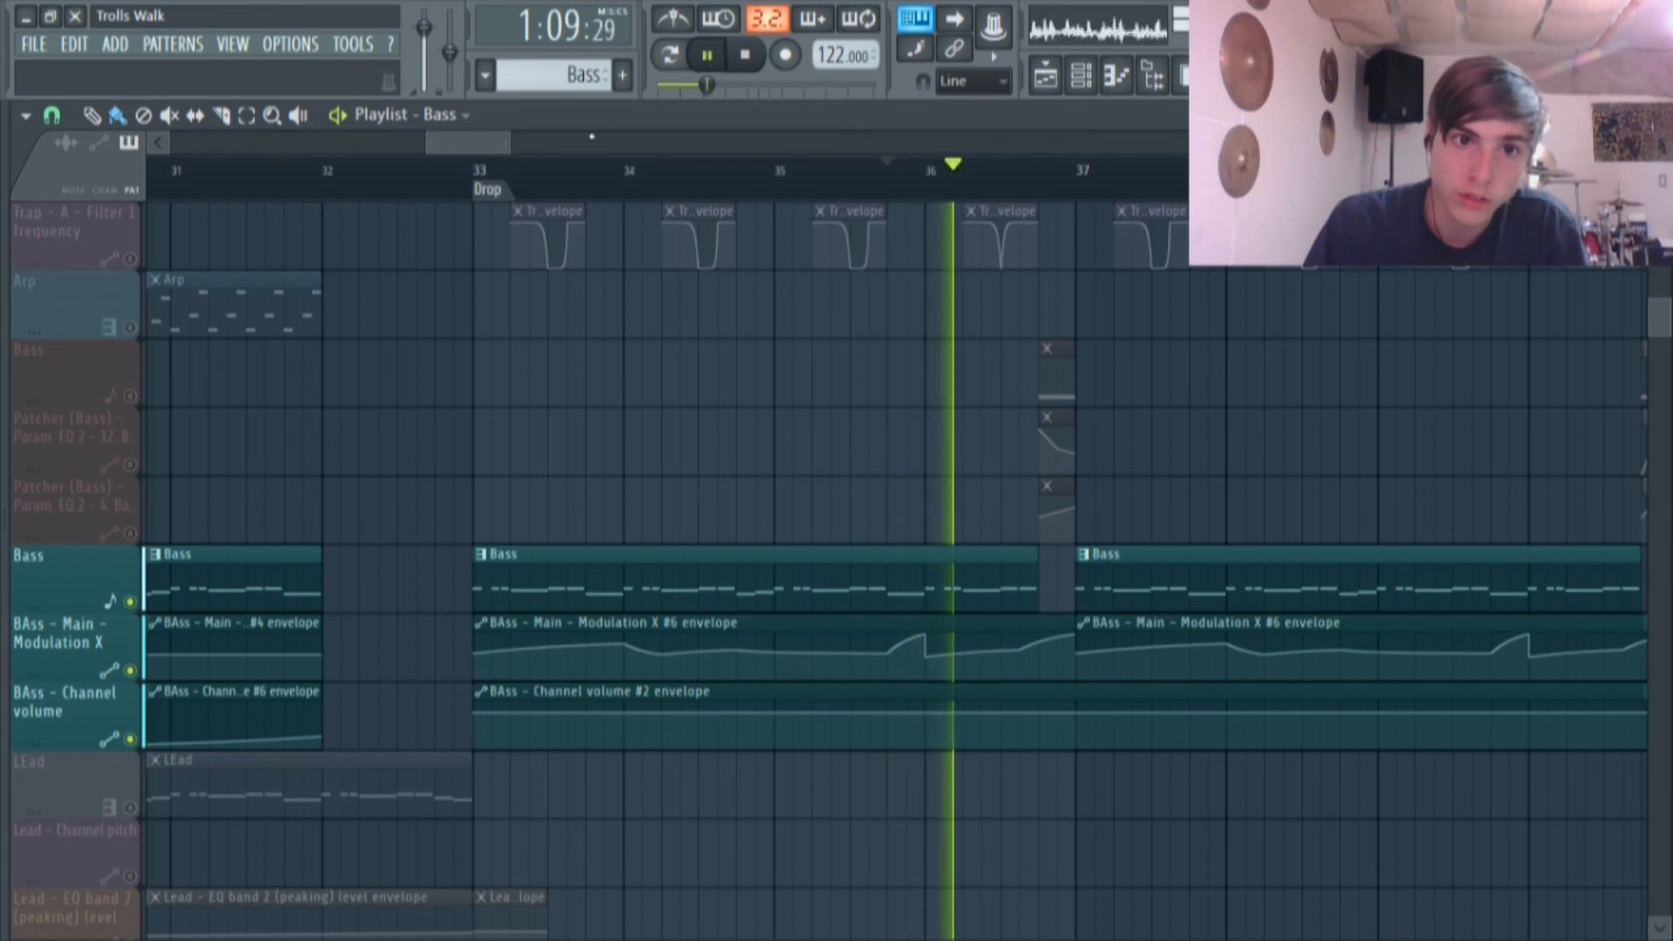
pyautogui.click(702, 57)
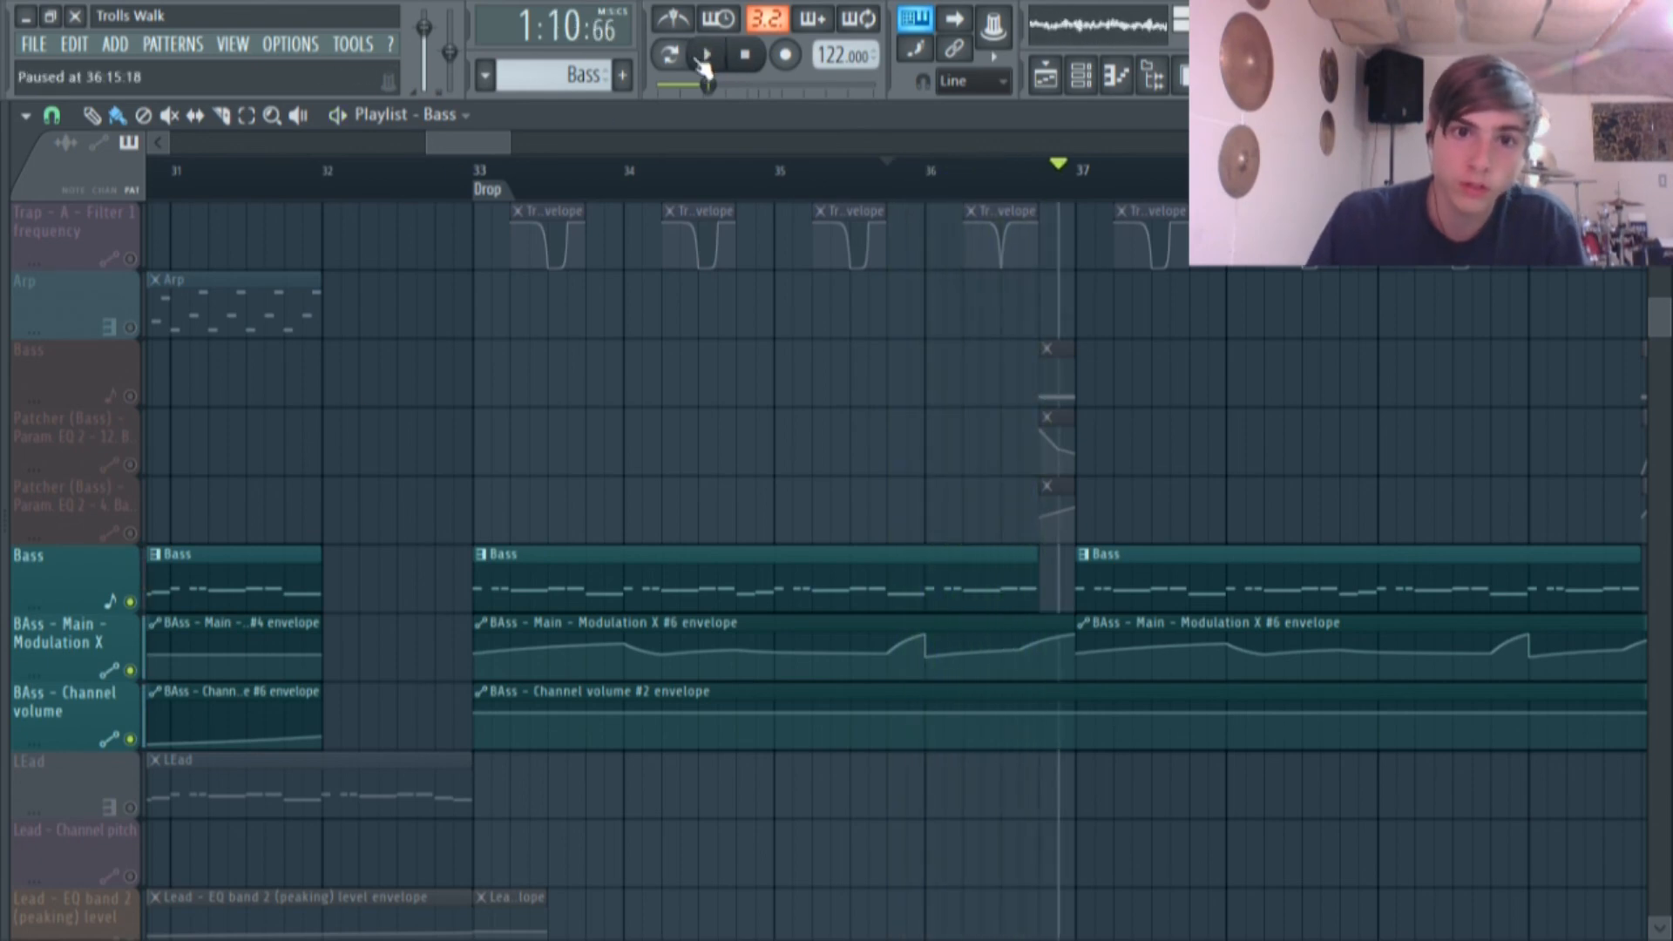
pyautogui.rightClick(131, 601)
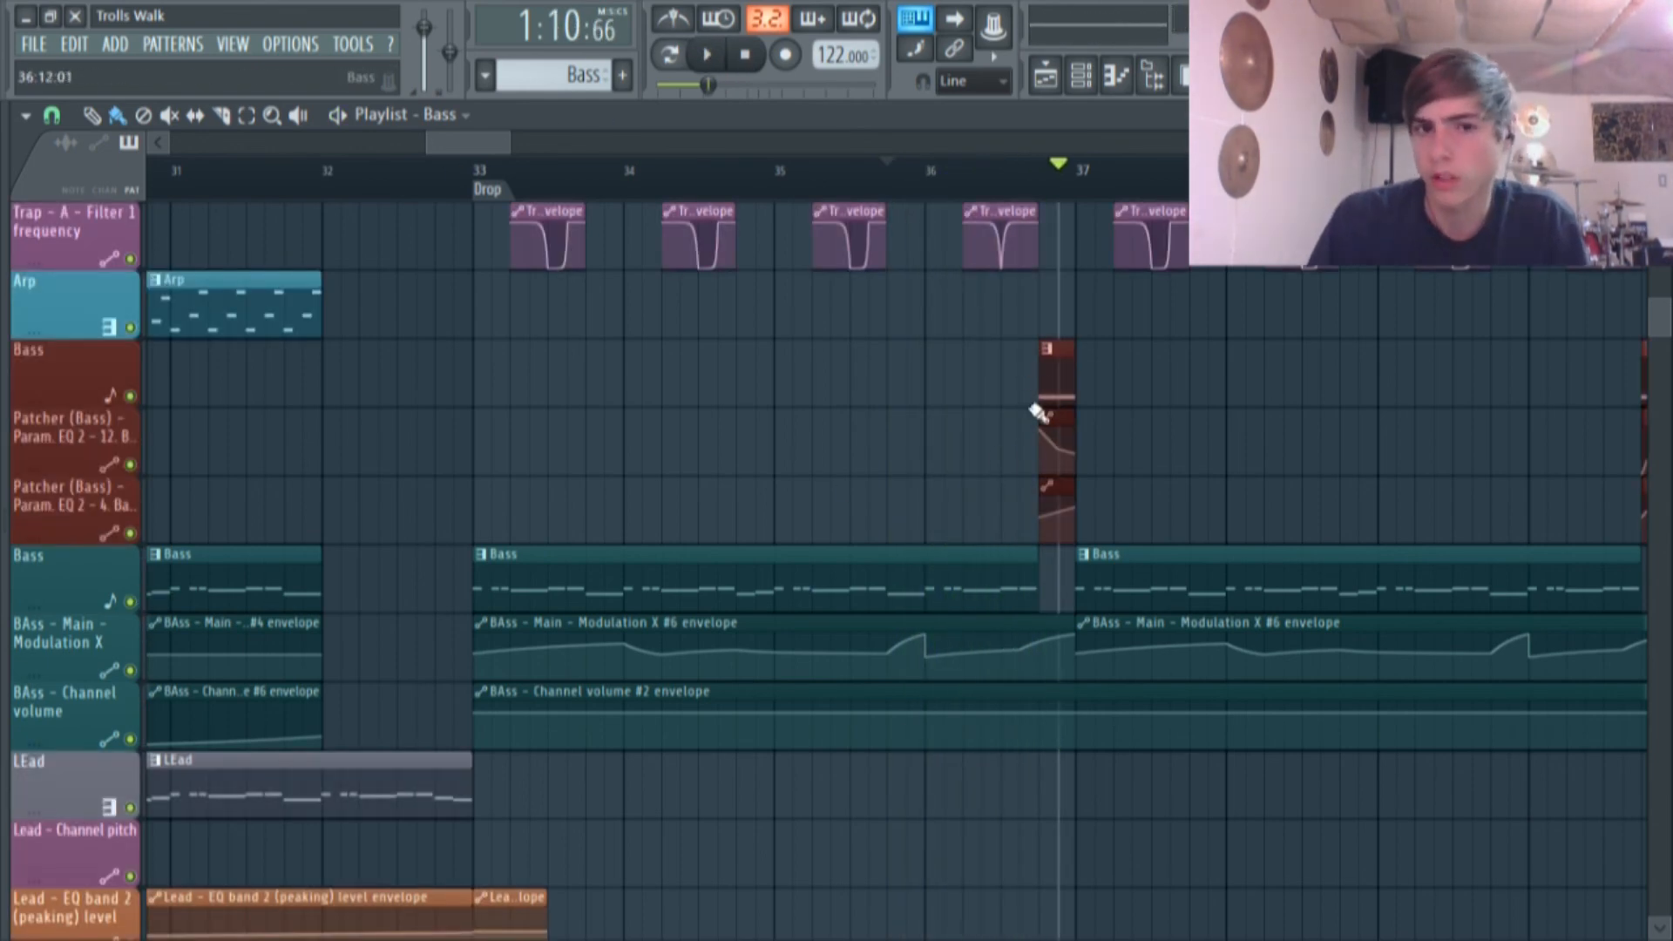
pyautogui.scroll(4, 941, 527)
pyautogui.scroll(-3, 792, 515)
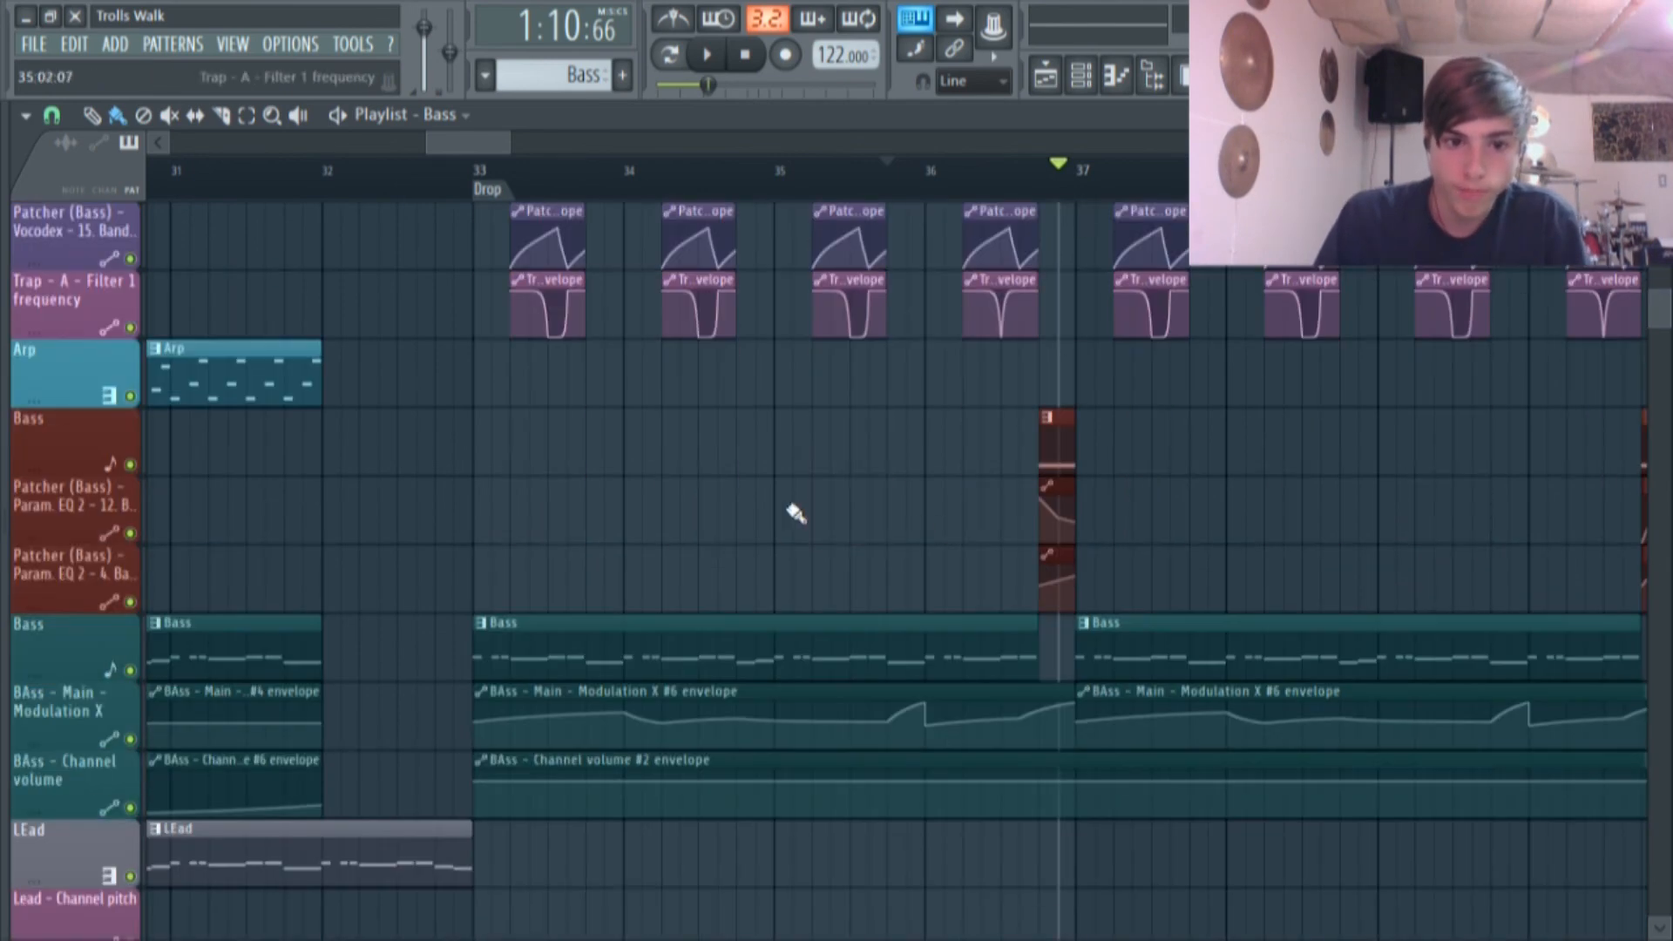
# Solo the green Bass playlist track together with its Patcher Vocodex and Trap Filter 1 frequency automation tracks.
pyautogui.scroll(5, 774, 702)
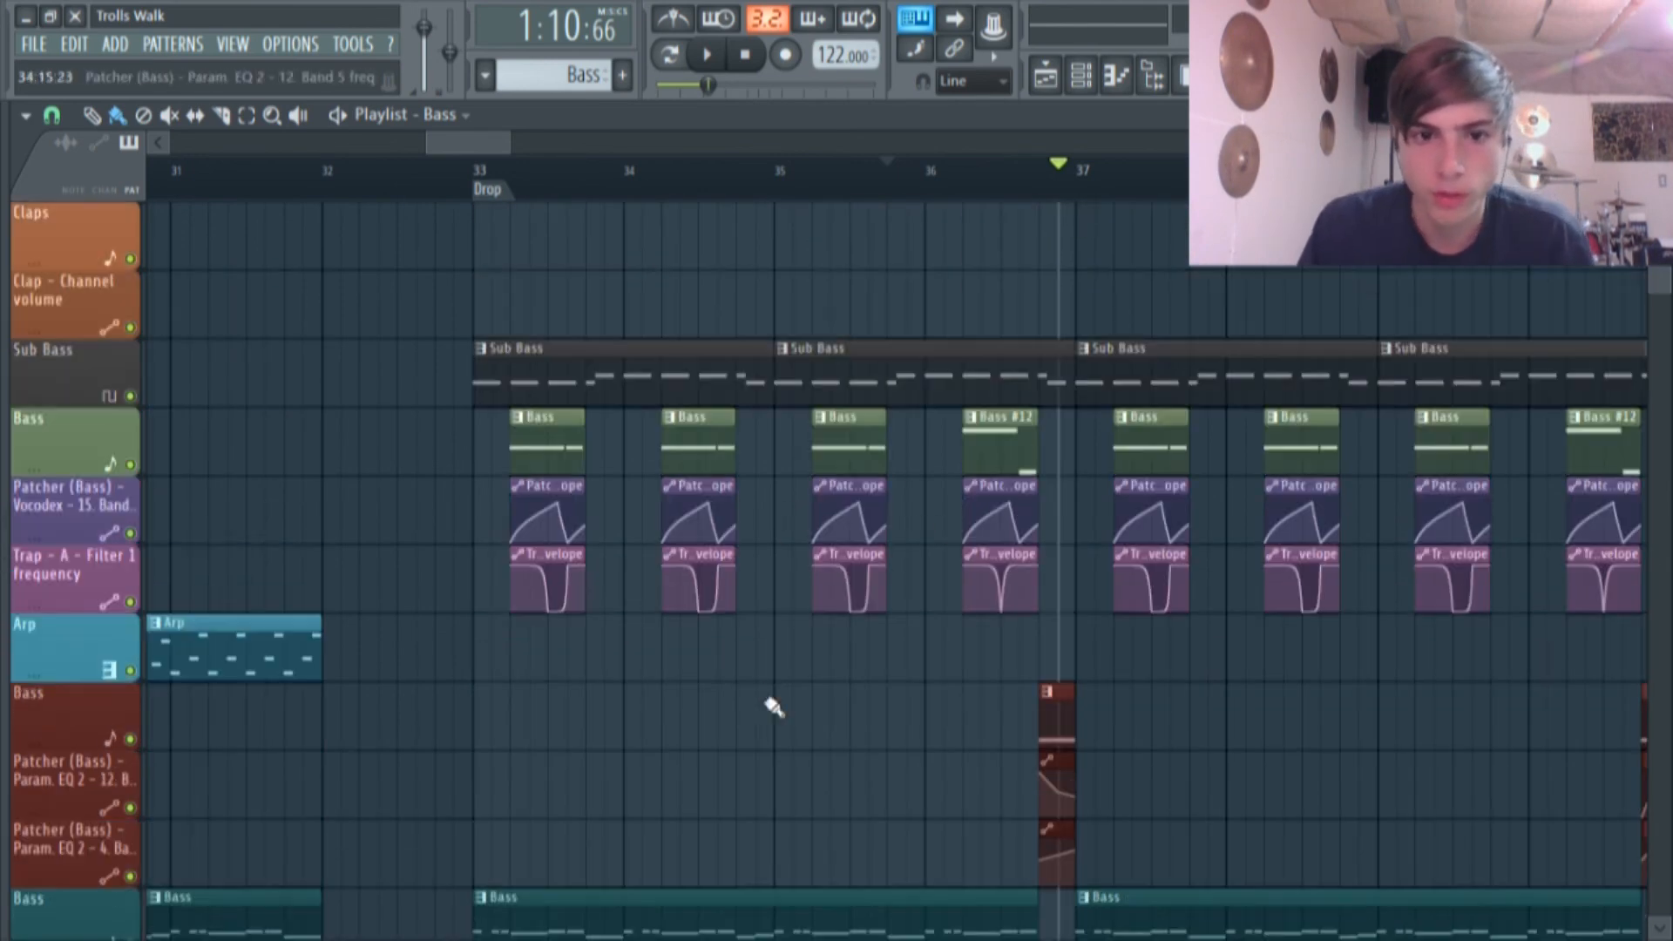
pyautogui.scroll(1, 471, 394)
pyautogui.rightClick(119, 603)
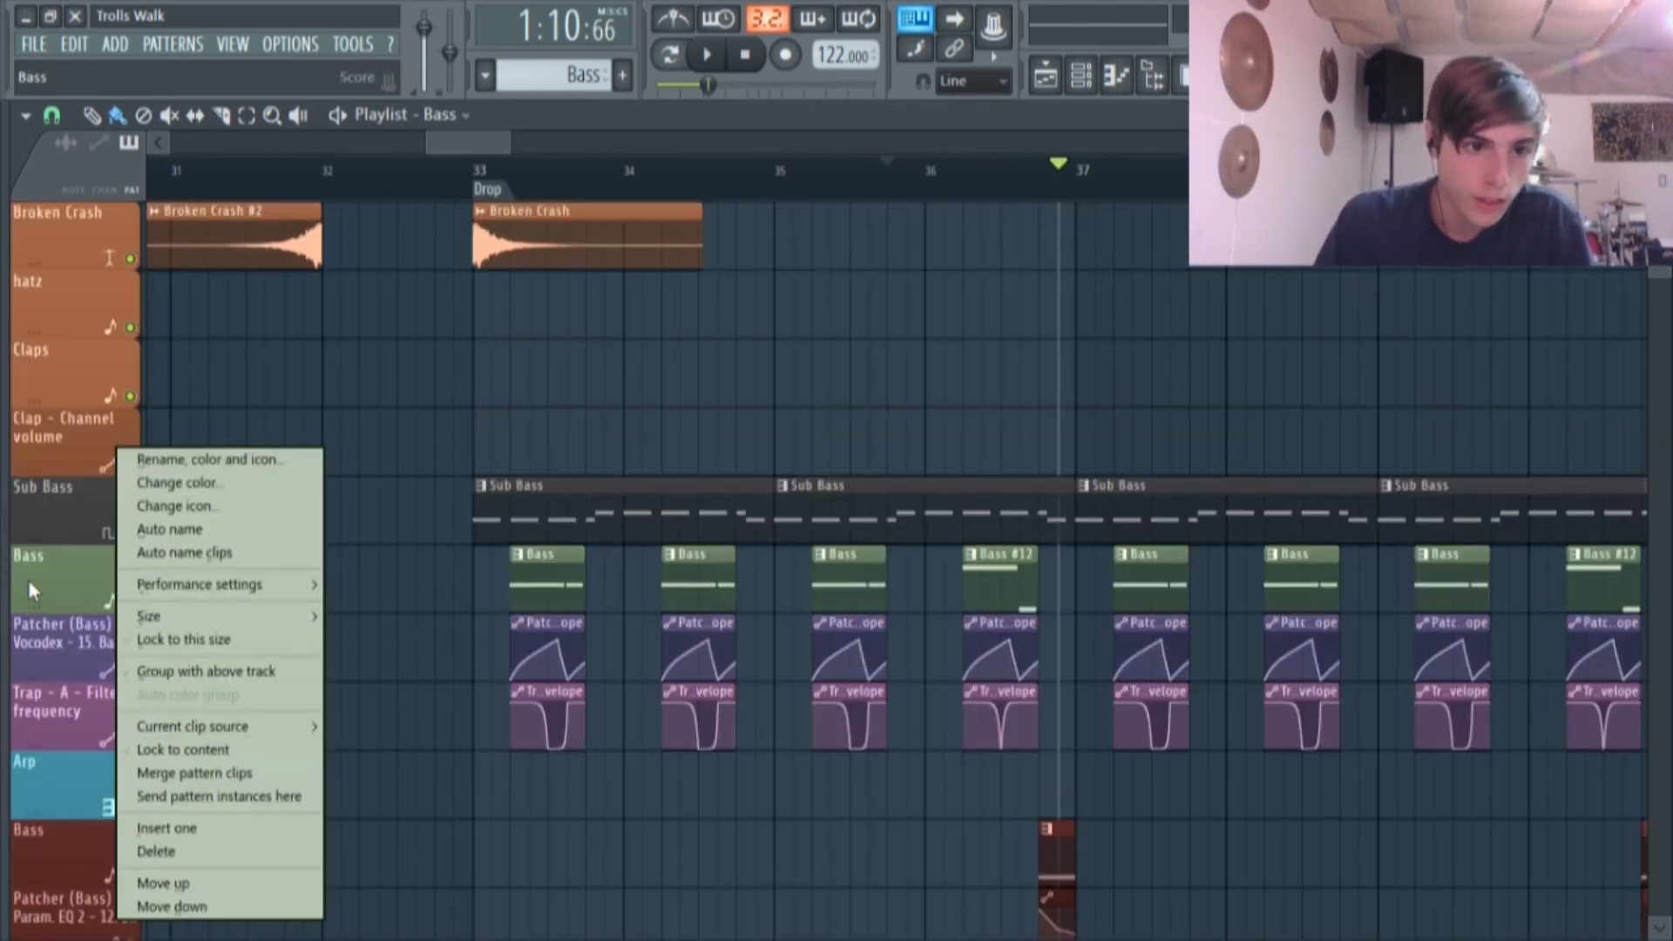
pyautogui.click(31, 591)
pyautogui.rightClick(130, 601)
pyautogui.click(129, 670)
pyautogui.click(130, 739)
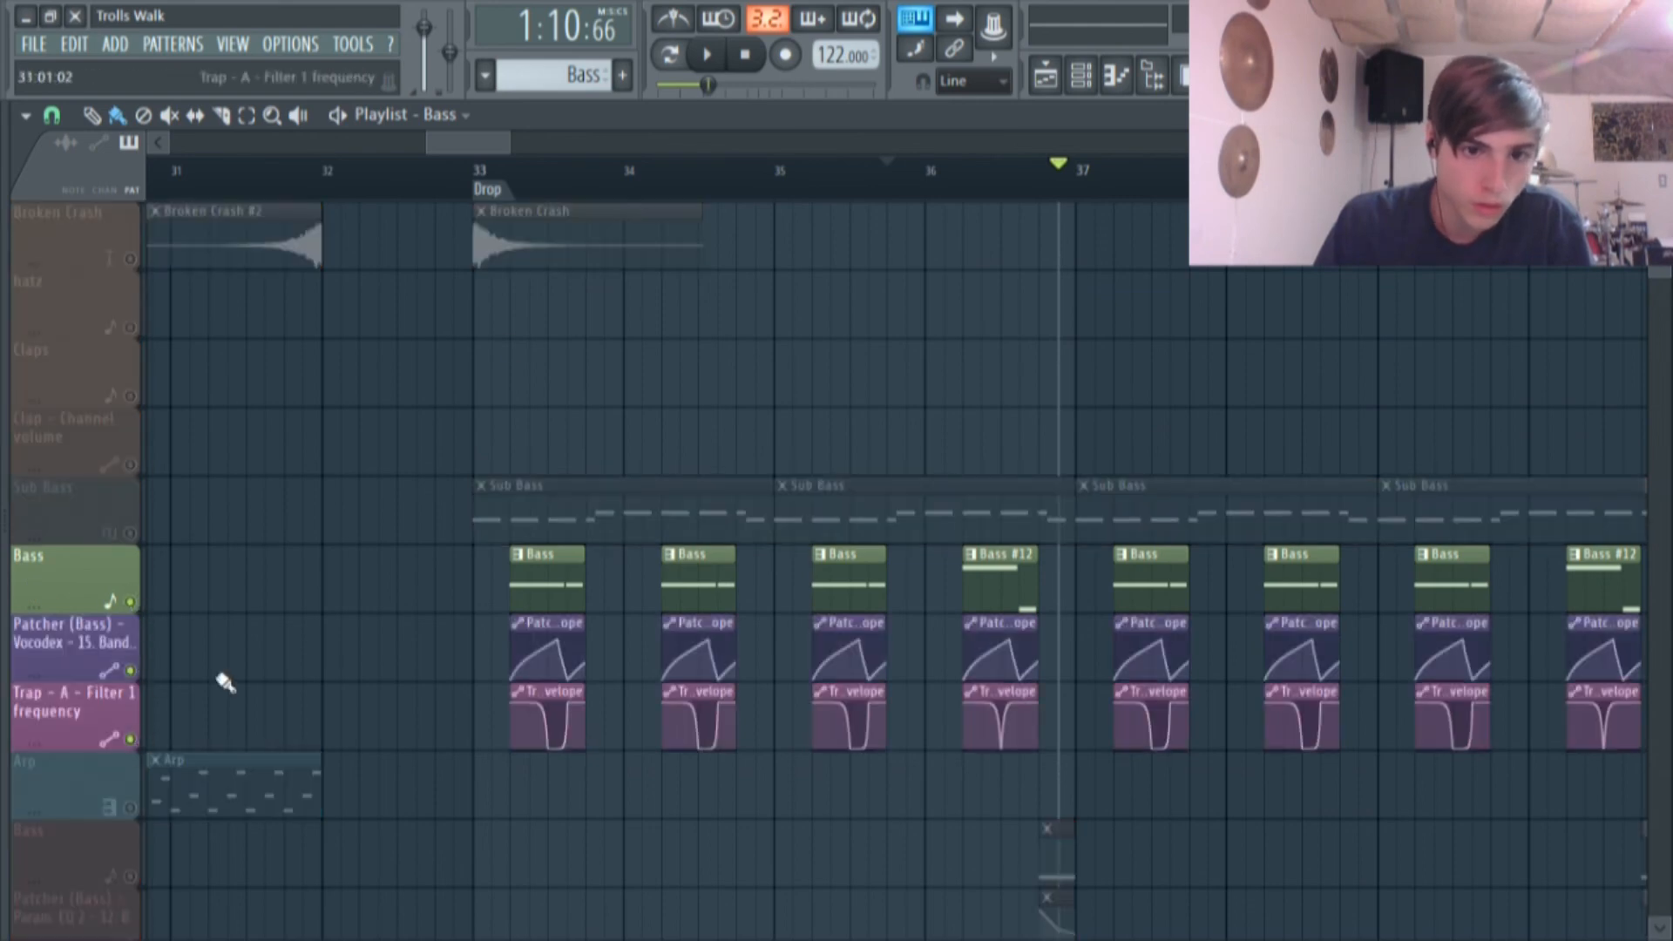
# Play the soloed green Bass with its Vocodex and filter automation from the Drop marker, then pause.
pyautogui.click(490, 183)
pyautogui.press('space')
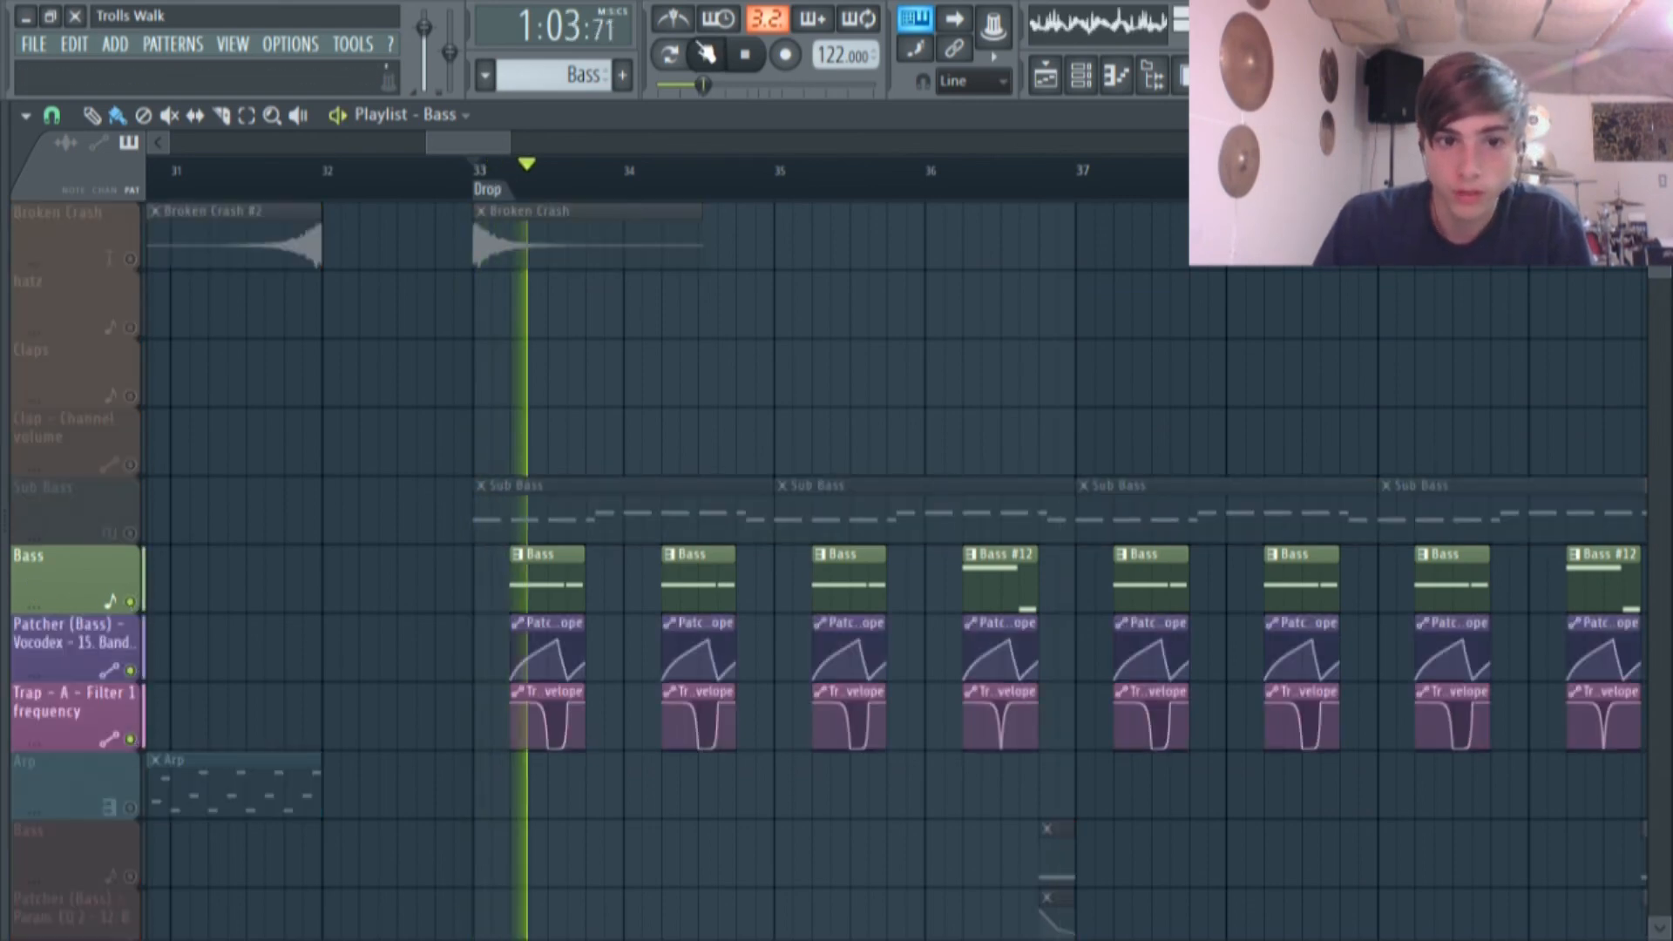
pyautogui.scroll(-3, 774, 177)
pyautogui.scroll(-3, 803, 343)
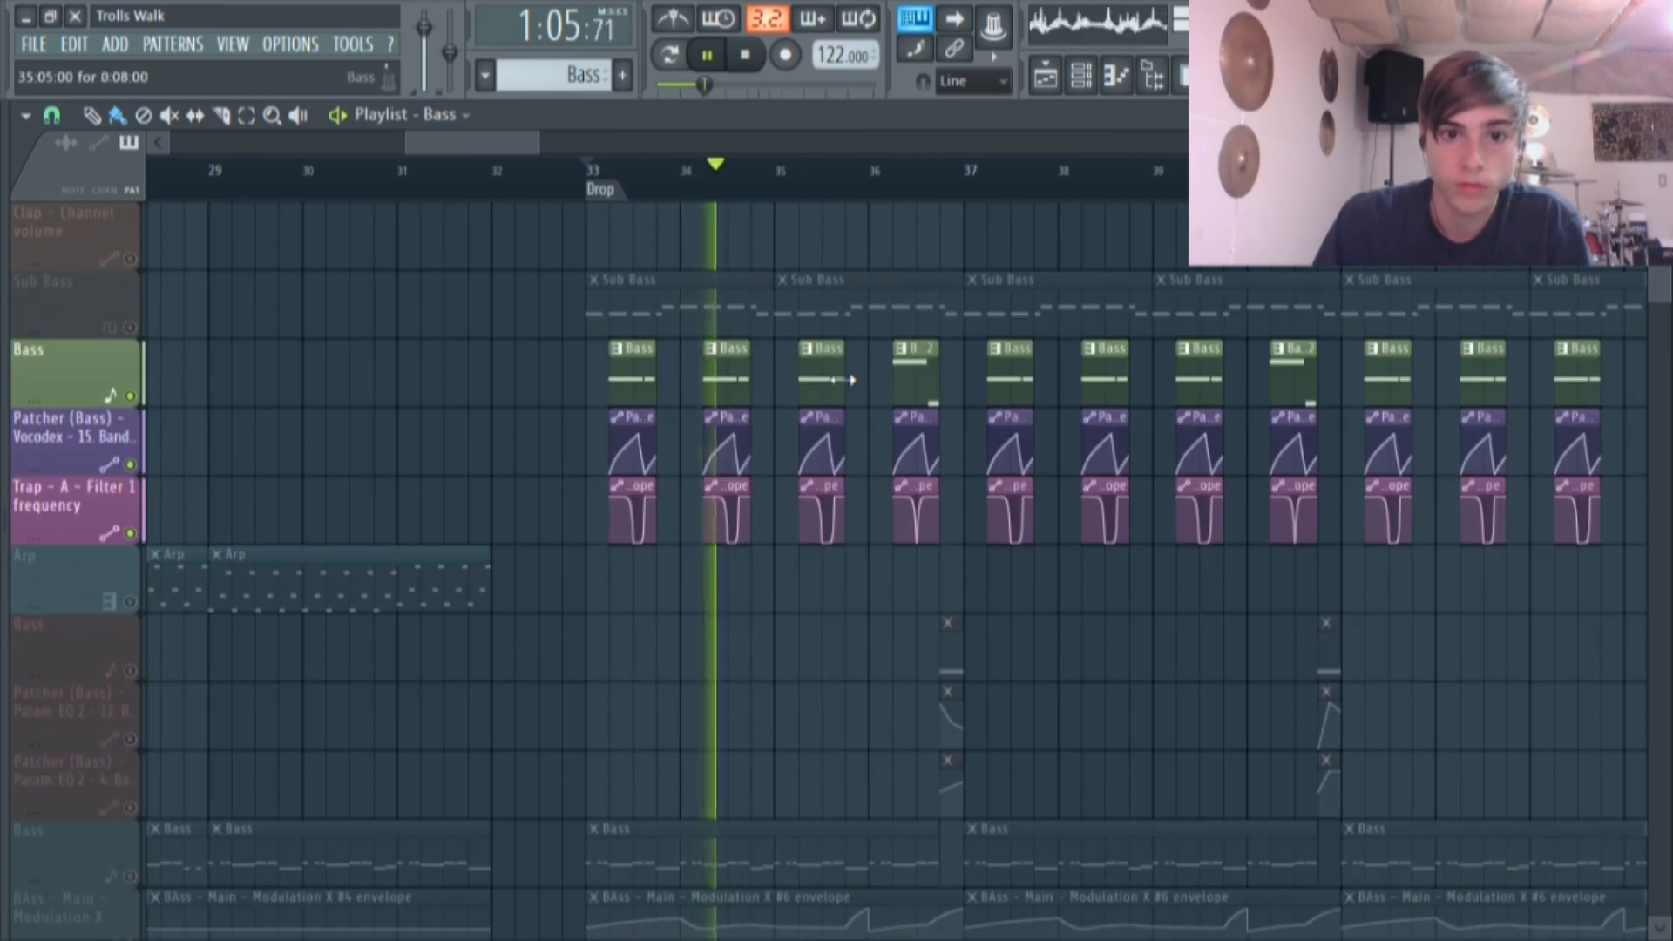
pyautogui.scroll(3, 833, 401)
pyautogui.moveTo(474, 141); pyautogui.dragTo(484, 140)
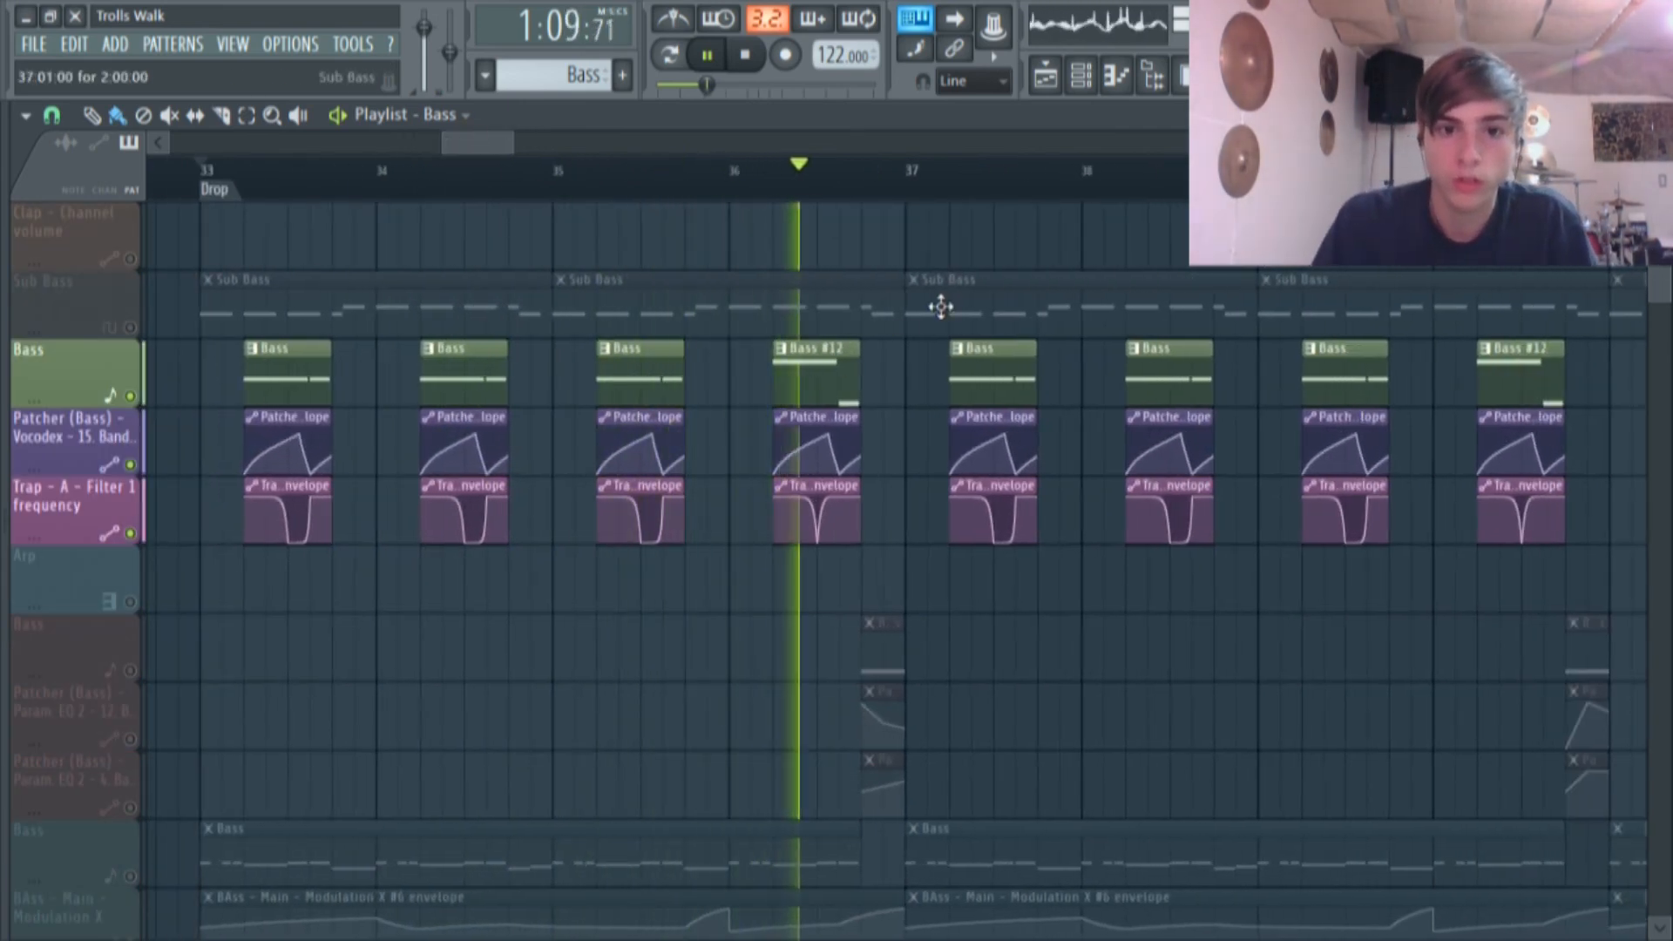
pyautogui.click(709, 55)
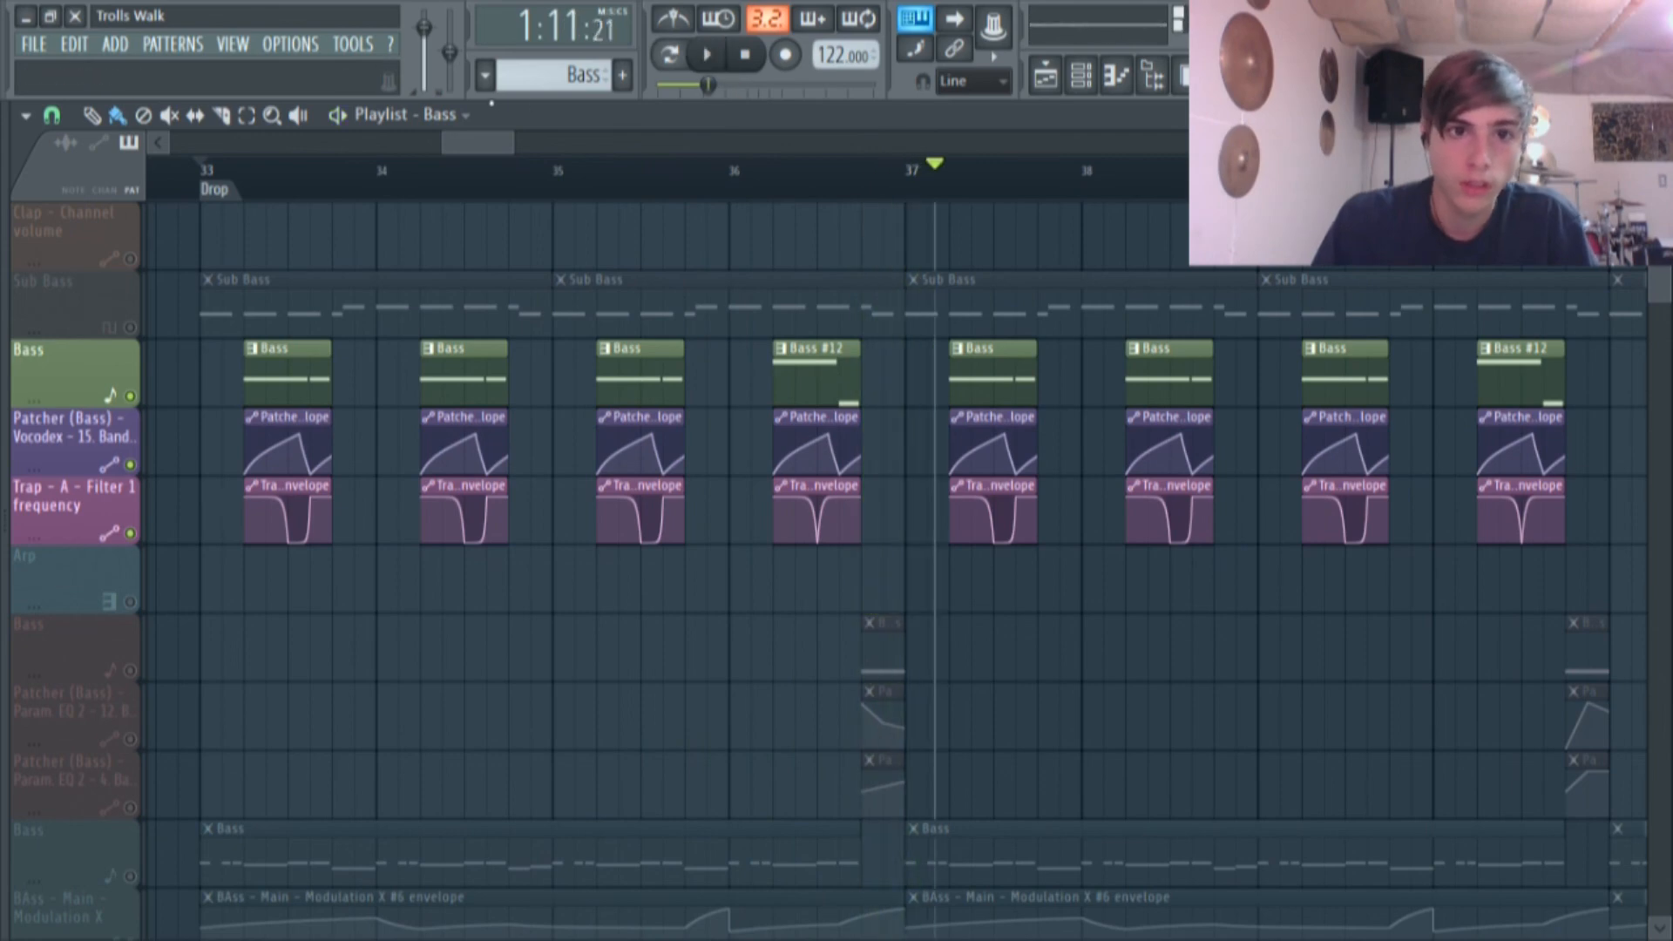
# Review the green Bass clips across the drop and open the first clip's piano roll.
pyautogui.hscroll(-2, 558, 205)
pyautogui.scroll(-4, 672, 366)
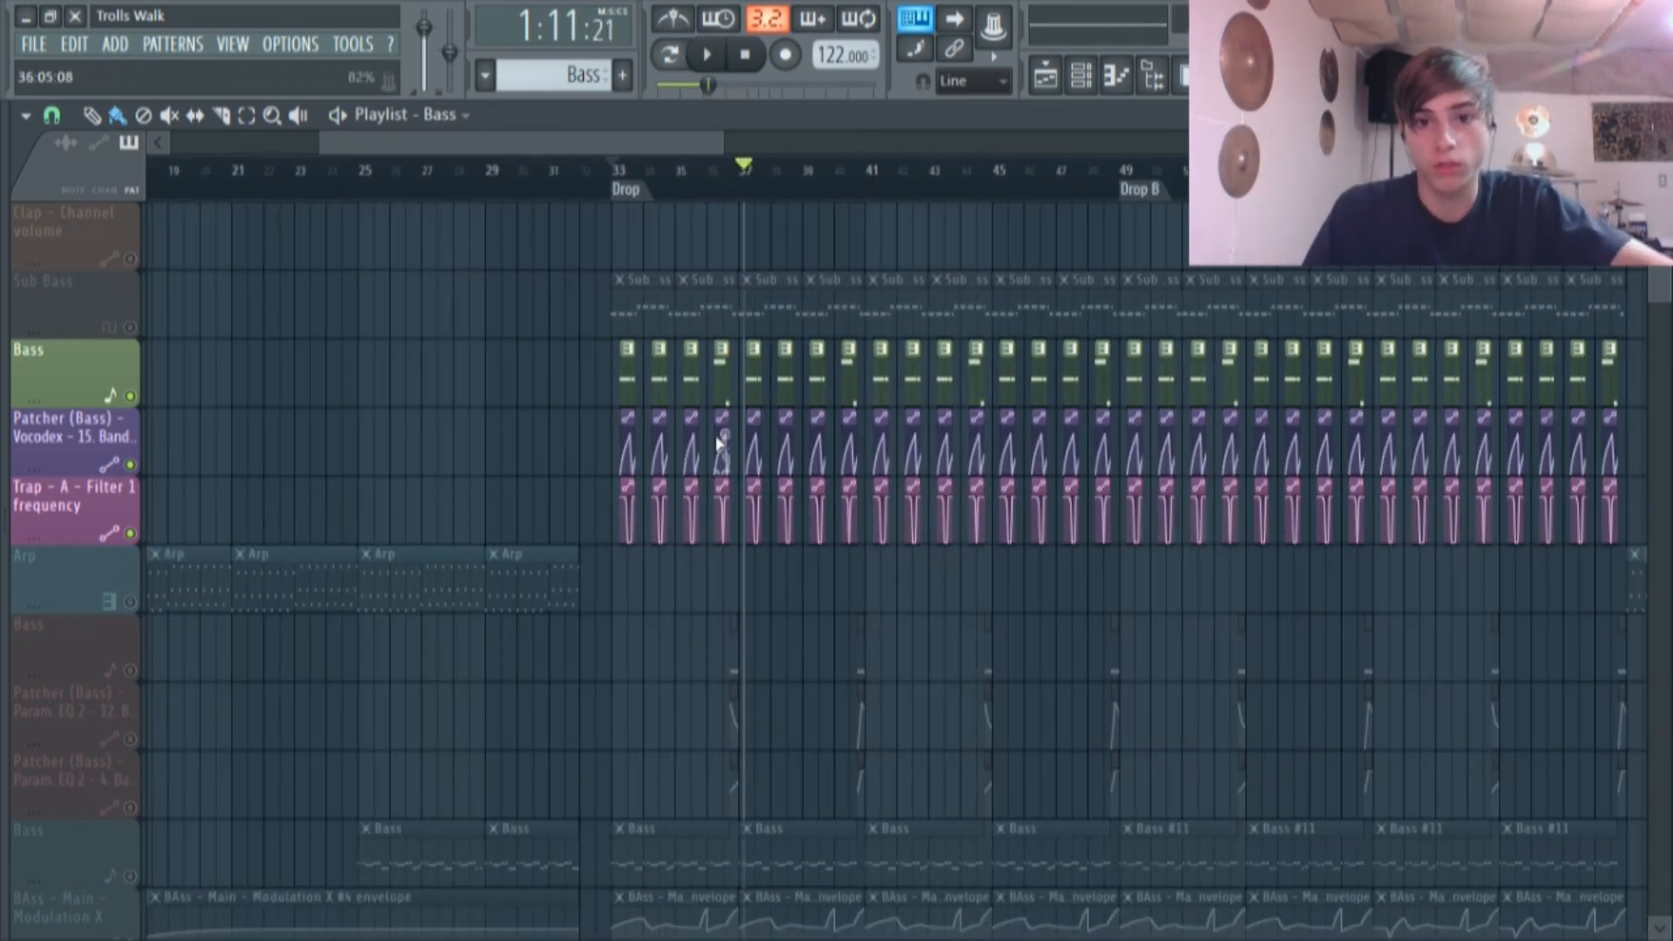
pyautogui.scroll(-1, 1392, 427)
pyautogui.scroll(2, 1128, 458)
pyautogui.scroll(2, 1128, 459)
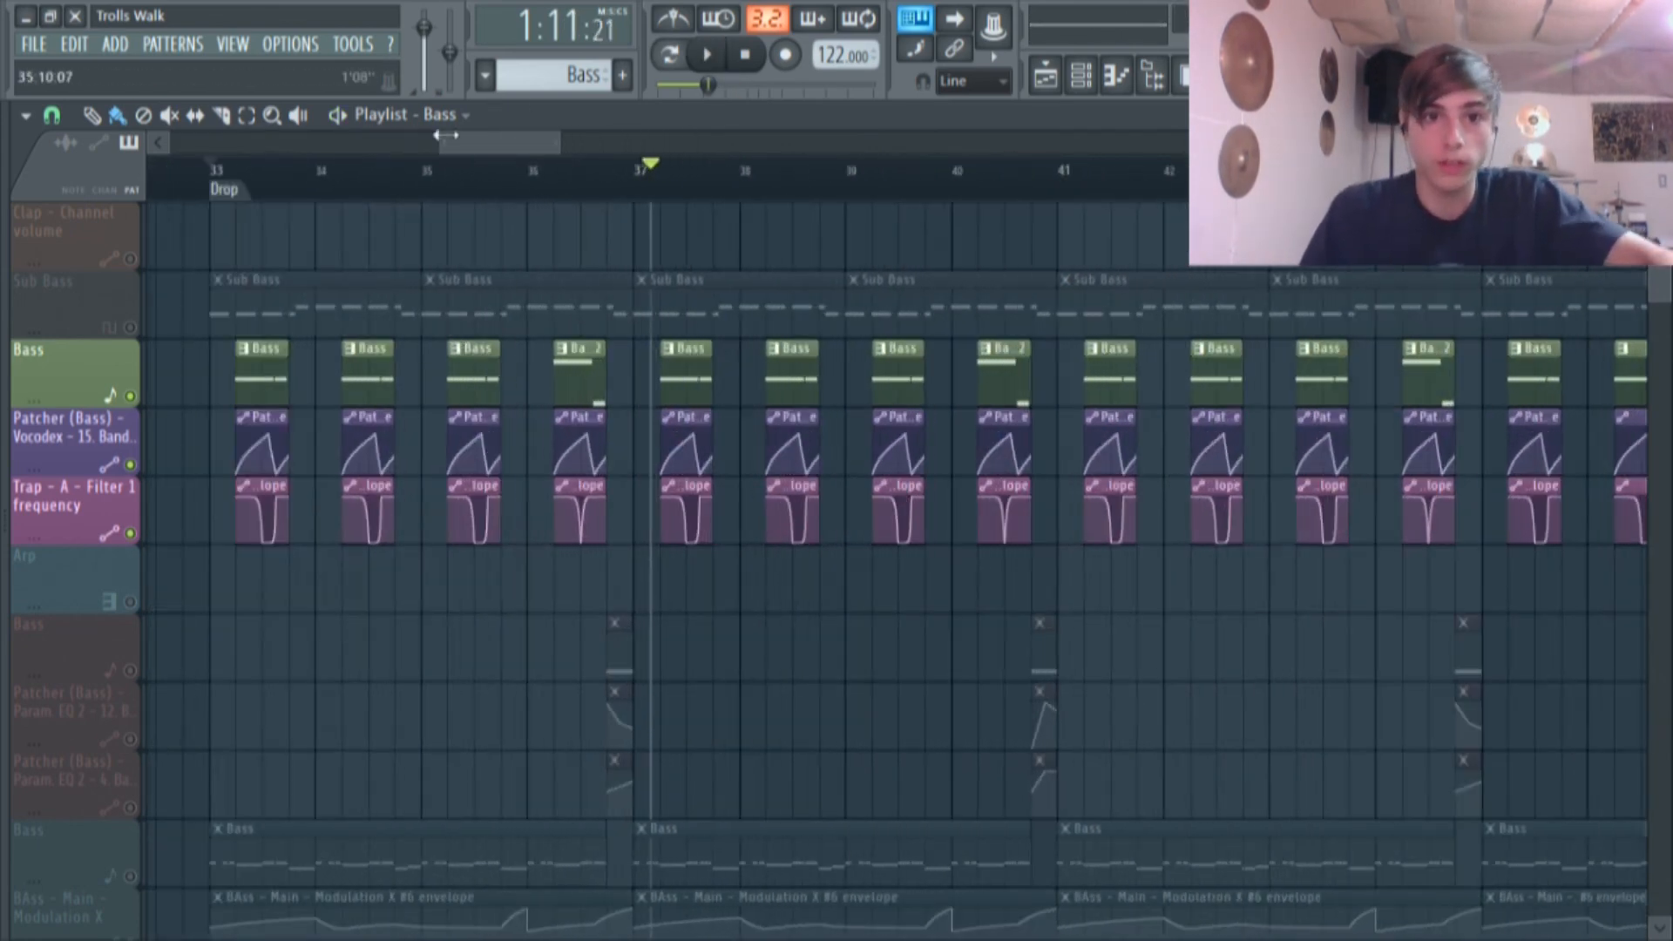
pyautogui.hscroll(-2, 235, 484)
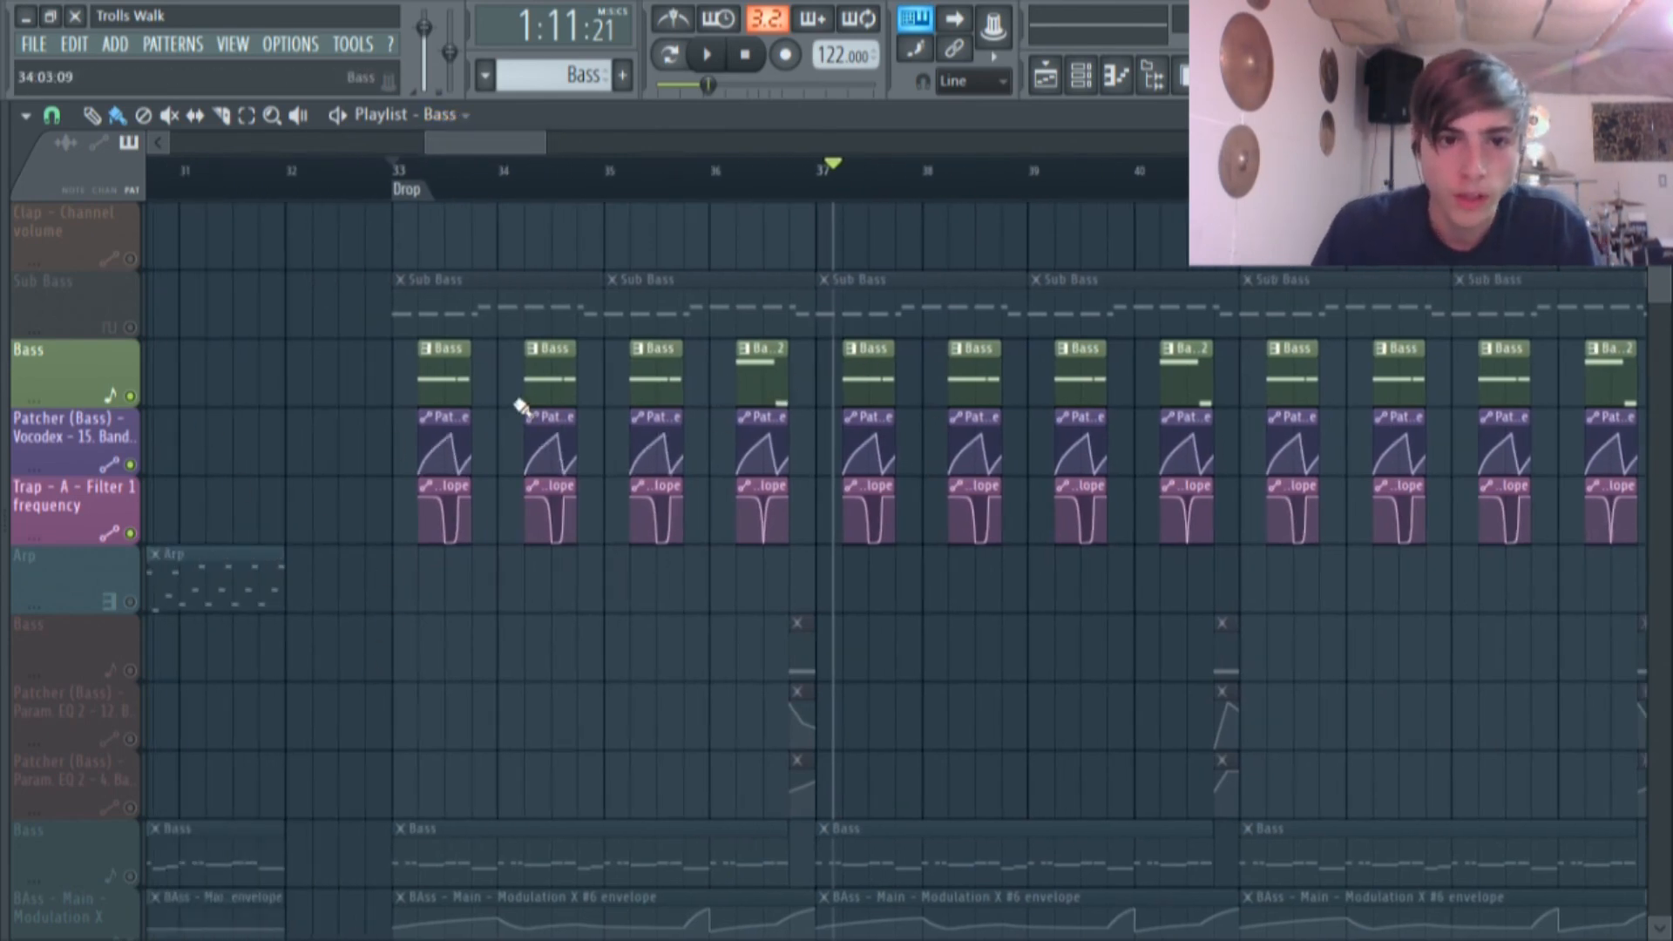
pyautogui.doubleClick(440, 371)
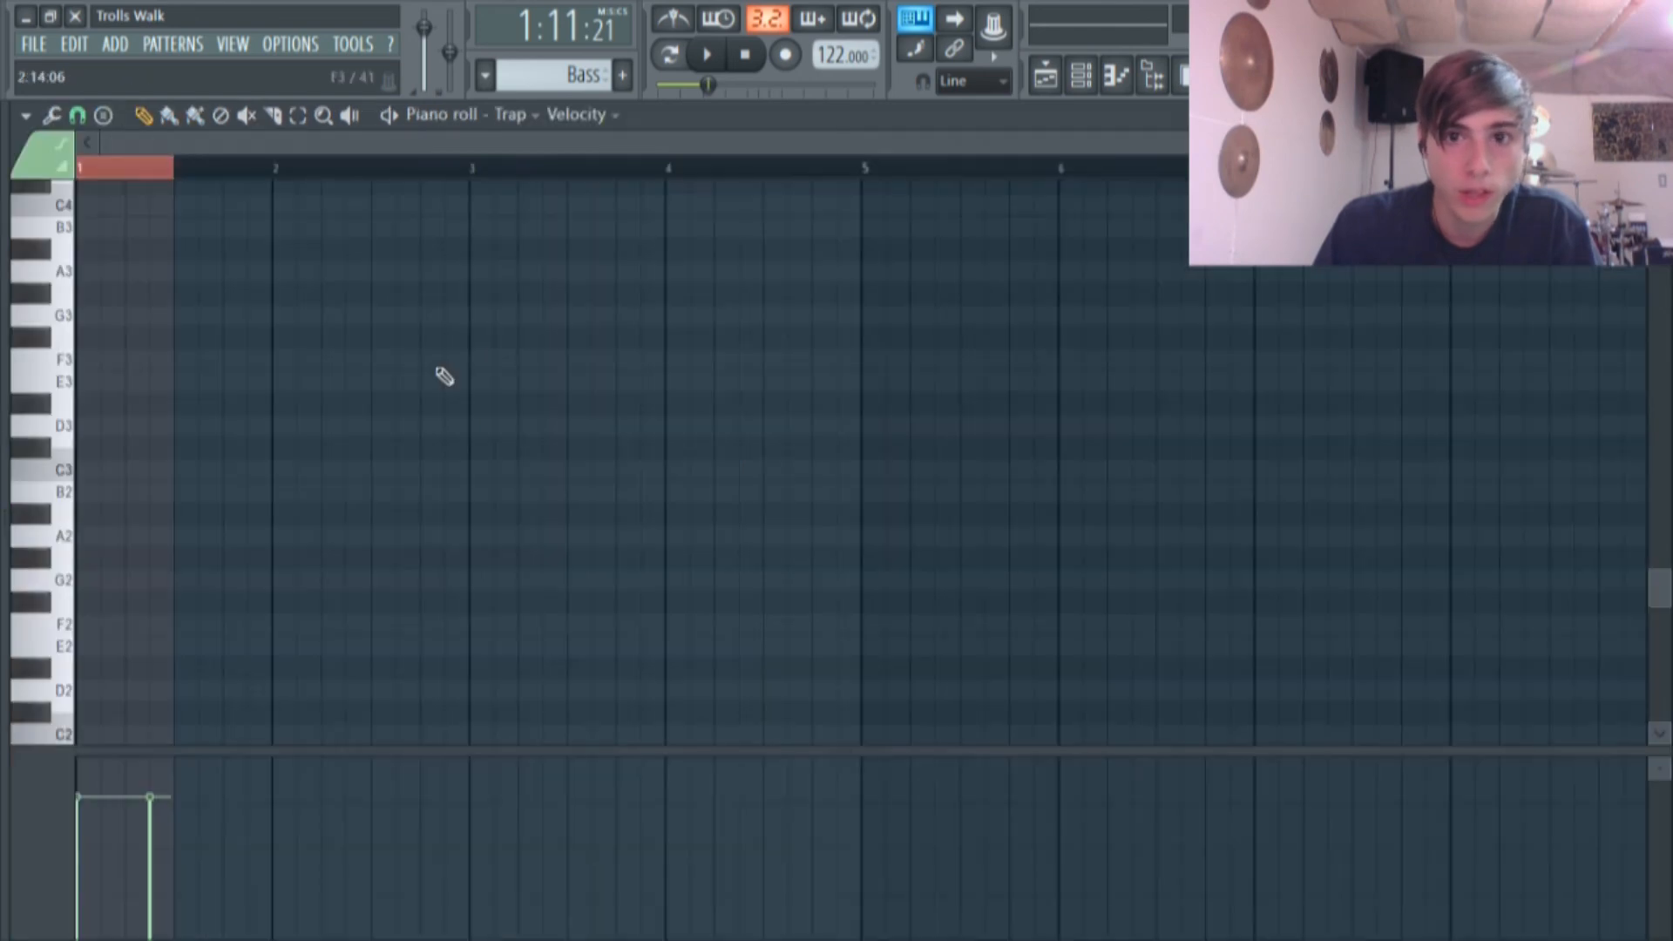
# Open the Trap channel's synth, audition a note and go over its Harmonizer amount and part A settings.
pyautogui.click(1081, 76)
pyautogui.click(545, 350)
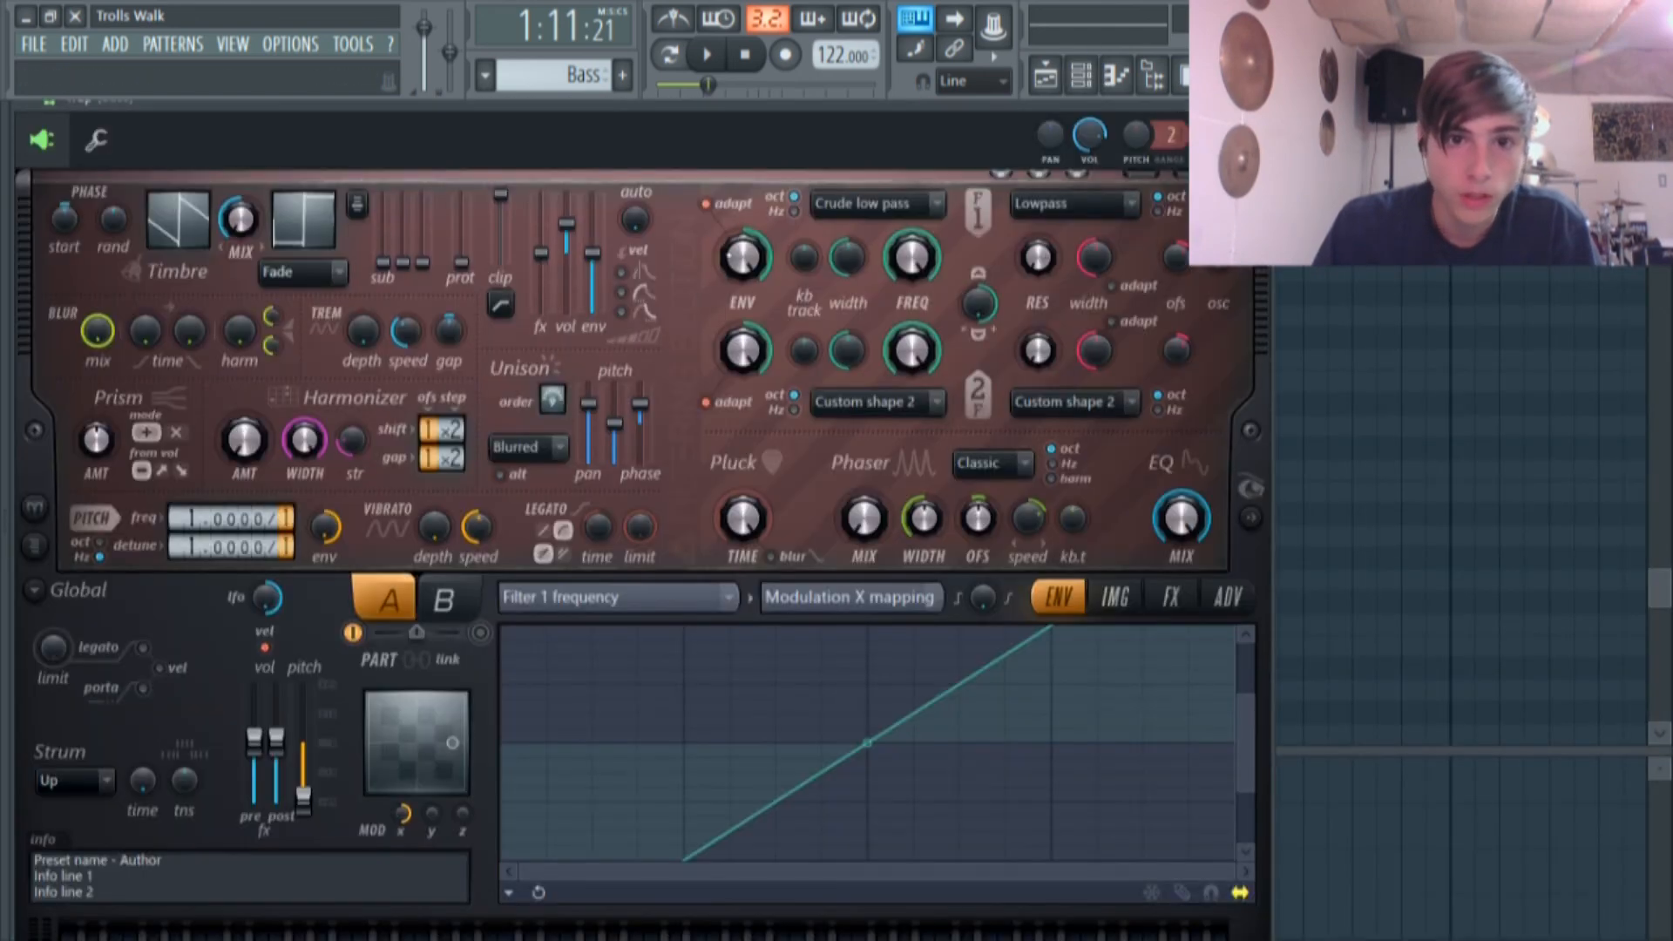
pyautogui.moveTo(725, 122); pyautogui.dragTo(802, 130)
pyautogui.press('z')
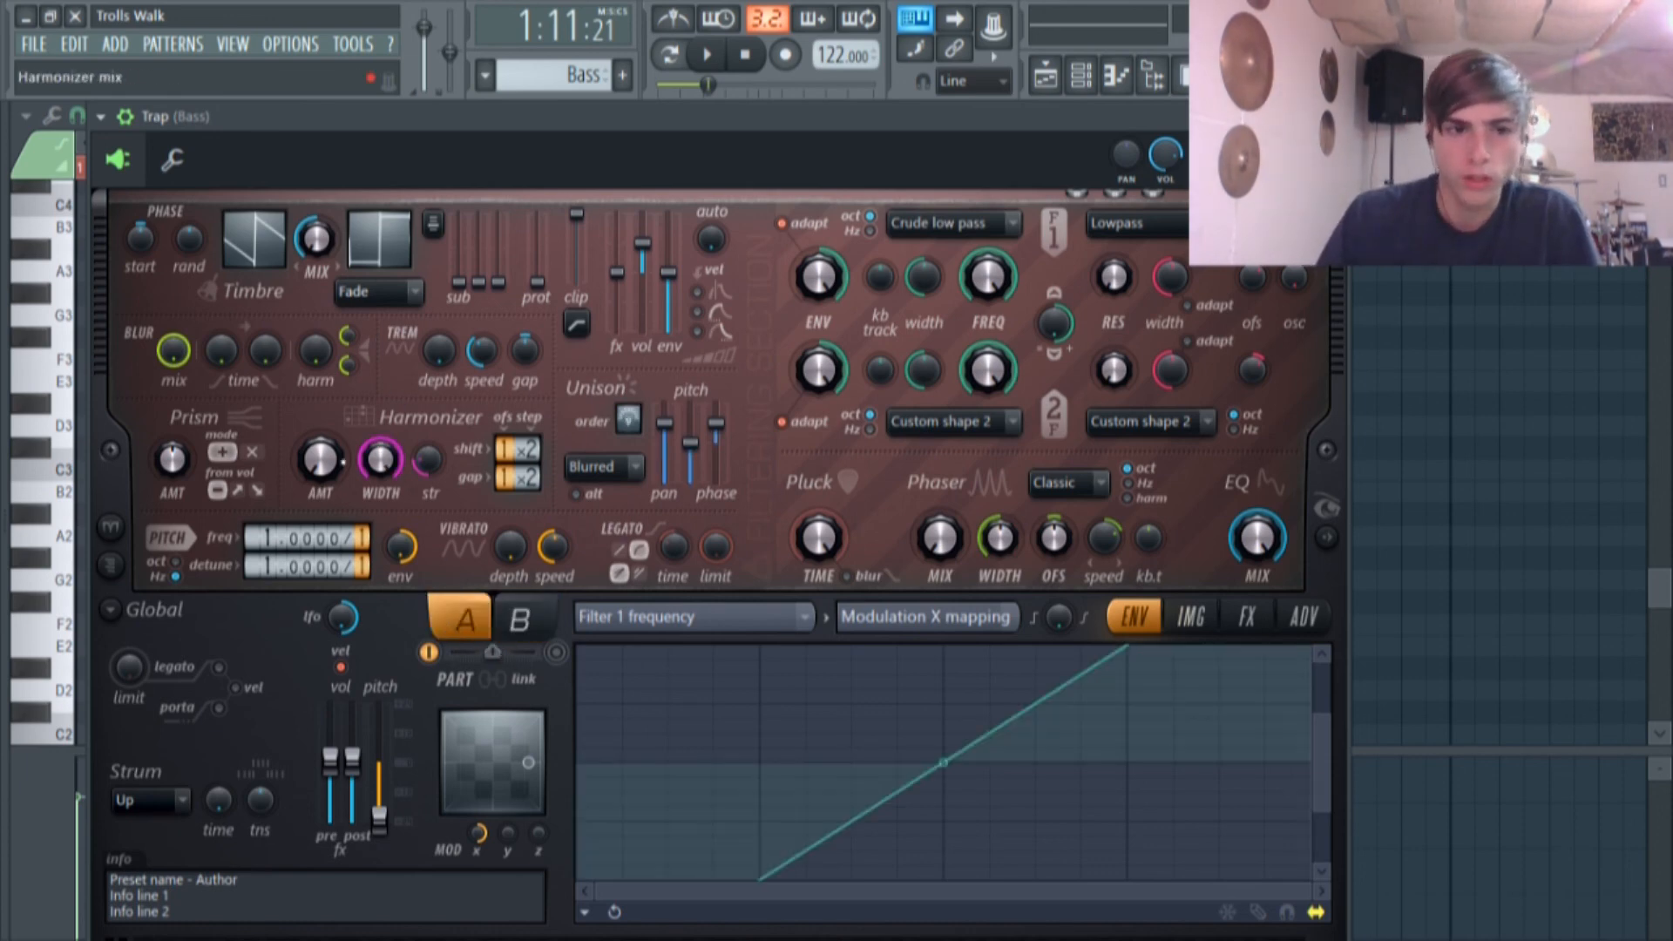
pyautogui.moveTo(320, 460)
pyautogui.mouseDown()
pyautogui.moveTo(320, 383)
pyautogui.moveTo(320, 479)
pyautogui.mouseUp()
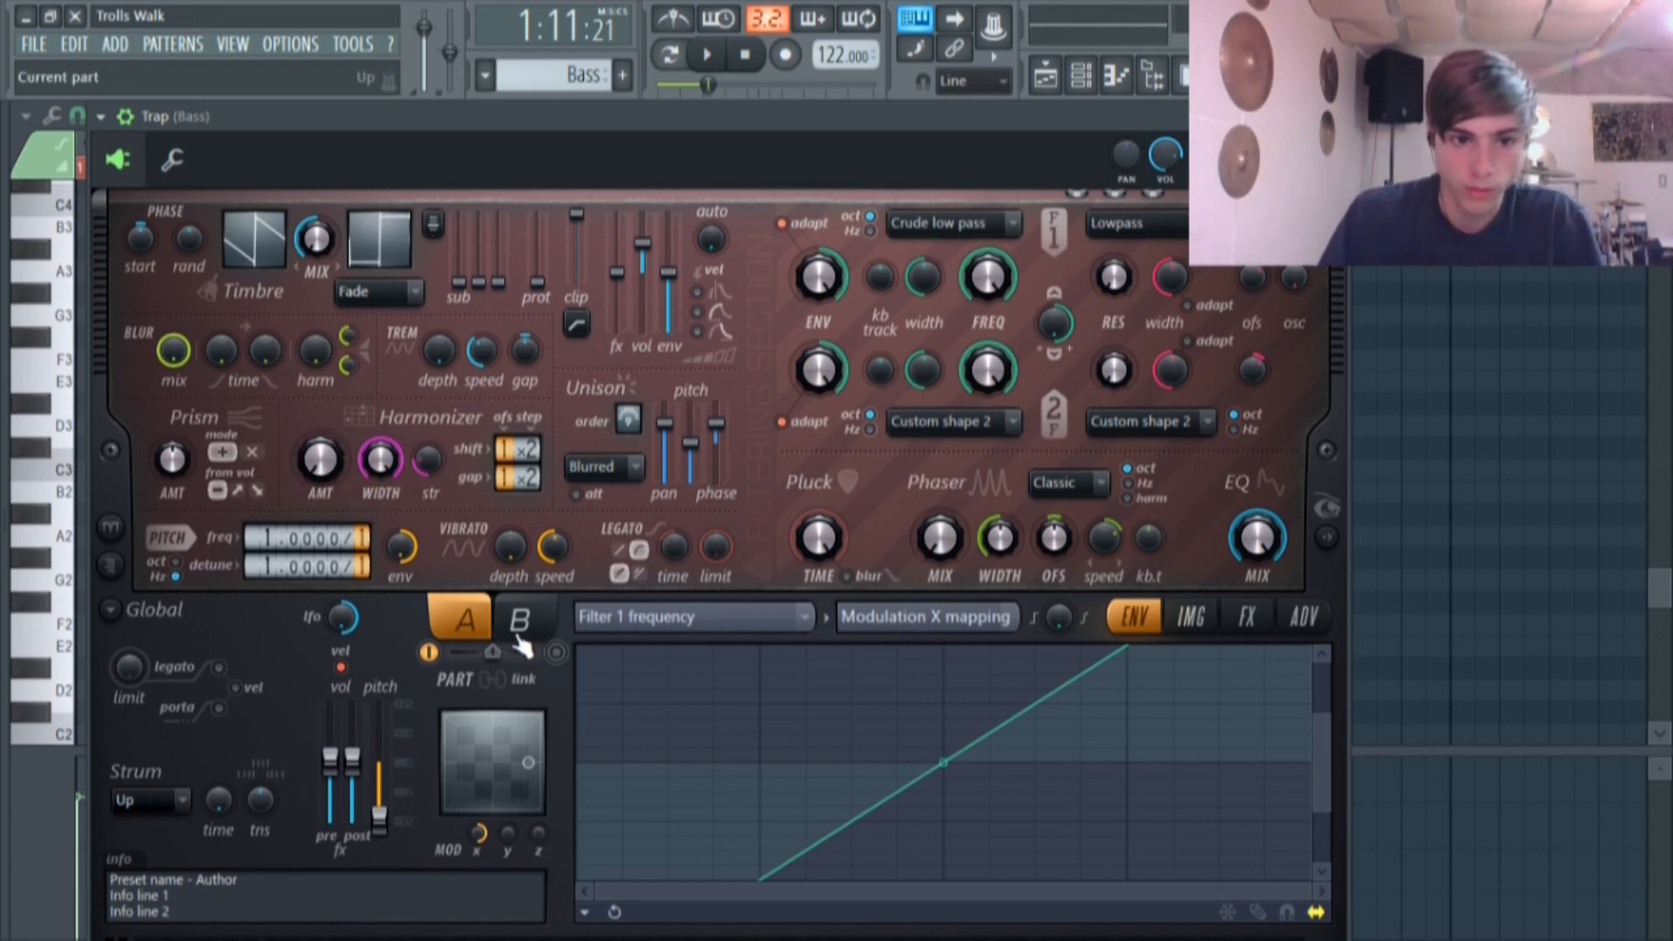
pyautogui.moveTo(910, 126); pyautogui.dragTo(892, 126)
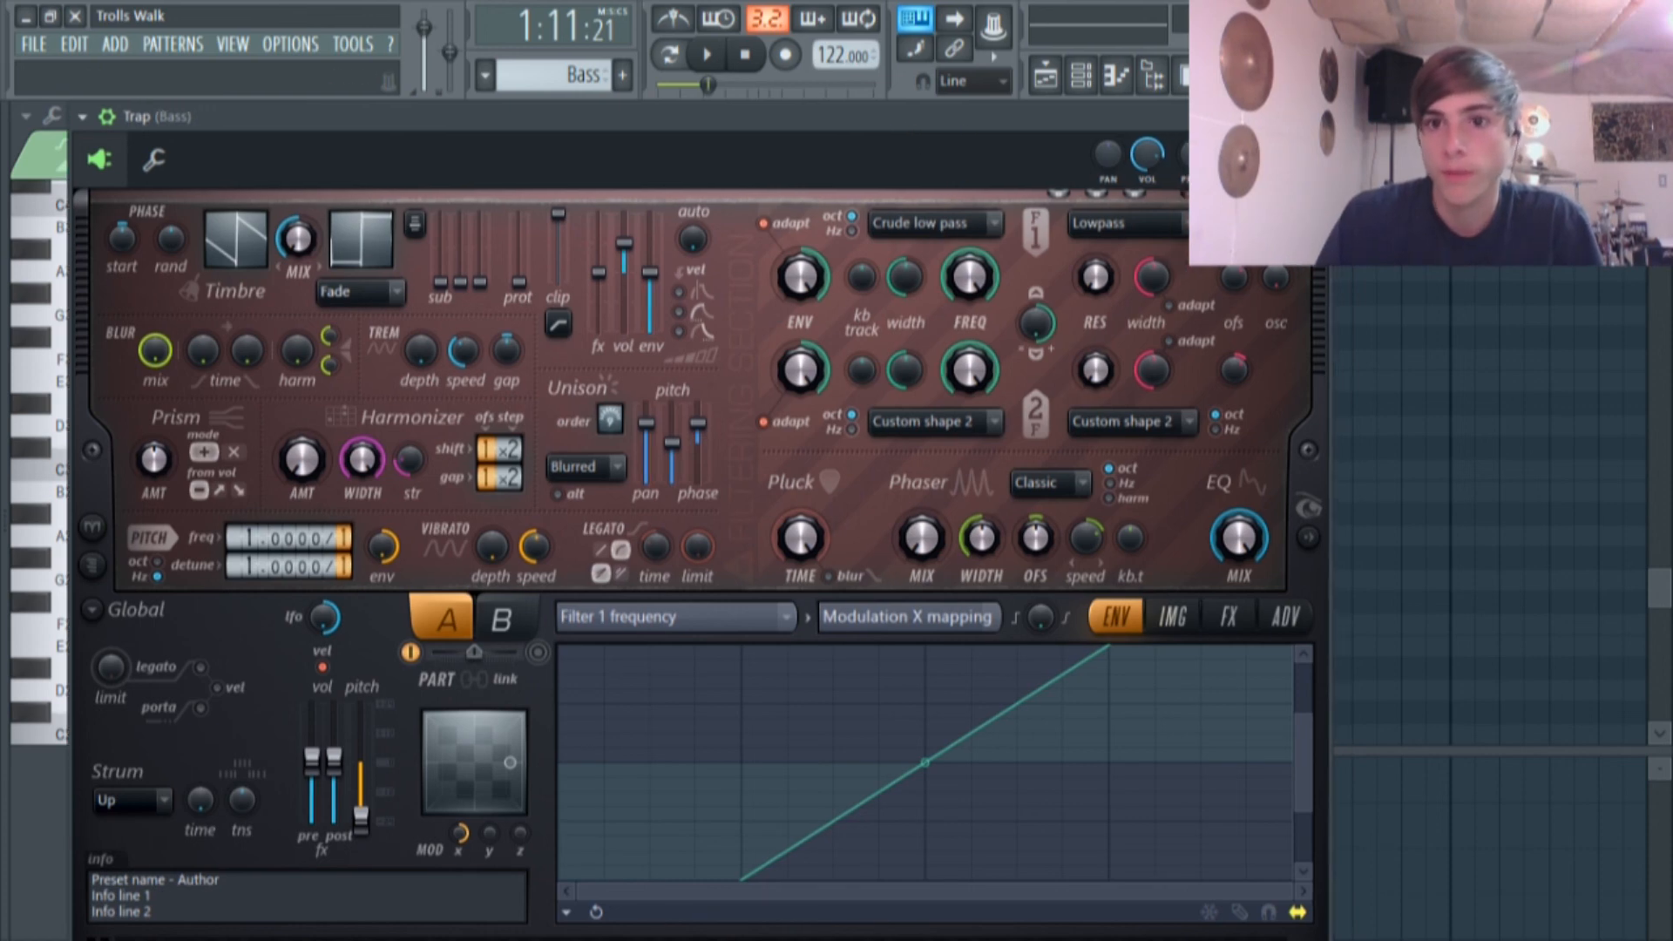
# Open the Patcher effect on the Bass mixer track and bring up the Vocodex inside its map.
pyautogui.click(1117, 77)
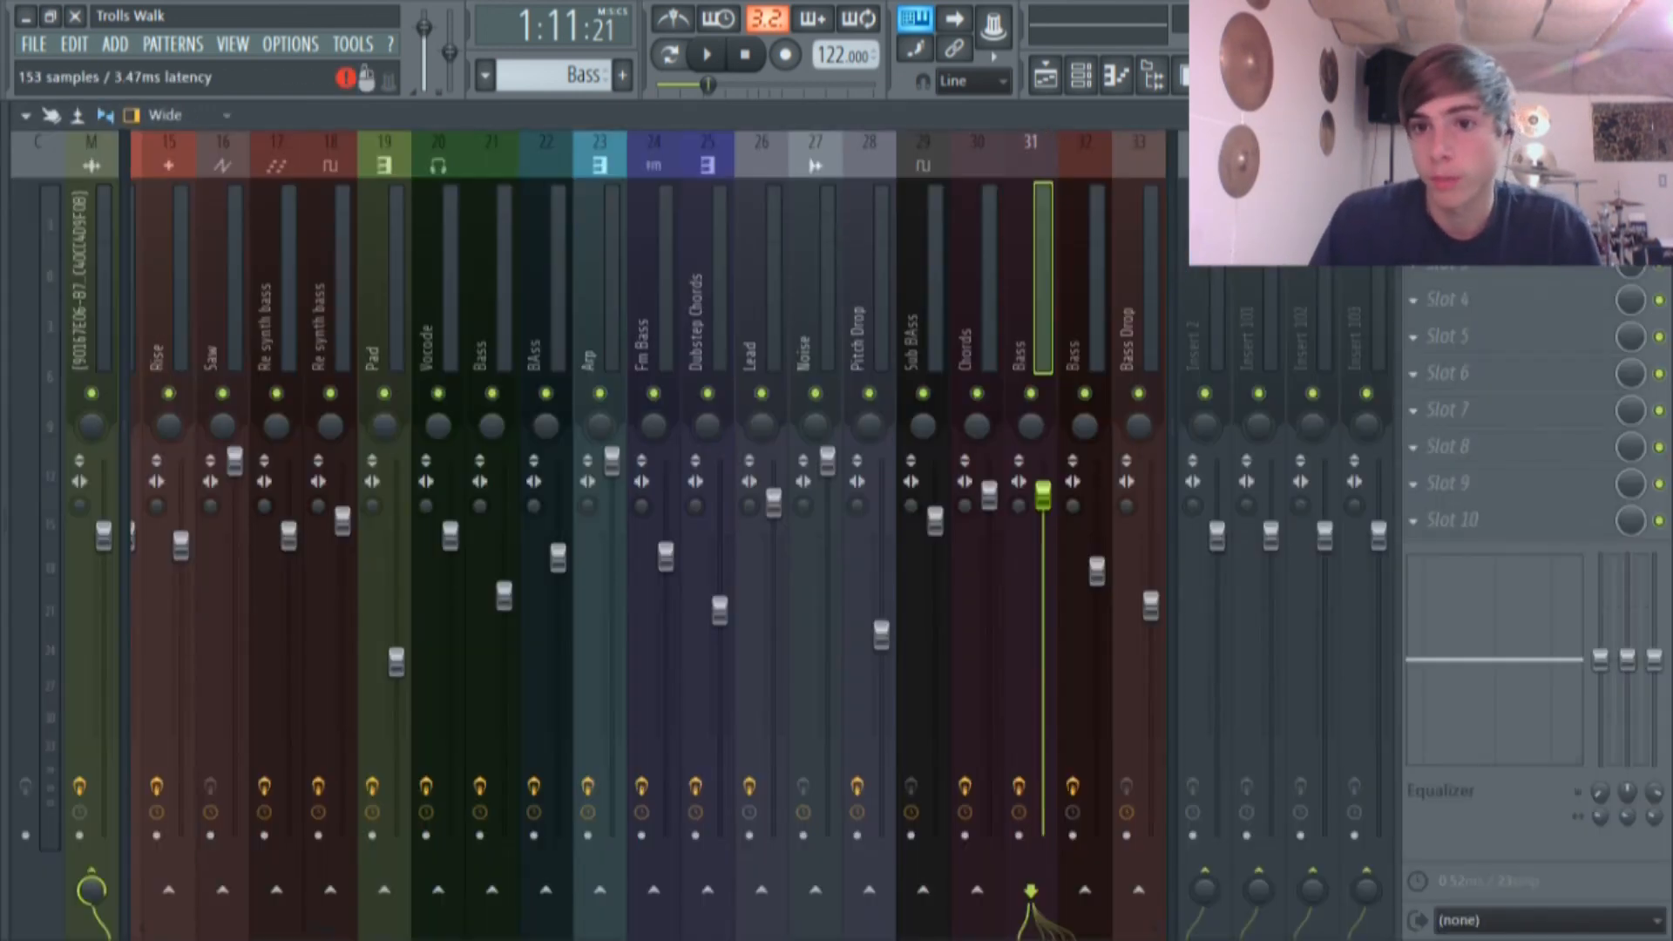
pyautogui.click(1482, 189)
pyautogui.click(792, 293)
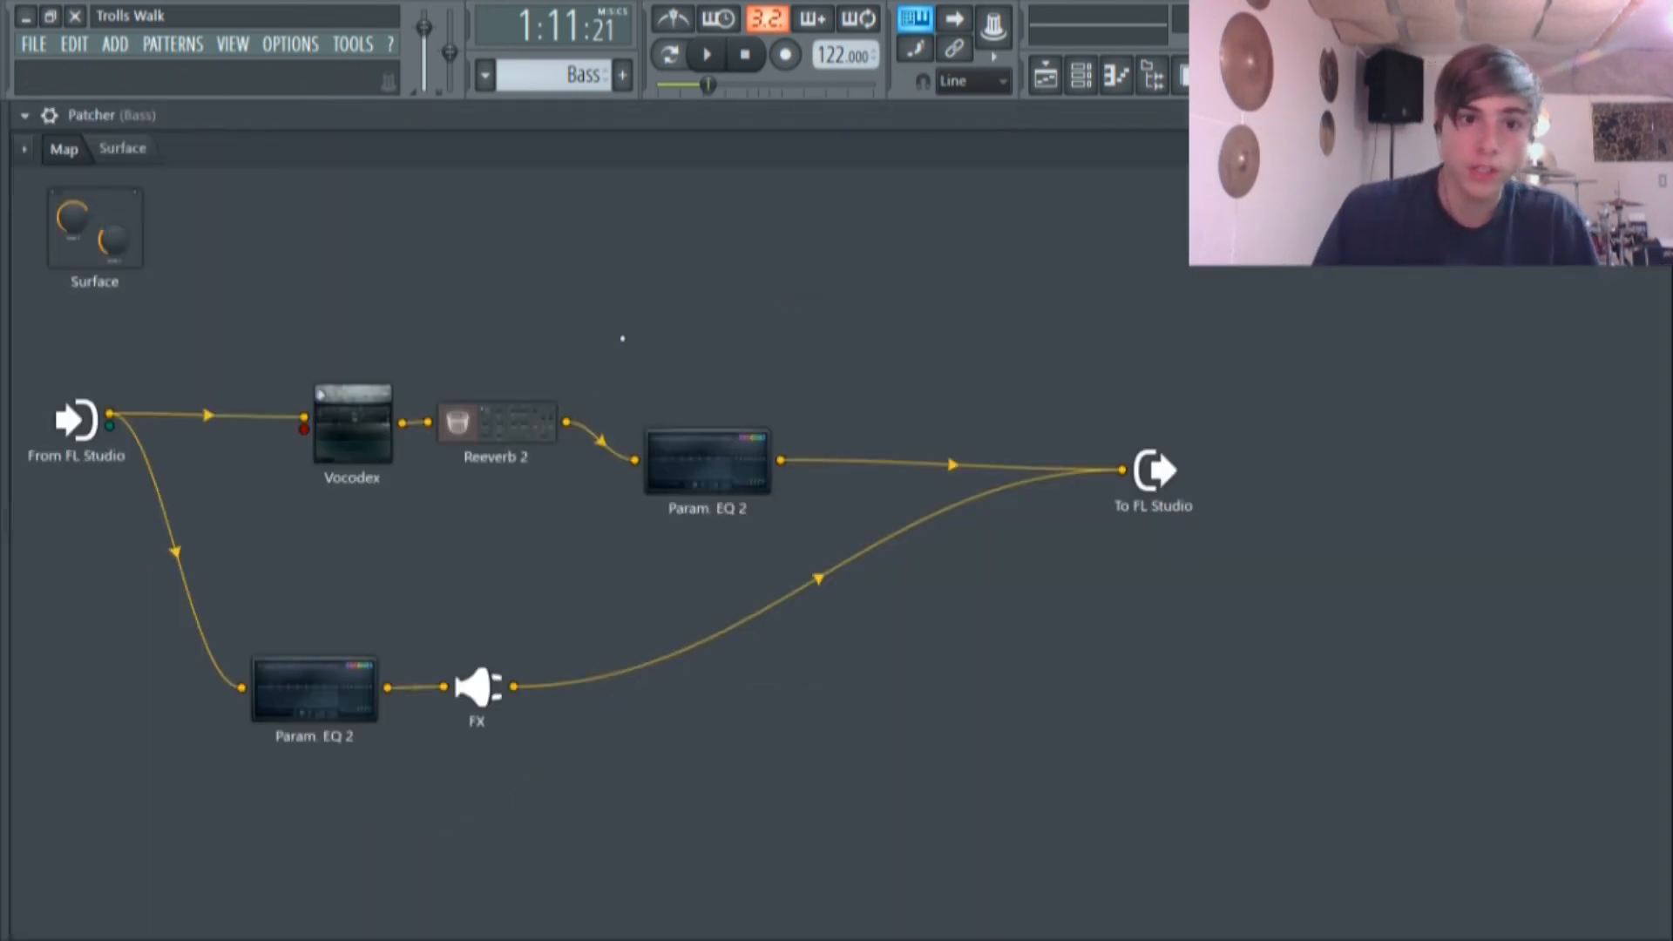
pyautogui.doubleClick(350, 432)
pyautogui.moveTo(728, 545); pyautogui.dragTo(577, 190)
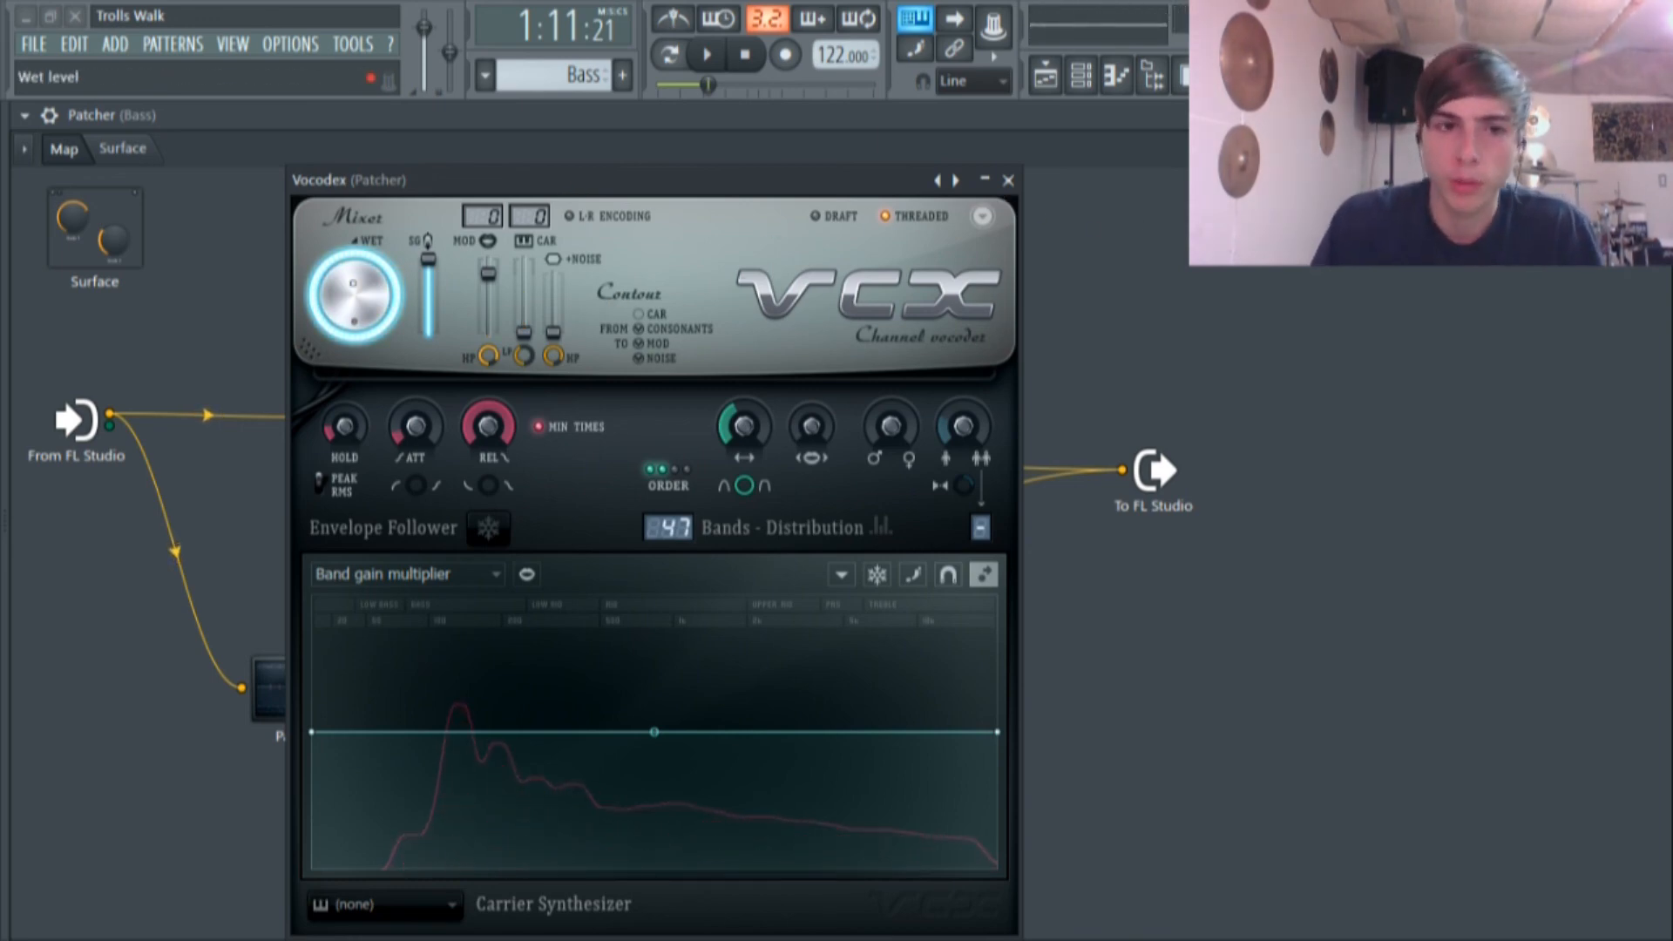
# Adjust the Vocodex wet level and set its band width to 121%, then check the envelope release.
pyautogui.moveTo(365, 294)
pyautogui.mouseDown()
pyautogui.moveTo(365, 327)
pyautogui.moveTo(365, 293)
pyautogui.moveTo(365, 308)
pyautogui.mouseUp()
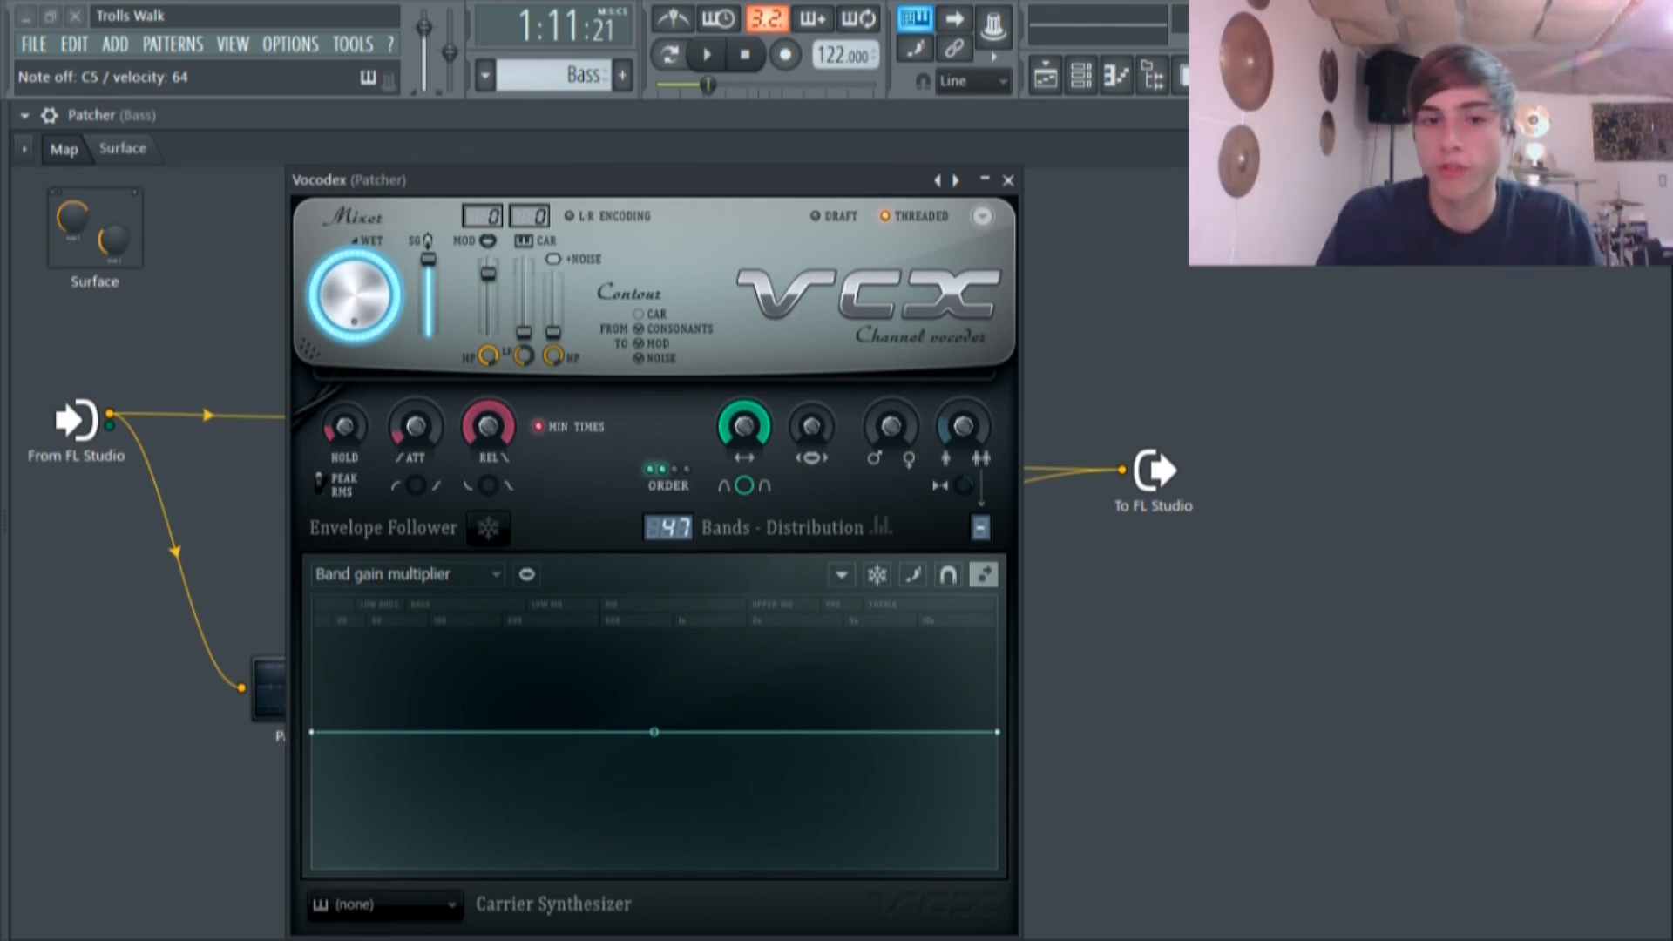
pyautogui.moveTo(744, 426); pyautogui.dragTo(744, 462)
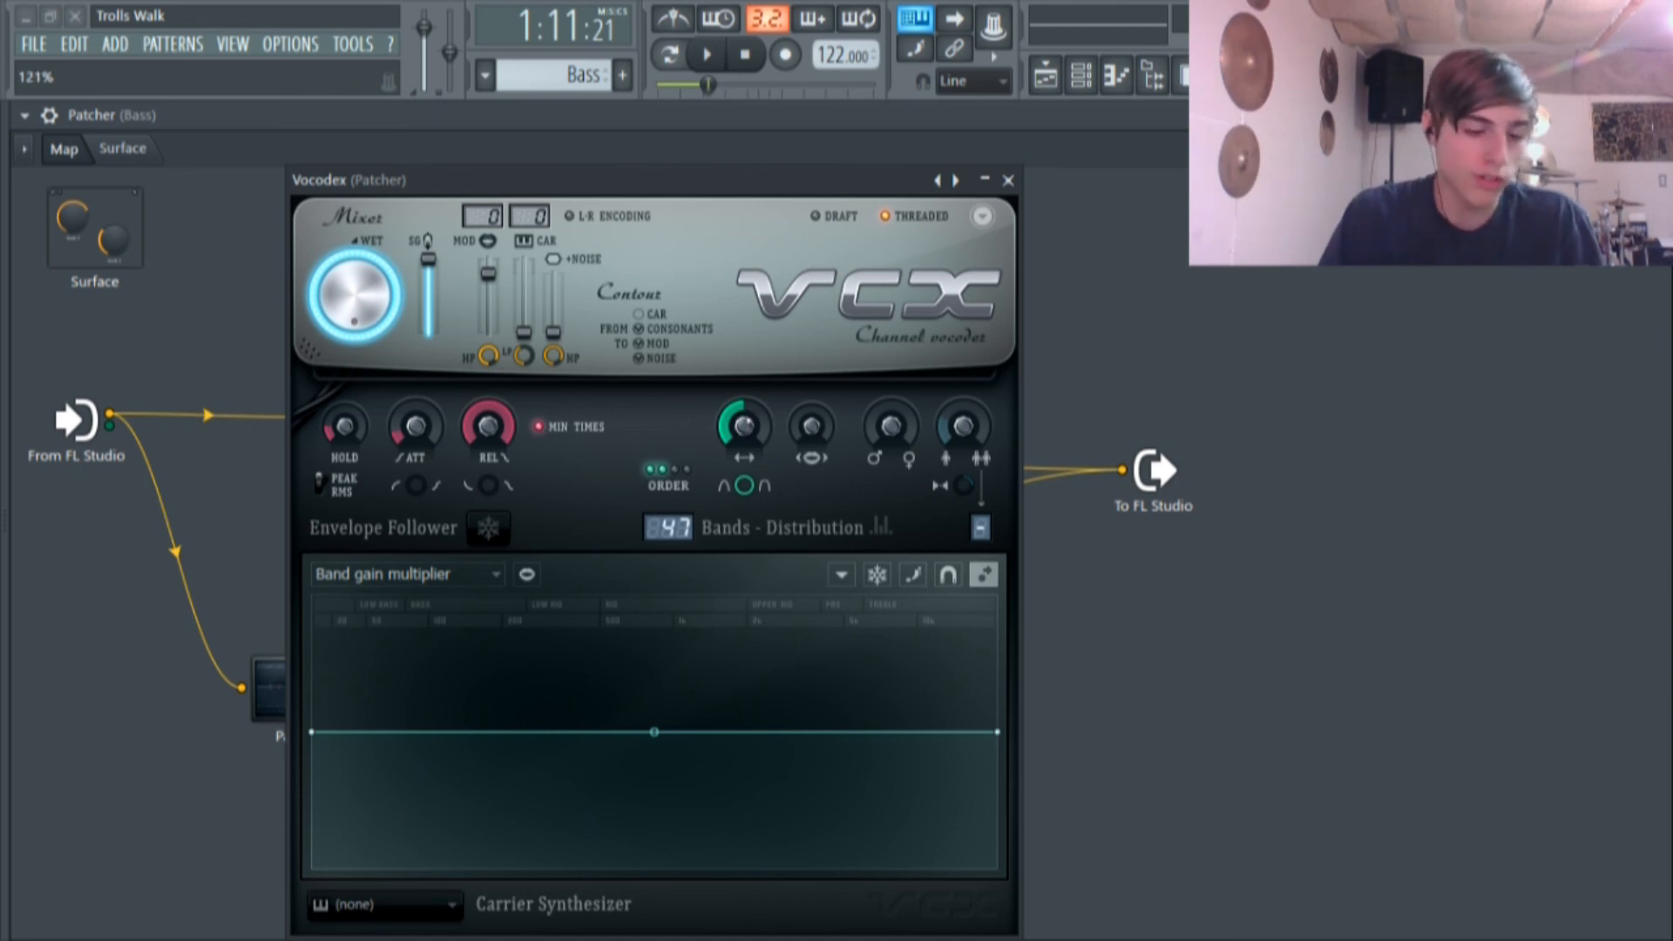
pyautogui.click(488, 426)
# Inspect the Reeverb 2 settings in the Patcher's vocoder branch, then close the reverb.
pyautogui.moveTo(836, 180); pyautogui.dragTo(965, 787)
pyautogui.doubleClick(541, 449)
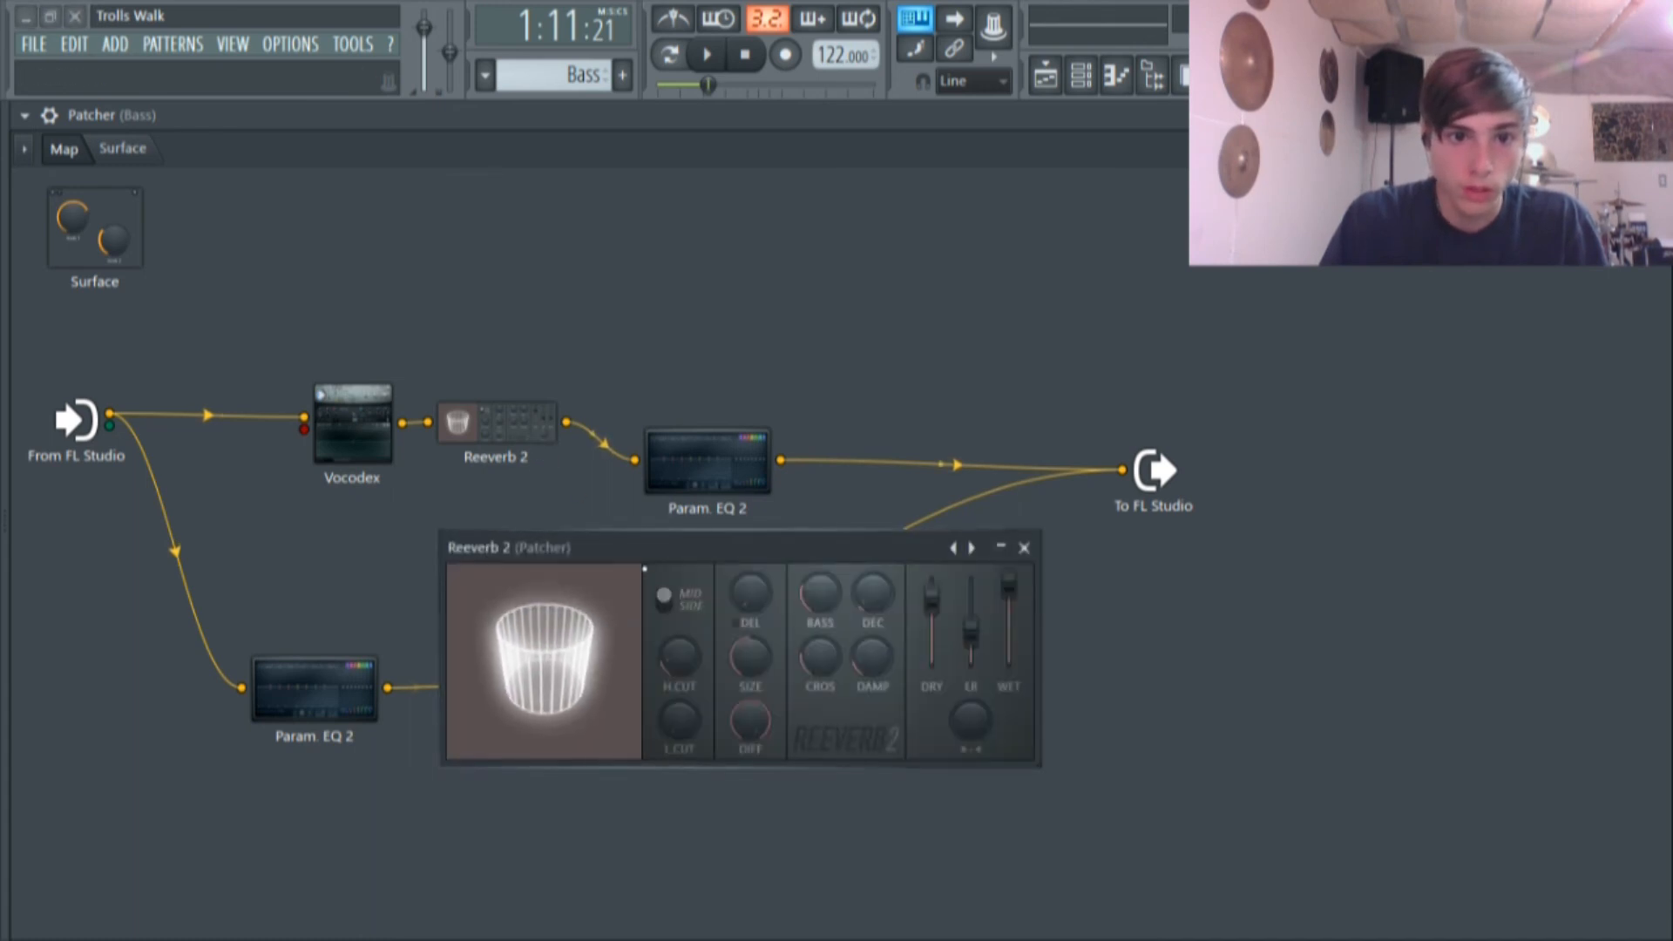
pyautogui.moveTo(642, 549); pyautogui.dragTo(550, 401)
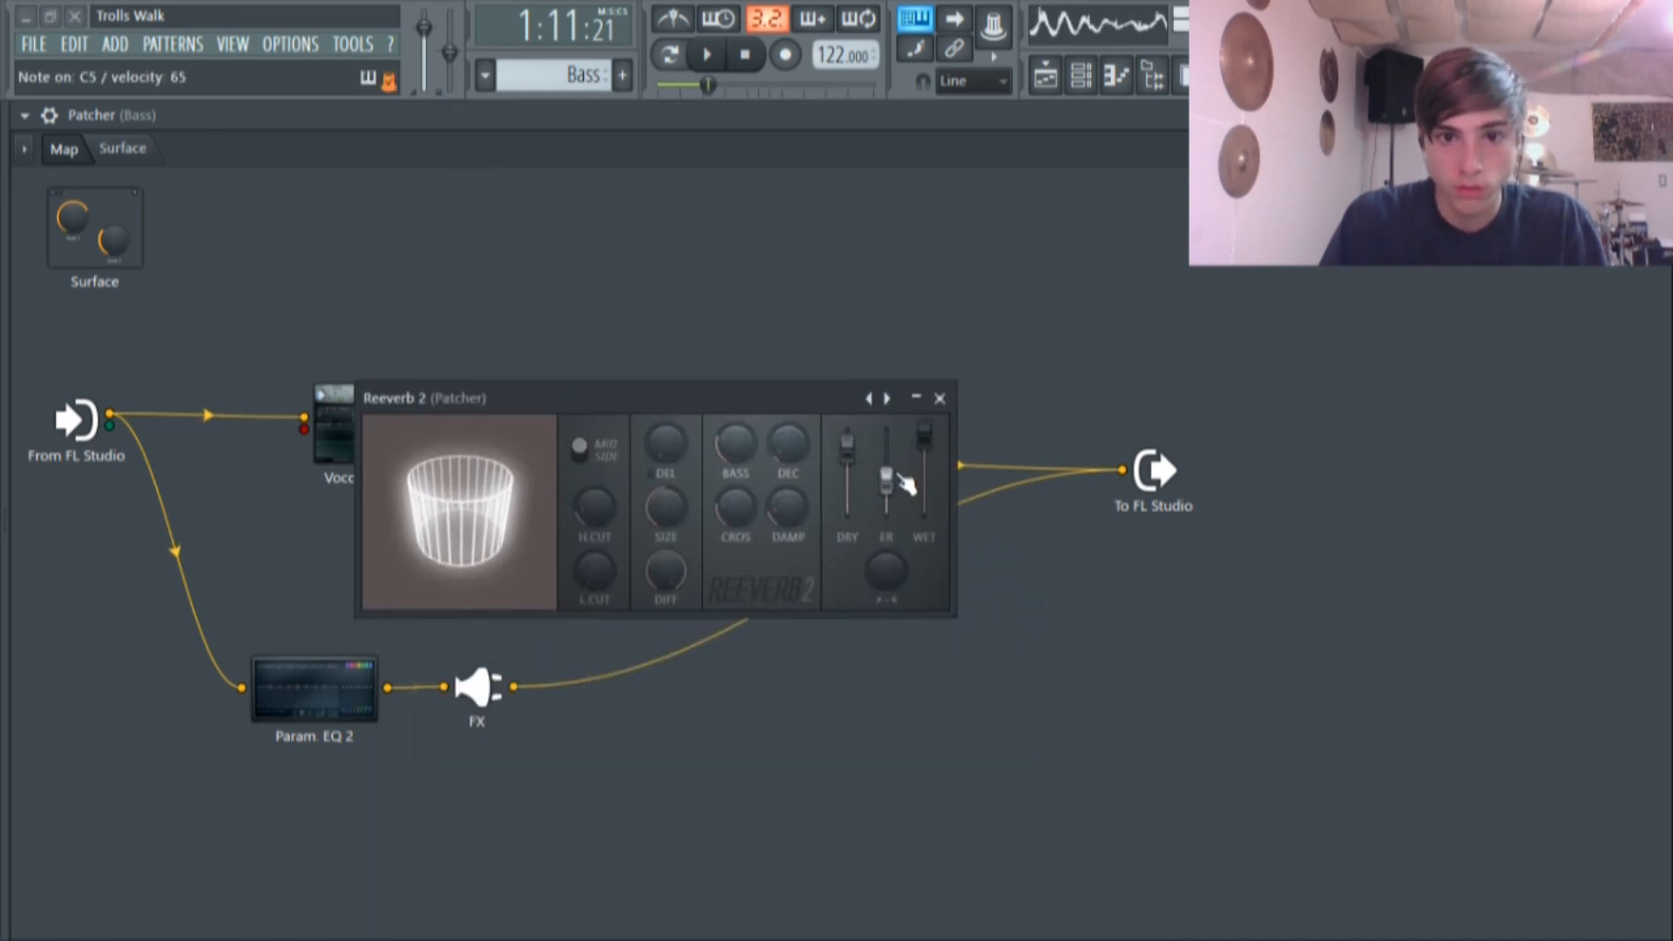
pyautogui.click(939, 398)
# Reopen Vocodex to look through its editable band and envelope parameters, then close it.
pyautogui.doubleClick(364, 449)
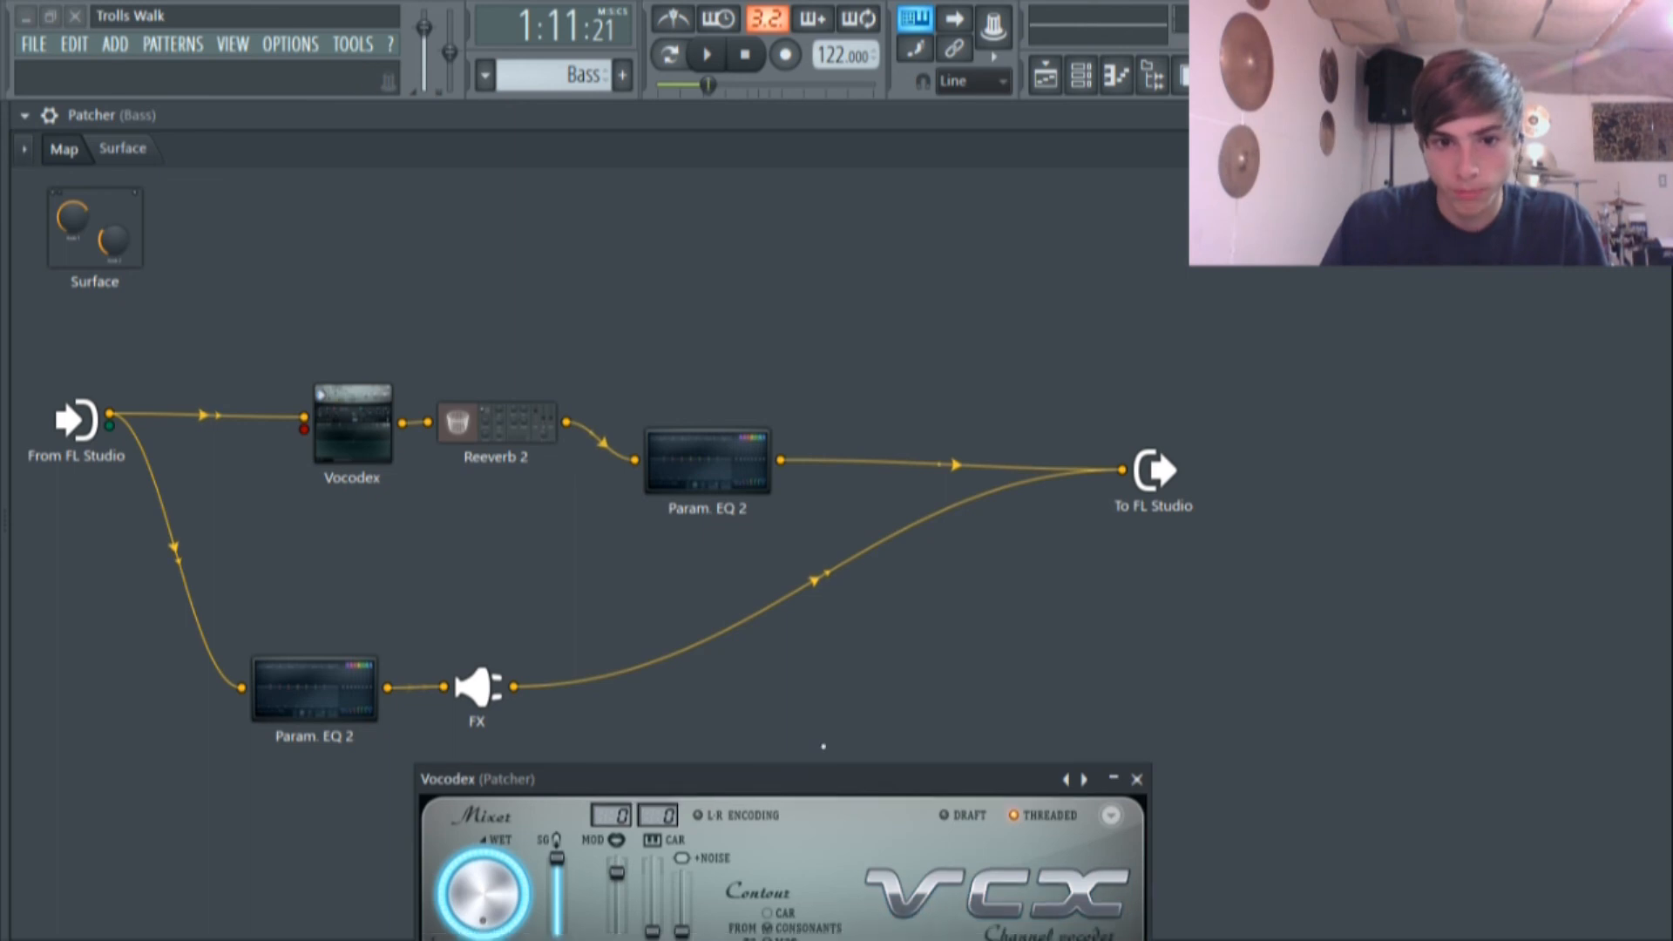
pyautogui.moveTo(825, 787); pyautogui.dragTo(751, 199)
pyautogui.click(499, 599)
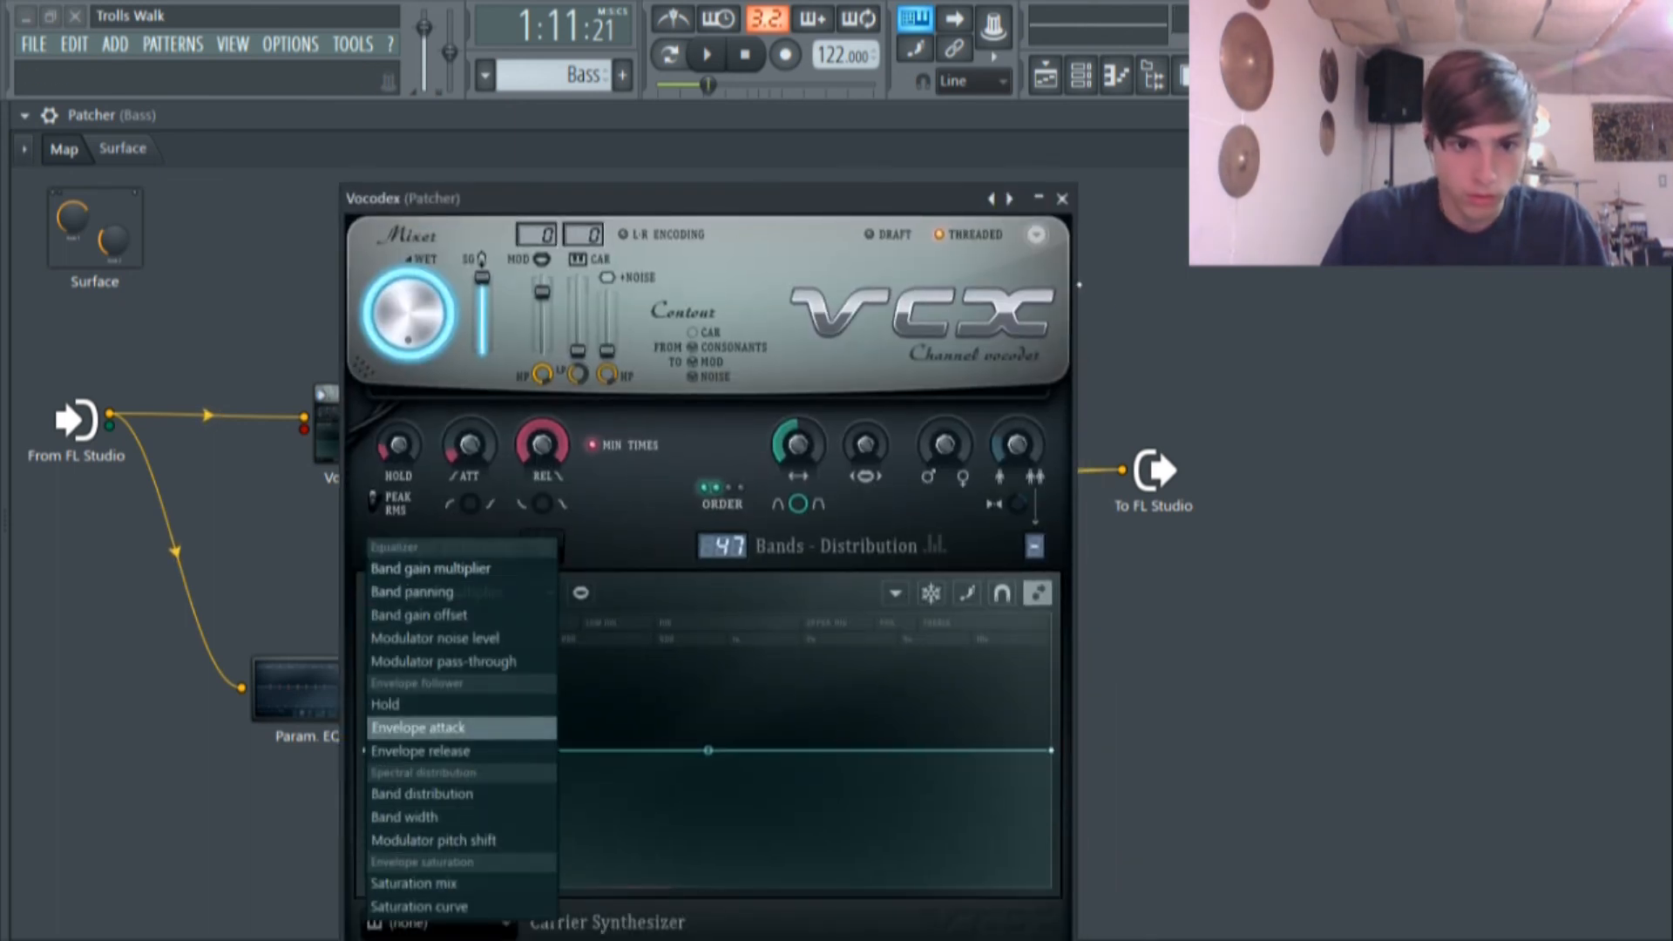
pyautogui.click(1062, 199)
# Inspect the Param. EQ 2 curve after Reeverb 2 while a note plays, then the EQ feeding the FX module.
pyautogui.doubleClick(730, 470)
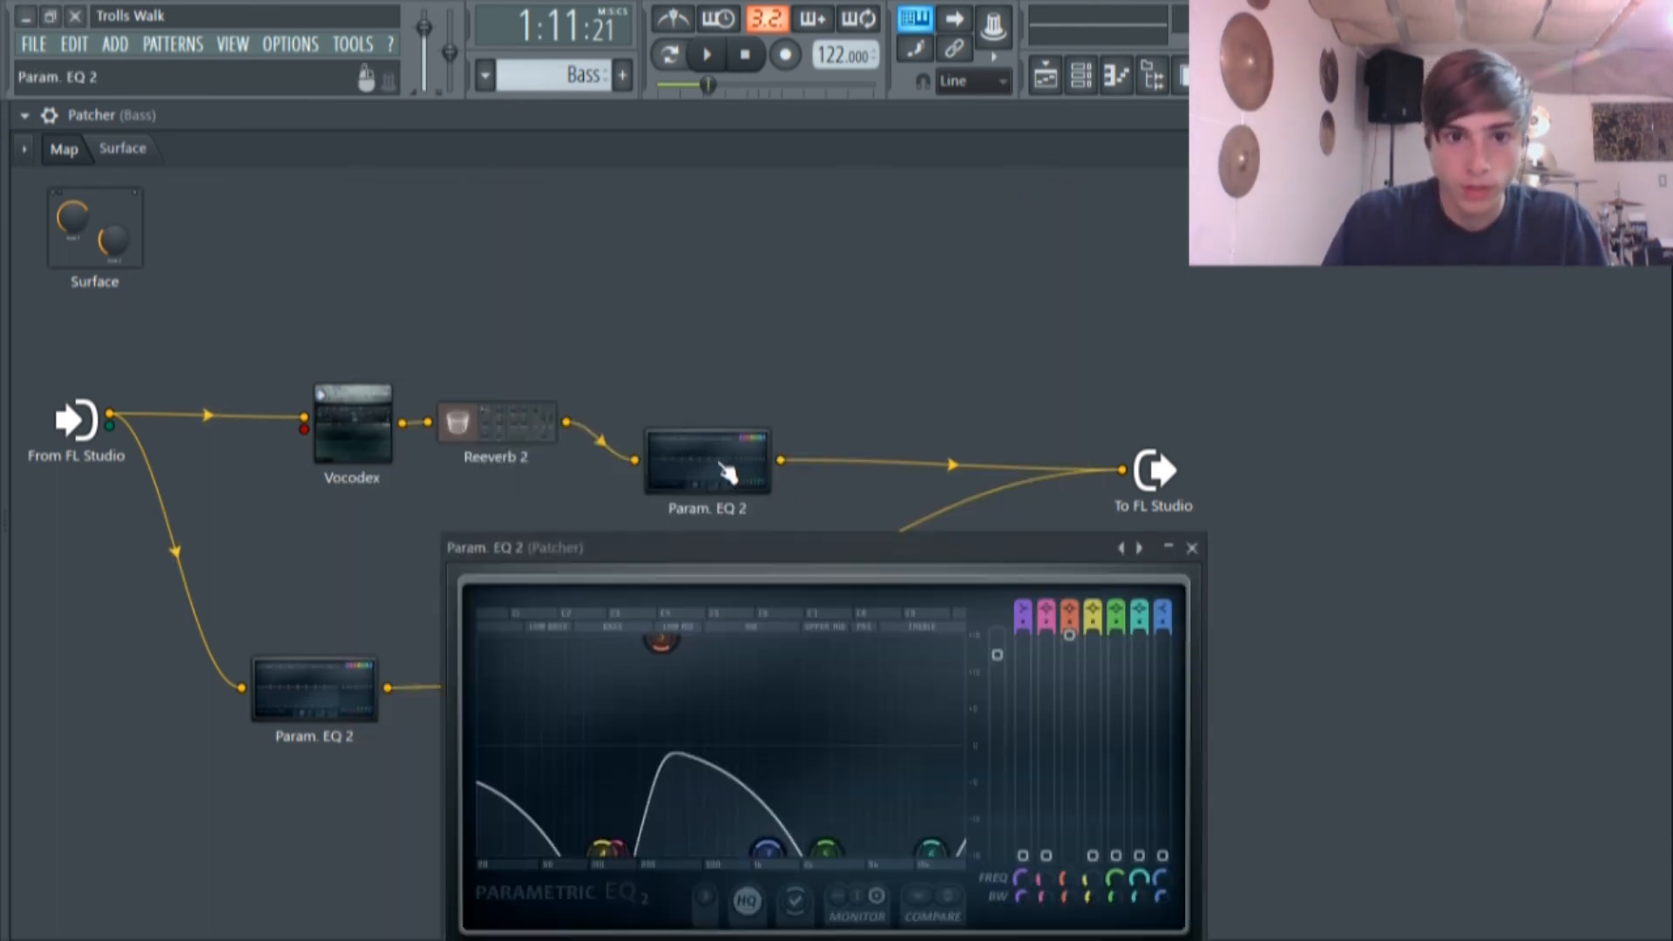
pyautogui.moveTo(776, 547); pyautogui.dragTo(700, 246)
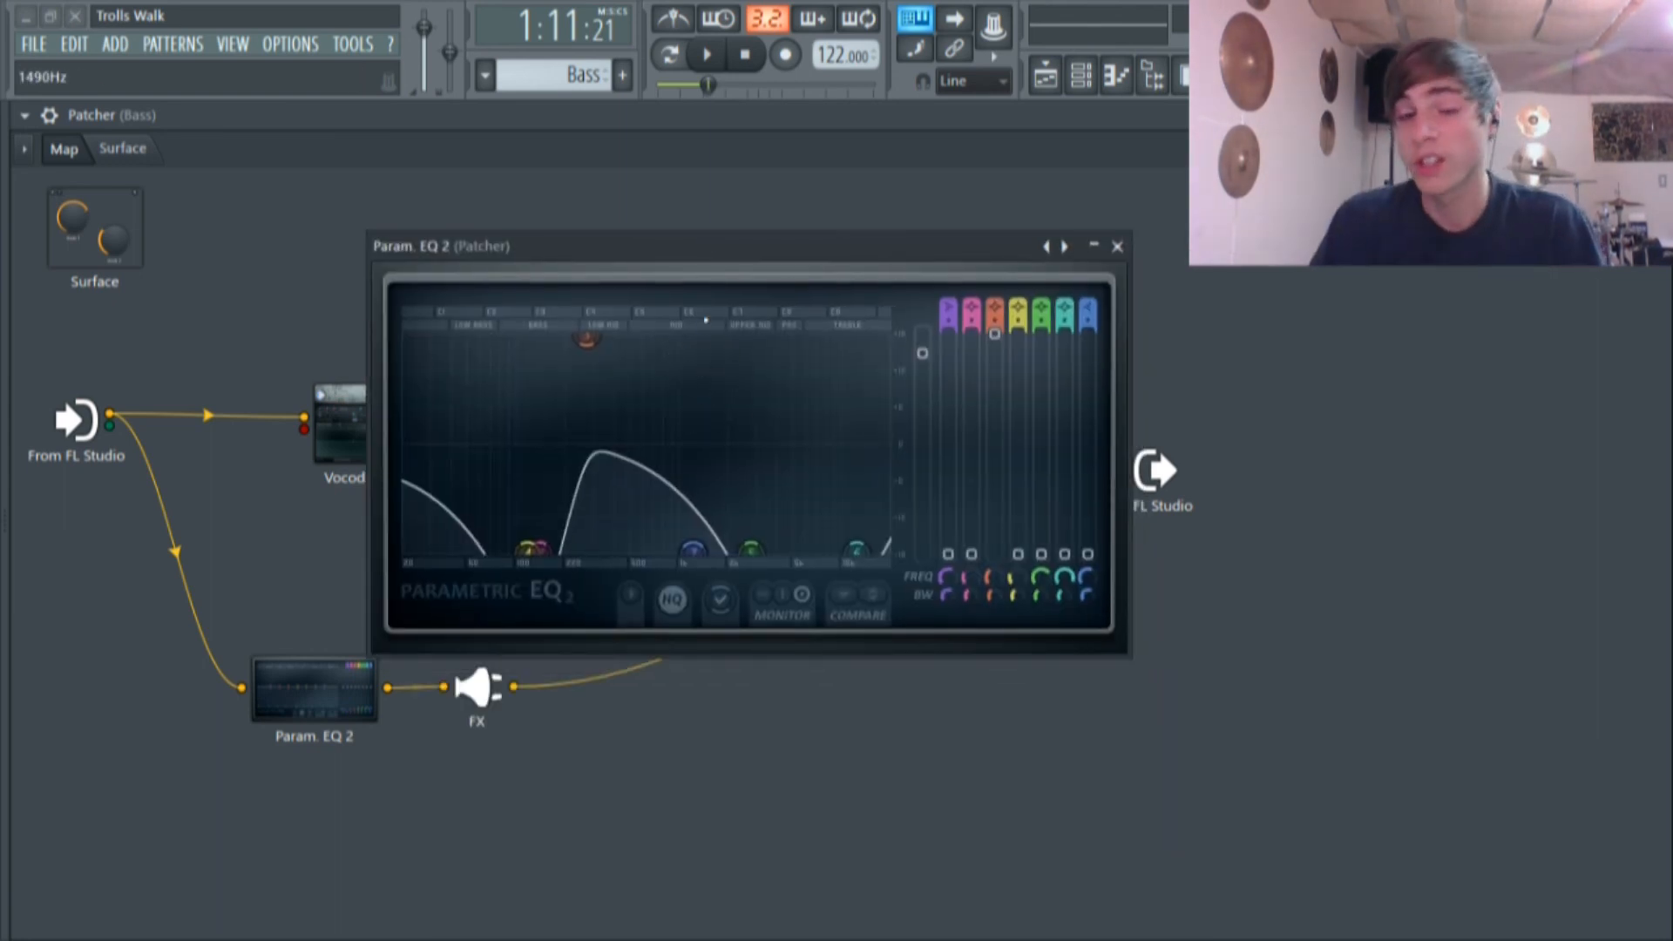
pyautogui.moveTo(743, 244); pyautogui.dragTo(750, 179)
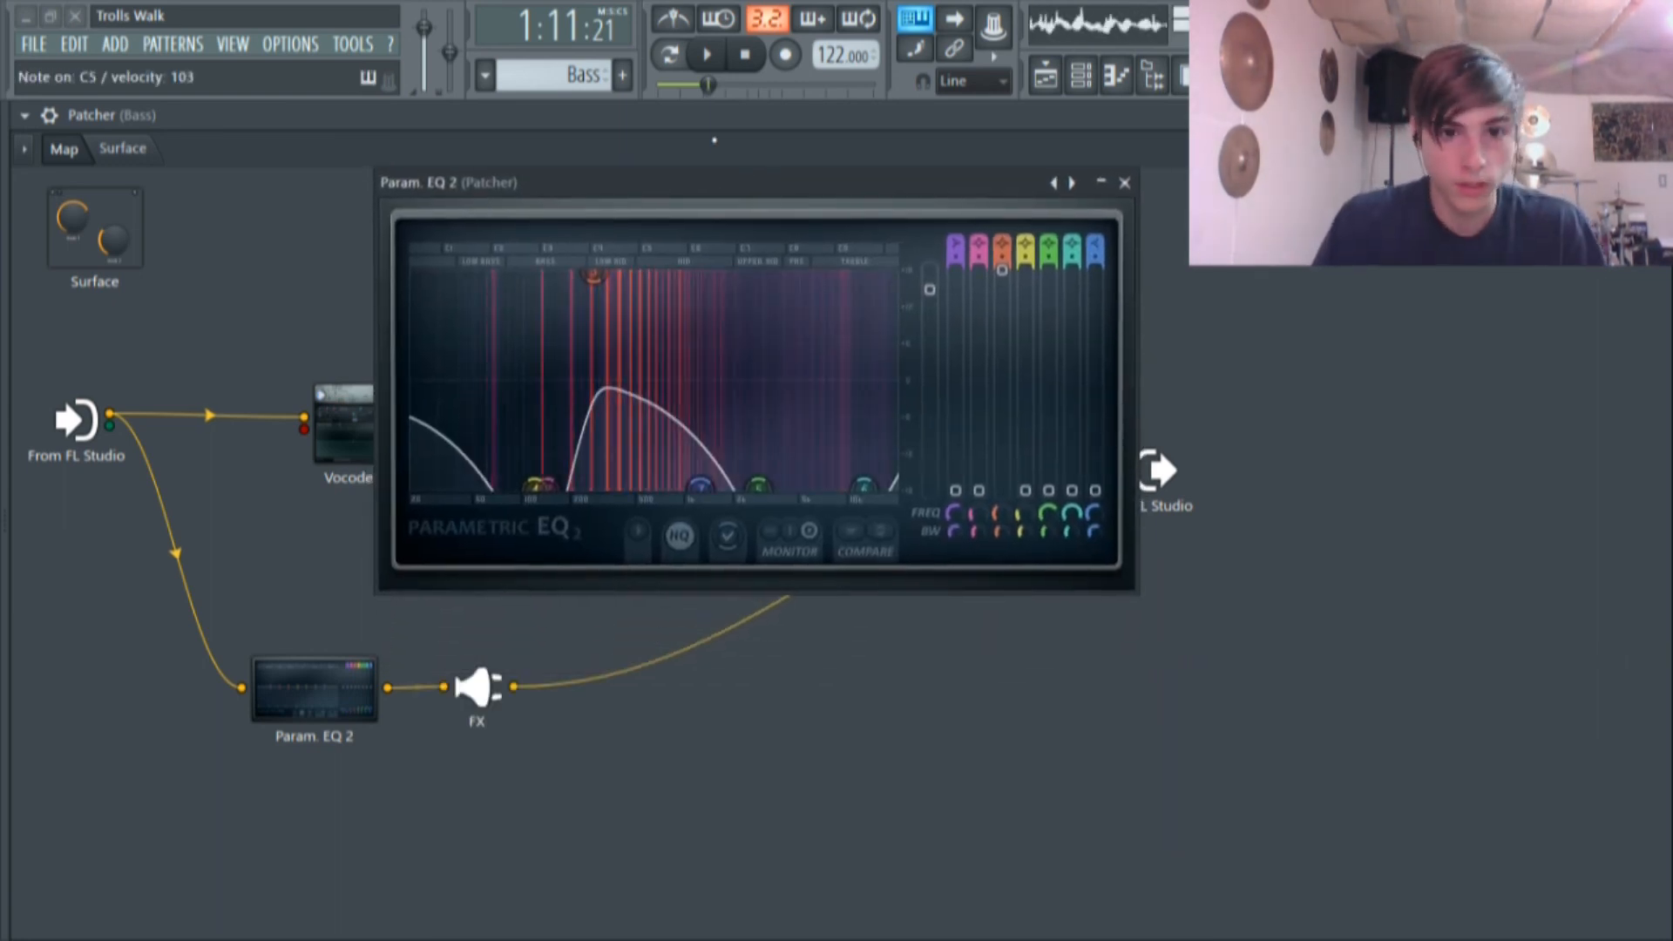
pyautogui.doubleClick(315, 686)
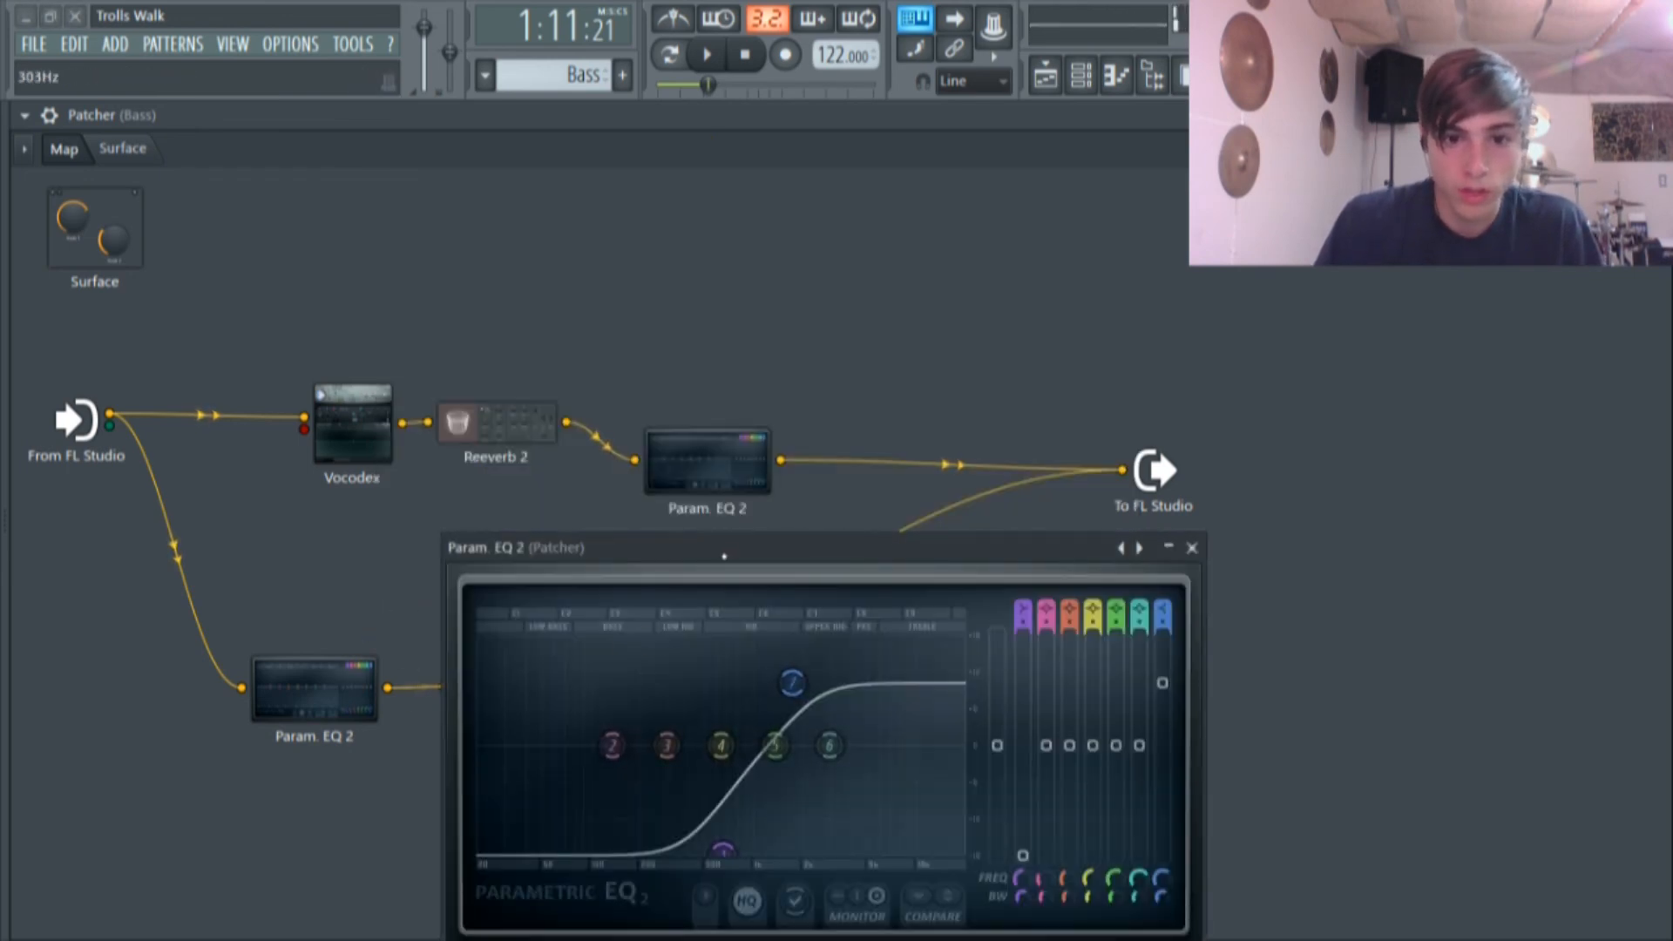
pyautogui.moveTo(726, 548); pyautogui.dragTo(1170, 457)
# Bring back the vocoder branch's Param. EQ 2, examine its main level and the filtered signal, then close it.
pyautogui.doubleClick(707, 460)
pyautogui.moveTo(887, 180); pyautogui.dragTo(742, 217)
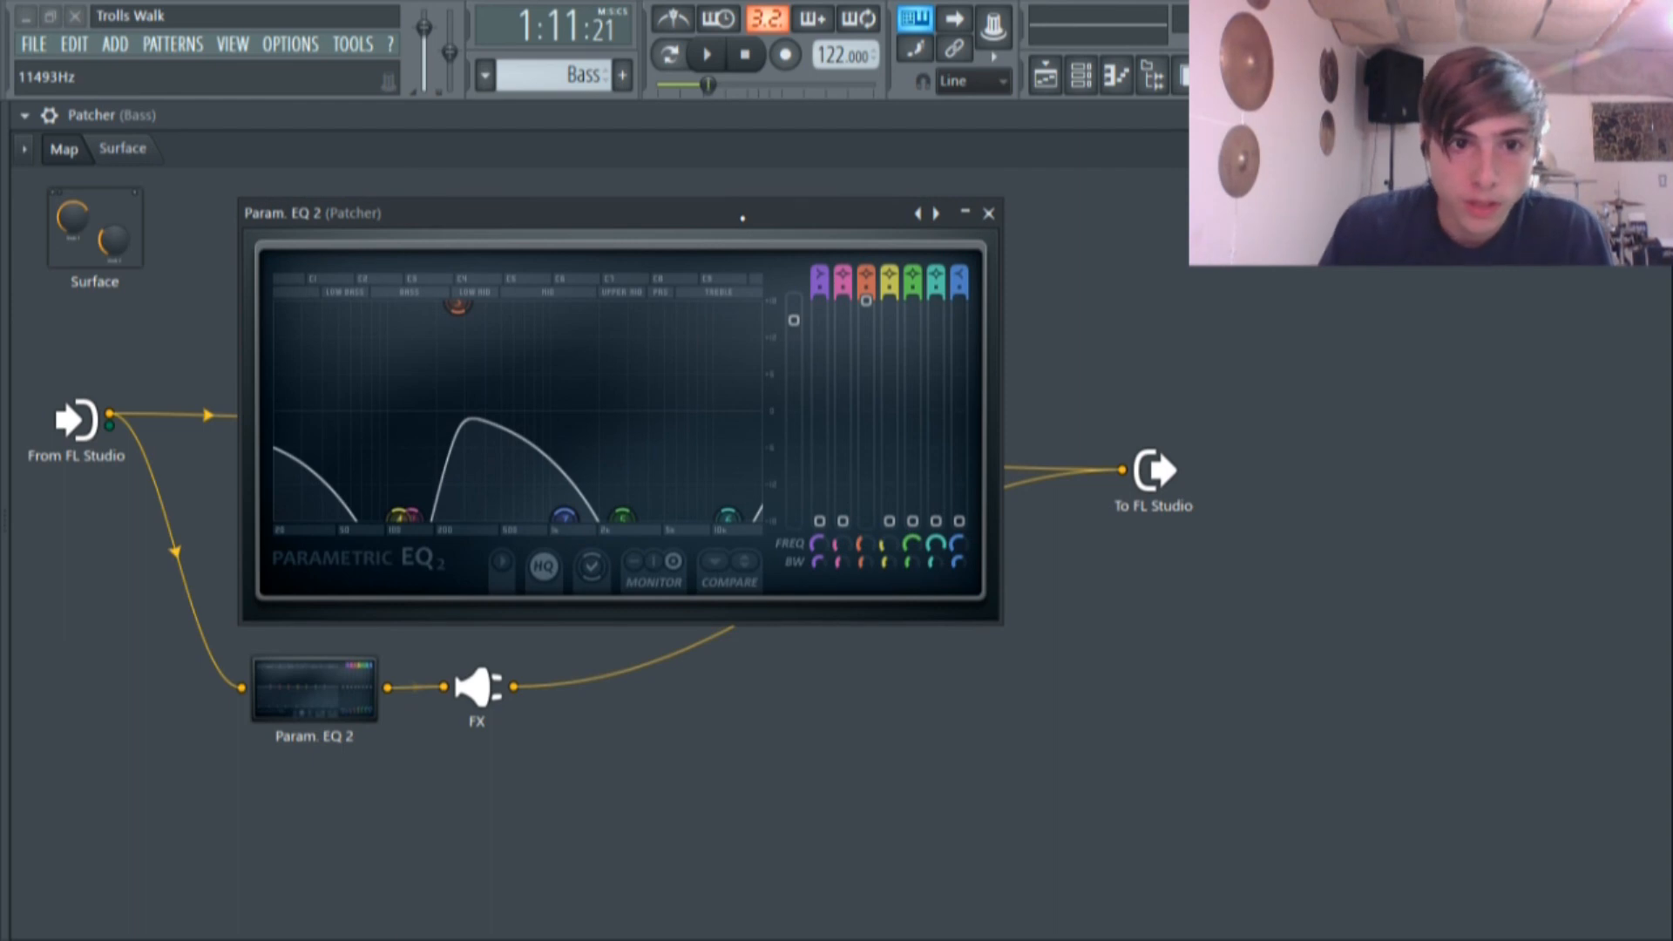
pyautogui.moveTo(812, 321); pyautogui.dragTo(794, 321)
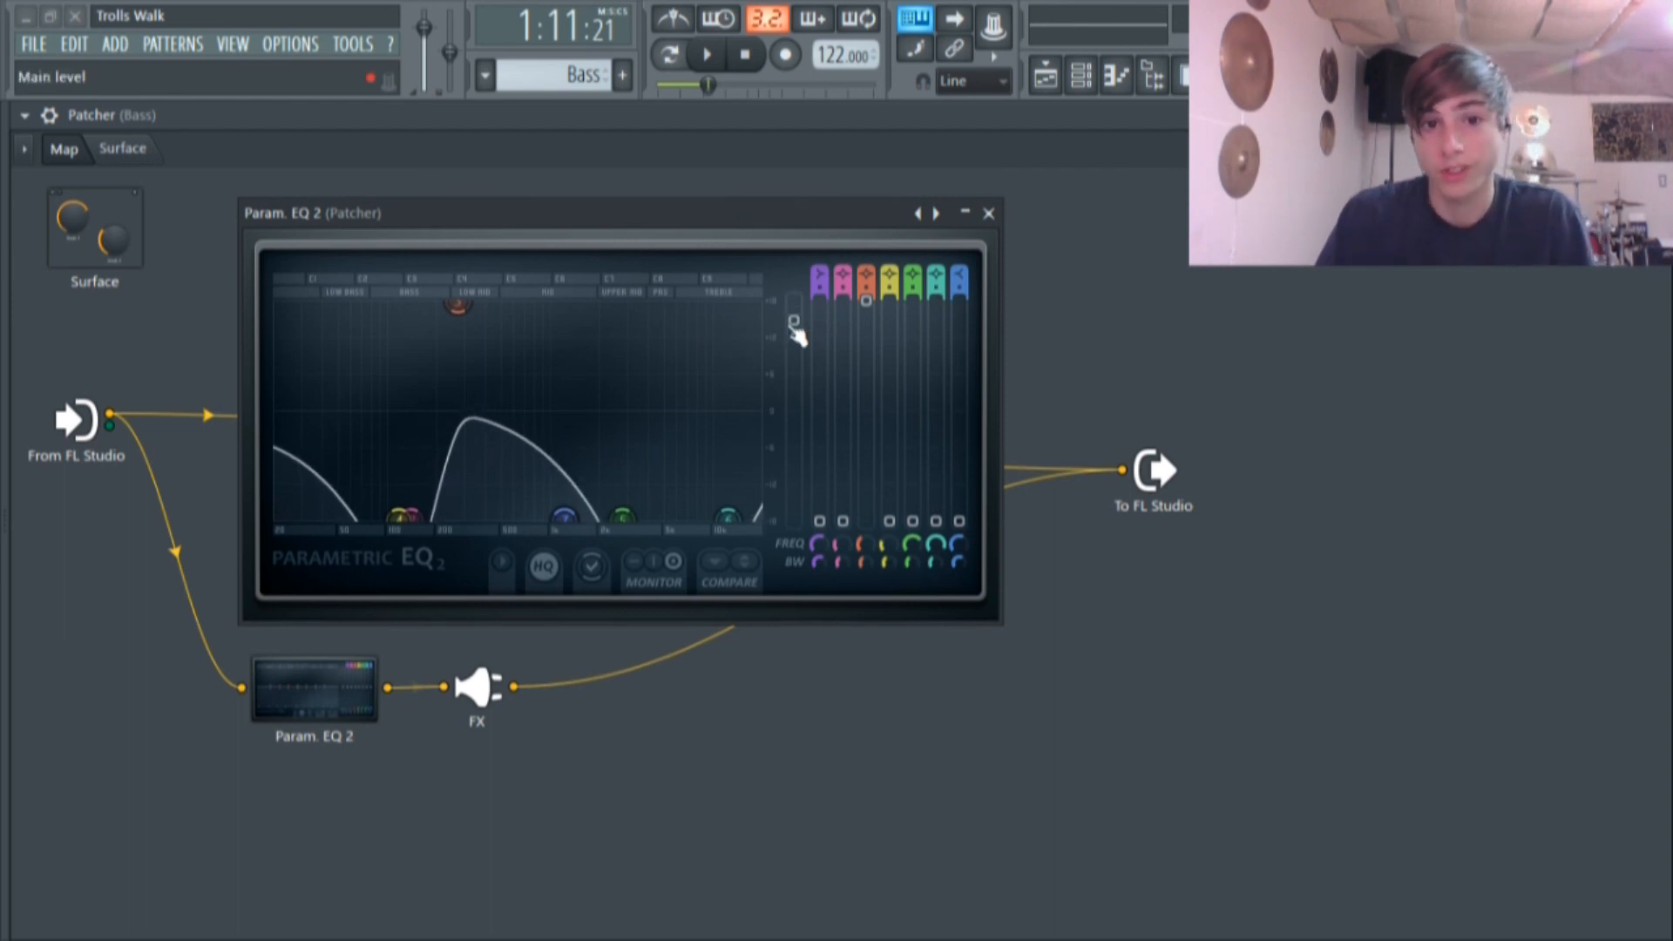
pyautogui.moveTo(794, 322)
pyautogui.mouseDown()
pyautogui.moveTo(794, 410)
pyautogui.moveTo(794, 320)
pyautogui.mouseUp()
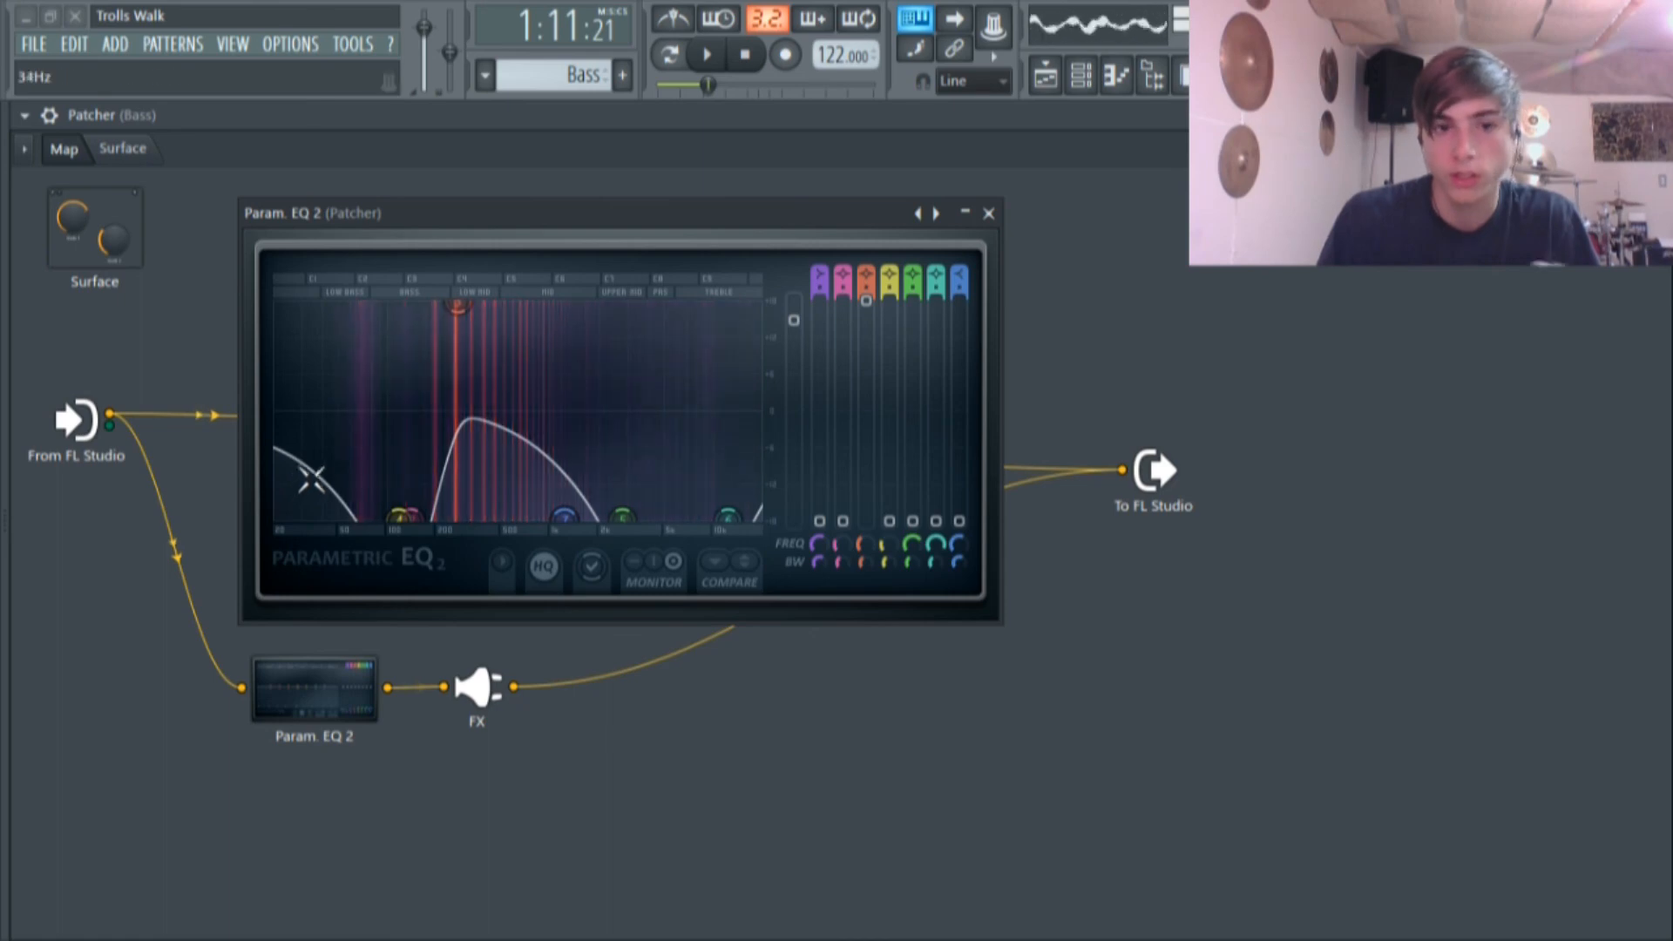
pyautogui.click(988, 214)
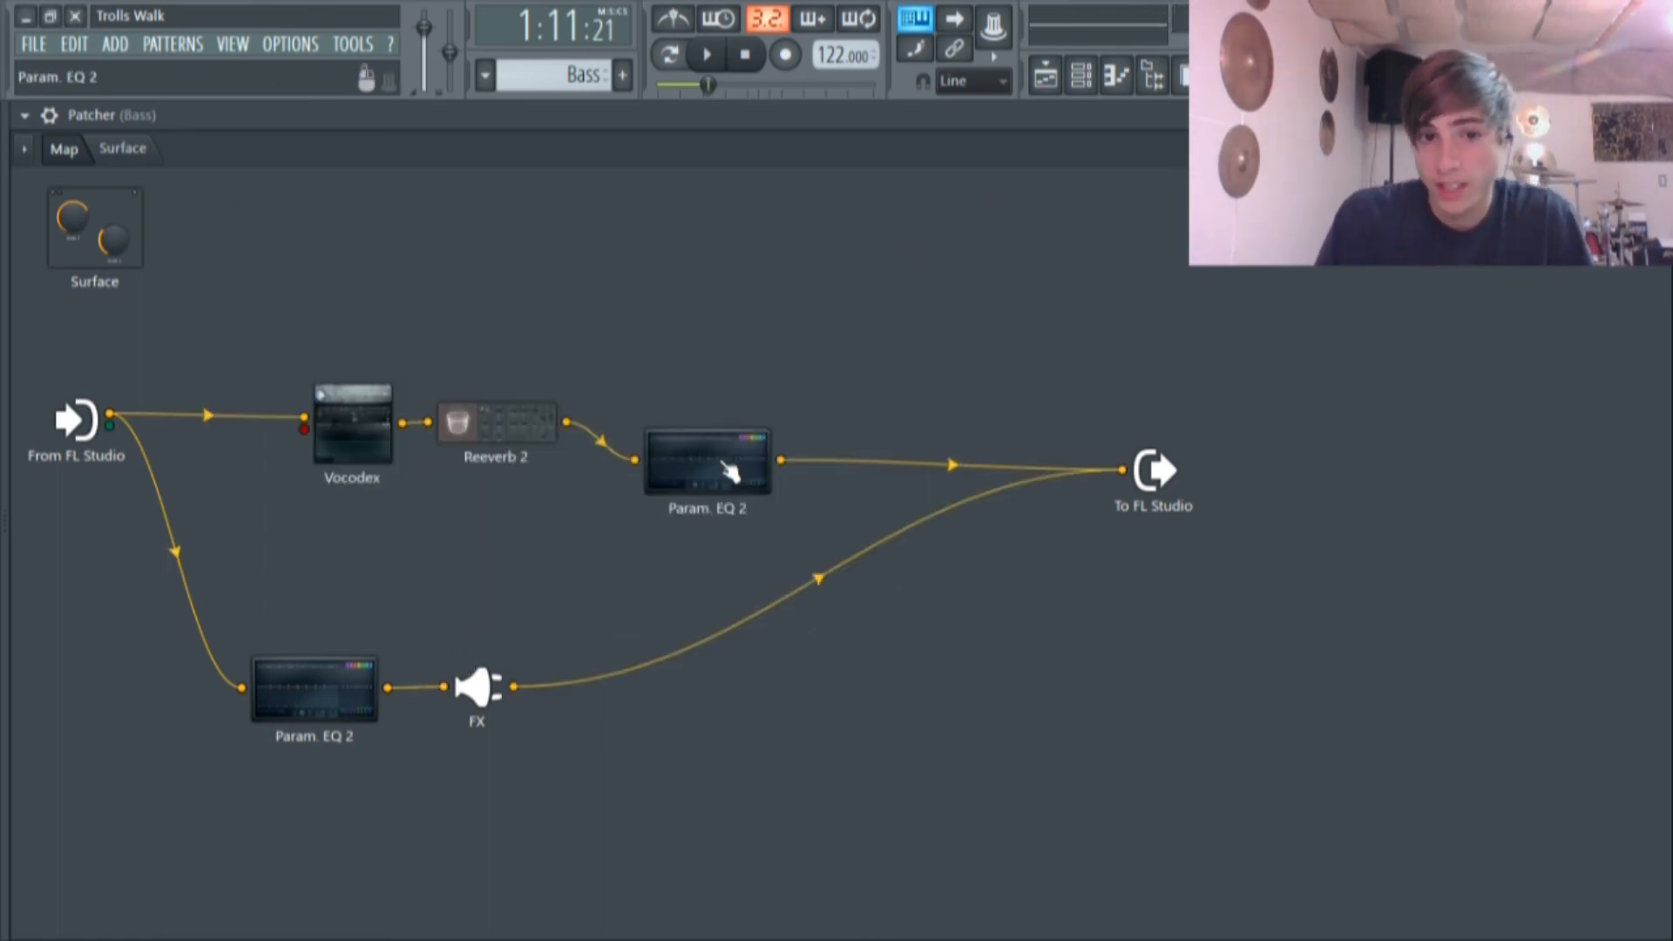
# Compare the vocoder branch's Param. EQ 2 curve with the high-pass curve of the EQ before the FX module.
pyautogui.click(729, 471)
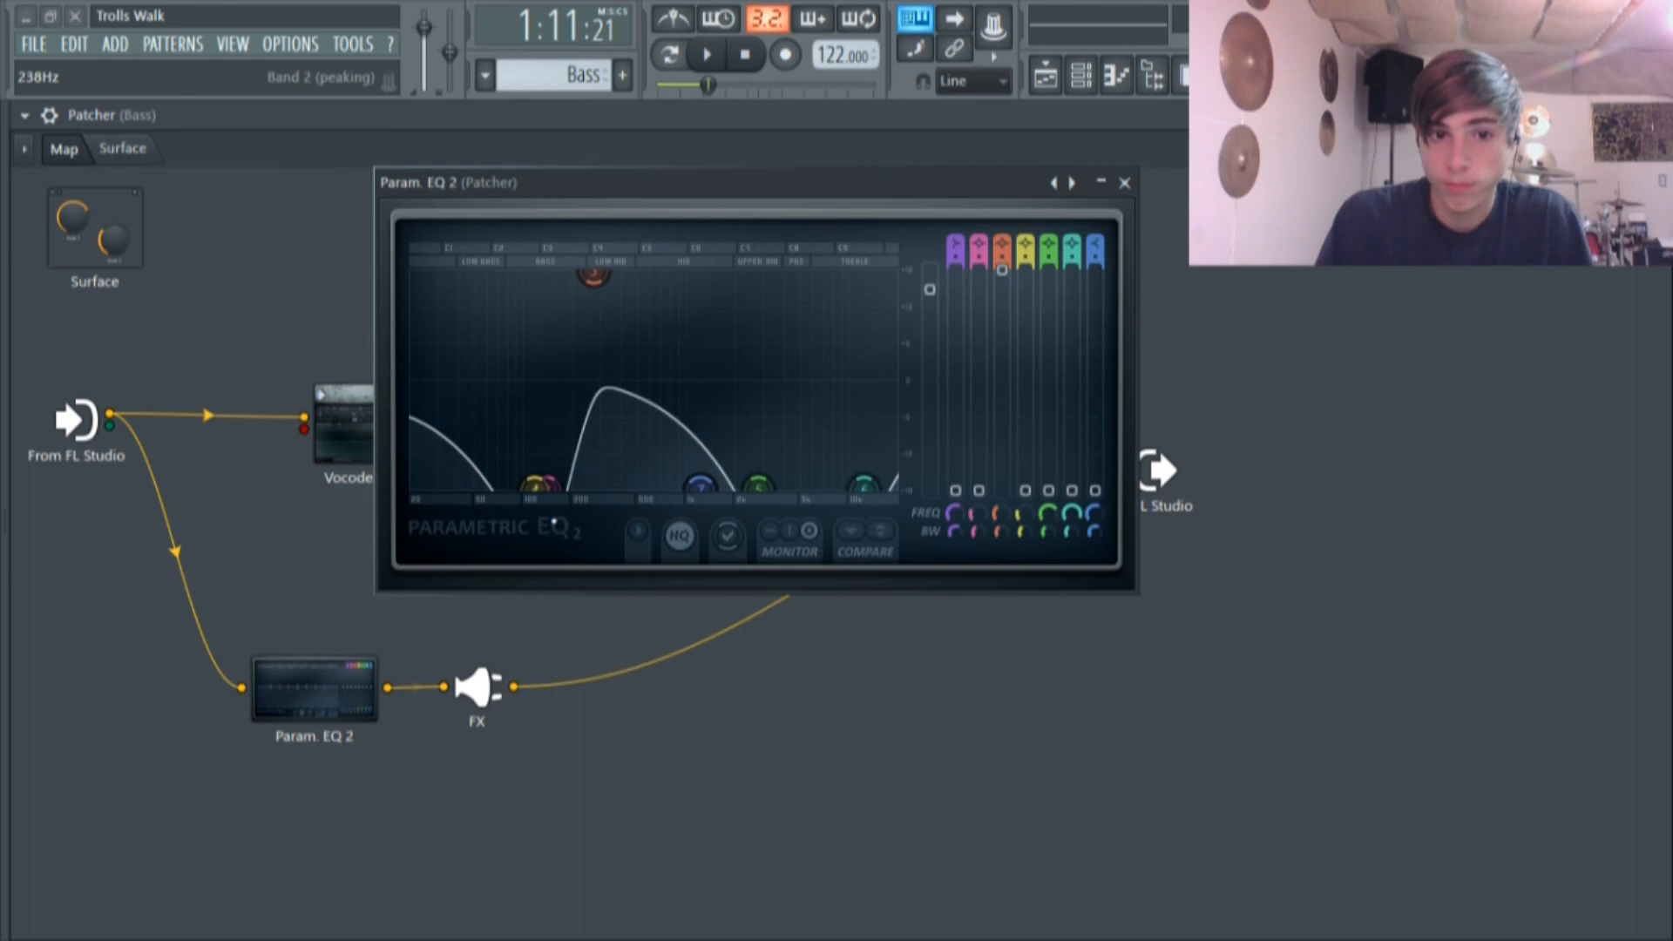
pyautogui.click(1126, 184)
pyautogui.click(702, 456)
pyautogui.moveTo(1164, 457); pyautogui.dragTo(834, 326)
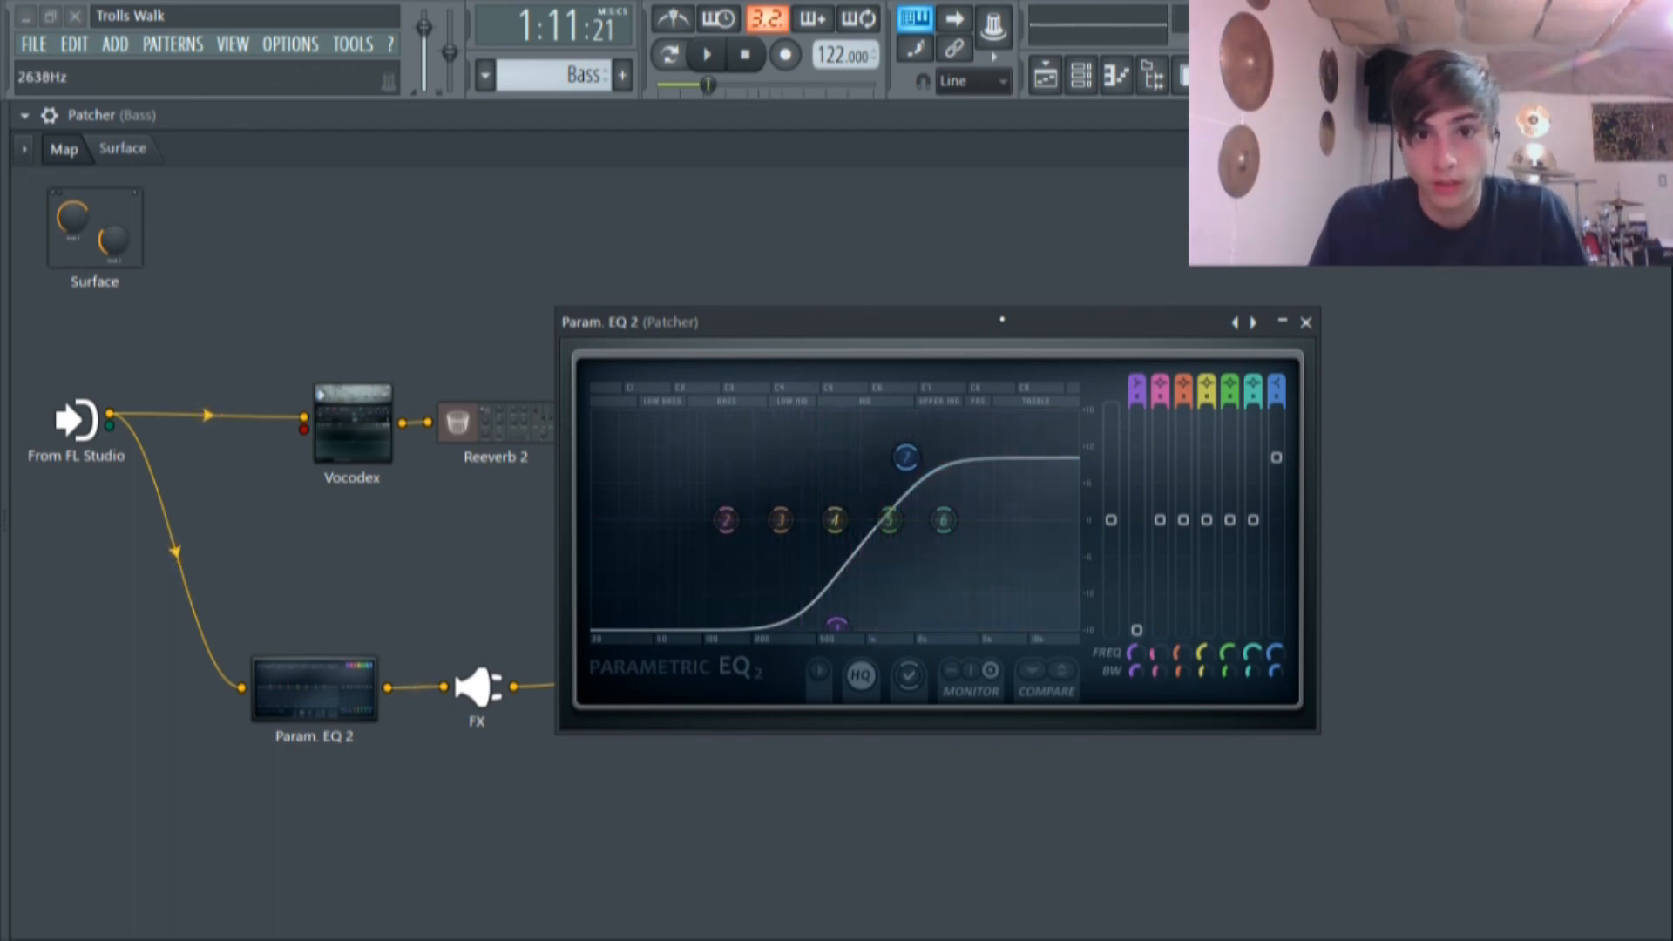
pyautogui.moveTo(1000, 323); pyautogui.dragTo(680, 529)
pyautogui.click(696, 480)
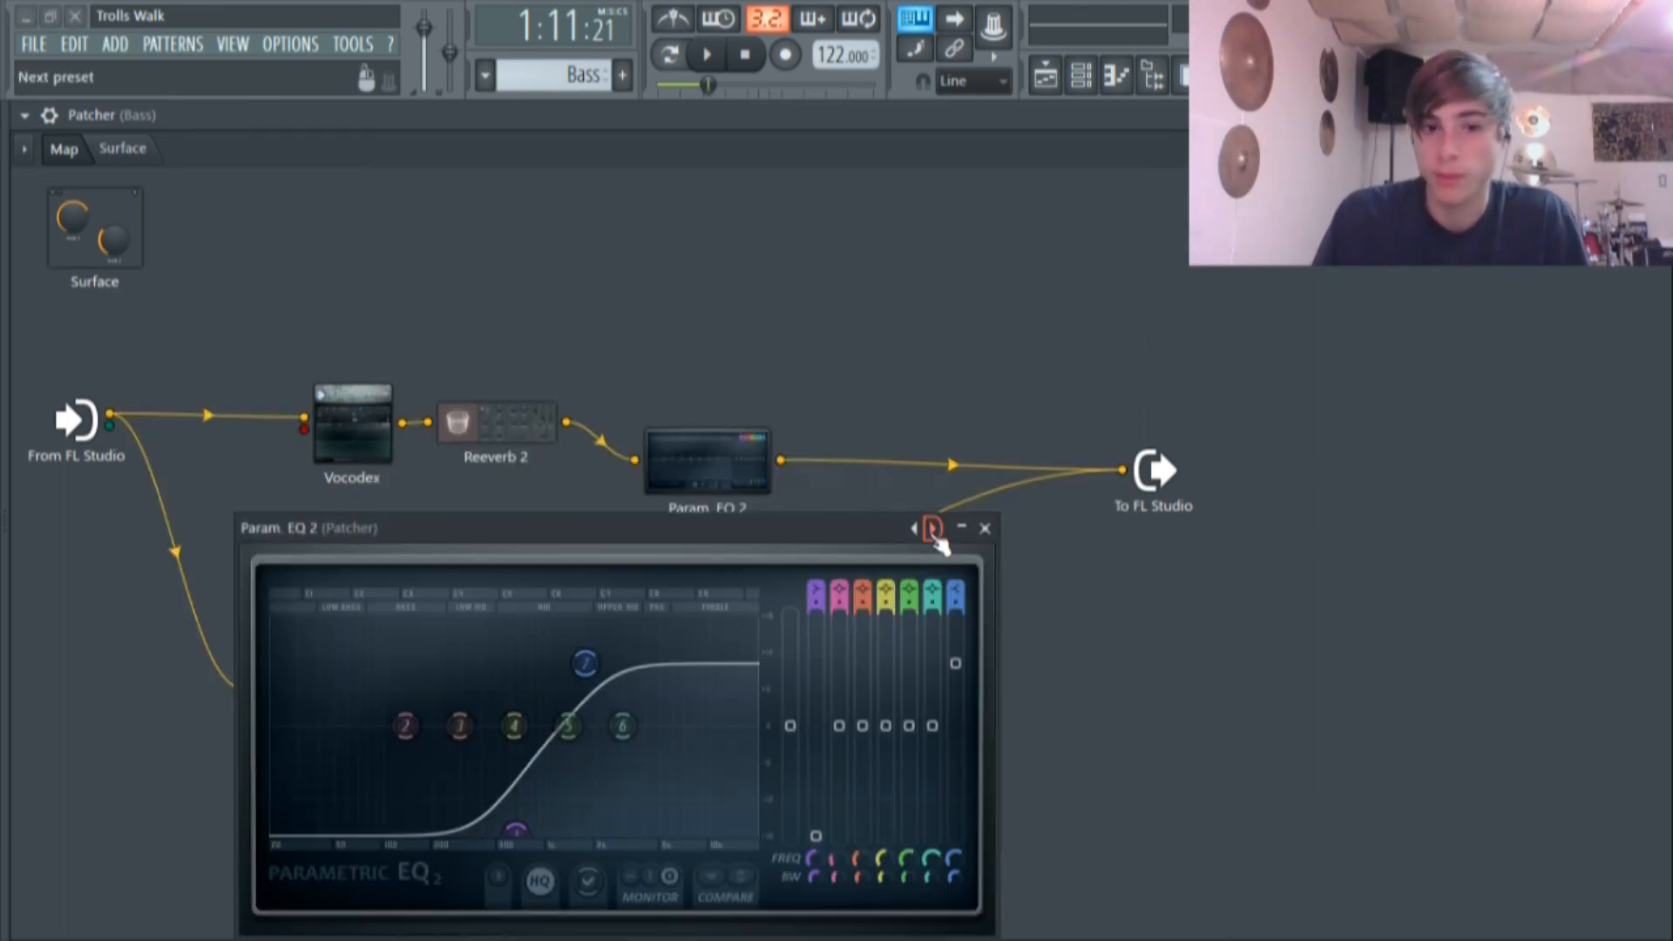
# Close the Param. EQ 2 window and line up the vocoder branch's Param. EQ 2 module with Reeverb 2 on the Patcher map.
pyautogui.click(985, 528)
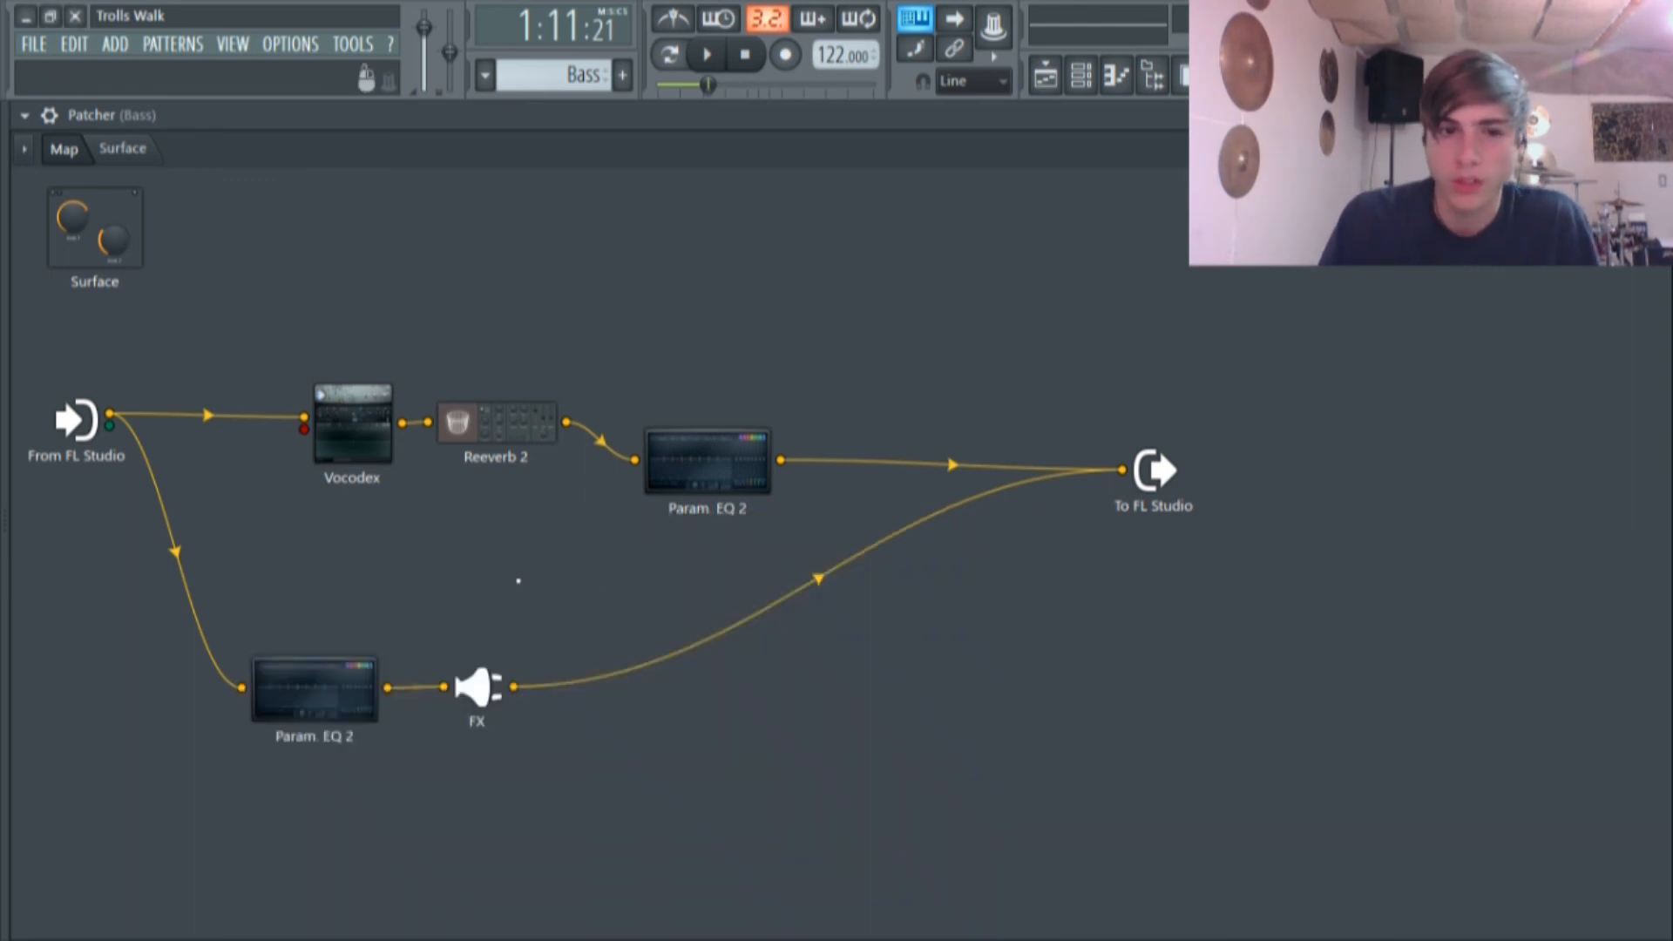
pyautogui.moveTo(726, 489); pyautogui.dragTo(741, 446)
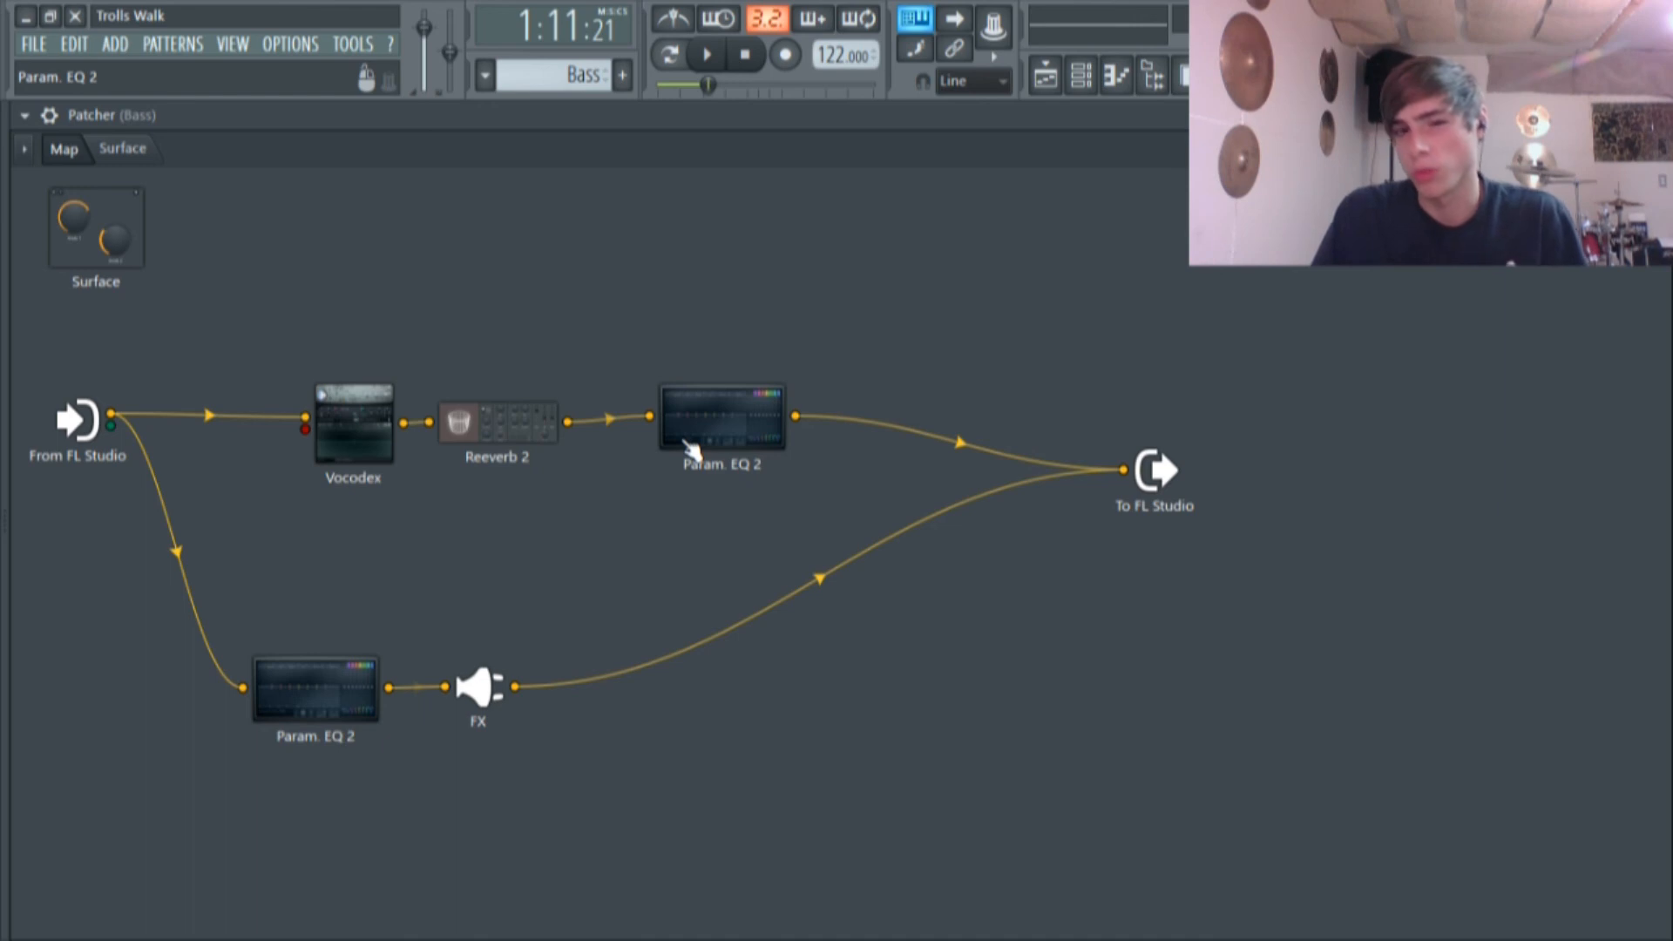
# Open the FX module, examine its Effector Lo-Fi settings while a note plays, and close it.
pyautogui.click(478, 690)
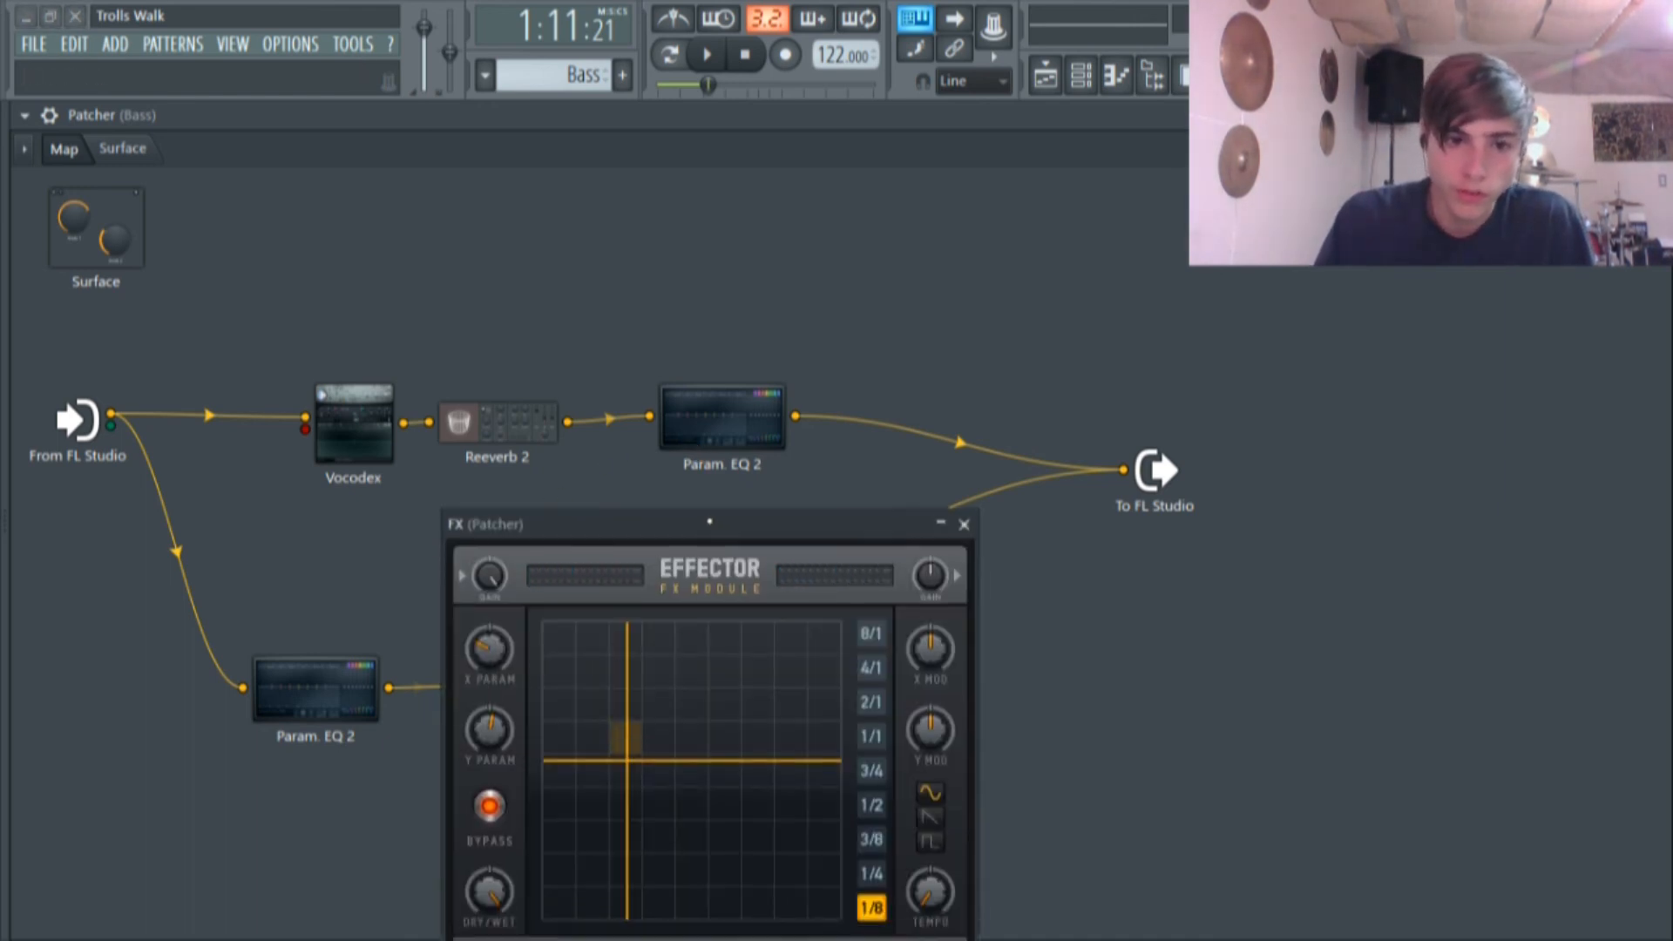
pyautogui.moveTo(710, 562); pyautogui.dragTo(658, 247)
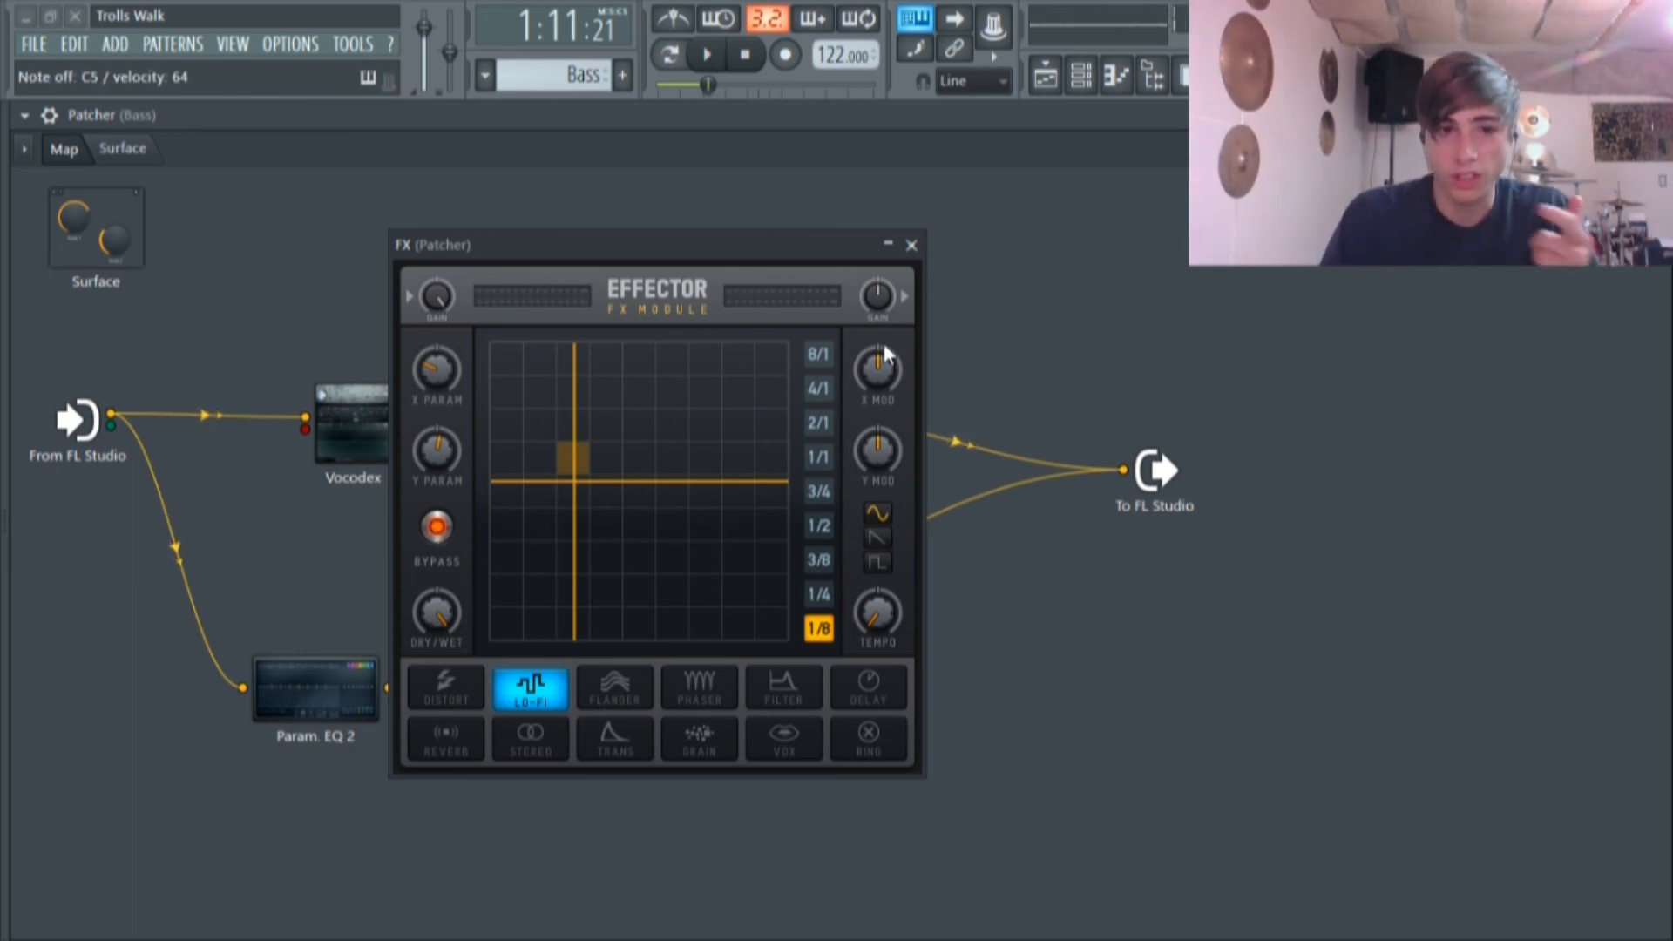
pyautogui.click(911, 245)
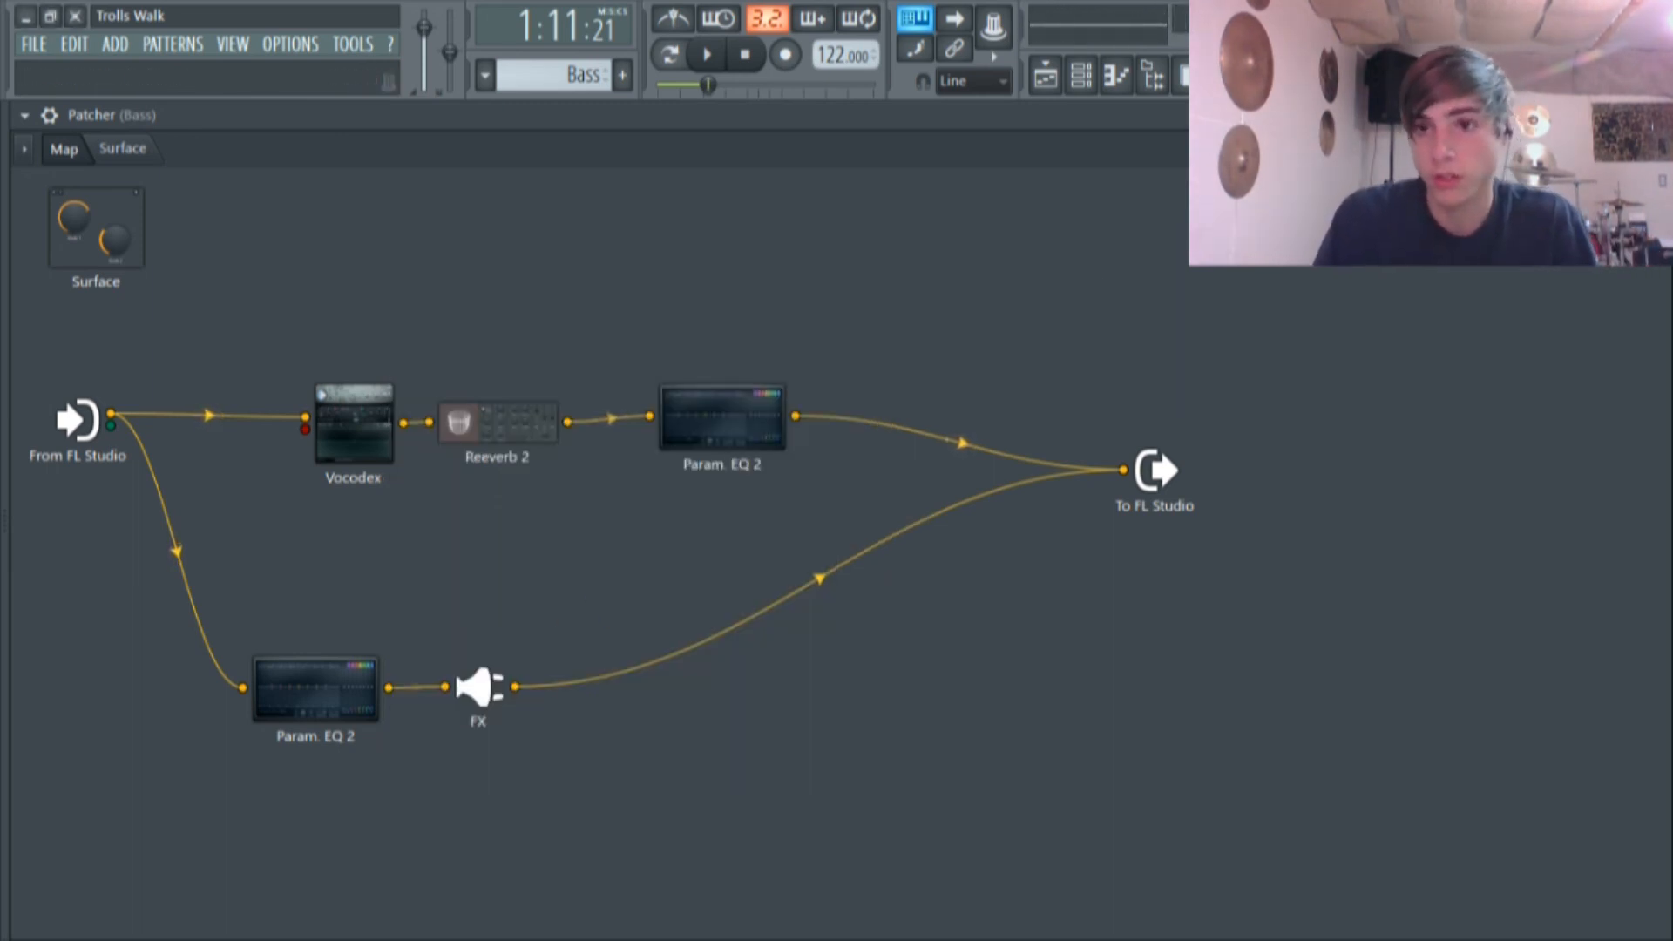
# Close Patcher, return to the playlist and place the playhead on the Bass #12 clip in bar 36.
pyautogui.click(1655, 115)
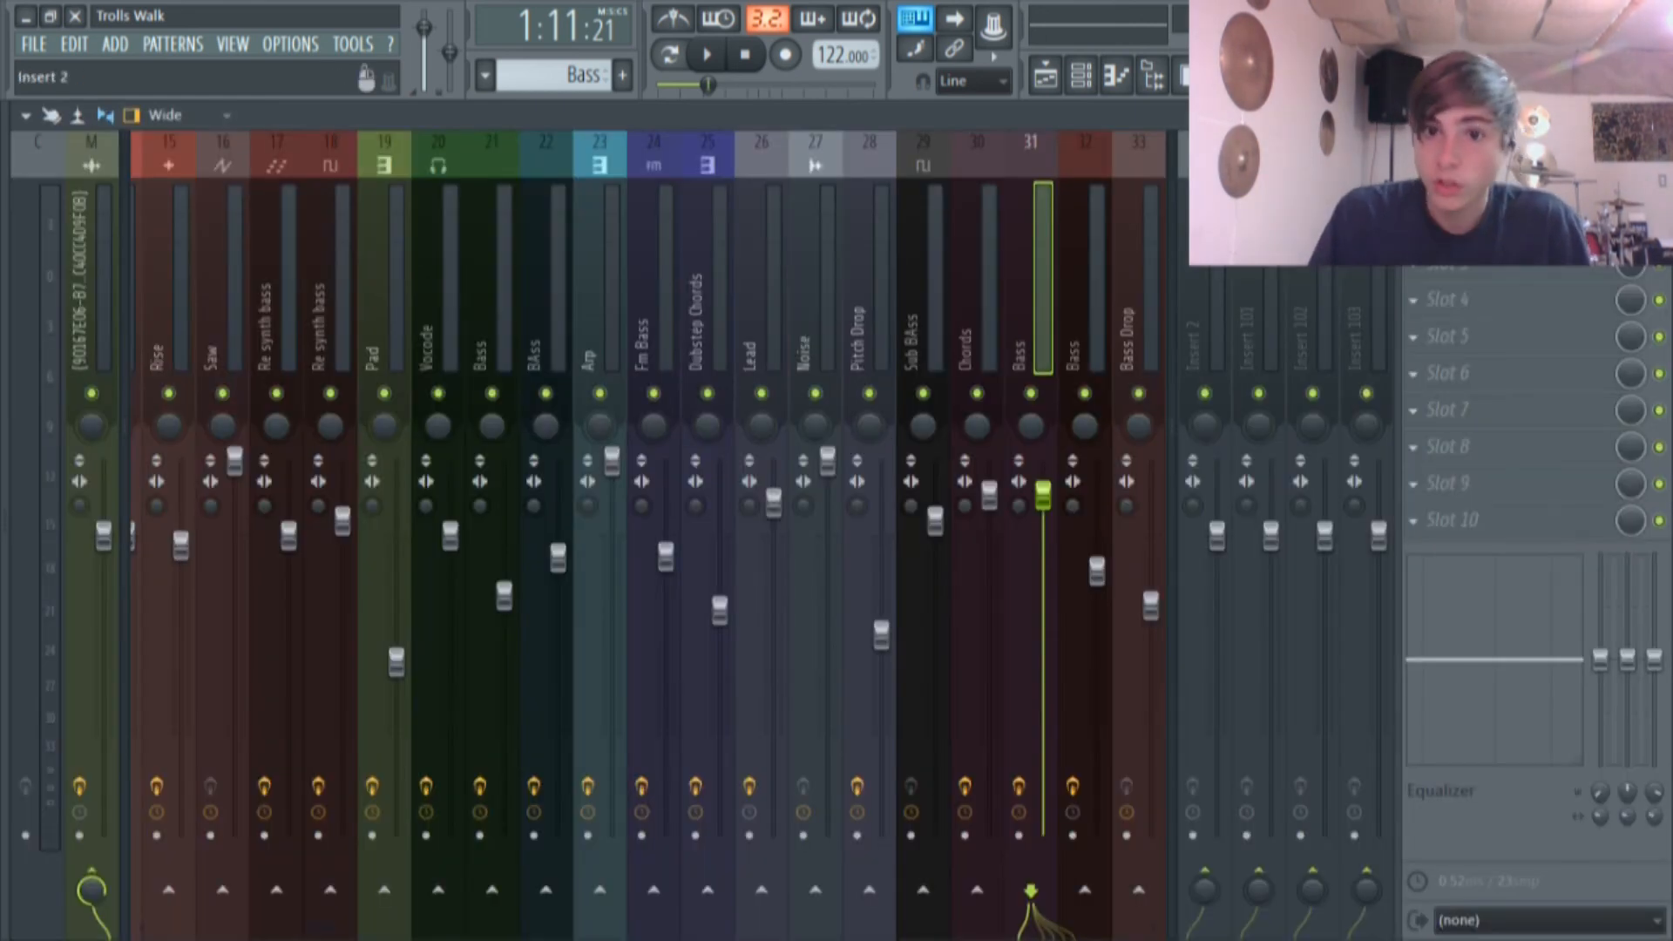
pyautogui.click(1081, 77)
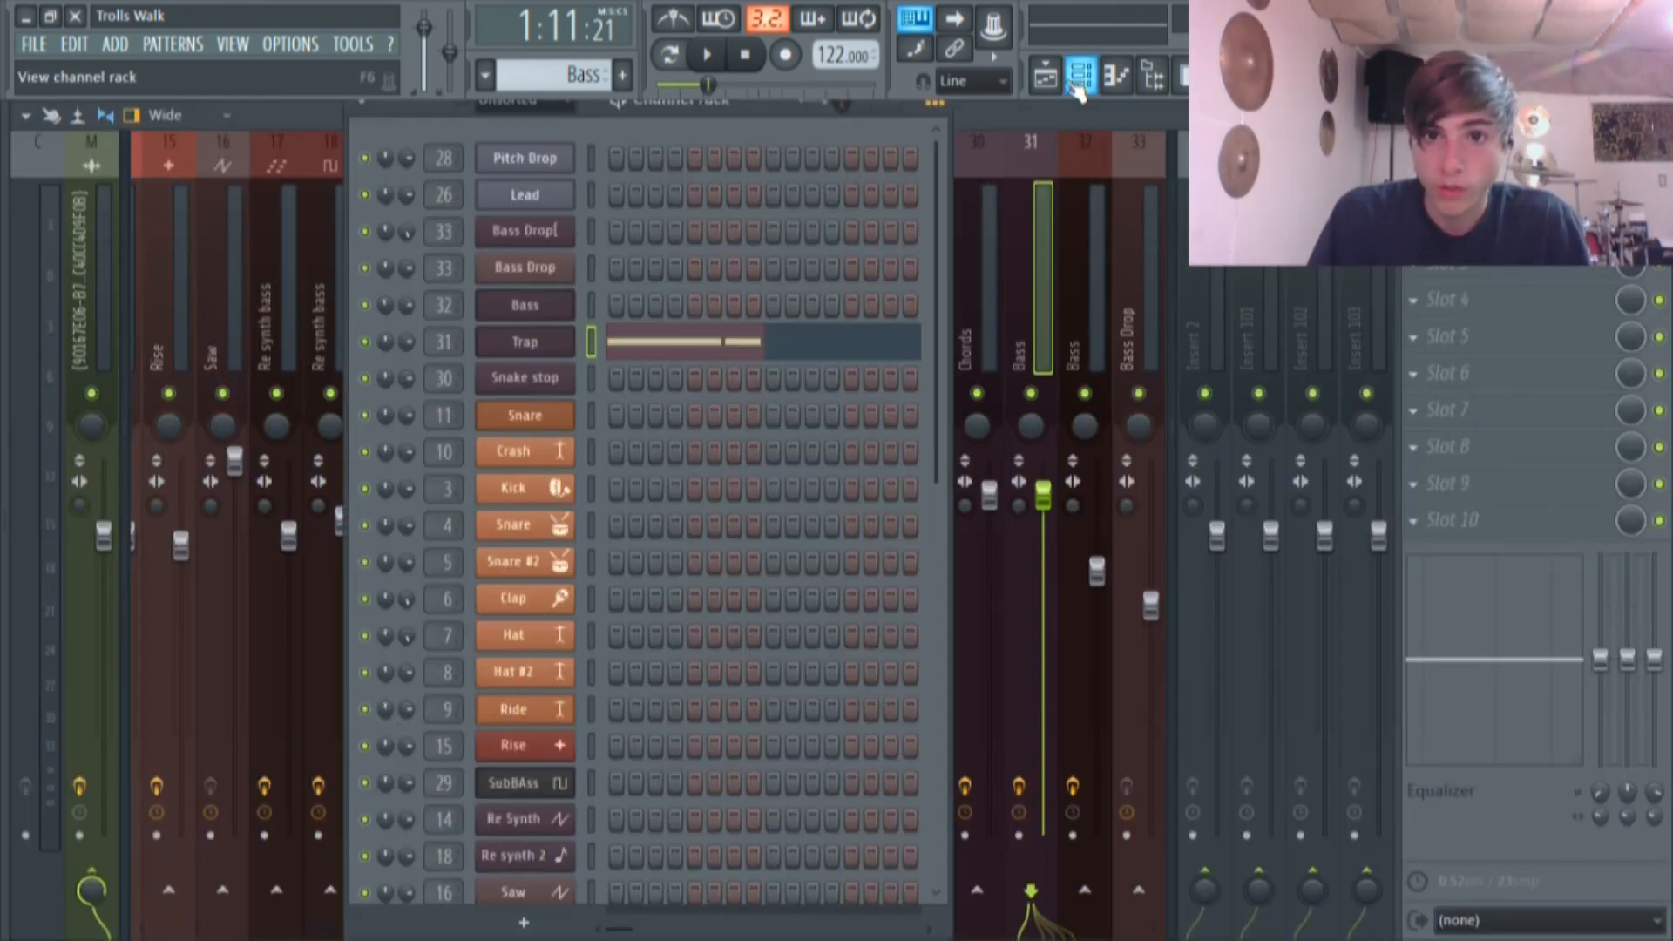
pyautogui.click(1045, 76)
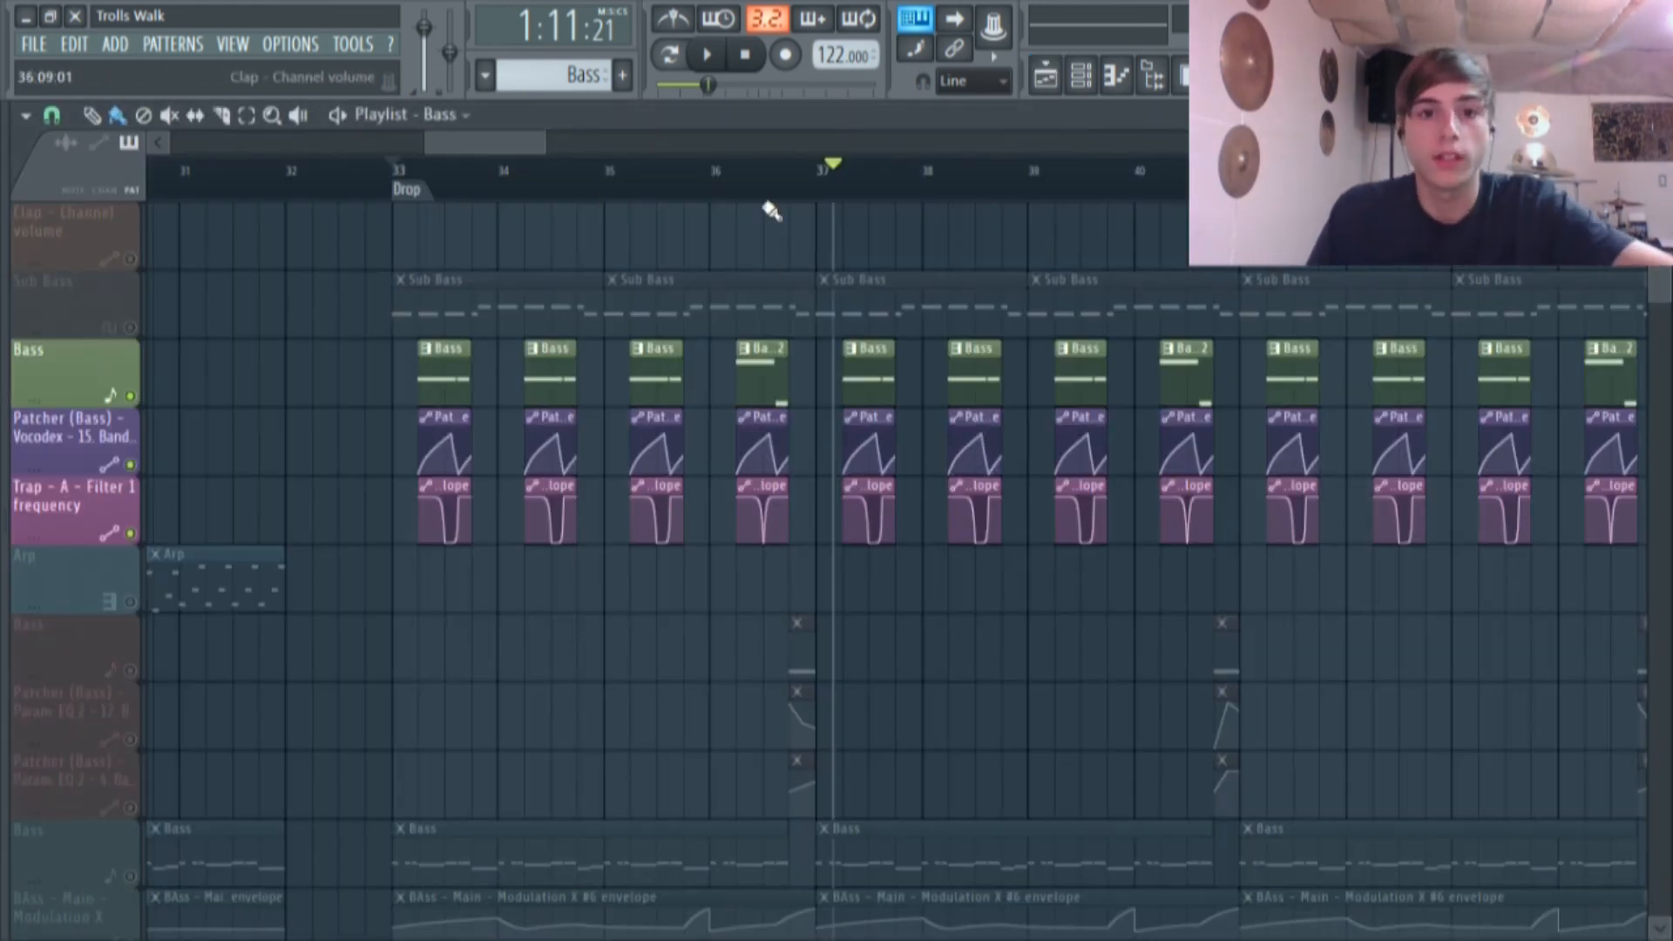
pyautogui.click(742, 170)
pyautogui.scroll(3, 742, 169)
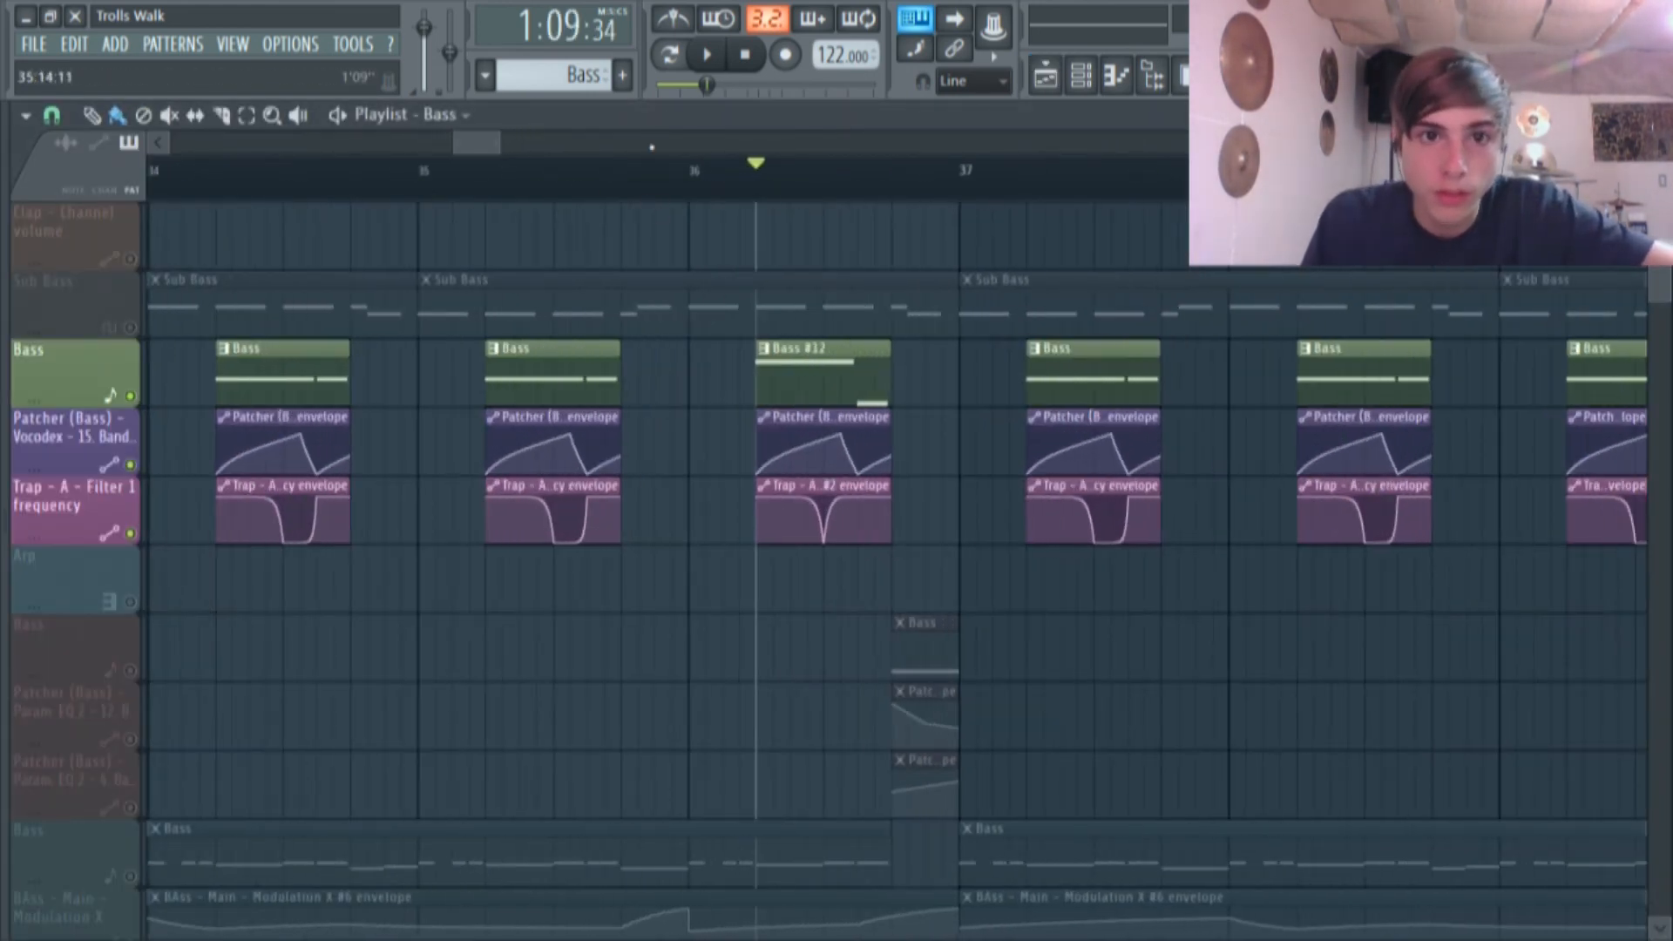
# Open the Bass pattern before Bass #12 in the piano roll and play its notes in pattern mode.
pyautogui.doubleClick(575, 381)
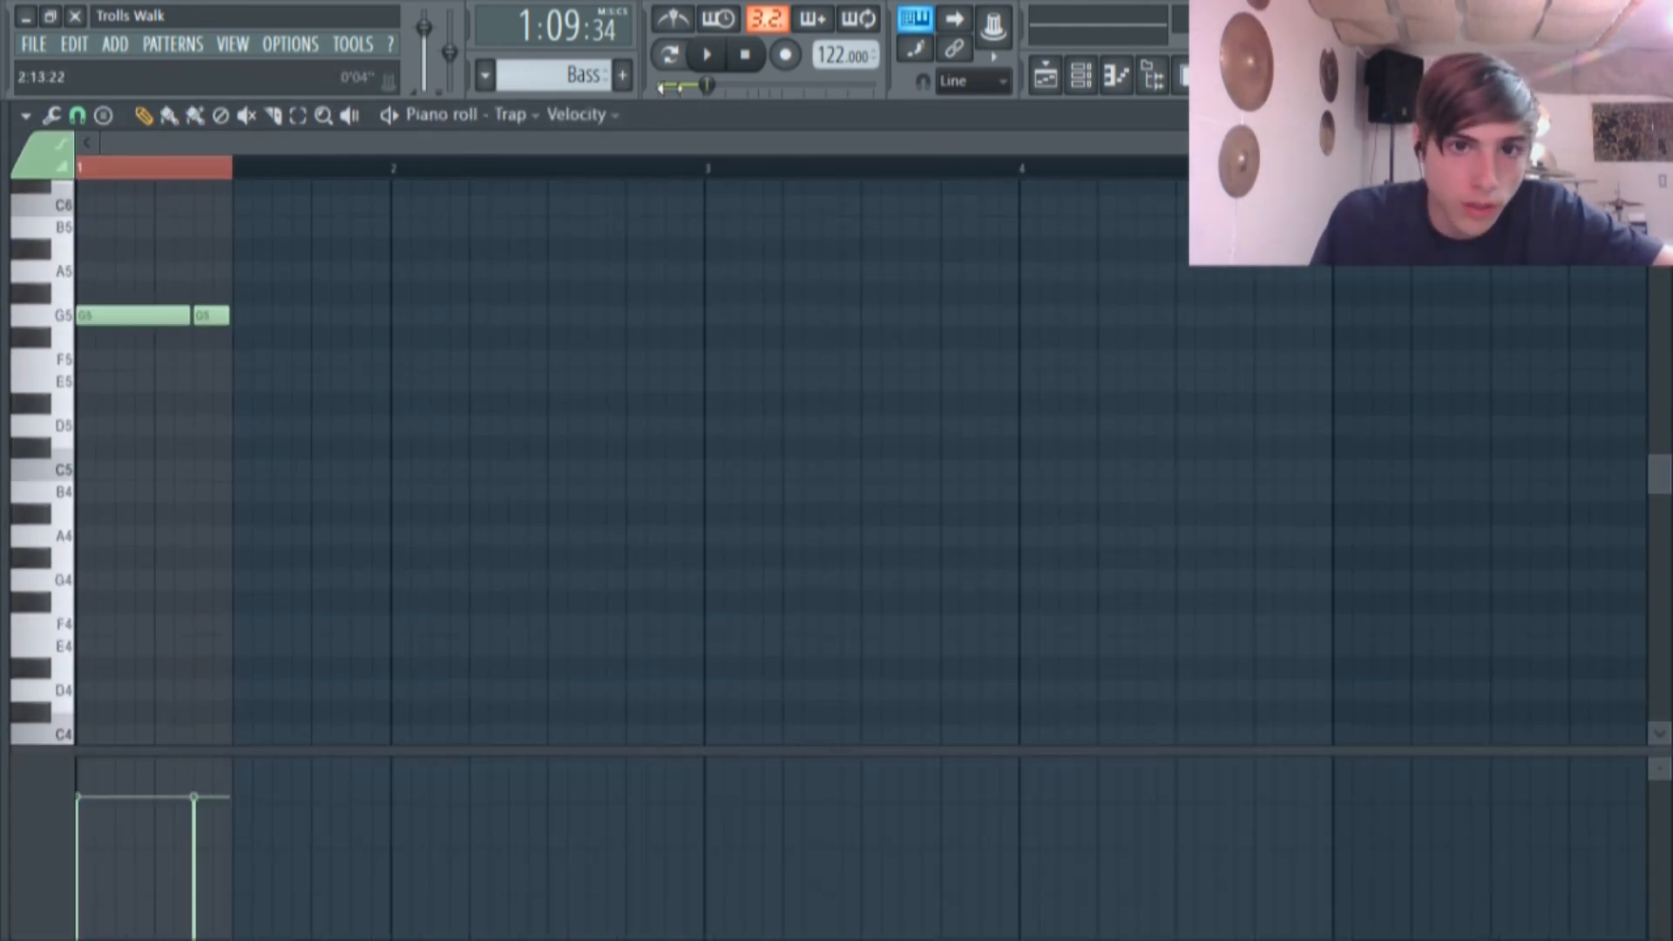
pyautogui.click(669, 54)
pyautogui.click(706, 54)
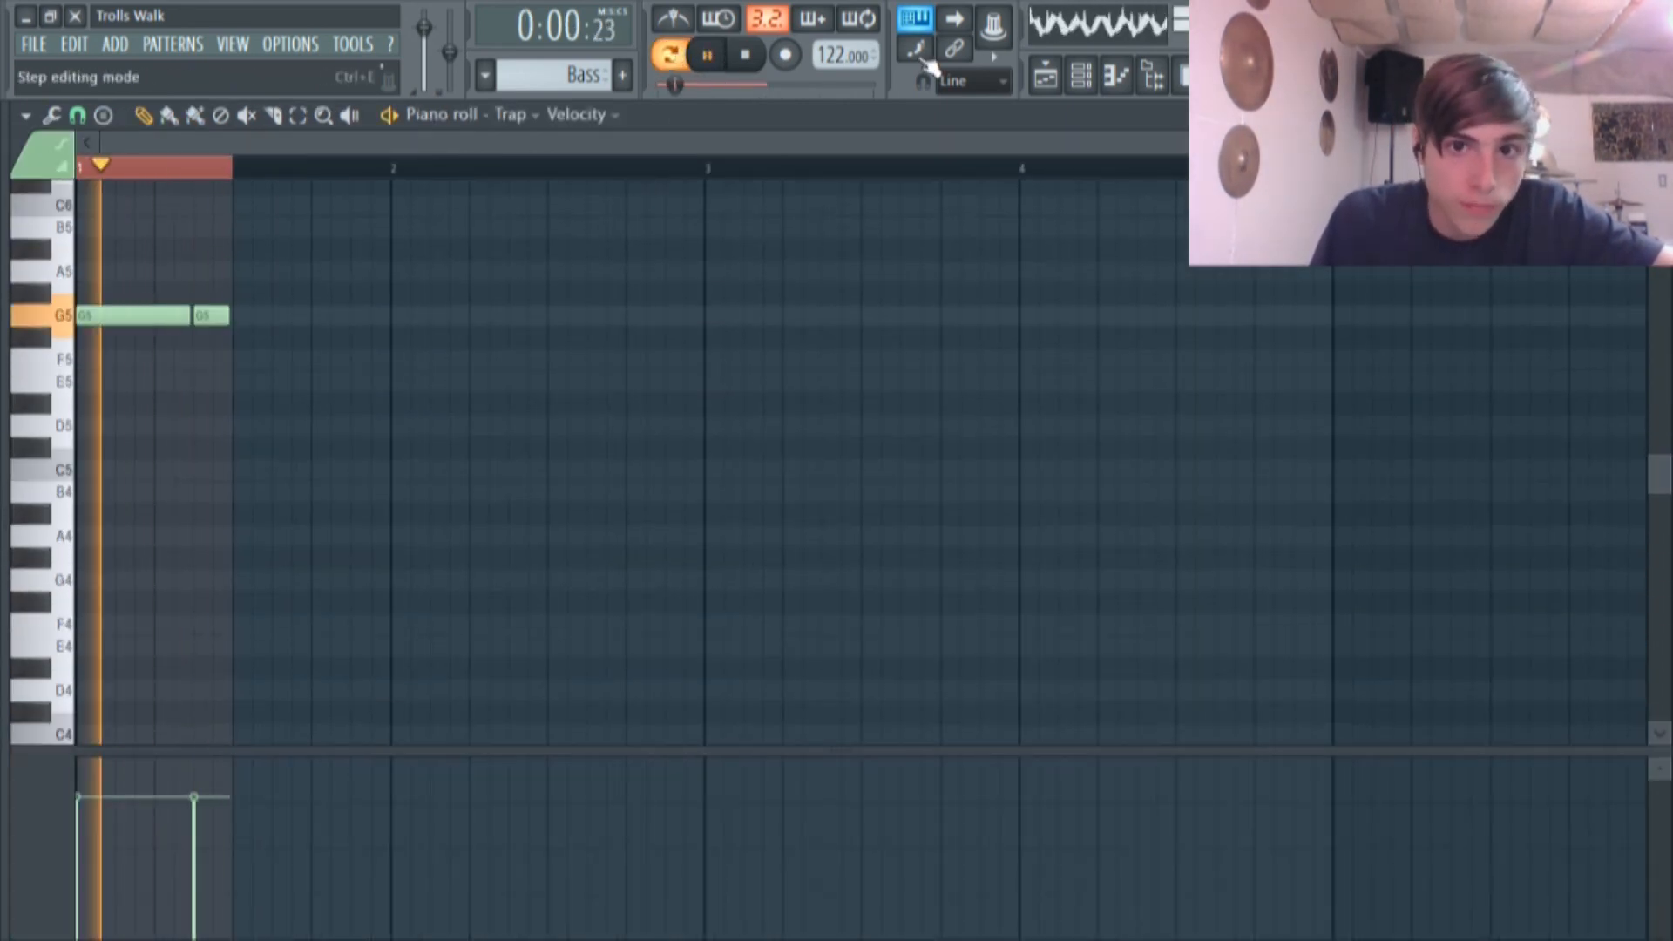
pyautogui.click(707, 54)
# Open the Bass #12 pattern from the playlist, play its notes in the piano roll and return to the playlist.
pyautogui.click(1045, 76)
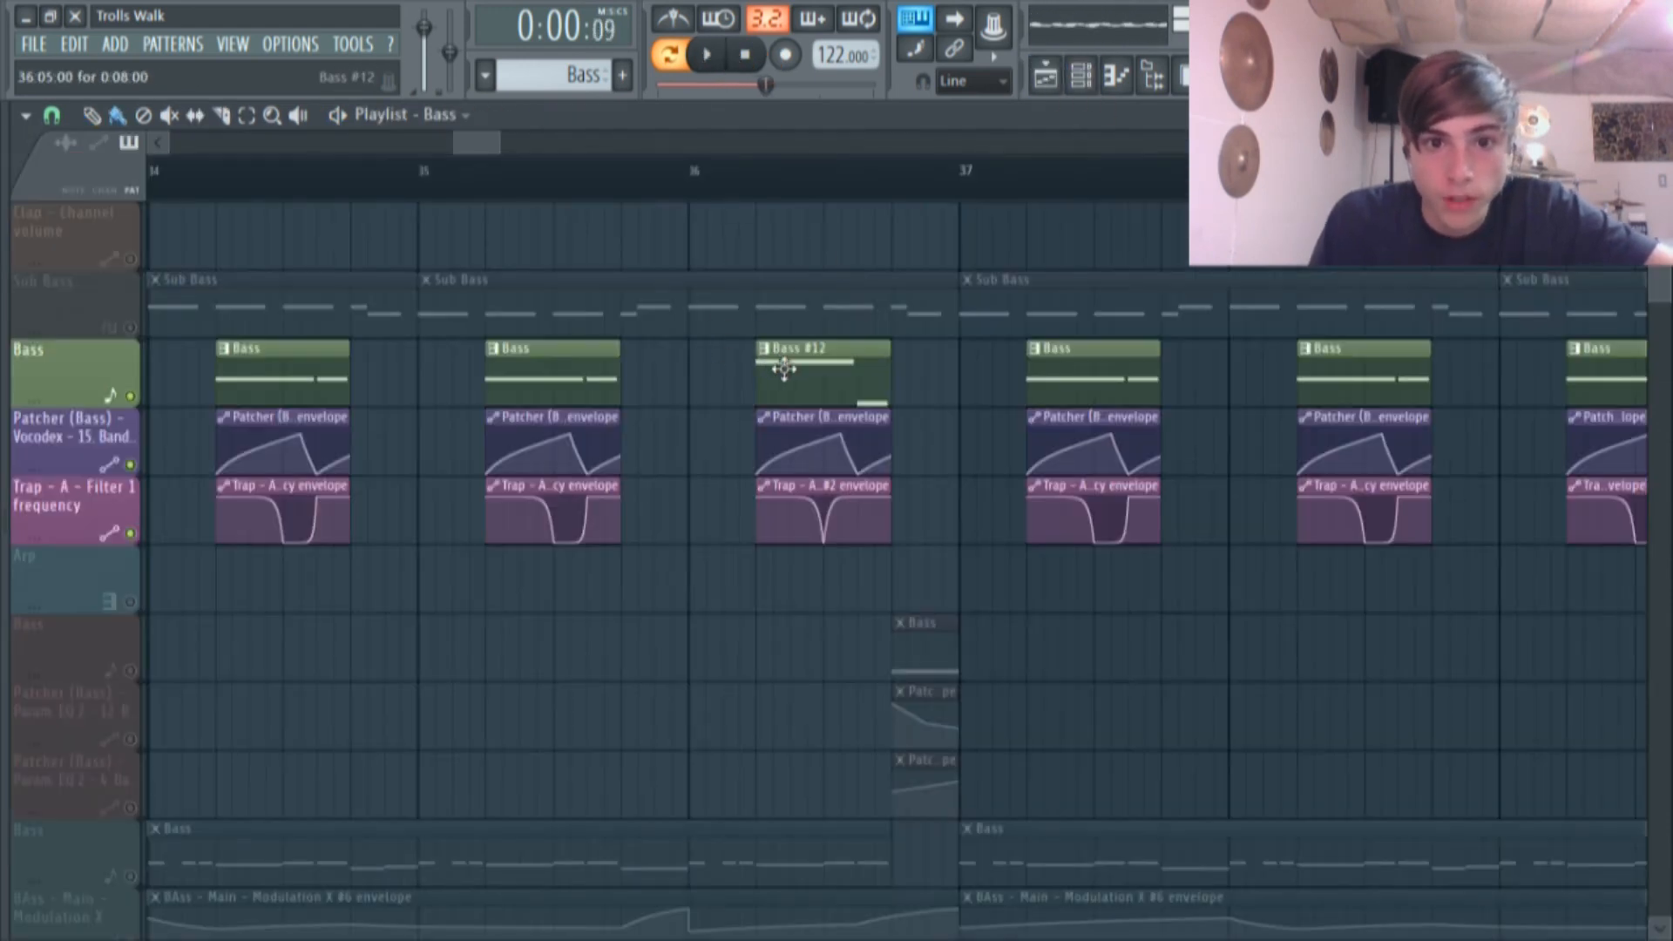
pyautogui.doubleClick(784, 369)
pyautogui.click(707, 54)
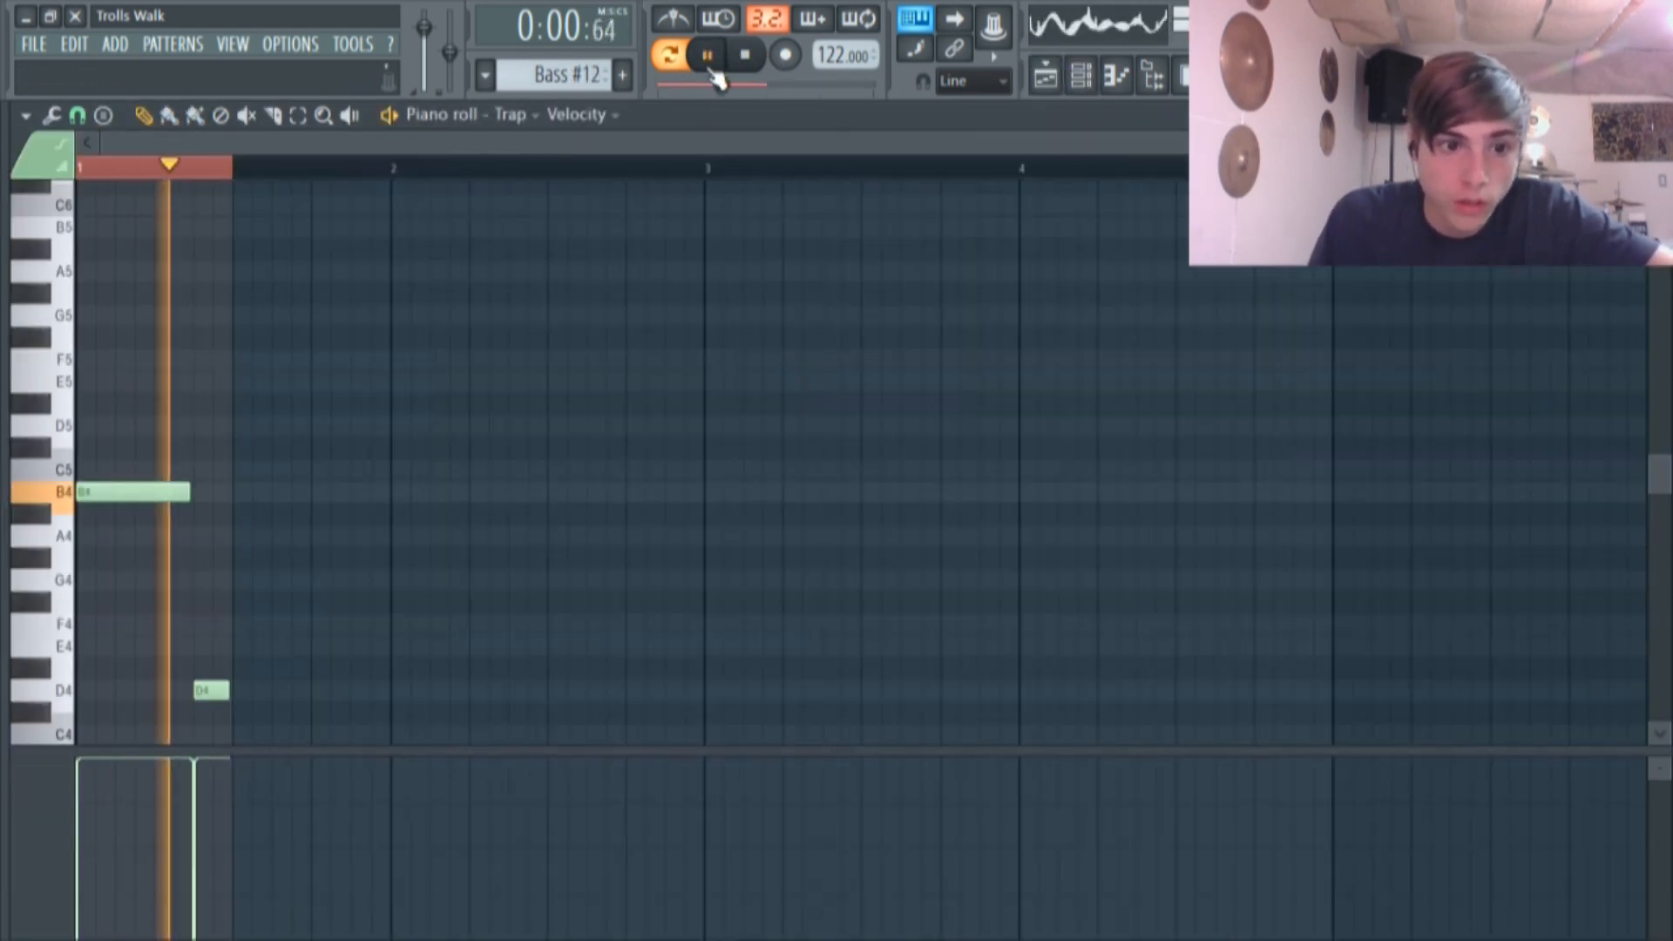
pyautogui.click(1046, 77)
pyautogui.click(708, 57)
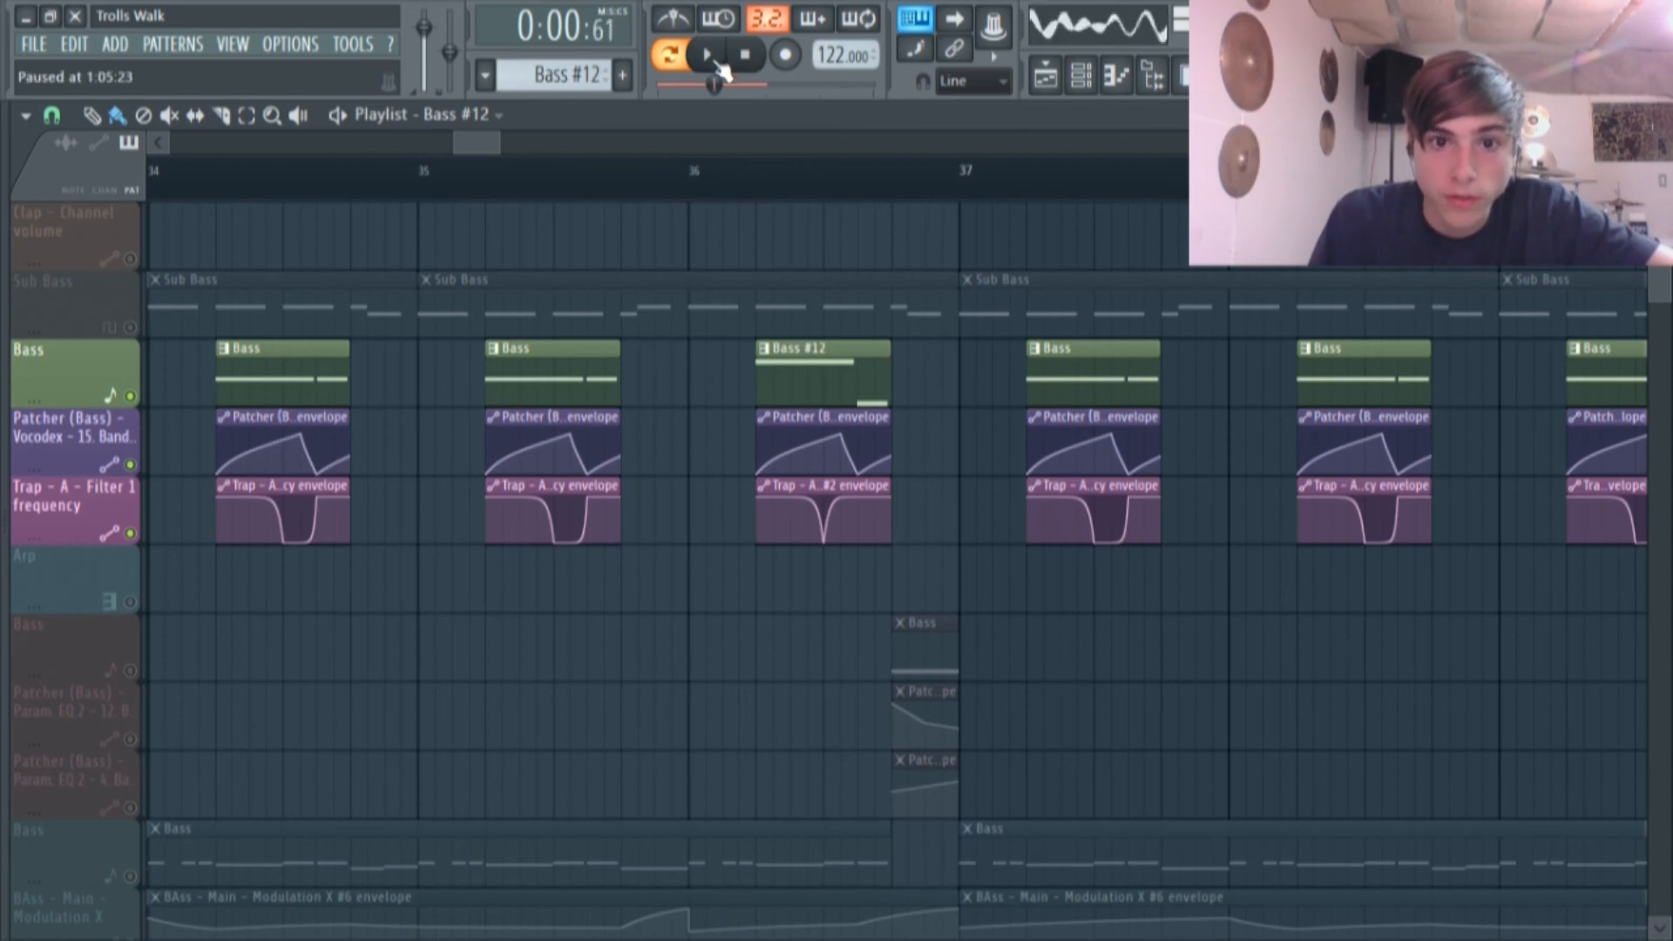
# Play the Bass #12 clip with its envelopes over a 36:05 to 36:13 time selection in song mode, and clear the selection.
pyautogui.scroll(5, 794, 436)
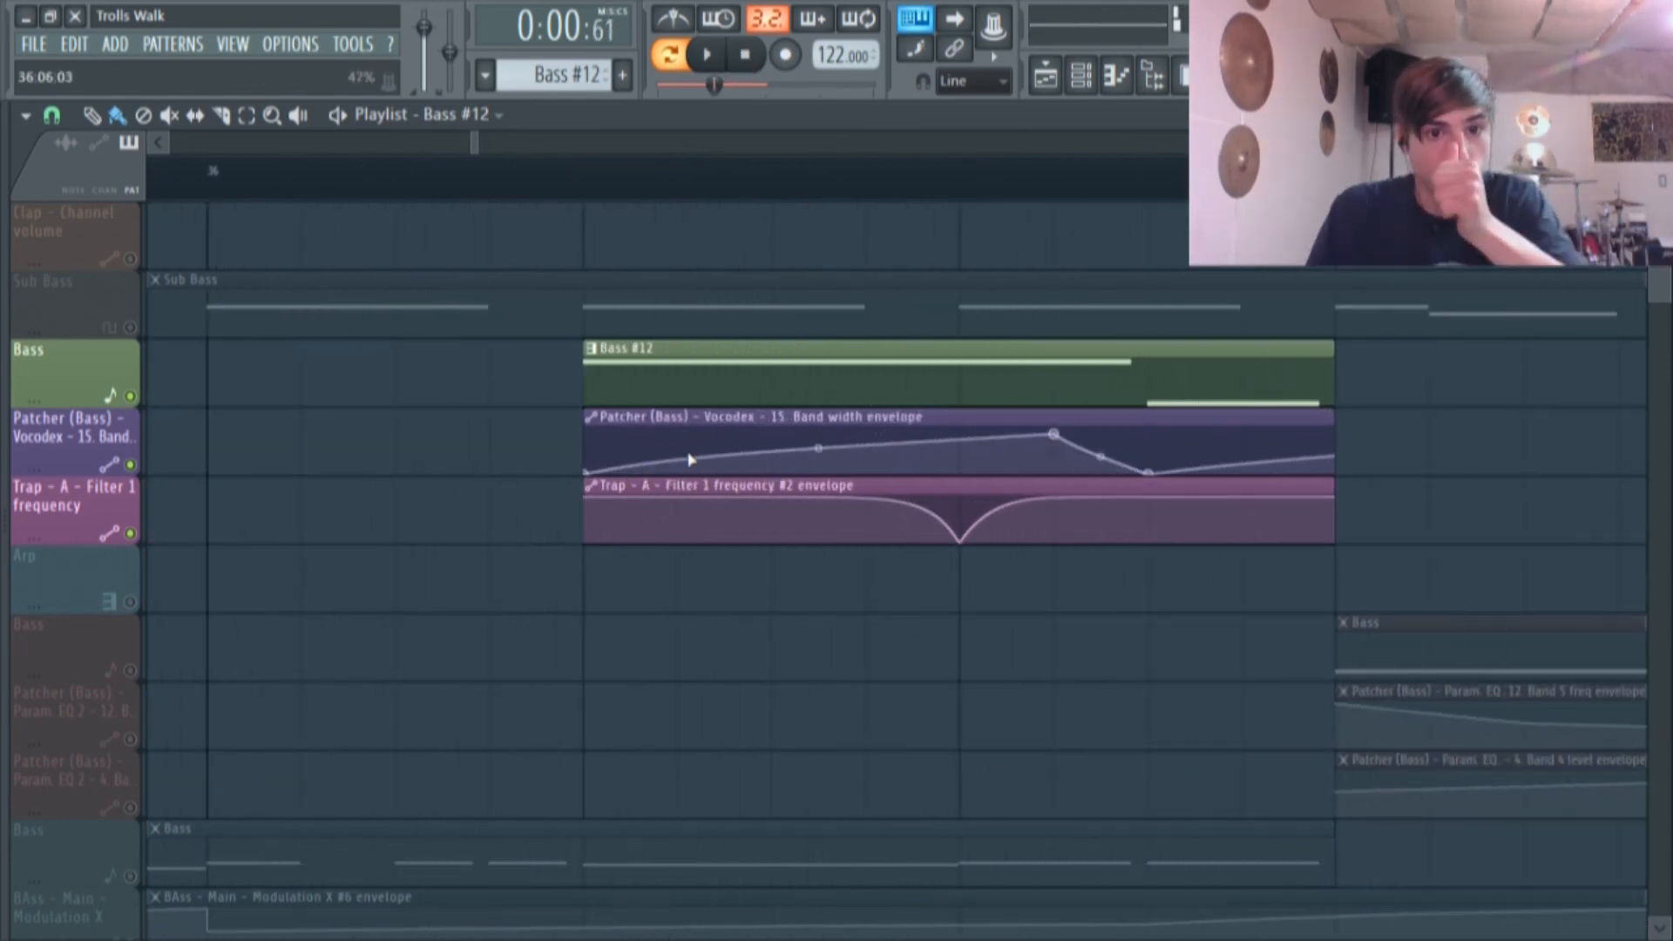
pyautogui.moveTo(596, 175); pyautogui.dragTo(1301, 272)
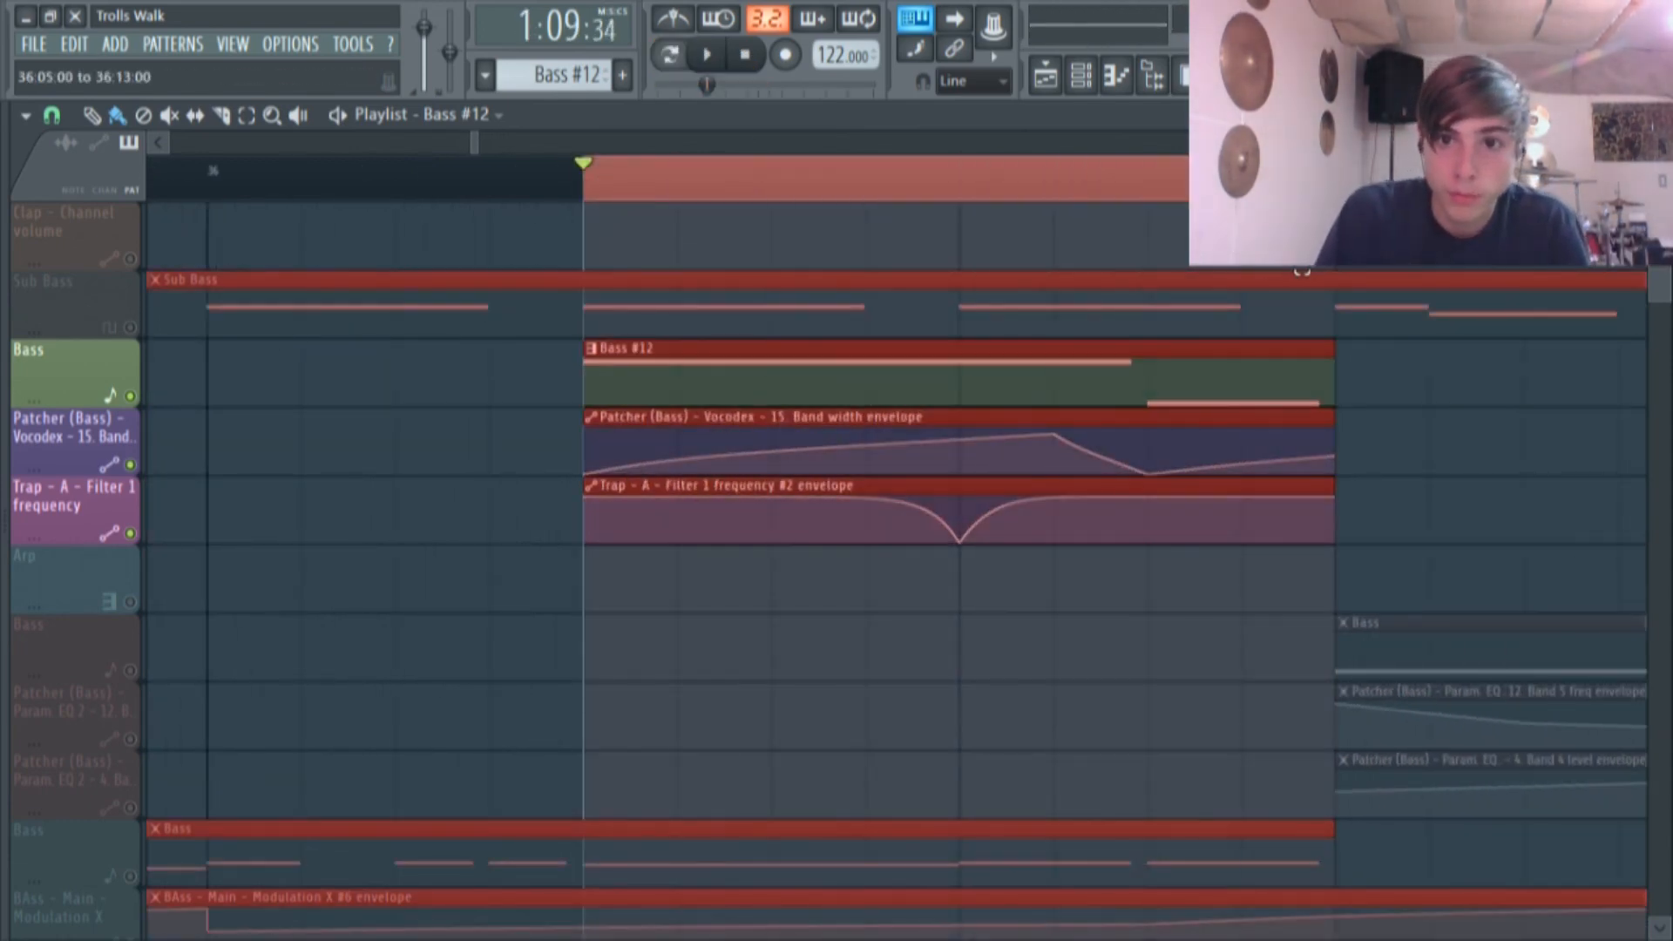
pyautogui.click(709, 55)
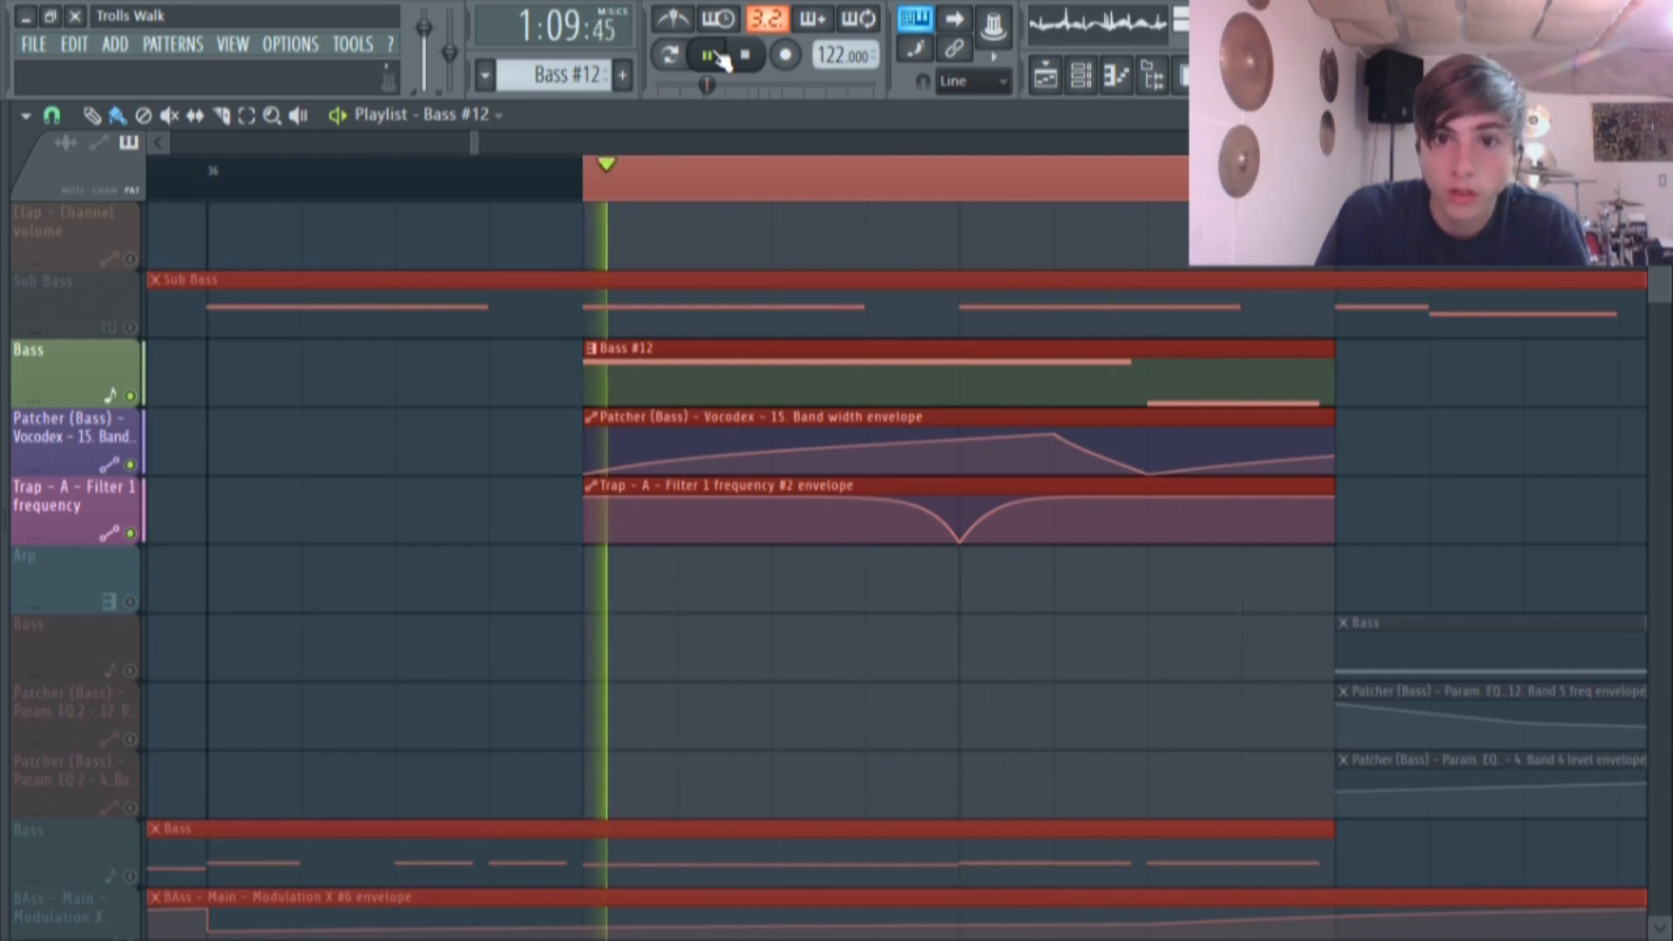
pyautogui.click(713, 56)
pyautogui.click(712, 596)
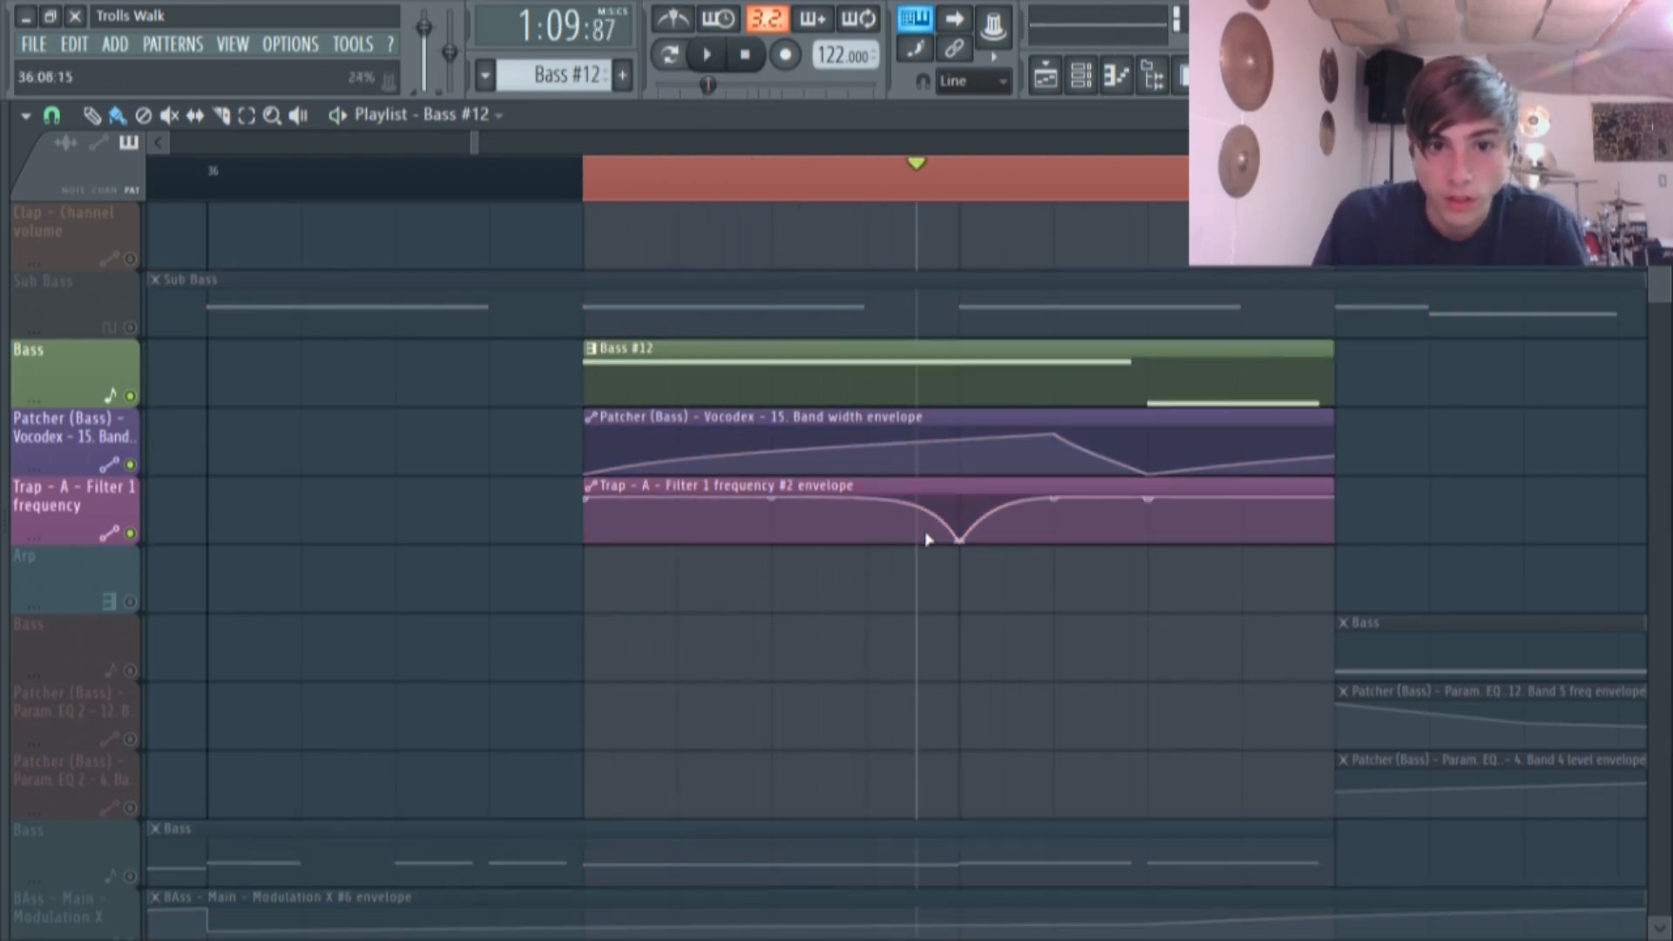
pyautogui.rightClick(794, 187)
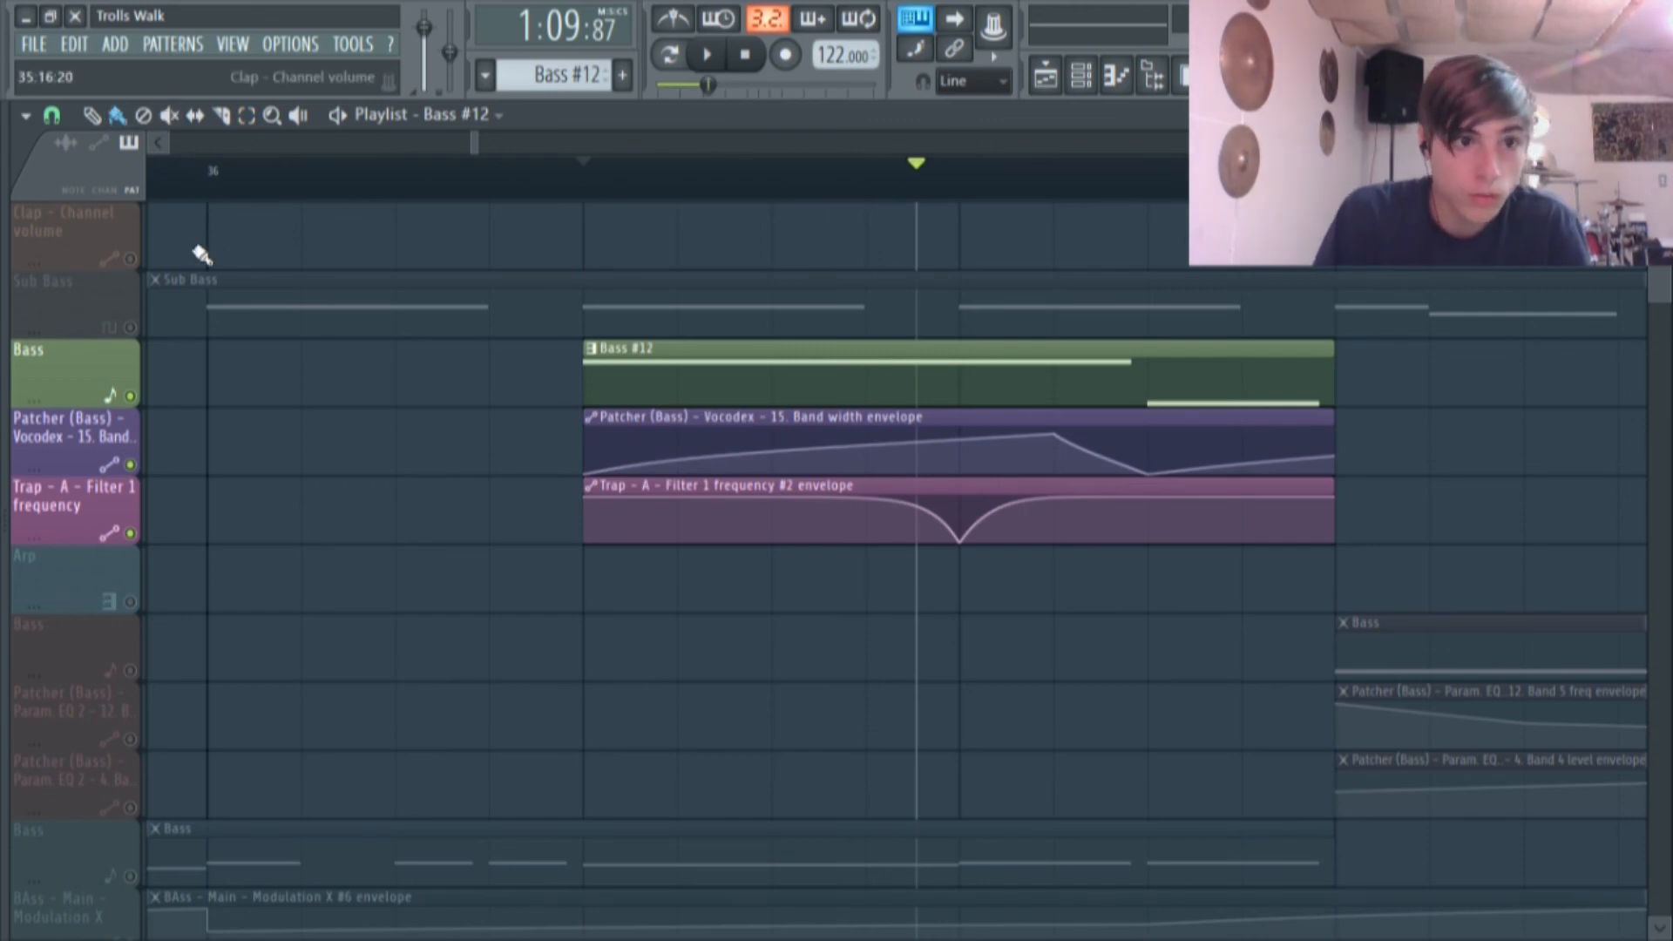
# End the solo of the green Bass tracks and find the short red Bass clip before bar 37.
pyautogui.scroll(-10, 484, 592)
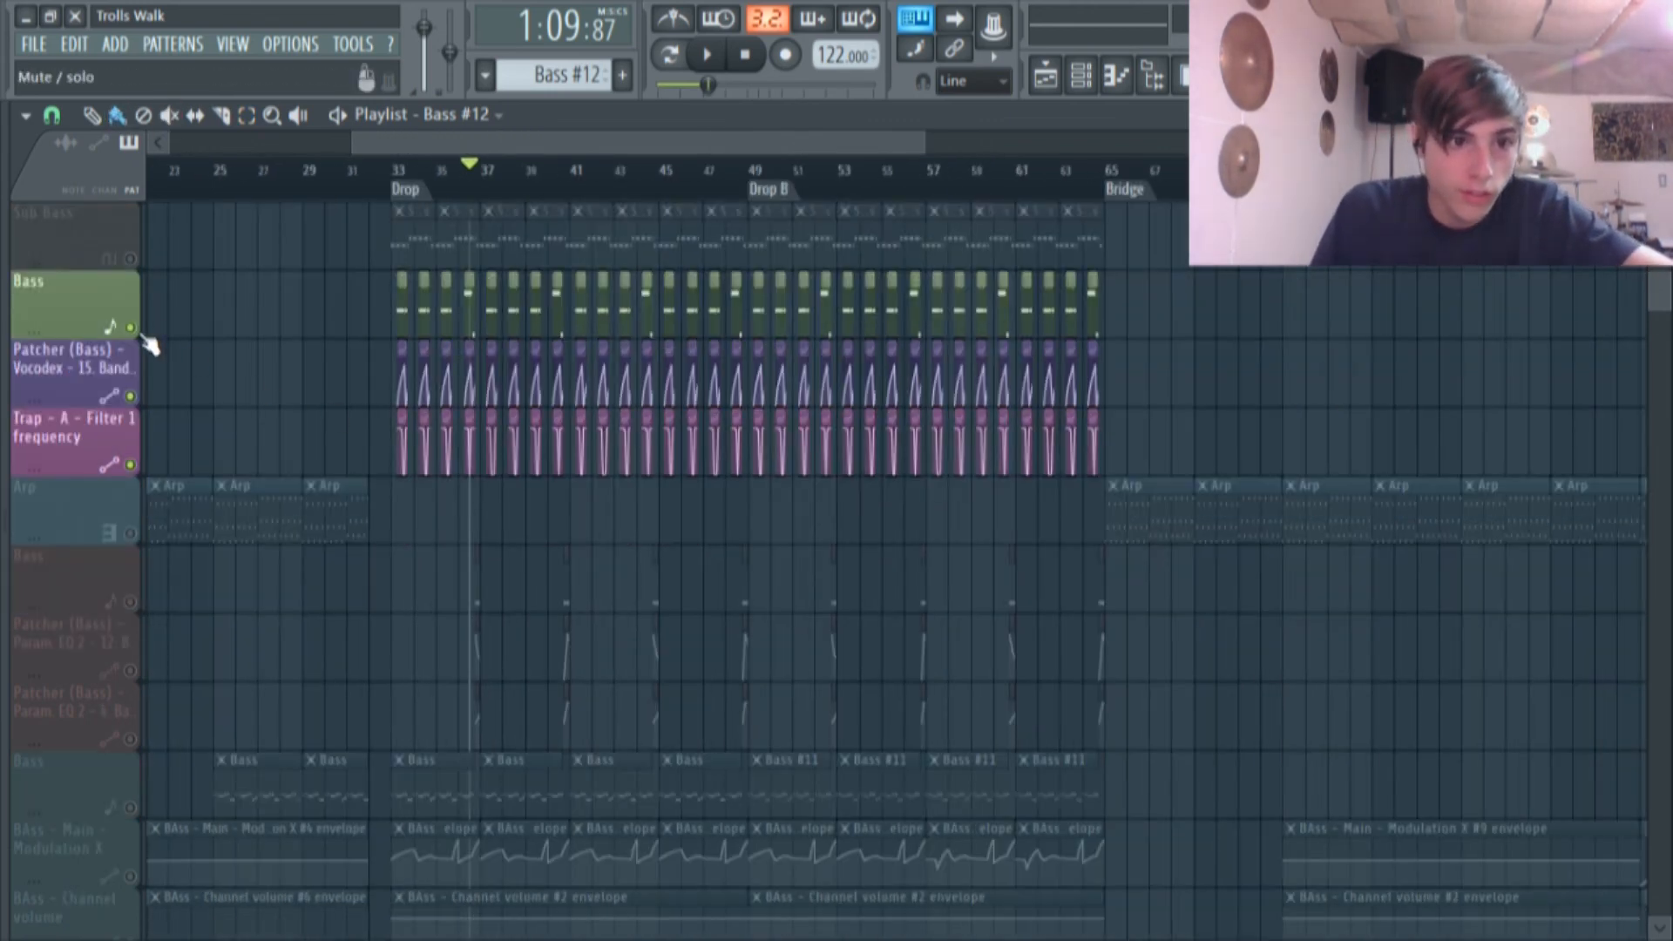
pyautogui.scroll(4, 416, 436)
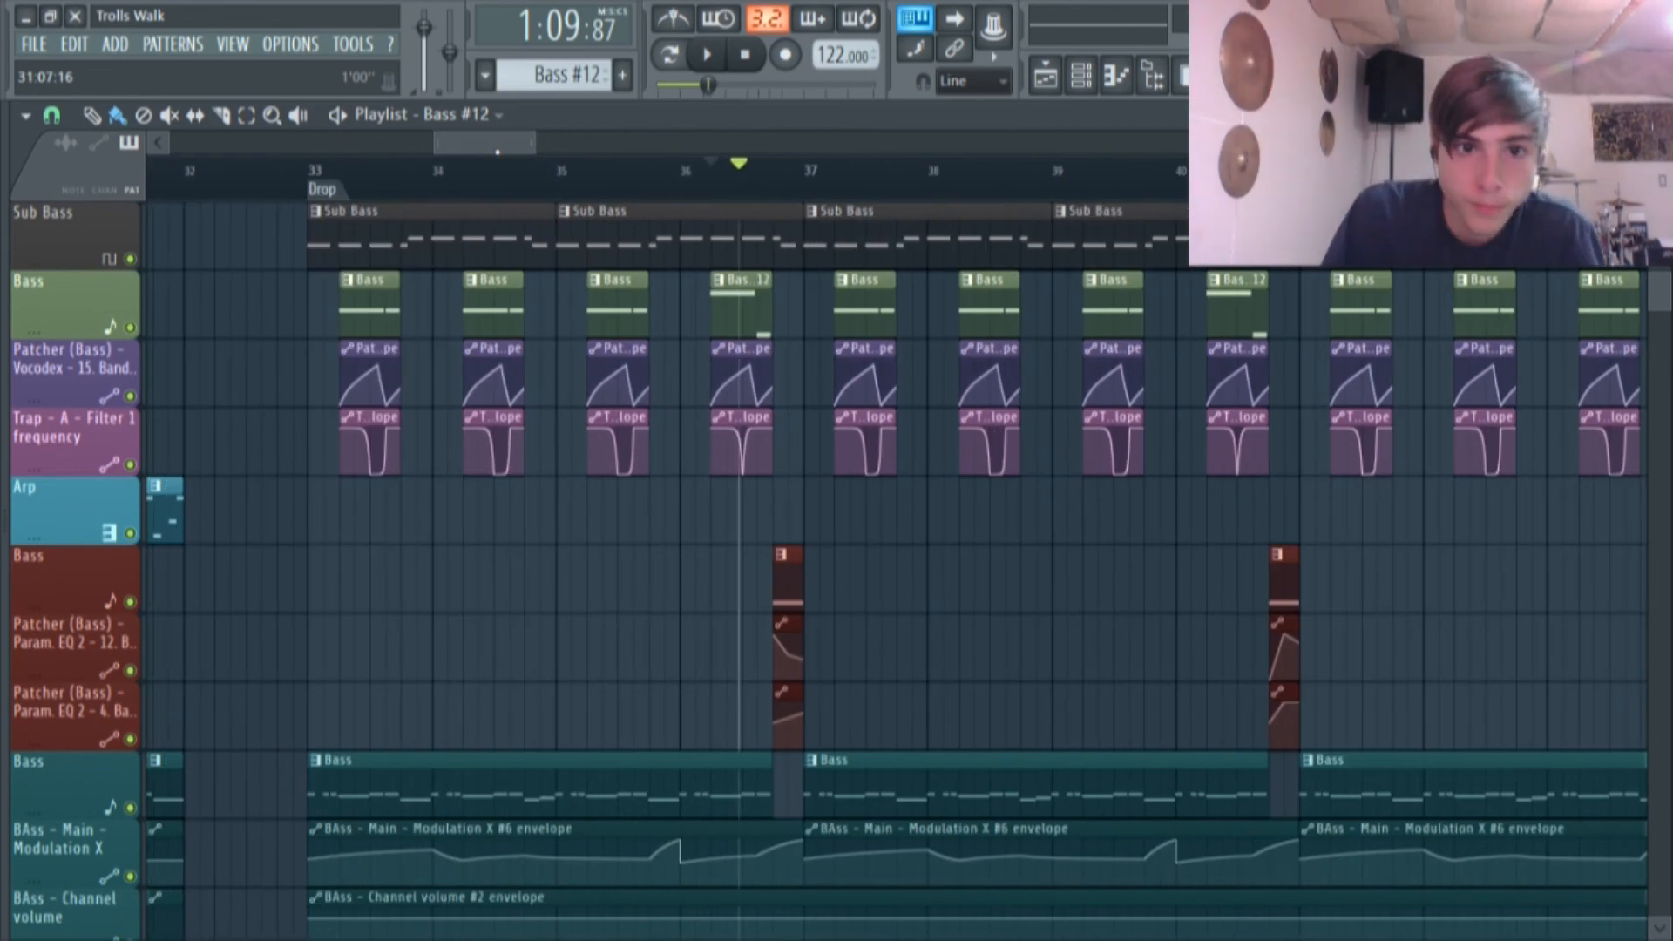
pyautogui.scroll(-3, 590, 677)
pyautogui.scroll(4, 535, 560)
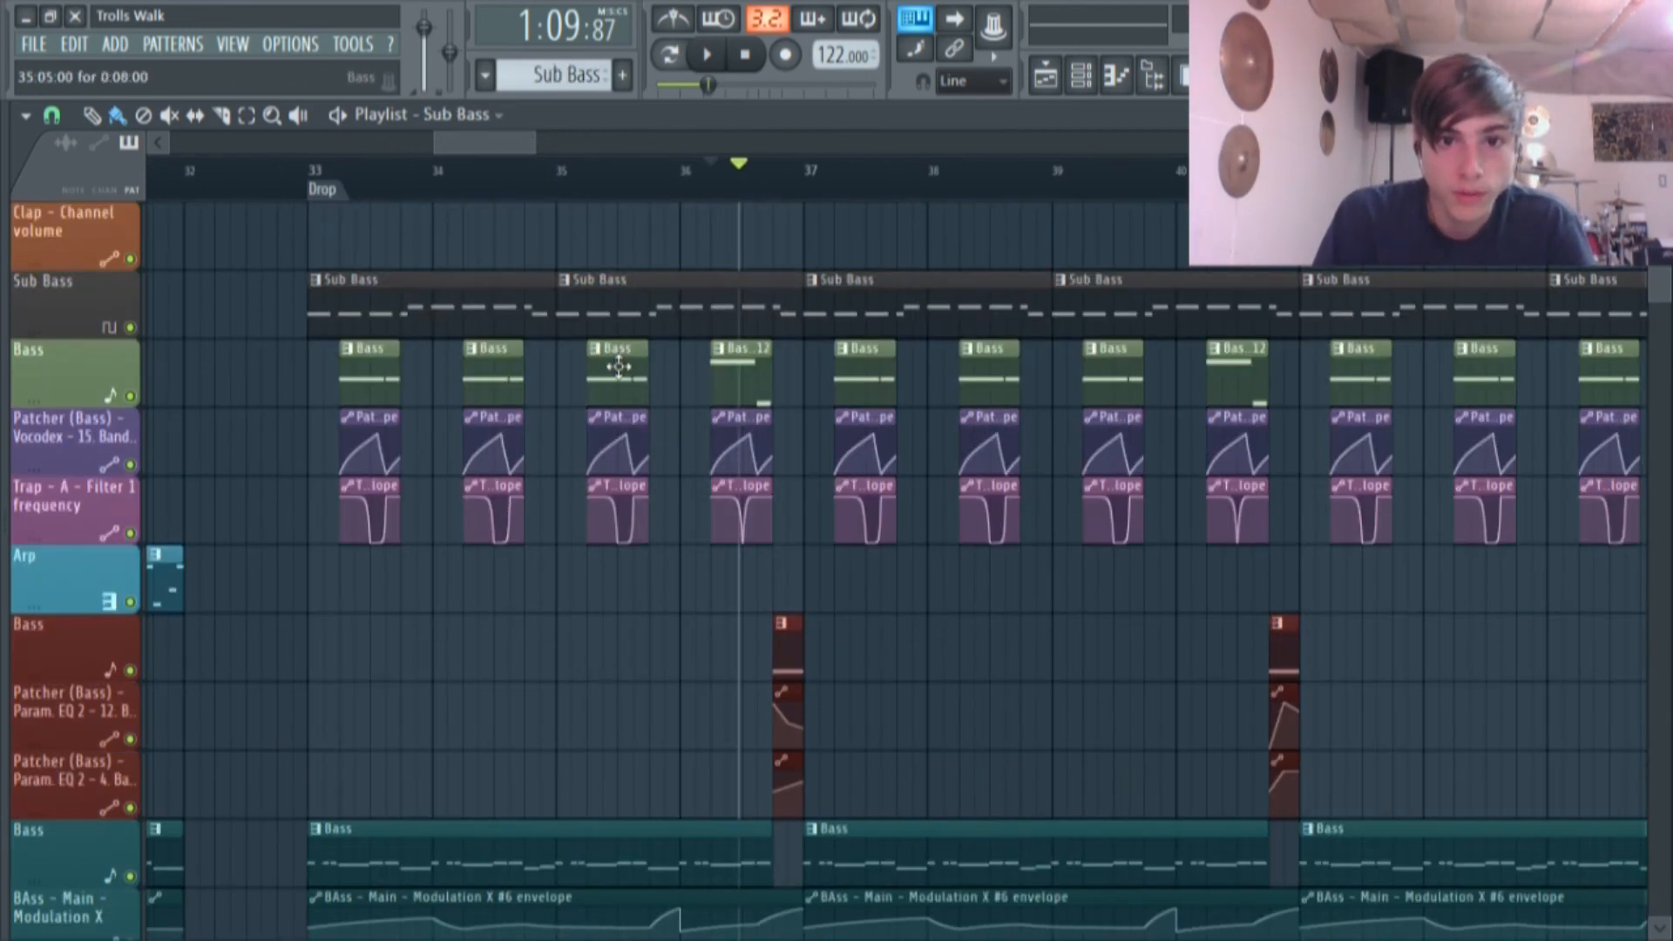
pyautogui.scroll(-2, 699, 398)
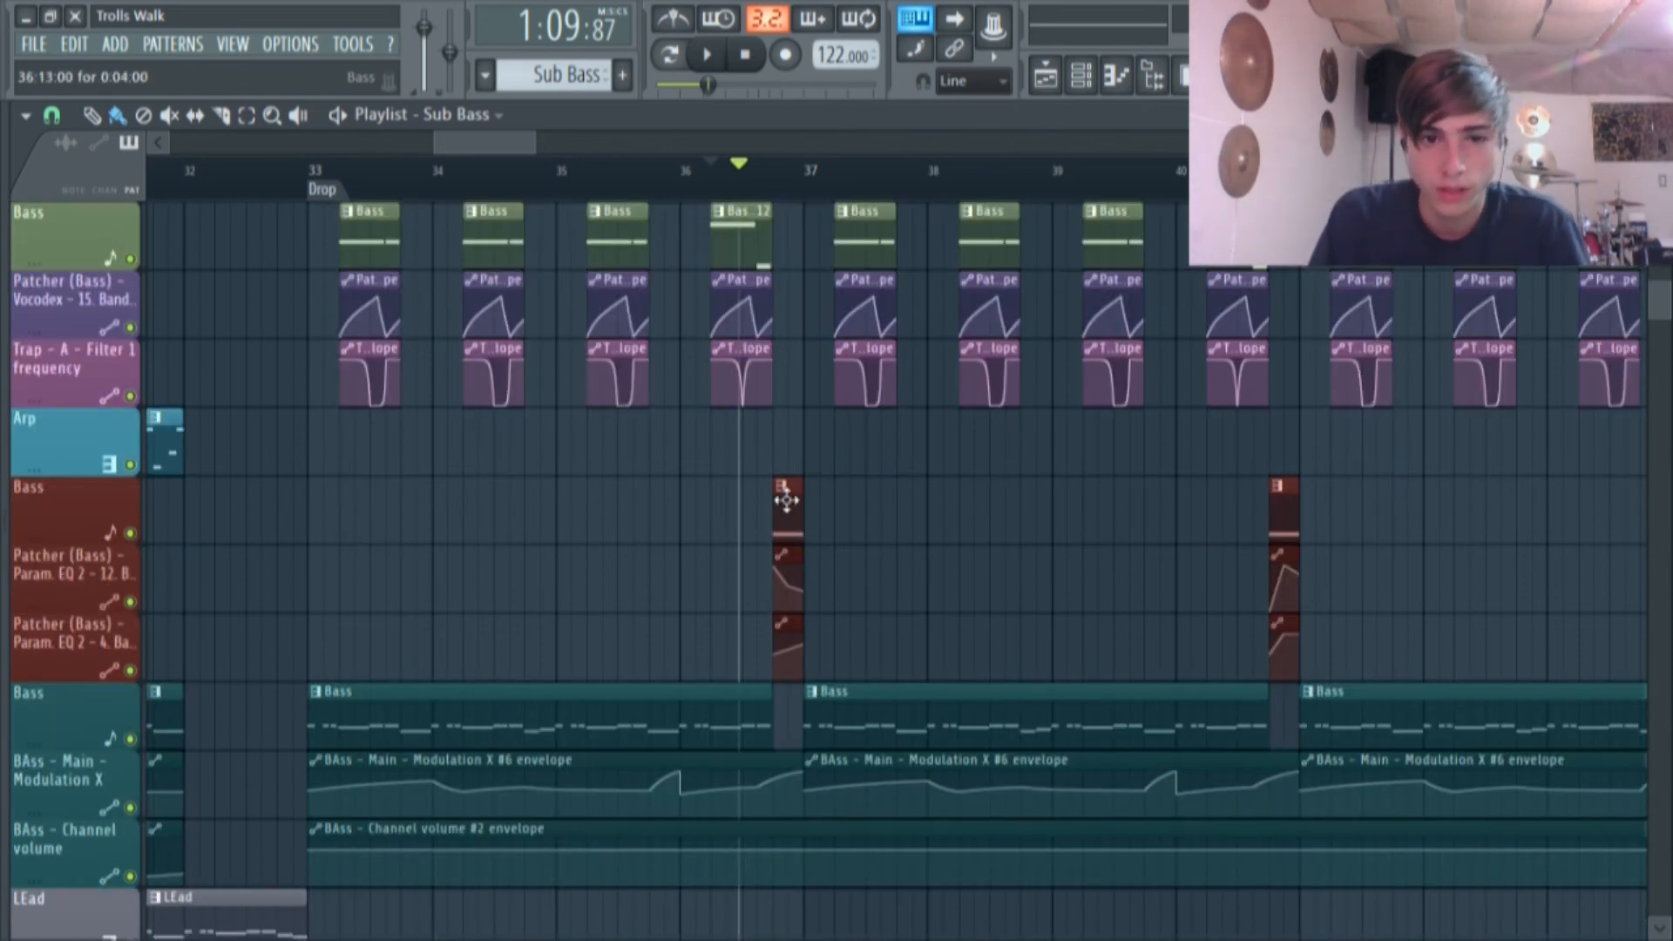
pyautogui.scroll(-5, 786, 499)
pyautogui.scroll(4, 829, 549)
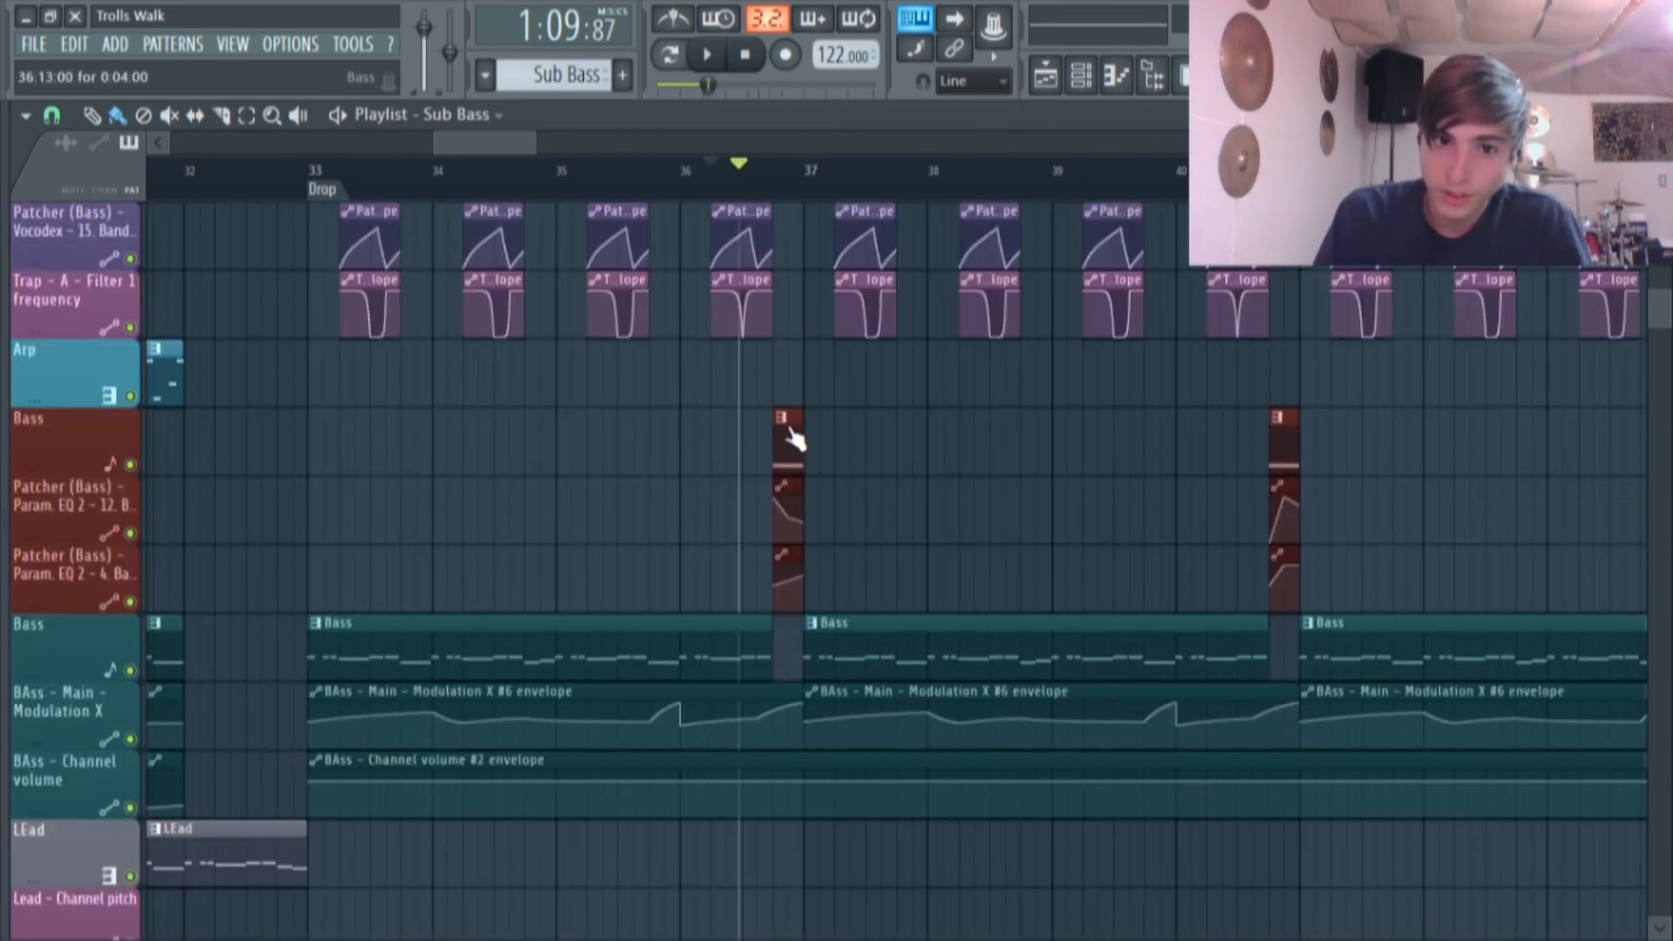
# Open the short red Bass clip in the piano roll, play its note in pattern mode and return to the playlist.
pyautogui.doubleClick(798, 441)
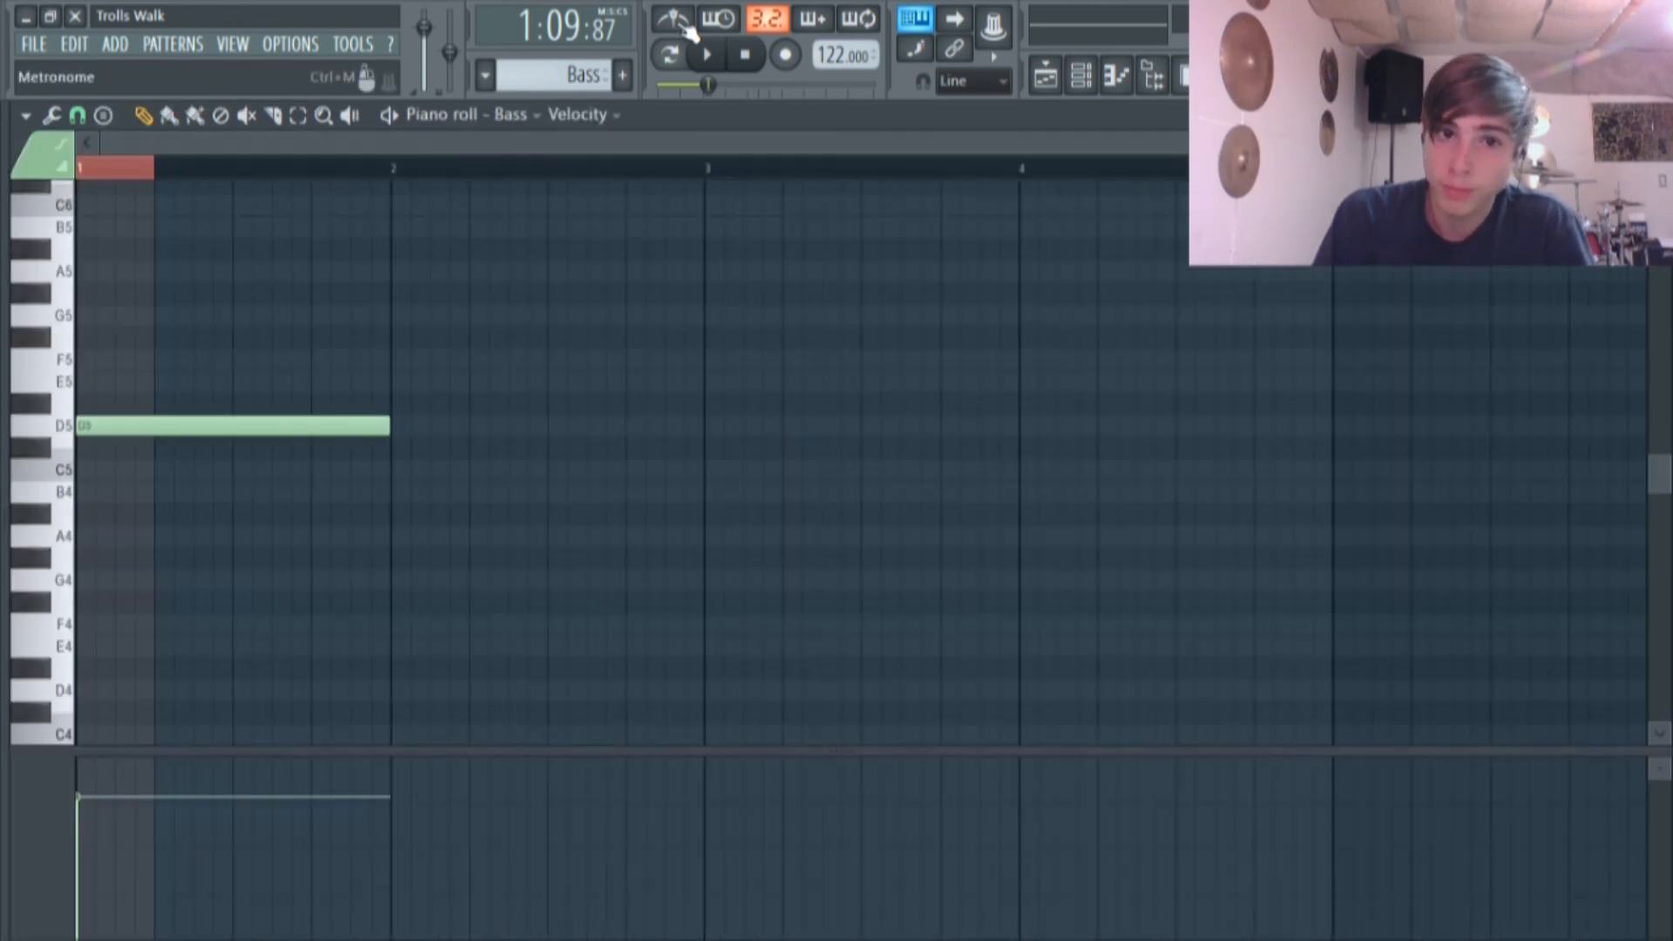
pyautogui.click(669, 54)
pyautogui.click(707, 54)
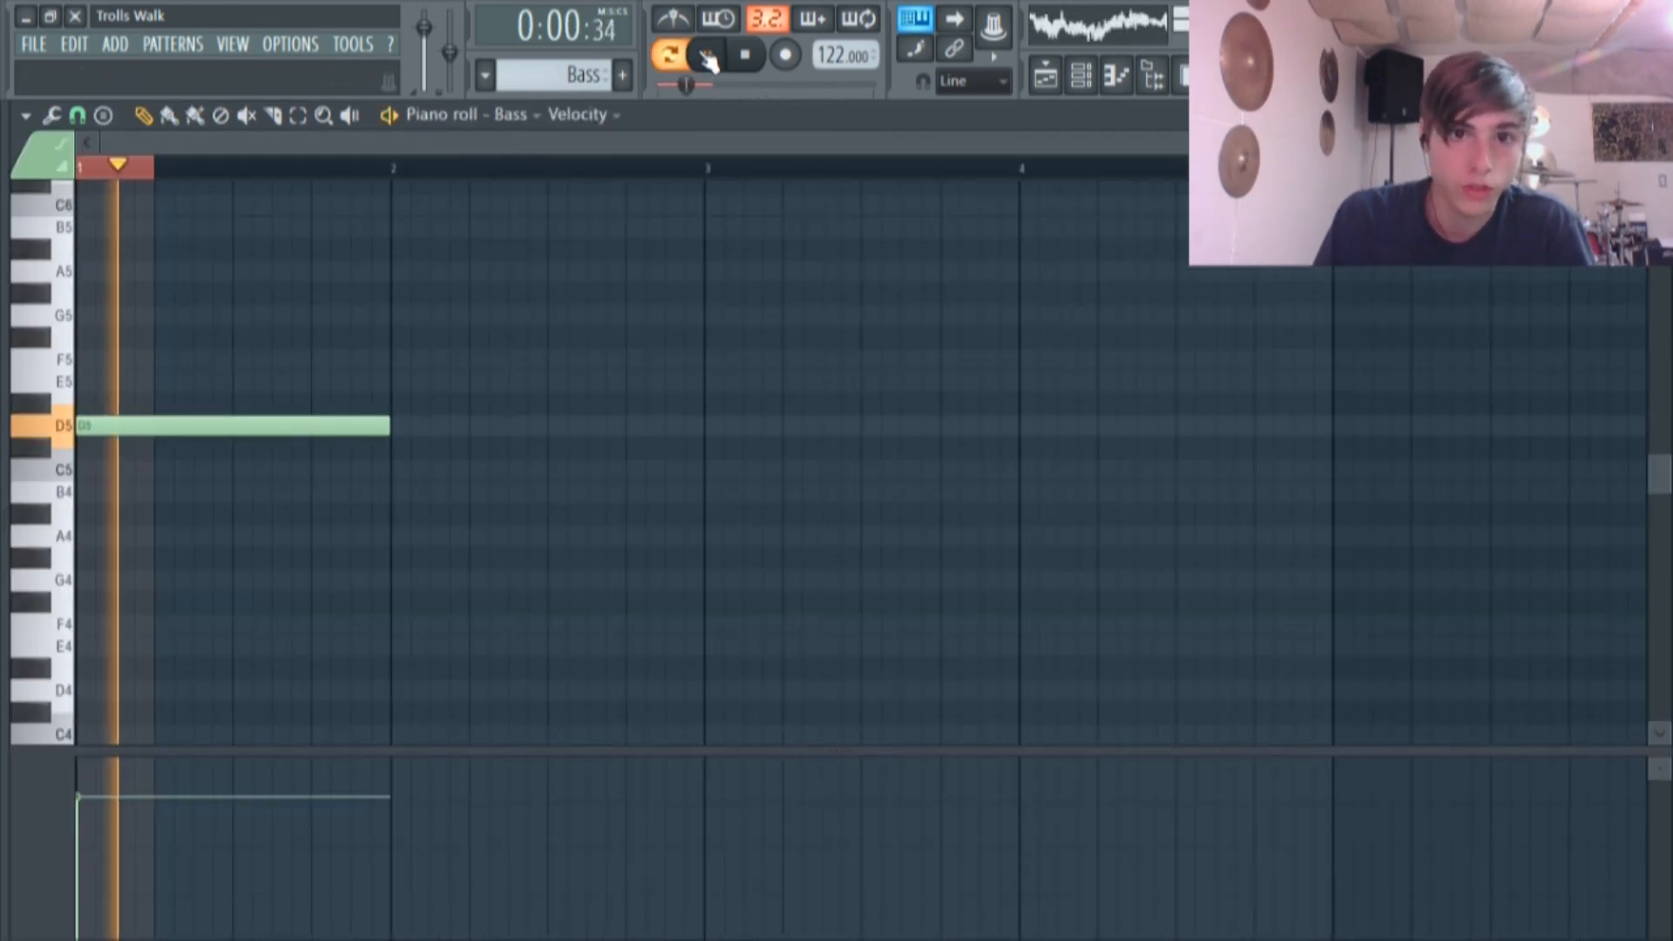
pyautogui.click(708, 56)
pyautogui.press('F5')
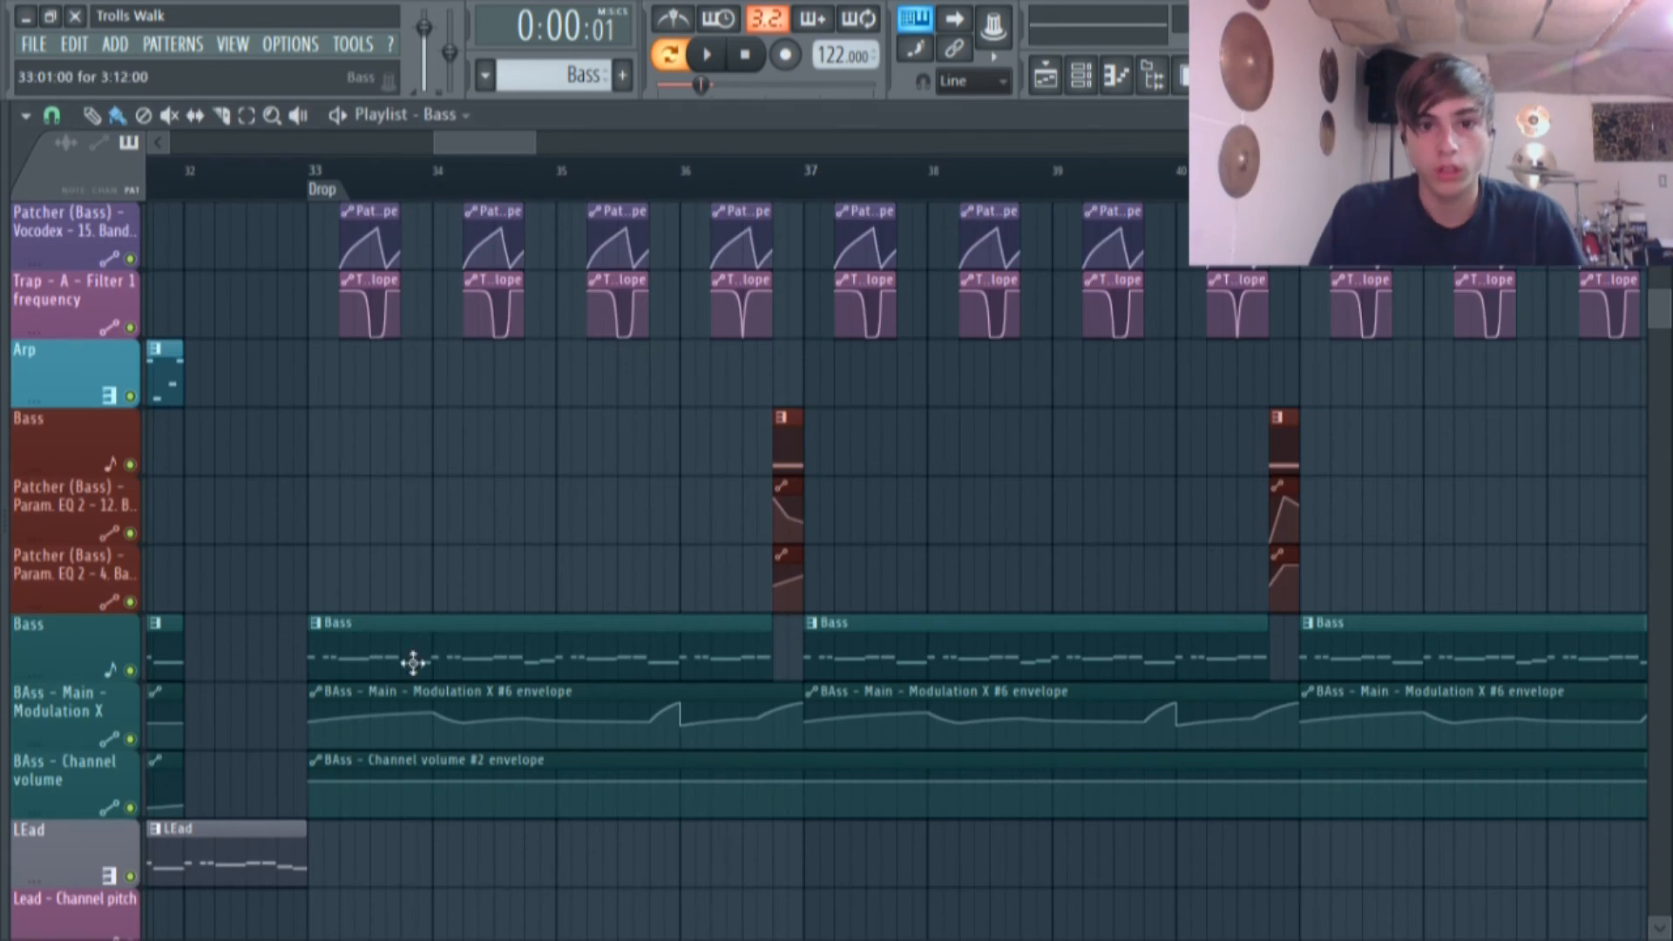
# Solo the red Bass track together with its two Param. EQ 2 automation tracks.
pyautogui.keyDown('ctrl'); pyautogui.click(130, 464); pyautogui.keyUp('ctrl')
pyautogui.click(130, 533)
pyautogui.click(130, 602)
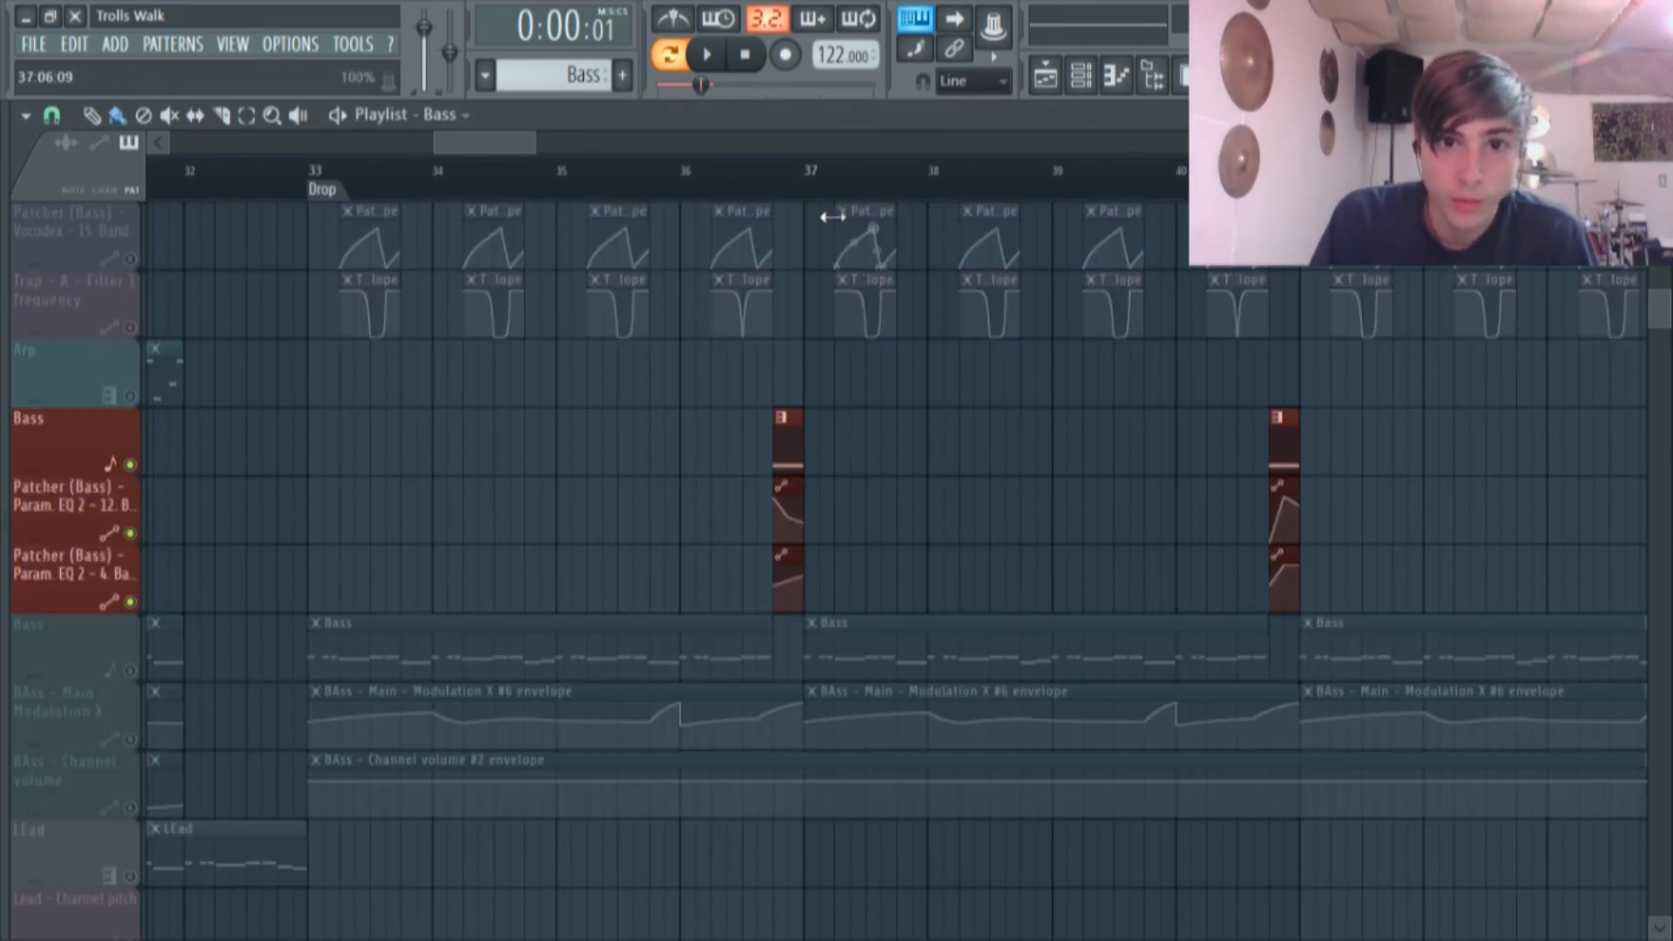
# Play the soloed red Bass clip over a time selection starting at 36:13, and trim the selection to end at bar 37.
pyautogui.moveTo(790, 185); pyautogui.dragTo(817, 178)
pyautogui.click(700, 56)
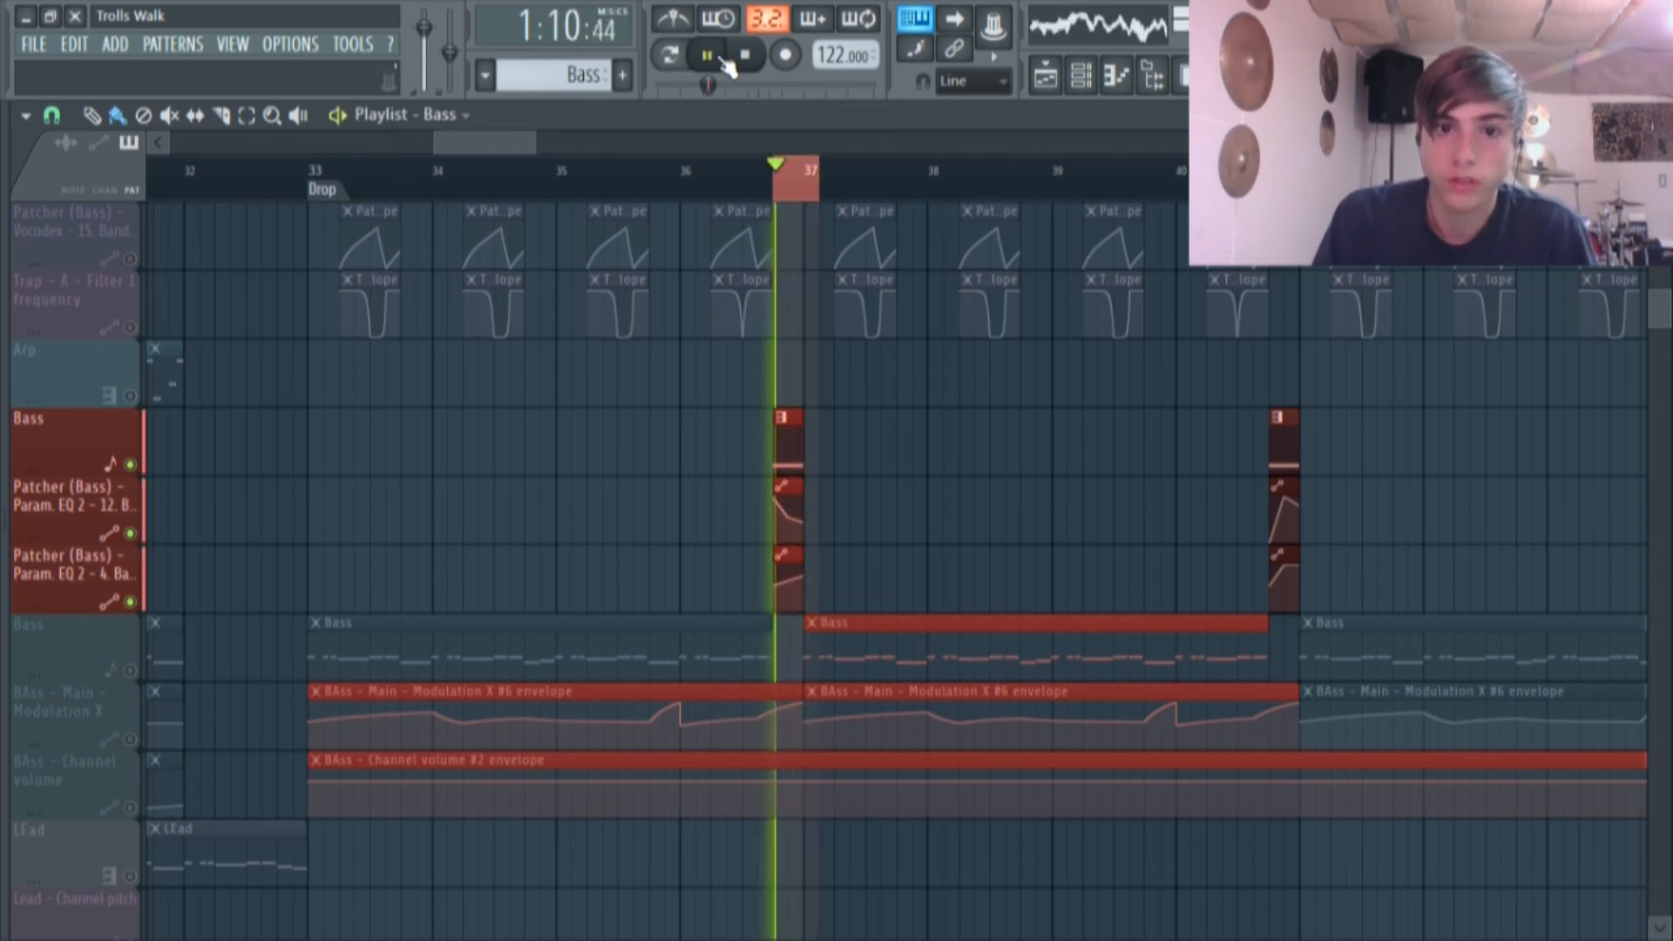
pyautogui.click(708, 57)
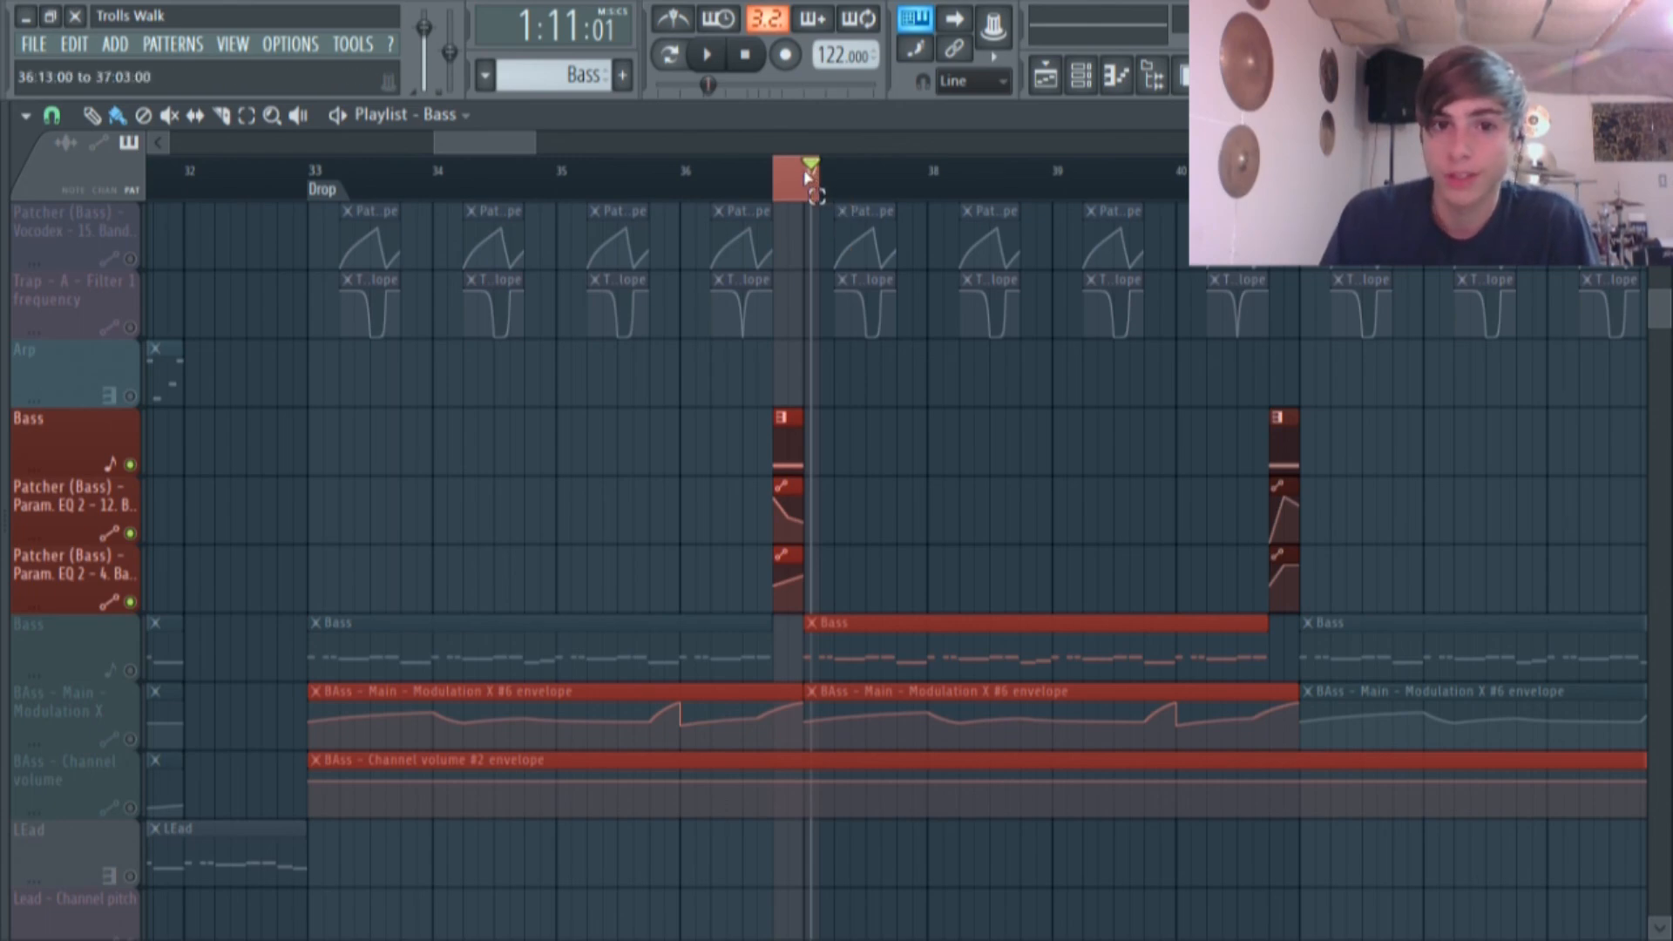
pyautogui.click(806, 174)
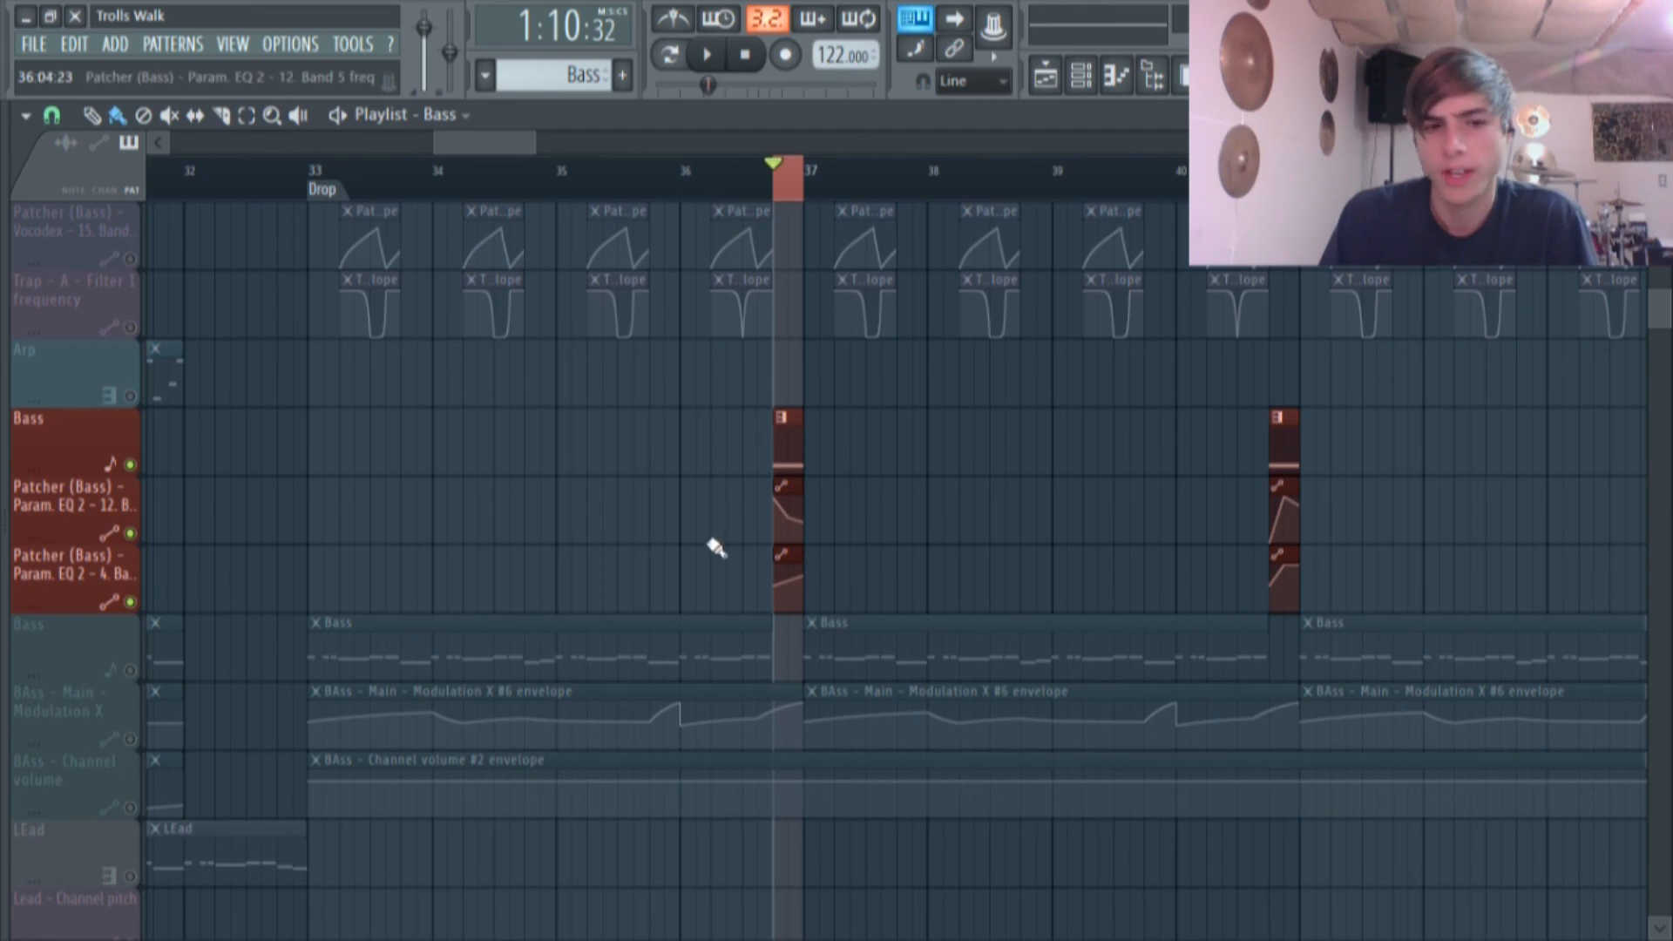
# Look through the other playlist tracks, including lead, crash, kick and snare, at the red Bass clip's position before bar 37.
pyautogui.scroll(-5, 802, 485)
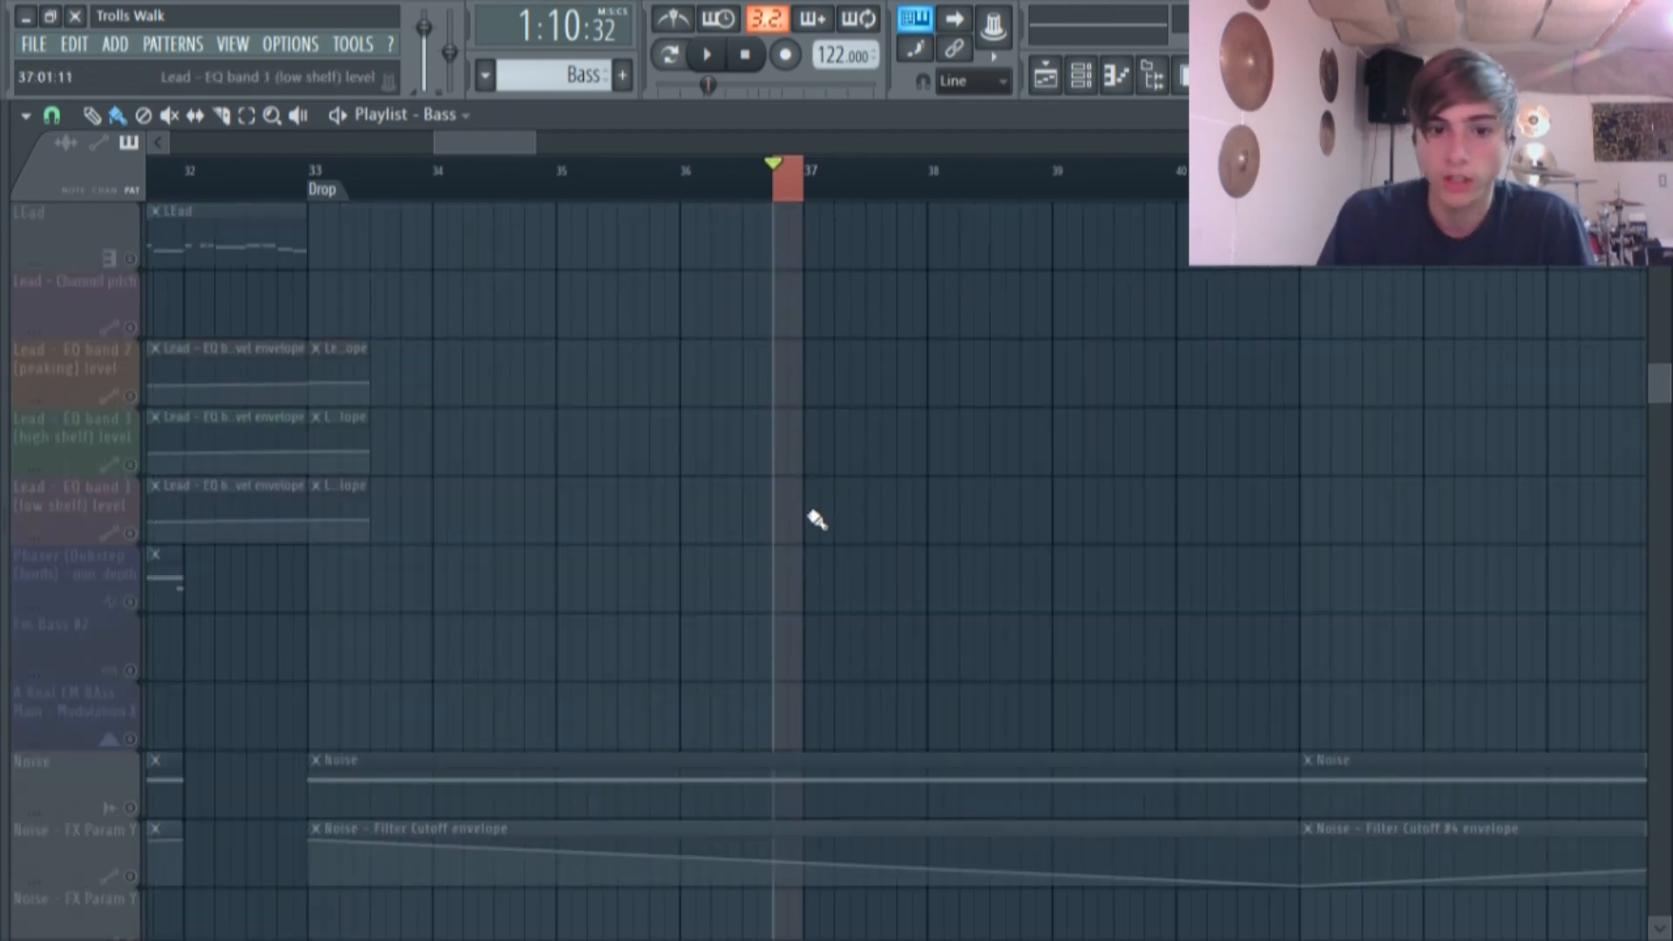
pyautogui.scroll(7, 808, 811)
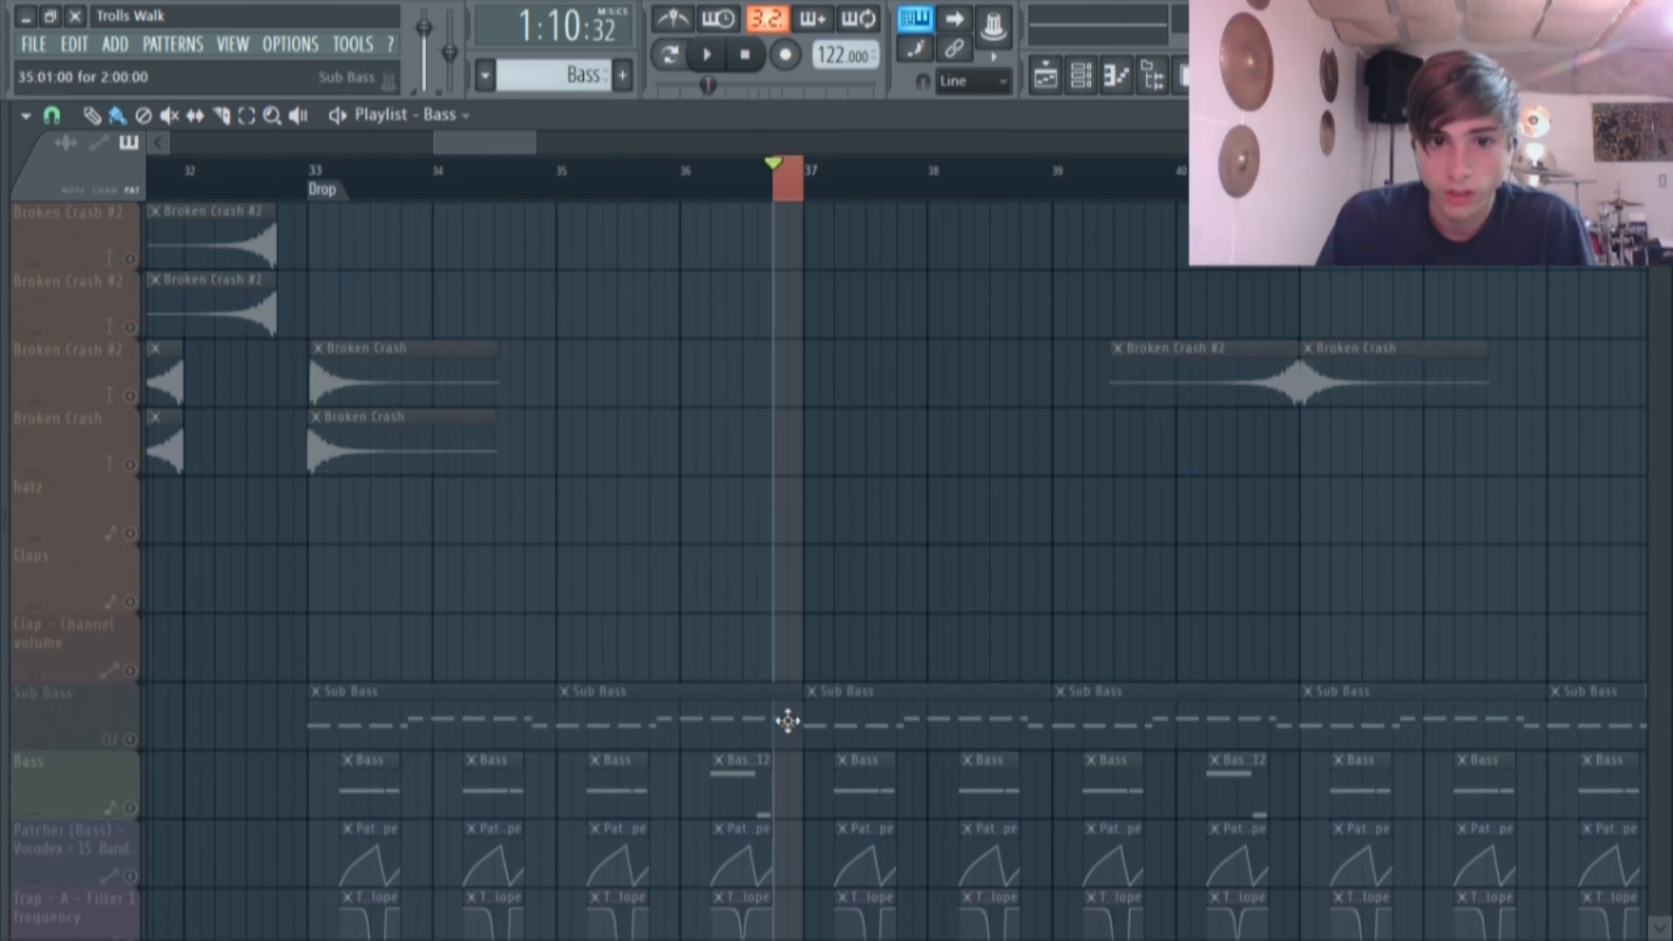
pyautogui.scroll(2, 788, 721)
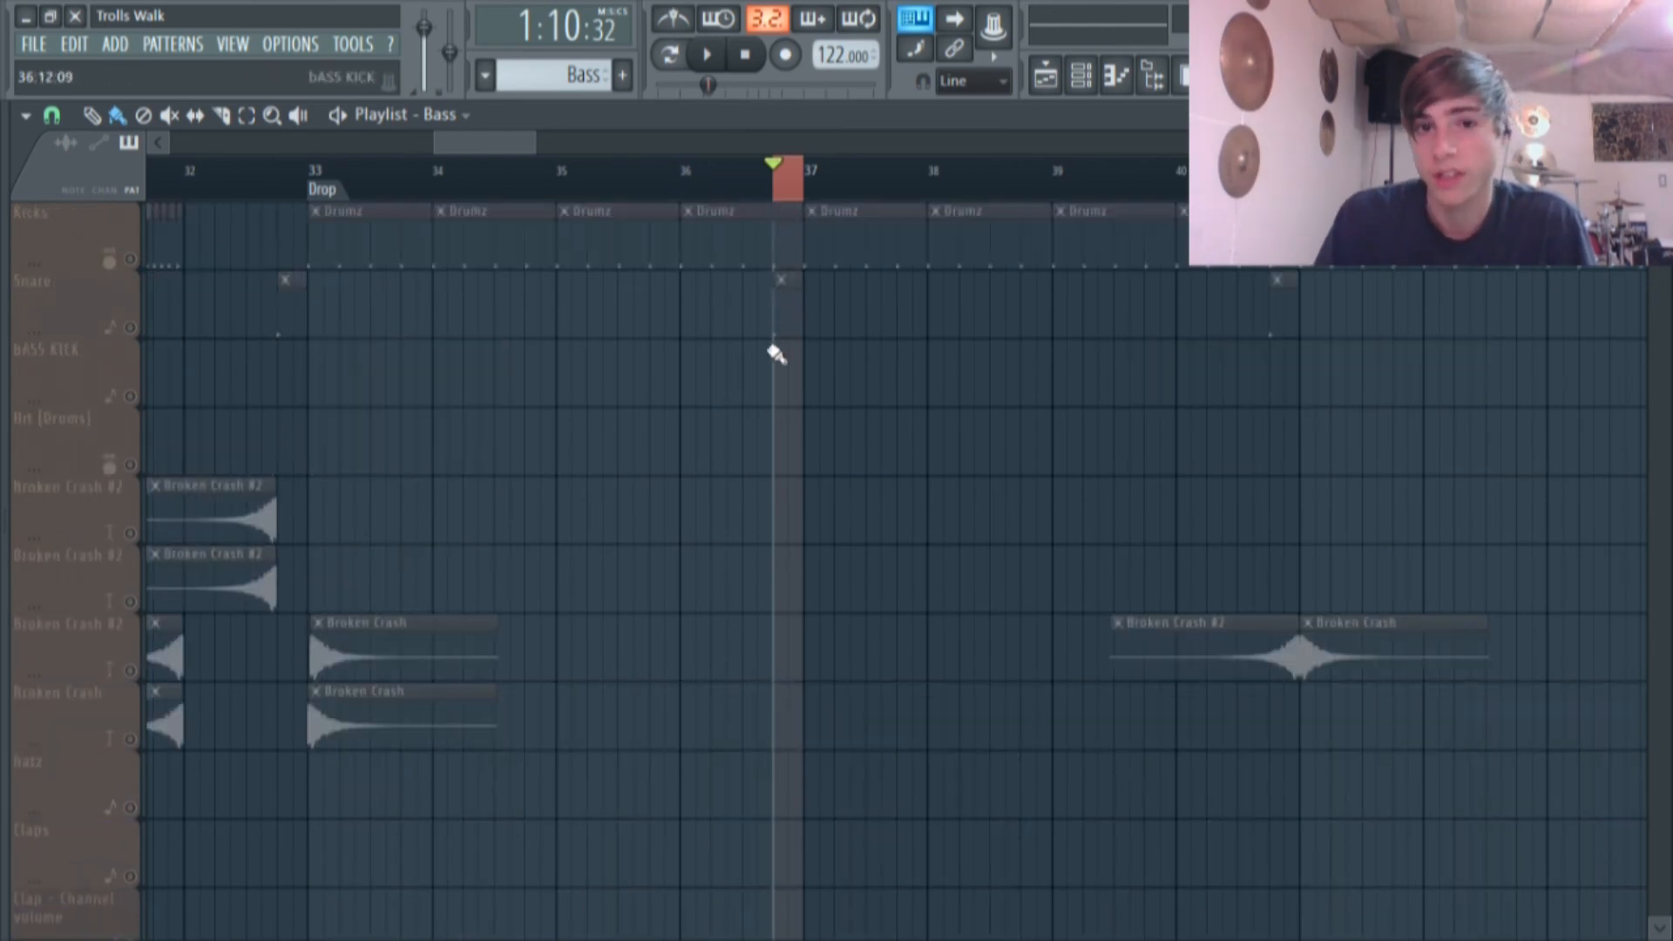
pyautogui.scroll(-5, 766, 371)
pyautogui.scroll(2, 787, 218)
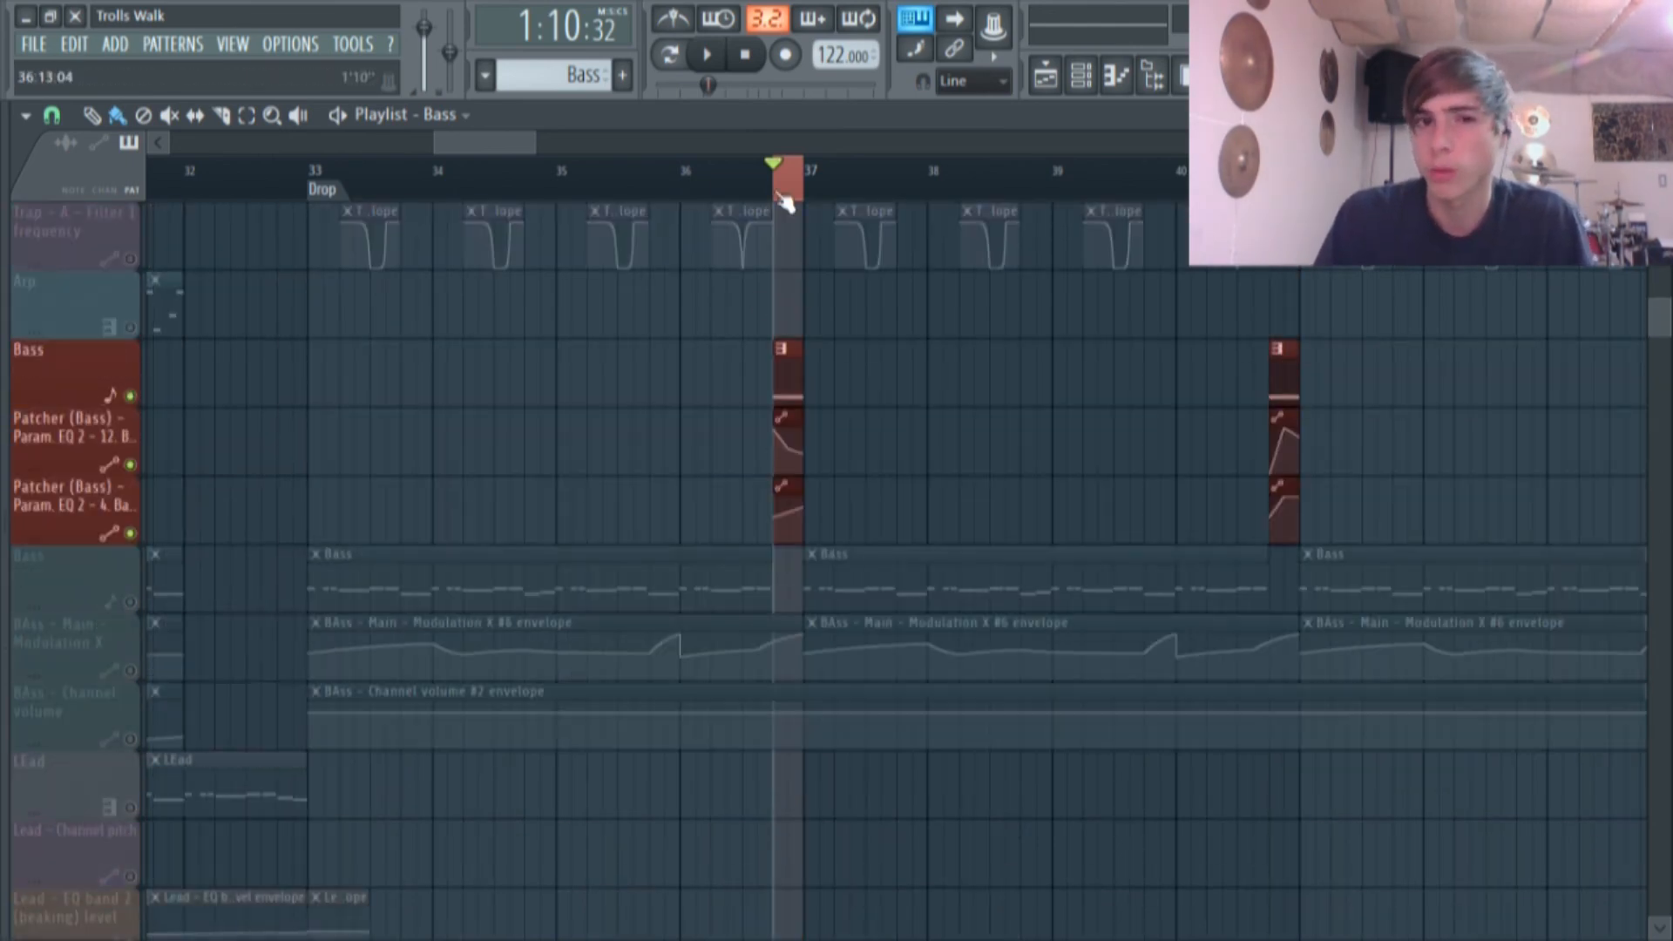
# Open the synth of the Bass channel routed to mixer track 32 from the channel rack.
pyautogui.press('F9')
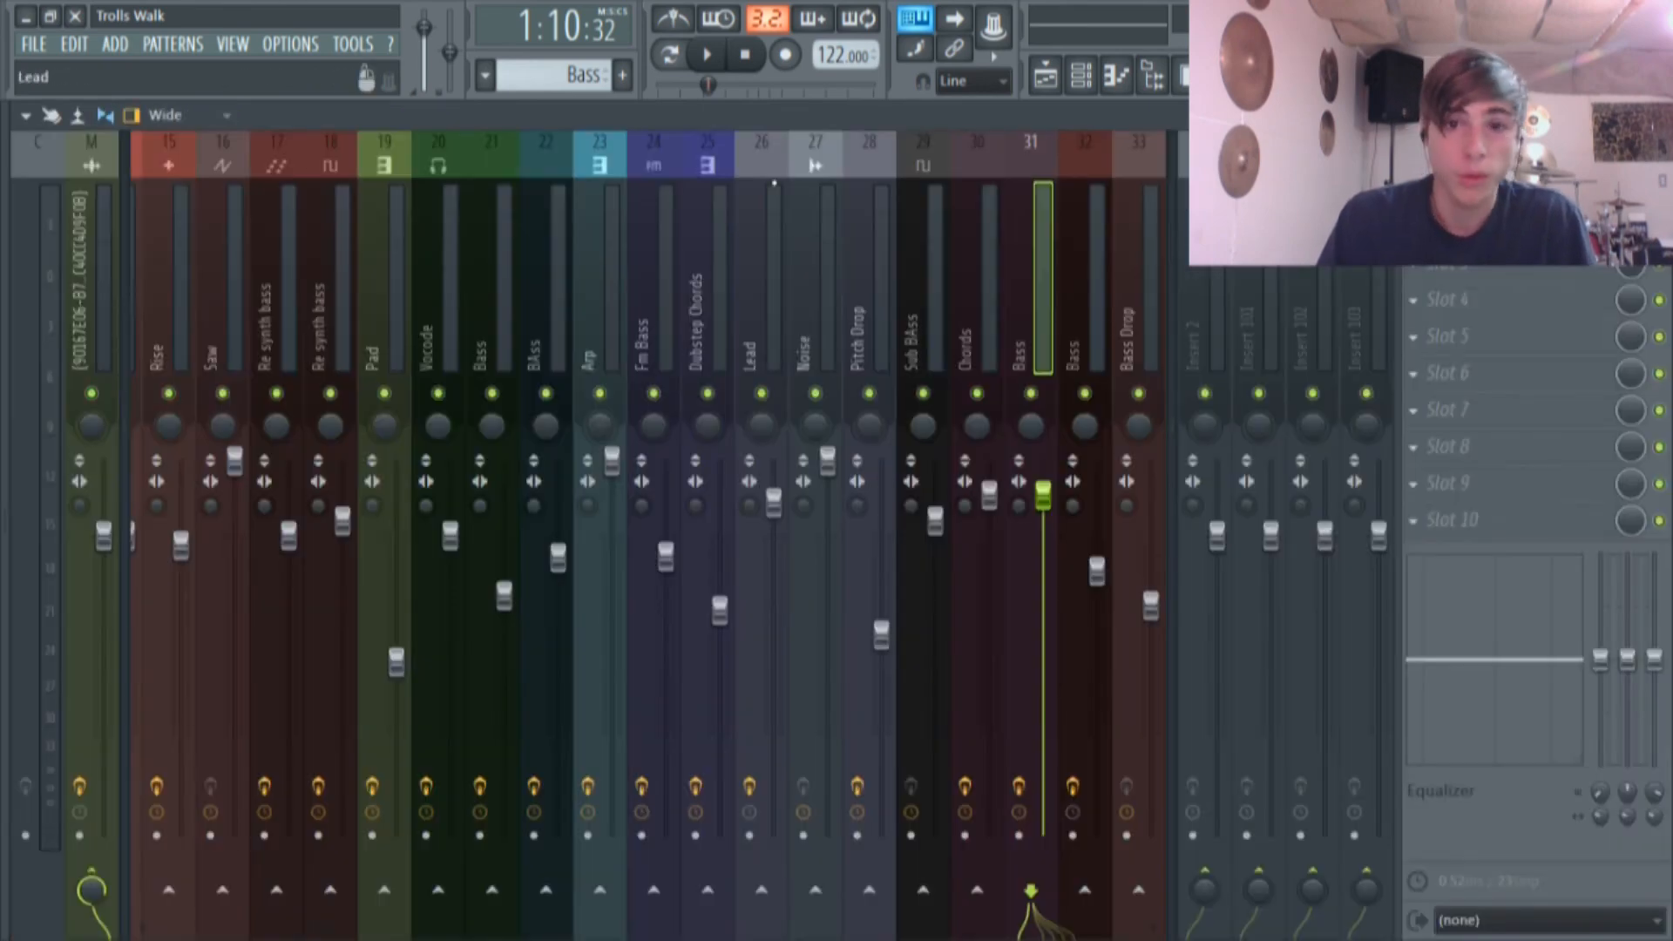
pyautogui.click(1081, 76)
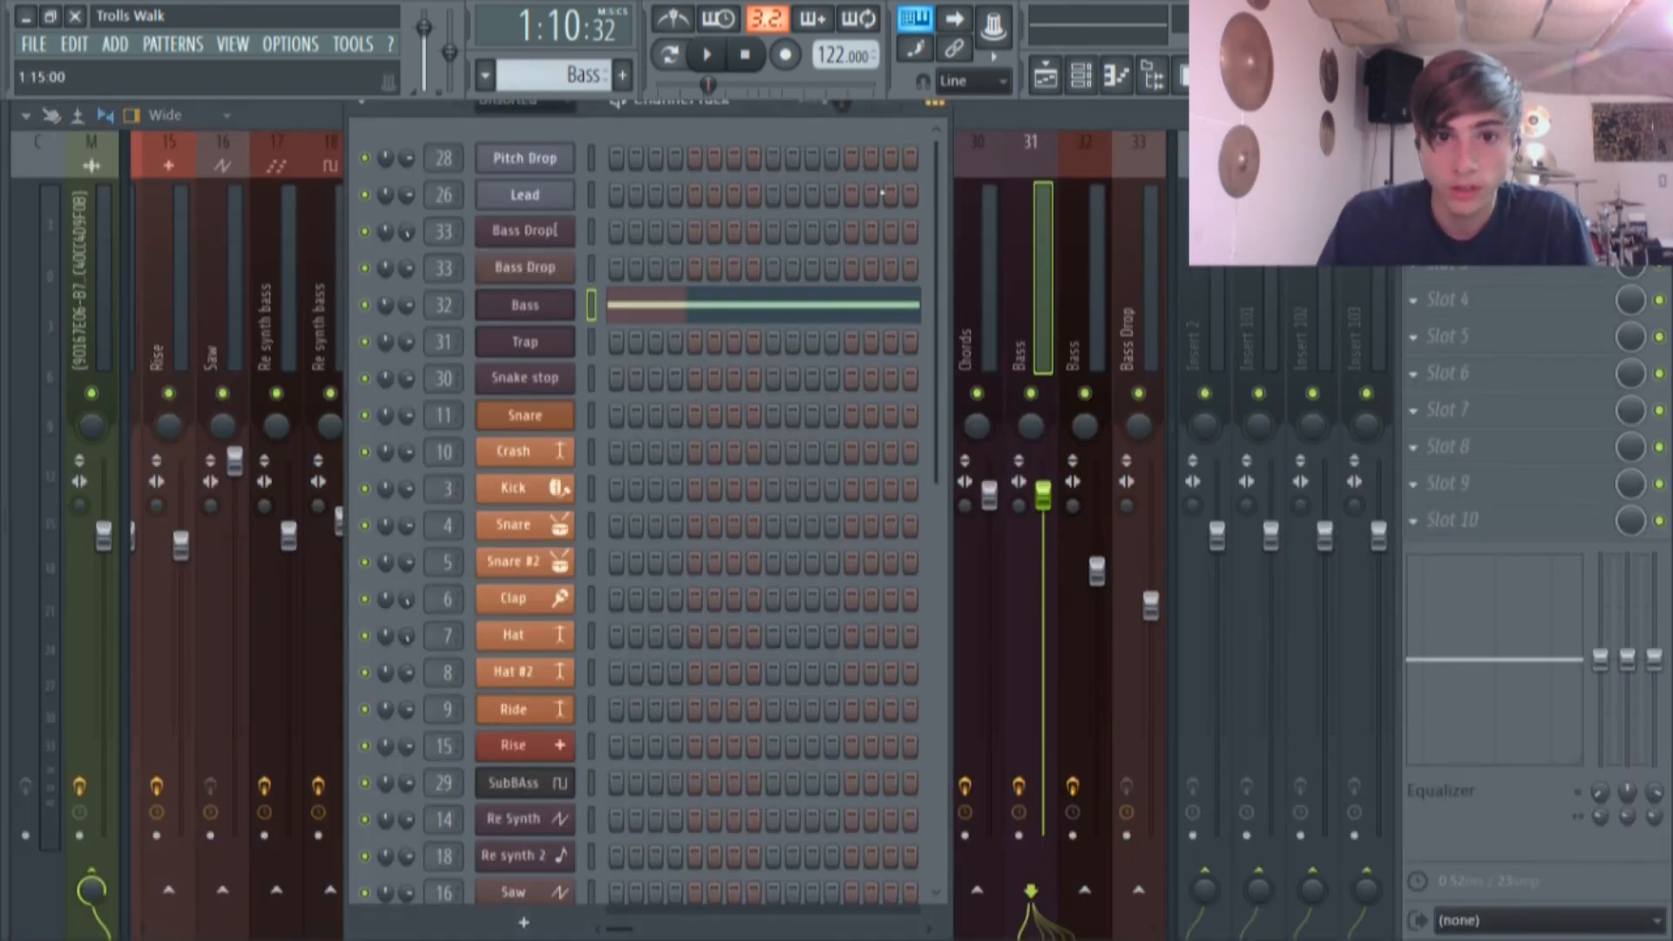
pyautogui.click(535, 298)
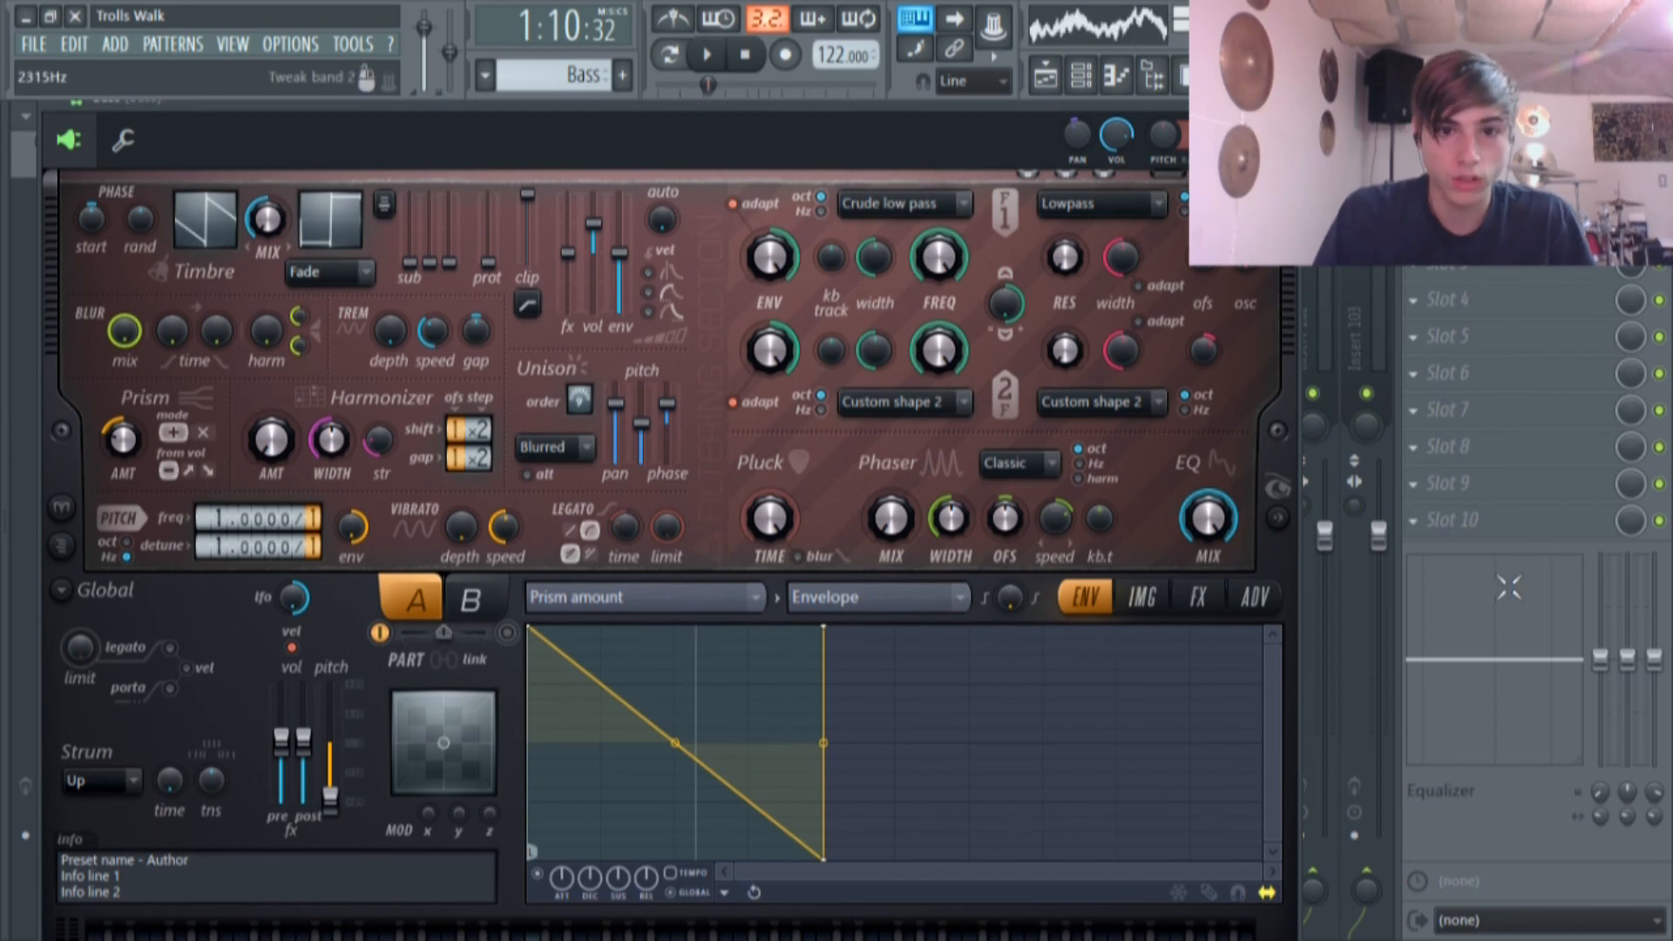
# Examine the Bass synth's harmonic display, its Prism amount envelope and the unison order, repositioning the plugin window for a full view.
pyautogui.click(1275, 519)
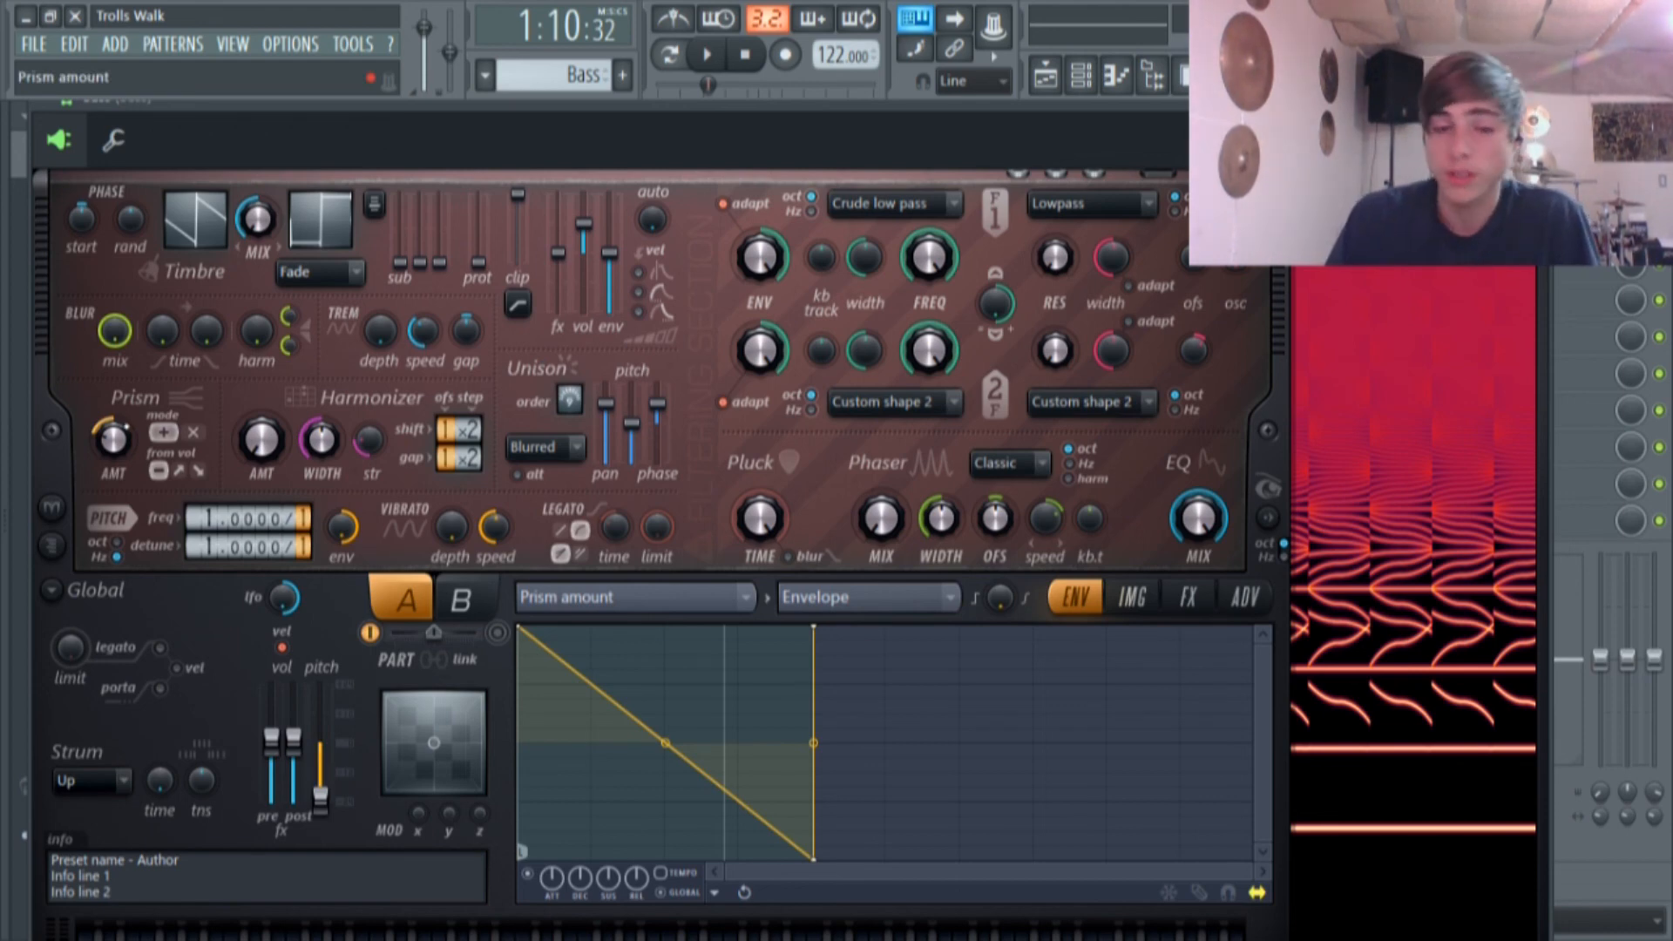
pyautogui.click(658, 603)
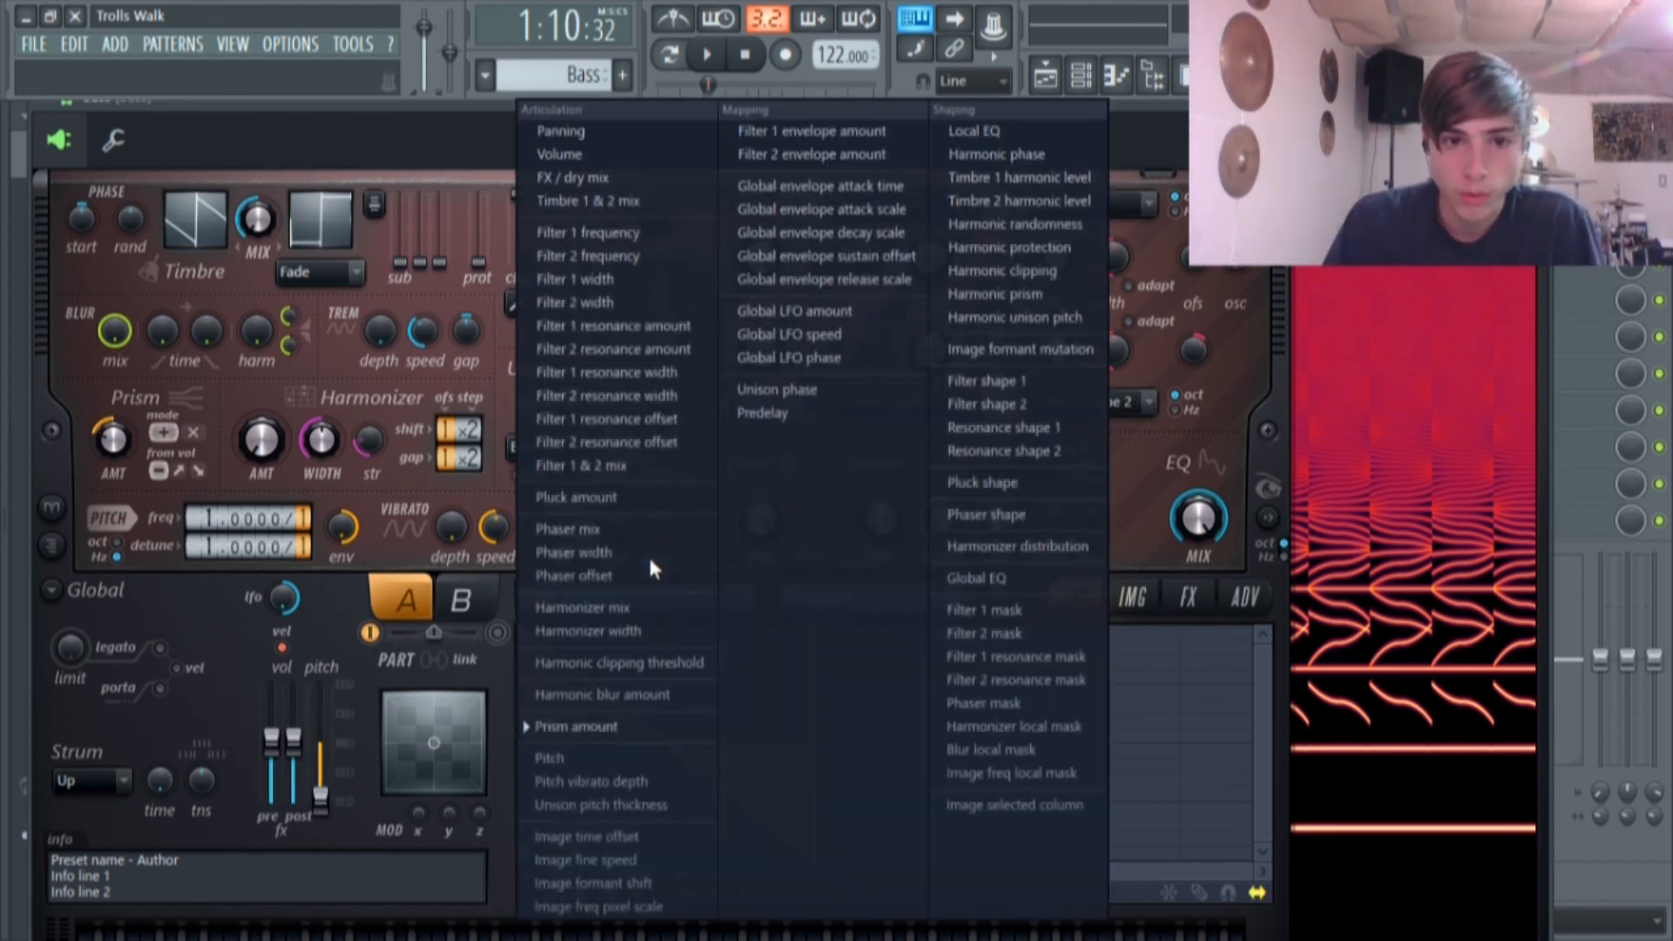
pyautogui.click(580, 728)
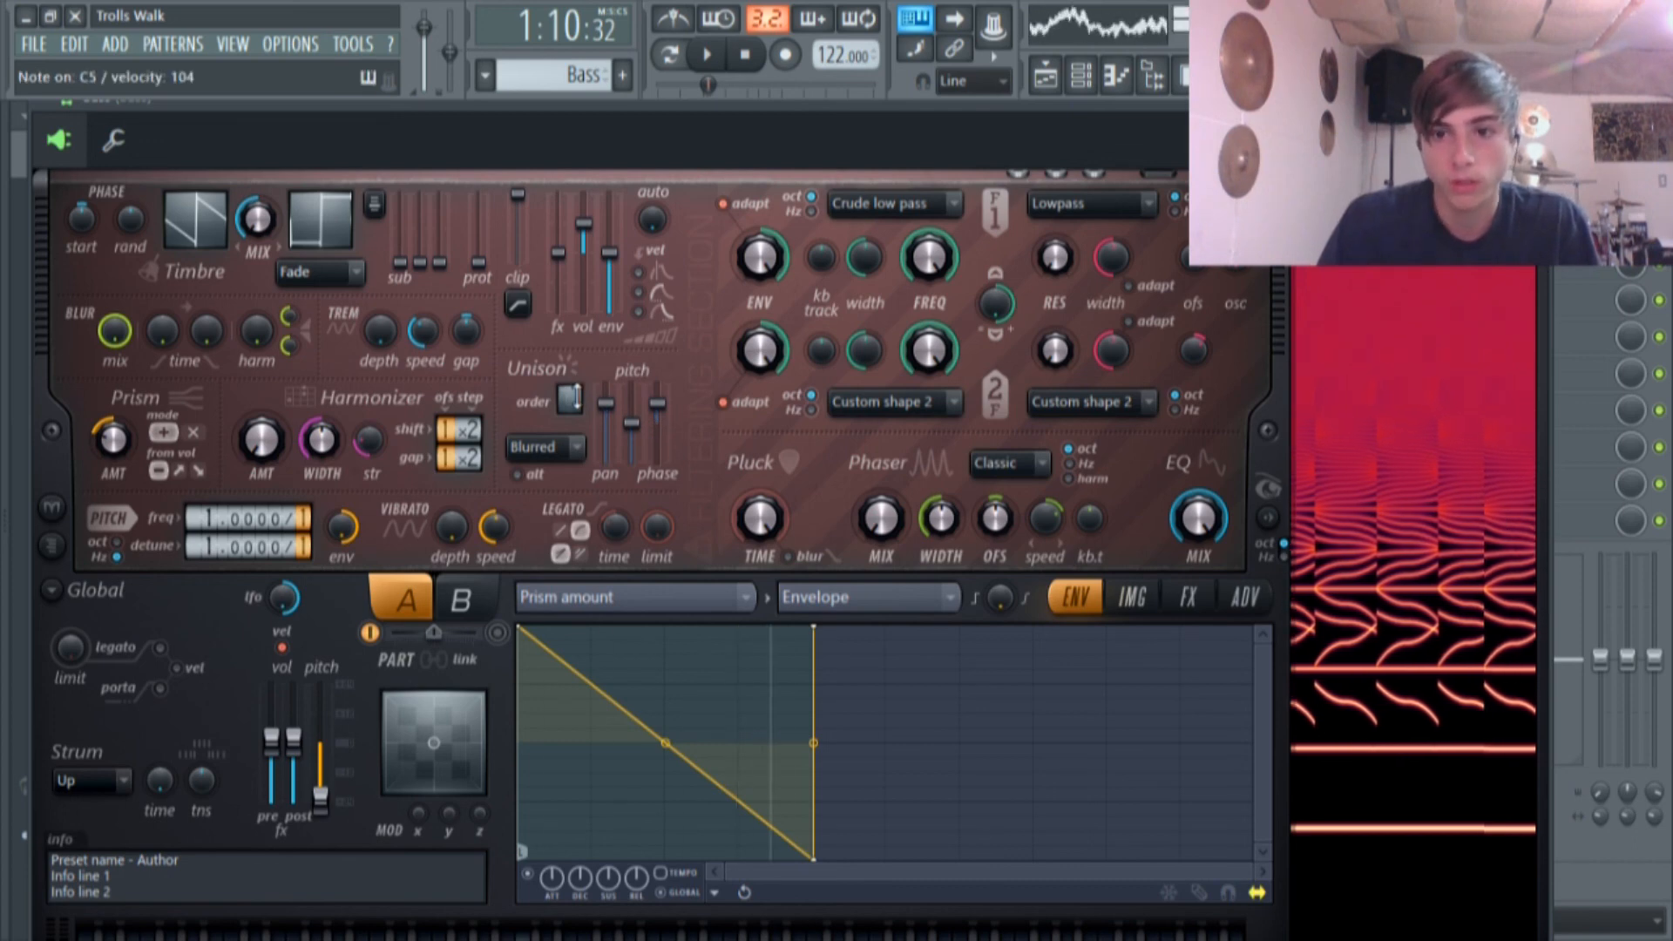
pyautogui.moveTo(576, 398); pyautogui.dragTo(576, 349)
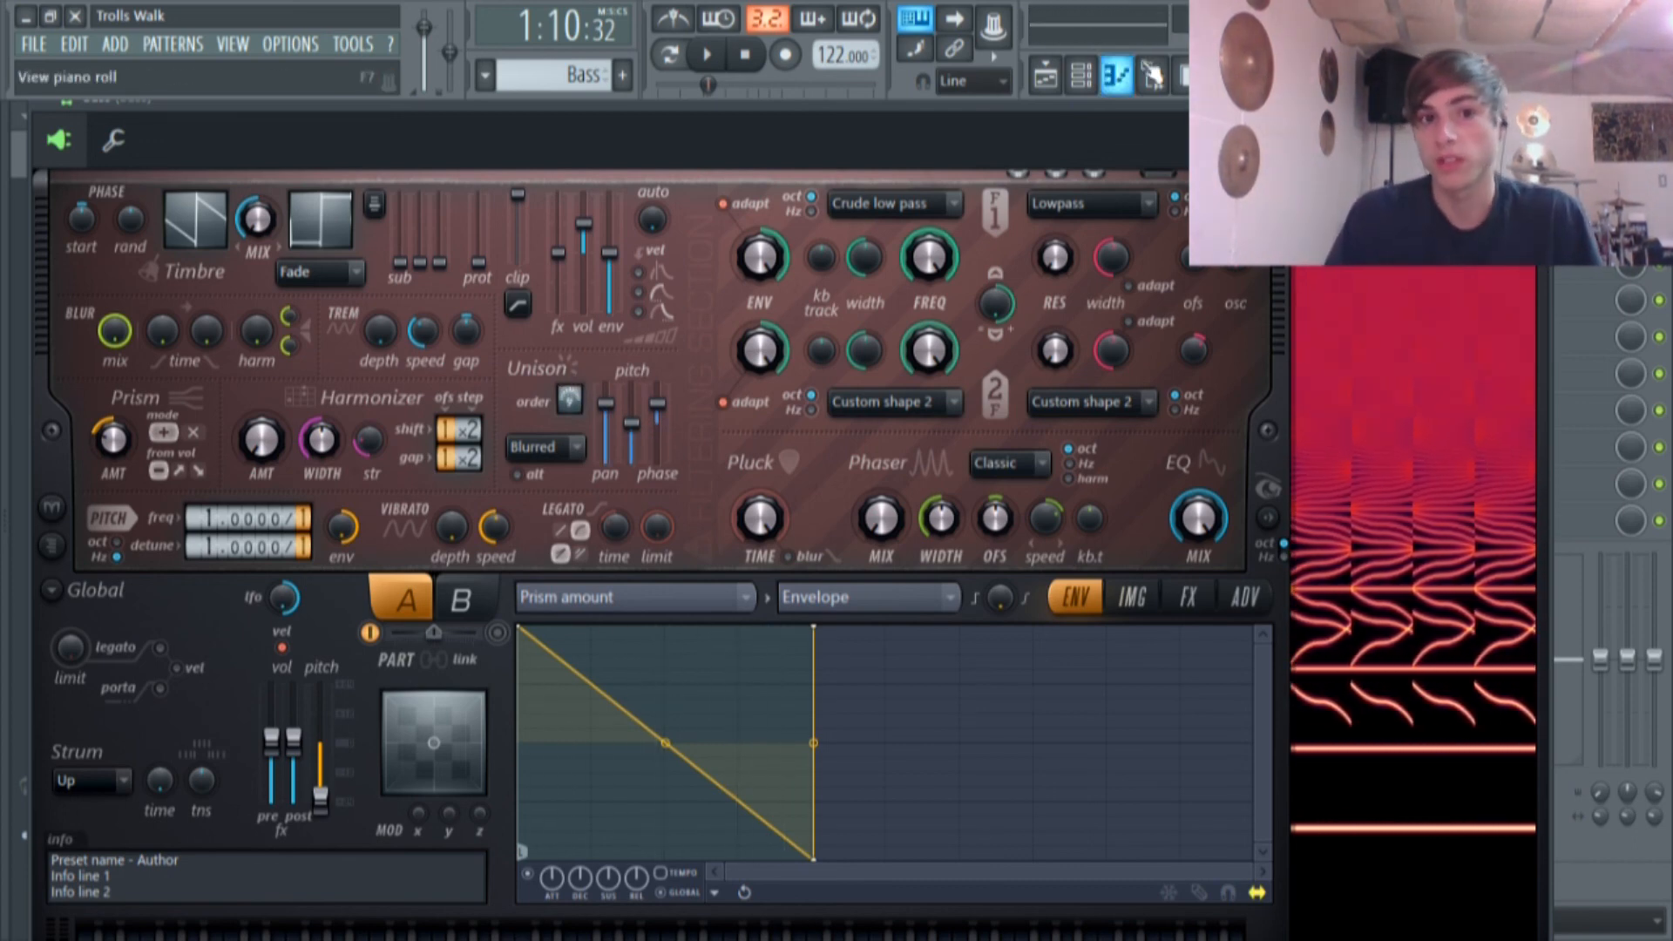
pyautogui.moveTo(1253, 121); pyautogui.dragTo(763, 302)
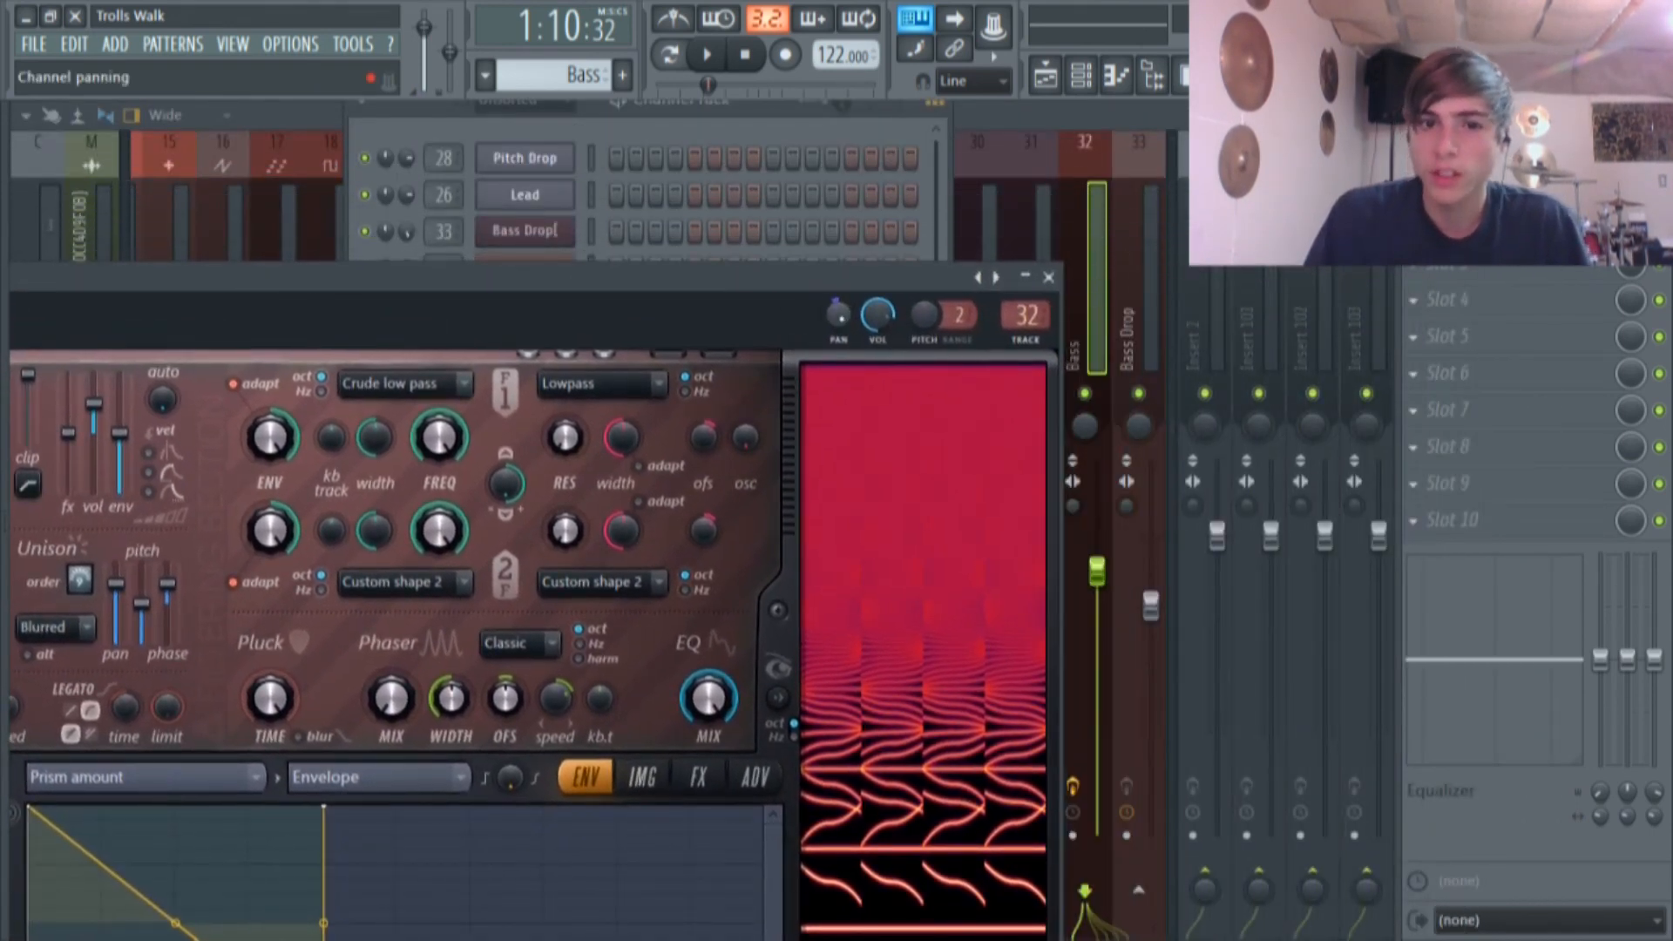
pyautogui.moveTo(765, 273); pyautogui.dragTo(1030, 126)
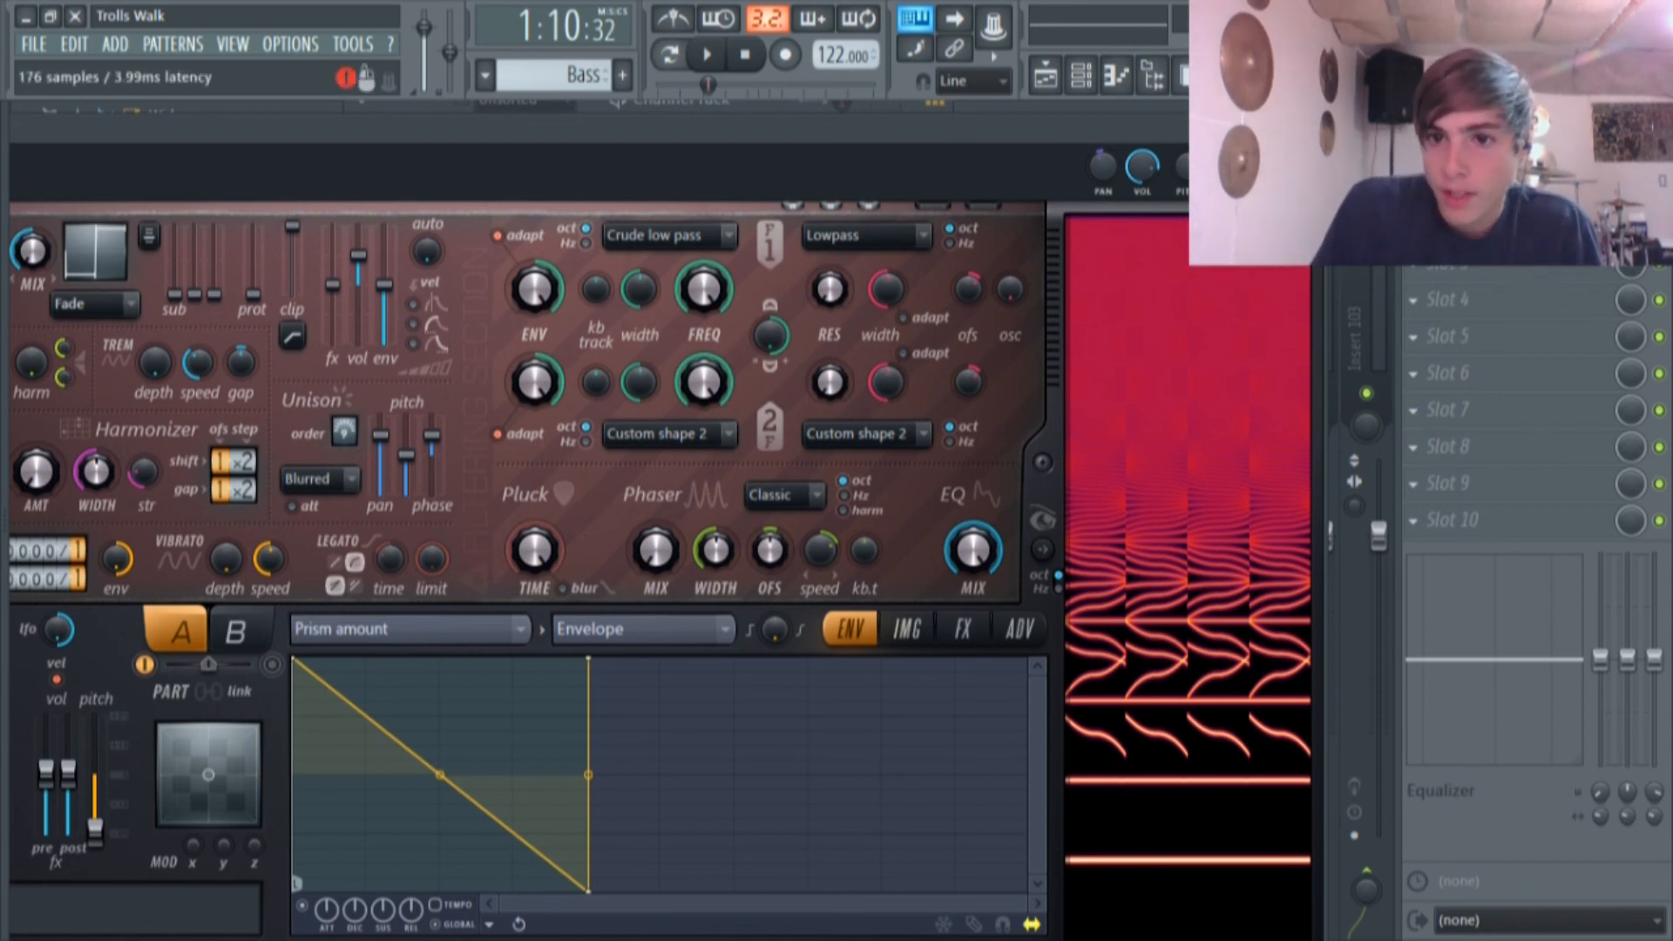
# Open the Patcher effect on mixer track 32, Bass, to view its plugin map.
pyautogui.press('F9')
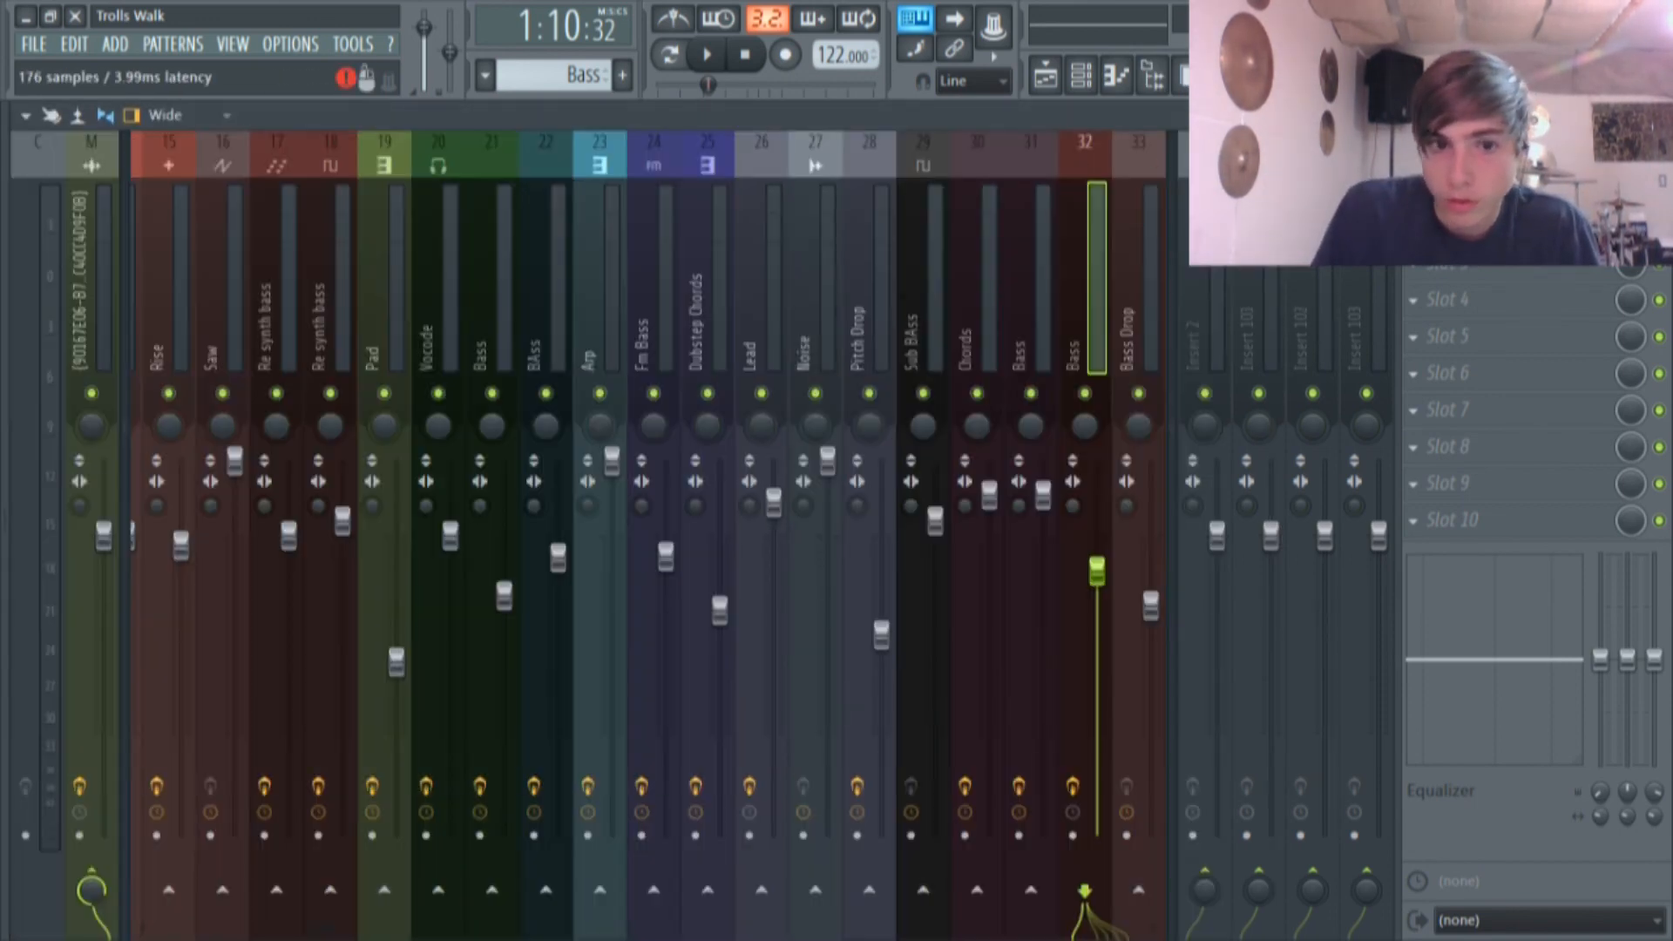
pyautogui.click(1473, 190)
pyautogui.click(748, 156)
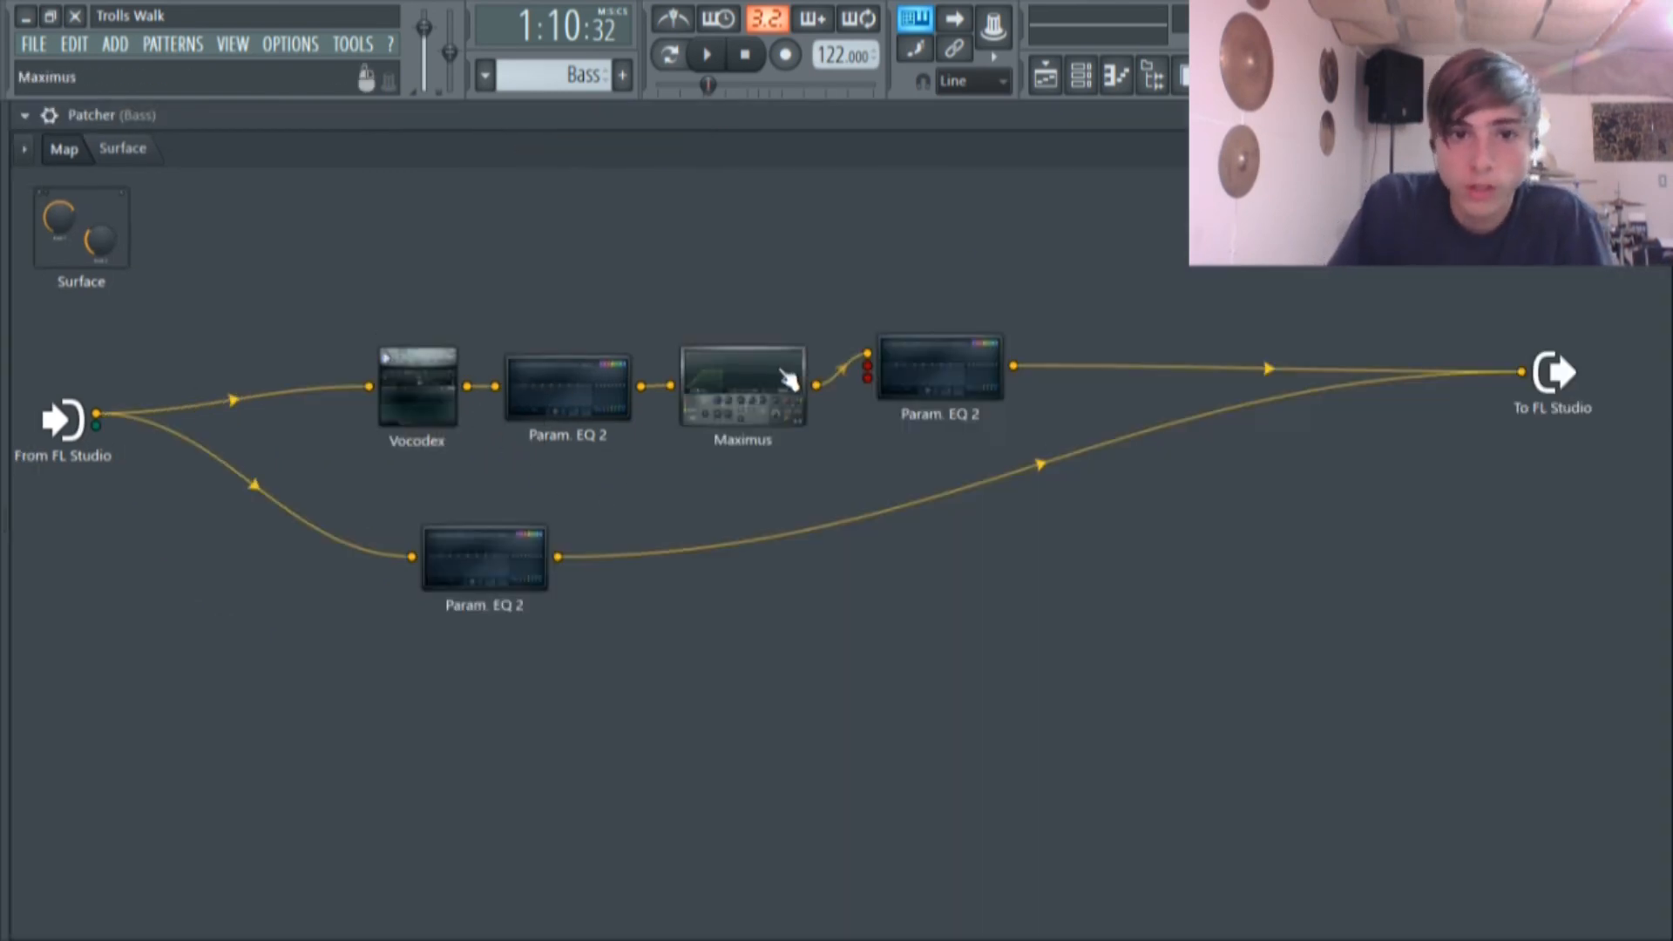
pyautogui.click(775, 375)
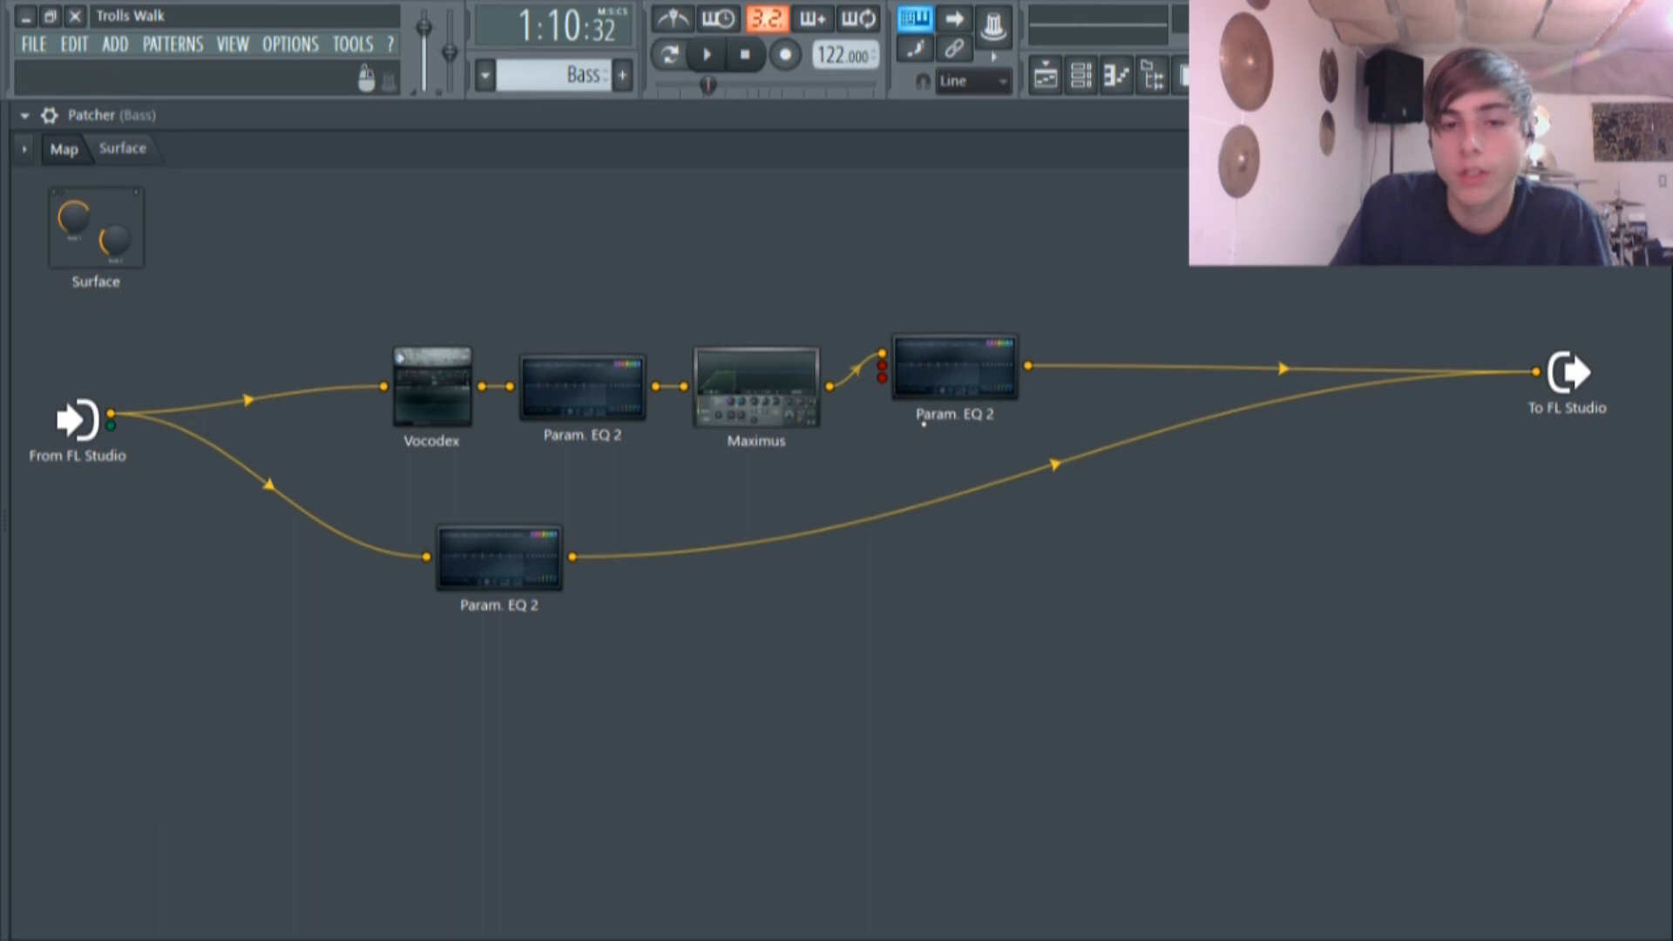
# Open Vocodex in the Bass Patcher to examine its mixer and band count, and briefly open and close Maximus.
pyautogui.doubleClick(422, 408)
pyautogui.moveTo(730, 549); pyautogui.dragTo(640, 232)
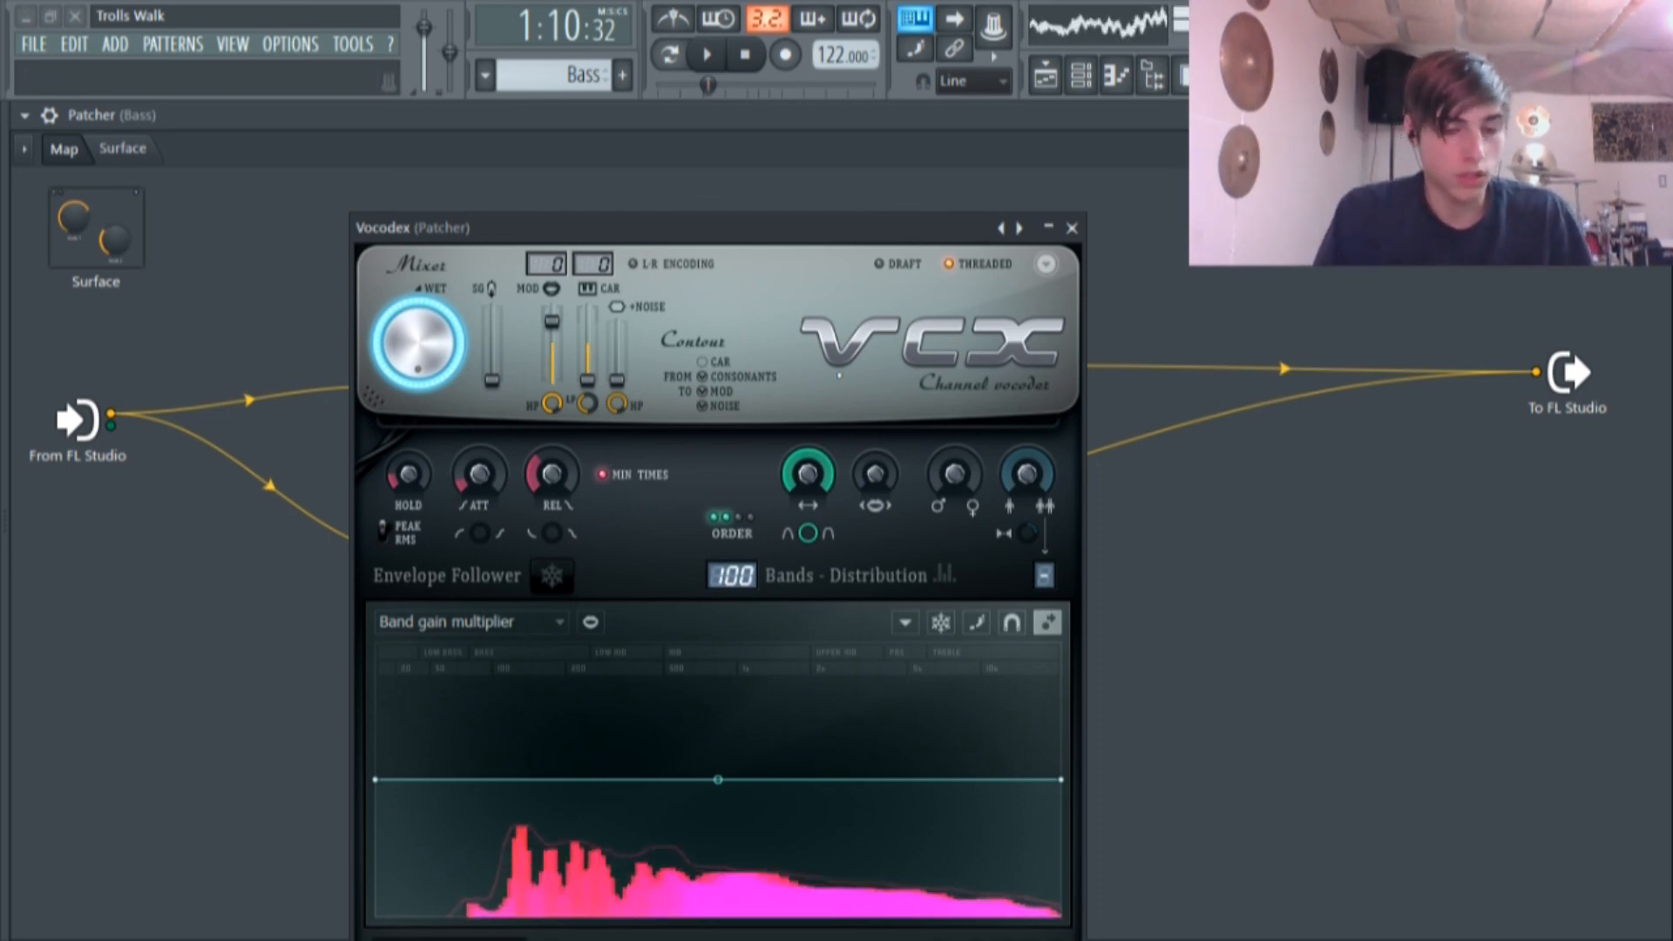
pyautogui.moveTo(791, 276); pyautogui.dragTo(803, 244)
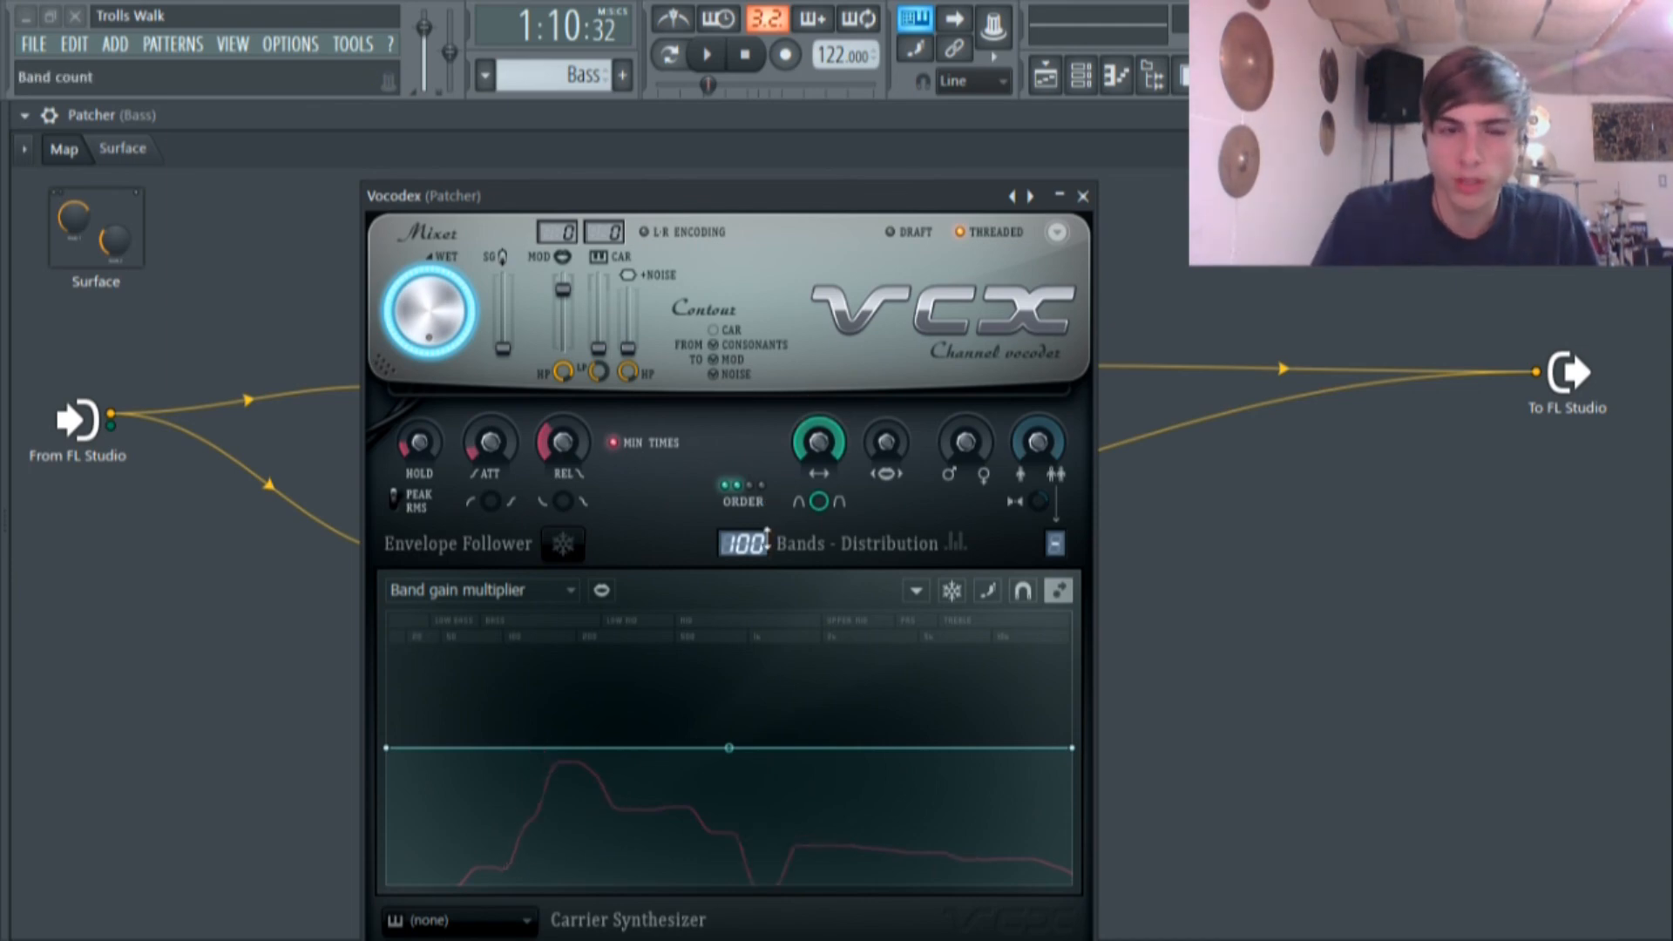
pyautogui.moveTo(429, 311)
pyautogui.mouseDown()
pyautogui.moveTo(428, 370)
pyautogui.moveTo(429, 311)
pyautogui.mouseUp()
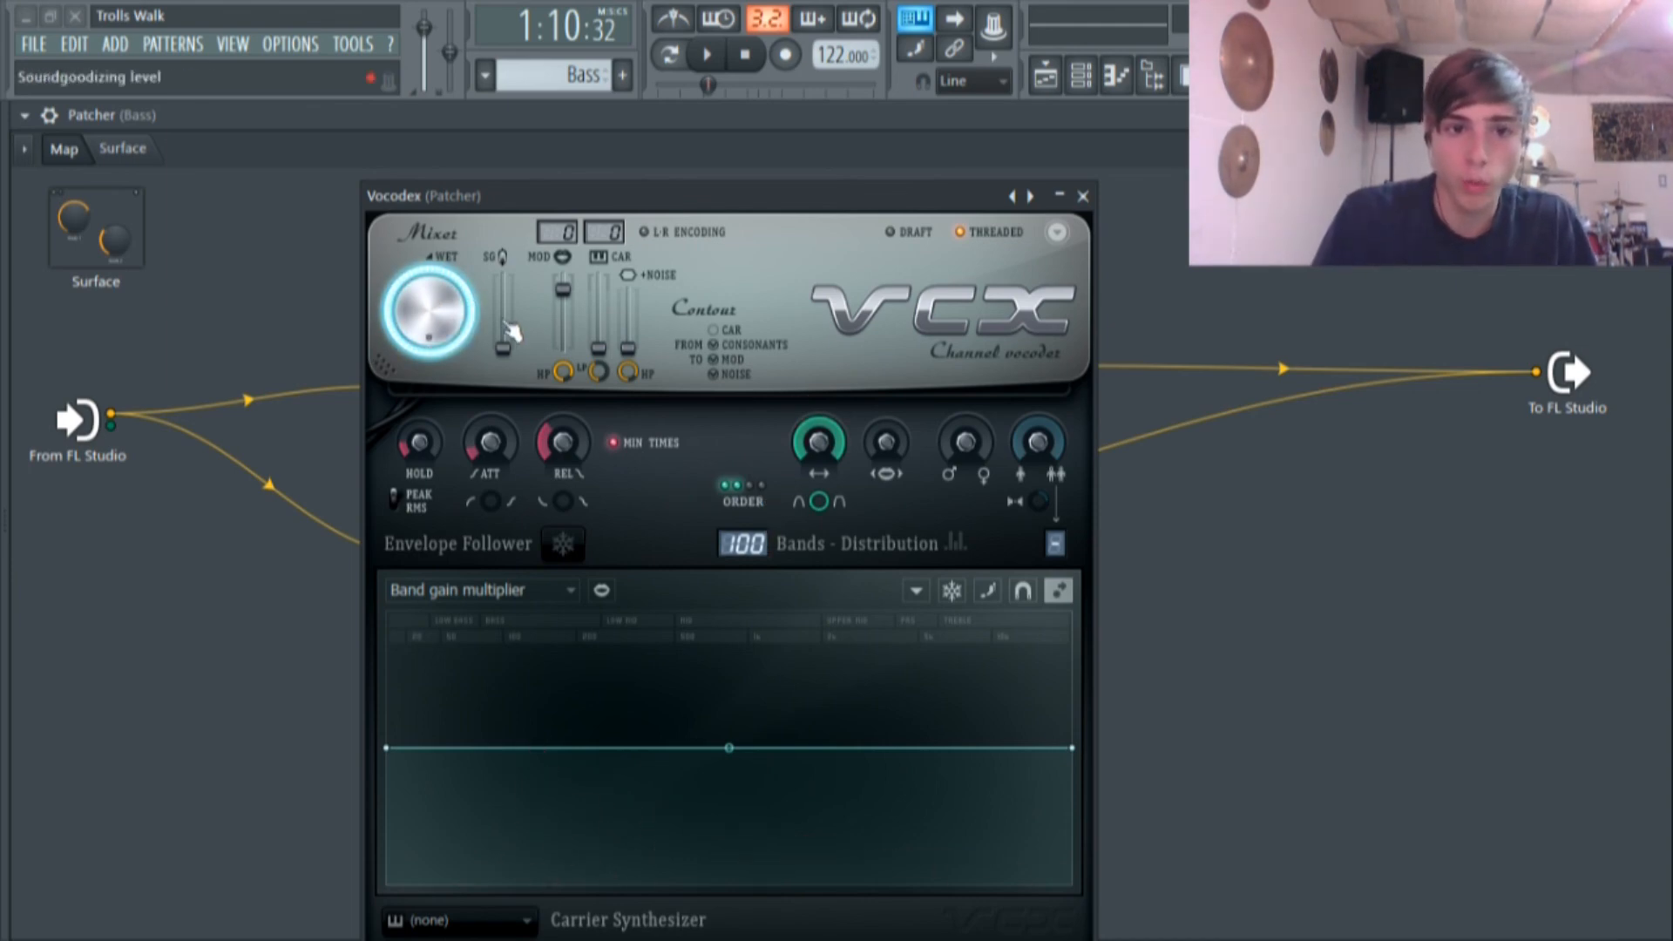
pyautogui.moveTo(752, 209); pyautogui.dragTo(643, 555)
pyautogui.click(757, 383)
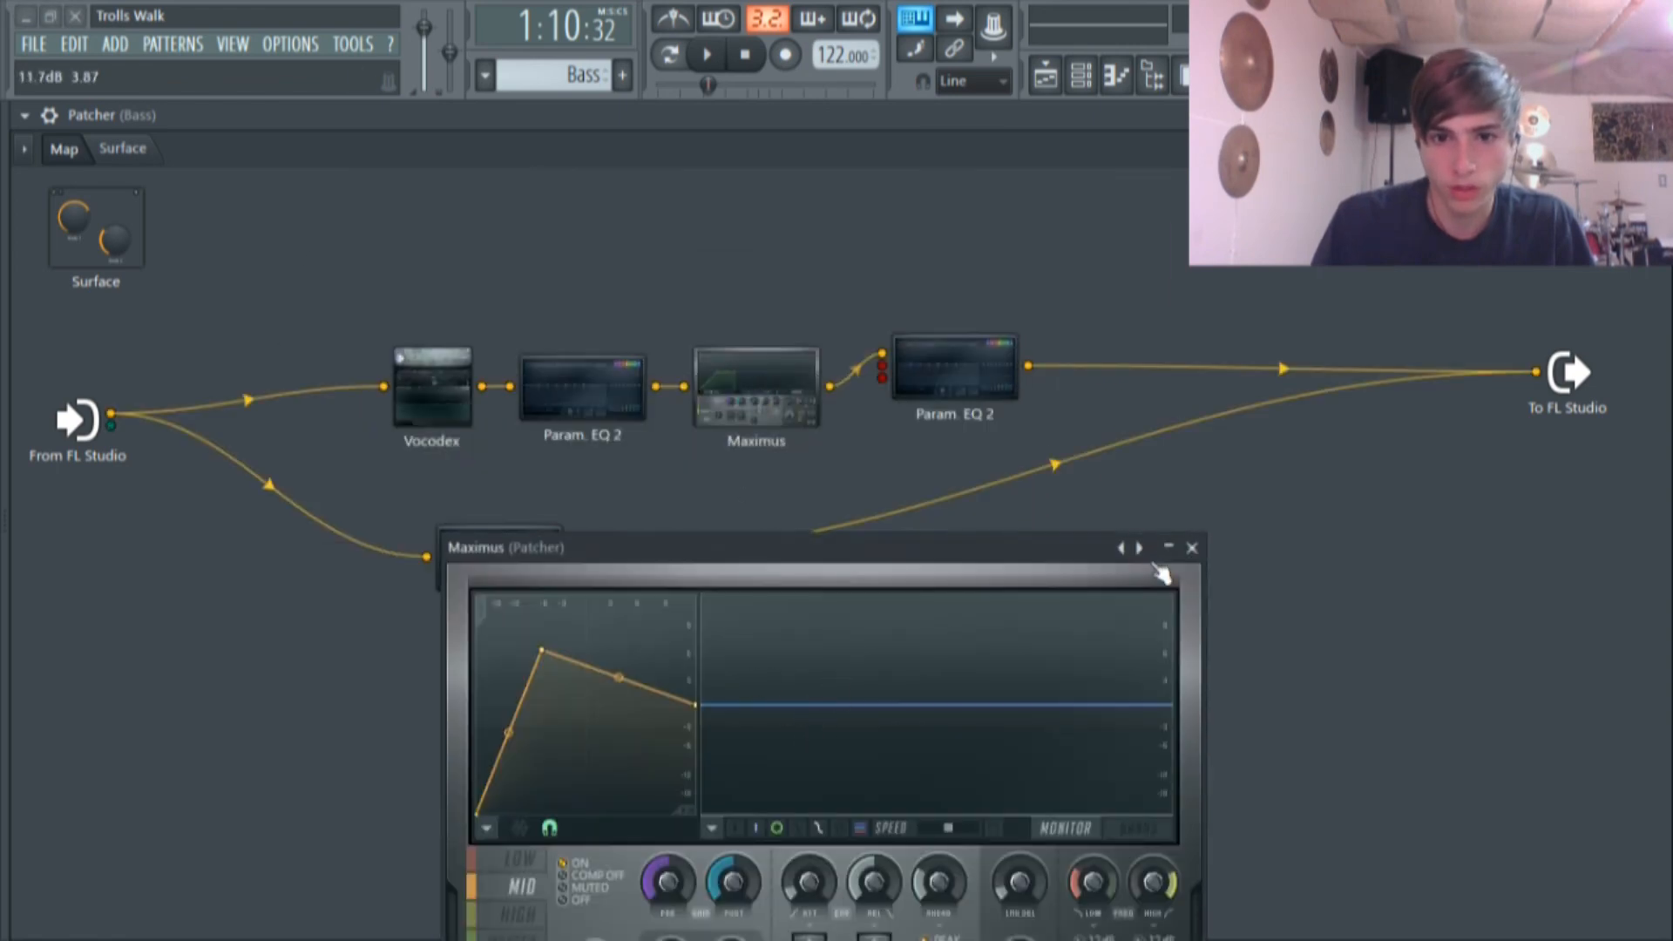
pyautogui.click(1192, 547)
# Bring Vocodex back up, look through its band editor targets such as Band gain multiplier, and close it.
pyautogui.click(433, 385)
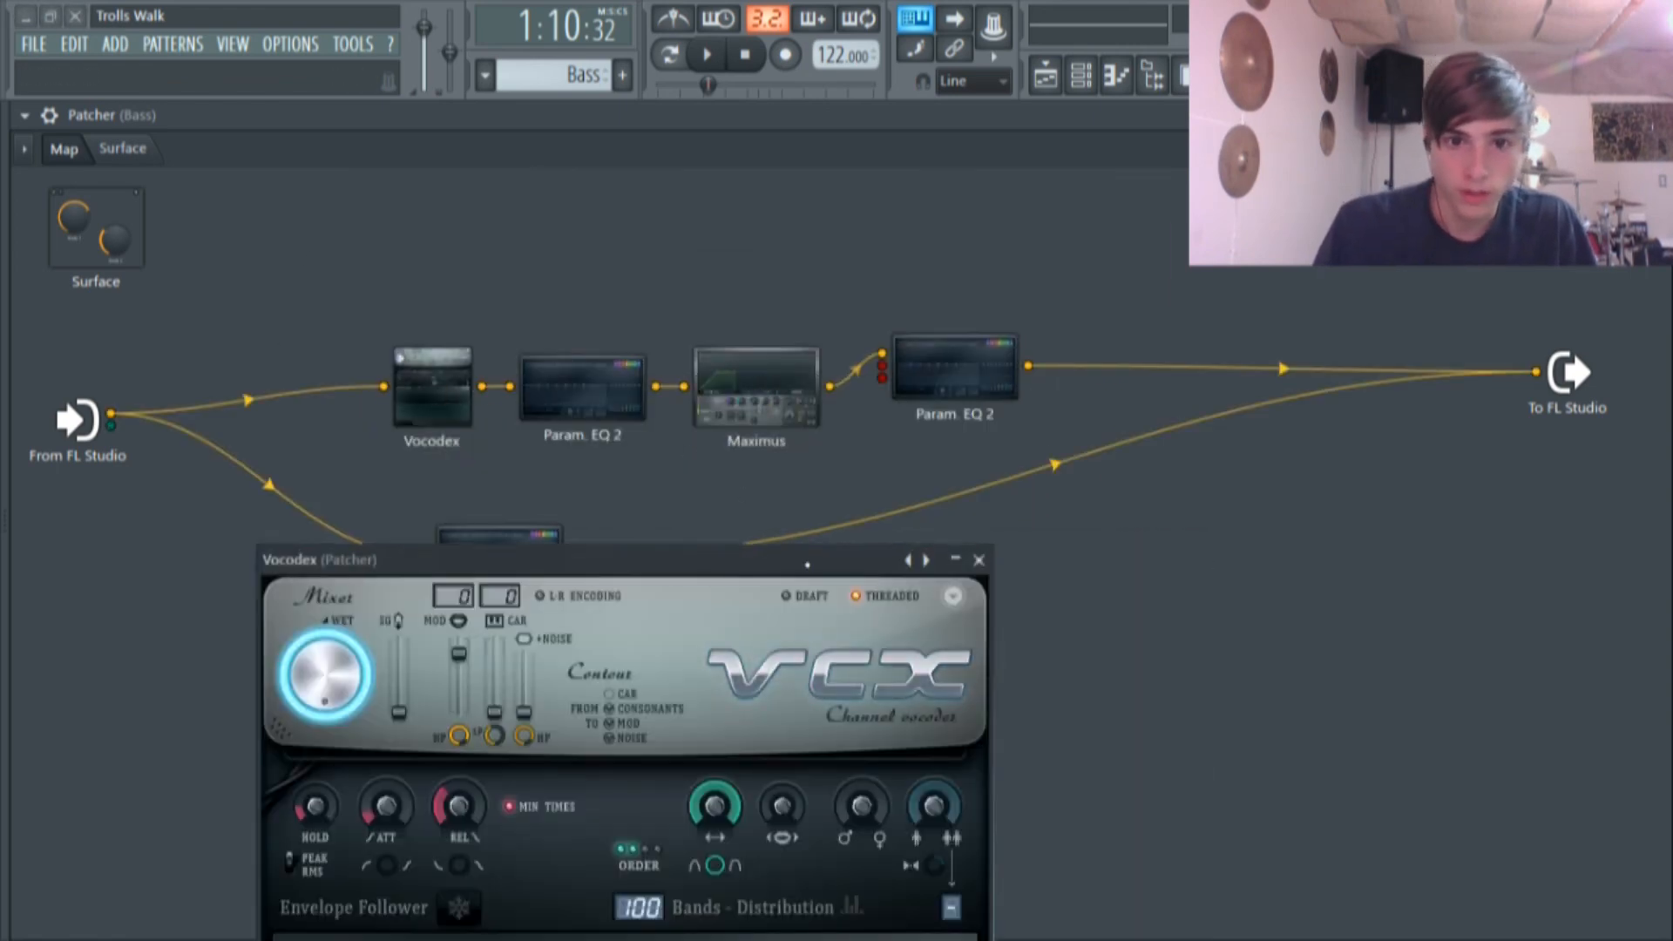
pyautogui.moveTo(807, 562); pyautogui.dragTo(802, 198)
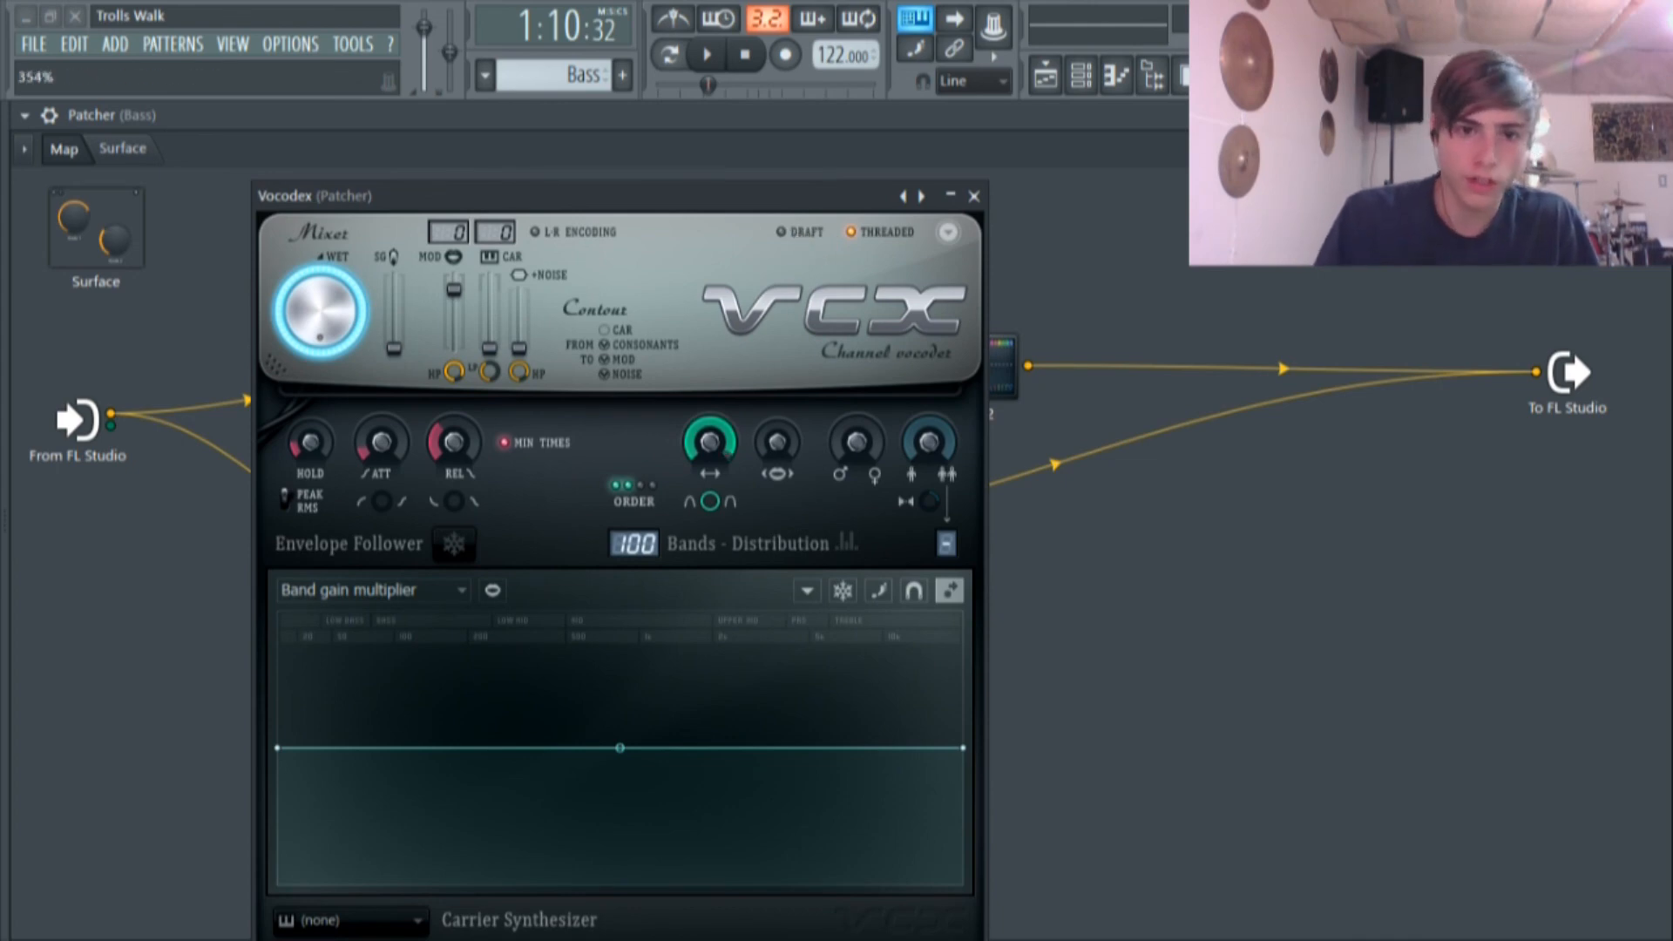
pyautogui.click(410, 590)
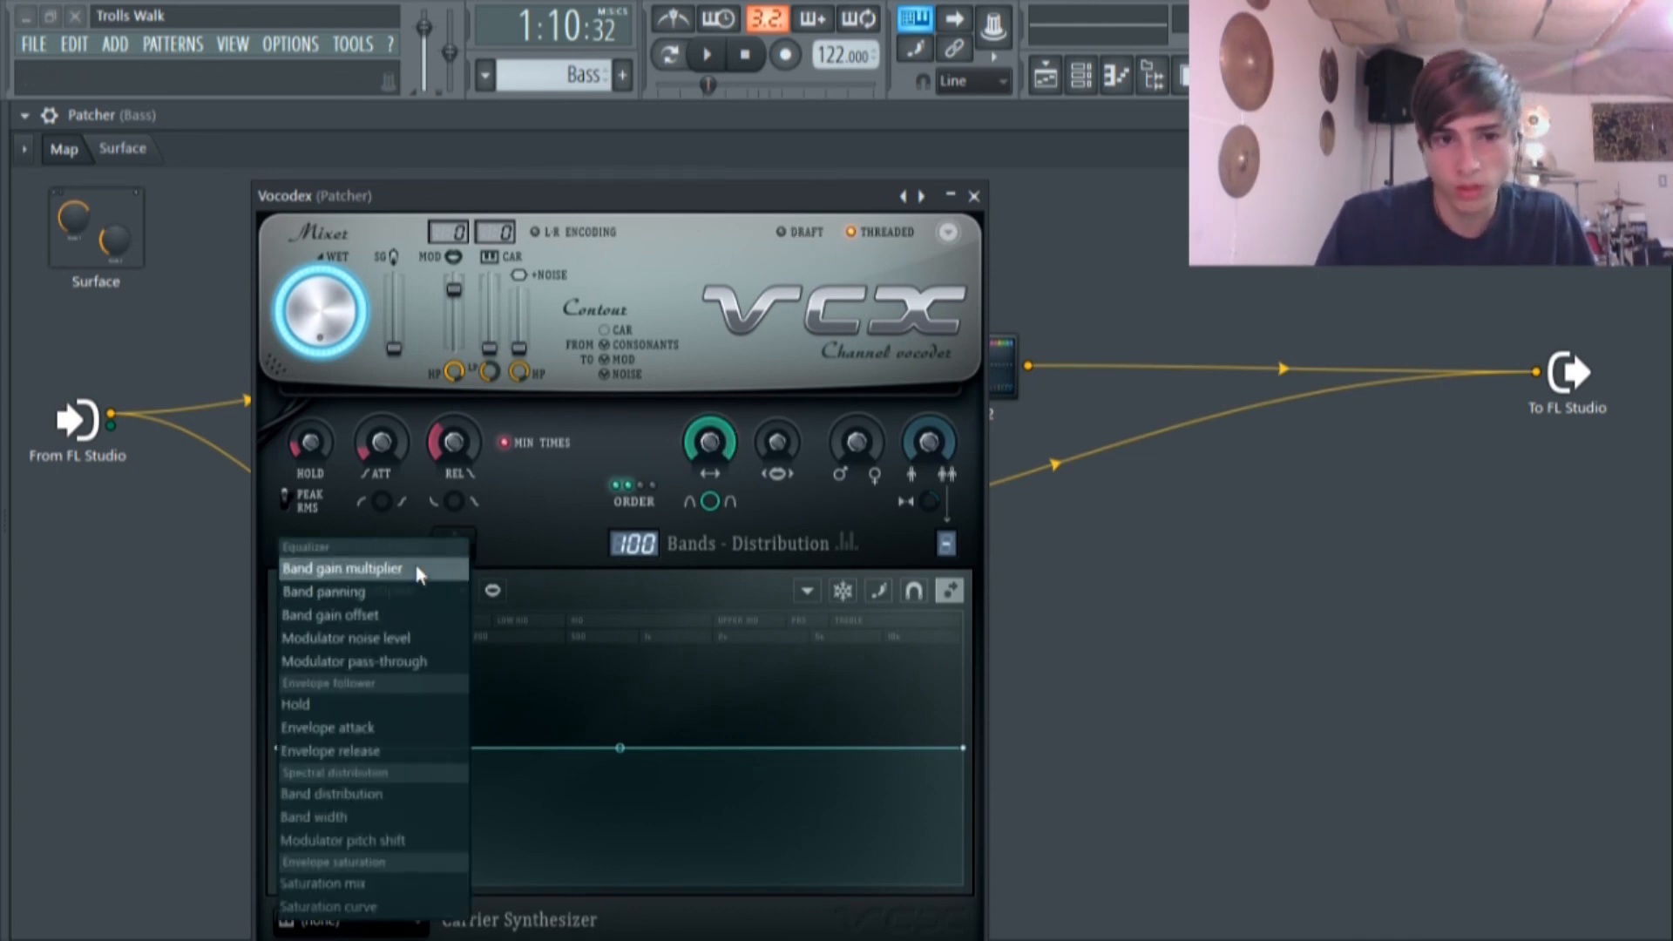
pyautogui.doubleClick(752, 198)
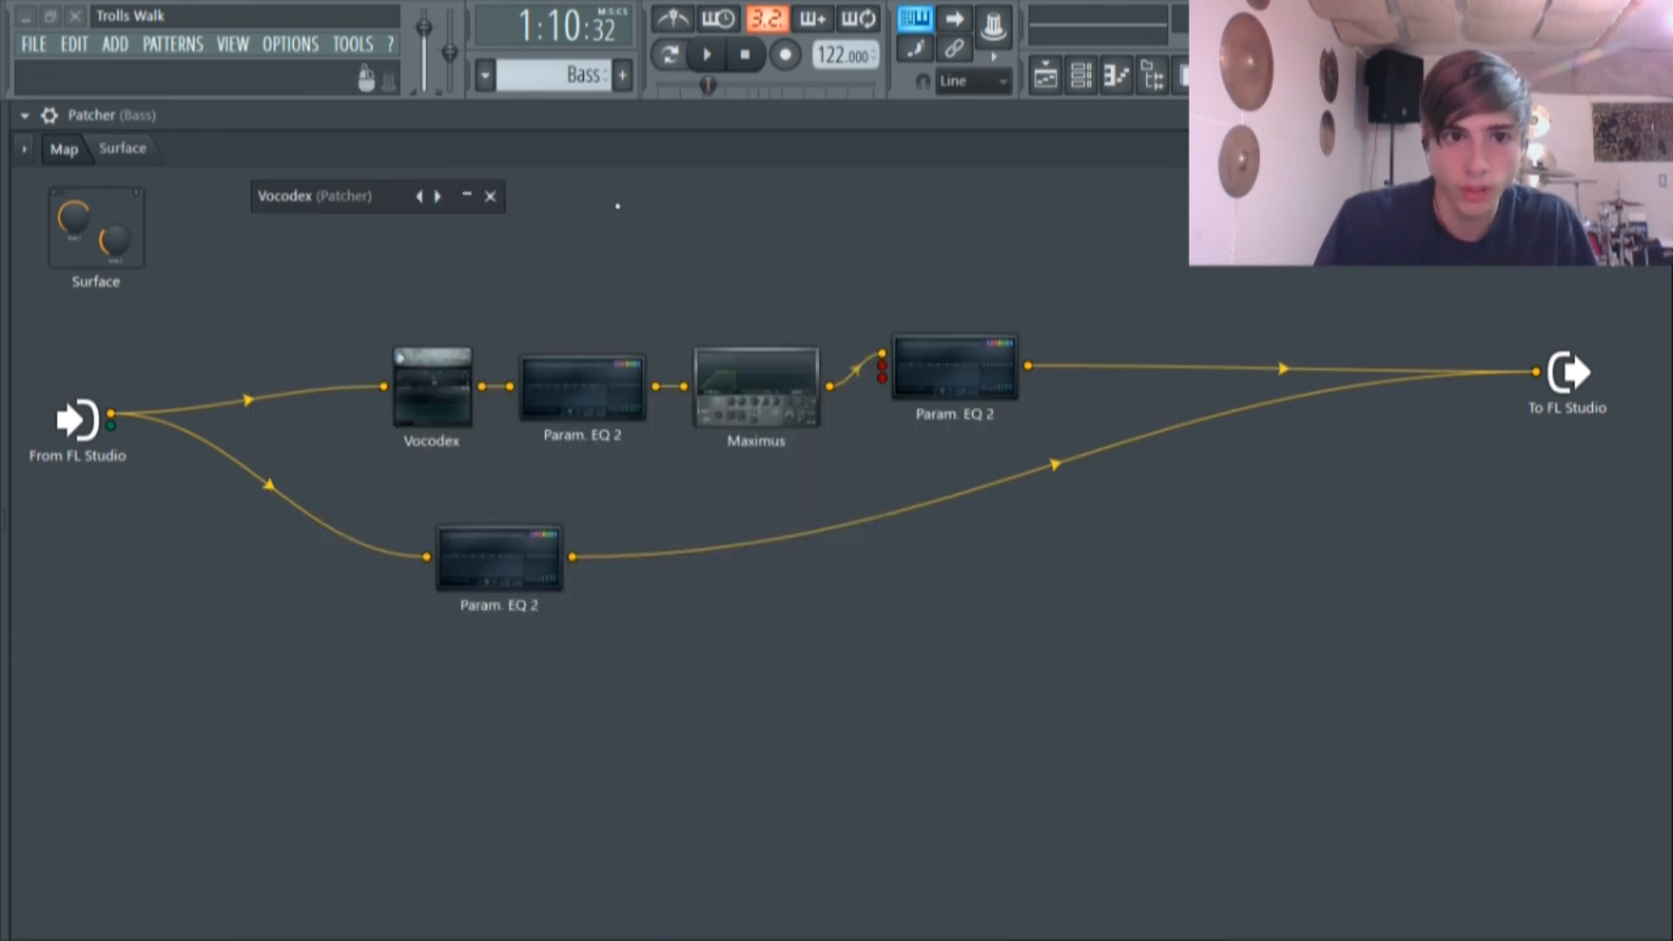
pyautogui.click(467, 195)
pyautogui.click(490, 196)
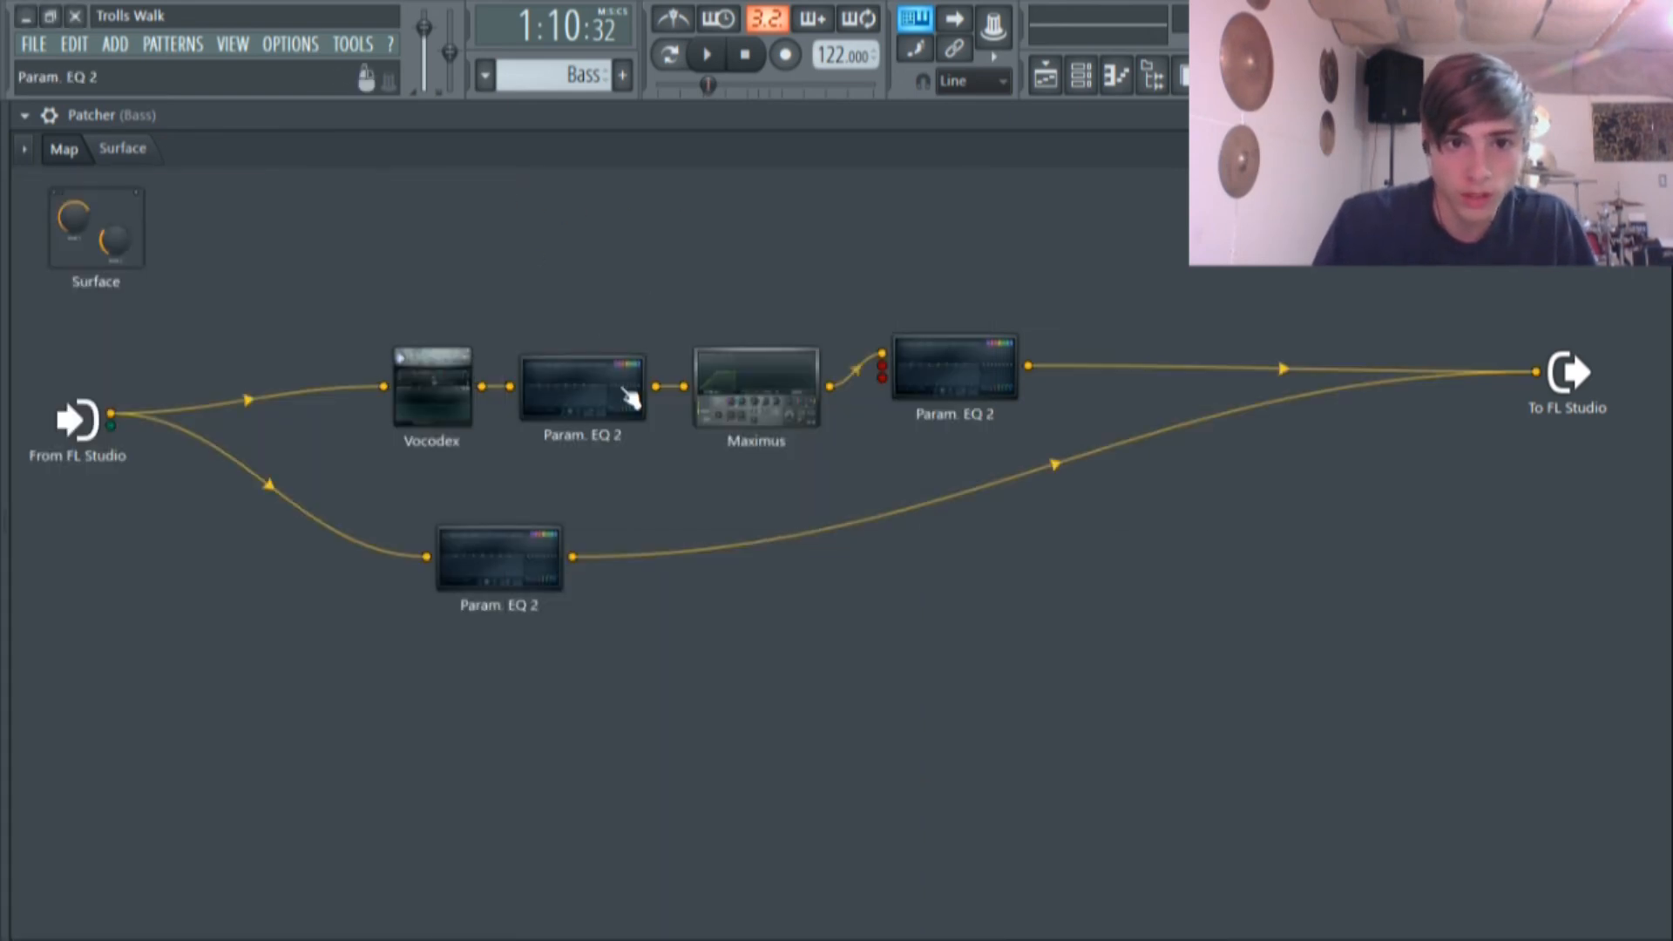
# Open the Param. EQ 2 between Vocodex and Maximus to view its curve, and close it.
pyautogui.doubleClick(629, 398)
pyautogui.moveTo(700, 541); pyautogui.dragTo(565, 313)
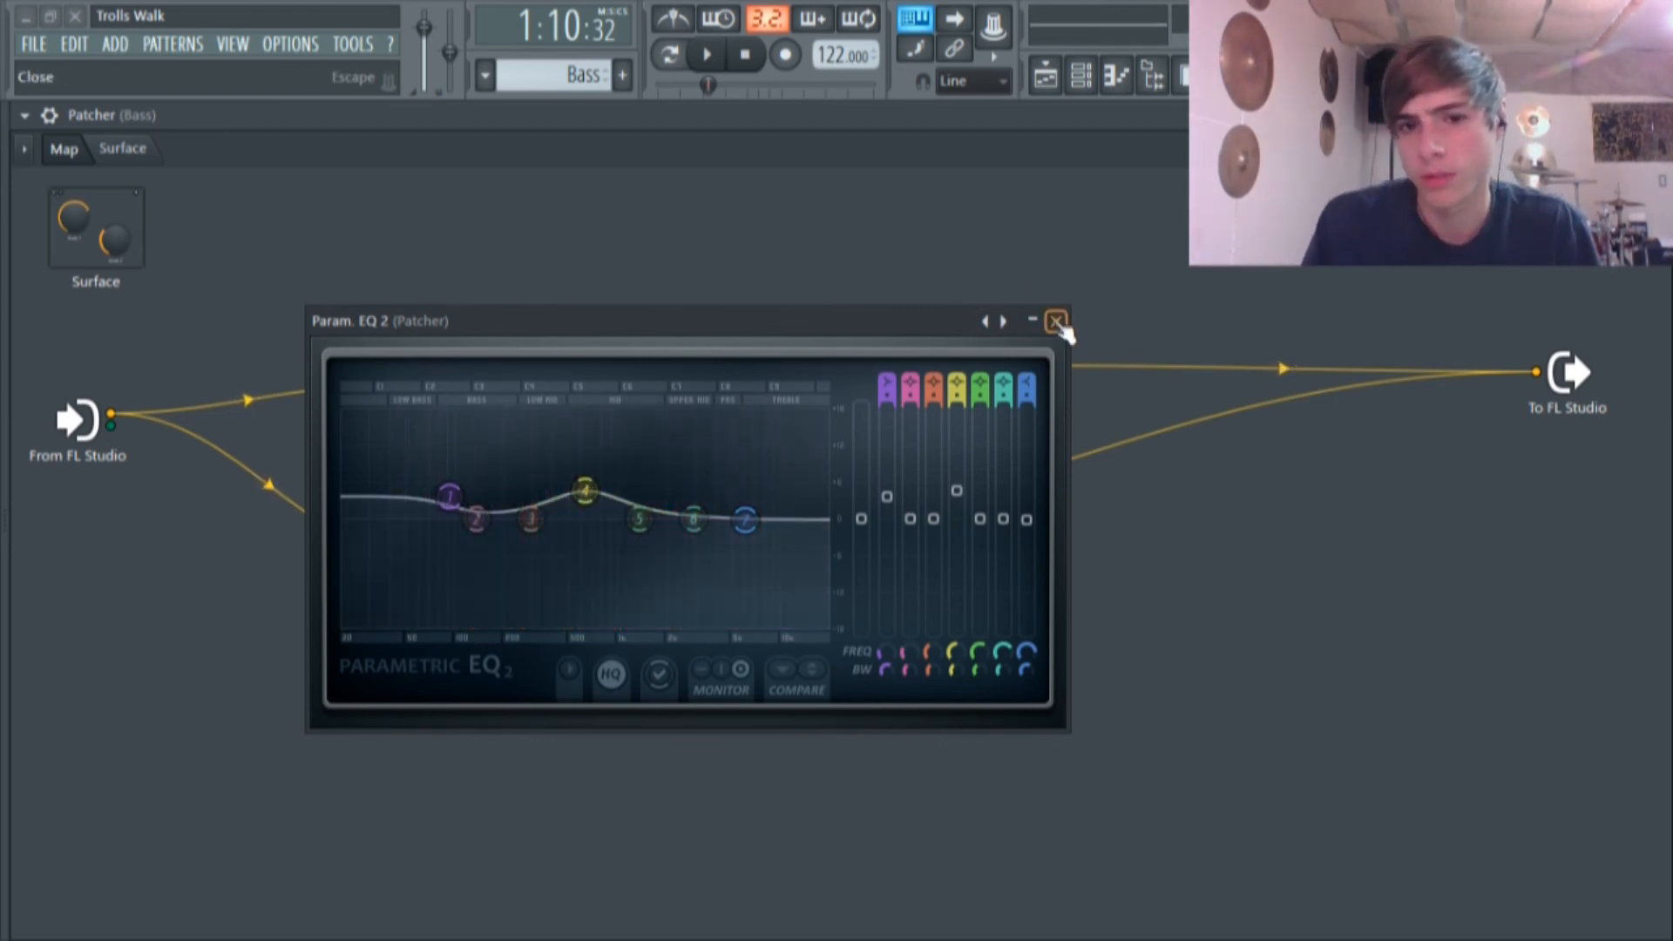
pyautogui.click(1056, 321)
# Open Maximus, compare the compression curves of its low, mid and high bands, and close it.
pyautogui.doubleClick(765, 429)
pyautogui.moveTo(617, 541); pyautogui.dragTo(617, 270)
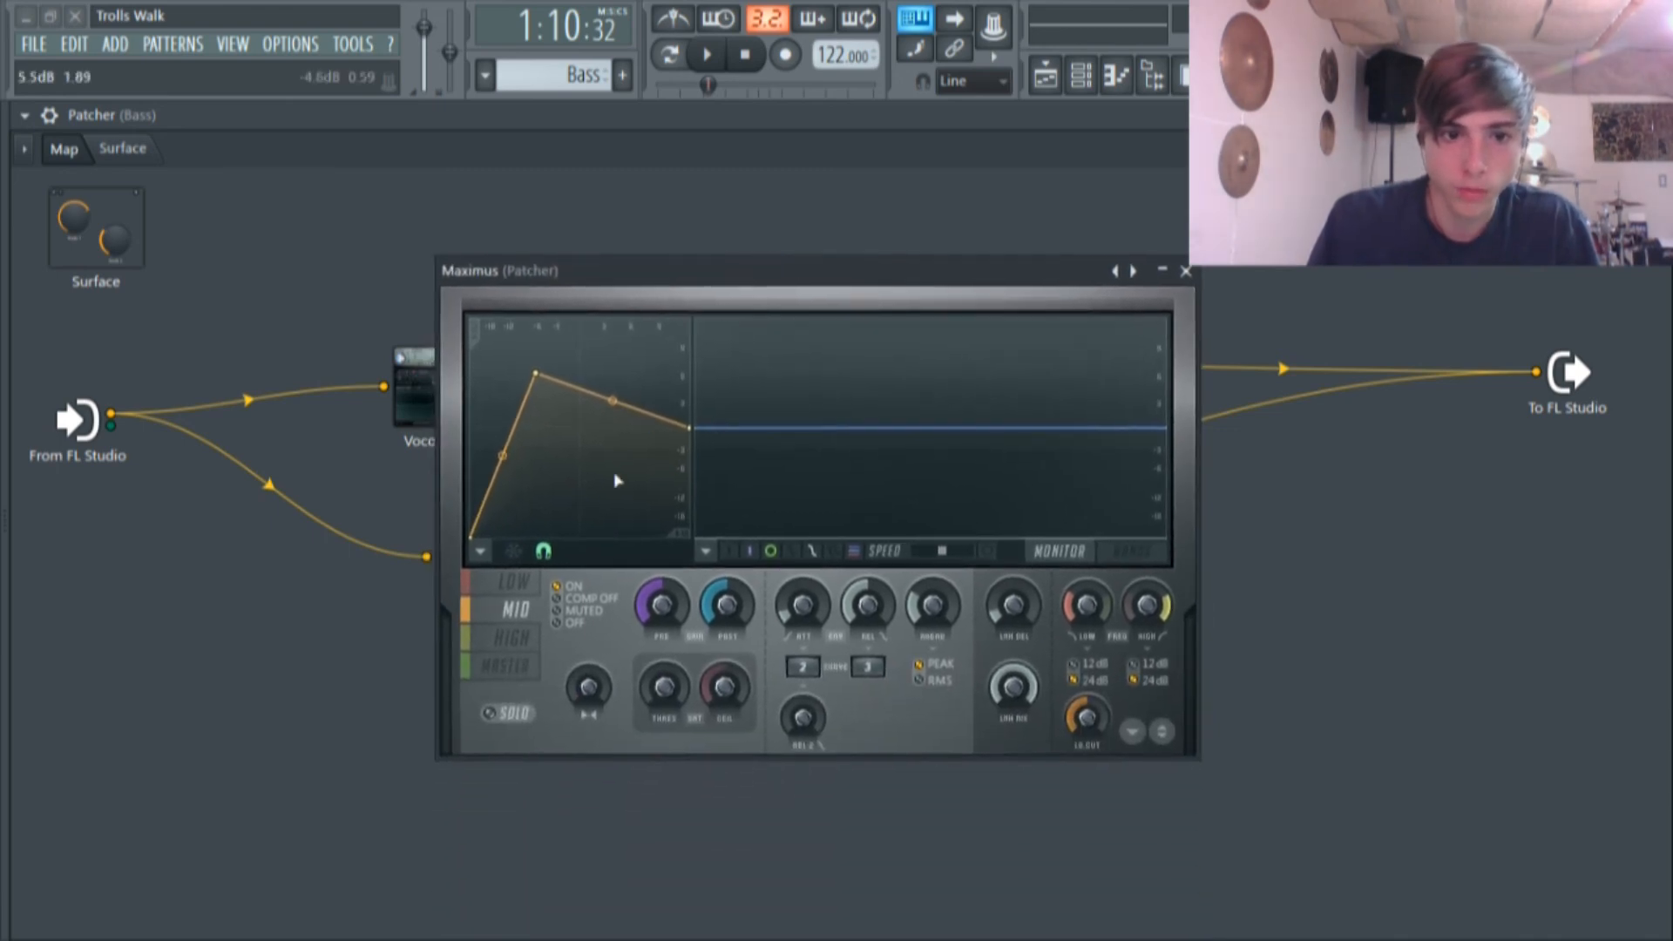
pyautogui.click(514, 582)
pyautogui.click(523, 641)
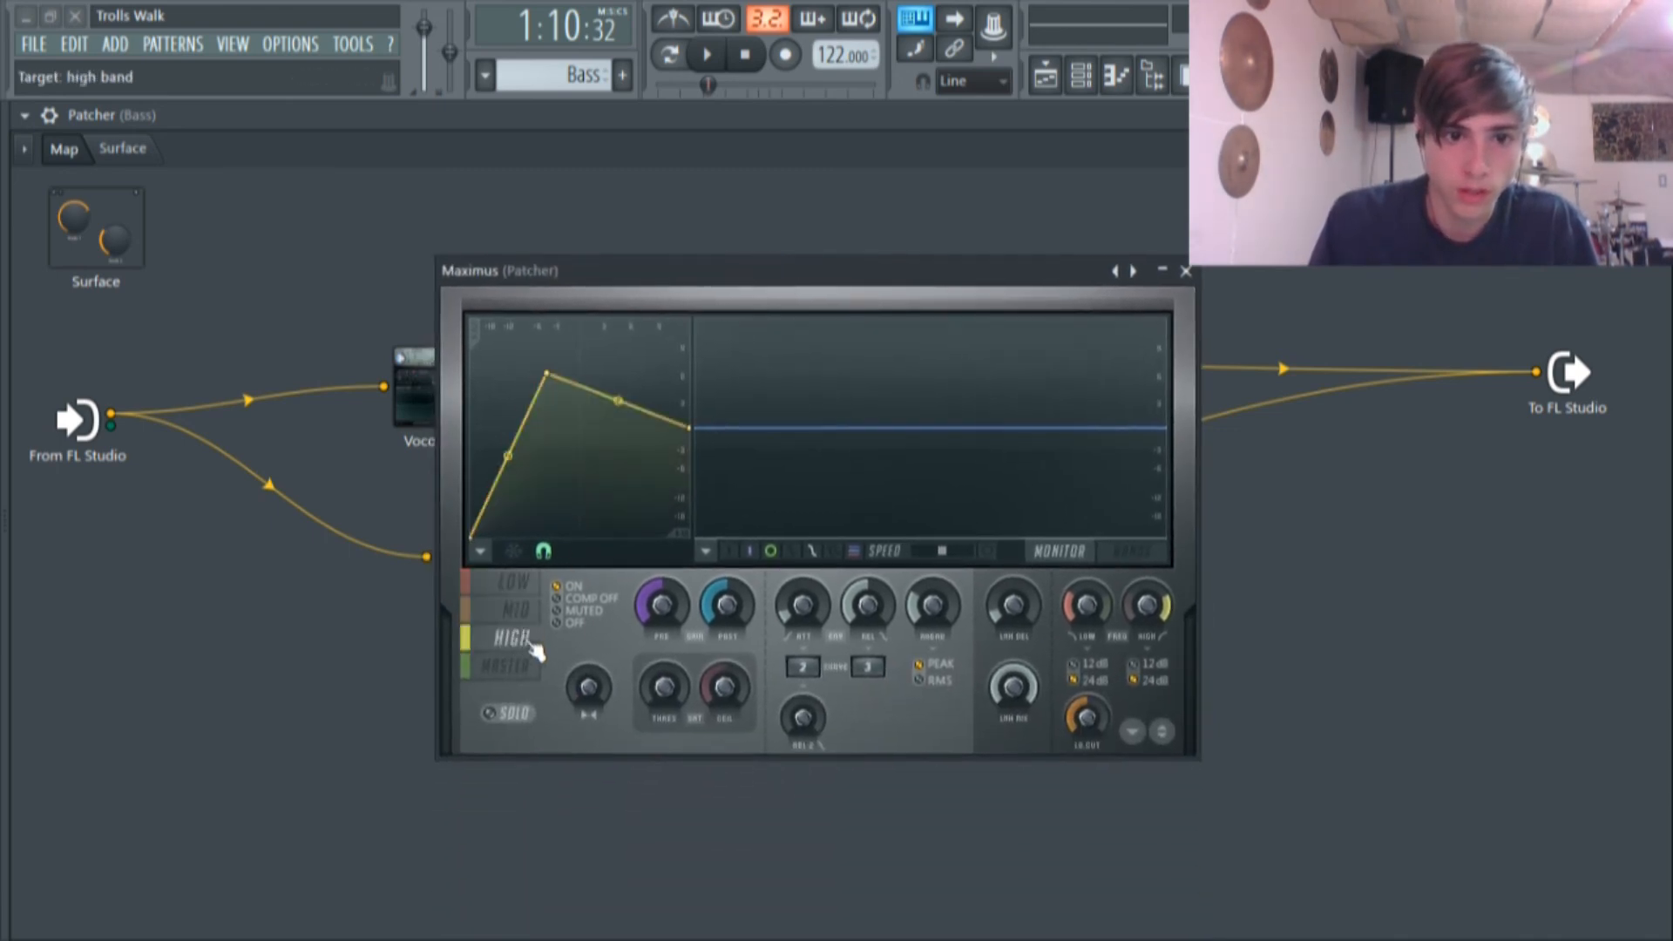
pyautogui.click(514, 582)
pyautogui.click(516, 610)
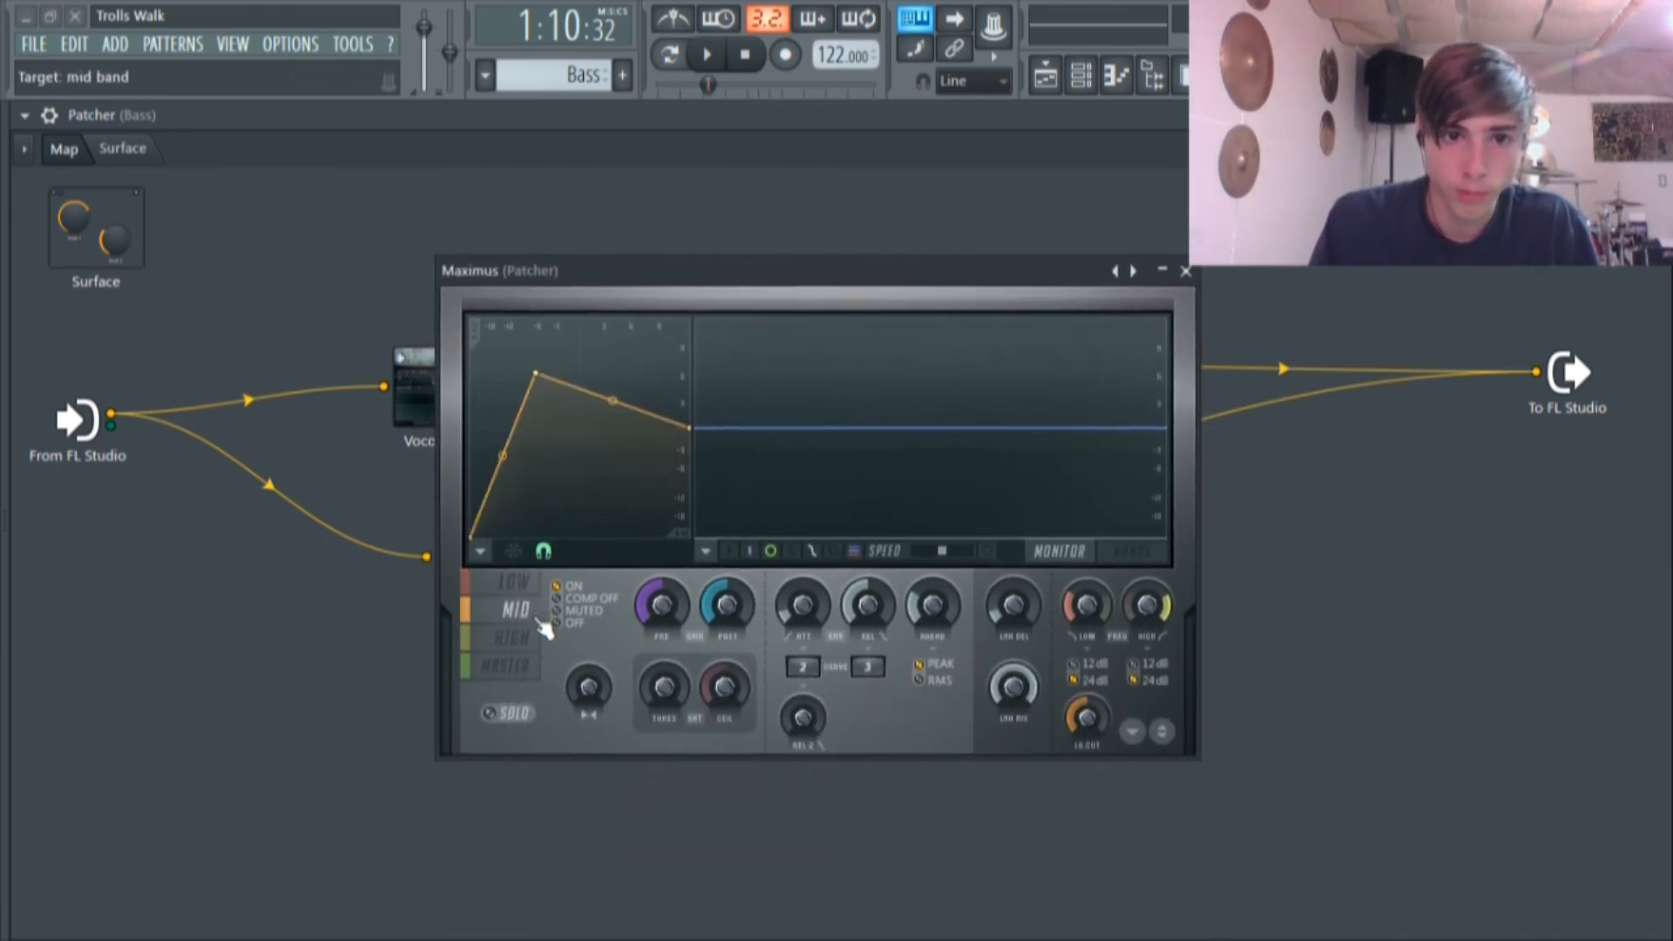
pyautogui.click(514, 638)
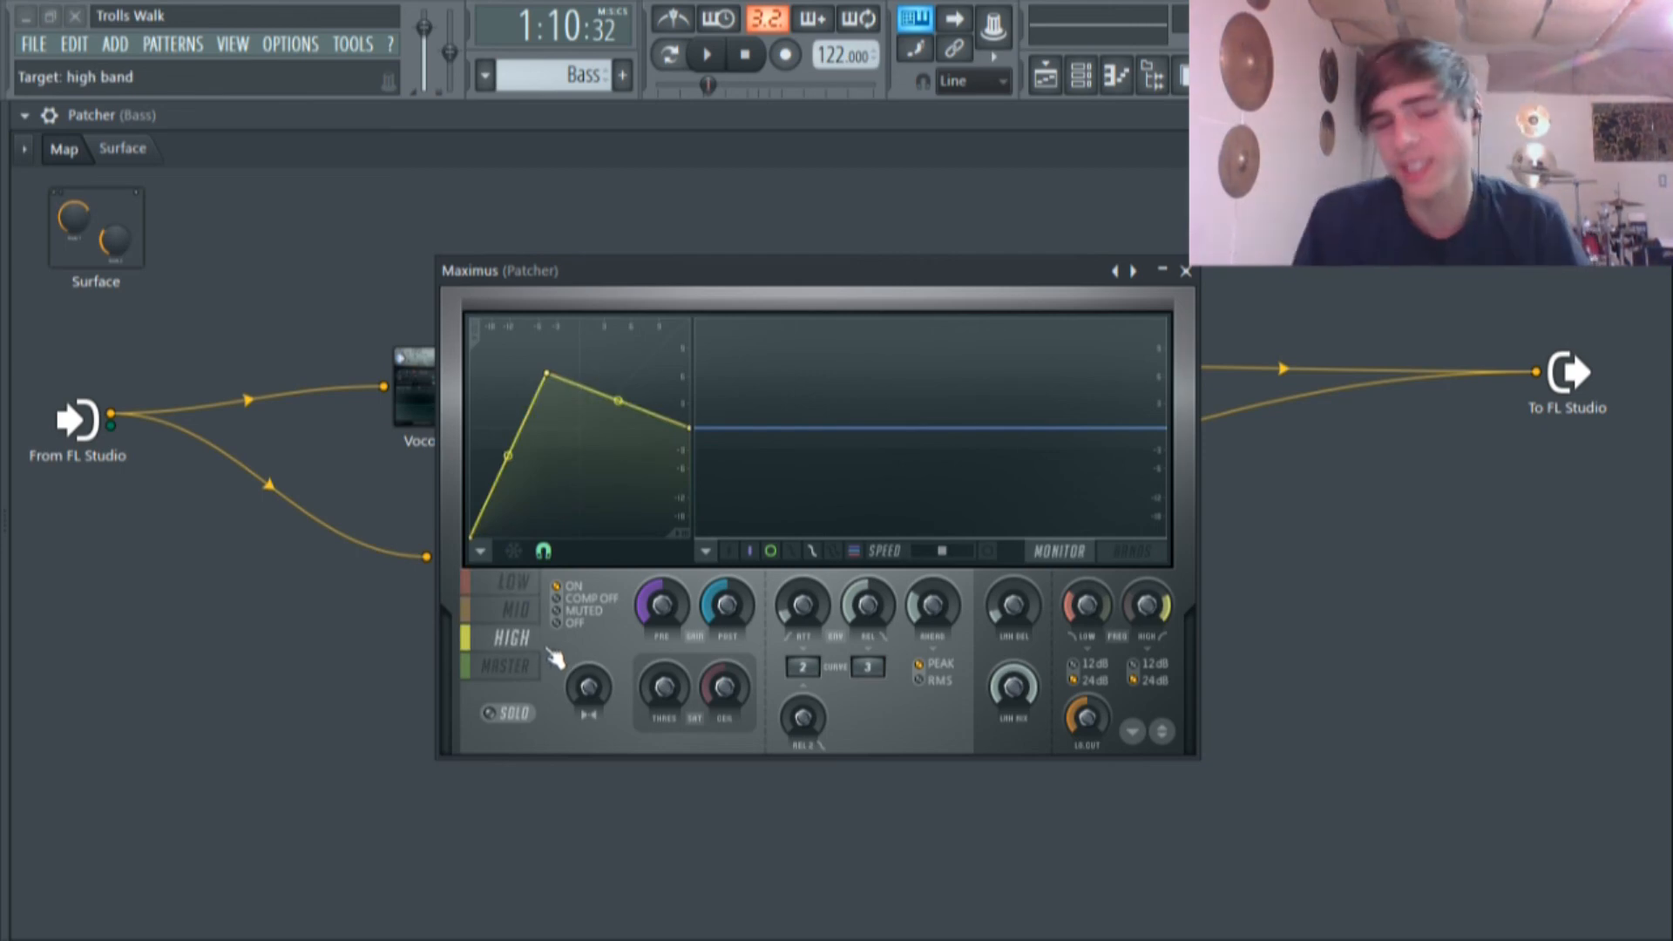
pyautogui.click(538, 621)
pyautogui.click(539, 640)
pyautogui.click(538, 620)
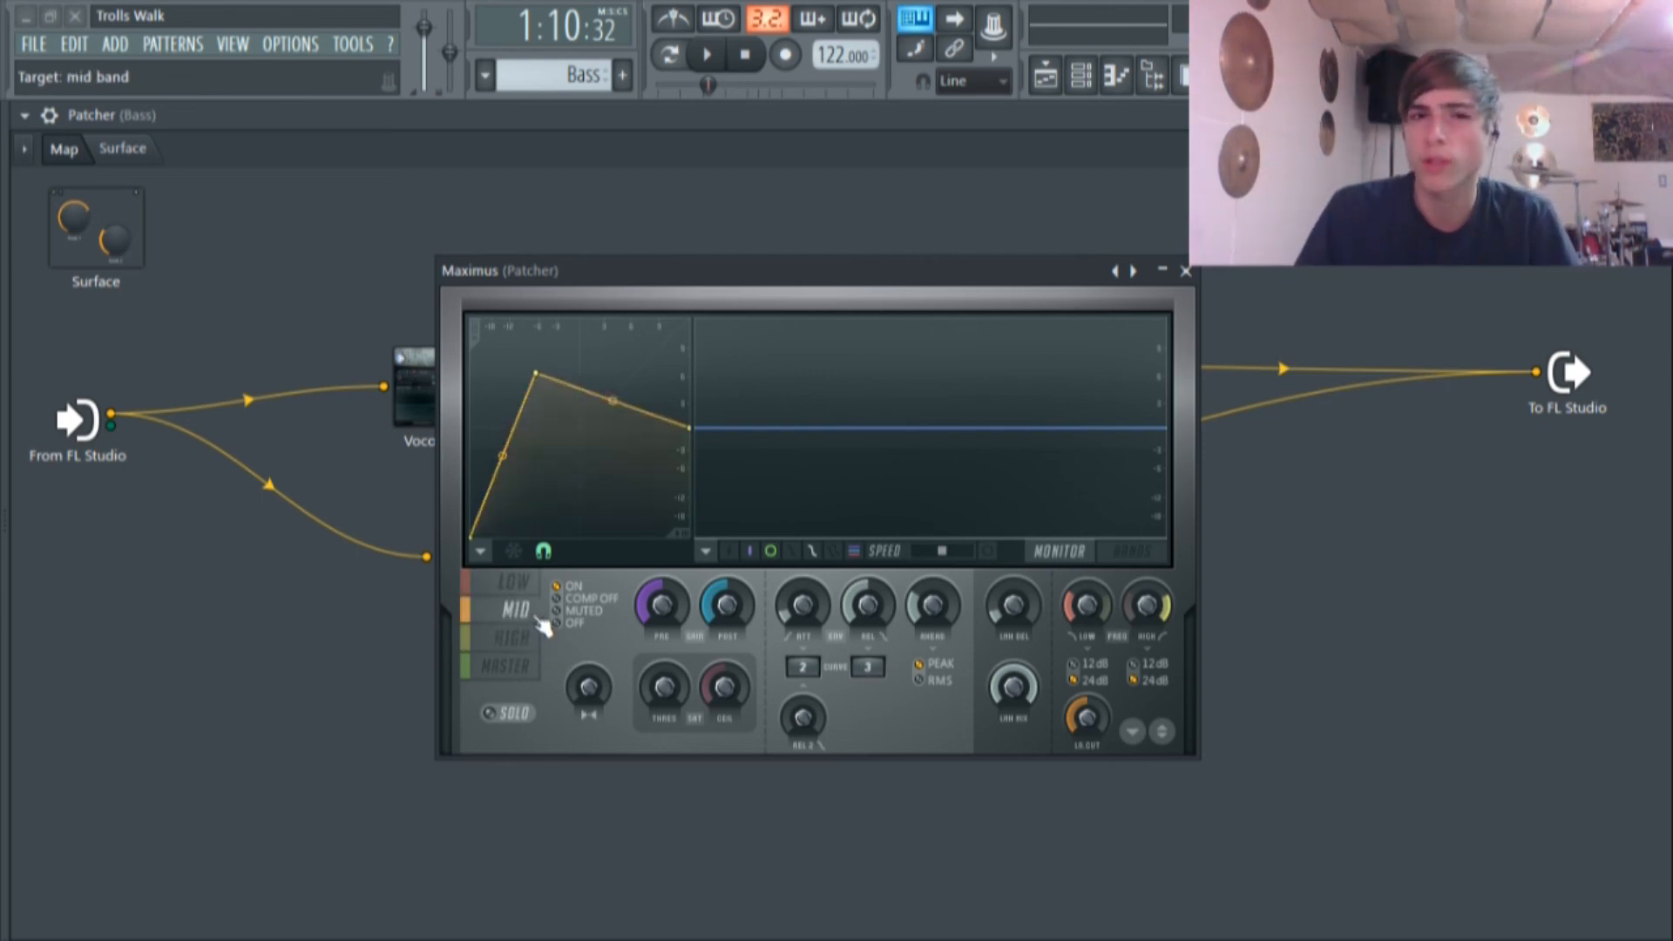
pyautogui.click(547, 636)
pyautogui.click(544, 620)
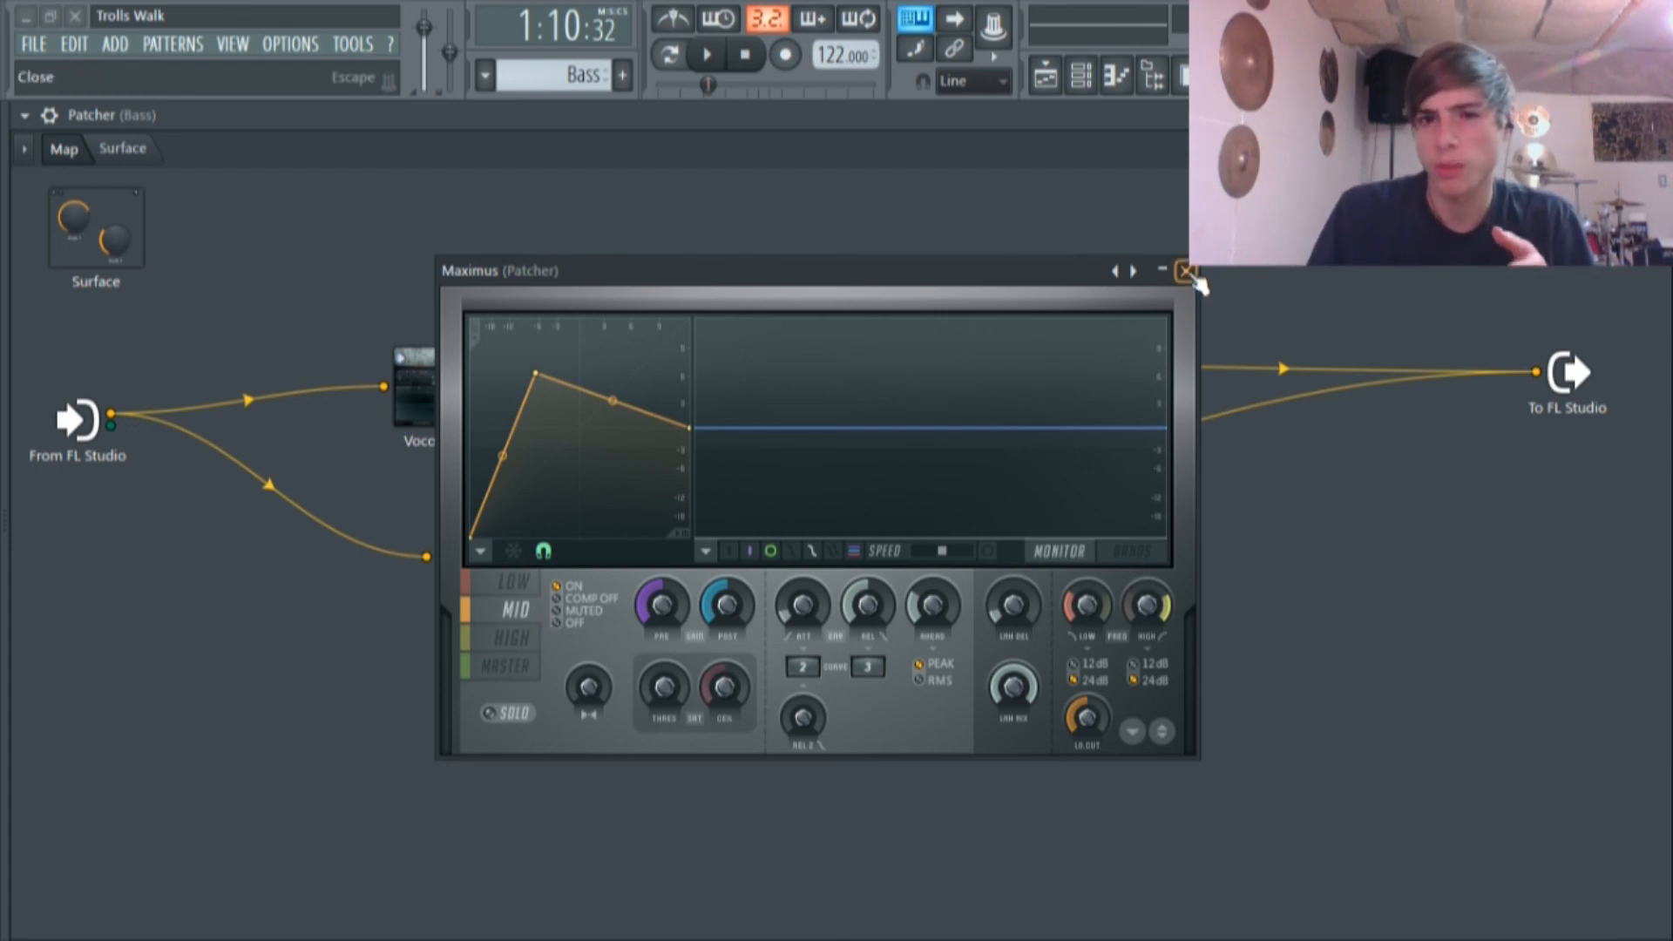
pyautogui.click(1185, 271)
# Open the Param. EQ 2 that follows Maximus to view its curve, and close it.
pyautogui.doubleClick(998, 368)
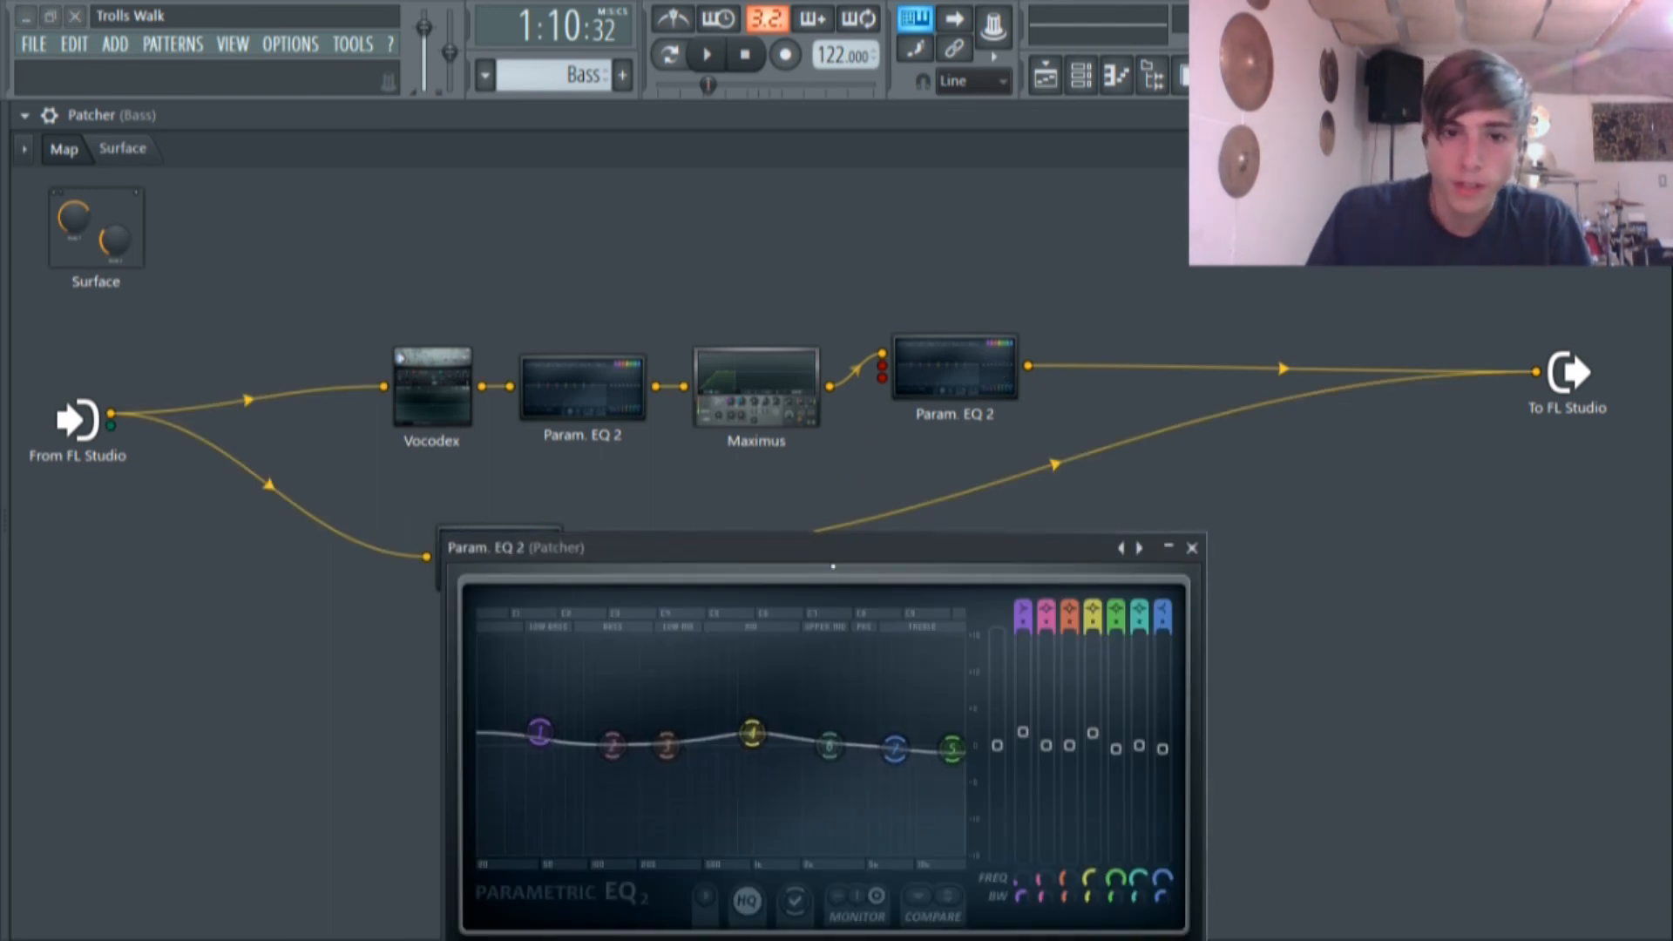
pyautogui.moveTo(820, 552); pyautogui.dragTo(802, 394)
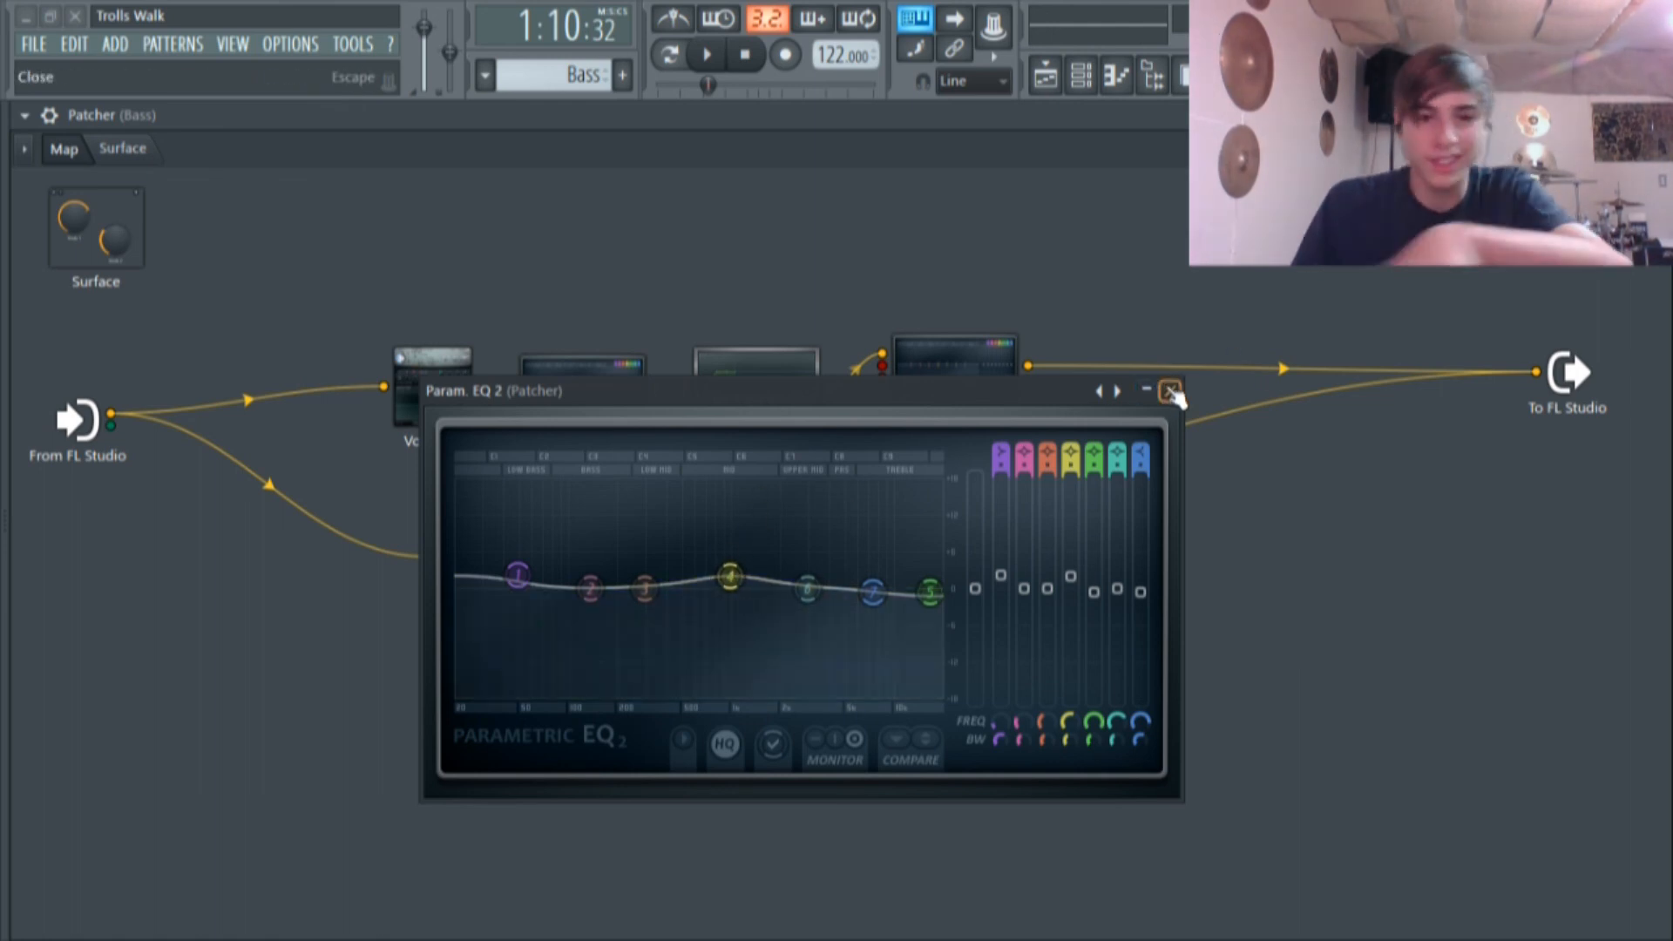
pyautogui.click(1171, 392)
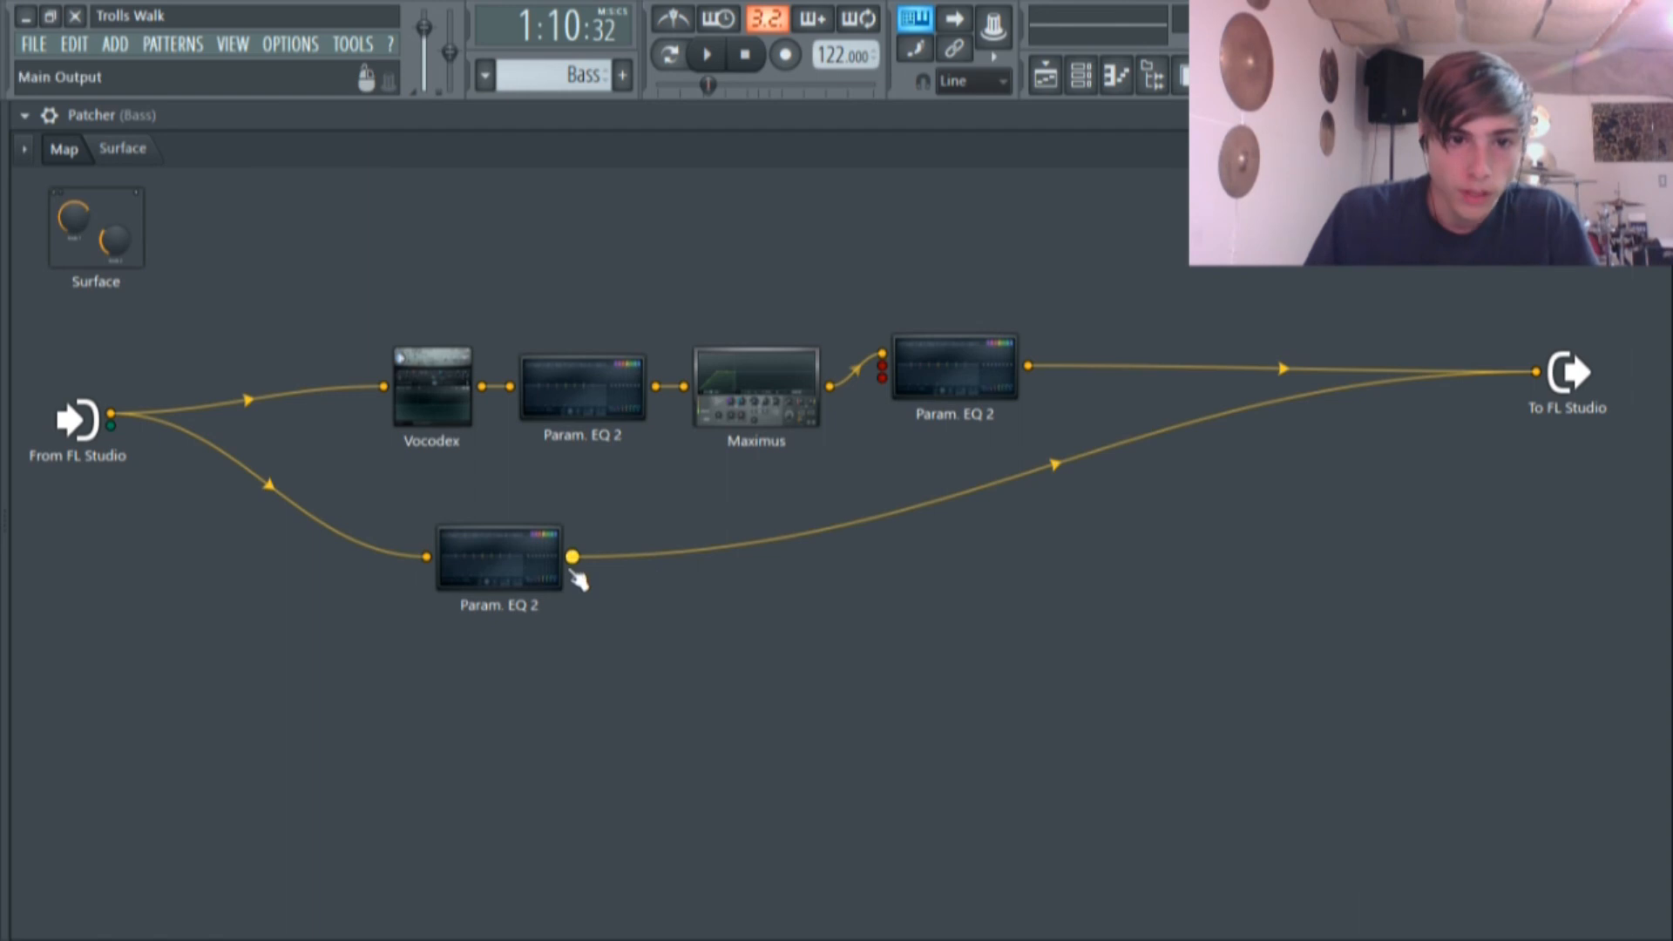
# Open the Param. EQ 2 on the Patcher's parallel lower branch to view its curve, and close it.
pyautogui.doubleClick(499, 558)
pyautogui.moveTo(708, 547); pyautogui.dragTo(696, 416)
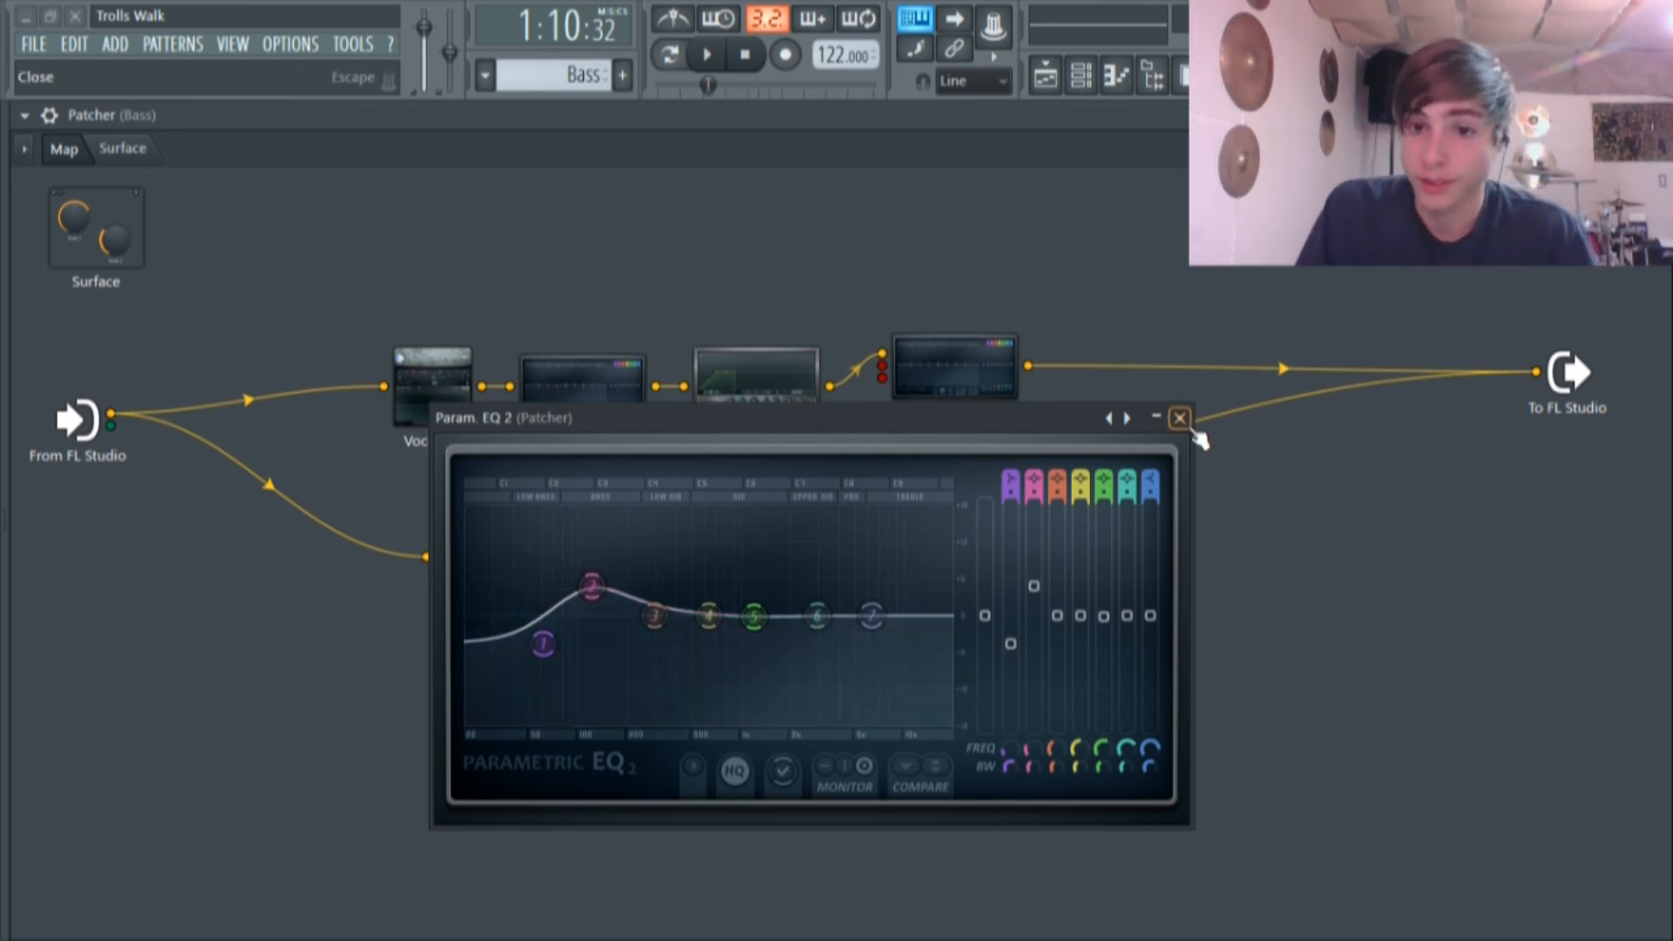
pyautogui.click(1185, 421)
# Recheck the automated Param. EQ 2 after Maximus, close it and return to the playlist.
pyautogui.click(1002, 370)
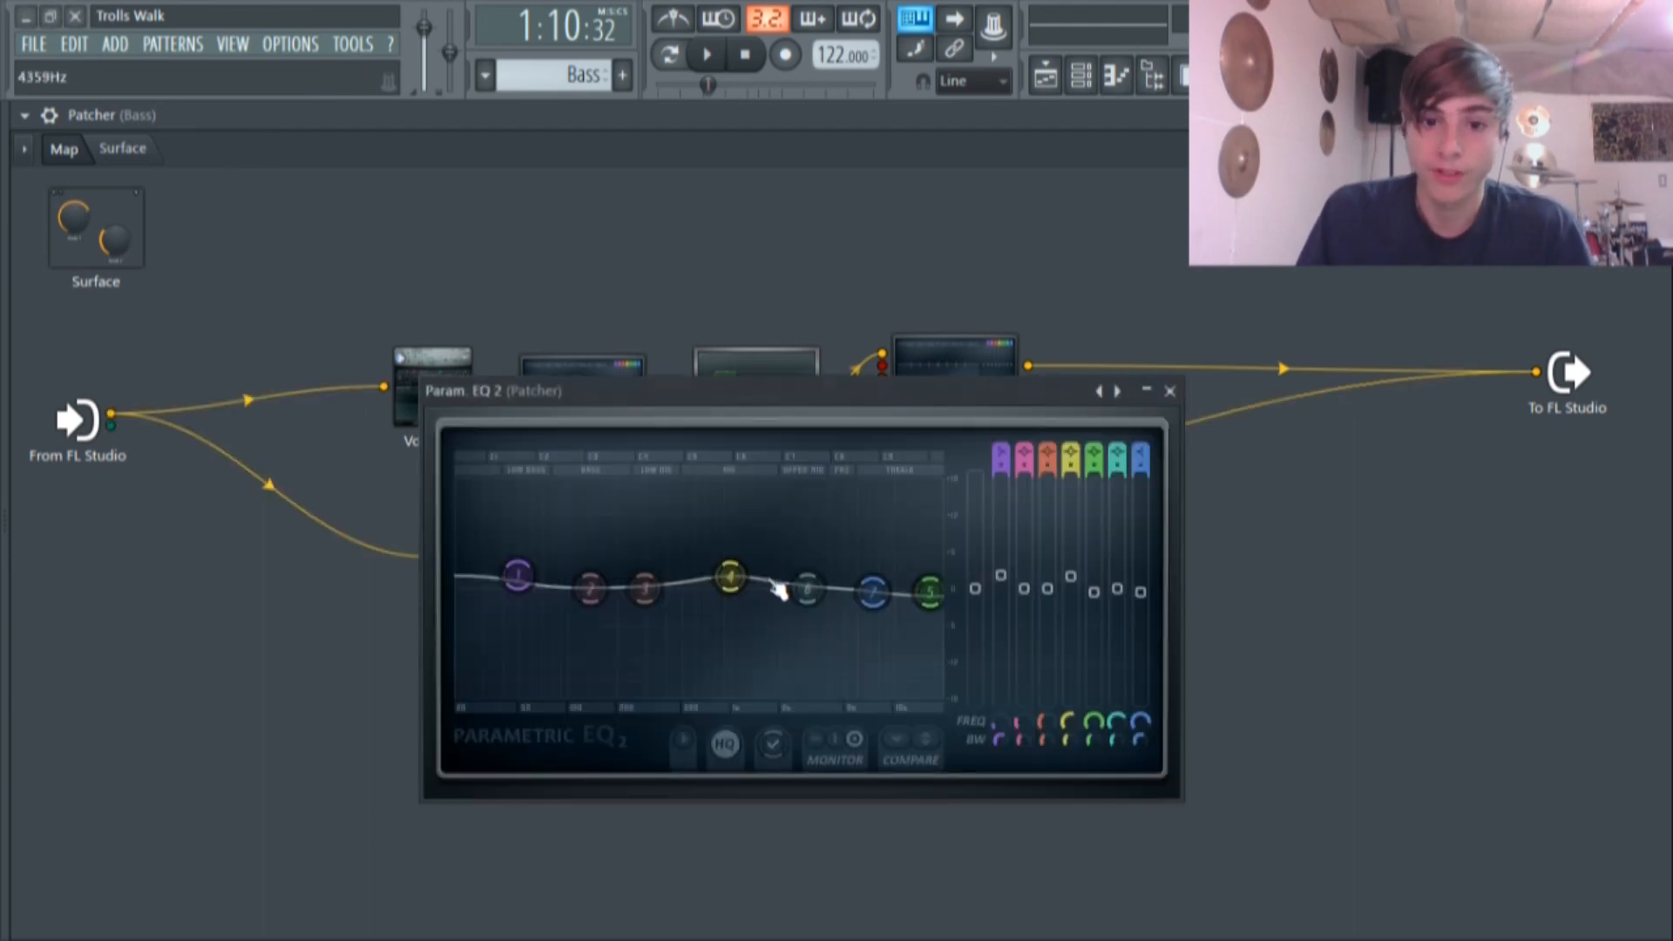
pyautogui.click(1168, 393)
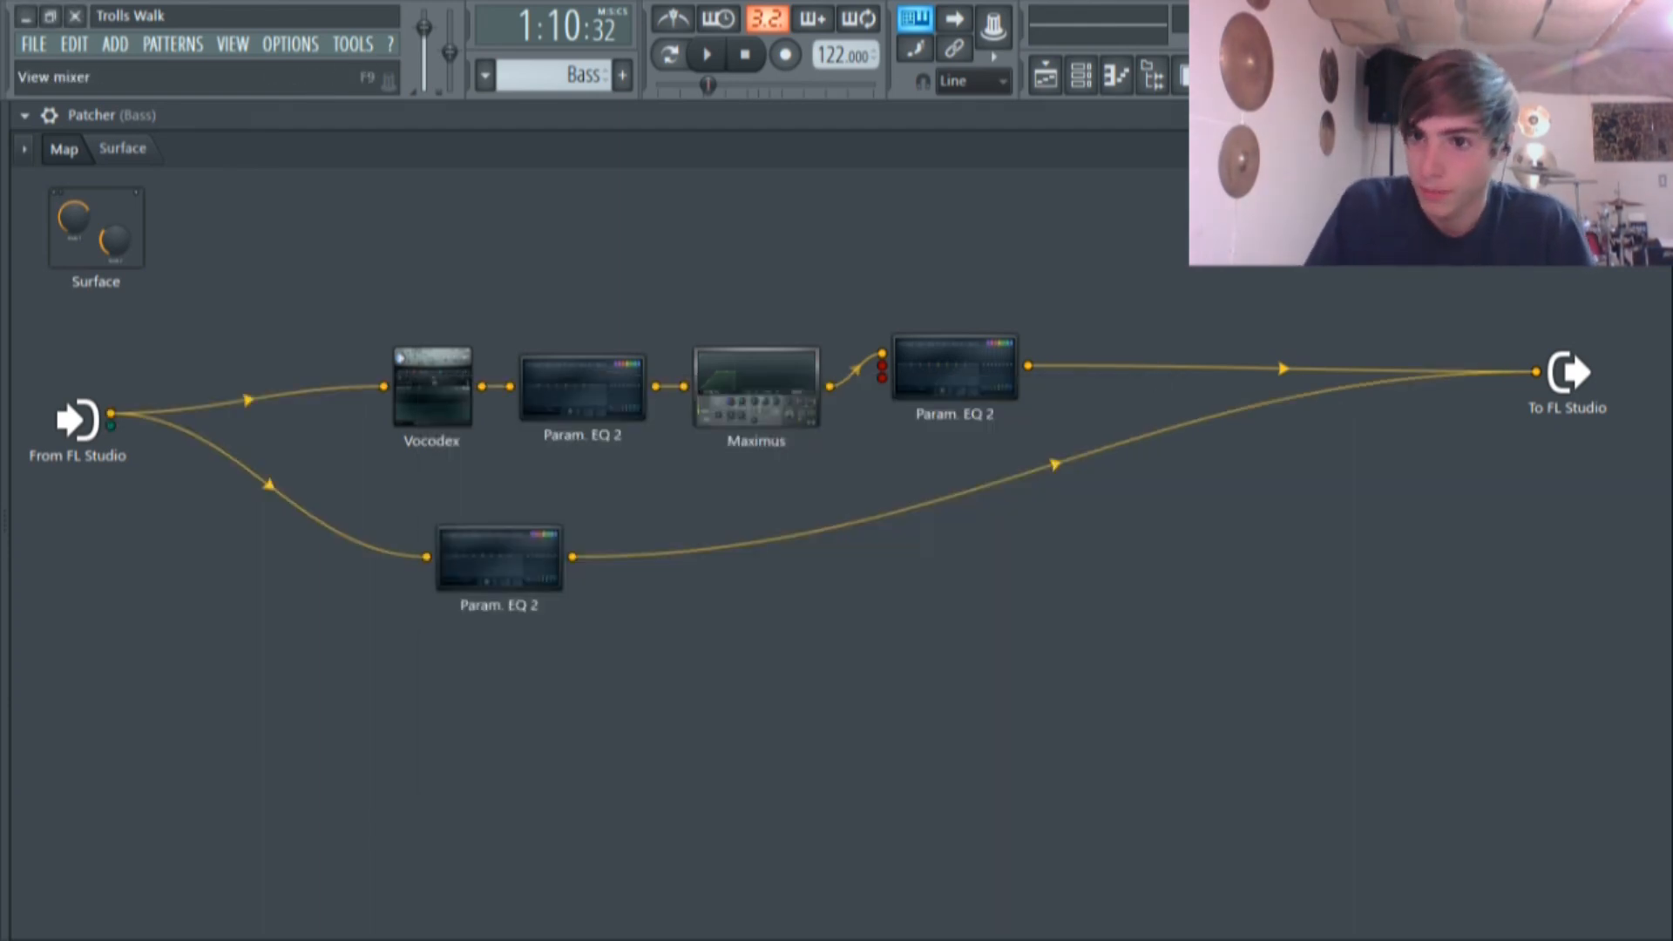
pyautogui.click(1187, 77)
pyautogui.click(1046, 76)
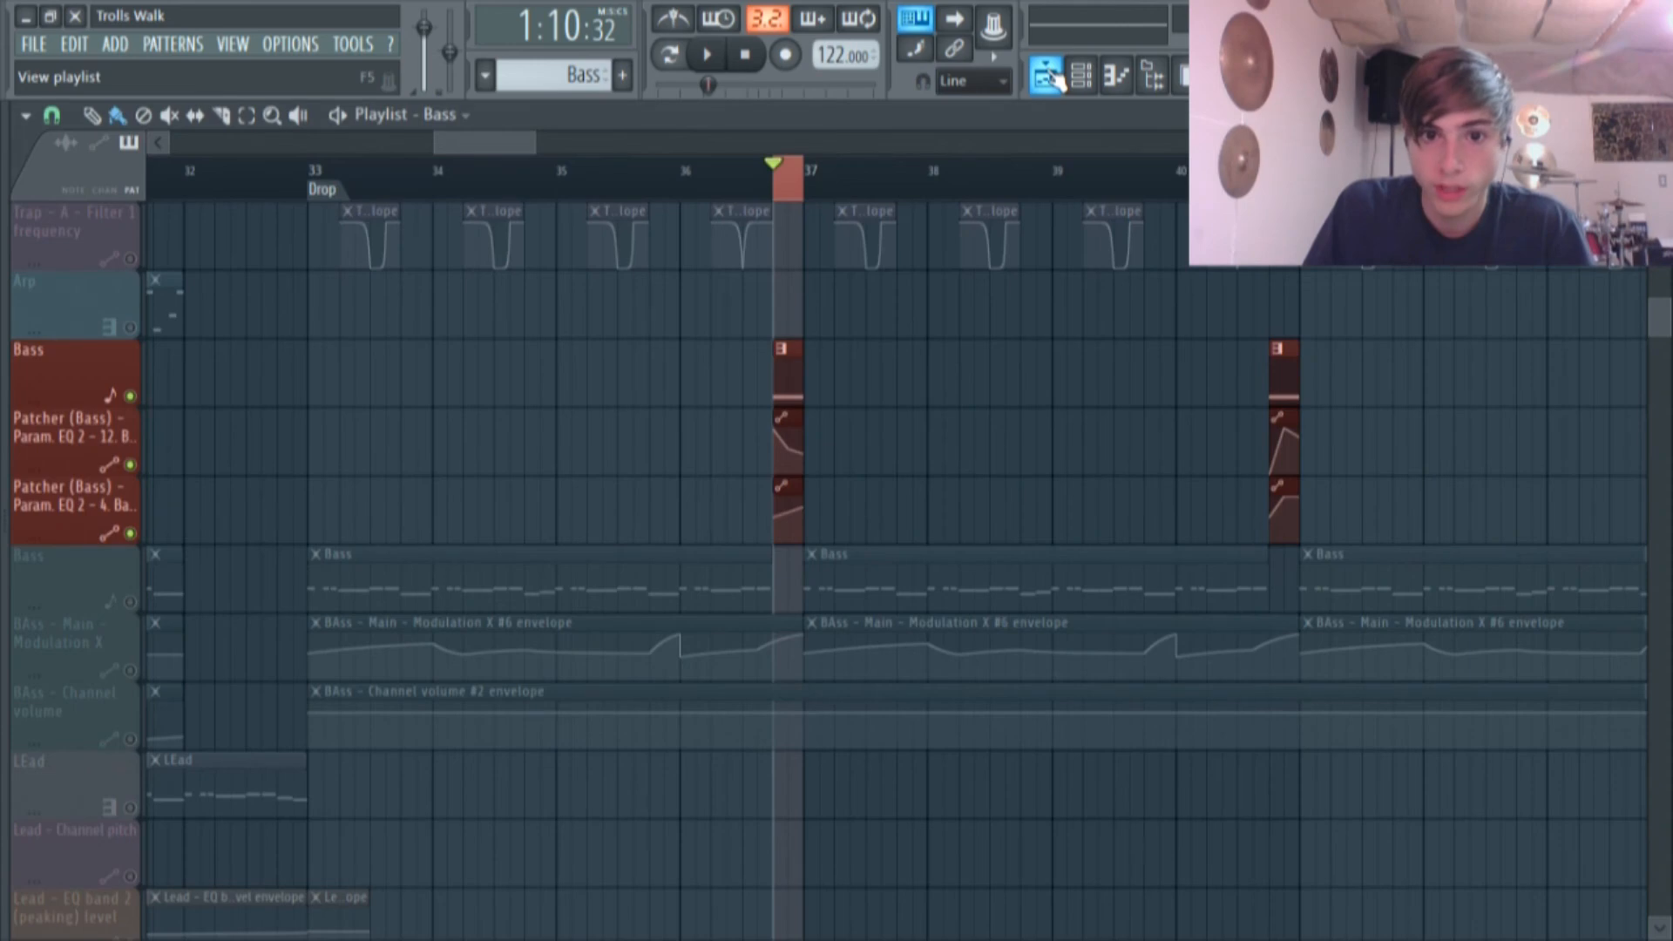
# Compare the Param. EQ 2 after Maximus with the Bass automation clips just before bar 37, and close the EQ.
pyautogui.scroll(7, 817, 448)
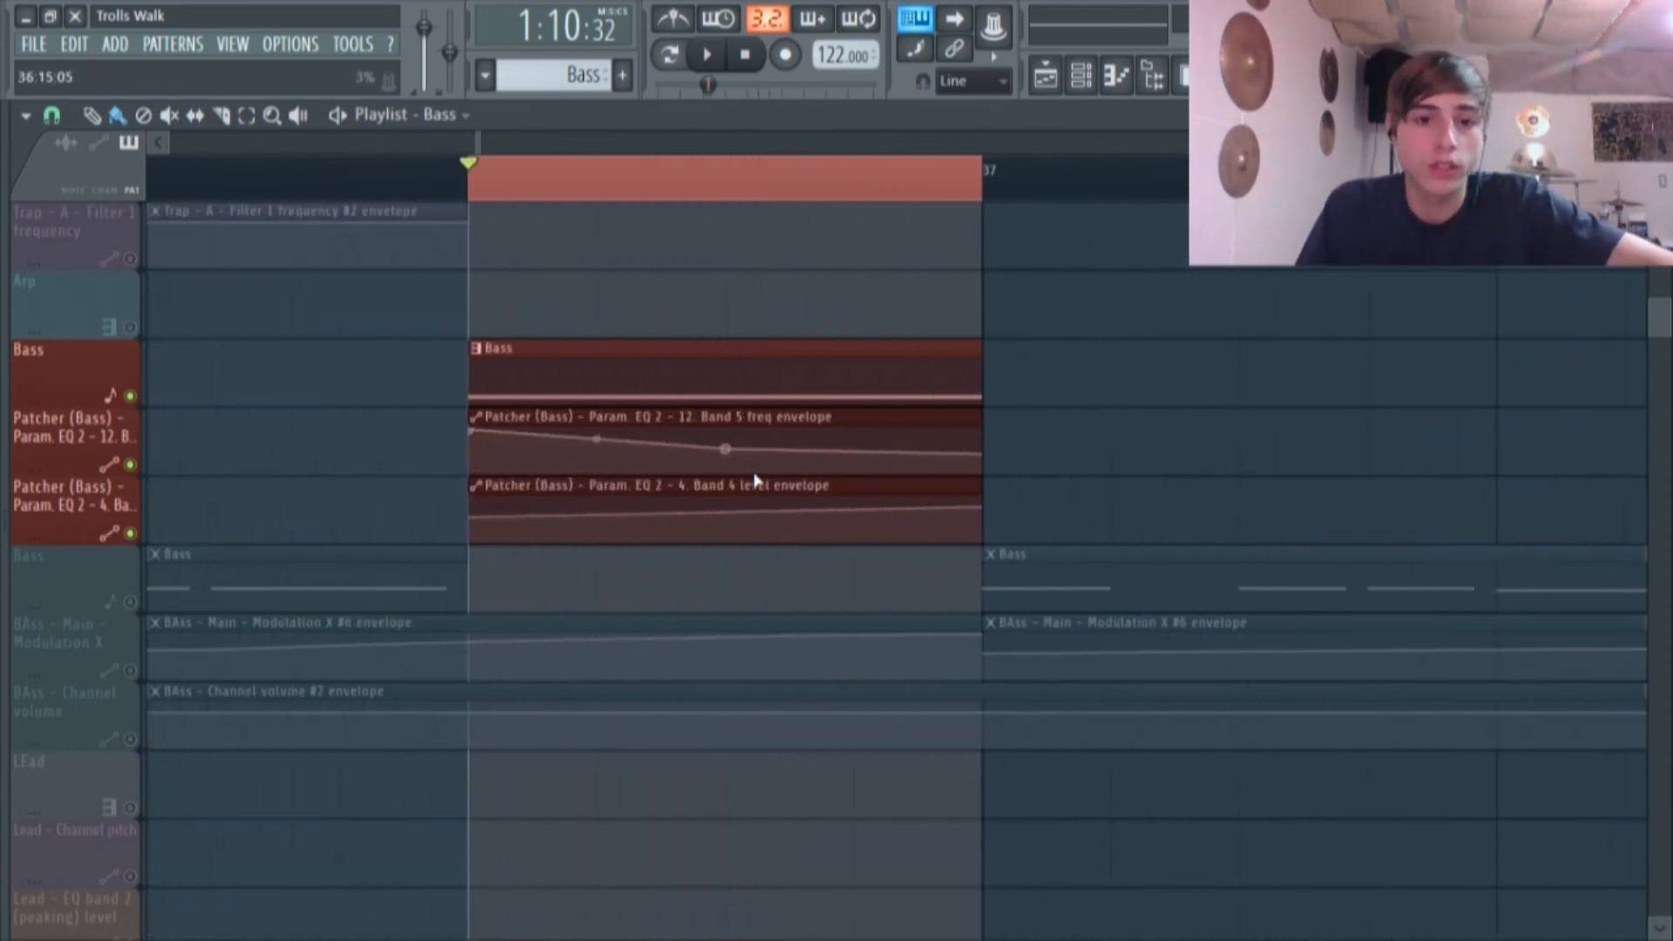
pyautogui.scroll(3, 736, 471)
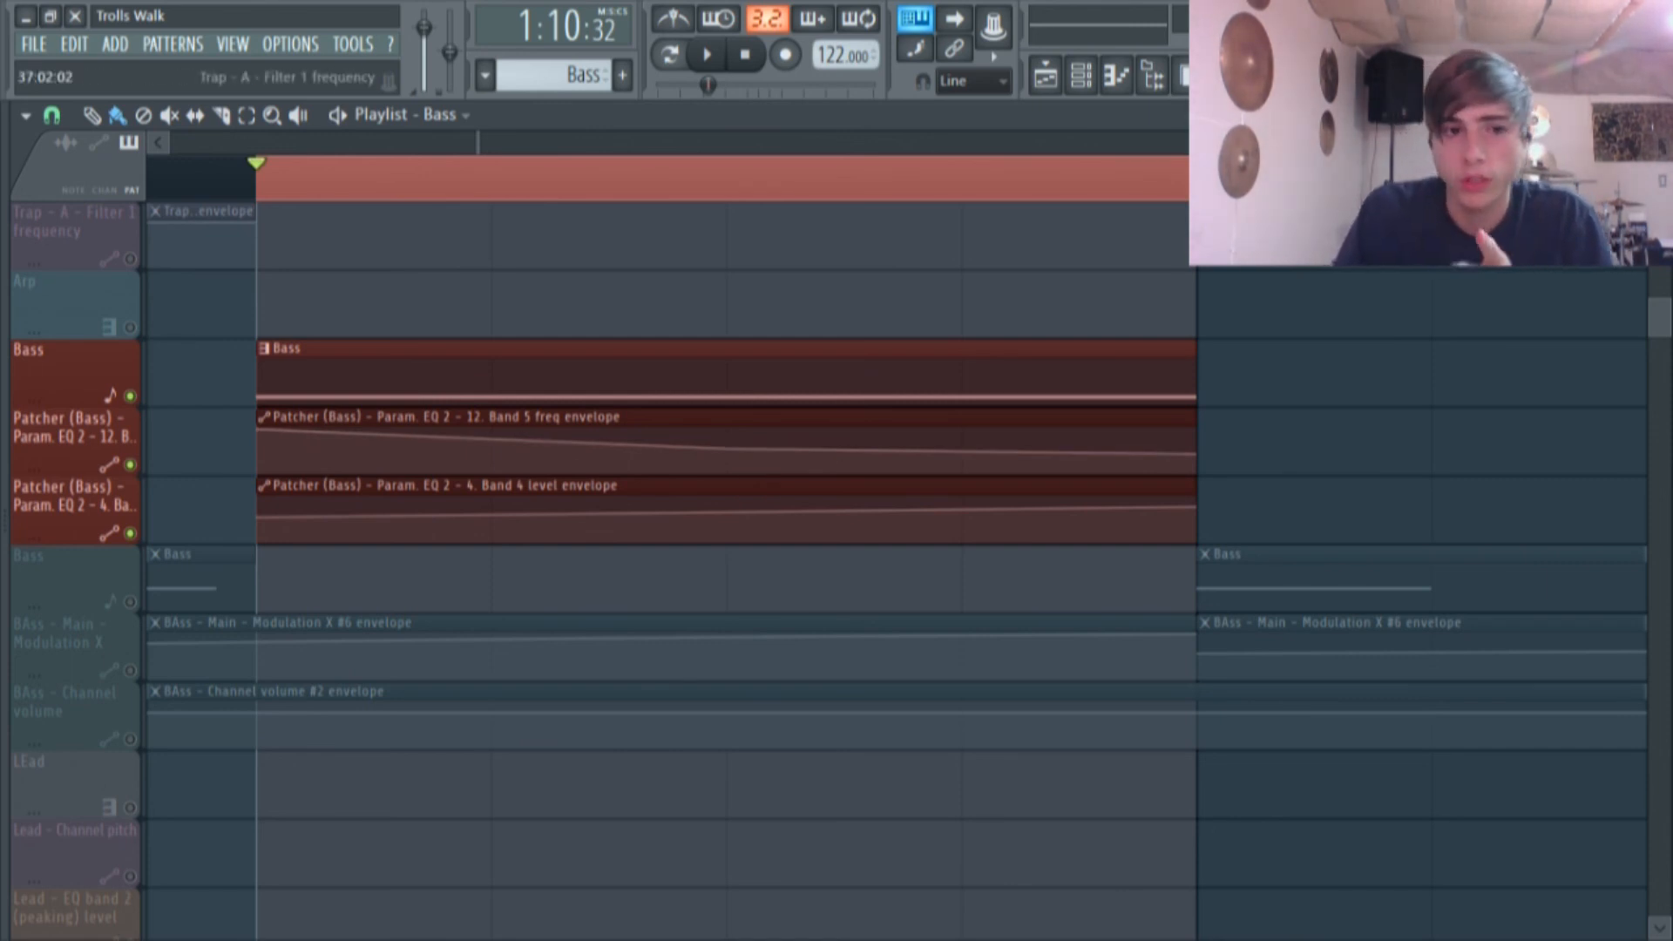
pyautogui.click(1189, 76)
pyautogui.click(1472, 183)
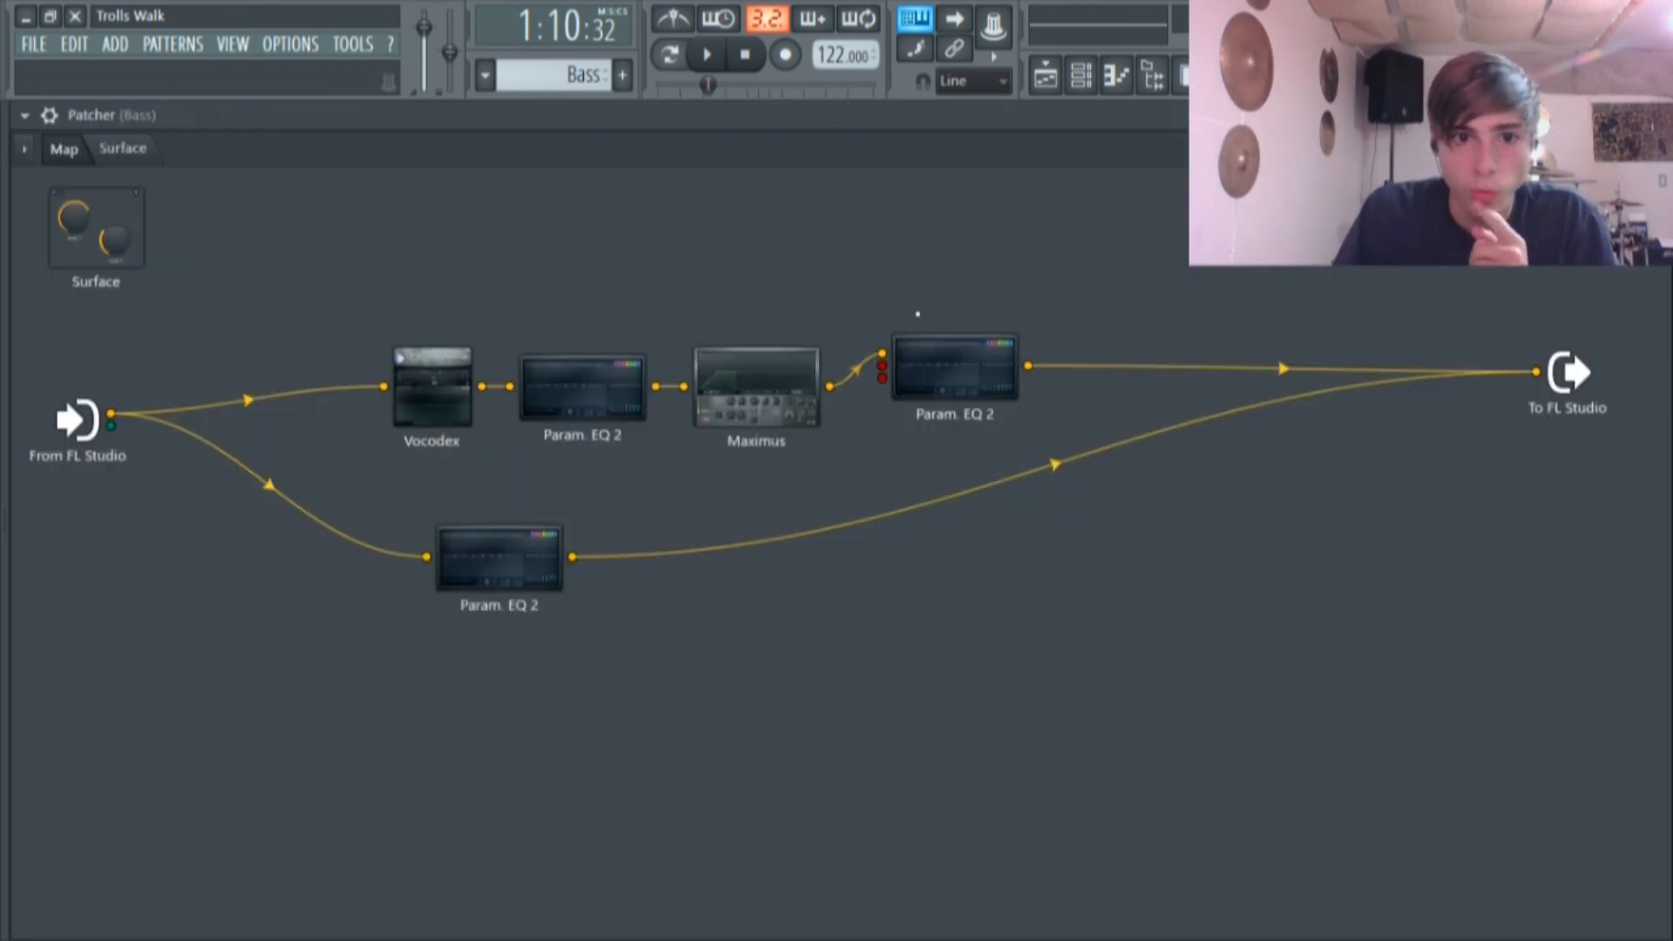
pyautogui.click(956, 372)
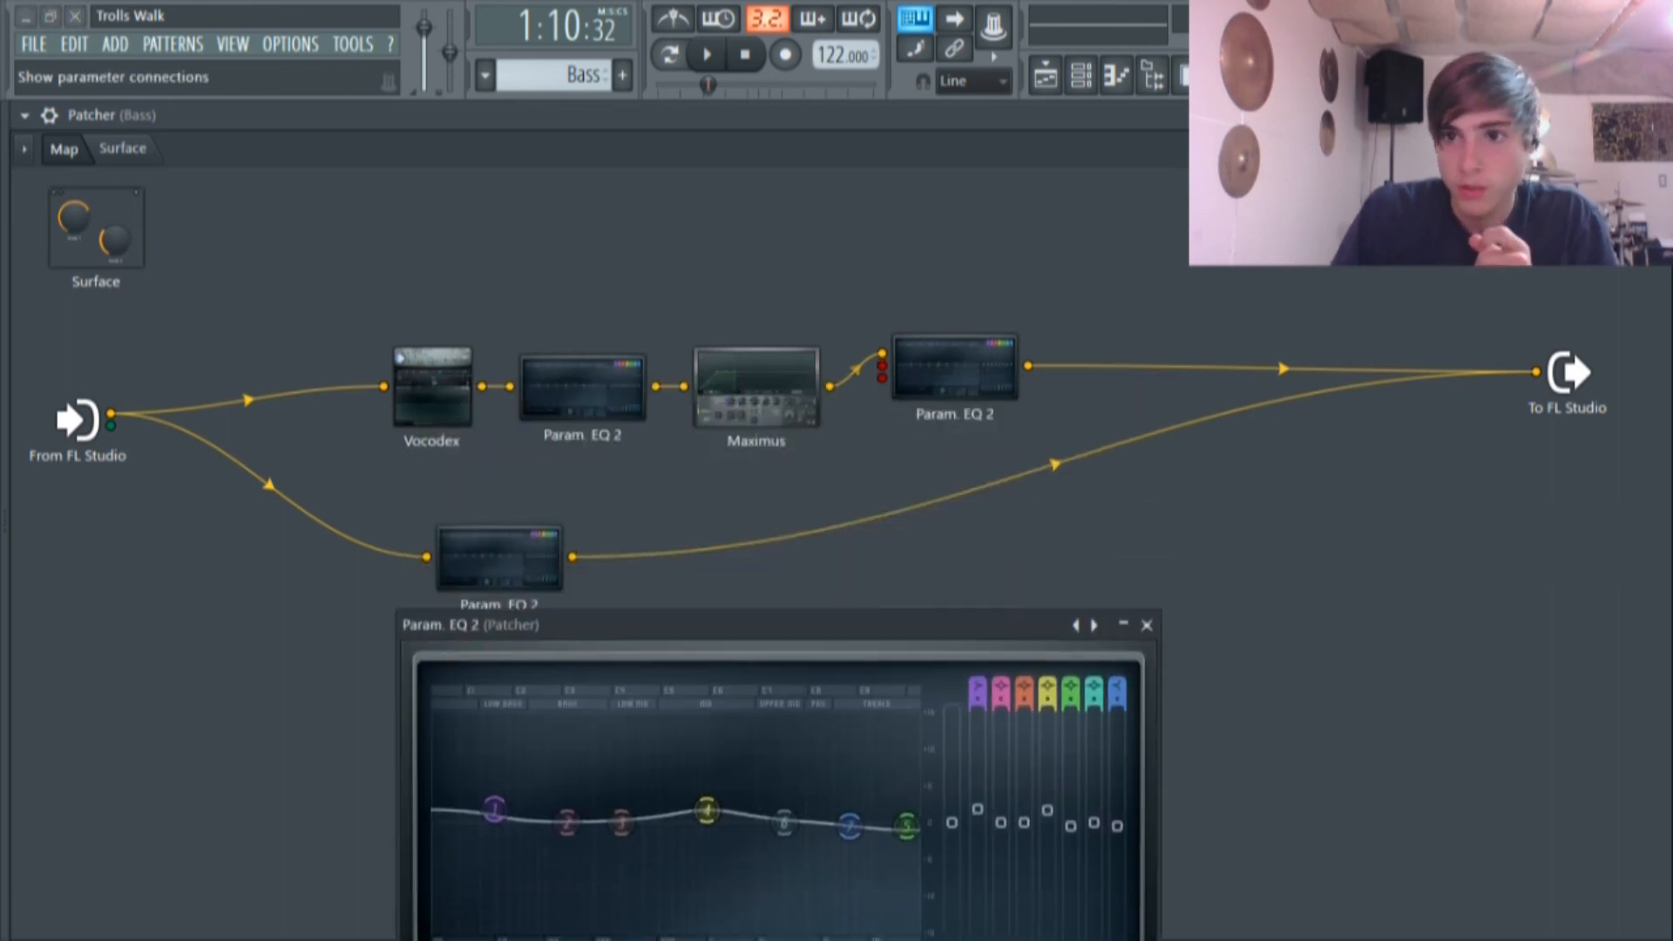
pyautogui.click(1658, 115)
pyautogui.click(1046, 76)
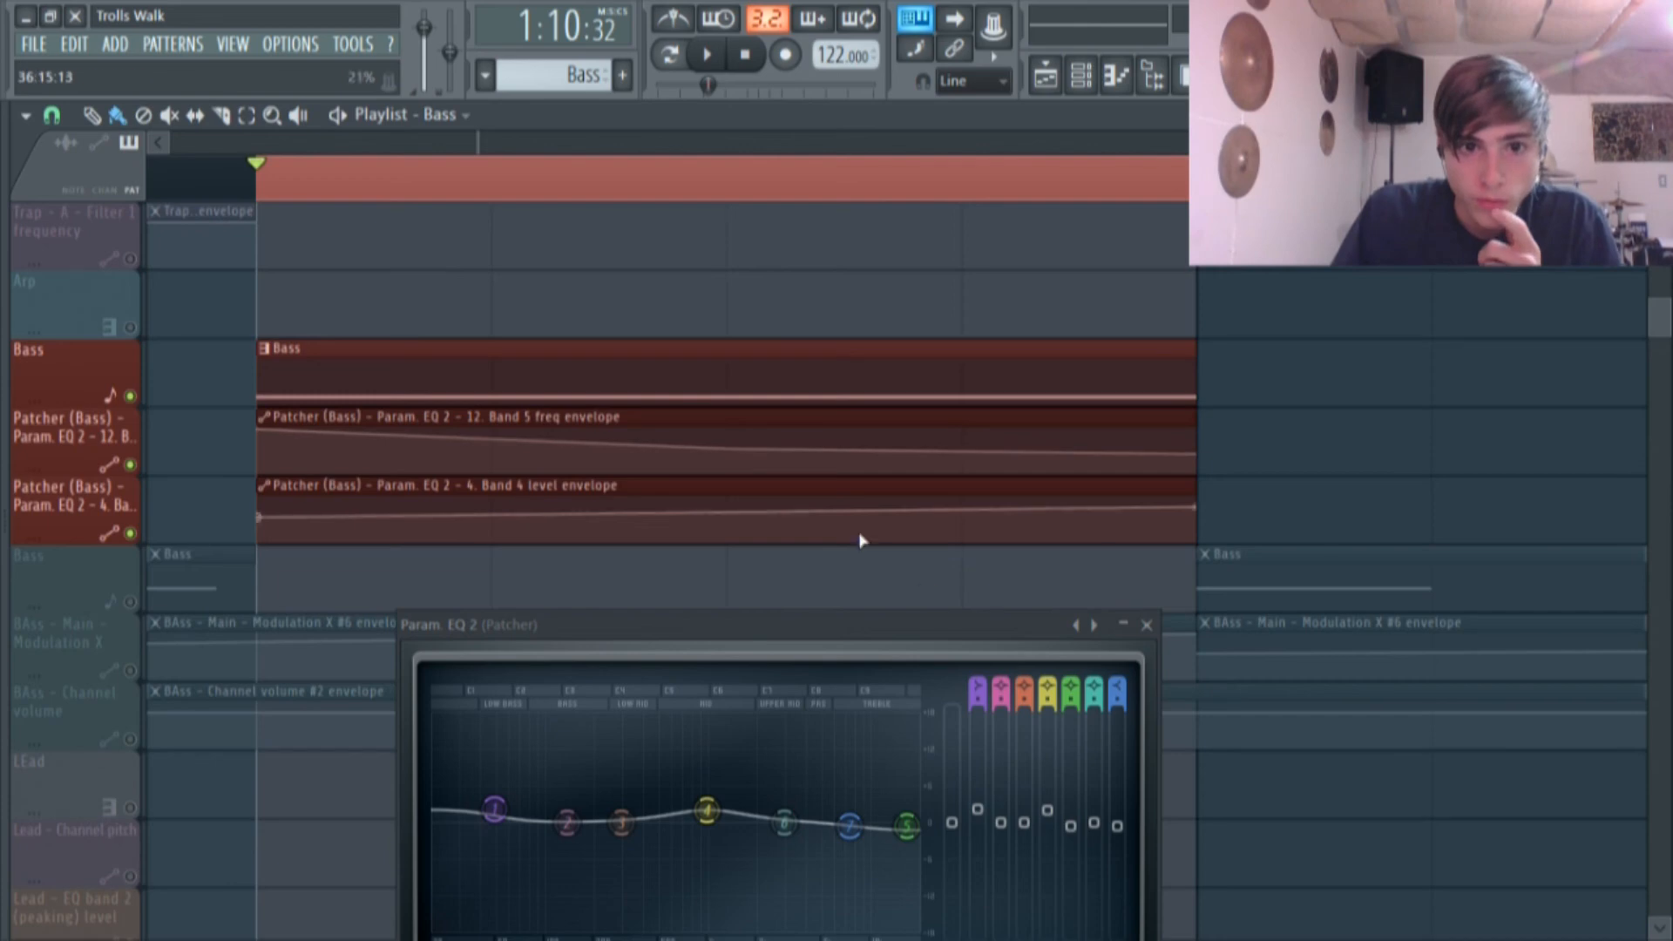
pyautogui.click(1147, 625)
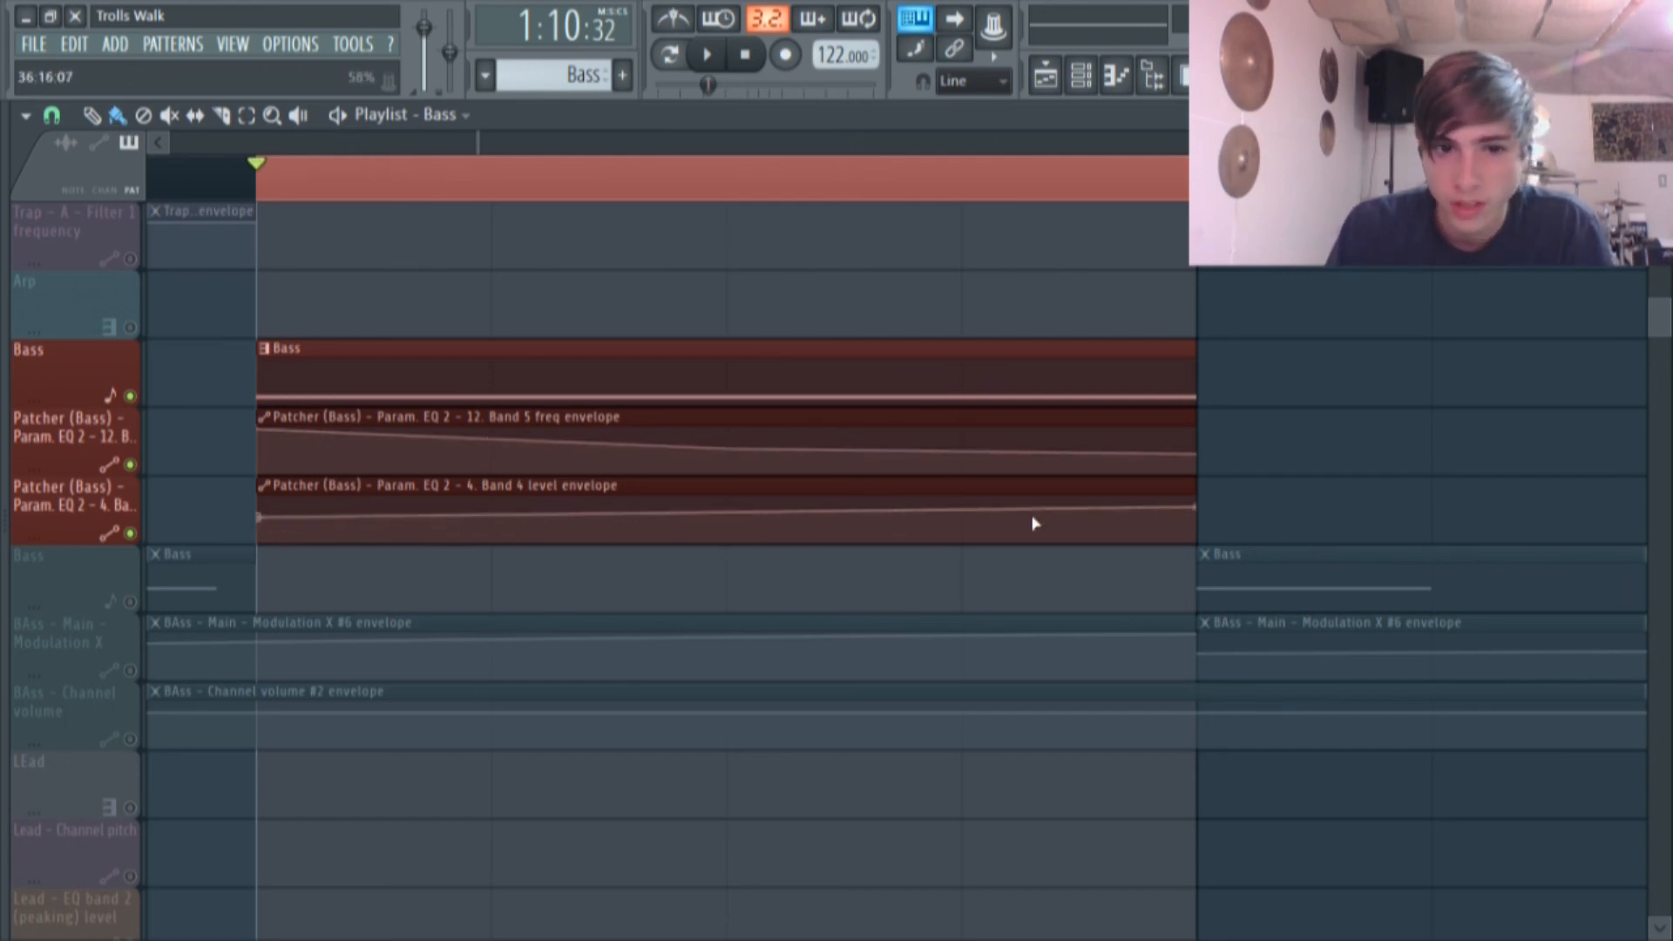
# Reopen the Param. EQ 2 after Maximus in the Bass Patcher and raise band 5 slightly.
pyautogui.click(1191, 76)
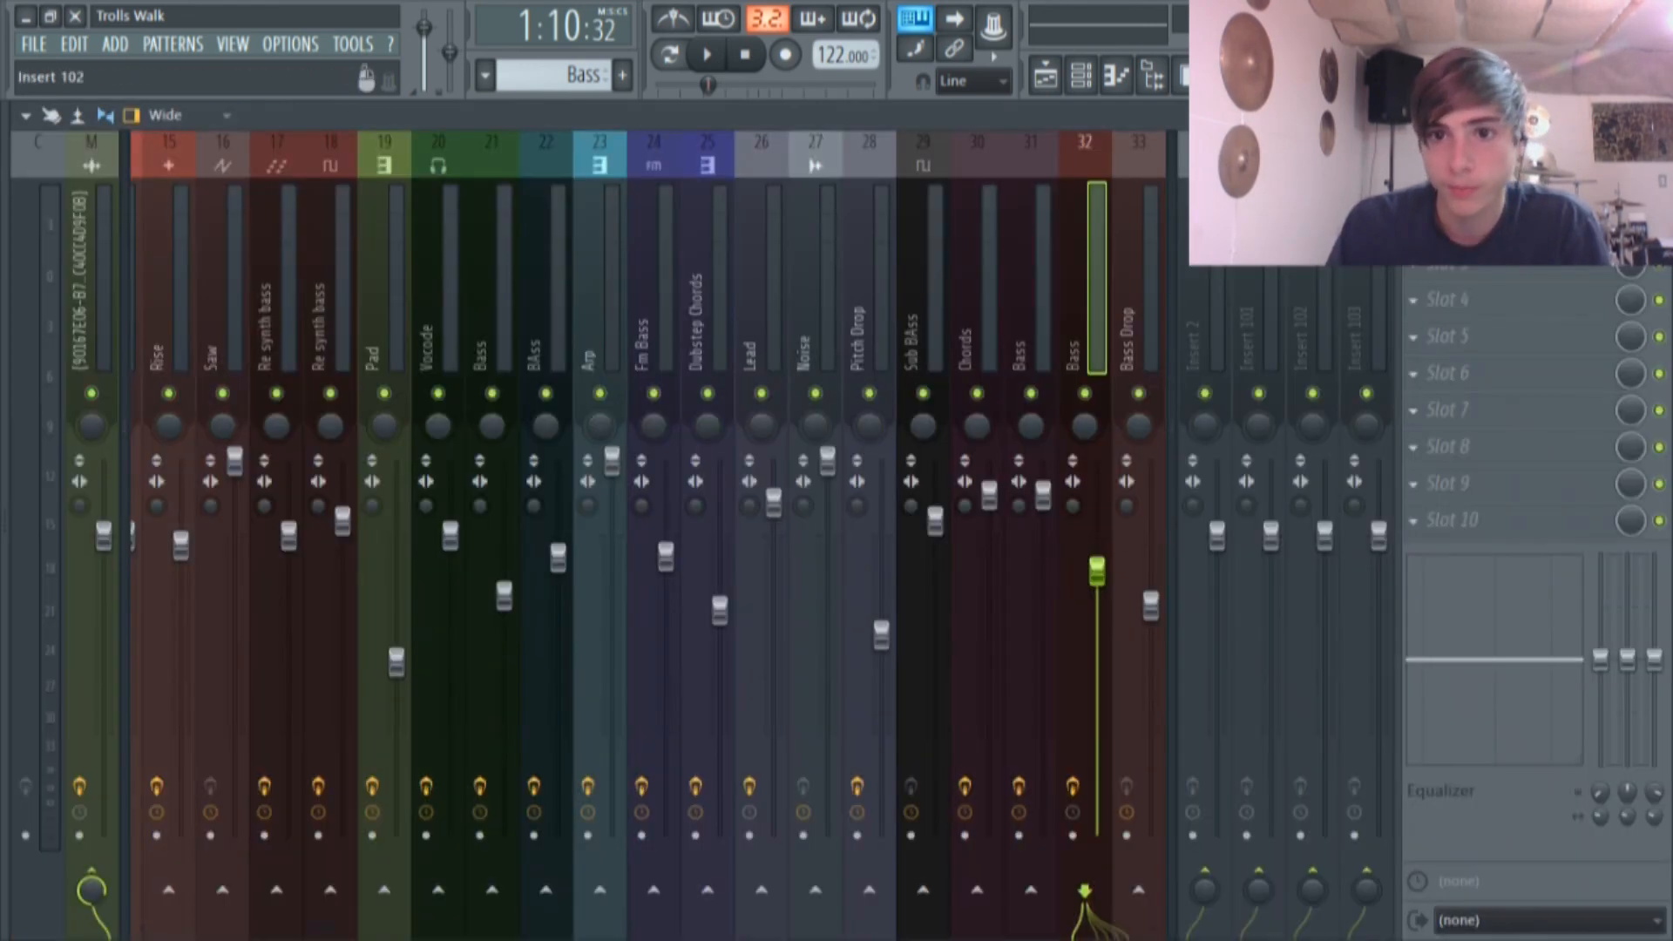
pyautogui.click(1472, 189)
pyautogui.doubleClick(955, 367)
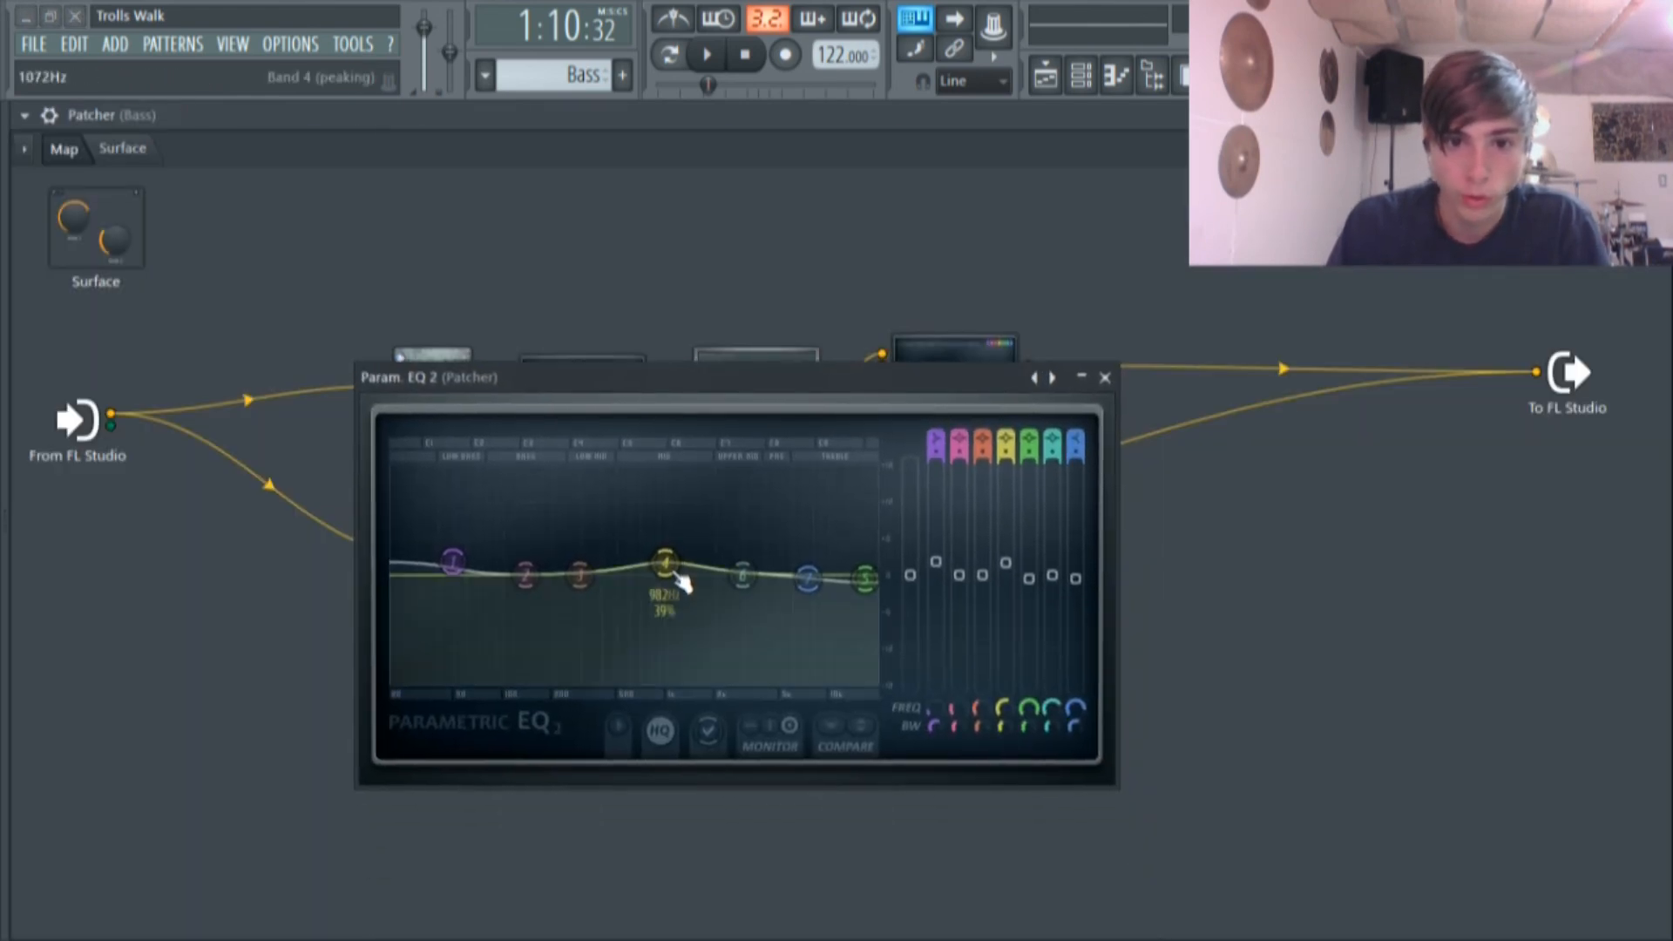
pyautogui.moveTo(864, 576); pyautogui.dragTo(861, 570)
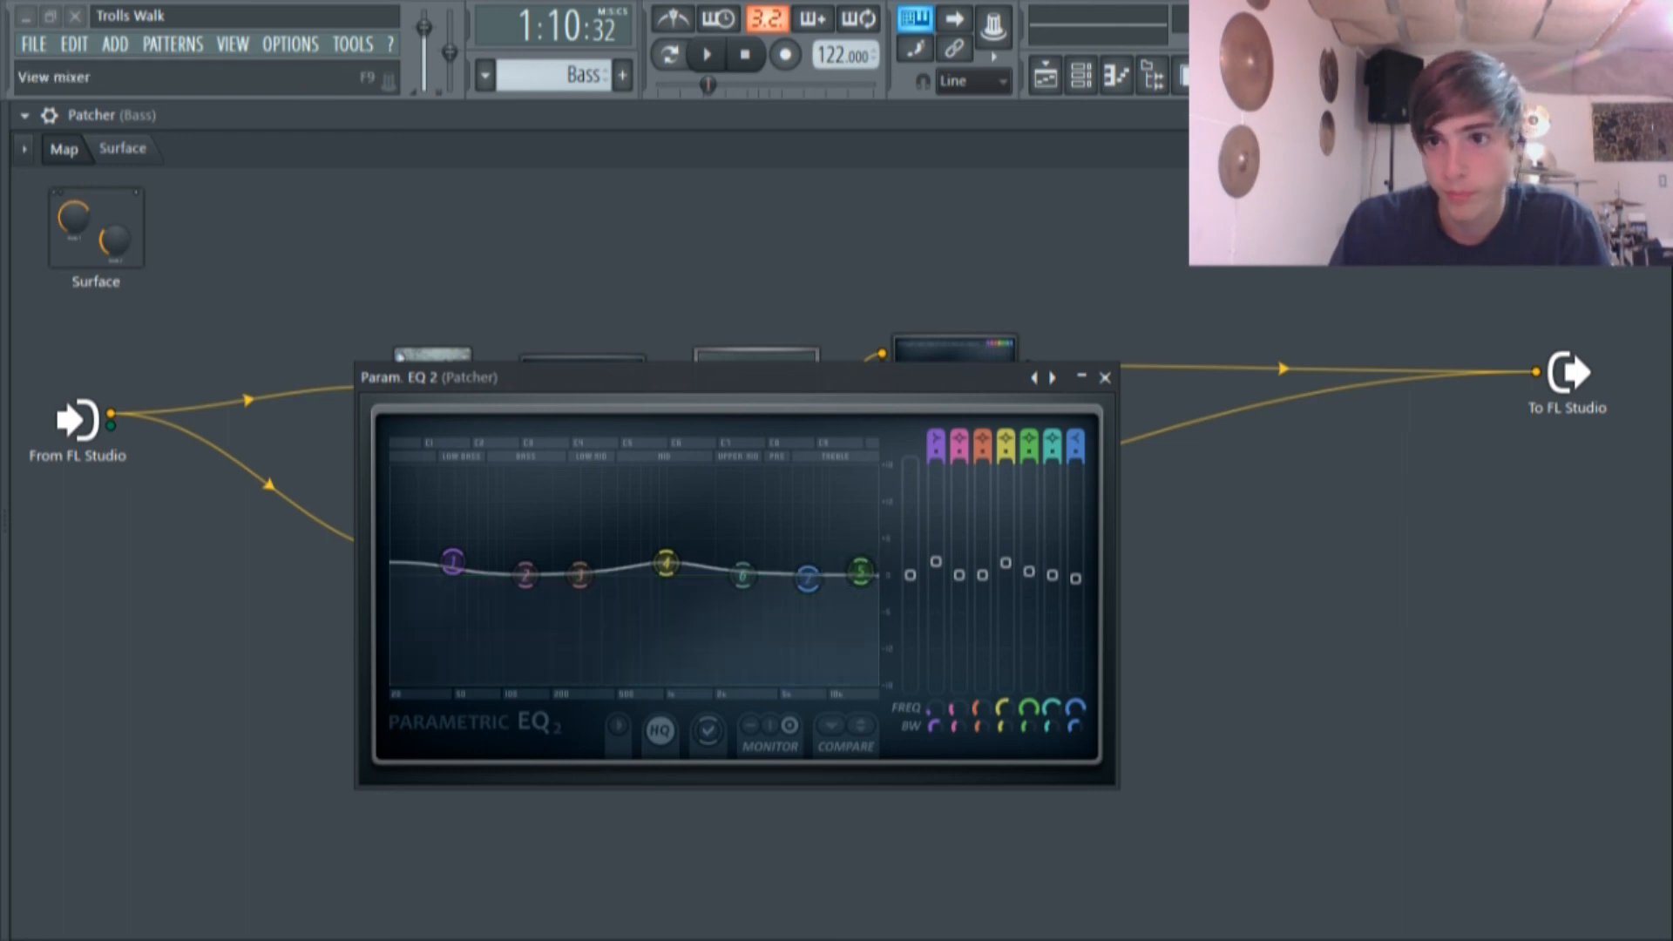
# Play the selected bass hit before bar 37 in the playlist with the Param. EQ 2 open, stop playback and clear the time selection.
pyautogui.press('F9')
pyautogui.click(1050, 75)
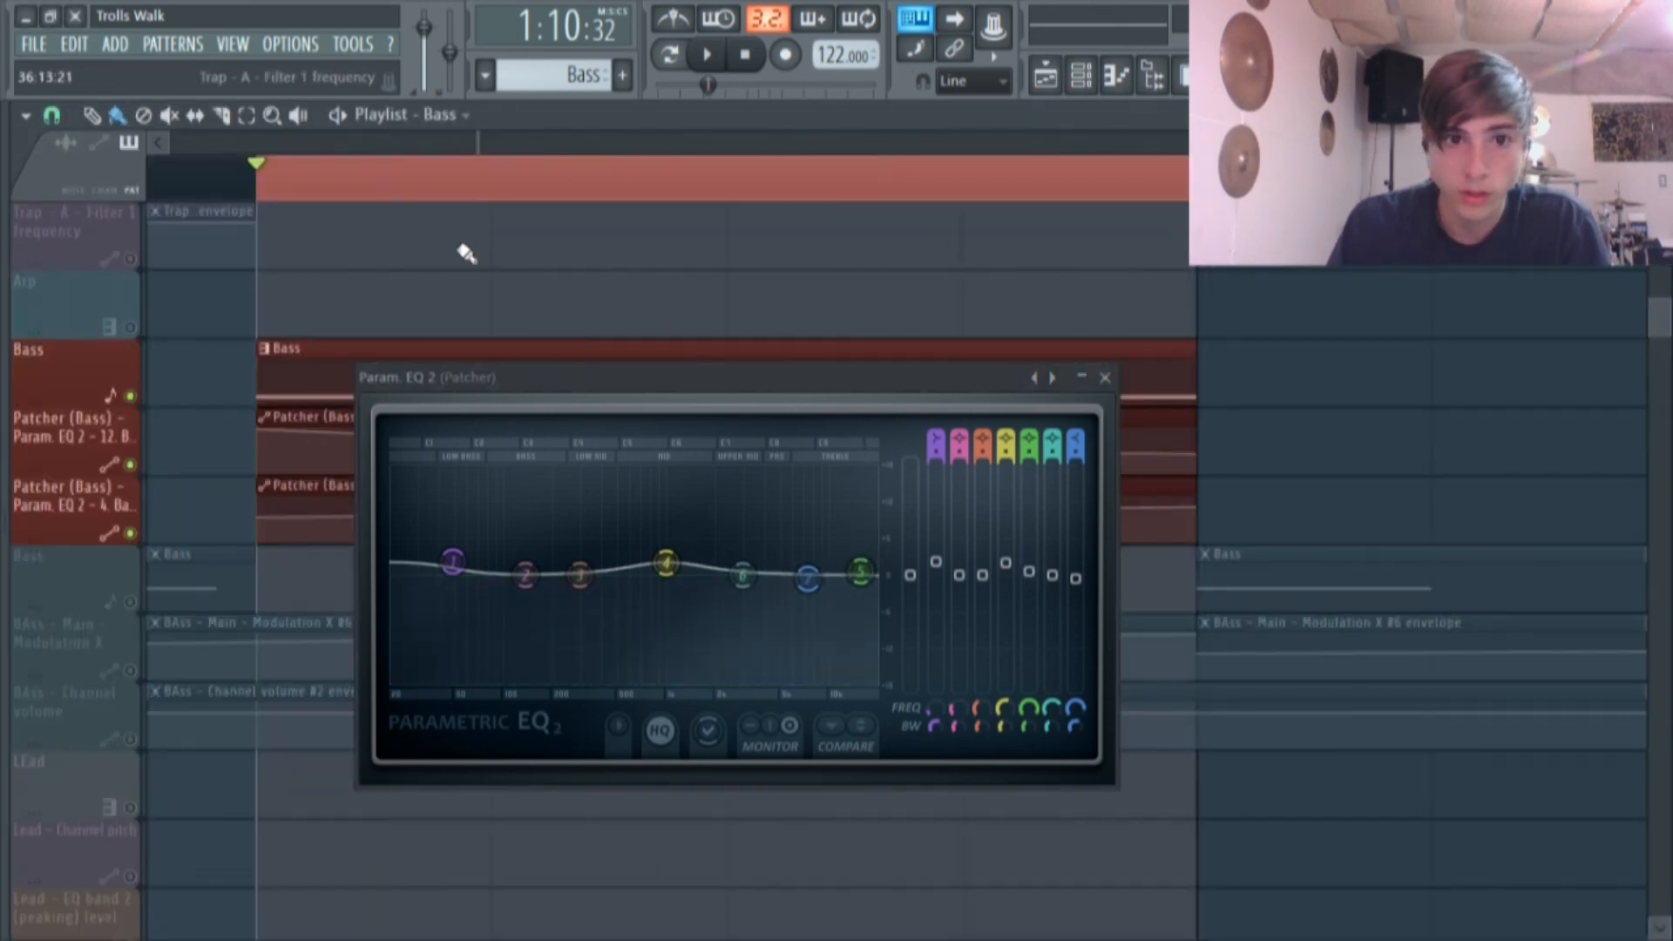
pyautogui.click(713, 54)
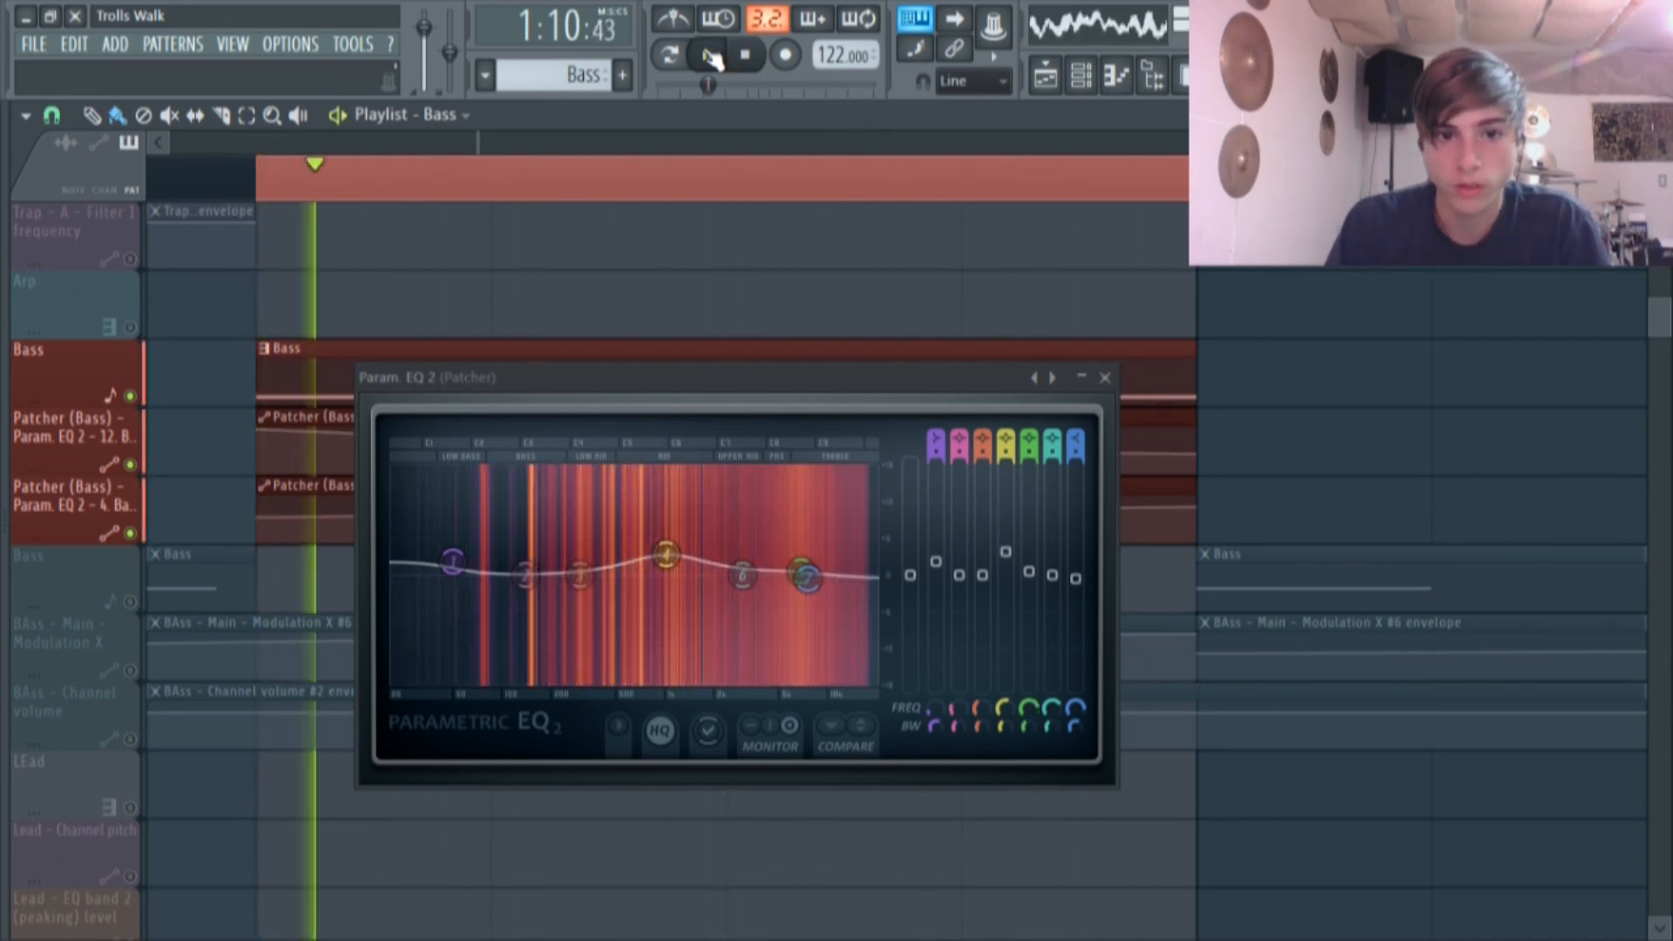
pyautogui.click(713, 55)
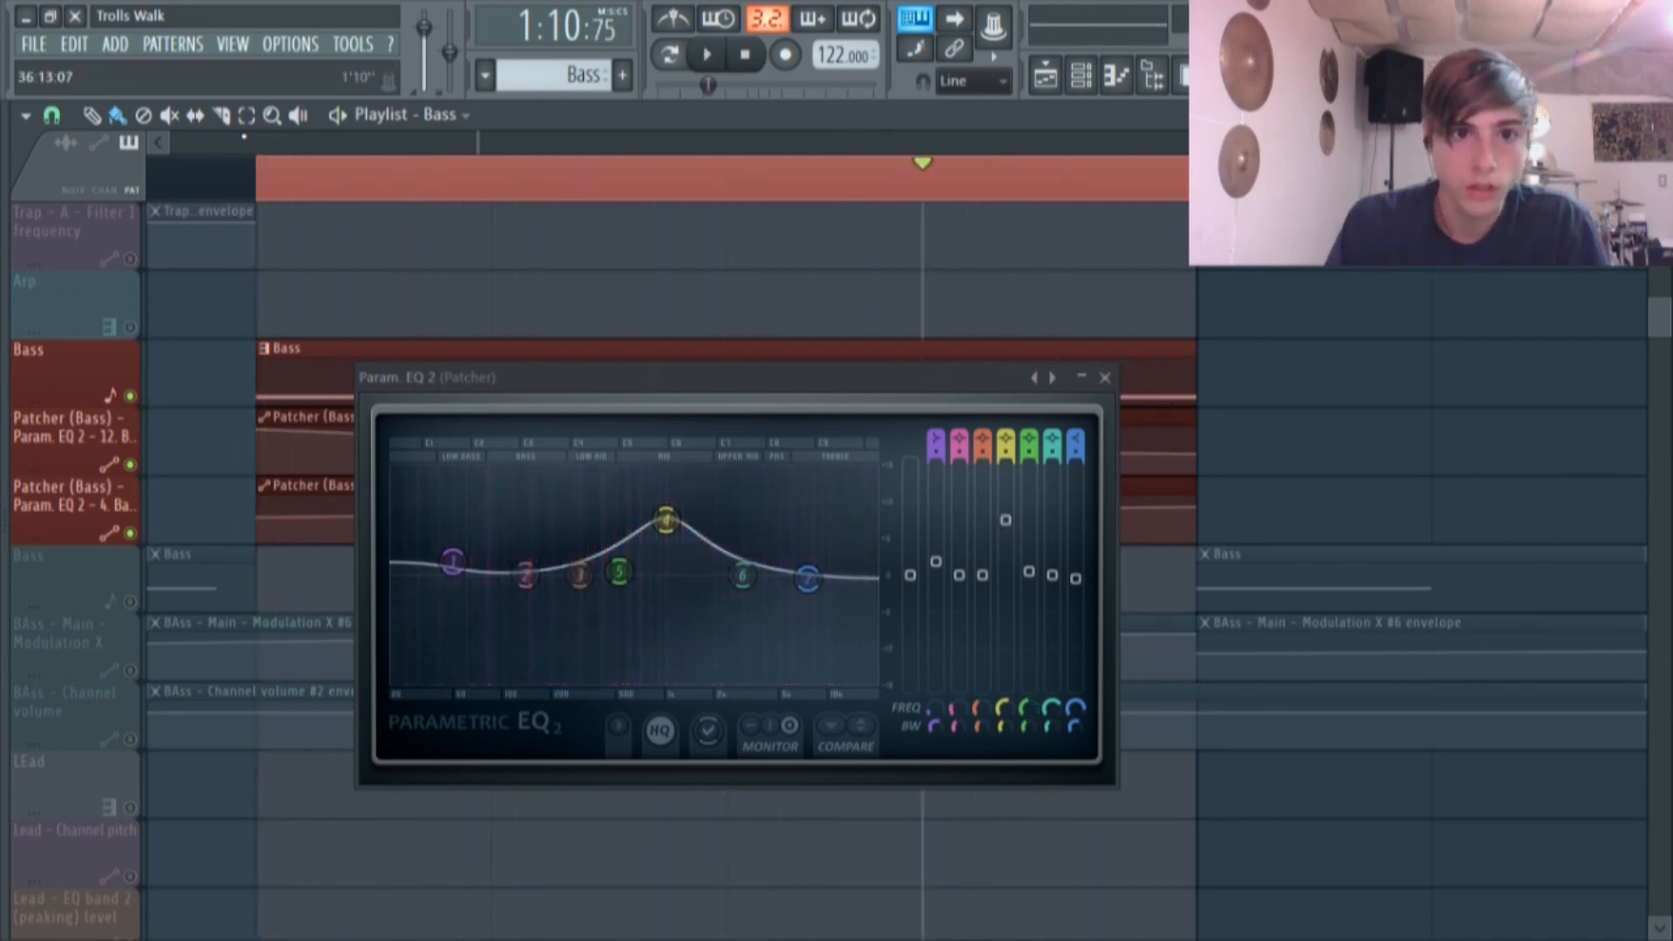
pyautogui.click(363, 267)
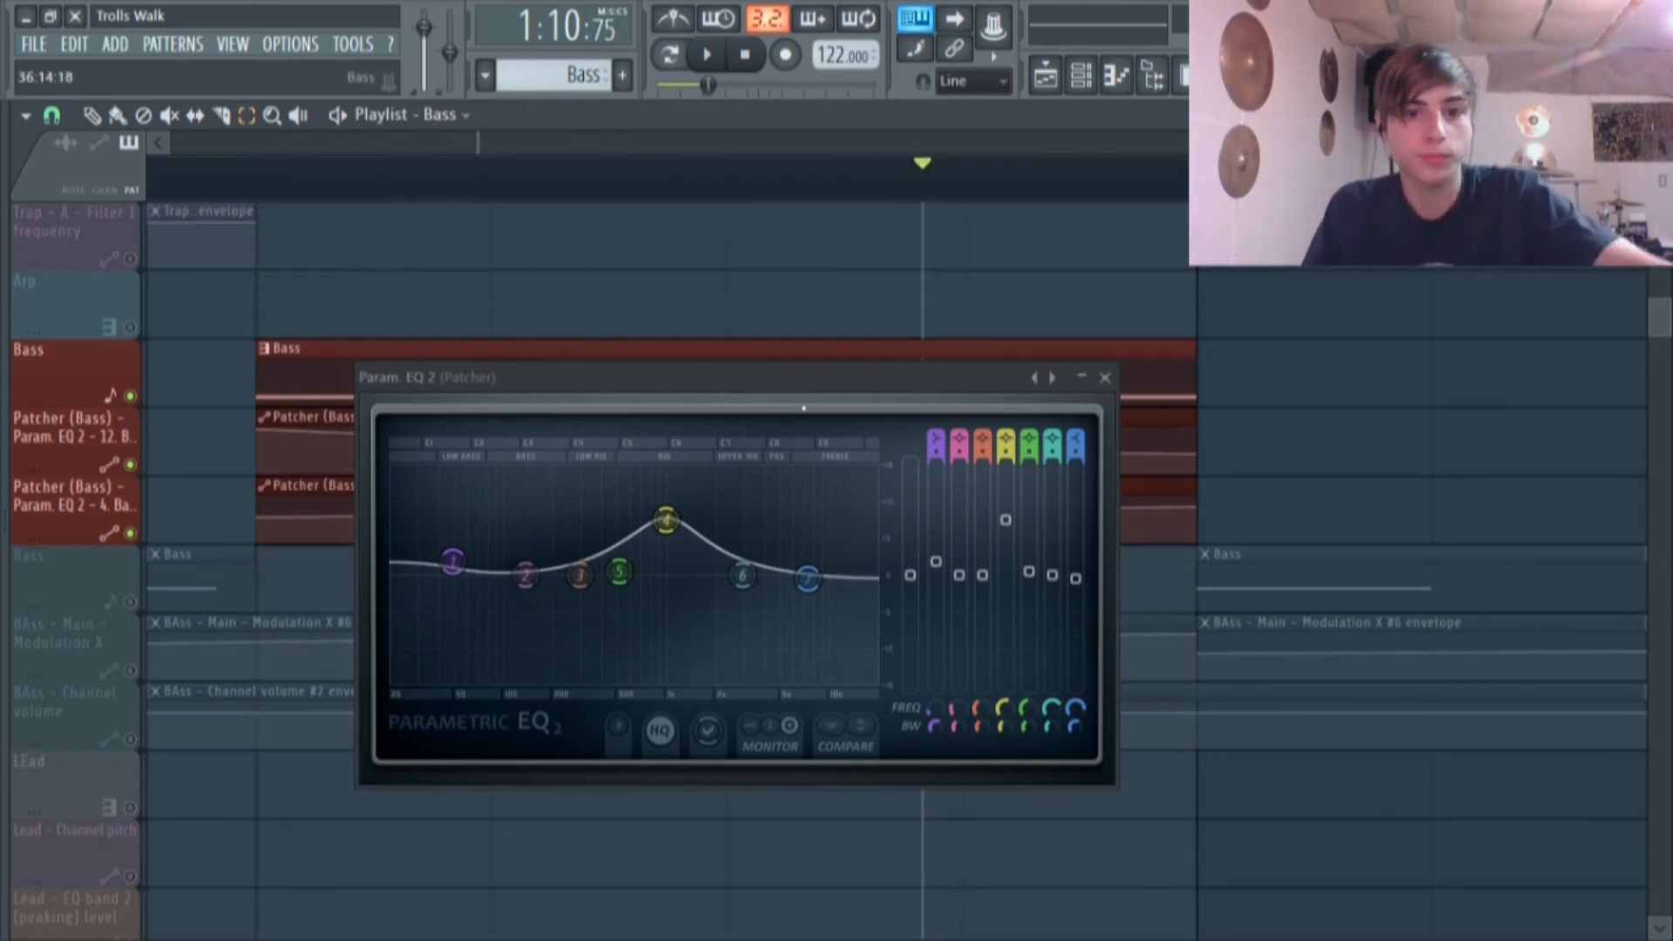
# Select the bass hit just before bar 41 as the playback range and play it with the Param. EQ 2 open.
pyautogui.scroll(-2, 913, 355)
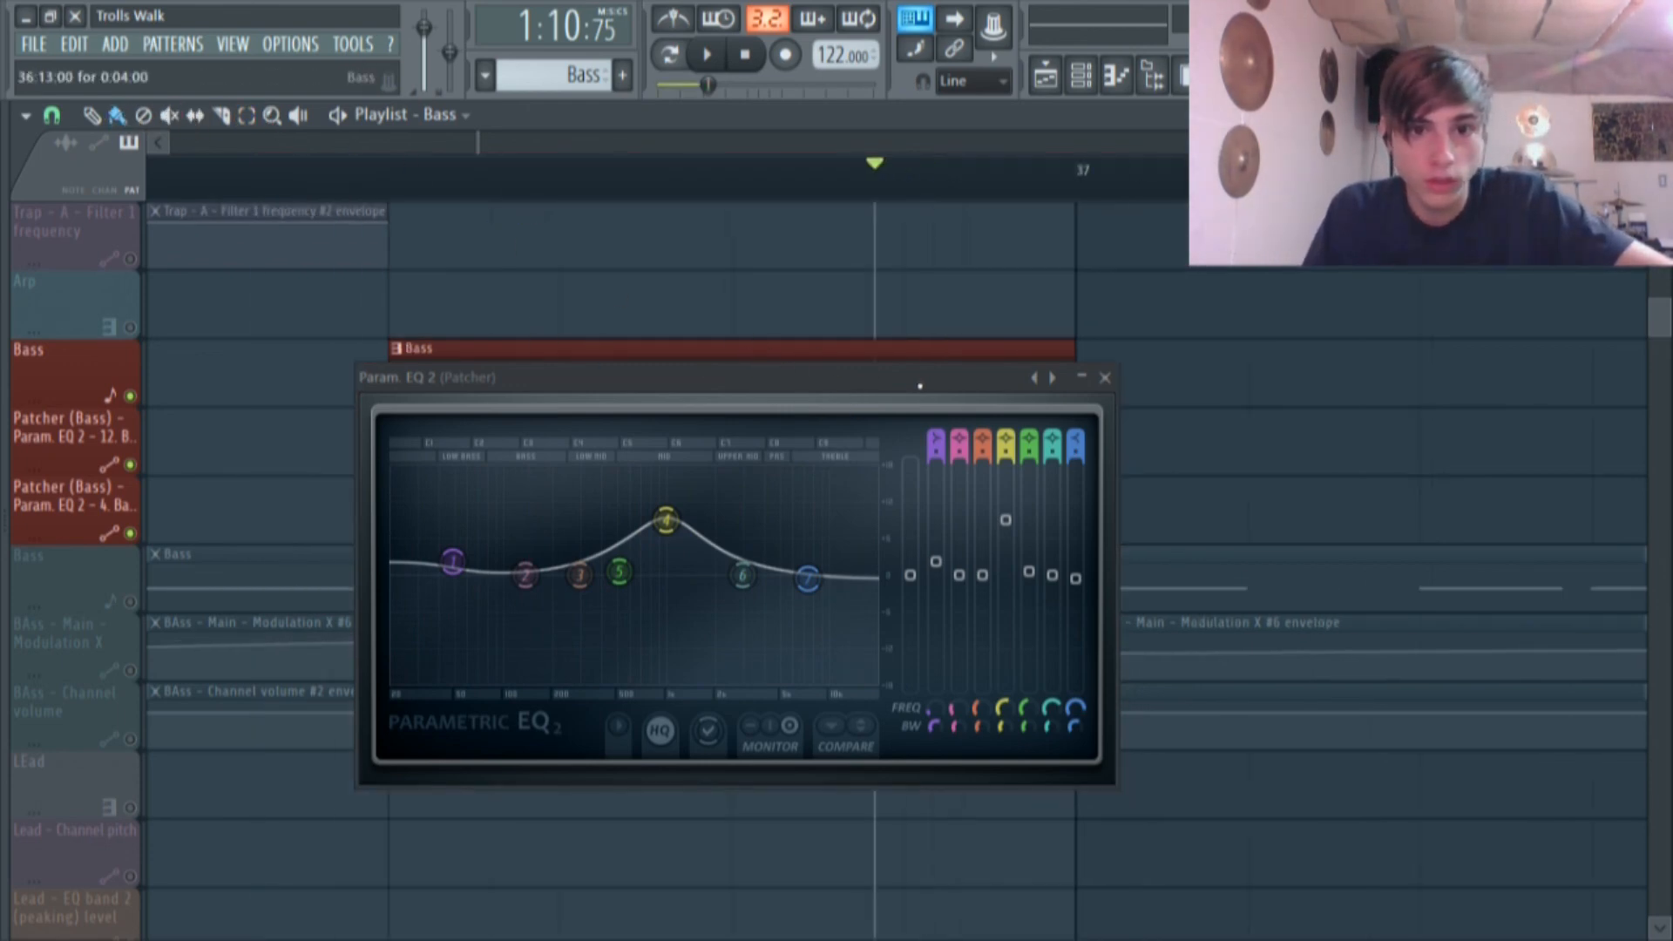
pyautogui.scroll(-3, 928, 228)
pyautogui.scroll(-5, 945, 348)
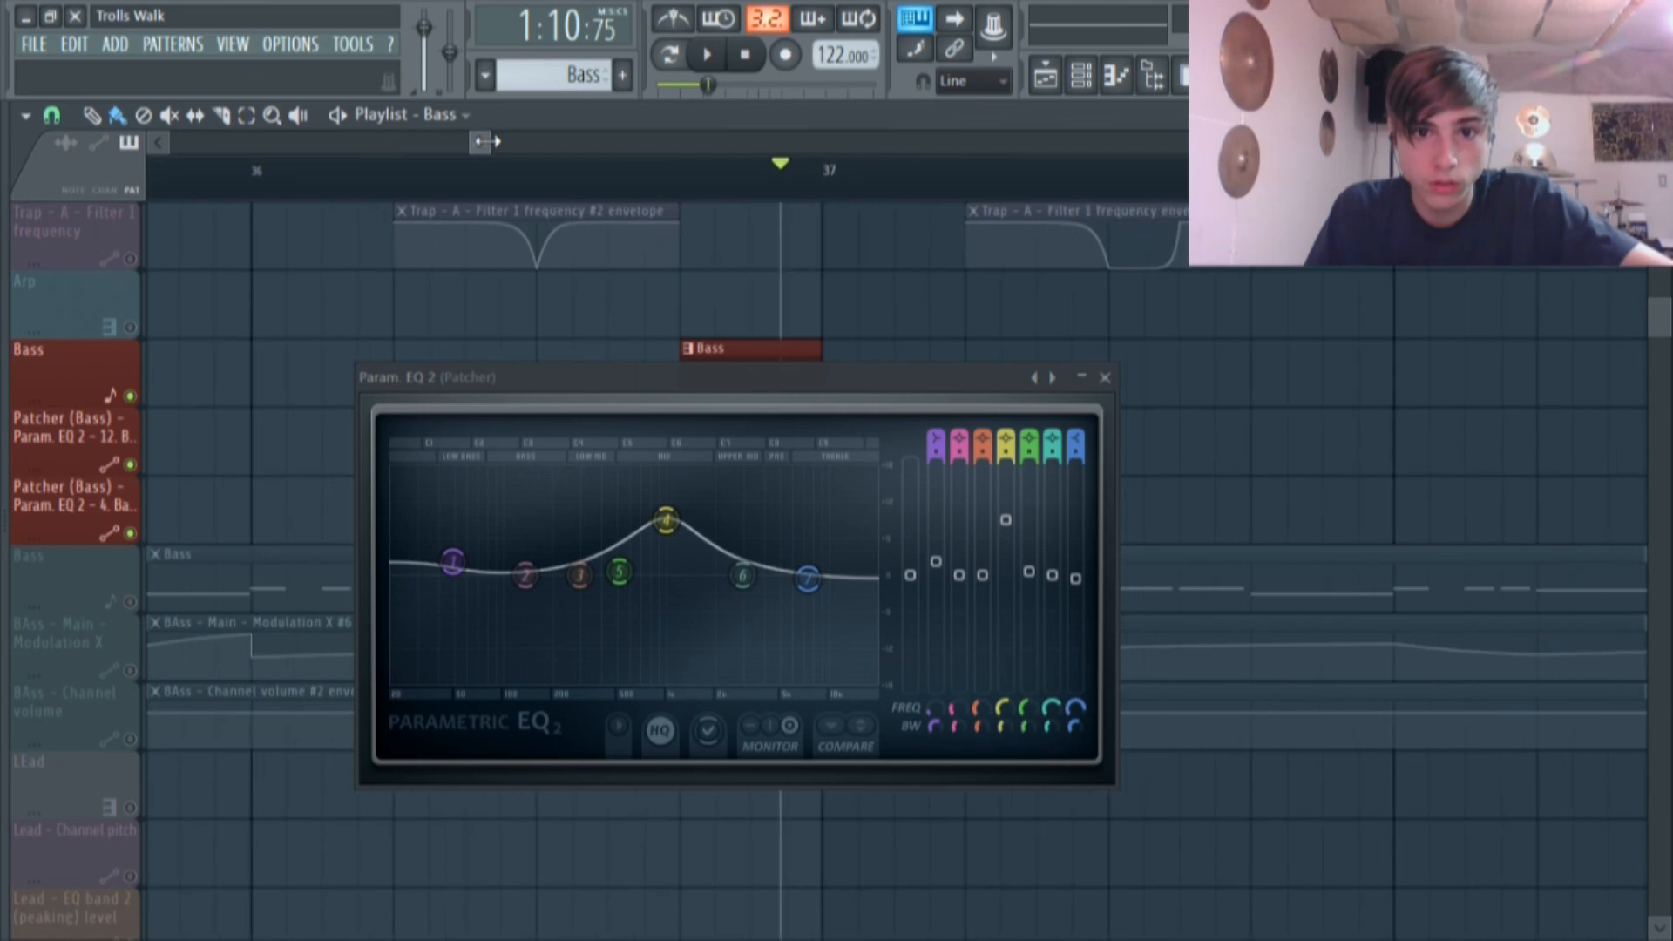
pyautogui.scroll(6, 806, 261)
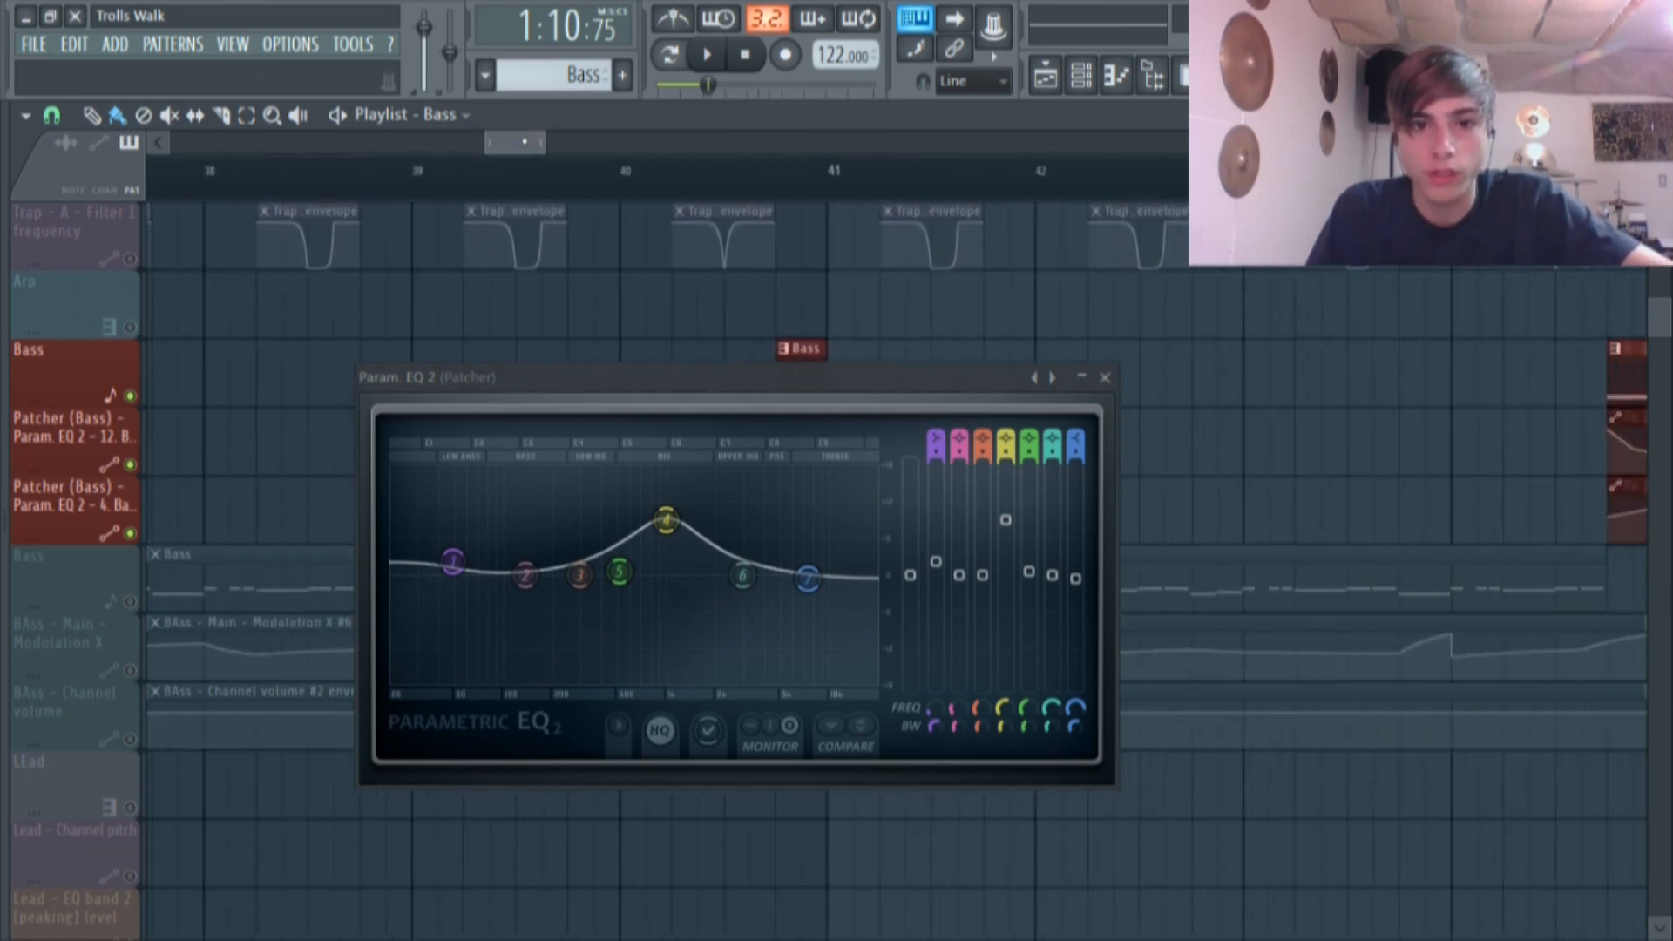
pyautogui.moveTo(687, 185)
pyautogui.mouseDown()
pyautogui.moveTo(782, 200)
pyautogui.moveTo(821, 179)
pyautogui.mouseUp()
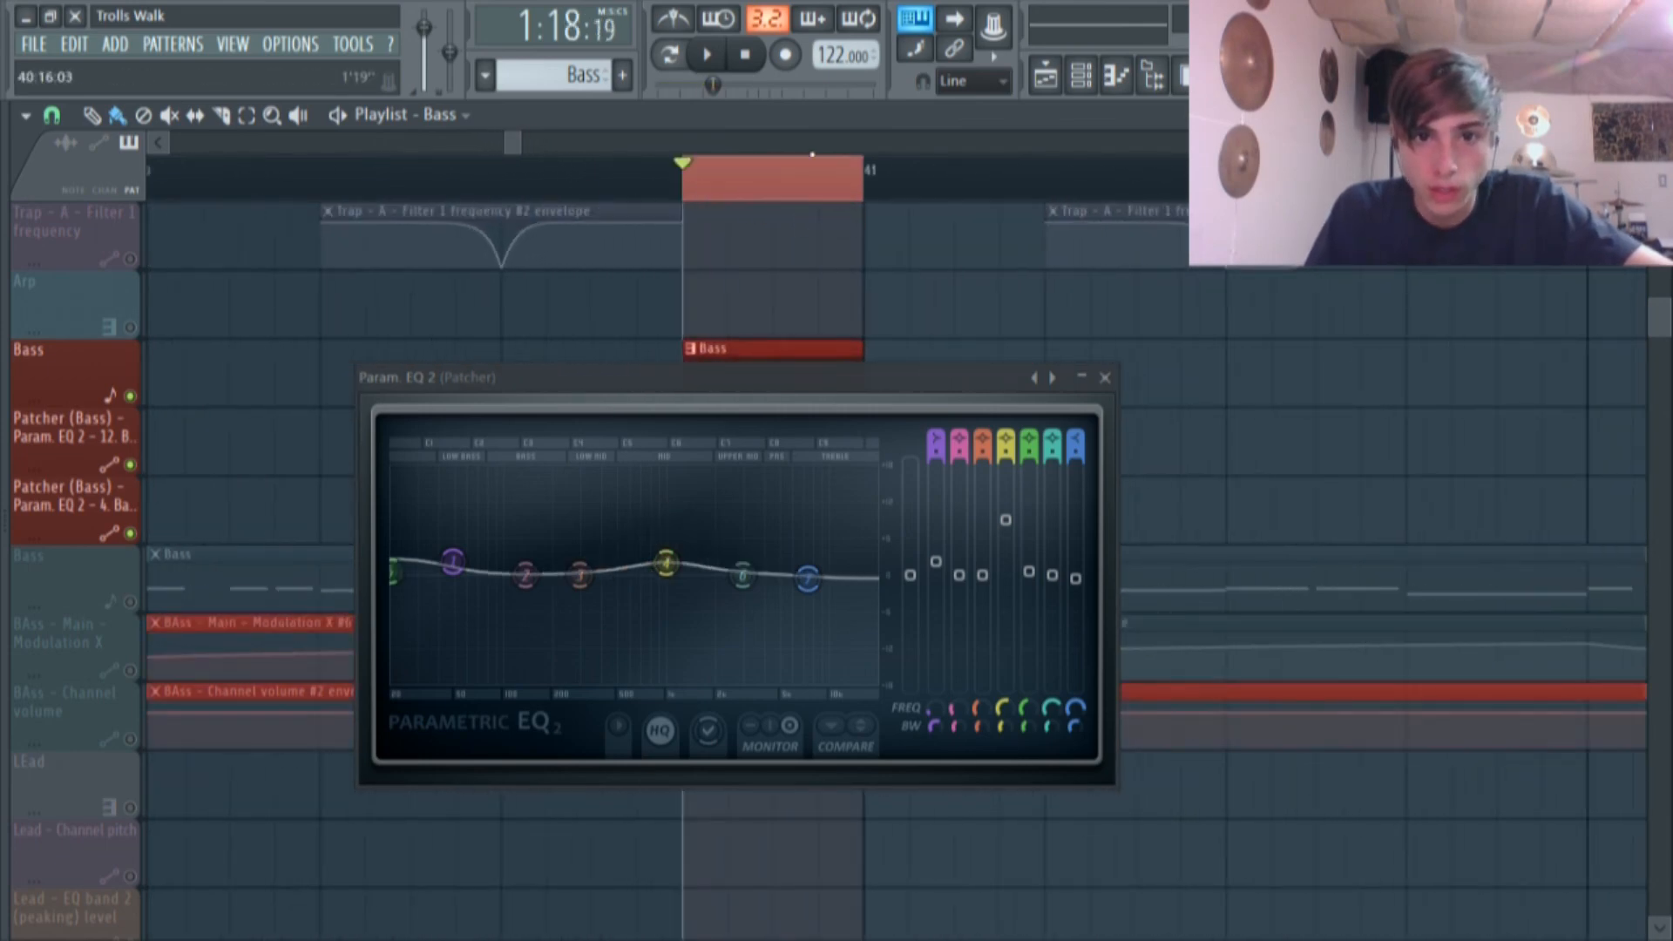
pyautogui.click(723, 59)
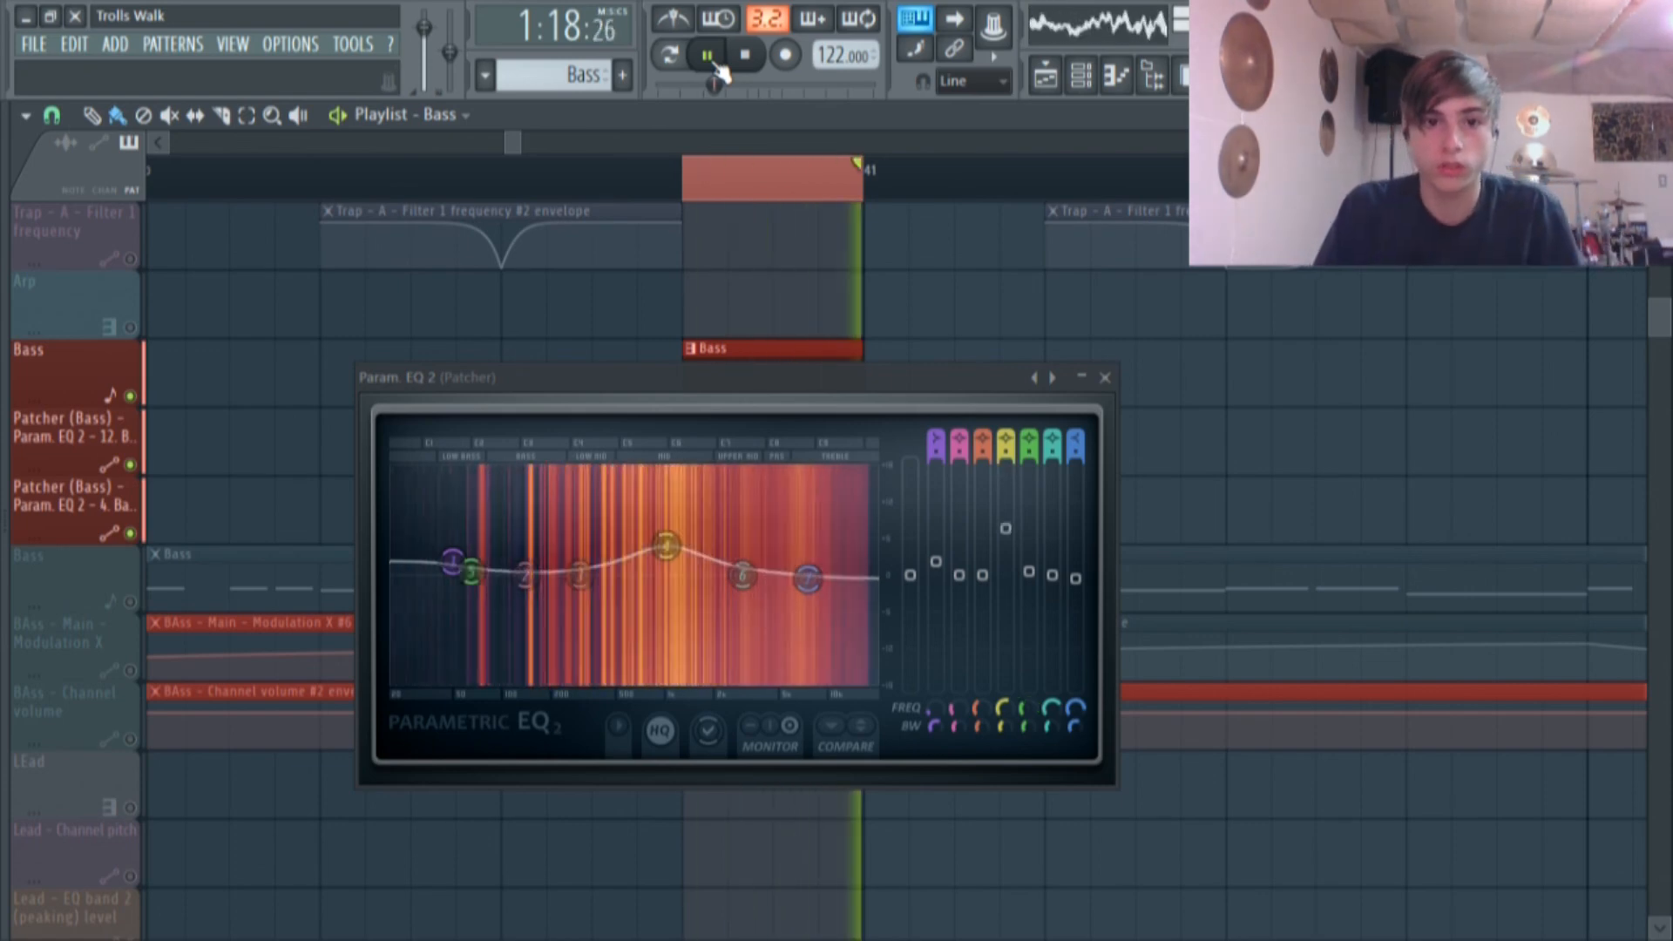
# Move the Param. EQ 2 window clear of the automation clips, replay the bass hit, stop playback and close the EQ.
pyautogui.moveTo(697, 377); pyautogui.dragTo(858, 562)
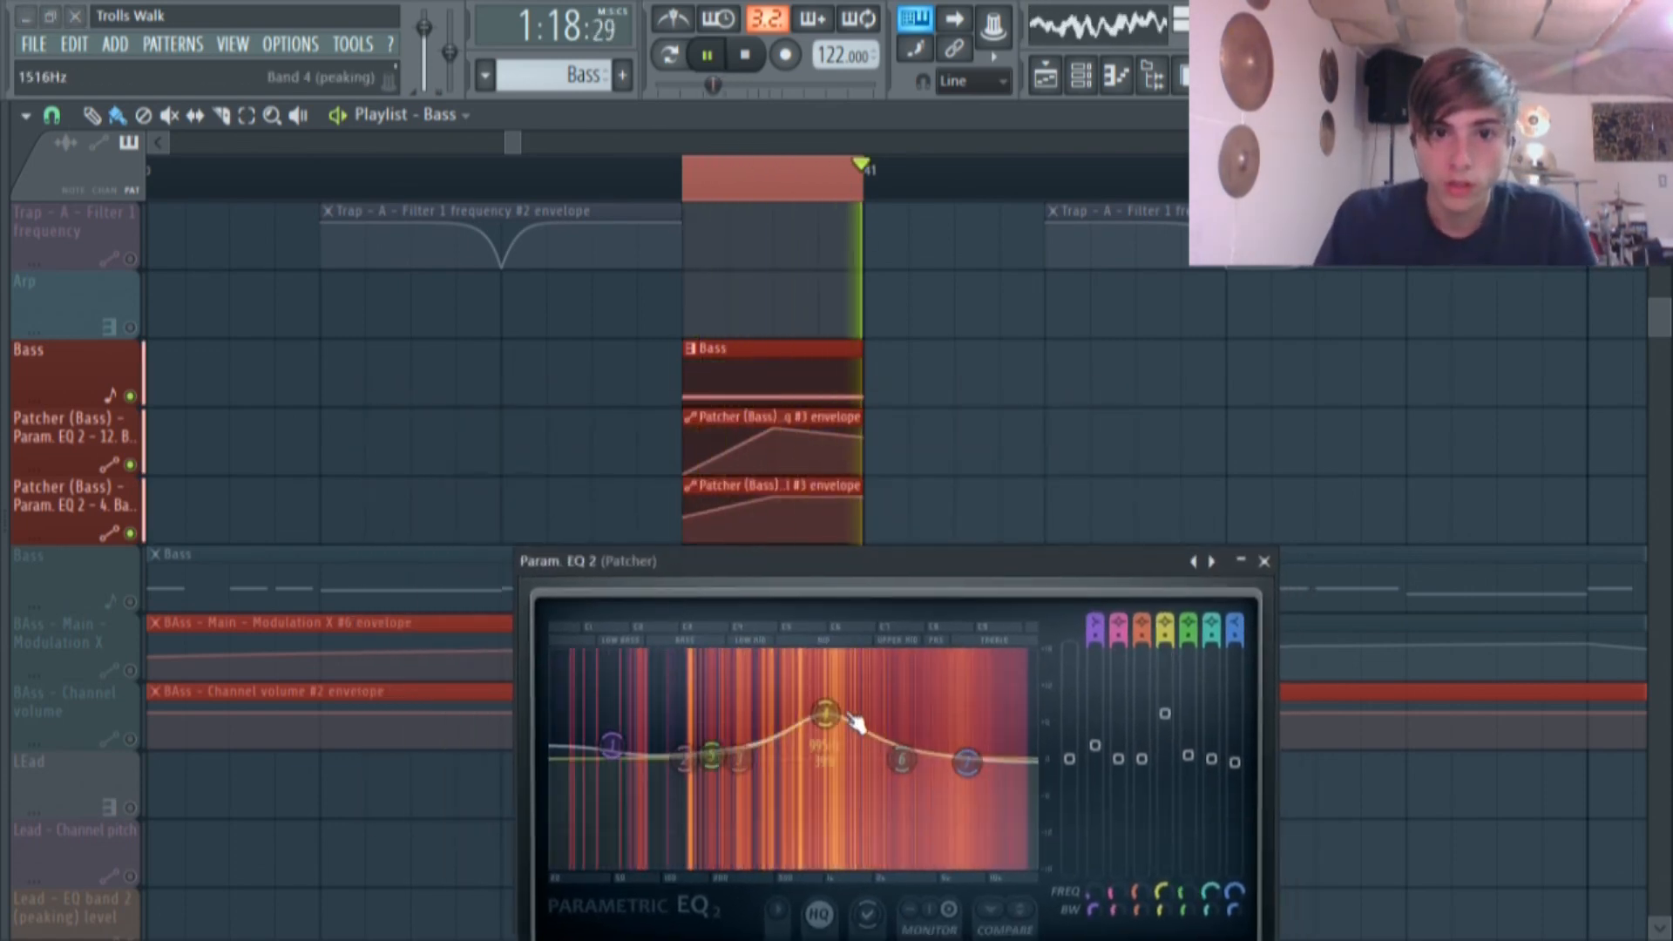
pyautogui.click(724, 54)
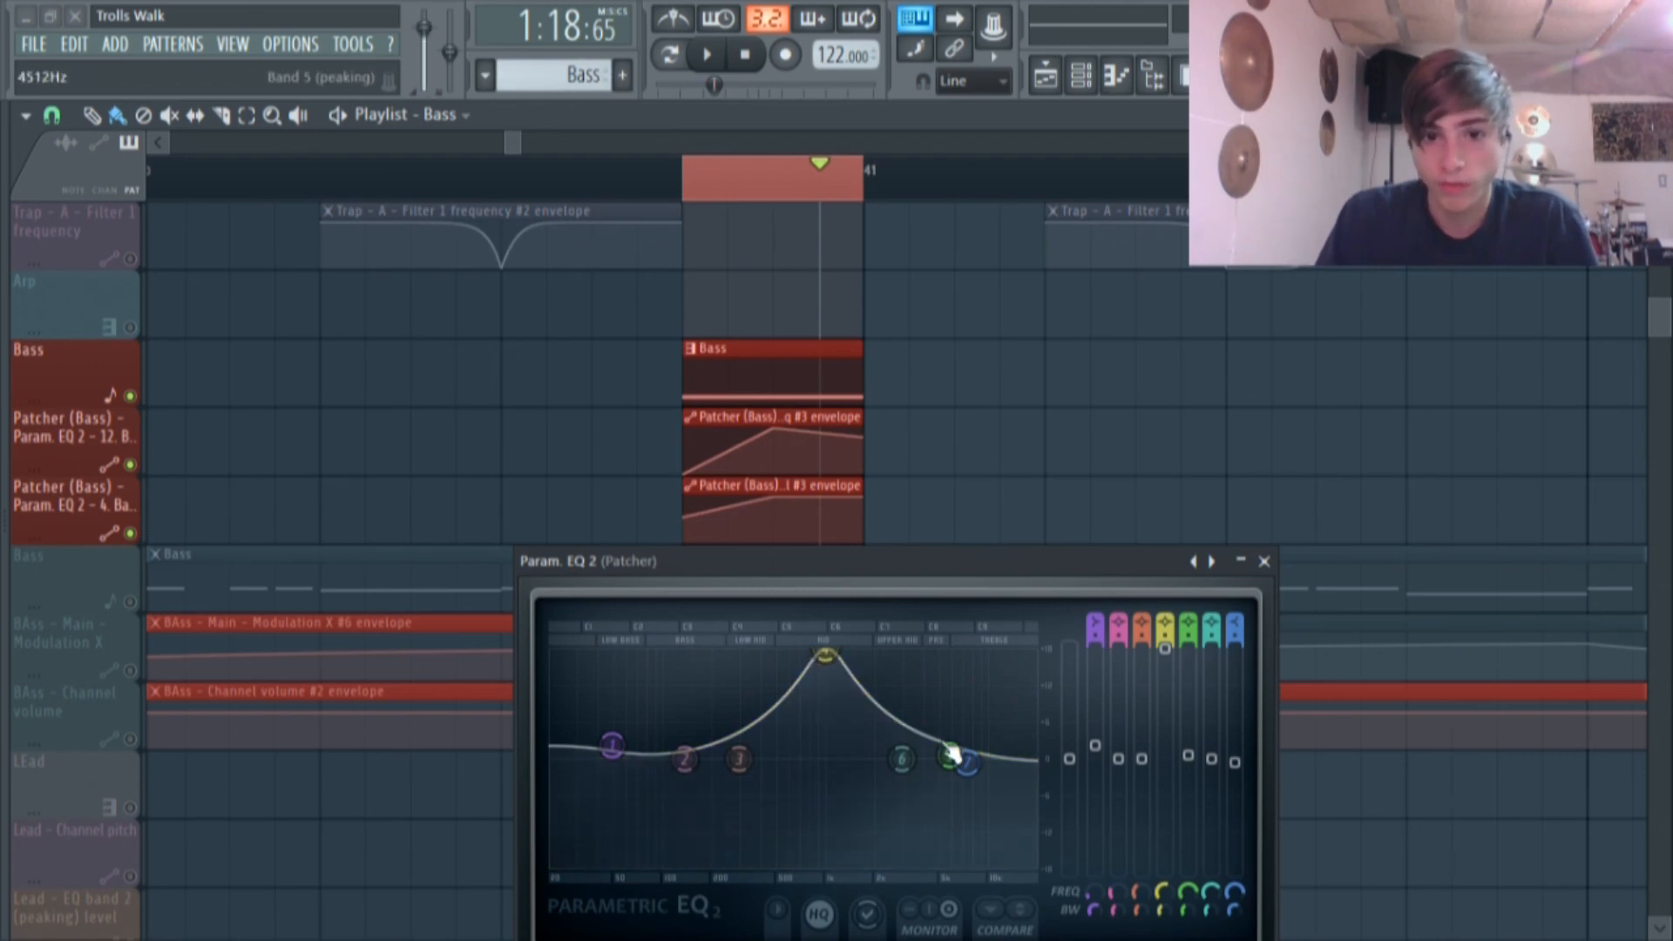
pyautogui.click(708, 55)
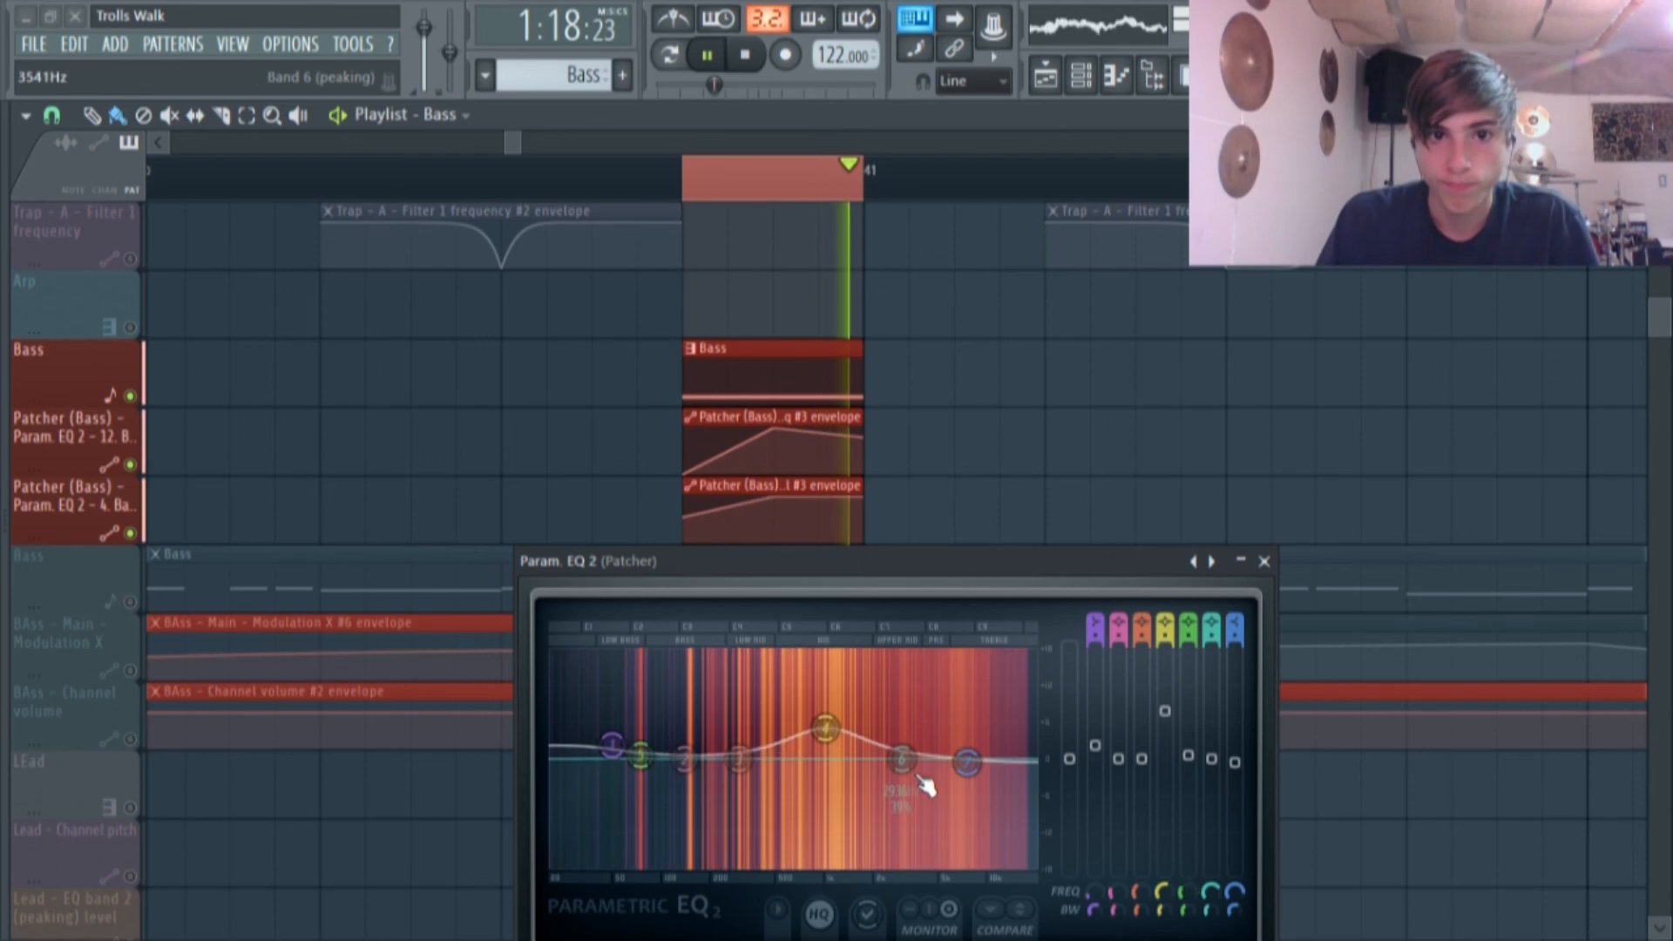
pyautogui.press('space')
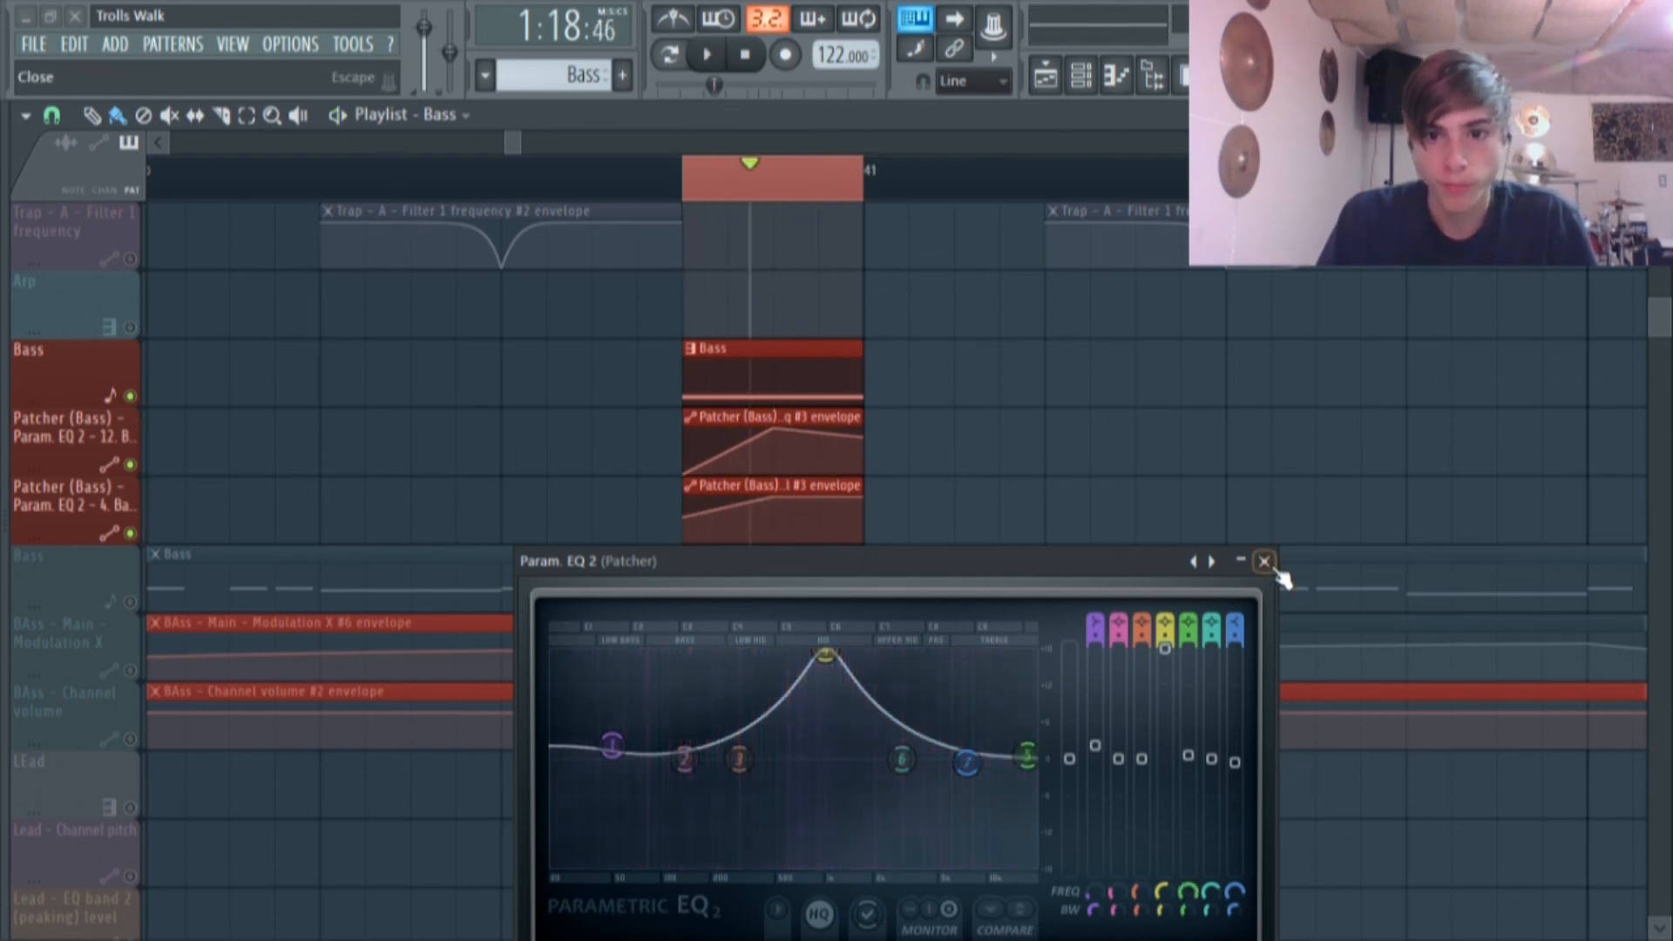
pyautogui.click(1264, 561)
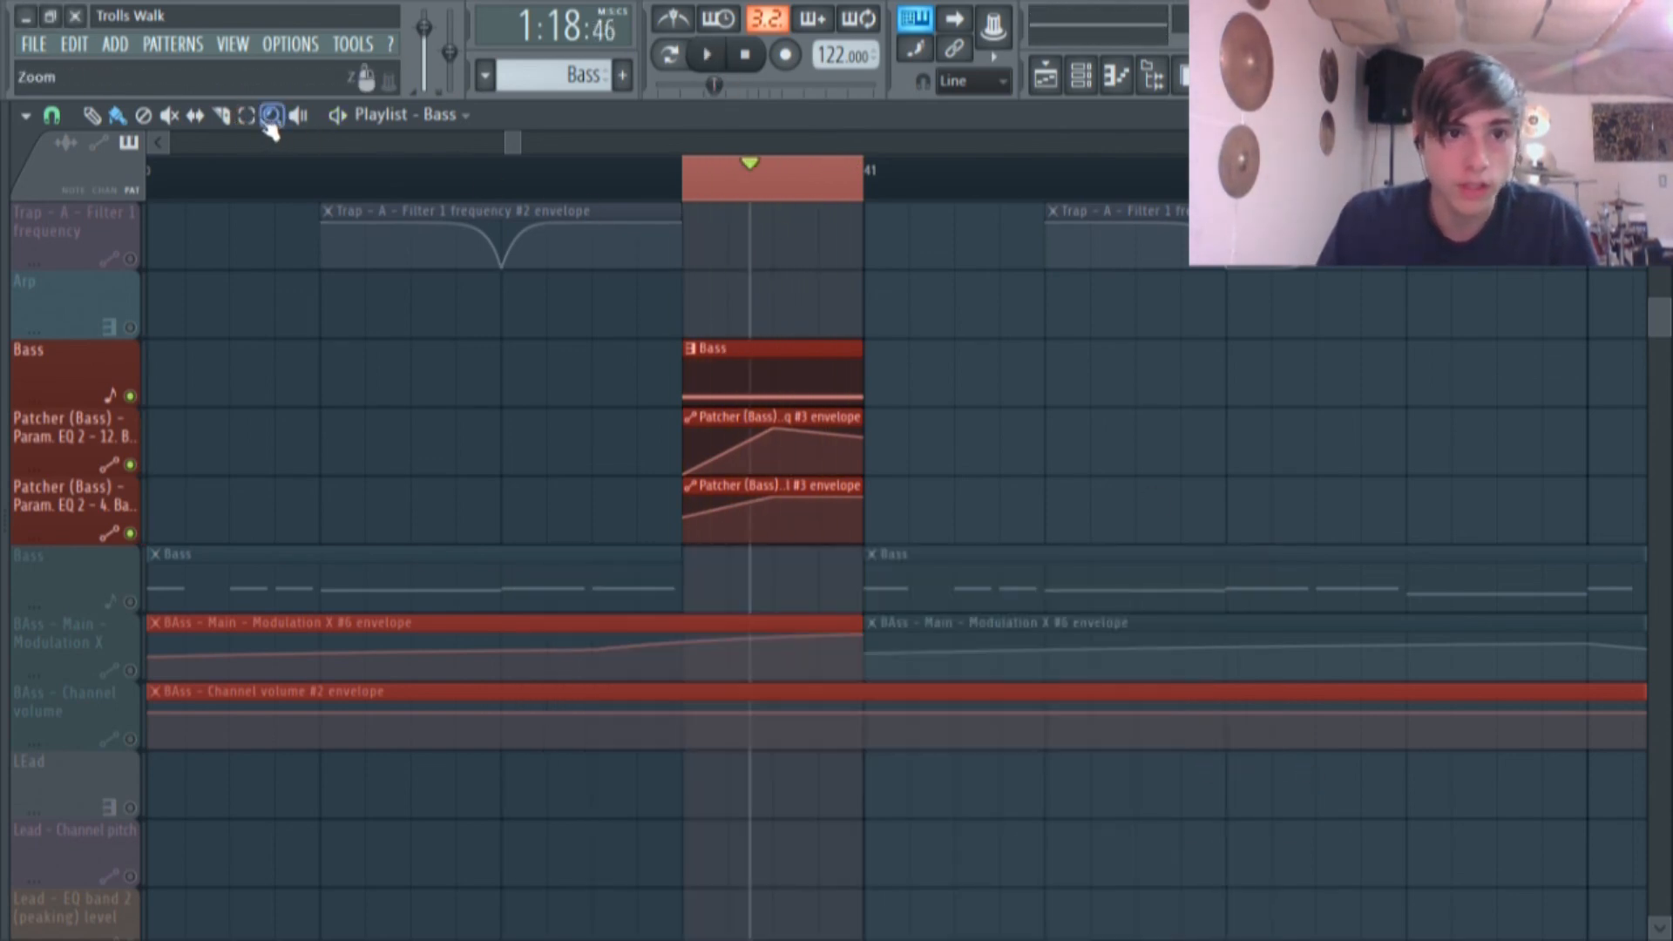
# Clear the playlist's time selection and turn off solo on the red Bass track group.
pyautogui.click(776, 201)
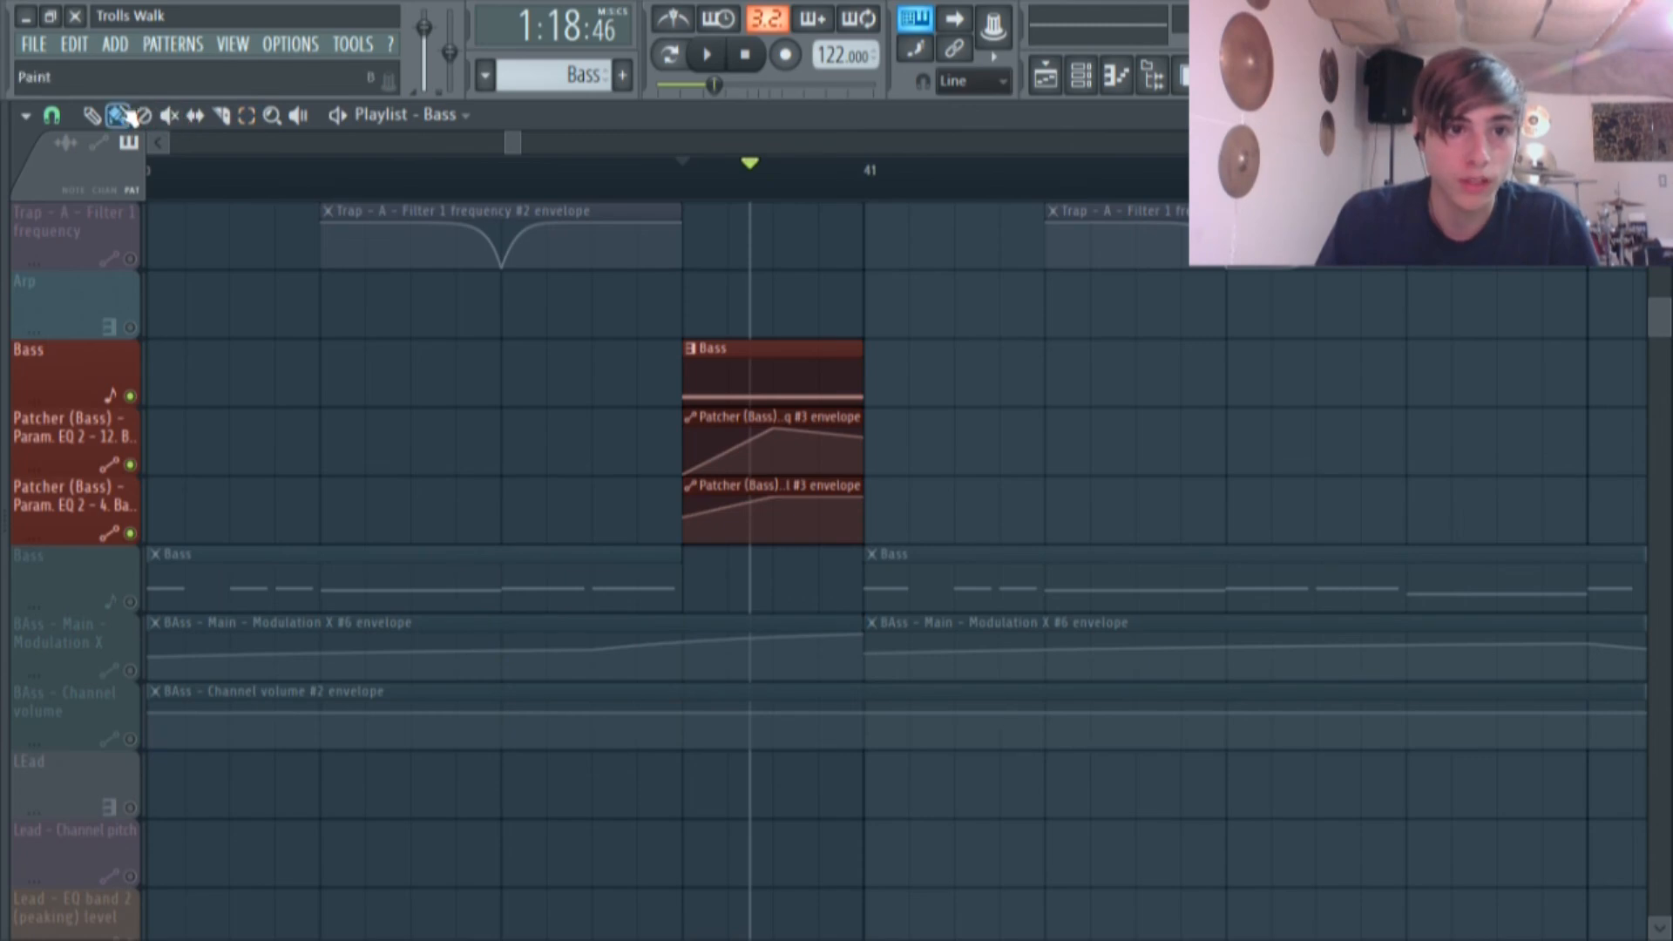
pyautogui.rightClick(131, 396)
pyautogui.scroll(-6, 467, 475)
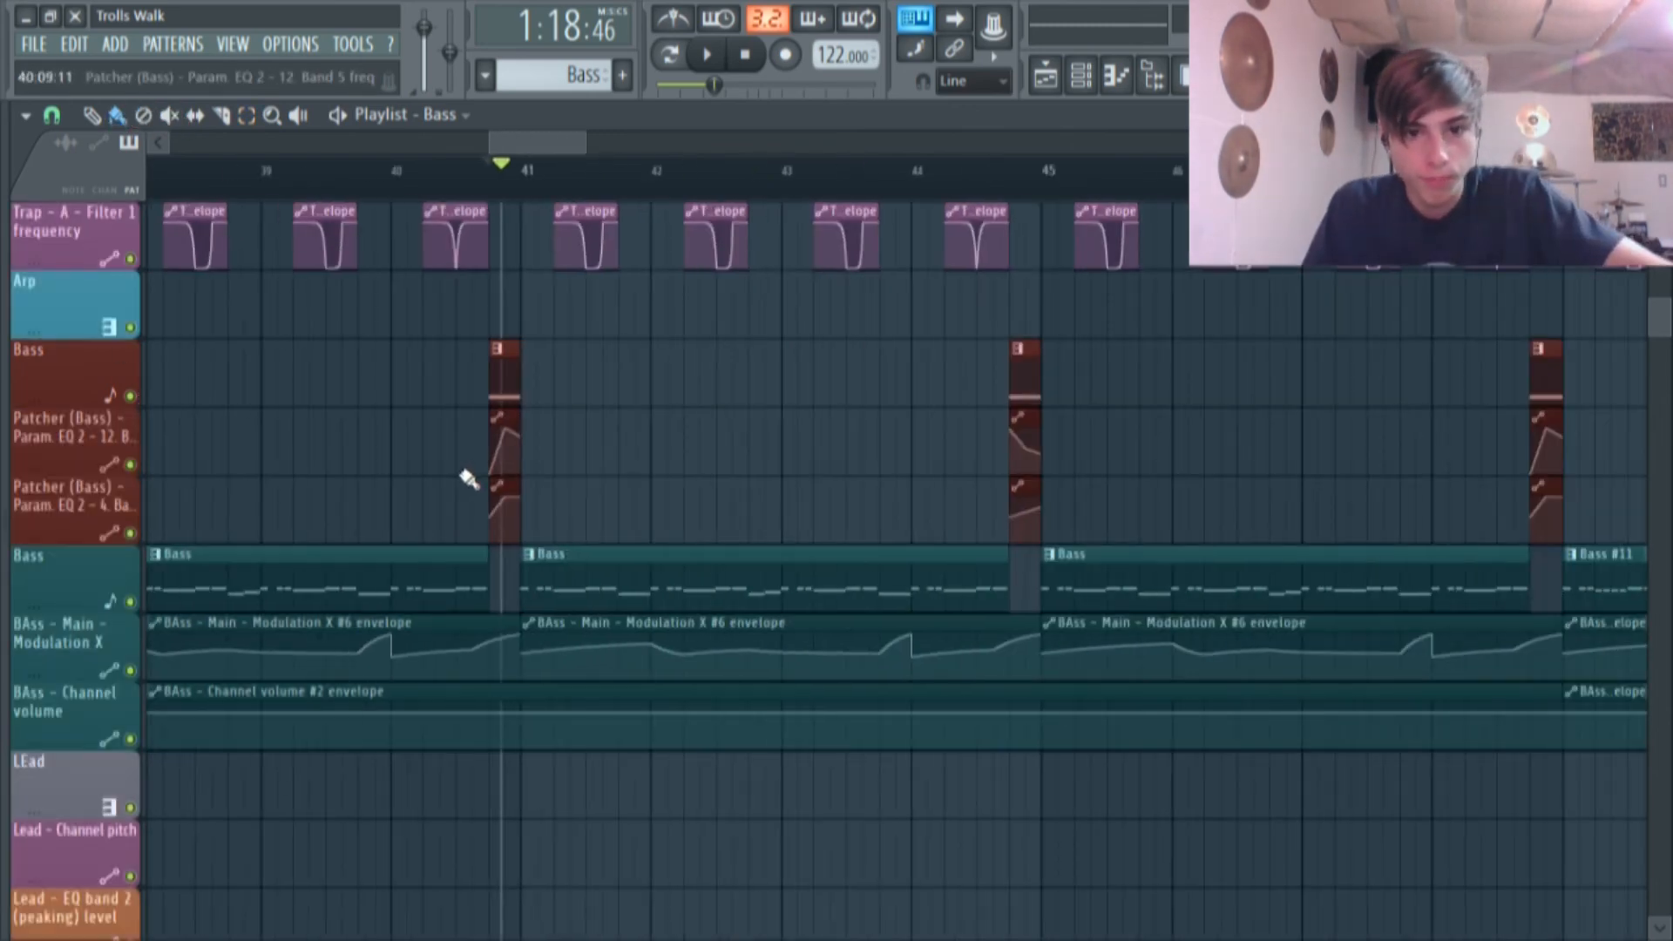
# Open the CHords #2 pattern in the piano roll to examine its Snake stop notes, and return to the playlist.
pyautogui.scroll(-10, 467, 475)
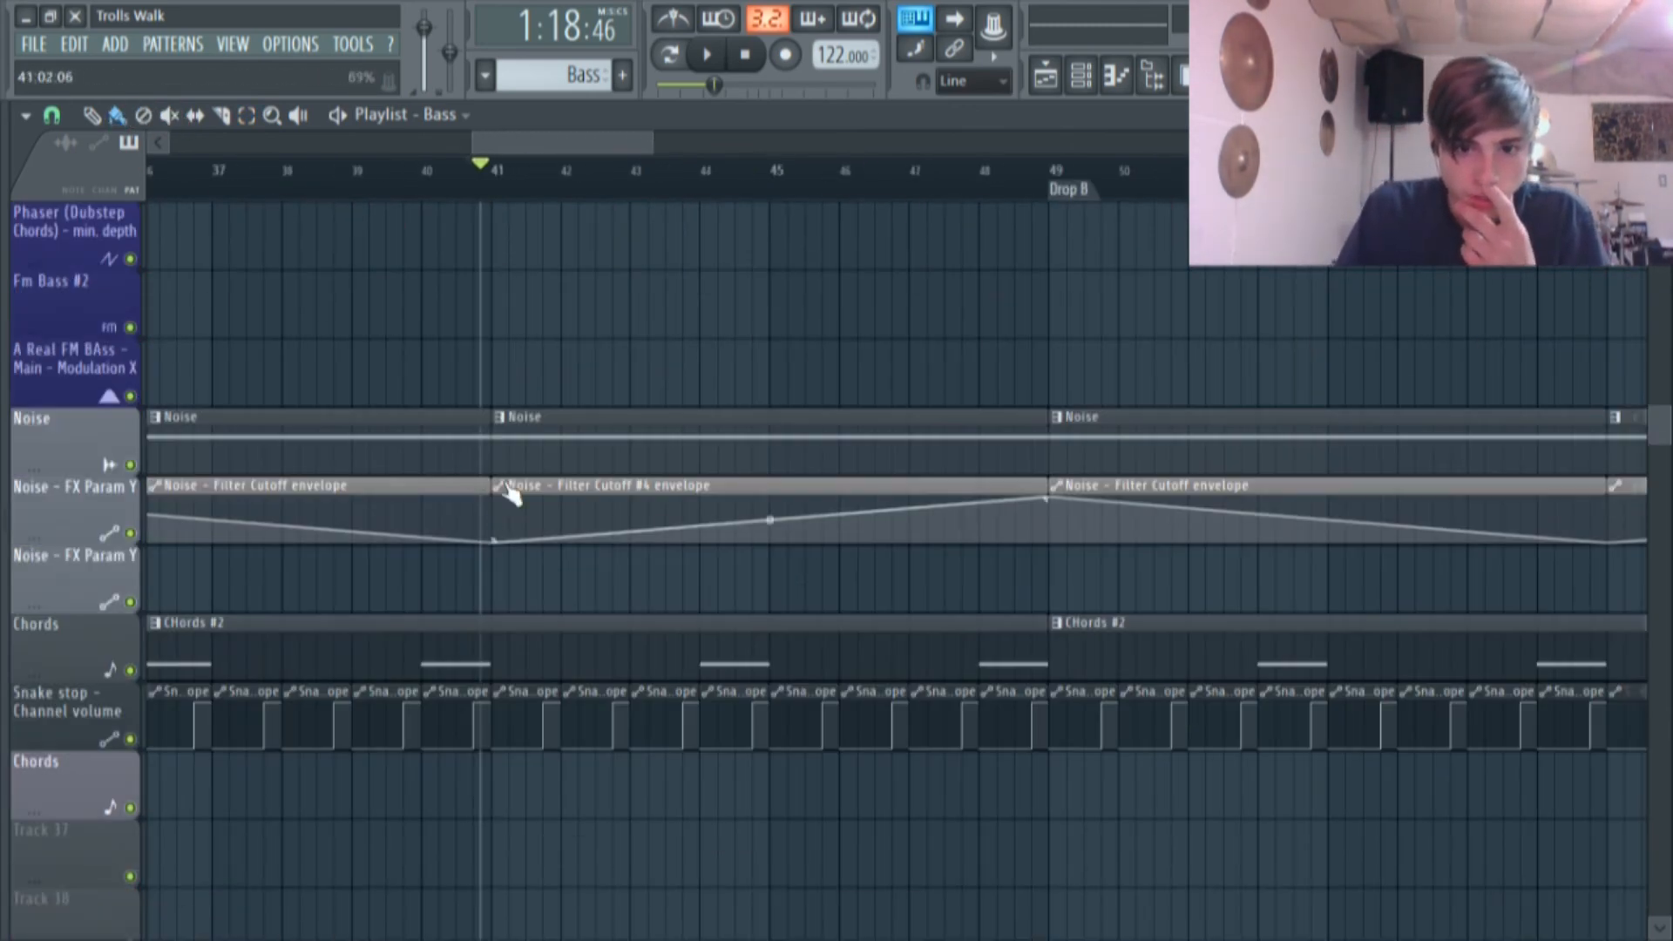
pyautogui.scroll(-4, 460, 610)
pyautogui.doubleClick(419, 647)
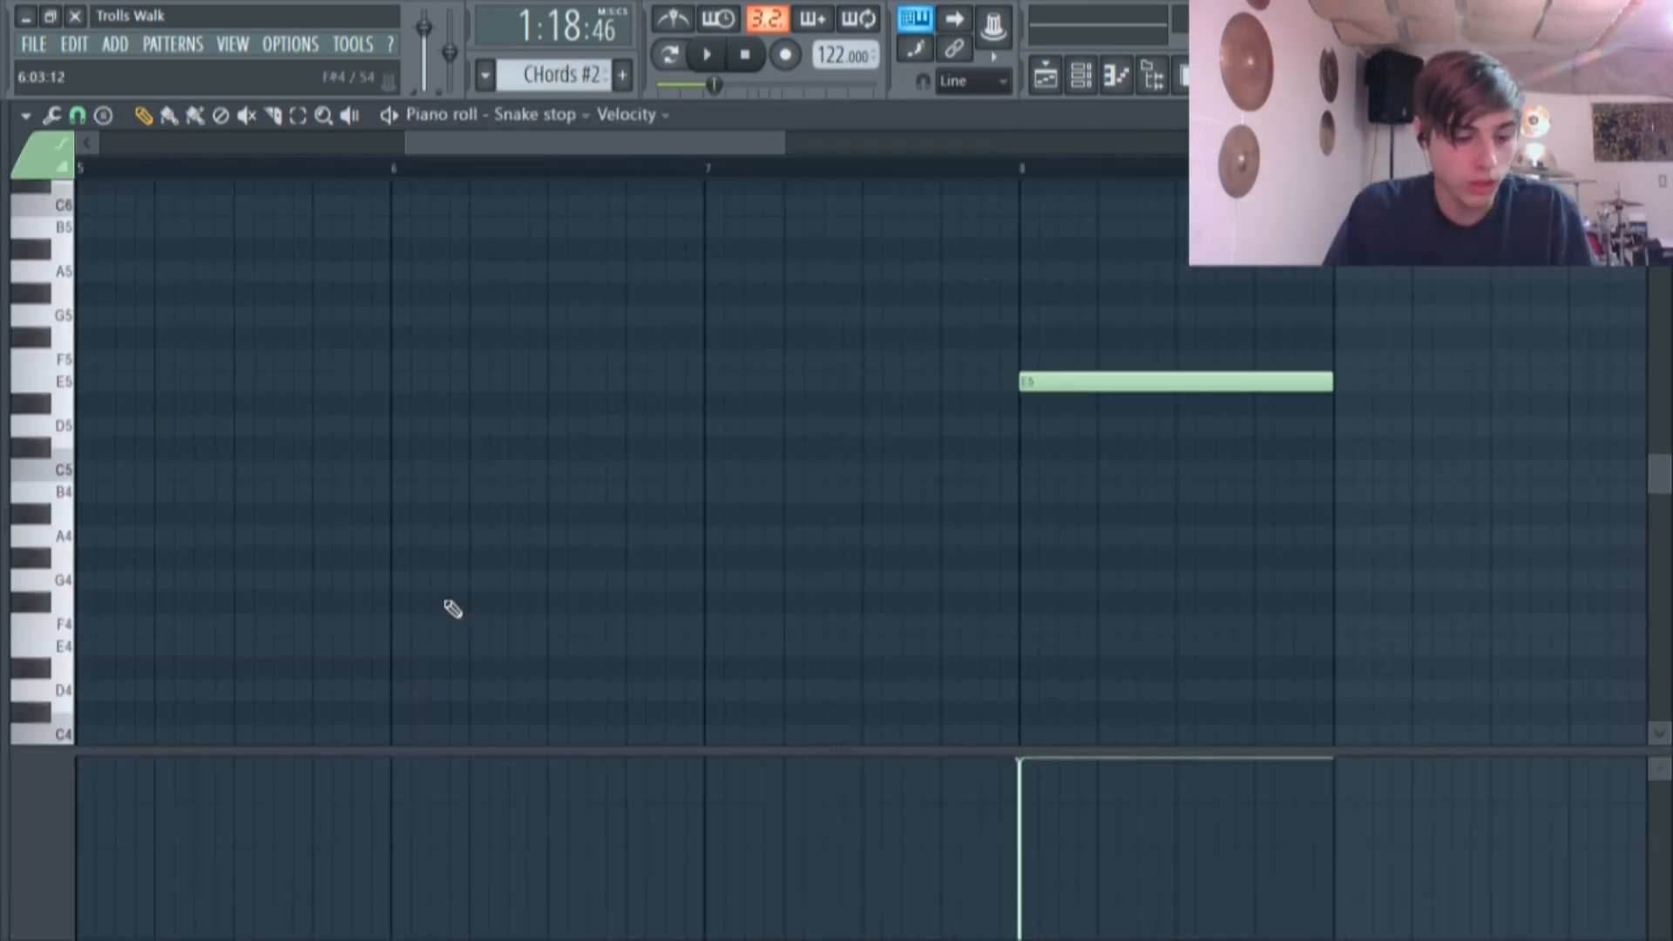
pyautogui.moveTo(654, 144); pyautogui.dragTo(597, 146)
pyautogui.scroll(5, 882, 350)
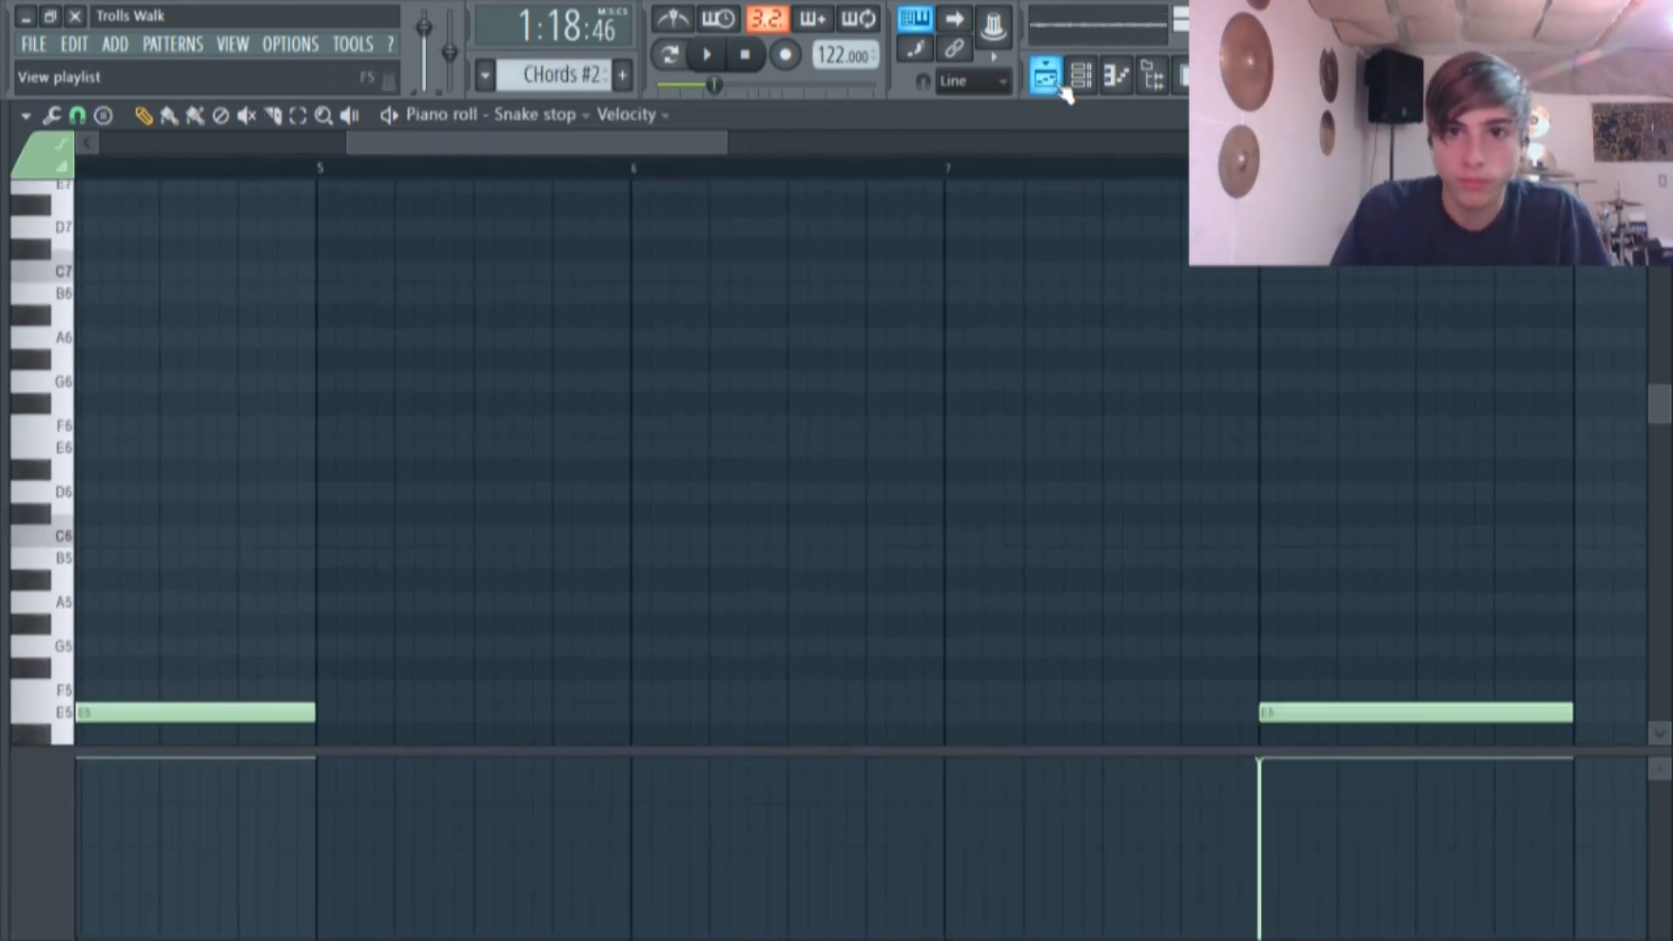
pyautogui.click(1045, 80)
pyautogui.click(1081, 80)
pyautogui.click(1080, 80)
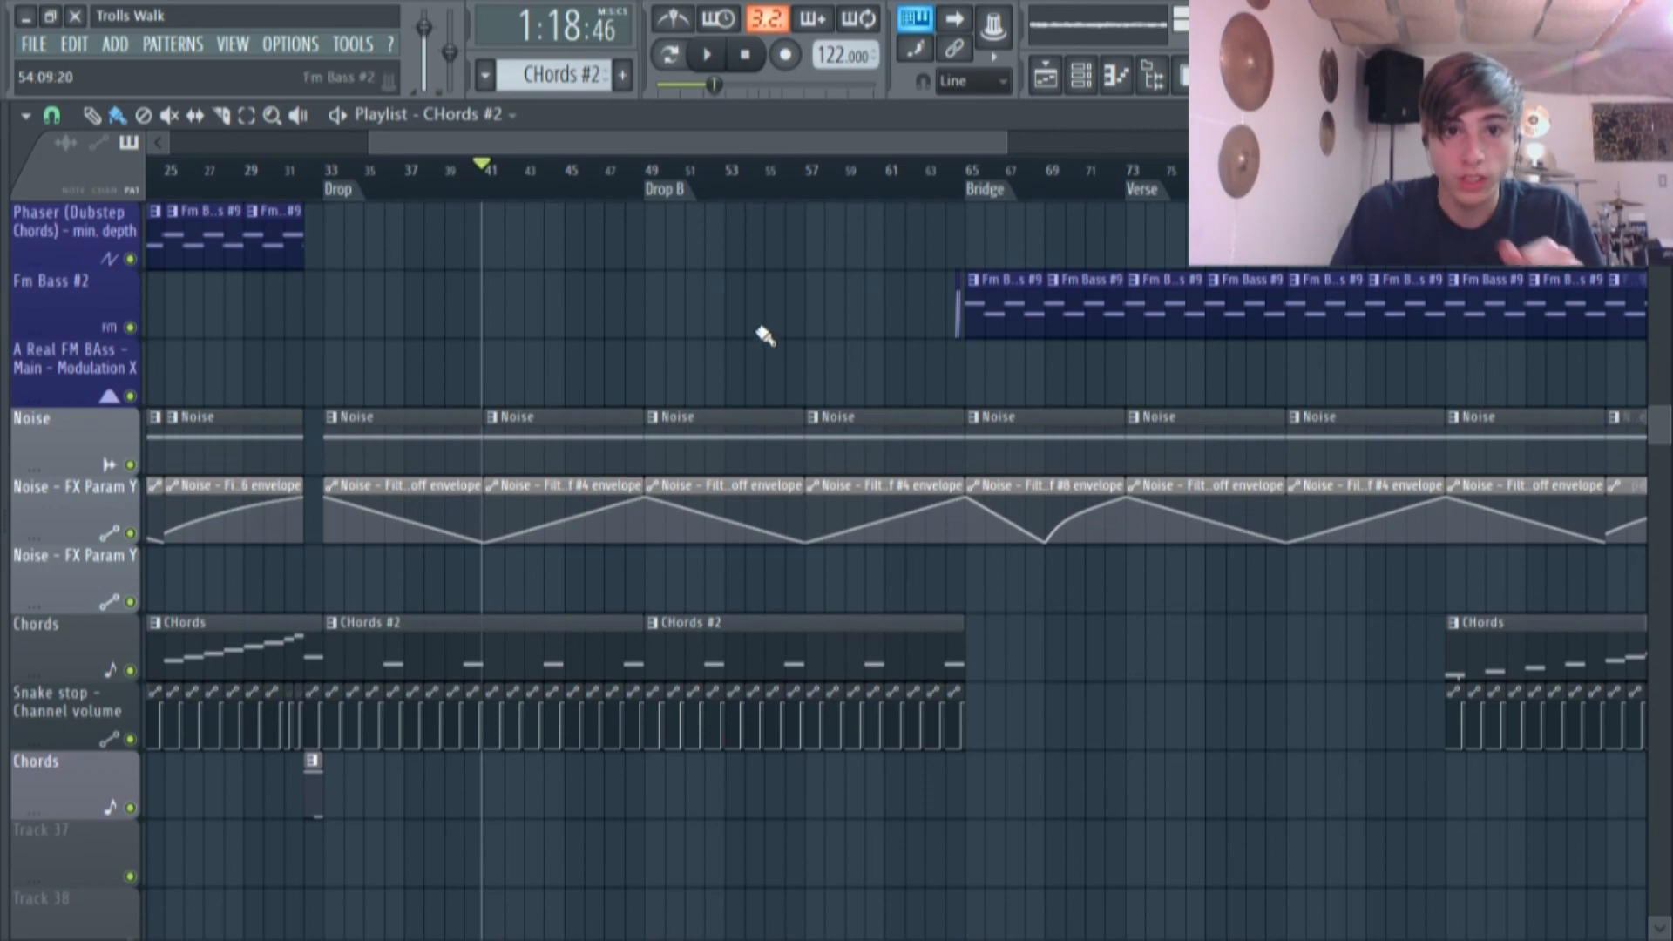
# Locate the first Bass #11 clip at Drop B and open its notes in the piano roll.
pyautogui.scroll(4, 793, 565)
pyautogui.scroll(15, 789, 560)
pyautogui.scroll(-6, 650, 329)
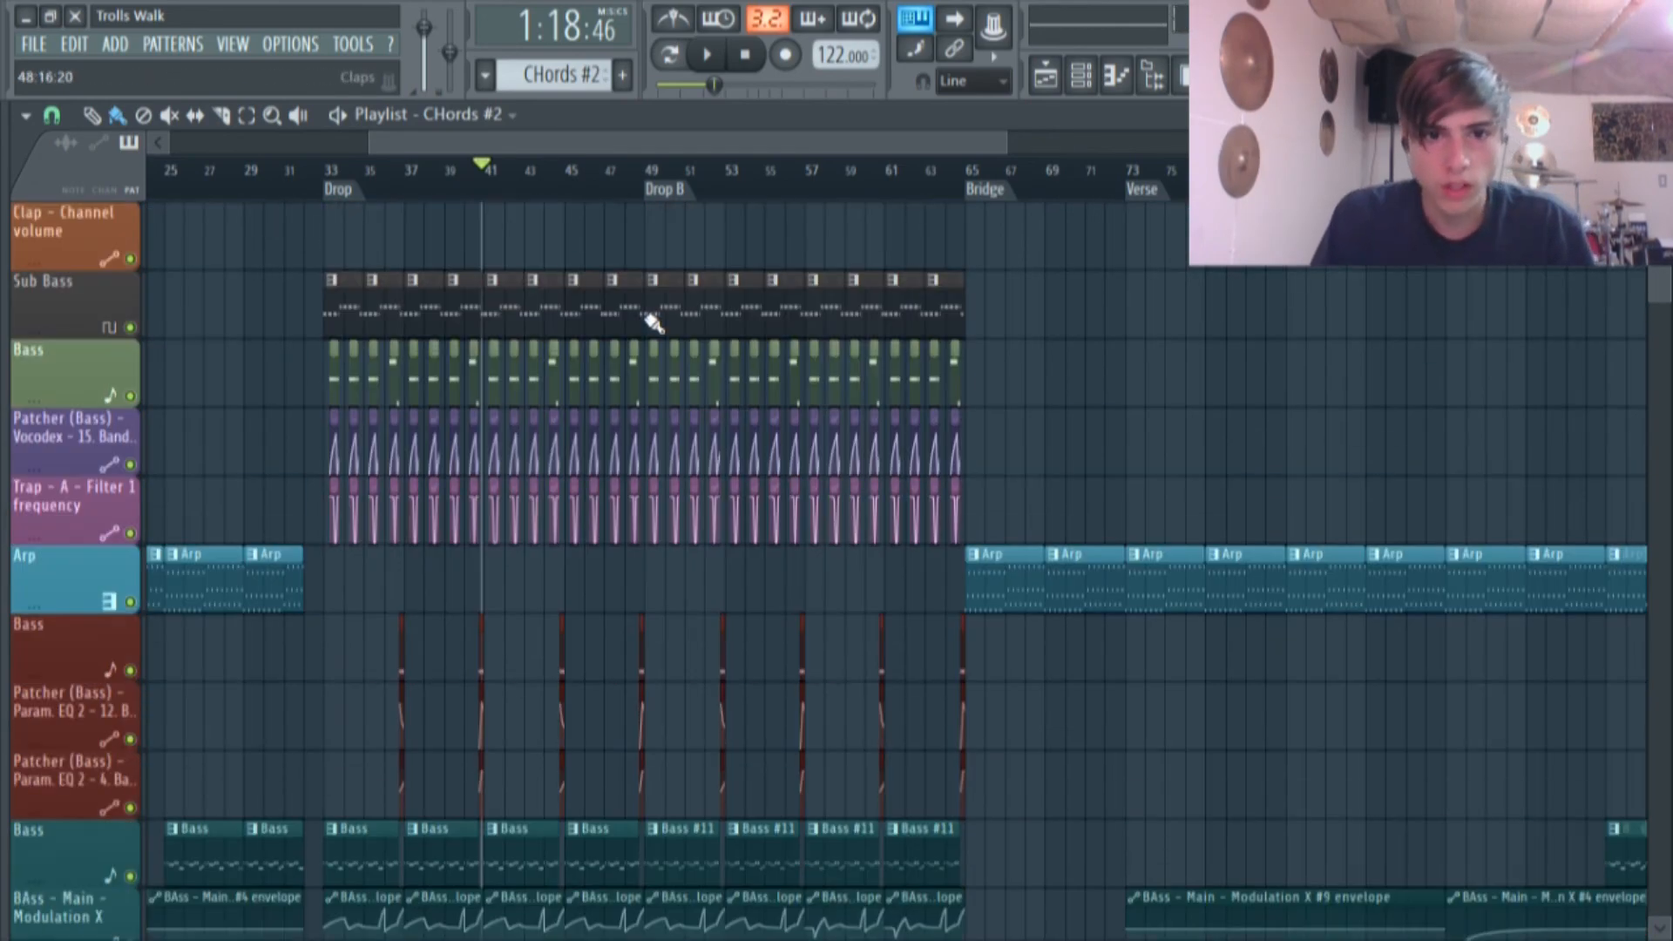
pyautogui.scroll(5, 680, 436)
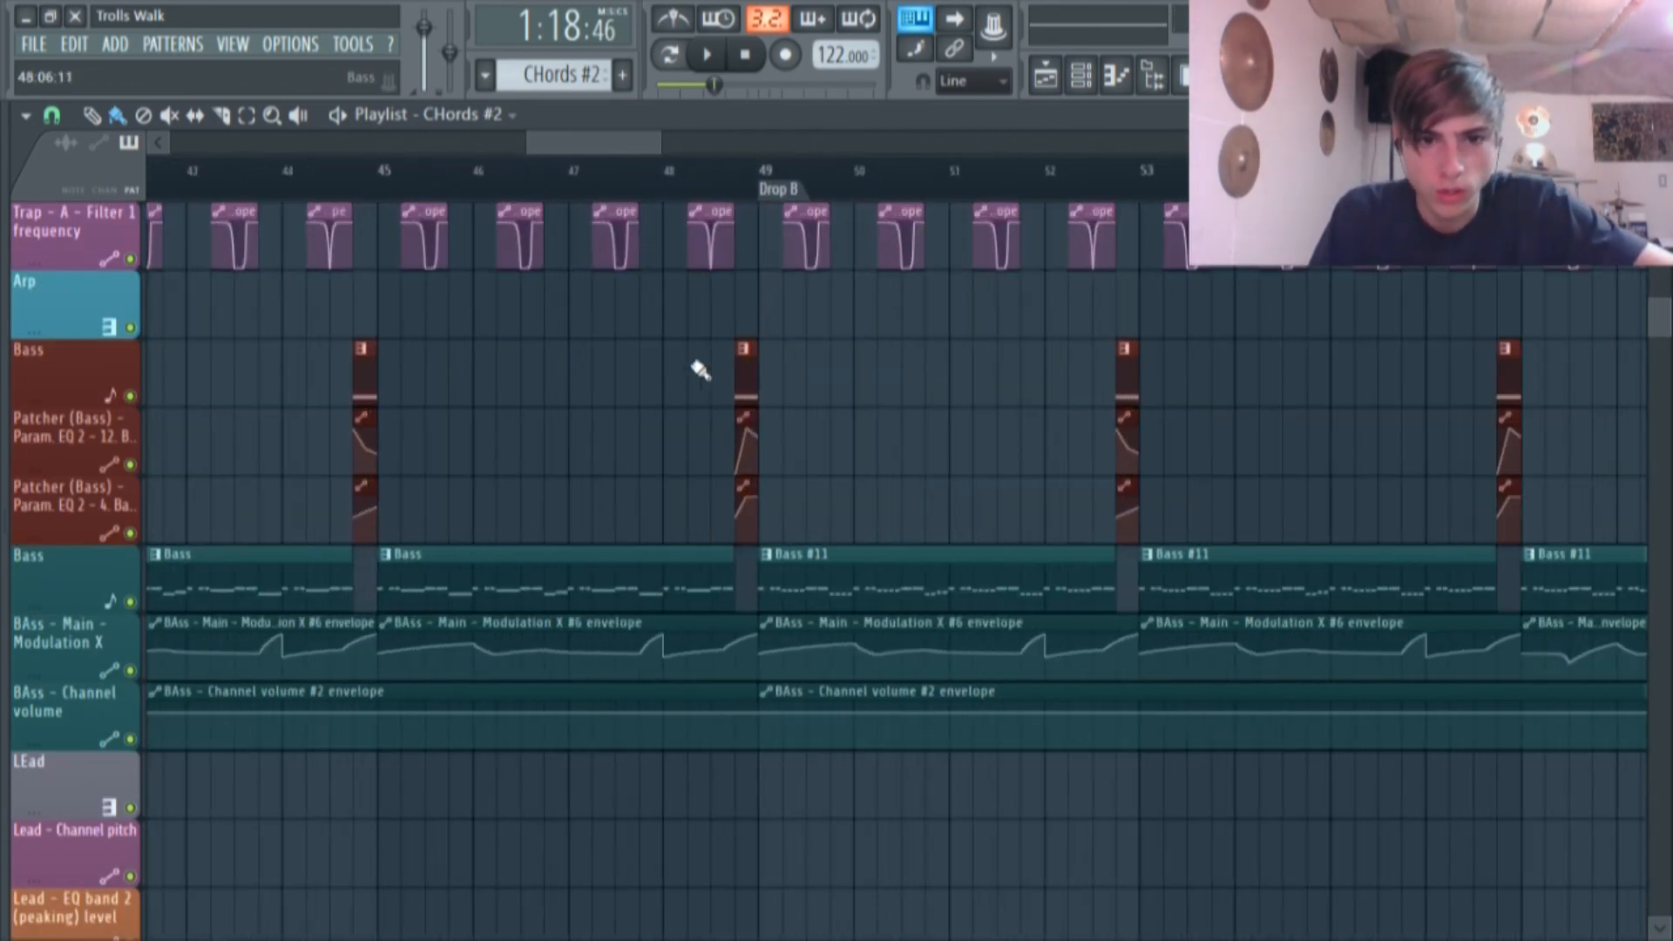
pyautogui.moveTo(598, 150); pyautogui.dragTo(610, 150)
pyautogui.doubleClick(769, 596)
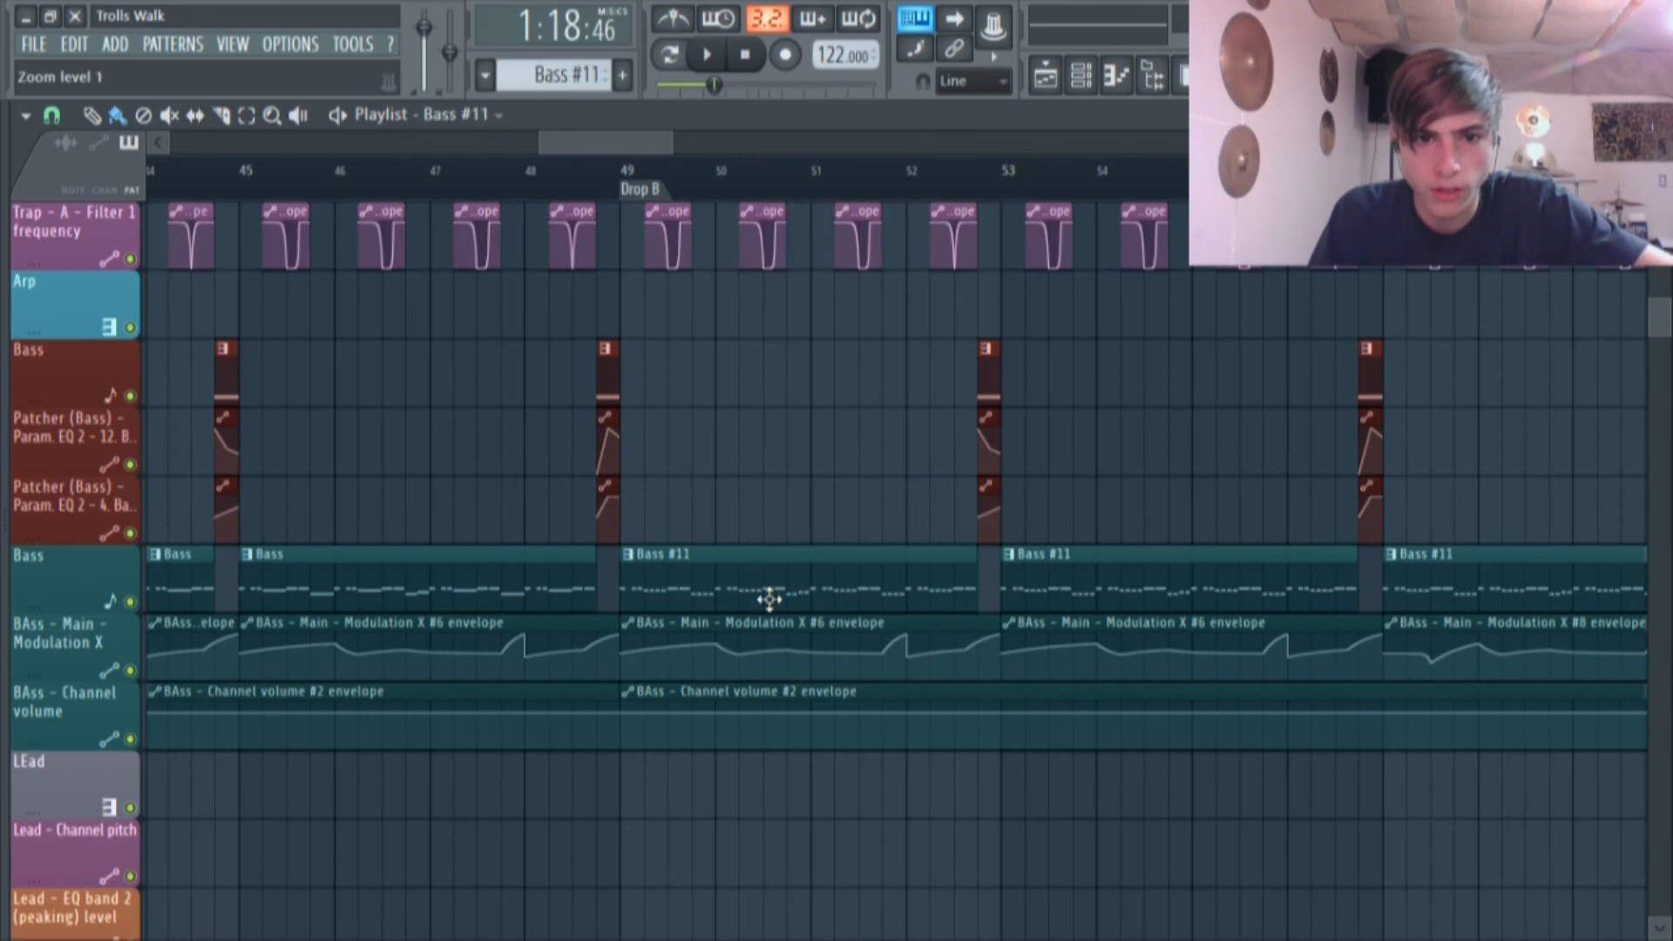
pyautogui.scroll(-10, 660, 358)
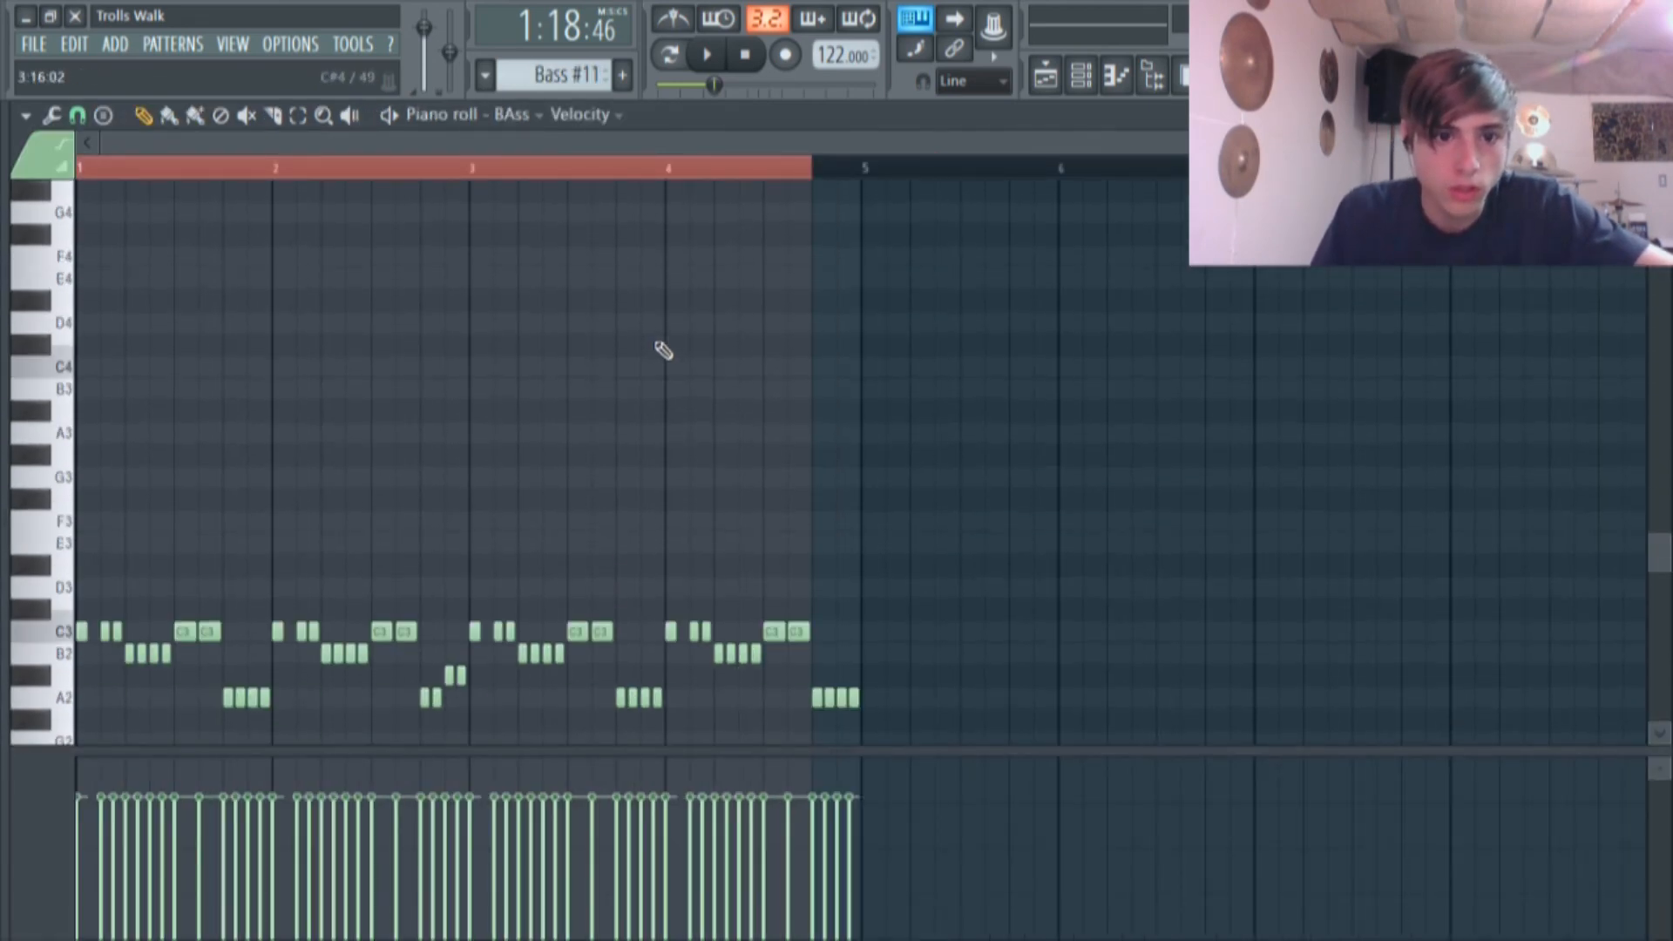
# Play the Bass #11 notes in pattern mode, stop, and return to the playlist to view the overall arrangement.
pyautogui.click(669, 54)
pyautogui.click(707, 57)
pyautogui.scroll(-3, 627, 228)
pyautogui.scroll(1, 568, 242)
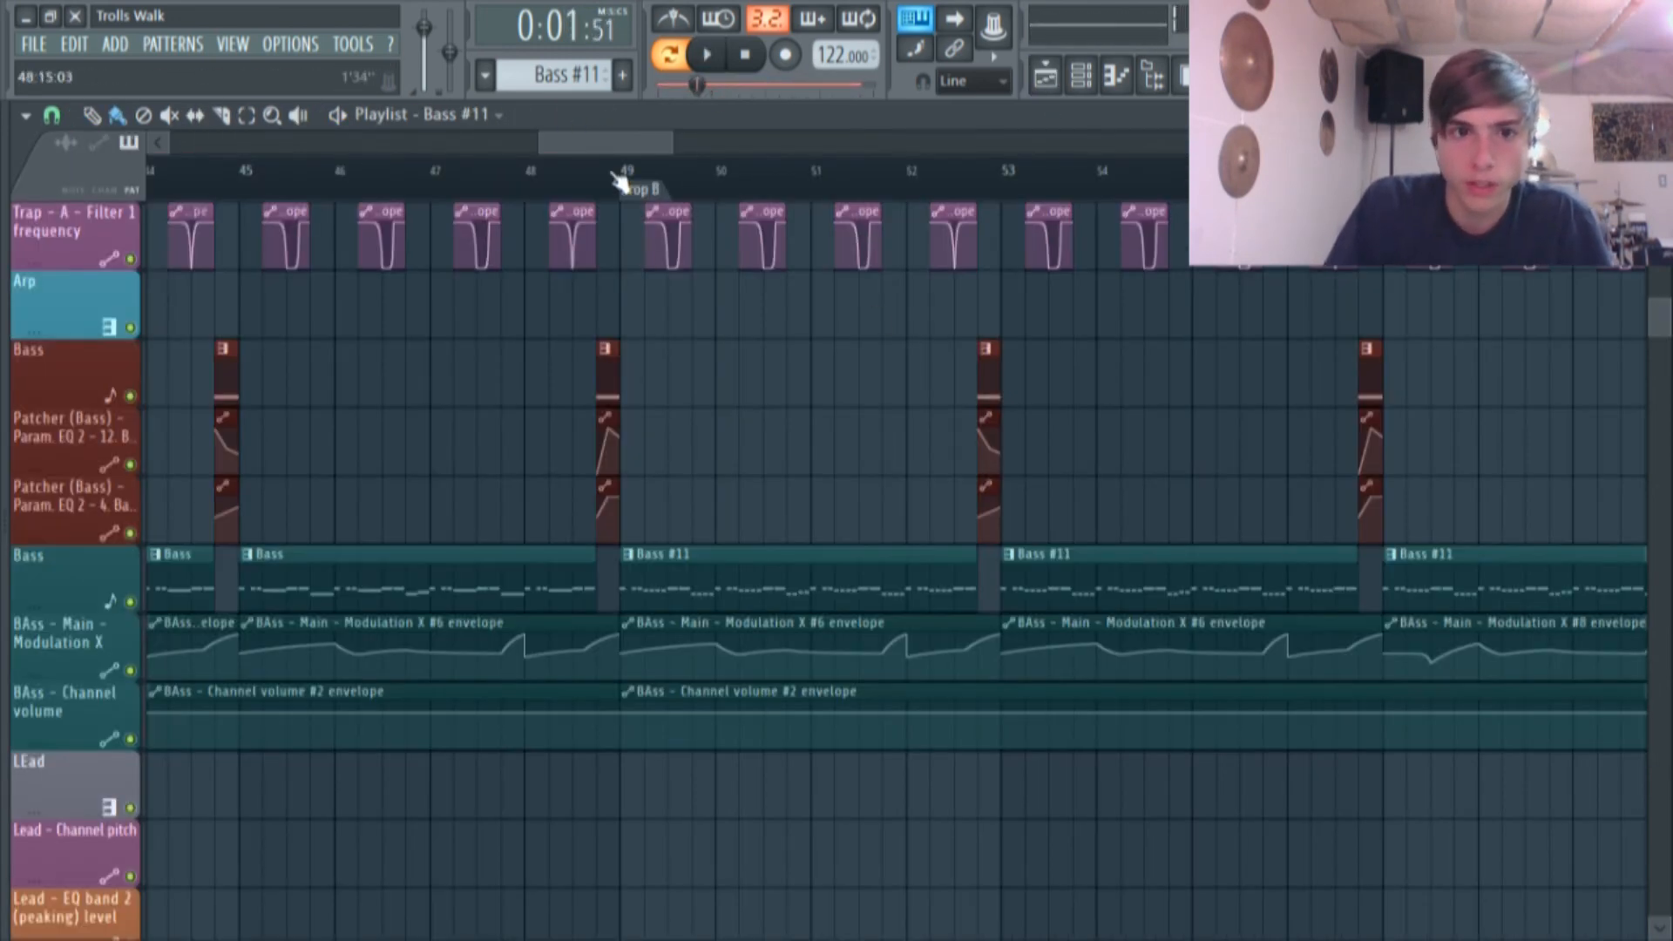
pyautogui.scroll(-5, 799, 646)
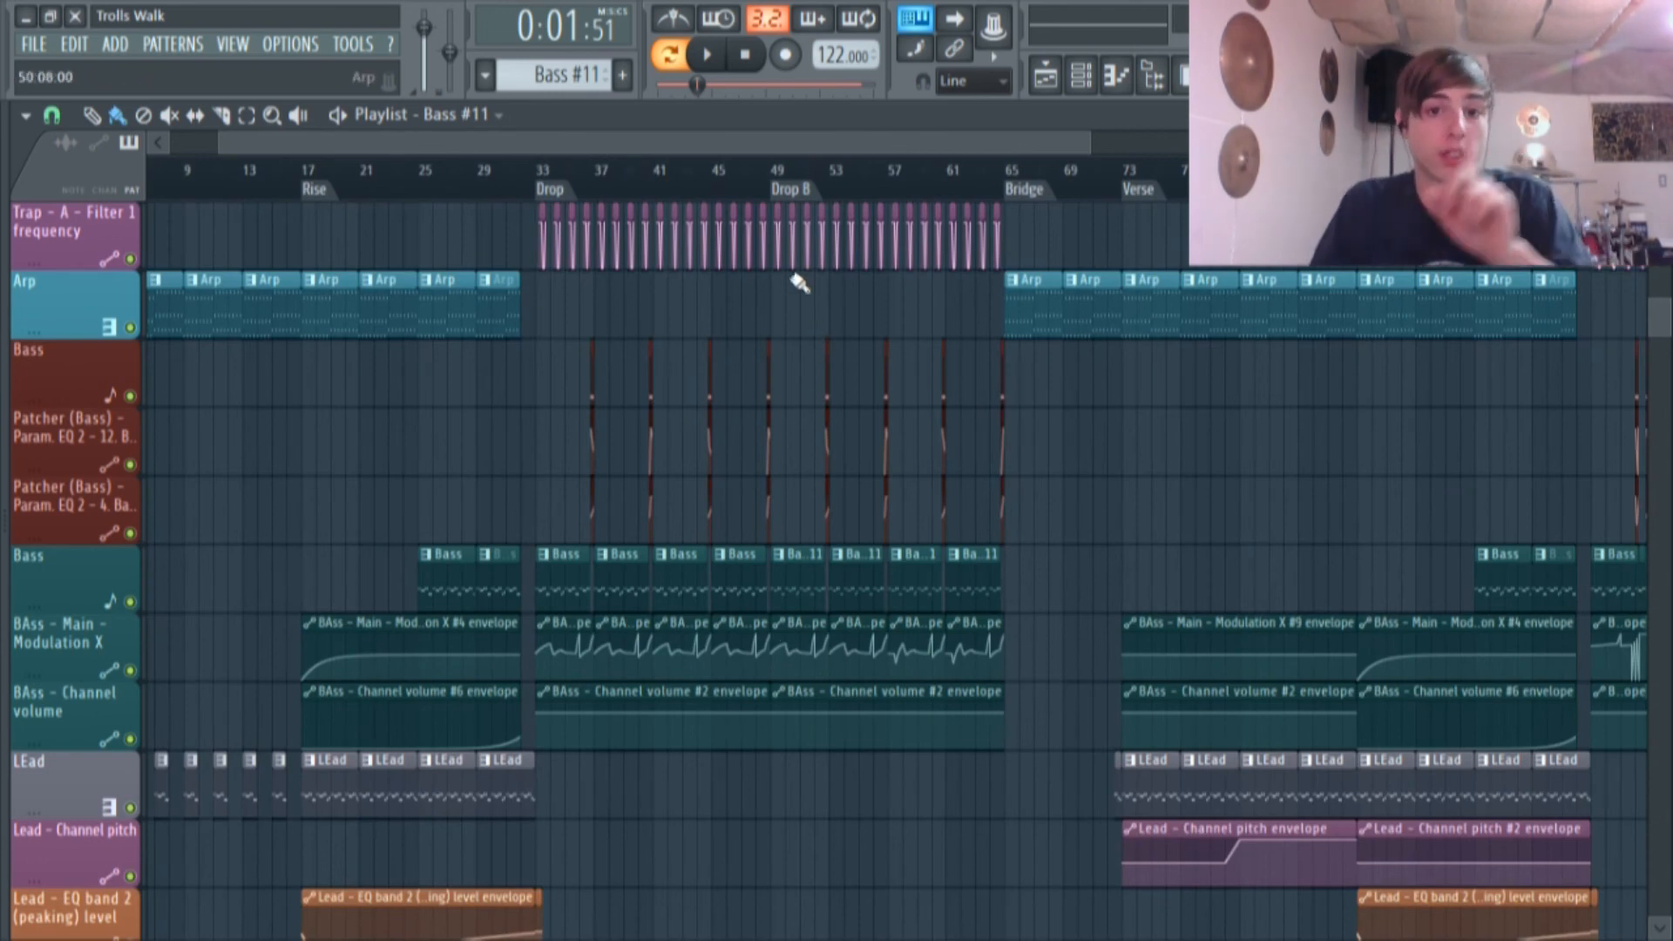
# Locate the Drumz clip at the start of the Bridge, examine its kick steps in the channel rack, and return to the playlist.
pyautogui.hscroll(4, 841, 143)
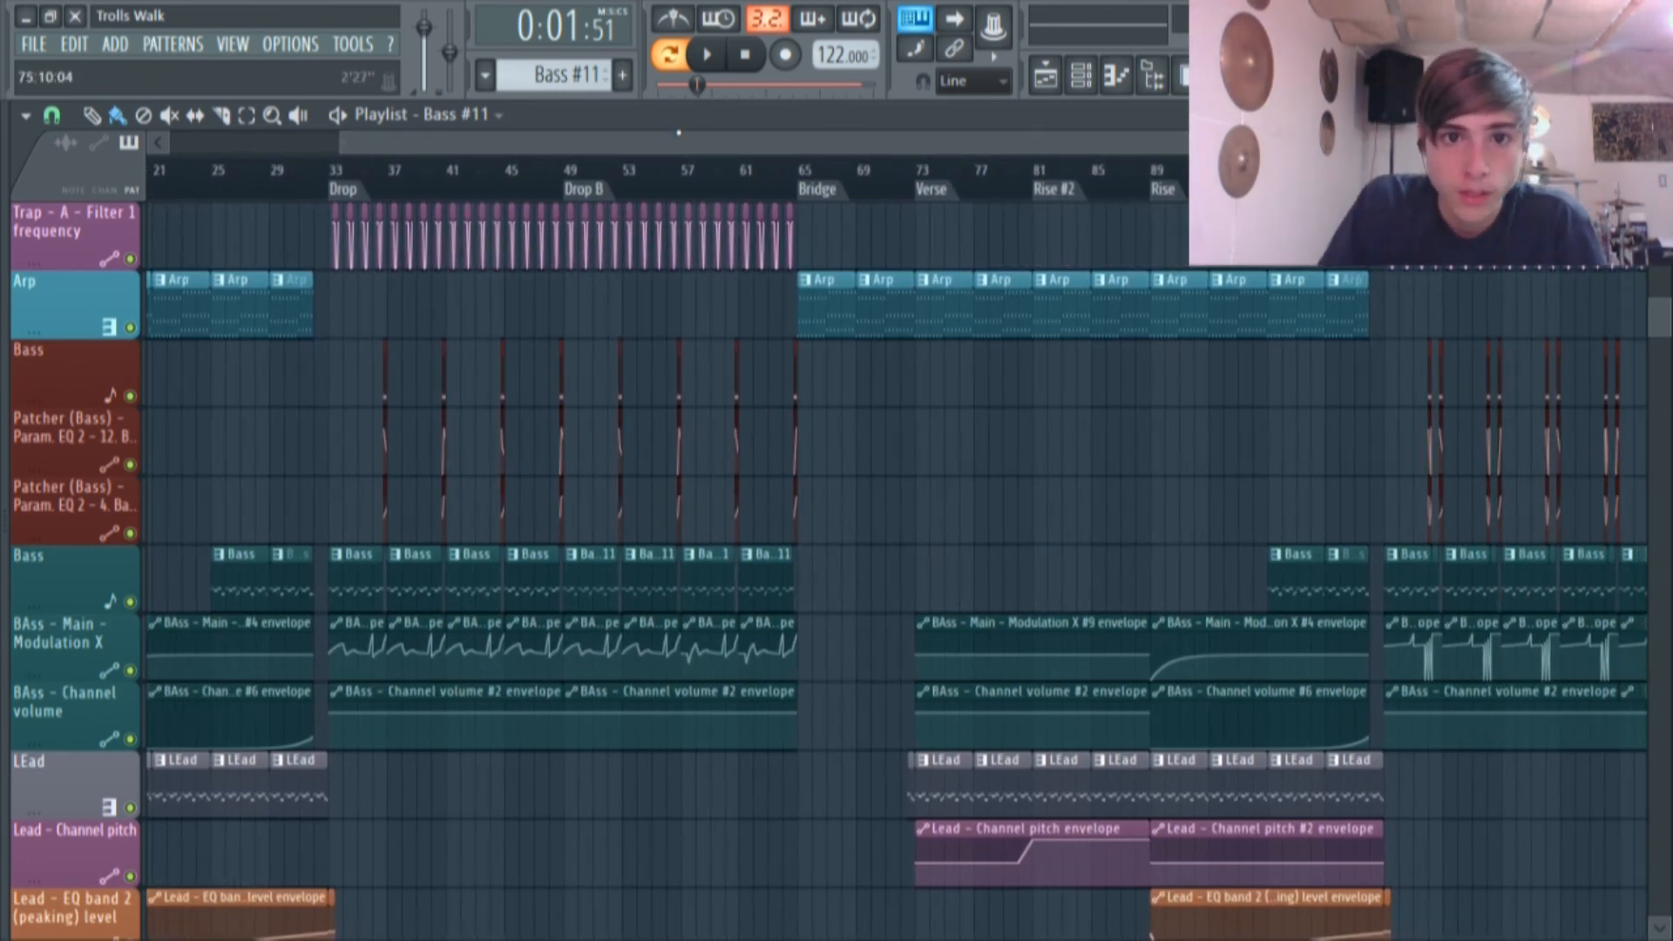
pyautogui.scroll(3, 791, 369)
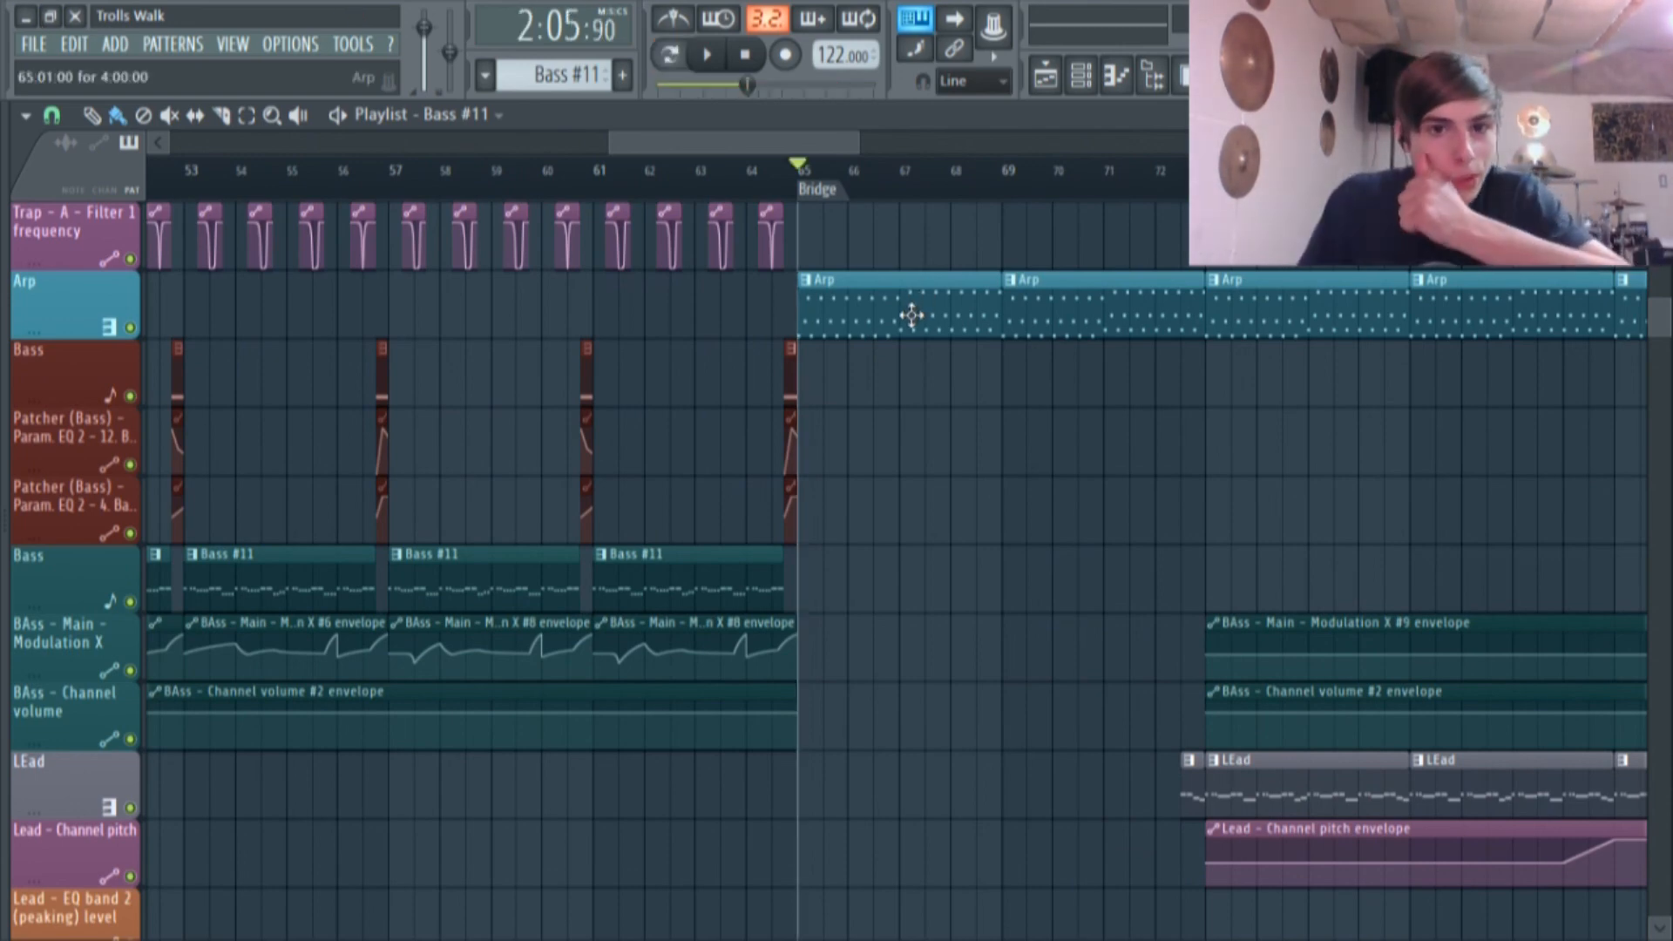
pyautogui.scroll(7, 915, 390)
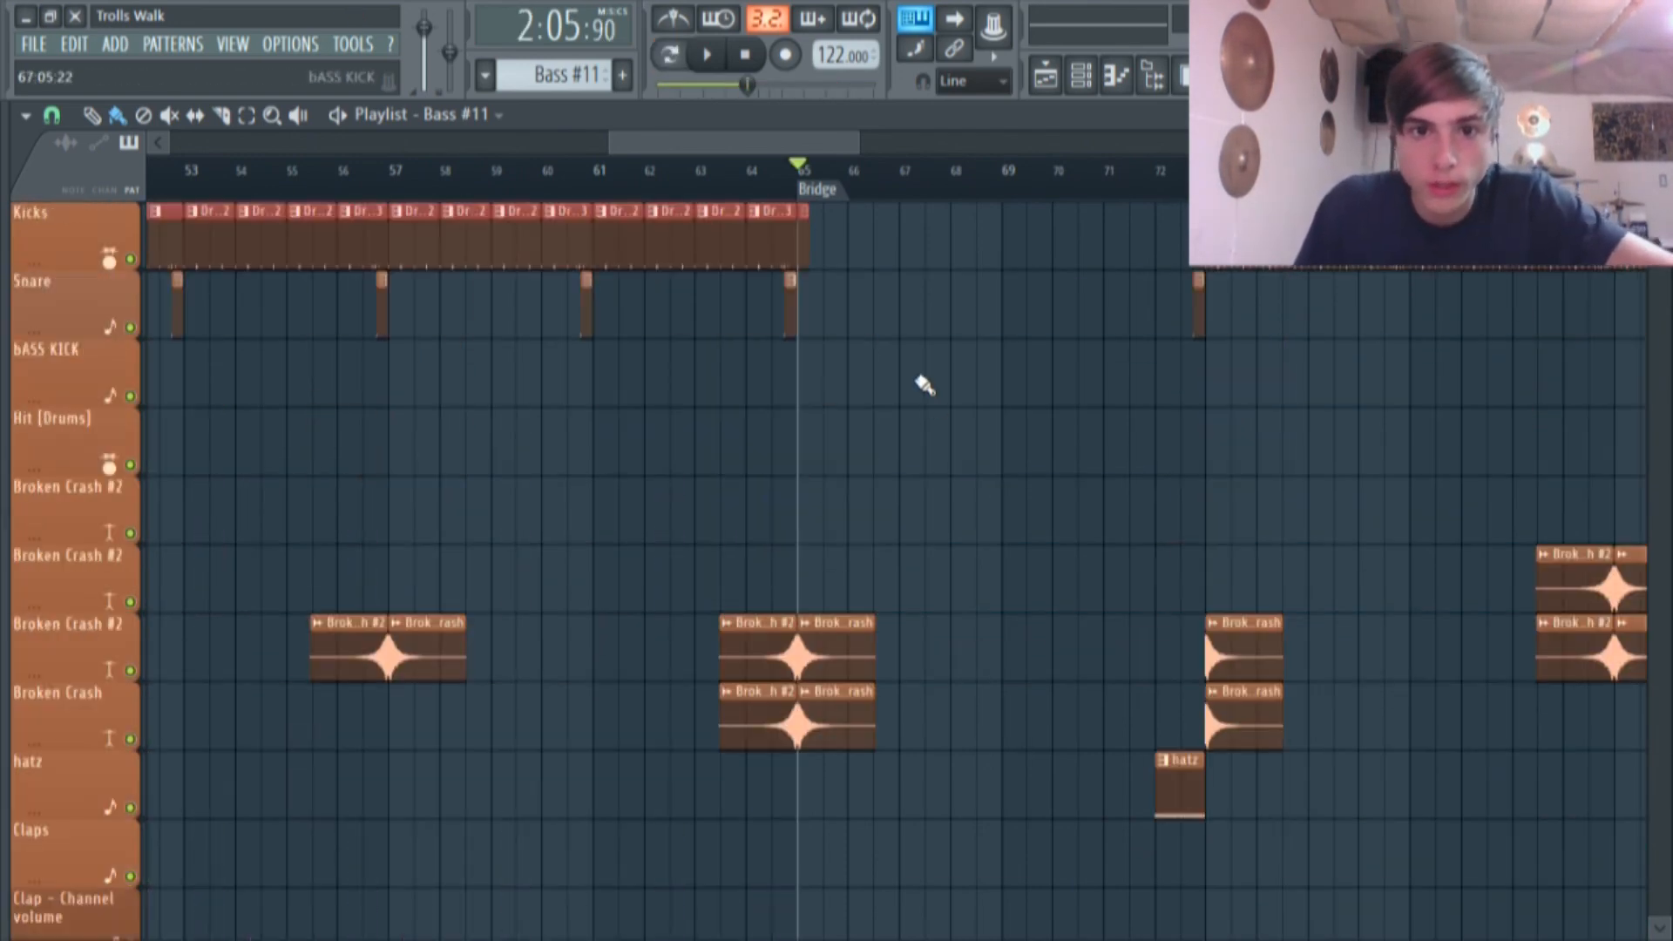
pyautogui.scroll(3, 852, 412)
pyautogui.scroll(4, 852, 414)
pyautogui.scroll(3, 795, 355)
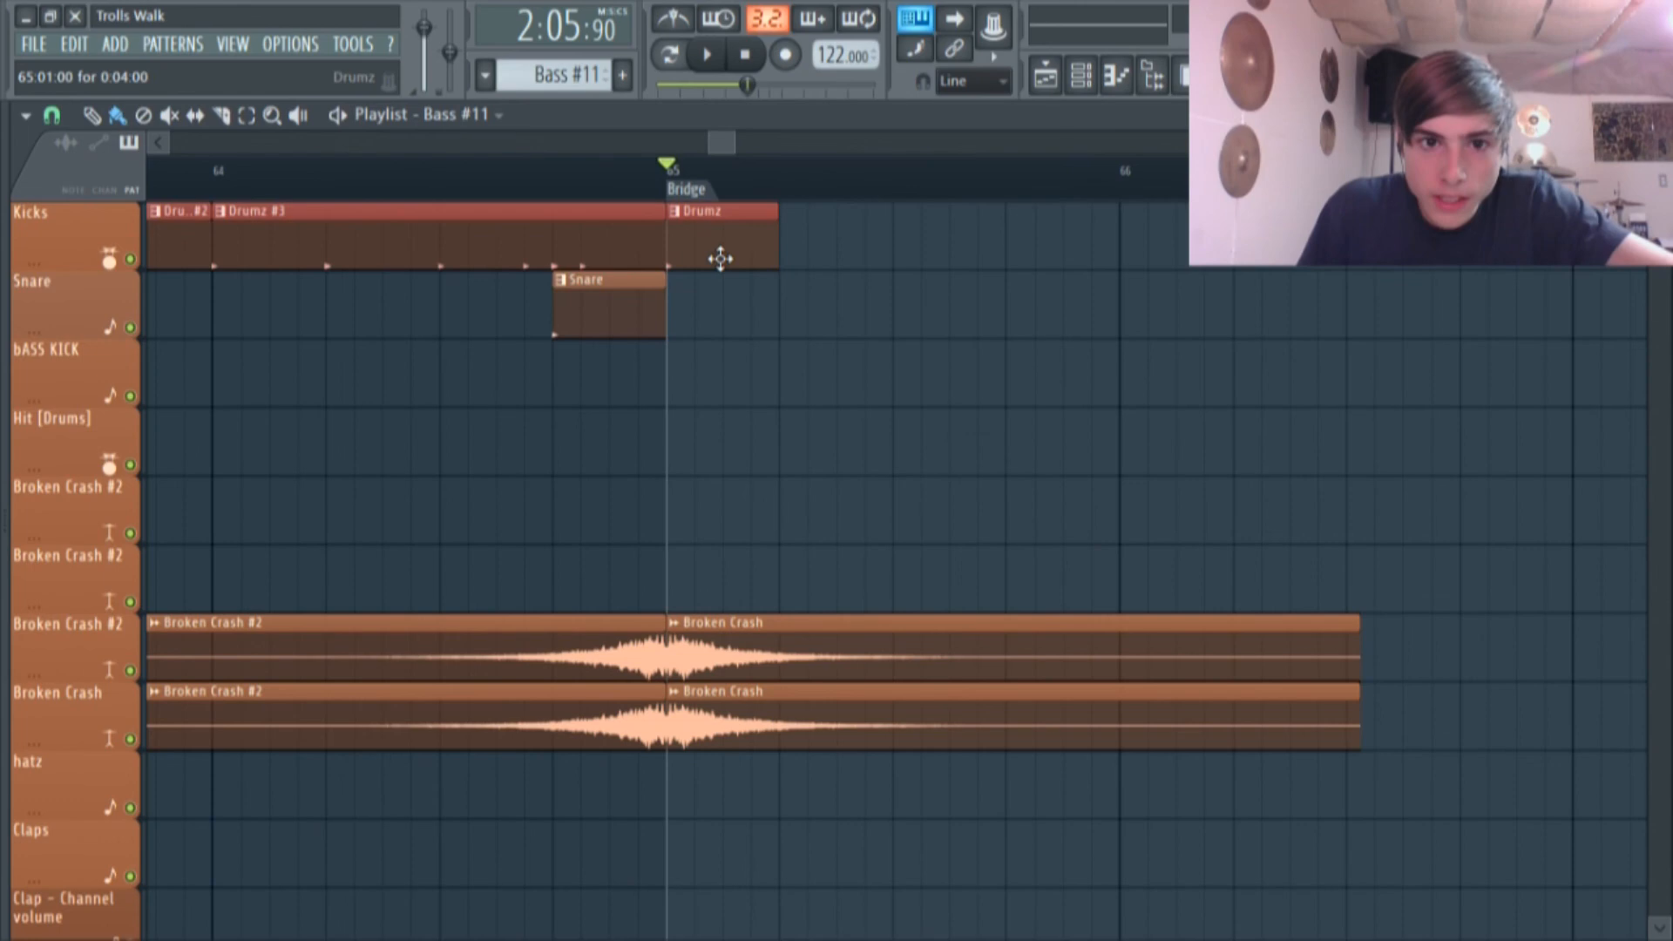
pyautogui.doubleClick(721, 258)
pyautogui.scroll(2, 745, 296)
pyautogui.click(1080, 76)
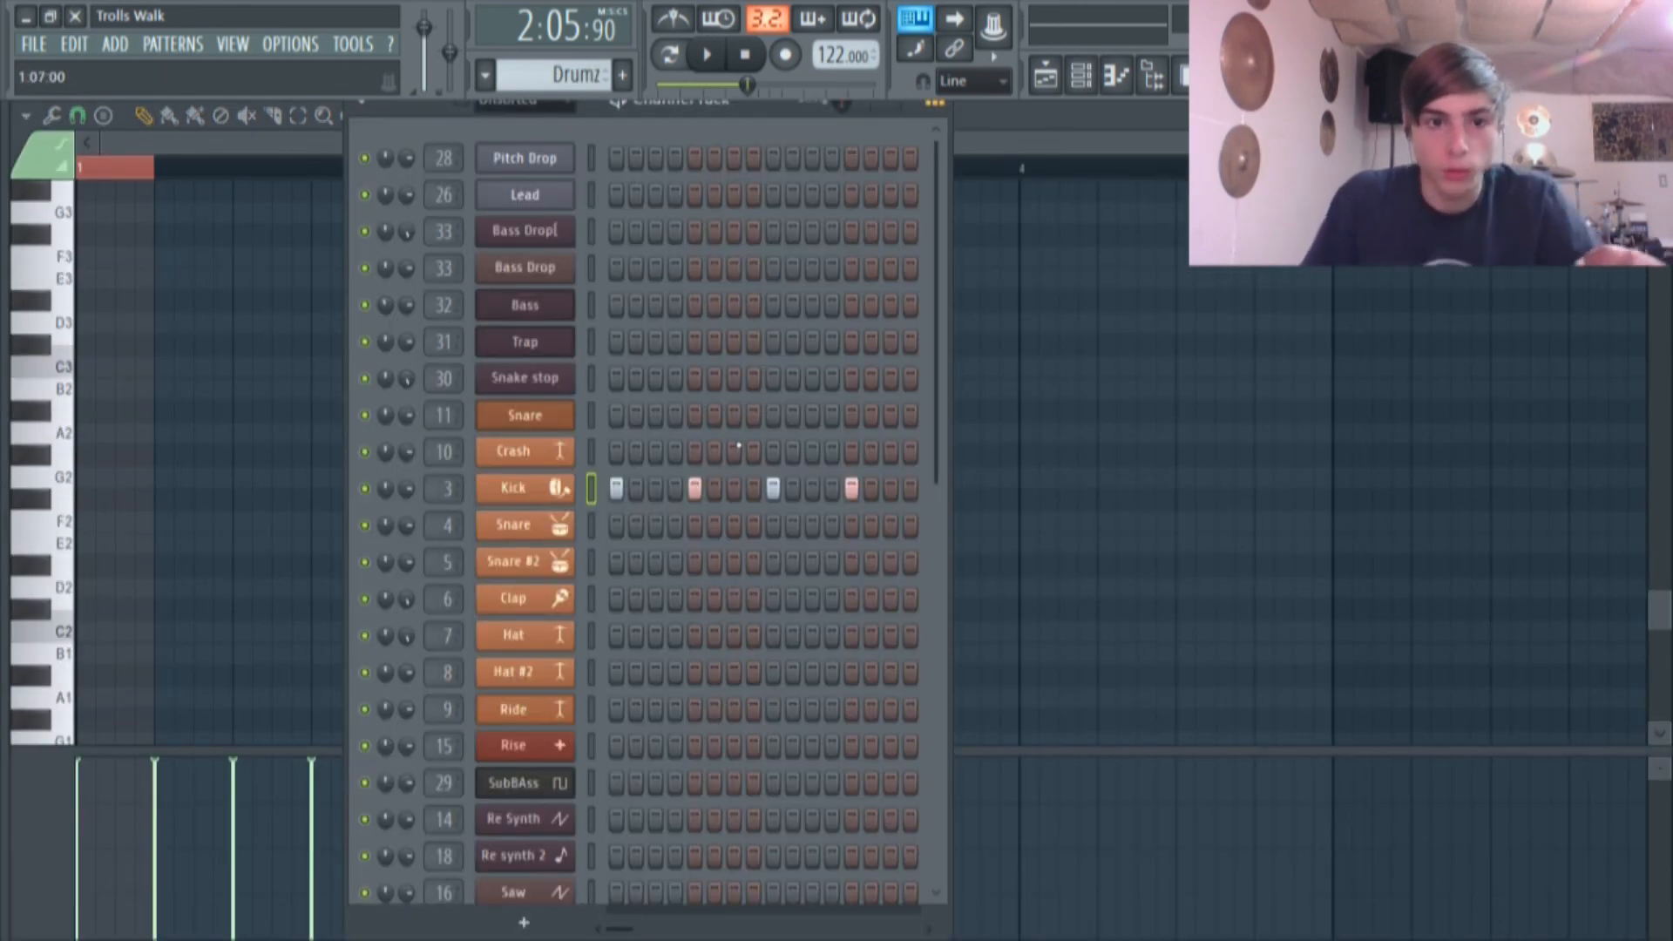
pyautogui.click(1045, 76)
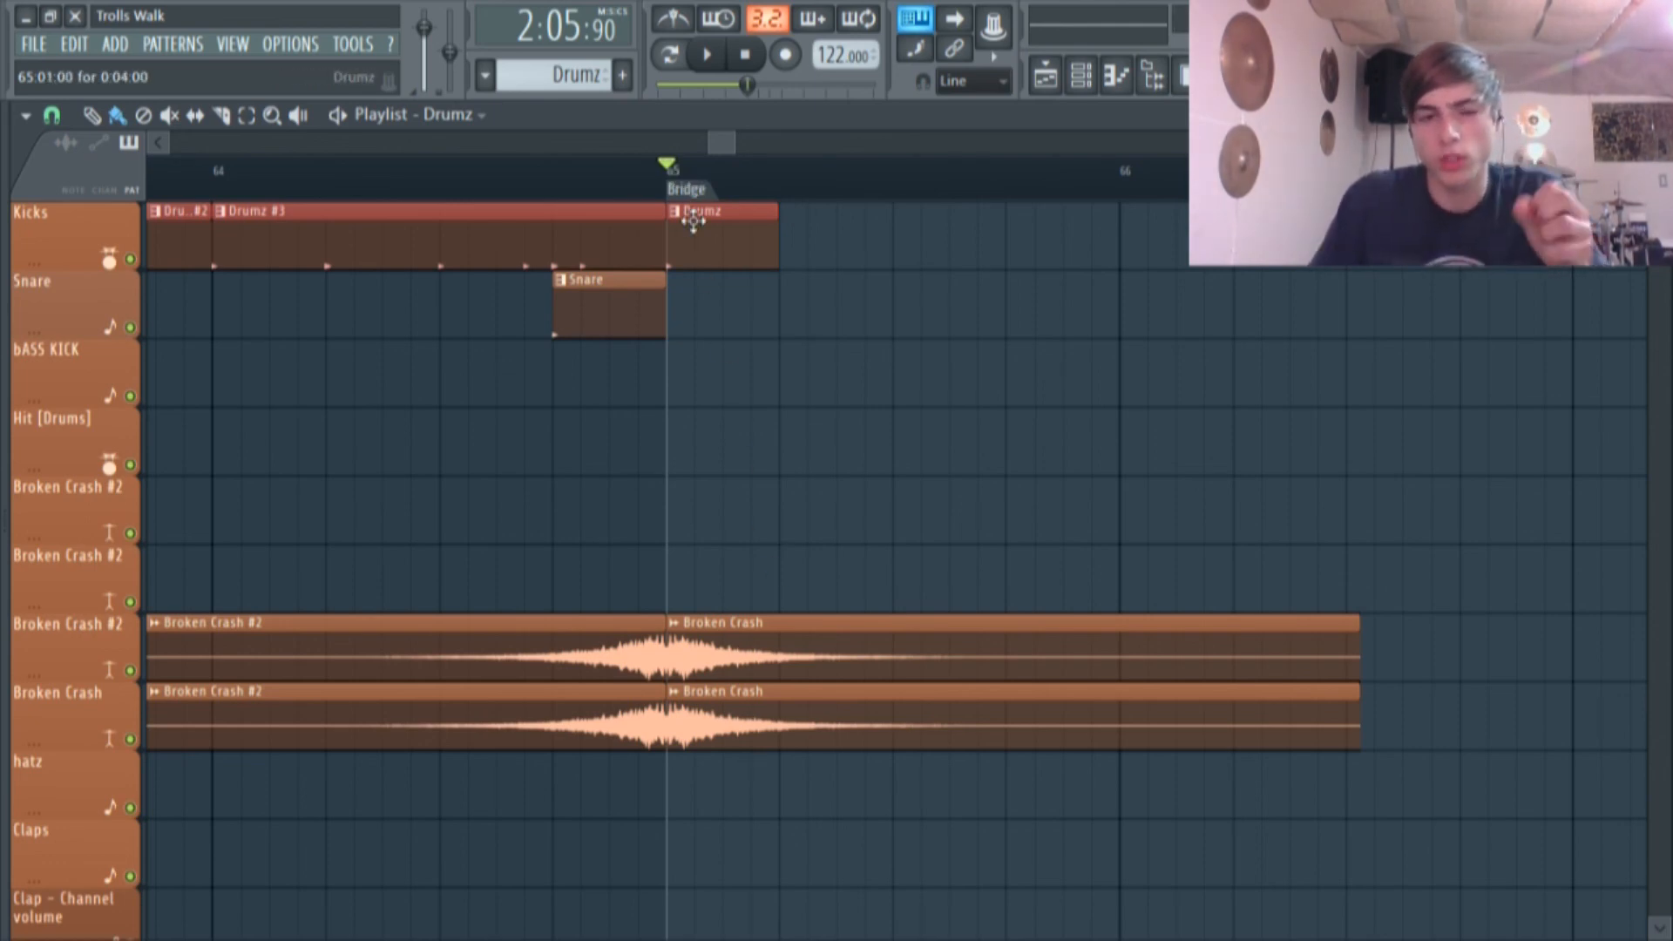
# Examine the Bridge section's tracks in the playlist, from the Broken Crash clips to Arp, Fm Bass #9 and the Noise filter cutoff automation.
pyautogui.scroll(-3, 744, 523)
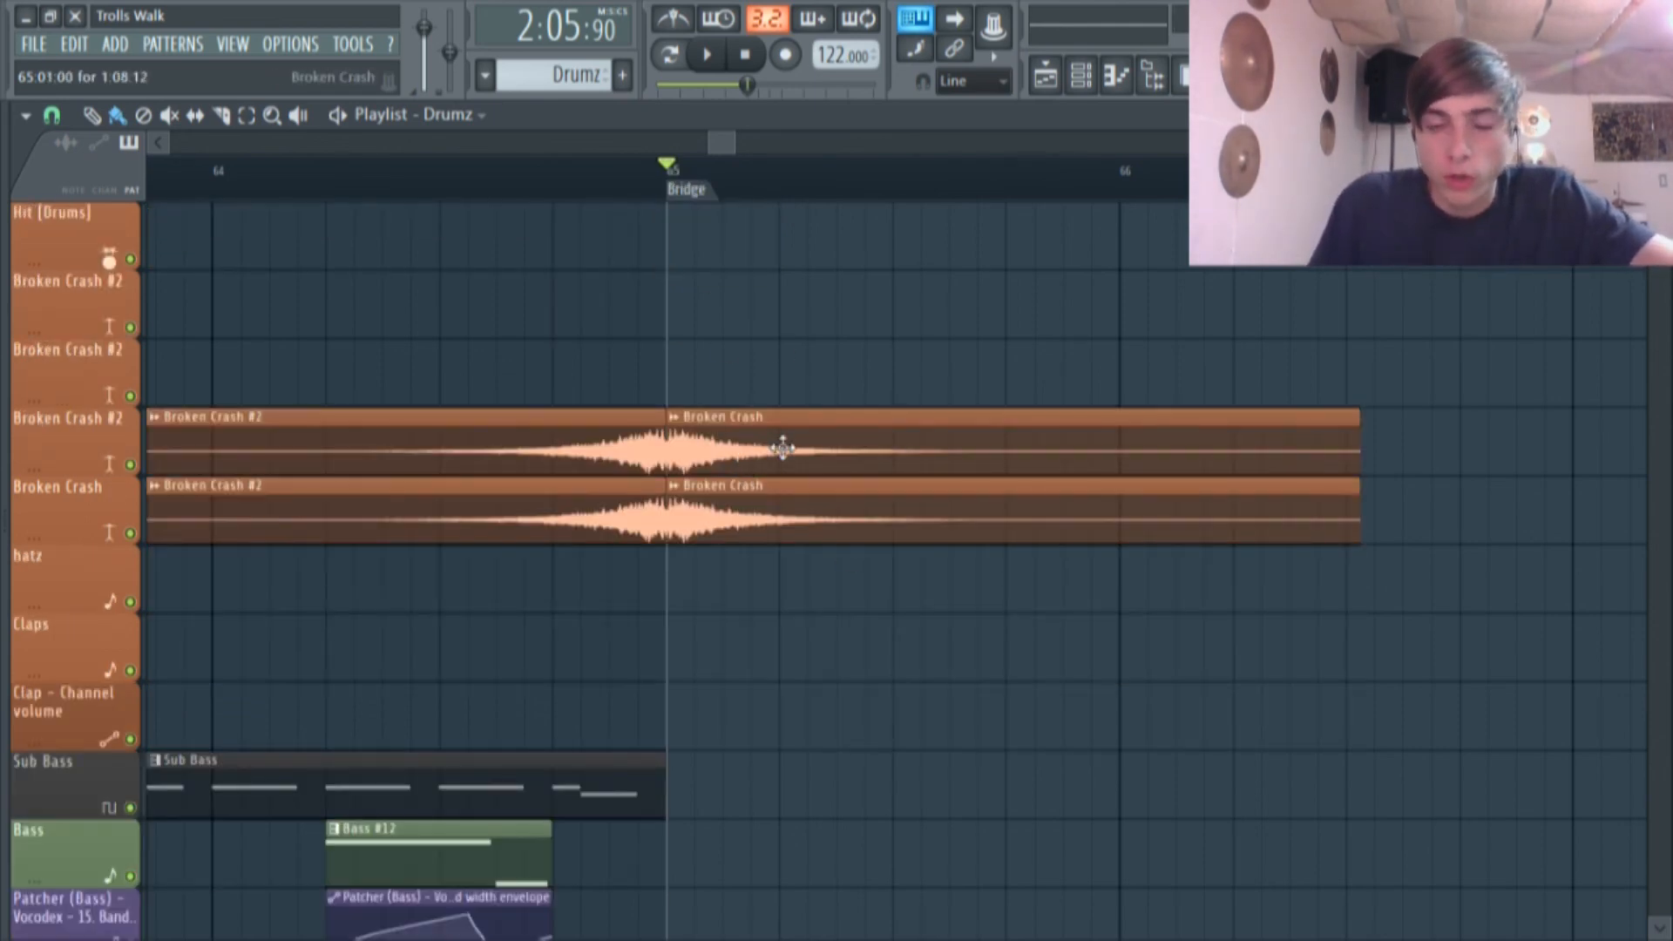
pyautogui.scroll(3, 754, 446)
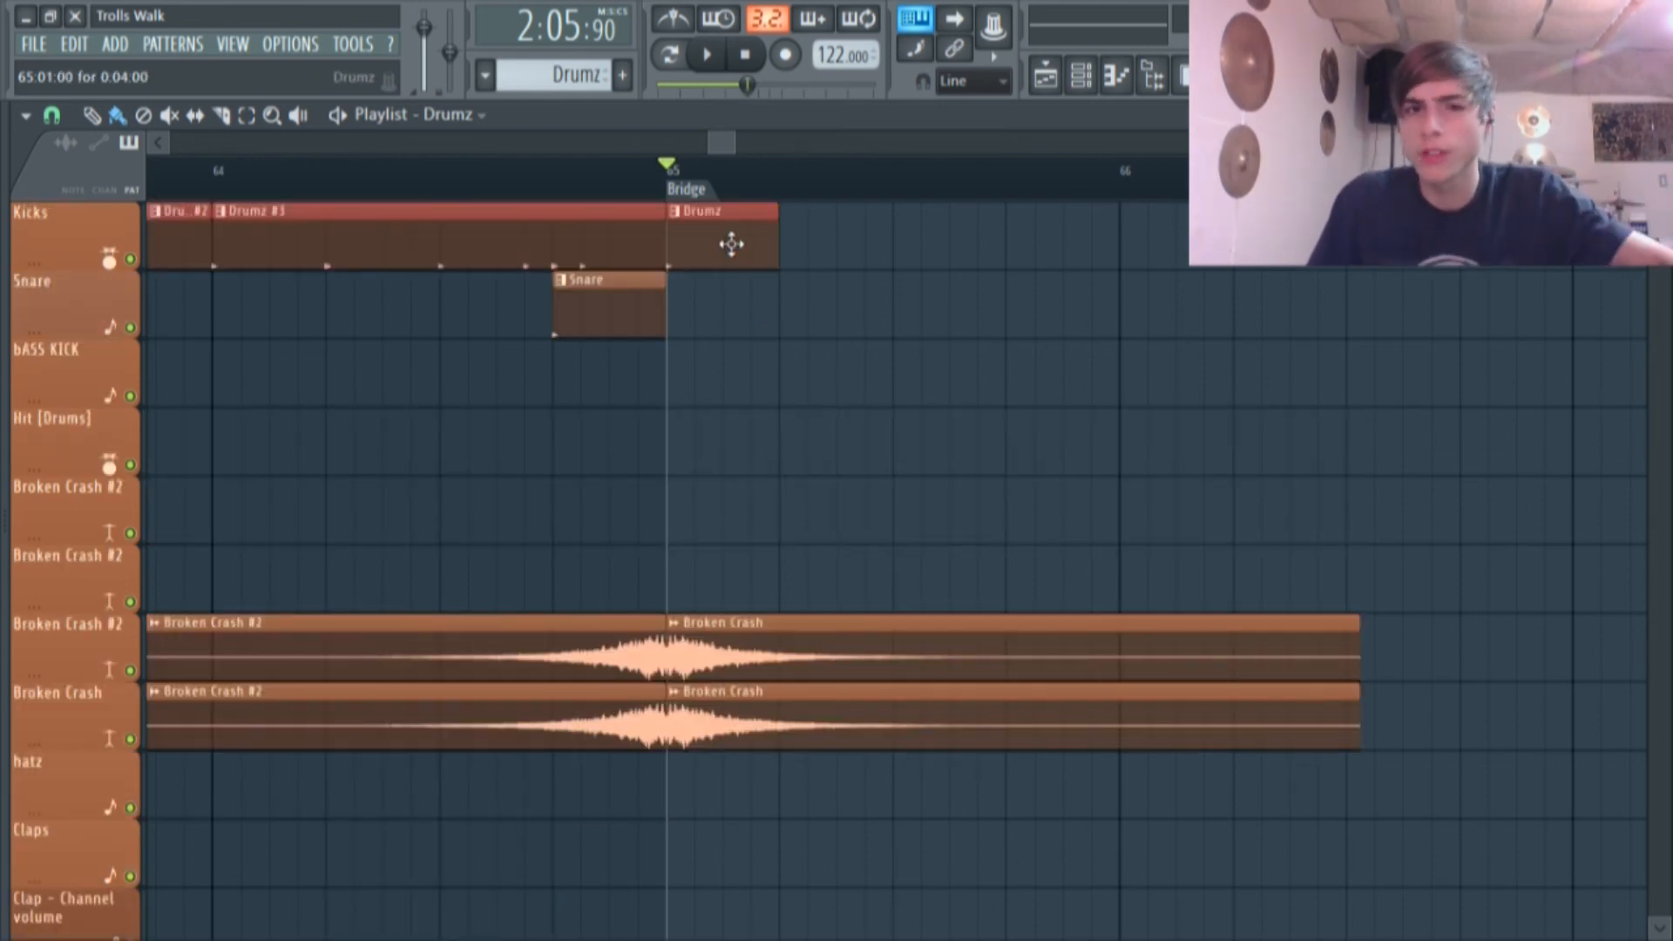
pyautogui.scroll(-9, 781, 341)
pyautogui.scroll(-5, 778, 344)
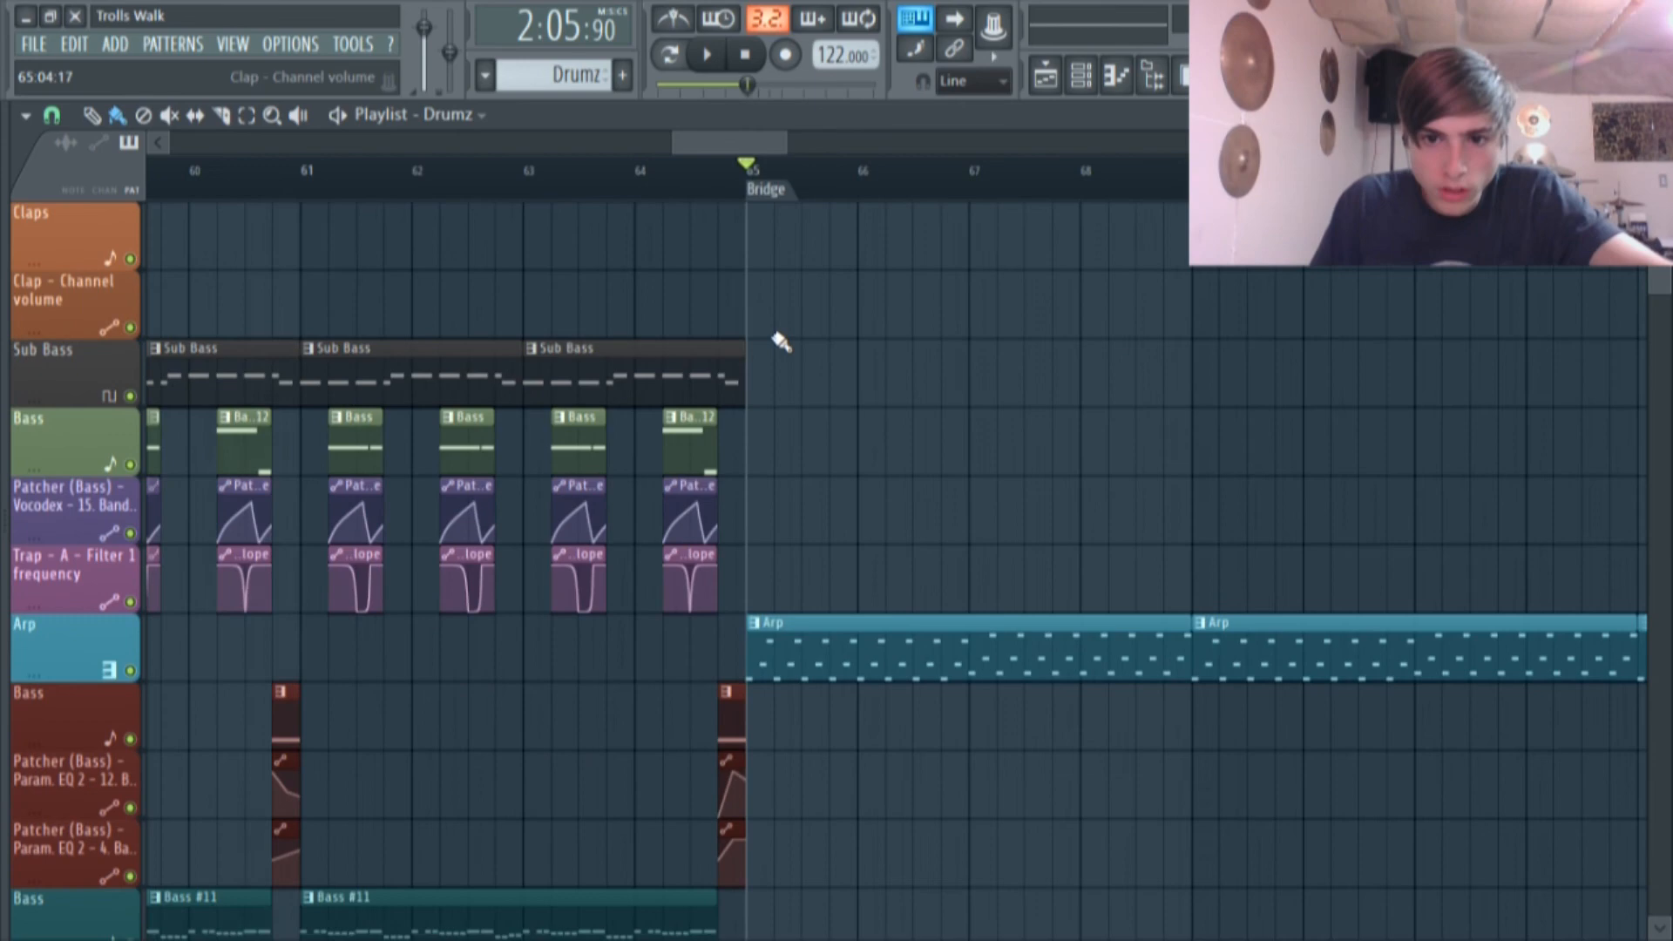
pyautogui.moveTo(806, 150); pyautogui.dragTo(876, 152)
pyautogui.scroll(-2, 628, 558)
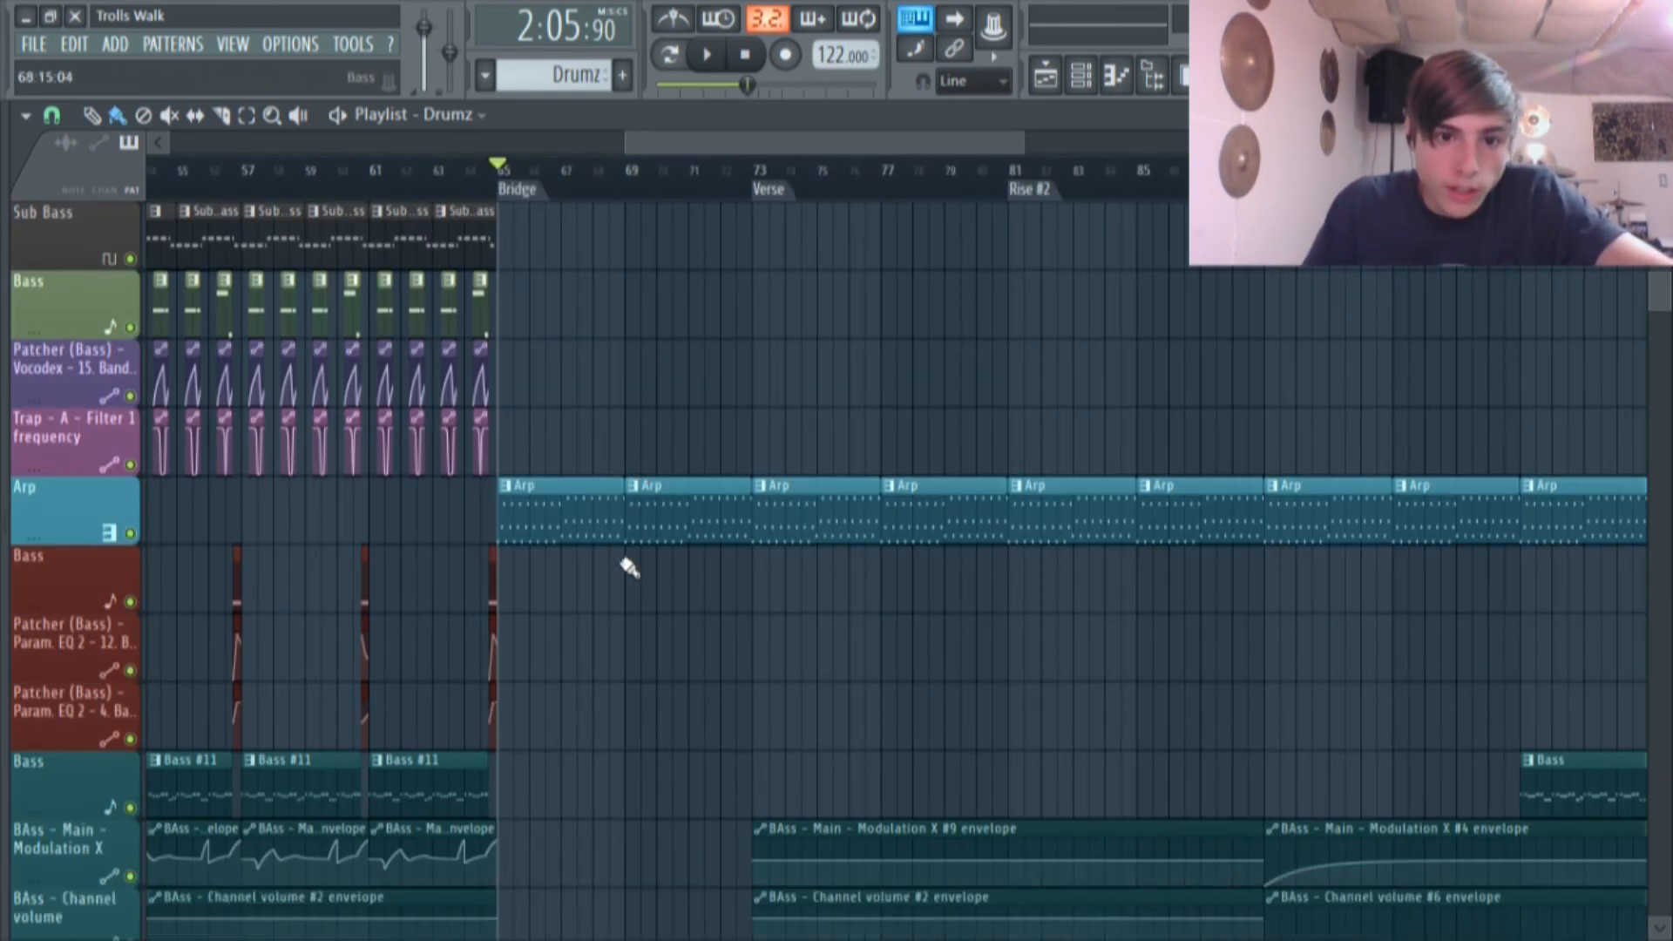
pyautogui.scroll(5, 608, 541)
pyautogui.scroll(-14, 554, 492)
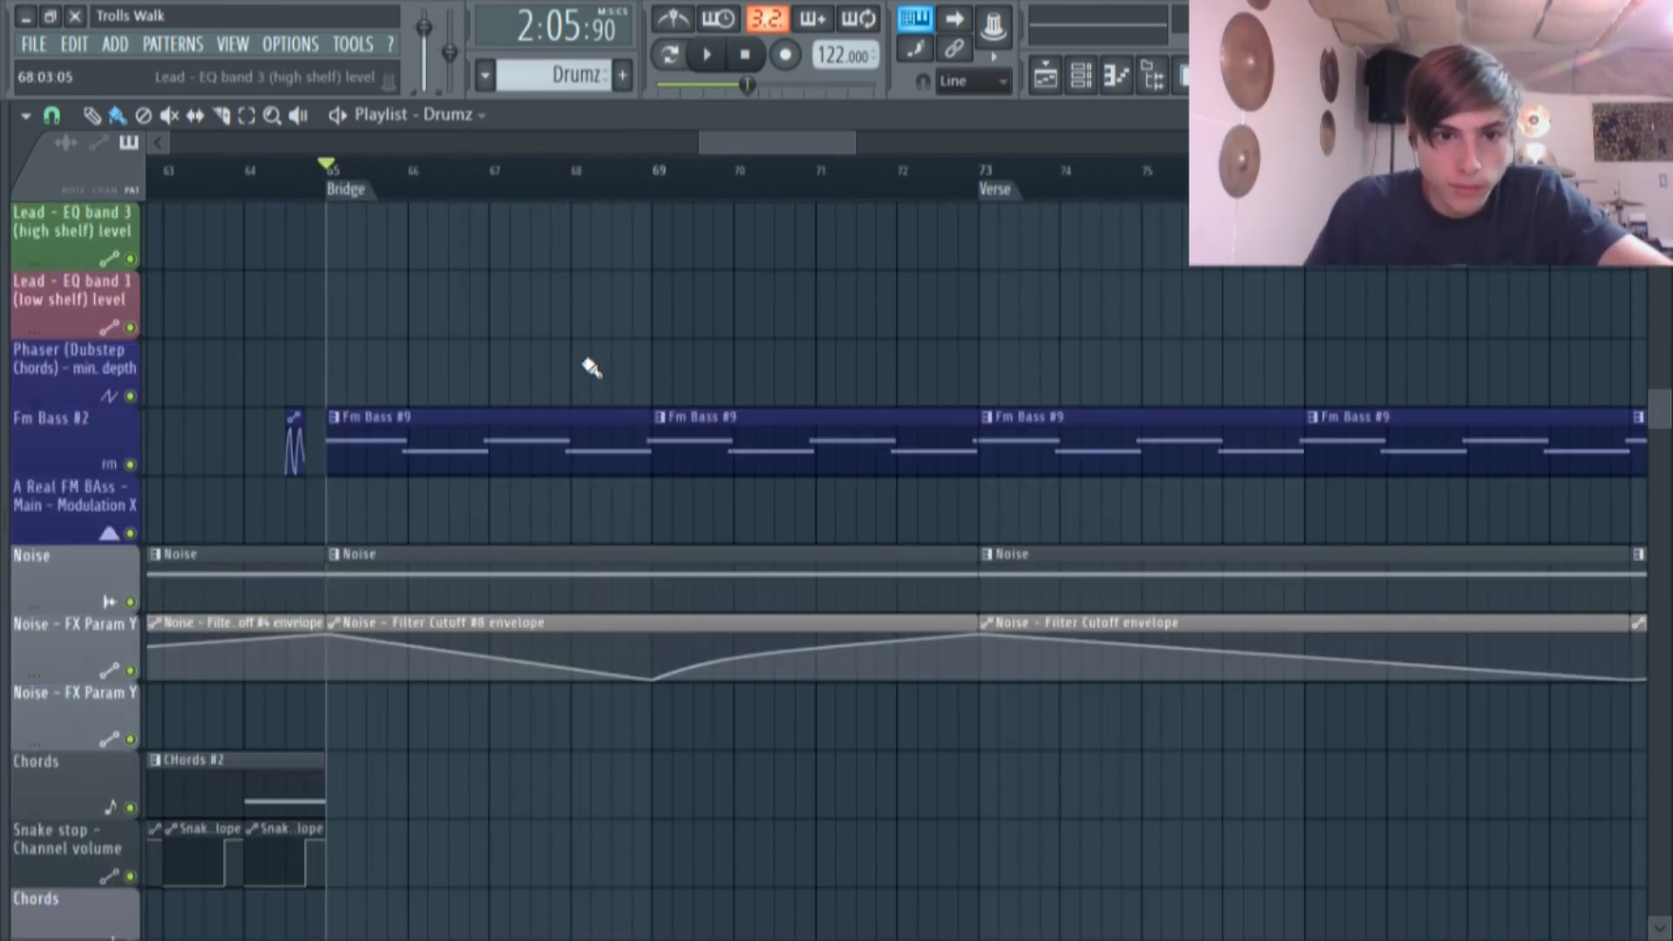
pyautogui.scroll(-3, 506, 446)
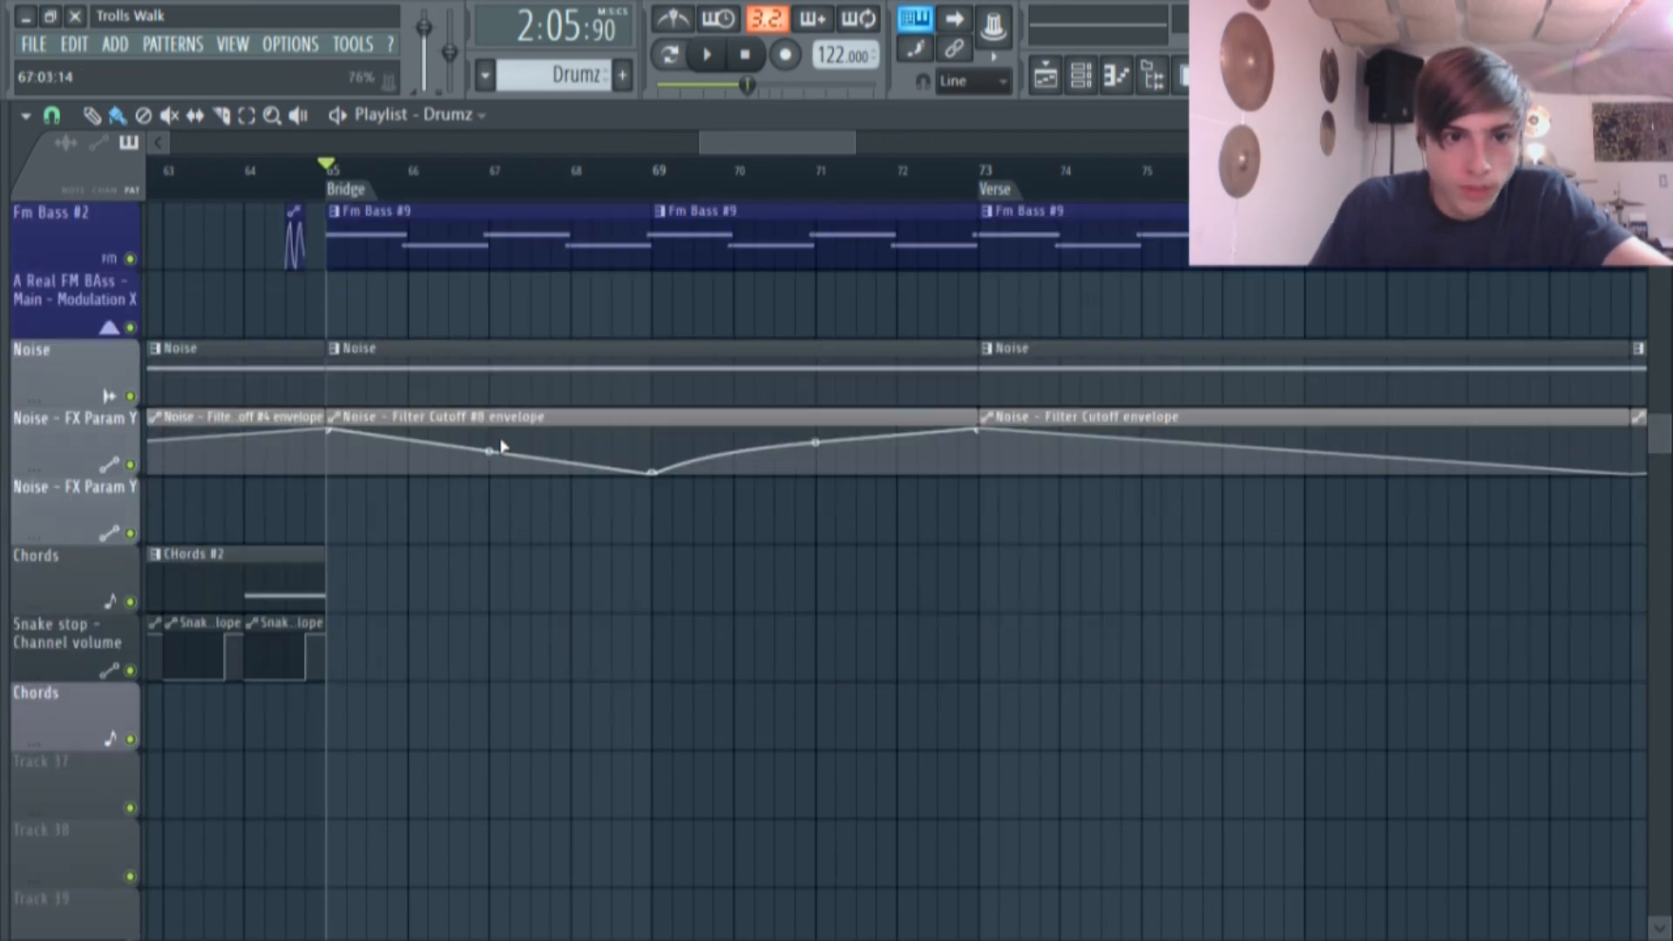
pyautogui.scroll(16, 858, 545)
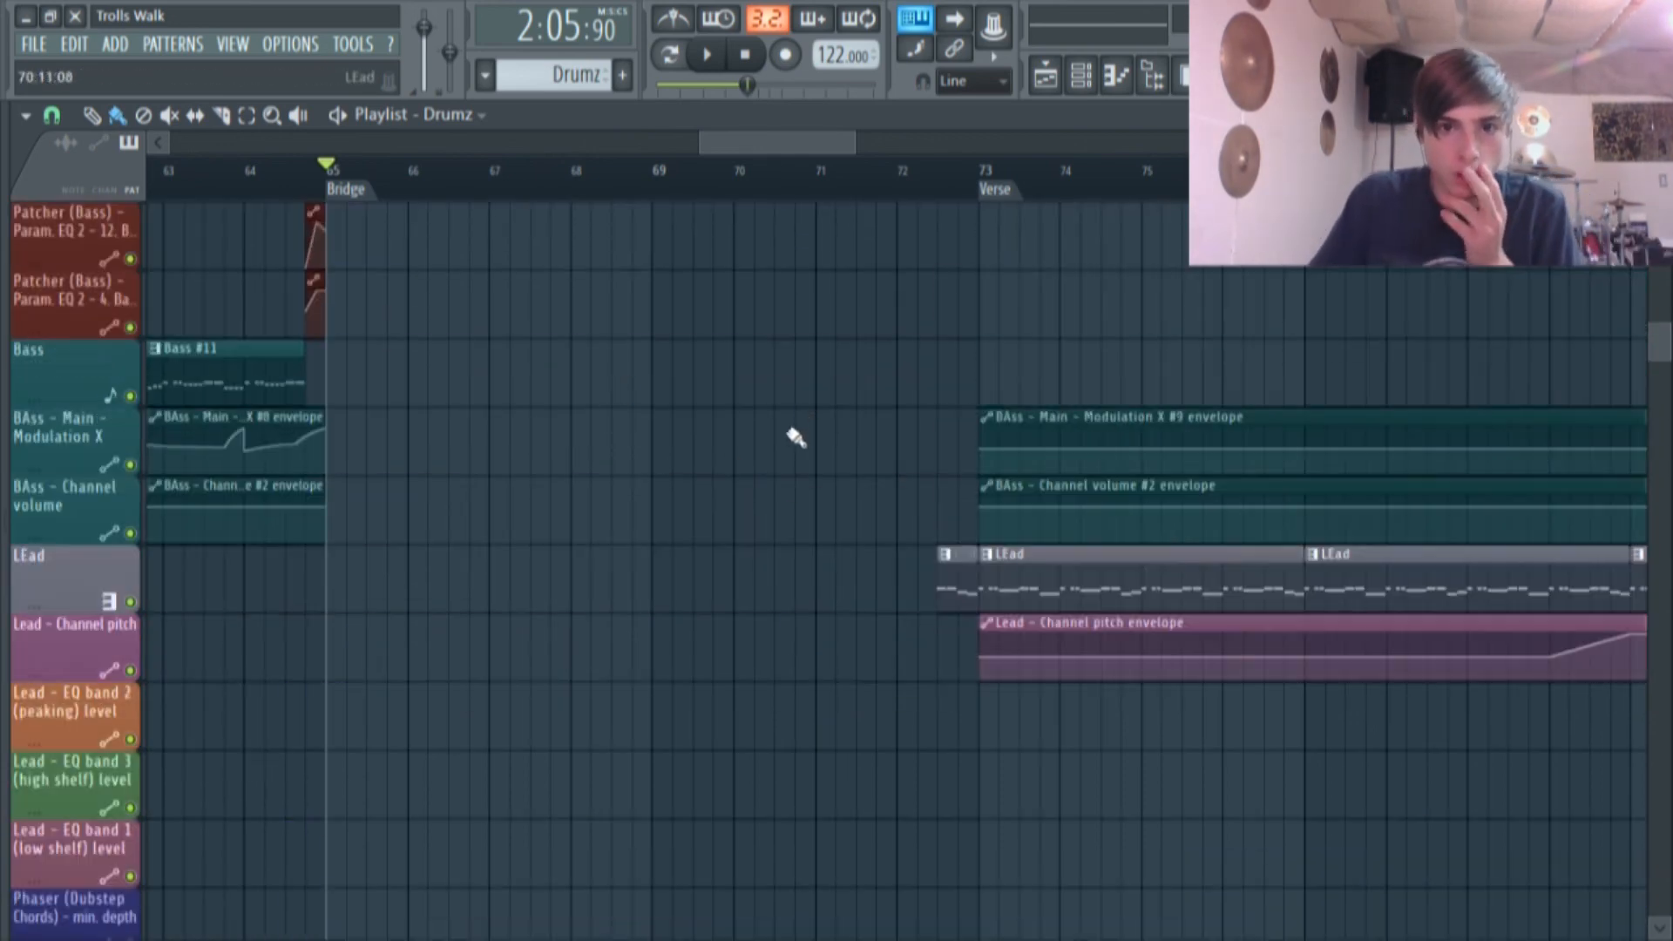
pyautogui.scroll(9, 783, 434)
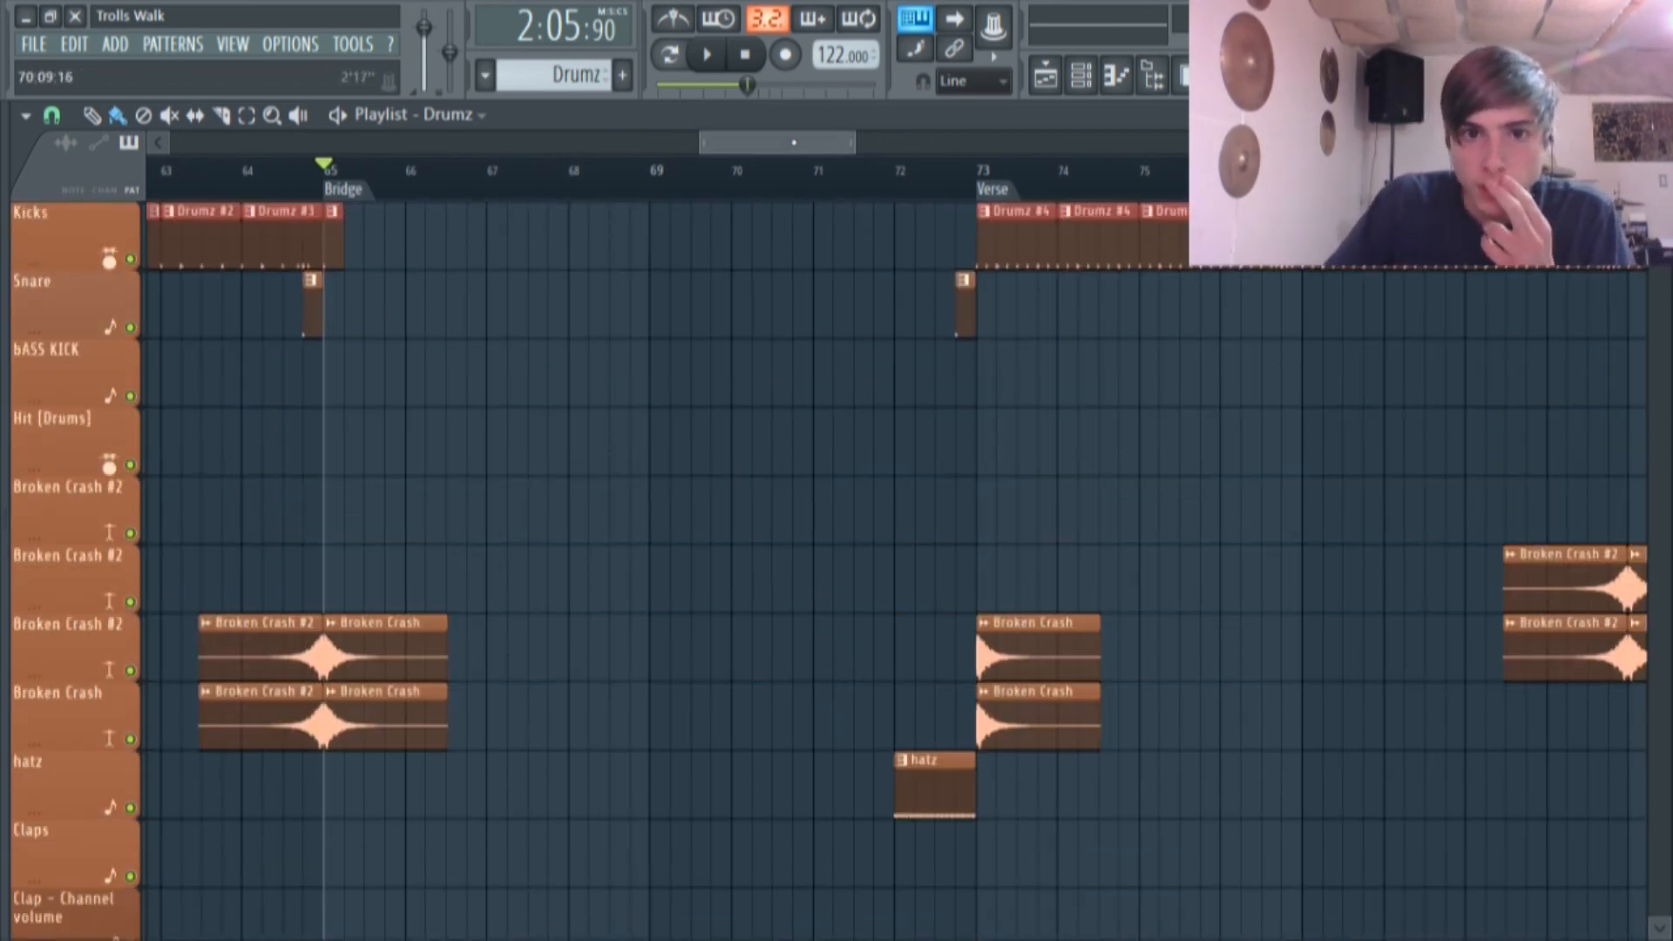
# Inspect the hatz and Snare clips just before the Verse in the piano roll, play back the hatz pattern, and return to the playlist.
pyautogui.hscroll(5, 736, 253)
pyautogui.scroll(-5, 579, 364)
pyautogui.doubleClick(541, 462)
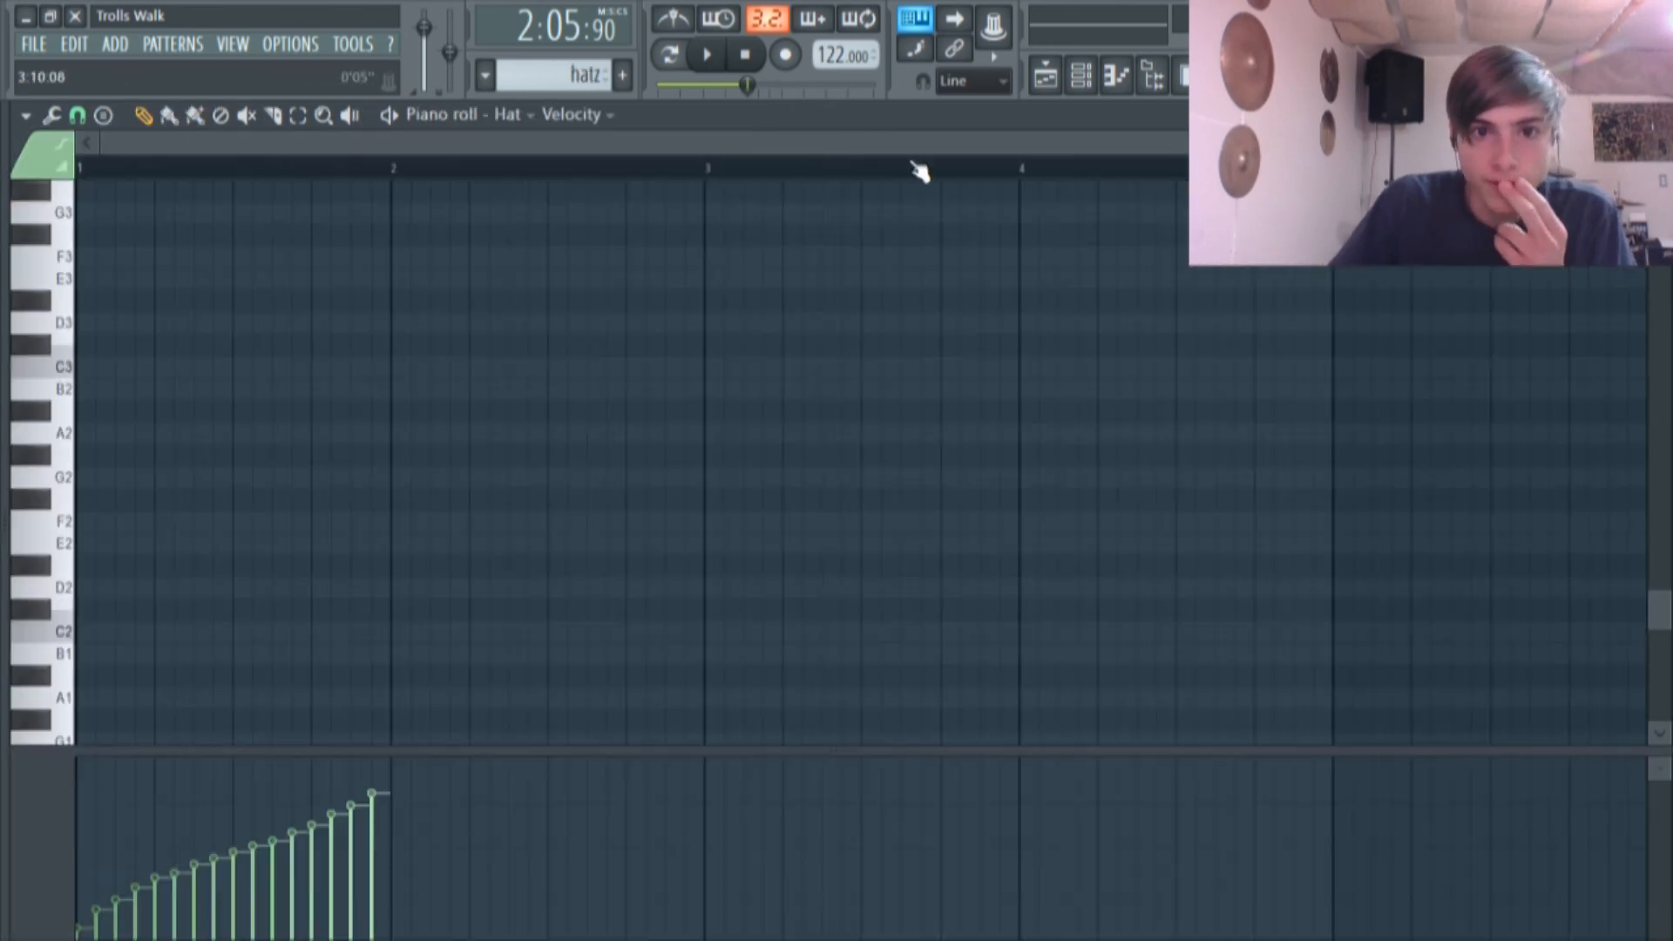
pyautogui.click(1099, 75)
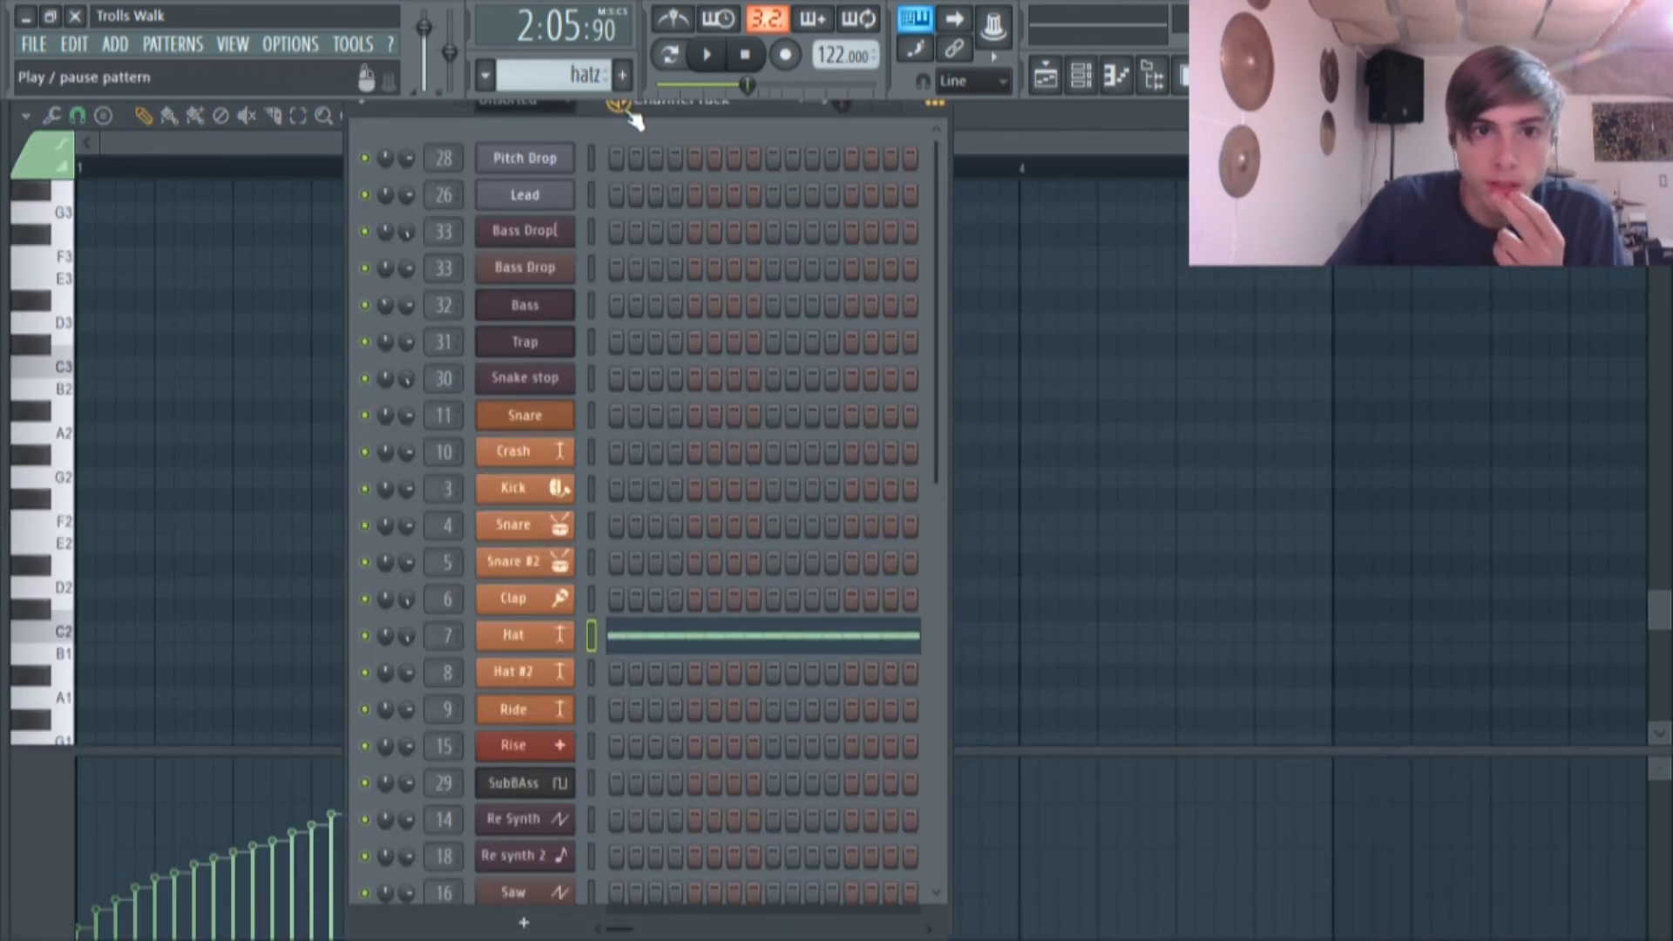
pyautogui.click(630, 113)
pyautogui.rightClick(307, 368)
pyautogui.click(706, 55)
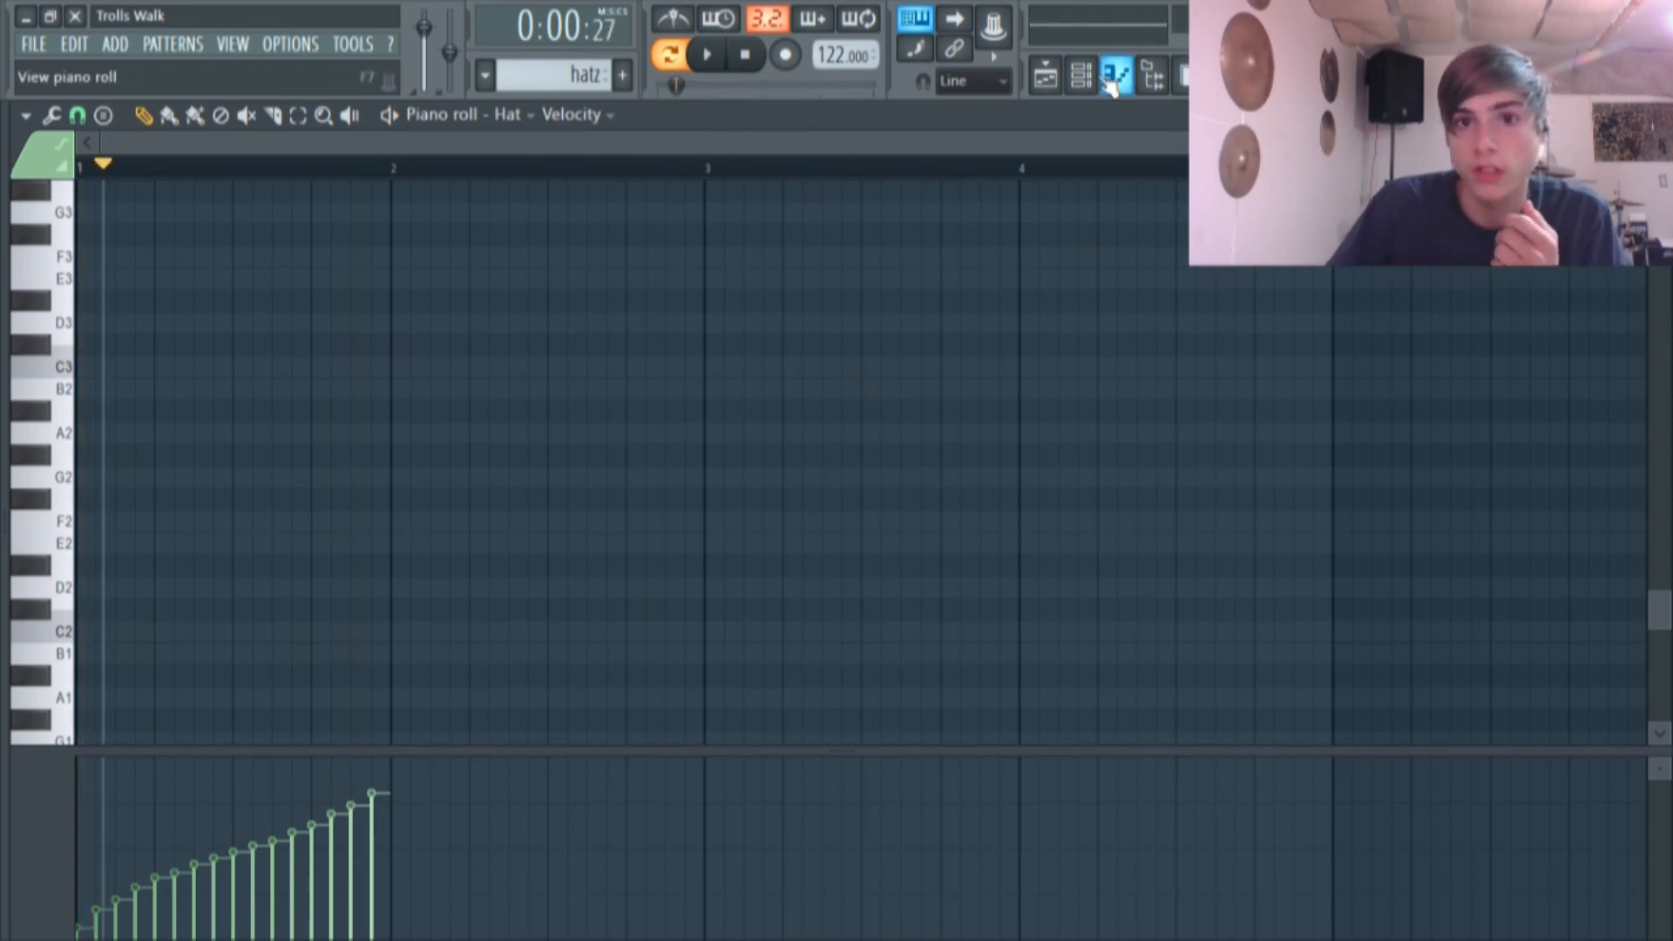
pyautogui.click(1045, 78)
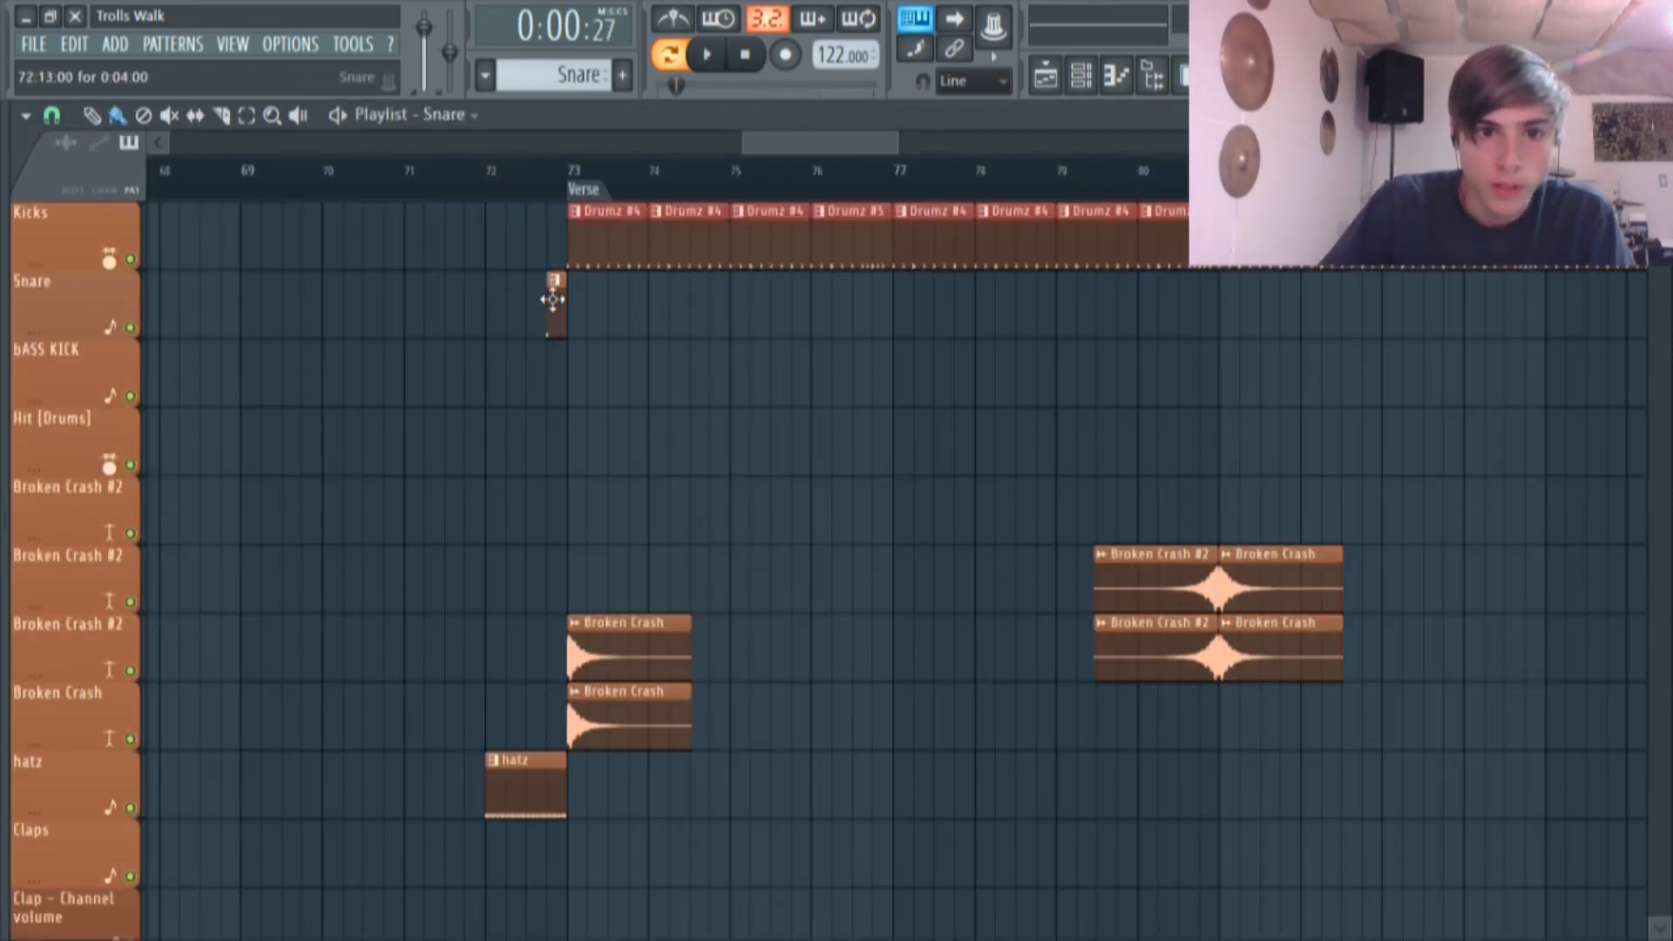
pyautogui.doubleClick(552, 300)
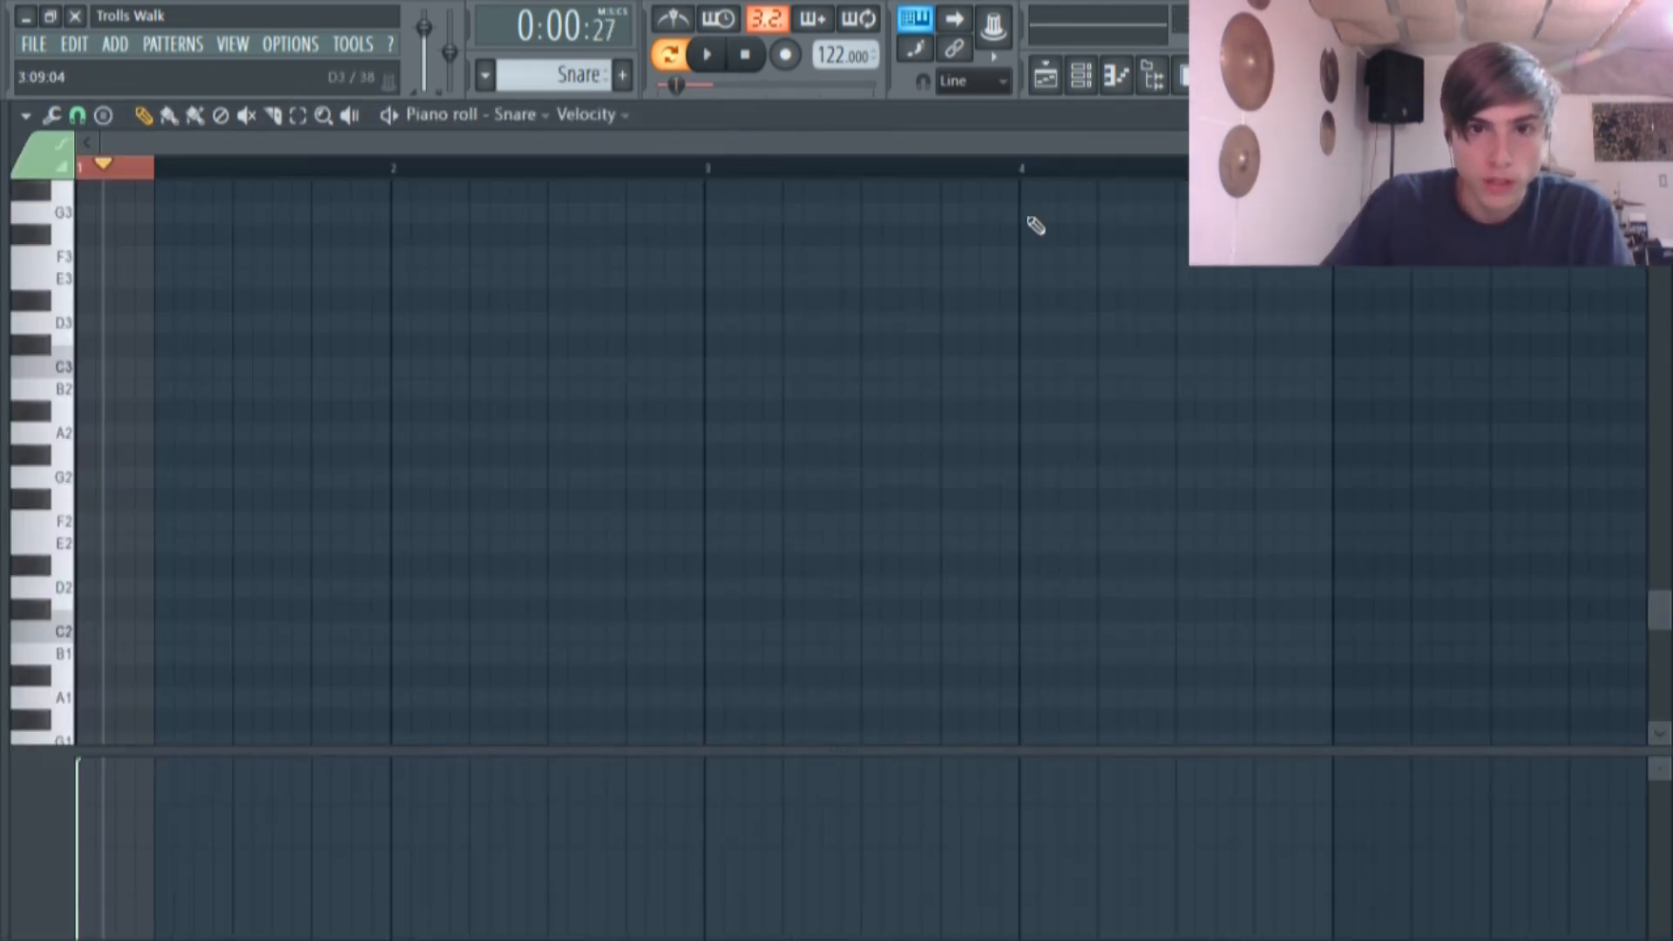
pyautogui.click(1050, 79)
# Open the short LEad clip leading into the Verse, play the pattern, stop, and return to the playlist.
pyautogui.scroll(-10, 571, 218)
pyautogui.scroll(-9, 558, 262)
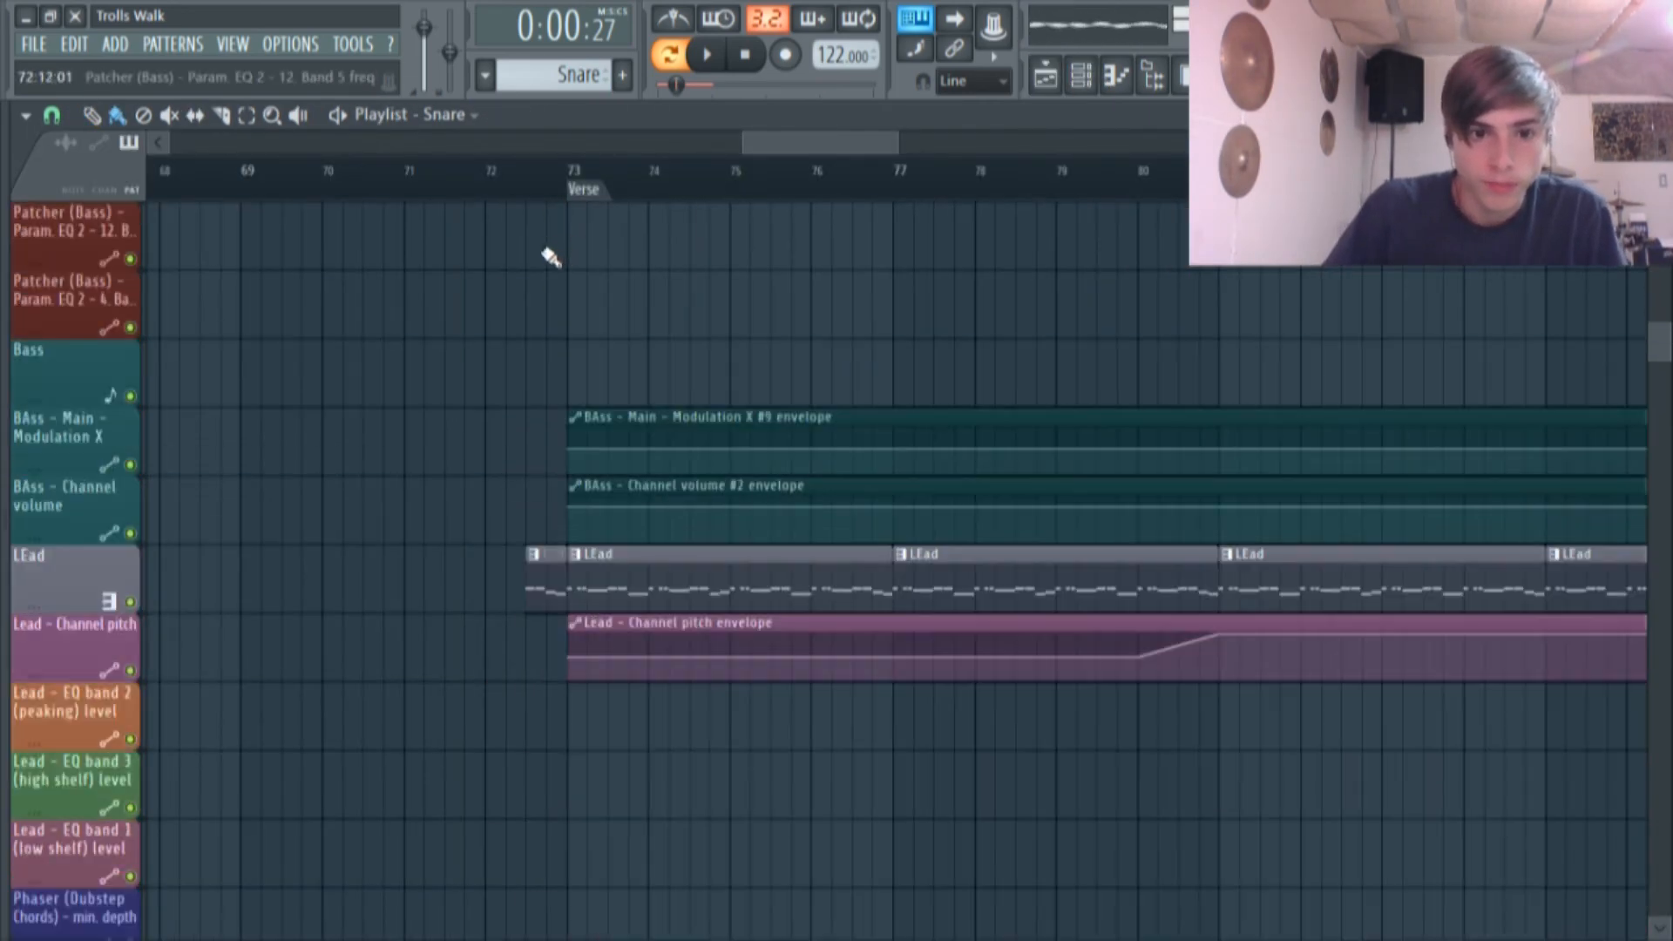
pyautogui.doubleClick(549, 396)
pyautogui.click(707, 55)
pyautogui.press('space')
pyautogui.press('F5')
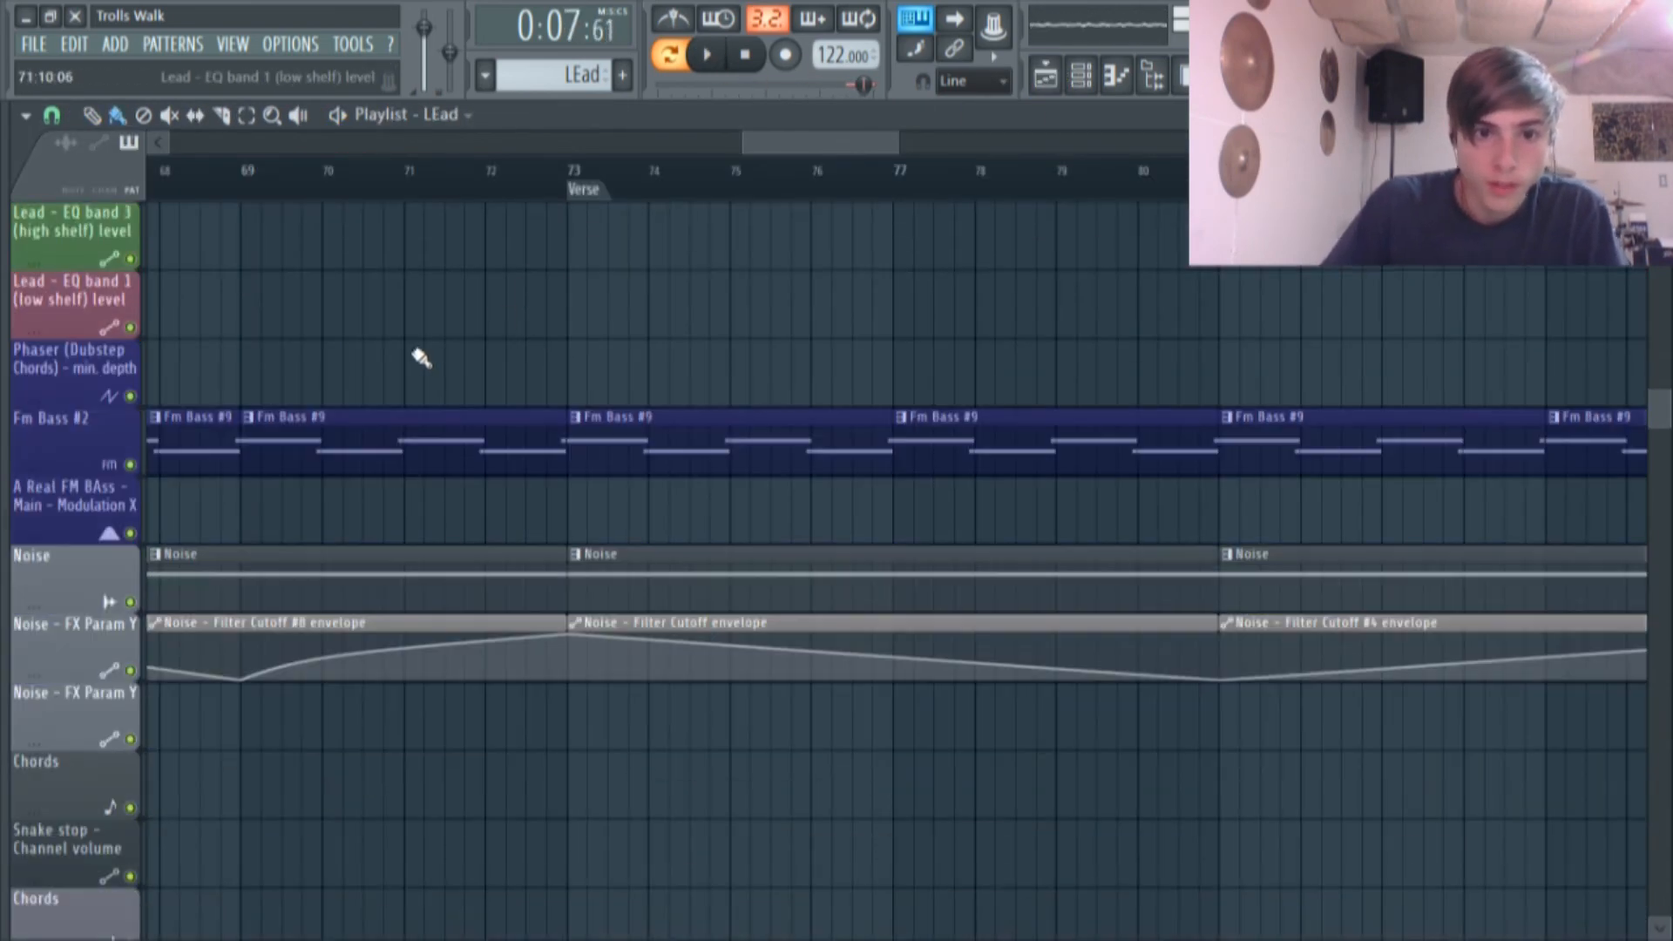
# Open the first Drumz #4 clip of the Verse in the channel rack, play its drum steps, and stop.
pyautogui.scroll(10, 740, 430)
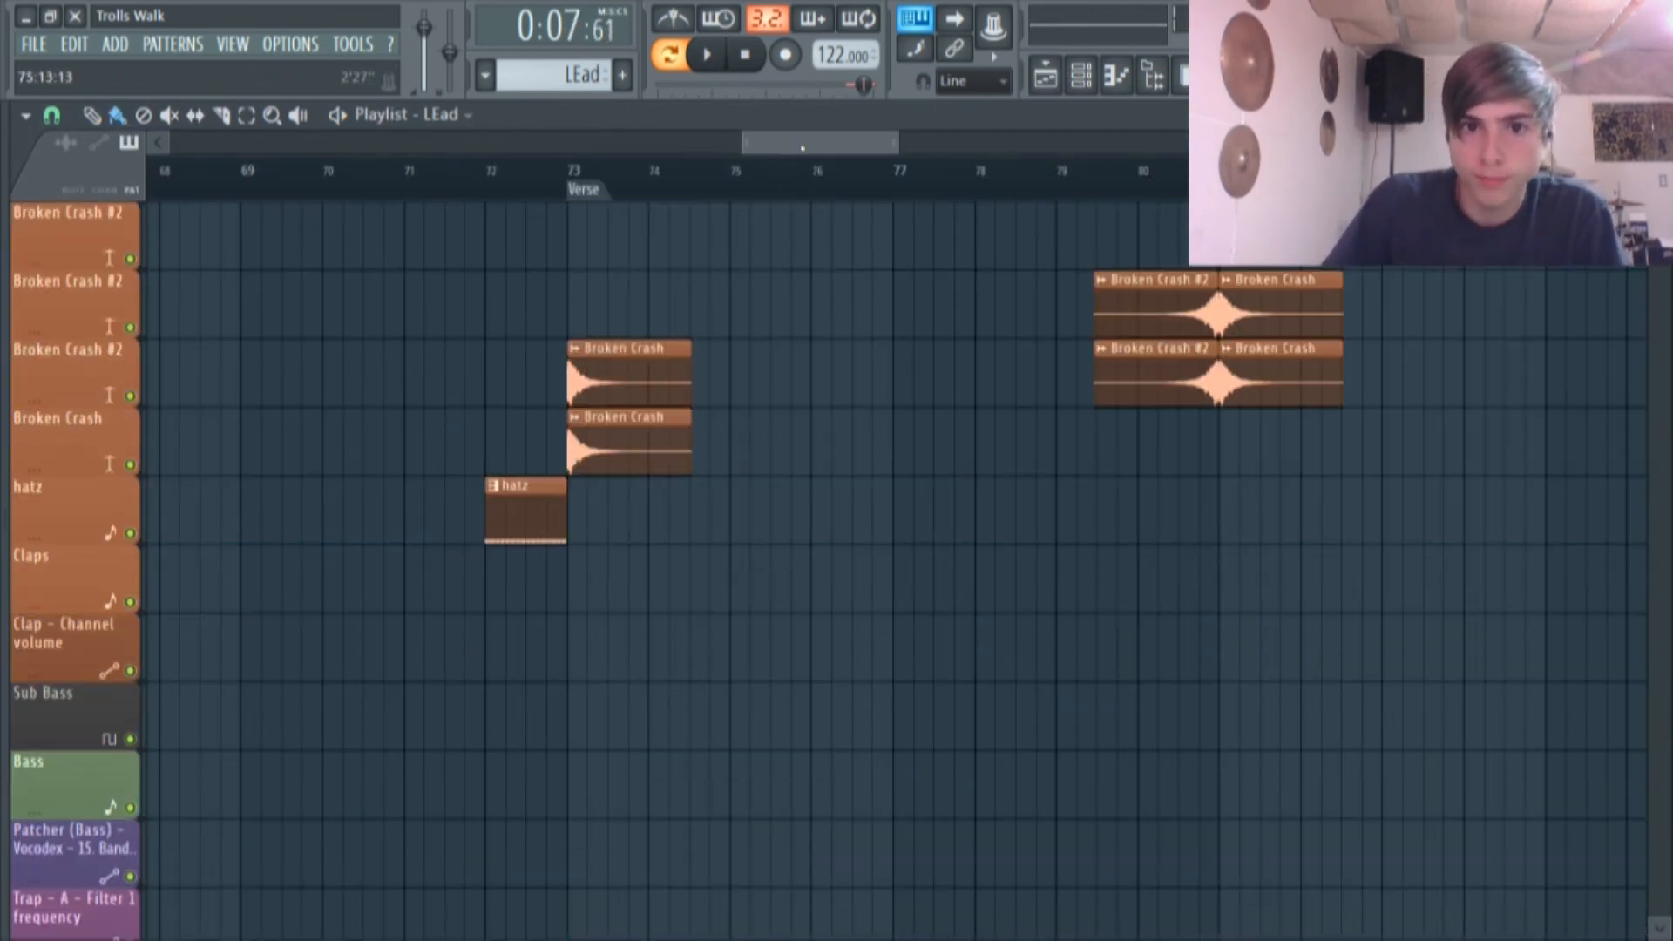
pyautogui.scroll(4, 797, 334)
pyautogui.doubleClick(567, 254)
pyautogui.click(1081, 77)
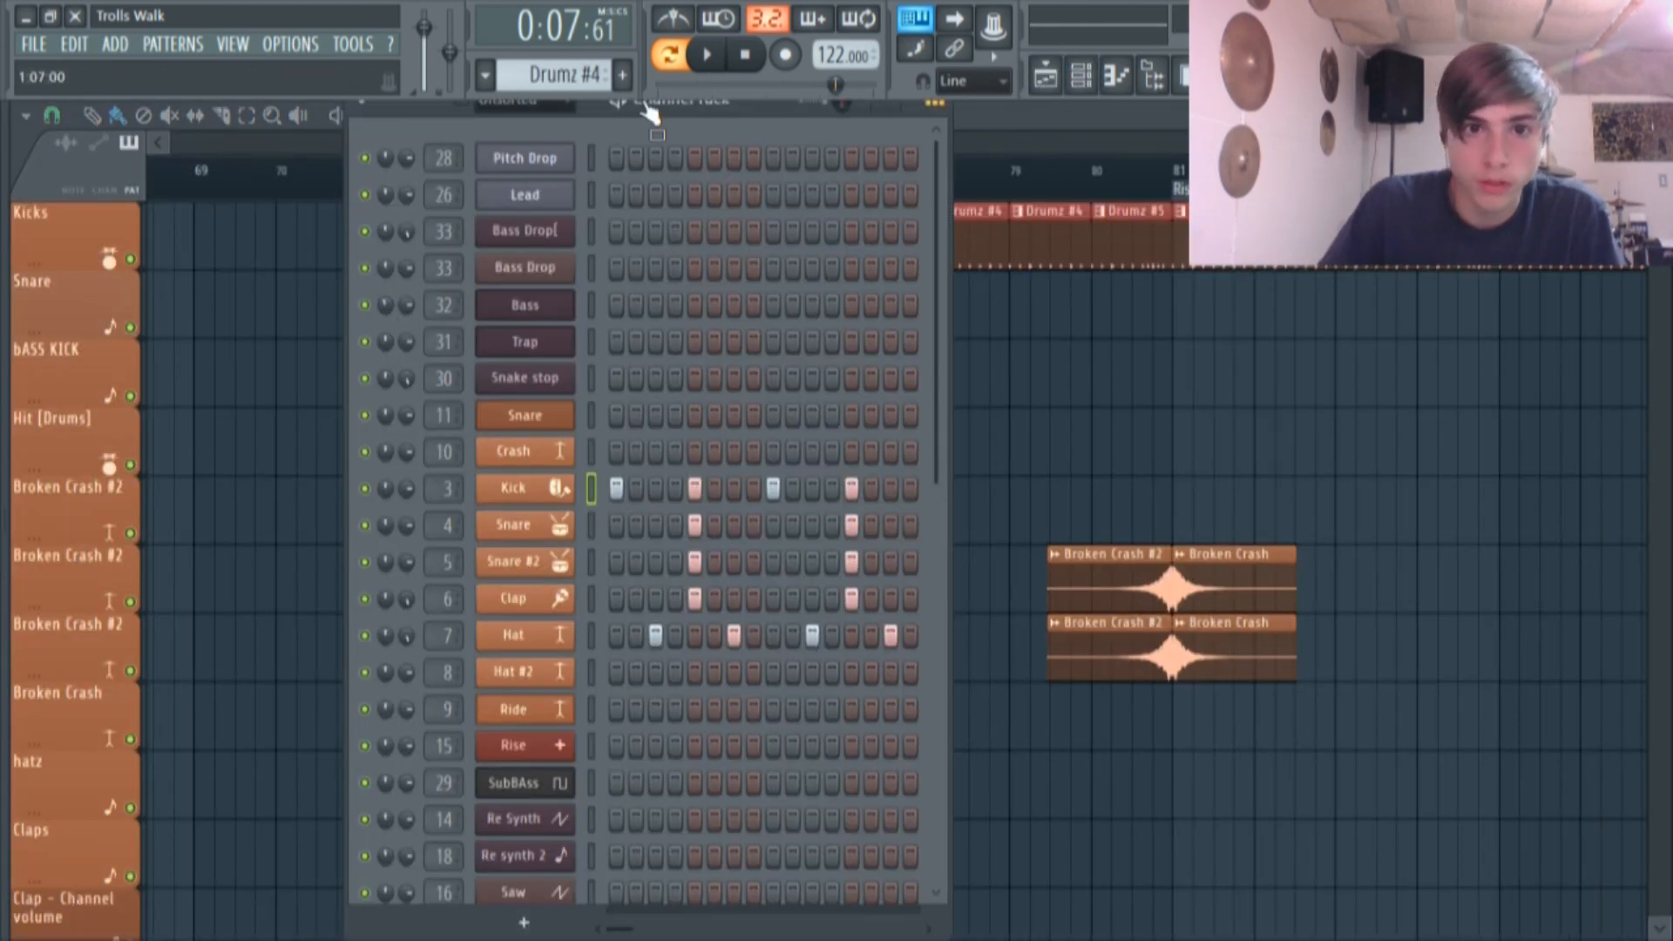
pyautogui.press('space')
pyautogui.moveTo(649, 111); pyautogui.dragTo(642, 130)
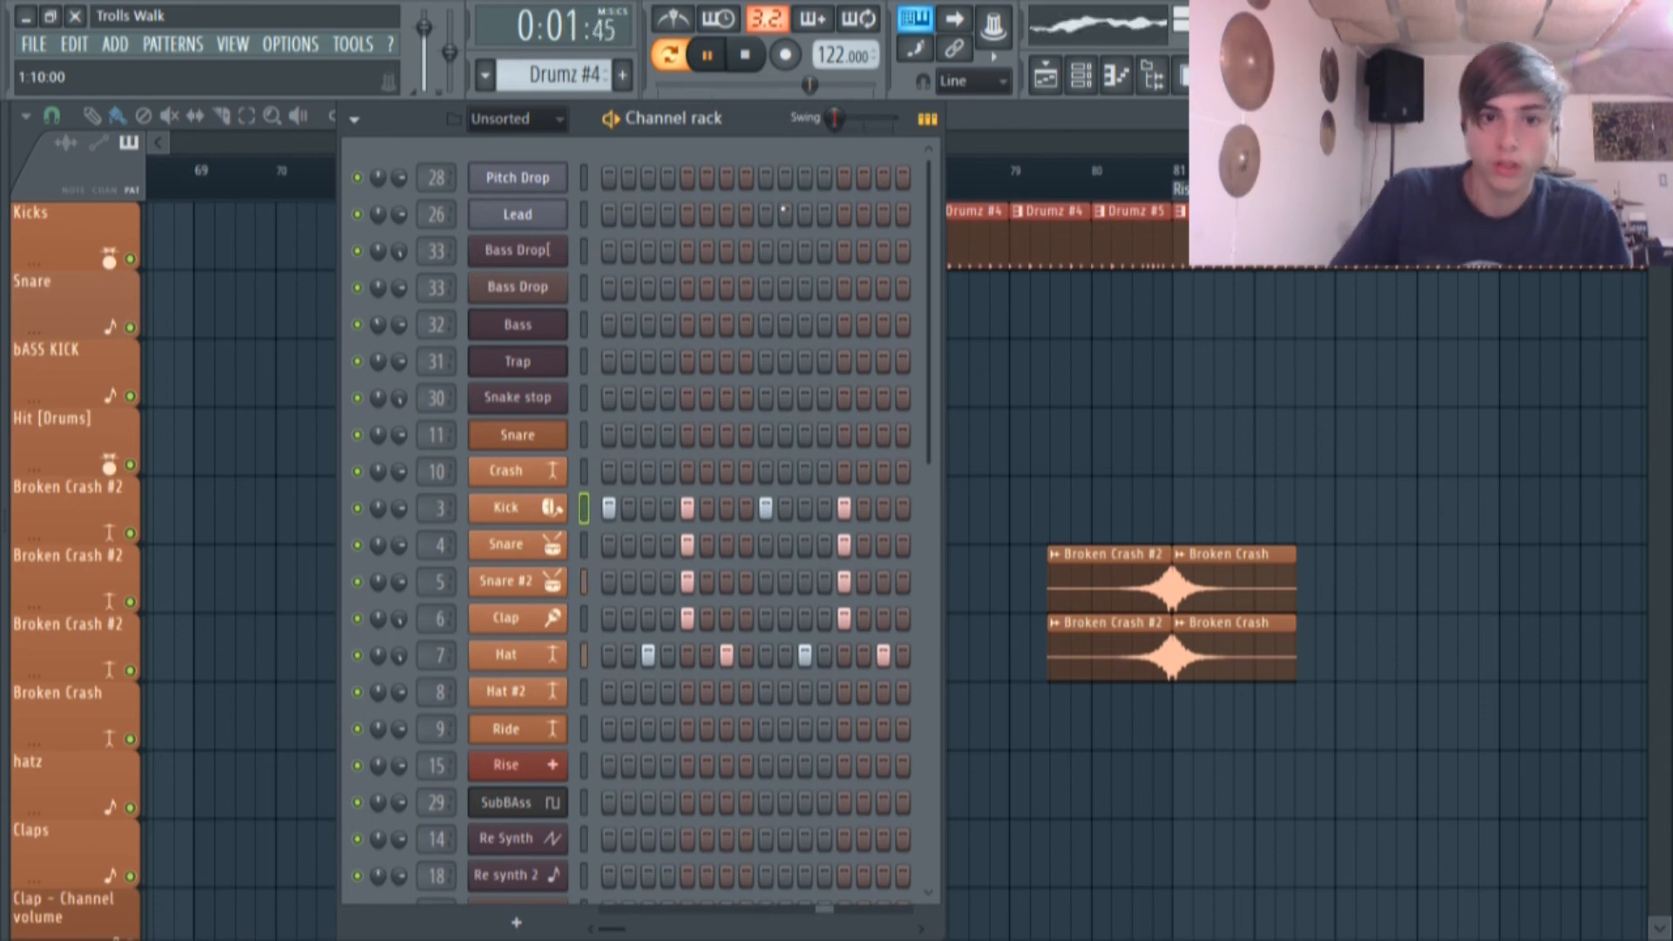
pyautogui.click(709, 56)
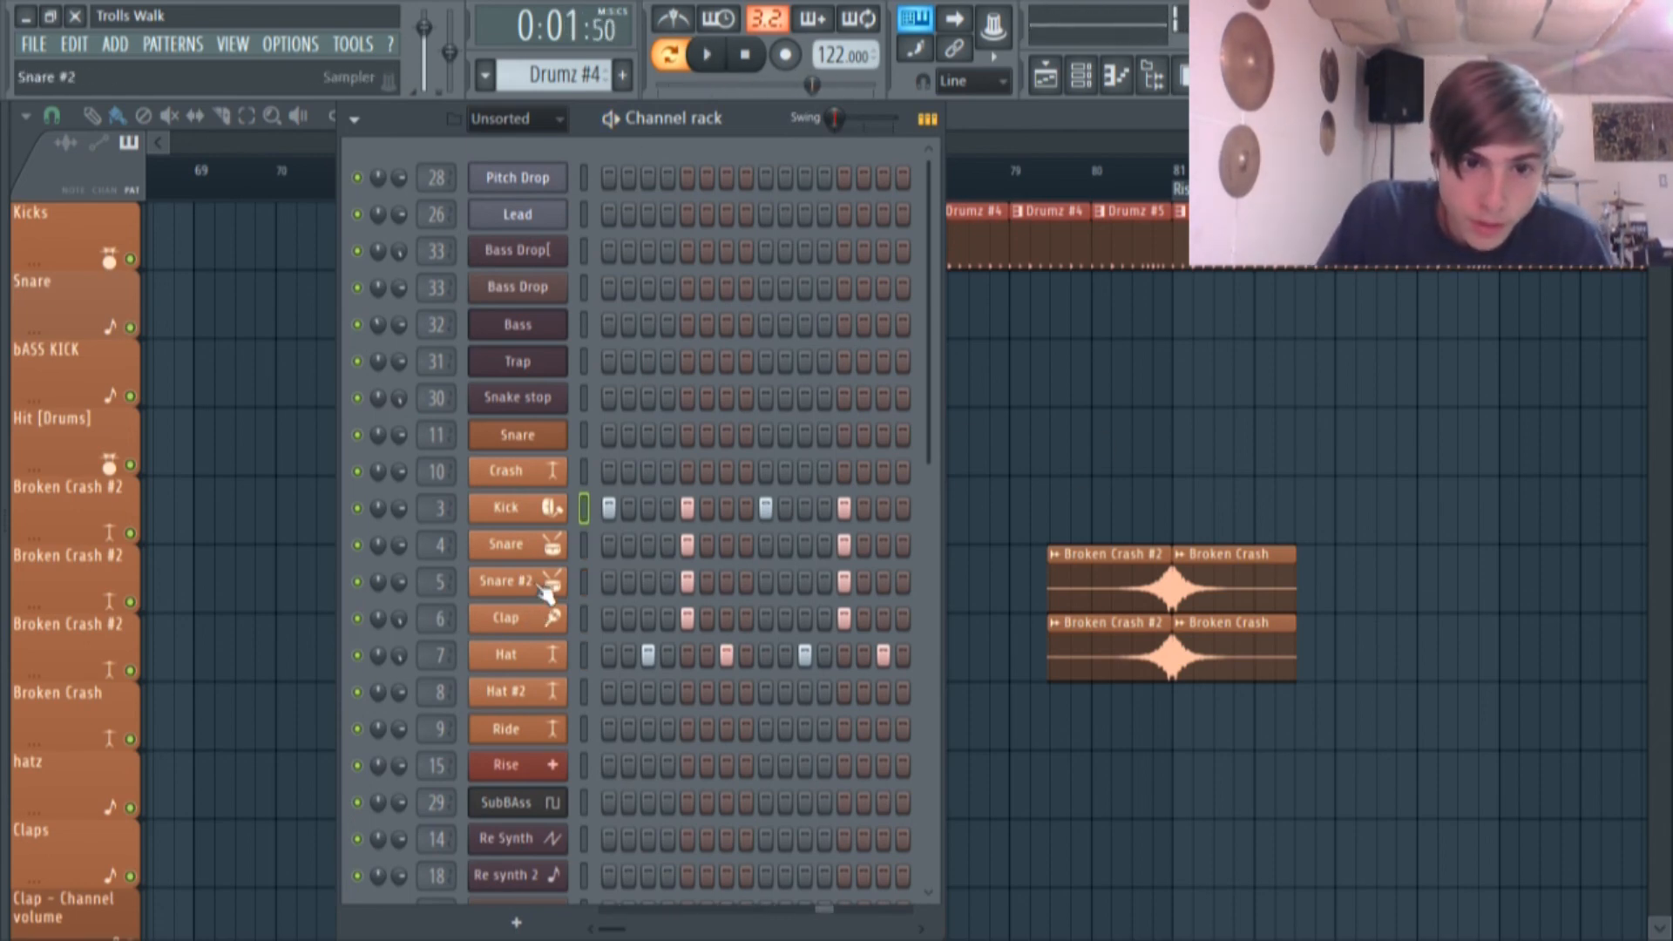
# Check the samples loaded in the Snare, Snare #2 and Clap channels, closing each channel's settings.
pyautogui.click(540, 555)
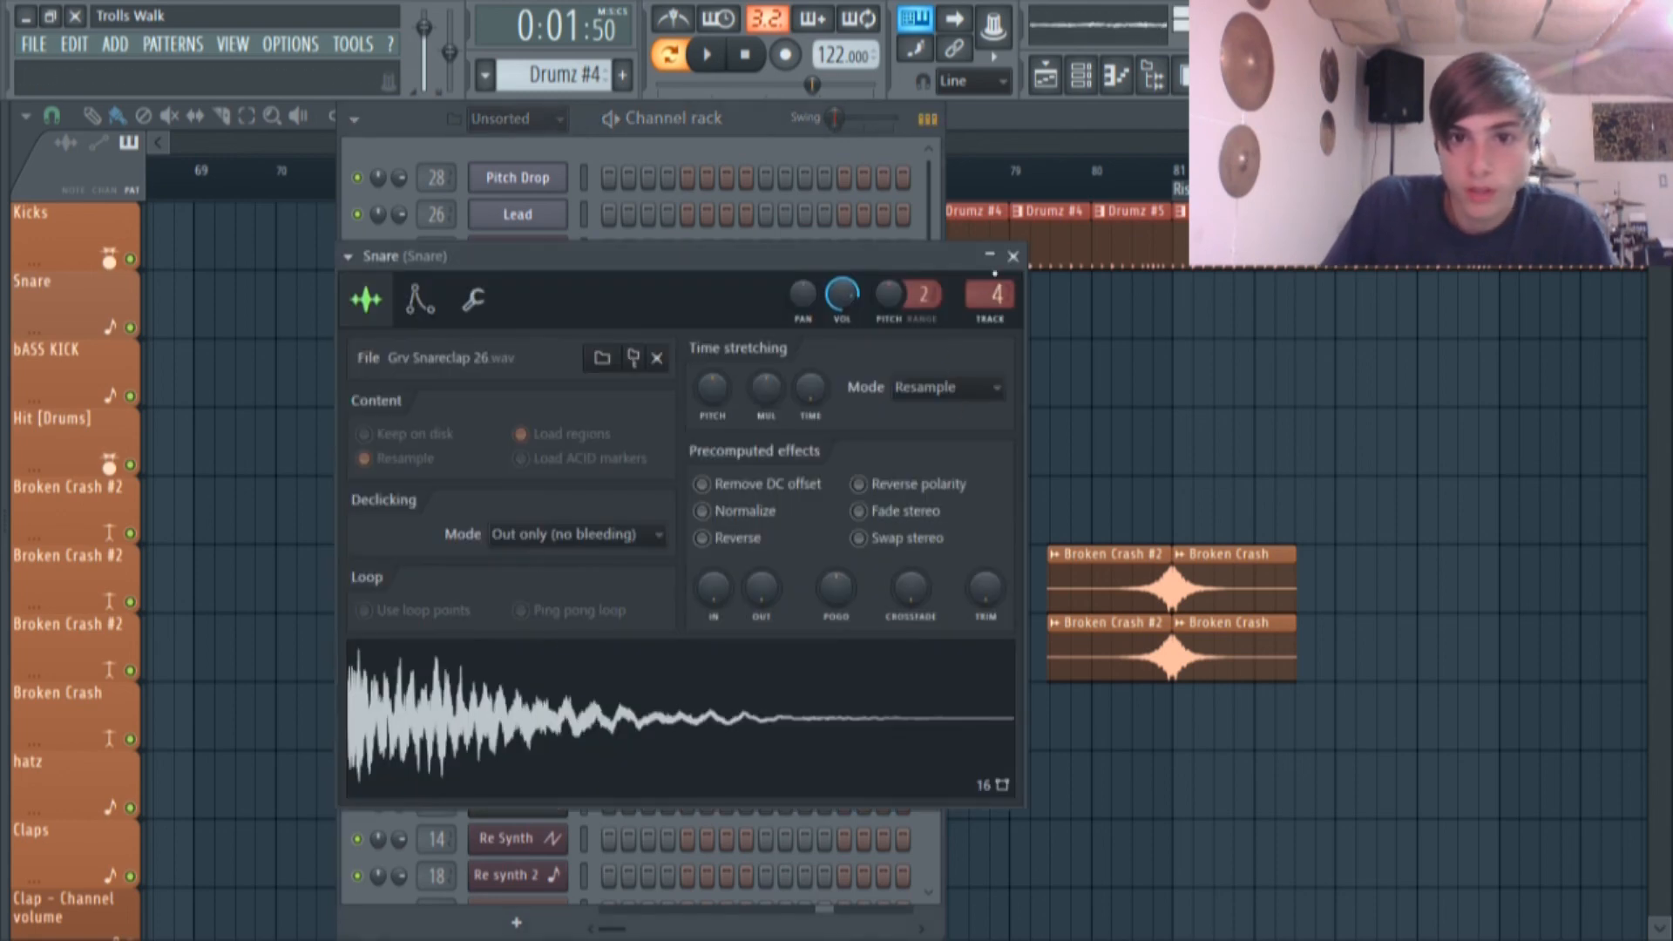
pyautogui.click(508, 547)
pyautogui.click(514, 581)
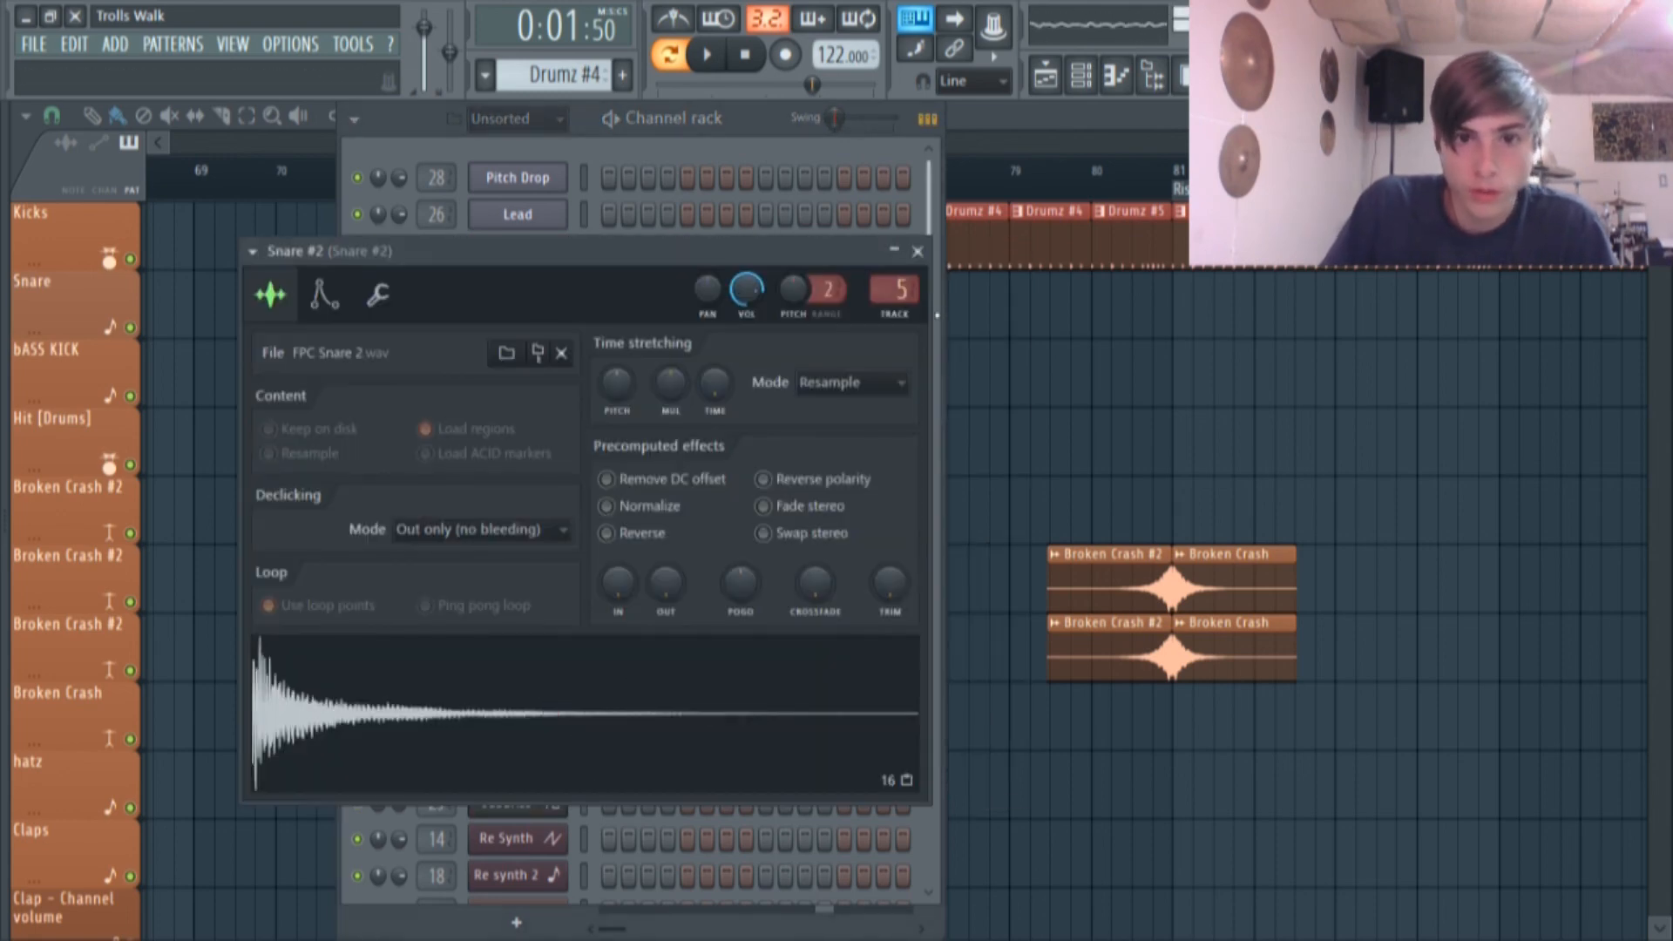
pyautogui.click(918, 254)
pyautogui.click(557, 635)
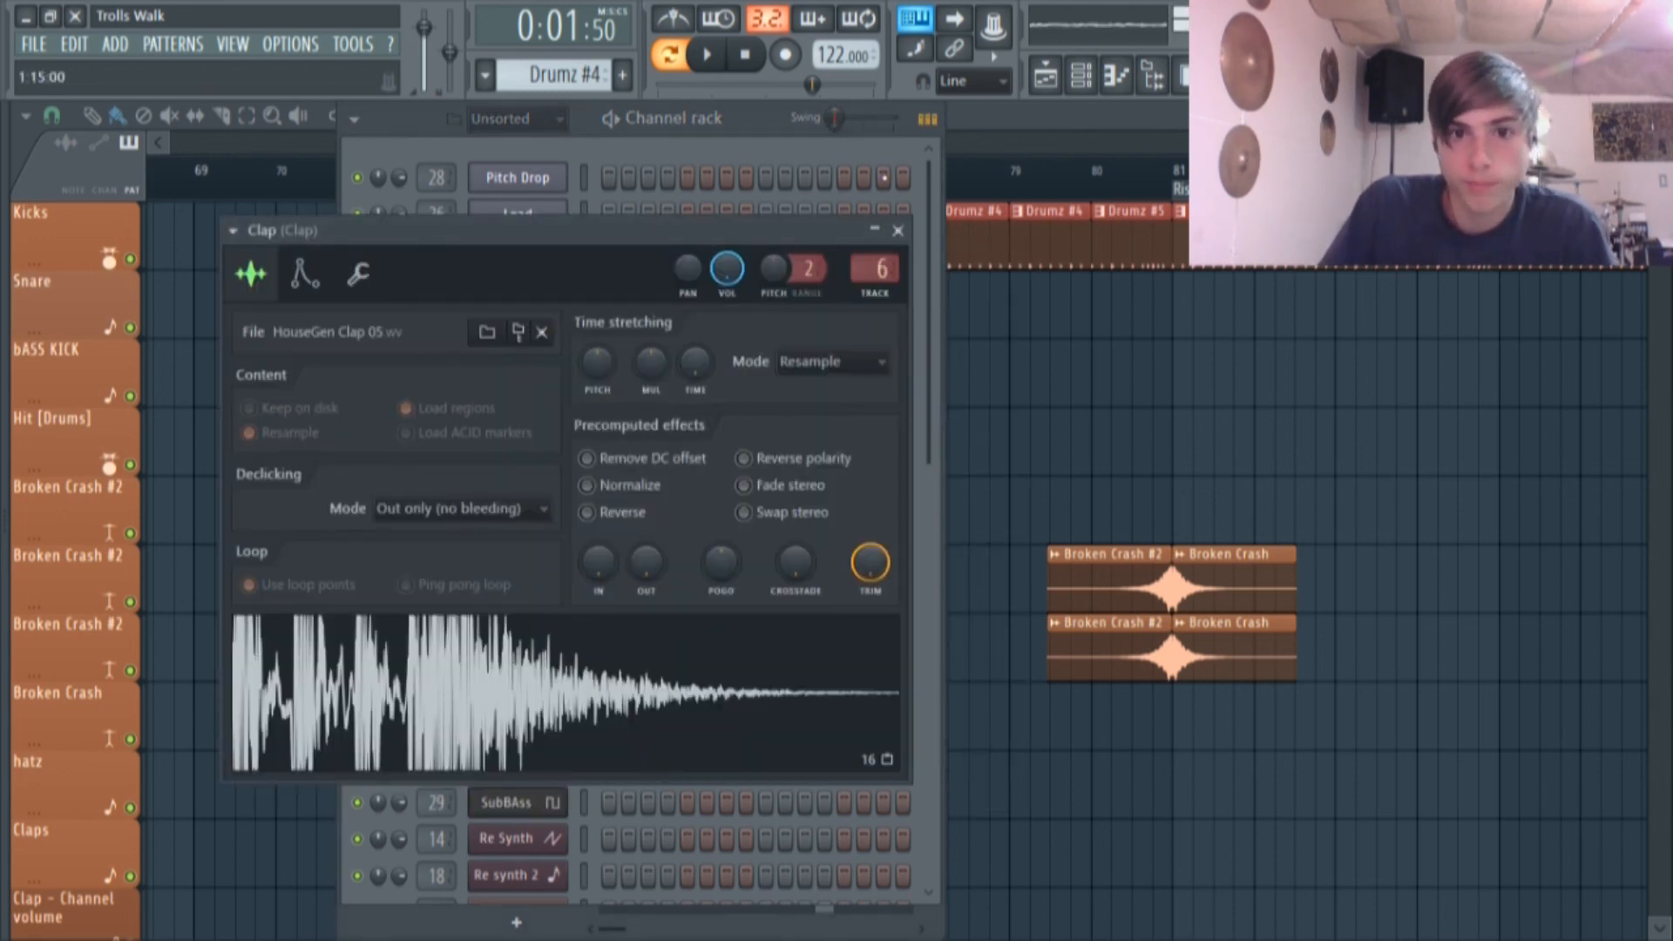
pyautogui.click(898, 231)
# Open the Drumz #5 clip in the Verse, play its drum pattern, stop, and return to the playlist.
pyautogui.click(1133, 401)
pyautogui.doubleClick(810, 233)
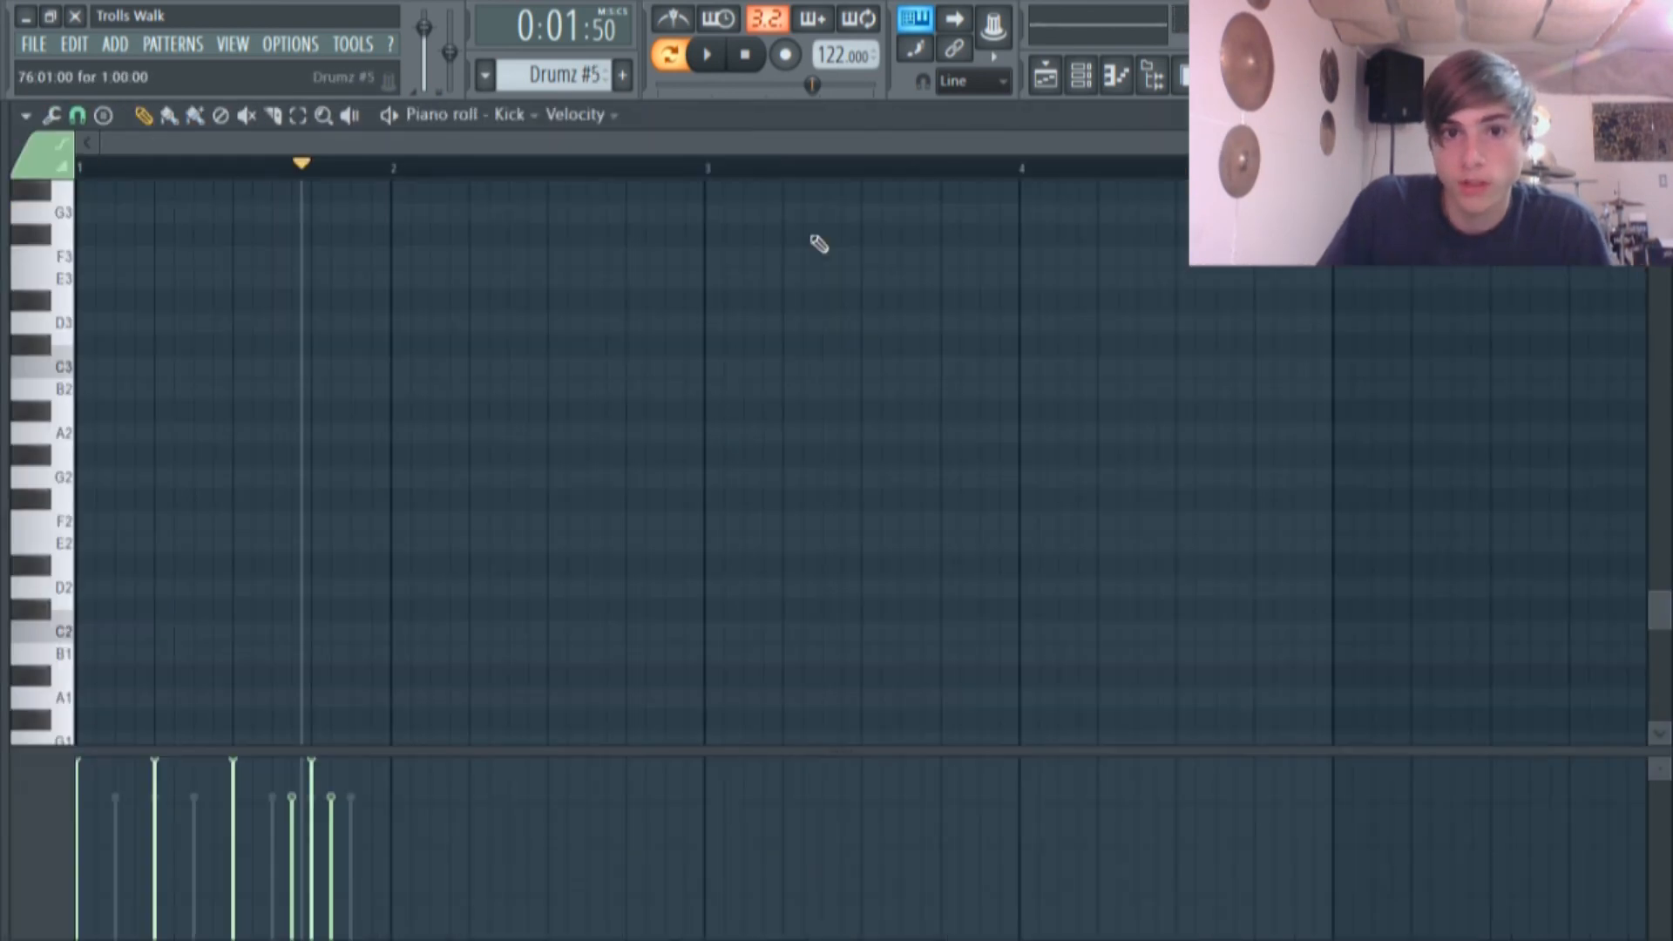
pyautogui.click(1081, 77)
pyautogui.click(712, 57)
pyautogui.click(722, 58)
pyautogui.click(1045, 78)
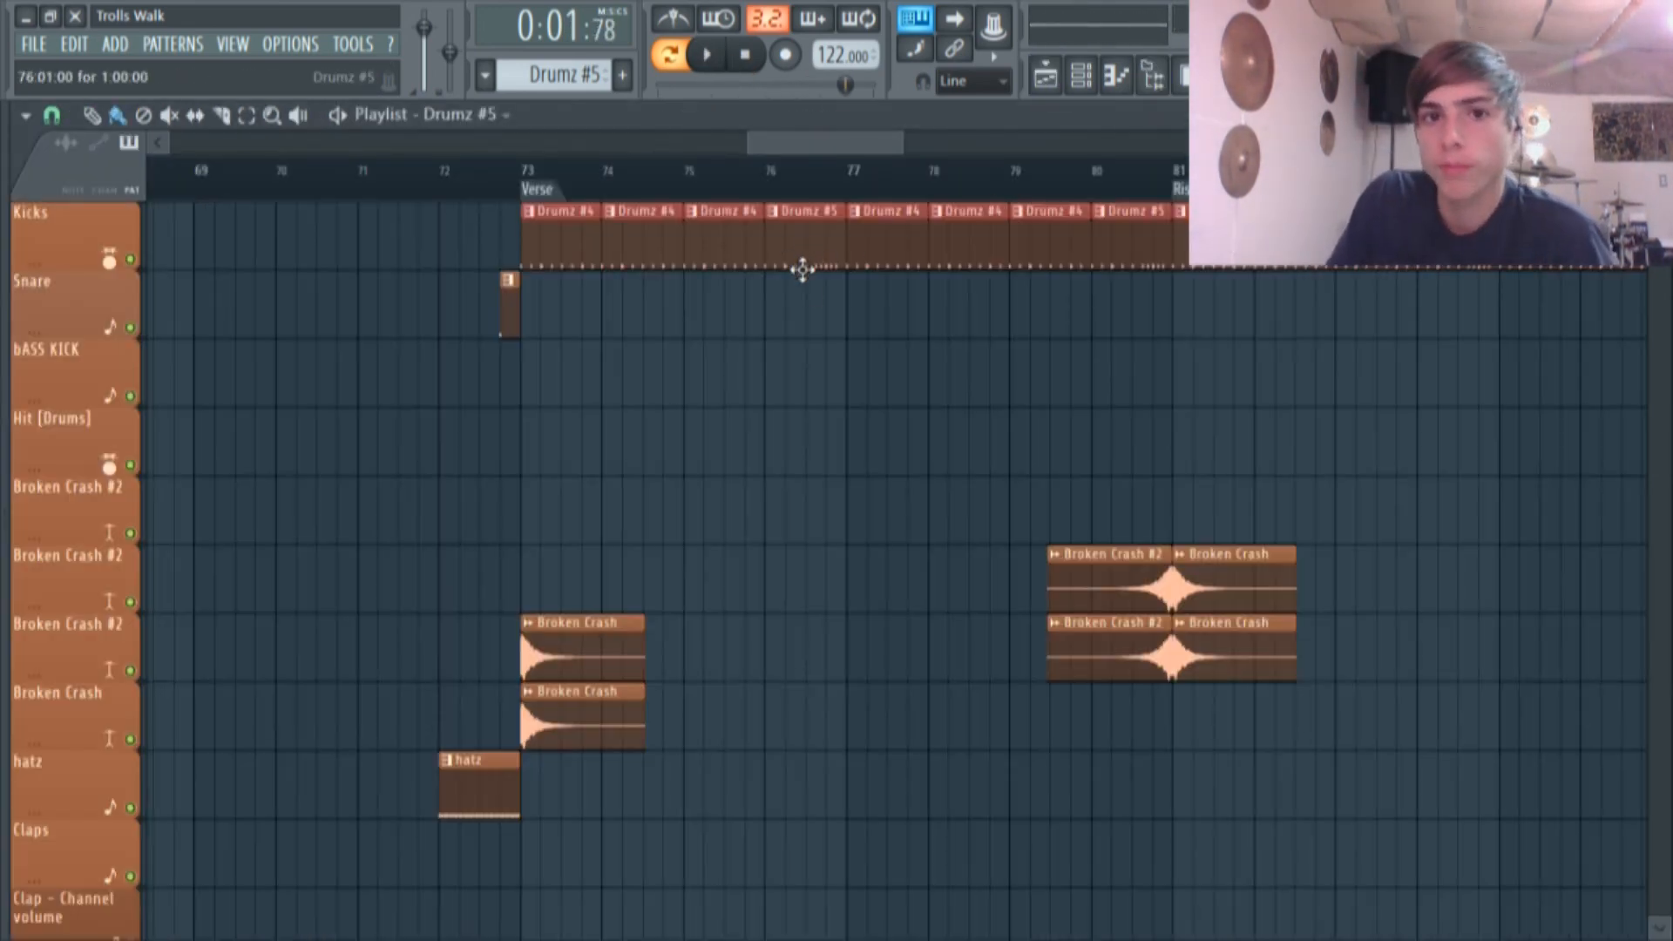
# Examine and play the Verse's LEad notes in the piano roll, stop, and return to the playlist.
pyautogui.scroll(-10, 802, 270)
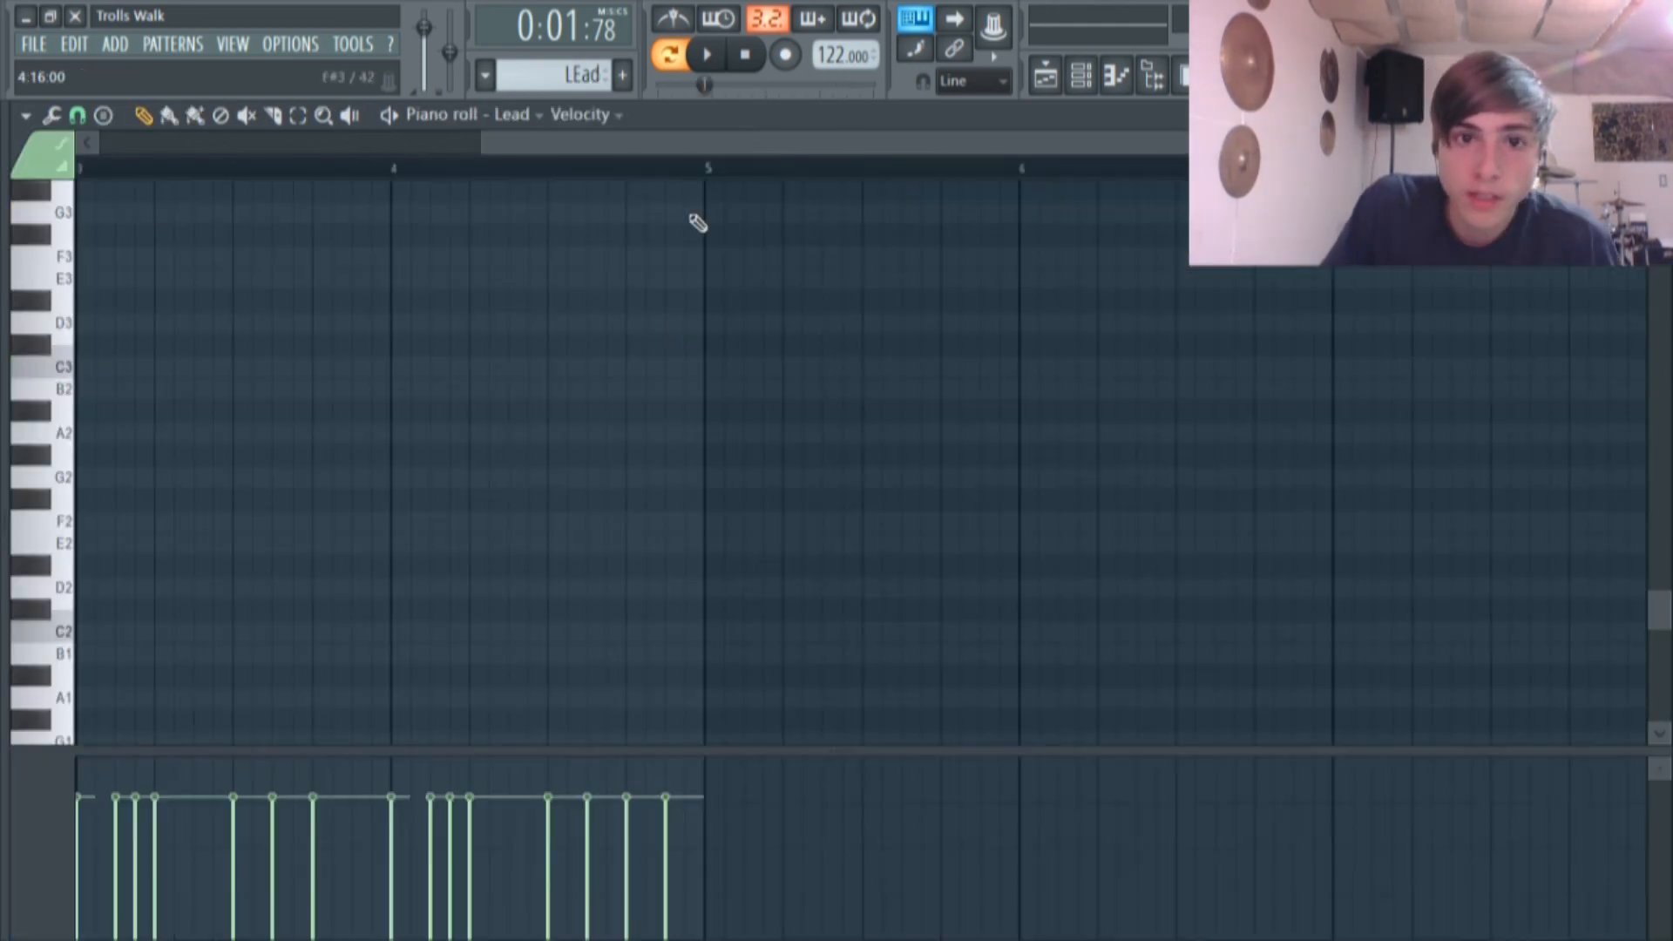
pyautogui.scroll(10, 366, 460)
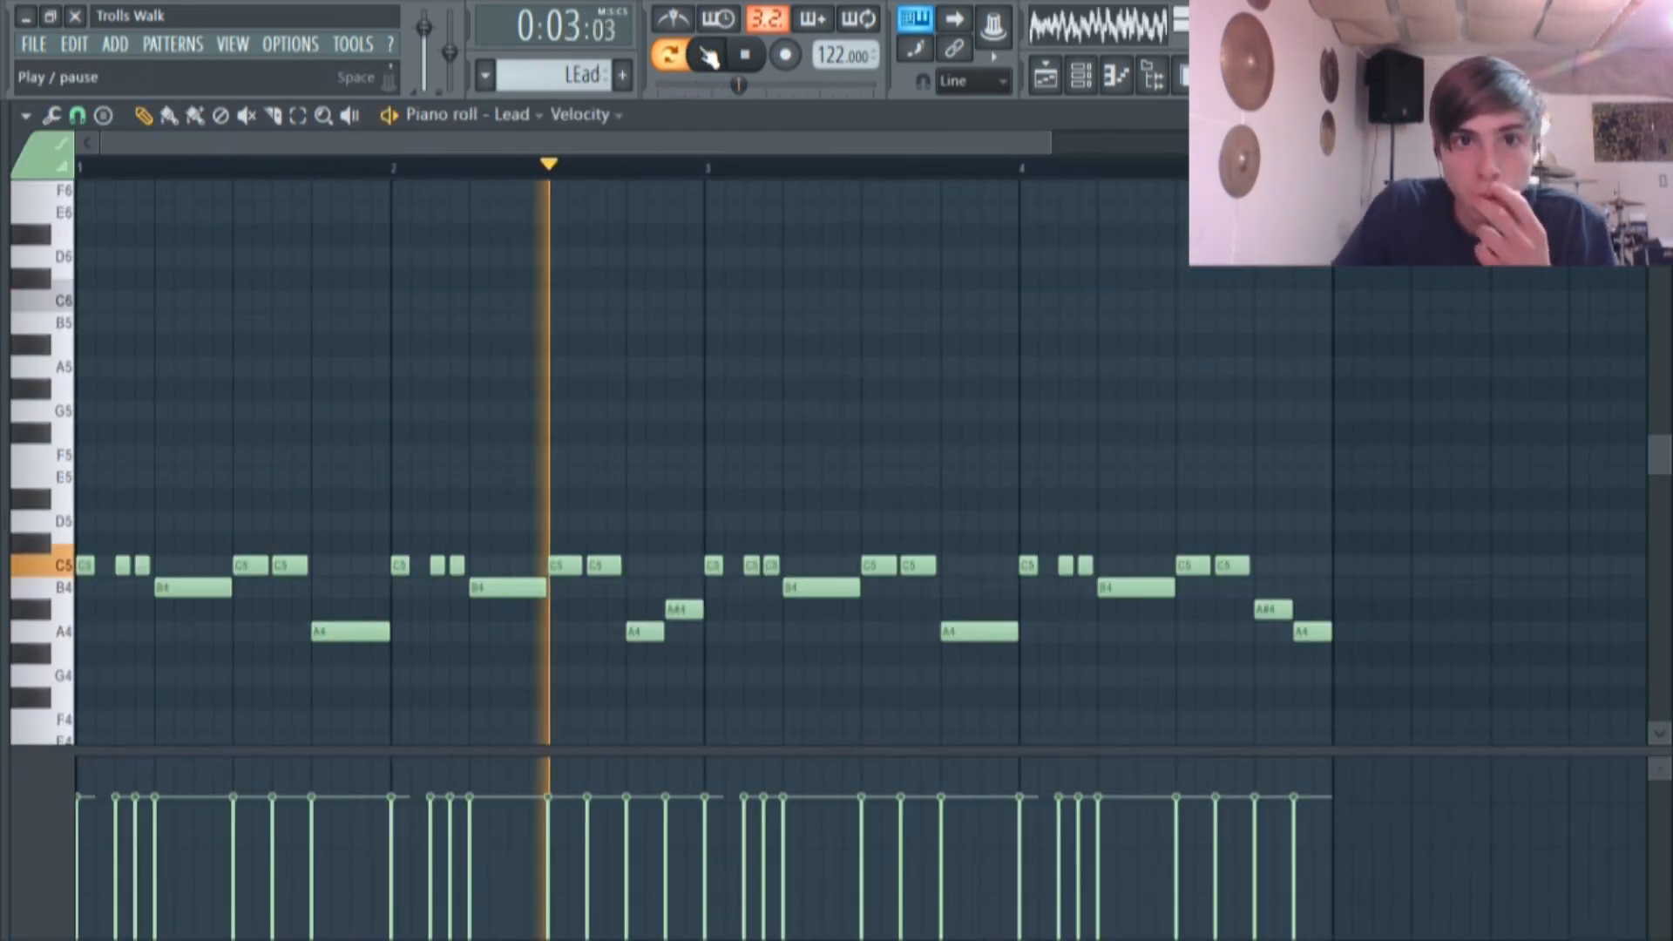
pyautogui.press('space')
pyautogui.click(1045, 77)
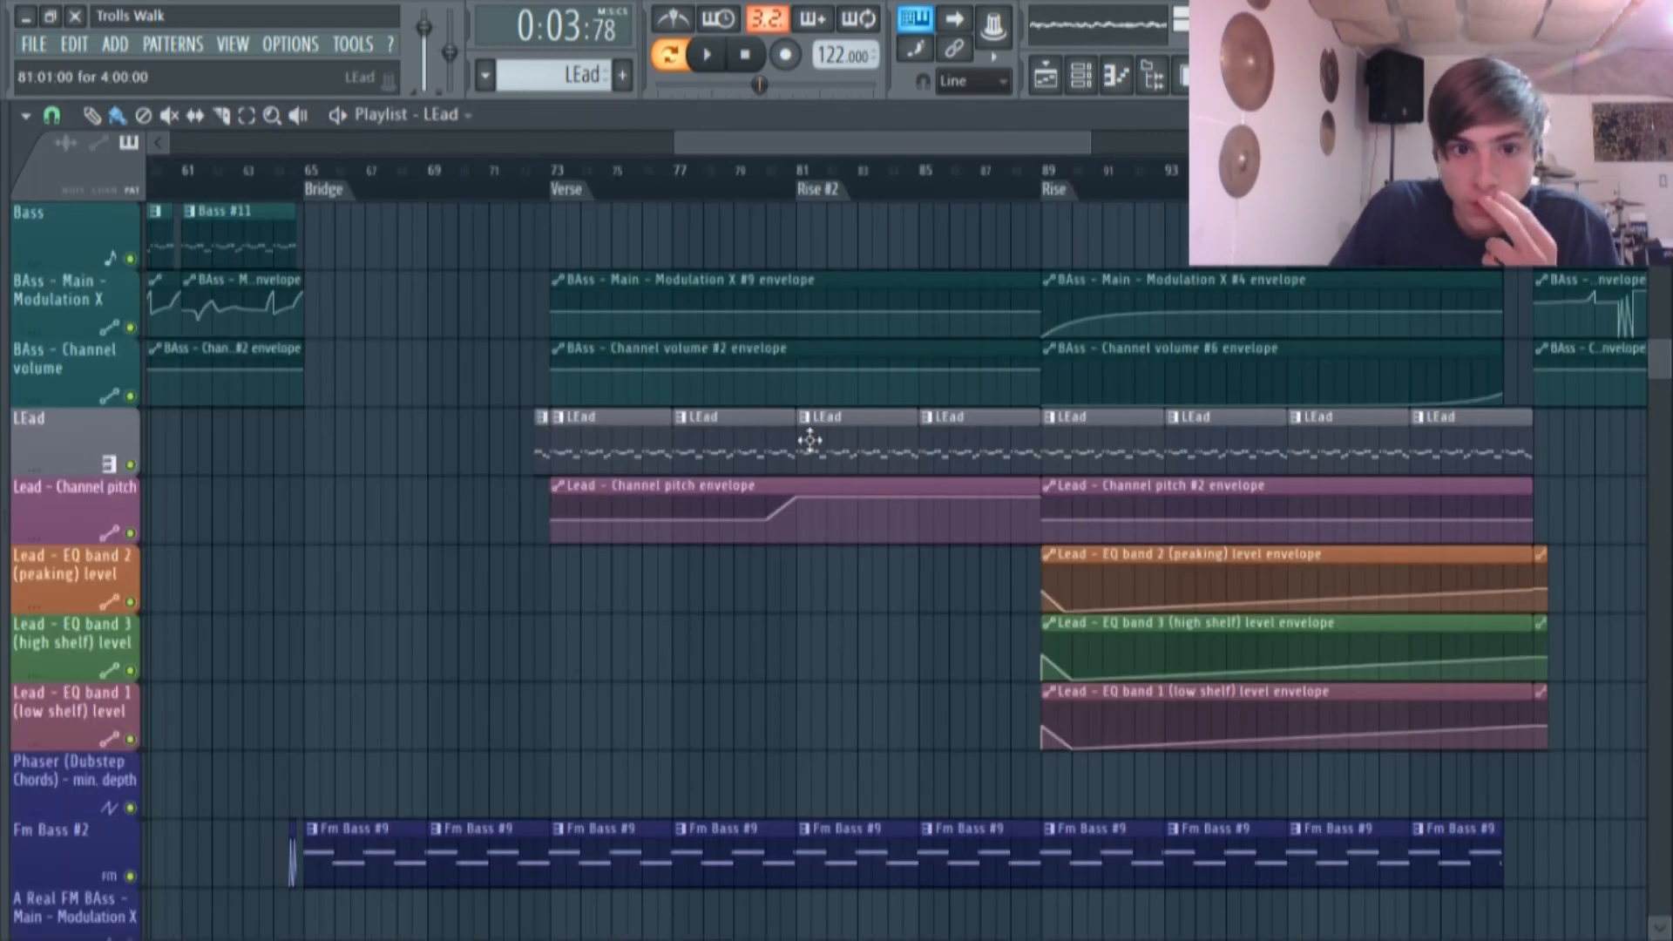
# Move the song position to the Verse, solo the LEad track, and enable the Lead - Channel pitch track alongside it.
pyautogui.click(585, 178)
pyautogui.click(706, 55)
pyautogui.click(706, 55)
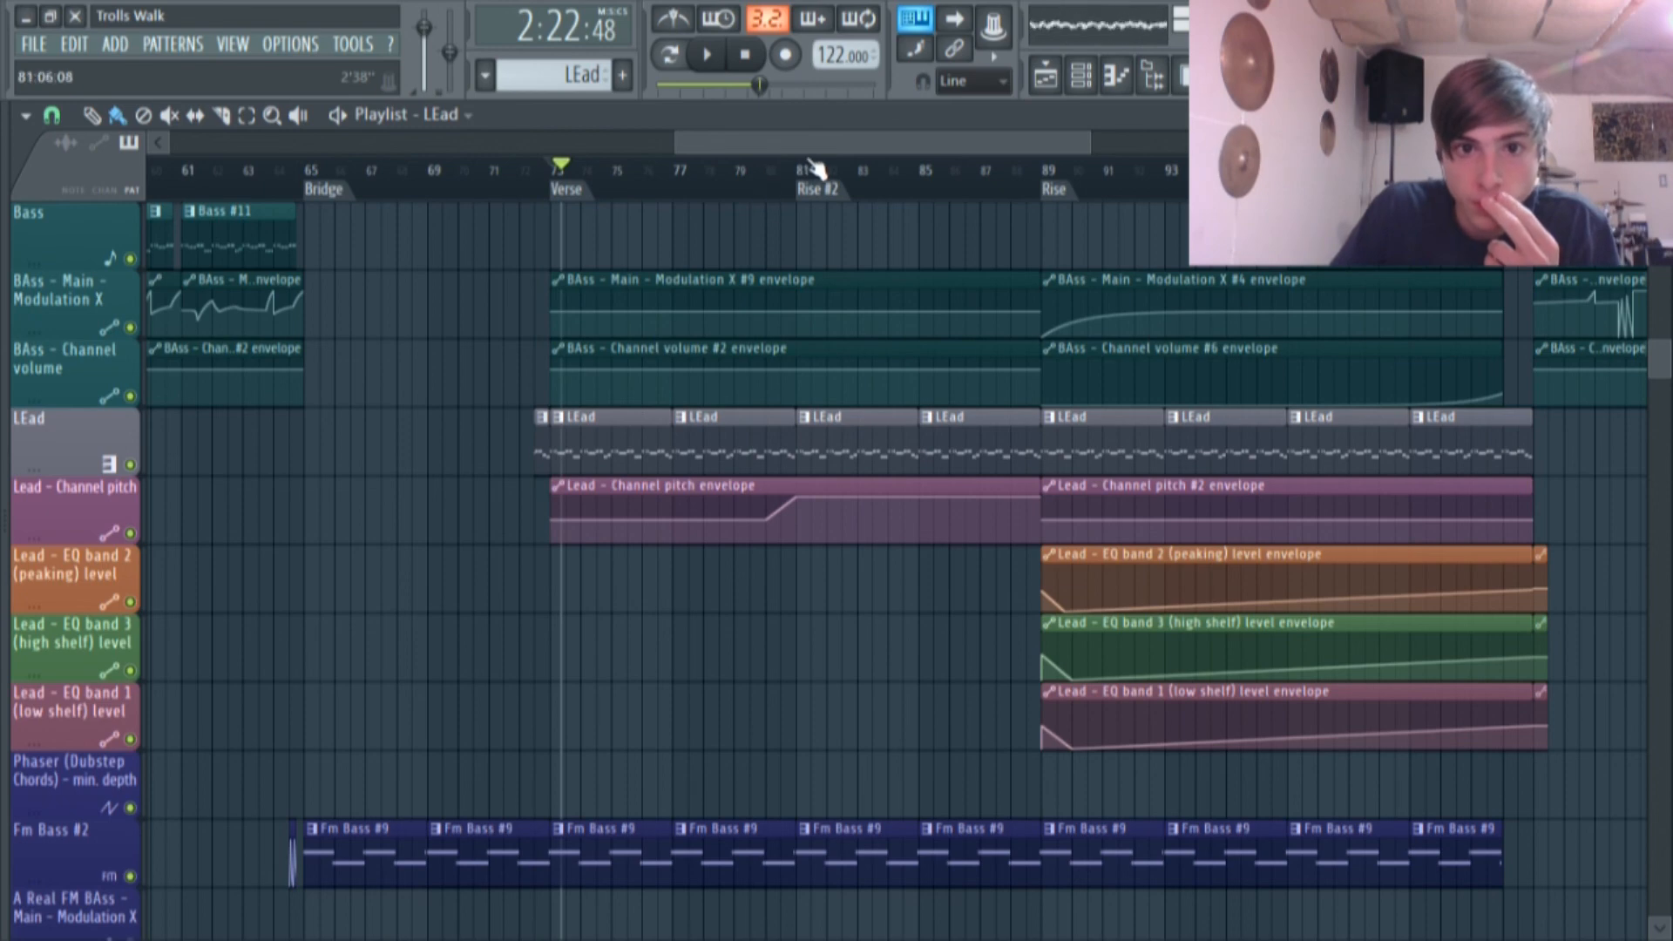
pyautogui.keyDown('ctrl'); pyautogui.click(131, 464); pyautogui.keyUp('ctrl')
pyautogui.click(131, 534)
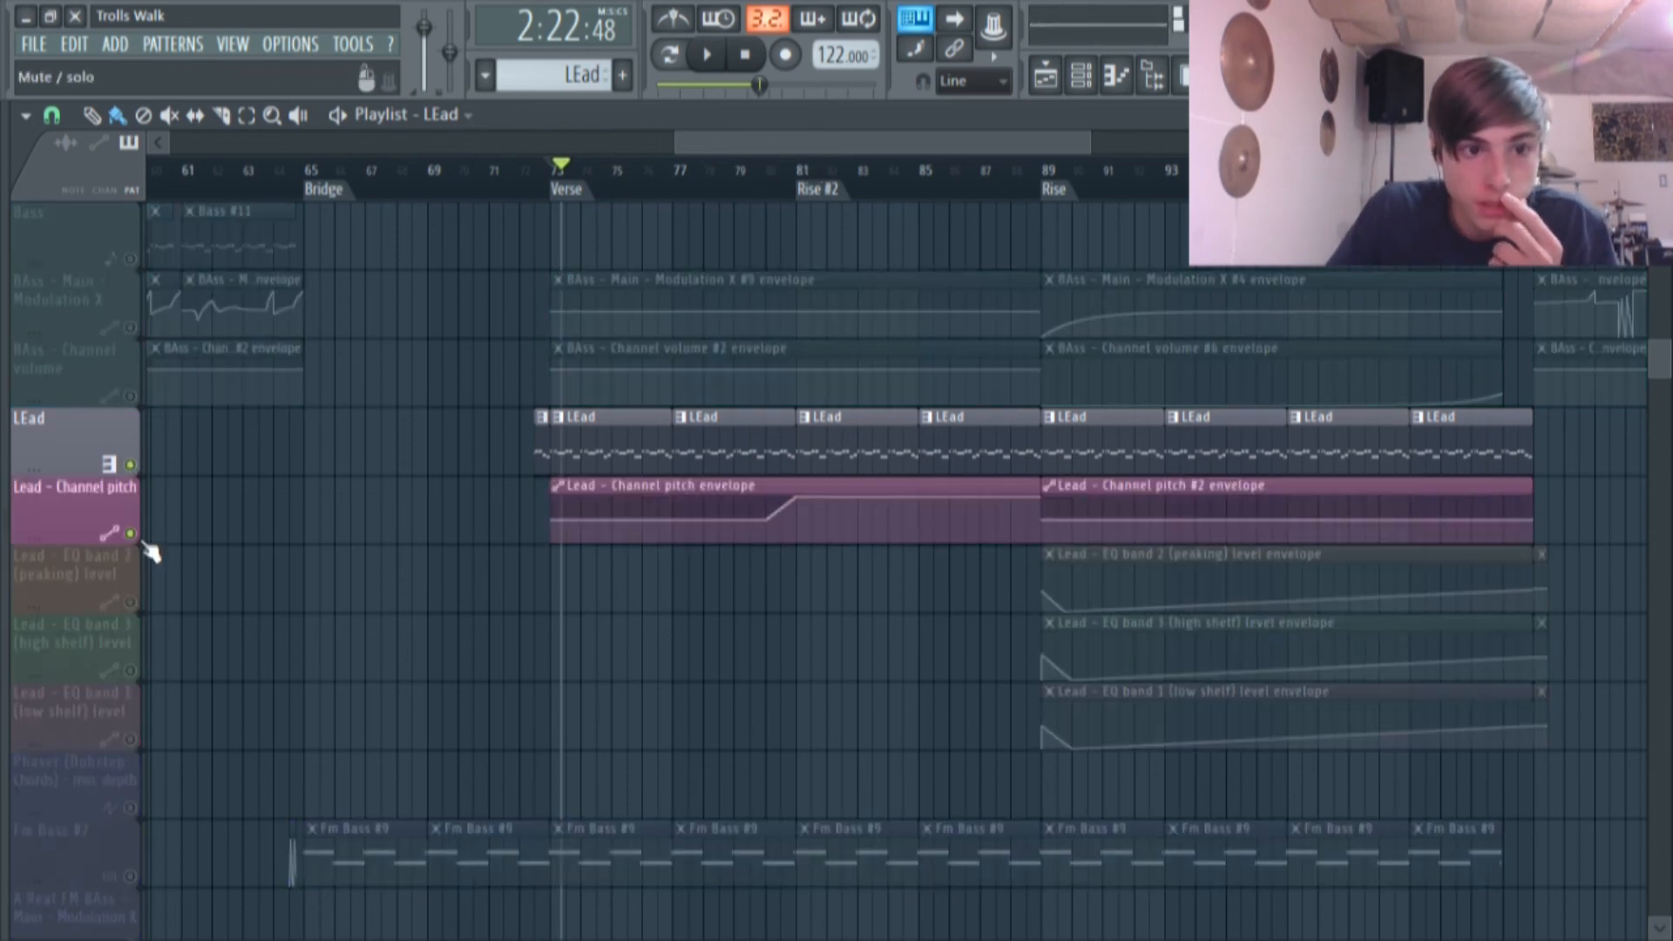
# Play the soloed LEad through its Channel pitch rise into Rise #2, stop playback, and re-enable all tracks.
pyautogui.click(801, 173)
pyautogui.press('space')
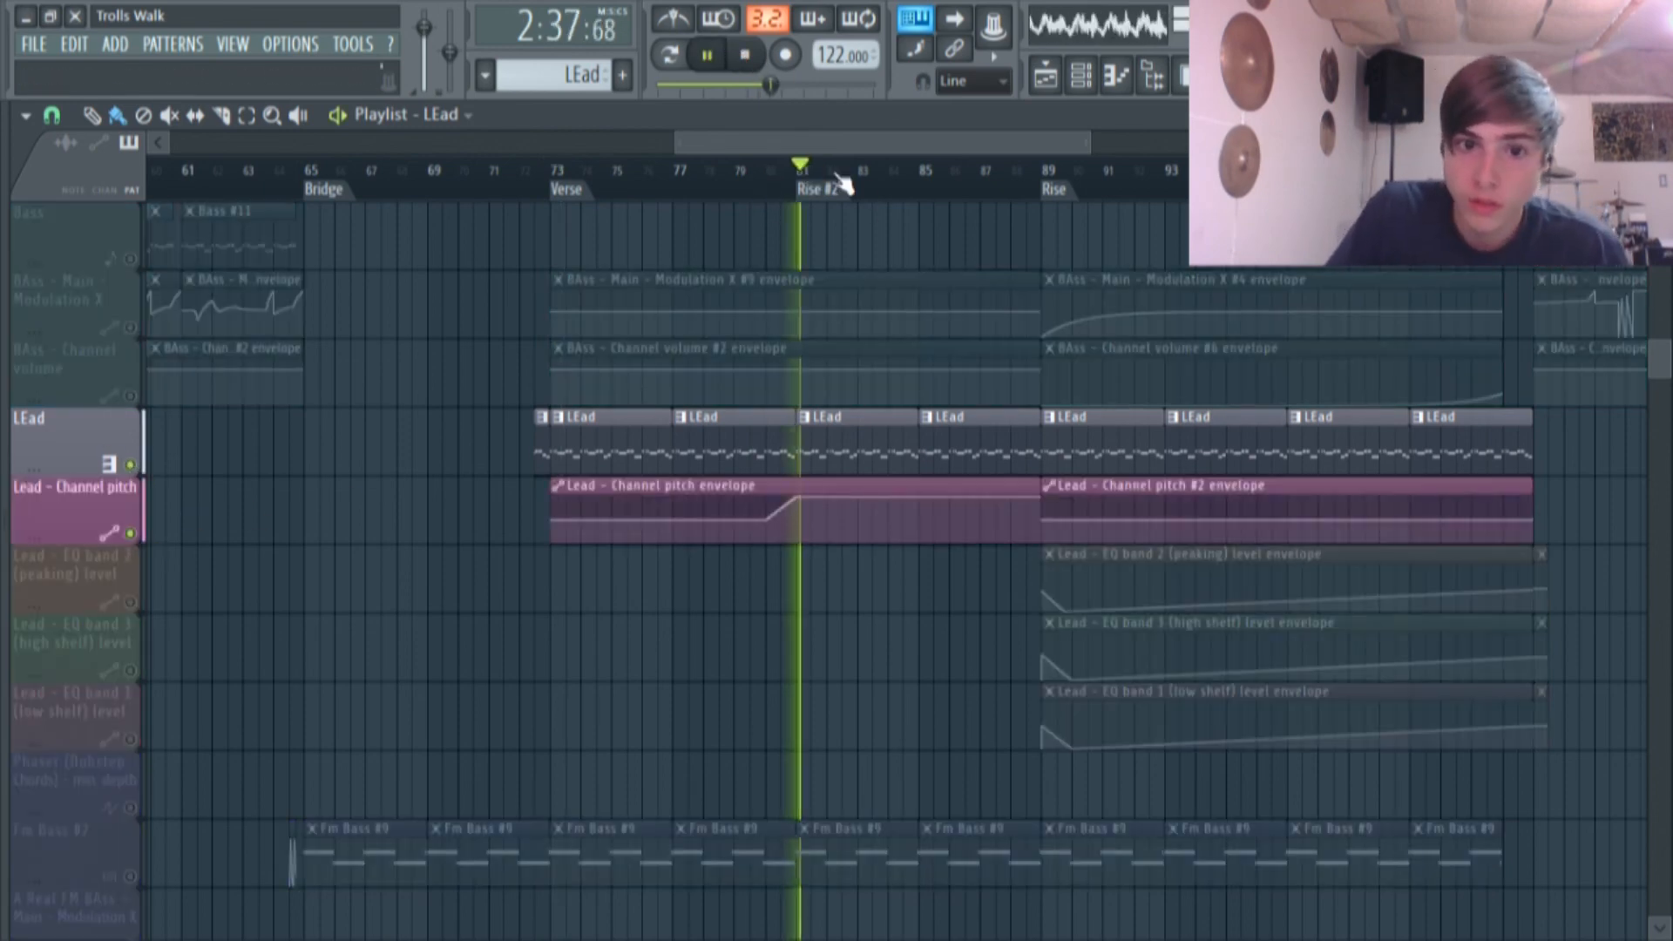
pyautogui.scroll(2, 960, 306)
pyautogui.click(713, 190)
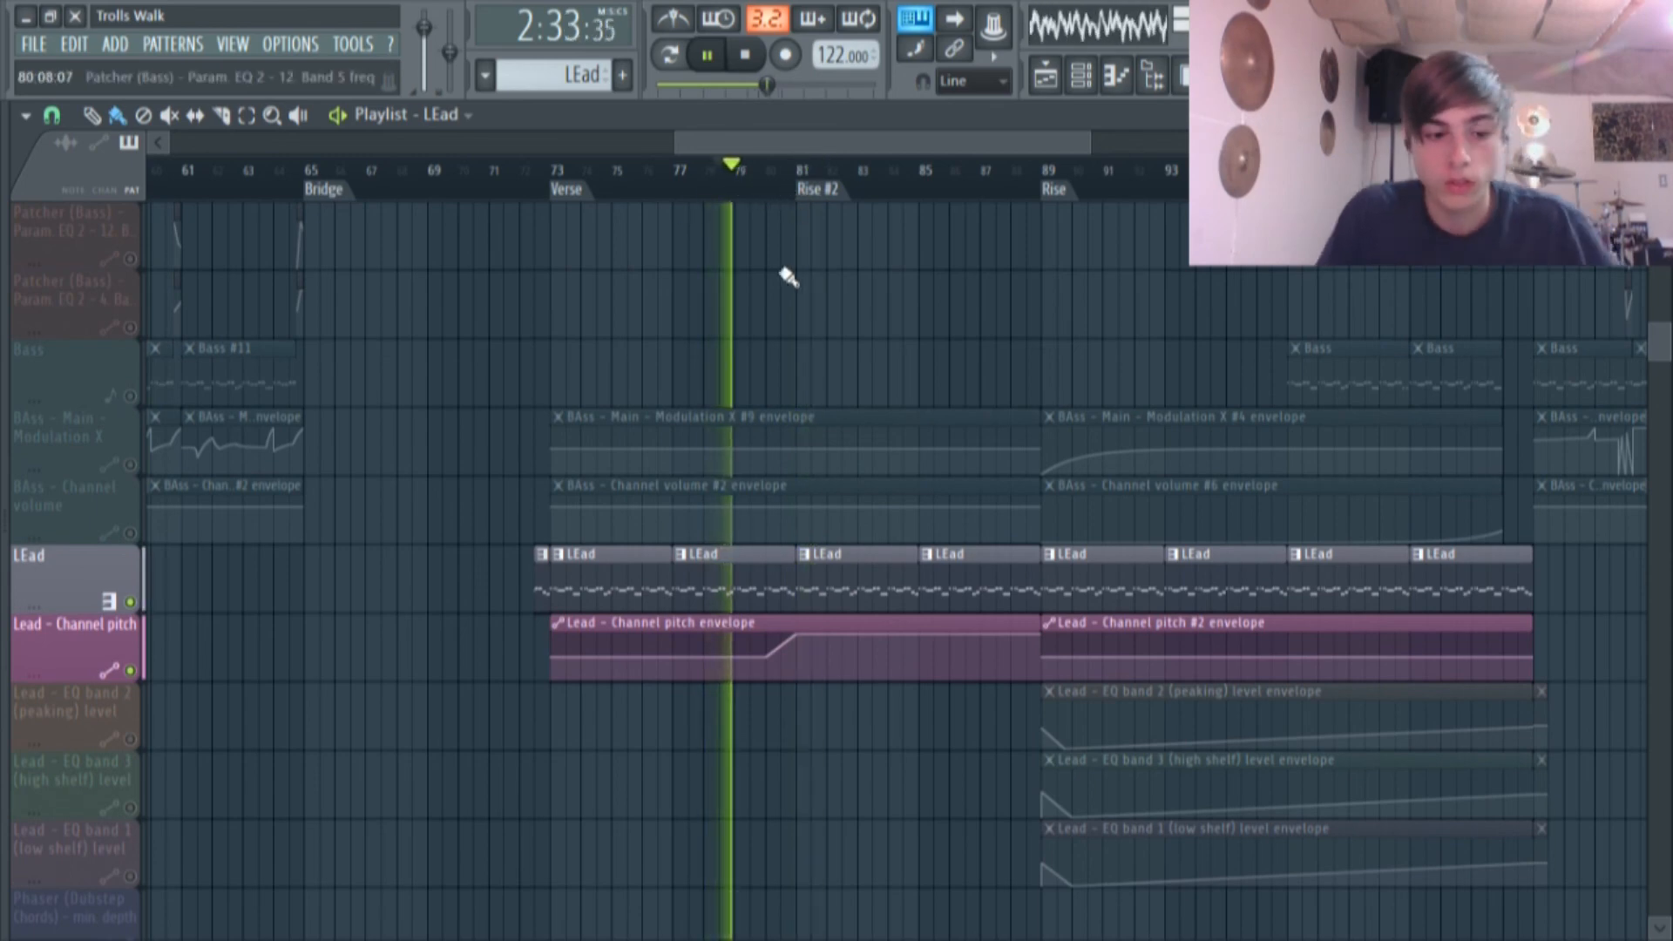
pyautogui.scroll(3, 796, 384)
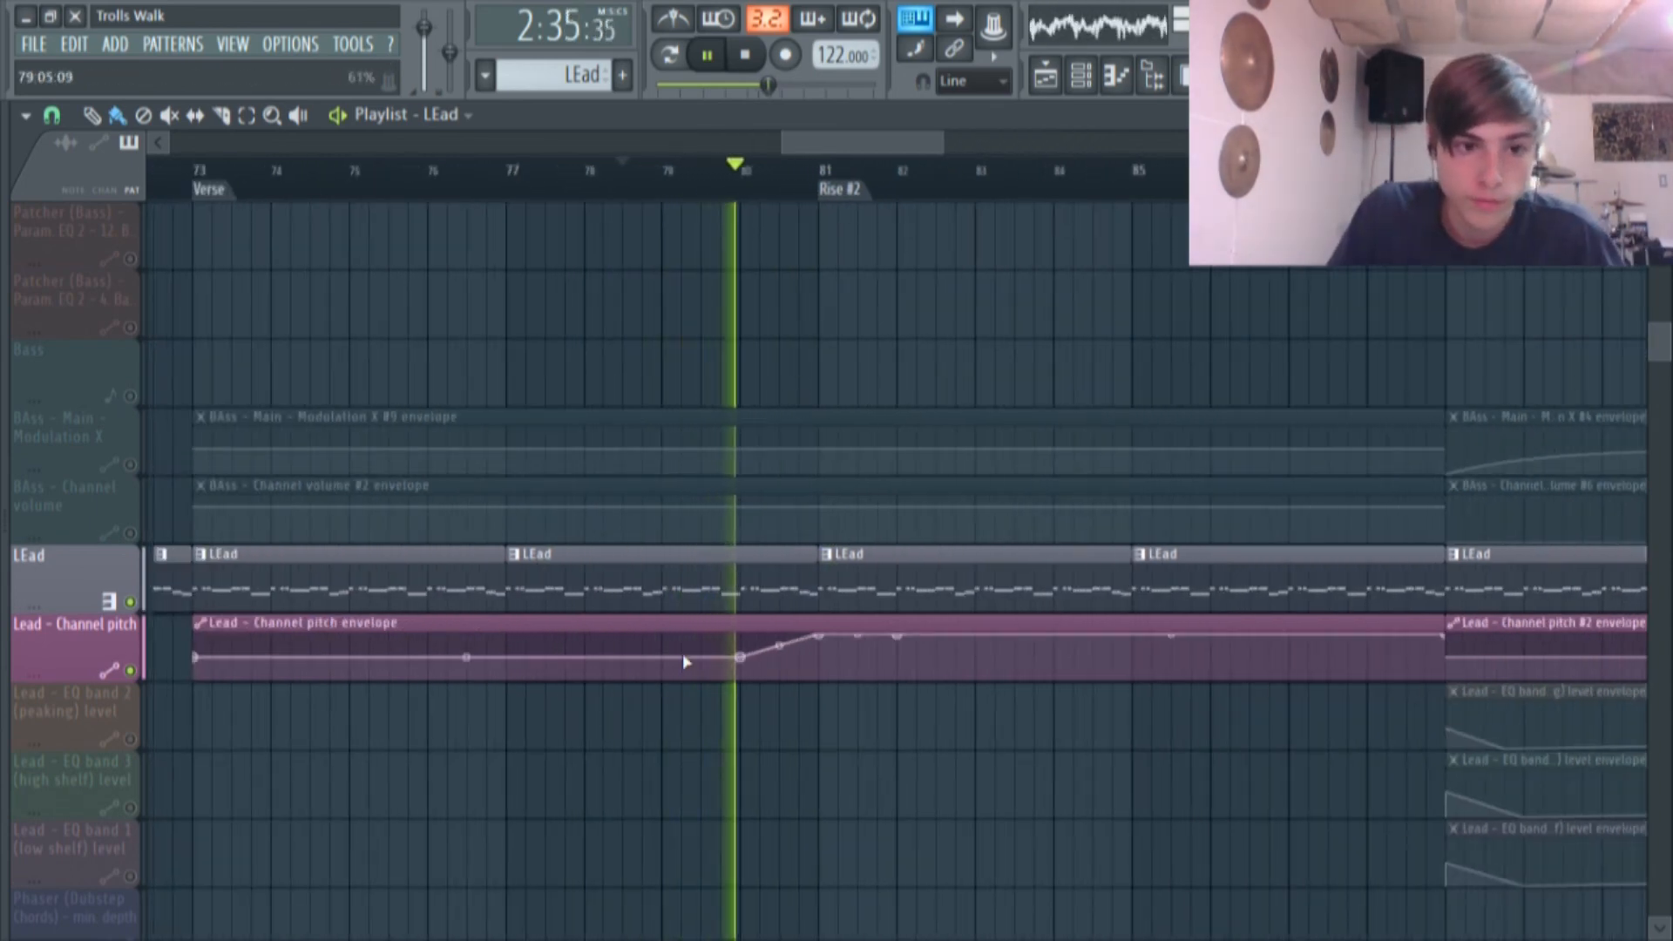
pyautogui.moveTo(835, 143); pyautogui.dragTo(858, 143)
pyautogui.click(703, 58)
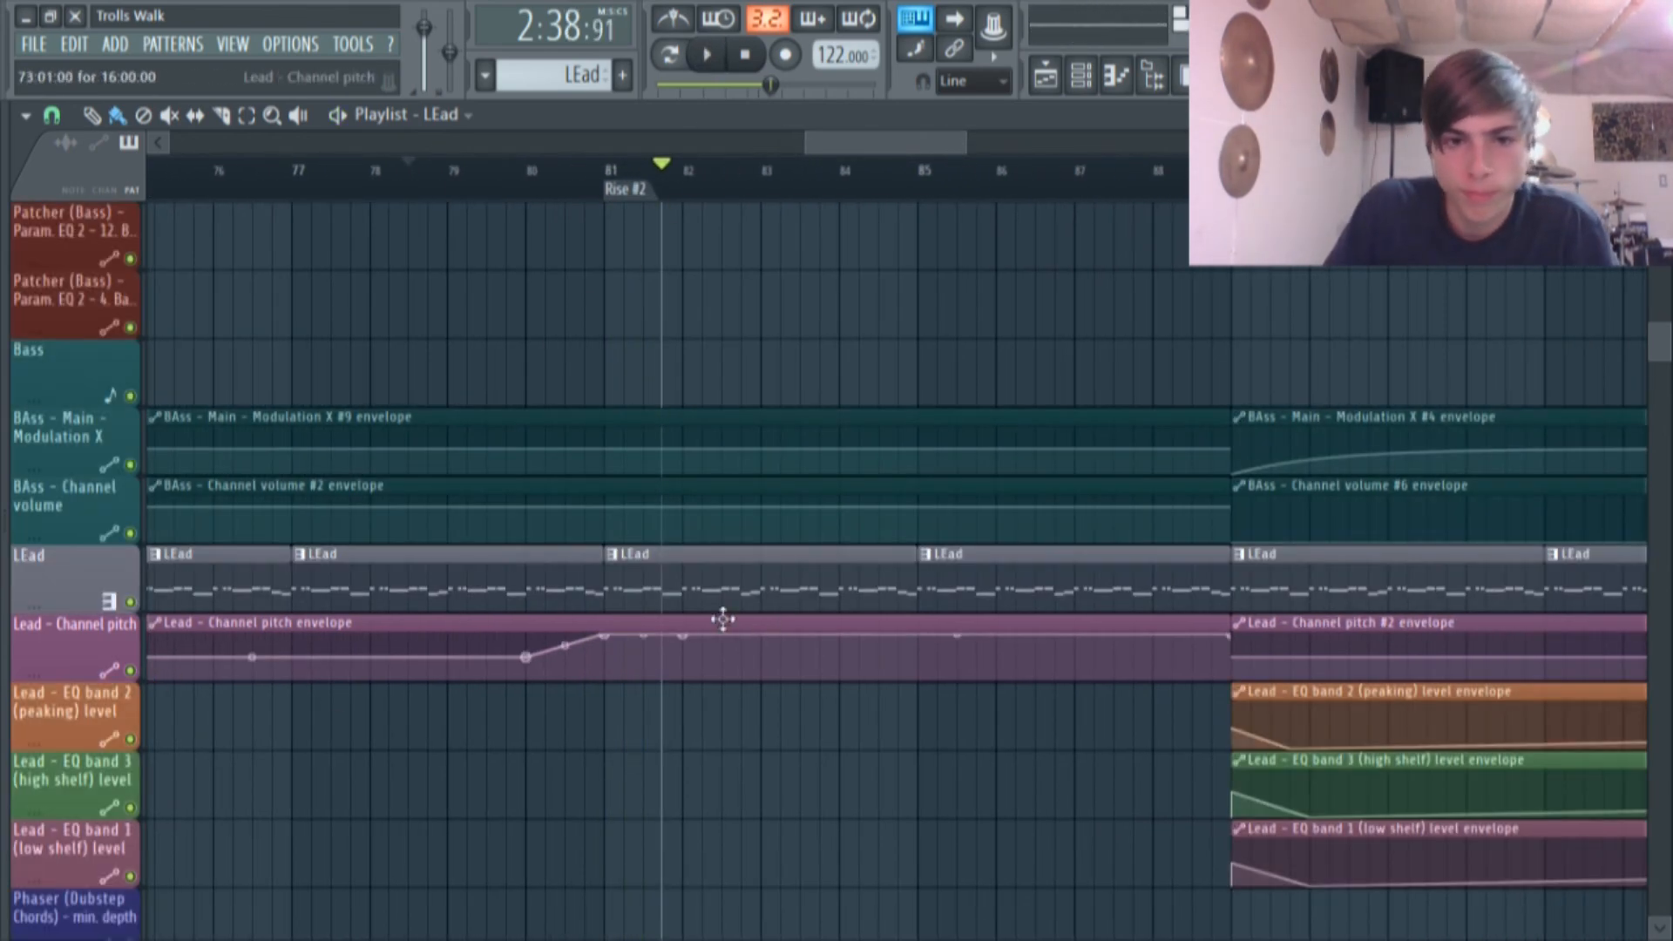
# Look over the drum, Arp, Bass and LEad automation tracks across the Rise #2 and Rise sections.
pyautogui.scroll(-5, 986, 540)
pyautogui.scroll(-2, 844, 485)
pyautogui.scroll(10, 843, 486)
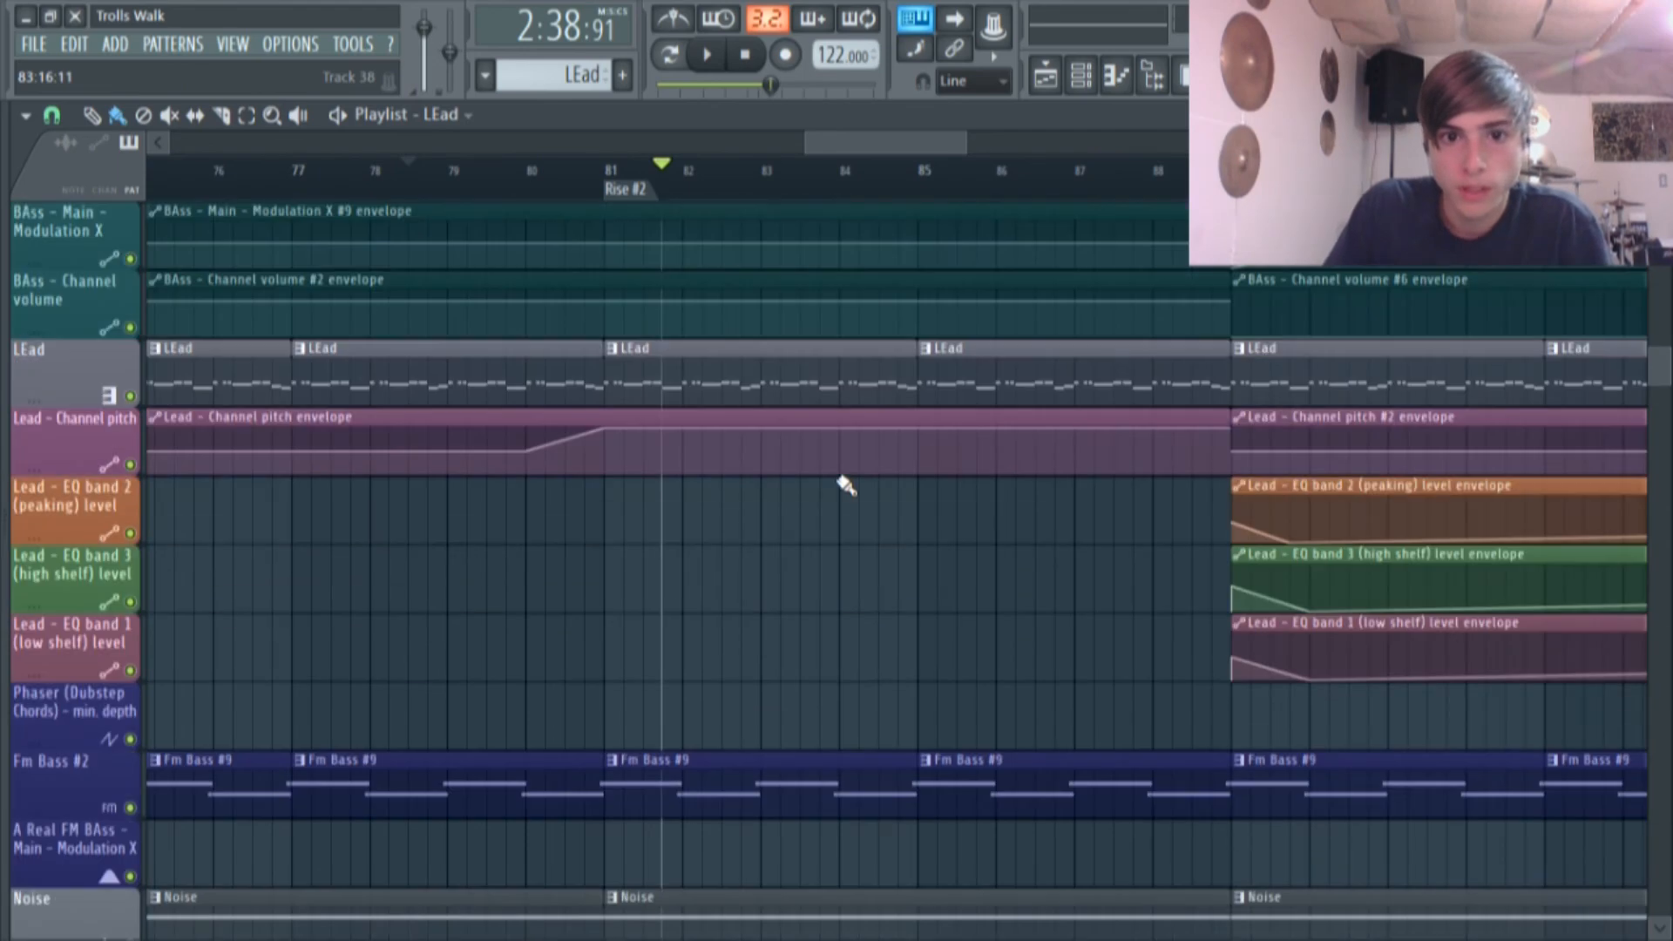
pyautogui.hscroll(4, 849, 255)
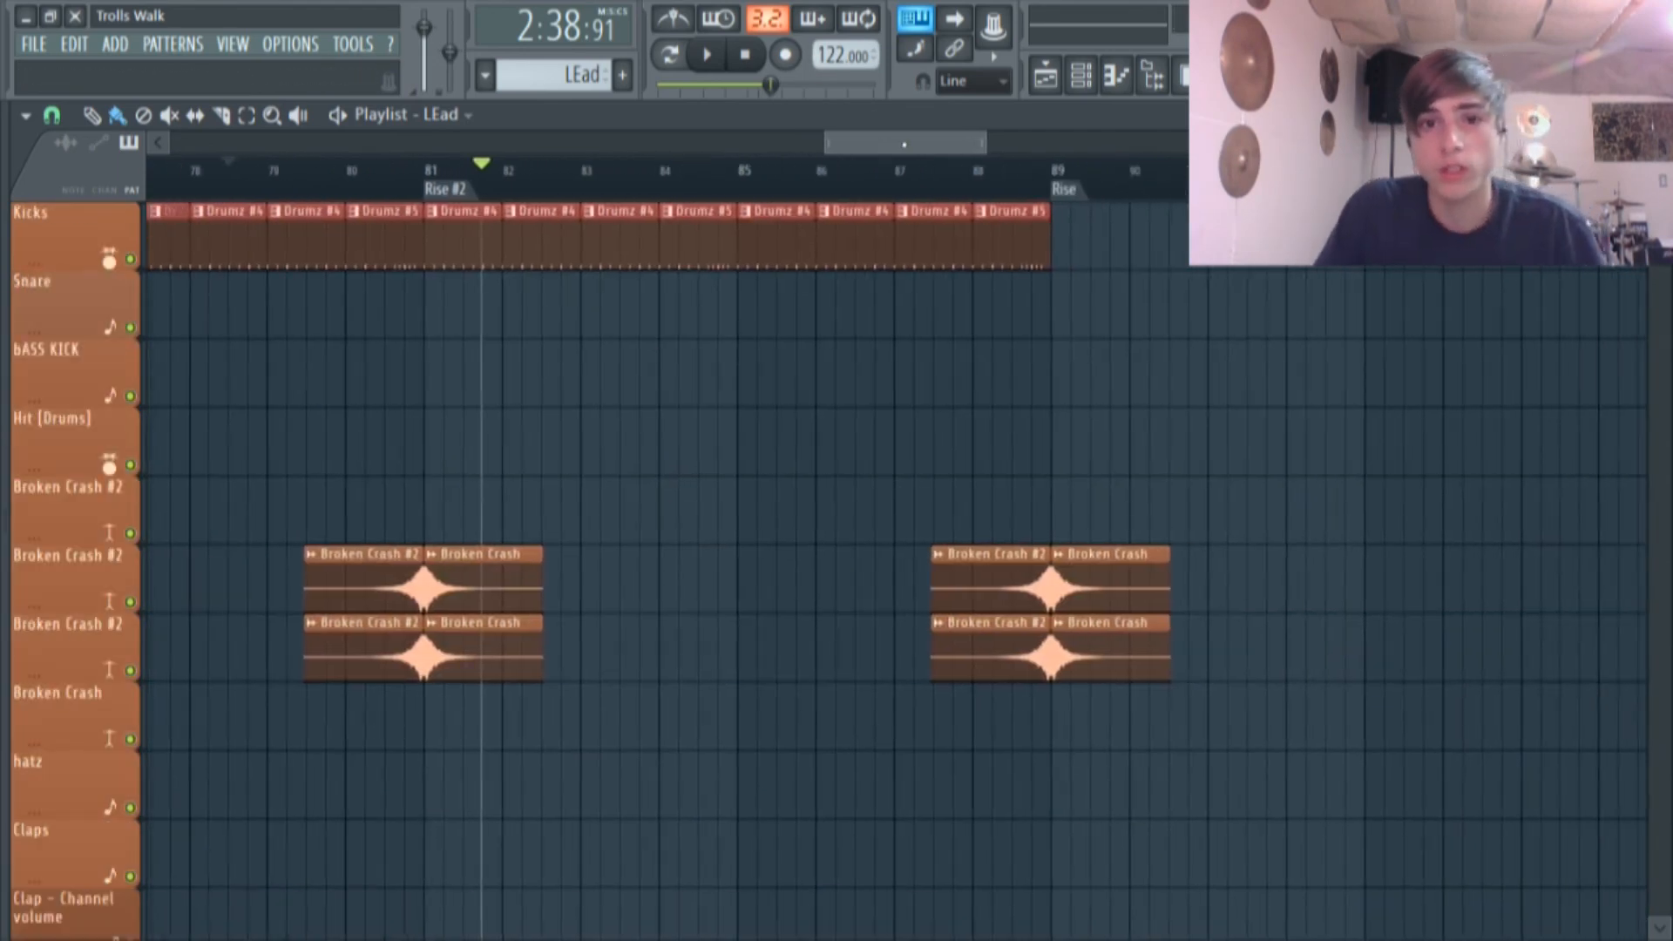
pyautogui.scroll(-7, 850, 254)
pyautogui.scroll(-3, 850, 254)
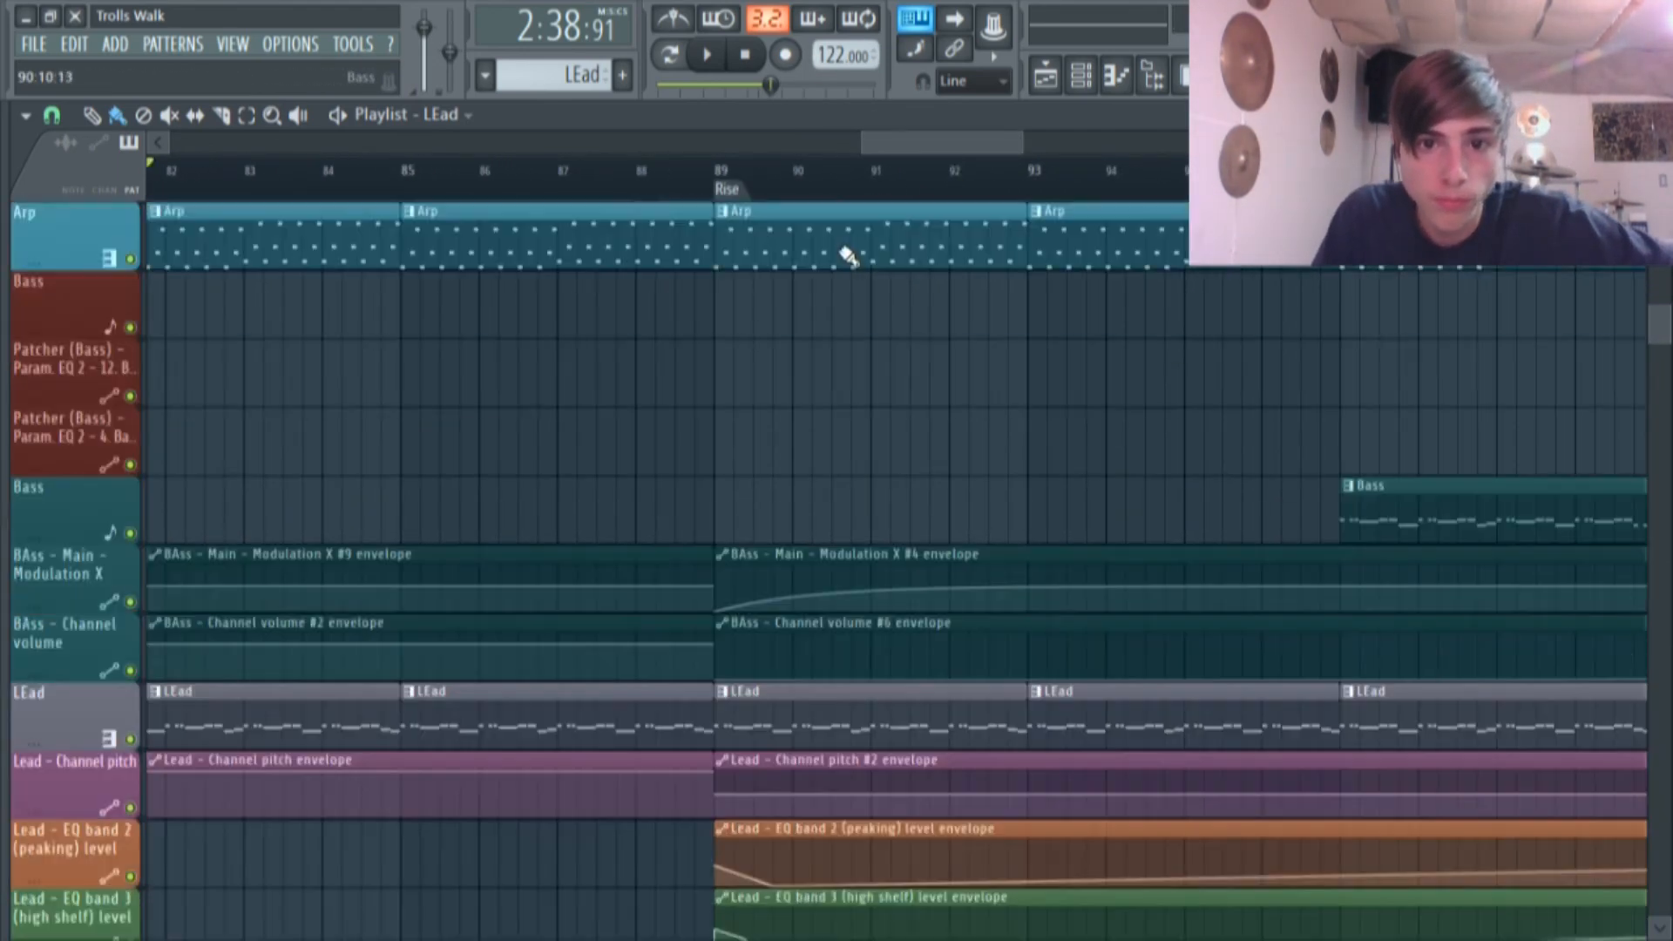
pyautogui.scroll(-3, 849, 255)
pyautogui.hscroll(2, 836, 352)
pyautogui.scroll(2, 835, 352)
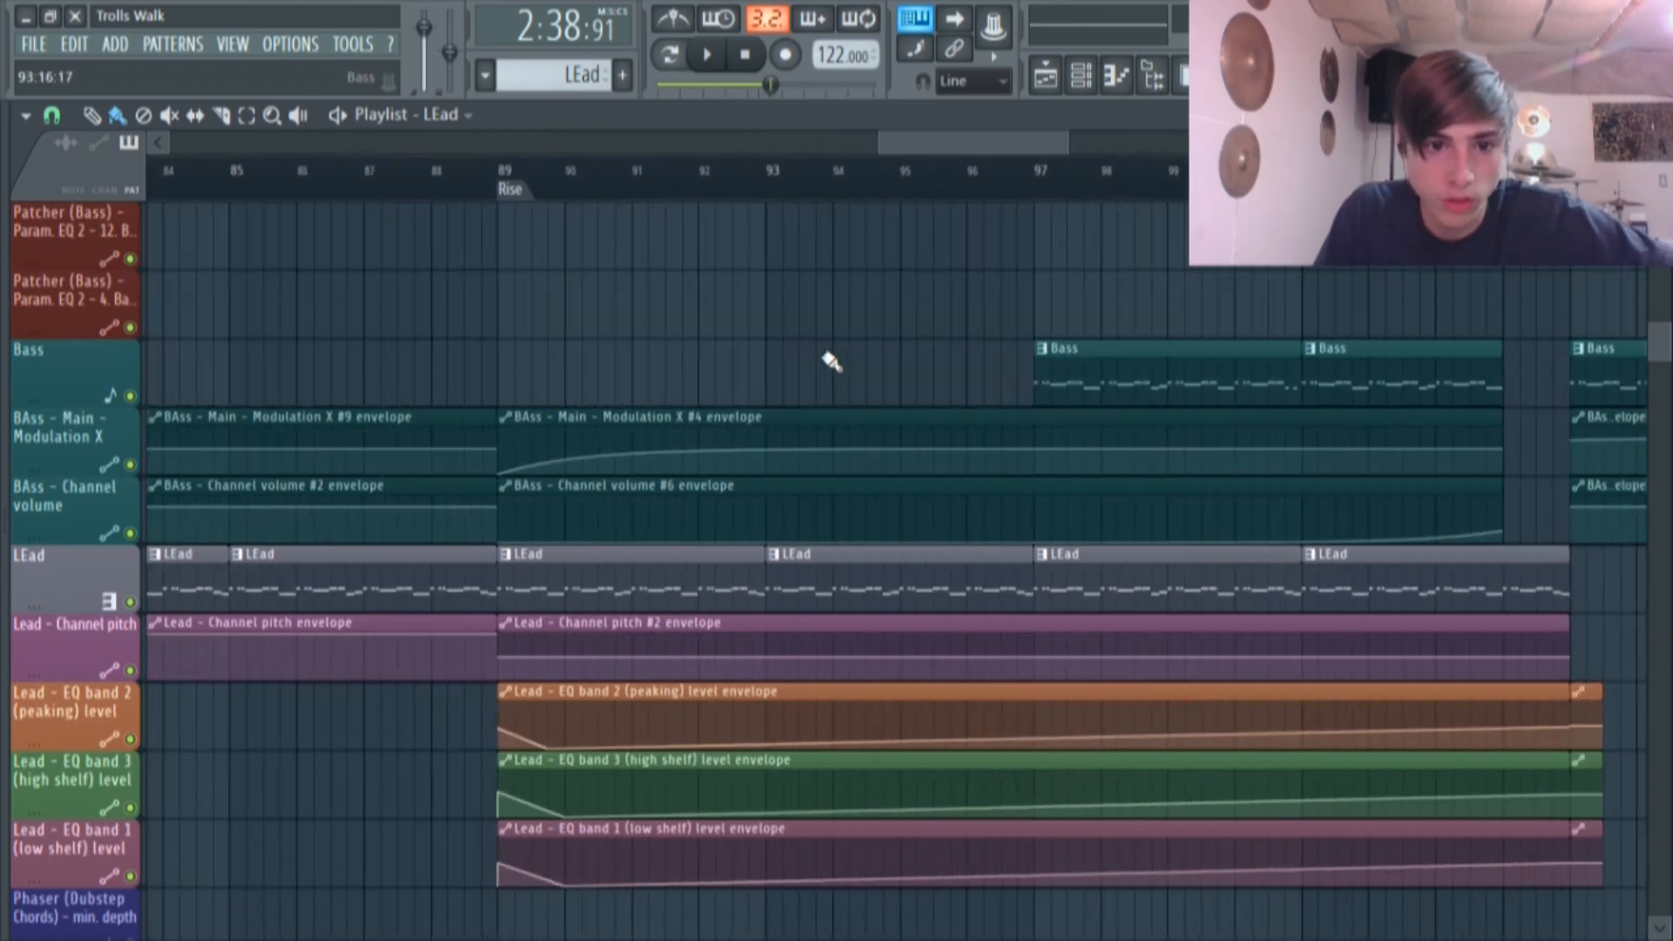
pyautogui.scroll(-10, 830, 361)
pyautogui.scroll(10, 819, 379)
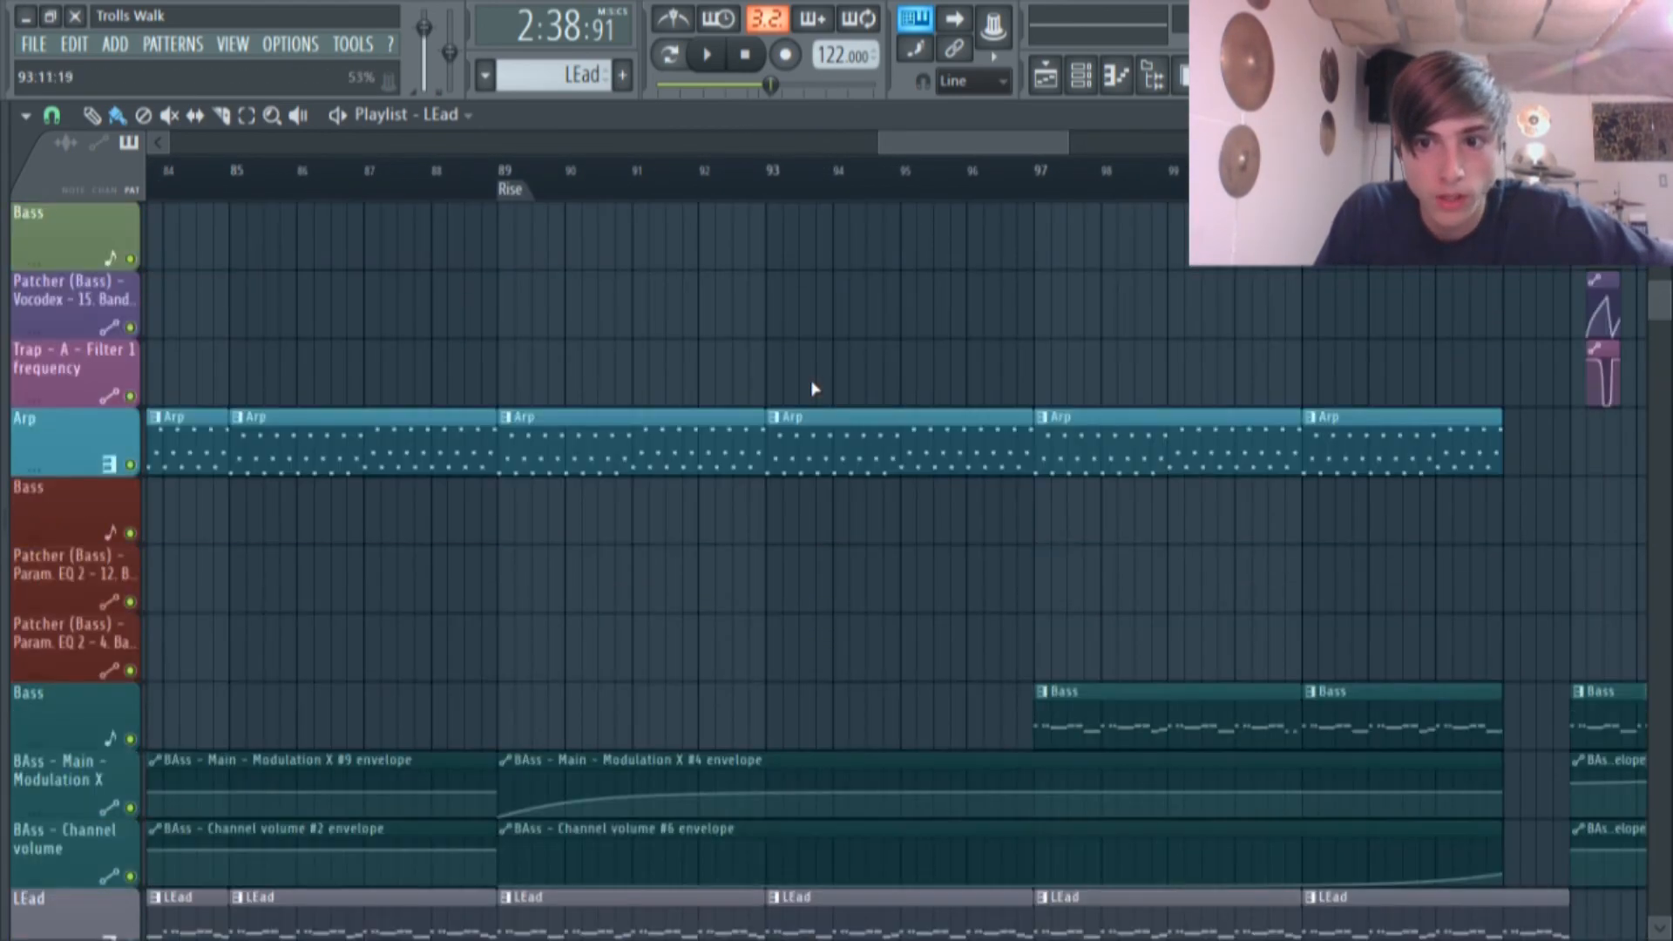
pyautogui.scroll(-2, 822, 372)
# Look over Drop #2's crash, Sub Bass and Bass tracks and compare its layout with the neighbouring sections.
pyautogui.hscroll(3, 898, 532)
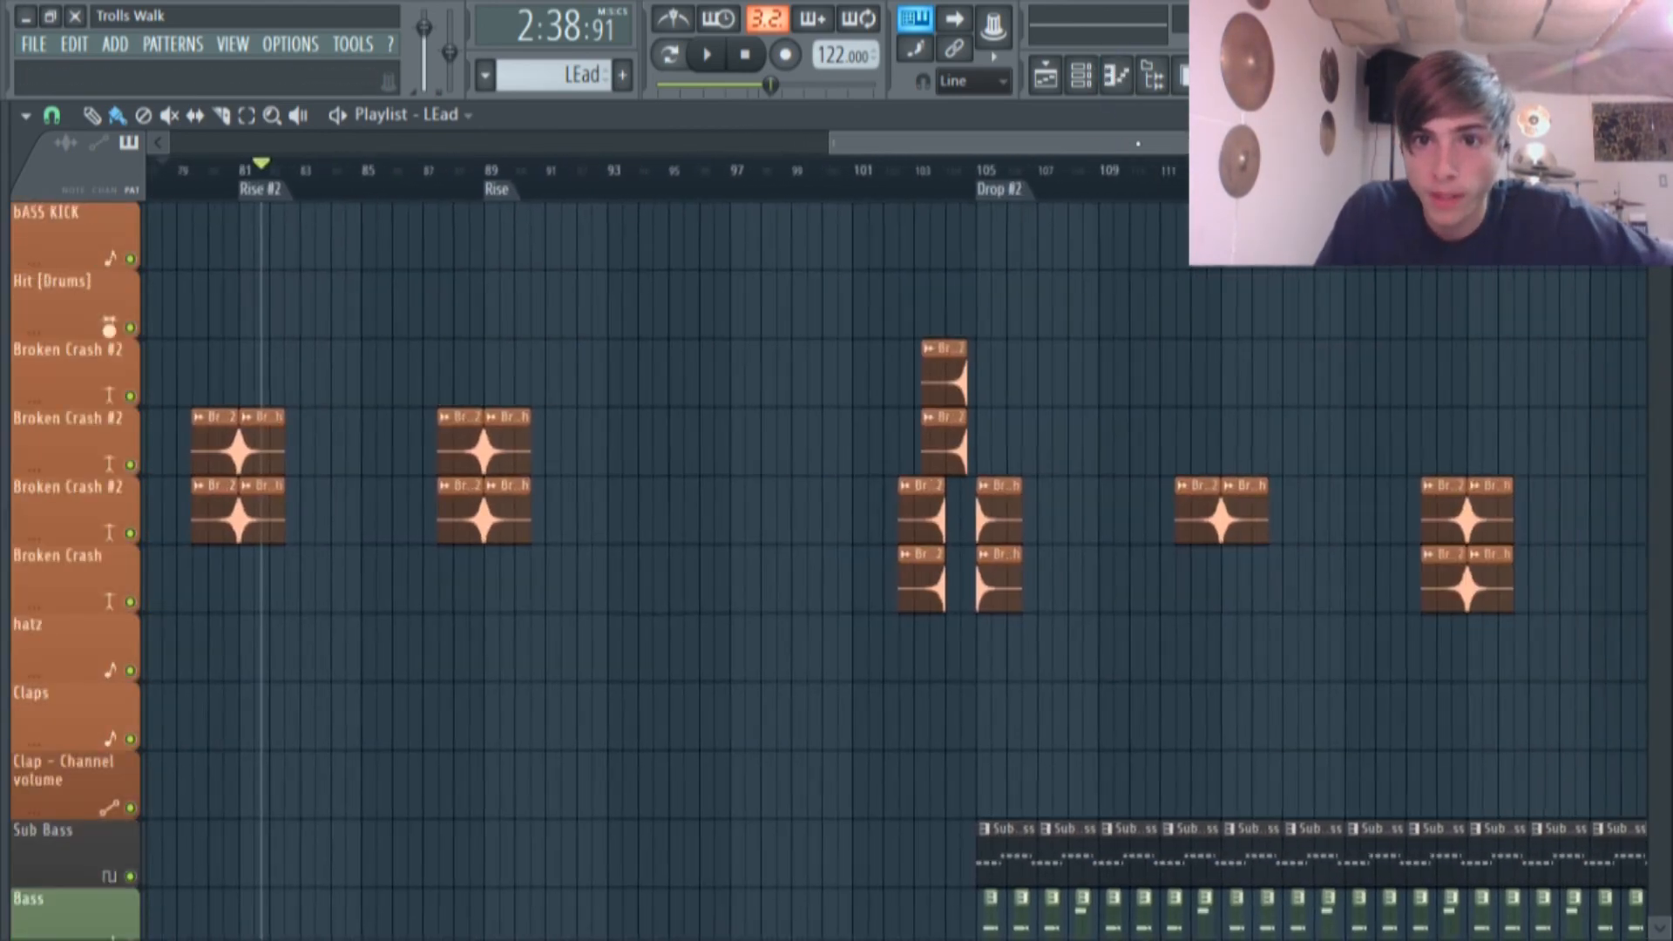
pyautogui.scroll(2, 1081, 244)
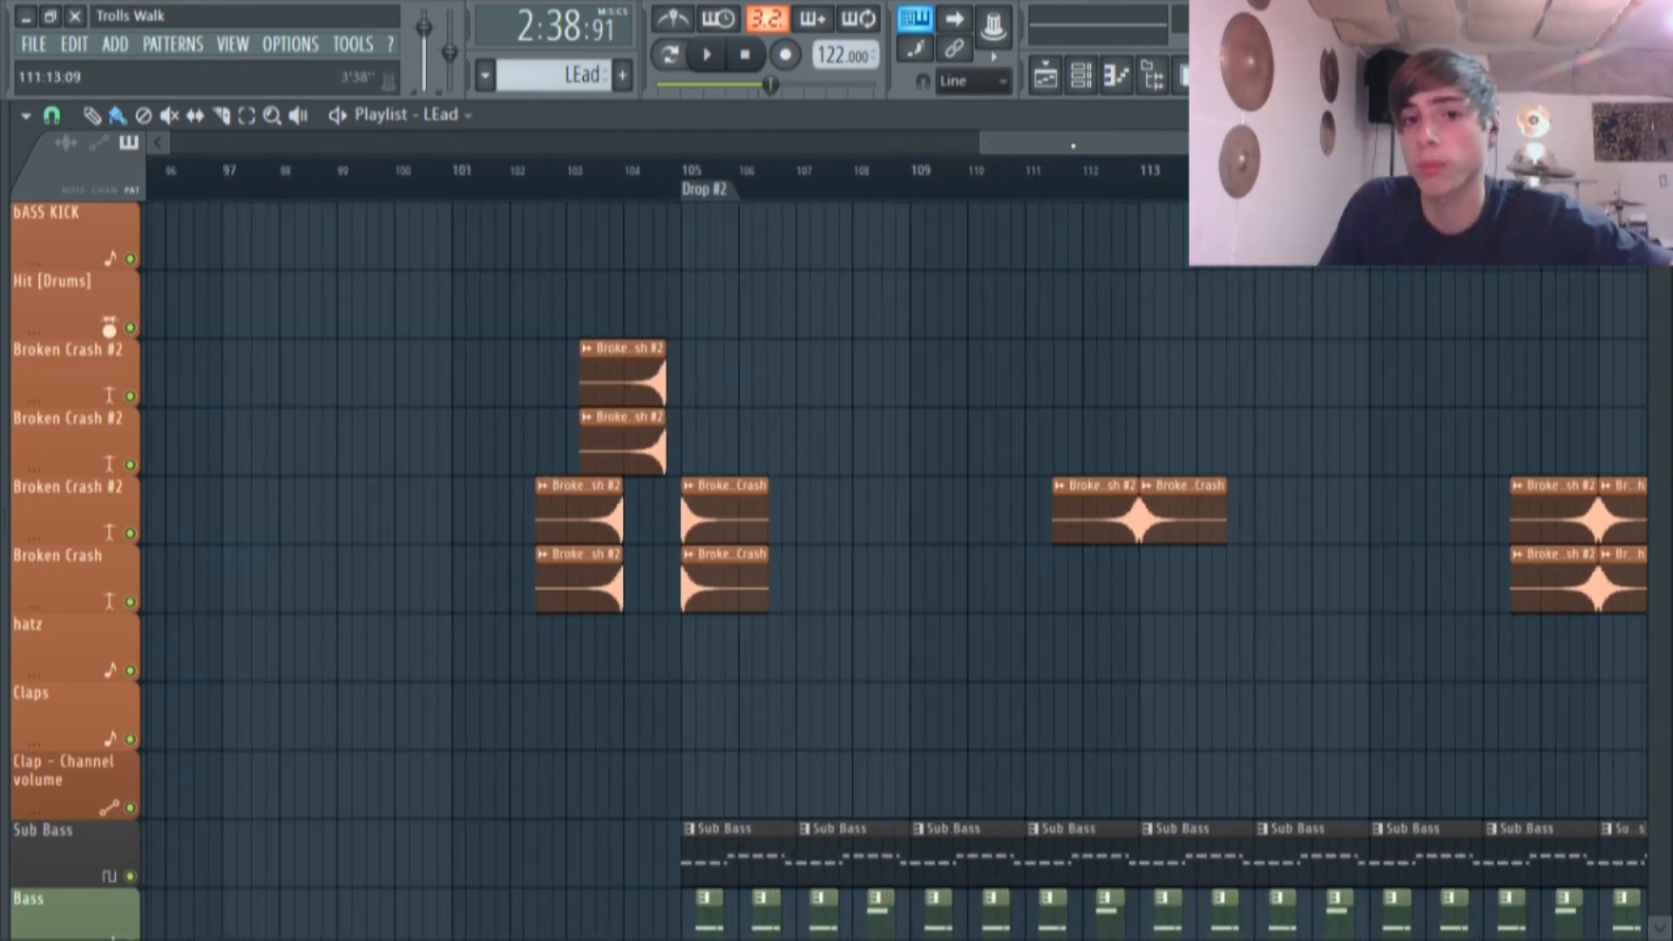
pyautogui.hscroll(1, 898, 531)
pyautogui.moveTo(1091, 146)
pyautogui.mouseDown()
pyautogui.moveTo(1137, 146)
pyautogui.moveTo(1119, 146)
pyautogui.mouseUp()
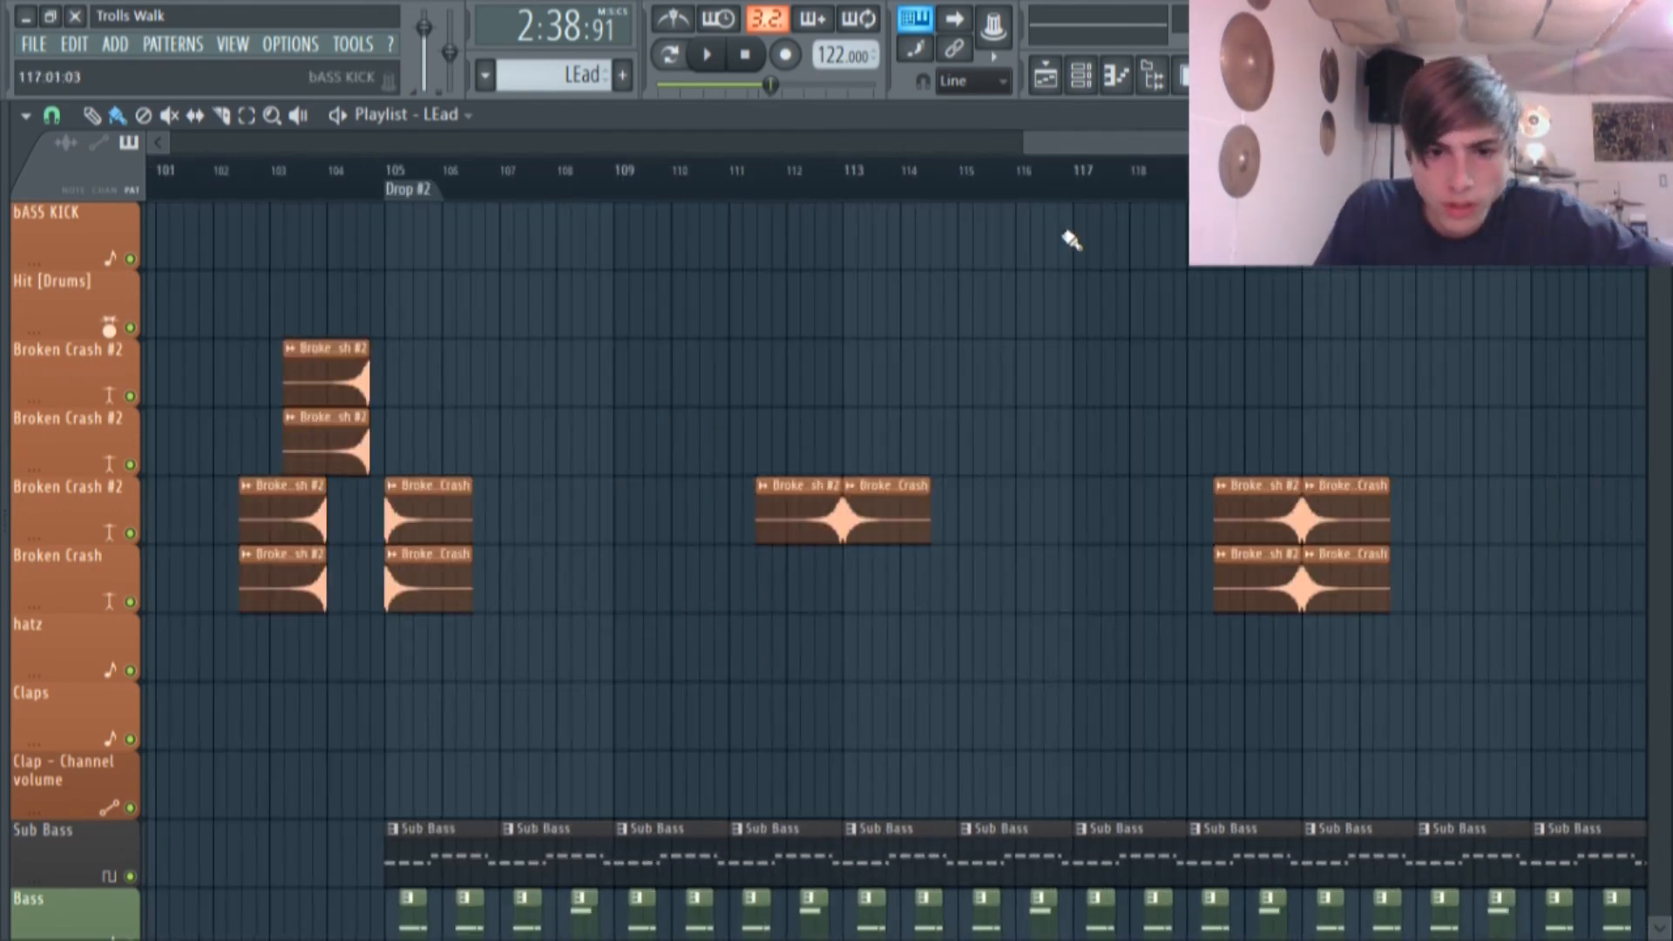
pyautogui.scroll(-4, 1050, 261)
pyautogui.scroll(-4, 1028, 292)
pyautogui.moveTo(1201, 142); pyautogui.dragTo(1347, 142)
pyautogui.scroll(2, 1351, 453)
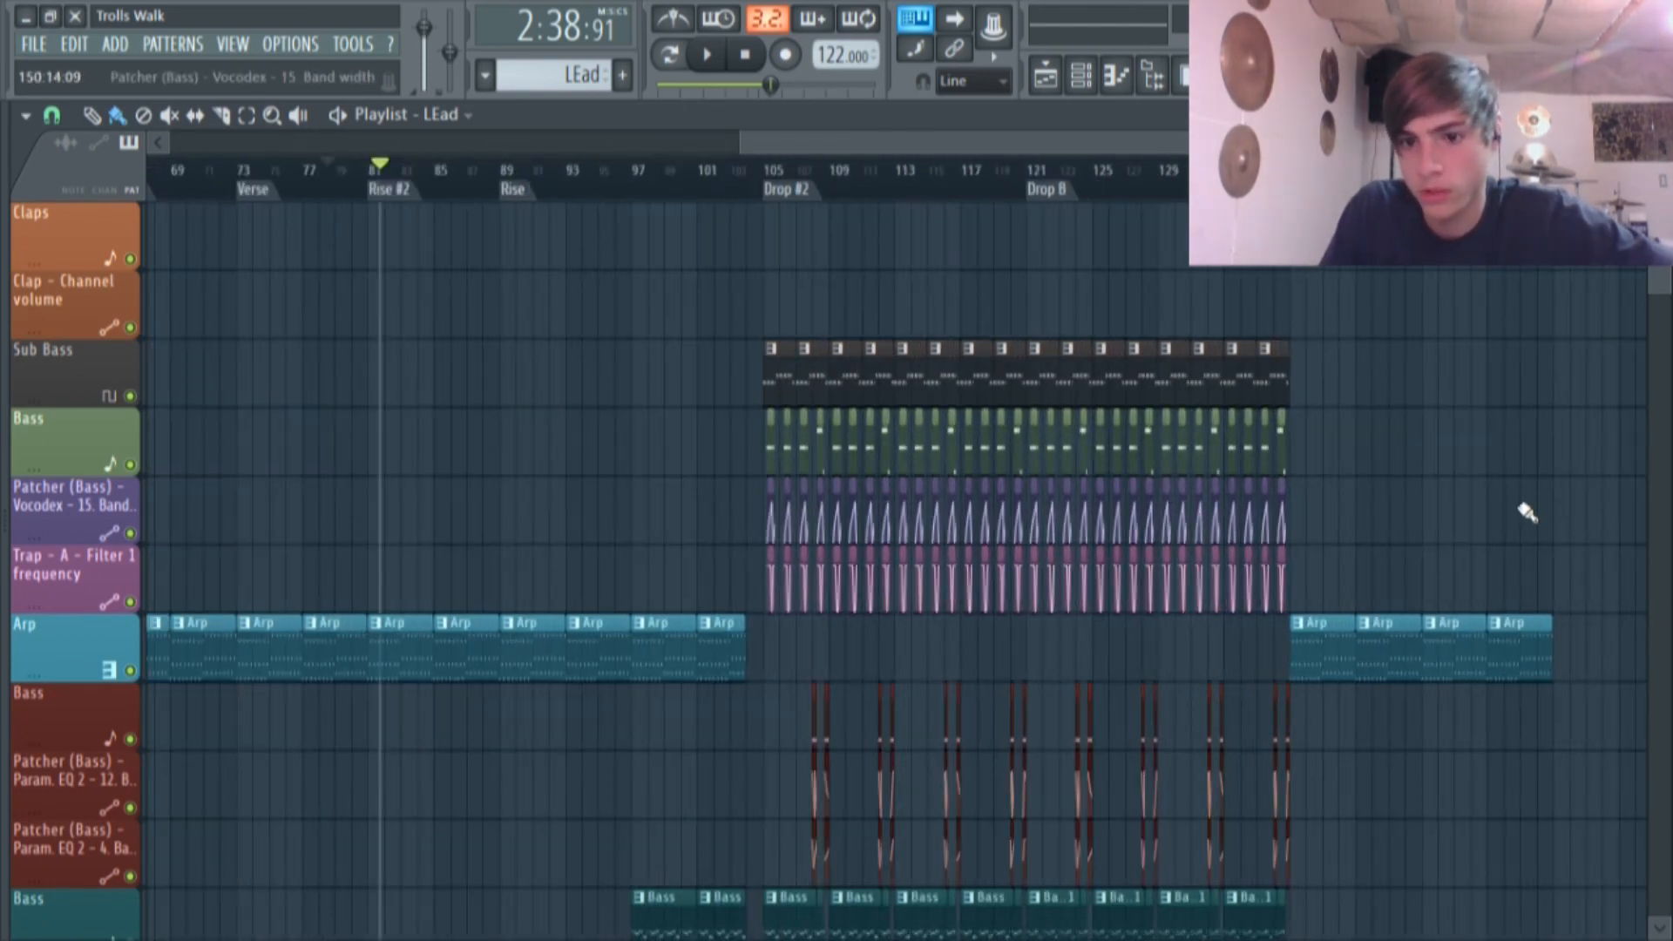
pyautogui.scroll(3, 1081, 515)
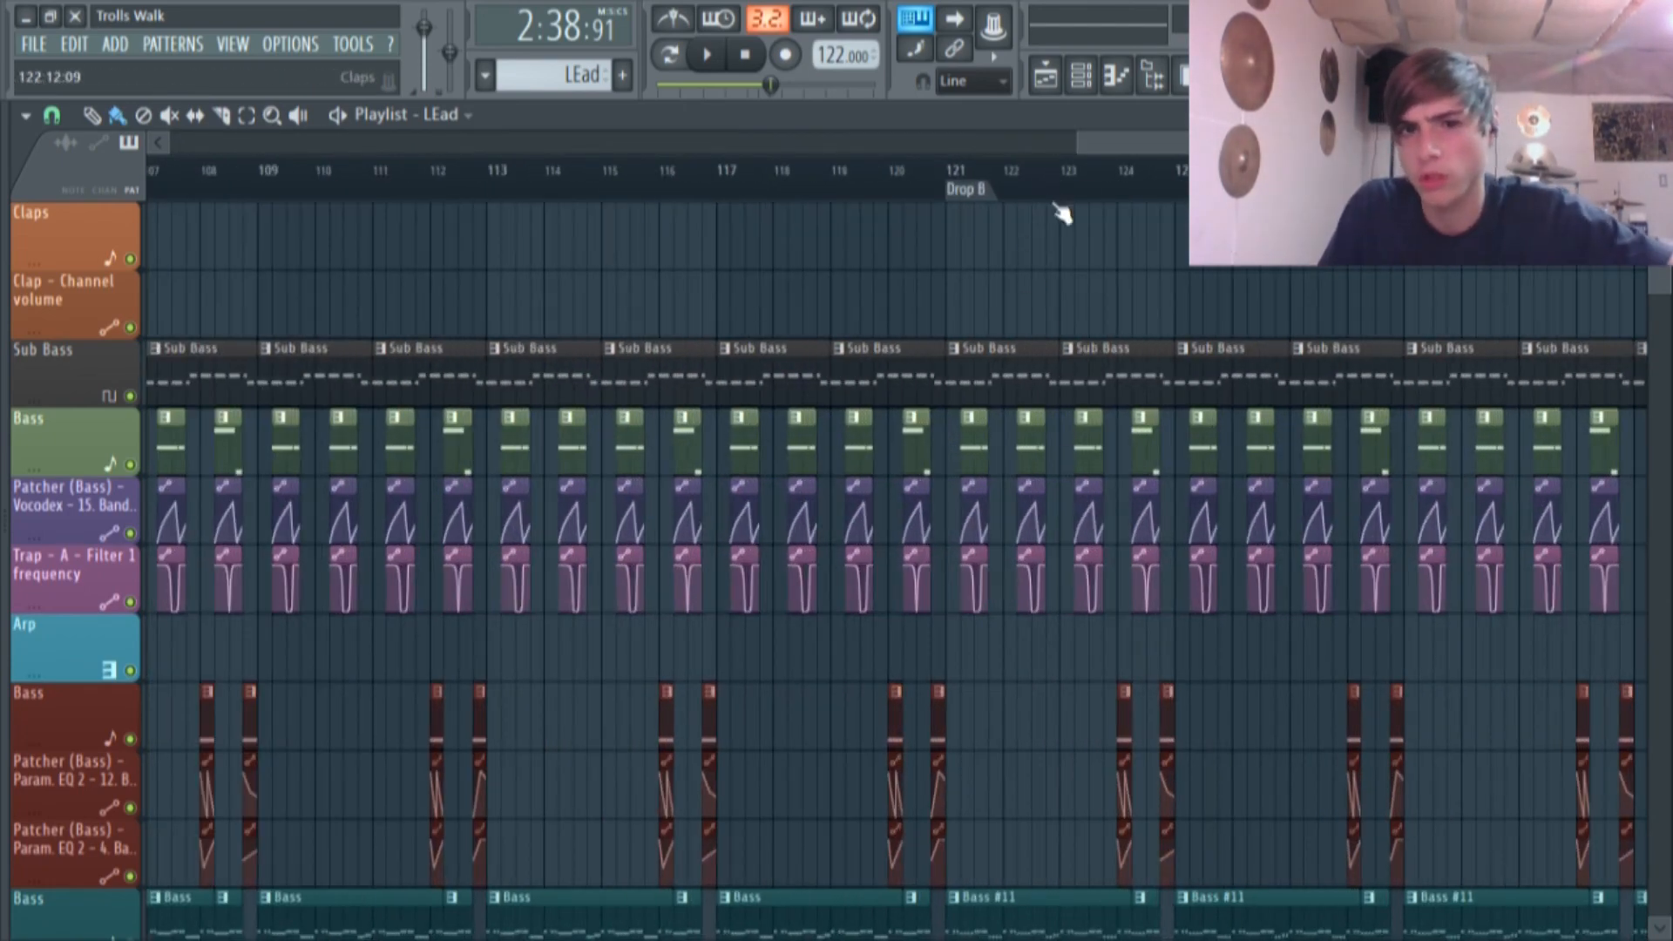
pyautogui.hscroll(-4, 932, 311)
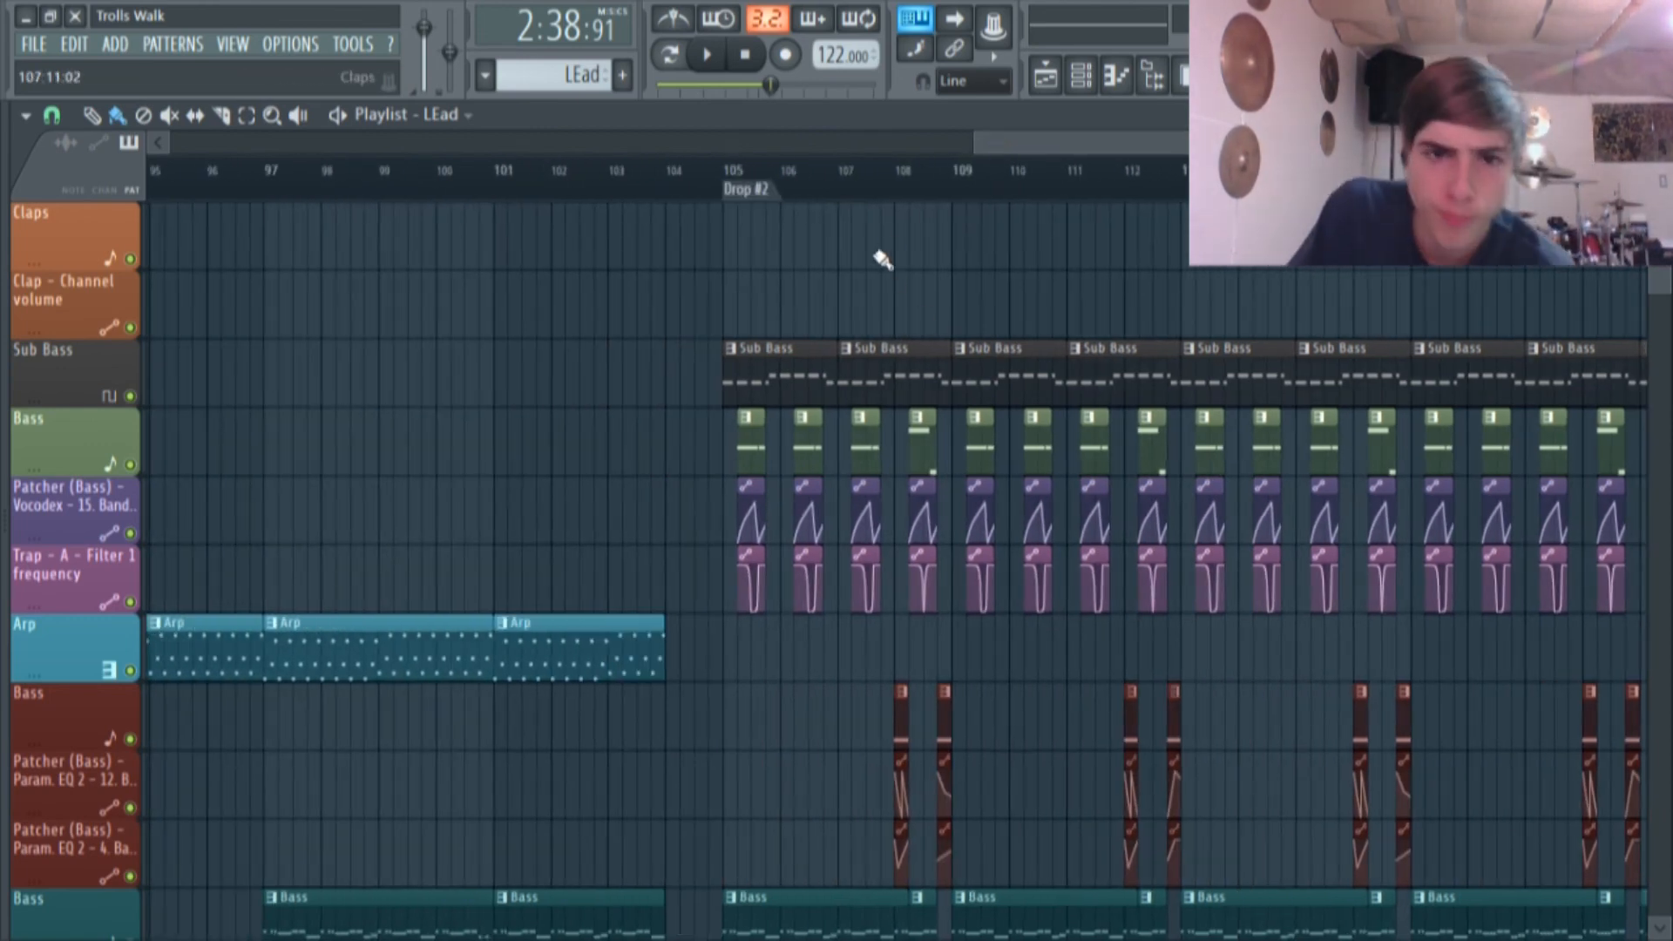
pyautogui.hscroll(2, 982, 268)
pyautogui.scroll(9, 982, 268)
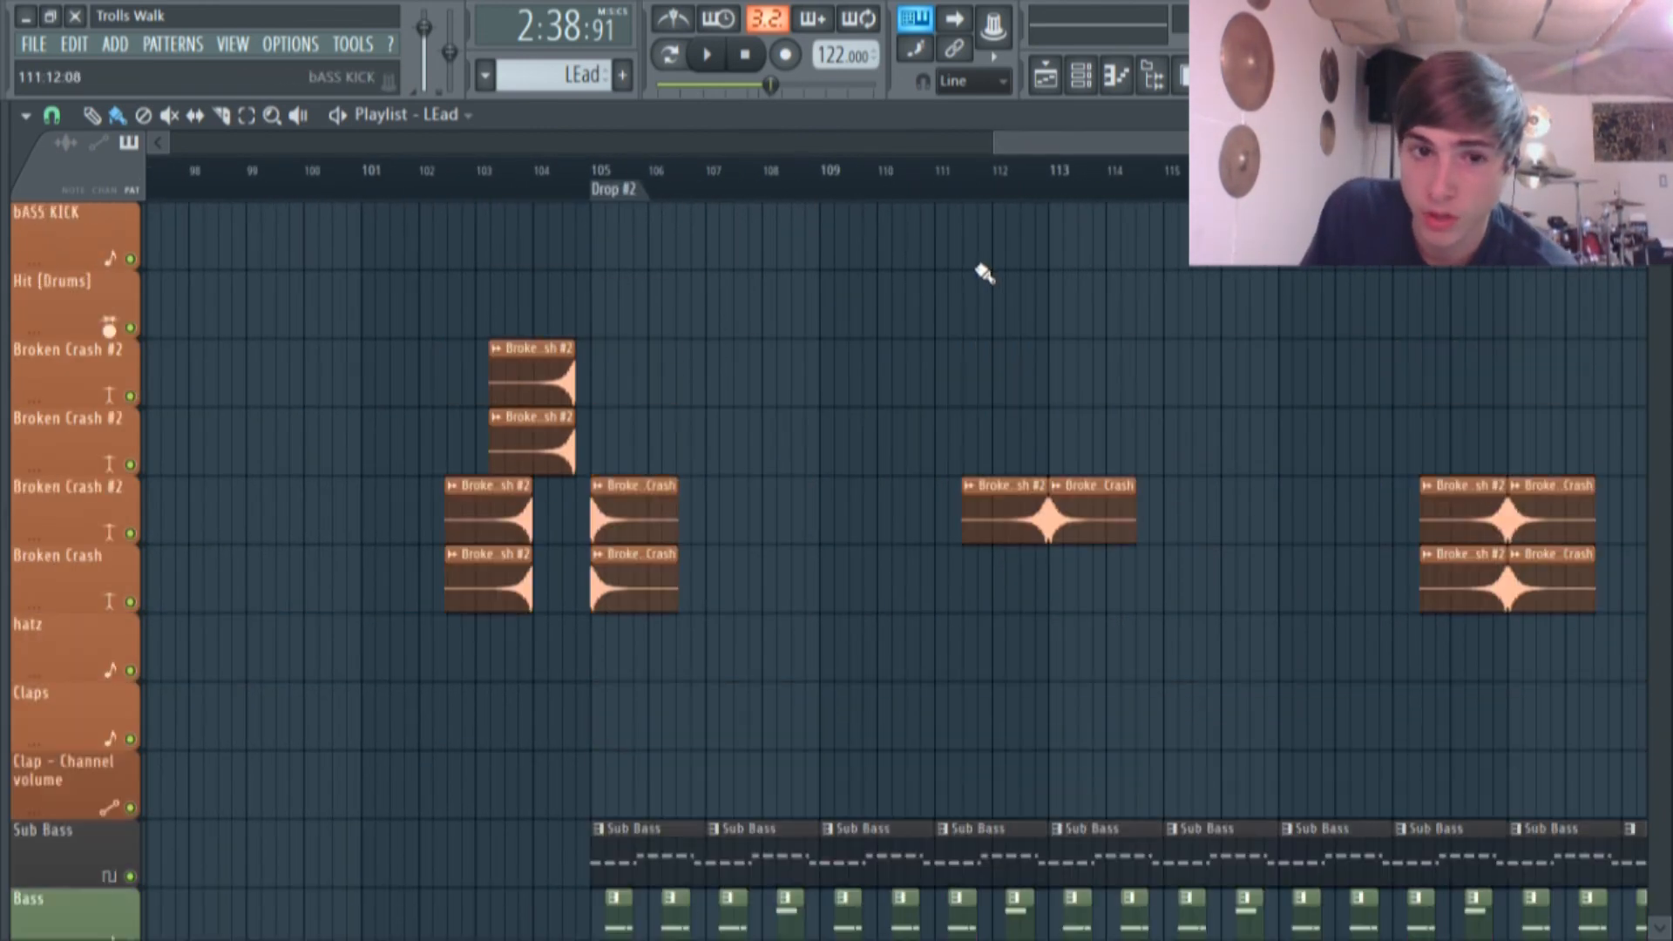
pyautogui.scroll(-15, 863, 392)
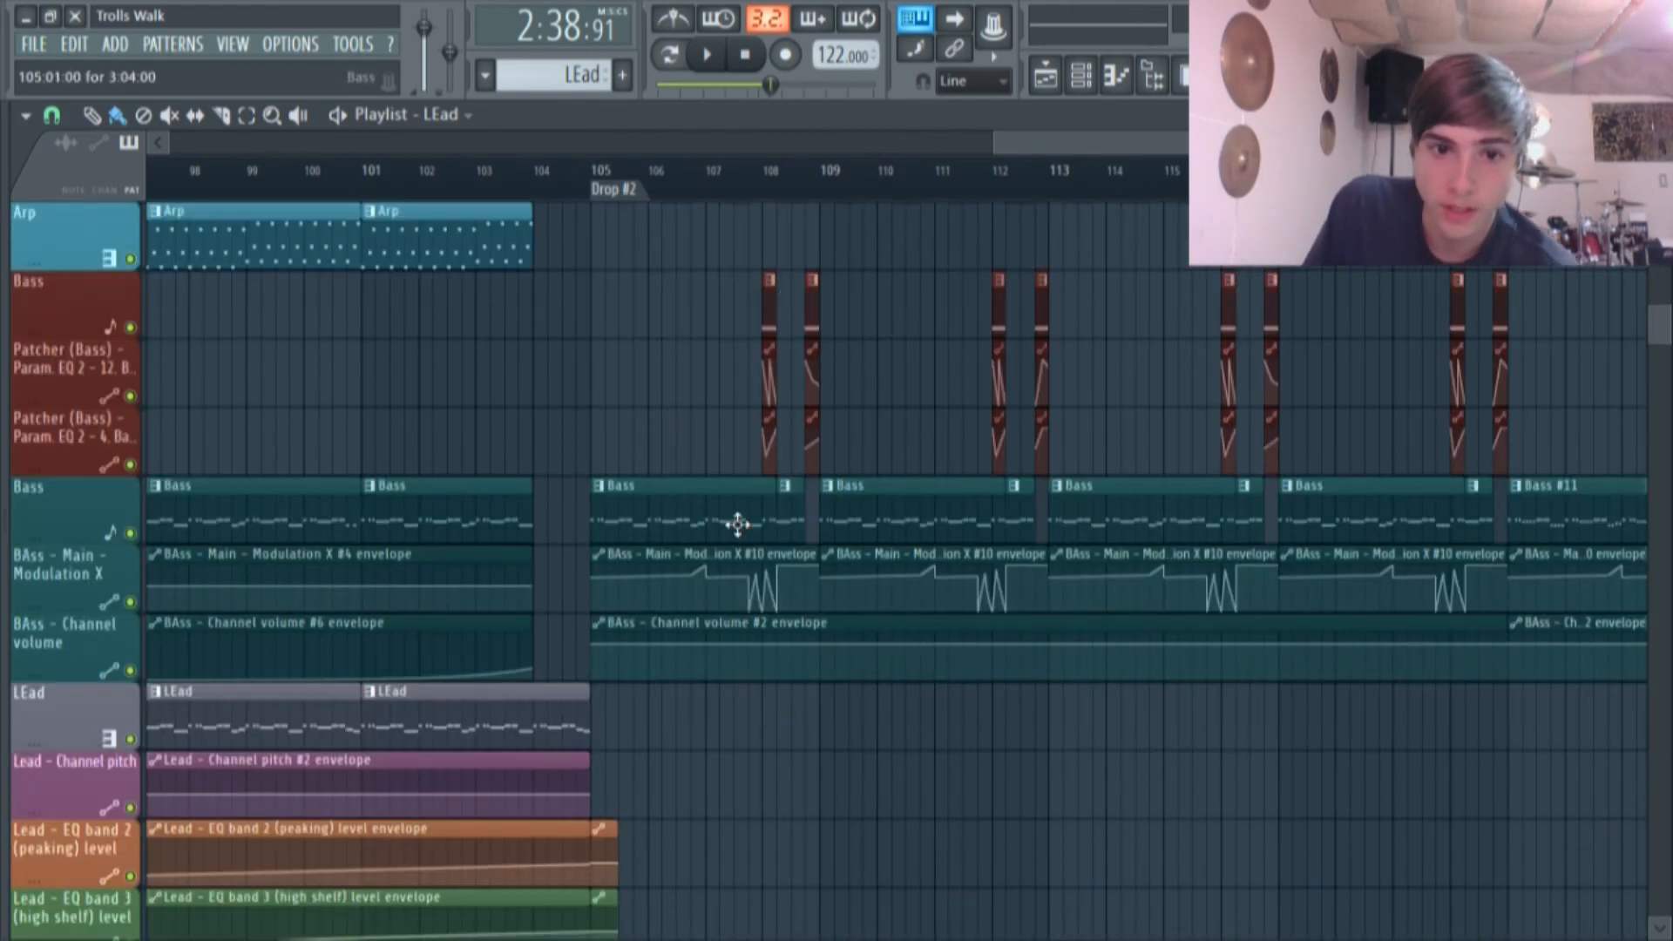
# Solo the teal Bass track with its Modulation X and Channel volume automation, and start playback from Drop #2.
pyautogui.scroll(5, 609, 489)
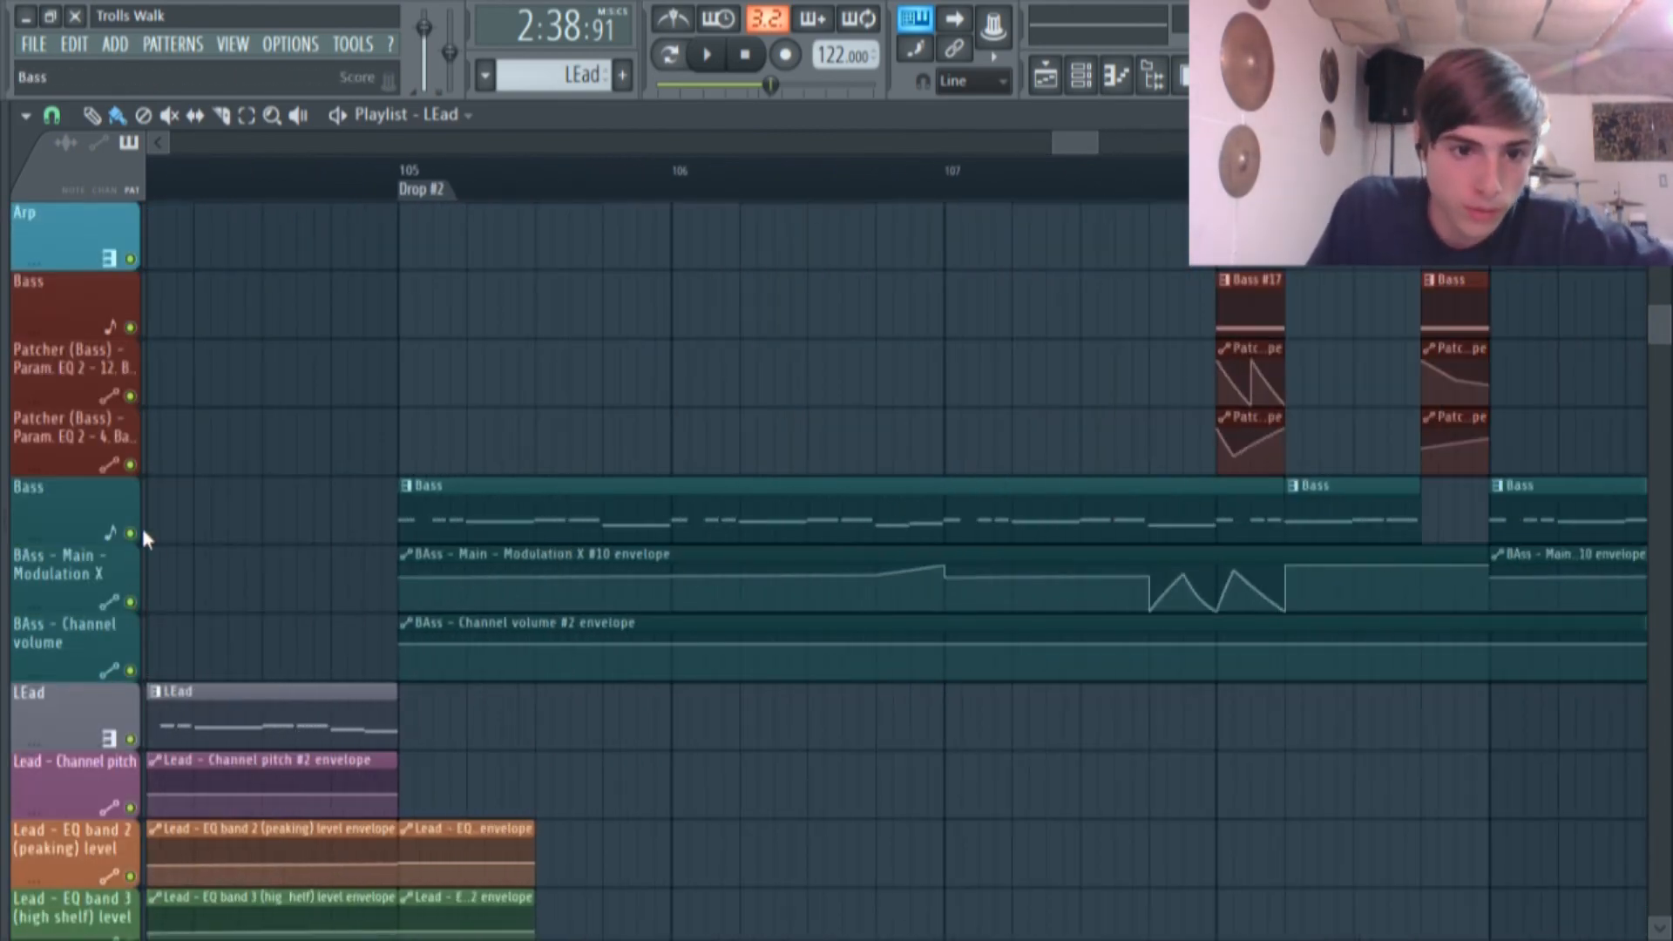
pyautogui.rightClick(131, 534)
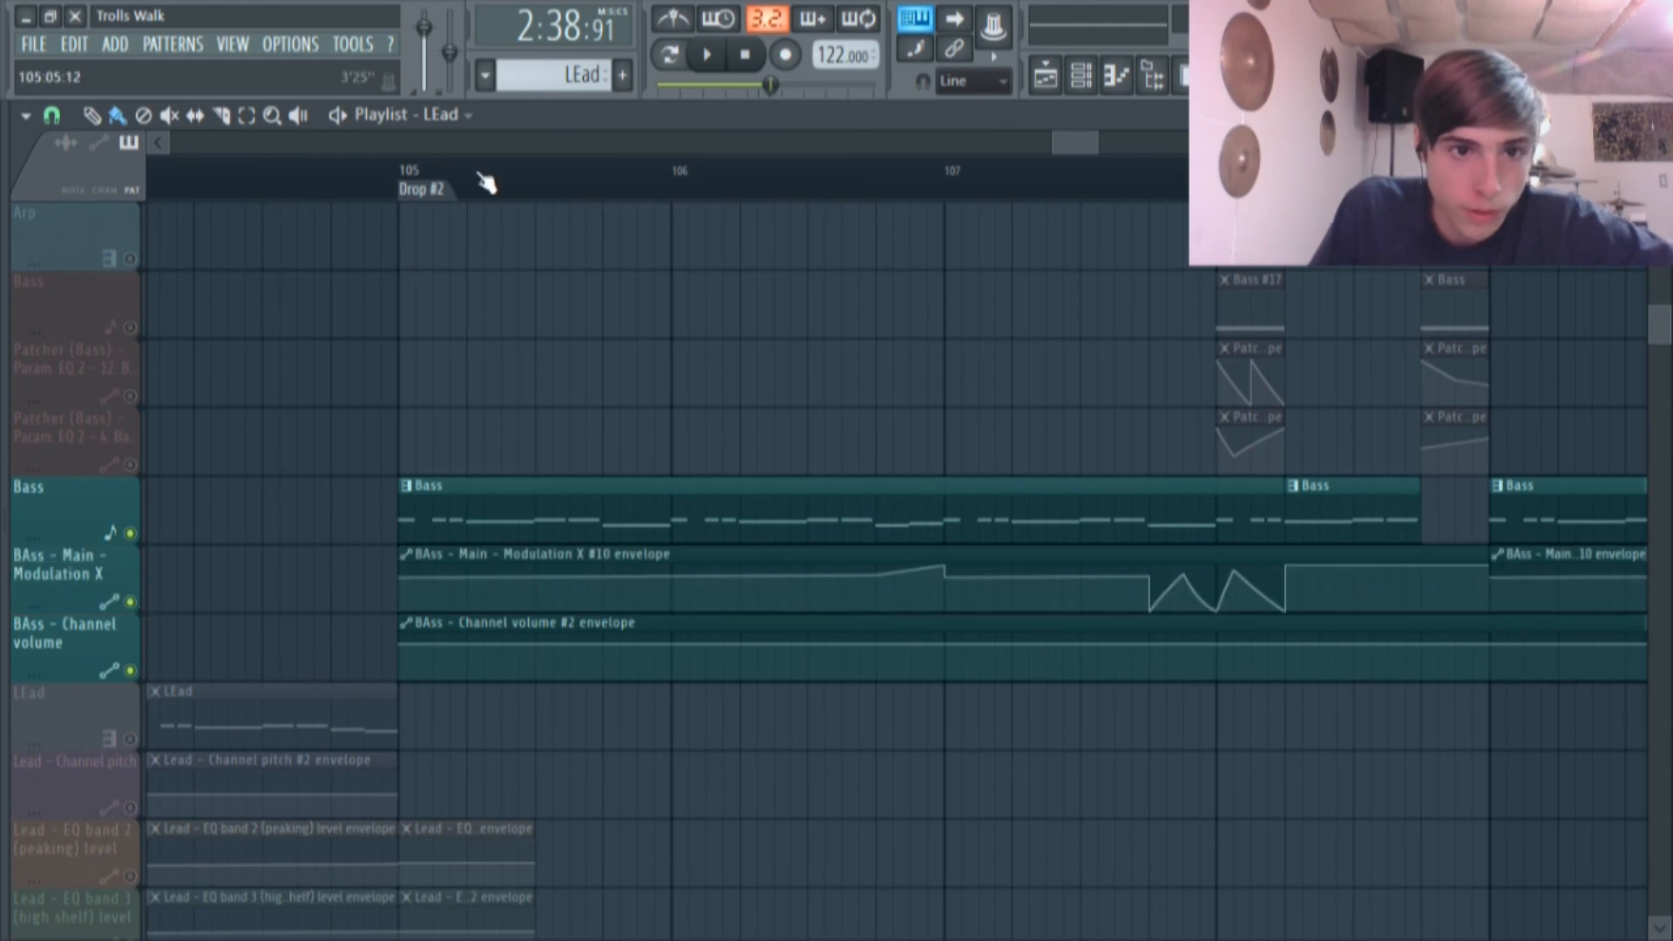
pyautogui.click(707, 60)
pyautogui.scroll(-2, 852, 224)
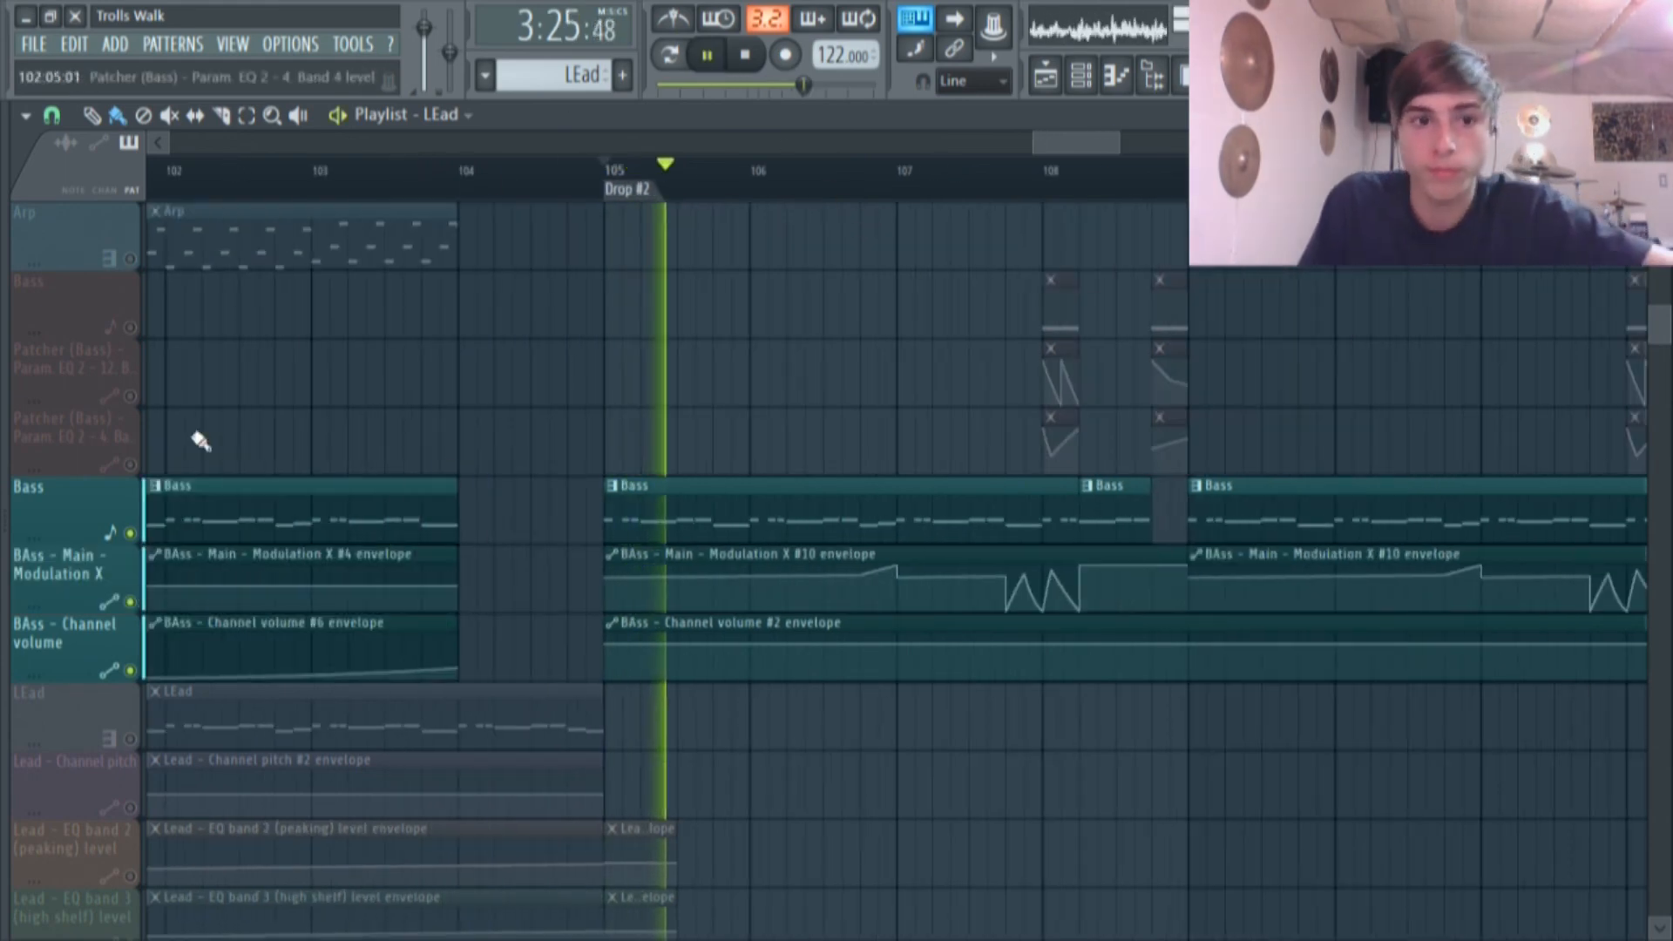
# Enable the red Bass track and its two Patcher (Bass) EQ automation tracks, listen to Drop #2, and stop.
pyautogui.click(131, 326)
pyautogui.click(131, 395)
pyautogui.click(130, 465)
pyautogui.moveTo(1065, 142); pyautogui.dragTo(1078, 142)
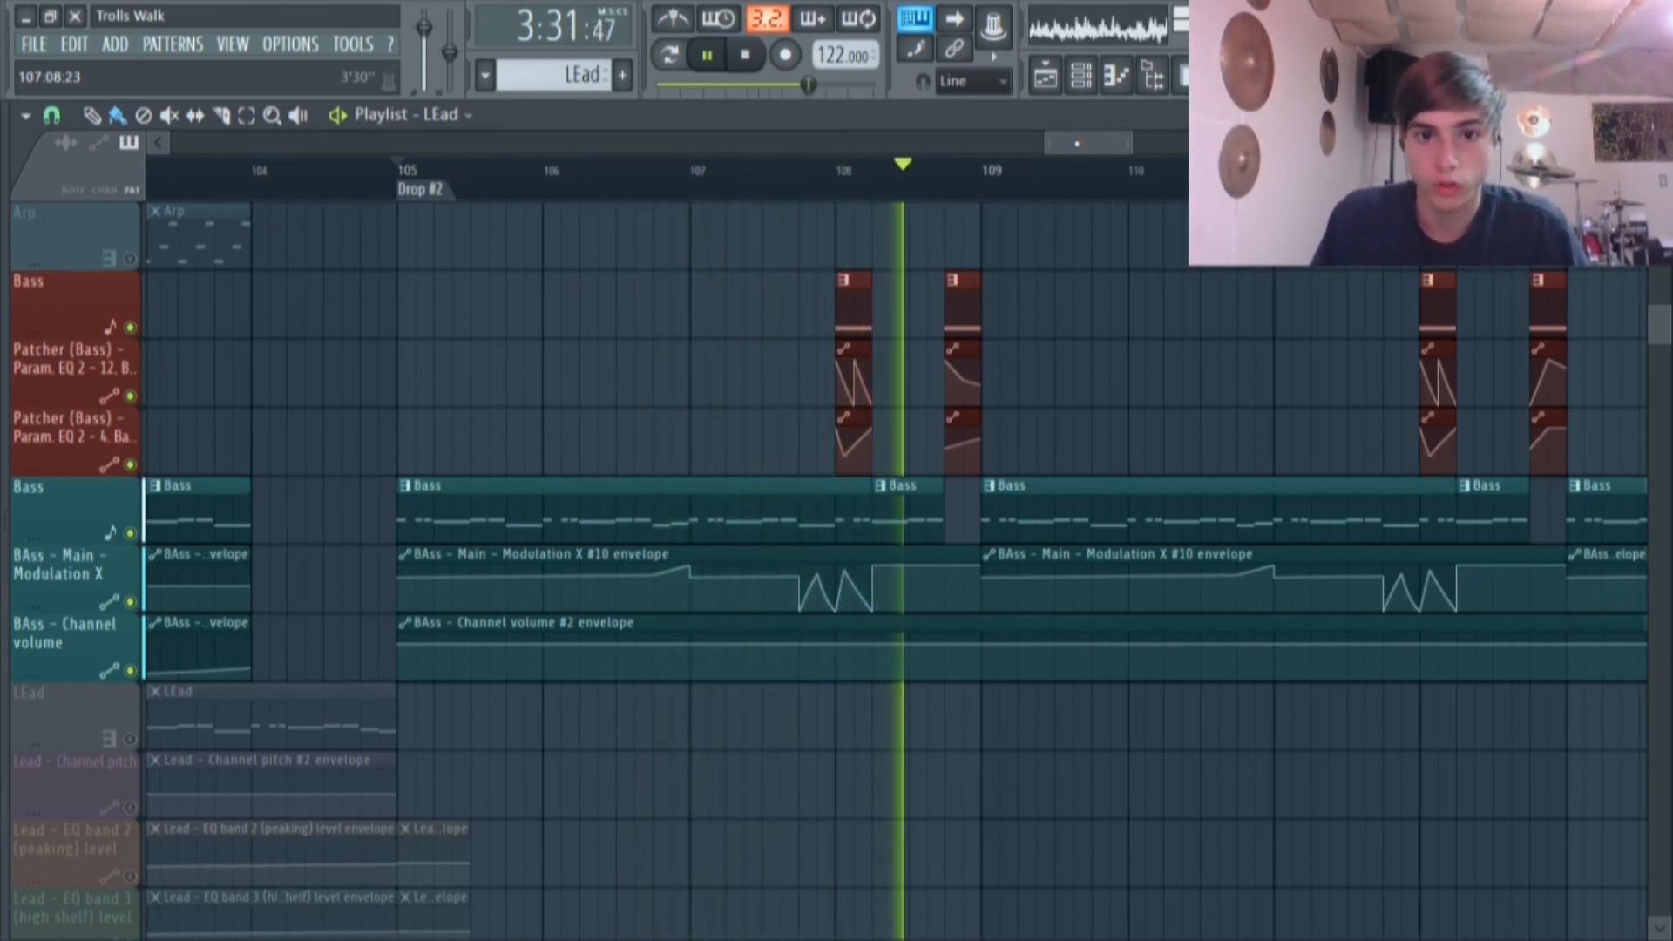
pyautogui.click(711, 61)
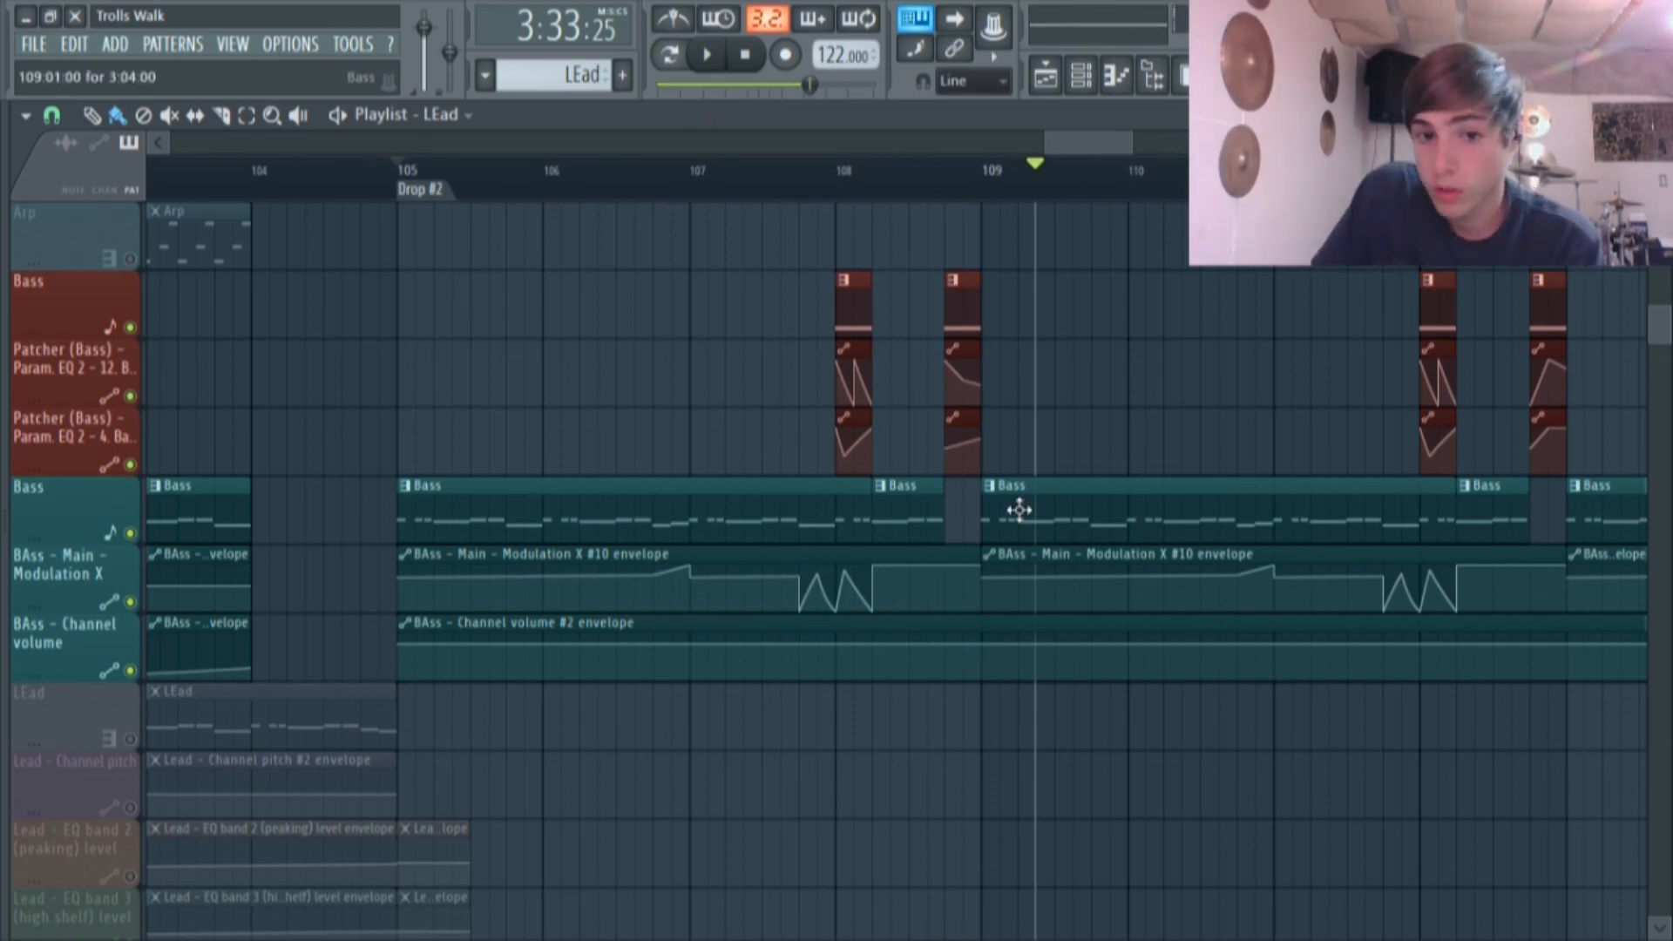
# View Drop #2's first teal Bass clip in the piano roll, and compare the BAss Modulation X envelopes of Drop and Drop #2.
pyautogui.doubleClick(453, 509)
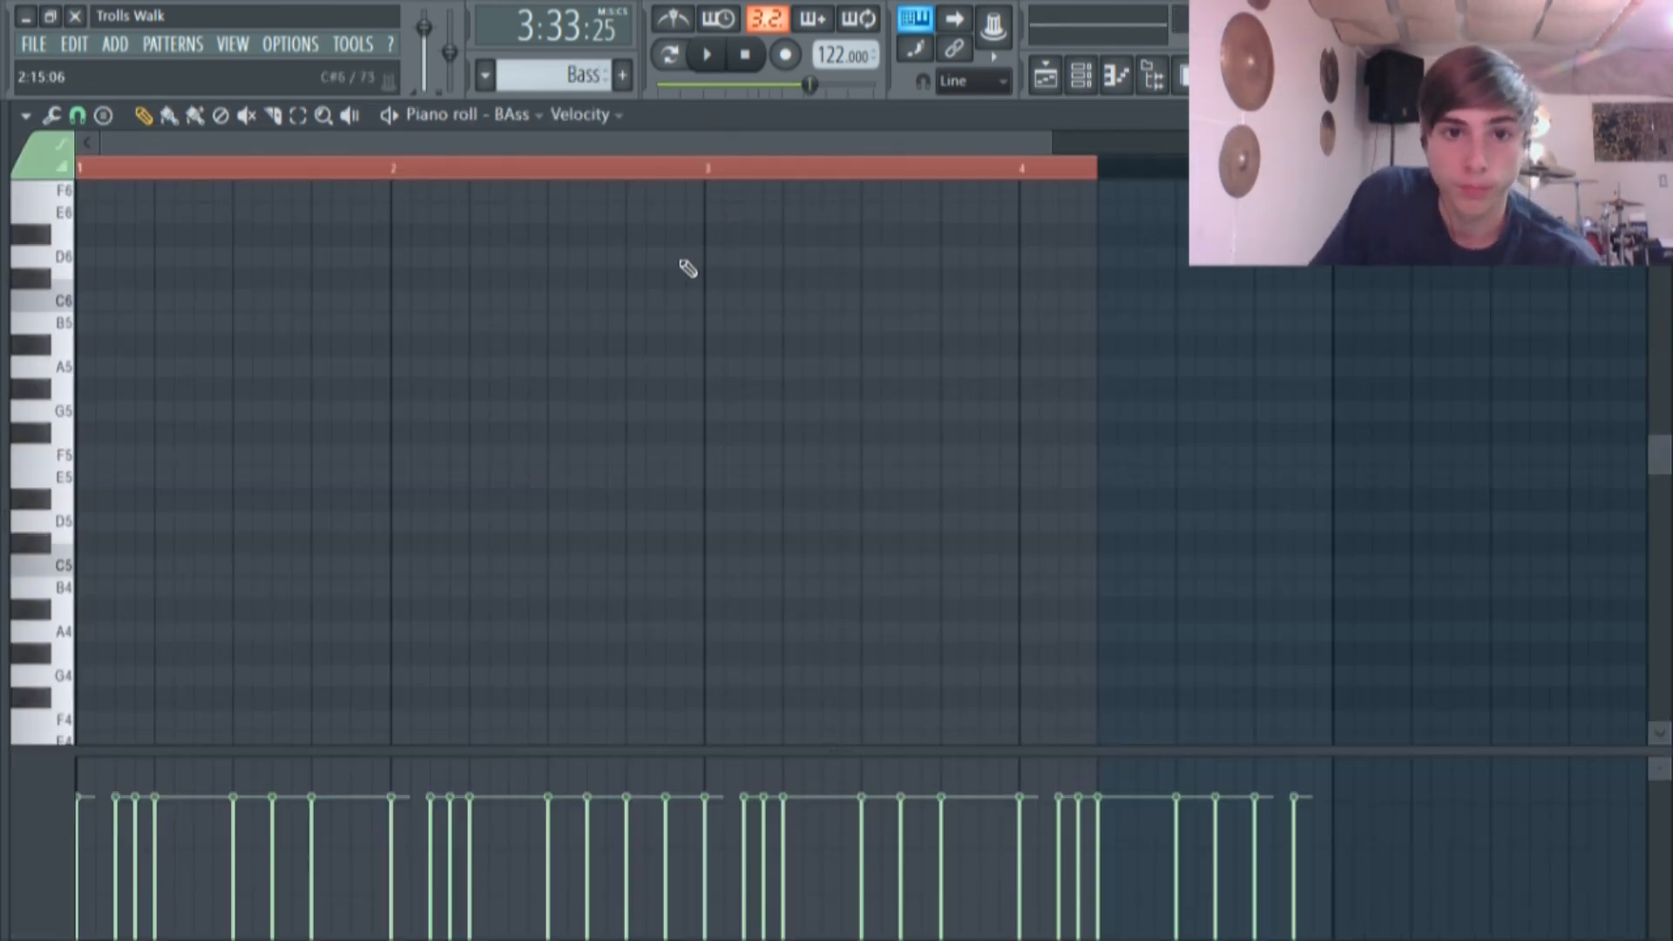
pyautogui.click(1050, 80)
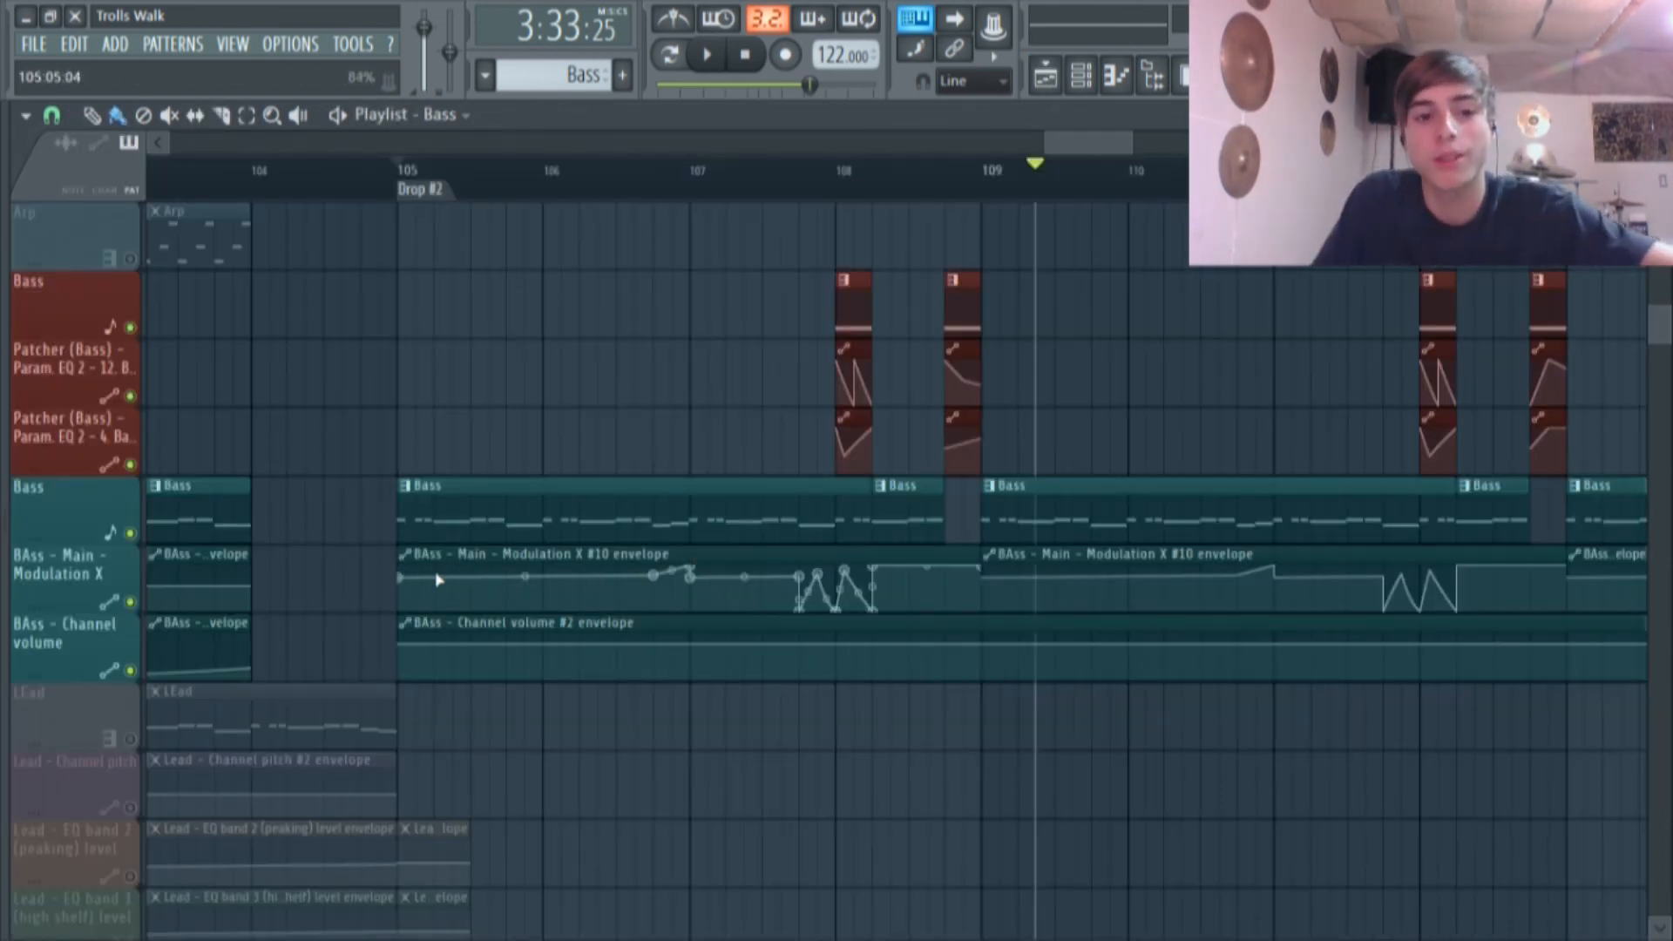
pyautogui.scroll(-10, 794, 601)
pyautogui.scroll(9, 497, 606)
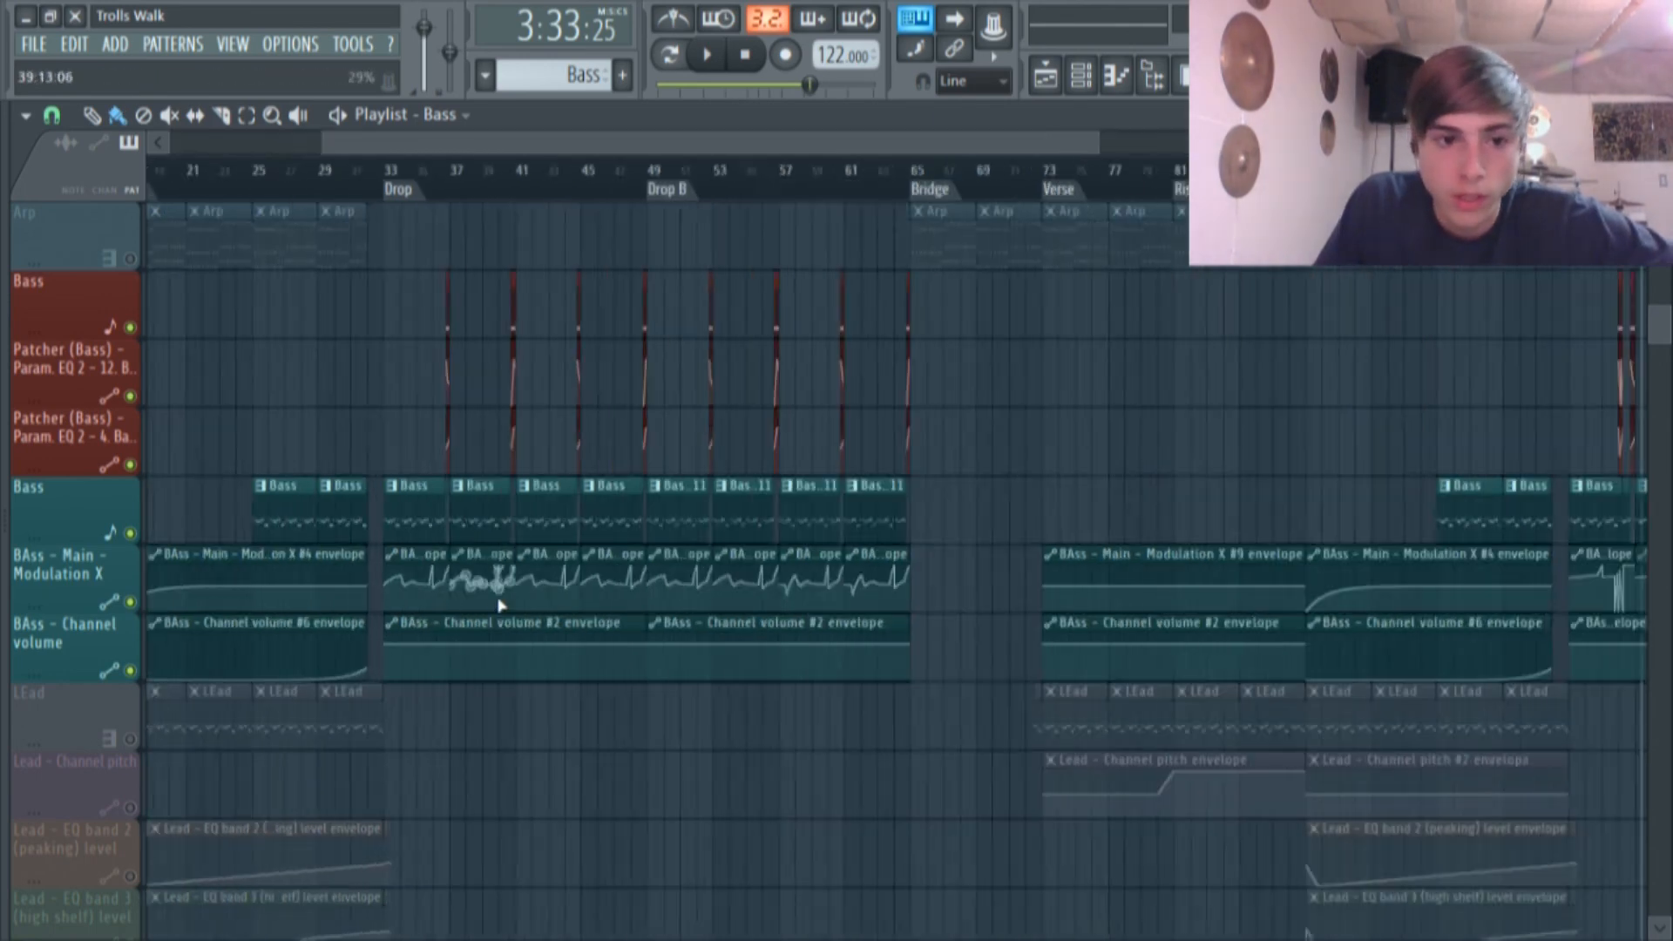
pyautogui.scroll(-6, 598, 579)
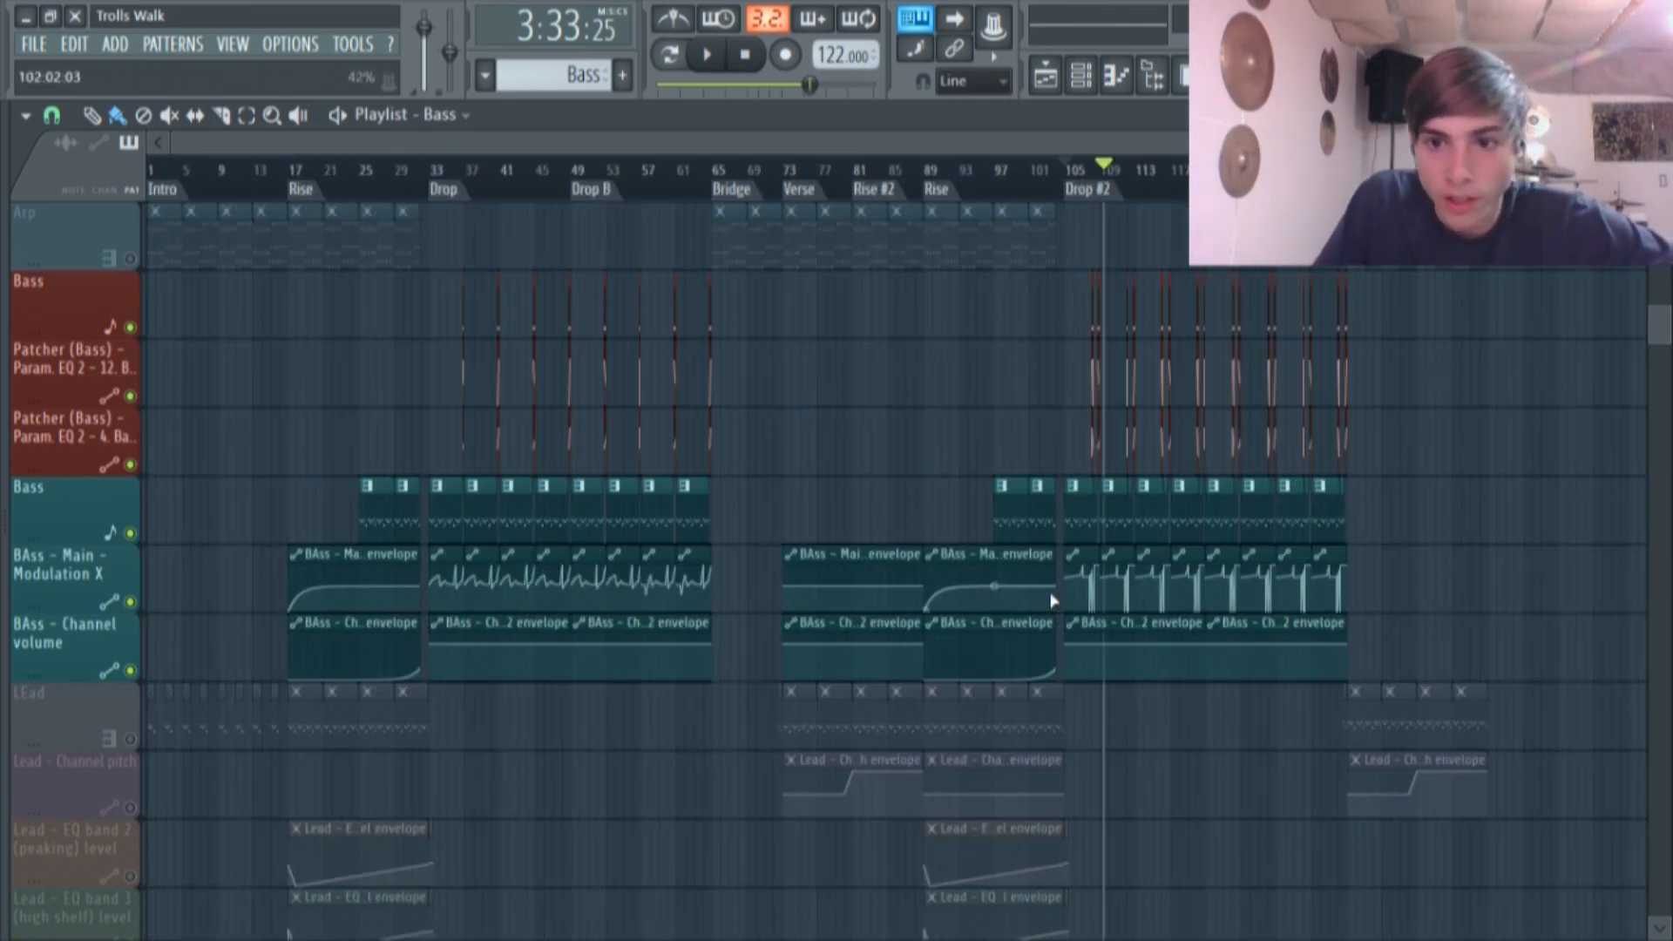
pyautogui.scroll(8, 959, 602)
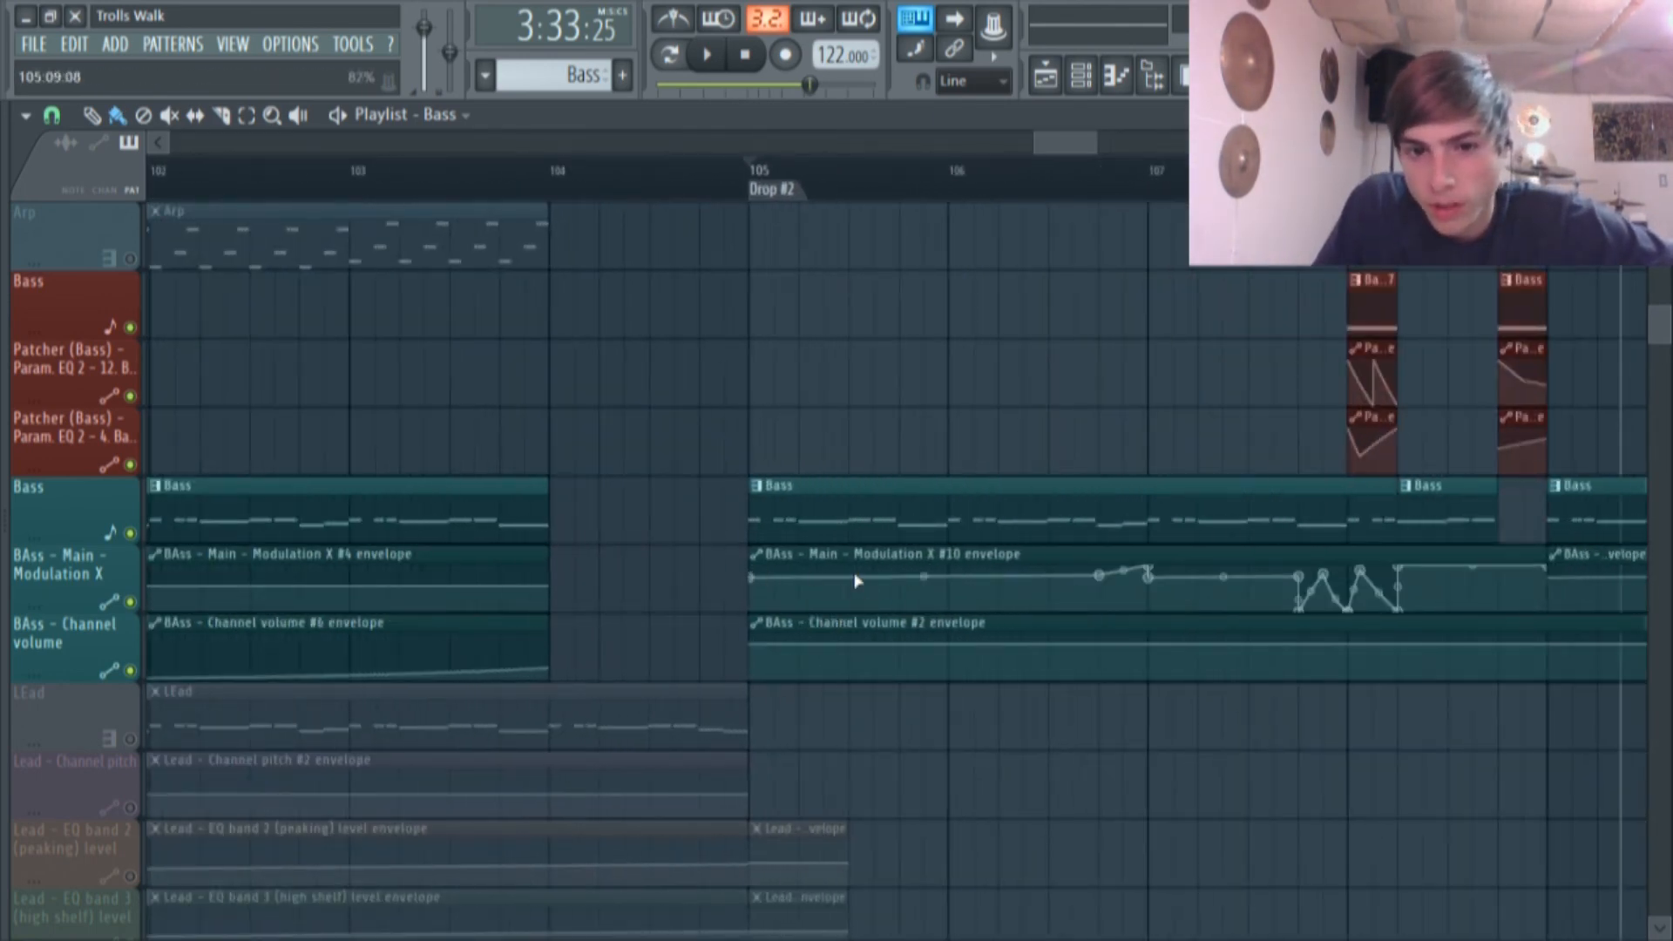
pyautogui.moveTo(1066, 144); pyautogui.dragTo(1082, 143)
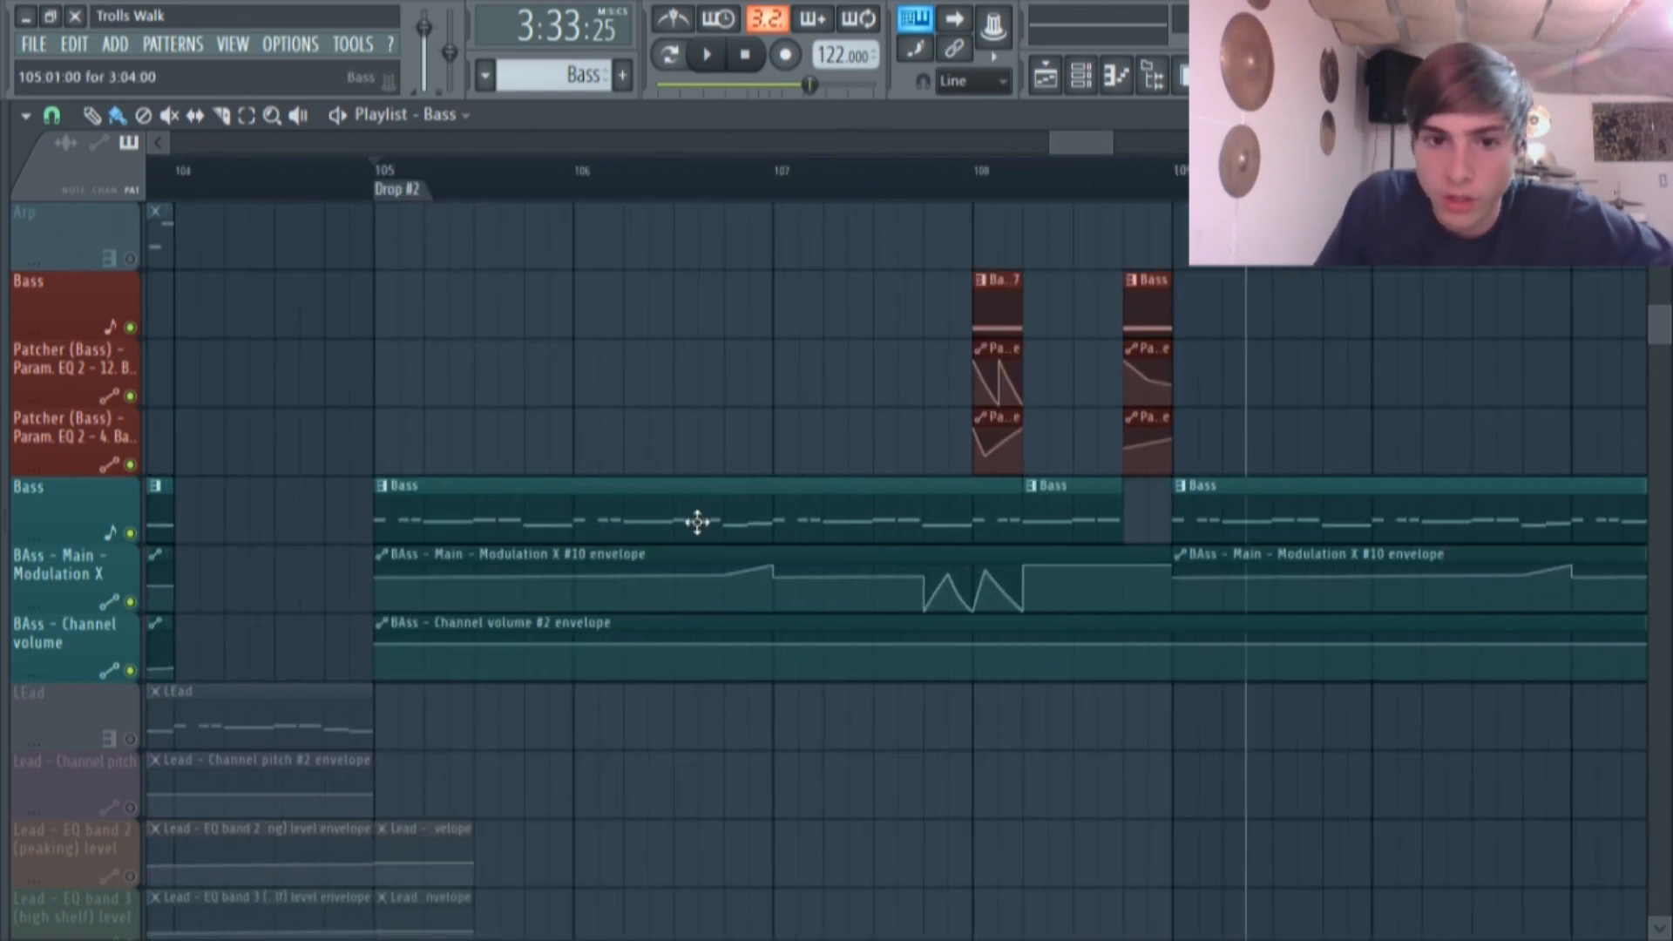
# Play Drop #2's bass from just before bar 107 and stop.
pyautogui.click(724, 170)
pyautogui.click(706, 54)
pyautogui.click(709, 56)
# Select the time range 107:13:00 to 108:01:00, play its Modulation X movement twice, stop, and clear the selection.
pyautogui.moveTo(936, 190); pyautogui.dragTo(978, 190)
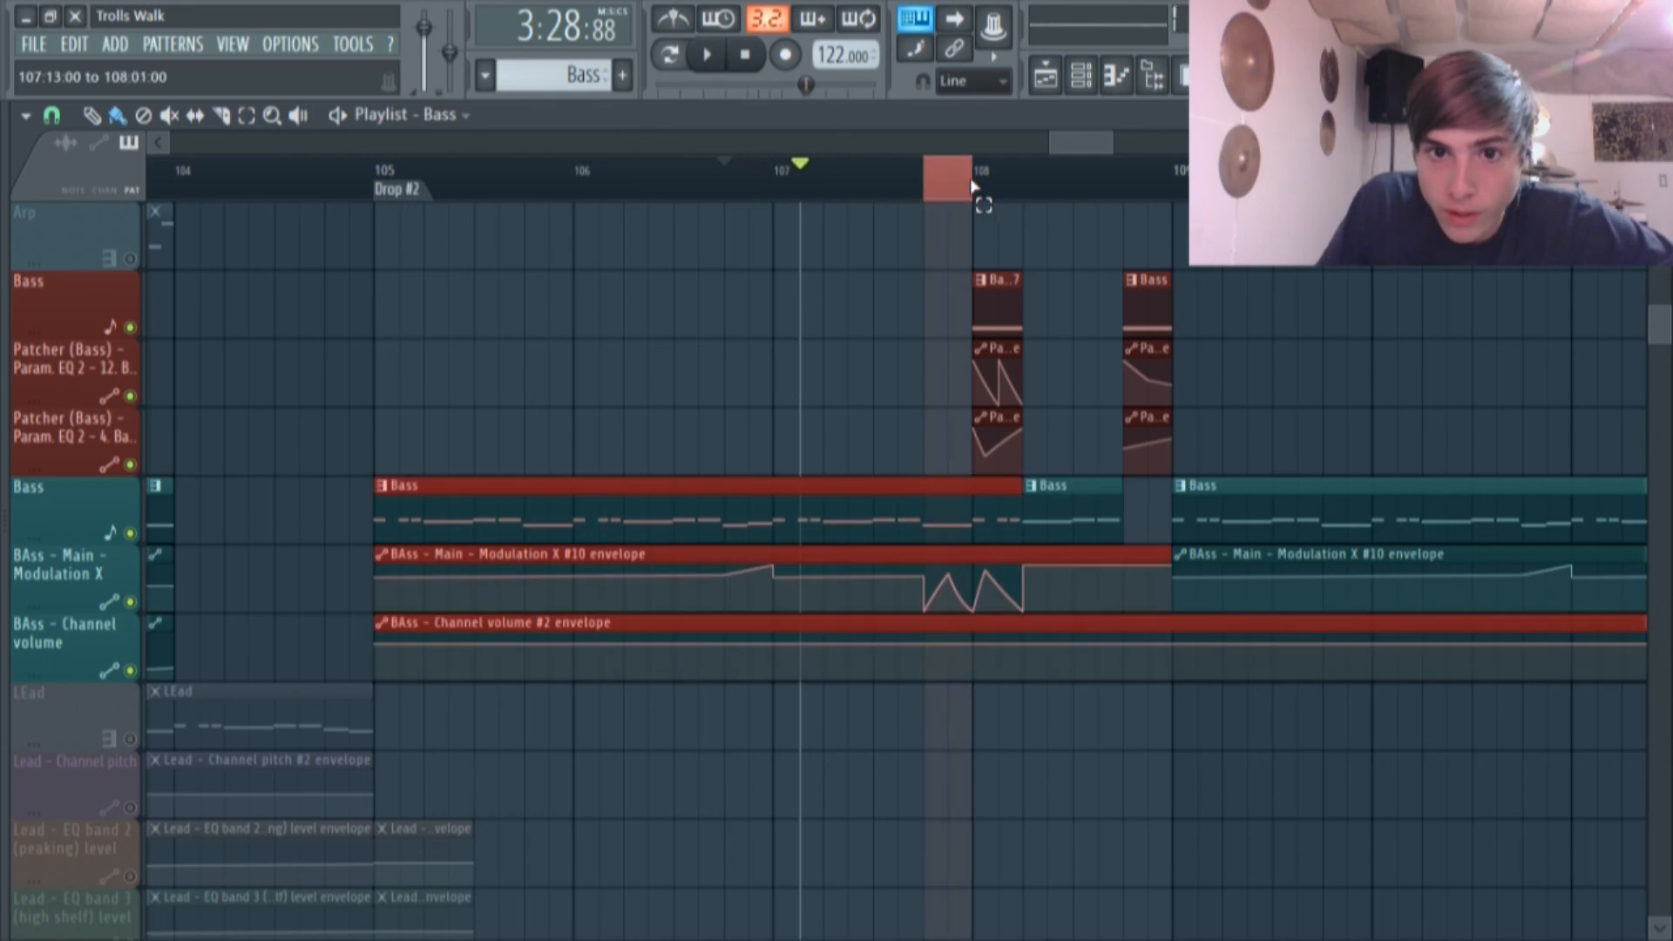
pyautogui.press('space')
pyautogui.scroll(4, 1017, 316)
pyautogui.scroll(3, 1017, 316)
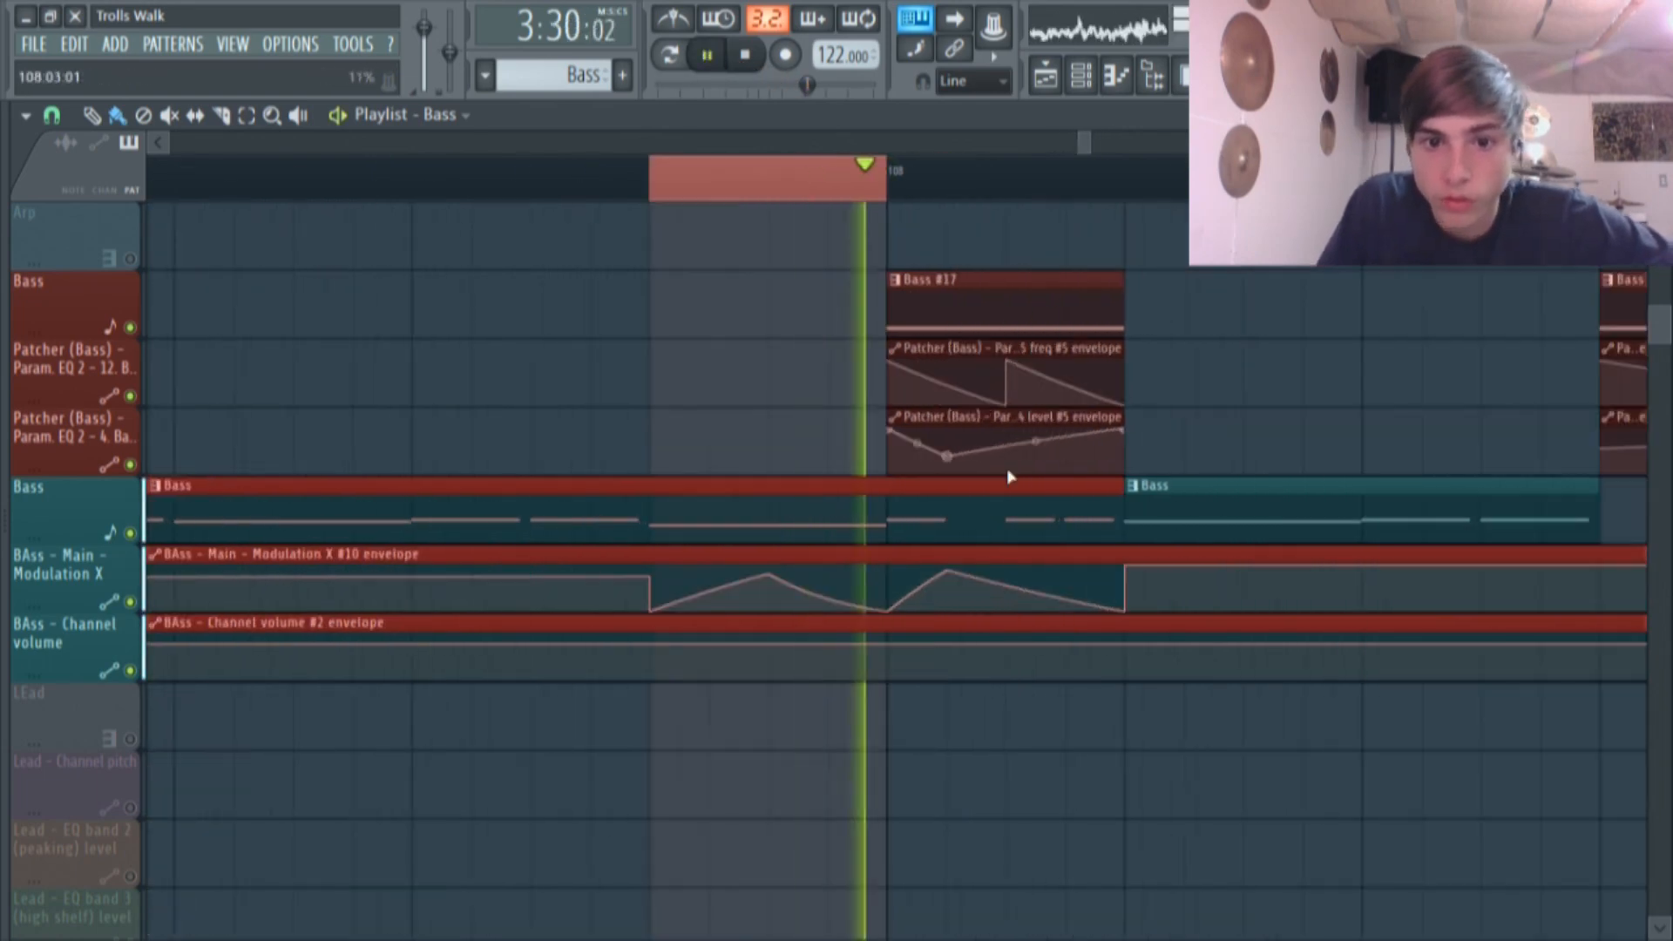
pyautogui.click(708, 56)
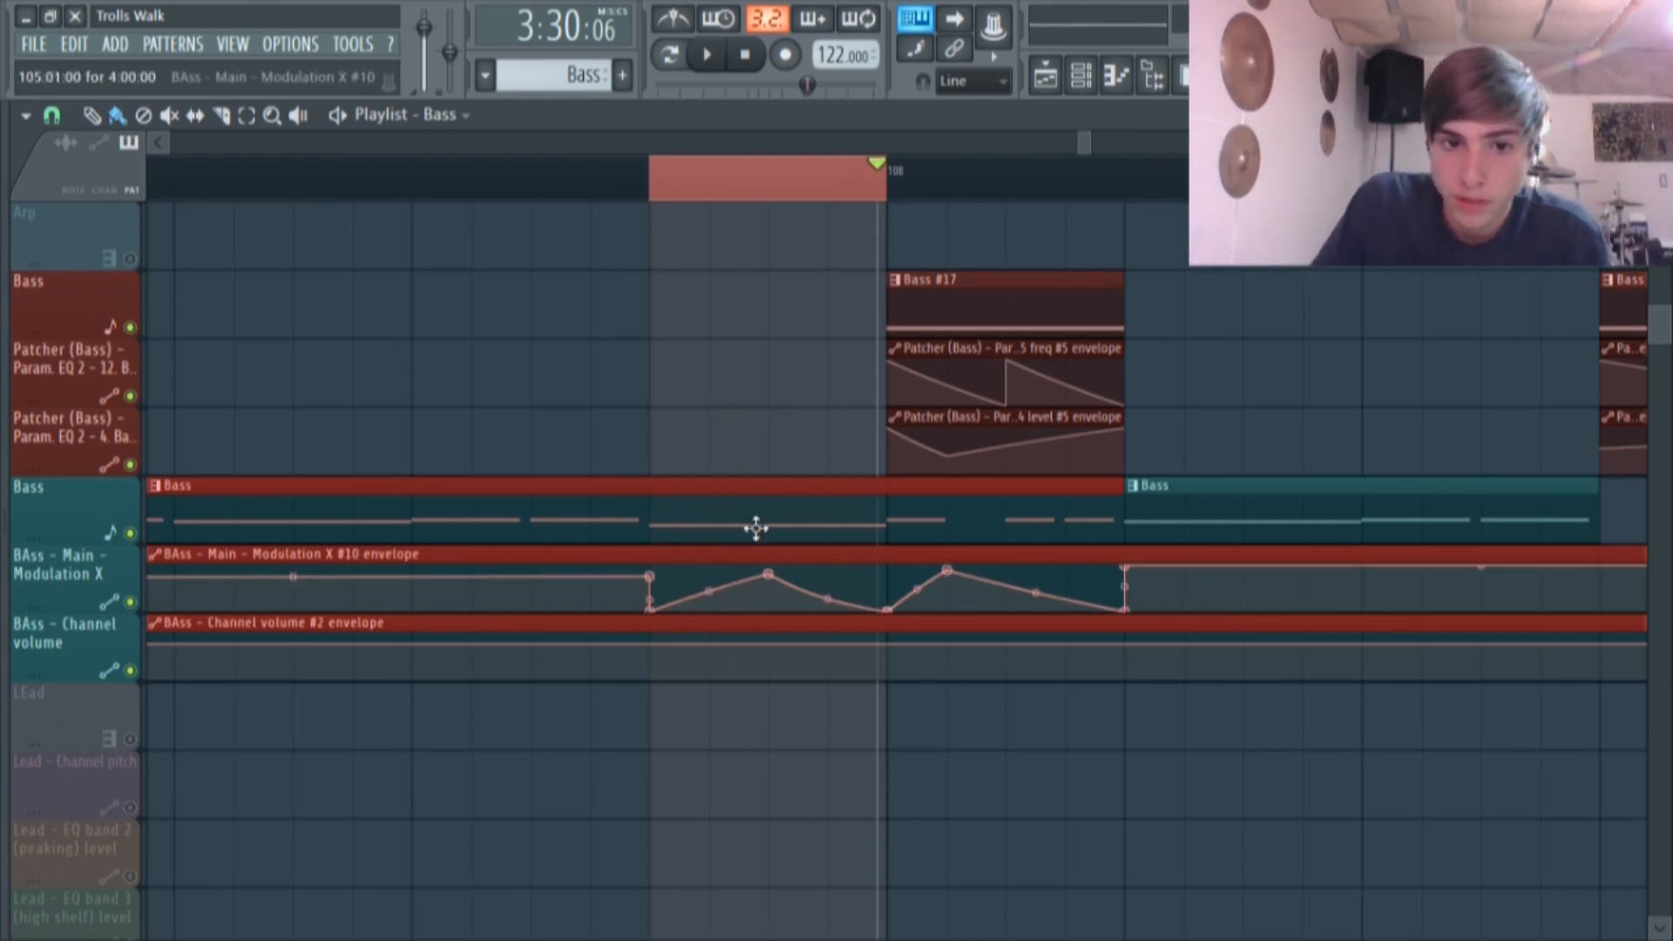
pyautogui.click(707, 56)
pyautogui.click(722, 58)
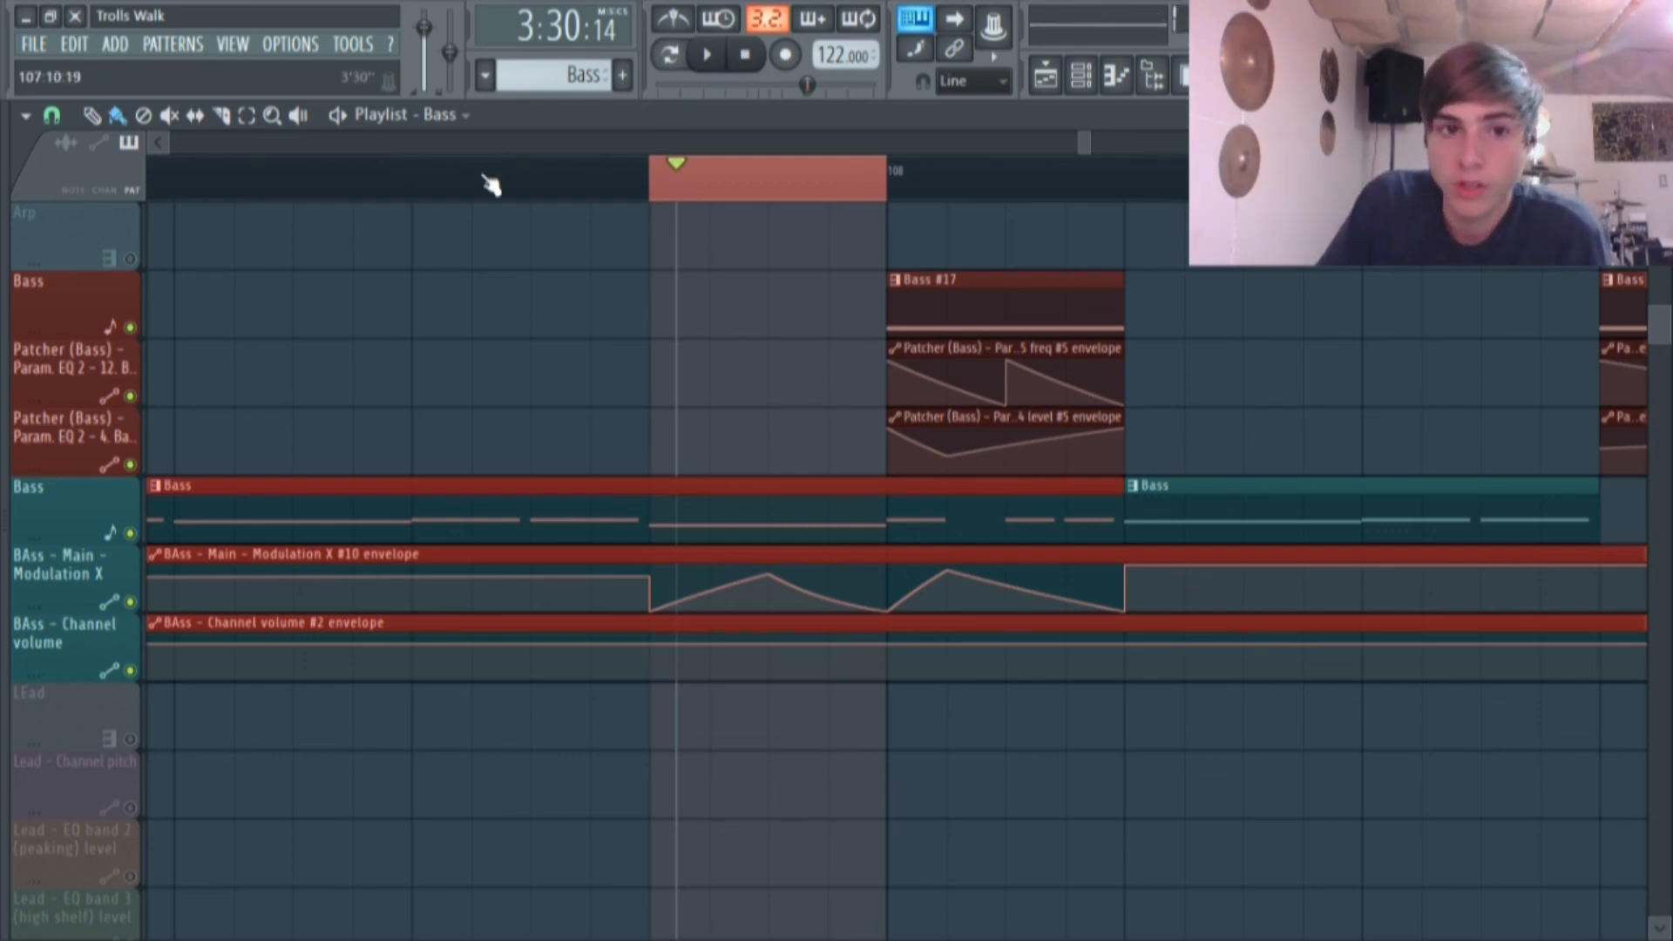
pyautogui.click(793, 200)
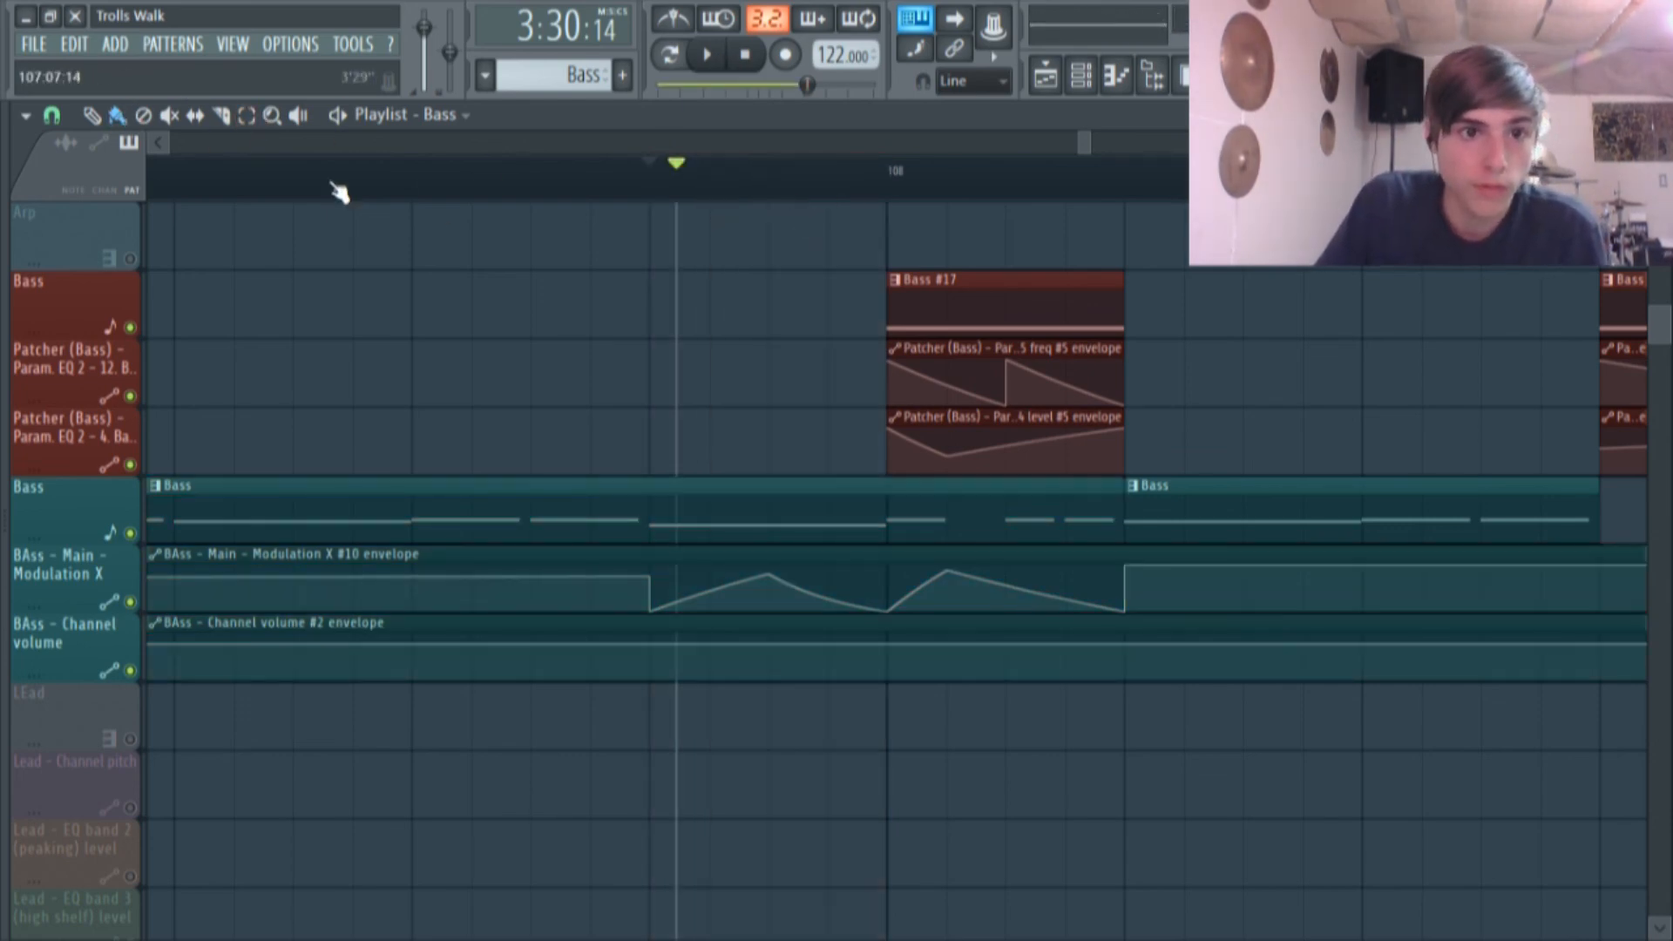
# Select the time range 108:01:00 to 108:05:00, play both bass layers in it, and pause.
pyautogui.click(430, 194)
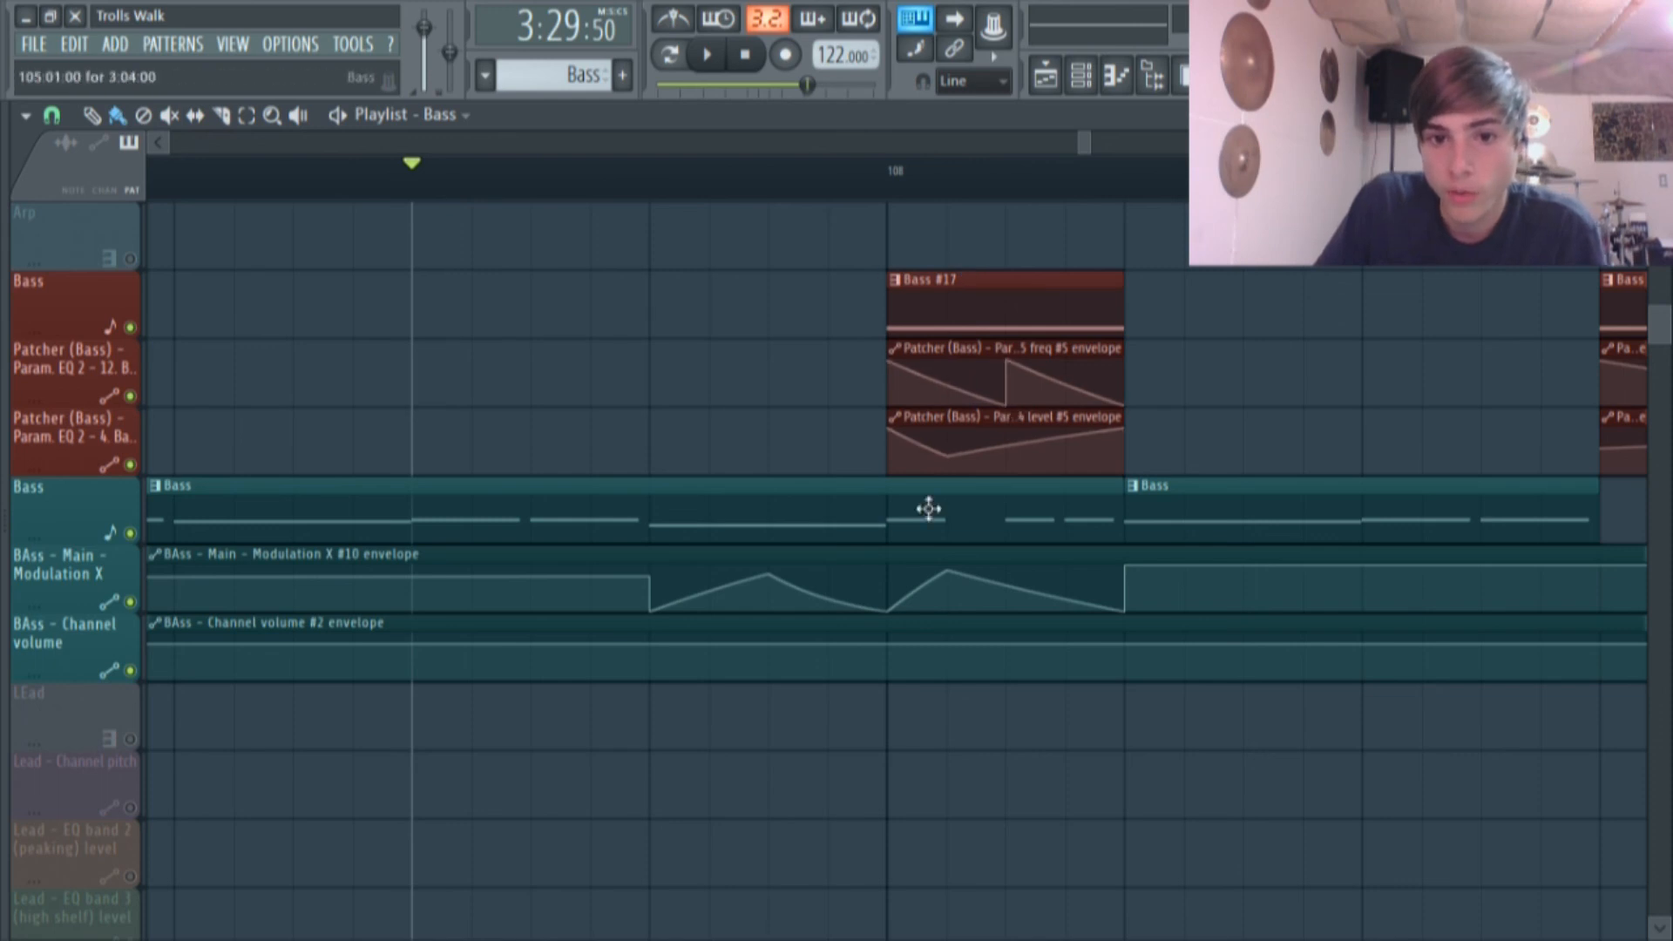
pyautogui.moveTo(902, 177); pyautogui.dragTo(1120, 217)
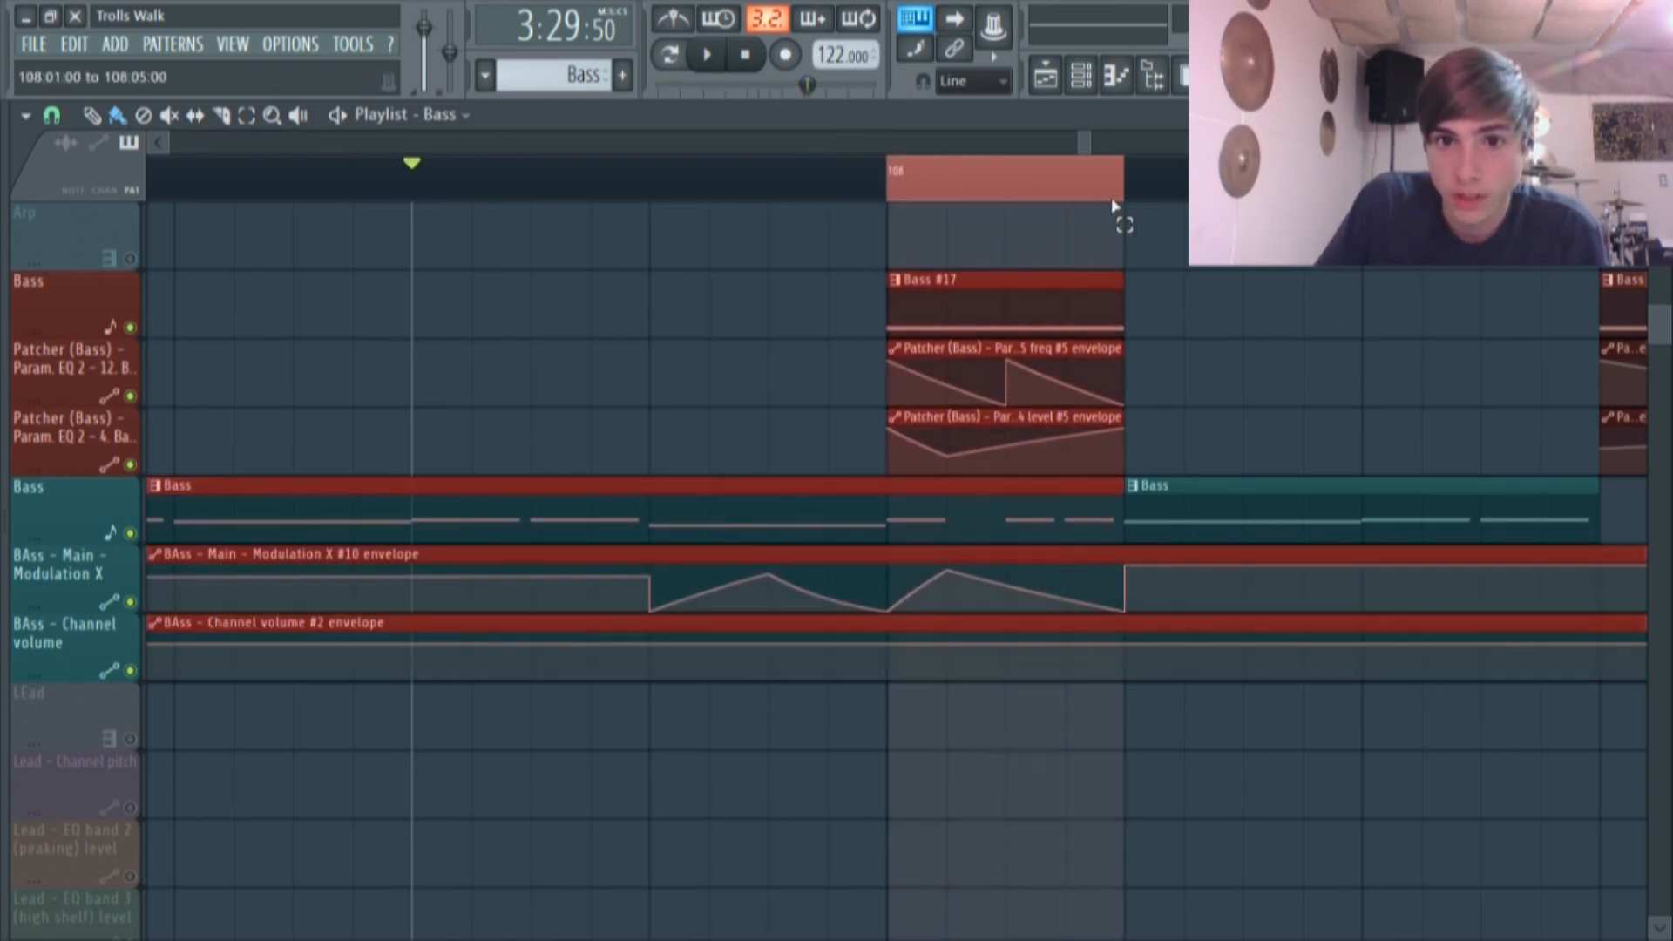
pyautogui.click(708, 55)
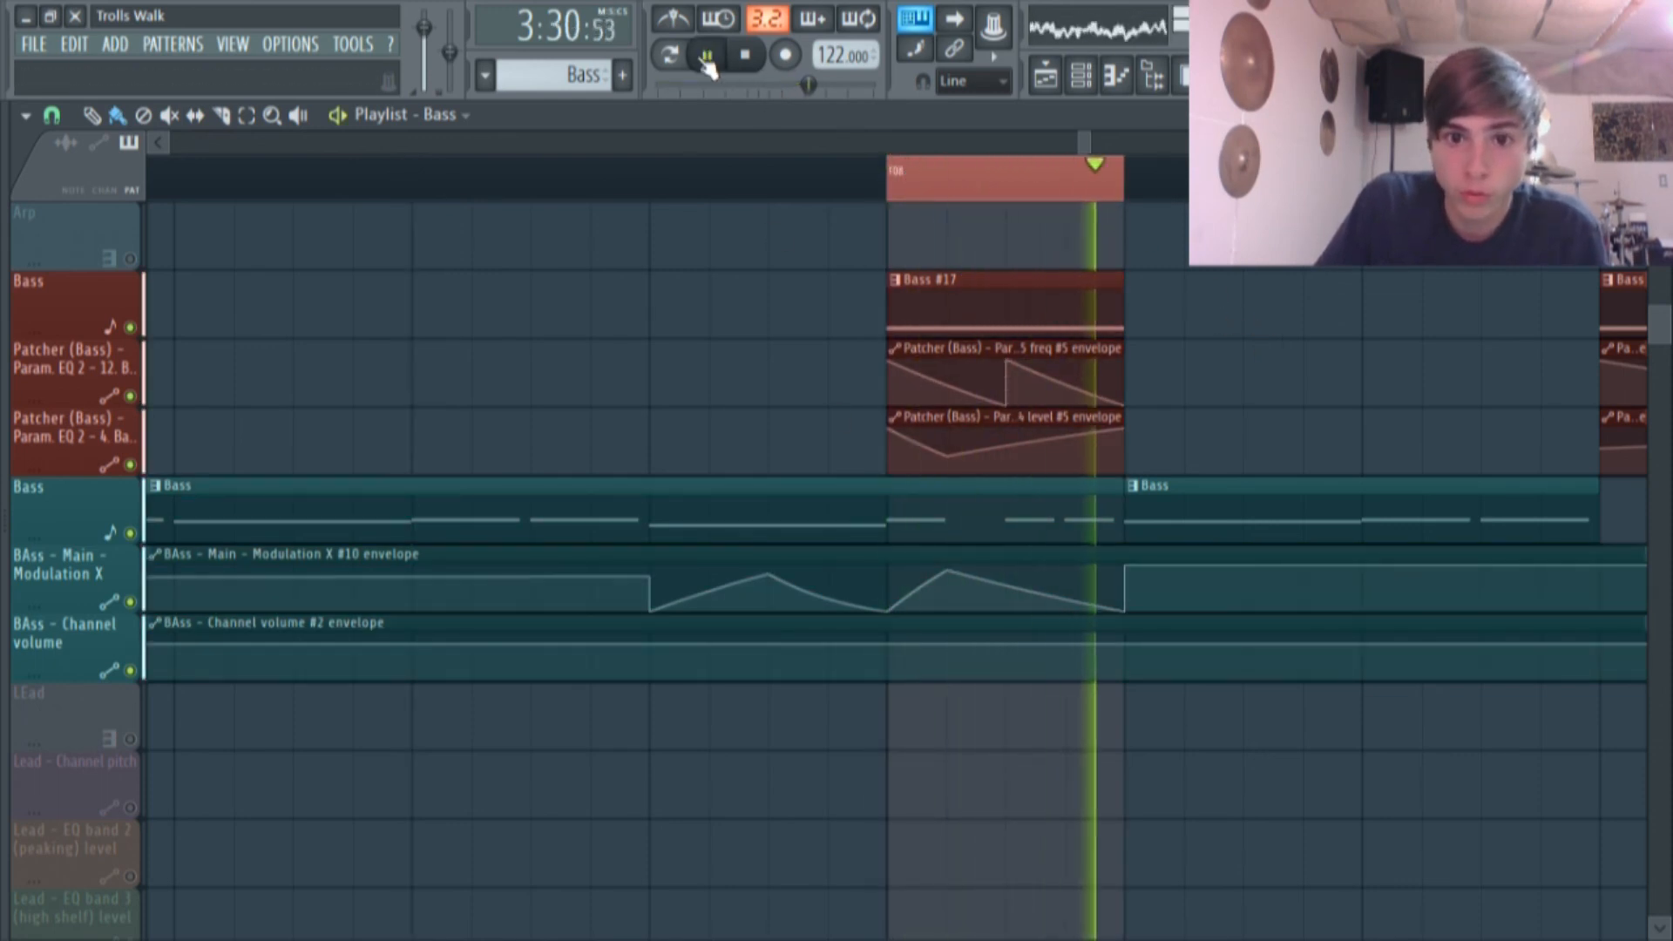
pyautogui.click(707, 55)
# Mute the teal Bass track, play the selected range with only the red Bass layer, and pause.
pyautogui.click(132, 535)
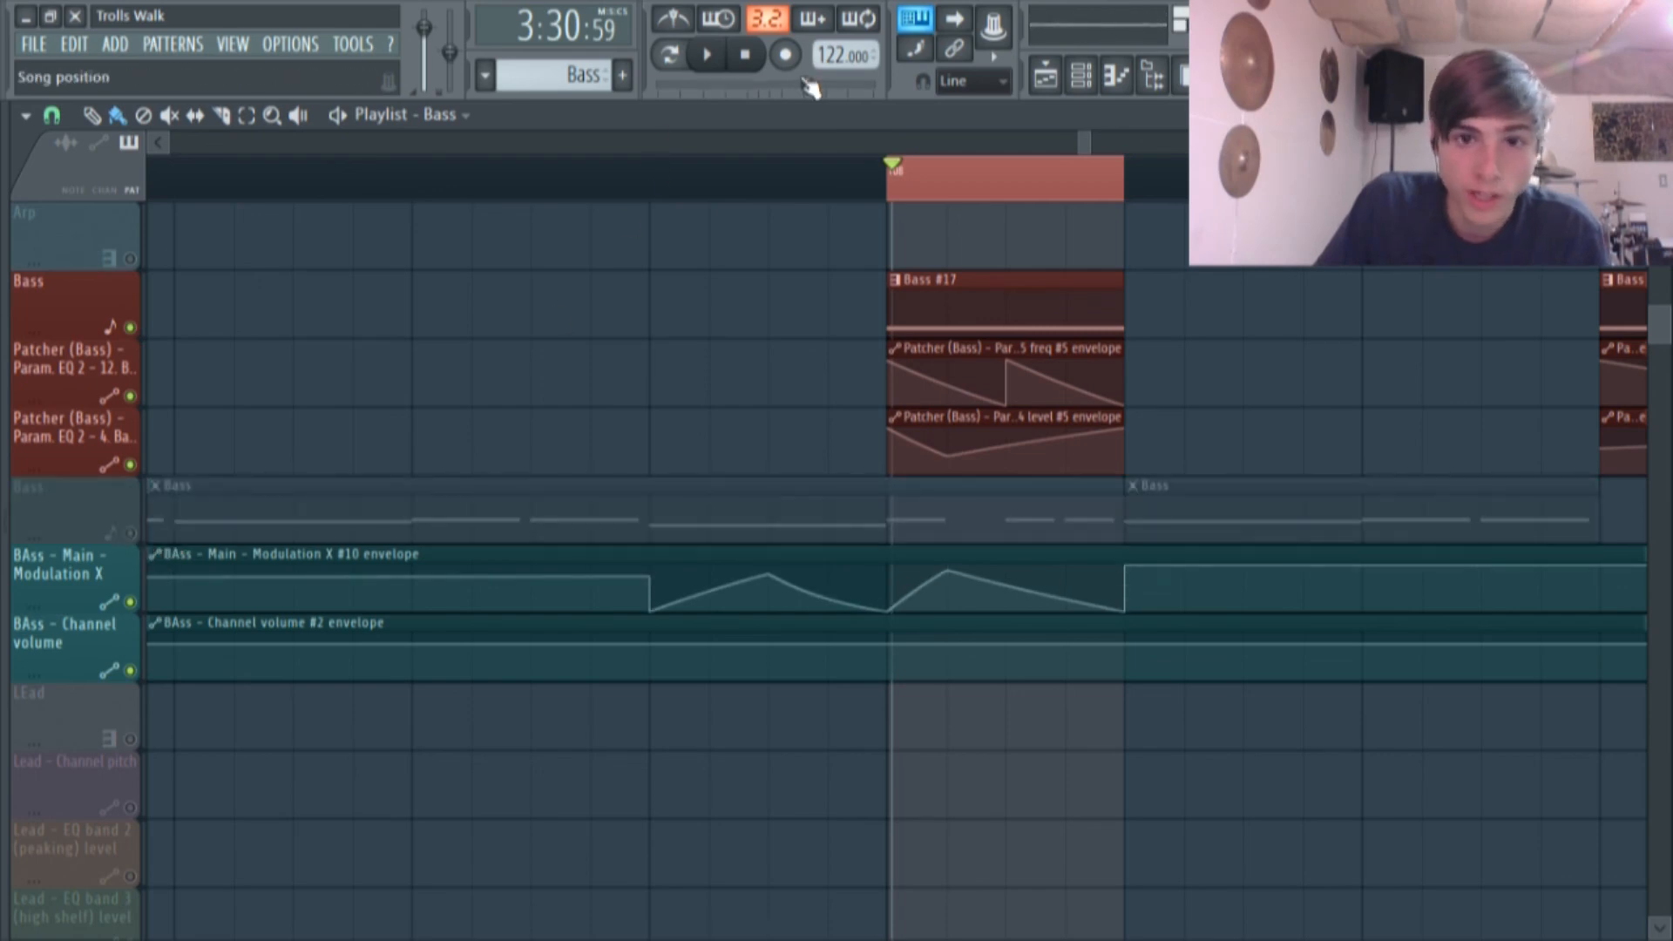
pyautogui.click(708, 56)
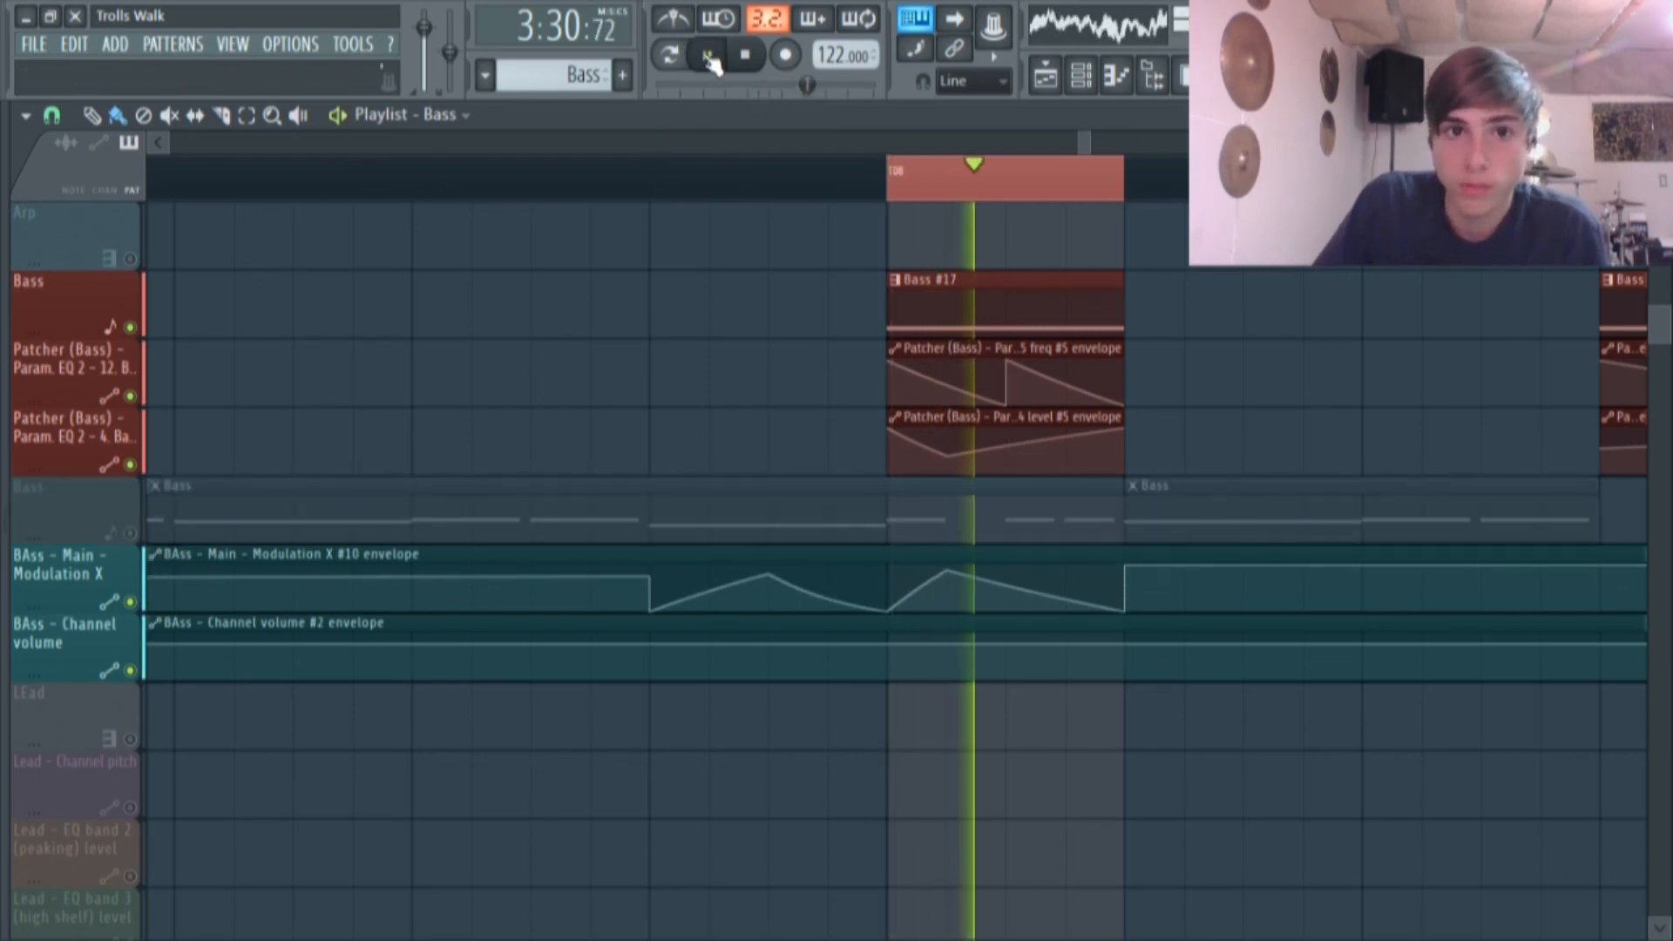
pyautogui.click(708, 55)
# Mute the red Bass track, unmute the teal one, and play the selected range with only the teal layer.
pyautogui.click(129, 328)
pyautogui.click(131, 532)
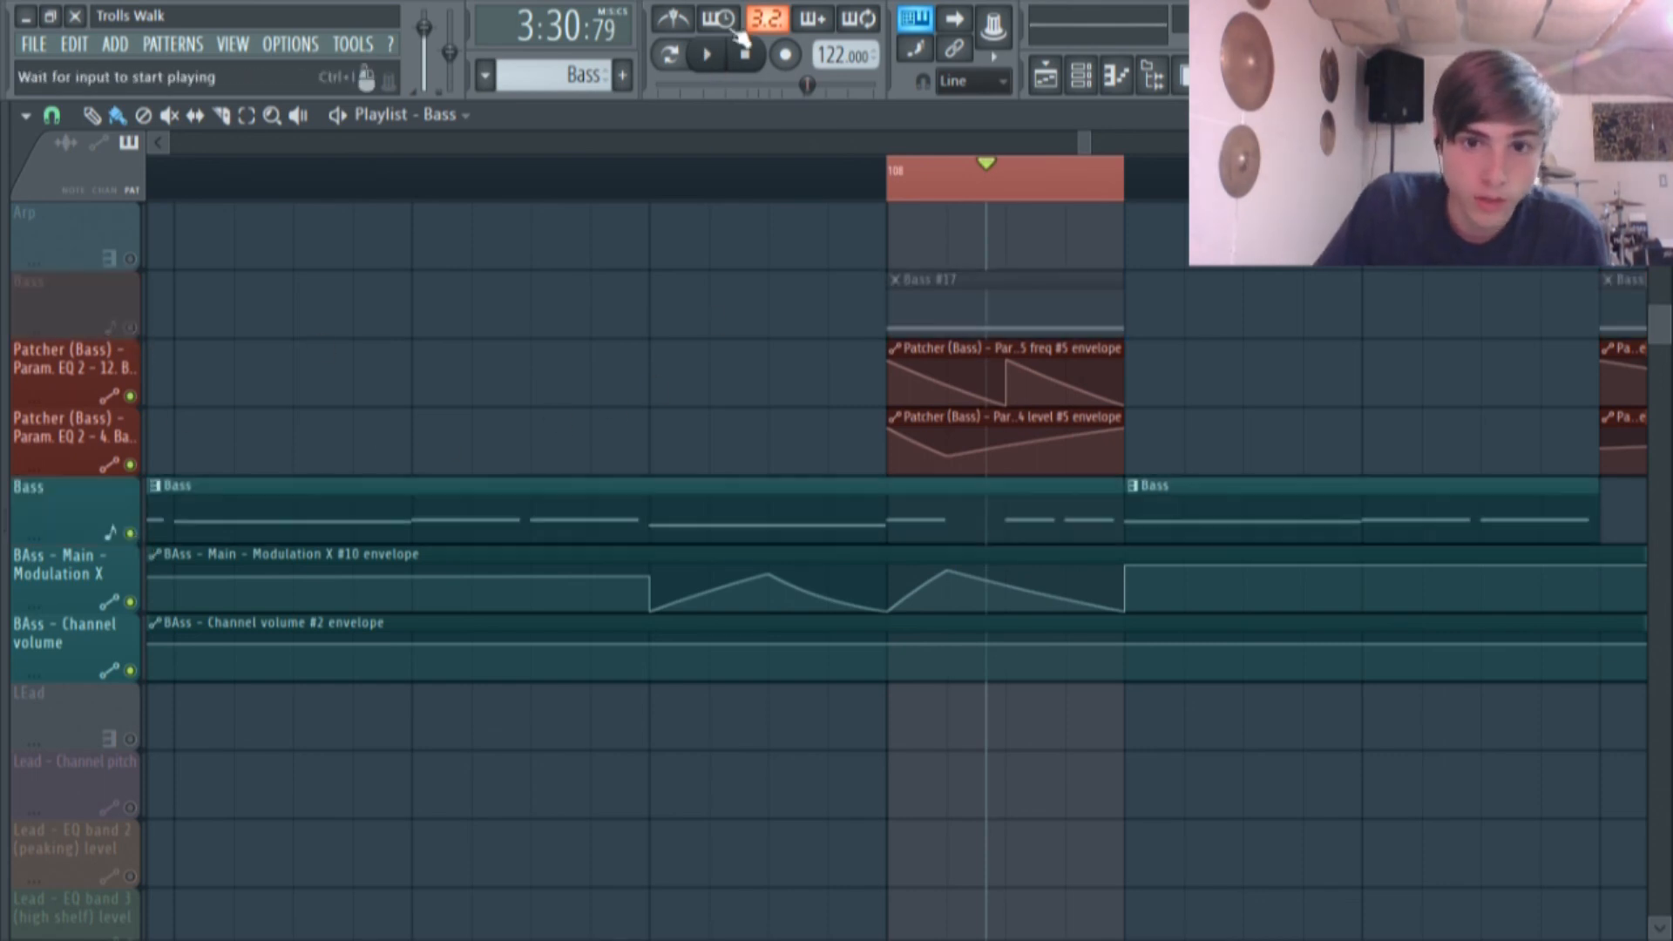
pyautogui.click(711, 56)
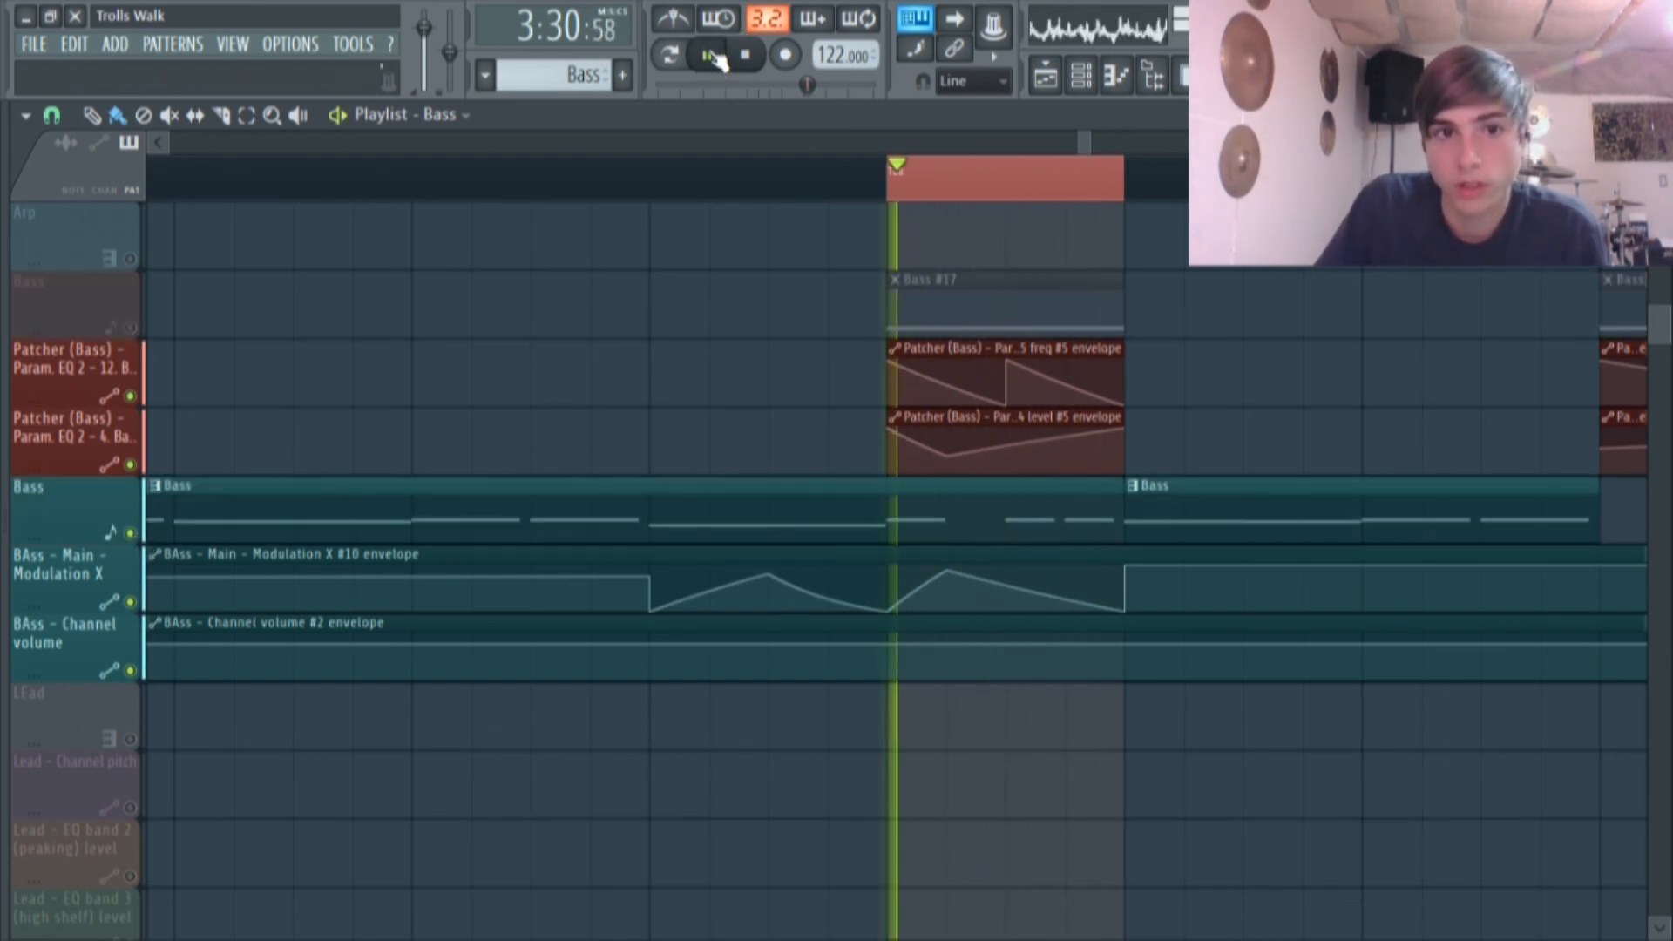
# Select the second teal Bass clip's time range, extend it to bar 109, play it with the red Bass track enabled, and stop.
pyautogui.moveTo(894, 174); pyautogui.dragTo(1600, 181)
pyautogui.click(707, 55)
pyautogui.scroll(-4, 806, 179)
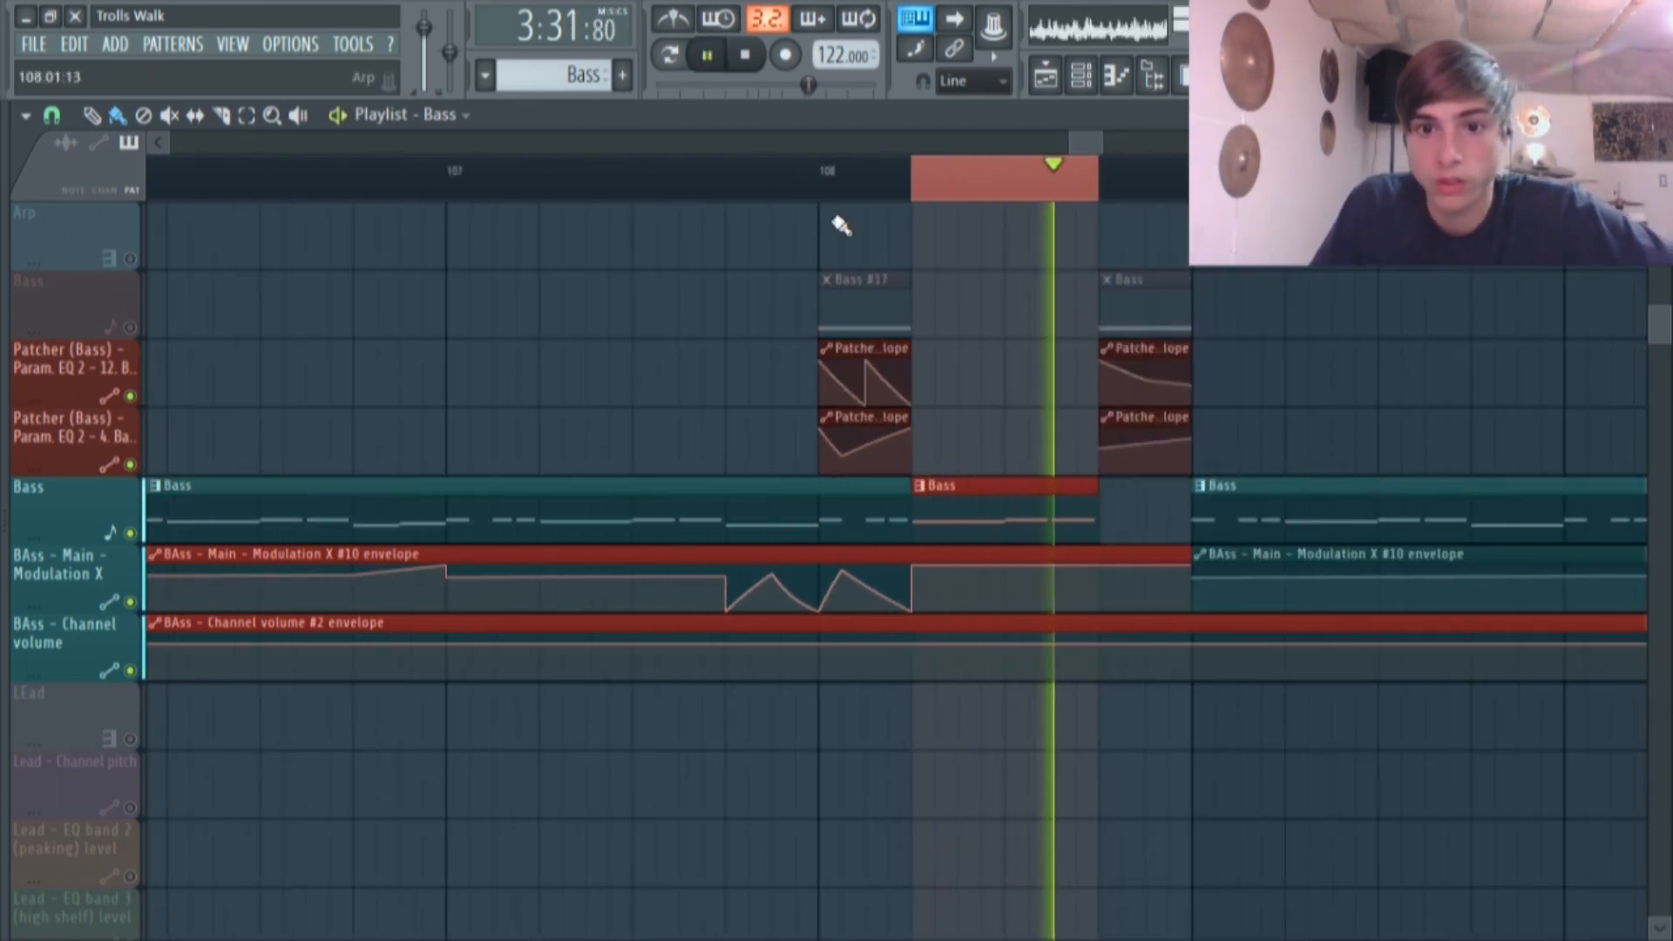
pyautogui.moveTo(1082, 182); pyautogui.dragTo(1178, 181)
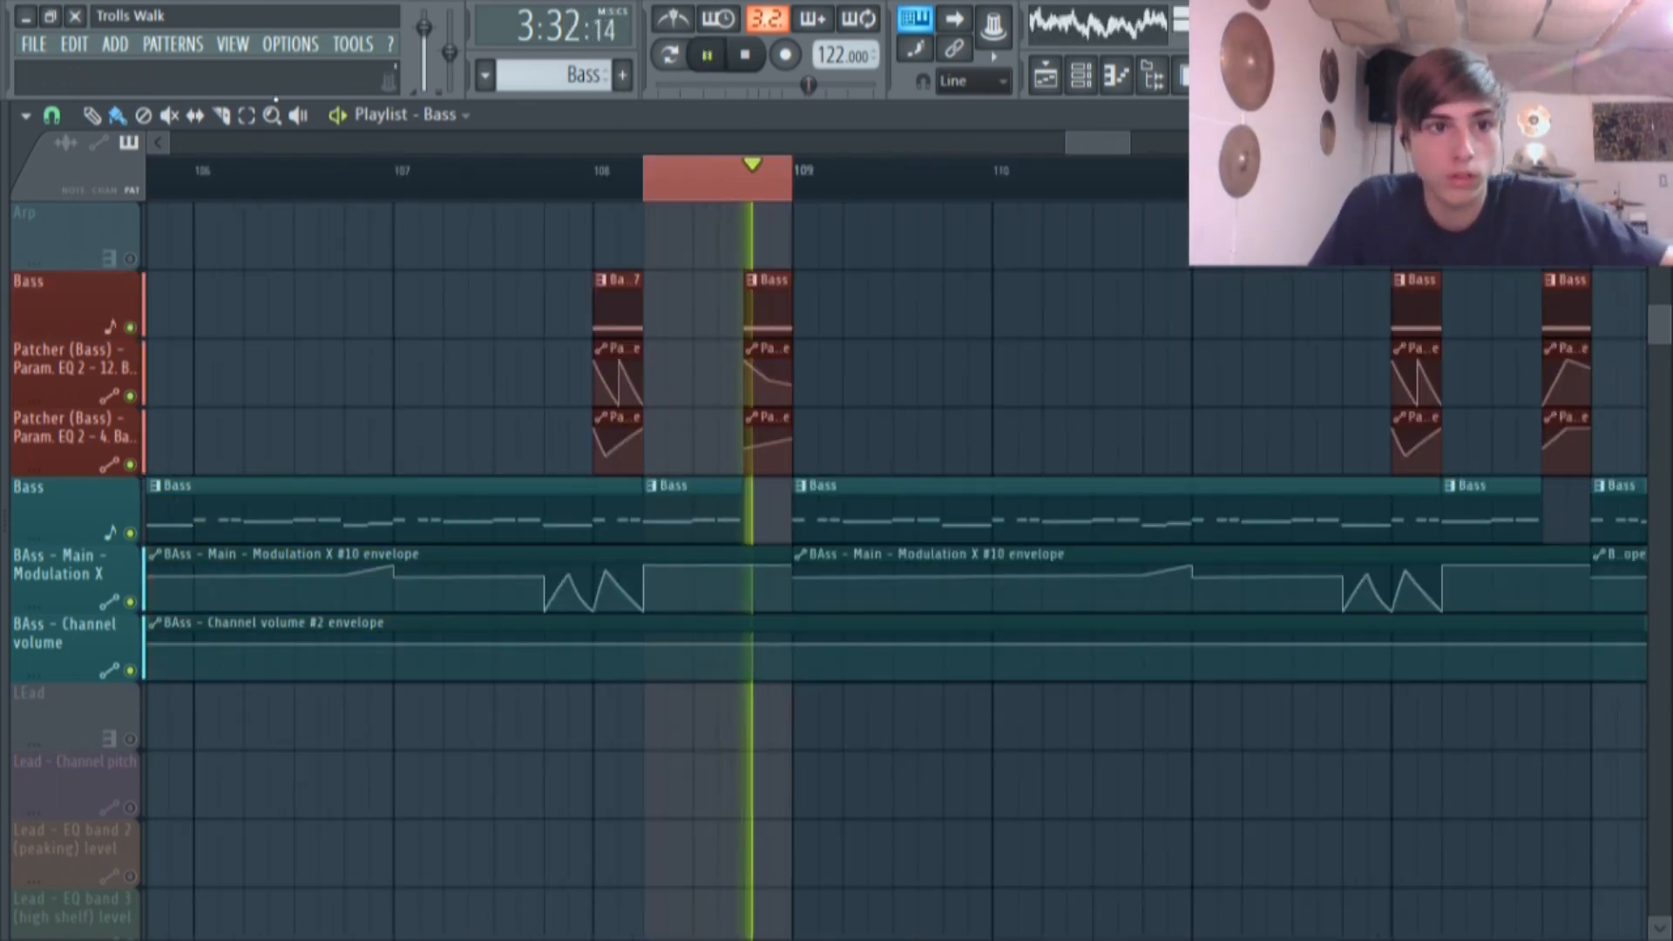
pyautogui.click(705, 56)
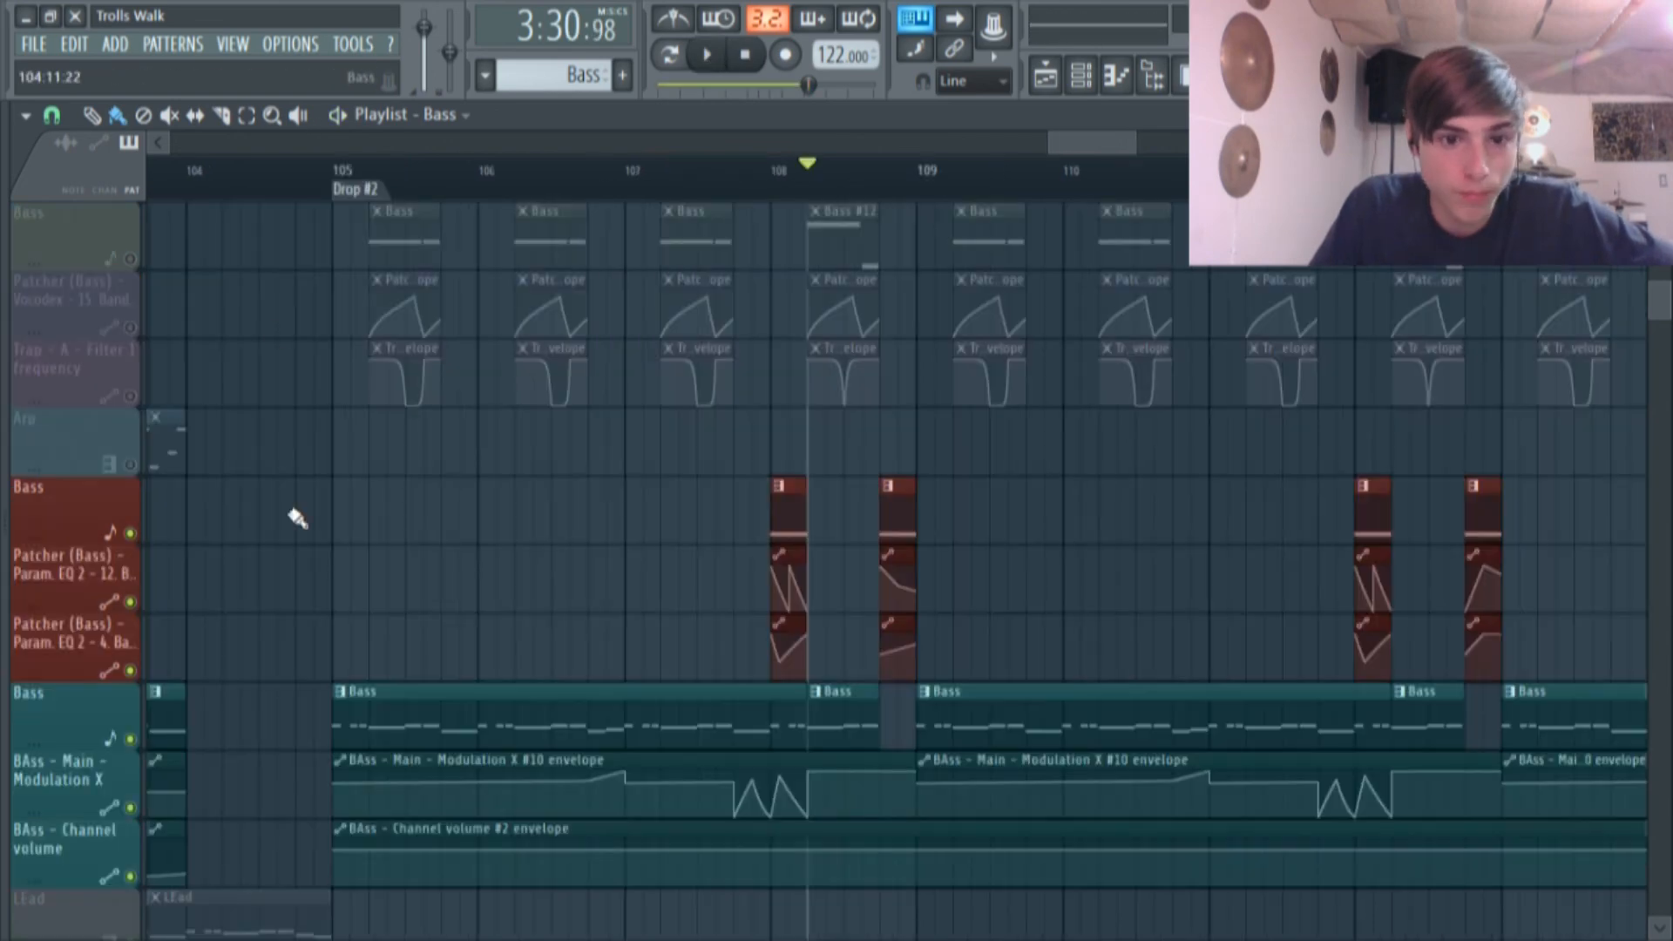
# Play the combined red and teal bass from the start of Drop #2, and pause.
pyautogui.click(351, 170)
pyautogui.press('space')
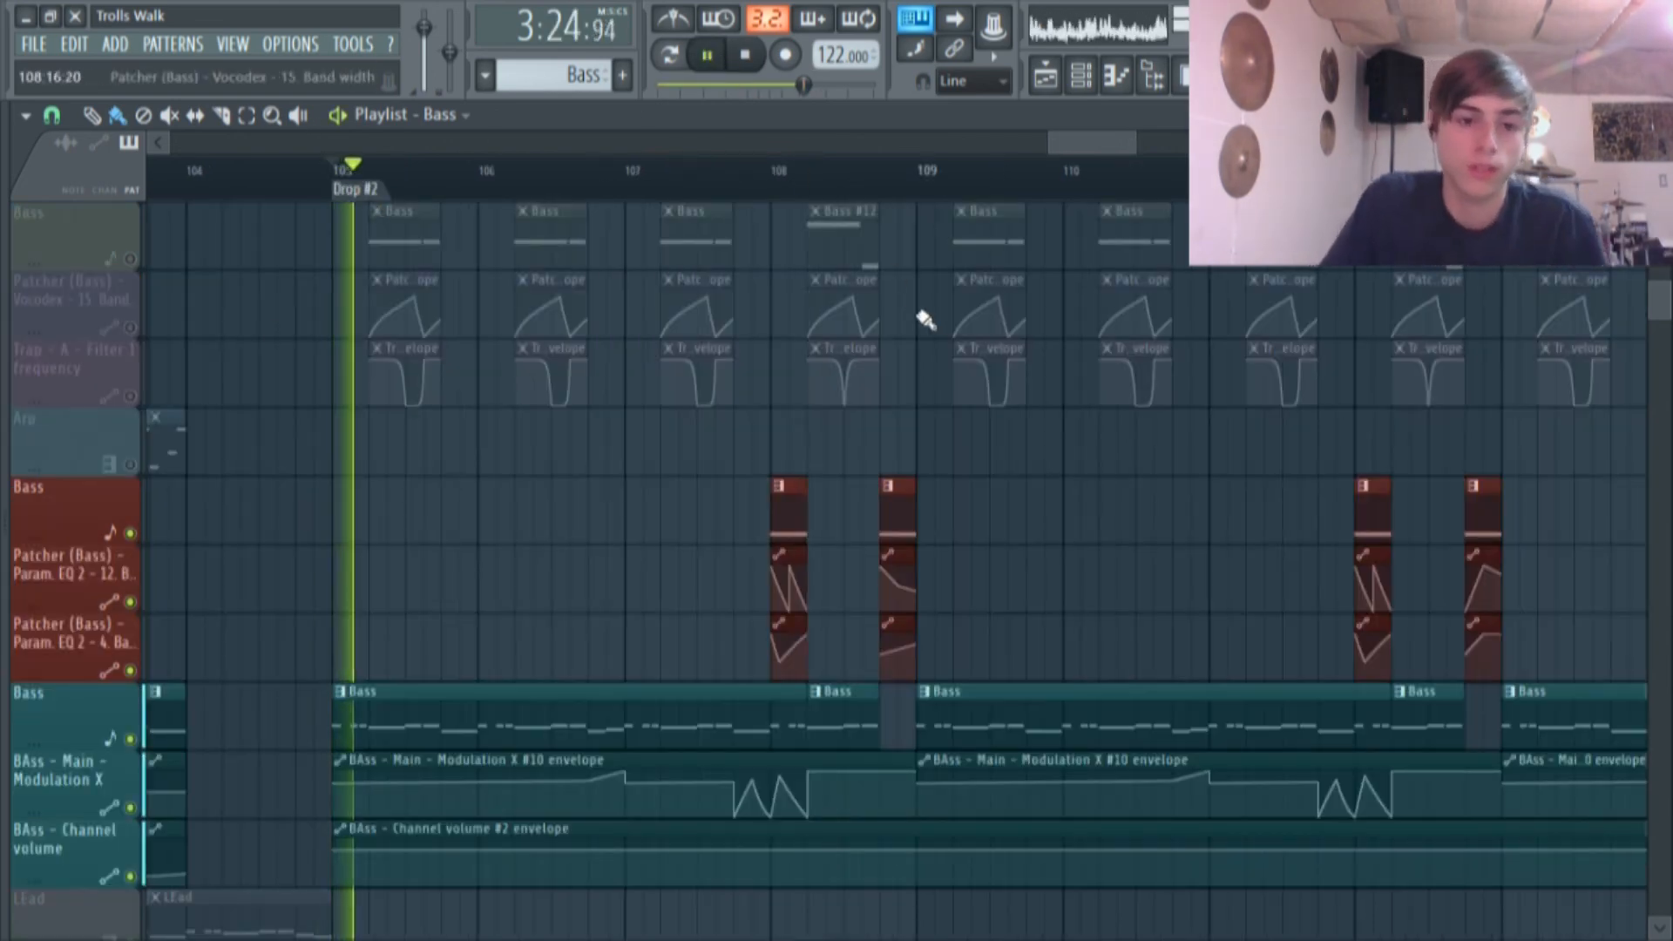
pyautogui.scroll(-3, 1079, 325)
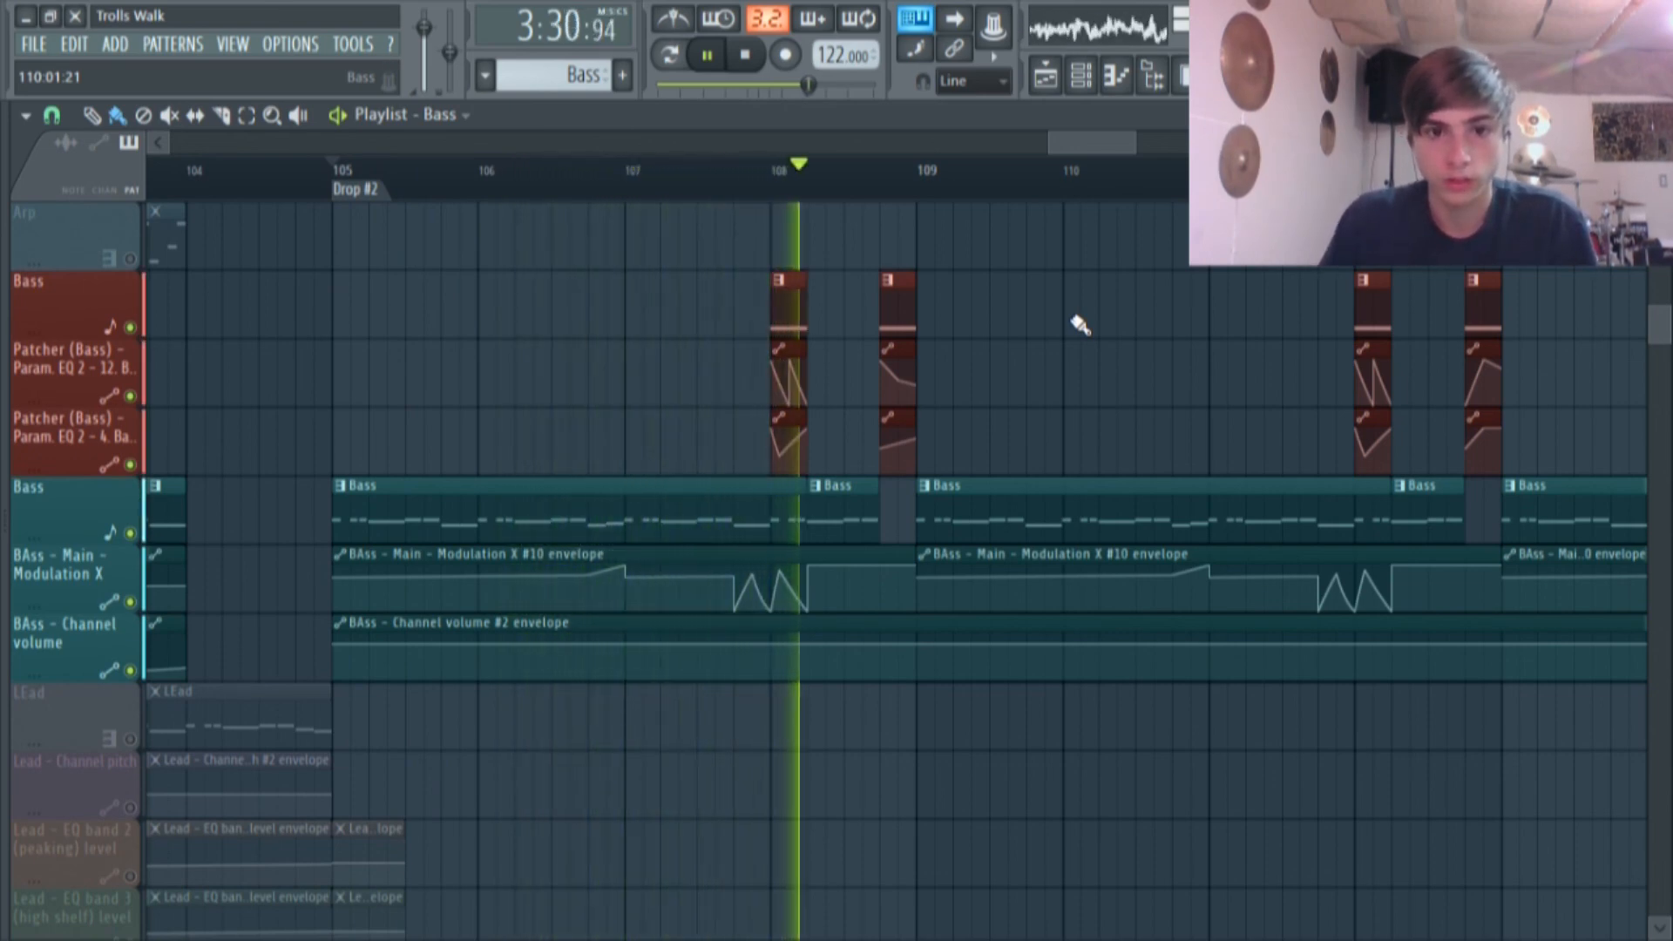
pyautogui.click(707, 54)
# Re-enable all tracks and examine the bass clips and automation from Drop #2 through Drop B.
pyautogui.keyDown('ctrl'); pyautogui.click(131, 534); pyautogui.keyUp('ctrl')
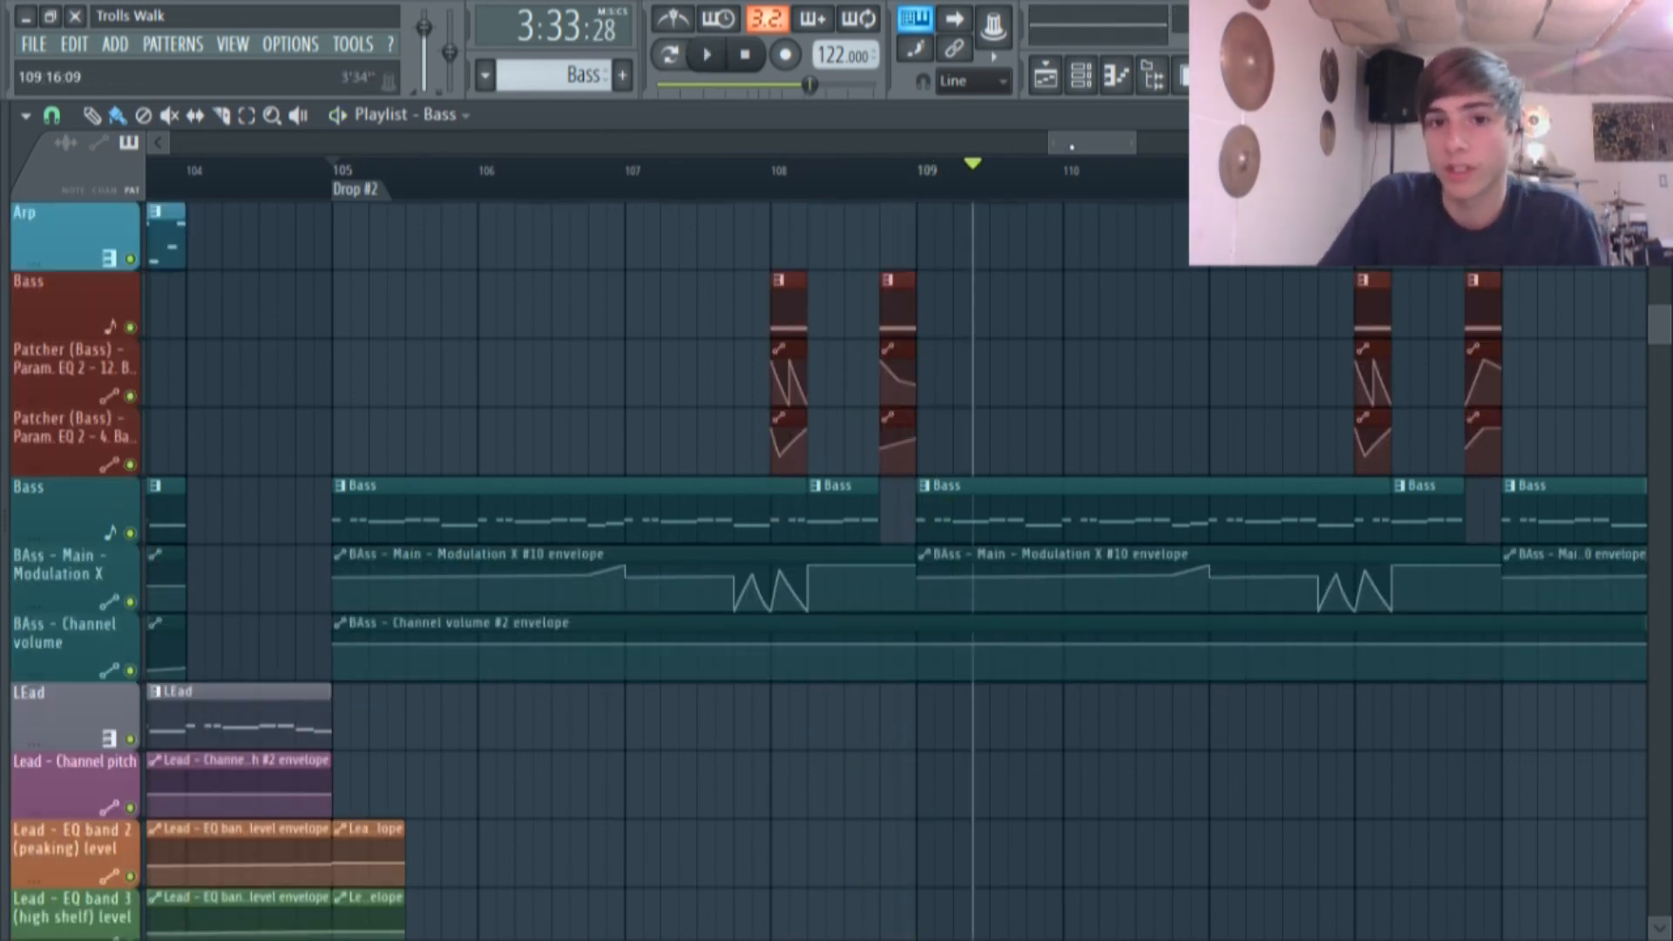
pyautogui.hscroll(1, 736, 464)
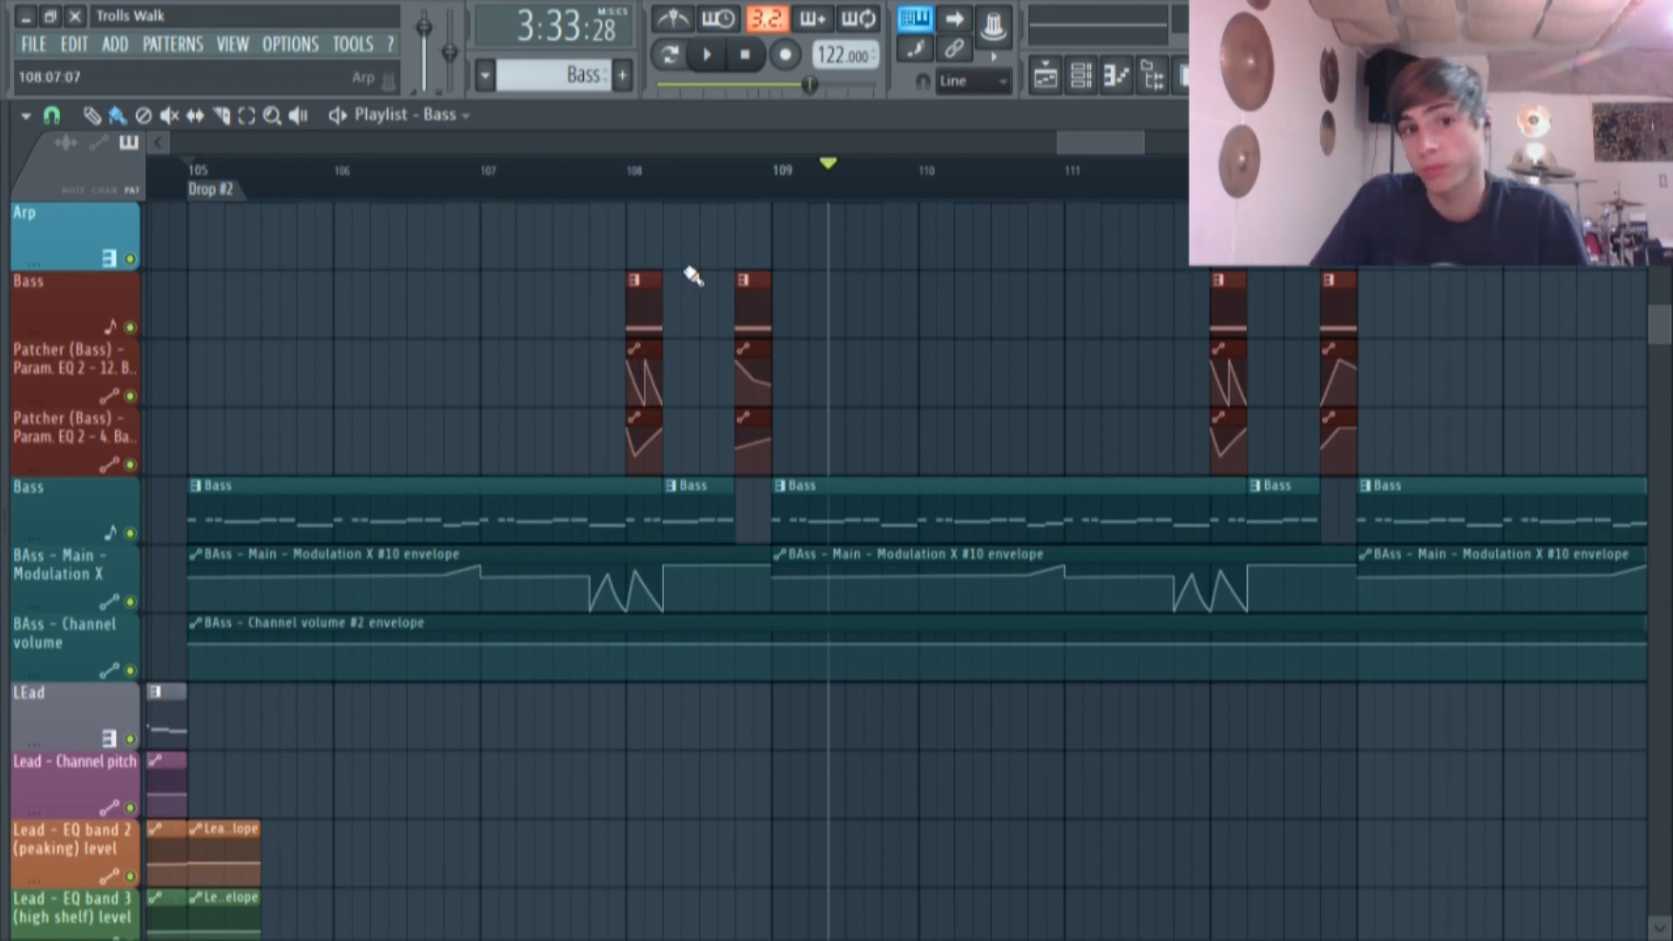
pyautogui.moveTo(1118, 141); pyautogui.dragTo(1126, 141)
pyautogui.scroll(6, 1060, 307)
pyautogui.scroll(-3, 789, 636)
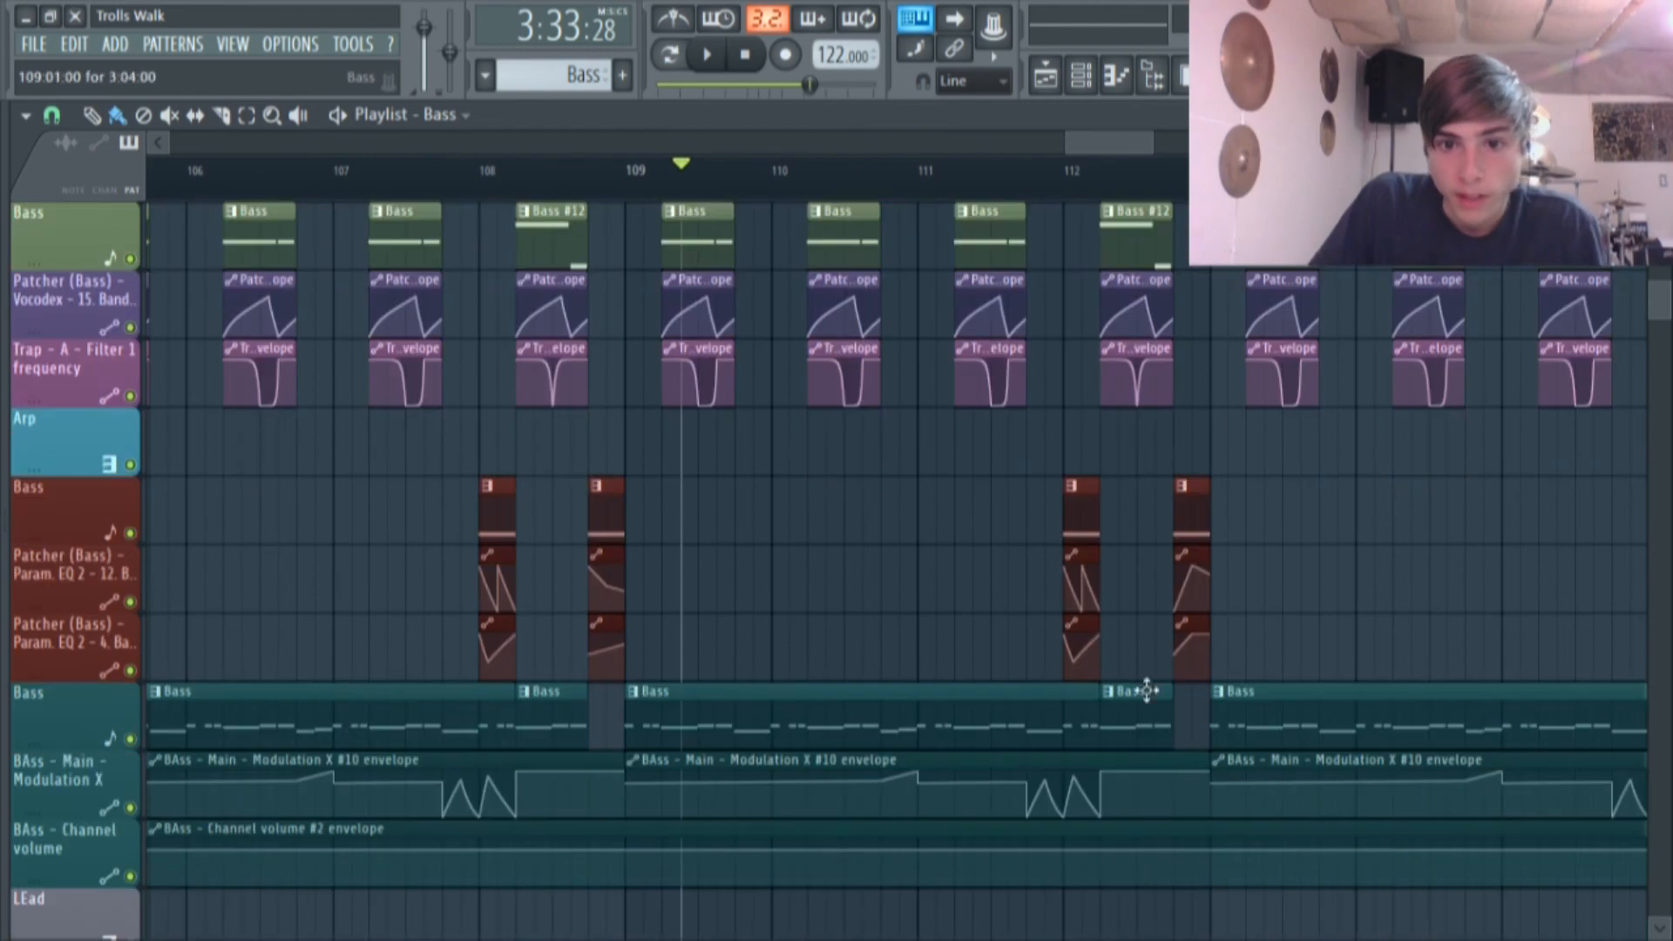
pyautogui.scroll(-5, 1072, 583)
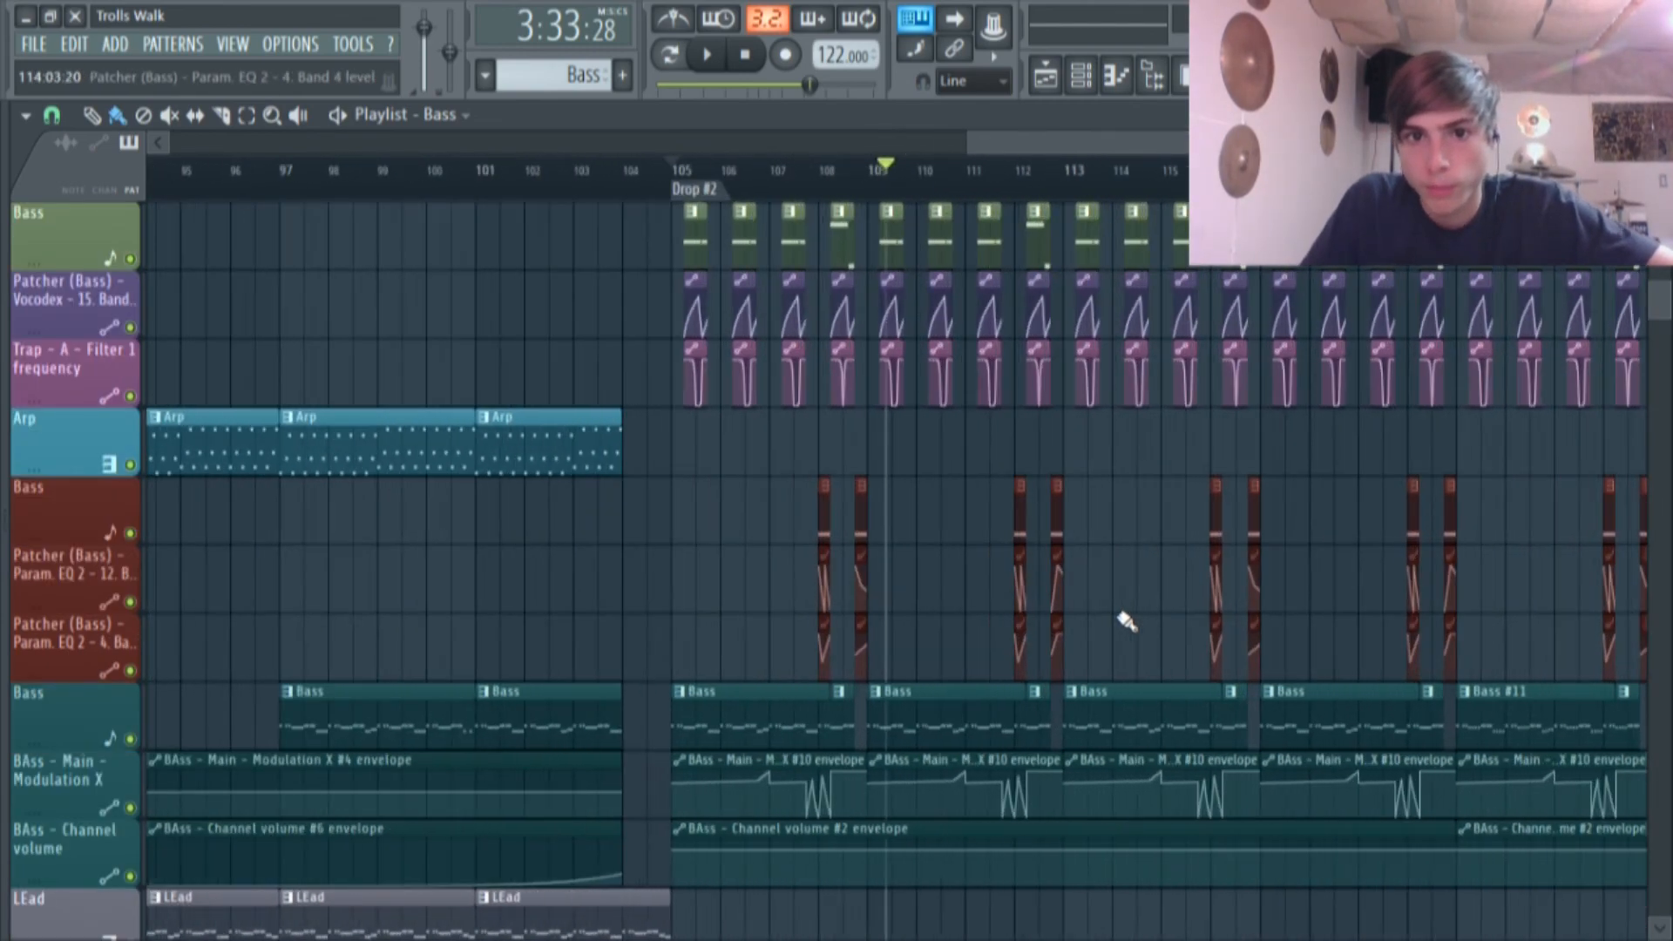
pyautogui.moveTo(1069, 150); pyautogui.dragTo(1136, 150)
pyautogui.scroll(-7, 900, 234)
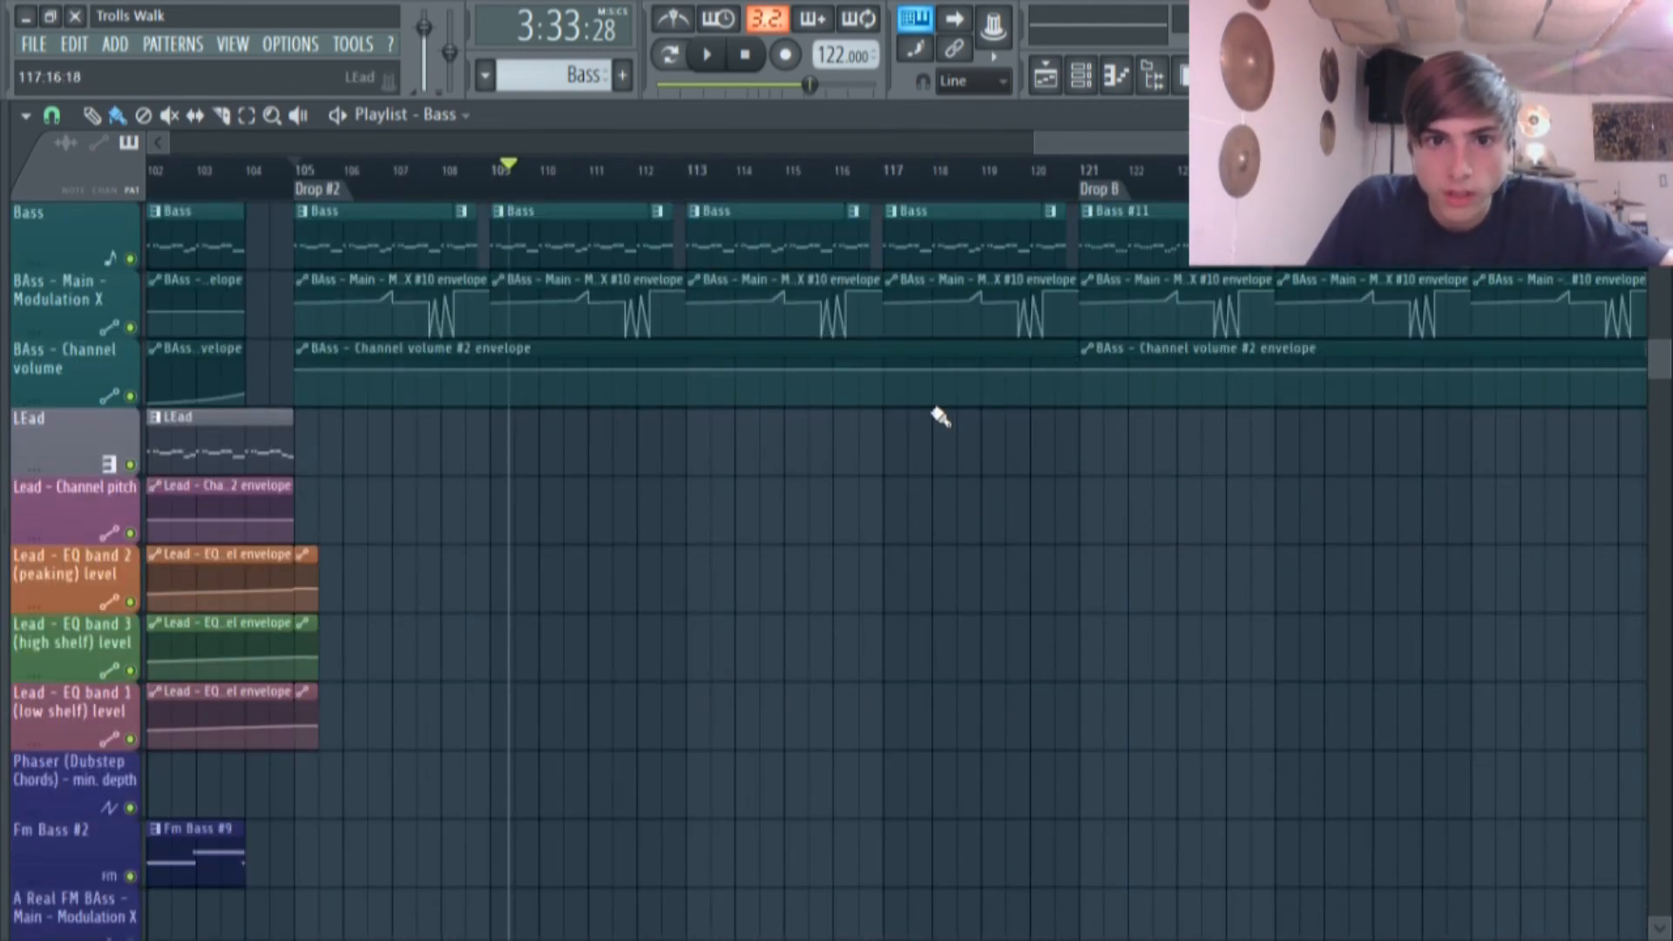
pyautogui.scroll(4, 965, 428)
# View Drop B's first Bass #11 clip in the piano roll, play its pattern, and return to the playlist.
pyautogui.doubleClick(1142, 532)
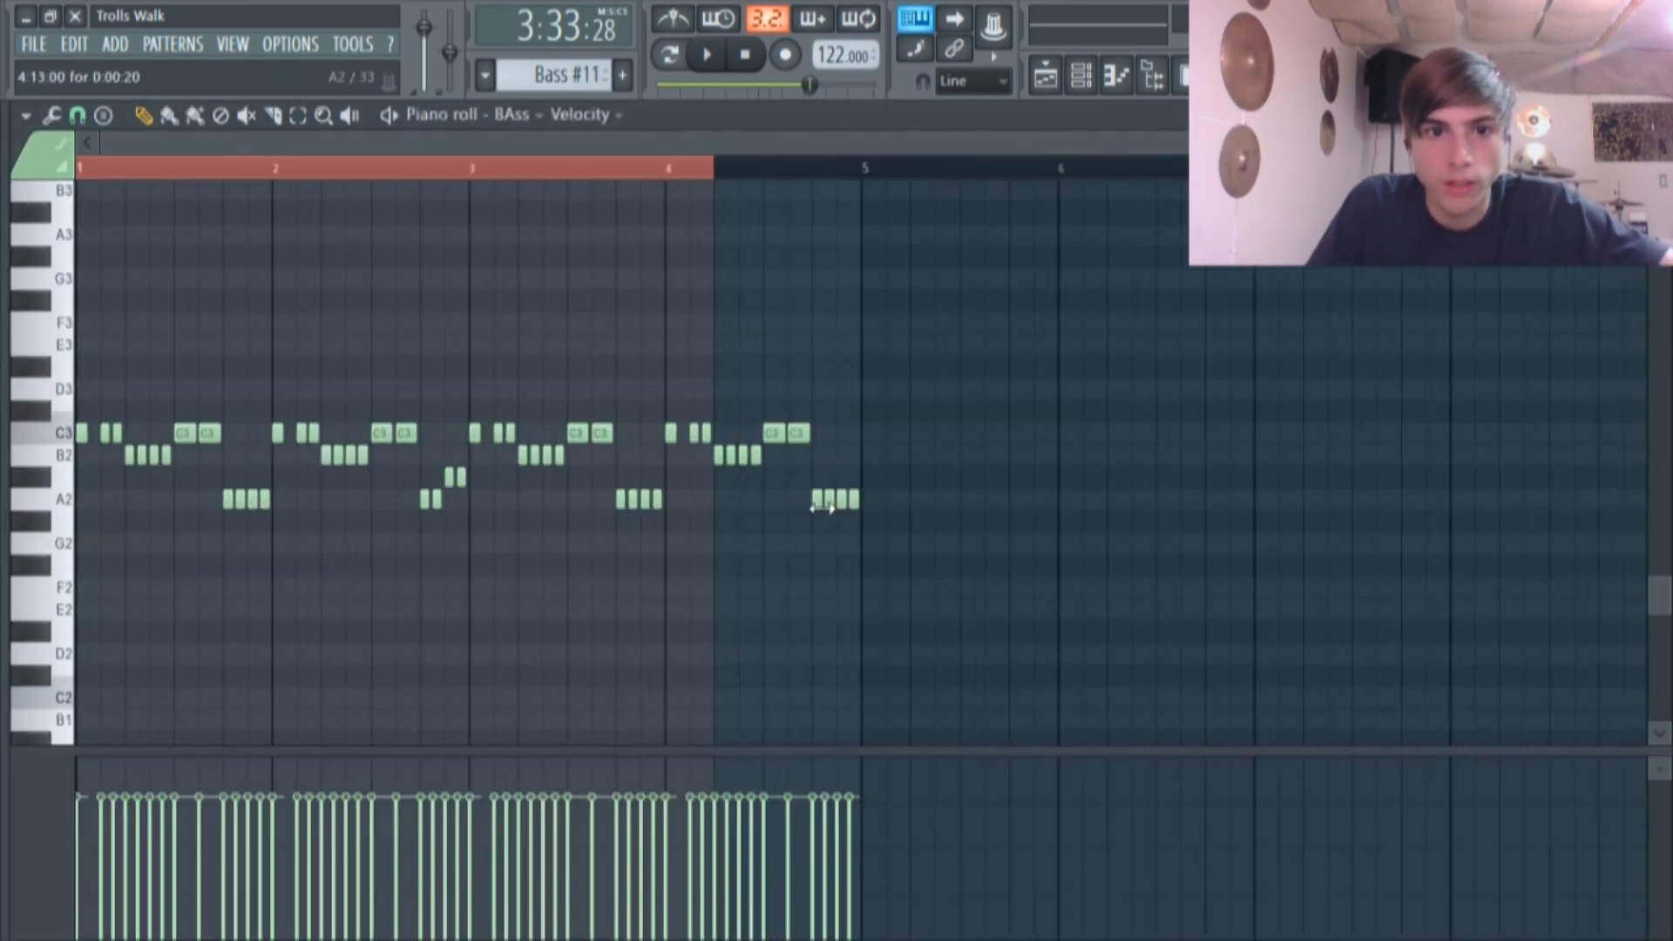
pyautogui.click(713, 56)
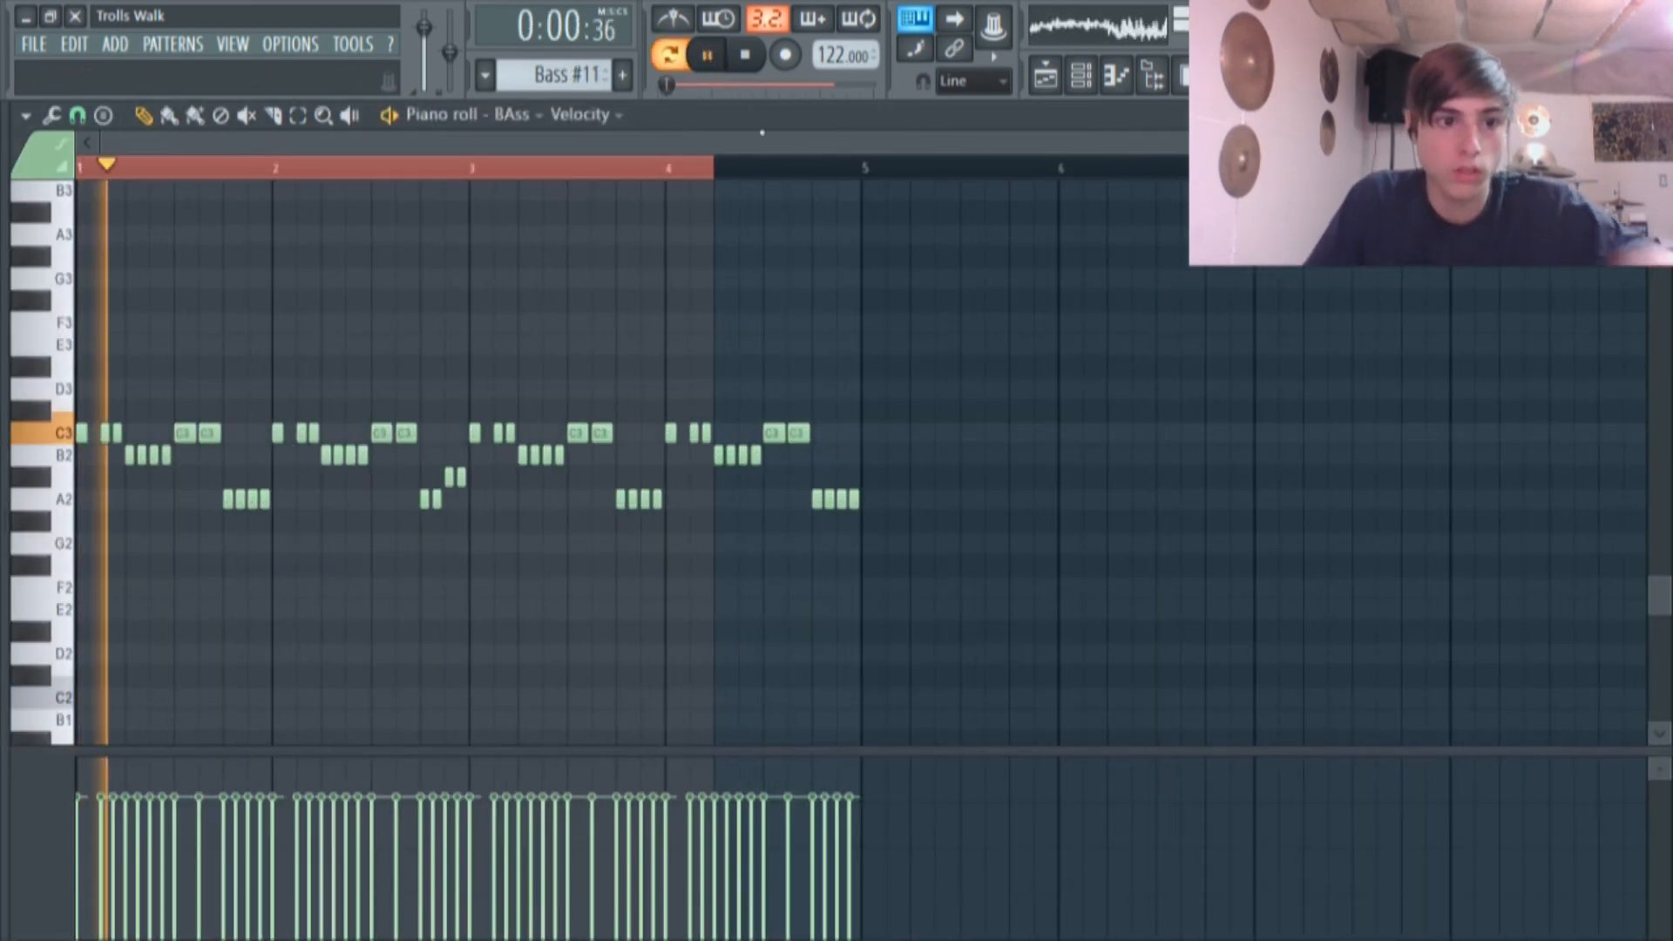
pyautogui.click(1048, 74)
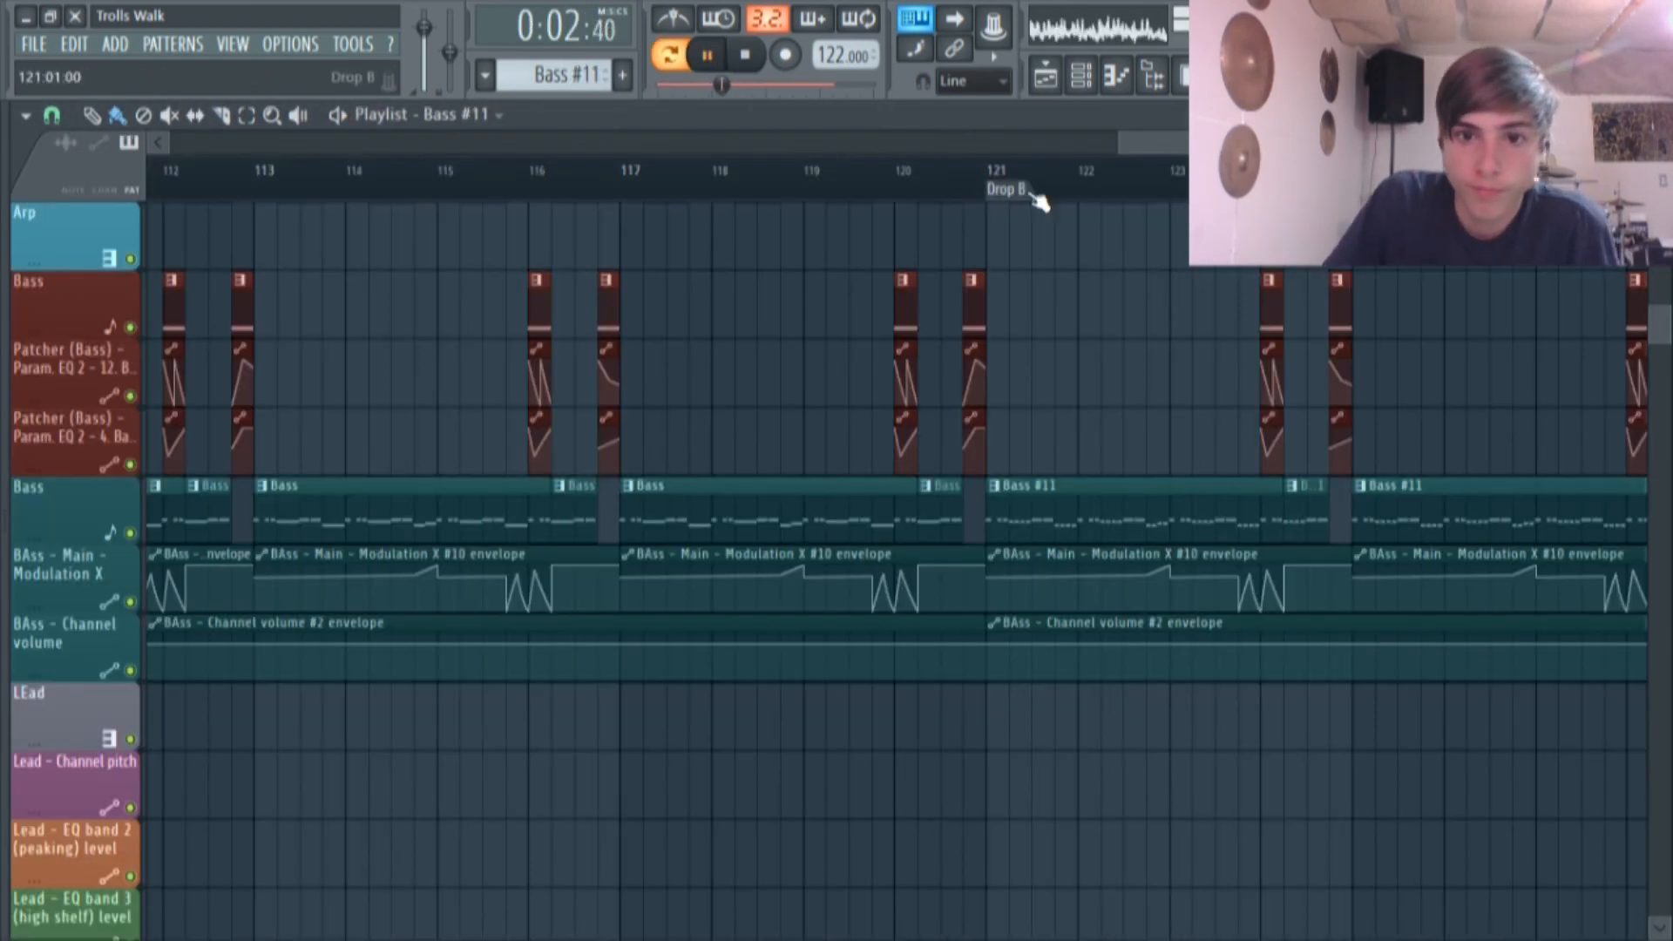
# Solo the teal Bass track with its Modulation X and Channel volume automation, plus the red Bass track and its two Patcher EQ automation tracks.
pyautogui.rightClick(129, 534)
pyautogui.click(130, 603)
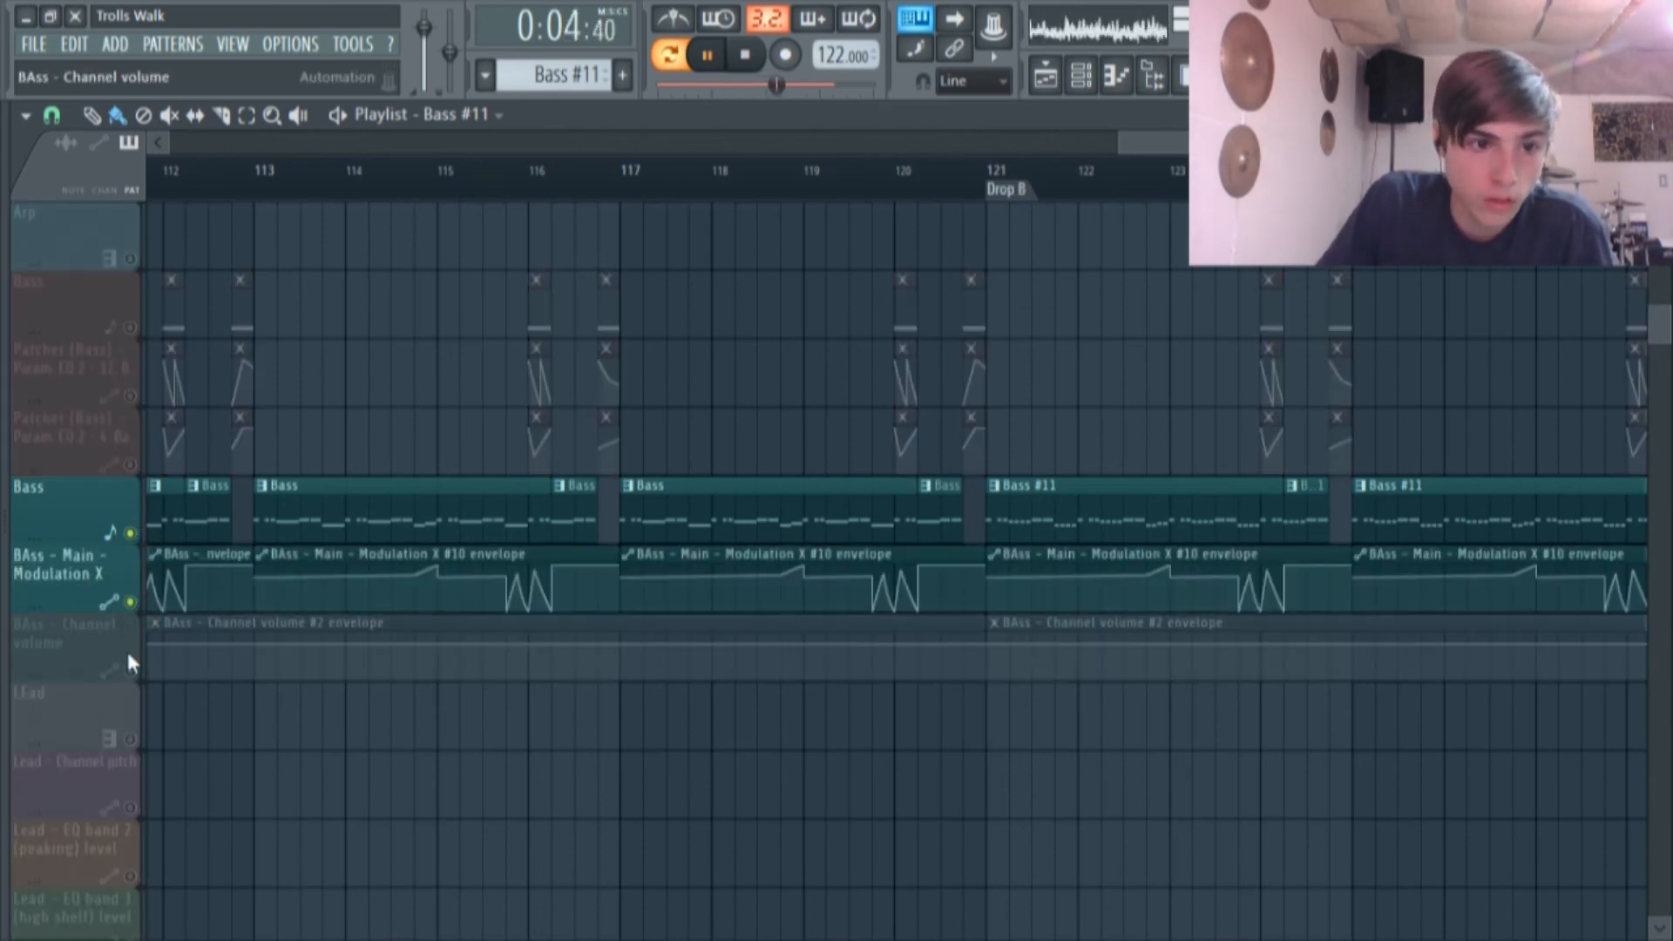
pyautogui.click(130, 670)
pyautogui.click(130, 465)
pyautogui.click(130, 396)
pyautogui.click(130, 327)
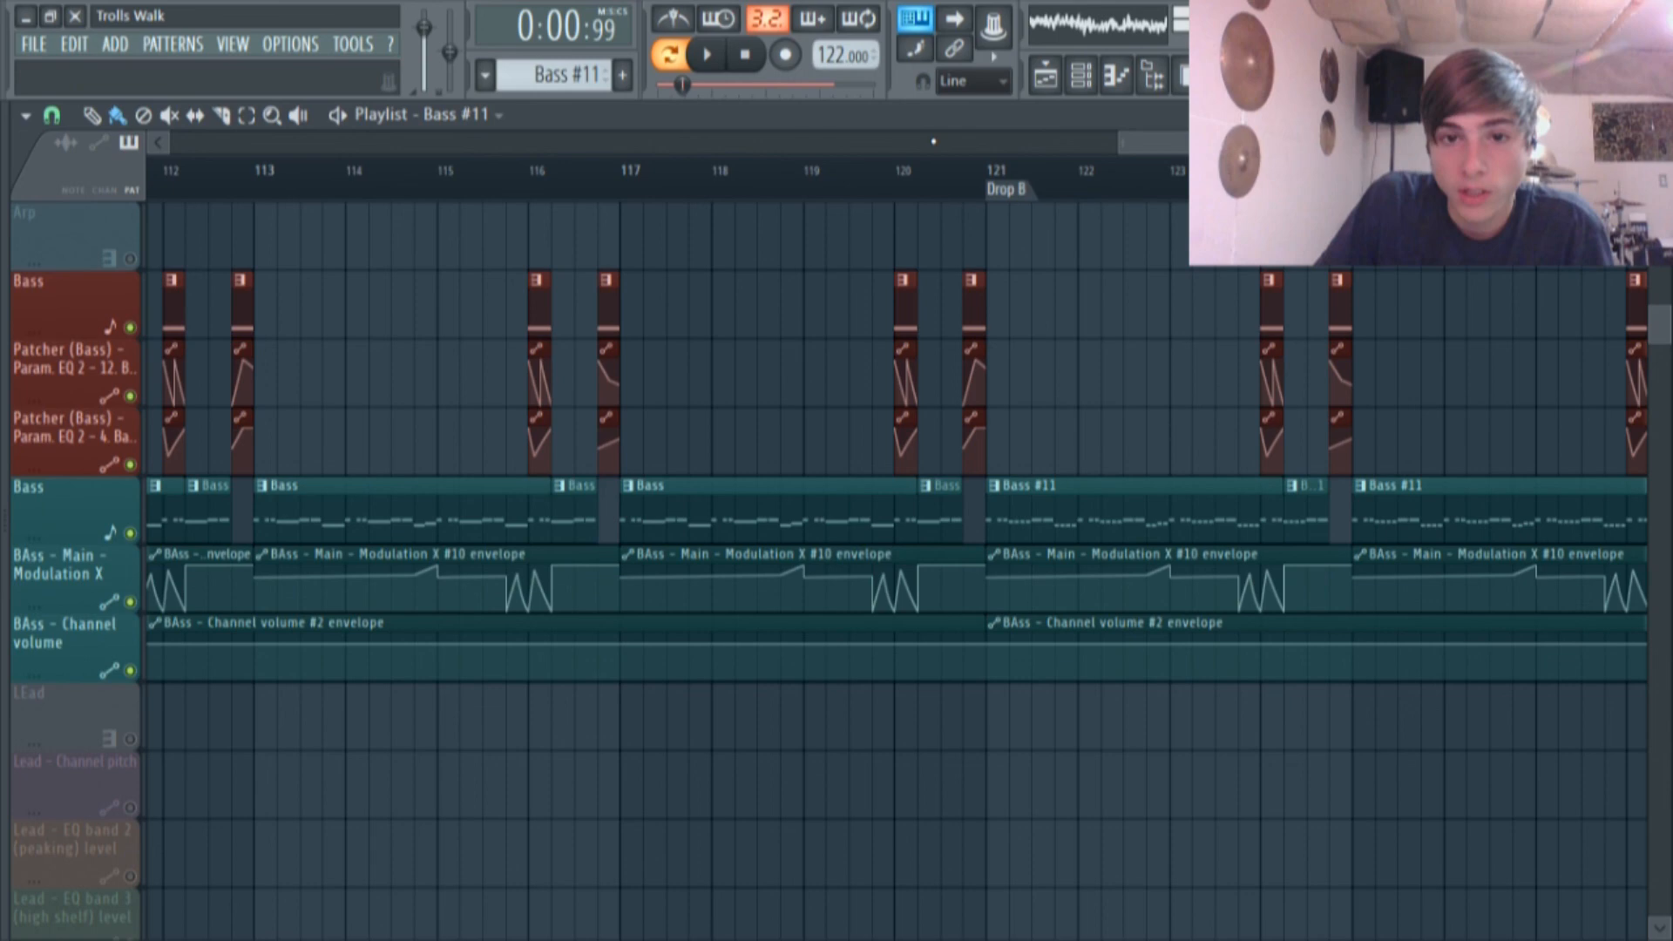
# Play Drop B's bass layers from bar 121, pause, and re-enable all tracks.
pyautogui.click(987, 167)
pyautogui.click(712, 56)
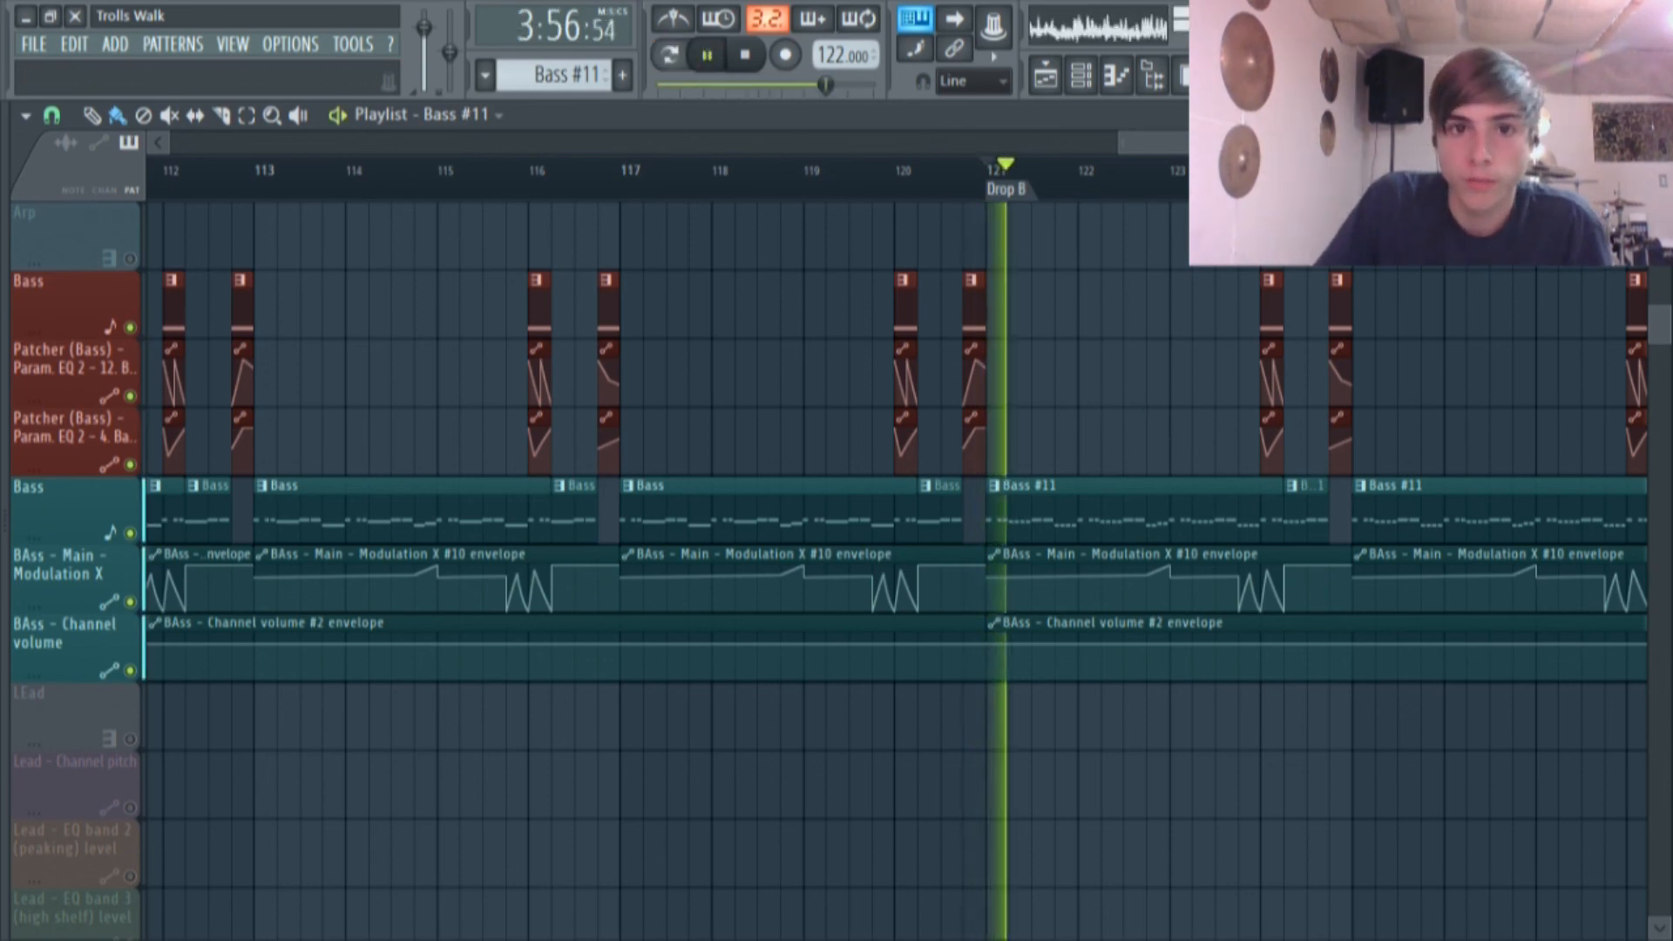
pyautogui.scroll(5, 1133, 540)
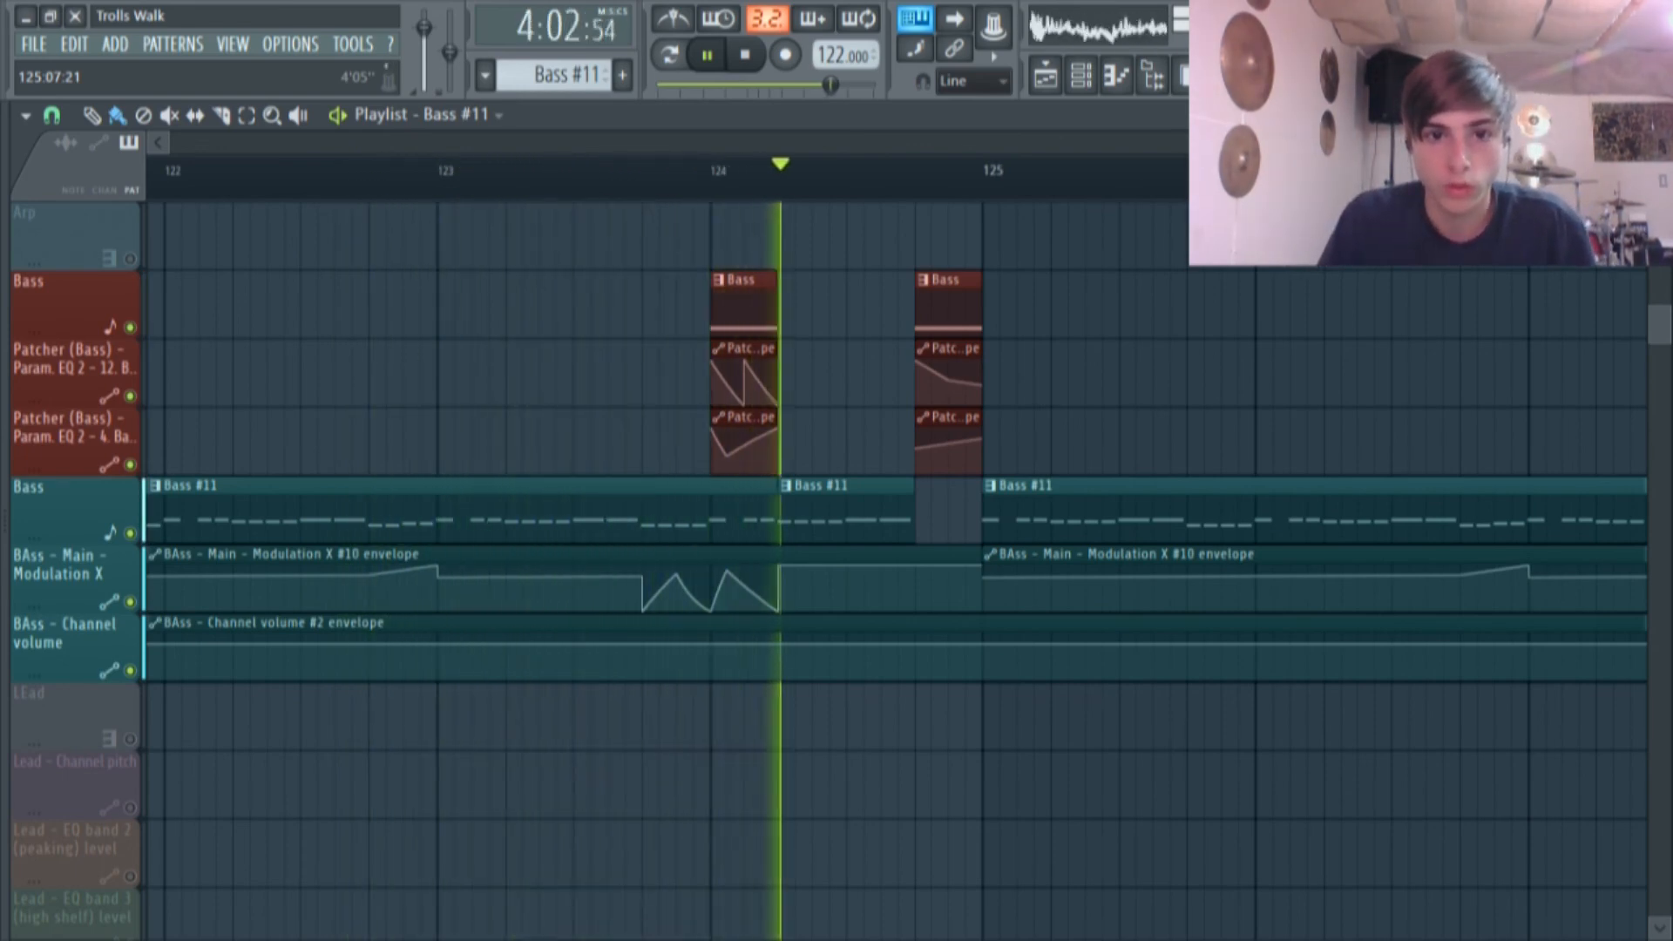
pyautogui.click(707, 56)
pyautogui.keyDown('ctrl'); pyautogui.click(133, 330); pyautogui.keyUp('ctrl')
pyautogui.keyDown('ctrl'); pyautogui.click(133, 329); pyautogui.keyUp('ctrl')
# Examine the arrangement of Drop B's bass layers up to the start of Verse #2.
pyautogui.keyDown('ctrl'); pyautogui.scroll(-6, 889, 527); pyautogui.keyUp('ctrl')
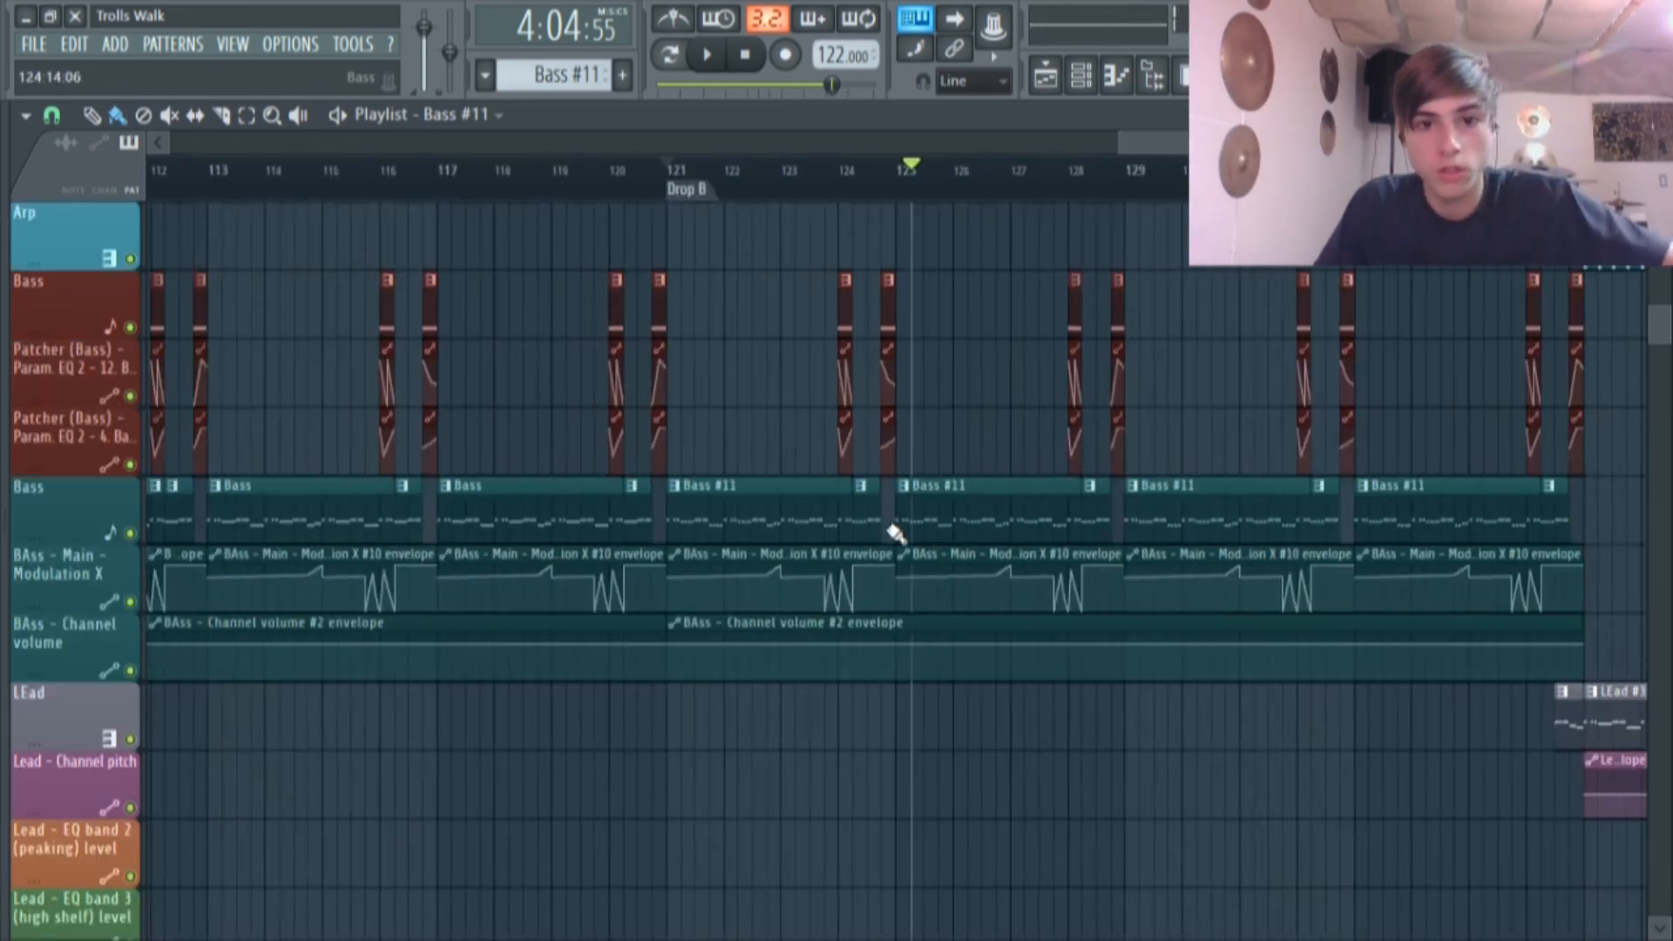
pyautogui.scroll(-3, 985, 521)
pyautogui.scroll(-5, 985, 521)
pyautogui.scroll(11, 994, 526)
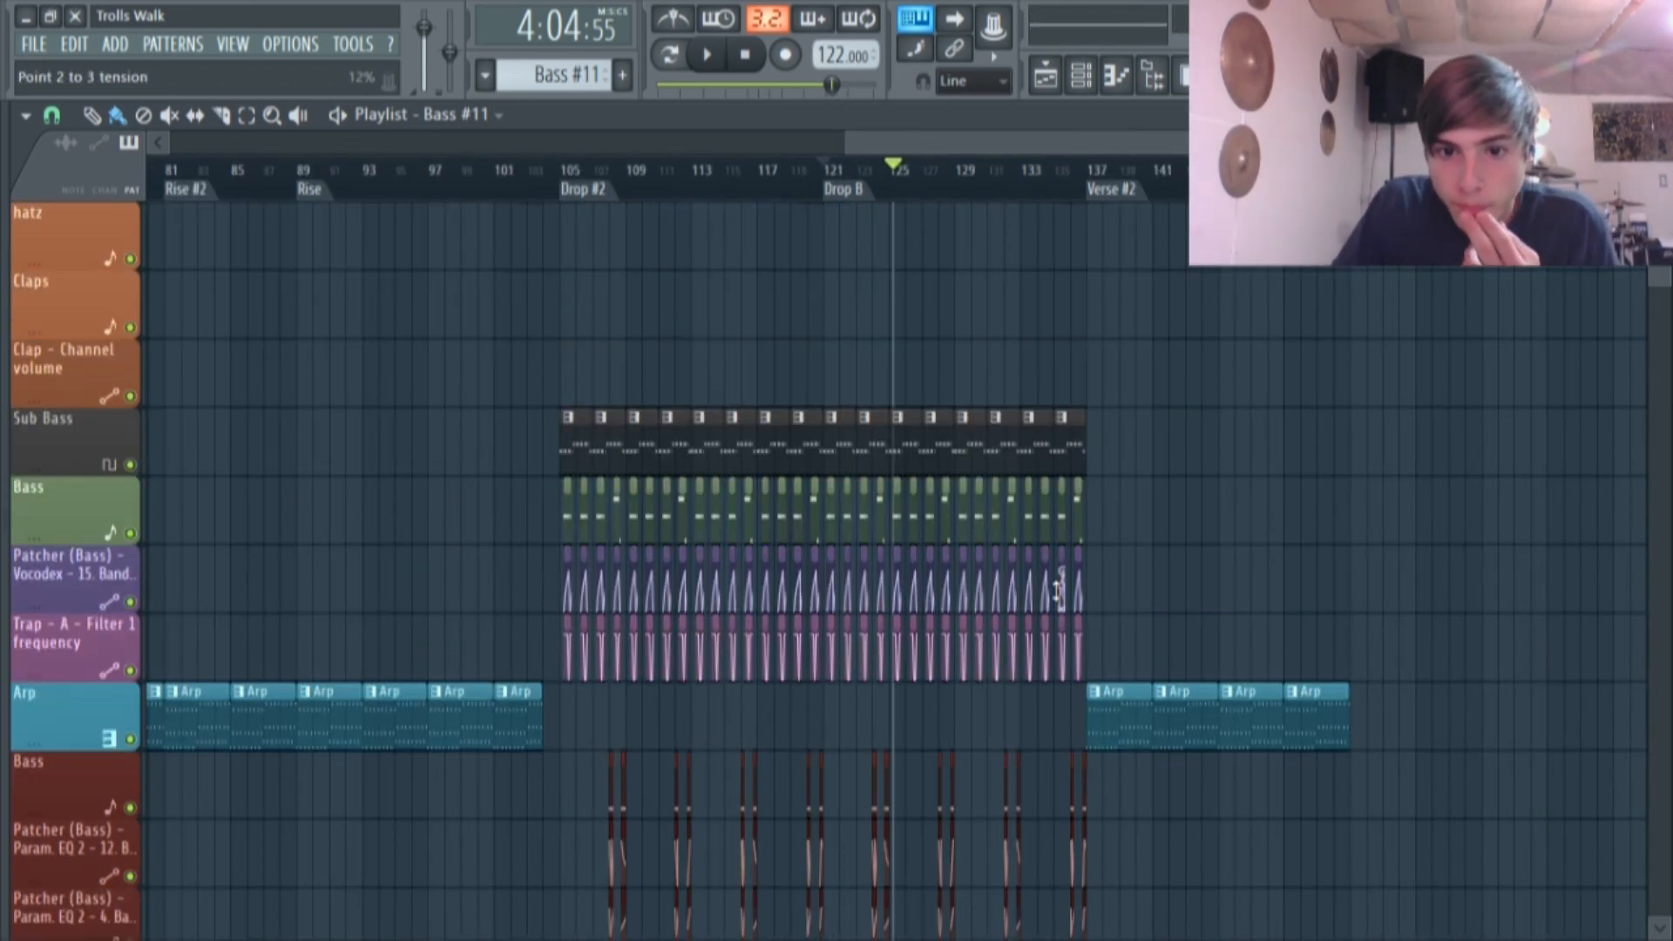
pyautogui.scroll(-4, 1067, 557)
pyautogui.keyDown('ctrl'); pyautogui.scroll(5, 1214, 345); pyautogui.keyUp('ctrl')
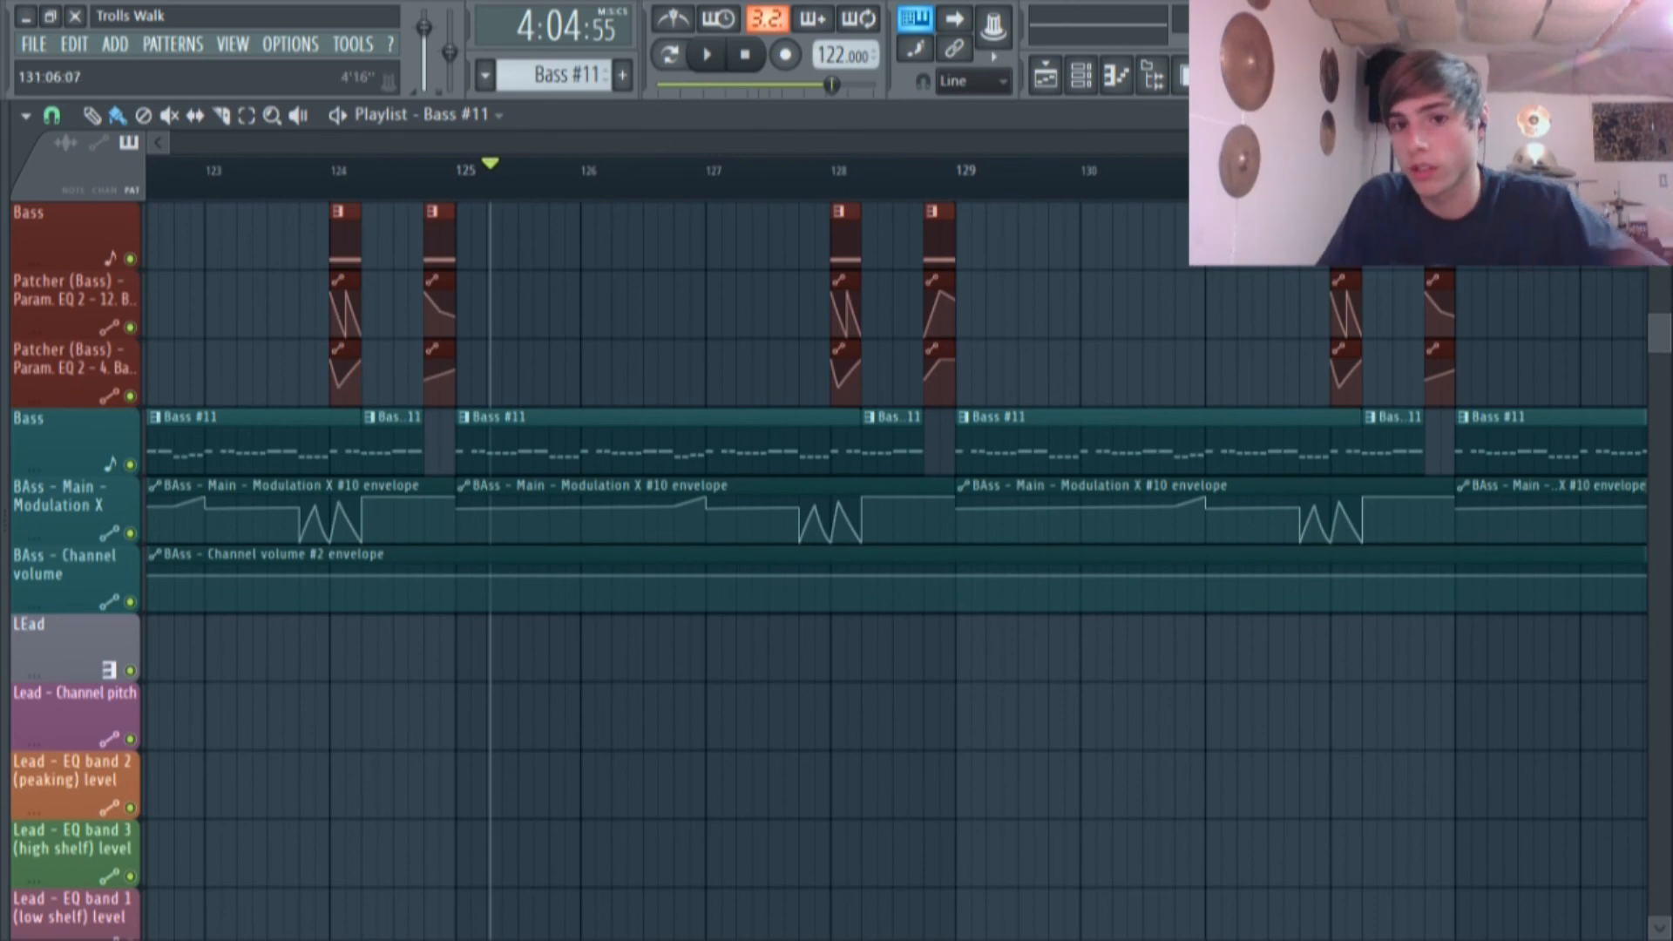
pyautogui.hscroll(5, 1281, 566)
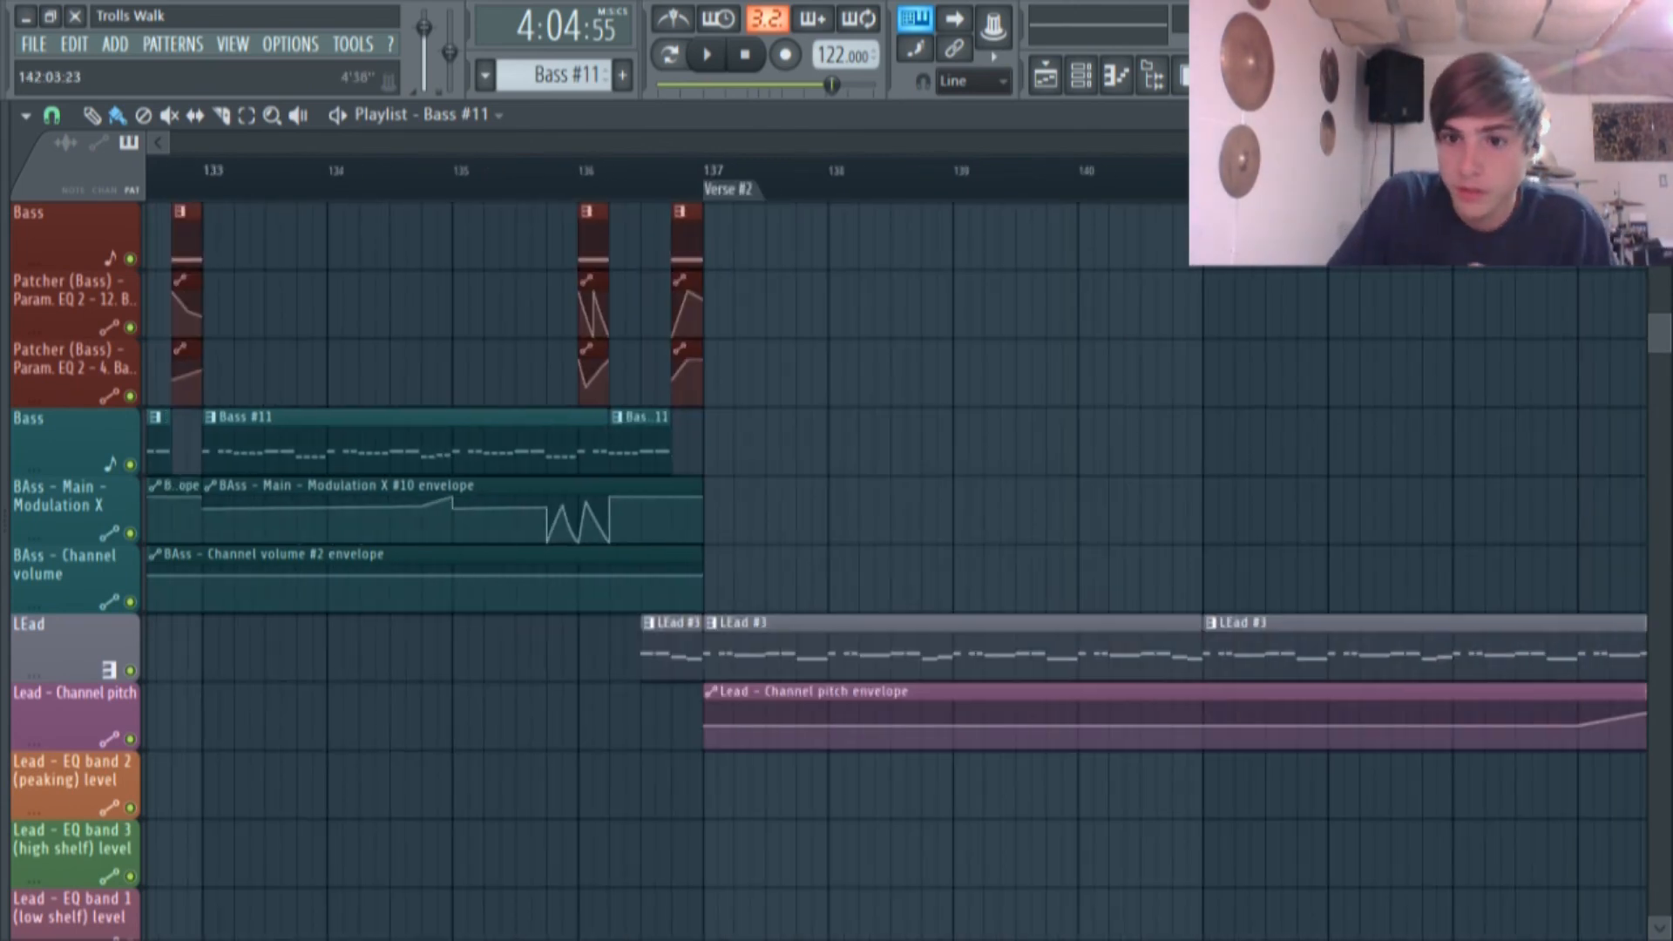
# View the short LEad #3 clip before Verse #2 in the piano roll, play its pattern, and return to the playlist.
pyautogui.doubleClick(679, 640)
pyautogui.click(671, 55)
pyautogui.click(704, 56)
pyautogui.click(1052, 80)
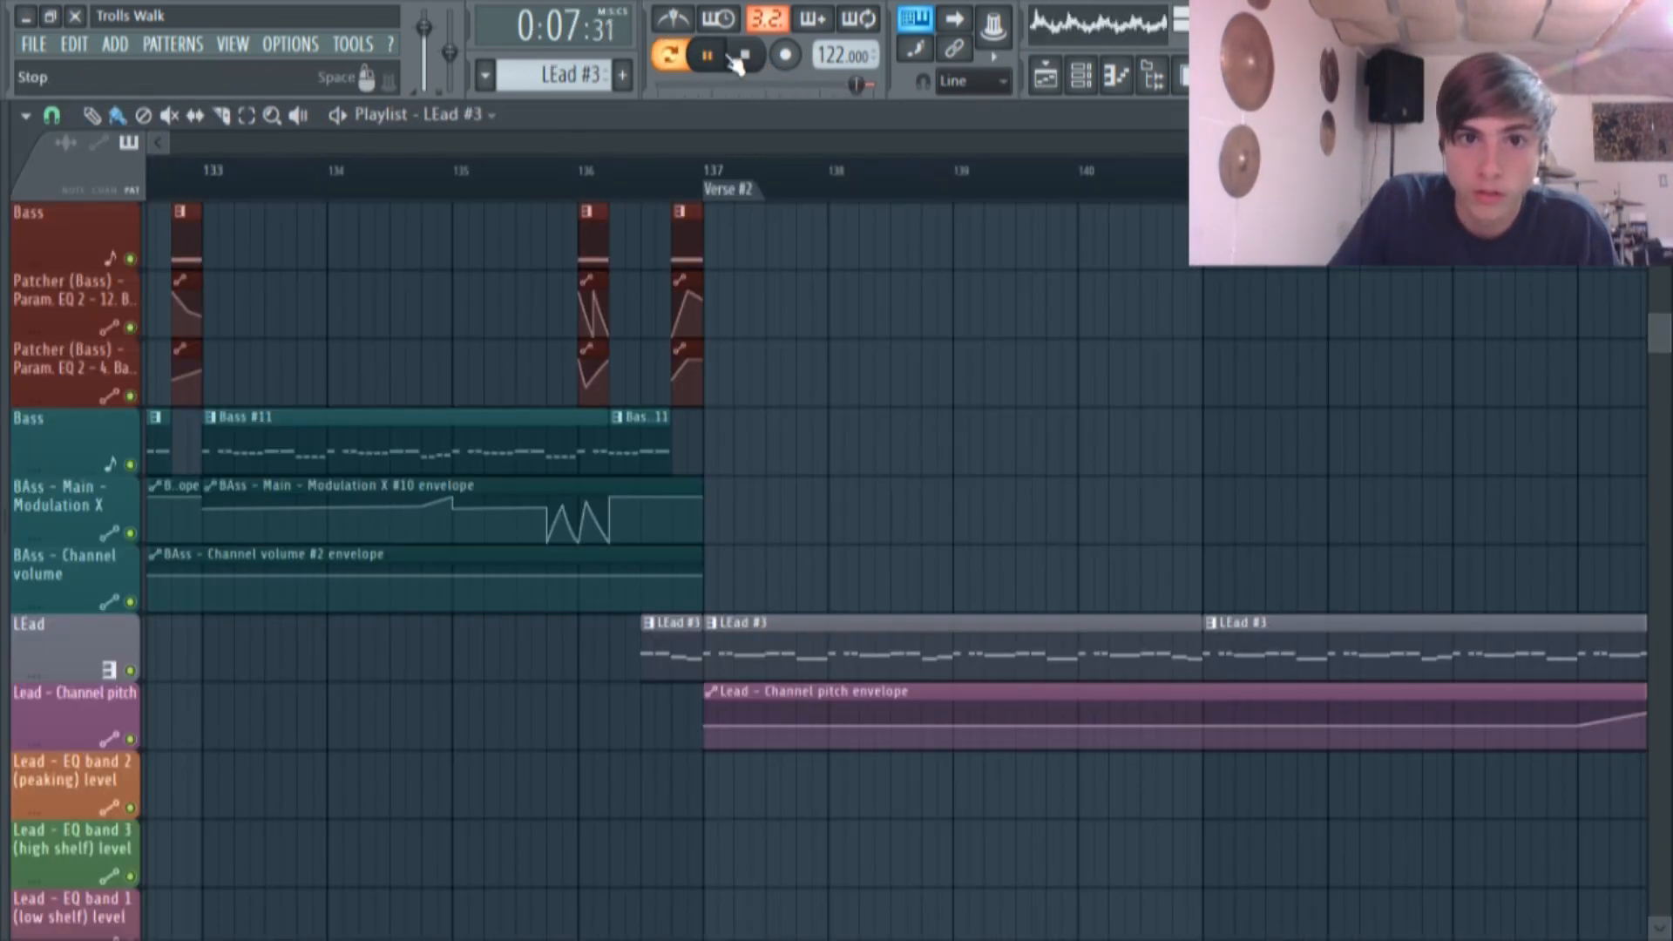
# Play the song from the start of Verse #2 at bar 137, and pause.
pyautogui.click(723, 174)
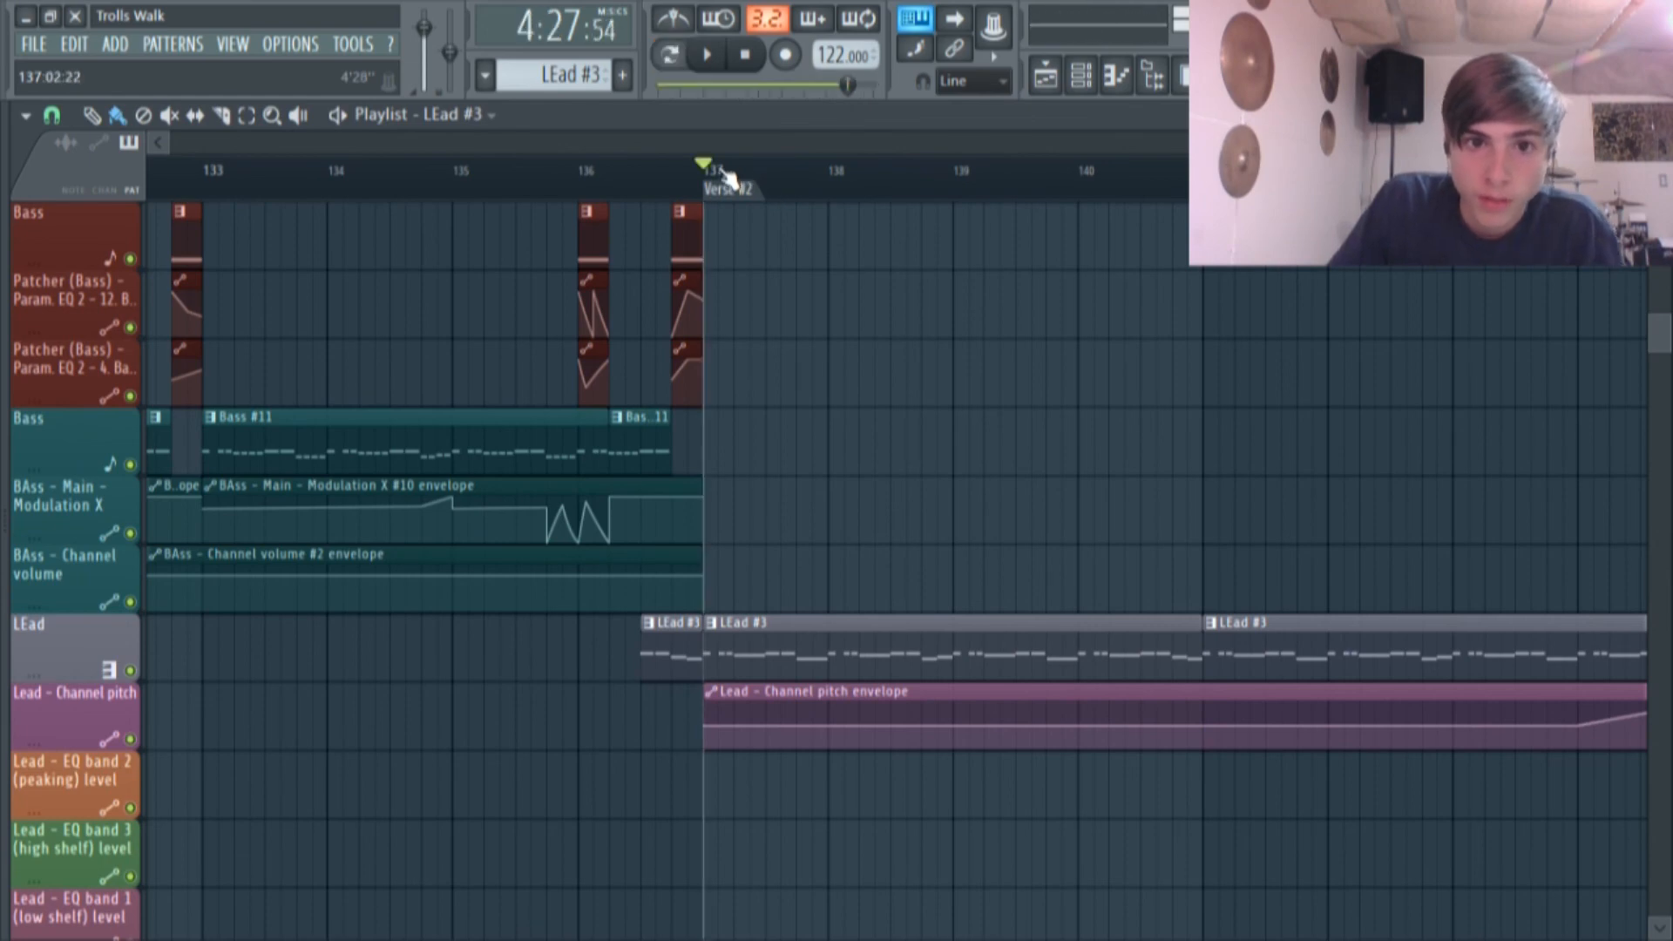
pyautogui.click(721, 58)
pyautogui.click(723, 58)
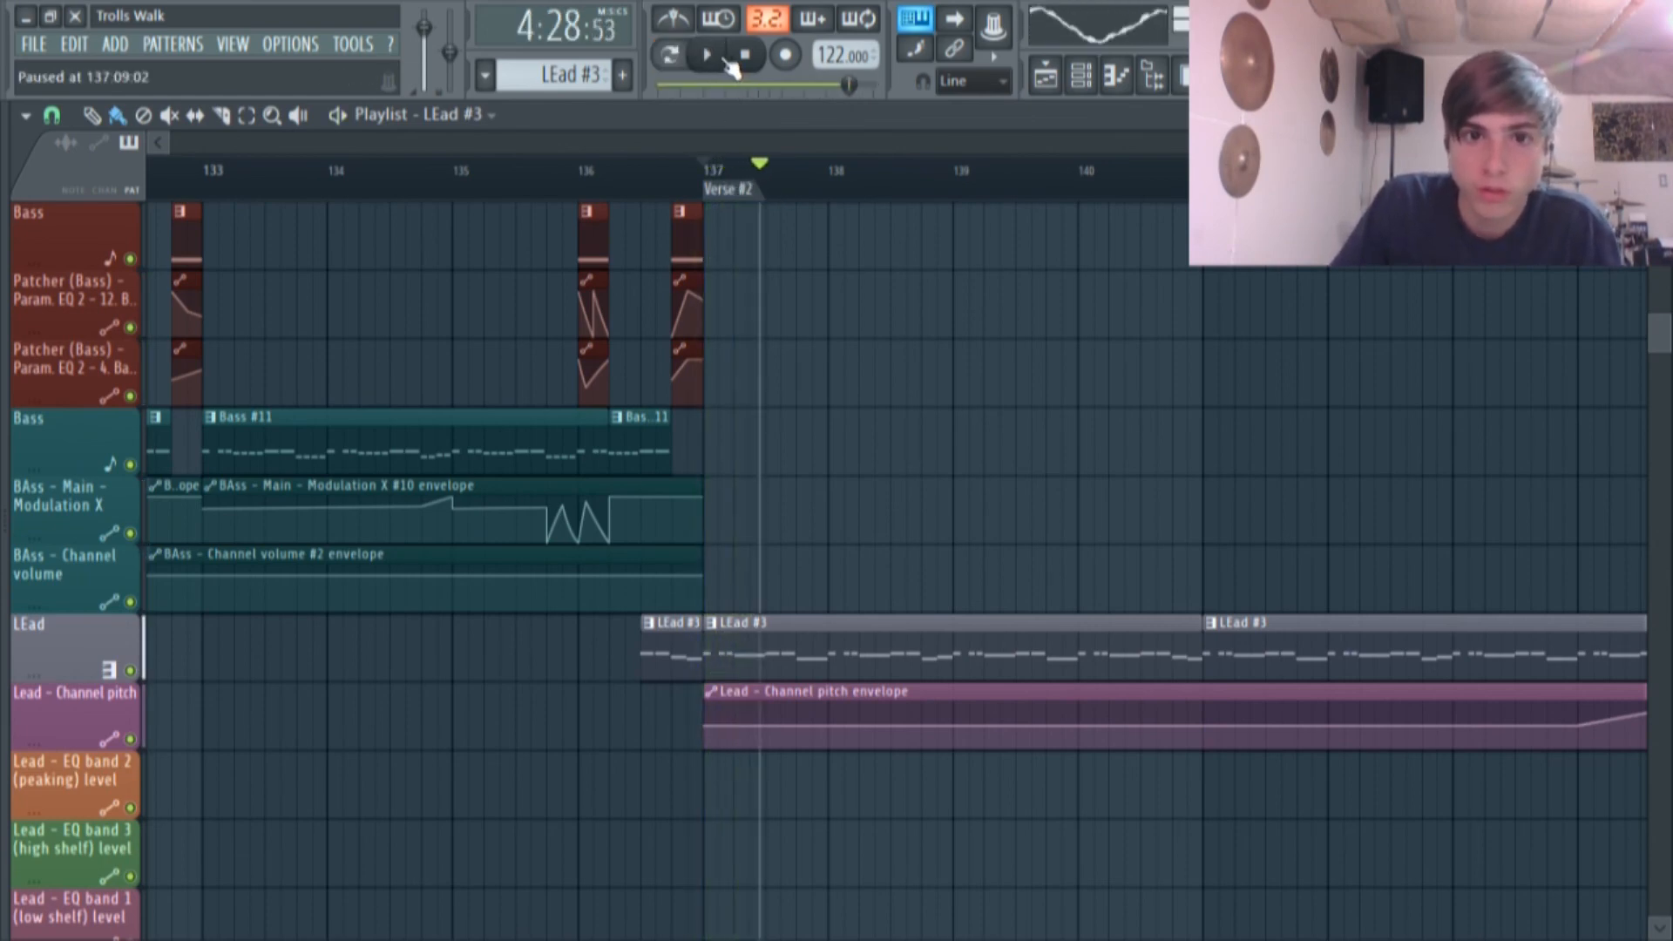
# Solo the LEad track with its Channel pitch automation and play Verse #2's pitch rise from 143:09:00.
pyautogui.hscroll(3, 958, 523)
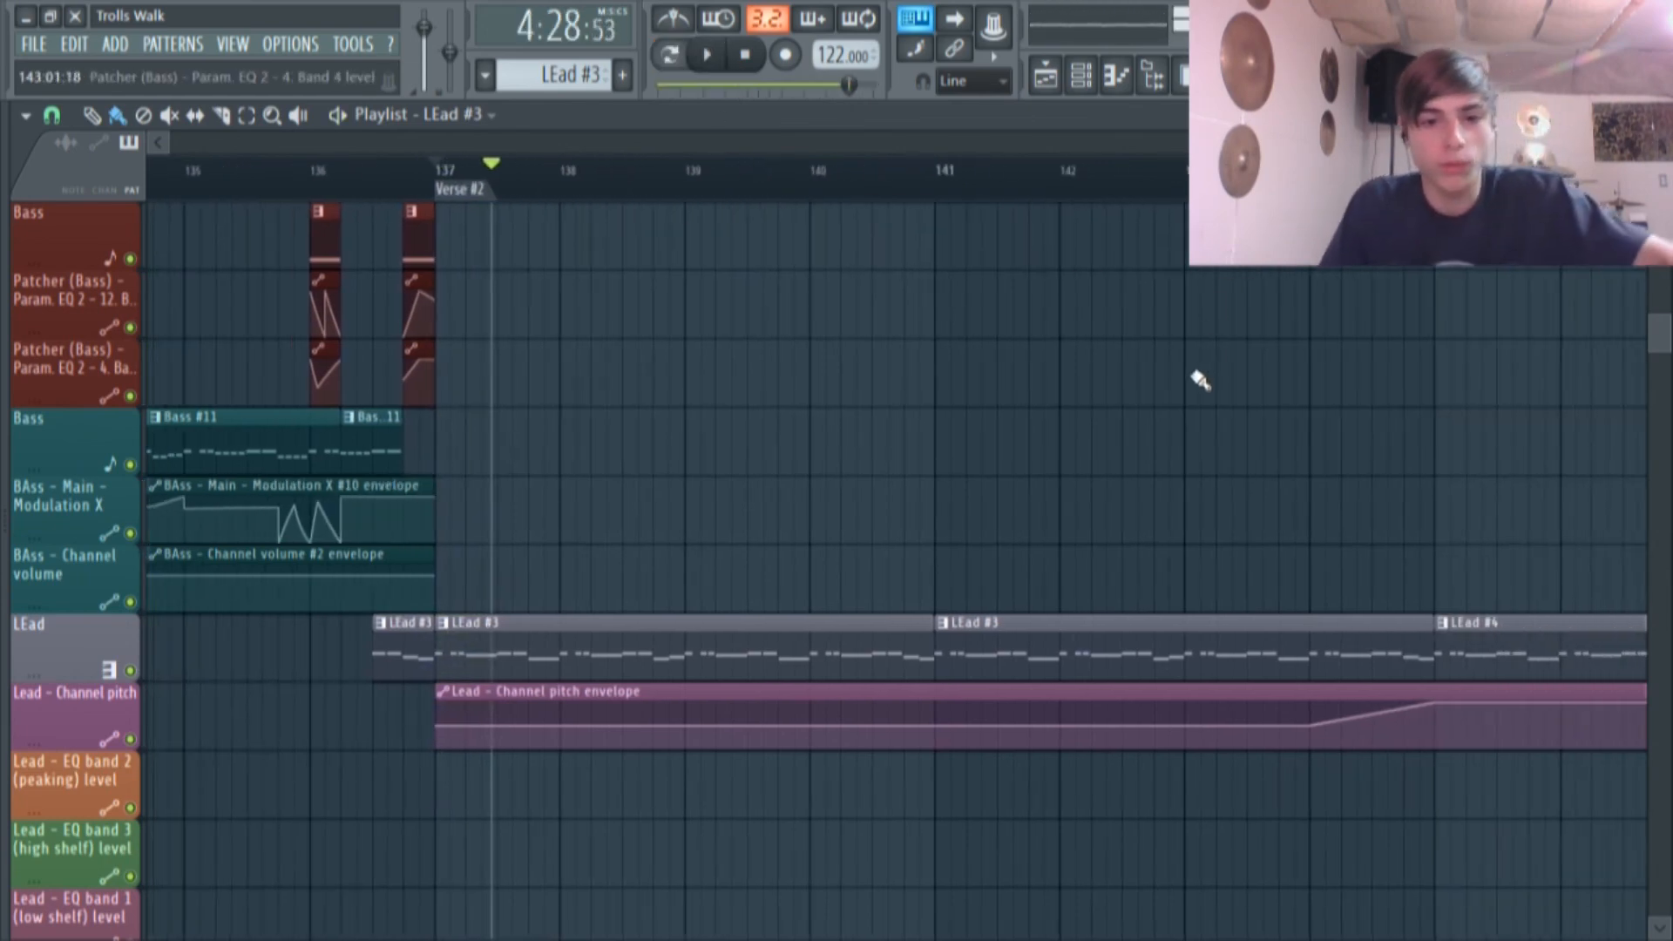
pyautogui.scroll(-3, 1193, 410)
pyautogui.hscroll(1, 1004, 438)
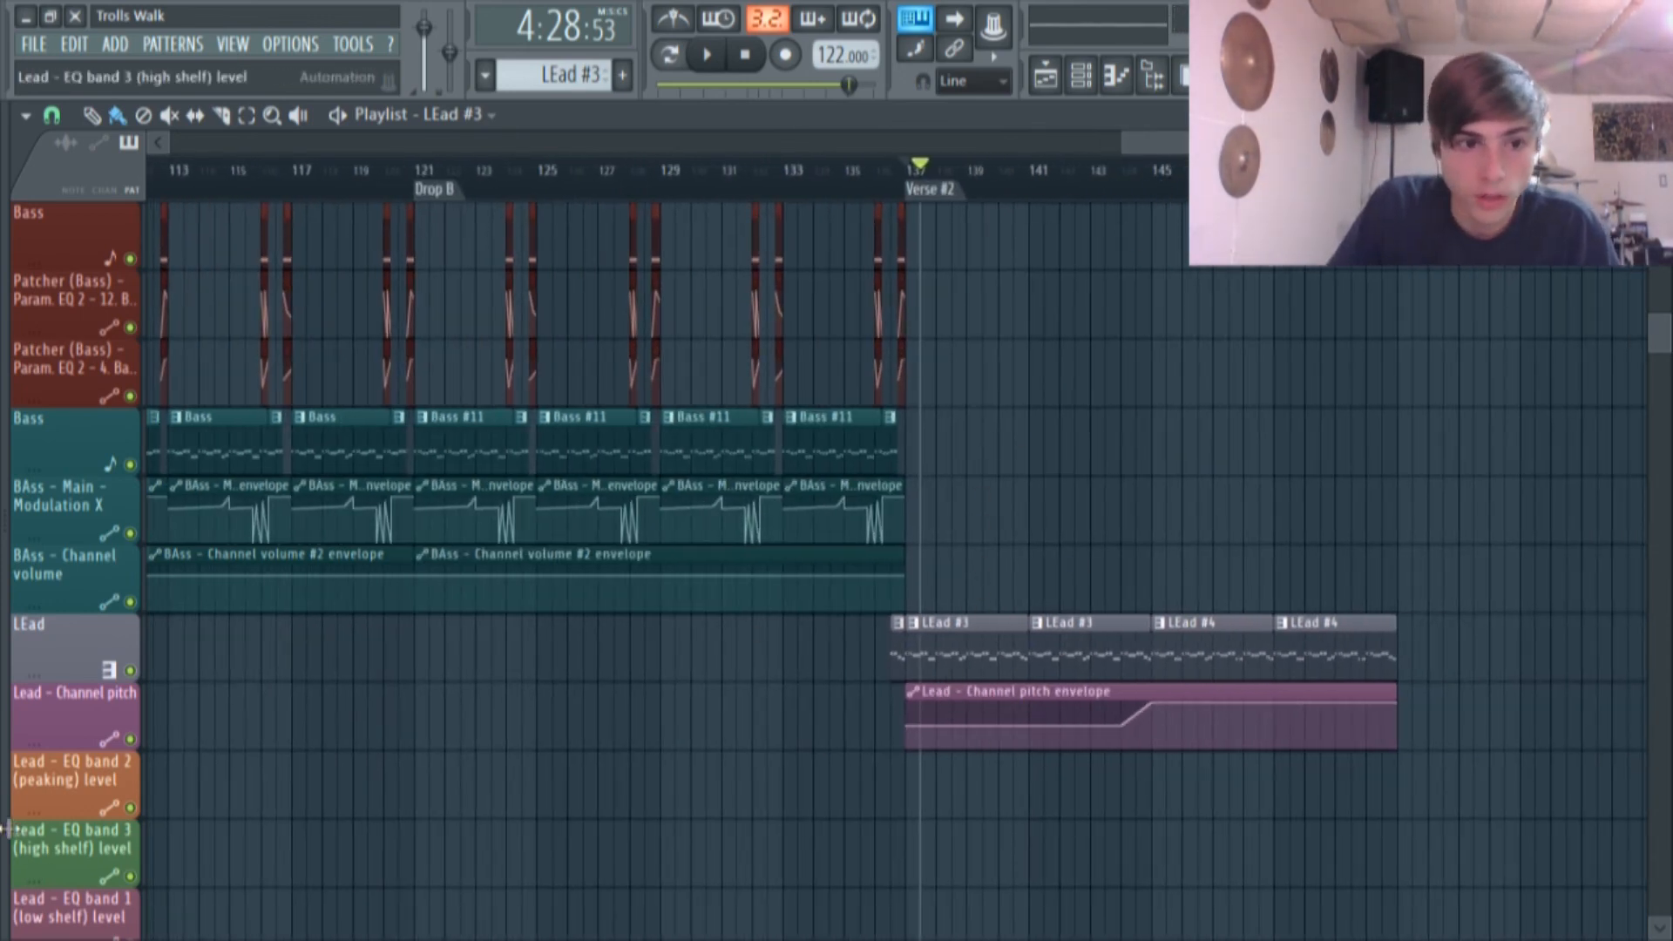
pyautogui.keyDown('ctrl'); pyautogui.click(130, 671); pyautogui.keyUp('ctrl')
pyautogui.click(130, 739)
pyautogui.click(1113, 185)
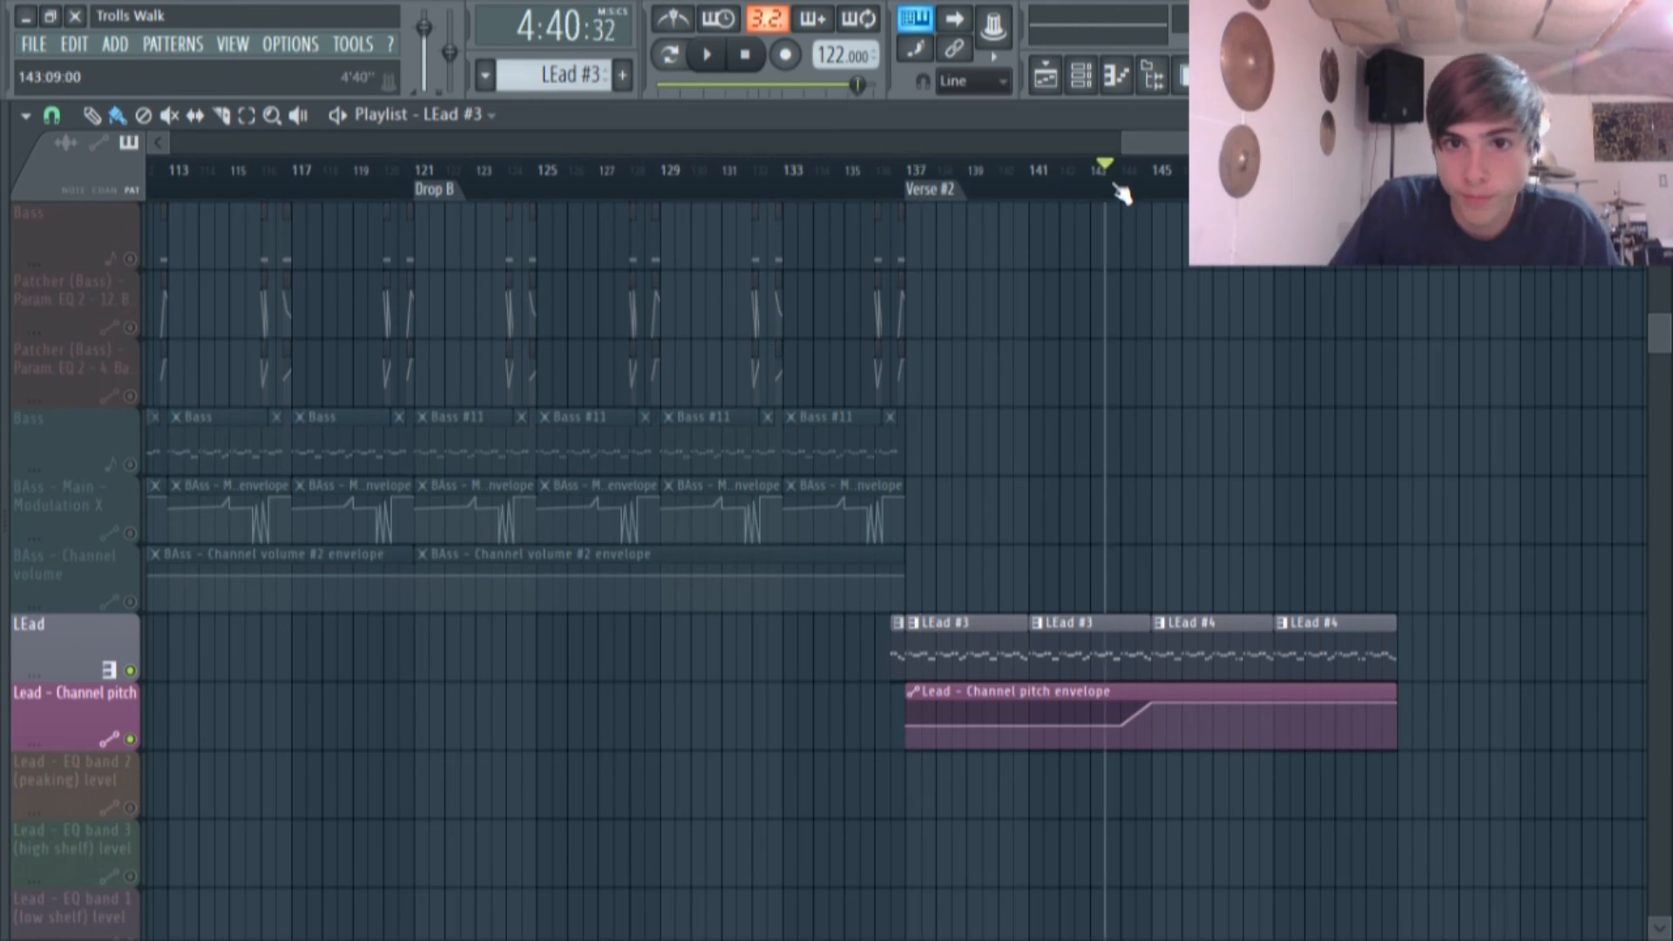
pyautogui.click(698, 54)
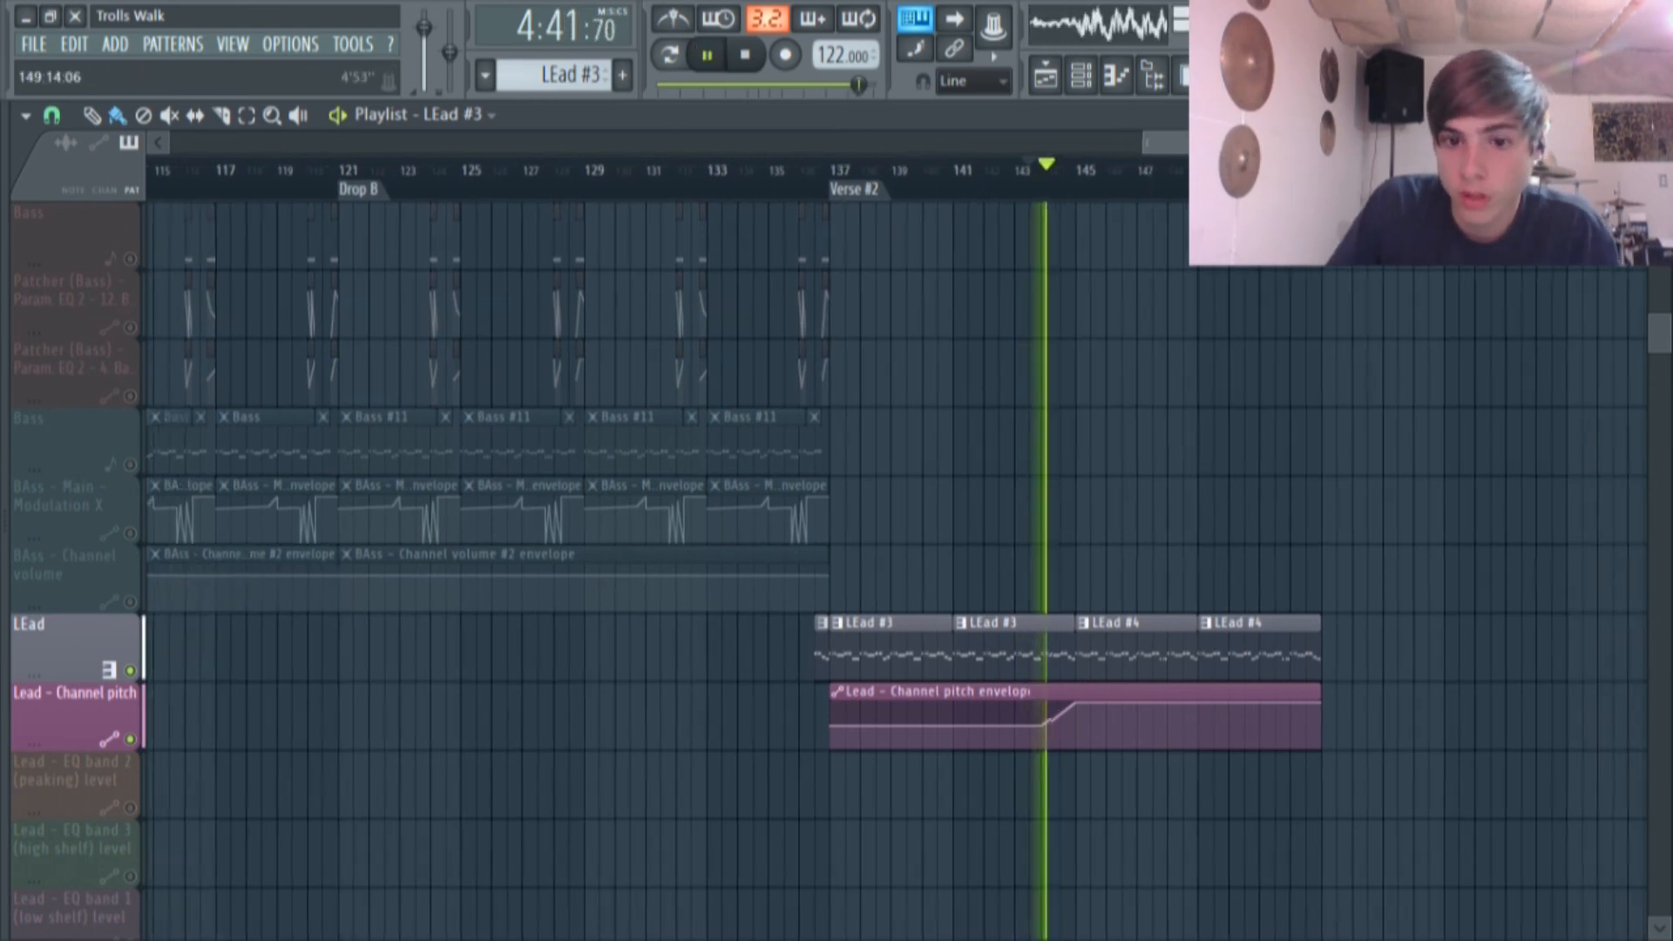
# Keep the soloed LEad track playing past Verse #2's pitch rise, and pause.
pyautogui.scroll(10, 1281, 362)
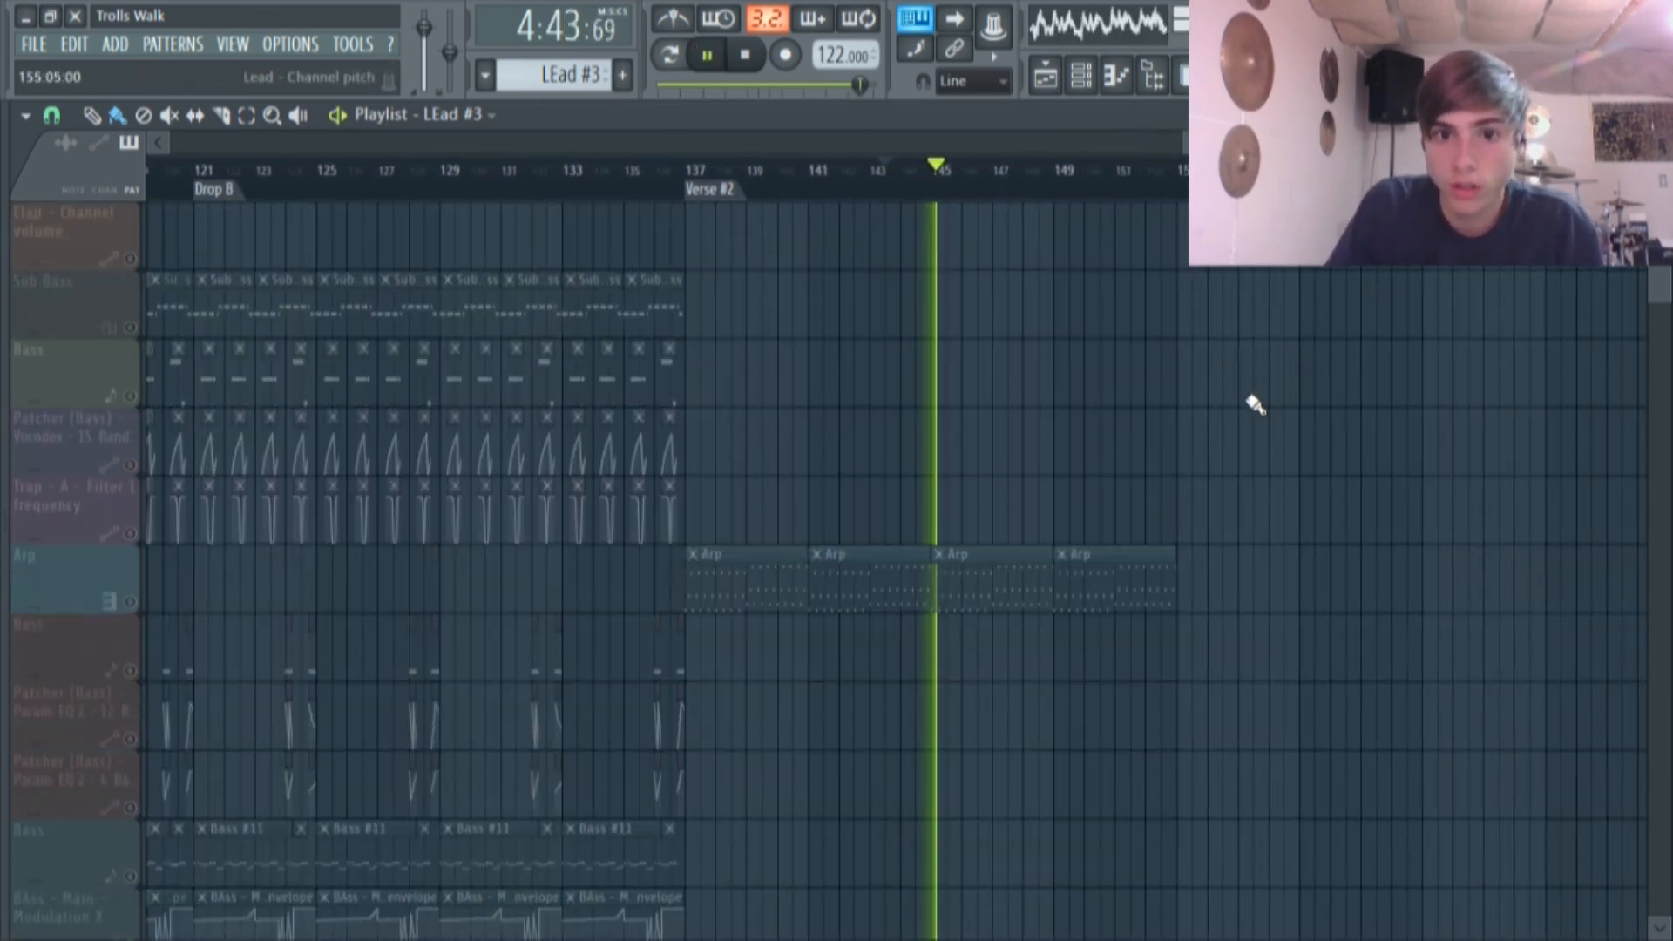
pyautogui.scroll(-10, 1161, 380)
pyautogui.press('space')
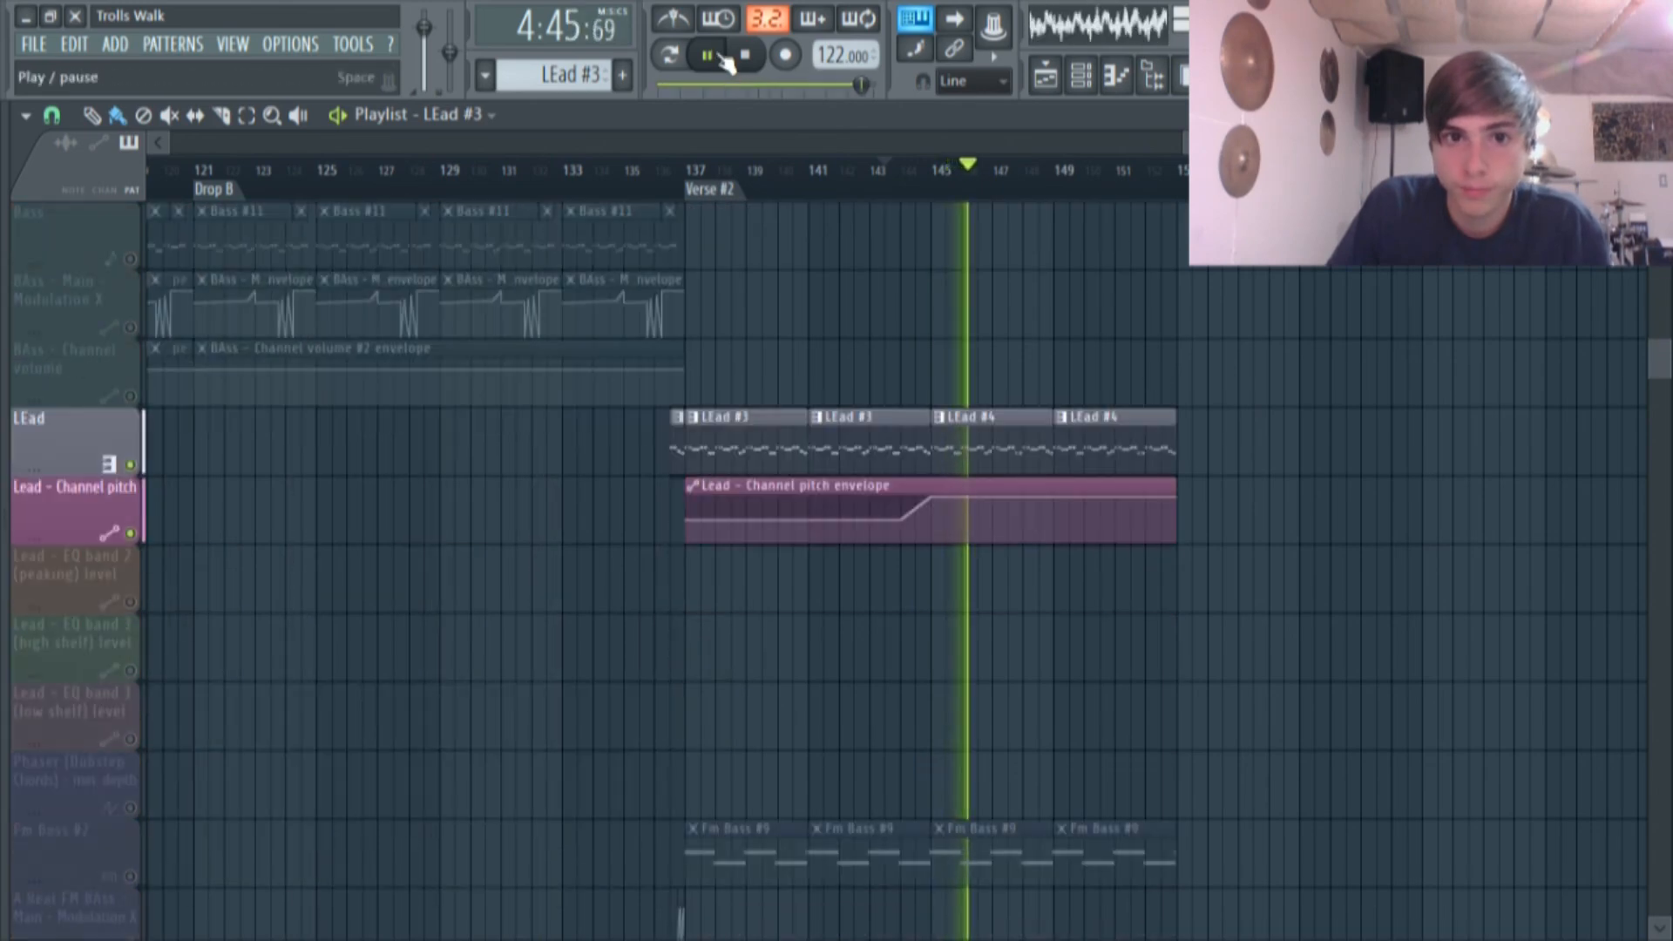
# View the LEad #4 clip in the piano roll, play it in pattern mode, and return to the playlist.
pyautogui.doubleClick(1028, 440)
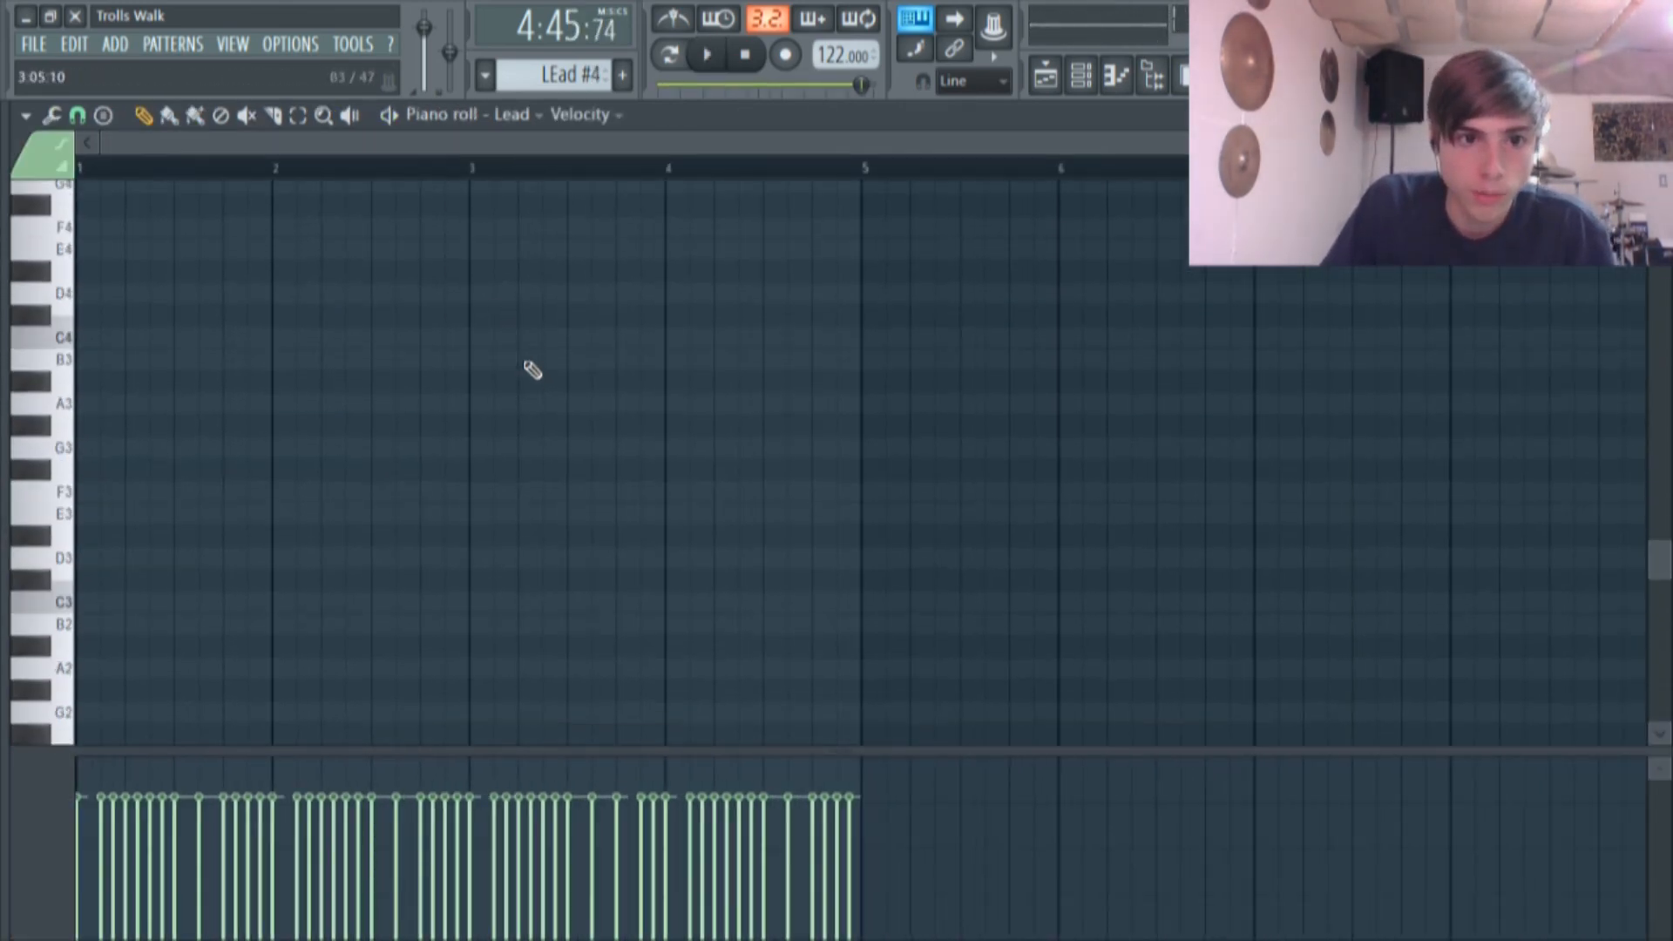
pyautogui.click(697, 65)
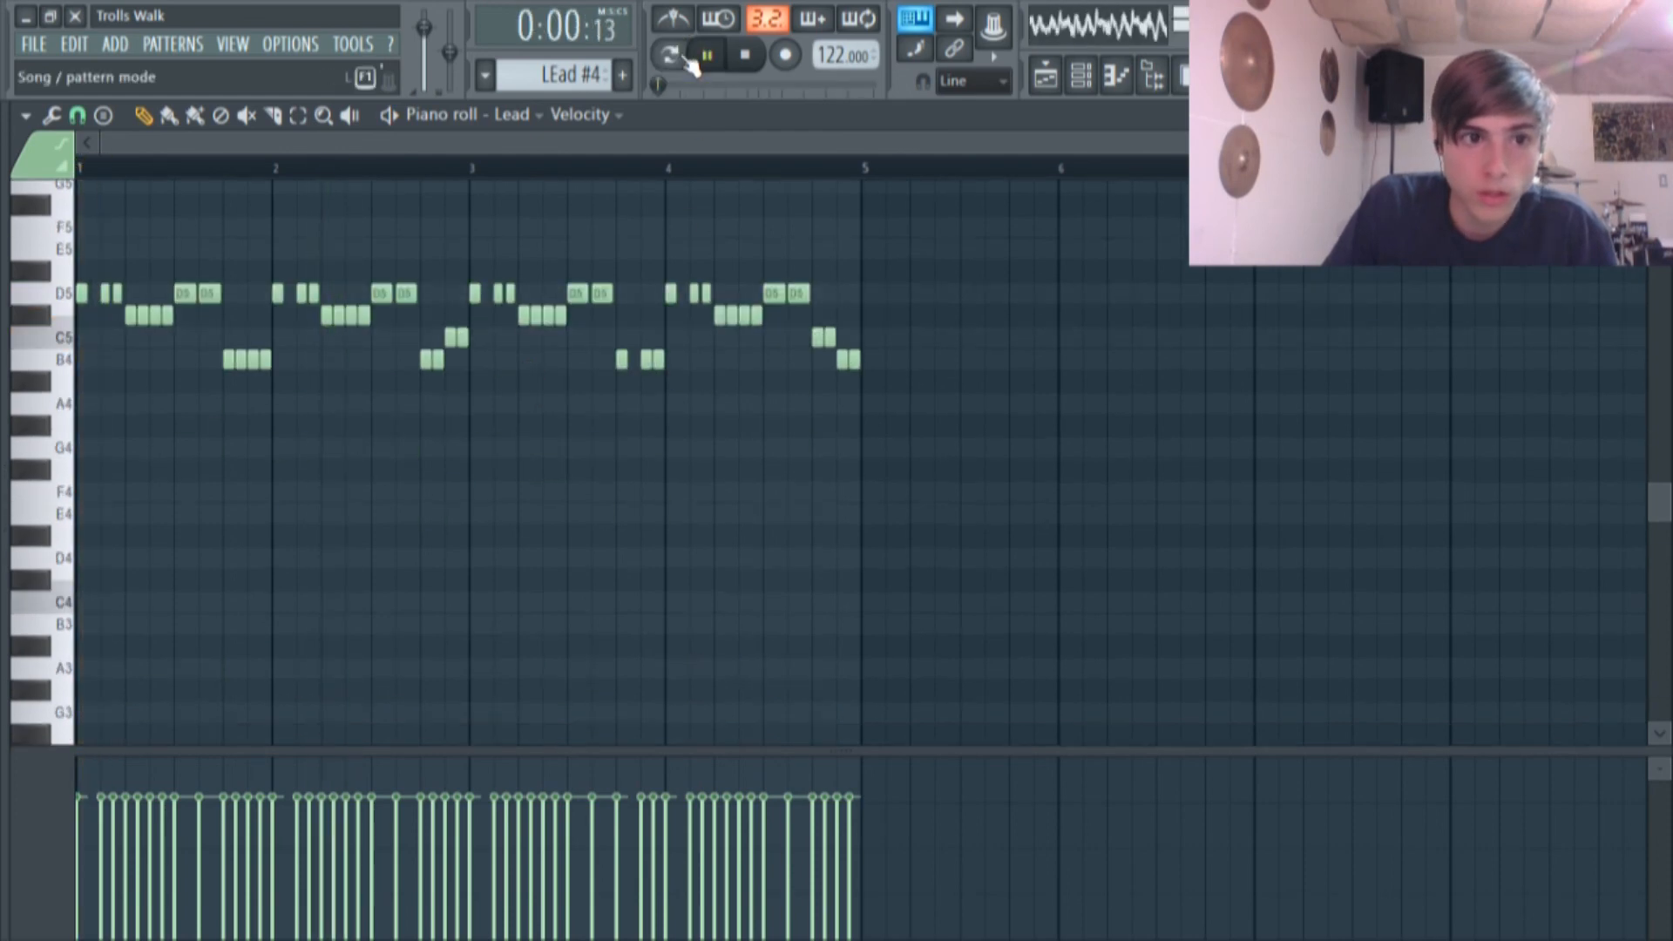
pyautogui.click(676, 57)
pyautogui.scroll(1, 890, 248)
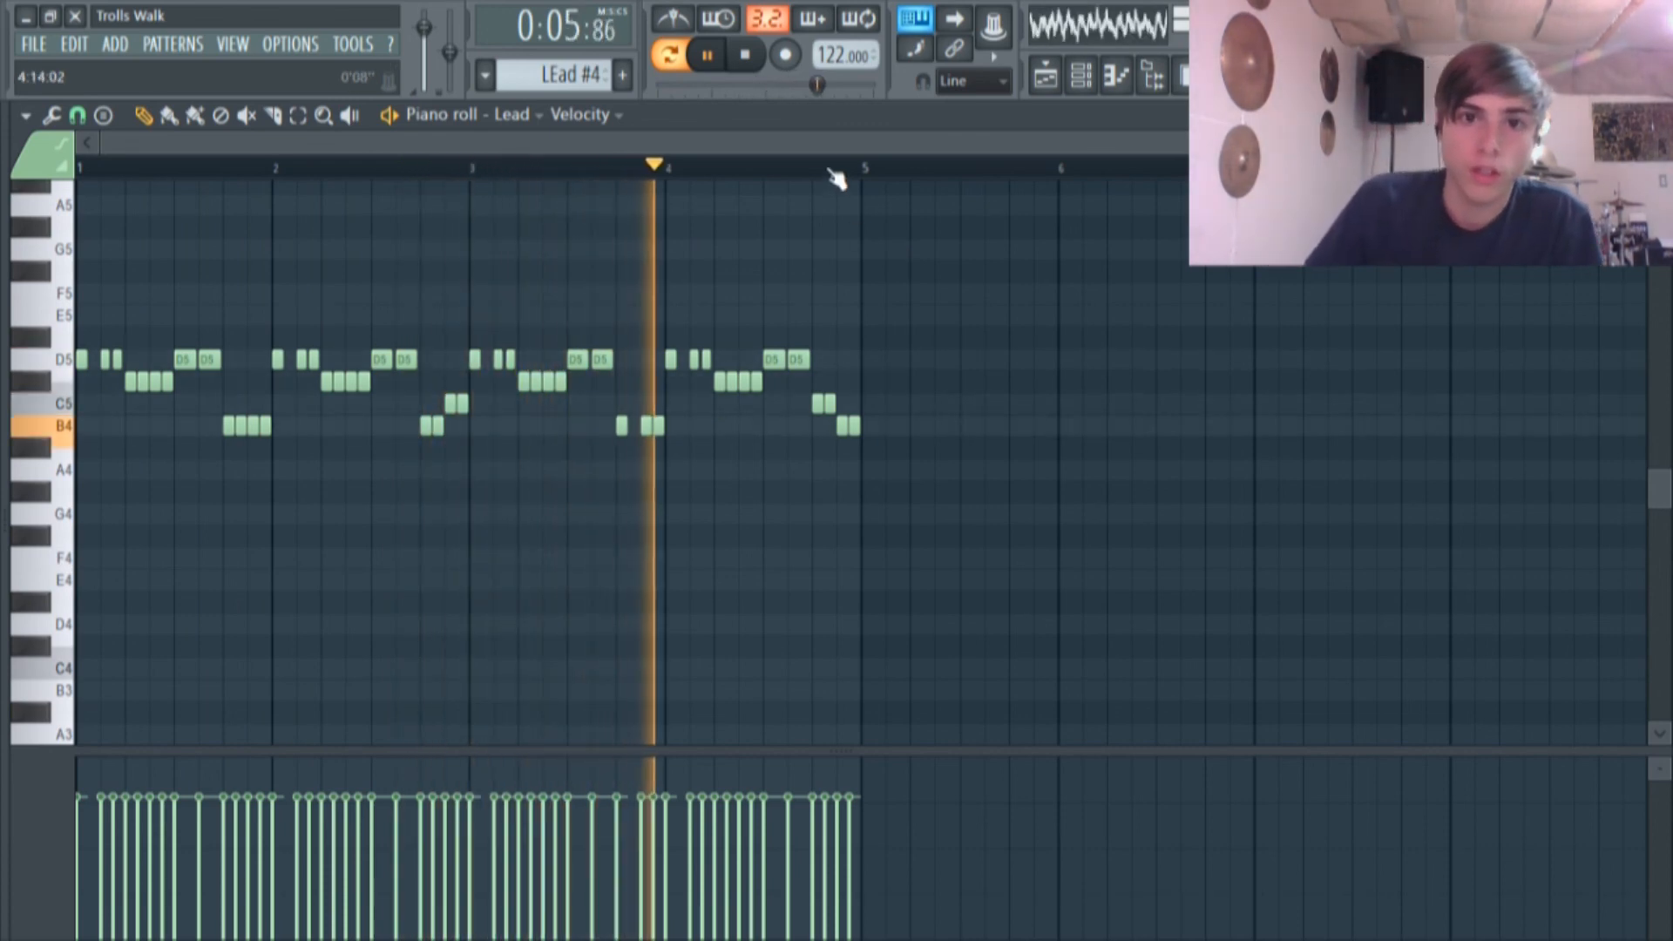
pyautogui.click(710, 55)
pyautogui.click(1062, 89)
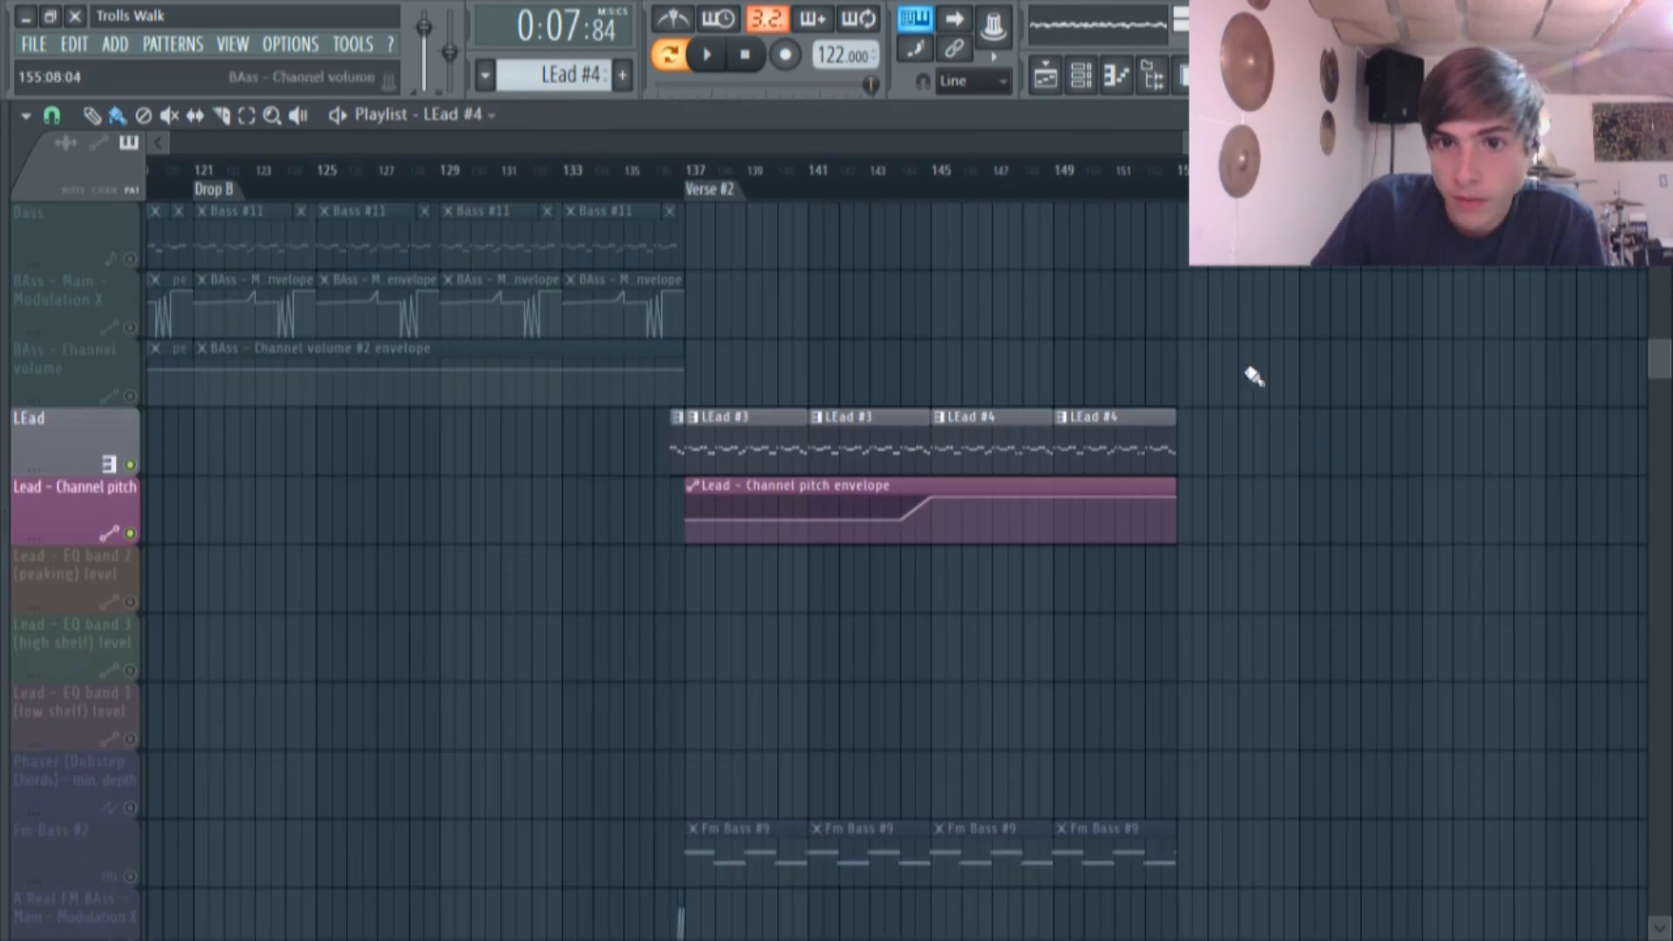
# Play the end of Verse #2 in song mode from about bar 152, unsolo the lead tracks, and pause.
pyautogui.click(1178, 176)
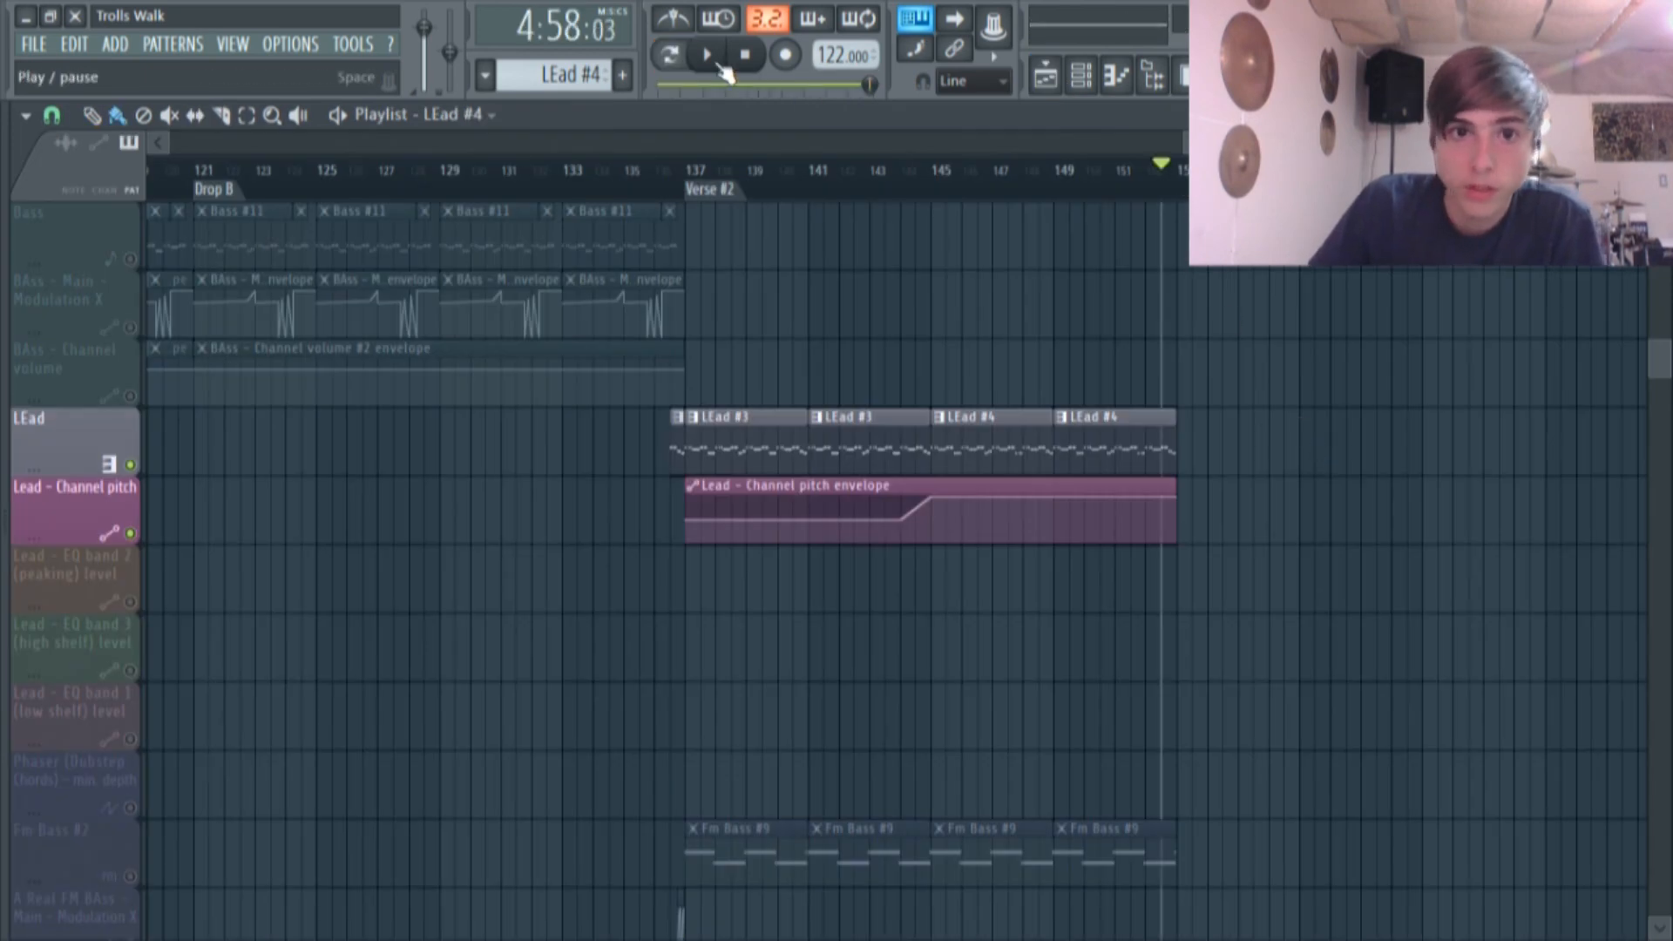
pyautogui.click(720, 66)
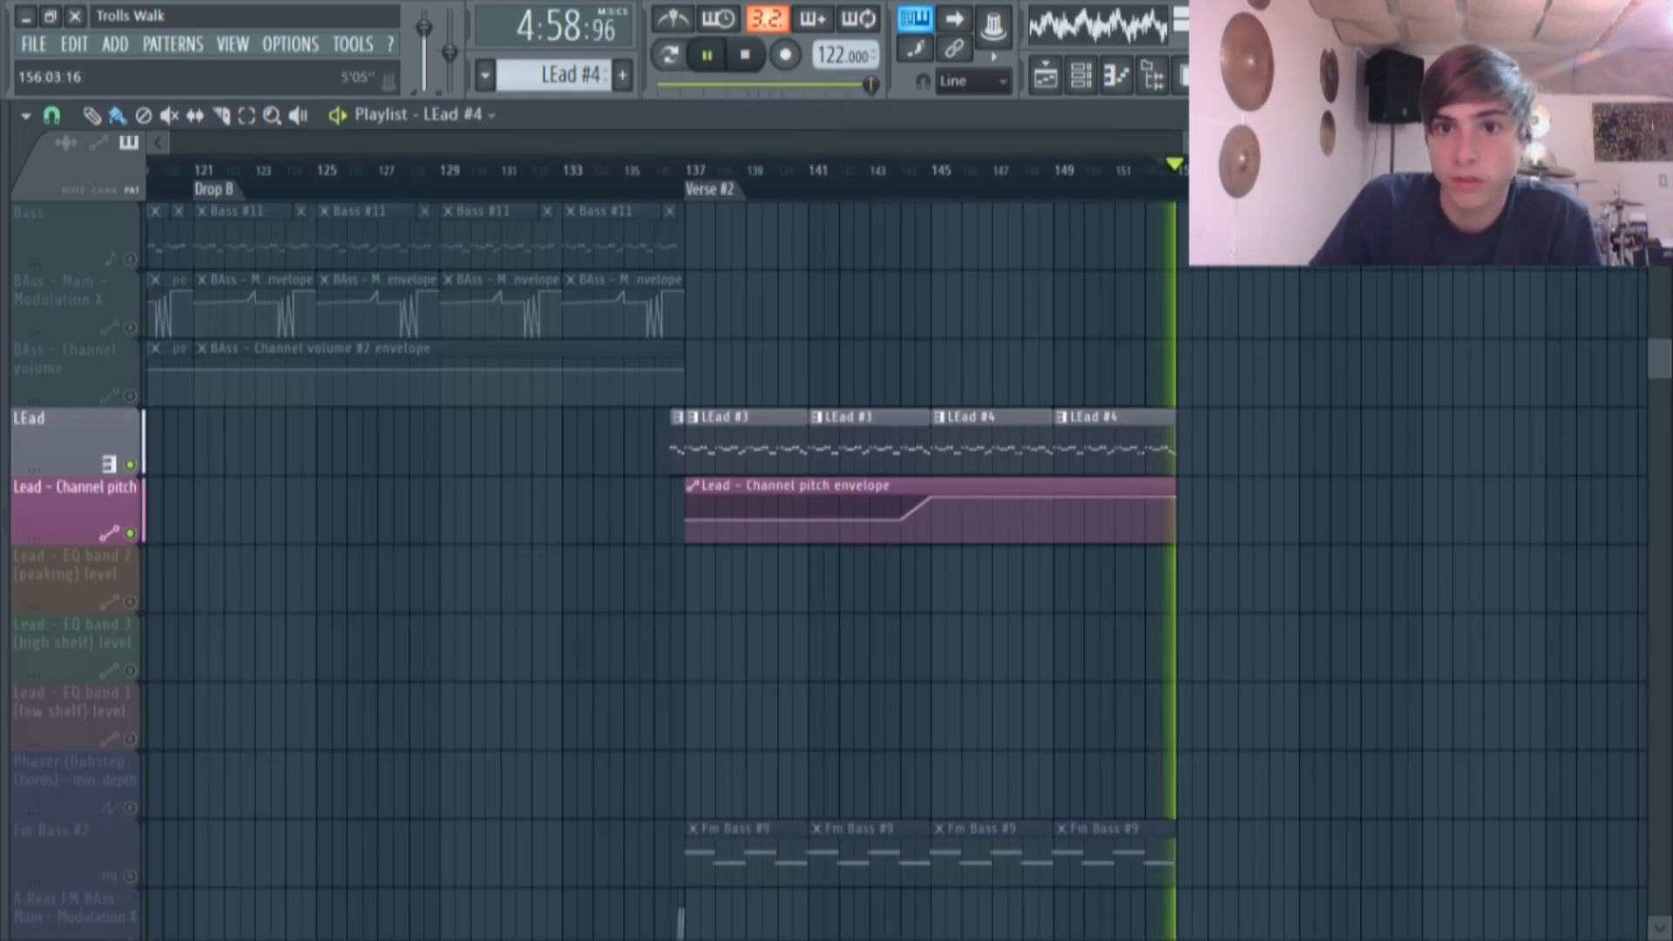
pyautogui.scroll(8, 889, 479)
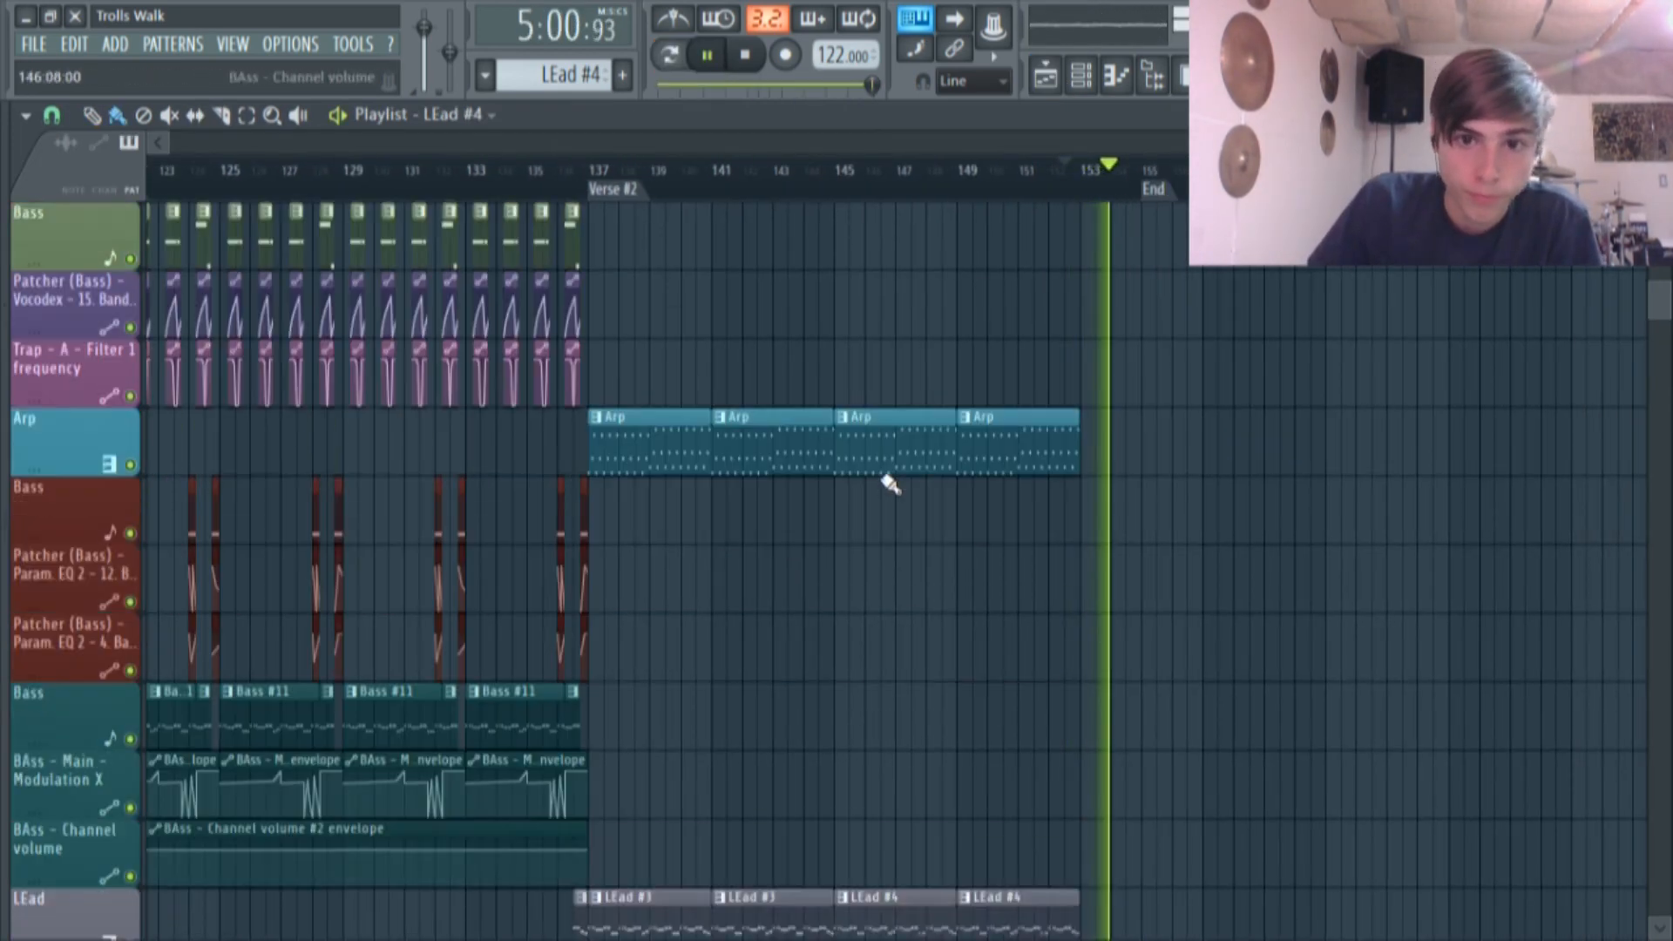
pyautogui.click(707, 55)
# Show the whole song's arrangement, clear the time selection, and return the playback position to the start of the Intro.
pyautogui.scroll(-15, 1276, 453)
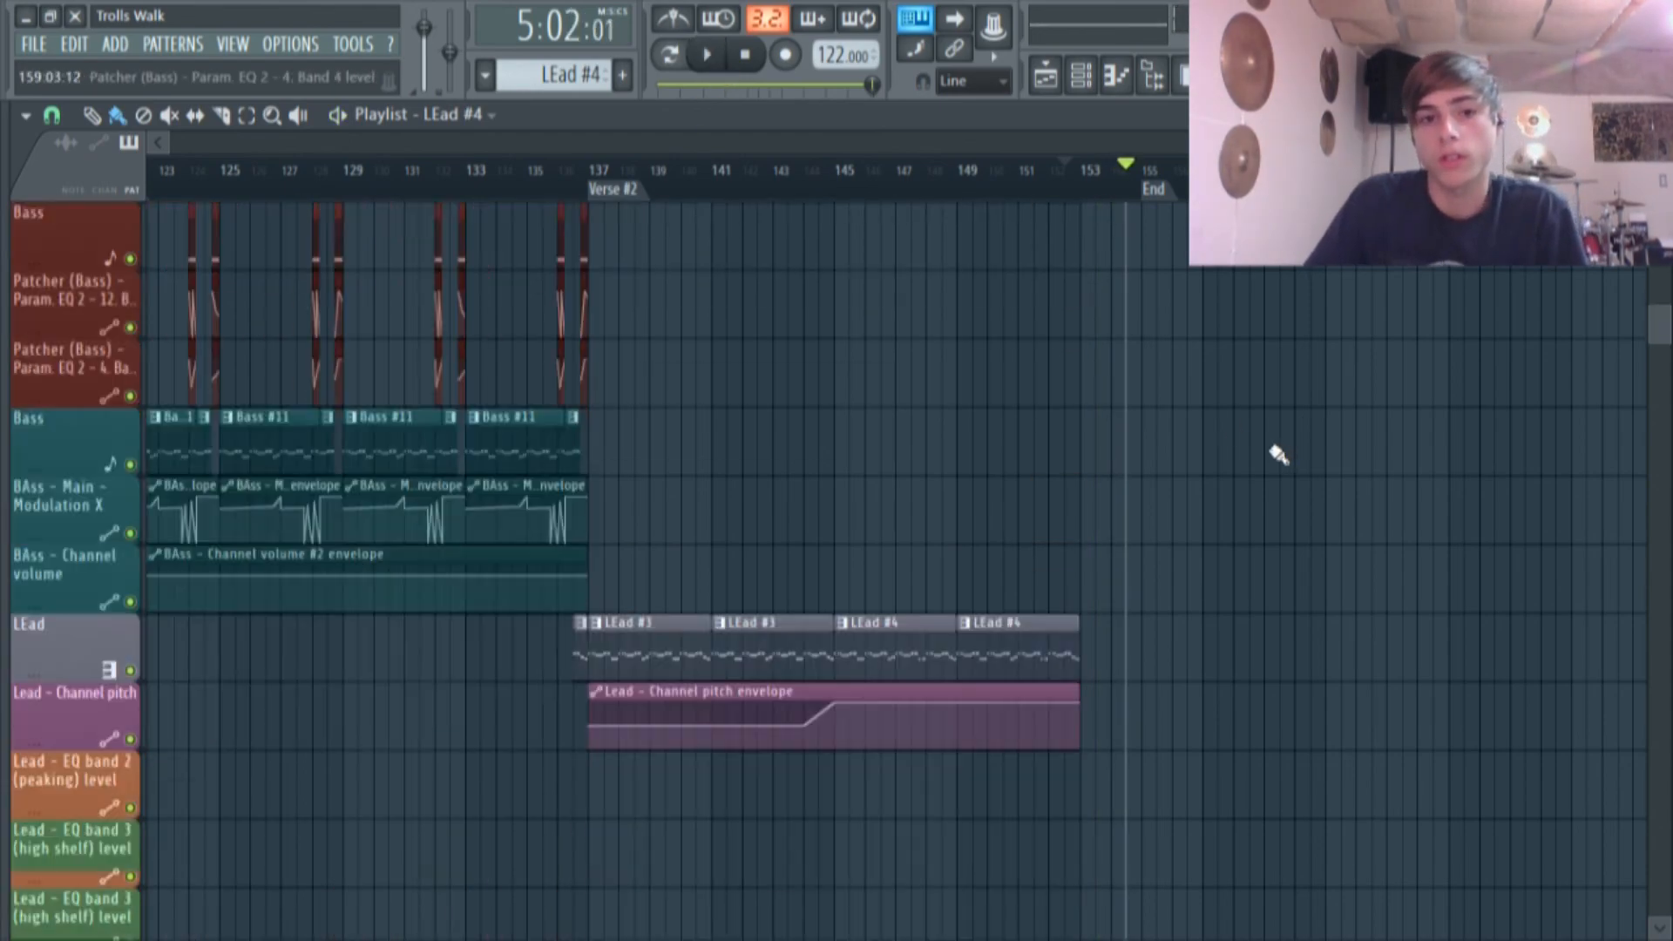
pyautogui.scroll(-4, 1232, 515)
pyautogui.scroll(15, 1199, 526)
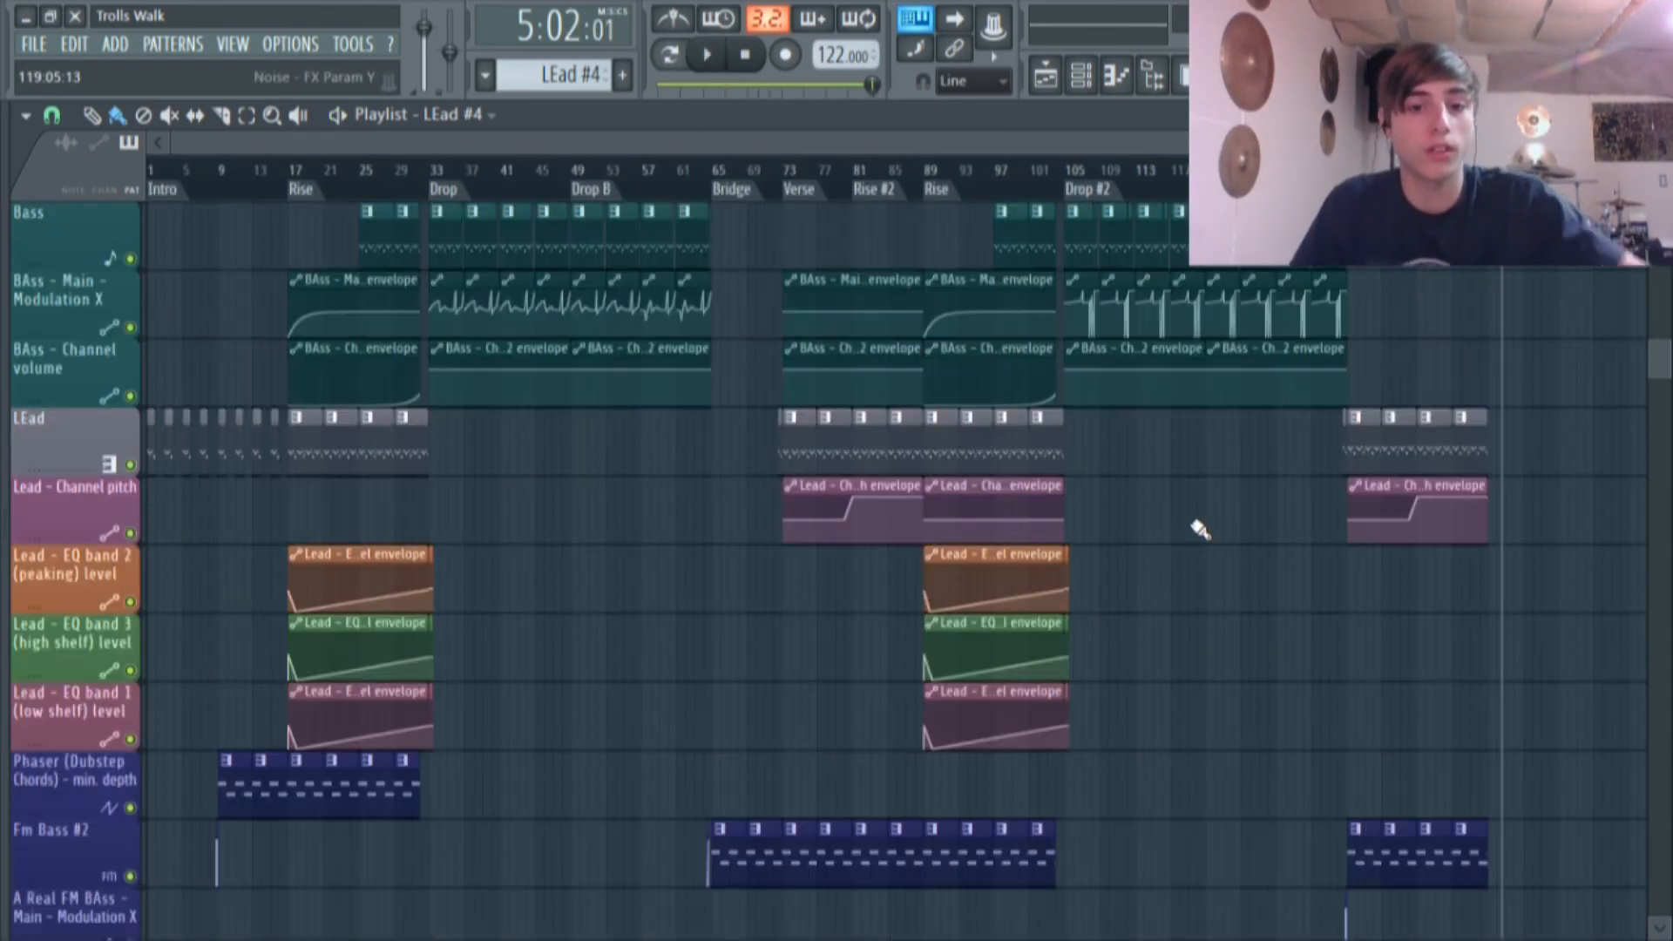
pyautogui.moveTo(865, 179); pyautogui.dragTo(4, 165)
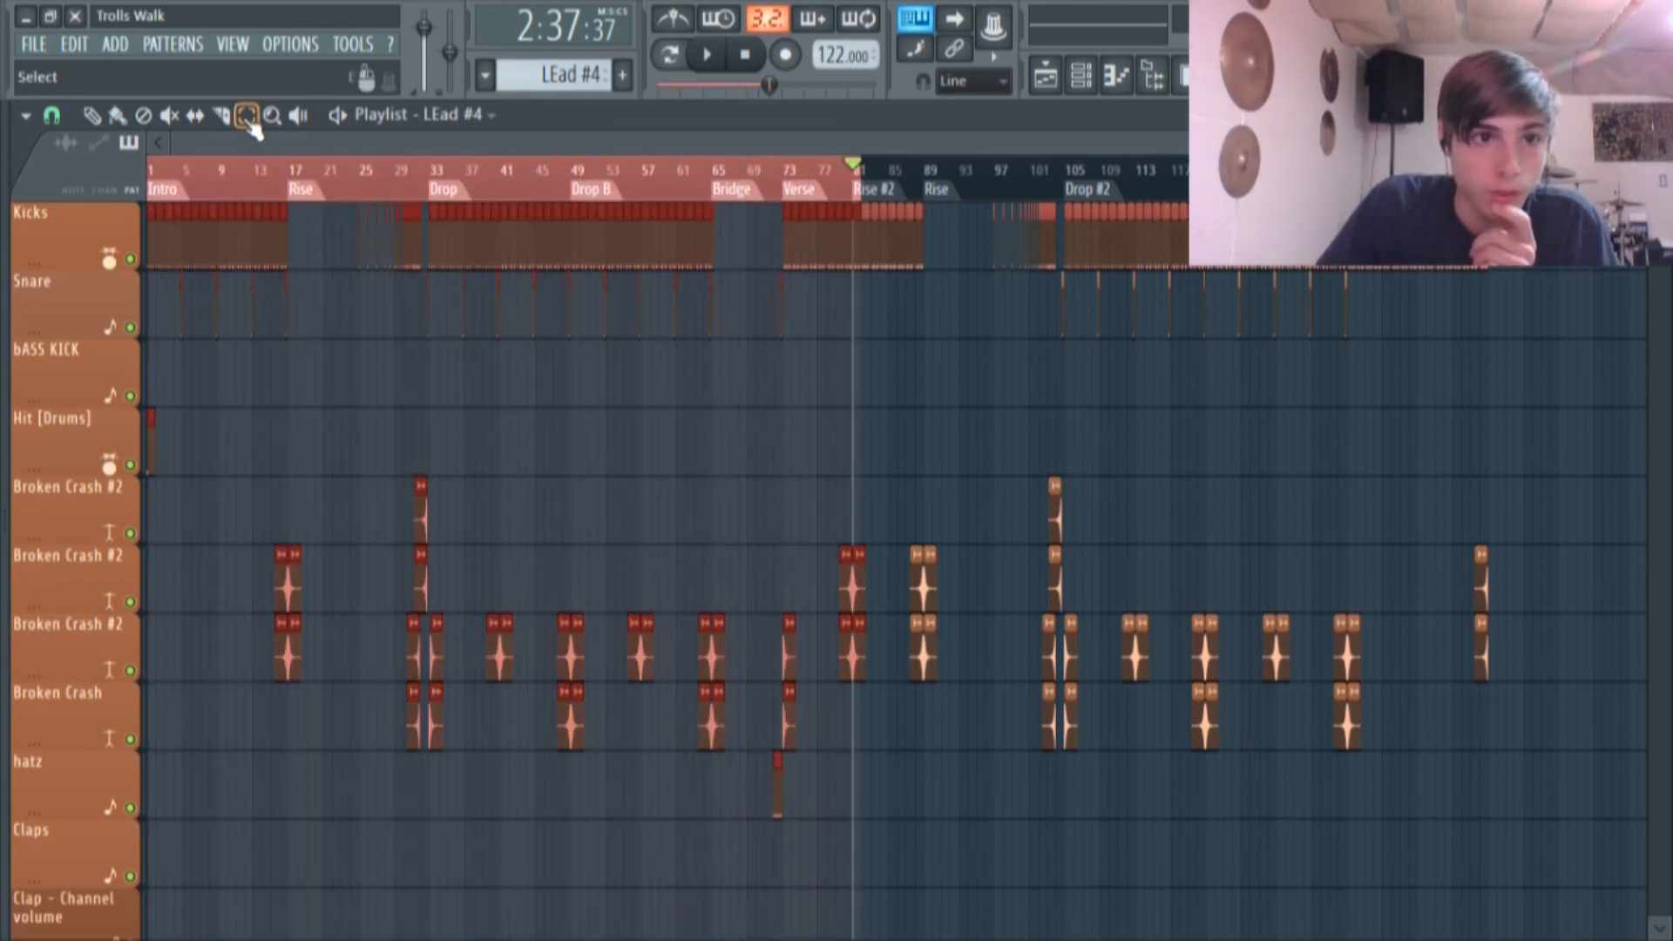
pyautogui.click(243, 165)
pyautogui.click(120, 117)
pyautogui.click(194, 178)
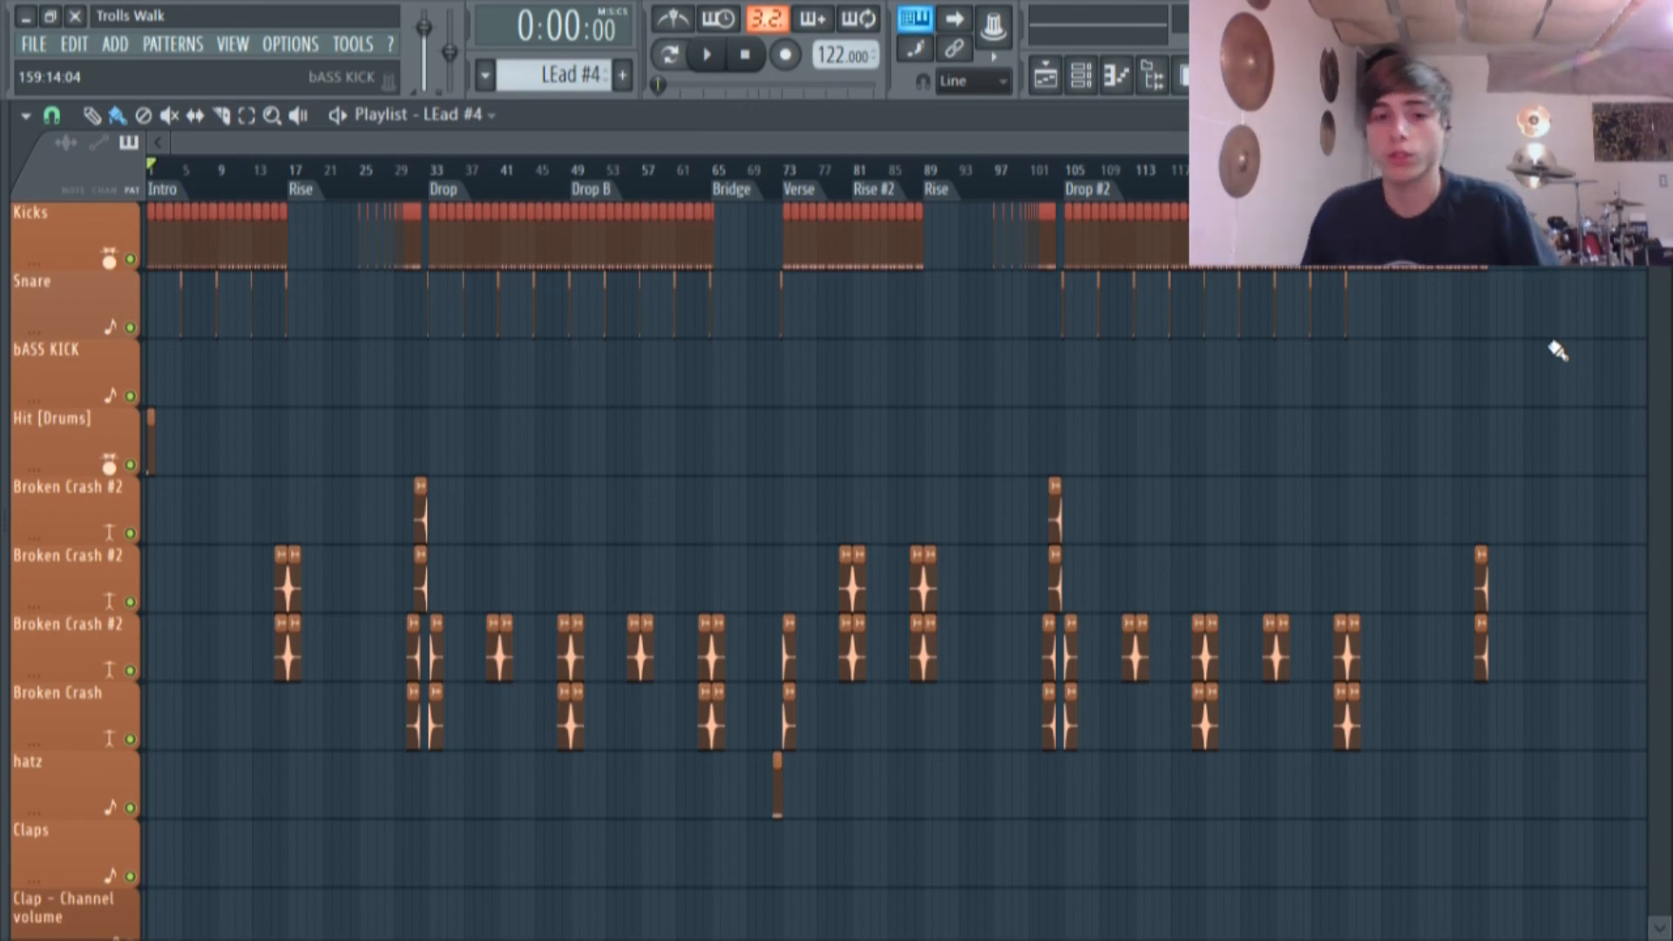
pyautogui.scroll(-2, 832, 460)
pyautogui.scroll(-10, 756, 446)
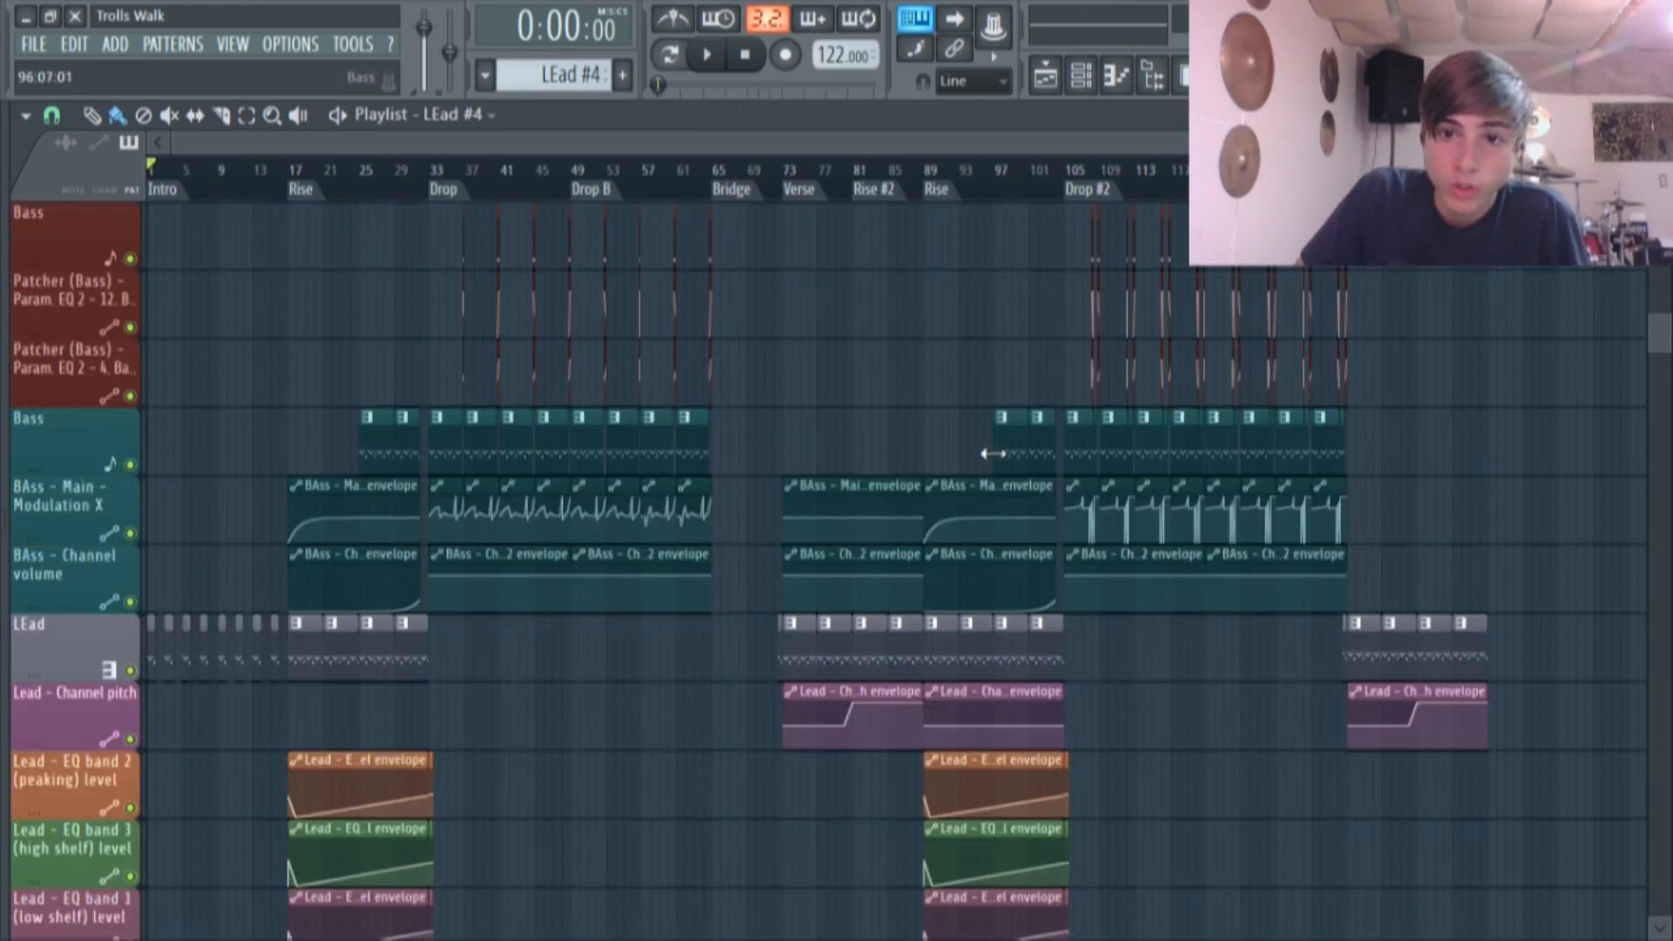
pyautogui.scroll(12, 948, 473)
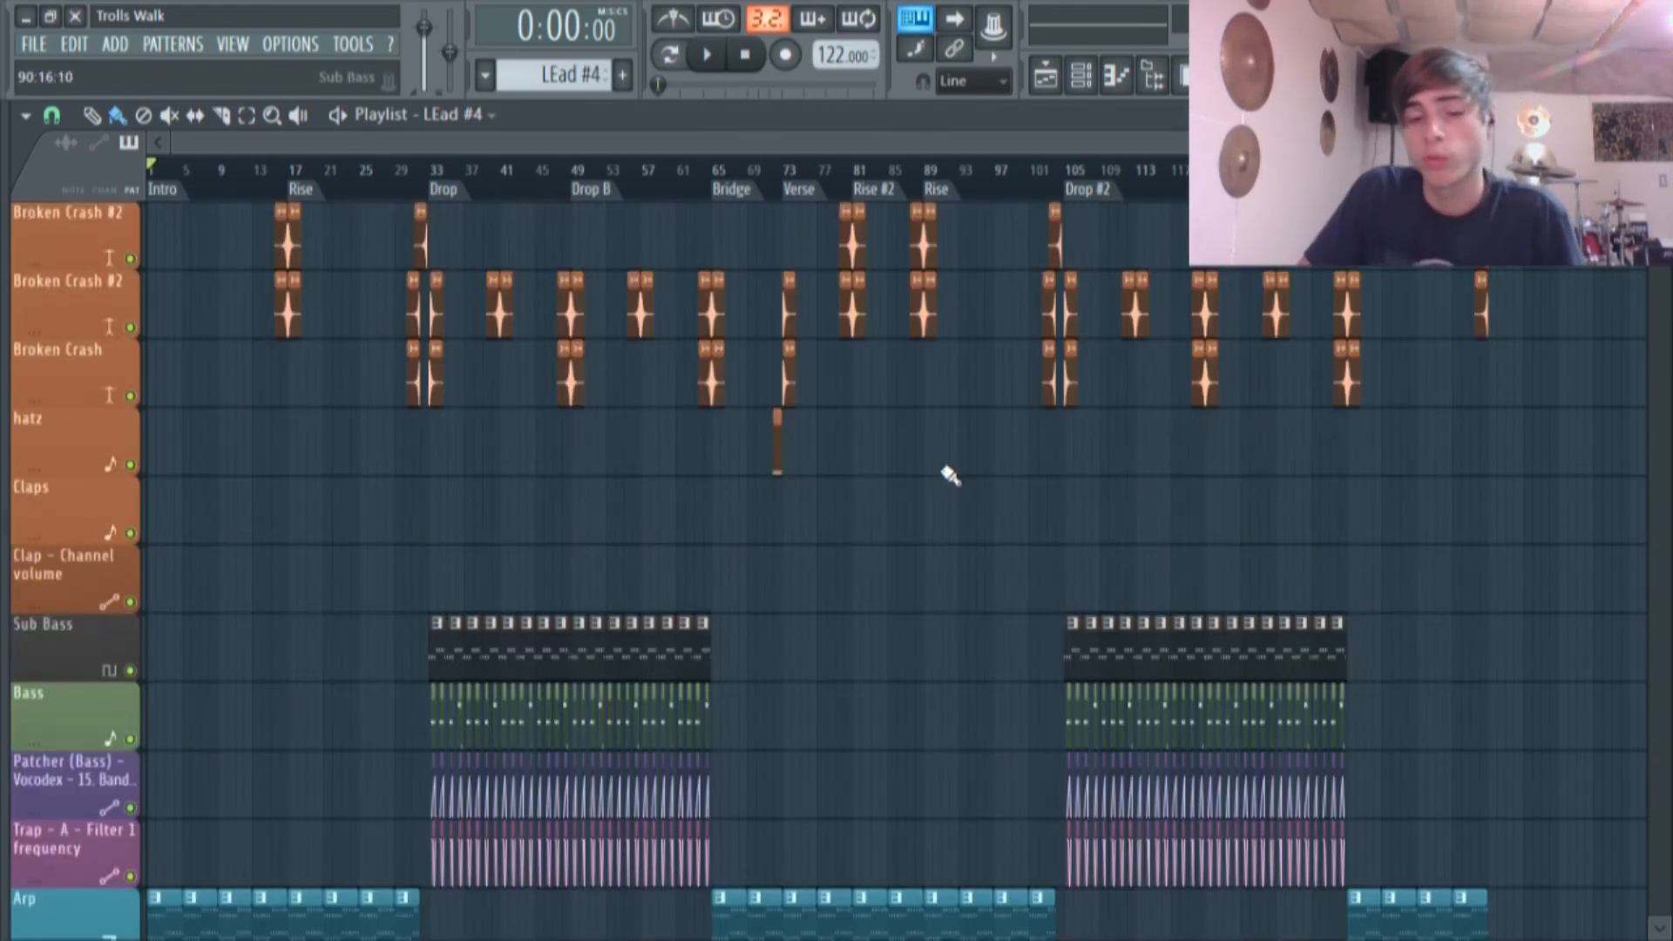